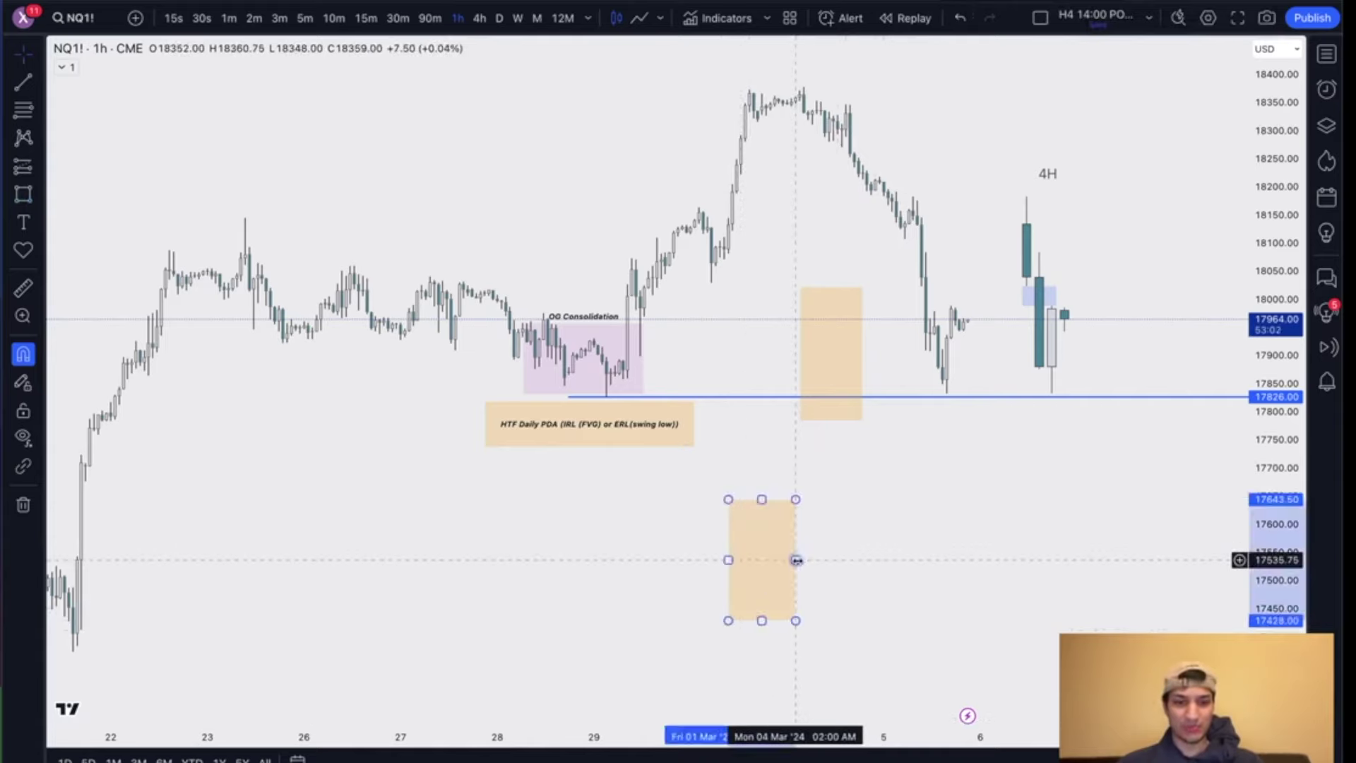
Step: Delete the tall orange rectangle crossing the 17826 line and switch the chart to the daily timeframe
{"action": "left_click", "coordinate": [863, 353]}
{"action": "key", "text": "Delete"}
{"action": "left_click", "coordinate": [499, 18]}
Step: Draw a rectangle over the January daily gap from 17125.75 to 17434.00, extending from 18 January to 21 February 2024
{"action": "left_click_drag", "start_coordinate": [794, 409], "coordinate": [660, 292]}
{"action": "left_click_drag", "start_coordinate": [1094, 592], "coordinate": [759, 354]}
{"action": "key", "text": "alt+shift+r"}
{"action": "left_click_drag", "start_coordinate": [496, 436], "coordinate": [514, 262]}
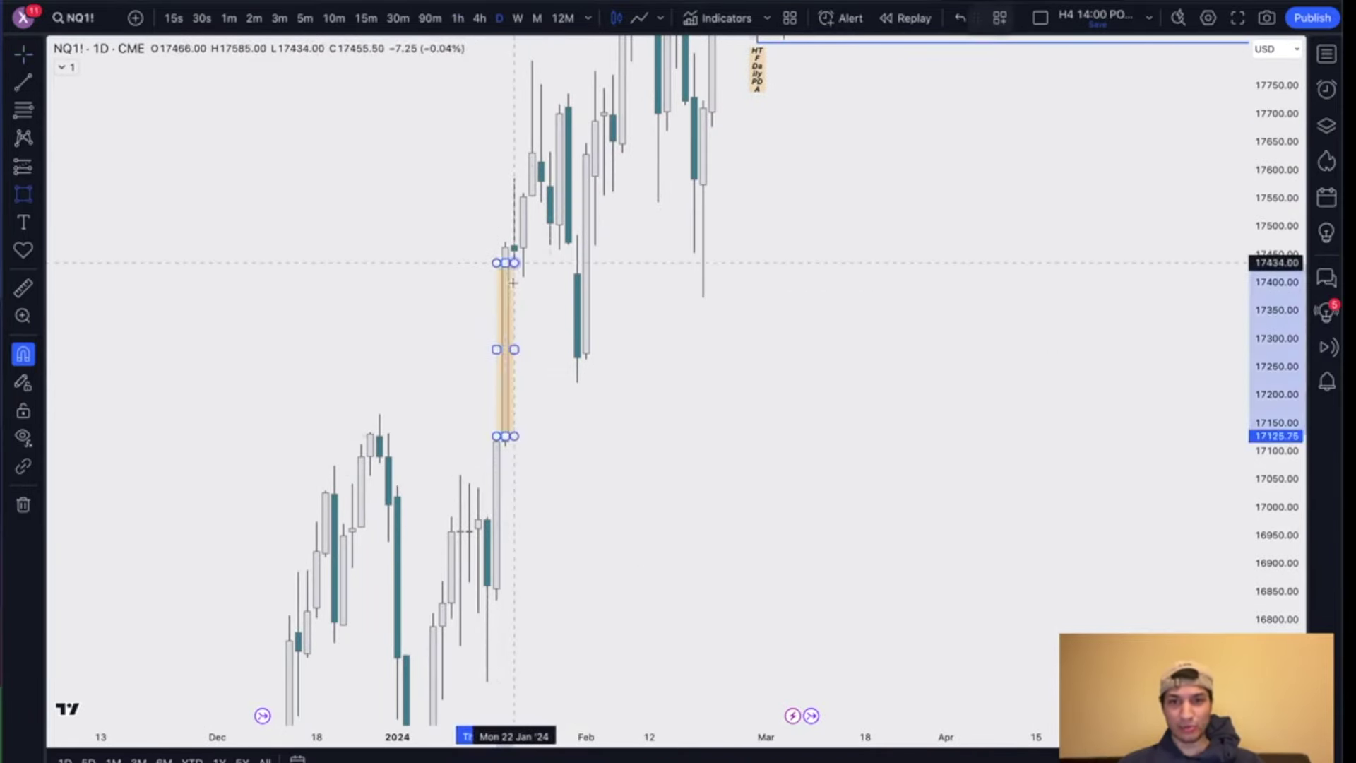
{"action": "left_click_drag", "start_coordinate": [515, 349], "coordinate": [703, 349]}
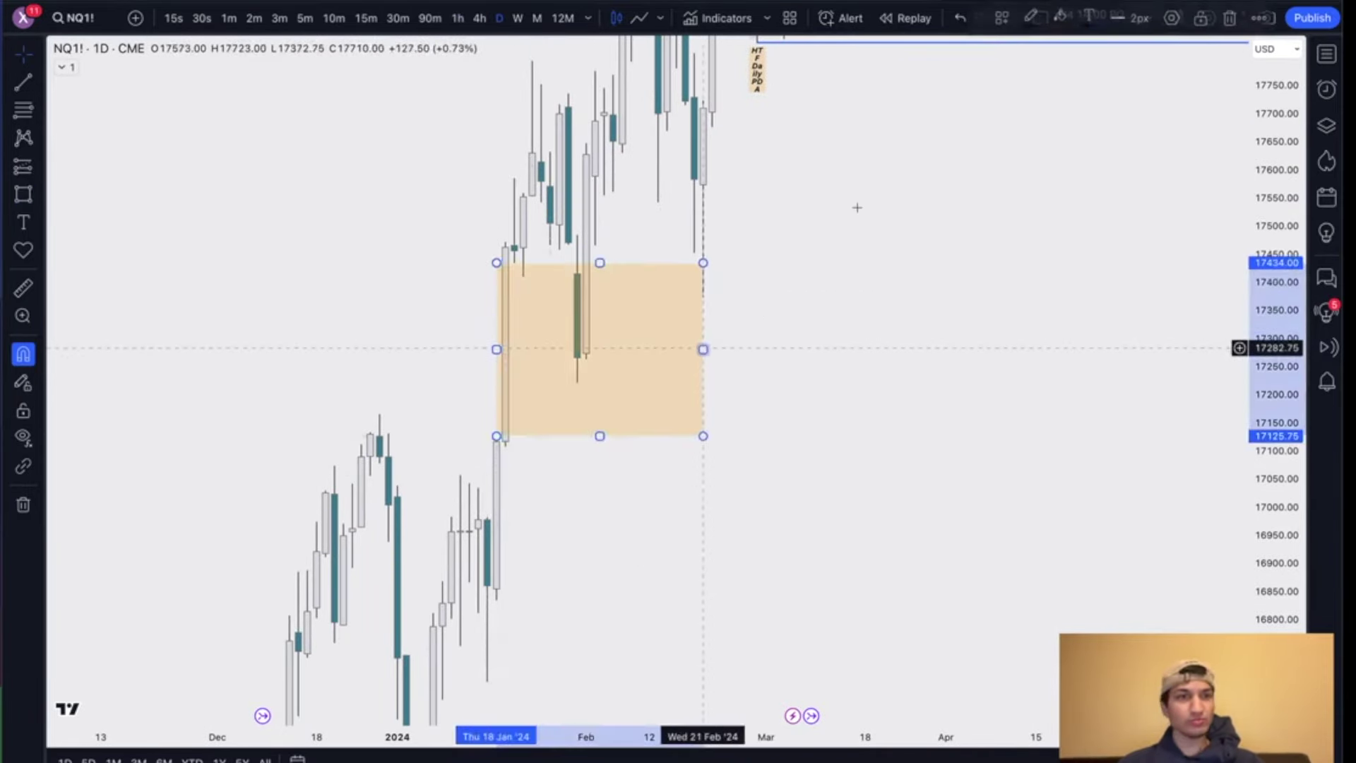
Step: Change the gap rectangle's fill colour to gray and deselect it
{"action": "left_click", "coordinate": [1058, 17]}
{"action": "left_click", "coordinate": [1114, 53]}
{"action": "scroll", "coordinate": [927, 358], "scroll_direction": "up", "scroll_amount": 2}
{"action": "left_click", "coordinate": [929, 358]}
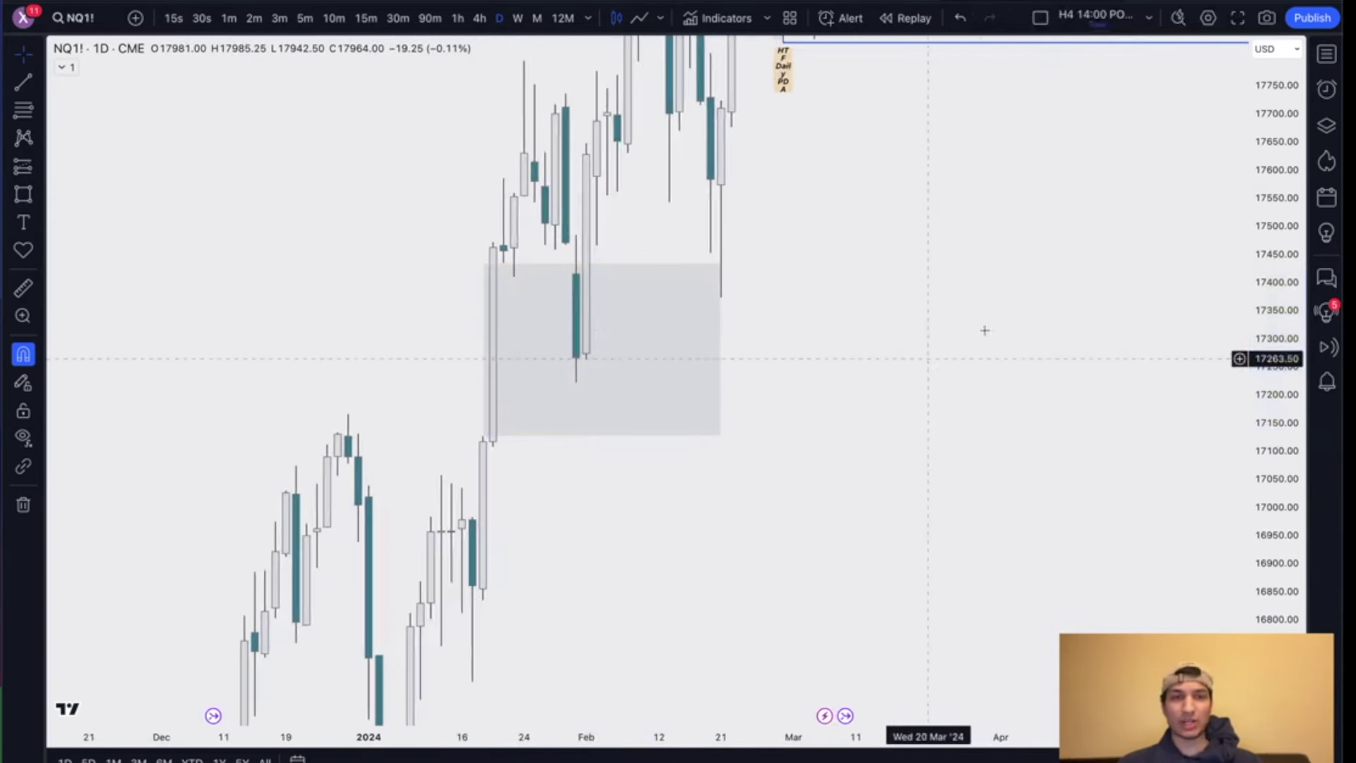
Step: Draw a circle around the late-January candles above the gray zone, centred on 24 January 2024 at about 17527
{"action": "left_click_drag", "start_coordinate": [1284, 131], "coordinate": [1263, 326]}
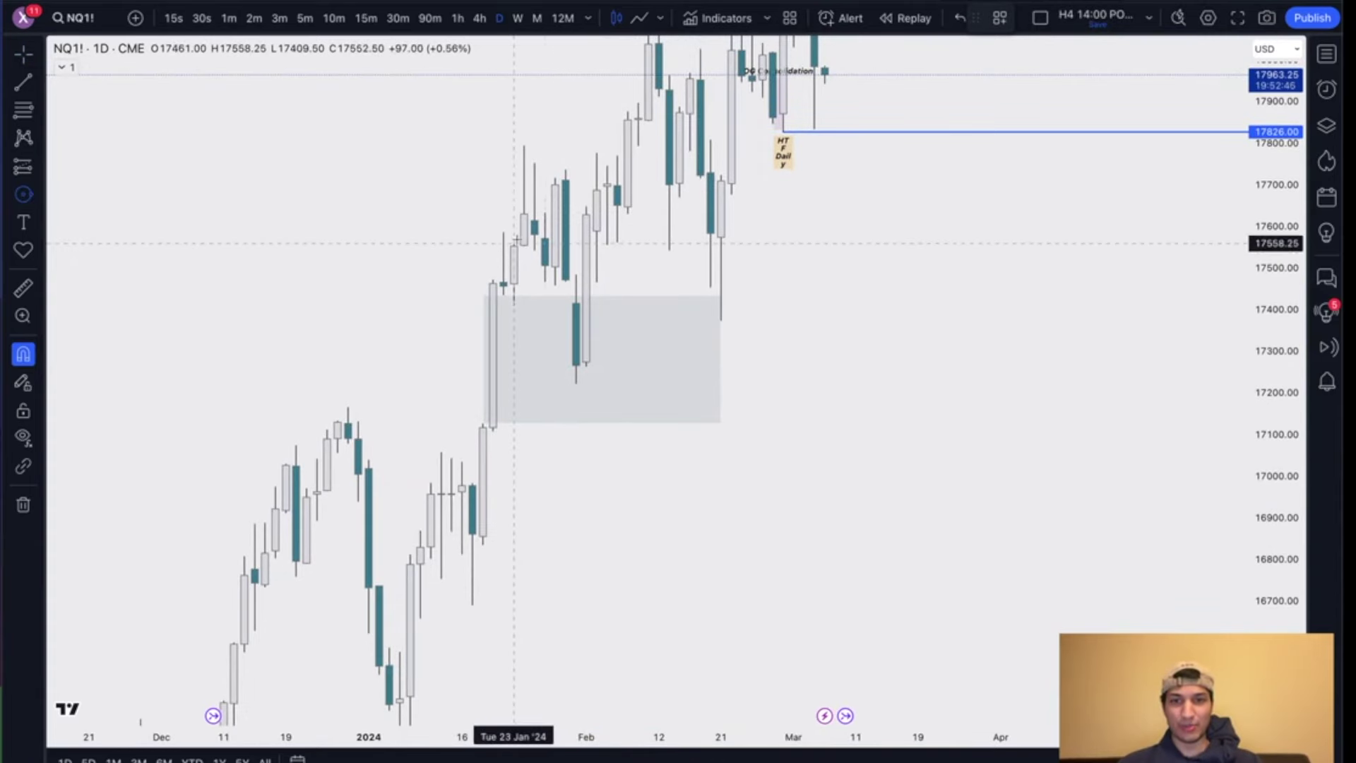
{"action": "left_click", "coordinate": [525, 268]}
{"action": "left_click", "coordinate": [575, 275]}
{"action": "left_click_drag", "start_coordinate": [525, 248], "coordinate": [528, 256]}
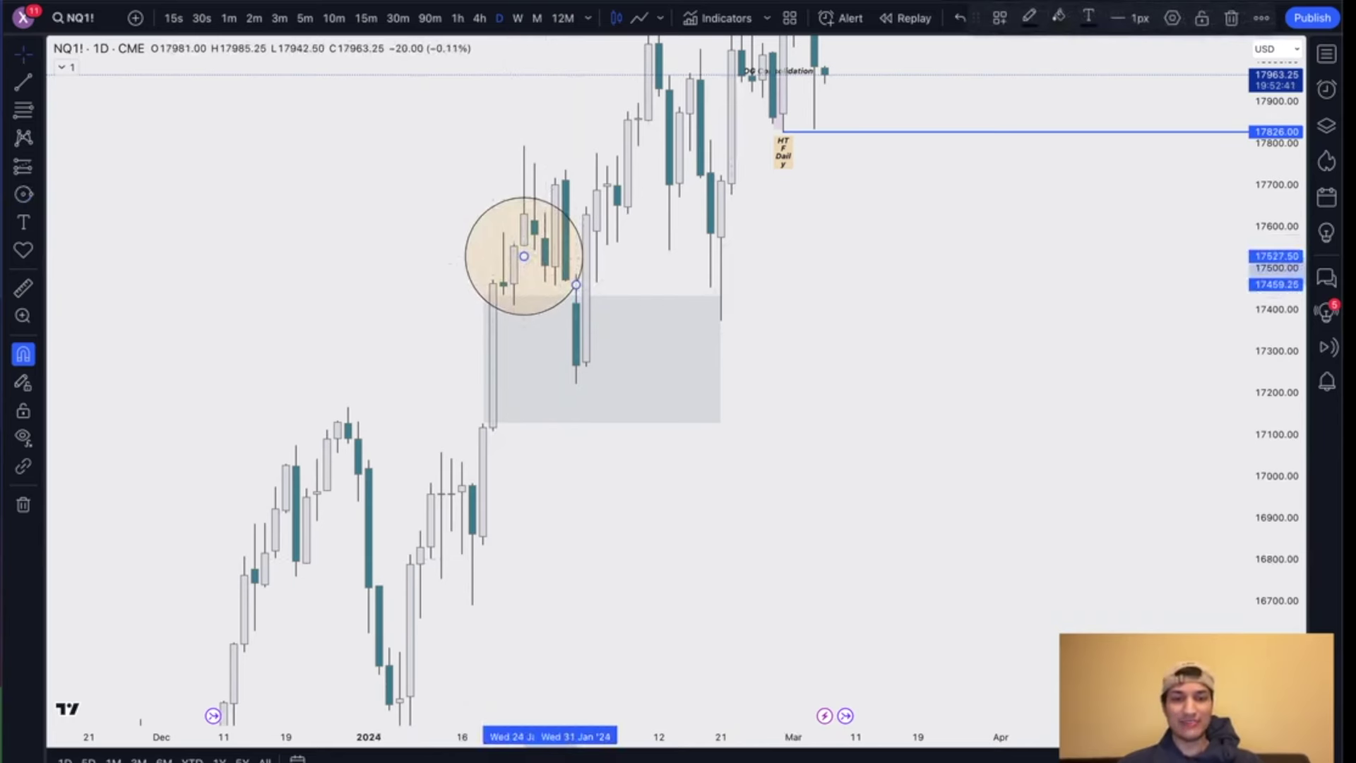
Step: Highlight the January rally into the circle and the gray zone's lower edge, and undo the latest strokes
{"action": "mouse_move", "coordinate": [485, 538]}
{"action": "left_mouse_down"}
{"action": "mouse_move", "coordinate": [497, 248]}
{"action": "mouse_move", "coordinate": [605, 282]}
{"action": "mouse_move", "coordinate": [735, 289]}
{"action": "left_mouse_up"}
{"action": "left_click_drag", "start_coordinate": [477, 428], "coordinate": [754, 427]}
{"action": "mouse_move", "coordinate": [483, 462]}
{"action": "left_mouse_down"}
{"action": "mouse_move", "coordinate": [498, 275]}
{"action": "mouse_move", "coordinate": [640, 255]}
{"action": "mouse_move", "coordinate": [660, 184]}
{"action": "left_mouse_up"}
{"action": "key", "text": "ctrl+z"}
{"action": "key", "text": "ctrl+z"}
{"action": "key", "text": "ctrl+z"}
{"action": "key", "text": "ctrl+z"}
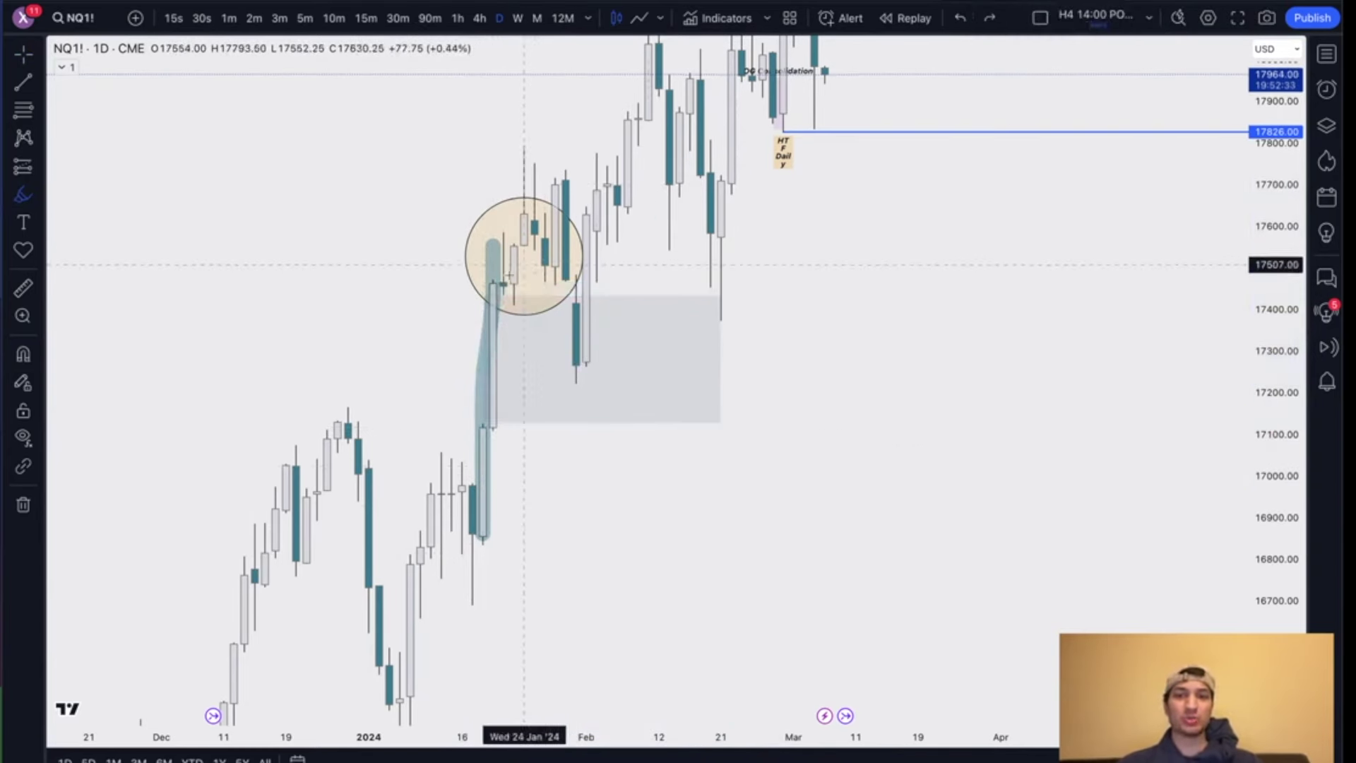
Step: Highlight across the circled candles and along the gray zone's upper edge, and undo the unwanted strokes
{"action": "mouse_move", "coordinate": [575, 206]}
{"action": "left_mouse_down"}
{"action": "mouse_move", "coordinate": [472, 212]}
{"action": "mouse_move", "coordinate": [560, 312]}
{"action": "mouse_move", "coordinate": [555, 184]}
{"action": "left_mouse_up"}
{"action": "mouse_move", "coordinate": [486, 231]}
{"action": "left_mouse_down"}
{"action": "mouse_move", "coordinate": [490, 288]}
{"action": "mouse_move", "coordinate": [543, 249]}
{"action": "mouse_move", "coordinate": [587, 282]}
{"action": "mouse_move", "coordinate": [883, 300]}
{"action": "left_mouse_up"}
{"action": "key", "text": "ctrl+z"}
{"action": "key", "text": "ctrl+z"}
Step: Highlight a lower horizontal level near 16880 and a curve rising through both levels, and undo the strokes
{"action": "left_click_drag", "start_coordinate": [609, 523], "coordinate": [974, 529]}
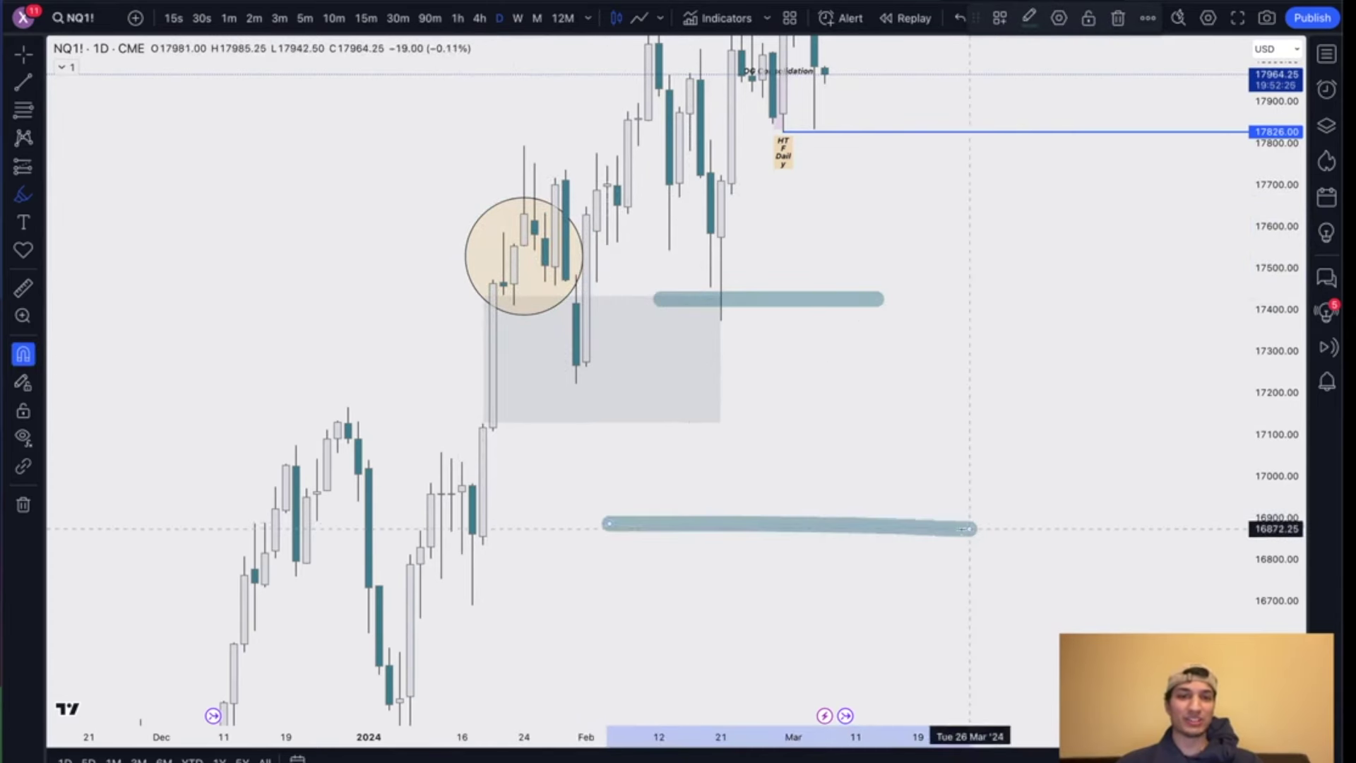
{"action": "left_click_drag", "start_coordinate": [601, 608], "coordinate": [821, 37]}
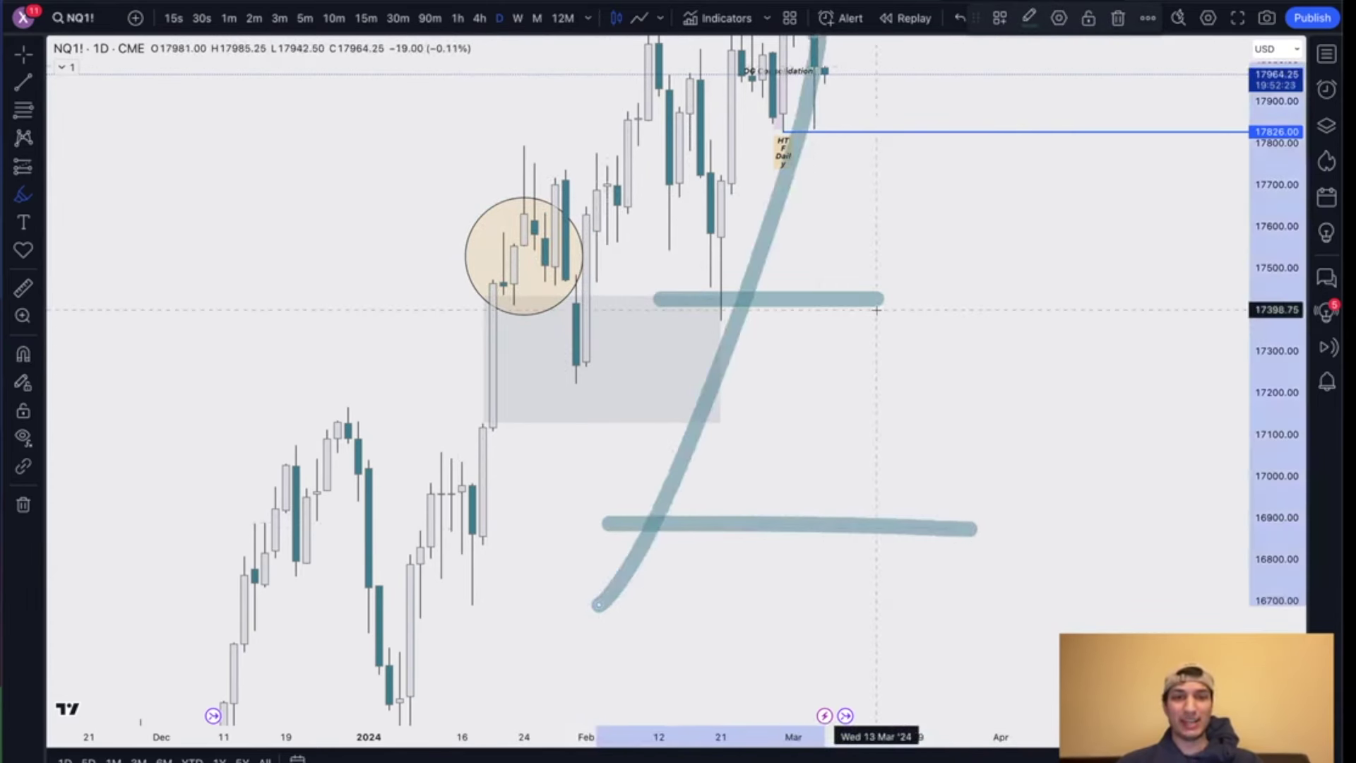
{"action": "key", "text": "ctrl+z"}
{"action": "key", "text": "ctrl+z"}
{"action": "key", "text": "ctrl+z"}
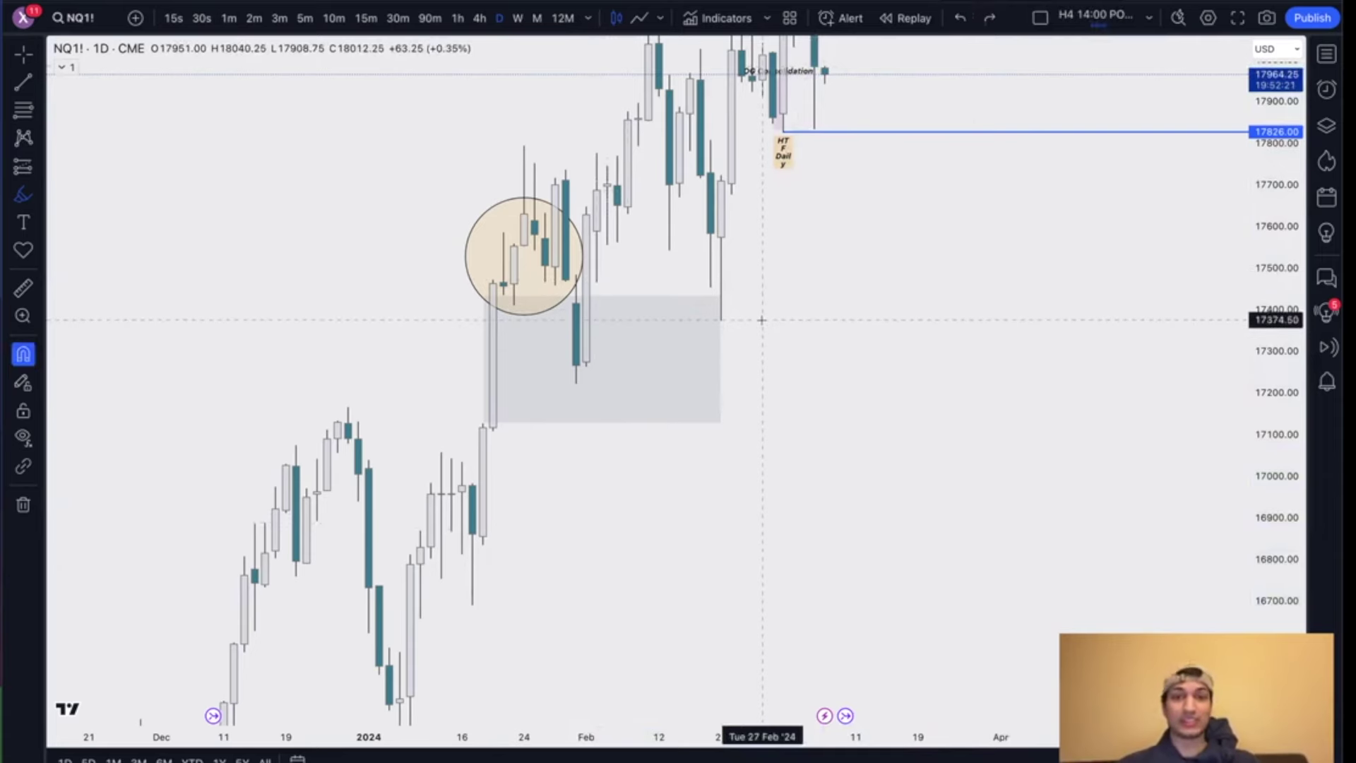
Step: Highlight a box outline around the circled late-January candles, undoing the first stroke
{"action": "mouse_move", "coordinate": [535, 294]}
{"action": "left_mouse_down"}
{"action": "mouse_move", "coordinate": [452, 346]}
{"action": "mouse_move", "coordinate": [648, 354]}
{"action": "mouse_move", "coordinate": [500, 301]}
{"action": "left_mouse_up"}
{"action": "key", "text": "ctrl+z"}
{"action": "mouse_move", "coordinate": [471, 203]}
{"action": "left_mouse_down"}
{"action": "mouse_move", "coordinate": [470, 304]}
{"action": "mouse_move", "coordinate": [597, 281]}
{"action": "left_mouse_up"}
{"action": "left_click_drag", "start_coordinate": [597, 189], "coordinate": [484, 197]}
Step: Switch the chart to the 1-hour timeframe and delete the highlighter outline around the circled consolidation
{"action": "left_click", "coordinate": [458, 17]}
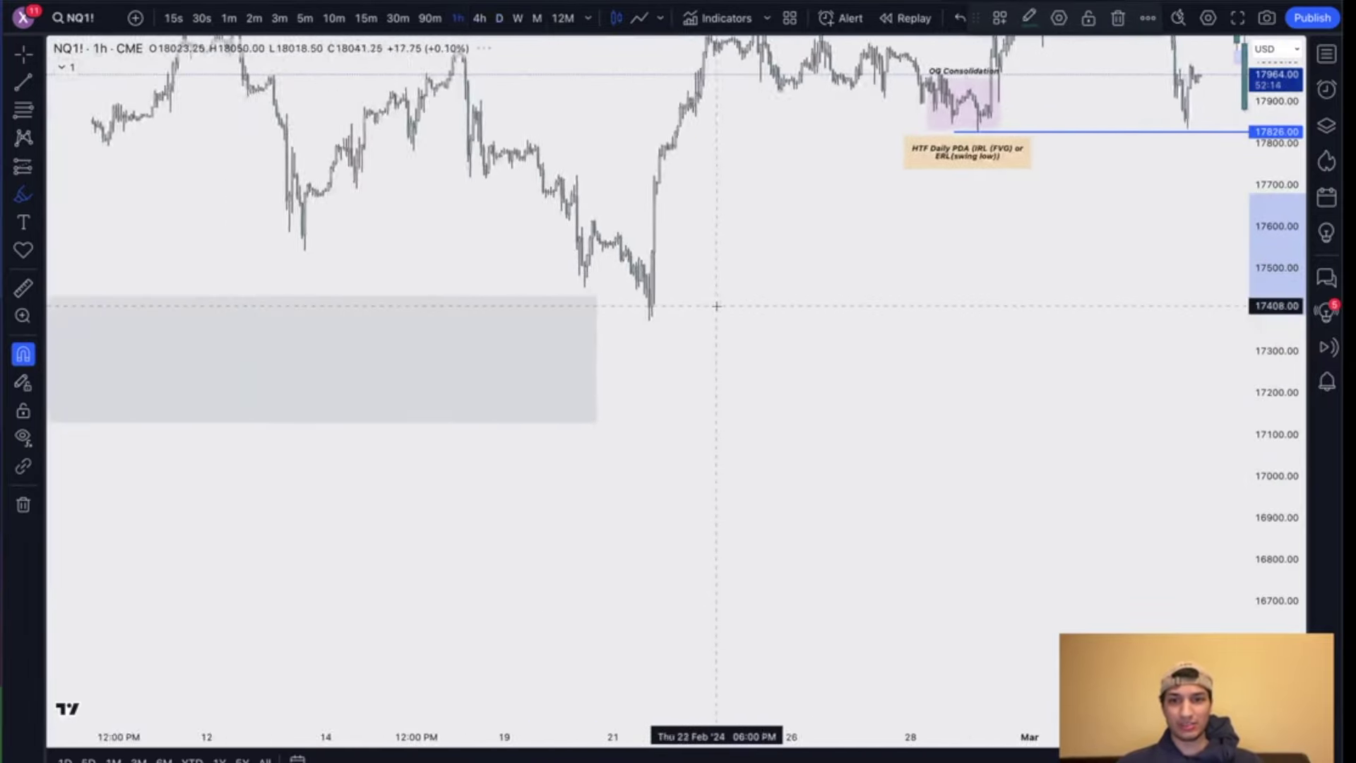
{"action": "scroll", "coordinate": [717, 306], "scroll_direction": "left", "scroll_amount": 15}
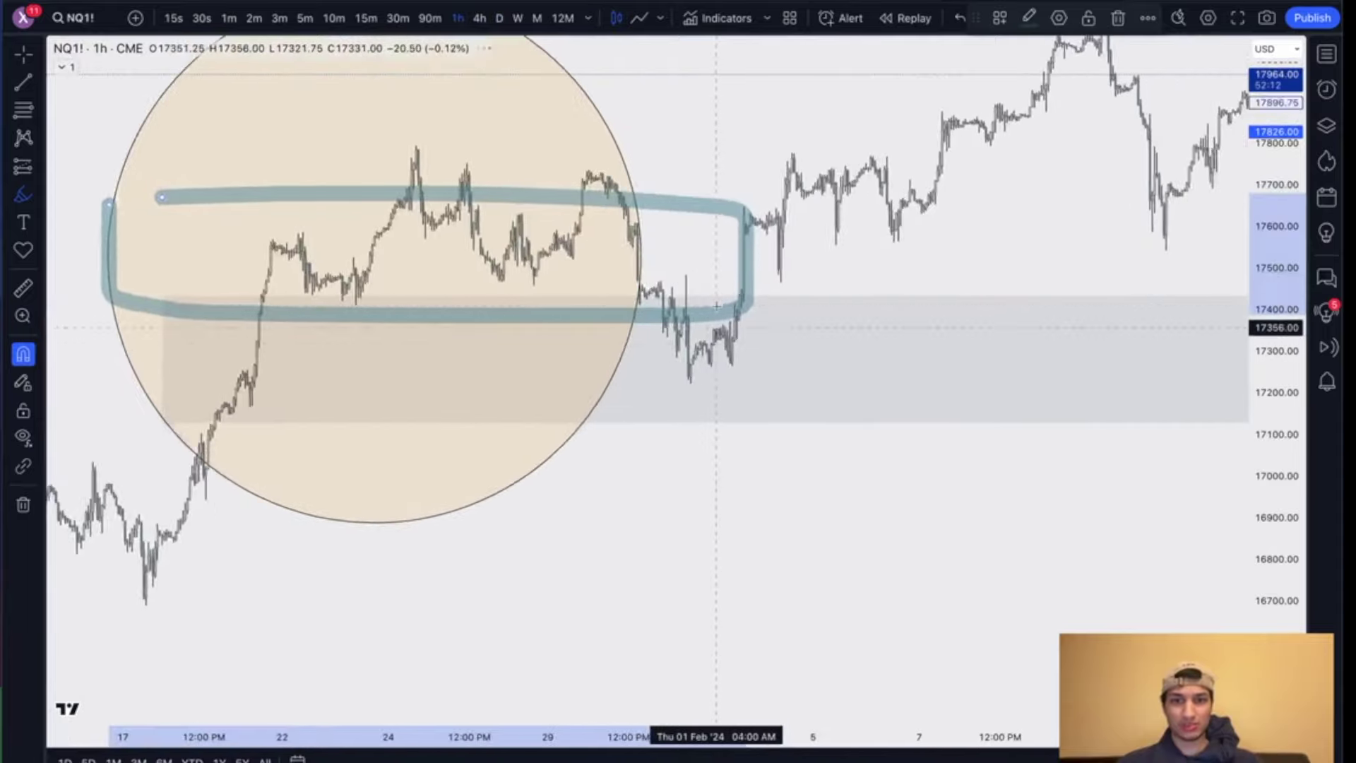
{"action": "scroll", "coordinate": [716, 306], "scroll_direction": "right", "scroll_amount": 2}
{"action": "scroll", "coordinate": [716, 306], "scroll_direction": "left", "scroll_amount": 5}
{"action": "left_click", "coordinate": [24, 50]}
{"action": "left_click", "coordinate": [851, 255]}
{"action": "key", "text": "Delete"}
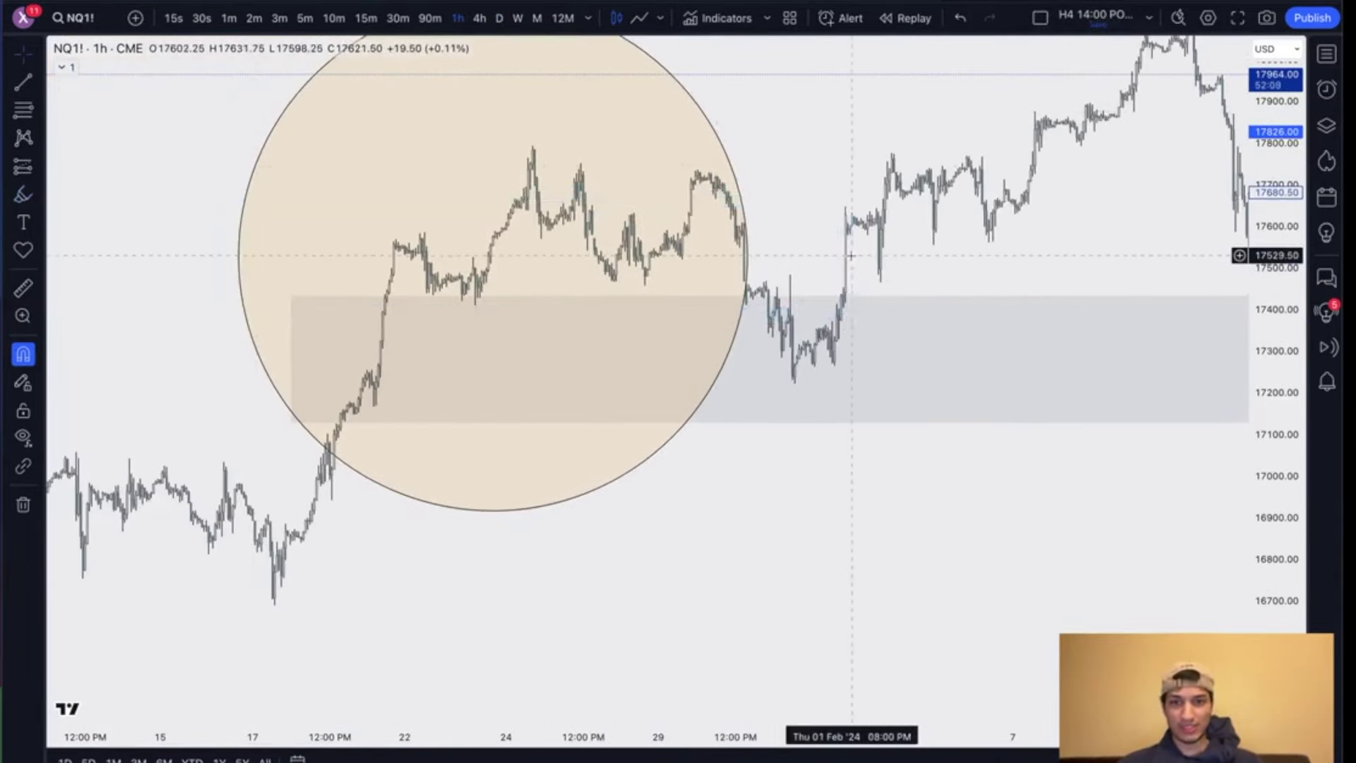
Step: Shrink the circle so it encloses only the first consolidation above the gray zone, around 21 to 23 January
{"action": "scroll", "coordinate": [851, 255], "scroll_direction": "up", "scroll_amount": 3}
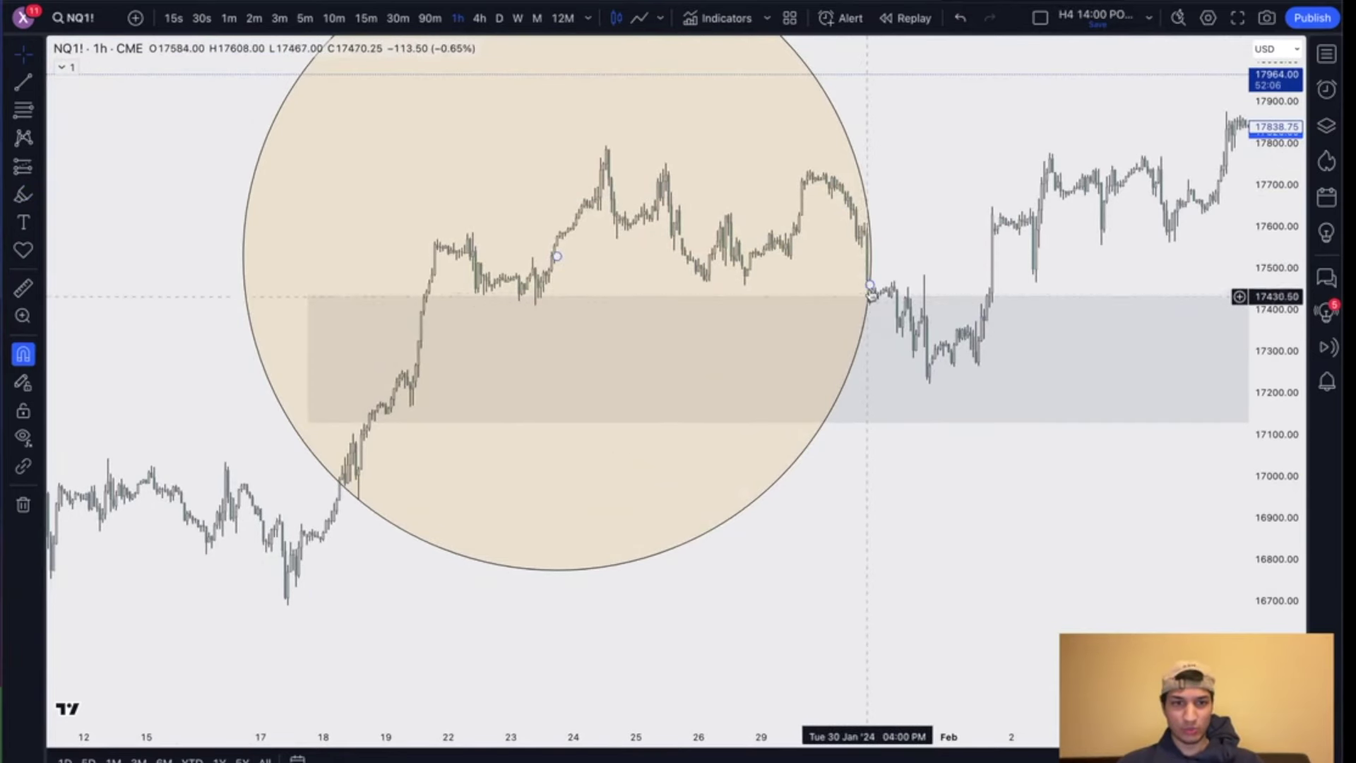
{"action": "mouse_move", "coordinate": [870, 286]}
{"action": "left_mouse_down"}
{"action": "mouse_move", "coordinate": [594, 266]}
{"action": "mouse_move", "coordinate": [624, 272]}
{"action": "mouse_move", "coordinate": [546, 246]}
{"action": "mouse_move", "coordinate": [567, 269]}
{"action": "left_mouse_up"}
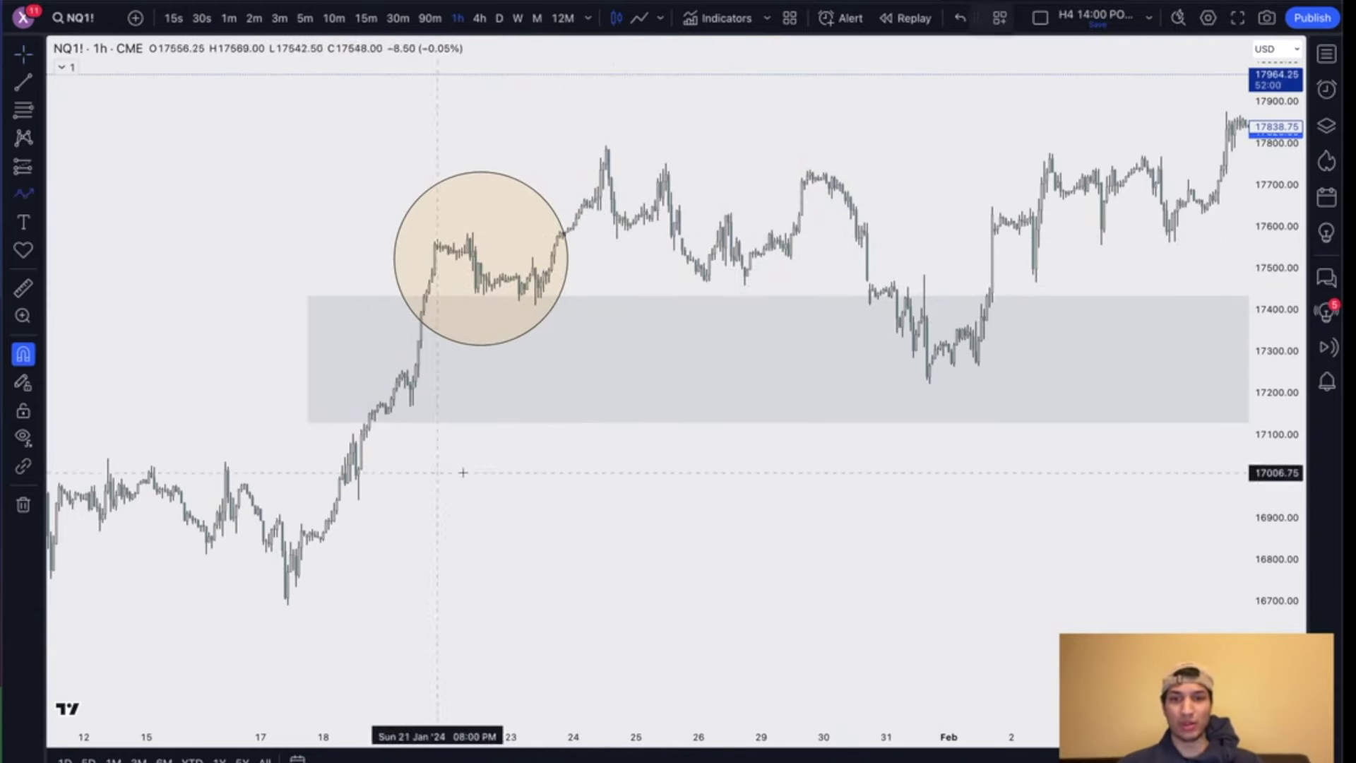
{"action": "scroll", "coordinate": [563, 375], "scroll_direction": "down", "scroll_amount": 3}
{"action": "scroll", "coordinate": [561, 376], "scroll_direction": "right", "scroll_amount": 2}
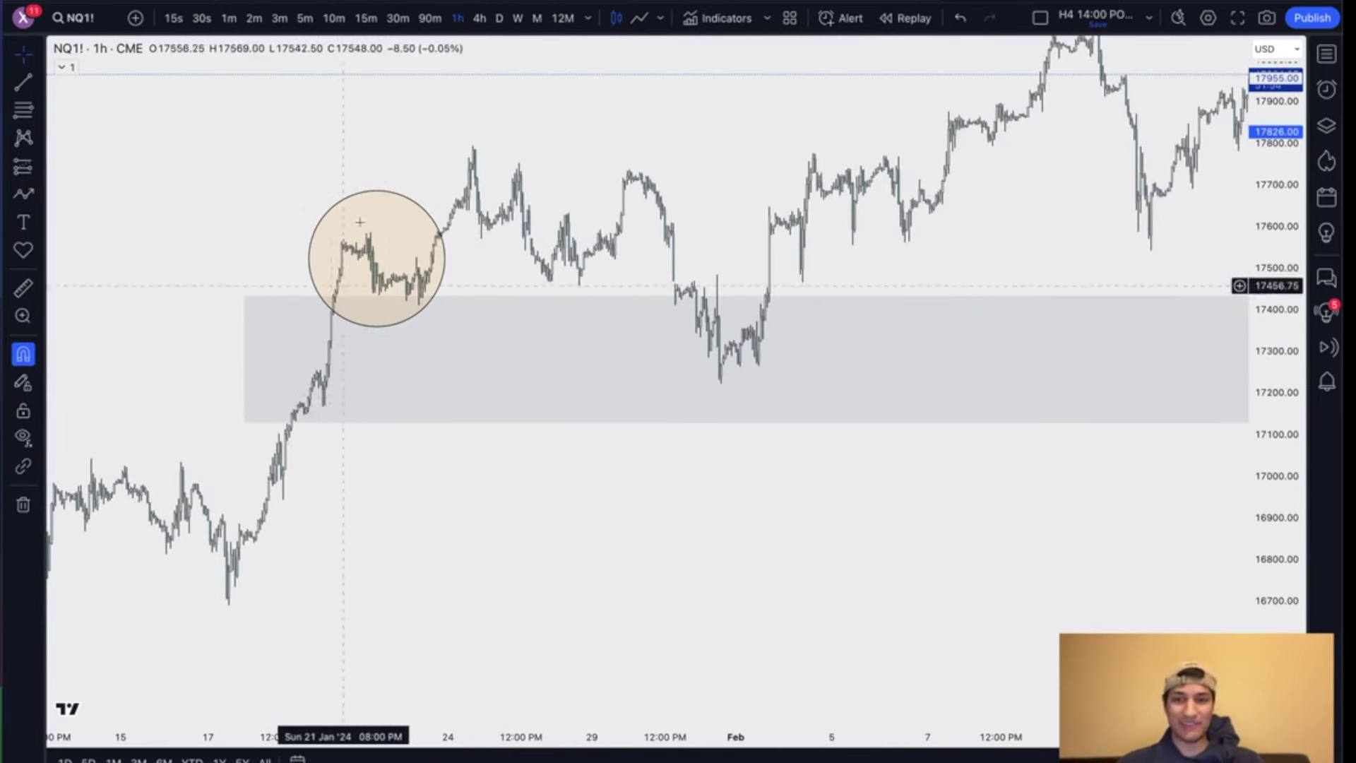
Step: Delete the circle around the January consolidation and return to the recent price action
{"action": "left_click", "coordinate": [441, 237]}
{"action": "key", "text": "Delete"}
{"action": "scroll", "coordinate": [441, 236], "scroll_direction": "right", "scroll_amount": 10}
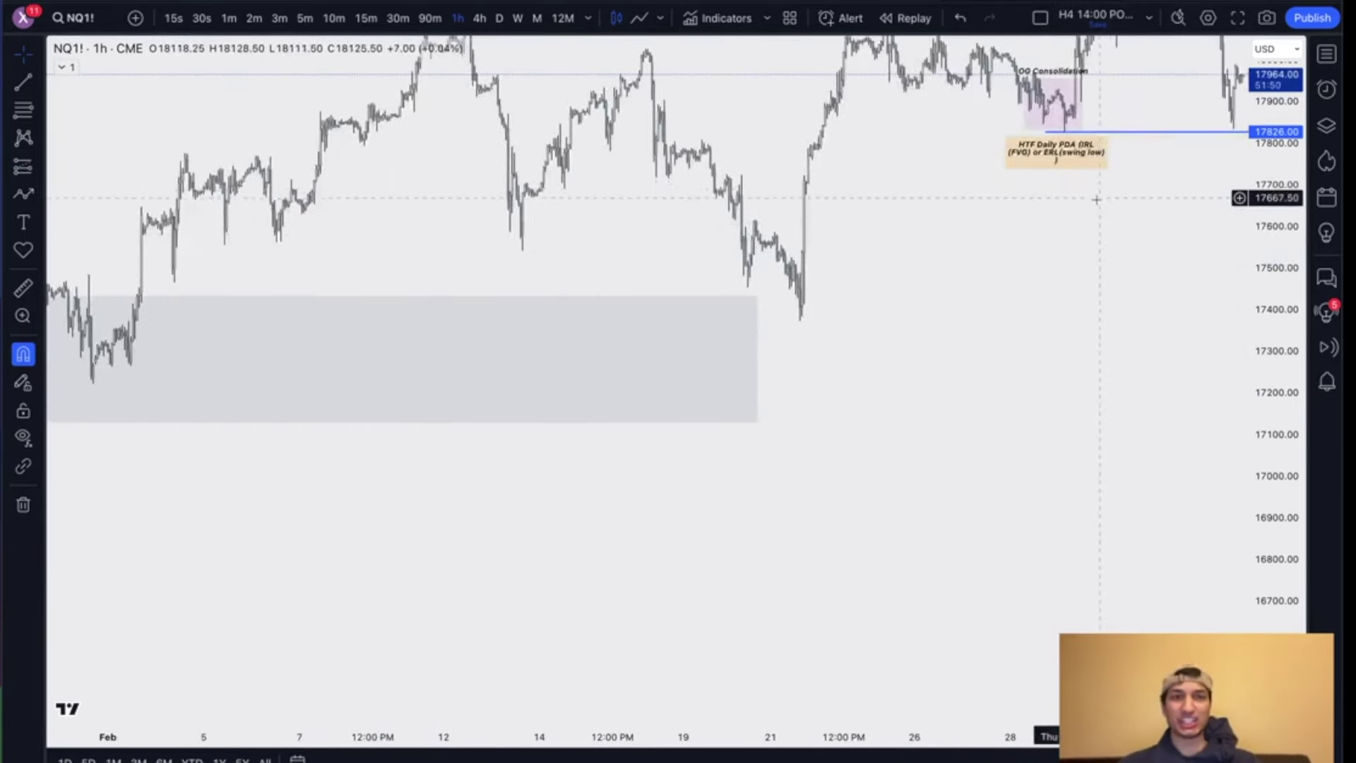
{"action": "left_click_drag", "start_coordinate": [1051, 222], "coordinate": [758, 440]}
{"action": "scroll", "coordinate": [756, 440], "scroll_direction": "up", "scroll_amount": 3}
{"action": "left_click", "coordinate": [722, 296]}
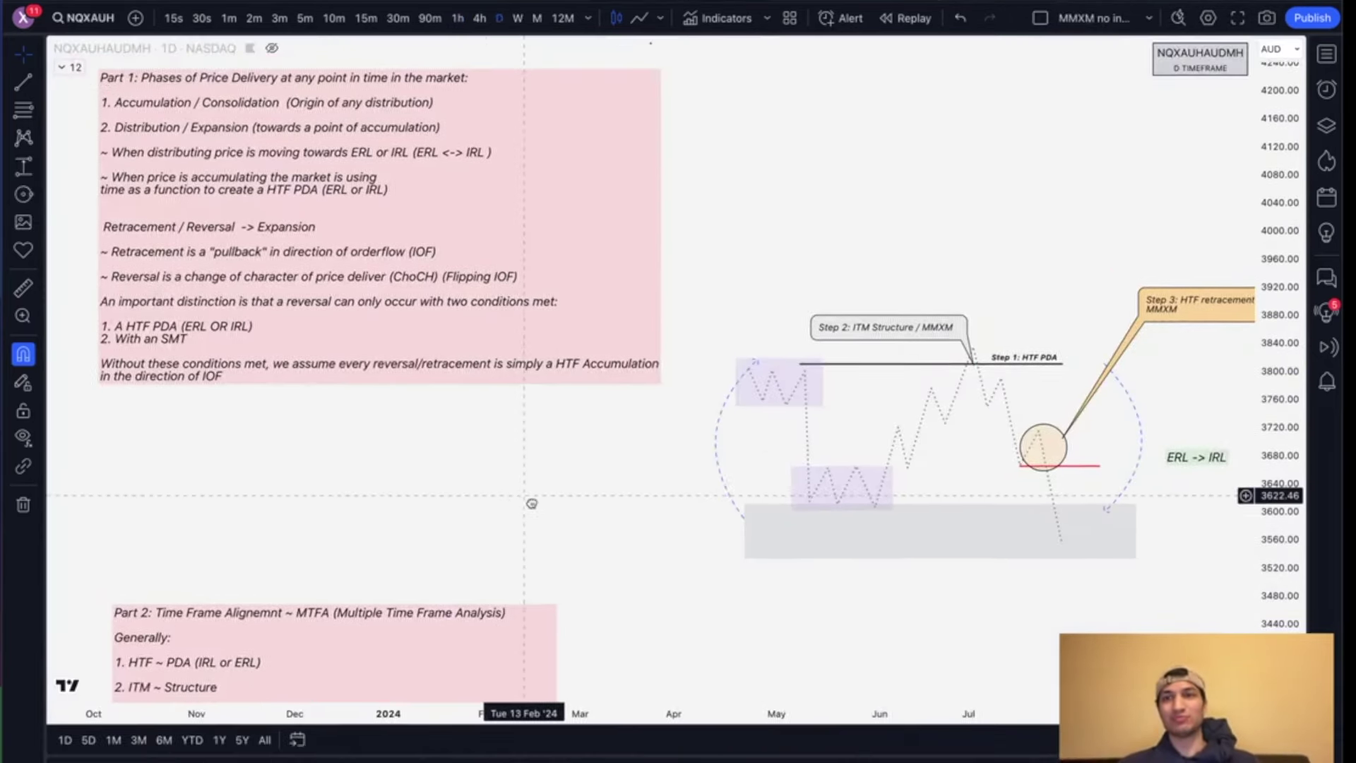
Step: Review the Part 1 notes on the phases of price delivery beside the MMXM diagram
{"action": "left_click_drag", "start_coordinate": [524, 495], "coordinate": [642, 536]}
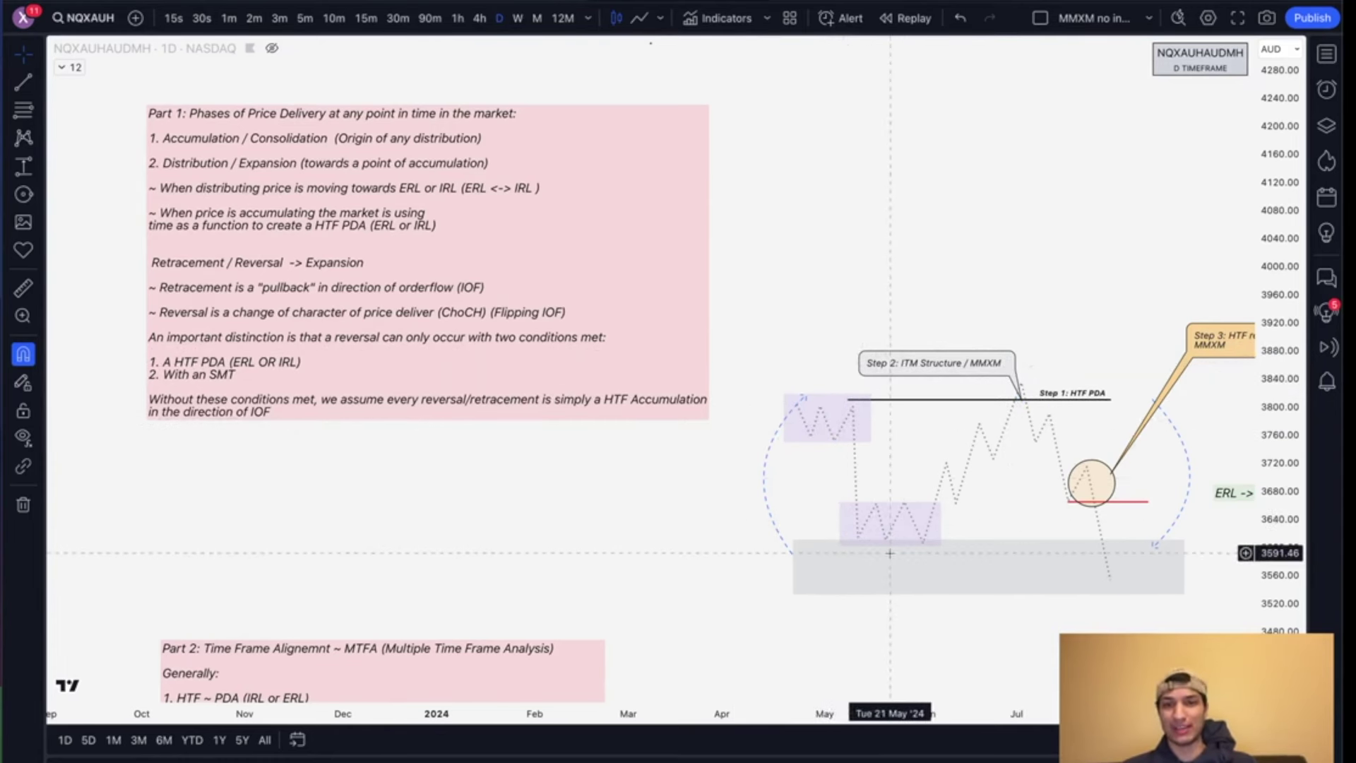
{"action": "scroll", "coordinate": [890, 553], "scroll_direction": "down", "scroll_amount": 1}
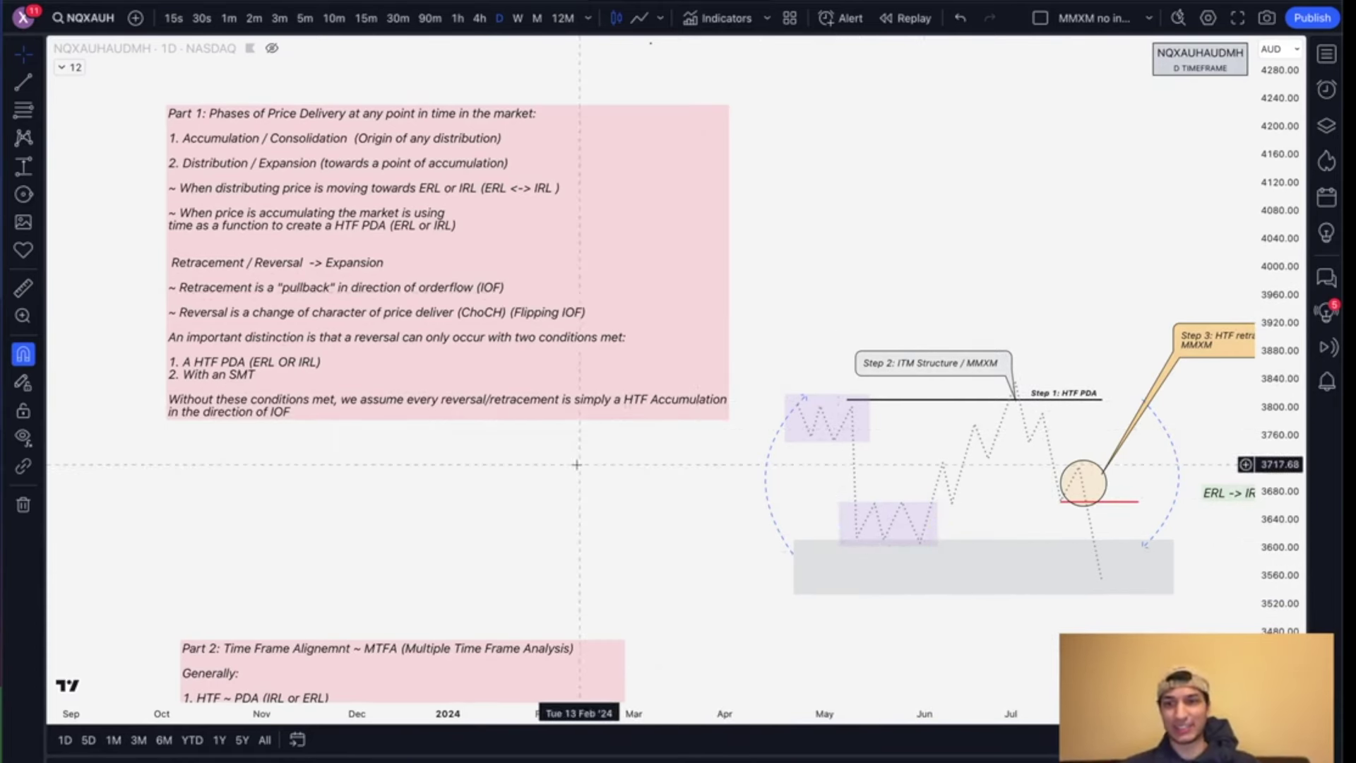
{"action": "left_click_drag", "start_coordinate": [575, 456], "coordinate": [565, 440]}
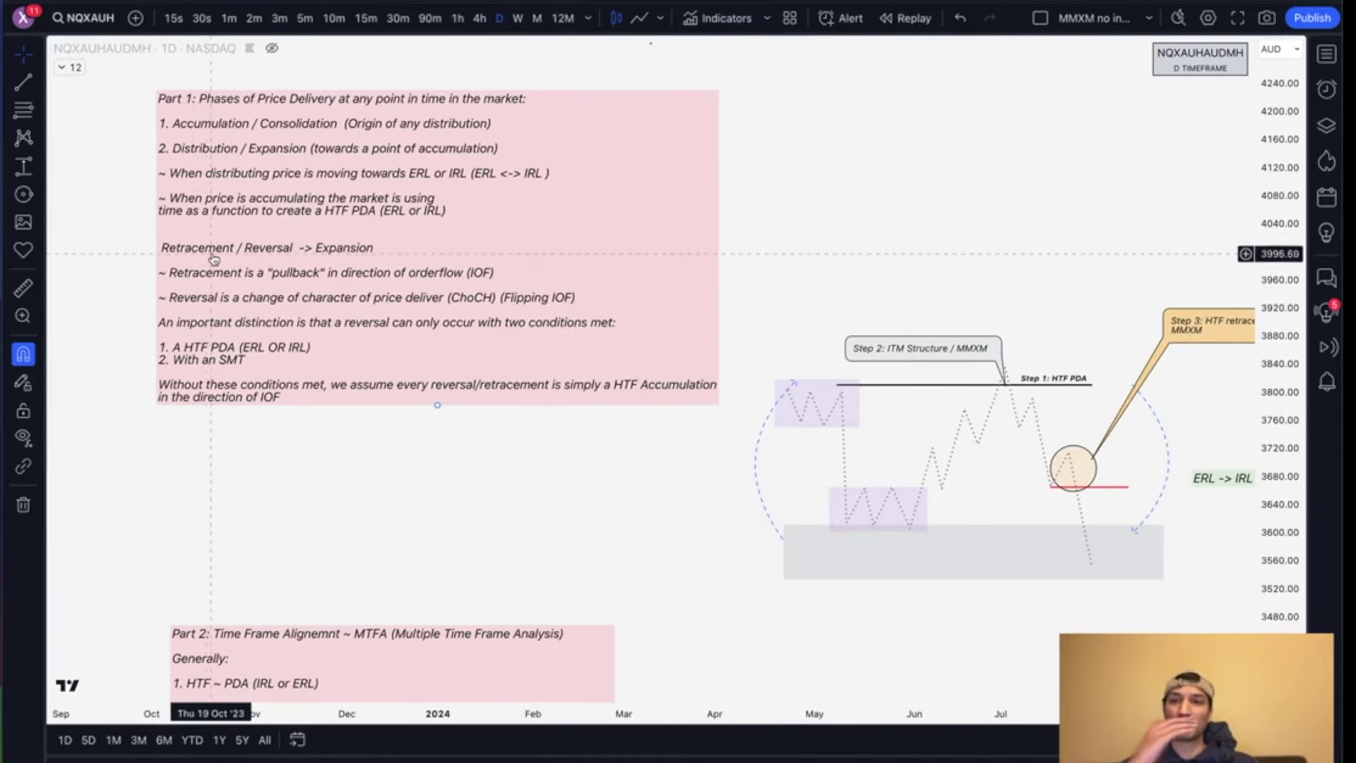
{"action": "left_click_drag", "start_coordinate": [485, 489], "coordinate": [452, 472]}
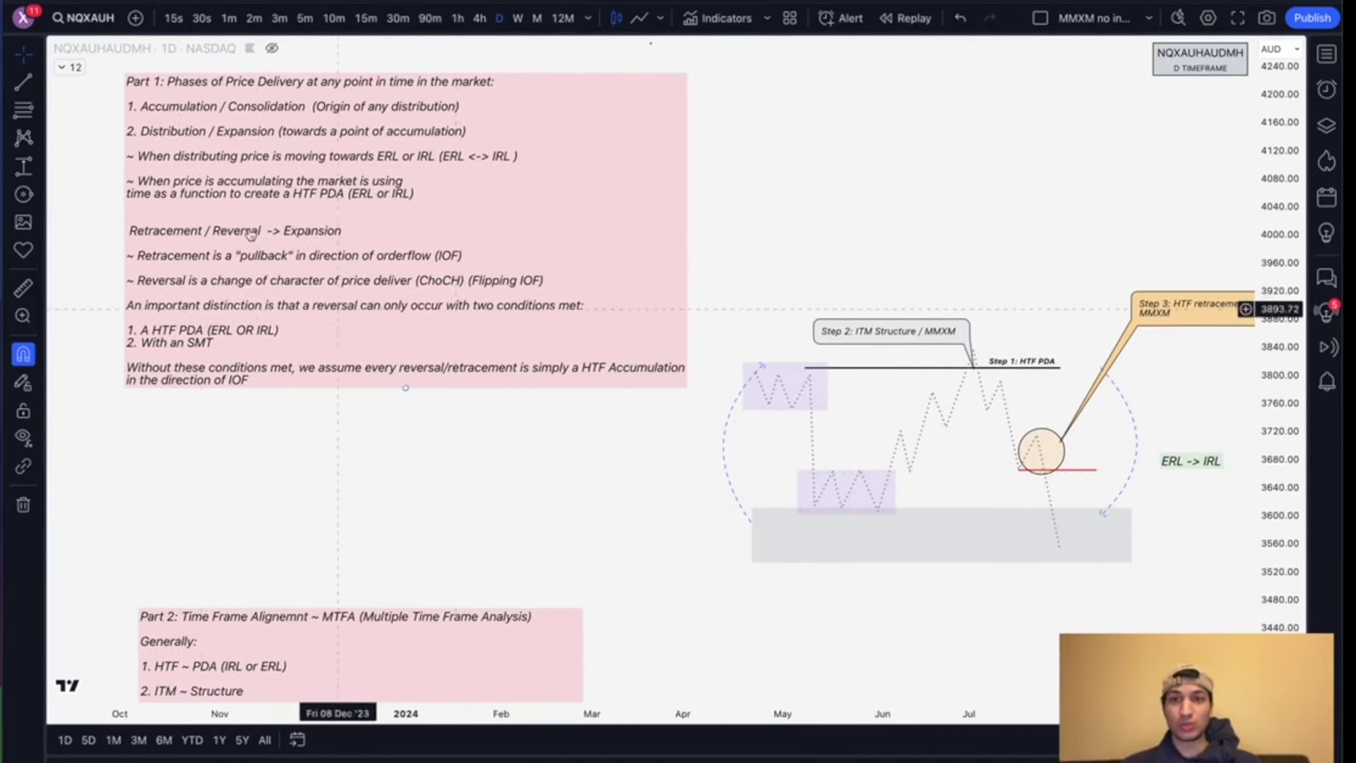
{"action": "left_click_drag", "start_coordinate": [552, 504], "coordinate": [537, 481]}
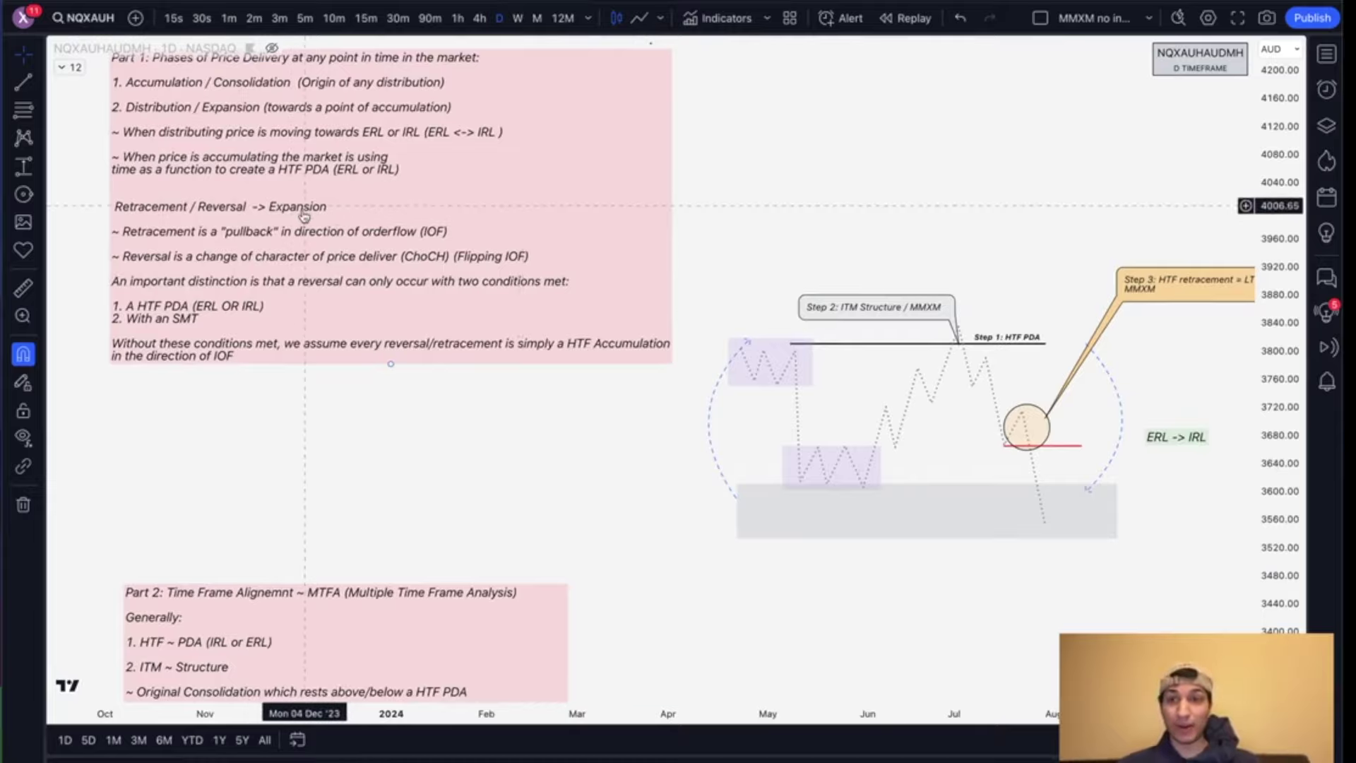
Step: Switch to the presentation slides and return to the price delivery notes chart
{"action": "key", "text": "ctrl+Left"}
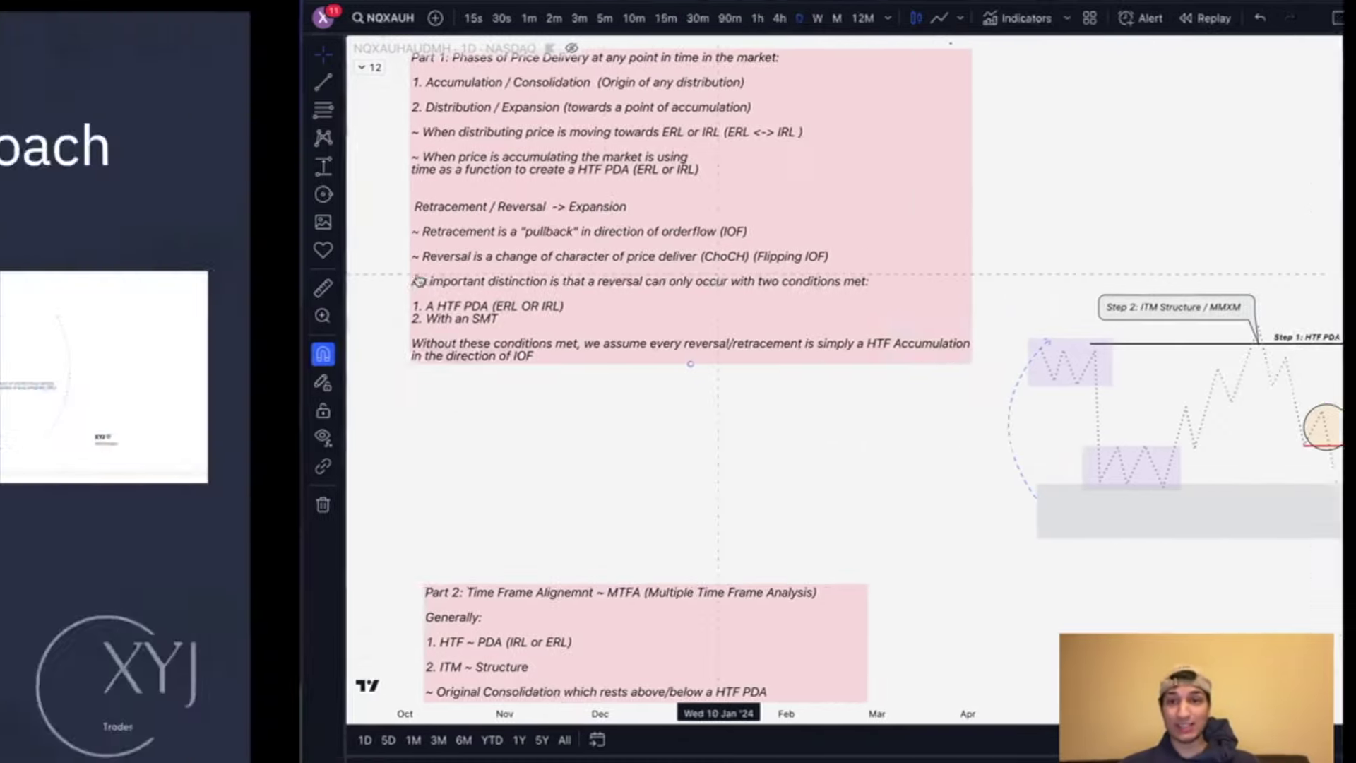
{"action": "key", "text": "ctrl+Left"}
{"action": "key", "text": "ctrl+Right"}
{"action": "key", "text": "ctrl+Right"}
{"action": "key", "text": "ctrl+Right"}
{"action": "key", "text": "ctrl+Right"}
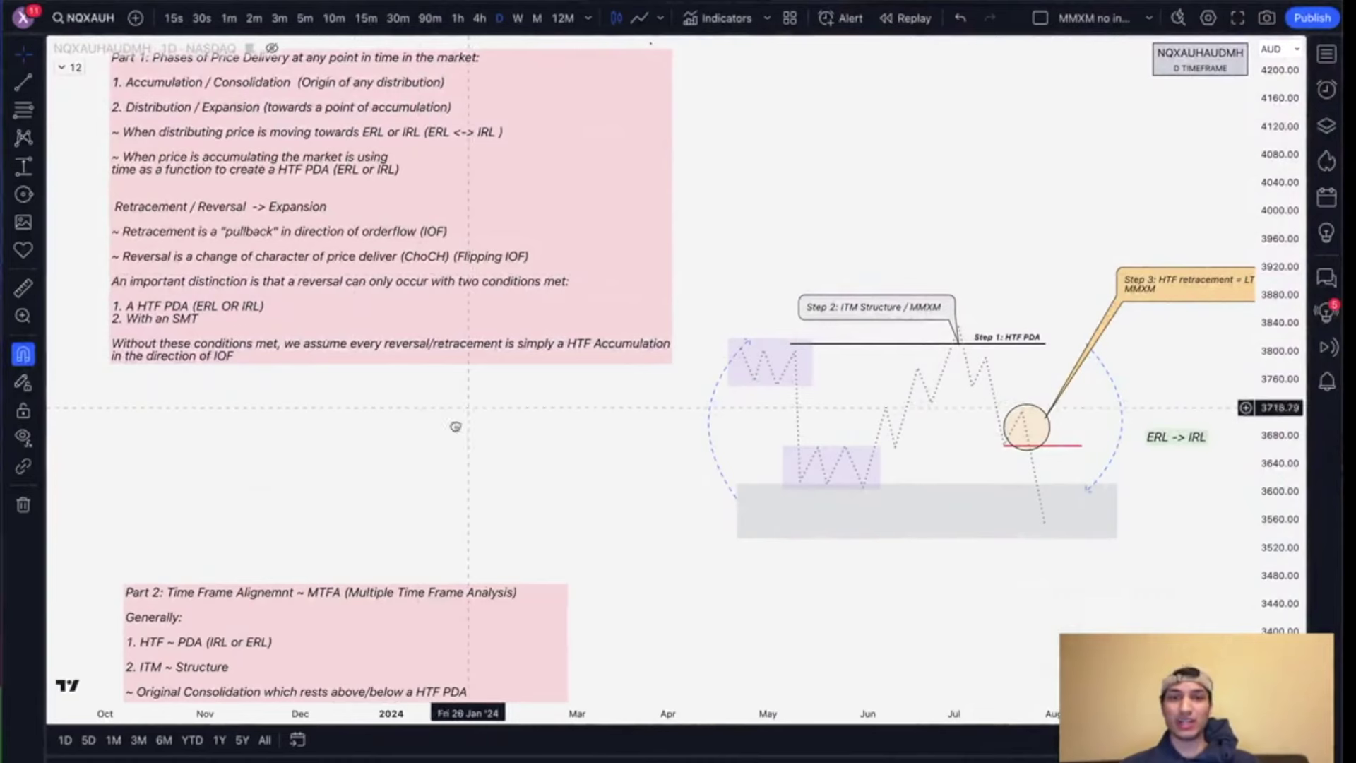
Step: Examine the retracement and reversal notes and the Part 2 notes on time frame alignment
{"action": "left_click_drag", "start_coordinate": [466, 413], "coordinate": [457, 427]}
{"action": "scroll", "coordinate": [480, 427], "scroll_direction": "up", "scroll_amount": 1}
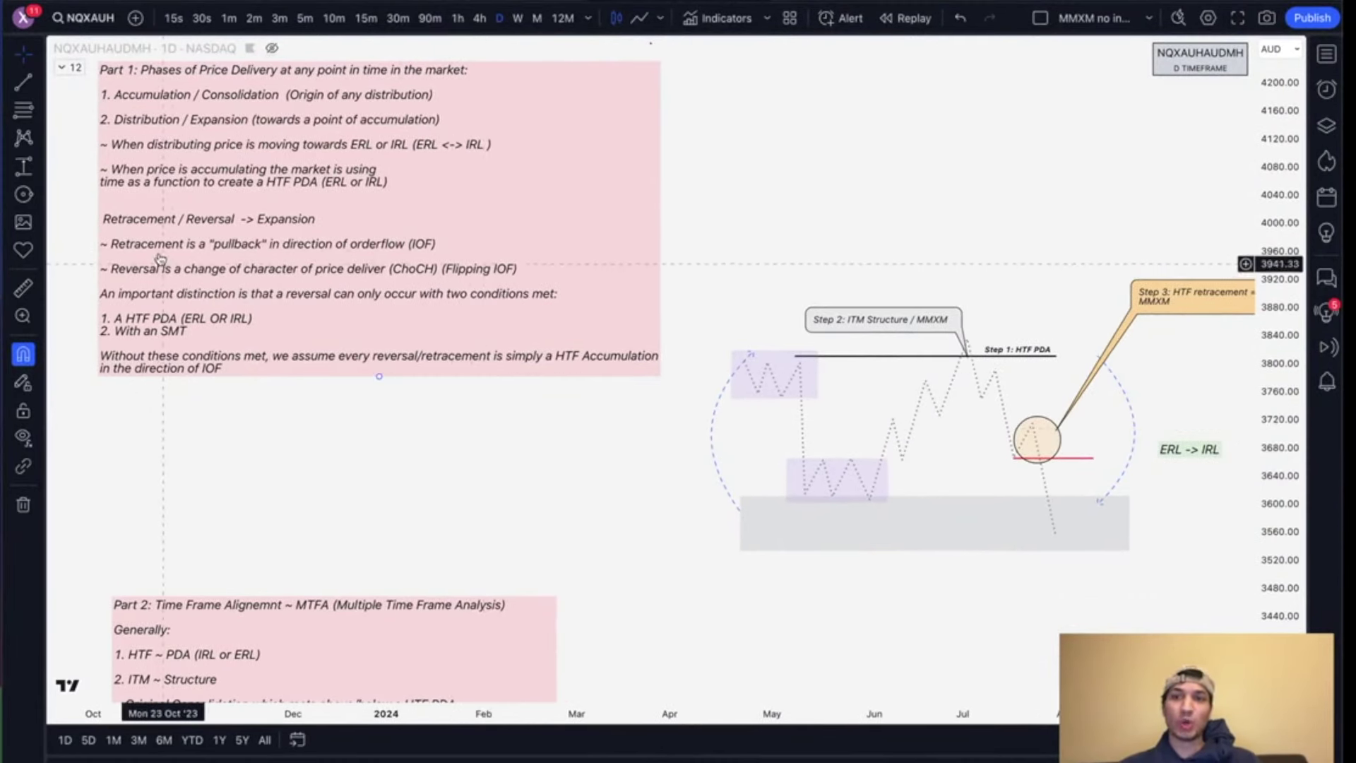
{"action": "scroll", "coordinate": [418, 403], "scroll_direction": "down", "scroll_amount": 3}
{"action": "scroll", "coordinate": [418, 404], "scroll_direction": "right", "scroll_amount": 1}
{"action": "scroll", "coordinate": [418, 403], "scroll_direction": "down", "scroll_amount": 3}
{"action": "scroll", "coordinate": [460, 370], "scroll_direction": "up", "scroll_amount": 3}
{"action": "scroll", "coordinate": [460, 369], "scroll_direction": "left", "scroll_amount": 2}
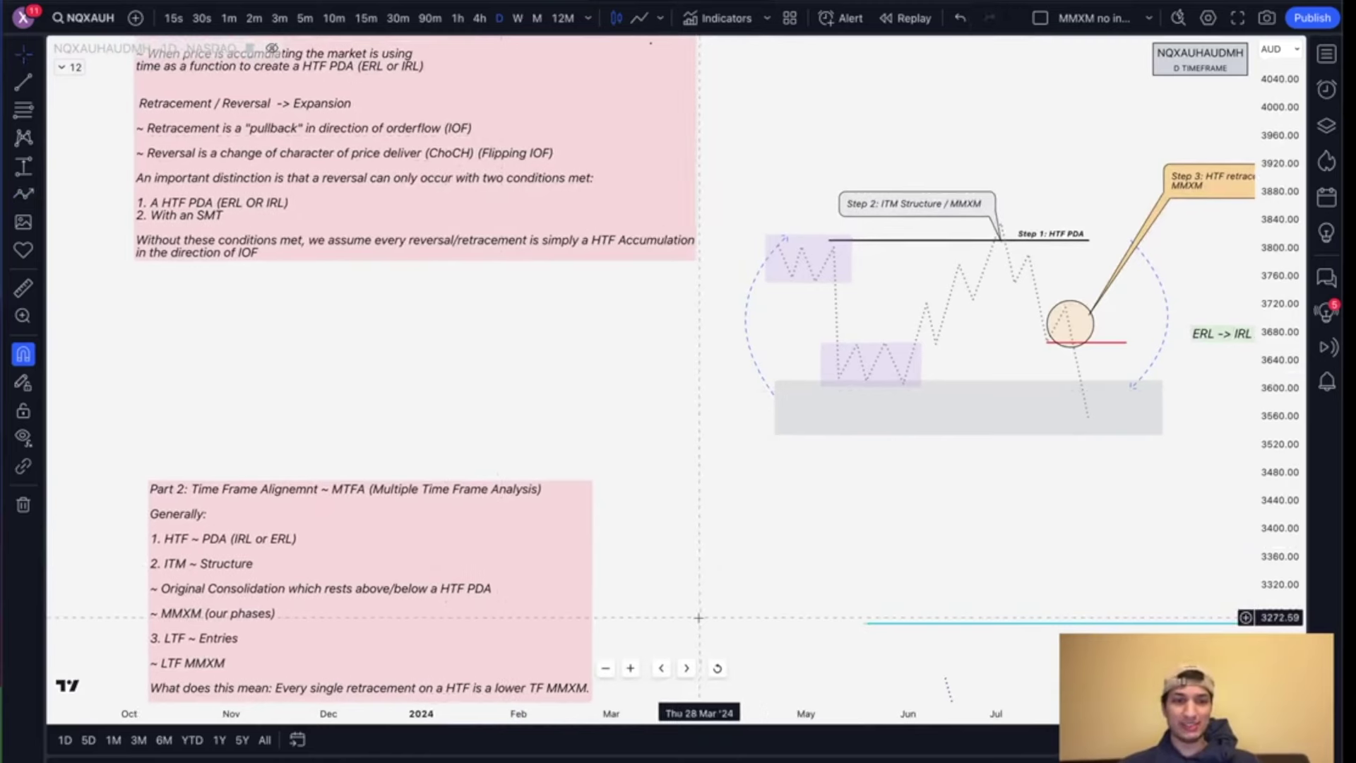
Step: Draw a rising zigzag path in the blank area above the MMXM diagram, from about 4120 to a third peak near 4490
{"action": "scroll", "coordinate": [700, 617], "scroll_direction": "down", "scroll_amount": 2}
{"action": "left_click_drag", "start_coordinate": [761, 547], "coordinate": [720, 700]}
{"action": "scroll", "coordinate": [825, 185], "scroll_direction": "up", "scroll_amount": 4}
{"action": "left_click_drag", "start_coordinate": [821, 253], "coordinate": [897, 463]}
{"action": "left_click", "coordinate": [475, 381]}
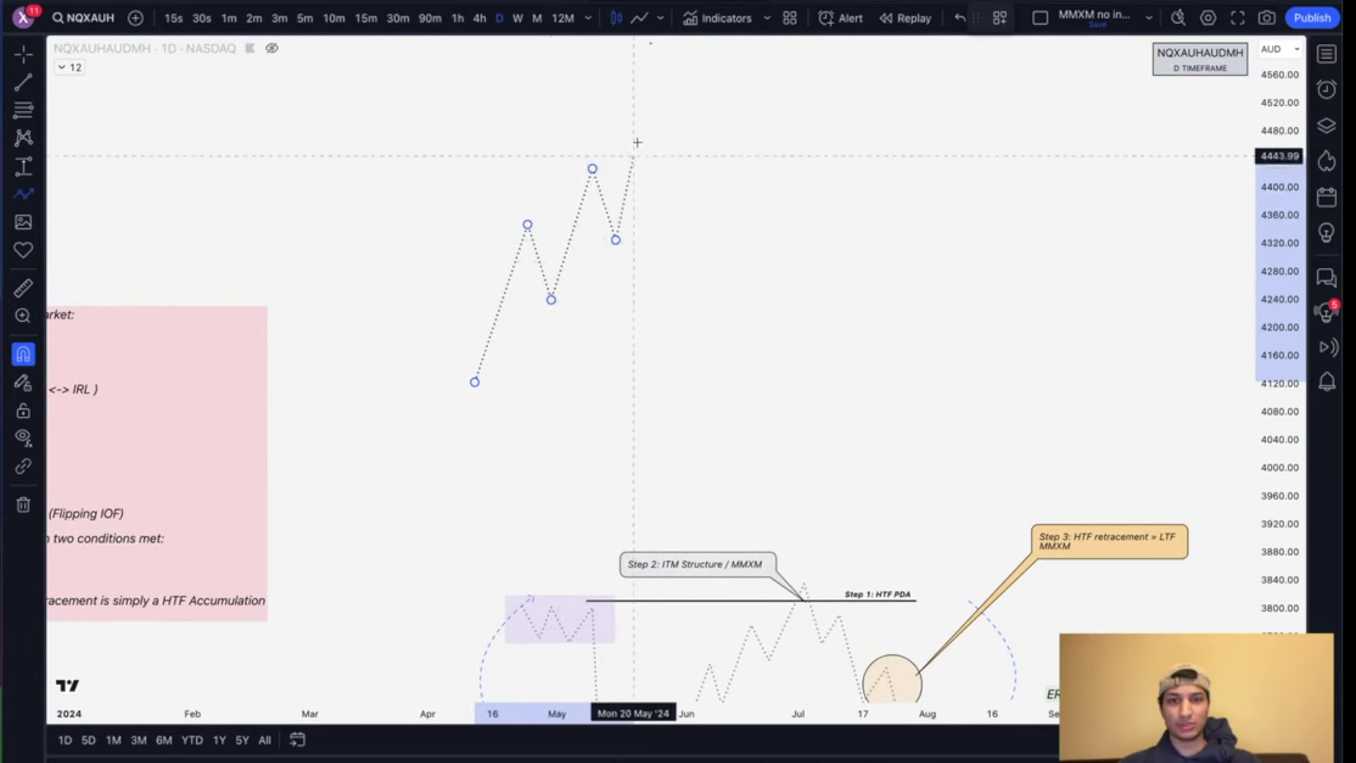
{"action": "double_click", "coordinate": [670, 170]}
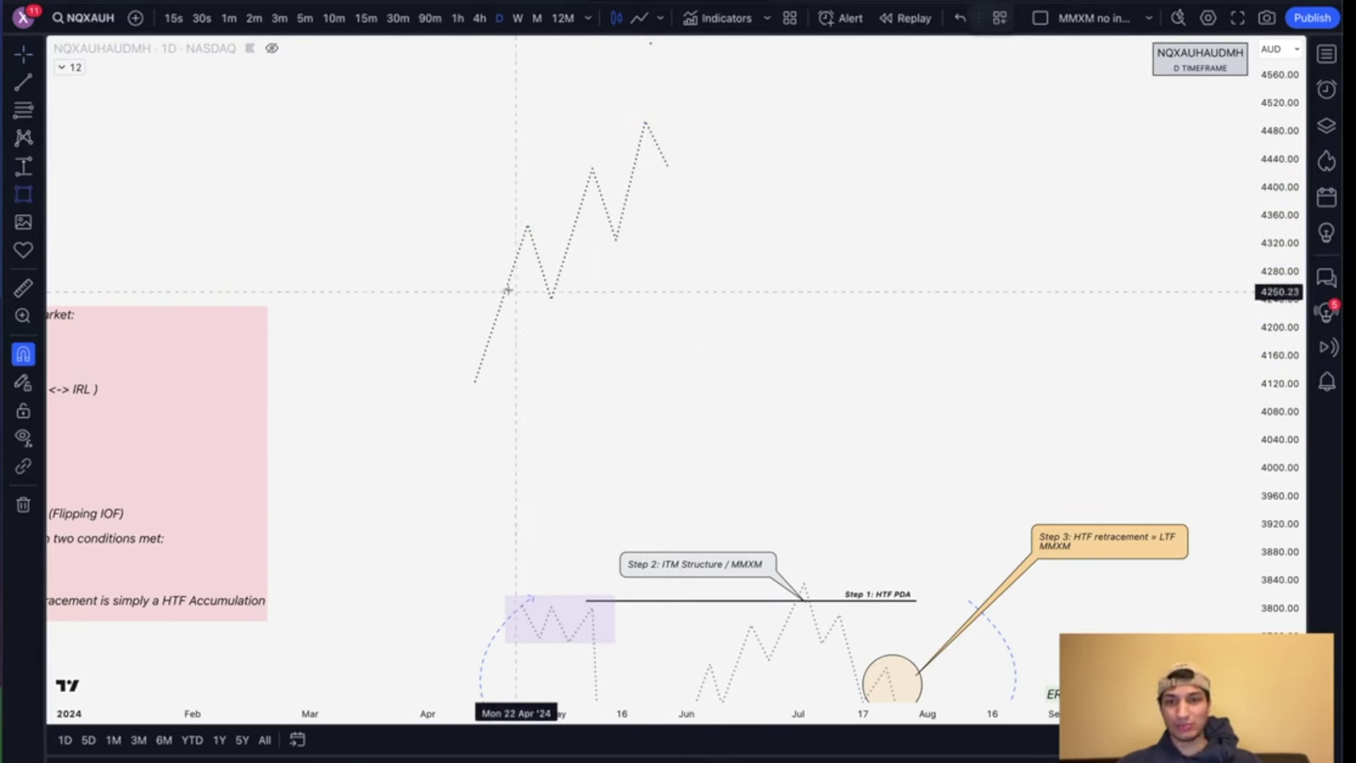
Step: Mark the path's first pullback with a gray rectangle from 4218.13 to 4269.06 and place a Gann box beside the first rising leg
{"action": "left_click", "coordinate": [575, 315]}
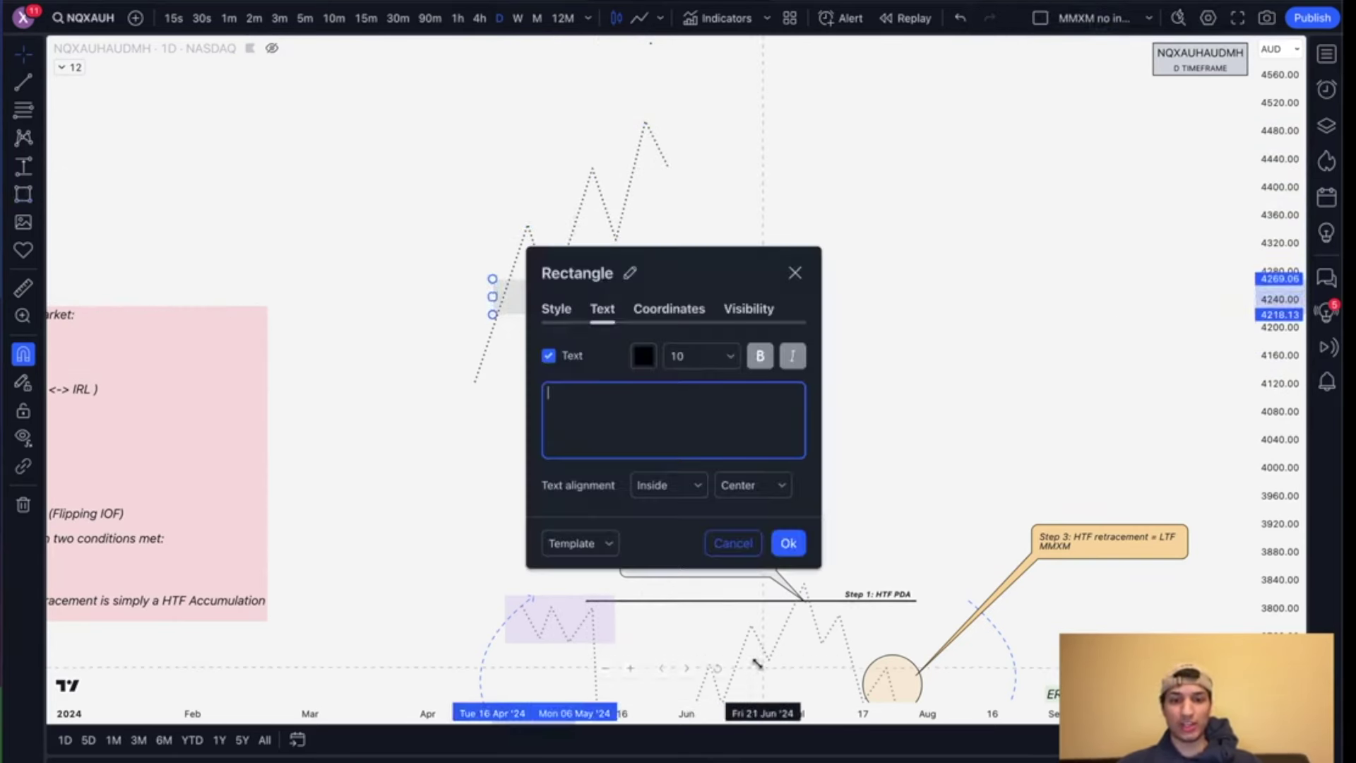
{"action": "left_click", "coordinate": [733, 543]}
{"action": "left_click", "coordinate": [793, 369]}
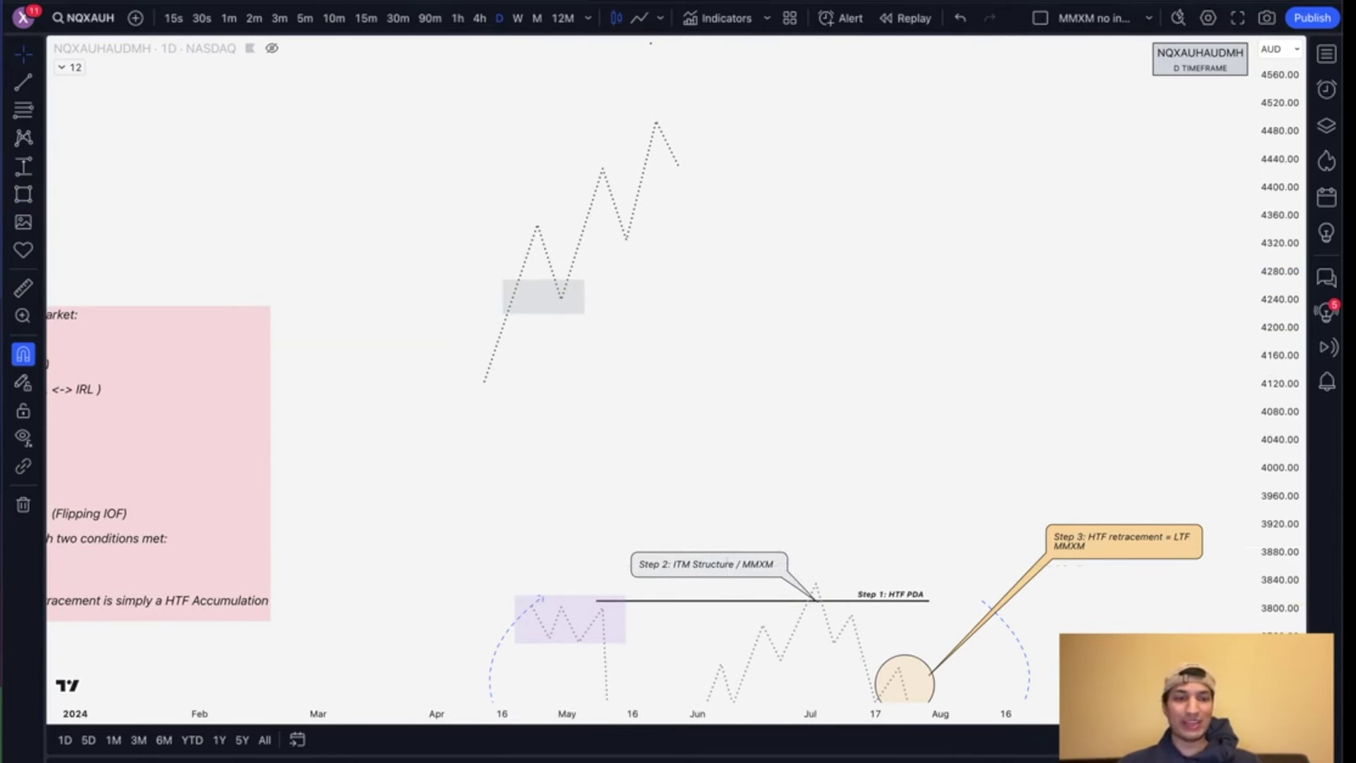
{"action": "left_click", "coordinate": [445, 385]}
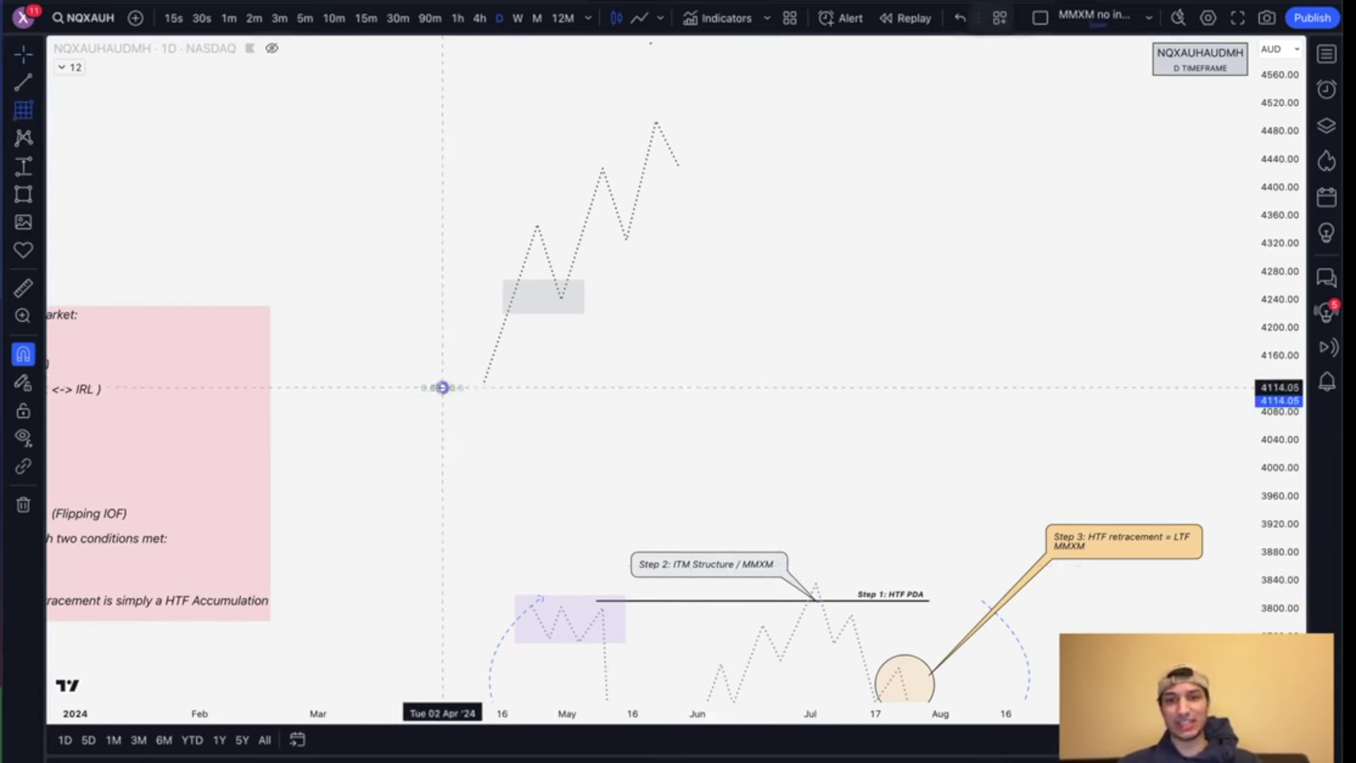
{"action": "left_click", "coordinate": [470, 231]}
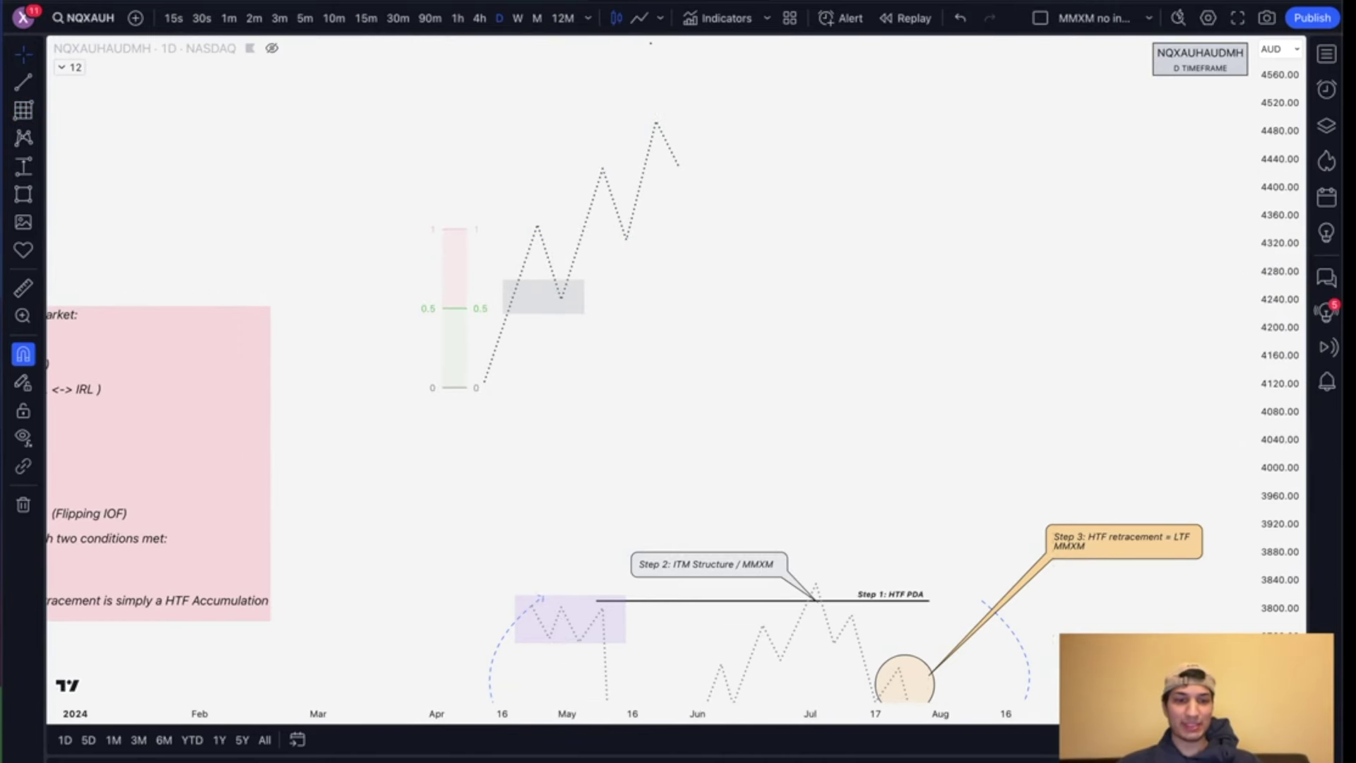
Step: Continue the path from its end to a top near 4530 and down through lower highs and lows to about 4080
{"action": "left_click", "coordinate": [679, 166]}
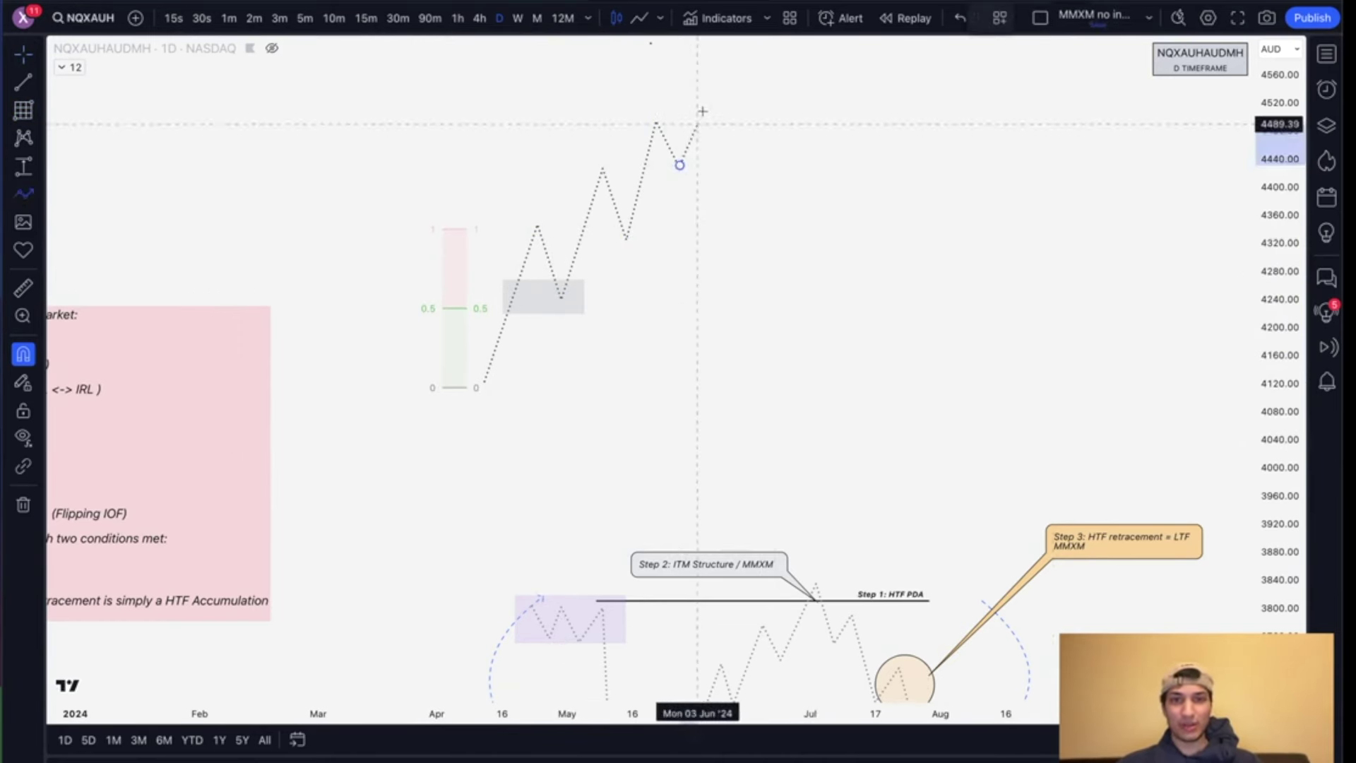
{"action": "left_click", "coordinate": [733, 227]}
{"action": "left_click", "coordinate": [757, 149]}
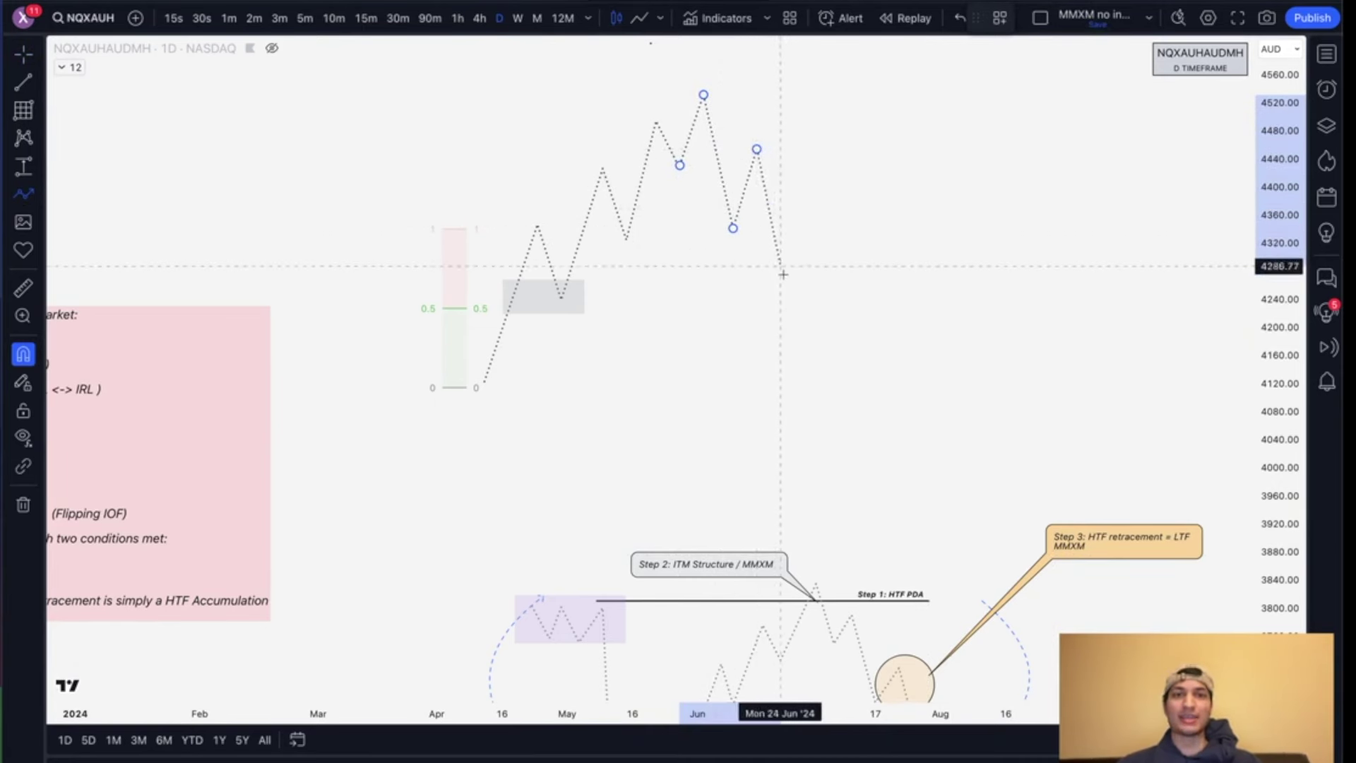
{"action": "left_click", "coordinate": [786, 297]}
{"action": "left_click", "coordinate": [817, 244]}
{"action": "double_click", "coordinate": [852, 408]}
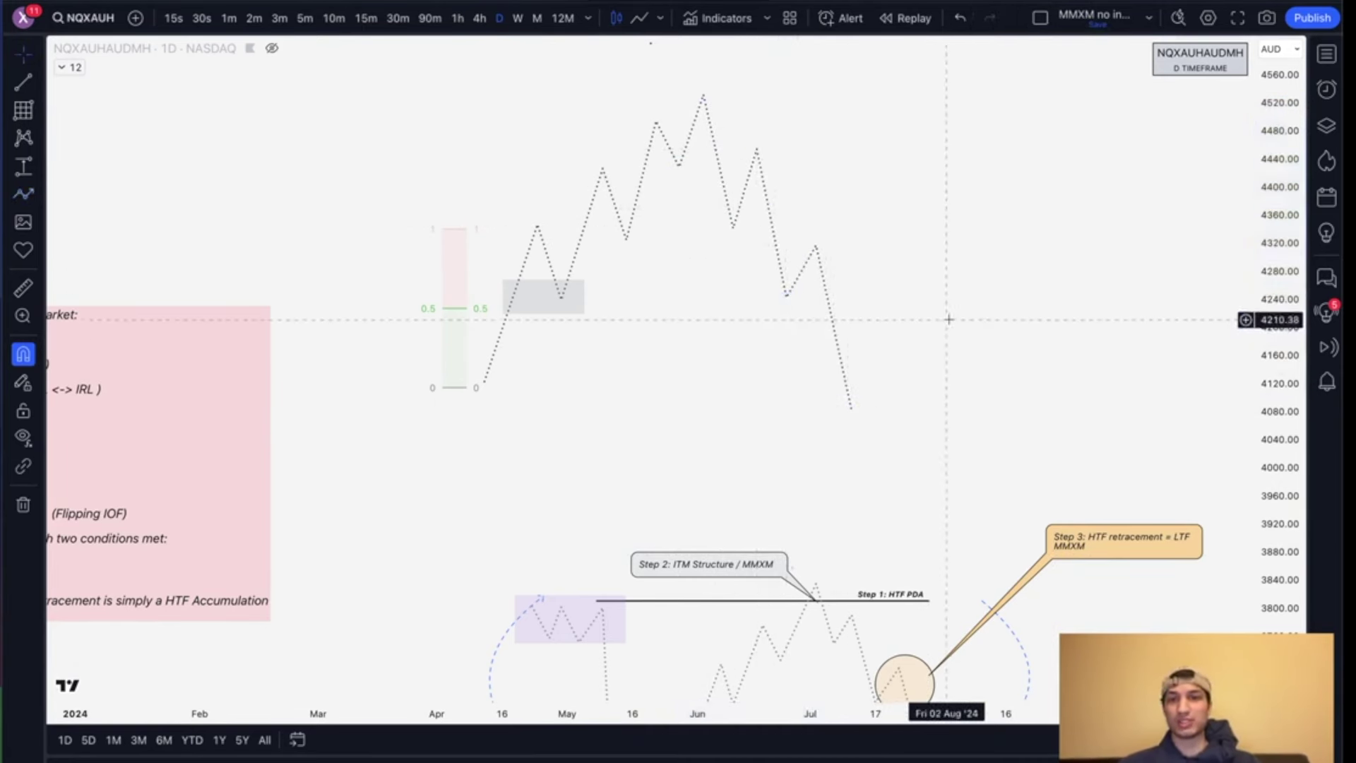
Step: Brush a thick downward arrow along the declining side of the schematic price path
{"action": "scroll", "coordinate": [925, 362], "scroll_direction": "left", "scroll_amount": 3}
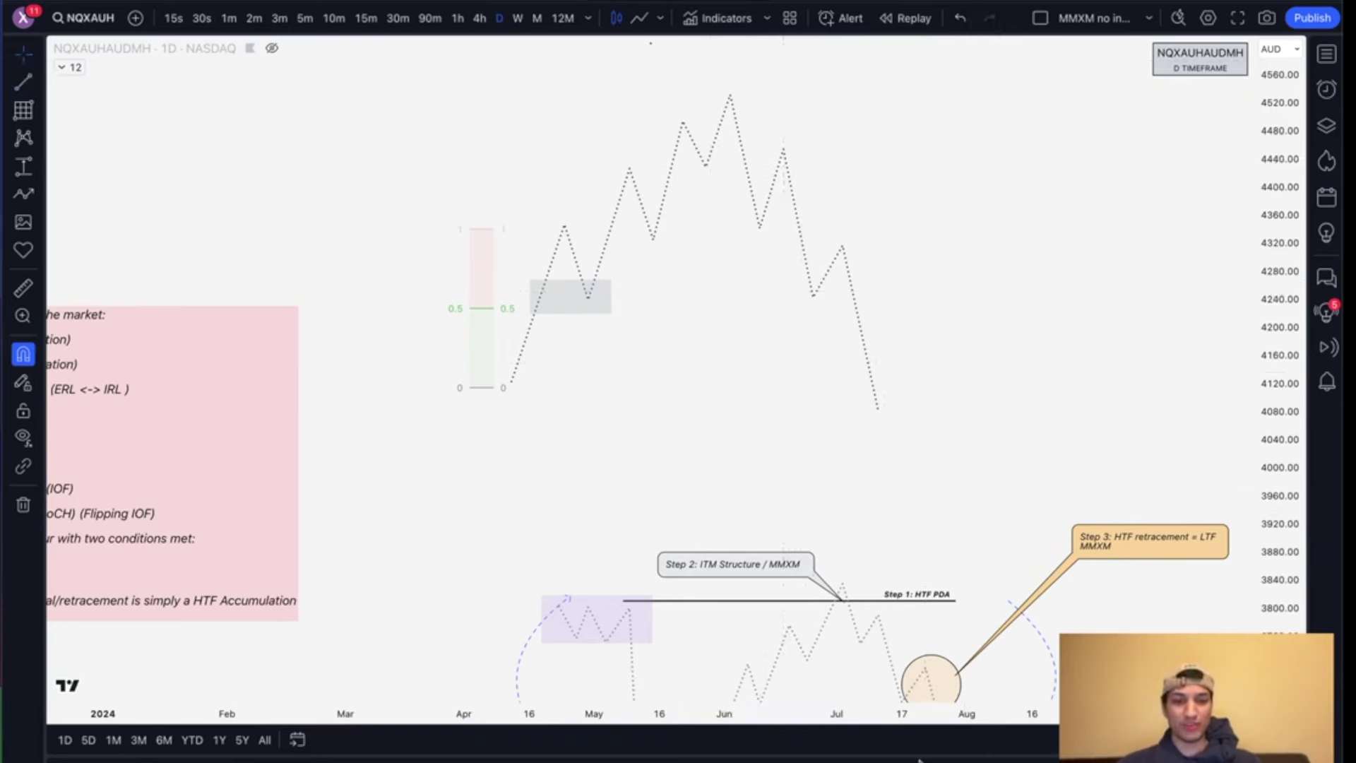
{"action": "mouse_move", "coordinate": [759, 117]}
{"action": "left_mouse_down"}
{"action": "mouse_move", "coordinate": [848, 318]}
{"action": "mouse_move", "coordinate": [798, 331]}
{"action": "mouse_move", "coordinate": [915, 349]}
{"action": "left_mouse_up"}
{"action": "scroll", "coordinate": [915, 350], "scroll_direction": "left", "scroll_amount": 5}
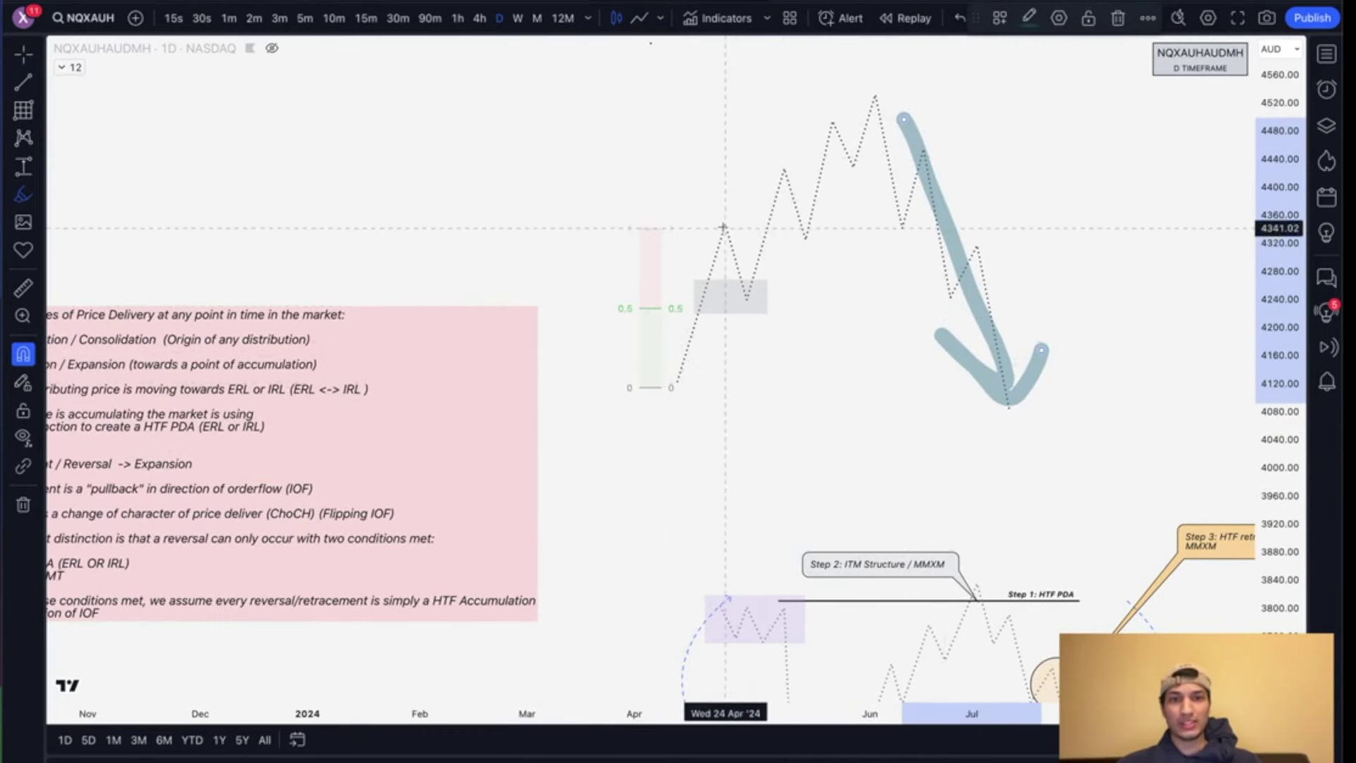
Step: Brush over the first two pullbacks on the path's rising side and undo those strokes
{"action": "left_click_drag", "start_coordinate": [724, 228], "coordinate": [734, 291]}
{"action": "mouse_move", "coordinate": [784, 166]}
{"action": "left_mouse_down"}
{"action": "mouse_move", "coordinate": [806, 245]}
{"action": "mouse_move", "coordinate": [777, 241]}
{"action": "mouse_move", "coordinate": [891, 76]}
{"action": "left_mouse_up"}
{"action": "key", "text": "ctrl+z"}
{"action": "key", "text": "ctrl+z"}
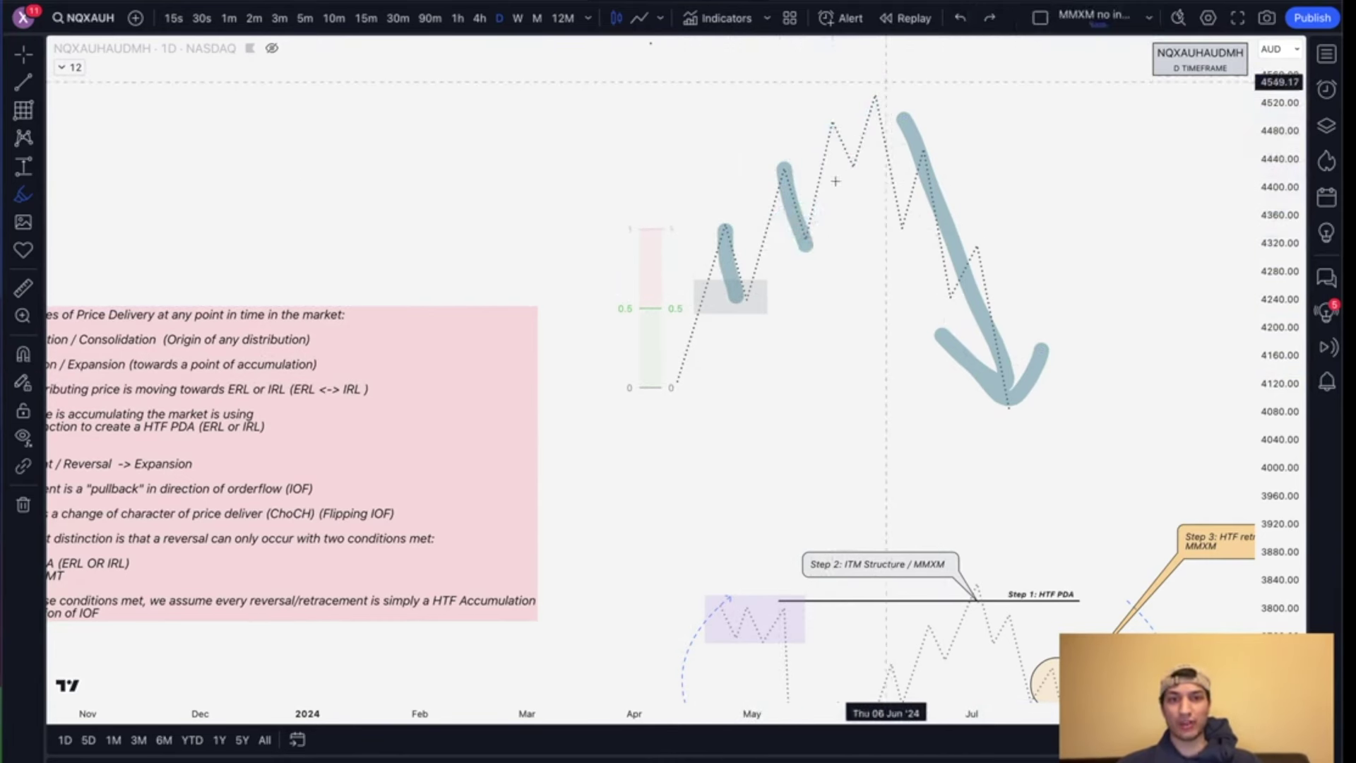
{"action": "key", "text": "ctrl+z"}
Step: Brush a curve along the path's rise, mark the lower highs on the decline, and brush a curve down its far side
{"action": "mouse_move", "coordinate": [629, 393]}
{"action": "left_mouse_down"}
{"action": "mouse_move", "coordinate": [731, 131]}
{"action": "mouse_move", "coordinate": [813, 94]}
{"action": "left_mouse_up"}
{"action": "left_click_drag", "start_coordinate": [932, 98], "coordinate": [932, 114]}
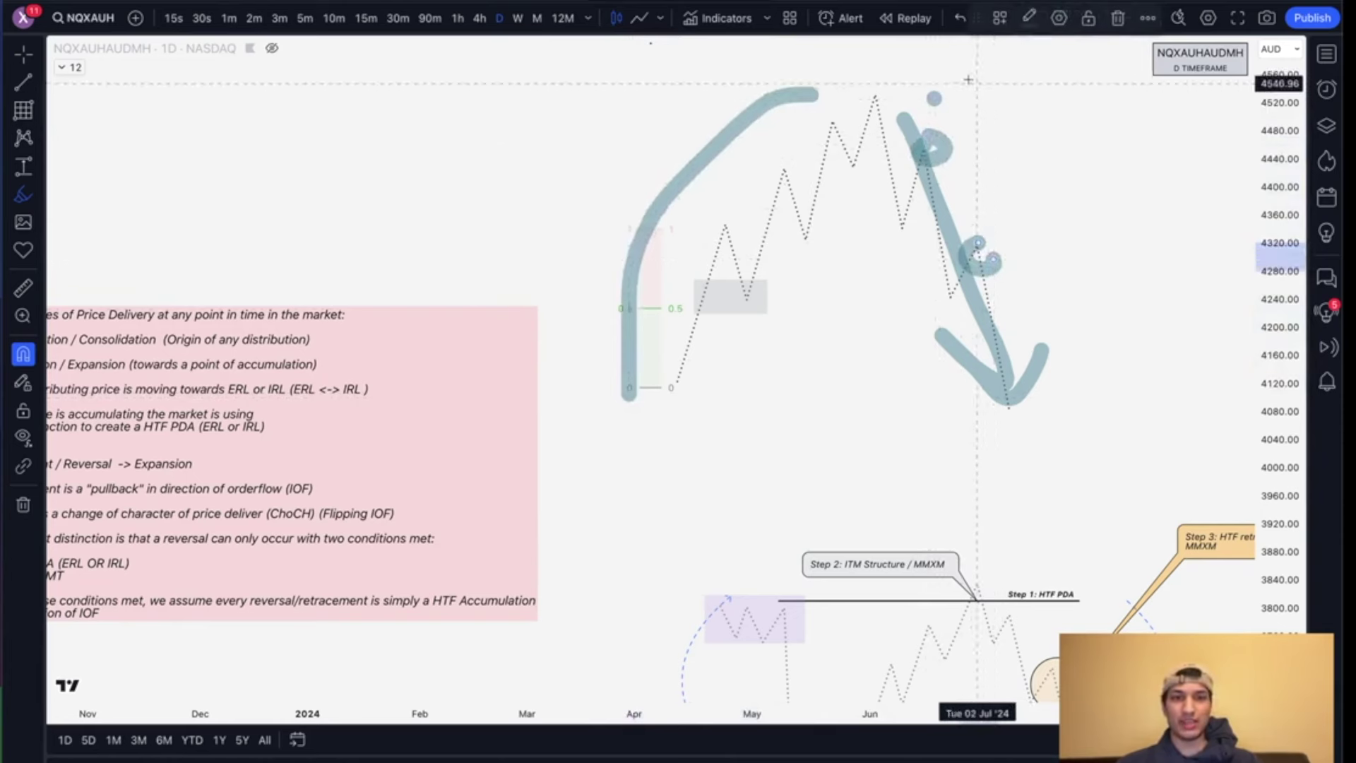
{"action": "mouse_move", "coordinate": [978, 82]}
{"action": "left_mouse_down"}
{"action": "mouse_move", "coordinate": [1089, 390]}
{"action": "mouse_move", "coordinate": [1080, 403]}
{"action": "left_mouse_up"}
Step: Undo the brush strokes and the whole schematic path together with its gray rectangle and Gann box
{"action": "key", "text": "super+z"}
{"action": "key", "text": "super+z"}
{"action": "key", "text": "super+z"}
{"action": "key", "text": "super+z"}
{"action": "key", "text": "super+z"}
{"action": "key", "text": "super+z"}
{"action": "key", "text": "super+z"}
{"action": "key", "text": "super+z"}
{"action": "key", "text": "super+z"}
{"action": "key", "text": "super+z"}
{"action": "key", "text": "super+z"}
{"action": "key", "text": "super+z"}
{"action": "key", "text": "super+z"}
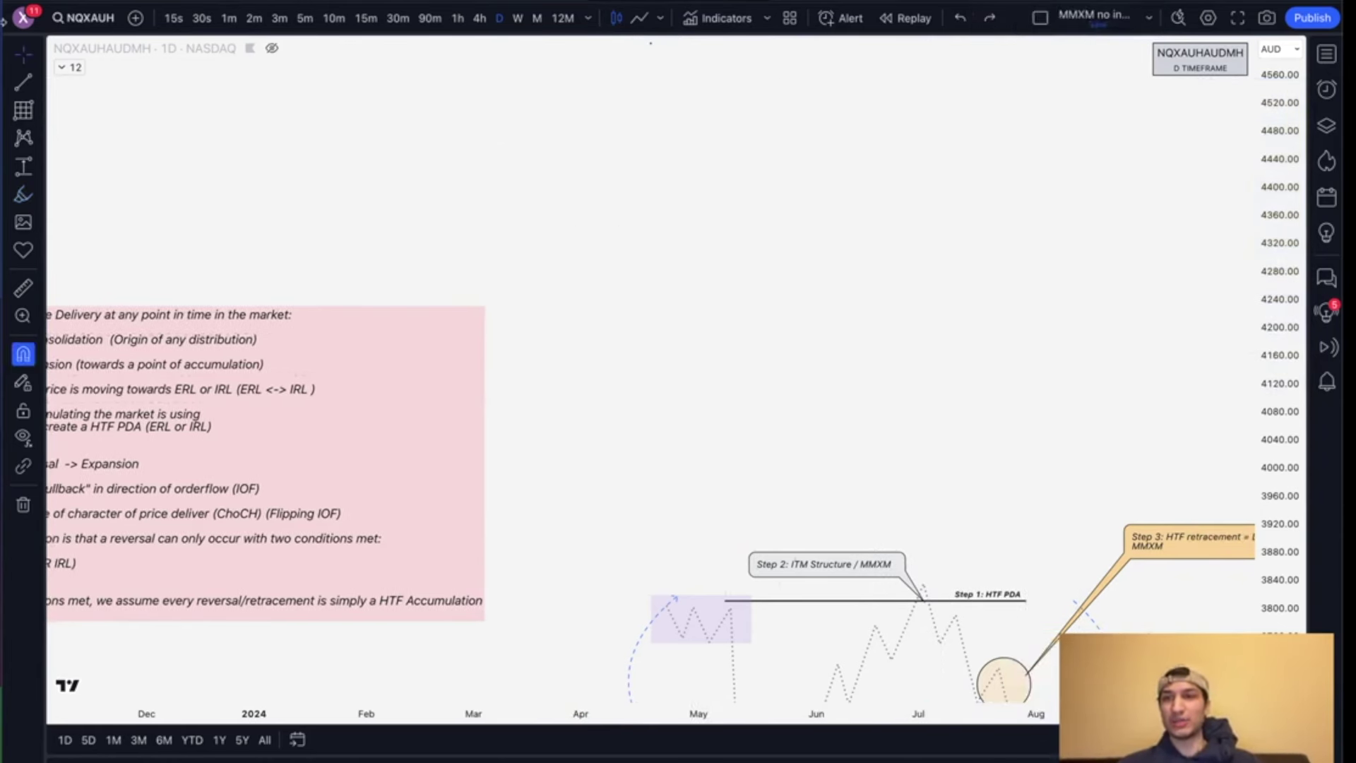
Step: Examine the Part 1 notes on price delivery phases and the conditions for retracement and reversal
{"action": "left_click", "coordinate": [24, 55]}
{"action": "scroll", "coordinate": [242, 287], "scroll_direction": "left", "scroll_amount": 4}
{"action": "left_click_drag", "start_coordinate": [418, 189], "coordinate": [461, 80]}
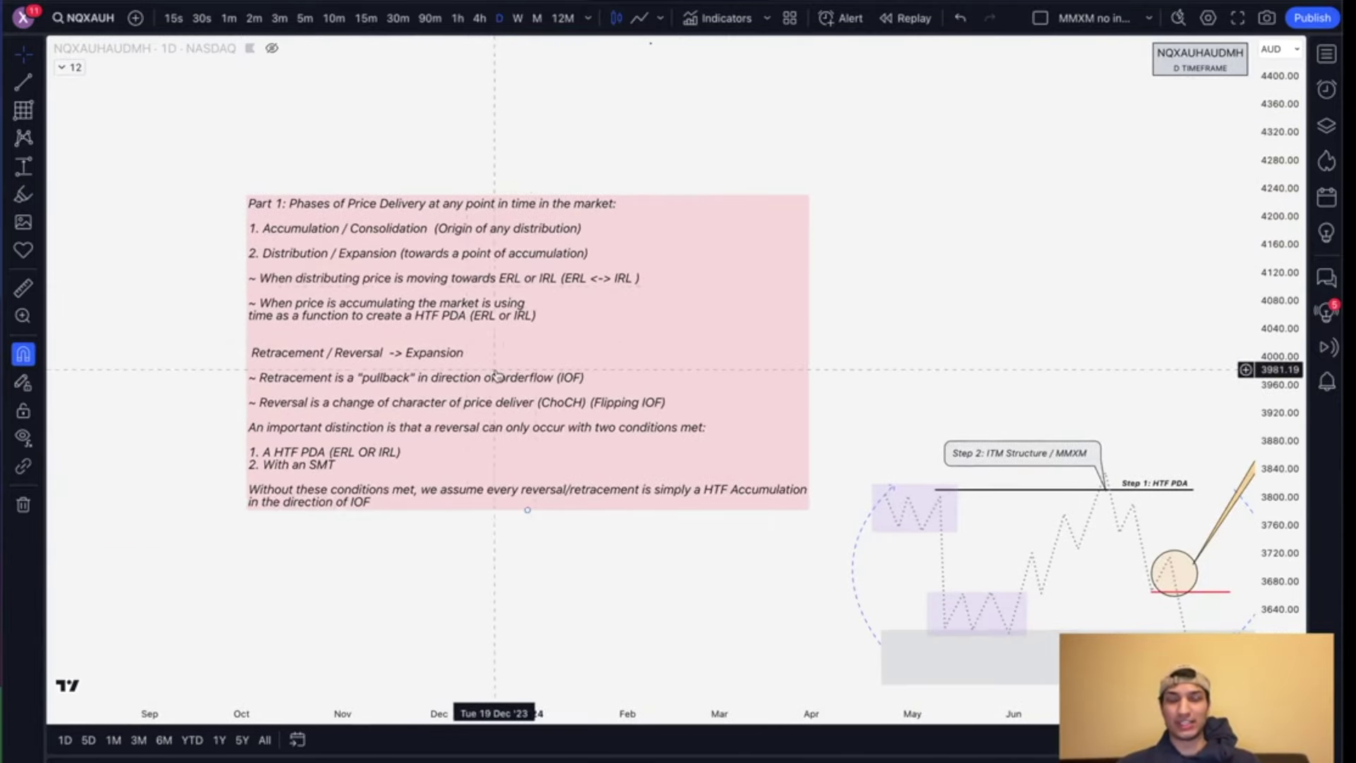
{"action": "scroll", "coordinate": [500, 369], "scroll_direction": "up", "scroll_amount": 1}
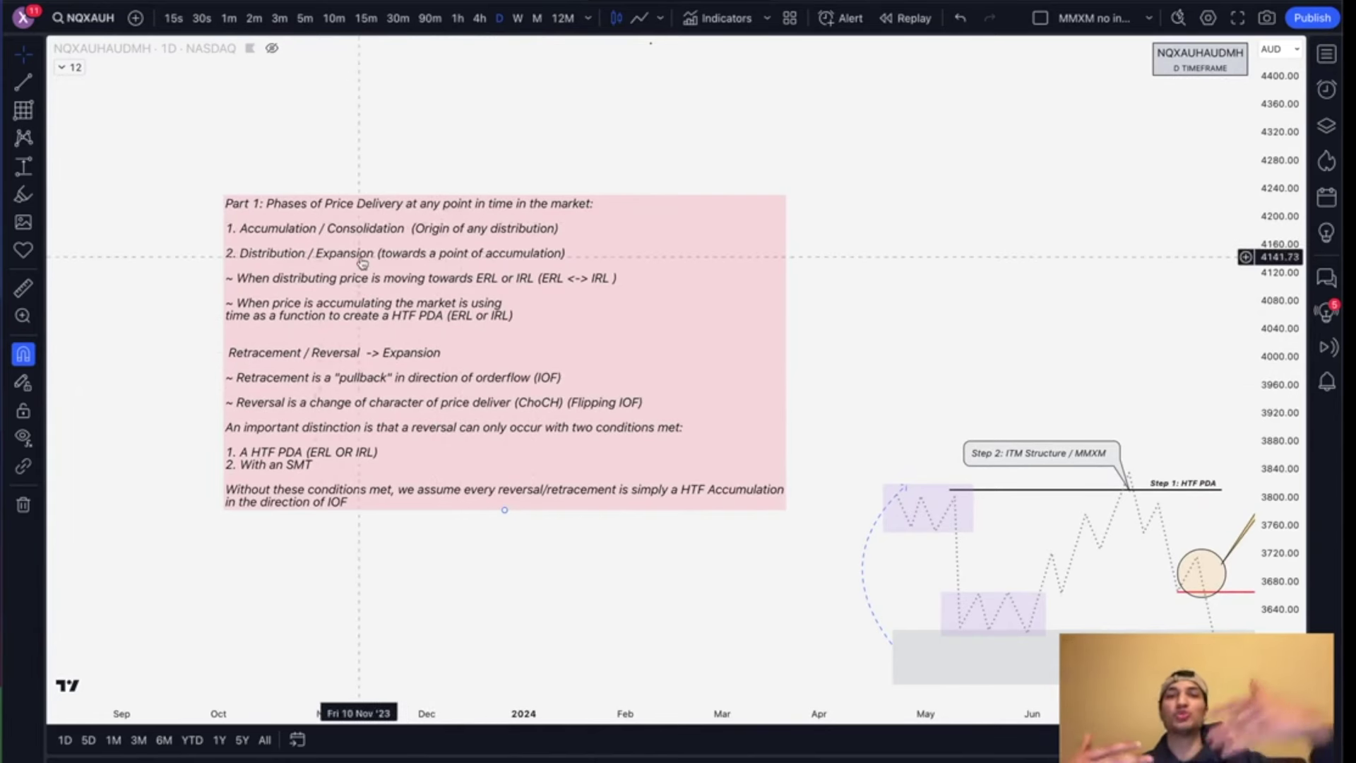
{"action": "left_click_drag", "start_coordinate": [853, 344], "coordinate": [825, 277]}
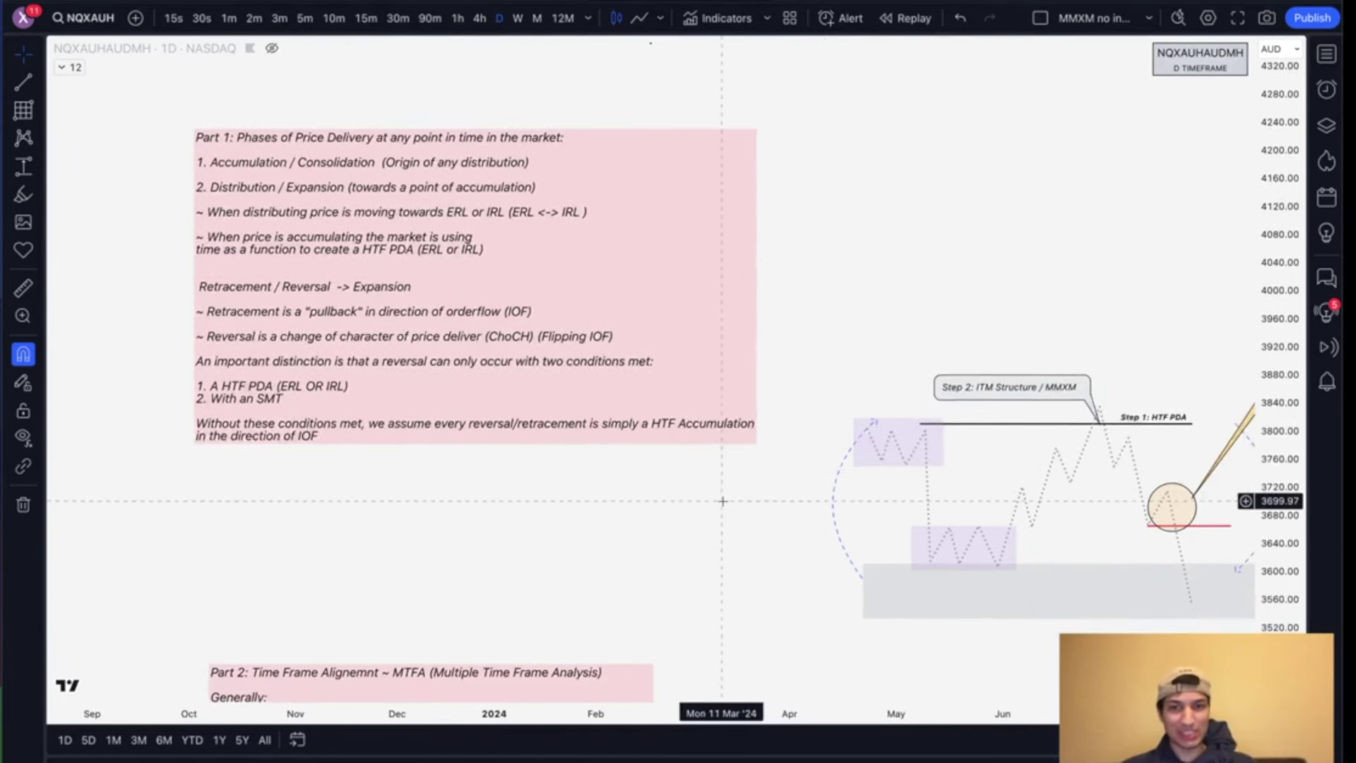
{"action": "left_click_drag", "start_coordinate": [715, 515], "coordinate": [693, 479]}
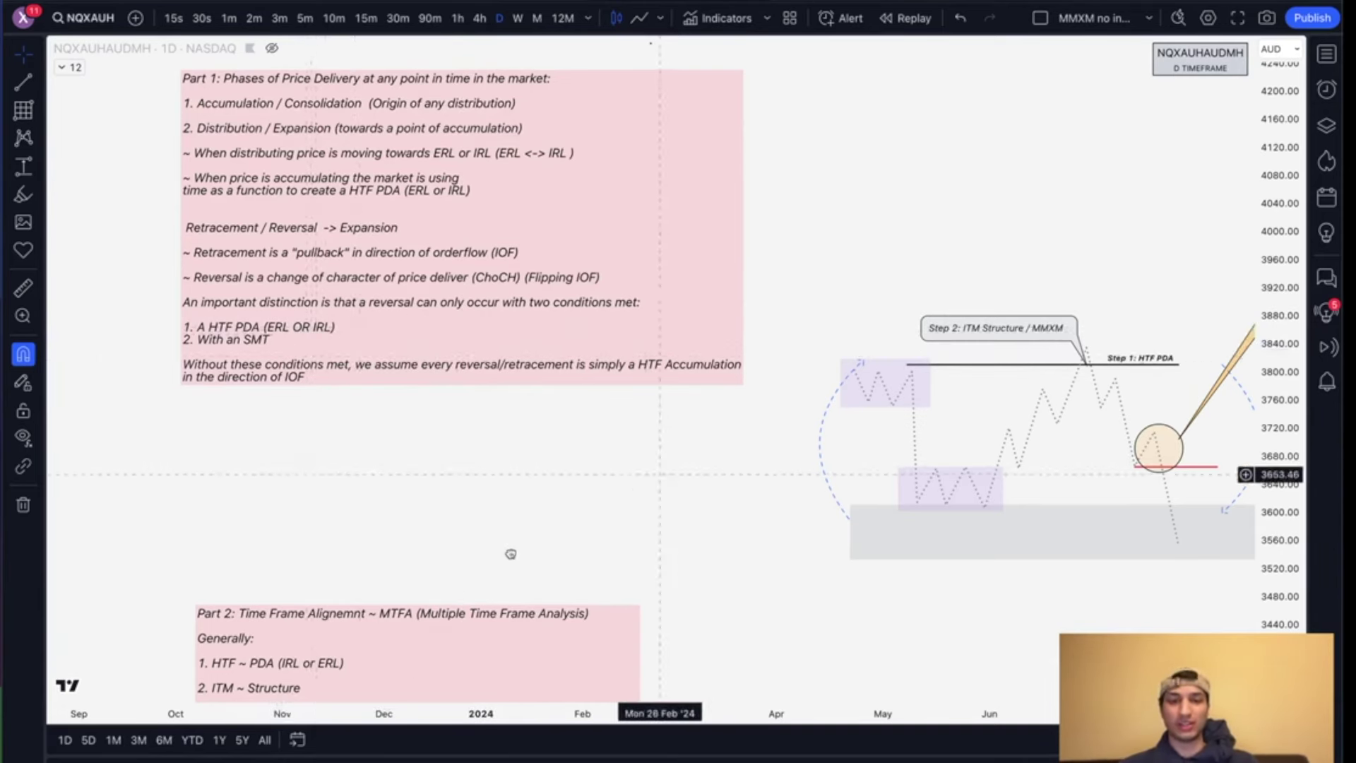
Step: Draw a horizontal line near 4180 above the MMXM diagram and a gray rectangle below it from 4143.94 to 4038.76
{"action": "left_click_drag", "start_coordinate": [700, 475], "coordinate": [594, 528]}
{"action": "key", "text": "alt+t"}
{"action": "left_click_drag", "start_coordinate": [757, 158], "coordinate": [961, 159]}
{"action": "left_click", "coordinate": [791, 760]}
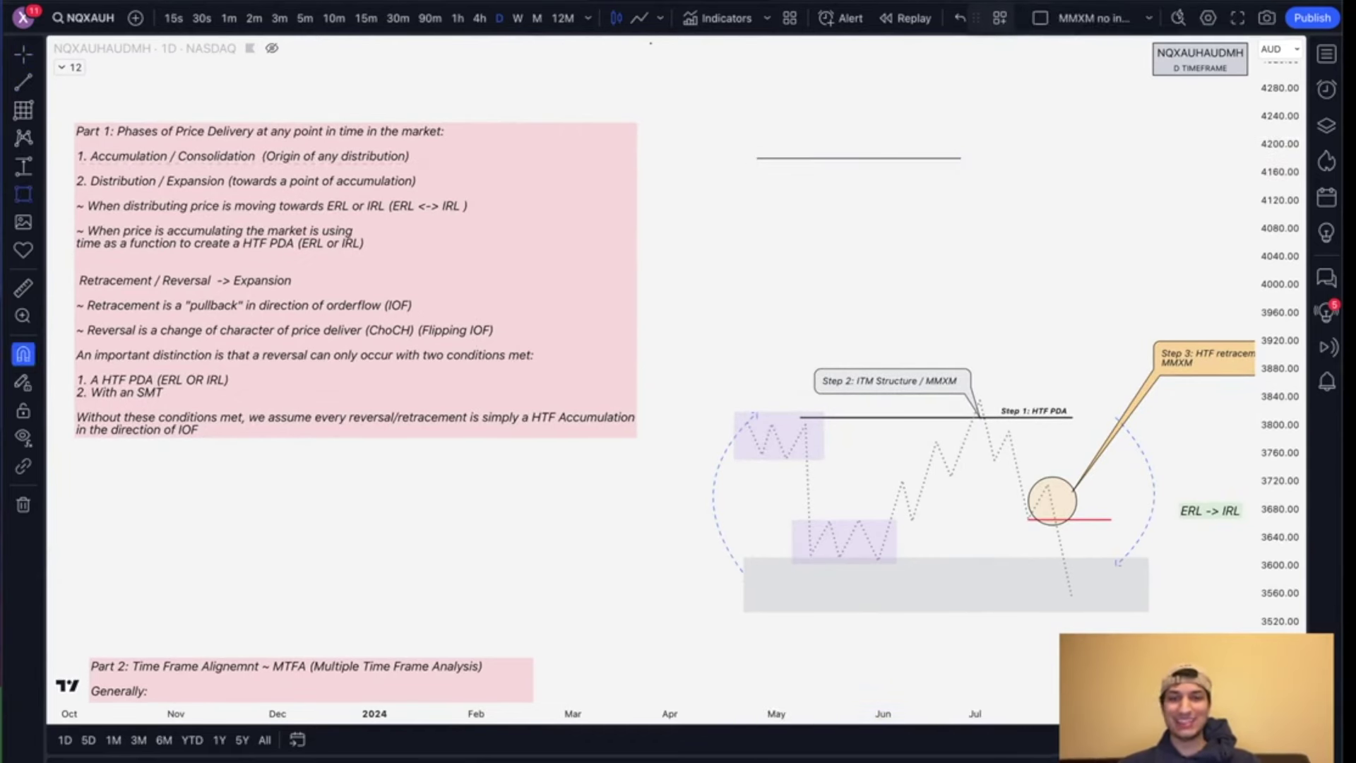
{"action": "left_click", "coordinate": [752, 183]}
{"action": "left_click_drag", "start_coordinate": [753, 250], "coordinate": [971, 224]}
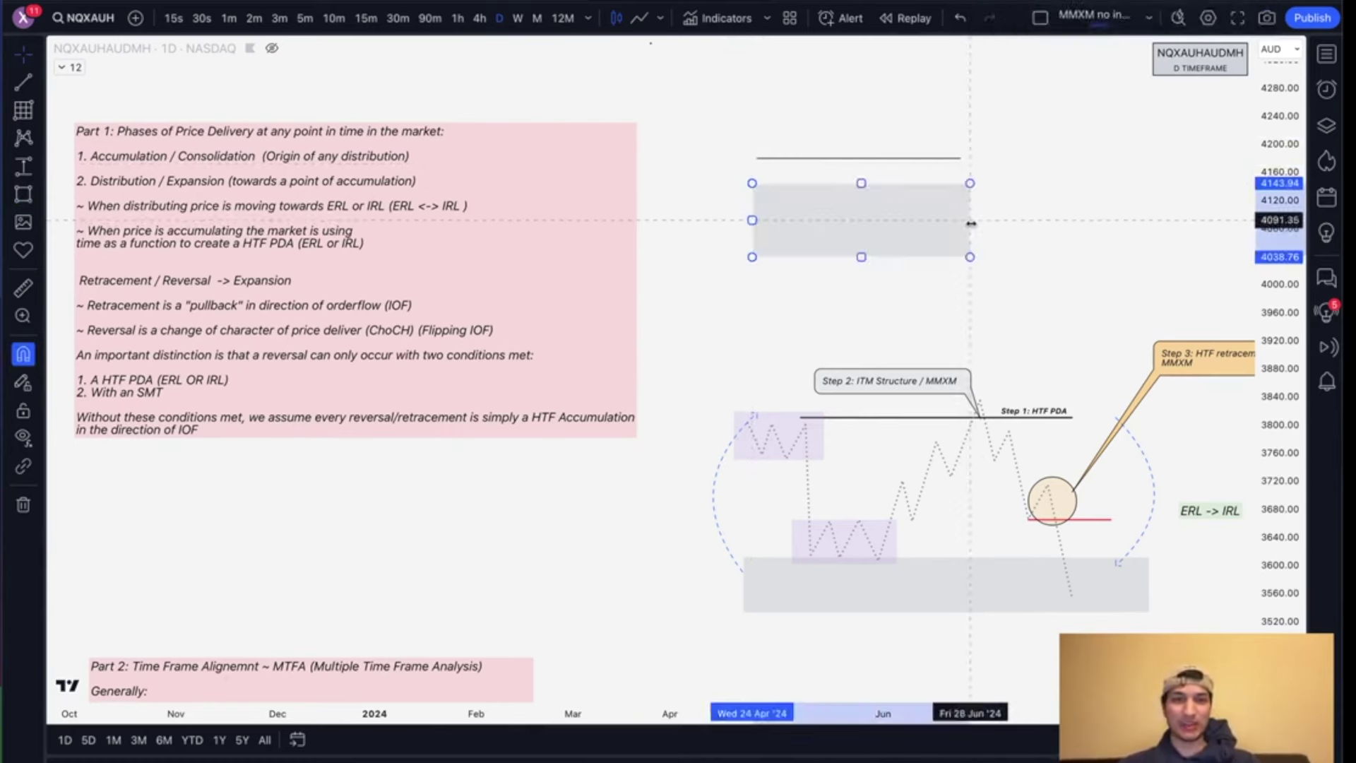
Step: Place a Gann box beside the gray rectangle, from 4038.76 up to about 4200
{"action": "left_click_drag", "start_coordinate": [1061, 279], "coordinate": [807, 330]}
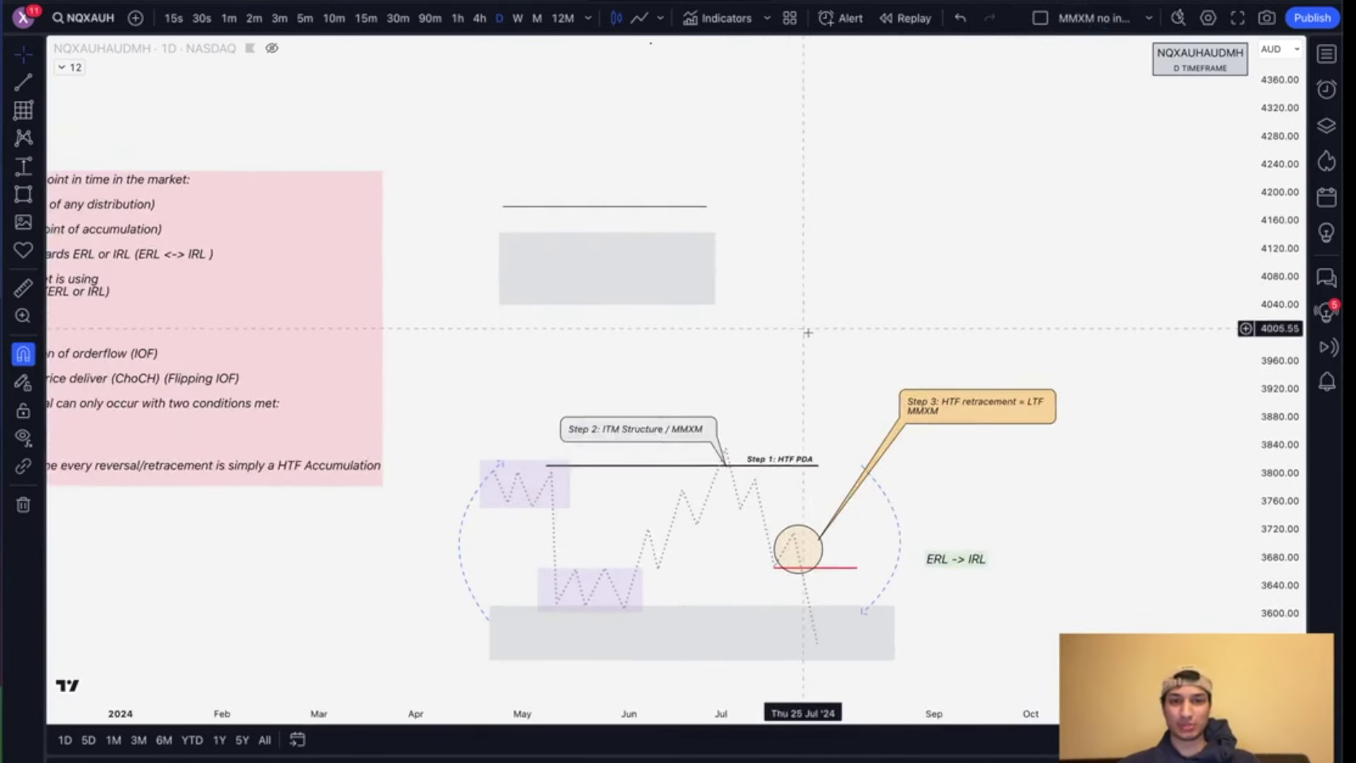
{"action": "key", "text": "alt+f"}
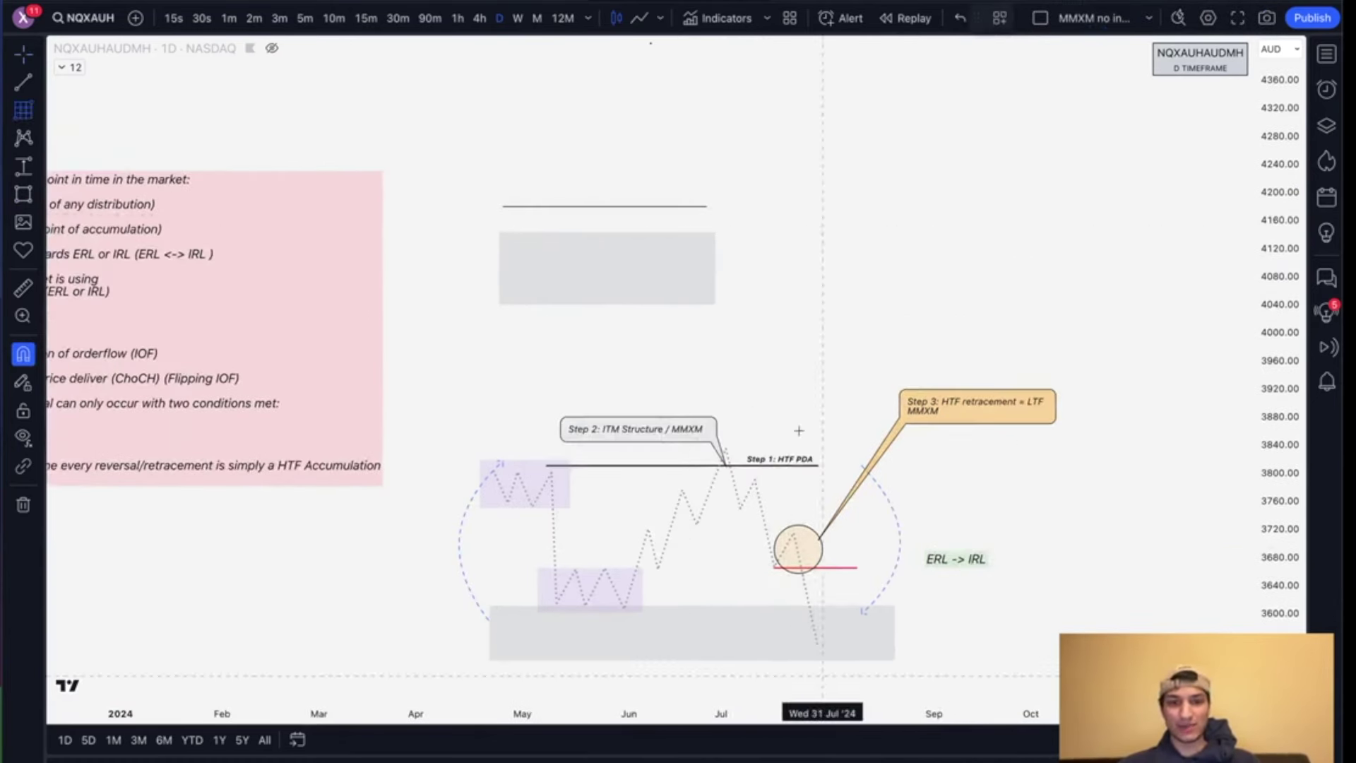
{"action": "mouse_move", "coordinate": [794, 305]}
{"action": "left_mouse_down"}
{"action": "mouse_move", "coordinate": [853, 180]}
{"action": "mouse_move", "coordinate": [858, 191]}
{"action": "left_mouse_up"}
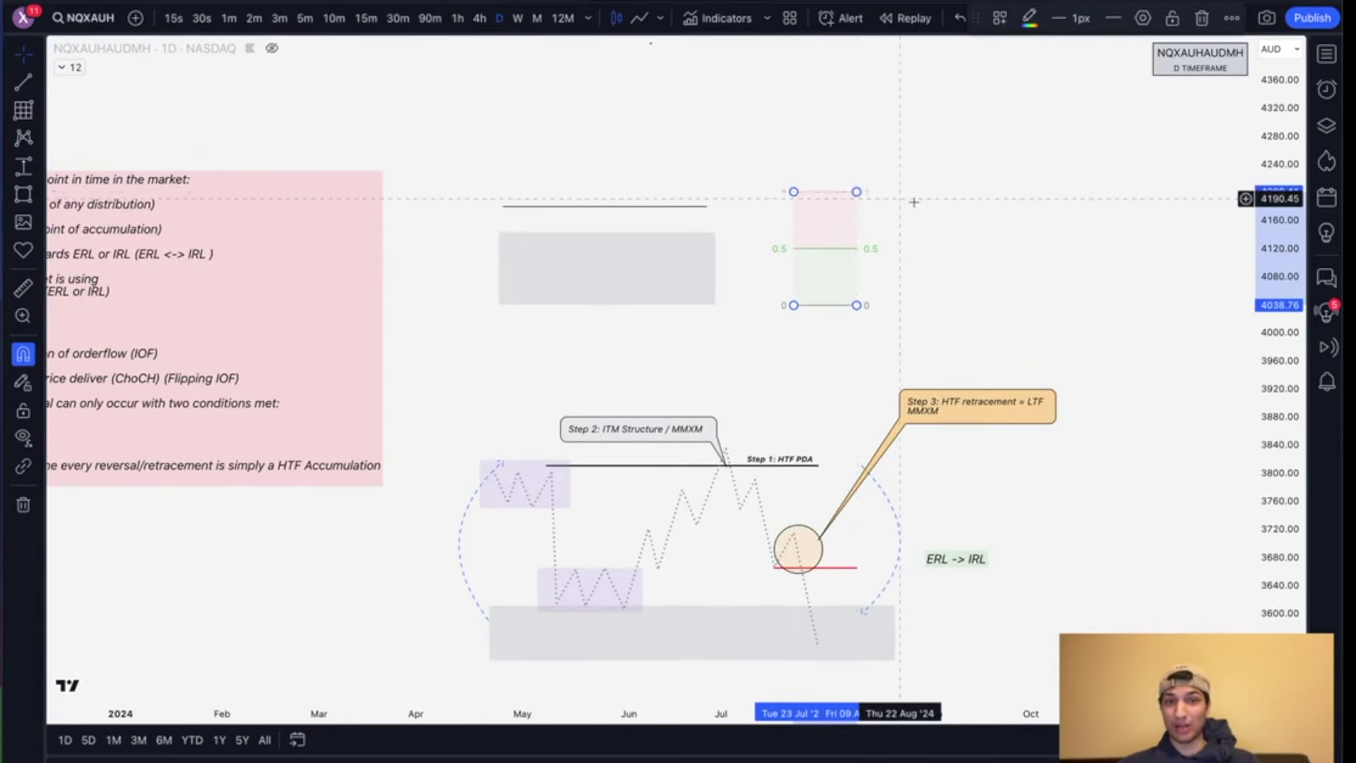
{"action": "left_click", "coordinate": [913, 202]}
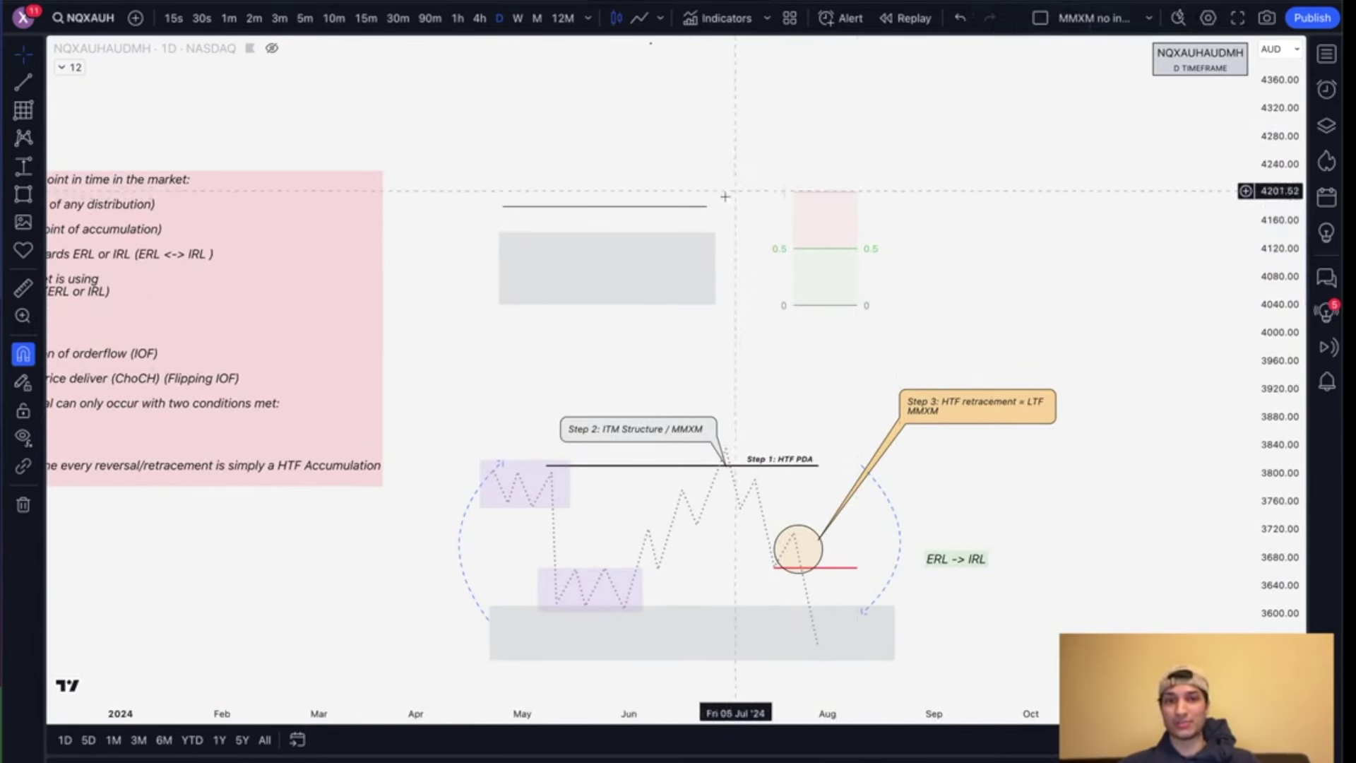
{"action": "left_click", "coordinate": [717, 261]}
{"action": "left_click", "coordinate": [817, 221]}
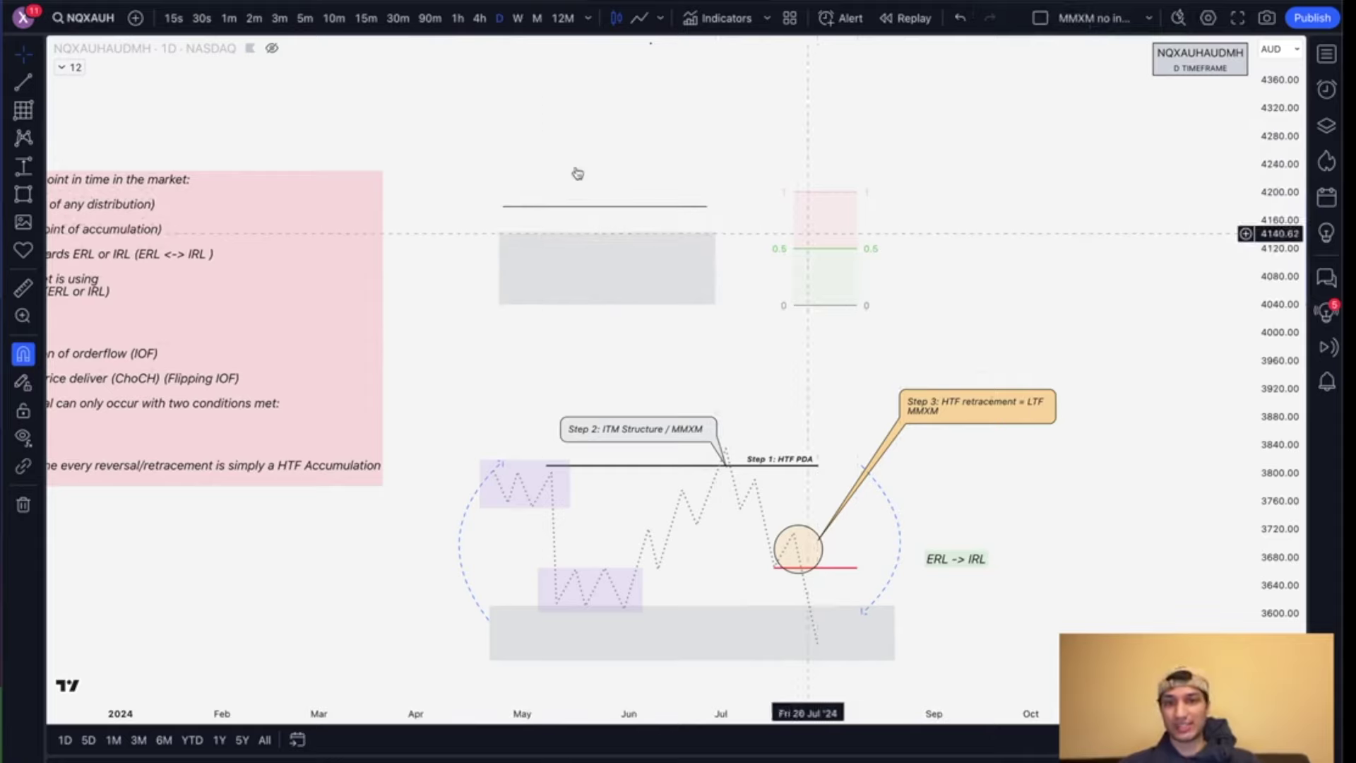
Step: Delete the horizontal line, the gray rectangle and the Gann box above the MMXM diagram
{"action": "left_click_drag", "start_coordinate": [474, 157], "coordinate": [900, 344]}
{"action": "key", "text": "Delete"}
{"action": "scroll", "coordinate": [900, 344], "scroll_direction": "down", "scroll_amount": 5}
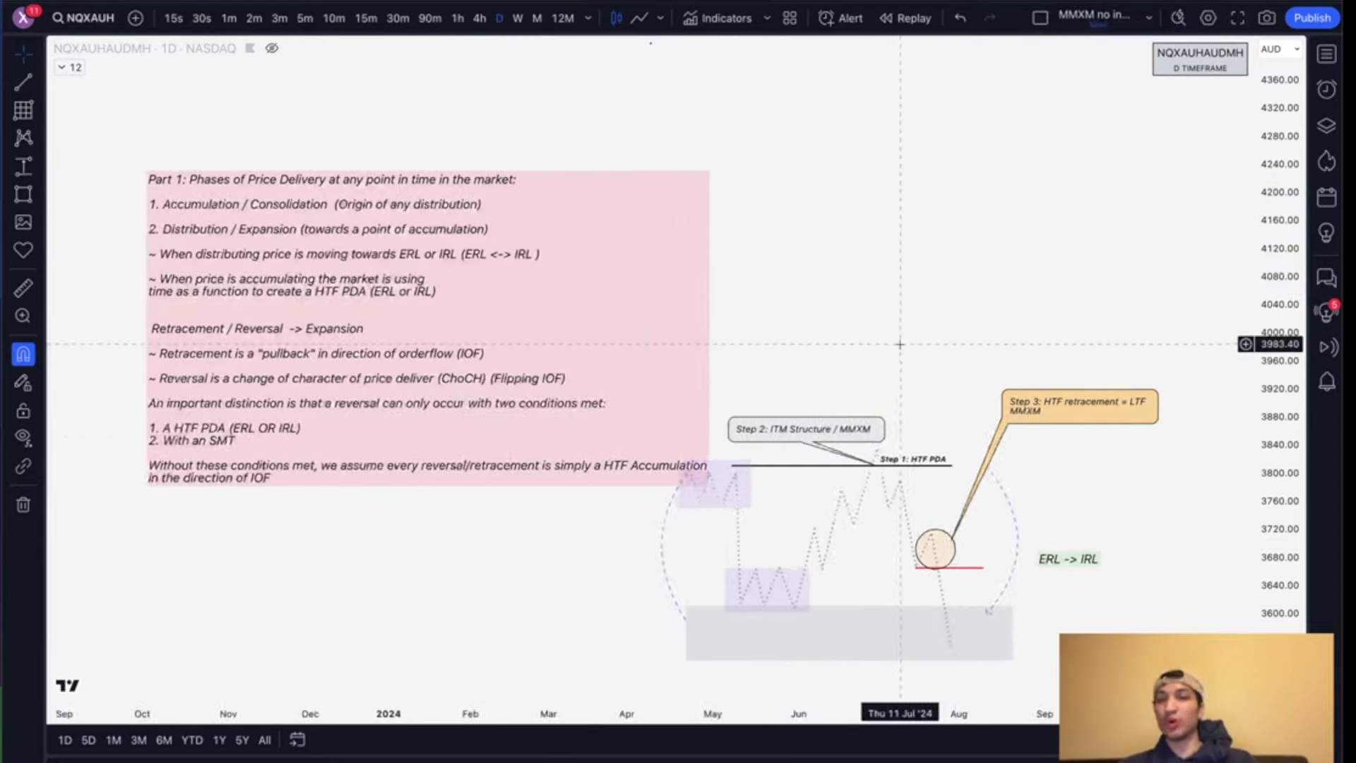
Step: Extend the Step 1 HTF PDA line's start back to 19 Apr '24, over the upper purple consolidation box
{"action": "left_click_drag", "start_coordinate": [635, 504], "coordinate": [575, 422]}
{"action": "scroll", "coordinate": [605, 451], "scroll_direction": "up", "scroll_amount": 4}
{"action": "scroll", "coordinate": [575, 421], "scroll_direction": "up", "scroll_amount": 1}
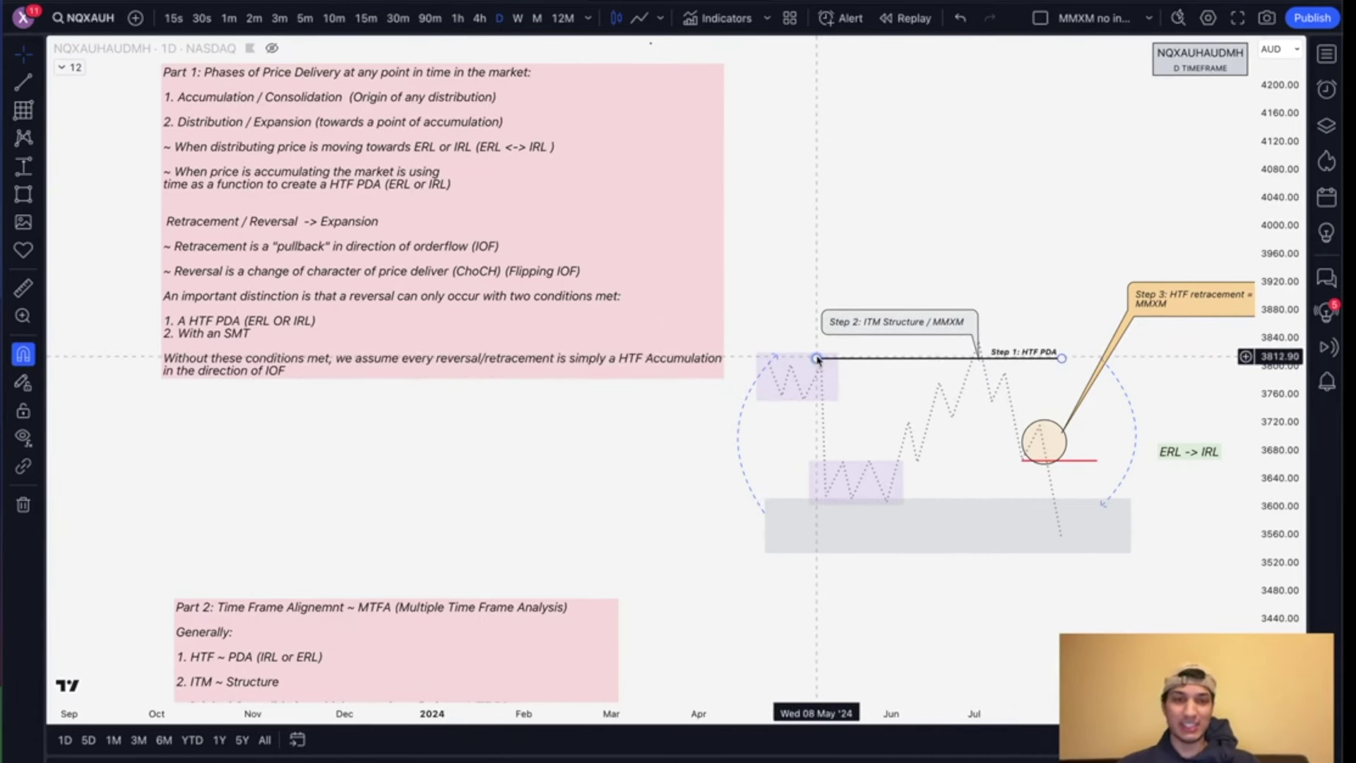
{"action": "left_click_drag", "start_coordinate": [818, 359], "coordinate": [760, 358]}
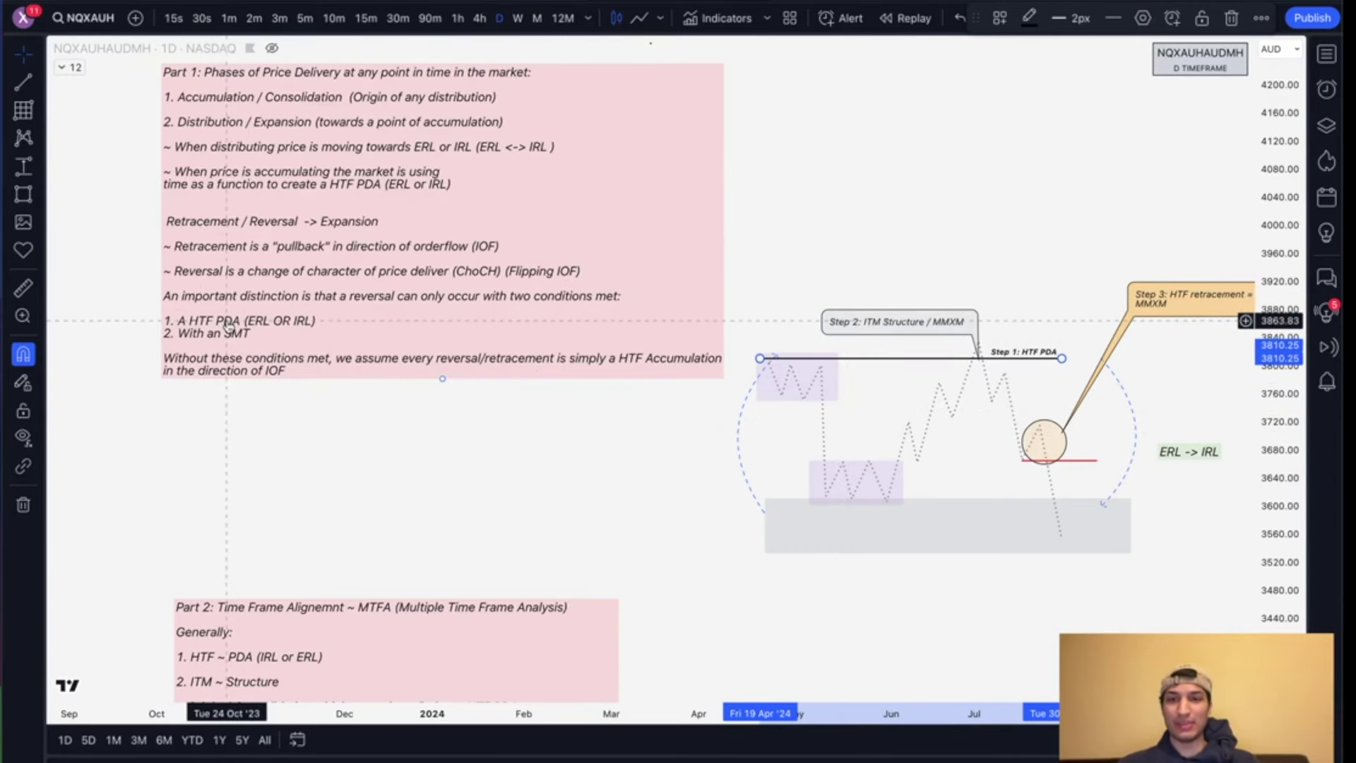
{"action": "left_click", "coordinate": [549, 473]}
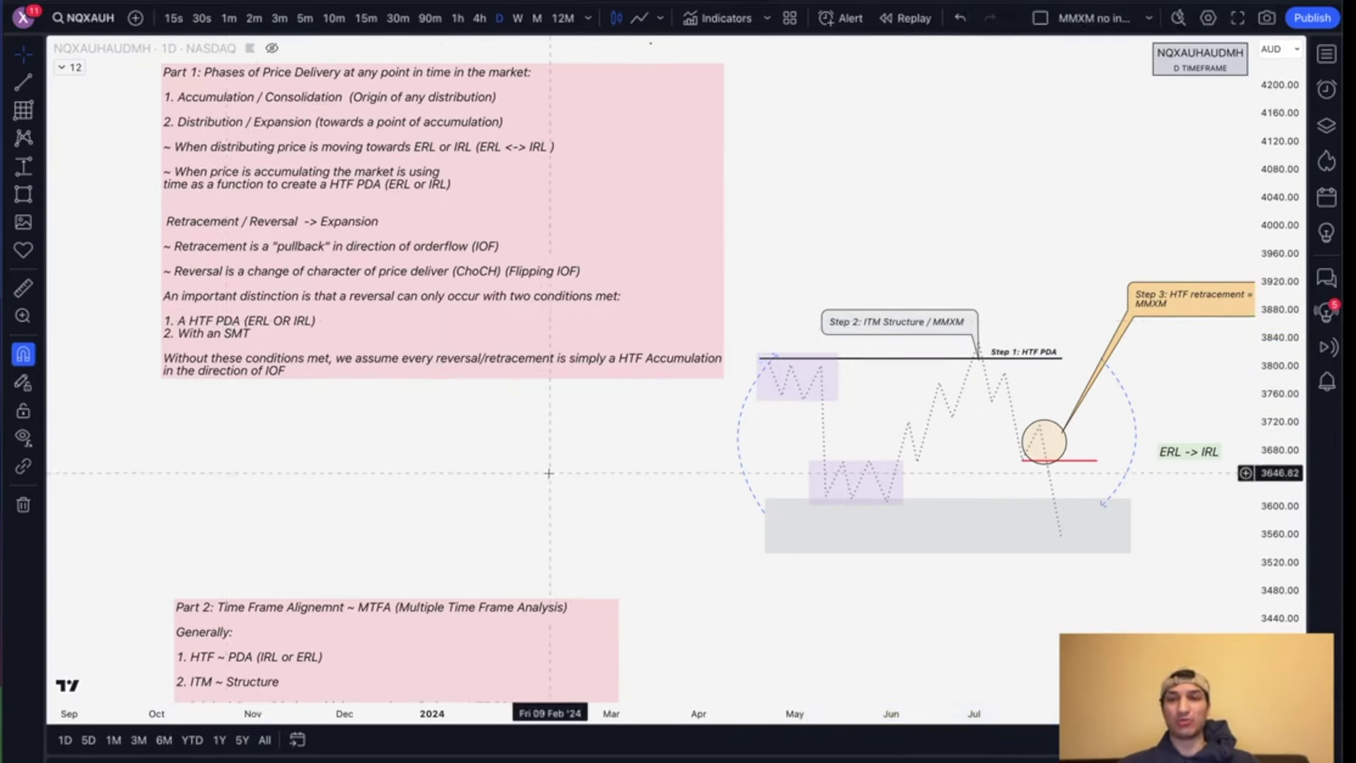
Step: Circle the diagram's peak above the HTF PDA line, centering the circle at 3830.61
{"action": "left_click_drag", "start_coordinate": [549, 474], "coordinate": [532, 462]}
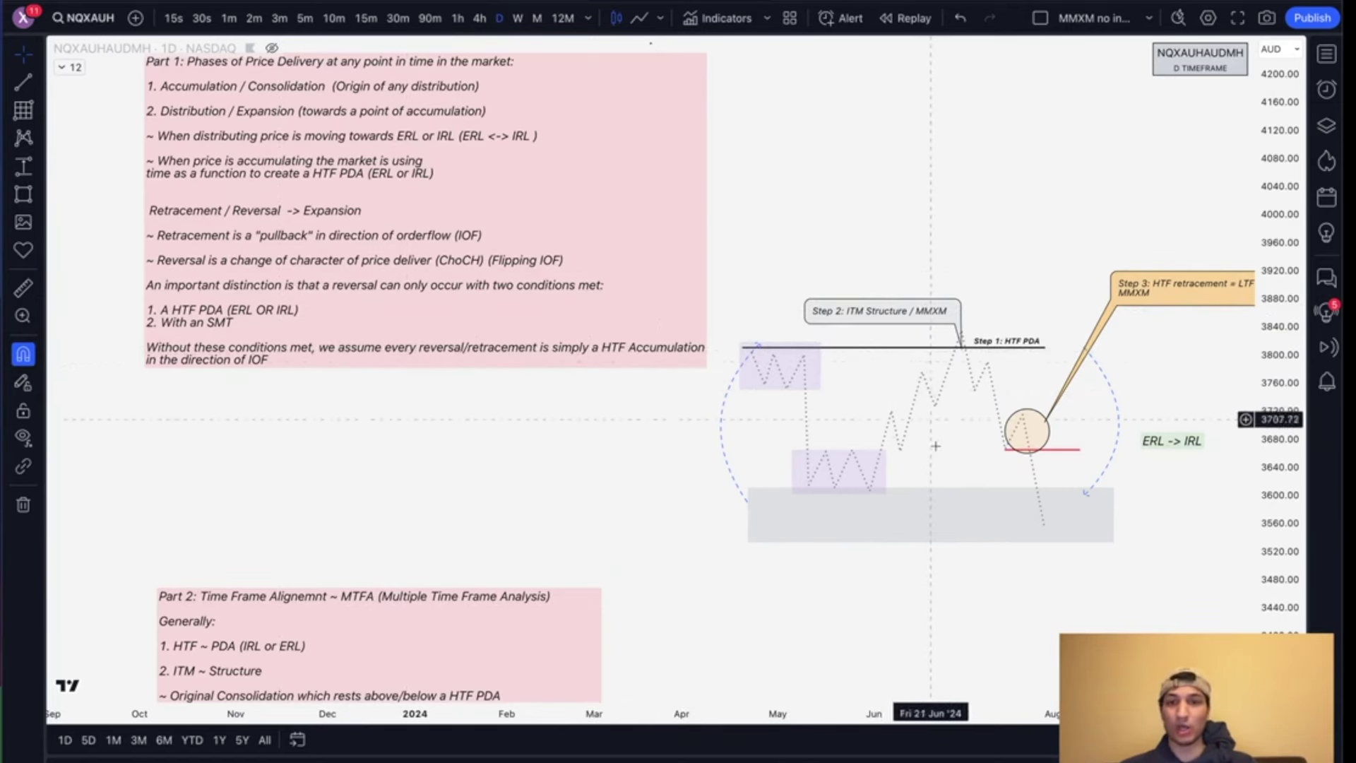
{"action": "scroll", "coordinate": [661, 480], "scroll_direction": "up", "scroll_amount": 1}
{"action": "left_click_drag", "start_coordinate": [866, 593], "coordinate": [732, 530]}
{"action": "scroll", "coordinate": [717, 506], "scroll_direction": "up", "scroll_amount": 1}
{"action": "scroll", "coordinate": [718, 505], "scroll_direction": "up", "scroll_amount": 1}
{"action": "left_click", "coordinate": [651, 758]}
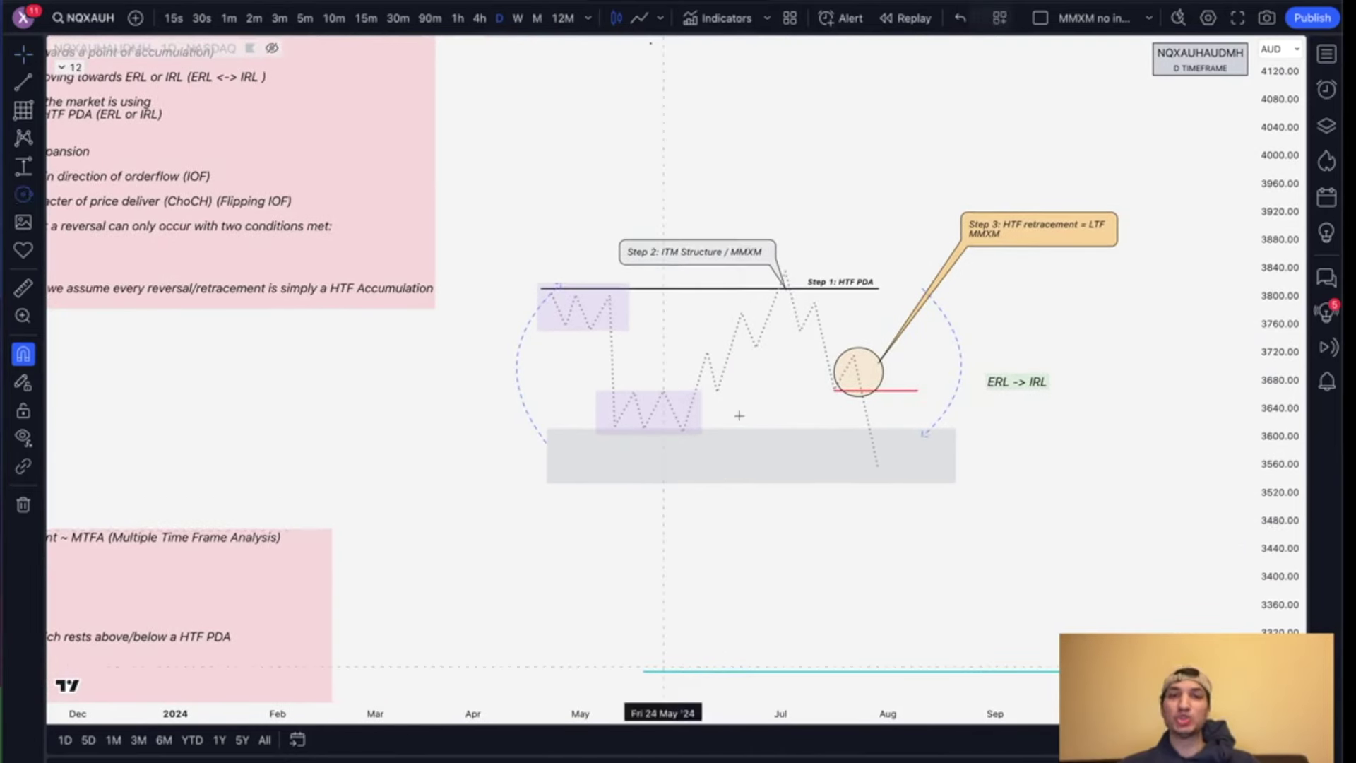
{"action": "left_click", "coordinate": [786, 274]}
{"action": "left_click", "coordinate": [810, 274]}
Step: Compare the circled peak with the two reversal conditions in the notes and delete the circle
{"action": "scroll", "coordinate": [517, 272], "scroll_direction": "left", "scroll_amount": 3}
{"action": "scroll", "coordinate": [517, 271], "scroll_direction": "down", "scroll_amount": 2}
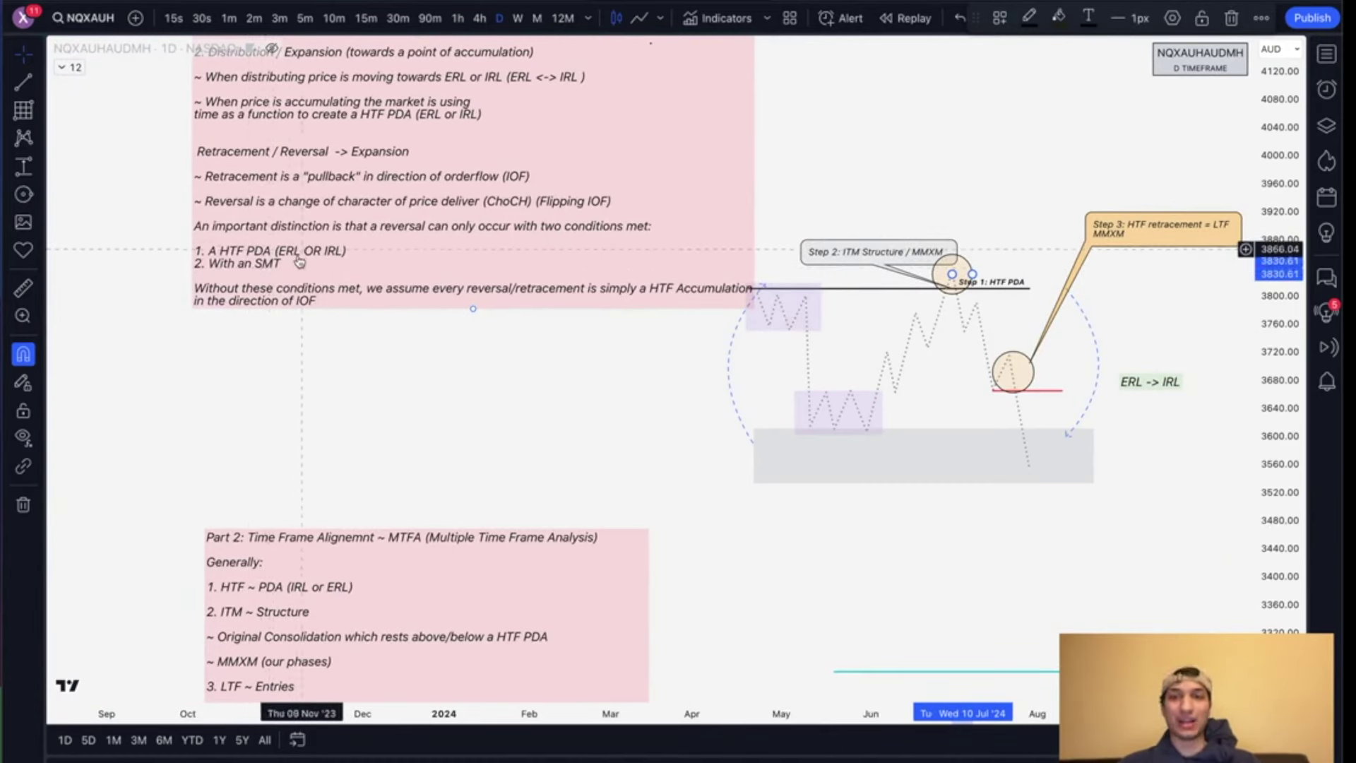
{"action": "scroll", "coordinate": [834, 304], "scroll_direction": "up", "scroll_amount": 1}
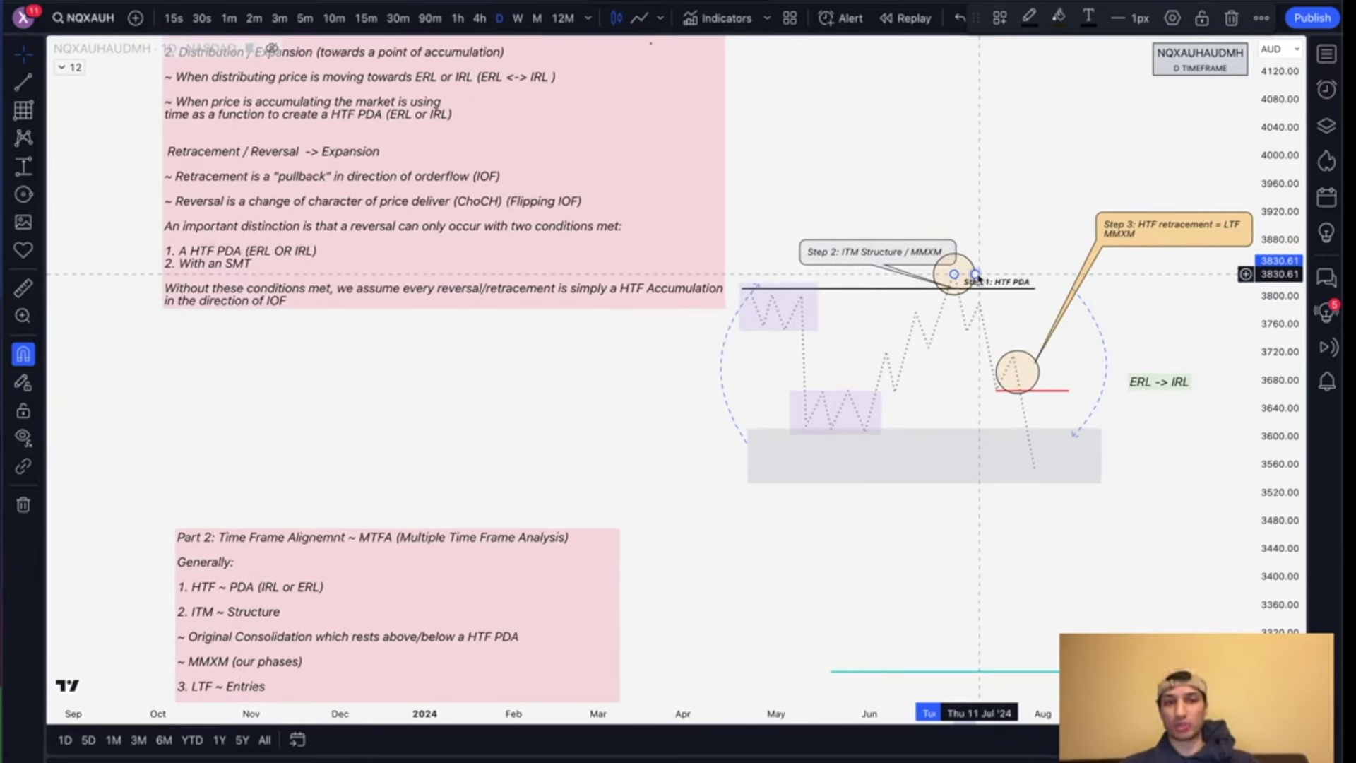
{"action": "mouse_move", "coordinate": [970, 265]}
{"action": "left_mouse_down"}
{"action": "mouse_move", "coordinate": [947, 319]}
{"action": "mouse_move", "coordinate": [928, 312]}
{"action": "mouse_move", "coordinate": [938, 355]}
{"action": "mouse_move", "coordinate": [963, 270]}
{"action": "left_mouse_up"}
{"action": "key", "text": "Delete"}
Step: Extend the "With an SMT" condition in the Part 1 notes with "(ES/NQ on occasion (high impact news (FOMC, CPI, NFP) YM)"
{"action": "double_click", "coordinate": [272, 260]}
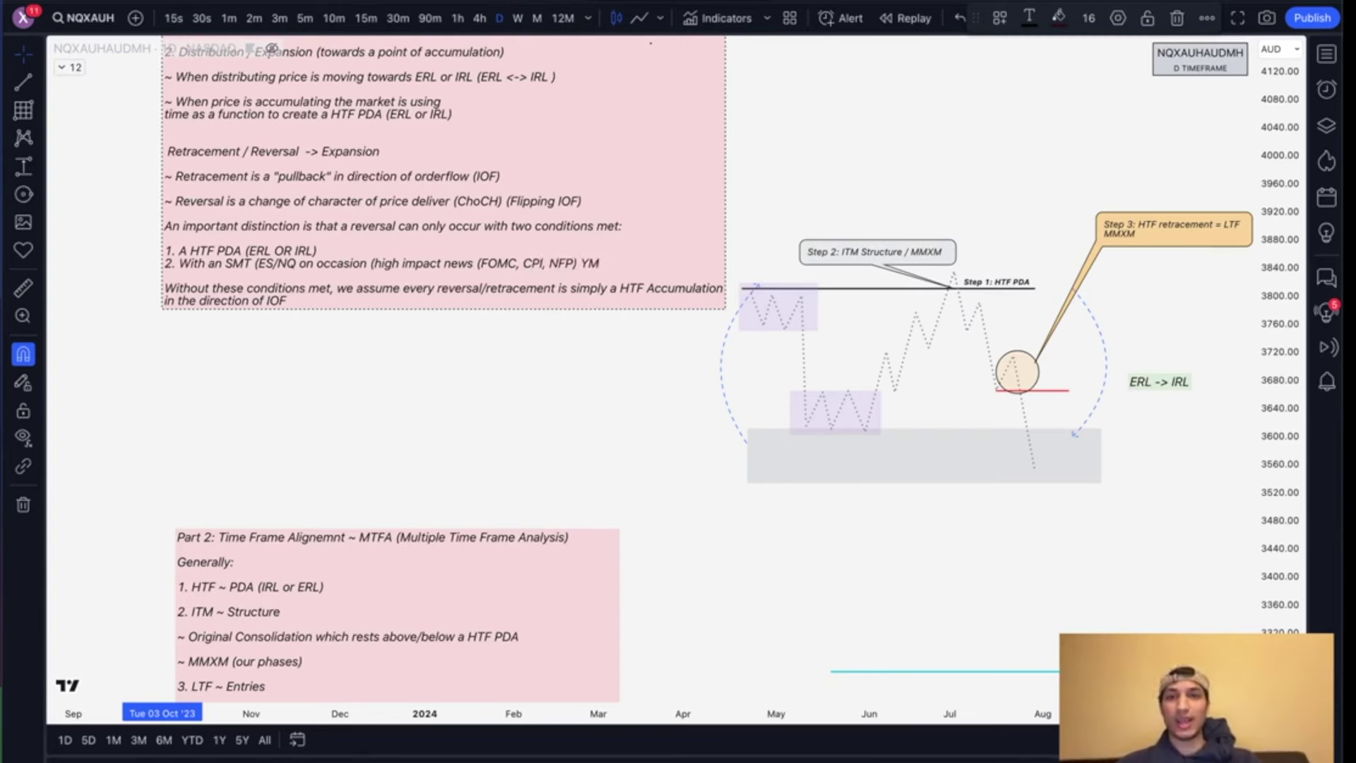
{"action": "left_click_drag", "start_coordinate": [500, 383], "coordinate": [443, 405]}
{"action": "scroll", "coordinate": [500, 400], "scroll_direction": "up", "scroll_amount": 1}
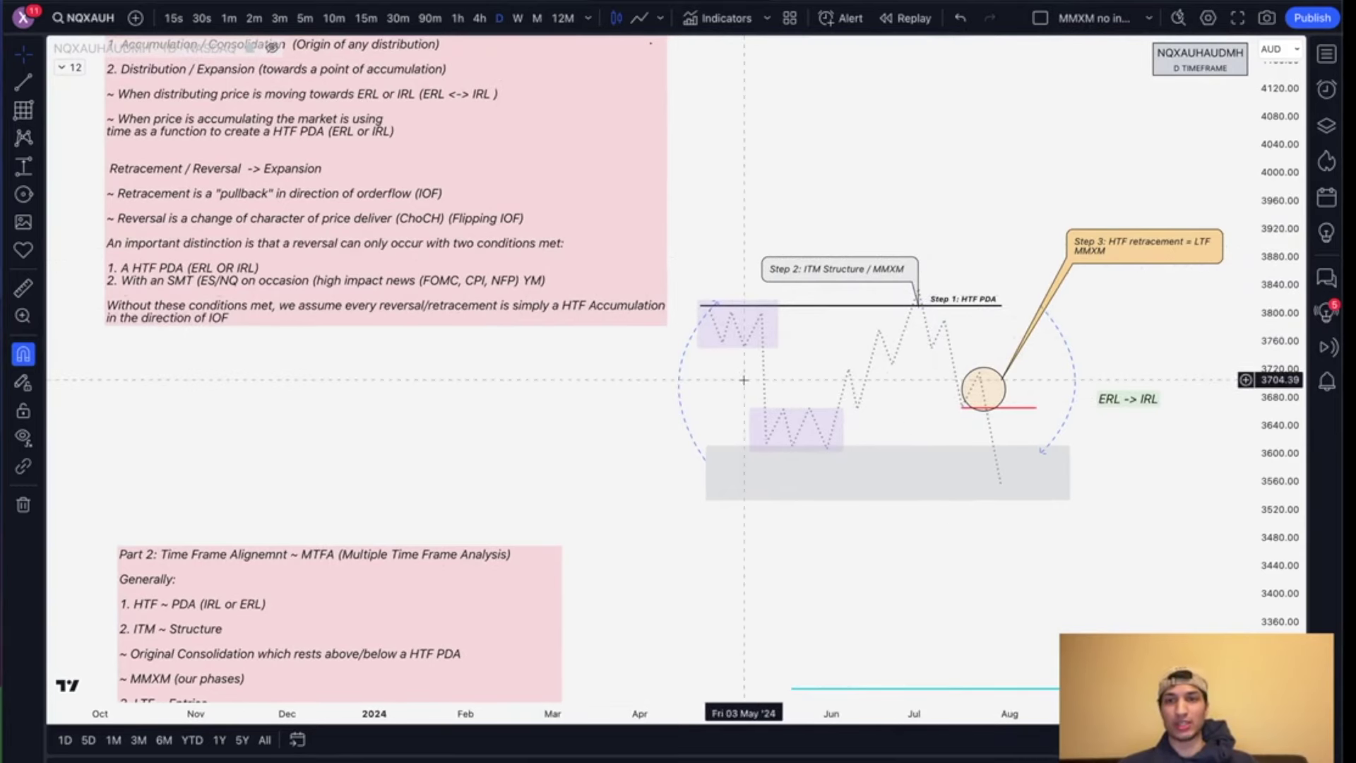
Step: Examine the Part 1 notes beside the MMXM diagram and the Part 2 notes on time frame alignment and trading personalities
{"action": "left_click_drag", "start_coordinate": [475, 449], "coordinate": [550, 526]}
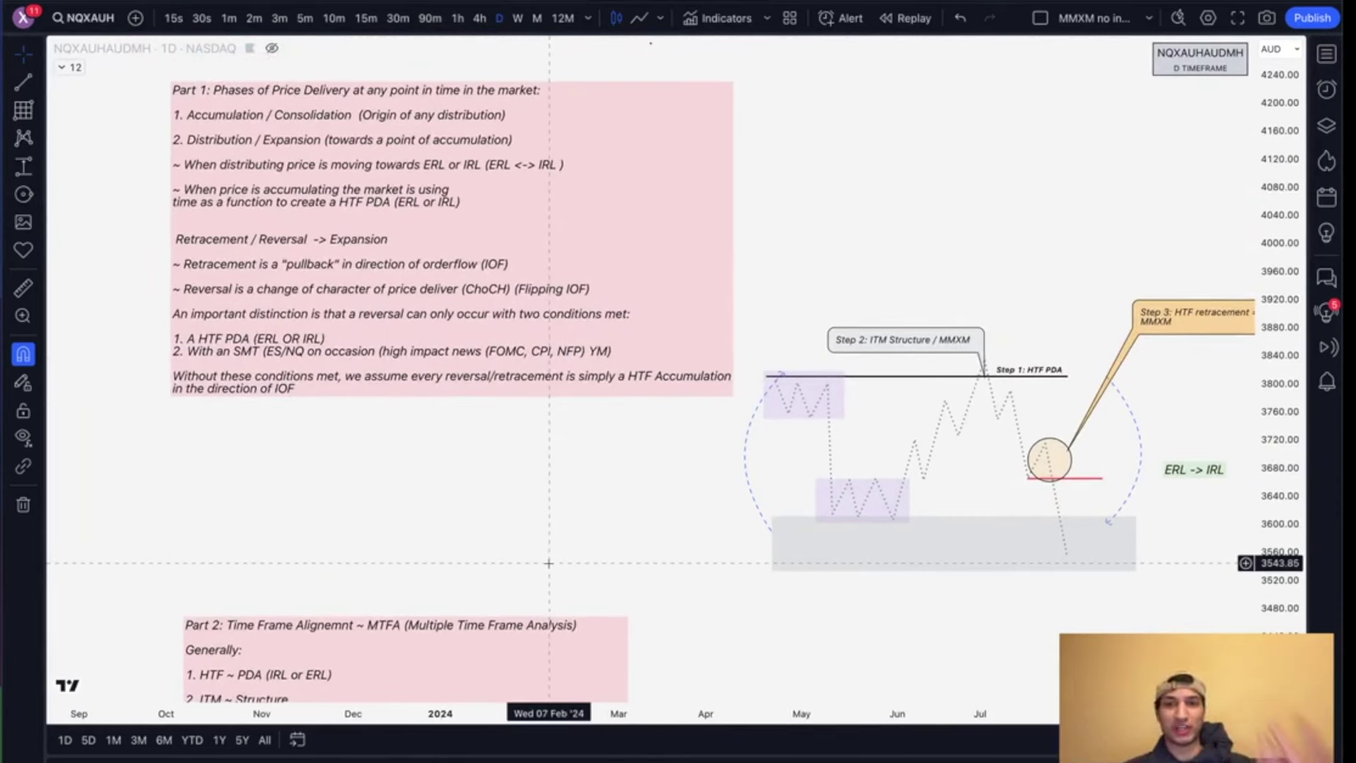
{"action": "left_click", "coordinate": [909, 464]}
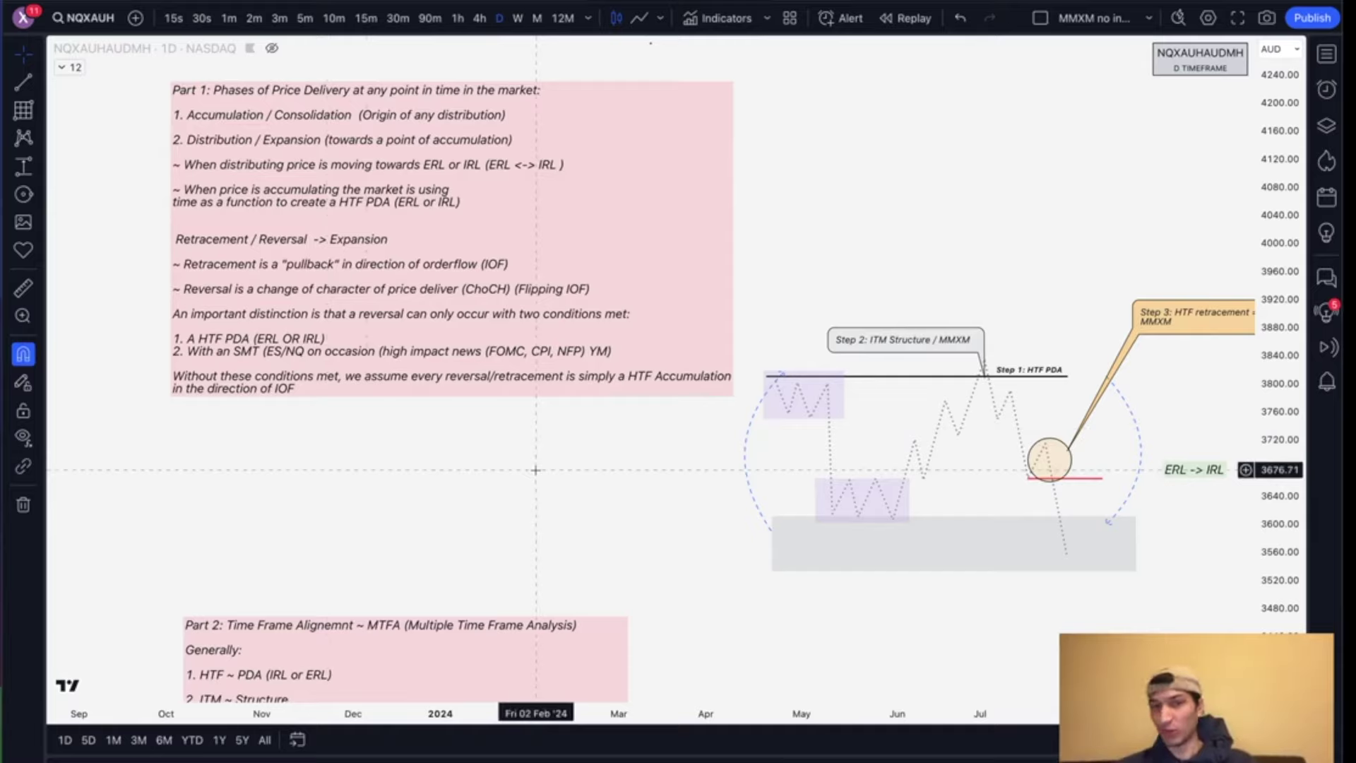
{"action": "left_click_drag", "start_coordinate": [510, 425], "coordinate": [473, 255]}
{"action": "left_click_drag", "start_coordinate": [696, 469], "coordinate": [692, 454]}
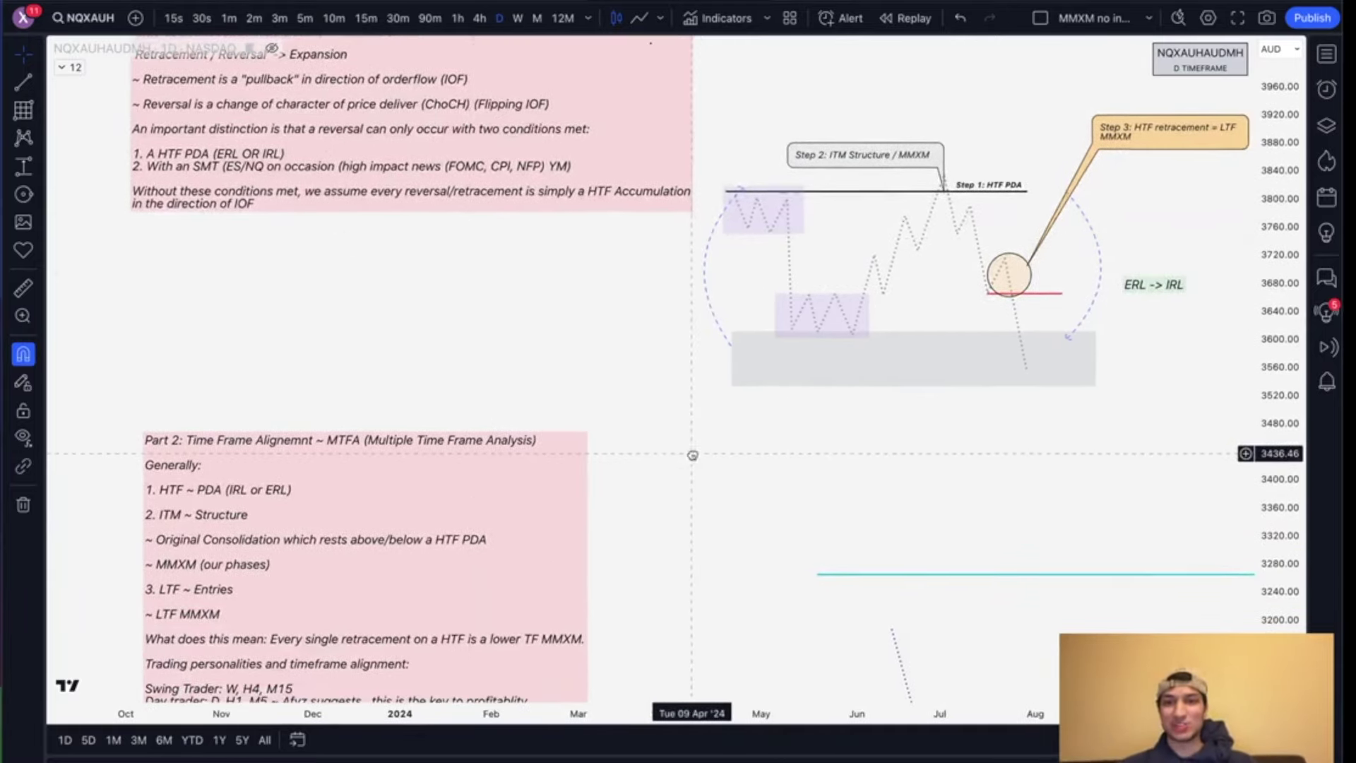
{"action": "key", "text": "ctrl+Left"}
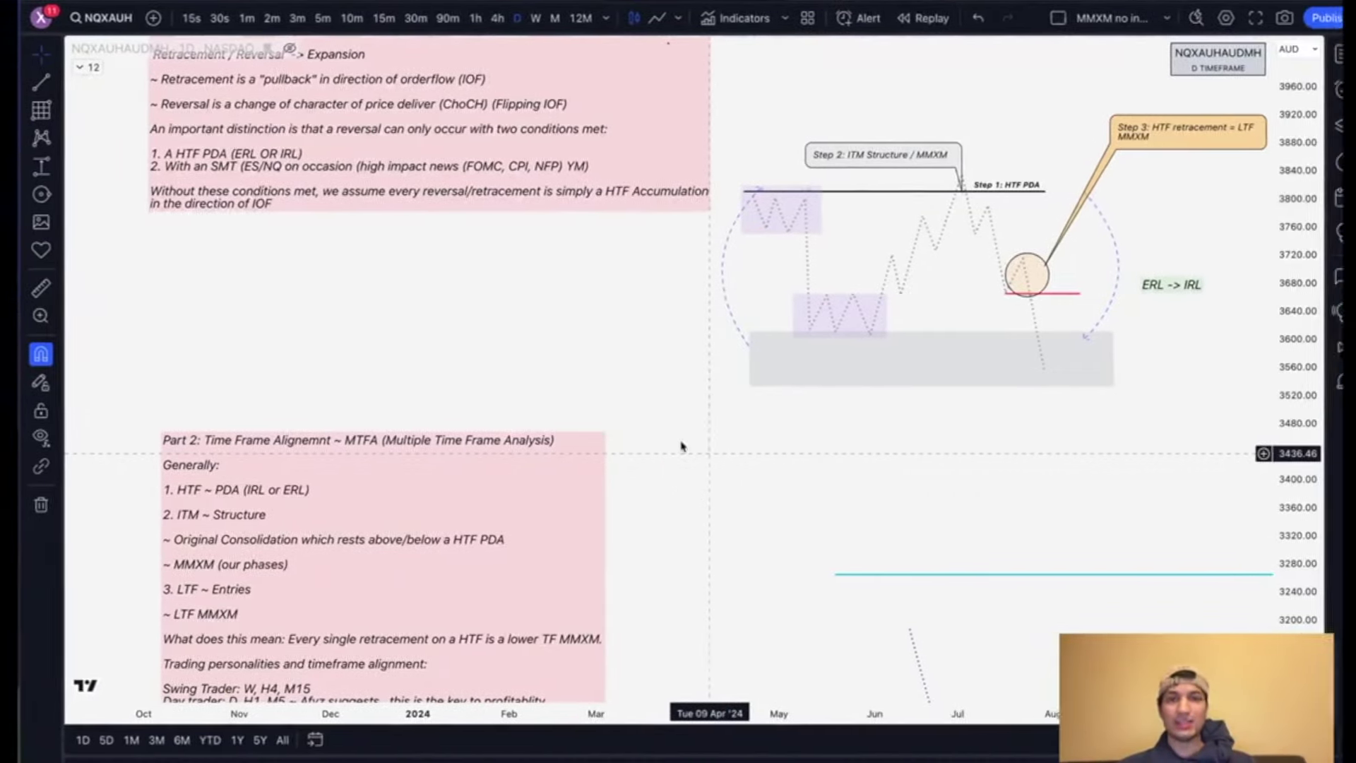
{"action": "left_click_drag", "start_coordinate": [596, 310], "coordinate": [542, 226]}
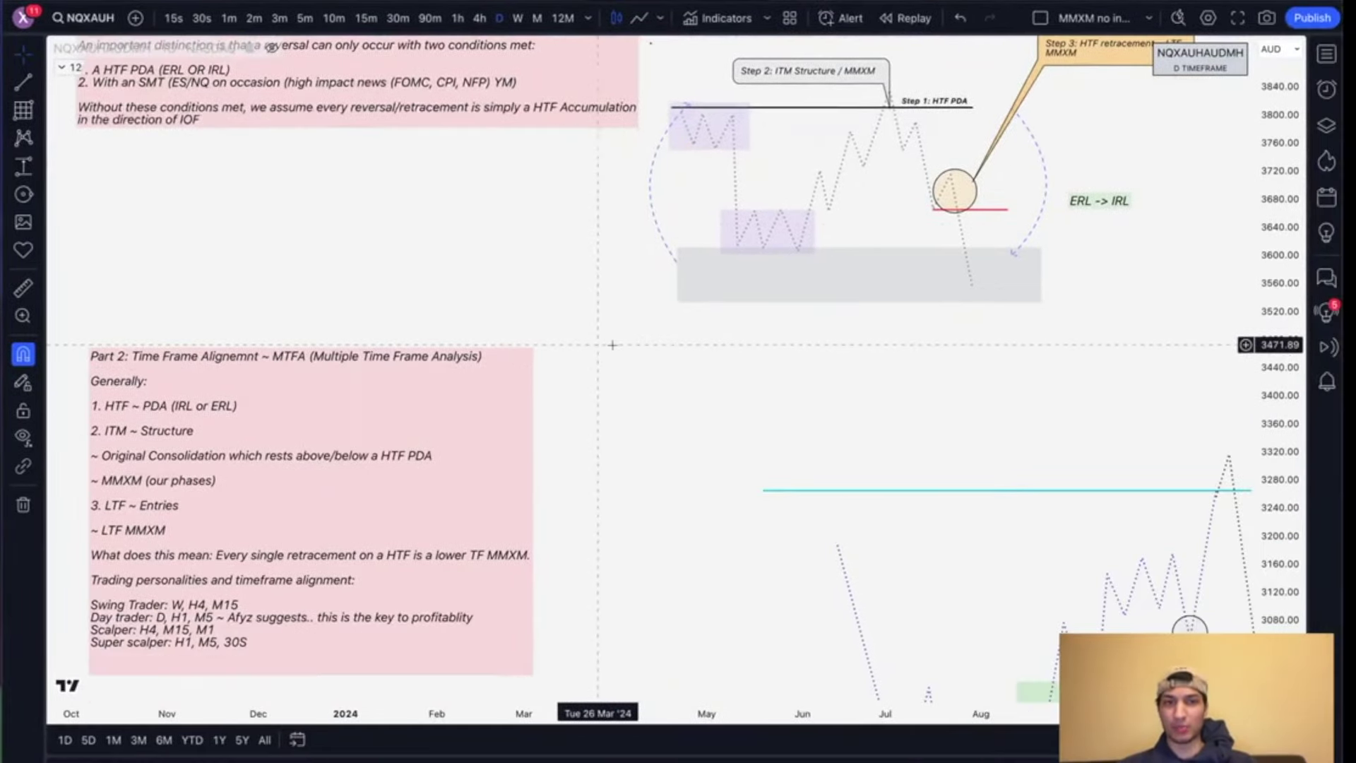
{"action": "left_click_drag", "start_coordinate": [1277, 203], "coordinate": [1272, 288]}
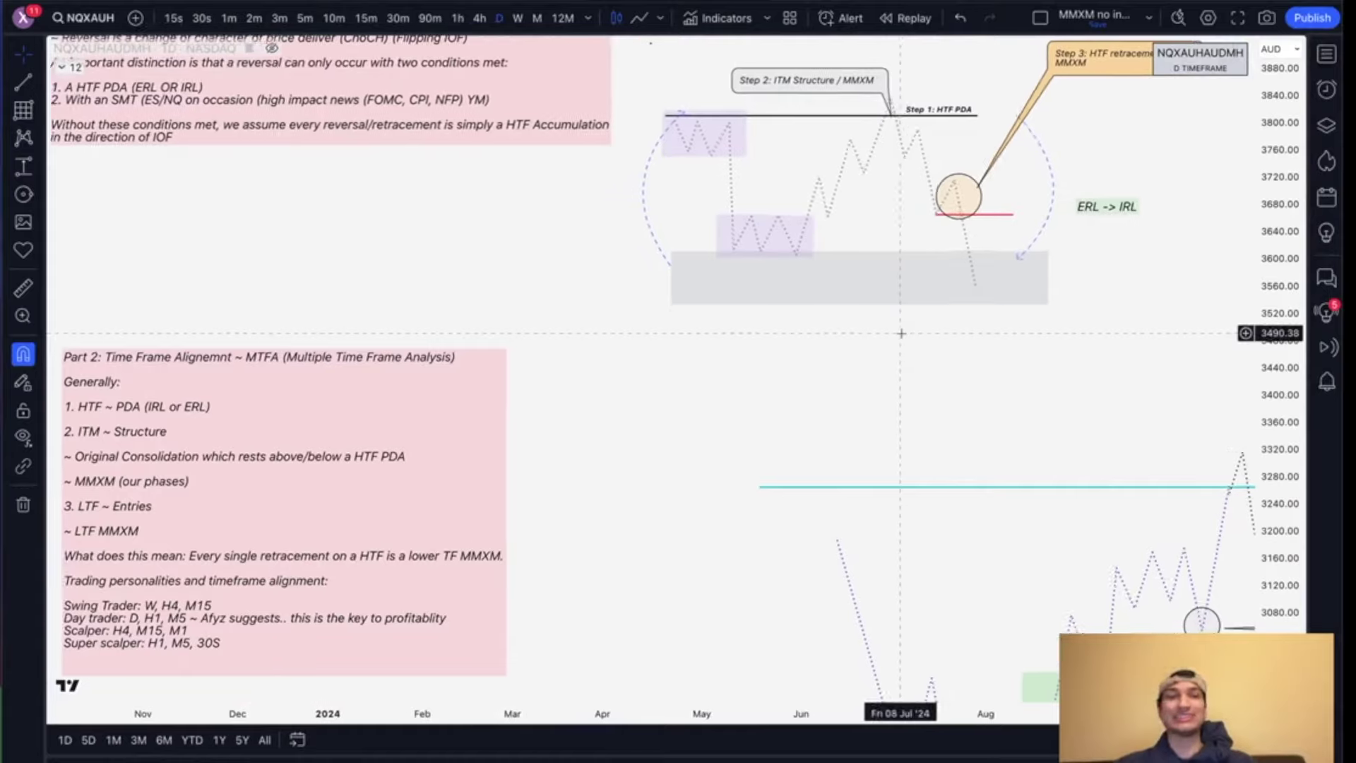
{"action": "left_click_drag", "start_coordinate": [720, 454], "coordinate": [831, 369]}
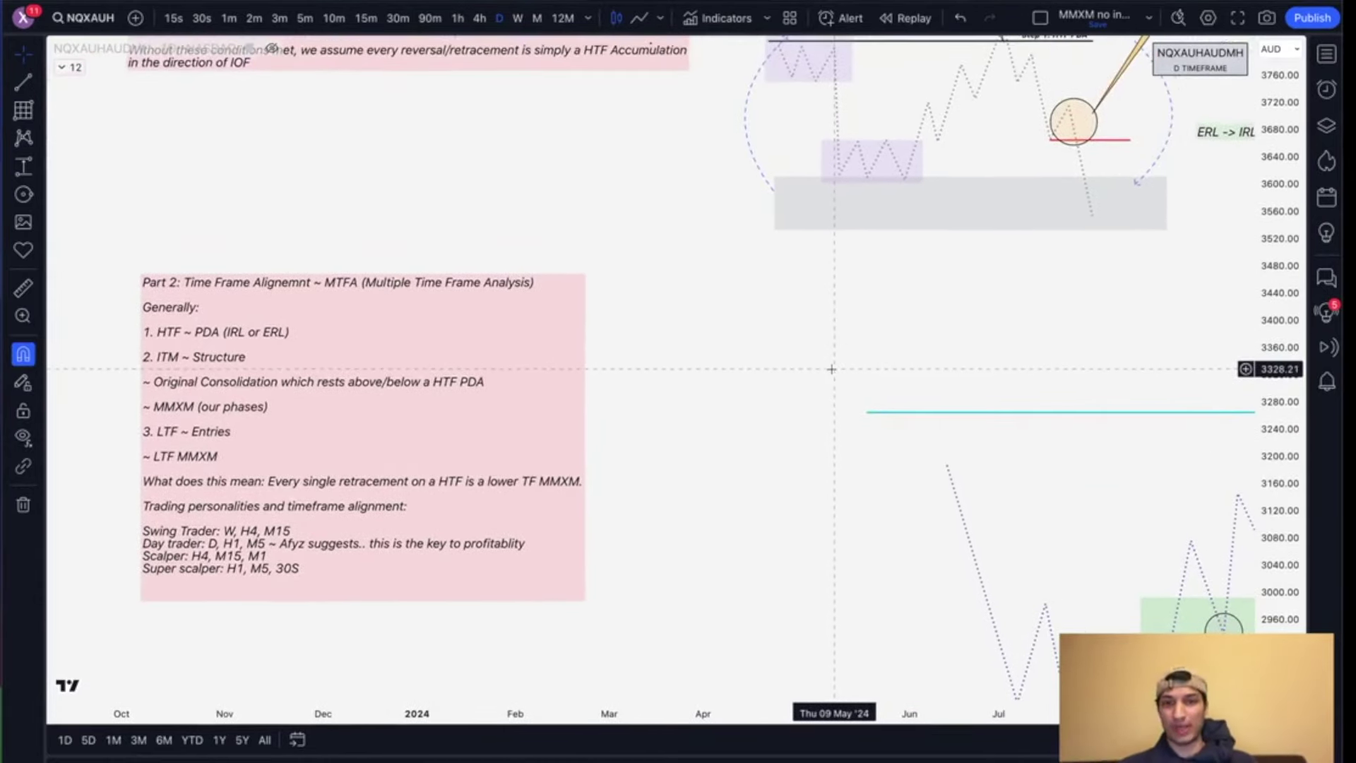
{"action": "left_click_drag", "start_coordinate": [814, 419], "coordinate": [793, 460]}
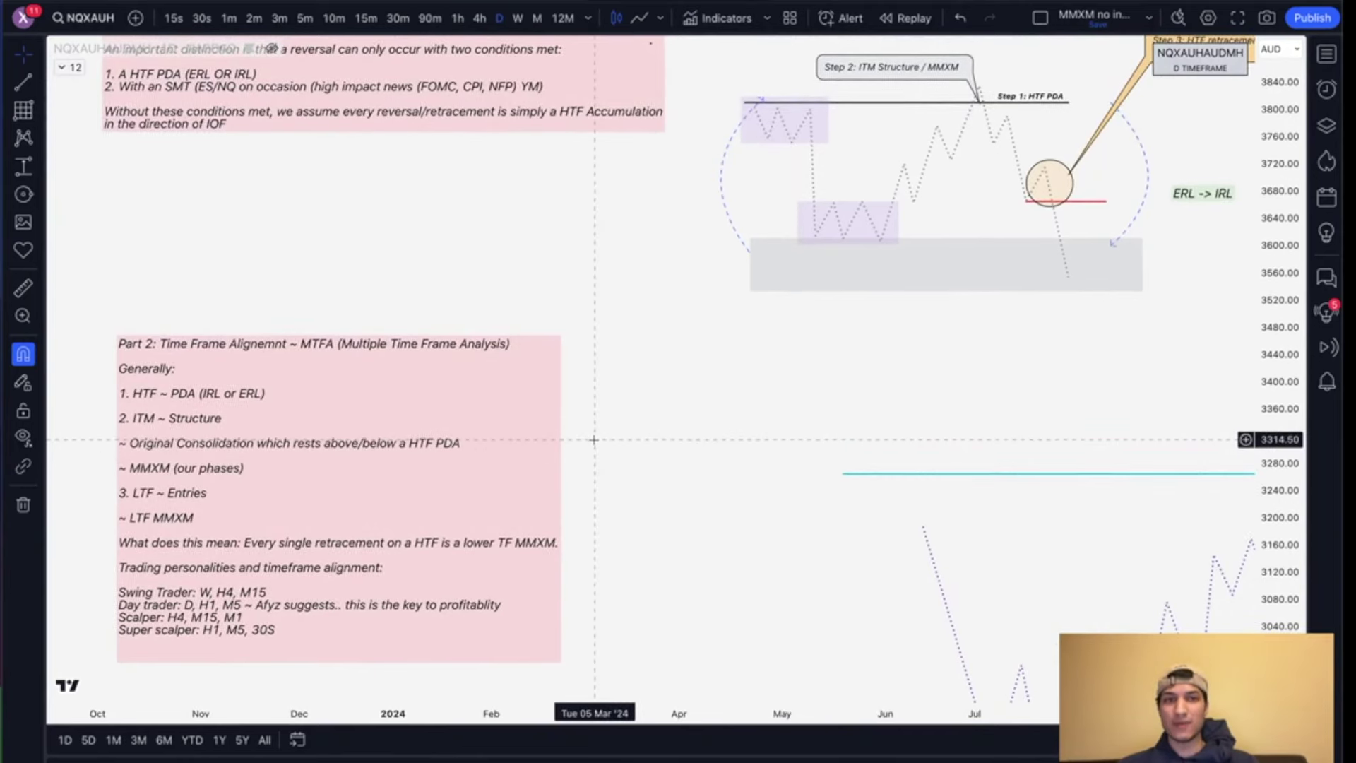
{"action": "left_click_drag", "start_coordinate": [686, 419], "coordinate": [663, 460]}
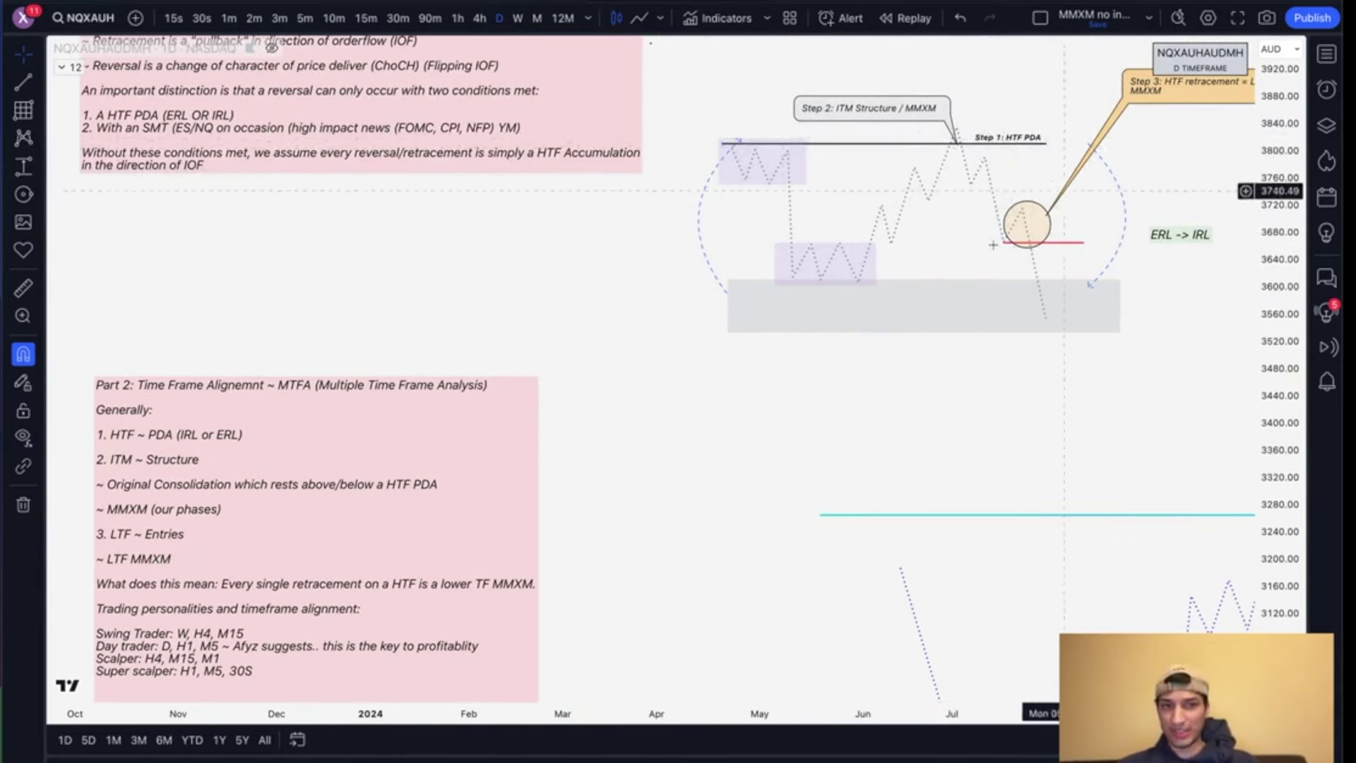
Step: Extend the "ITM ~ Structure" line in the Part 2 notes to "ITM ~ Structure or MMXM"
{"action": "left_click_drag", "start_coordinate": [667, 657], "coordinate": [716, 579]}
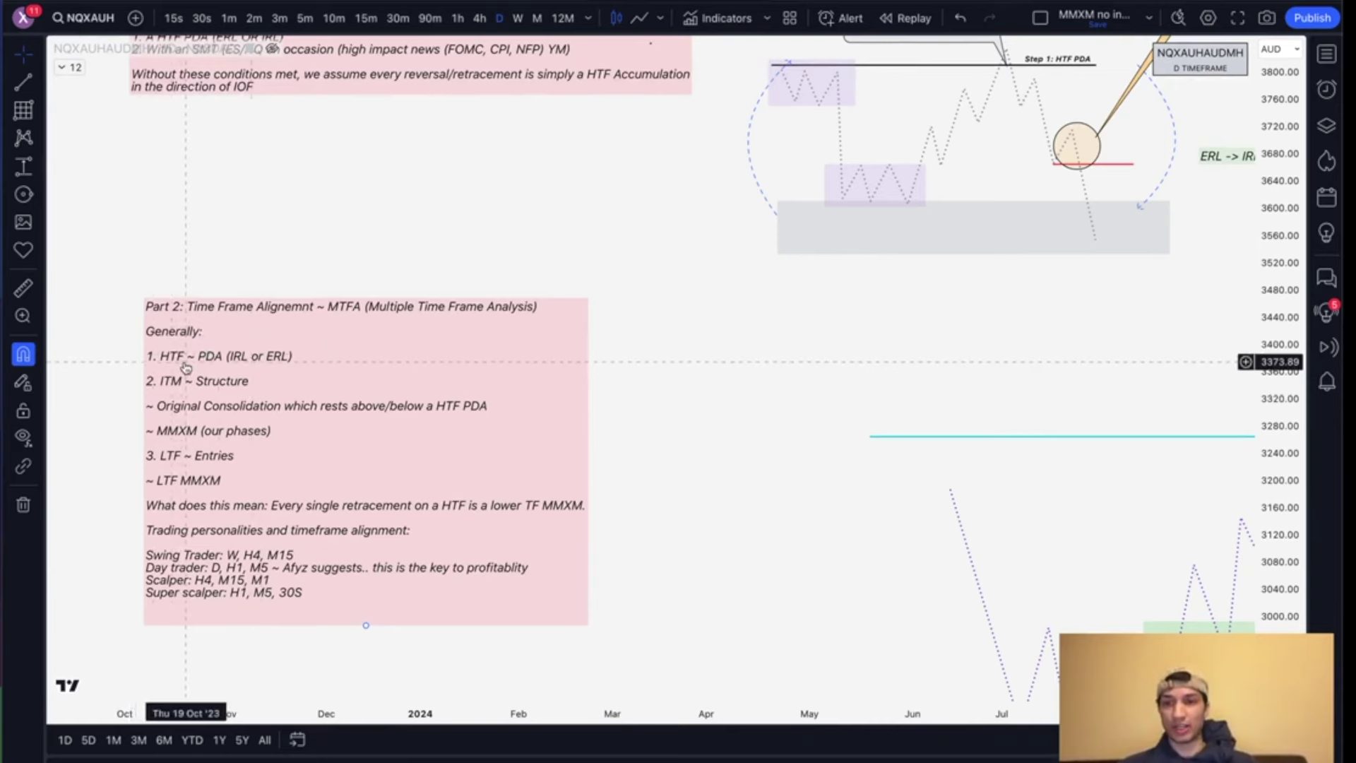
{"action": "left_click_drag", "start_coordinate": [274, 375], "coordinate": [264, 369]}
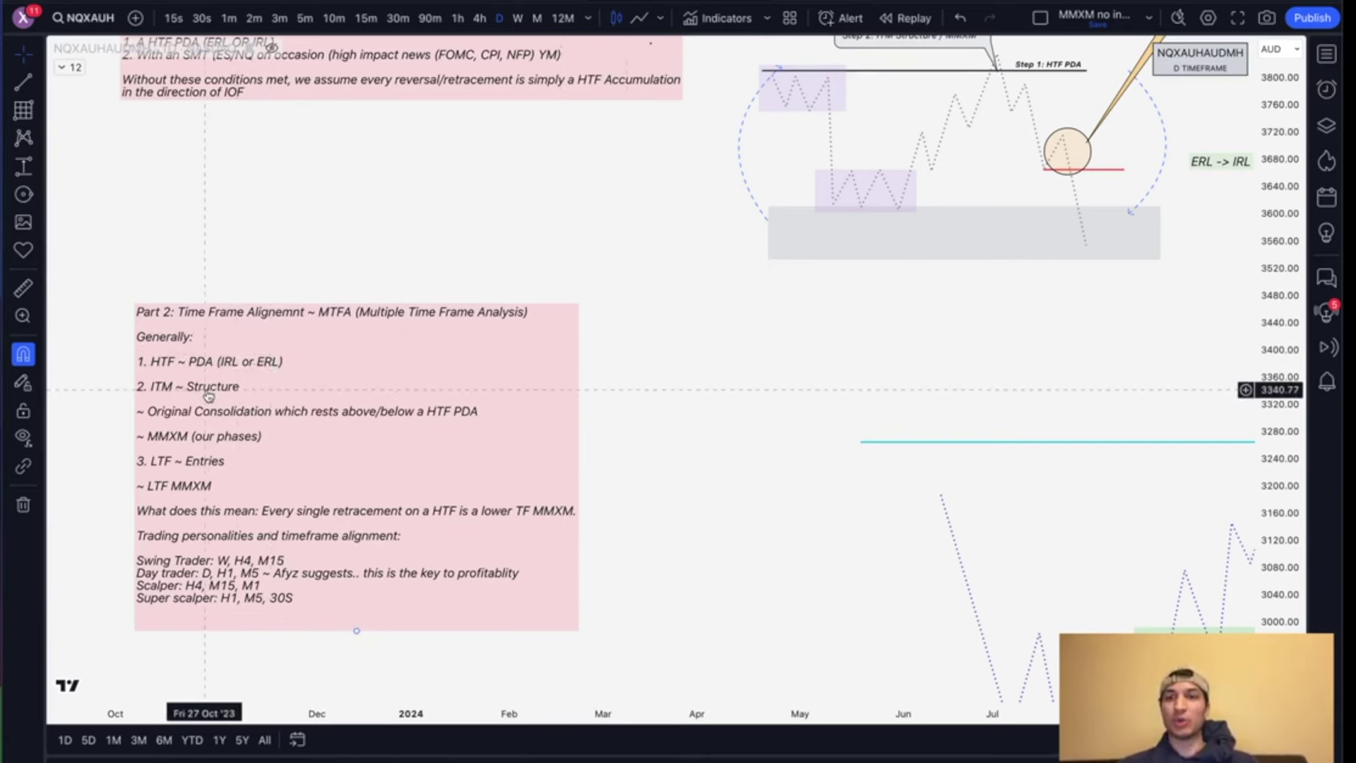
{"action": "double_click", "coordinate": [271, 389]}
{"action": "left_click", "coordinate": [694, 410]}
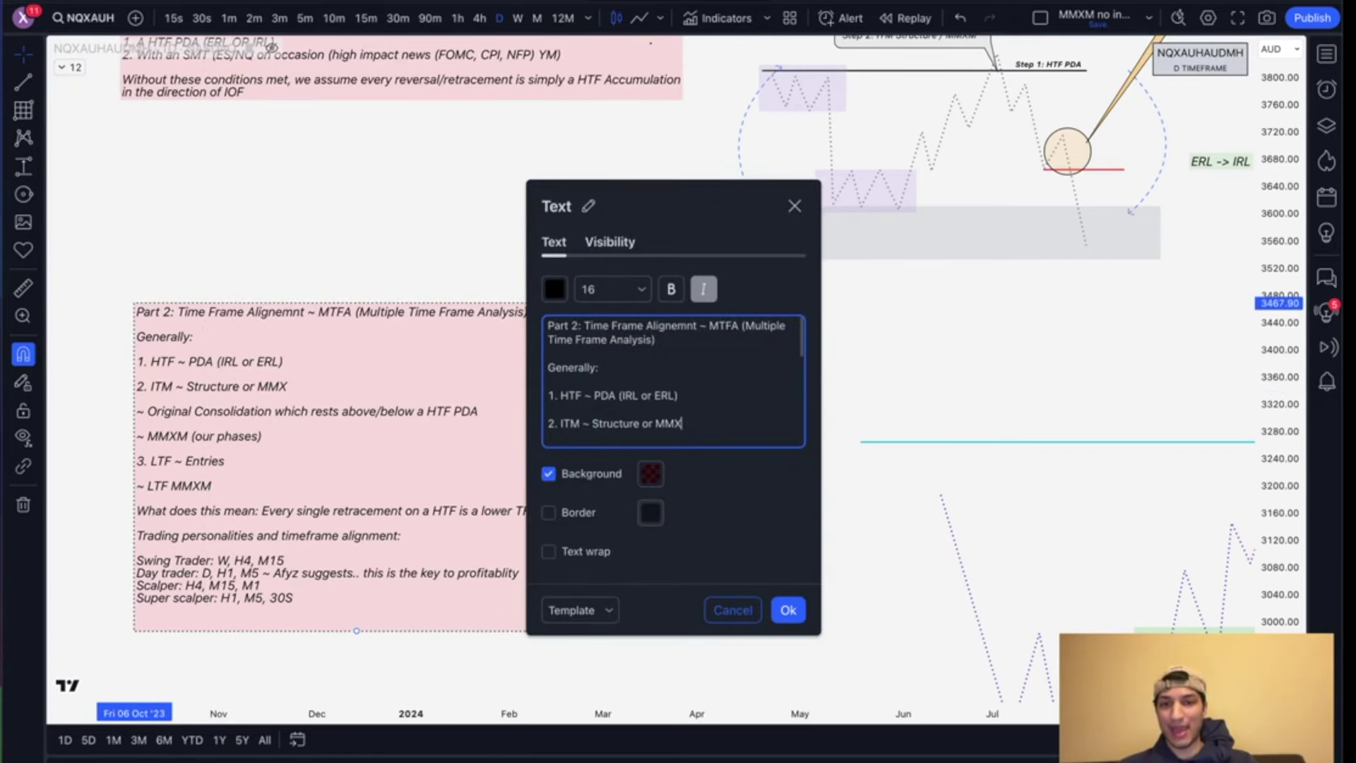
{"action": "left_click", "coordinate": [787, 609]}
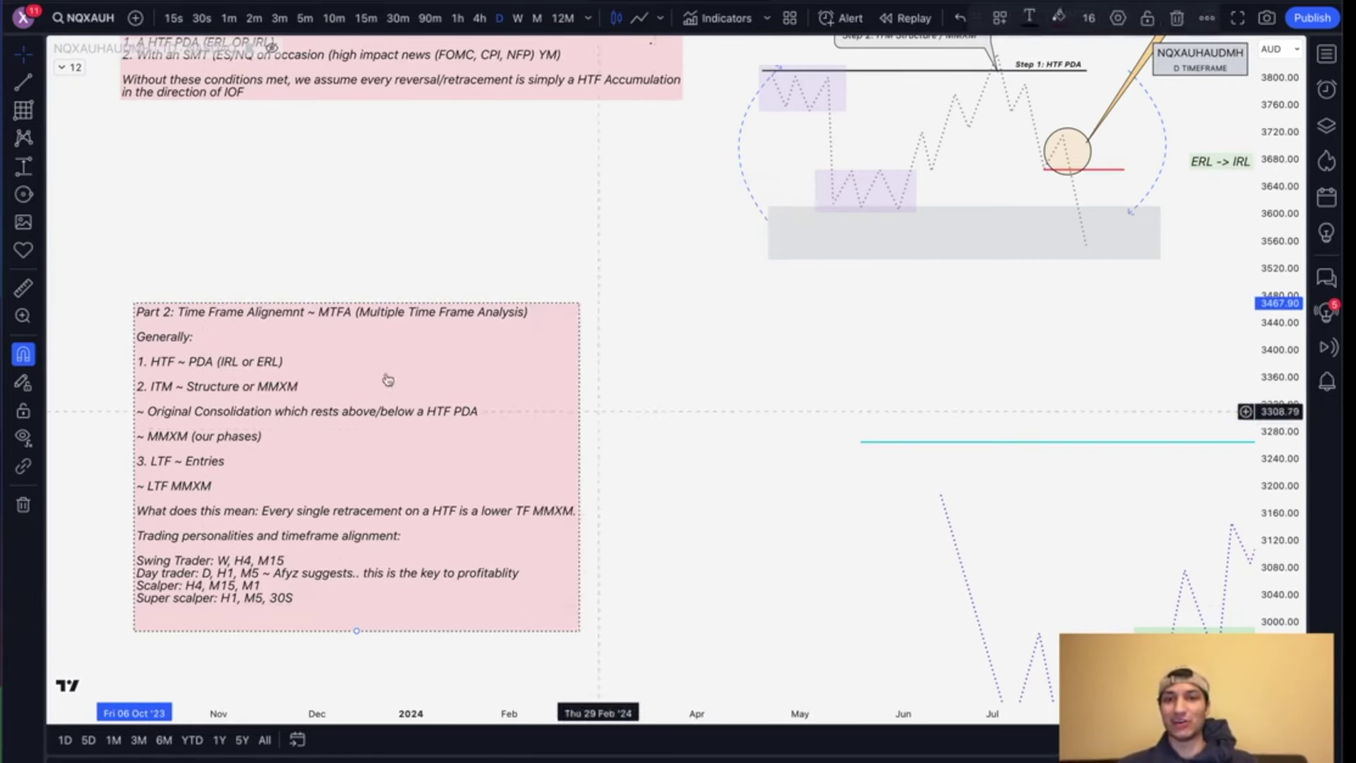
Step: Compare the original consolidation and MMXM points in the Part 2 notes with the schematic diagram
{"action": "scroll", "coordinate": [411, 401], "scroll_direction": "down", "scroll_amount": 1}
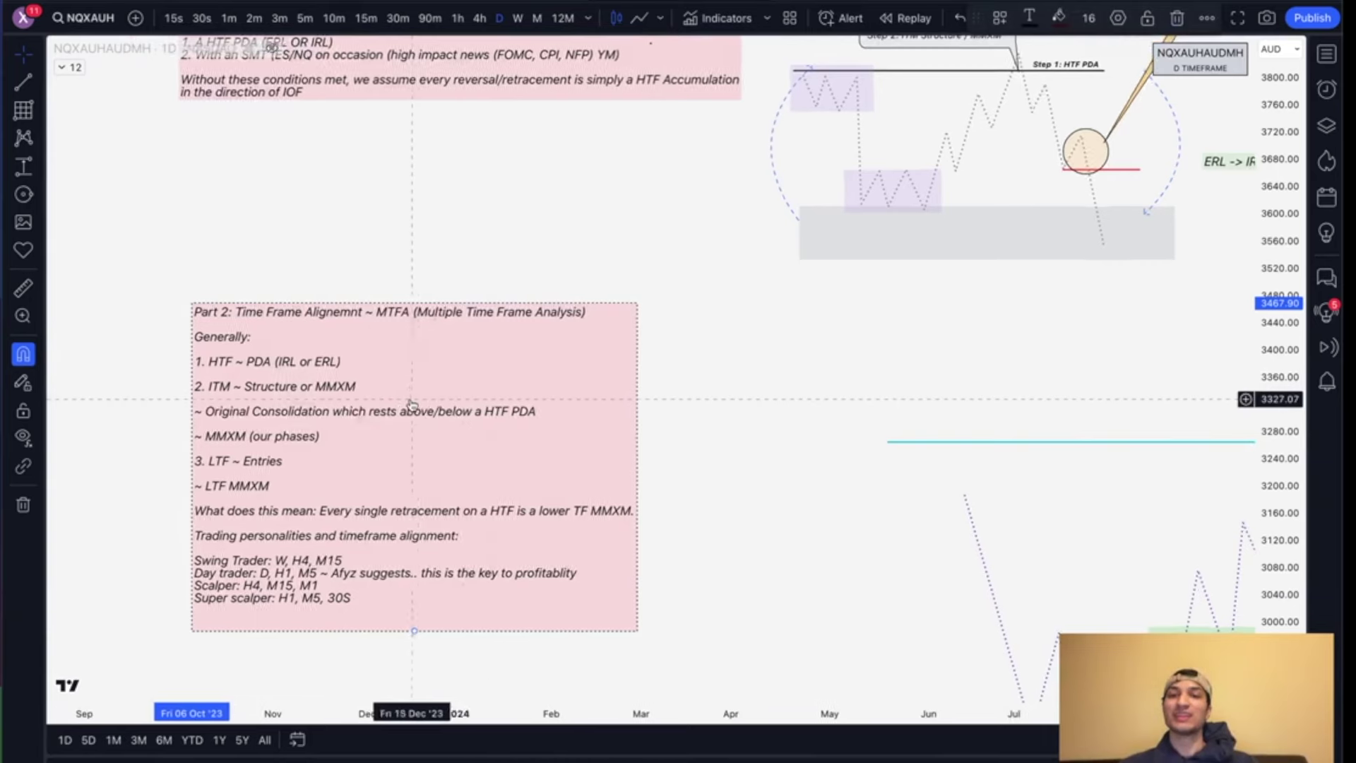
{"action": "left_click_drag", "start_coordinate": [677, 435], "coordinate": [608, 366]}
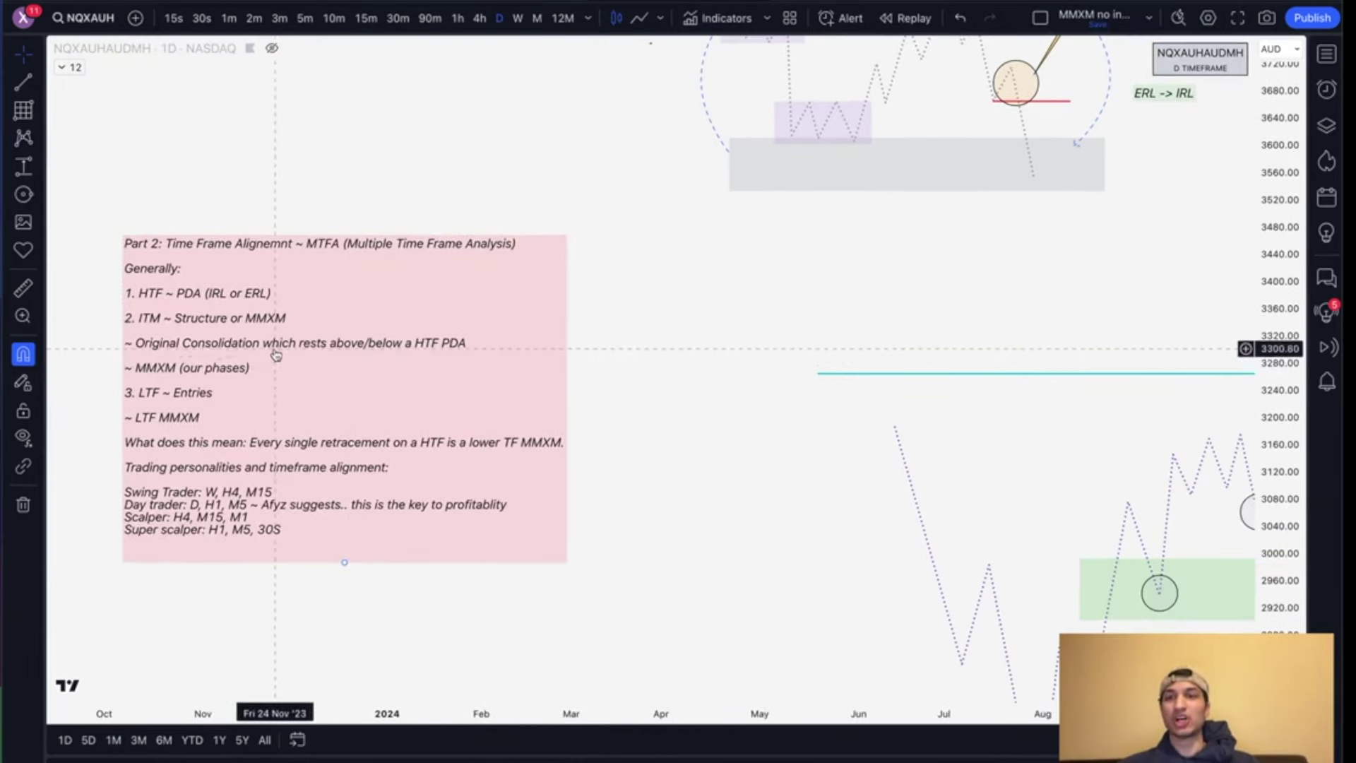
{"action": "left_click_drag", "start_coordinate": [864, 342], "coordinate": [756, 457]}
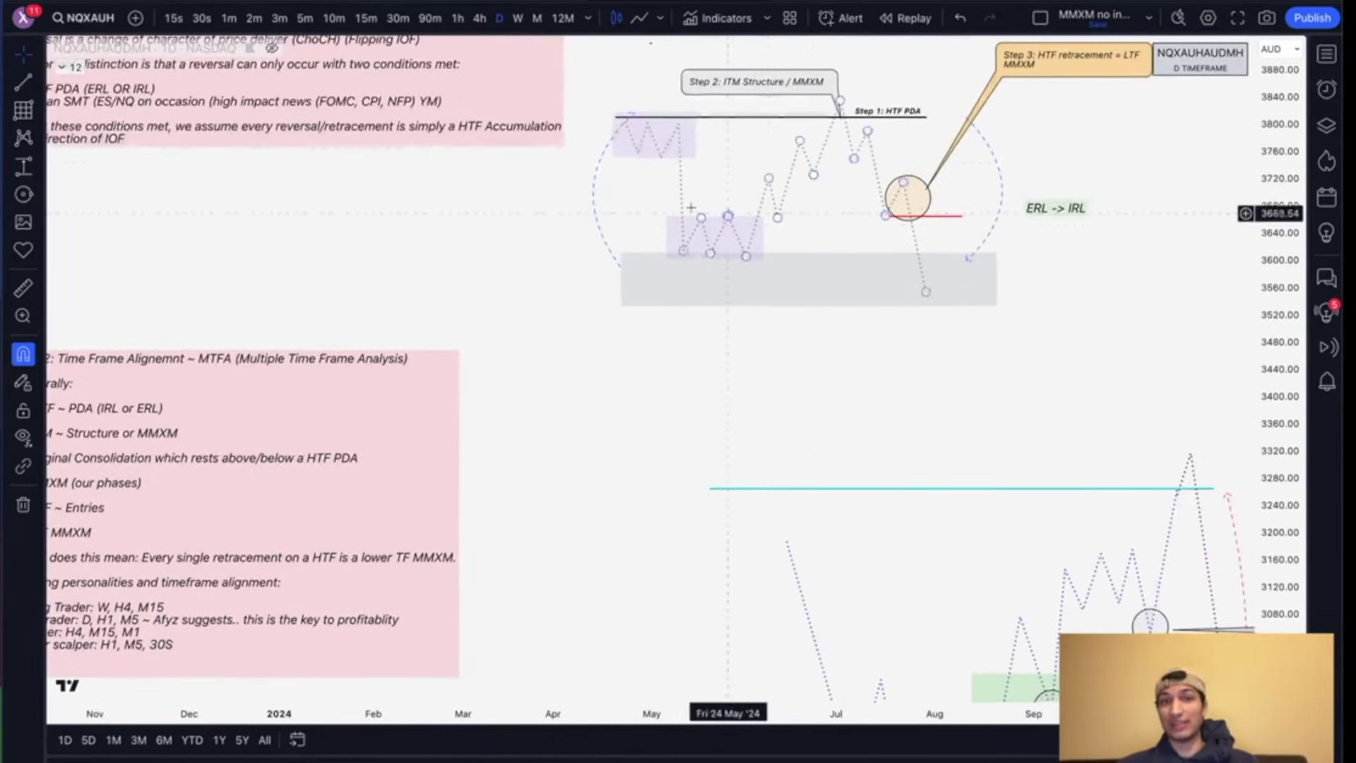
{"action": "scroll", "coordinate": [710, 168], "scroll_direction": "up", "scroll_amount": 5}
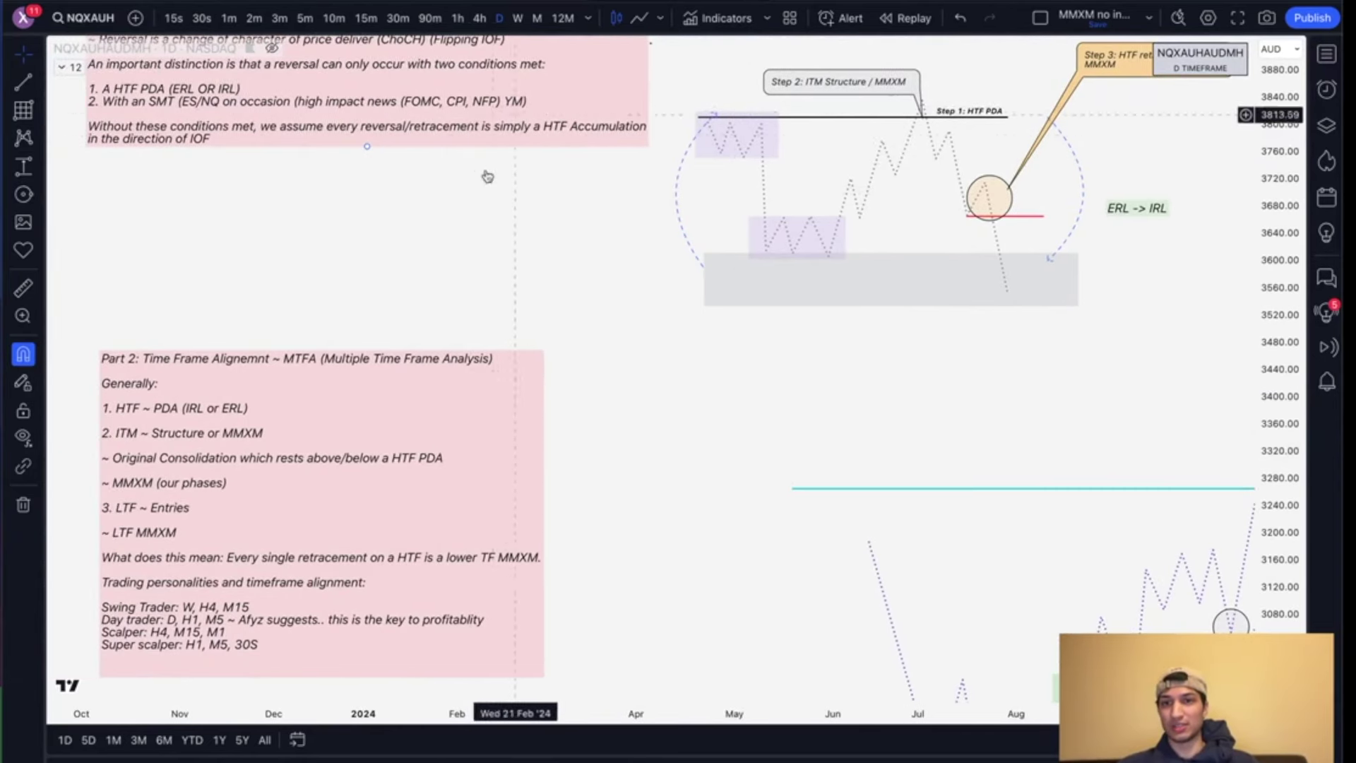
{"action": "scroll", "coordinate": [397, 276], "scroll_direction": "down", "scroll_amount": 3}
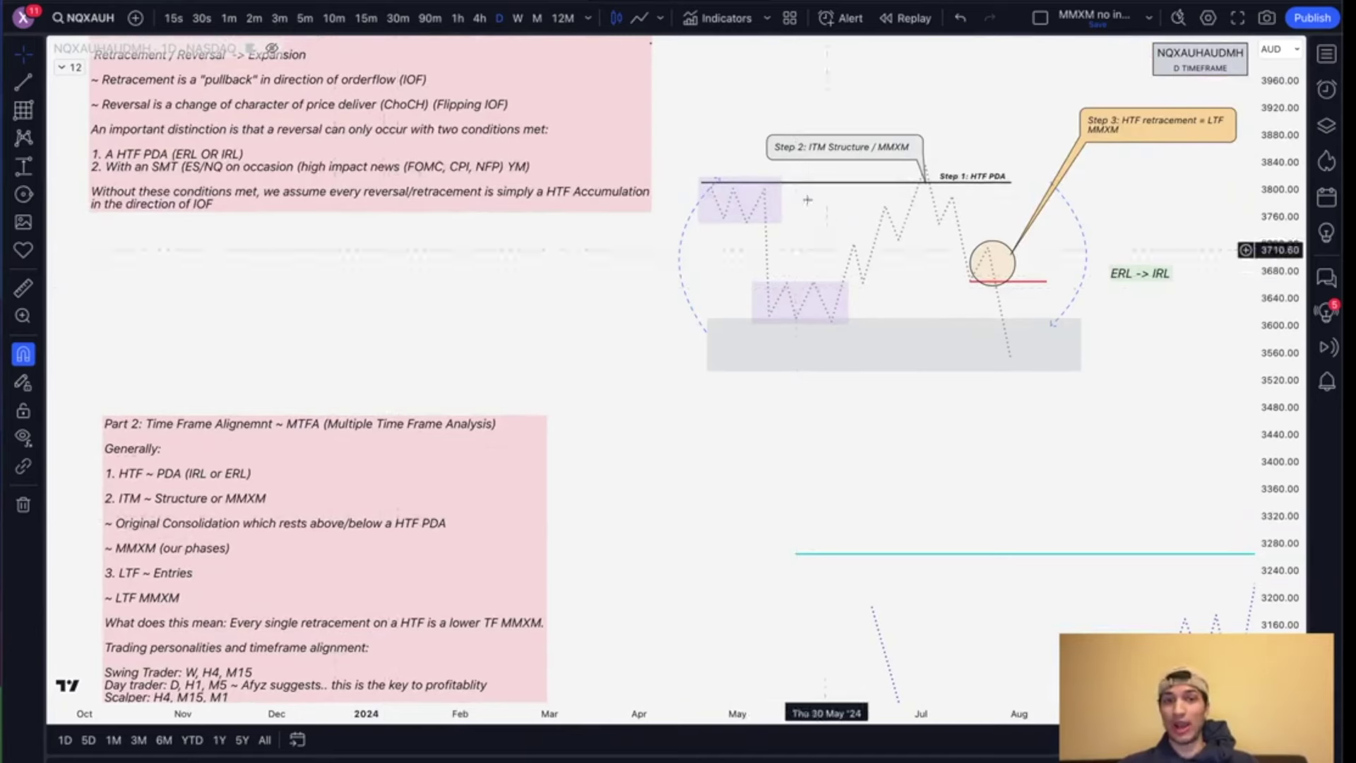
{"action": "scroll", "coordinate": [848, 445], "scroll_direction": "right", "scroll_amount": 3}
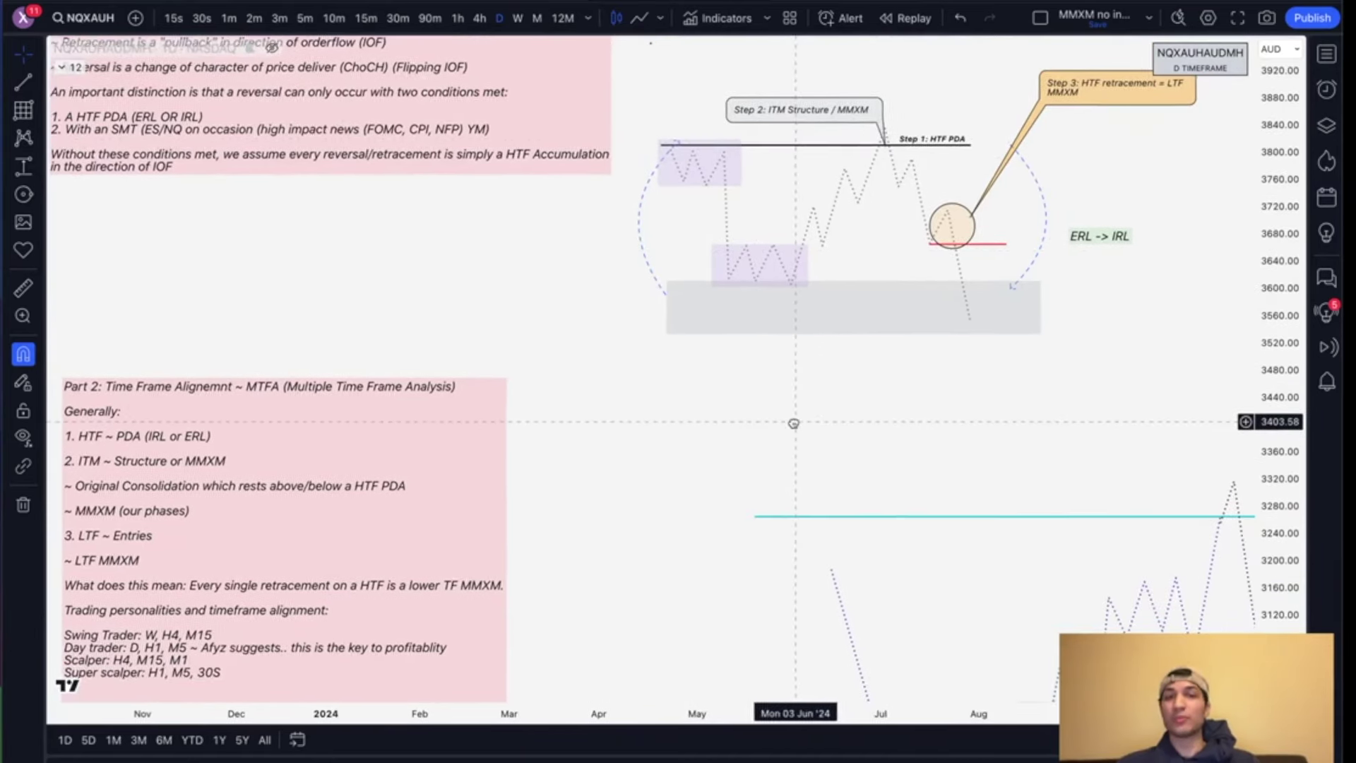
{"action": "scroll", "coordinate": [1064, 333], "scroll_direction": "right", "scroll_amount": 2}
Step: Select the Step 1 HTF PDA line and shift the "Step 2: ITM Structure / MMXM" callout slightly earlier in time
{"action": "left_click_drag", "start_coordinate": [882, 171], "coordinate": [1016, 172]}
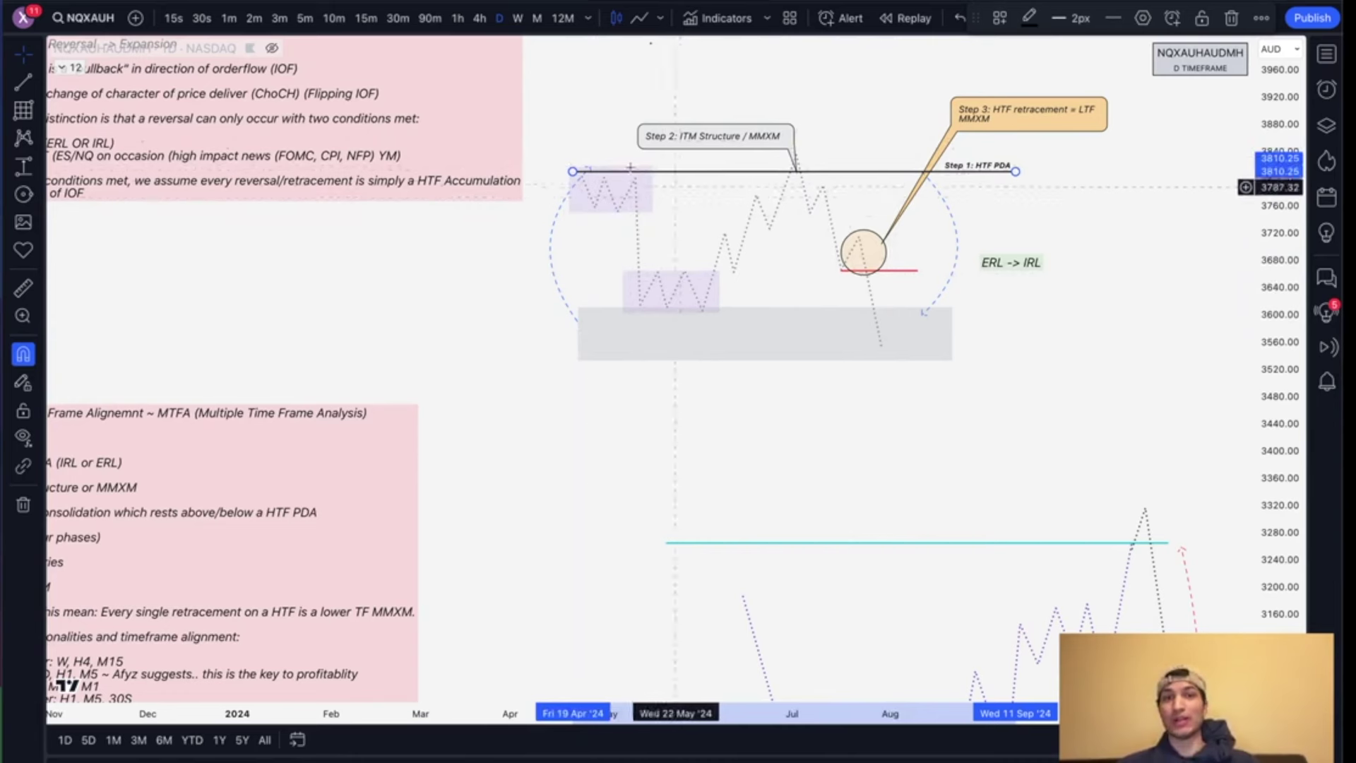
{"action": "left_click", "coordinate": [601, 182]}
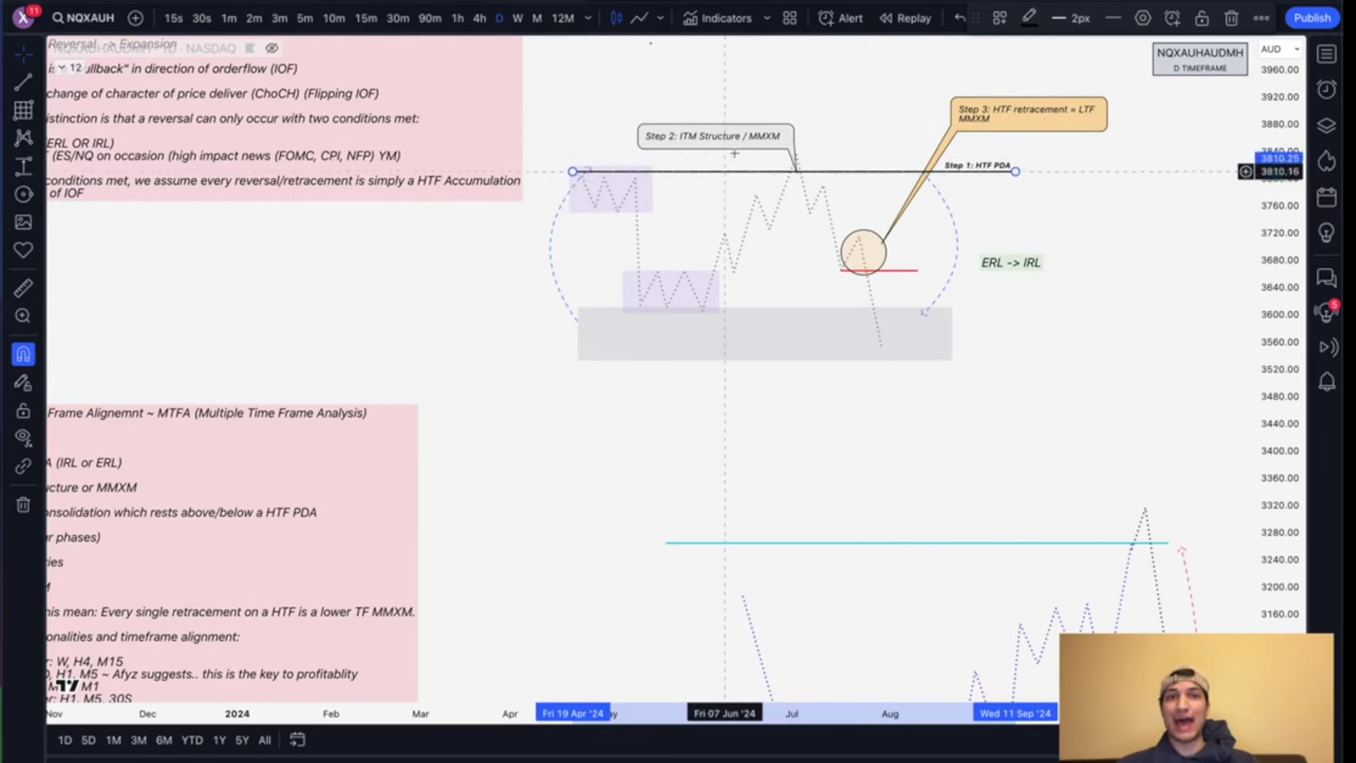
{"action": "mouse_move", "coordinate": [739, 143]}
{"action": "left_mouse_down"}
{"action": "mouse_move", "coordinate": [739, 121]}
{"action": "mouse_move", "coordinate": [727, 144]}
{"action": "left_mouse_up"}
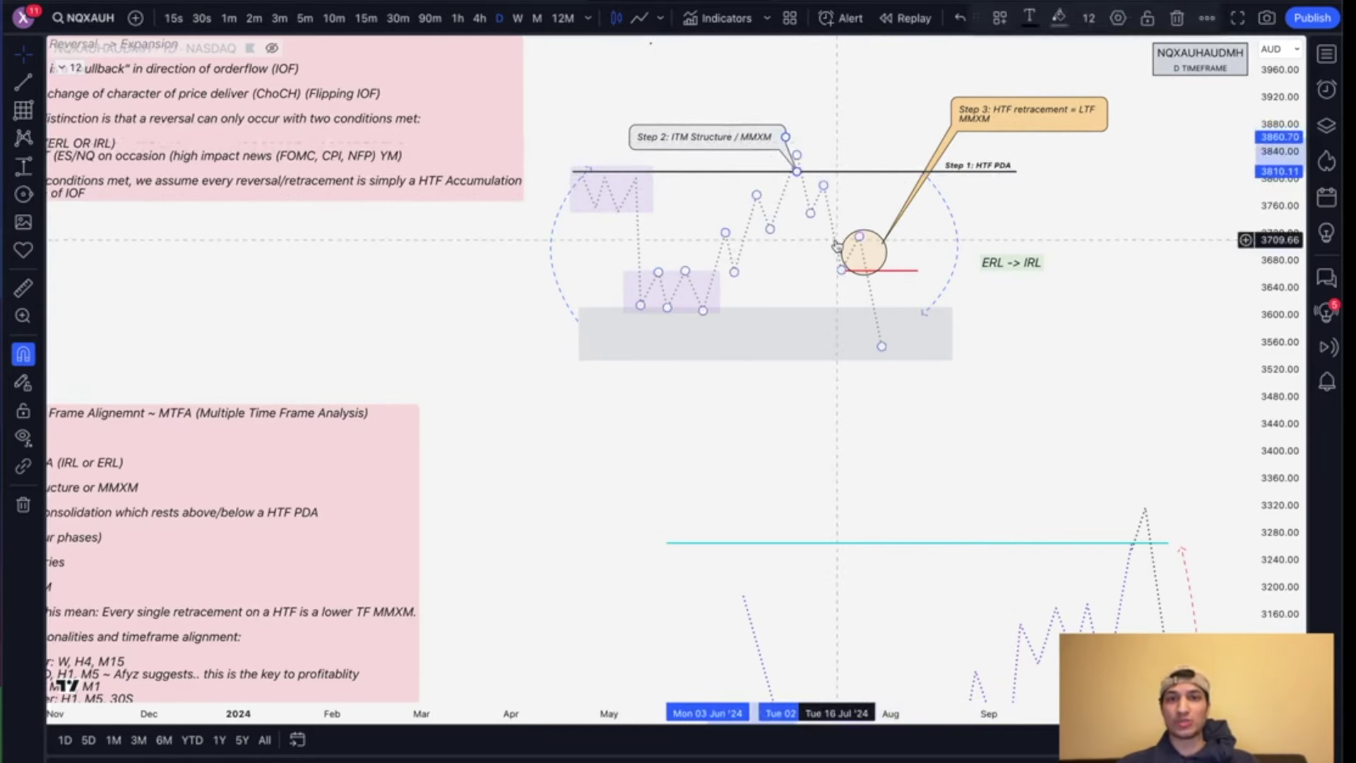
Step: Examine the HTF PDA line and the MMXM structure beneath it alongside the Part 2 notes
{"action": "scroll", "coordinate": [837, 240], "scroll_direction": "left", "scroll_amount": 1}
{"action": "scroll", "coordinate": [835, 240], "scroll_direction": "up", "scroll_amount": 1}
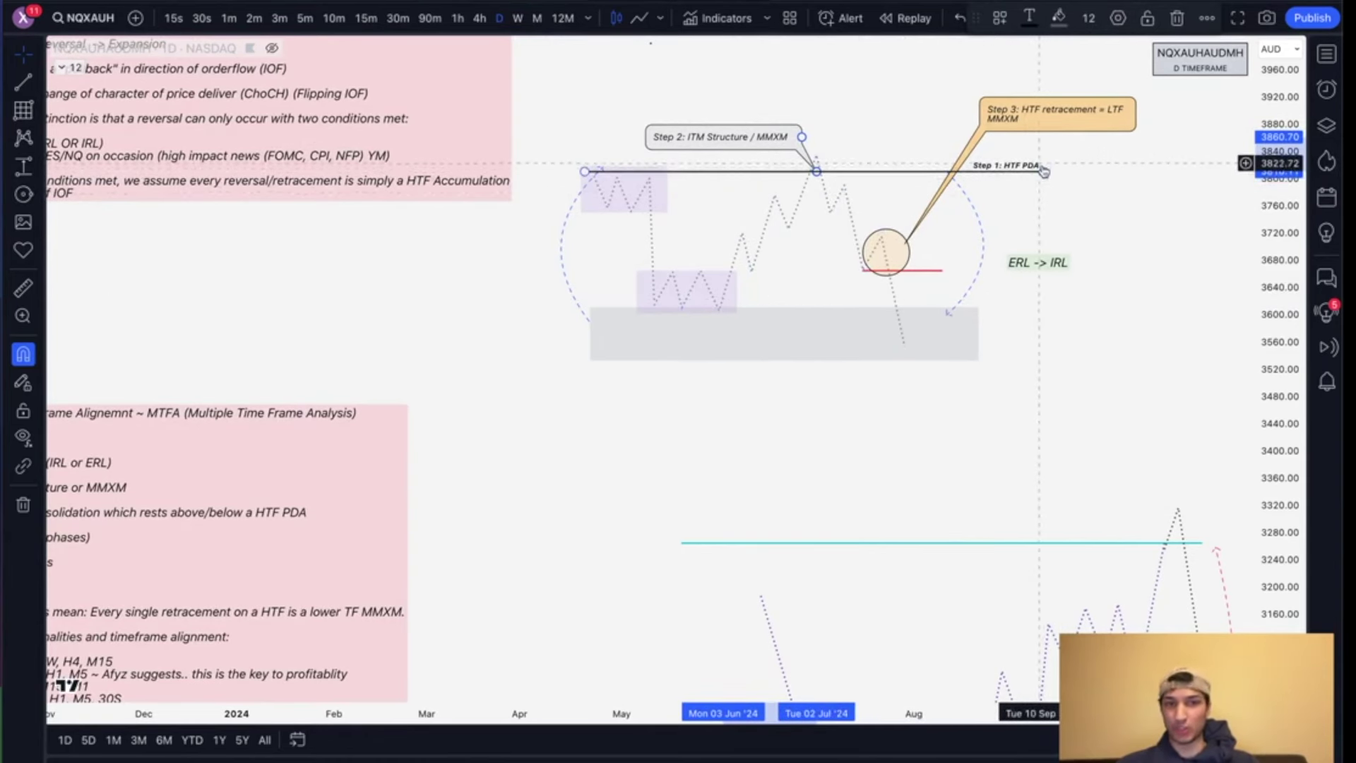
{"action": "scroll", "coordinate": [770, 385], "scroll_direction": "down", "scroll_amount": 1}
{"action": "left_click_drag", "start_coordinate": [754, 414], "coordinate": [754, 338]}
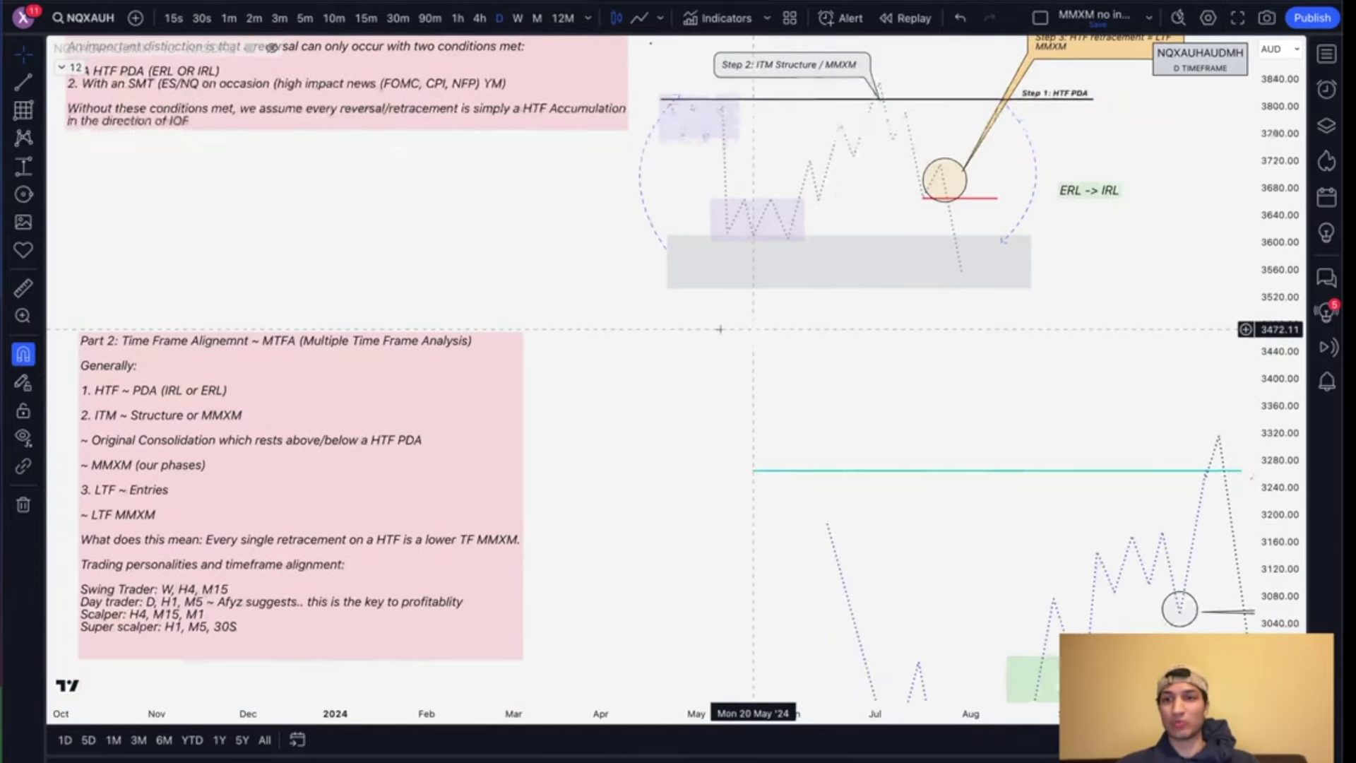
{"action": "scroll", "coordinate": [675, 454], "scroll_direction": "right", "scroll_amount": 2}
{"action": "scroll", "coordinate": [675, 454], "scroll_direction": "up", "scroll_amount": 2}
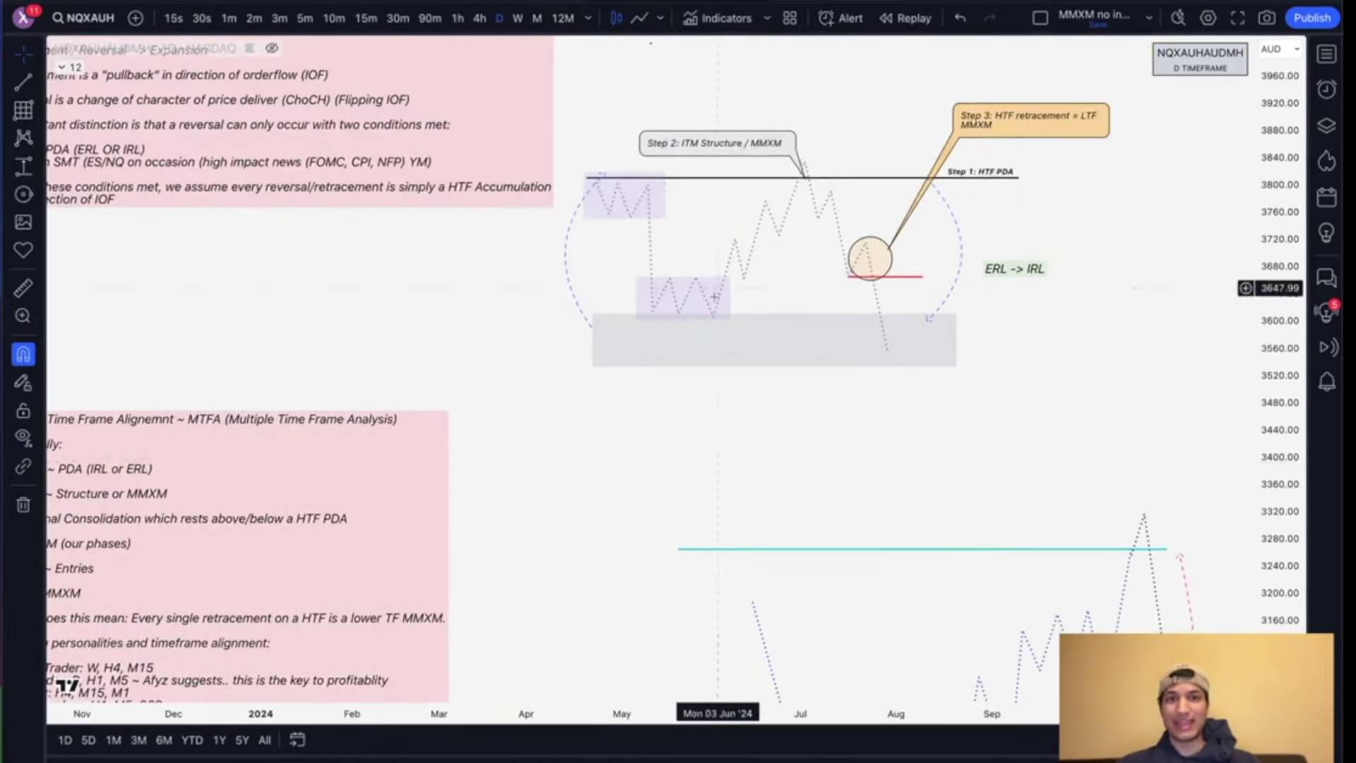
Step: Switch to the Discord window showing the afyz-notes channel and enlarge it to fill the screen
{"action": "key", "text": "ctrl+Left"}
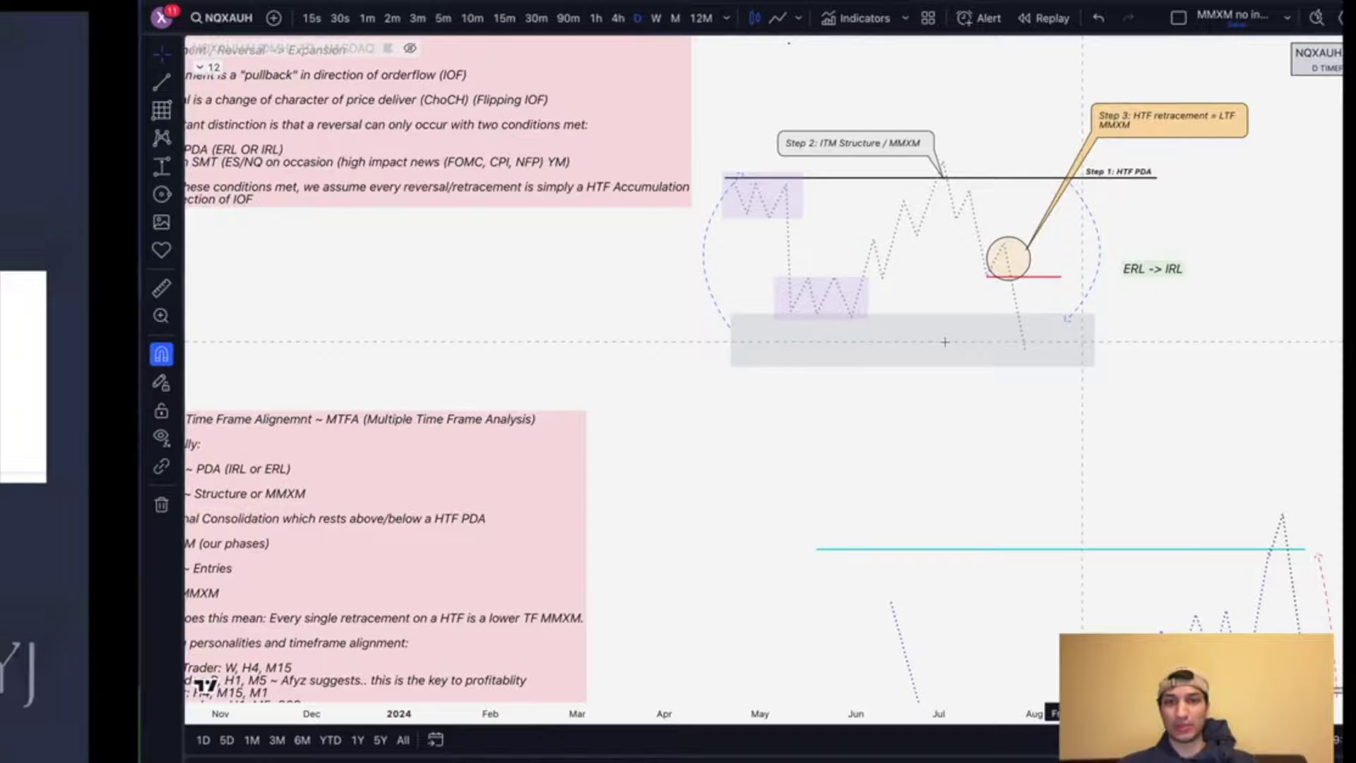
{"action": "key", "text": "ctrl+Right"}
{"action": "key", "text": "ctrl+Right"}
{"action": "key", "text": "ctrl+Left"}
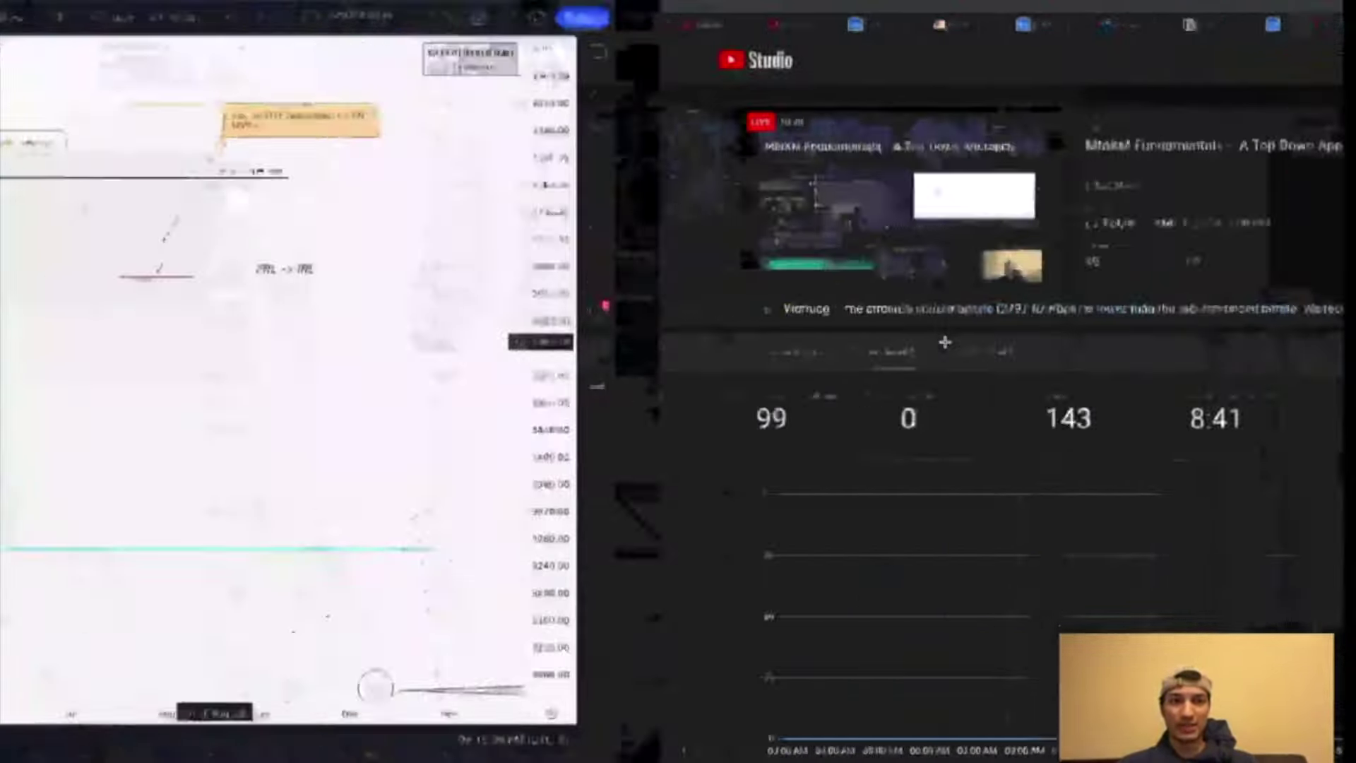
{"action": "key", "text": "ctrl+Right"}
{"action": "key", "text": "ctrl+Right"}
{"action": "key", "text": "ctrl+Up"}
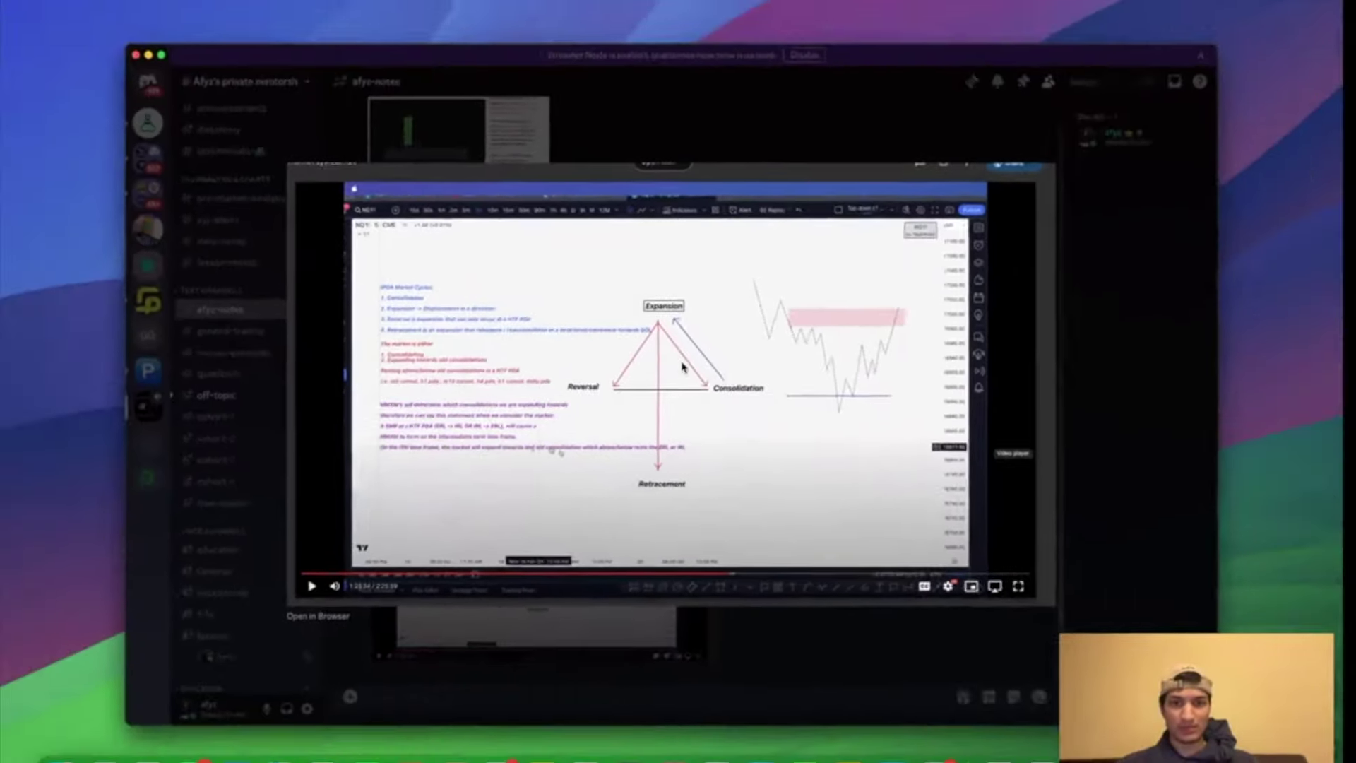
{"action": "mouse_move", "coordinate": [862, 15]}
{"action": "left_click_drag", "start_coordinate": [862, 16], "coordinate": [767, 22]}
{"action": "left_click", "coordinate": [781, 24]}
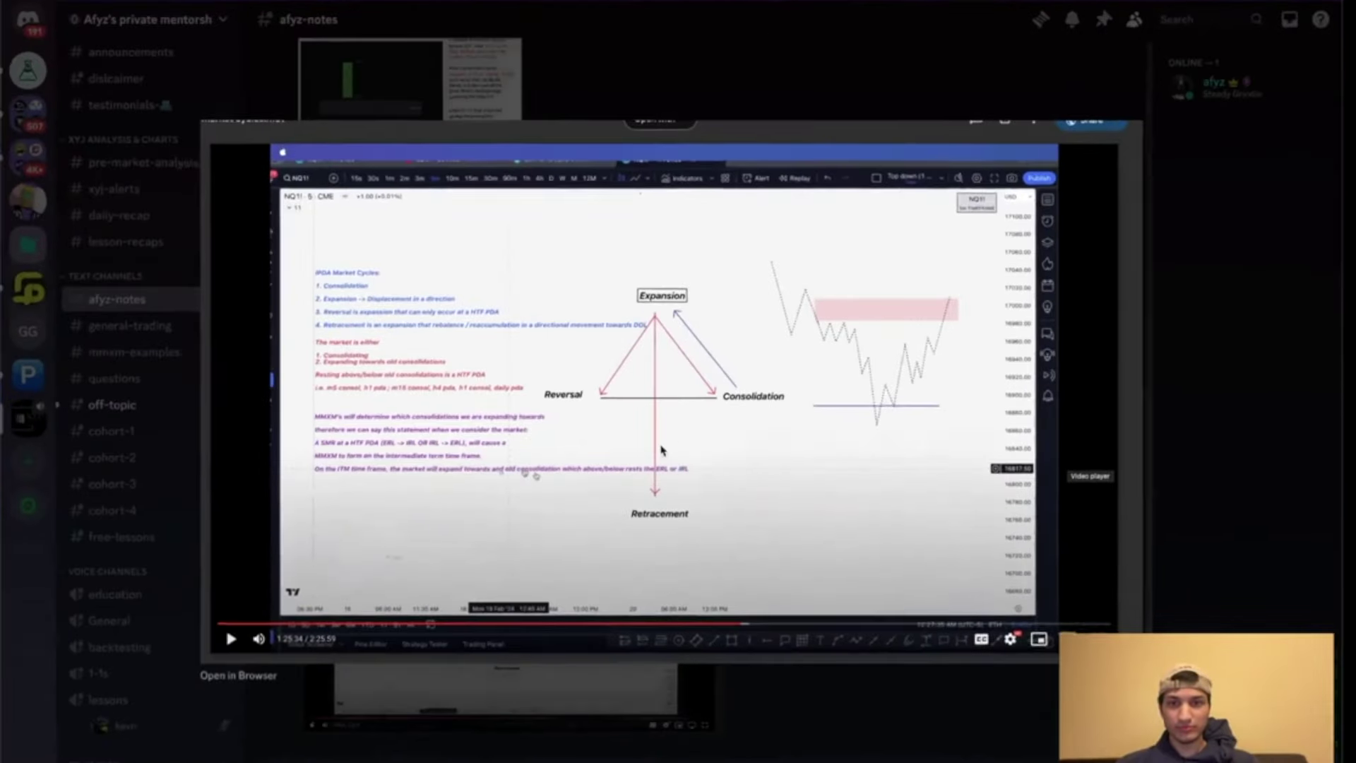
Step: Open the MMXM schematic with the Smart Money Reversal in afyz-notes and compare it with the TradingView chart's diagram
{"action": "key", "text": "Escape"}
{"action": "left_click", "coordinate": [516, 446]}
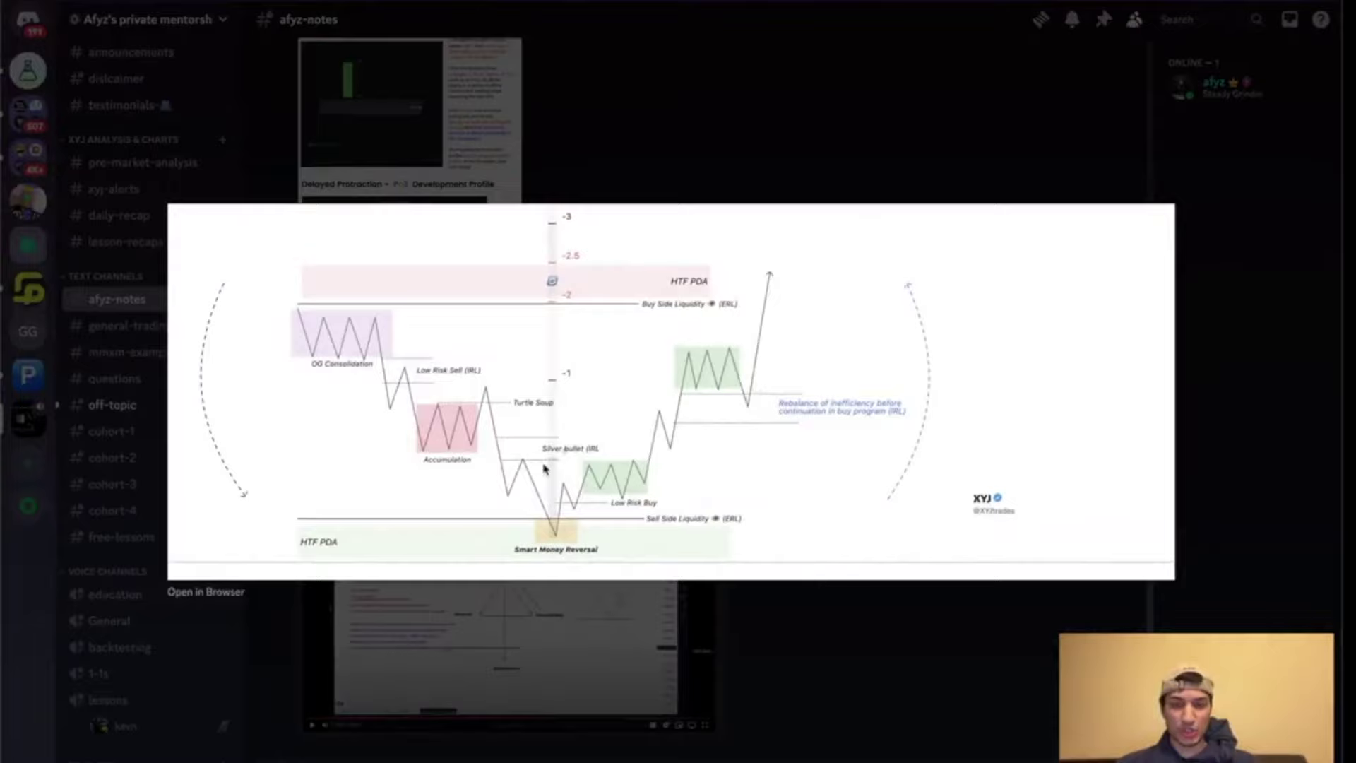
{"action": "key", "text": "ctrl+Left"}
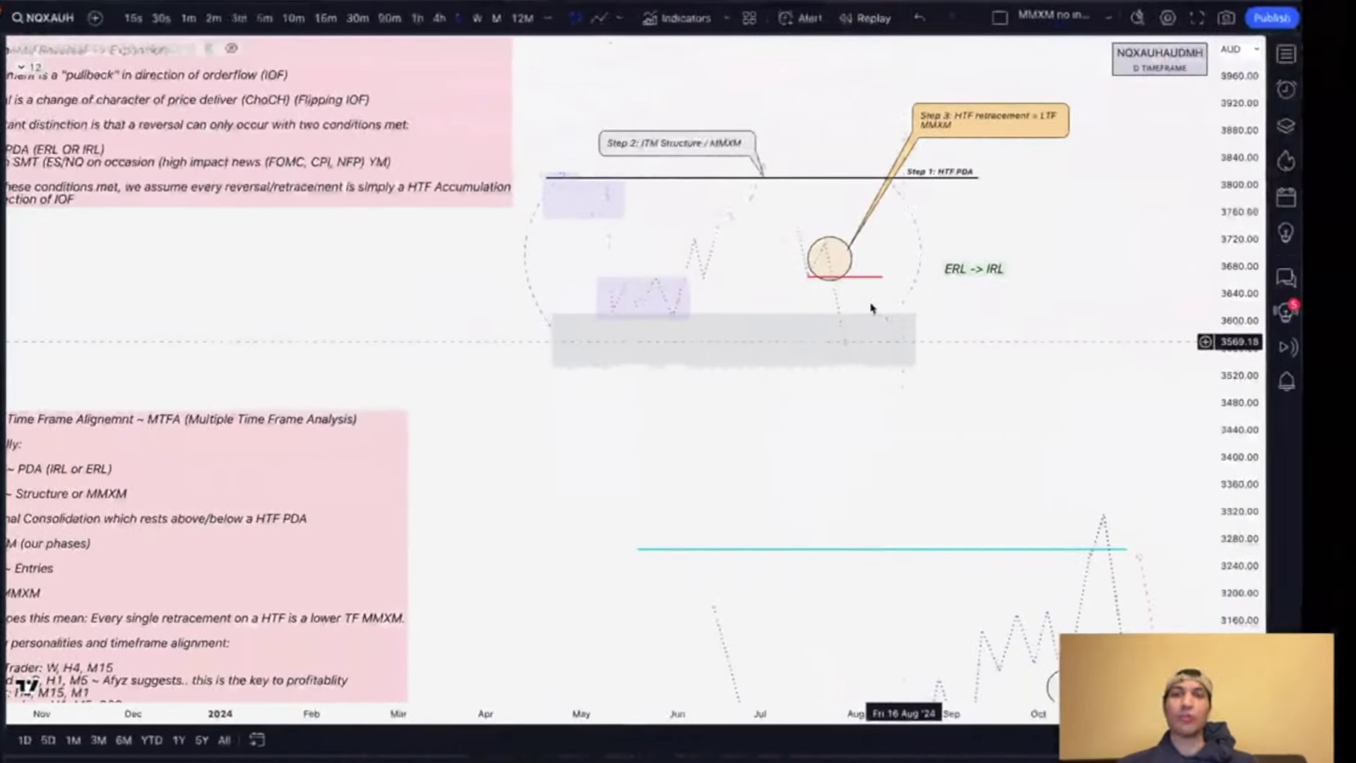
{"action": "left_click_drag", "start_coordinate": [811, 452], "coordinate": [888, 342]}
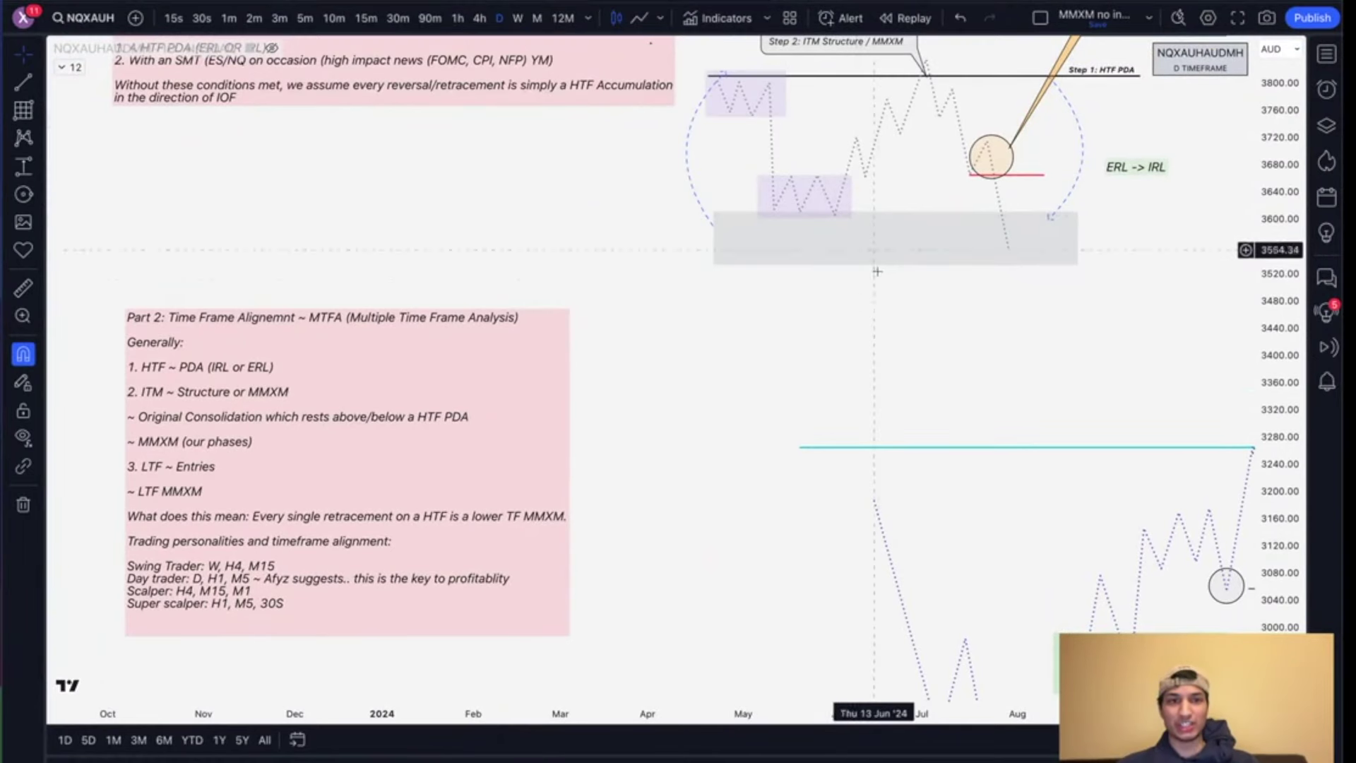
{"action": "key", "text": "ctrl+Right"}
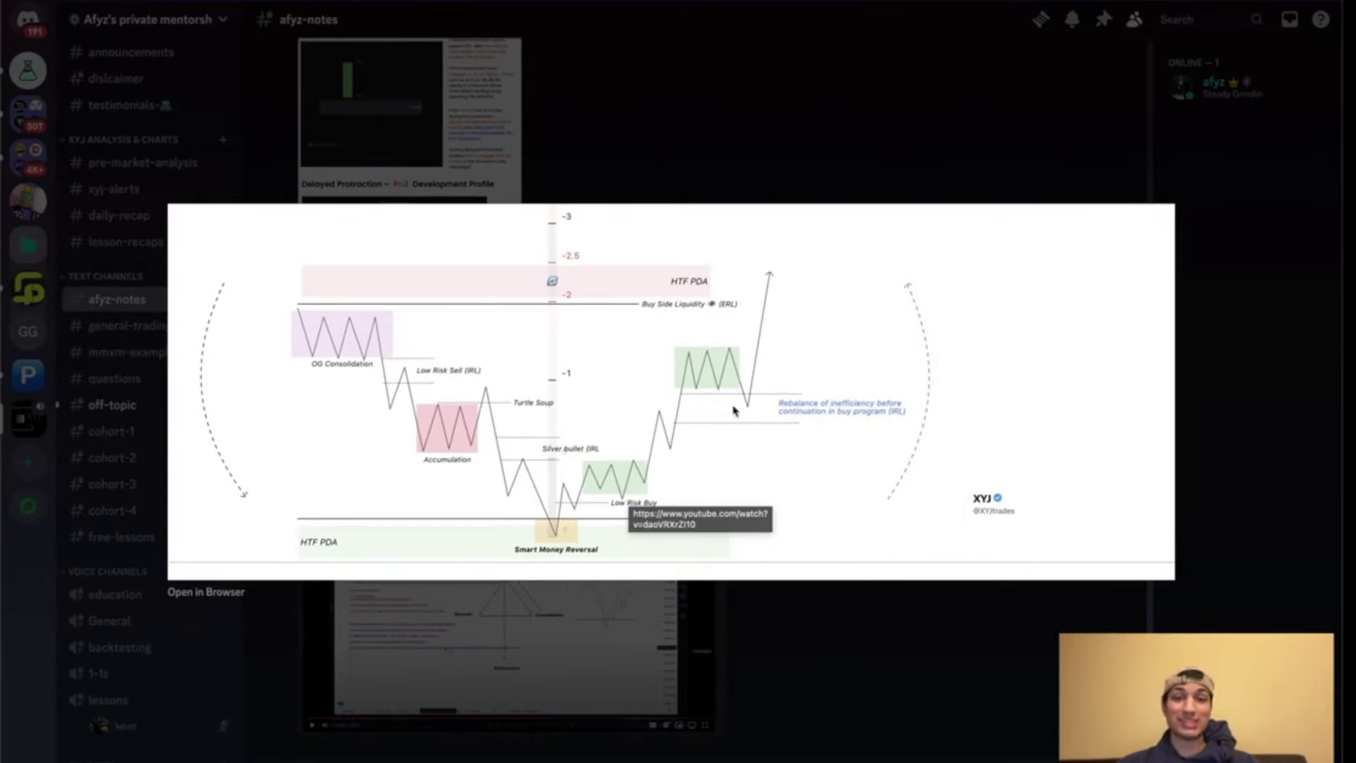
Step: Return to the TradingView chart and review the Part 2 time frame alignment notes beside the three-step diagram
{"action": "key", "text": "ctrl+Left"}
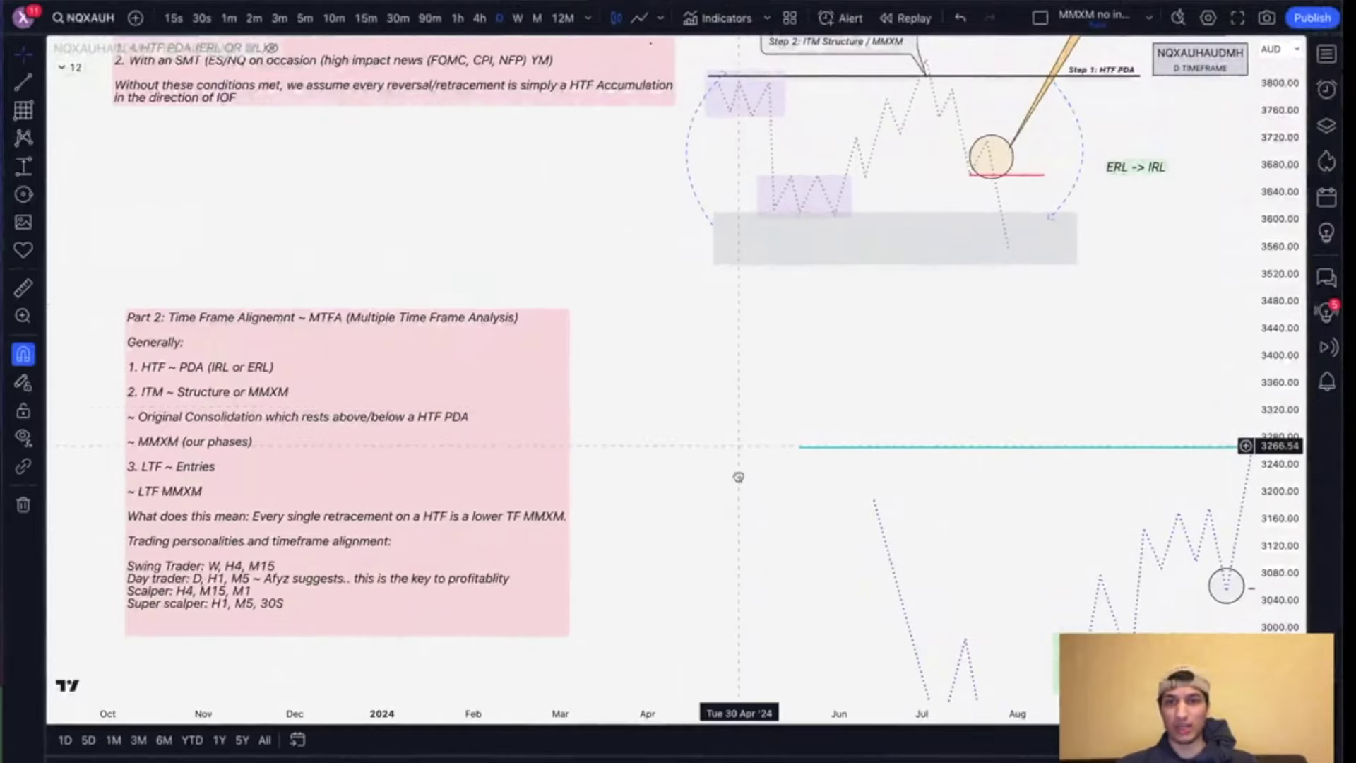
{"action": "left_click_drag", "start_coordinate": [739, 478], "coordinate": [857, 260]}
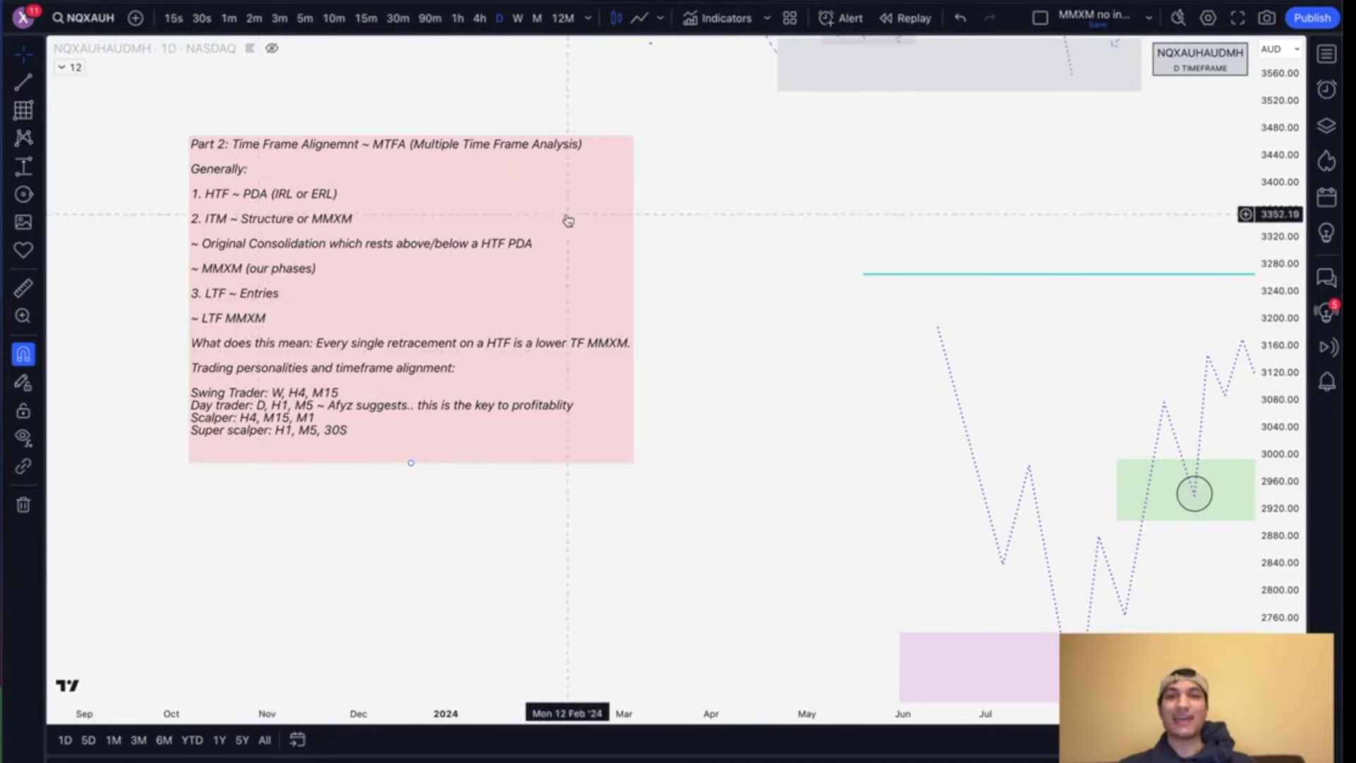
{"action": "left_click_drag", "start_coordinate": [741, 183], "coordinate": [690, 300]}
{"action": "scroll", "coordinate": [689, 300], "scroll_direction": "up", "scroll_amount": 1}
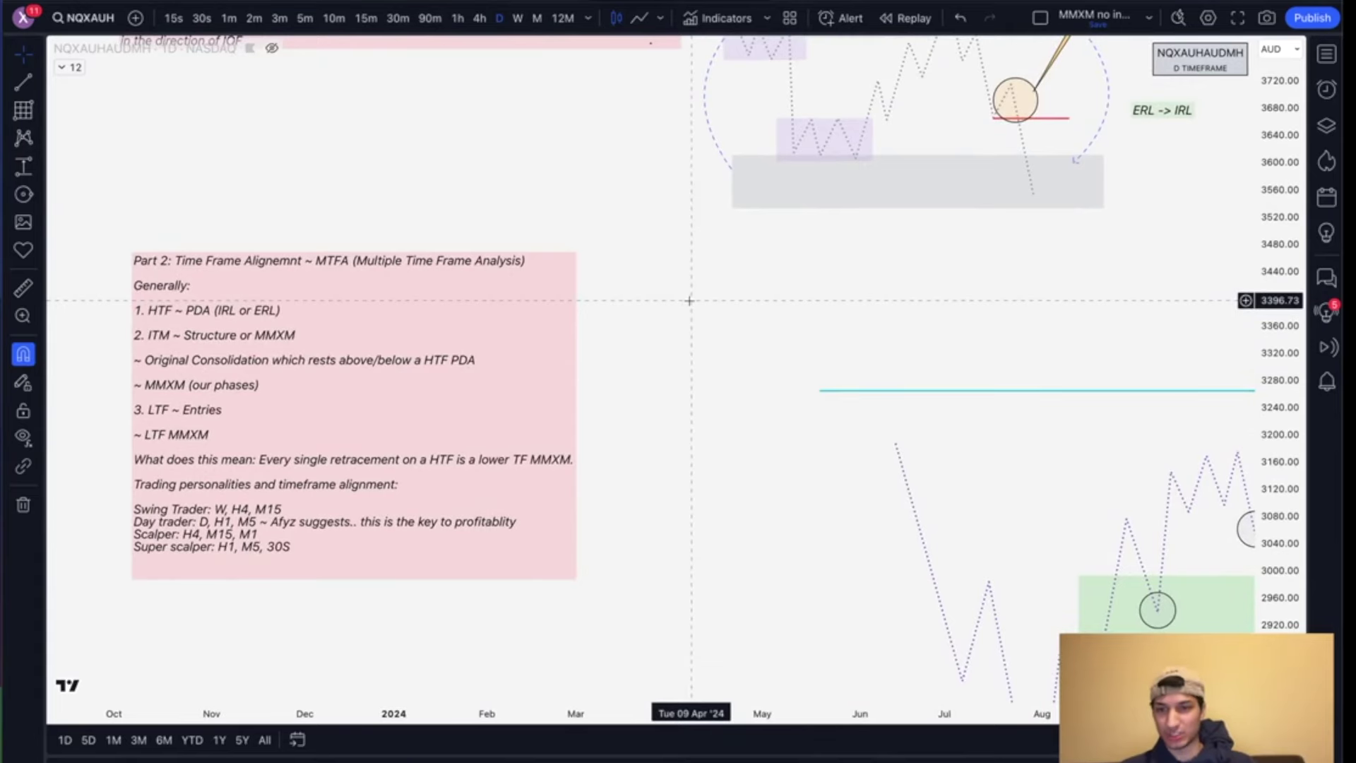
{"action": "left_click_drag", "start_coordinate": [690, 301], "coordinate": [605, 430]}
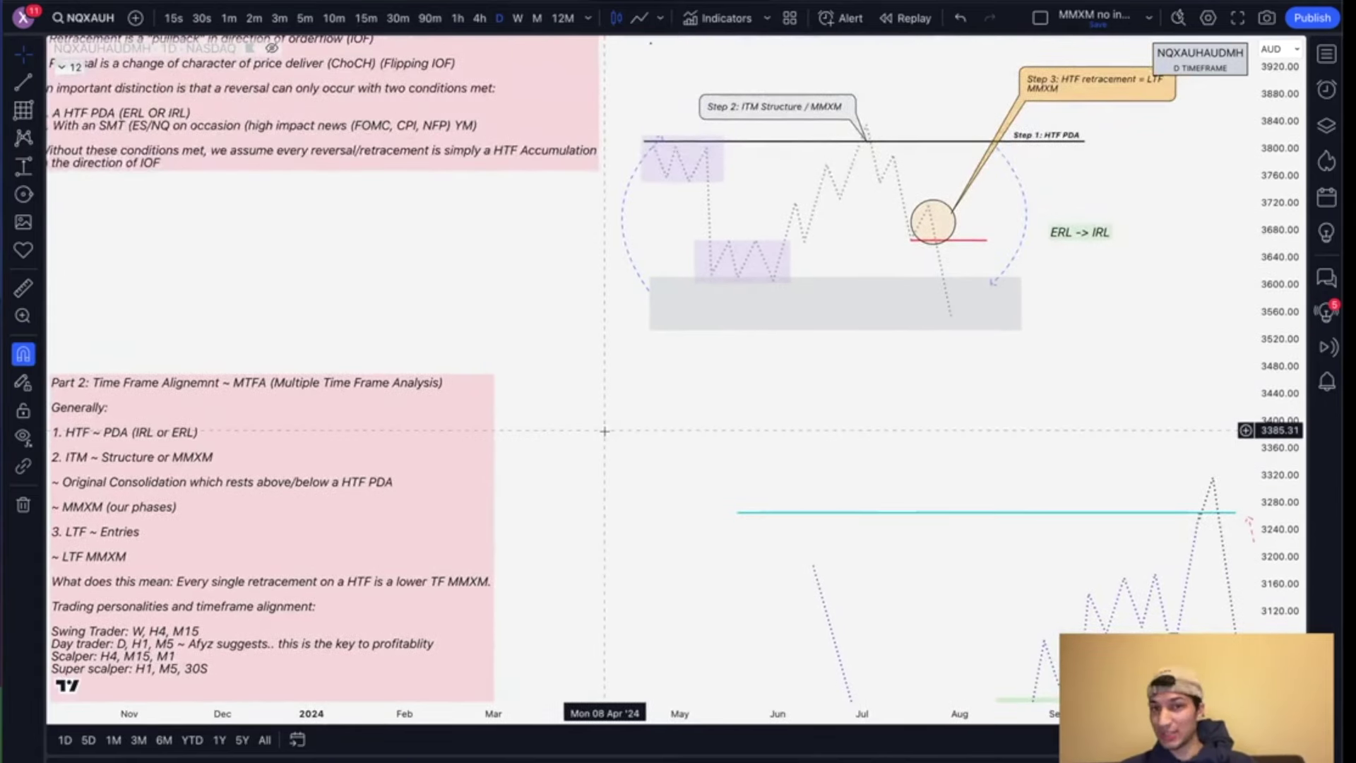
{"action": "scroll", "coordinate": [604, 431], "scroll_direction": "up", "scroll_amount": 1}
{"action": "left_click_drag", "start_coordinate": [682, 454], "coordinate": [617, 481]}
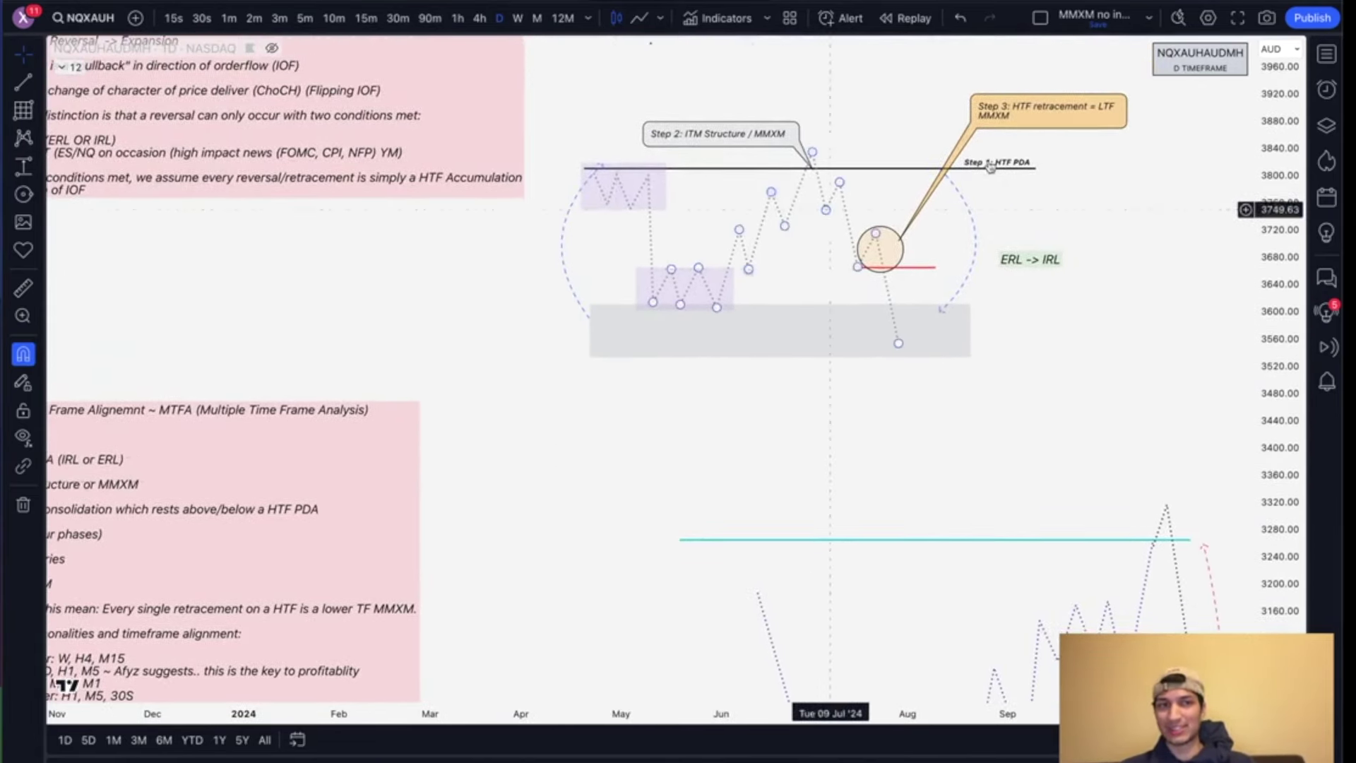
Step: Examine the circled Step 3 HTF retracement and the red level below it against the Part 1 reversal conditions
{"action": "left_click", "coordinate": [1049, 130]}
{"action": "left_click", "coordinate": [904, 248]}
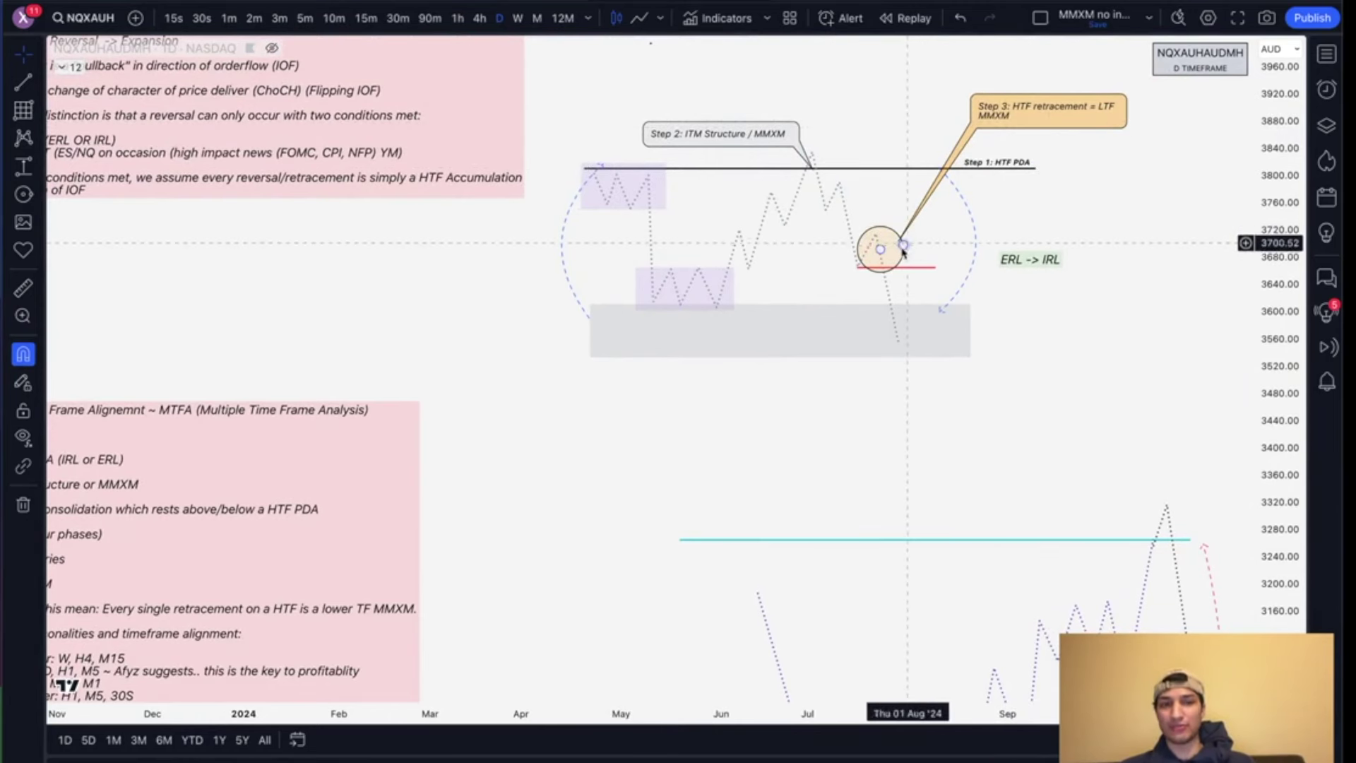
{"action": "left_click", "coordinate": [889, 289]}
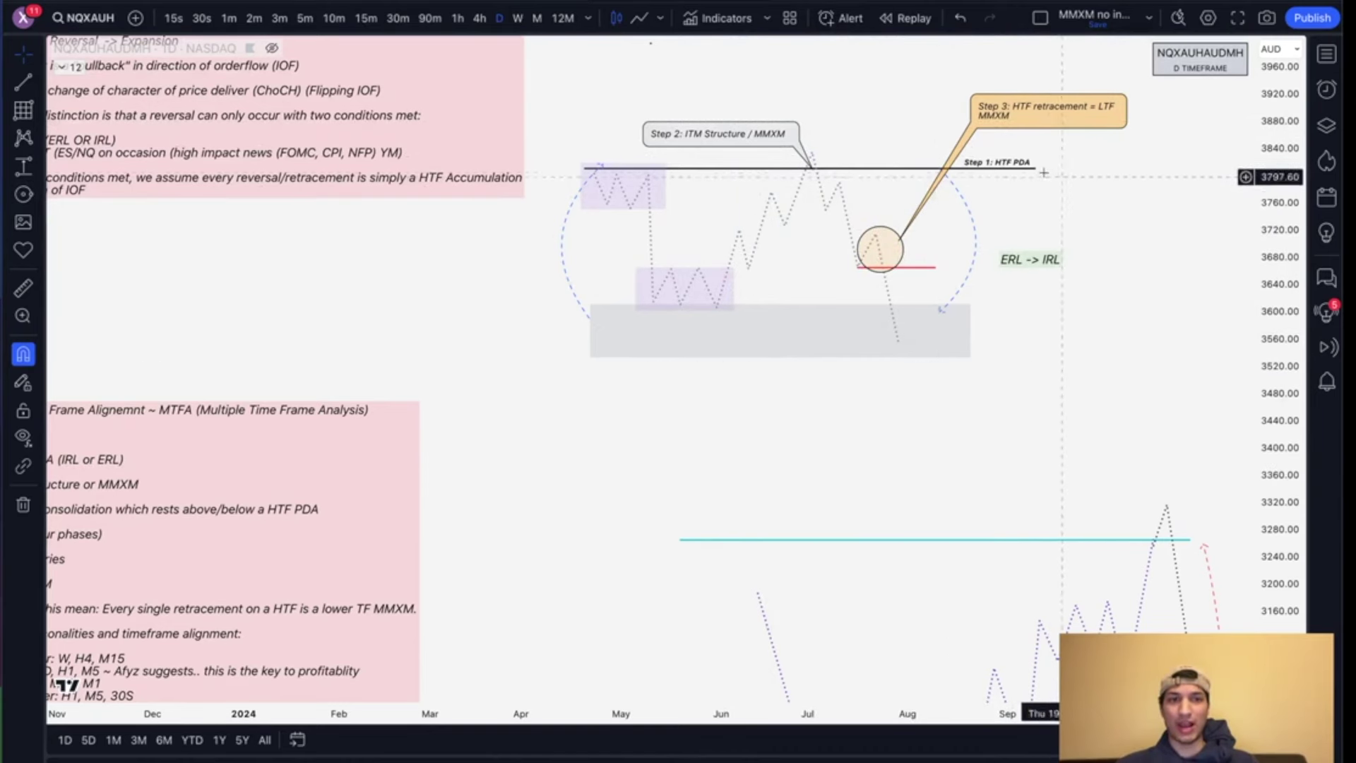
{"action": "left_click_drag", "start_coordinate": [1111, 192], "coordinate": [1061, 237]}
{"action": "left_click", "coordinate": [984, 212]}
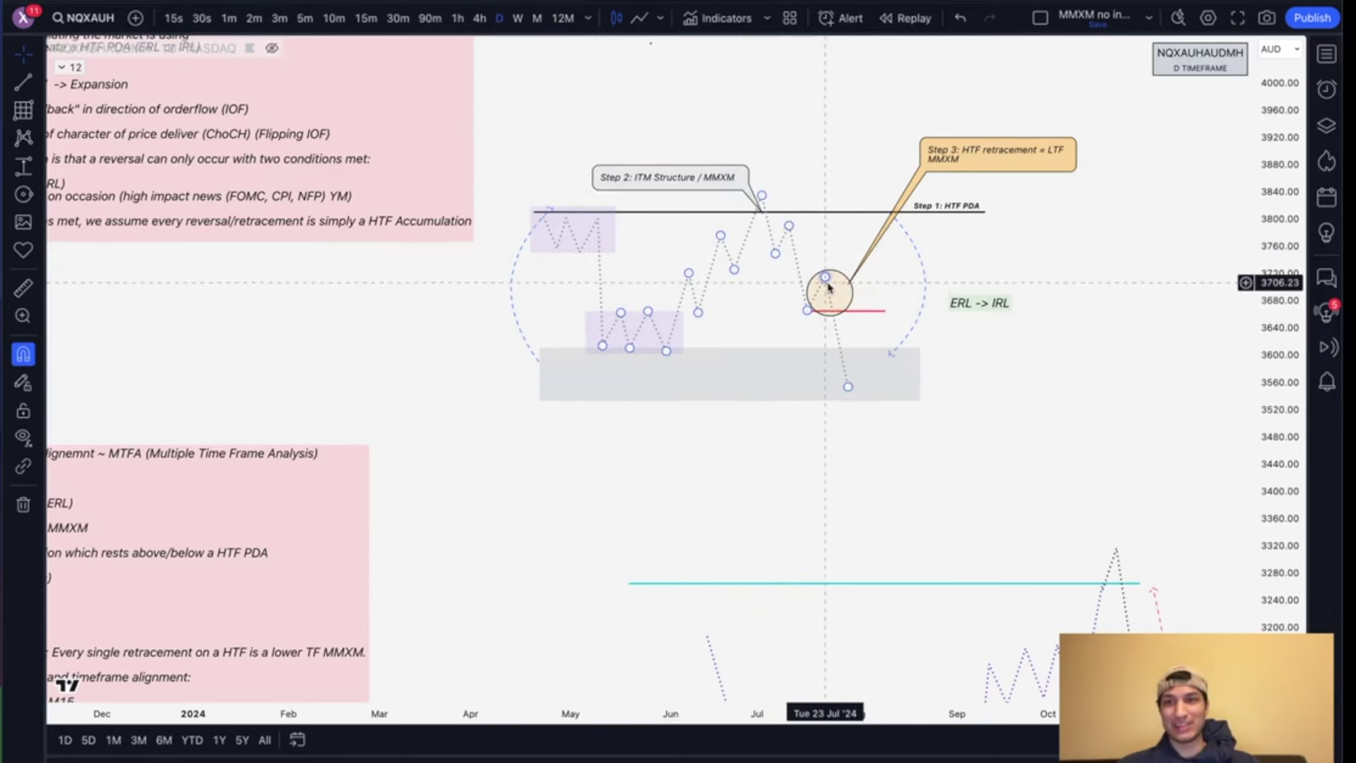
{"action": "scroll", "coordinate": [825, 282], "scroll_direction": "left", "scroll_amount": 2}
{"action": "left_click_drag", "start_coordinate": [462, 353], "coordinate": [627, 452]}
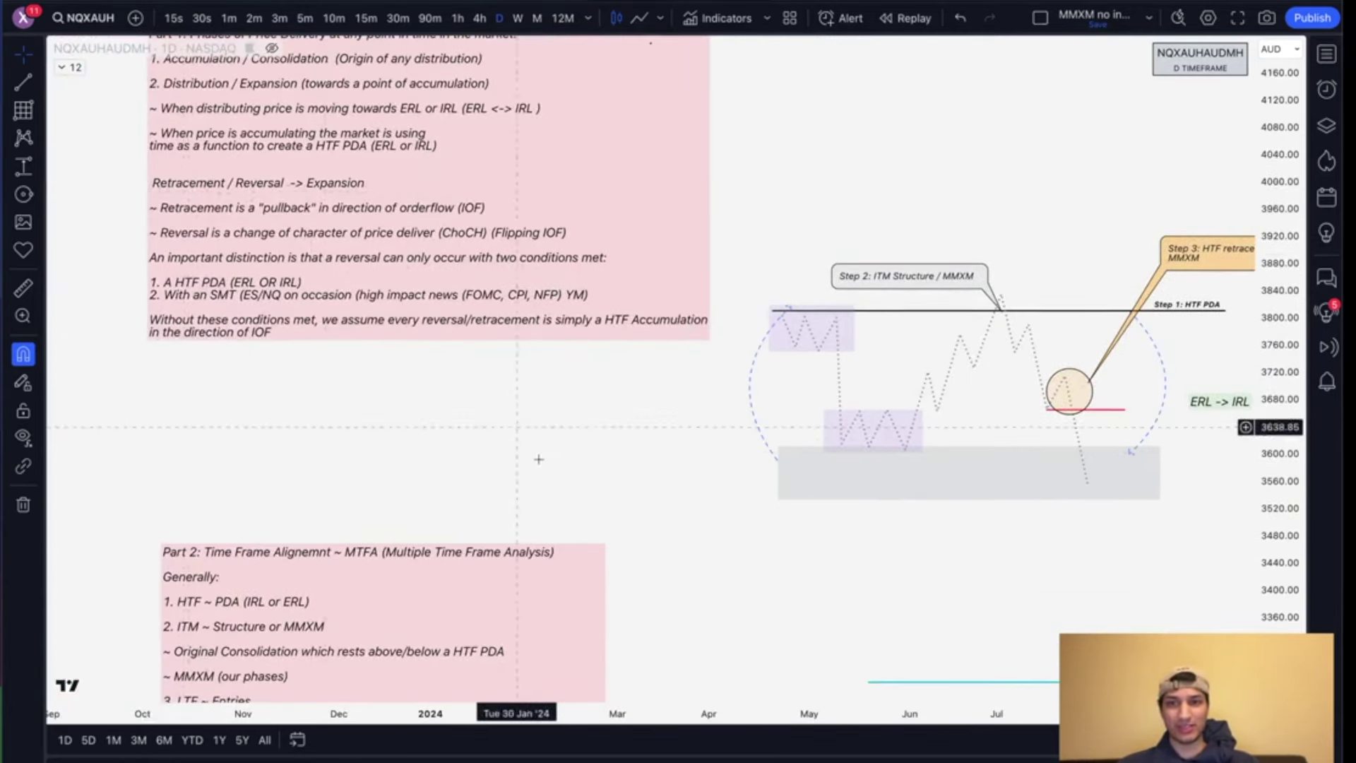
{"action": "scroll", "coordinate": [452, 201], "scroll_direction": "right", "scroll_amount": 1}
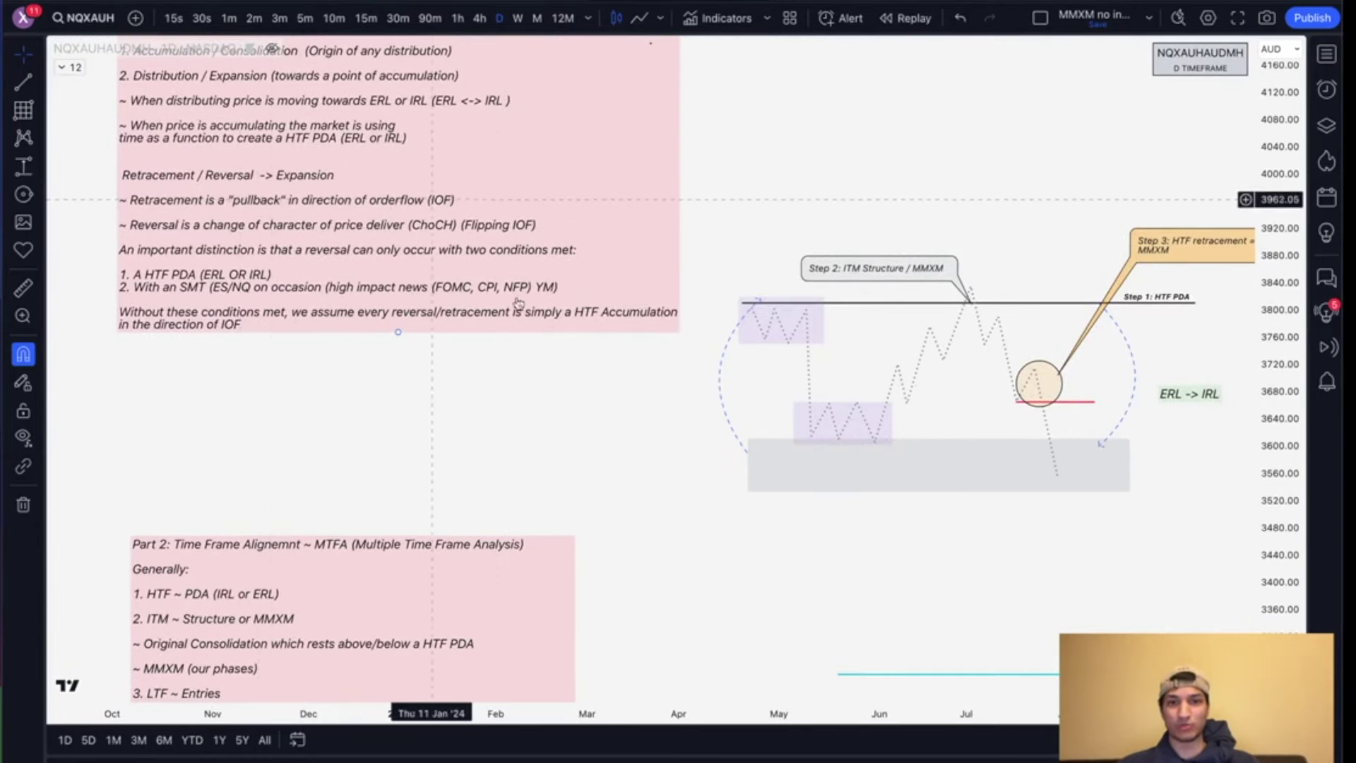
{"action": "scroll", "coordinate": [517, 304], "scroll_direction": "right", "scroll_amount": 5}
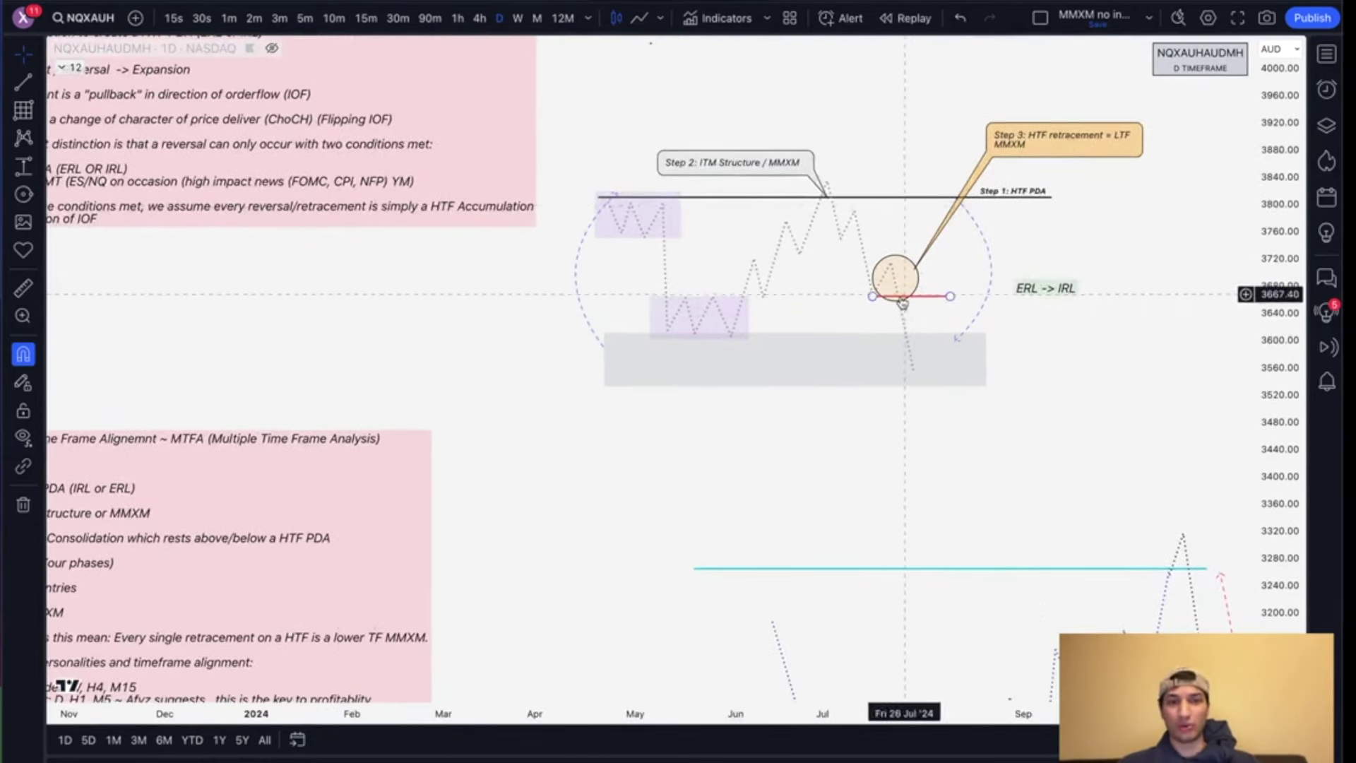
Step: Replace the circle at the Step 3 retracement with a light red rectangle spanning about 3690 to 3740
{"action": "left_click", "coordinate": [912, 267]}
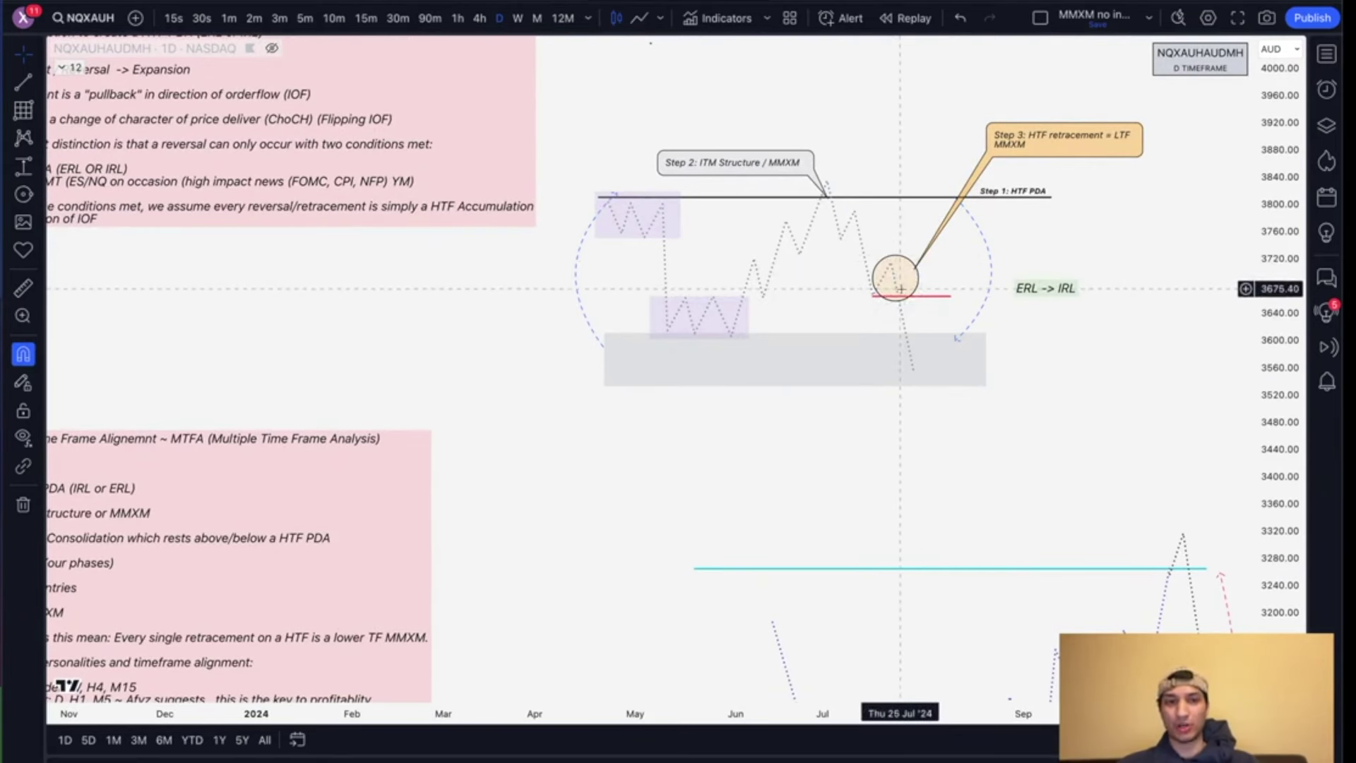
{"action": "scroll", "coordinate": [890, 279], "scroll_direction": "up", "scroll_amount": 2}
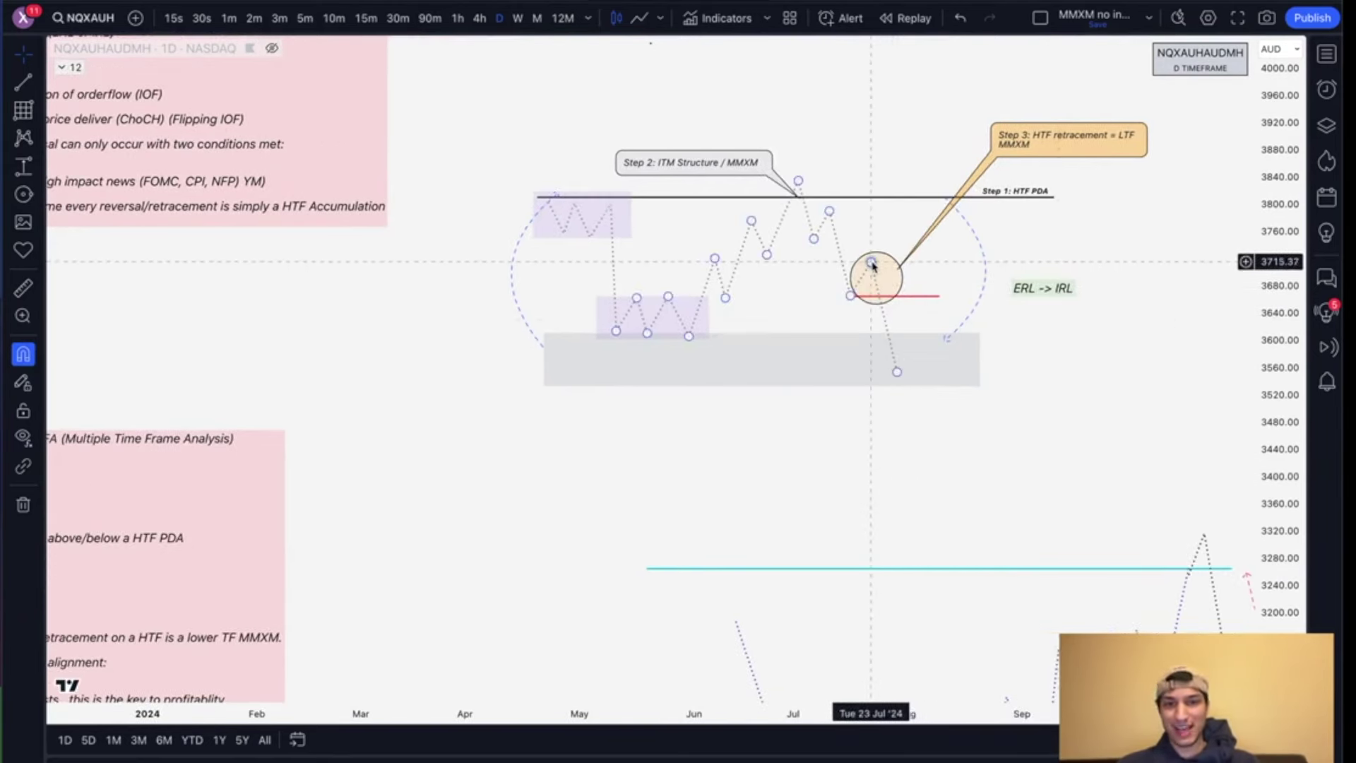
{"action": "left_click", "coordinate": [885, 321]}
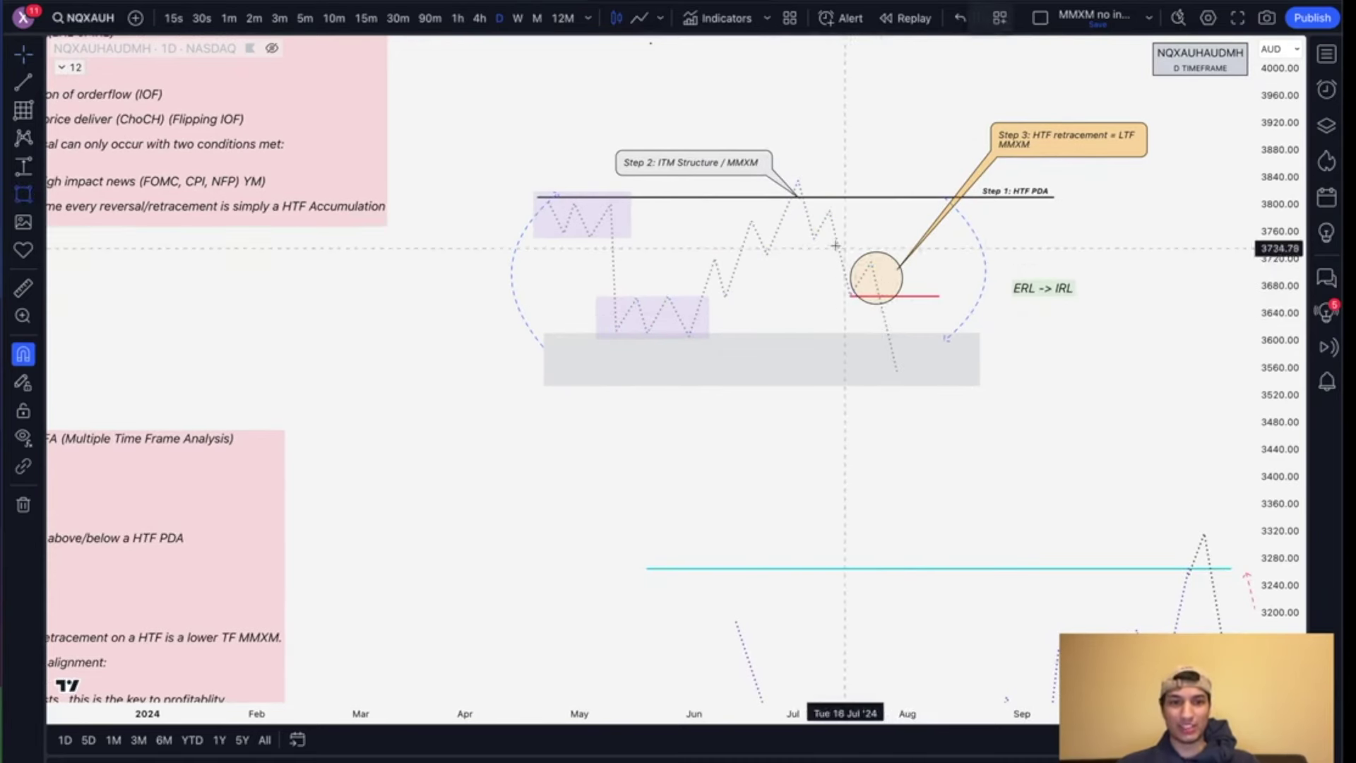
{"action": "left_click_drag", "start_coordinate": [861, 251], "coordinate": [949, 279]}
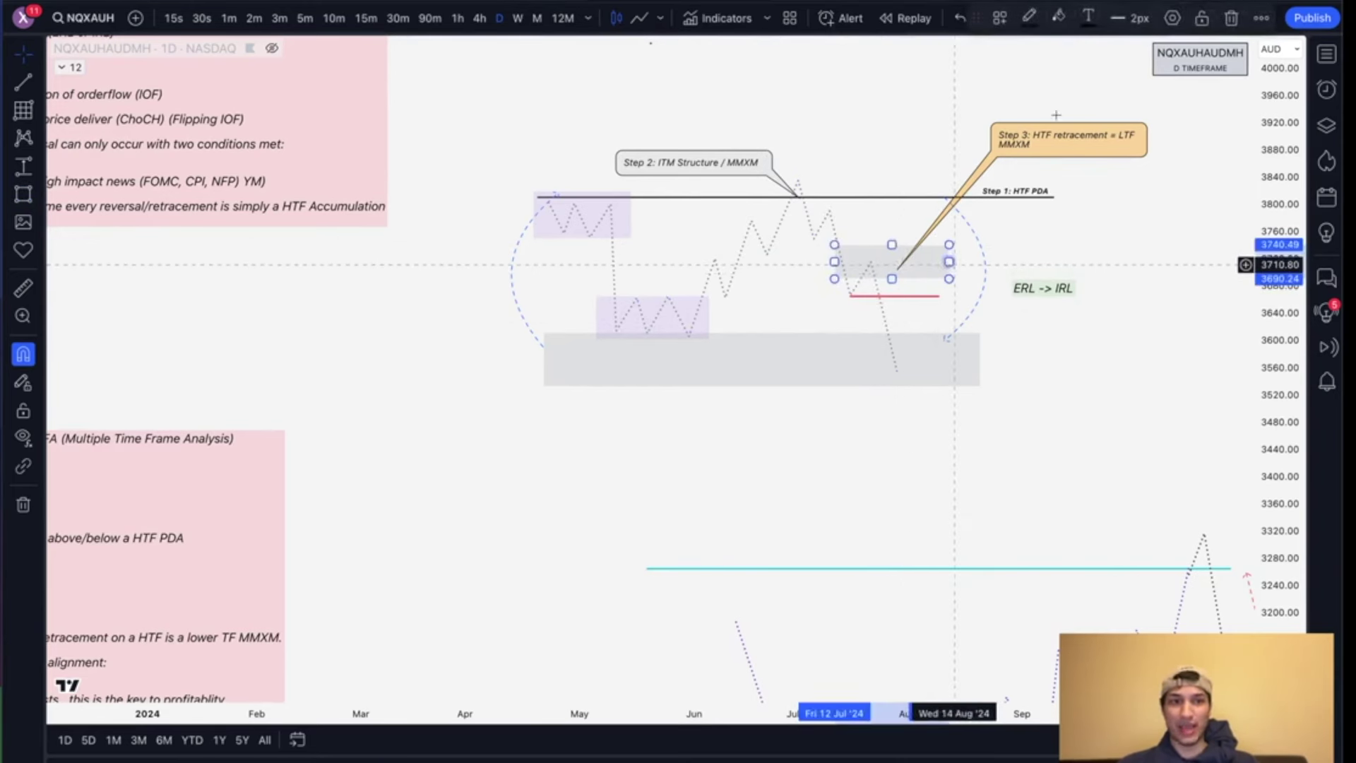
{"action": "left_click", "coordinate": [1058, 15]}
{"action": "left_click", "coordinate": [1063, 112]}
{"action": "left_click", "coordinate": [1104, 427]}
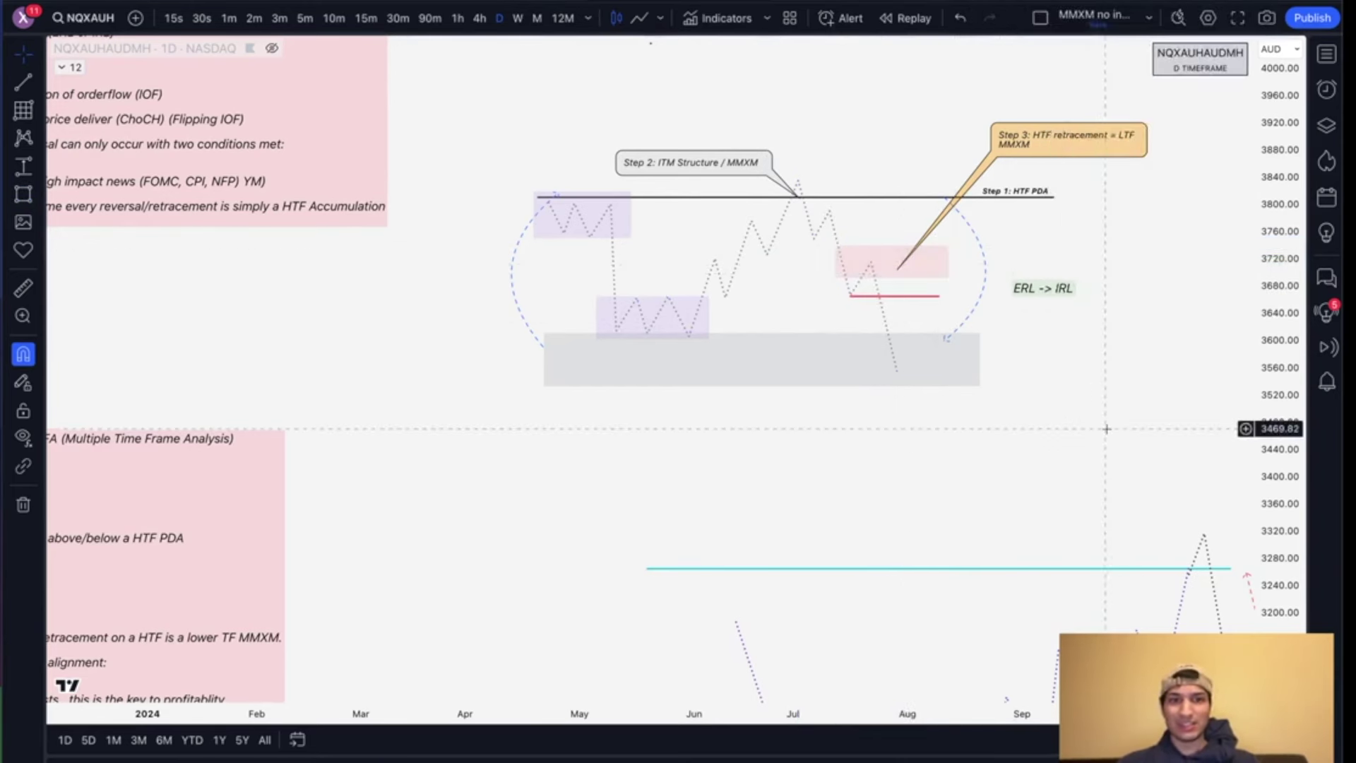
Step: Recolour the short red horizontal level below the Step 3 retracement blue
{"action": "left_click", "coordinate": [897, 299]}
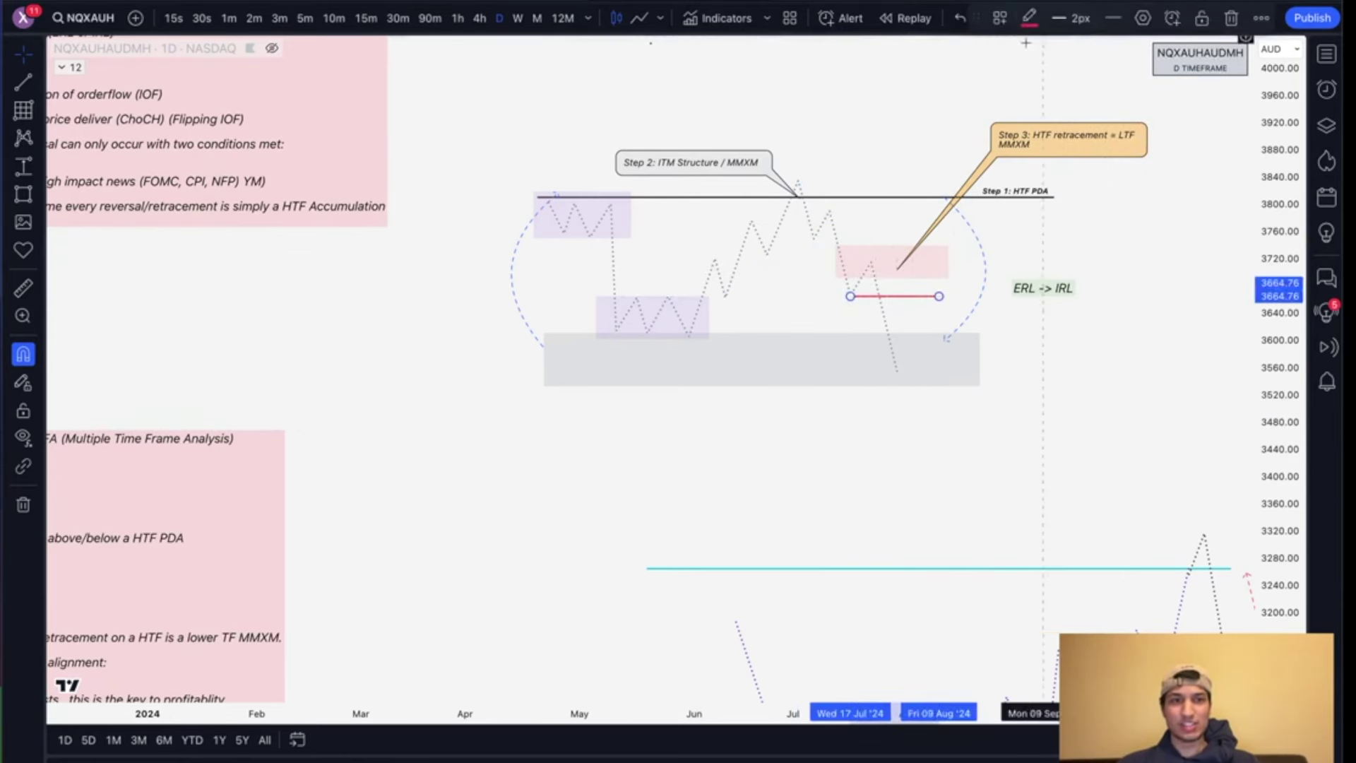
{"action": "left_click", "coordinate": [1031, 20]}
{"action": "left_click", "coordinate": [1138, 70]}
{"action": "left_click", "coordinate": [1023, 439]}
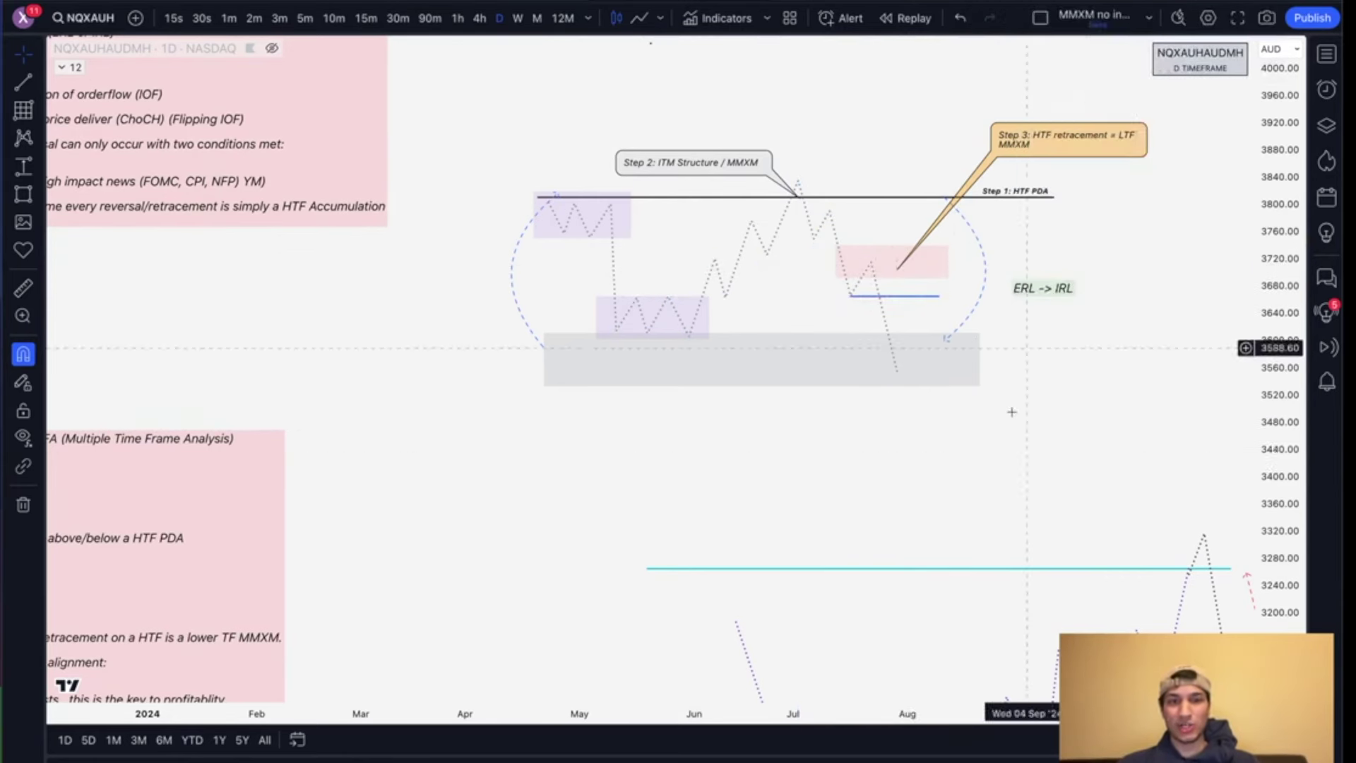
Step: Draw a circle around the Step 3 retracement peak inside the light red zone and set its fill to light grey
{"action": "left_click_drag", "start_coordinate": [995, 529], "coordinate": [724, 541]}
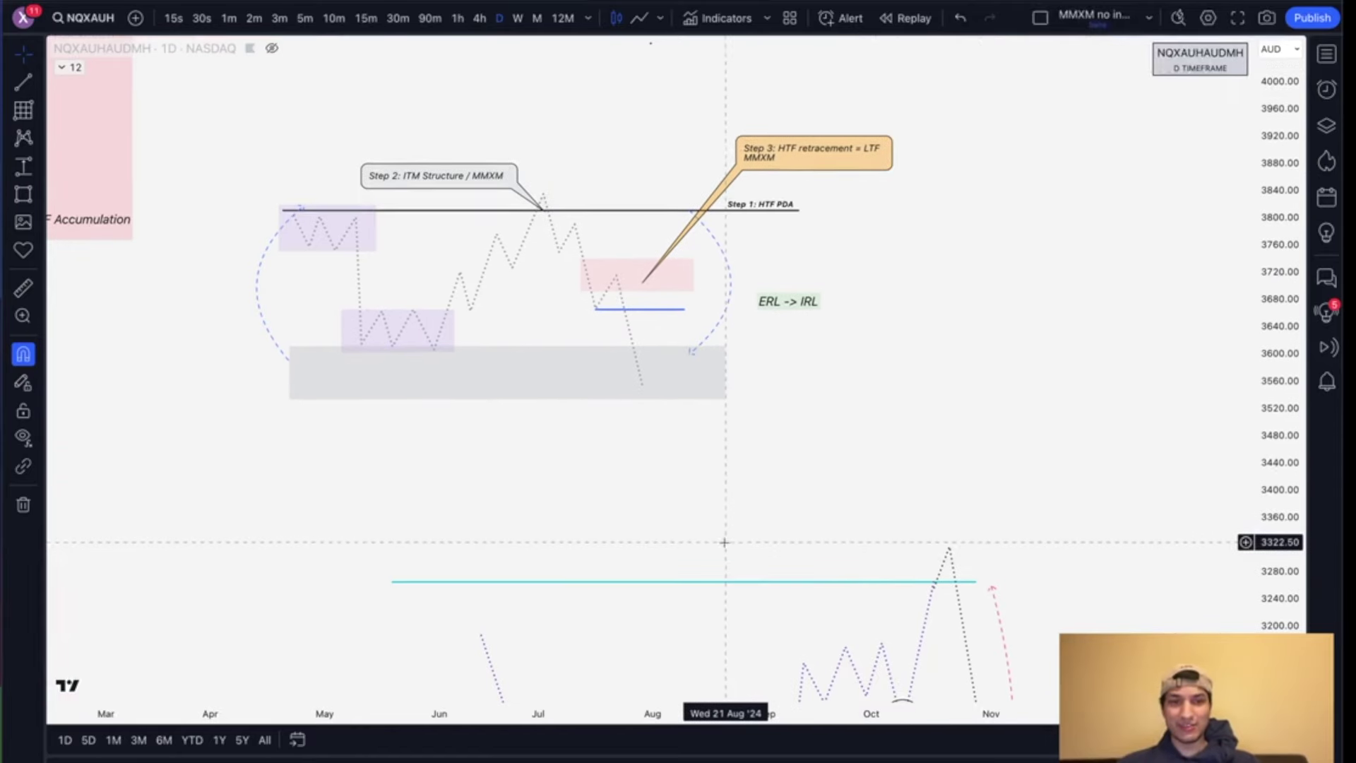
{"action": "left_click", "coordinate": [622, 286]}
{"action": "left_click", "coordinate": [652, 283]}
{"action": "left_click", "coordinate": [1068, 18]}
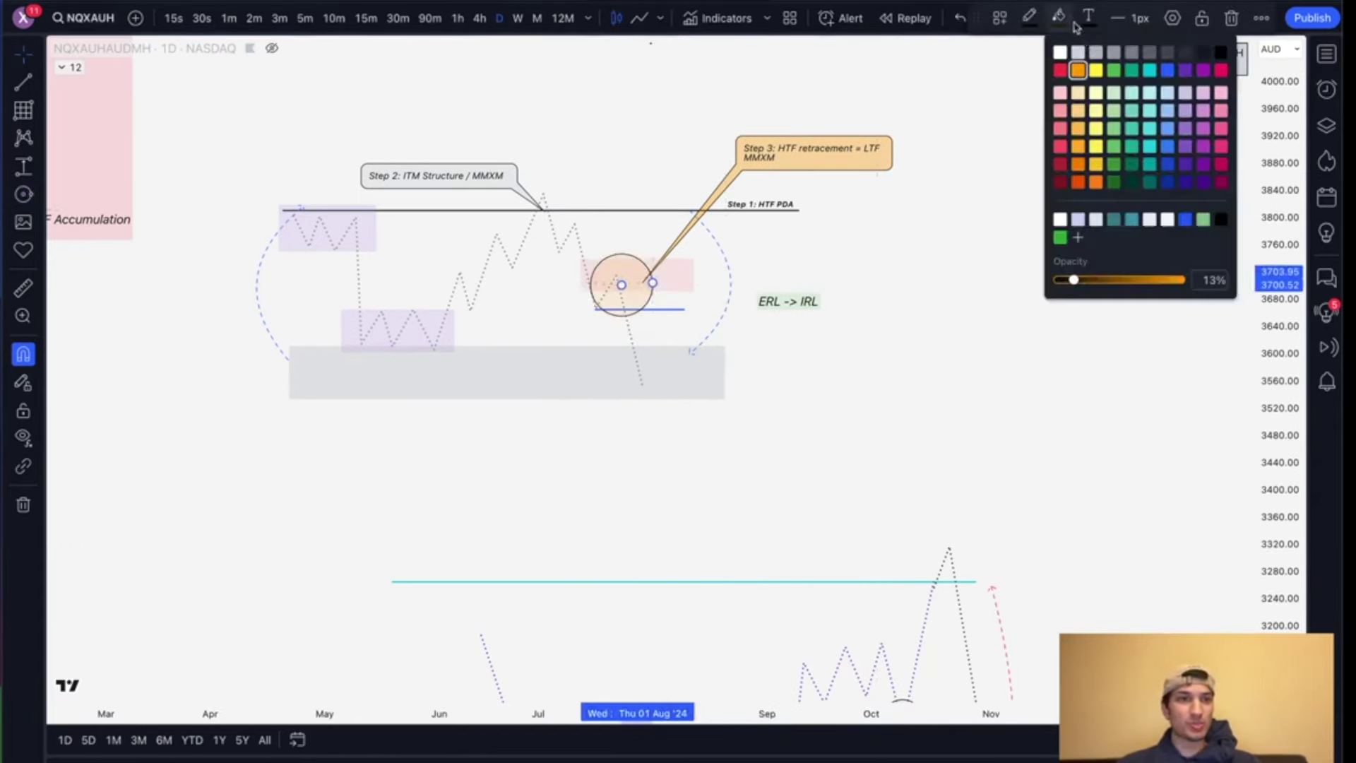
{"action": "left_click", "coordinate": [1090, 54]}
{"action": "left_click", "coordinate": [1035, 351]}
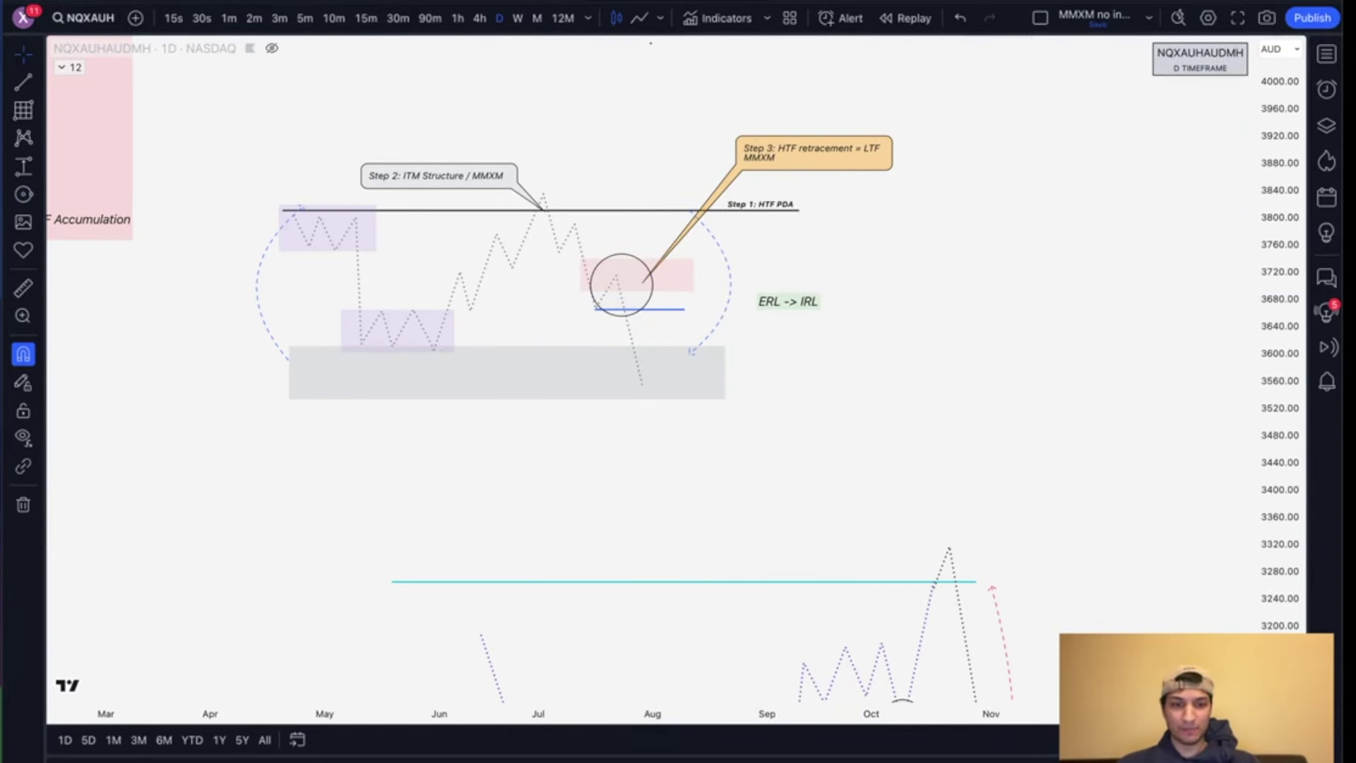
Step: Draw a dotted zigzag MMXM path beside the diagram, rising from about 3575 to 3845 and falling to about 3446
{"action": "left_click", "coordinate": [1123, 678]}
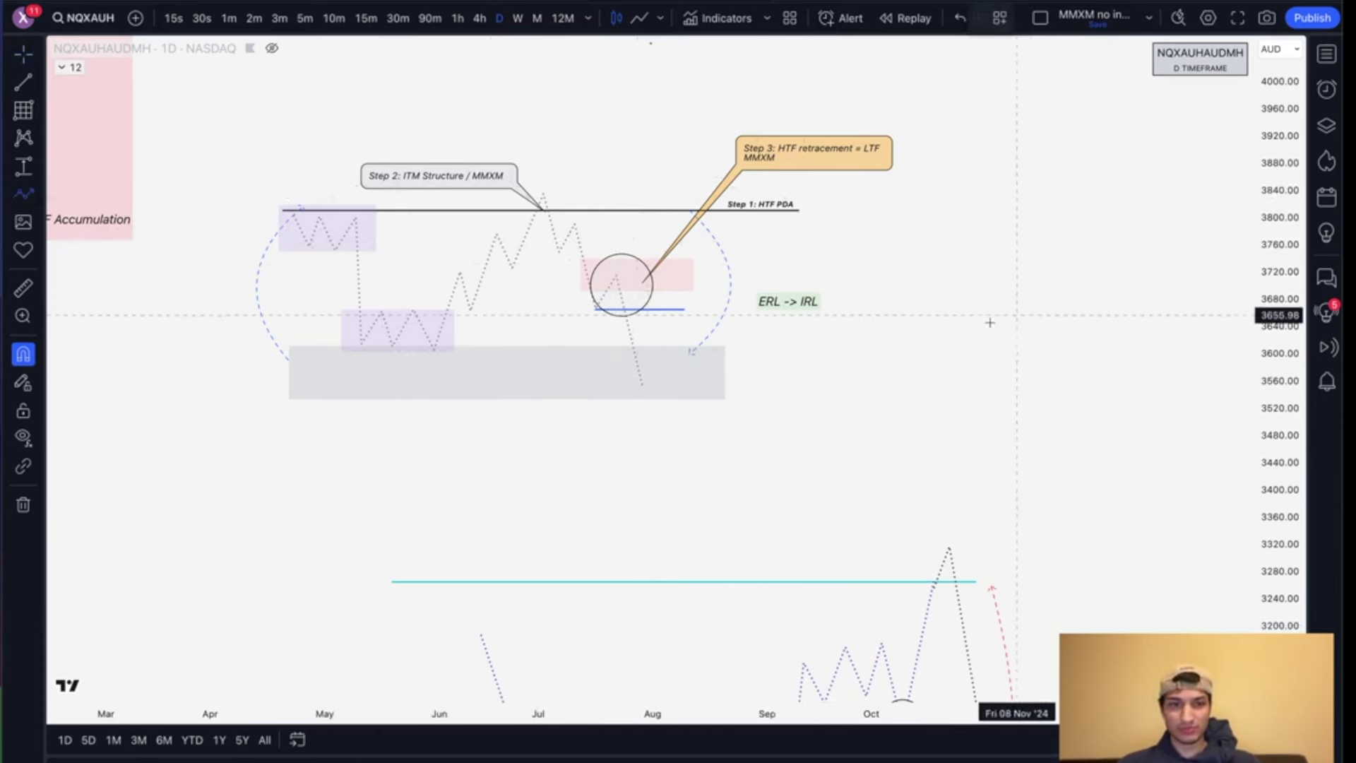
{"action": "left_click", "coordinate": [918, 371]}
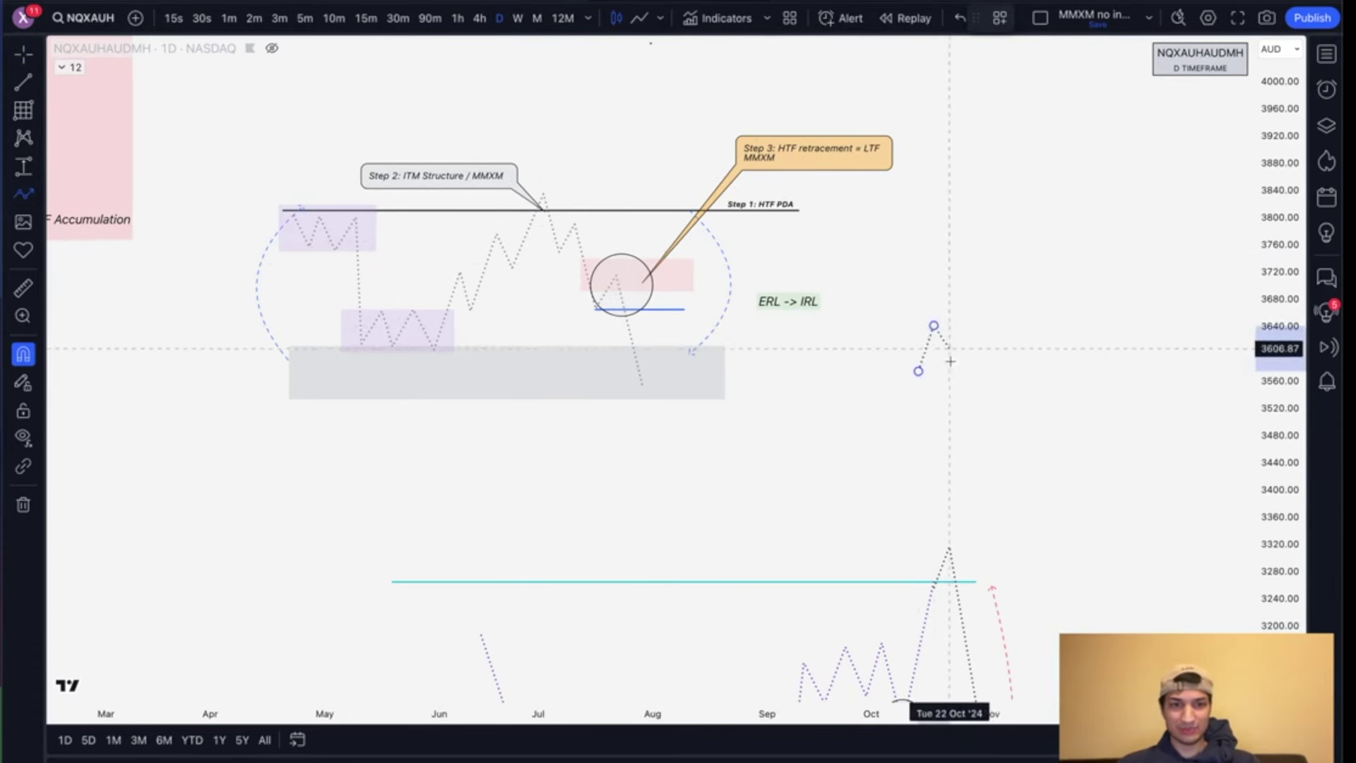
{"action": "left_click", "coordinate": [991, 370]}
{"action": "left_click", "coordinate": [1007, 267]}
{"action": "left_click", "coordinate": [1023, 309]}
{"action": "left_click", "coordinate": [1053, 185]}
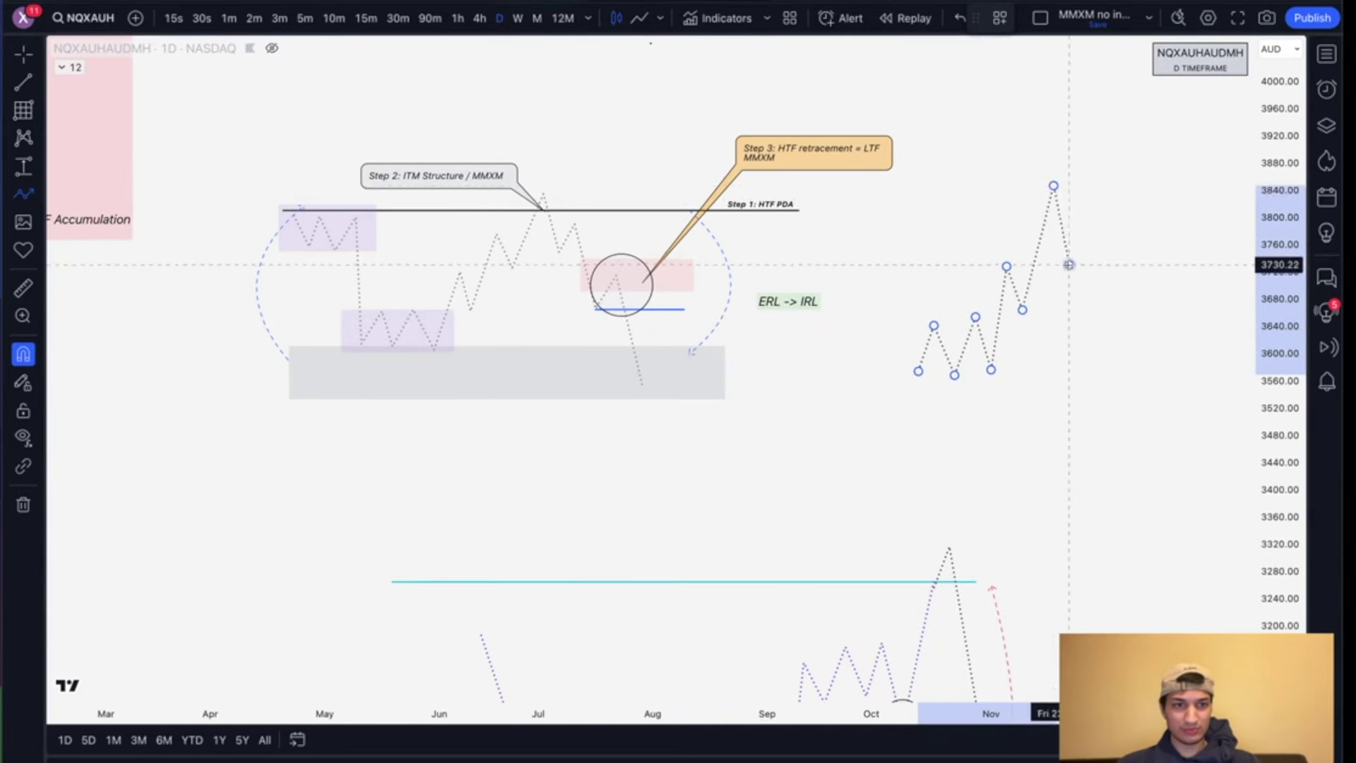
{"action": "left_click", "coordinate": [1131, 299]}
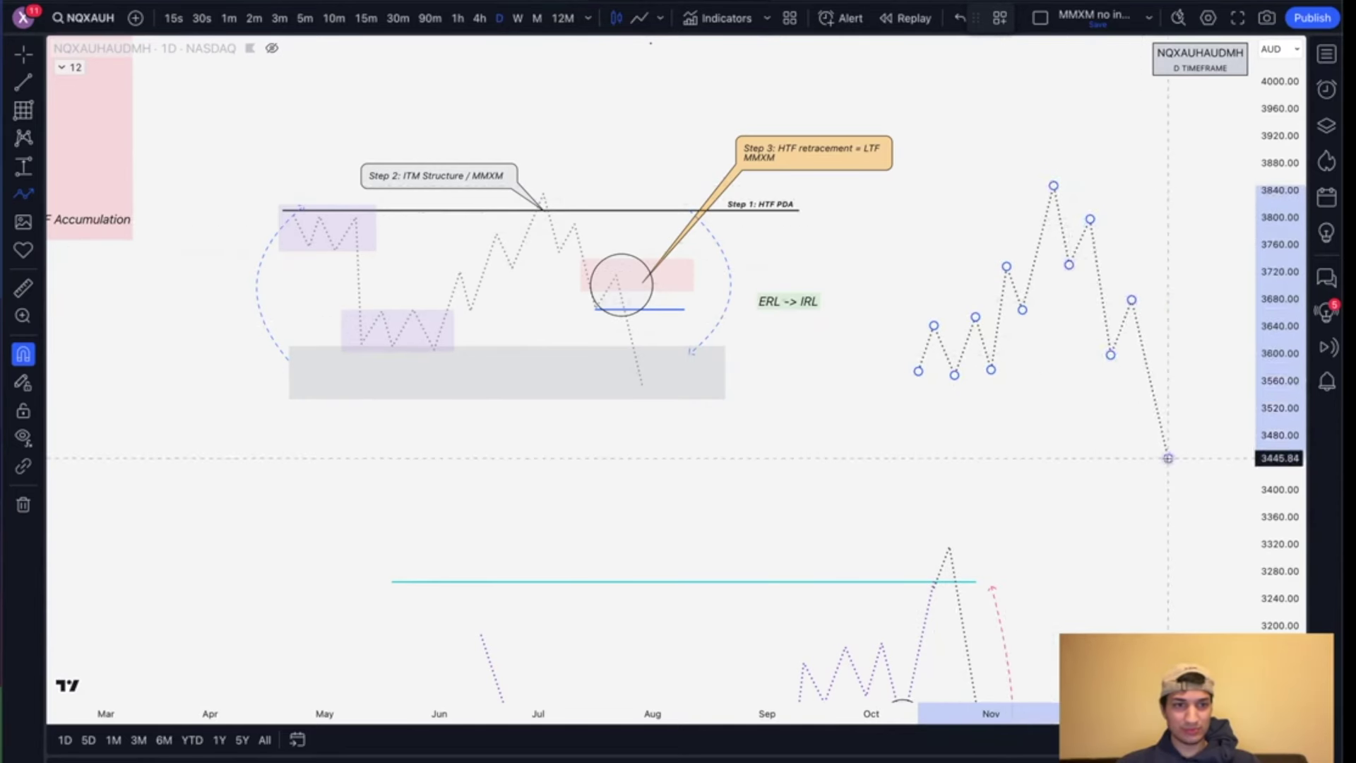
{"action": "double_click", "coordinate": [1166, 455]}
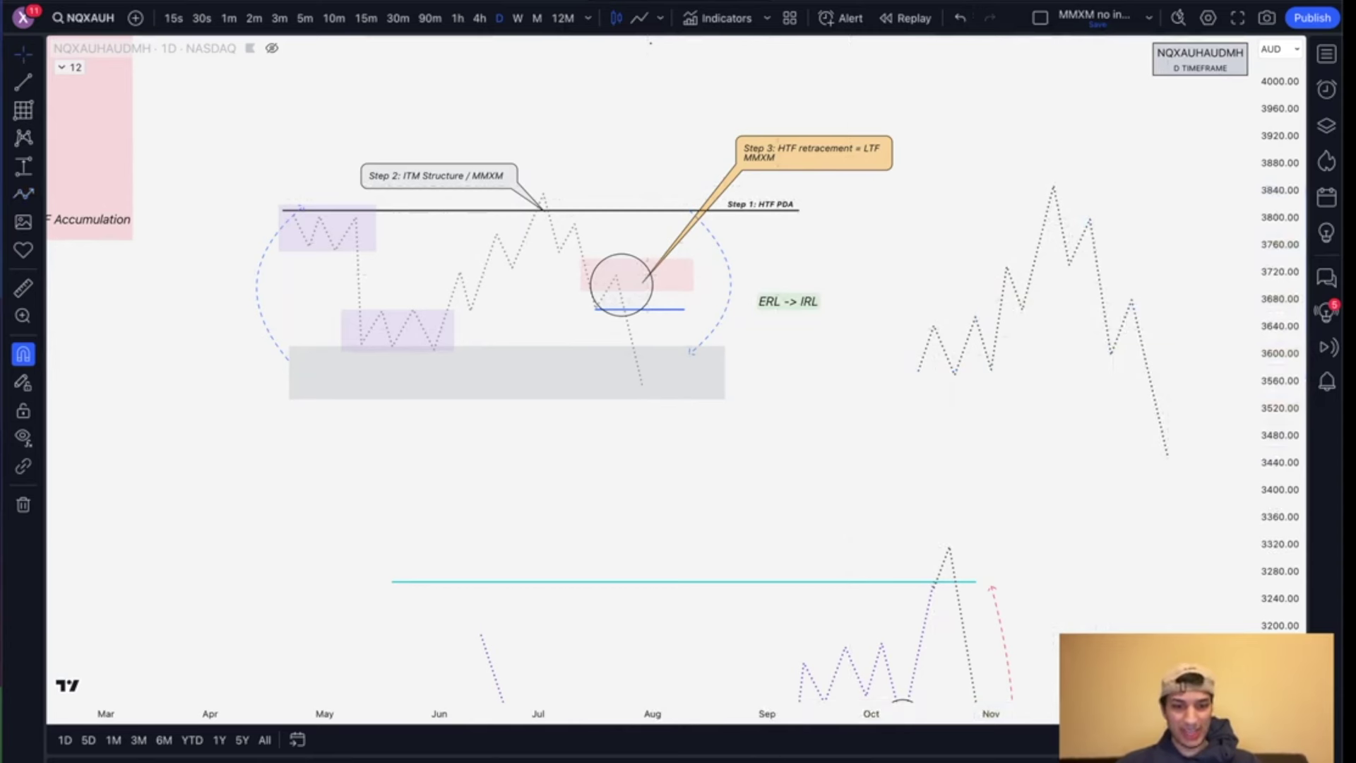
Step: Draw a horizontal trend line at about 3707 from the circled retracement towards the new zigzag path, with an arrowhead at its right end
{"action": "left_click", "coordinate": [658, 281]}
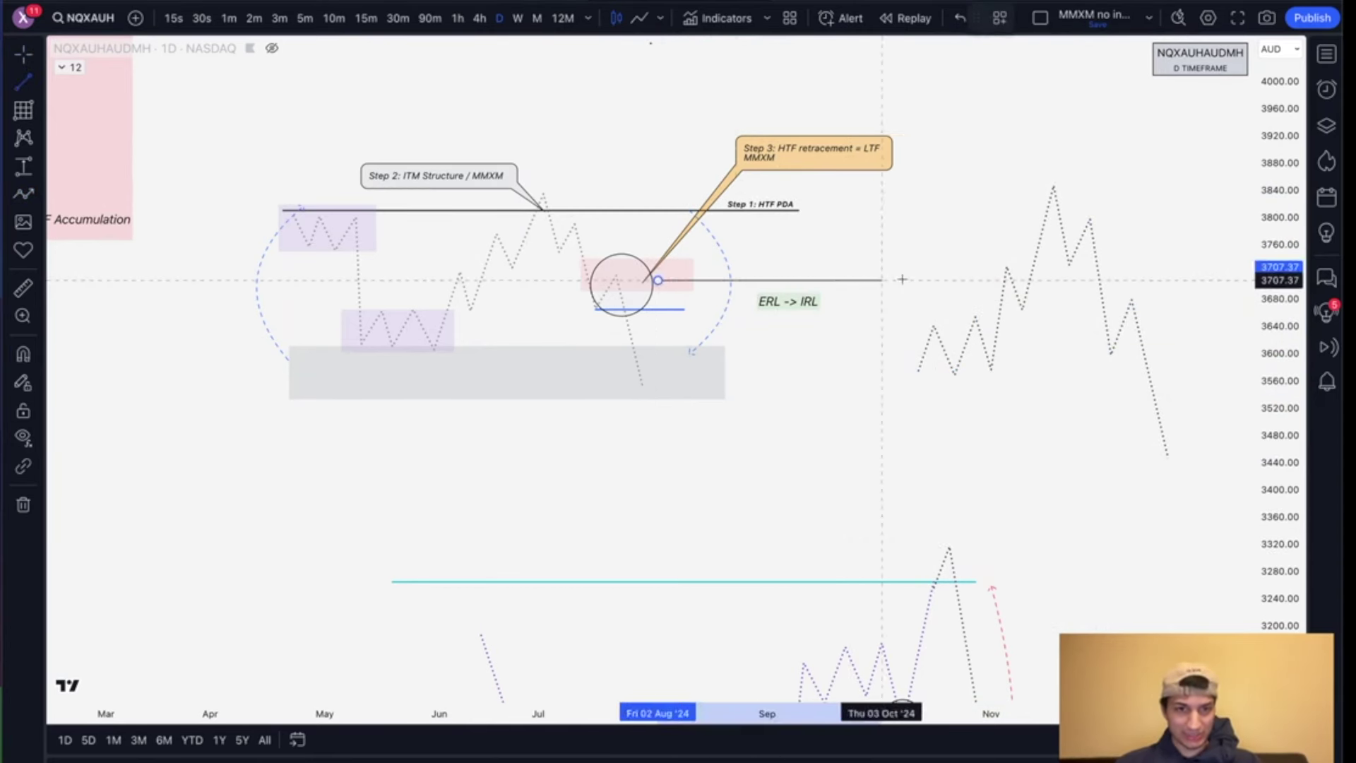
{"action": "left_click", "coordinate": [971, 280]}
{"action": "double_click", "coordinate": [960, 282]}
{"action": "left_click", "coordinate": [565, 315]}
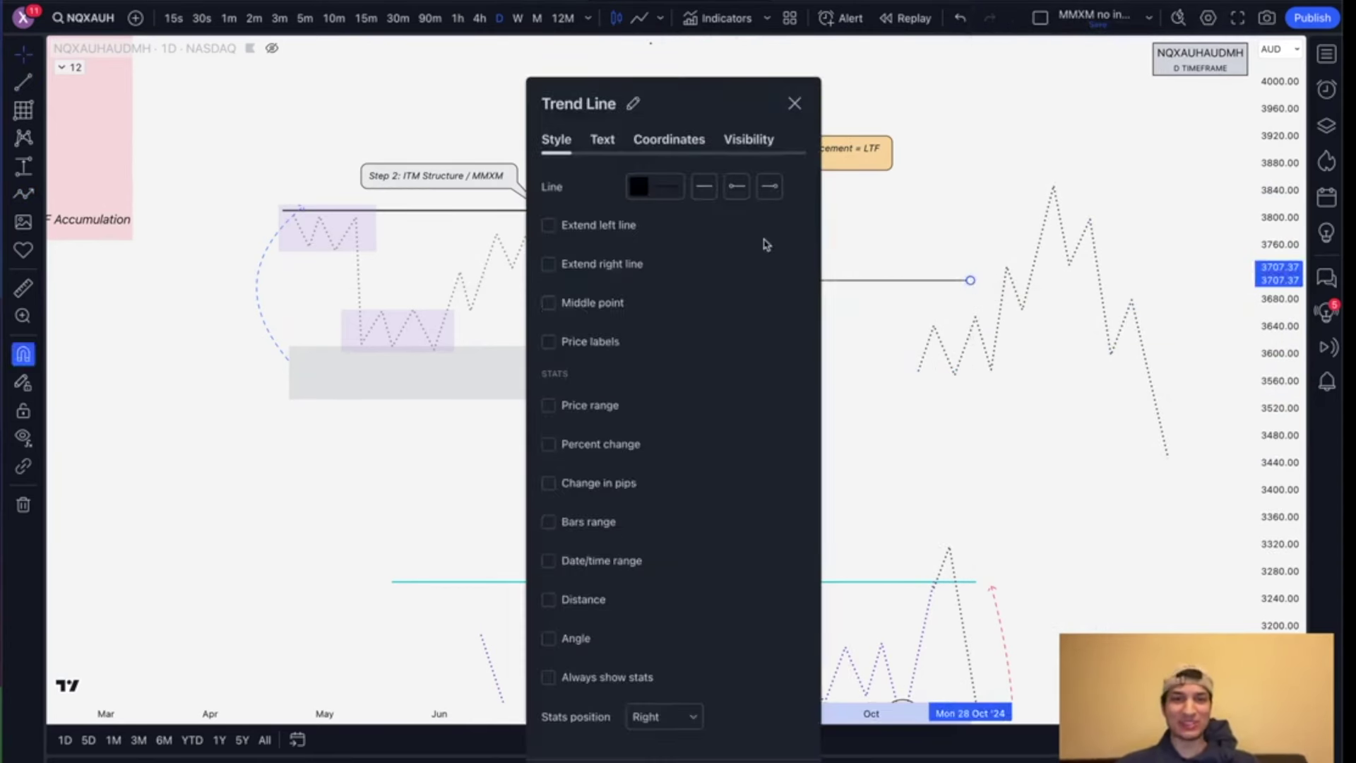
{"action": "left_click", "coordinate": [769, 187]}
{"action": "left_click", "coordinate": [801, 243]}
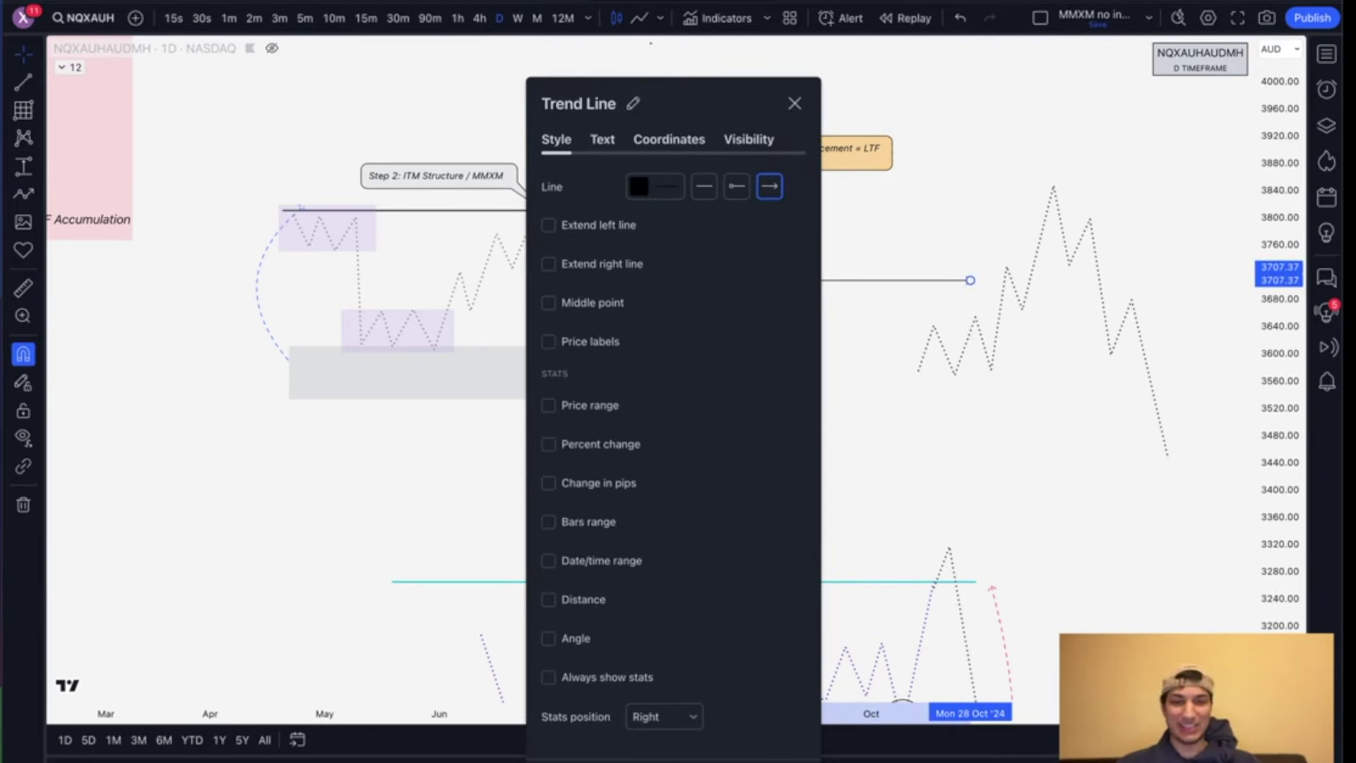
{"action": "left_click", "coordinate": [786, 762]}
{"action": "left_click", "coordinate": [1066, 385]}
{"action": "left_click_drag", "start_coordinate": [893, 281], "coordinate": [903, 281]}
{"action": "left_click", "coordinate": [894, 412]}
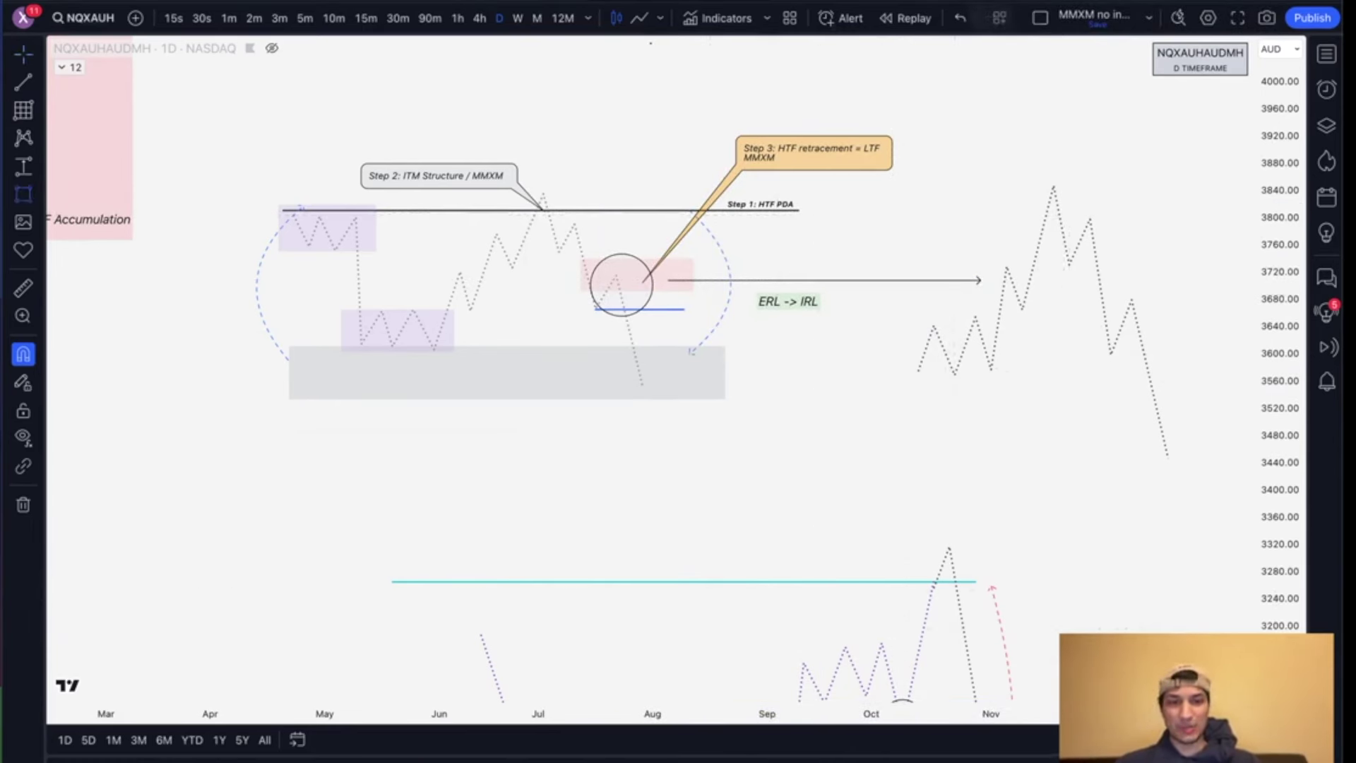
Step: Try marking the new zigzag path with a light red zone over its peak and the blue level extended beneath its base
{"action": "left_click_drag", "start_coordinate": [996, 185], "coordinate": [1122, 239]}
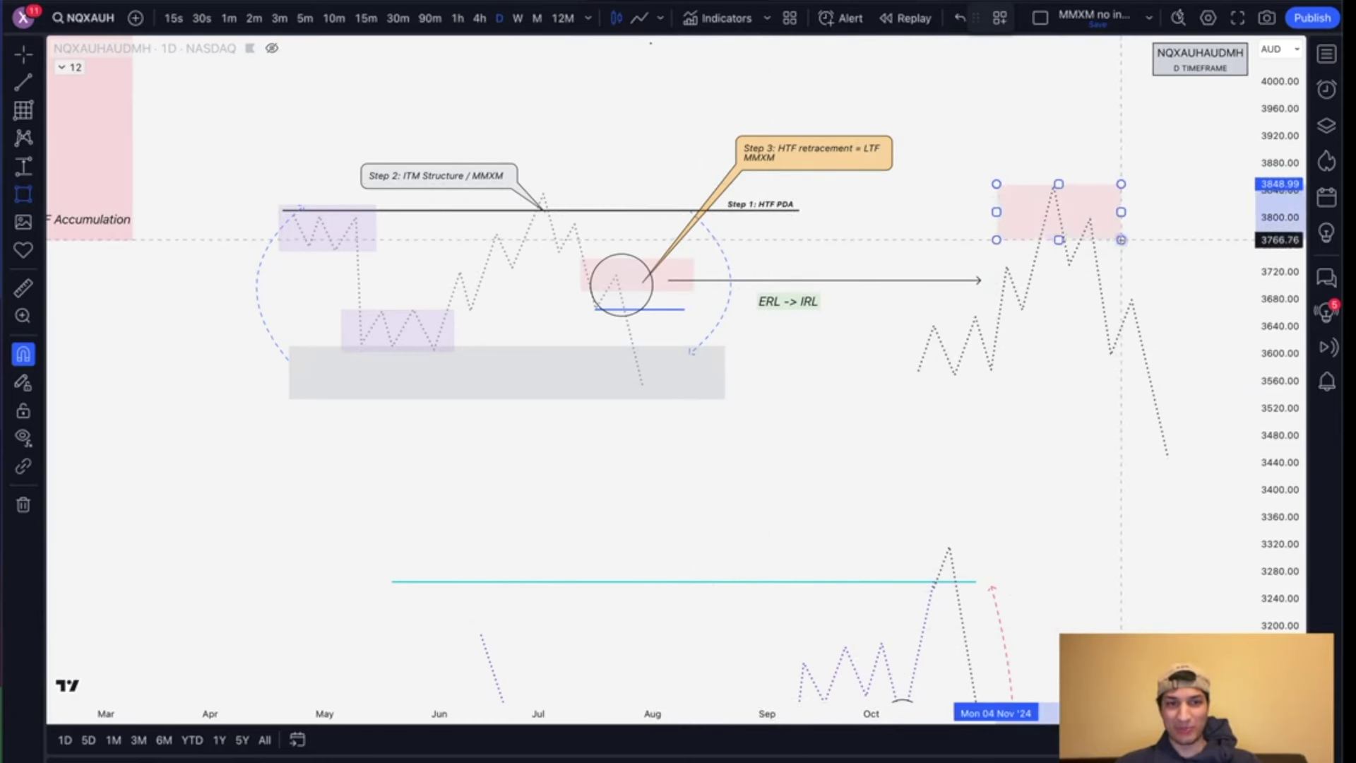
{"action": "key", "text": "ctrl+z"}
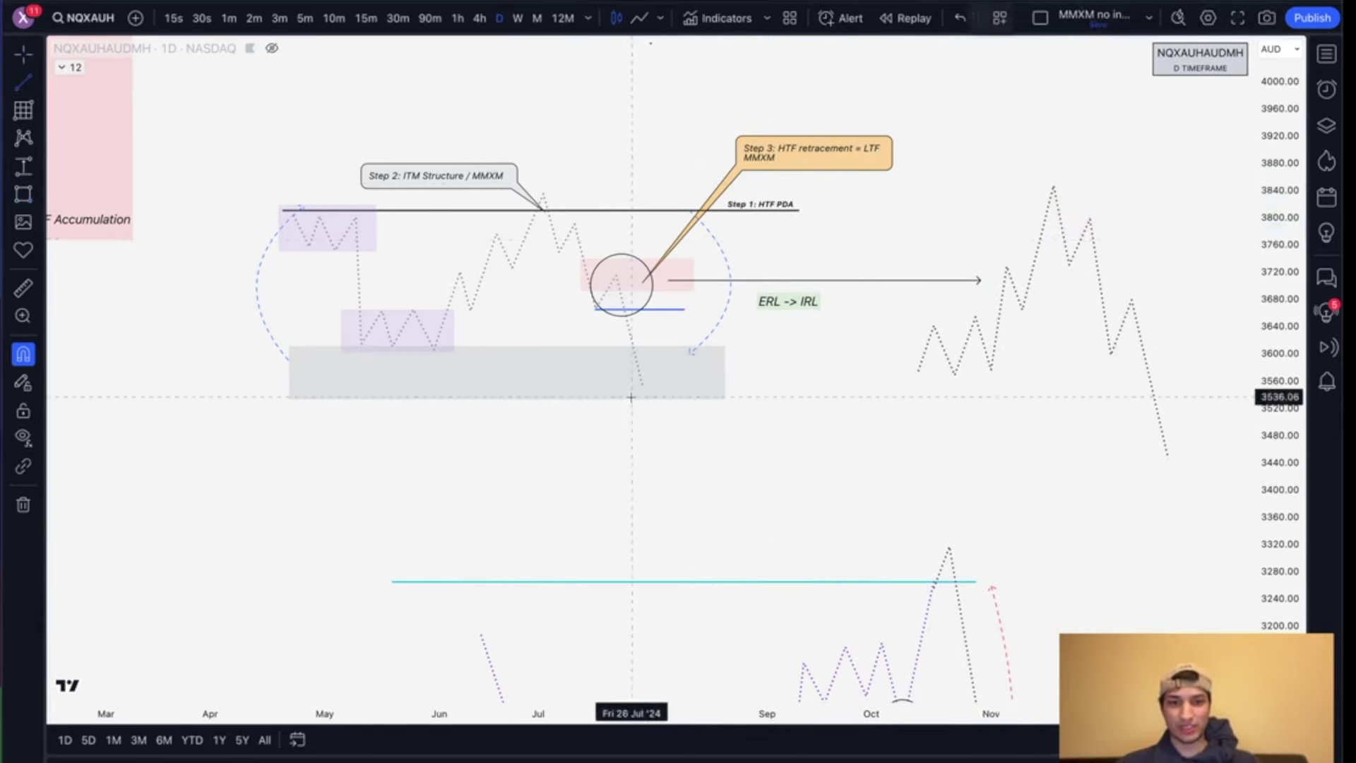
{"action": "left_click_drag", "start_coordinate": [666, 316], "coordinate": [980, 383]}
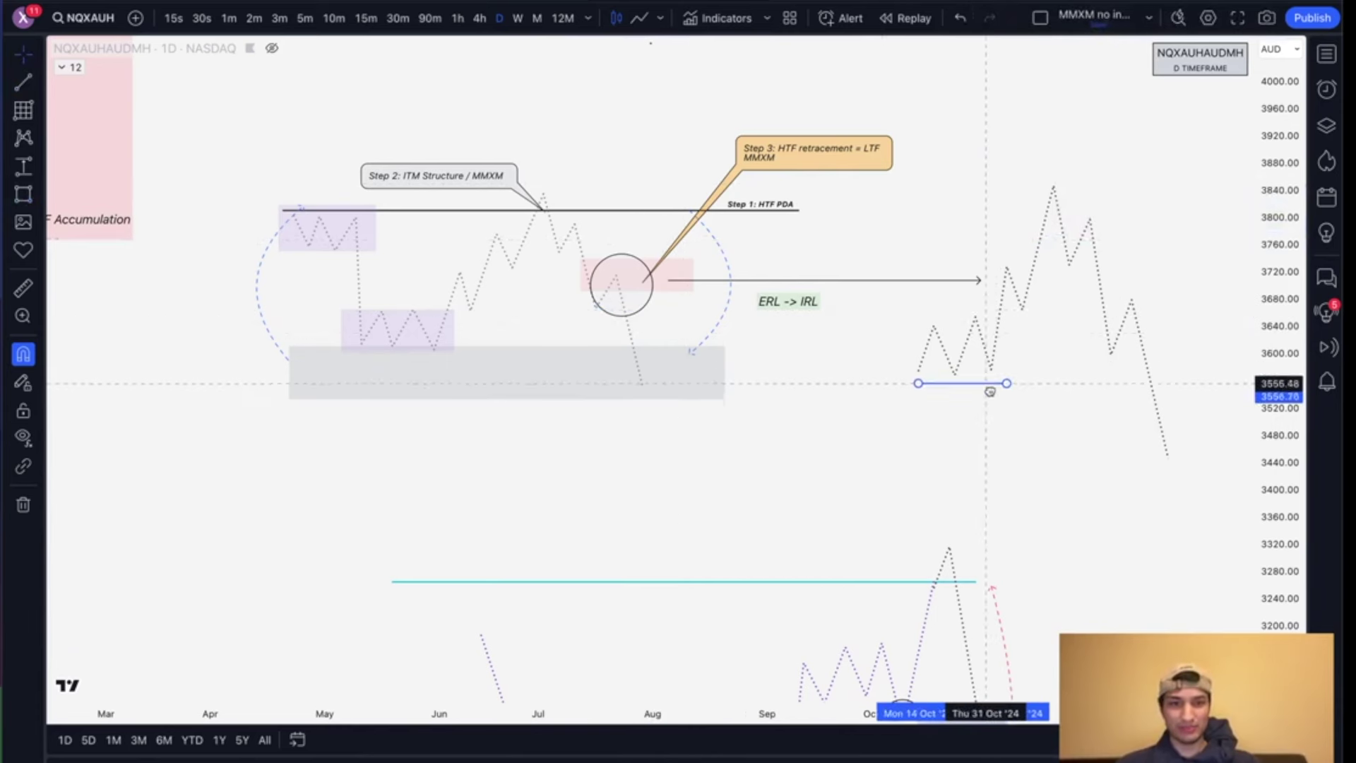
{"action": "left_click_drag", "start_coordinate": [1162, 381], "coordinate": [1193, 380]}
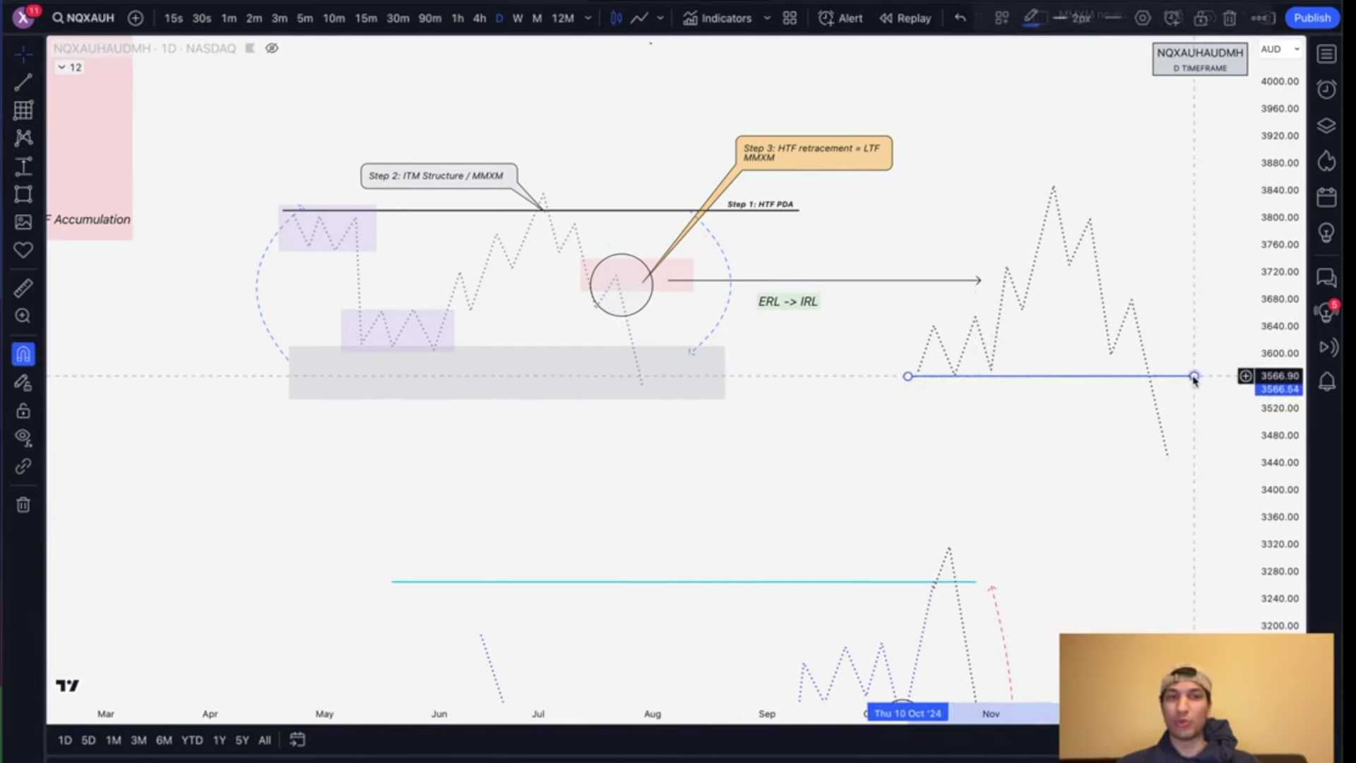
{"action": "key", "text": "ctrl+z"}
{"action": "key", "text": "ctrl+z"}
Step: Read the Part 2 notes on LTF MMXM retracements and trader timeframe combinations, comparing them with the three-step diagram
{"action": "scroll", "coordinate": [804, 390], "scroll_direction": "left", "scroll_amount": 3}
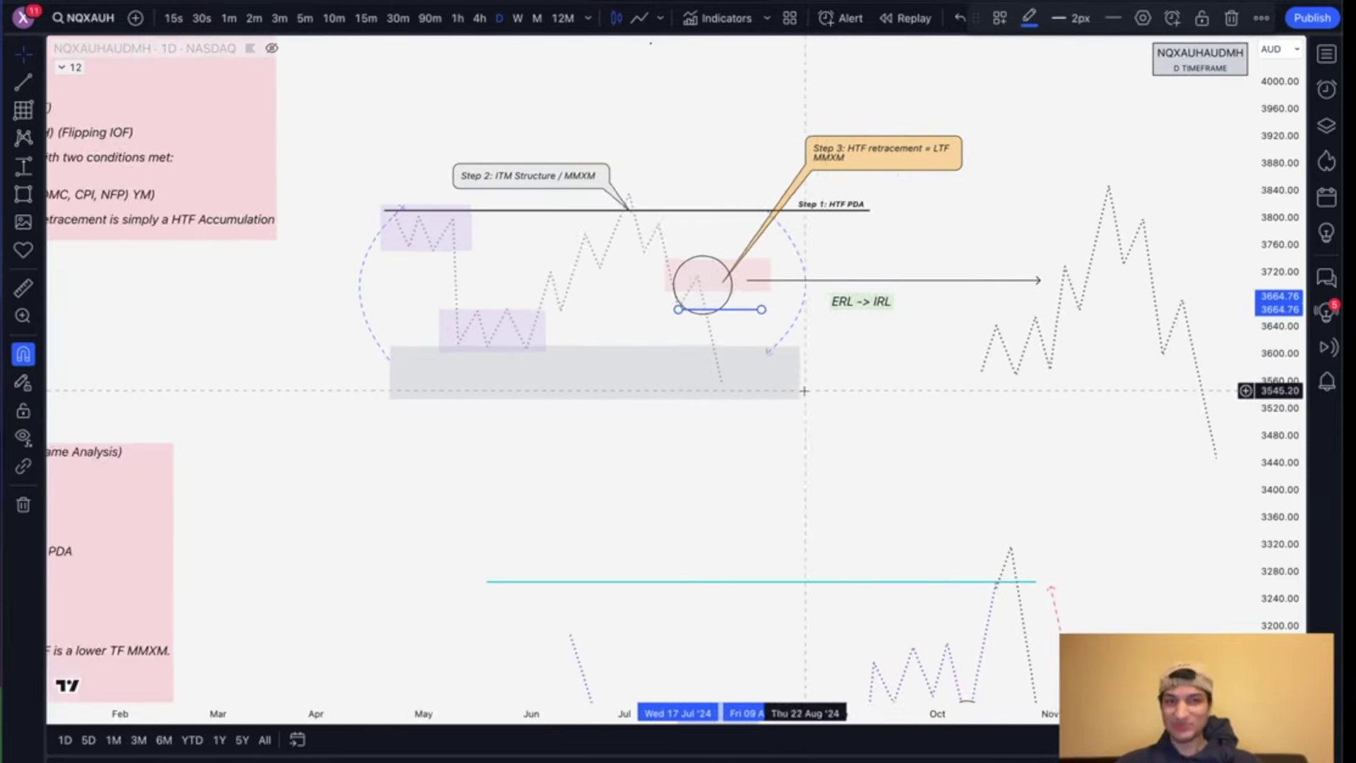
{"action": "scroll", "coordinate": [804, 391], "scroll_direction": "down", "scroll_amount": 1}
{"action": "left_click_drag", "start_coordinate": [957, 463], "coordinate": [838, 325]}
{"action": "scroll", "coordinate": [841, 325], "scroll_direction": "down", "scroll_amount": 3}
{"action": "left_click_drag", "start_coordinate": [717, 369], "coordinate": [973, 262]}
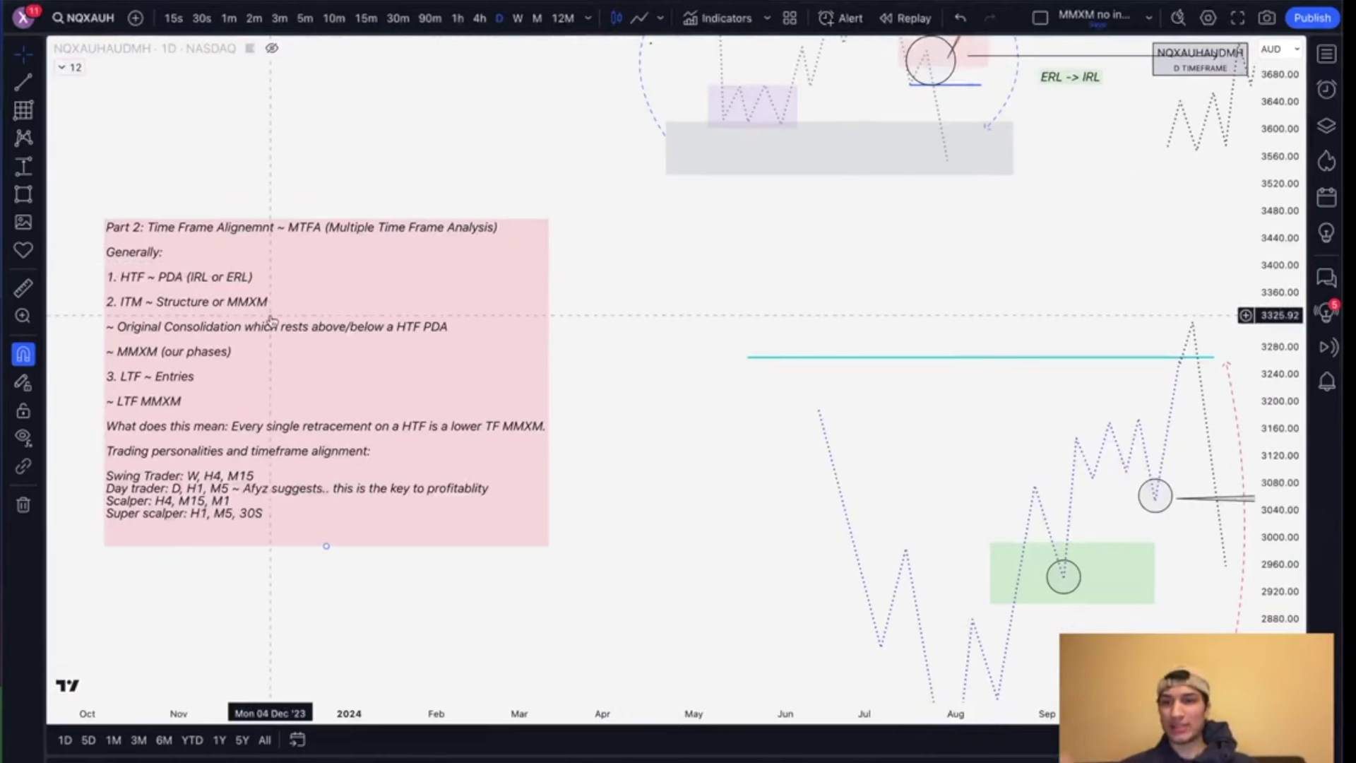
{"action": "left_click_drag", "start_coordinate": [689, 286], "coordinate": [689, 414]}
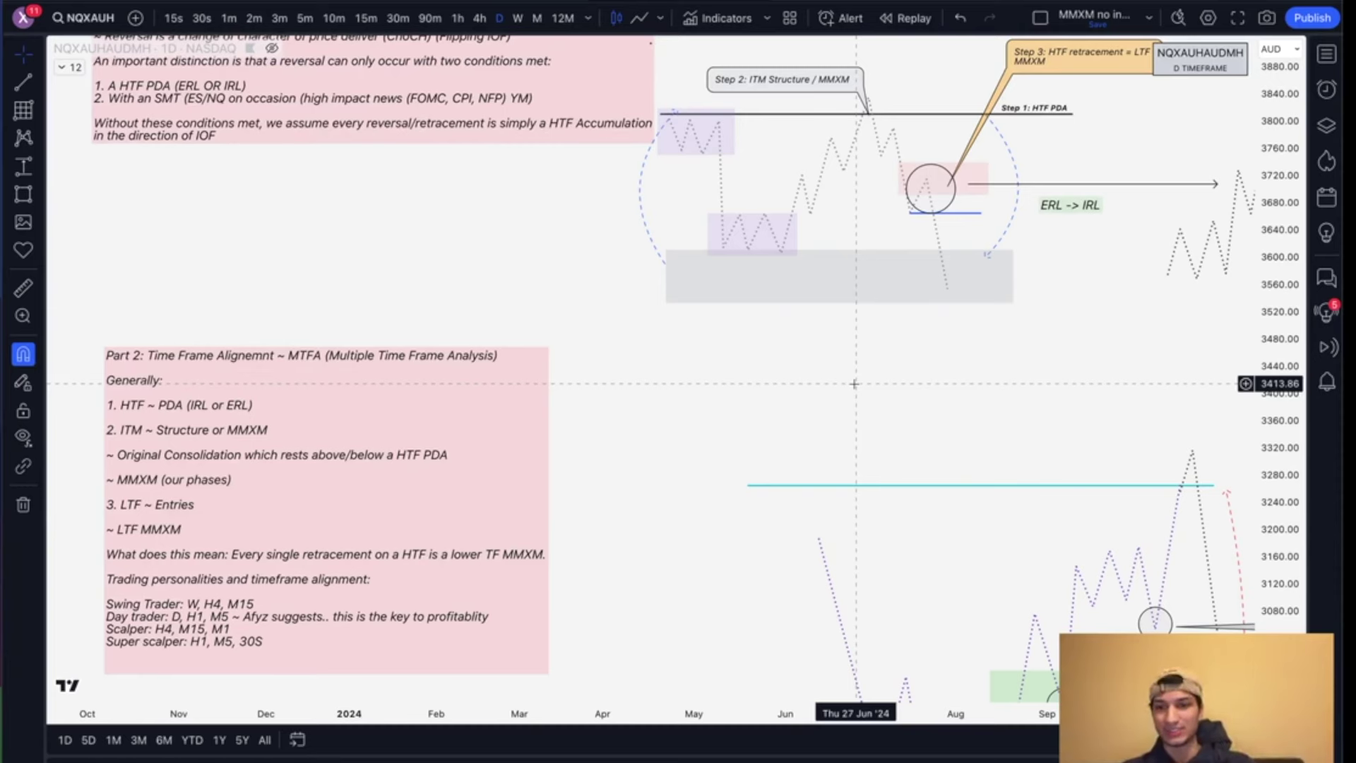
{"action": "left_click_drag", "start_coordinate": [802, 400], "coordinate": [797, 267]}
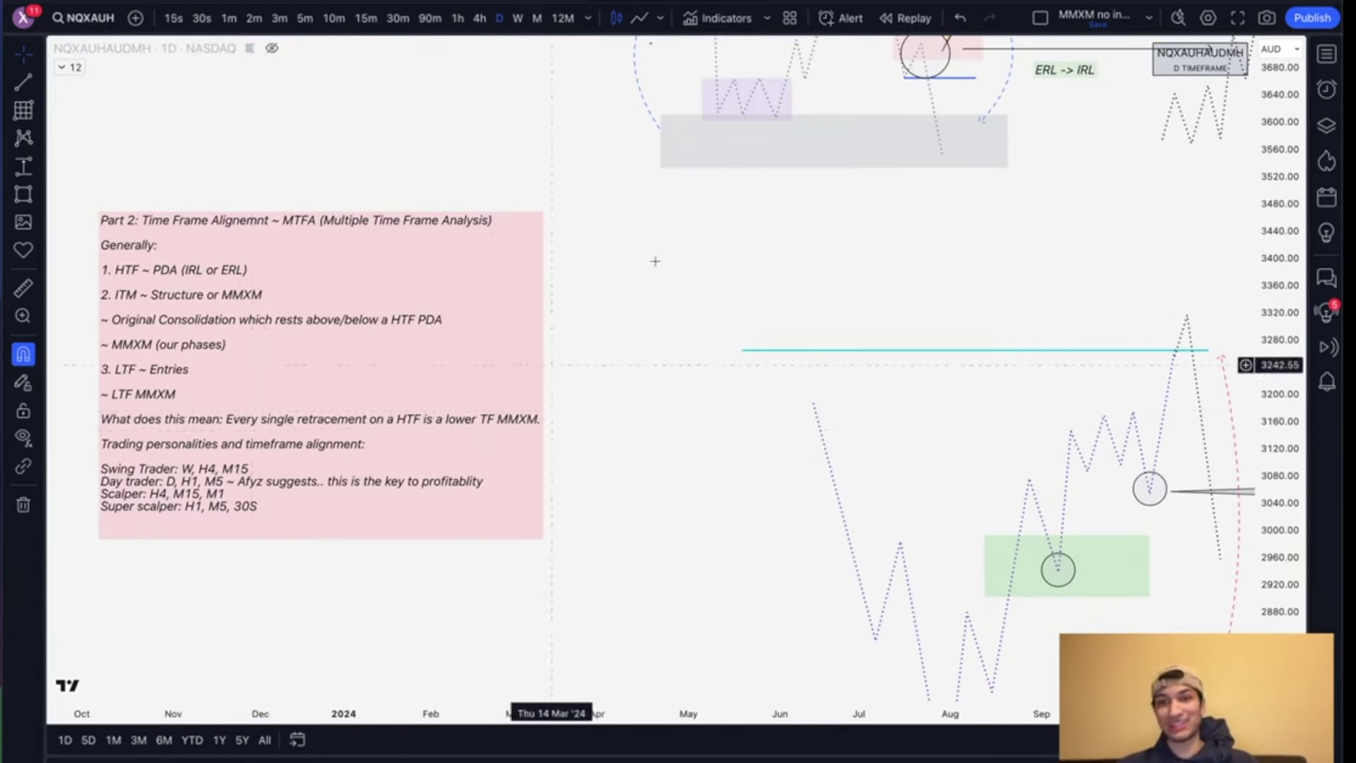
{"action": "left_click_drag", "start_coordinate": [635, 278], "coordinate": [614, 305]}
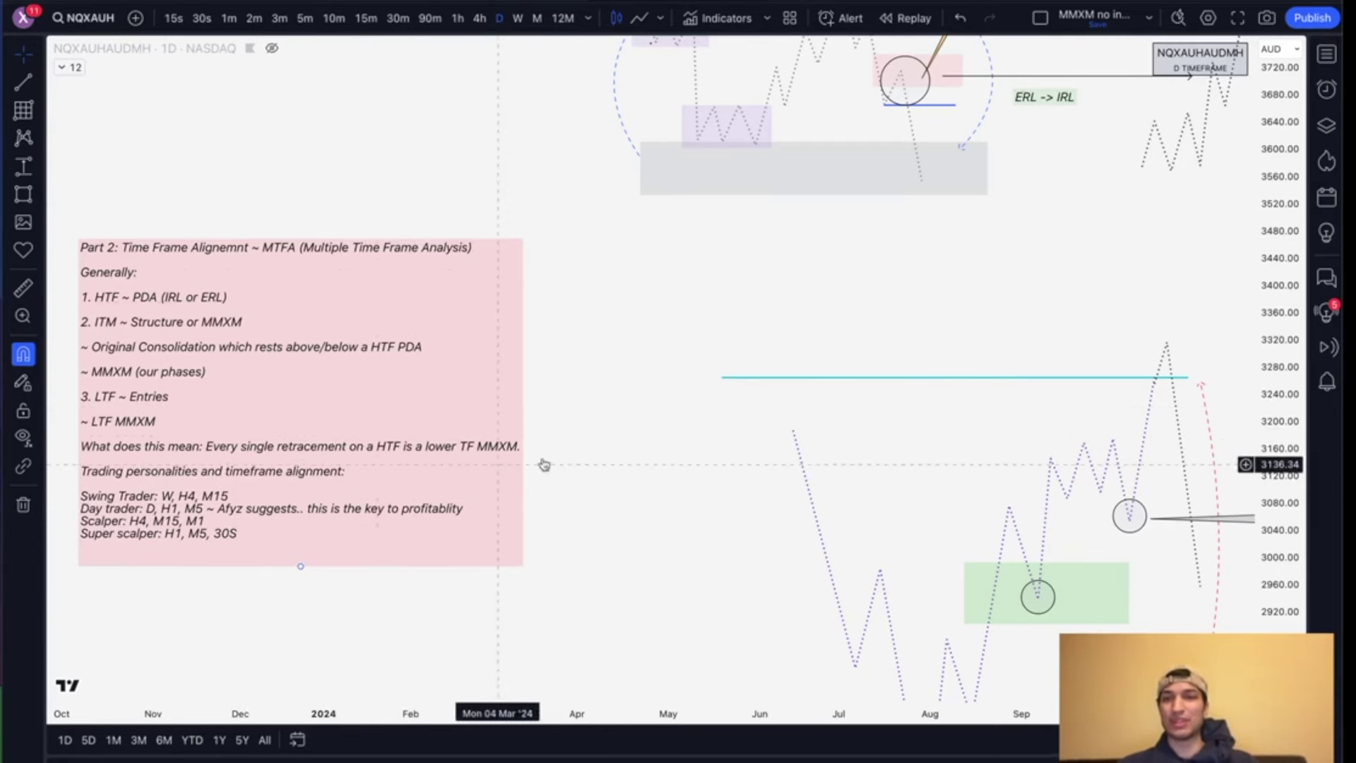
{"action": "left_click_drag", "start_coordinate": [592, 424], "coordinate": [581, 566]}
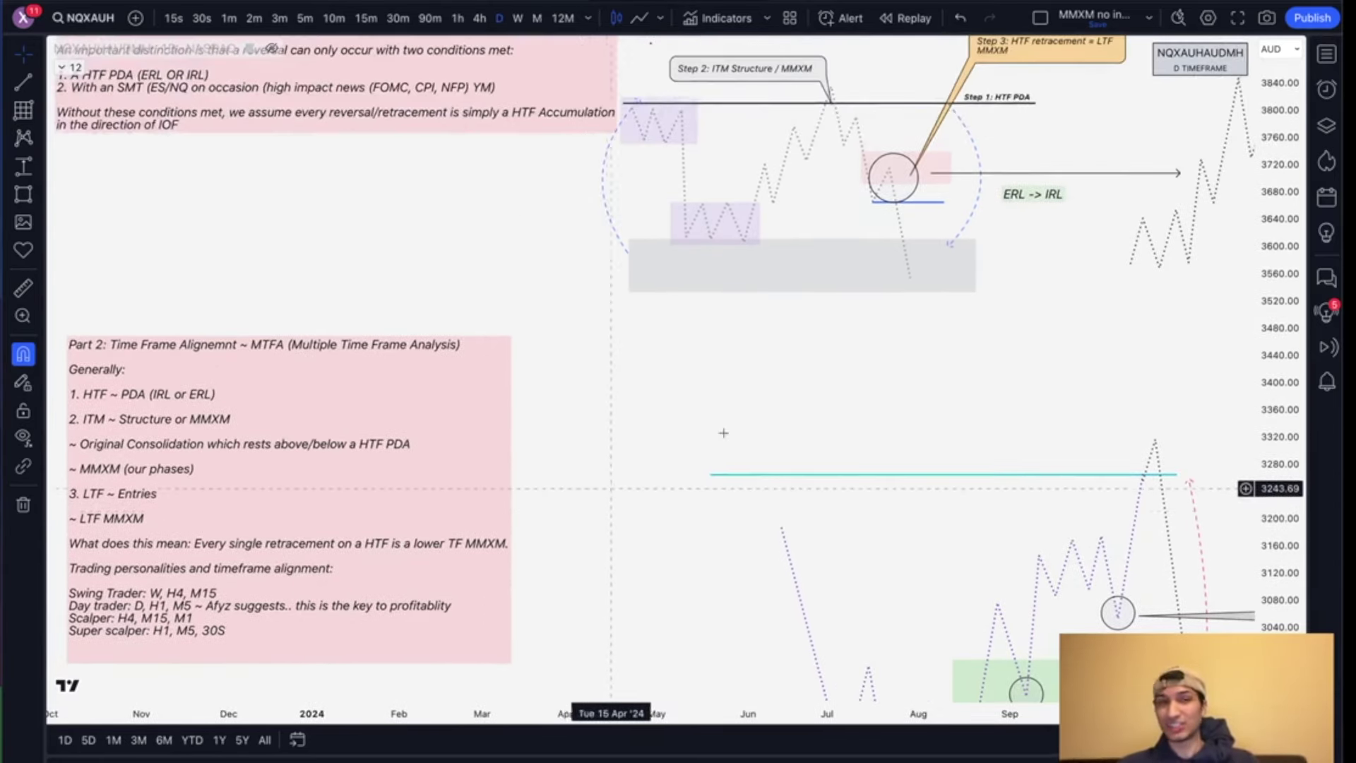
{"action": "left_click_drag", "start_coordinate": [780, 480], "coordinate": [778, 494]}
Step: Draw a circle around the diagram's reversal peak just above the Step 1 HTF PDA line, centred at about 3832
{"action": "left_click", "coordinate": [831, 144]}
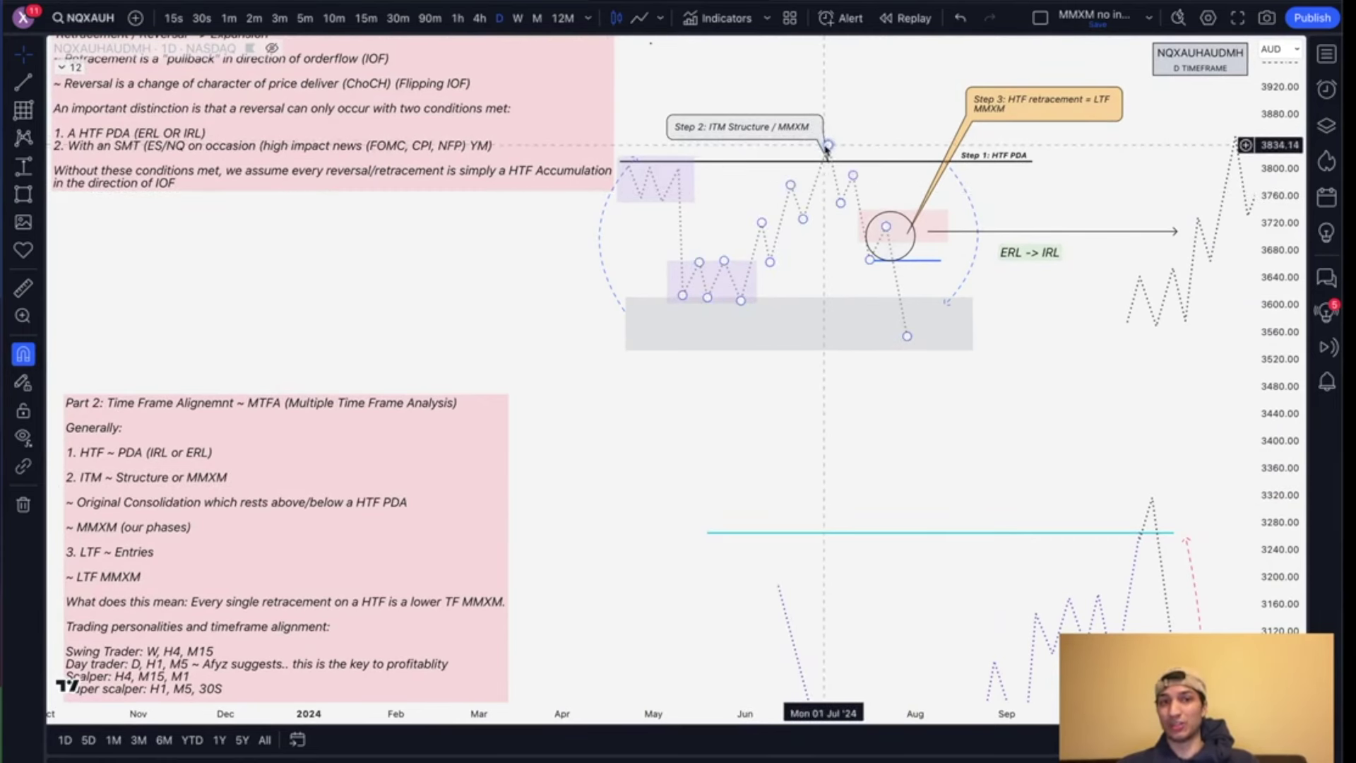
{"action": "left_click", "coordinate": [910, 343]}
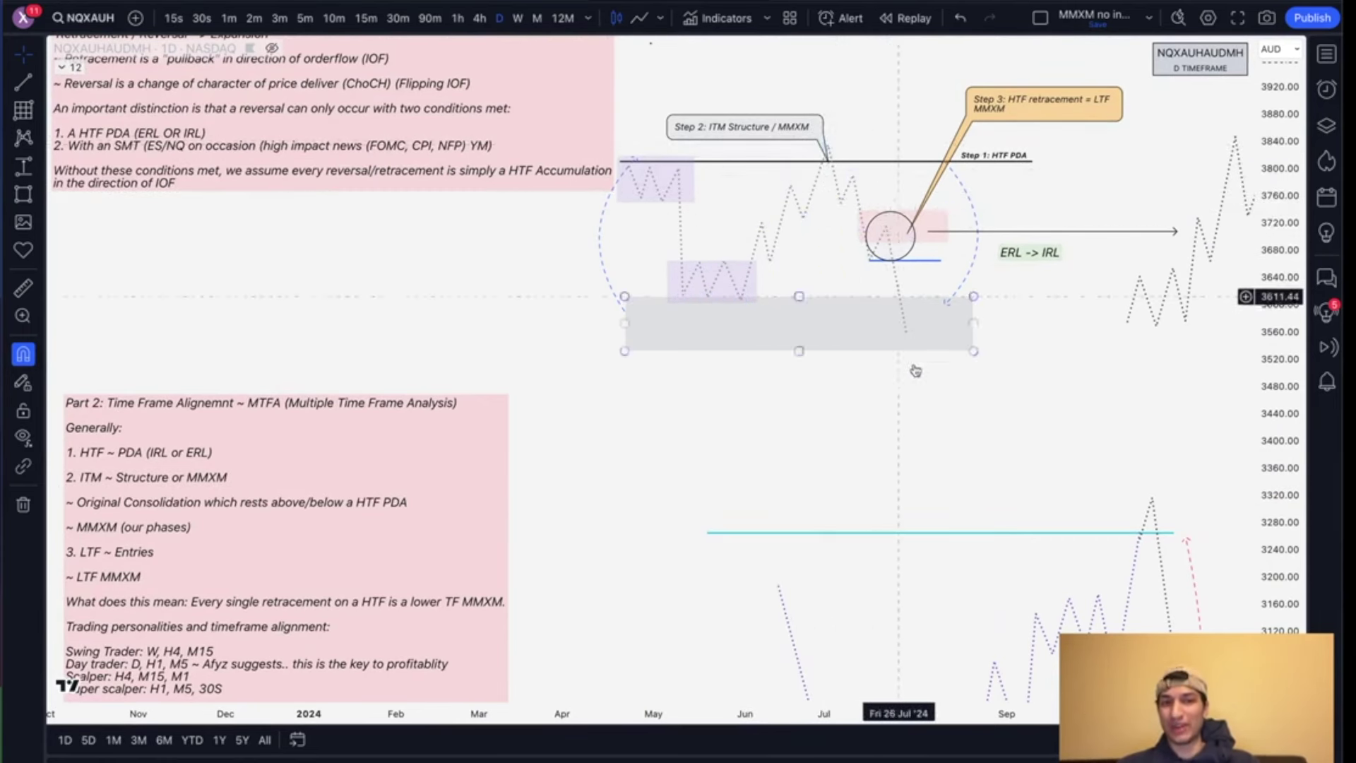
{"action": "left_click", "coordinate": [887, 226]}
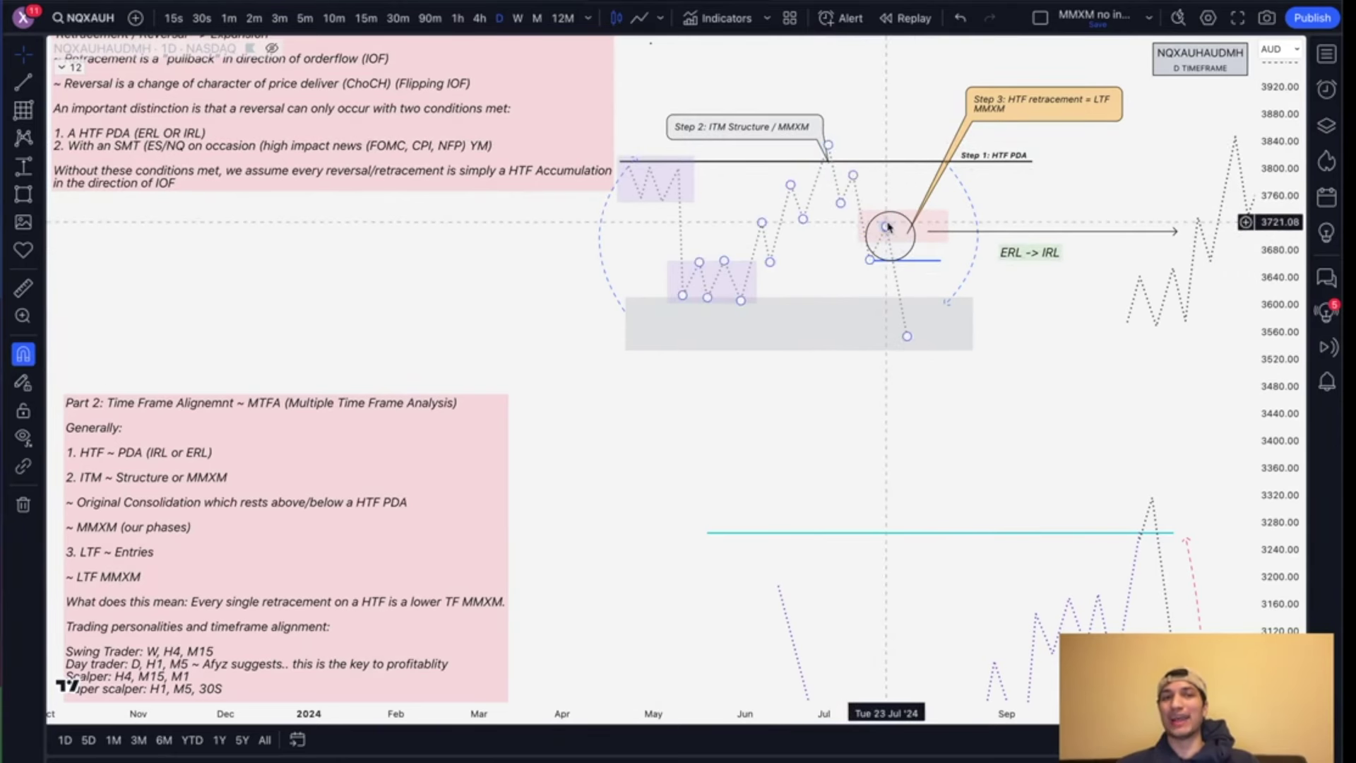
{"action": "left_click", "coordinate": [915, 394]}
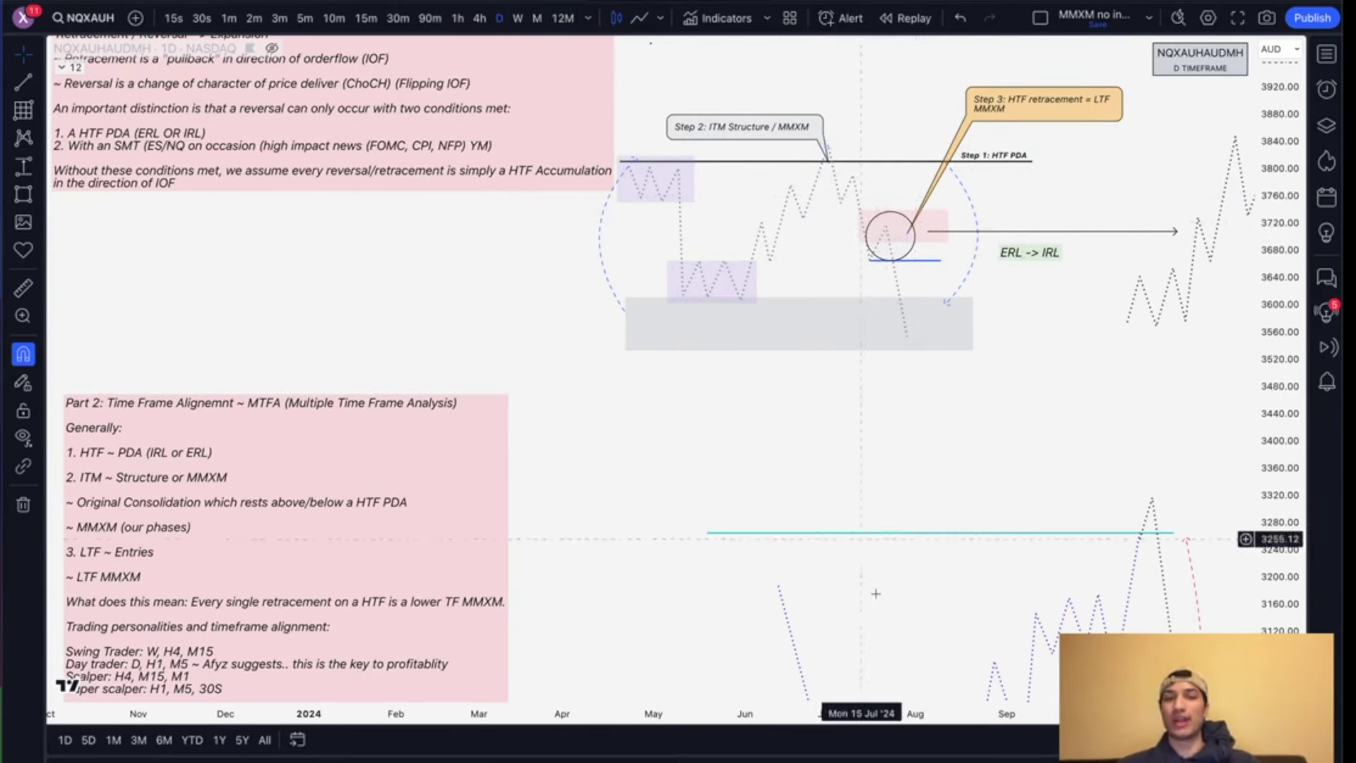
{"action": "left_click", "coordinate": [853, 147]}
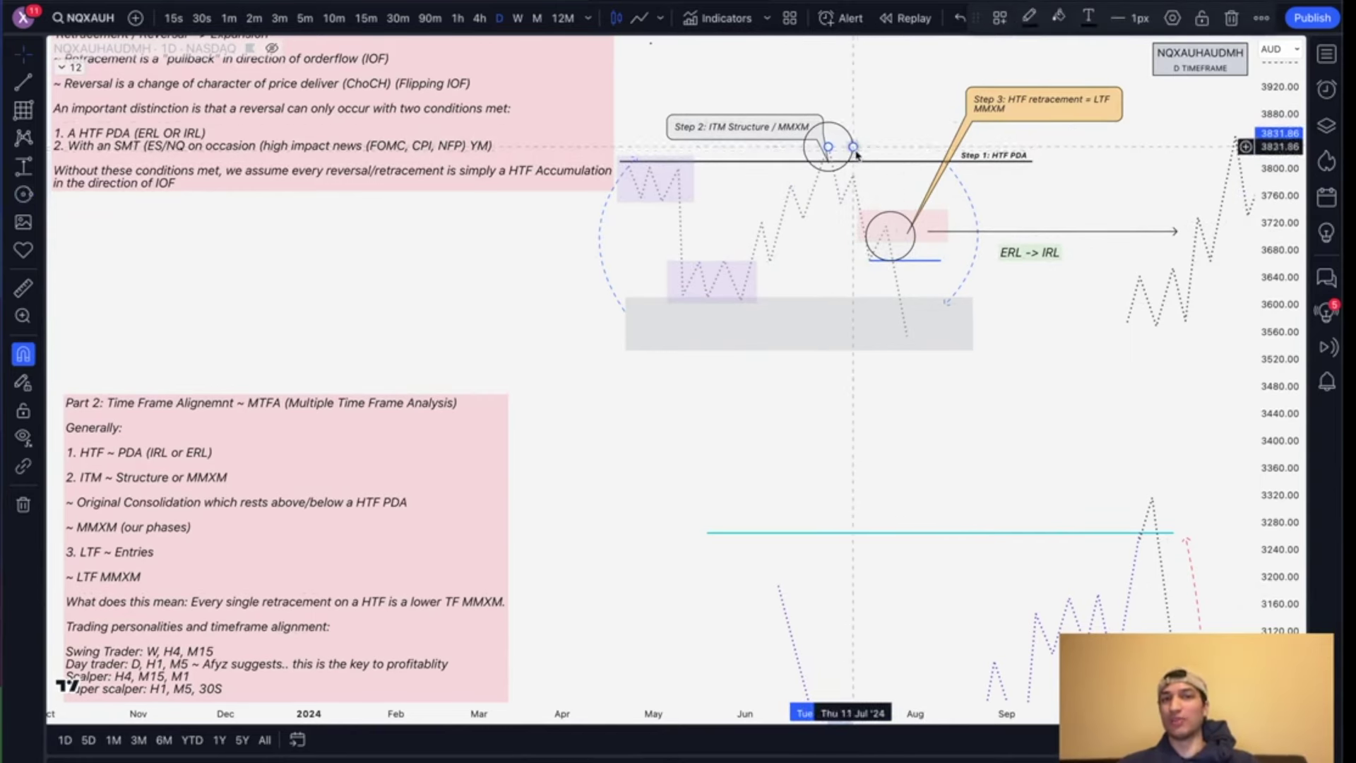
{"action": "left_click_drag", "start_coordinate": [856, 150], "coordinate": [849, 151]}
Step: Switch to the Discord window showing the enlarged MMXM schematic with the Smart Money Reversal
{"action": "key", "text": "ctrl+Right"}
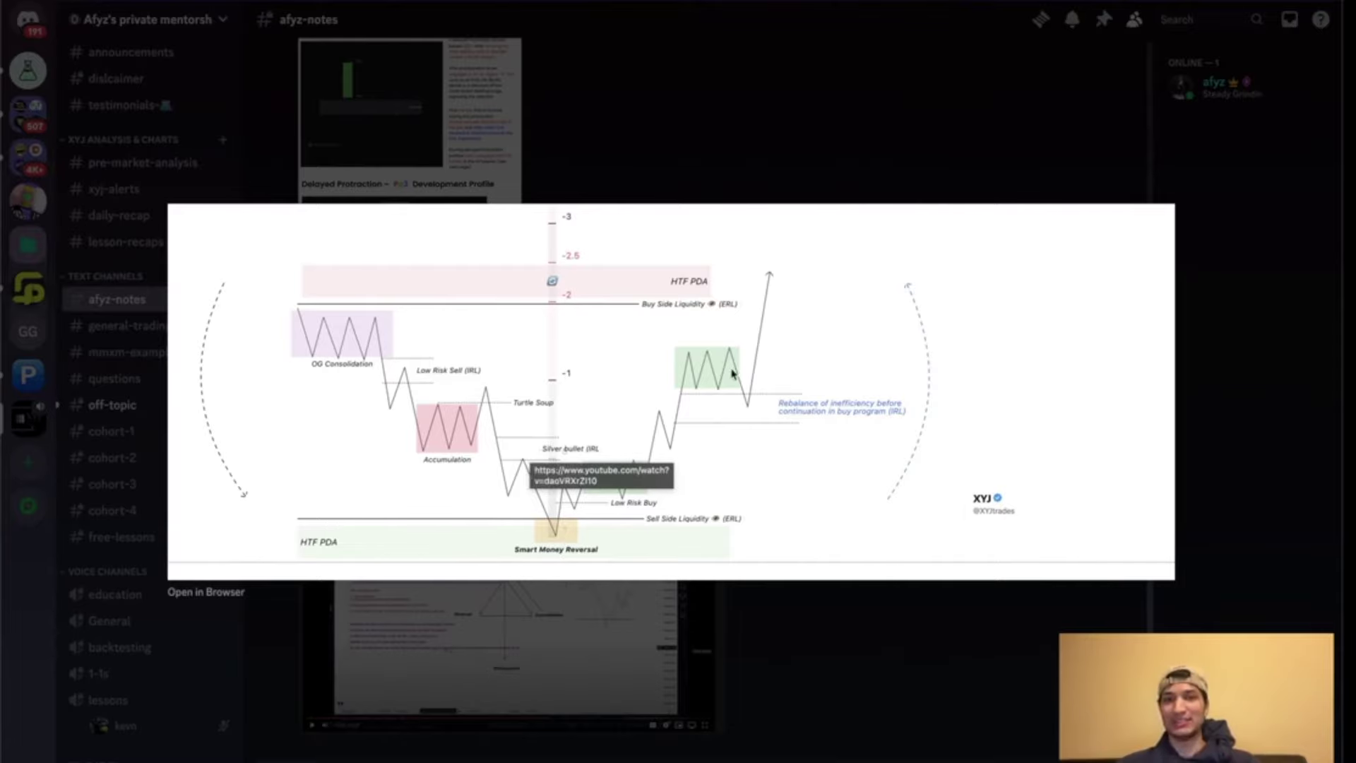
Step: Switch from the Discord schematic back to the TradingView chart and examine the lower MMXM diagram beside the Part 2 notes
{"action": "key", "text": "ctrl+Left"}
{"action": "key", "text": "ctrl+Right"}
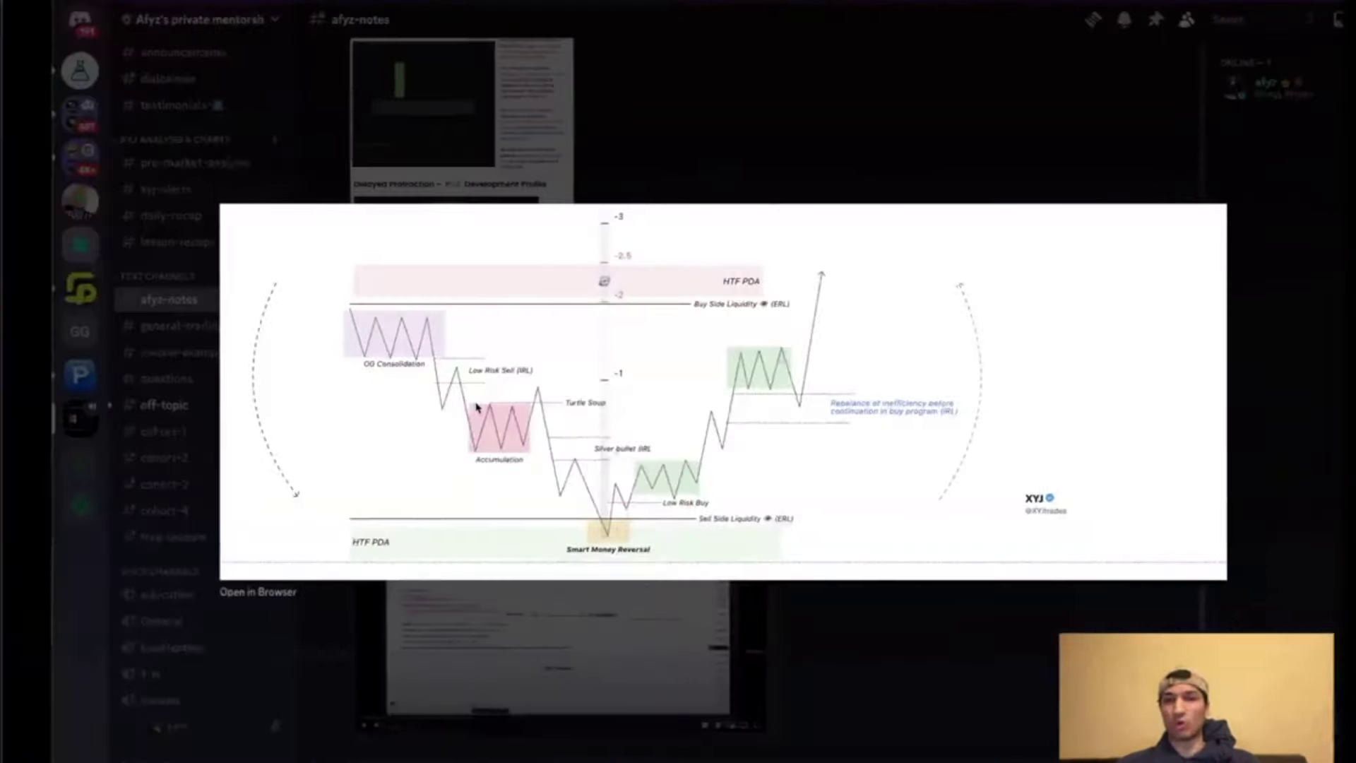
{"action": "key", "text": "ctrl+Left"}
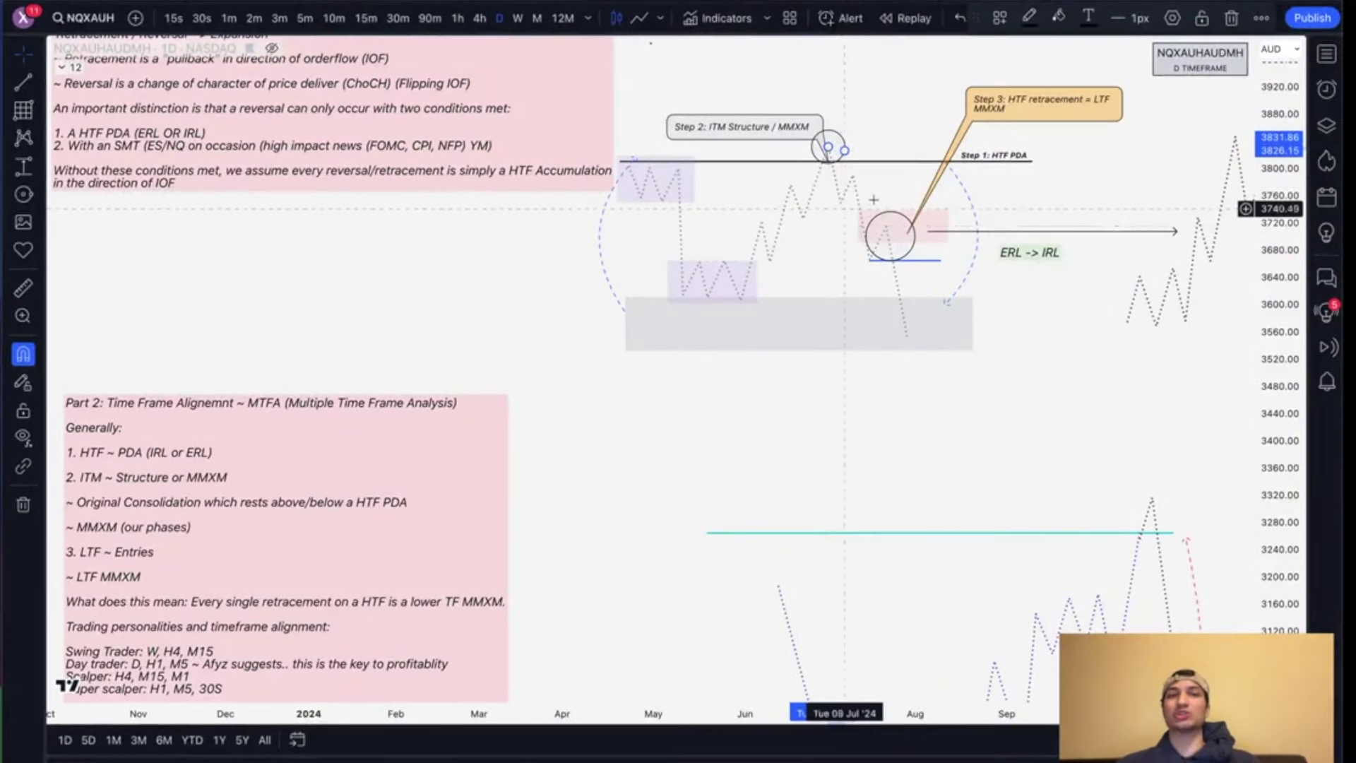
{"action": "scroll", "coordinate": [949, 419], "scroll_direction": "down", "scroll_amount": 1}
{"action": "scroll", "coordinate": [949, 419], "scroll_direction": "right", "scroll_amount": 2}
{"action": "left_click_drag", "start_coordinate": [896, 428], "coordinate": [805, 410]}
{"action": "left_click_drag", "start_coordinate": [797, 469], "coordinate": [1132, 279]}
{"action": "scroll", "coordinate": [1038, 264], "scroll_direction": "up", "scroll_amount": 1}
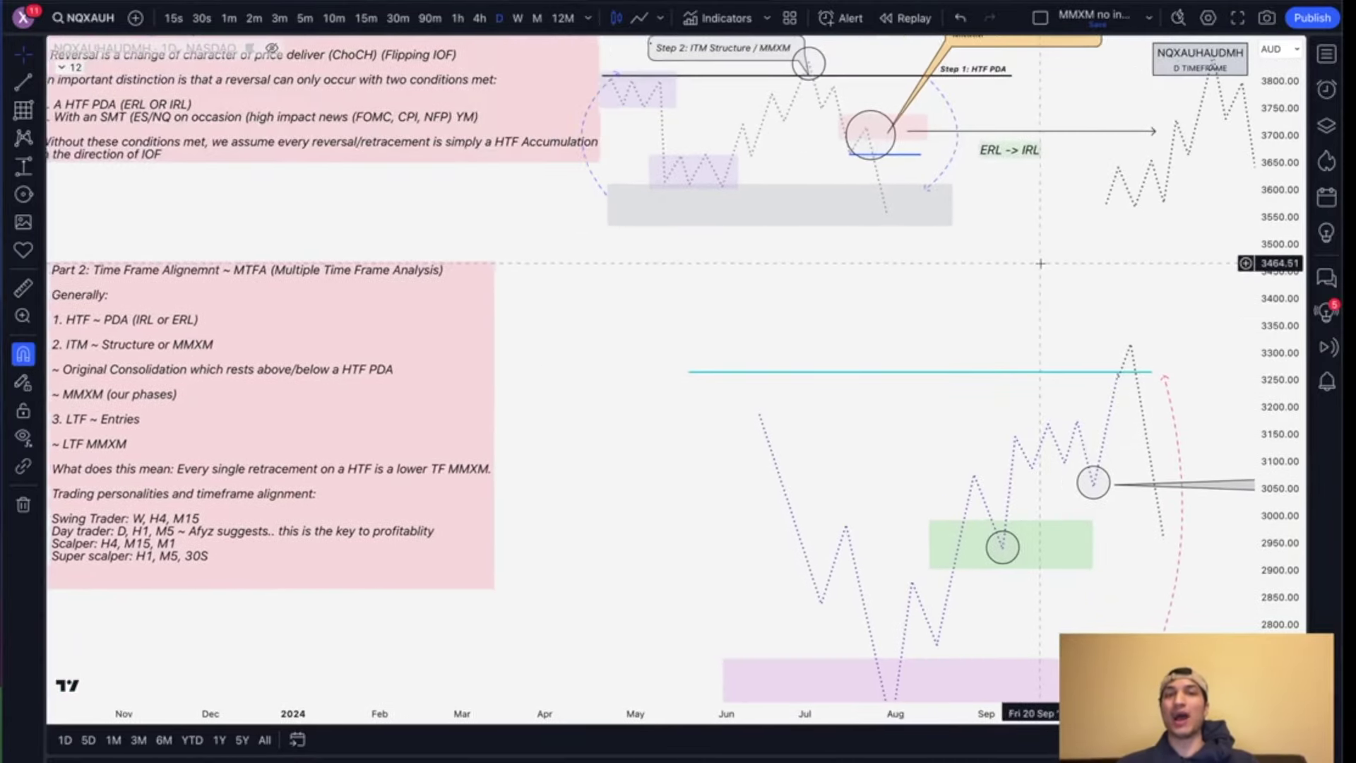
{"action": "left_click_drag", "start_coordinate": [653, 384], "coordinate": [696, 318]}
{"action": "scroll", "coordinate": [696, 317], "scroll_direction": "down", "scroll_amount": 4}
{"action": "scroll", "coordinate": [696, 317], "scroll_direction": "left", "scroll_amount": 2}
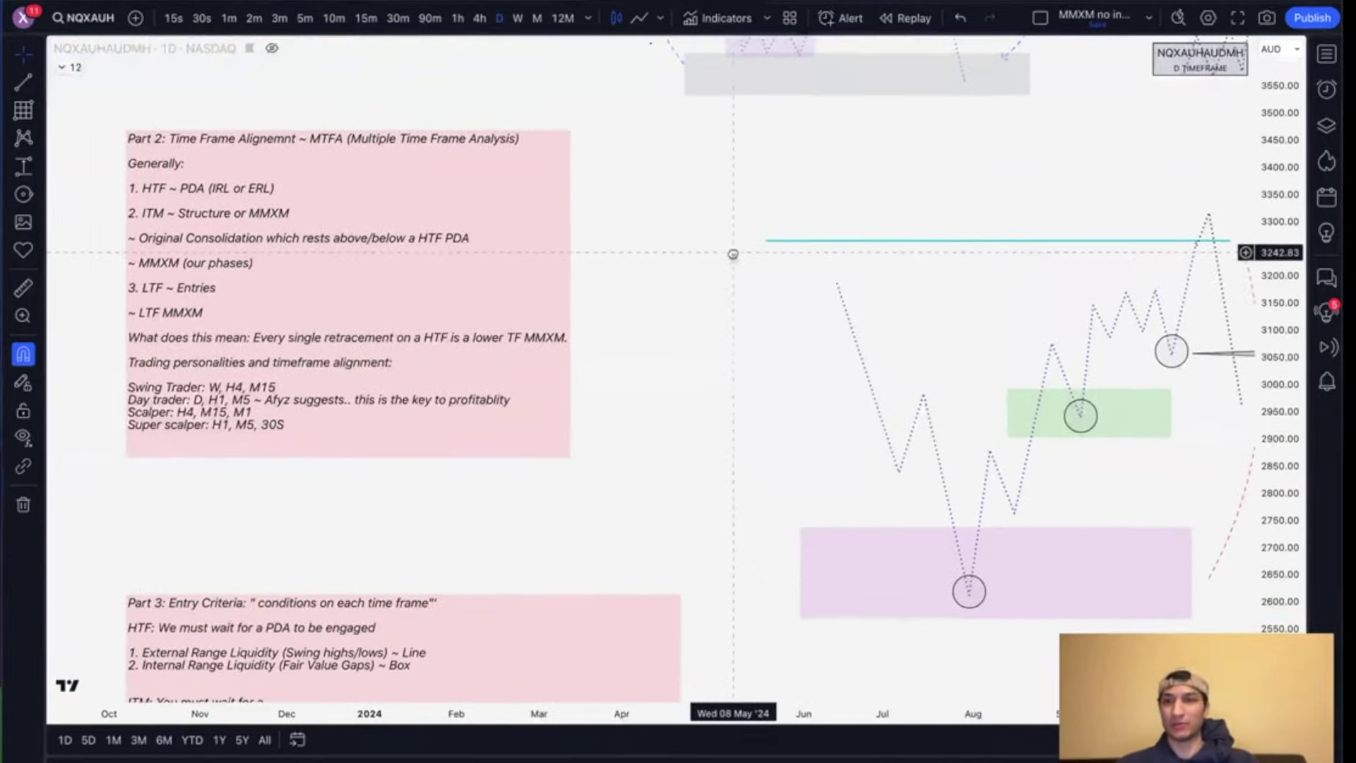
Step: Review the Part 2 trader timeframe combinations against the Step 3 retracement and the consolidation zones in the three-step diagram
{"action": "scroll", "coordinate": [650, 311], "scroll_direction": "down", "scroll_amount": 3}
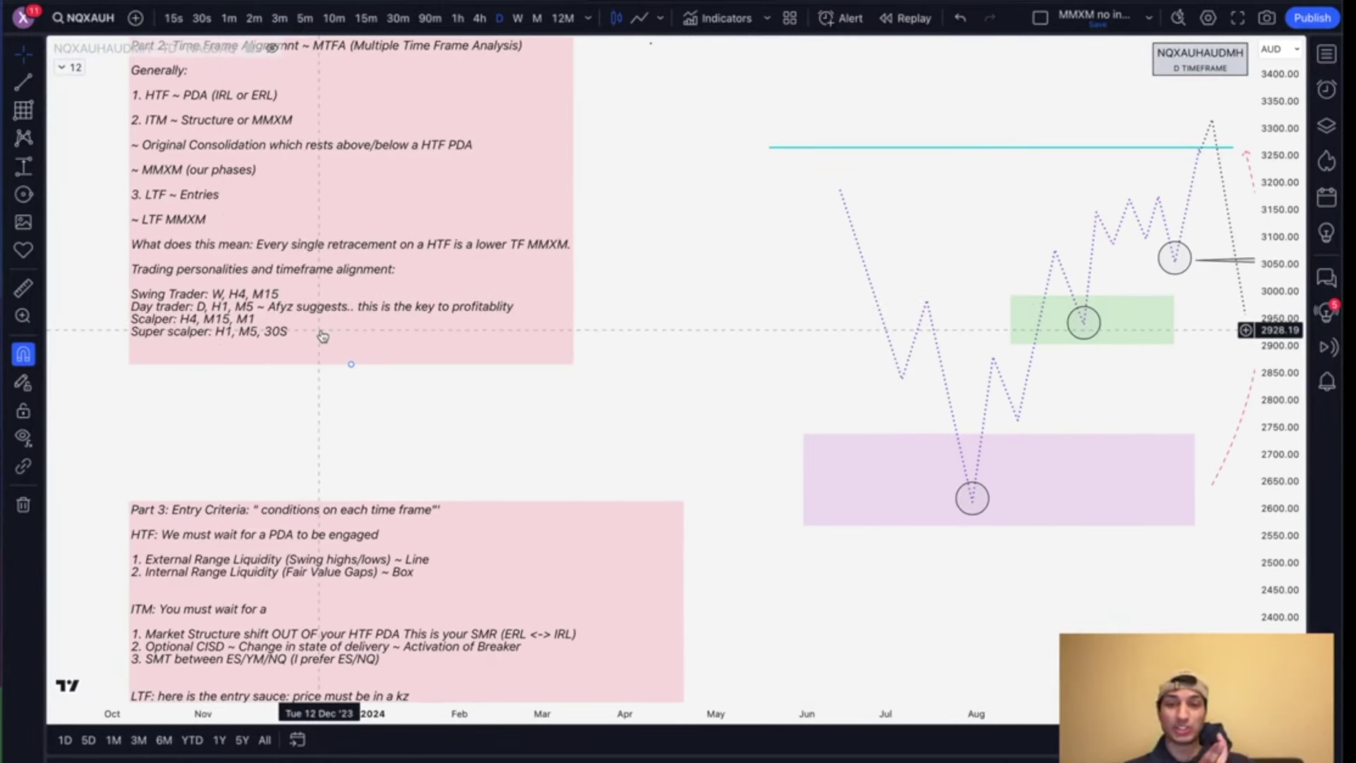
{"action": "left_click_drag", "start_coordinate": [678, 250], "coordinate": [566, 389]}
{"action": "left_click_drag", "start_coordinate": [743, 244], "coordinate": [742, 460]}
{"action": "scroll", "coordinate": [660, 283], "scroll_direction": "down", "scroll_amount": 2}
{"action": "scroll", "coordinate": [660, 283], "scroll_direction": "left", "scroll_amount": 1}
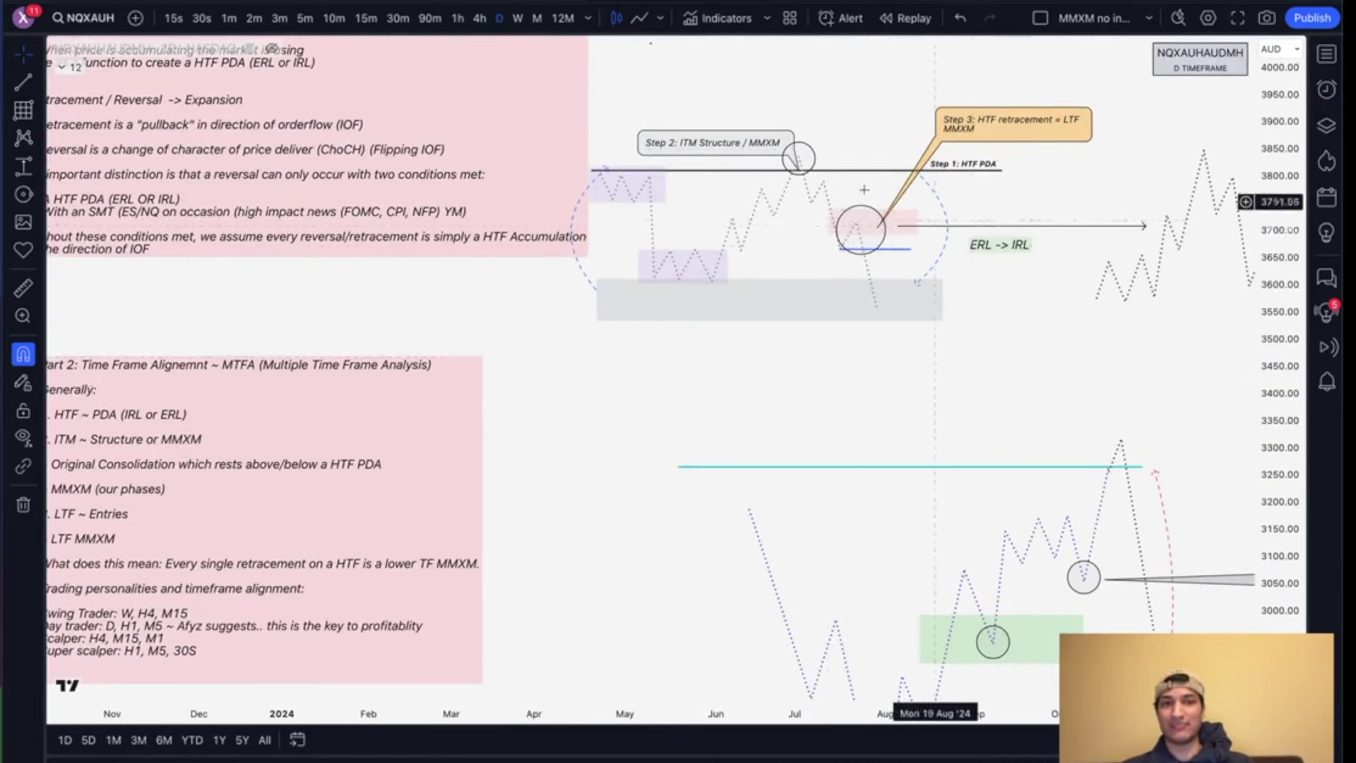
{"action": "left_click", "coordinate": [852, 220]}
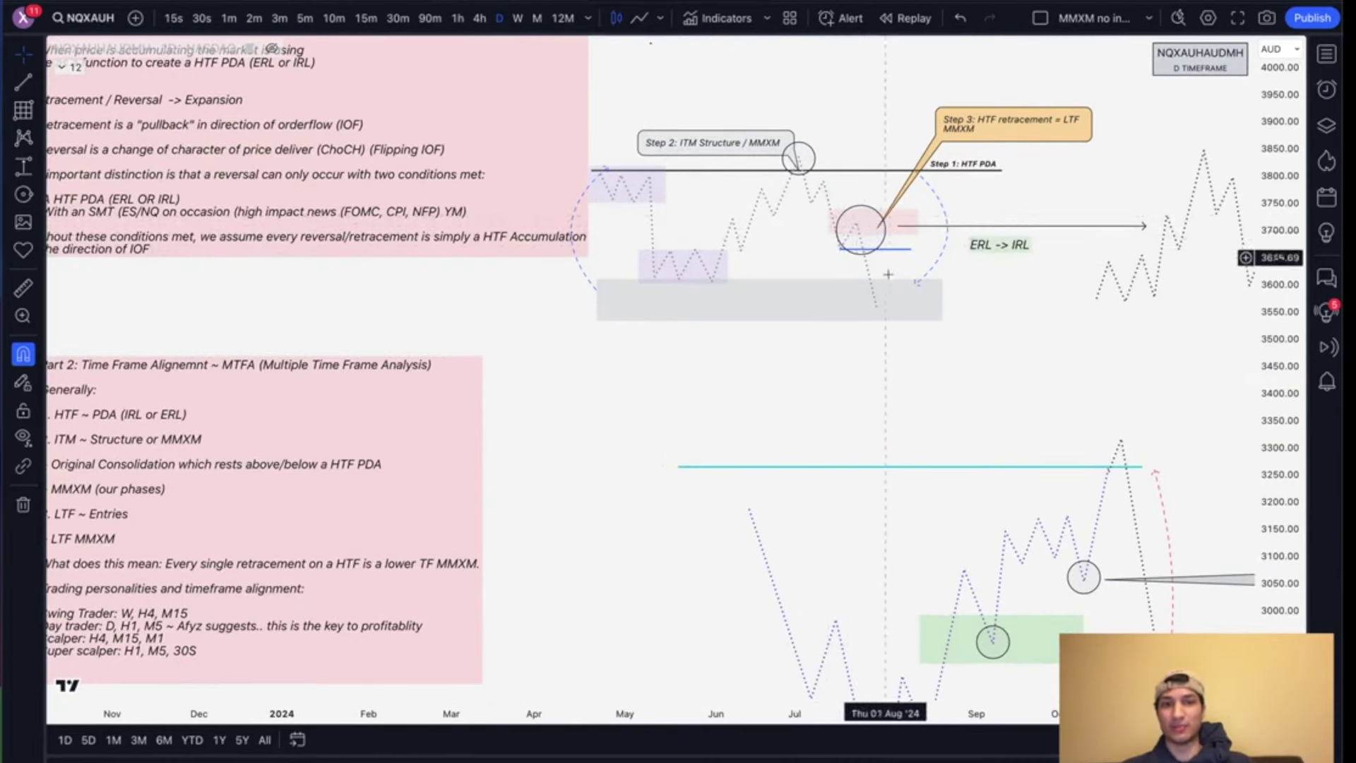
{"action": "left_click", "coordinate": [840, 249]}
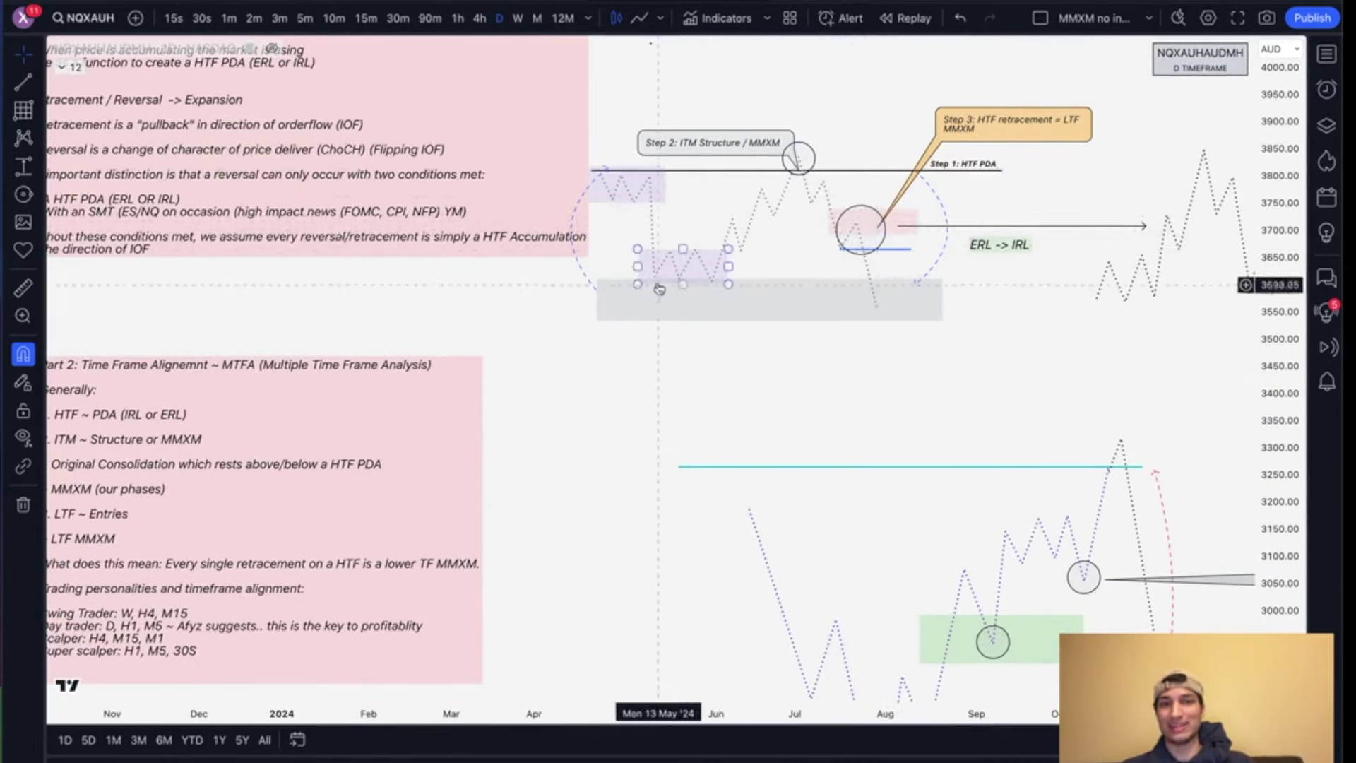
{"action": "left_click_drag", "start_coordinate": [666, 448], "coordinate": [760, 328]}
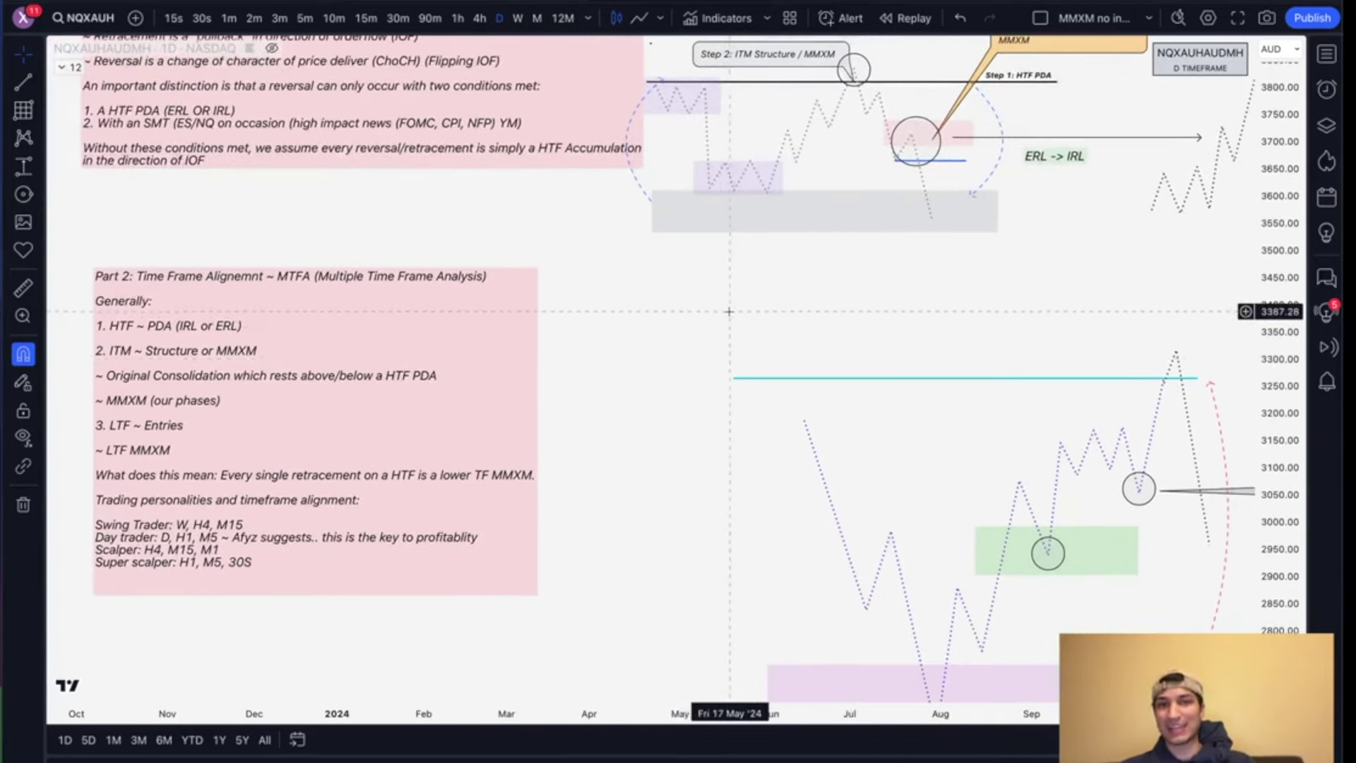
Step: Append "~" and a credit to the named trader's model after 30S on the Super scalper line of the Part 2 note
{"action": "scroll", "coordinate": [730, 311], "scroll_direction": "up", "scroll_amount": 2}
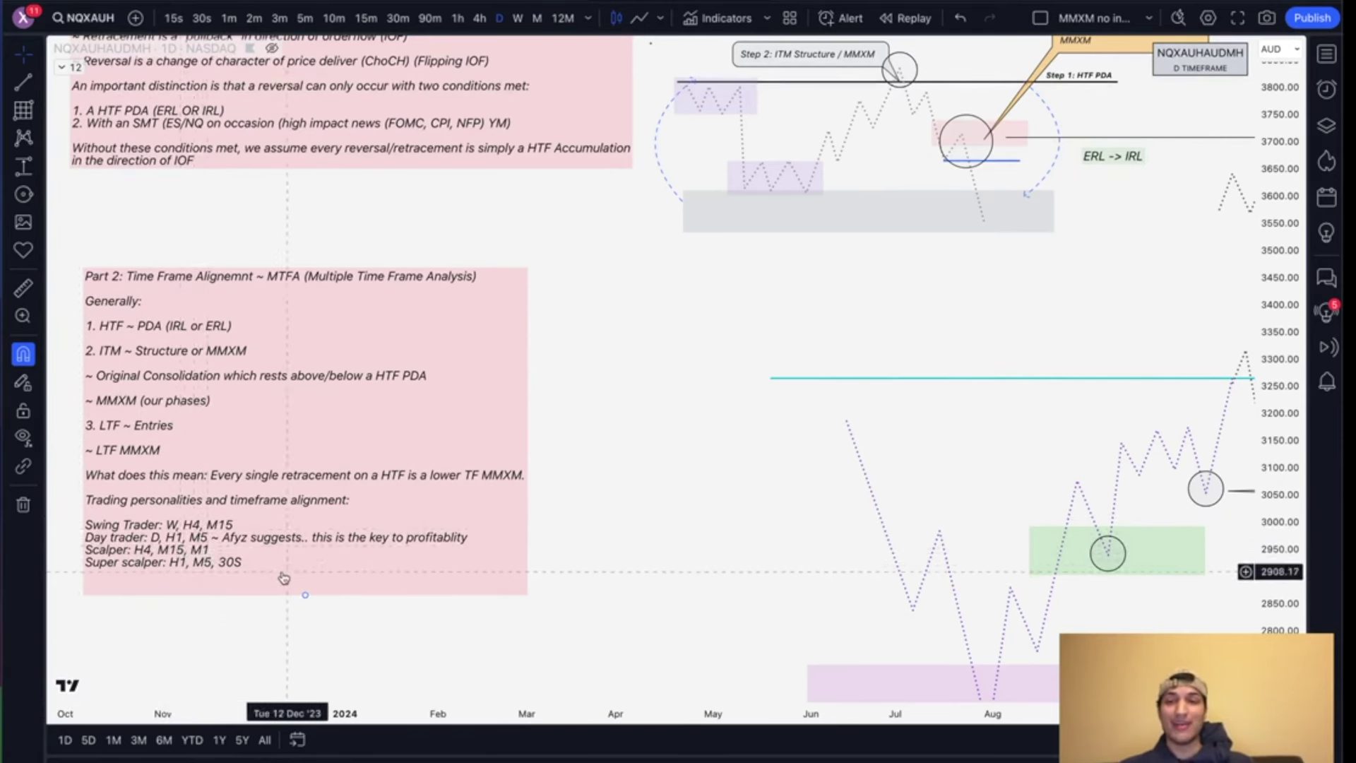
{"action": "double_click", "coordinate": [201, 573]}
{"action": "scroll", "coordinate": [717, 395], "scroll_direction": "down", "scroll_amount": 5}
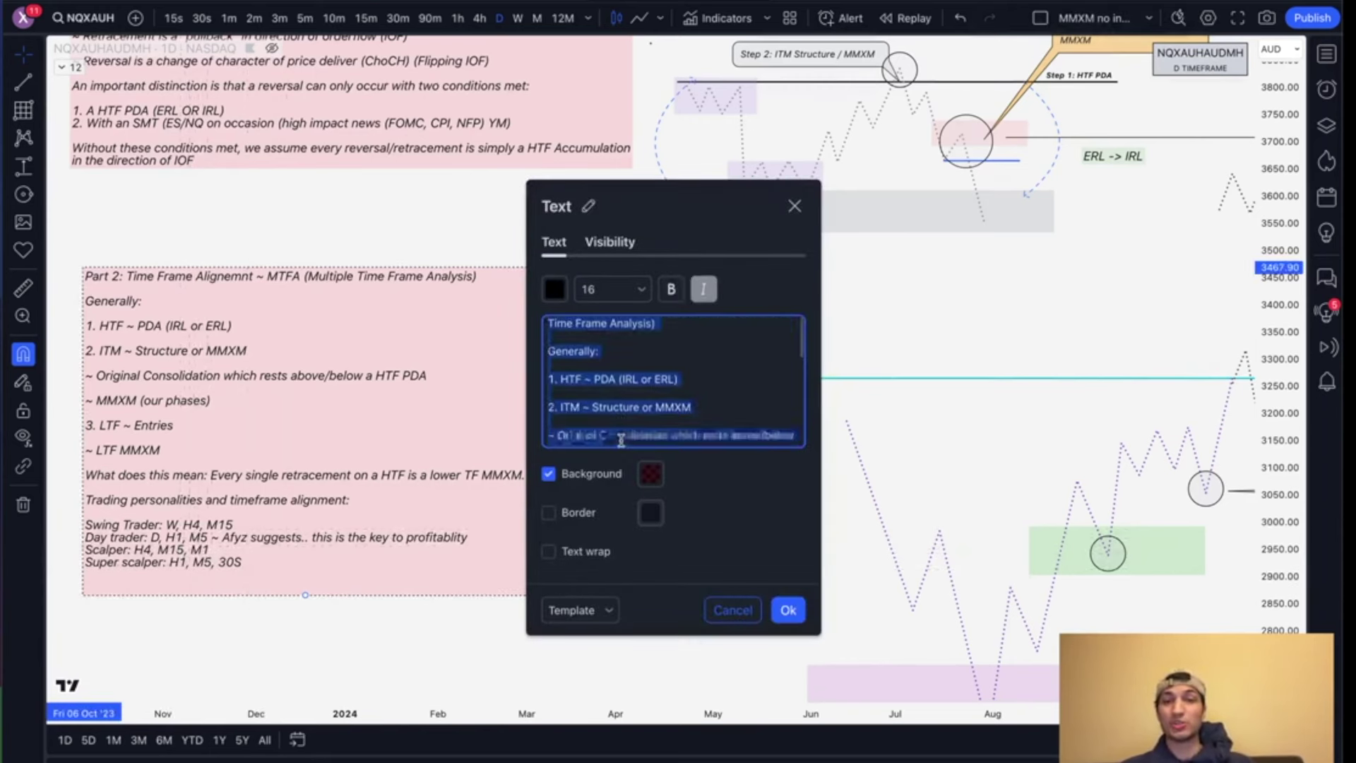
{"action": "left_click", "coordinate": [719, 417]}
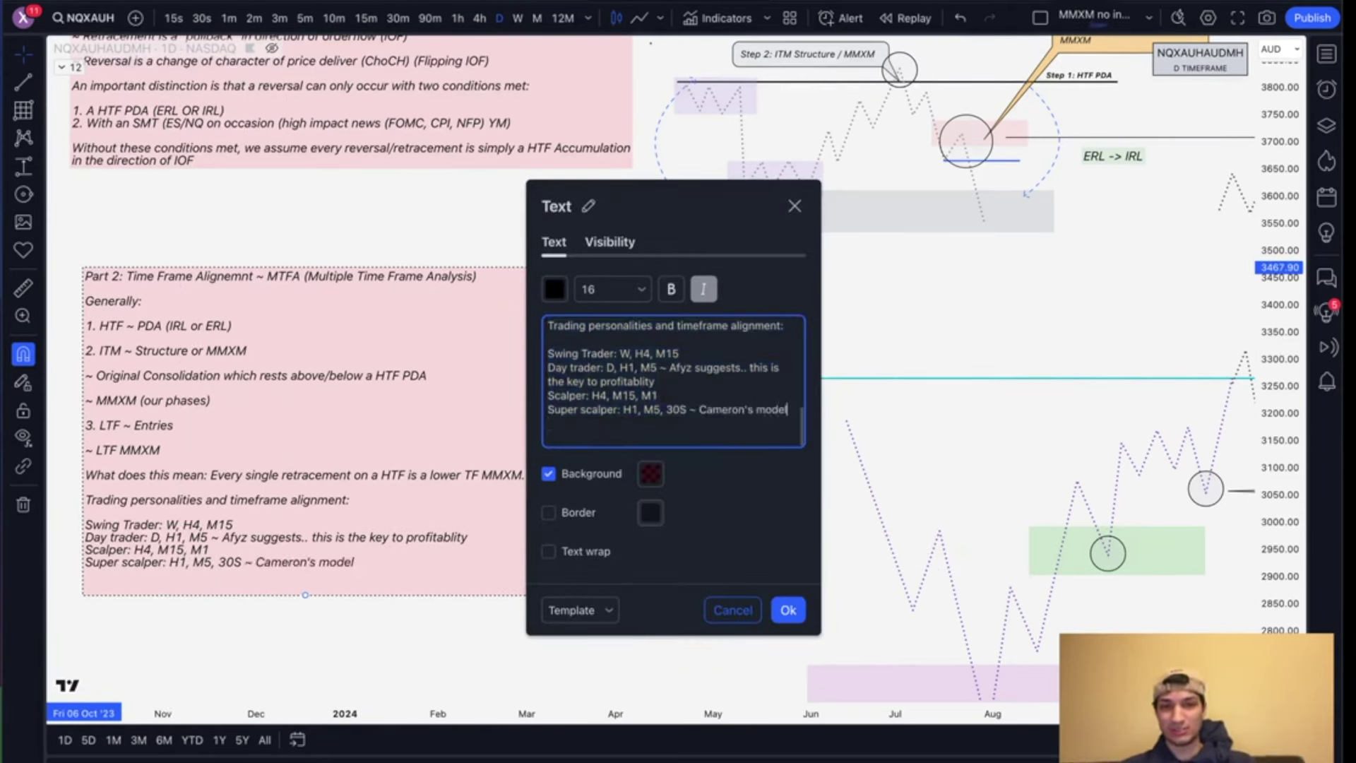
{"action": "left_click", "coordinate": [789, 610]}
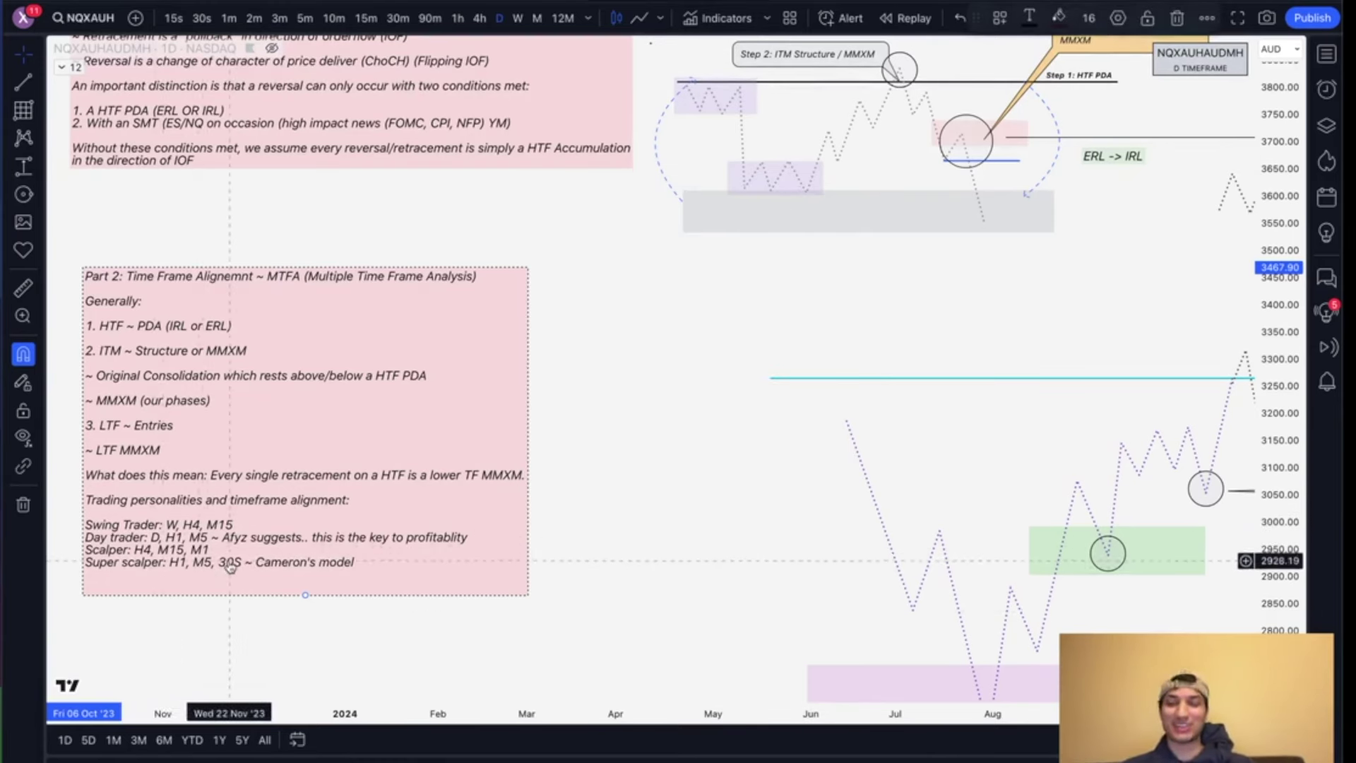
{"action": "left_click", "coordinate": [763, 364]}
Step: Compare the Part 2 trading personalities and timeframe alignment with the three-step diagram and the lower MMXM diagram
{"action": "left_click_drag", "start_coordinate": [763, 365], "coordinate": [693, 417]}
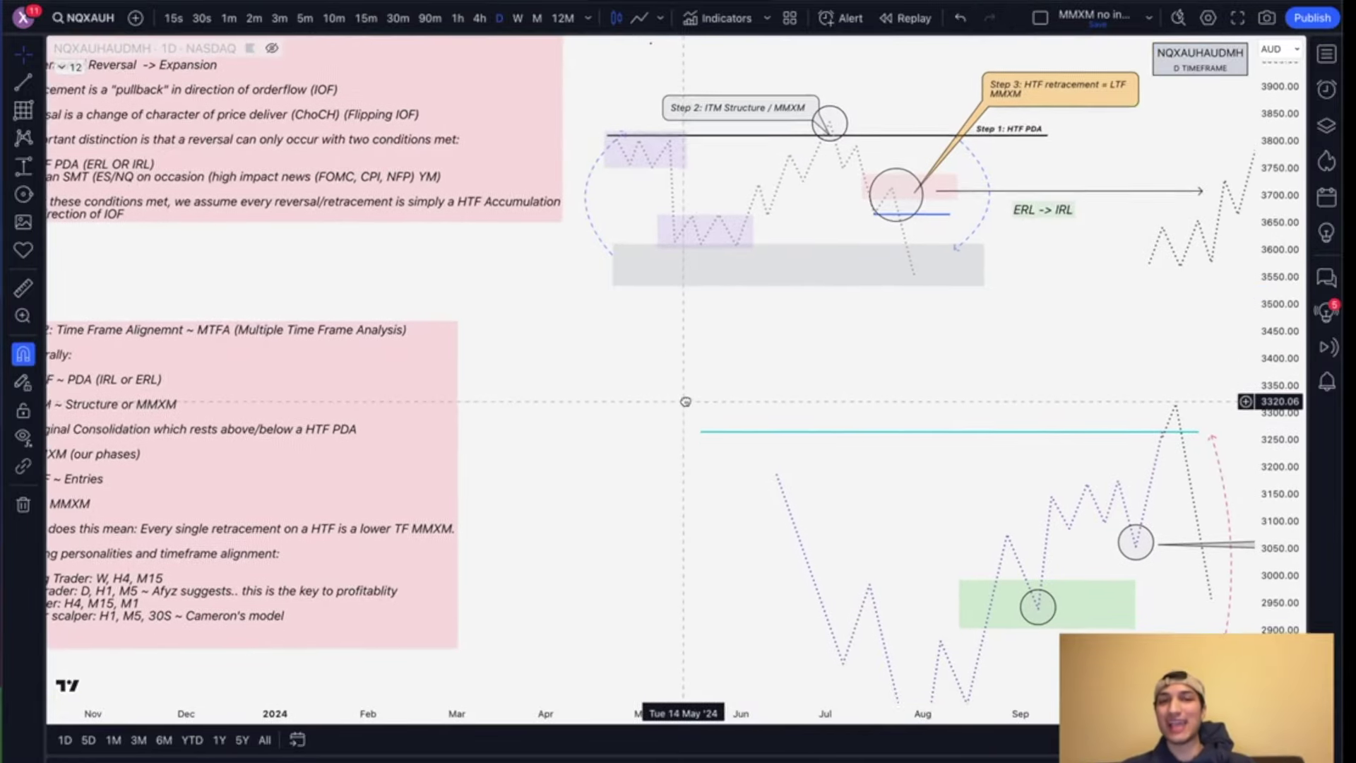
{"action": "left_click_drag", "start_coordinate": [884, 346], "coordinate": [876, 389]}
{"action": "scroll", "coordinate": [872, 412], "scroll_direction": "down", "scroll_amount": 1}
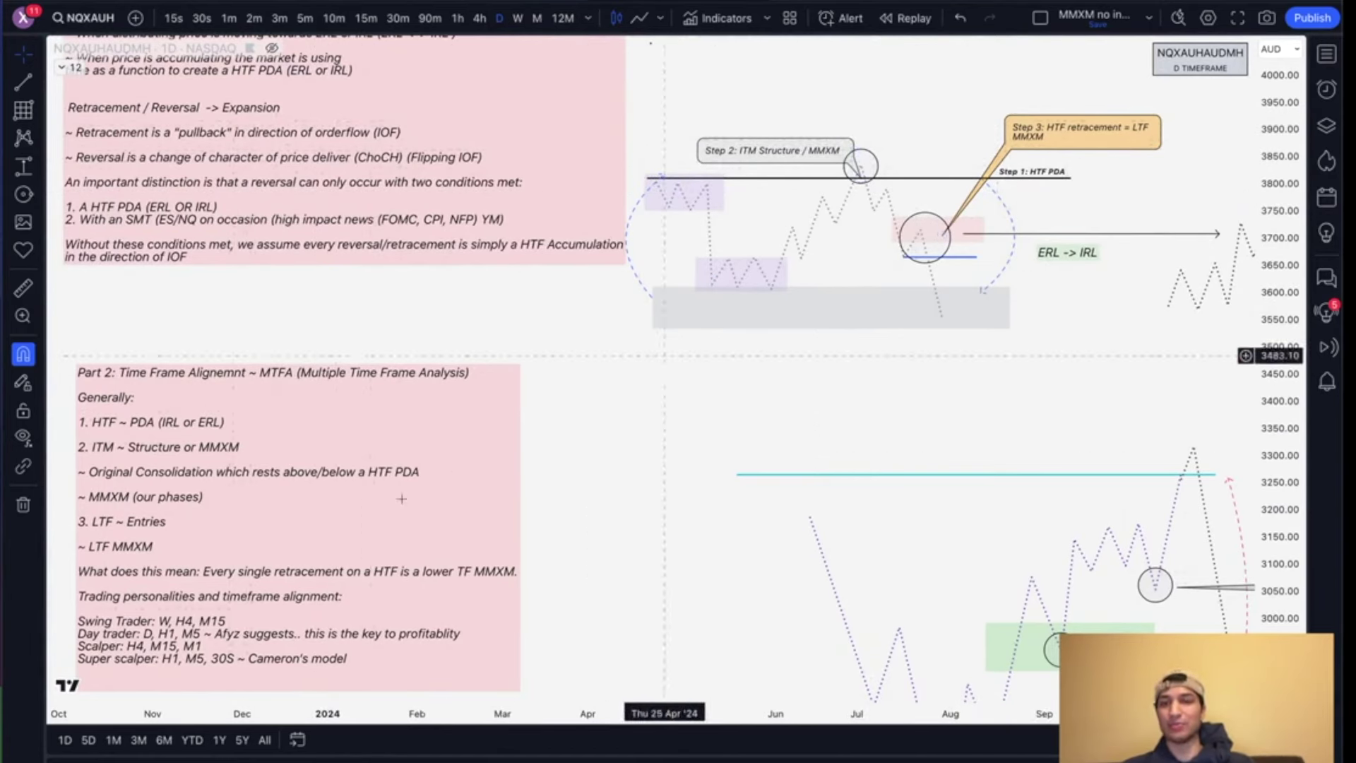
{"action": "left_click_drag", "start_coordinate": [616, 430], "coordinate": [616, 382]}
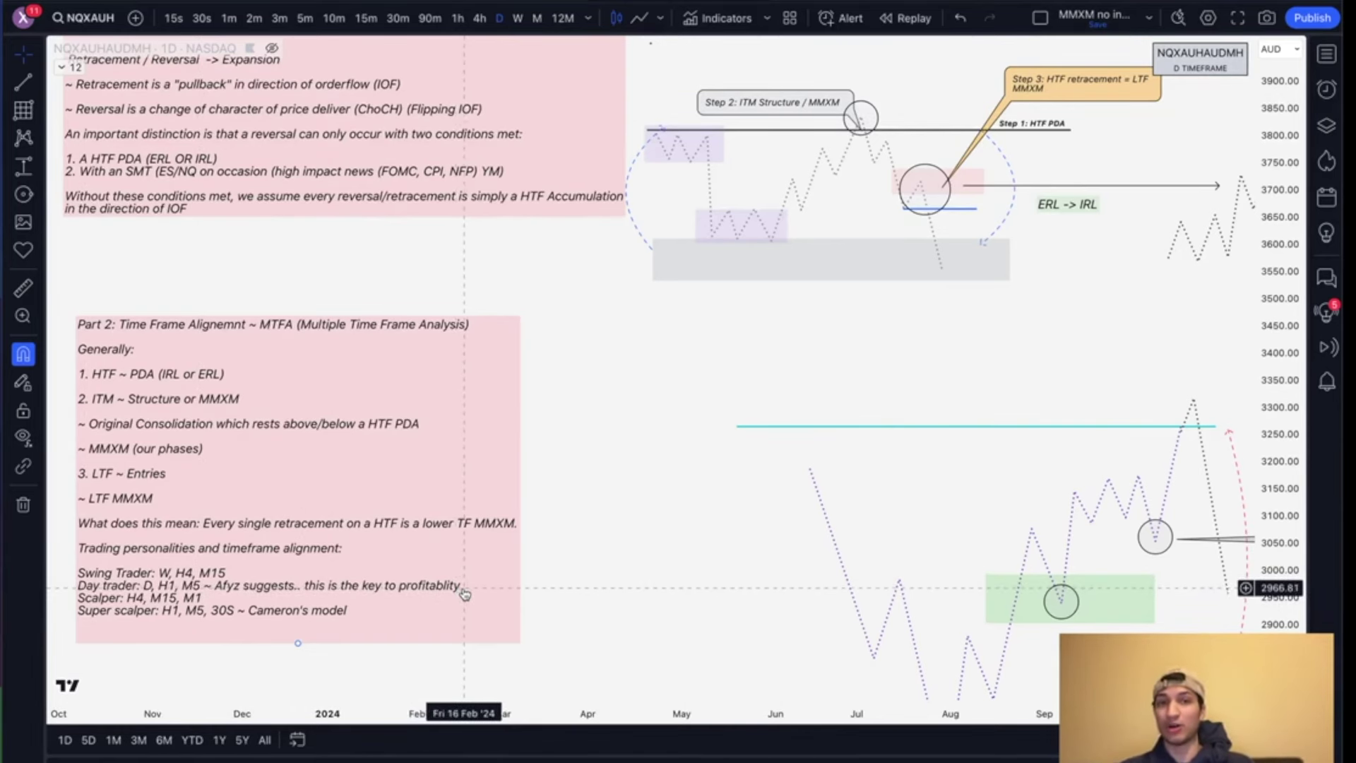
{"action": "scroll", "coordinate": [820, 424], "scroll_direction": "right", "scroll_amount": 5}
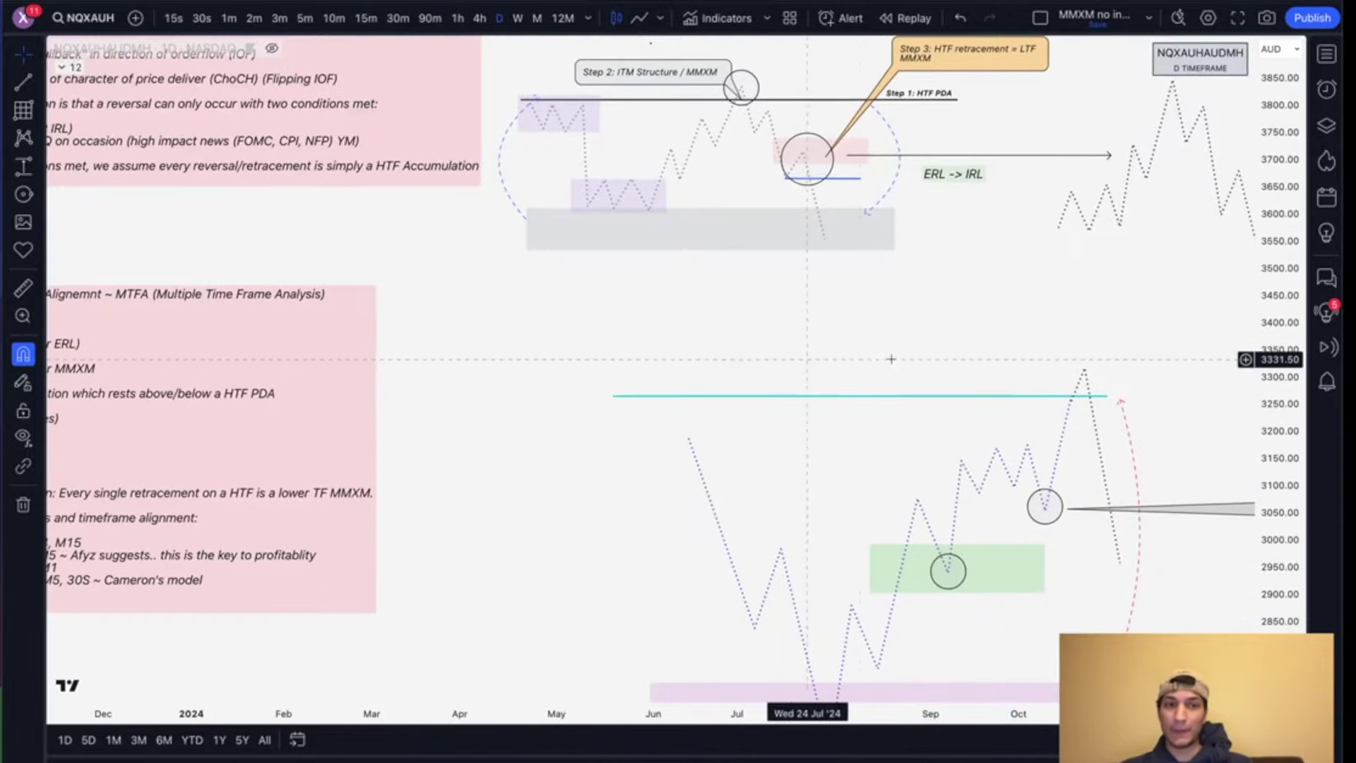
{"action": "scroll", "coordinate": [891, 359], "scroll_direction": "down", "scroll_amount": 5}
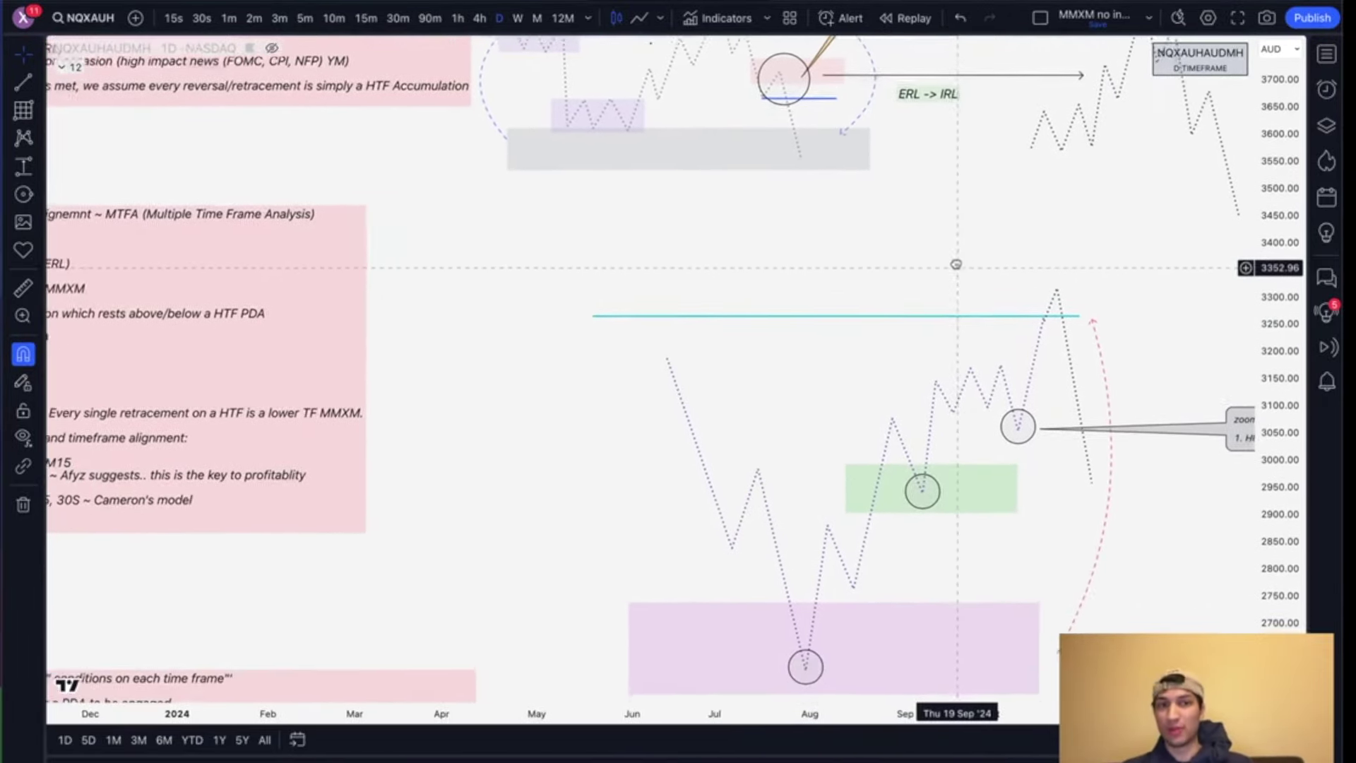
{"action": "left_click_drag", "start_coordinate": [956, 264], "coordinate": [939, 224]}
{"action": "scroll", "coordinate": [846, 340], "scroll_direction": "down", "scroll_amount": 2}
{"action": "left_click_drag", "start_coordinate": [1294, 173], "coordinate": [1295, 275]}
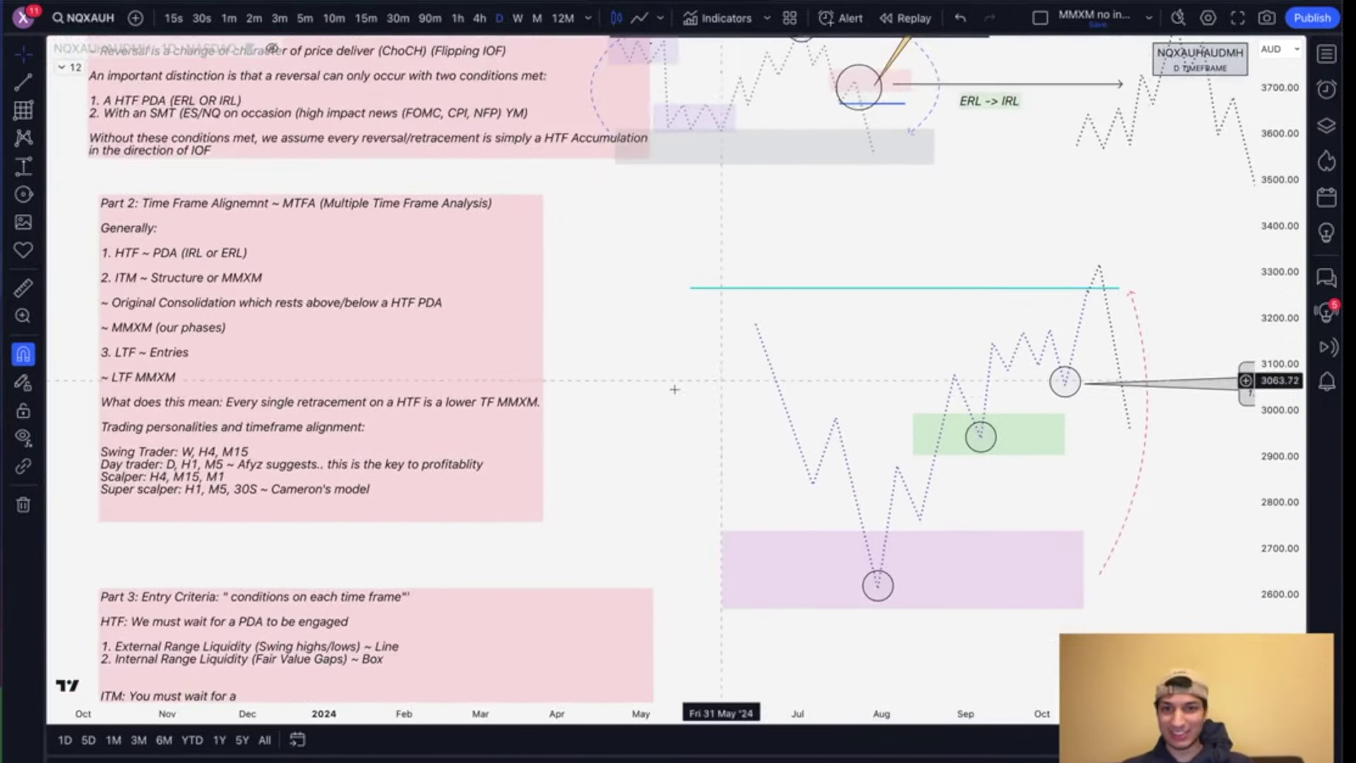
Step: Read the Part 3 entry criteria for HTF, ITM and LTF, and return to the Part 2 notes
{"action": "scroll", "coordinate": [657, 318], "scroll_direction": "down", "scroll_amount": 5}
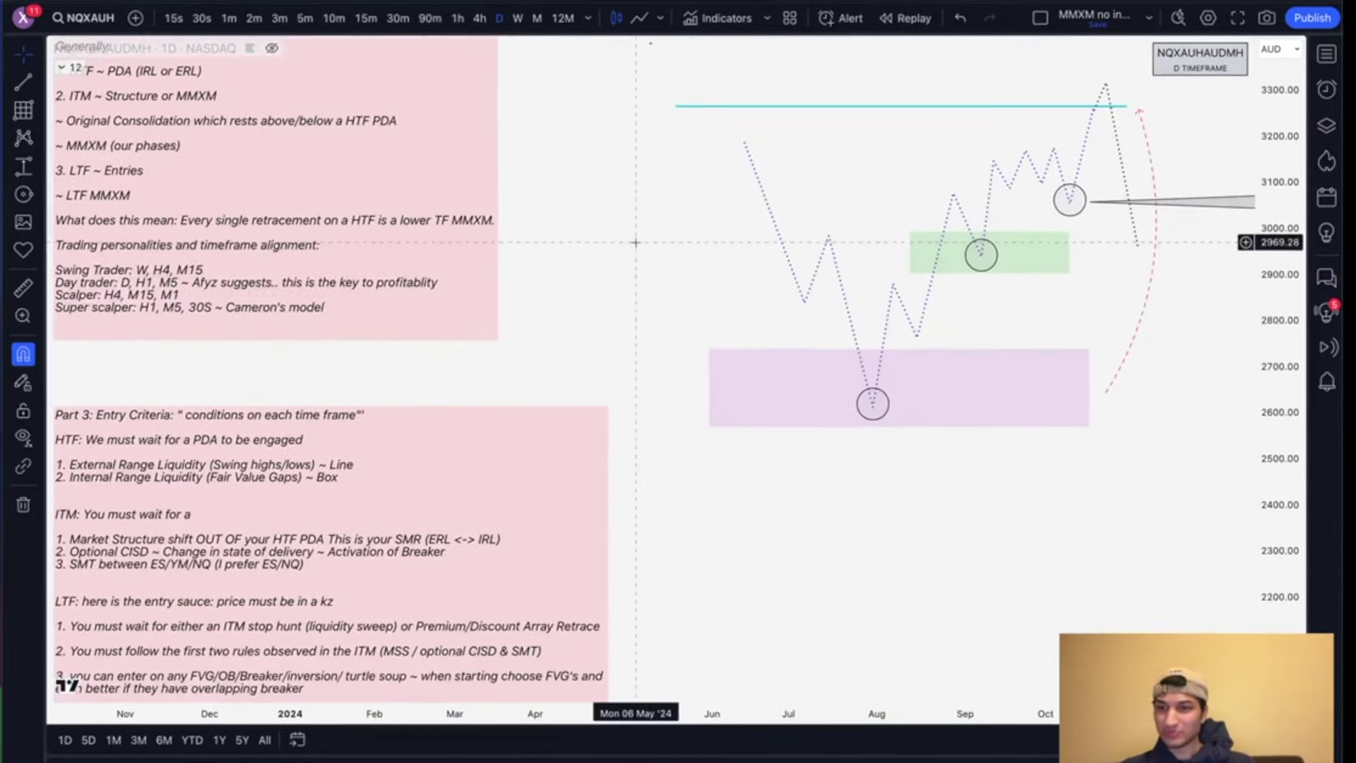
{"action": "scroll", "coordinate": [714, 354], "scroll_direction": "down", "scroll_amount": 5}
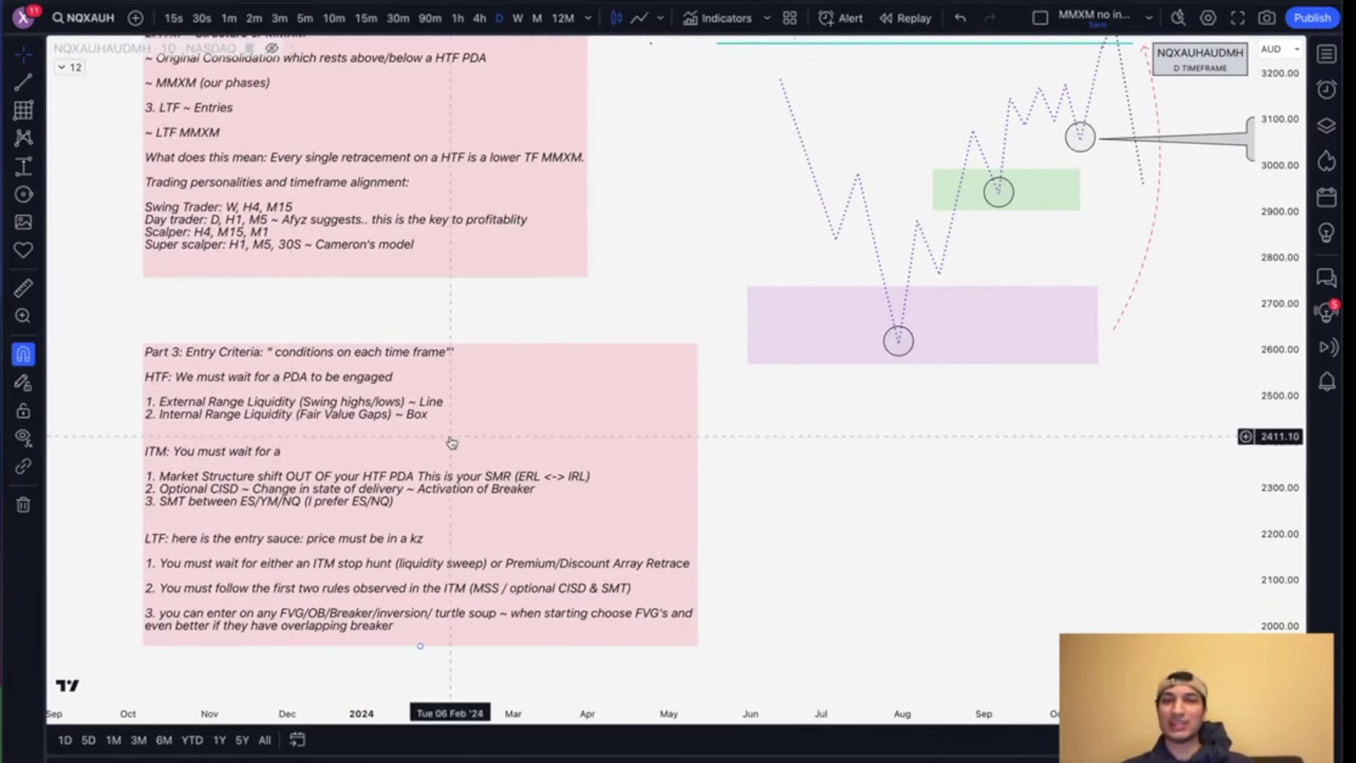
{"action": "scroll", "coordinate": [660, 393], "scroll_direction": "up", "scroll_amount": 3}
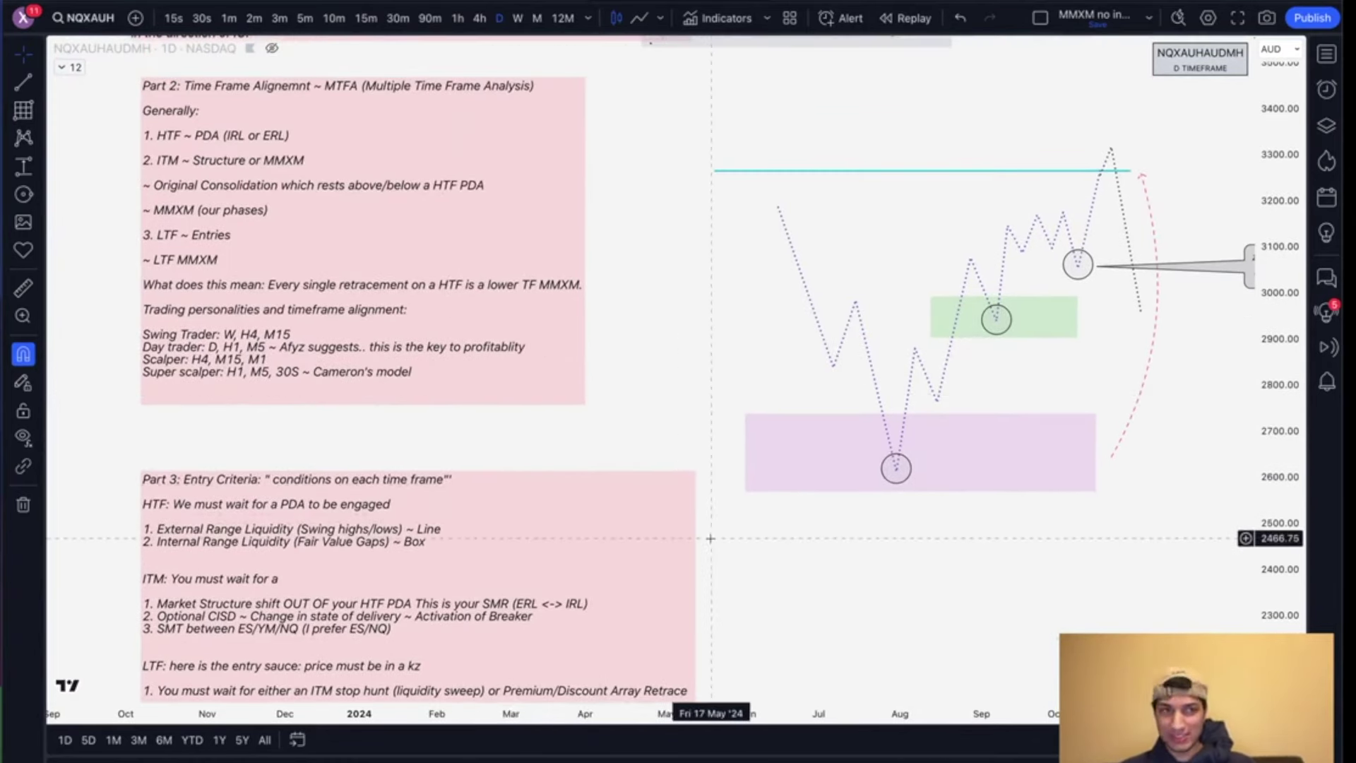
{"action": "left_click_drag", "start_coordinate": [672, 298], "coordinate": [660, 618]}
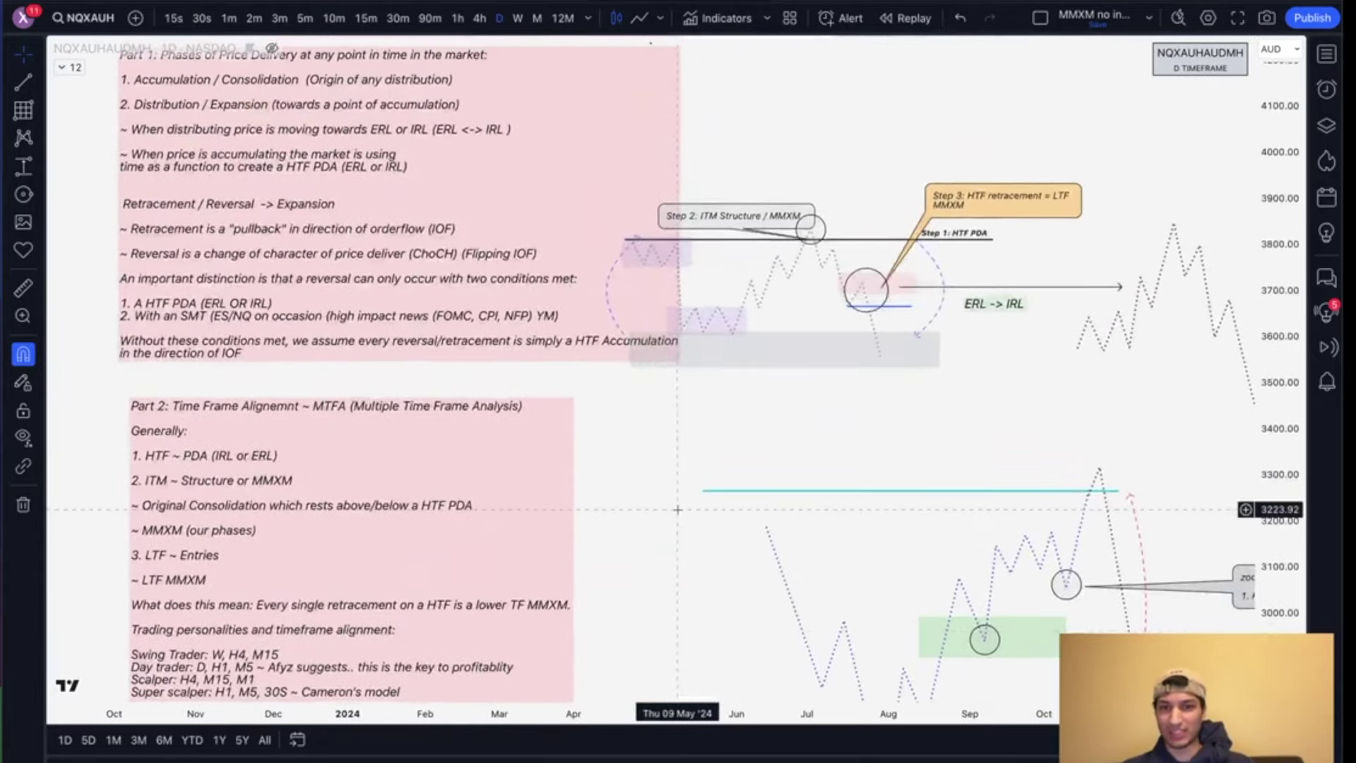
{"action": "scroll", "coordinate": [643, 526], "scroll_direction": "up", "scroll_amount": 3}
{"action": "left_click_drag", "start_coordinate": [592, 568], "coordinate": [760, 429]}
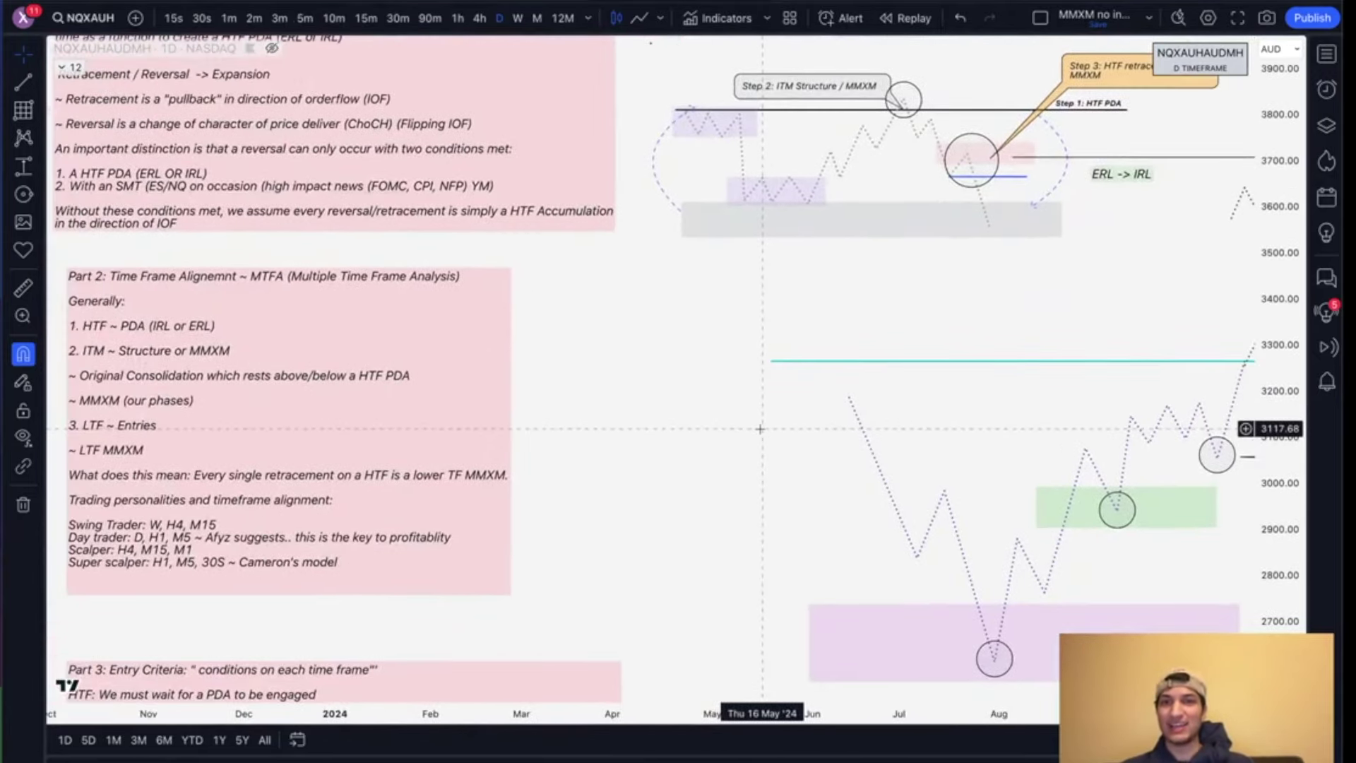
{"action": "scroll", "coordinate": [760, 429], "scroll_direction": "right", "scroll_amount": 3}
{"action": "scroll", "coordinate": [761, 429], "scroll_direction": "left", "scroll_amount": 5}
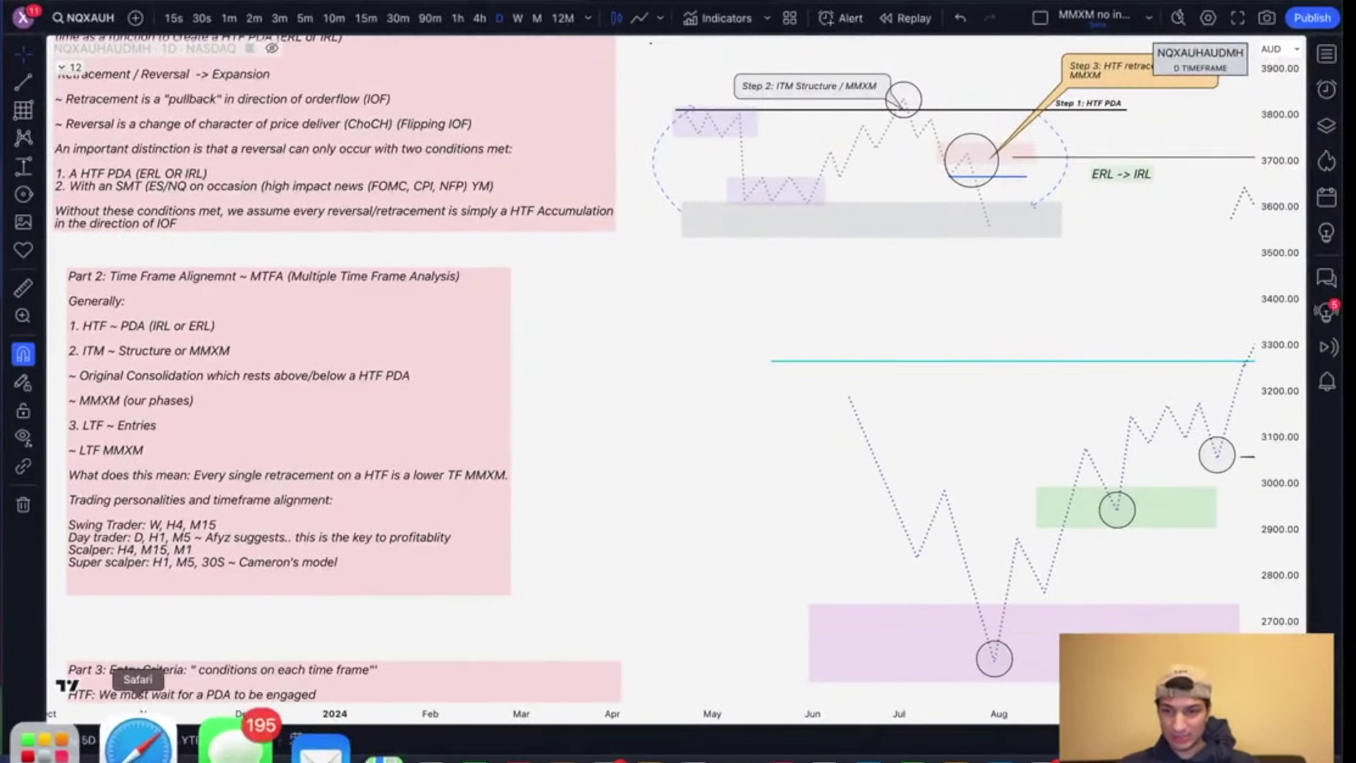
Step: Switch to YouTube Studio and read through the livestream's chat for viewer questions
{"action": "key", "text": "ctrl+Right"}
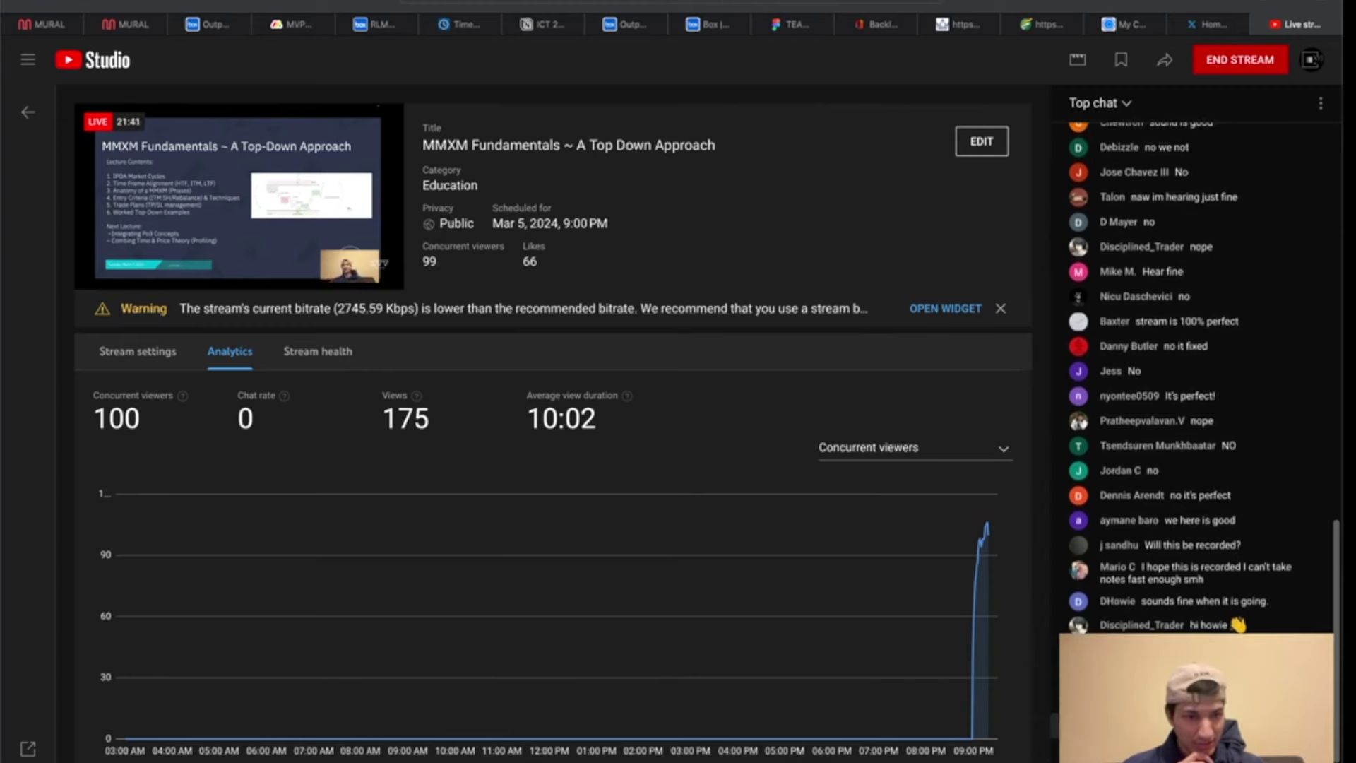
{"action": "scroll", "coordinate": [1194, 375], "scroll_direction": "up", "scroll_amount": 3}
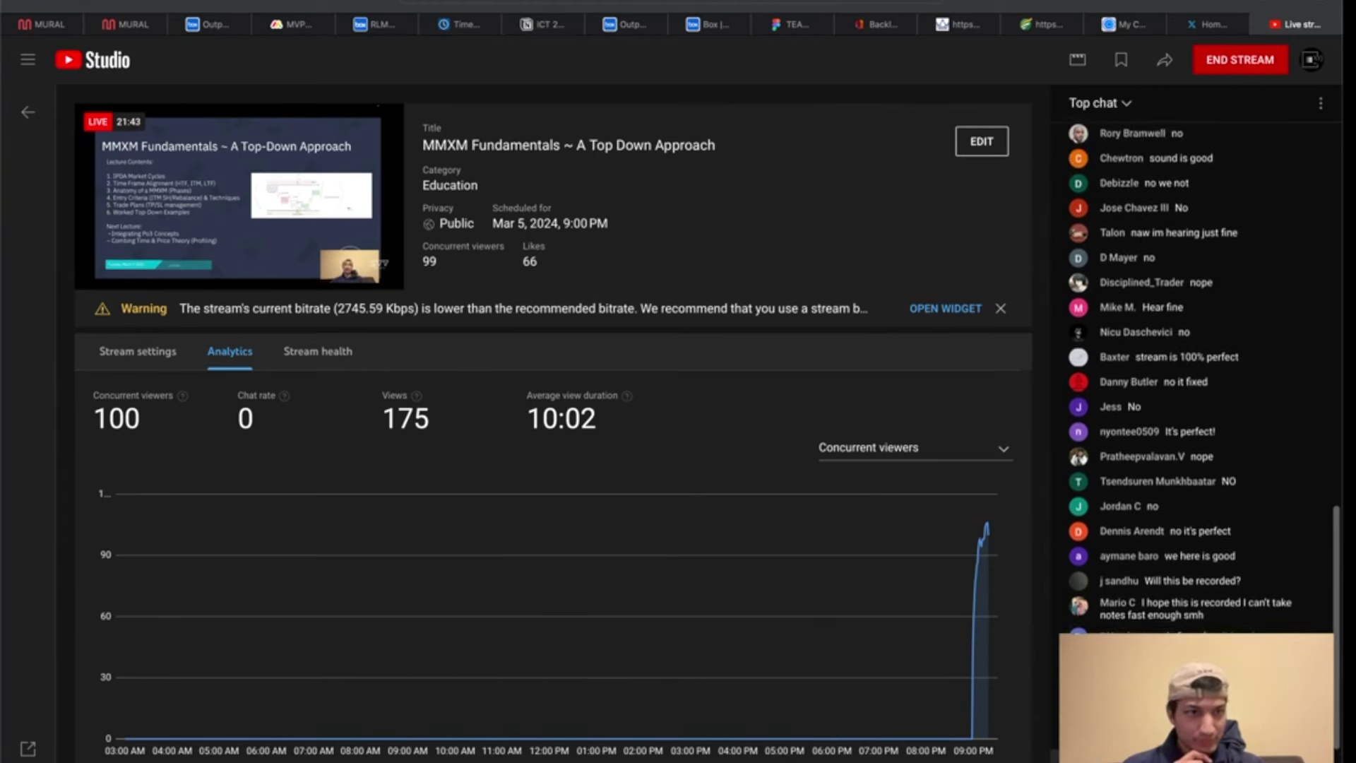
{"action": "scroll", "coordinate": [1193, 375], "scroll_direction": "up", "scroll_amount": 1}
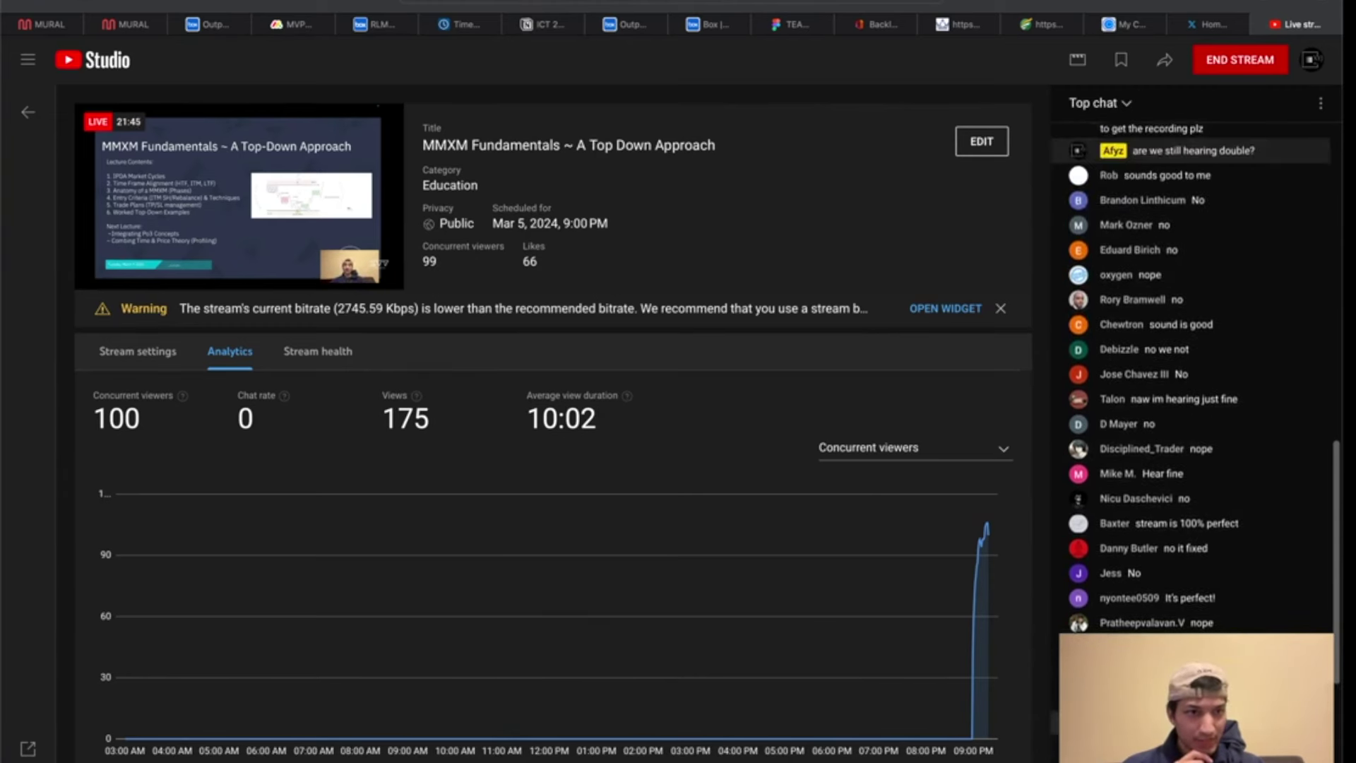
{"action": "scroll", "coordinate": [1194, 374], "scroll_direction": "down", "scroll_amount": 5}
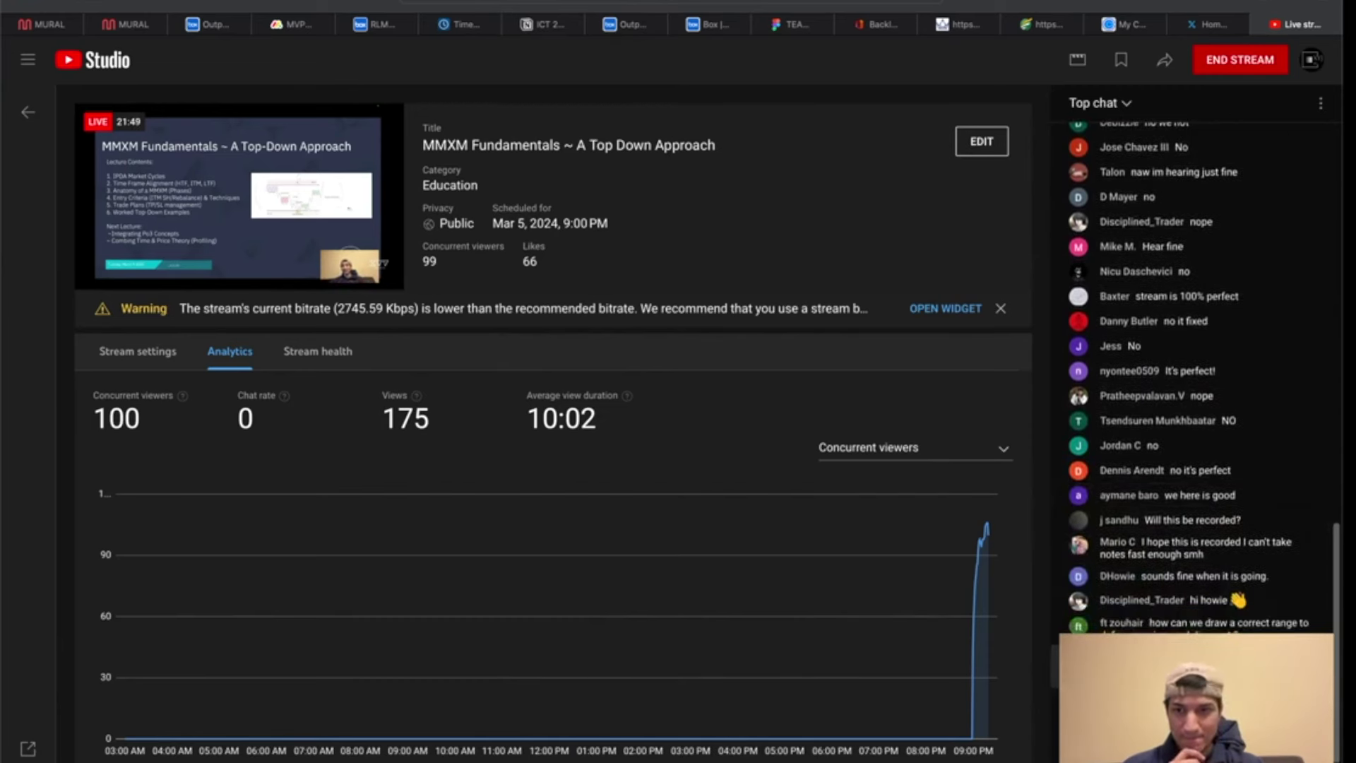
{"action": "scroll", "coordinate": [1193, 374], "scroll_direction": "up", "scroll_amount": 5}
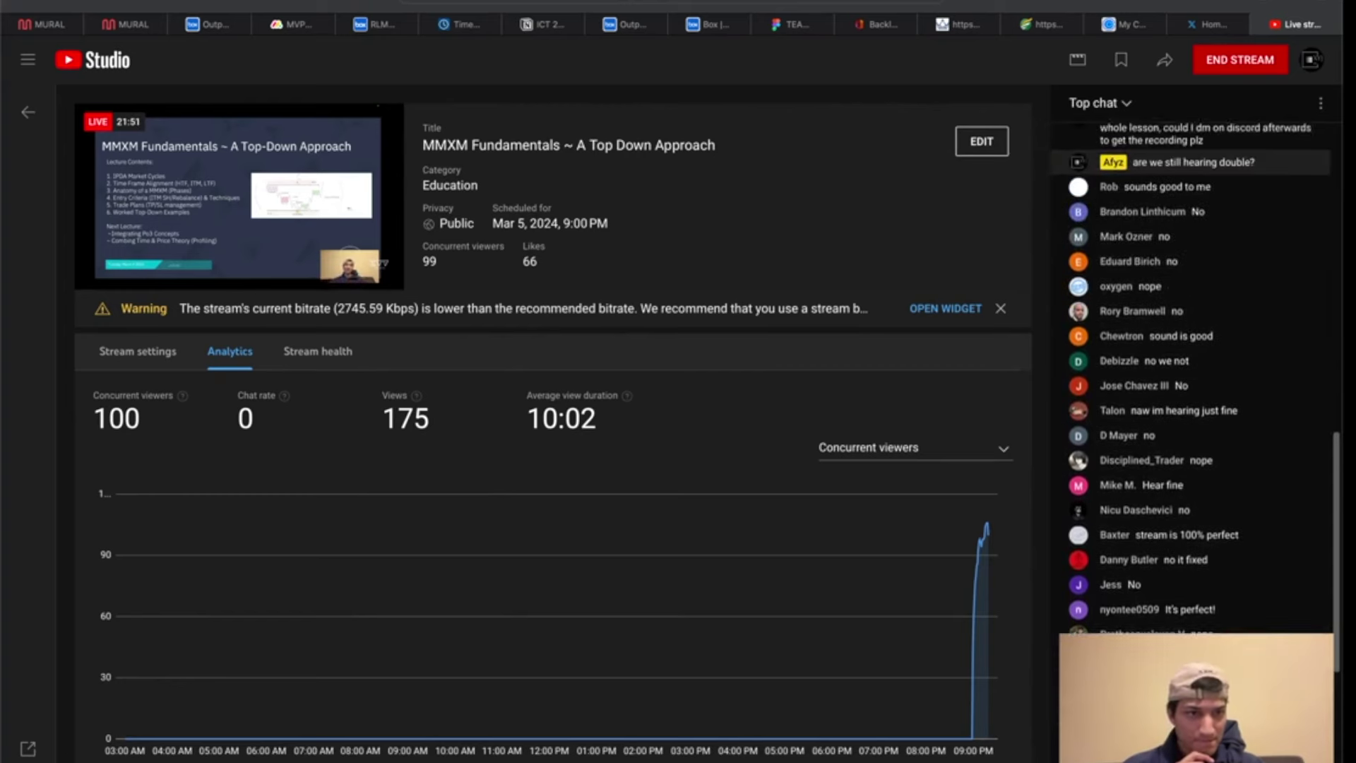
{"action": "scroll", "coordinate": [1194, 445], "scroll_direction": "down", "scroll_amount": 5}
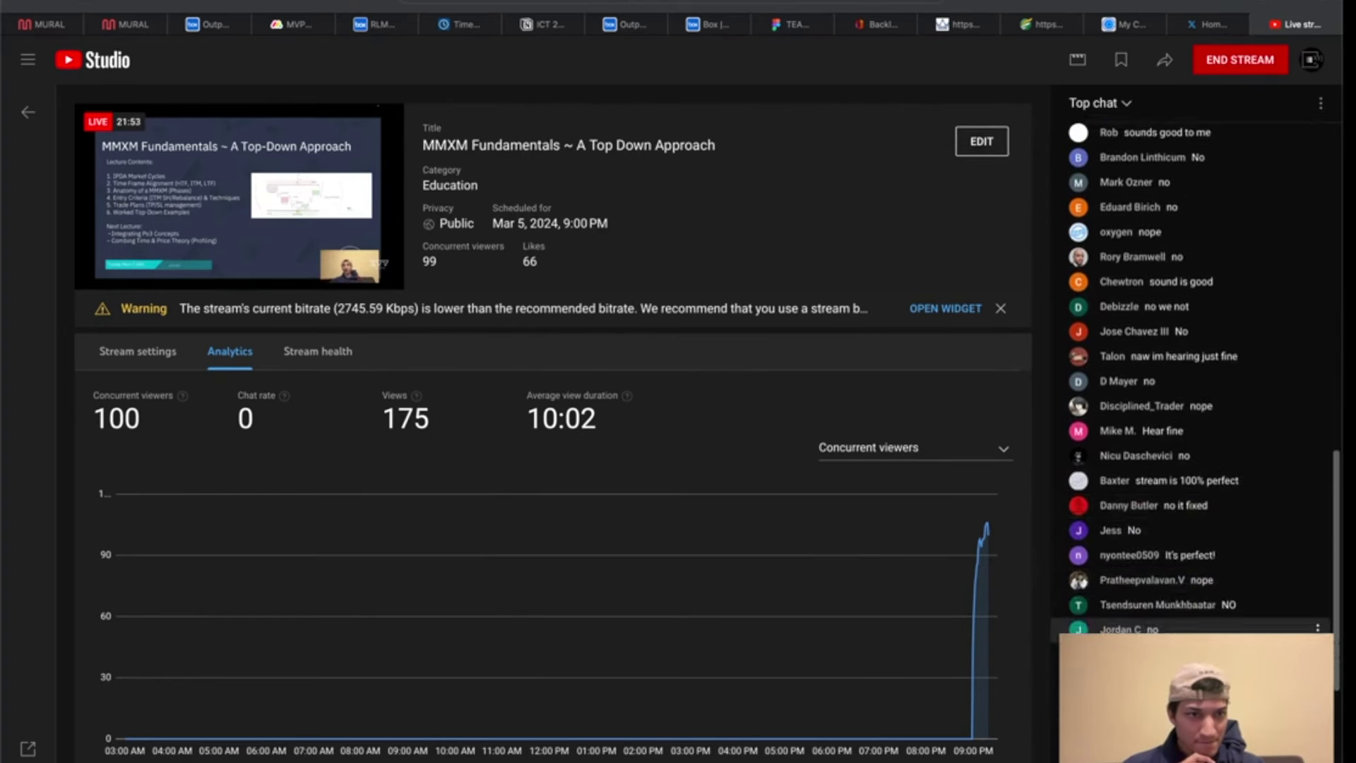
Step: Recheck the live chat question about drawing a range for premium and discount, and return to the TradingView diagrams
{"action": "key", "text": "ctrl+Left"}
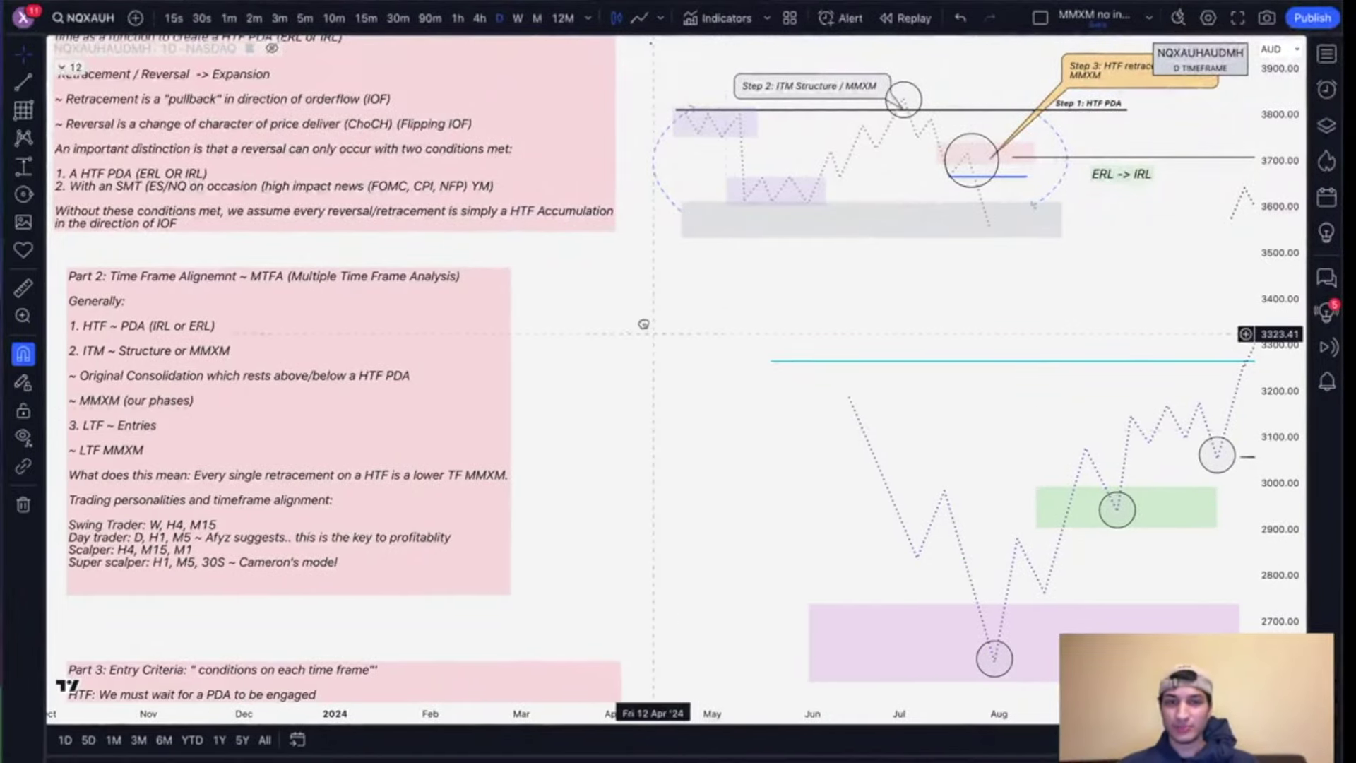
{"action": "key", "text": "ctrl+Right"}
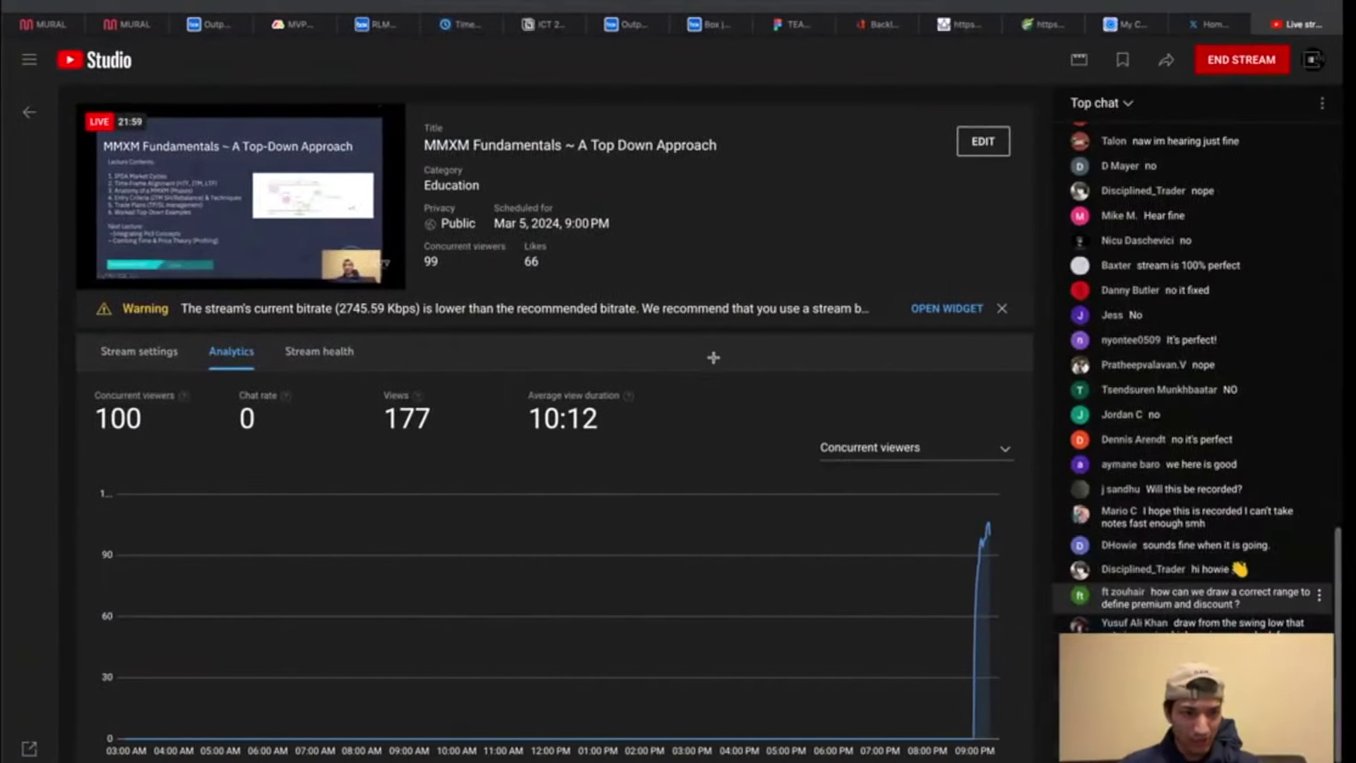
{"action": "key", "text": "ctrl+Left"}
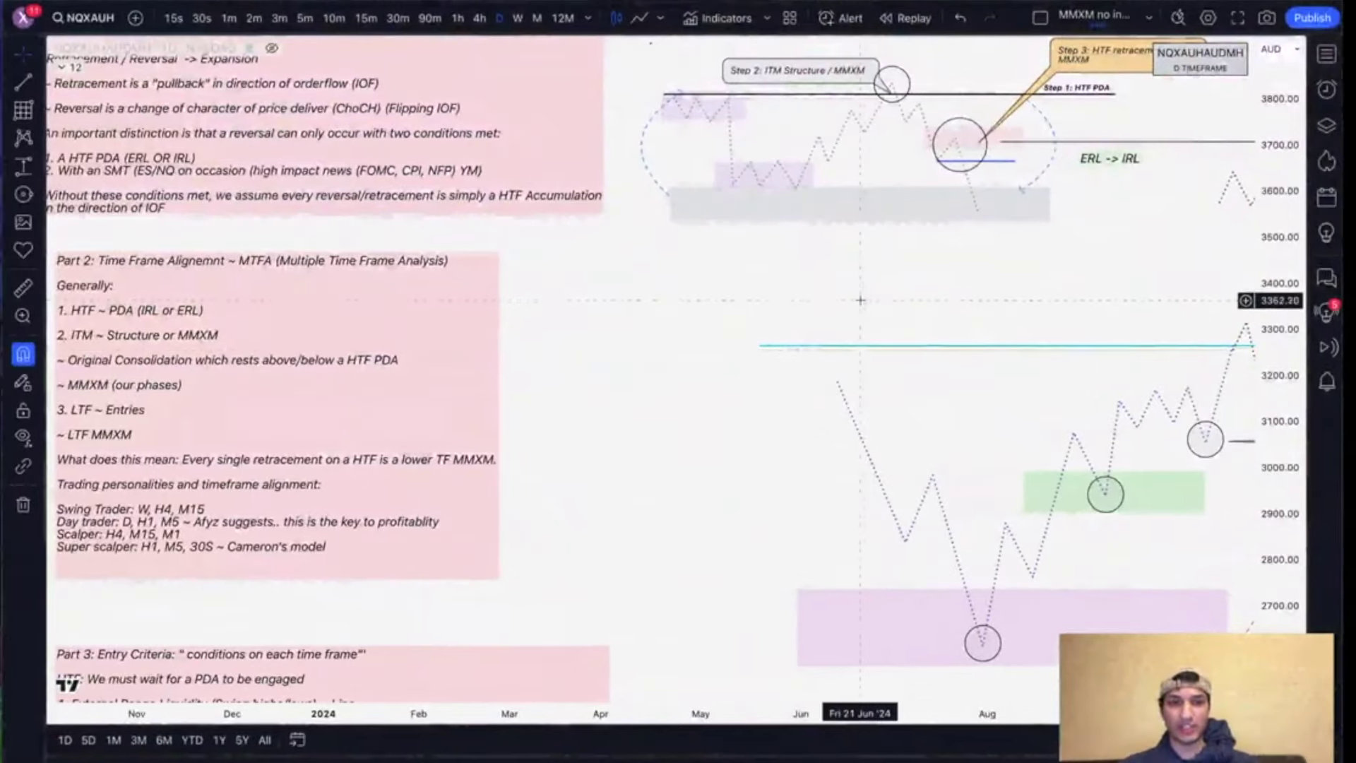
{"action": "left_click_drag", "start_coordinate": [811, 308], "coordinate": [720, 339]}
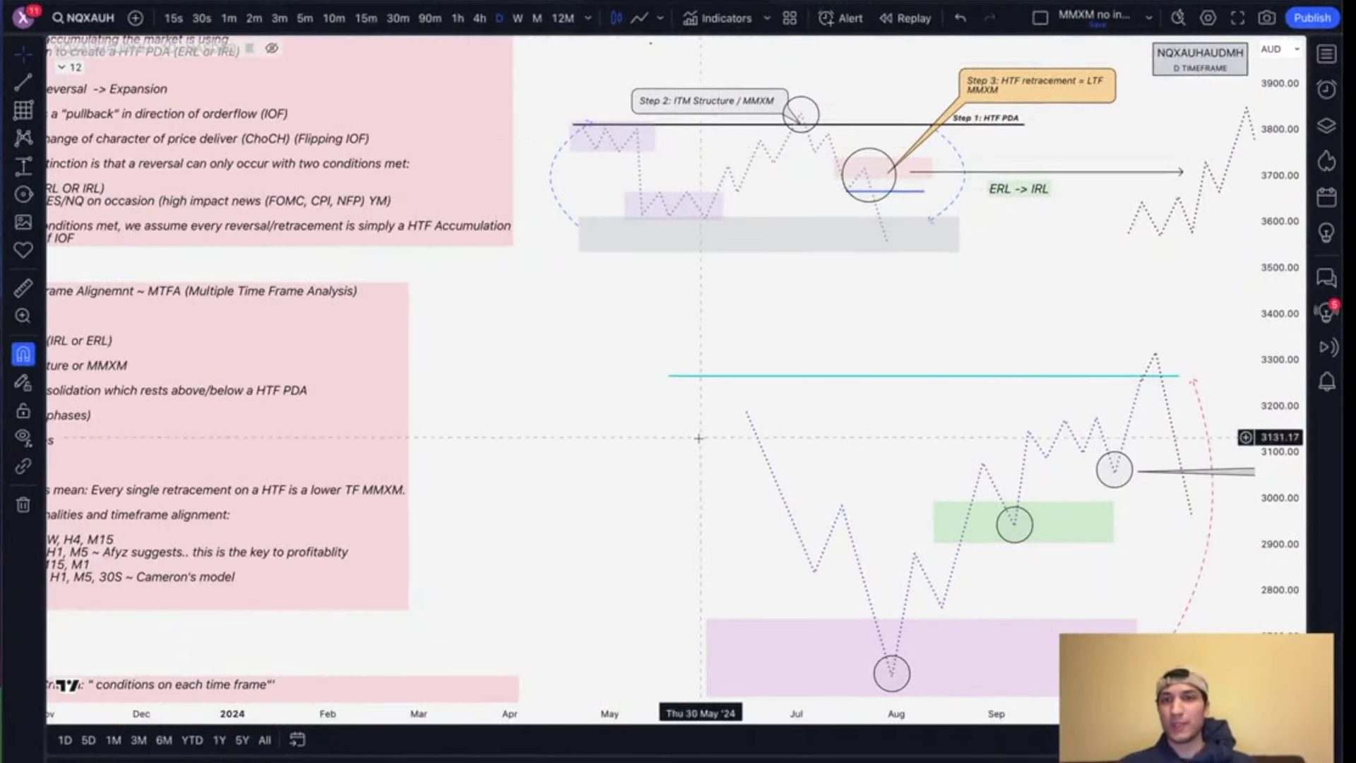
Step: Draw a Fibonacci range from about 4909 down to 4539 in the empty area above the three-step diagram
{"action": "scroll", "coordinate": [664, 462], "scroll_direction": "down", "scroll_amount": 1}
{"action": "left_click_drag", "start_coordinate": [834, 452], "coordinate": [591, 503]}
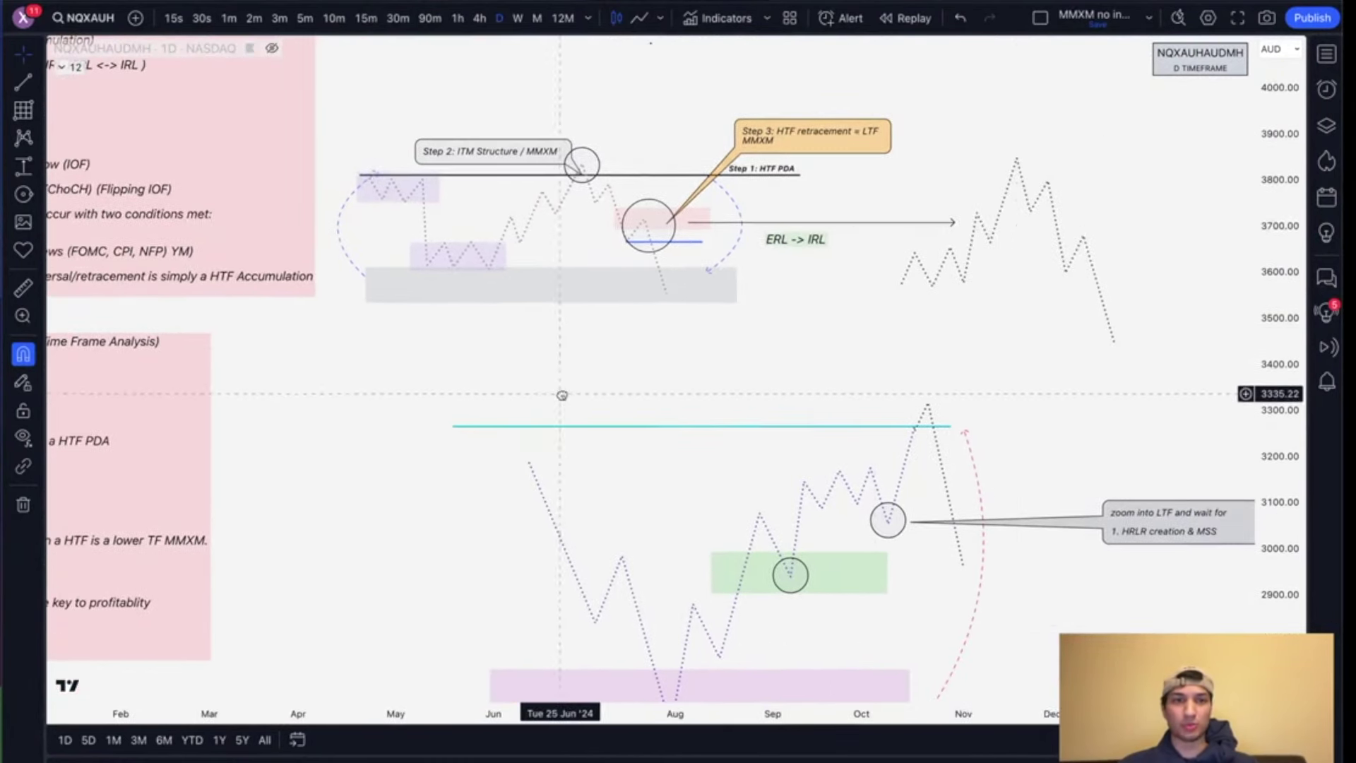
{"action": "left_click_drag", "start_coordinate": [1052, 349], "coordinate": [672, 346]}
{"action": "left_click_drag", "start_coordinate": [984, 194], "coordinate": [666, 230]}
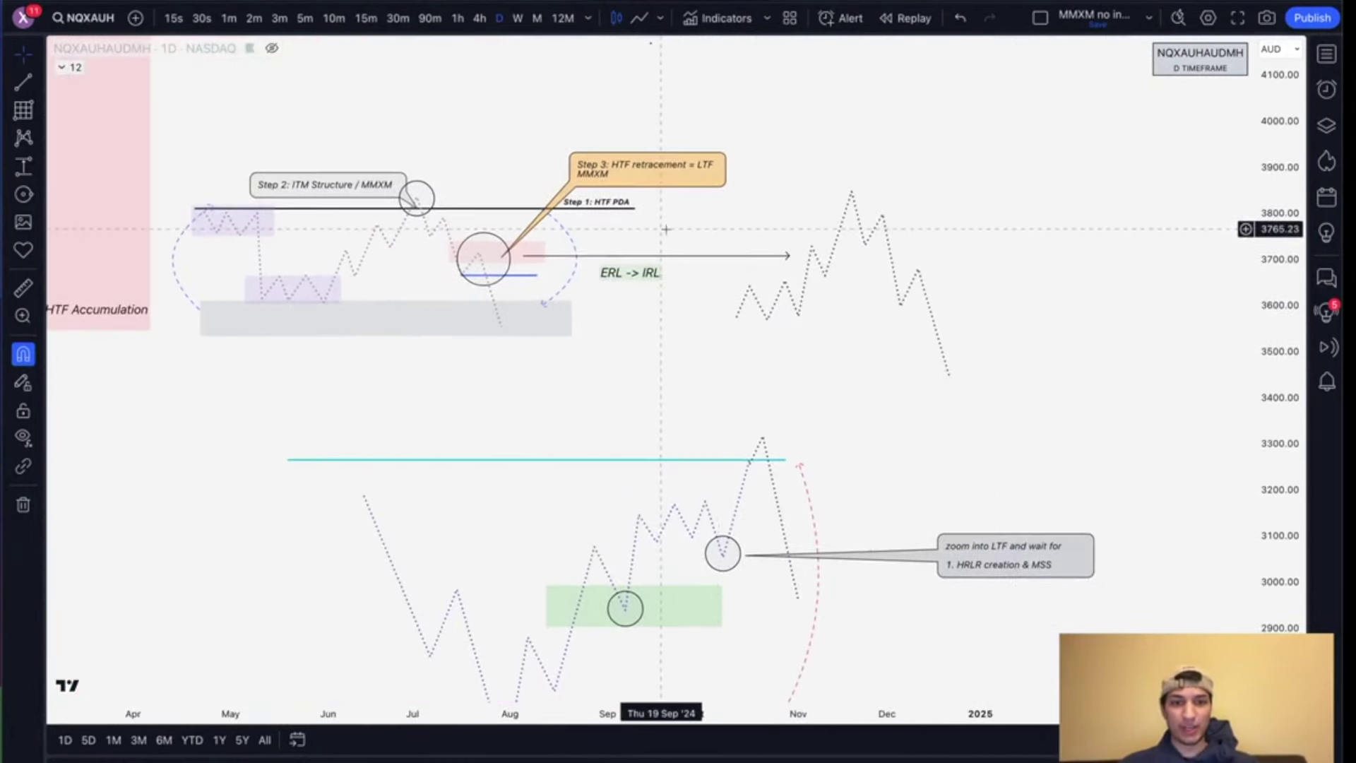
{"action": "left_click_drag", "start_coordinate": [1059, 194], "coordinate": [1105, 594]}
{"action": "left_click_drag", "start_coordinate": [788, 294], "coordinate": [799, 344]}
{"action": "left_click", "coordinate": [23, 110]}
{"action": "left_click", "coordinate": [515, 152]}
{"action": "left_click", "coordinate": [580, 323]}
{"action": "left_click", "coordinate": [784, 397]}
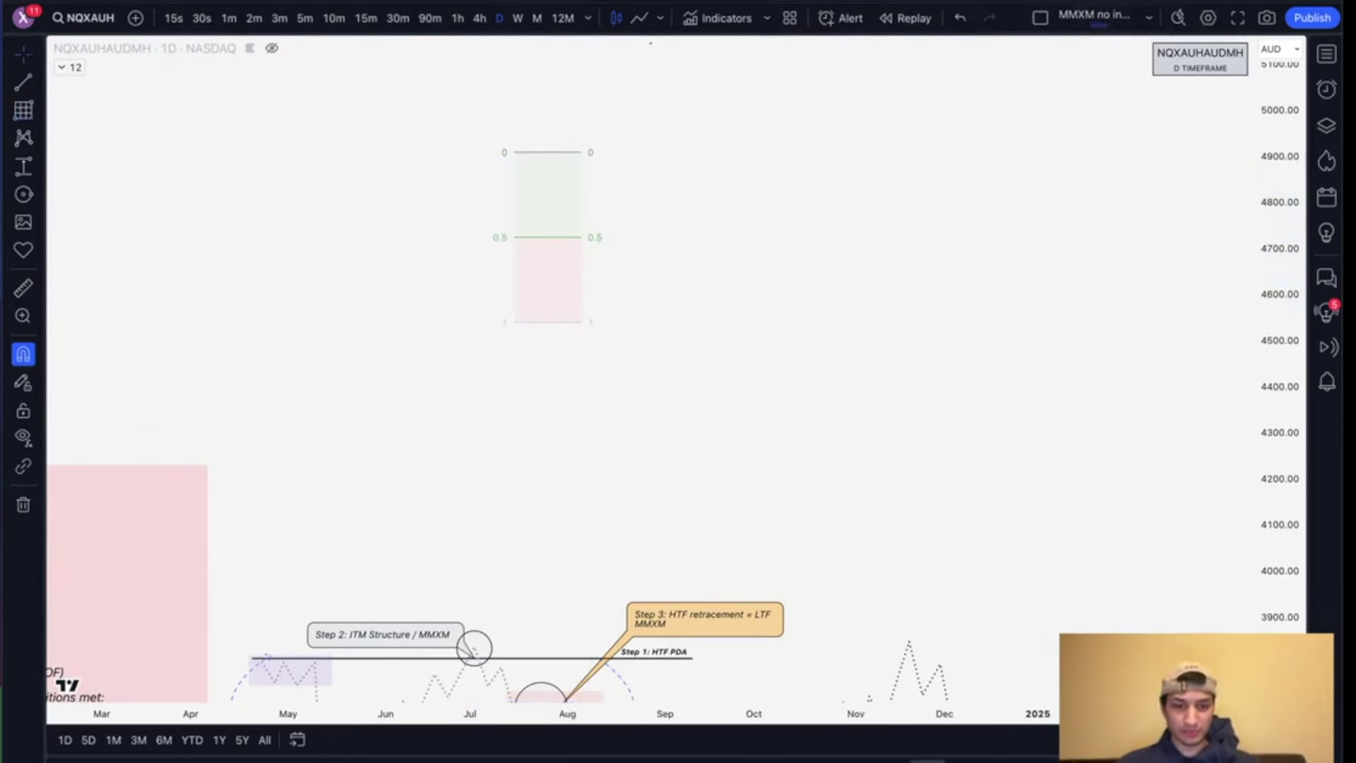
Step: Draw a dotted zigzag path with three upswings beside the Fibonacci range, rising from about 4500 to about 4980
{"action": "key", "text": "alt+p"}
{"action": "left_click", "coordinate": [620, 340]}
{"action": "left_click", "coordinate": [656, 233]}
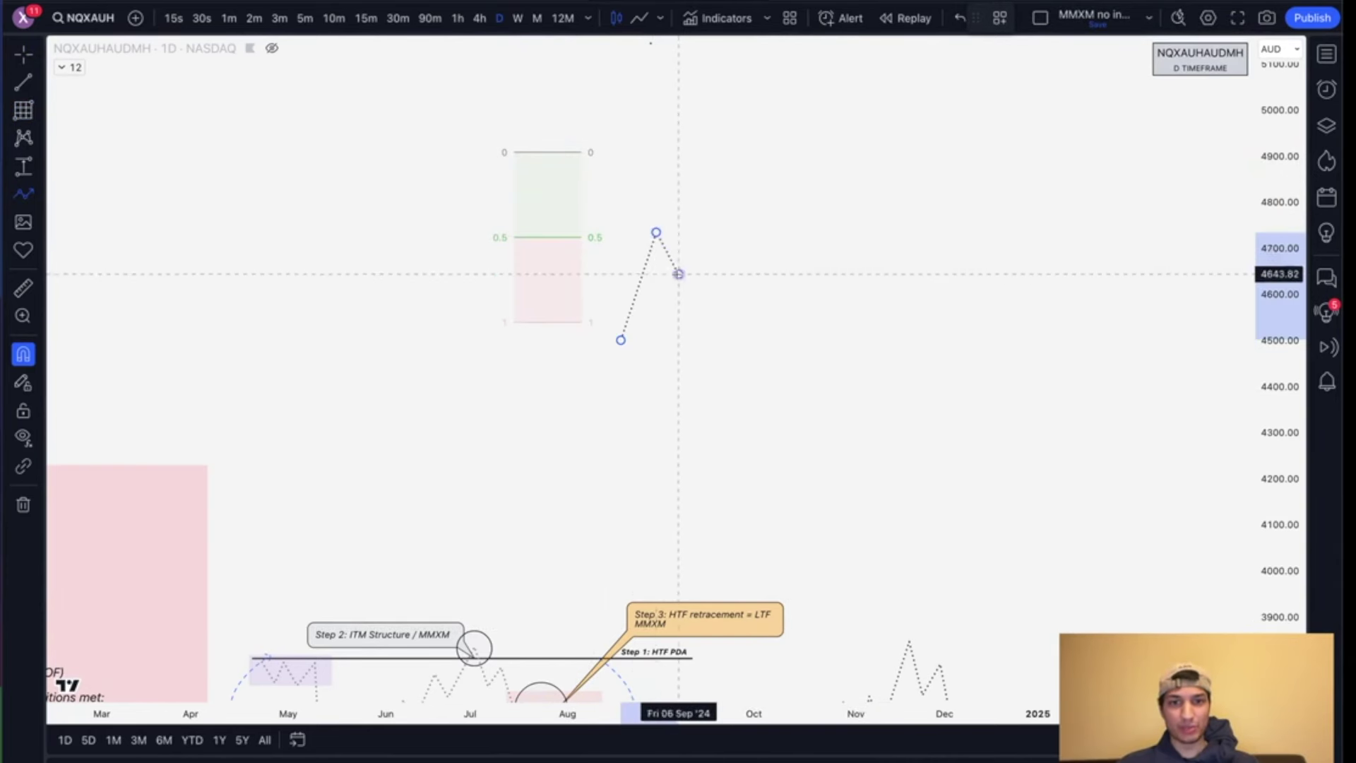
{"action": "left_click", "coordinate": [678, 274]}
{"action": "left_click", "coordinate": [709, 163]}
{"action": "left_click", "coordinate": [731, 211]}
{"action": "double_click", "coordinate": [758, 120]}
Step: Move the Fibonacci range next to the zigzag path and stretch it over the path's full height, about 4500 to 4980
{"action": "left_click", "coordinate": [582, 307]}
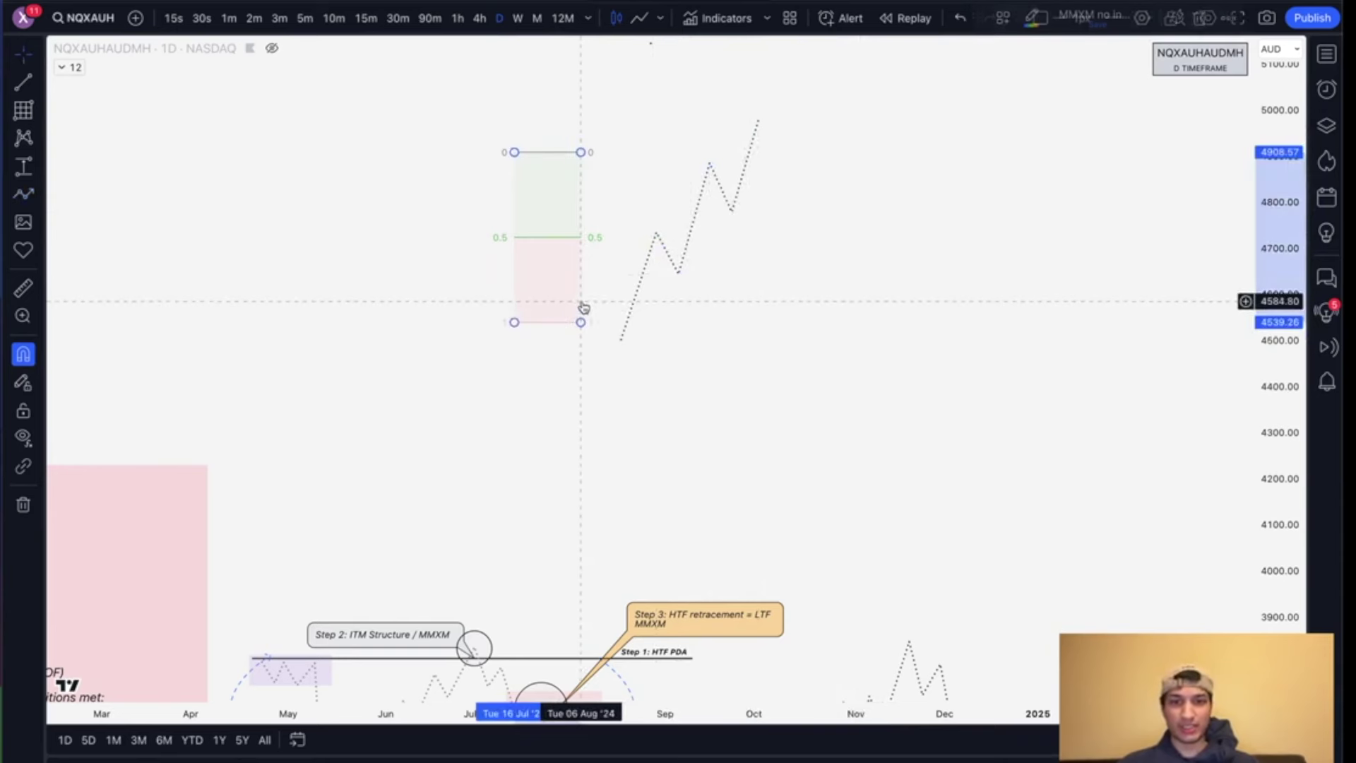
{"action": "left_click_drag", "start_coordinate": [583, 307], "coordinate": [619, 325]}
{"action": "left_click_drag", "start_coordinate": [618, 168], "coordinate": [617, 119]}
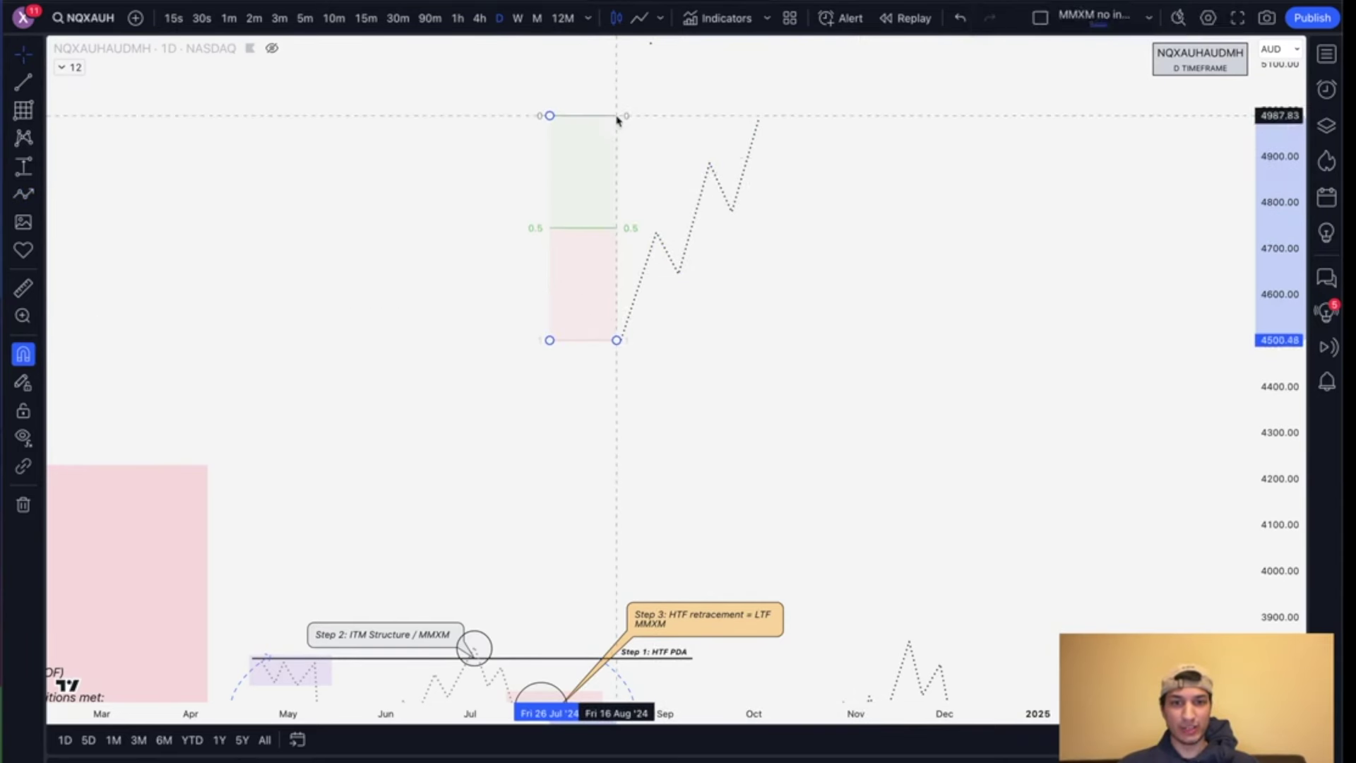
{"action": "left_click", "coordinate": [846, 375]}
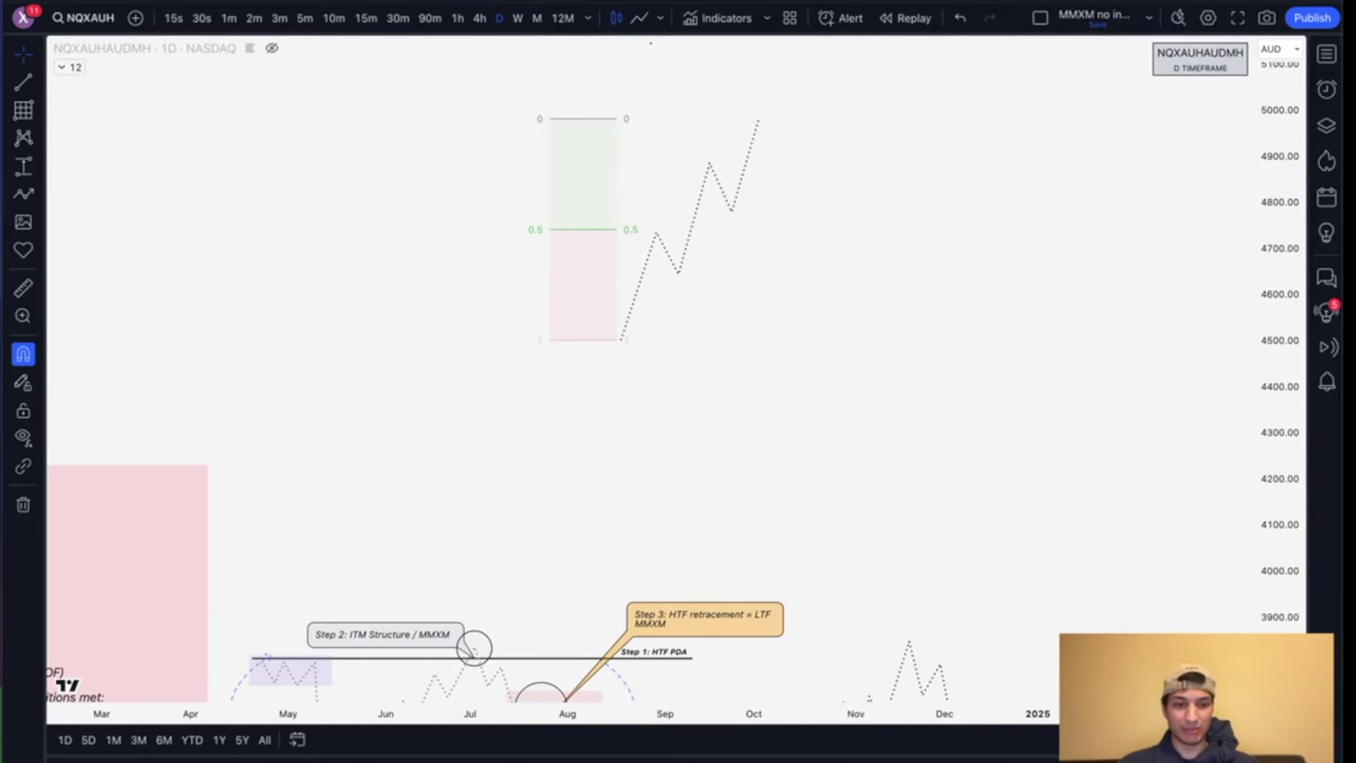
Step: Try a Fibonacci range over the path's second upswing, from about 4637 to 4887, and delete it
{"action": "left_click", "coordinate": [674, 277]}
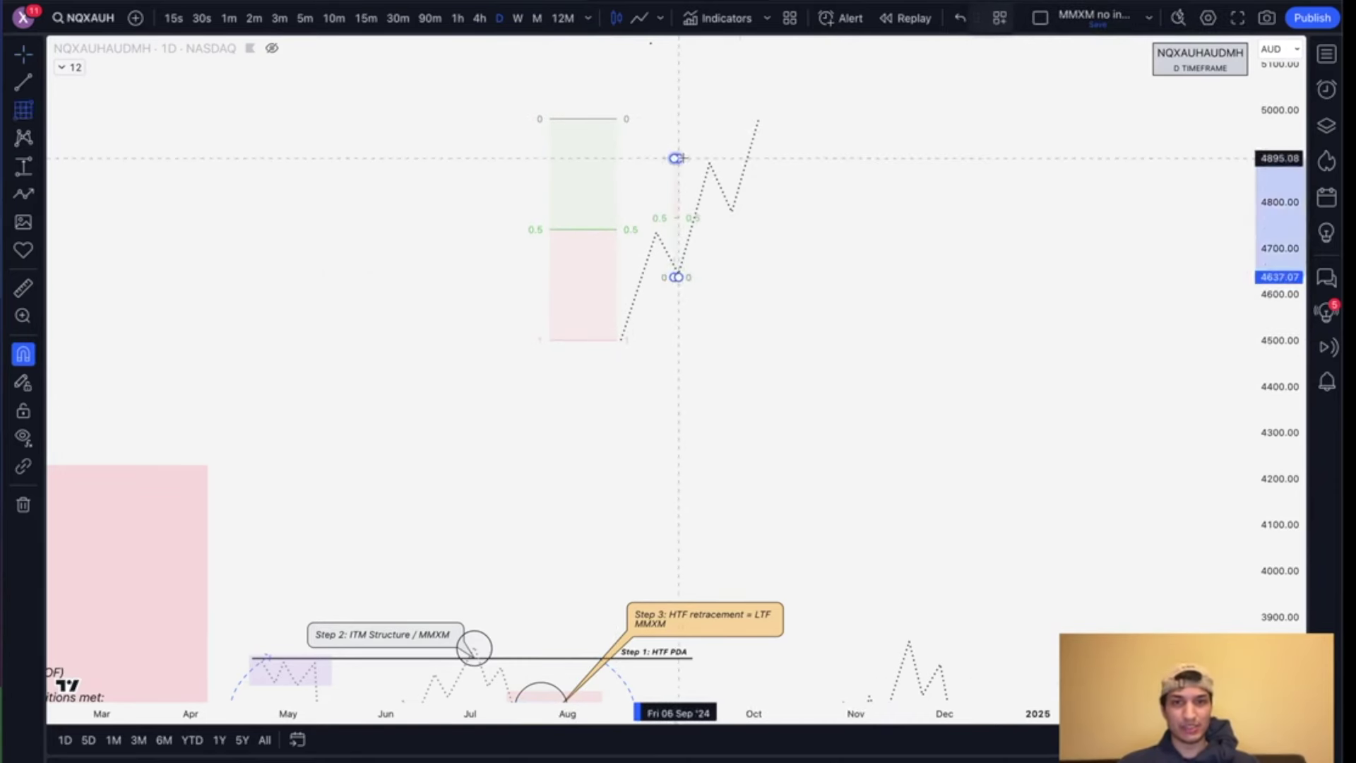
{"action": "left_click", "coordinate": [705, 163]}
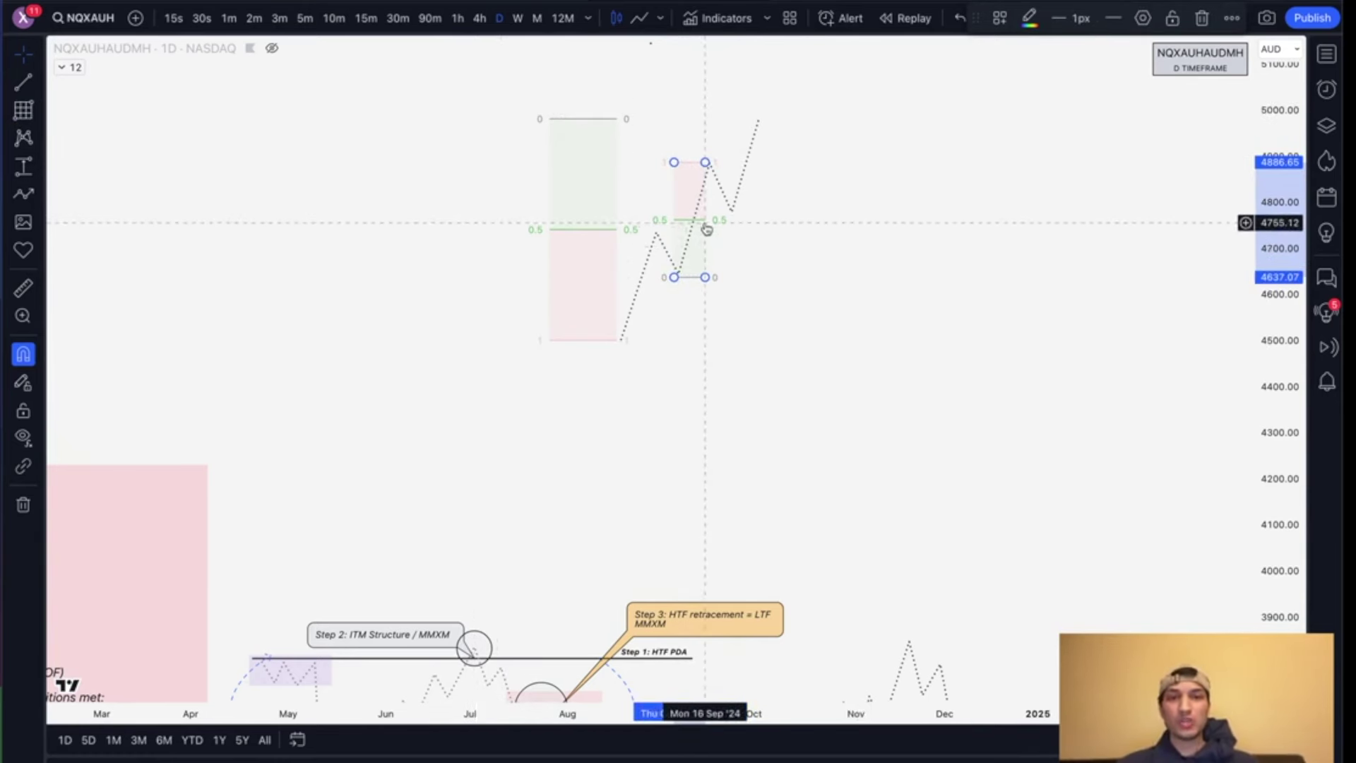
{"action": "key", "text": "Delete"}
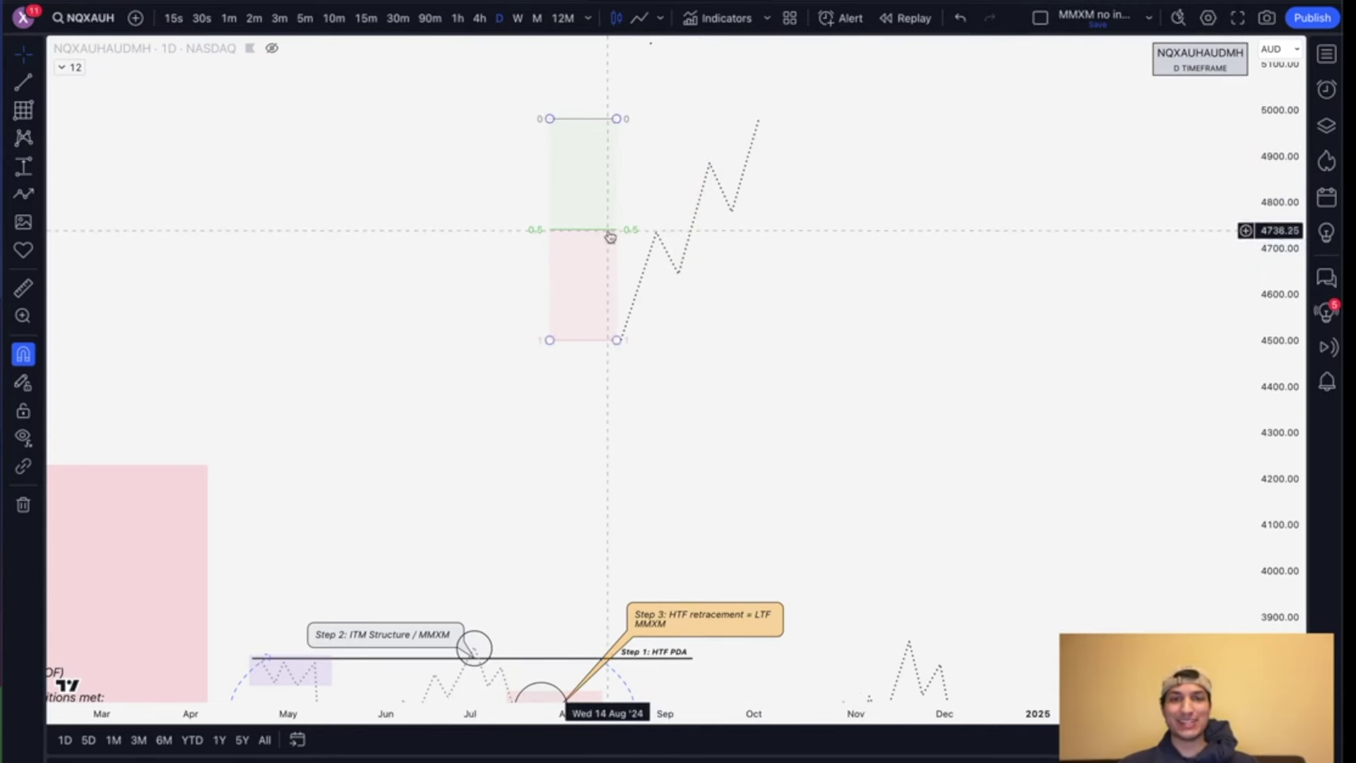
Step: Move the full-height Fibonacci range farther away from the start of the zigzag path
{"action": "left_click_drag", "start_coordinate": [610, 237], "coordinate": [573, 240]}
{"action": "left_click", "coordinate": [530, 85]}
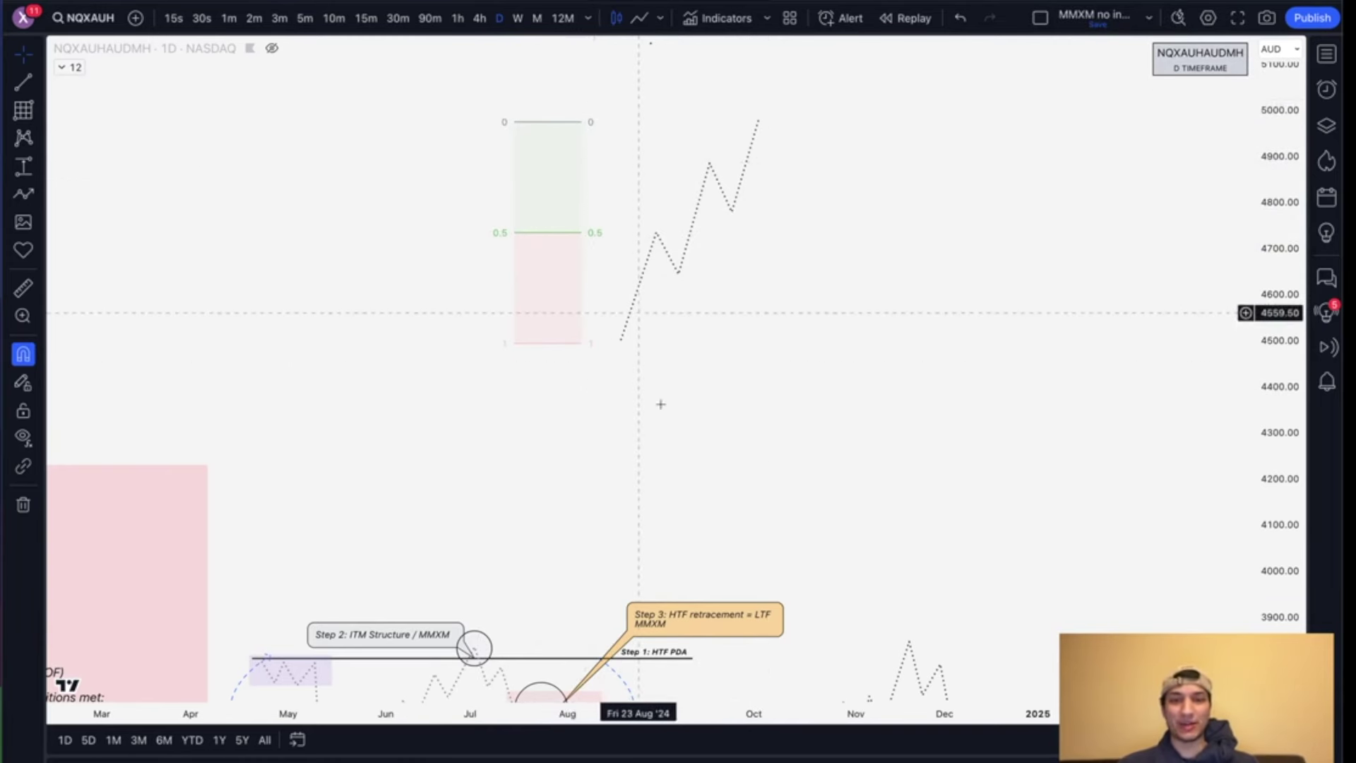
{"action": "left_click", "coordinate": [758, 111]}
{"action": "left_click", "coordinate": [780, 111]}
{"action": "key", "text": "Delete"}
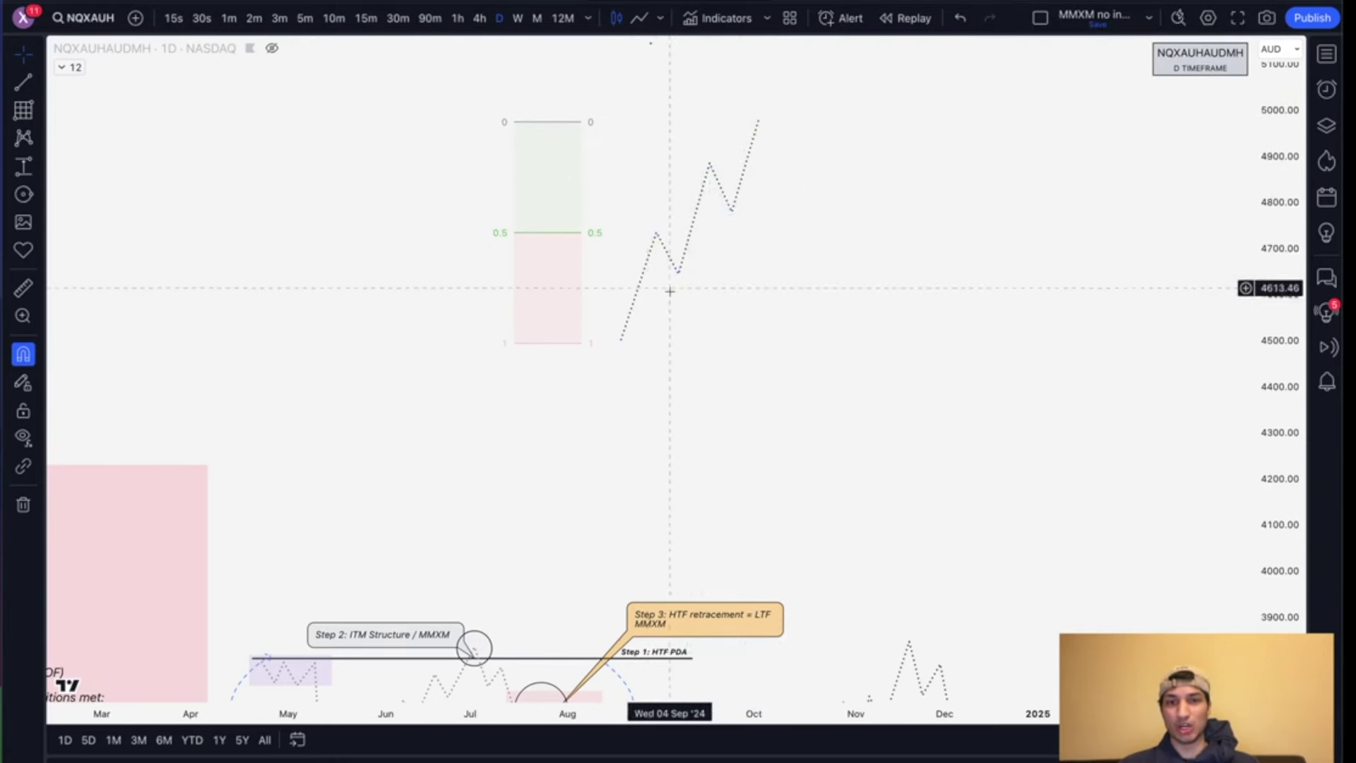
Step: Add a yellow-highlighted text note beside the path reading "When anchoring your fibonacci look for HRLR at your anchor points"
{"action": "left_click_drag", "start_coordinate": [796, 355], "coordinate": [739, 355]}
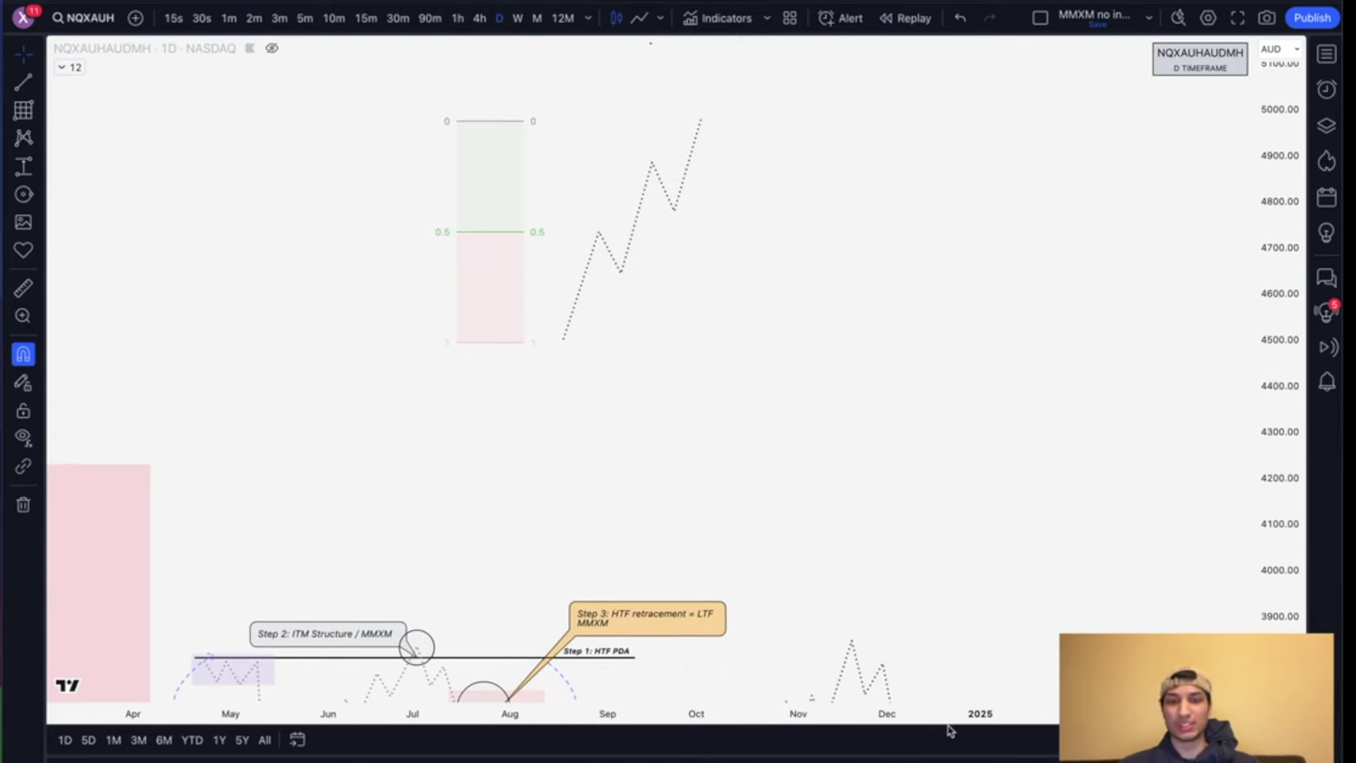
{"action": "left_click", "coordinate": [636, 219]}
{"action": "left_click", "coordinate": [696, 245]}
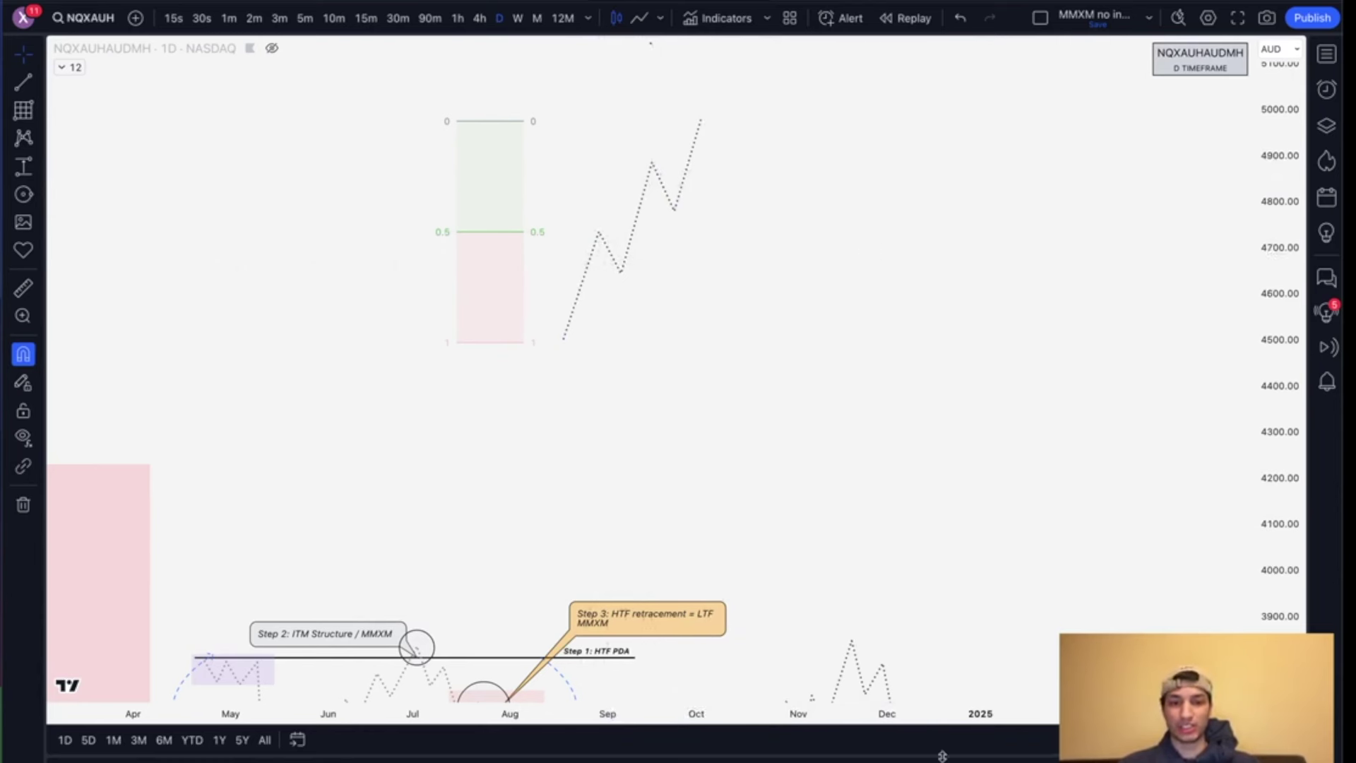
{"action": "left_click", "coordinate": [880, 167]}
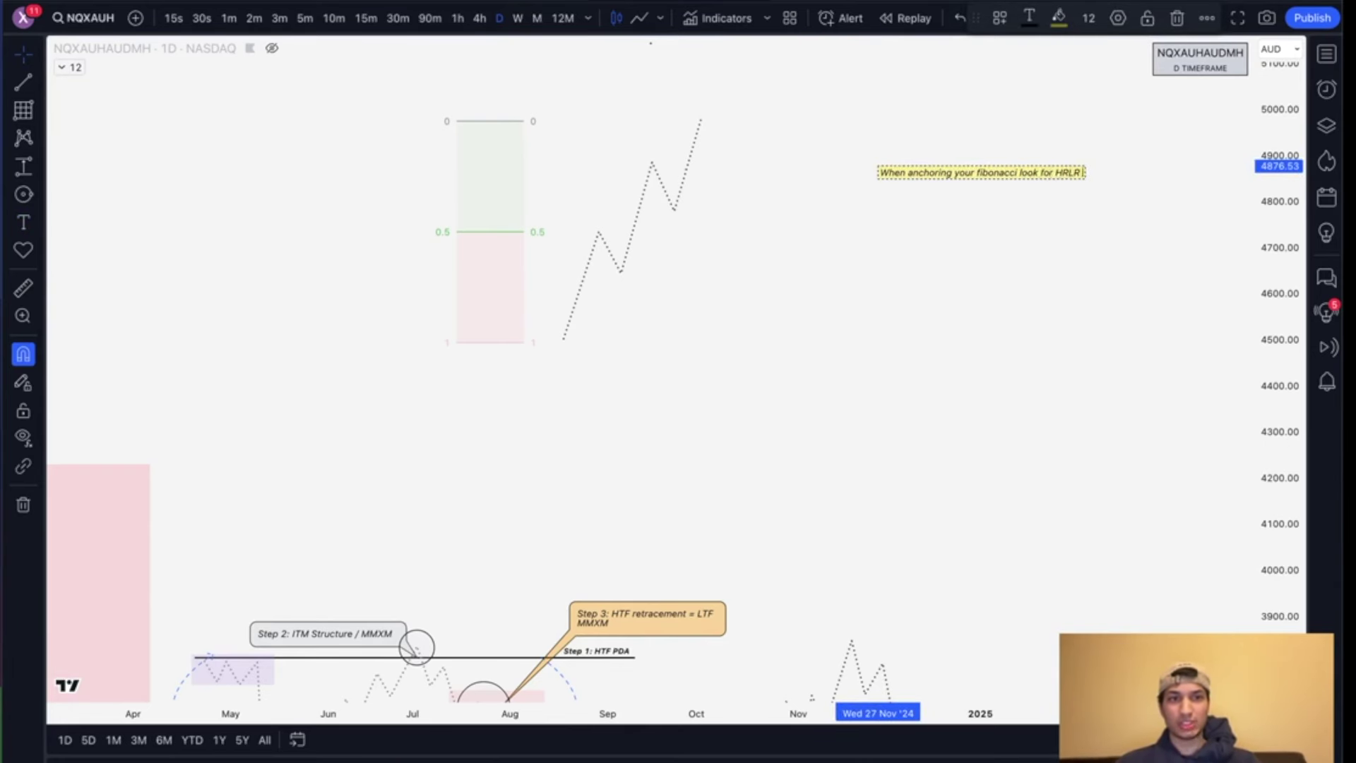
{"action": "left_click", "coordinate": [1035, 209]}
{"action": "double_click", "coordinate": [1018, 175]}
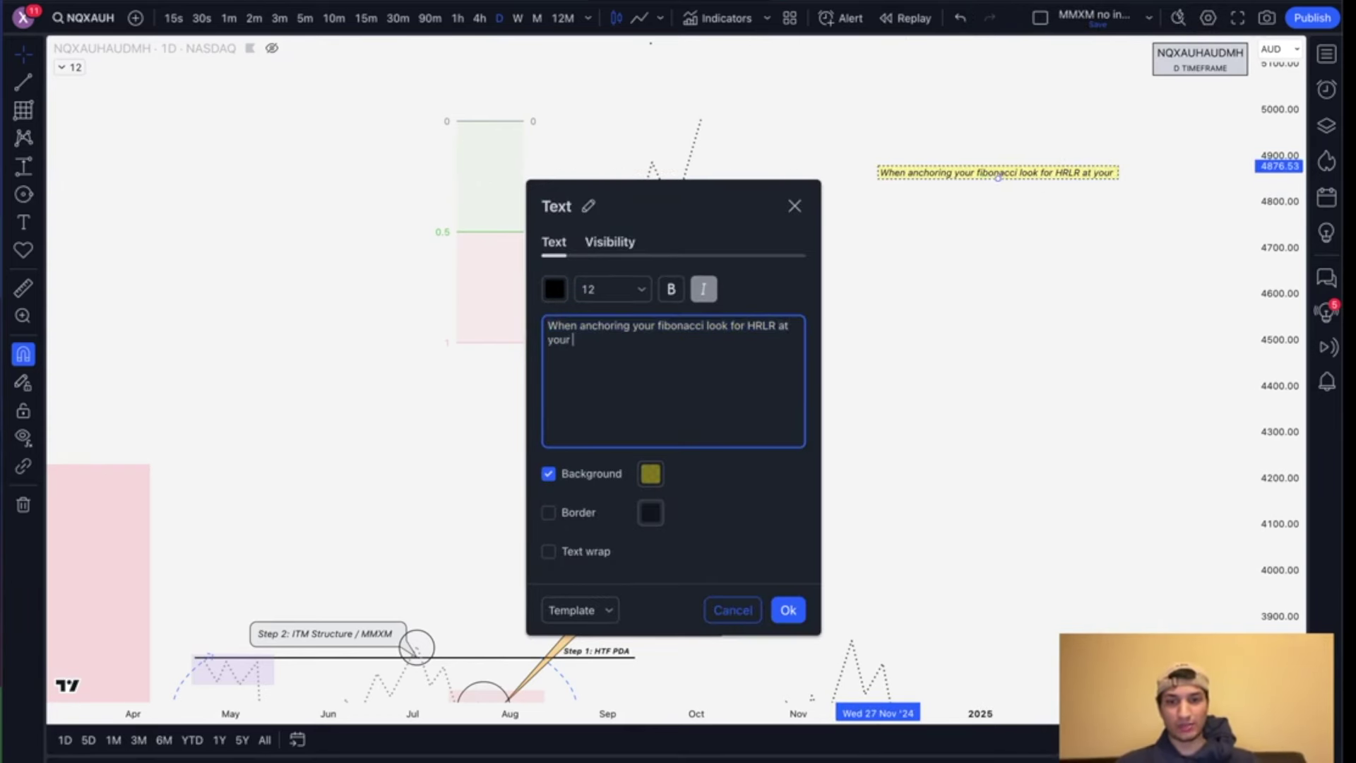
{"action": "left_click", "coordinate": [788, 626]}
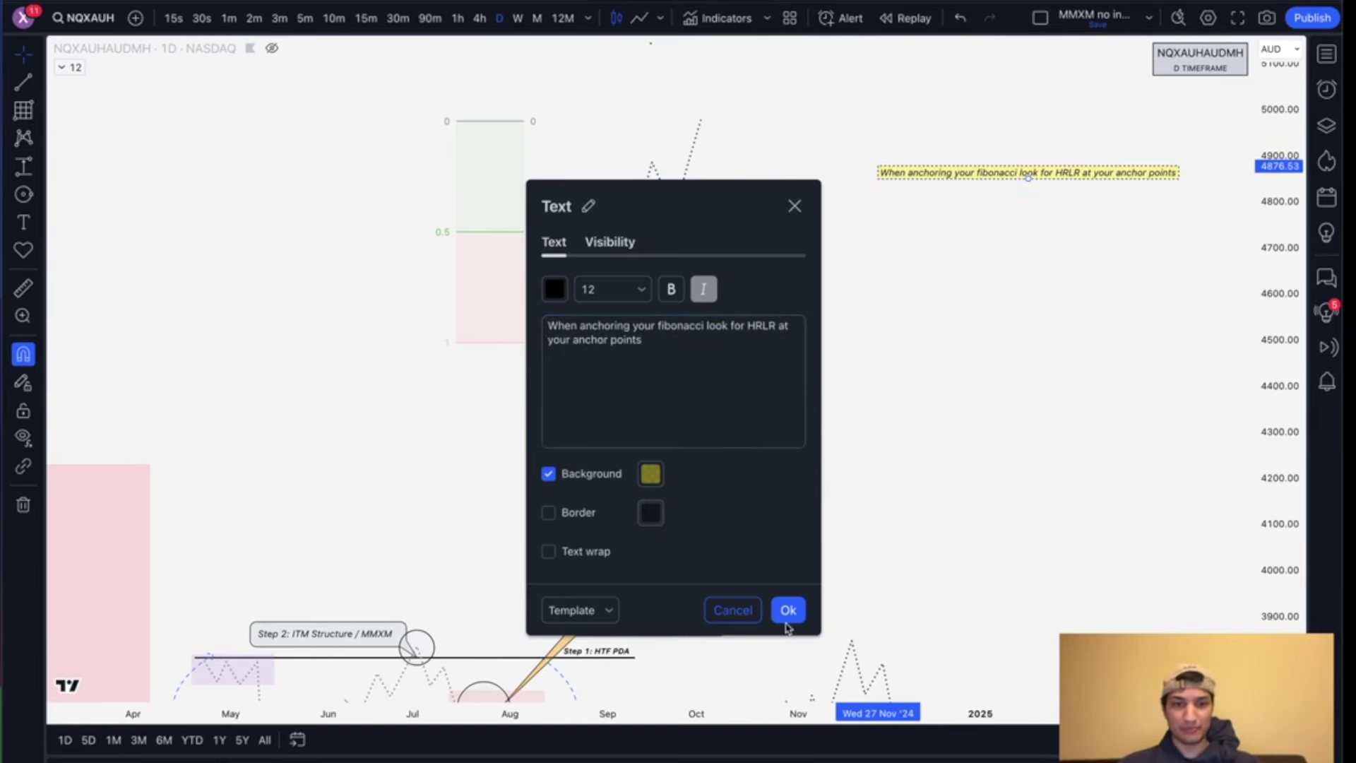
{"action": "left_click", "coordinate": [787, 609]}
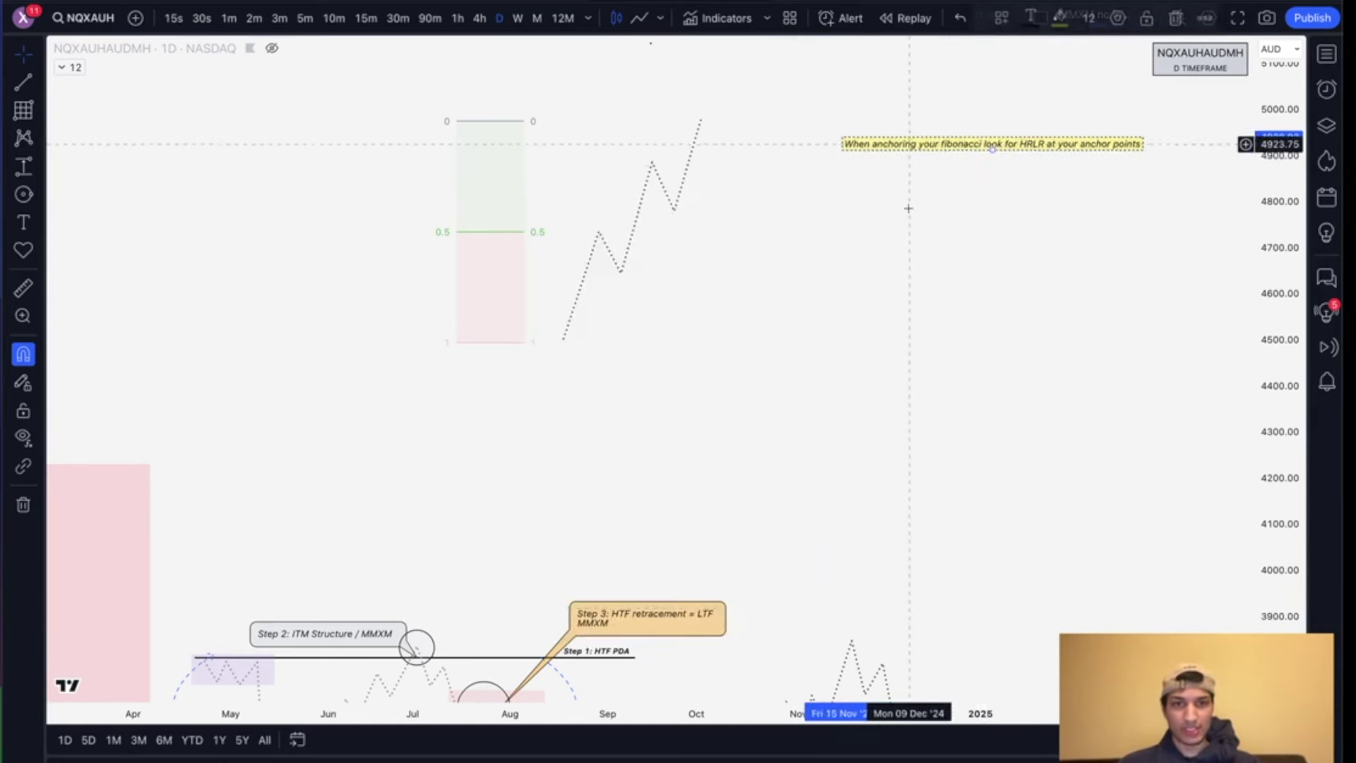
Step: Draw a second, more detailed dotted zigzag path below the note, rising from about 4450 to about 4870 with several pullbacks
{"action": "left_click", "coordinate": [1102, 739]}
{"action": "left_click", "coordinate": [758, 377]}
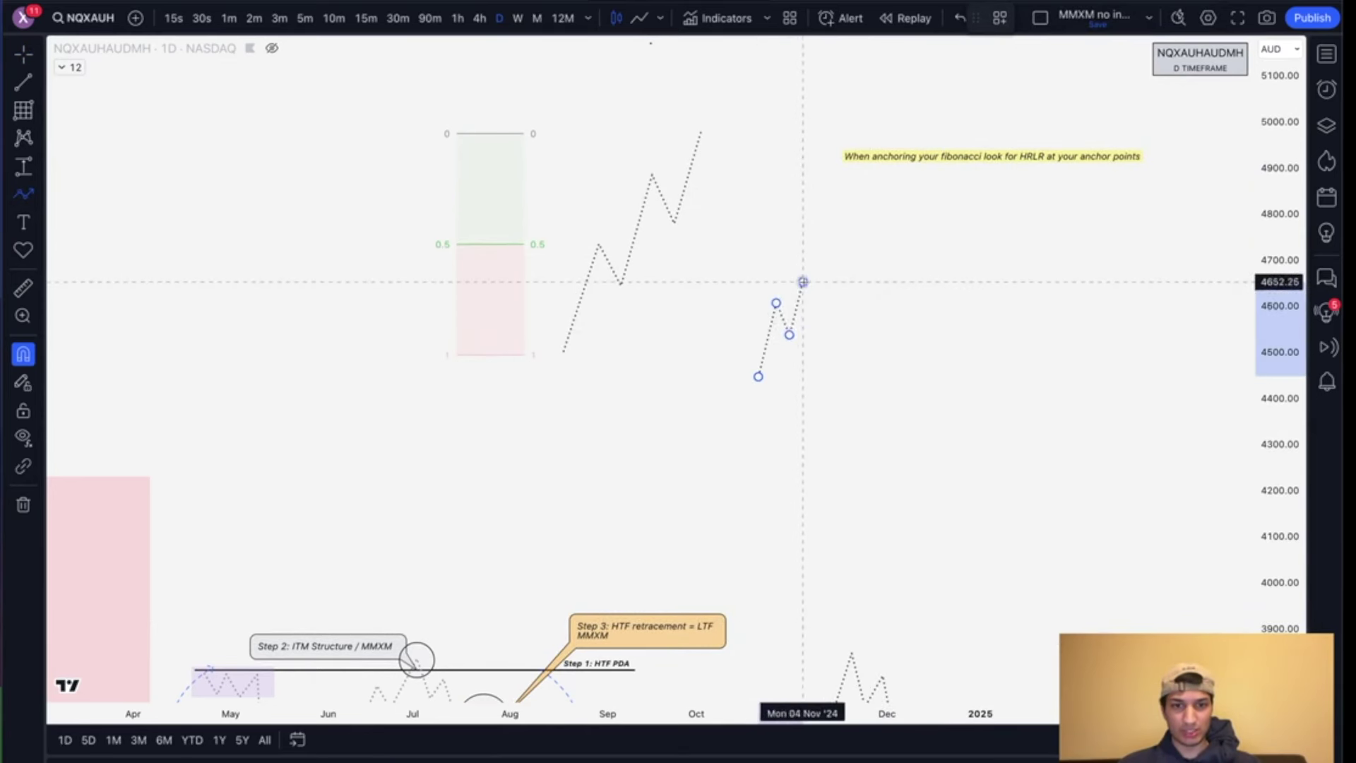
{"action": "left_click", "coordinate": [821, 280]}
{"action": "left_click", "coordinate": [839, 325]}
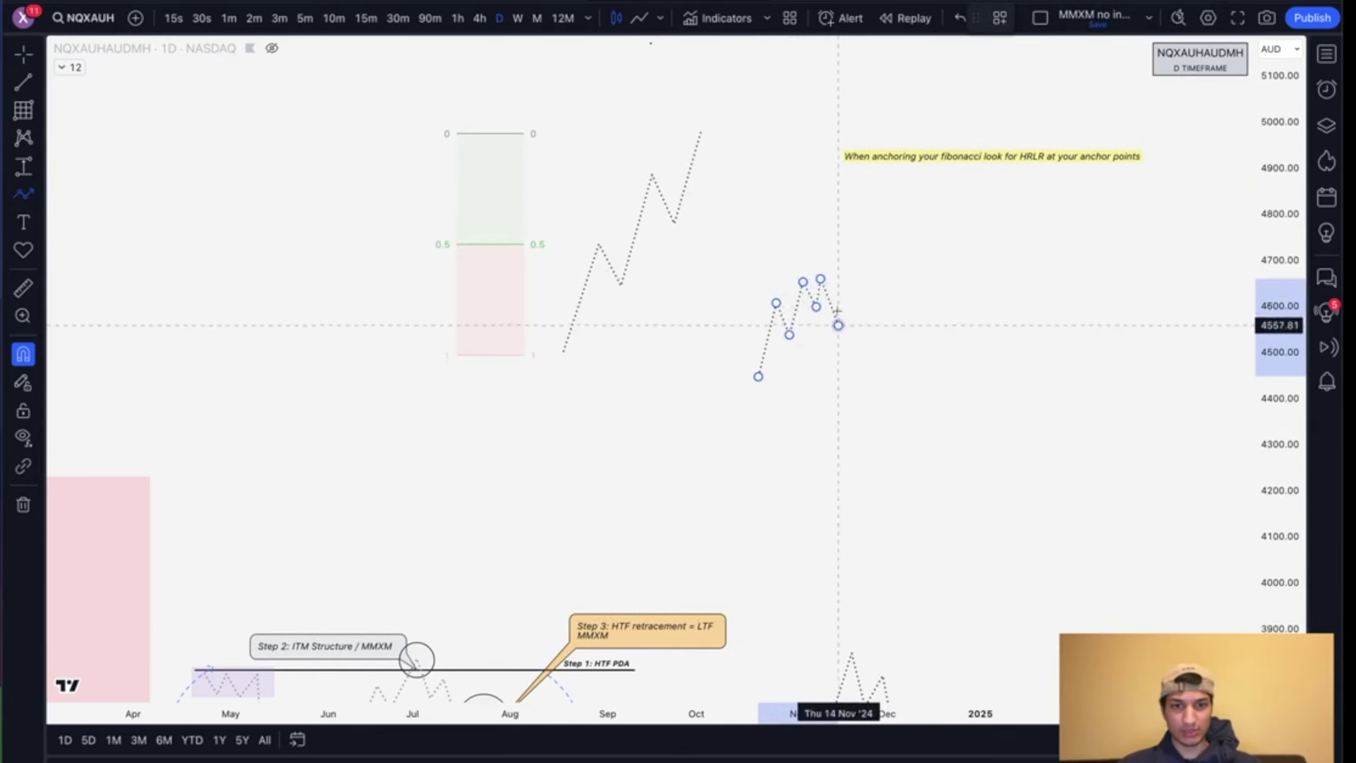
{"action": "left_click", "coordinate": [856, 252]}
{"action": "left_click", "coordinate": [874, 290]}
{"action": "left_click", "coordinate": [896, 224]}
{"action": "left_click", "coordinate": [914, 285]}
{"action": "left_click", "coordinate": [922, 254]}
{"action": "left_click", "coordinate": [936, 292]}
{"action": "left_click", "coordinate": [962, 197]}
{"action": "left_click", "coordinate": [976, 233]}
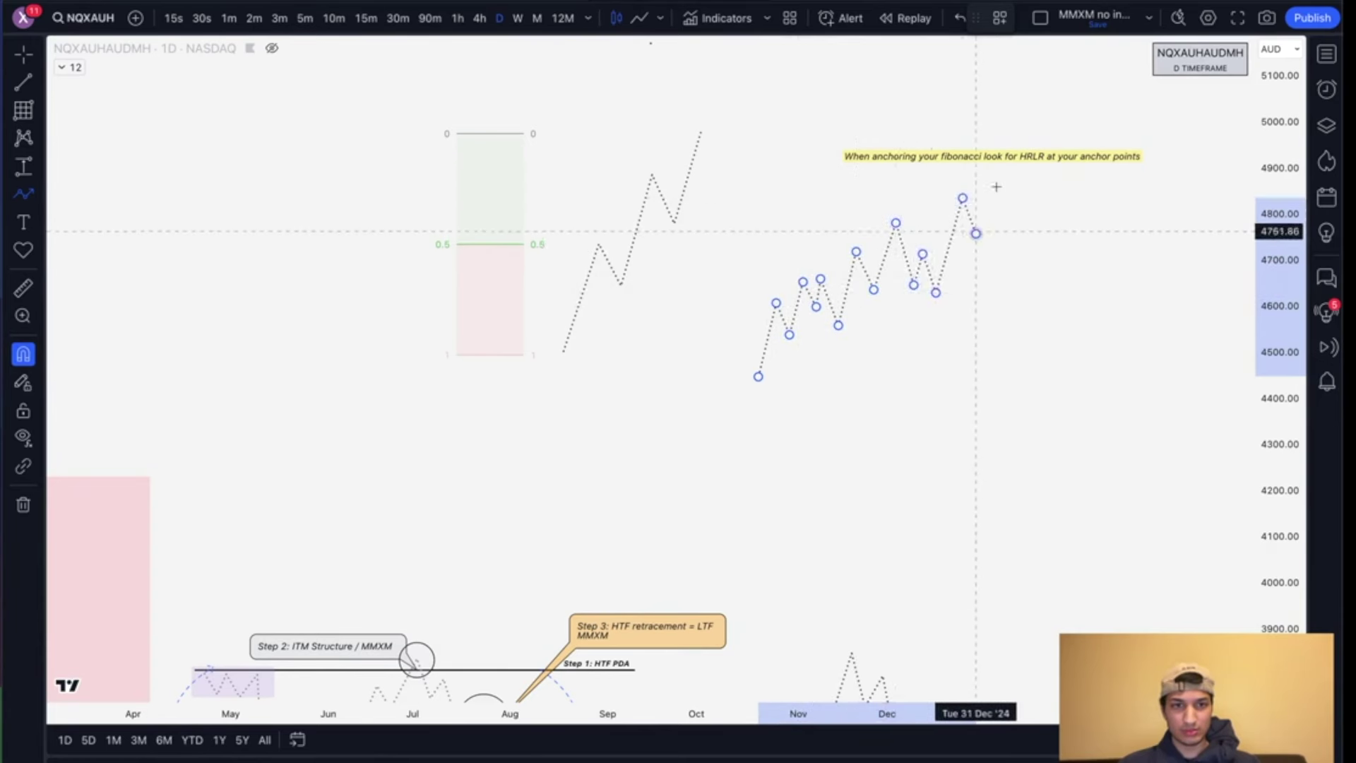
{"action": "double_click", "coordinate": [998, 183]}
Step: Move the detailed zigzag path lower to leave more space beneath the note
{"action": "mouse_move", "coordinate": [998, 321]}
{"action": "left_mouse_down"}
{"action": "mouse_move", "coordinate": [858, 330]}
{"action": "mouse_move", "coordinate": [673, 293]}
{"action": "mouse_move", "coordinate": [644, 272]}
{"action": "mouse_move", "coordinate": [839, 385]}
{"action": "left_mouse_up"}
{"action": "left_click", "coordinate": [817, 312]}
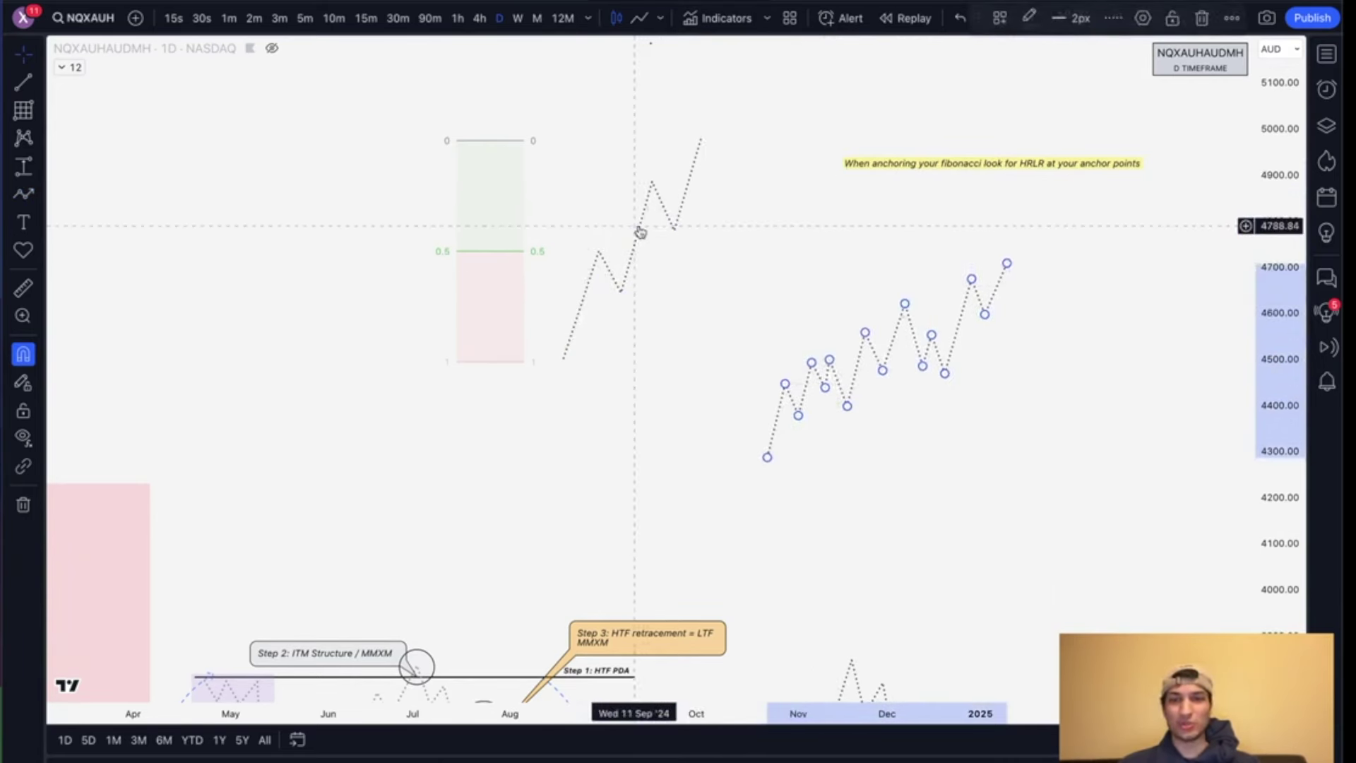
{"action": "left_click_drag", "start_coordinate": [702, 301], "coordinate": [701, 277]}
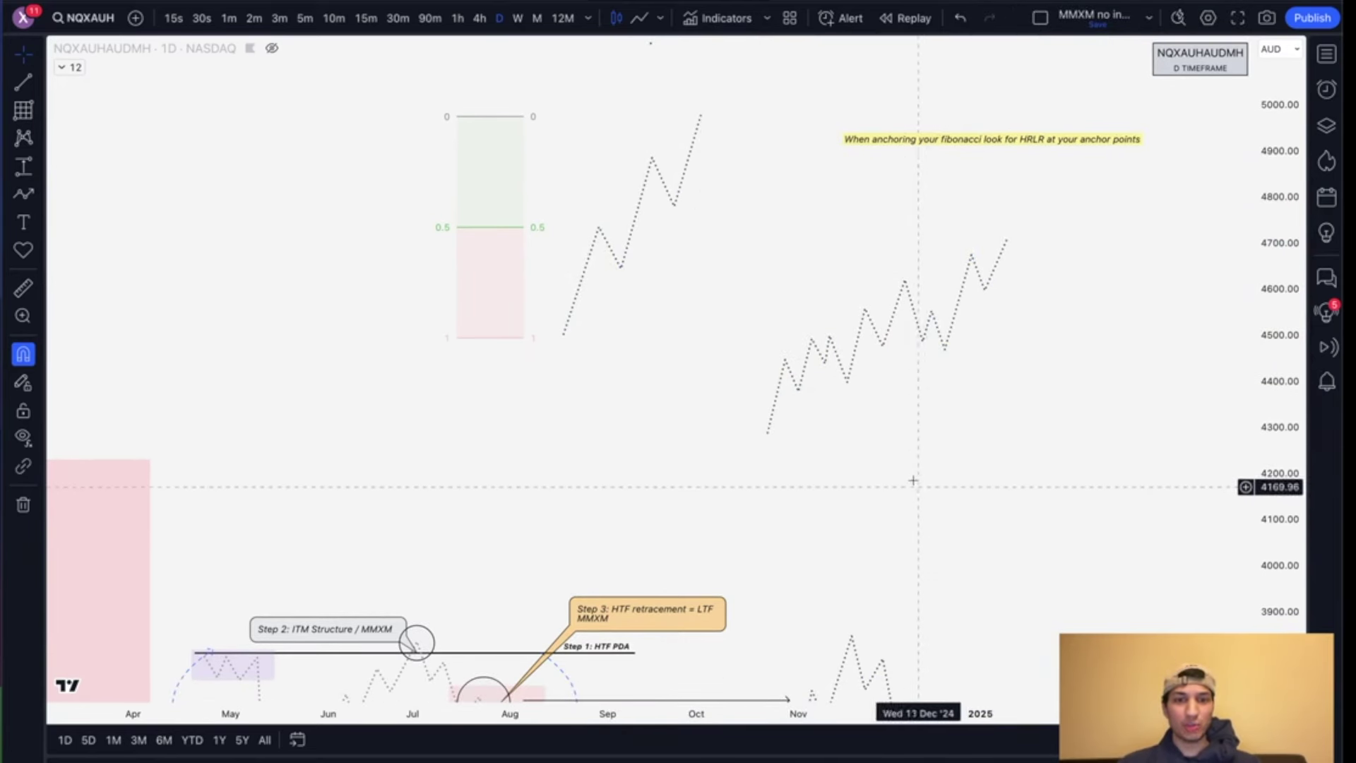
Step: Draw a horizontal arrow at about 4401 from the detailed path's first pullback low
{"action": "left_click", "coordinate": [796, 388]}
{"action": "left_click", "coordinate": [799, 440]}
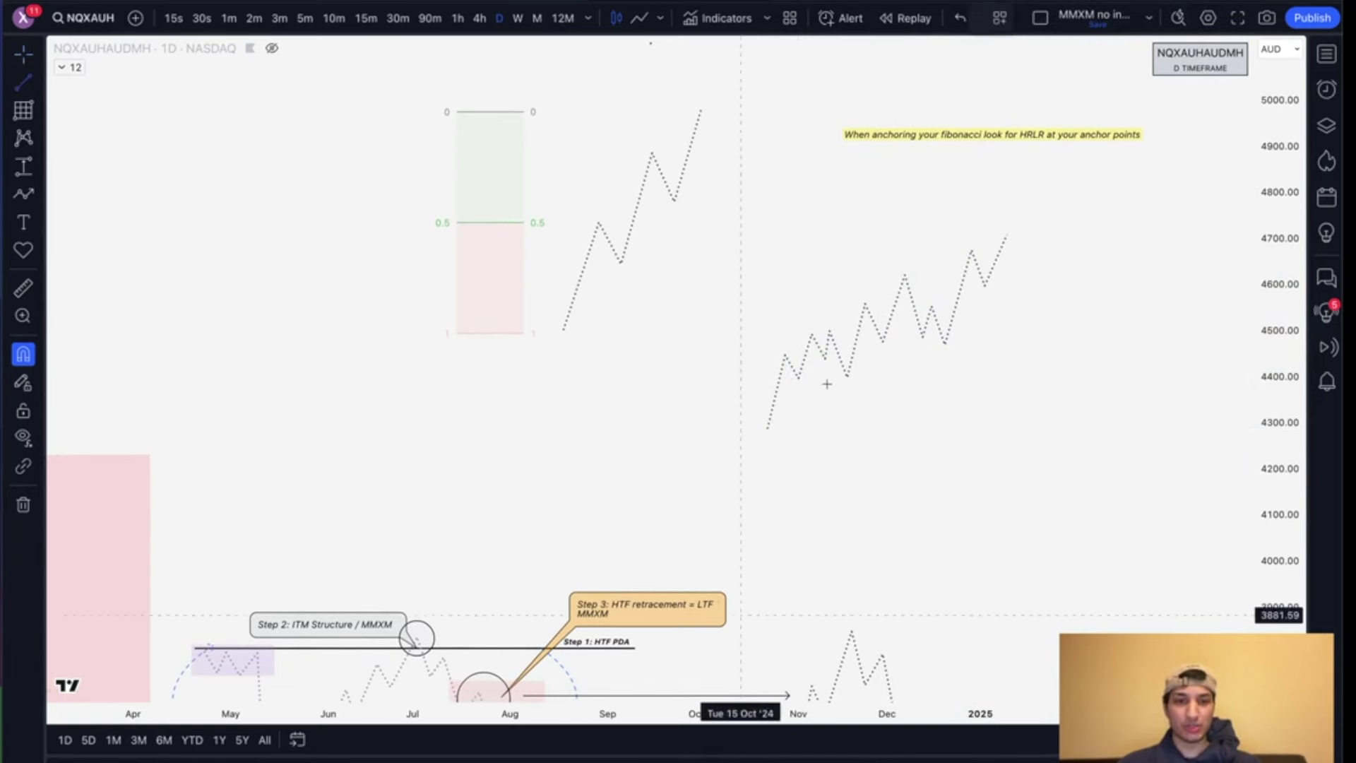
{"action": "left_click", "coordinate": [909, 375]}
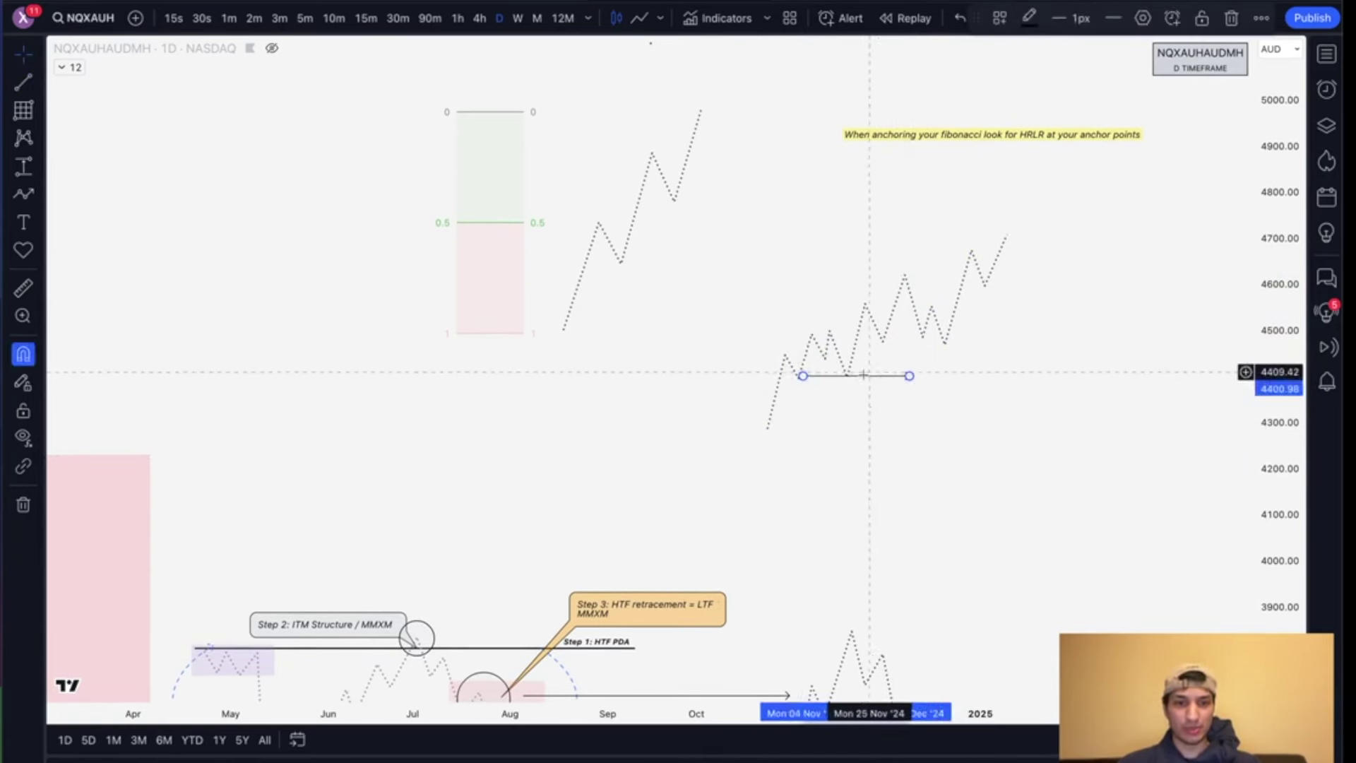
Step: Pull the following swing low below the arrow to about 4367 and mark the break of the preceding high with a short horizontal arrow
{"action": "left_click", "coordinate": [857, 381]}
{"action": "left_click", "coordinate": [848, 379]}
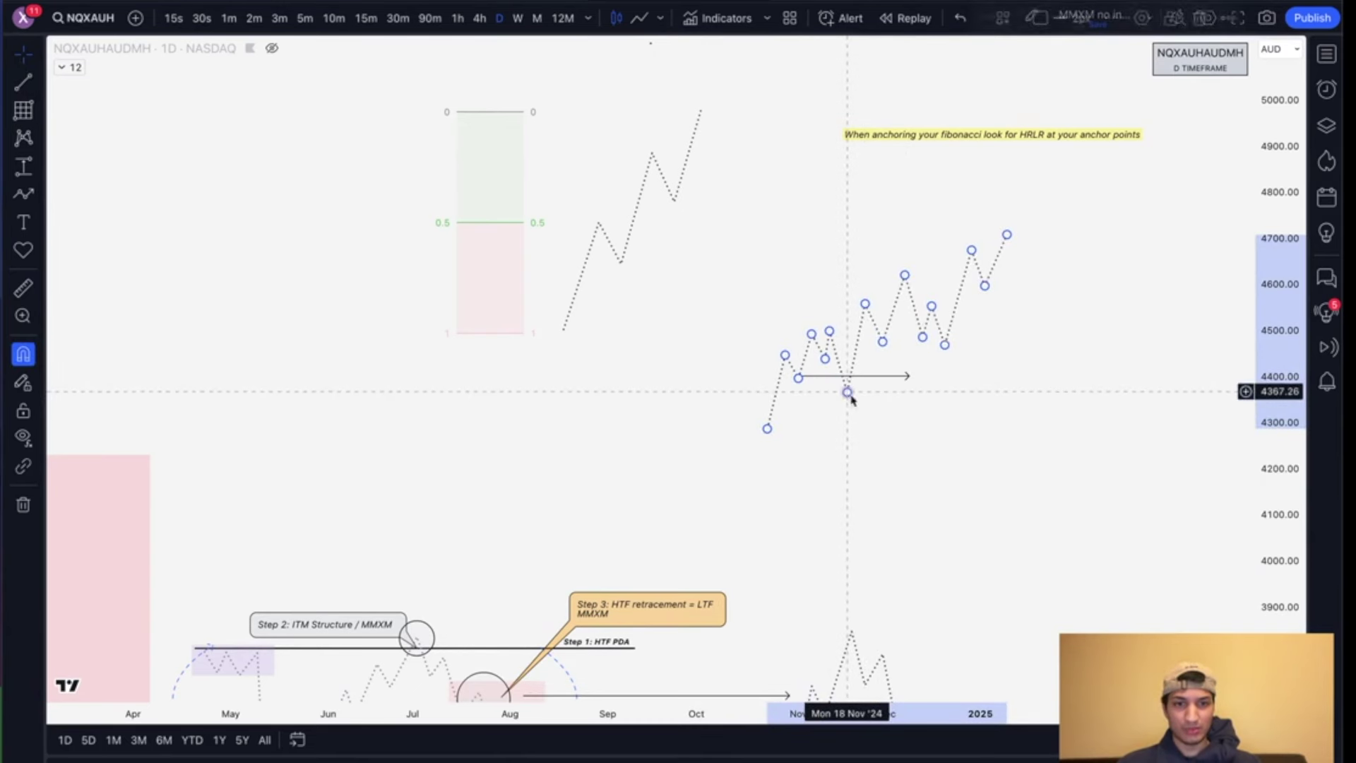
{"action": "left_click", "coordinate": [858, 393]}
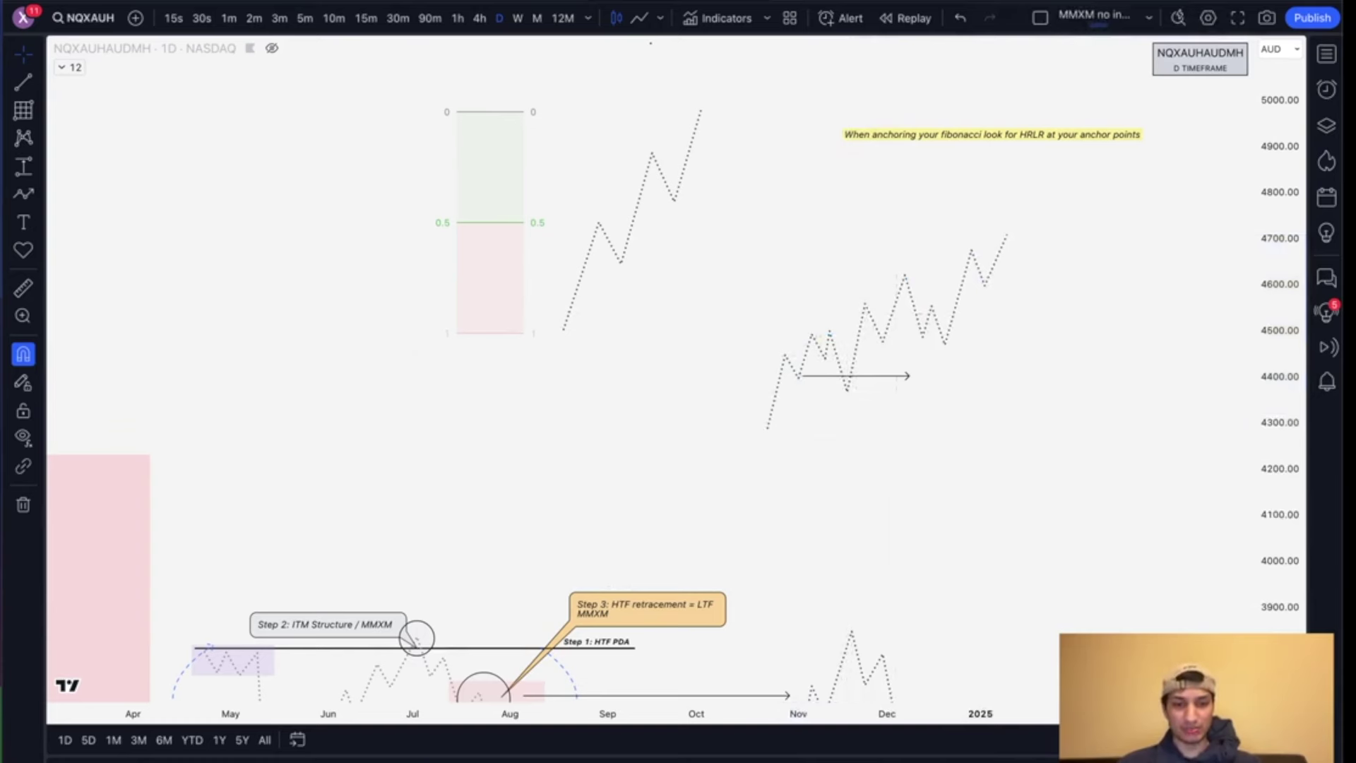
{"action": "left_click_drag", "start_coordinate": [834, 329], "coordinate": [857, 329]}
{"action": "left_click", "coordinate": [922, 372]}
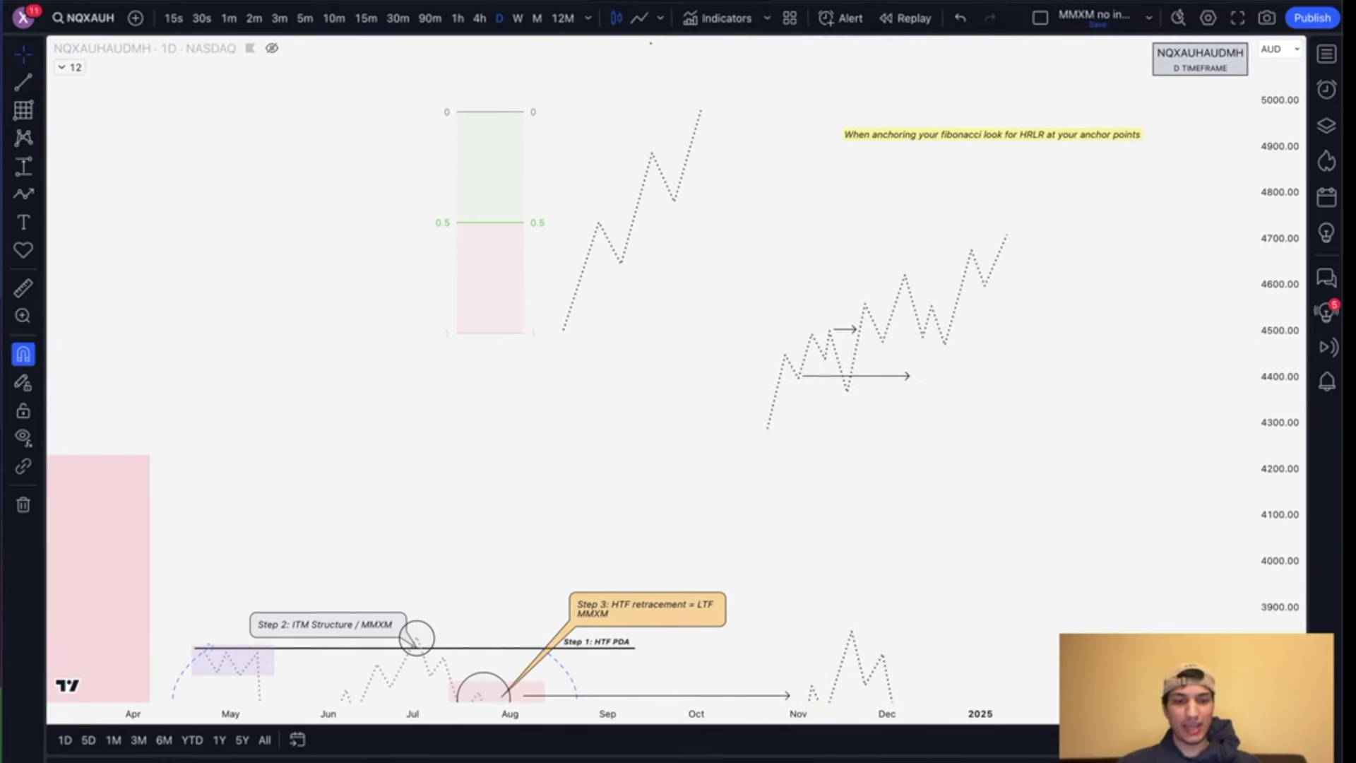
Step: Draw a Fibonacci range from the swept low at about 4369 to the next swing high, and widen it across the later swings
{"action": "left_click", "coordinate": [848, 390]}
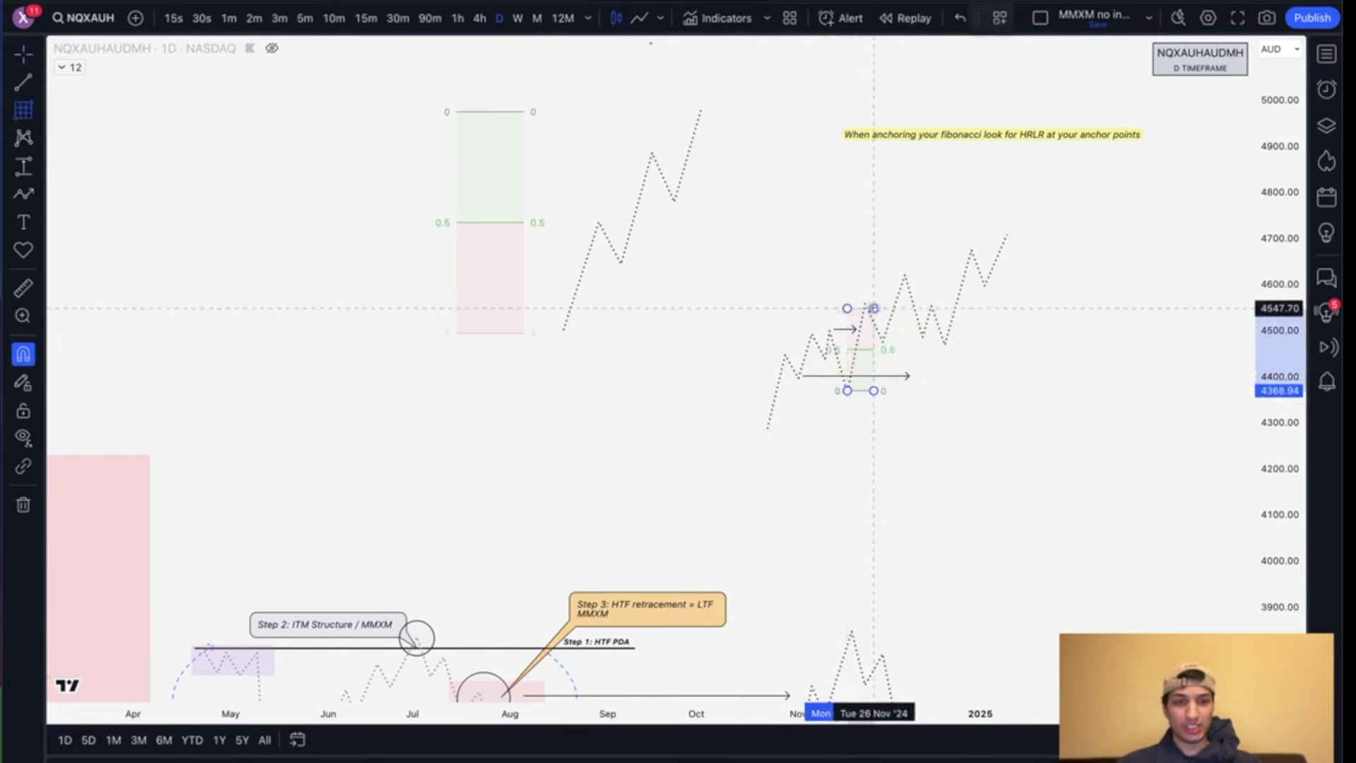
{"action": "left_click", "coordinate": [869, 305]}
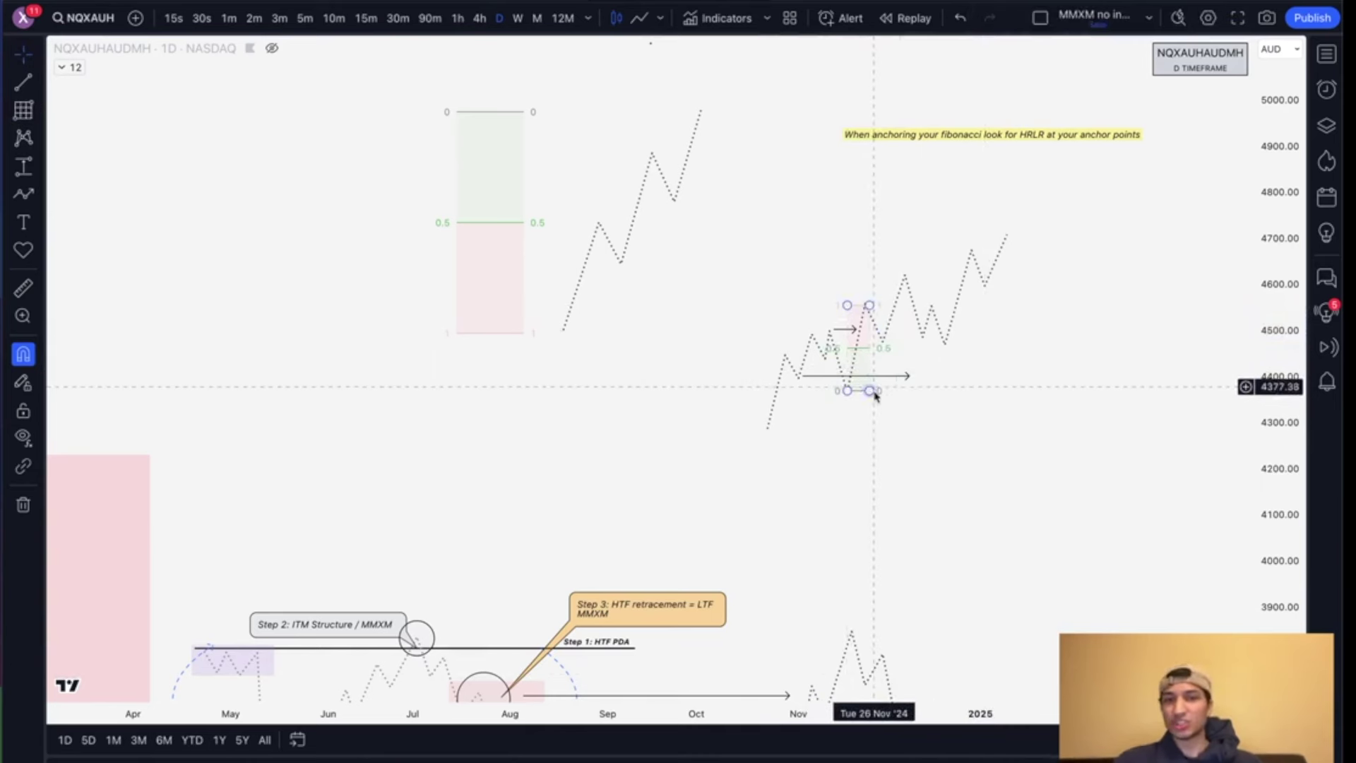
{"action": "left_click_drag", "start_coordinate": [873, 393], "coordinate": [963, 391]}
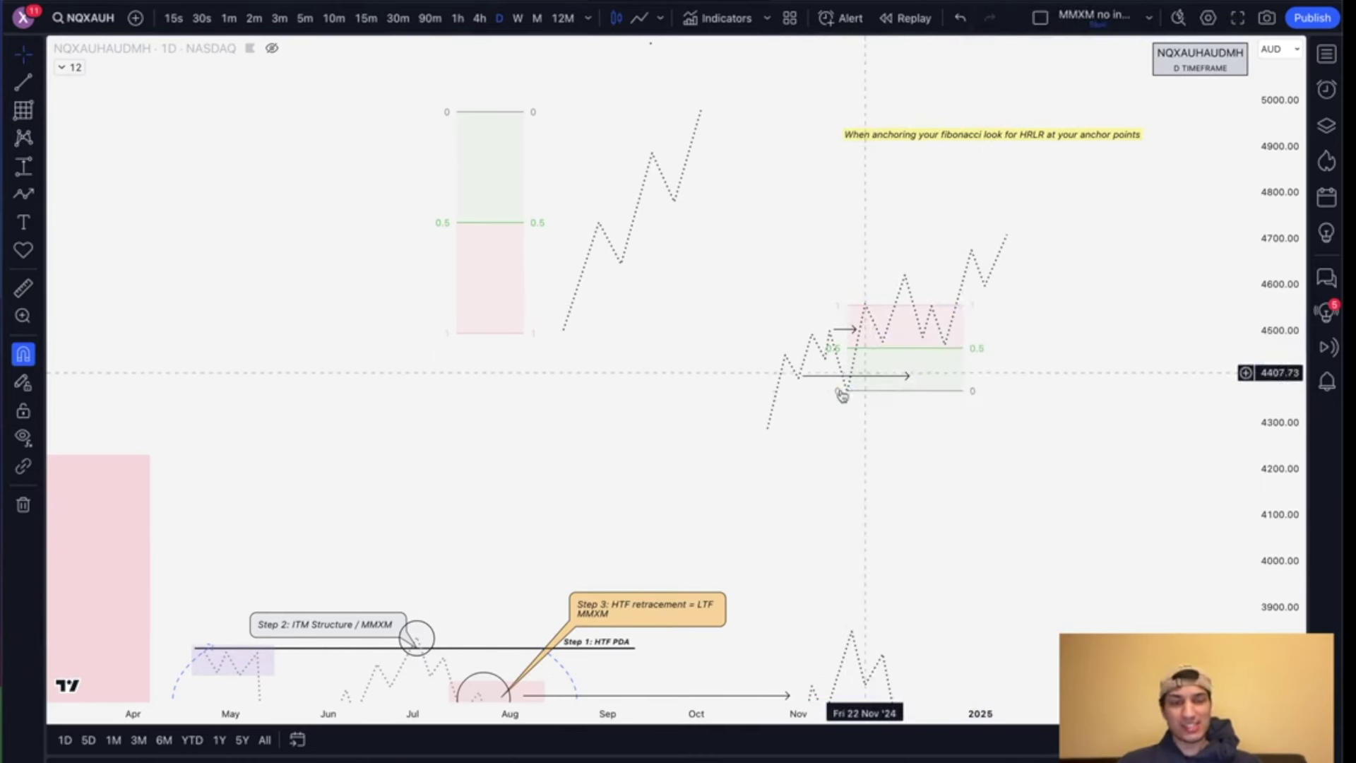
{"action": "left_click", "coordinate": [862, 321]}
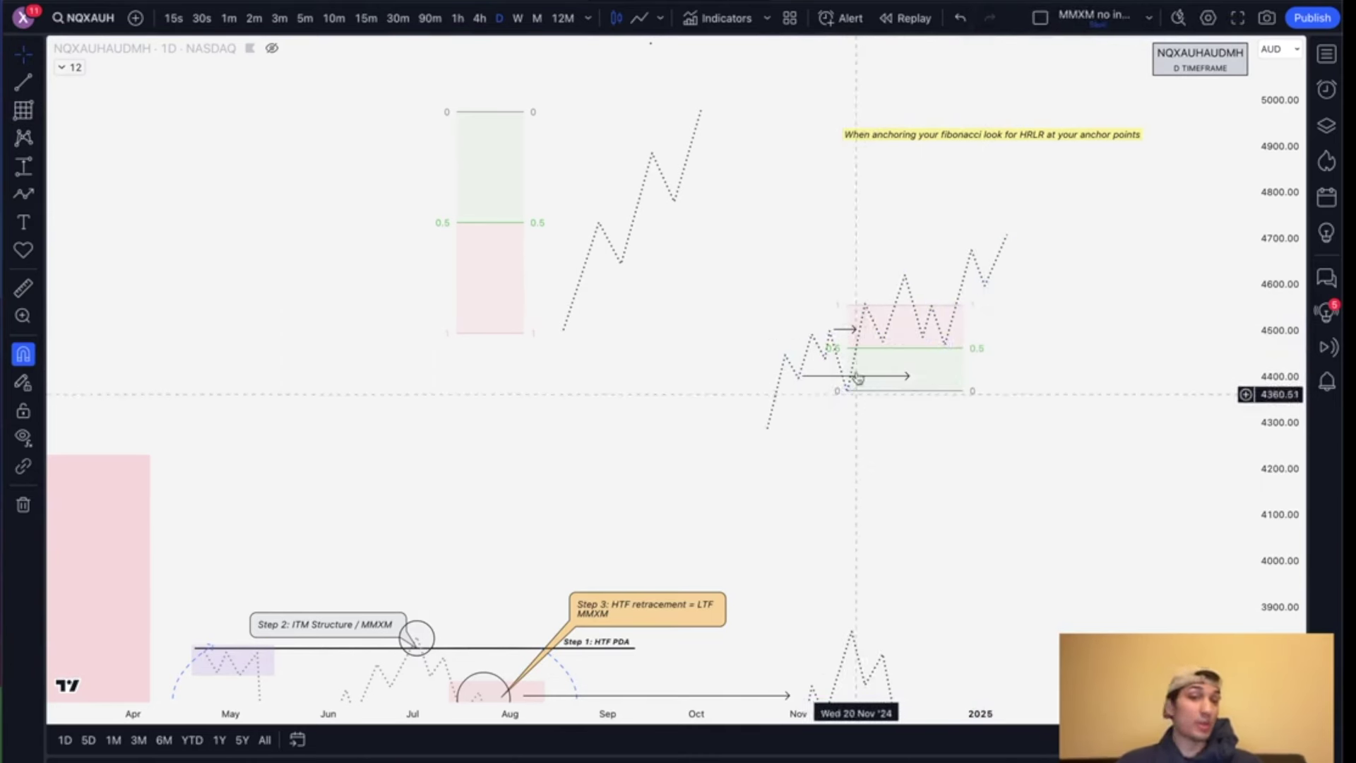
{"action": "left_click", "coordinate": [782, 398]}
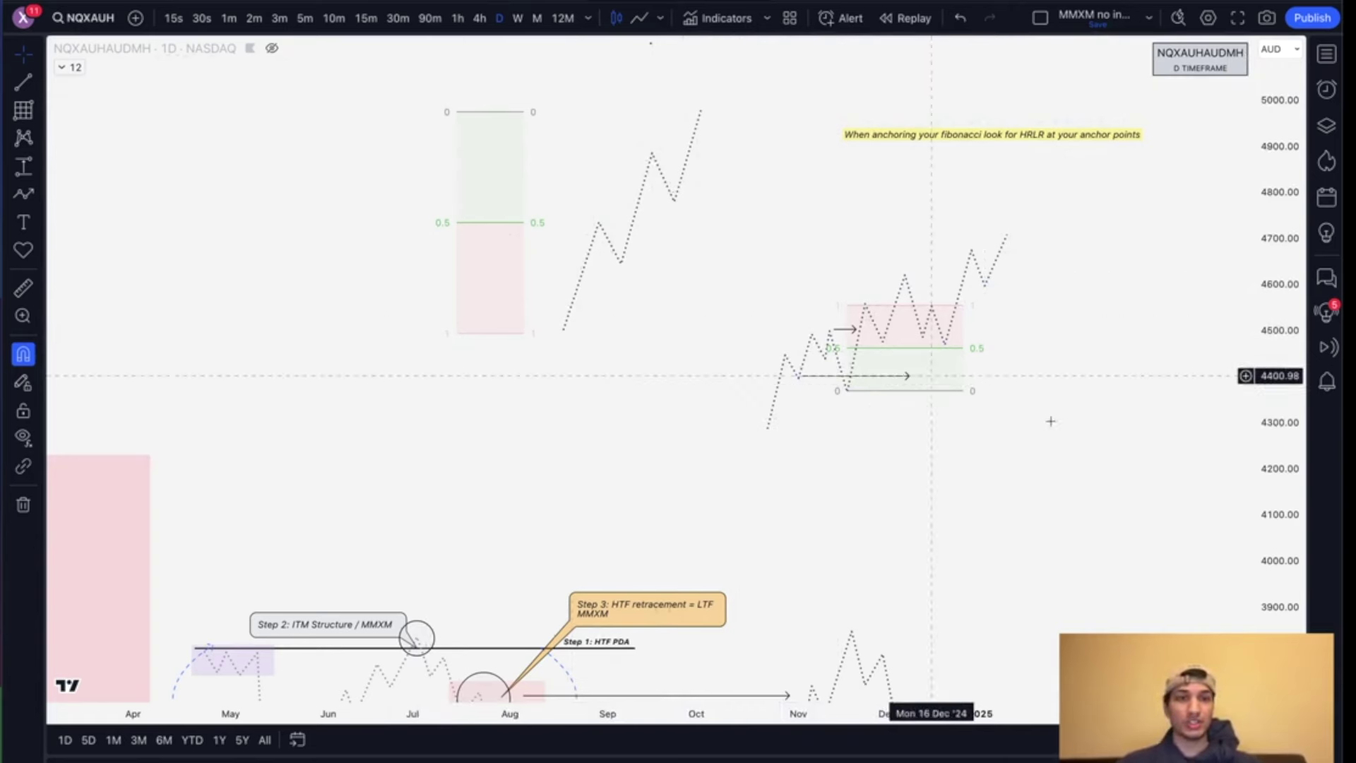
Step: Delete both example zigzag paths with their arrows and Fibonacci ranges, and return to the MMXM diagrams
{"action": "left_click_drag", "start_coordinate": [722, 233], "coordinate": [1018, 426]}
{"action": "key", "text": "Delete"}
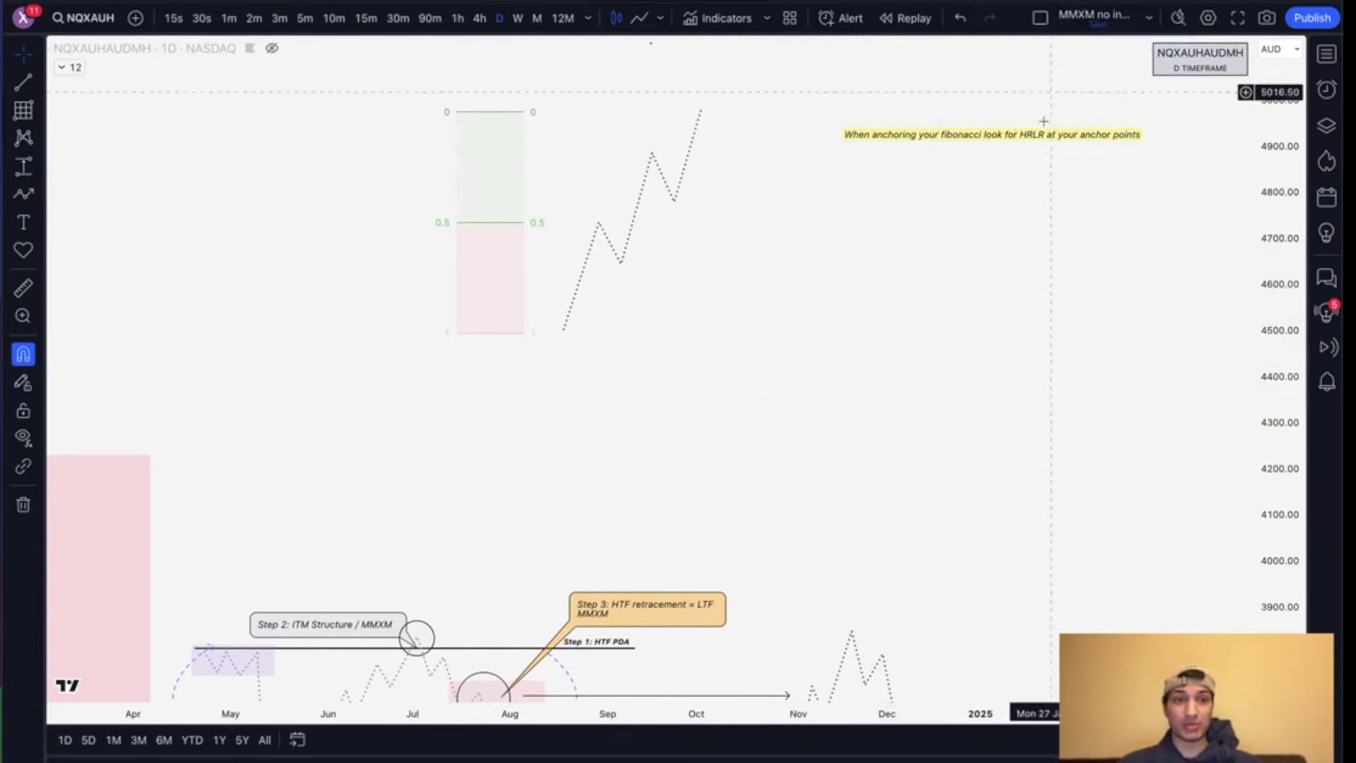
{"action": "left_click_drag", "start_coordinate": [337, 99], "coordinate": [808, 329]}
{"action": "key", "text": "Delete"}
{"action": "scroll", "coordinate": [844, 442], "scroll_direction": "down", "scroll_amount": 10}
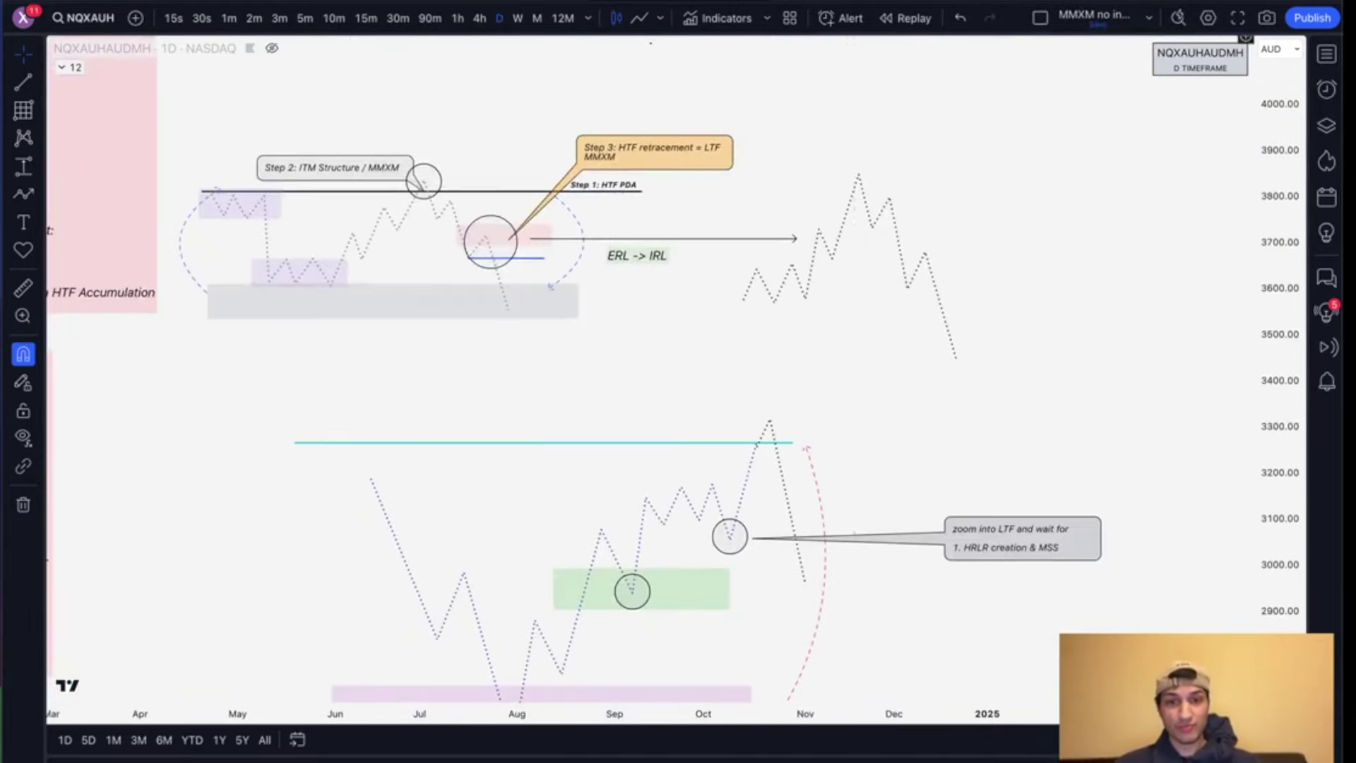
Step: Bring the Part 2 and Part 3 notes into view, check the live chat in YouTube Studio, and return to the chart
{"action": "scroll", "coordinate": [749, 267], "scroll_direction": "down", "scroll_amount": 4}
{"action": "left_click_drag", "start_coordinate": [668, 398], "coordinate": [777, 248]}
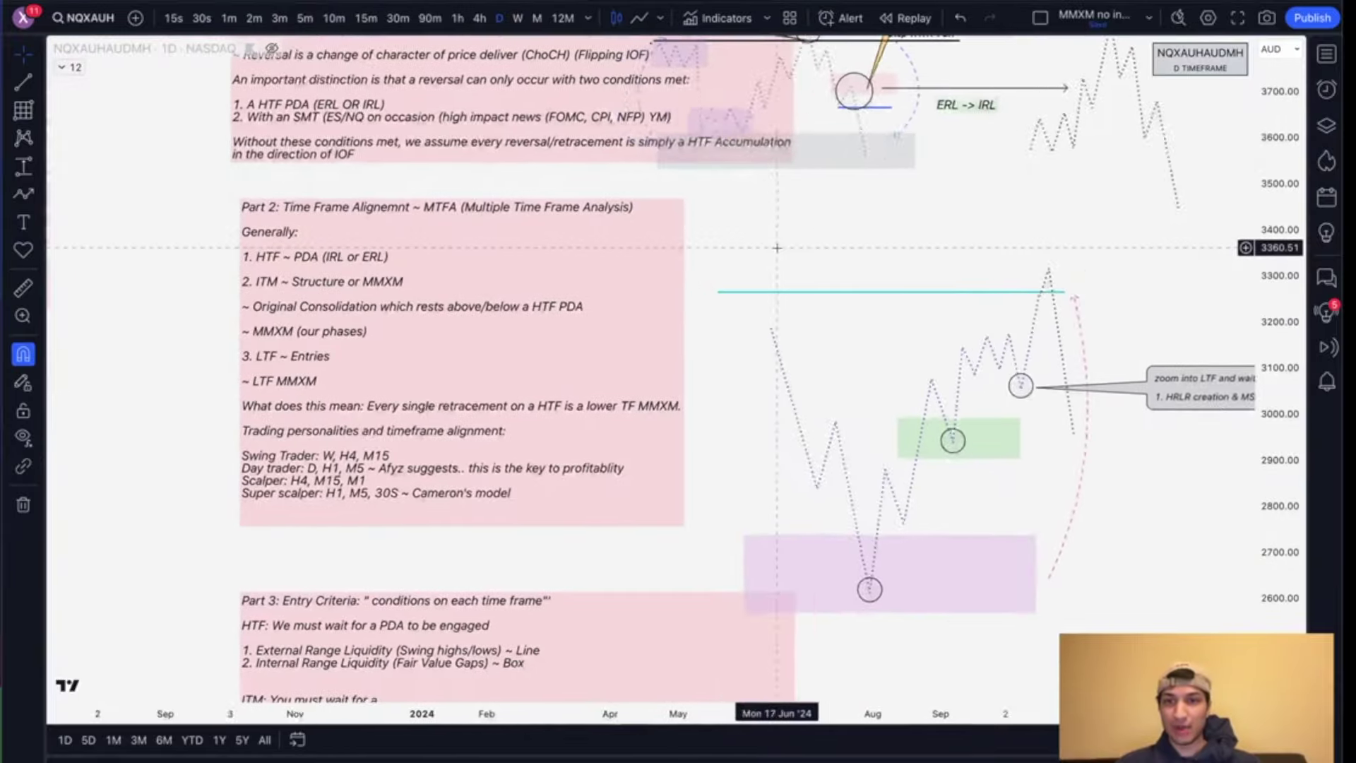
{"action": "scroll", "coordinate": [778, 247], "scroll_direction": "down", "scroll_amount": 5}
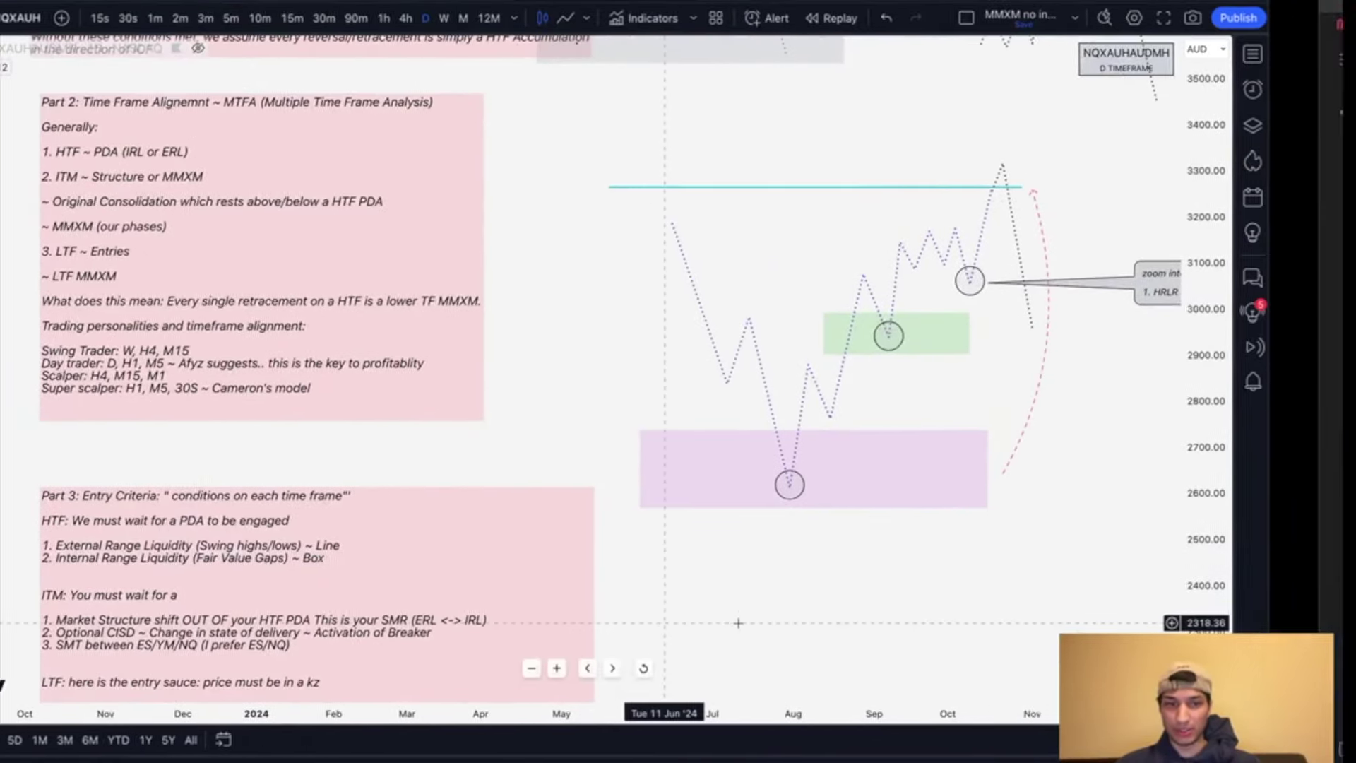
{"action": "key", "text": "ctrl+Right"}
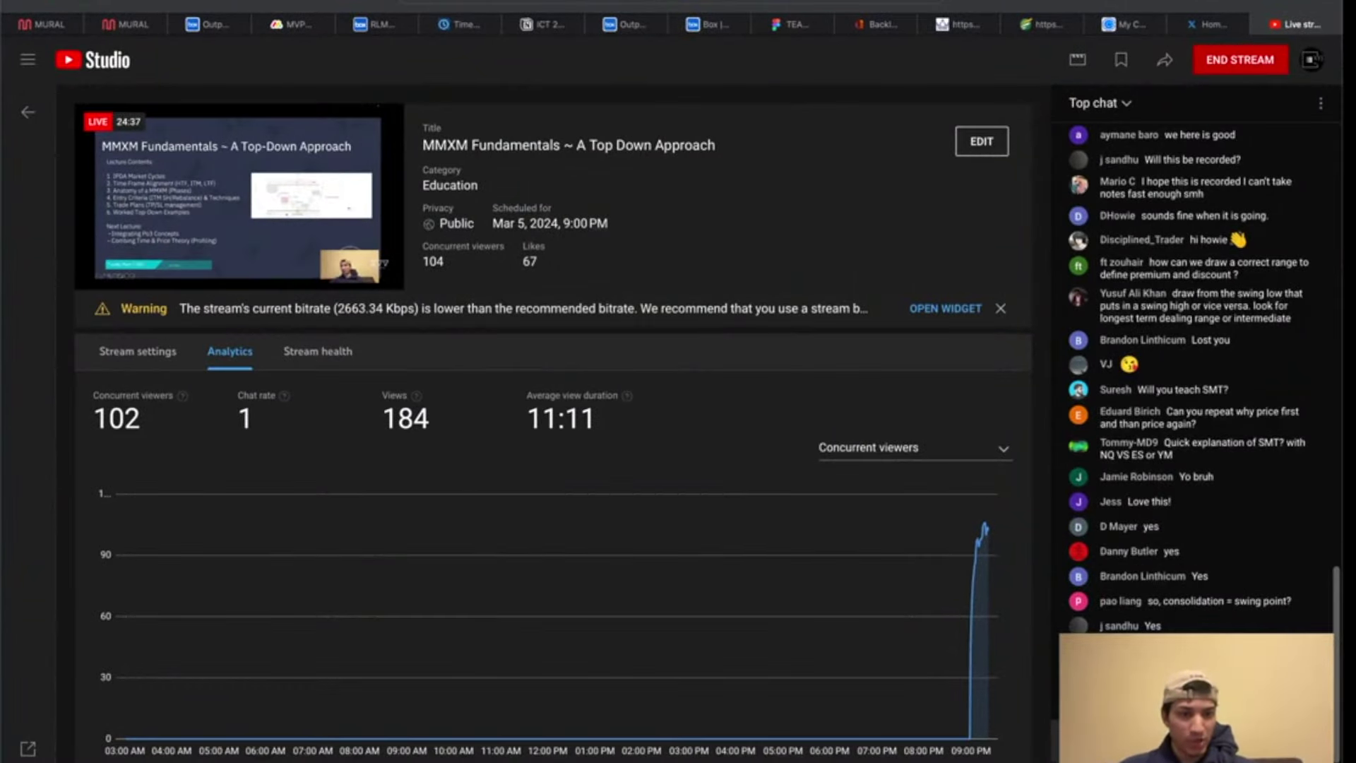
{"action": "key", "text": "ctrl+Left"}
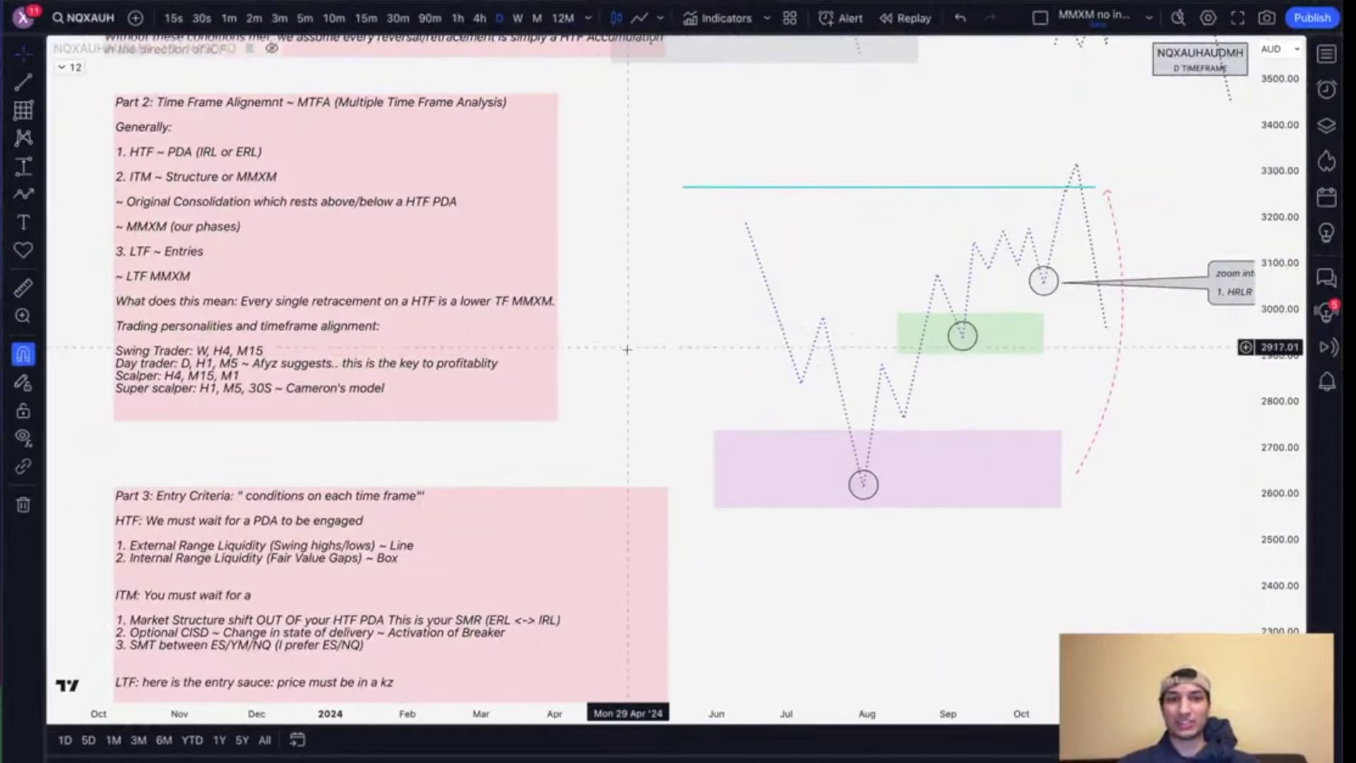
Step: Review the notes from the Part 3 entry criteria back to Parts 1 and 2, including the trading personalities and timeframe alignment list
{"action": "left_click_drag", "start_coordinate": [640, 348], "coordinate": [587, 201]}
{"action": "left_click_drag", "start_coordinate": [1280, 210], "coordinate": [1277, 268]}
{"action": "left_click_drag", "start_coordinate": [1102, 520], "coordinate": [1093, 363]}
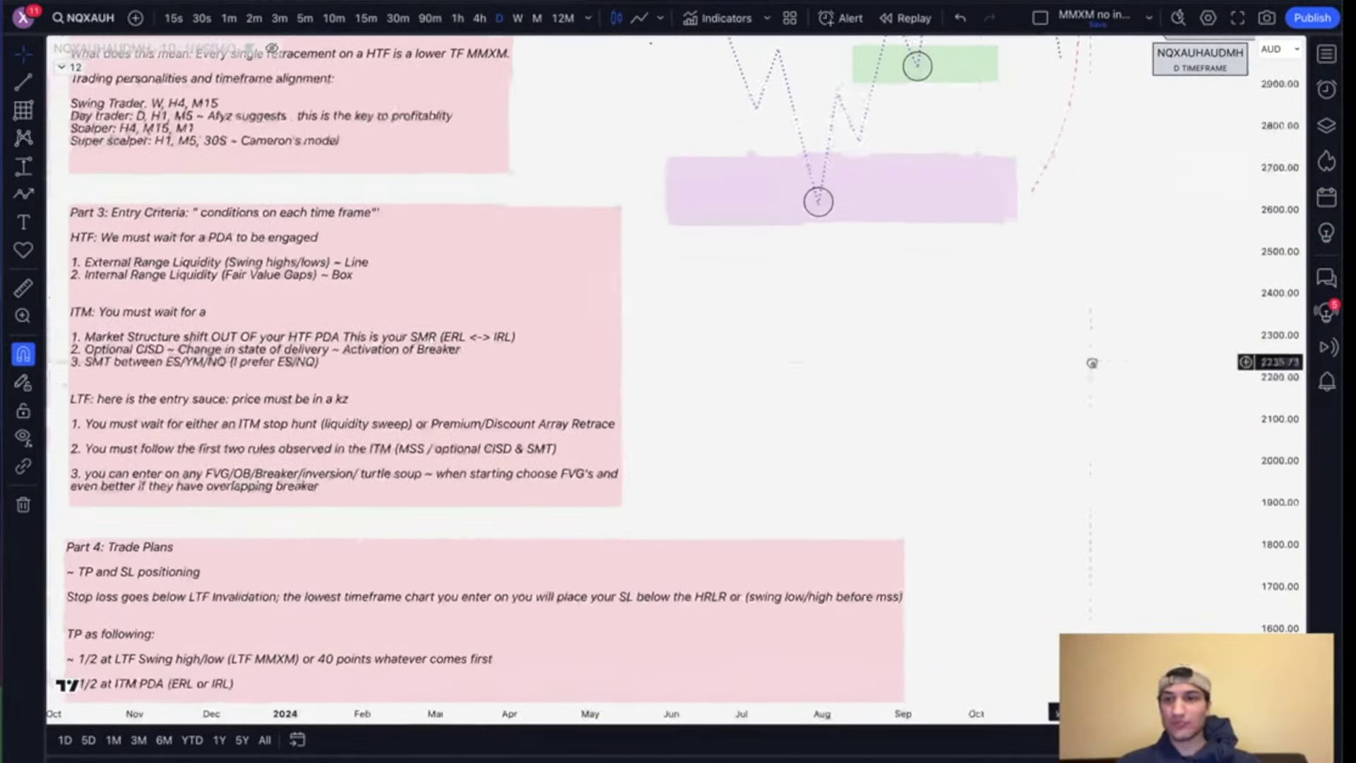
{"action": "scroll", "coordinate": [977, 383], "scroll_direction": "left", "scroll_amount": 2}
{"action": "left_click_drag", "start_coordinate": [973, 386], "coordinate": [840, 630]}
{"action": "left_click_drag", "start_coordinate": [650, 352], "coordinate": [650, 412]}
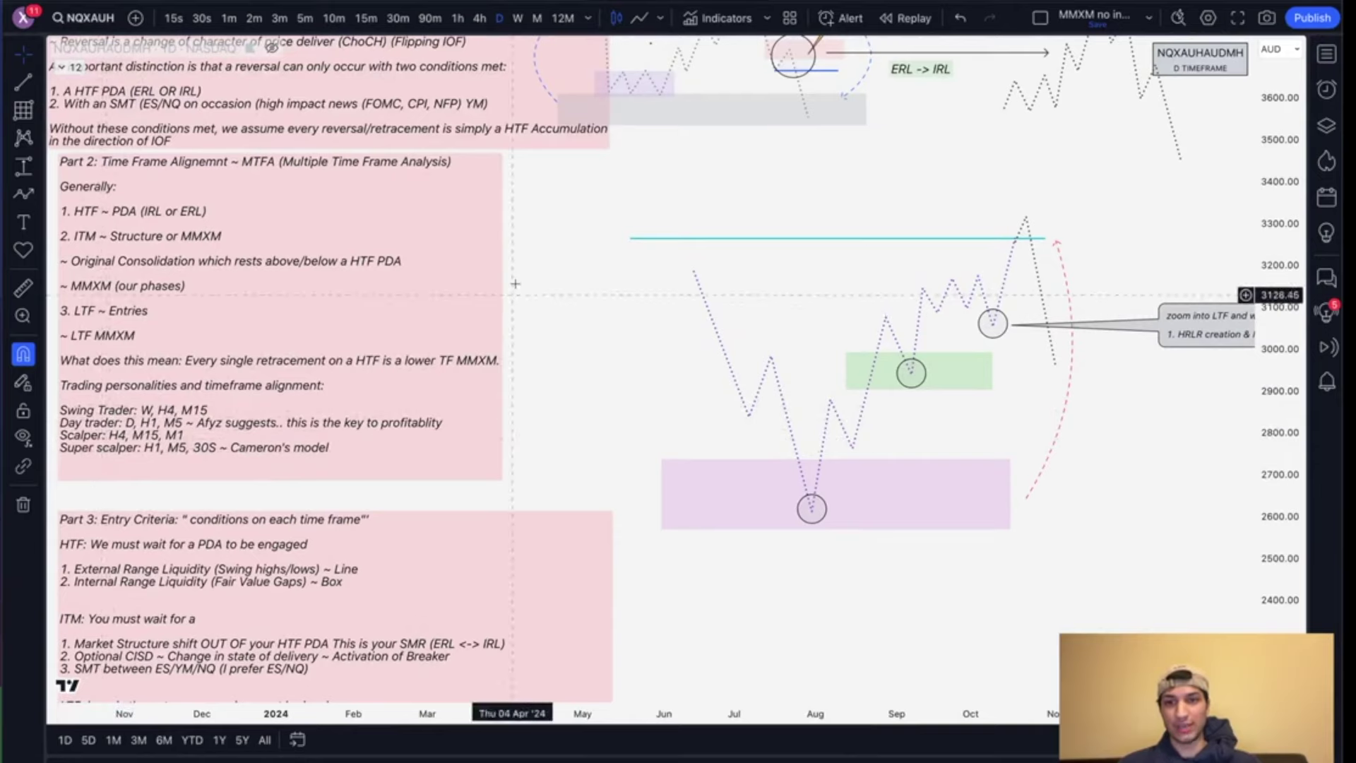
{"action": "left_click_drag", "start_coordinate": [545, 287], "coordinate": [587, 436]}
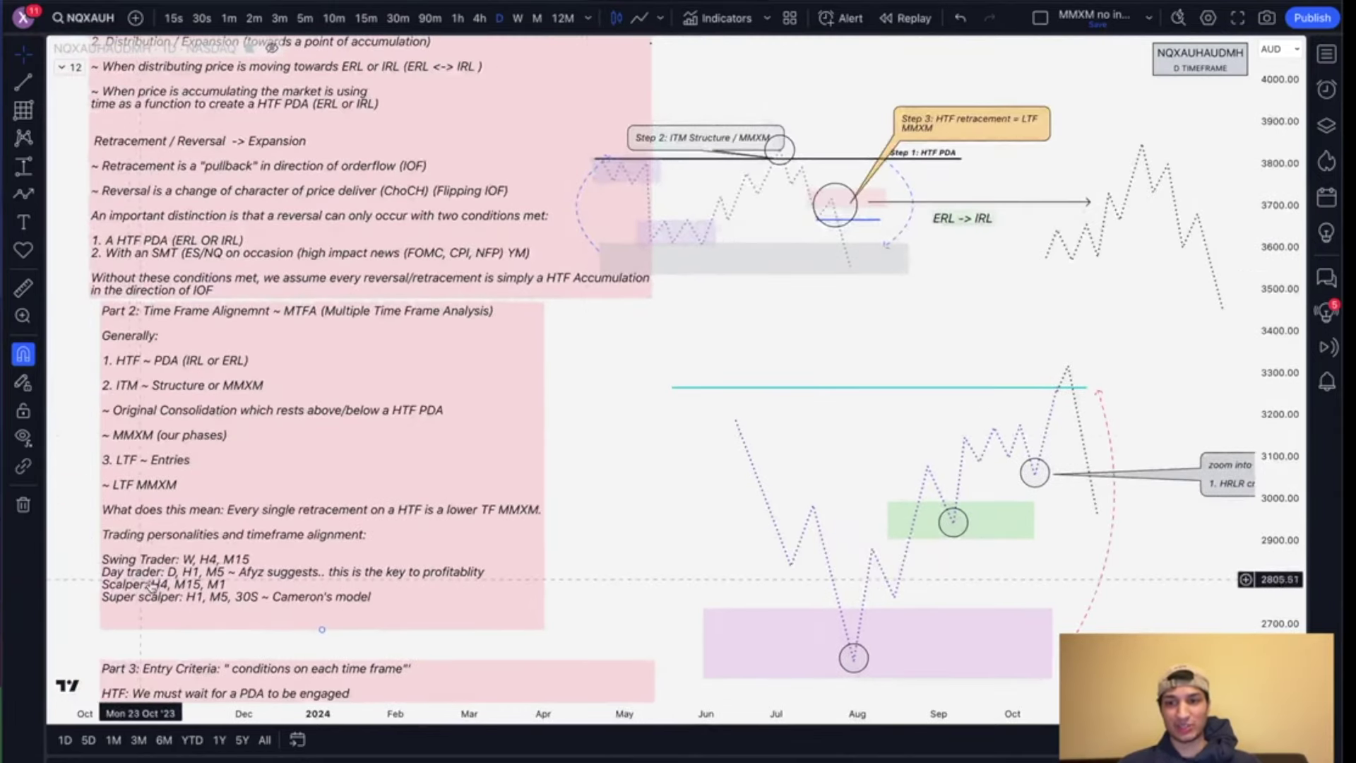
{"action": "left_click_drag", "start_coordinate": [559, 454], "coordinate": [587, 568]}
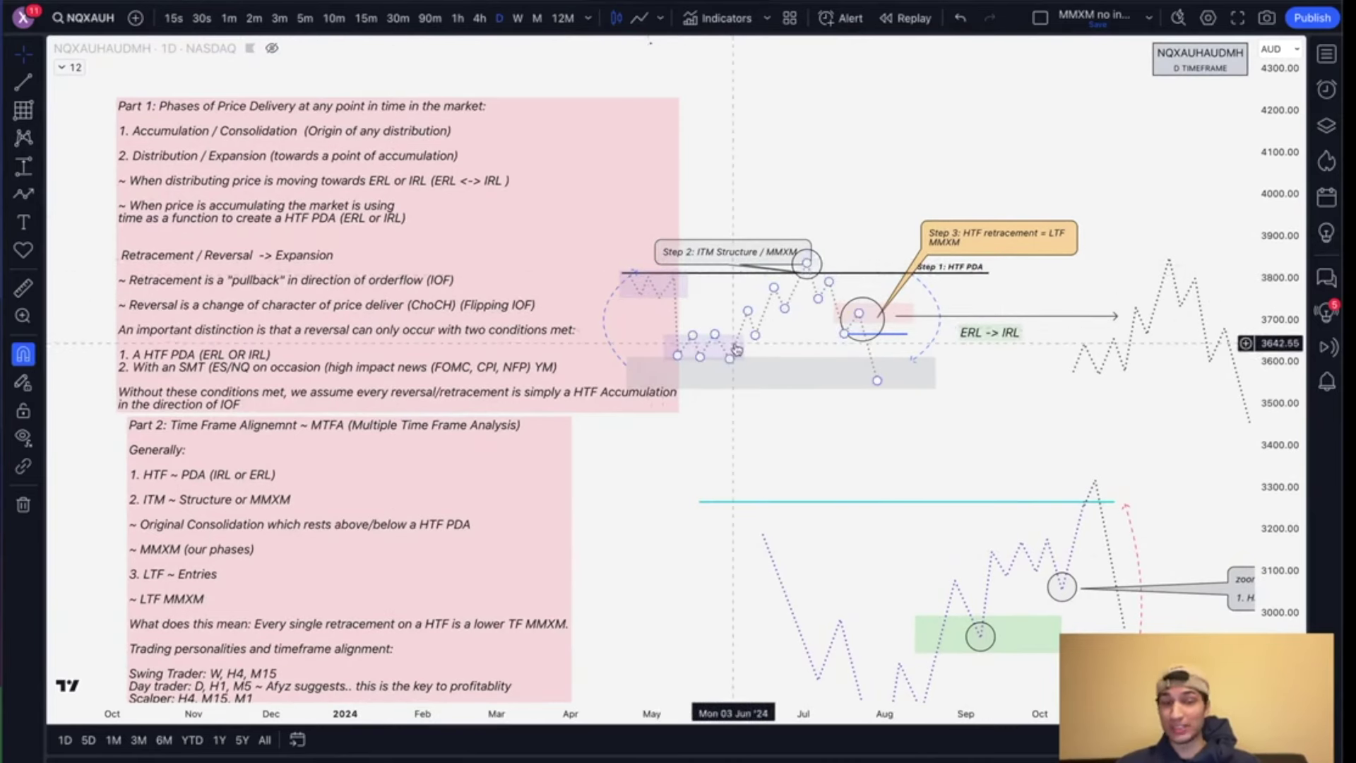
{"action": "left_click_drag", "start_coordinate": [596, 553], "coordinate": [596, 531]}
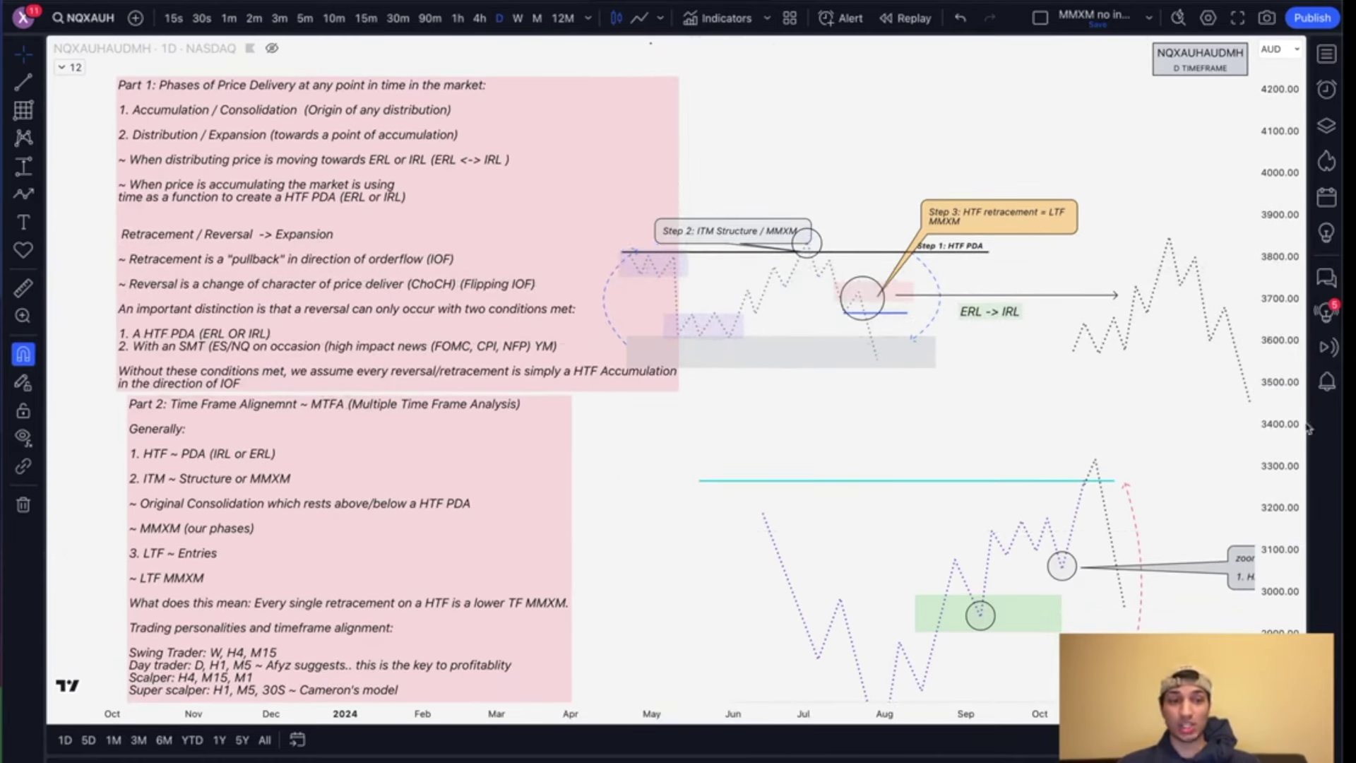
Step: Examine the Part 2 timeframe combinations for each trading personality alongside the three-step ERL -> IRL diagram
{"action": "left_click_drag", "start_coordinate": [1299, 427], "coordinate": [1261, 163]}
{"action": "scroll", "coordinate": [1013, 270], "scroll_direction": "up", "scroll_amount": 1}
{"action": "scroll", "coordinate": [1013, 276], "scroll_direction": "up", "scroll_amount": 2}
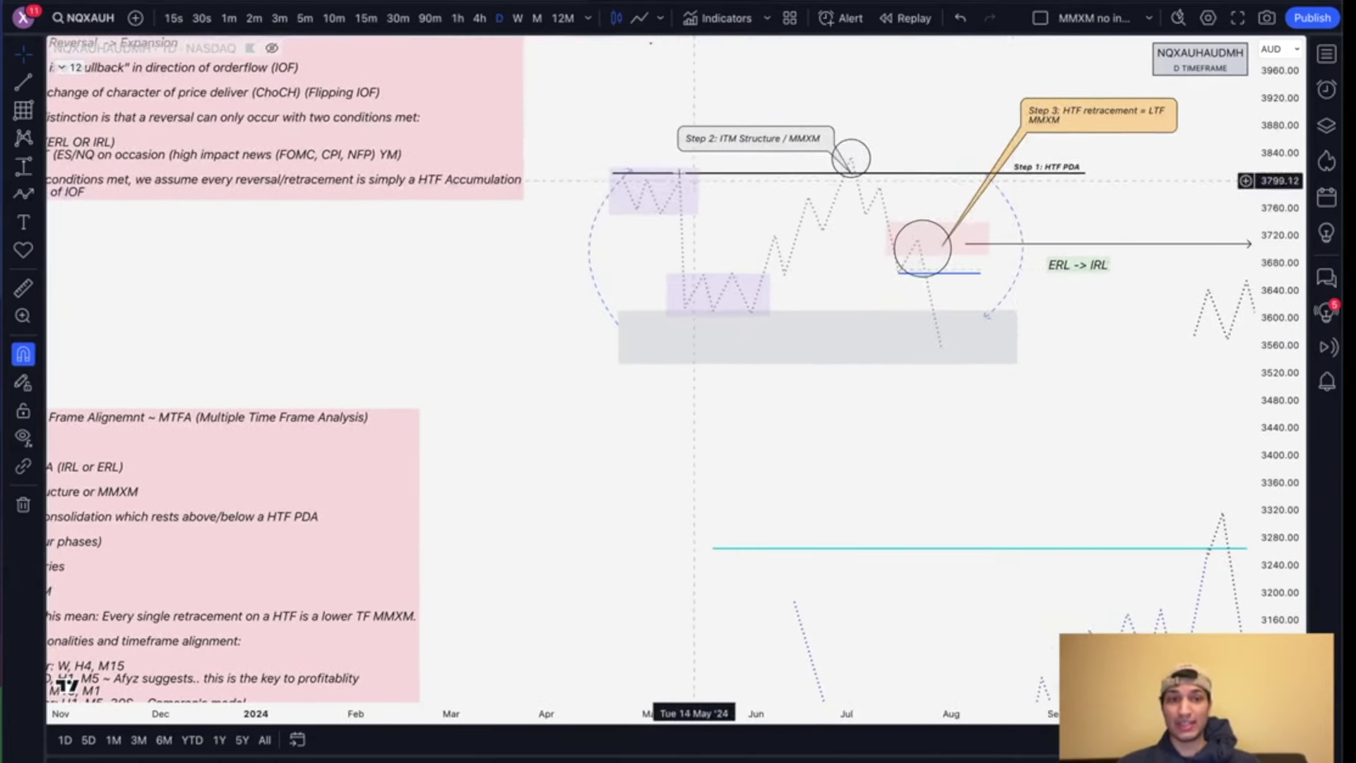
{"action": "left_click", "coordinate": [1060, 175]}
{"action": "left_click_drag", "start_coordinate": [509, 495], "coordinate": [735, 306]}
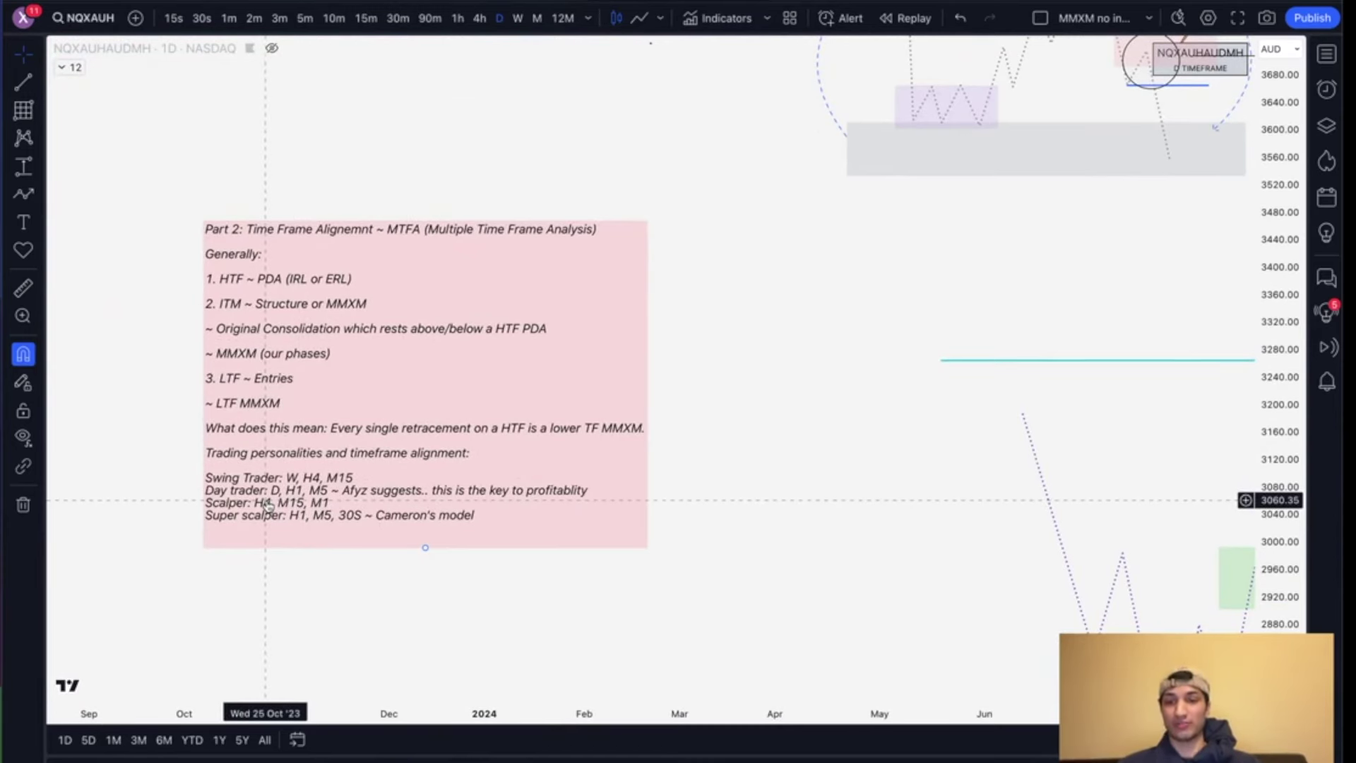
{"action": "left_click_drag", "start_coordinate": [860, 240], "coordinate": [786, 297]}
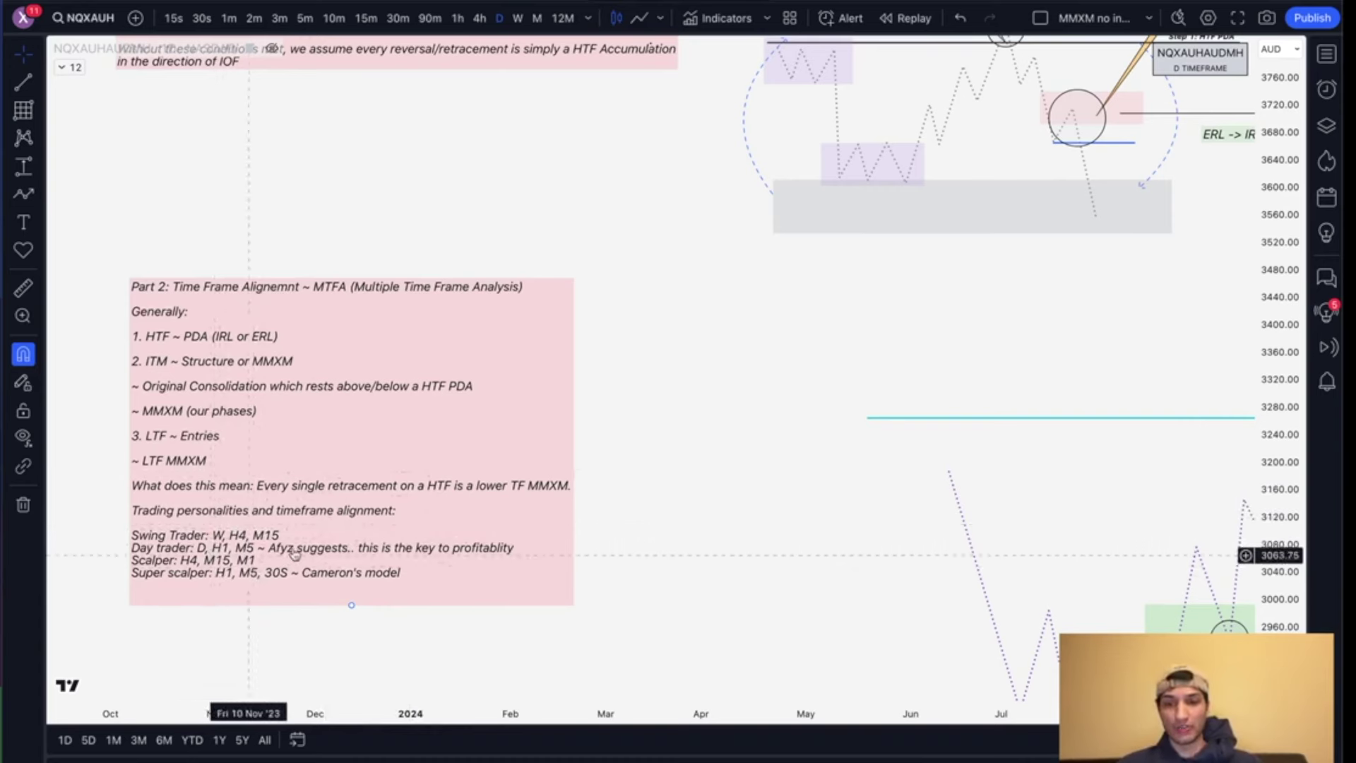
{"action": "left_click_drag", "start_coordinate": [681, 315], "coordinate": [681, 339]}
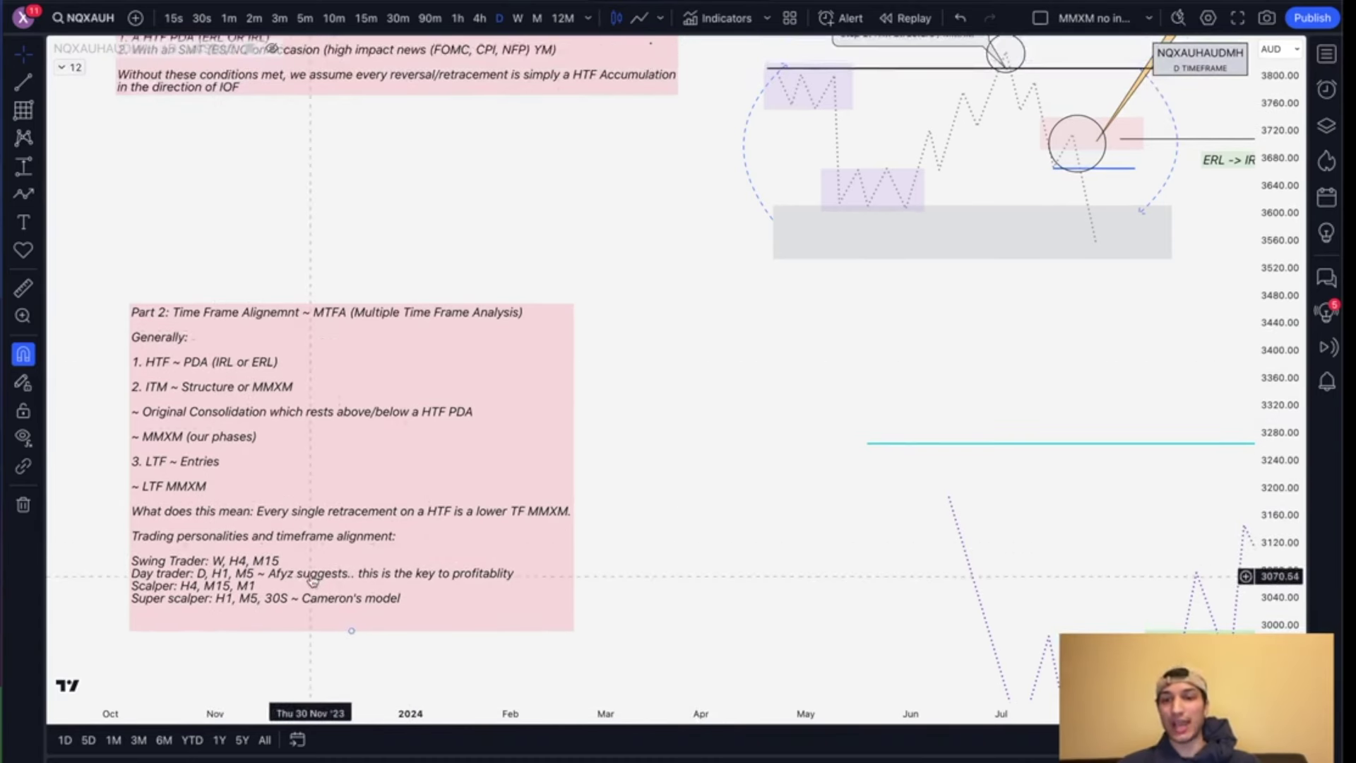
{"action": "left_click", "coordinate": [907, 209]}
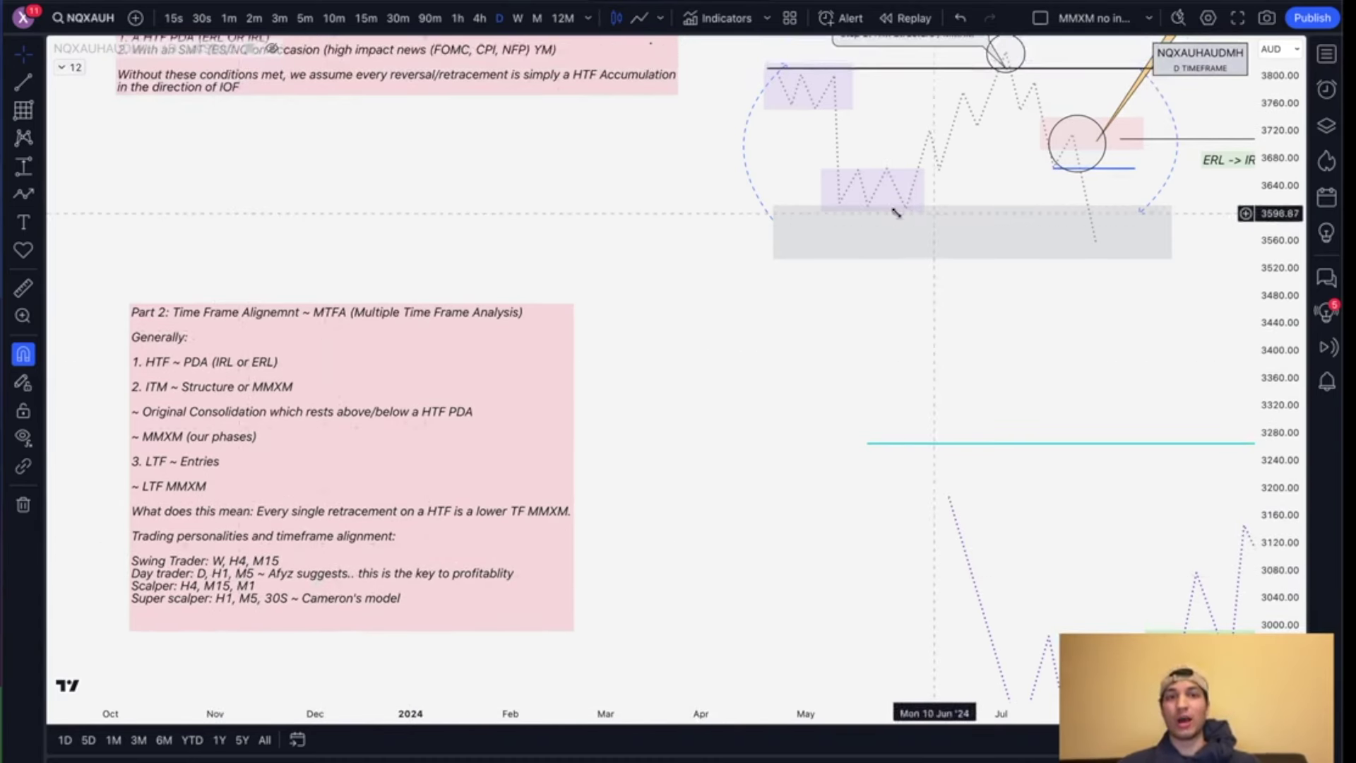
{"action": "left_click", "coordinate": [882, 202]}
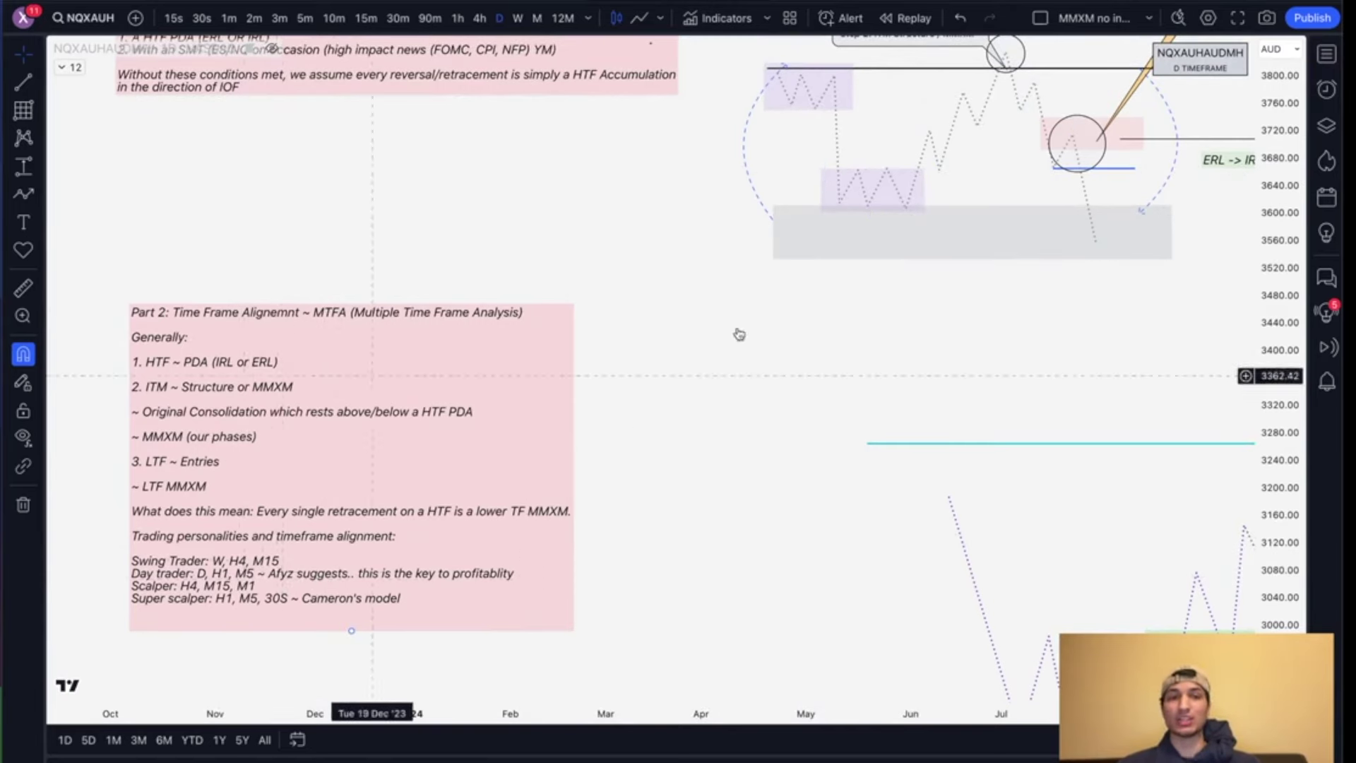
{"action": "left_click_drag", "start_coordinate": [769, 455], "coordinate": [691, 504]}
{"action": "left_click_drag", "start_coordinate": [614, 343], "coordinate": [666, 424]}
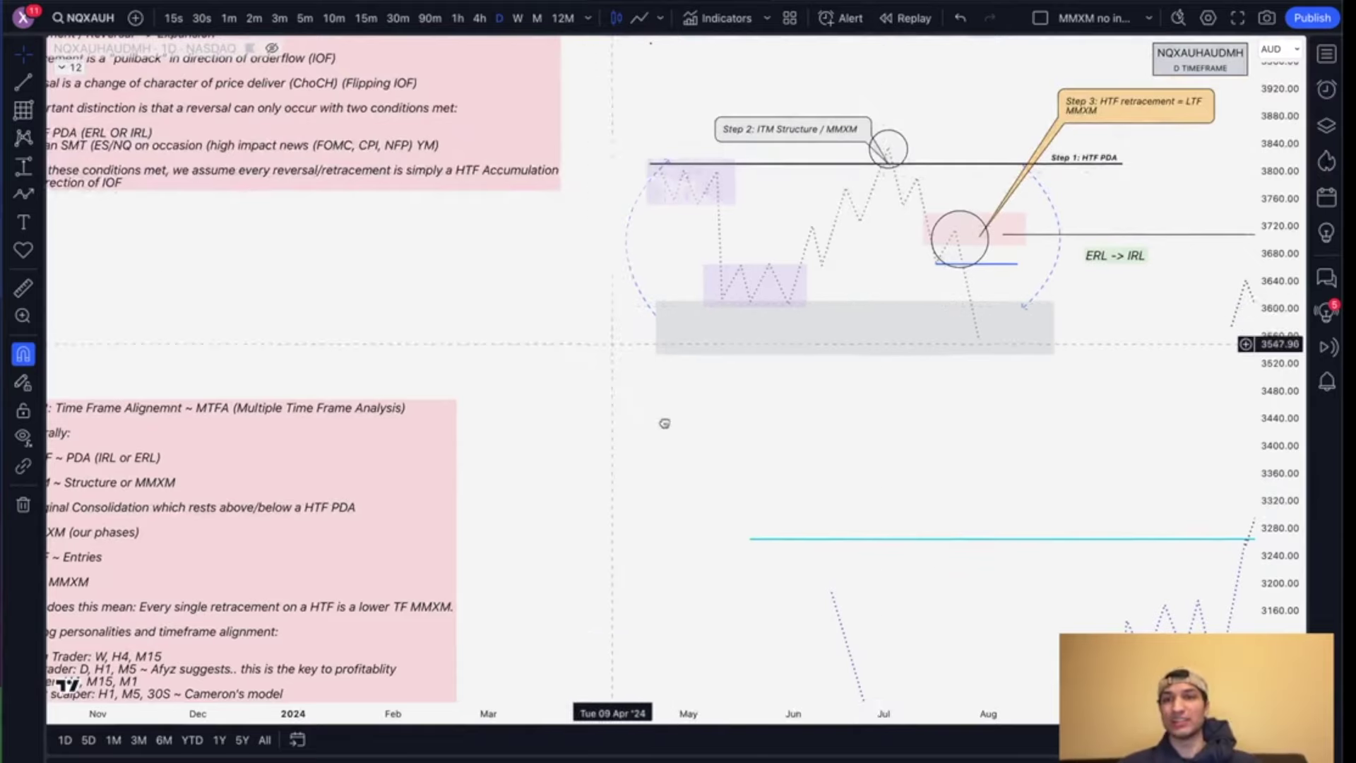
Step: Move on to the Part 3 Entry Criteria note and read the HTF conditions for engaging a PDA
{"action": "left_click_drag", "start_coordinate": [711, 508], "coordinate": [693, 236]}
{"action": "left_click_drag", "start_coordinate": [670, 390], "coordinate": [563, 133]}
{"action": "left_click_drag", "start_coordinate": [620, 283], "coordinate": [612, 93]}
{"action": "left_click_drag", "start_coordinate": [1274, 187], "coordinate": [1275, 297]}
{"action": "scroll", "coordinate": [924, 441], "scroll_direction": "down", "scroll_amount": 1}
{"action": "scroll", "coordinate": [923, 441], "scroll_direction": "down", "scroll_amount": 2}
{"action": "left_click_drag", "start_coordinate": [888, 483], "coordinate": [884, 350]}
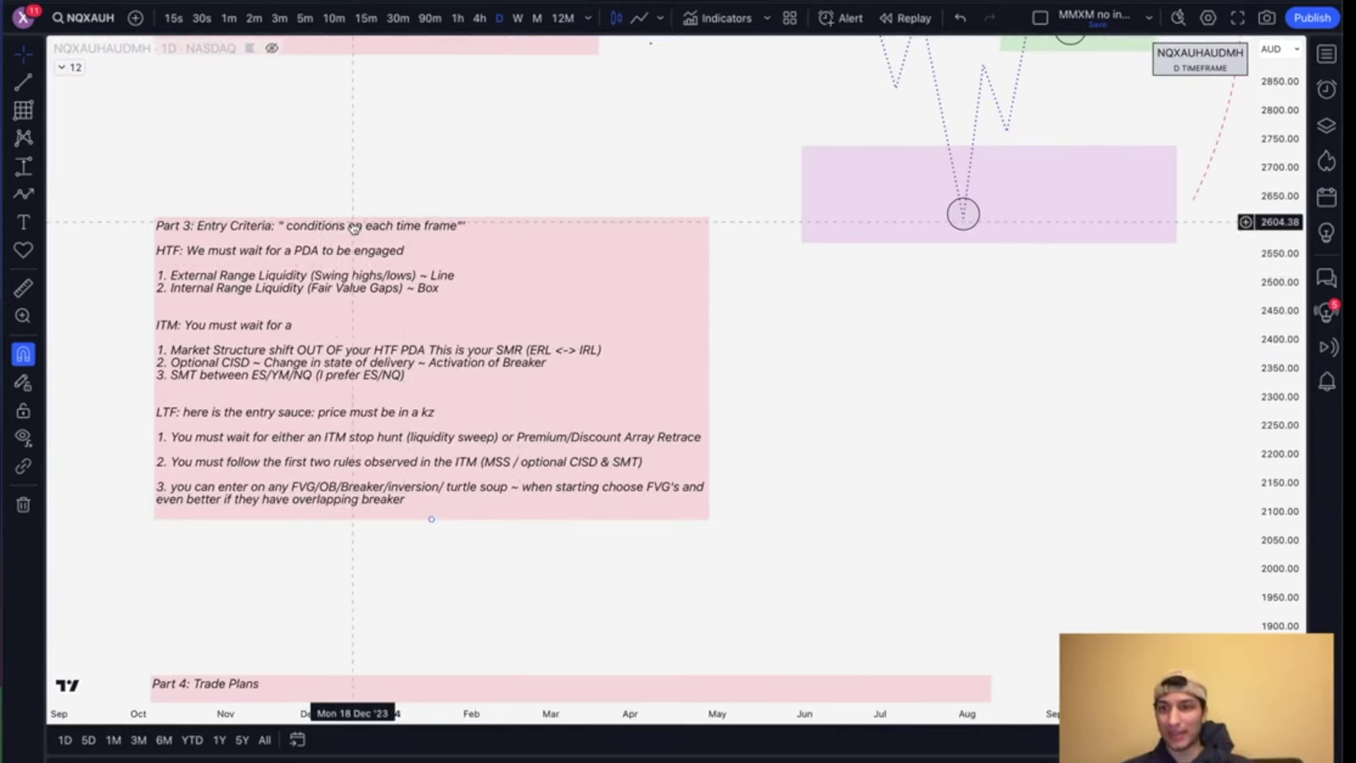
{"action": "scroll", "coordinate": [407, 254], "scroll_direction": "up", "scroll_amount": 2}
{"action": "left_click_drag", "start_coordinate": [423, 142], "coordinate": [574, 145]}
{"action": "left_click_drag", "start_coordinate": [1292, 212], "coordinate": [1282, 249]}
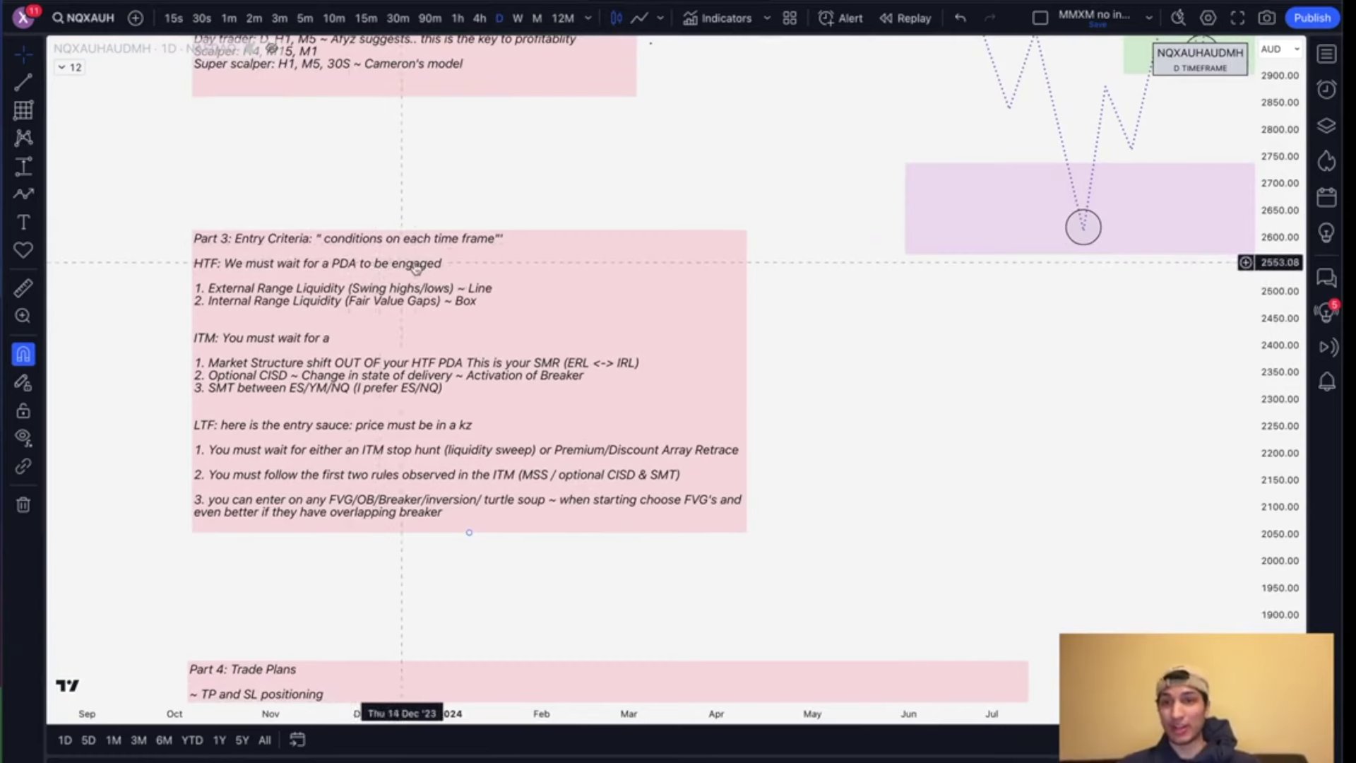
{"action": "scroll", "coordinate": [174, 306], "scroll_direction": "right", "scroll_amount": 2}
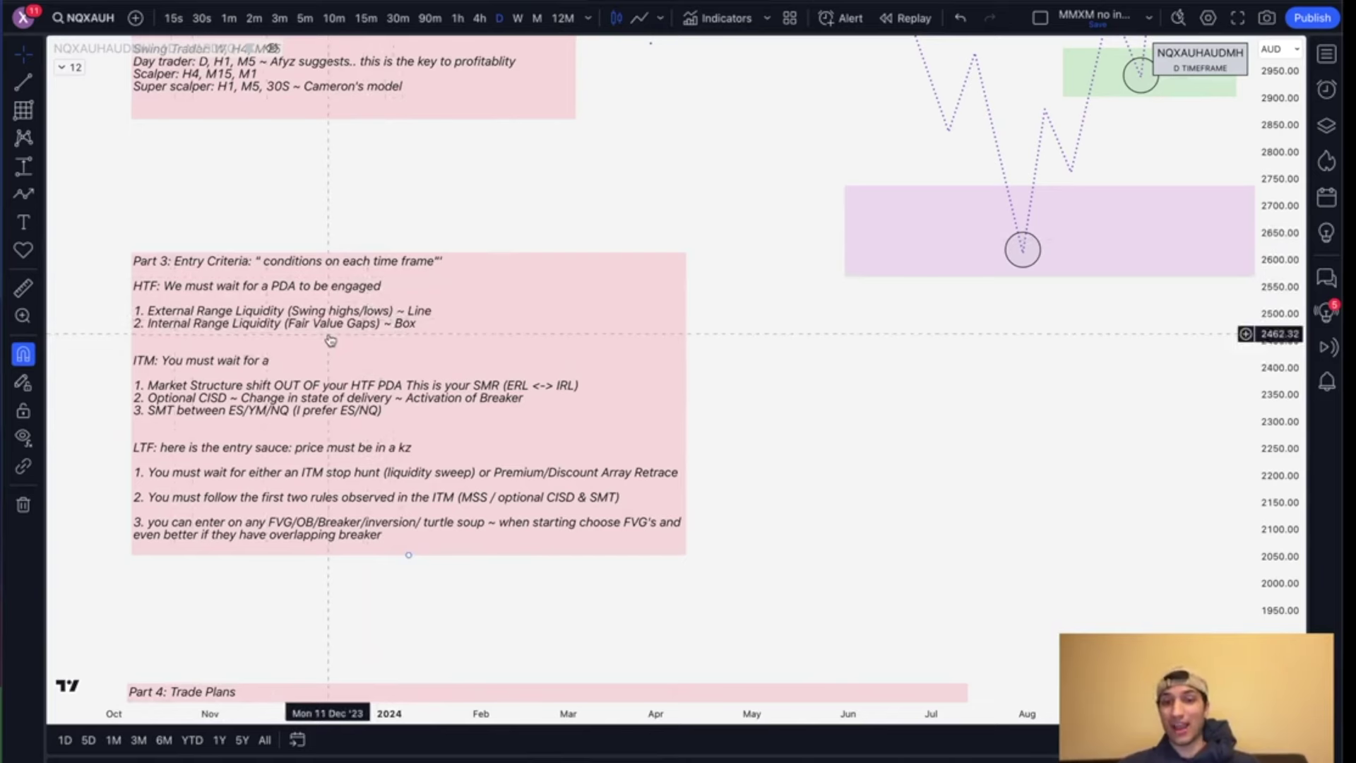
Step: Compare the external and internal range liquidity criteria in Part 3 with the lower MMXM diagram's zones and circled lows
{"action": "left_click_drag", "start_coordinate": [854, 341], "coordinate": [630, 527]}
{"action": "left_click_drag", "start_coordinate": [1268, 205], "coordinate": [1267, 336]}
{"action": "scroll", "coordinate": [981, 554], "scroll_direction": "down", "scroll_amount": 2}
{"action": "left_click_drag", "start_coordinate": [982, 418], "coordinate": [984, 342]}
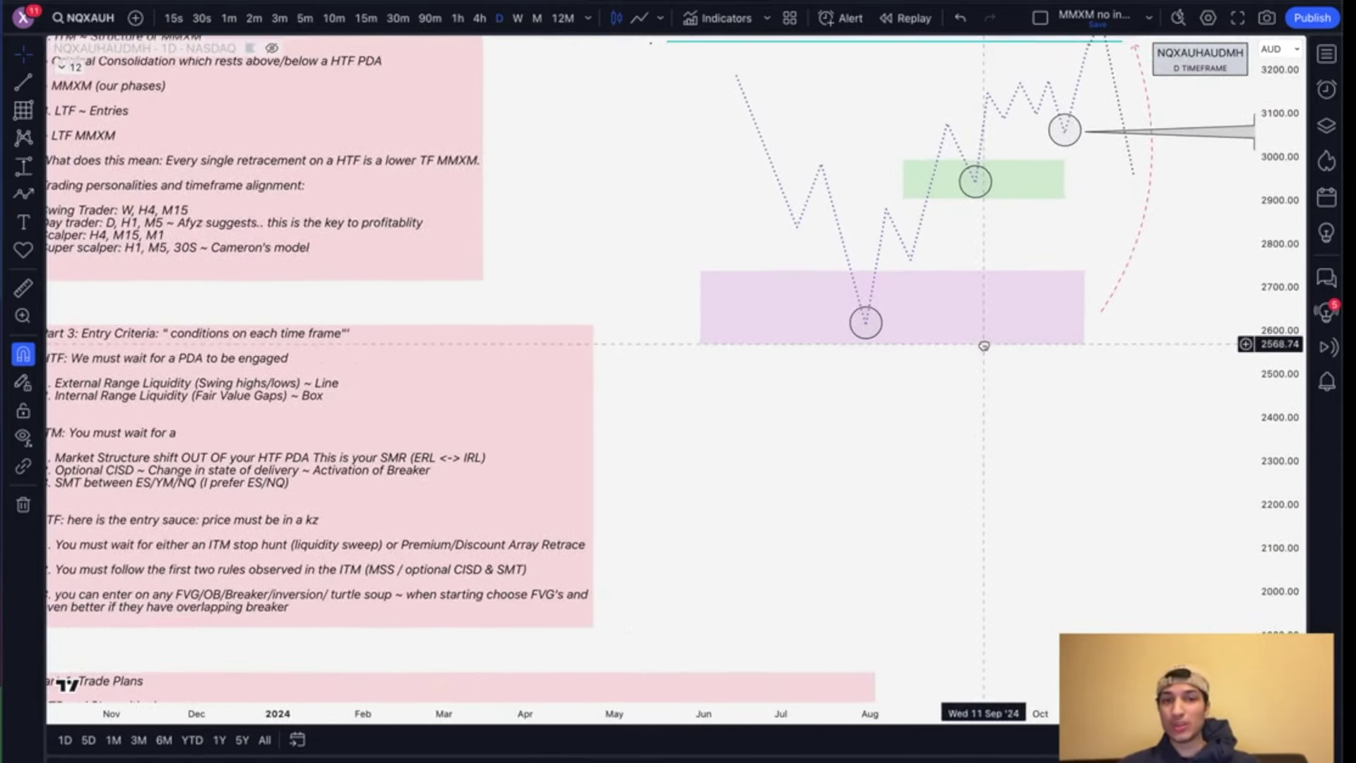
{"action": "scroll", "coordinate": [702, 419], "scroll_direction": "left", "scroll_amount": 2}
{"action": "scroll", "coordinate": [718, 430], "scroll_direction": "up", "scroll_amount": 1}
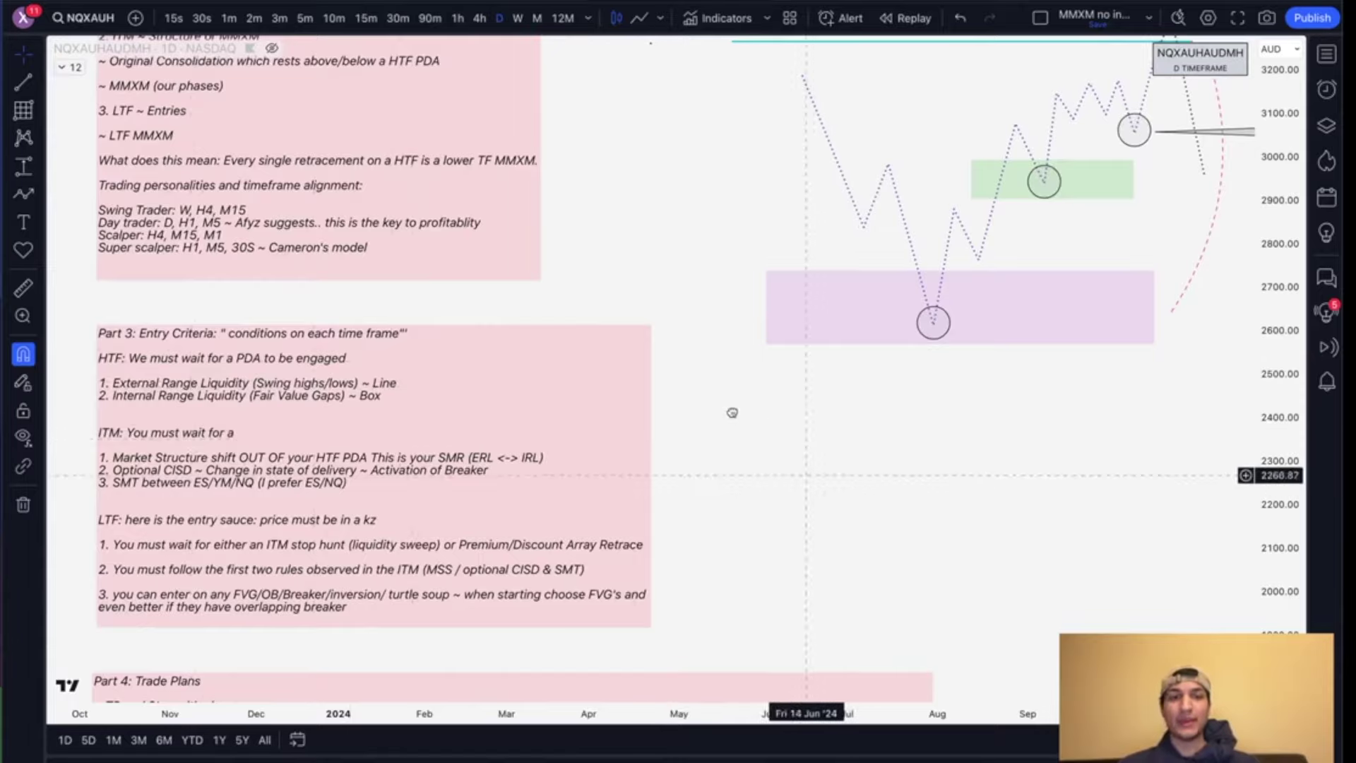
{"action": "scroll", "coordinate": [717, 396], "scroll_direction": "left", "scroll_amount": 3}
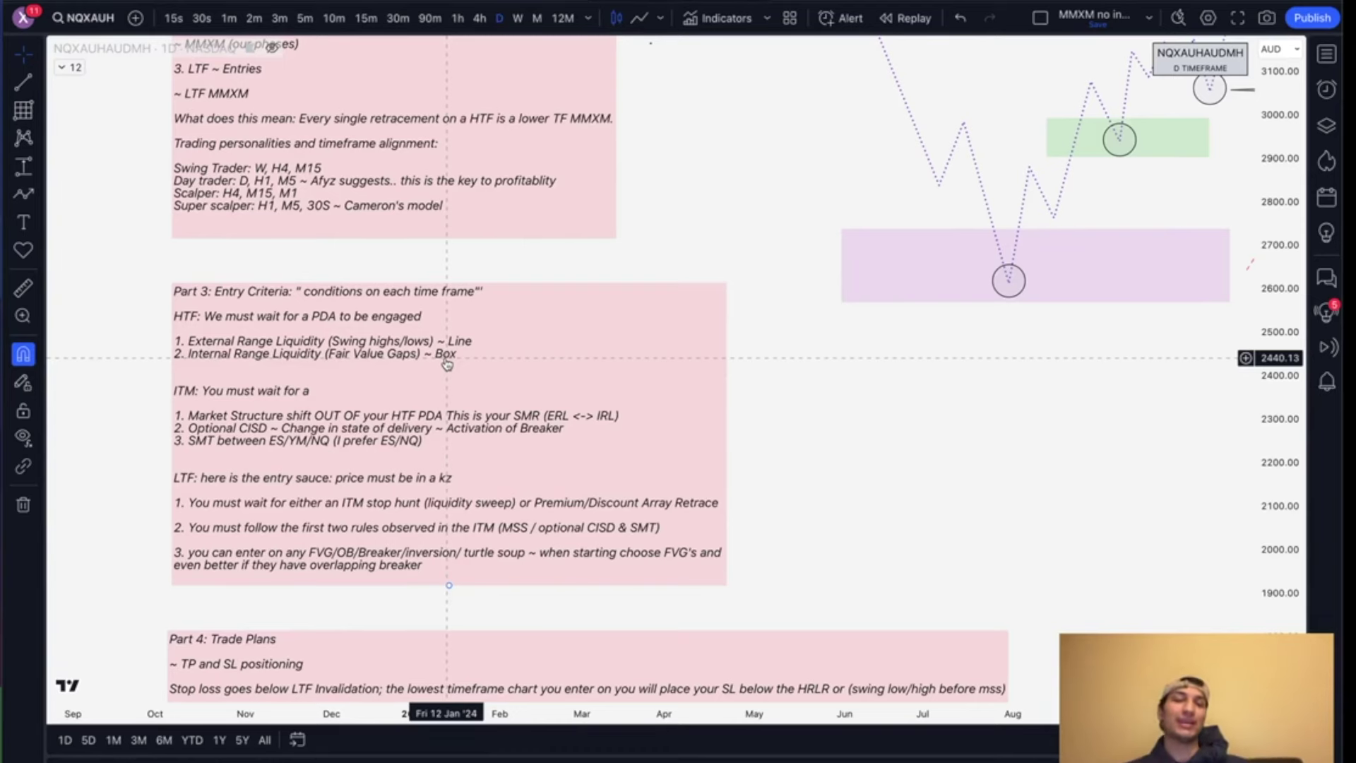
{"action": "left_click_drag", "start_coordinate": [856, 460], "coordinate": [788, 524]}
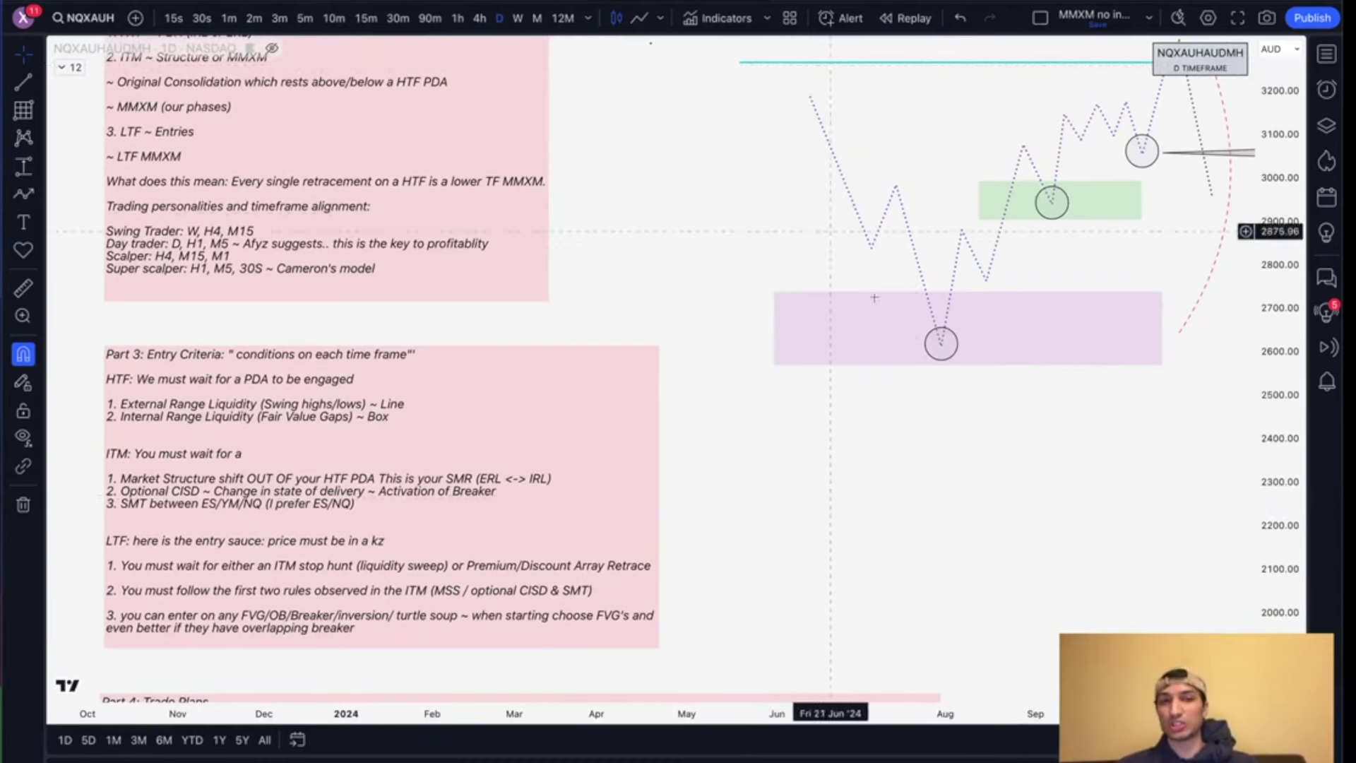
{"action": "left_click", "coordinate": [1057, 175]}
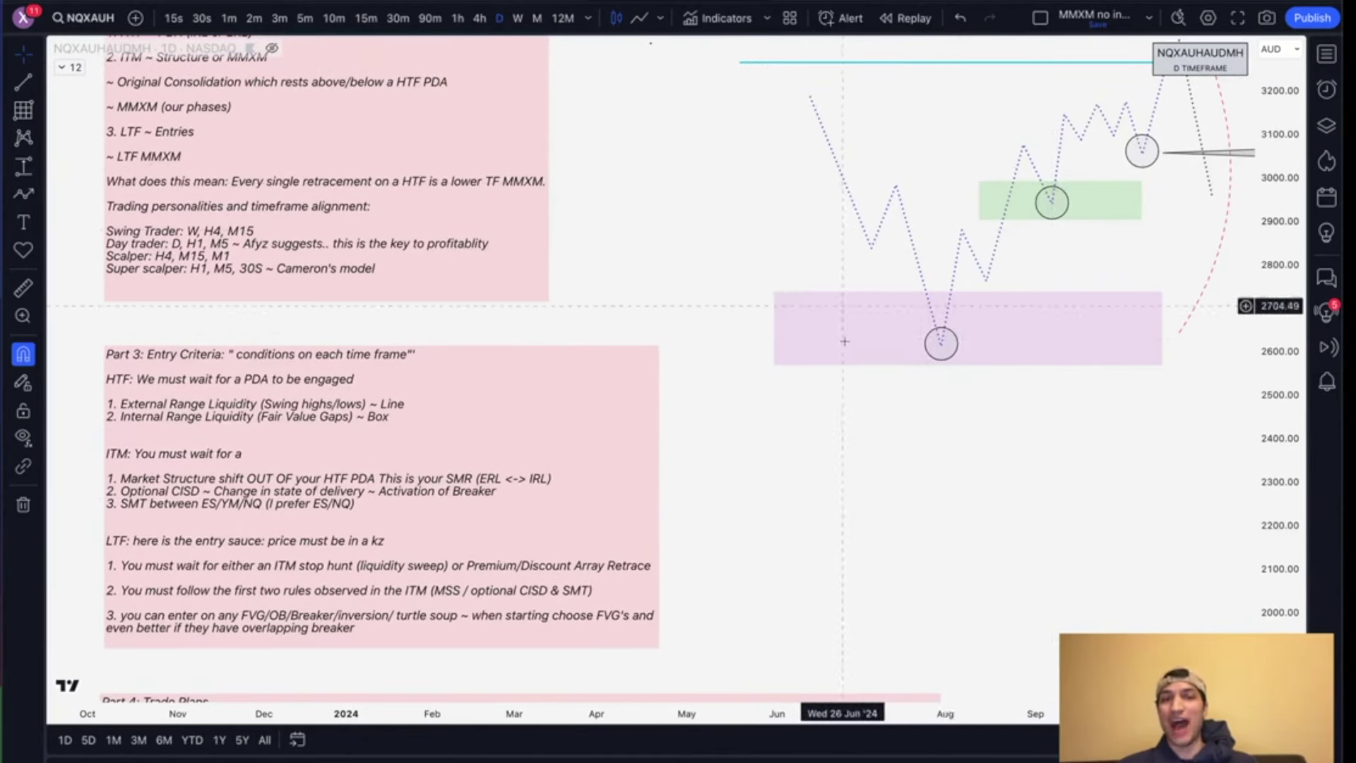
{"action": "left_click", "coordinate": [878, 446]}
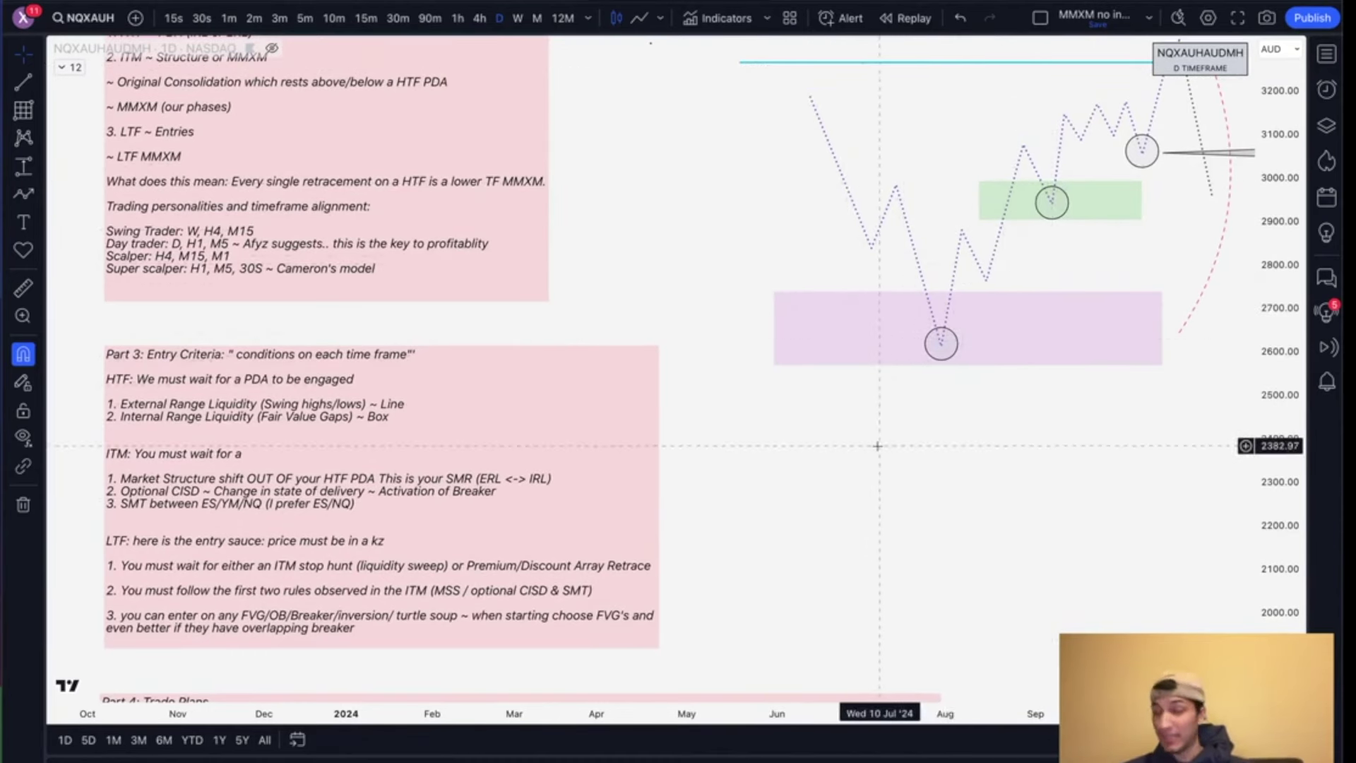
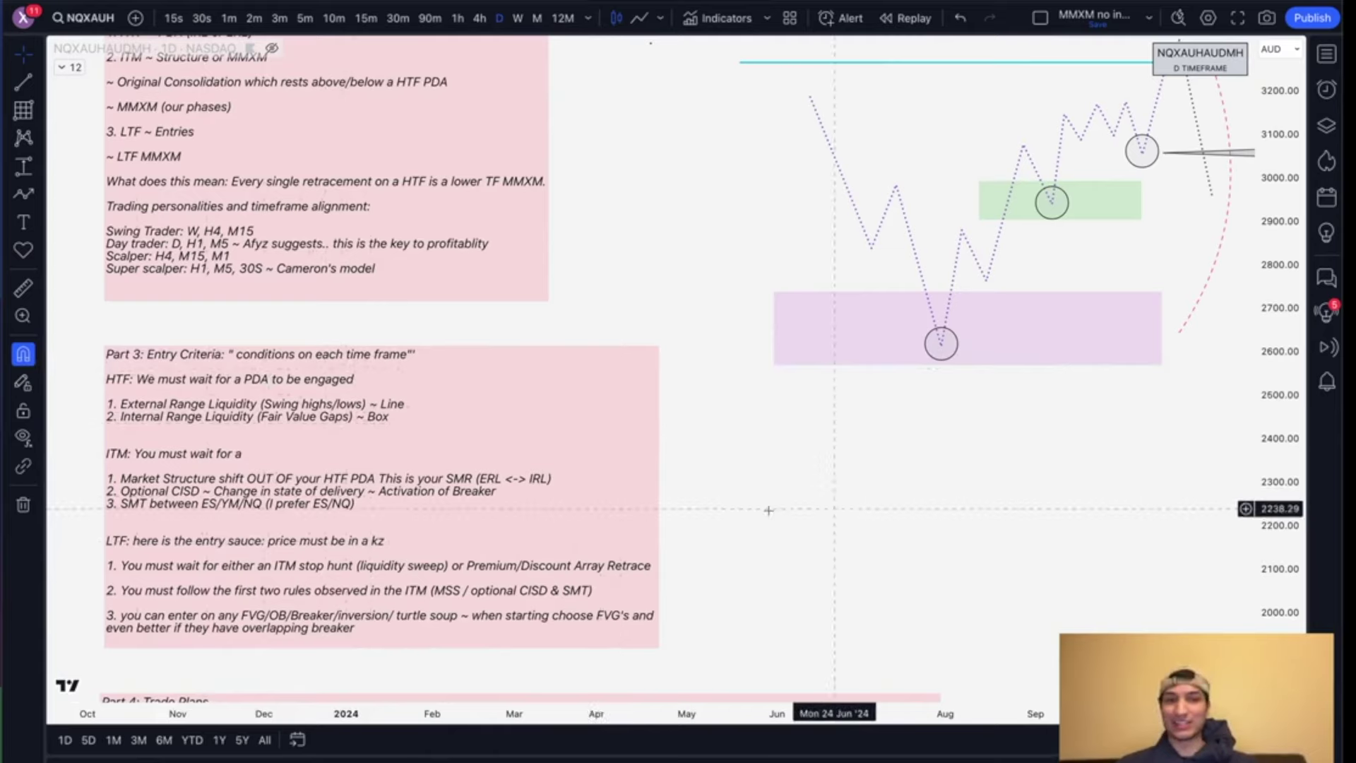
Step: Measure the price range from the circled low in the purple zone up to the teal line, and clear the measurement
{"action": "scroll", "coordinate": [727, 424], "scroll_direction": "right", "scroll_amount": 3}
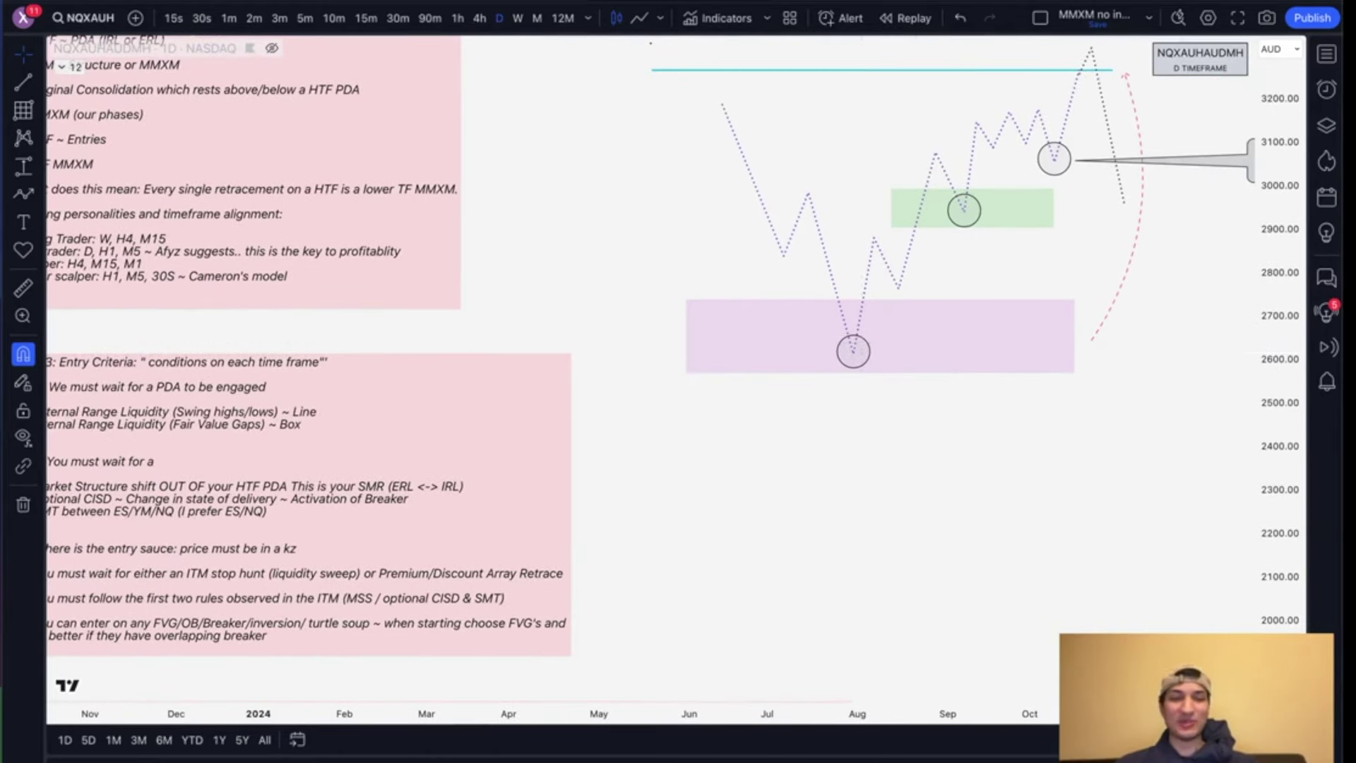
{"action": "left_click", "coordinate": [853, 350], "text": "shift"}
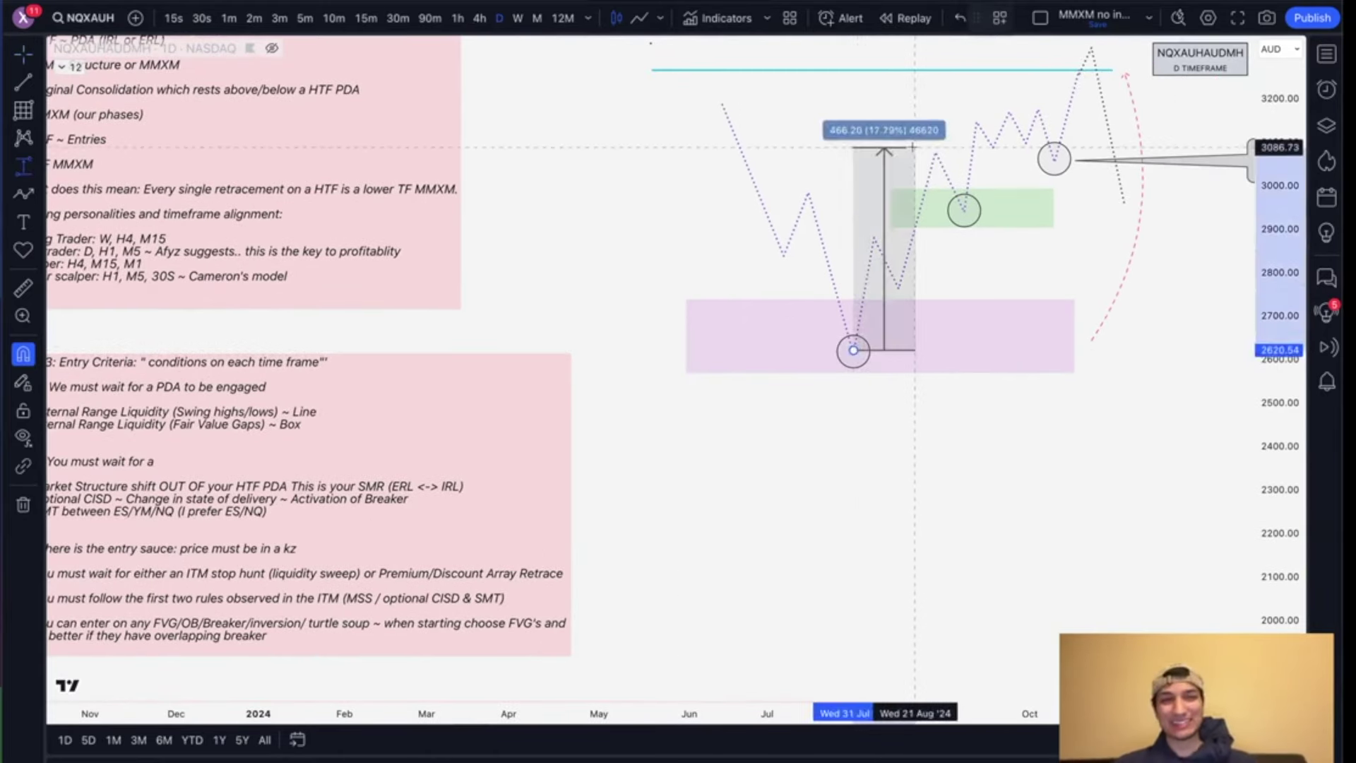
{"action": "left_click", "coordinate": [948, 77]}
{"action": "left_click_drag", "start_coordinate": [915, 353], "coordinate": [814, 425]}
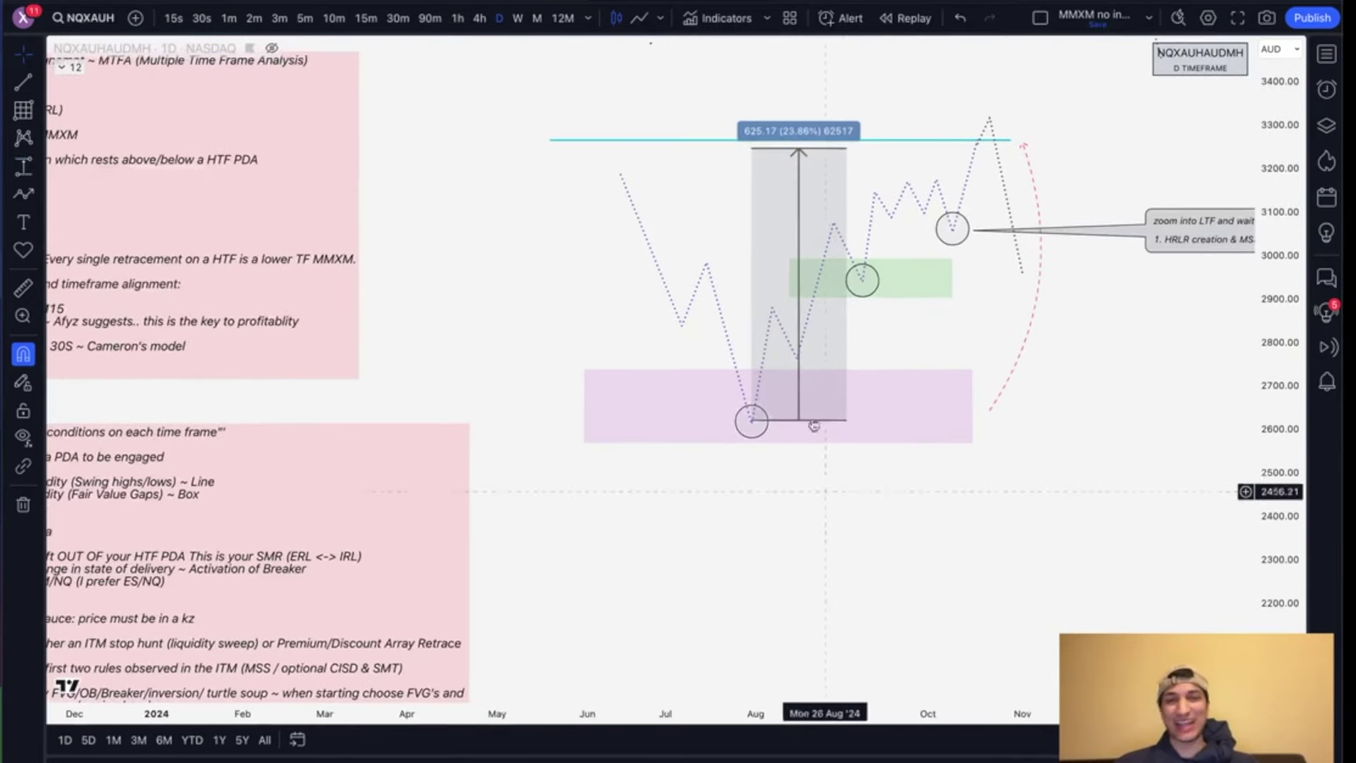
{"action": "left_click", "coordinate": [847, 173]}
{"action": "left_click_drag", "start_coordinate": [833, 498], "coordinate": [774, 484]}
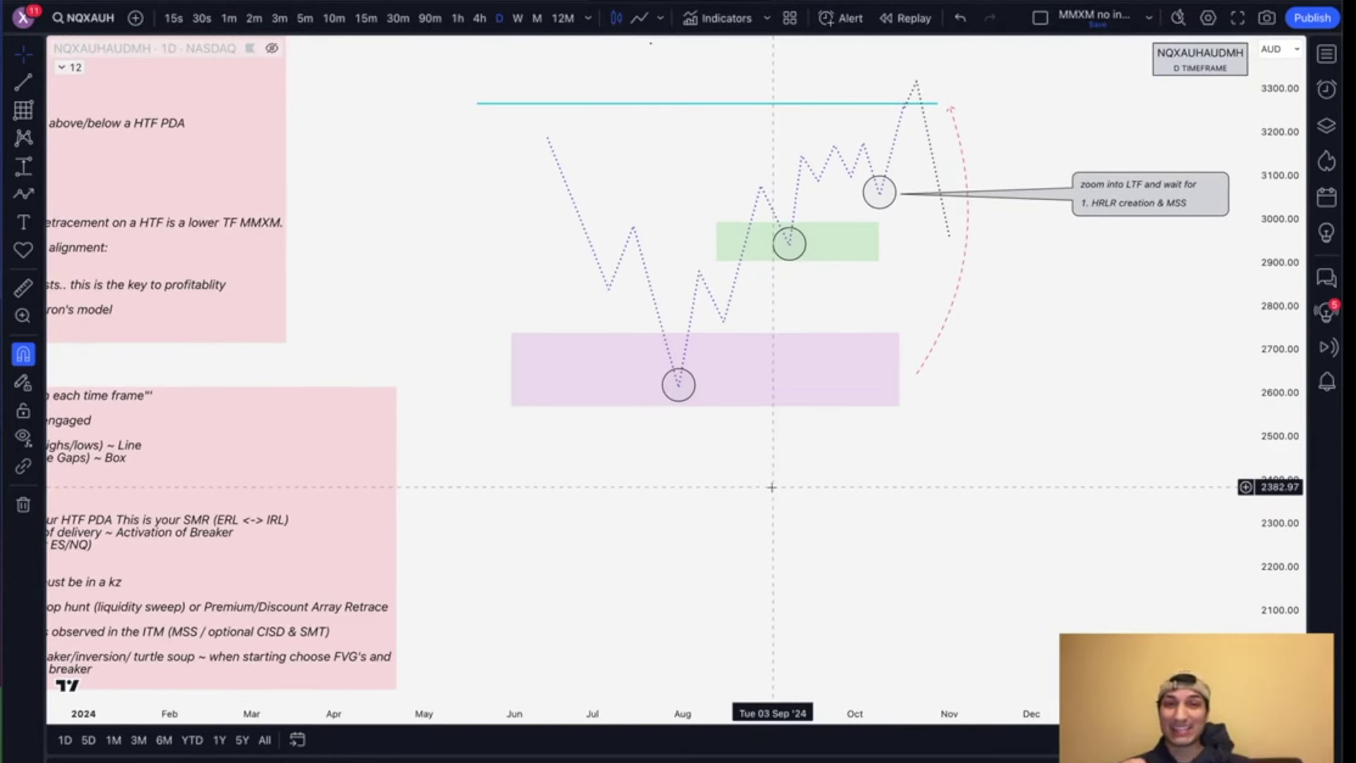
Step: Return to the Part 3 notes, look at the live stream page and the MMXM diagram in Discord, and come back to the chart
{"action": "left_click_drag", "start_coordinate": [771, 487], "coordinate": [805, 396]}
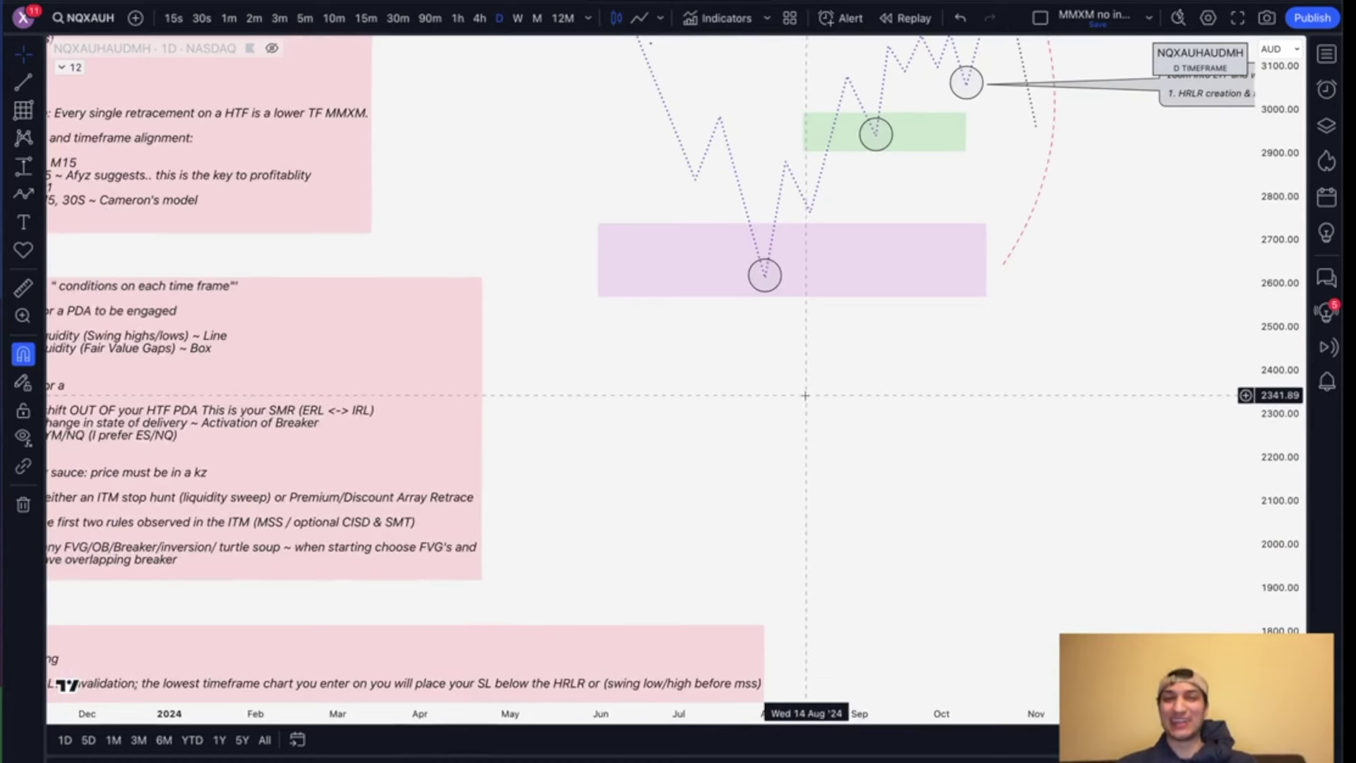
{"action": "scroll", "coordinate": [805, 396], "scroll_direction": "left", "scroll_amount": 5}
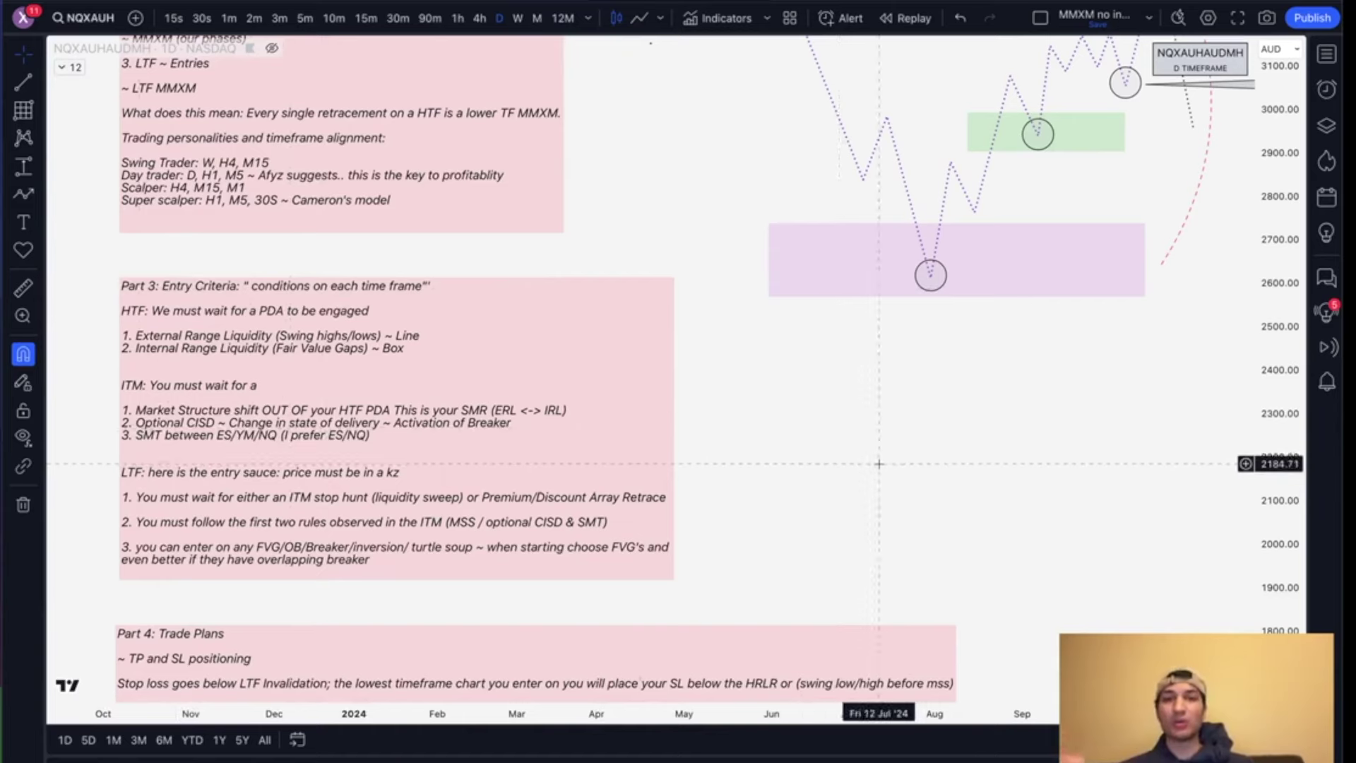
{"action": "key", "text": "ctrl+Right"}
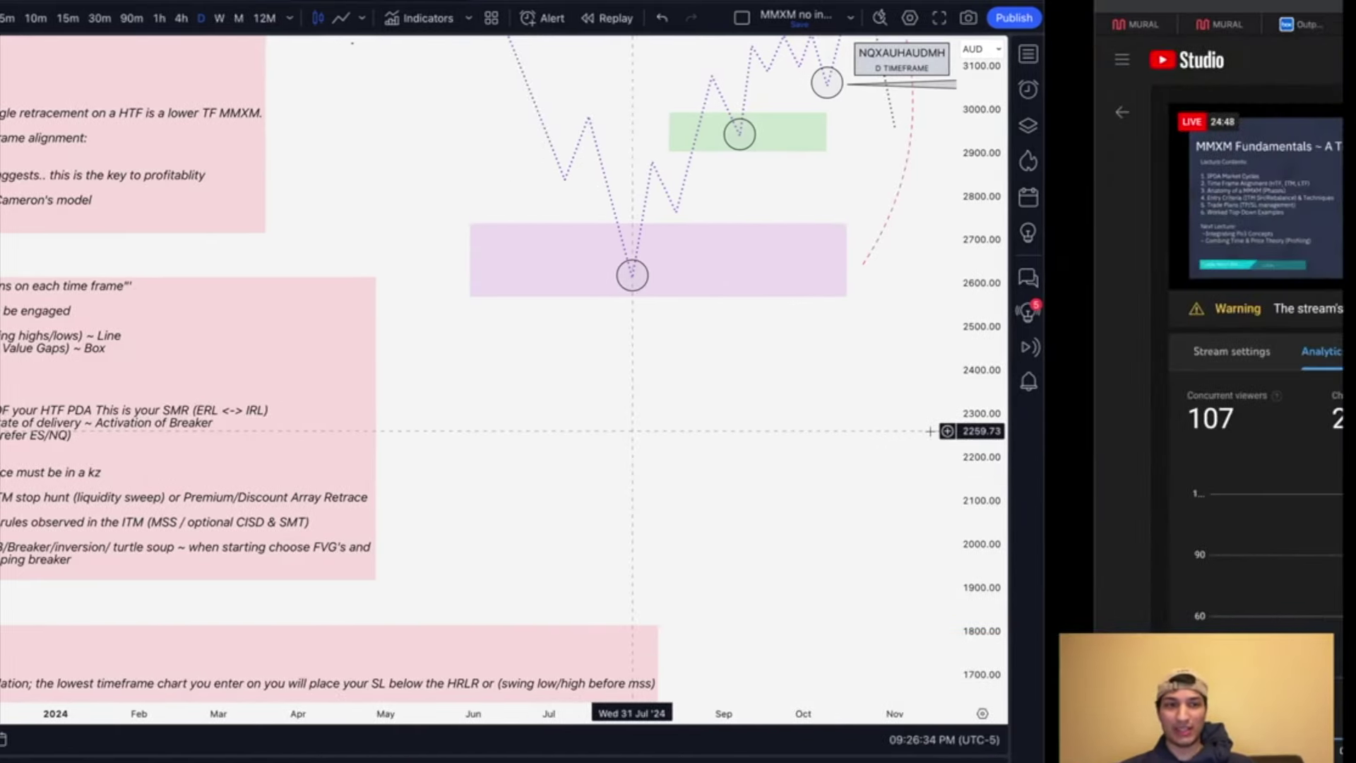
{"action": "key", "text": "ctrl+Right"}
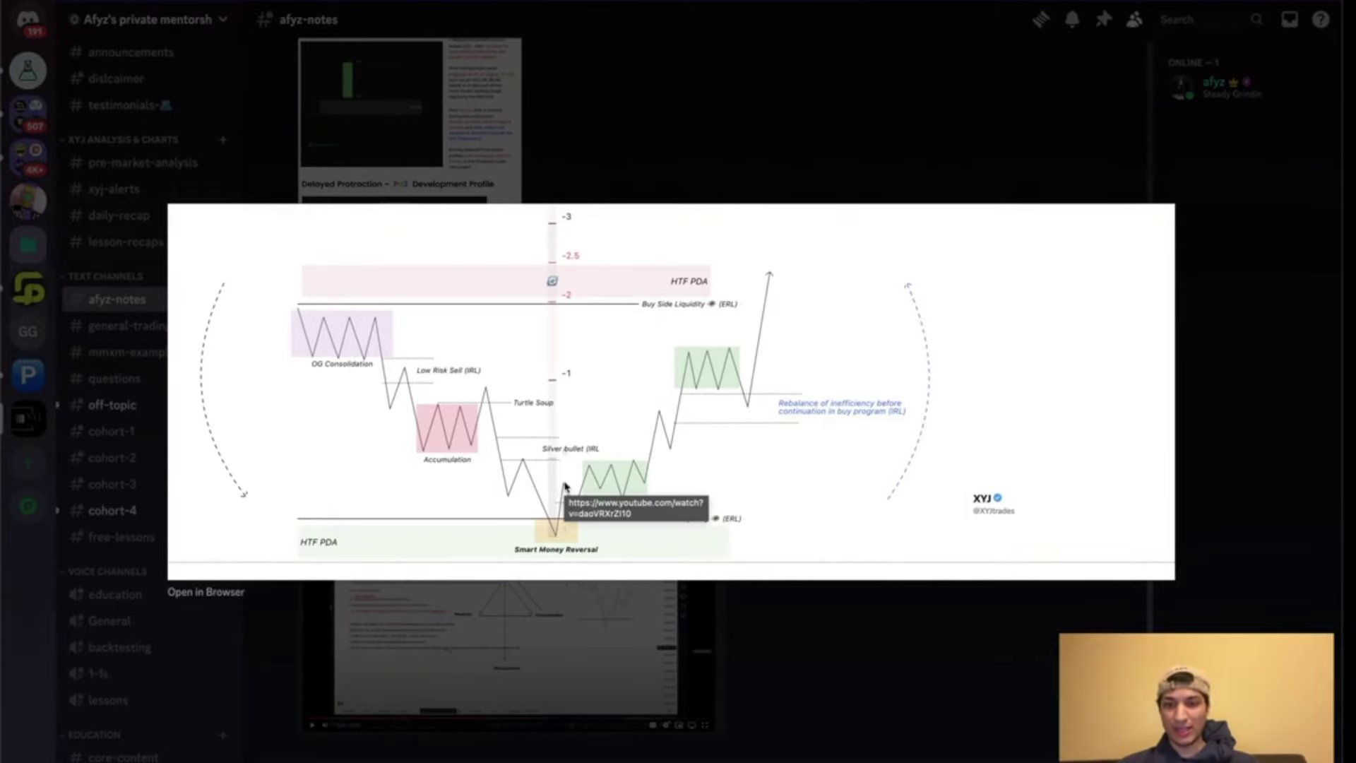
{"action": "key", "text": "ctrl+Left"}
{"action": "key", "text": "ctrl+Left"}
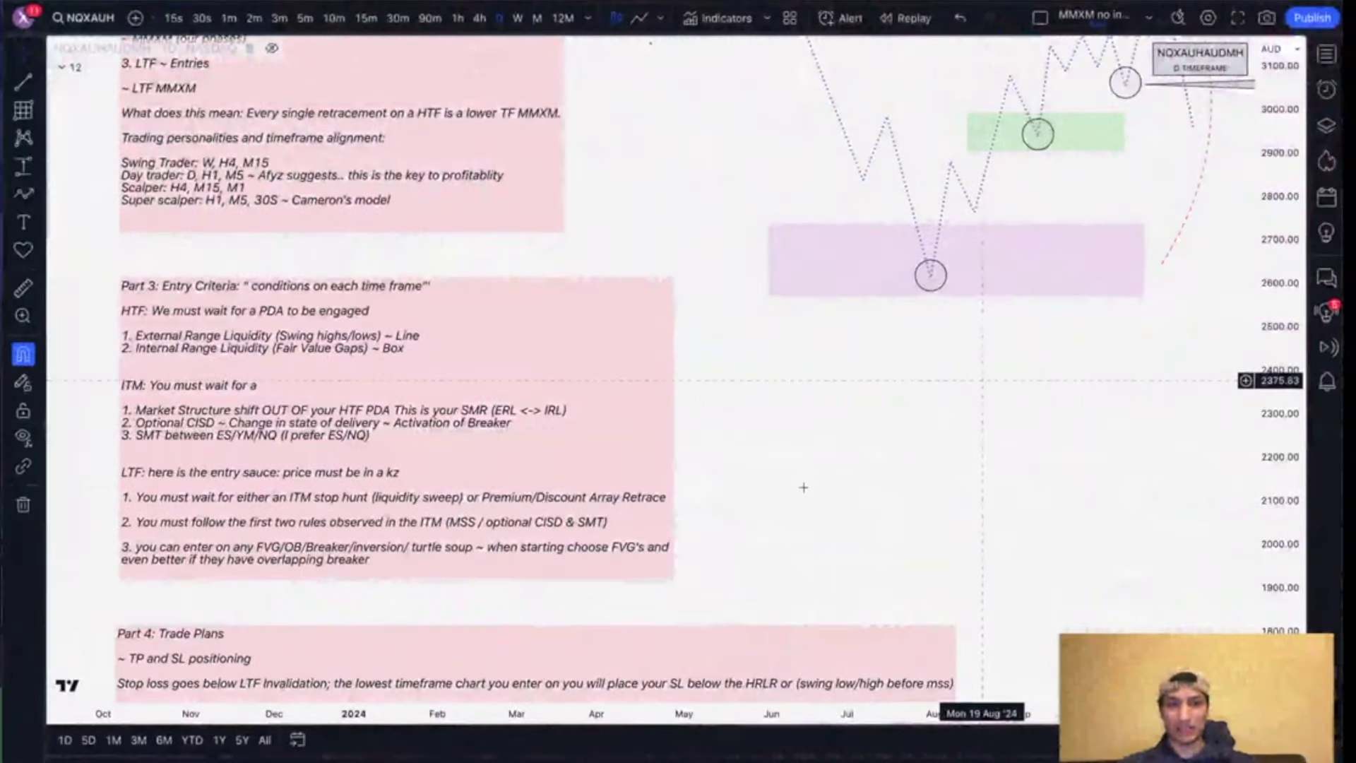
Step: Draw a horizontal trend line at the first swing high after the purple zone's circled low, and reposition it slightly to the left
{"action": "left_click_drag", "start_coordinate": [804, 488], "coordinate": [672, 558]}
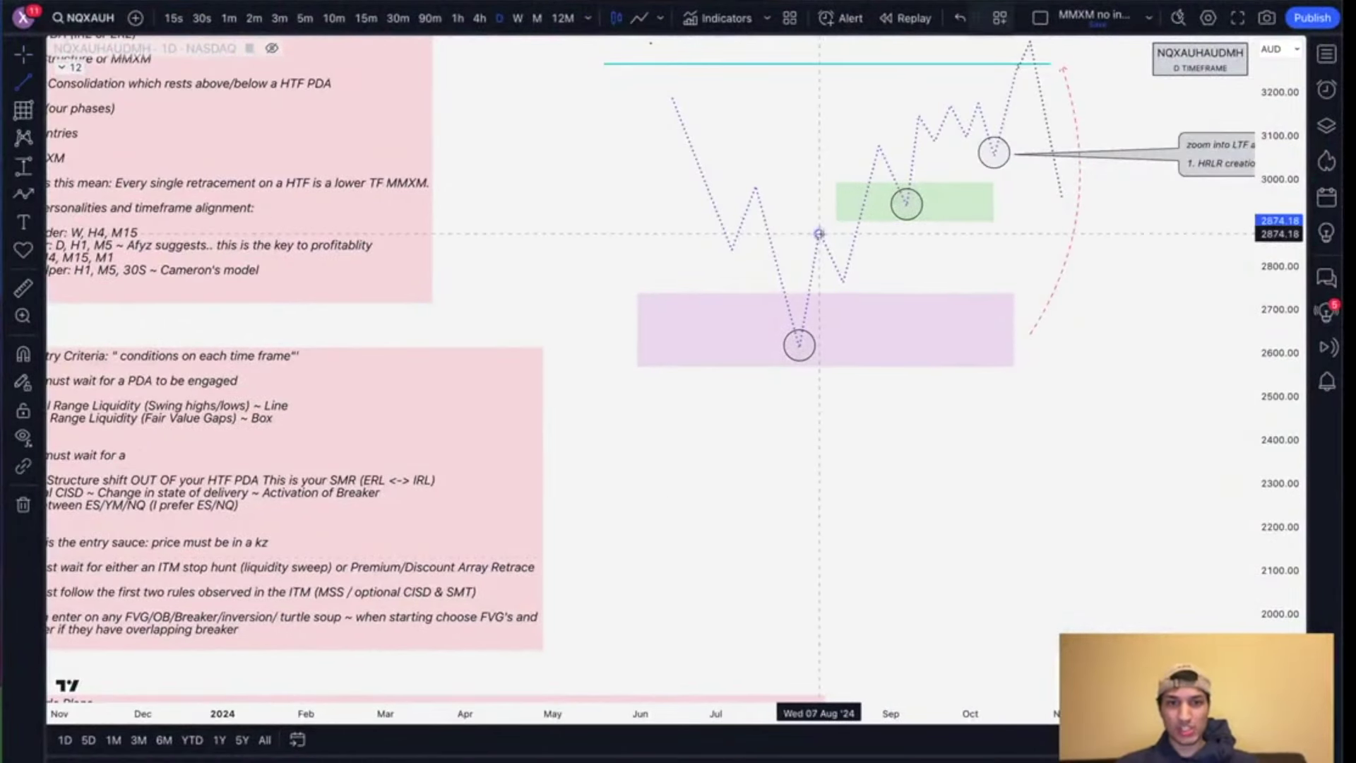
{"action": "left_click_drag", "start_coordinate": [819, 234], "coordinate": [982, 234]}
{"action": "left_click_drag", "start_coordinate": [933, 273], "coordinate": [894, 301]}
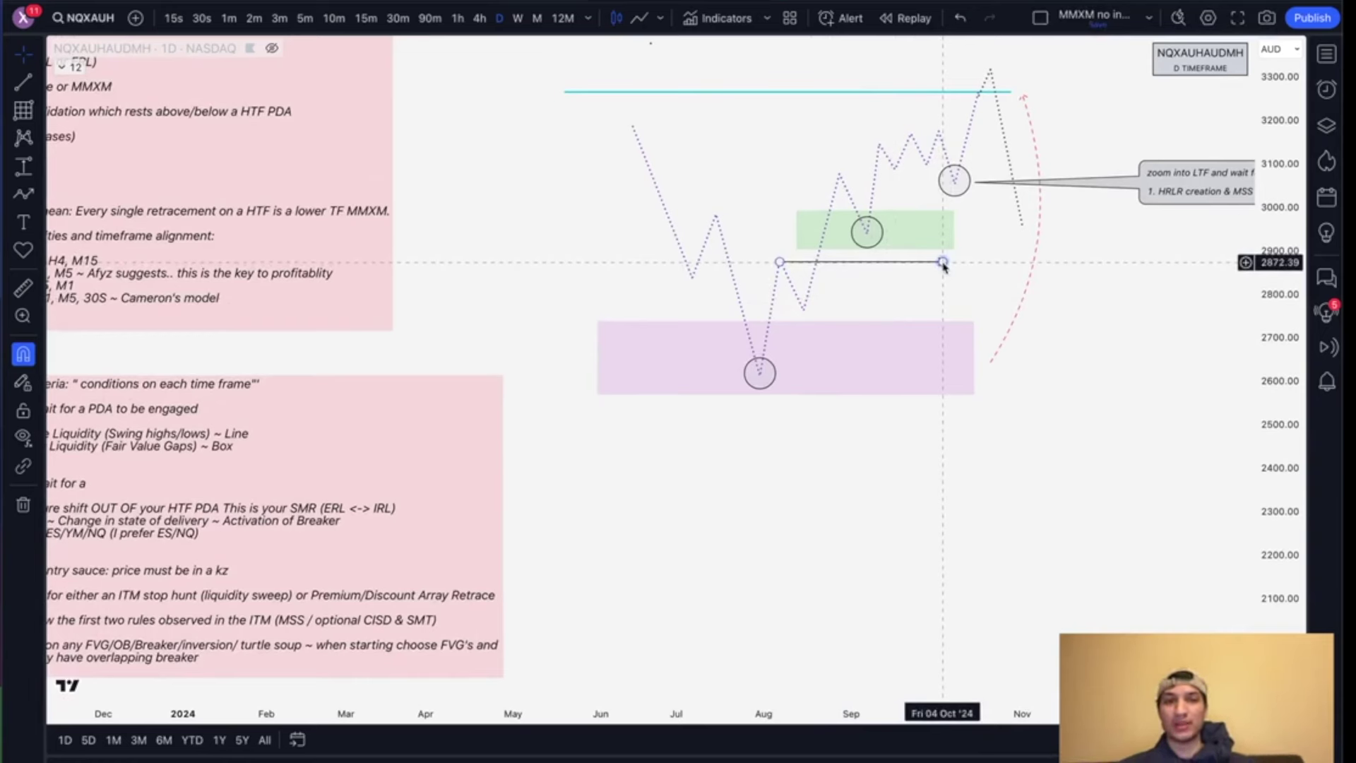
{"action": "mouse_move", "coordinate": [820, 263]}
{"action": "left_mouse_down"}
{"action": "mouse_move", "coordinate": [808, 219]}
{"action": "mouse_move", "coordinate": [845, 259]}
{"action": "left_mouse_up"}
{"action": "left_click", "coordinate": [866, 283]}
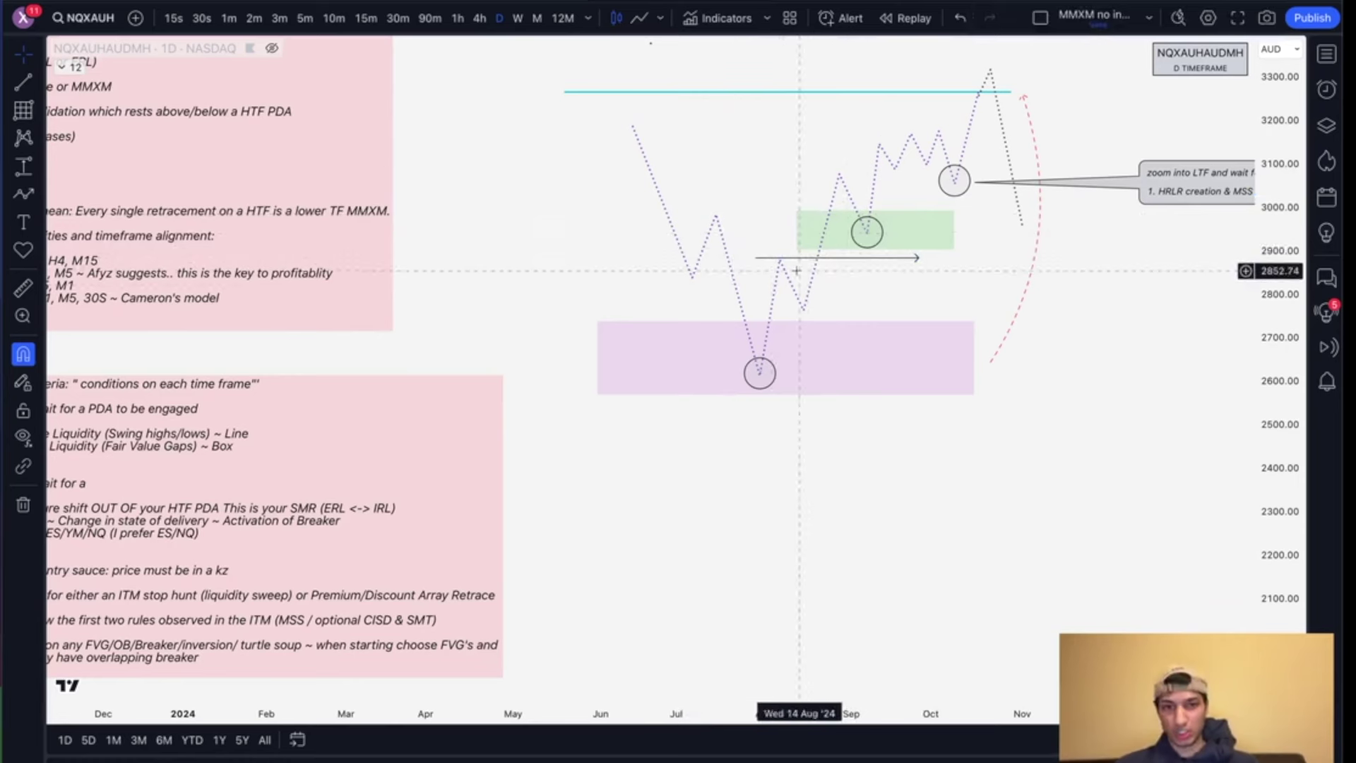
Step: Point out the diagram's earlier swing high and delete the horizontal trend line above the purple zone
{"action": "left_click", "coordinate": [716, 213]}
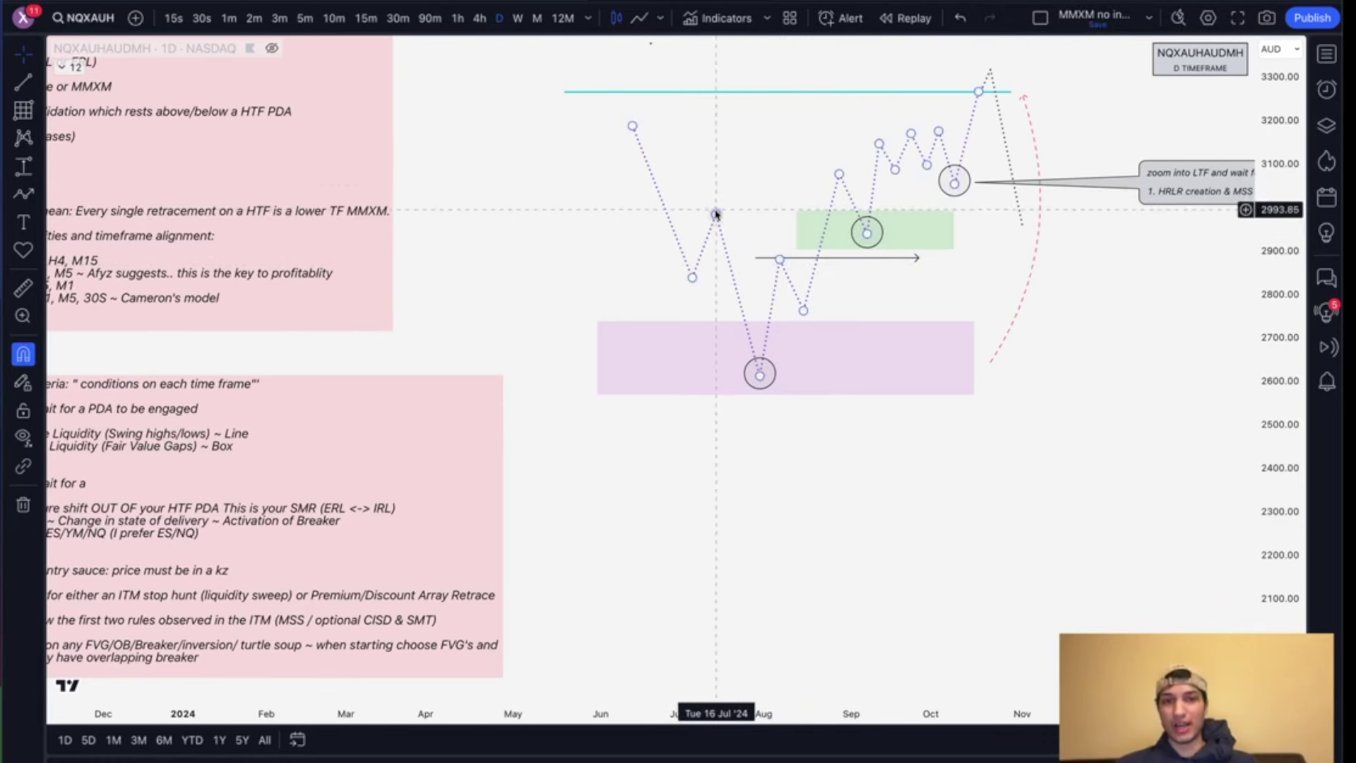
{"action": "left_click", "coordinate": [749, 233]}
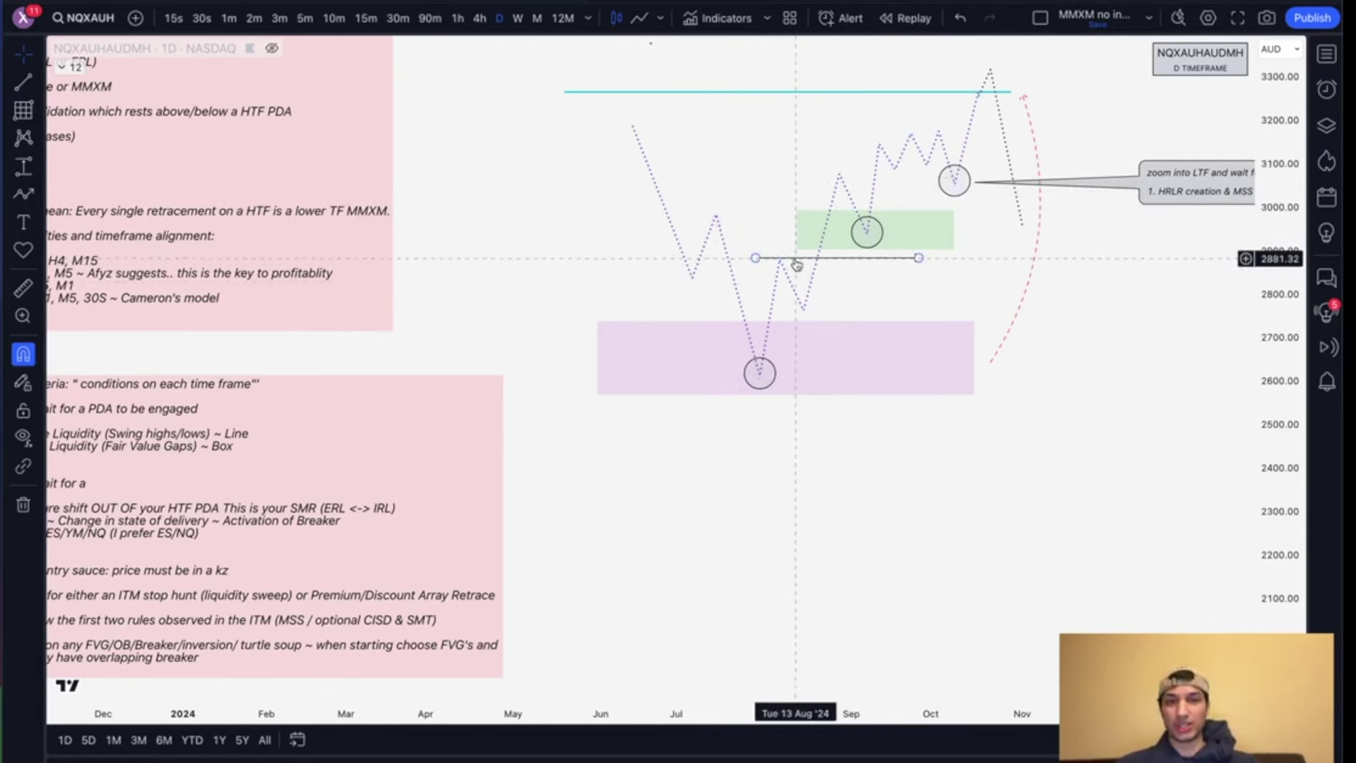
{"action": "left_click", "coordinate": [797, 263]}
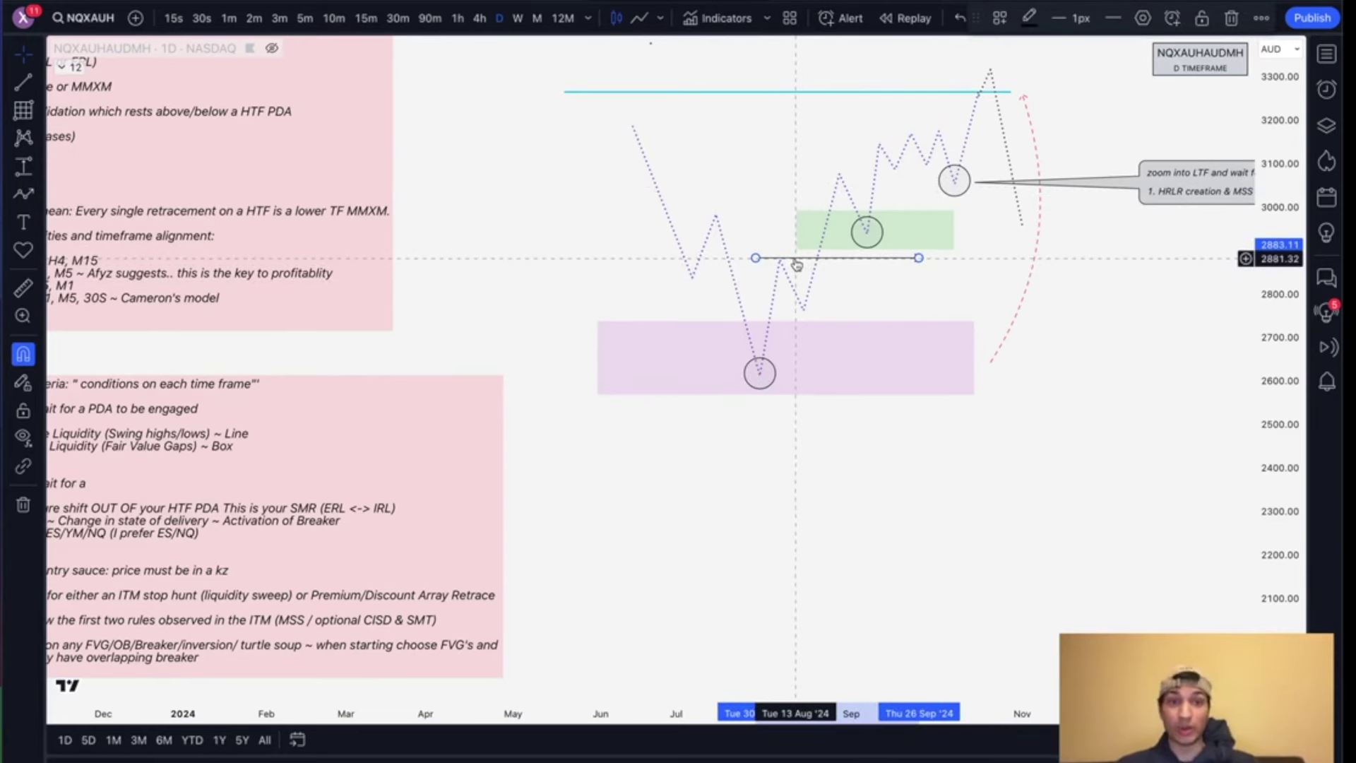
{"action": "key", "text": "Delete"}
Step: Edit the Part 3 note, adding (Daily) to the end of the HTF line and (Hourly) to the ITM line
{"action": "scroll", "coordinate": [762, 428], "scroll_direction": "down", "scroll_amount": 2}
{"action": "left_click_drag", "start_coordinate": [794, 426], "coordinate": [796, 397]}
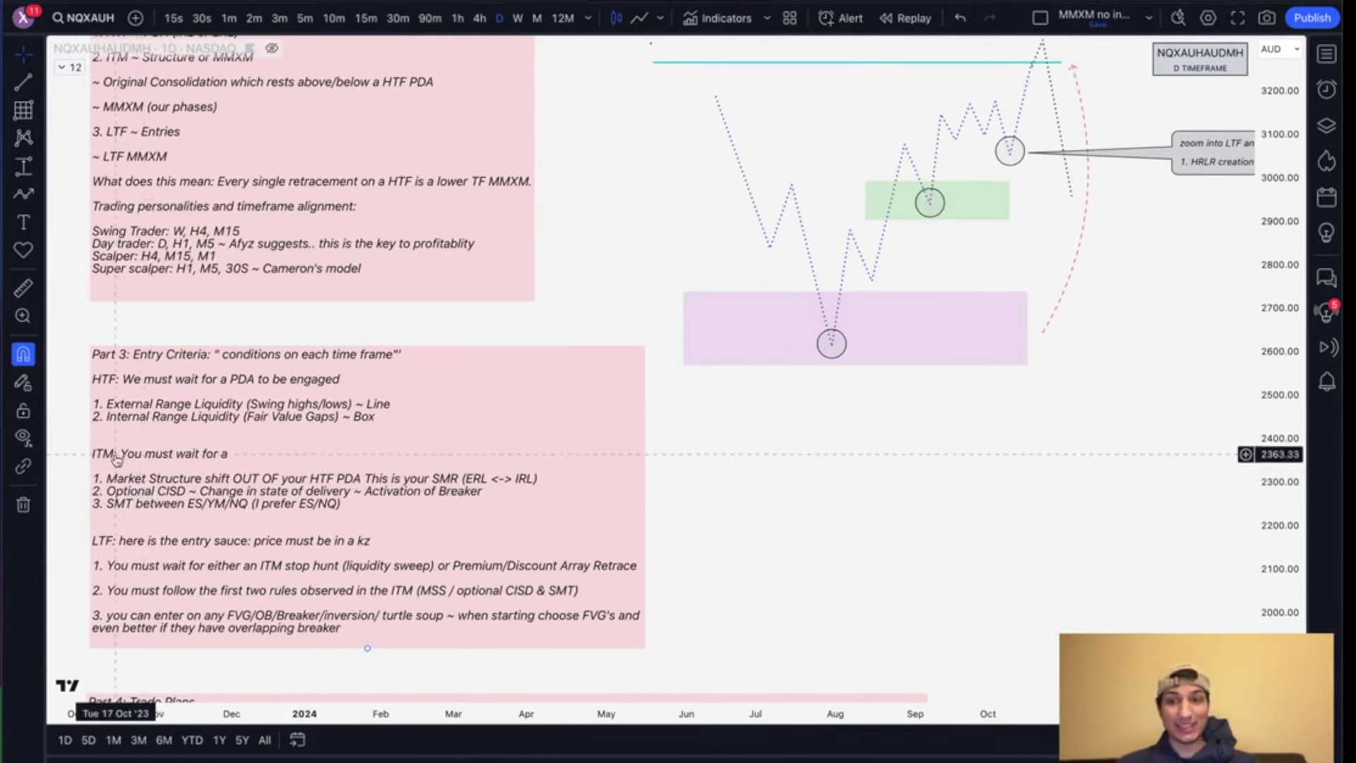
{"action": "double_click", "coordinate": [381, 395]}
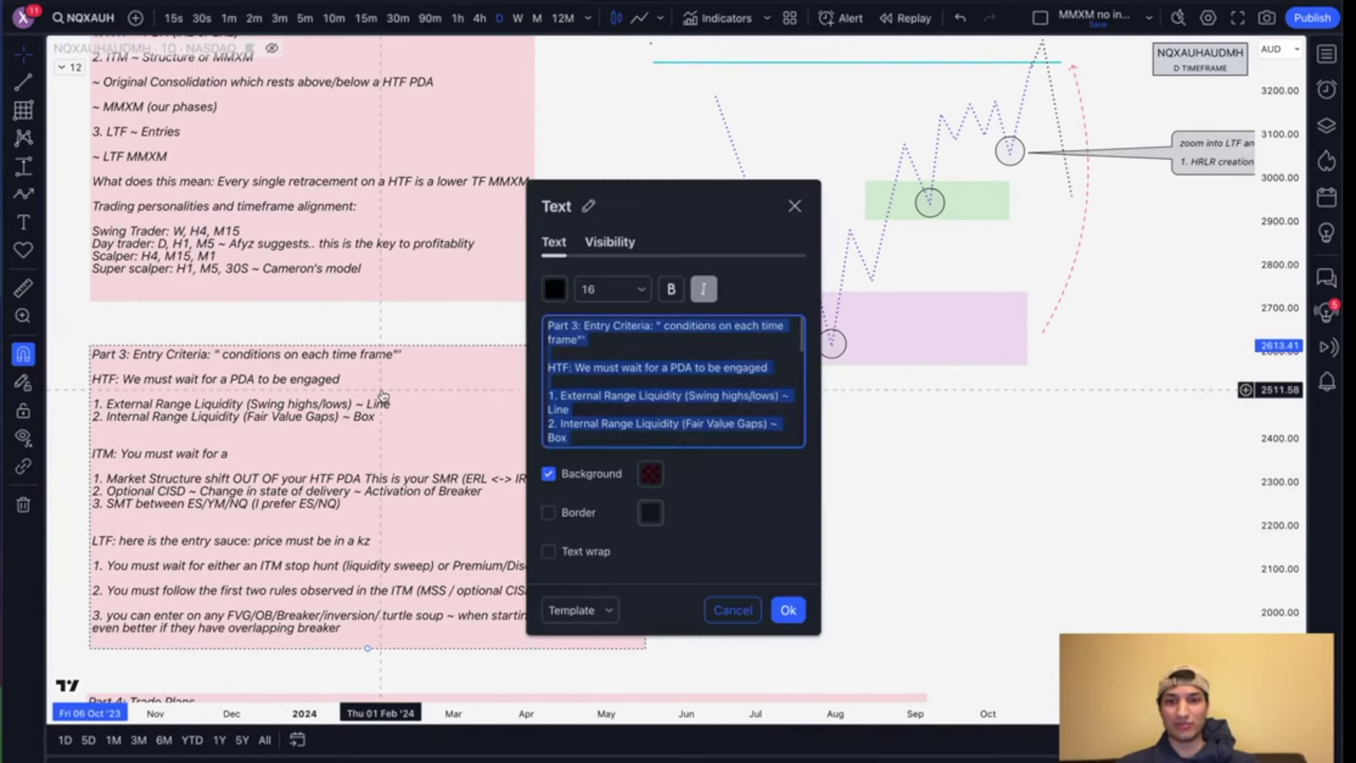
{"action": "left_click", "coordinate": [792, 377]}
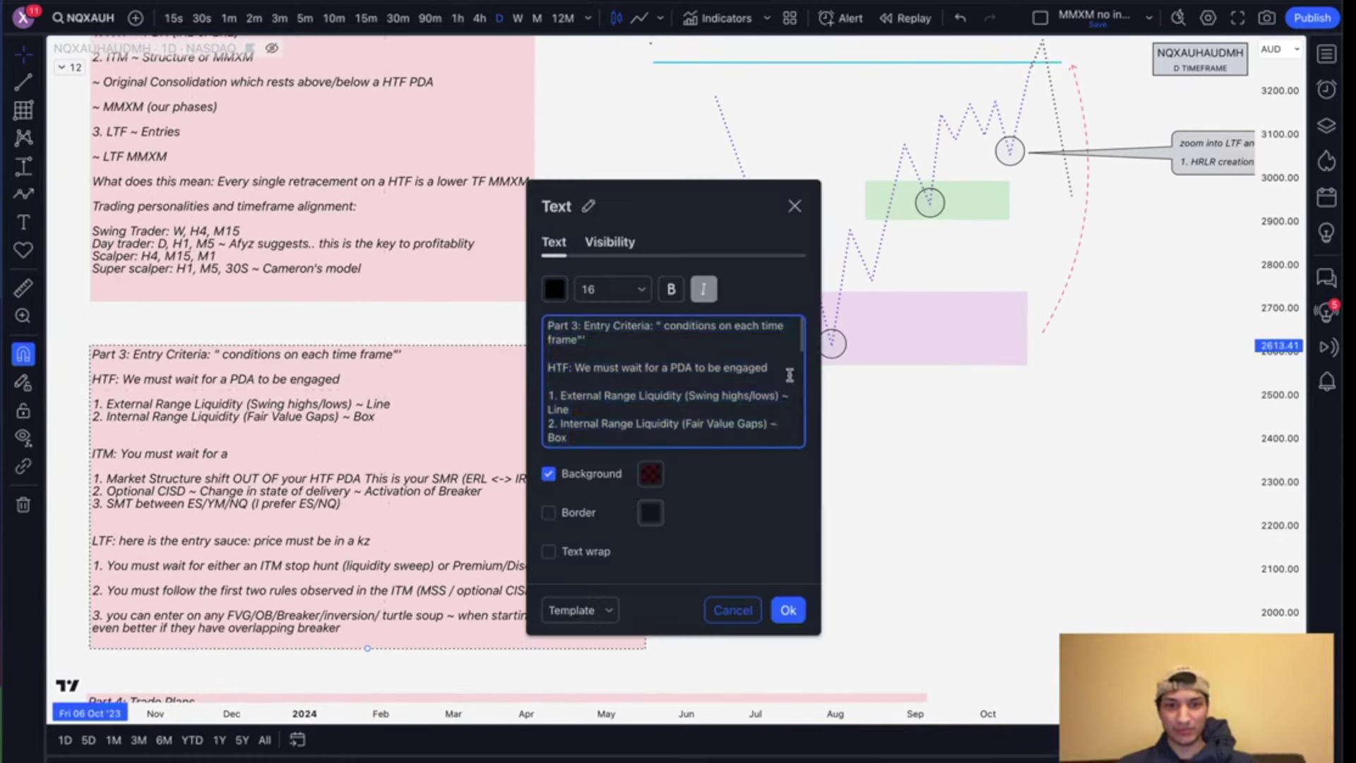
{"action": "type", "text": "Daily"}
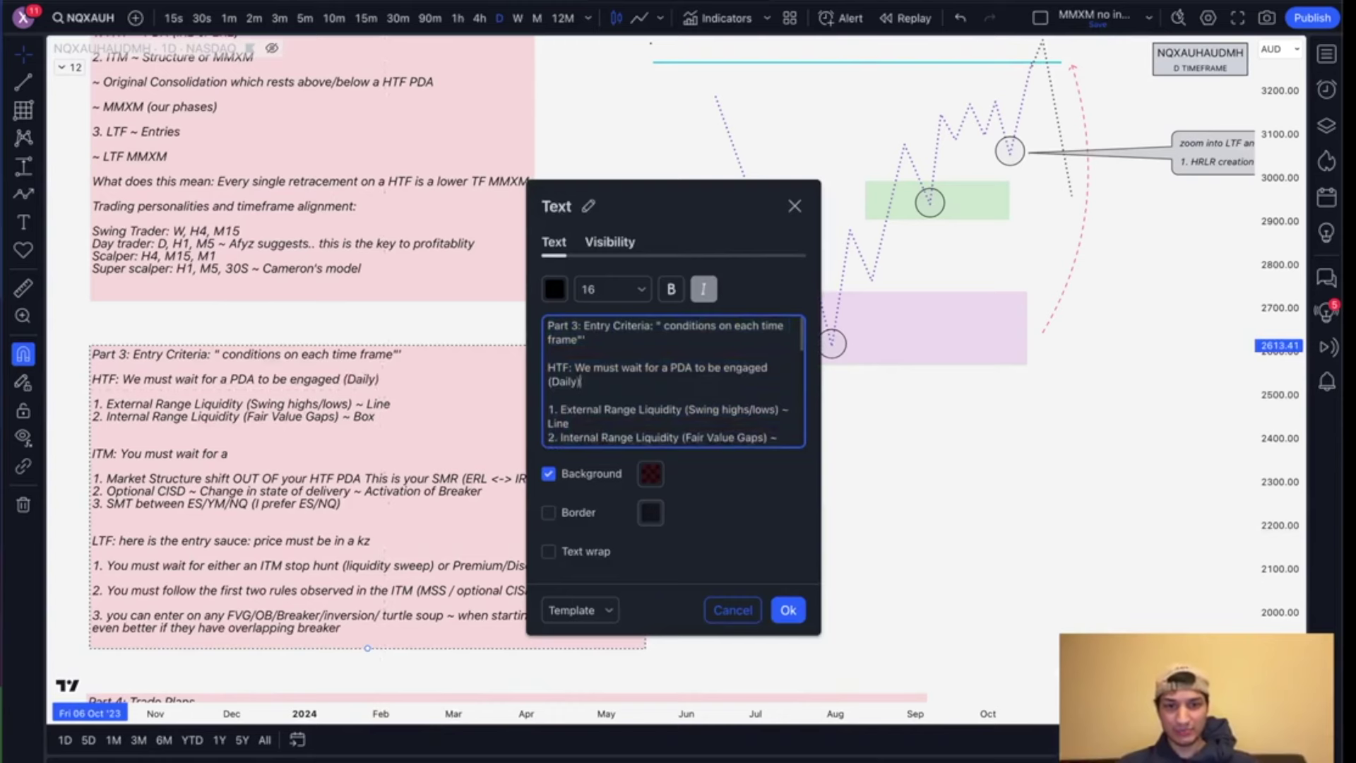
{"action": "scroll", "coordinate": [682, 391], "scroll_direction": "down", "scroll_amount": 2}
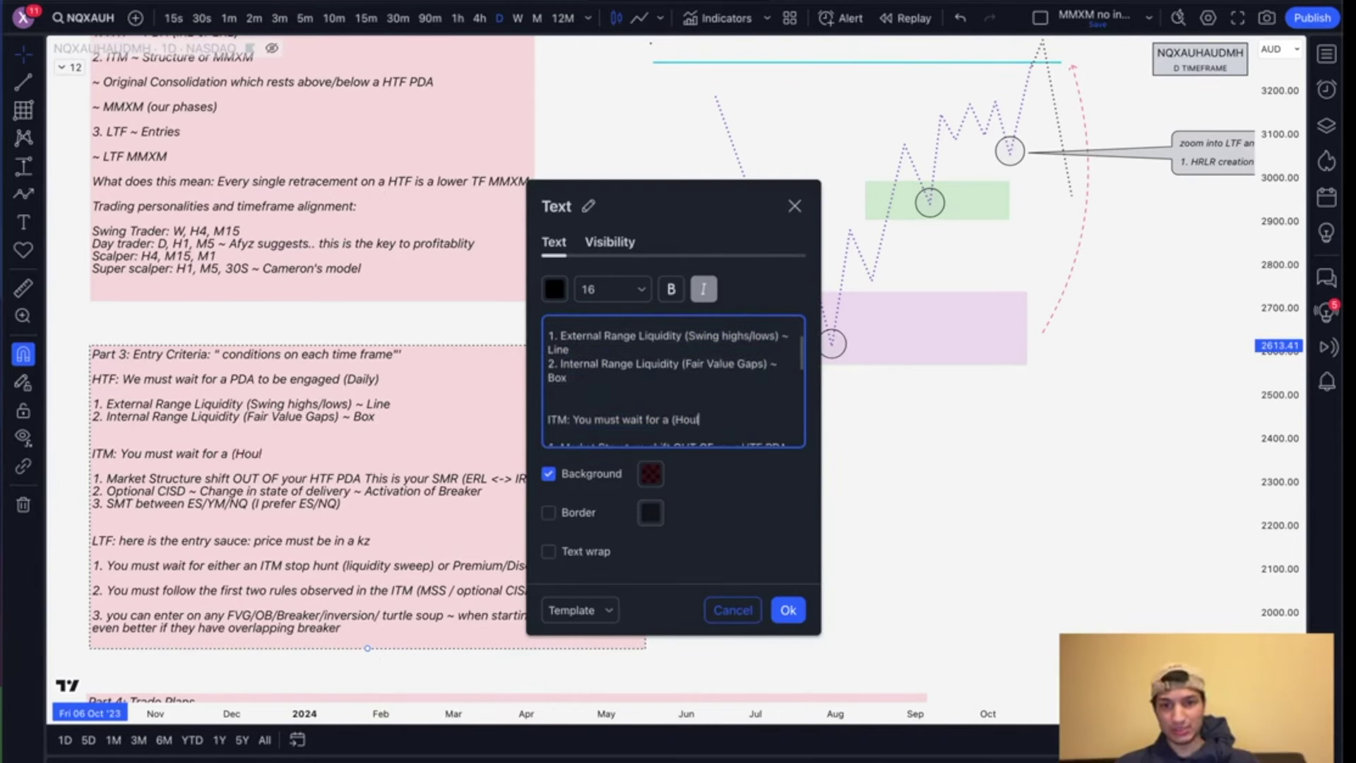
{"action": "left_click", "coordinate": [787, 610]}
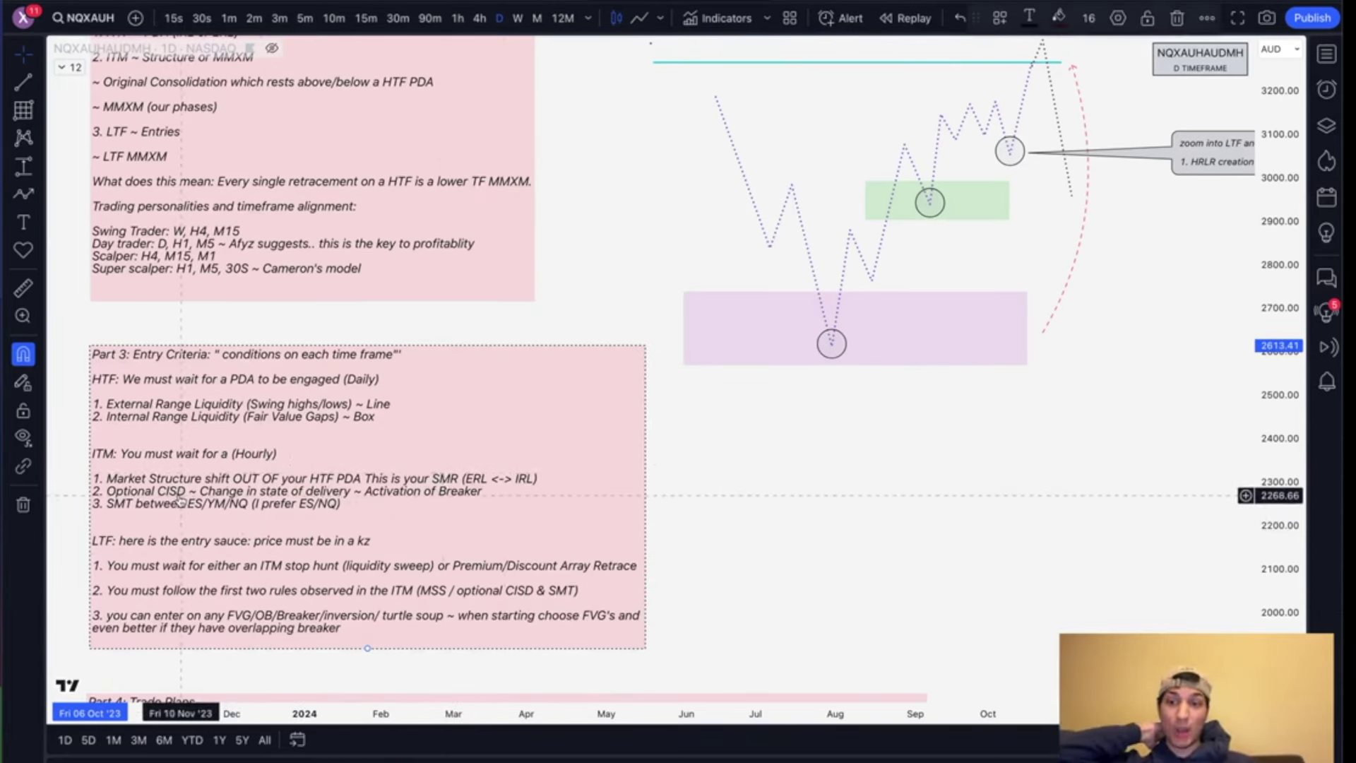
Step: Switch to the NQ1! 4h chart and delete the blue horizontal line at 18029.50
{"action": "left_click_drag", "start_coordinate": [954, 484], "coordinate": [750, 402]}
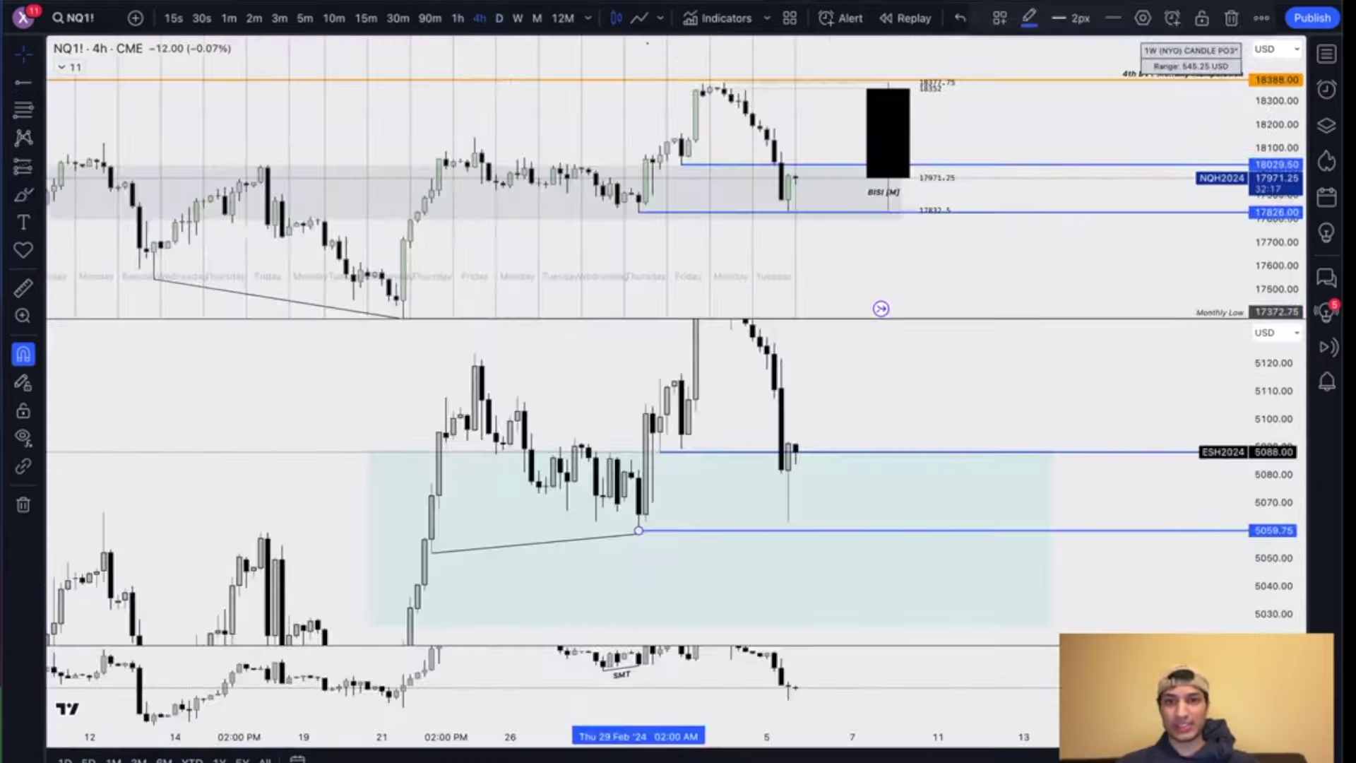
{"action": "scroll", "coordinate": [727, 195], "scroll_direction": "up", "scroll_amount": 2}
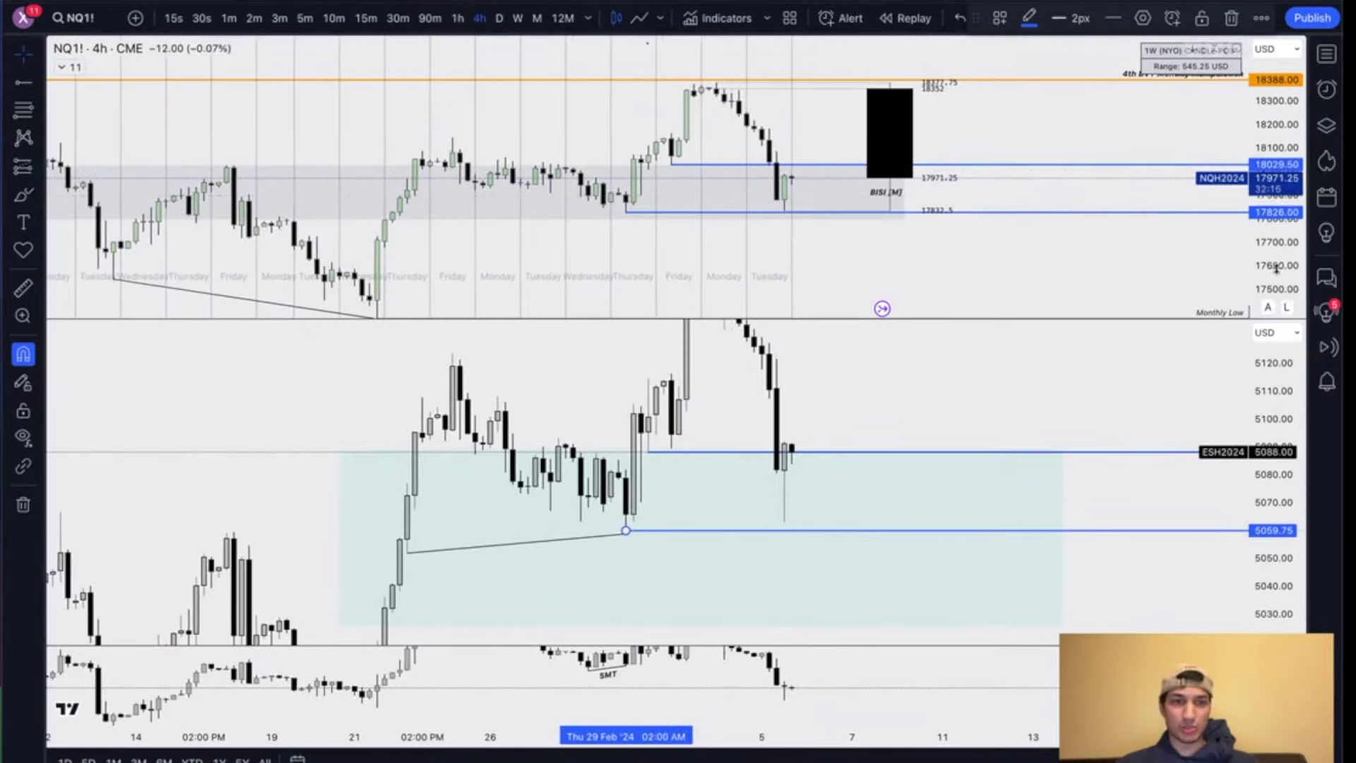
{"action": "left_click_drag", "start_coordinate": [1275, 270], "coordinate": [1276, 130]}
{"action": "scroll", "coordinate": [1005, 172], "scroll_direction": "down", "scroll_amount": 1}
{"action": "left_click_drag", "start_coordinate": [1052, 395], "coordinate": [1053, 414]}
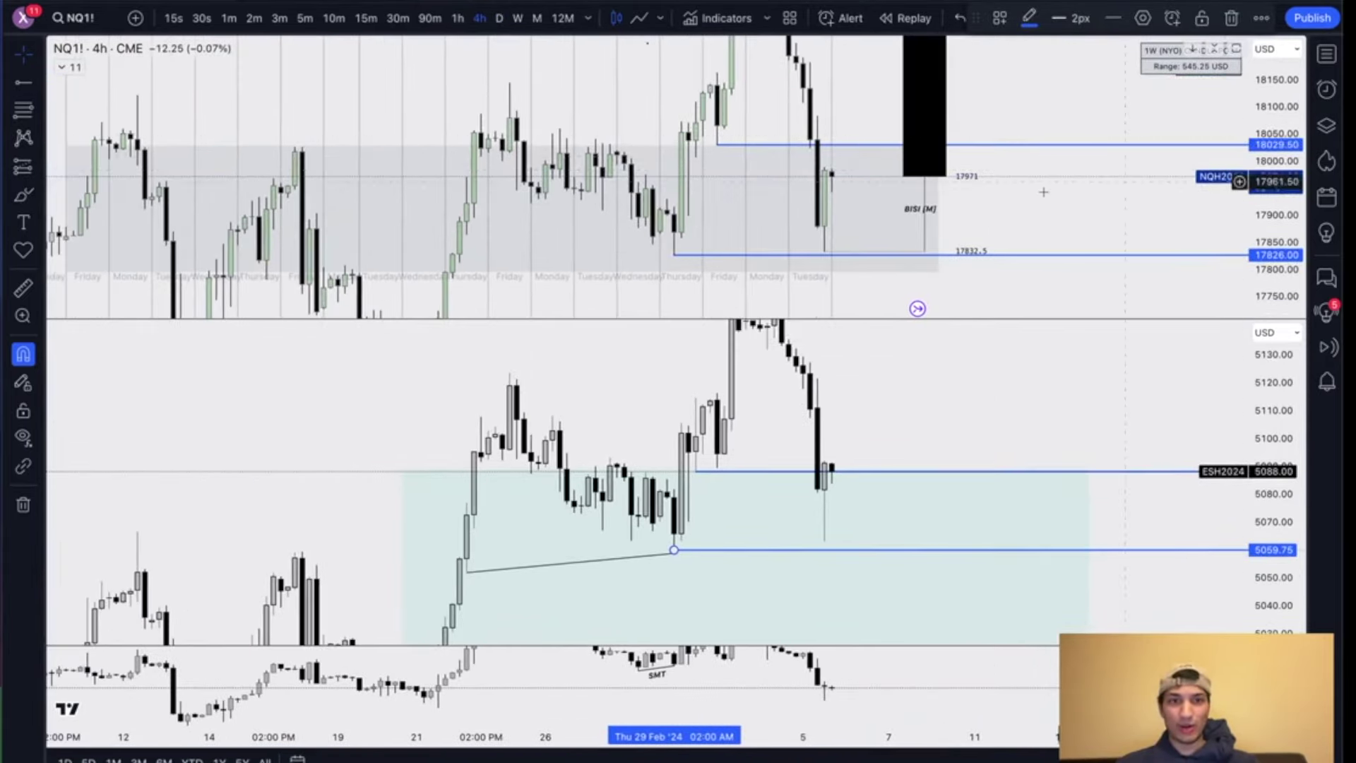
{"action": "left_click", "coordinate": [1038, 150]}
{"action": "left_click", "coordinate": [1051, 146]}
{"action": "key", "text": "Delete"}
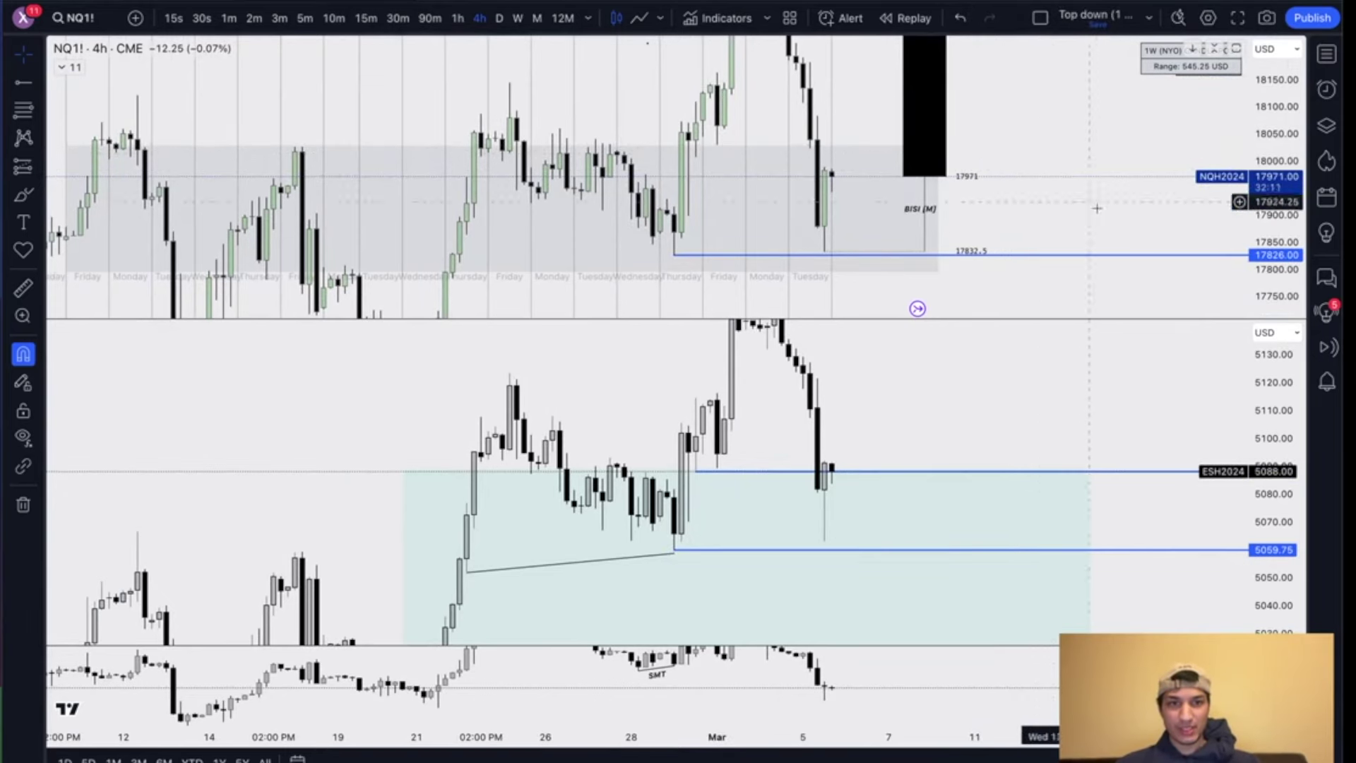
Step: Delete the upper blue horizontal line in the ES pane and look back at the ITM conditions in the Part 3 note
{"action": "left_click_drag", "start_coordinate": [1096, 203], "coordinate": [1097, 185]}
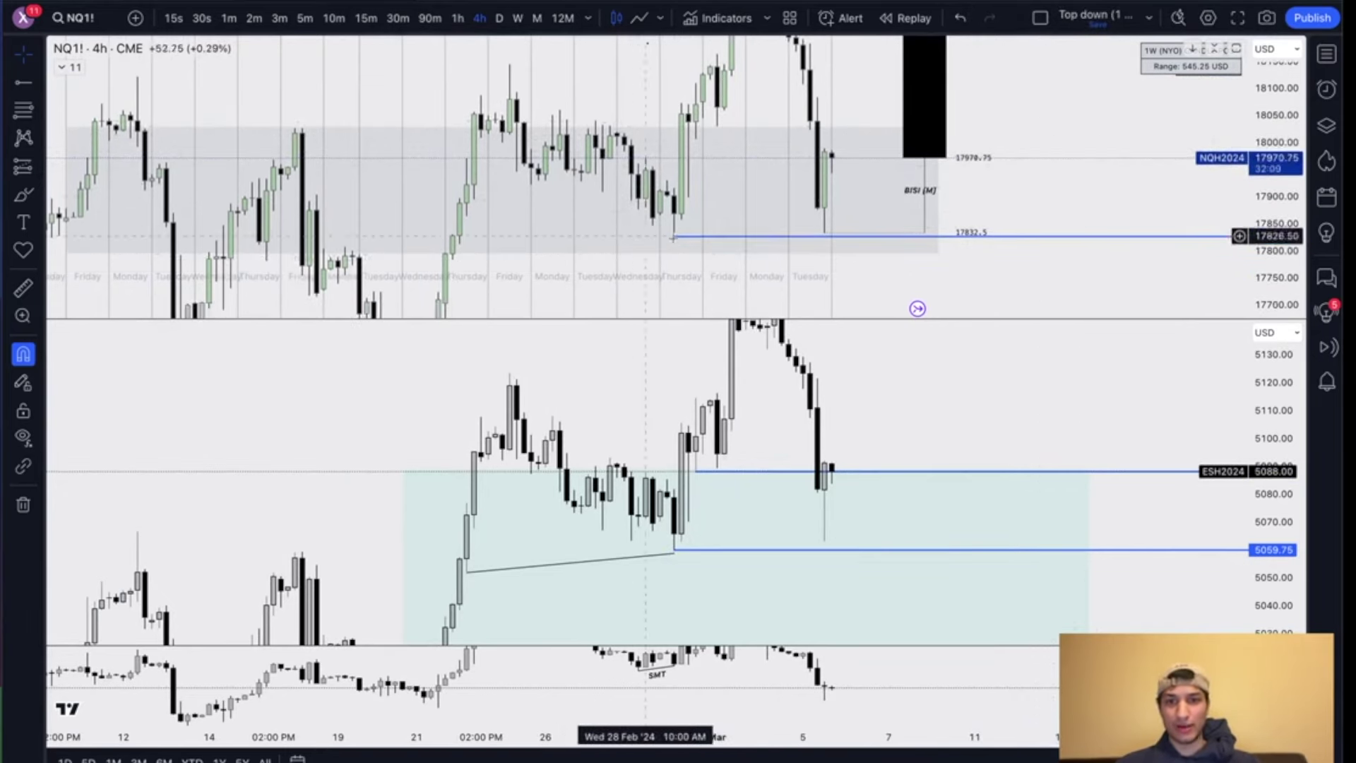
{"action": "left_click_drag", "start_coordinate": [1280, 127], "coordinate": [1279, 192]}
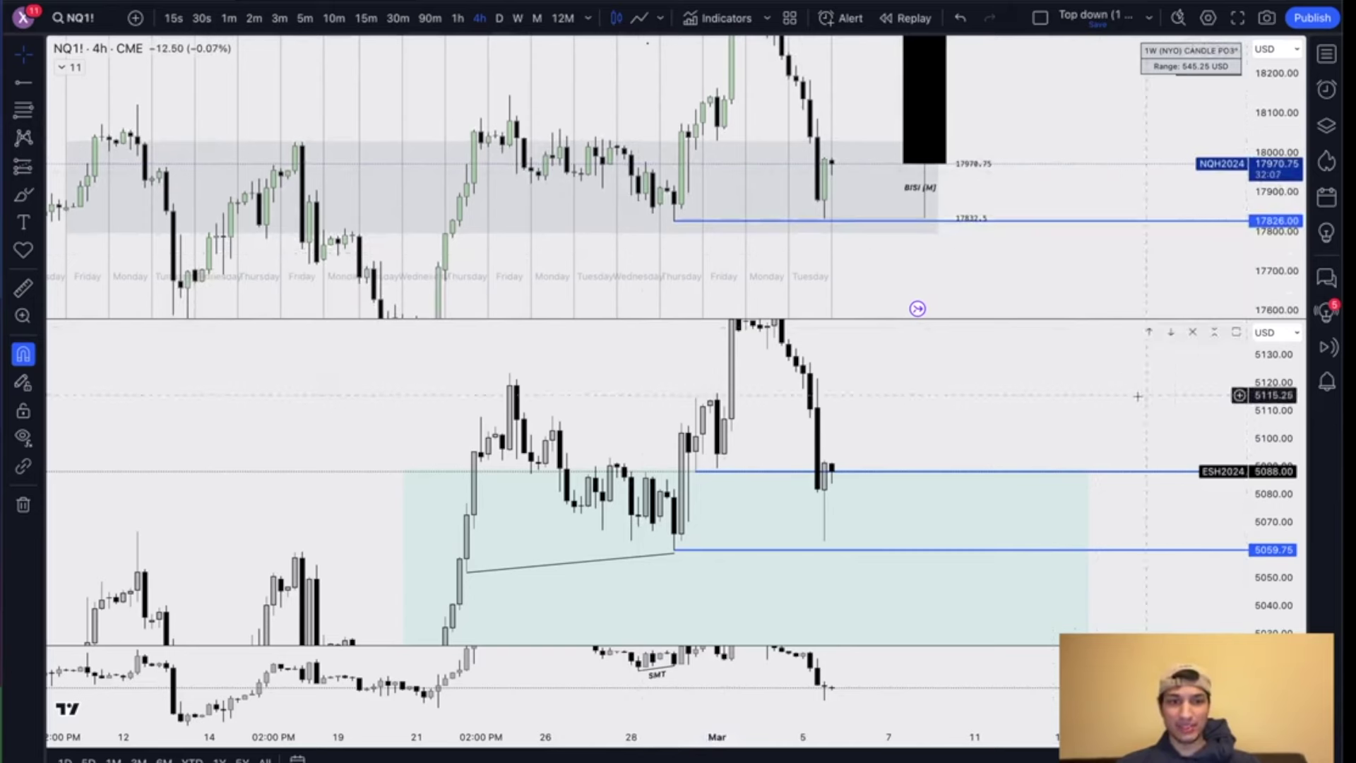
{"action": "left_click_drag", "start_coordinate": [1126, 388], "coordinate": [1117, 366]}
{"action": "key", "text": "ctrl+z"}
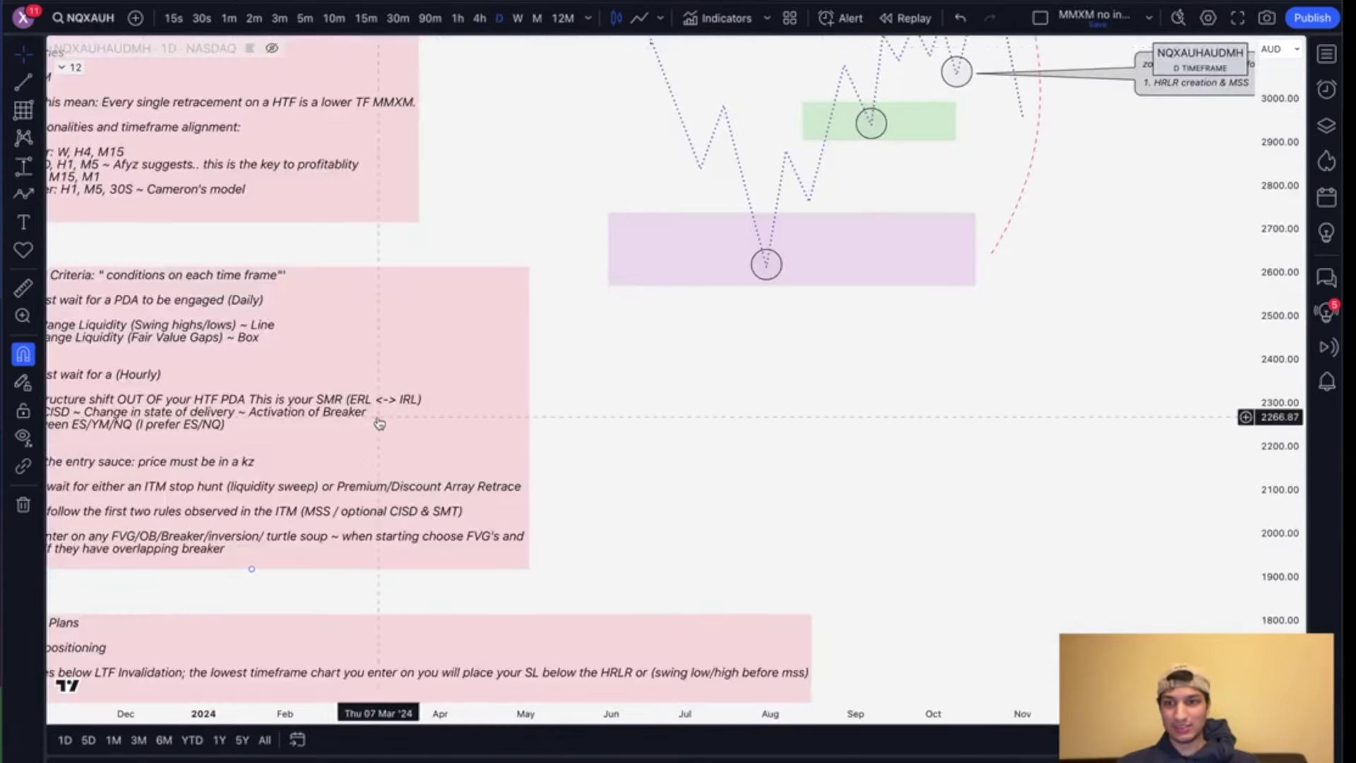
{"action": "scroll", "coordinate": [375, 420], "scroll_direction": "left", "scroll_amount": 3}
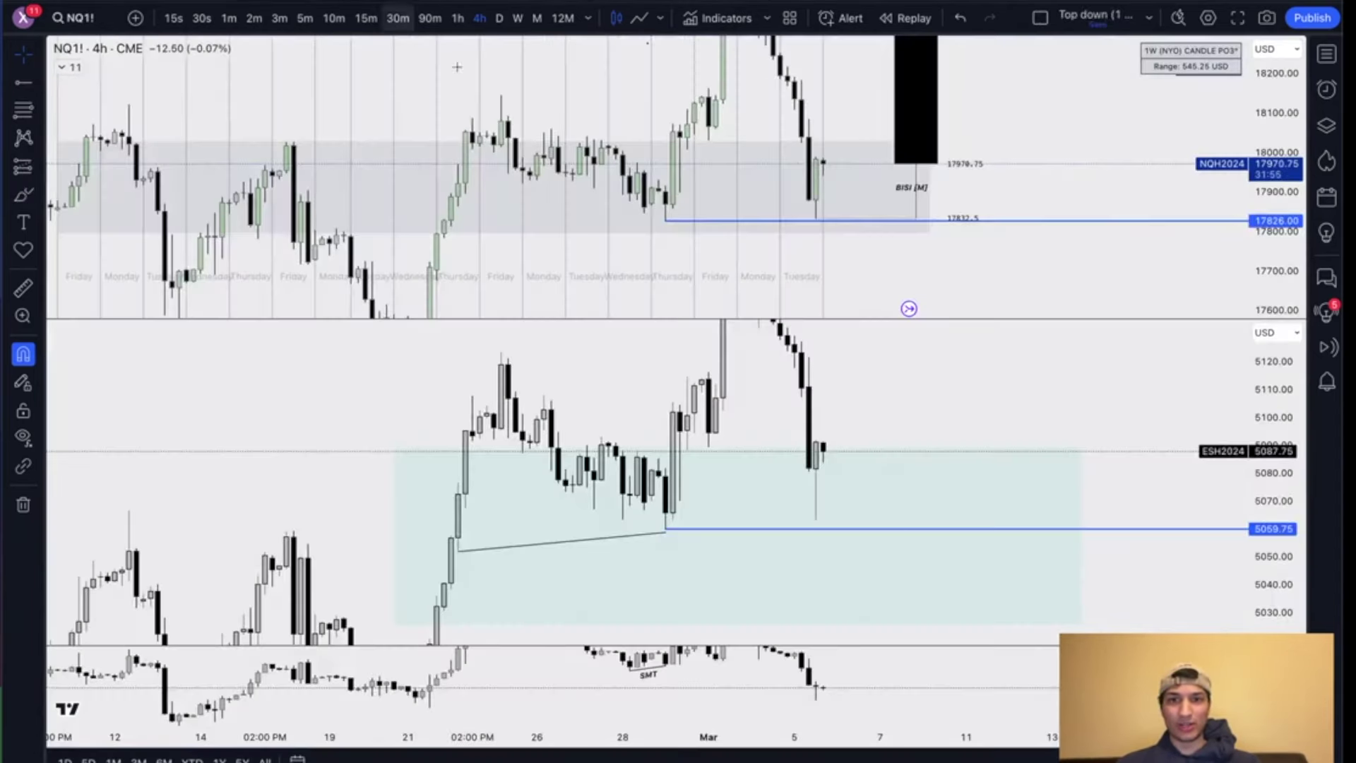
Step: Draw a short horizontal trend line on the NQ 4h chart at 17948, starting on 28 February
{"action": "key", "text": "alt+t"}
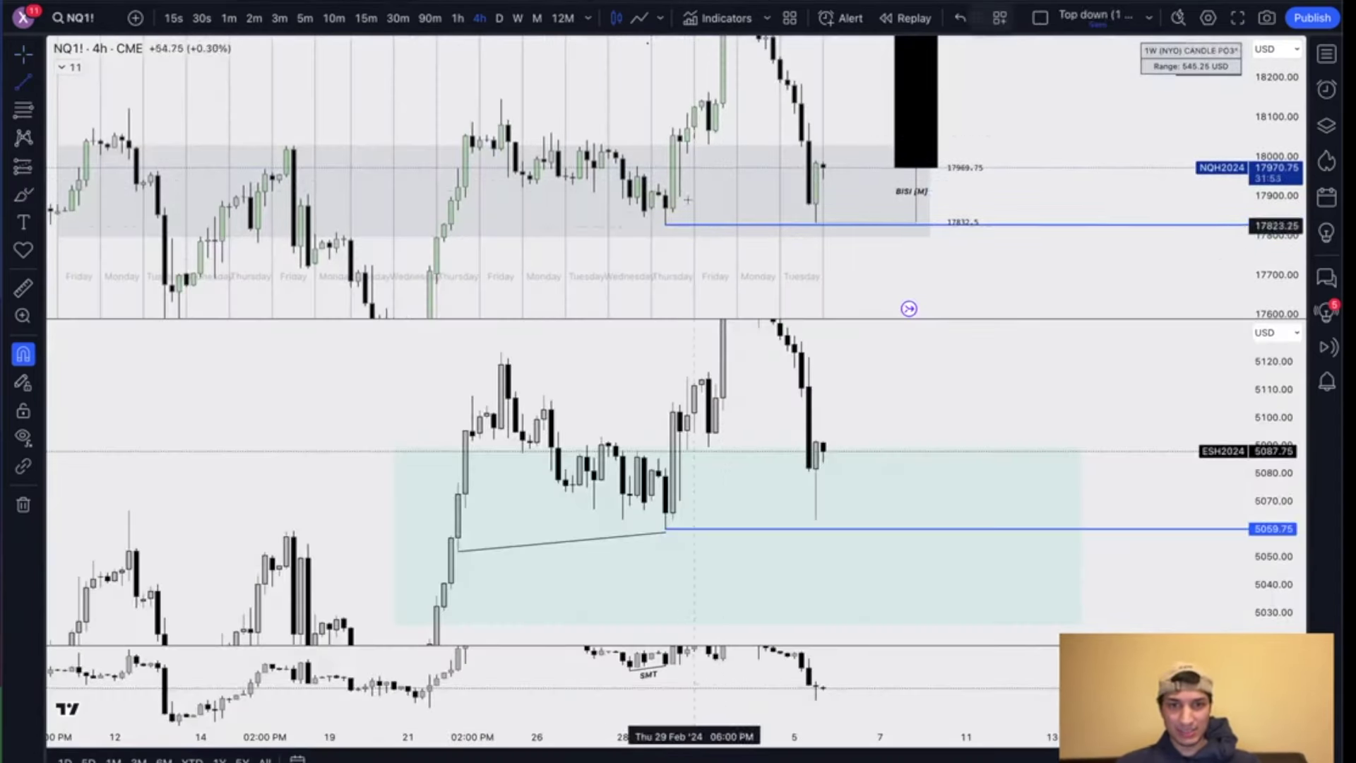
{"action": "left_click_drag", "start_coordinate": [662, 187], "coordinate": [744, 184]}
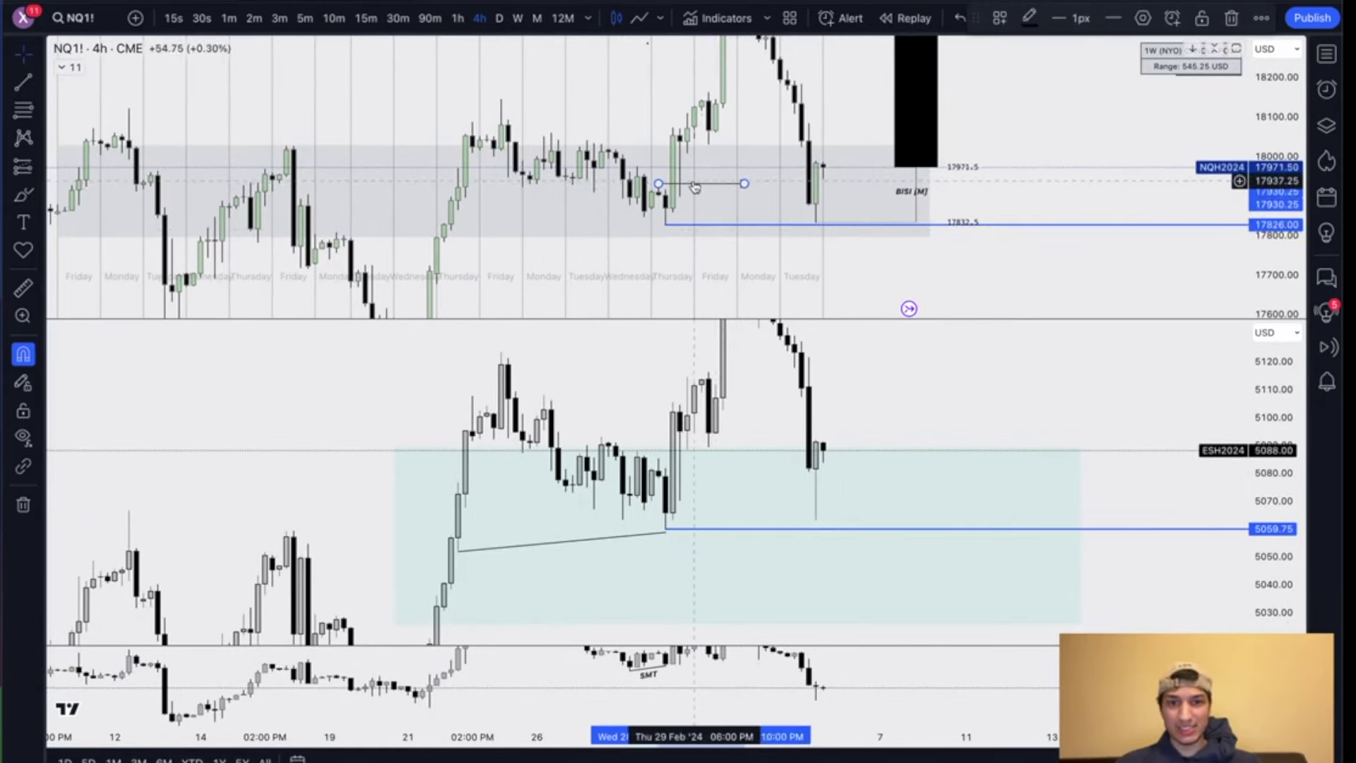
{"action": "left_click_drag", "start_coordinate": [695, 189], "coordinate": [666, 181]}
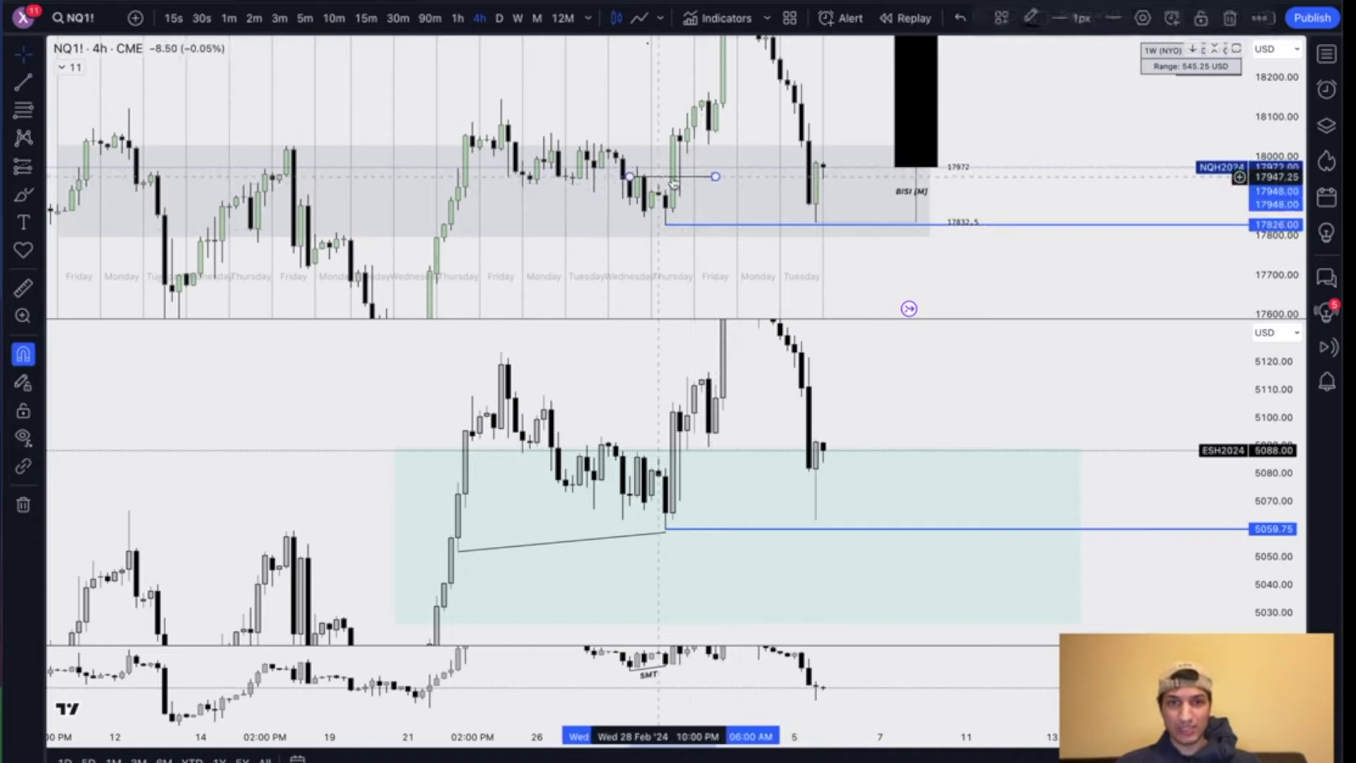
Step: Extend the trend line's right end to 3 March and label it CISD
{"action": "double_click", "coordinate": [717, 178]}
{"action": "type", "text": "C"}
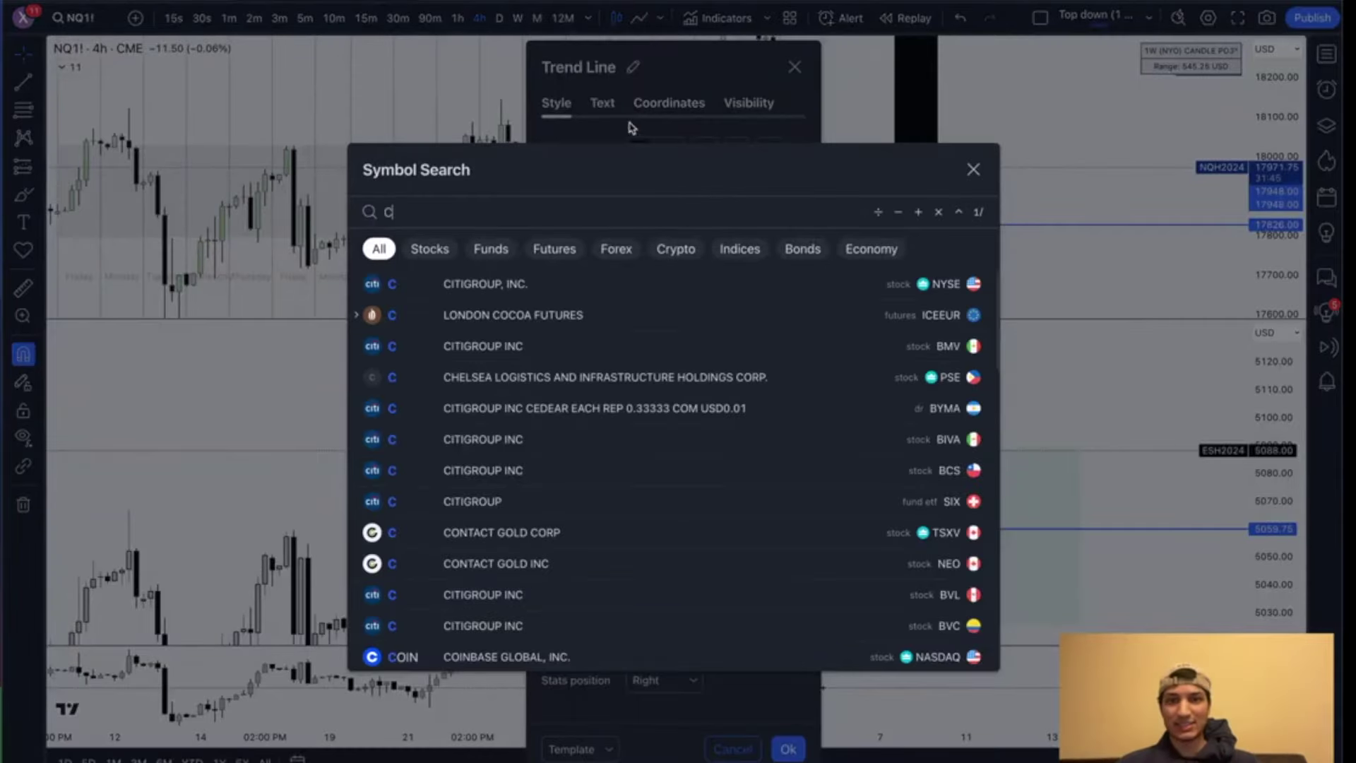
{"action": "left_click", "coordinate": [604, 105]}
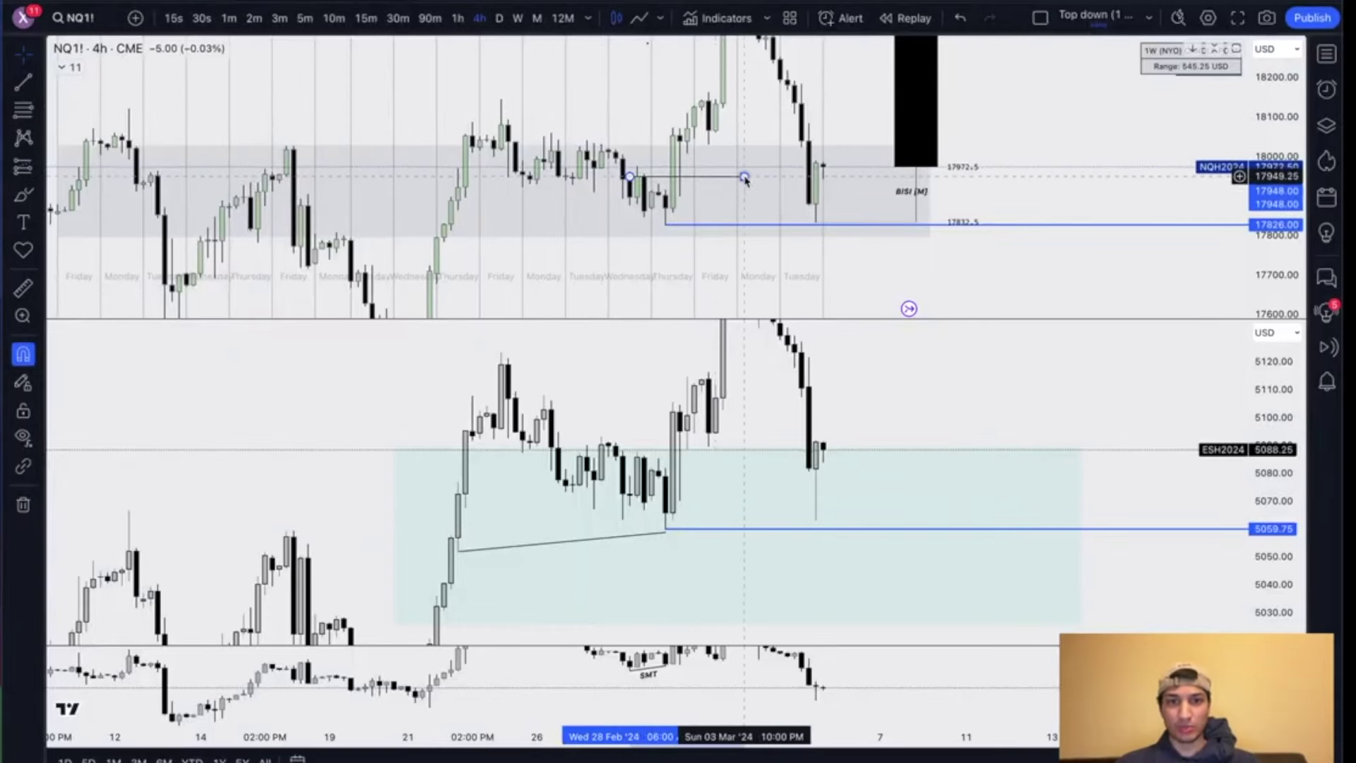
{"action": "double_click", "coordinate": [717, 178]}
{"action": "left_click", "coordinate": [600, 103]}
{"action": "type", "text": "CISD"}
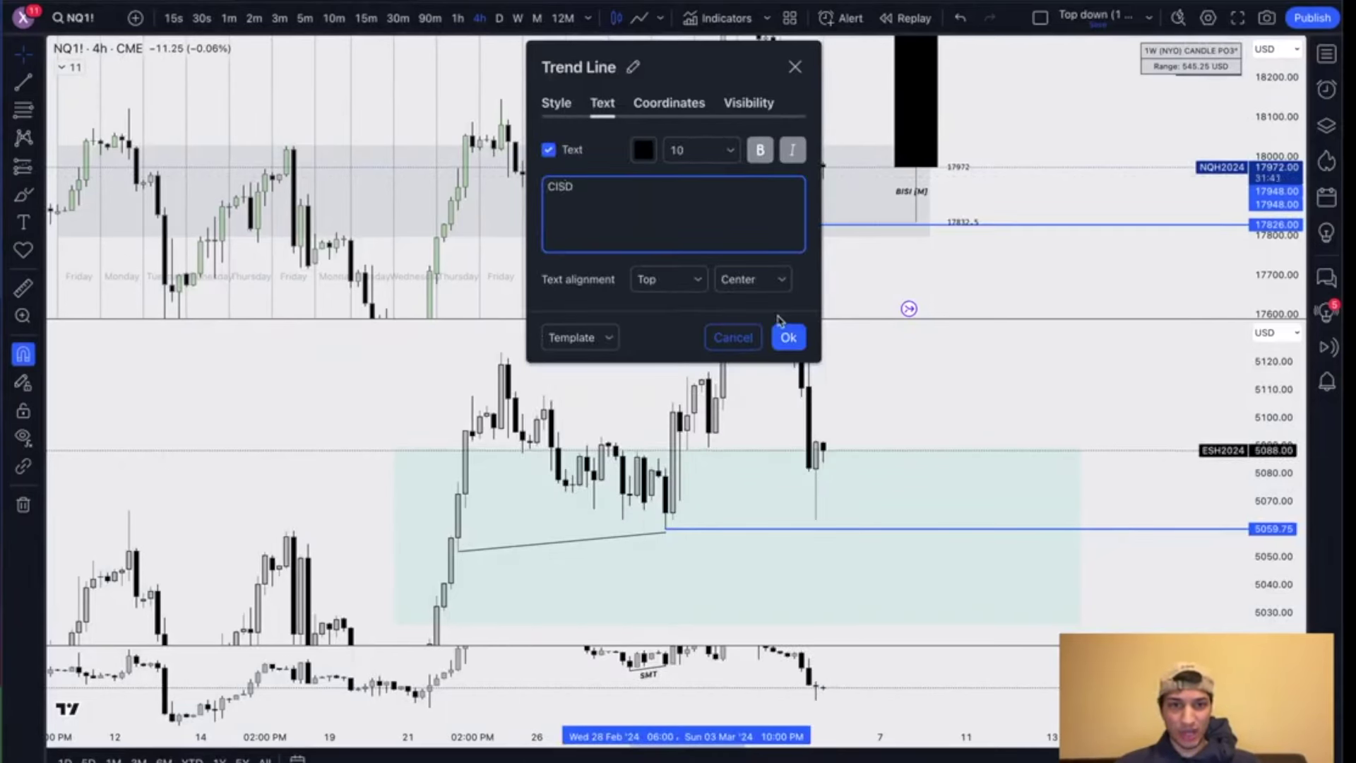
{"action": "left_click", "coordinate": [788, 337]}
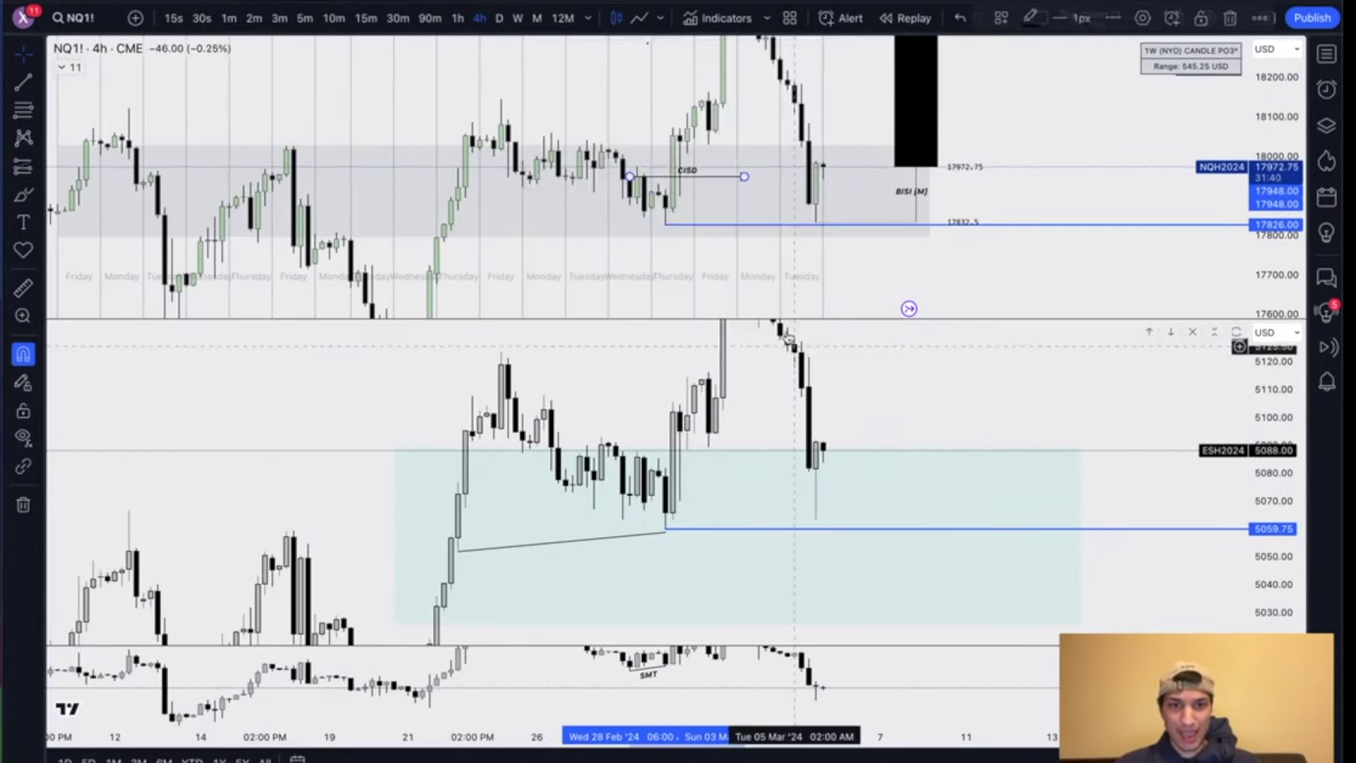
Step: Align the CISD label to the right end of the trend line
{"action": "double_click", "coordinate": [746, 178]}
{"action": "left_click", "coordinate": [780, 487]}
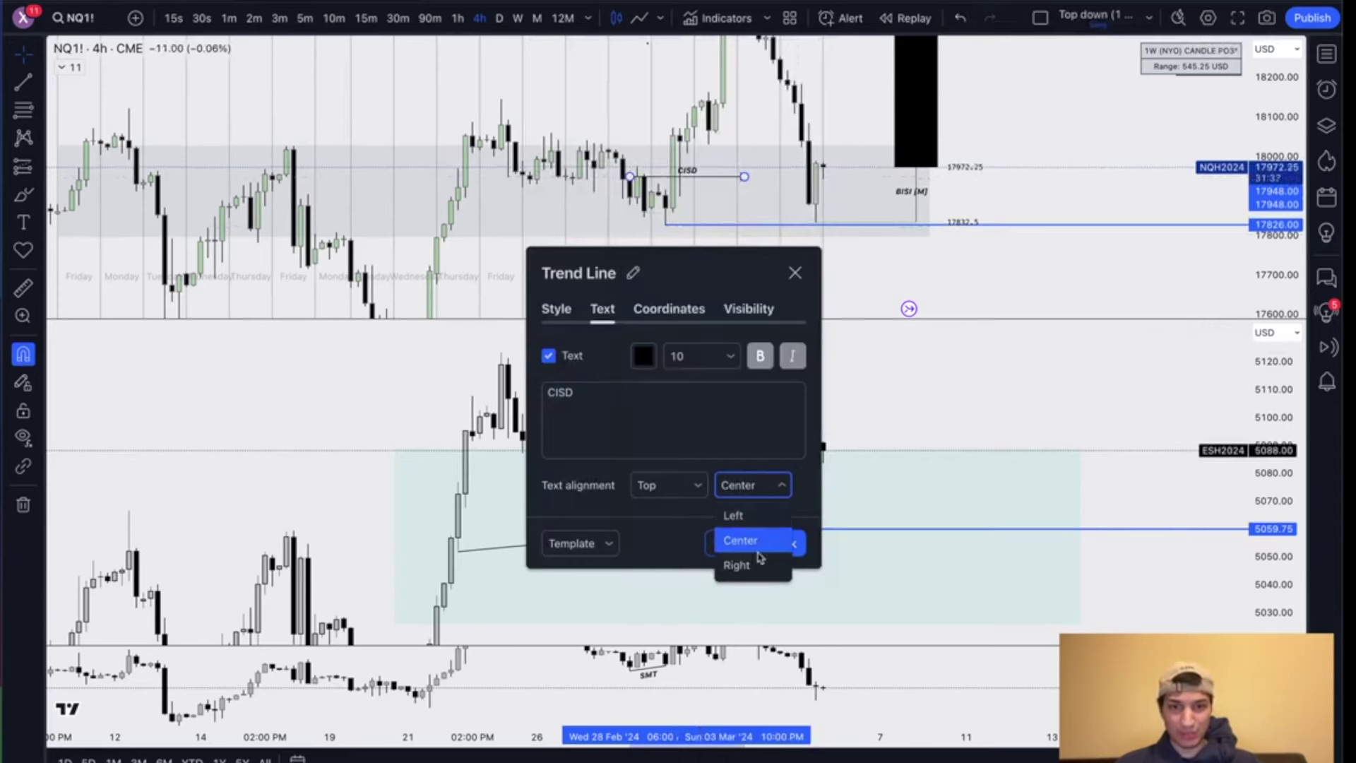
{"action": "left_click", "coordinate": [738, 565]}
{"action": "left_click", "coordinate": [791, 545]}
Step: Draw a rectangle under the CISD line from 17949.25 to 17879.75, spanning 28 February to 3 March, and fill it blue
{"action": "scroll", "coordinate": [793, 386], "scroll_direction": "up", "scroll_amount": 1}
{"action": "left_click_drag", "start_coordinate": [770, 202], "coordinate": [771, 232]}
{"action": "scroll", "coordinate": [1206, 183], "scroll_direction": "up", "scroll_amount": 1}
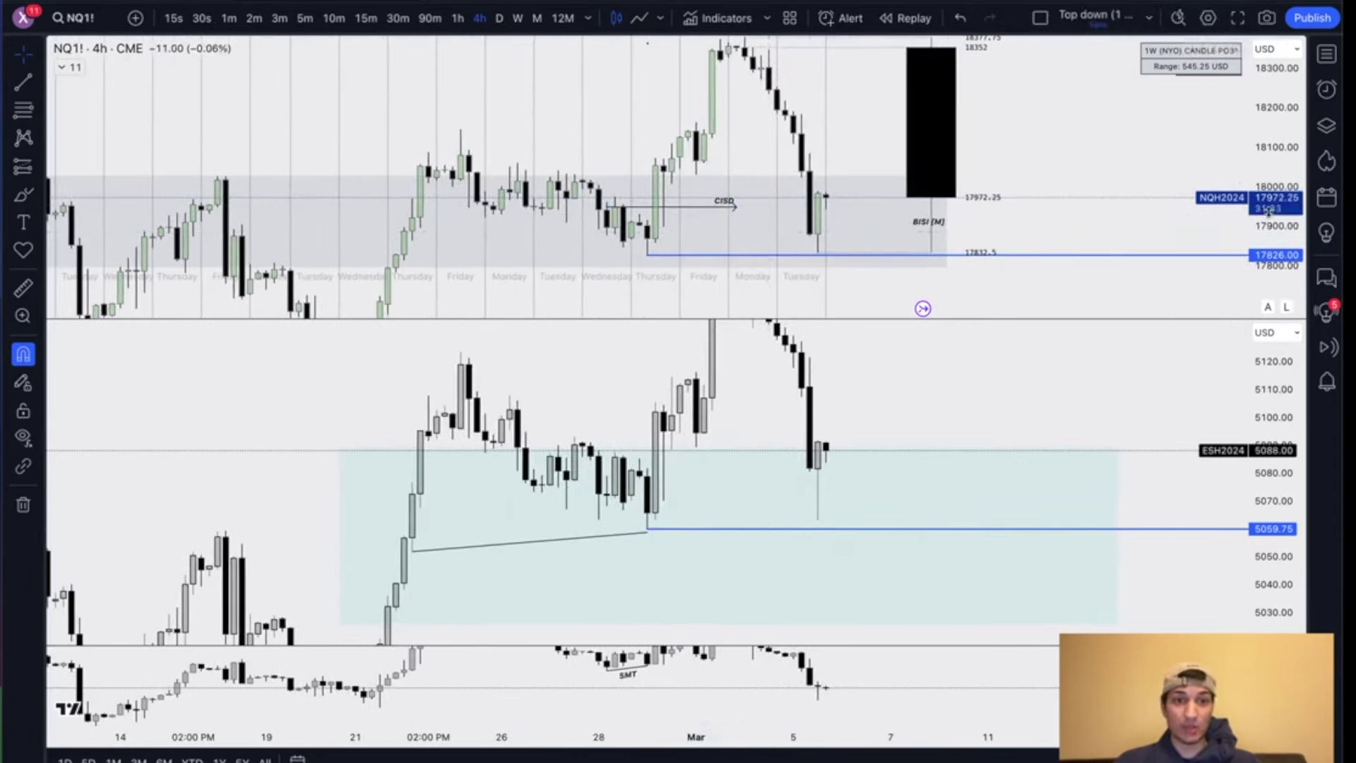
{"action": "left_click_drag", "start_coordinate": [1269, 212], "coordinate": [1269, 169]}
{"action": "left_click_drag", "start_coordinate": [1090, 203], "coordinate": [1067, 169]}
{"action": "scroll", "coordinate": [1094, 112], "scroll_direction": "up", "scroll_amount": 1}
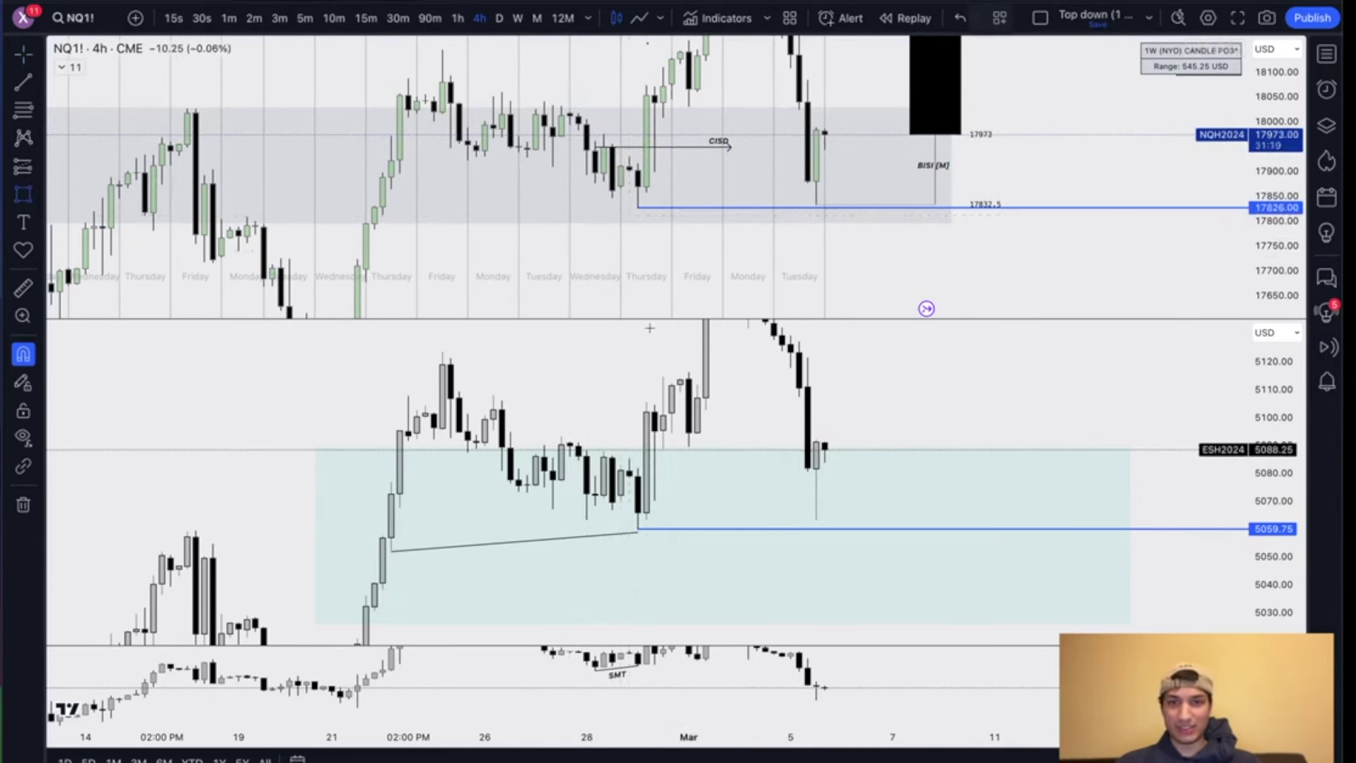
{"action": "left_click", "coordinate": [604, 169]}
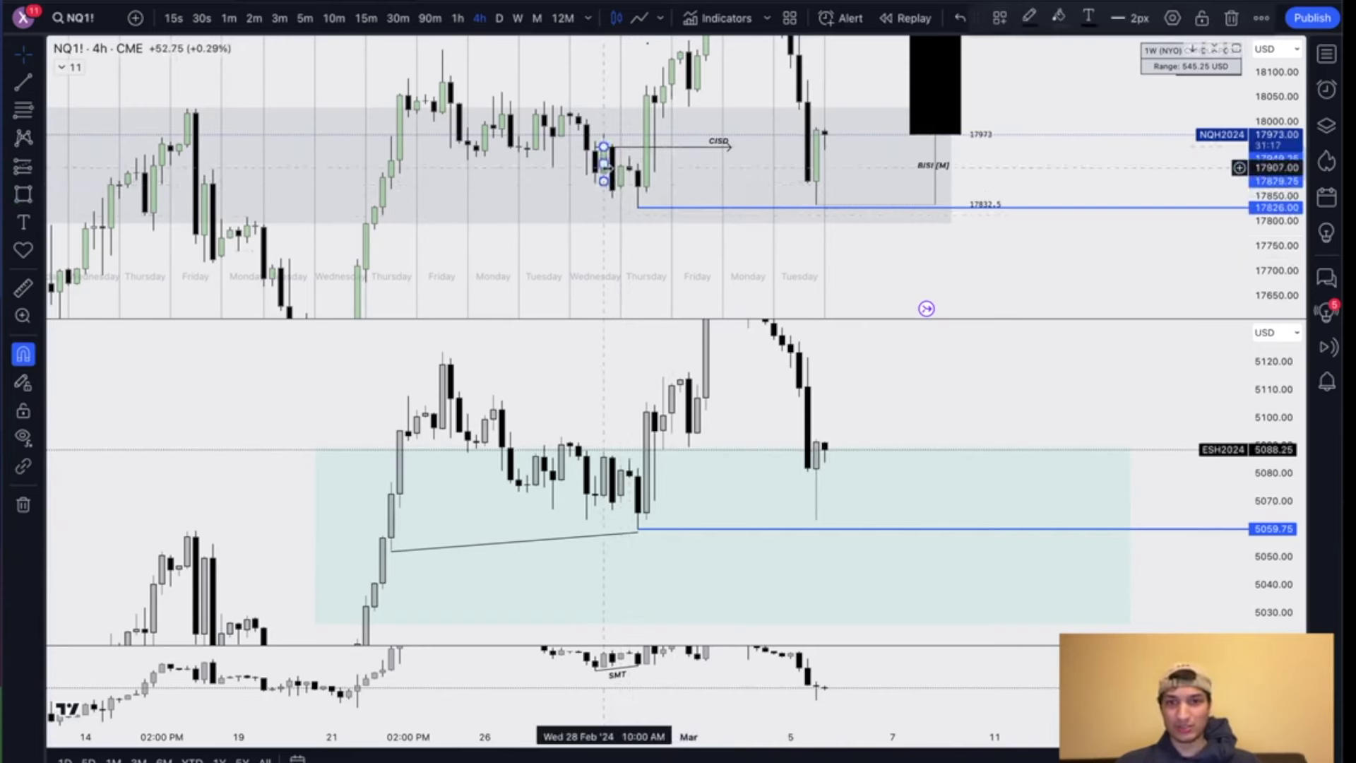
{"action": "left_click_drag", "start_coordinate": [604, 166], "coordinate": [731, 166]}
{"action": "left_click", "coordinate": [1059, 18]}
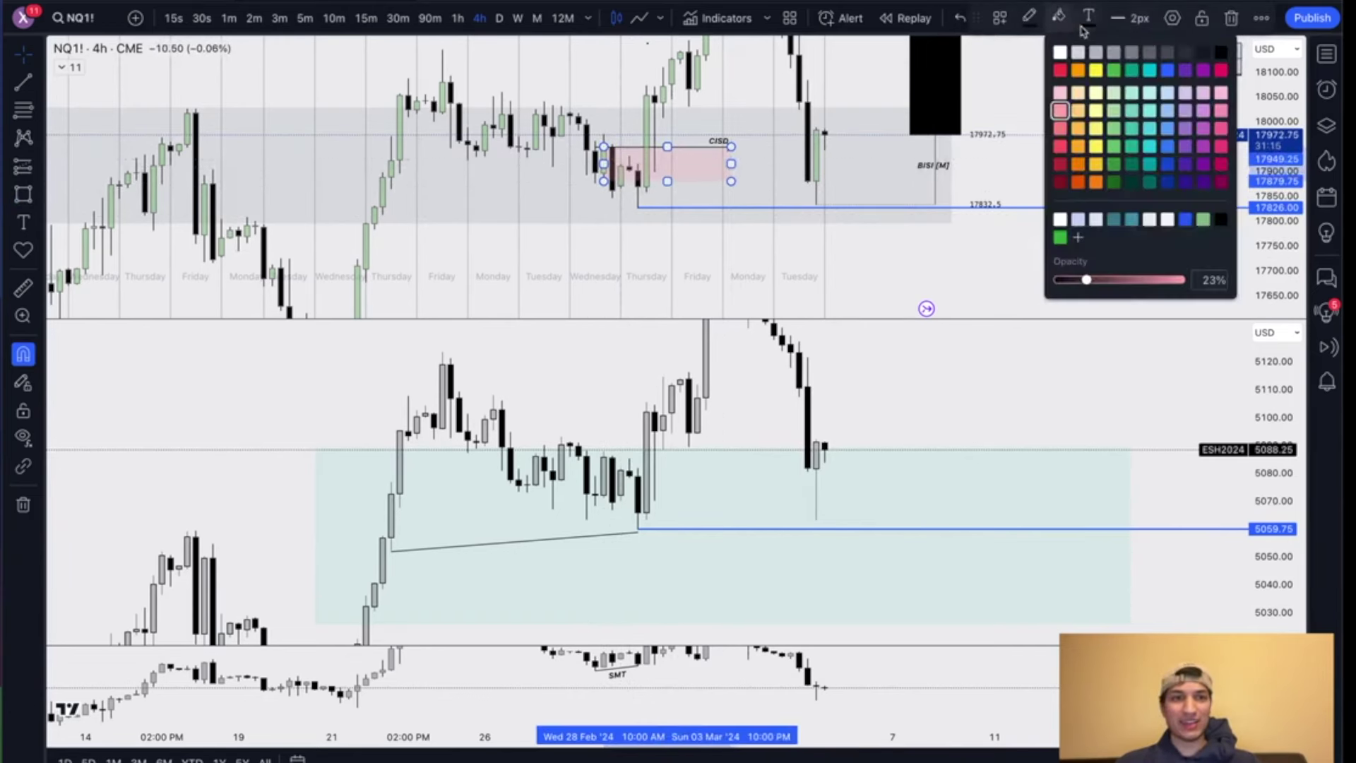
{"action": "left_click", "coordinate": [1168, 70]}
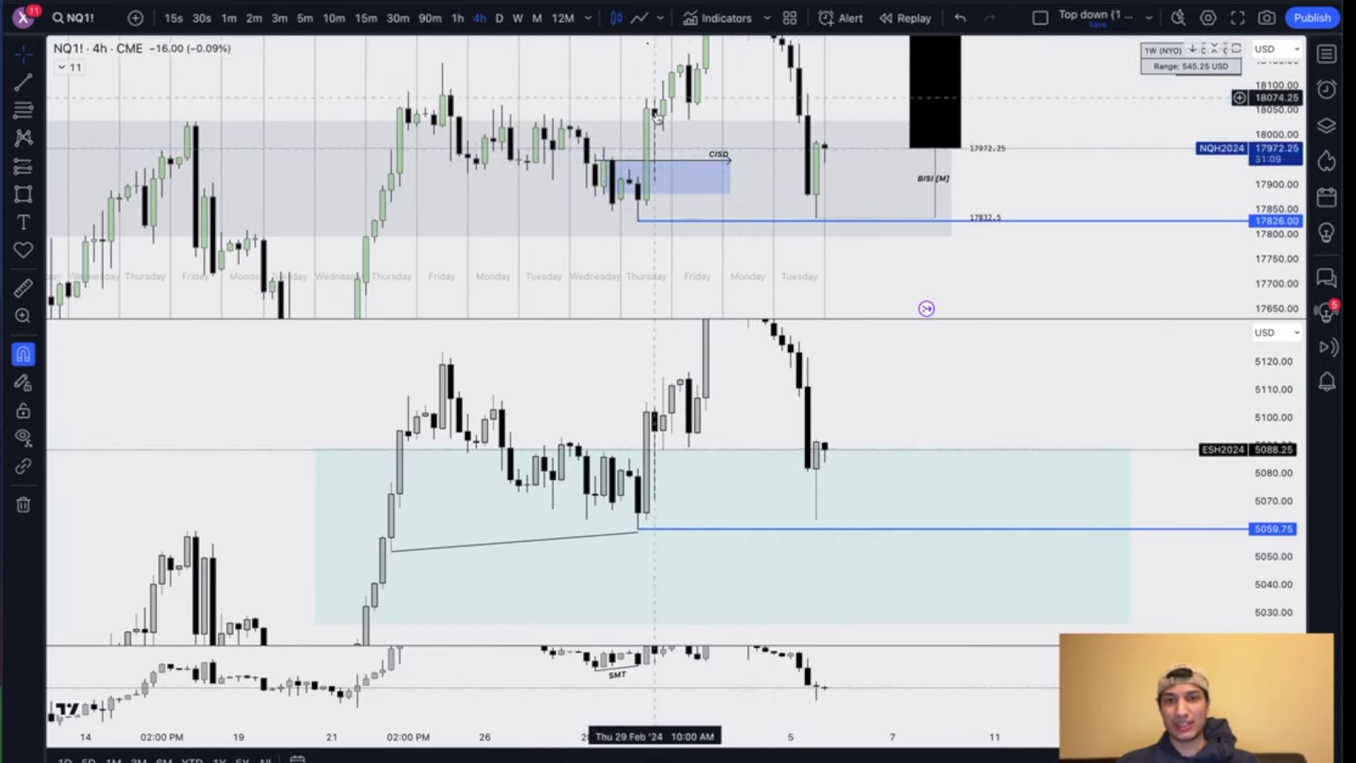
Step: Examine the price move away from the blue CISD zone on the NQ chart and return to the Part 3 notes
{"action": "left_click", "coordinate": [604, 174]}
{"action": "left_click_drag", "start_coordinate": [714, 158], "coordinate": [664, 222]}
{"action": "left_click_drag", "start_coordinate": [1275, 62], "coordinate": [1264, 125]}
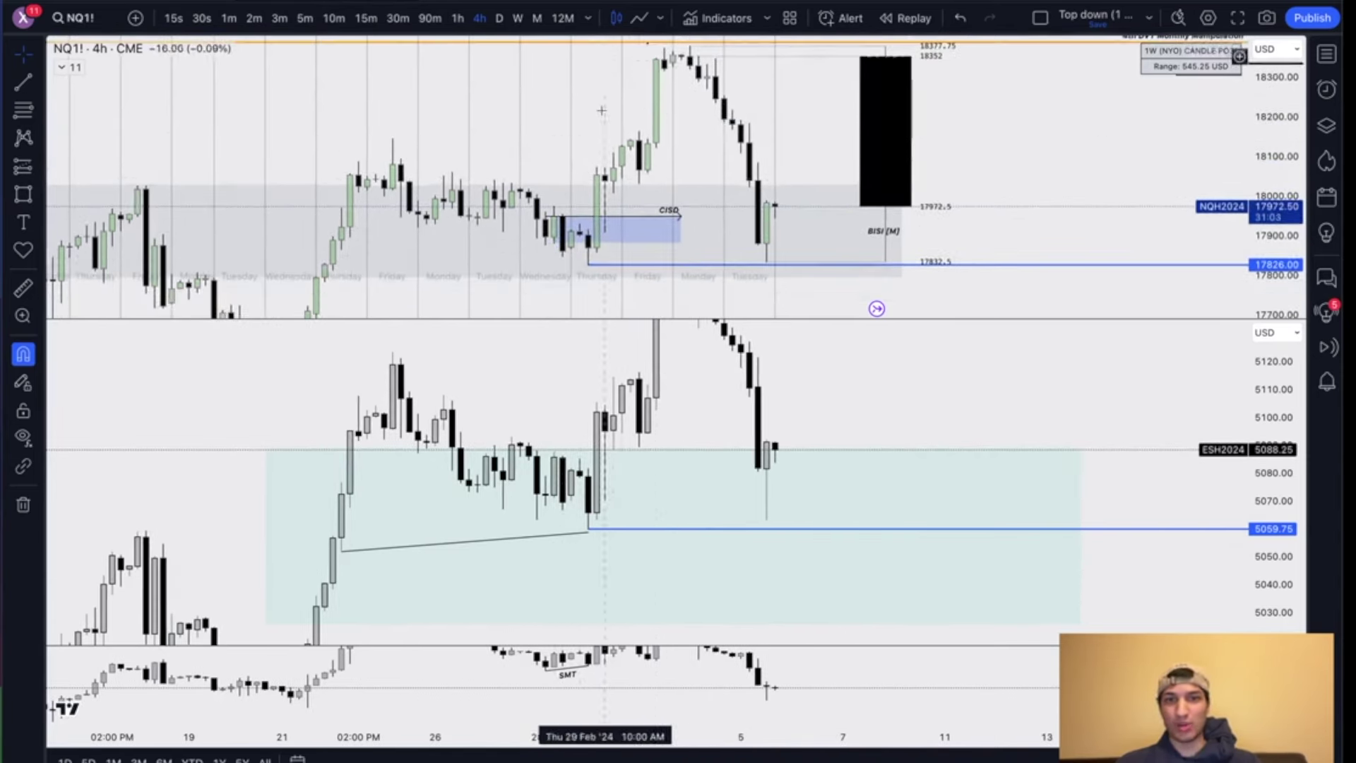
{"action": "left_click_drag", "start_coordinate": [707, 133], "coordinate": [704, 111]}
{"action": "left_click", "coordinate": [679, 197]}
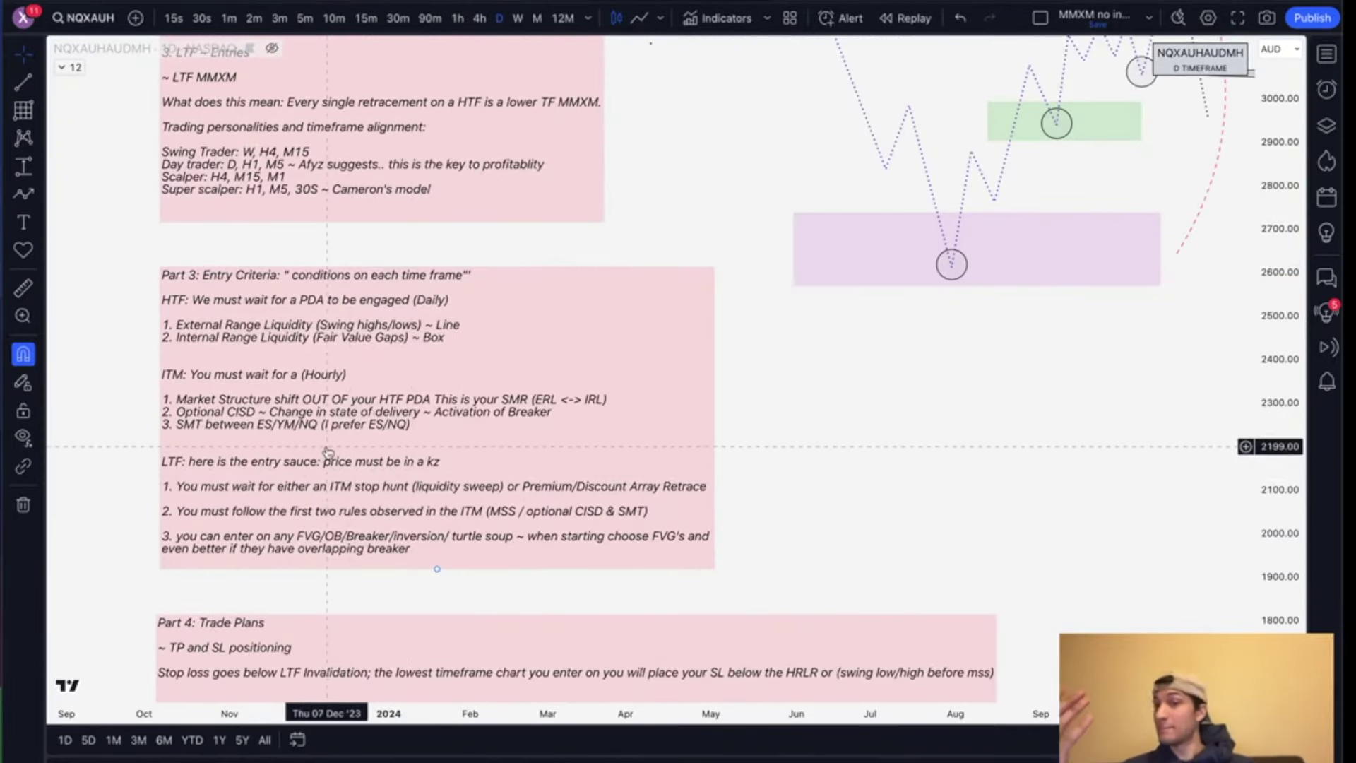
Step: Draw a trend line in the purple zone from 24 June at 2683.05 to the circled low at 2611.61, using the SMT ES template
{"action": "left_click_drag", "start_coordinate": [875, 422], "coordinate": [873, 364]}
{"action": "scroll", "coordinate": [872, 364], "scroll_direction": "down", "scroll_amount": 1}
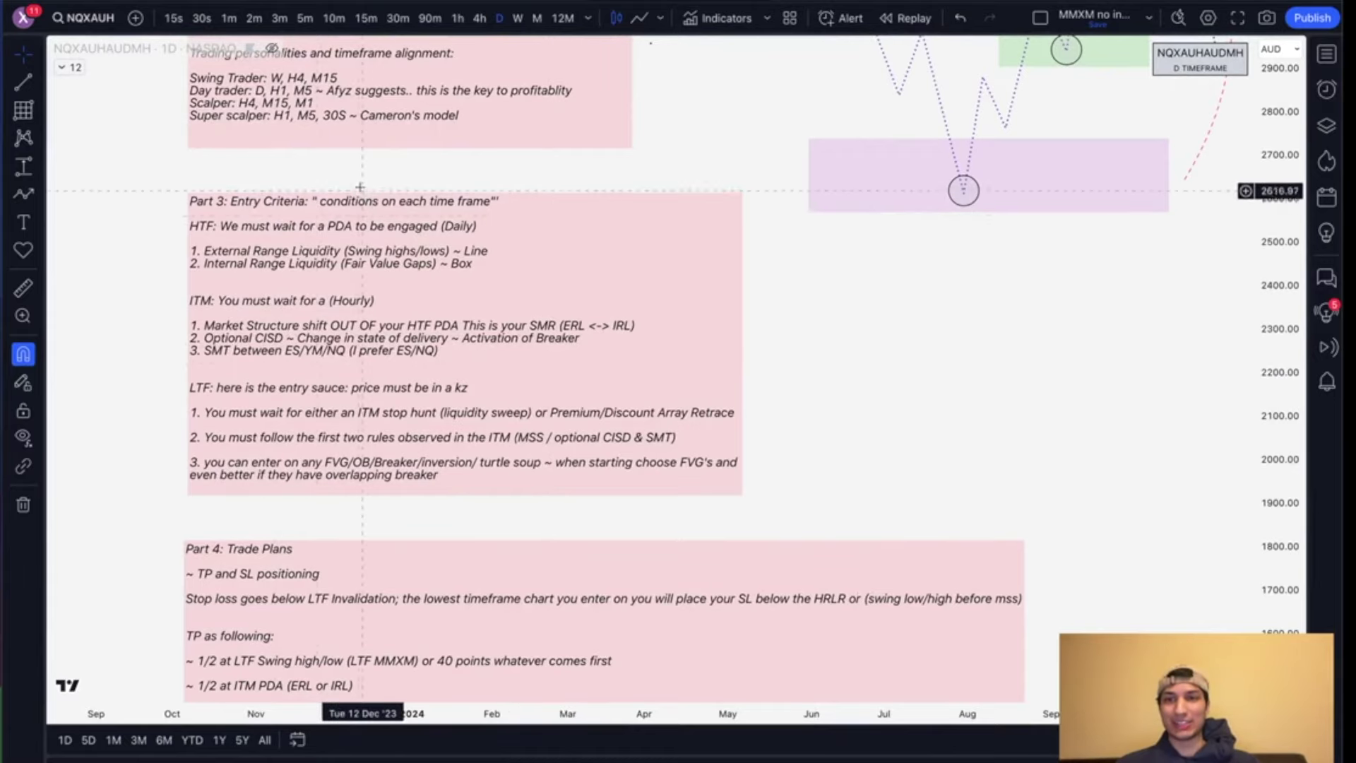
{"action": "left_click_drag", "start_coordinate": [363, 341], "coordinate": [362, 270]}
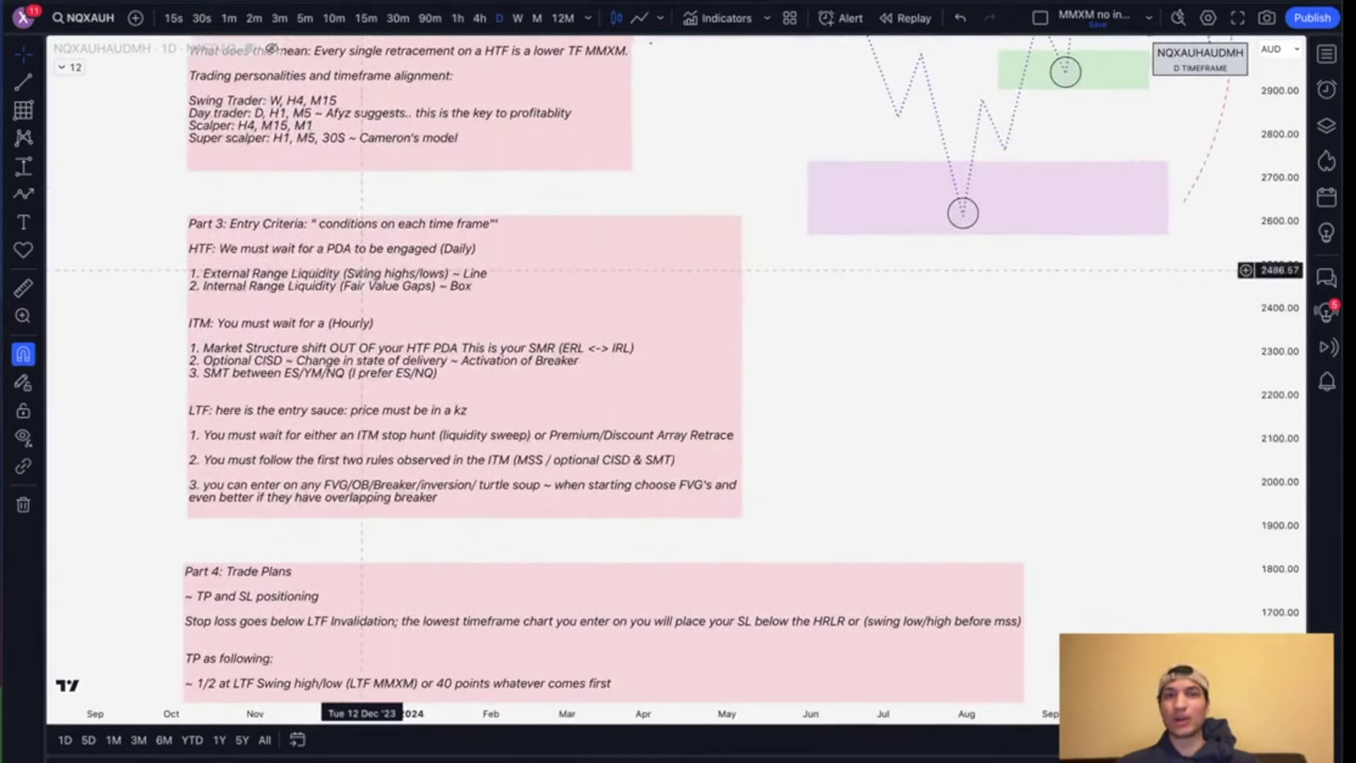
{"action": "left_click_drag", "start_coordinate": [939, 400], "coordinate": [795, 539]}
{"action": "key", "text": "alt+t"}
{"action": "left_click", "coordinate": [749, 242]}
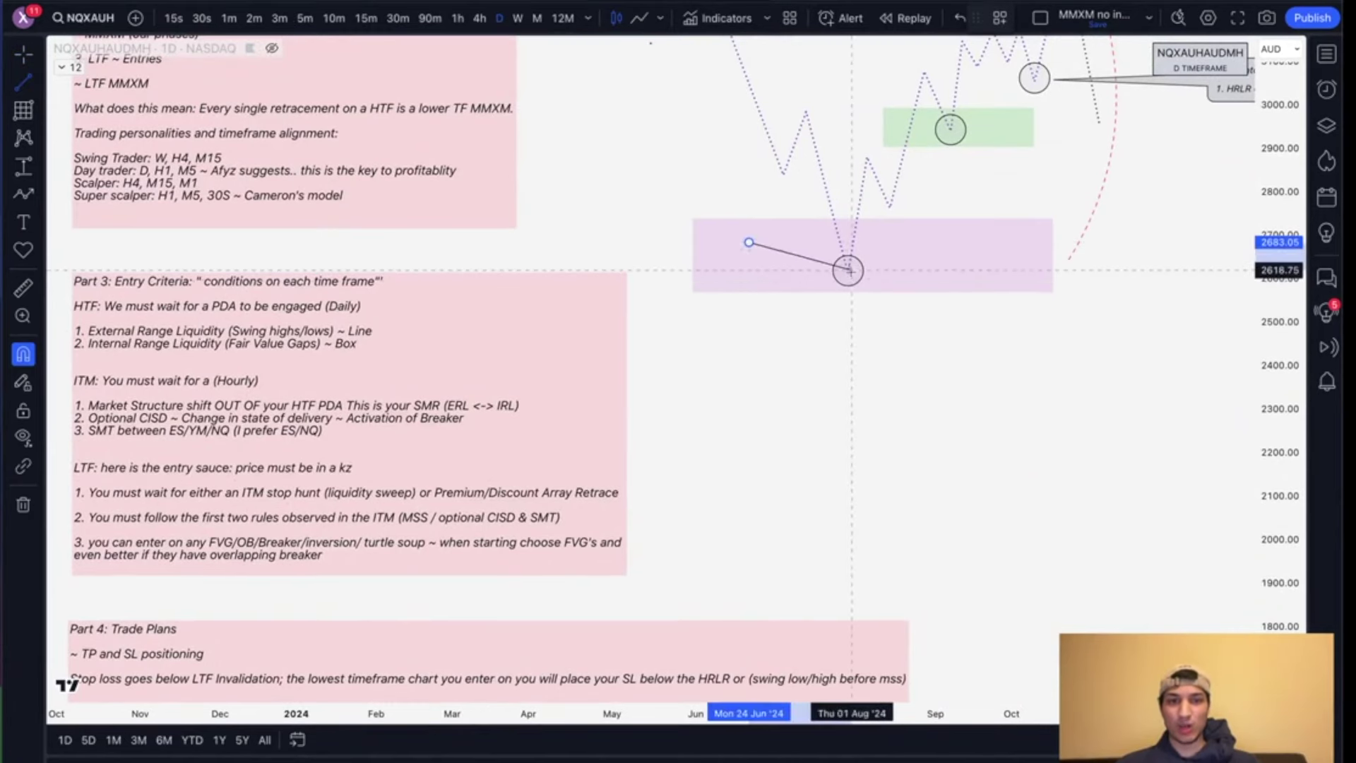
{"action": "left_click", "coordinate": [849, 272]}
{"action": "right_click", "coordinate": [851, 272]}
{"action": "mouse_move", "coordinate": [989, 326]}
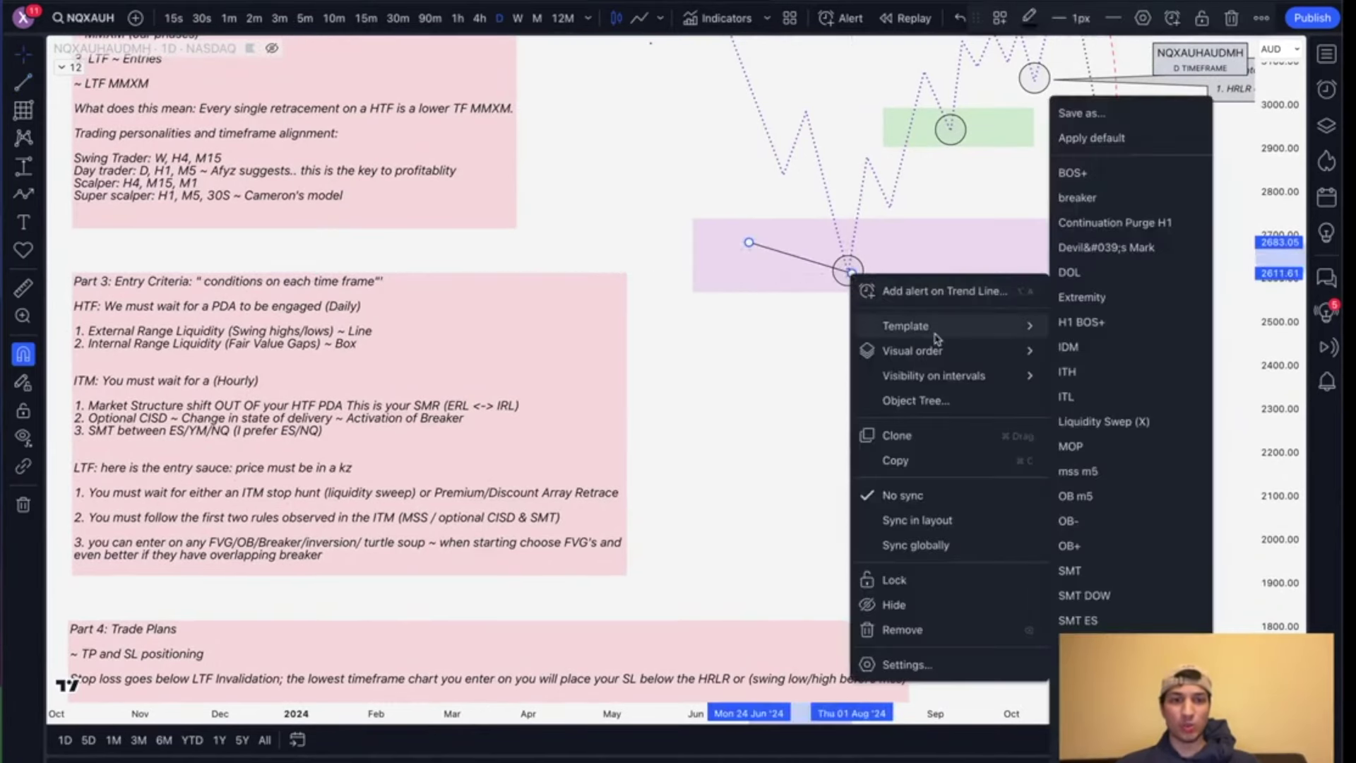
{"action": "left_click", "coordinate": [1125, 616]}
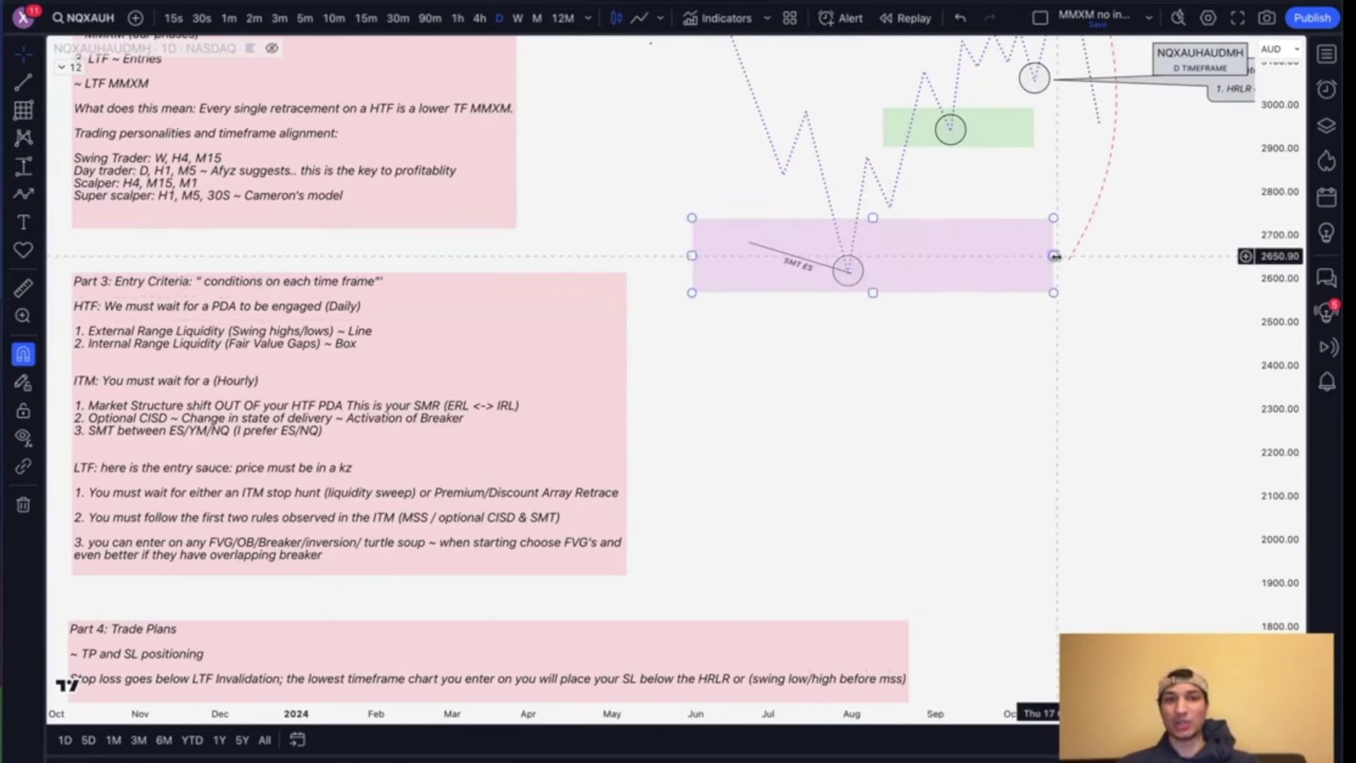
Step: Move the SMT ES line's starting end slightly higher and earlier inside the purple zone
{"action": "scroll", "coordinate": [816, 244], "scroll_direction": "left", "scroll_amount": 3}
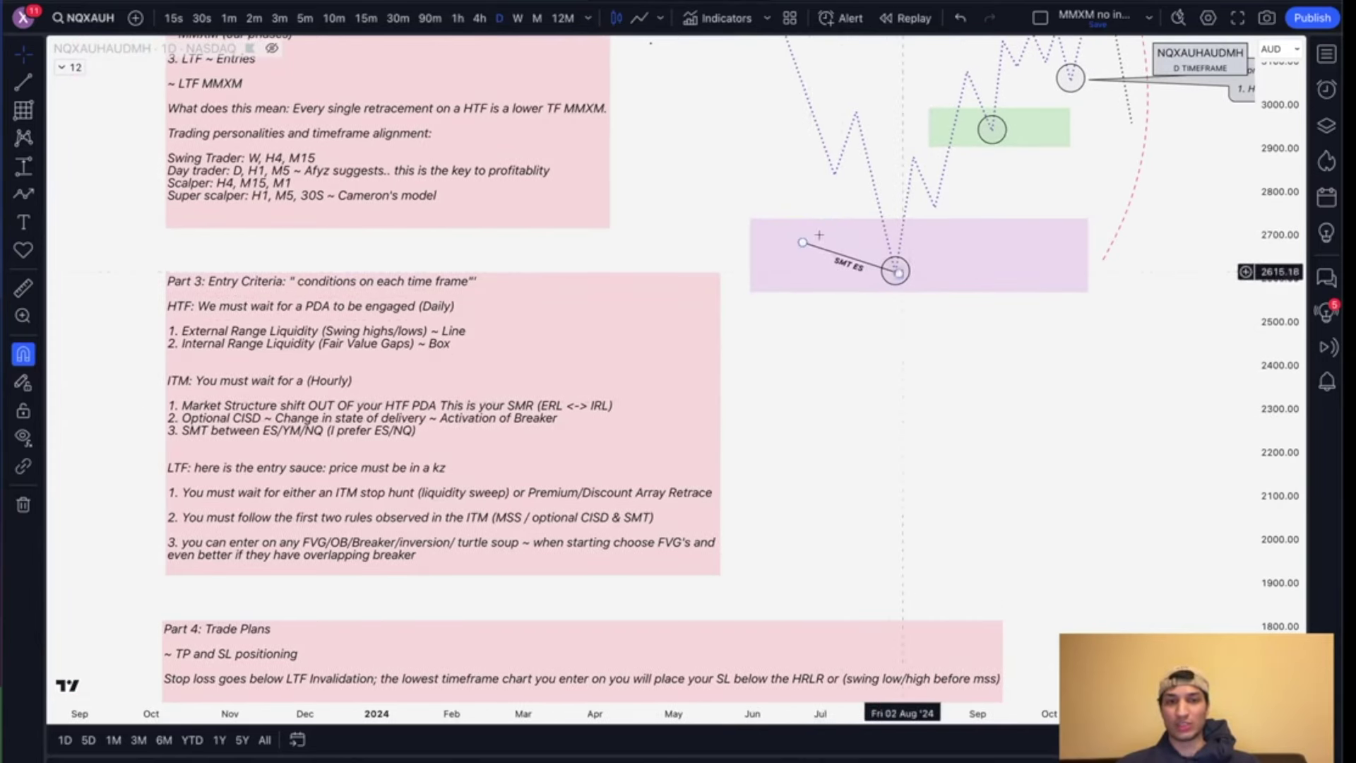
{"action": "left_click_drag", "start_coordinate": [804, 243], "coordinate": [775, 226]}
{"action": "left_click_drag", "start_coordinate": [1057, 190], "coordinate": [1032, 236]}
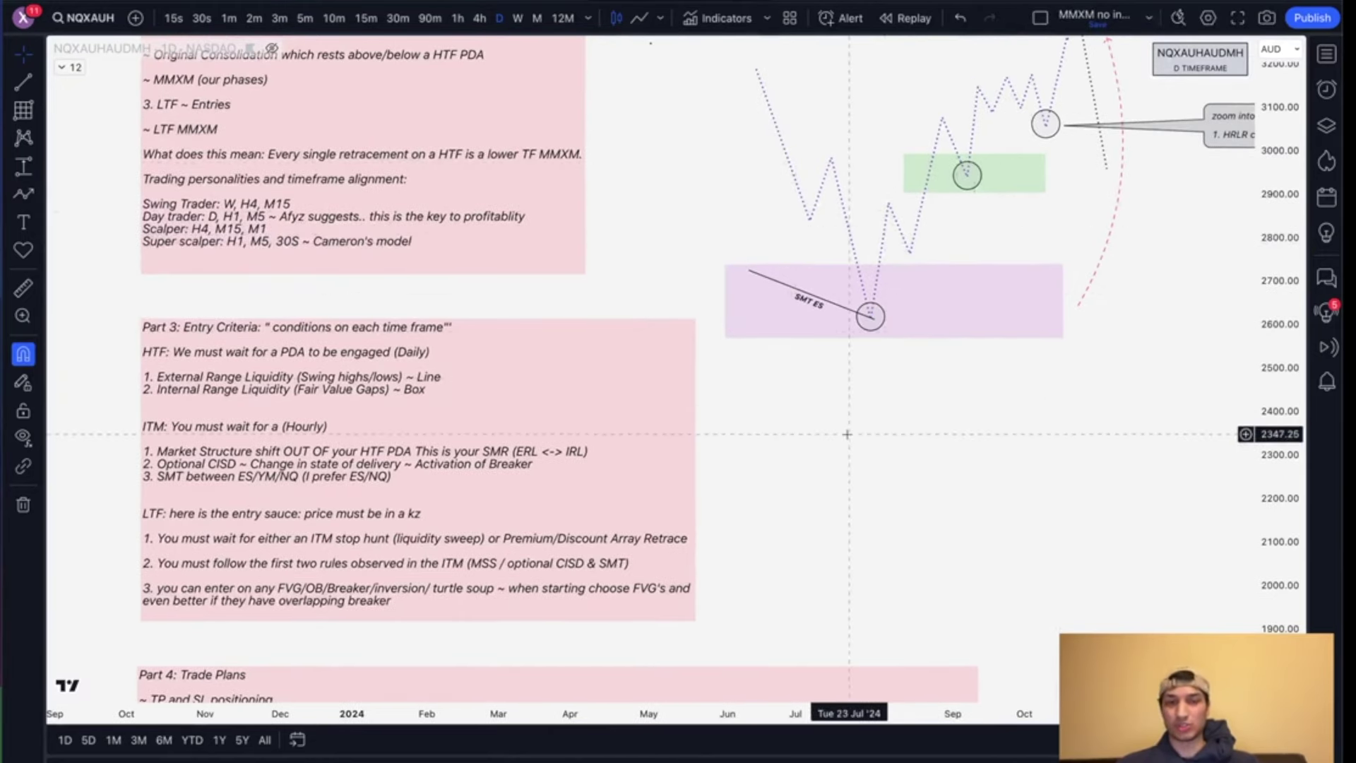
{"action": "left_click_drag", "start_coordinate": [1288, 107], "coordinate": [1286, 196]}
{"action": "left_click_drag", "start_coordinate": [1093, 379], "coordinate": [1026, 383]}
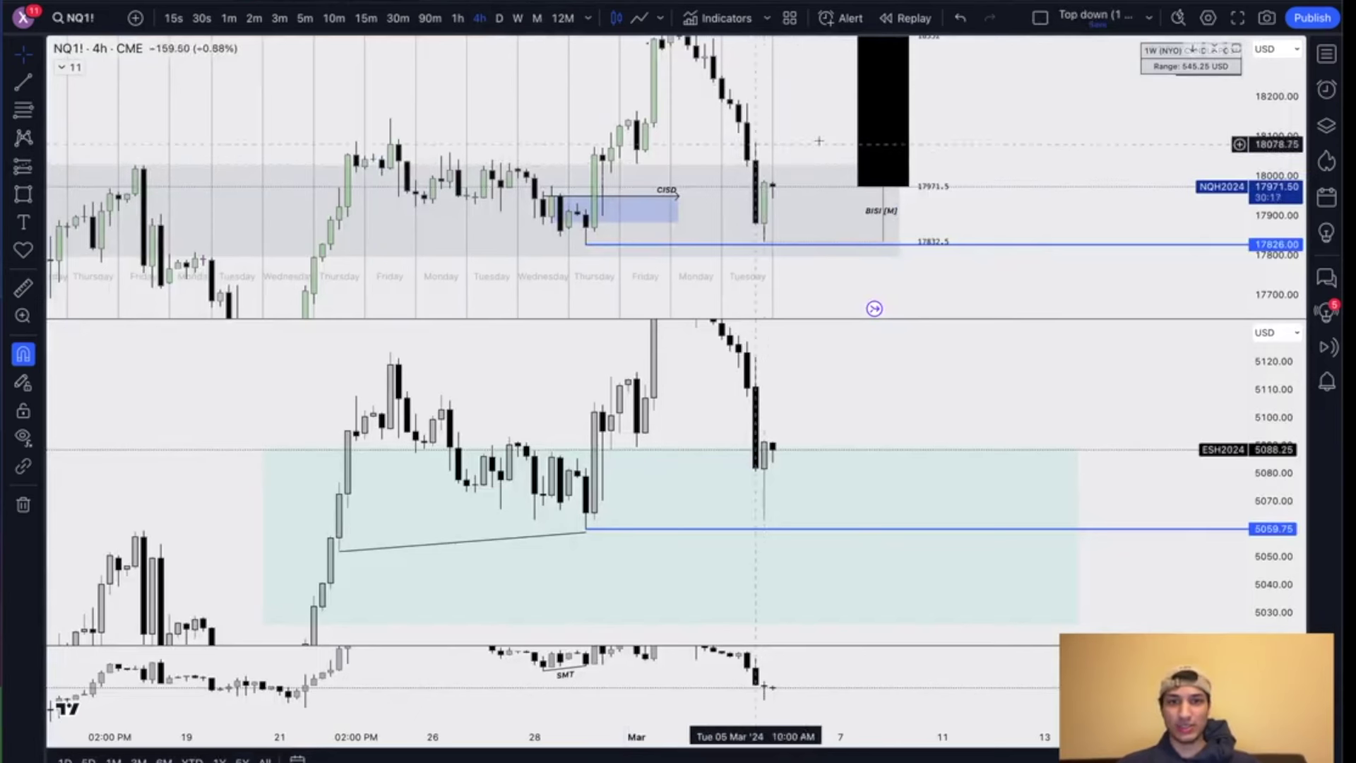
Step: On the NQ 4h chart, project the negative Fibonacci levels from the 29 February low at 17826.00 to the swing high before it
{"action": "left_click_drag", "start_coordinate": [798, 131], "coordinate": [797, 148]}
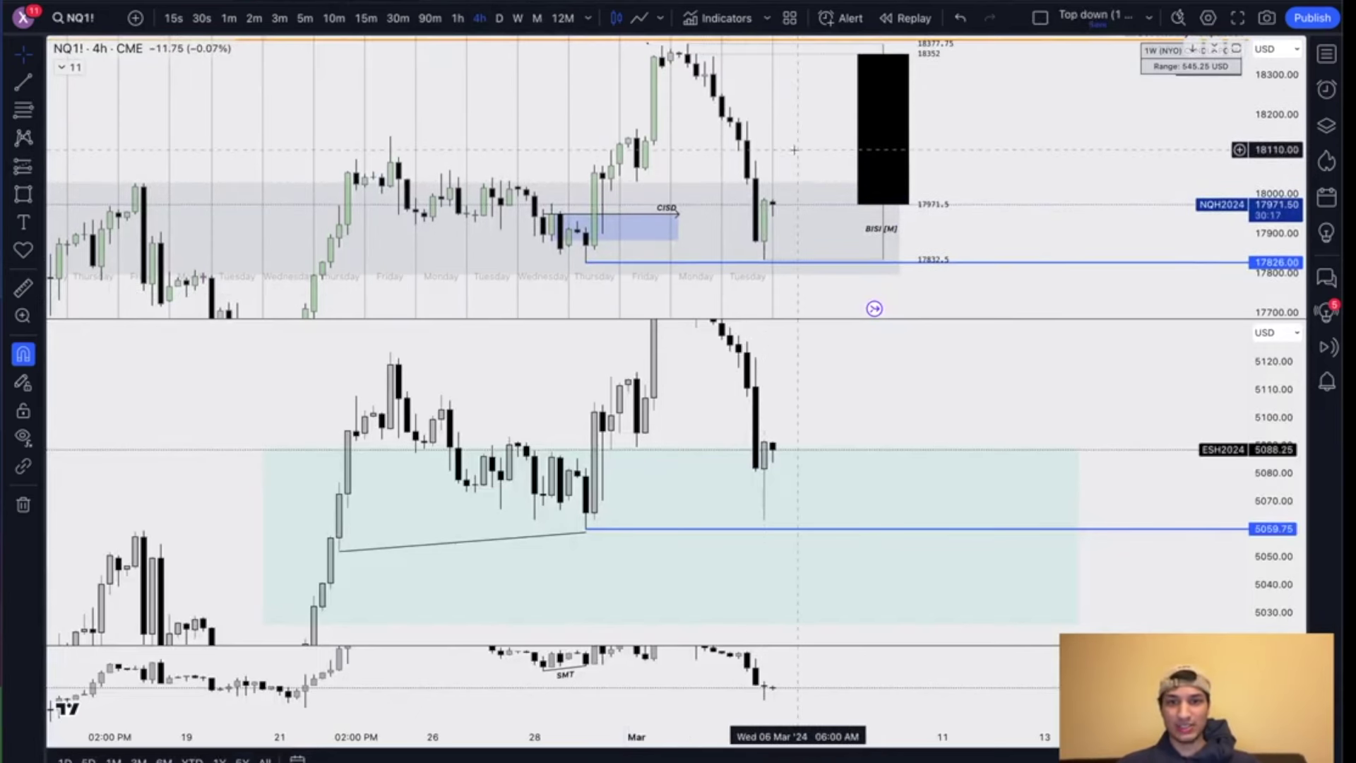
{"action": "left_click", "coordinate": [586, 262]}
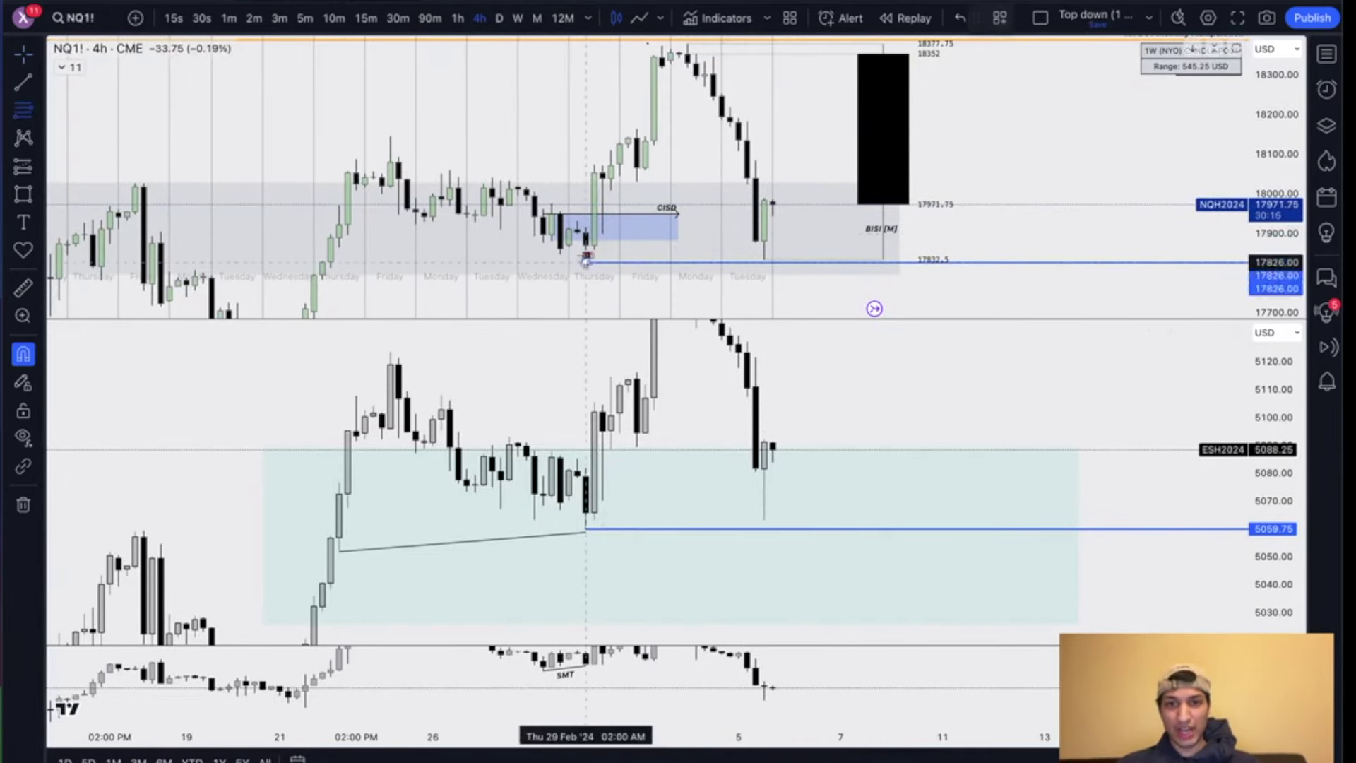
{"action": "left_click", "coordinate": [577, 221]}
Step: Draw a horizontal trend line at the -4 level from 28 February to 5 March, 3 px thick and orange
{"action": "key", "text": "alt+t"}
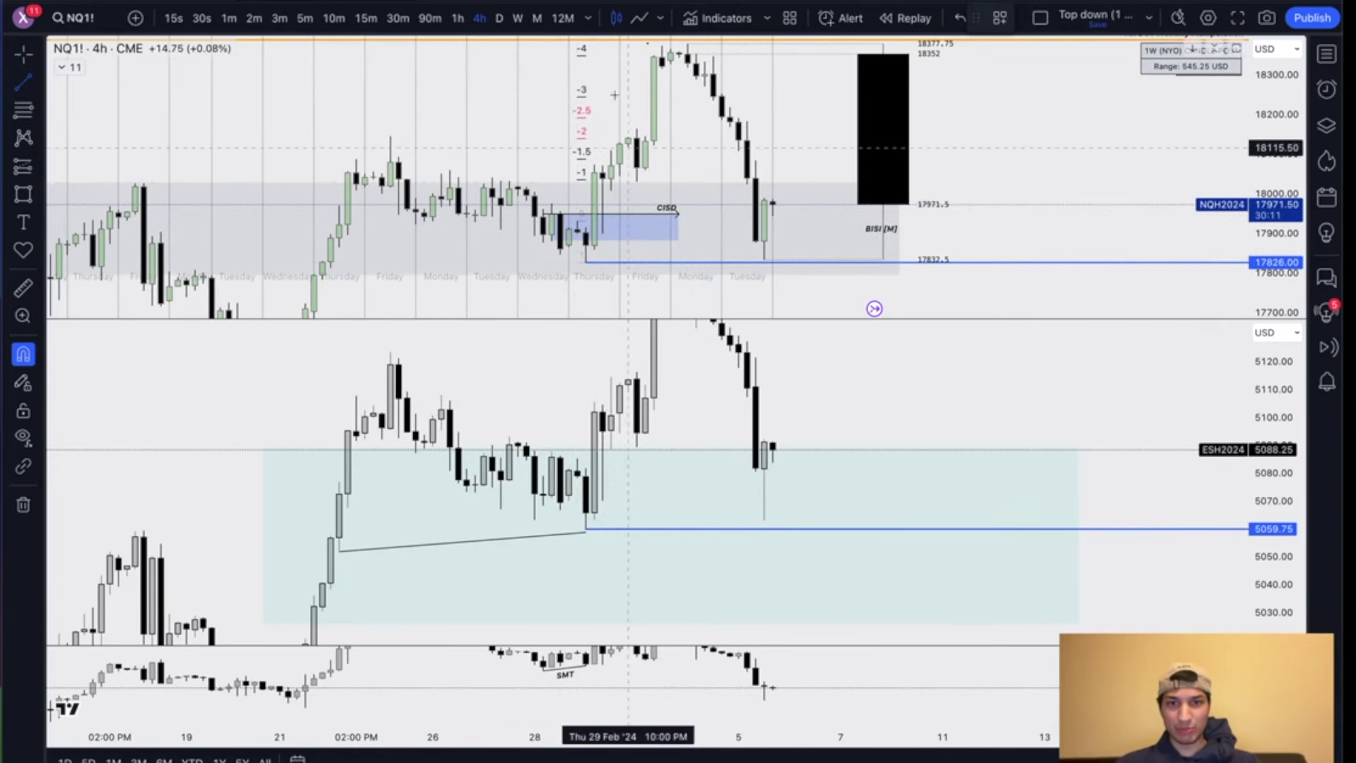
{"action": "left_click_drag", "start_coordinate": [577, 54], "coordinate": [773, 56]}
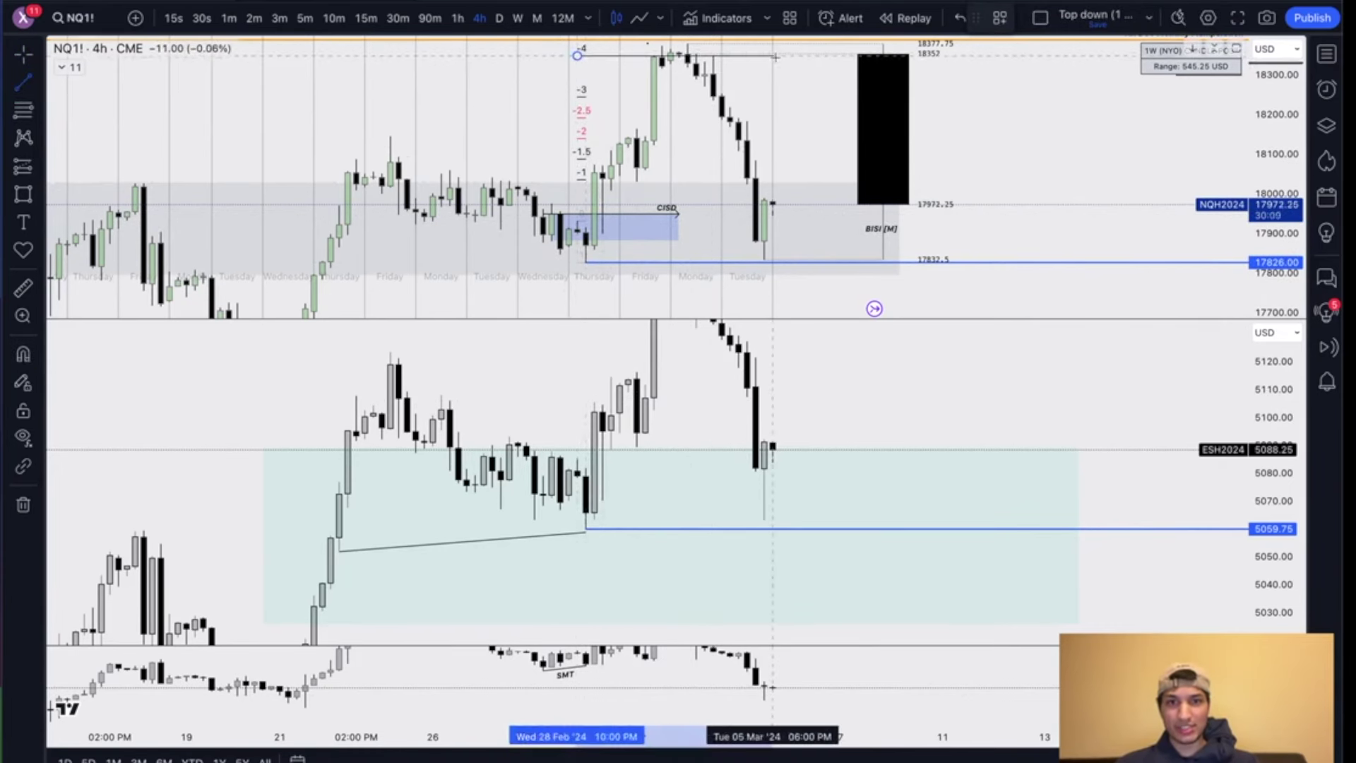
{"action": "left_click", "coordinate": [1081, 17]}
{"action": "left_click", "coordinate": [1081, 102]}
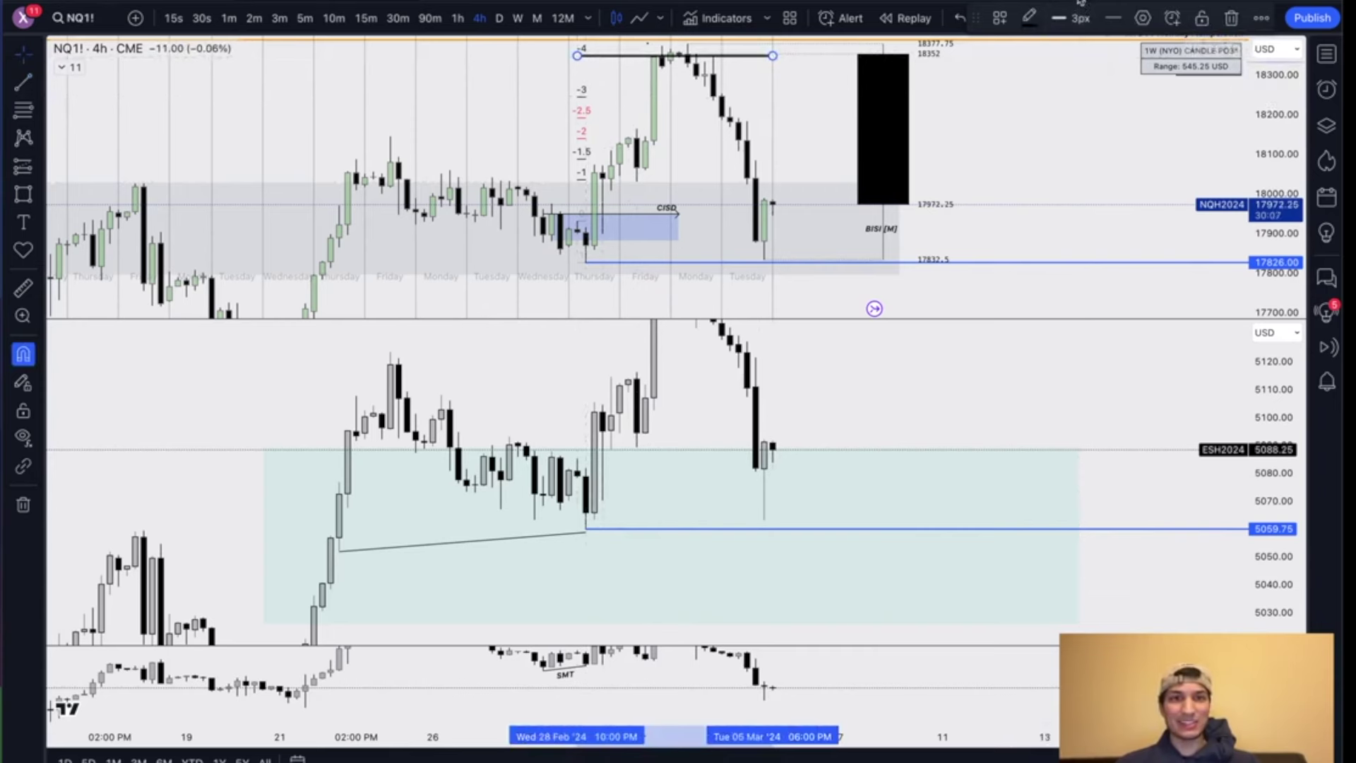
{"action": "left_click", "coordinate": [1033, 17]}
{"action": "left_click", "coordinate": [1048, 69]}
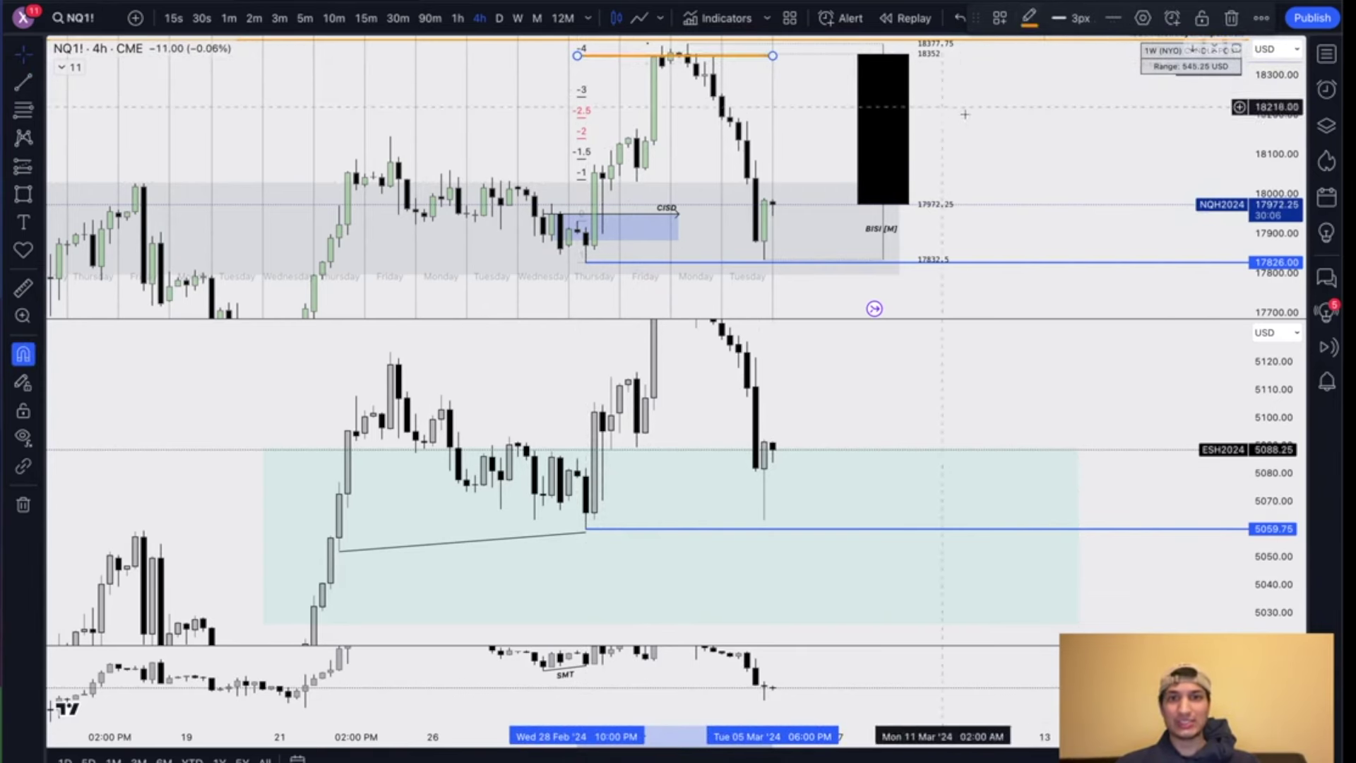
{"action": "left_click", "coordinate": [959, 103]}
{"action": "left_click", "coordinate": [611, 53]}
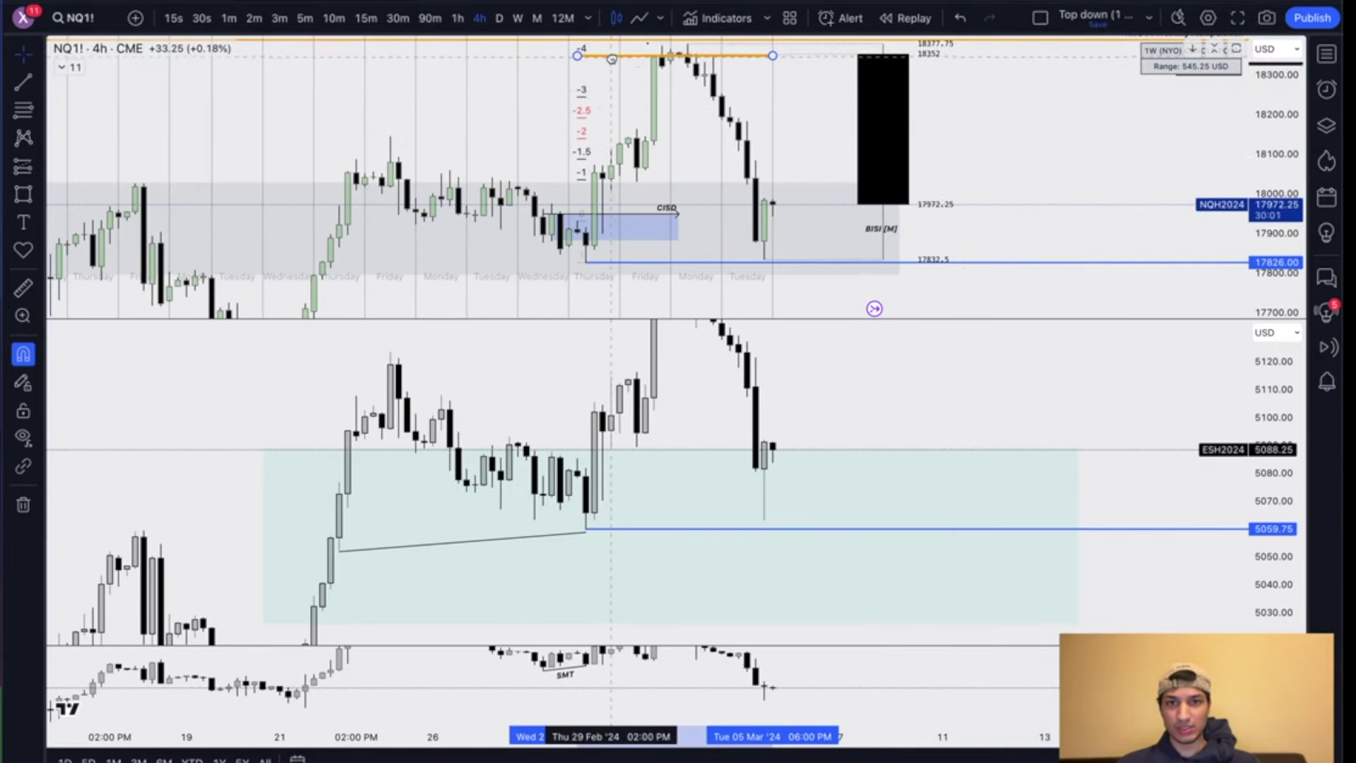
{"action": "left_click", "coordinate": [748, 86]}
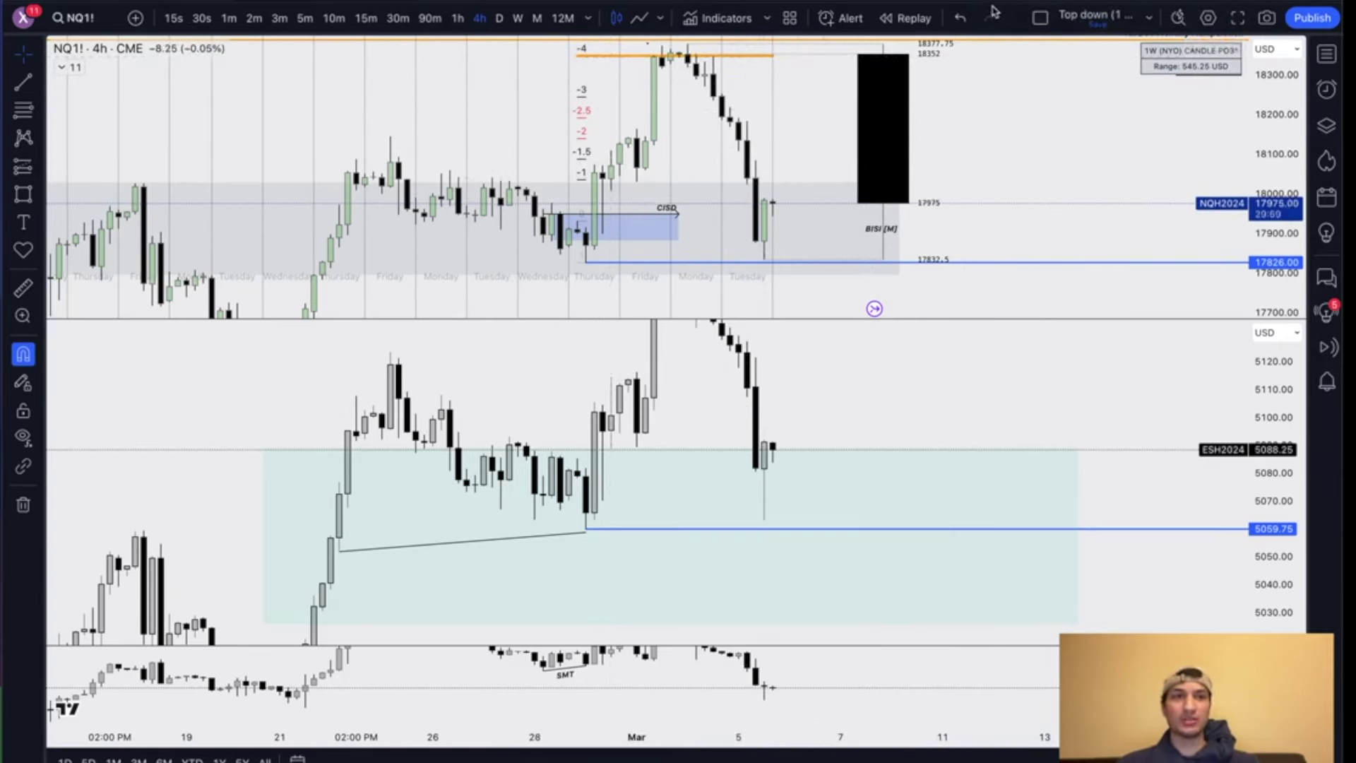
Step: Return to the MMXM notes and draw a horizontal line from the 7 August swing high to 21 October, using the mss m5 template
{"action": "key", "text": "ctrl+Tab"}
{"action": "key", "text": "ctrl+Tab"}
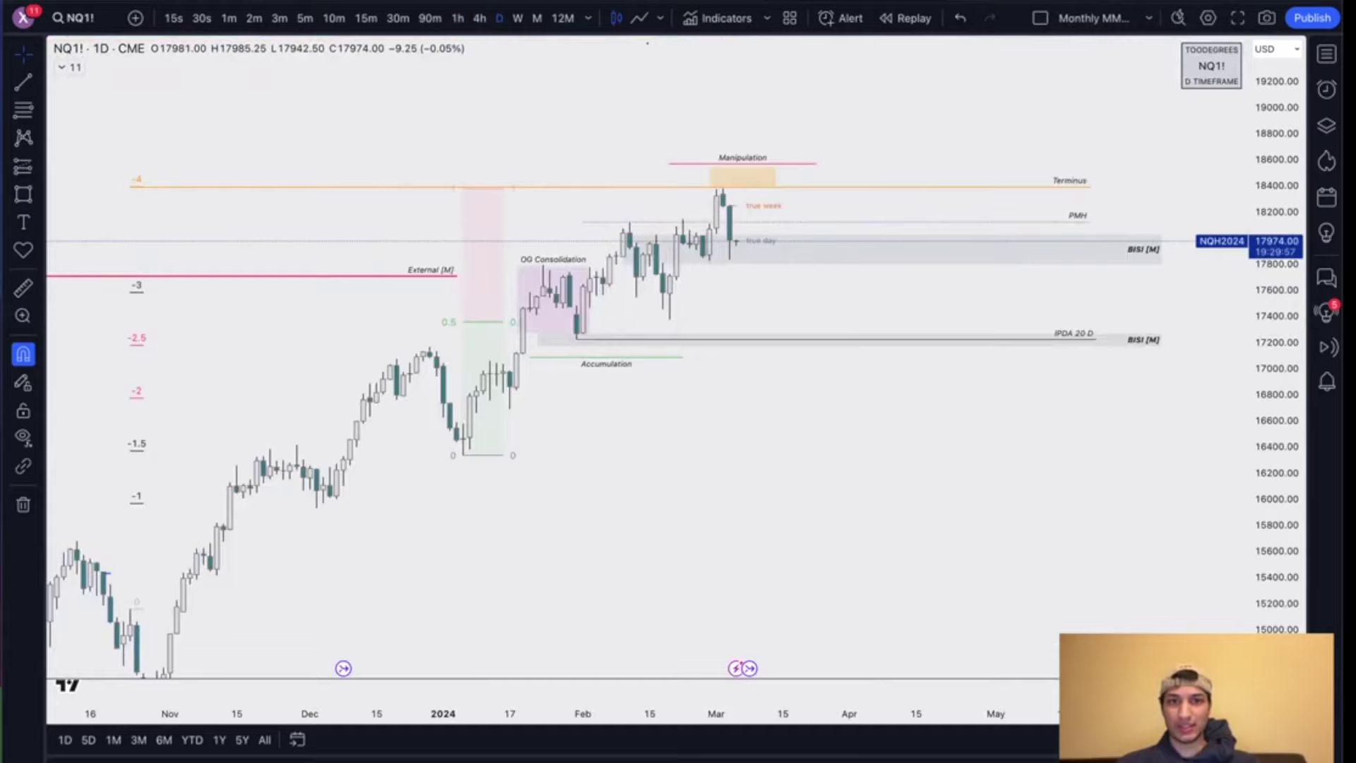
{"action": "key", "text": "ctrl+Tab"}
{"action": "scroll", "coordinate": [950, 382], "scroll_direction": "down", "scroll_amount": 3}
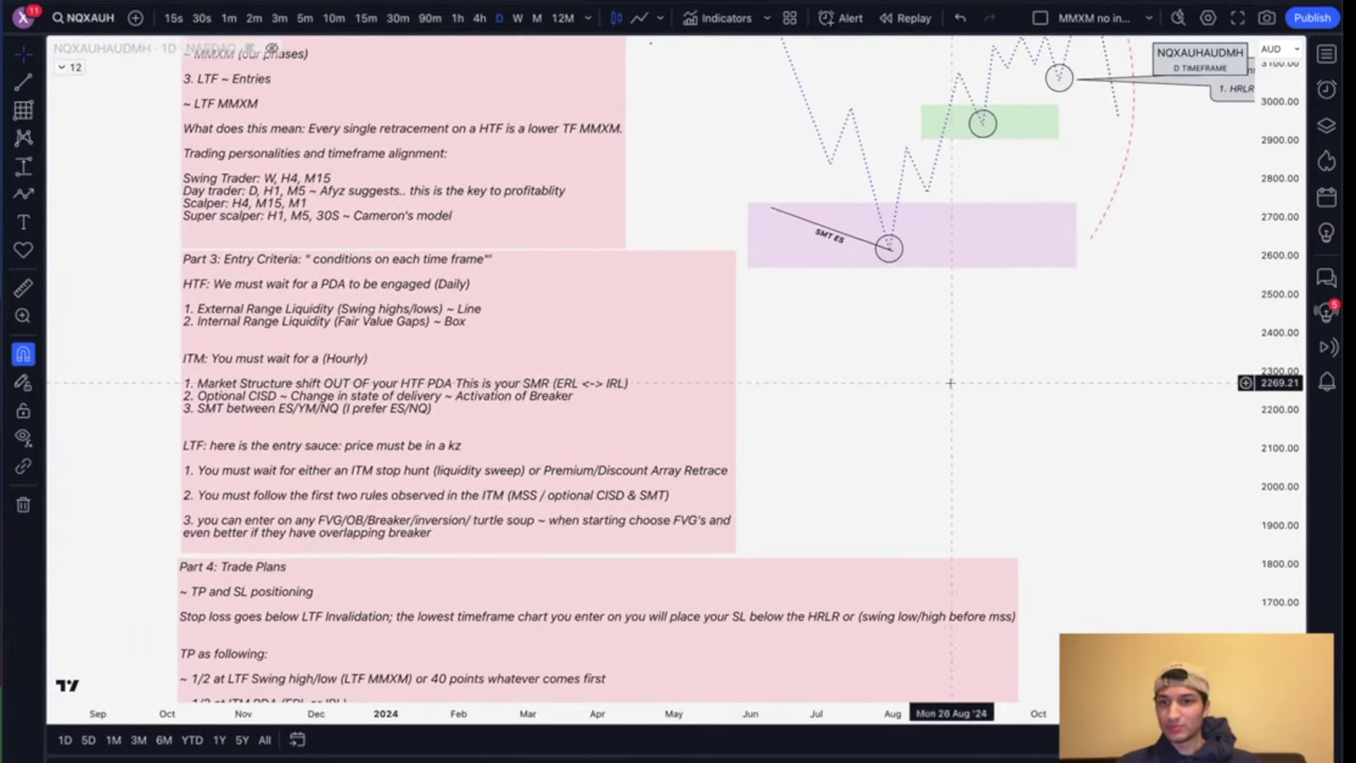
{"action": "left_click_drag", "start_coordinate": [950, 383], "coordinate": [931, 333]}
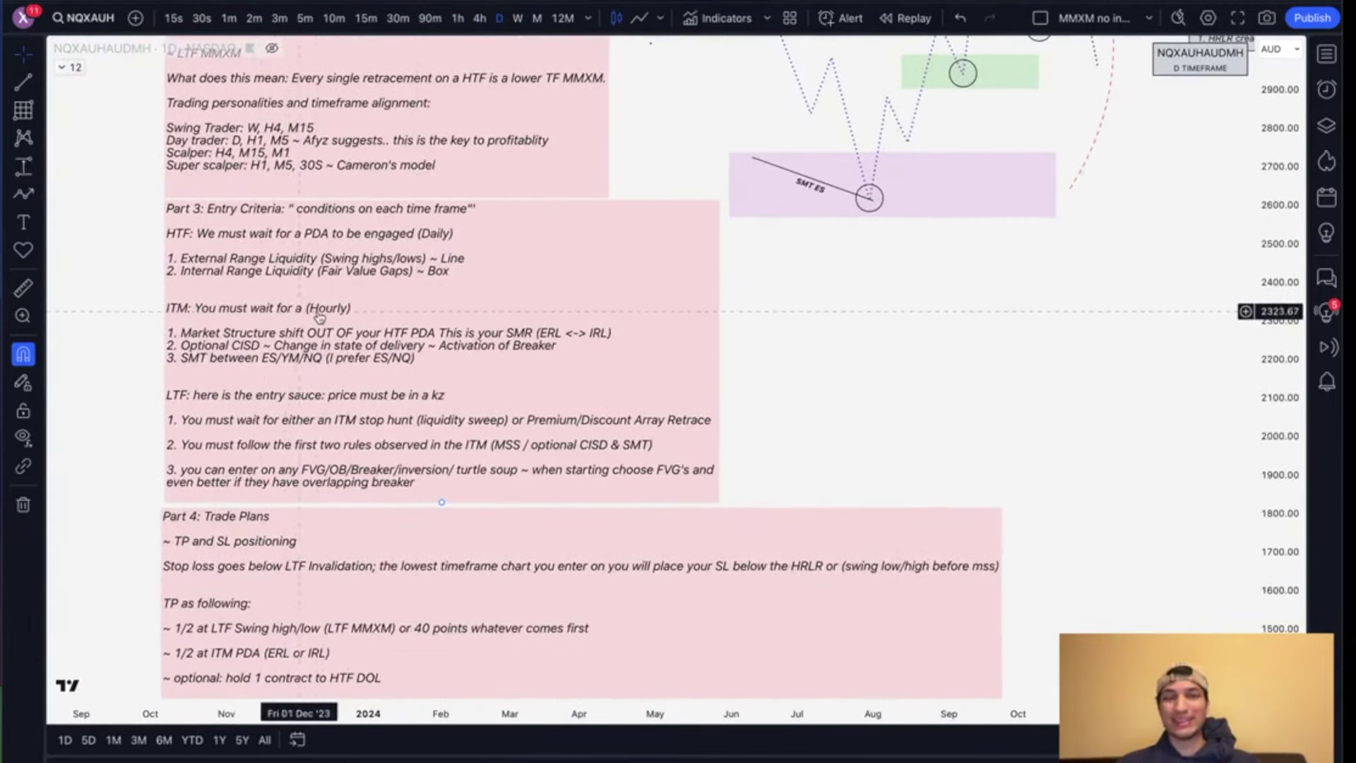
{"action": "left_click_drag", "start_coordinate": [1135, 313], "coordinate": [1086, 358]}
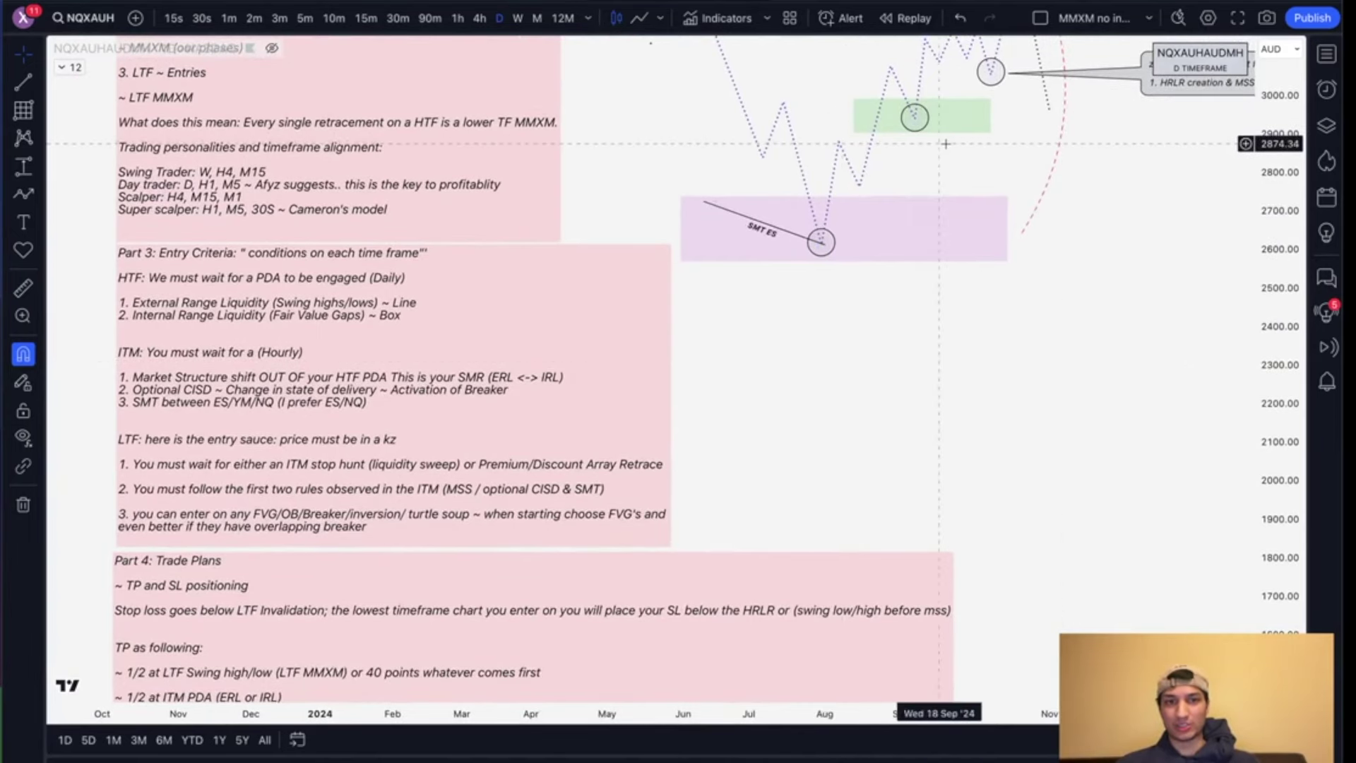
{"action": "scroll", "coordinate": [870, 430], "scroll_direction": "up", "scroll_amount": 2}
{"action": "left_click", "coordinate": [749, 208]}
{"action": "left_click", "coordinate": [928, 208]}
{"action": "right_click", "coordinate": [928, 208]}
{"action": "mouse_move", "coordinate": [1026, 273]}
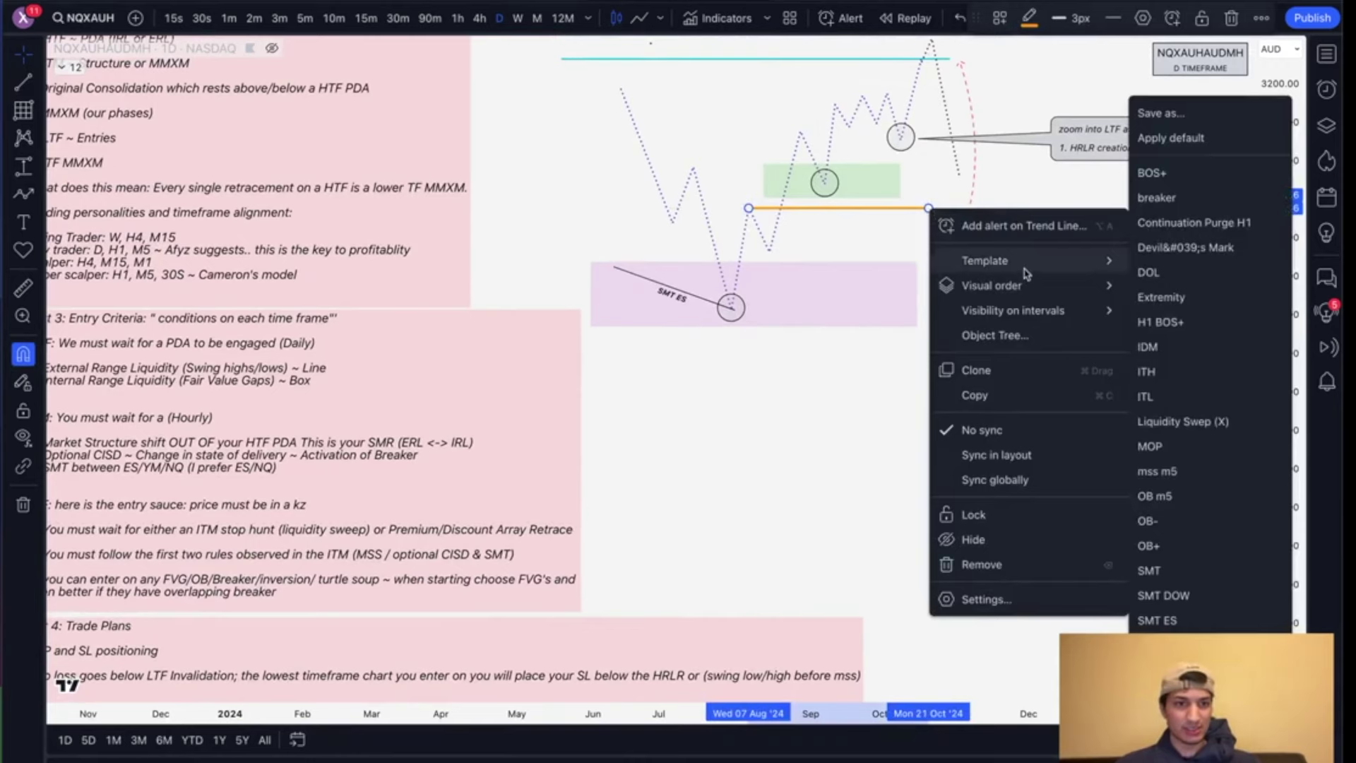
{"action": "left_click", "coordinate": [1158, 471]}
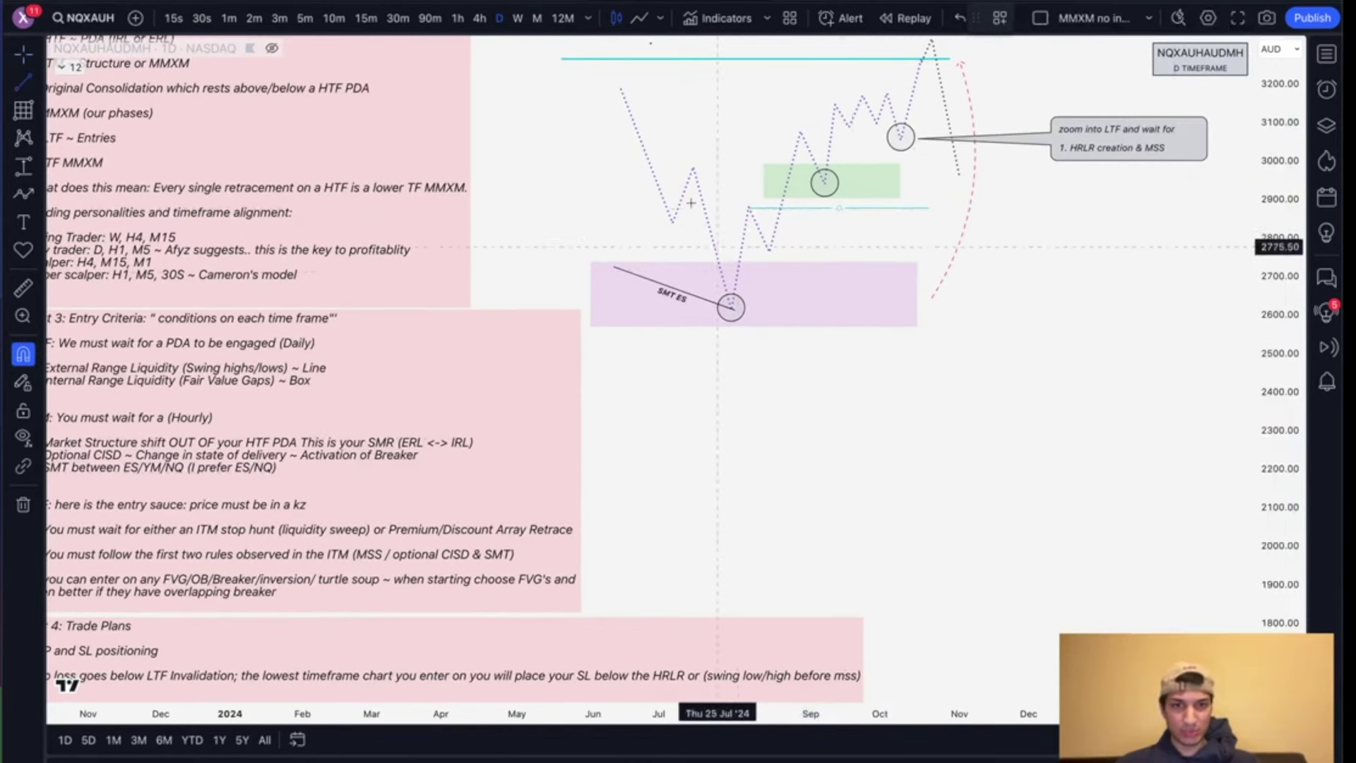
Step: Draw a horizontal line at 2973.18 from 16 July to 24 October and label it CISD, aligned top and right
{"action": "left_click", "coordinate": [693, 172]}
{"action": "left_click", "coordinate": [938, 171]}
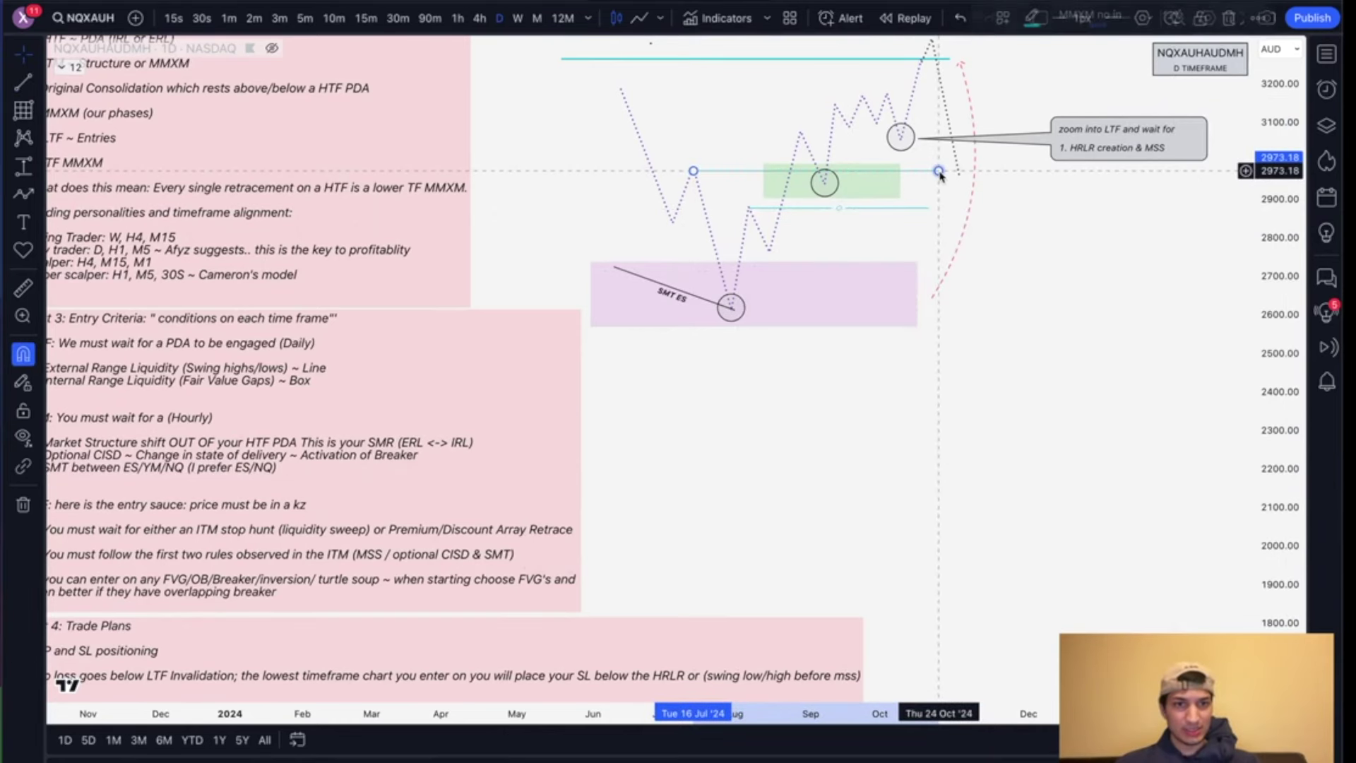
{"action": "type", "text": "C"}
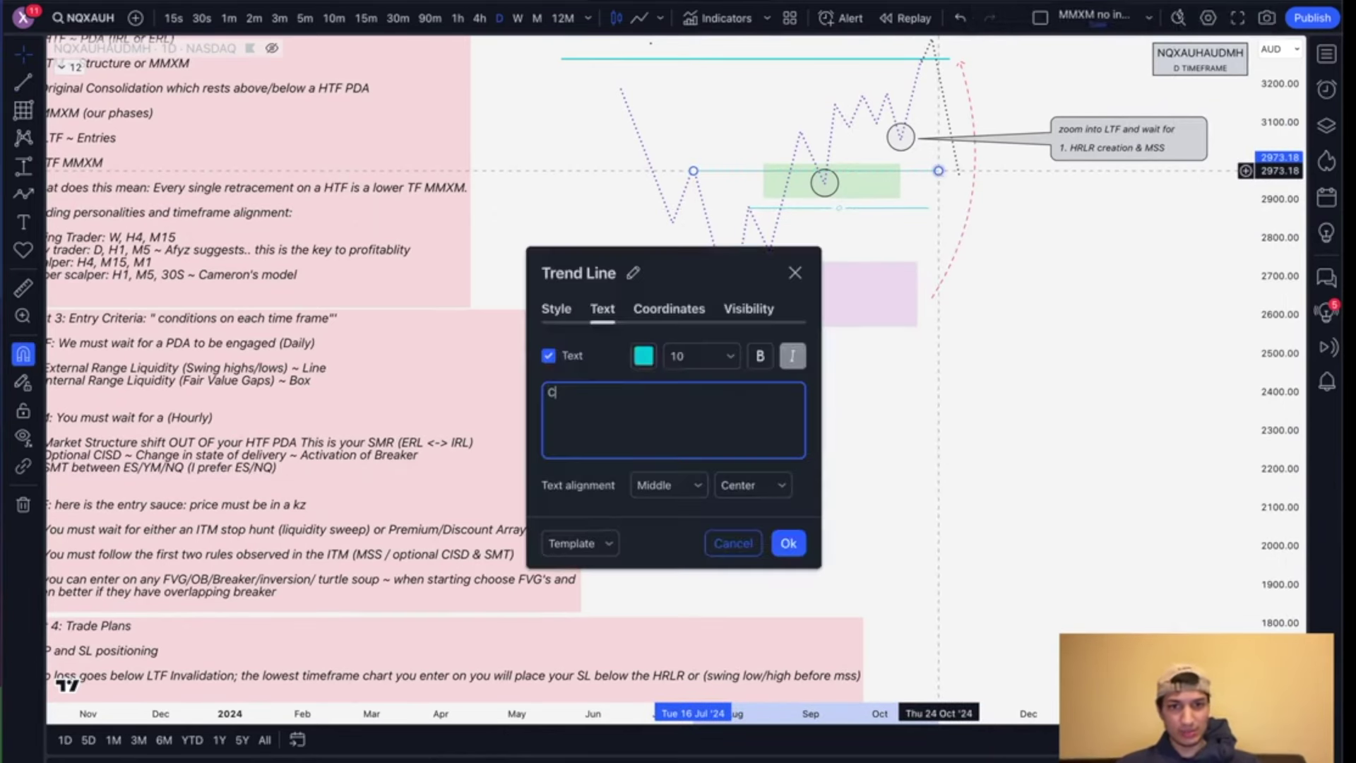
{"action": "type", "text": "ISD"}
{"action": "left_click", "coordinate": [742, 488]}
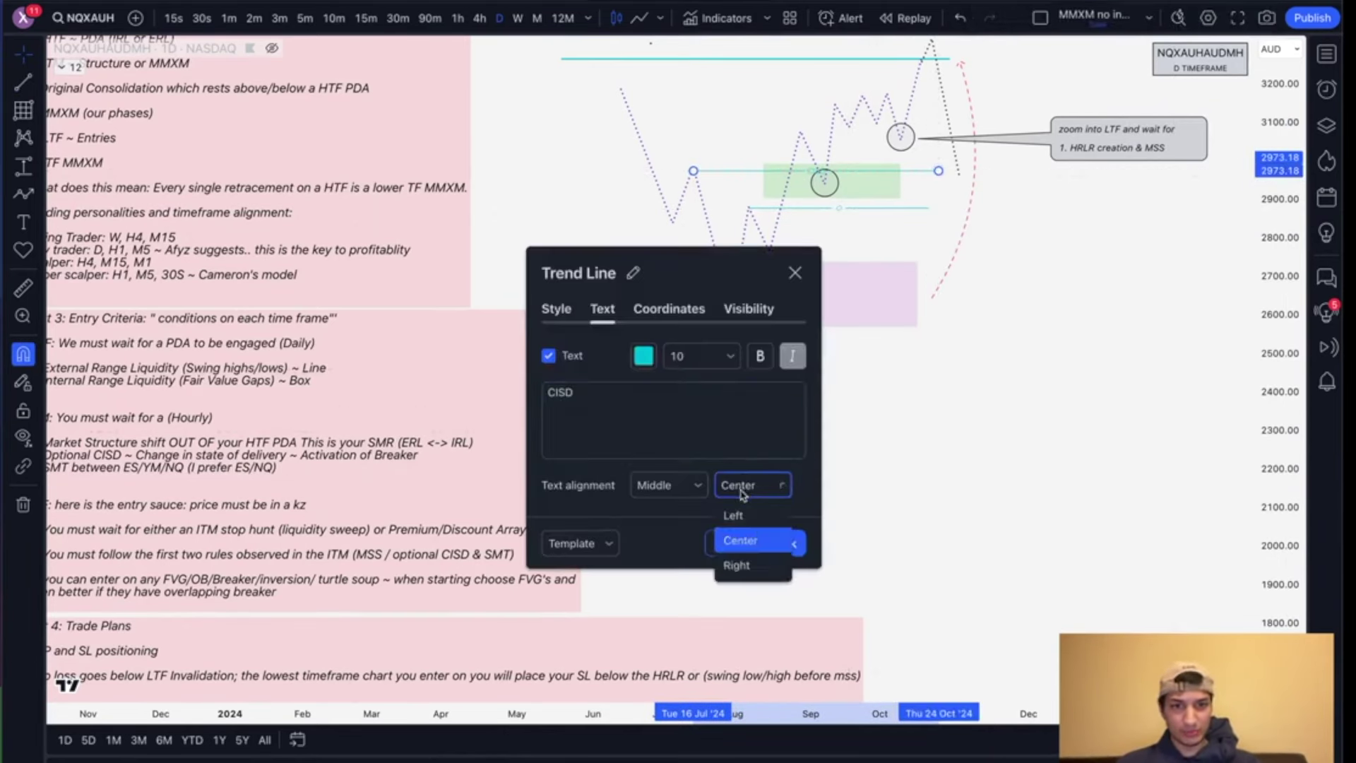
{"action": "left_click", "coordinate": [738, 566]}
{"action": "left_click", "coordinate": [669, 485]}
{"action": "left_click", "coordinate": [654, 515]}
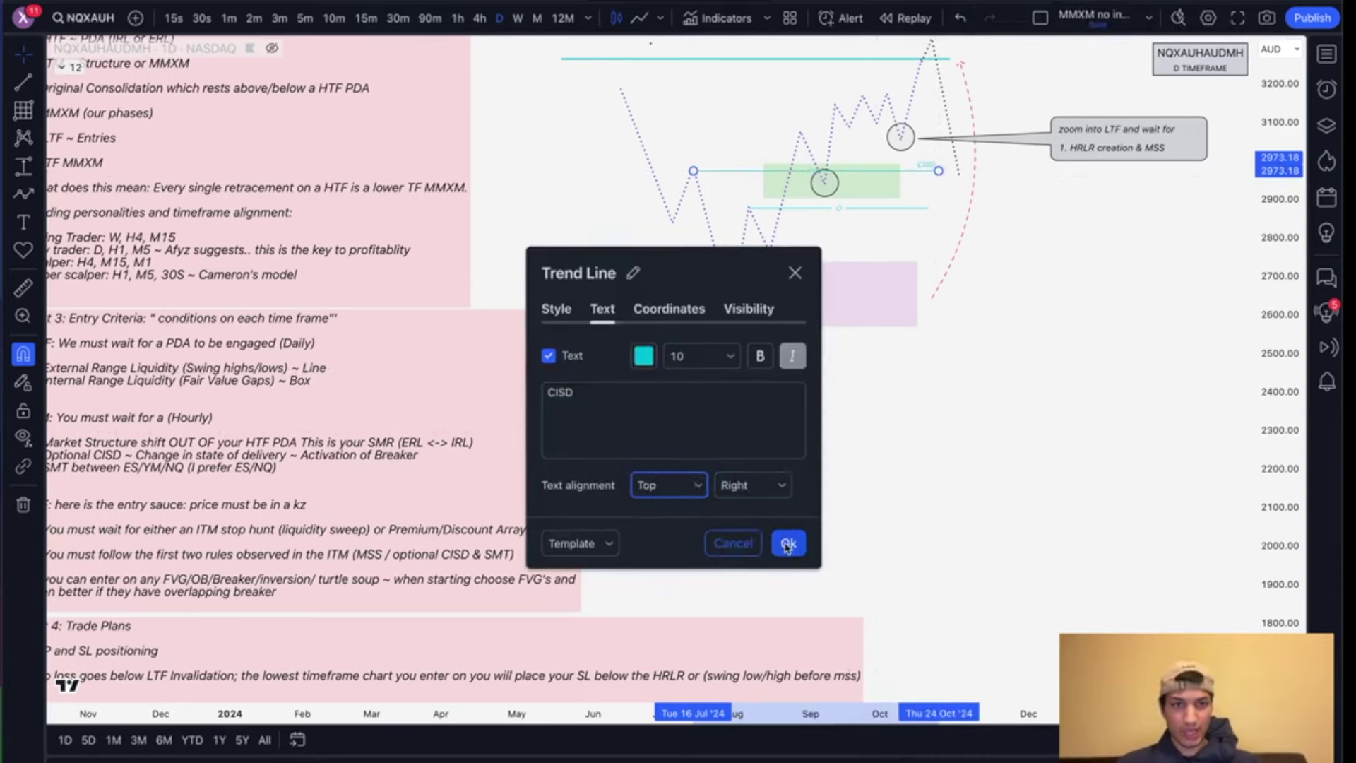
{"action": "left_click", "coordinate": [788, 543]}
Step: Change both the CISD line and its label text to black
{"action": "left_click", "coordinate": [1029, 18]}
{"action": "left_click", "coordinate": [1191, 51]}
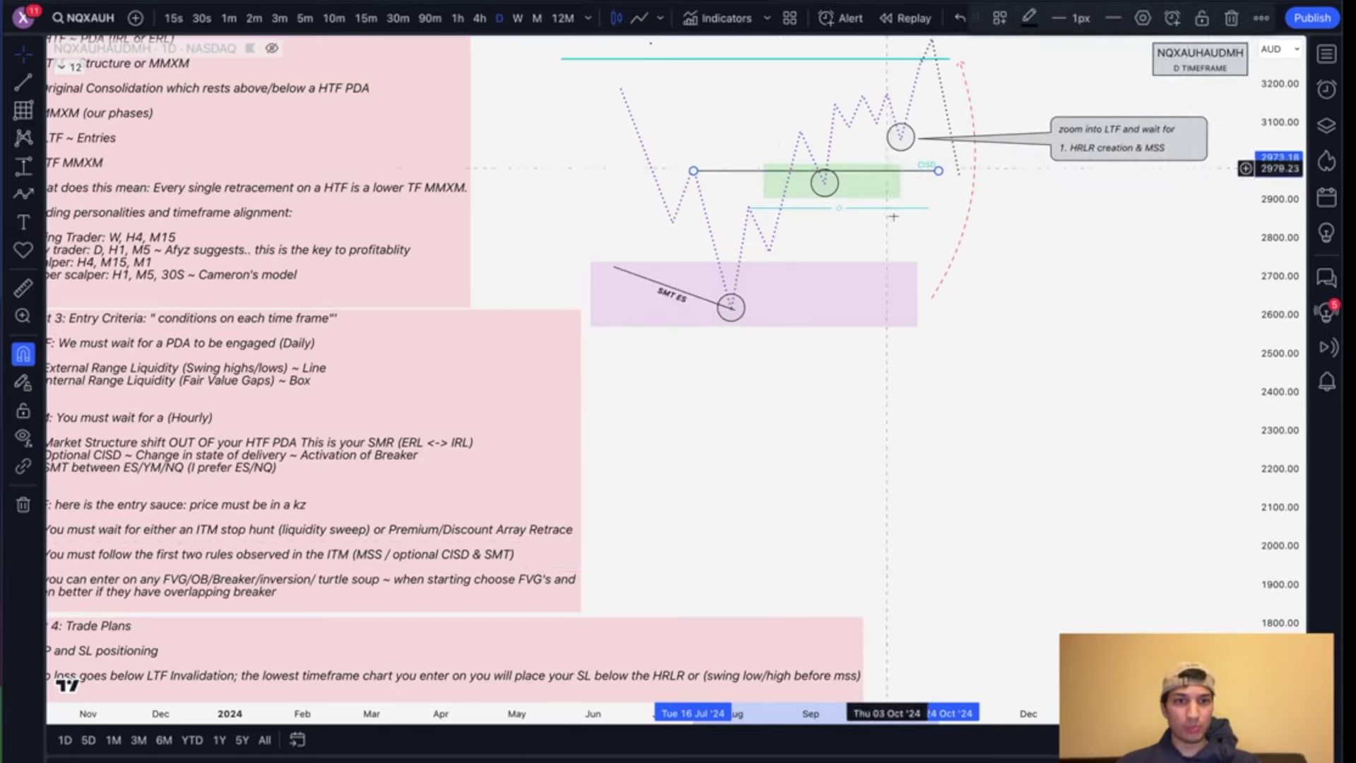
{"action": "double_click", "coordinate": [929, 177]}
{"action": "left_click", "coordinate": [644, 357]}
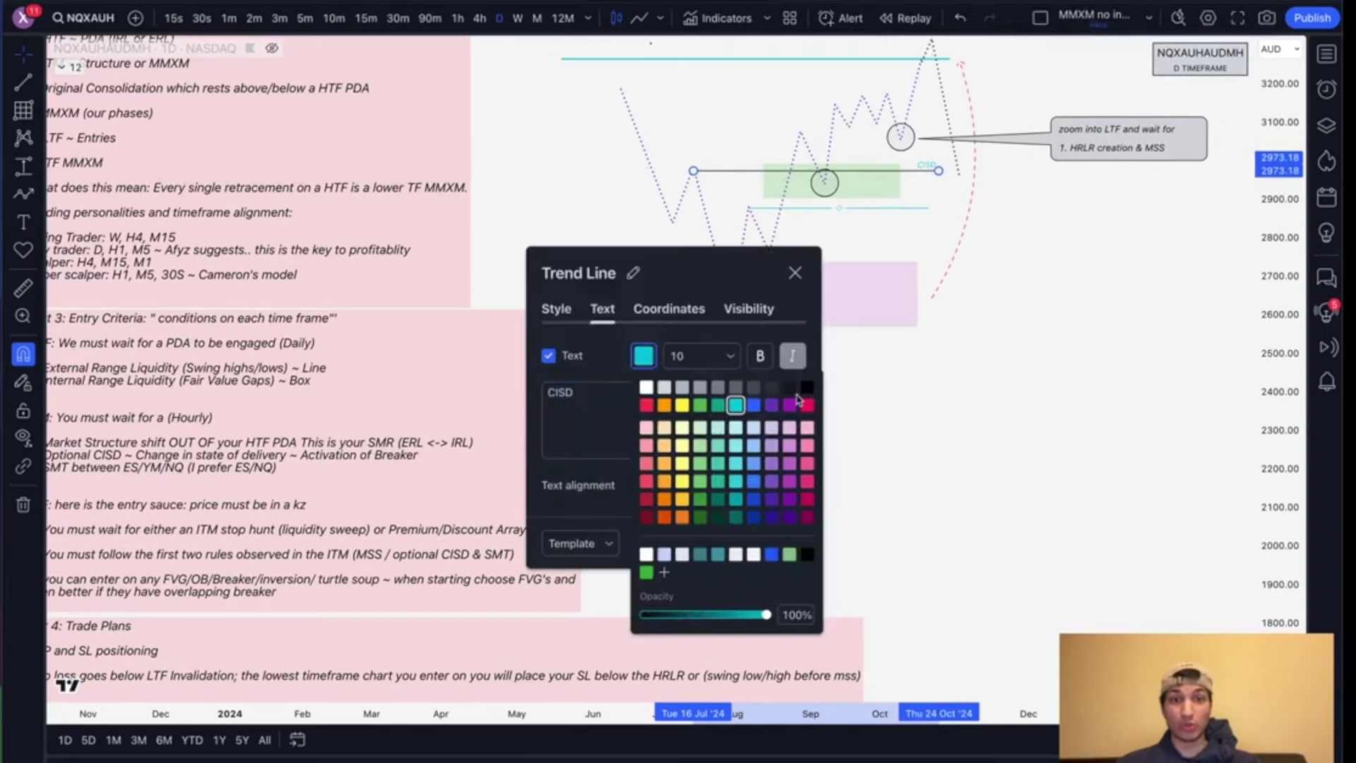
{"action": "left_click", "coordinate": [806, 388]}
{"action": "left_click", "coordinate": [788, 543]}
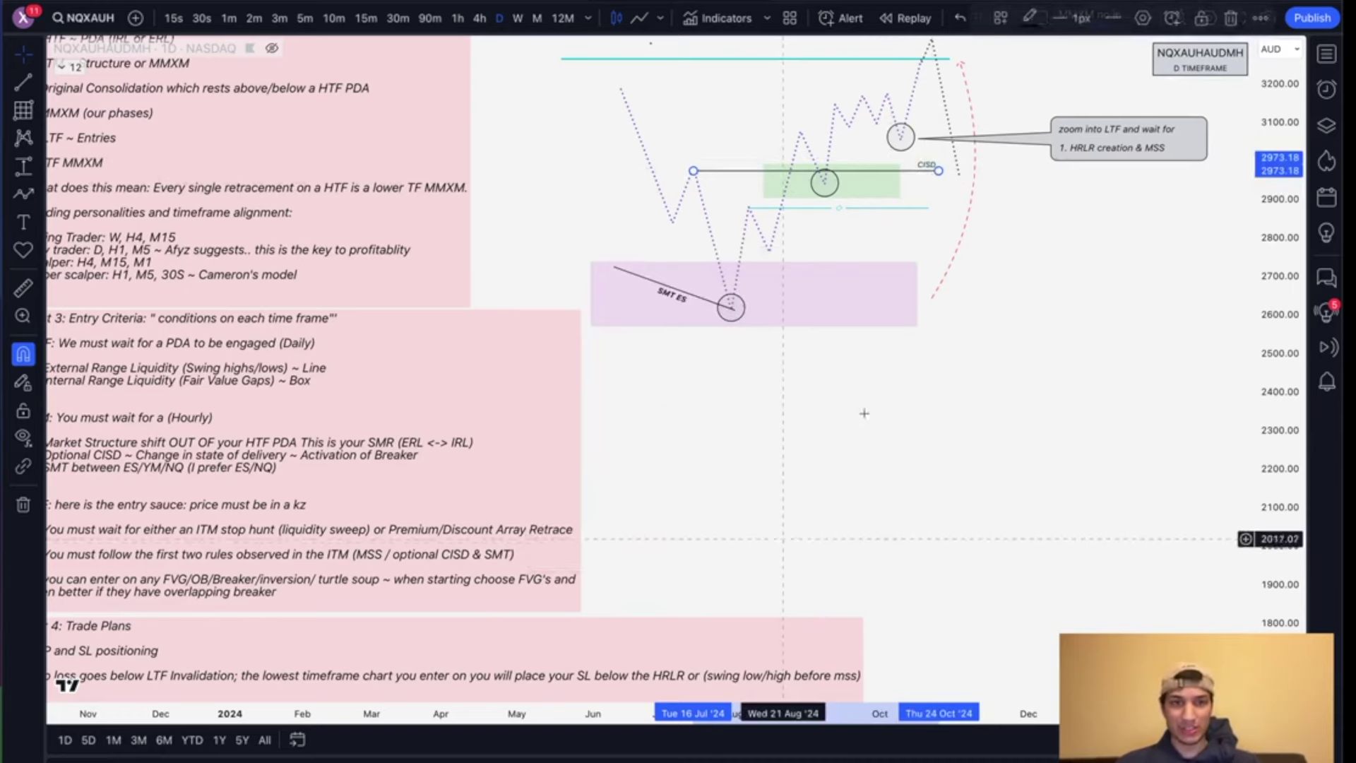
Step: Open the Part 3 entry criteria note for editing and go to its LTF section
{"action": "left_click_drag", "start_coordinate": [848, 350], "coordinate": [934, 270]}
{"action": "scroll", "coordinate": [834, 315], "scroll_direction": "right", "scroll_amount": 1}
{"action": "left_click_drag", "start_coordinate": [791, 412], "coordinate": [791, 390]}
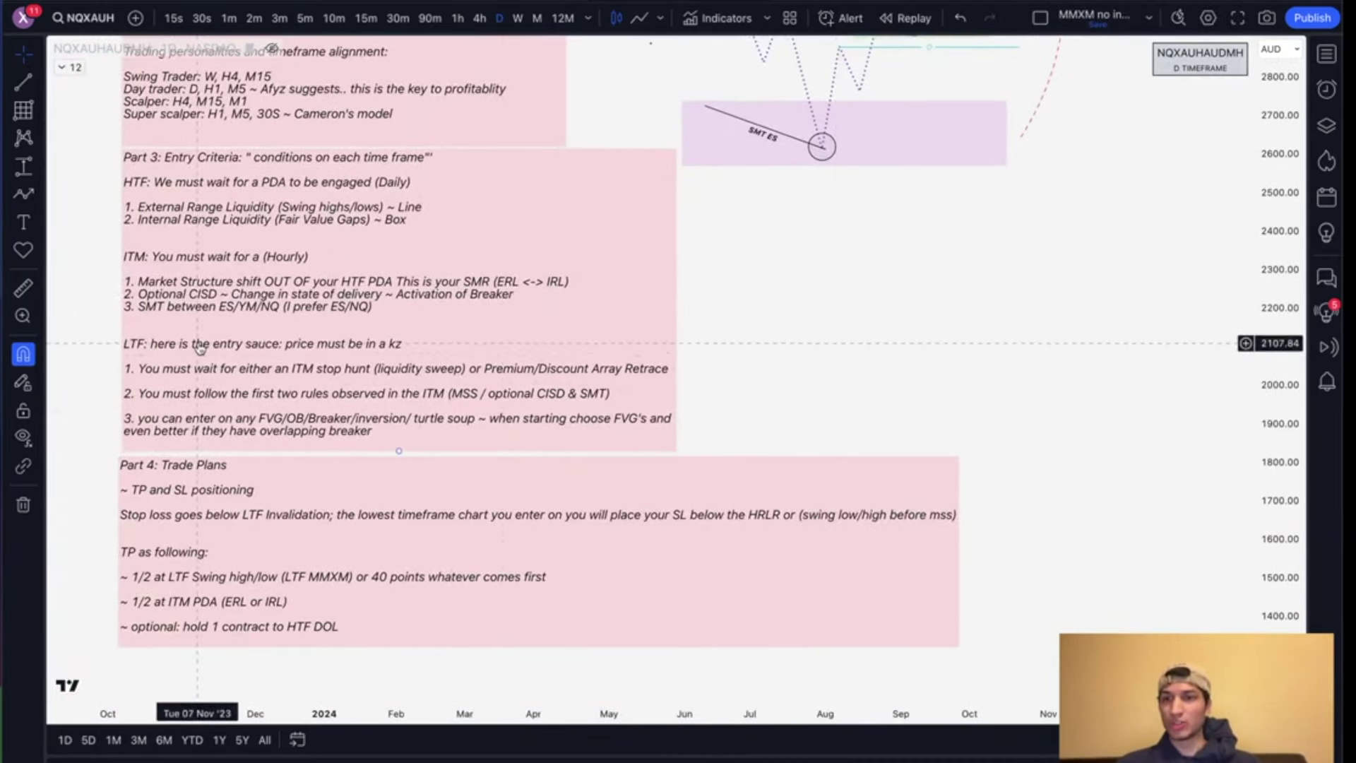
{"action": "double_click", "coordinate": [419, 352]}
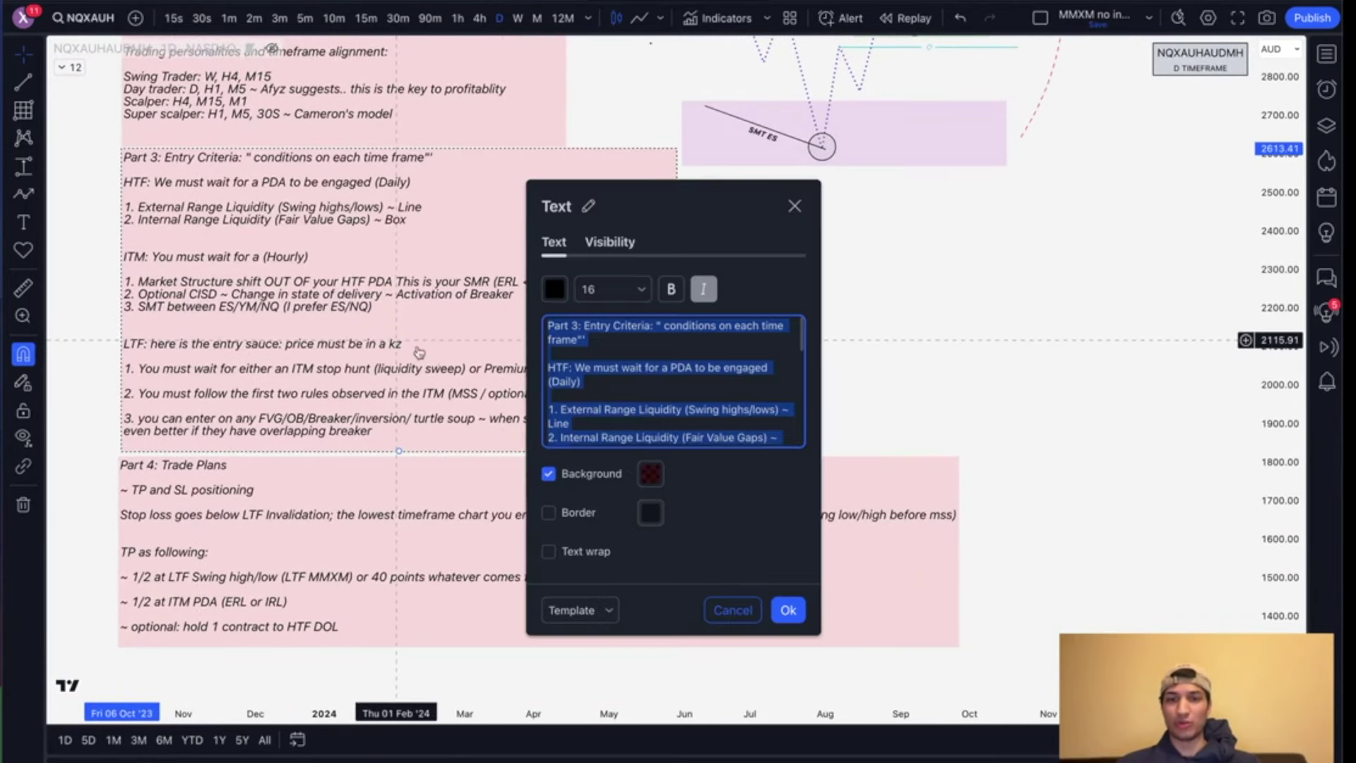
{"action": "scroll", "coordinate": [661, 405], "scroll_direction": "down", "scroll_amount": 2}
{"action": "scroll", "coordinate": [743, 433], "scroll_direction": "down", "scroll_amount": 6}
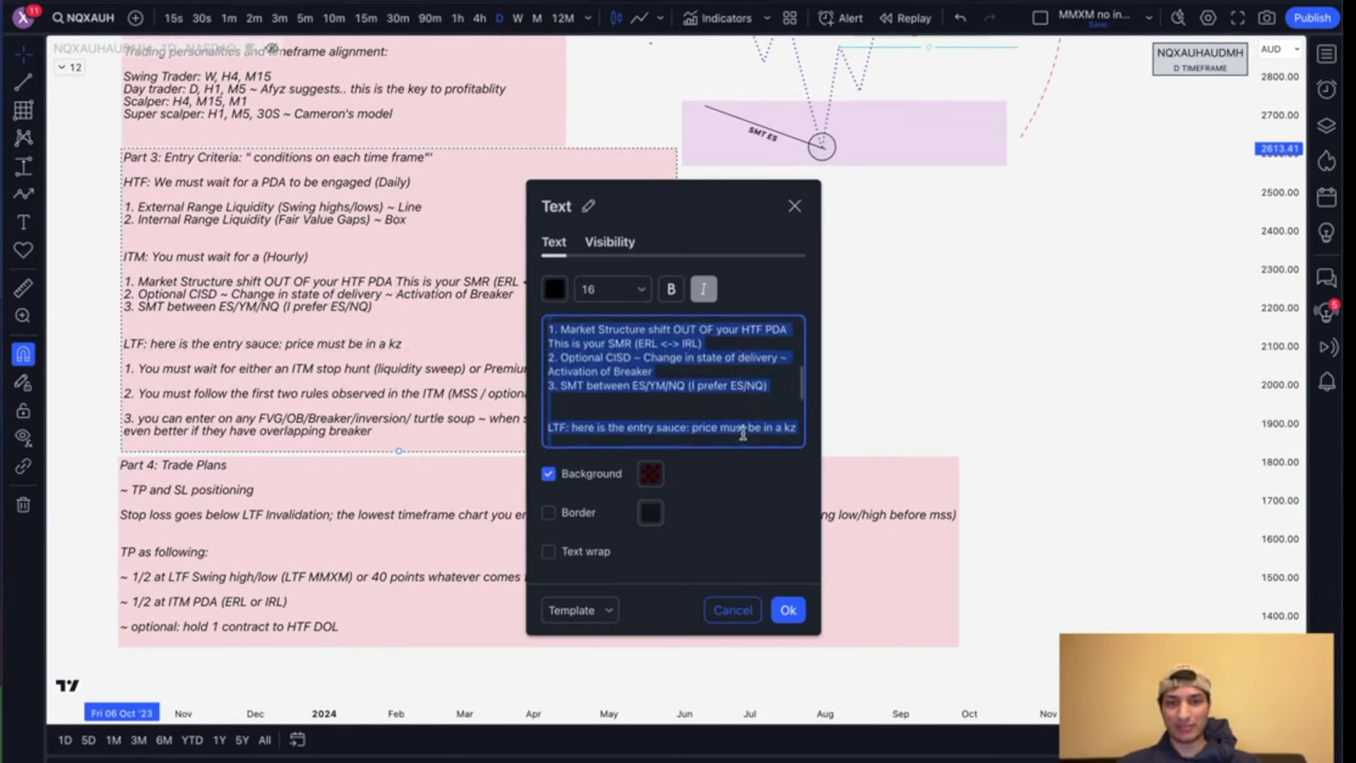
Step: Add "(m5)" after "LTF" in the entry sauce line of the Part 3 Entry Criteria note
{"action": "left_click", "coordinate": [795, 377]}
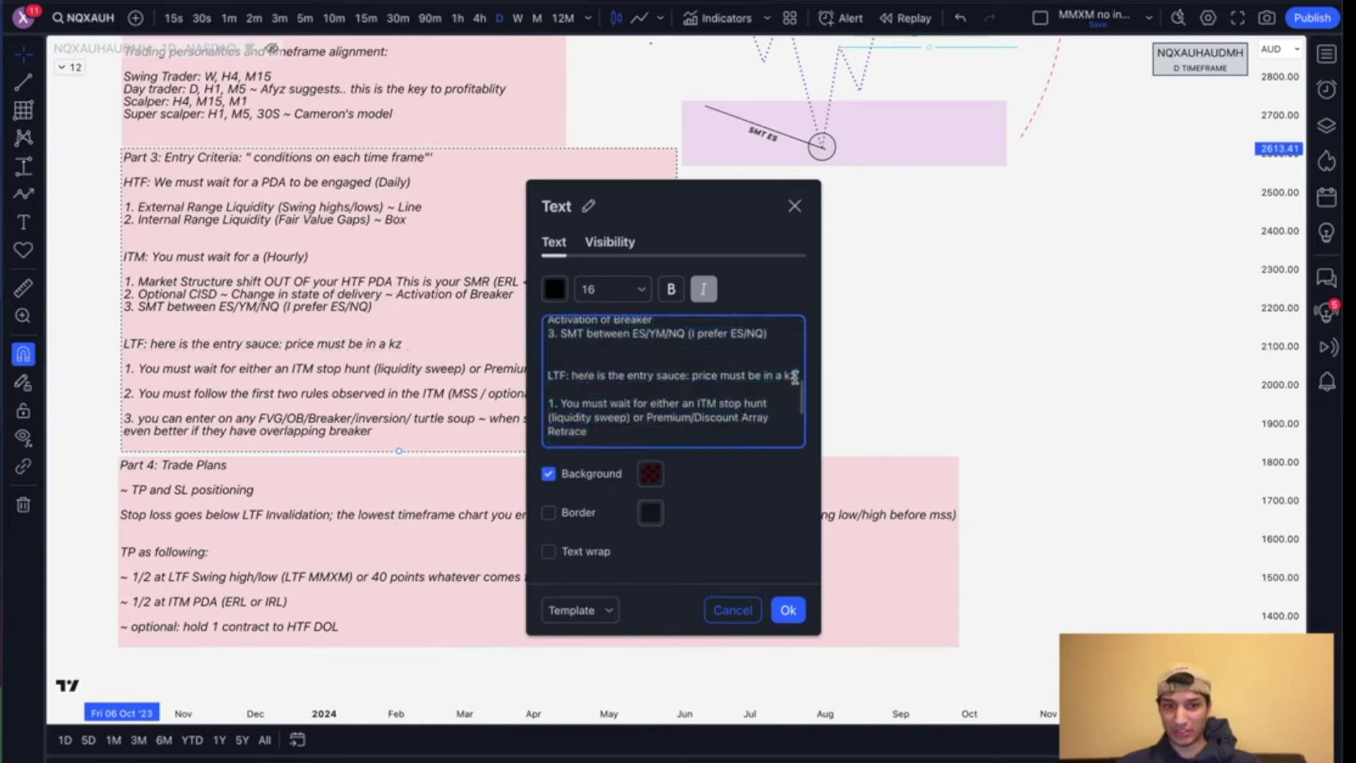
{"action": "left_click", "coordinate": [564, 376]}
{"action": "type", "text": "(m5)"}
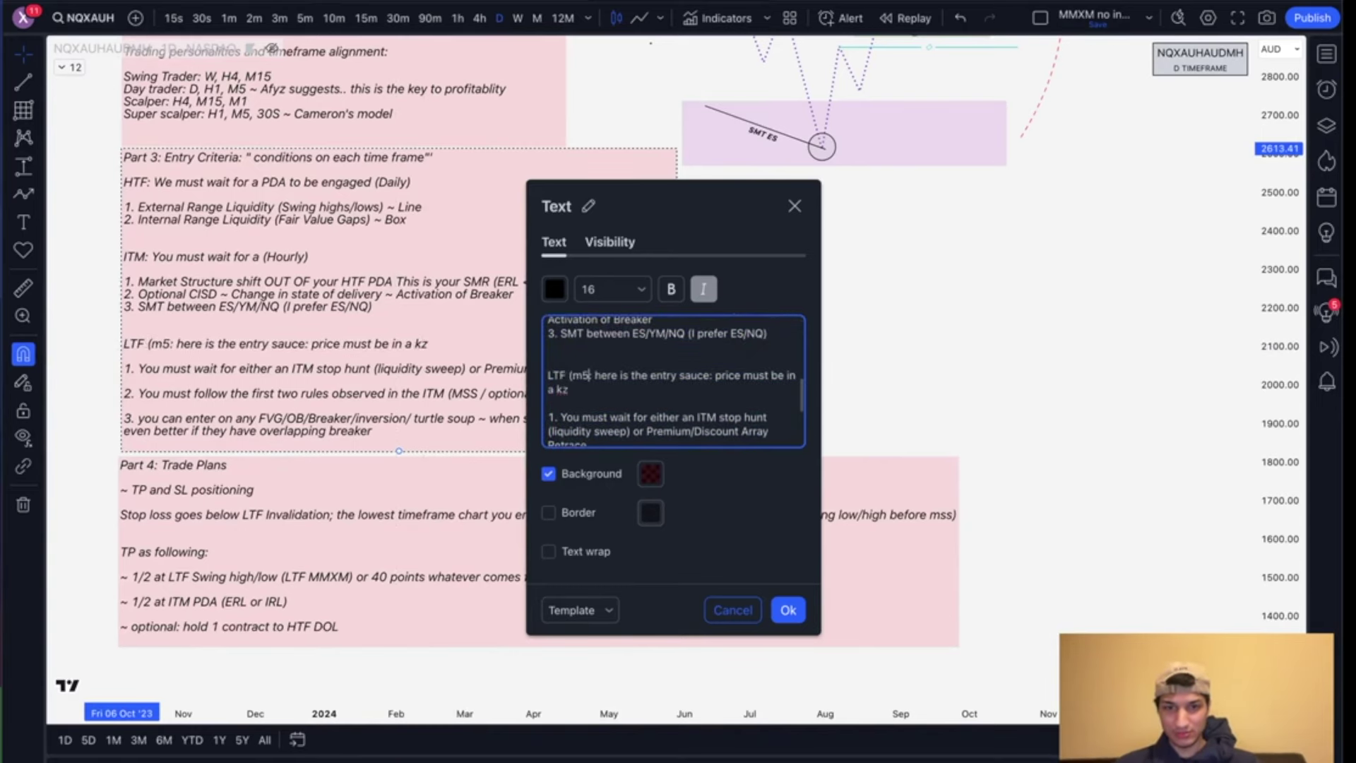
{"action": "left_click", "coordinate": [788, 610]}
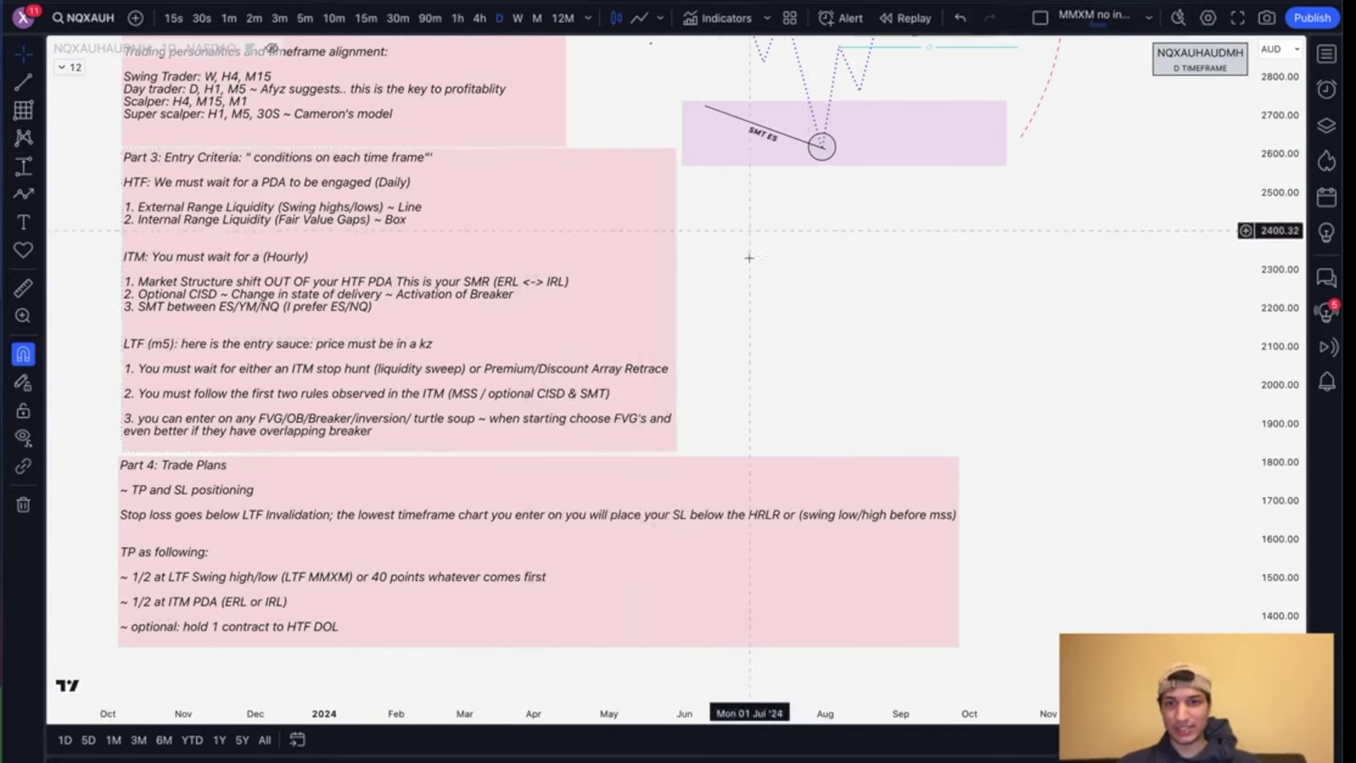
Step: Add a yellow killzone note below the purple SMT ES box: "NY: 8am -12 pm", "London: 2am - 5 am", "NYPM: 1:15 - 3:30"
{"action": "scroll", "coordinate": [565, 353], "scroll_direction": "up", "scroll_amount": 4}
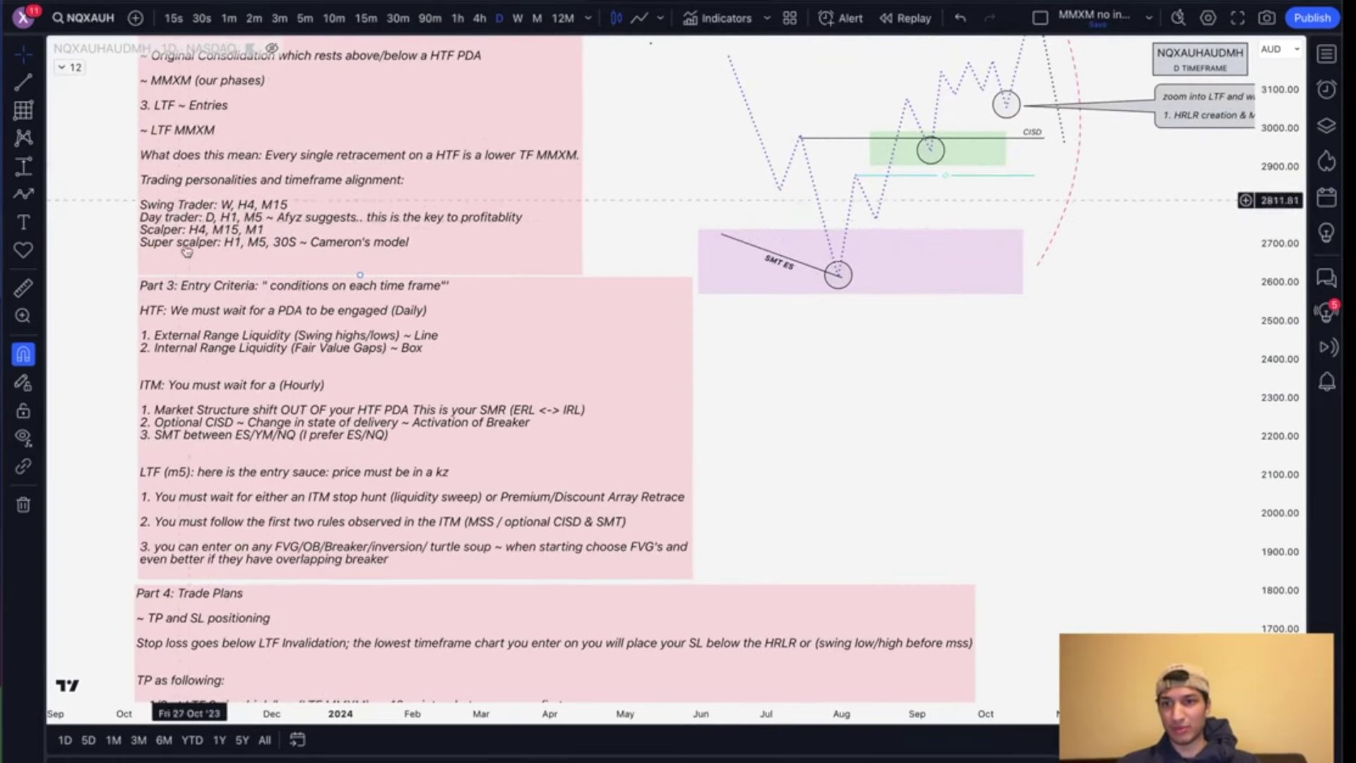
{"action": "scroll", "coordinate": [856, 429], "scroll_direction": "down", "scroll_amount": 2}
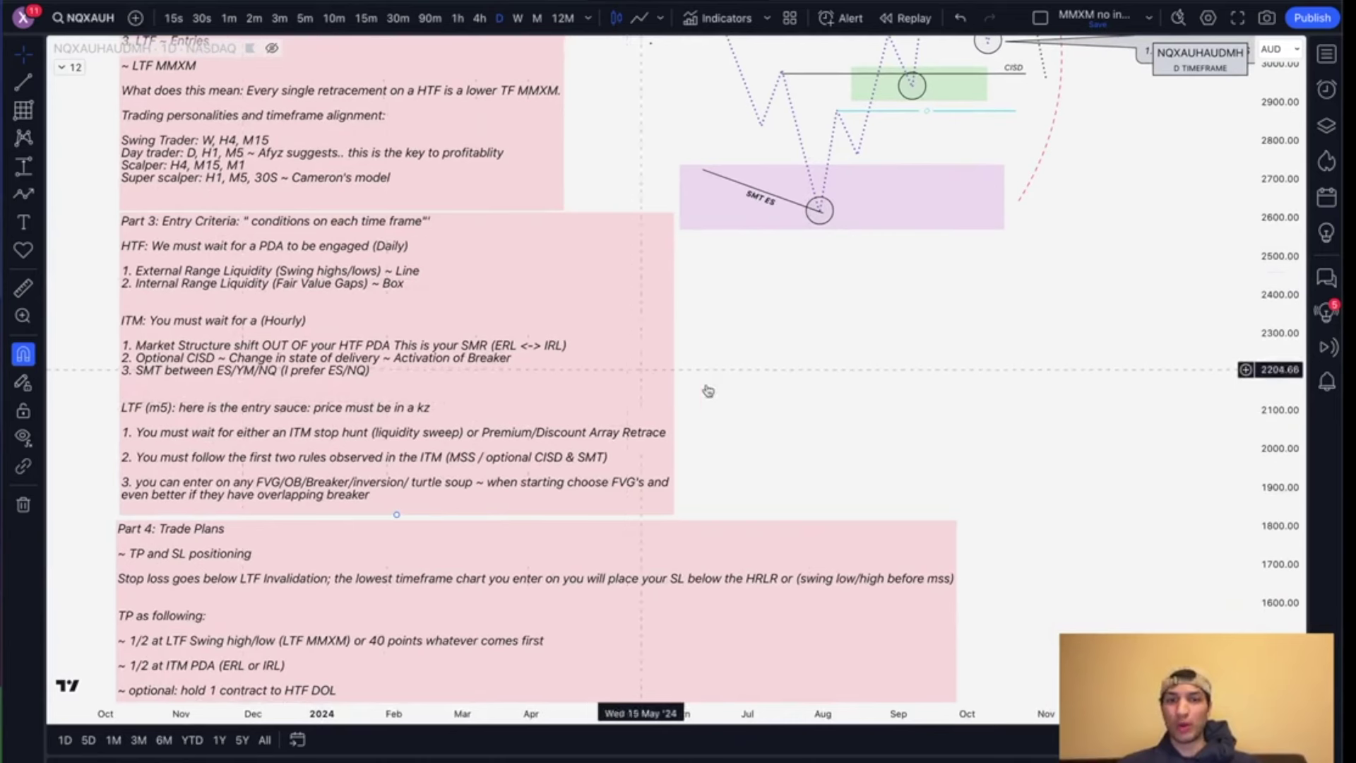
{"action": "left_click", "coordinate": [802, 360]}
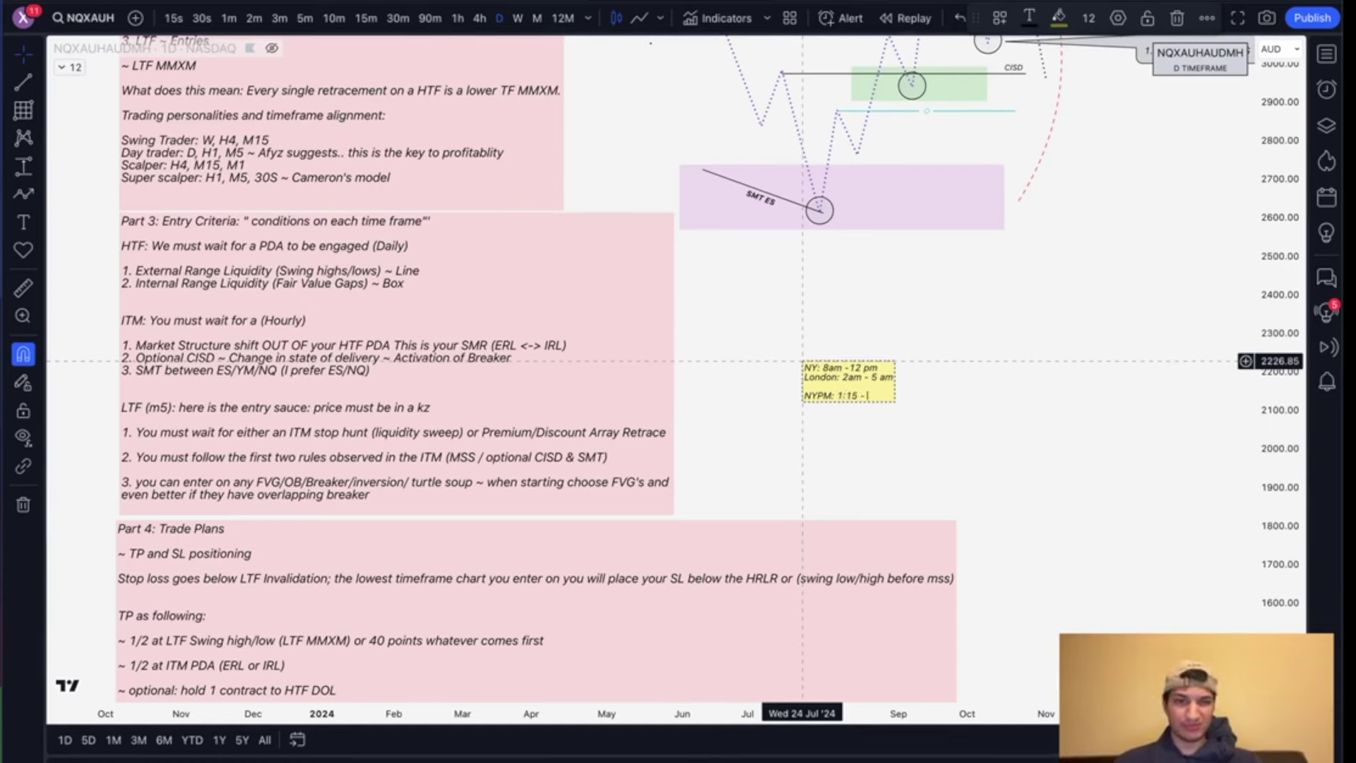
{"action": "left_click", "coordinate": [935, 412]}
{"action": "left_click_drag", "start_coordinate": [854, 378], "coordinate": [832, 341]}
{"action": "left_click", "coordinate": [907, 364]}
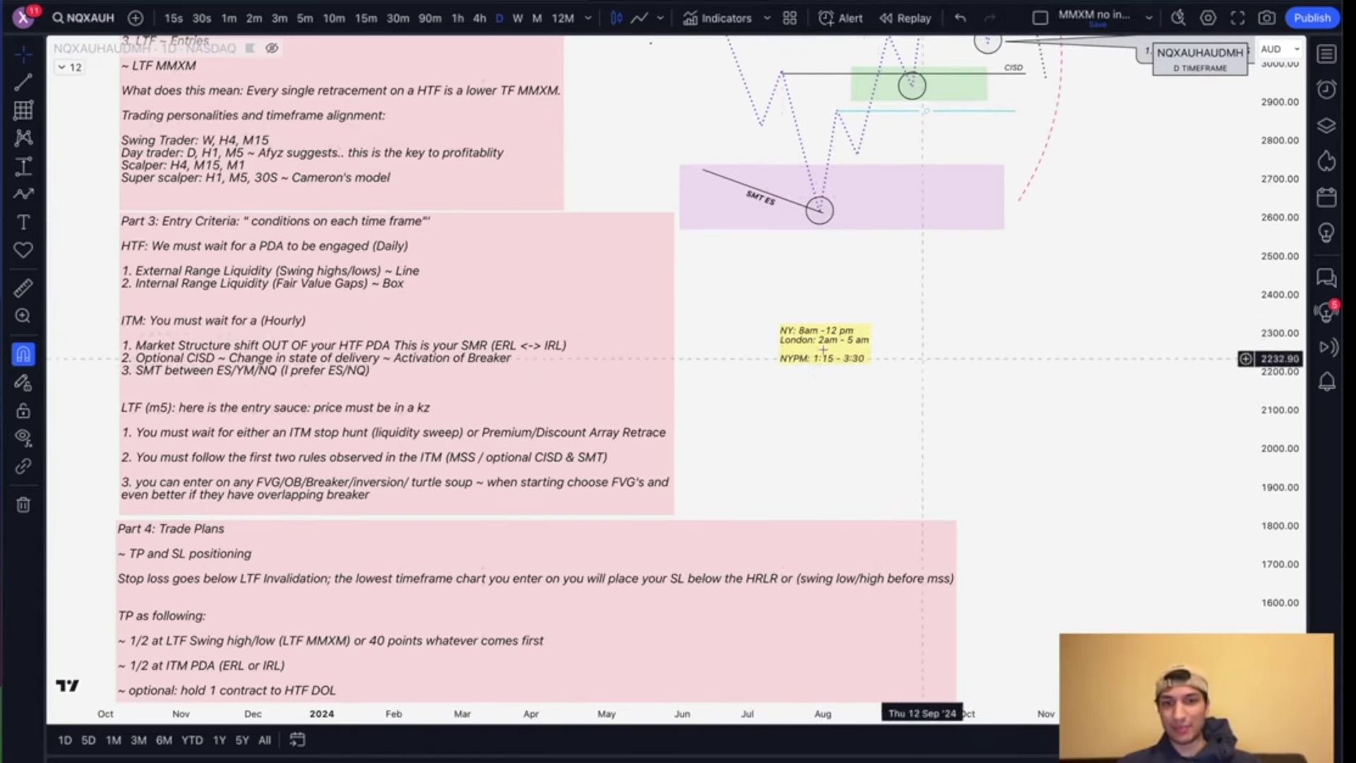
{"action": "left_click_drag", "start_coordinate": [823, 349], "coordinate": [785, 337]}
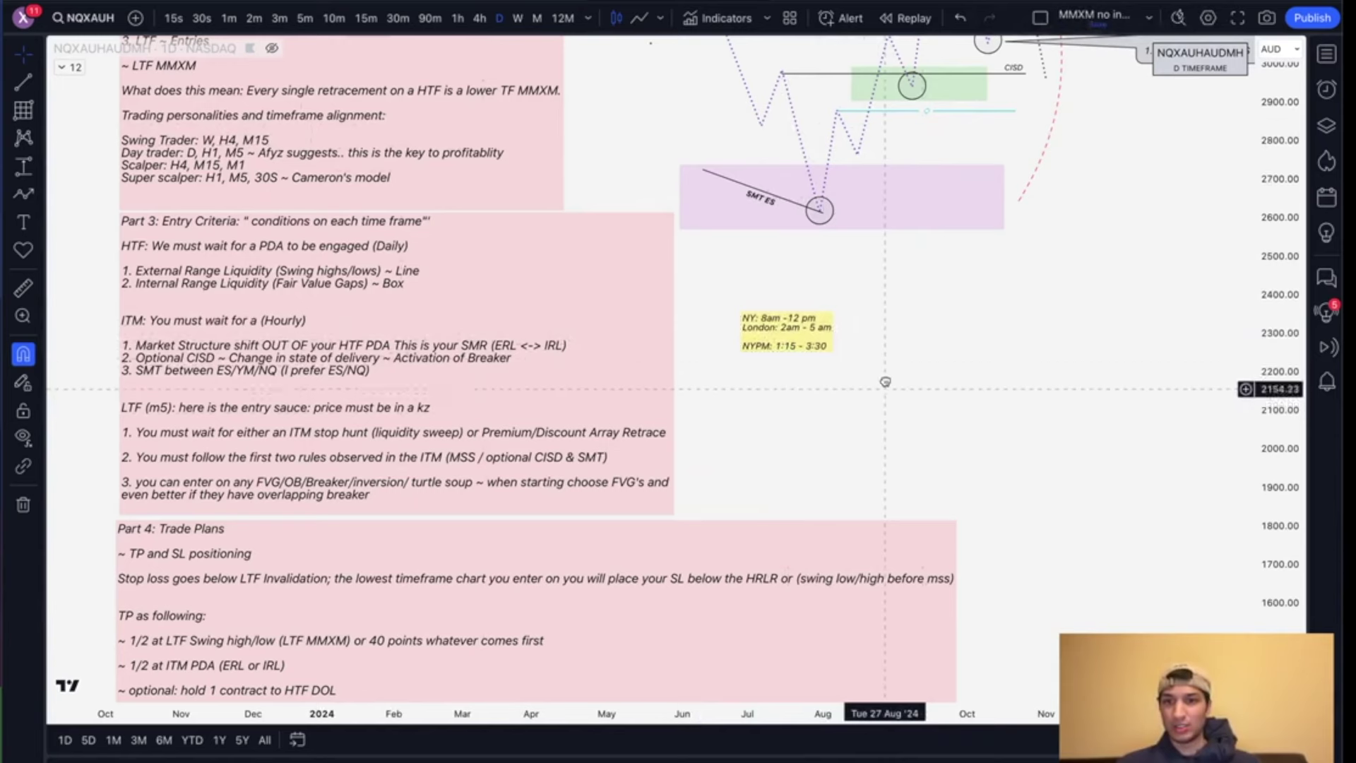
{"action": "left_click_drag", "start_coordinate": [886, 382], "coordinate": [885, 373]}
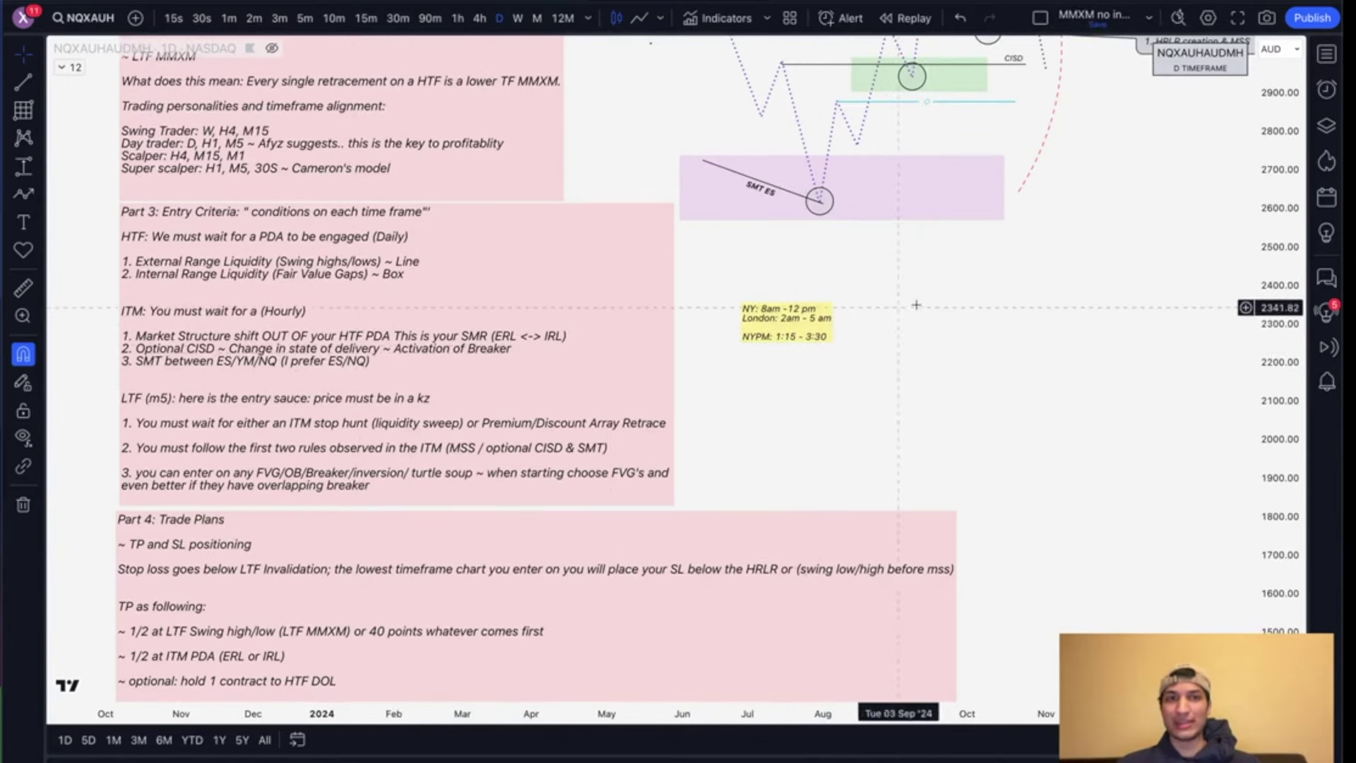
{"action": "left_click_drag", "start_coordinate": [916, 305], "coordinate": [914, 371]}
{"action": "left_click", "coordinate": [919, 136]}
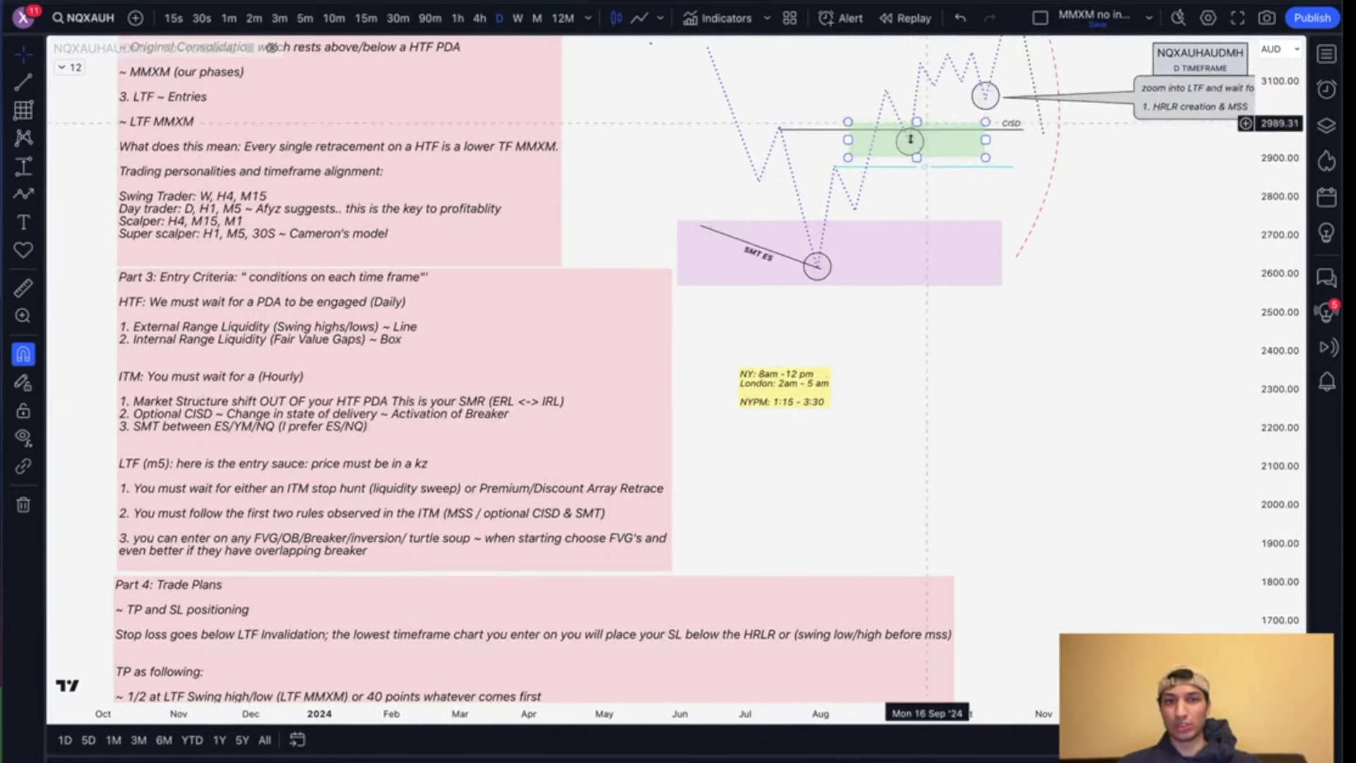
{"action": "left_click", "coordinate": [936, 343]}
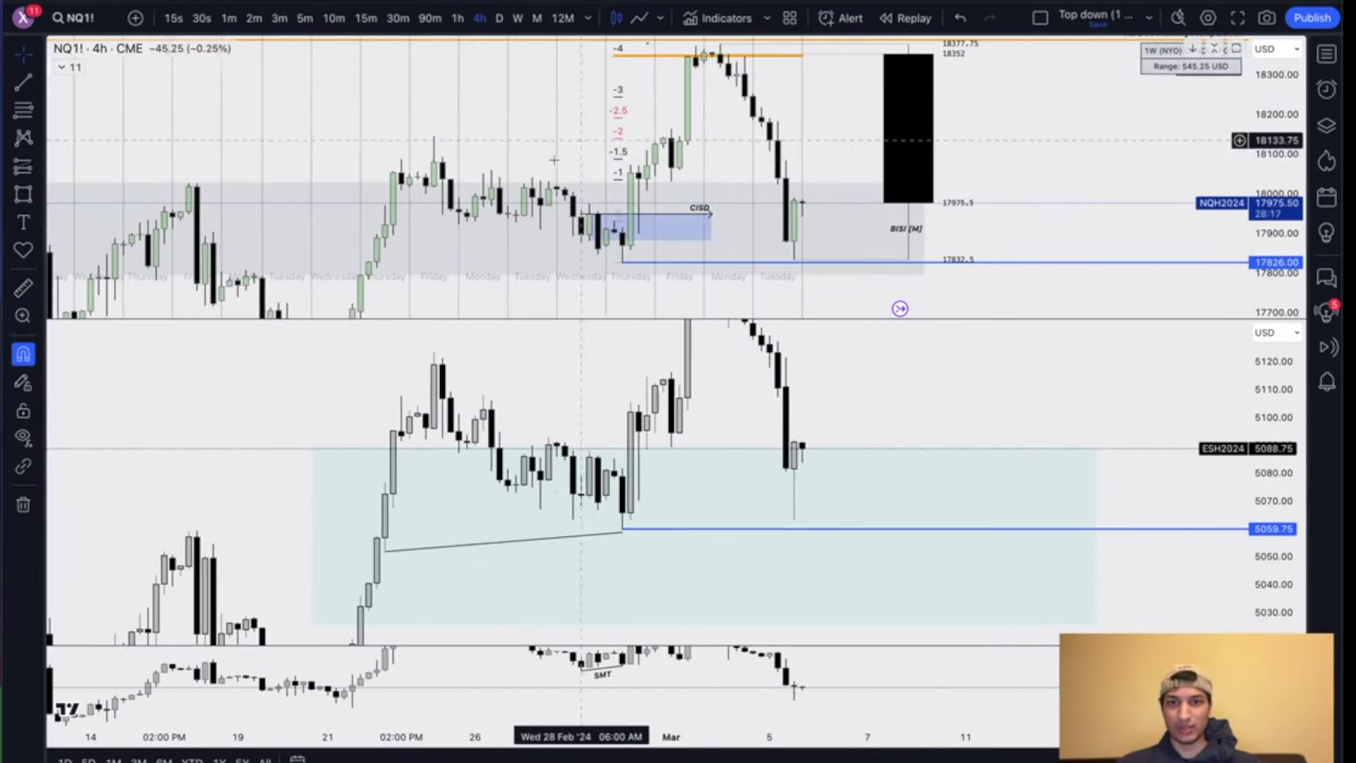
Step: Try an SMT-labelled trend line on the NQ 4h chart between the 29 Feb low and the 22 Feb candle
{"action": "scroll", "coordinate": [582, 140], "scroll_direction": "right", "scroll_amount": 3}
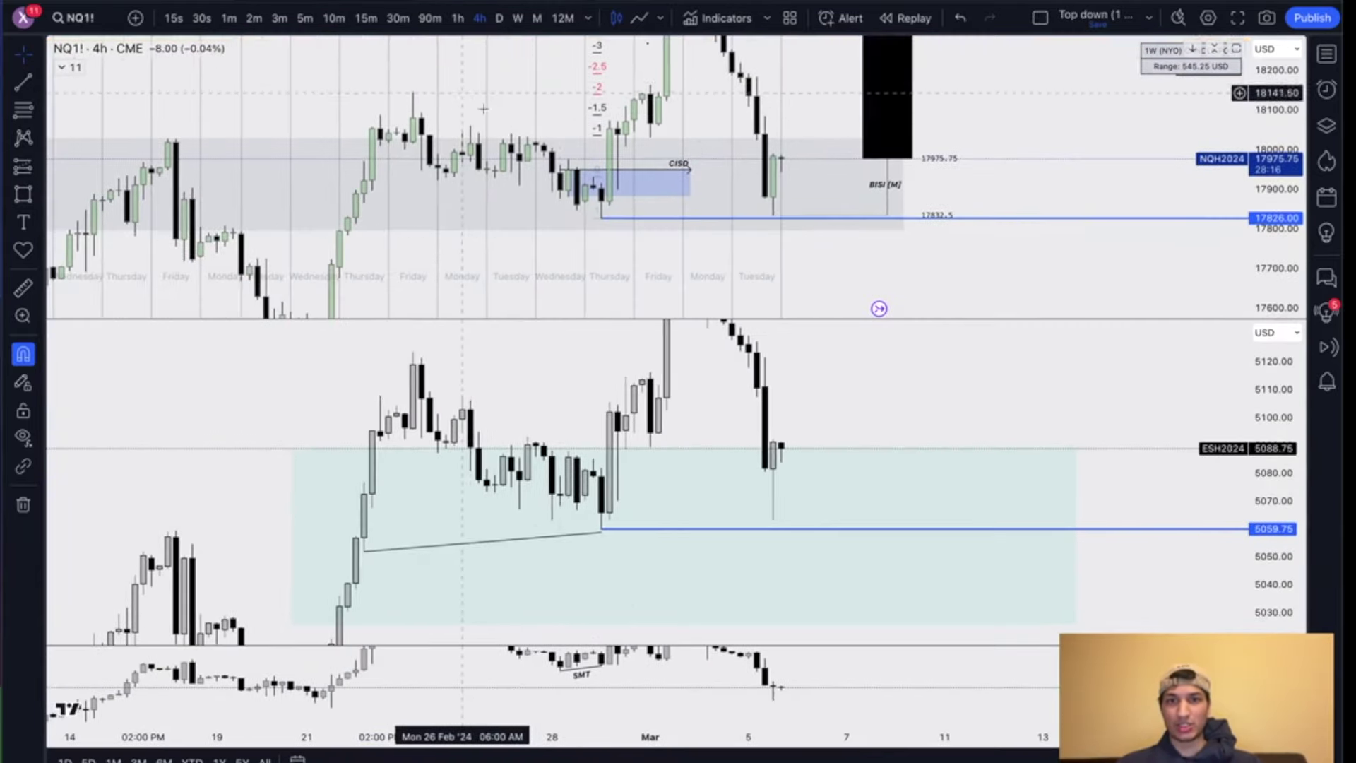
{"action": "key", "text": "alt+t"}
{"action": "left_click", "coordinate": [600, 216]}
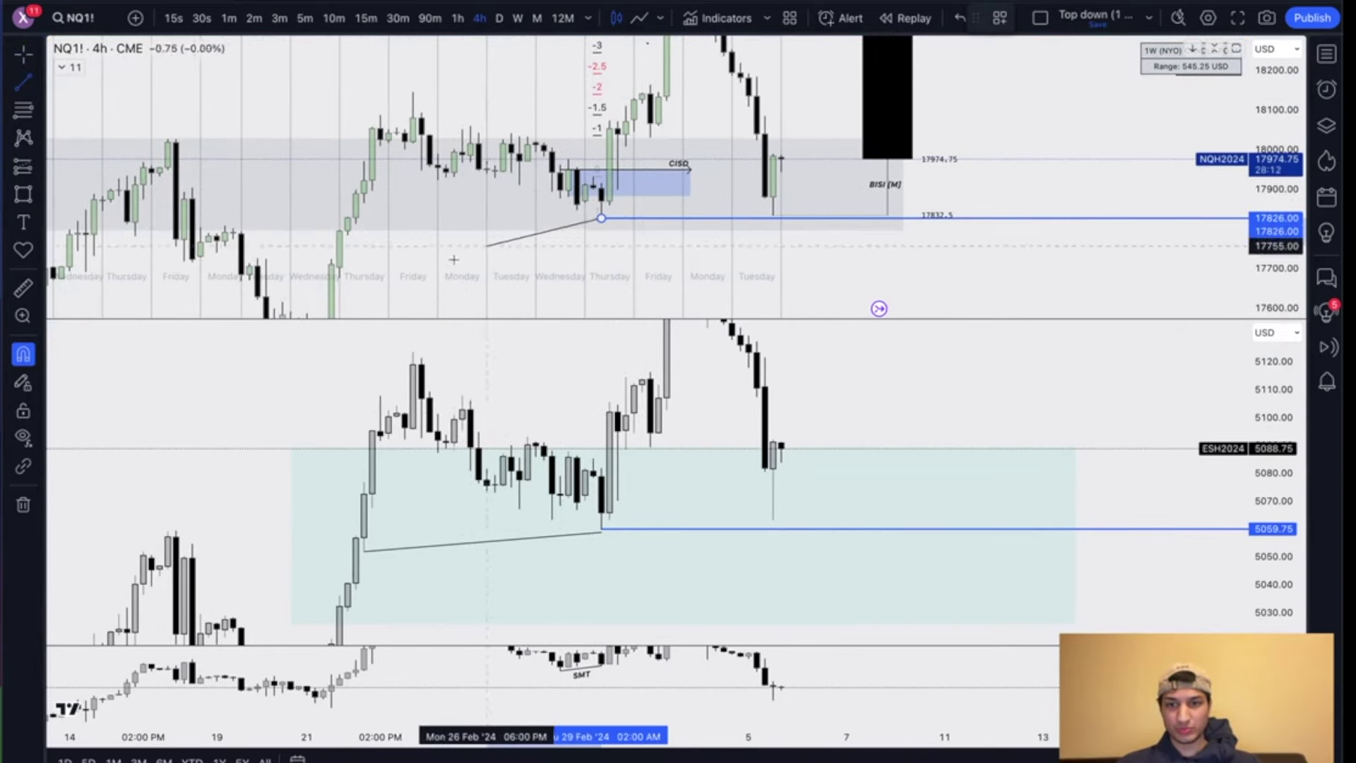
{"action": "left_click", "coordinate": [355, 223]}
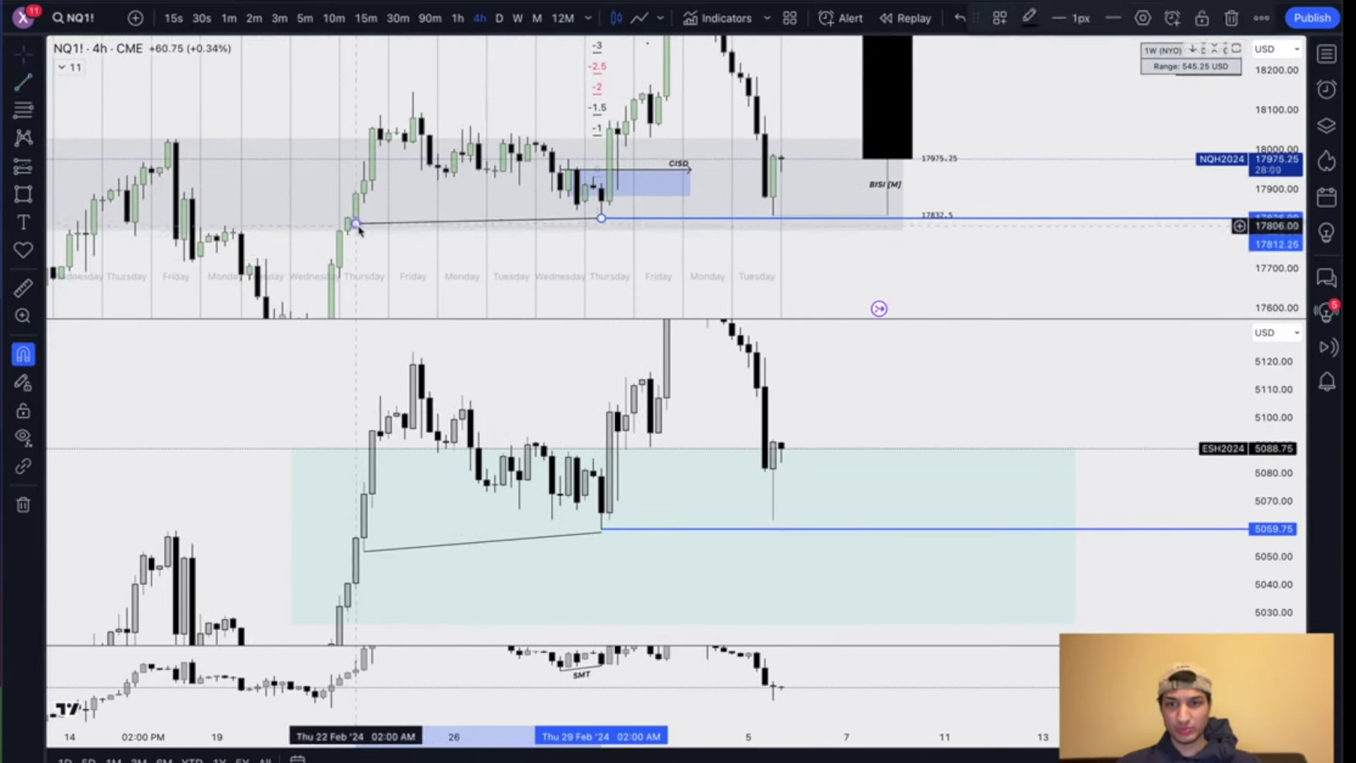
{"action": "right_click", "coordinate": [356, 223]}
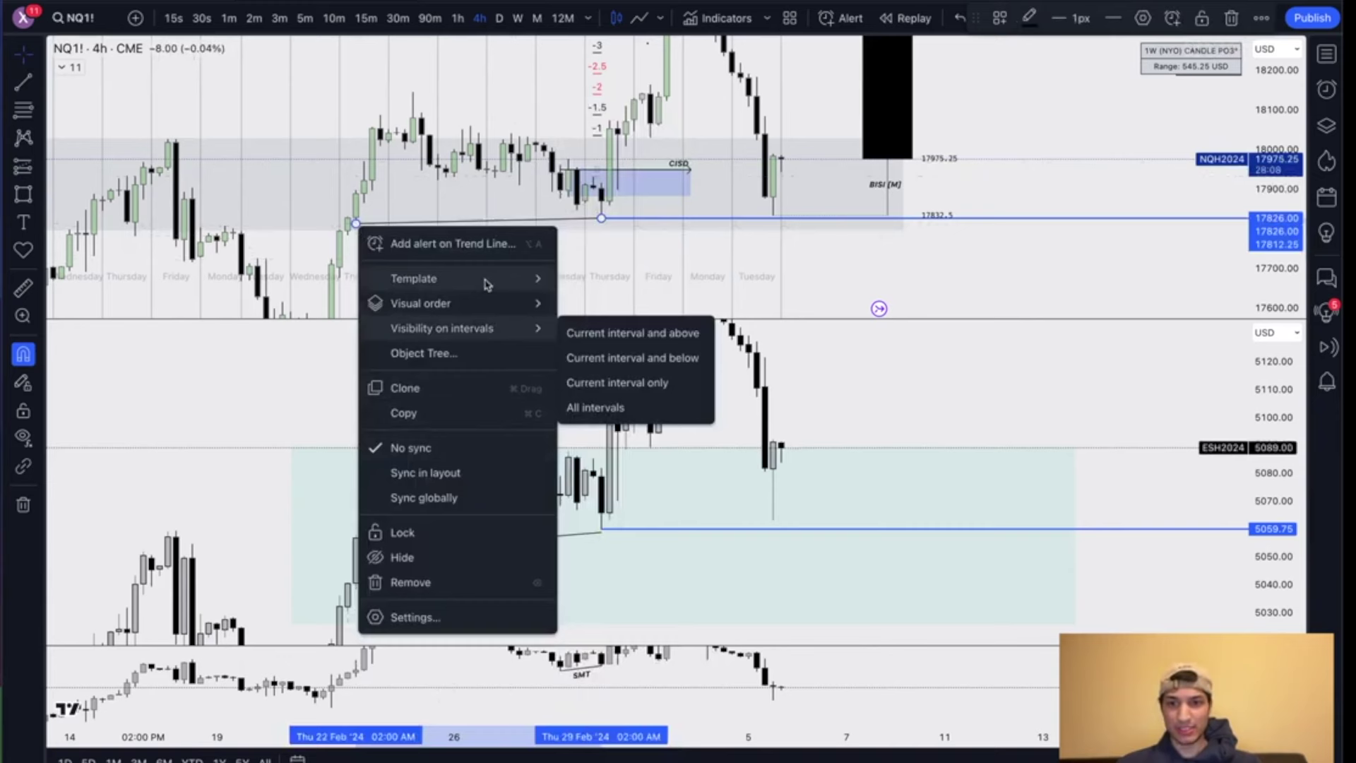
{"action": "left_click", "coordinate": [619, 568]}
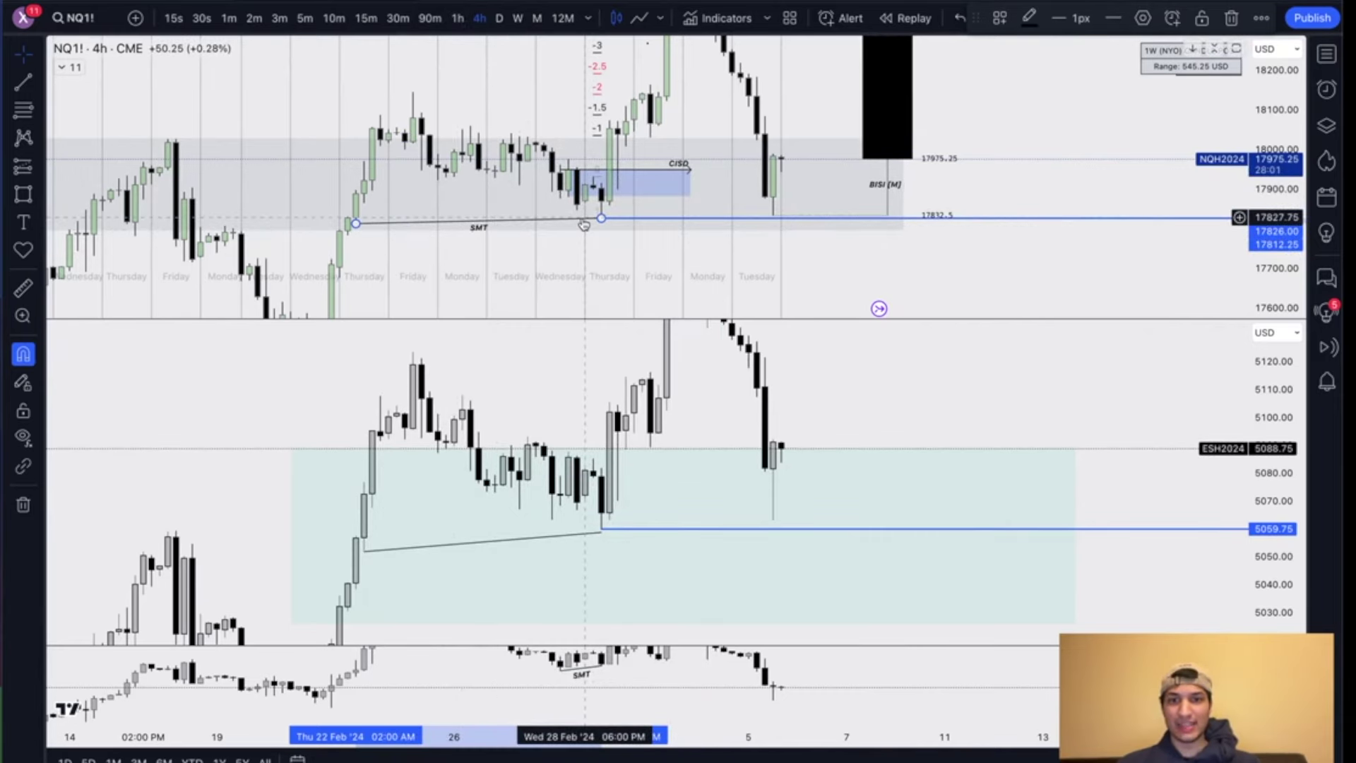
{"action": "key", "text": "Delete"}
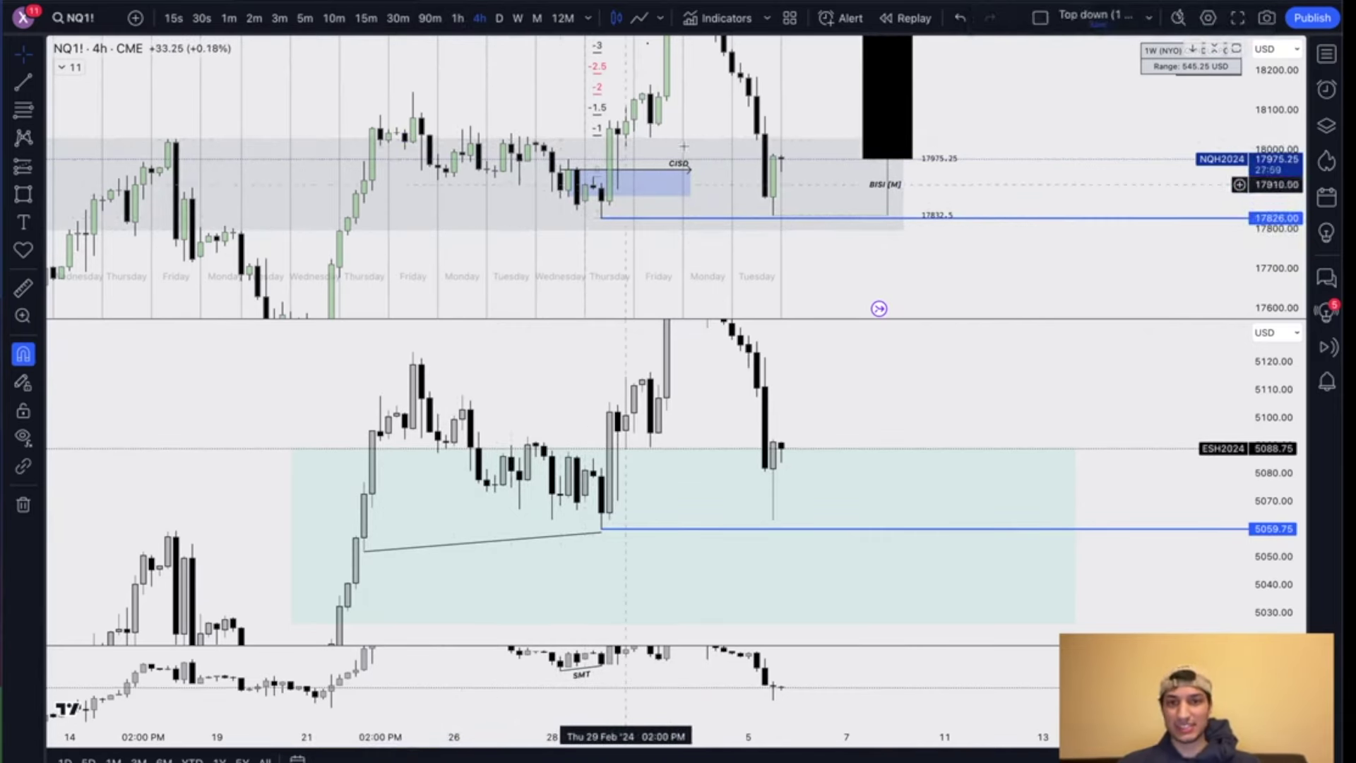
Step: Draw a level trend line at 18144.75 on the NQ 4h chart, from the 23 Feb swing high into early March
{"action": "left_click_drag", "start_coordinate": [692, 119], "coordinate": [664, 132]}
{"action": "left_click_drag", "start_coordinate": [1272, 95], "coordinate": [1274, 127]}
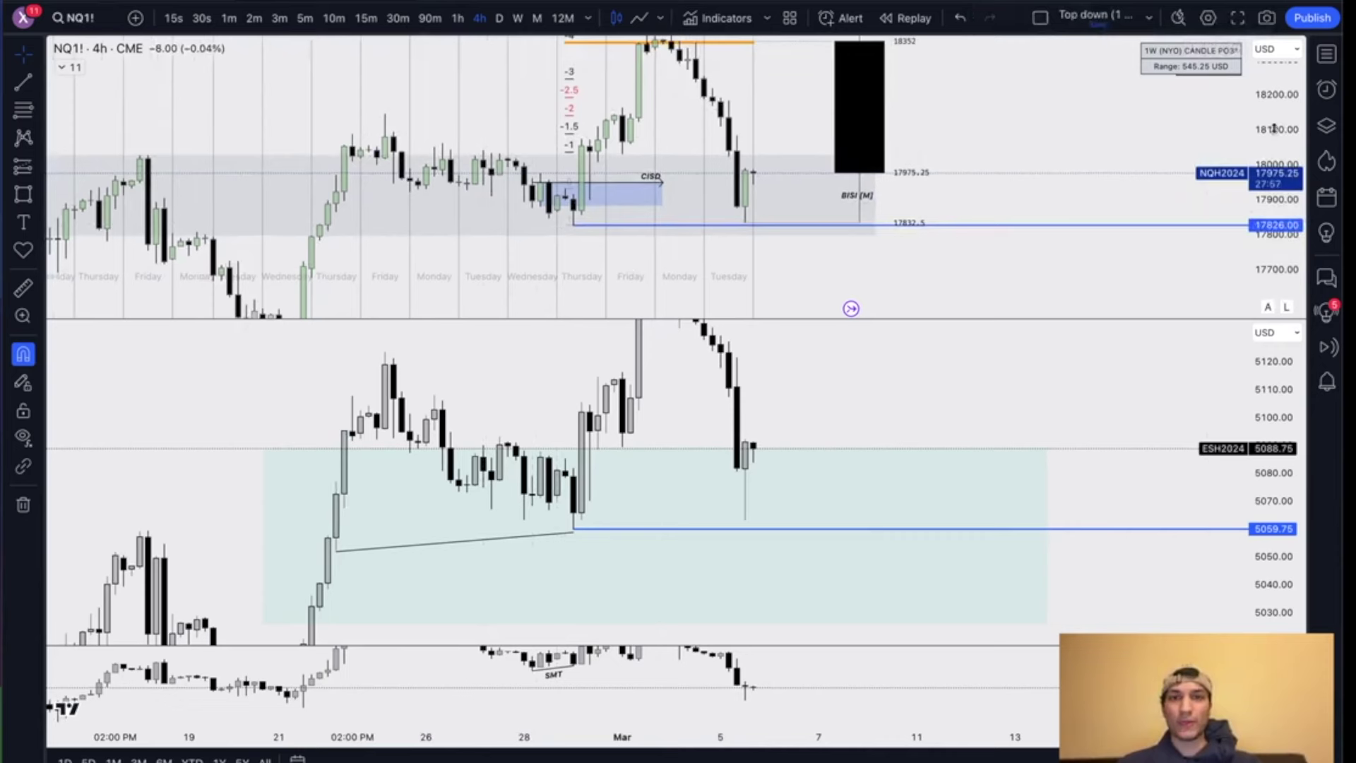
{"action": "left_click_drag", "start_coordinate": [657, 146], "coordinate": [675, 176]}
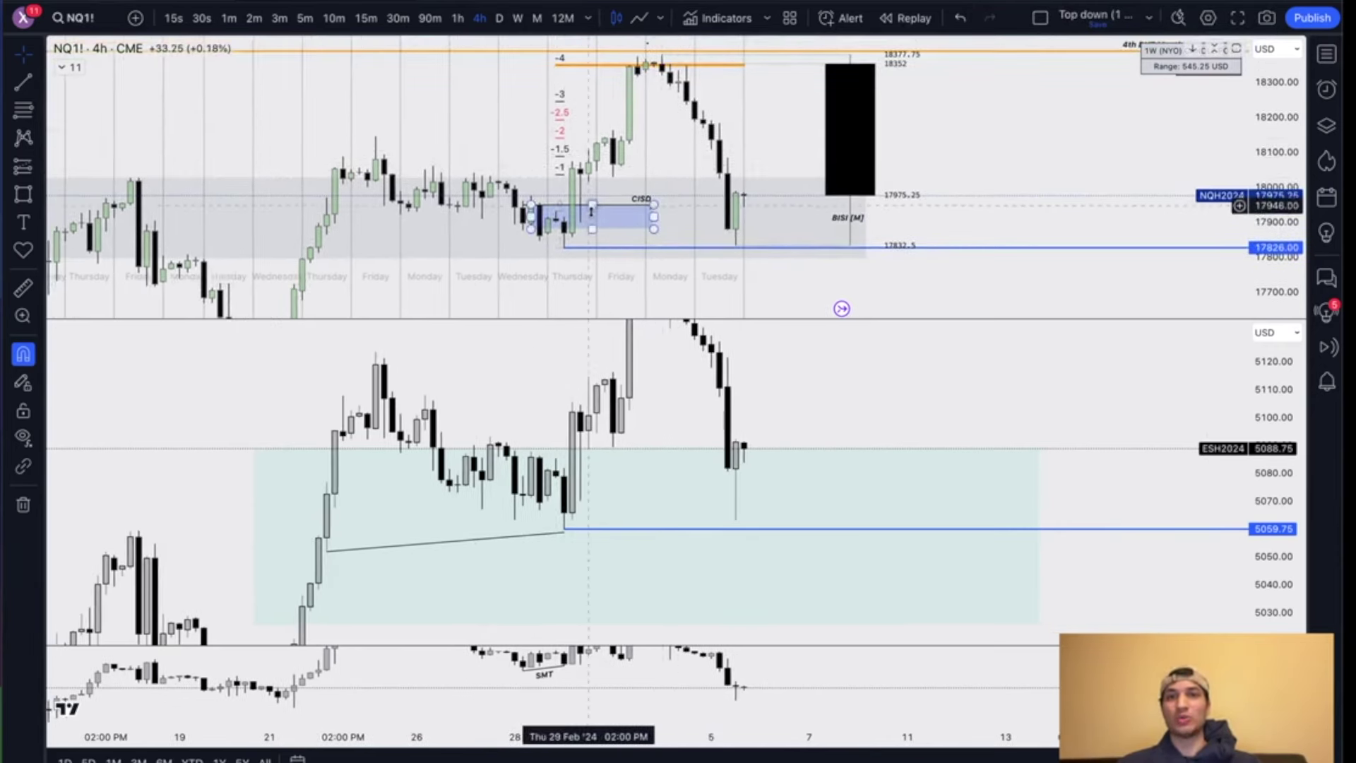
{"action": "scroll", "coordinate": [567, 252], "scroll_direction": "down", "scroll_amount": 10}
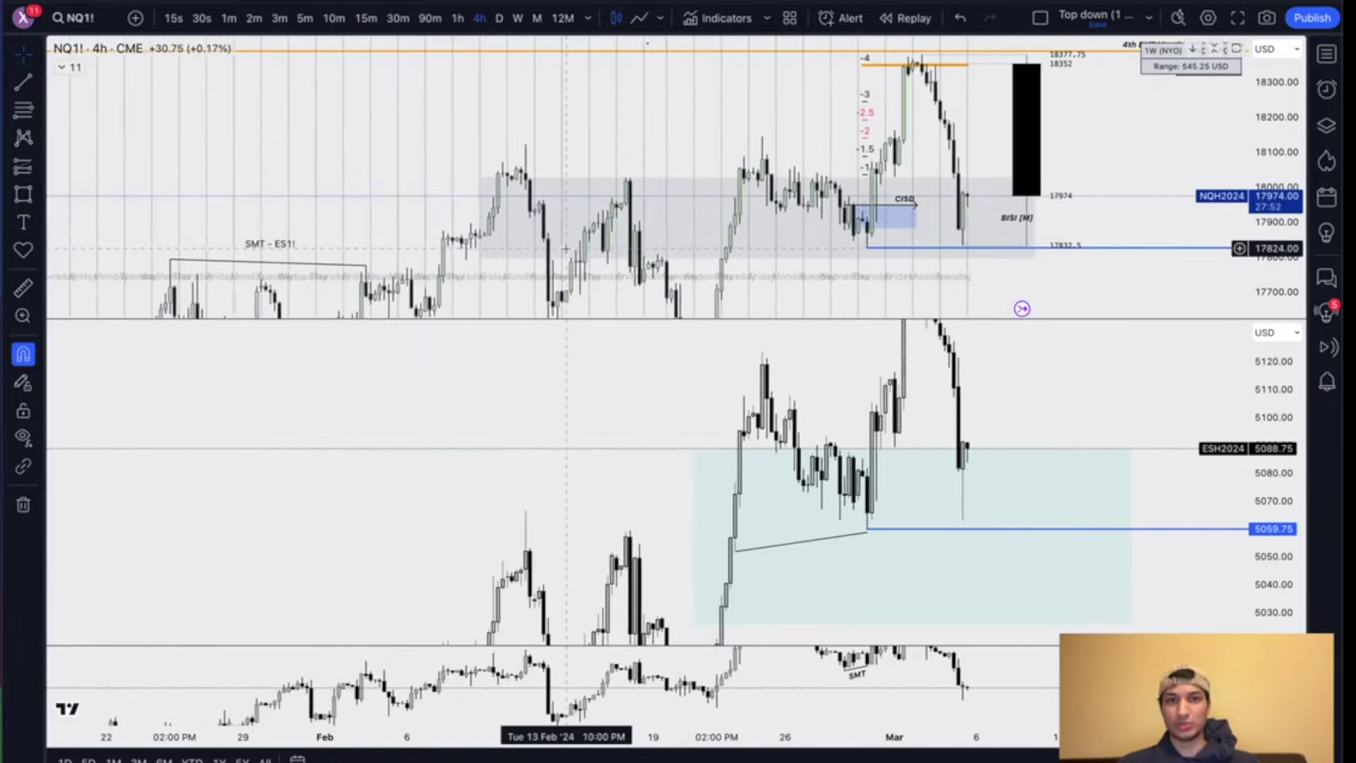
{"action": "scroll", "coordinate": [566, 249], "scroll_direction": "up", "scroll_amount": 3}
{"action": "scroll", "coordinate": [566, 249], "scroll_direction": "right", "scroll_amount": 3}
{"action": "key", "text": "alt+t"}
{"action": "left_click", "coordinate": [706, 136]}
{"action": "left_click", "coordinate": [852, 135]}
{"action": "scroll", "coordinate": [844, 137], "scroll_direction": "up", "scroll_amount": 3}
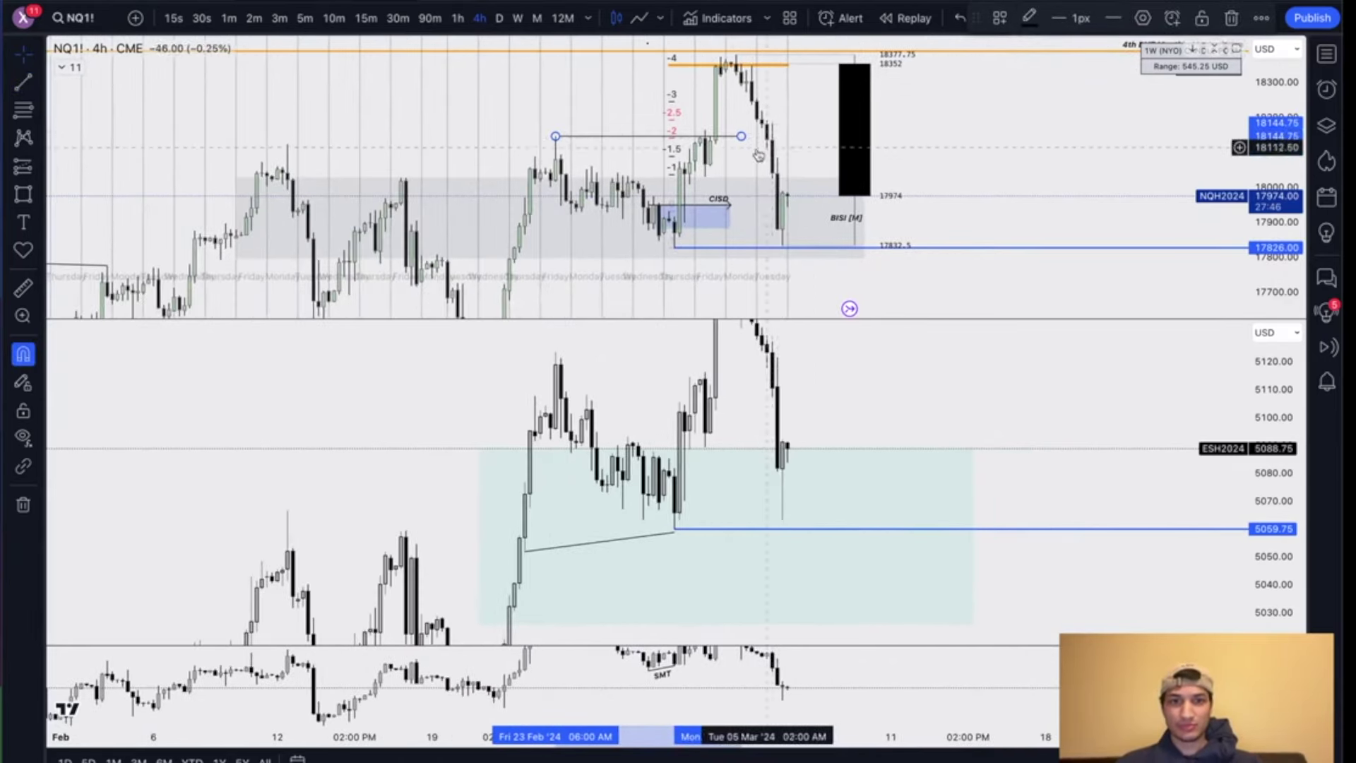
Step: Switch back to the MMXM layout and examine the market maker diagram against the Part 3 entry criteria
{"action": "left_click", "coordinate": [1073, 18]}
{"action": "left_click", "coordinate": [1077, 77]}
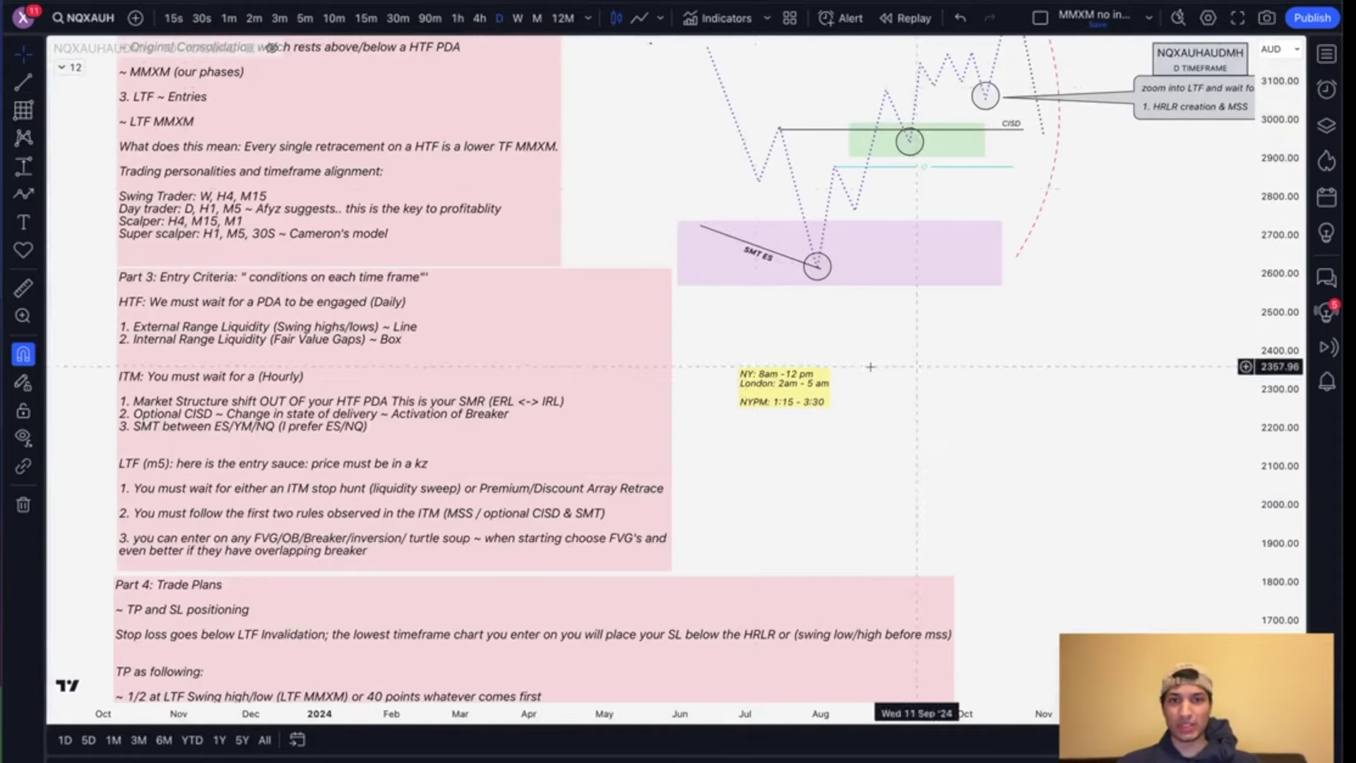
{"action": "scroll", "coordinate": [820, 515], "scroll_direction": "up", "scroll_amount": 5}
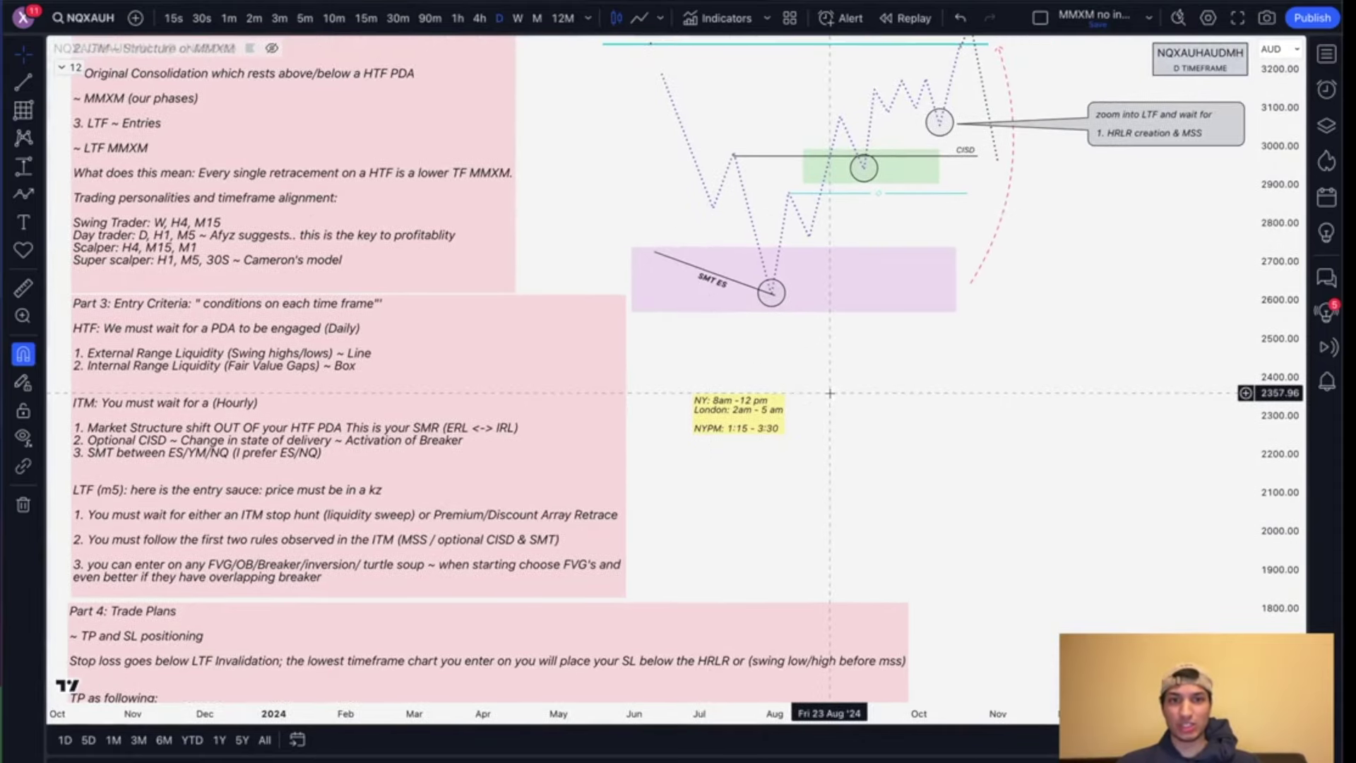
{"action": "left_click", "coordinate": [934, 346]}
{"action": "left_click", "coordinate": [975, 268]}
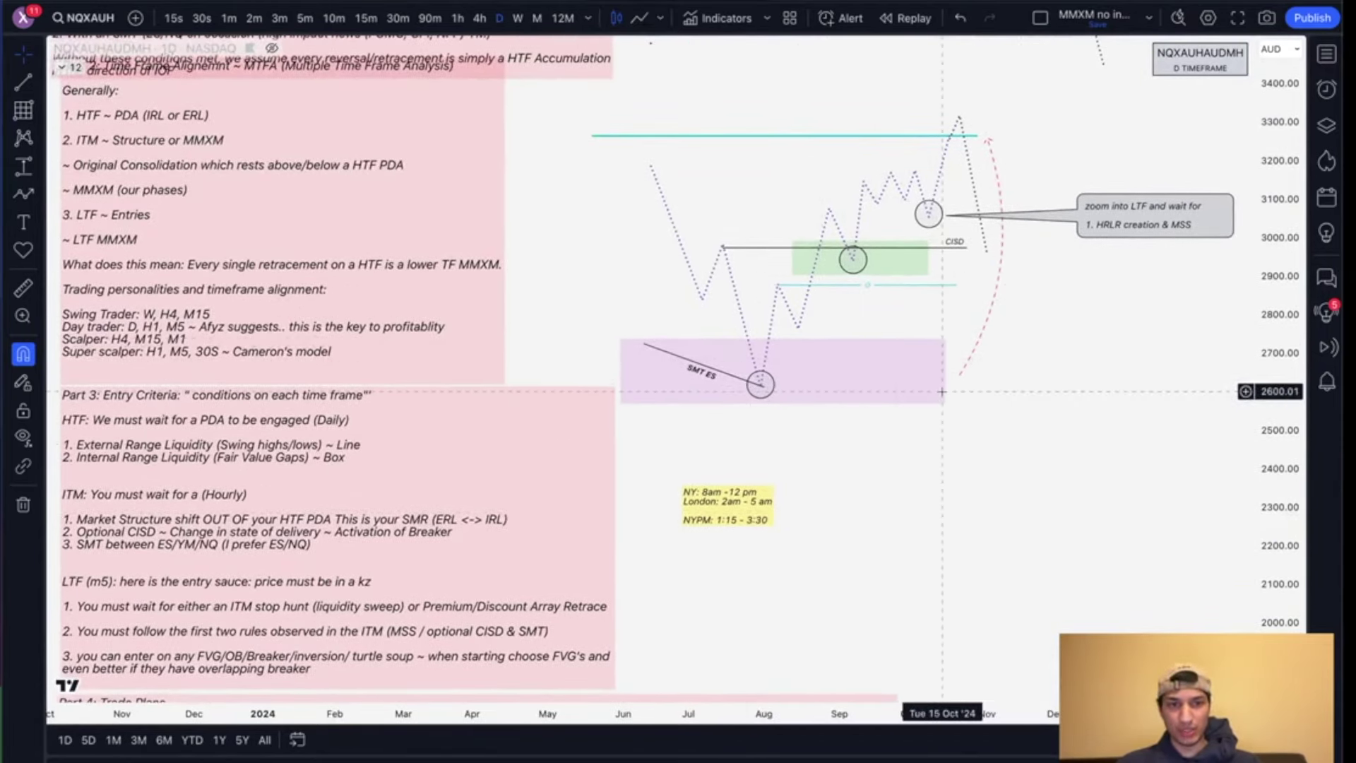
{"action": "left_click", "coordinate": [987, 144]}
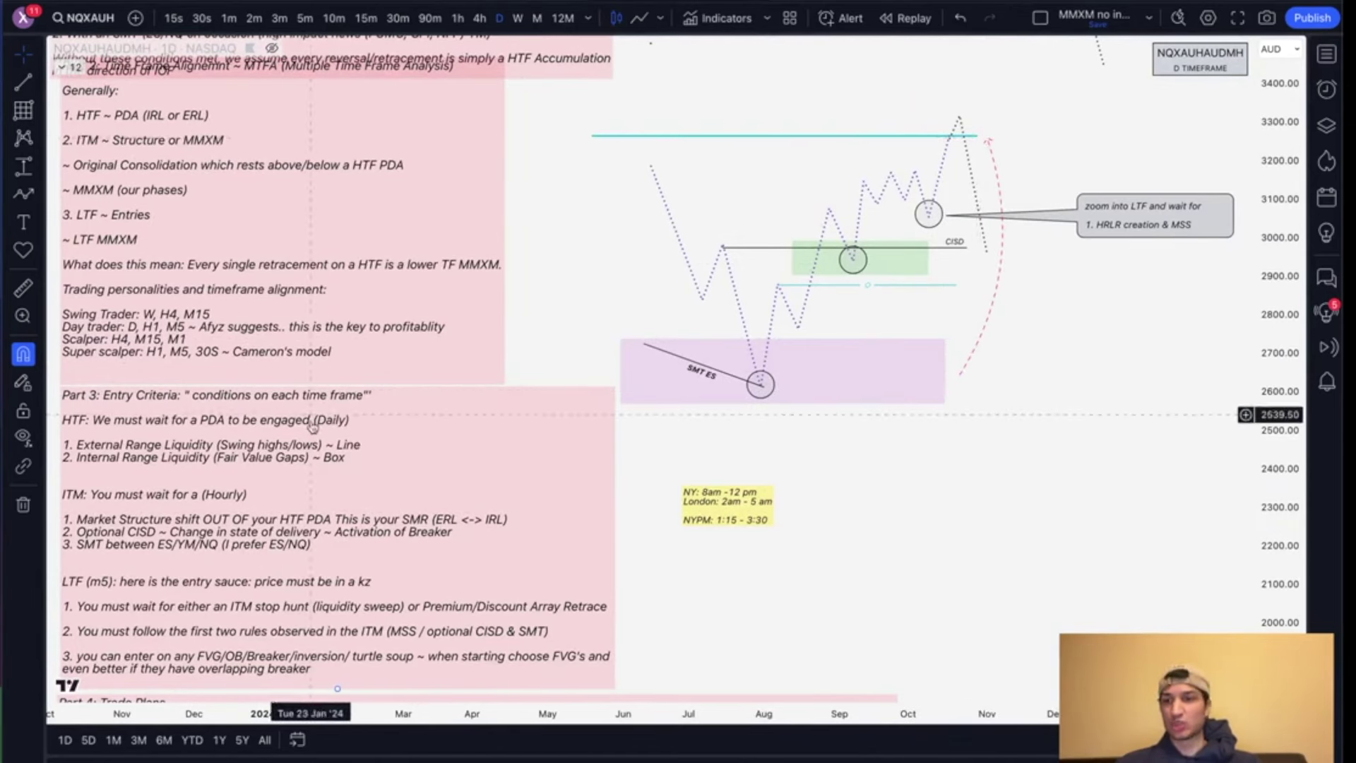
{"action": "left_click", "coordinate": [947, 390]}
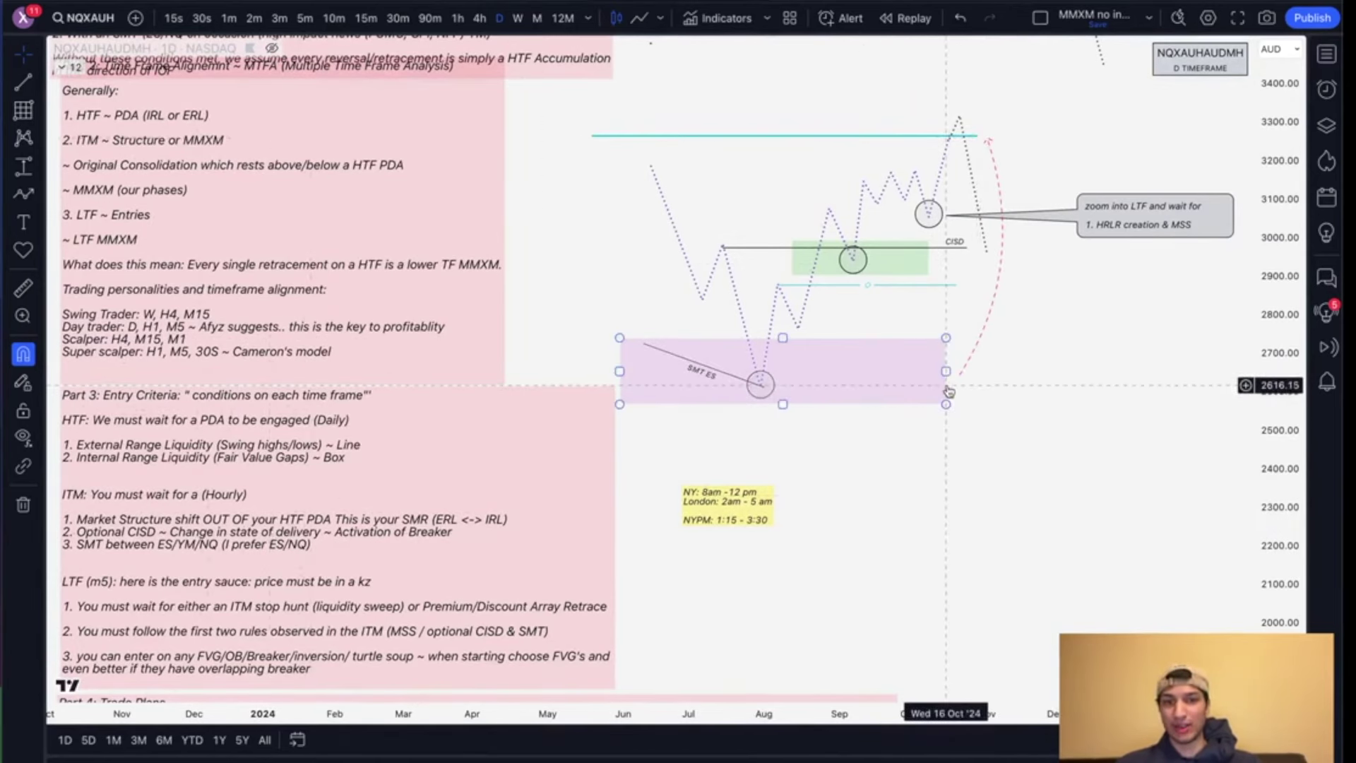
{"action": "left_click", "coordinate": [922, 235]}
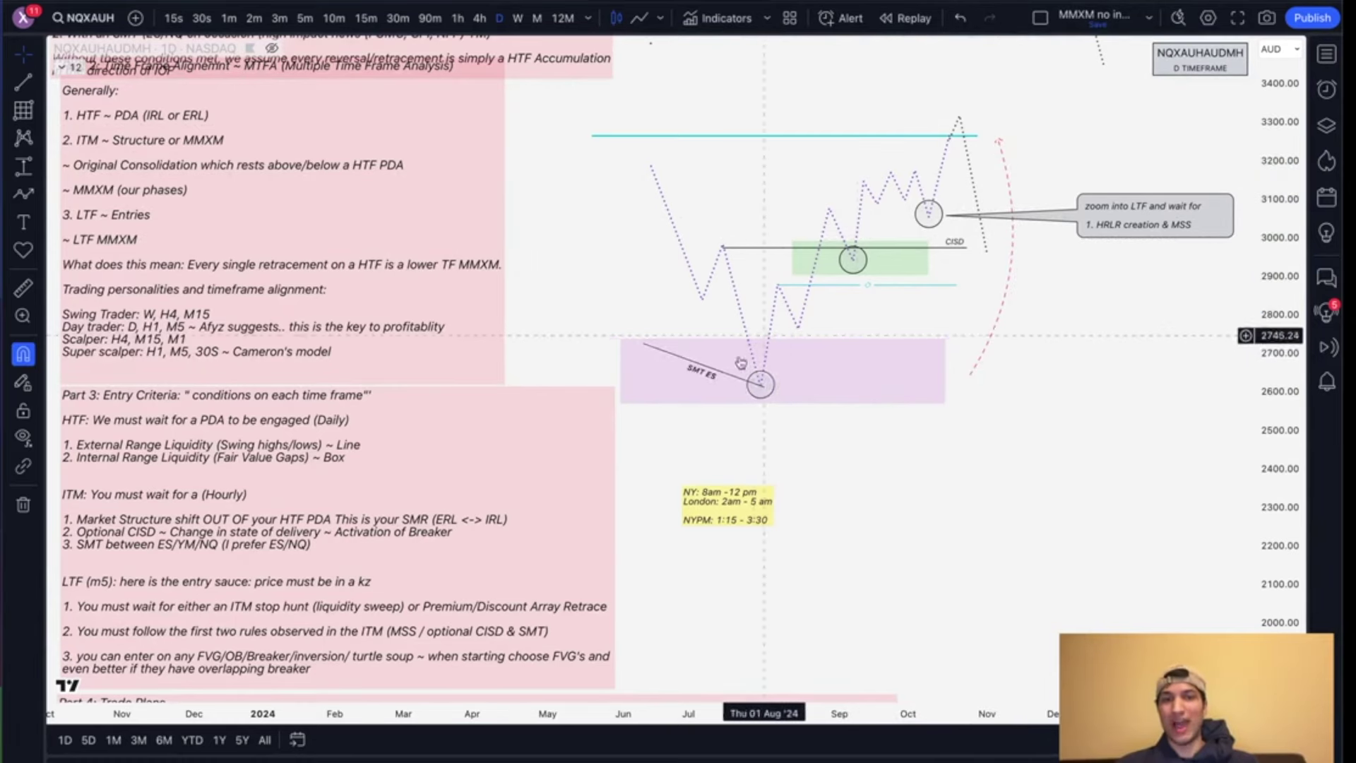
Step: Move the Part 2 note slightly down and the Part 1 note up to separate the two overlapping text blocks
{"action": "scroll", "coordinate": [550, 193], "scroll_direction": "up", "scroll_amount": 6}
{"action": "scroll", "coordinate": [549, 193], "scroll_direction": "left", "scroll_amount": 5}
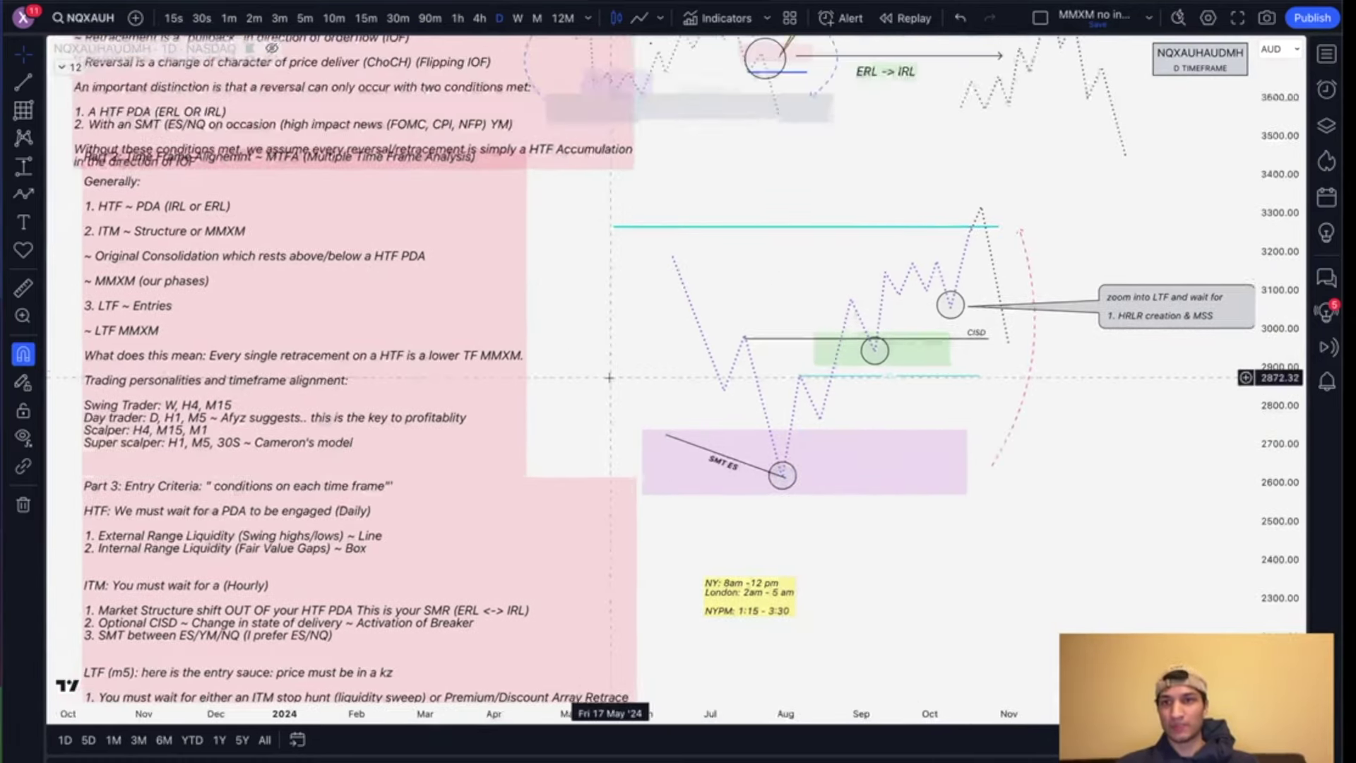
{"action": "mouse_move", "coordinate": [193, 395]}
{"action": "left_mouse_down"}
{"action": "mouse_move", "coordinate": [193, 432]}
{"action": "mouse_move", "coordinate": [186, 410]}
{"action": "left_mouse_up"}
{"action": "scroll", "coordinate": [500, 366], "scroll_direction": "up", "scroll_amount": 2}
{"action": "left_click_drag", "start_coordinate": [501, 366], "coordinate": [633, 533]}
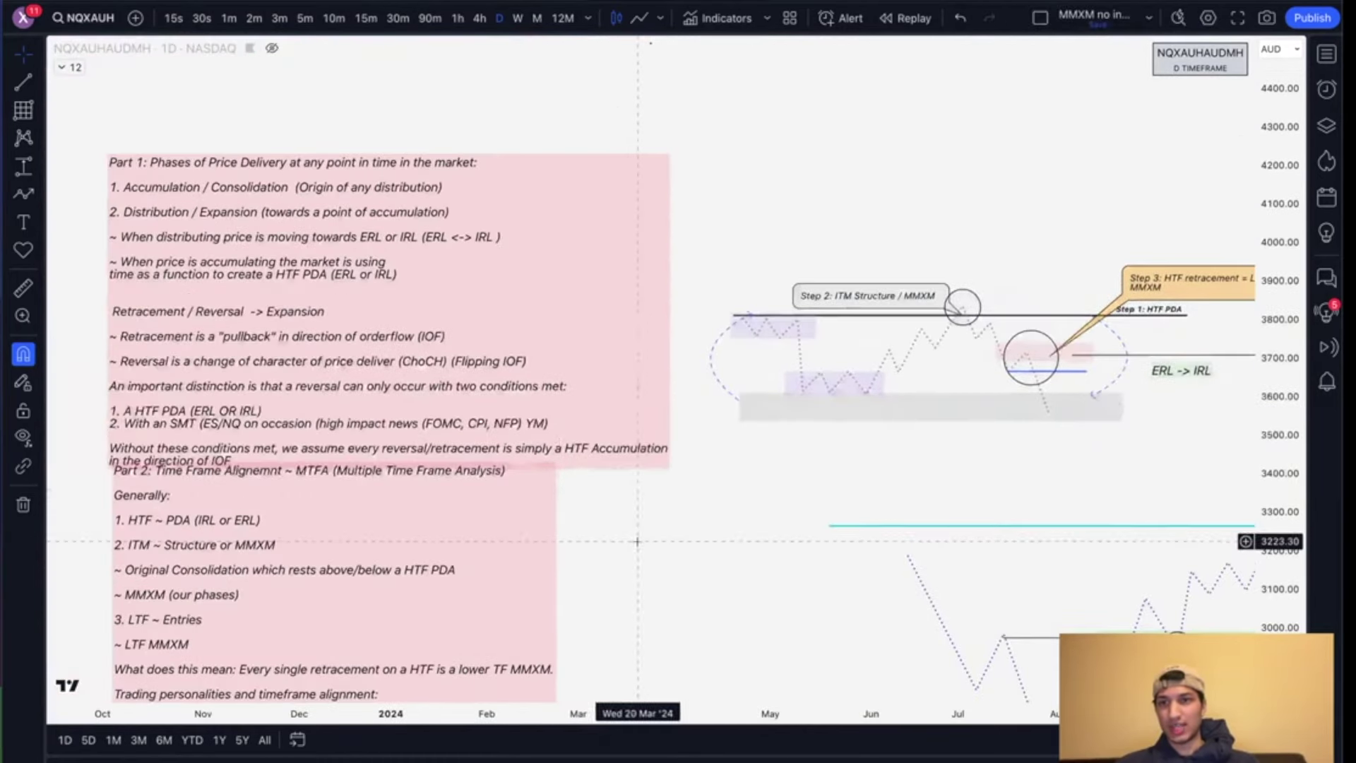
{"action": "left_click_drag", "start_coordinate": [376, 342], "coordinate": [377, 289]}
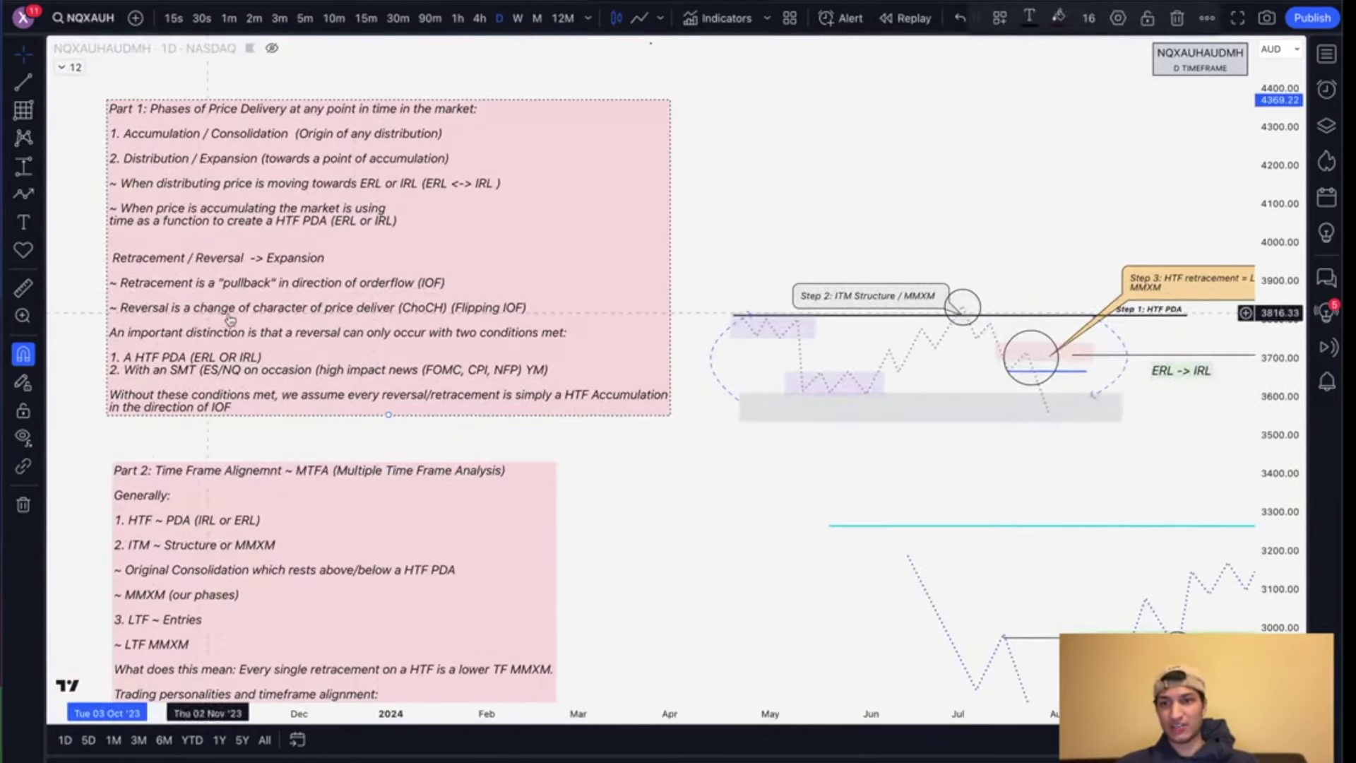
Step: Examine the MMXM diagram, the killzone note, and the Part 3 entry criteria and Part 4 trade plan texts
{"action": "left_click_drag", "start_coordinate": [618, 452], "coordinate": [364, 85]}
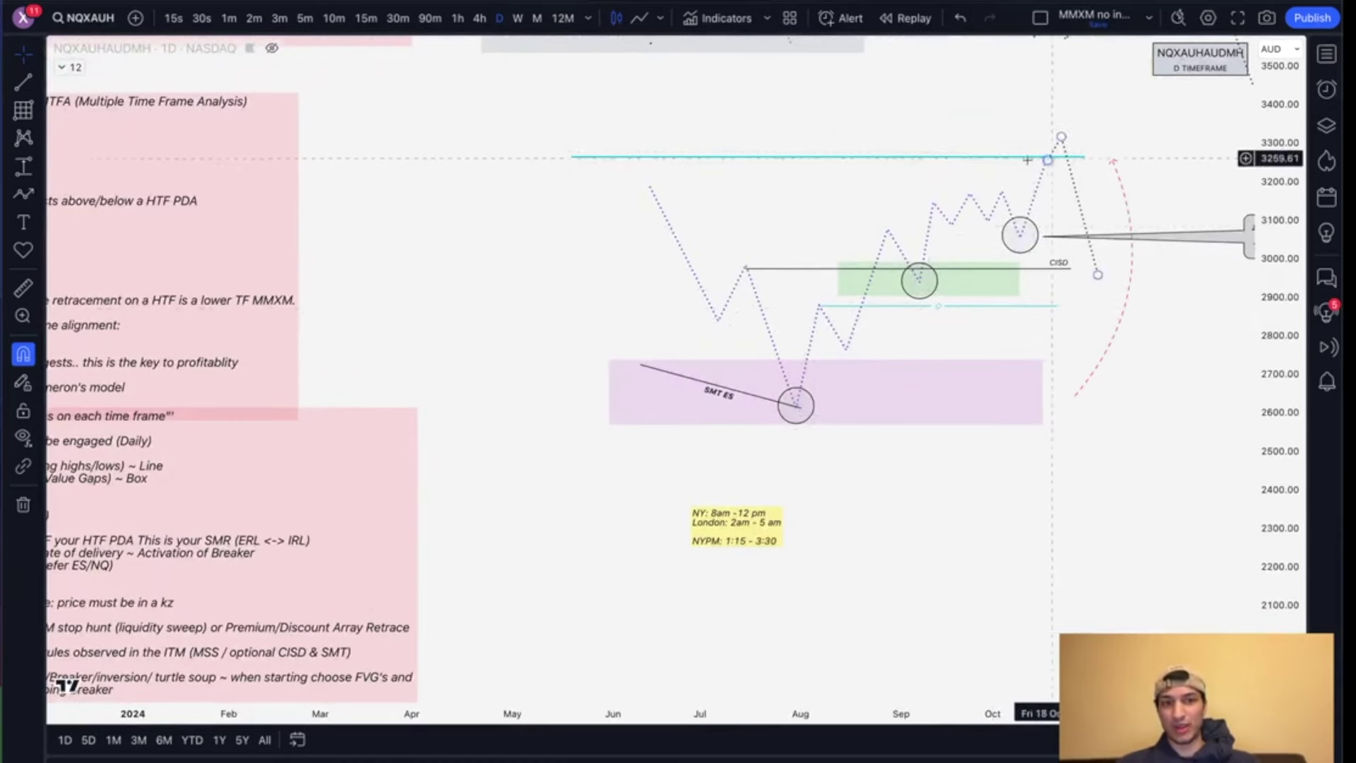
{"action": "left_click_drag", "start_coordinate": [897, 508], "coordinate": [817, 418]}
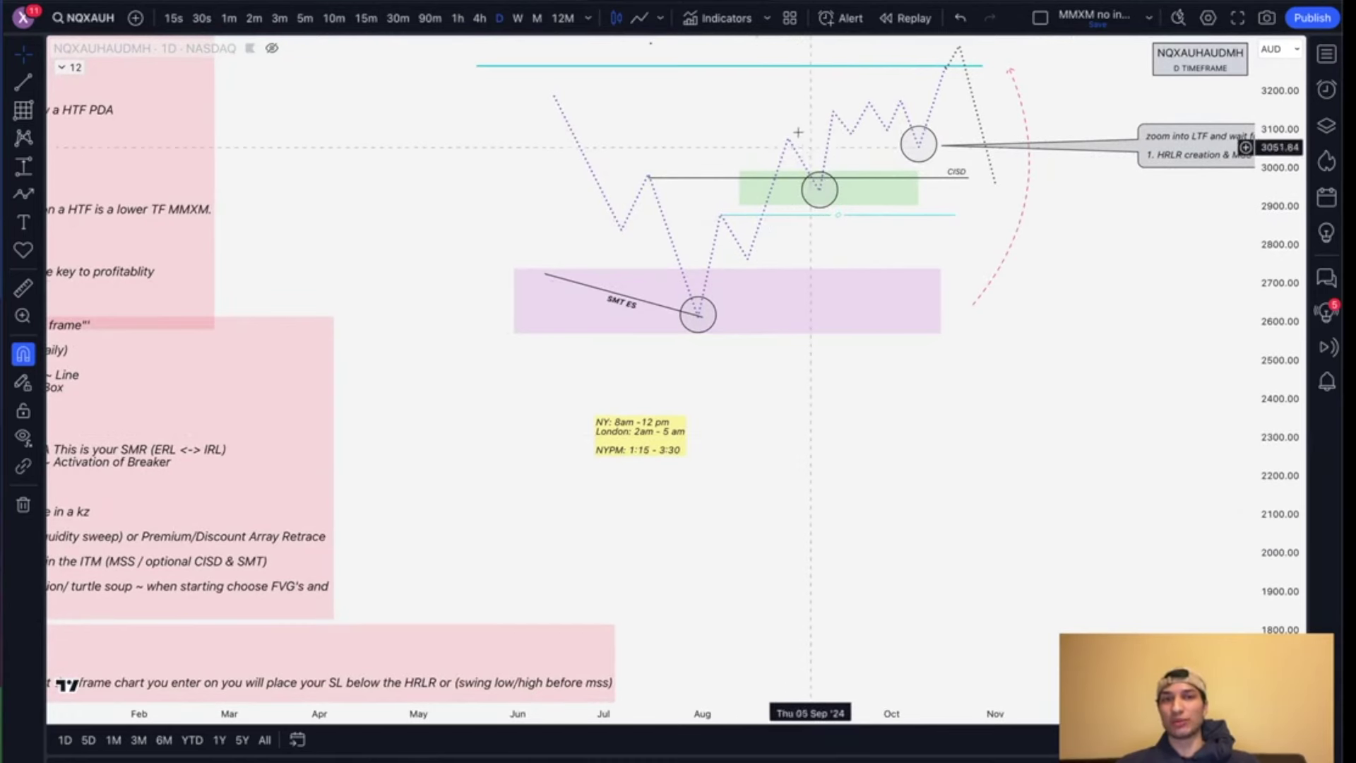
{"action": "scroll", "coordinate": [685, 515], "scroll_direction": "down", "scroll_amount": 1}
{"action": "left_click_drag", "start_coordinate": [649, 491], "coordinate": [810, 313]}
{"action": "scroll", "coordinate": [810, 313], "scroll_direction": "up", "scroll_amount": 1}
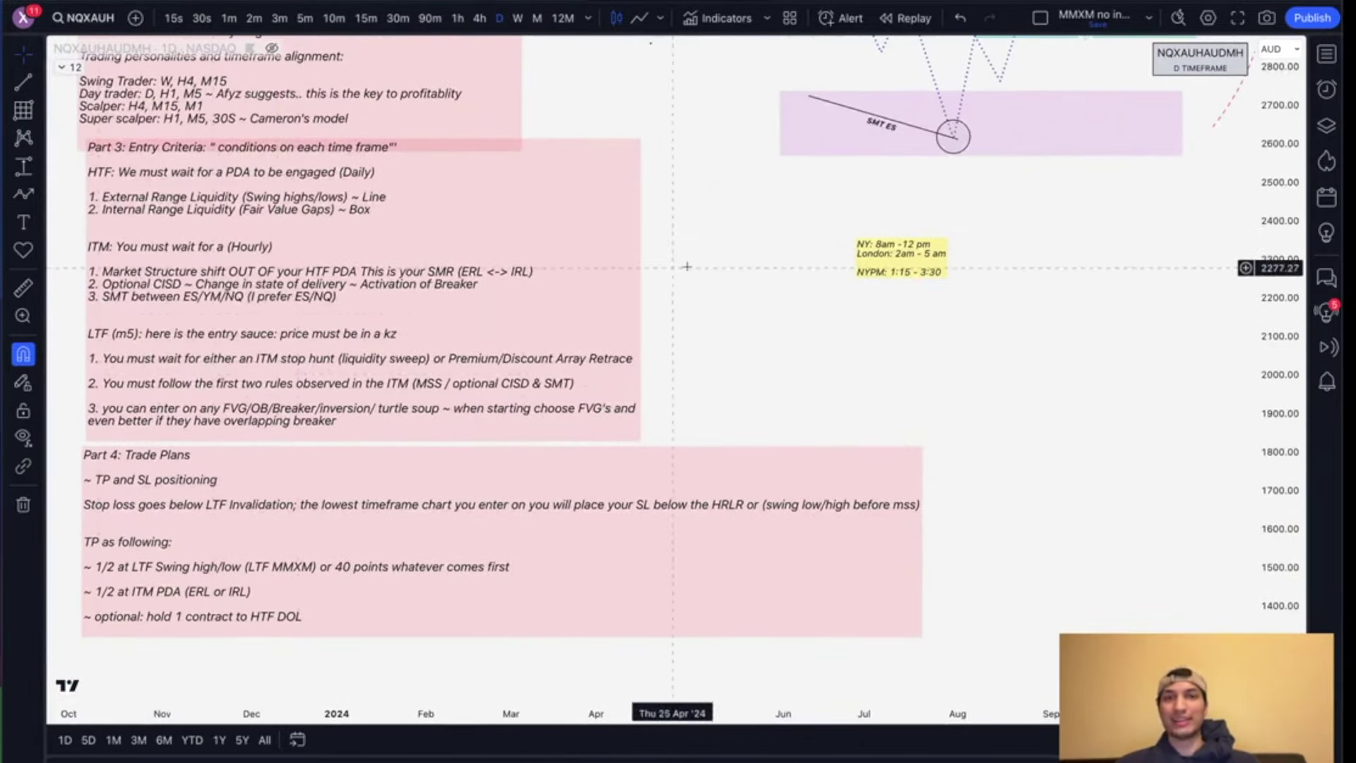
{"action": "scroll", "coordinate": [687, 266], "scroll_direction": "up", "scroll_amount": 5}
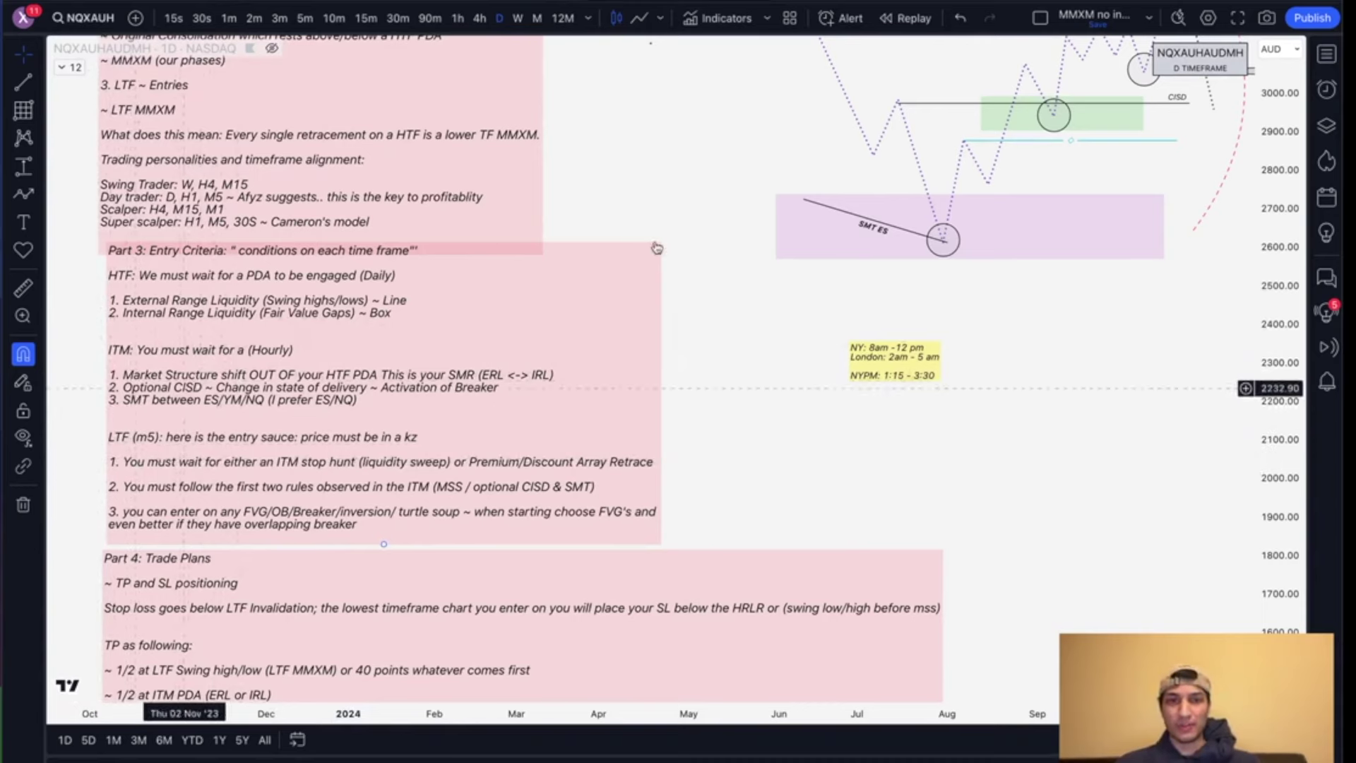
{"action": "left_click_drag", "start_coordinate": [844, 275], "coordinate": [831, 285]}
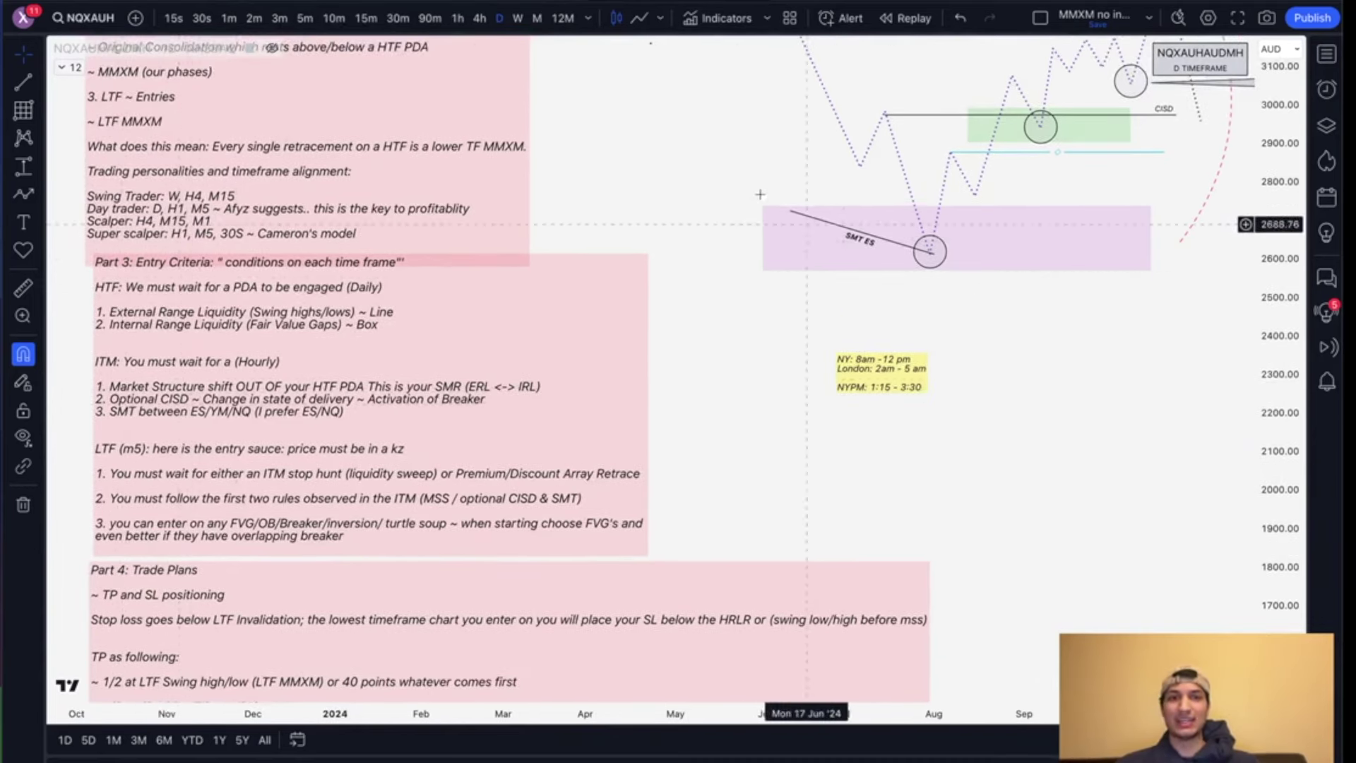
Step: Circle the peak of the dotted price path beside the ERL -> IRL arrow, draw a short trend line from it, and delete these sketches
{"action": "left_click", "coordinate": [894, 249]}
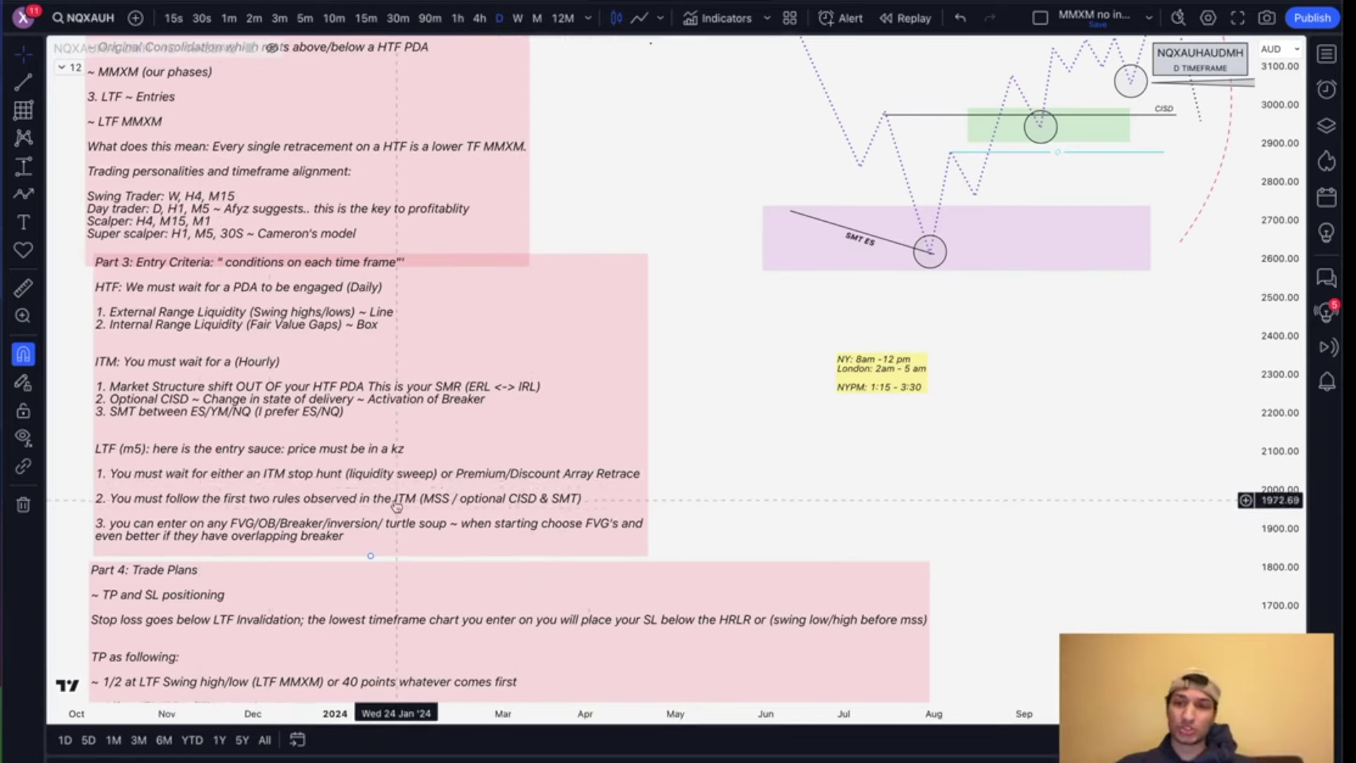
{"action": "left_click_drag", "start_coordinate": [1078, 462], "coordinate": [966, 732]}
{"action": "scroll", "coordinate": [958, 206], "scroll_direction": "up", "scroll_amount": 4}
{"action": "scroll", "coordinate": [958, 206], "scroll_direction": "right", "scroll_amount": 3}
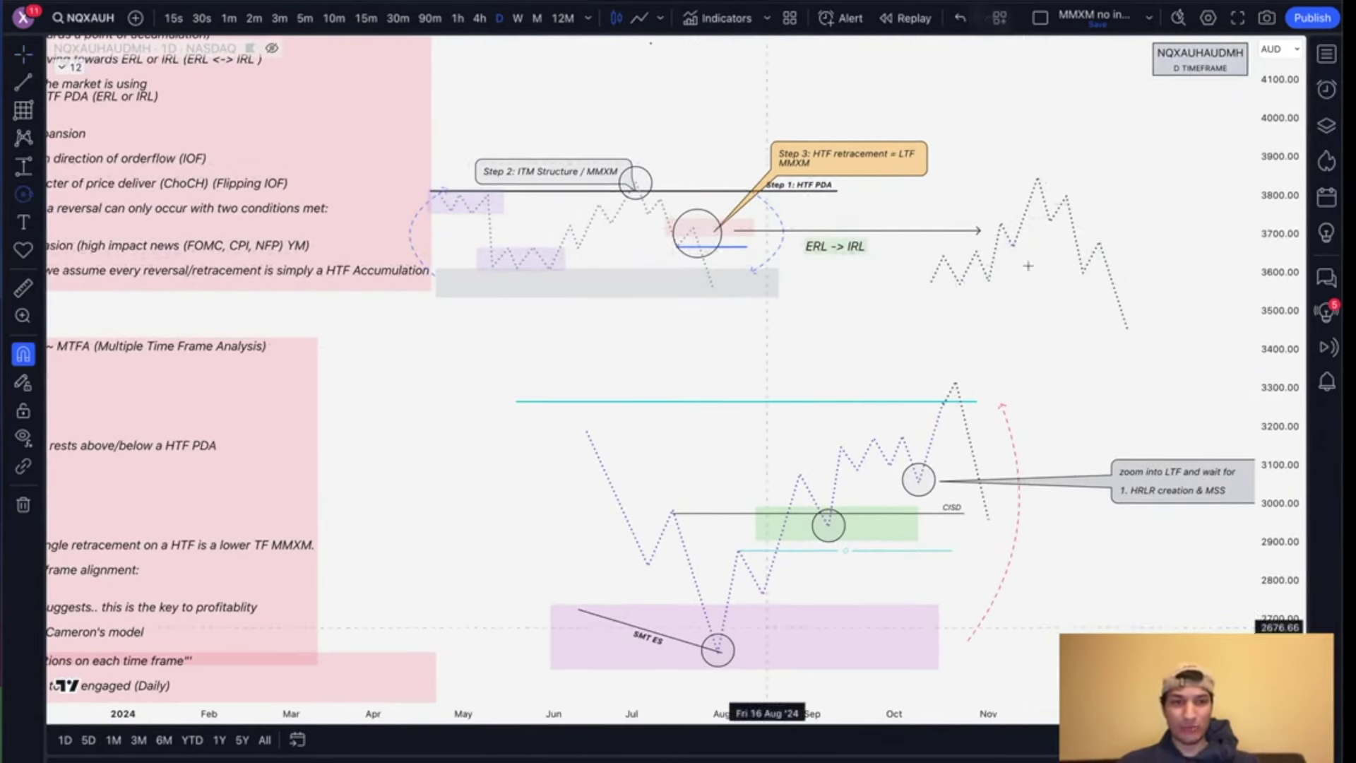
{"action": "left_click_drag", "start_coordinate": [1037, 178], "coordinate": [1071, 178]}
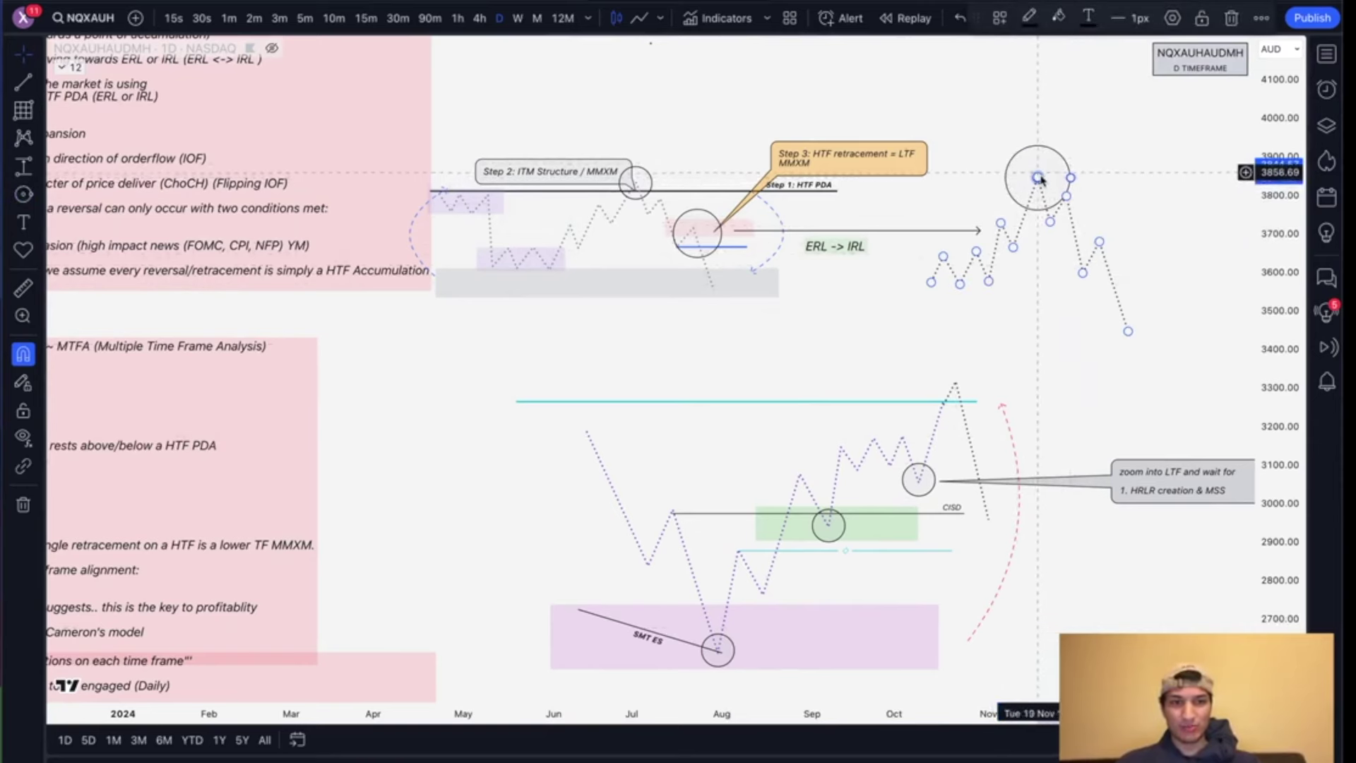
{"action": "key", "text": "alt+t"}
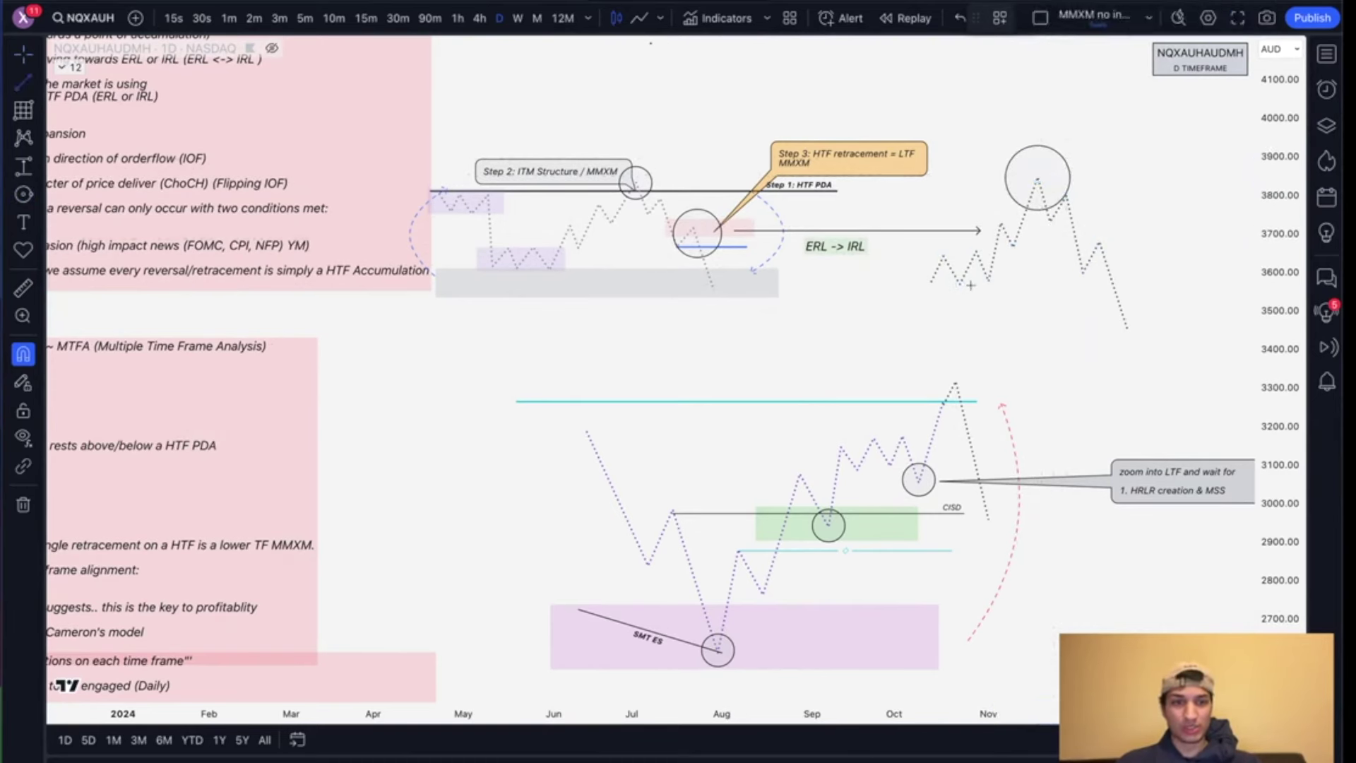
{"action": "left_click", "coordinate": [1092, 185]}
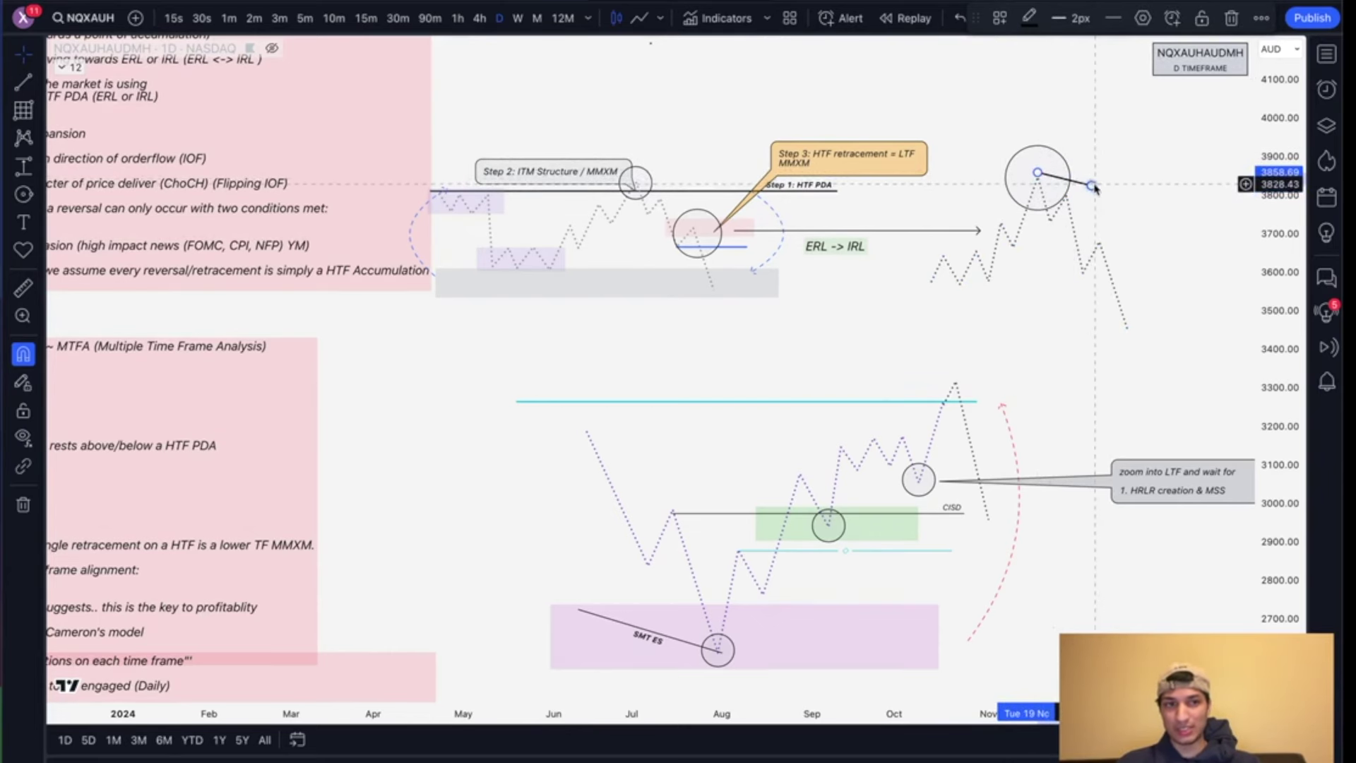
{"action": "key", "text": "Delete"}
{"action": "mouse_move", "coordinate": [1070, 173]}
{"action": "left_mouse_down"}
{"action": "mouse_move", "coordinate": [1074, 209]}
{"action": "mouse_move", "coordinate": [1133, 240]}
{"action": "left_mouse_up"}
{"action": "key", "text": "Delete"}
Step: Examine the Part 3 LTF entry criteria and Part 4 trade plans against the circled retracements in the MMXM diagram
{"action": "left_click_drag", "start_coordinate": [923, 646], "coordinate": [1148, 351]}
{"action": "left_click_drag", "start_coordinate": [872, 536], "coordinate": [876, 387]}
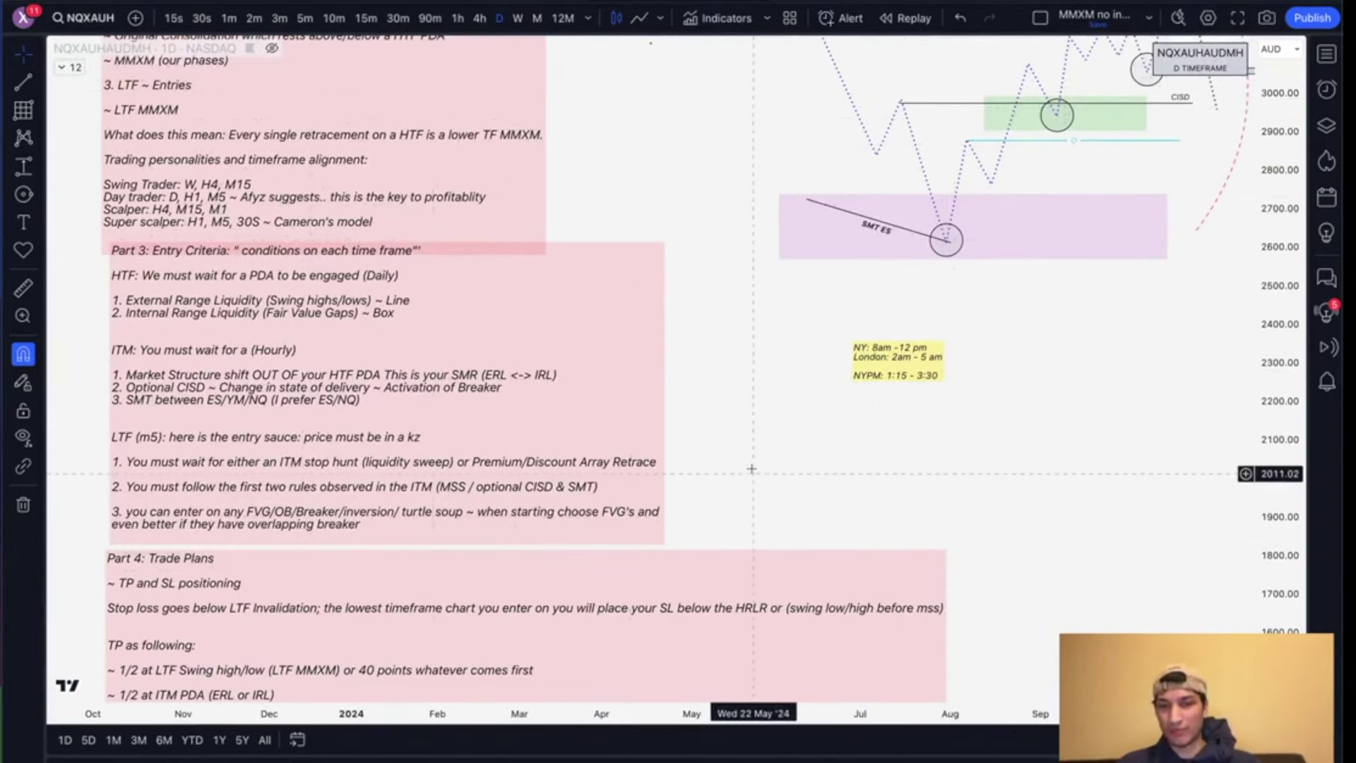
{"action": "scroll", "coordinate": [759, 351], "scroll_direction": "down", "scroll_amount": 3}
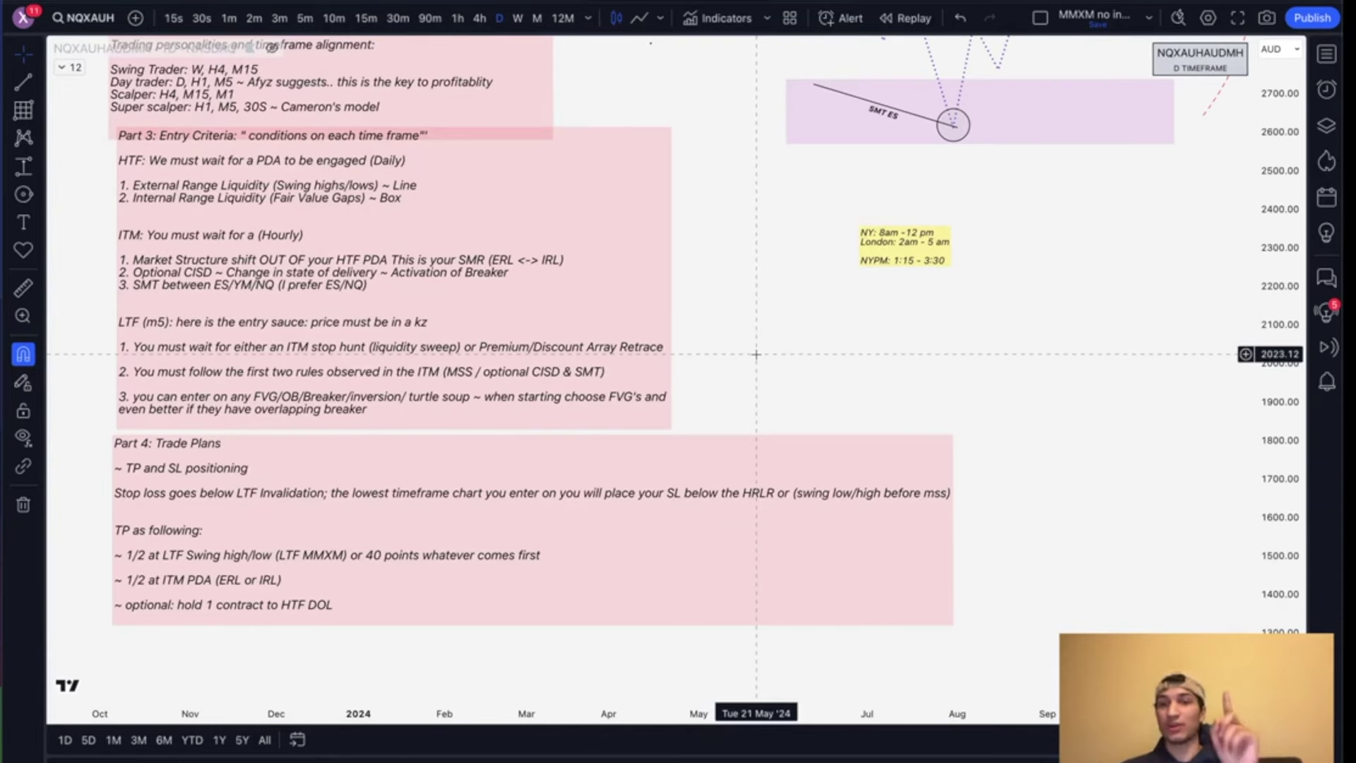
{"action": "left_click_drag", "start_coordinate": [752, 459], "coordinate": [712, 622]}
{"action": "left_click_drag", "start_coordinate": [1007, 431], "coordinate": [775, 510]}
{"action": "left_click", "coordinate": [769, 201]}
{"action": "left_click", "coordinate": [811, 290]}
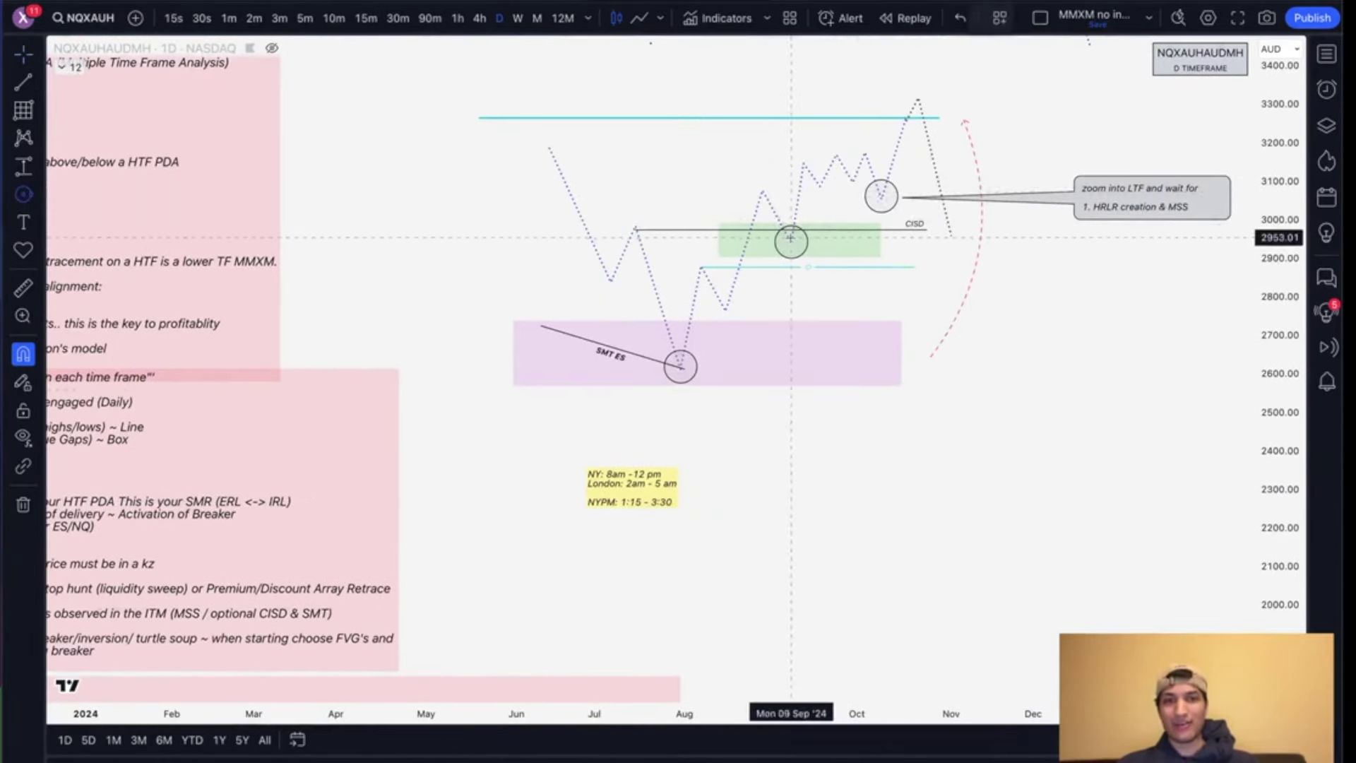
{"action": "left_click_drag", "start_coordinate": [791, 242], "coordinate": [810, 243]}
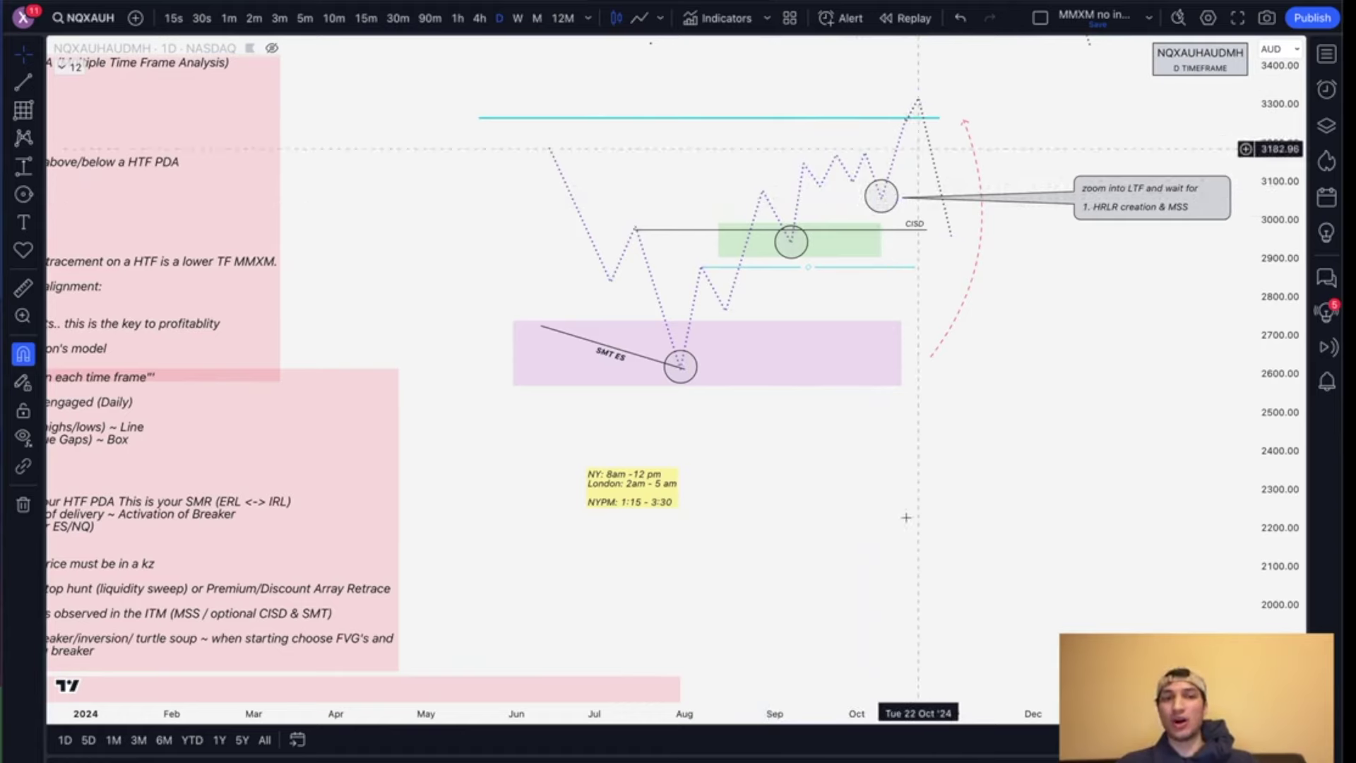
{"action": "left_click_drag", "start_coordinate": [689, 574], "coordinate": [913, 413]}
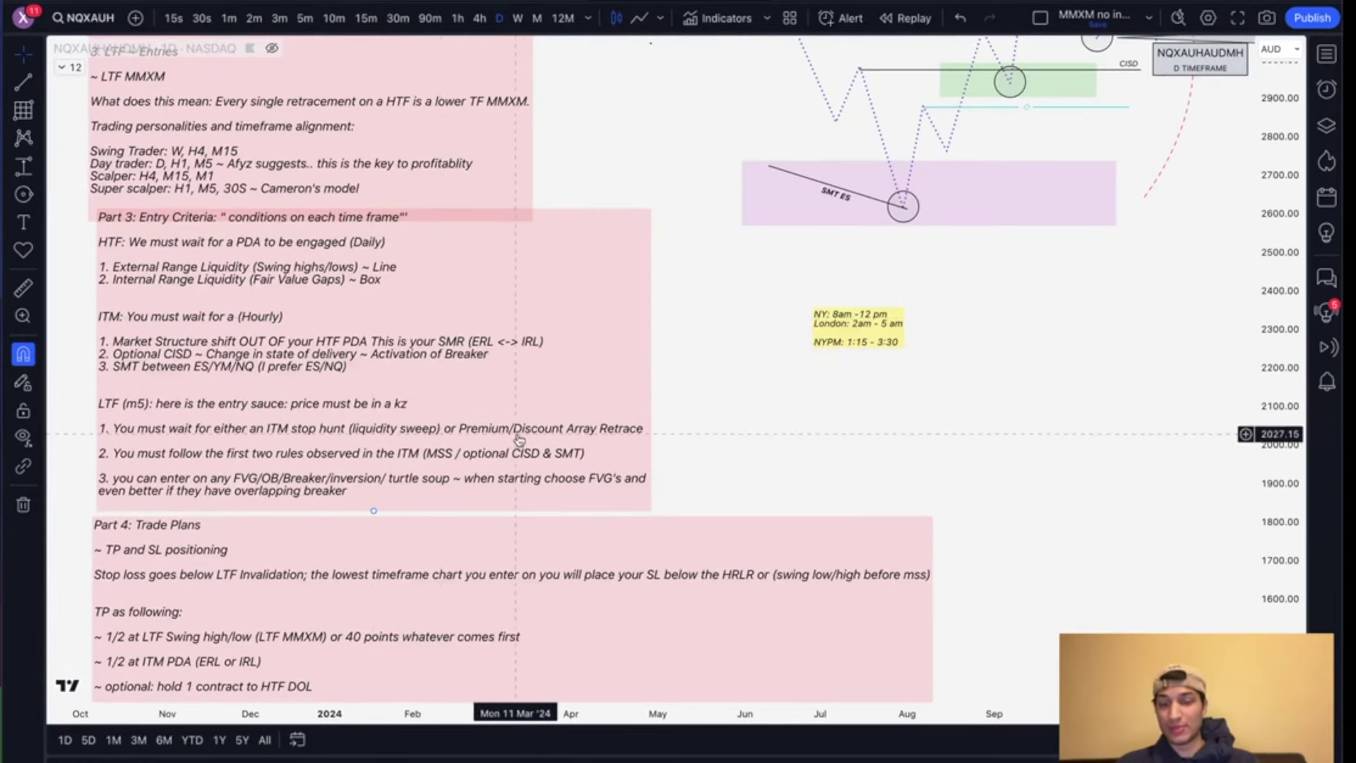
{"action": "left_click_drag", "start_coordinate": [984, 310], "coordinate": [688, 481]}
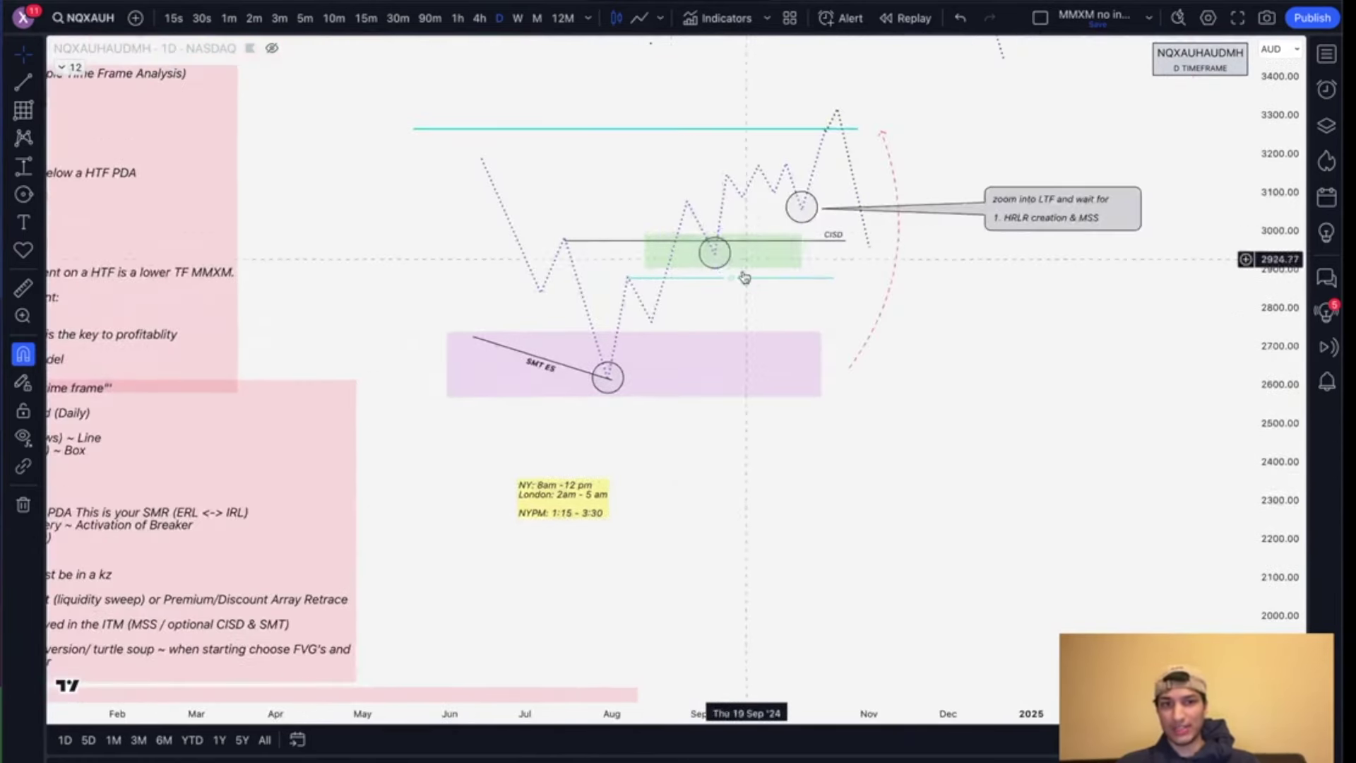
Step: Extend the green zone to the purple zone's end, and mark the 3092.19 low before the upper circle with a short line labelled x
{"action": "left_click_drag", "start_coordinate": [803, 251], "coordinate": [818, 255]}
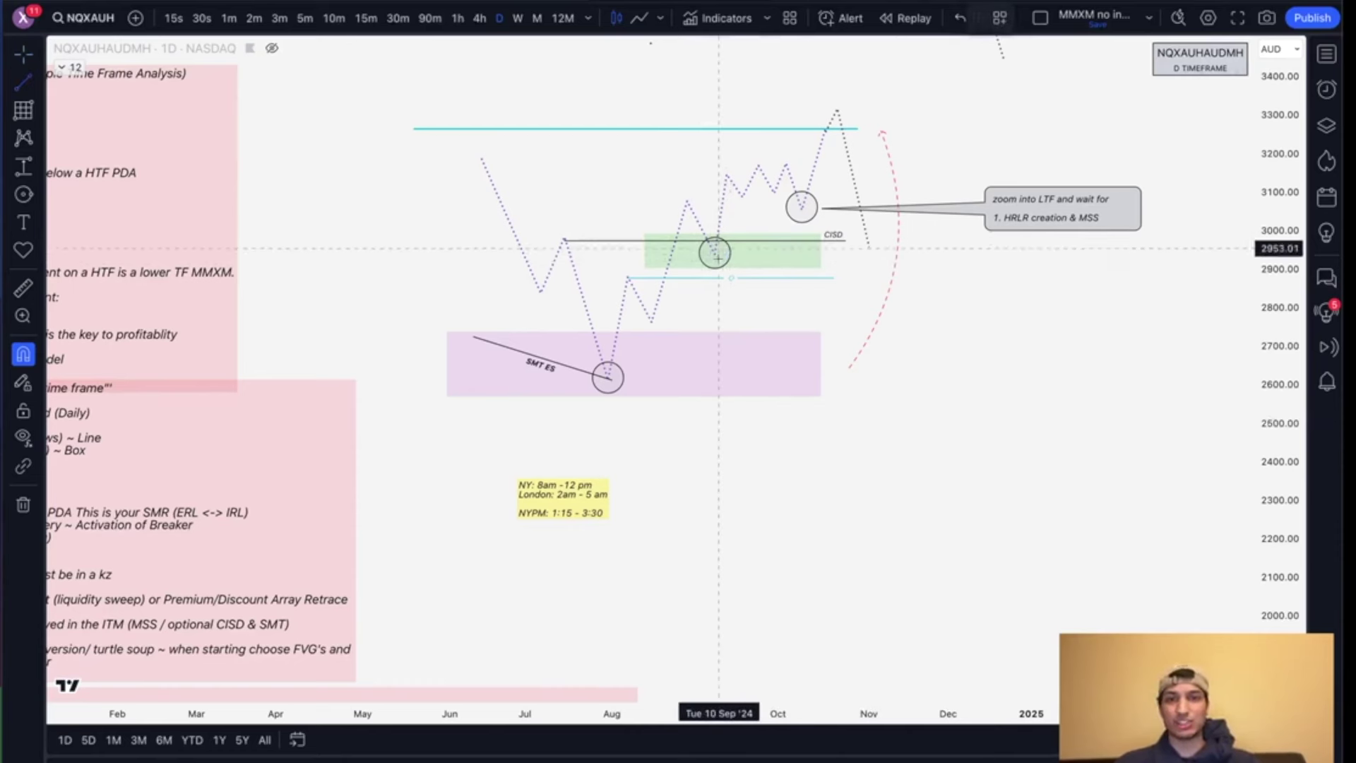
{"action": "left_click", "coordinate": [746, 195]}
{"action": "left_click", "coordinate": [846, 195]}
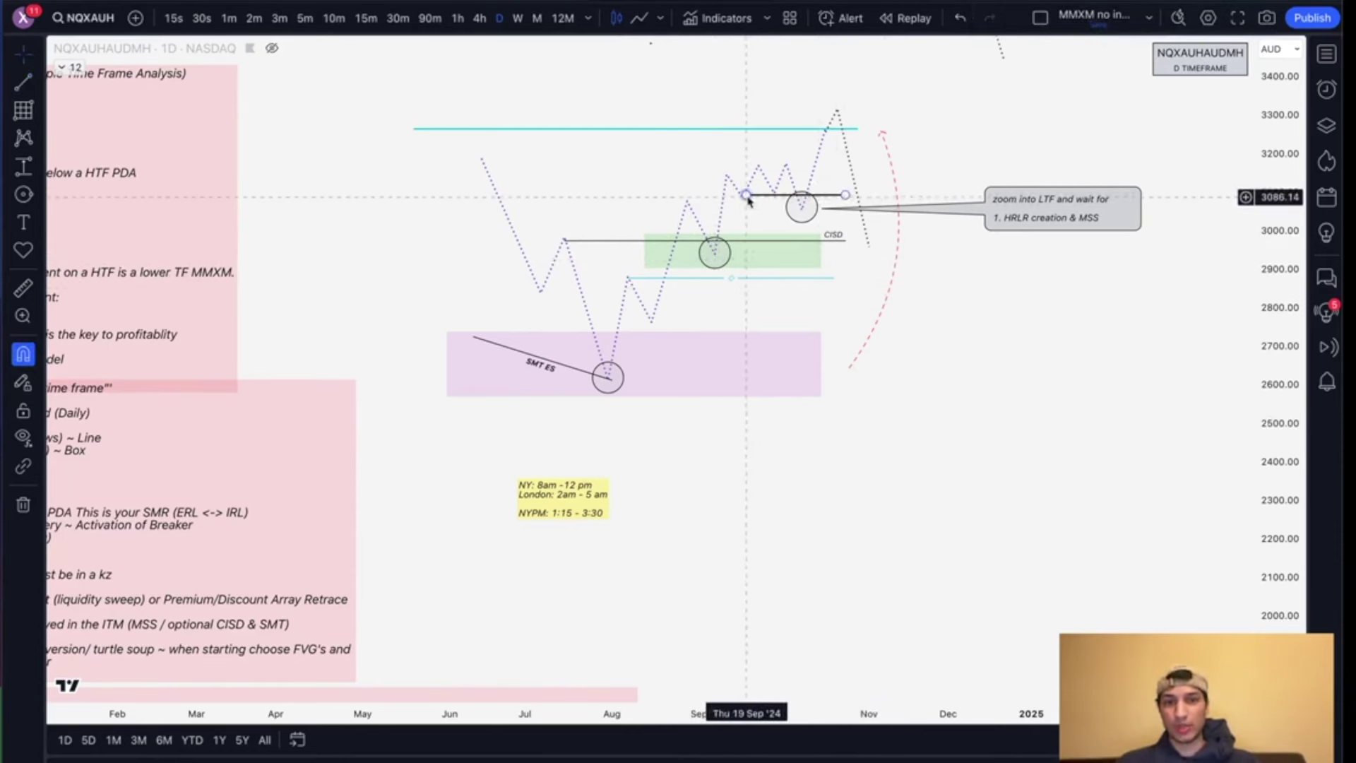
{"action": "right_click", "coordinate": [748, 198]}
{"action": "mouse_move", "coordinate": [821, 246]}
{"action": "left_click", "coordinate": [1054, 436]}
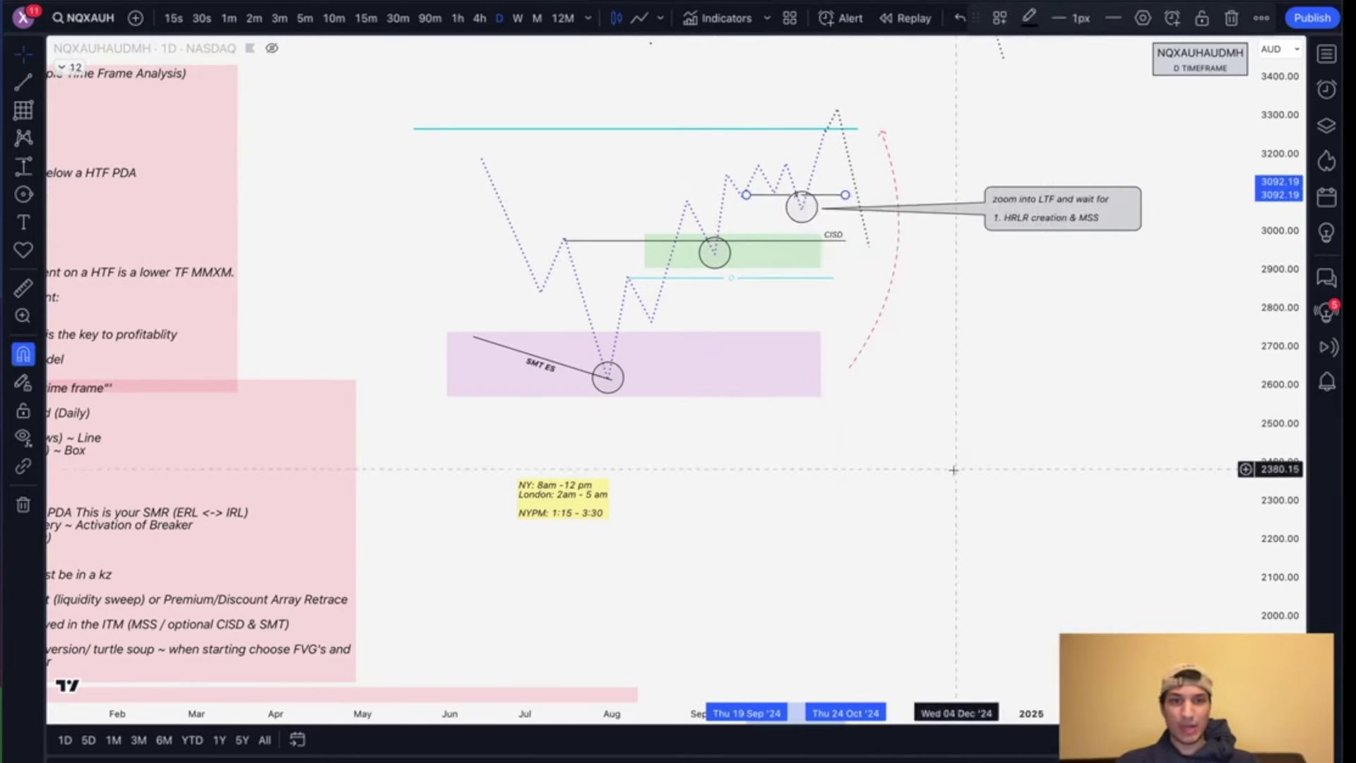
{"action": "left_click_drag", "start_coordinate": [853, 194], "coordinate": [810, 194]}
{"action": "left_click", "coordinate": [799, 217]}
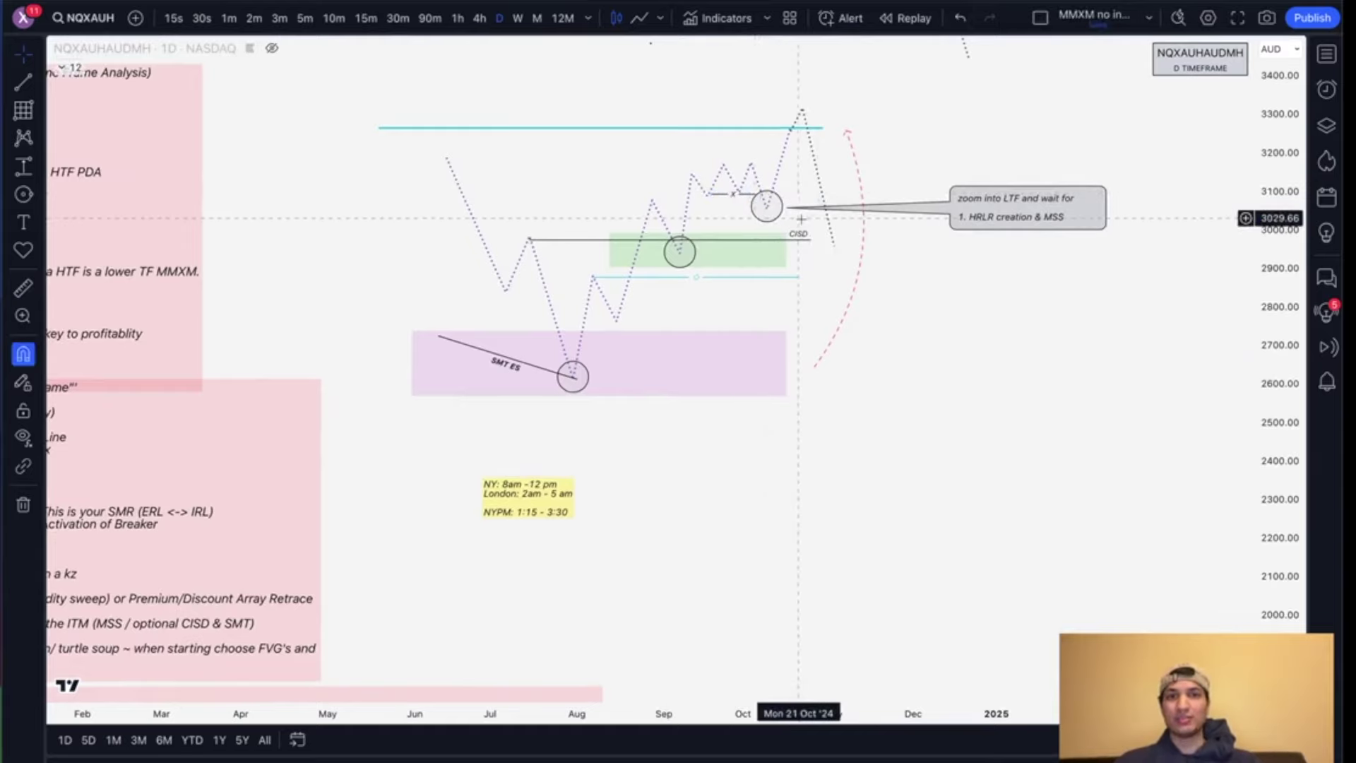
Step: Move the yellow killzone times note closer to the Part 3 entry criteria block
{"action": "left_click_drag", "start_coordinate": [936, 385], "coordinate": [1030, 252]}
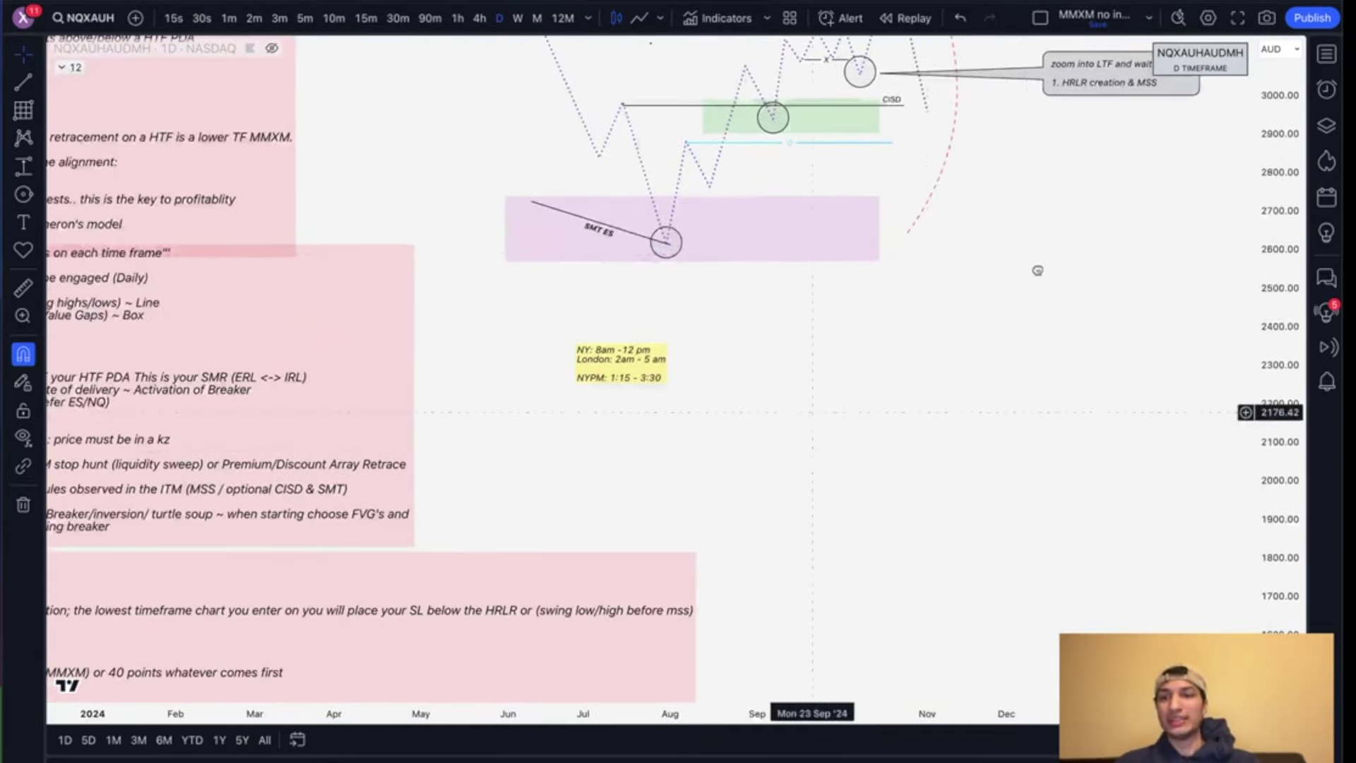
{"action": "left_click_drag", "start_coordinate": [561, 431], "coordinate": [821, 262]}
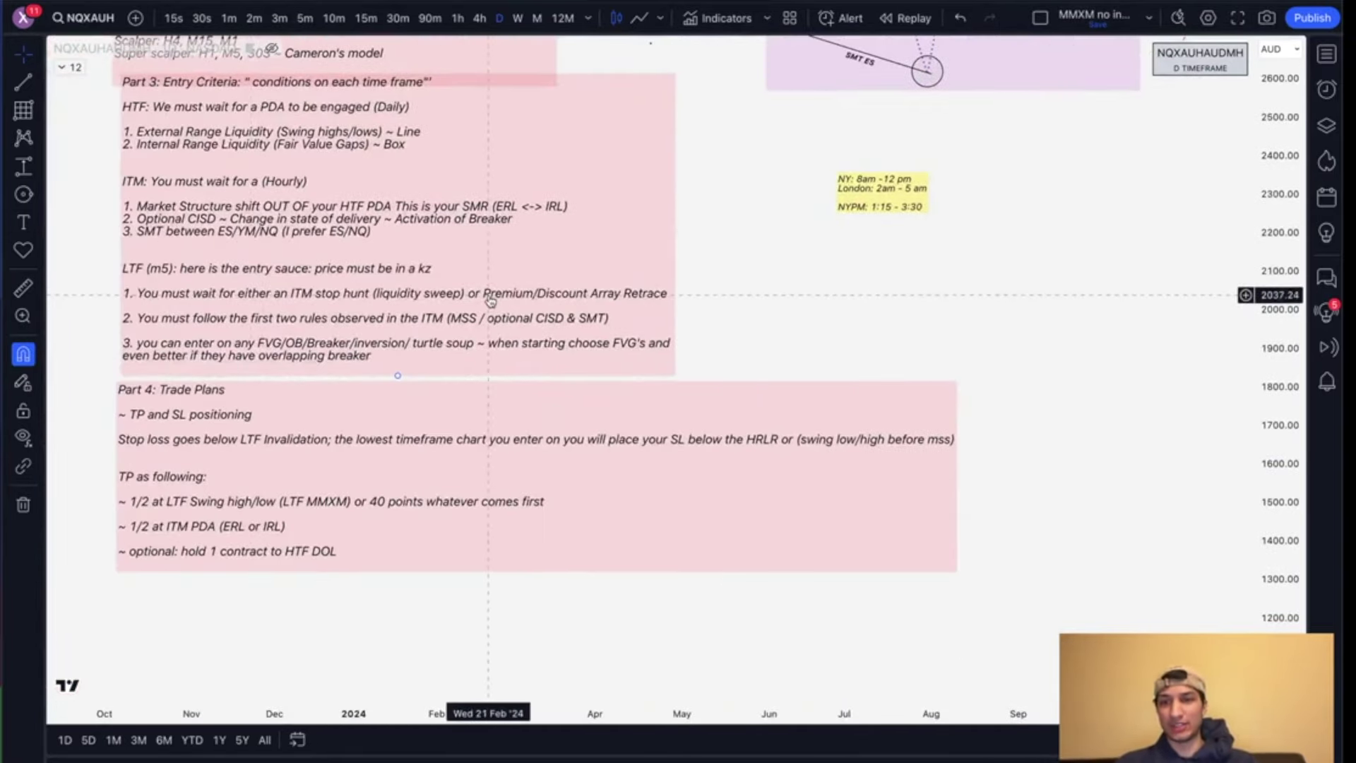
{"action": "scroll", "coordinate": [285, 407], "scroll_direction": "up", "scroll_amount": 1}
{"action": "left_click_drag", "start_coordinate": [711, 249], "coordinate": [798, 323]}
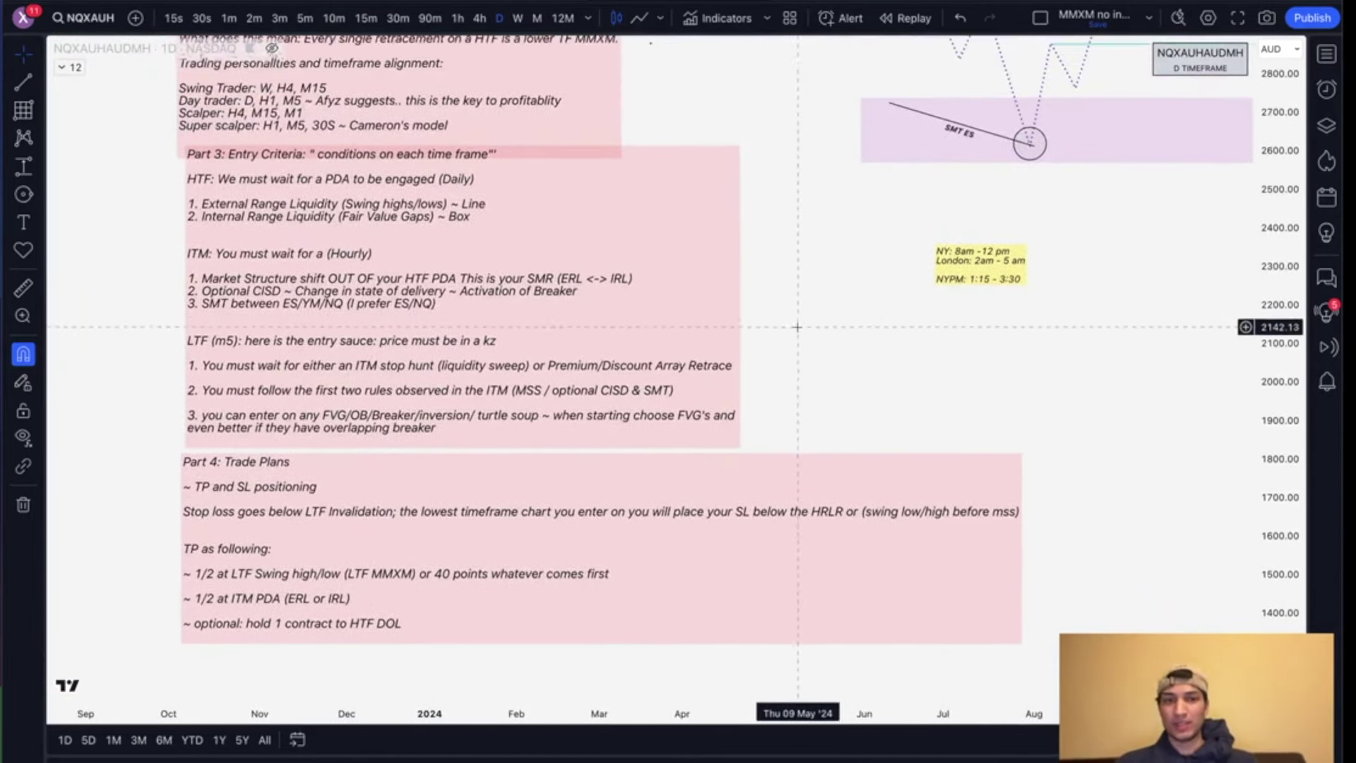
{"action": "left_click_drag", "start_coordinate": [984, 261], "coordinate": [855, 274]}
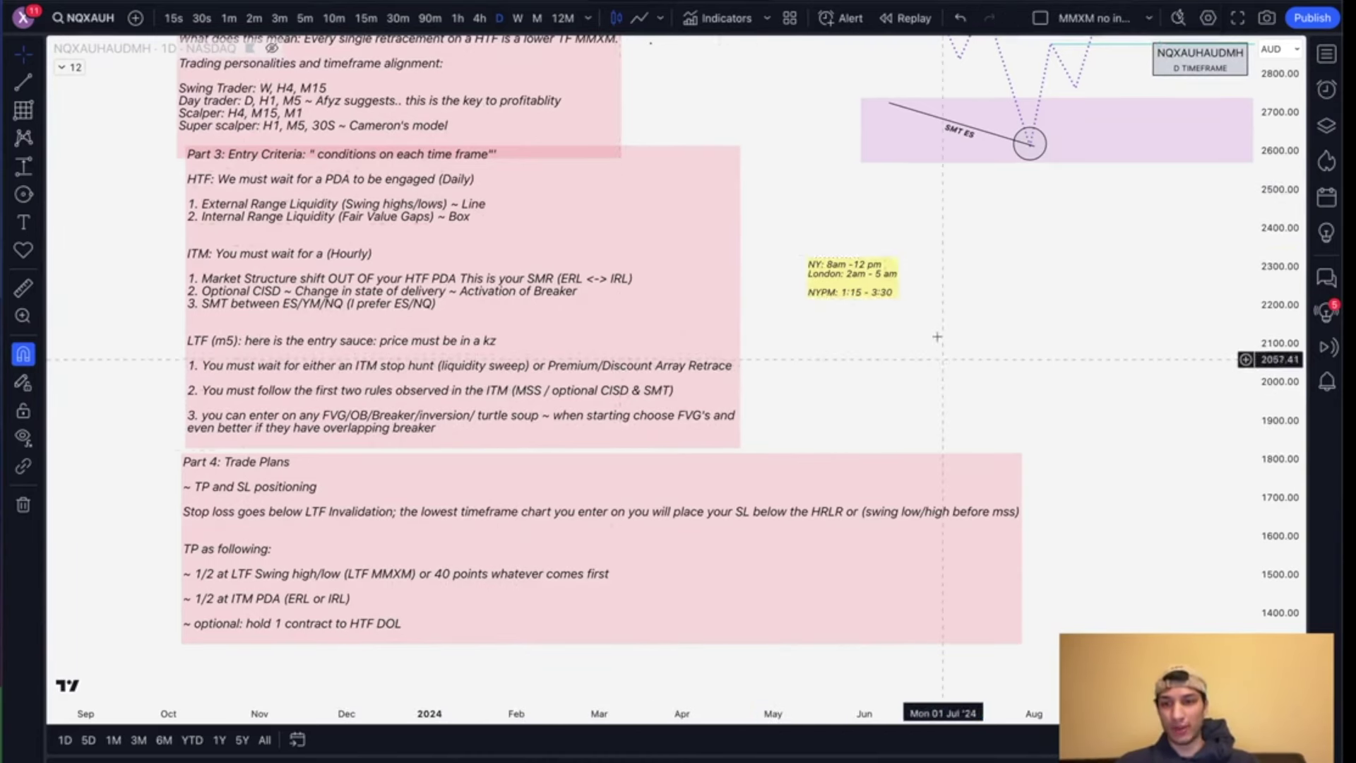
{"action": "left_click_drag", "start_coordinate": [940, 357], "coordinate": [910, 238]}
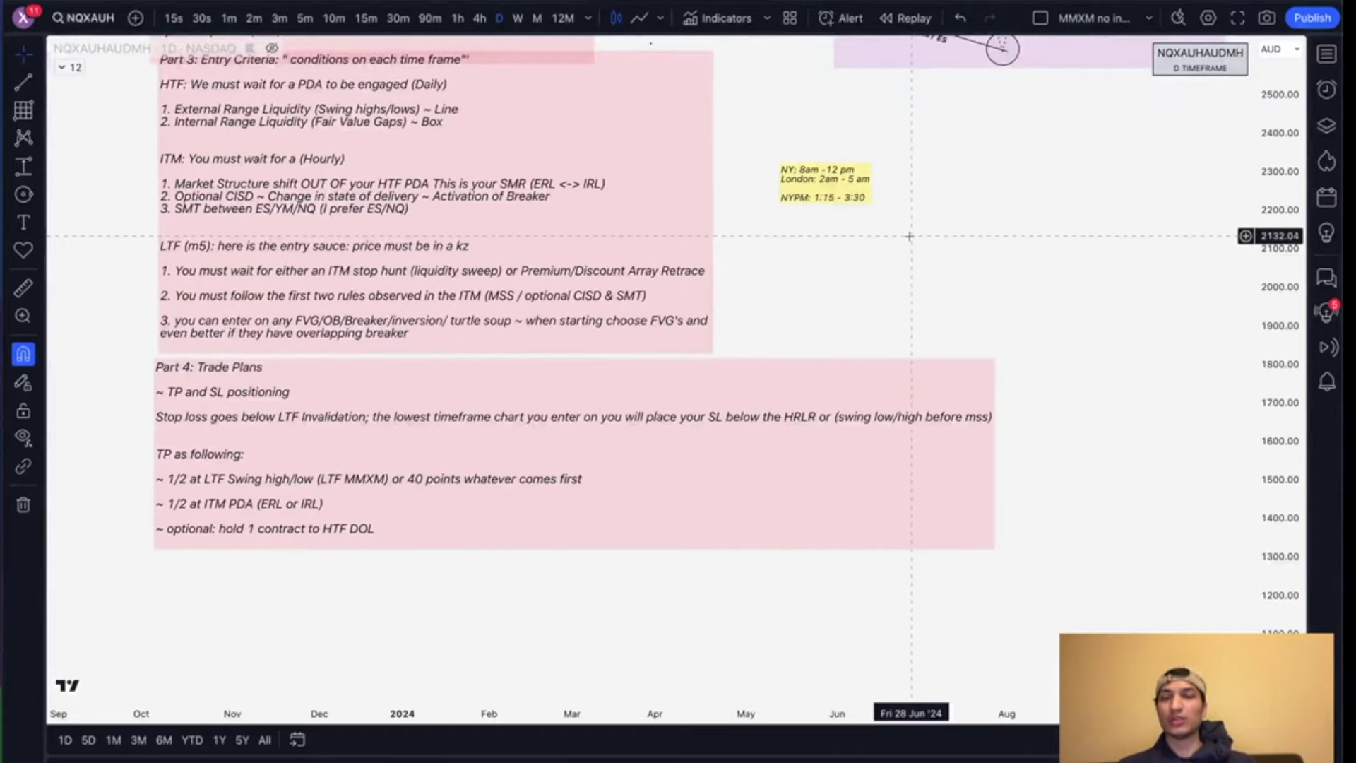
Step: Check the lecture contents on the MMXM Fundamentals slide and return to the TradingView charts
{"action": "key", "text": "ctrl+Left"}
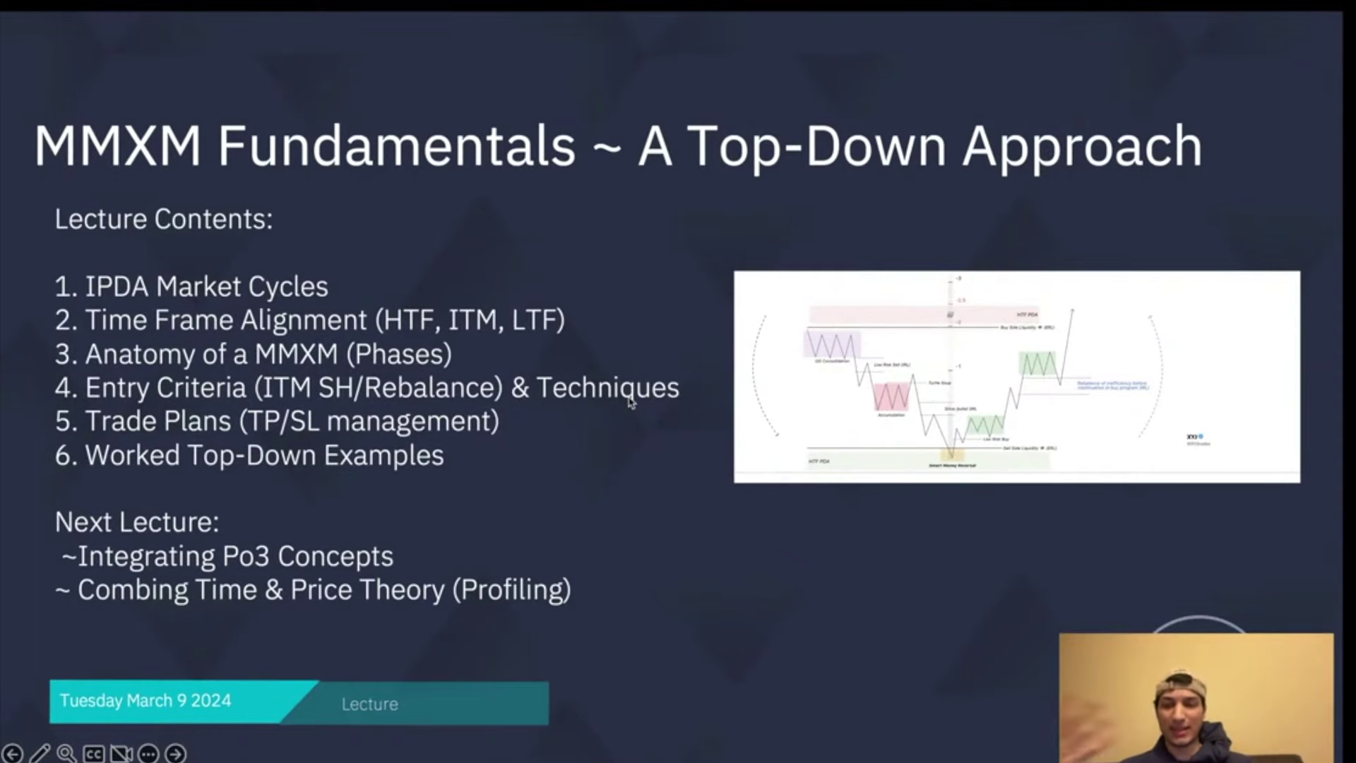
{"action": "key", "text": "ctrl+Right"}
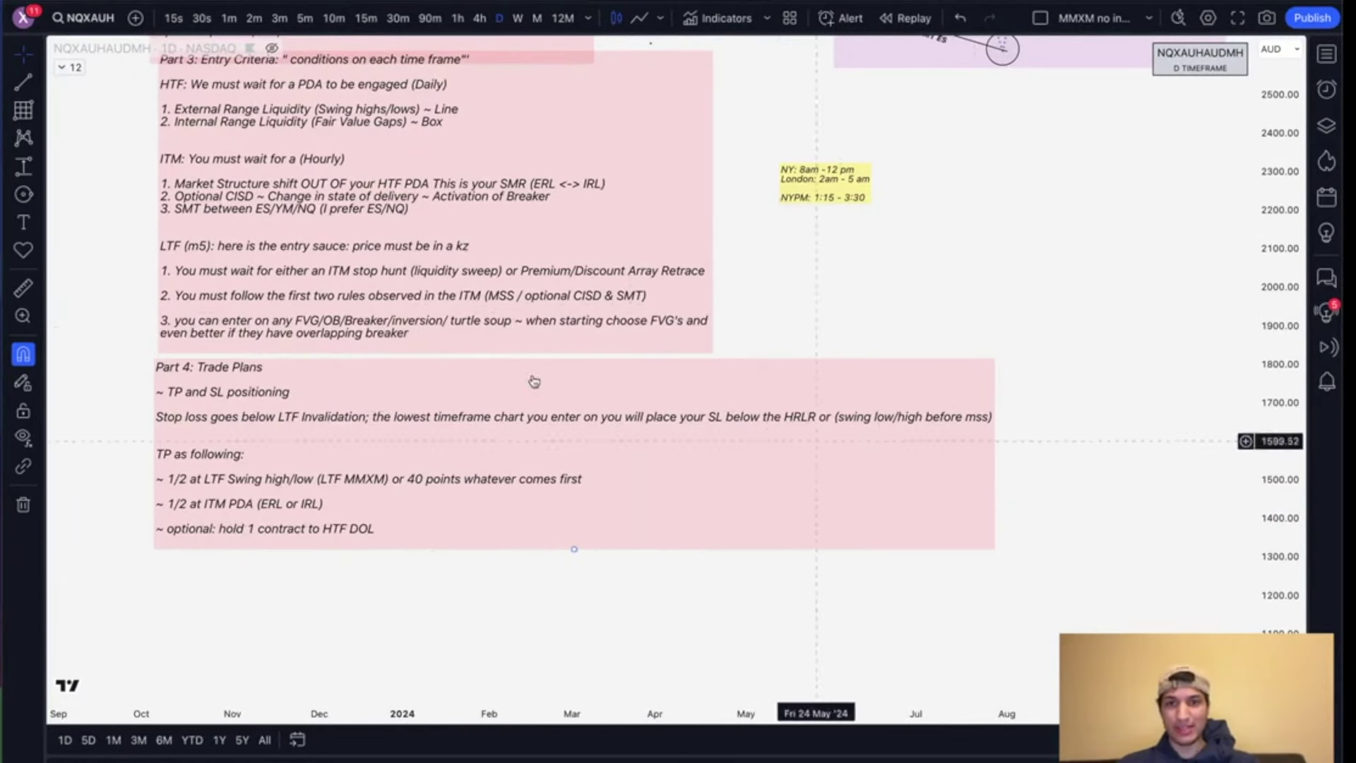
{"action": "left_click_drag", "start_coordinate": [749, 346], "coordinate": [749, 418]}
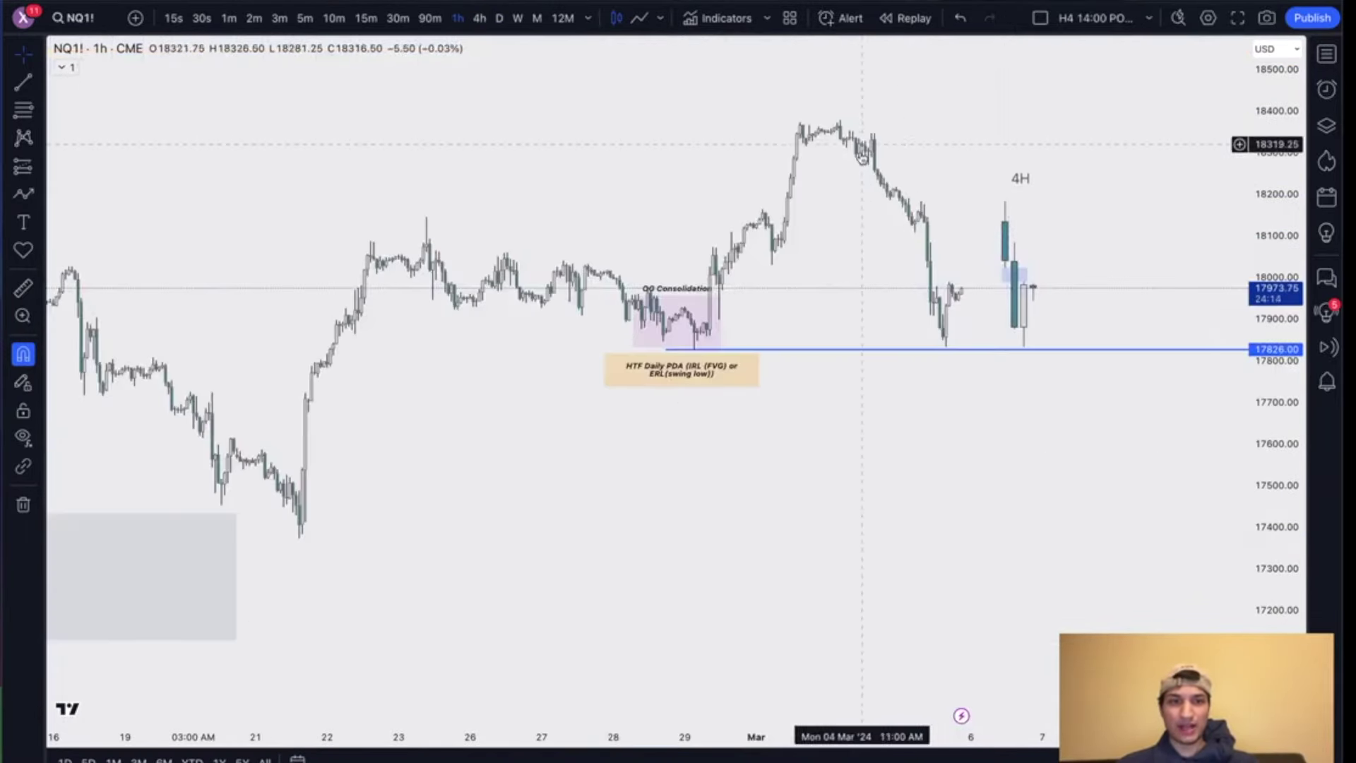
Step: Delete the OG Consolidation box, the HTF Daily PDA label and the 17826.00 line from the NQ 1h chart
{"action": "left_click_drag", "start_coordinate": [862, 144], "coordinate": [767, 156]}
{"action": "left_click_drag", "start_coordinate": [390, 182], "coordinate": [684, 550]}
{"action": "key", "text": "Delete"}
{"action": "scroll", "coordinate": [683, 549], "scroll_direction": "up", "scroll_amount": 2}
Step: Check the live chat in YouTube Studio, and view the SMT layout with the ES and NQ charts
{"action": "key", "text": "ctrl+Right"}
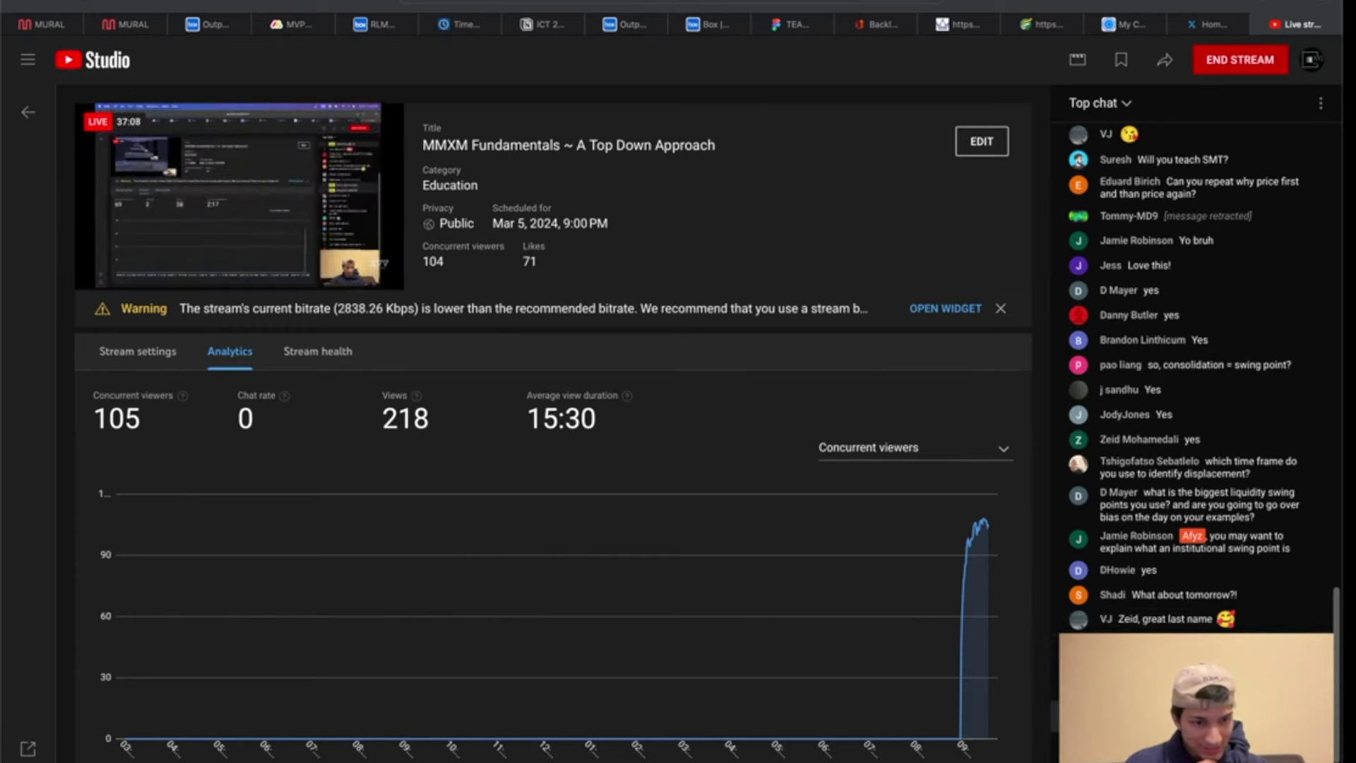
{"action": "key", "text": "ctrl+Left"}
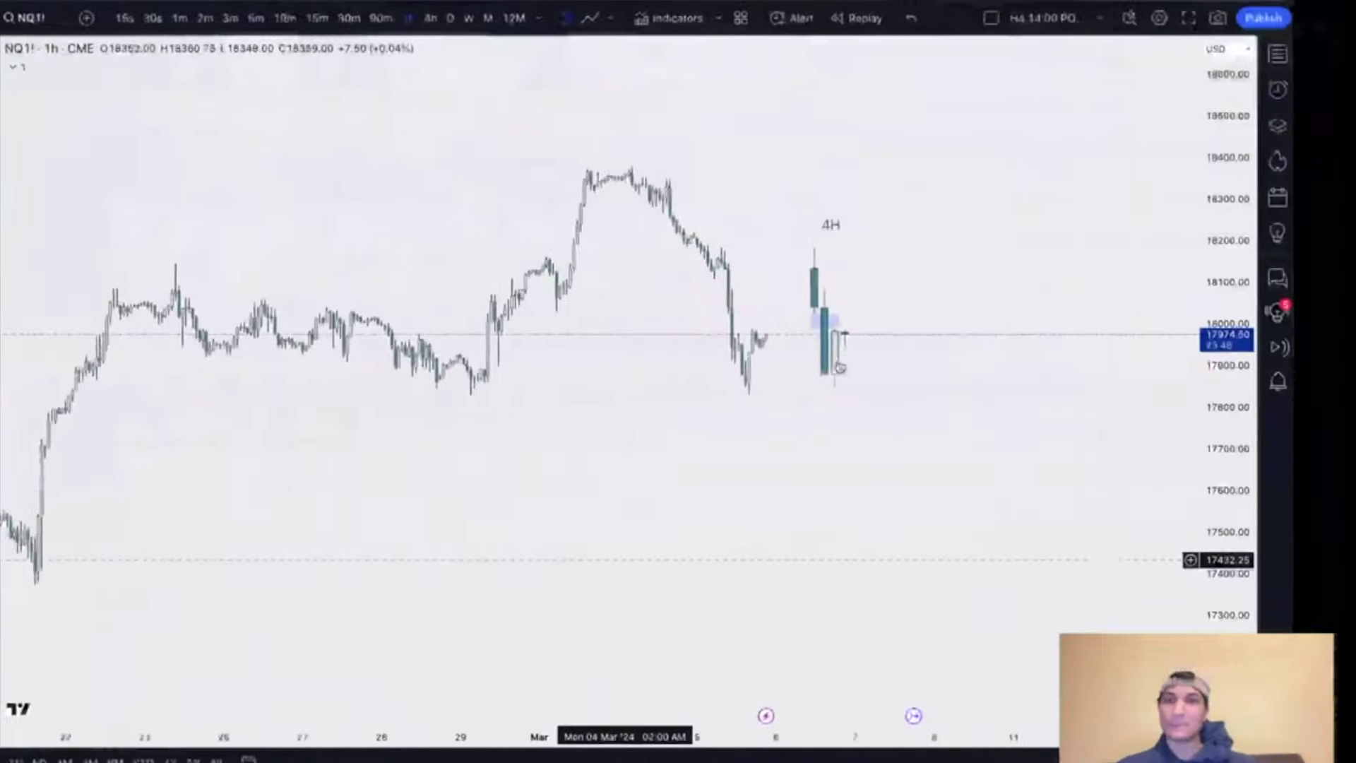
{"action": "key", "text": "ctrl+Tab"}
{"action": "key", "text": "ctrl+Tab"}
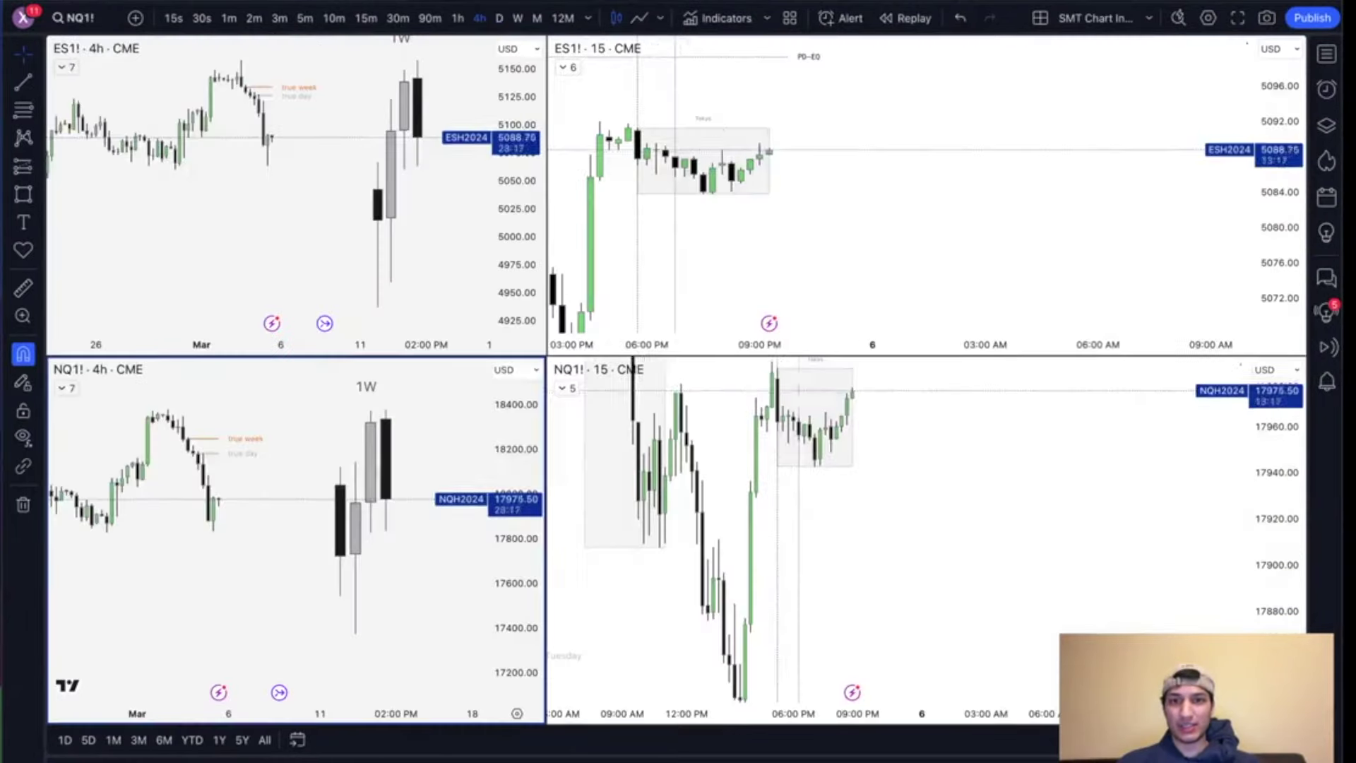
Step: On the Top down layout, delete two chart drawings and set the timeframe to 1 hour
{"action": "key", "text": "ctrl+Tab"}
{"action": "left_click_drag", "start_coordinate": [948, 196], "coordinate": [941, 181]}
{"action": "left_click", "coordinate": [733, 124]}
{"action": "key", "text": "Delete"}
{"action": "left_click", "coordinate": [717, 199]}
{"action": "key", "text": "Delete"}
{"action": "left_click_drag", "start_coordinate": [1003, 174], "coordinate": [989, 115]}
{"action": "left_click", "coordinate": [458, 19]}
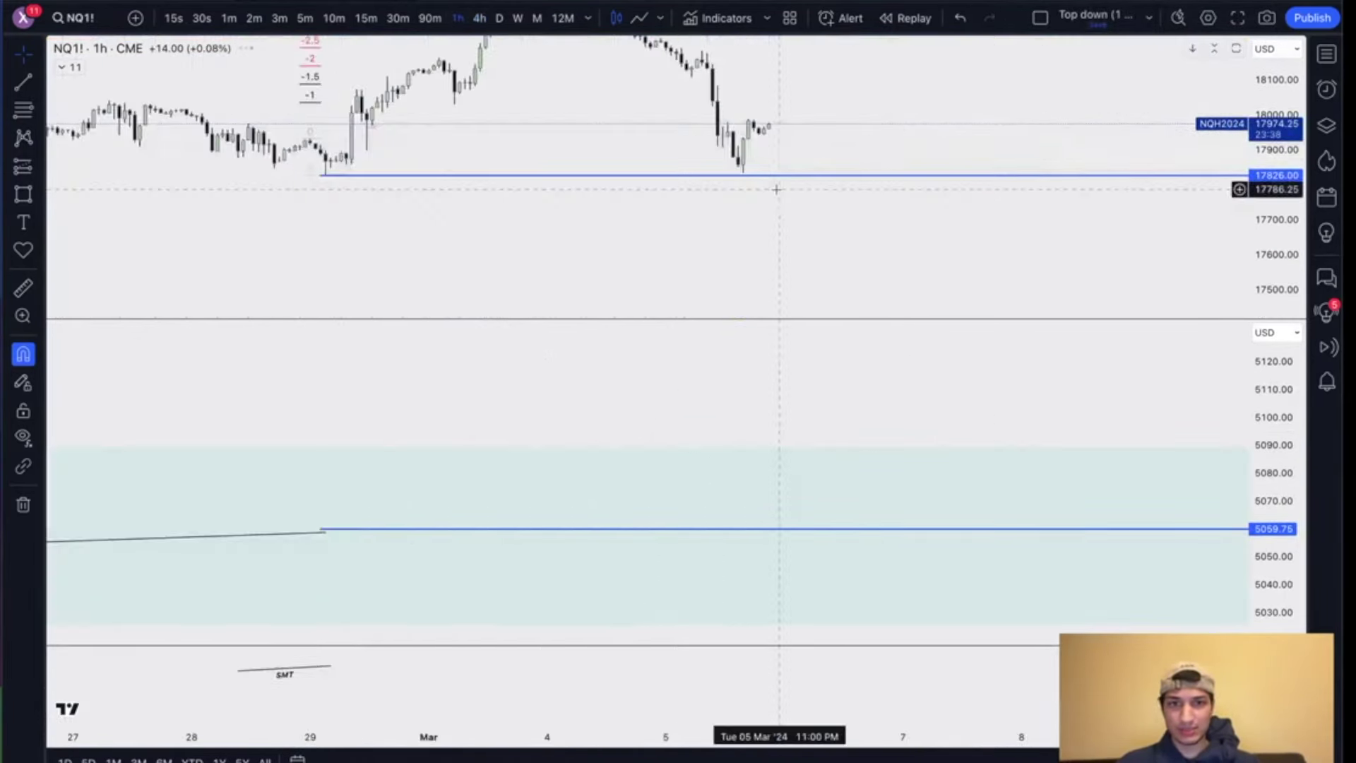
Step: Draw a trend line labelled SMT ES on the NQ chart from the 29 Feb low at 17826.00 back to 22 Feb at 17864.00
{"action": "scroll", "coordinate": [777, 211], "scroll_direction": "left", "scroll_amount": 5}
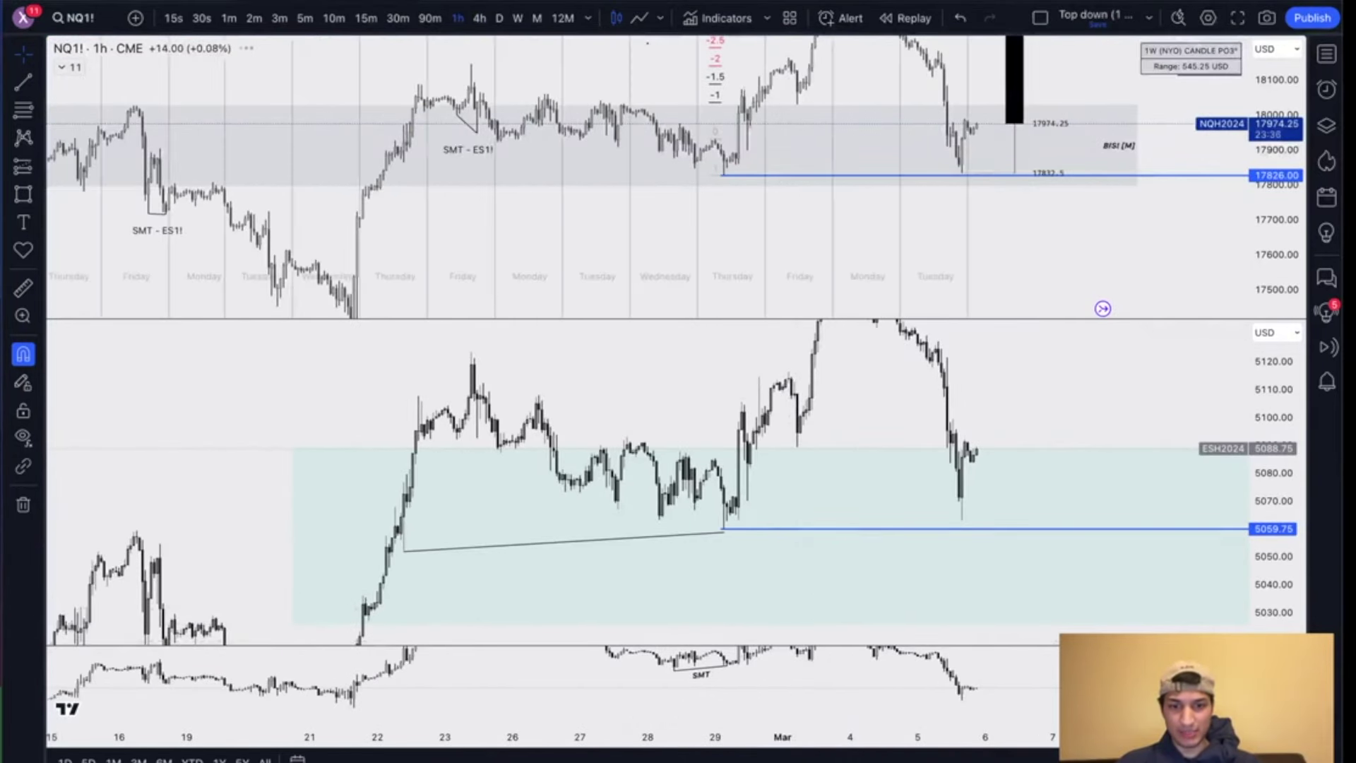
{"action": "key", "text": "alt+t"}
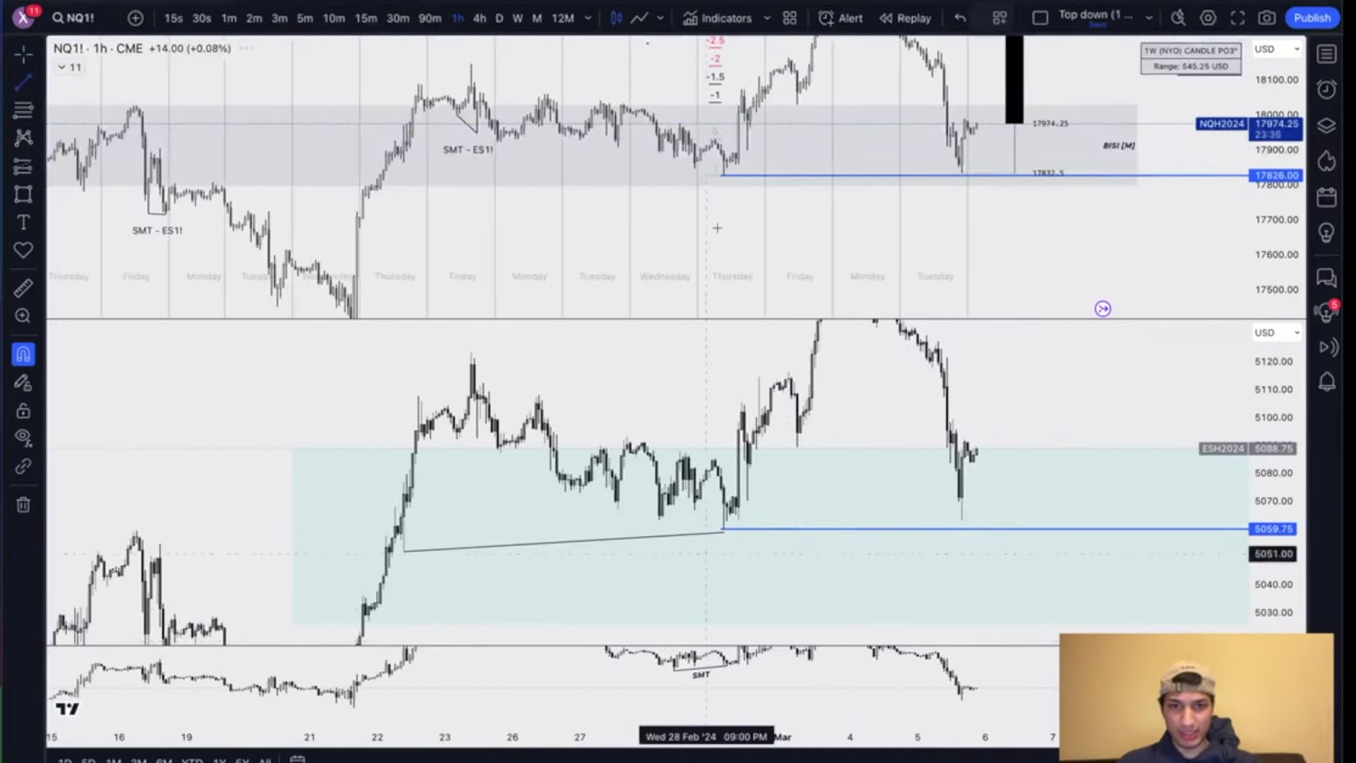
{"action": "left_click", "coordinate": [723, 175]}
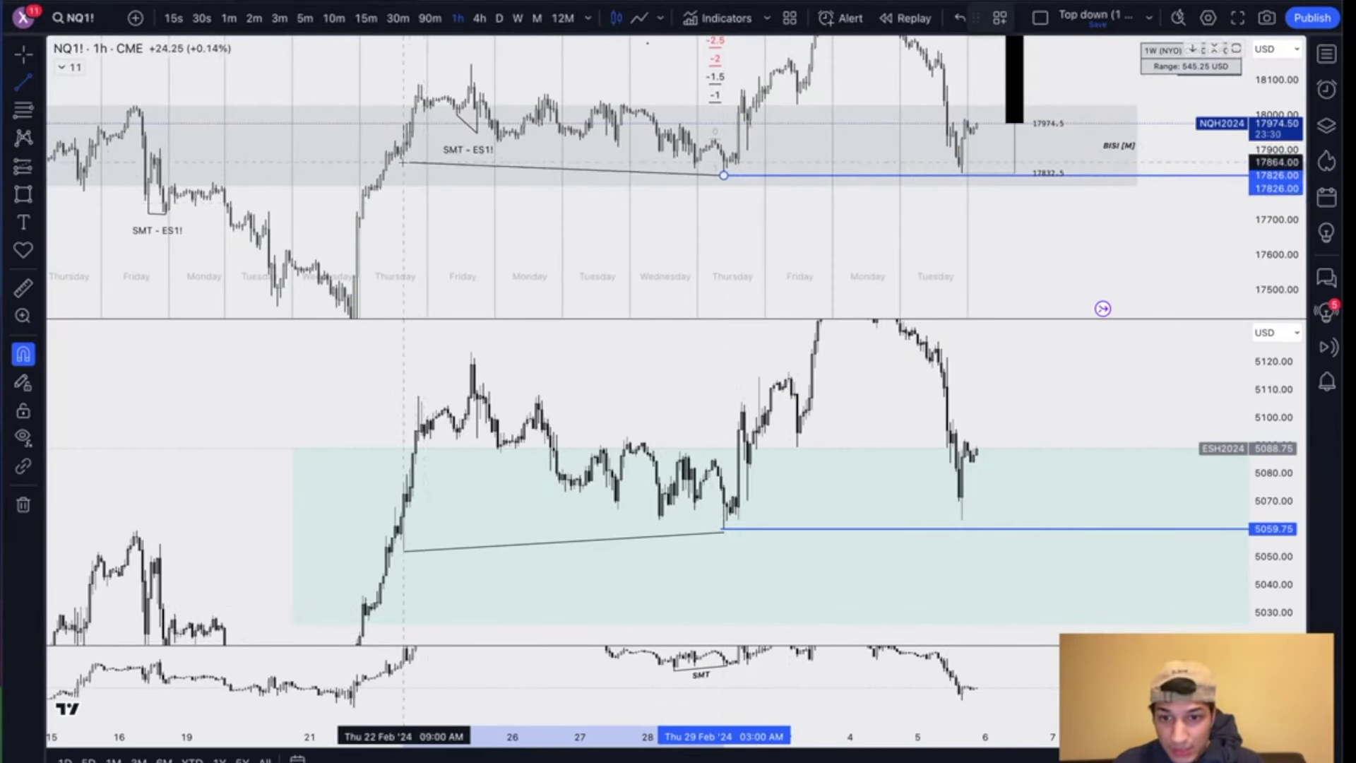
{"action": "left_click", "coordinate": [404, 164]}
{"action": "right_click", "coordinate": [404, 164]}
{"action": "mouse_move", "coordinate": [495, 222]}
{"action": "left_click", "coordinate": [683, 647]}
{"action": "left_click", "coordinate": [724, 531]}
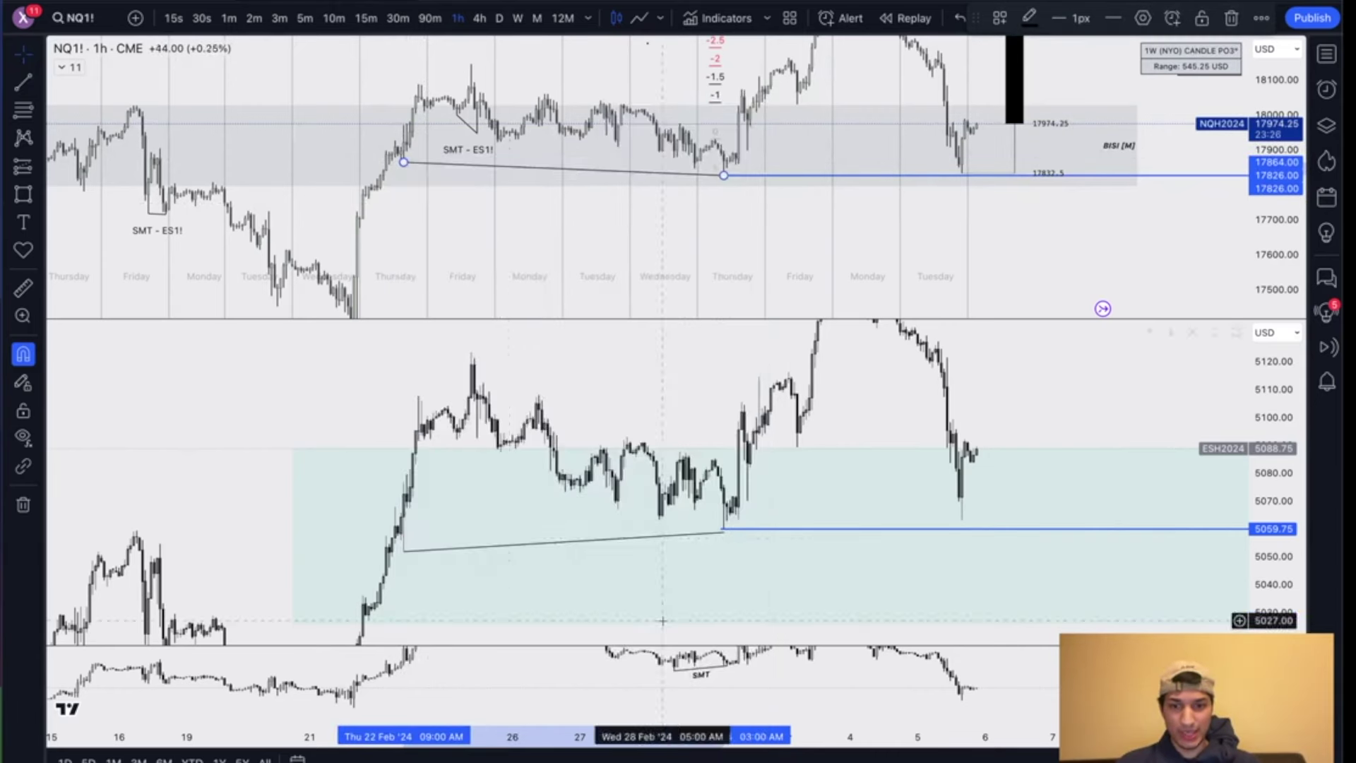
{"action": "left_click", "coordinate": [404, 551]}
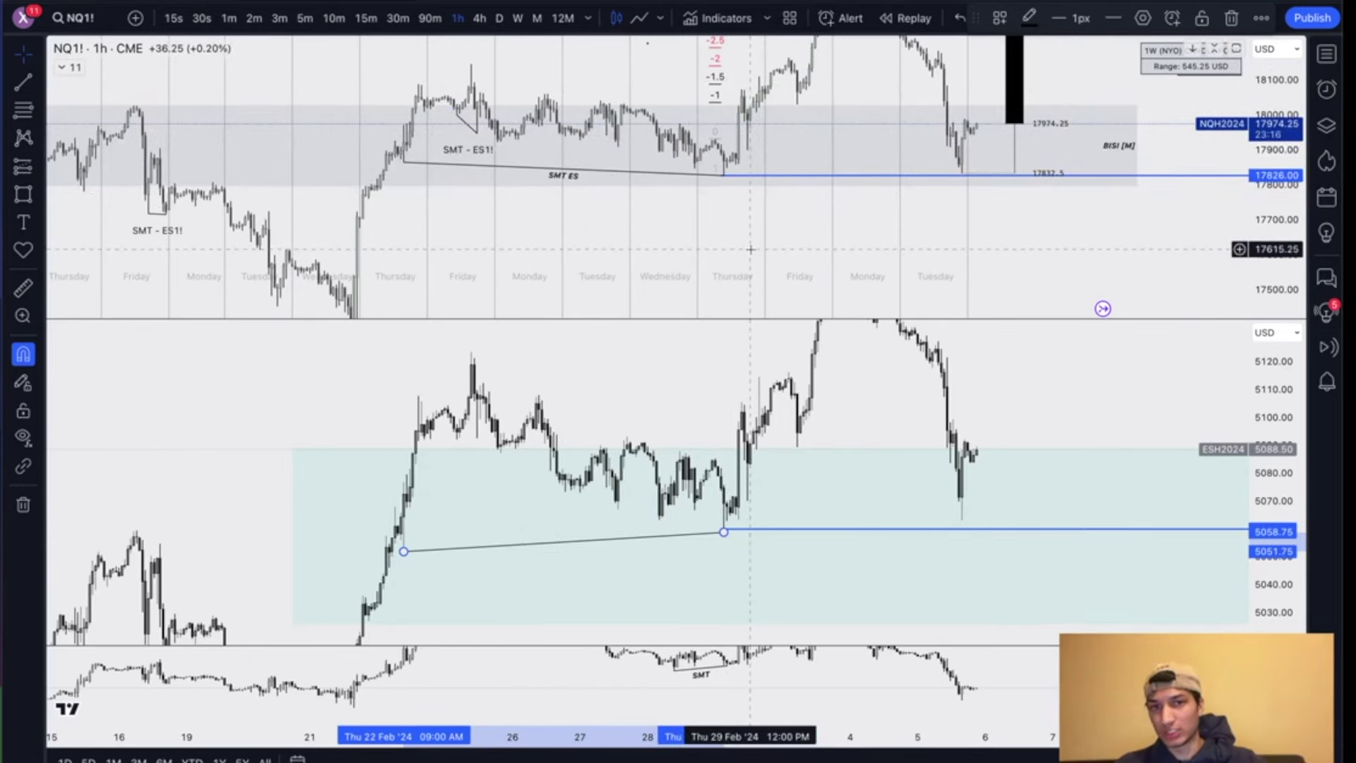
Step: Draw a rectangle over the 22 to 25 Feb highs on the NQ 1h chart, from about 18159.25 down to 17988.25
{"action": "left_click_drag", "start_coordinate": [803, 235], "coordinate": [699, 274]}
{"action": "scroll", "coordinate": [699, 274], "scroll_direction": "down", "scroll_amount": 1}
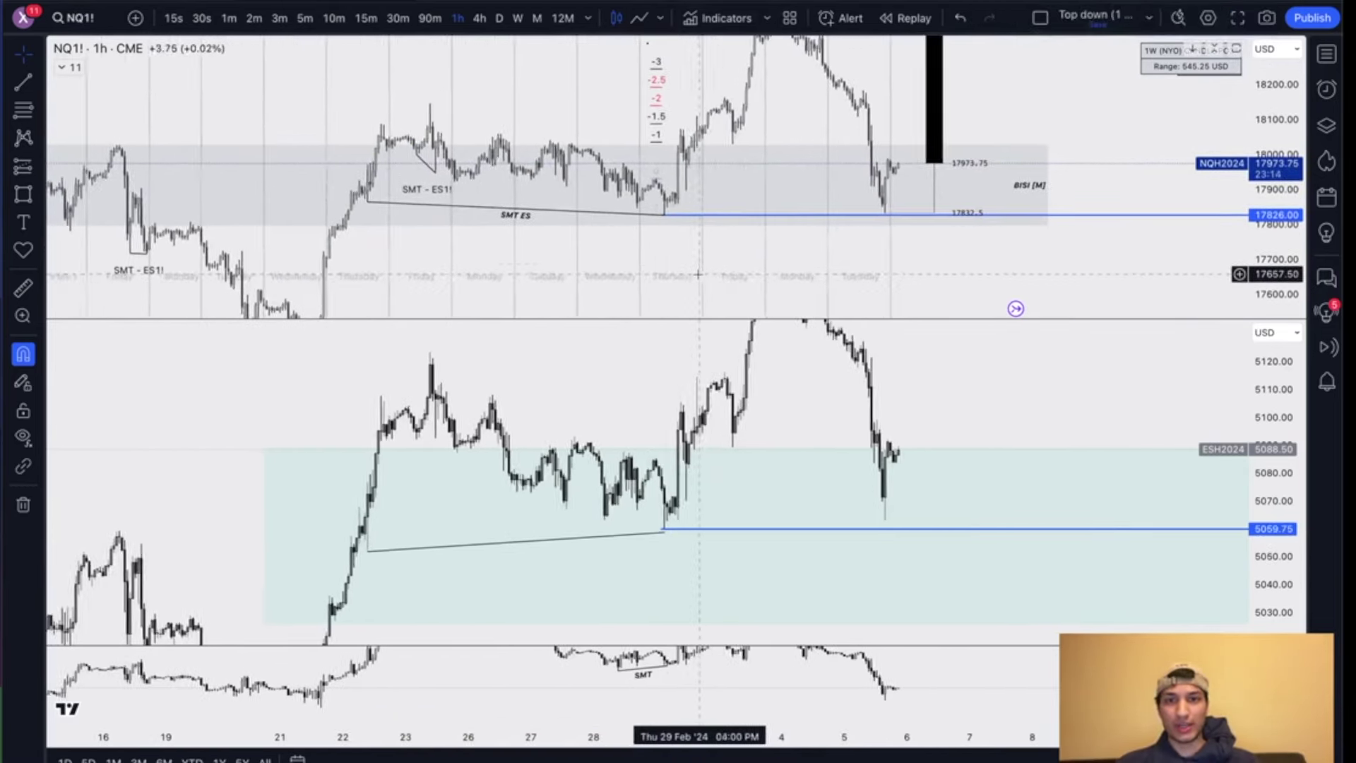
{"action": "scroll", "coordinate": [700, 274], "scroll_direction": "down", "scroll_amount": 1}
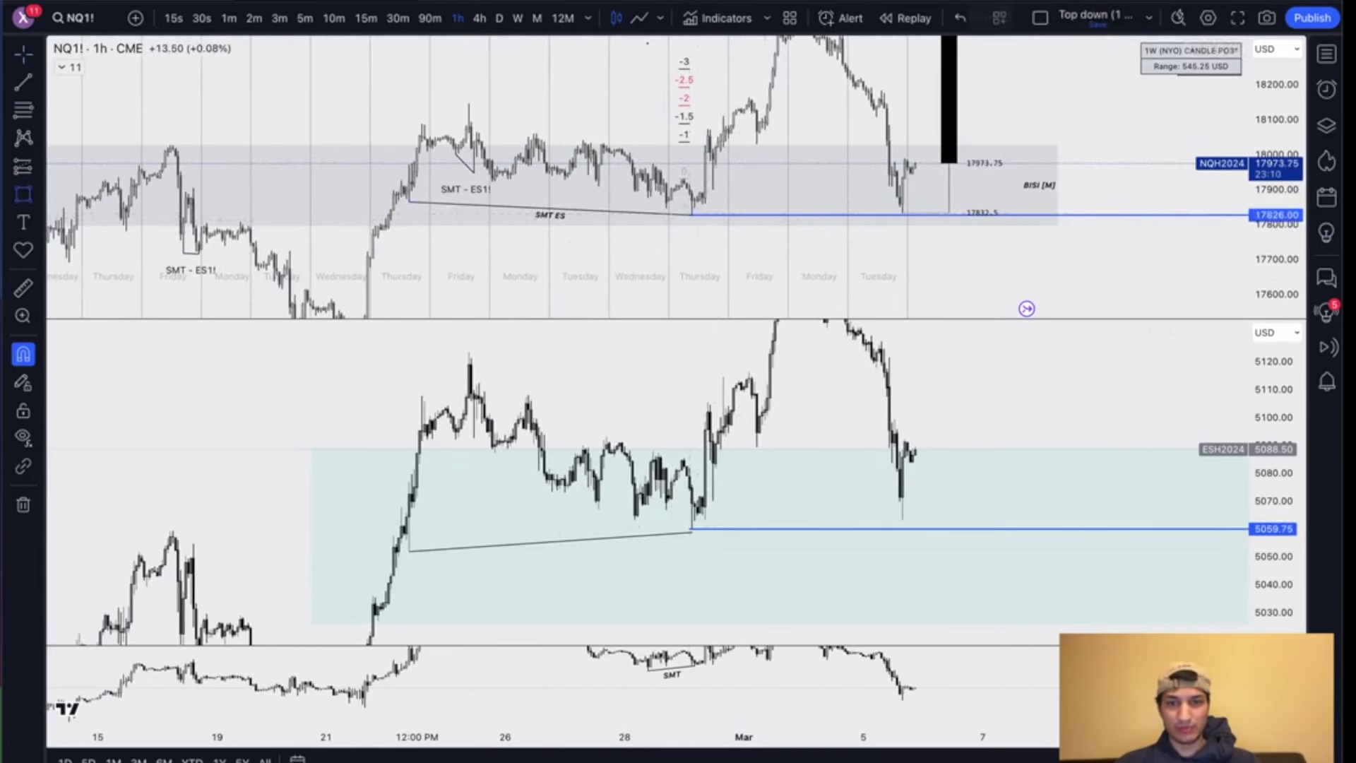
{"action": "left_click_drag", "start_coordinate": [400, 98], "coordinate": [491, 131]}
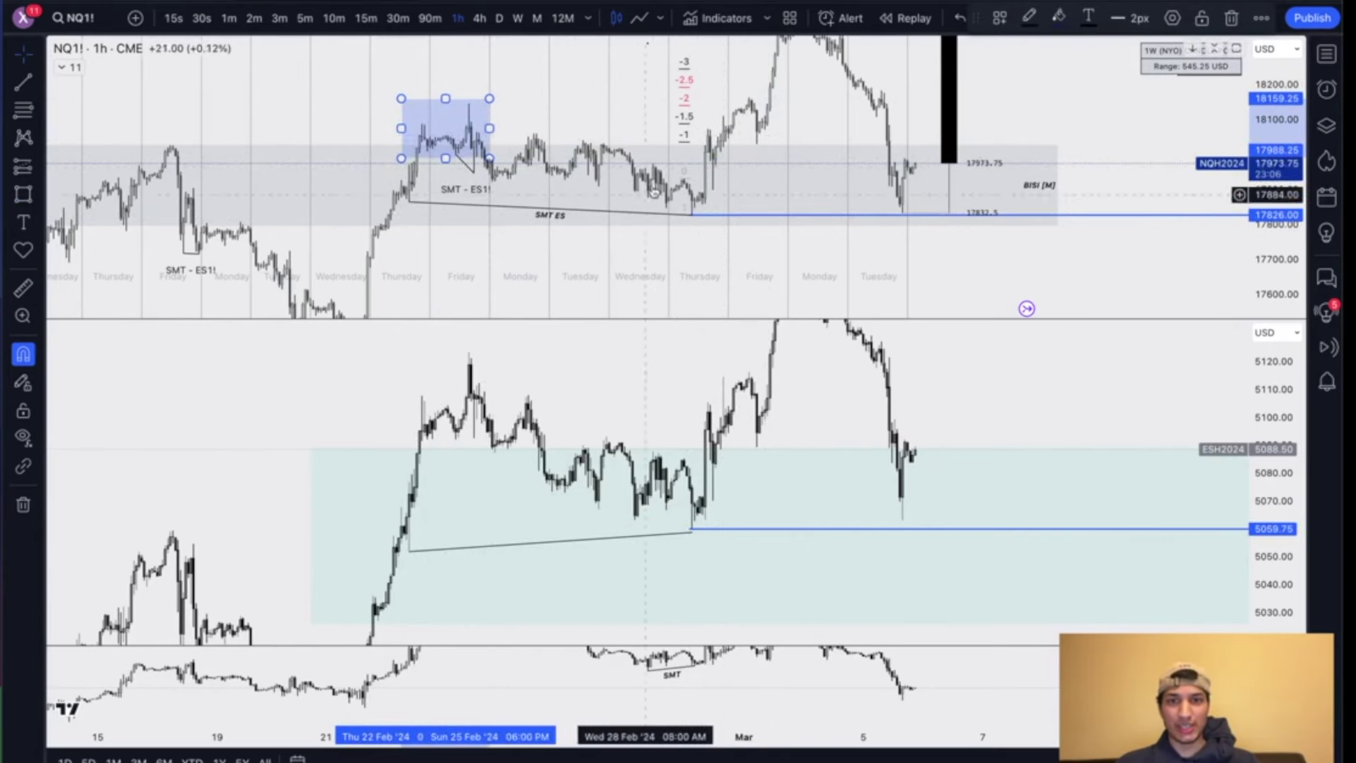
Step: Delete the blue rectangle over the 22 to 25 February highs on the NQ chart
{"action": "left_click_drag", "start_coordinate": [780, 148], "coordinate": [772, 165]}
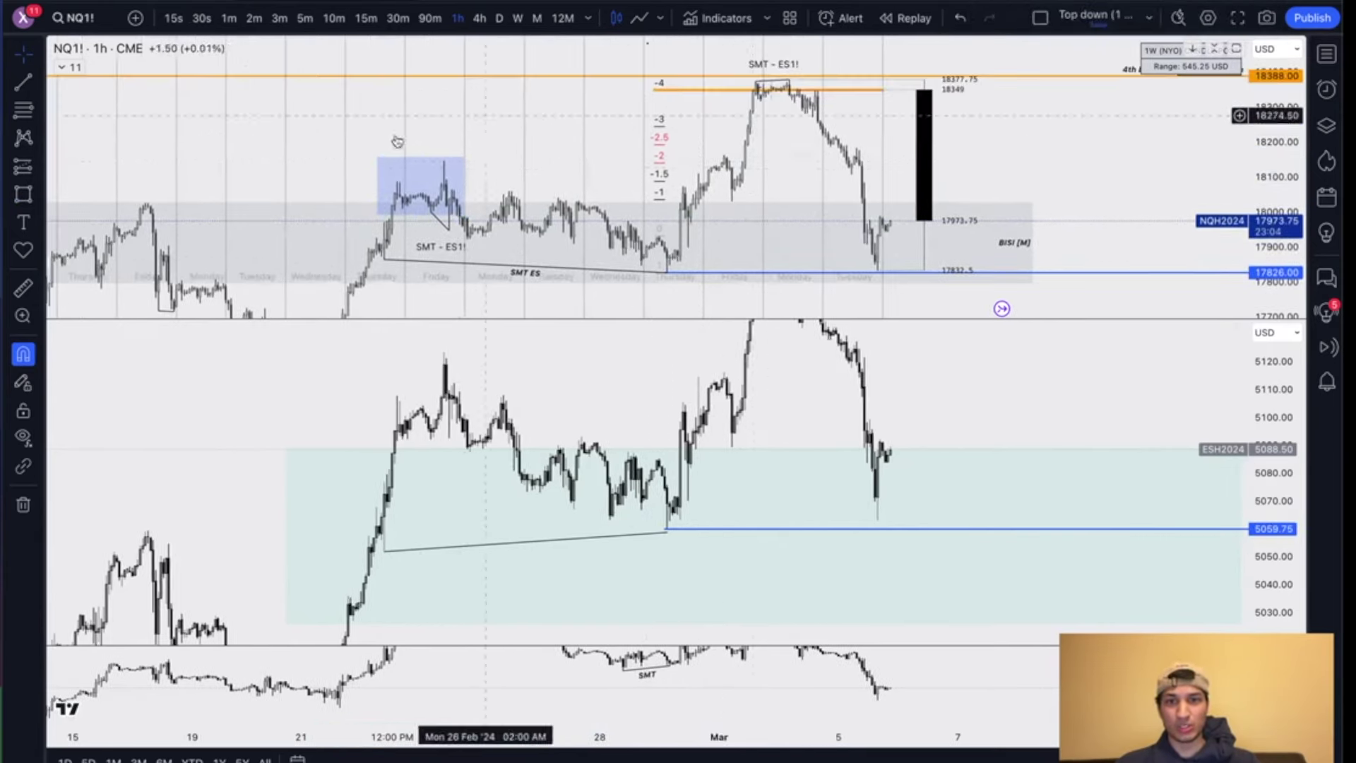
{"action": "left_click", "coordinate": [459, 182]}
{"action": "key", "text": "Delete"}
{"action": "left_click_drag", "start_coordinate": [703, 218], "coordinate": [612, 163]}
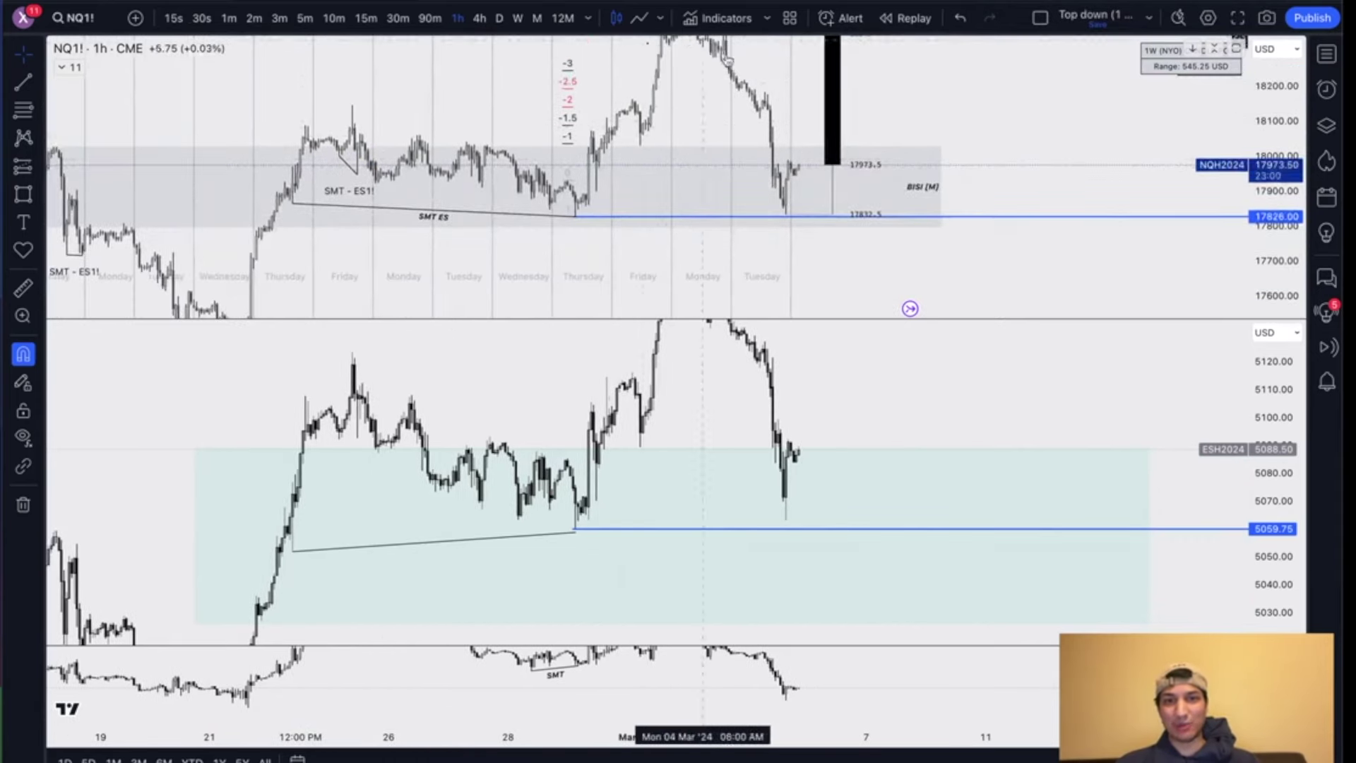
Step: Delete the short orange line near 18349 on the NQ chart, keeping the weekly candle projection indicator in place
{"action": "left_click_drag", "start_coordinate": [686, 61], "coordinate": [683, 116]}
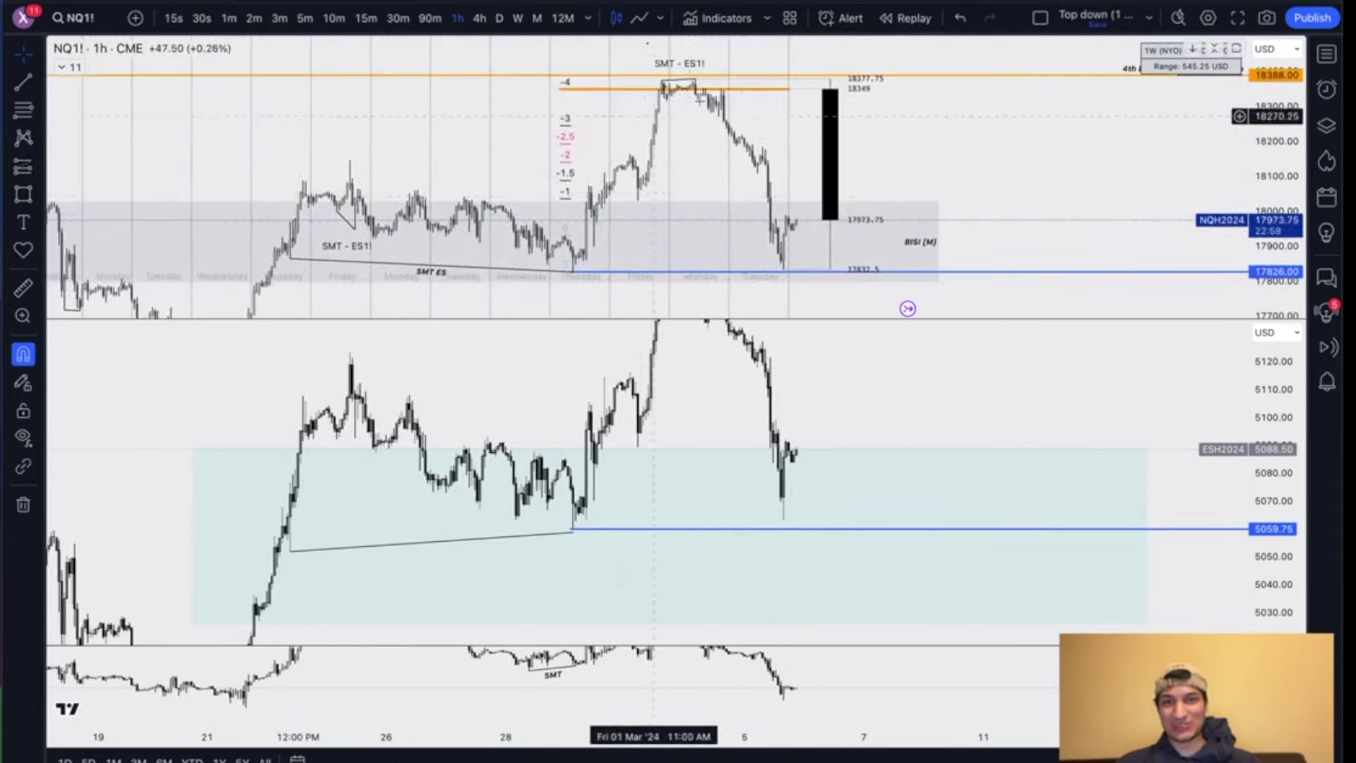
{"action": "left_click", "coordinate": [742, 90]}
{"action": "key", "text": "Delete"}
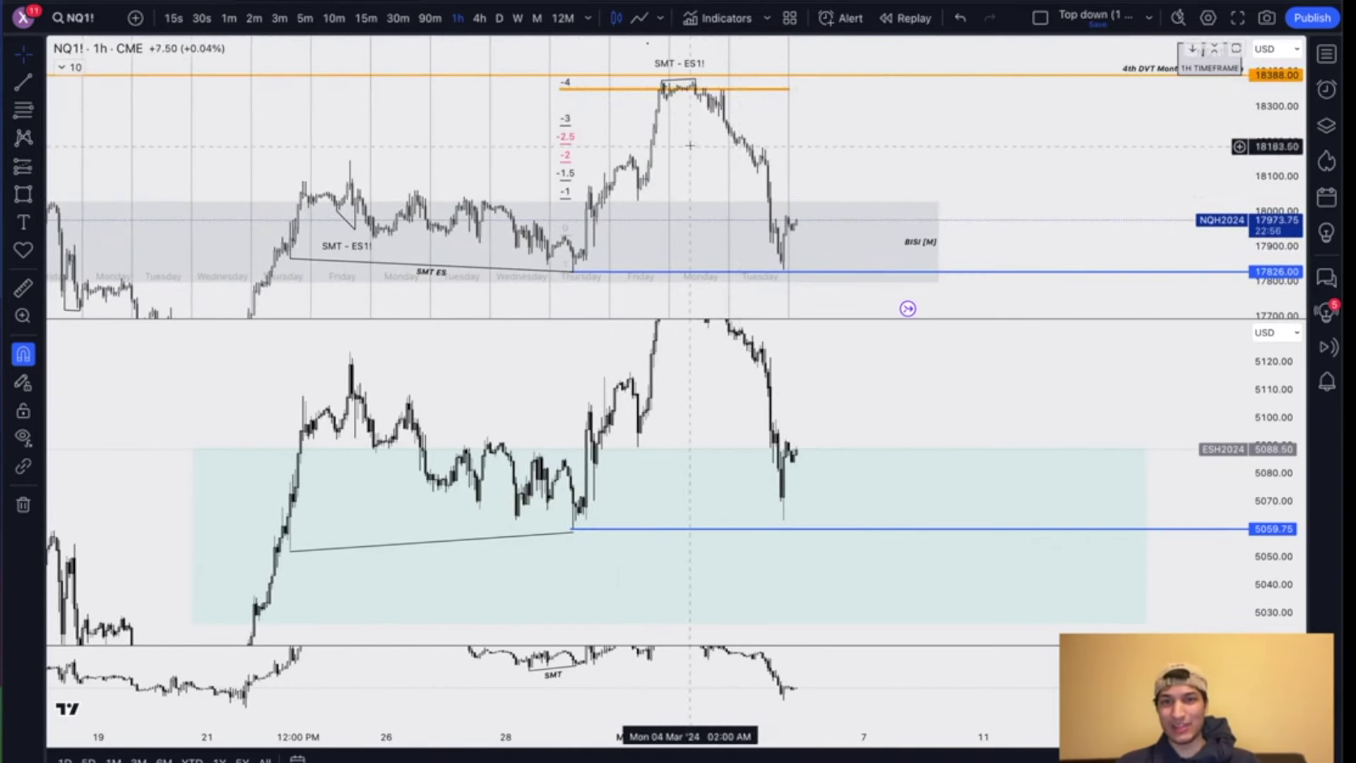
{"action": "key", "text": "ctrl+z"}
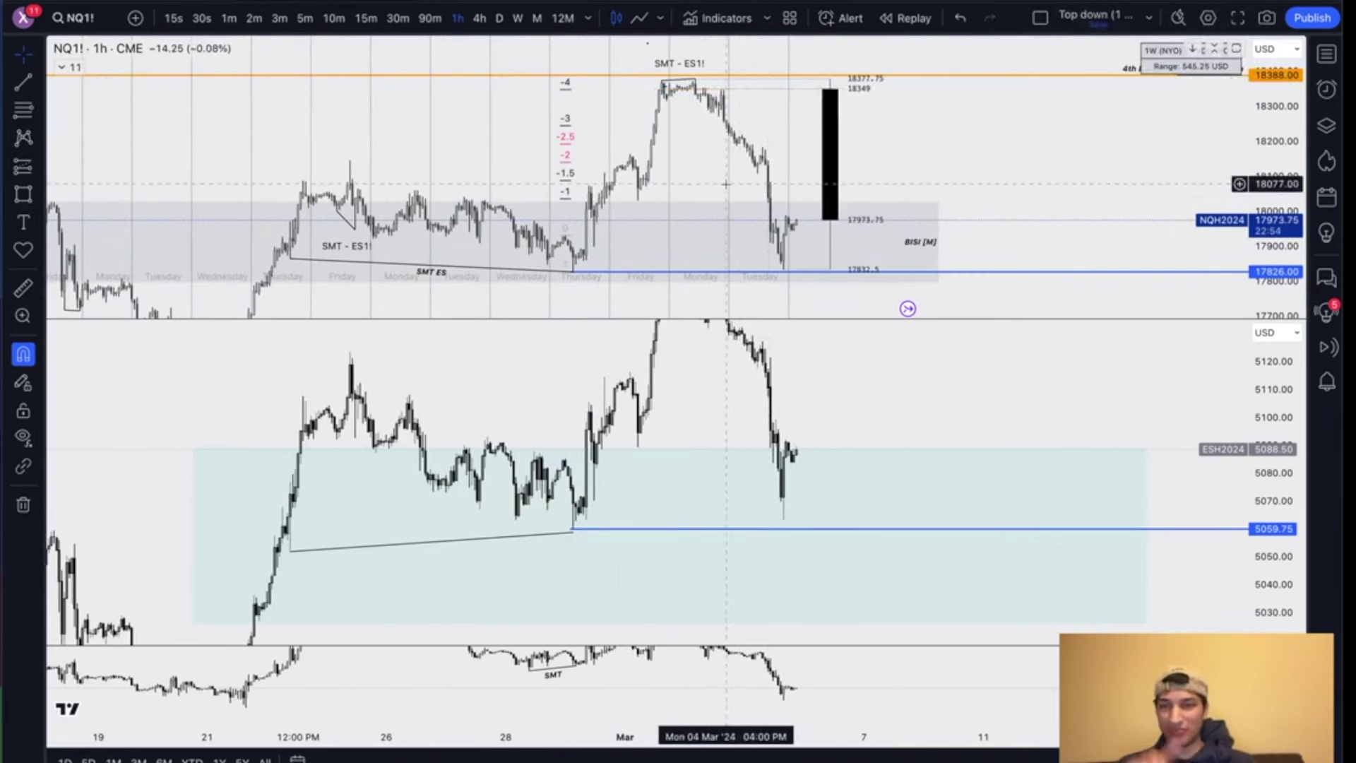
Step: Move the ES trend line's right end onto the 29 February low at about 5059.50
{"action": "left_click", "coordinate": [572, 532]}
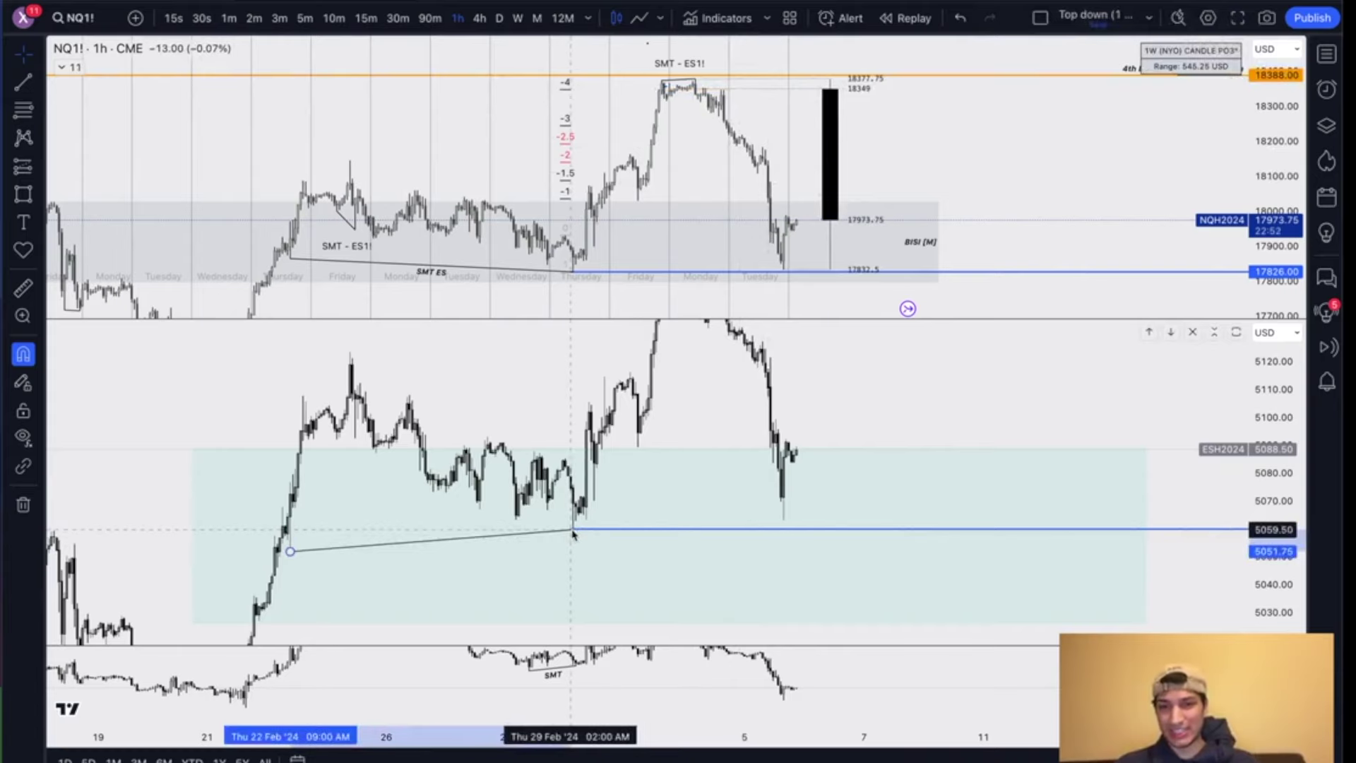
{"action": "left_click_drag", "start_coordinate": [696, 155], "coordinate": [695, 116]}
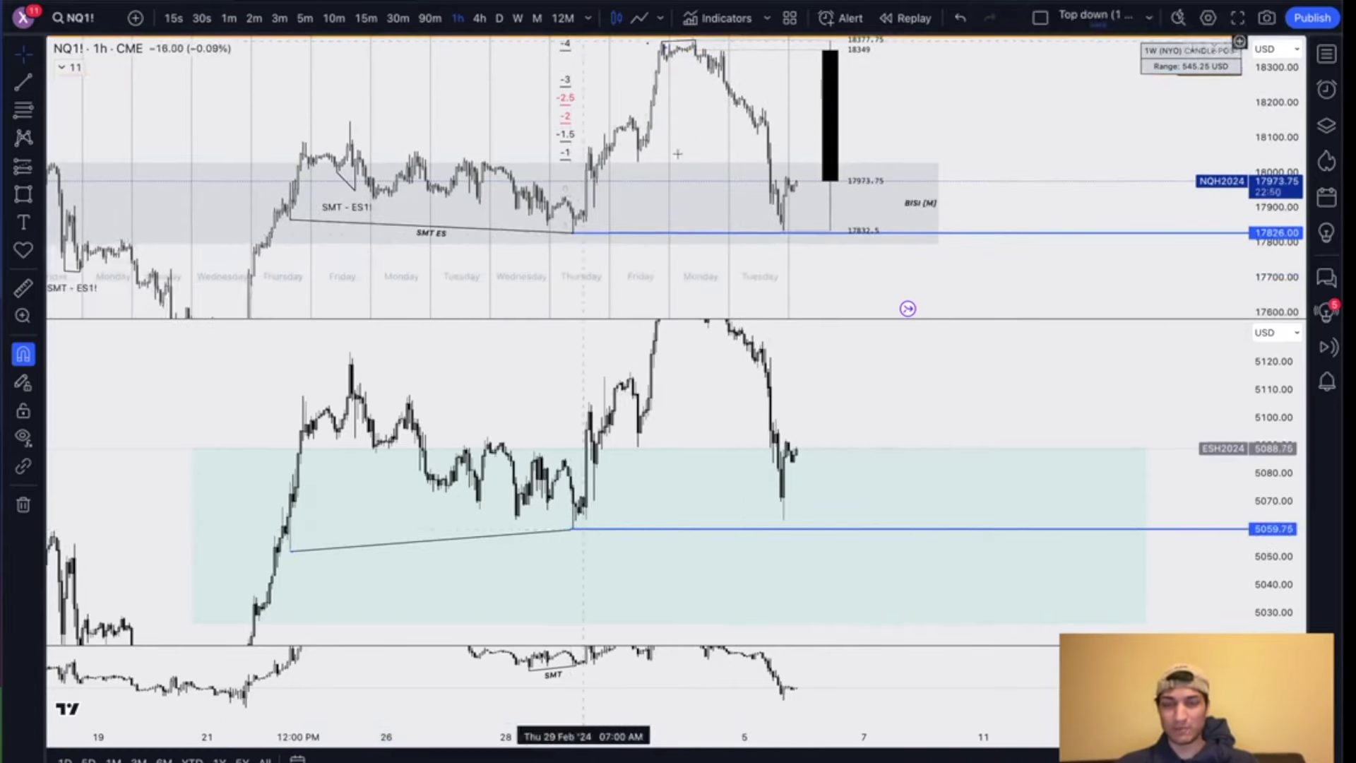
Step: Check the live chat in YouTube Studio, and return to the NQ and ES 1h charts in TradingView
{"action": "key", "text": "ctrl+Right"}
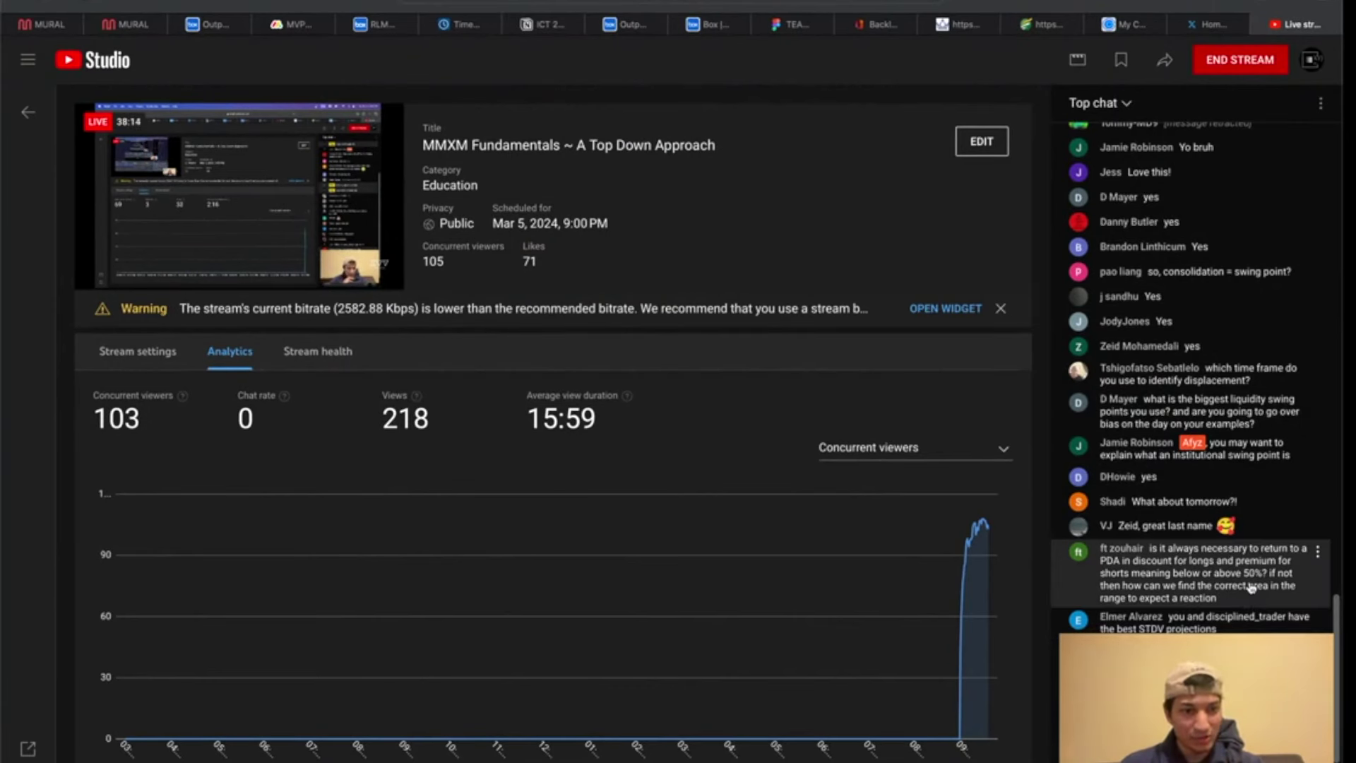
{"action": "key", "text": "ctrl+Left"}
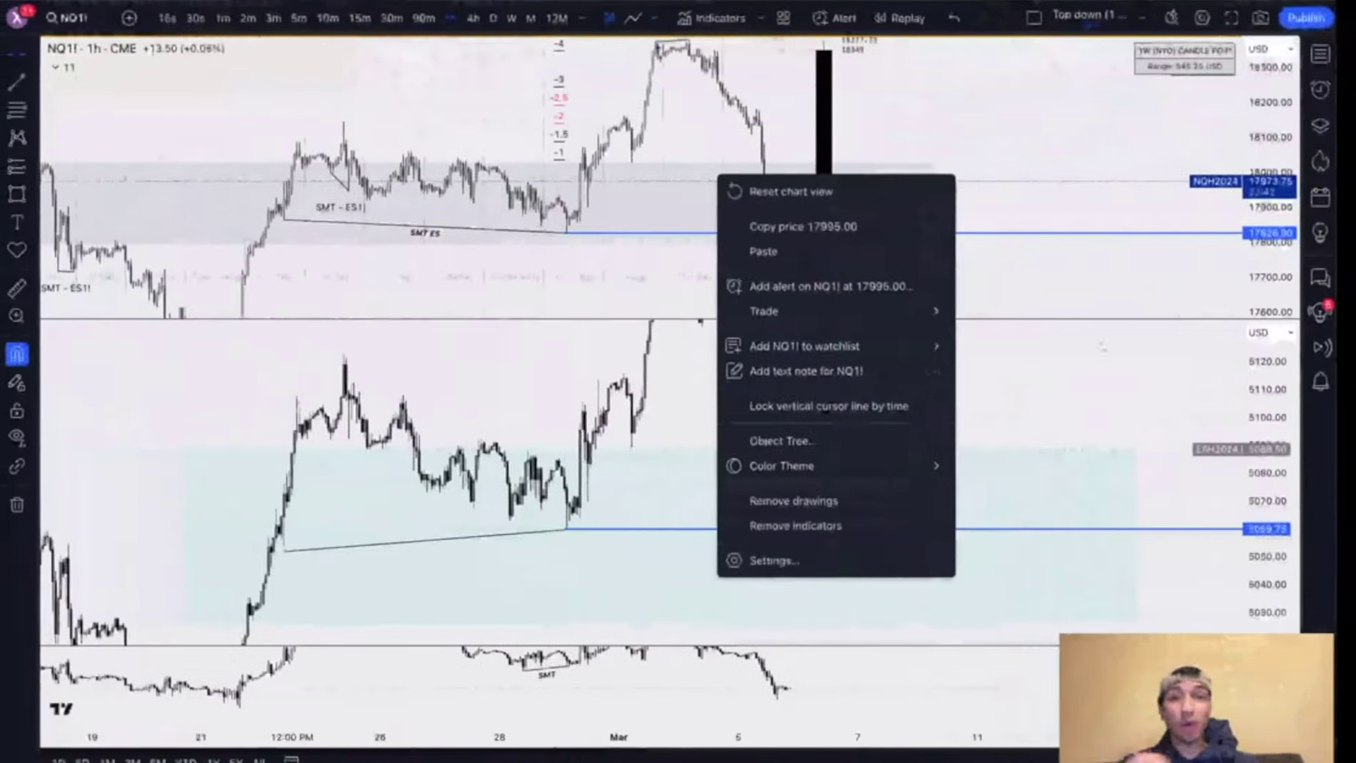
{"action": "left_click", "coordinate": [1010, 154]}
{"action": "left_click_drag", "start_coordinate": [936, 121], "coordinate": [803, 186]}
{"action": "scroll", "coordinate": [915, 127], "scroll_direction": "up", "scroll_amount": 1}
{"action": "scroll", "coordinate": [920, 127], "scroll_direction": "up", "scroll_amount": 2}
{"action": "scroll", "coordinate": [766, 191], "scroll_direction": "down", "scroll_amount": 1}
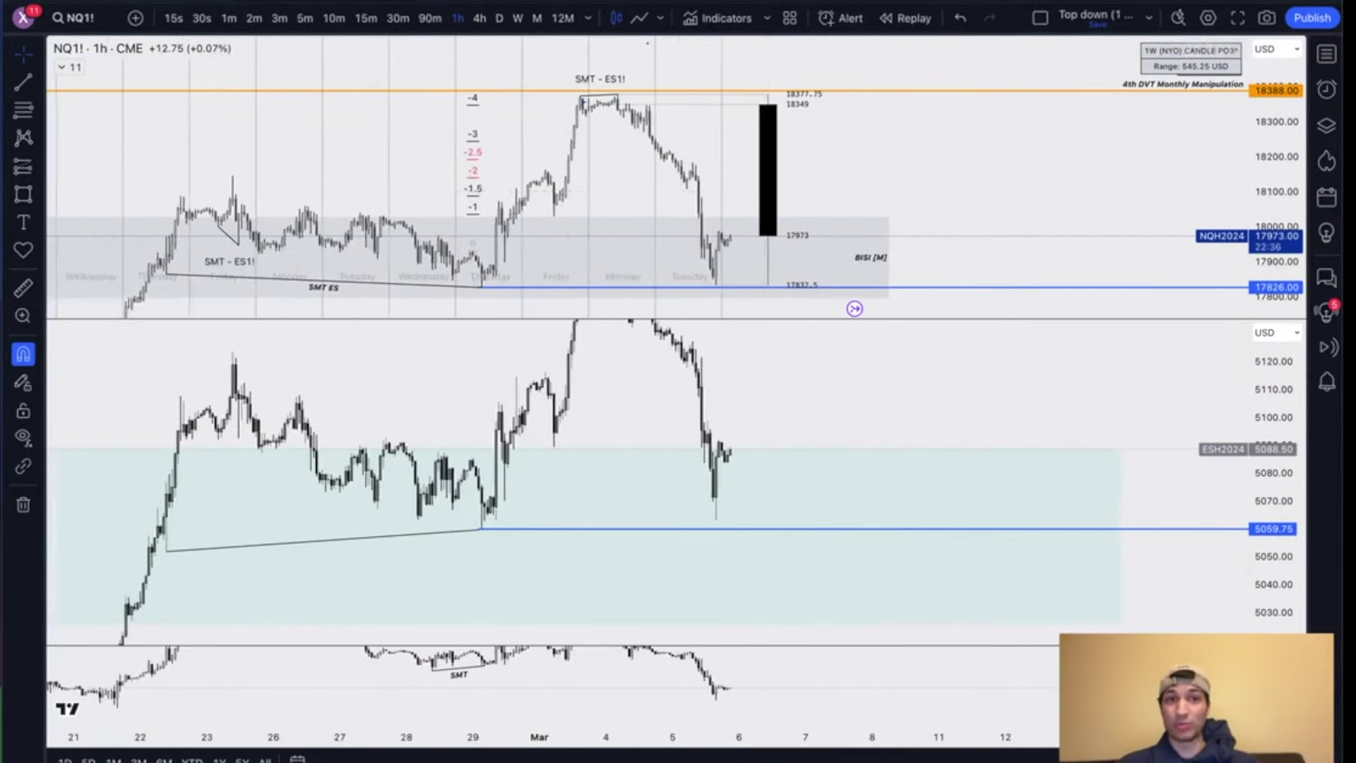
Step: Switch to the H4 14:00 layout with the single NQ 1h chart
{"action": "left_click", "coordinate": [1022, 2]}
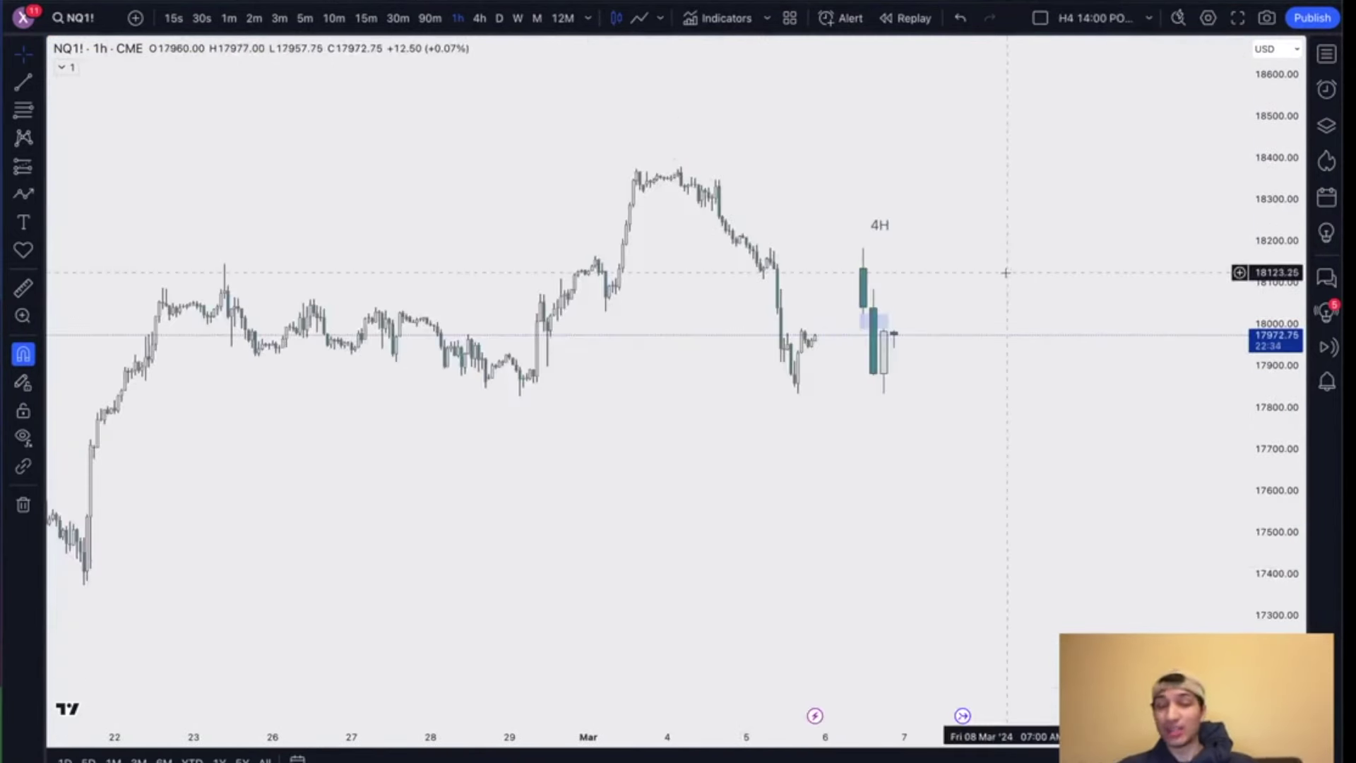
{"action": "left_click_drag", "start_coordinate": [1006, 272], "coordinate": [992, 295]}
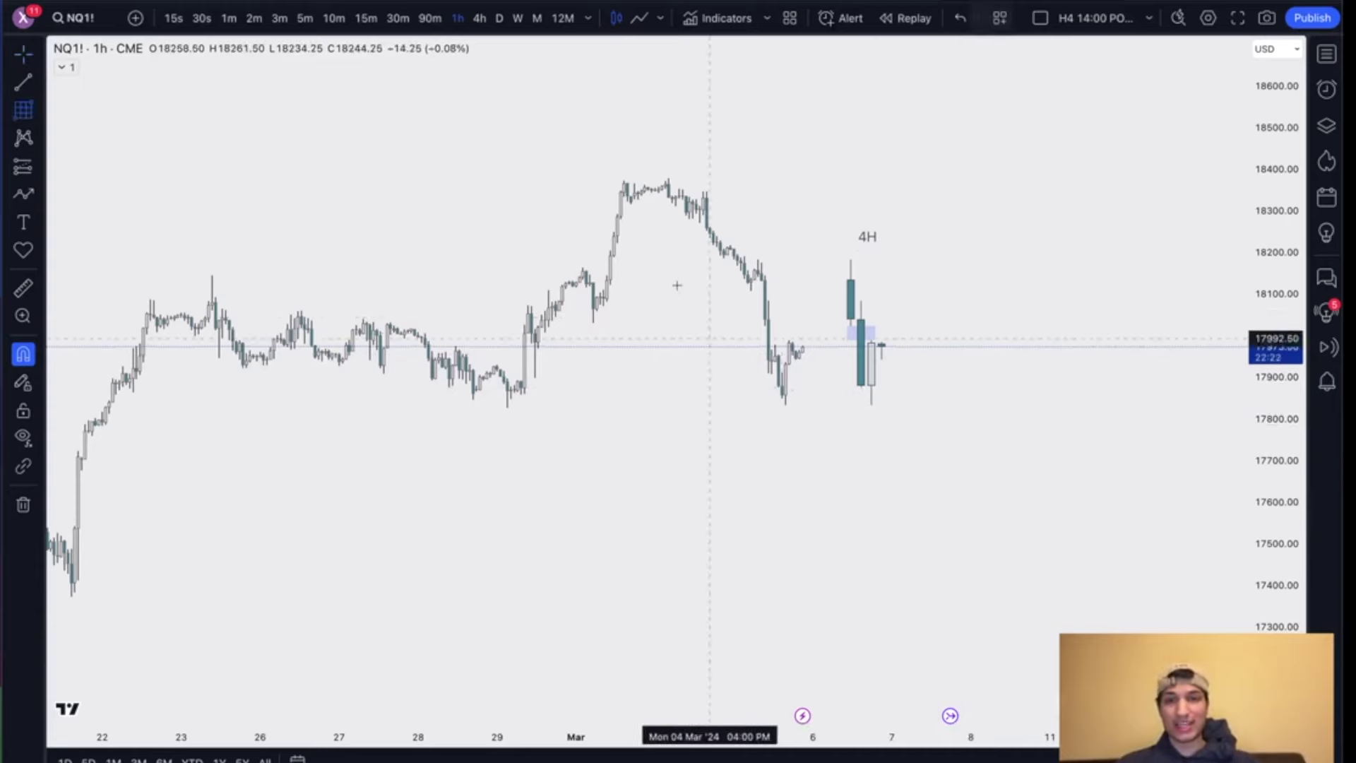
Step: Draw a Fibonacci premium and discount range from the 29 February low at 17826.00 to the 1 March high at 18163.00
{"action": "left_click_drag", "start_coordinate": [507, 407], "coordinate": [576, 288]}
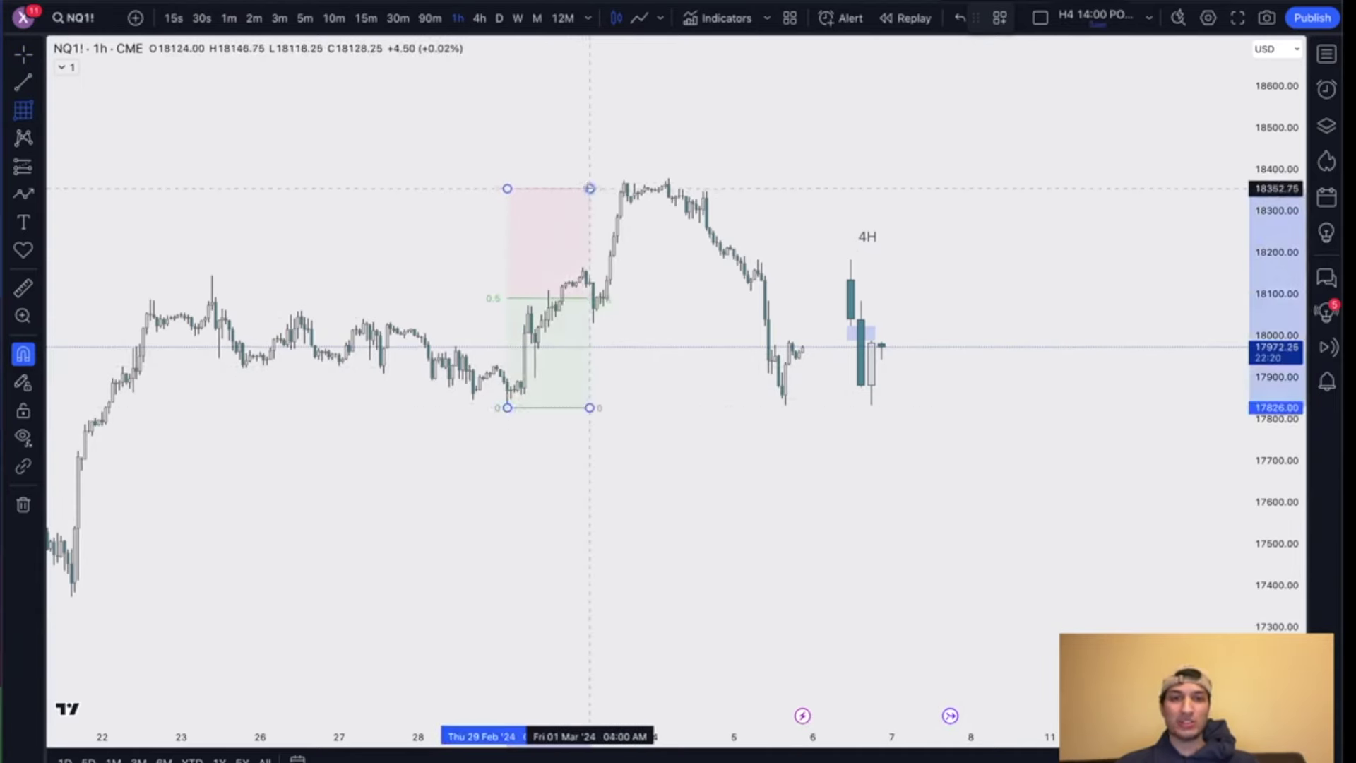
{"action": "left_click", "coordinate": [588, 182]}
{"action": "left_click", "coordinate": [731, 380]}
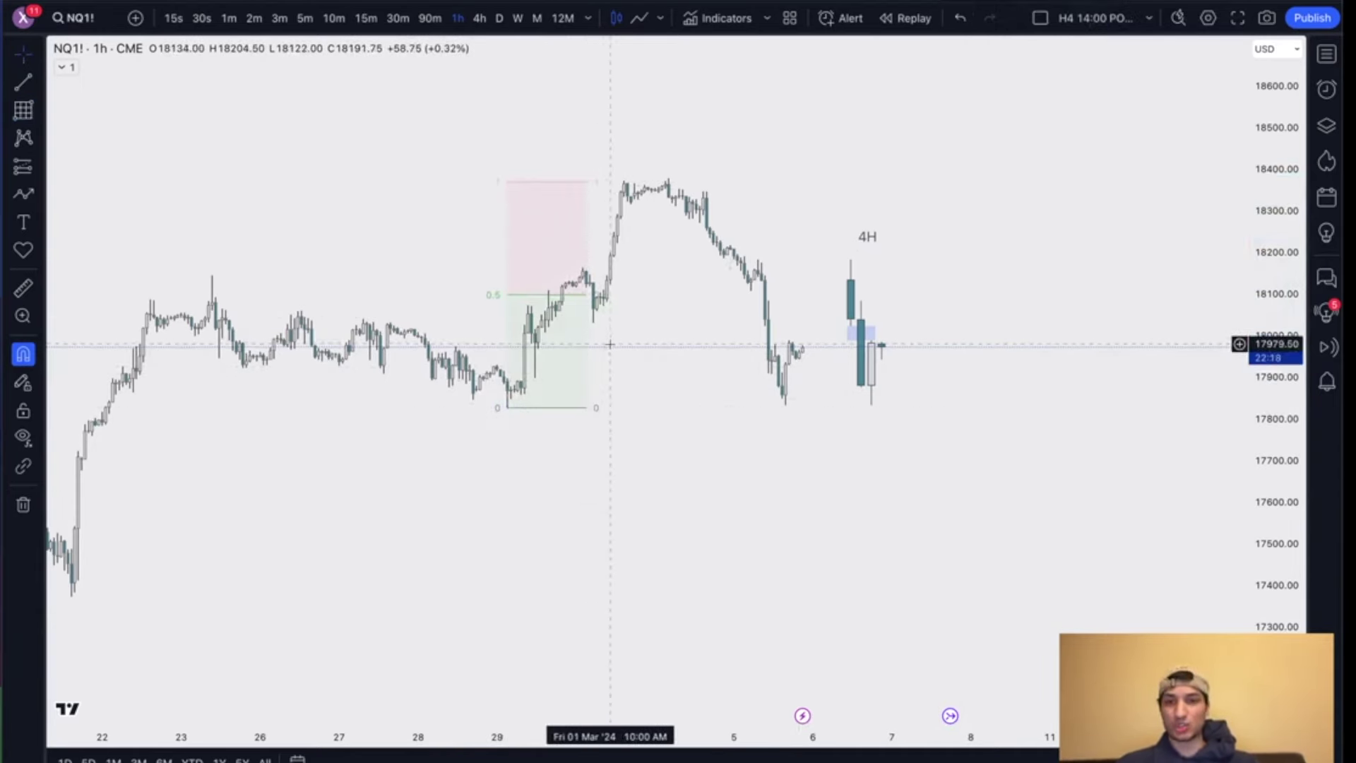
{"action": "scroll", "coordinate": [622, 350], "scroll_direction": "up", "scroll_amount": 2}
{"action": "left_click", "coordinate": [568, 182]}
{"action": "left_click_drag", "start_coordinate": [568, 182], "coordinate": [565, 267]}
{"action": "left_click", "coordinate": [655, 339]}
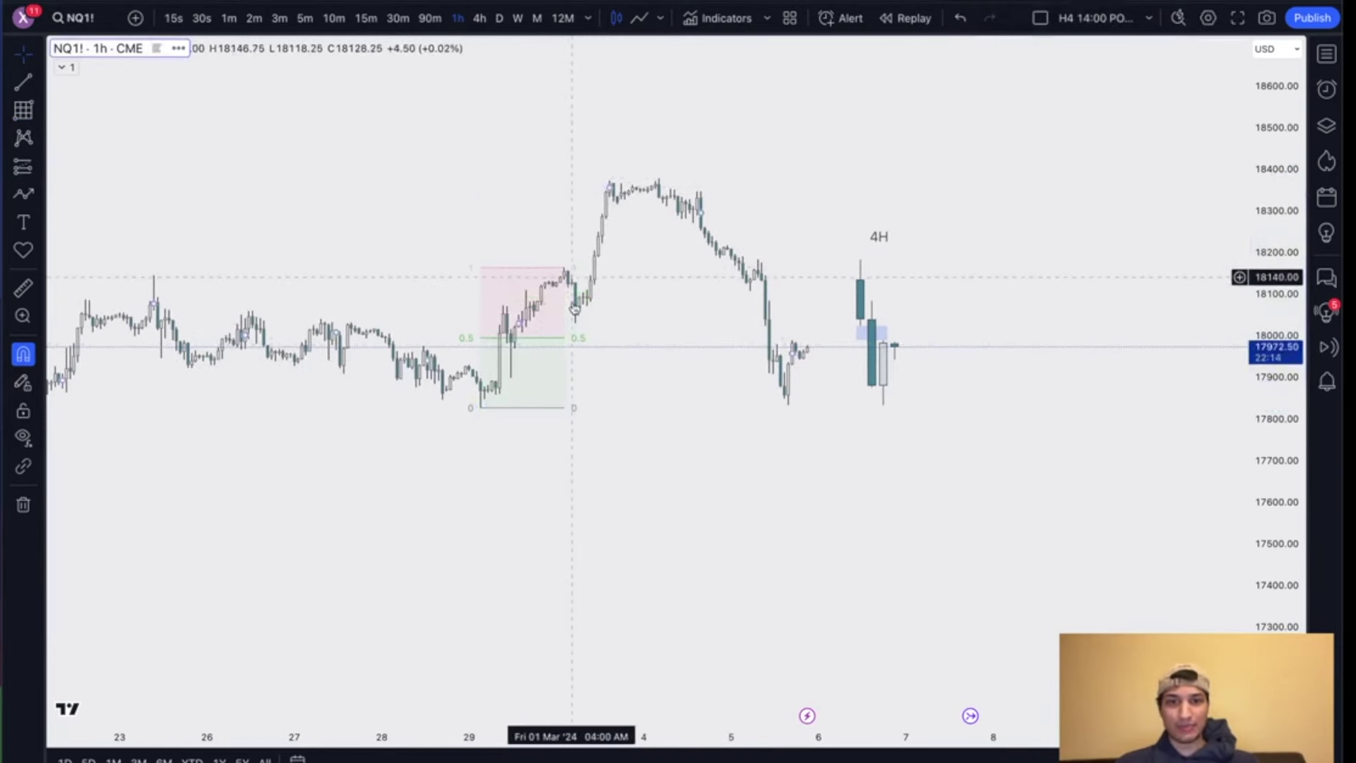
Step: Raise the Fibonacci range's lower edge to 17901.00, and delete the range
{"action": "left_click_drag", "start_coordinate": [566, 407], "coordinate": [595, 381]}
{"action": "scroll", "coordinate": [625, 378], "scroll_direction": "up", "scroll_amount": 2}
{"action": "left_click_drag", "start_coordinate": [1271, 452], "coordinate": [1270, 28]}
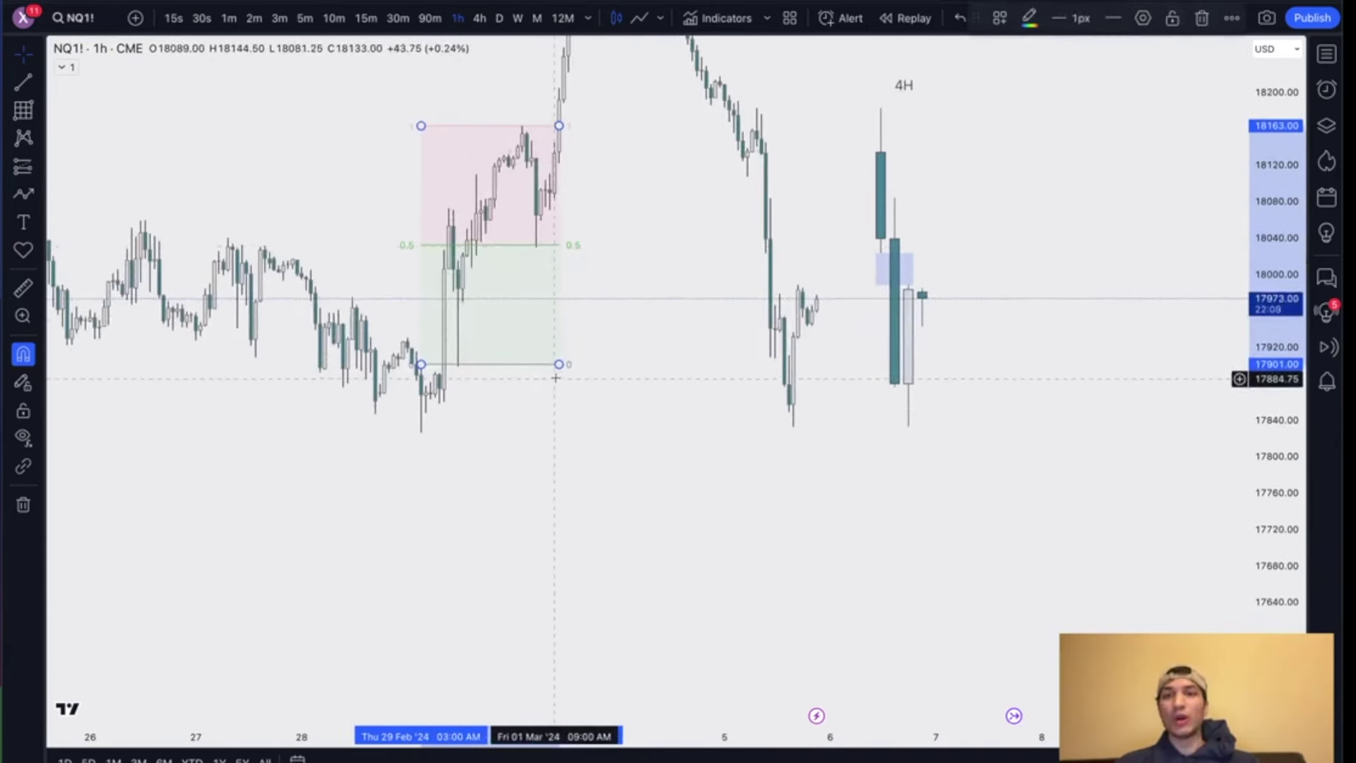
{"action": "key", "text": "Delete"}
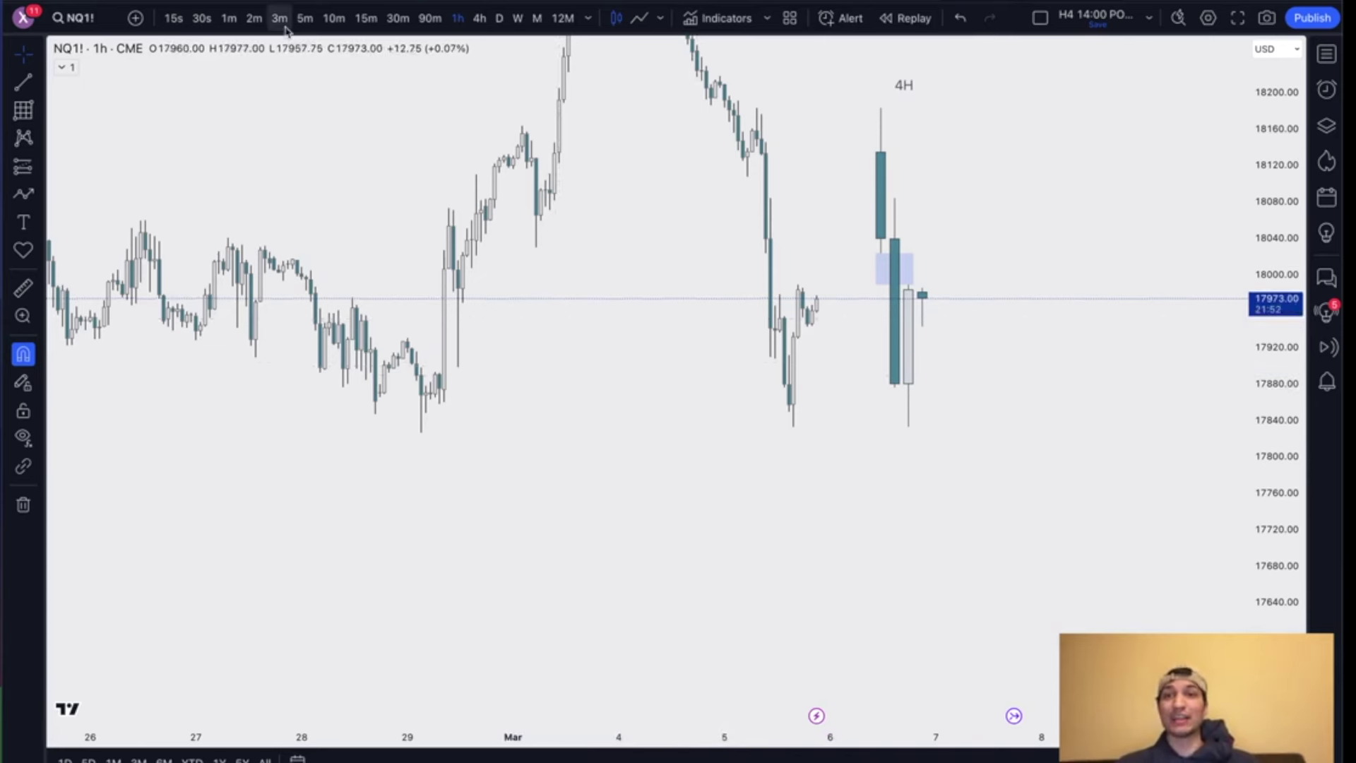
Step: Sketch brush strokes beside the 1 March rally on the NQ 1h chart, and undo them
{"action": "left_click_drag", "start_coordinate": [679, 358], "coordinate": [679, 420]}
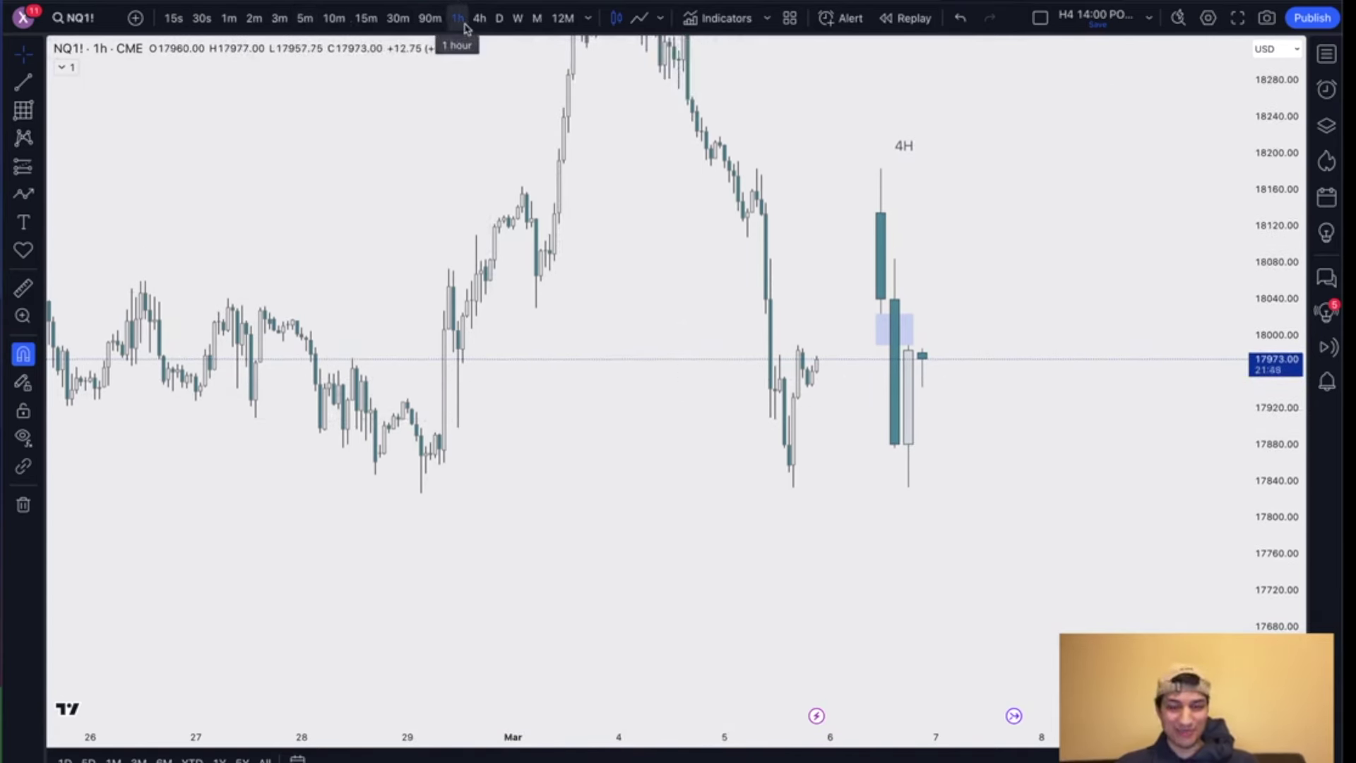
{"action": "left_click_drag", "start_coordinate": [618, 309], "coordinate": [617, 403]}
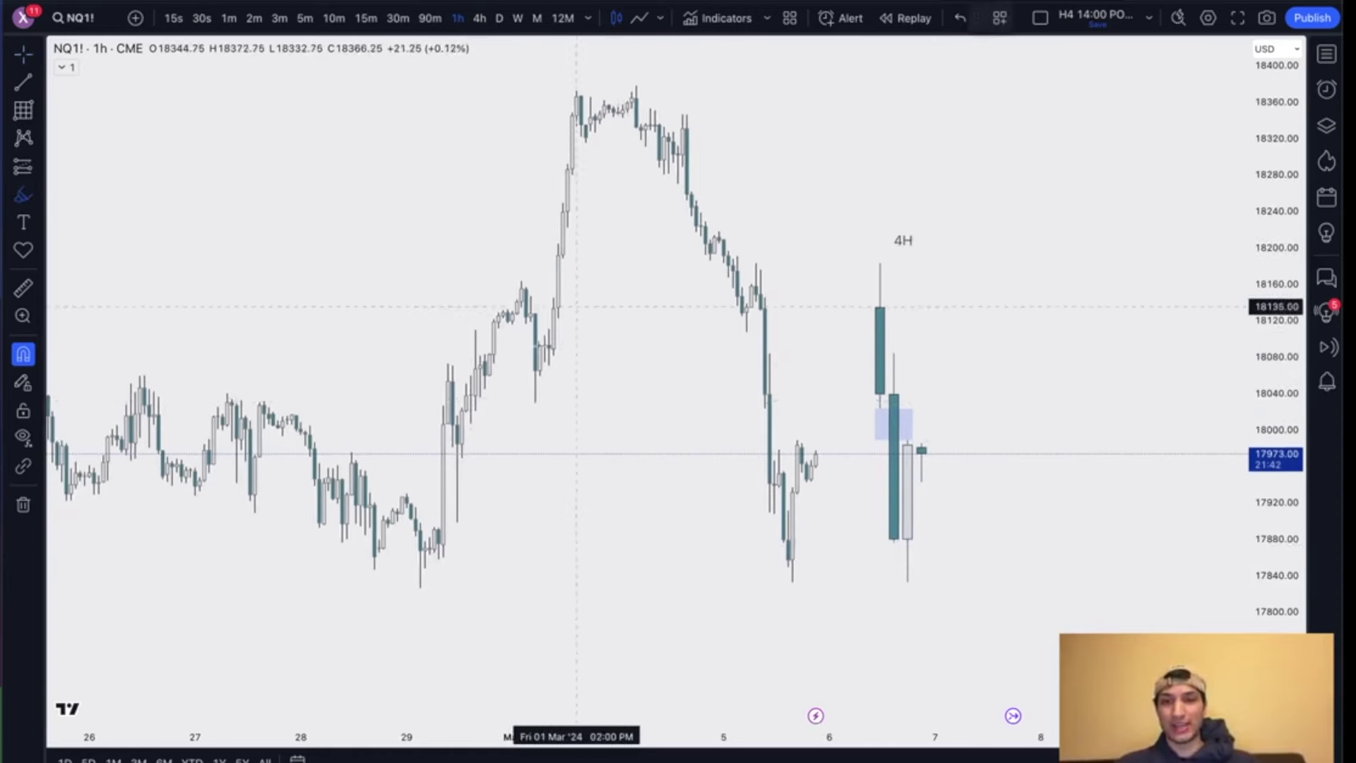
{"action": "left_click_drag", "start_coordinate": [527, 388], "coordinate": [591, 149]}
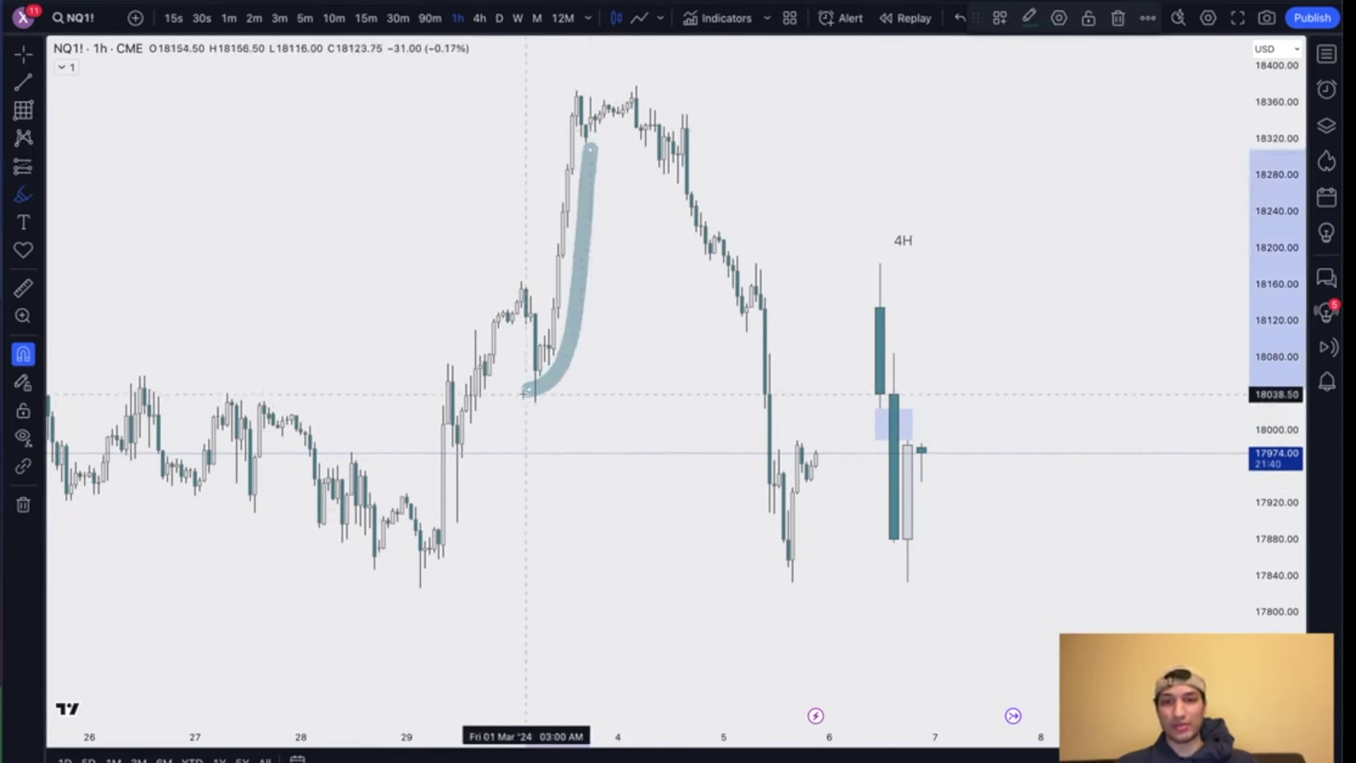
{"action": "key", "text": "ctrl+z"}
{"action": "mouse_move", "coordinate": [539, 260]}
{"action": "left_mouse_down"}
{"action": "mouse_move", "coordinate": [424, 304]}
{"action": "mouse_move", "coordinate": [604, 348]}
{"action": "mouse_move", "coordinate": [515, 264]}
{"action": "left_mouse_up"}
{"action": "key", "text": "ctrl+z"}
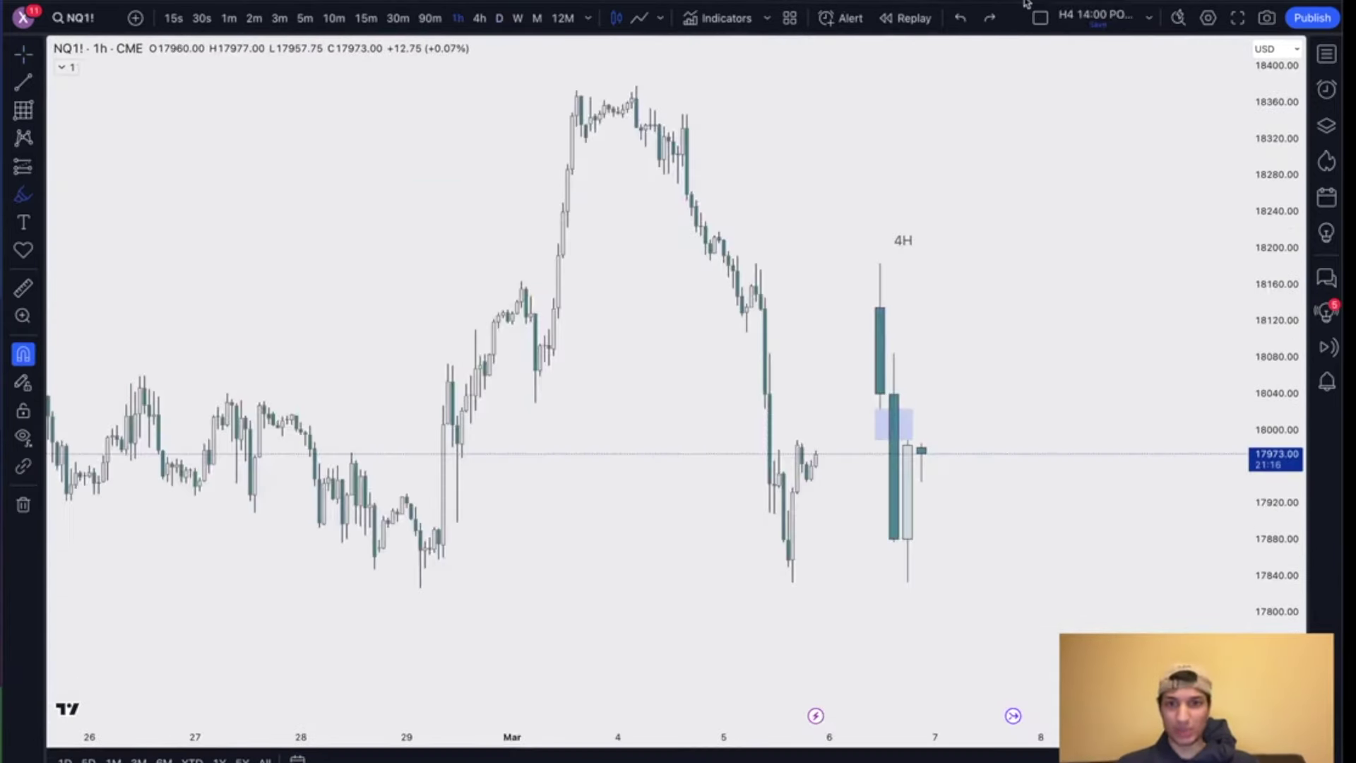
Step: Add ES1! as a comparison symbol in a new pane below the NQ chart, and enlarge that pane
{"action": "left_click_drag", "start_coordinate": [1257, 320], "coordinate": [1249, 507]}
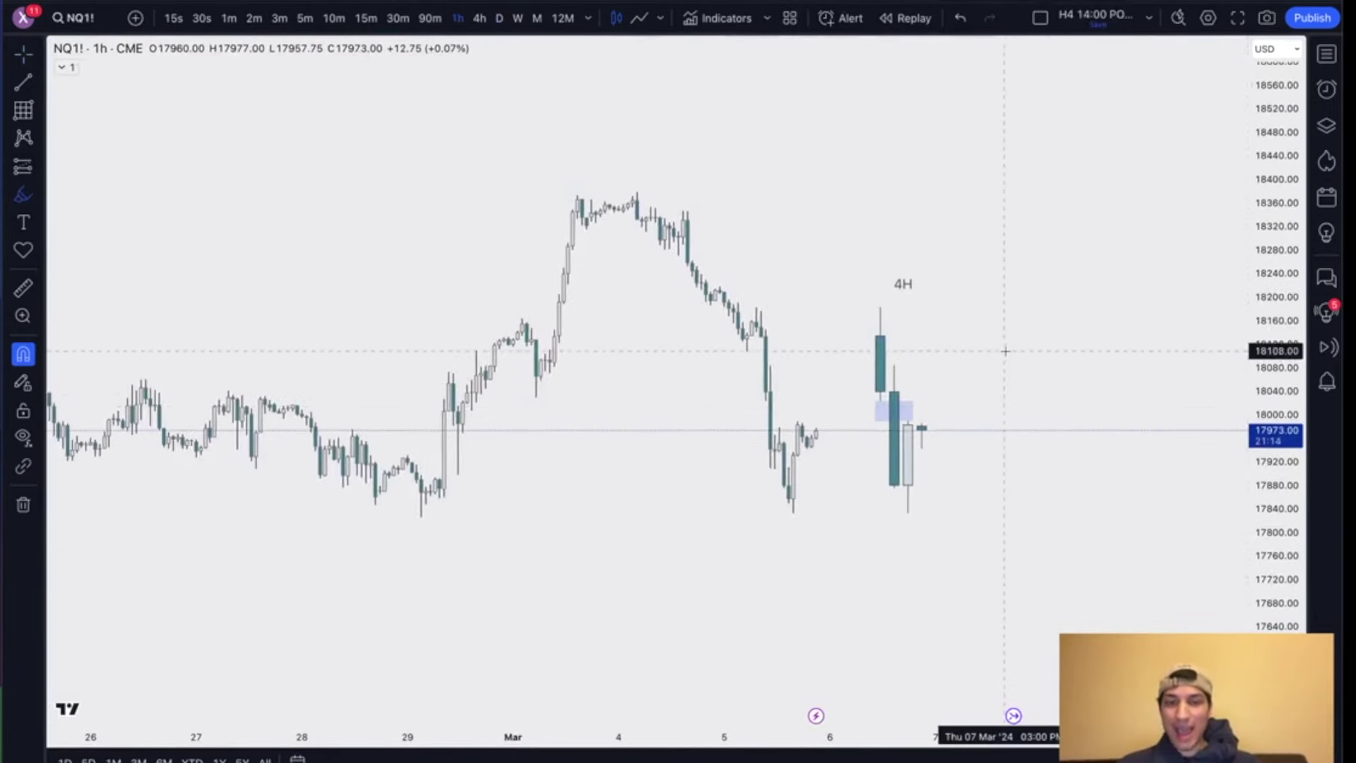
{"action": "scroll", "coordinate": [1005, 351], "scroll_direction": "down", "scroll_amount": 1}
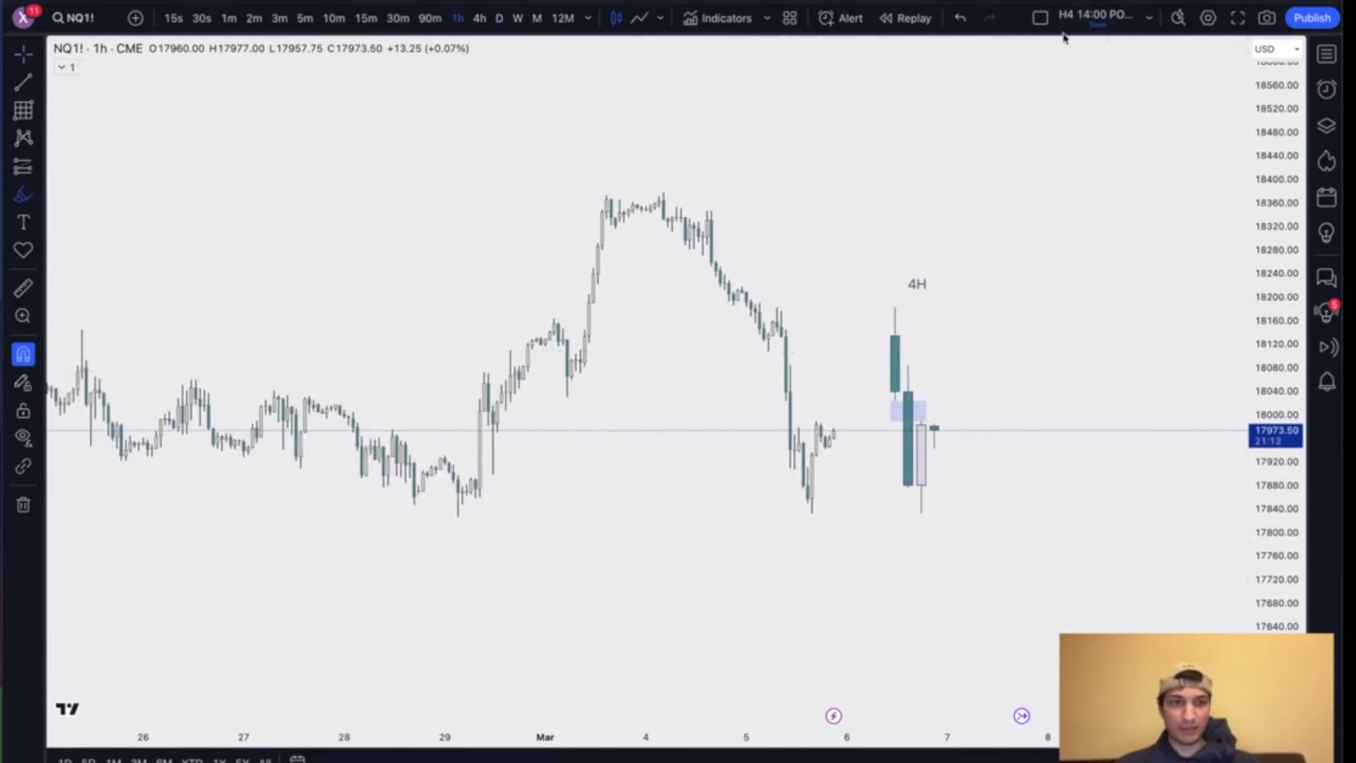
{"action": "left_click", "coordinate": [135, 18]}
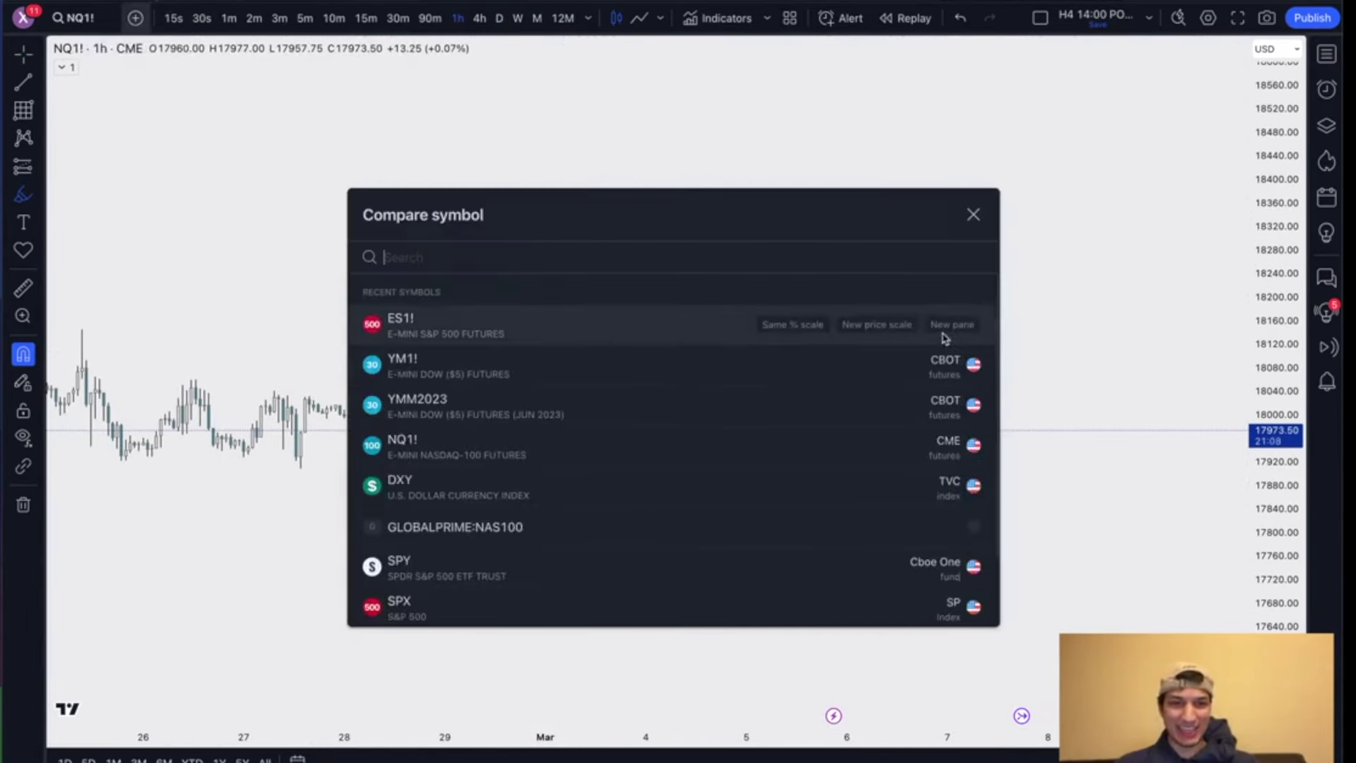
{"action": "left_click", "coordinate": [950, 326]}
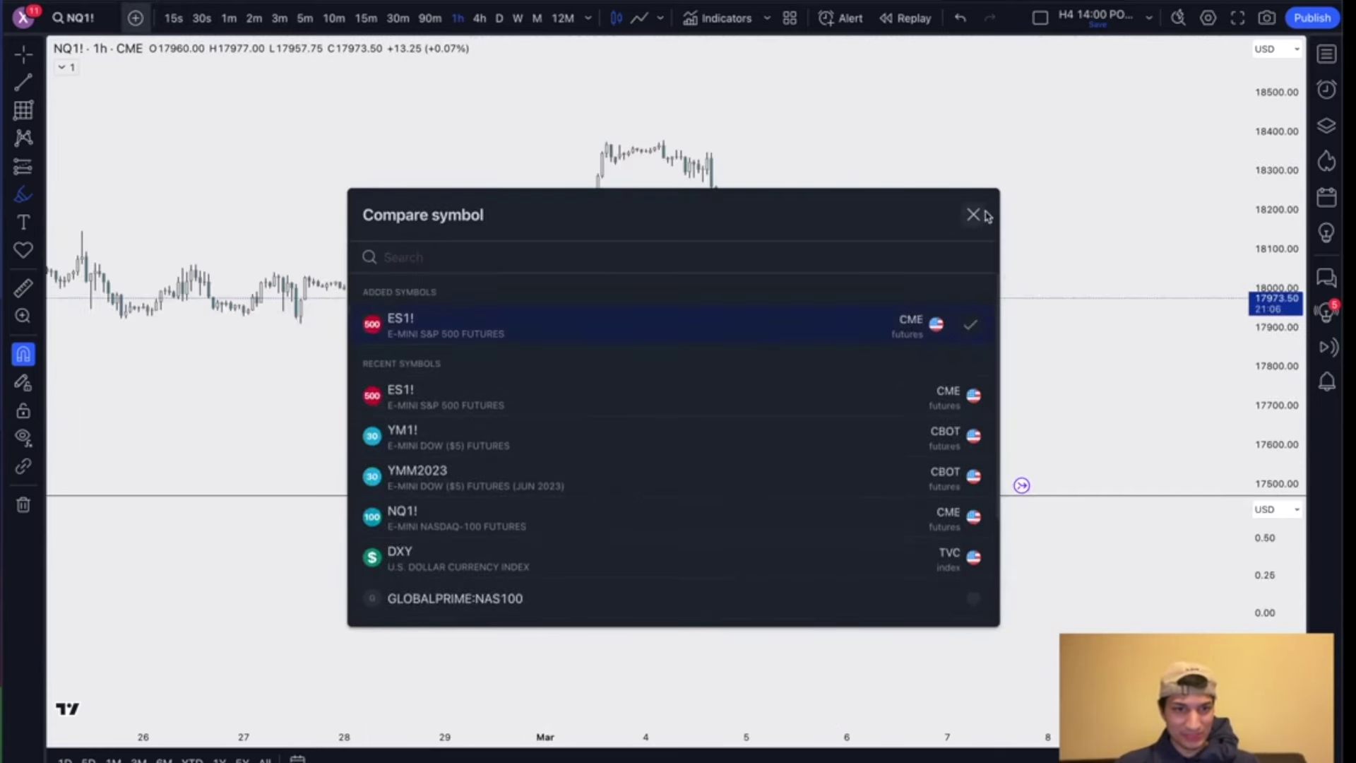
{"action": "left_click", "coordinate": [974, 214]}
{"action": "mouse_move", "coordinate": [964, 497]}
{"action": "left_mouse_down"}
{"action": "mouse_move", "coordinate": [963, 447]}
{"action": "mouse_move", "coordinate": [943, 551]}
{"action": "left_mouse_up"}
{"action": "key", "text": "ctrl+z"}
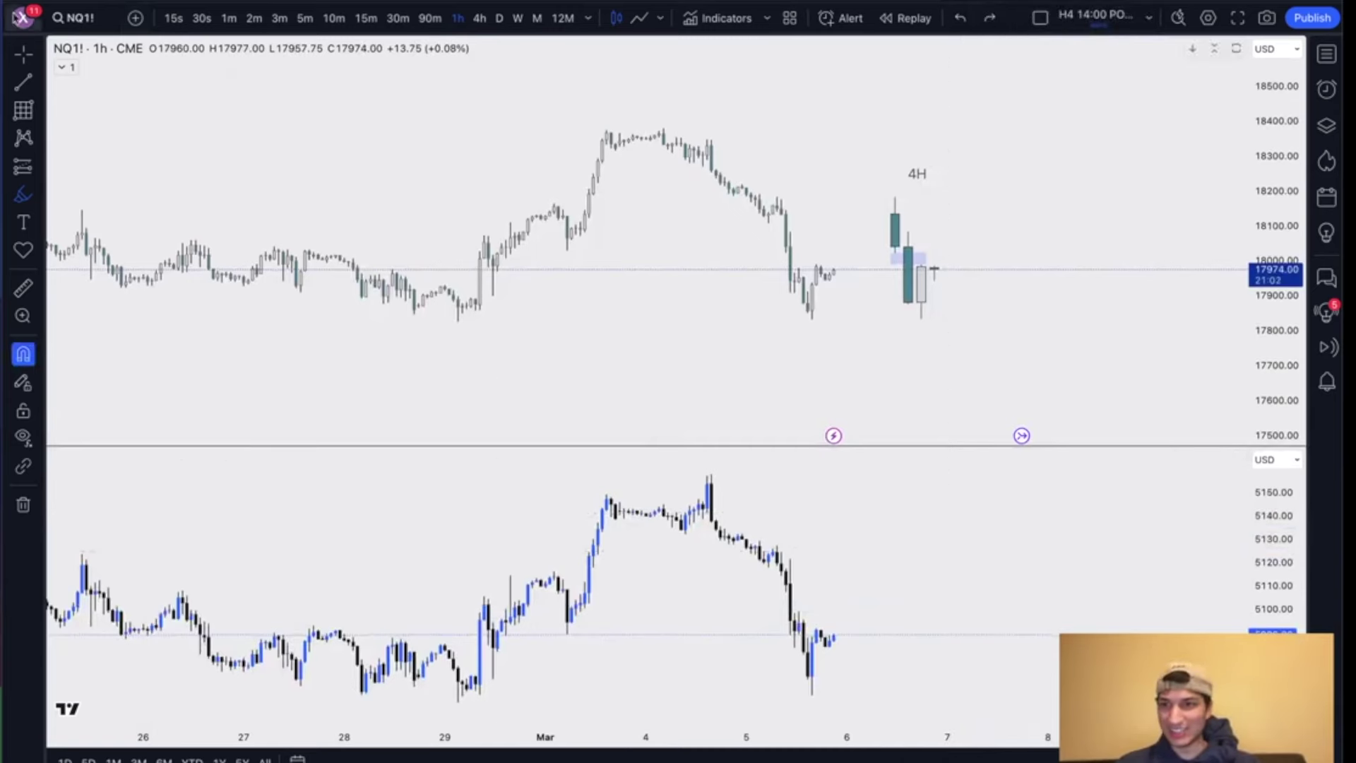
{"action": "left_click", "coordinate": [28, 55]}
Step: Set the timeframe to 1 day, and frame the recent NQ and ES candles in both panes
{"action": "scroll", "coordinate": [813, 330], "scroll_direction": "up", "scroll_amount": 2}
{"action": "left_click_drag", "start_coordinate": [703, 290], "coordinate": [705, 368]}
{"action": "left_click", "coordinate": [497, 19]}
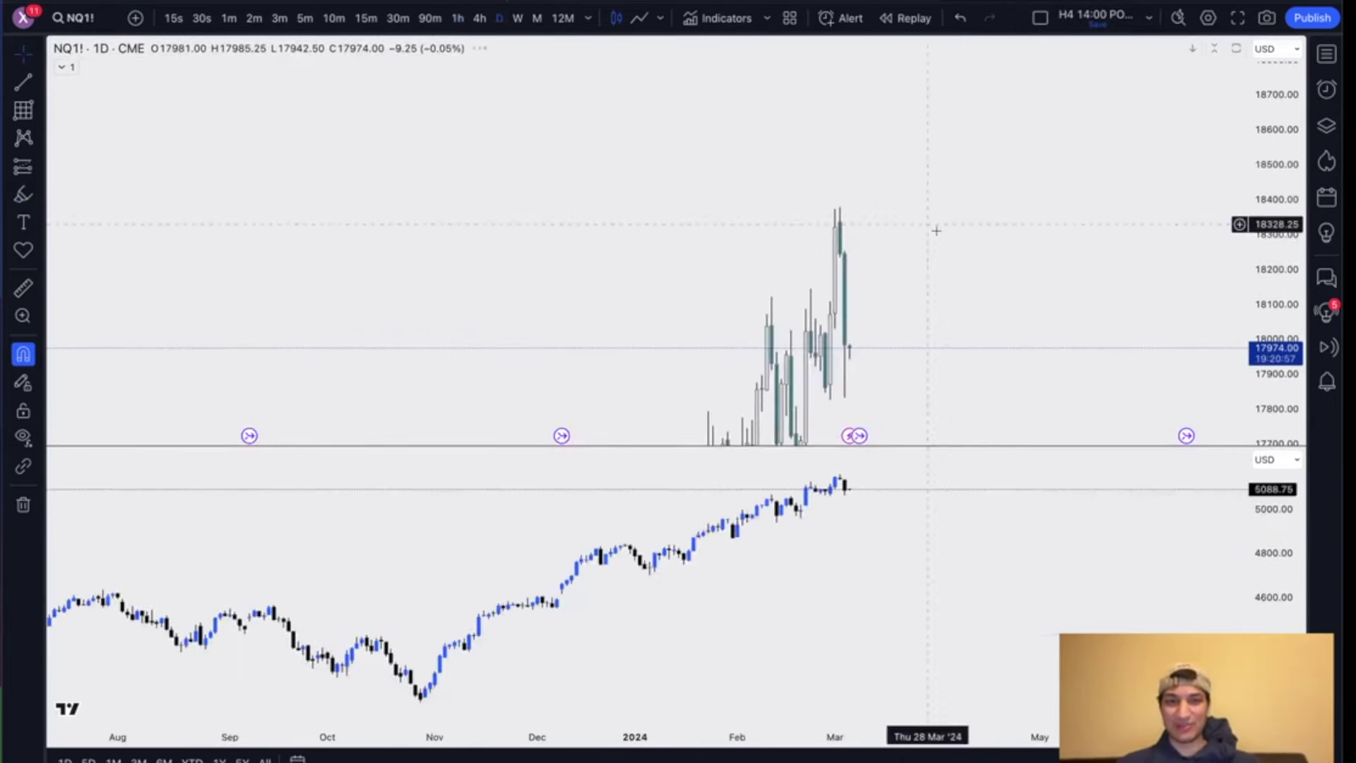
{"action": "scroll", "coordinate": [936, 154], "scroll_direction": "up", "scroll_amount": 3}
{"action": "scroll", "coordinate": [986, 600], "scroll_direction": "up", "scroll_amount": 4}
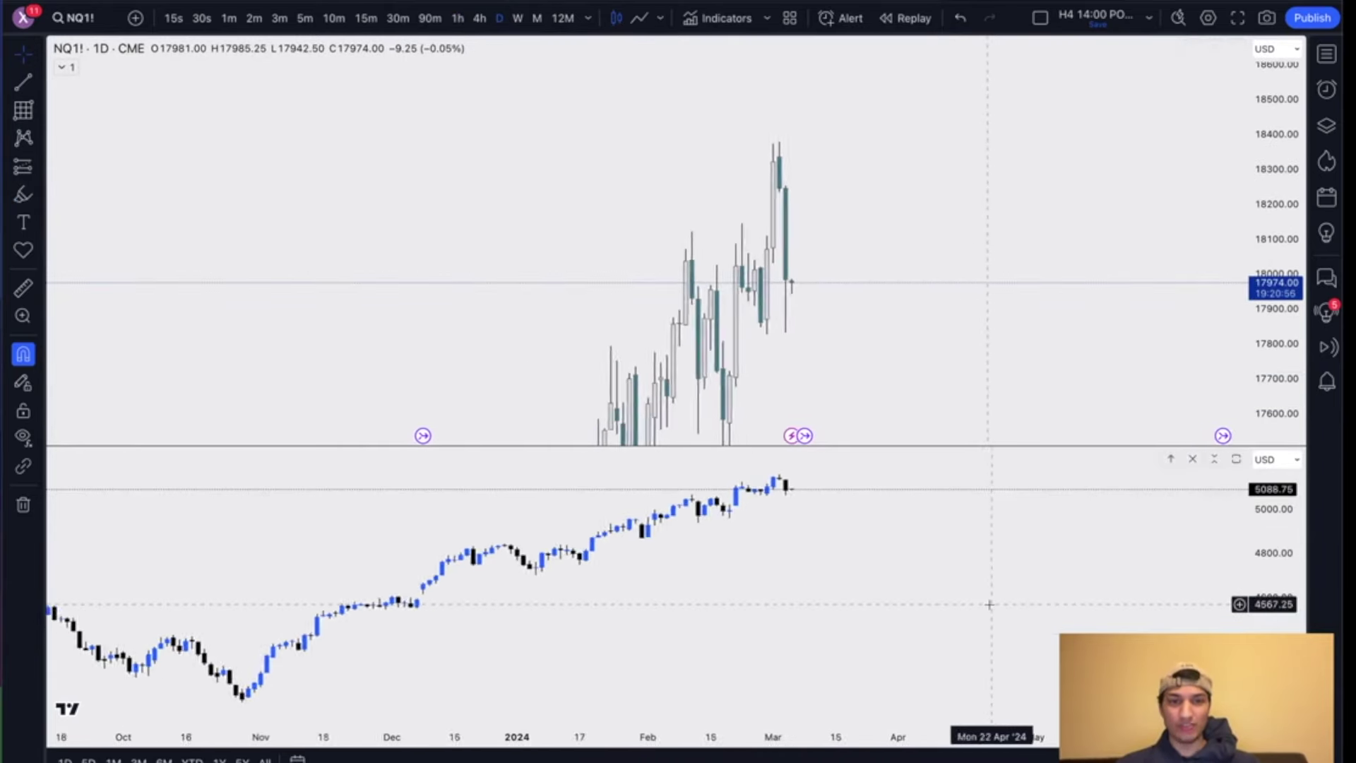
{"action": "scroll", "coordinate": [806, 582], "scroll_direction": "up", "scroll_amount": 5}
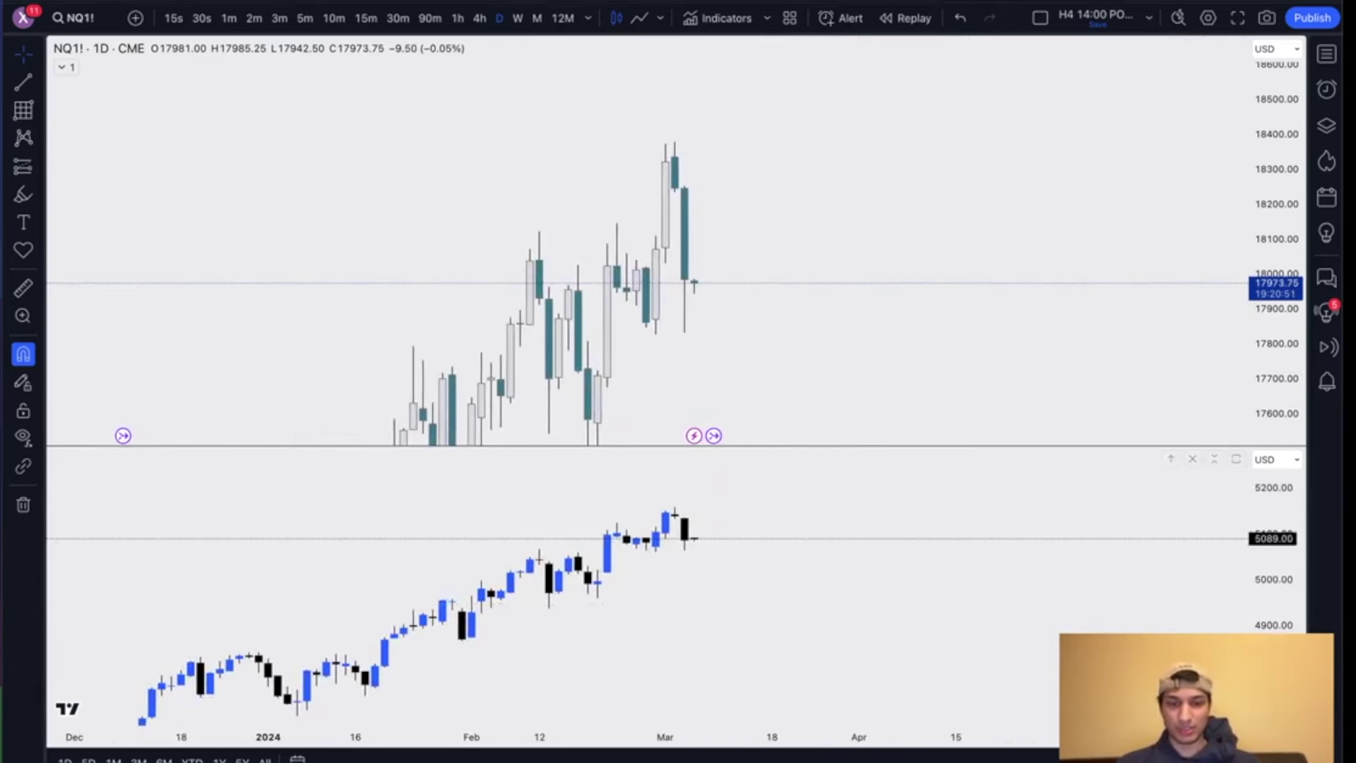
{"action": "scroll", "coordinate": [714, 283], "scroll_direction": "up", "scroll_amount": 1}
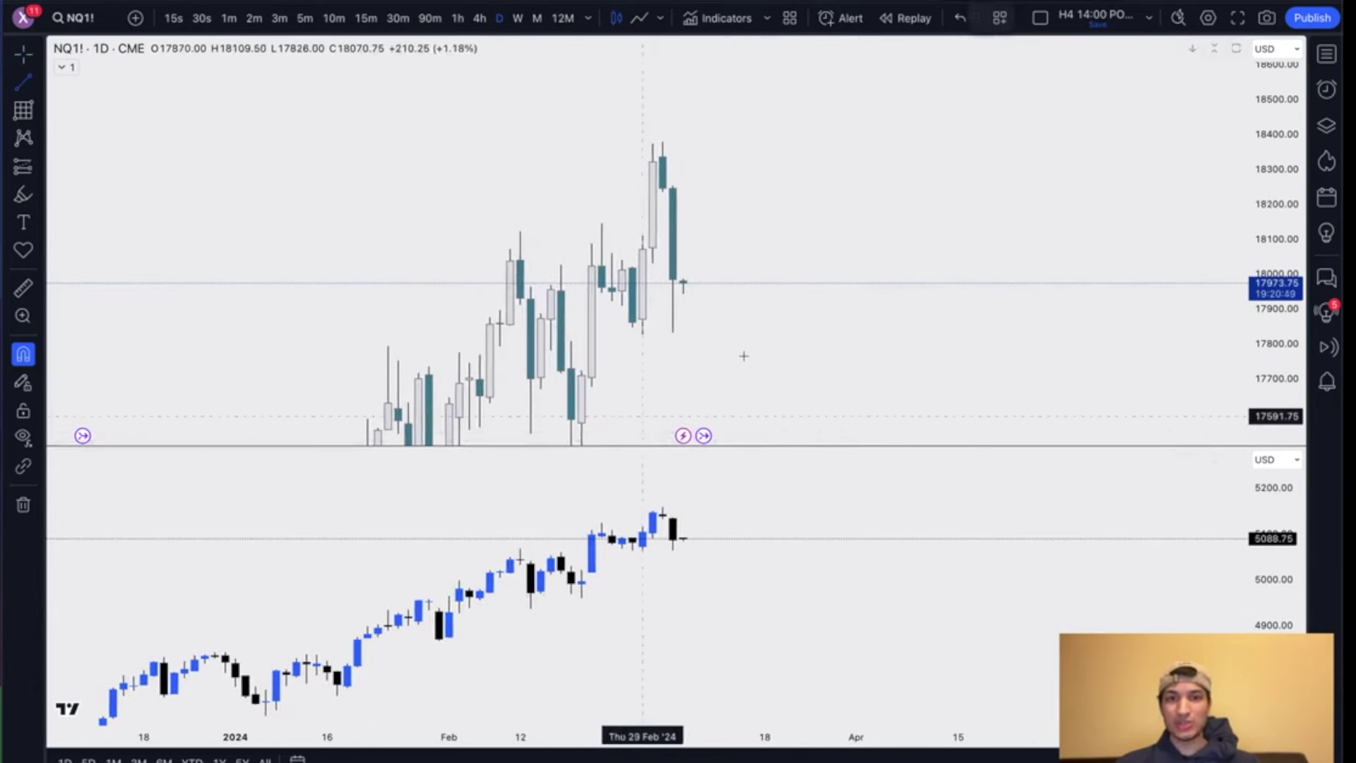
{"action": "left_click_drag", "start_coordinate": [1280, 603], "coordinate": [1277, 560]}
{"action": "key", "text": "Escape"}
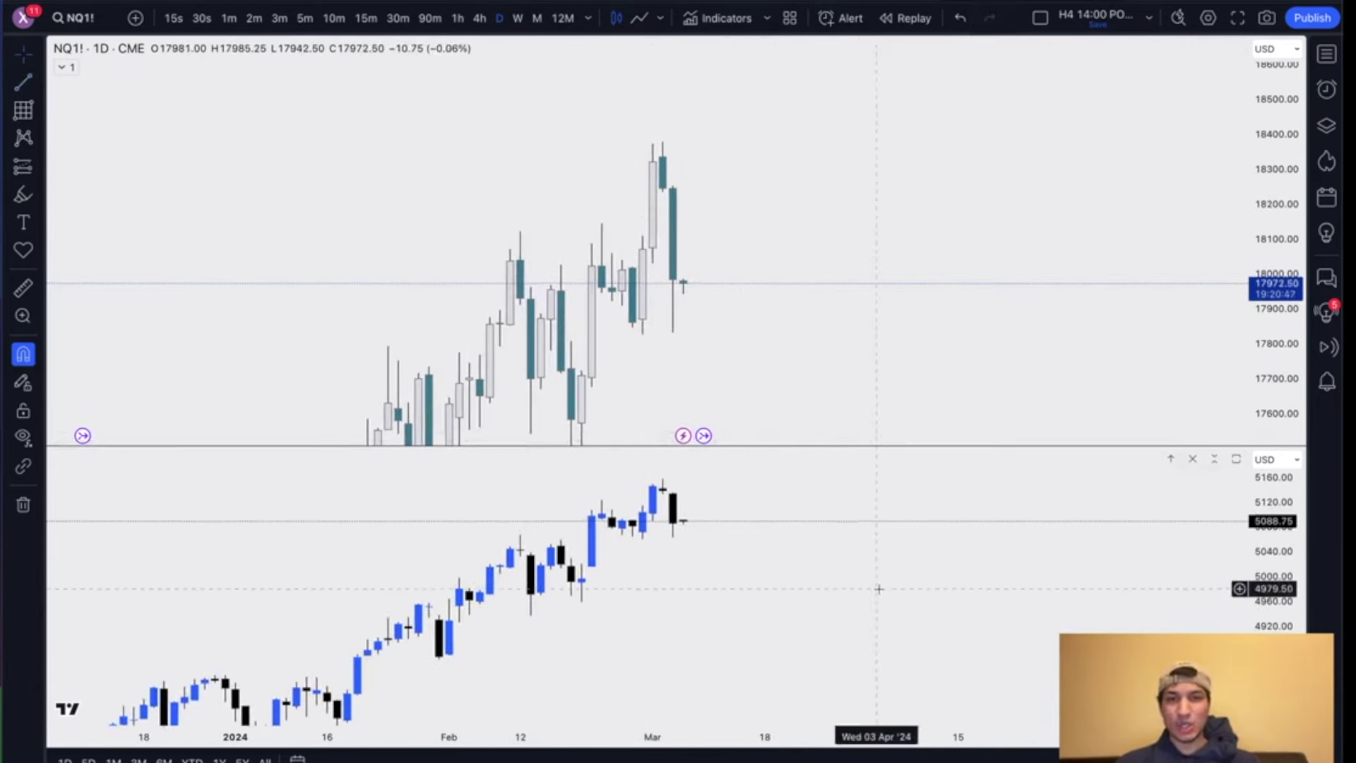
{"action": "left_click_drag", "start_coordinate": [880, 598], "coordinate": [881, 622]}
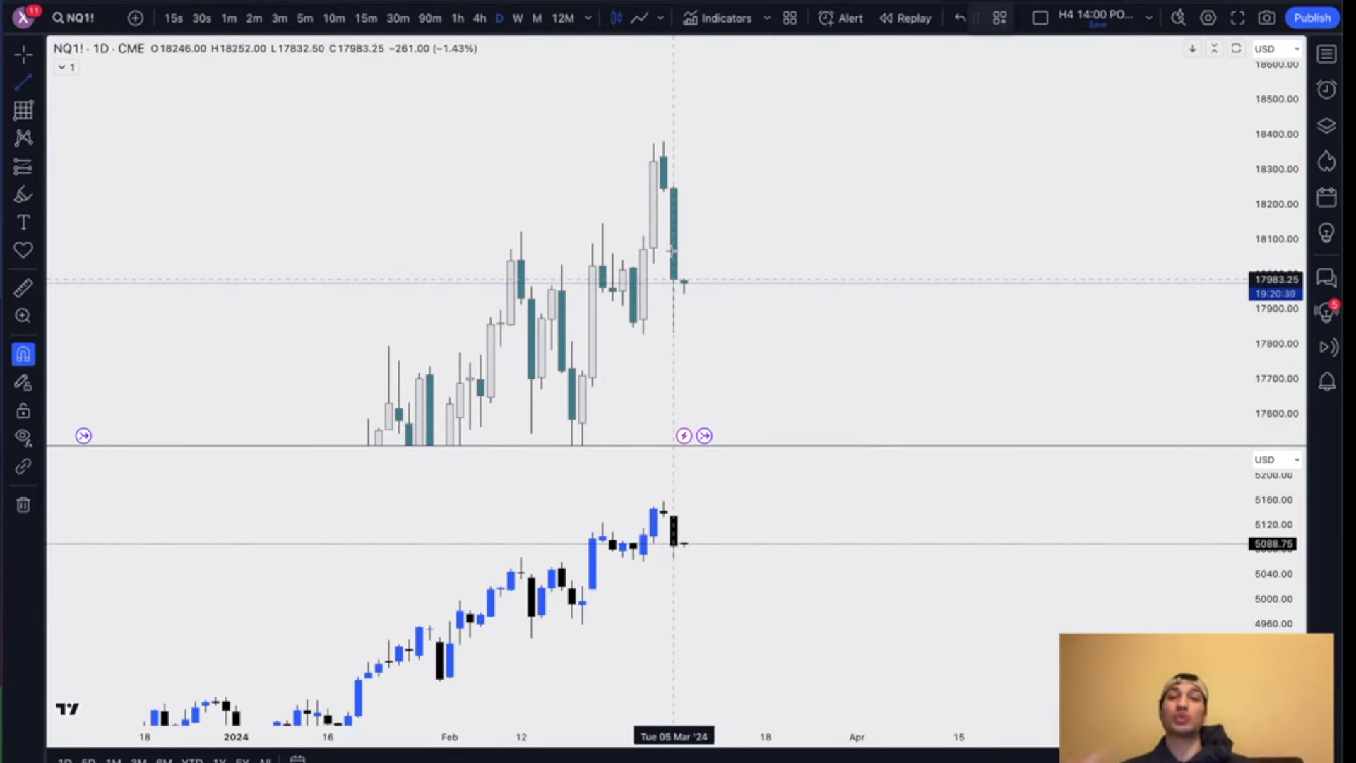
Step: Review the market maker model diagram in the Discord afyz-notes channel, and return to the daily chart
{"action": "key", "text": "ctrl+Right"}
{"action": "key", "text": "ctrl+Right"}
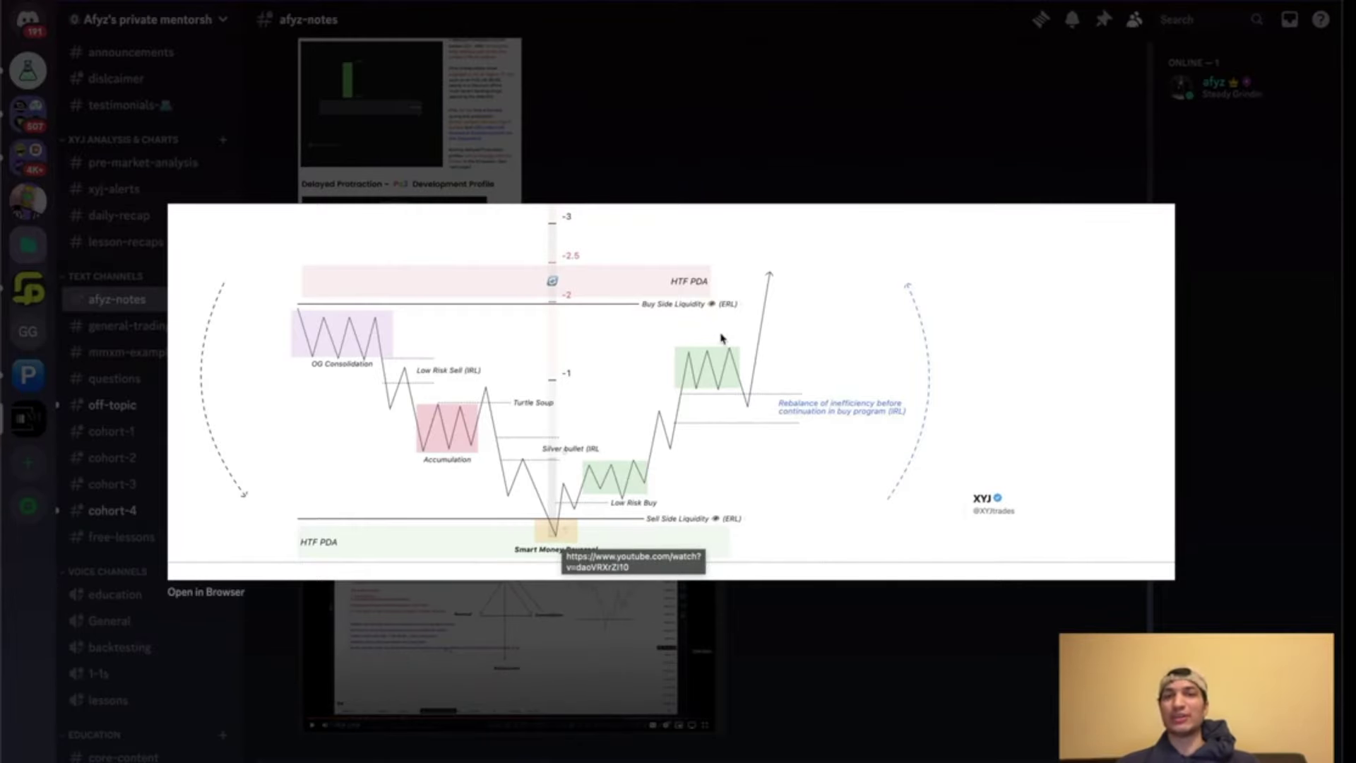
{"action": "key", "text": "ctrl+Left"}
{"action": "key", "text": "ctrl+Left"}
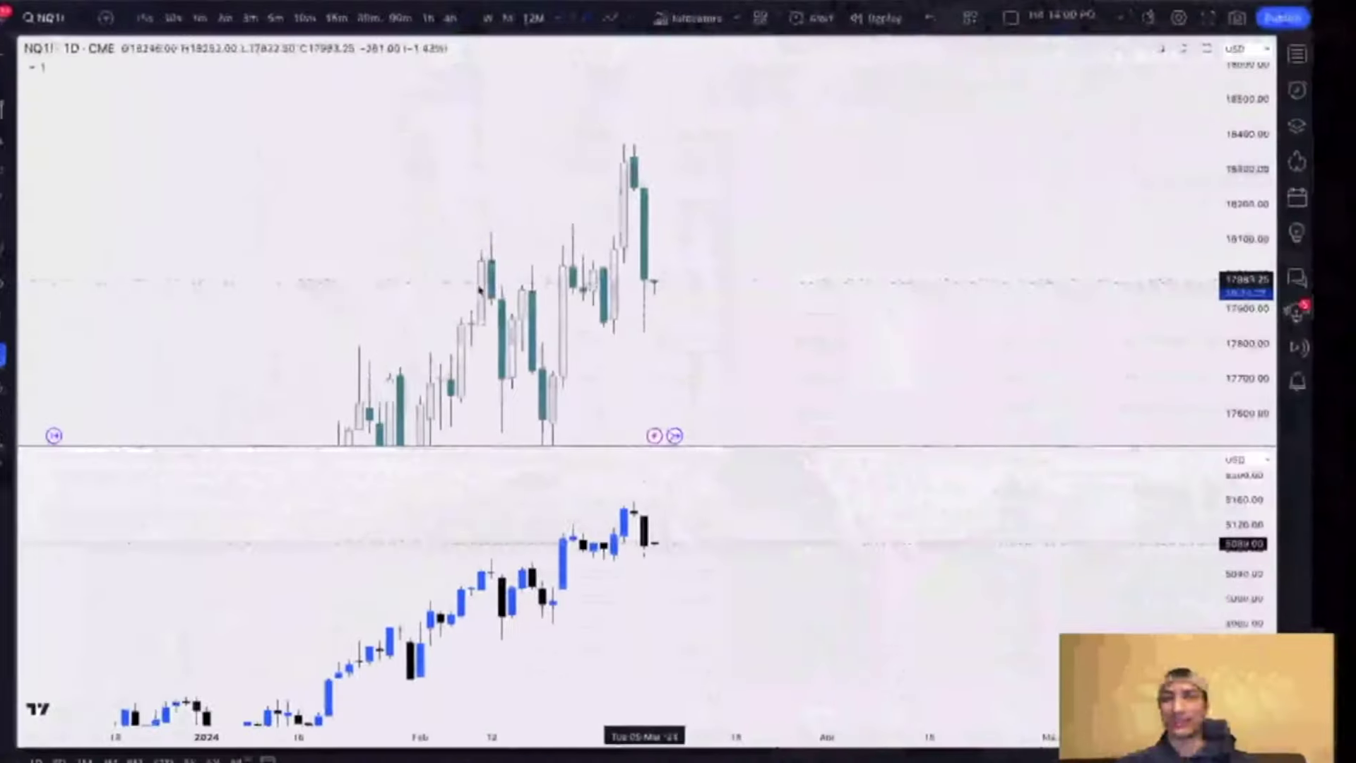
{"action": "left_click", "coordinate": [796, 2]}
{"action": "left_click_drag", "start_coordinate": [153, 170], "coordinate": [149, 385]}
{"action": "scroll", "coordinate": [153, 259], "scroll_direction": "up", "scroll_amount": 5}
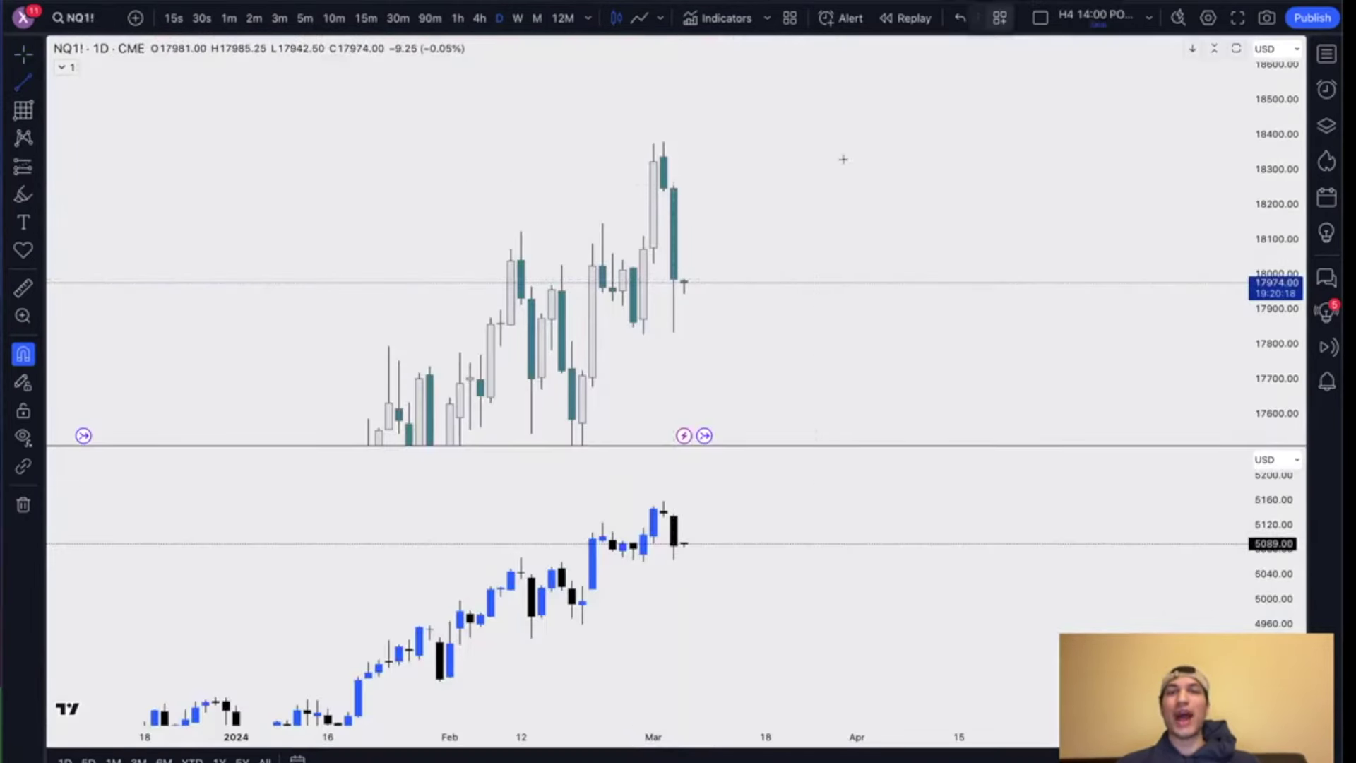
{"action": "left_click", "coordinate": [775, 221]}
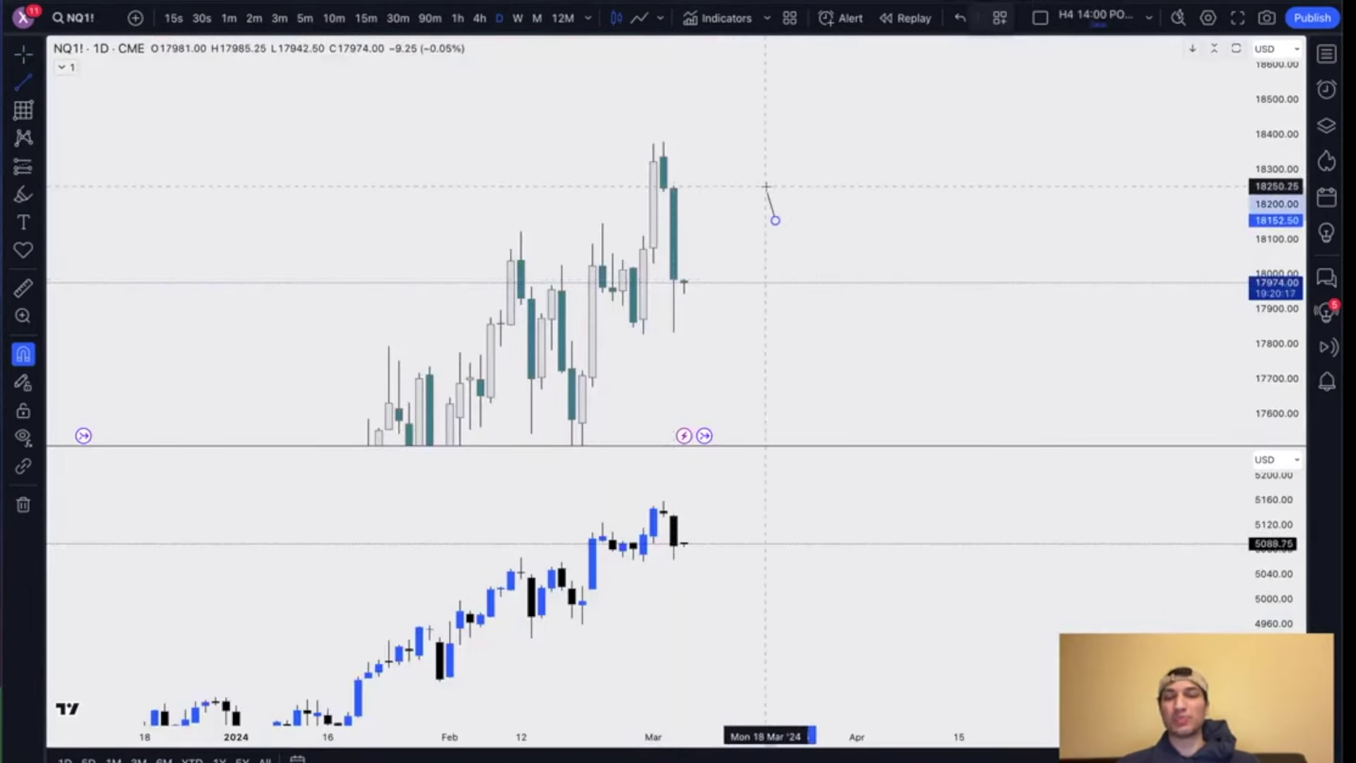
{"action": "left_click", "coordinate": [827, 208]}
{"action": "key", "text": "ctrl+z"}
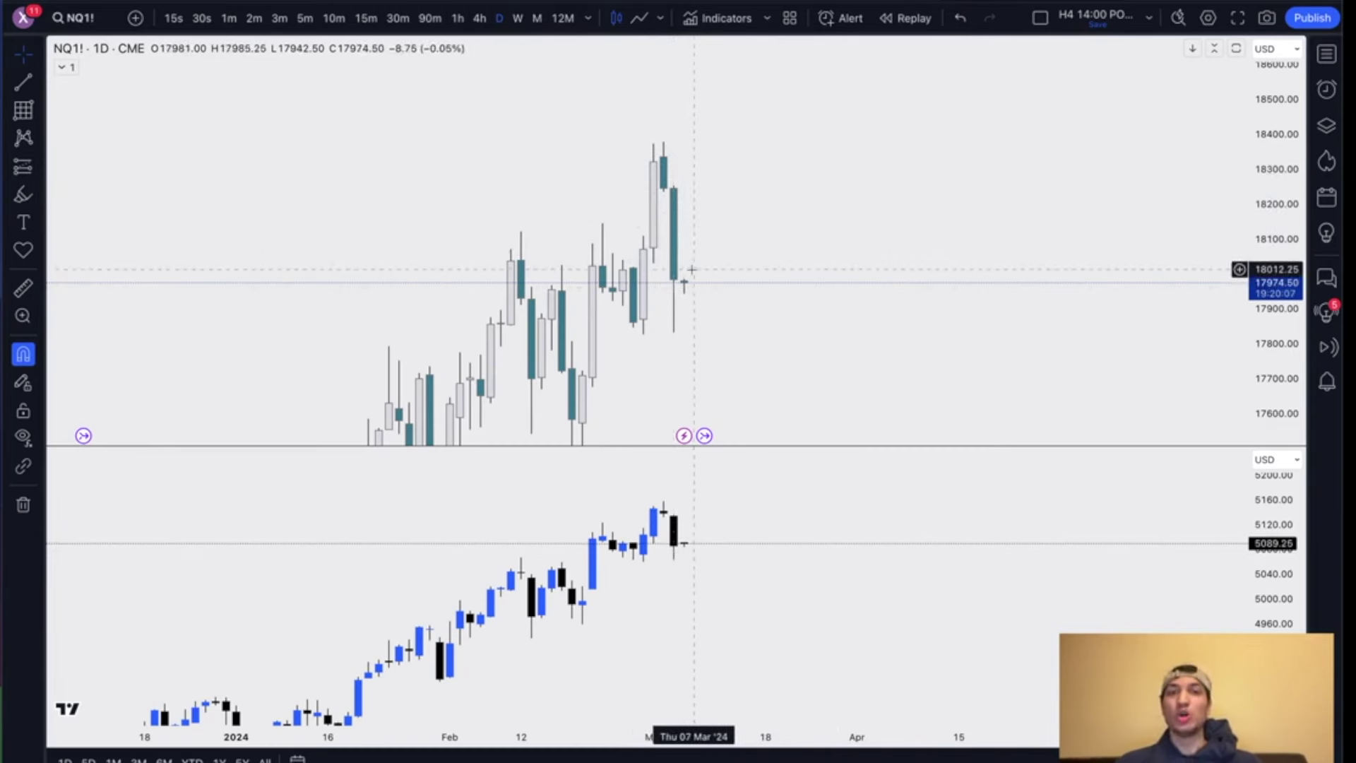
Step: Draw a short rising trend line with the SMT ES template at the 1 March NQ high, and move it just above the candles
{"action": "left_click_drag", "start_coordinate": [712, 283], "coordinate": [702, 270]}
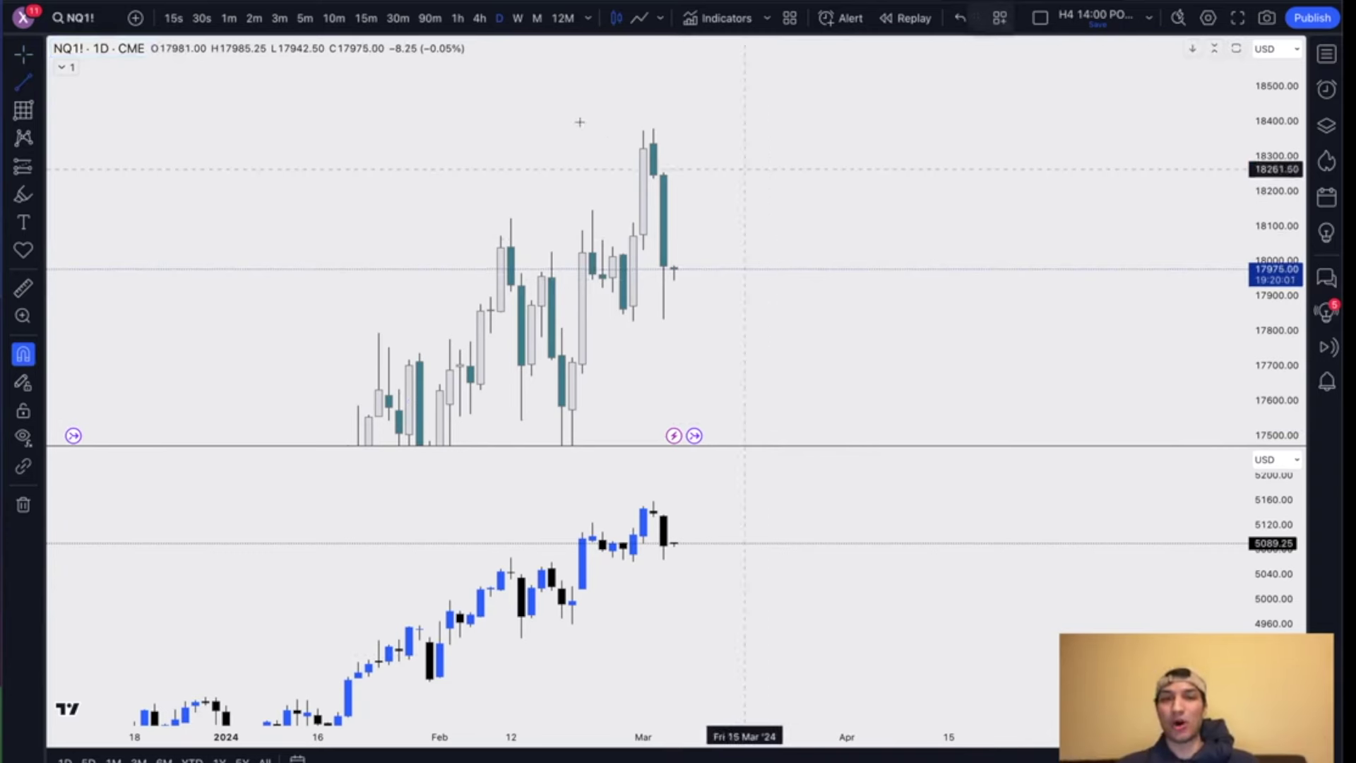
{"action": "left_click", "coordinate": [643, 131]}
{"action": "left_click", "coordinate": [683, 104]}
{"action": "right_click", "coordinate": [684, 104]}
{"action": "mouse_move", "coordinate": [767, 180]}
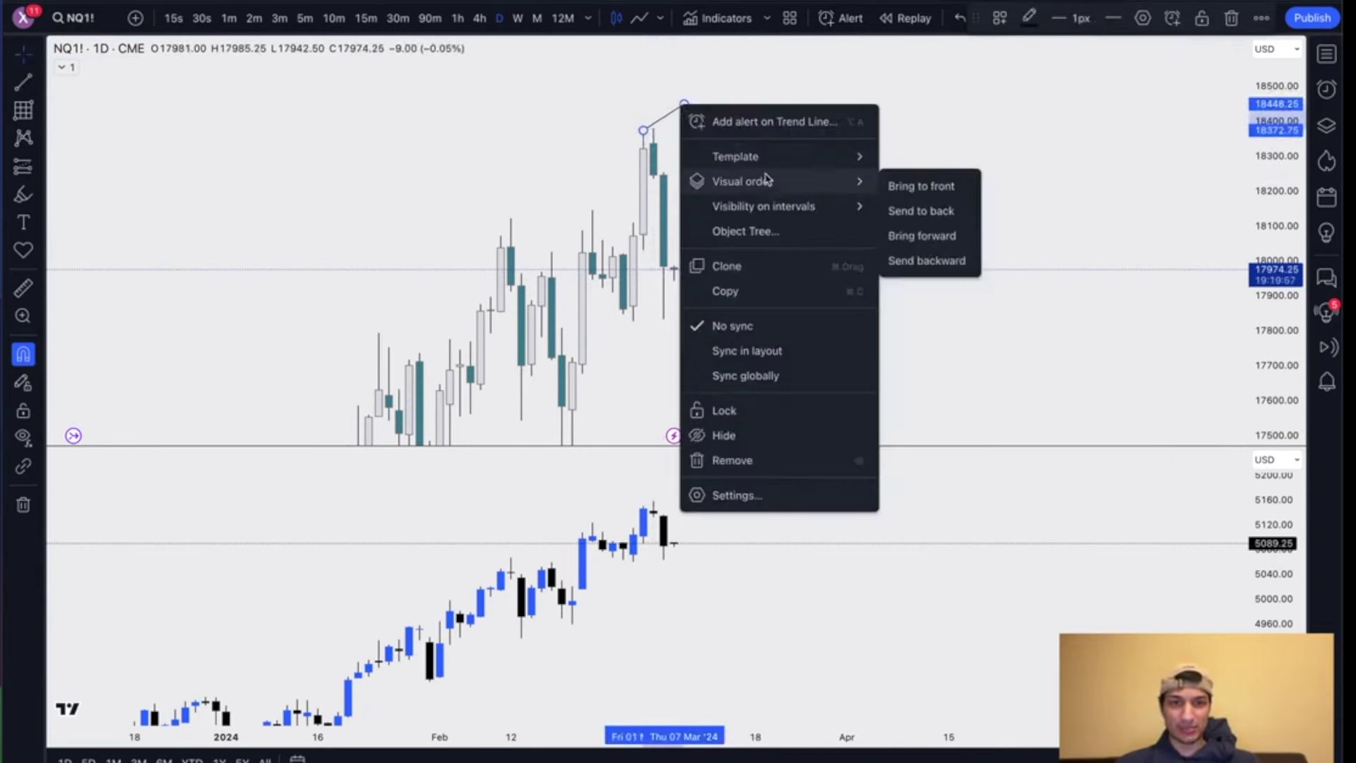
{"action": "mouse_move", "coordinate": [806, 163]}
{"action": "left_click", "coordinate": [960, 619]}
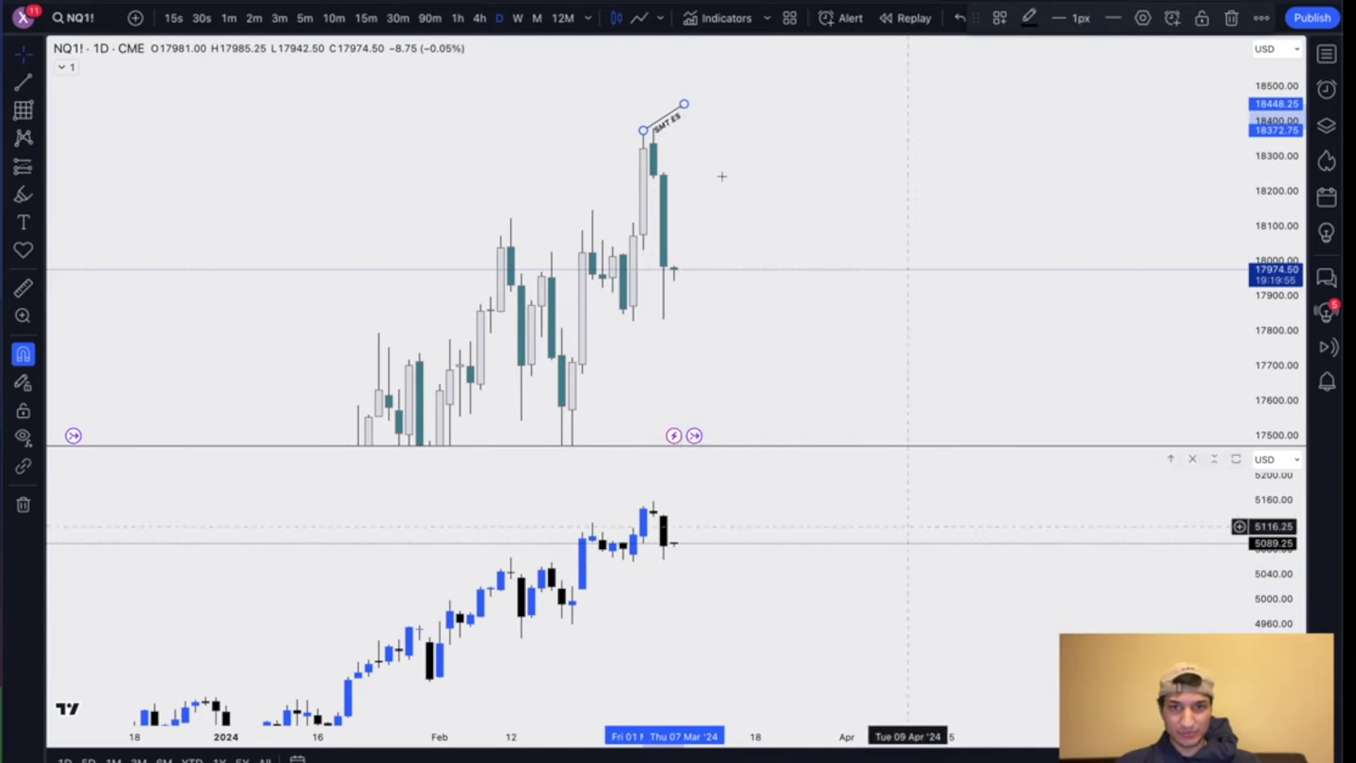
{"action": "left_click_drag", "start_coordinate": [664, 122], "coordinate": [643, 108]}
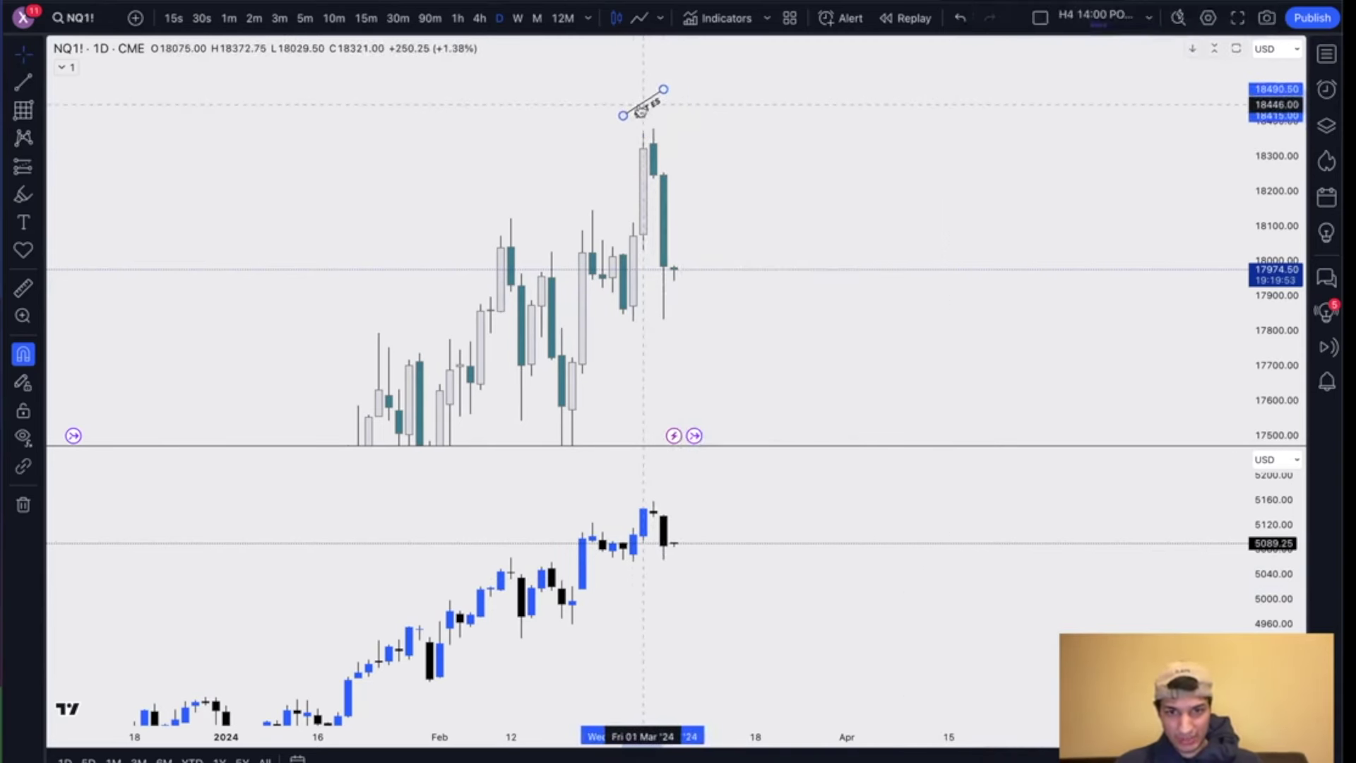
Step: Delete the SMT ES trend line above the NQ daily highs
{"action": "key", "text": "alt+t"}
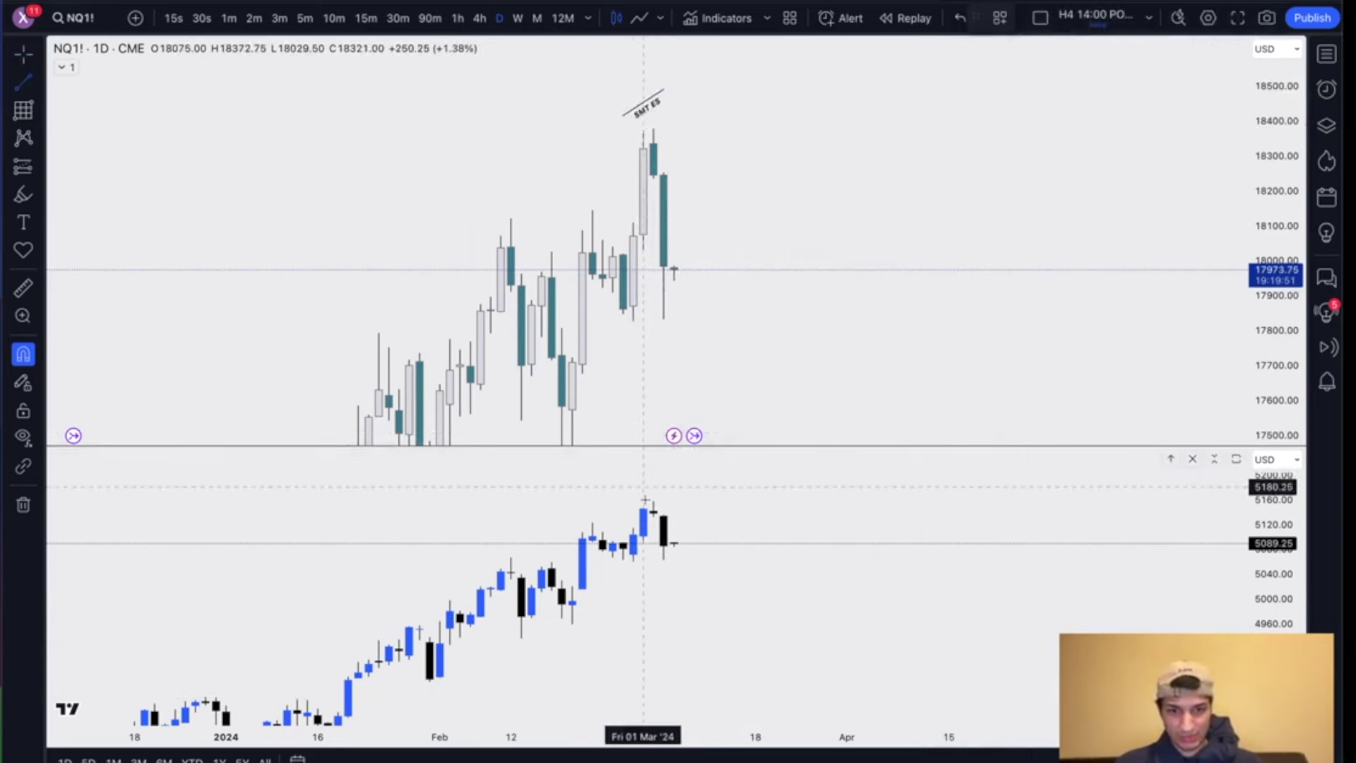
{"action": "scroll", "coordinate": [830, 521], "scroll_direction": "up", "scroll_amount": 3}
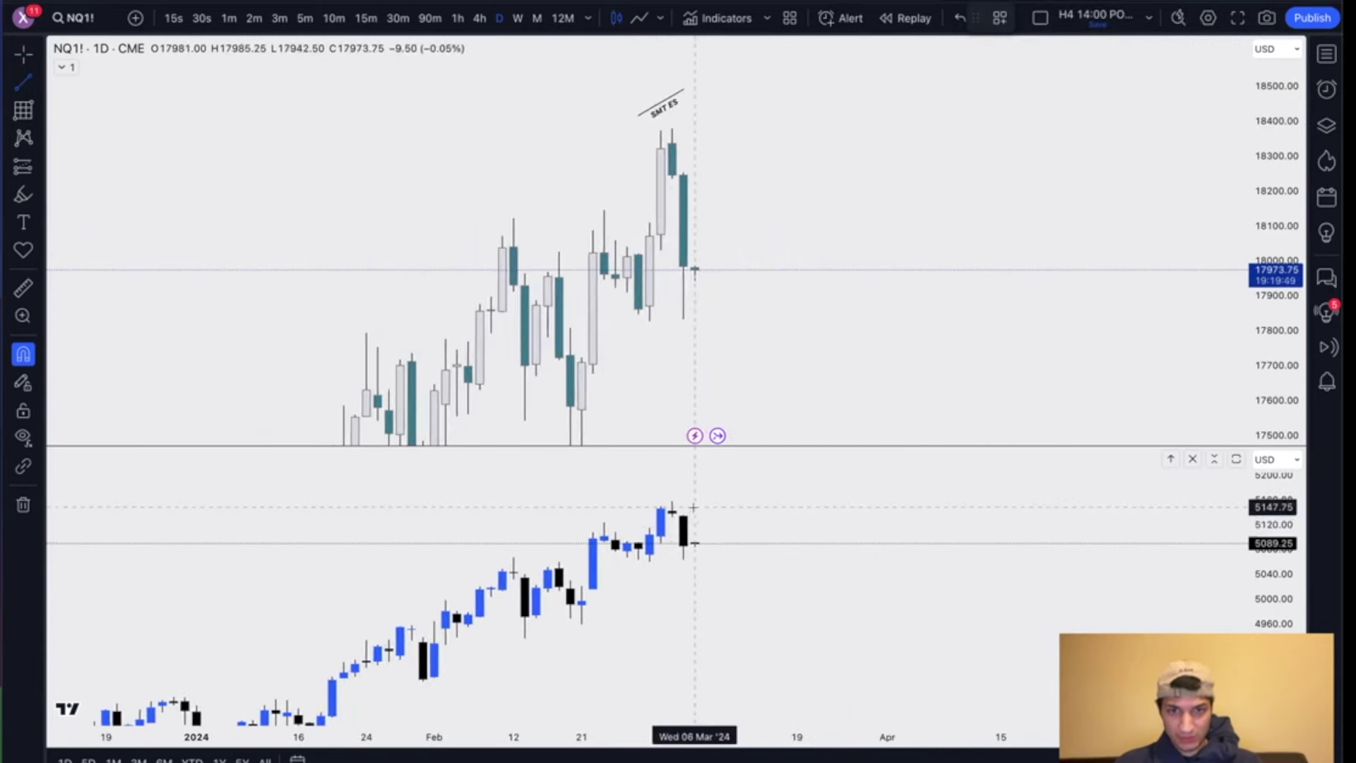
{"action": "left_click", "coordinate": [682, 94]}
{"action": "key", "text": "Delete"}
Step: Set the timeframe to 4 hours, and frame the early March NQ and ES highs in both panes
{"action": "scroll", "coordinate": [778, 179], "scroll_direction": "up", "scroll_amount": 3}
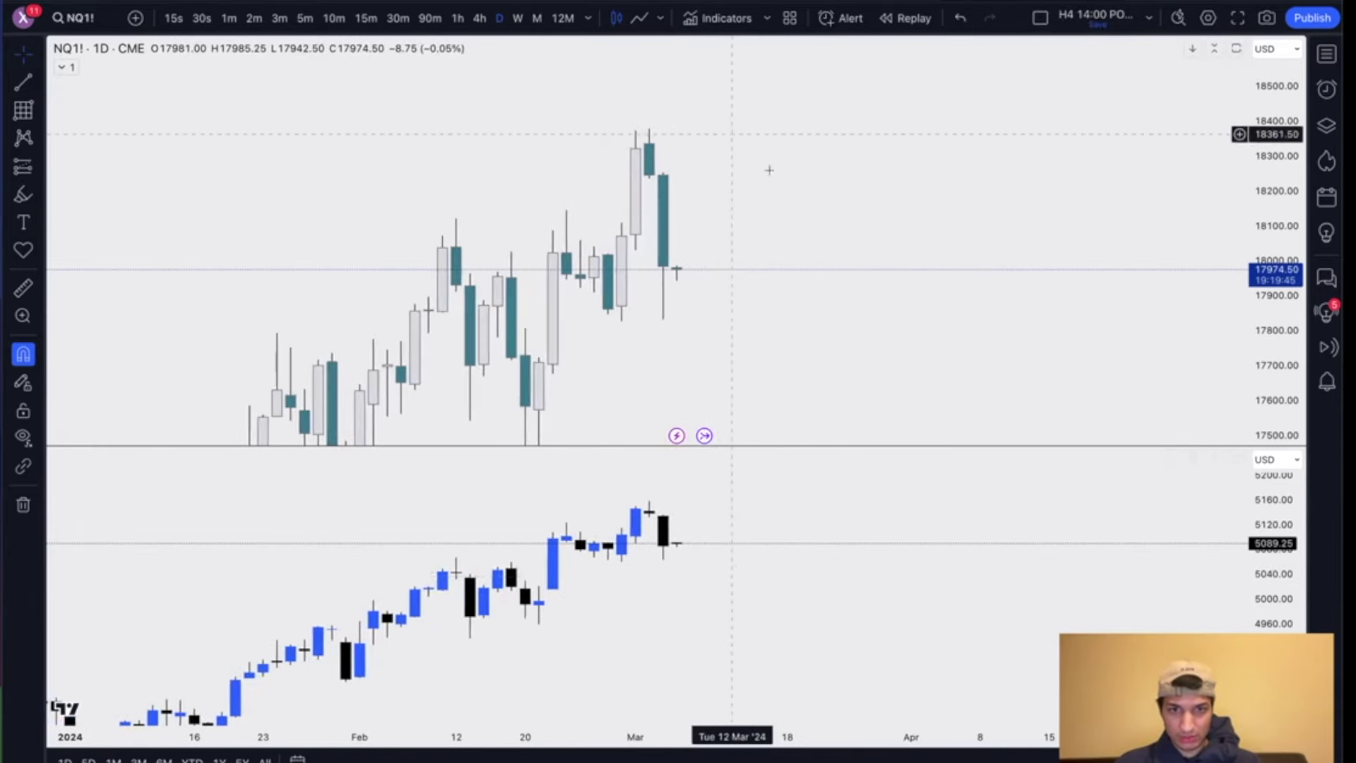
{"action": "left_click_drag", "start_coordinate": [771, 174], "coordinate": [829, 221]}
{"action": "scroll", "coordinate": [685, 519], "scroll_direction": "up", "scroll_amount": 2}
{"action": "left_click_drag", "start_coordinate": [1285, 619], "coordinate": [1284, 478]}
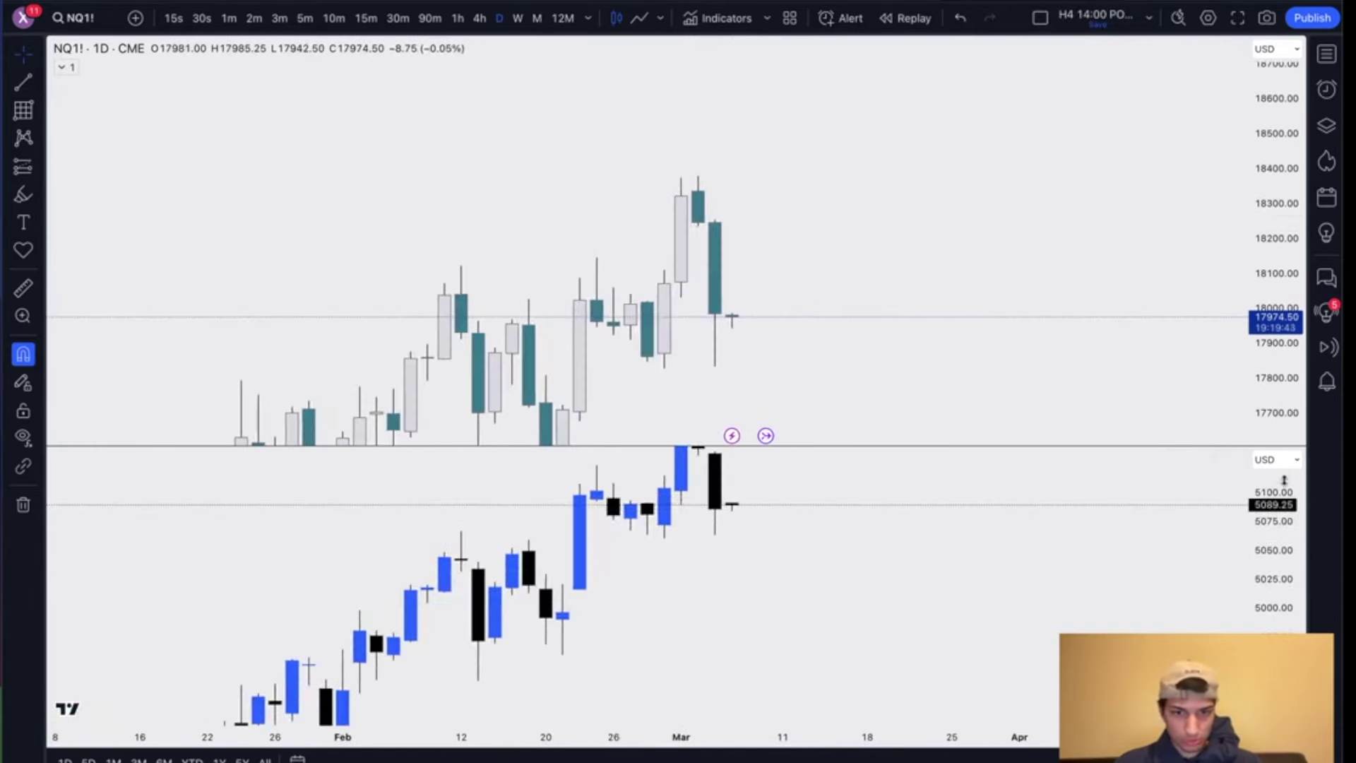
{"action": "left_click_drag", "start_coordinate": [919, 563], "coordinate": [913, 629]}
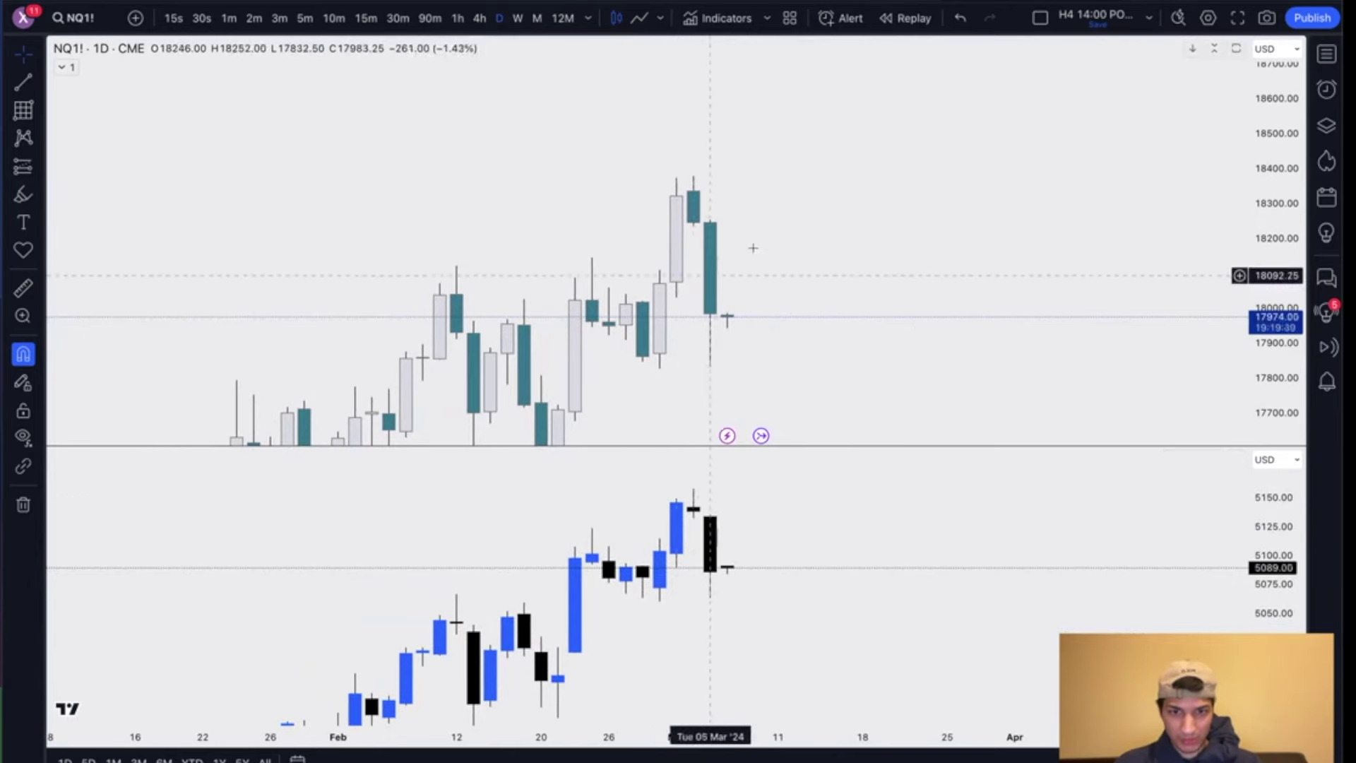
{"action": "scroll", "coordinate": [788, 169], "scroll_direction": "up", "scroll_amount": 1}
{"action": "left_click", "coordinate": [479, 19]}
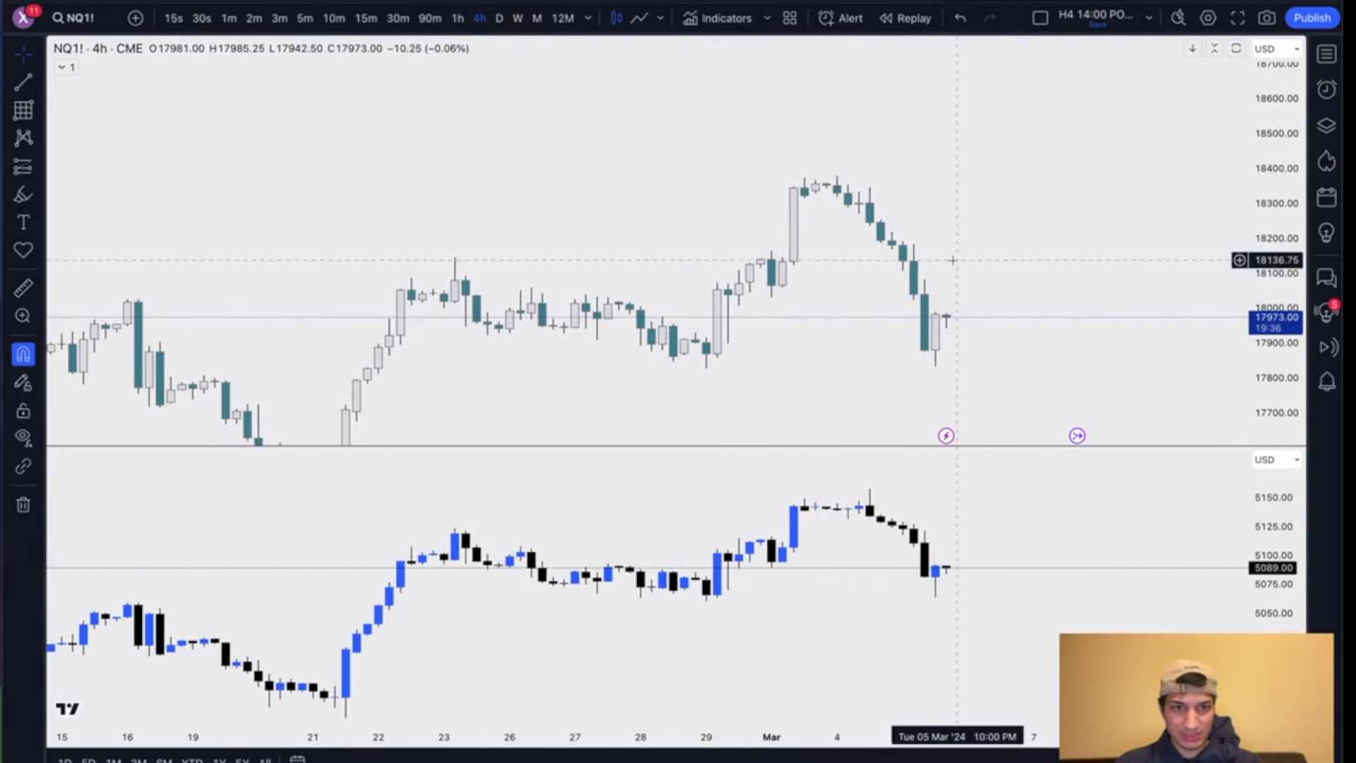
{"action": "scroll", "coordinate": [918, 353], "scroll_direction": "right", "scroll_amount": 3}
{"action": "left_click_drag", "start_coordinate": [1278, 613], "coordinate": [1255, 504]}
{"action": "left_click_drag", "start_coordinate": [1029, 567], "coordinate": [1011, 681]}
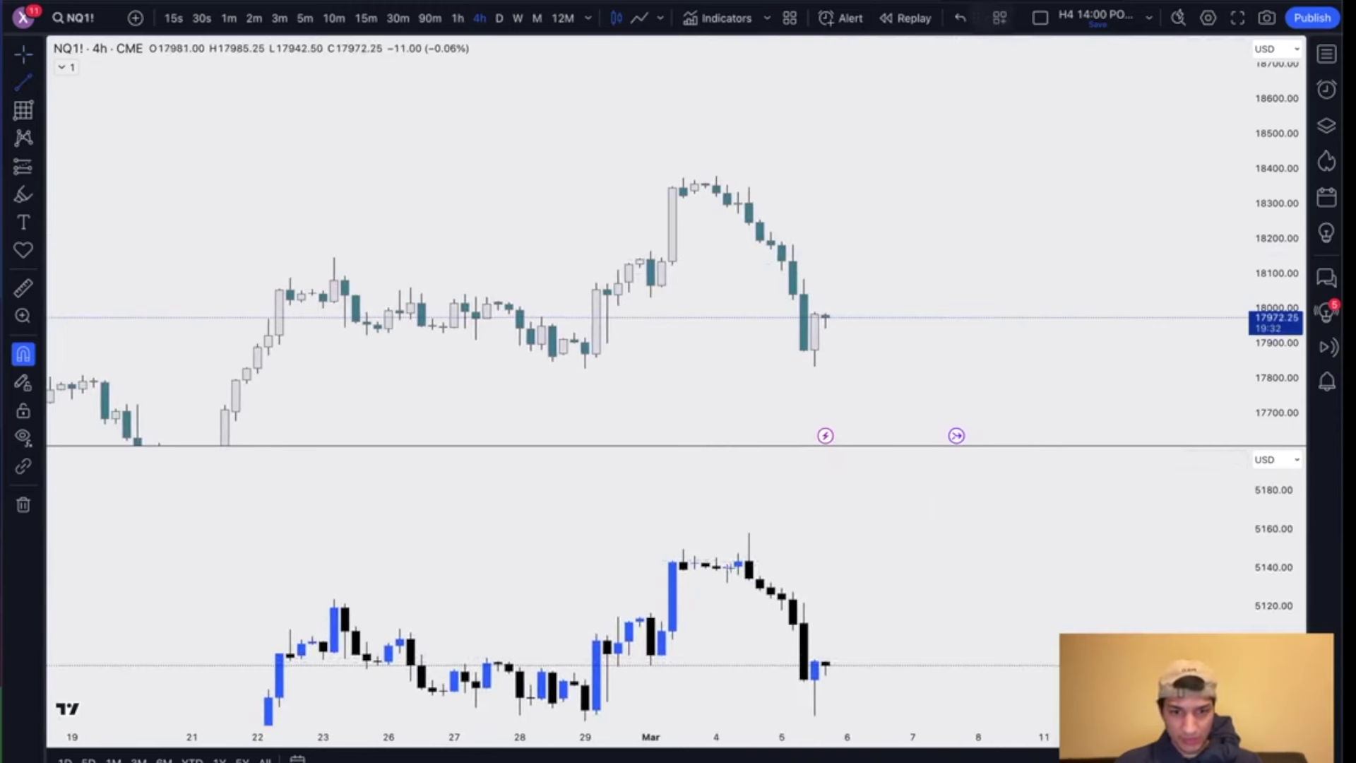
Step: Draw a trend line between the 1 March and 4 March ES highs on the 4h chart, with its 4 March end at 5157.00
{"action": "left_click", "coordinate": [748, 527]}
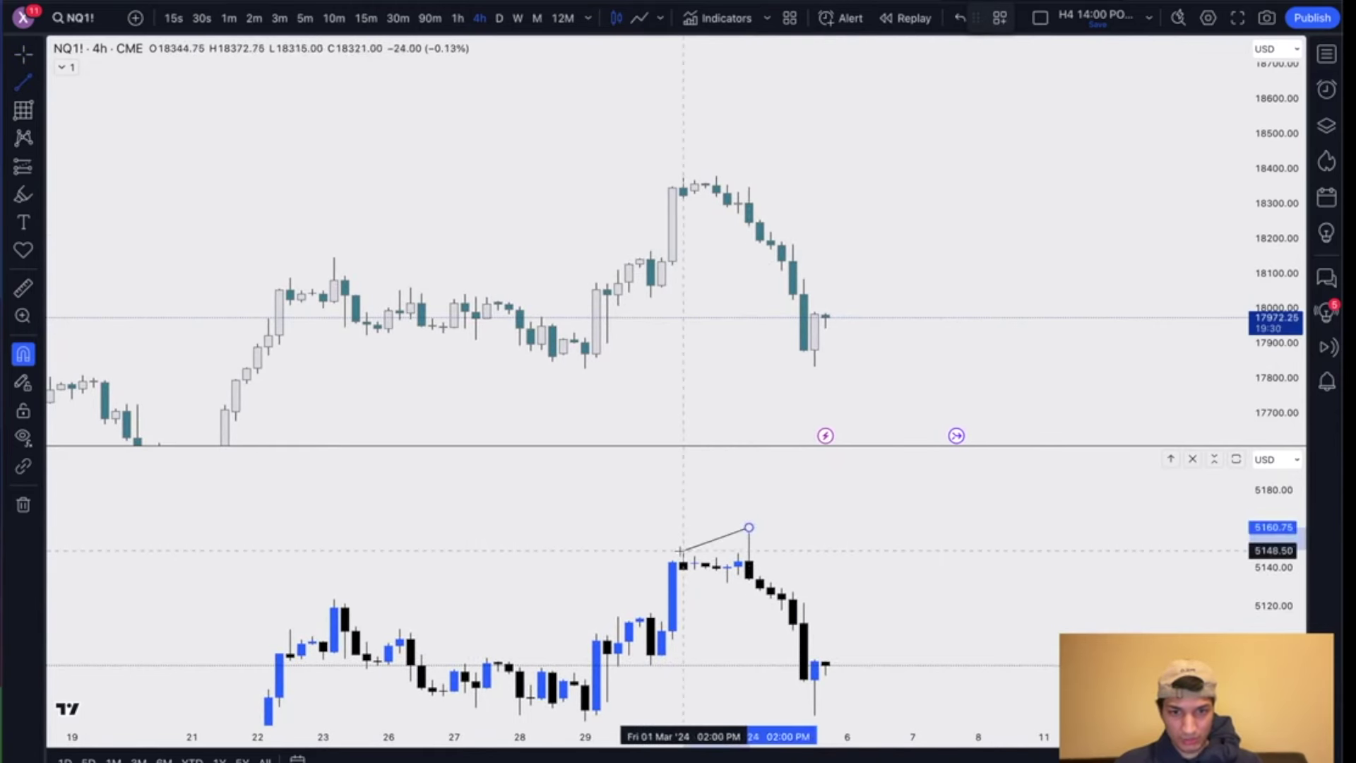
{"action": "left_click", "coordinate": [679, 550]}
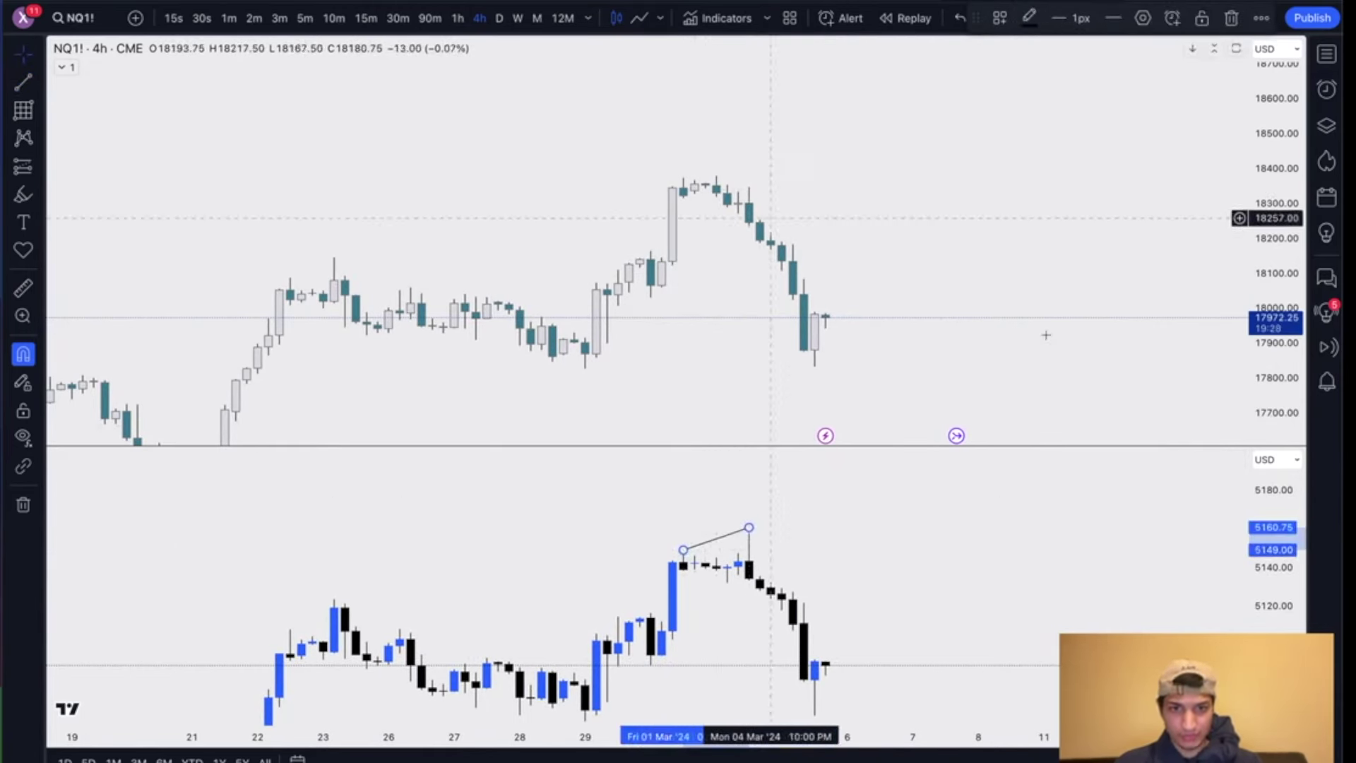
{"action": "left_click_drag", "start_coordinate": [1269, 375], "coordinate": [1274, 66]}
{"action": "left_click_drag", "start_coordinate": [1016, 148], "coordinate": [1026, 263]}
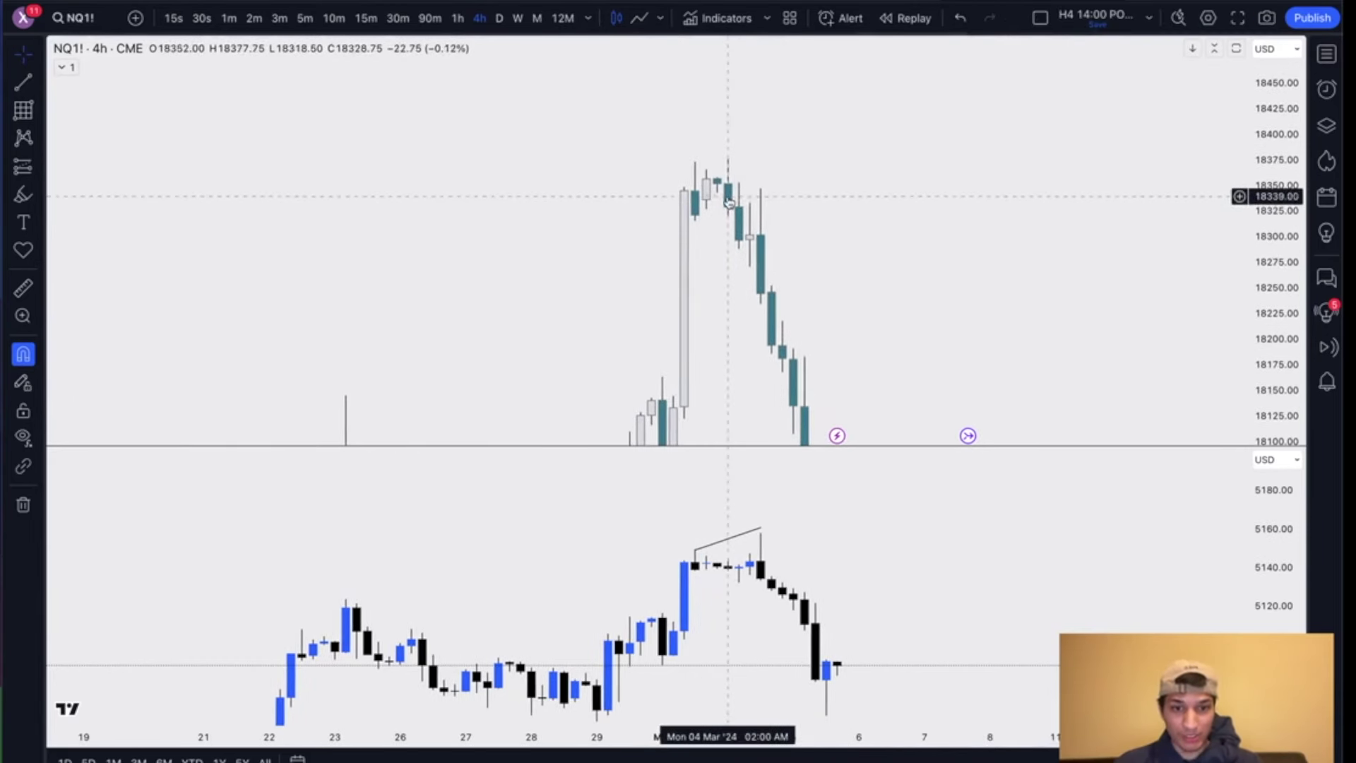
{"action": "left_click_drag", "start_coordinate": [760, 529], "coordinate": [752, 539]}
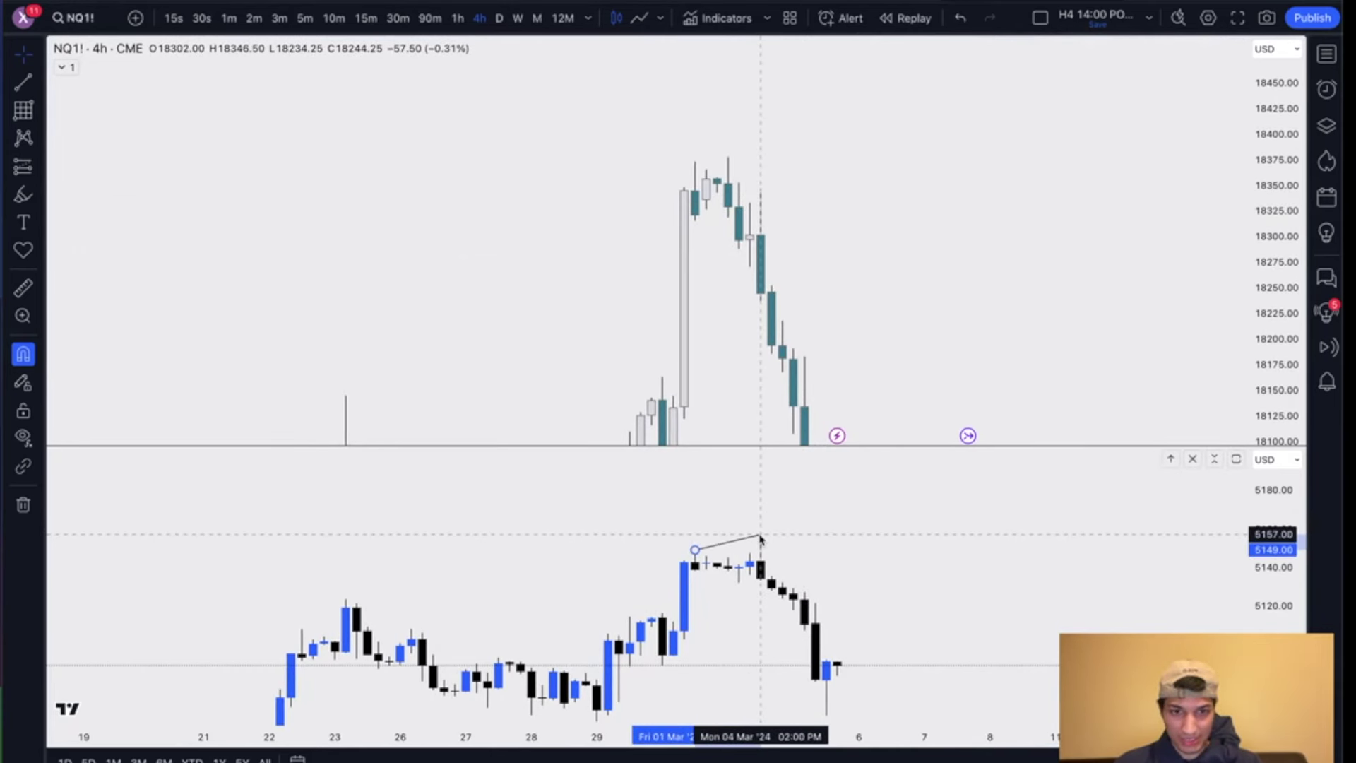
{"action": "left_click", "coordinate": [760, 537]}
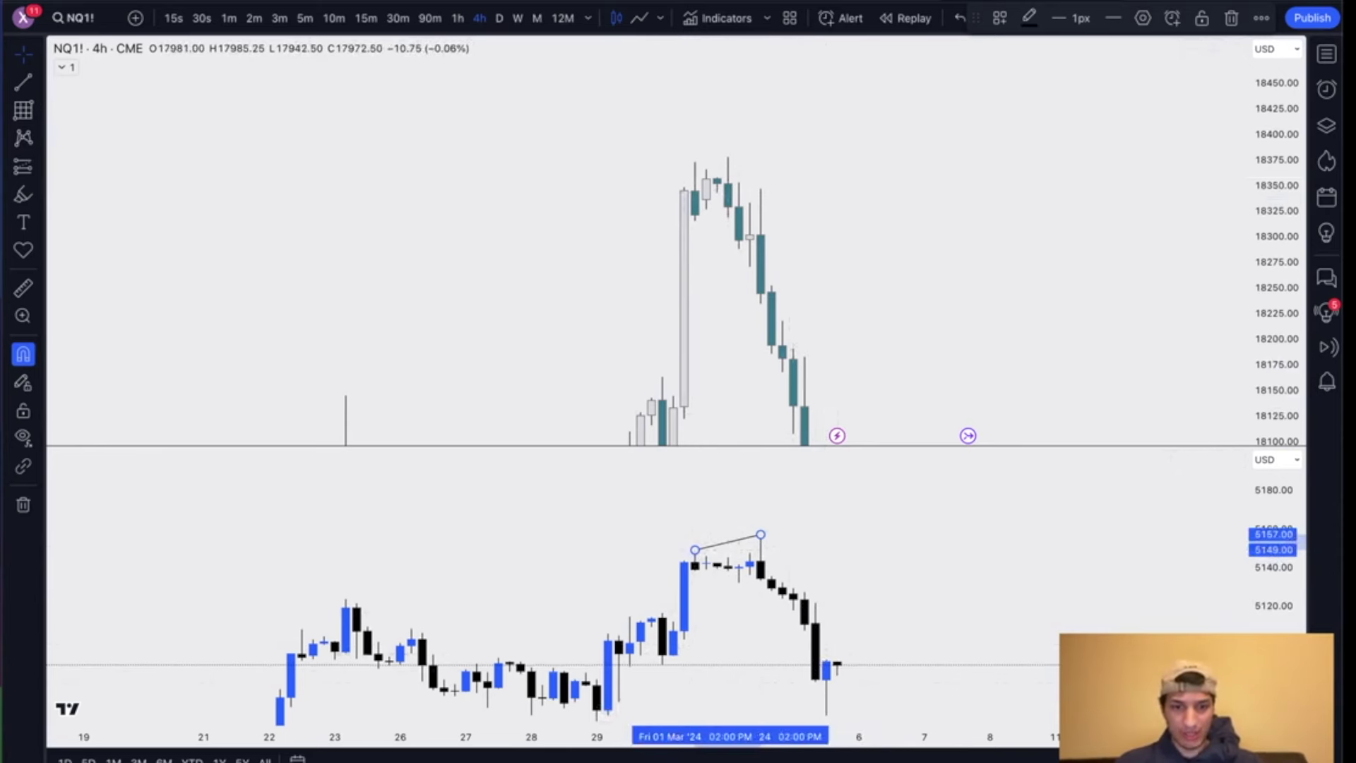
Step: Connect the two falling 4 March highs on the NQ 4h chart with a trend line, and clear the NQ and ES comparison lines
{"action": "left_click", "coordinate": [23, 83]}
{"action": "left_click", "coordinate": [760, 189]}
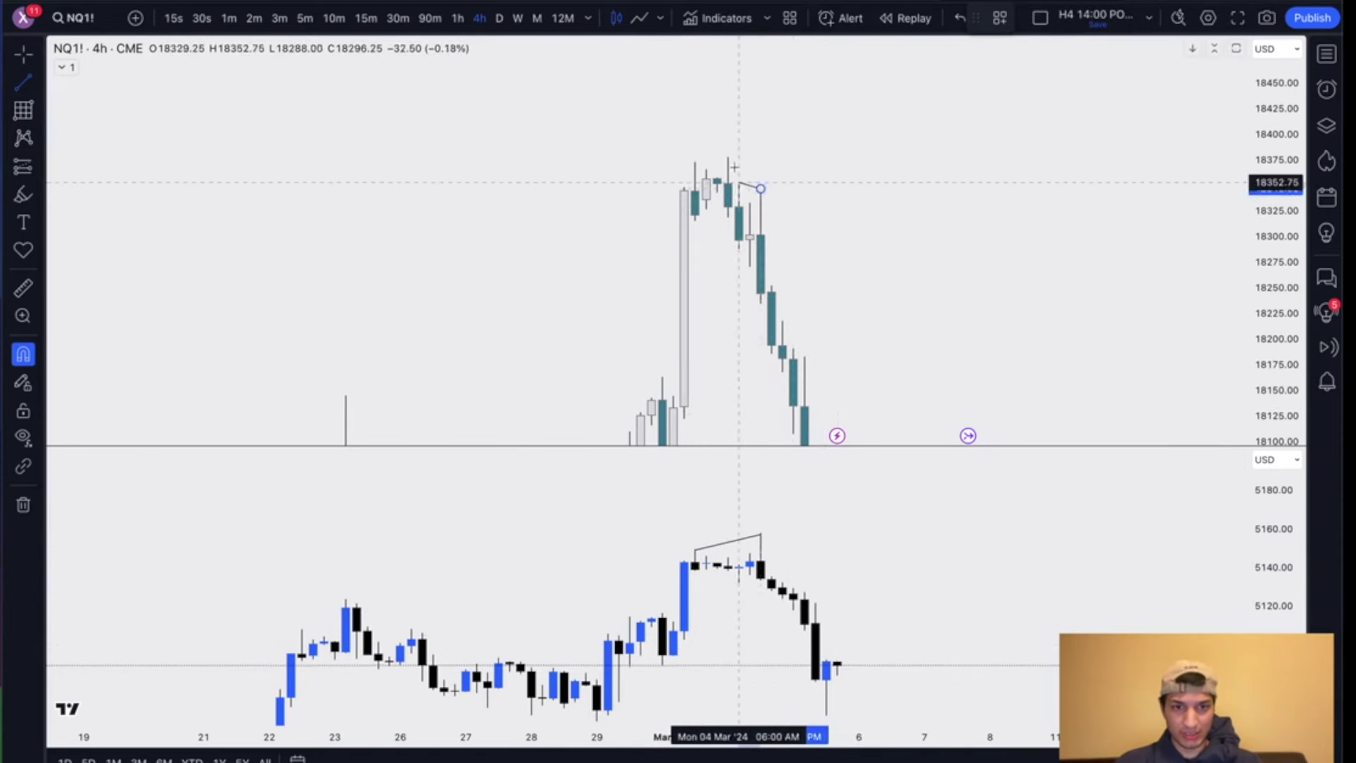
{"action": "left_click", "coordinate": [728, 160]}
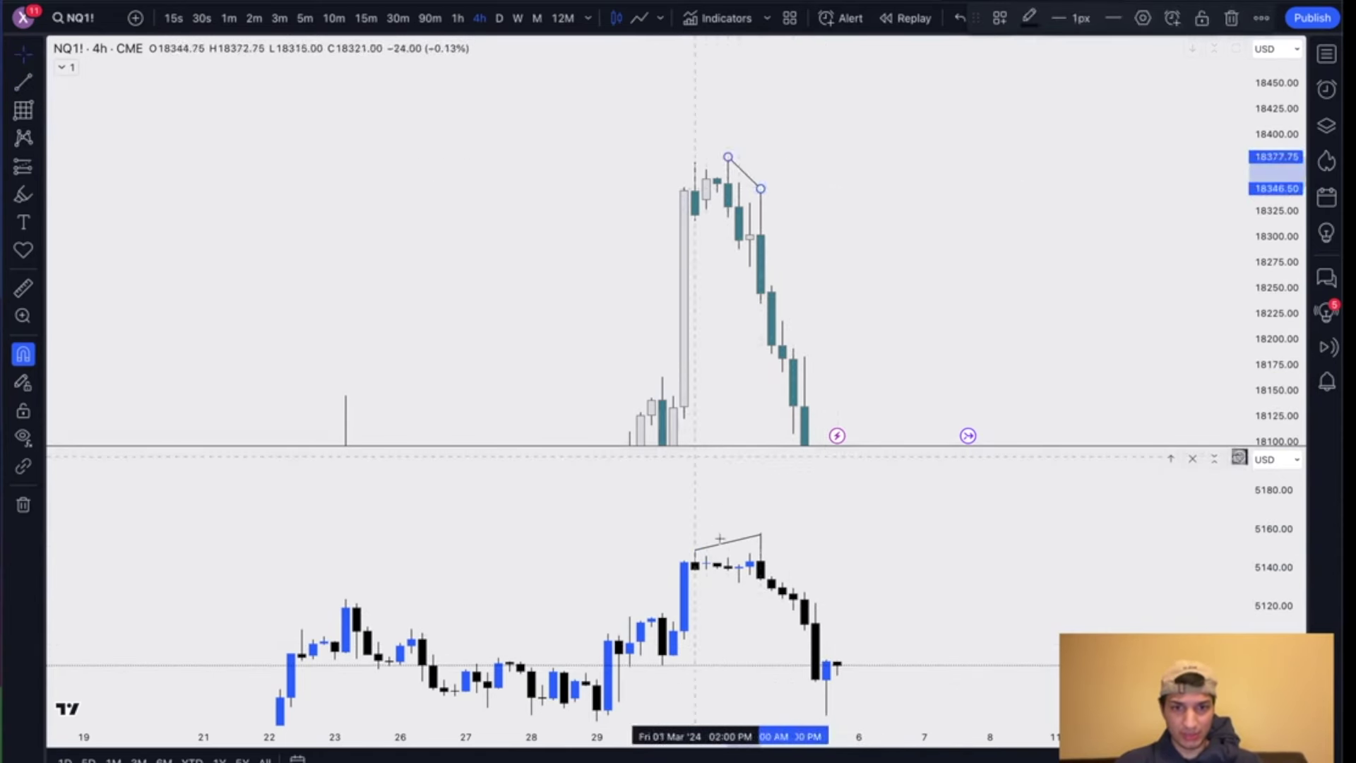
{"action": "left_click", "coordinate": [695, 550]}
{"action": "left_click_drag", "start_coordinate": [695, 549], "coordinate": [731, 556]}
{"action": "left_click", "coordinate": [890, 209]}
Step: Return the timeframe to 1 day, and rescale both panes to fit the February and March candles
{"action": "left_click", "coordinate": [498, 19]}
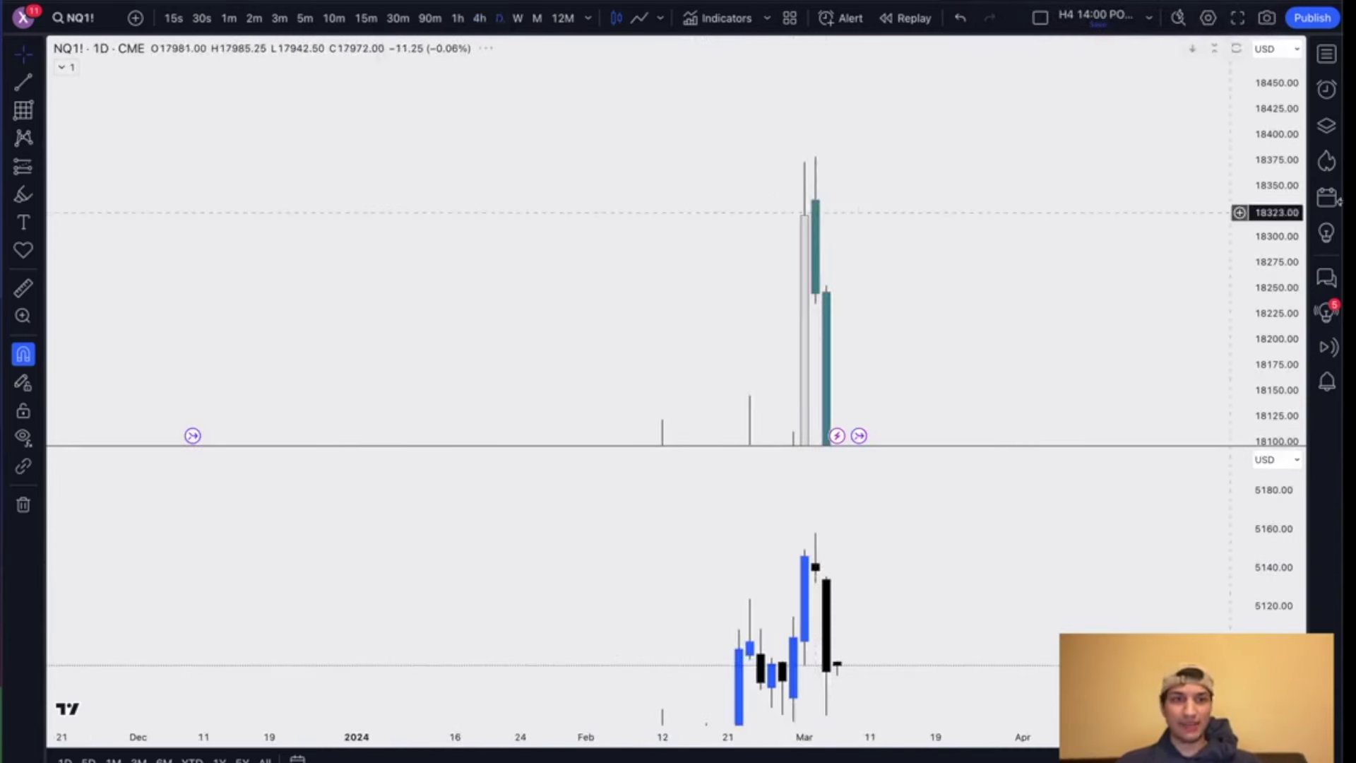
{"action": "left_click_drag", "start_coordinate": [1280, 156], "coordinate": [1276, 375]}
{"action": "scroll", "coordinate": [893, 530], "scroll_direction": "up", "scroll_amount": 1}
{"action": "scroll", "coordinate": [894, 530], "scroll_direction": "left", "scroll_amount": 1}
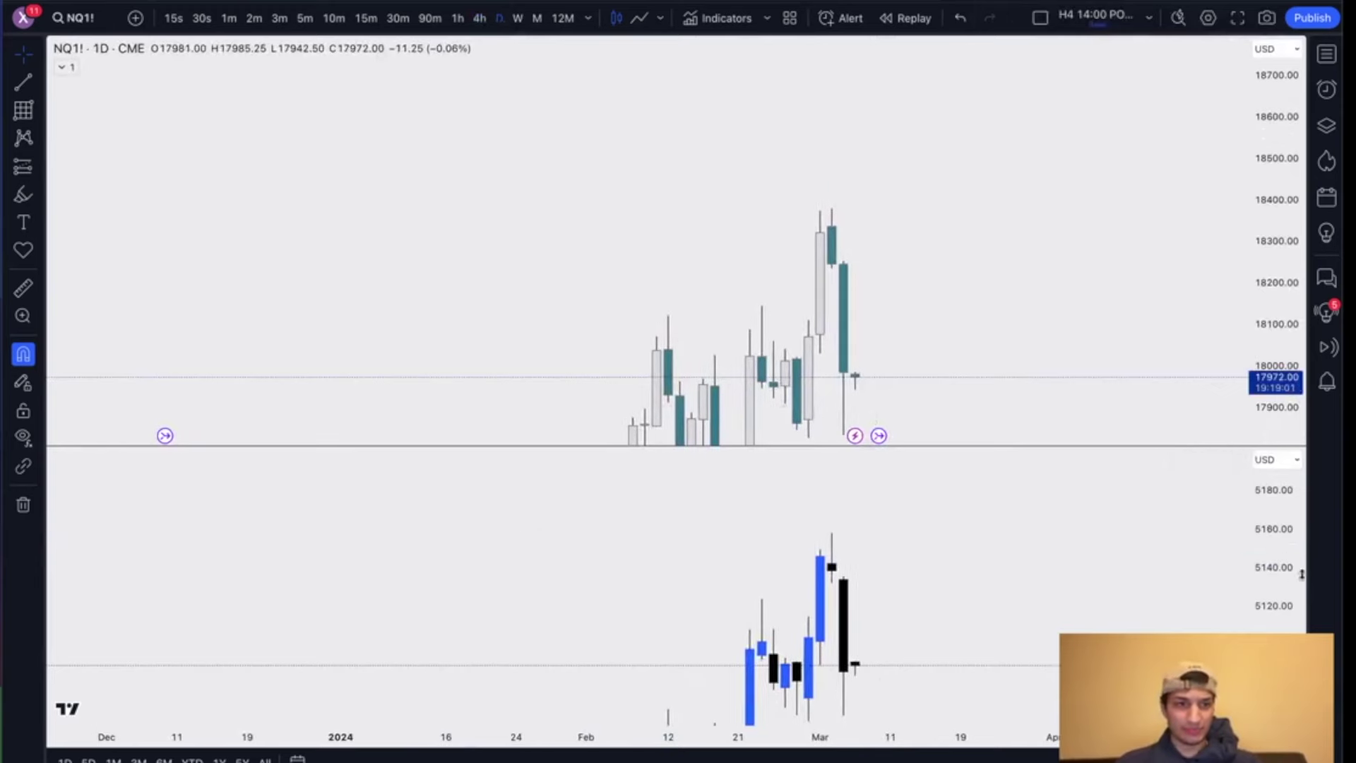
{"action": "left_click_drag", "start_coordinate": [1272, 527], "coordinate": [1263, 601]}
{"action": "left_click_drag", "start_coordinate": [1126, 612], "coordinate": [1028, 553]}
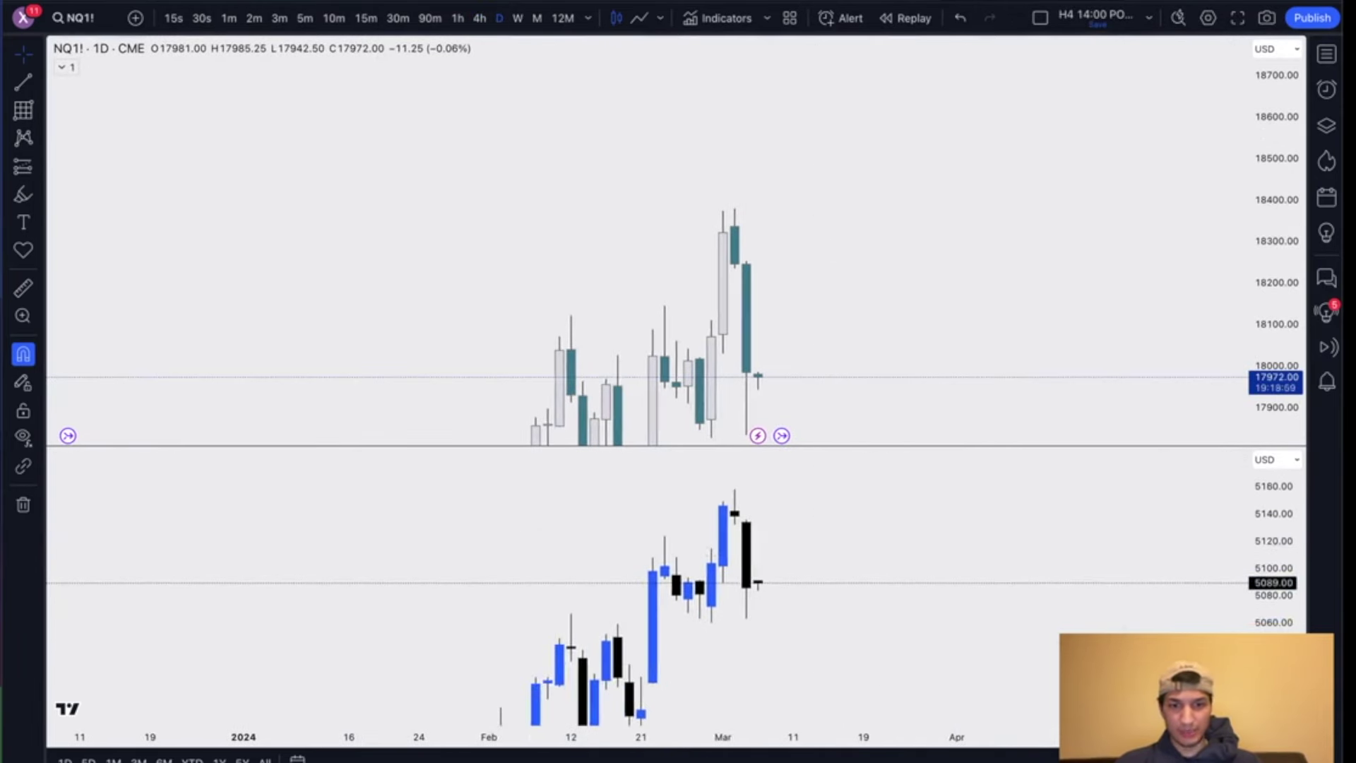
Step: Draw a horizontal trend line from the 1 March NQ high at 18372.75 to 15 March, and apply the Liquidity Swep (X) template
{"action": "left_click_drag", "start_coordinate": [722, 210], "coordinate": [840, 211]}
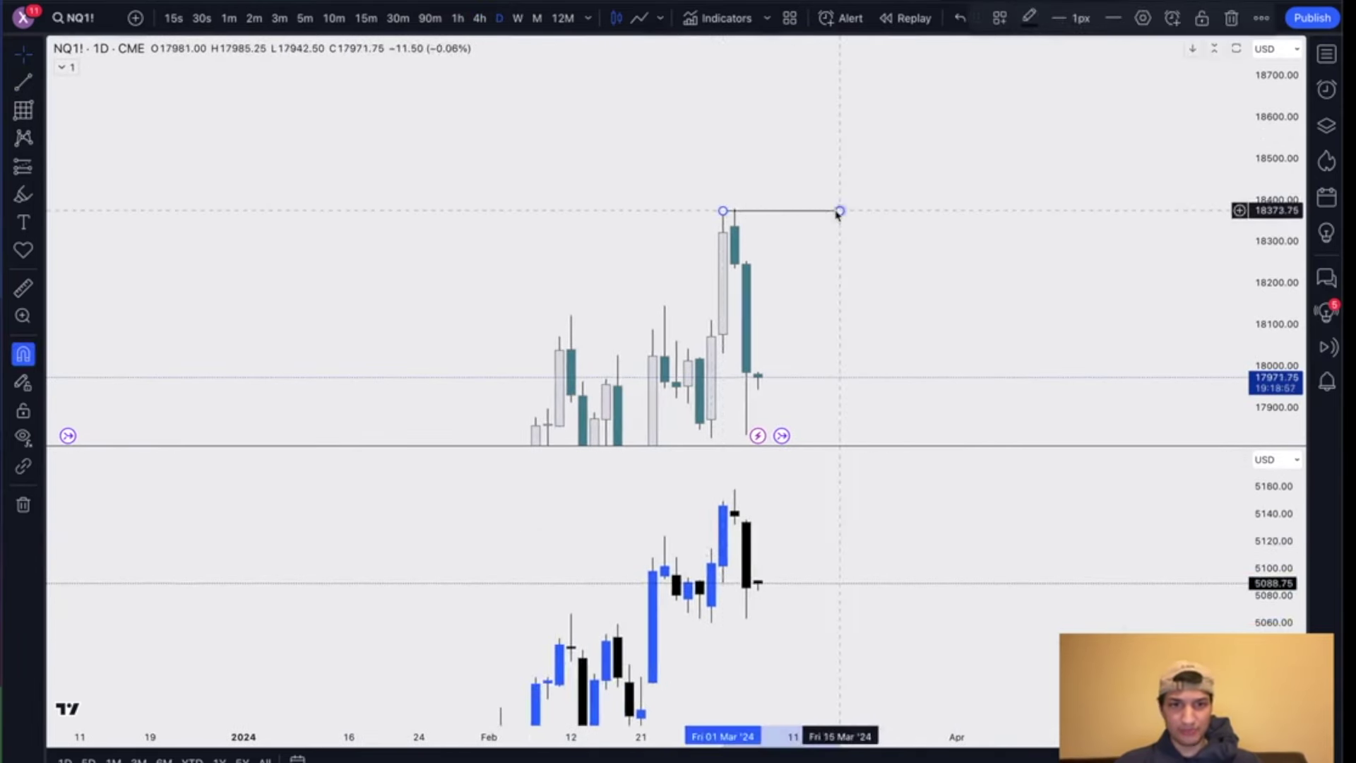
{"action": "right_click", "coordinate": [840, 210]}
{"action": "mouse_move", "coordinate": [950, 260]}
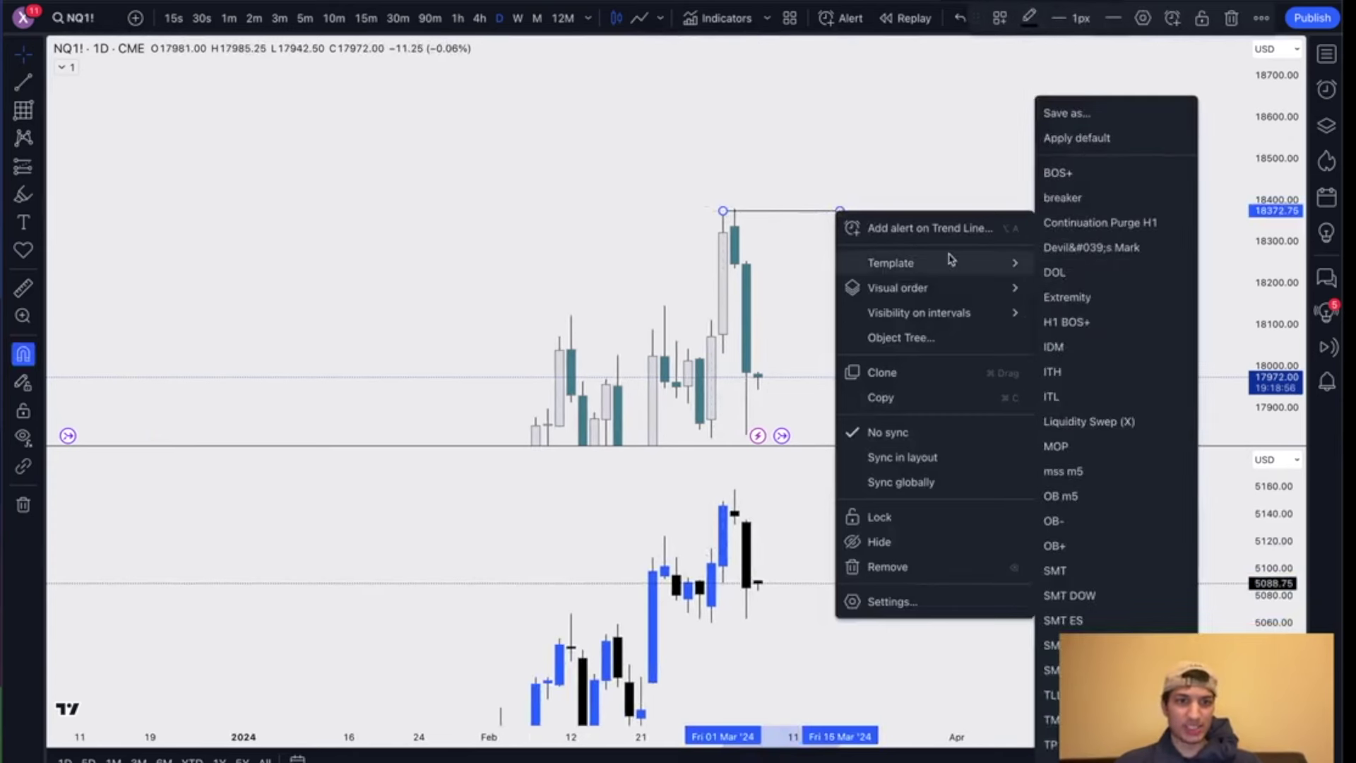
{"action": "left_click", "coordinate": [1095, 421]}
Step: Label the line at the 1 March NQ high "External Range Liquidity [D]", with the text aligned top and left
{"action": "double_click", "coordinate": [839, 211]}
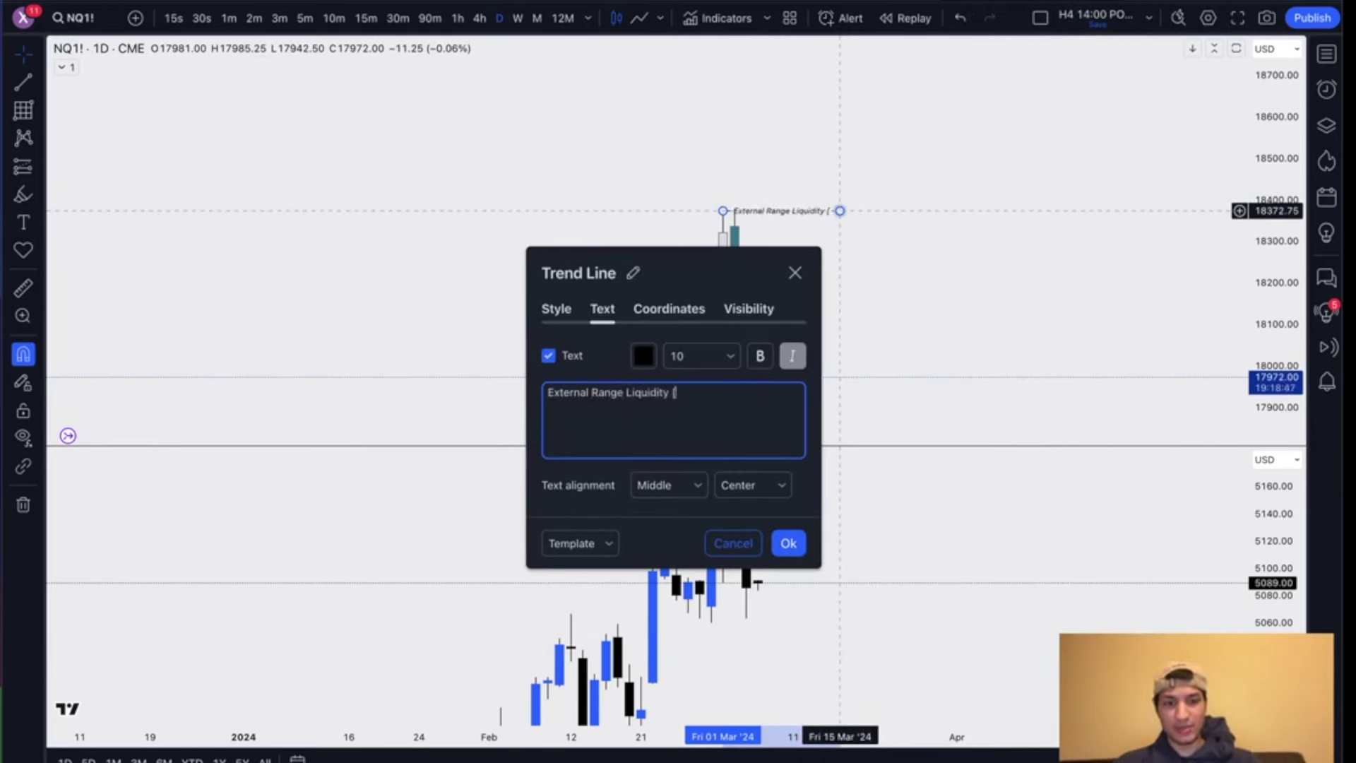
{"action": "left_click", "coordinate": [767, 491]}
{"action": "left_click", "coordinate": [750, 517]}
{"action": "left_click", "coordinate": [668, 485]}
{"action": "left_click", "coordinate": [670, 517]}
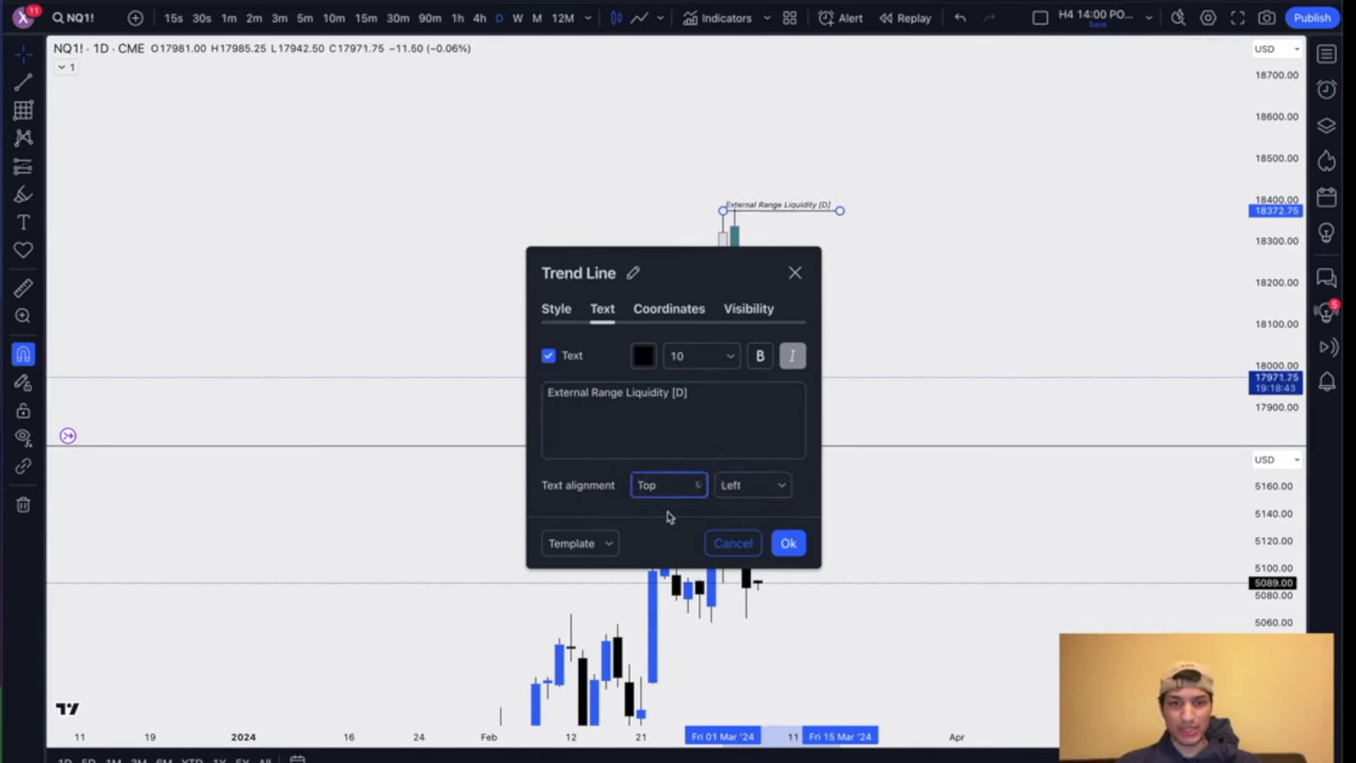
{"action": "left_click", "coordinate": [785, 541]}
Step: Extend the External Range Liquidity [D] line to 26 March, and align its label to the right
{"action": "left_click_drag", "start_coordinate": [841, 211], "coordinate": [922, 211]}
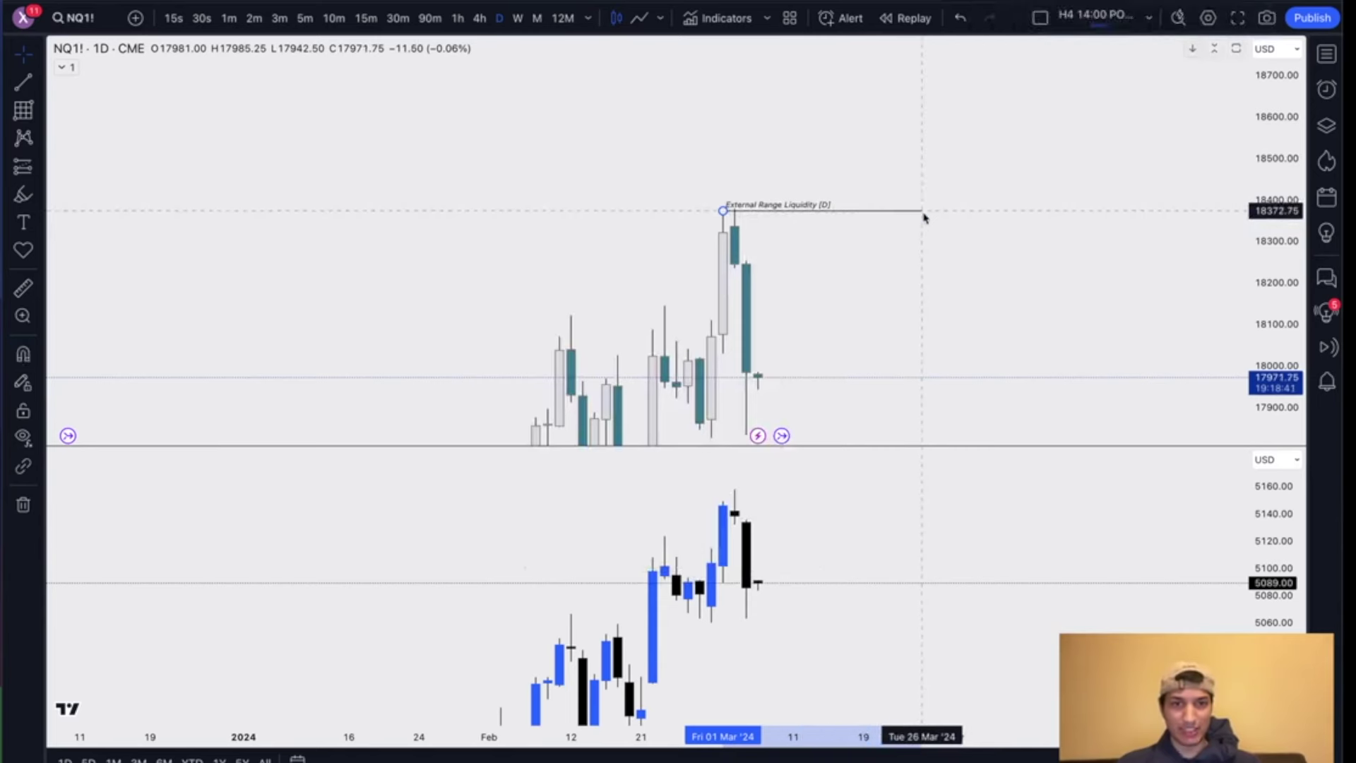
{"action": "double_click", "coordinate": [824, 211]}
{"action": "left_click", "coordinate": [752, 485]}
{"action": "left_click", "coordinate": [739, 563]}
{"action": "left_click", "coordinate": [789, 542]}
Step: Change the External Range Liquidity [D] line's colour to red
{"action": "left_click_drag", "start_coordinate": [904, 346], "coordinate": [869, 233]}
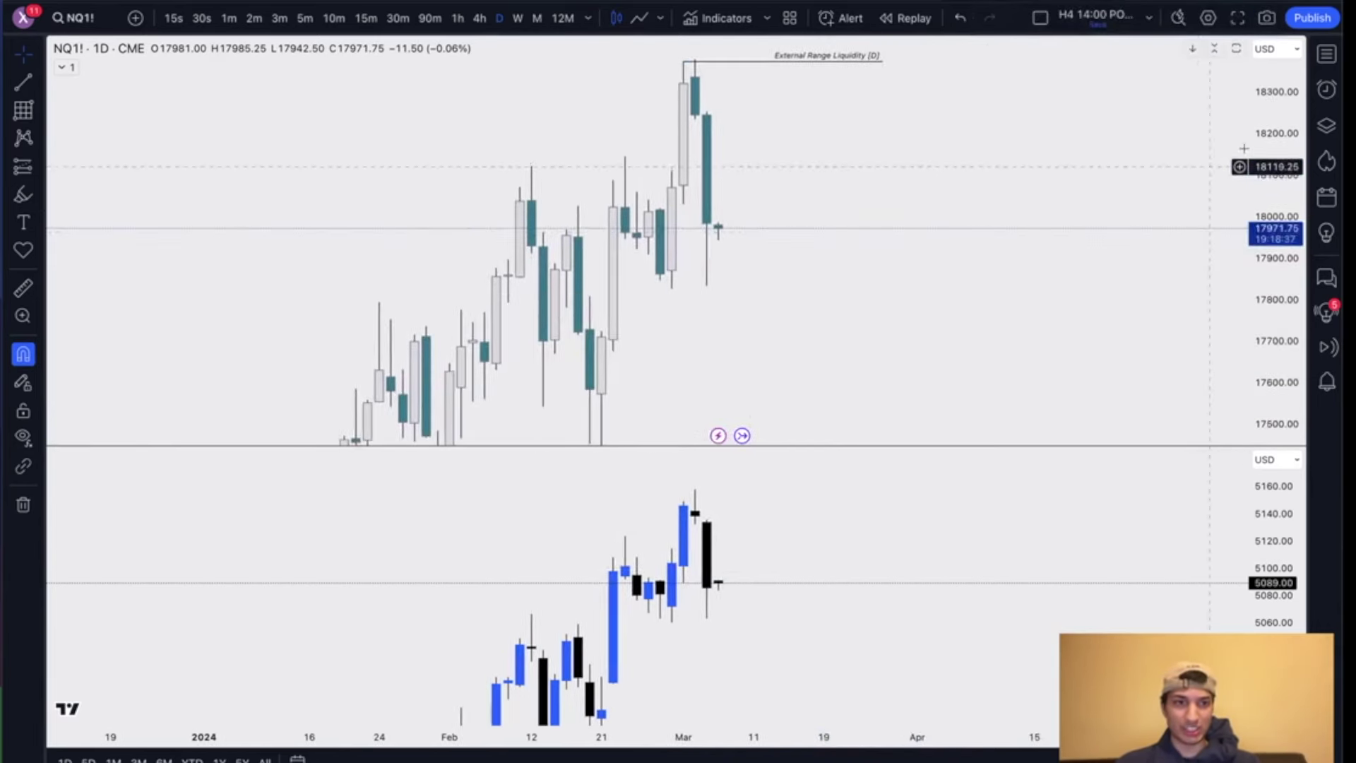
{"action": "left_click_drag", "start_coordinate": [1269, 148], "coordinate": [1274, 190]}
{"action": "scroll", "coordinate": [893, 141], "scroll_direction": "up", "scroll_amount": 1}
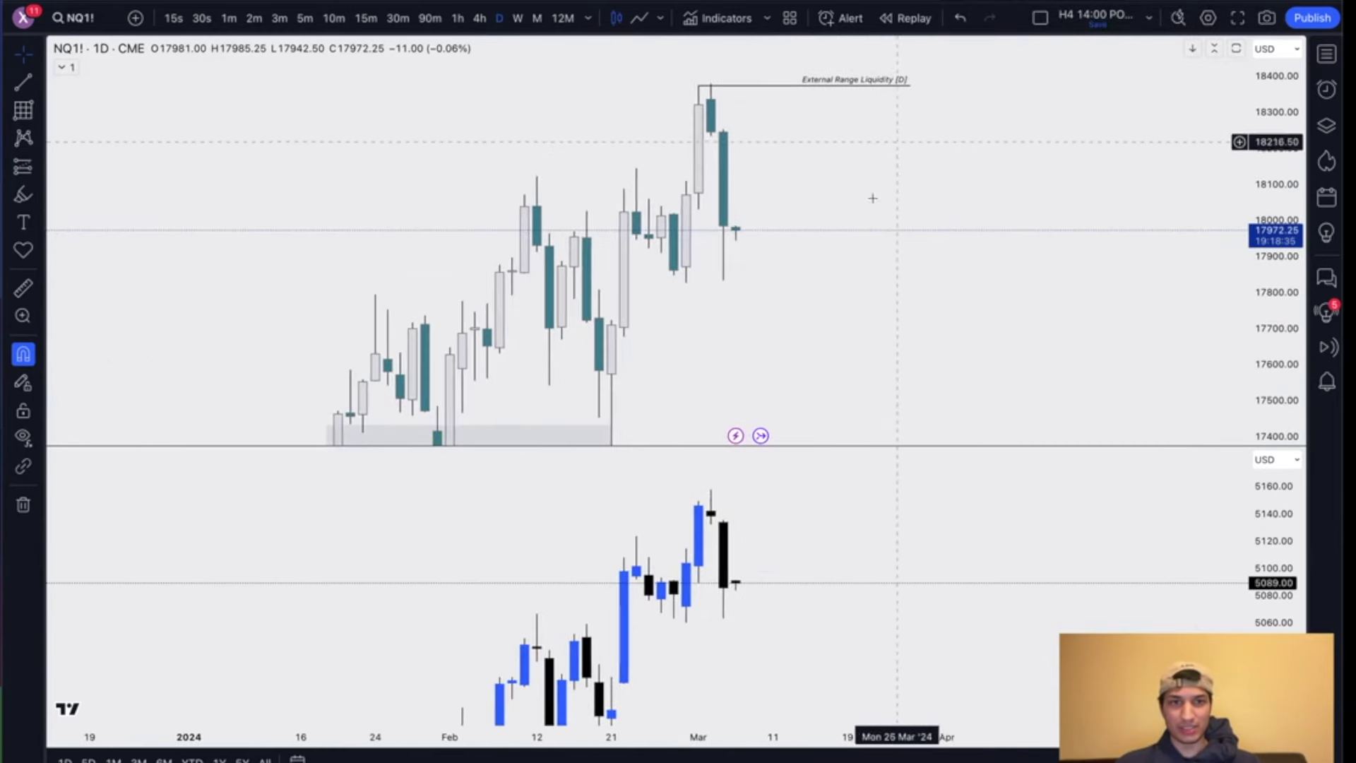
{"action": "left_click_drag", "start_coordinate": [871, 197], "coordinate": [867, 210]}
{"action": "left_click", "coordinate": [897, 99]}
{"action": "left_click", "coordinate": [1029, 18]}
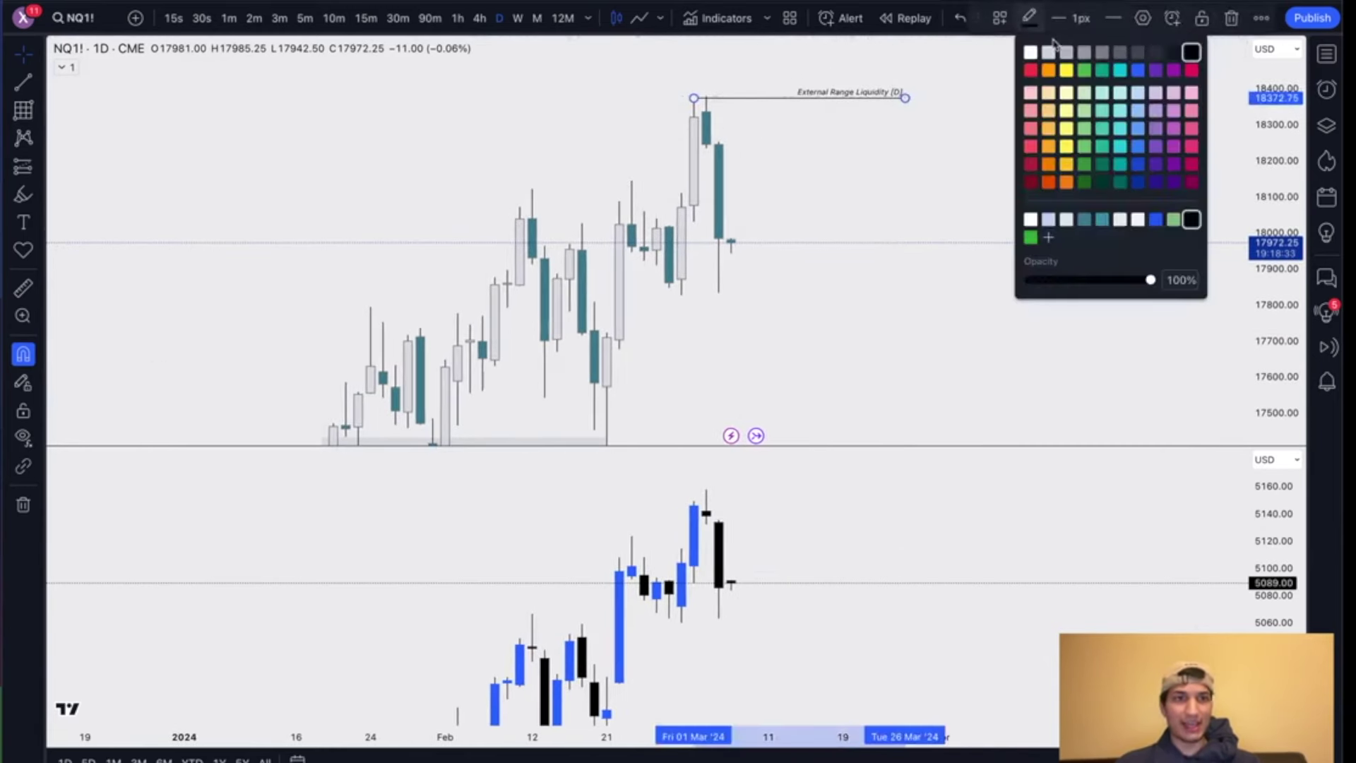
{"action": "left_click", "coordinate": [1031, 70]}
Step: Draw a rectangle on NQ from 29 February to 25 March between 18109.50 and 18234.25, and give it a light grey fill
{"action": "left_click_drag", "start_coordinate": [954, 170], "coordinate": [879, 203]}
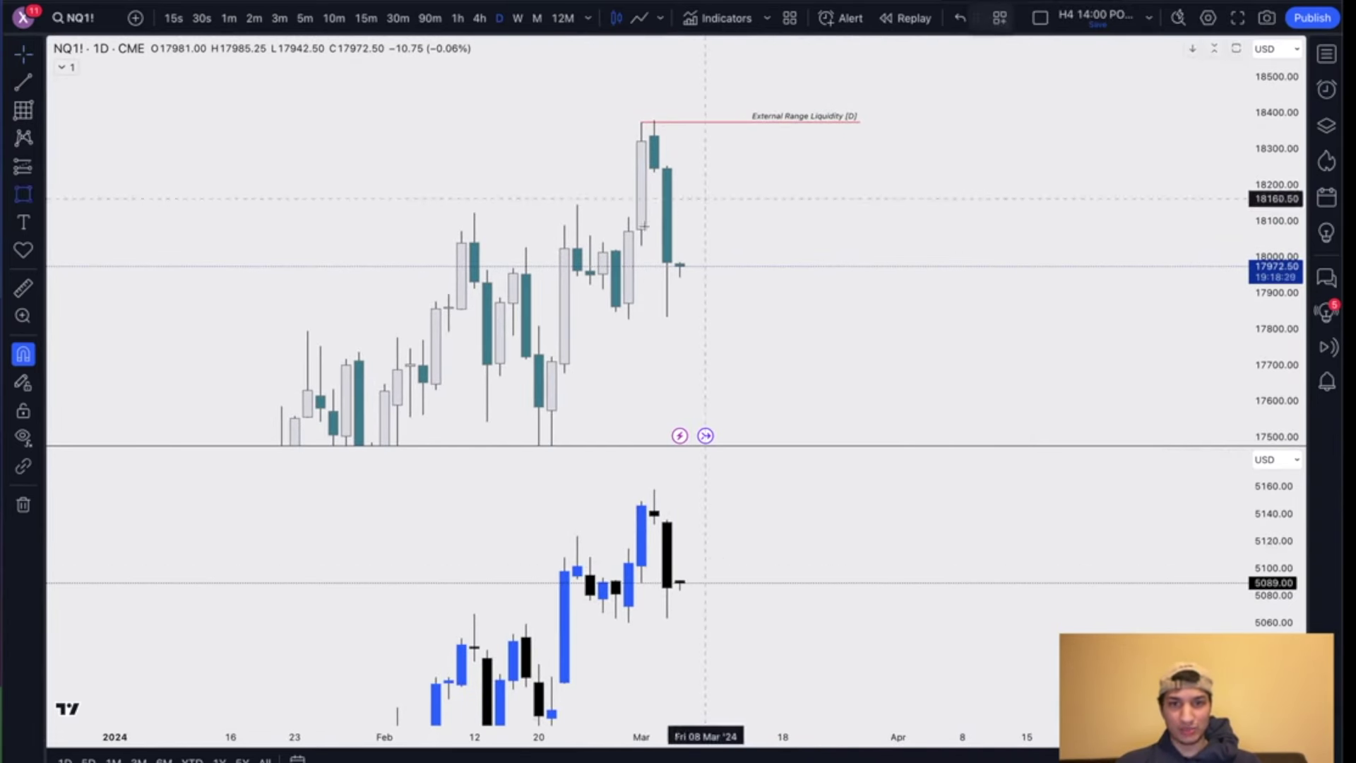
{"action": "mouse_move", "coordinate": [628, 217]}
{"action": "left_mouse_down"}
{"action": "mouse_move", "coordinate": [654, 172]}
{"action": "mouse_move", "coordinate": [718, 192]}
{"action": "mouse_move", "coordinate": [847, 194]}
{"action": "left_mouse_up"}
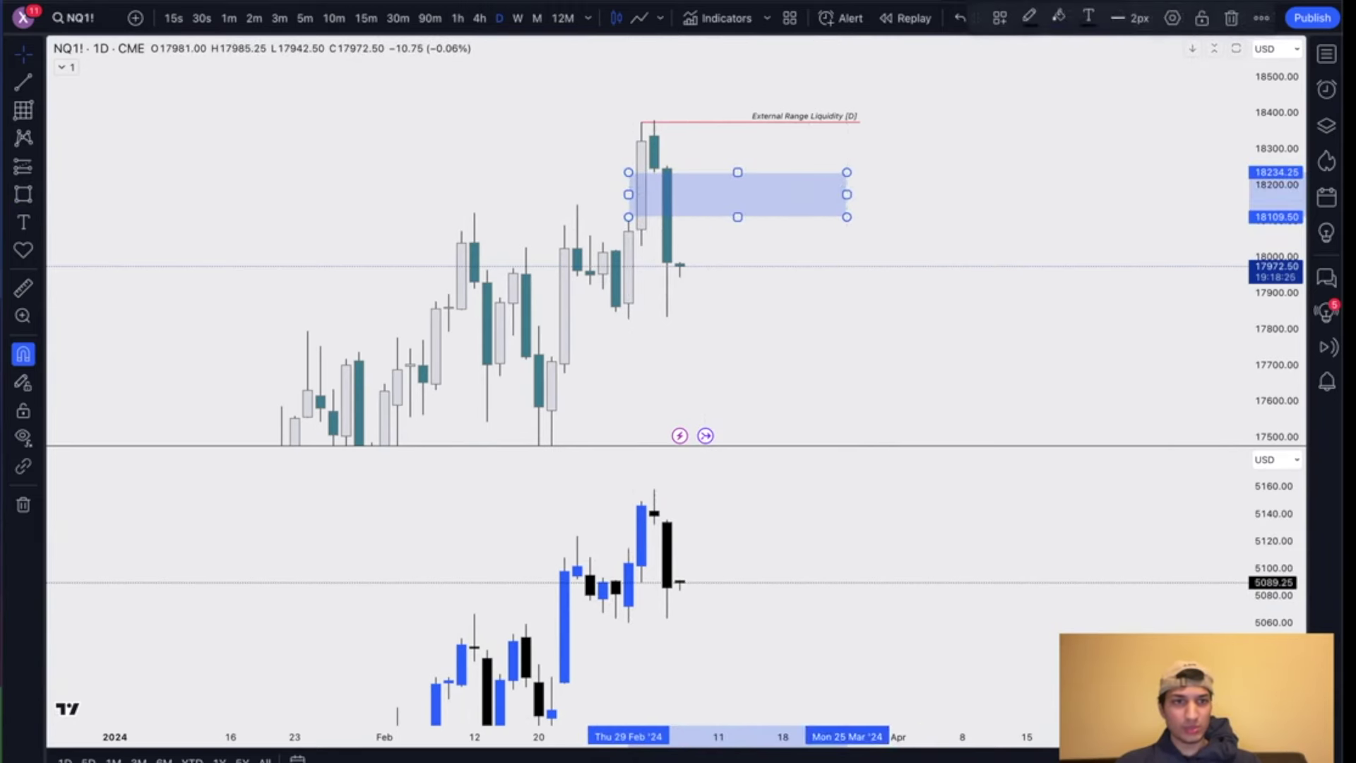
{"action": "left_click", "coordinate": [1059, 17]}
{"action": "left_click", "coordinate": [1095, 57]}
{"action": "left_click", "coordinate": [980, 342]}
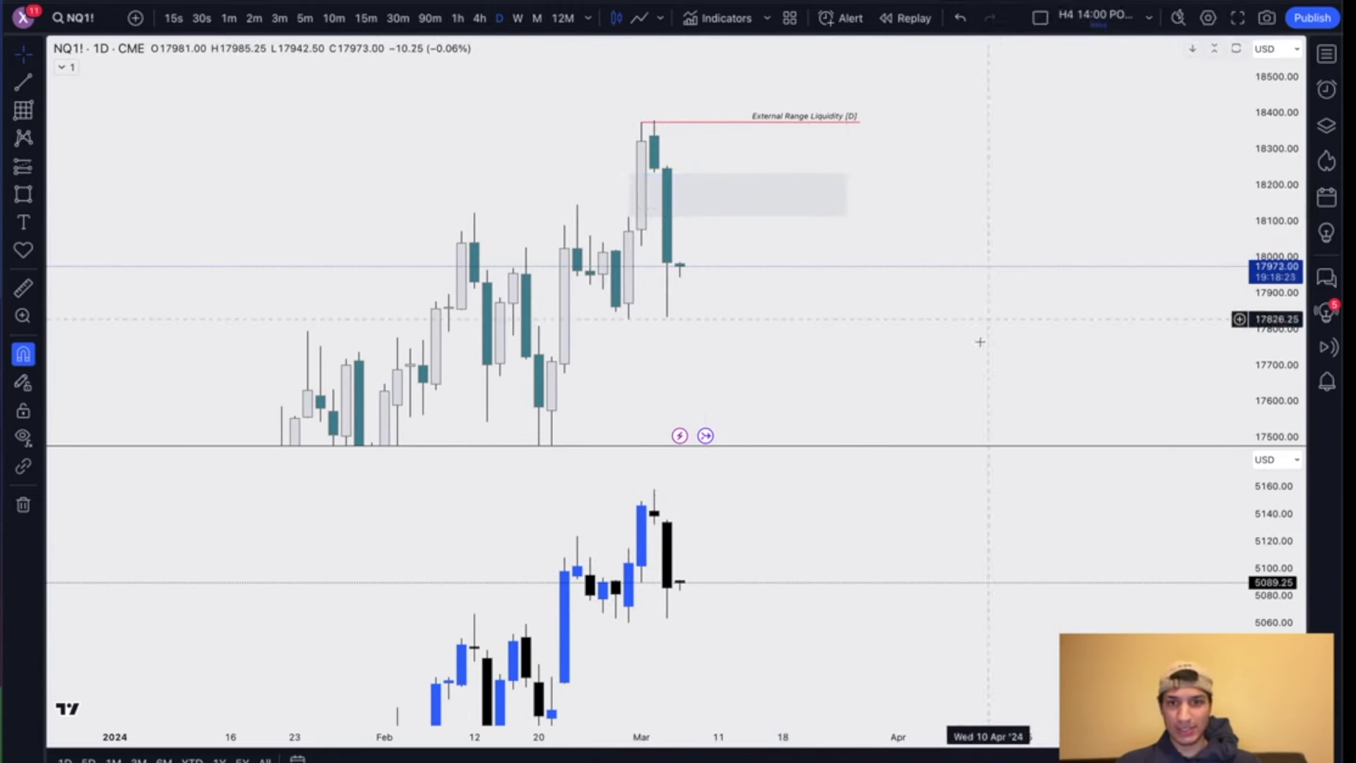
Step: View NQ and ES on the monthly and weekly timeframes, and return to the daily chart
{"action": "left_click_drag", "start_coordinate": [1001, 308], "coordinate": [992, 294]}
{"action": "left_click_drag", "start_coordinate": [1269, 203], "coordinate": [1270, 251]}
{"action": "left_click_drag", "start_coordinate": [1007, 284], "coordinate": [975, 229]}
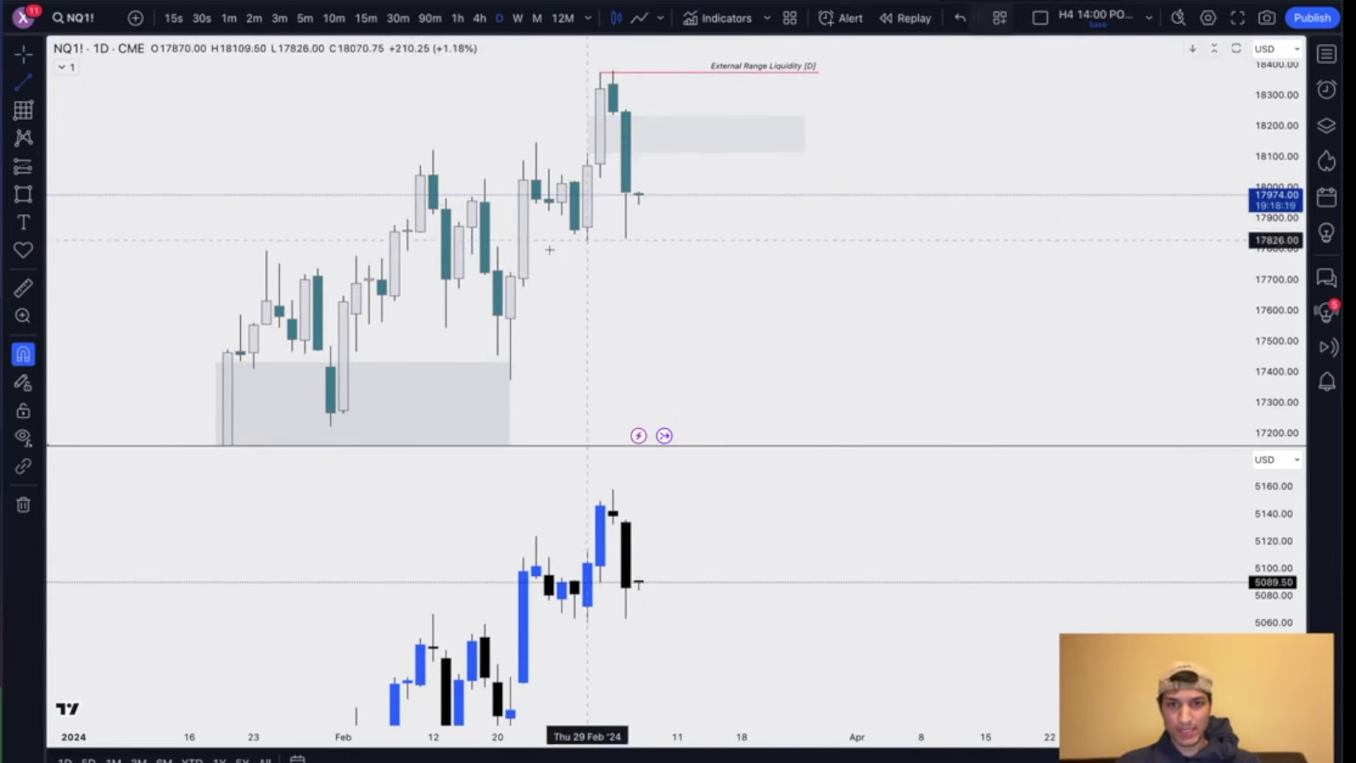
{"action": "key", "text": "alt+shift+r"}
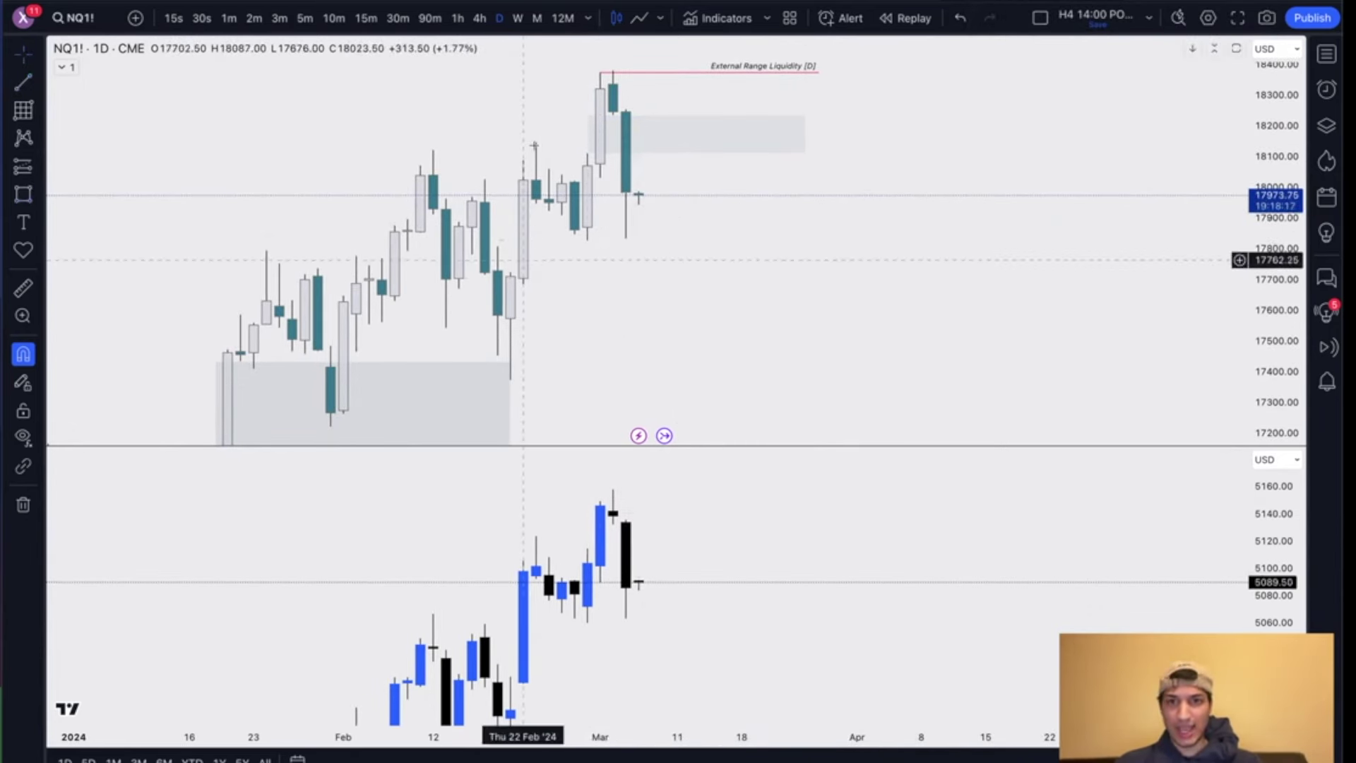
{"action": "left_click", "coordinate": [537, 17]}
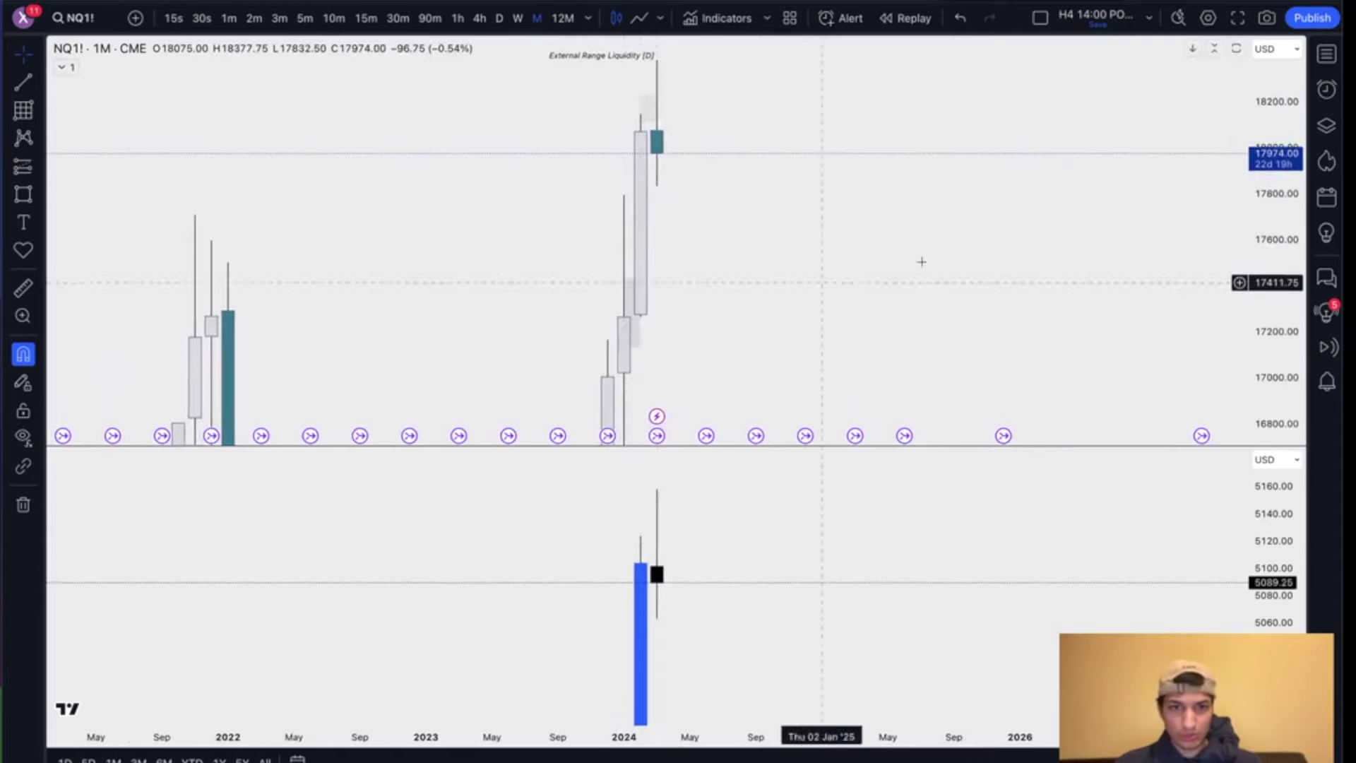
{"action": "left_click", "coordinate": [521, 19]}
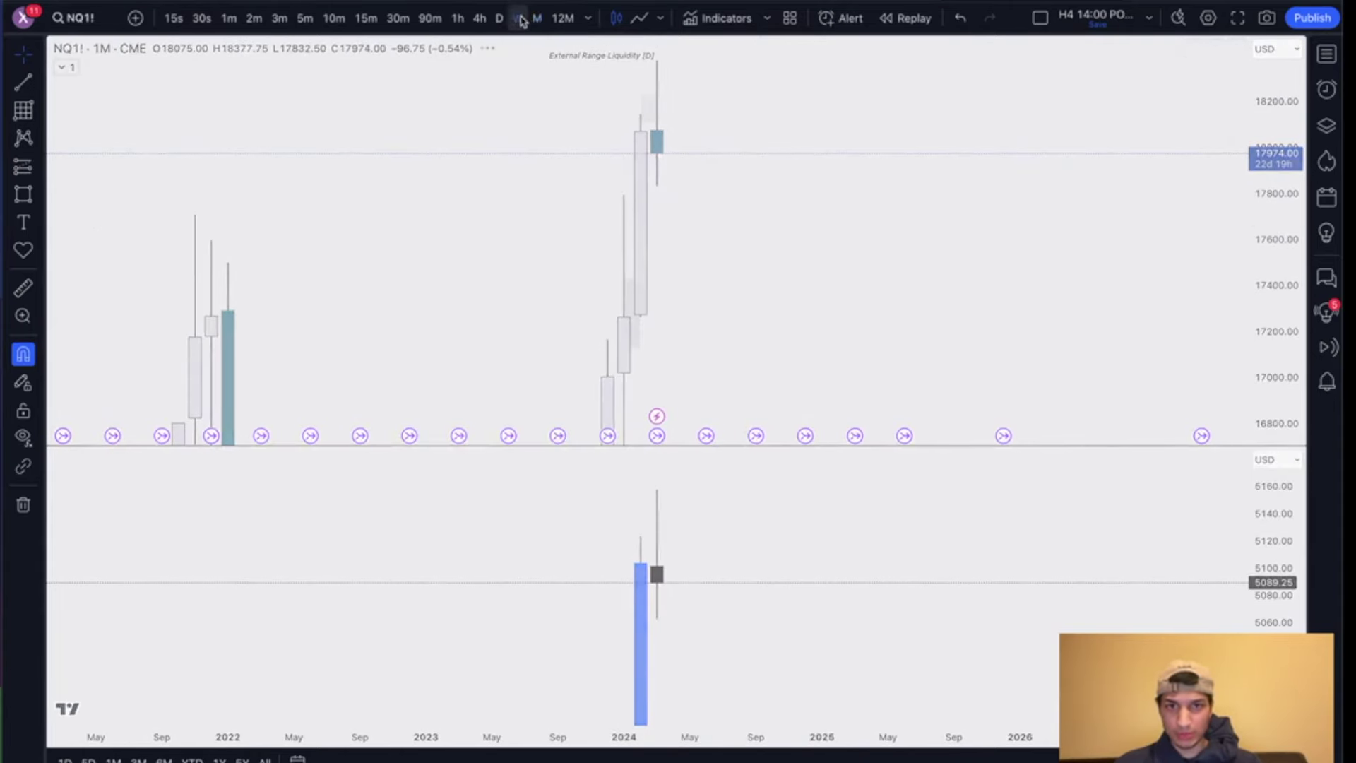
{"action": "left_click", "coordinate": [499, 18]}
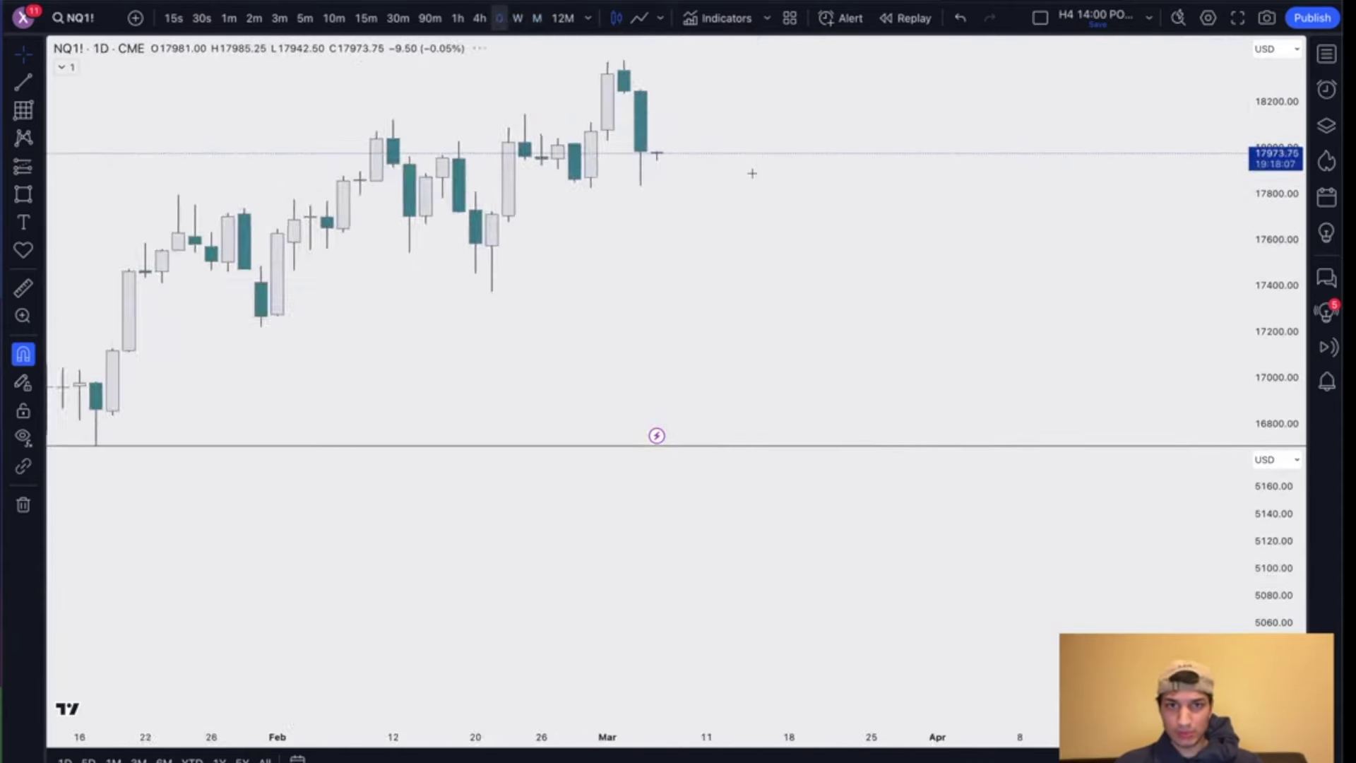
{"action": "left_click_drag", "start_coordinate": [752, 322], "coordinate": [653, 366]}
{"action": "left_click_drag", "start_coordinate": [571, 405], "coordinate": [634, 401]}
{"action": "key", "text": "Delete"}
{"action": "left_click_drag", "start_coordinate": [702, 338], "coordinate": [694, 343]}
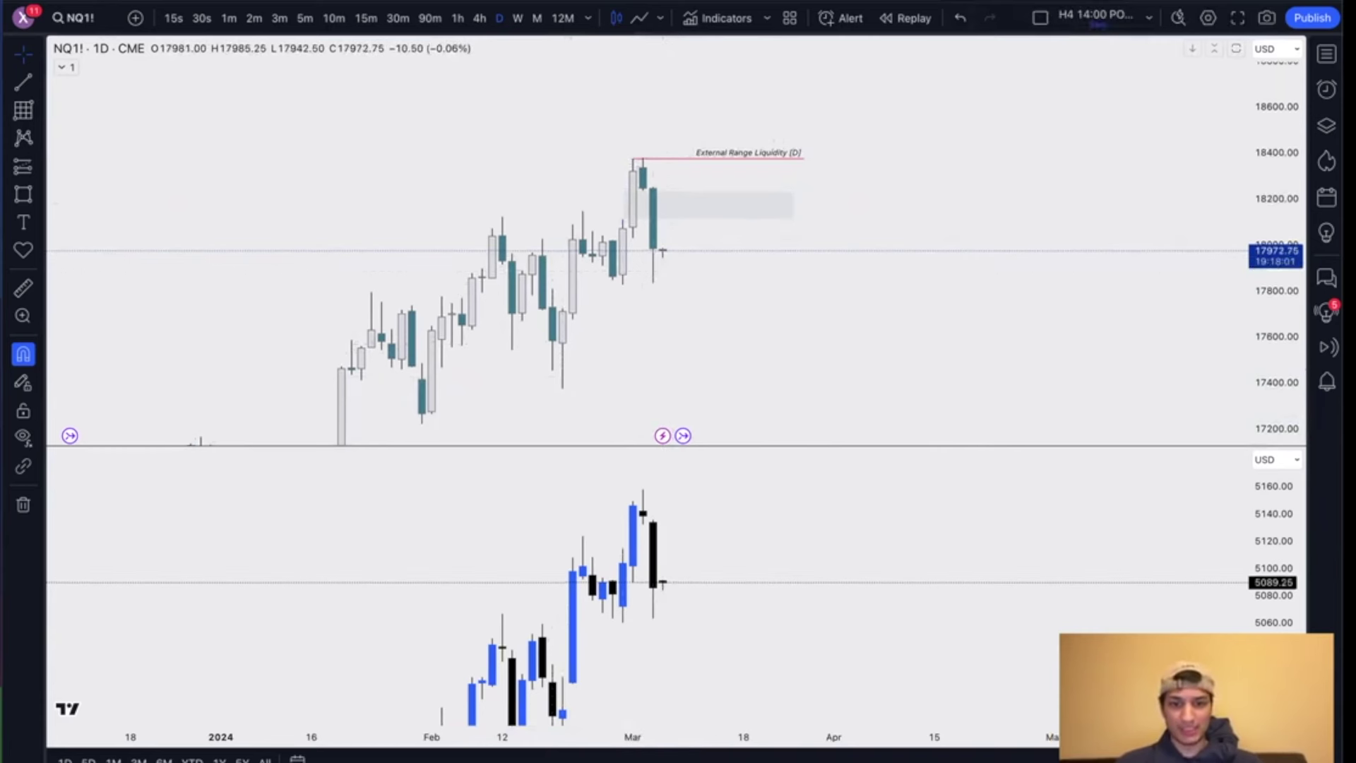
Step: Draw a horizontal trend line from the 29 February NQ low at 17826.00 to 2 April, and colour it blue
{"action": "left_click", "coordinate": [622, 284]}
{"action": "left_click", "coordinate": [844, 285]}
{"action": "left_click", "coordinate": [1032, 18]}
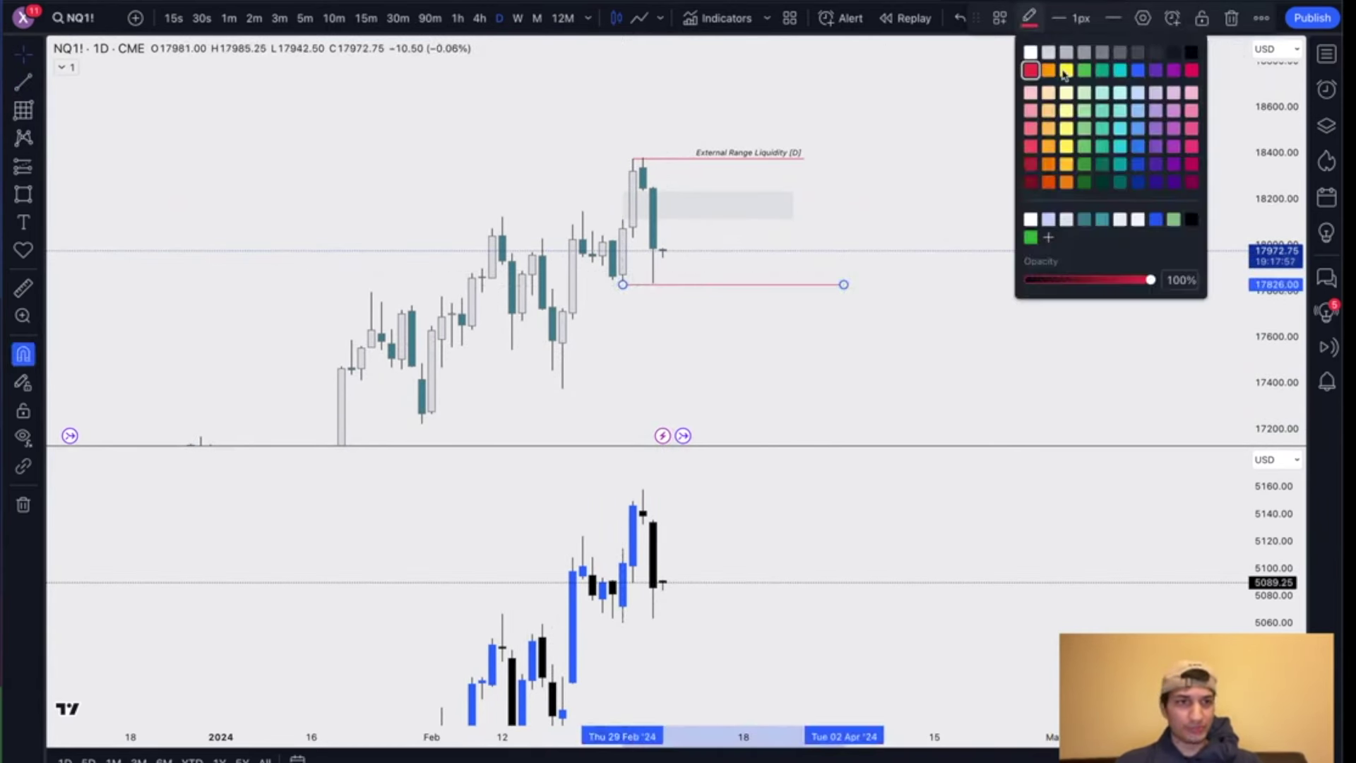
{"action": "left_click", "coordinate": [1138, 70]}
Step: Label the blue line "External Range Liquidity [D]", with the text aligned top and right
{"action": "double_click", "coordinate": [844, 285]}
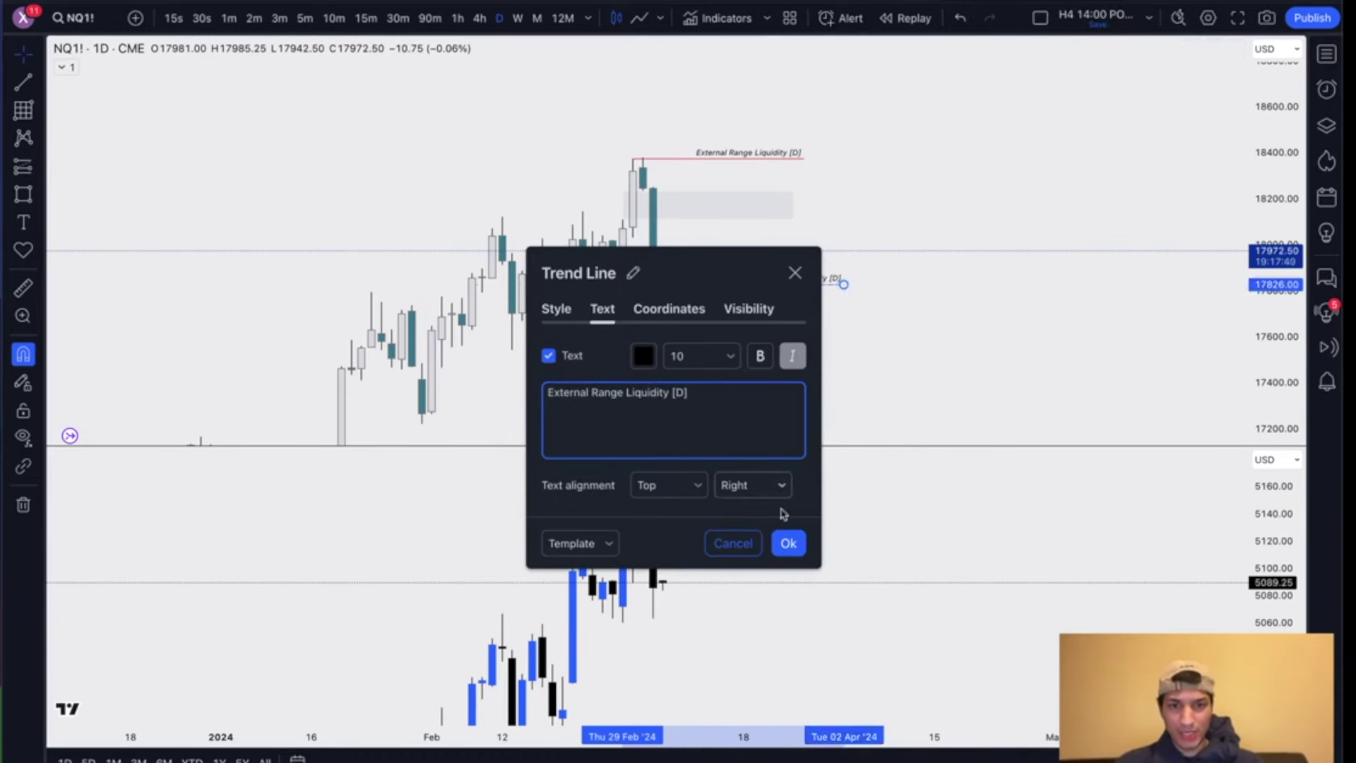
{"action": "left_click", "coordinate": [789, 543]}
{"action": "scroll", "coordinate": [935, 262], "scroll_direction": "up", "scroll_amount": 2}
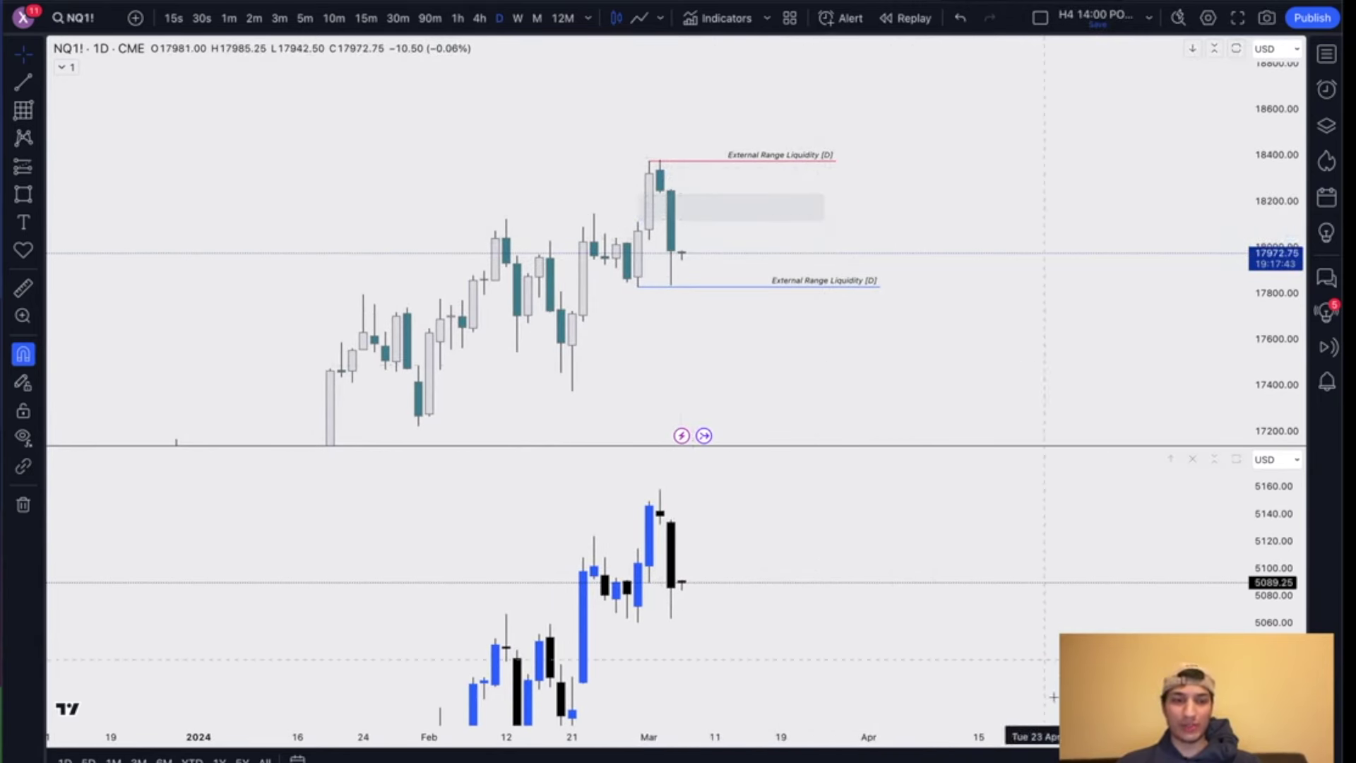
Step: Brush a curved stroke from the grey zone up past the red liquidity line, and undo it
{"action": "mouse_move", "coordinate": [713, 212]}
{"action": "left_mouse_down"}
{"action": "mouse_move", "coordinate": [806, 116]}
{"action": "mouse_move", "coordinate": [792, 124]}
{"action": "mouse_move", "coordinate": [825, 134]}
{"action": "left_mouse_up"}
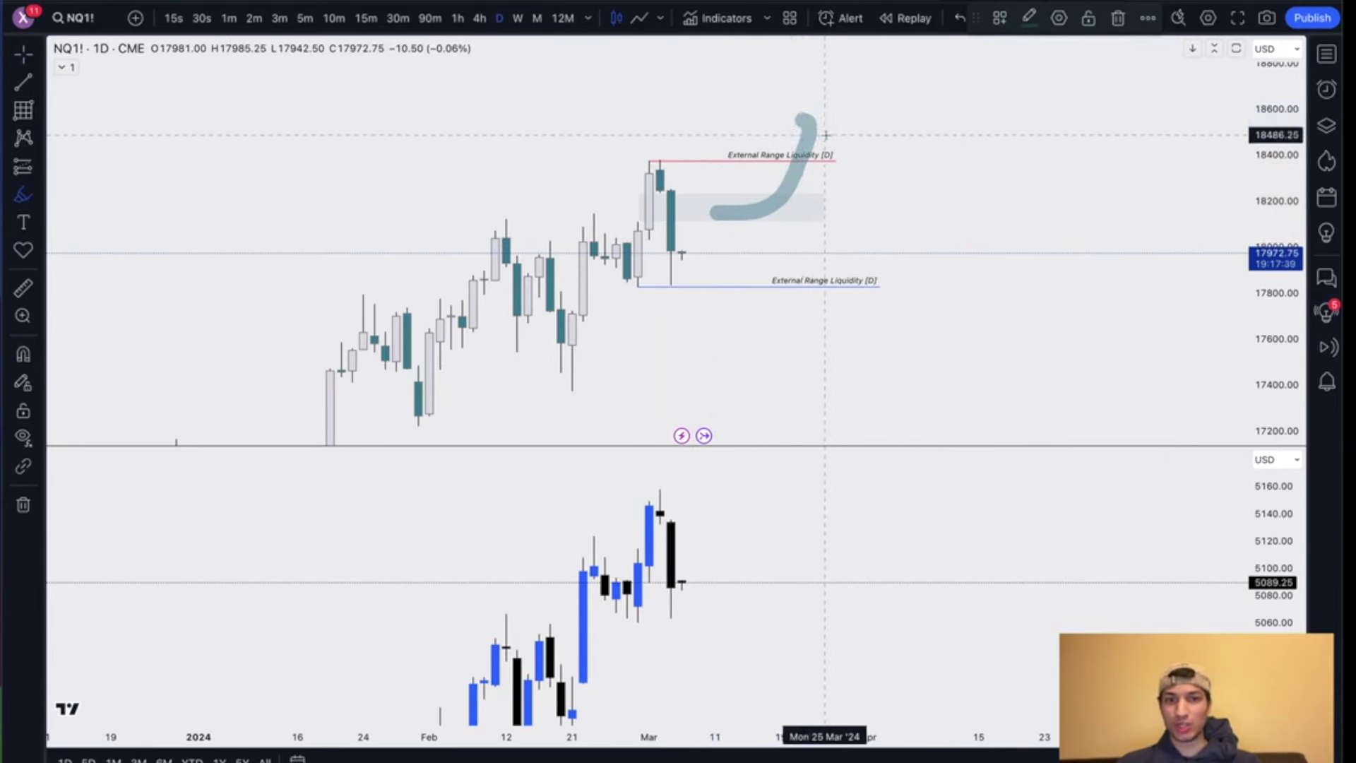
{"action": "key", "text": "ctrl+z"}
{"action": "key", "text": "Escape"}
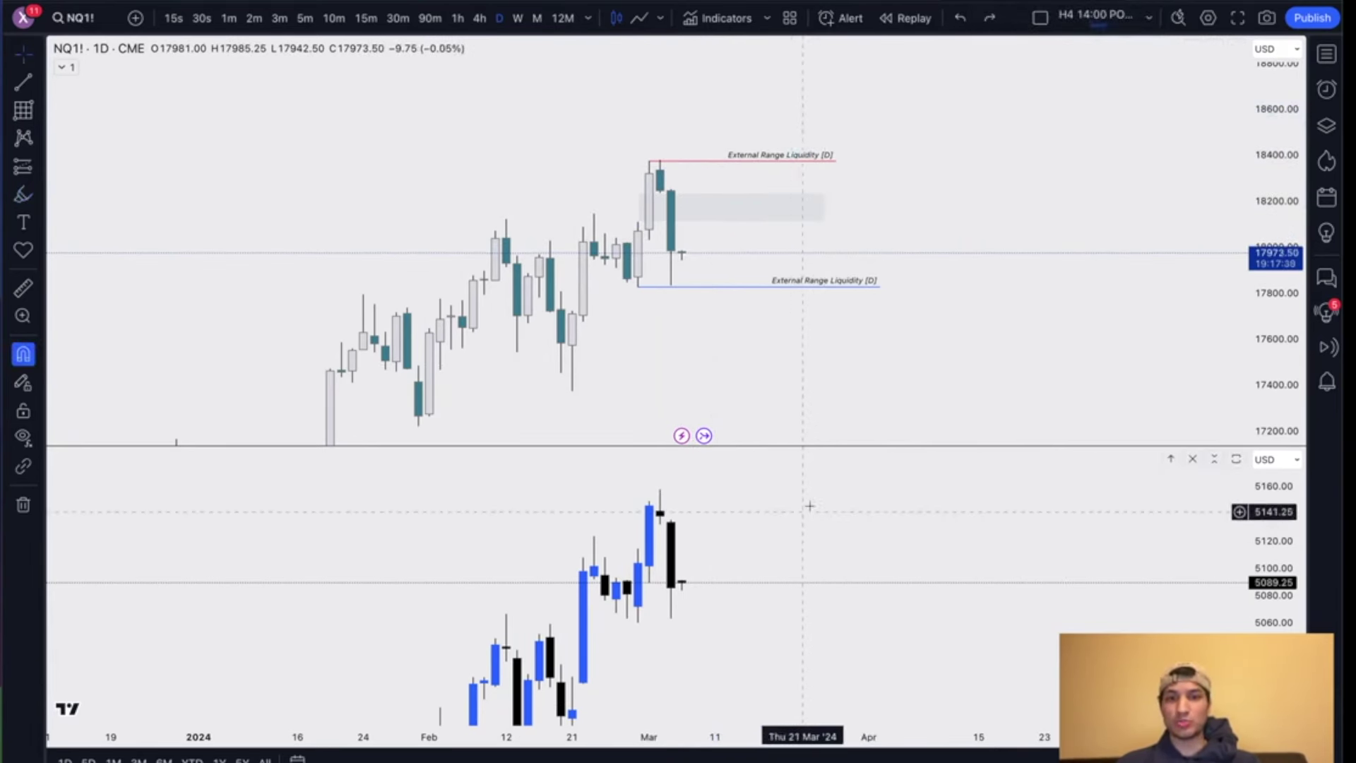
{"action": "scroll", "coordinate": [891, 336], "scroll_direction": "down", "scroll_amount": 1}
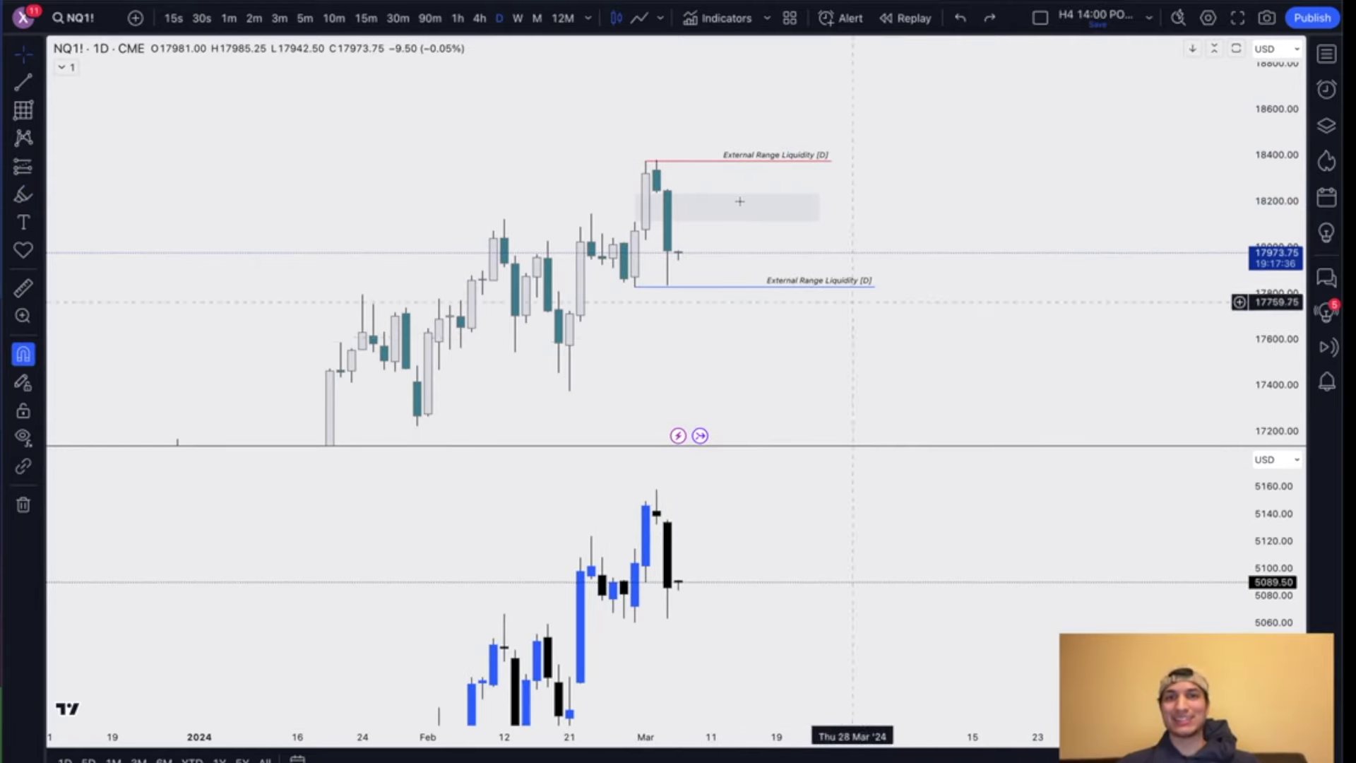
{"action": "left_click", "coordinate": [635, 206]}
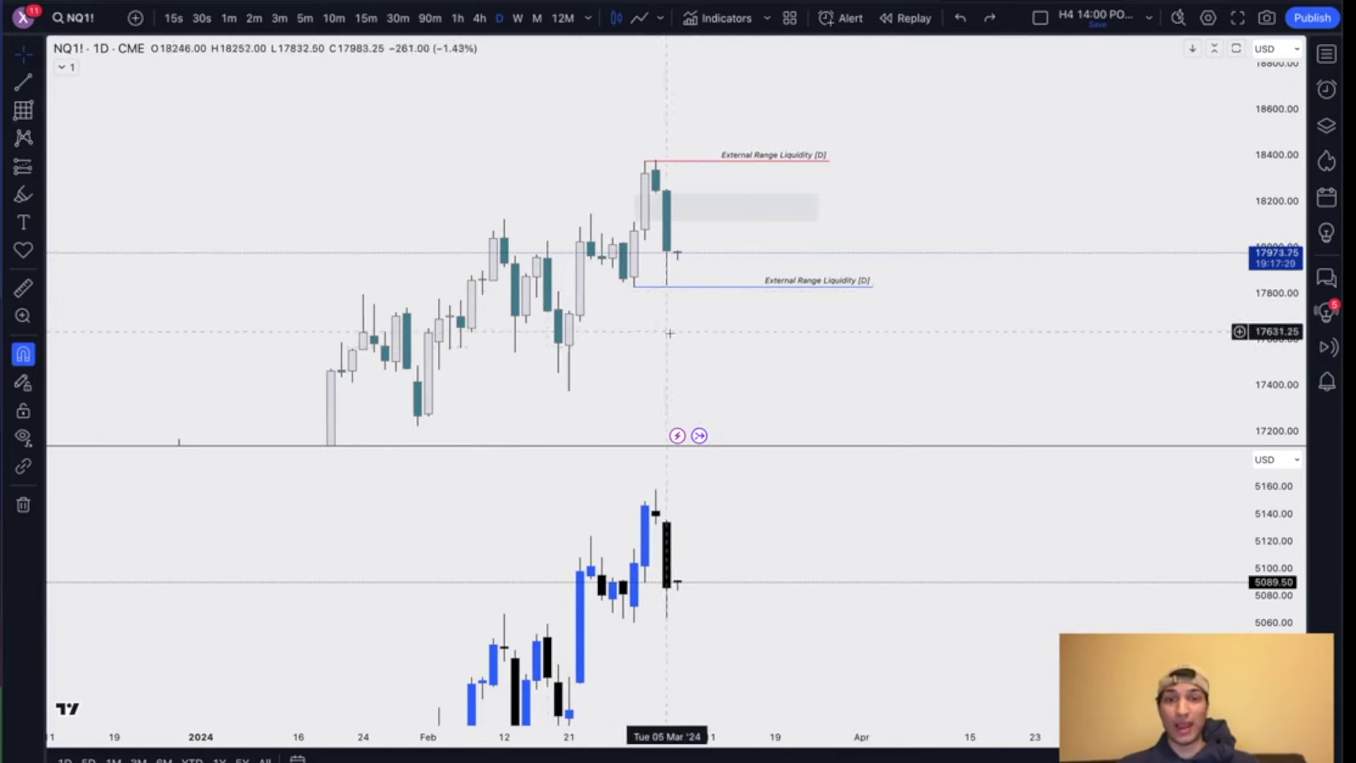
{"action": "left_click_drag", "start_coordinate": [624, 278], "coordinate": [590, 224]}
{"action": "left_click_drag", "start_coordinate": [1281, 182], "coordinate": [1278, 253]}
{"action": "scroll", "coordinate": [1002, 294], "scroll_direction": "down", "scroll_amount": 1}
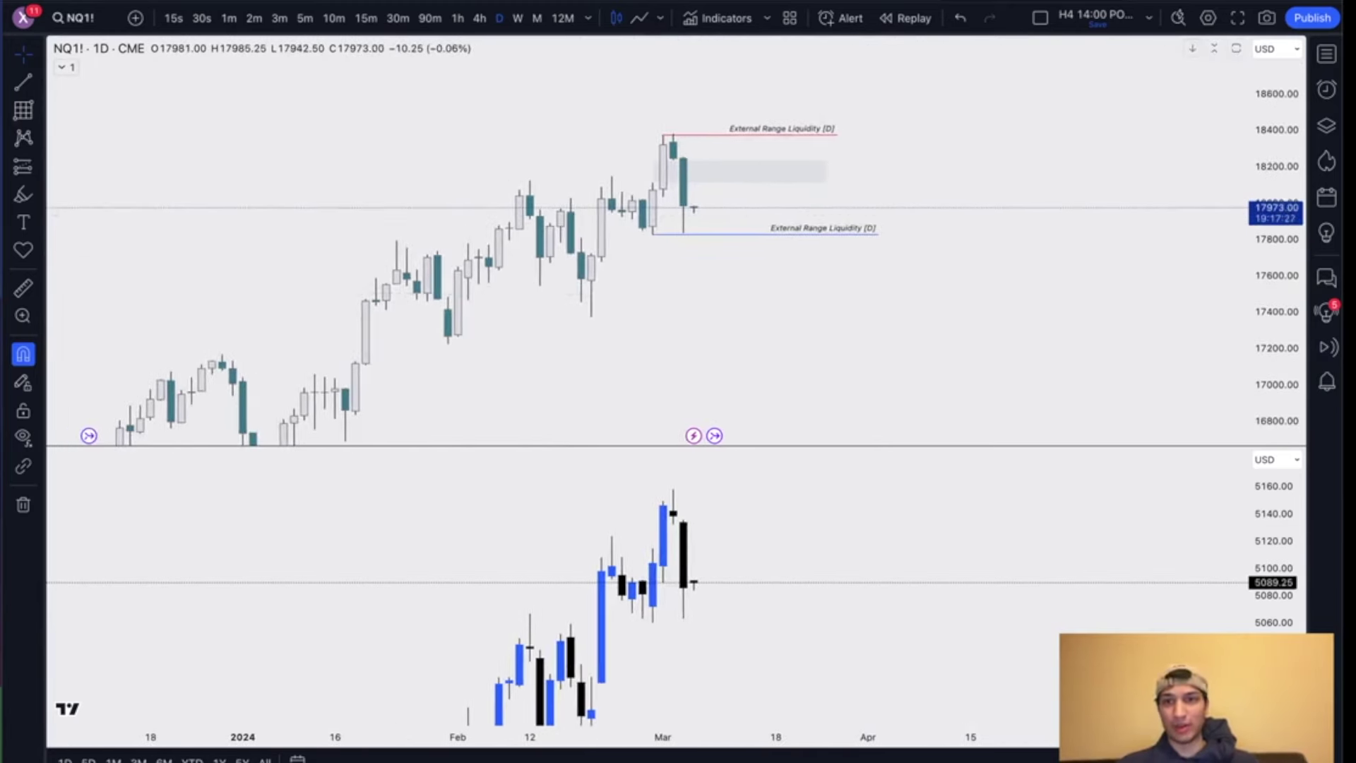
{"action": "left_click_drag", "start_coordinate": [702, 292], "coordinate": [692, 267]}
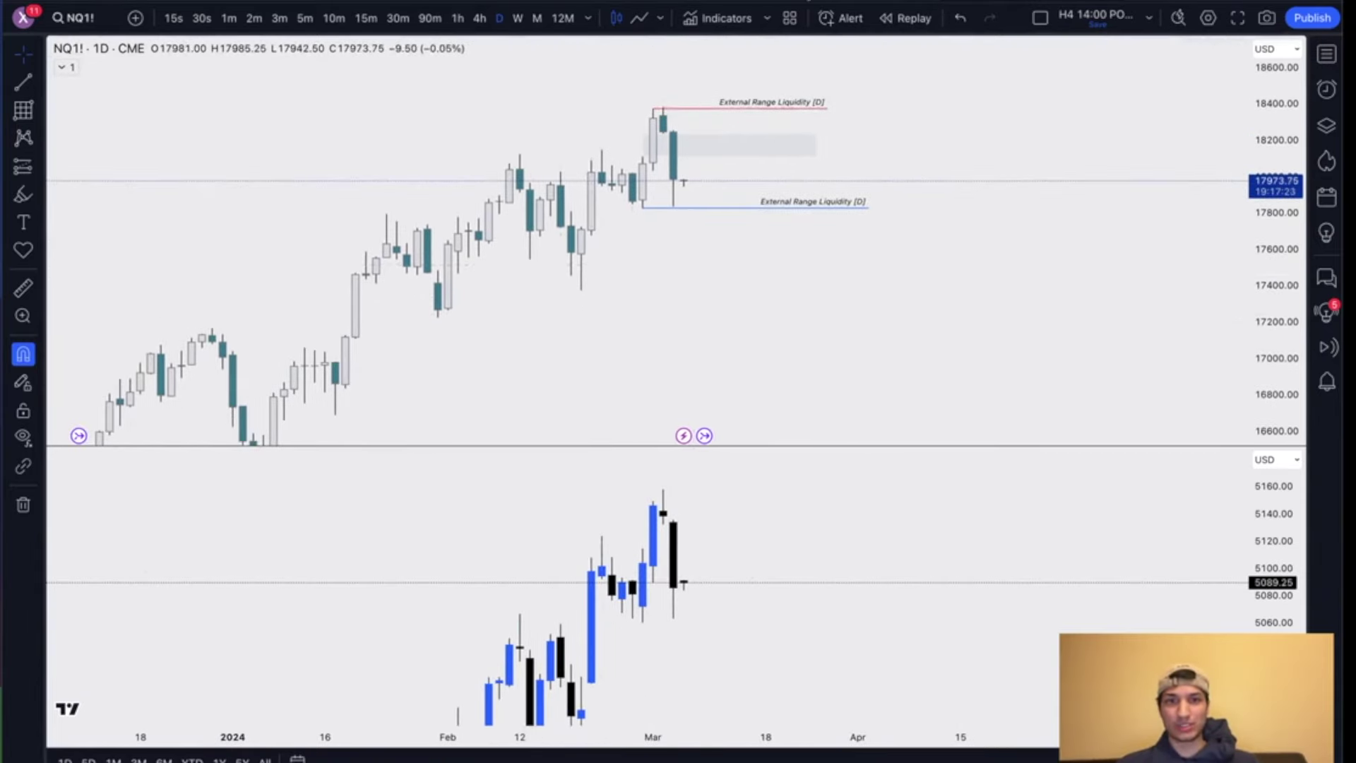
Step: Look at the SMT layout with the 4-hour and 15-minute ES and NQ charts
{"action": "left_click", "coordinate": [814, 2]}
{"action": "key", "text": "ctrl+Tab"}
{"action": "key", "text": "ctrl+Tab"}
{"action": "key", "text": "ctrl+Tab"}
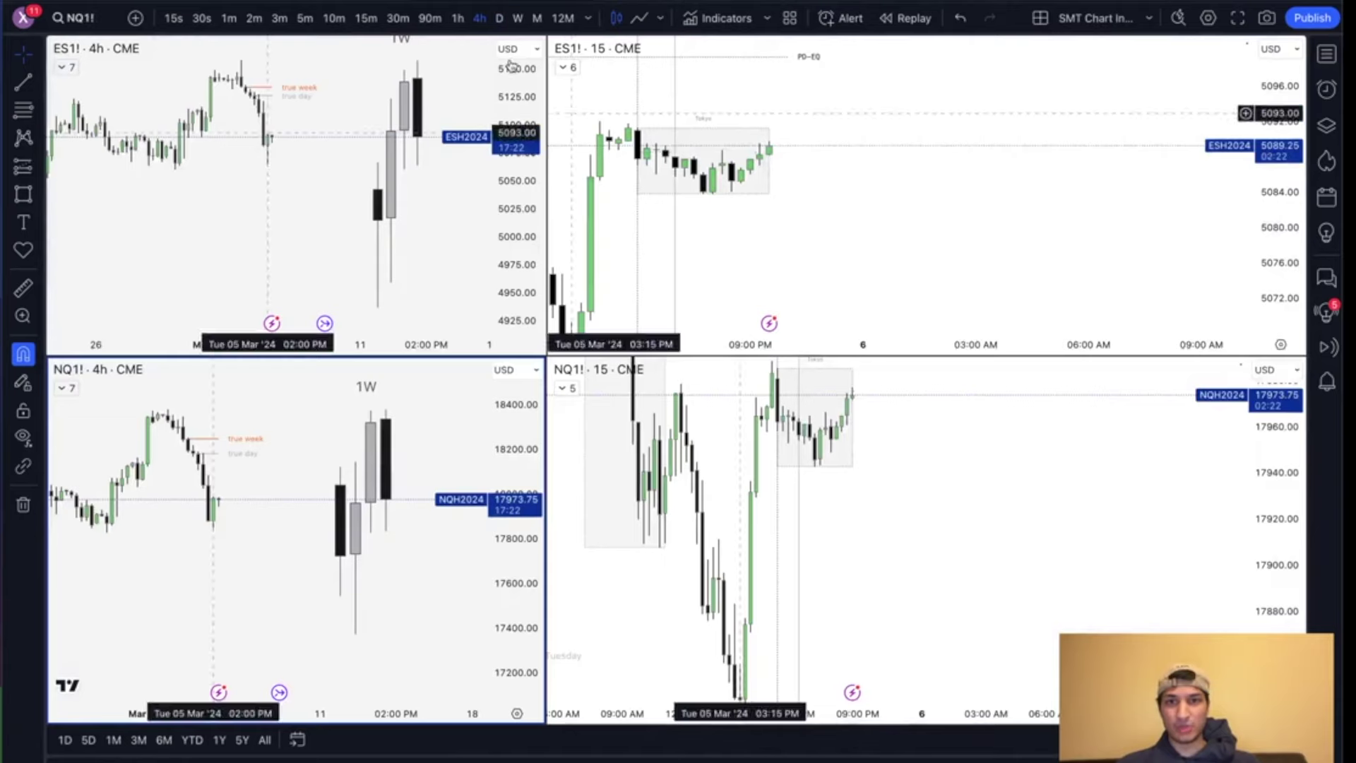
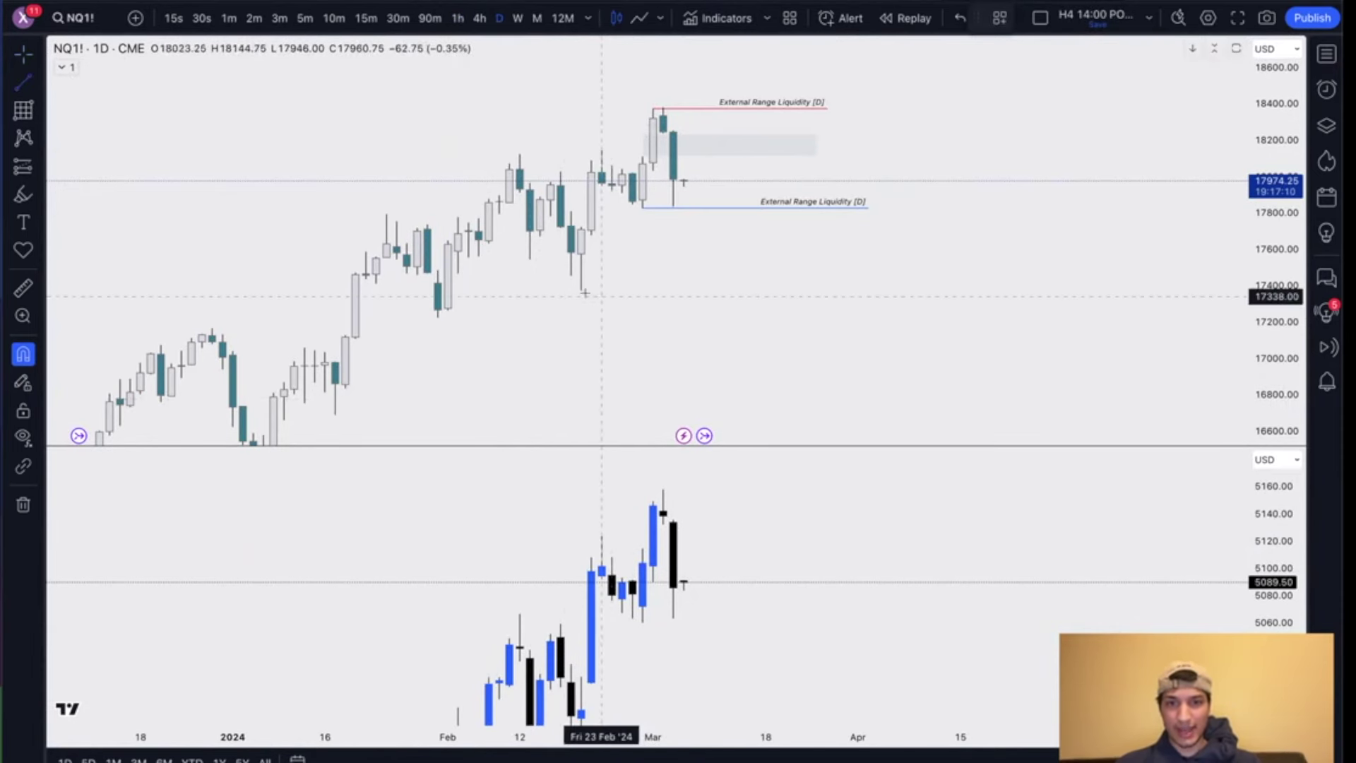
Step: Draw a horizontal trend line from the 21 February NQ low at 17372.75 to 9 April, and delete it
{"action": "left_click_drag", "start_coordinate": [581, 289], "coordinate": [920, 290]}
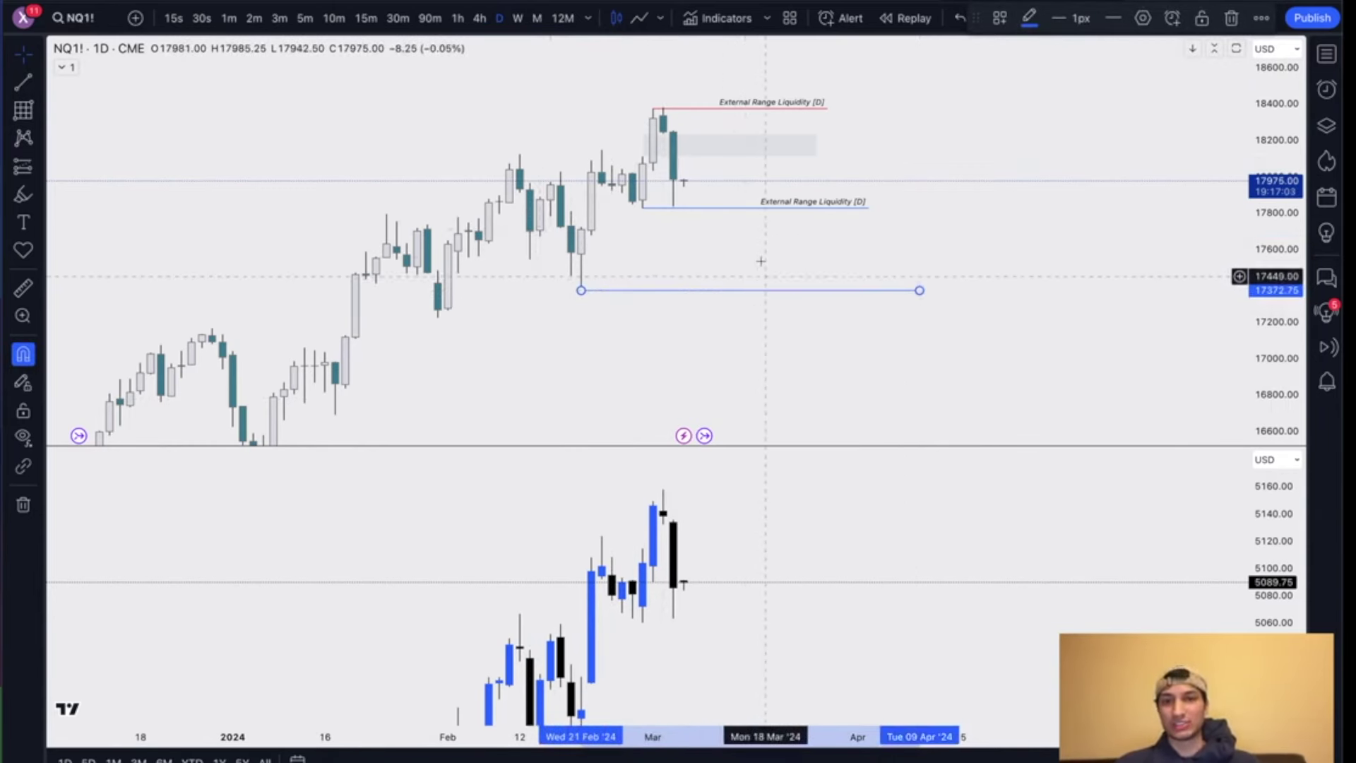
{"action": "key", "text": "Delete"}
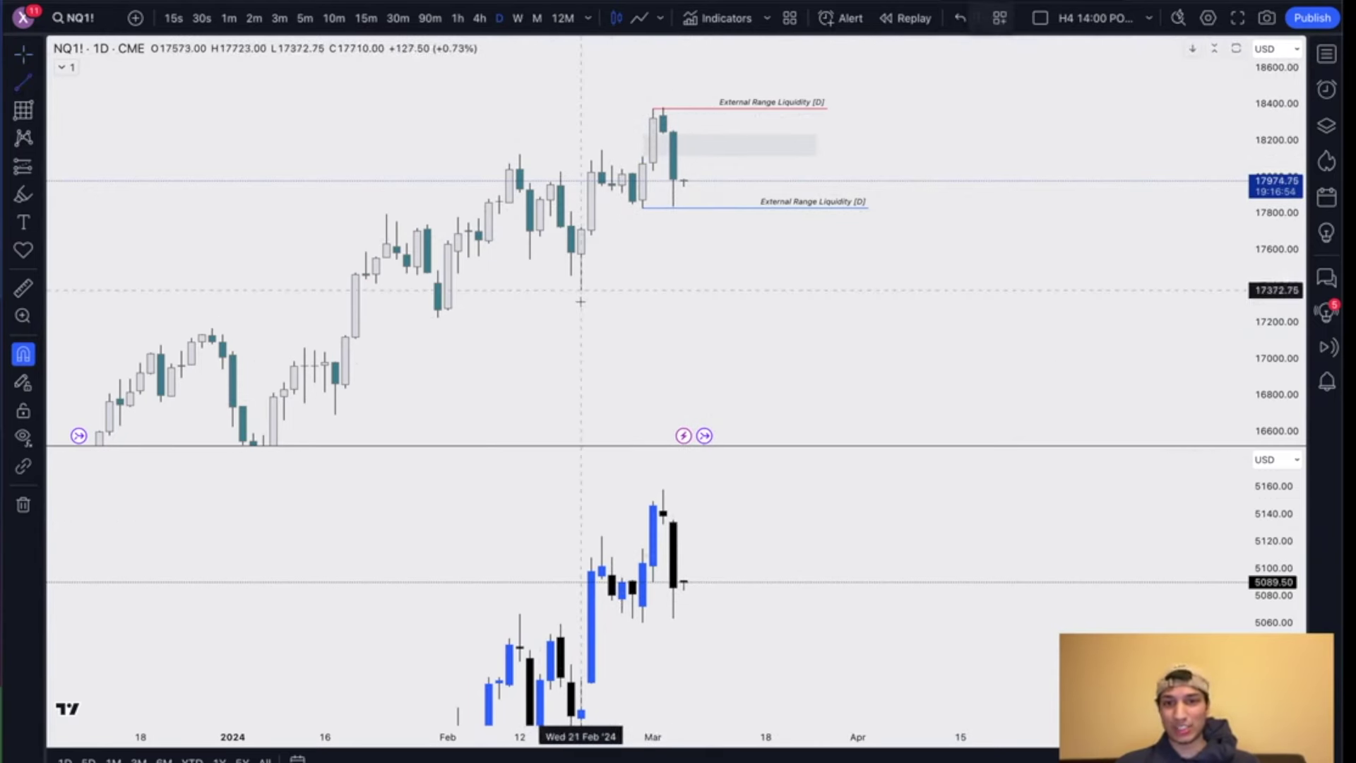
Step: Search the indicators for "ipda" and add ICT IPDA Look Back to the NQ chart
{"action": "left_click", "coordinate": [700, 19]}
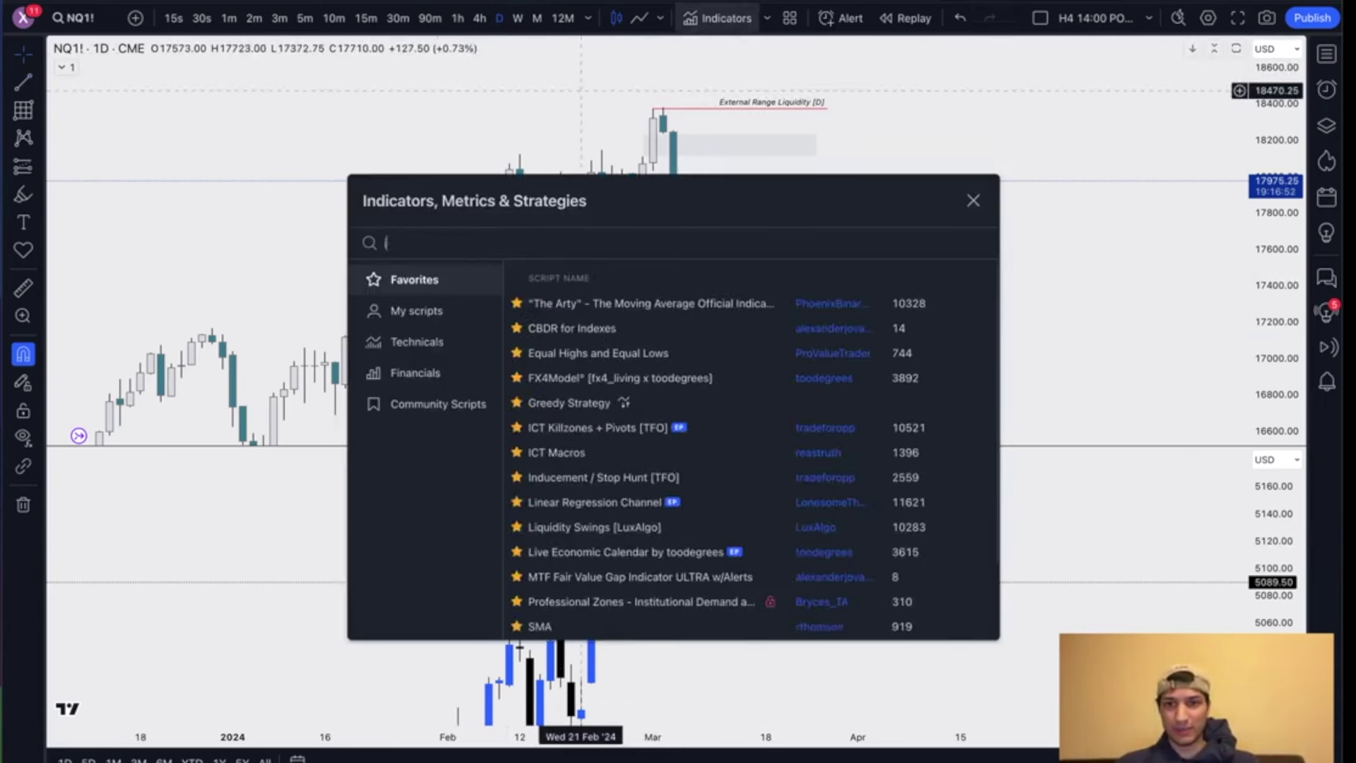
{"action": "type", "text": "ipda"}
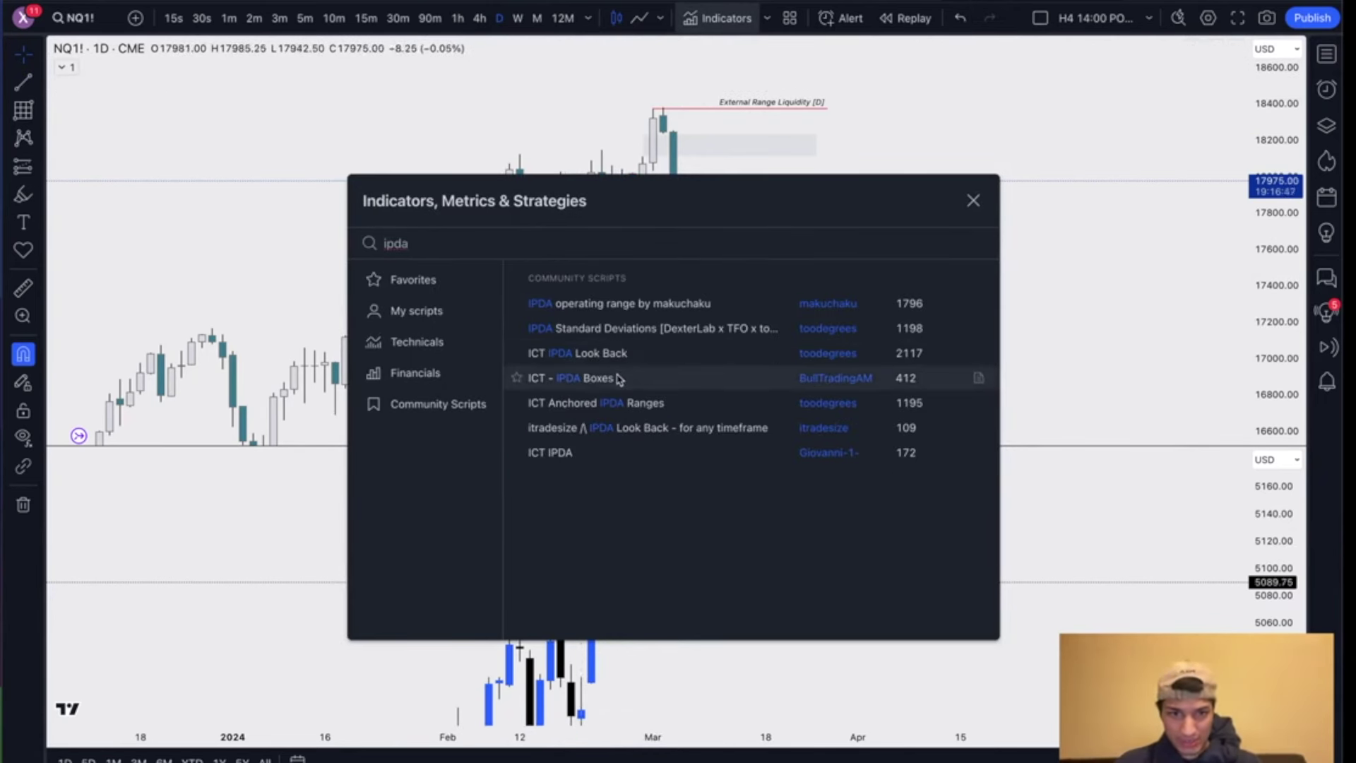
{"action": "left_click", "coordinate": [642, 355]}
{"action": "left_click", "coordinate": [973, 200]}
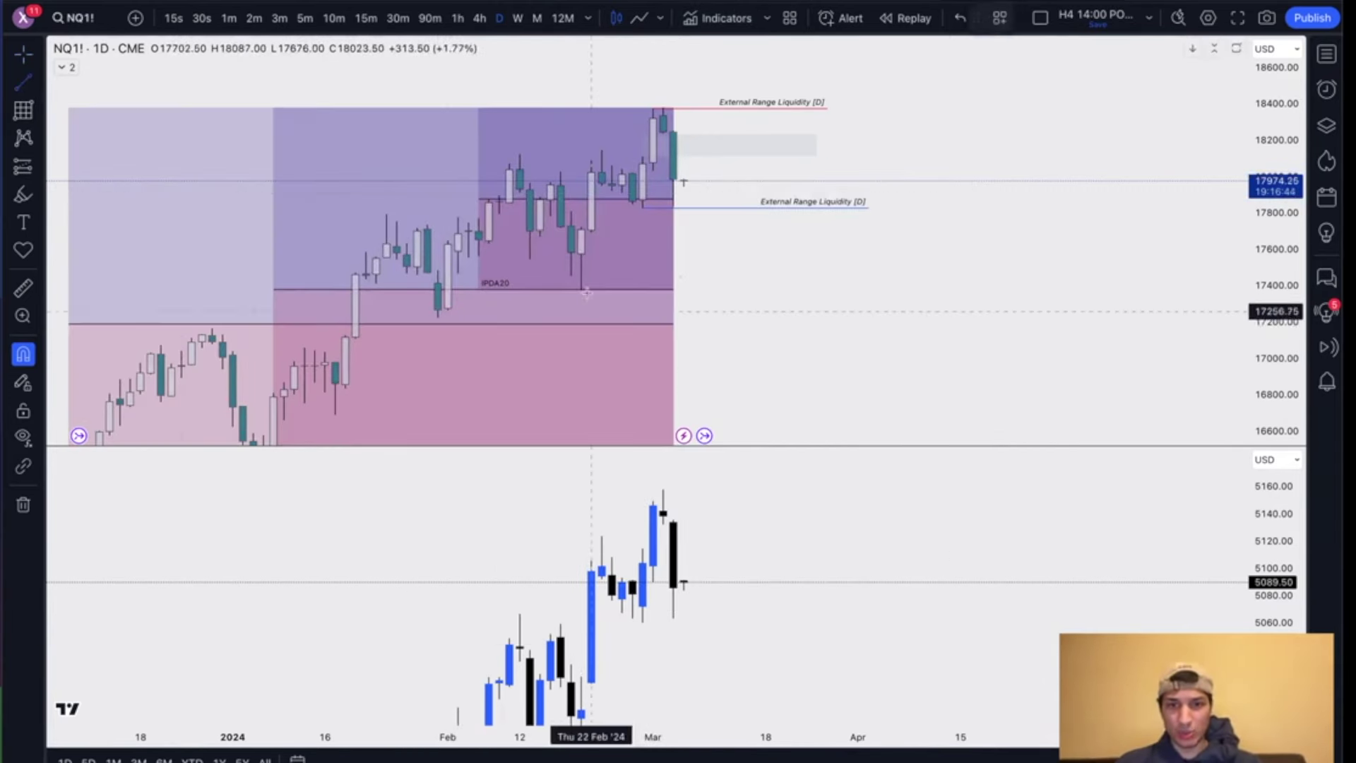
Step: Draw and delete a trial line from the 21 February low at 17372.75 to 8 April, and hide the ICT IPDA LB Boxes indicator
{"action": "left_click_drag", "start_coordinate": [580, 289], "coordinate": [909, 290]}
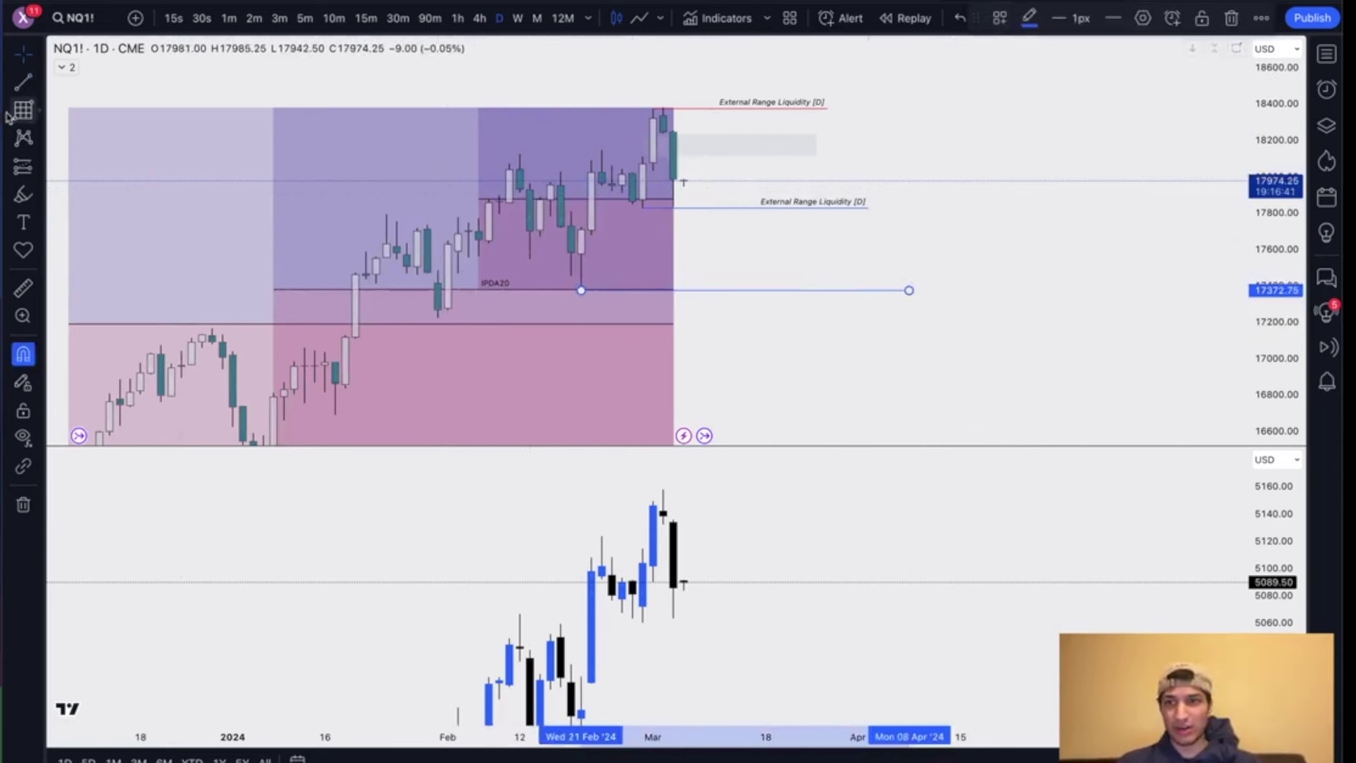
{"action": "left_click", "coordinate": [65, 70]}
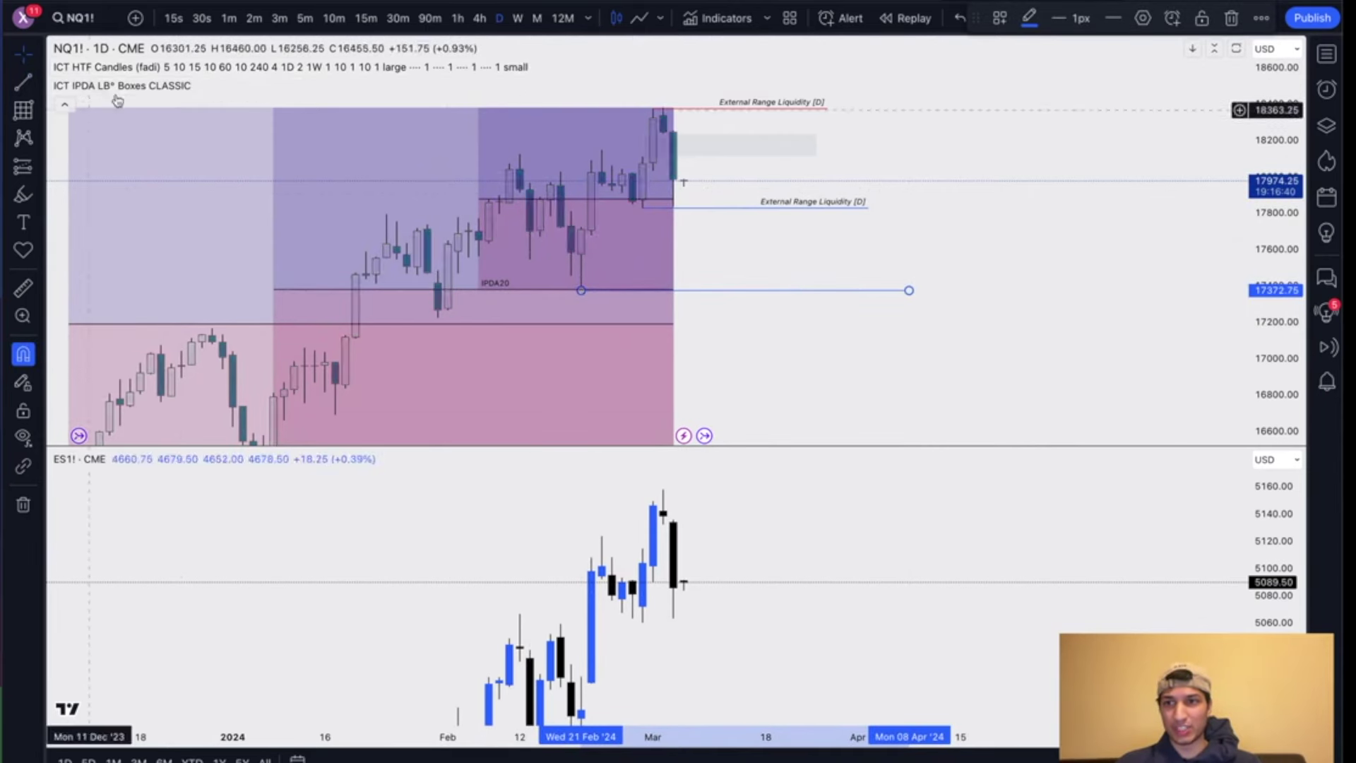
{"action": "left_click", "coordinate": [206, 86]}
{"action": "left_click", "coordinate": [65, 105]}
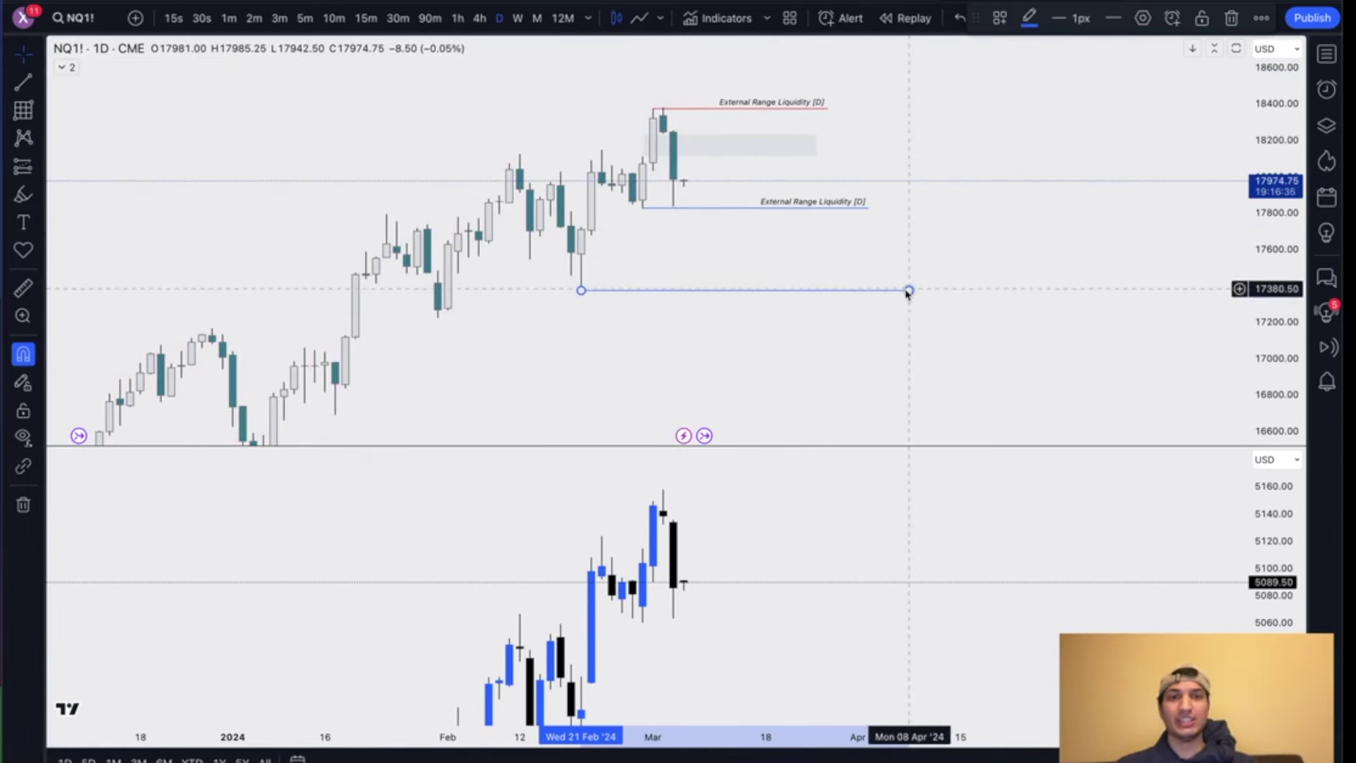
{"action": "key", "text": "Delete"}
Step: Switch the NQ and ES charts to the 1-hour timeframe, and review the timeframe alignment notes in the MMXM layout
{"action": "left_click_drag", "start_coordinate": [909, 292], "coordinate": [927, 303]}
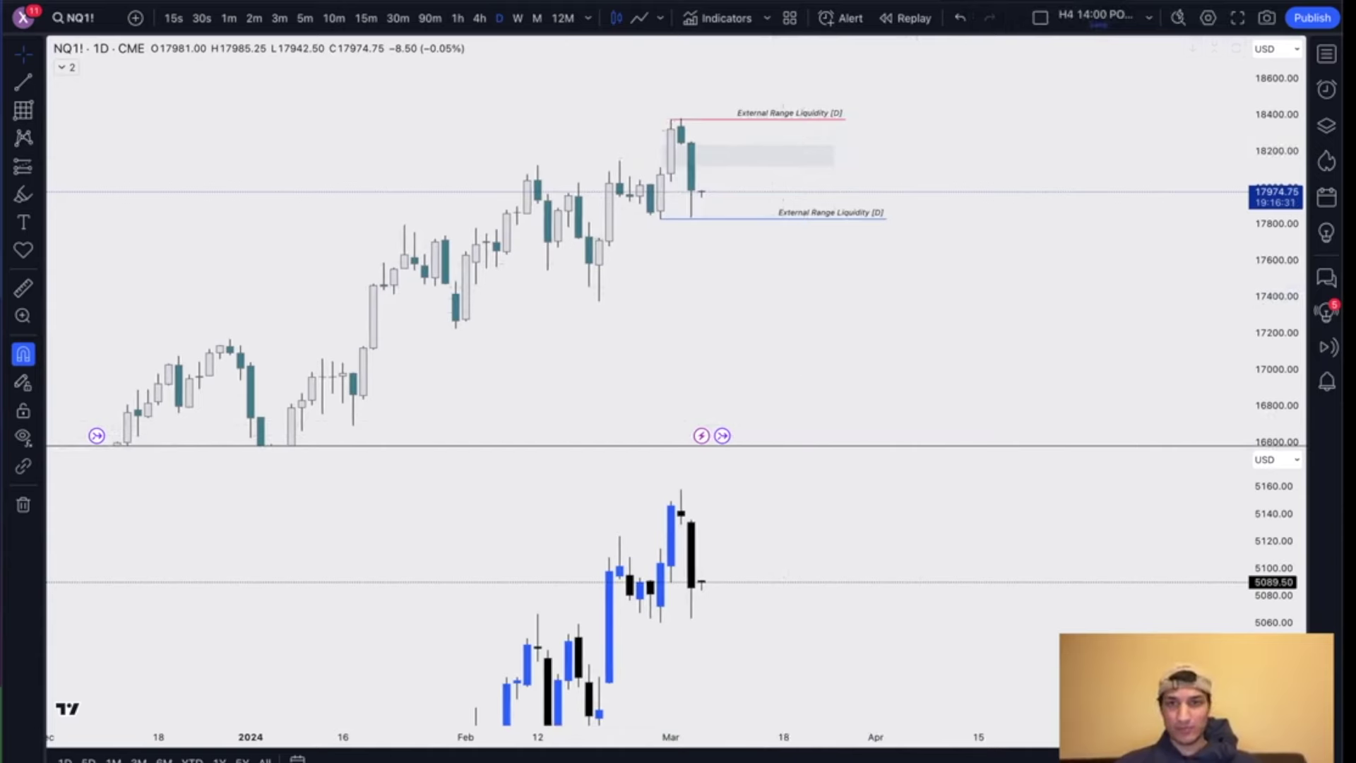
{"action": "left_click", "coordinate": [460, 18]}
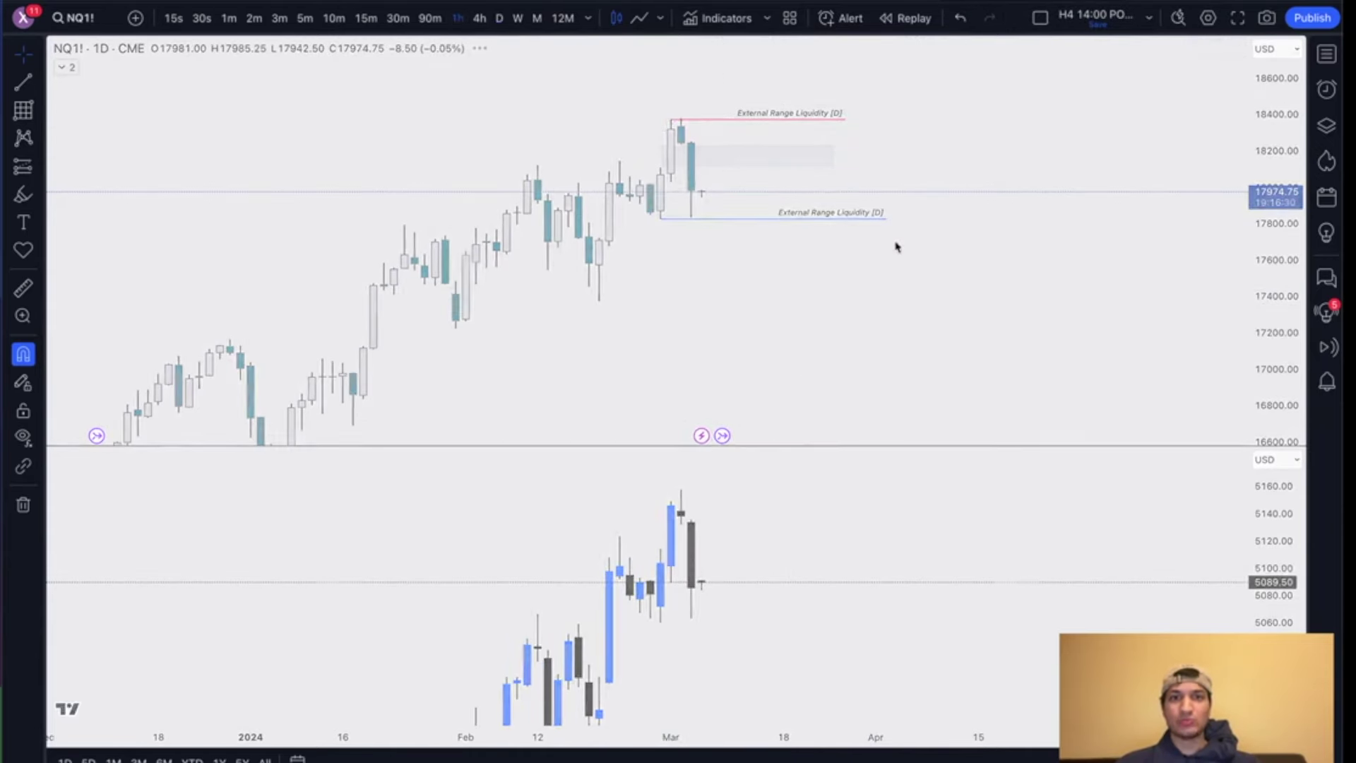
{"action": "left_click_drag", "start_coordinate": [1275, 375], "coordinate": [1263, 137]}
{"action": "scroll", "coordinate": [903, 192], "scroll_direction": "down", "scroll_amount": 2}
{"action": "left_click_drag", "start_coordinate": [893, 117], "coordinate": [843, 157]}
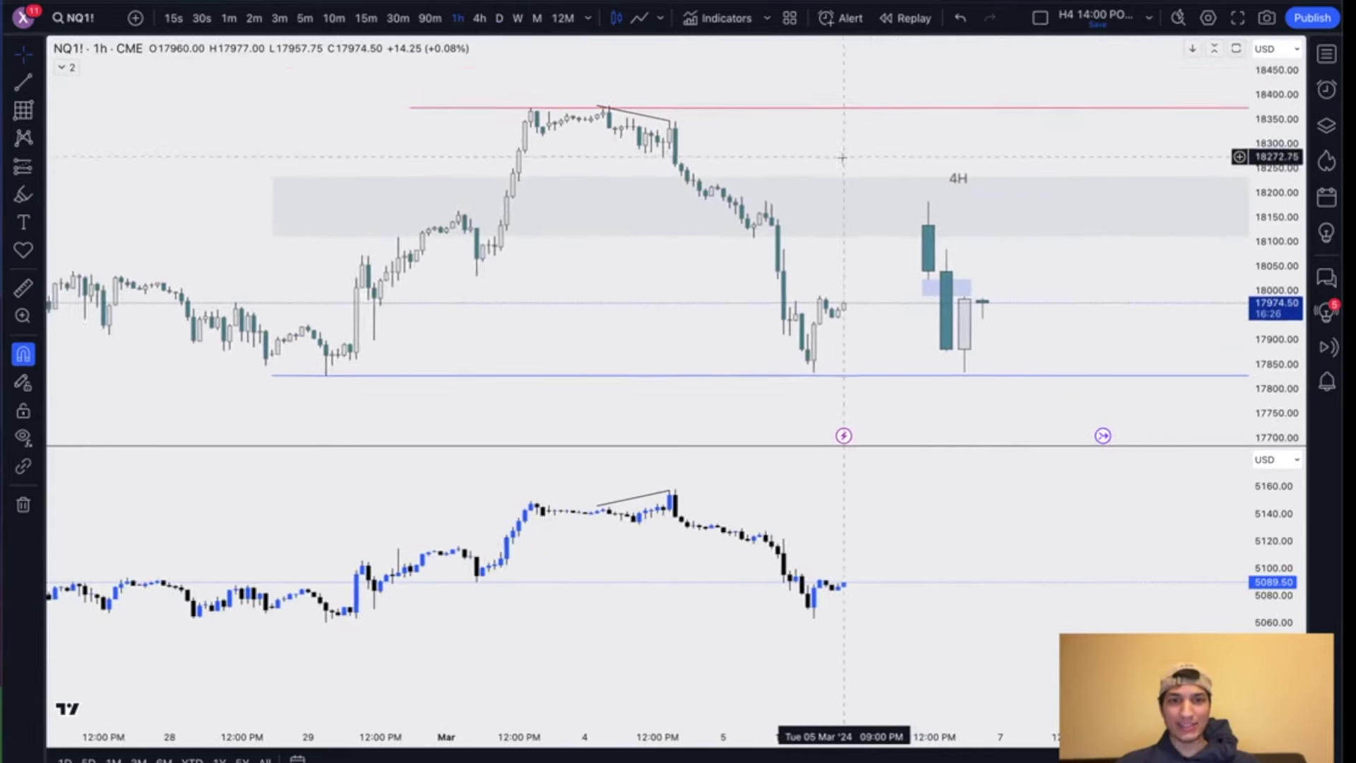
{"action": "left_click_drag", "start_coordinate": [1290, 282], "coordinate": [1280, 75]}
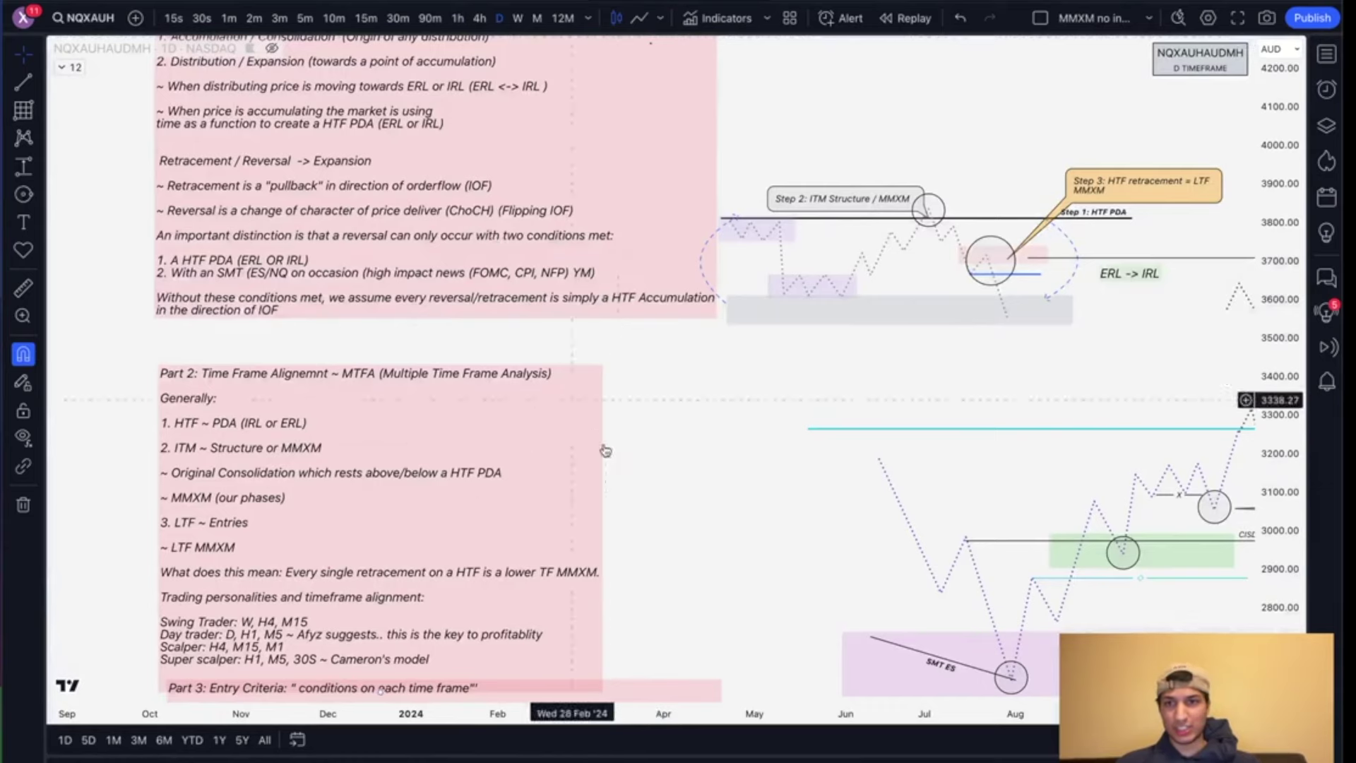
{"action": "scroll", "coordinate": [607, 450], "scroll_direction": "up", "scroll_amount": 5}
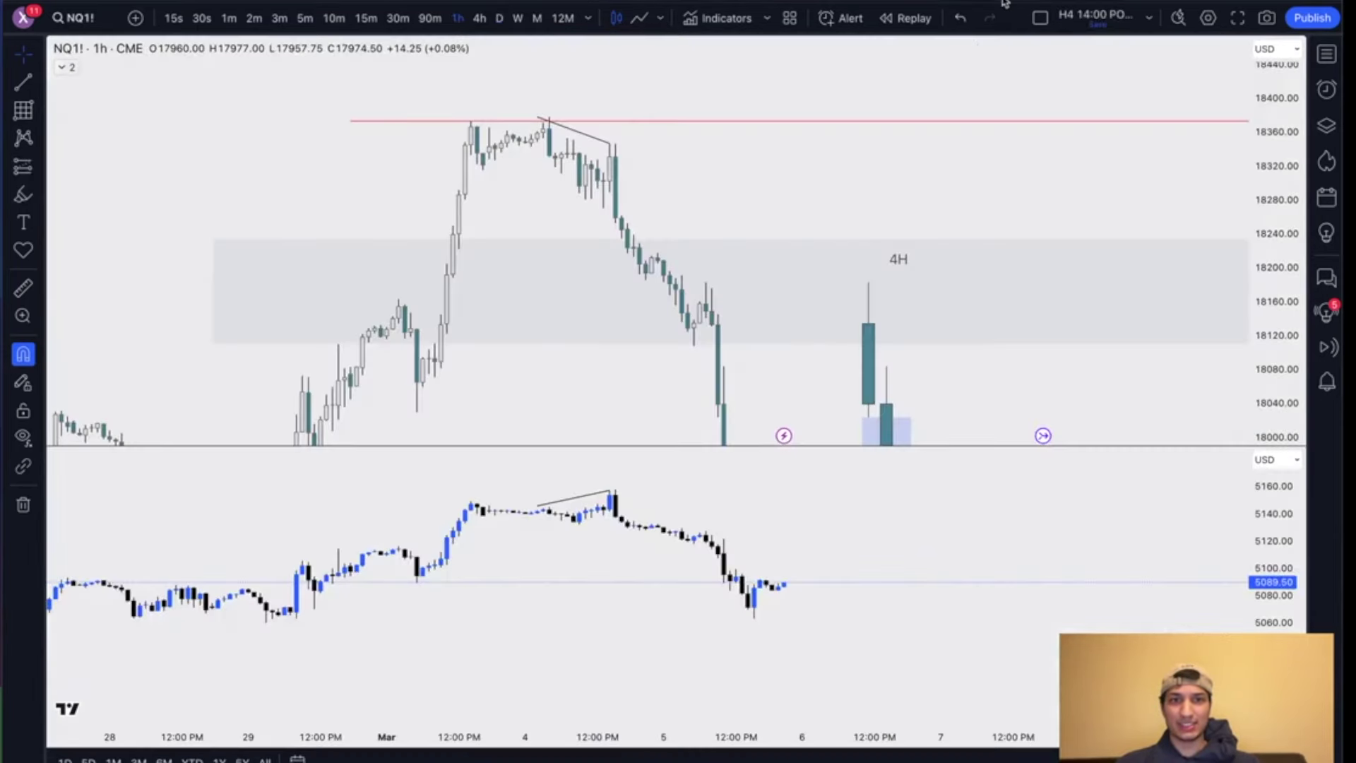
Step: Move the start of the 4 March NQ divergence line onto the high at 18377.75, and apply the SMT ES template to it
{"action": "left_click_drag", "start_coordinate": [546, 122], "coordinate": [549, 118]}
{"action": "right_click", "coordinate": [612, 146]}
{"action": "mouse_move", "coordinate": [695, 204]}
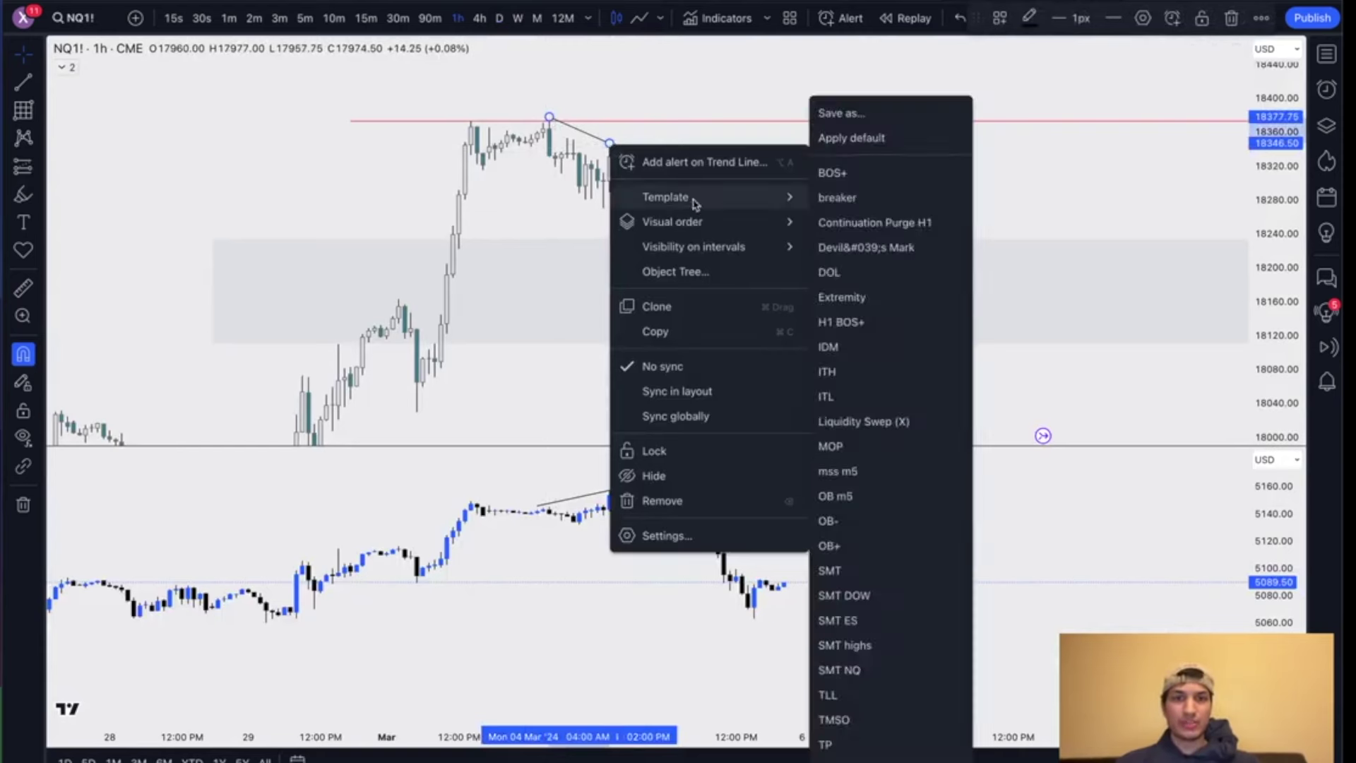
{"action": "left_click", "coordinate": [873, 623]}
{"action": "left_click_drag", "start_coordinate": [690, 137], "coordinate": [689, 124]}
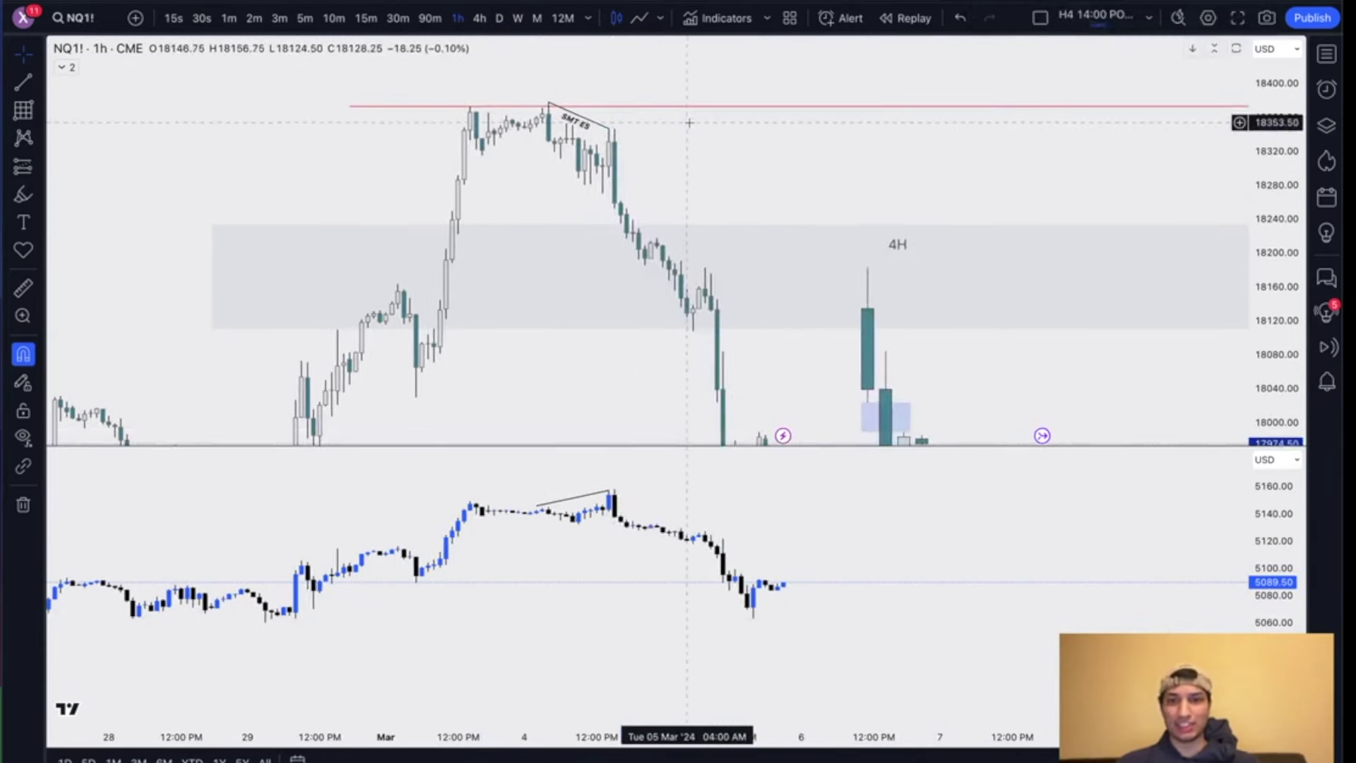
Step: Examine the 1-hour NQ price action between the daily liquidity lines alongside the 4H candles and their shaded gap
{"action": "left_click_drag", "start_coordinate": [759, 168], "coordinate": [708, 111]}
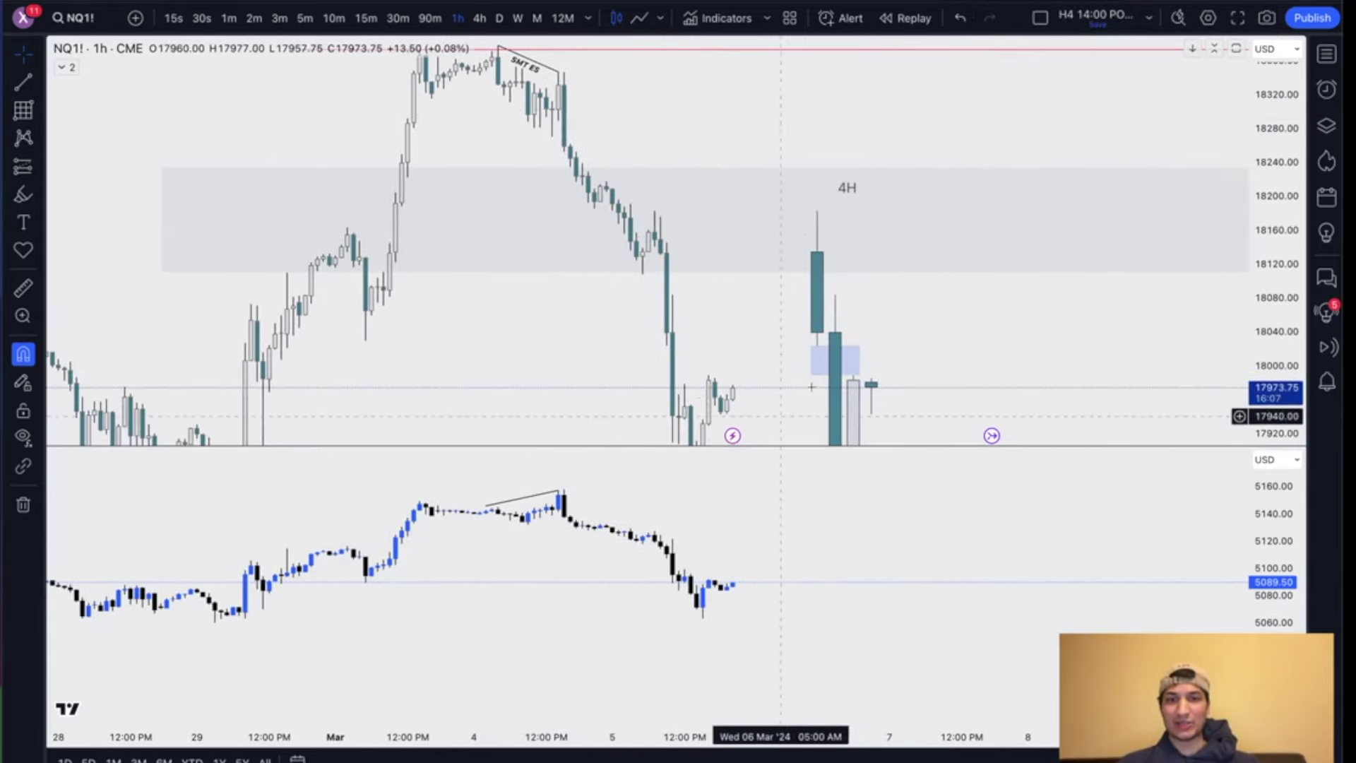
{"action": "scroll", "coordinate": [932, 321], "scroll_direction": "down", "scroll_amount": 1}
{"action": "left_click_drag", "start_coordinate": [989, 356], "coordinate": [966, 300]}
{"action": "left_click_drag", "start_coordinate": [1287, 115], "coordinate": [1291, 251]}
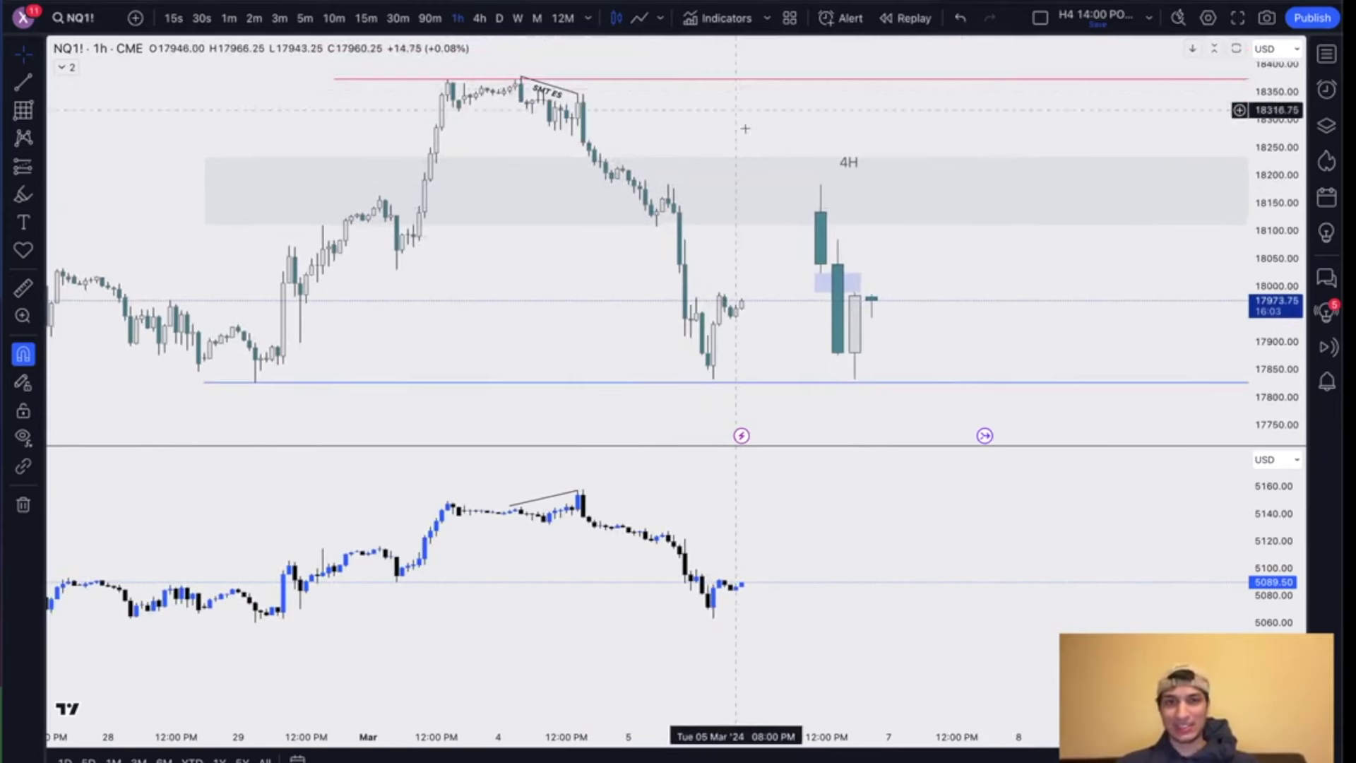
{"action": "scroll", "coordinate": [746, 128], "scroll_direction": "up", "scroll_amount": 1}
{"action": "left_click_drag", "start_coordinate": [1278, 345], "coordinate": [1279, 210]}
{"action": "left_click_drag", "start_coordinate": [774, 272], "coordinate": [773, 370]}
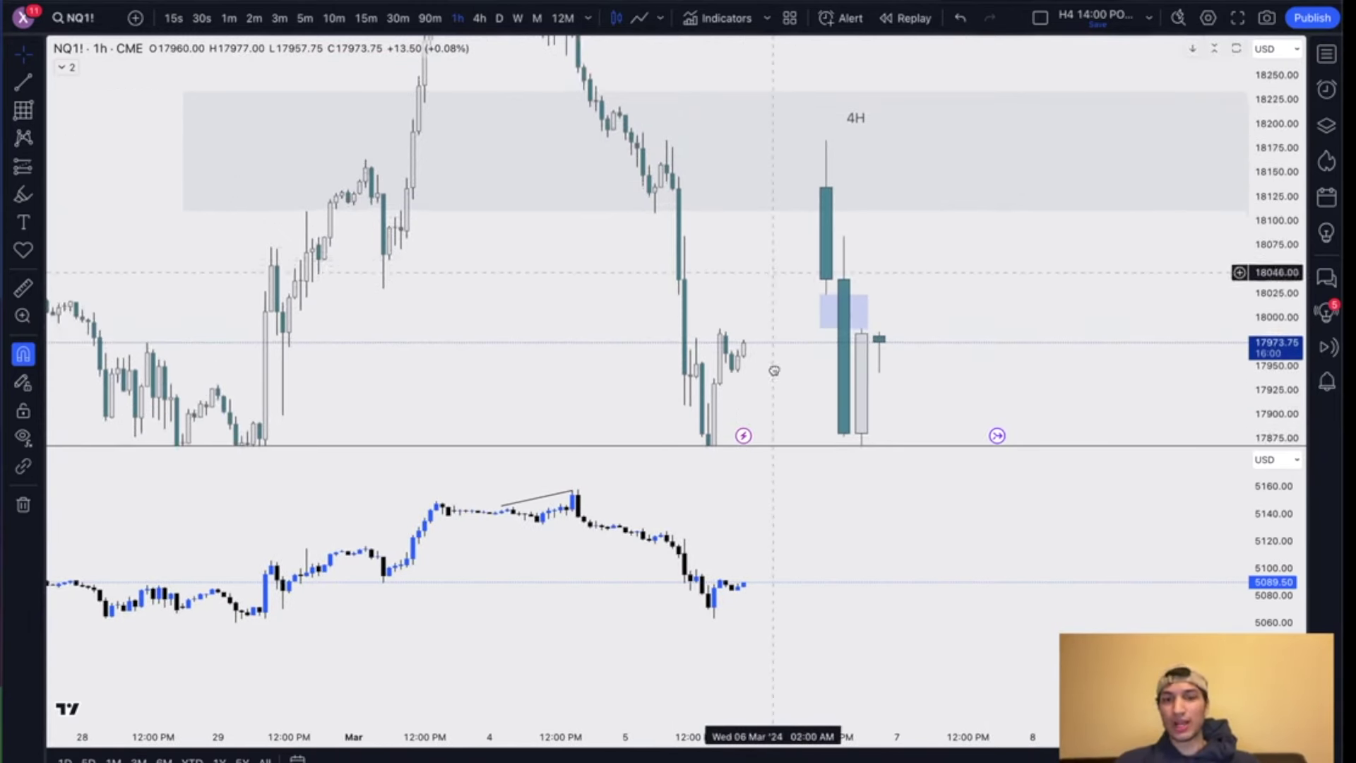
Step: Sketch a trial zigzag path on 1-hour NQ from 18204.75 on 4 March up to the red liquidity line, and delete it
{"action": "left_click", "coordinate": [607, 217]}
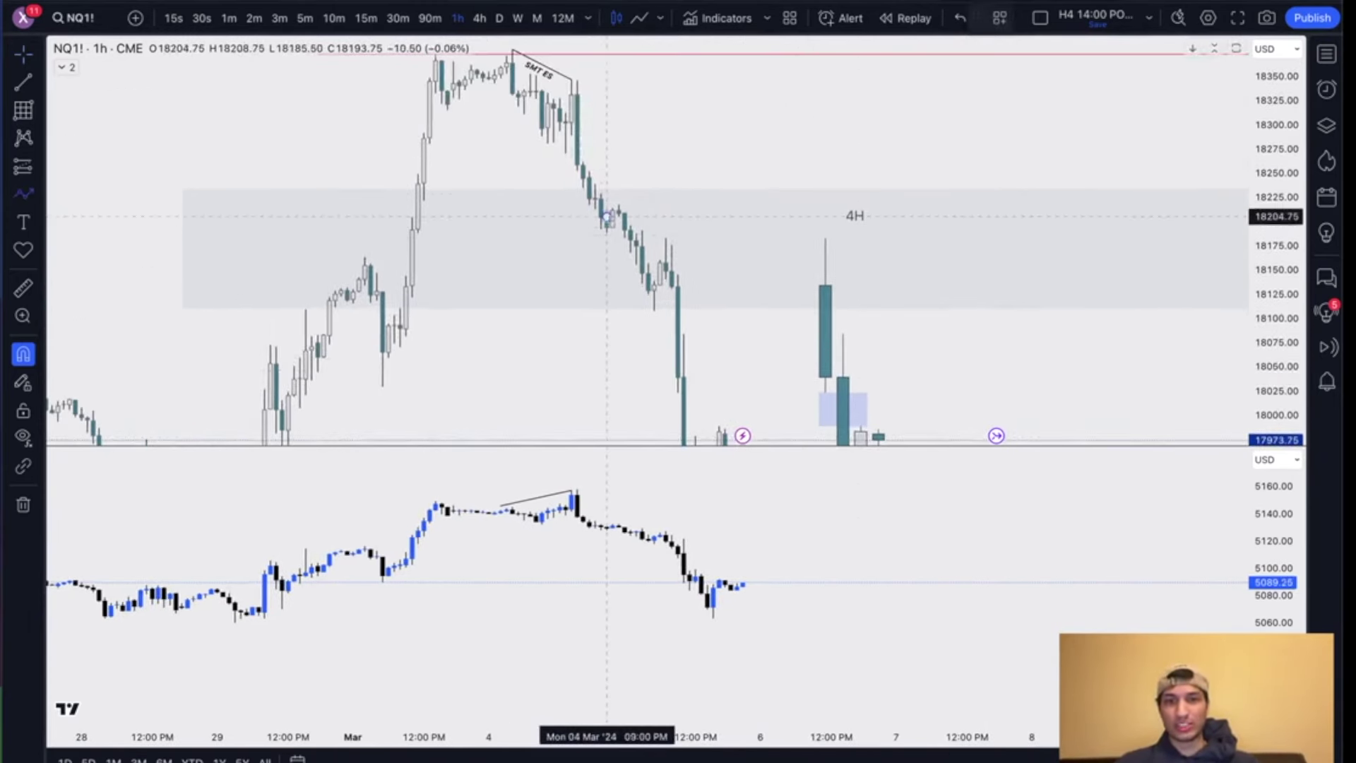
{"action": "left_click", "coordinate": [630, 252]}
{"action": "left_click", "coordinate": [666, 171]}
{"action": "left_click", "coordinate": [689, 211]}
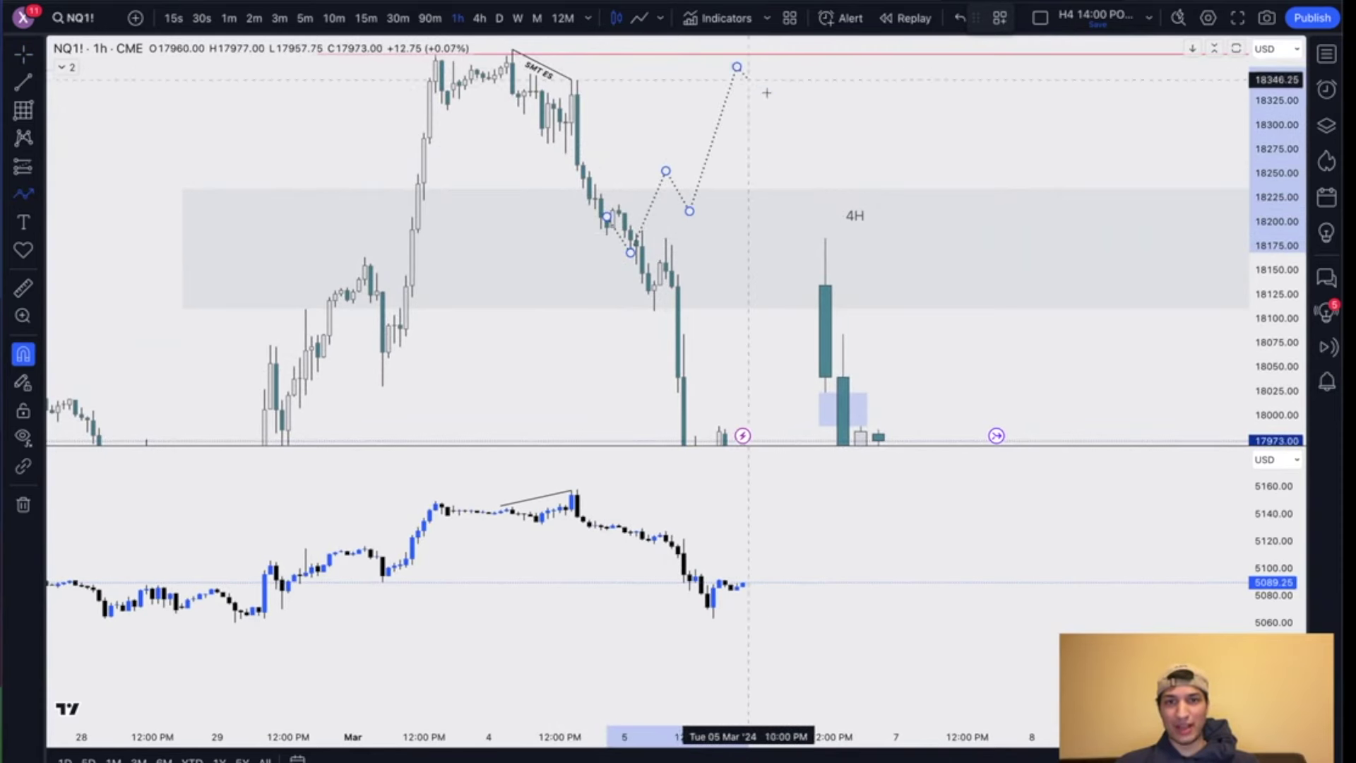
{"action": "double_click", "coordinate": [796, 48]}
{"action": "left_click_drag", "start_coordinate": [804, 137], "coordinate": [786, 151]}
{"action": "scroll", "coordinate": [787, 151], "scroll_direction": "up", "scroll_amount": 2}
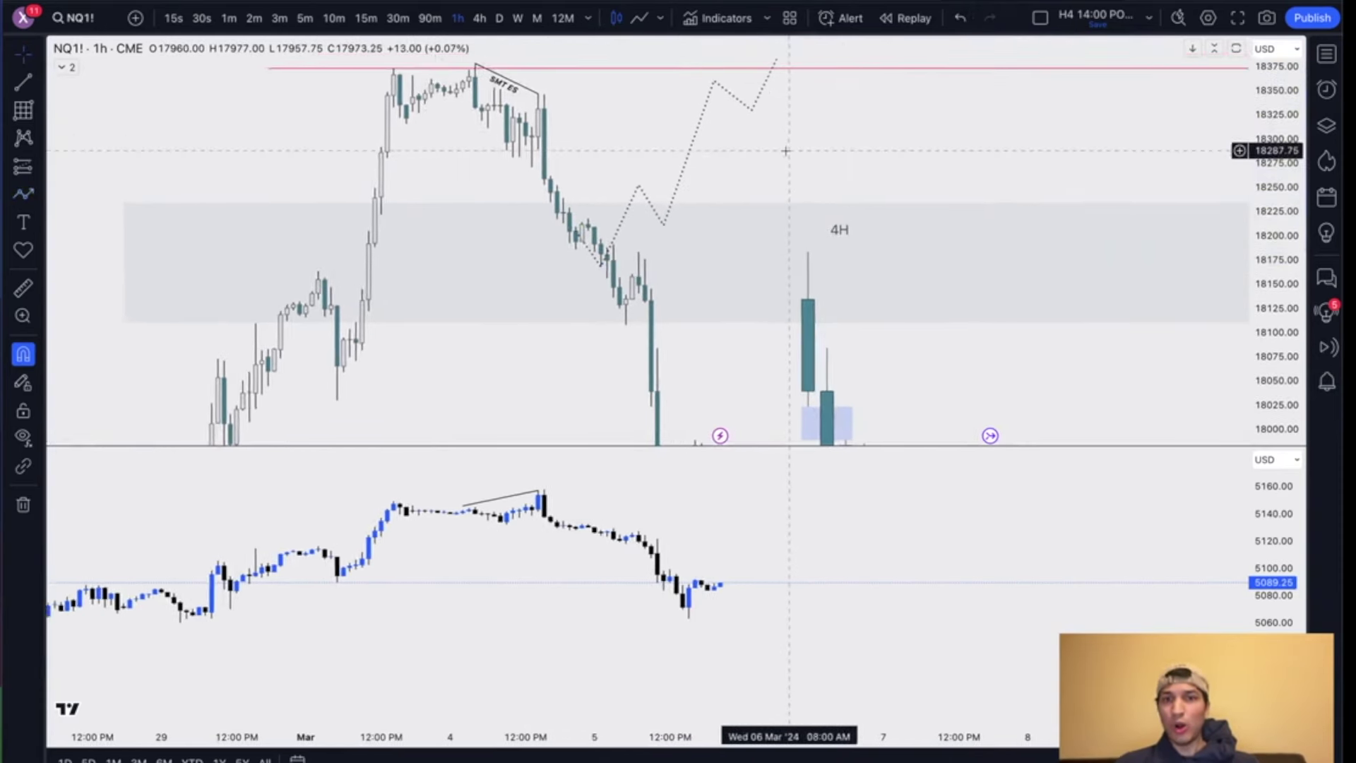
{"action": "left_click_drag", "start_coordinate": [667, 197], "coordinate": [745, 197]}
{"action": "key", "text": "Delete"}
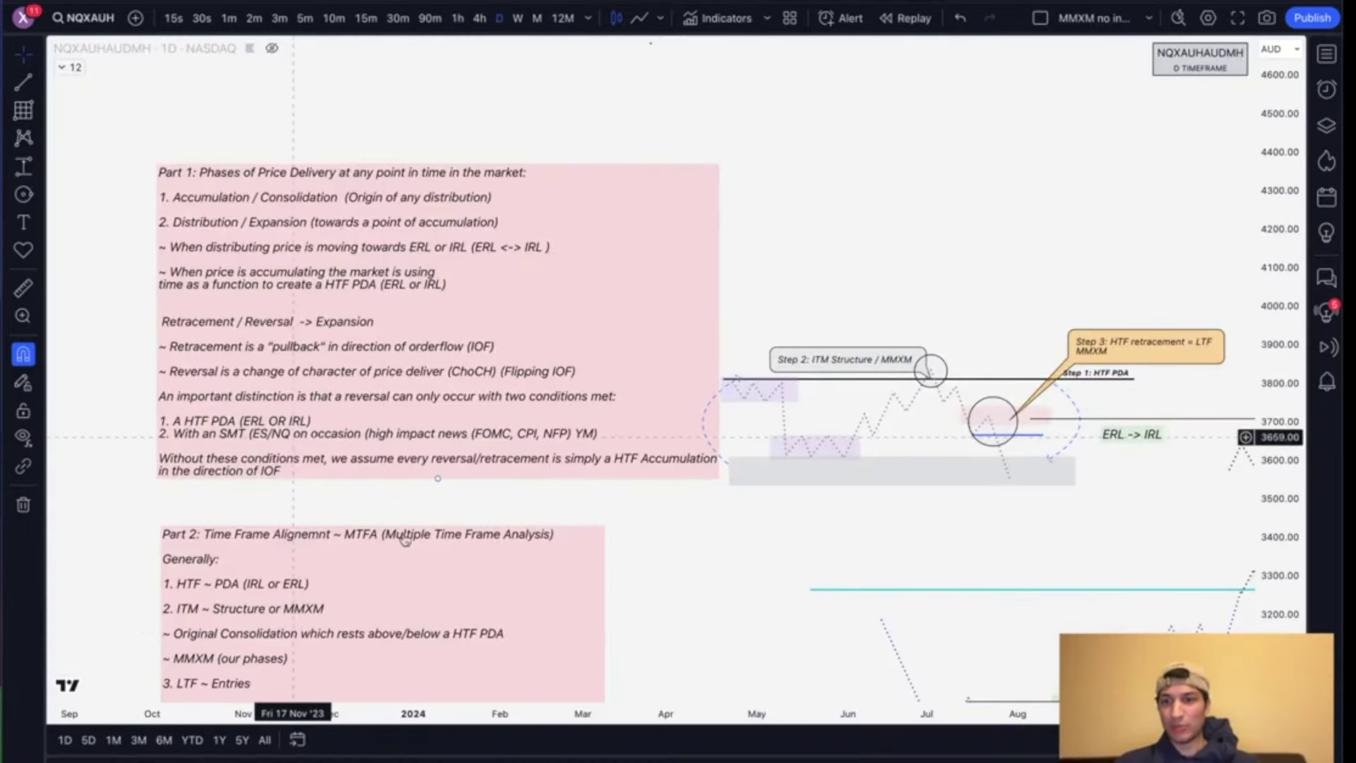
Step: Review the timeframe alignment notes in the MMXM layout, and examine the 1-hour NQ decline towards the blue liquidity line
{"action": "left_click_drag", "start_coordinate": [636, 594], "coordinate": [627, 345]}
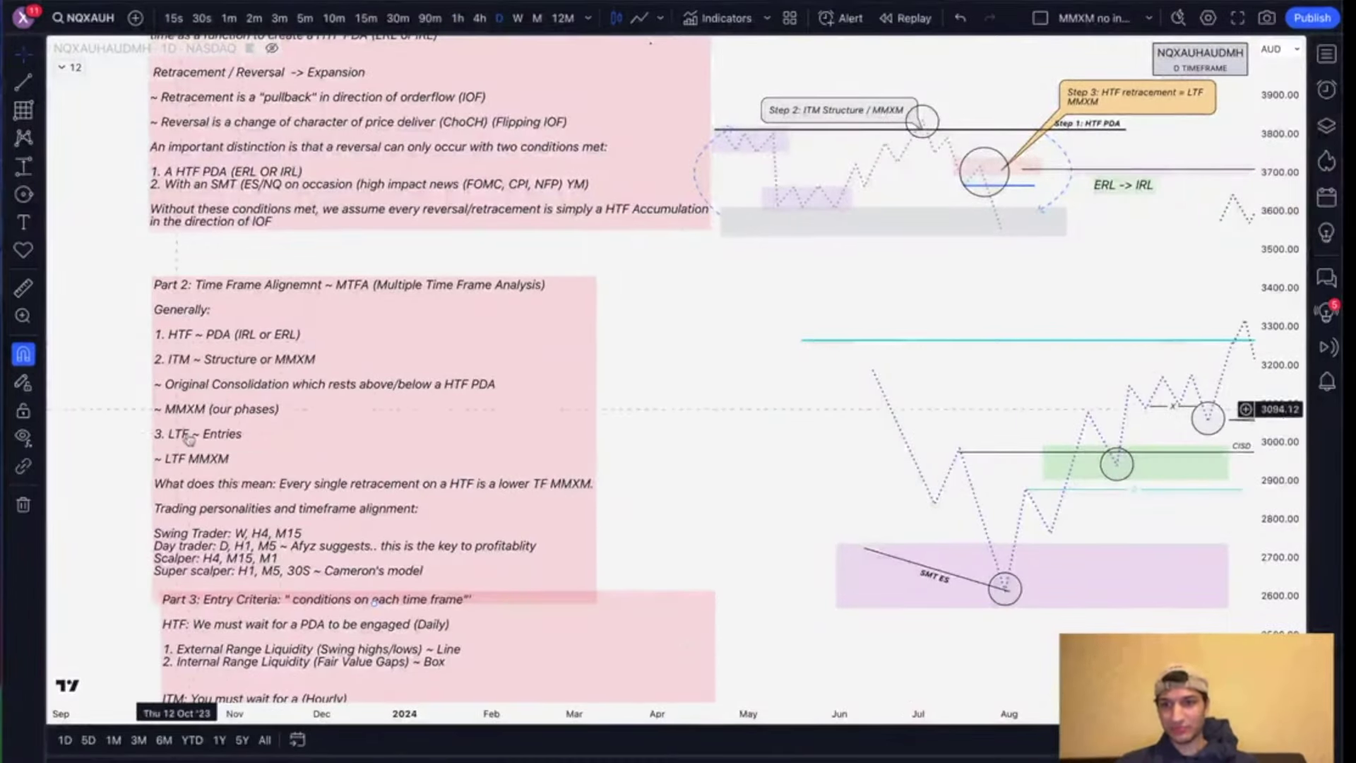
{"action": "scroll", "coordinate": [179, 424], "scroll_direction": "down", "scroll_amount": 4}
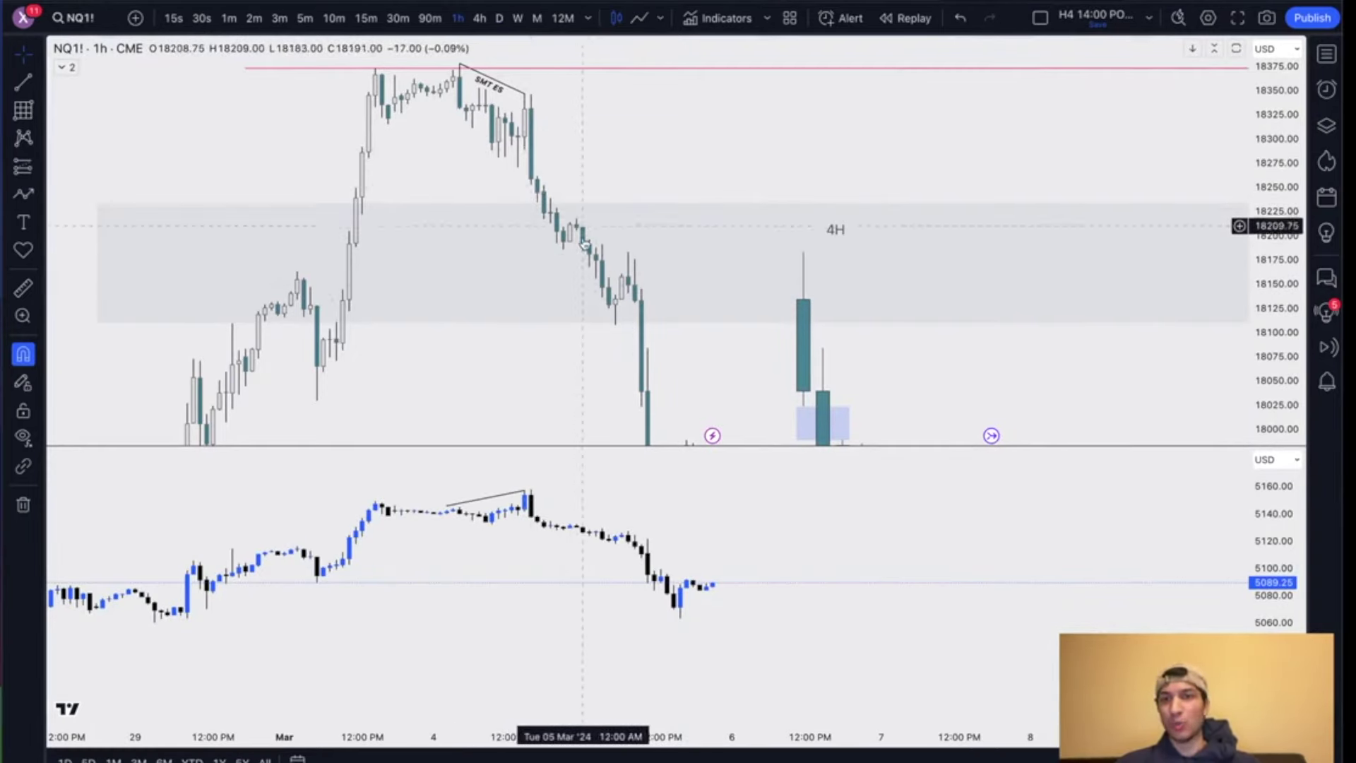
{"action": "left_click_drag", "start_coordinate": [707, 336], "coordinate": [703, 270]}
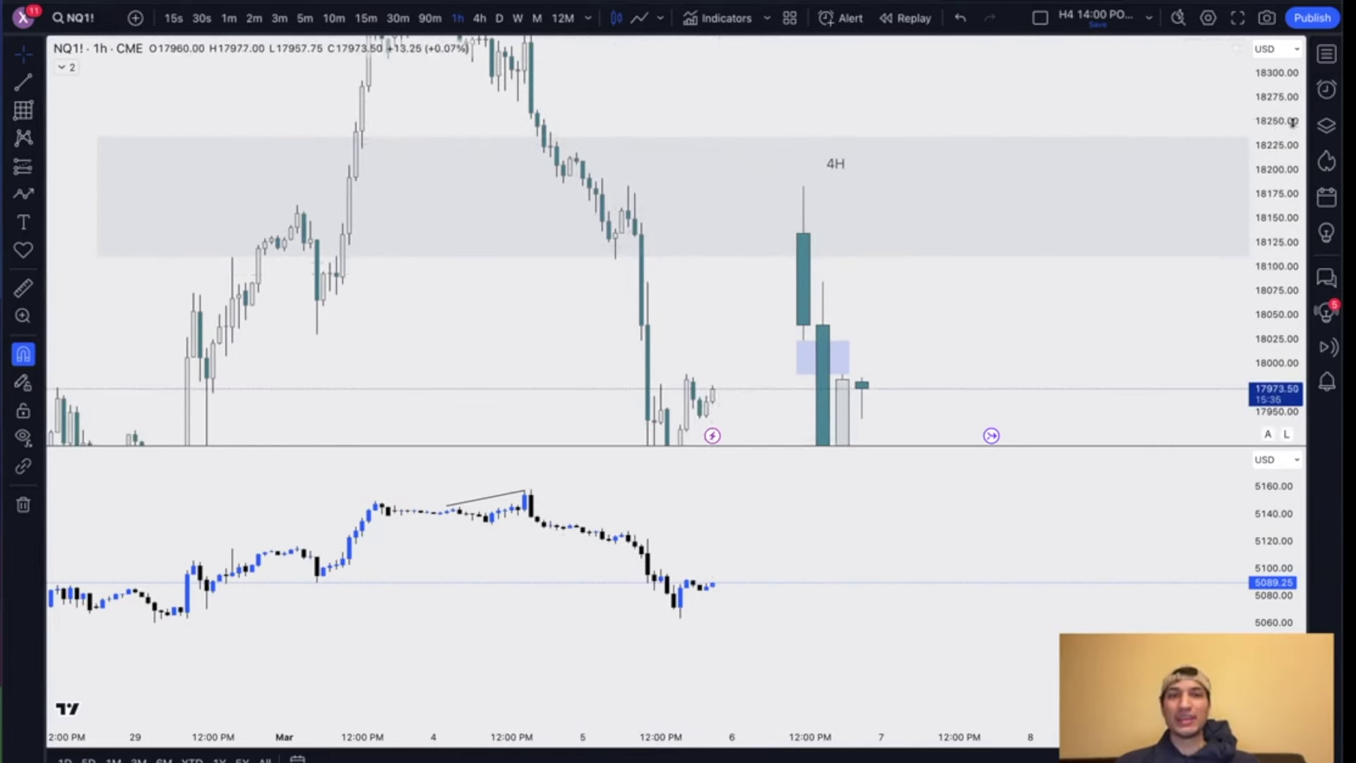
{"action": "left_click_drag", "start_coordinate": [1296, 100], "coordinate": [1290, 258]}
{"action": "scroll", "coordinate": [1070, 231], "scroll_direction": "down", "scroll_amount": 2}
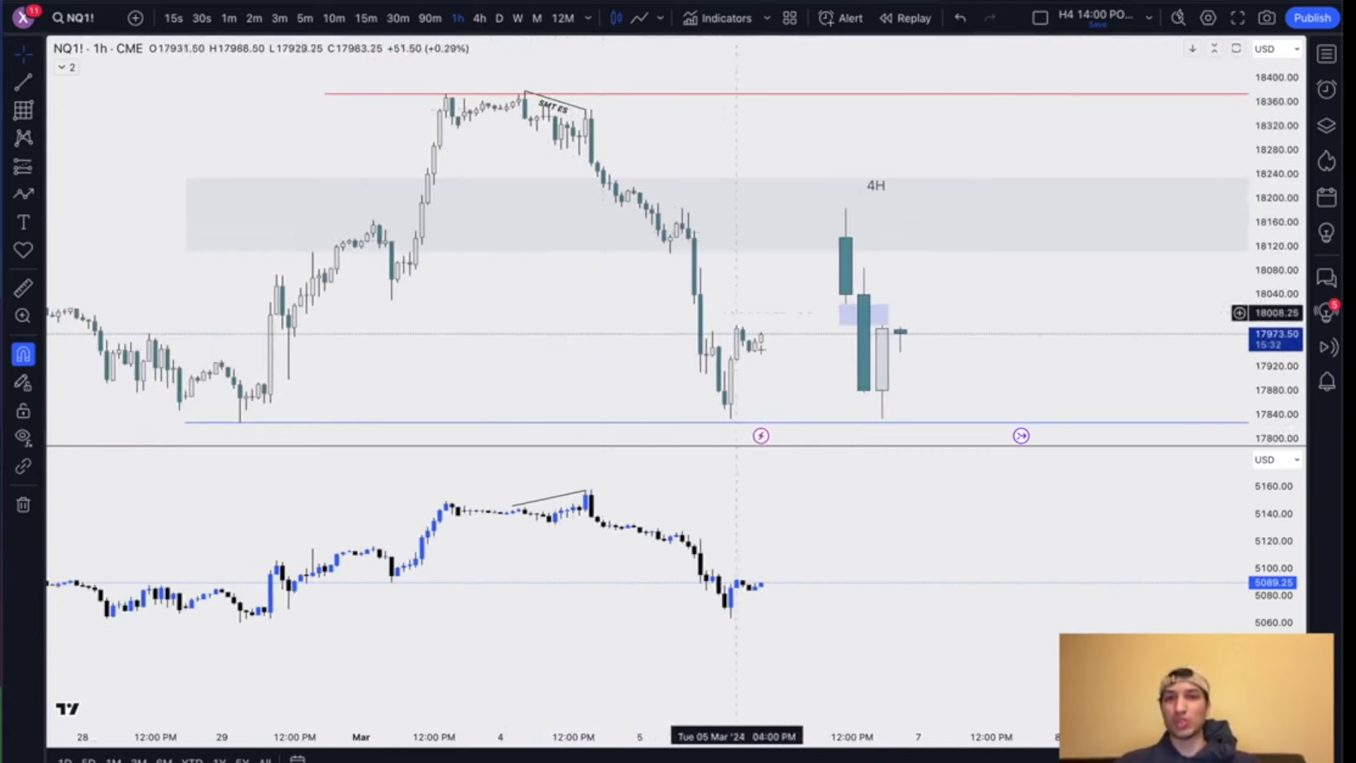
{"action": "scroll", "coordinate": [772, 321], "scroll_direction": "down", "scroll_amount": 2}
{"action": "left_click_drag", "start_coordinate": [786, 299], "coordinate": [909, 254]}
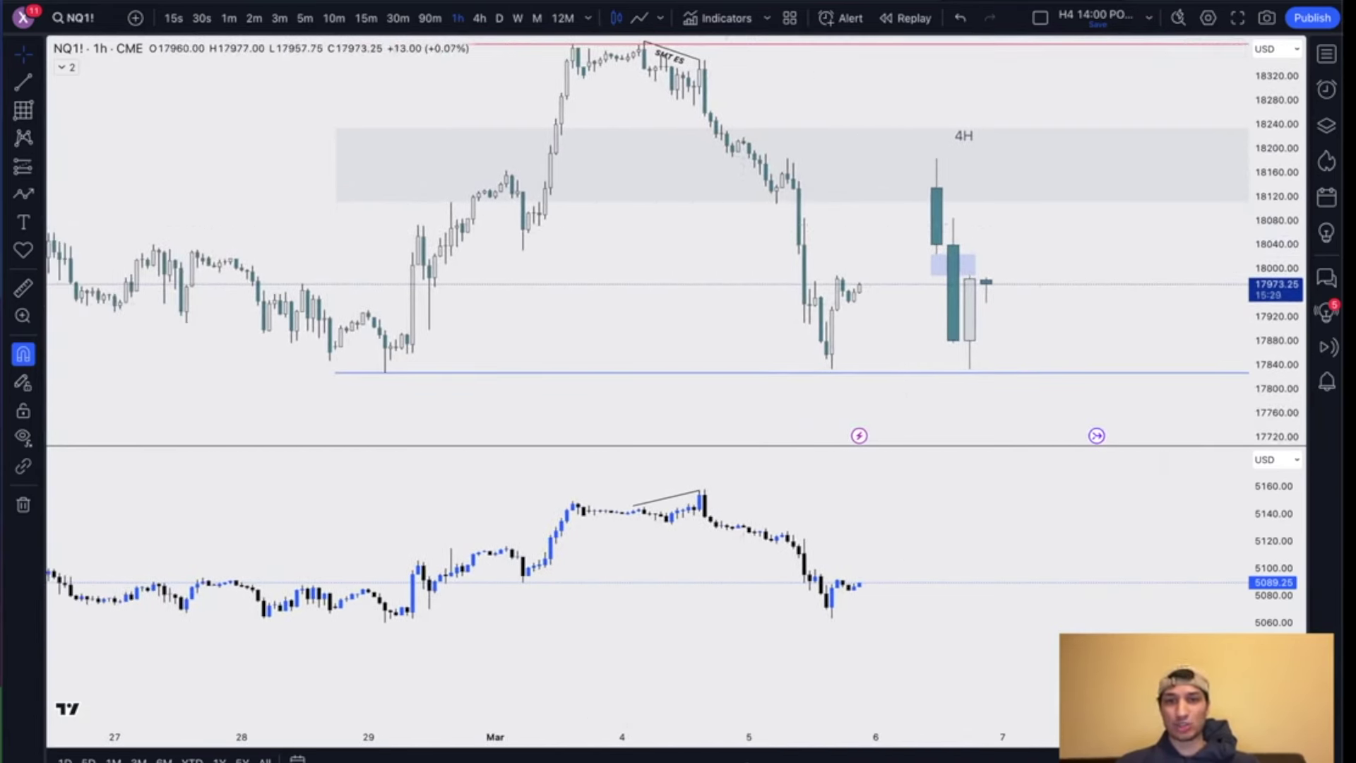
{"action": "scroll", "coordinate": [610, 284], "scroll_direction": "down", "scroll_amount": 2}
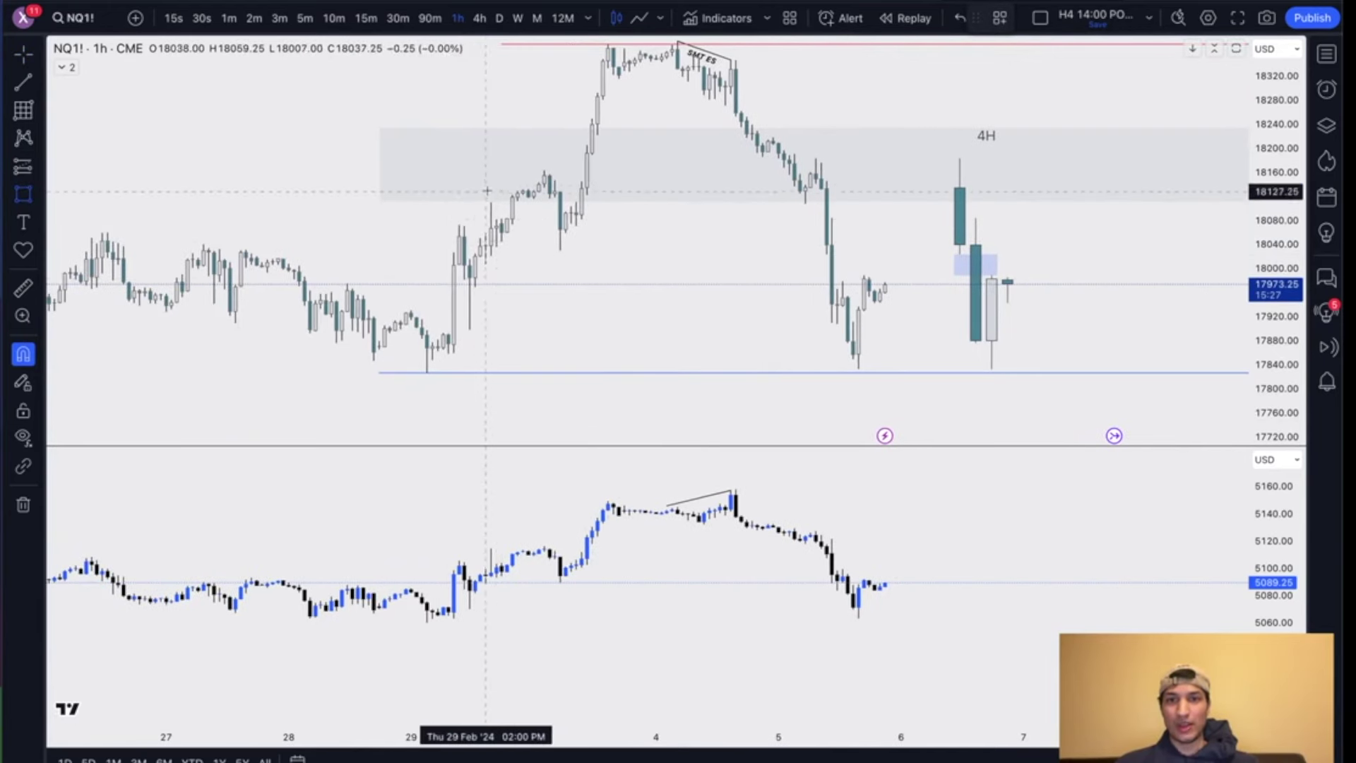
Step: Draw a trial rectangle around the 29 February to 1 March NQ price action between 18159.50 and about 18020, and delete it
{"action": "left_click", "coordinate": [466, 174]}
{"action": "left_click", "coordinate": [589, 256]}
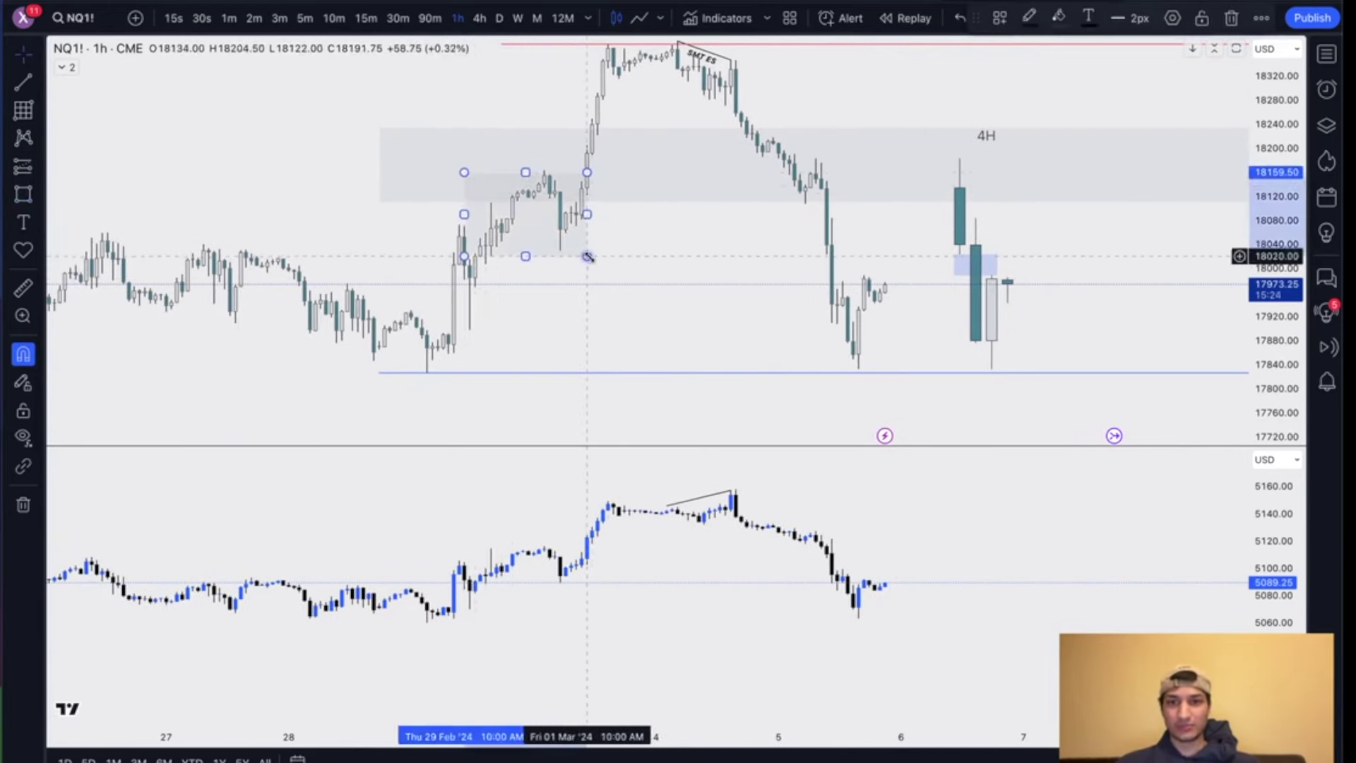
{"action": "key", "text": "Delete"}
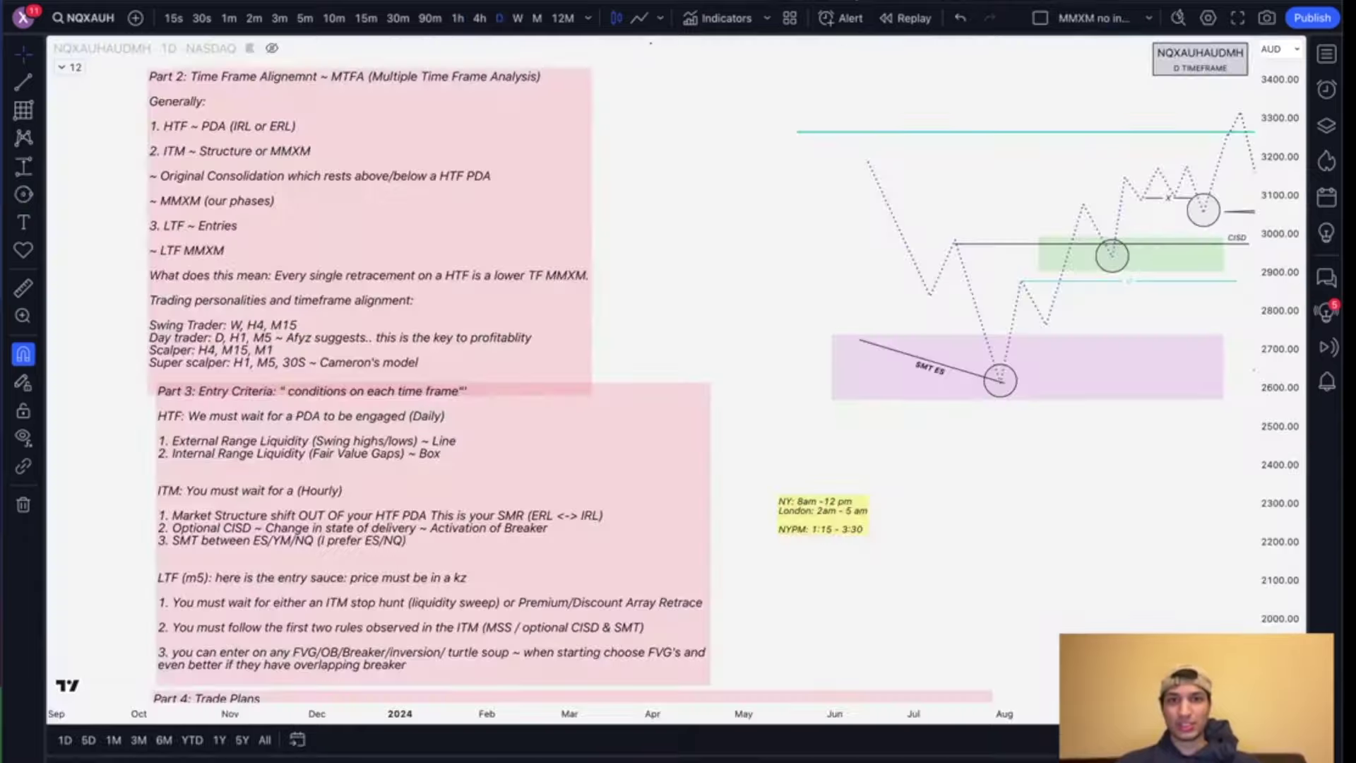
Step: On the daily NQ chart, box the late-February imbalance between 17946.00 and 17723.00, and extend the box to mid-April
{"action": "scroll", "coordinate": [660, 226], "scroll_direction": "up", "scroll_amount": 2}
{"action": "left_click_drag", "start_coordinate": [660, 226], "coordinate": [778, 563]}
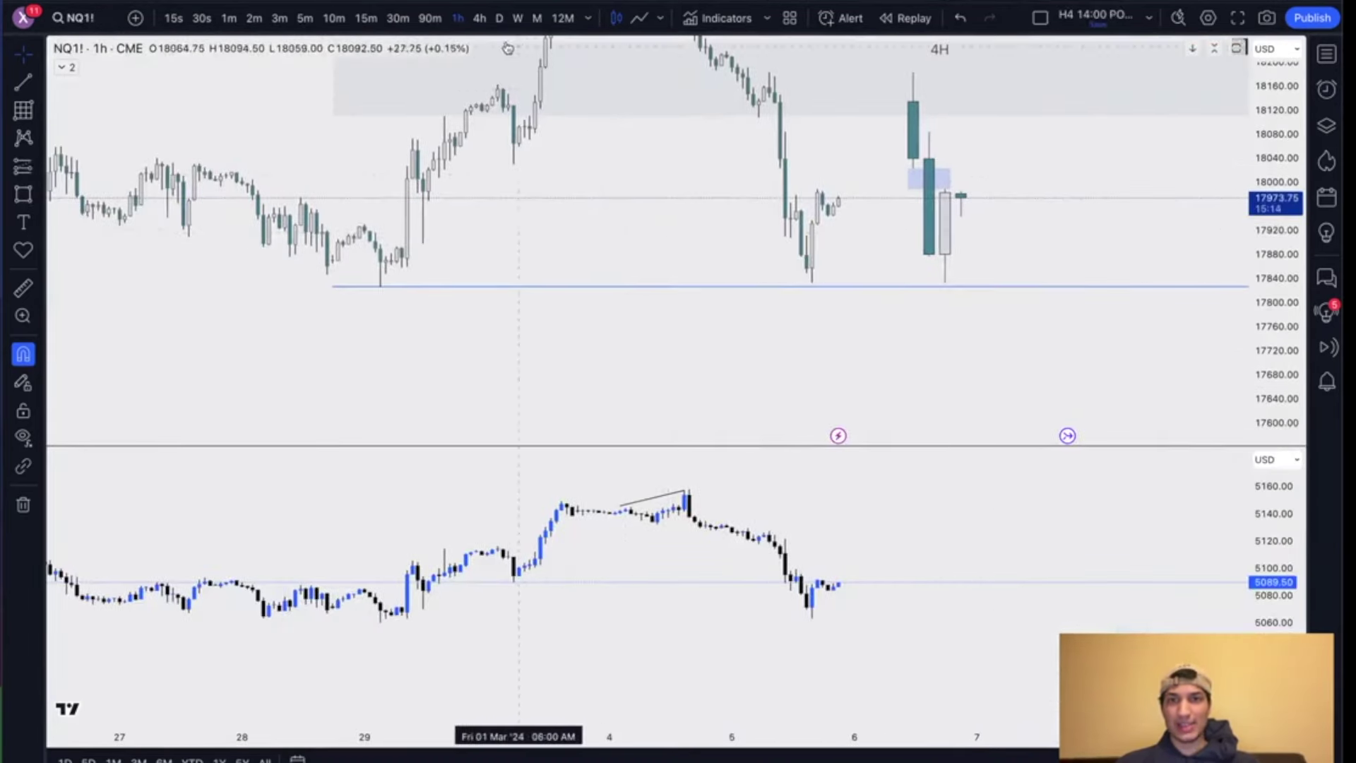
{"action": "left_click", "coordinate": [501, 23]}
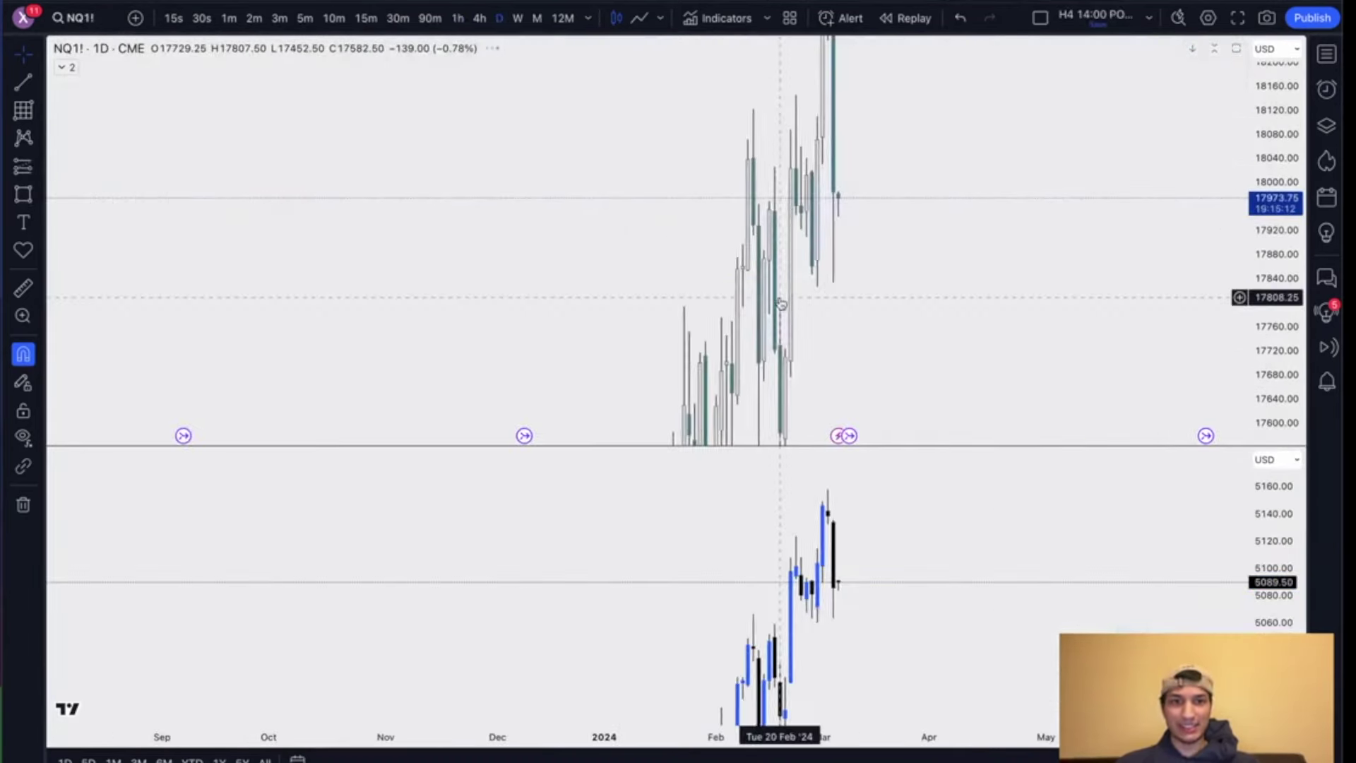
{"action": "left_click", "coordinate": [536, 348]}
{"action": "left_click", "coordinate": [550, 216]}
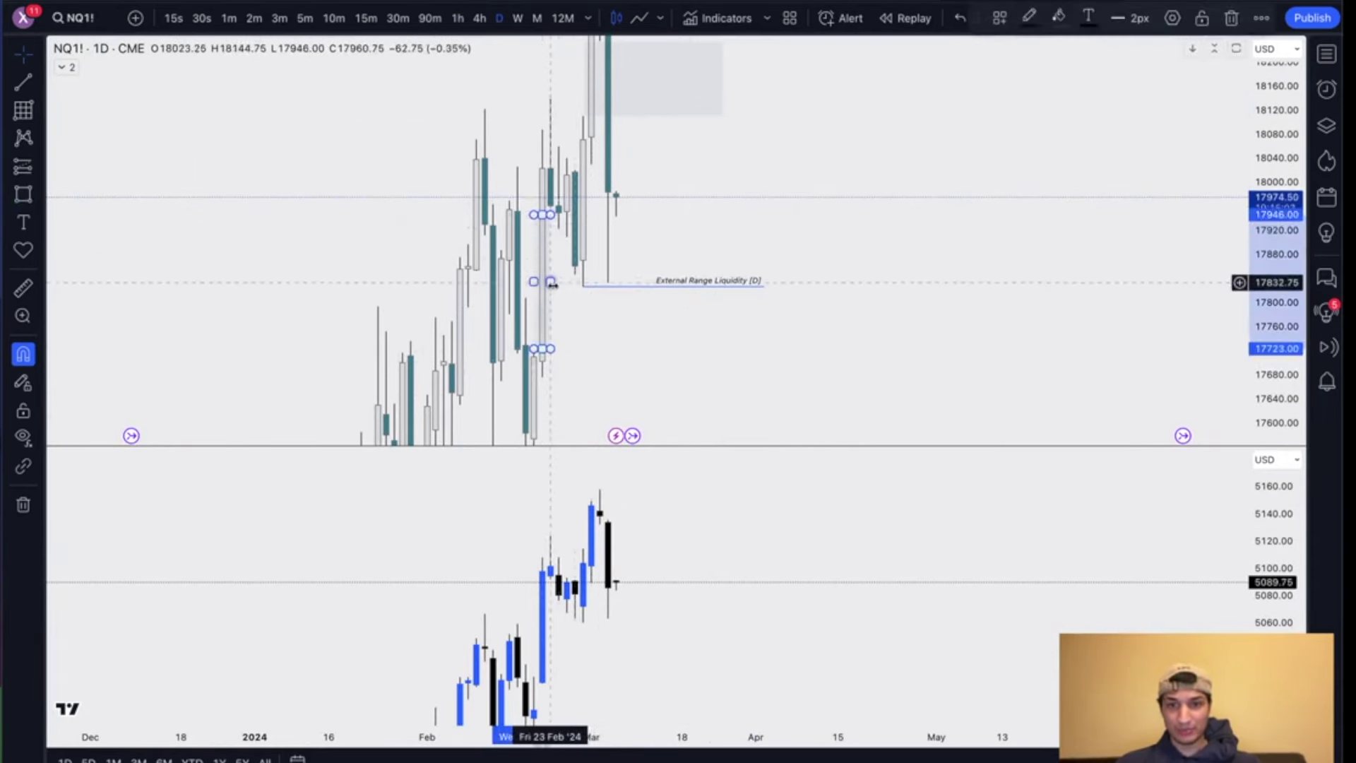
{"action": "left_click_drag", "start_coordinate": [552, 283], "coordinate": [831, 284]}
{"action": "left_click", "coordinate": [858, 286]}
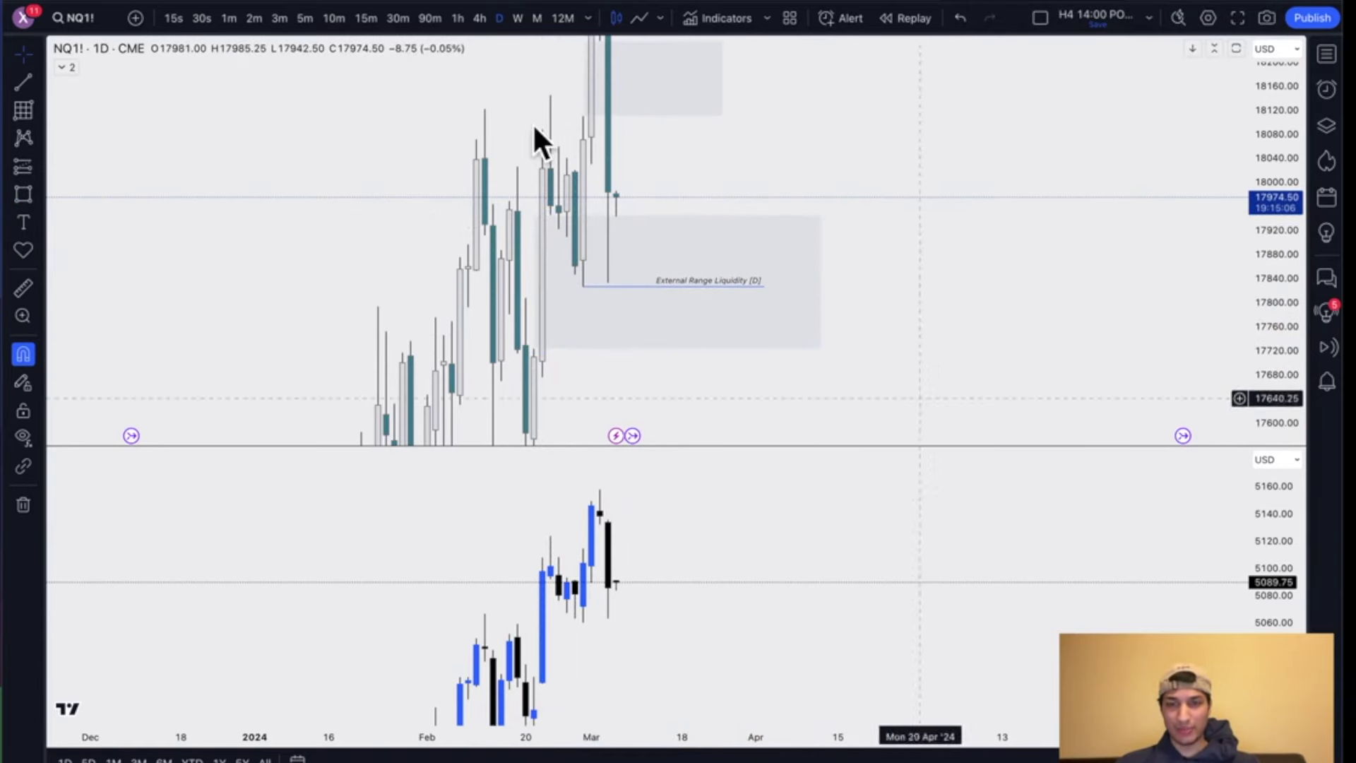
Step: Check the monthly NQ chart, and inspect the new imbalance box against the lower External Range Liquidity line on the daily chart
{"action": "left_click", "coordinate": [536, 18]}
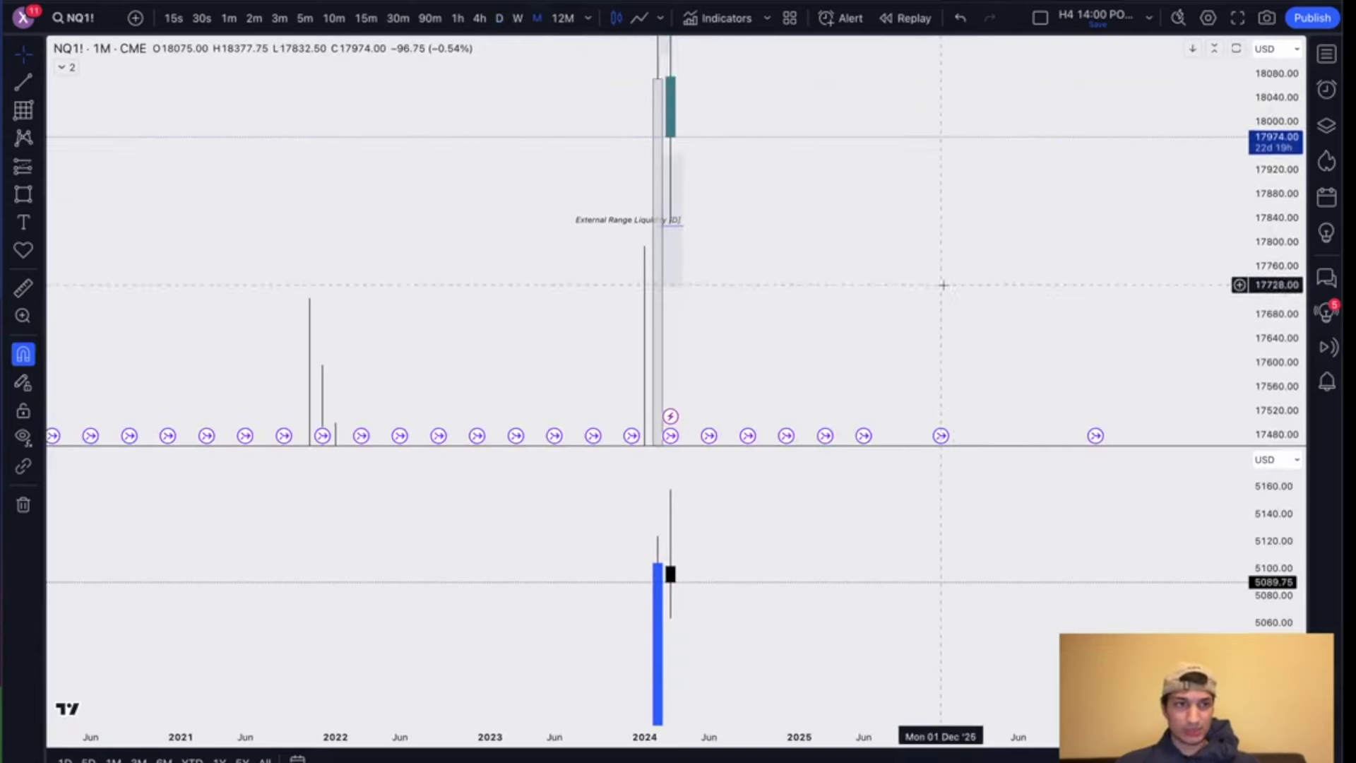
{"action": "left_click_drag", "start_coordinate": [1264, 134], "coordinate": [1254, 304]}
{"action": "left_click_drag", "start_coordinate": [1042, 311], "coordinate": [1041, 140]}
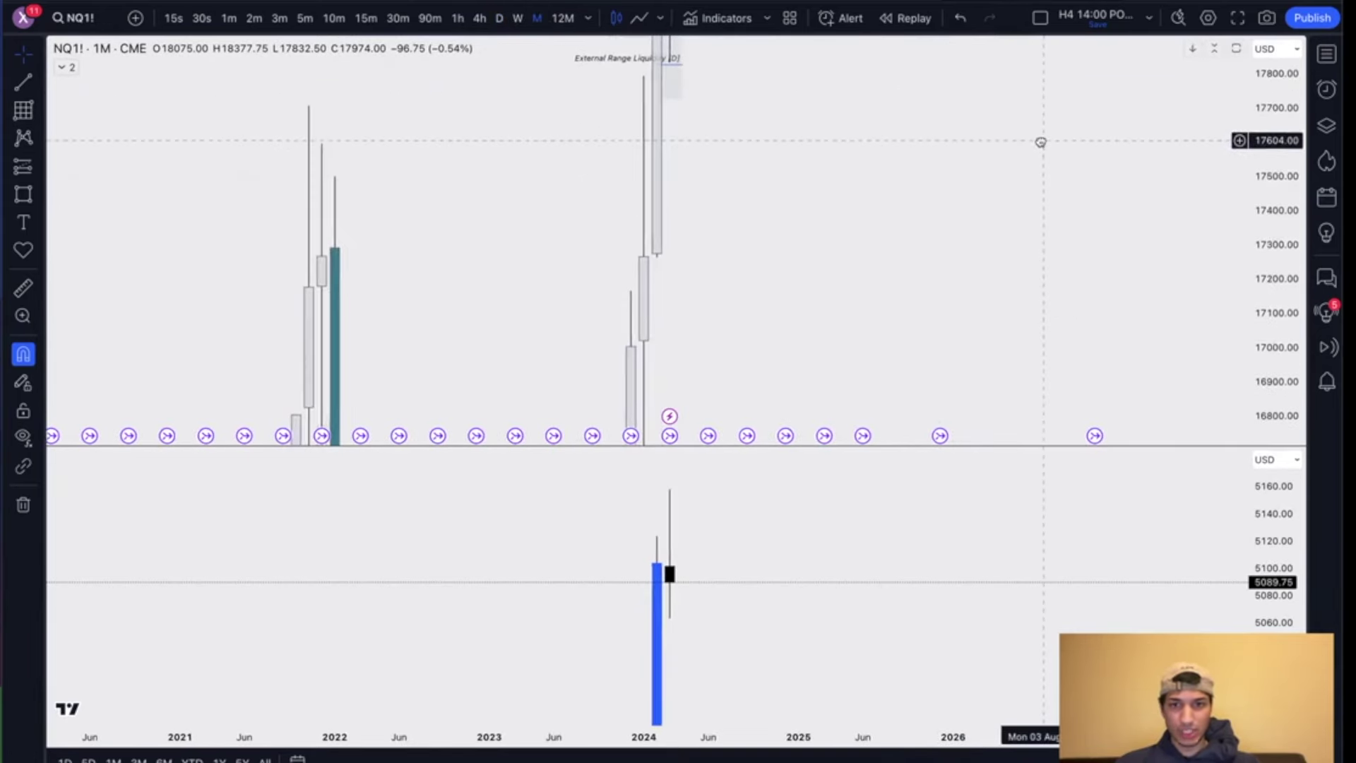
{"action": "left_click", "coordinate": [498, 17]}
{"action": "left_click_drag", "start_coordinate": [762, 216], "coordinate": [764, 383]}
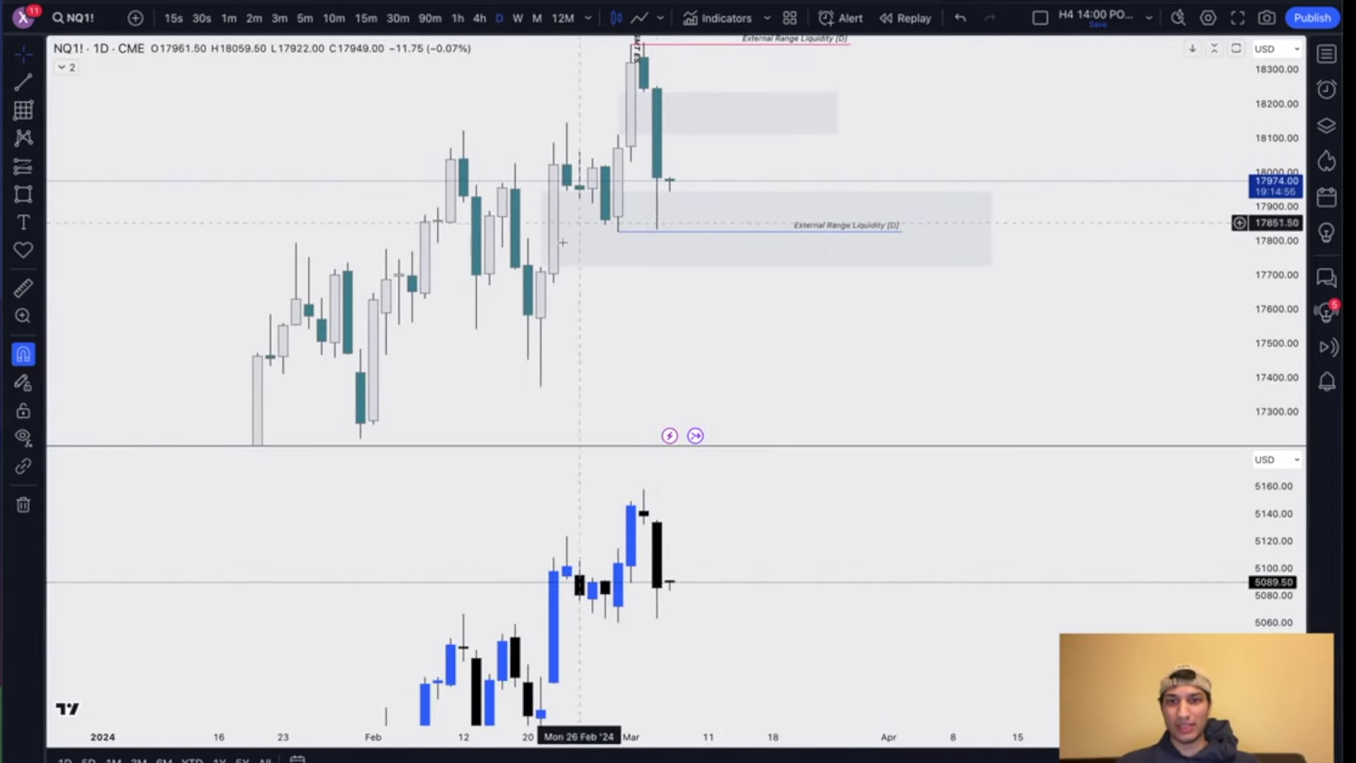
{"action": "left_click", "coordinate": [541, 265]}
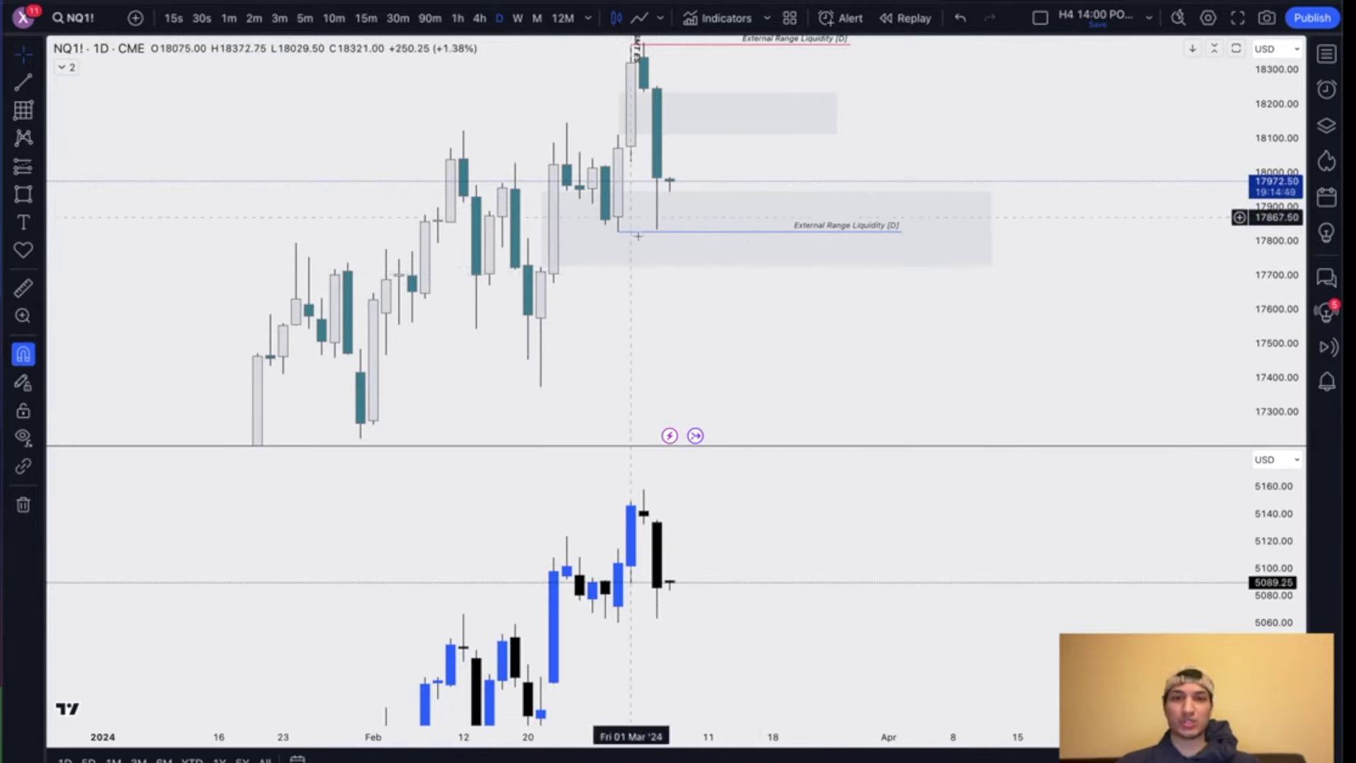
Step: On the 1-hour NQ chart, box the 28–29 February range between 17994.50 and 17828.75, and apply the original consolidation template
{"action": "left_click", "coordinate": [457, 18]}
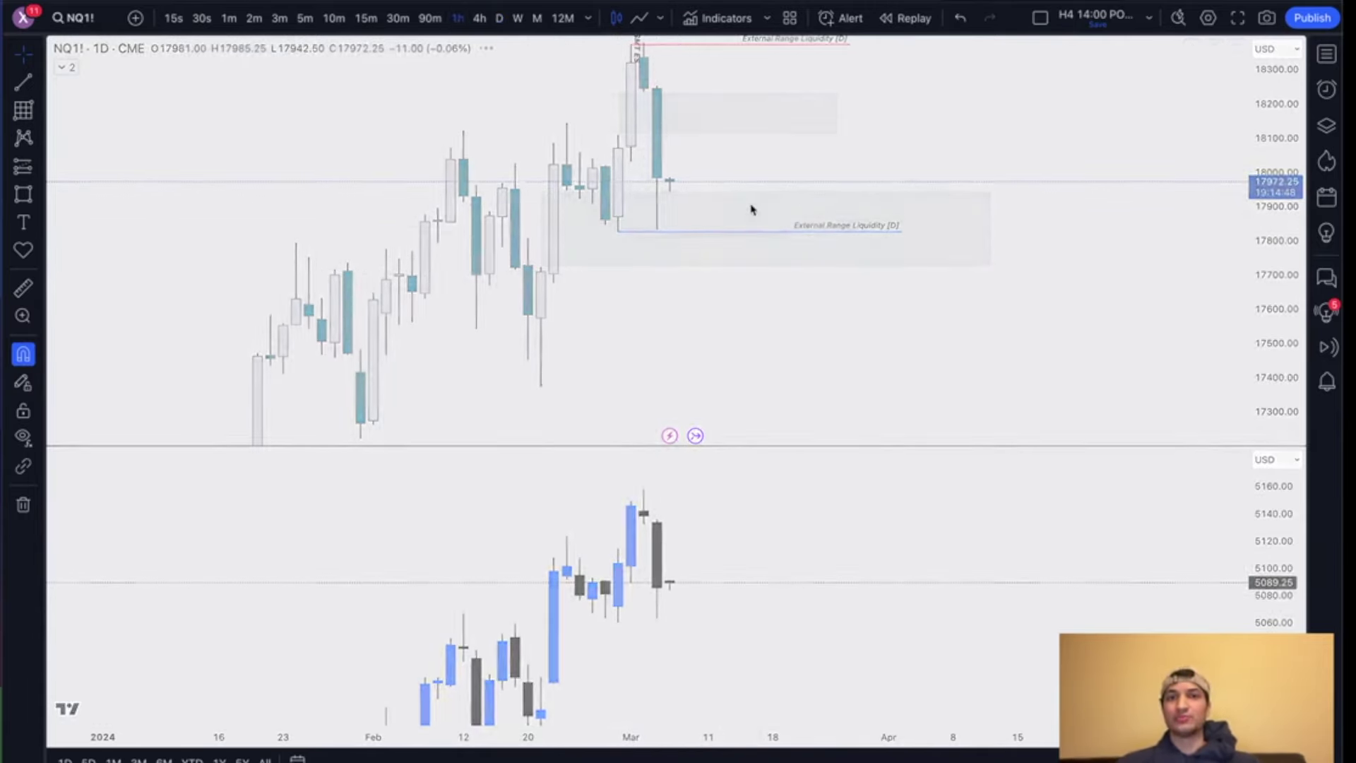
{"action": "key", "text": "alt+shift+r"}
{"action": "left_click_drag", "start_coordinate": [400, 214], "coordinate": [555, 270]}
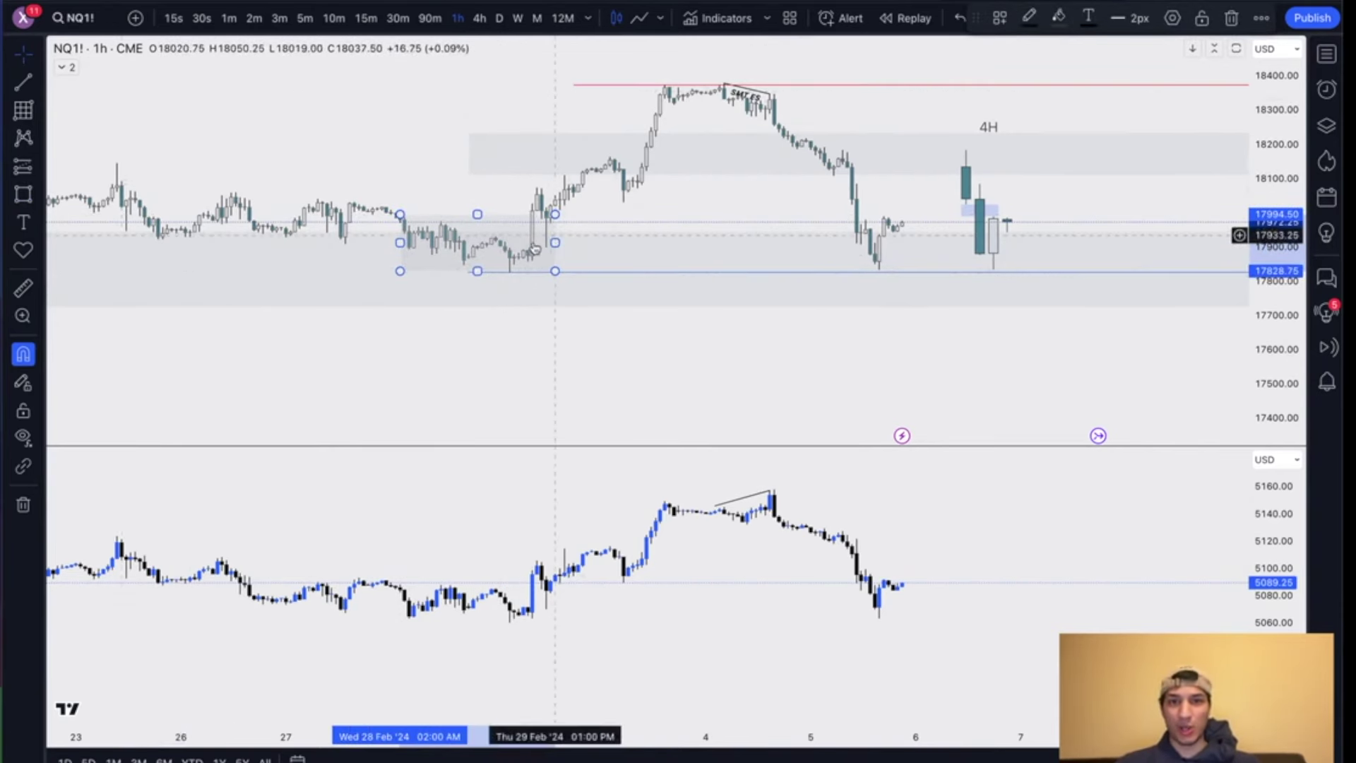
{"action": "right_click", "coordinate": [555, 242]}
{"action": "mouse_move", "coordinate": [609, 259]}
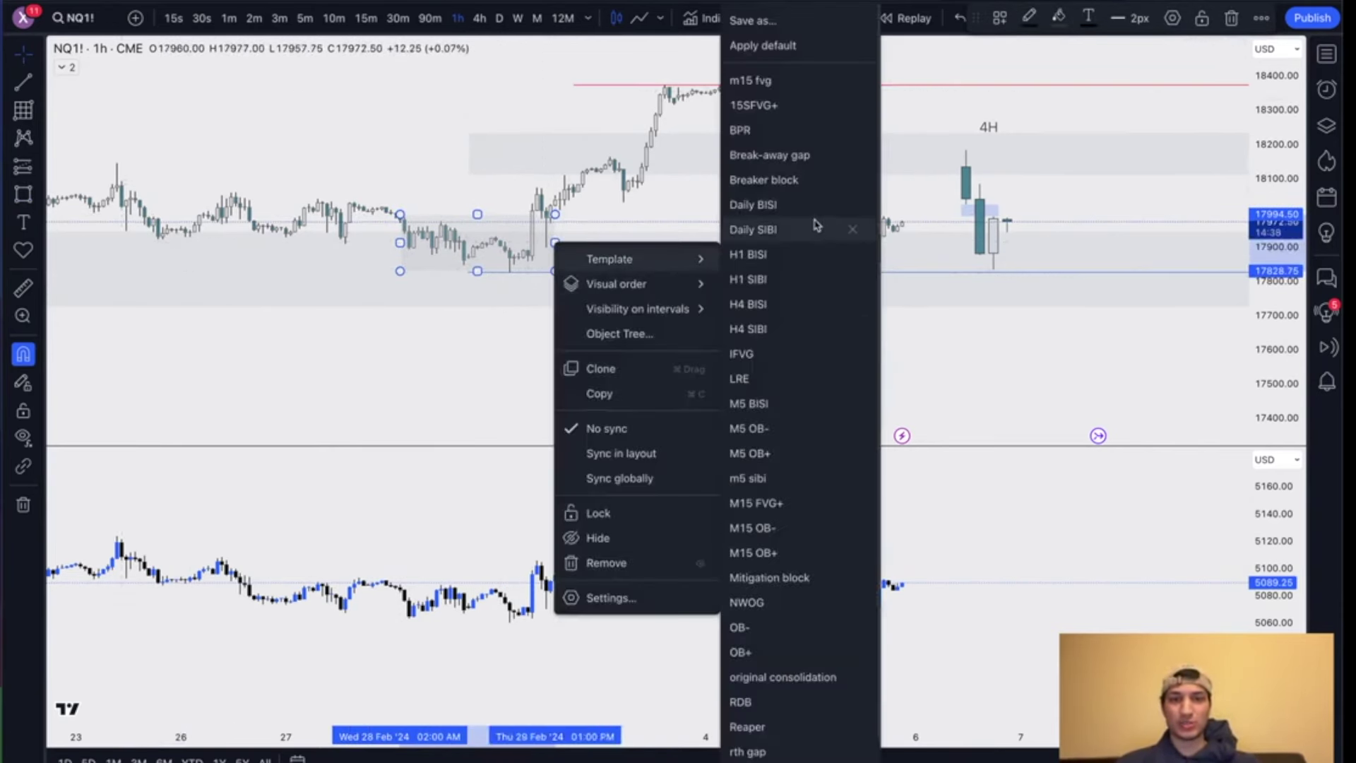
{"action": "left_click", "coordinate": [819, 679]}
{"action": "left_click", "coordinate": [734, 403]}
Step: Draw a second consolidation box from 29 February to 1 March between about 18170 and 18012.75, compare it with price, and delete it
{"action": "scroll", "coordinate": [735, 401], "scroll_direction": "right", "scroll_amount": 2}
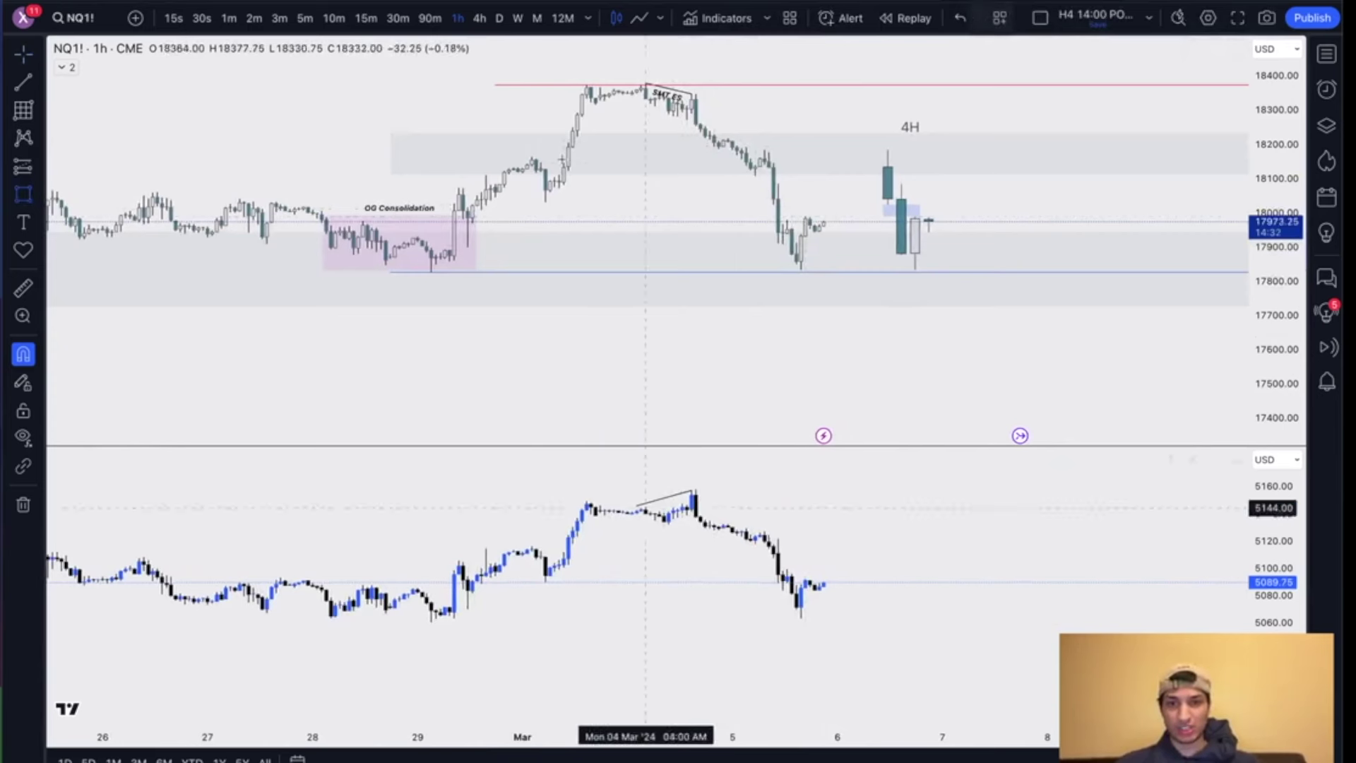
{"action": "left_click", "coordinate": [514, 167]}
{"action": "left_click", "coordinate": [569, 199]}
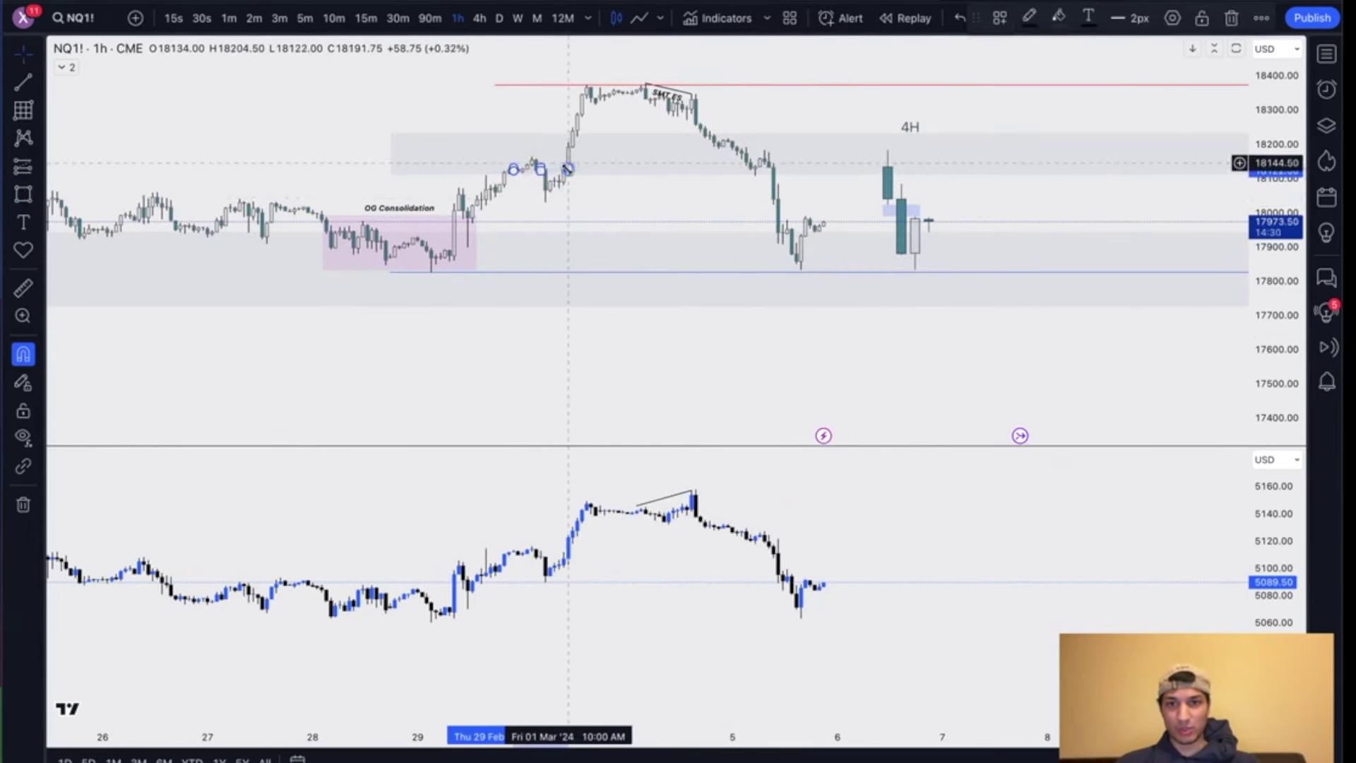
{"action": "mouse_move", "coordinate": [573, 187]}
{"action": "left_mouse_down"}
{"action": "mouse_move", "coordinate": [585, 167]}
{"action": "mouse_move", "coordinate": [567, 166]}
{"action": "mouse_move", "coordinate": [595, 130]}
{"action": "mouse_move", "coordinate": [595, 153]}
{"action": "left_mouse_up"}
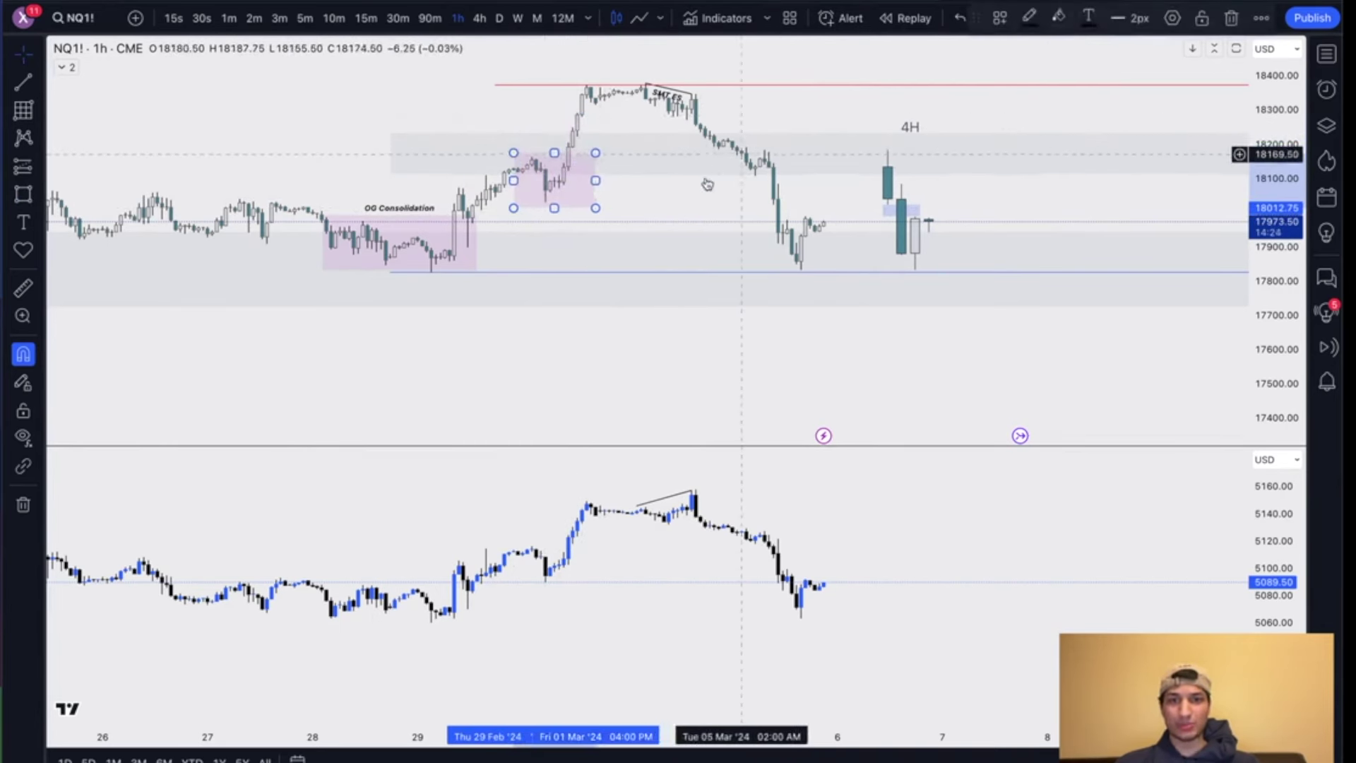
{"action": "left_click_drag", "start_coordinate": [696, 201], "coordinate": [689, 214]}
{"action": "left_click_drag", "start_coordinate": [1300, 288], "coordinate": [1296, 117]}
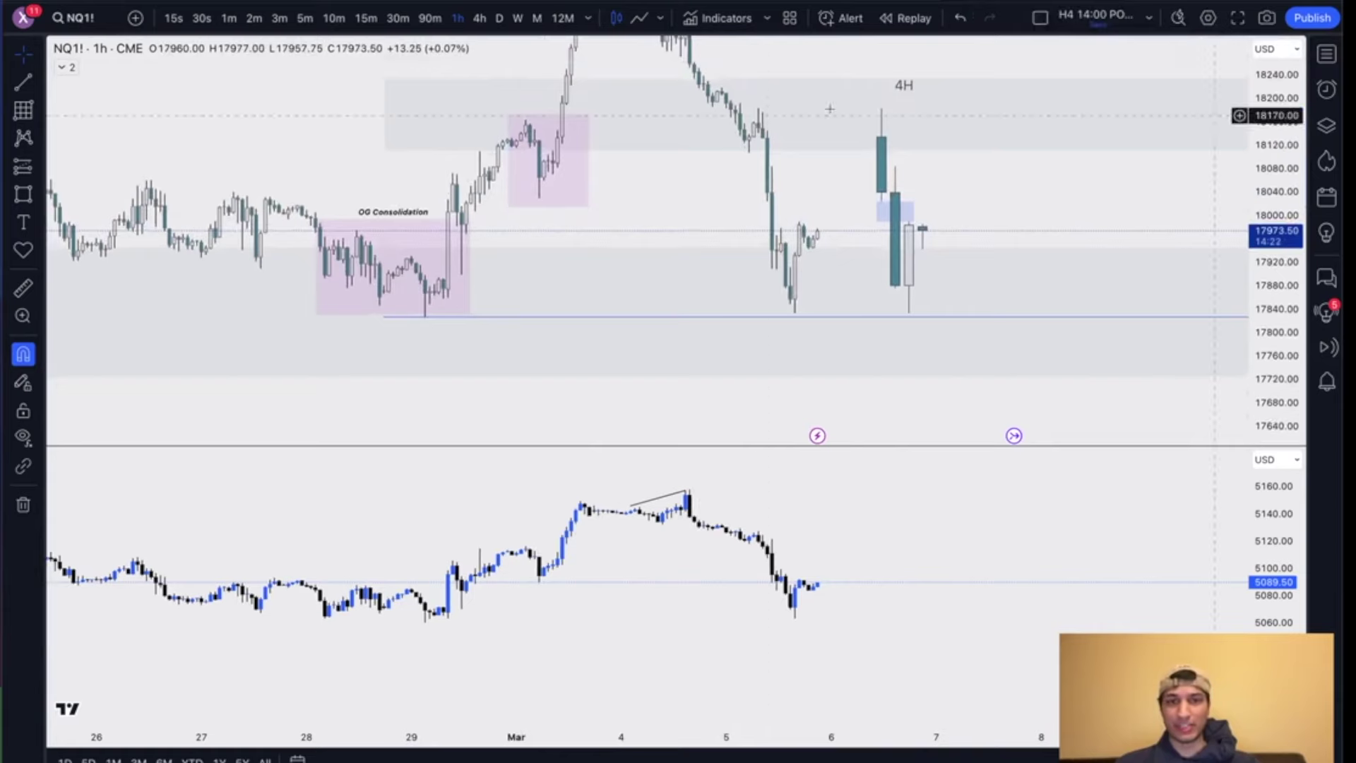
{"action": "left_click_drag", "start_coordinate": [690, 192], "coordinate": [661, 228]}
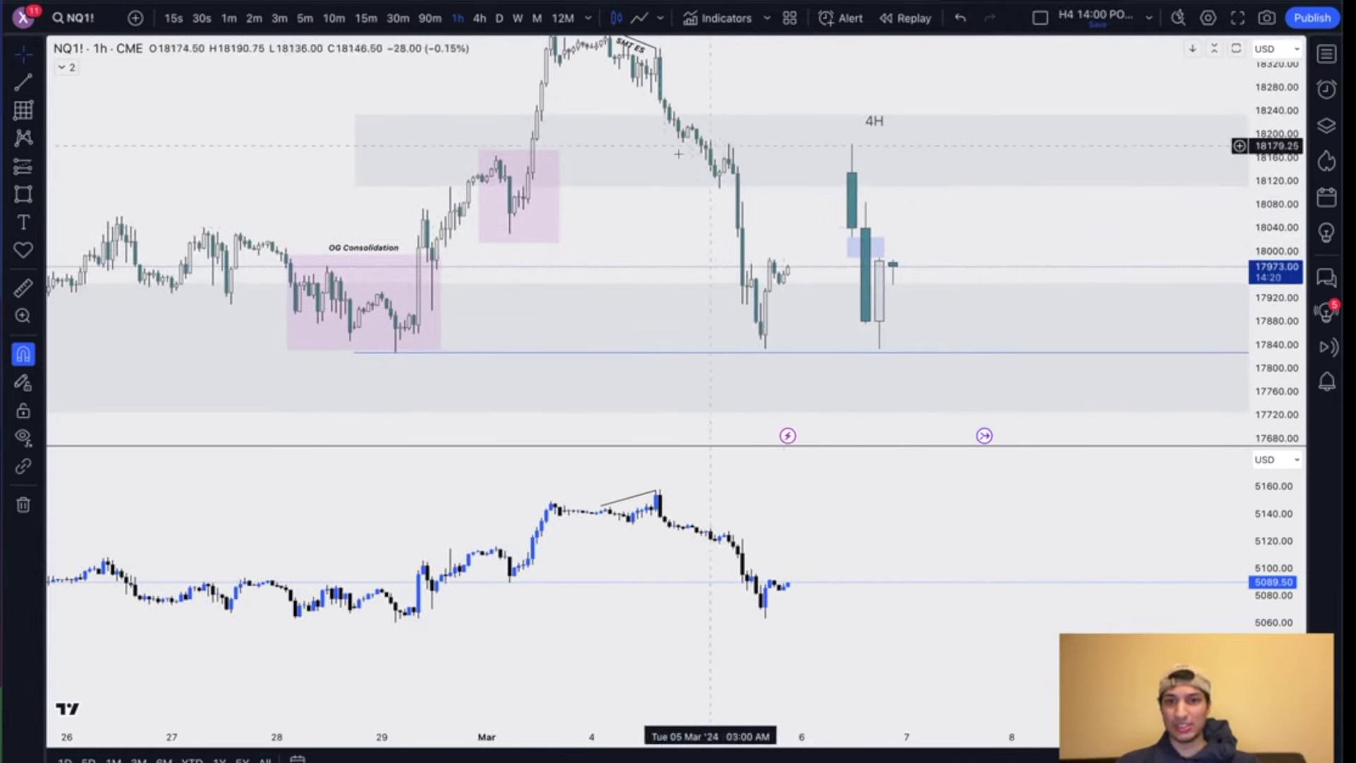
{"action": "scroll", "coordinate": [687, 202], "scroll_direction": "up", "scroll_amount": 2}
{"action": "left_click", "coordinate": [539, 198]}
{"action": "key", "text": "Delete"}
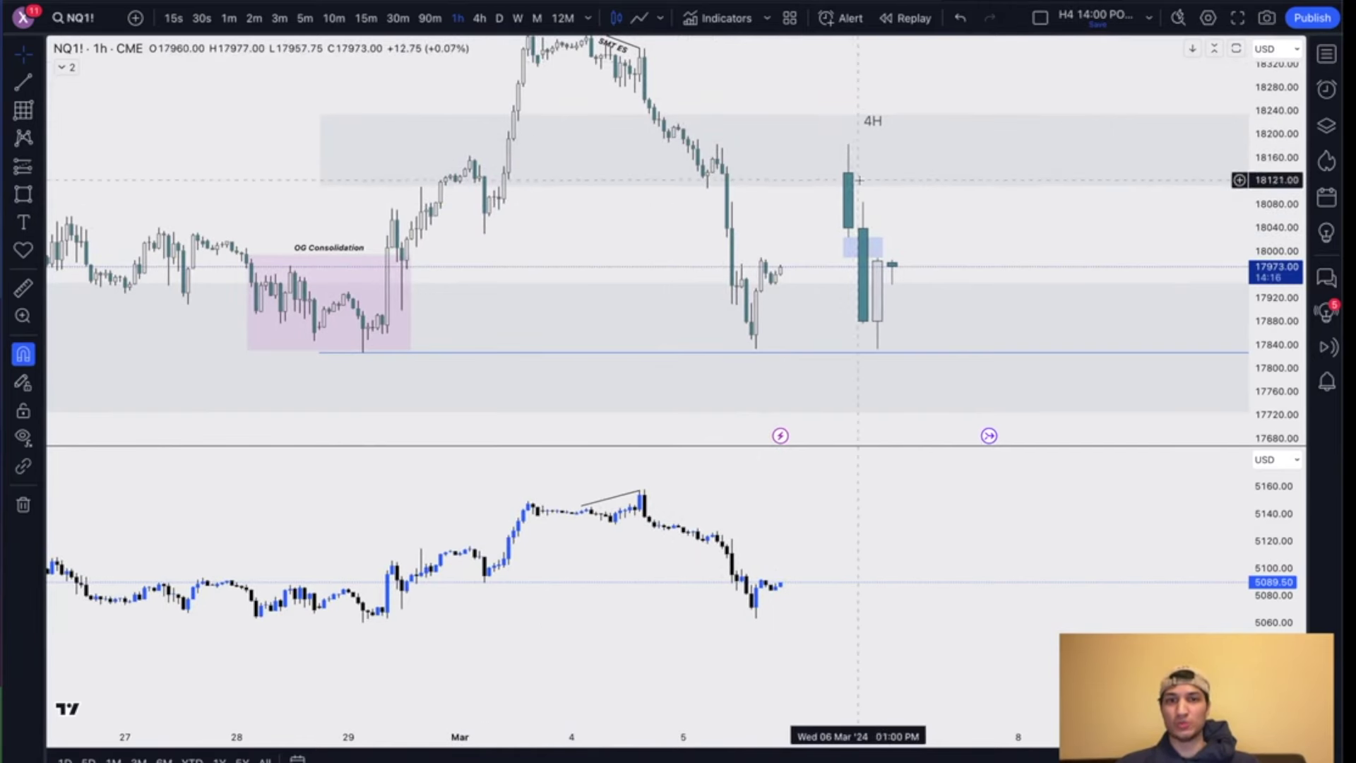
Step: Examine Monday's and Tuesday's 1-hour NQ price action against the original consolidation, the daily imbalance boxes and the 4H candles
{"action": "left_click_drag", "start_coordinate": [1279, 101], "coordinate": [1279, 140]}
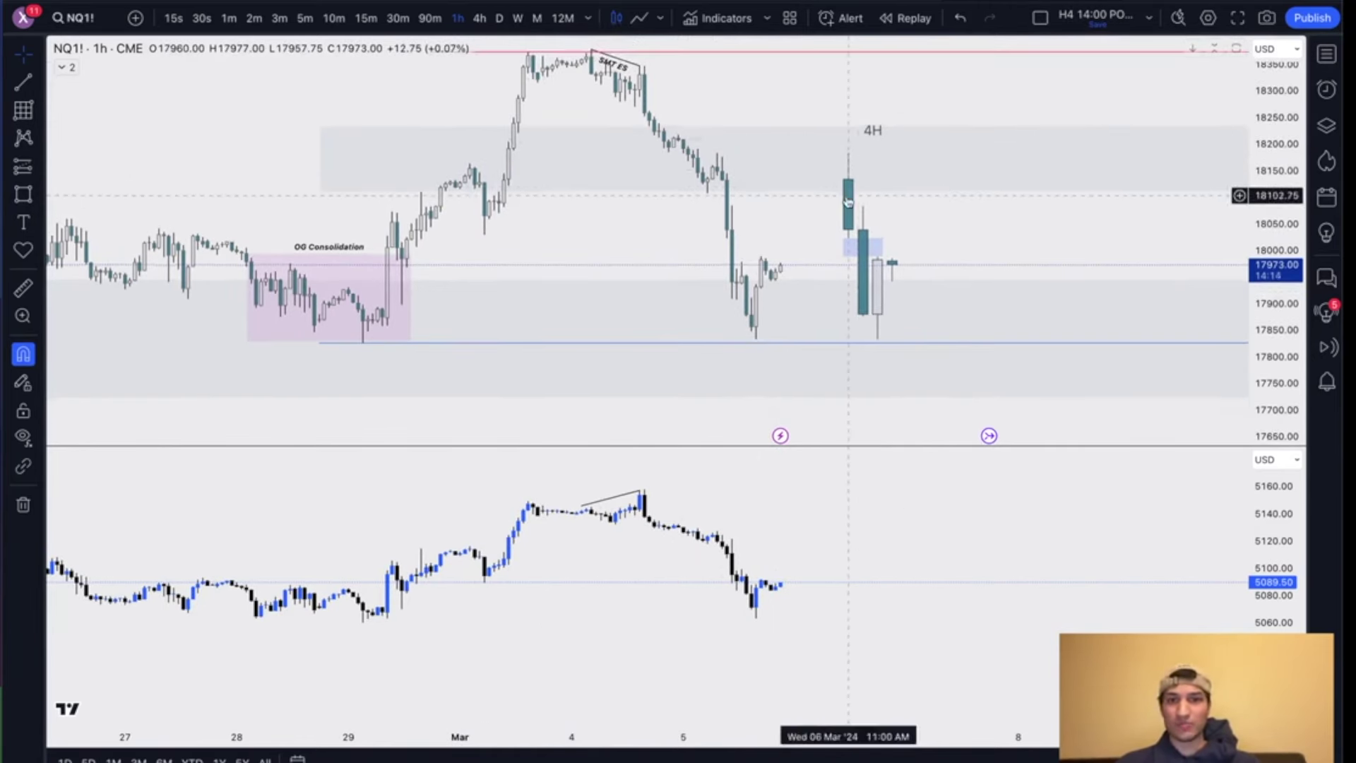
{"action": "scroll", "coordinate": [844, 198], "scroll_direction": "up", "scroll_amount": 3}
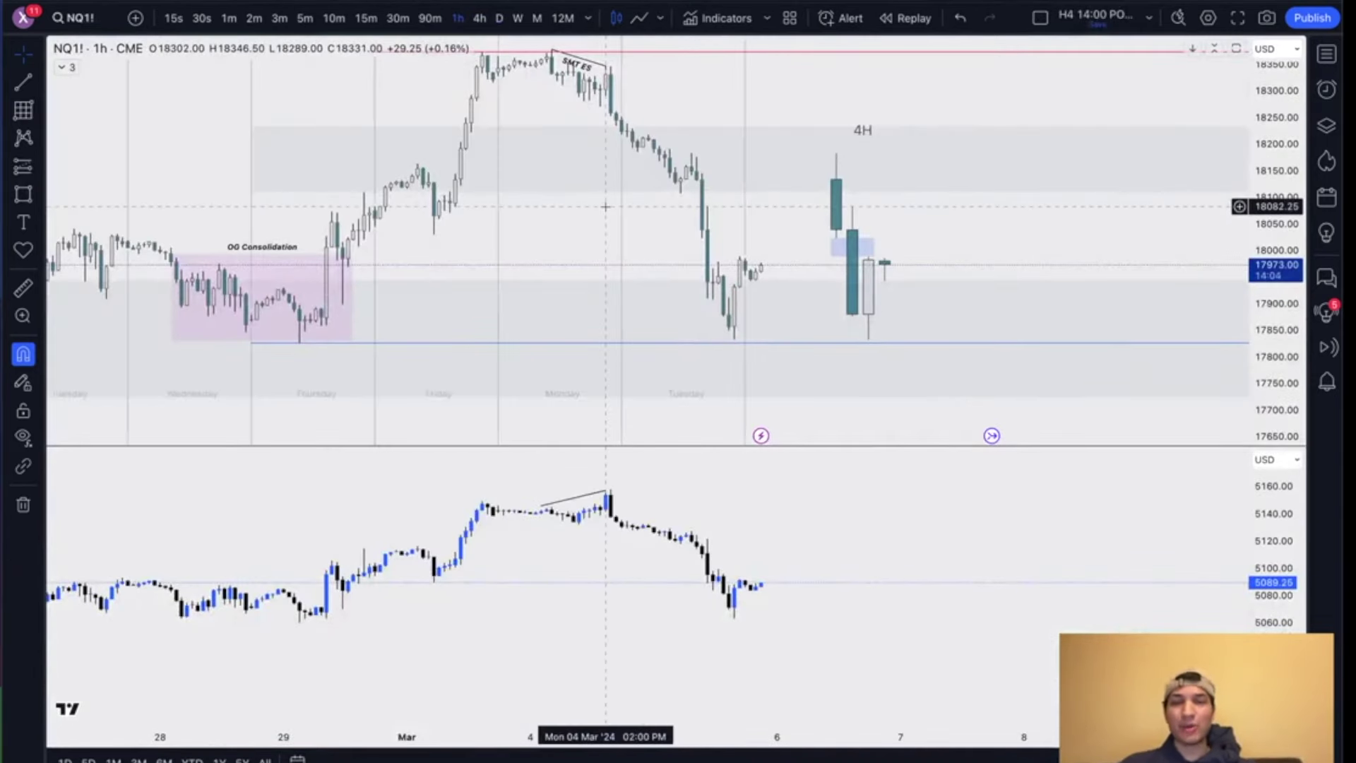
{"action": "scroll", "coordinate": [795, 263], "scroll_direction": "up", "scroll_amount": 2}
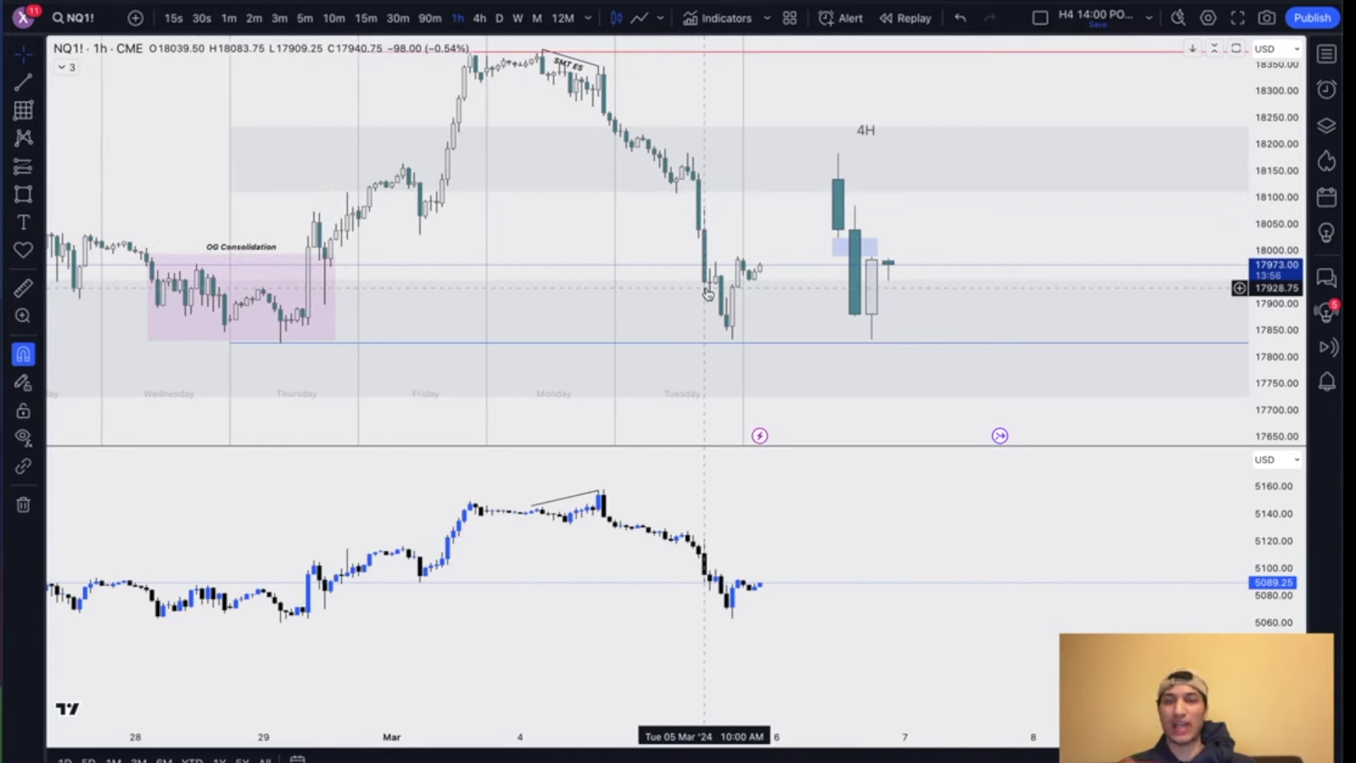
{"action": "scroll", "coordinate": [671, 234], "scroll_direction": "up", "scroll_amount": 2}
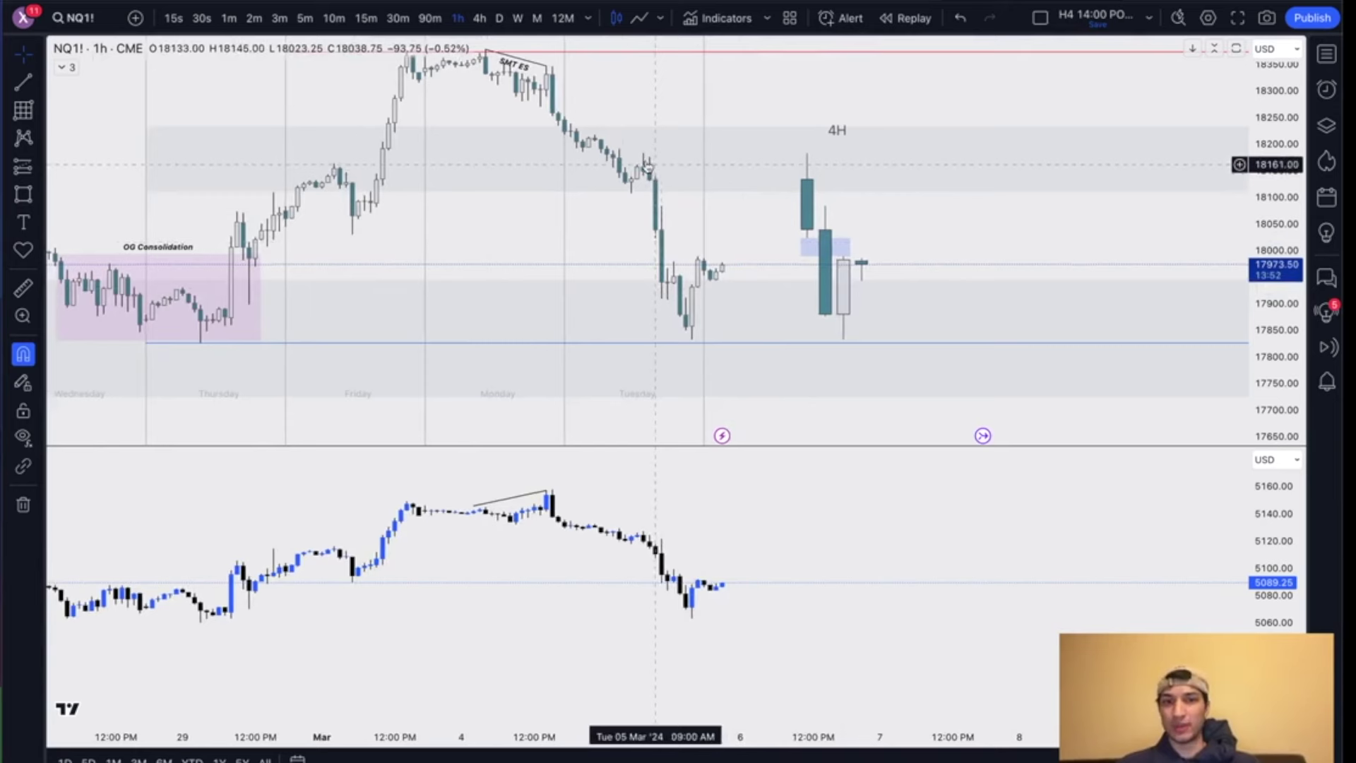
{"action": "scroll", "coordinate": [721, 219], "scroll_direction": "up", "scroll_amount": 1}
{"action": "scroll", "coordinate": [719, 220], "scroll_direction": "up", "scroll_amount": 2}
{"action": "left_click_drag", "start_coordinate": [712, 221], "coordinate": [751, 257]}
{"action": "left_click_drag", "start_coordinate": [1268, 300], "coordinate": [1260, 151]}
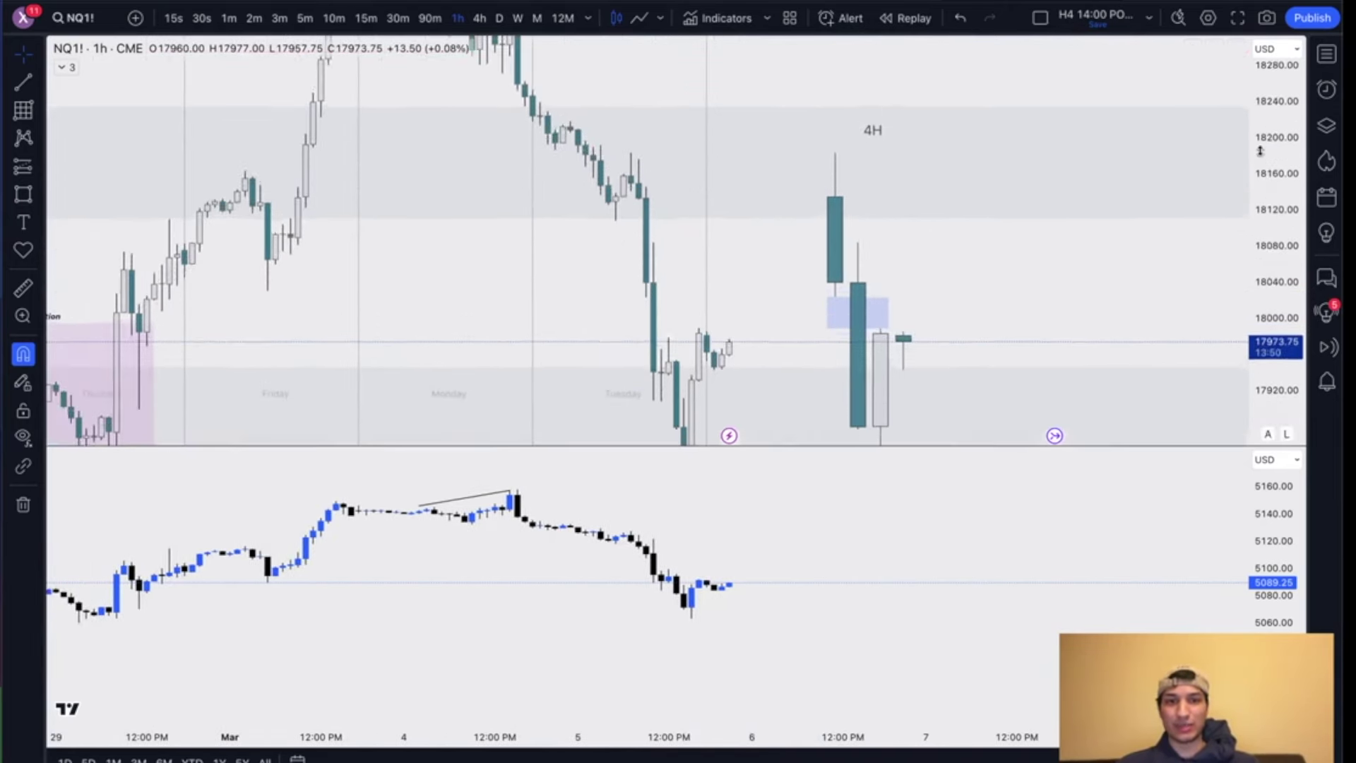
{"action": "scroll", "coordinate": [1024, 226], "scroll_direction": "up", "scroll_amount": 3}
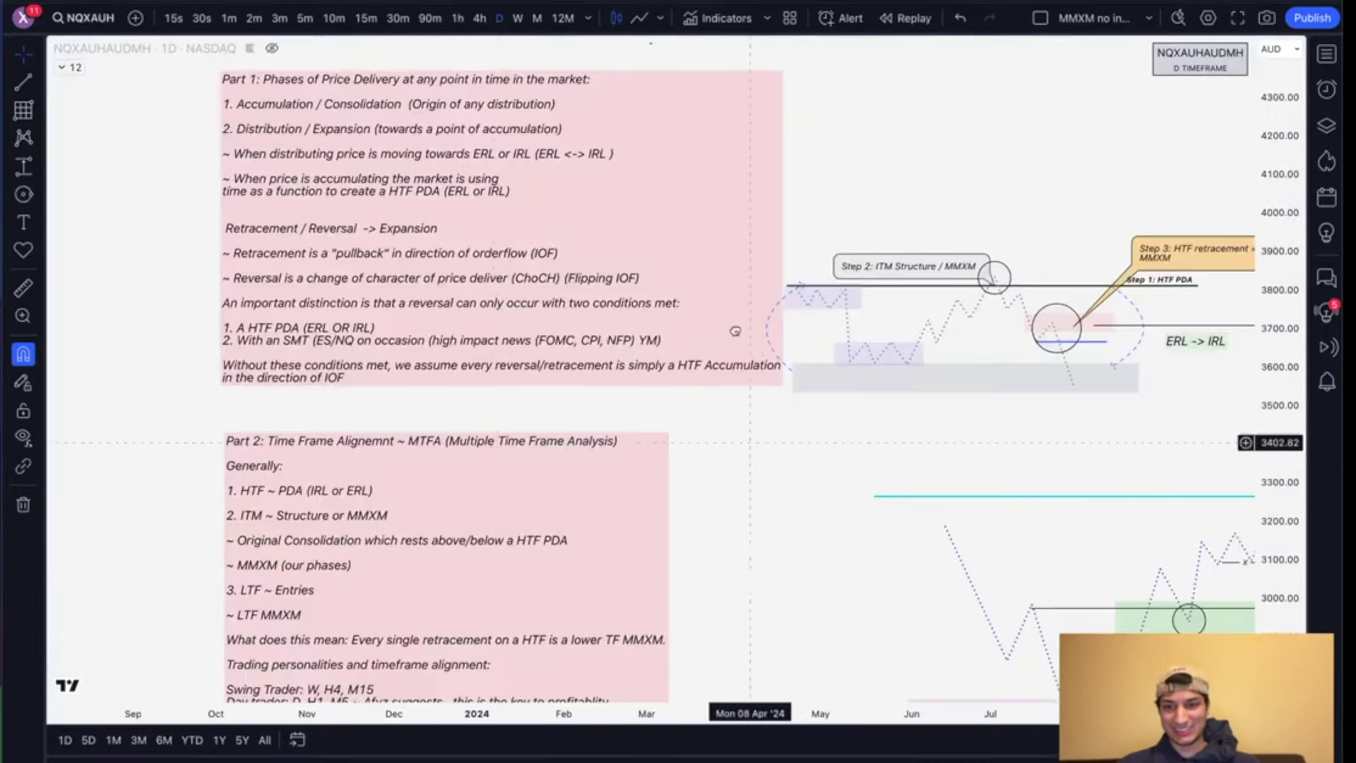
Step: Review the time frame alignment and entry criteria notes, and relate them to Monday's and Tuesday's 1-hour NQ price action
{"action": "left_click_drag", "start_coordinate": [736, 374], "coordinate": [736, 44]}
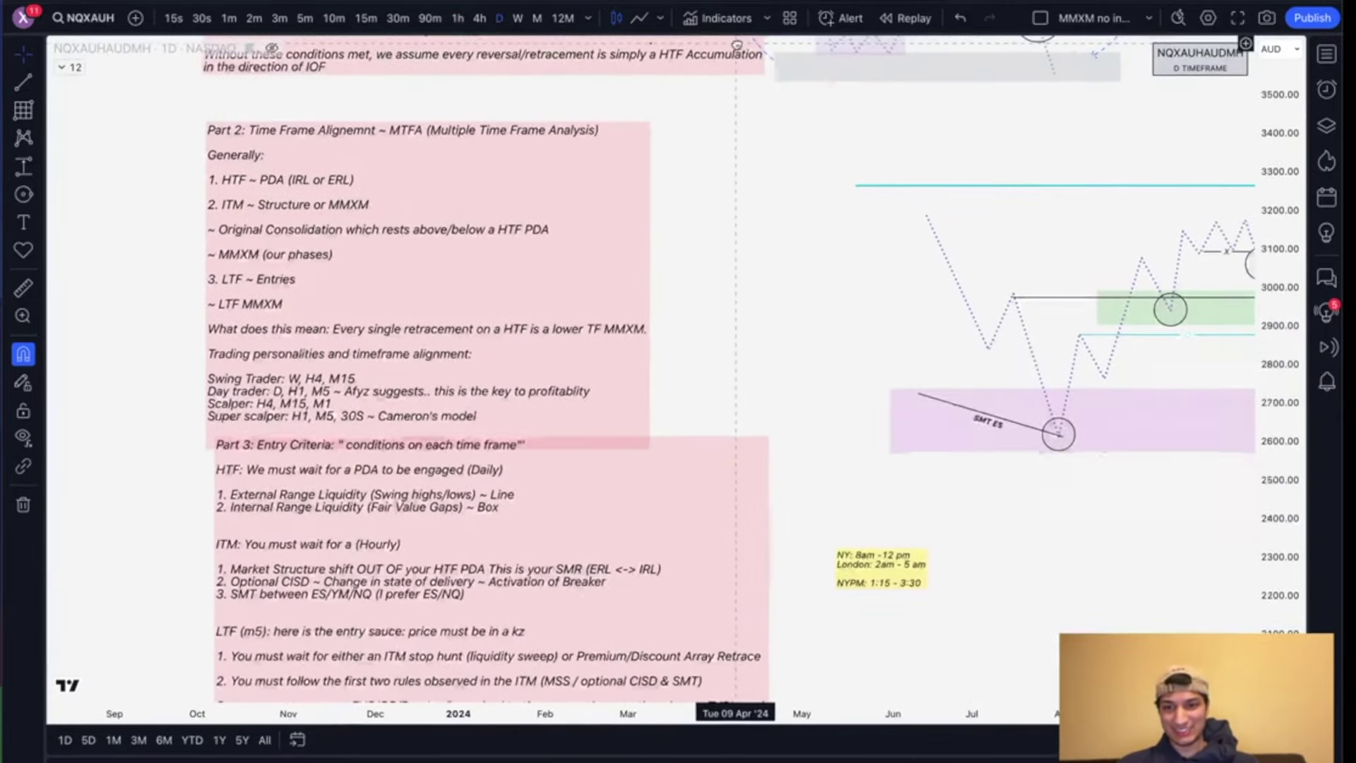
{"action": "left_click_drag", "start_coordinate": [482, 647], "coordinate": [454, 456]}
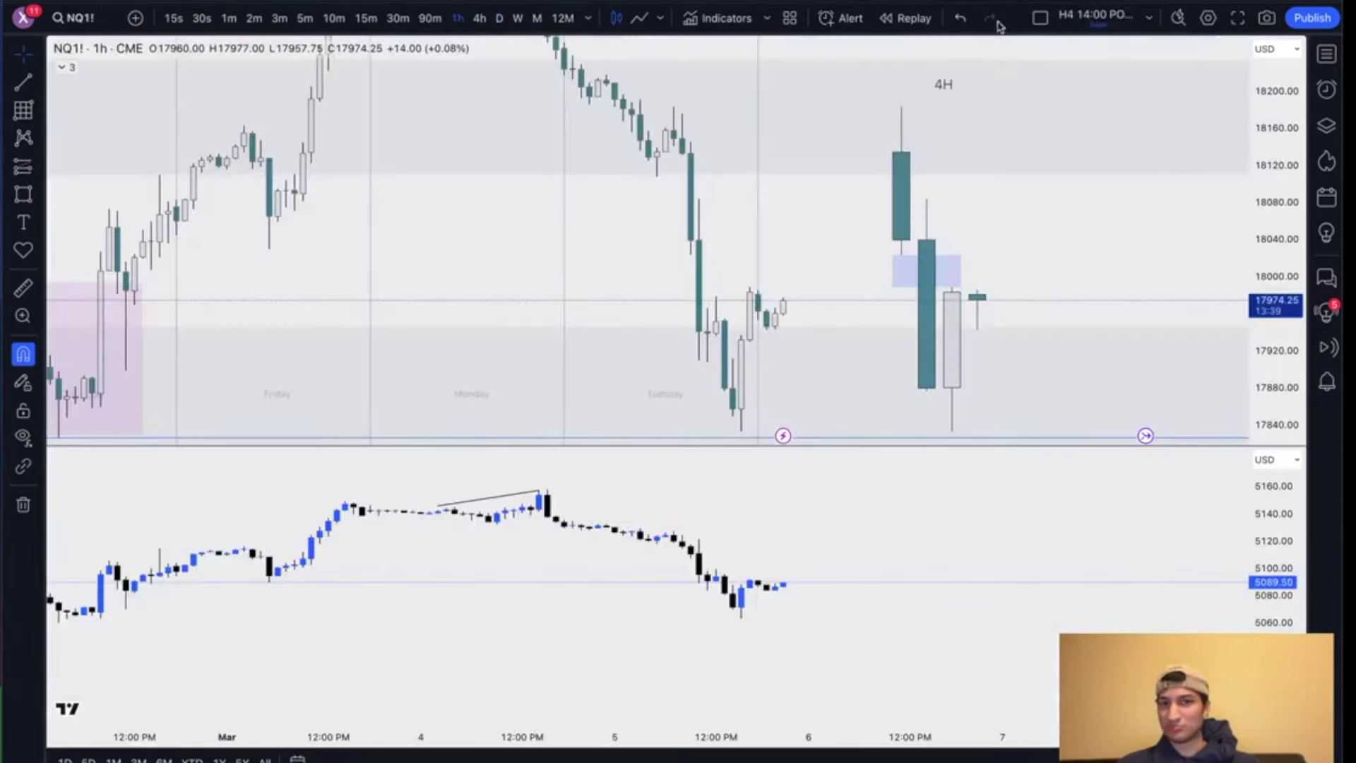
{"action": "scroll", "coordinate": [702, 216], "scroll_direction": "down", "scroll_amount": 2}
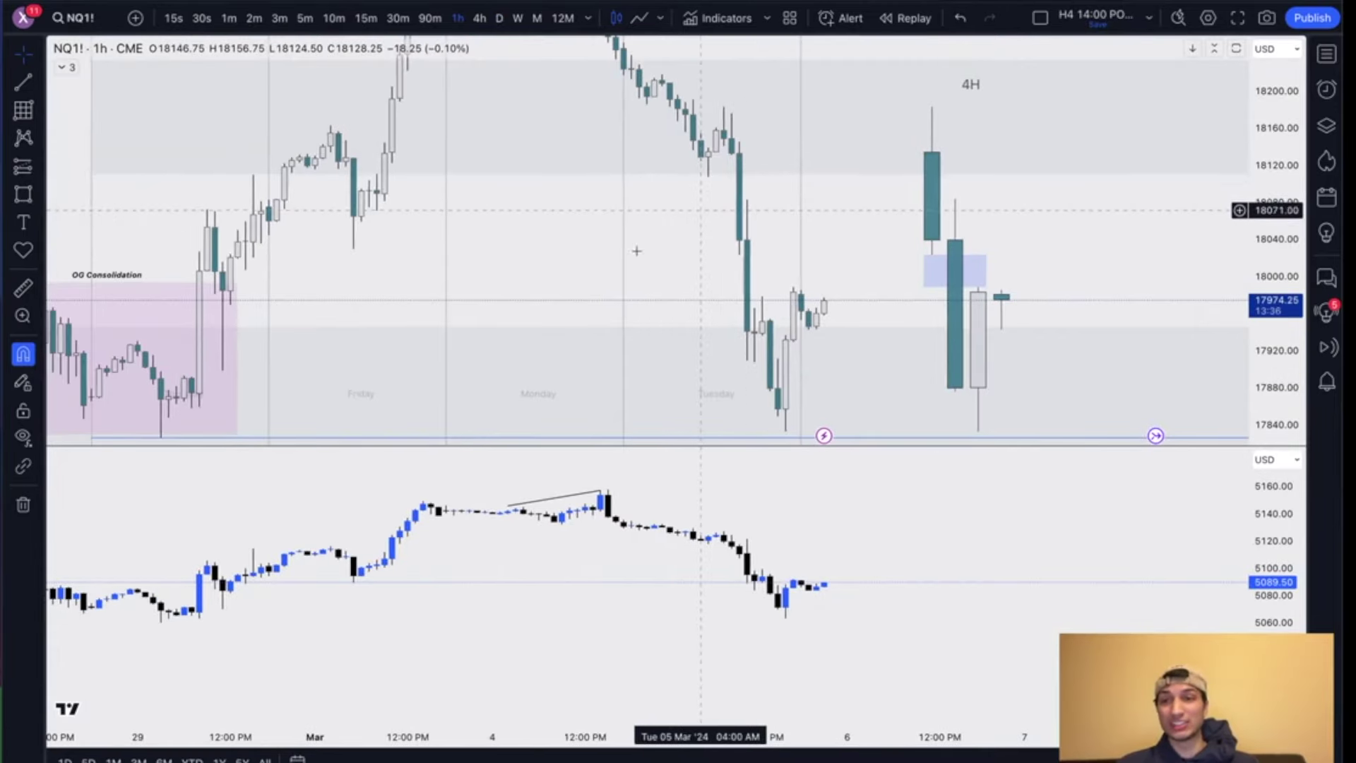
{"action": "left_click_drag", "start_coordinate": [590, 201], "coordinate": [599, 168]}
{"action": "scroll", "coordinate": [597, 169], "scroll_direction": "down", "scroll_amount": 3}
{"action": "left_click_drag", "start_coordinate": [555, 233], "coordinate": [529, 242]}
{"action": "left_click_drag", "start_coordinate": [1277, 127], "coordinate": [1277, 306]}
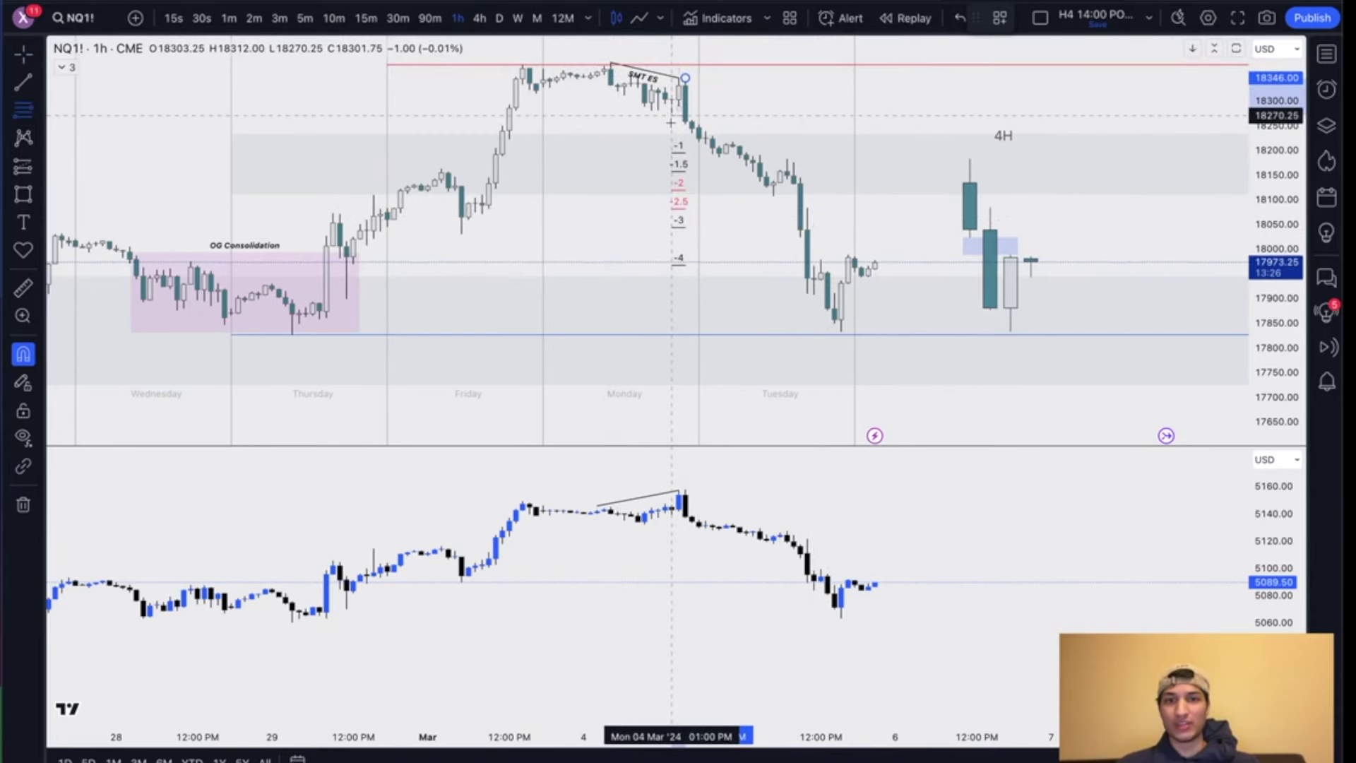
{"action": "key", "text": "Escape"}
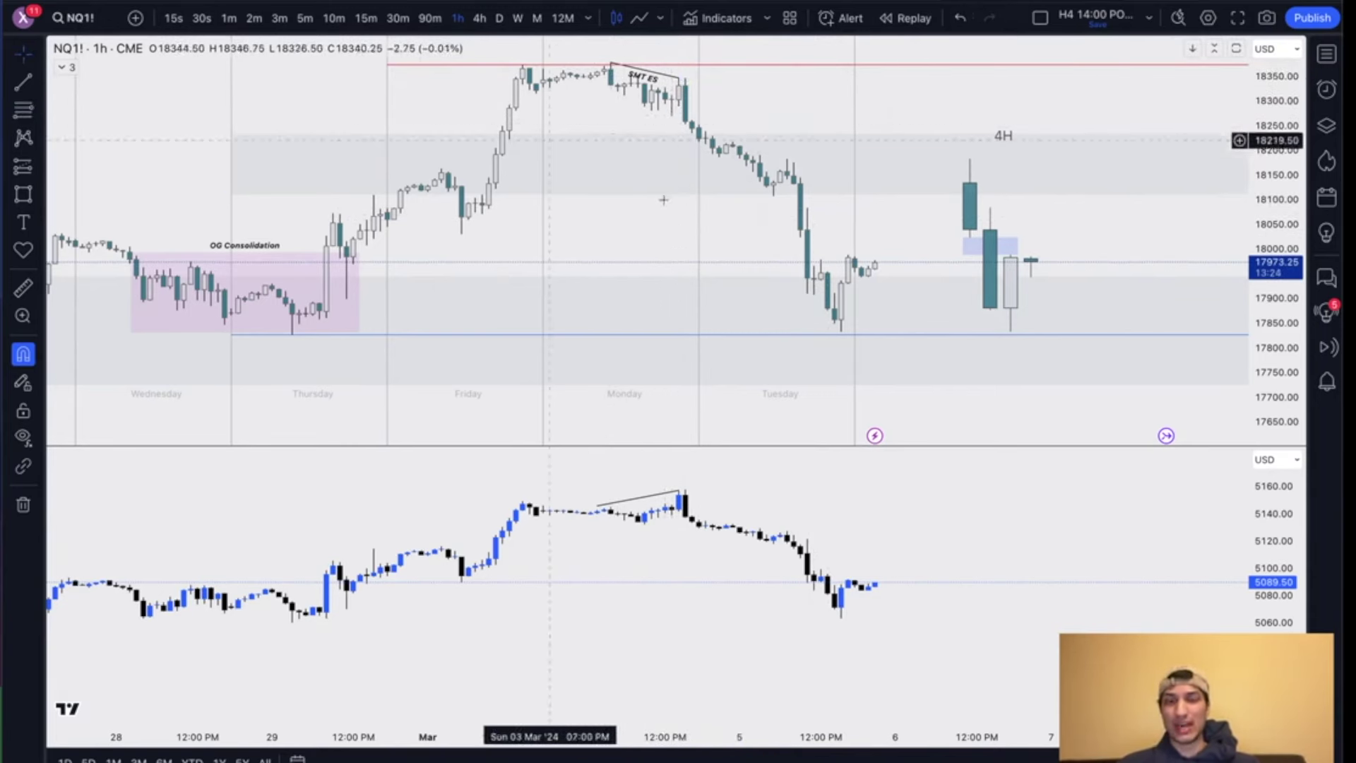
{"action": "scroll", "coordinate": [817, 244], "scroll_direction": "up", "scroll_amount": 2}
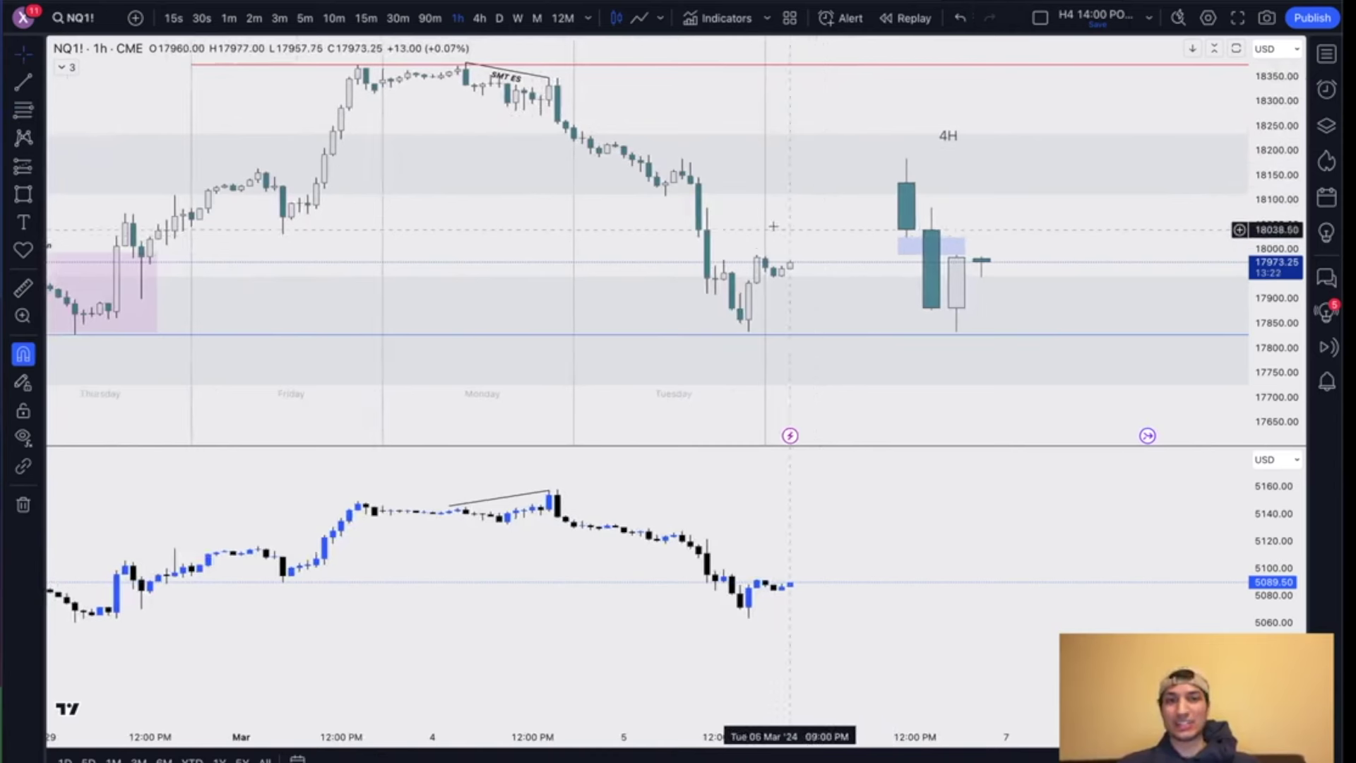
{"action": "left_click_drag", "start_coordinate": [1277, 351], "coordinate": [1277, 202]}
{"action": "left_click_drag", "start_coordinate": [767, 208], "coordinate": [786, 224]}
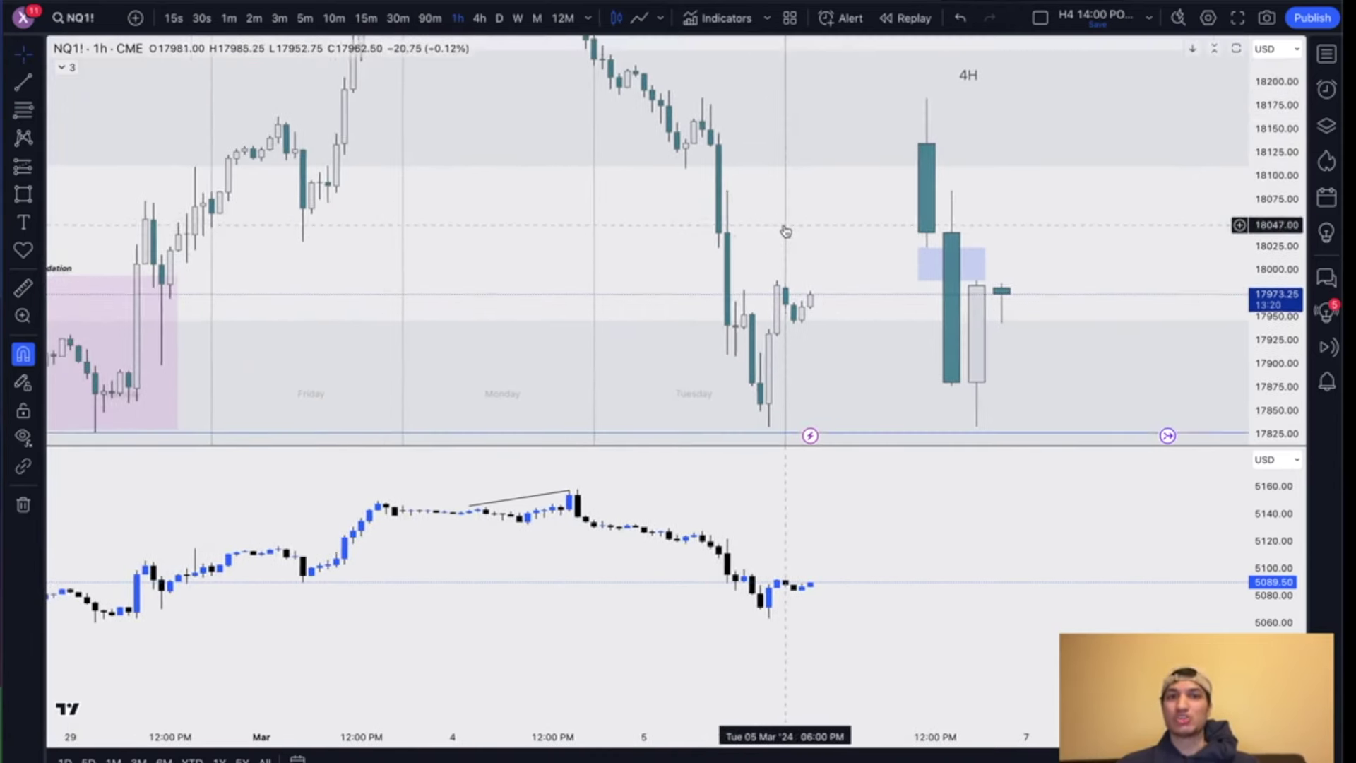
{"action": "scroll", "coordinate": [785, 224], "scroll_direction": "up", "scroll_amount": 1}
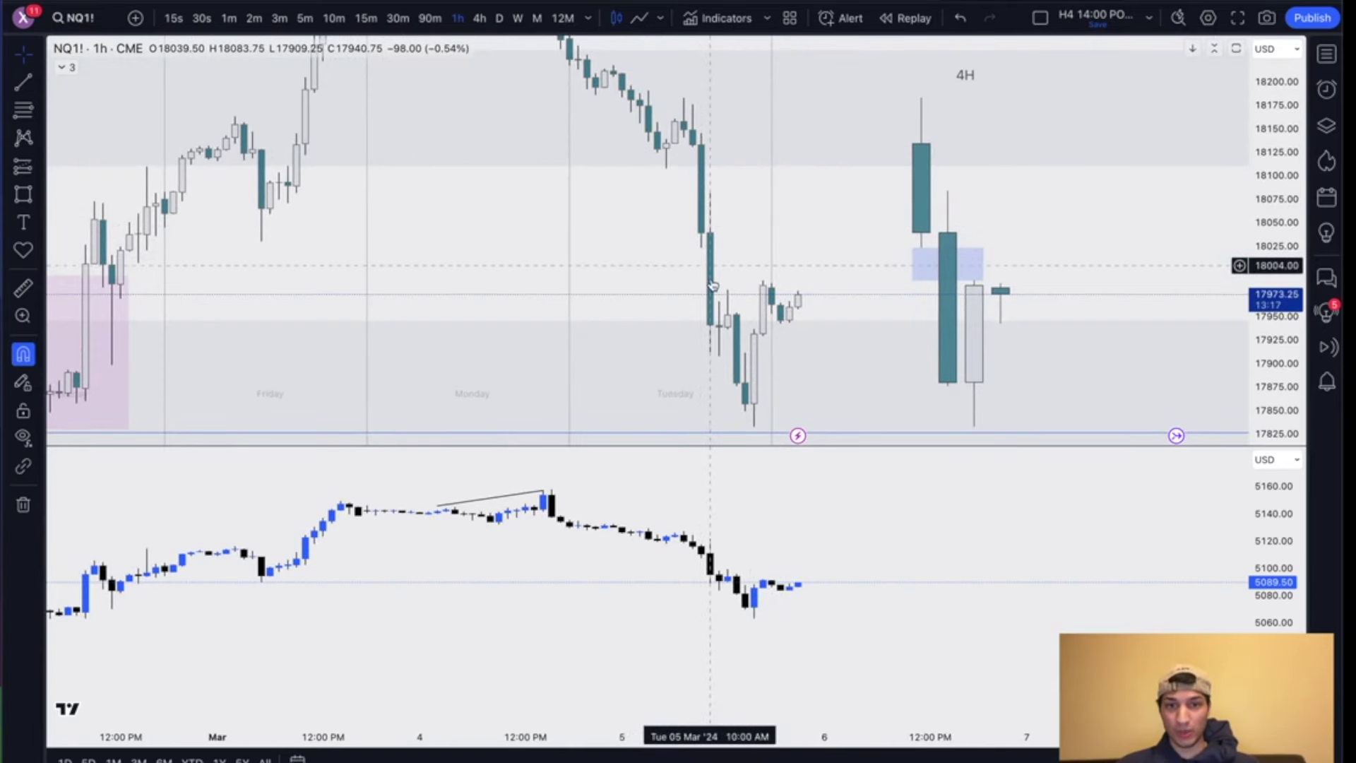
{"action": "left_click_drag", "start_coordinate": [878, 369], "coordinate": [871, 254]}
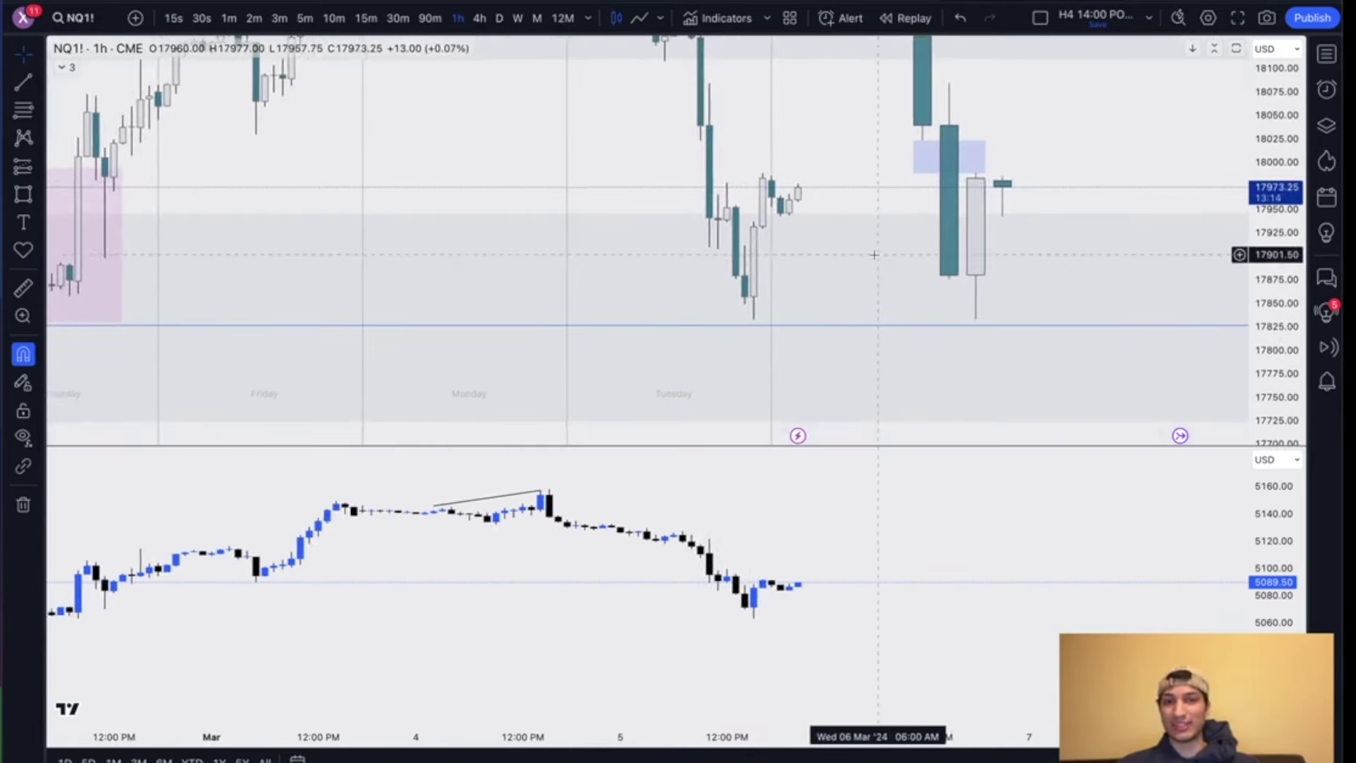
Step: Box Tuesday 5 March's 1-hour NQ imbalance between 18023.25 and 17966.00, and apply the H1 SIBI template
{"action": "left_click_drag", "start_coordinate": [1295, 123], "coordinate": [1295, 152]}
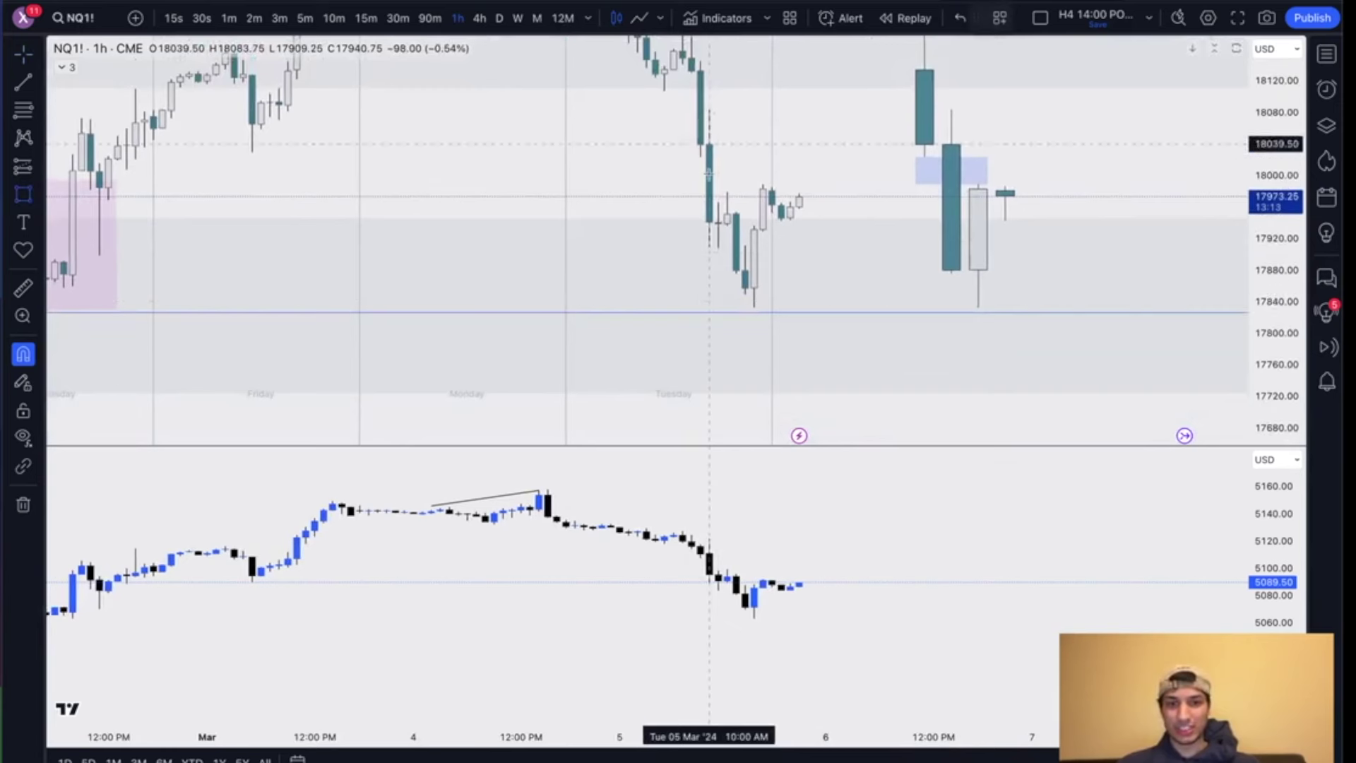
{"action": "mouse_move", "coordinate": [710, 144]}
{"action": "left_mouse_down"}
{"action": "mouse_move", "coordinate": [719, 203]}
{"action": "mouse_move", "coordinate": [853, 179]}
{"action": "left_mouse_up"}
{"action": "right_click", "coordinate": [853, 180]}
{"action": "mouse_move", "coordinate": [919, 193]}
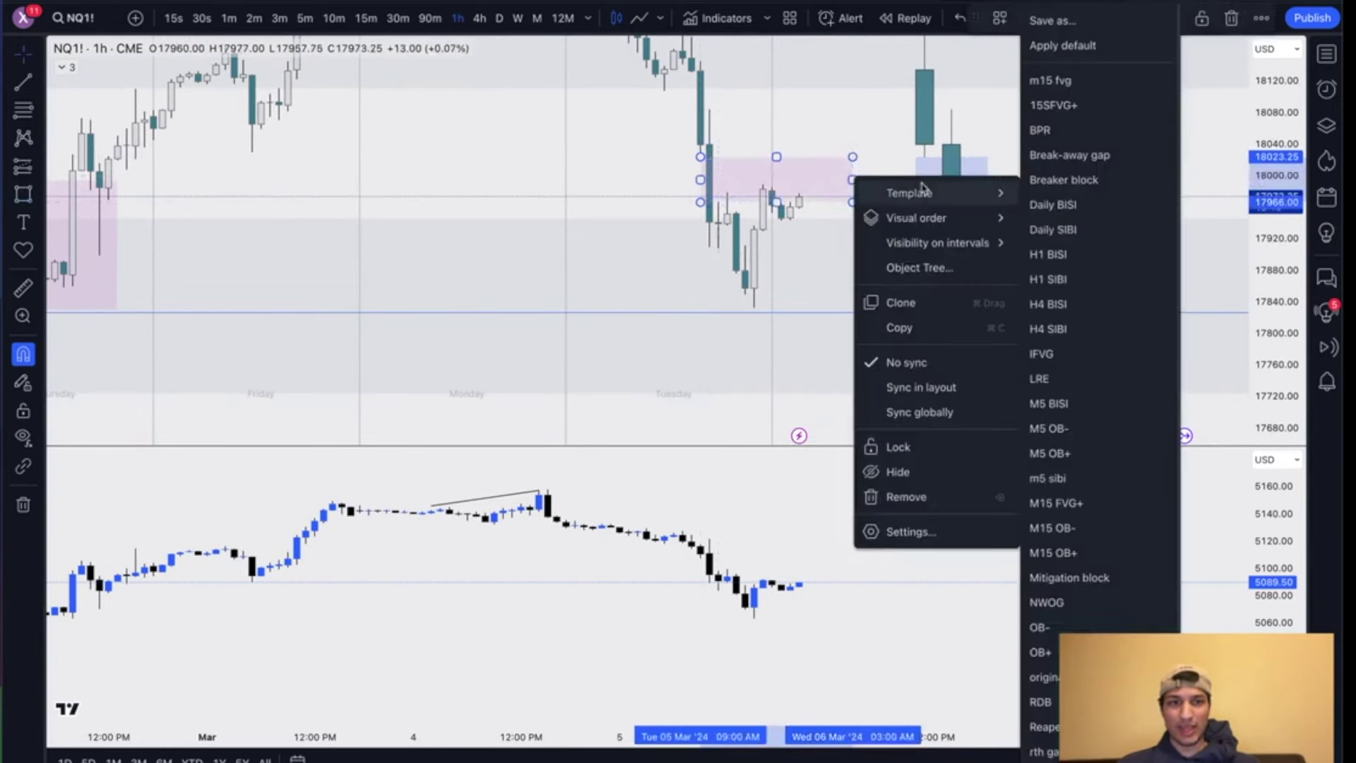
{"action": "left_click", "coordinate": [1087, 279]}
Step: Draw a Fibonacci retracement from Tuesday's 18182.75 high to the 17909.25 low, compare it with the H1 SIBI box, and delete it
{"action": "scroll", "coordinate": [878, 252], "scroll_direction": "up", "scroll_amount": 1}
{"action": "left_click_drag", "start_coordinate": [736, 127], "coordinate": [630, 188]}
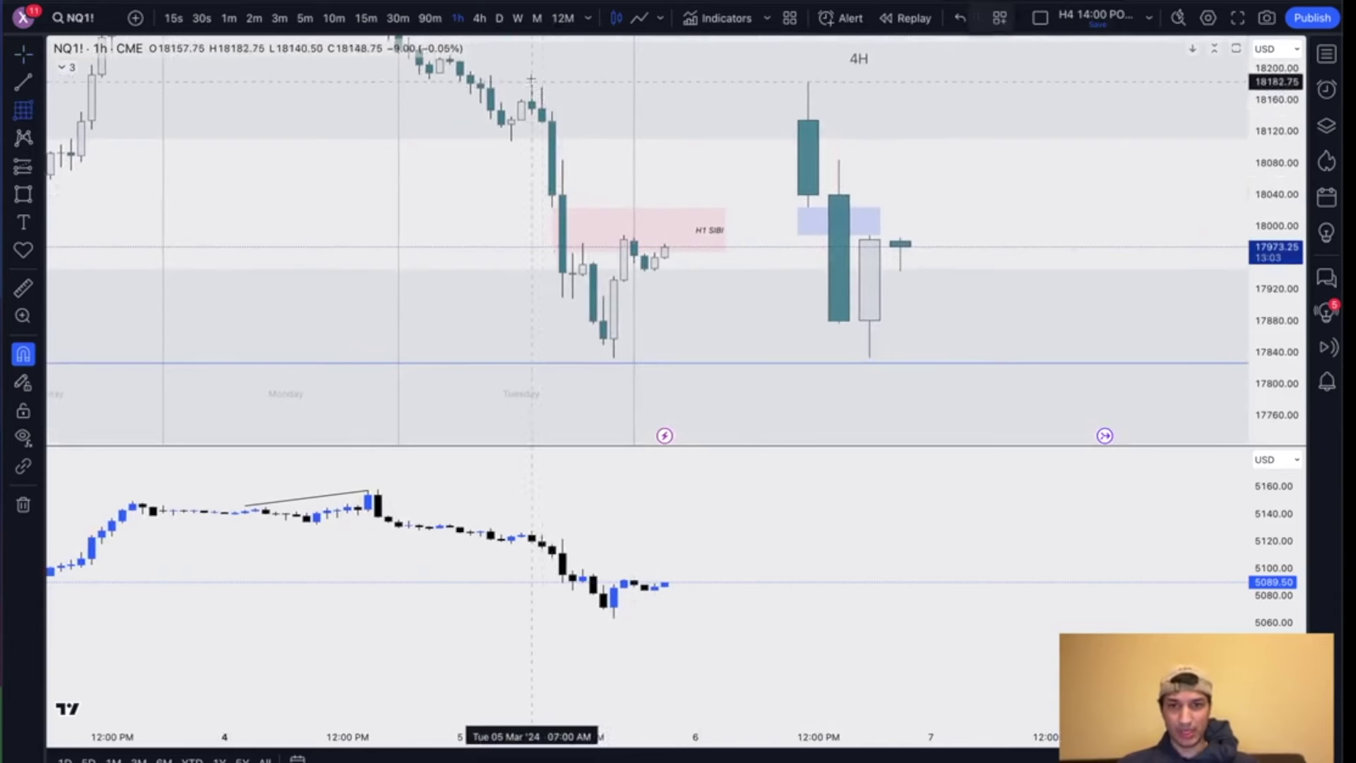
{"action": "mouse_move", "coordinate": [531, 82]}
{"action": "left_mouse_down"}
{"action": "mouse_move", "coordinate": [544, 205]}
{"action": "mouse_move", "coordinate": [621, 304]}
{"action": "mouse_move", "coordinate": [696, 325]}
{"action": "mouse_move", "coordinate": [747, 314]}
{"action": "left_mouse_up"}
{"action": "left_click", "coordinate": [777, 299]}
{"action": "left_click", "coordinate": [796, 358]}
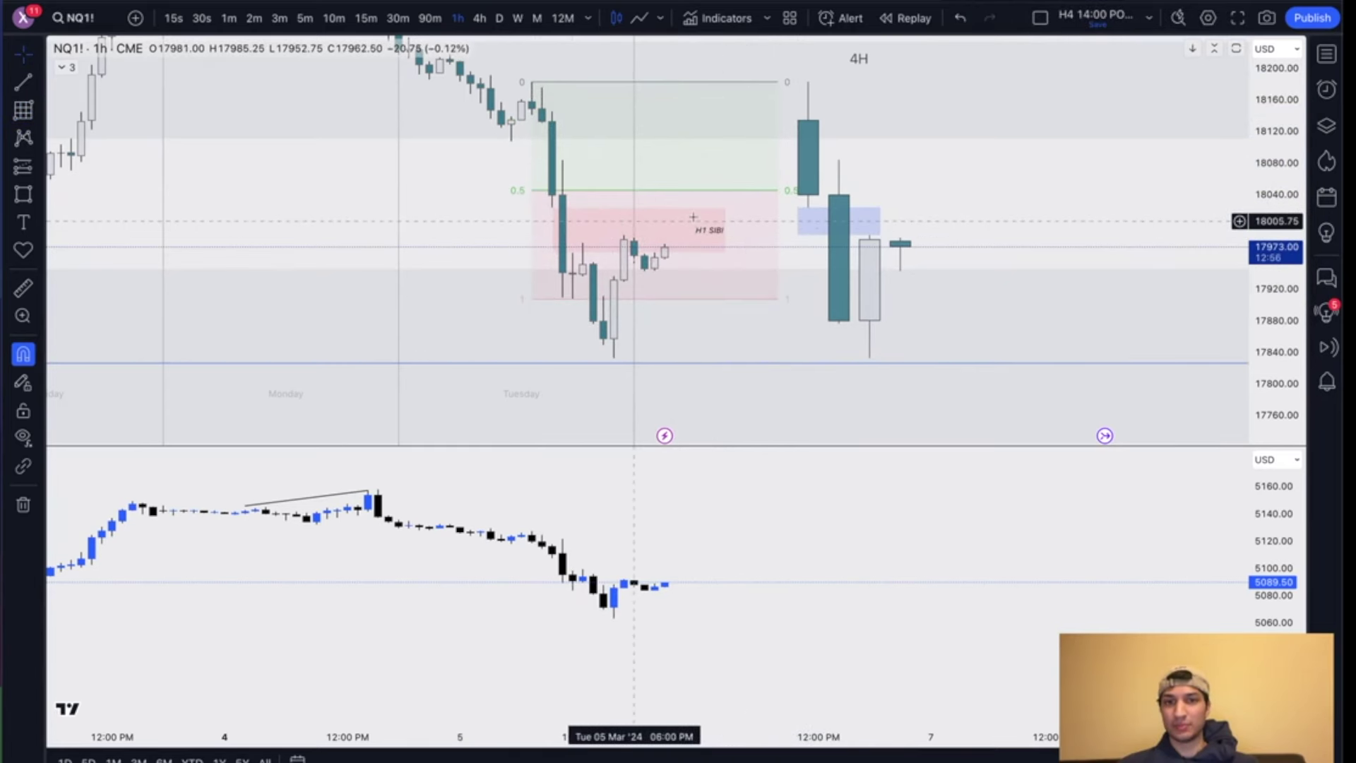
{"action": "left_click_drag", "start_coordinate": [779, 299], "coordinate": [569, 299]}
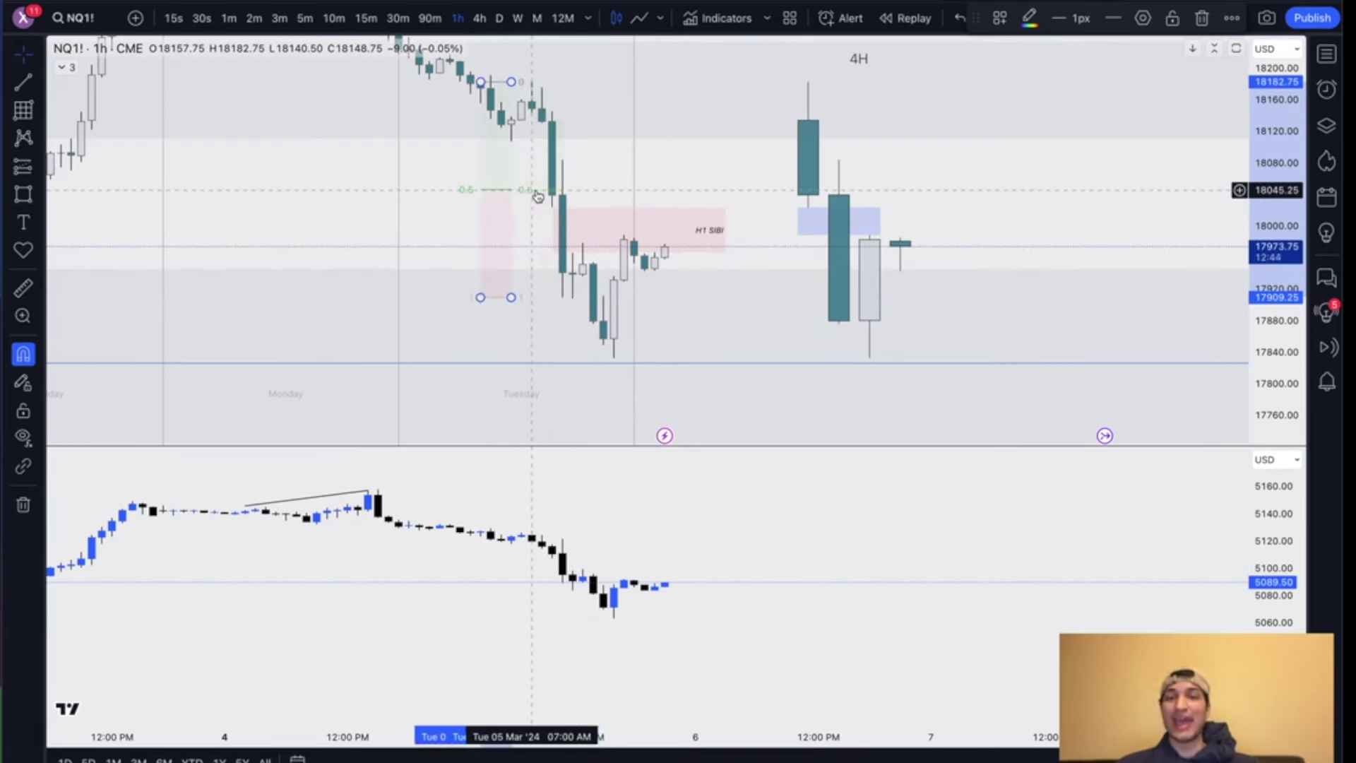
{"action": "key", "text": "Delete"}
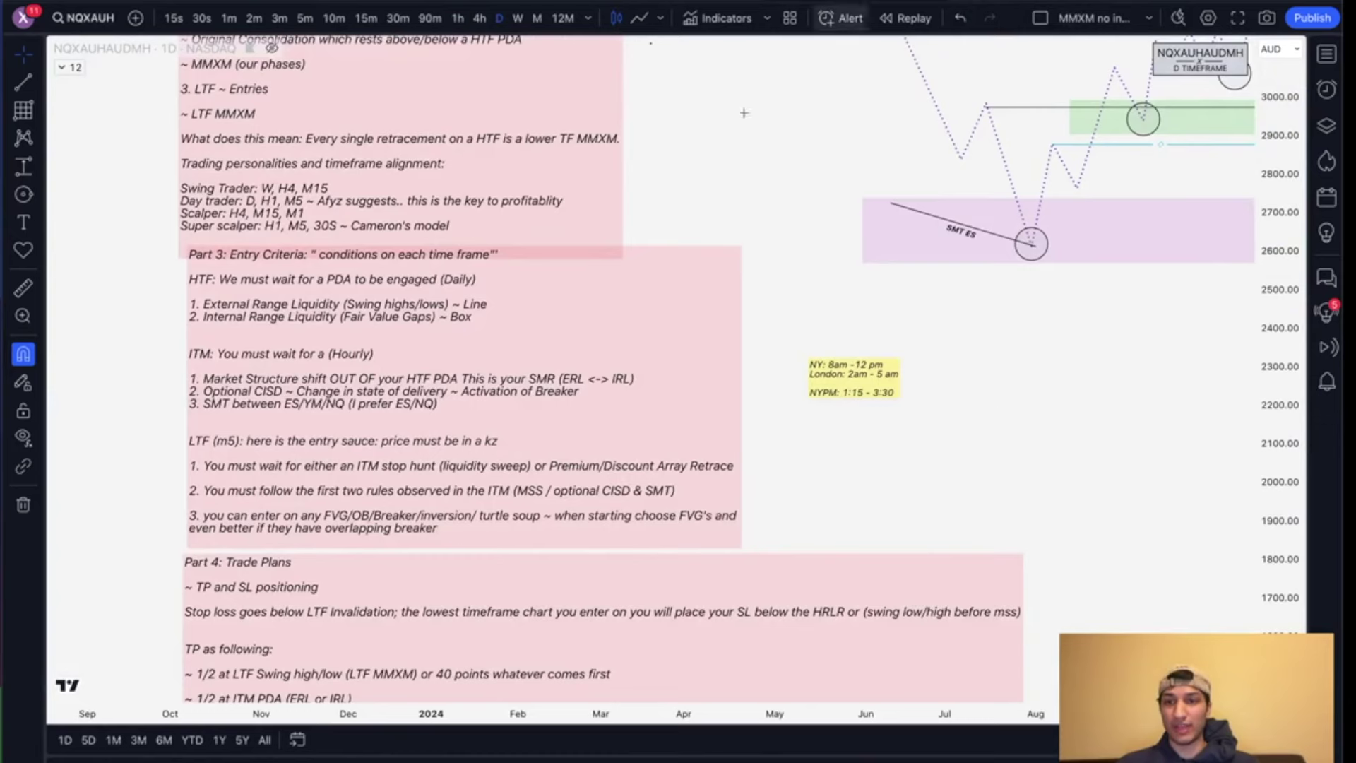
Step: Review the Part 3 entry criteria and Part 4 trade plan sections in the MMXM notes
{"action": "scroll", "coordinate": [813, 300], "scroll_direction": "up", "scroll_amount": 2}
{"action": "left_click_drag", "start_coordinate": [813, 300], "coordinate": [817, 404]}
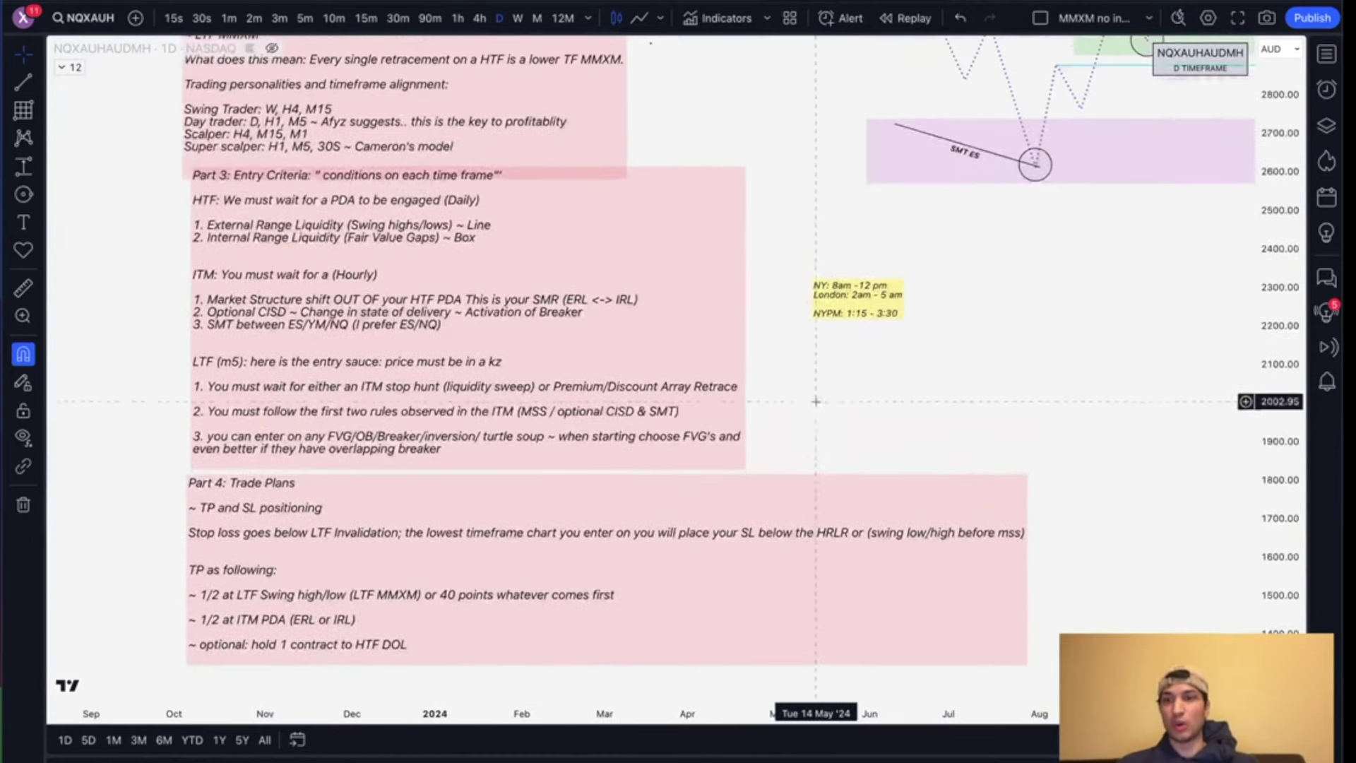
{"action": "left_click_drag", "start_coordinate": [735, 158], "coordinate": [733, 380]}
{"action": "left_click_drag", "start_coordinate": [733, 267], "coordinate": [734, 201]}
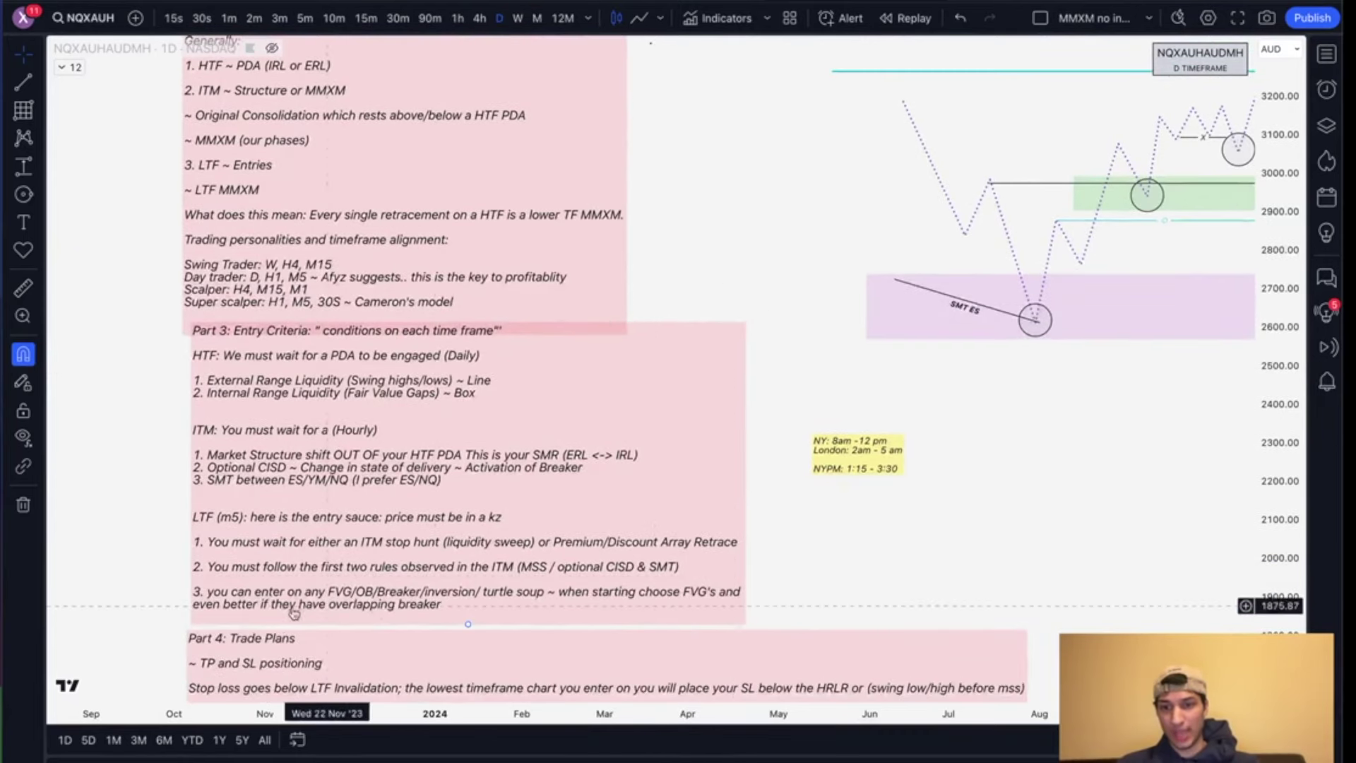
{"action": "left_click_drag", "start_coordinate": [799, 479], "coordinate": [799, 400]}
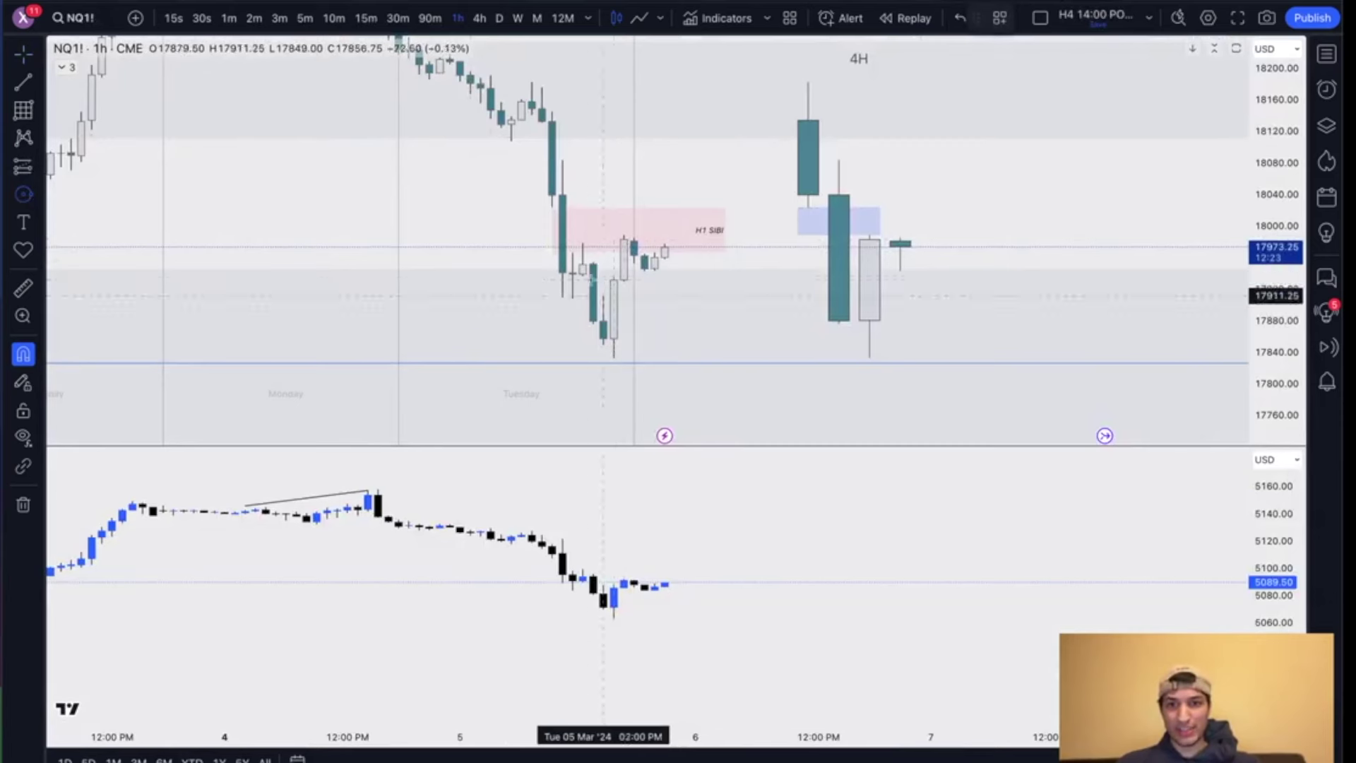
Step: Circle the small 1-hour NQ consolidation beneath the H1 SIBI box on 5 March
{"action": "left_click", "coordinate": [573, 273]}
{"action": "left_click", "coordinate": [603, 294]}
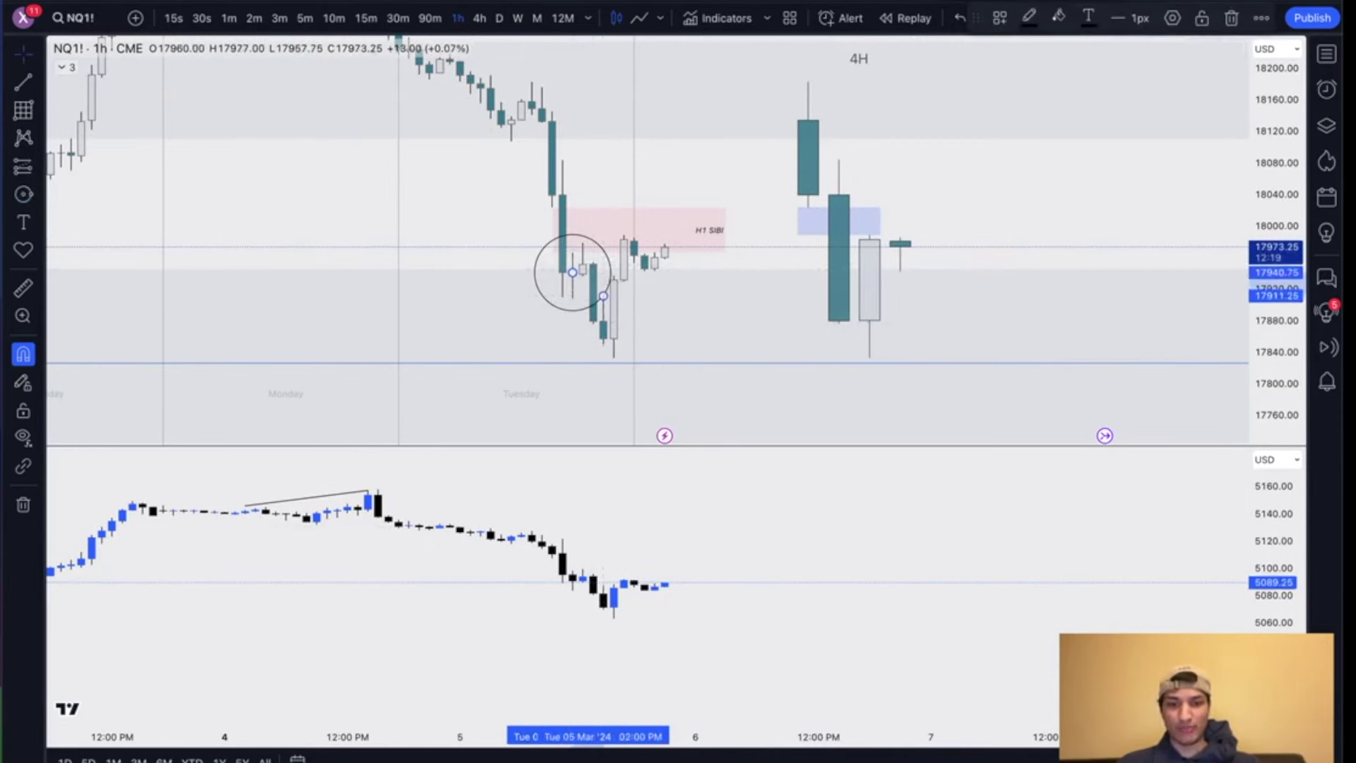
Step: Sketch a dotted path from consolidation up to a peak and down past its start, move it over the circled candles, and delete it
{"action": "left_click", "coordinate": [1123, 696]}
{"action": "left_click", "coordinate": [327, 339]}
{"action": "left_click", "coordinate": [337, 301]}
{"action": "left_click", "coordinate": [358, 346]}
{"action": "left_click", "coordinate": [378, 297]}
{"action": "left_click", "coordinate": [399, 350]}
{"action": "left_click", "coordinate": [408, 249]}
{"action": "left_click", "coordinate": [437, 210]}
{"action": "left_click", "coordinate": [439, 205]}
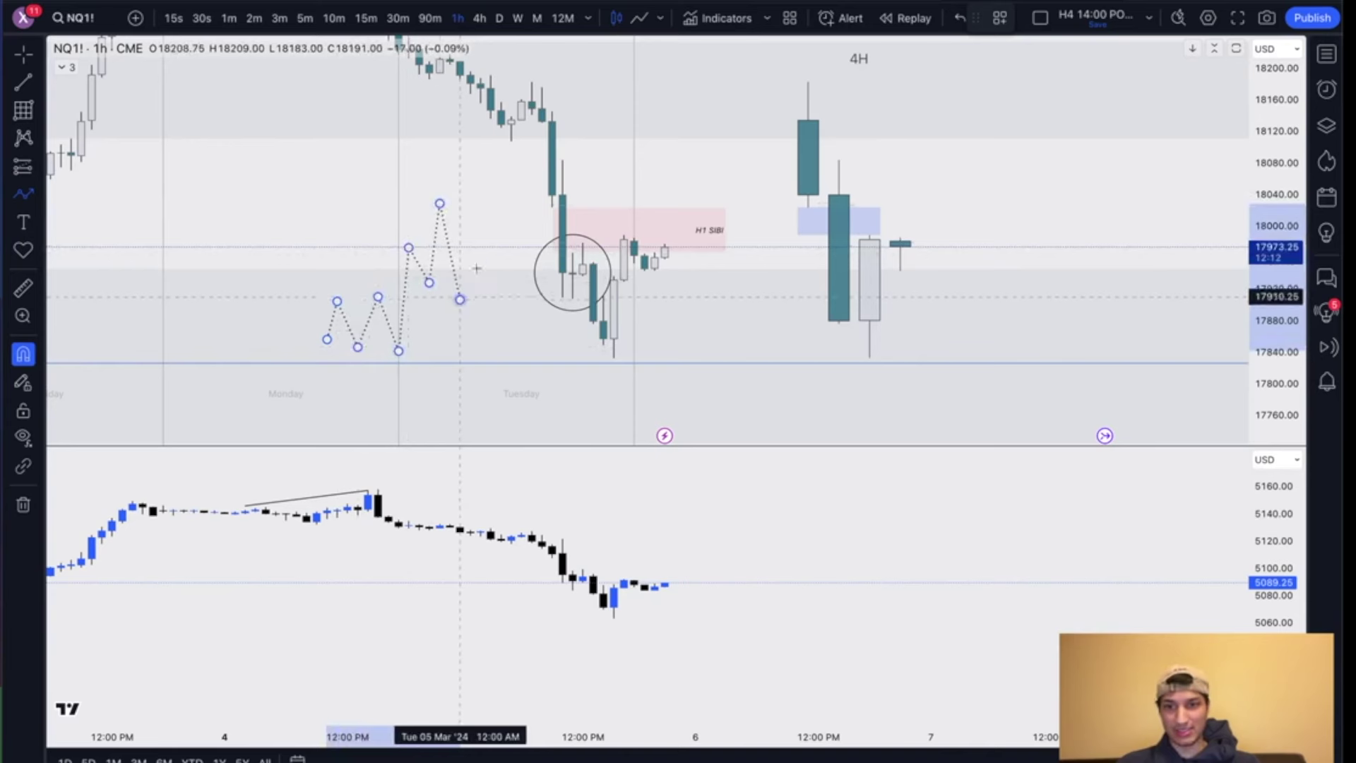
{"action": "left_click", "coordinate": [511, 394]}
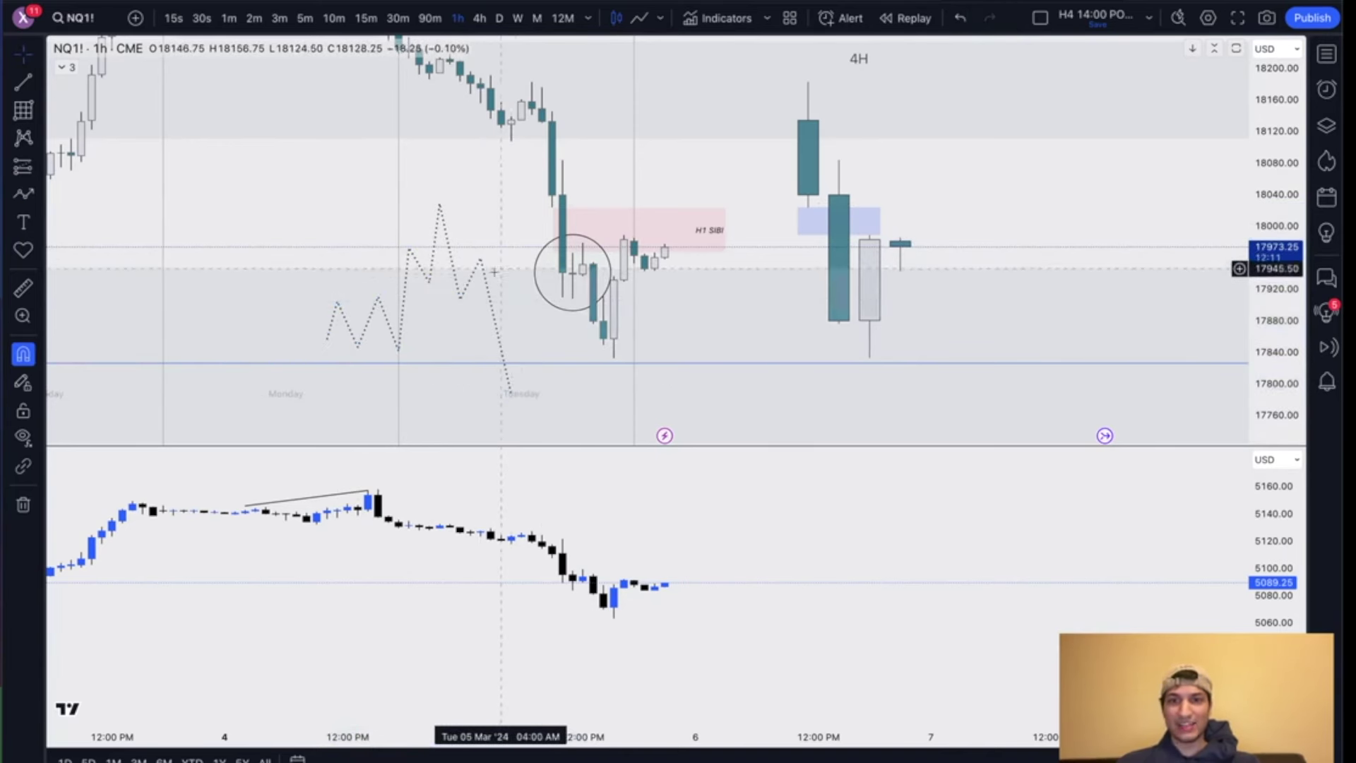
{"action": "left_click_drag", "start_coordinate": [485, 283], "coordinate": [626, 317]}
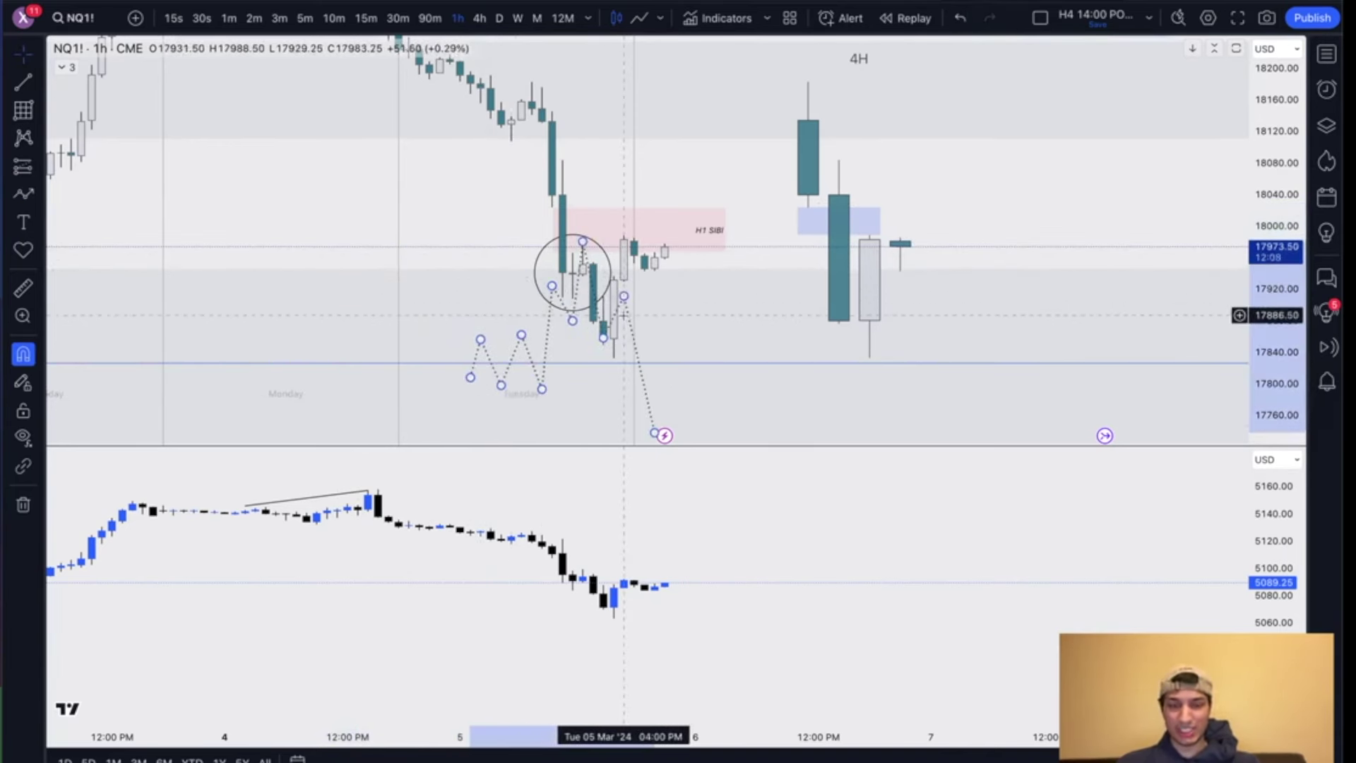
{"action": "key", "text": "Delete"}
Step: Switch the NQ and ES charts to the 5-minute time frame, and delete the circle drawn below the H1 SIBI box
{"action": "left_click_drag", "start_coordinate": [706, 348], "coordinate": [787, 327]}
{"action": "scroll", "coordinate": [787, 326], "scroll_direction": "up", "scroll_amount": 1}
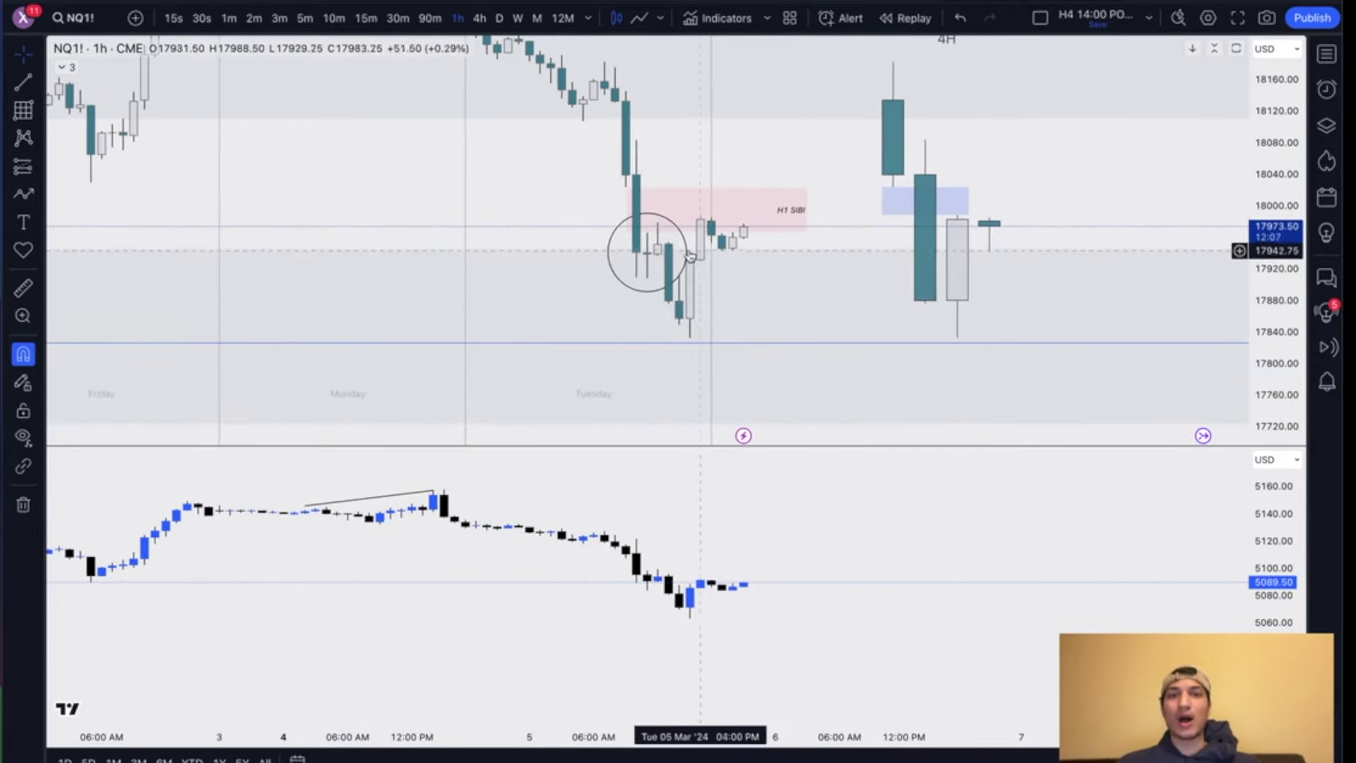
{"action": "left_click", "coordinate": [689, 254]}
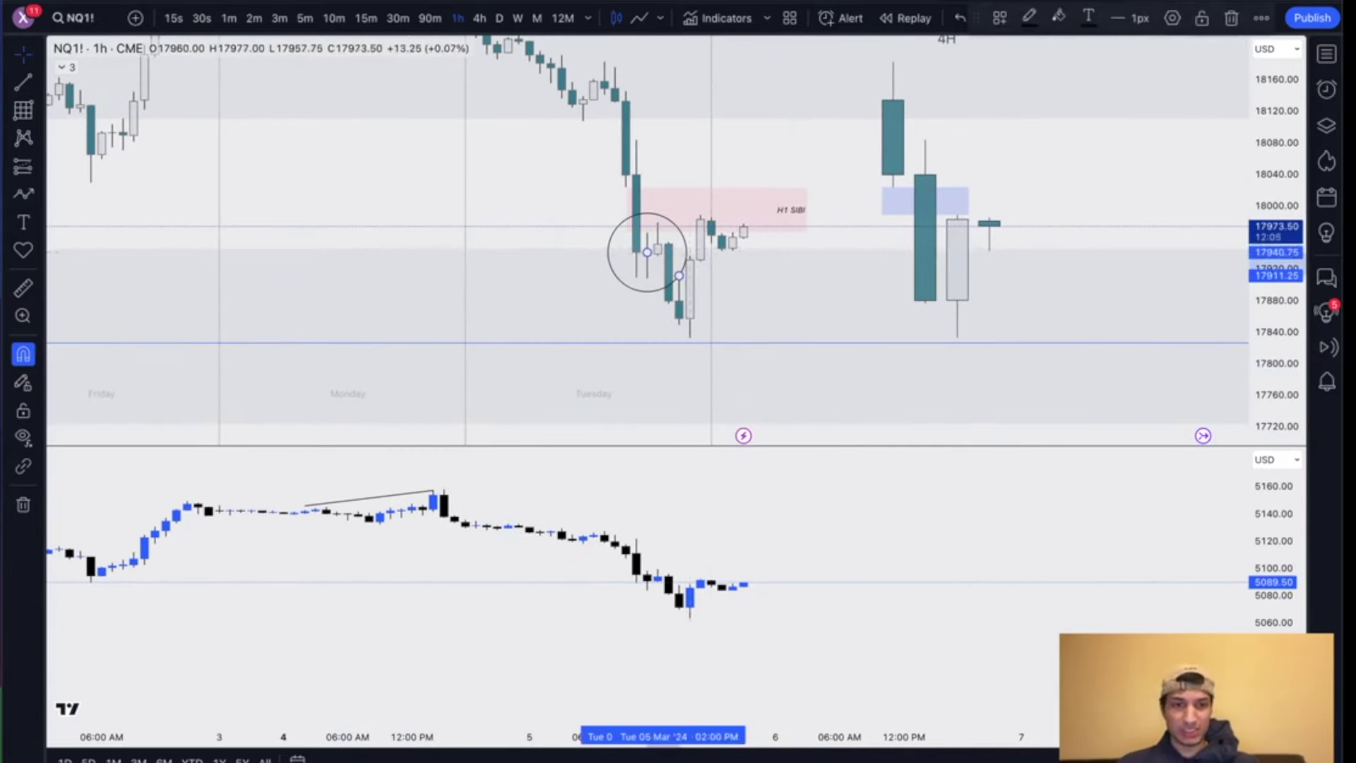
{"action": "left_click_drag", "start_coordinate": [1287, 631], "coordinate": [1287, 472]}
{"action": "left_click_drag", "start_coordinate": [920, 585], "coordinate": [921, 615]}
{"action": "scroll", "coordinate": [824, 333], "scroll_direction": "up", "scroll_amount": 2}
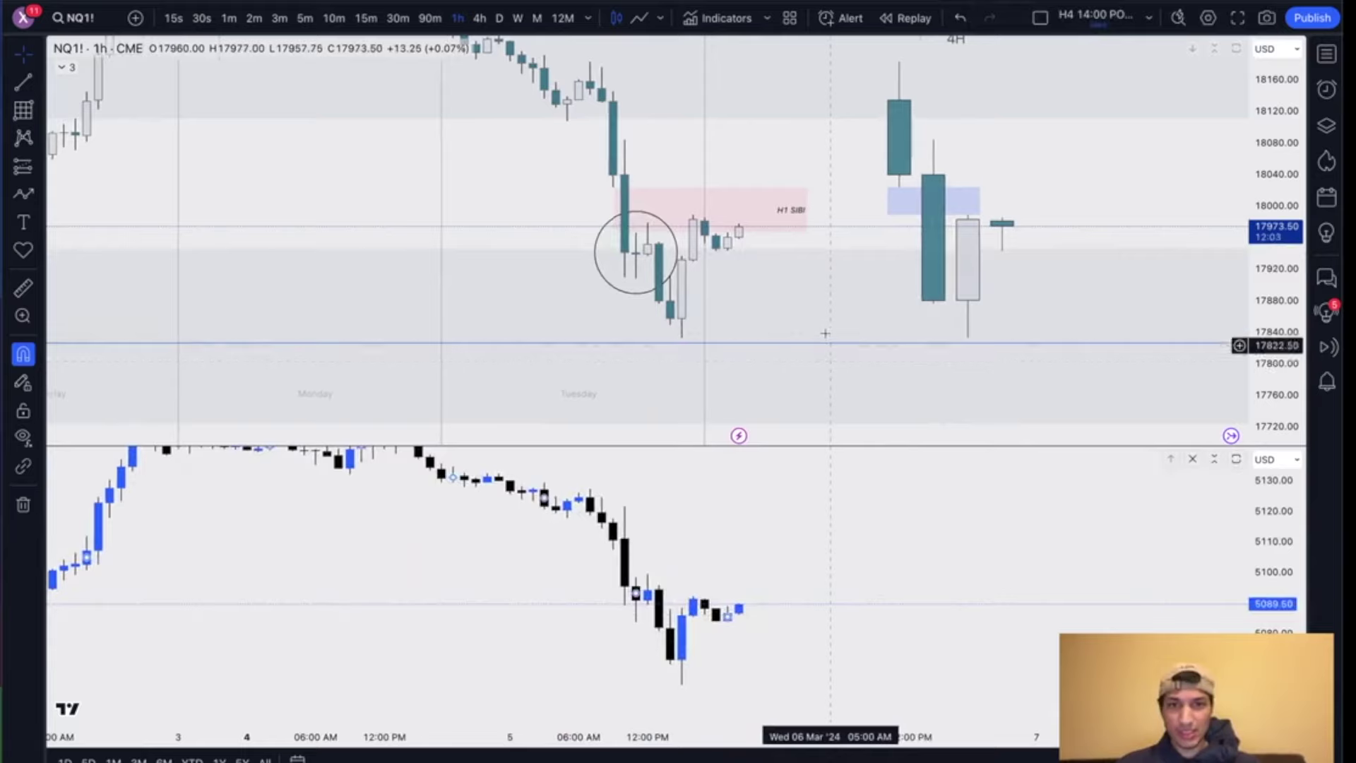
{"action": "left_click", "coordinate": [305, 19]}
{"action": "scroll", "coordinate": [832, 323], "scroll_direction": "down", "scroll_amount": 5}
{"action": "left_click", "coordinate": [731, 239]}
{"action": "key", "text": "Delete"}
{"action": "left_click_drag", "start_coordinate": [1276, 247], "coordinate": [1276, 92]}
{"action": "scroll", "coordinate": [611, 337], "scroll_direction": "up", "scroll_amount": 2}
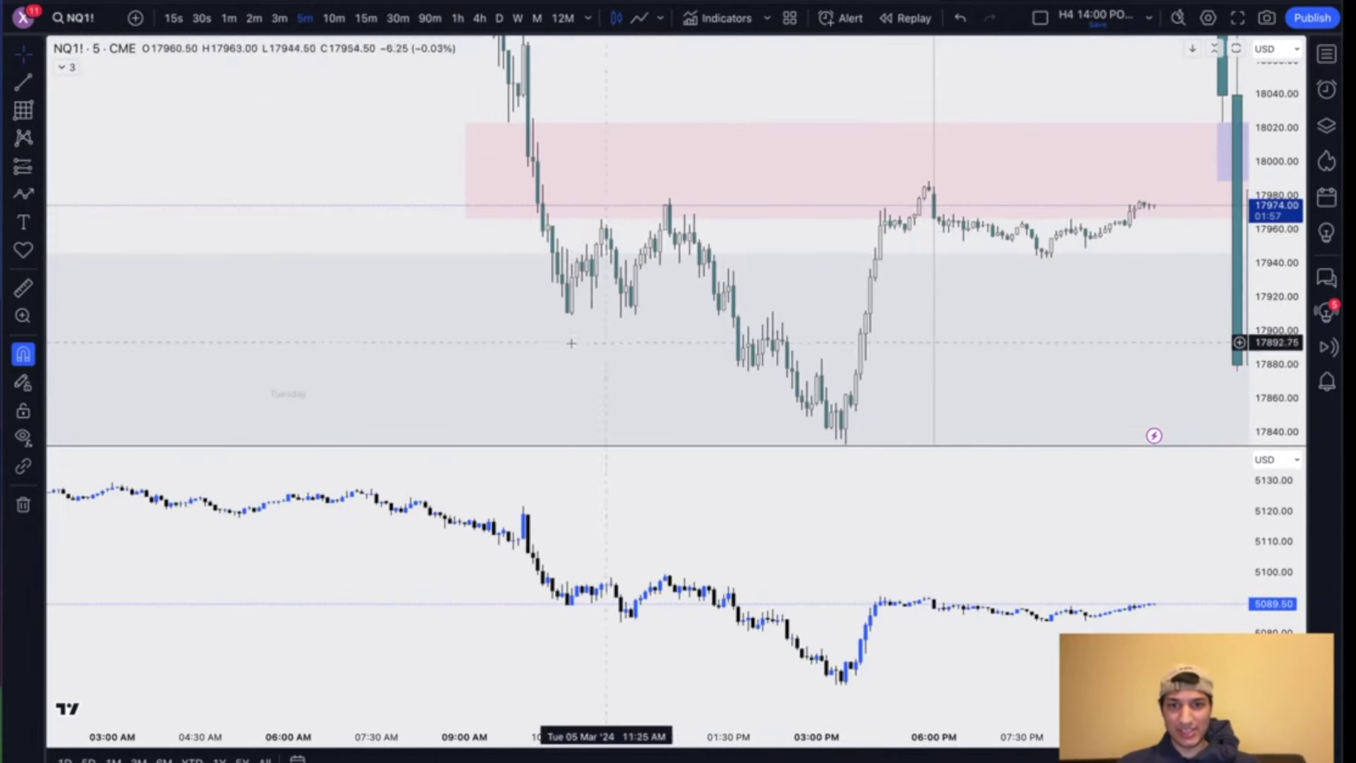
Step: Draw a horizontal line at 17909.25 under Tuesday's NQ lows from 10:50 AM to 1:05 PM, styled 2px and blue
{"action": "left_click", "coordinate": [23, 83]}
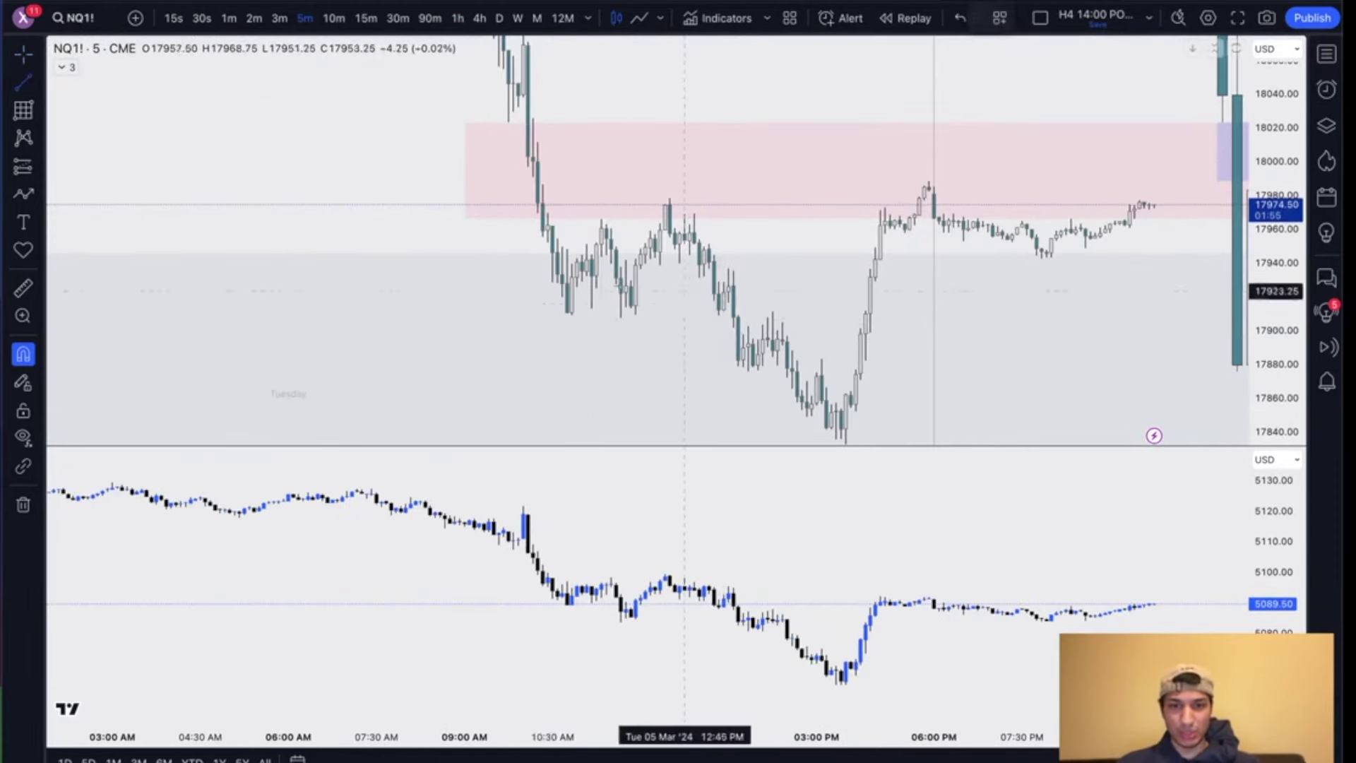
{"action": "left_click", "coordinate": [705, 315]}
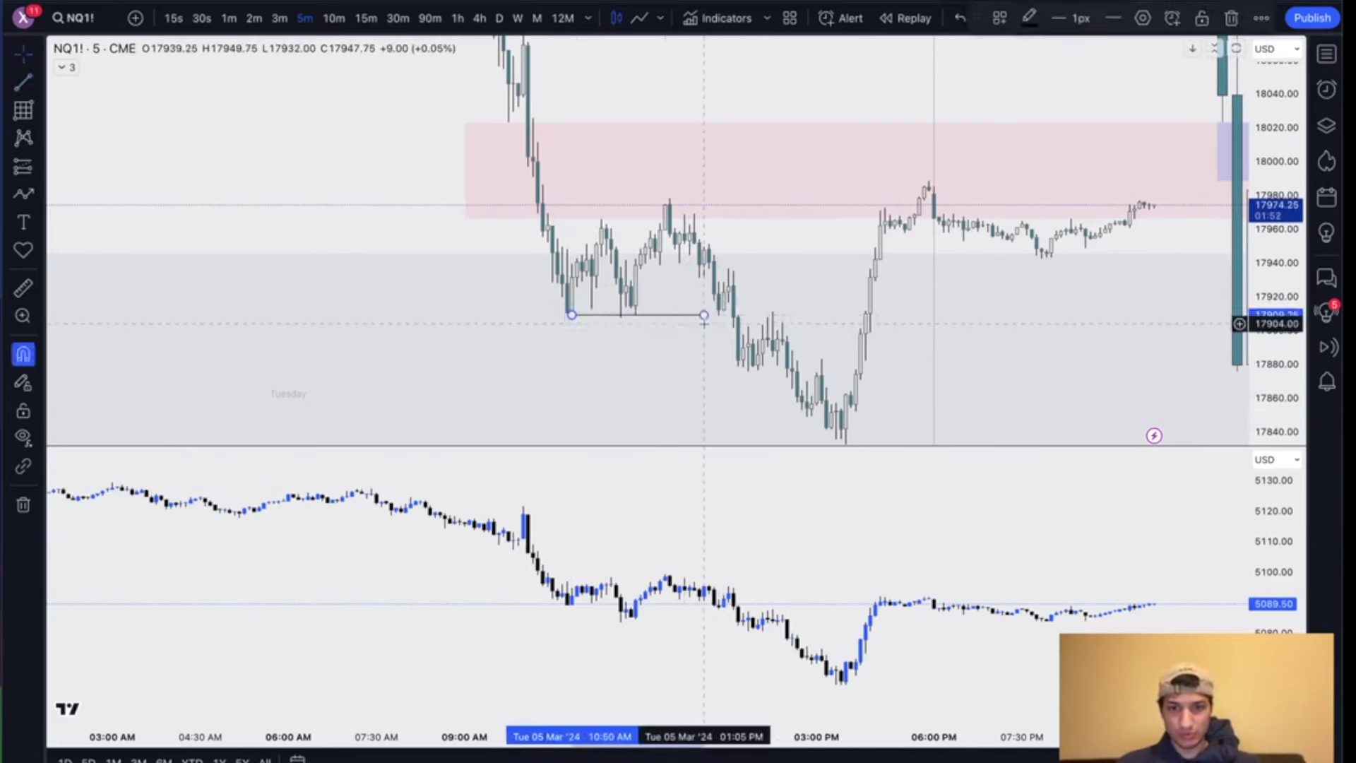
{"action": "right_click", "coordinate": [704, 315]}
{"action": "mouse_move", "coordinate": [760, 367]}
{"action": "left_click", "coordinate": [1081, 18]}
{"action": "left_click", "coordinate": [1081, 18]}
{"action": "left_click", "coordinate": [1073, 71]}
{"action": "left_click", "coordinate": [1031, 18]}
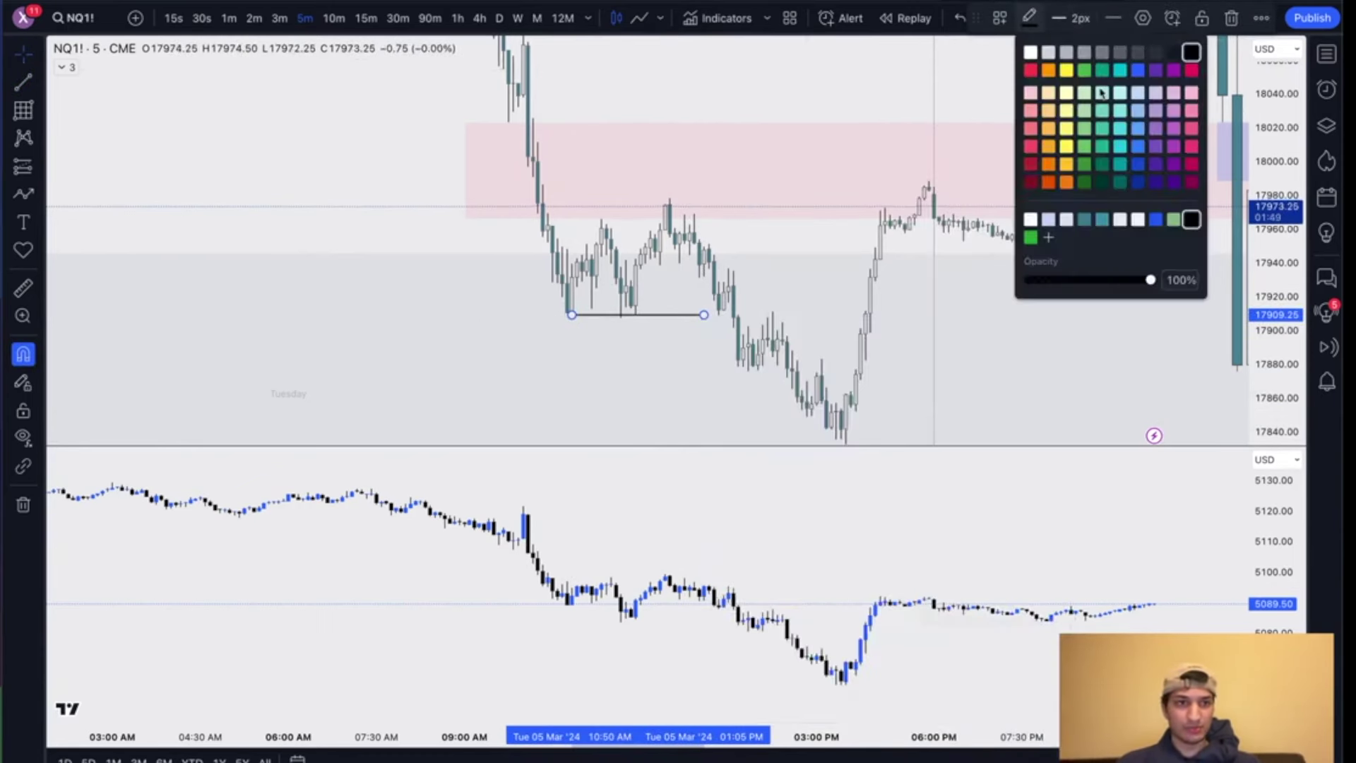
{"action": "left_click", "coordinate": [1135, 72]}
Step: Draw a trend line on the 5-minute ES chart from 5100.00 at 10:25 AM to the 12:25 PM high near 5099.50
{"action": "scroll", "coordinate": [493, 379], "scroll_direction": "up", "scroll_amount": 2}
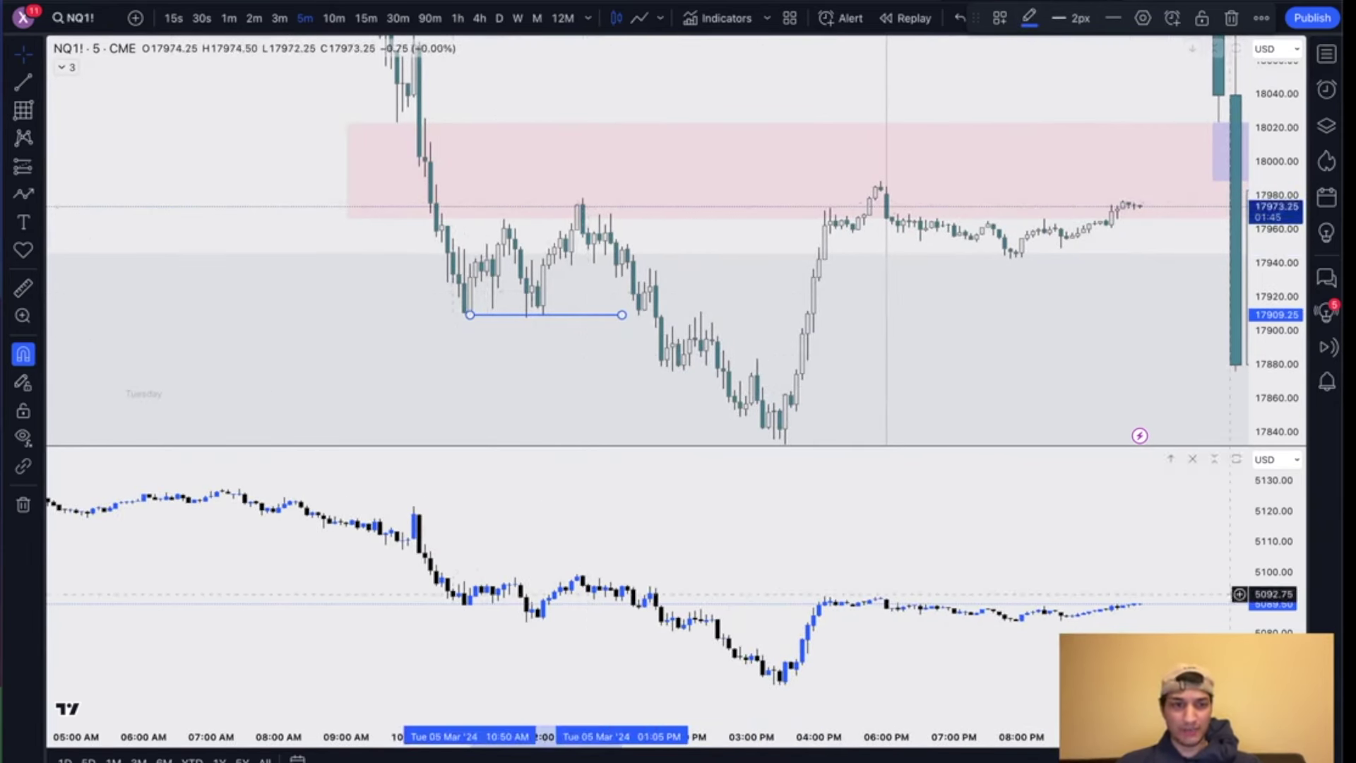
{"action": "left_click_drag", "start_coordinate": [1277, 565], "coordinate": [1278, 539]}
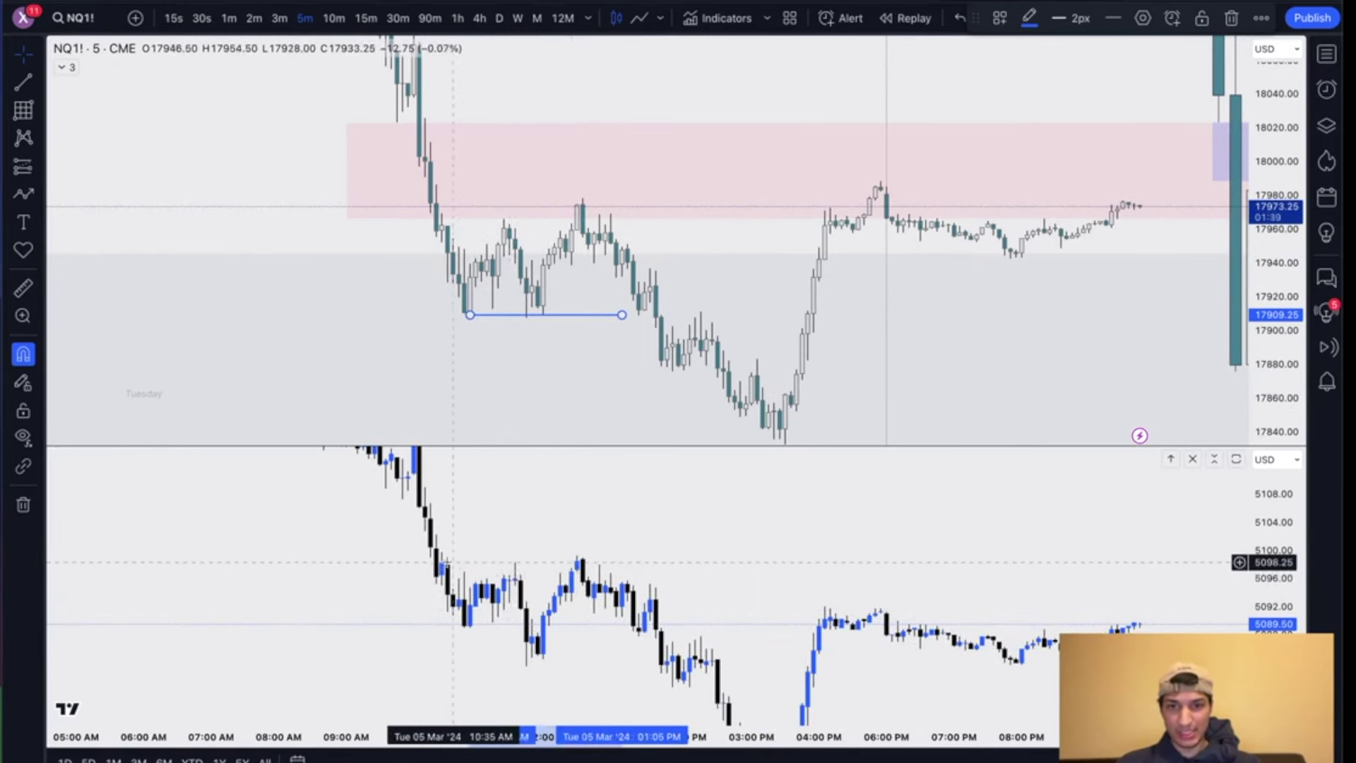
{"action": "left_click", "coordinate": [442, 547]}
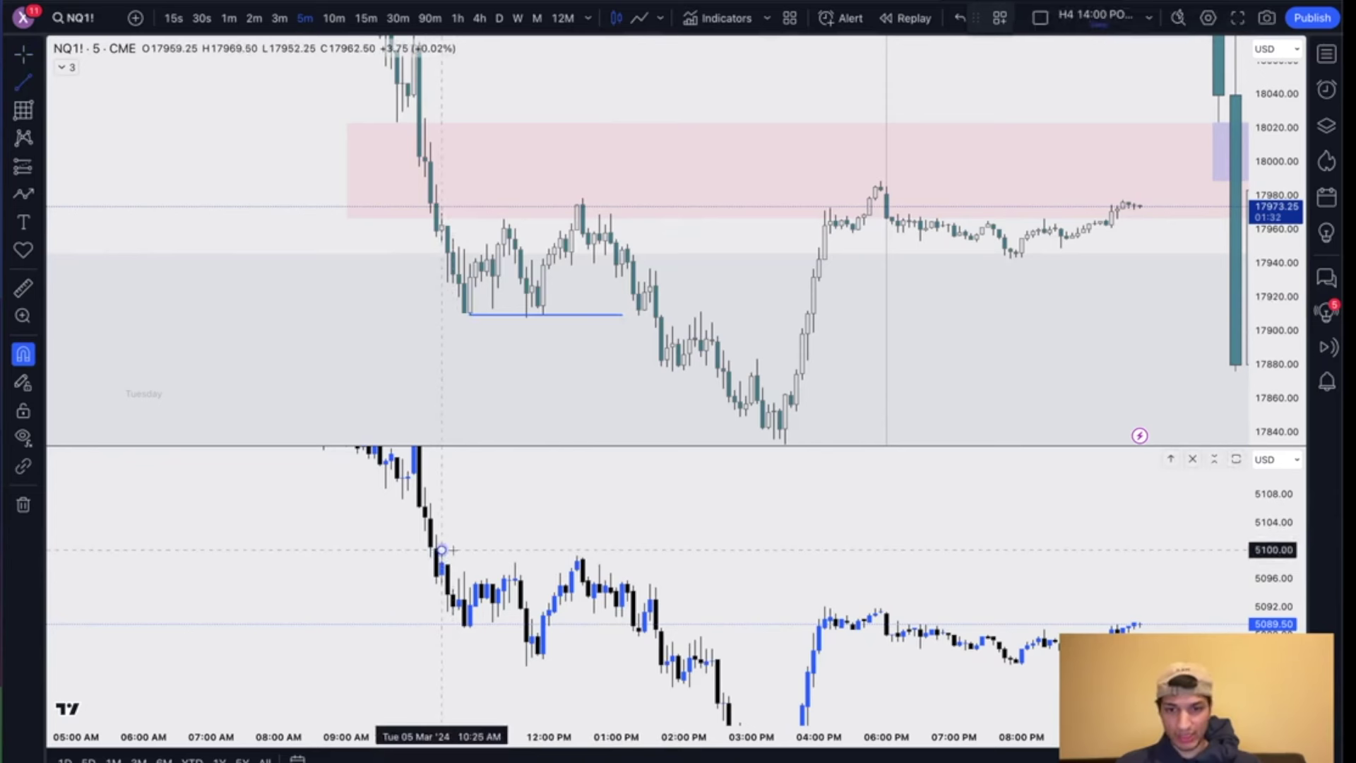
{"action": "left_click", "coordinate": [442, 549]}
{"action": "left_click", "coordinate": [577, 554]}
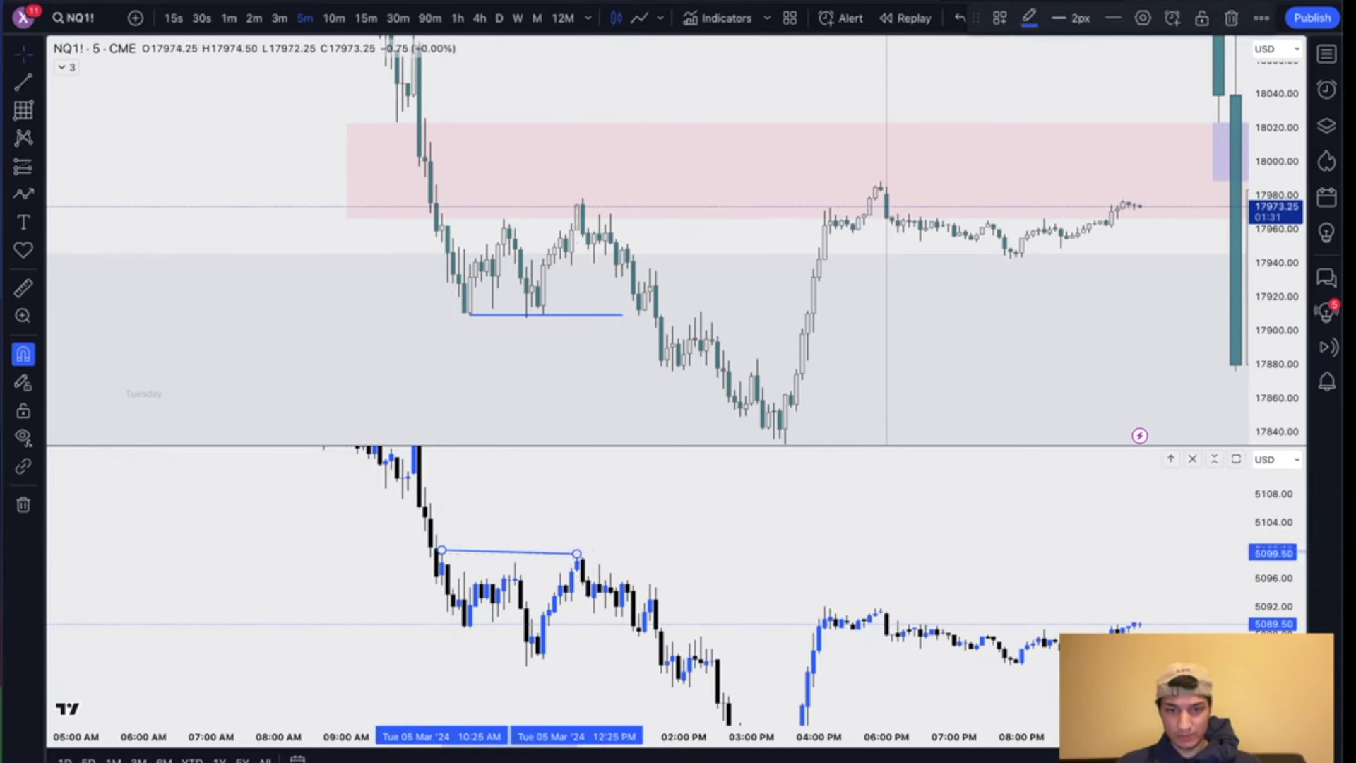
Step: Draw the matching SMT trend line on 5-minute NQ from 17969.50 at 10:25 AM to 17978.50 at the 12:25 PM high
{"action": "key", "text": "alt+t"}
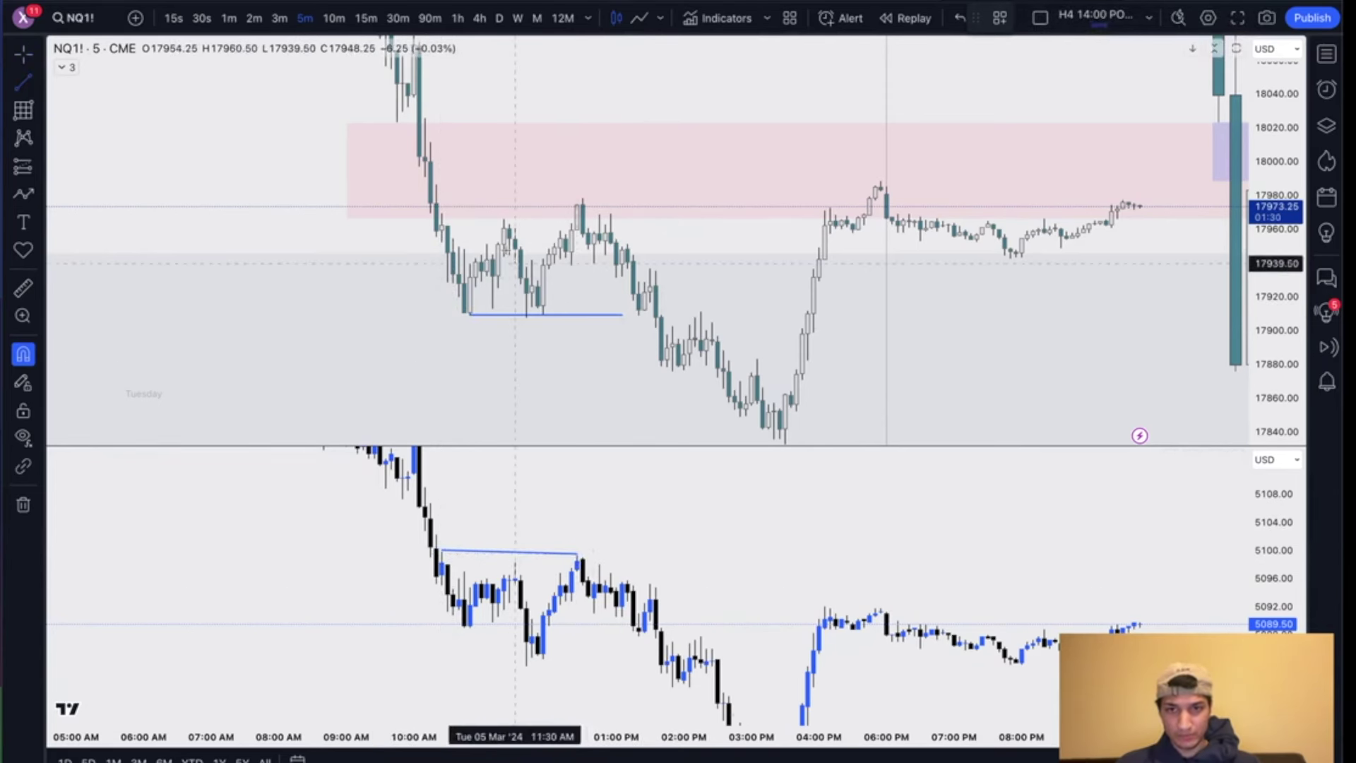
{"action": "left_click", "coordinate": [442, 212]}
{"action": "left_click", "coordinate": [582, 198]}
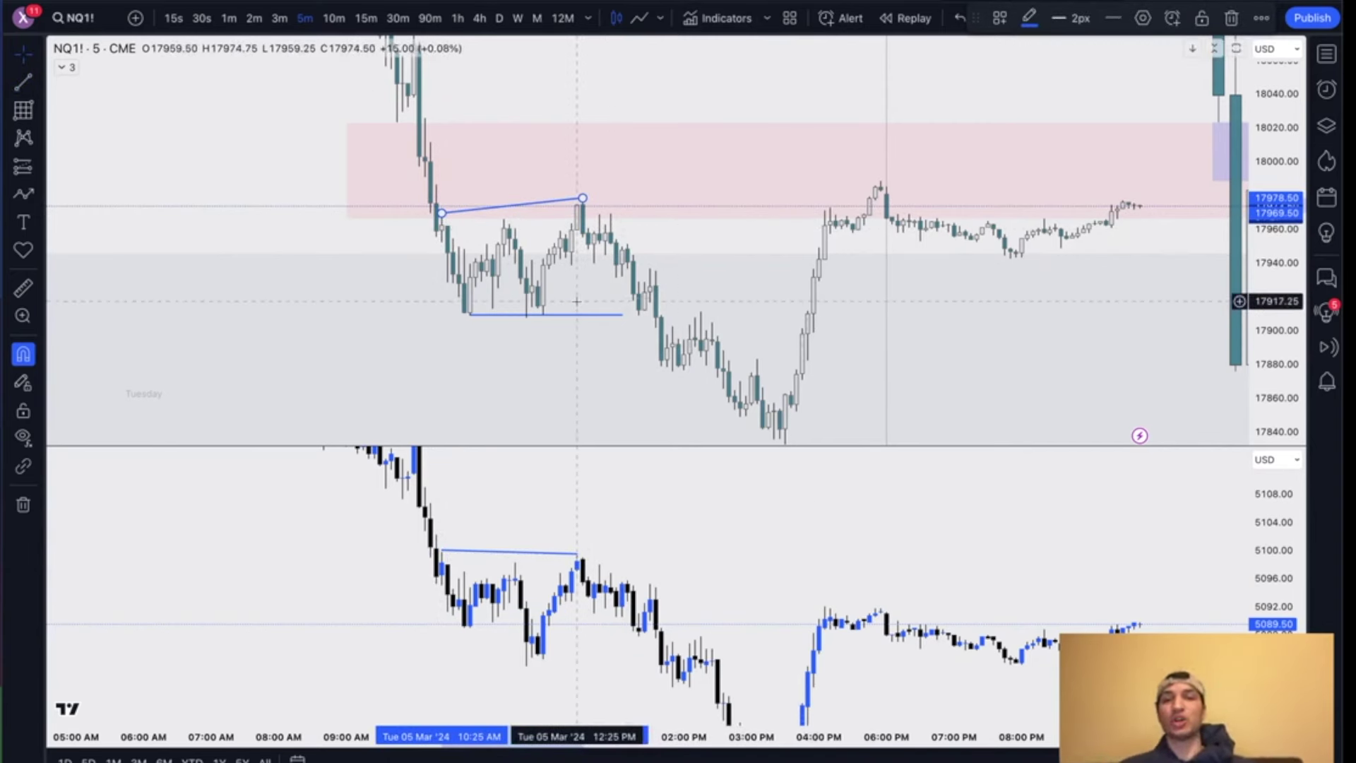
Step: Apply the SMT ES template to the trend line joining Tuesday's 10:25 AM and 12:30 PM highs on the 5-minute NQ chart
{"action": "right_click", "coordinate": [581, 200]}
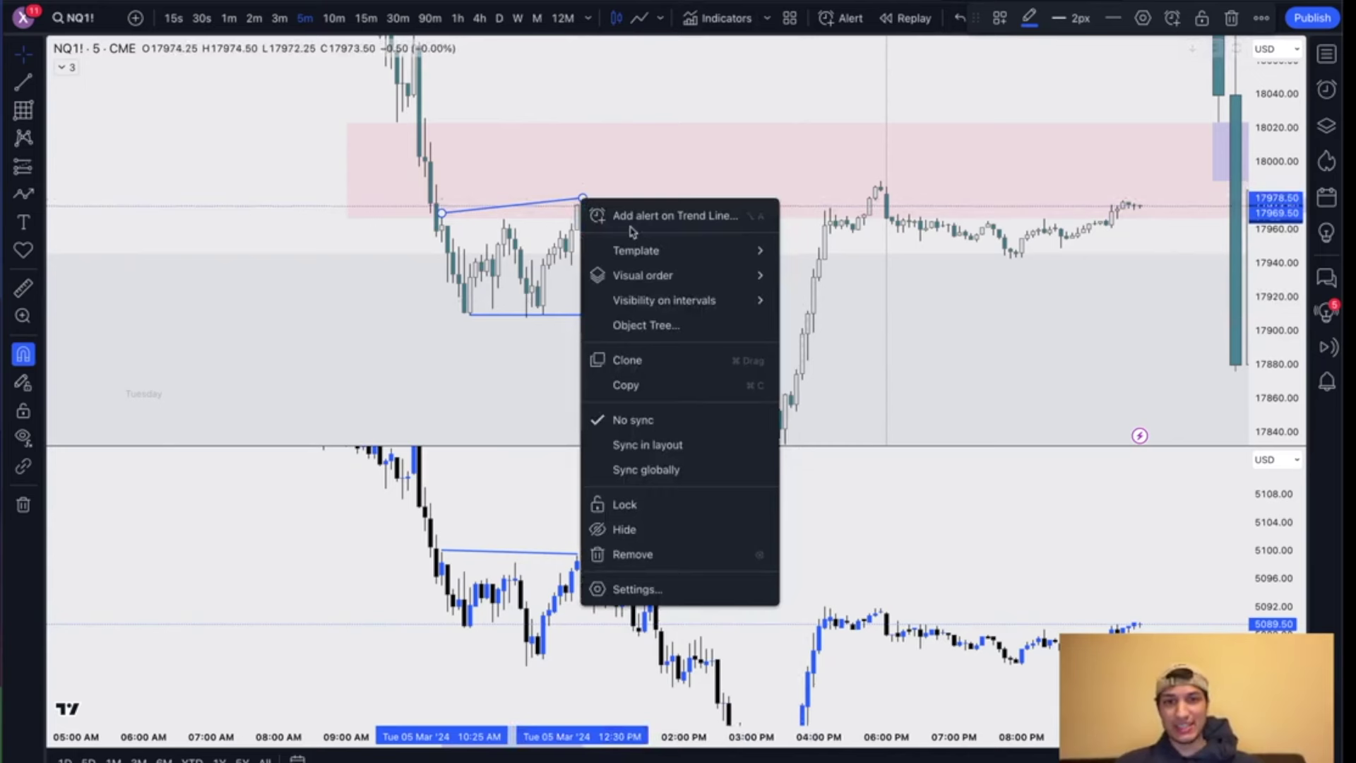
{"action": "mouse_move", "coordinate": [656, 262]}
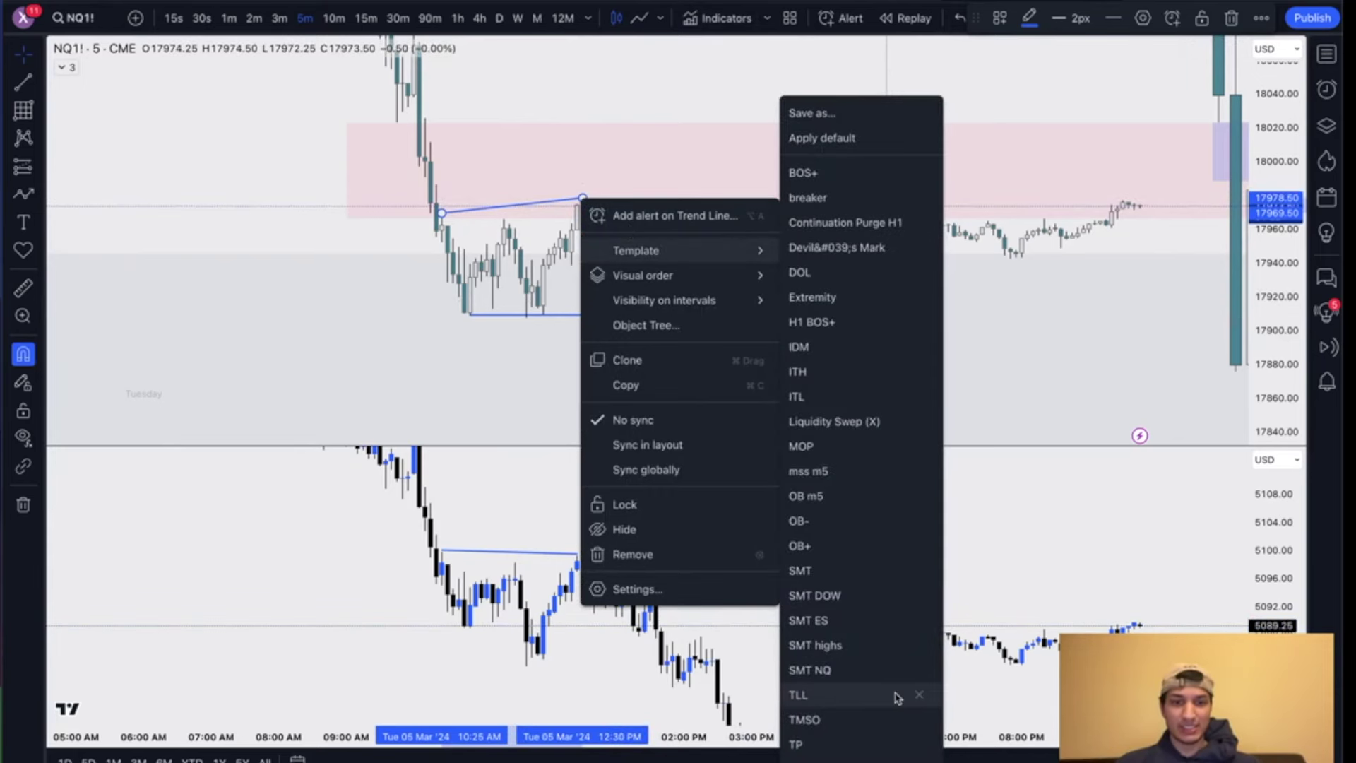
{"action": "left_click", "coordinate": [844, 620]}
{"action": "scroll", "coordinate": [706, 318], "scroll_direction": "up", "scroll_amount": 2}
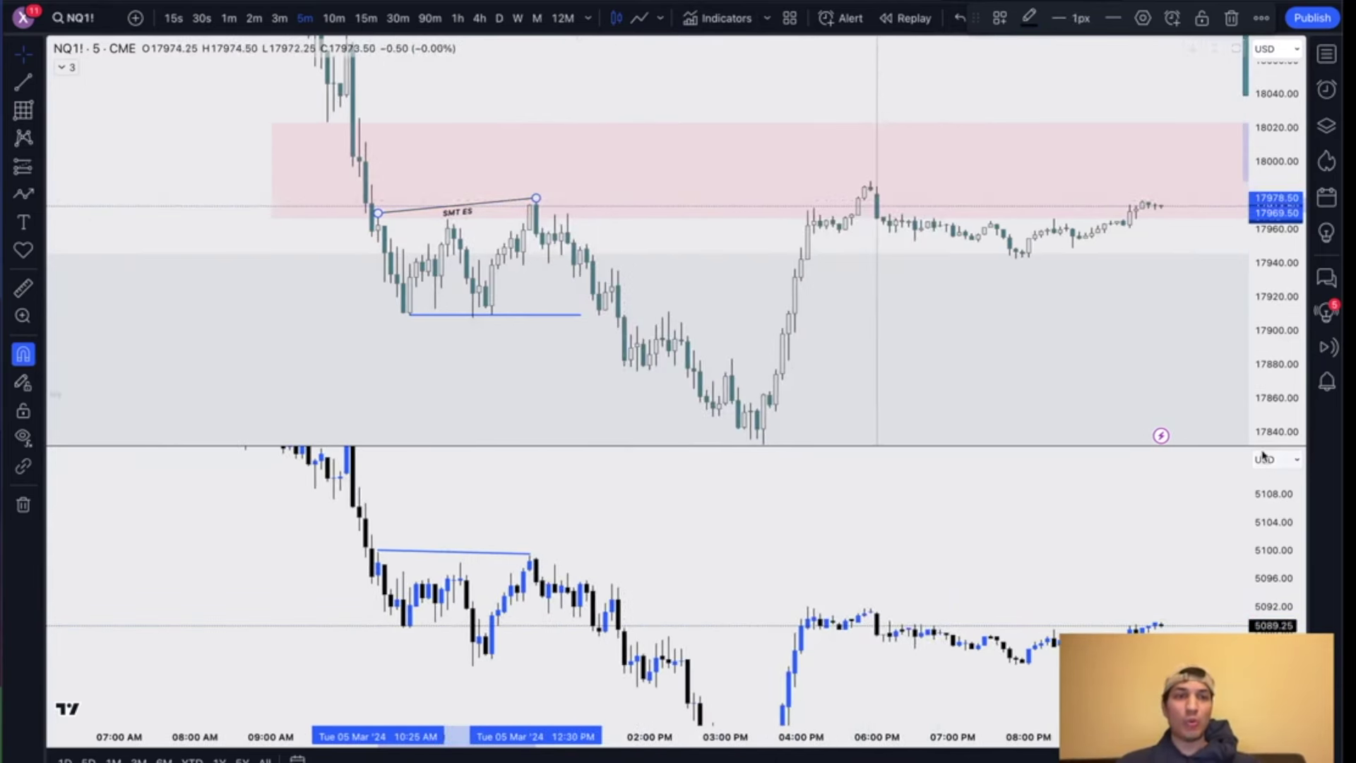
Step: Enlarge the NQ chart pane and set the blue horizontal line at 17826.00 to 2px thickness
{"action": "left_click_drag", "start_coordinate": [799, 446], "coordinate": [793, 594]}
{"action": "left_click_drag", "start_coordinate": [563, 457], "coordinate": [552, 422]}
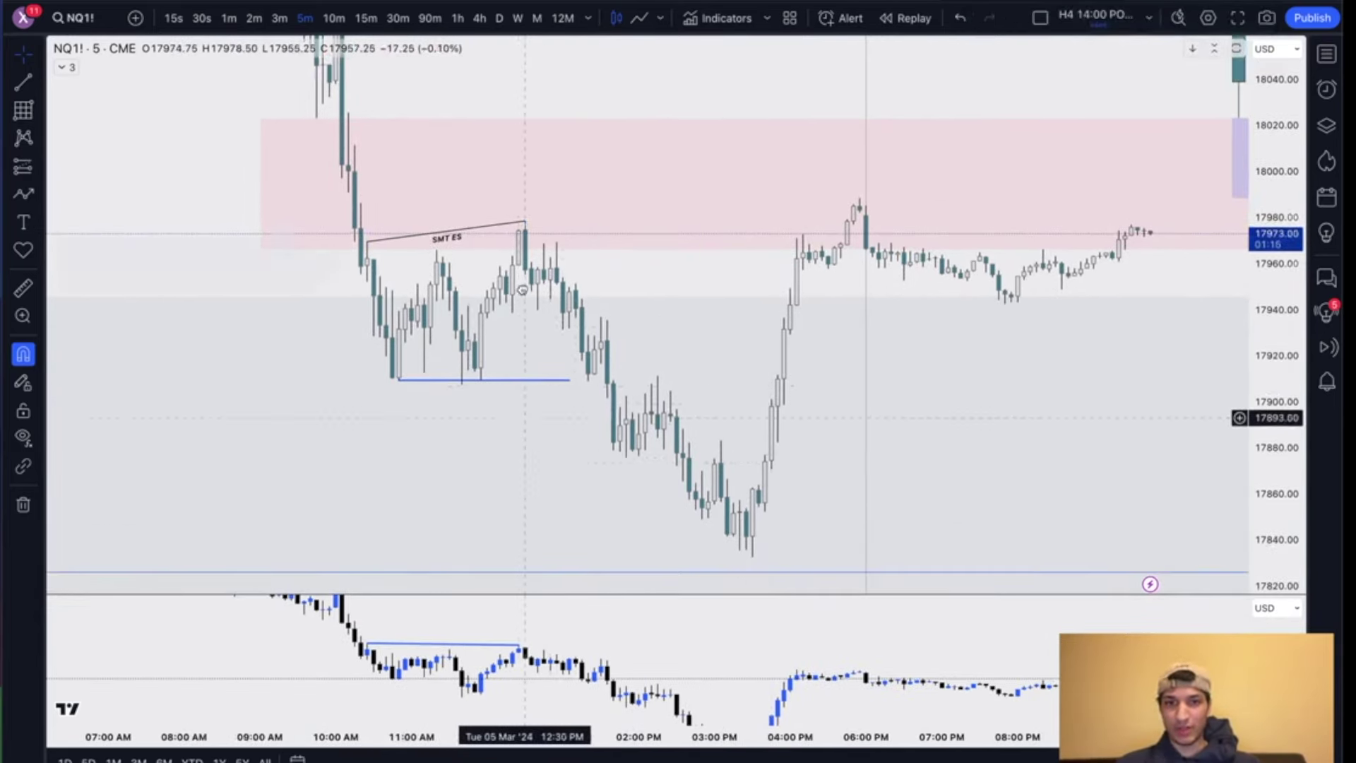
{"action": "left_click", "coordinate": [820, 409]}
{"action": "left_click", "coordinate": [1030, 18]}
{"action": "left_click", "coordinate": [1075, 18]}
{"action": "left_click", "coordinate": [1077, 70]}
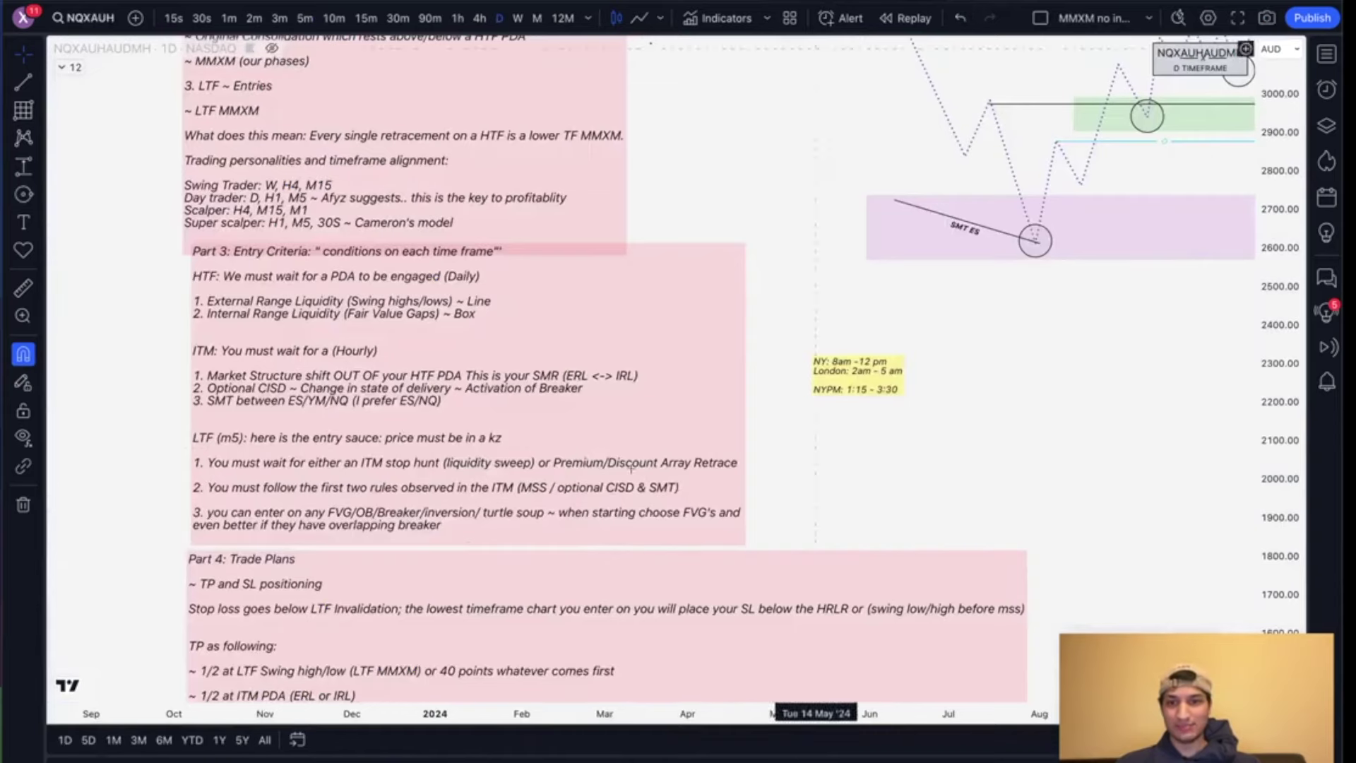
Step: Review the Part 3 entry criteria in the MMXM notes and the blue level below Tuesday's low on the 1-hour NQ chart
{"action": "left_click_drag", "start_coordinate": [792, 454], "coordinate": [766, 205]}
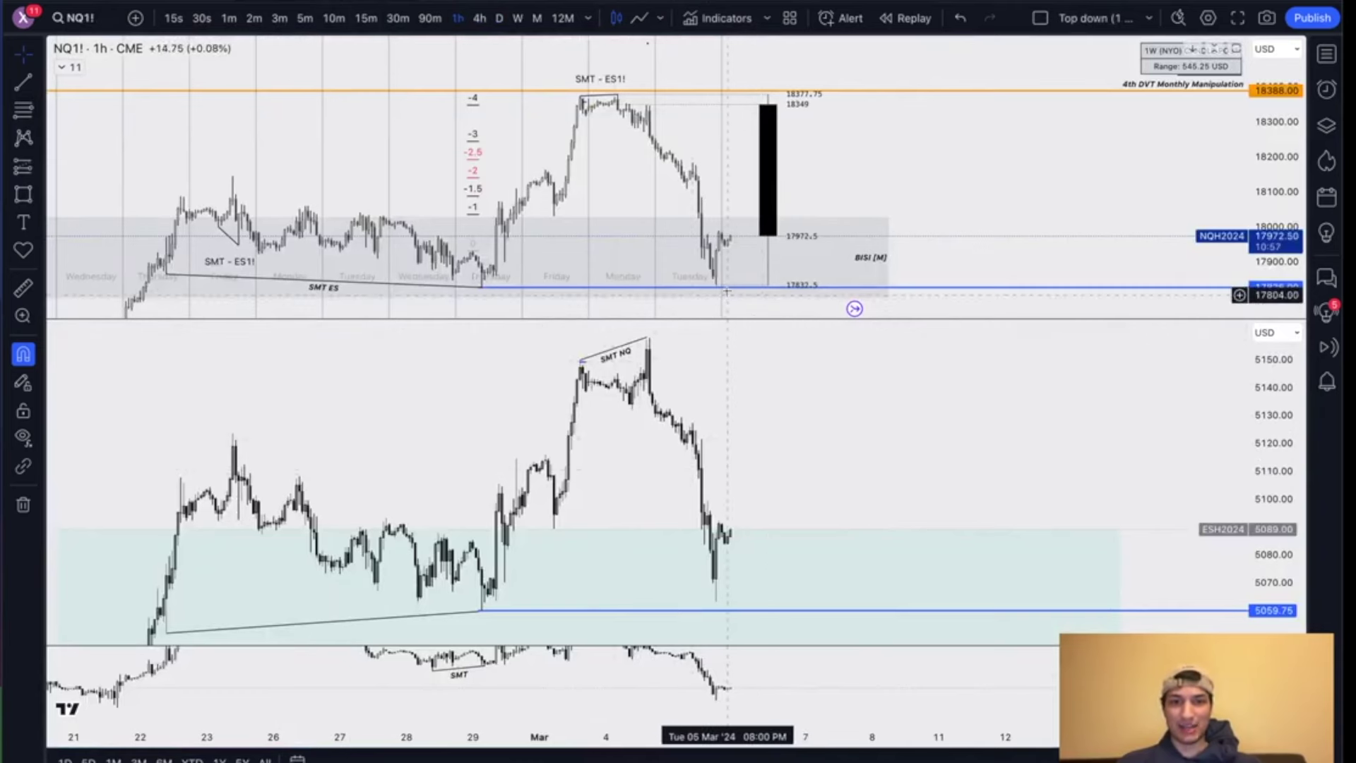
{"action": "left_click", "coordinate": [735, 289]}
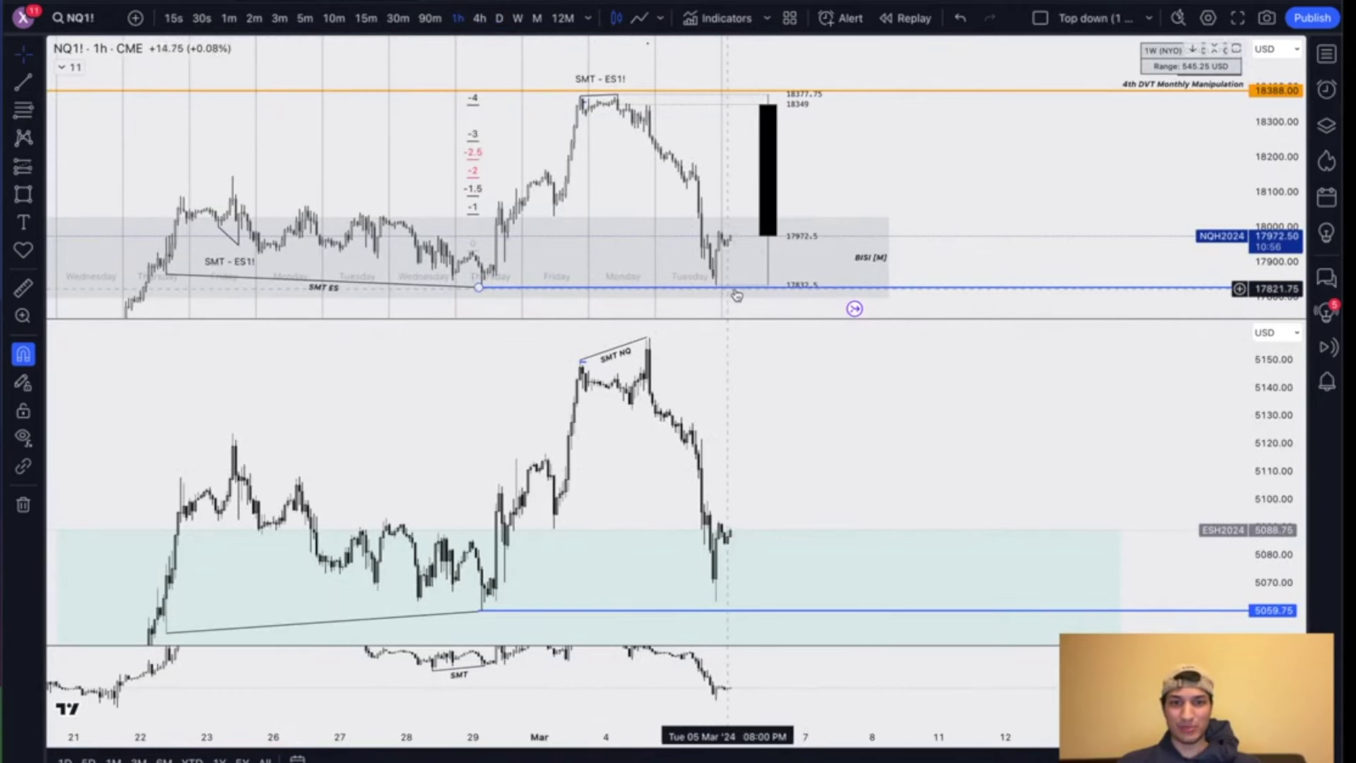
{"action": "key", "text": "Escape"}
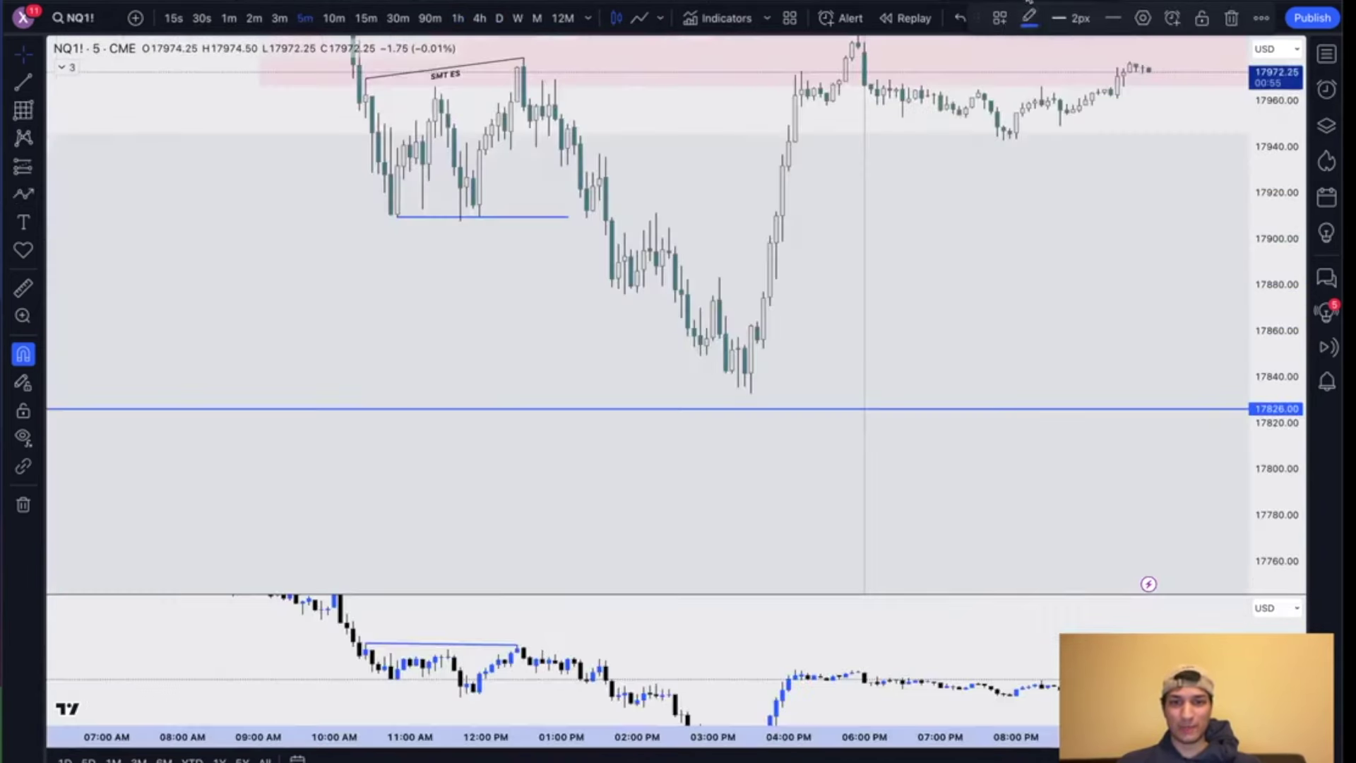
Step: Draw a horizontal trend line on 5-minute NQ at 17939.75 from the 12:40 PM low to 1:35 PM
{"action": "scroll", "coordinate": [968, 235], "scroll_direction": "up", "scroll_amount": 1}
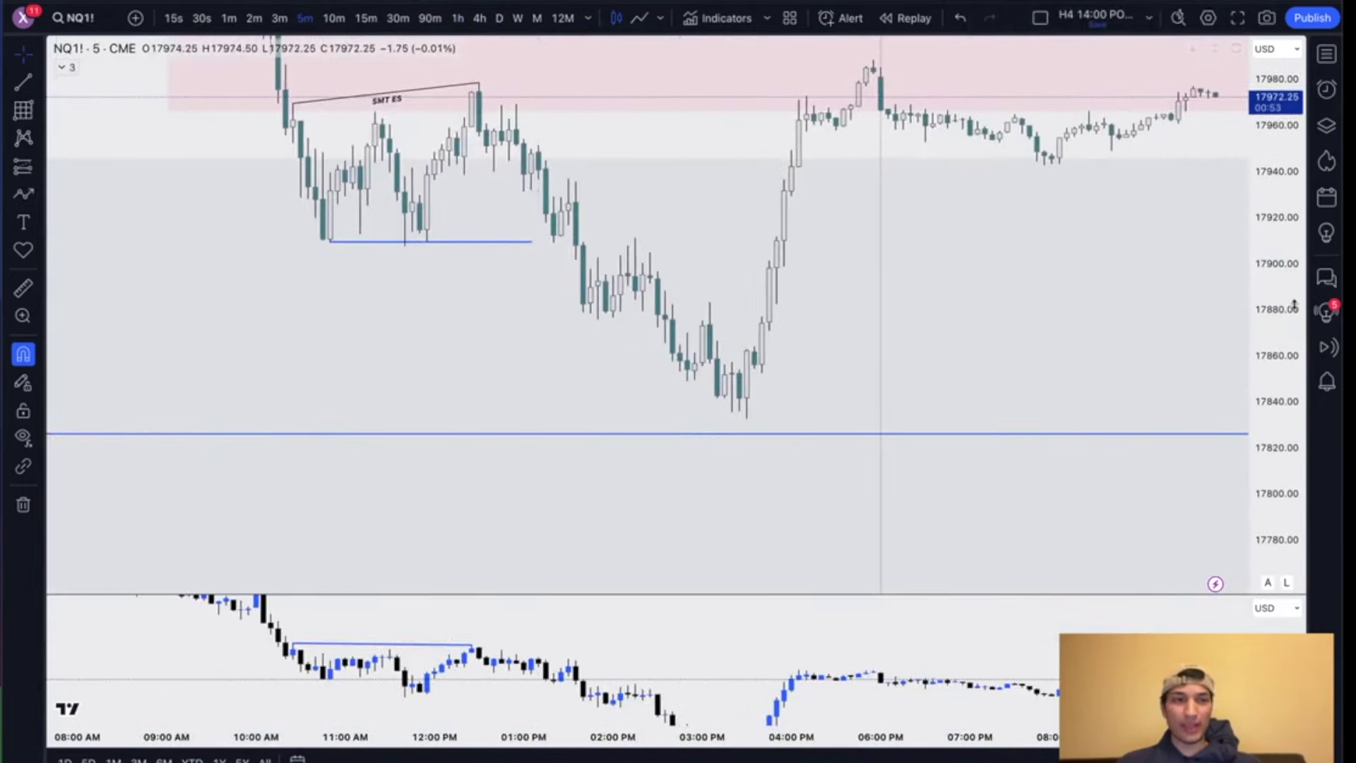
{"action": "left_click_drag", "start_coordinate": [1295, 303], "coordinate": [1294, 171]}
{"action": "left_click_drag", "start_coordinate": [613, 126], "coordinate": [700, 303]}
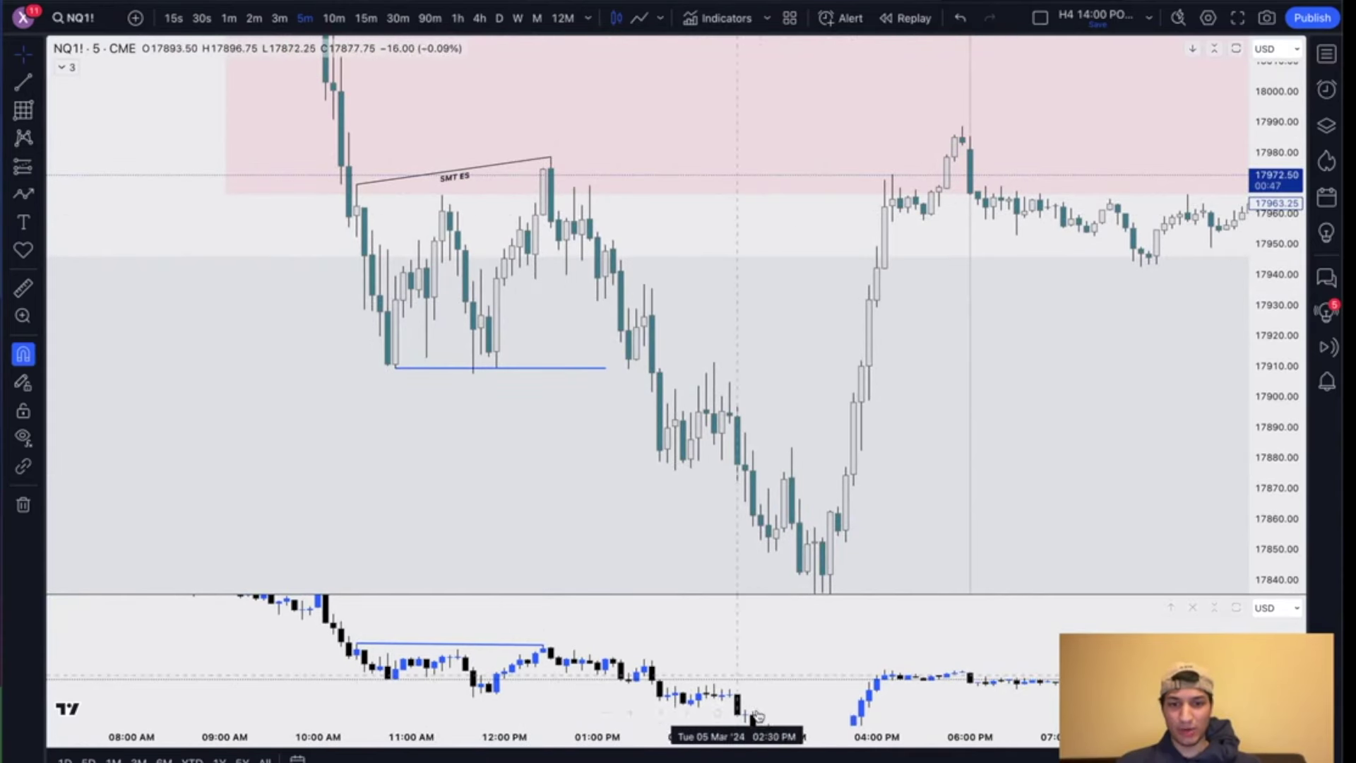
{"action": "scroll", "coordinate": [690, 184], "scroll_direction": "up", "scroll_amount": 3}
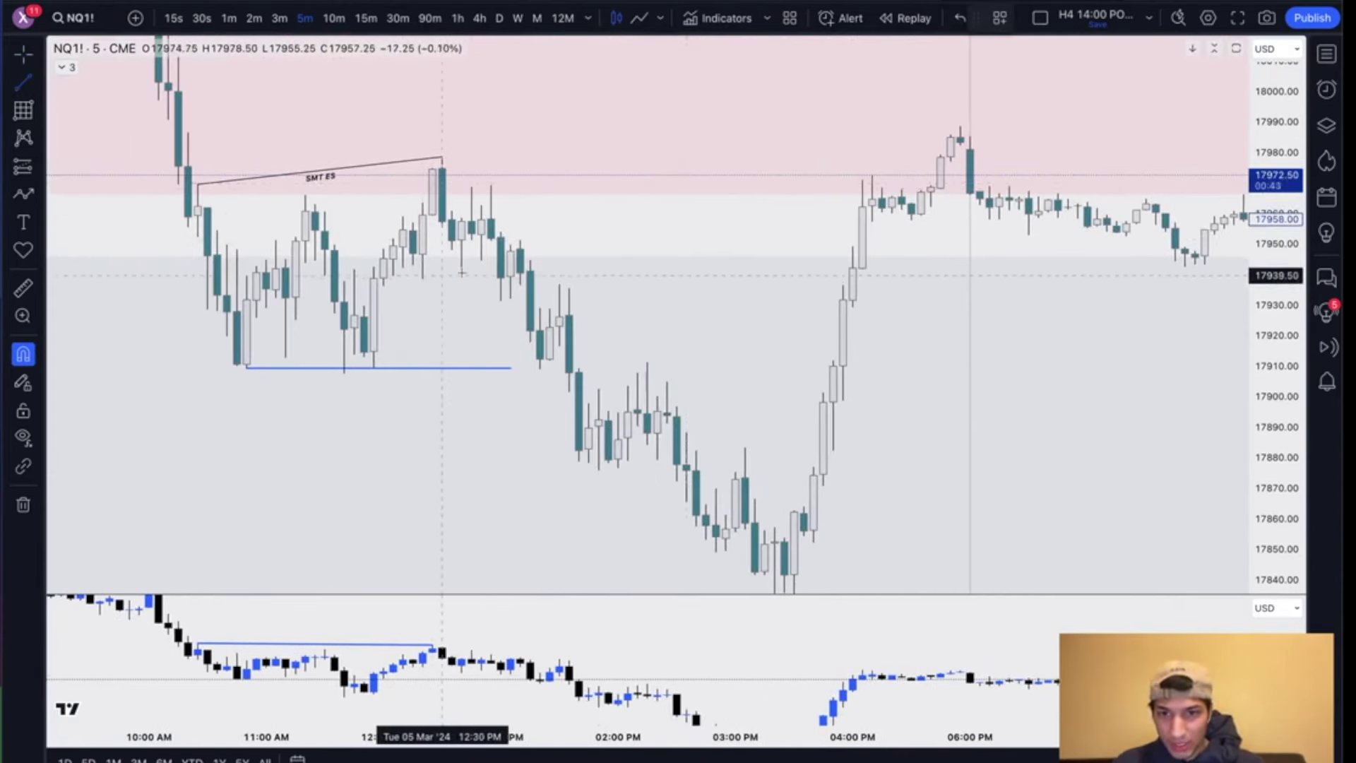
{"action": "left_click_drag", "start_coordinate": [522, 274], "coordinate": [568, 274]}
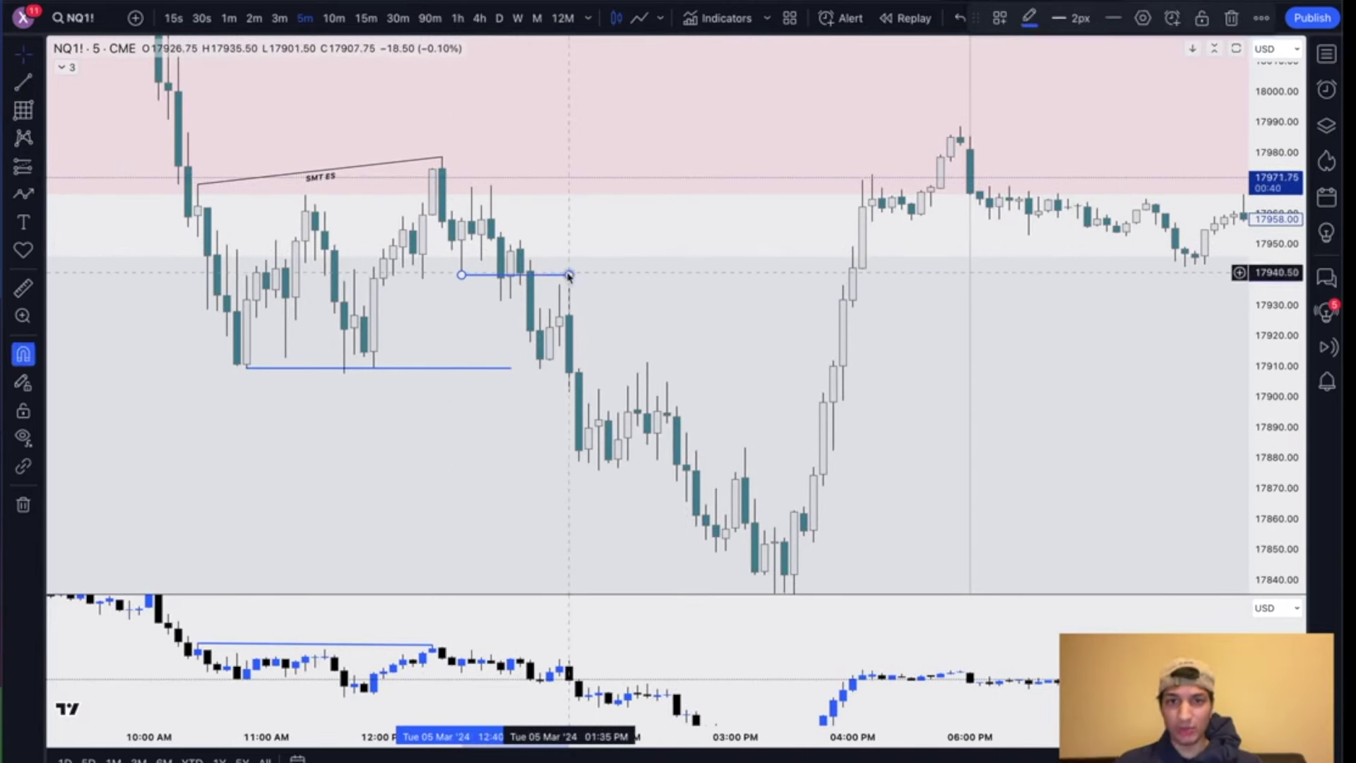
Step: Apply the mss m5 template to the 17939.75 line and extend its end to about 2:50 PM
{"action": "right_click", "coordinate": [569, 275]}
{"action": "mouse_move", "coordinate": [664, 325]}
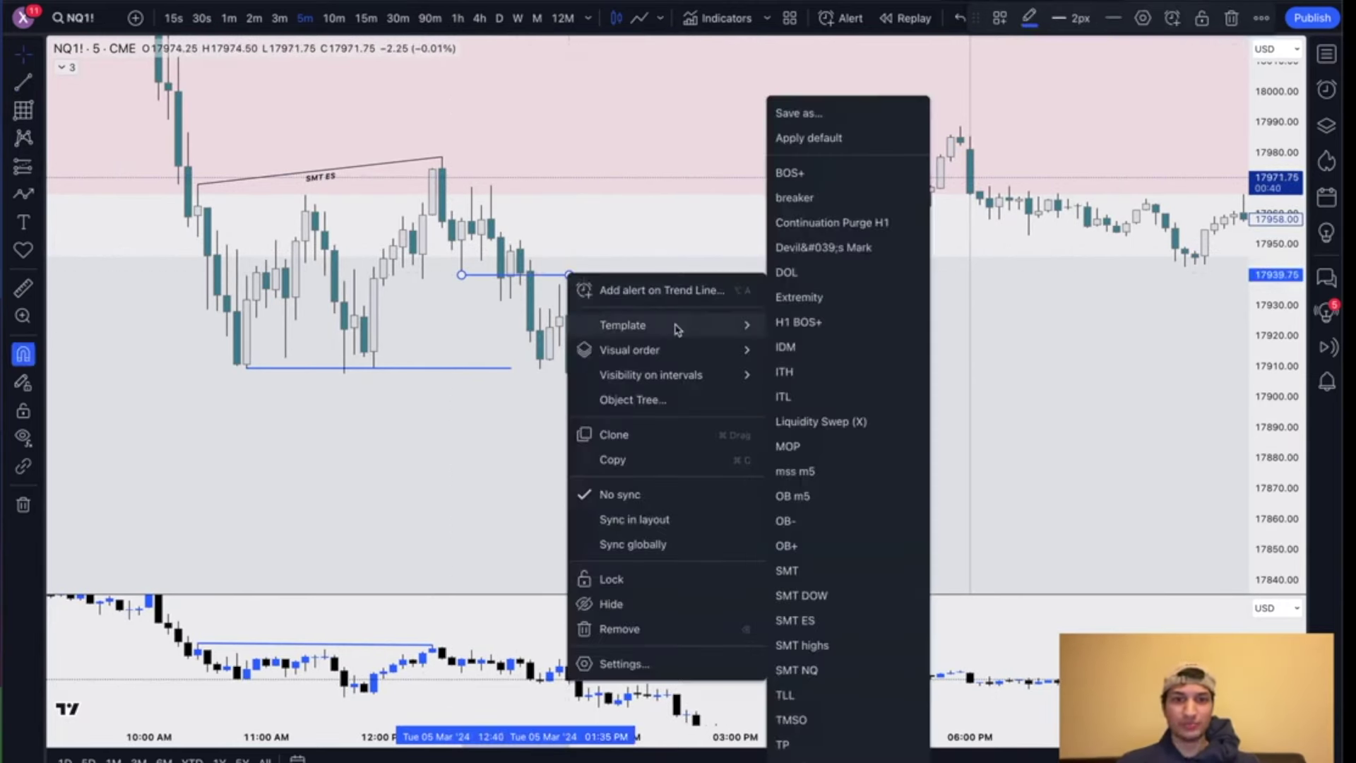
{"action": "left_click", "coordinate": [827, 480]}
{"action": "scroll", "coordinate": [620, 231], "scroll_direction": "up", "scroll_amount": 2}
{"action": "left_click_drag", "start_coordinate": [588, 275], "coordinate": [749, 276]}
{"action": "left_click", "coordinate": [751, 335]}
{"action": "scroll", "coordinate": [708, 293], "scroll_direction": "up", "scroll_amount": 2}
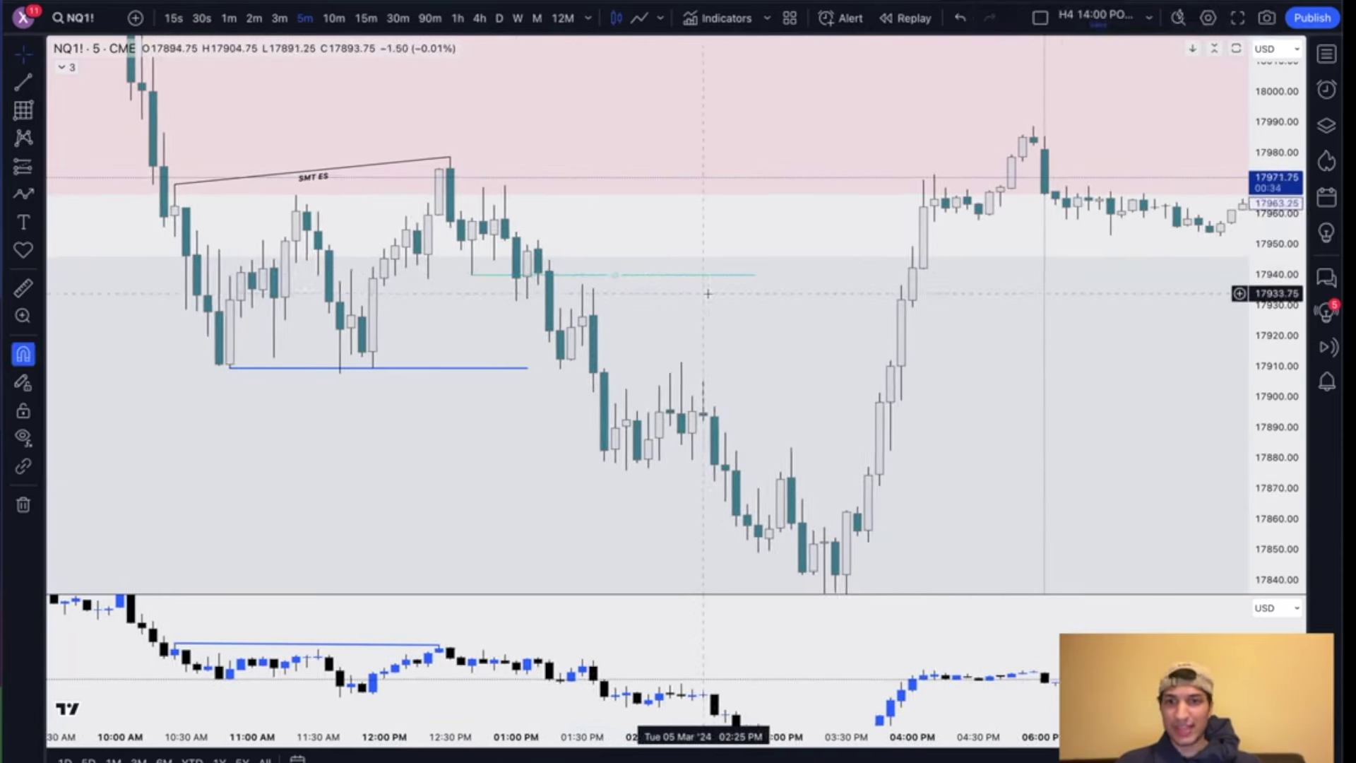
Step: Try a shorter structure-shift line at the 12:50 PM low near 17945 on NQ and delete it
{"action": "left_click_drag", "start_coordinate": [1275, 443], "coordinate": [1272, 275]}
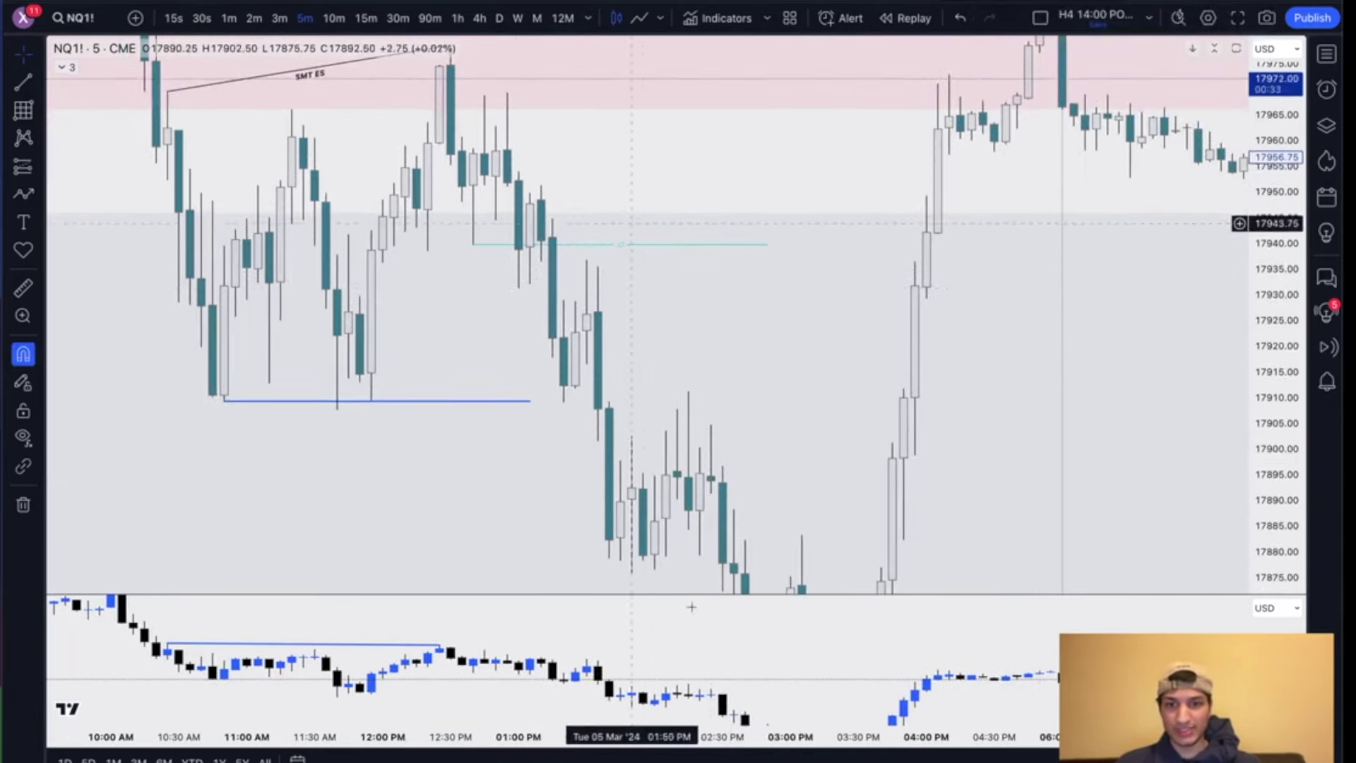
{"action": "left_click", "coordinate": [496, 218]}
{"action": "left_click", "coordinate": [652, 219]}
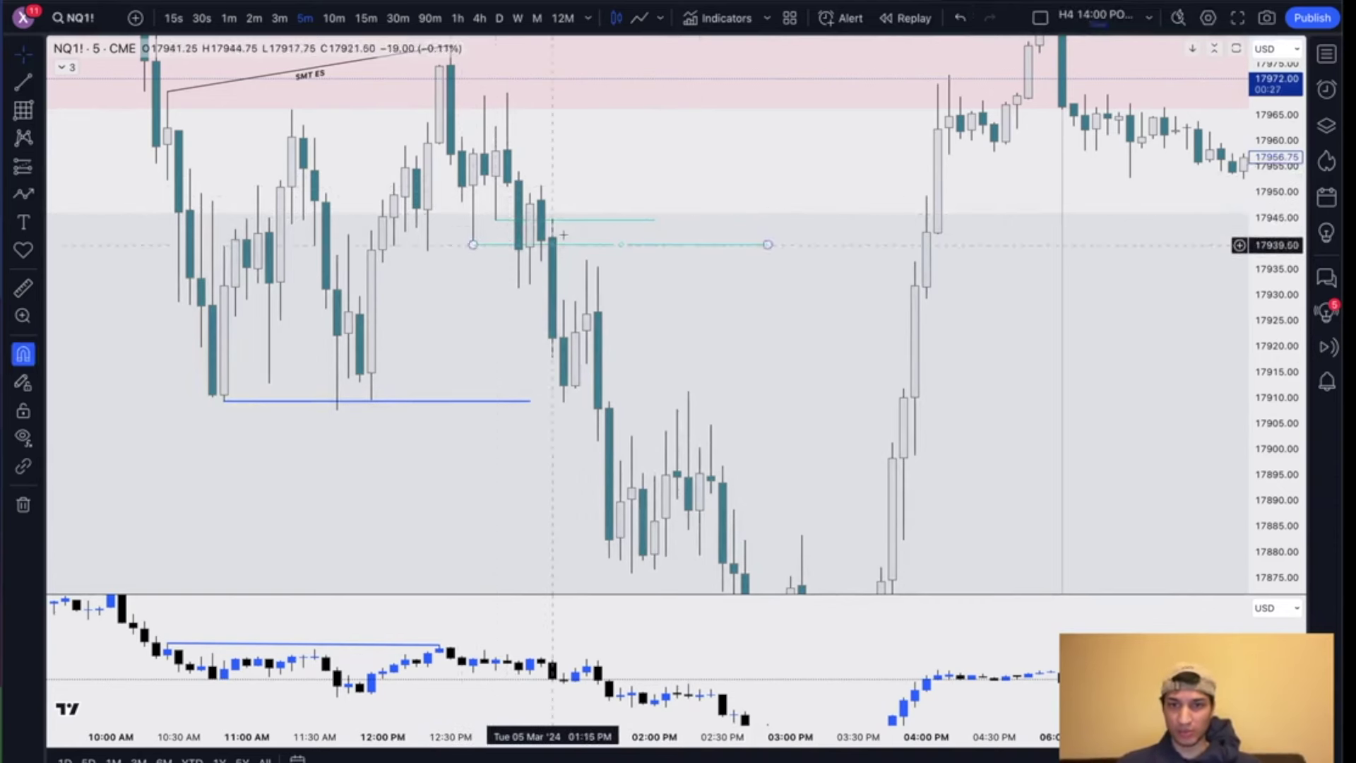
{"action": "left_click", "coordinate": [588, 224]}
{"action": "left_click", "coordinate": [588, 222]}
{"action": "key", "text": "Delete"}
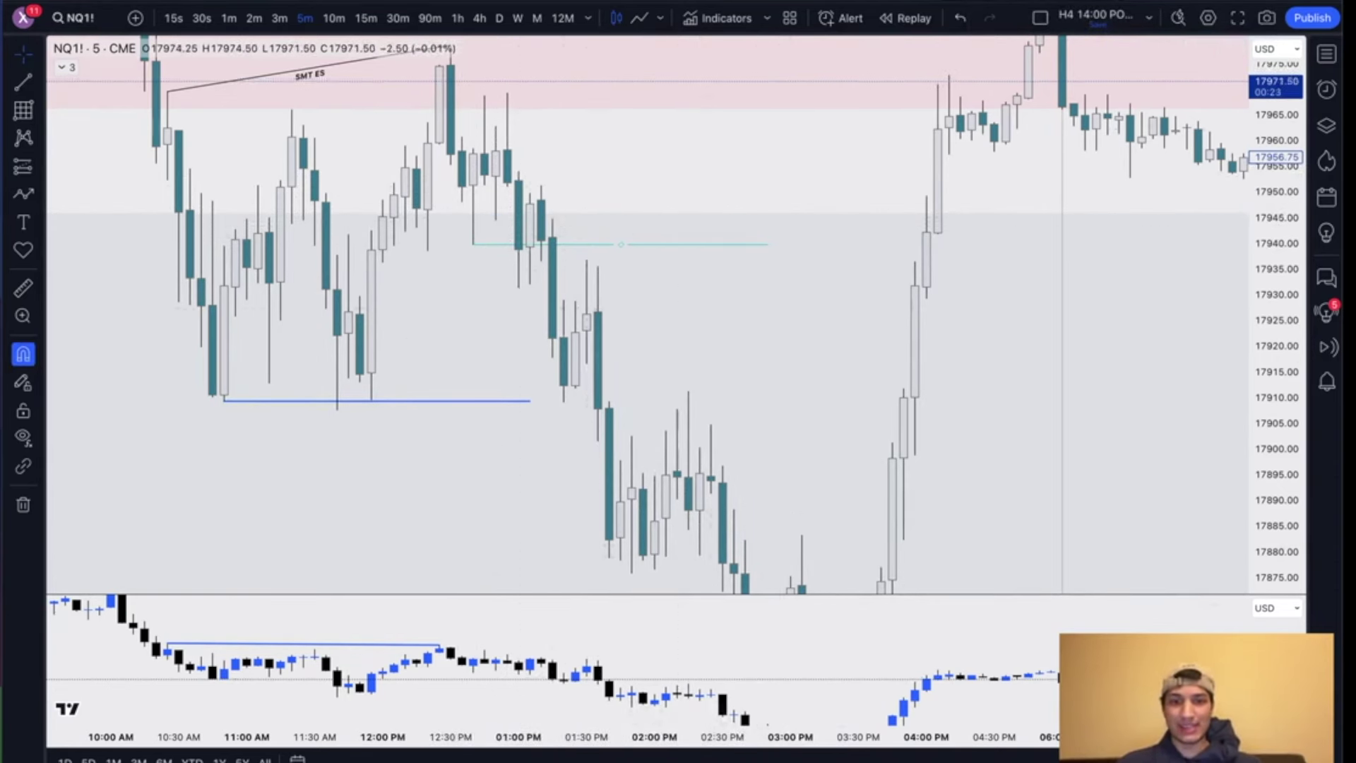
{"action": "key", "text": "alt+t"}
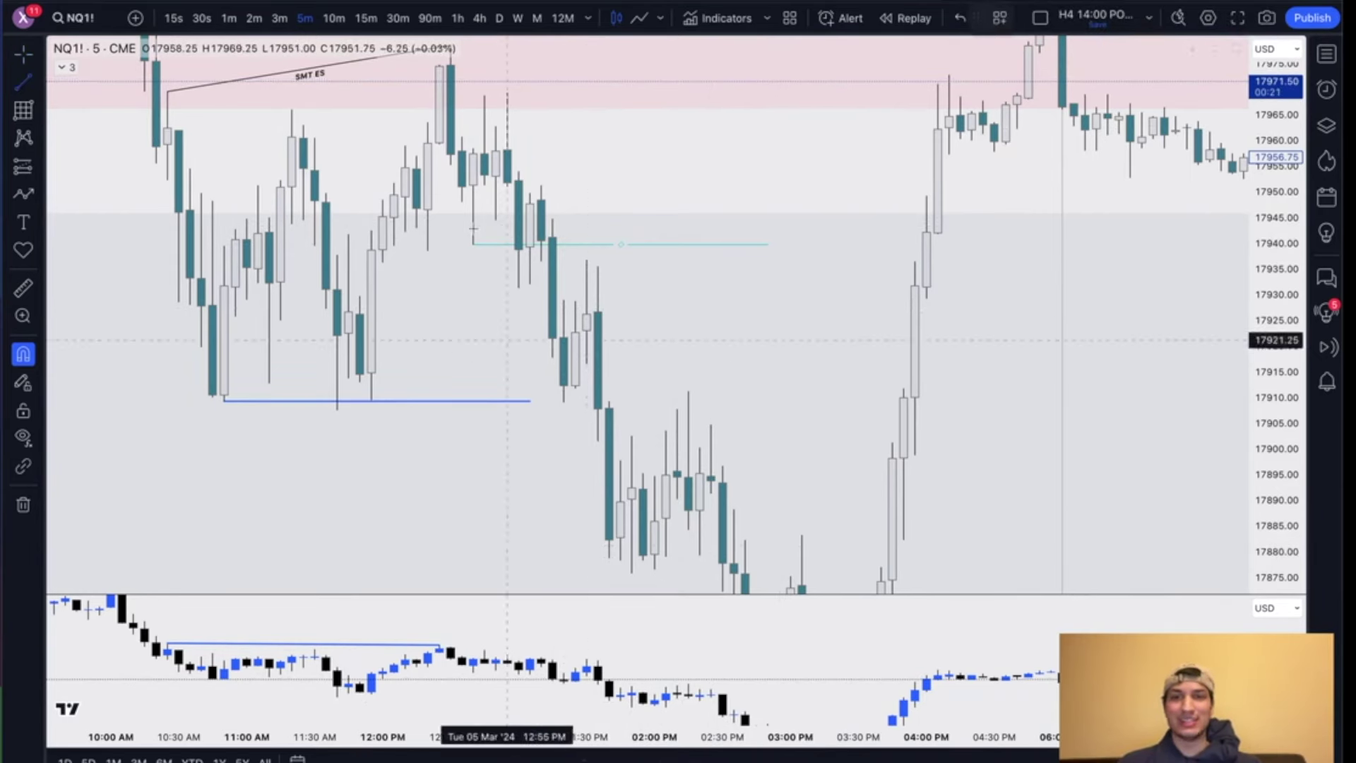
{"action": "key", "text": "Escape"}
{"action": "left_click_drag", "start_coordinate": [448, 219], "coordinate": [453, 249]}
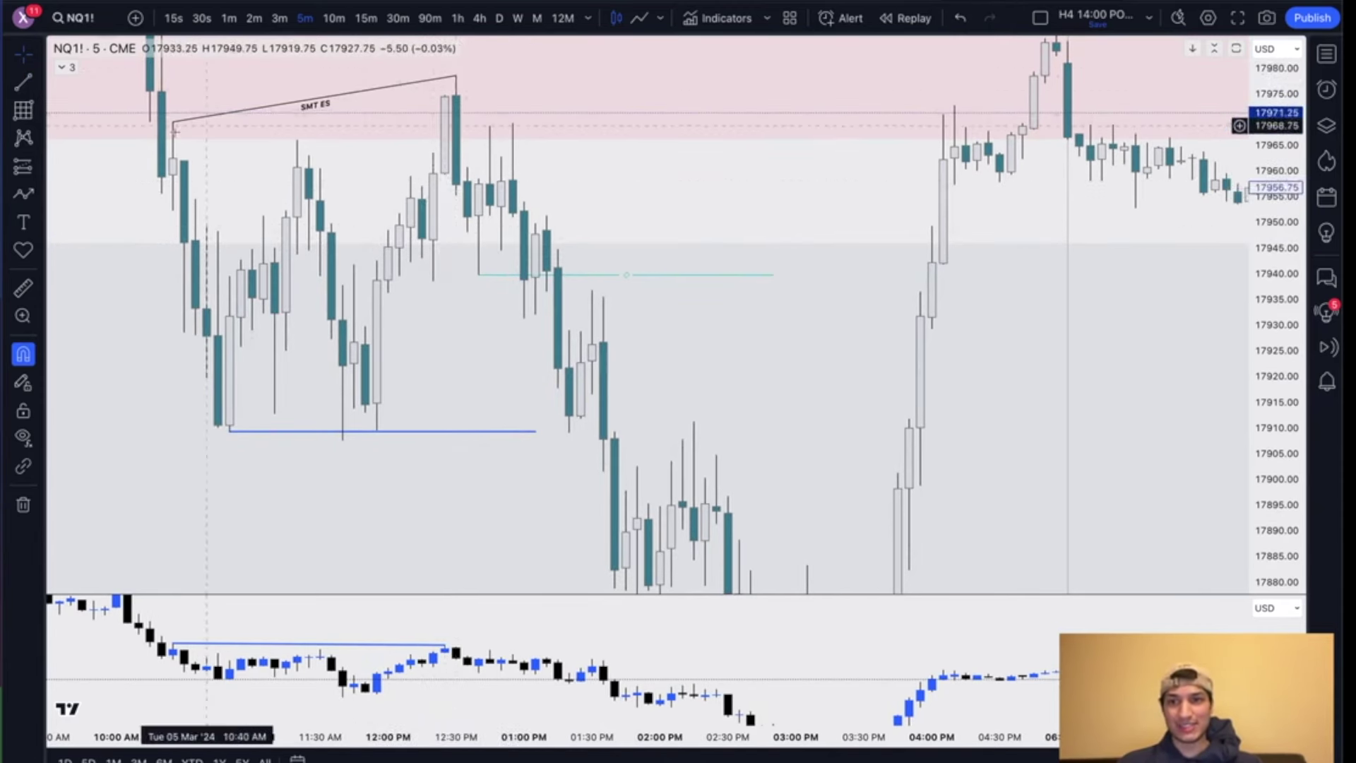
{"action": "left_click_drag", "start_coordinate": [207, 148], "coordinate": [207, 233]}
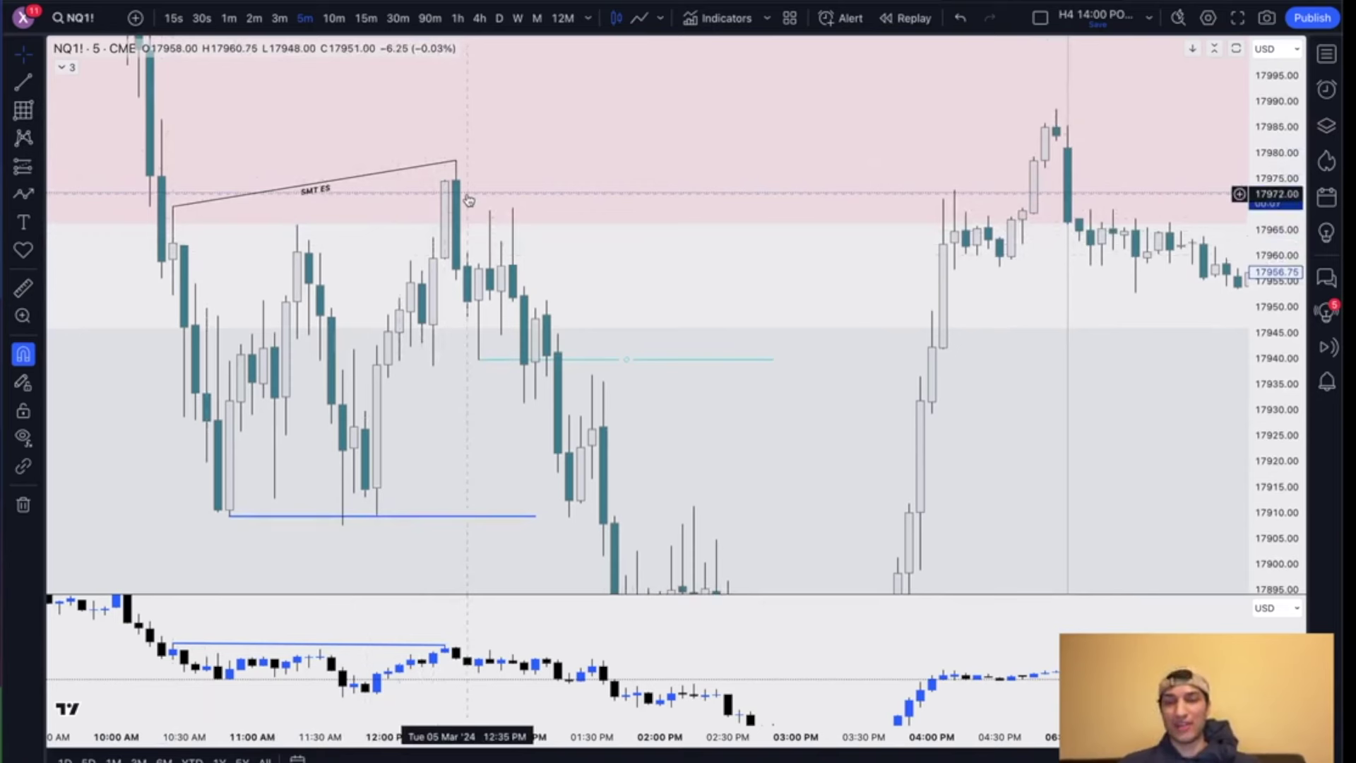
Step: Place a "Grading OB/BB's" text note above the SMT ES line, reposition it slightly and delete it
{"action": "left_click", "coordinate": [546, 126]}
{"action": "type", "text": "Grading OB/BB's"}
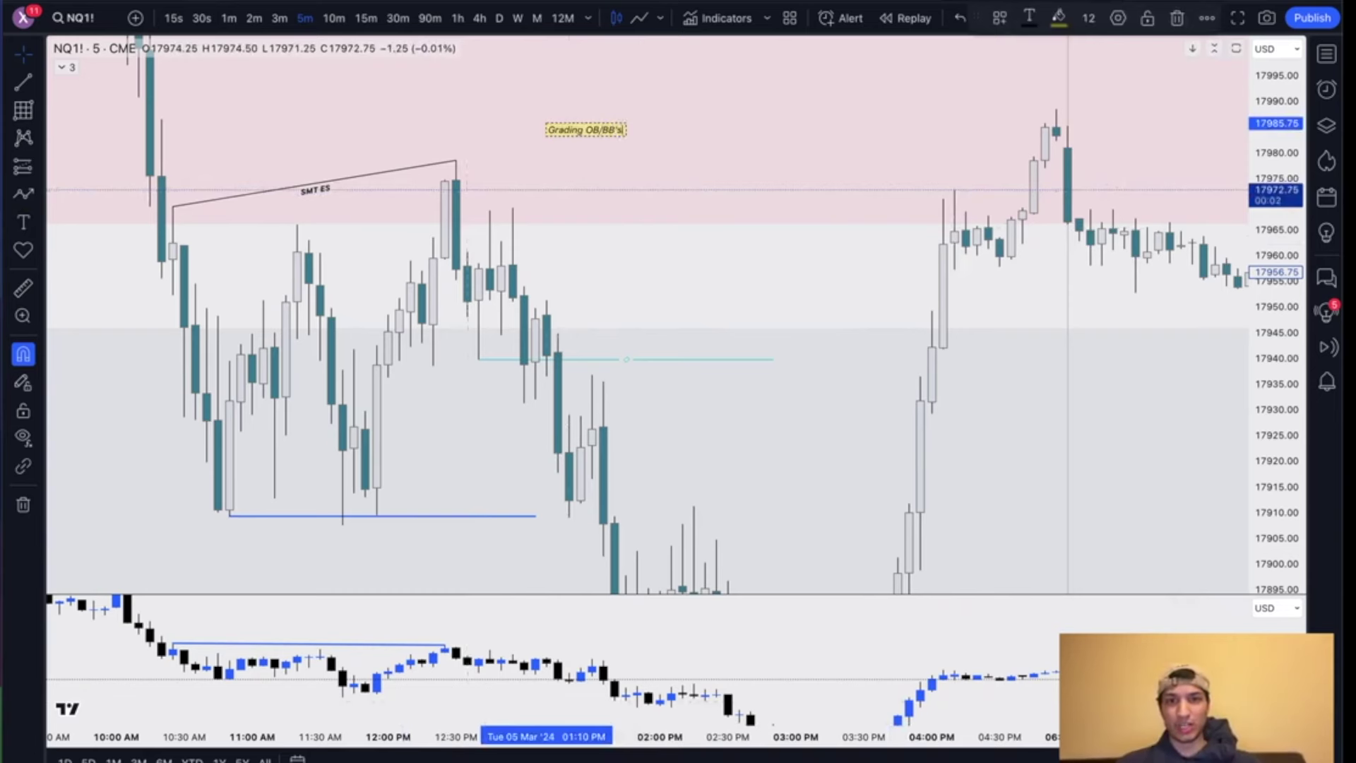
{"action": "left_click", "coordinate": [629, 130]}
{"action": "left_click_drag", "start_coordinate": [605, 133], "coordinate": [582, 125]}
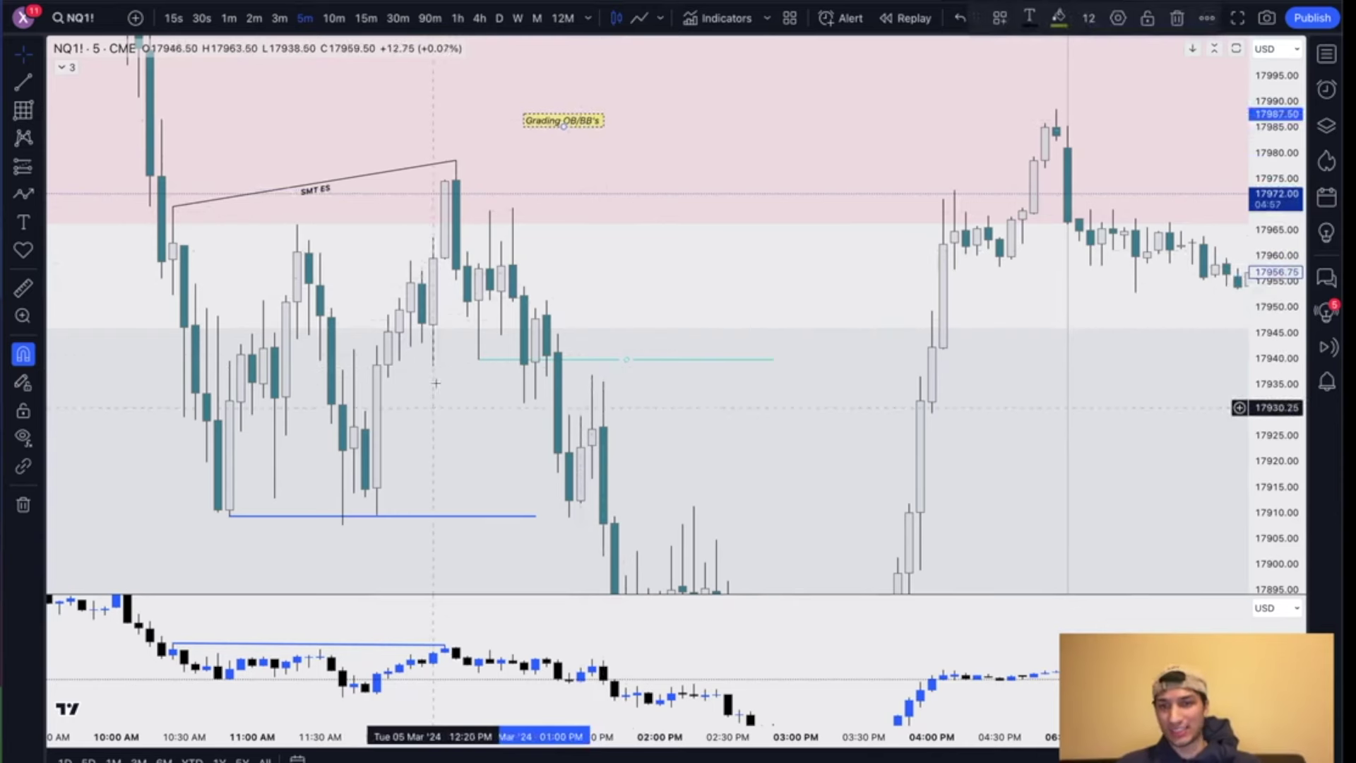
{"action": "key", "text": "Delete"}
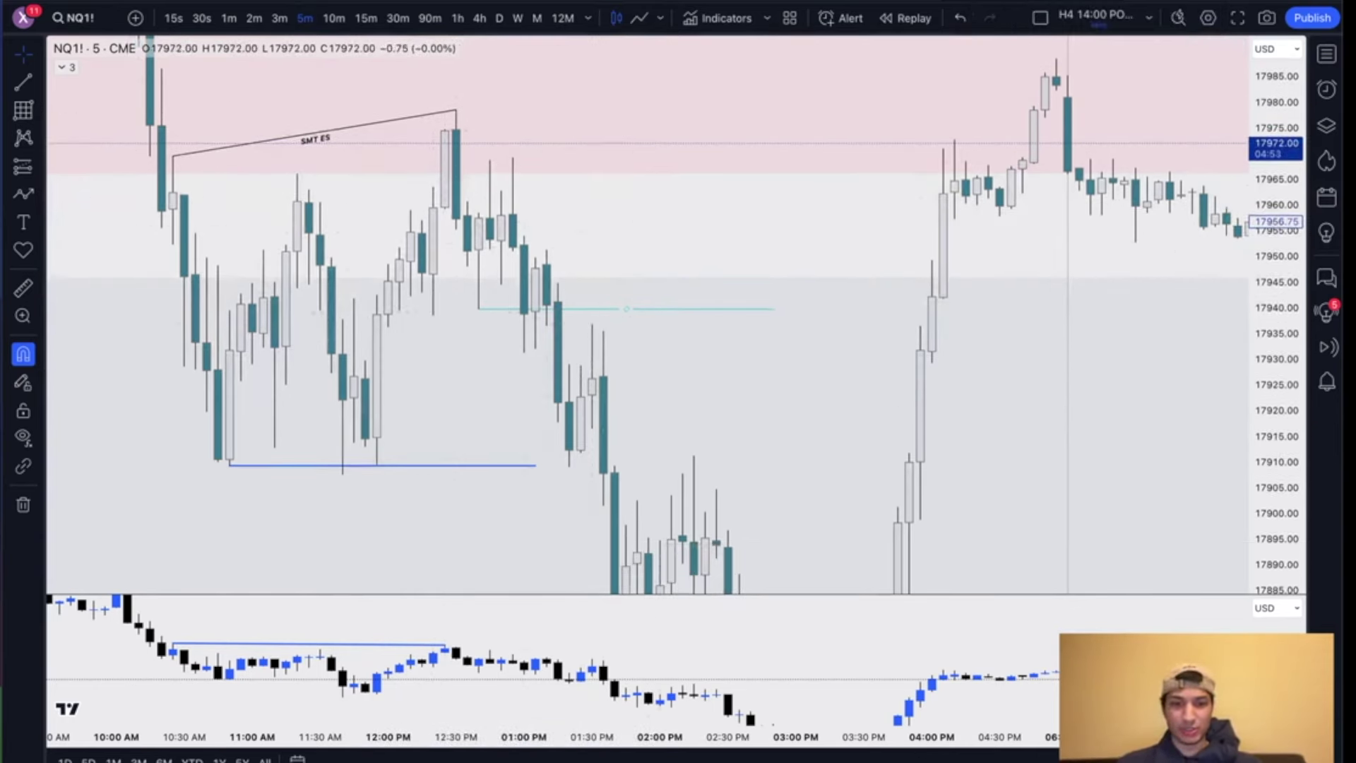
Step: Draw a rectangle on NQ from 12:15 PM to 1:50 PM between 17957.00 and 17943.00, and fill it light purple
{"action": "key", "text": "alt+shift+r"}
{"action": "mouse_move", "coordinate": [418, 221]}
{"action": "left_mouse_down"}
{"action": "mouse_move", "coordinate": [422, 293]}
{"action": "mouse_move", "coordinate": [636, 256]}
{"action": "left_mouse_up"}
{"action": "right_click", "coordinate": [637, 257]}
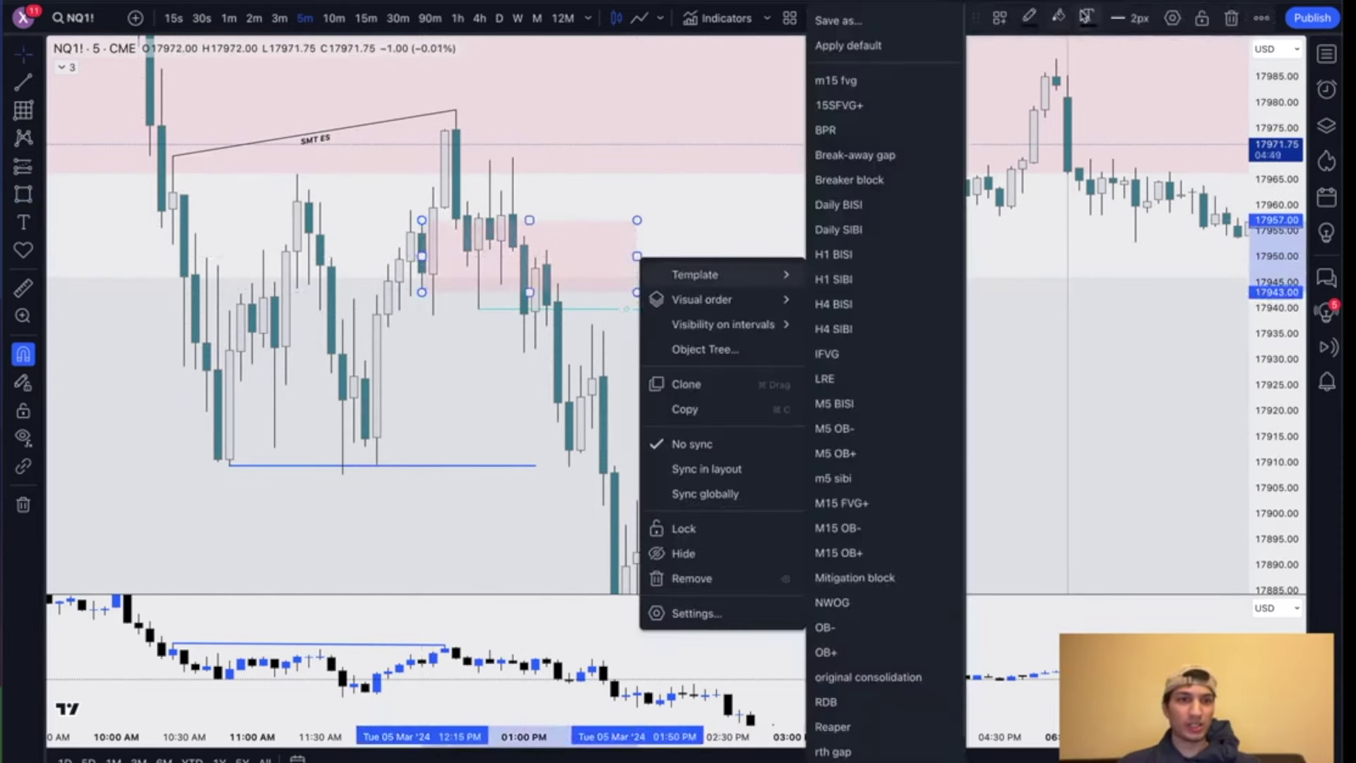
{"action": "left_click", "coordinate": [1058, 18]}
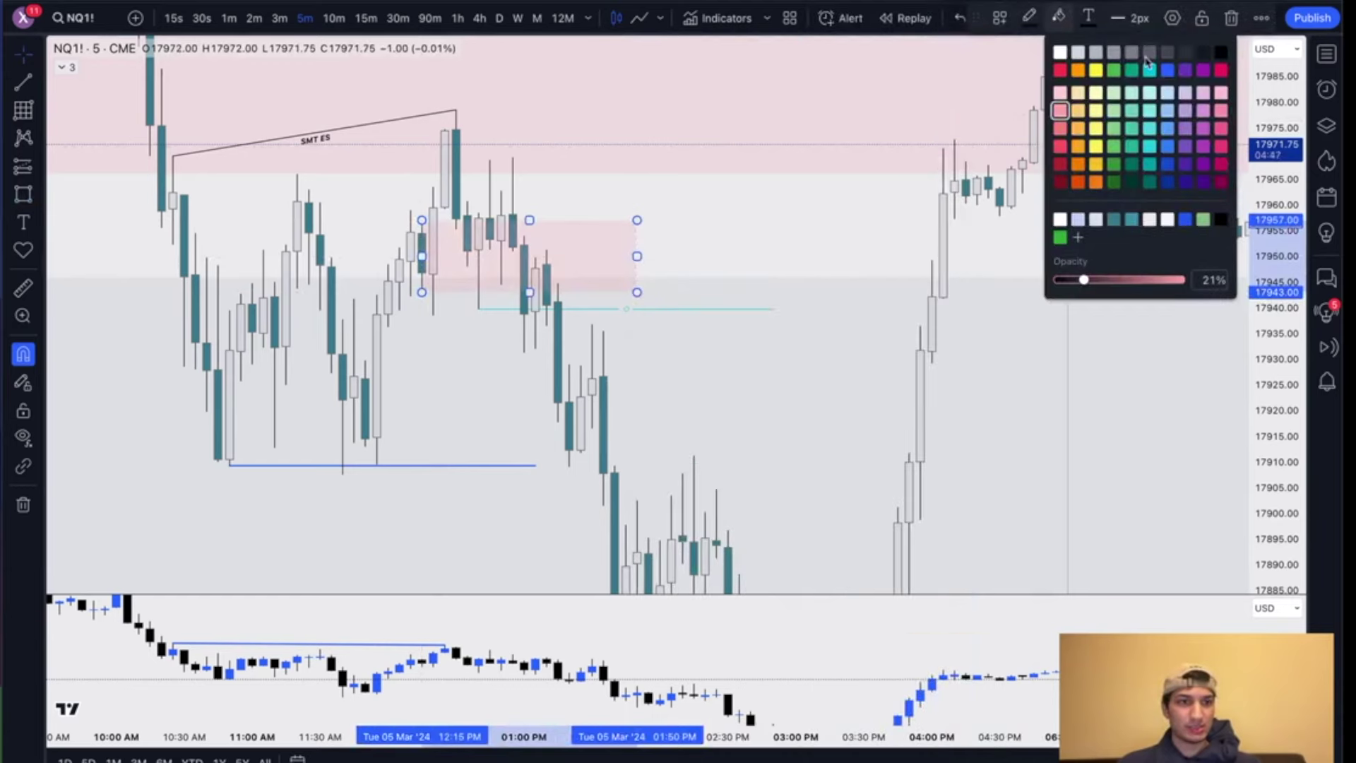
{"action": "left_click", "coordinate": [1186, 103]}
{"action": "left_click", "coordinate": [704, 284]}
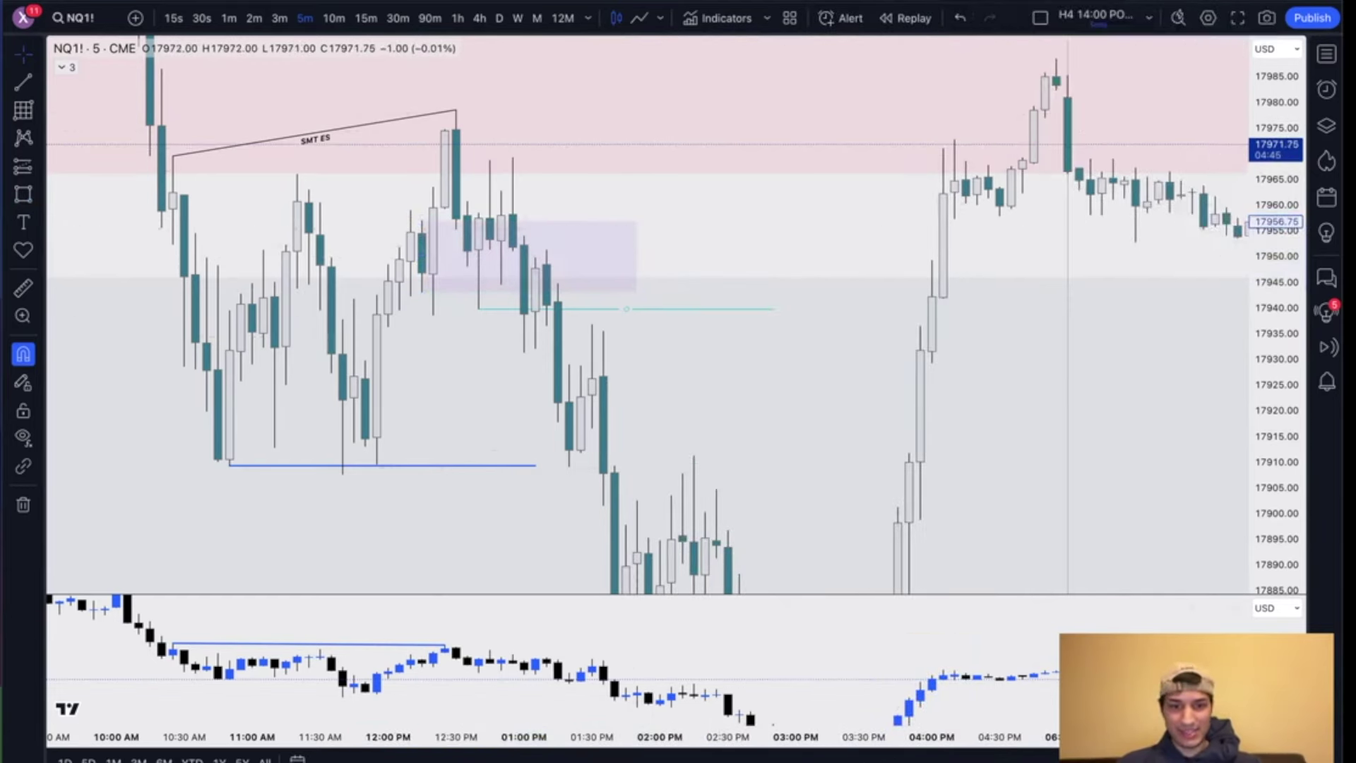
Step: Try a second, thin rectangle from about 12:55 PM to 1:55 PM near 17951.00 inside the purple box, and delete it
{"action": "left_click", "coordinate": [513, 254]}
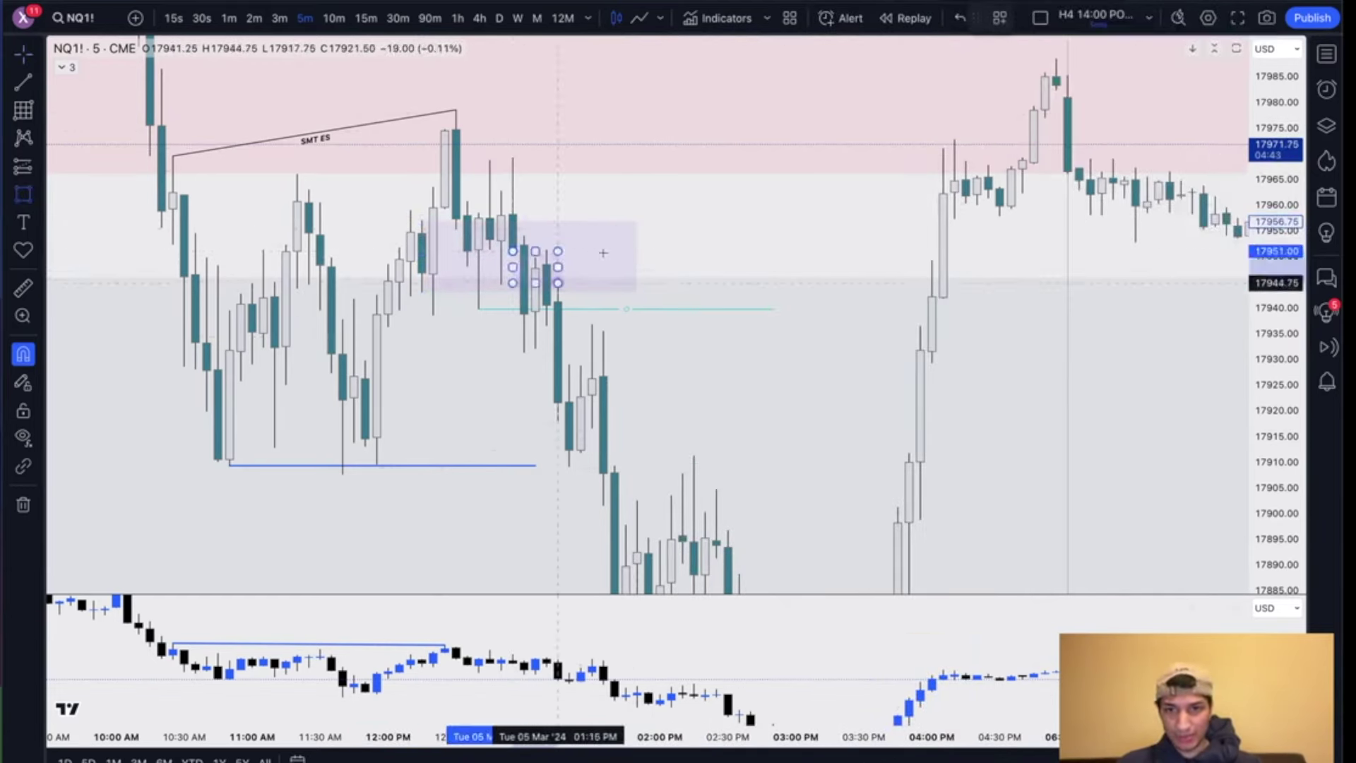
{"action": "left_click", "coordinate": [649, 254]}
{"action": "left_click", "coordinate": [673, 260]}
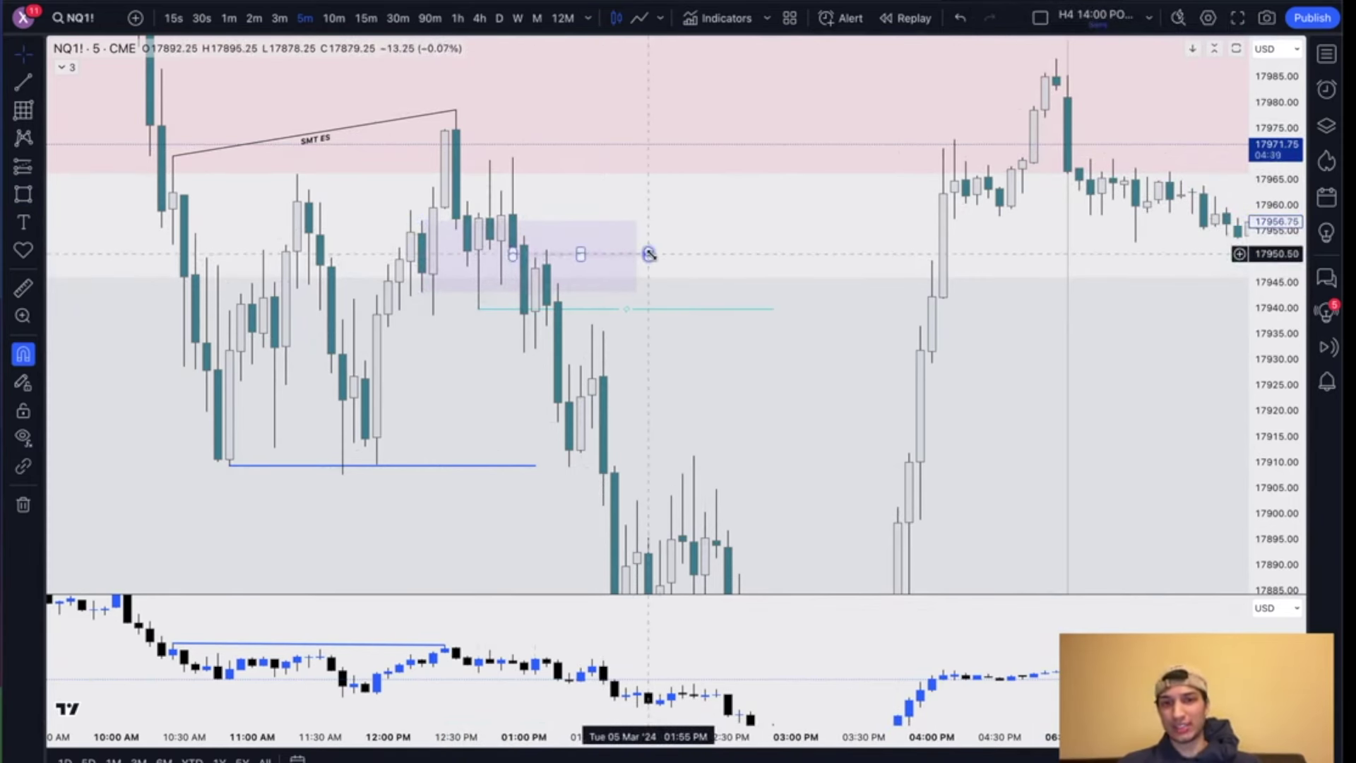
{"action": "left_click", "coordinate": [649, 253]}
{"action": "key", "text": "Delete"}
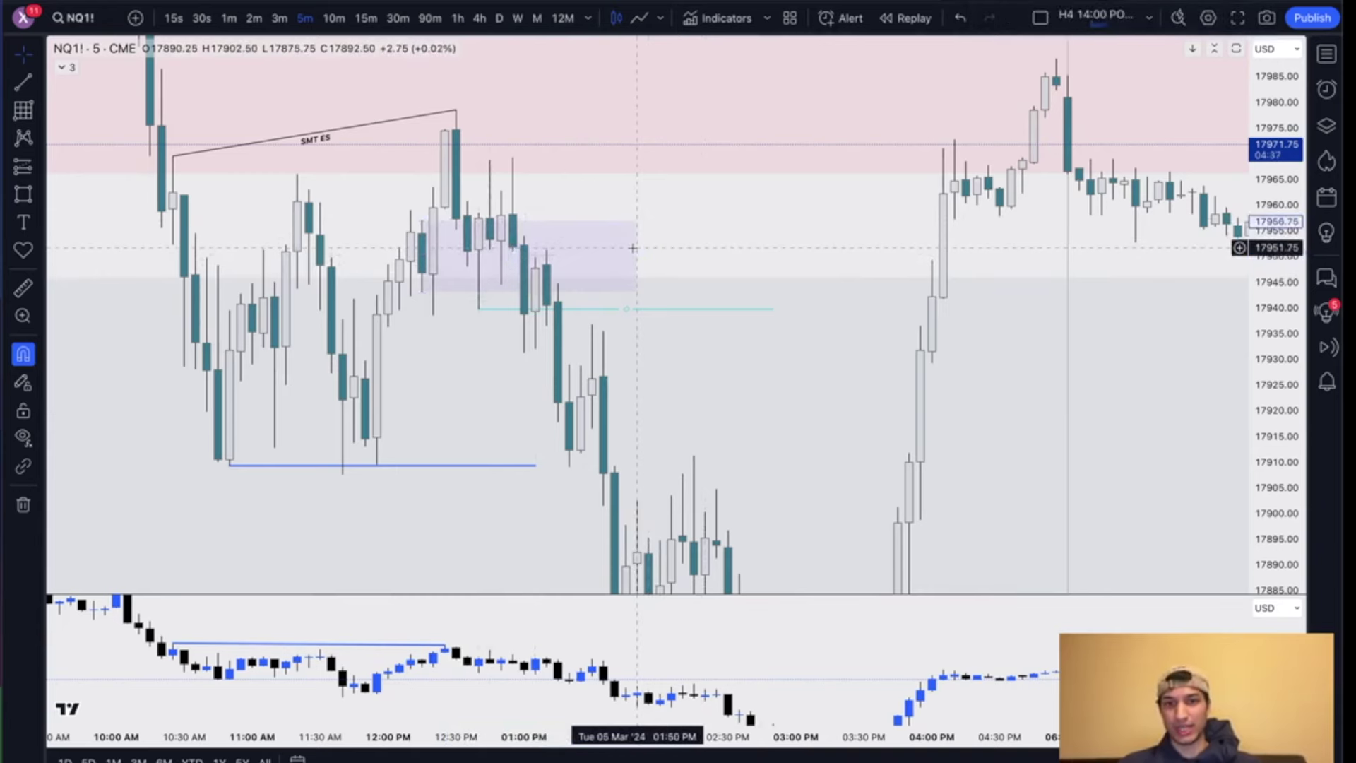
Step: Apply the Unicorn template to the purple rectangle between 17957.00 and 17943.00
{"action": "right_click", "coordinate": [633, 248]}
{"action": "right_click", "coordinate": [638, 226]}
{"action": "mouse_move", "coordinate": [703, 249]}
{"action": "scroll", "coordinate": [907, 625], "scroll_direction": "down", "scroll_amount": 2}
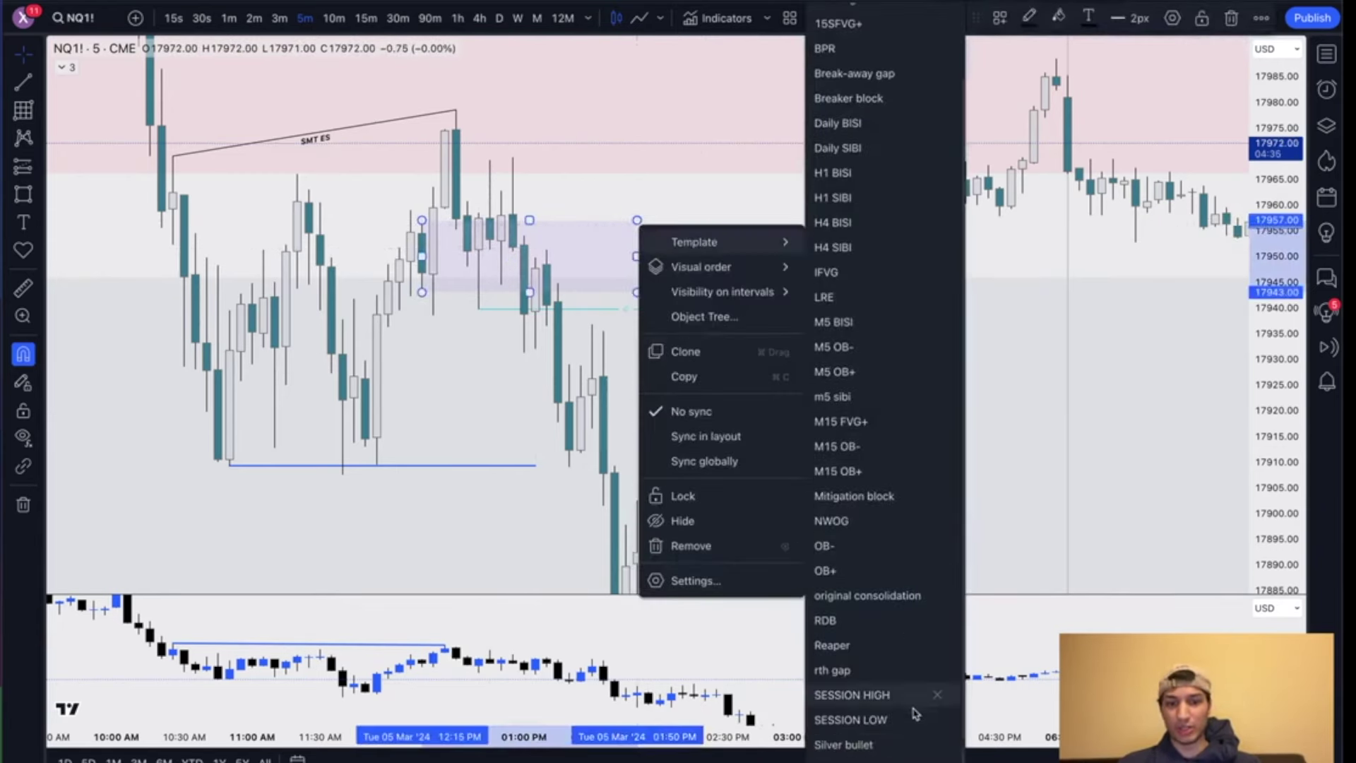
{"action": "left_click", "coordinate": [855, 761]}
{"action": "left_click", "coordinate": [727, 266]}
Step: Place a short position on NQ at the 1:10 PM candle inside the Unicorn box, with entry at 17951.25
{"action": "scroll", "coordinate": [763, 269], "scroll_direction": "down", "scroll_amount": 1}
{"action": "left_click_drag", "start_coordinate": [1271, 214], "coordinate": [1273, 298]}
{"action": "scroll", "coordinate": [706, 257], "scroll_direction": "down", "scroll_amount": 1}
{"action": "left_click_drag", "start_coordinate": [769, 248], "coordinate": [725, 227]}
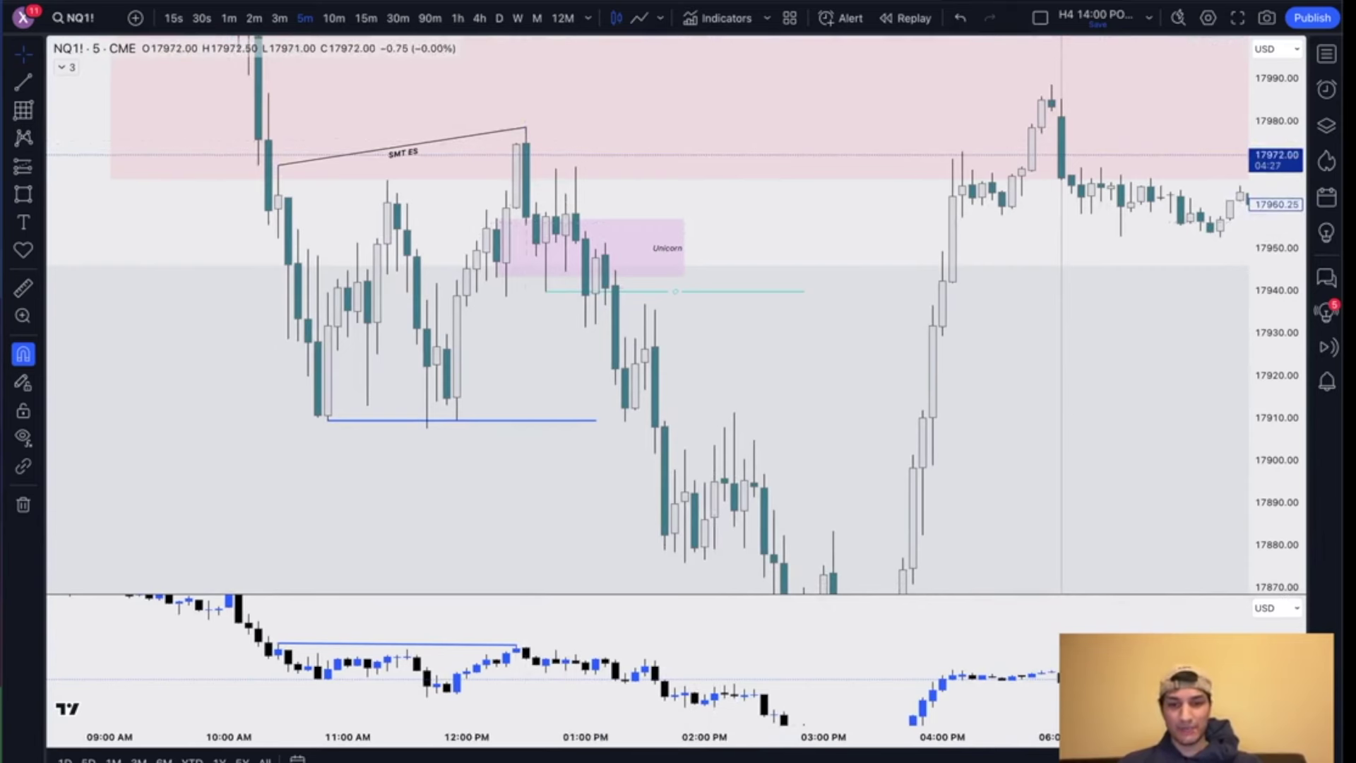
{"action": "left_click", "coordinate": [605, 243]}
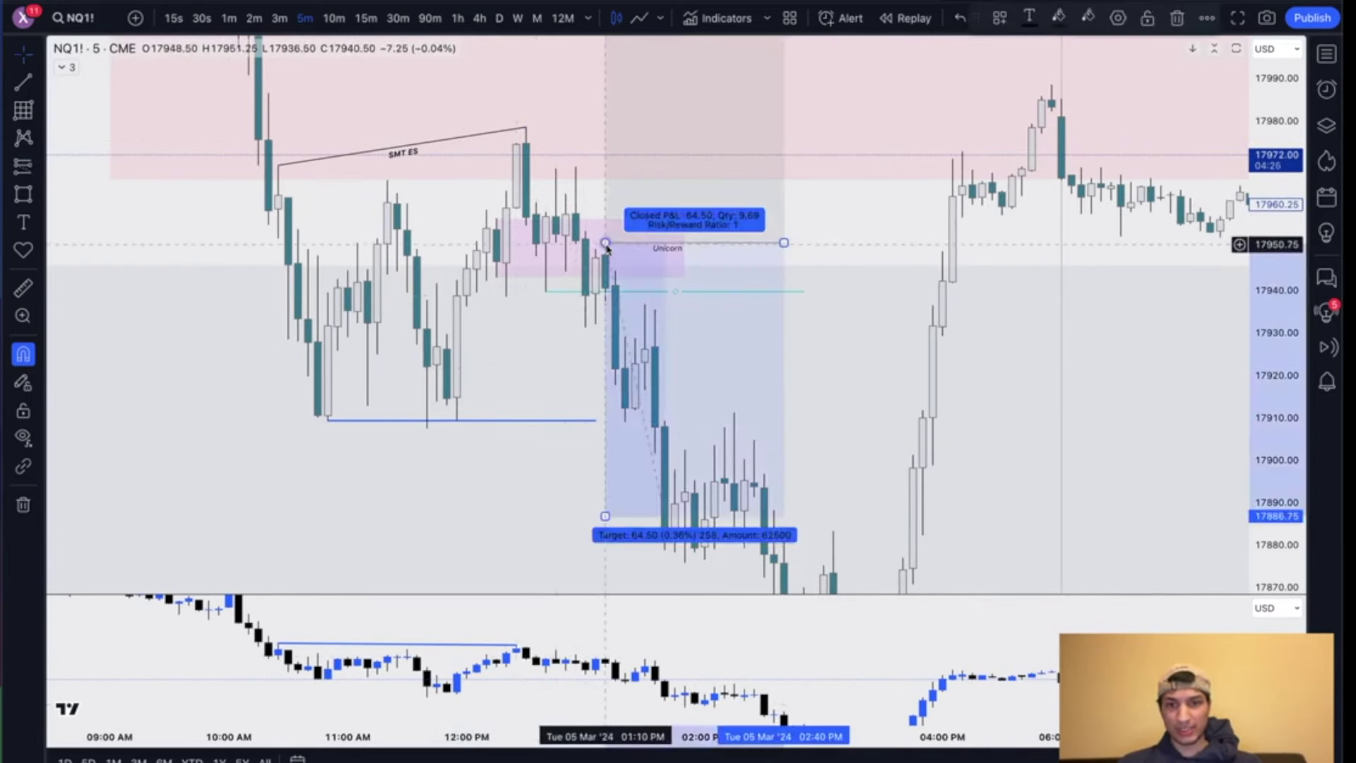
Step: Consult the stop-loss rule in the Part 4 trade plan notes and set the short position's stop to 17978.75
{"action": "left_click_drag", "start_coordinate": [863, 367], "coordinate": [864, 451]}
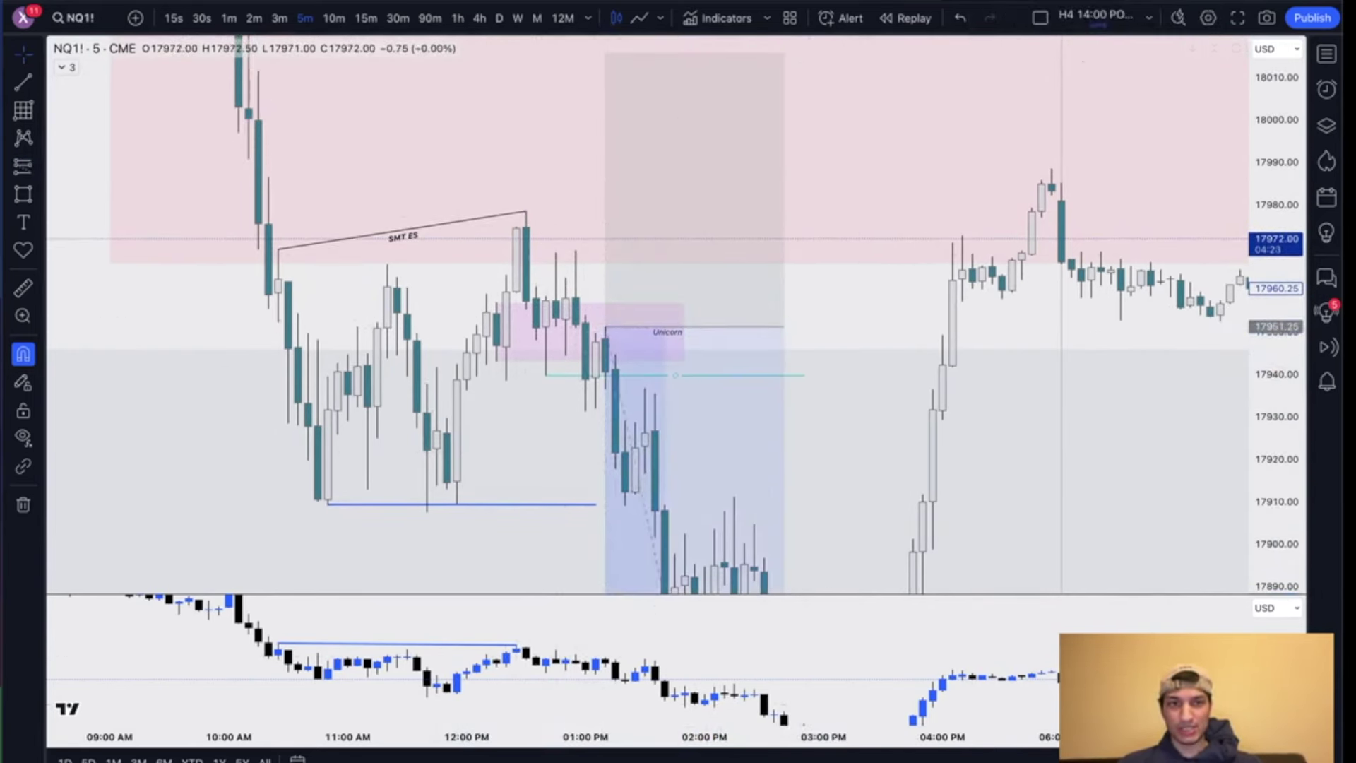
{"action": "left_click", "coordinate": [881, 2]}
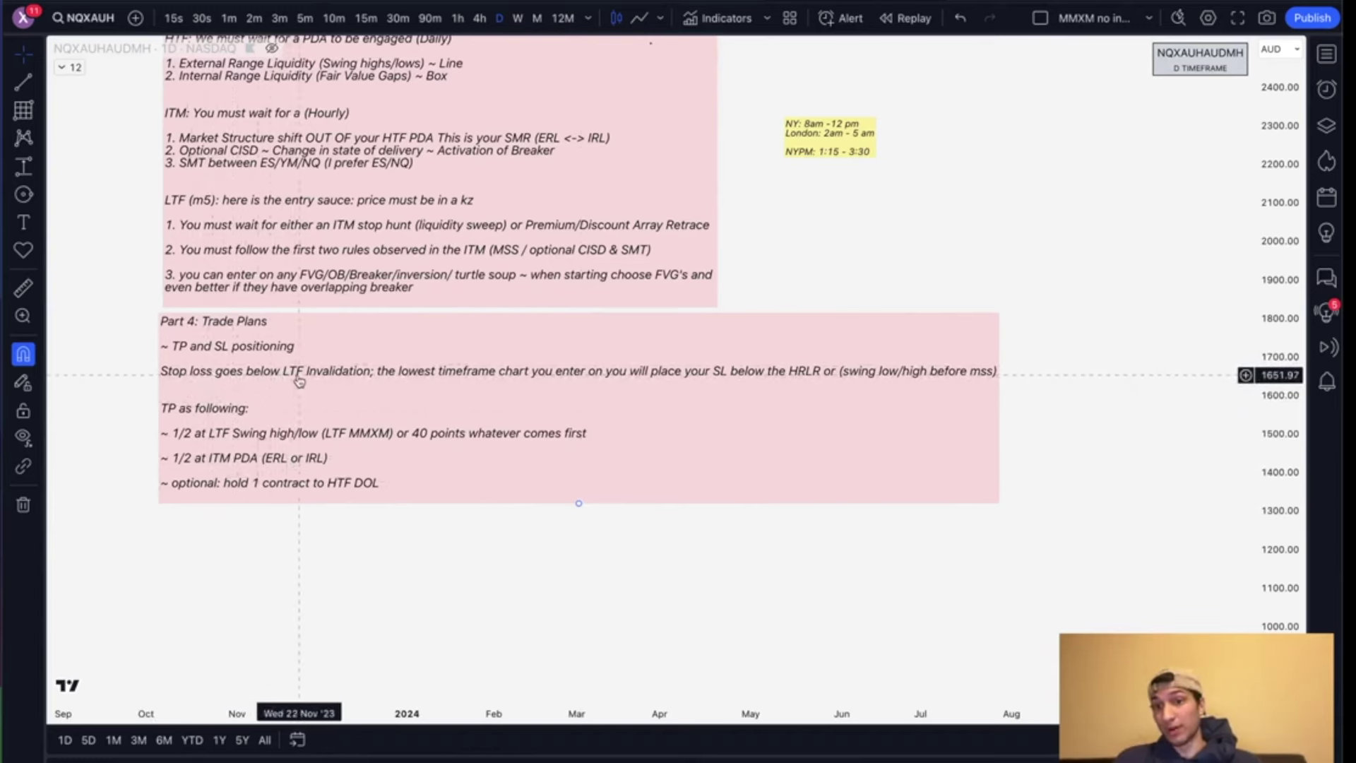
{"action": "left_click", "coordinate": [671, 2]}
{"action": "left_click_drag", "start_coordinate": [605, 54], "coordinate": [596, 215]}
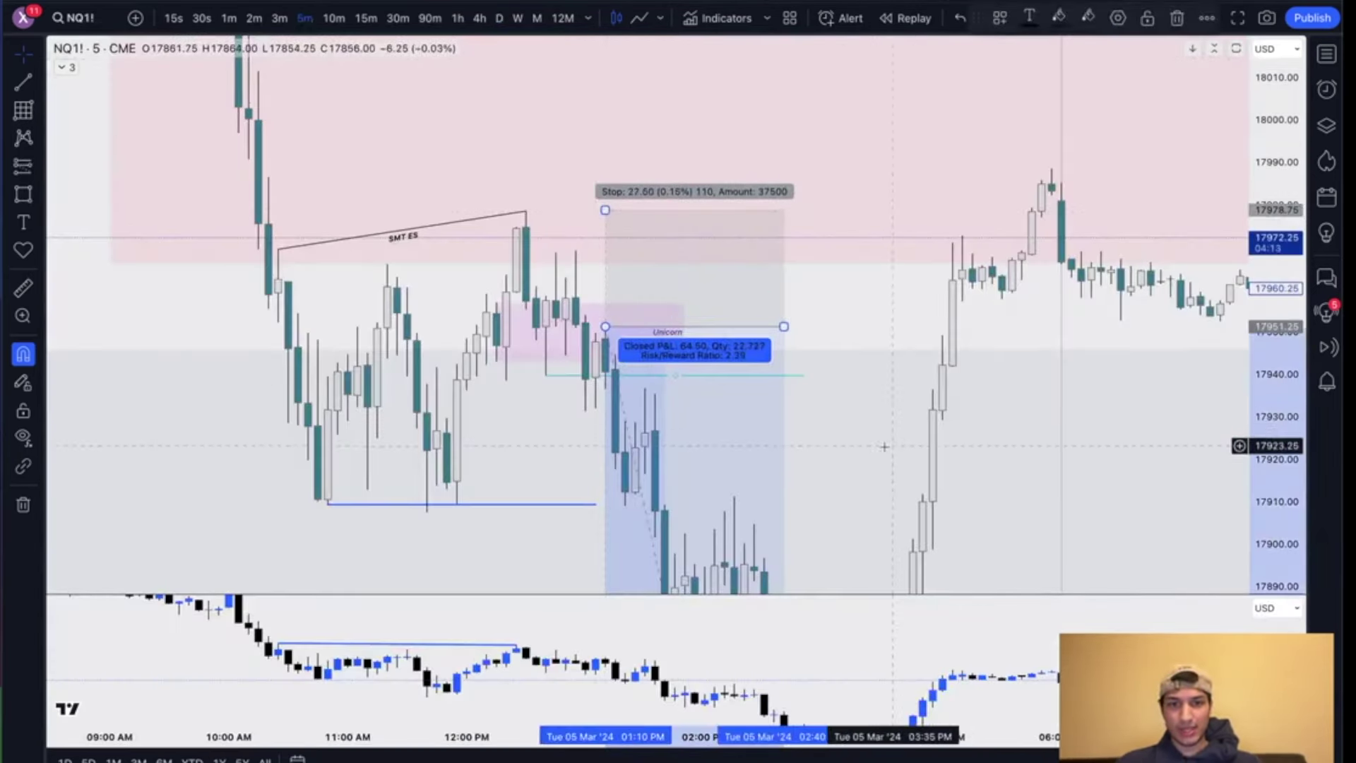
Step: Set the short position's target to the earlier low at 17909.25, and extend it to the external liquidity line at 17827.50
{"action": "left_click_drag", "start_coordinate": [887, 401], "coordinate": [887, 250]}
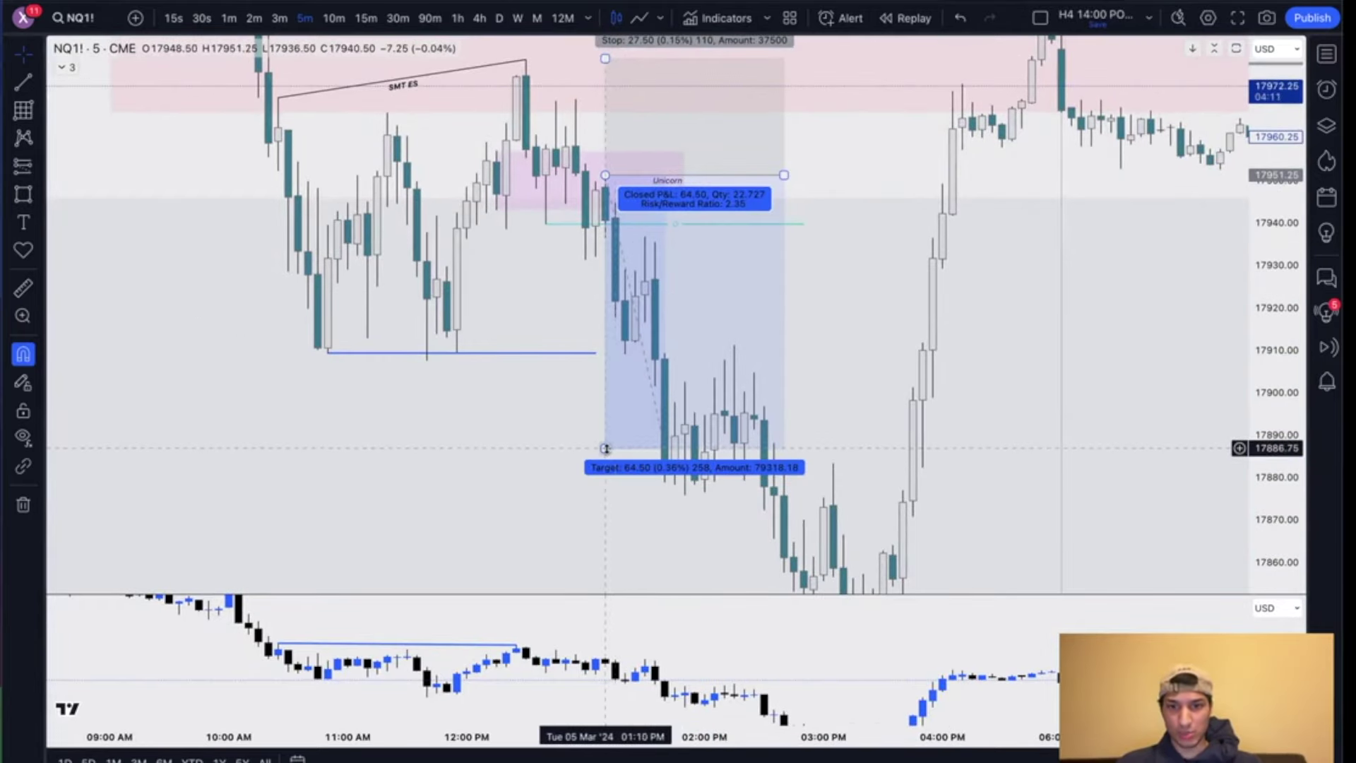
{"action": "left_click_drag", "start_coordinate": [605, 448], "coordinate": [599, 354]}
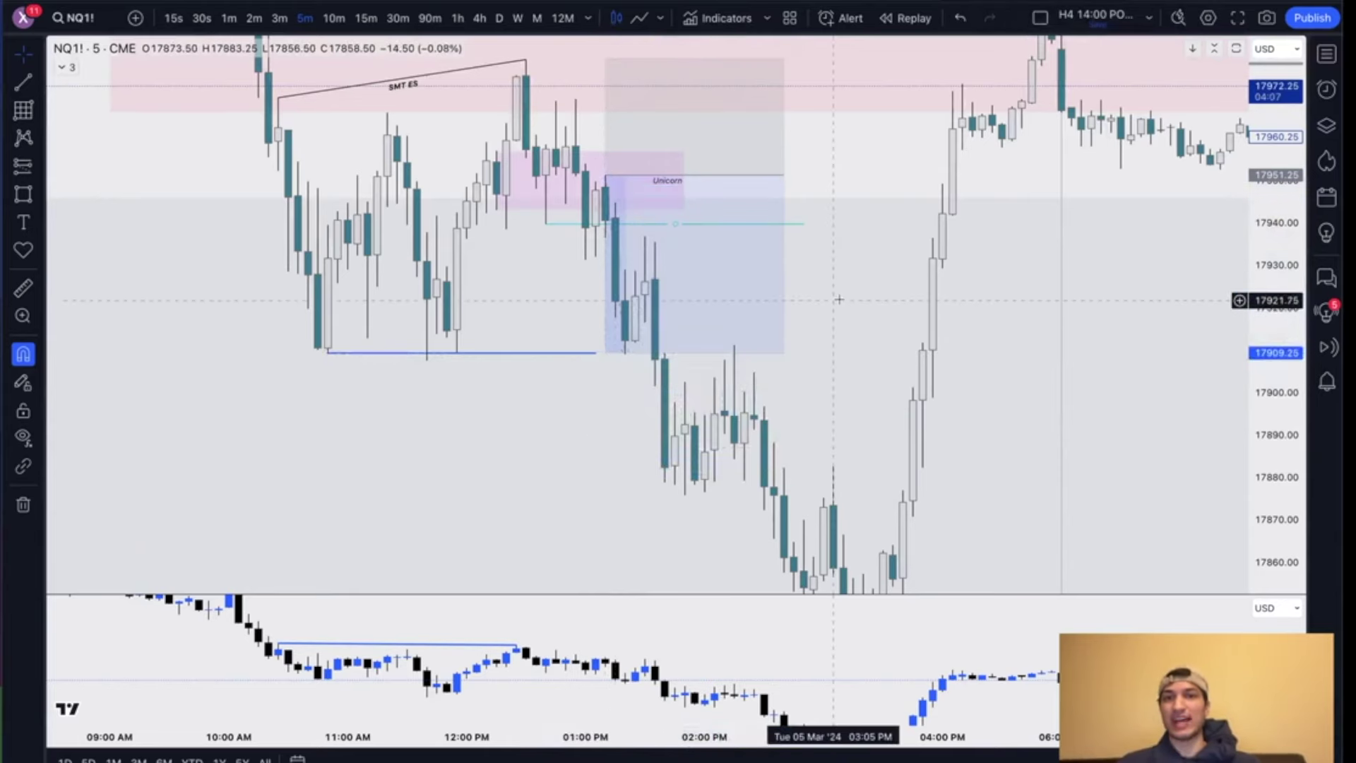
{"action": "scroll", "coordinate": [839, 300], "scroll_direction": "down", "scroll_amount": 3}
{"action": "left_click_drag", "start_coordinate": [959, 388], "coordinate": [738, 296]}
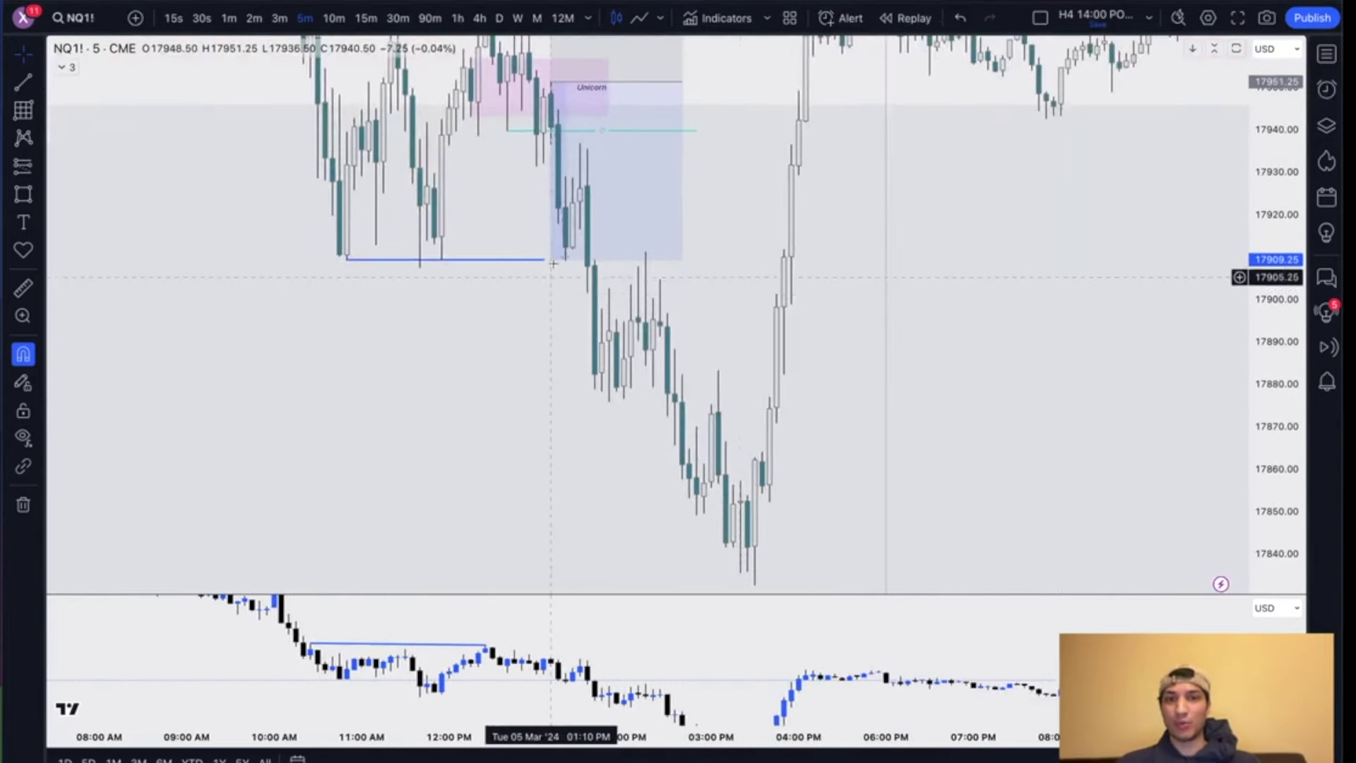
{"action": "left_click_drag", "start_coordinate": [1280, 169], "coordinate": [1251, 382]}
{"action": "left_click_drag", "start_coordinate": [551, 283], "coordinate": [551, 492]}
{"action": "left_click", "coordinate": [818, 433]}
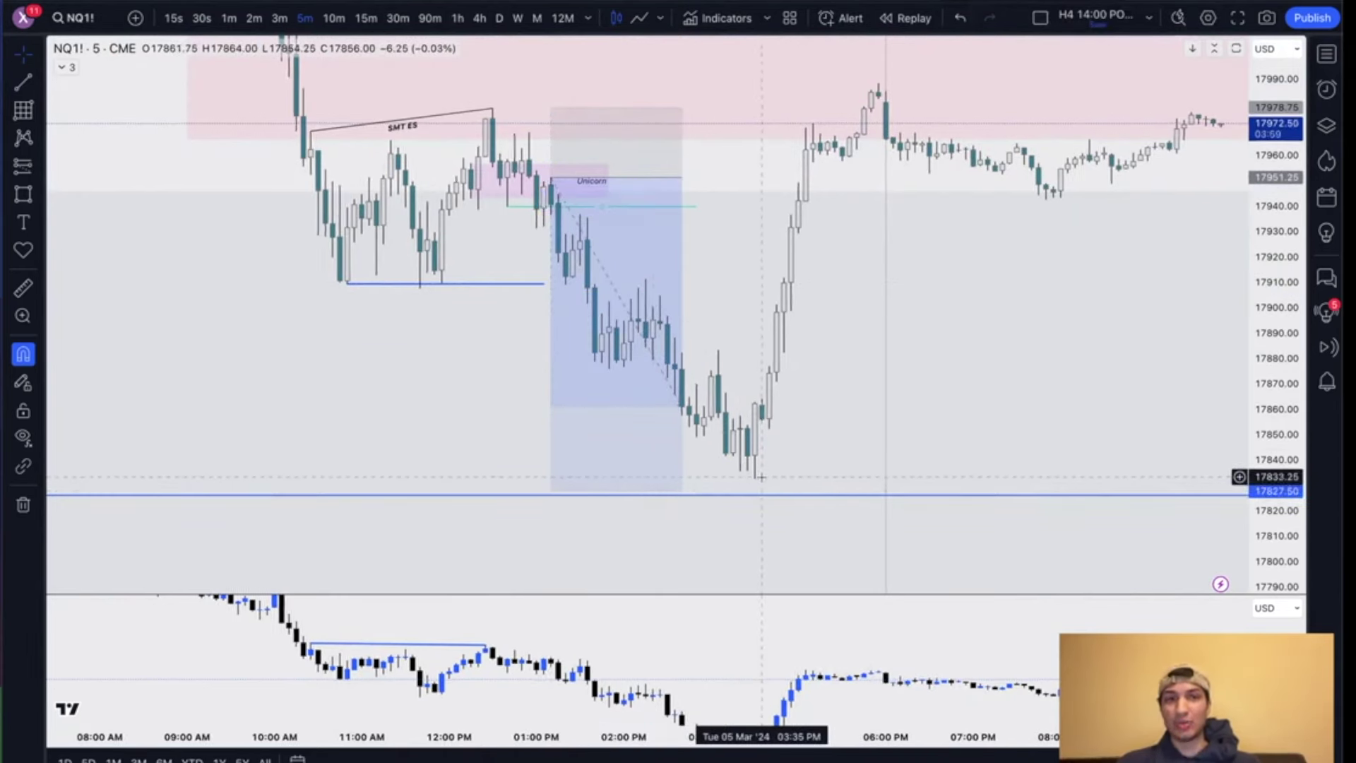
Step: Draw a Fibonacci standard-deviation projection on NQ between the SMT swing high at 17978.50 and the 12:20 PM low at 17938.50
{"action": "scroll", "coordinate": [761, 477], "scroll_direction": "down", "scroll_amount": 2}
{"action": "mouse_move", "coordinate": [576, 491]}
{"action": "left_mouse_down"}
{"action": "mouse_move", "coordinate": [571, 286]}
{"action": "mouse_move", "coordinate": [602, 491]}
{"action": "left_mouse_up"}
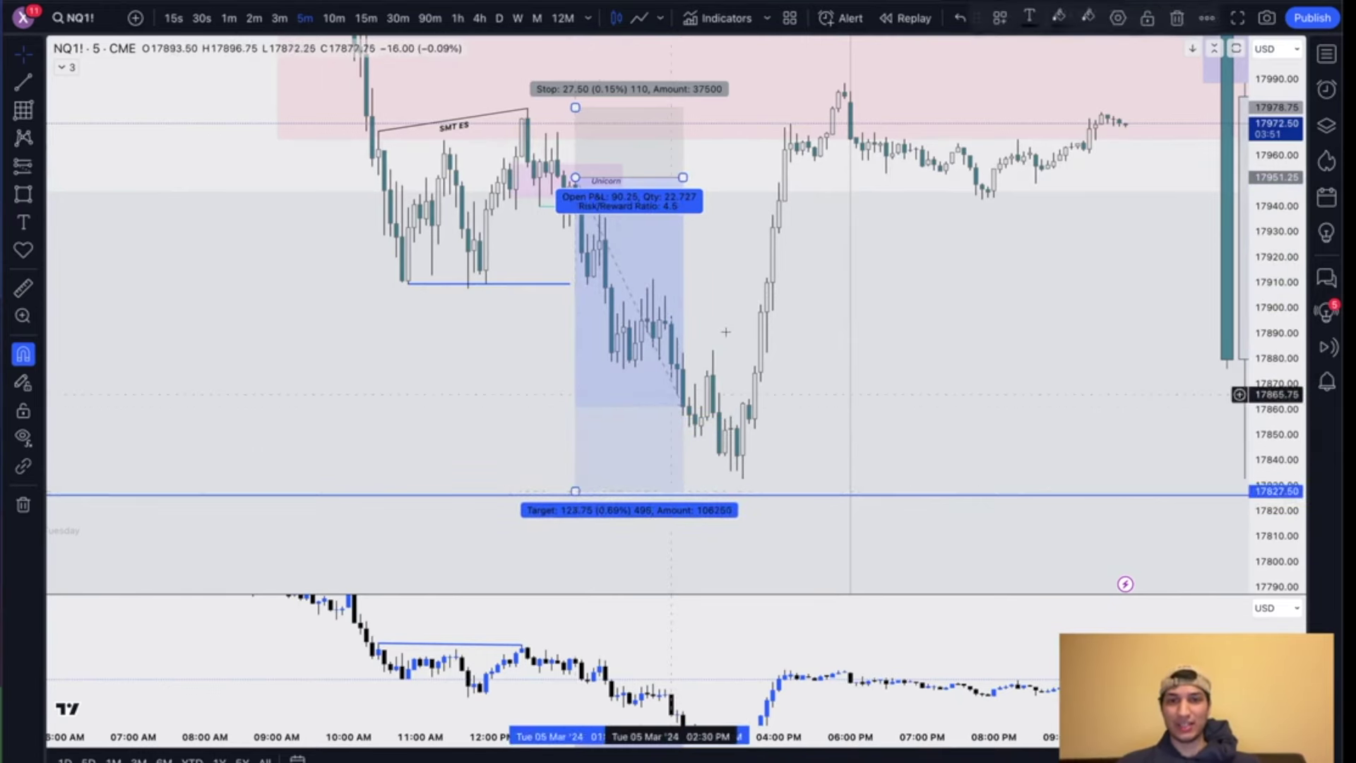
{"action": "scroll", "coordinate": [742, 321], "scroll_direction": "left", "scroll_amount": 1}
{"action": "left_click", "coordinate": [808, 295]}
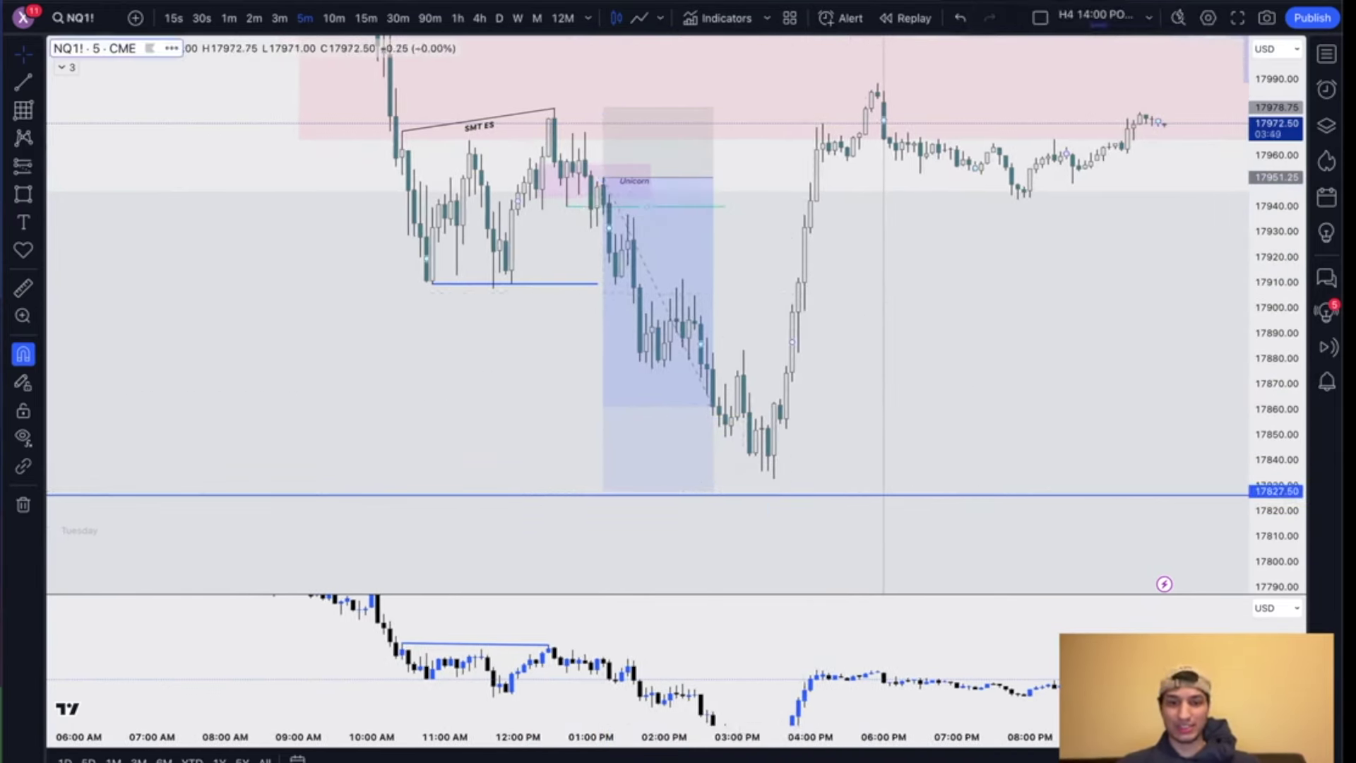
{"action": "left_click", "coordinate": [606, 712]}
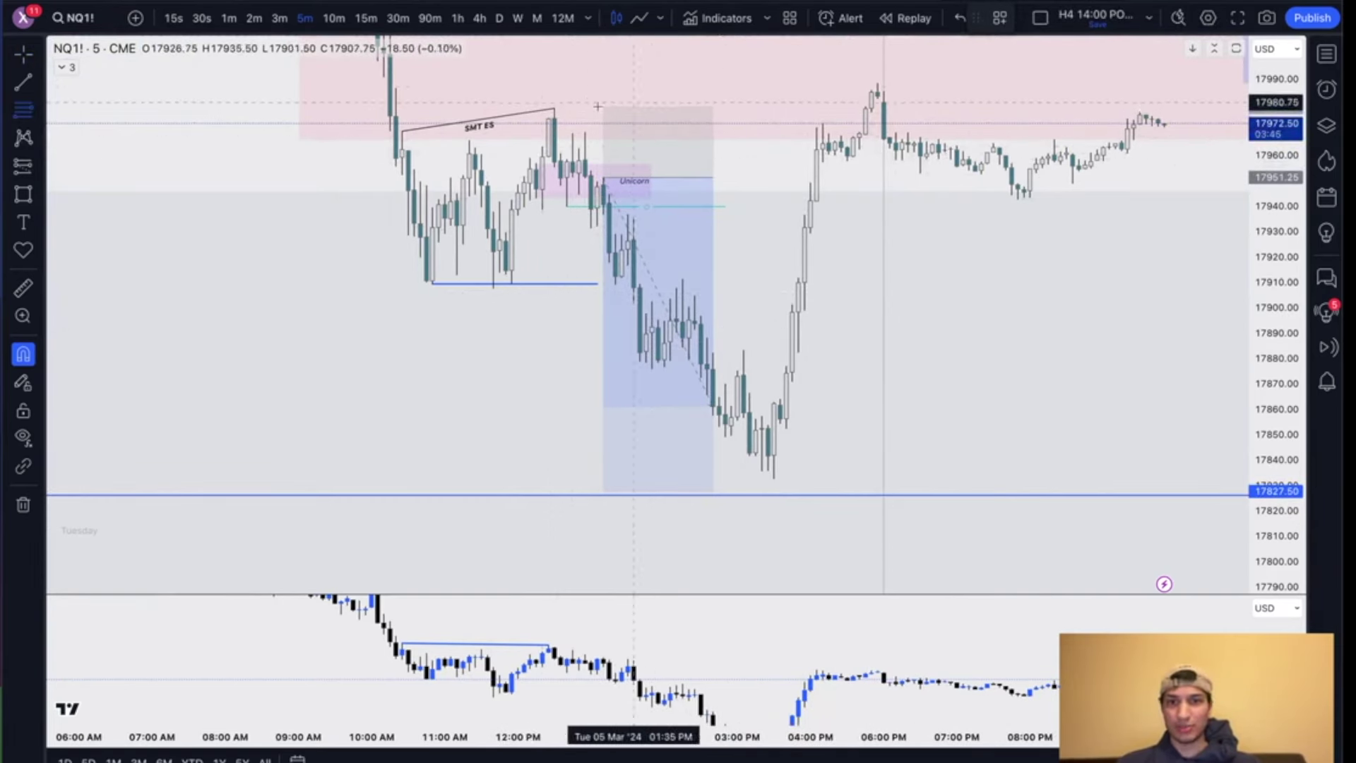
{"action": "left_click", "coordinate": [540, 219]}
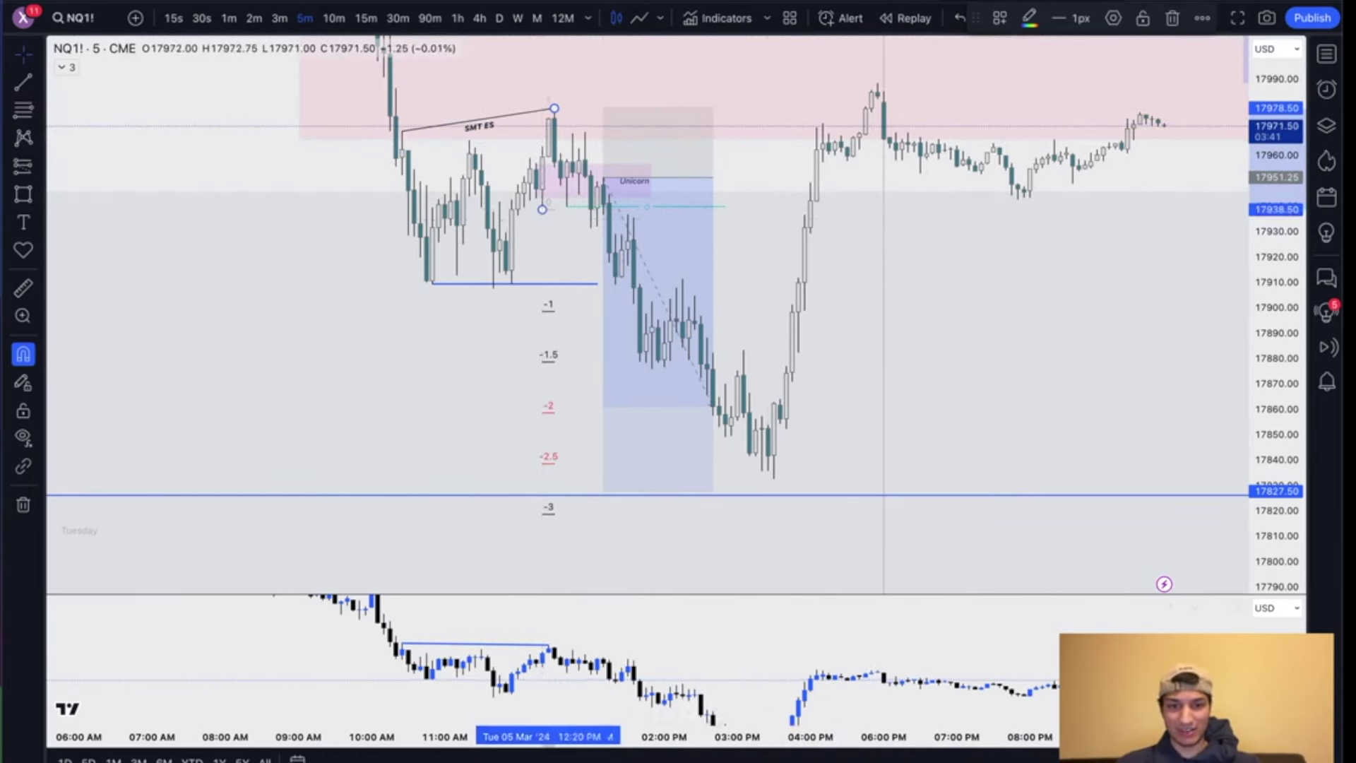
Step: Draw a rectangle from 12:20 PM to 6:20 PM between 17858.25 and 17839.75, around the -2 to -2.5 levels, and fill it red
{"action": "key", "text": "alt+shift+r"}
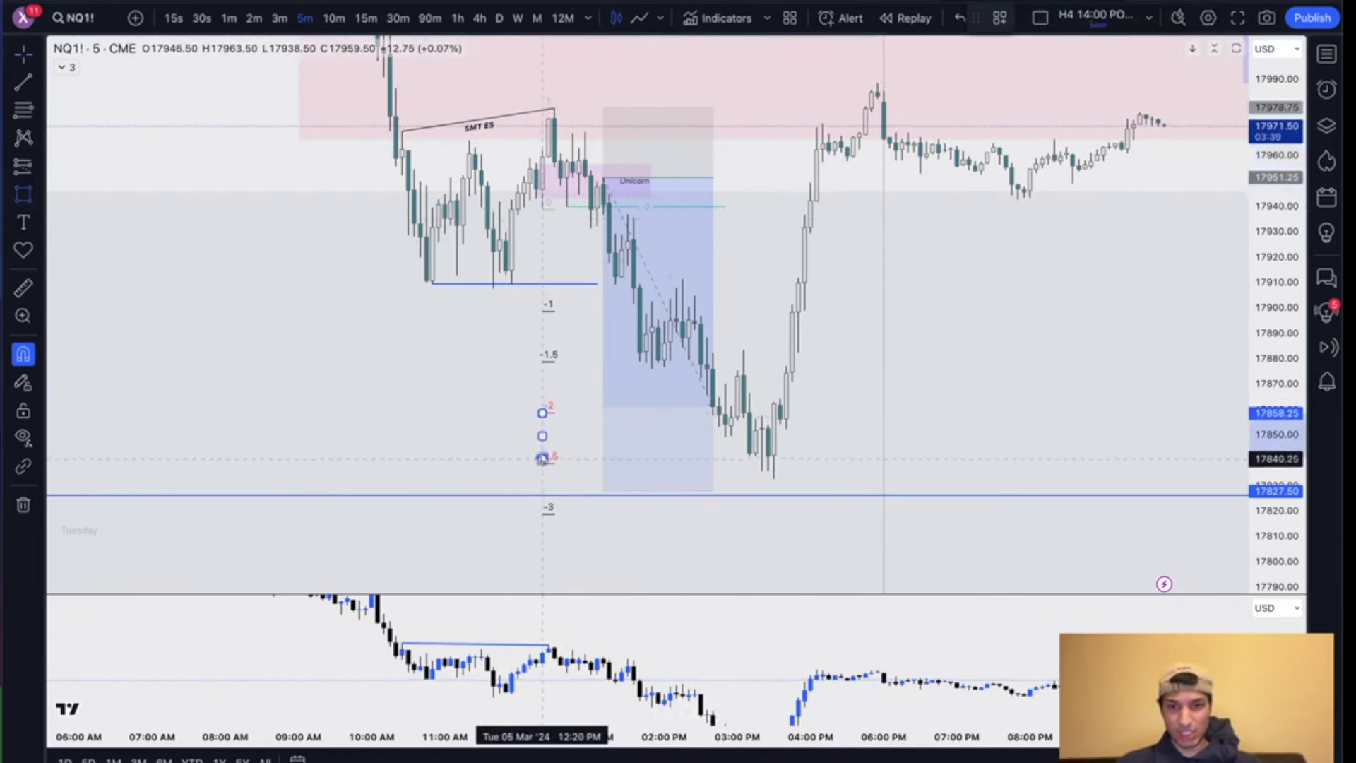
{"action": "left_click", "coordinate": [908, 461]}
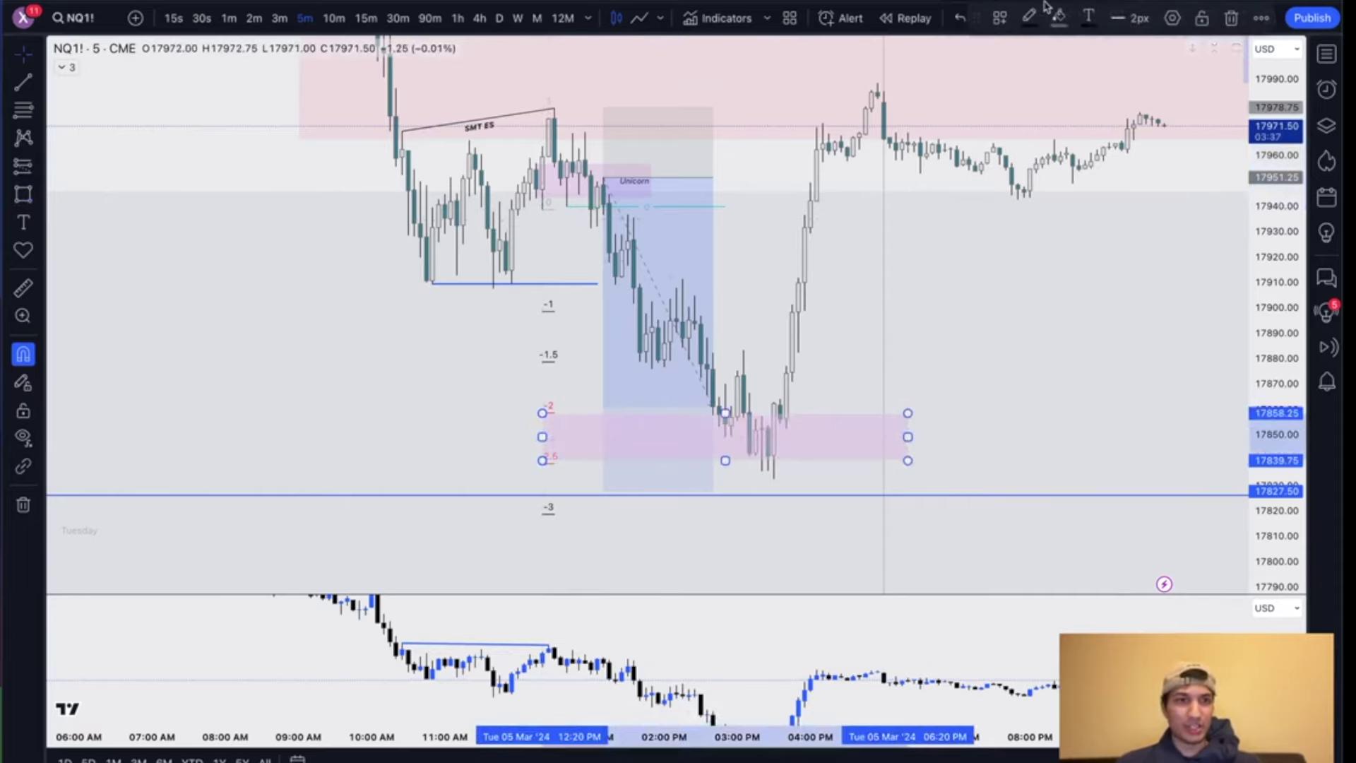
{"action": "left_click", "coordinate": [1057, 15]}
{"action": "left_click", "coordinate": [1061, 74]}
{"action": "left_click", "coordinate": [1053, 381]}
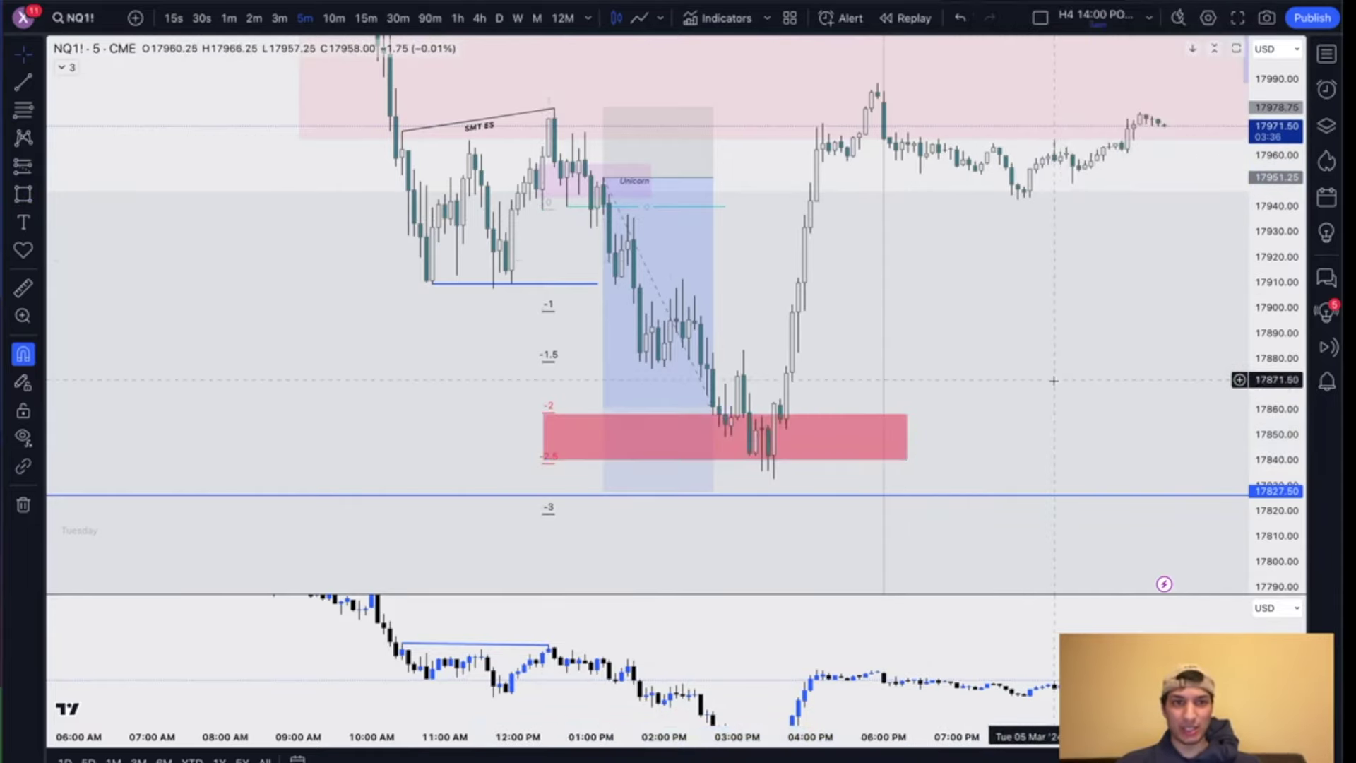
Step: Switch to X in the browser, examine the targets in the profile's $NQ PM Continuation post, and return to the TradingView chart
{"action": "key", "text": "ctrl+Right"}
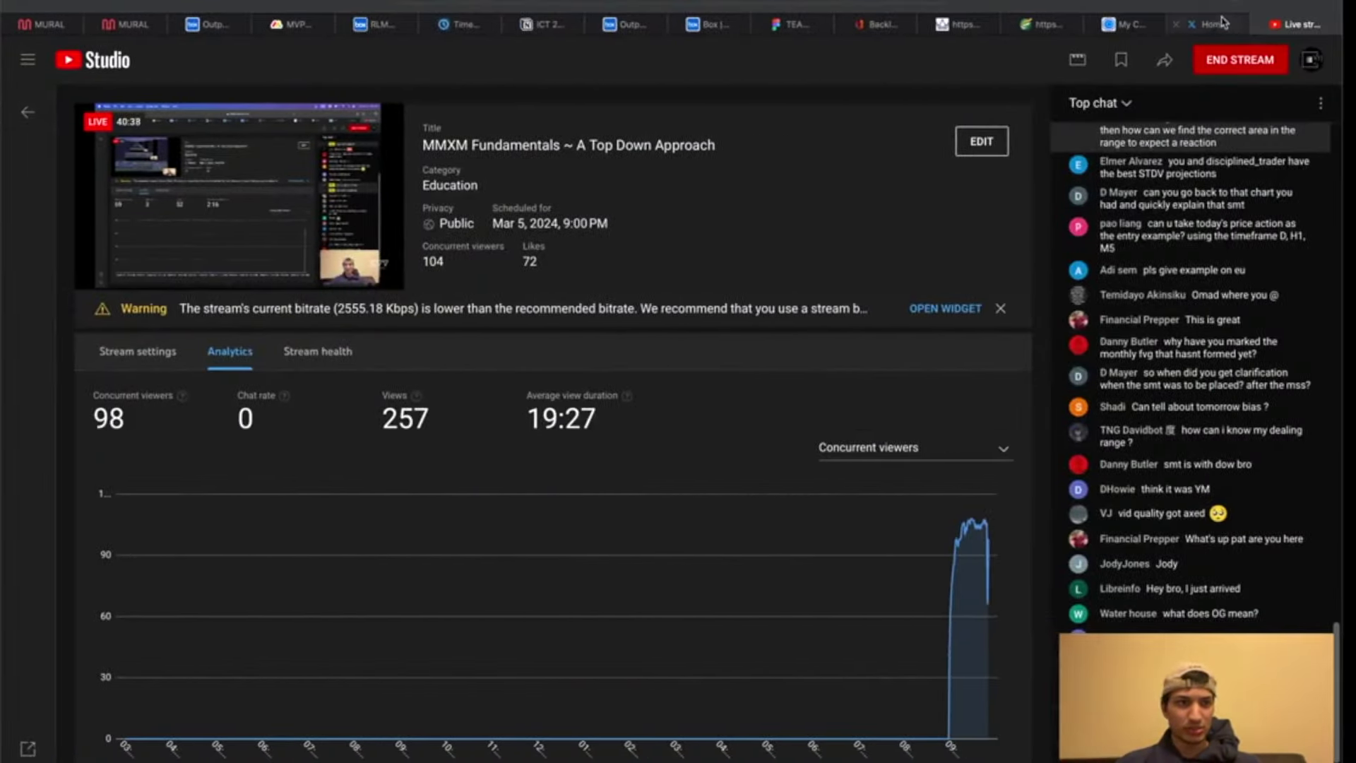
{"action": "left_click", "coordinate": [1226, 22]}
{"action": "left_click", "coordinate": [256, 552]}
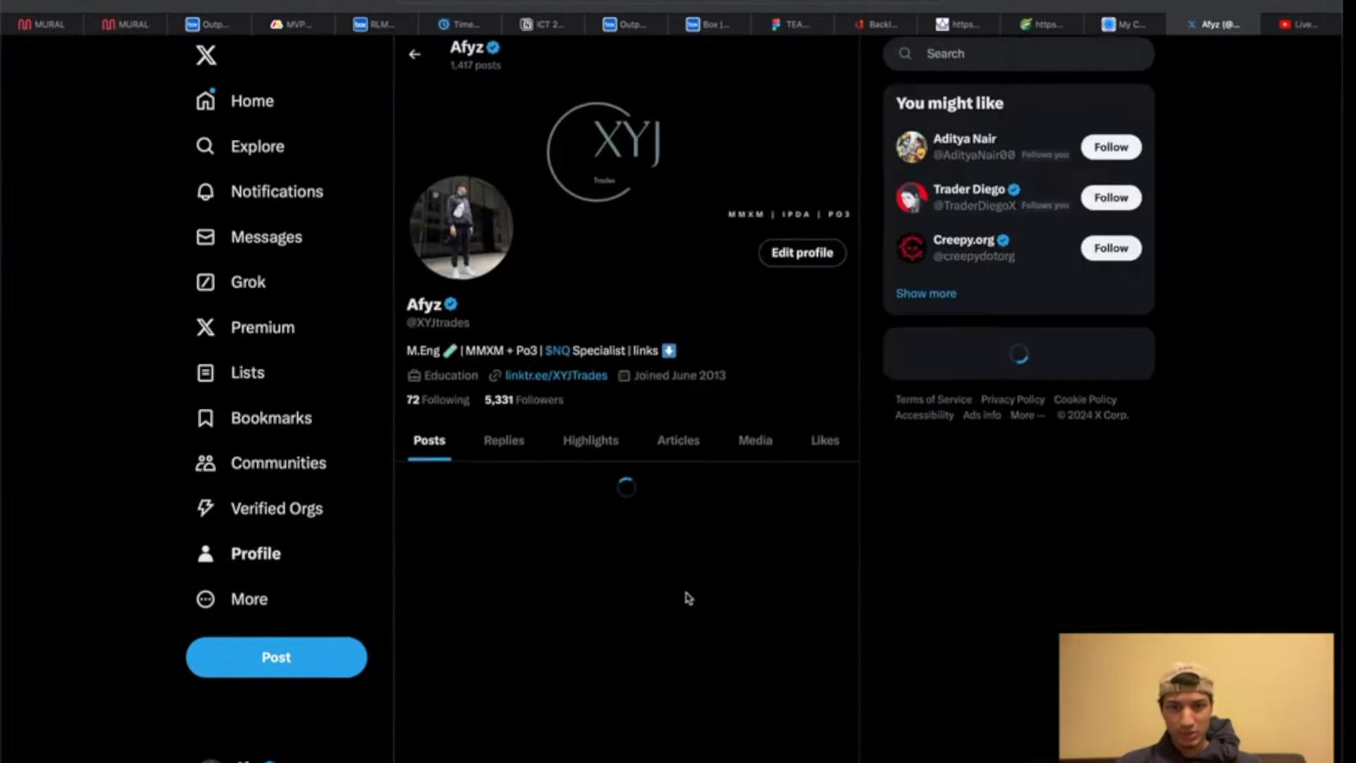
{"action": "scroll", "coordinate": [689, 599], "scroll_direction": "down", "scroll_amount": 15}
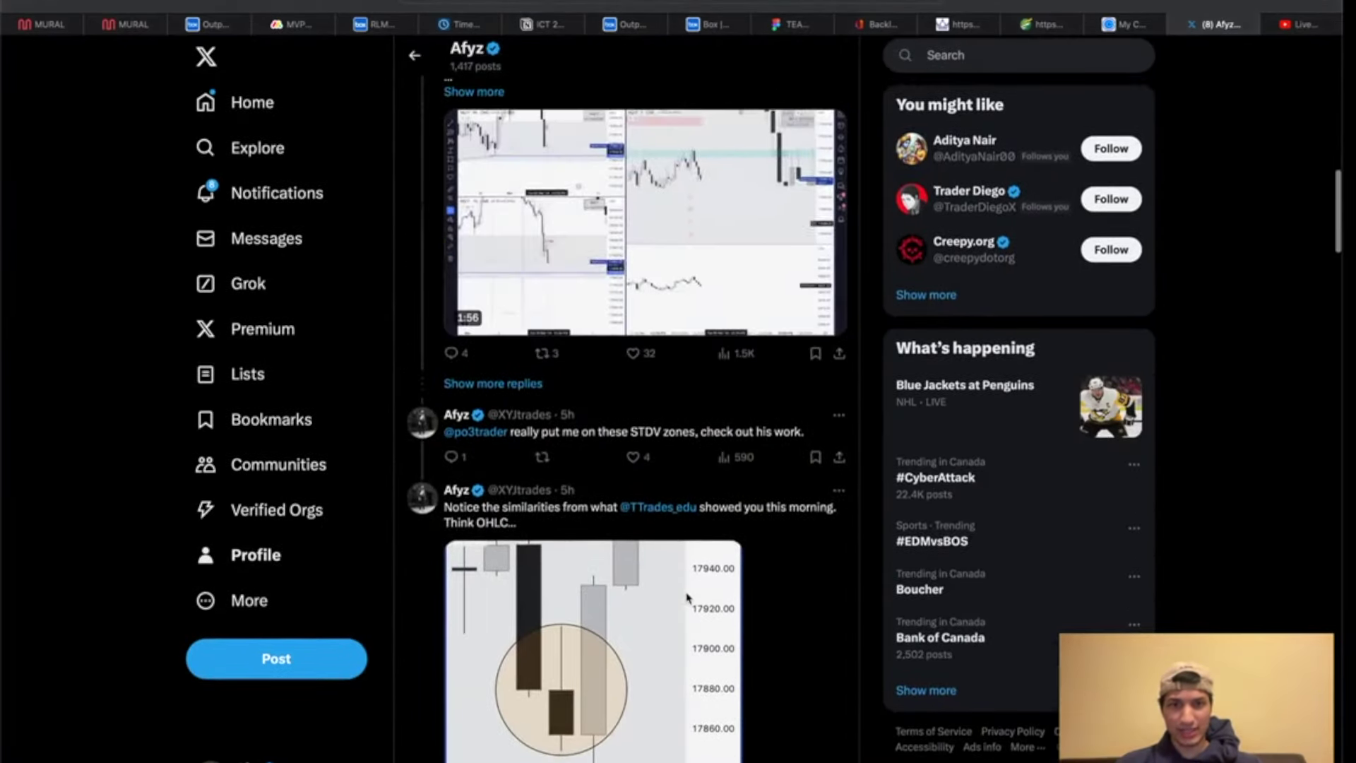
{"action": "scroll", "coordinate": [688, 598], "scroll_direction": "up", "scroll_amount": 3}
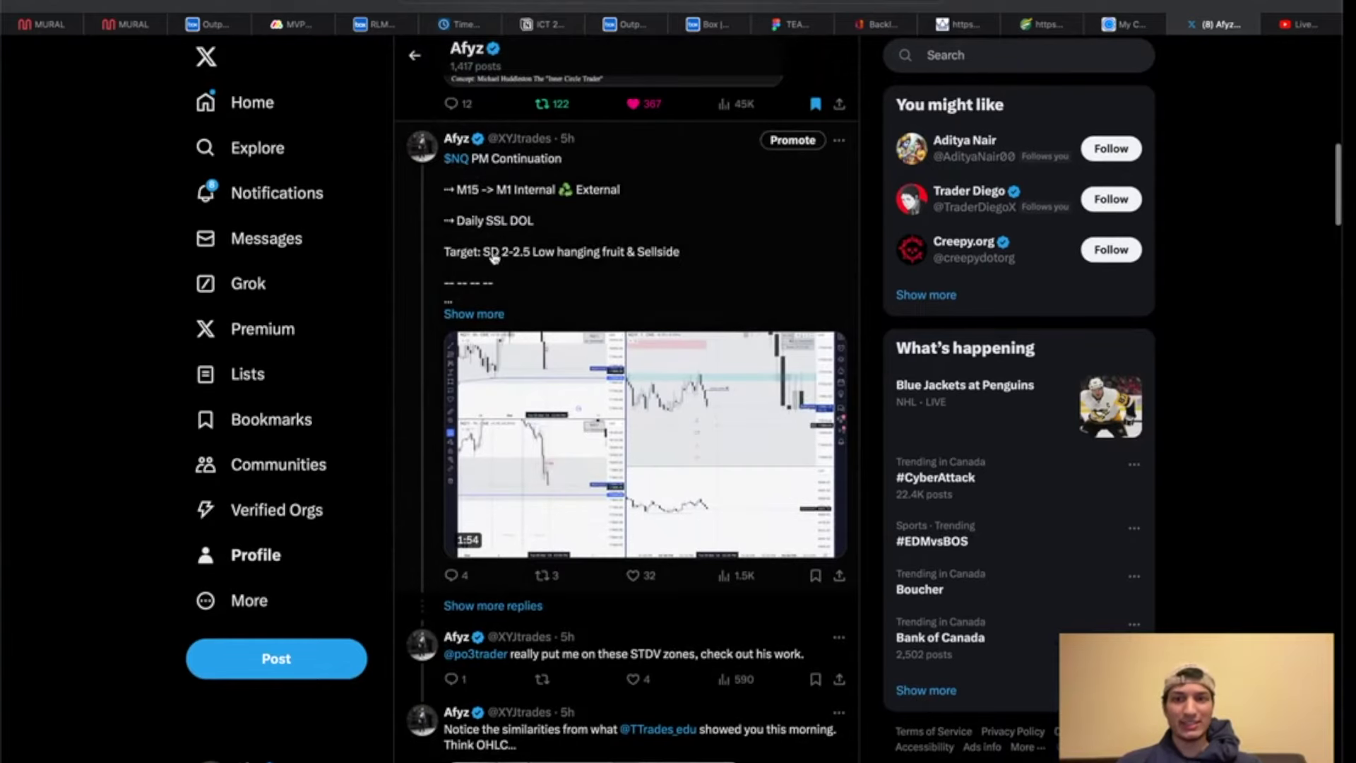
{"action": "key", "text": "ctrl+Left"}
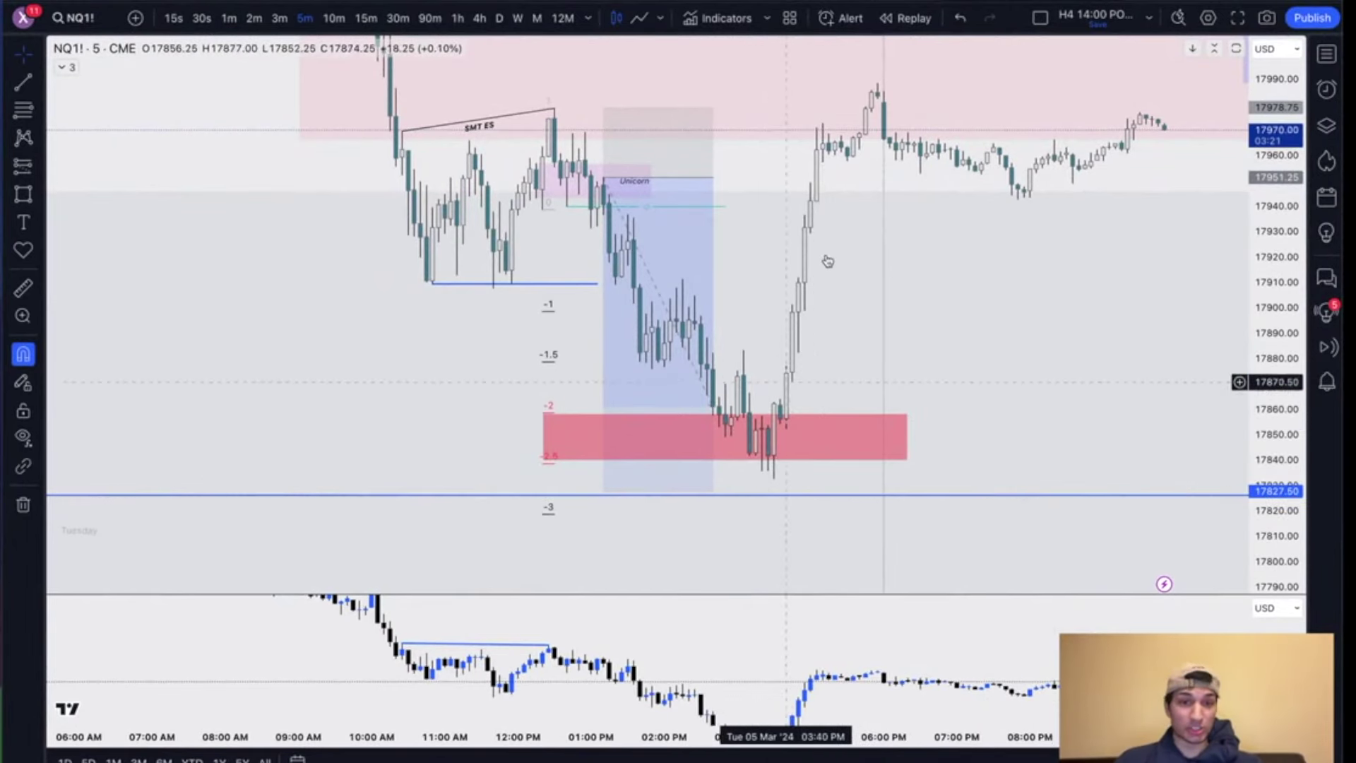
Step: Delete the red rectangle around the -2 and -2.5 projection levels
{"action": "left_click_drag", "start_coordinate": [862, 334], "coordinate": [834, 318]}
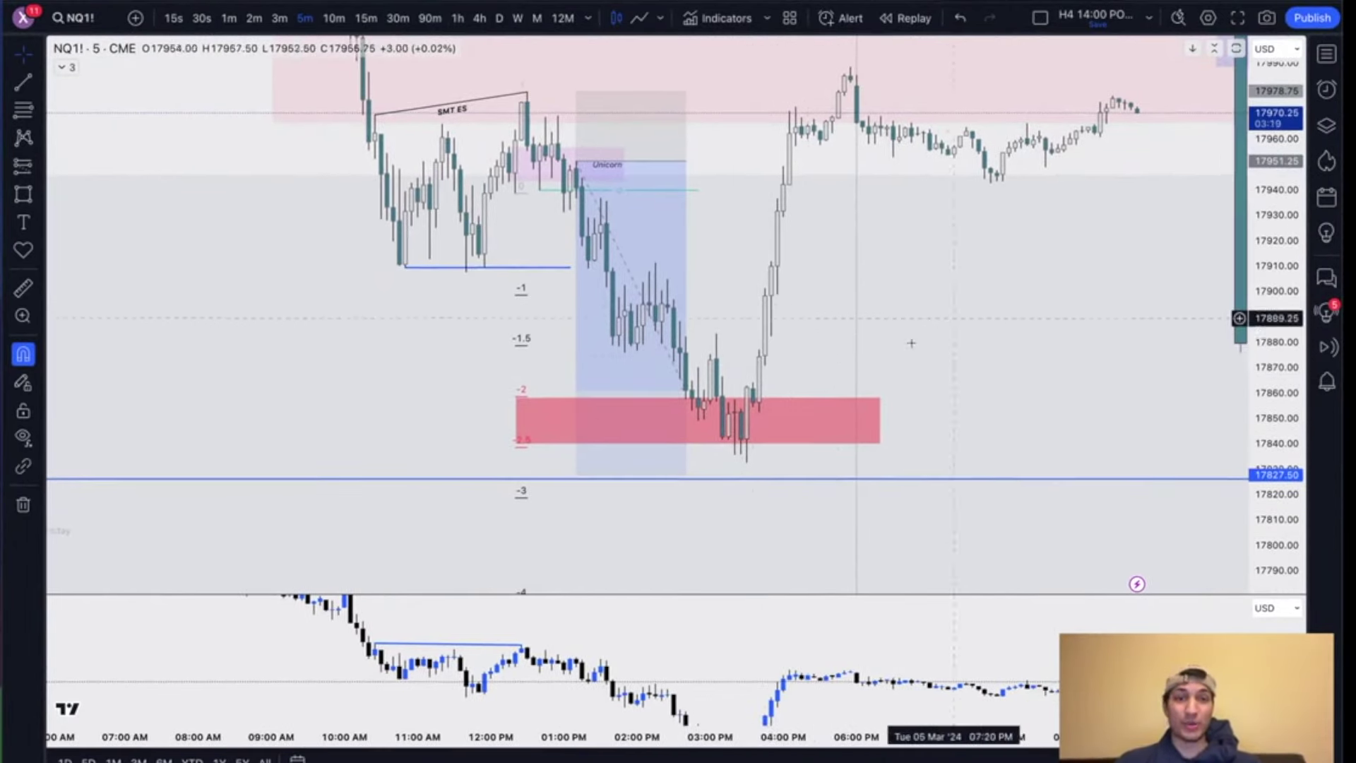
{"action": "left_click_drag", "start_coordinate": [515, 400], "coordinate": [510, 401]}
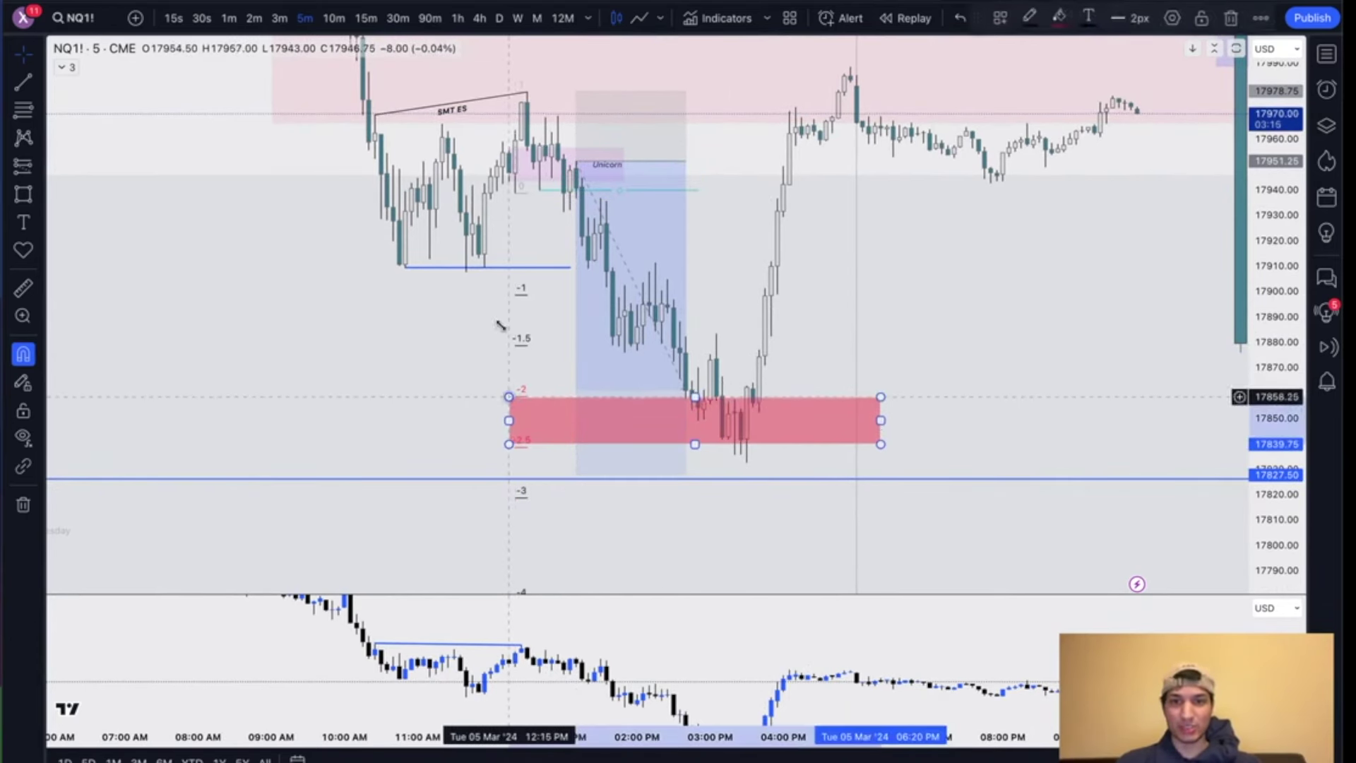
{"action": "left_click", "coordinate": [637, 355]}
{"action": "key", "text": "Delete"}
{"action": "left_click", "coordinate": [698, 359]}
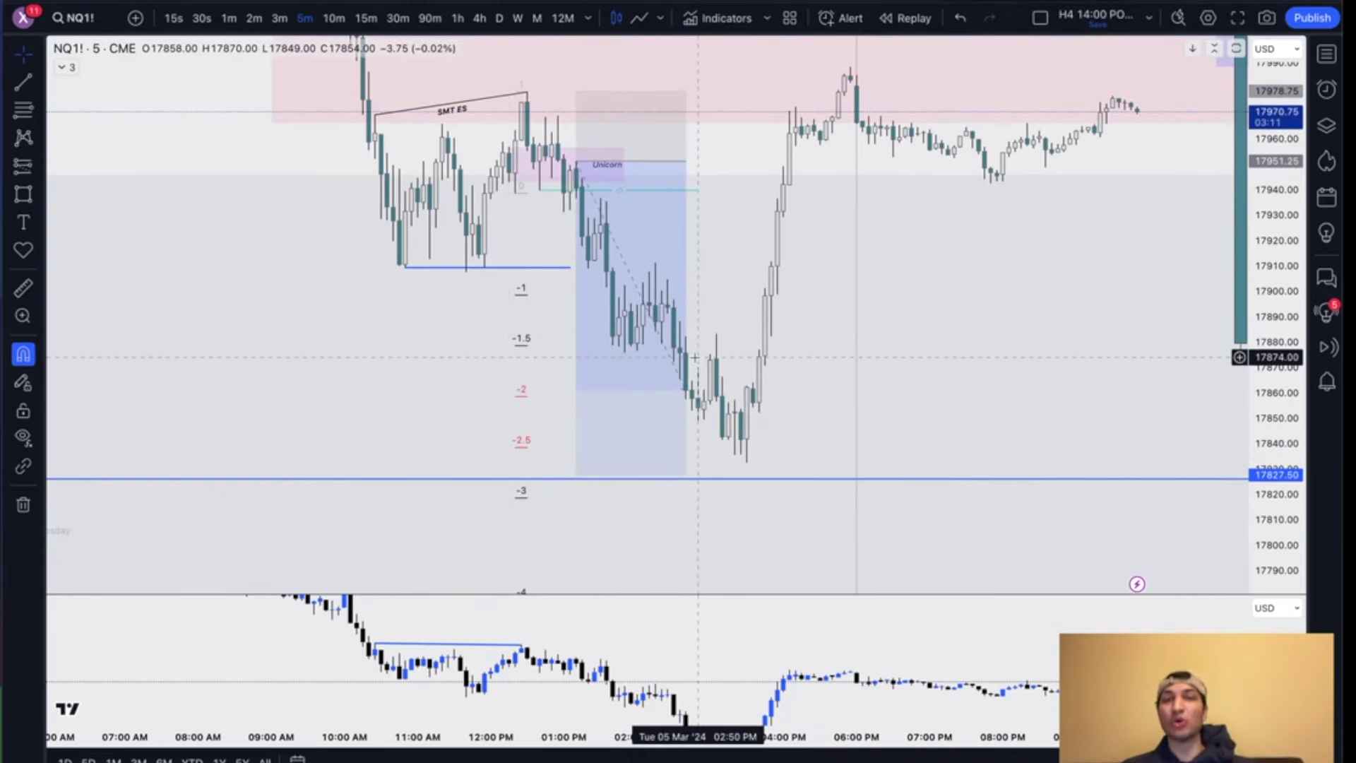
Step: Switch NQ to the daily chart and delete the upper grey rectangle between about 18110 and 18230
{"action": "scroll", "coordinate": [771, 235], "scroll_direction": "down", "scroll_amount": 2}
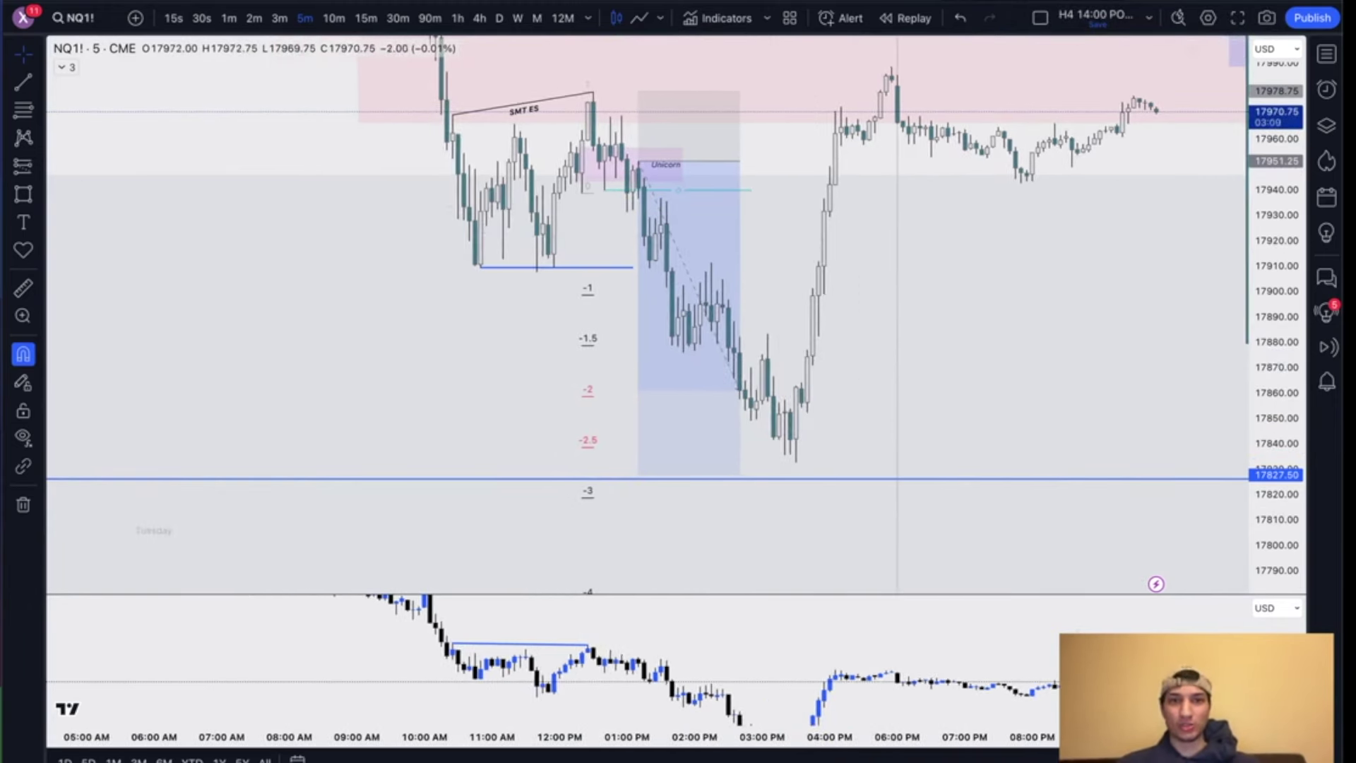
{"action": "left_click", "coordinate": [501, 19]}
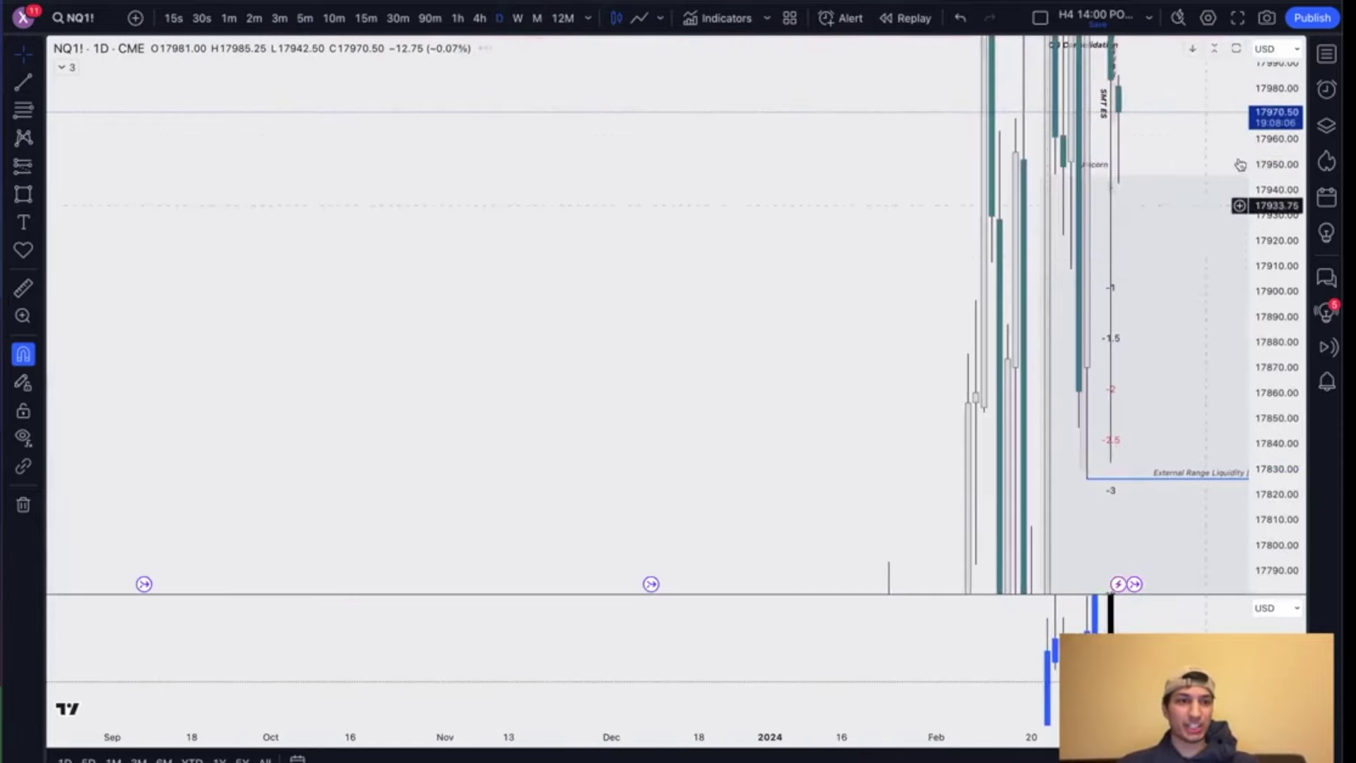
{"action": "scroll", "coordinate": [1088, 308], "scroll_direction": "up", "scroll_amount": 5}
{"action": "left_click_drag", "start_coordinate": [1276, 212], "coordinate": [1276, 452]}
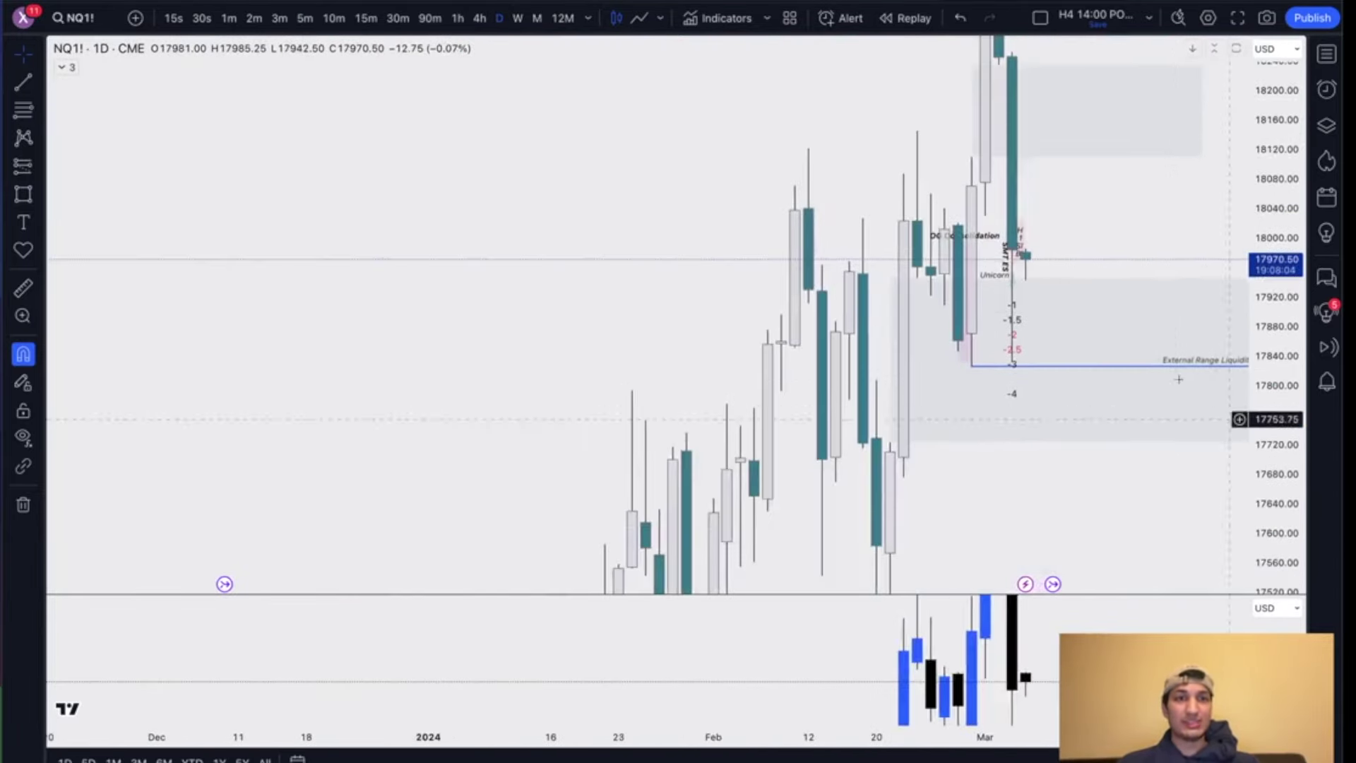
{"action": "scroll", "coordinate": [1177, 378], "scroll_direction": "up", "scroll_amount": 4}
{"action": "left_click_drag", "start_coordinate": [1111, 205], "coordinate": [922, 350]}
{"action": "left_click_drag", "start_coordinate": [1276, 155], "coordinate": [1276, 346]}
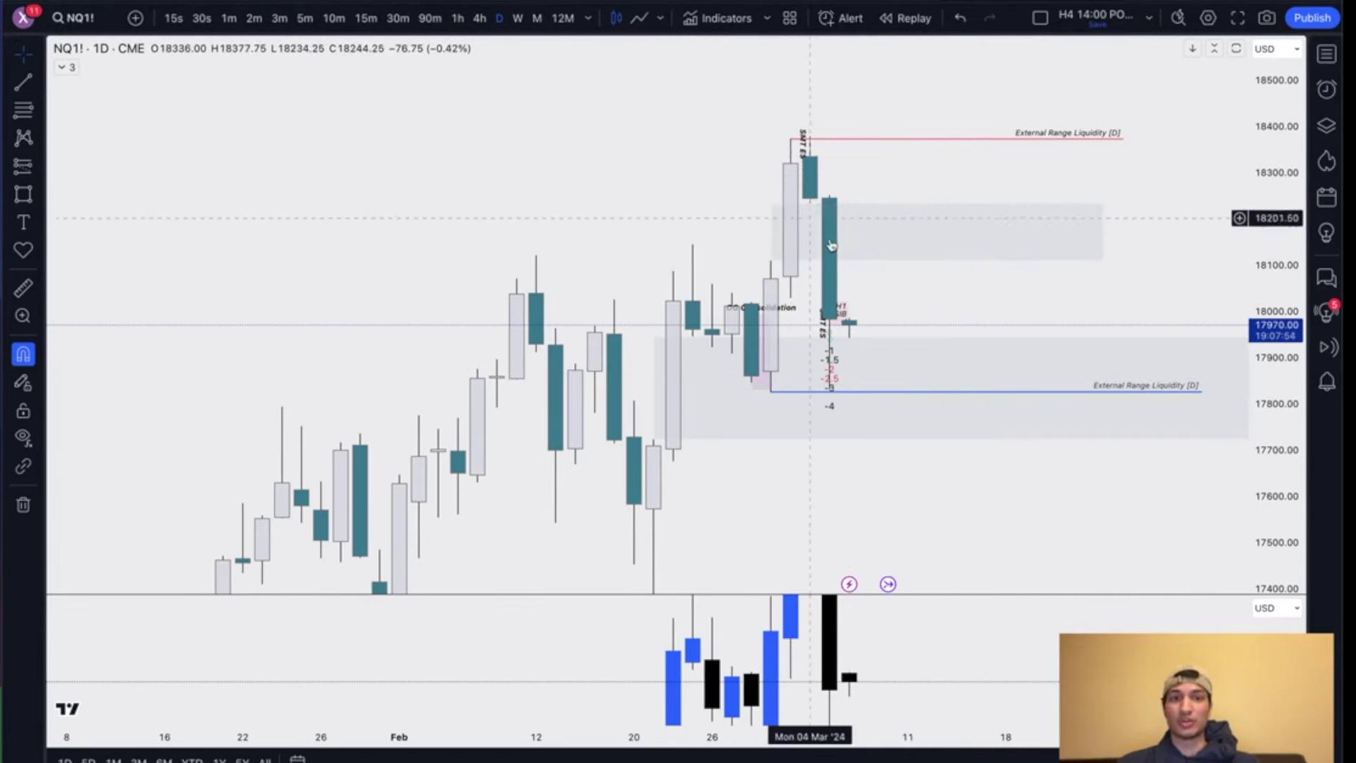
{"action": "left_click", "coordinate": [955, 259]}
{"action": "key", "text": "Delete"}
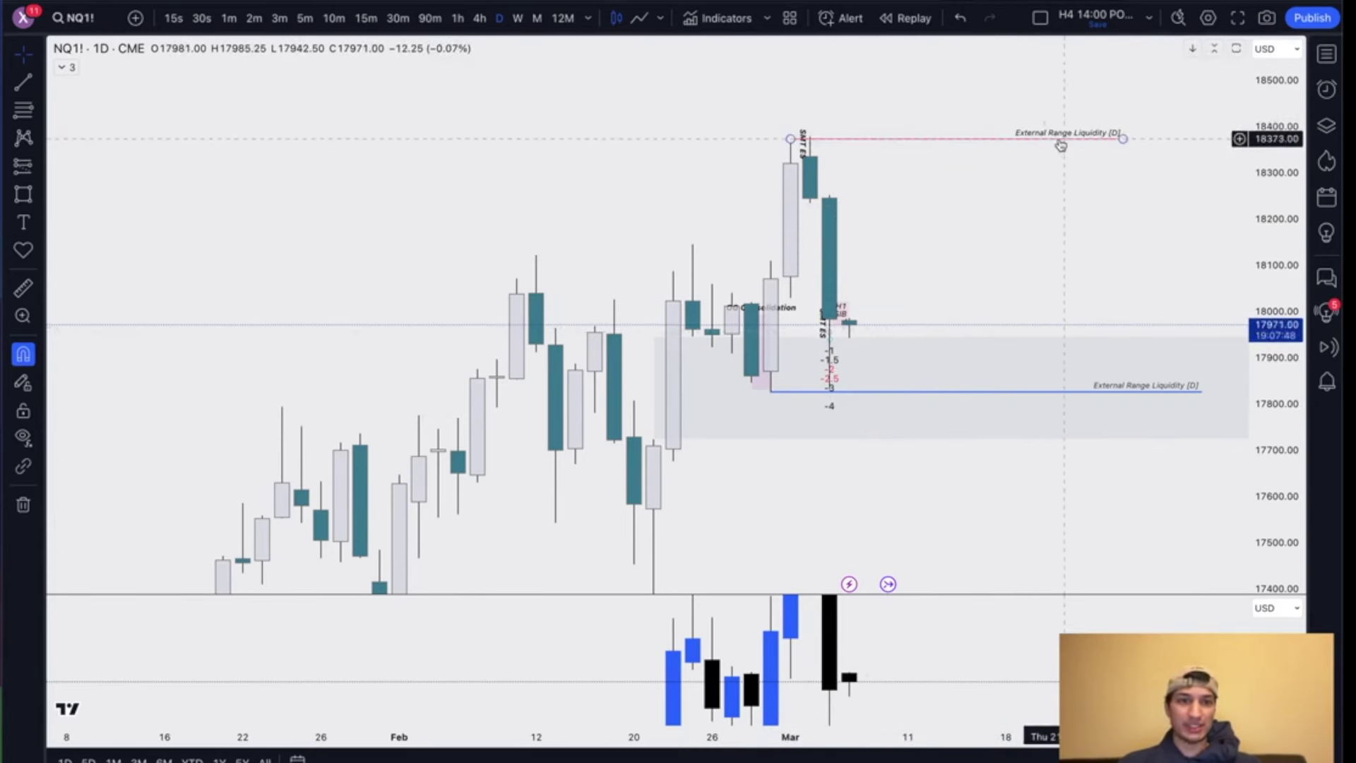
Step: Switch NQ to the 1-hour chart and examine the move from the OG Consolidation box to Tuesday's short position
{"action": "left_click", "coordinate": [456, 21]}
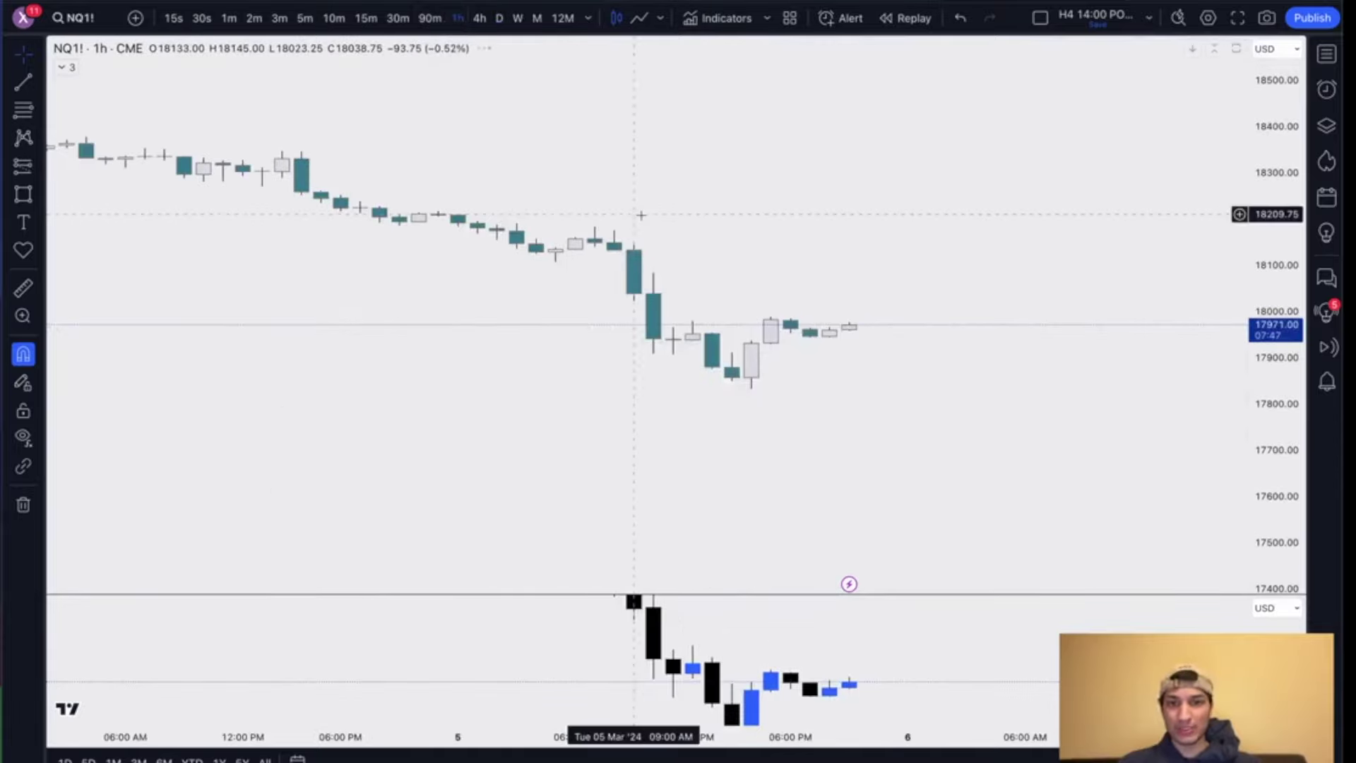
{"action": "scroll", "coordinate": [640, 215], "scroll_direction": "down", "scroll_amount": 10}
{"action": "scroll", "coordinate": [640, 215], "scroll_direction": "right", "scroll_amount": 3}
{"action": "left_click_drag", "start_coordinate": [845, 442], "coordinate": [741, 413]}
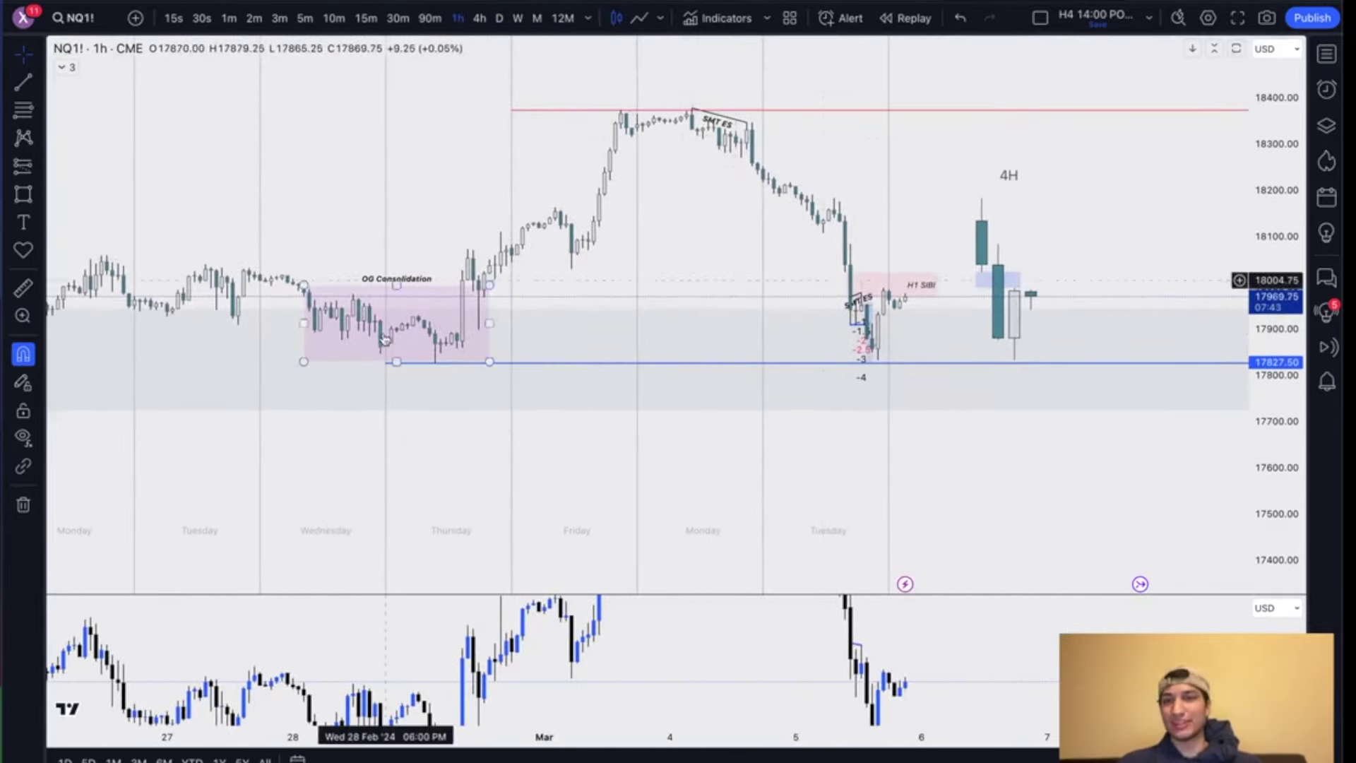
{"action": "left_click", "coordinate": [863, 302]}
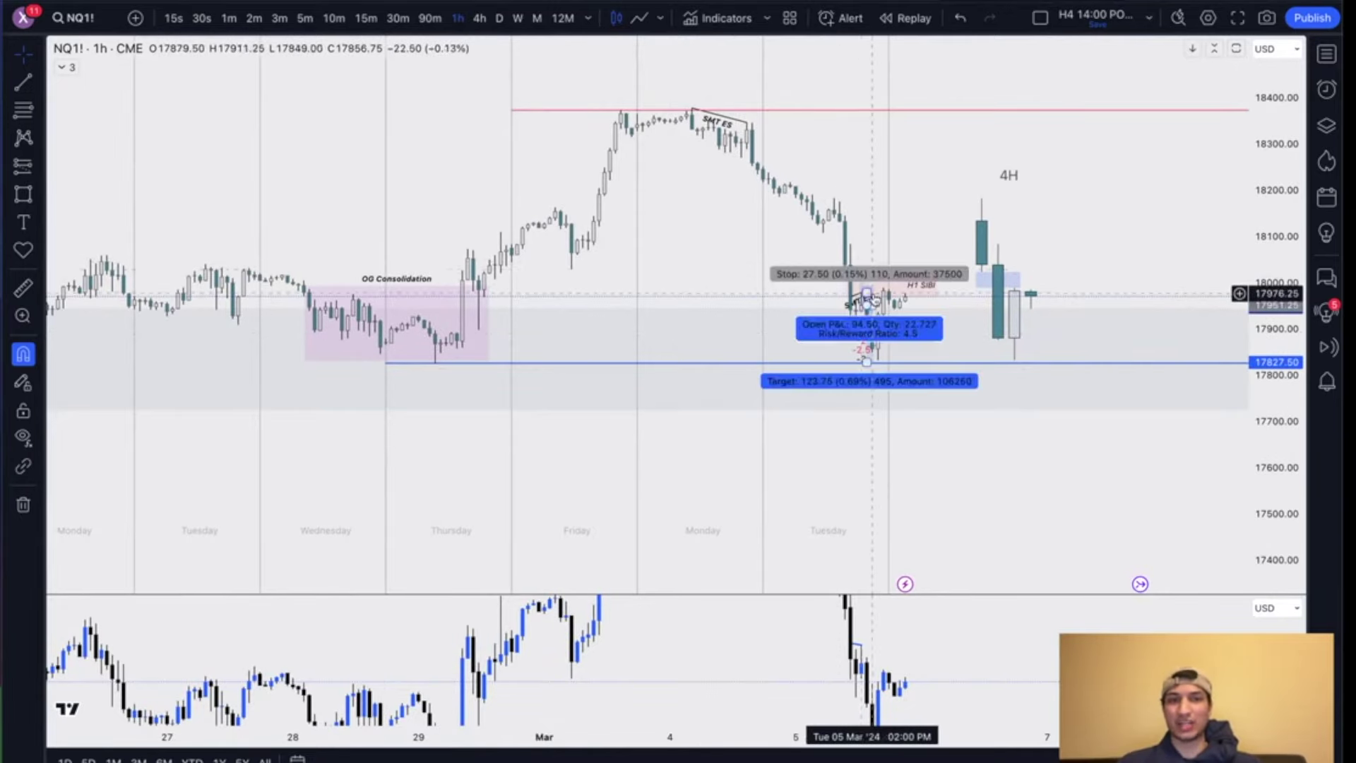
Step: Switch to Discord to consult the market maker model diagram in the notes channel, and return to the 1-hour NQ chart
{"action": "key", "text": "ctrl+Right"}
{"action": "key", "text": "ctrl+Right"}
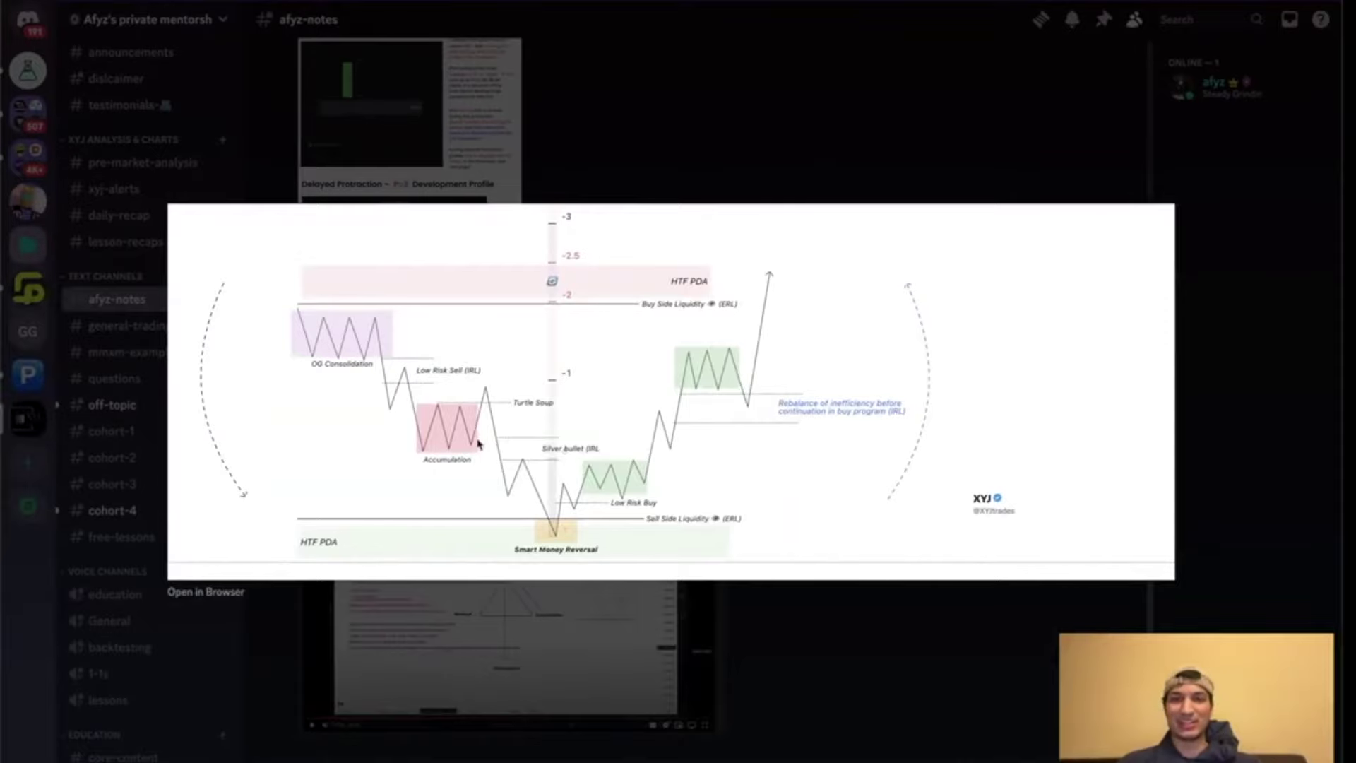
{"action": "key", "text": "ctrl+Left"}
{"action": "key", "text": "ctrl+Left"}
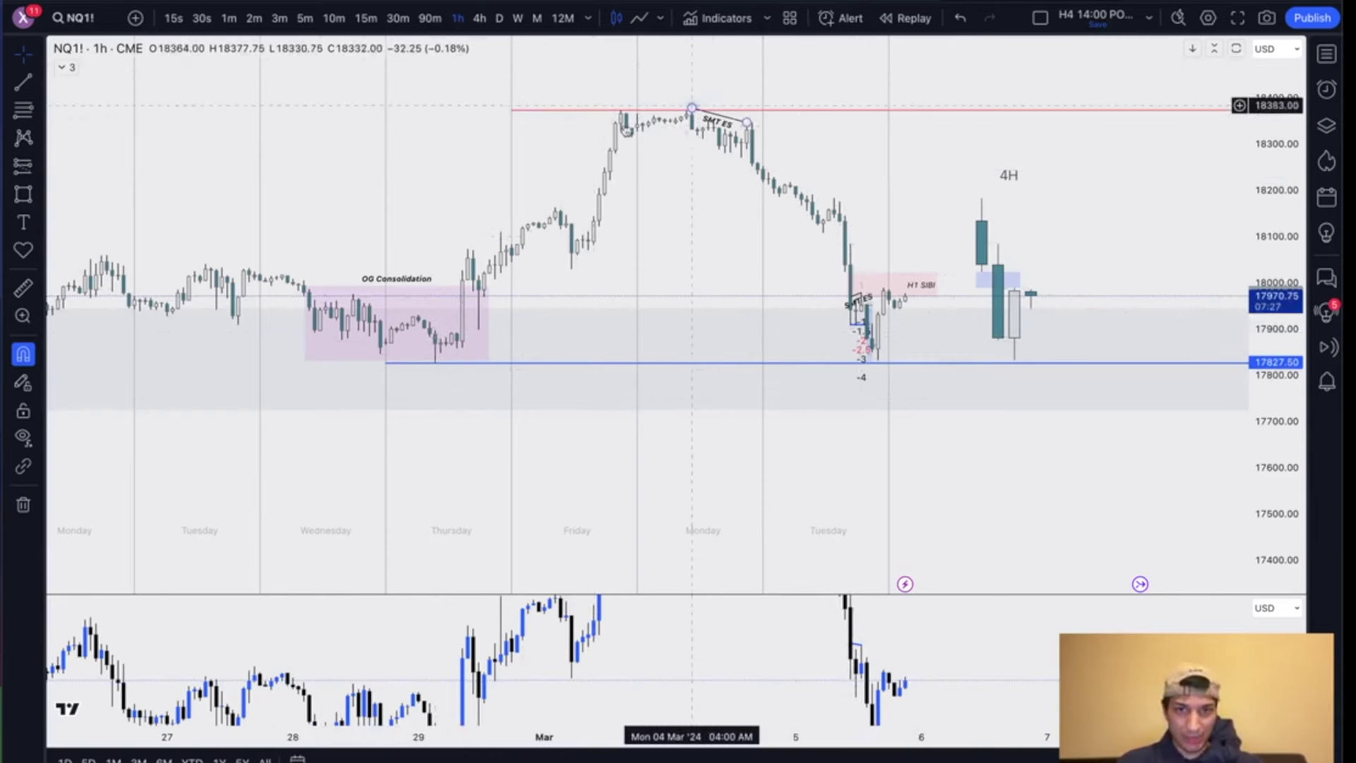
Step: Select the example's drawings across the 1-hour NQ chart and delete them
{"action": "scroll", "coordinate": [678, 134], "scroll_direction": "down", "scroll_amount": 1}
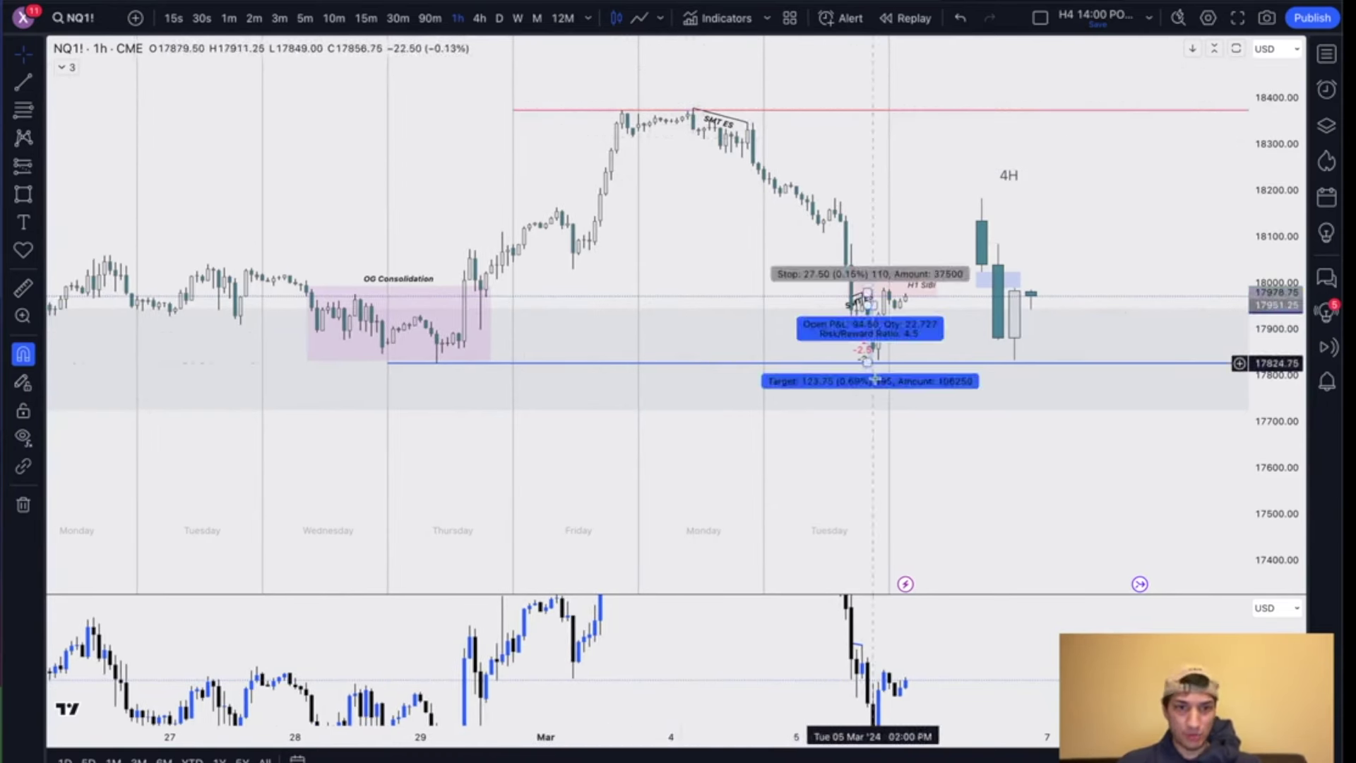
{"action": "left_click_drag", "start_coordinate": [288, 104], "coordinate": [1124, 565]}
{"action": "key", "text": "Delete"}
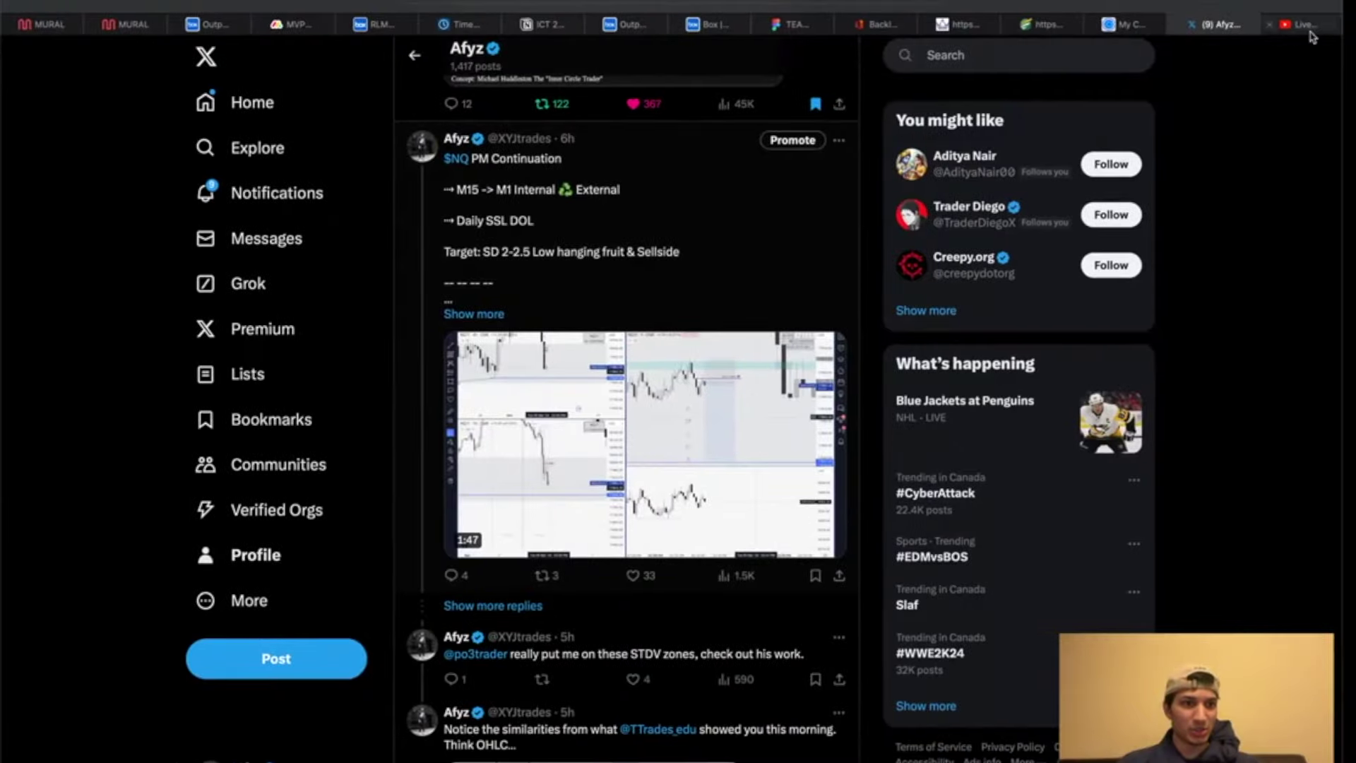
Step: Switch to the YouTube Studio live stream page in the browser and read the viewers' chat questions
{"action": "left_click", "coordinate": [1309, 28]}
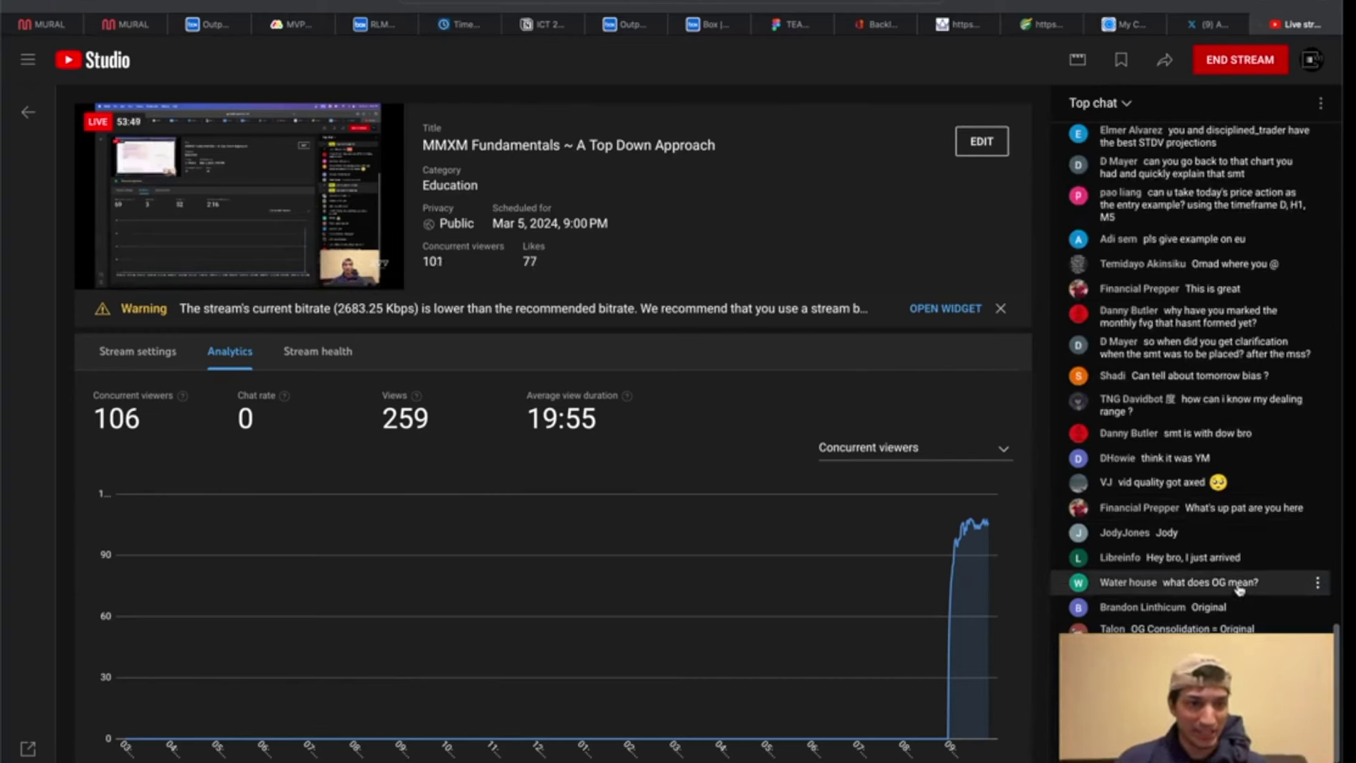
Step: Switch from the livestream dashboard to the NQ1! hourly chart in TradingView and delete the large grey shaded price zone
{"action": "key", "text": "ctrl+Left"}
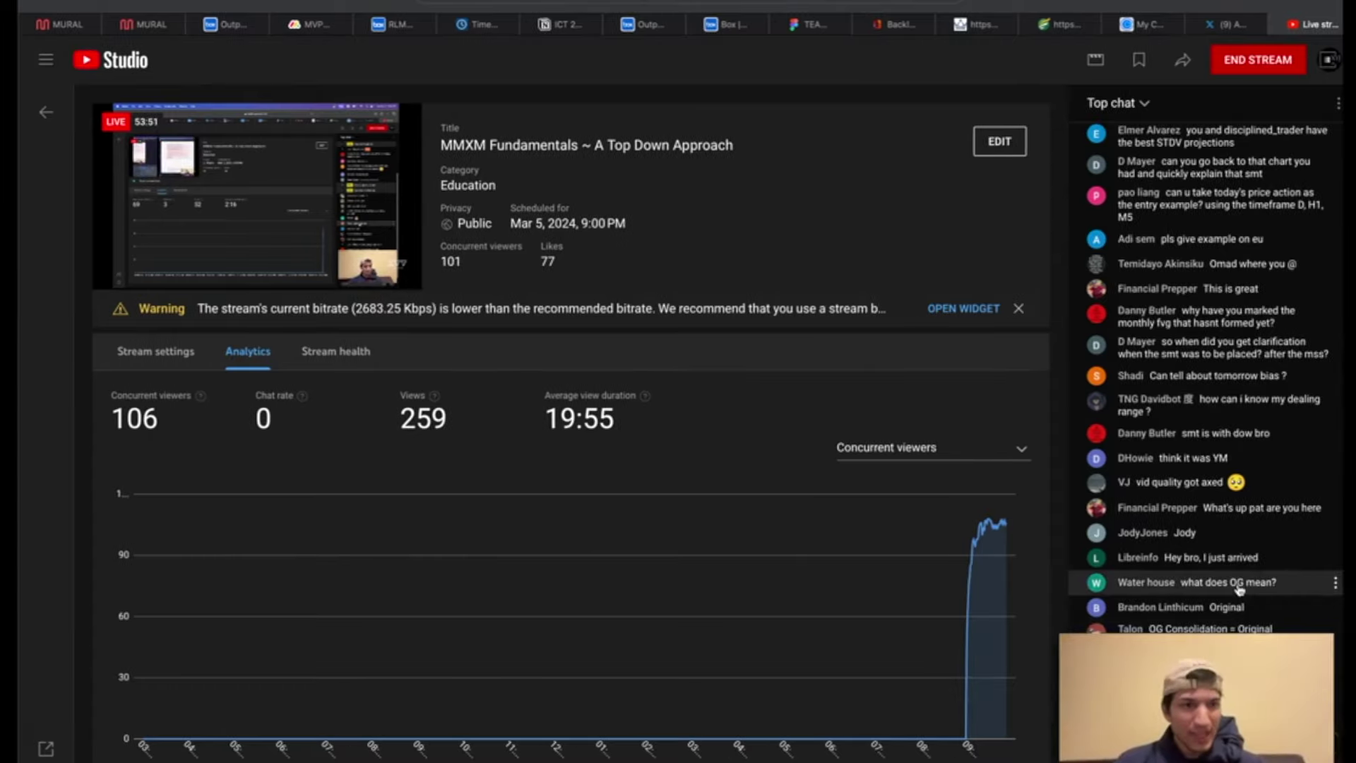
{"action": "left_click", "coordinate": [737, 312]}
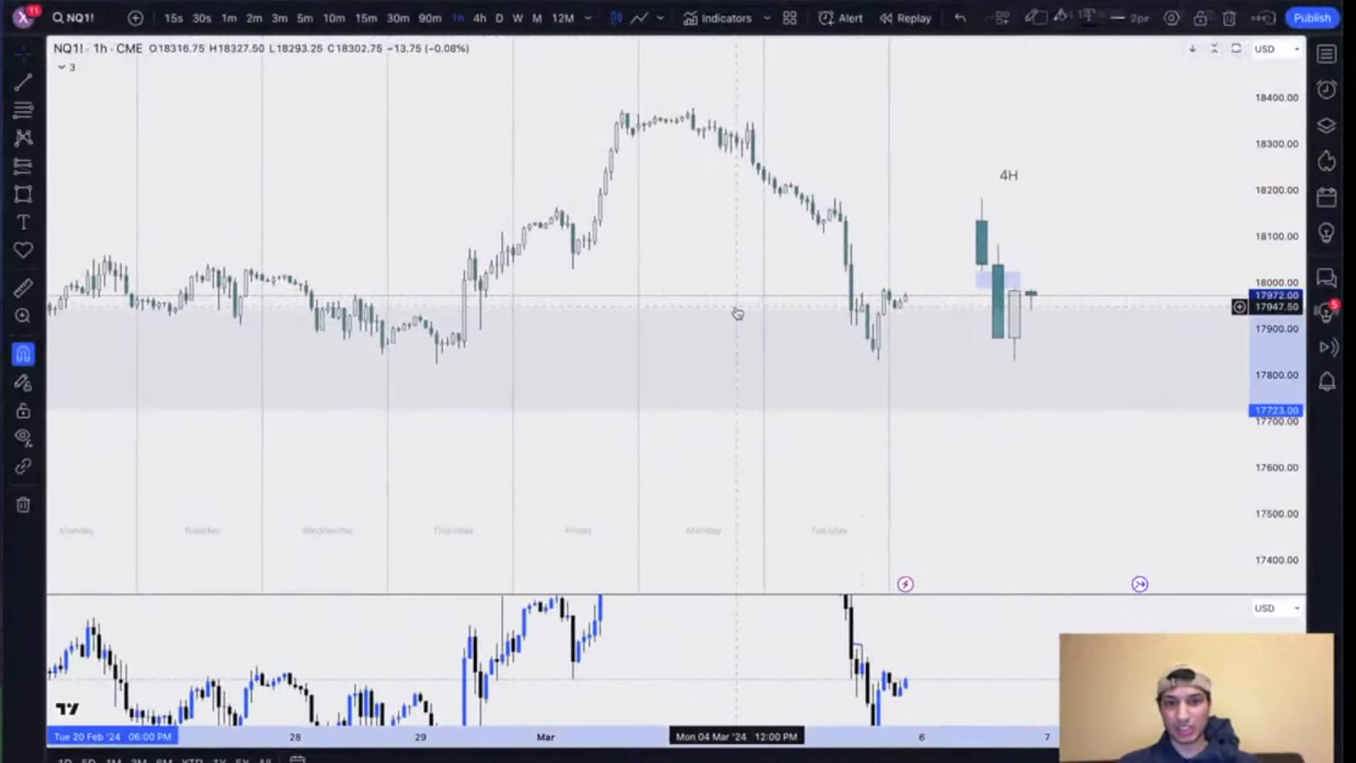
{"action": "key", "text": "BackSpace"}
{"action": "key", "text": "backslash"}
{"action": "key", "text": "Escape"}
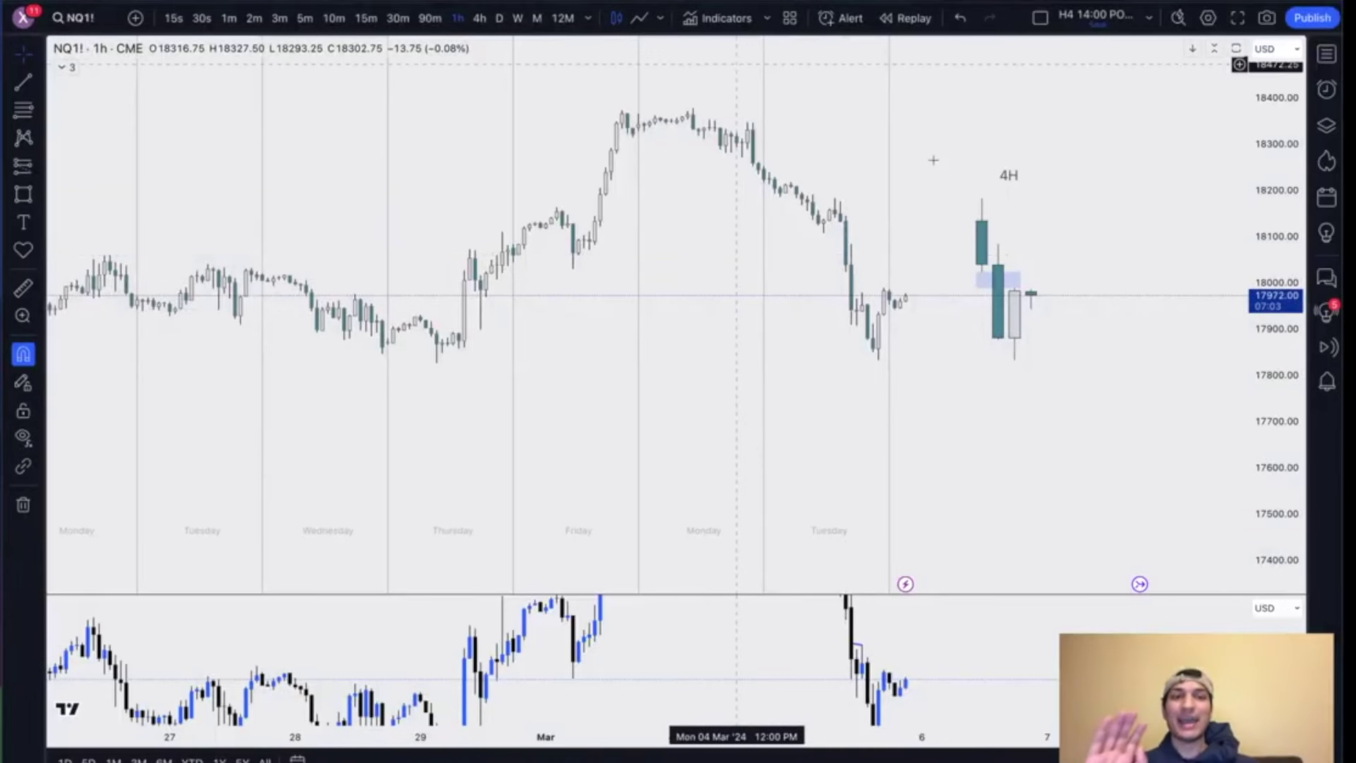
Step: Change the NQ1! chart to the 4-hour timeframe
{"action": "key", "text": "ctrl+Tab"}
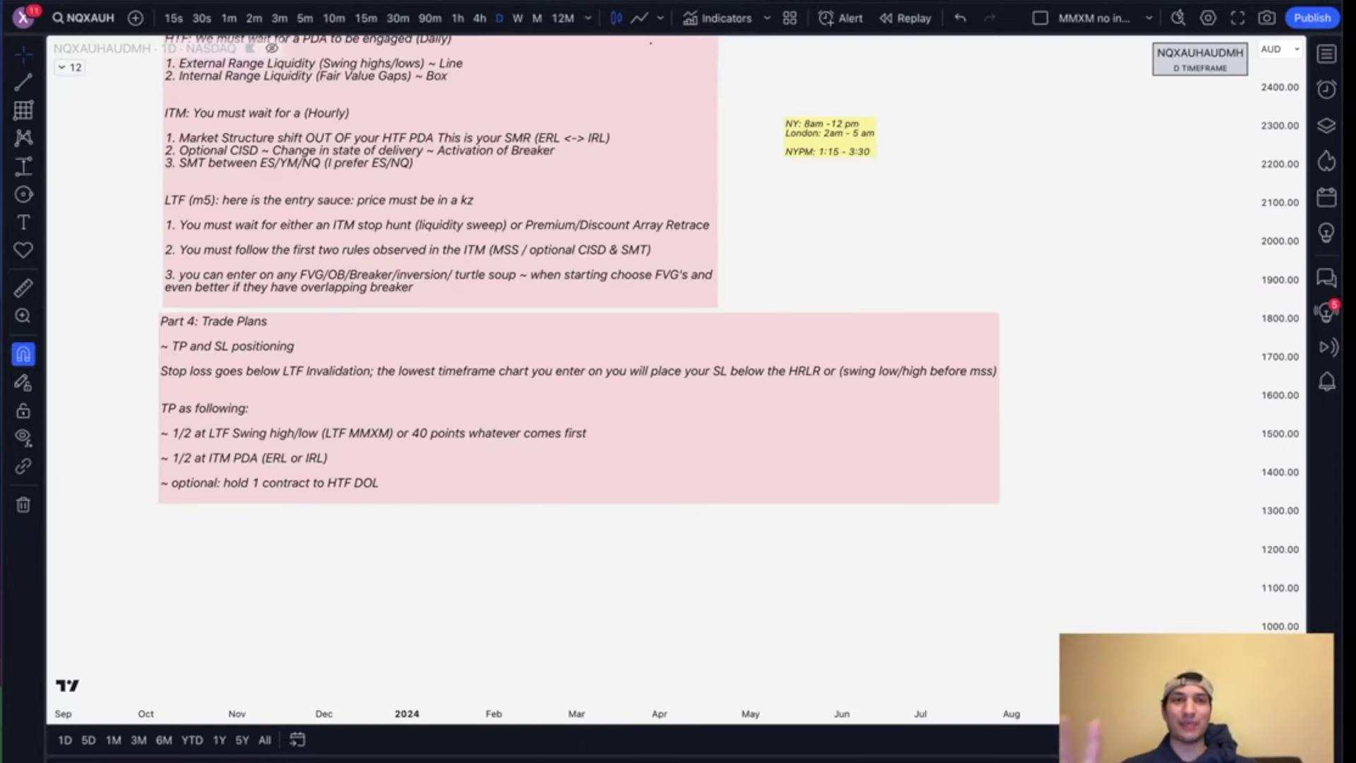
{"action": "key", "text": "ctrl+Right"}
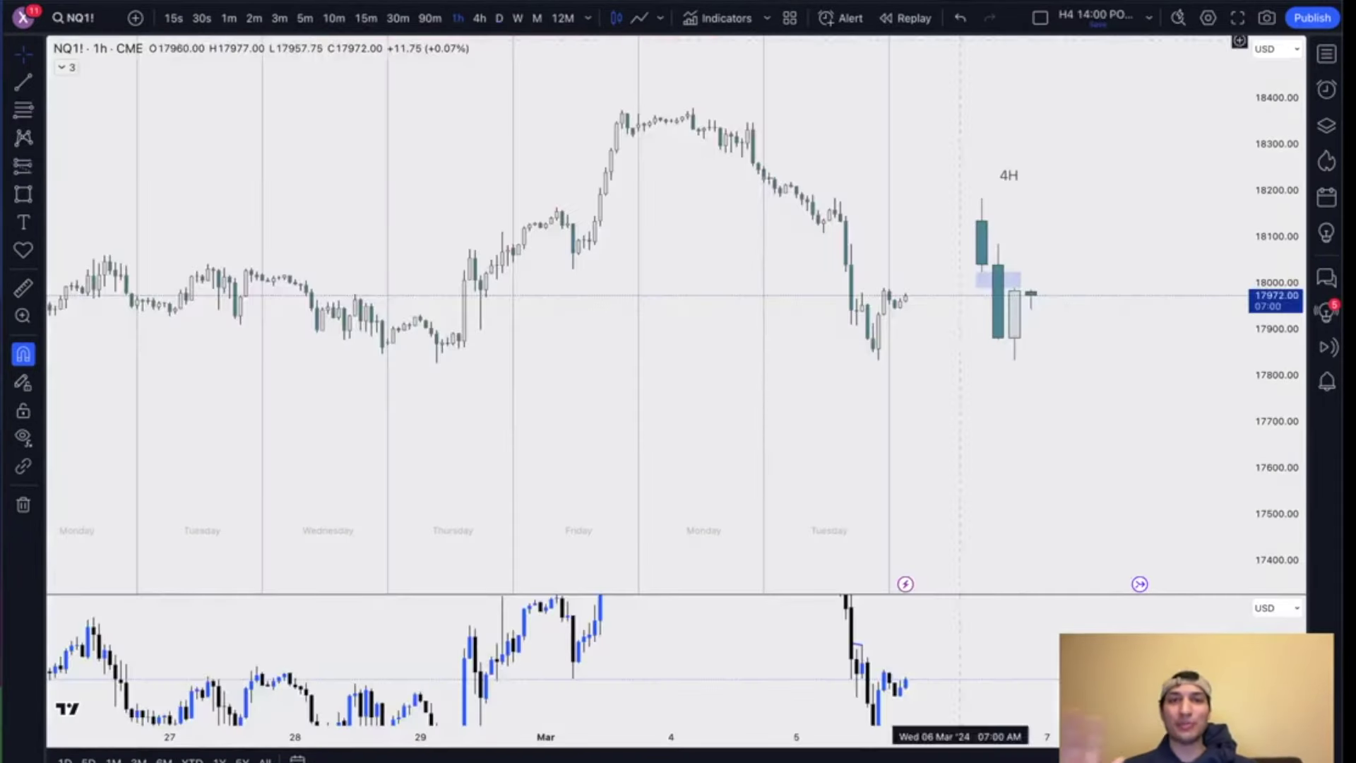
{"action": "left_click", "coordinate": [480, 18]}
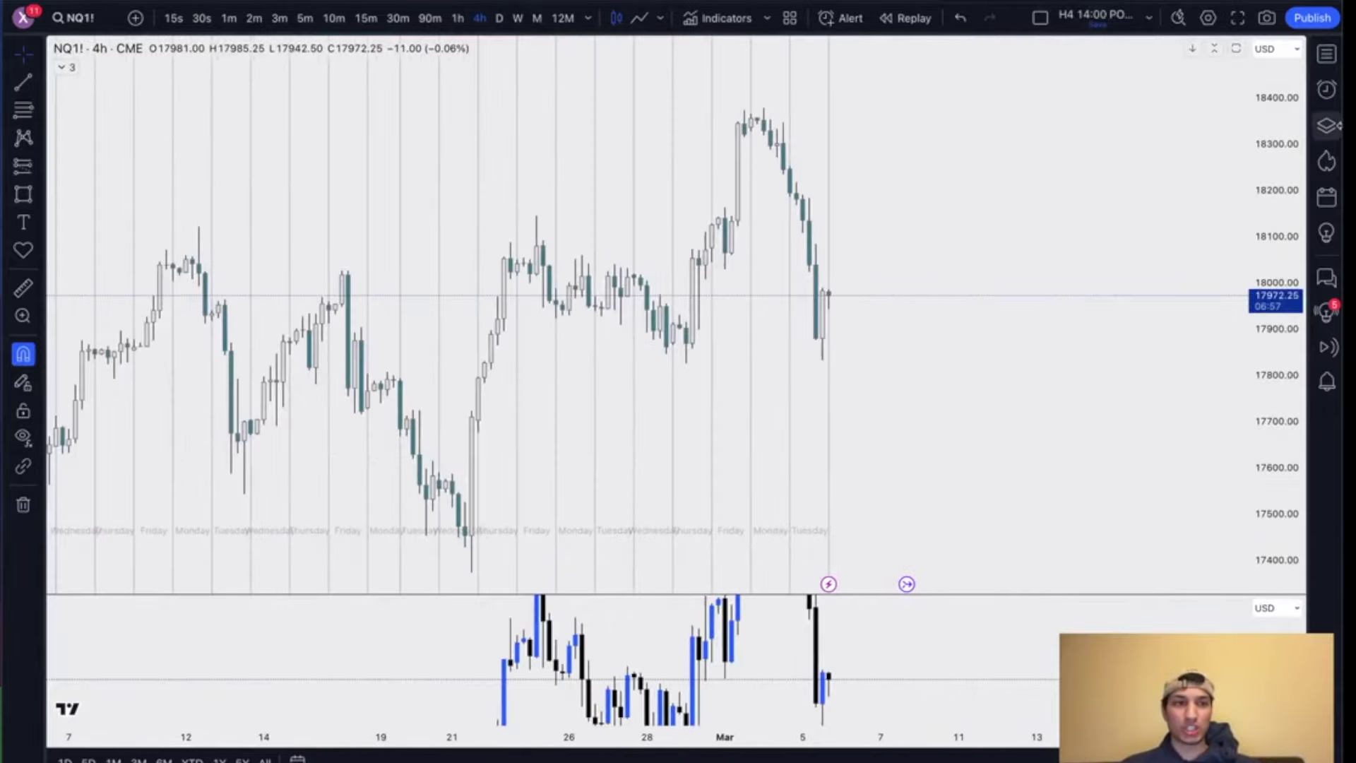
Step: Find mid-February 2024 on the 4-hour chart and start bar replay from Friday 16 February
{"action": "left_click_drag", "start_coordinate": [1277, 173], "coordinate": [1225, 325]}
{"action": "scroll", "coordinate": [901, 321], "scroll_direction": "up", "scroll_amount": 3}
{"action": "left_click_drag", "start_coordinate": [678, 397], "coordinate": [1024, 297]}
{"action": "scroll", "coordinate": [721, 356], "scroll_direction": "left", "scroll_amount": 10}
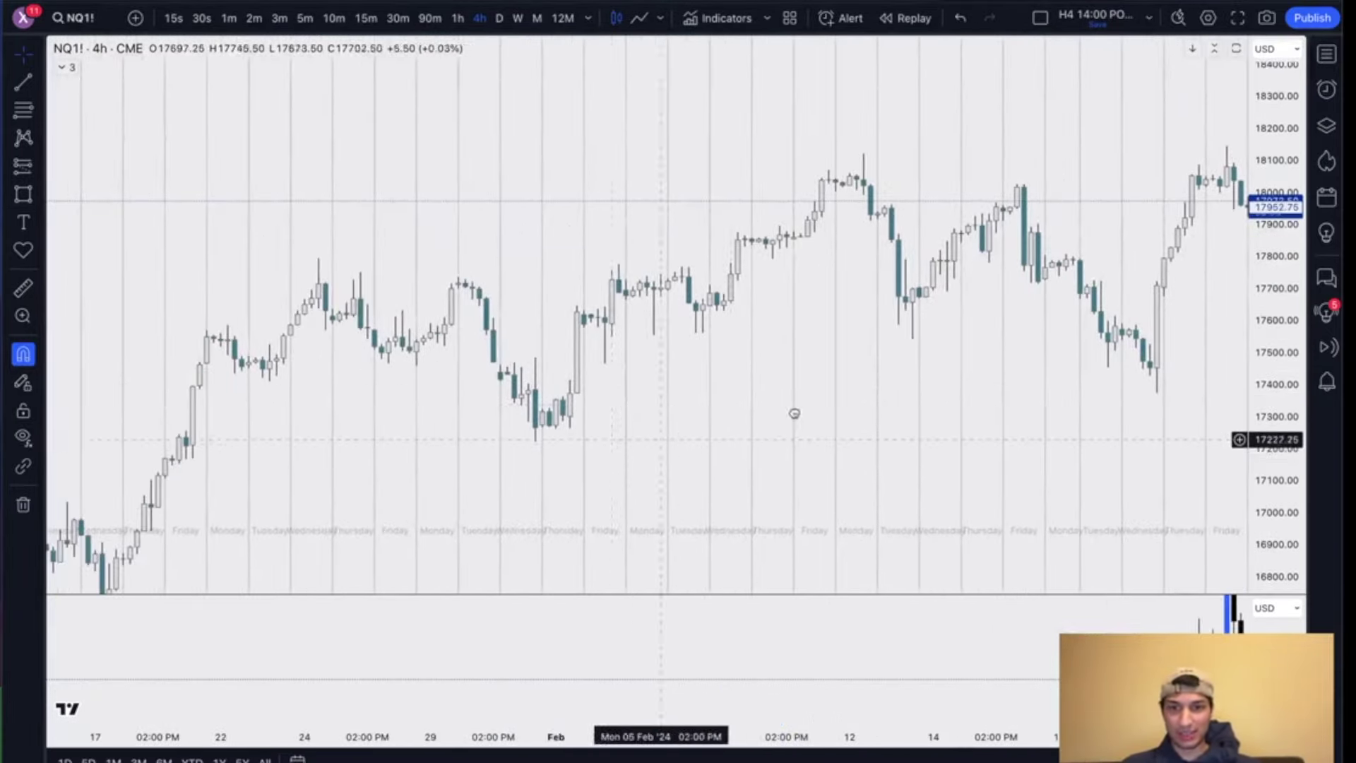
{"action": "scroll", "coordinate": [766, 421], "scroll_direction": "left", "scroll_amount": 5}
{"action": "scroll", "coordinate": [664, 394], "scroll_direction": "right", "scroll_amount": 8}
{"action": "scroll", "coordinate": [608, 382], "scroll_direction": "right", "scroll_amount": 10}
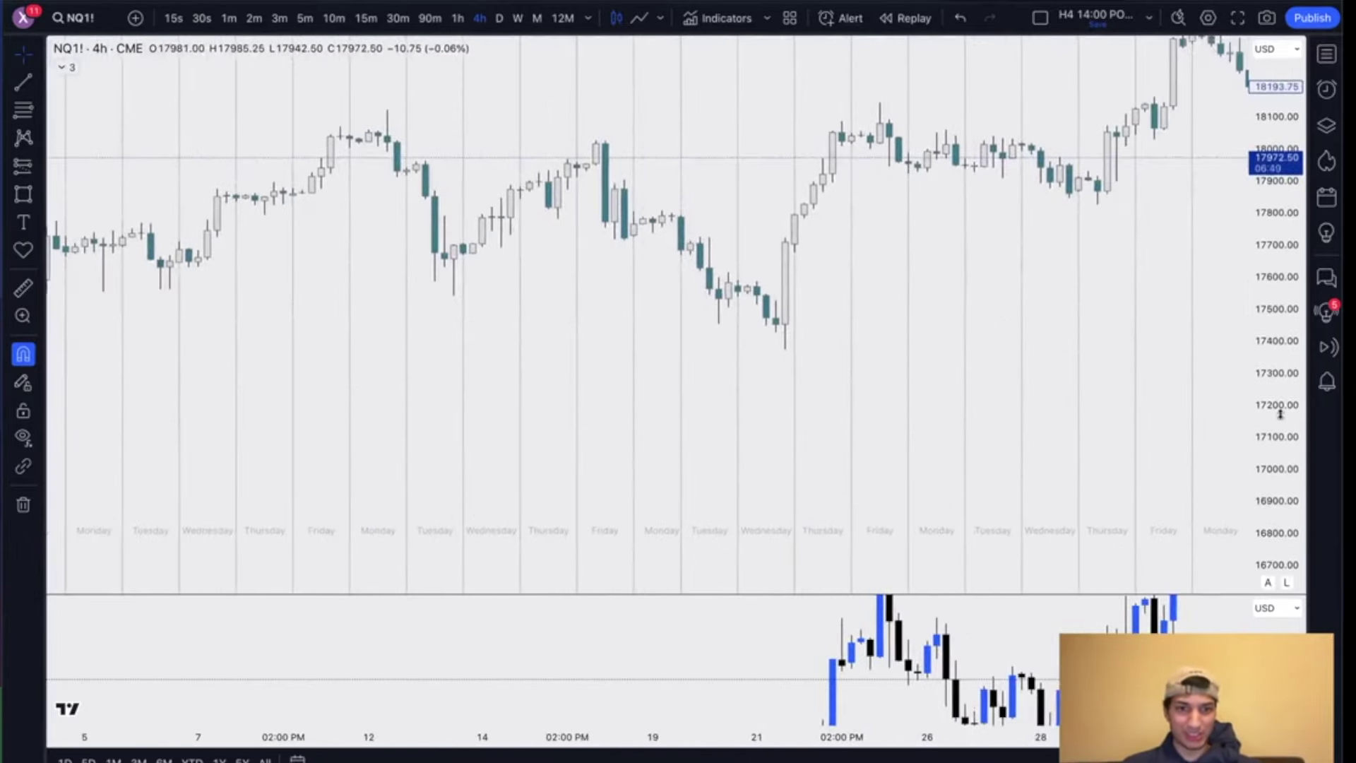
{"action": "left_click_drag", "start_coordinate": [1280, 414], "coordinate": [1277, 224]}
{"action": "left_click_drag", "start_coordinate": [895, 290], "coordinate": [976, 386]}
{"action": "scroll", "coordinate": [967, 385], "scroll_direction": "up", "scroll_amount": 3}
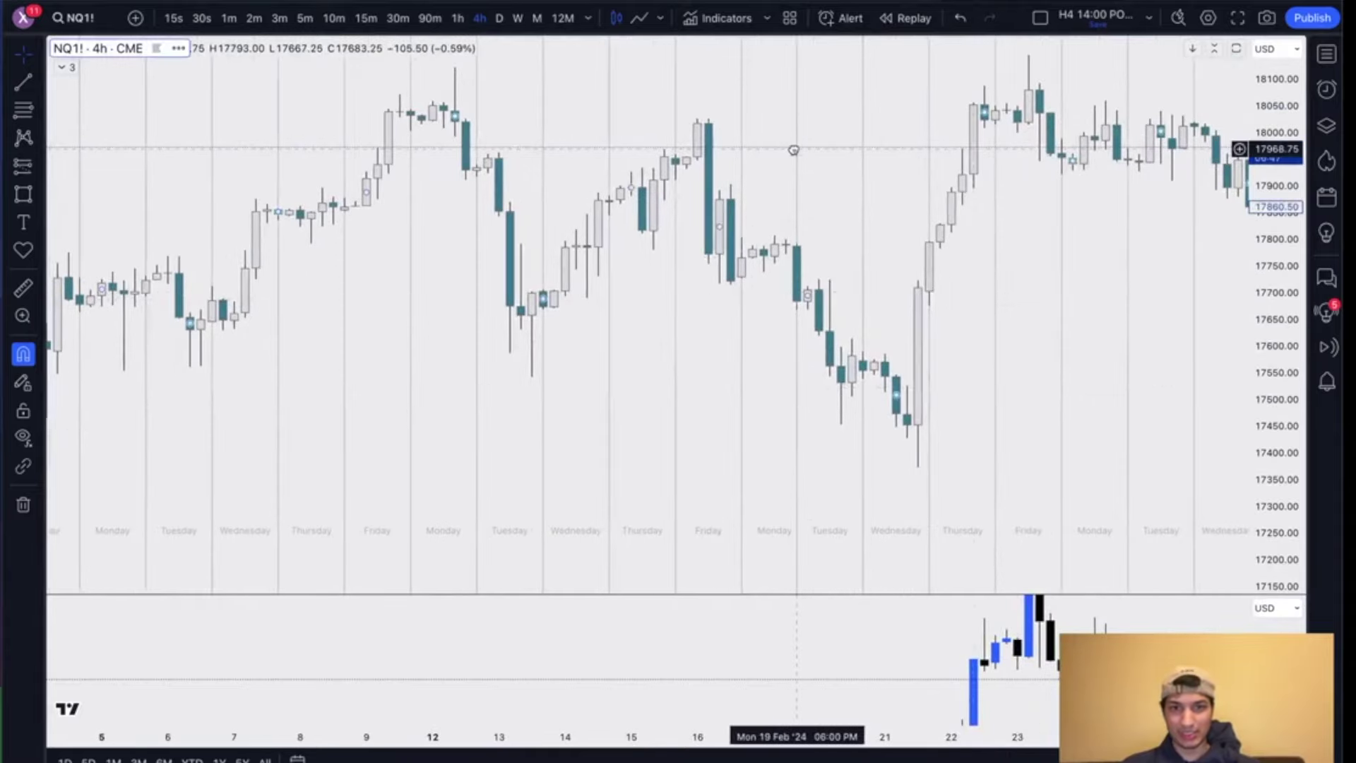
{"action": "scroll", "coordinate": [794, 150], "scroll_direction": "right", "scroll_amount": 3}
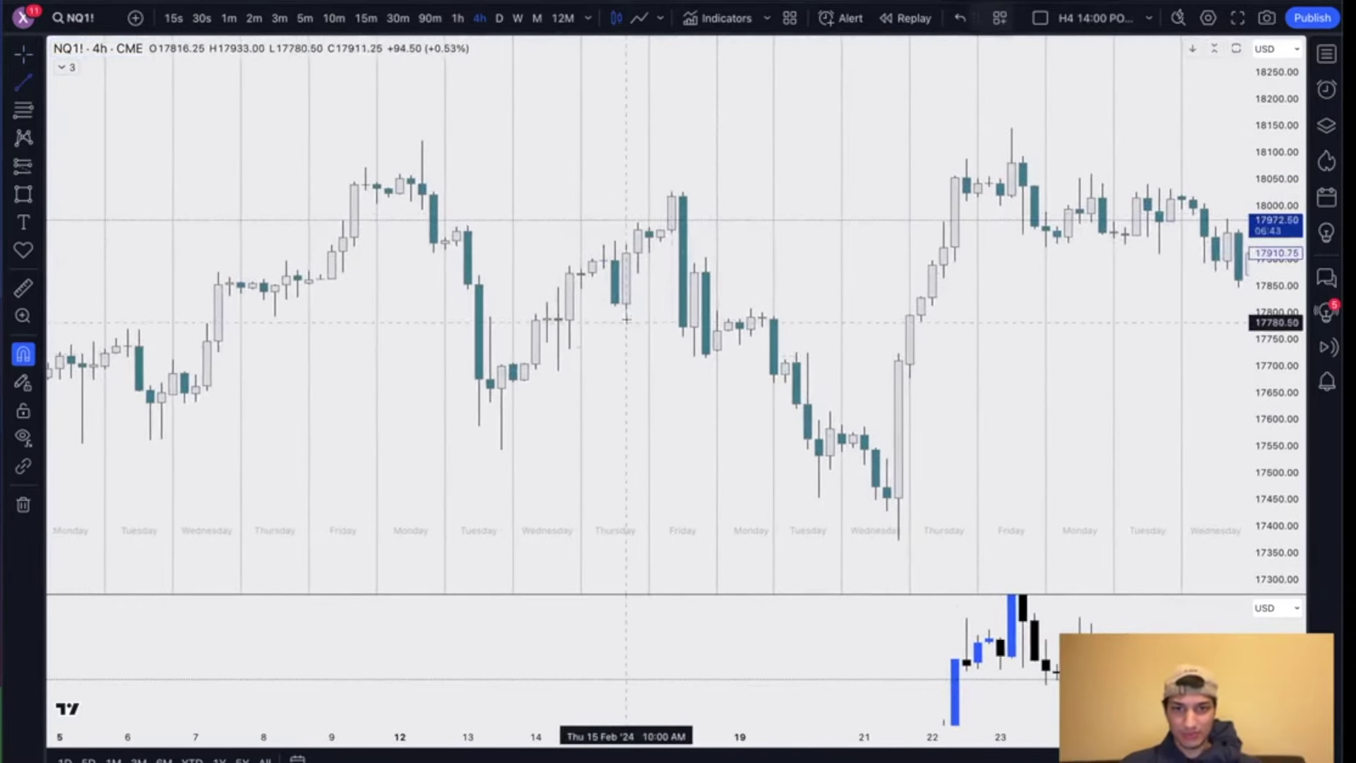
{"action": "left_click", "coordinate": [904, 18]}
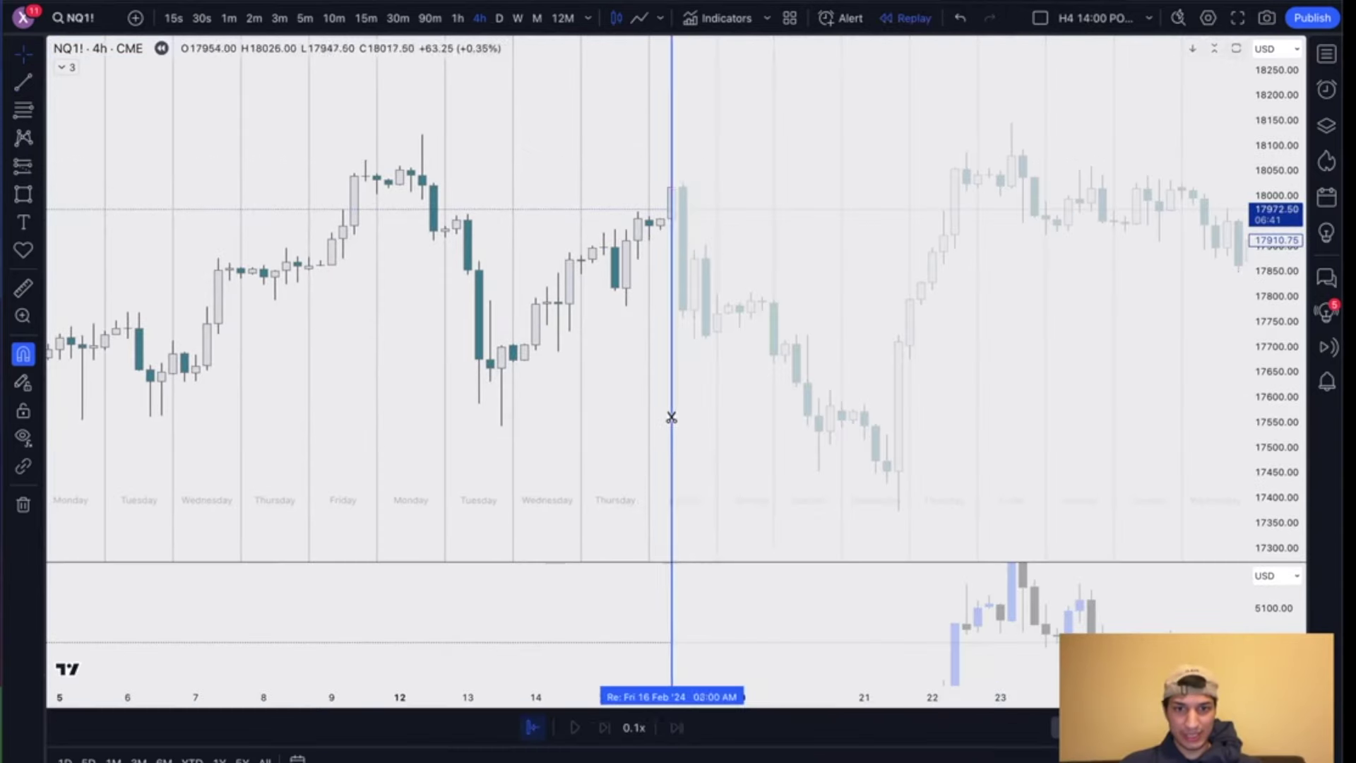
{"action": "left_click", "coordinate": [717, 390]}
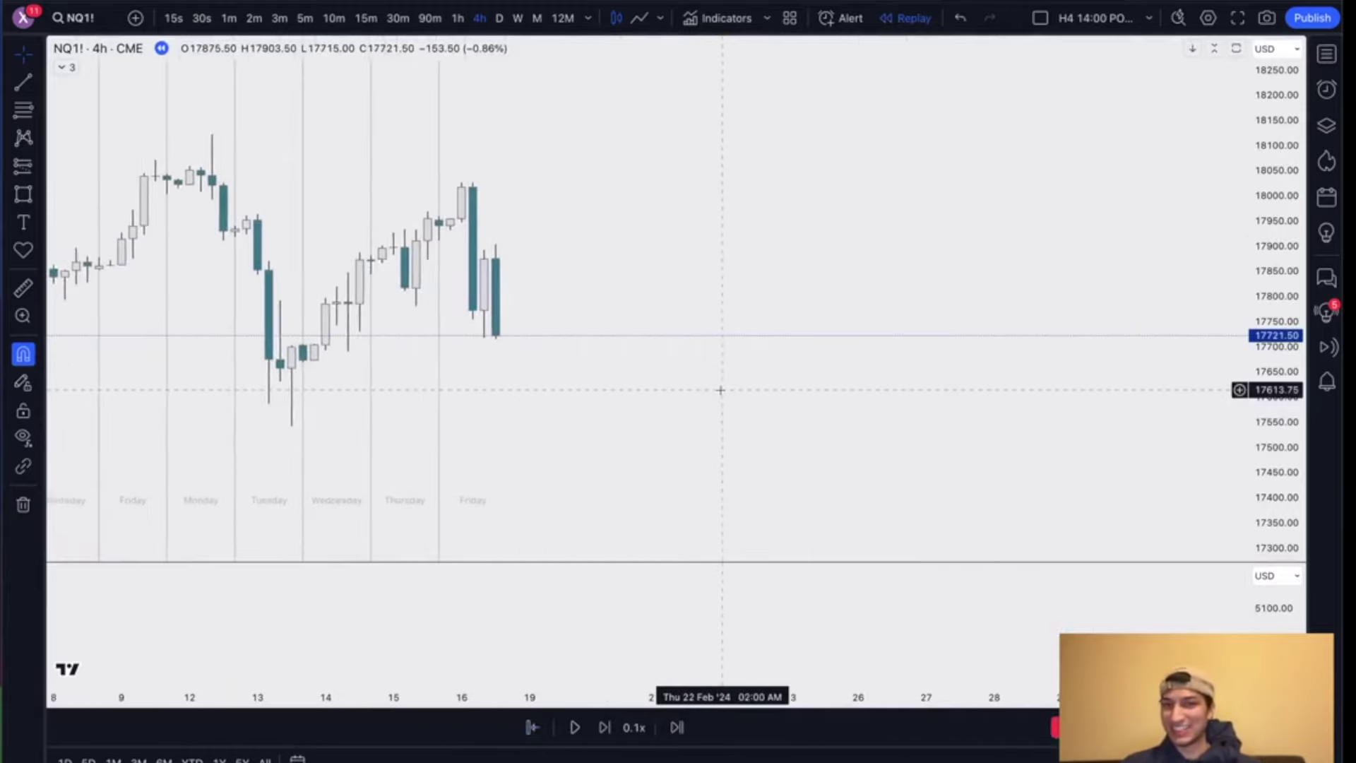
Step: Place the text note "HTF ~ PDA (ERL or IRL)" in the empty area beyond the last candle at font size 16
{"action": "left_click_drag", "start_coordinate": [514, 403], "coordinate": [669, 455]}
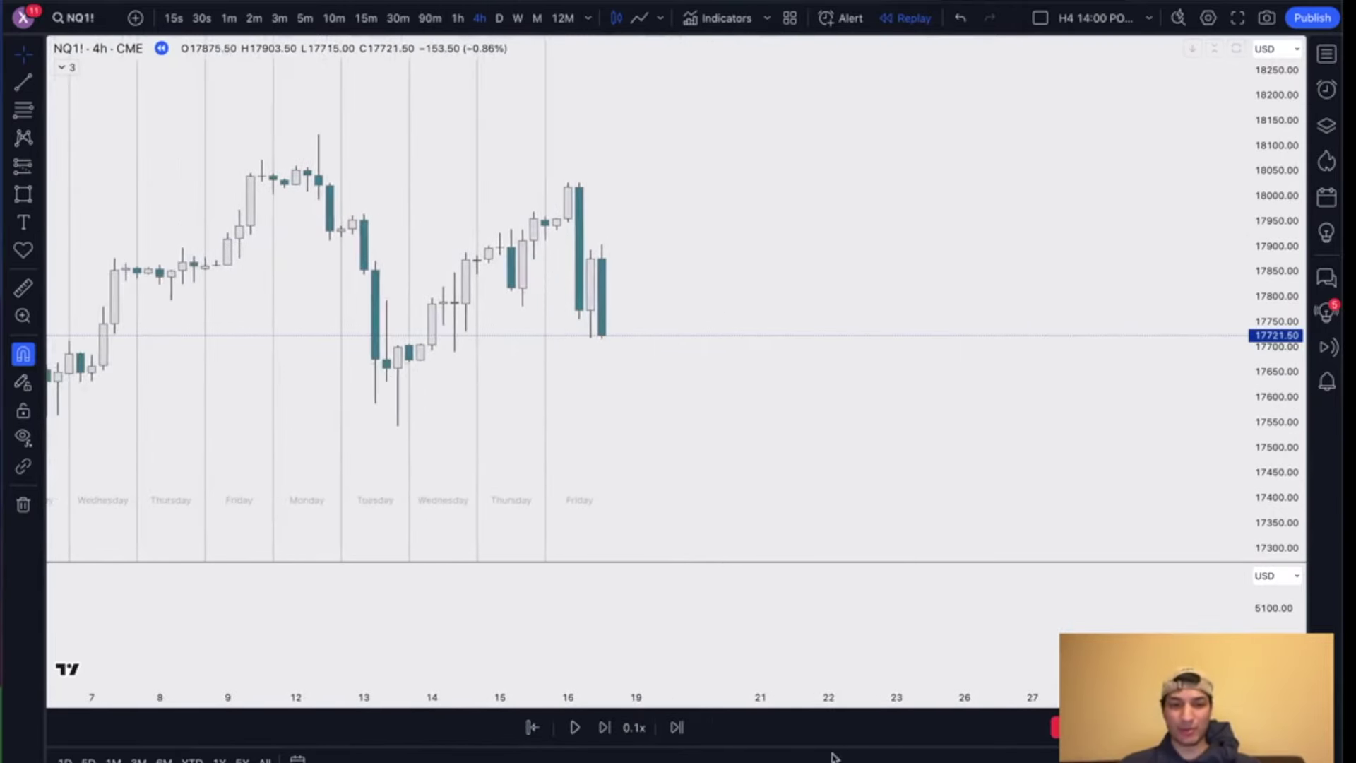
{"action": "left_click", "coordinate": [759, 137]}
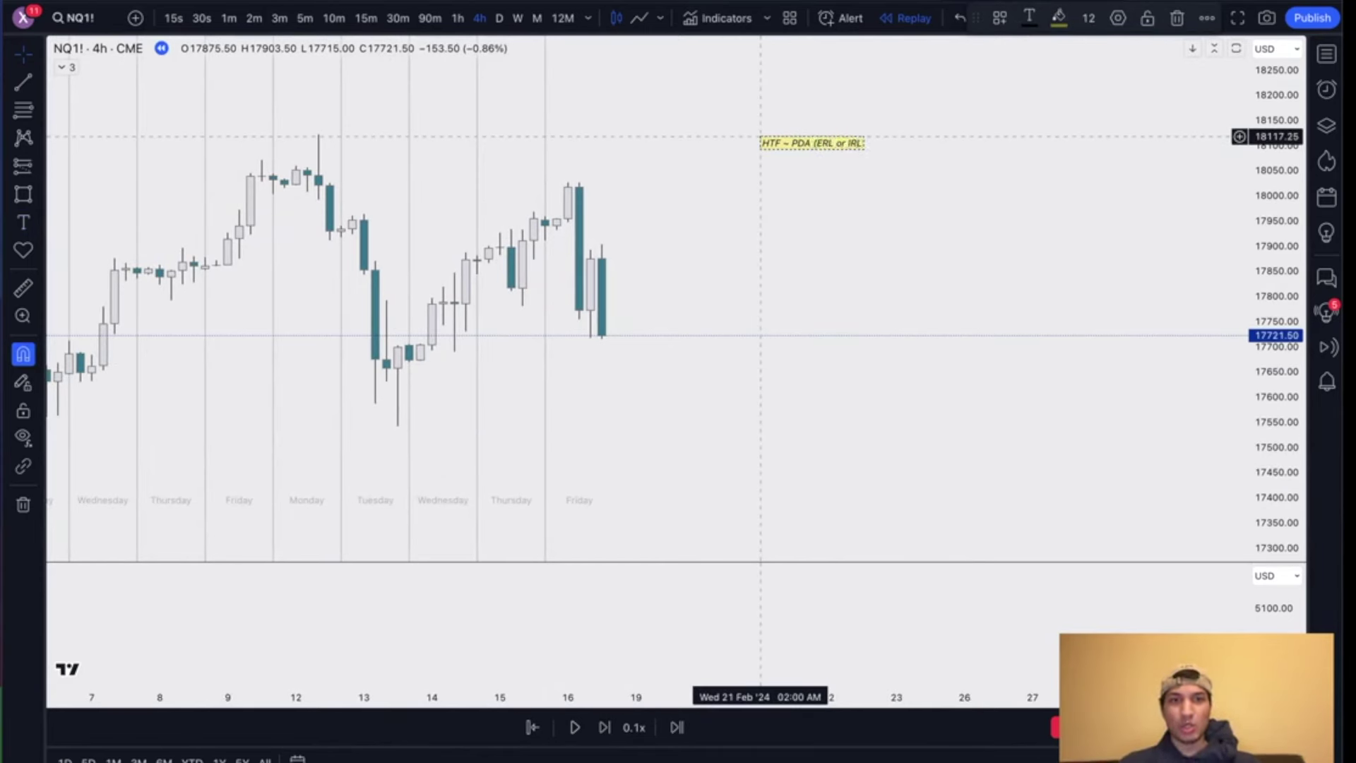
{"action": "left_click", "coordinate": [1088, 17]}
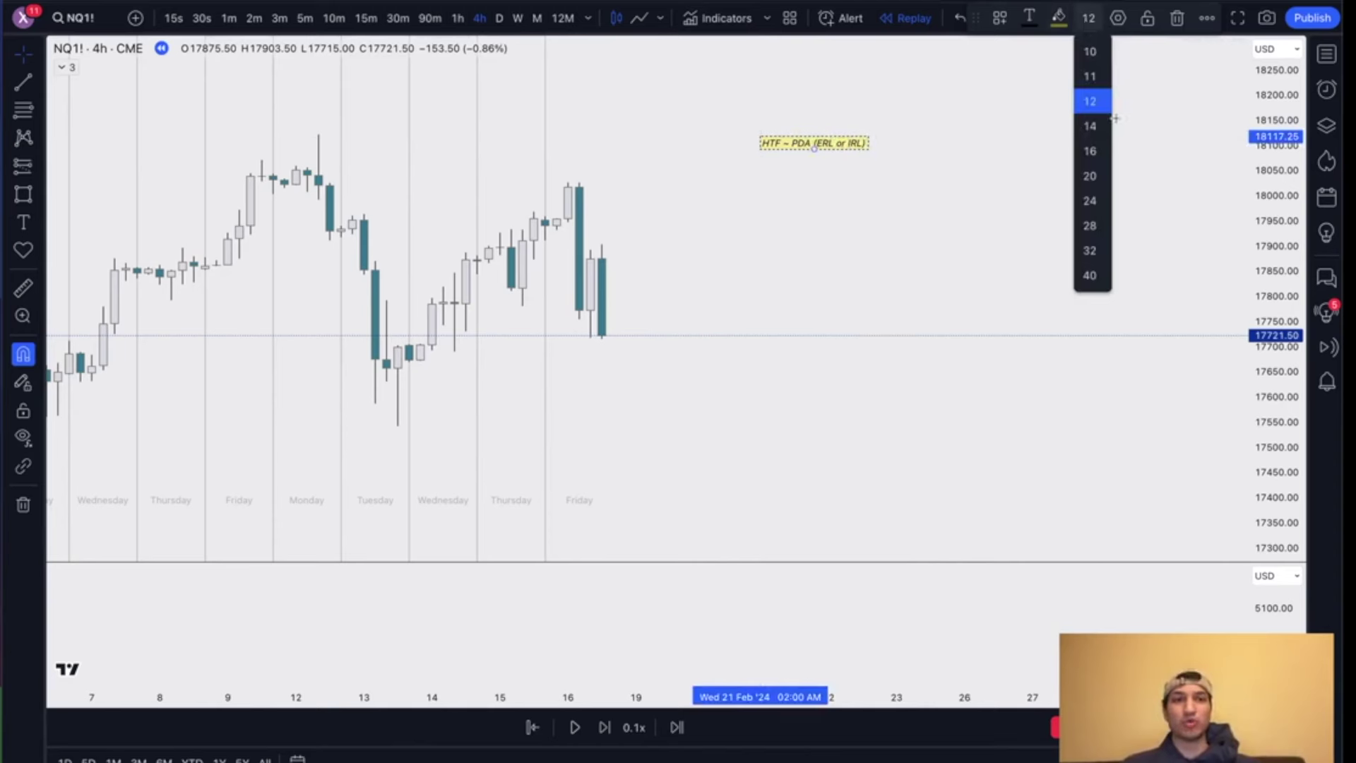
{"action": "left_click", "coordinate": [1095, 152]}
Step: Draw a horizontal trend line from the Thursday 15 February 10:00 AM low to 19 February, coloured blue and 2px thick
{"action": "scroll", "coordinate": [887, 271], "scroll_direction": "up", "scroll_amount": 3}
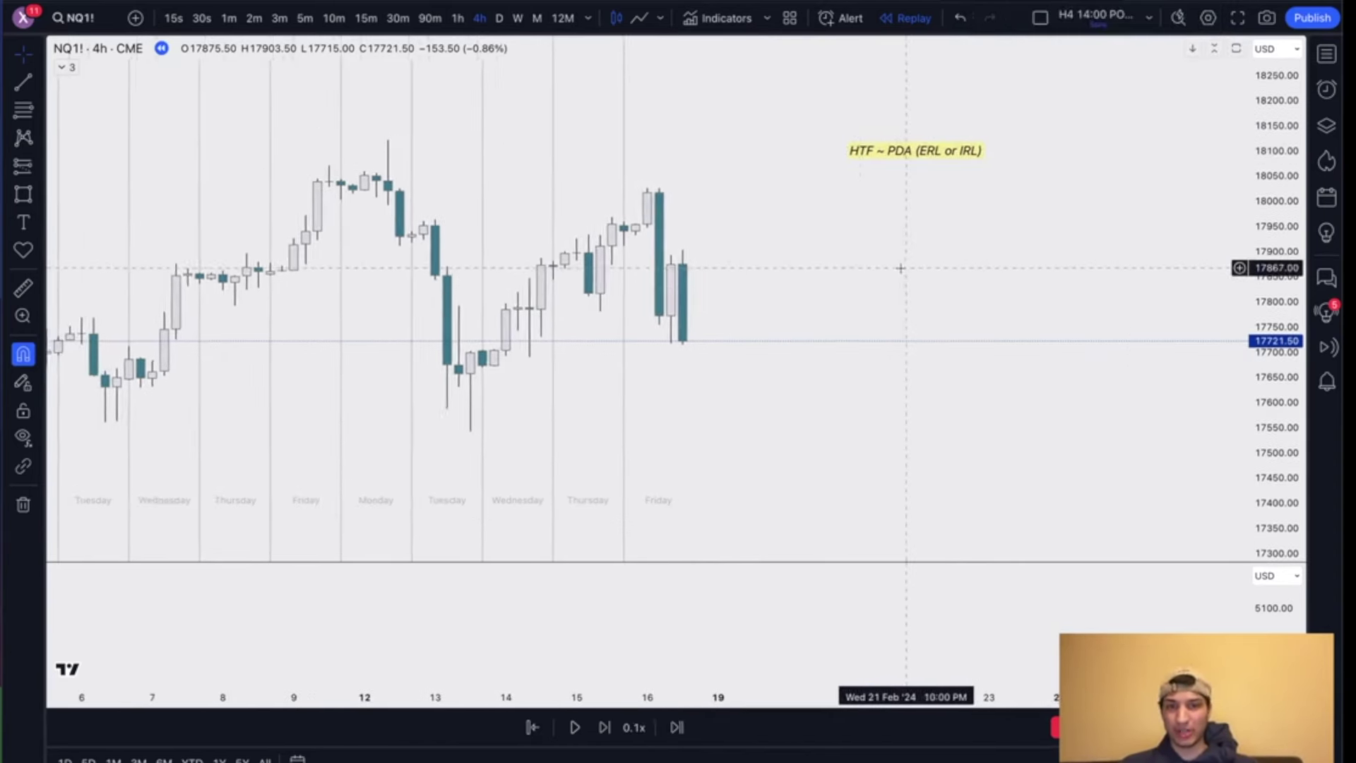
{"action": "left_click", "coordinate": [592, 310]}
{"action": "left_click", "coordinate": [740, 311]}
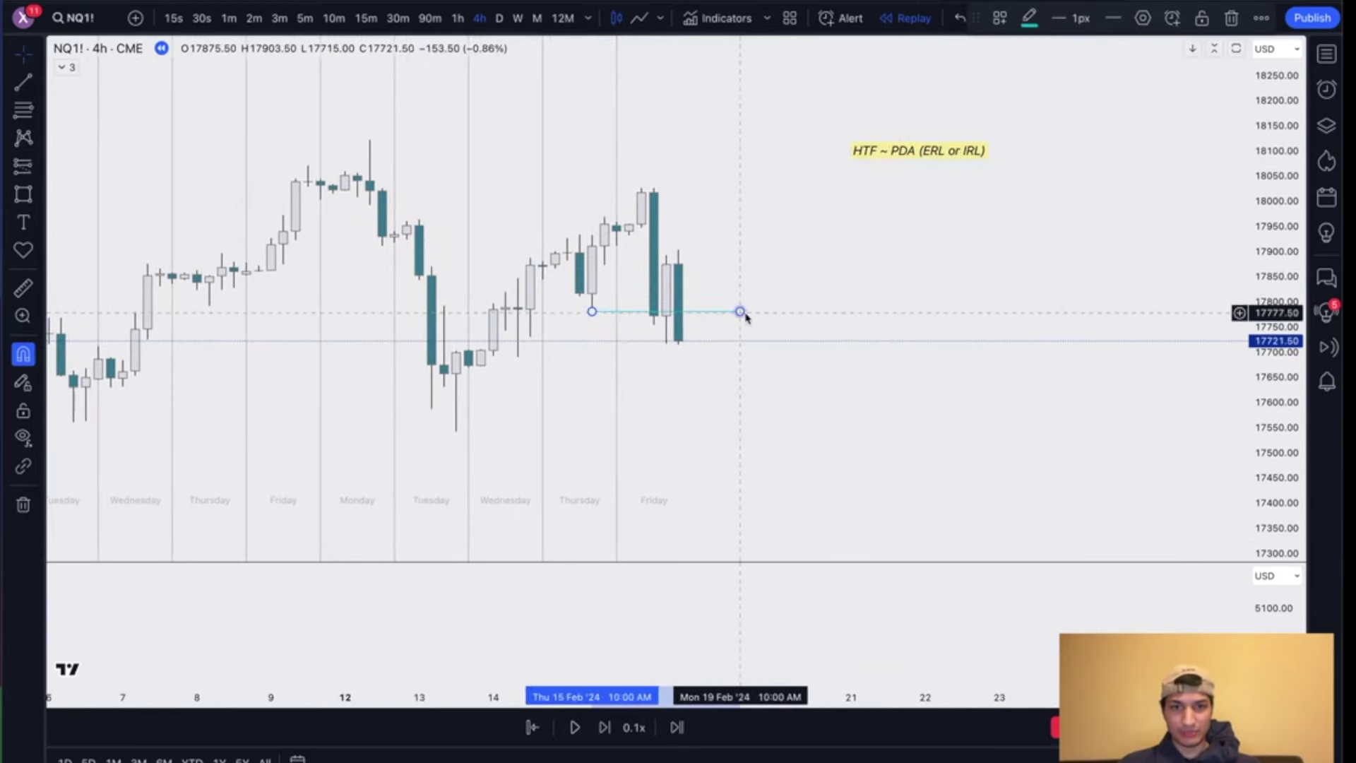
{"action": "left_click", "coordinate": [1075, 17]}
{"action": "left_click", "coordinate": [1077, 76]}
{"action": "left_click", "coordinate": [1029, 18]}
{"action": "left_click", "coordinate": [1120, 73]}
Step: Label the blue trend line "H4 External Range" and make its text black
{"action": "double_click", "coordinate": [740, 312]}
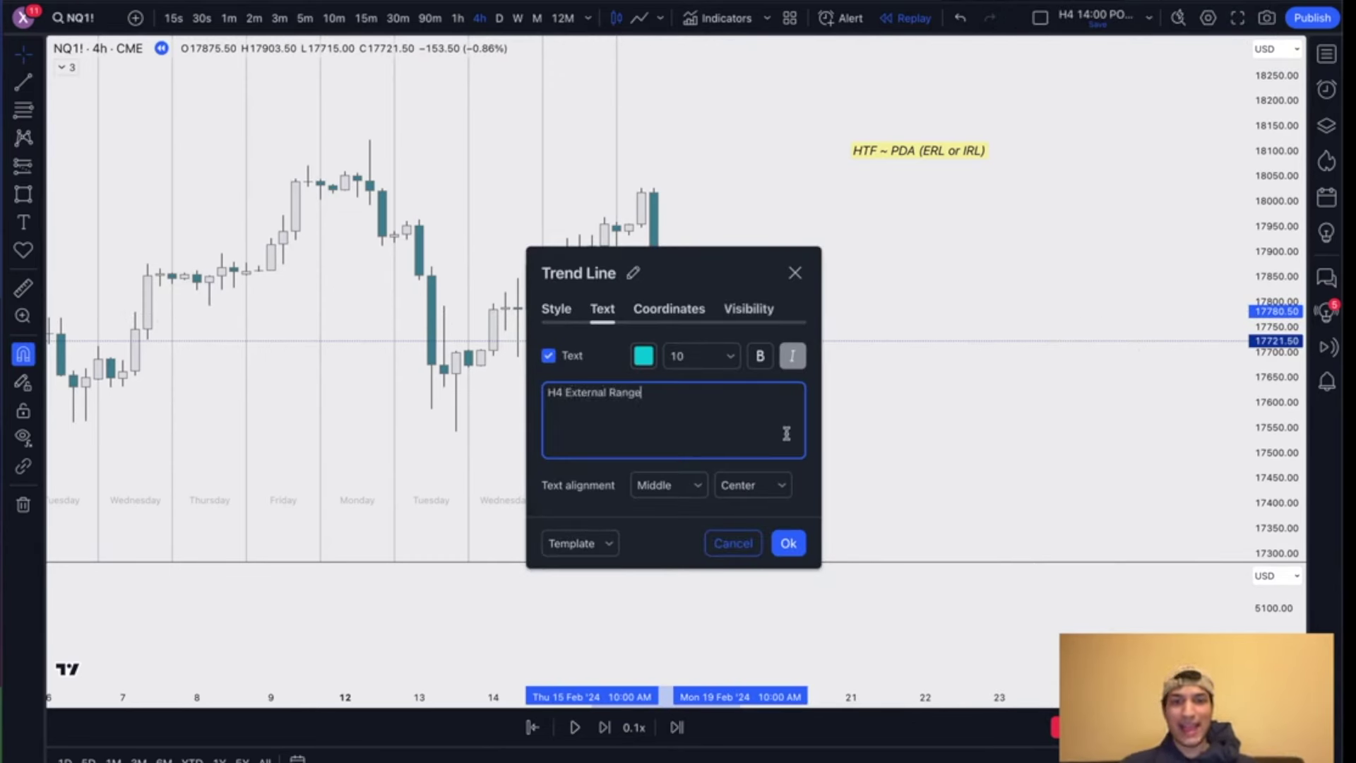
{"action": "left_click", "coordinate": [788, 543]}
{"action": "double_click", "coordinate": [740, 312]}
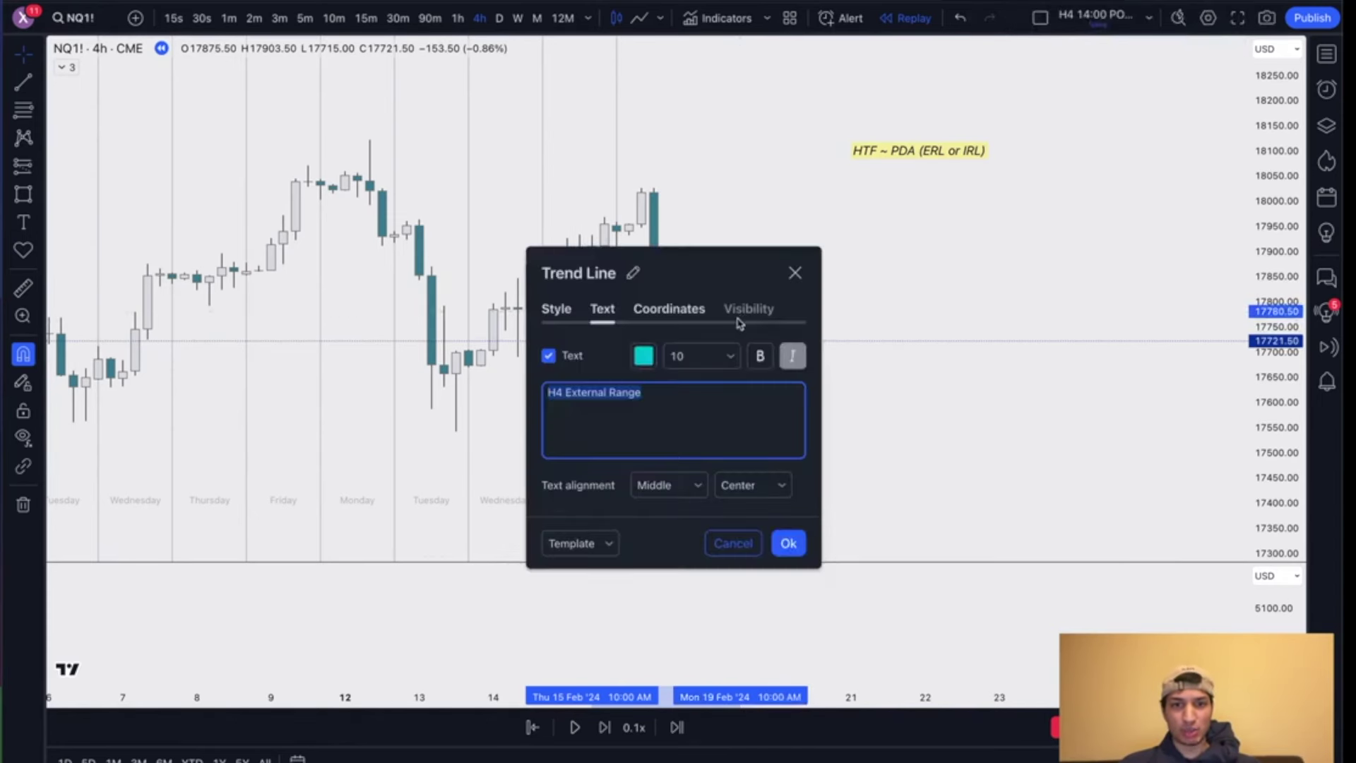
{"action": "left_click", "coordinate": [644, 356]}
{"action": "left_click", "coordinate": [733, 332]}
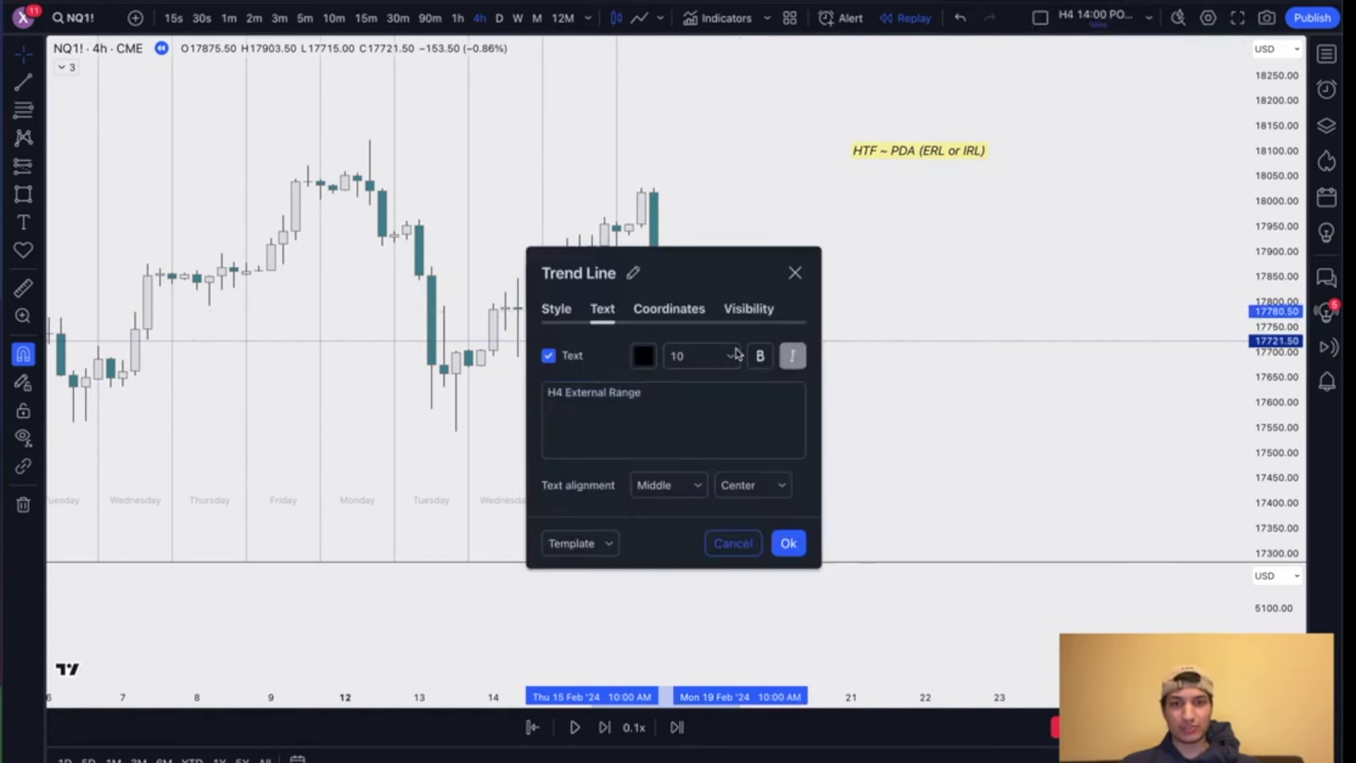
{"action": "left_click", "coordinate": [788, 546]}
Step: Align the trend line's label to Top and Right, and extend the line's end to about 20 February
{"action": "double_click", "coordinate": [740, 312]}
{"action": "left_click", "coordinate": [698, 485]}
{"action": "left_click", "coordinate": [671, 515]}
{"action": "left_click", "coordinate": [756, 488]}
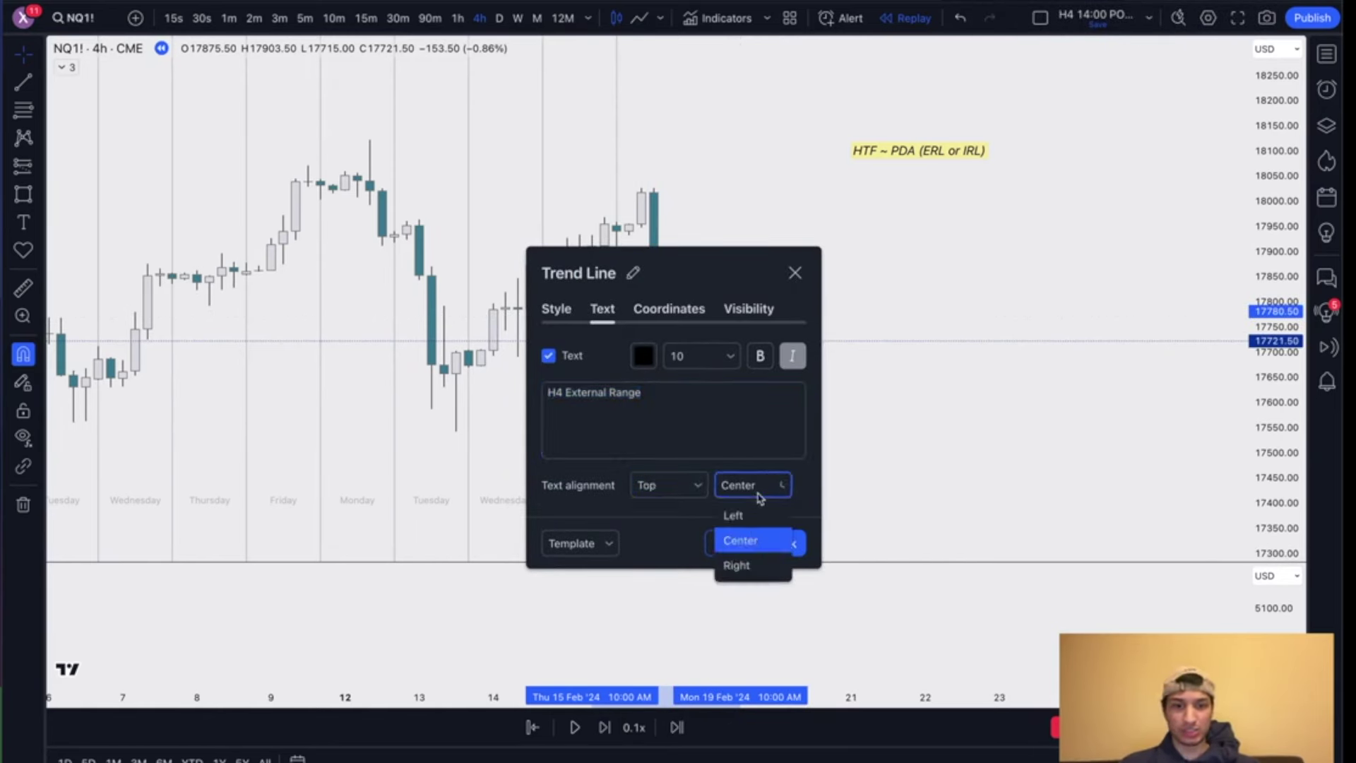
{"action": "left_click", "coordinate": [735, 562]}
{"action": "left_click", "coordinate": [788, 543]}
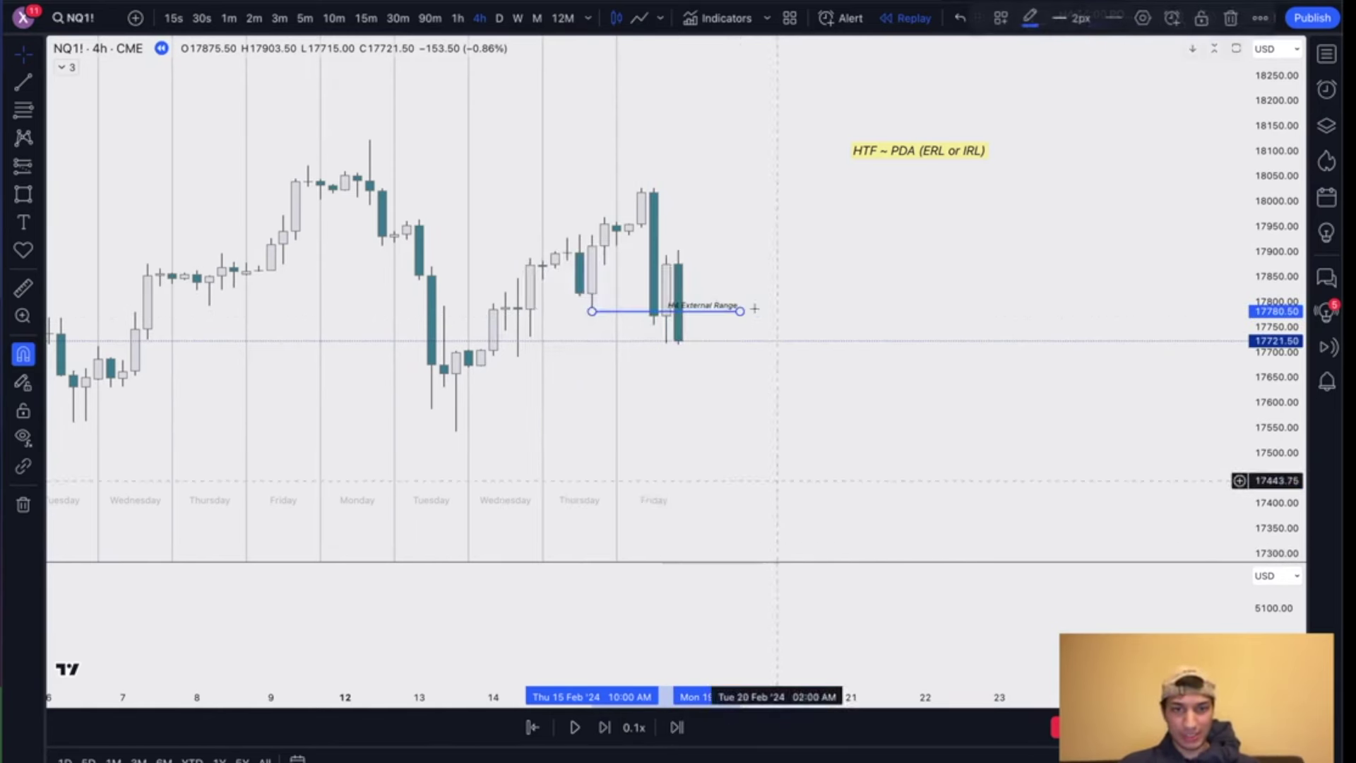
{"action": "left_click_drag", "start_coordinate": [739, 311], "coordinate": [824, 311]}
{"action": "left_click", "coordinate": [851, 433]}
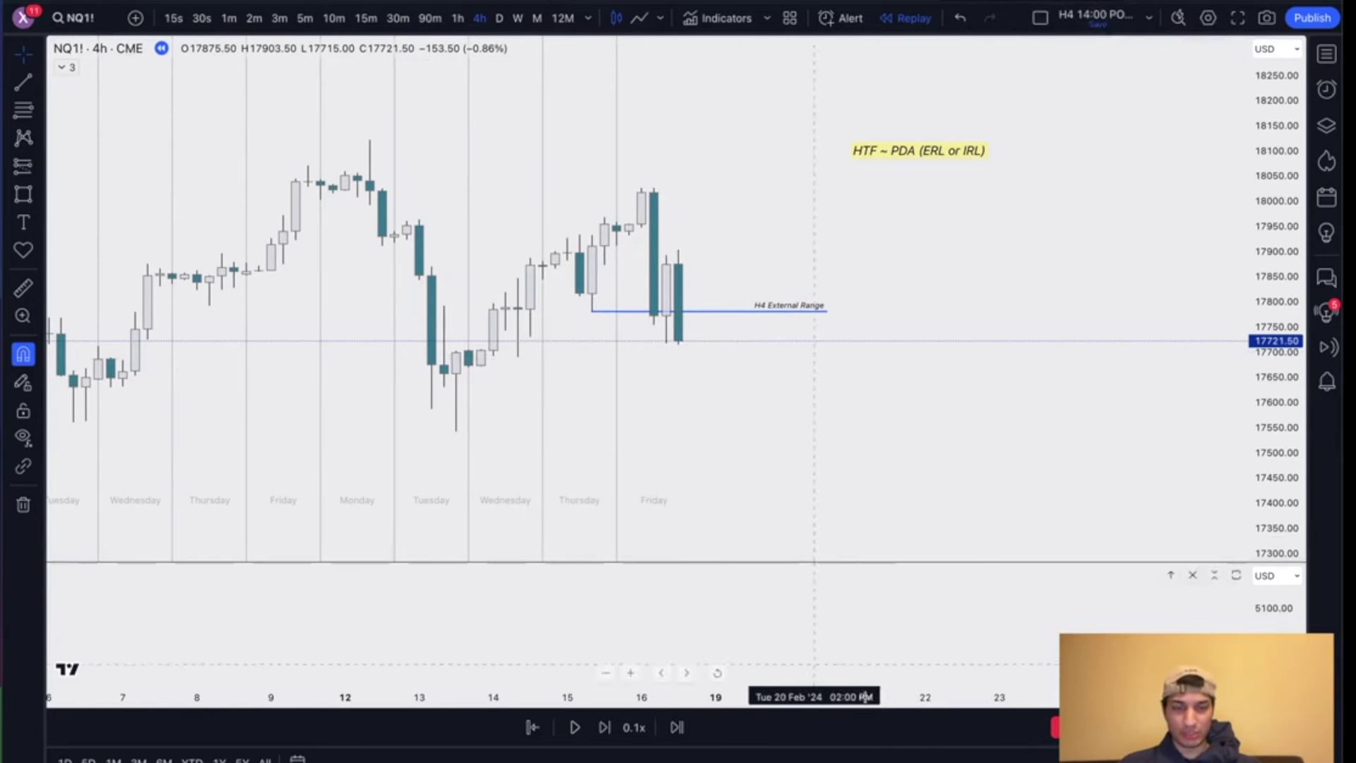
Step: Draw a rectangle over Friday's gap from 17947.50 to 17892.25, apply the saved H4 SIBI style, and extend it to 20 February
{"action": "mouse_move", "coordinate": [641, 227]}
{"action": "left_mouse_down"}
{"action": "mouse_move", "coordinate": [667, 256]}
{"action": "mouse_move", "coordinate": [740, 244]}
{"action": "left_mouse_up"}
{"action": "right_click", "coordinate": [740, 245]}
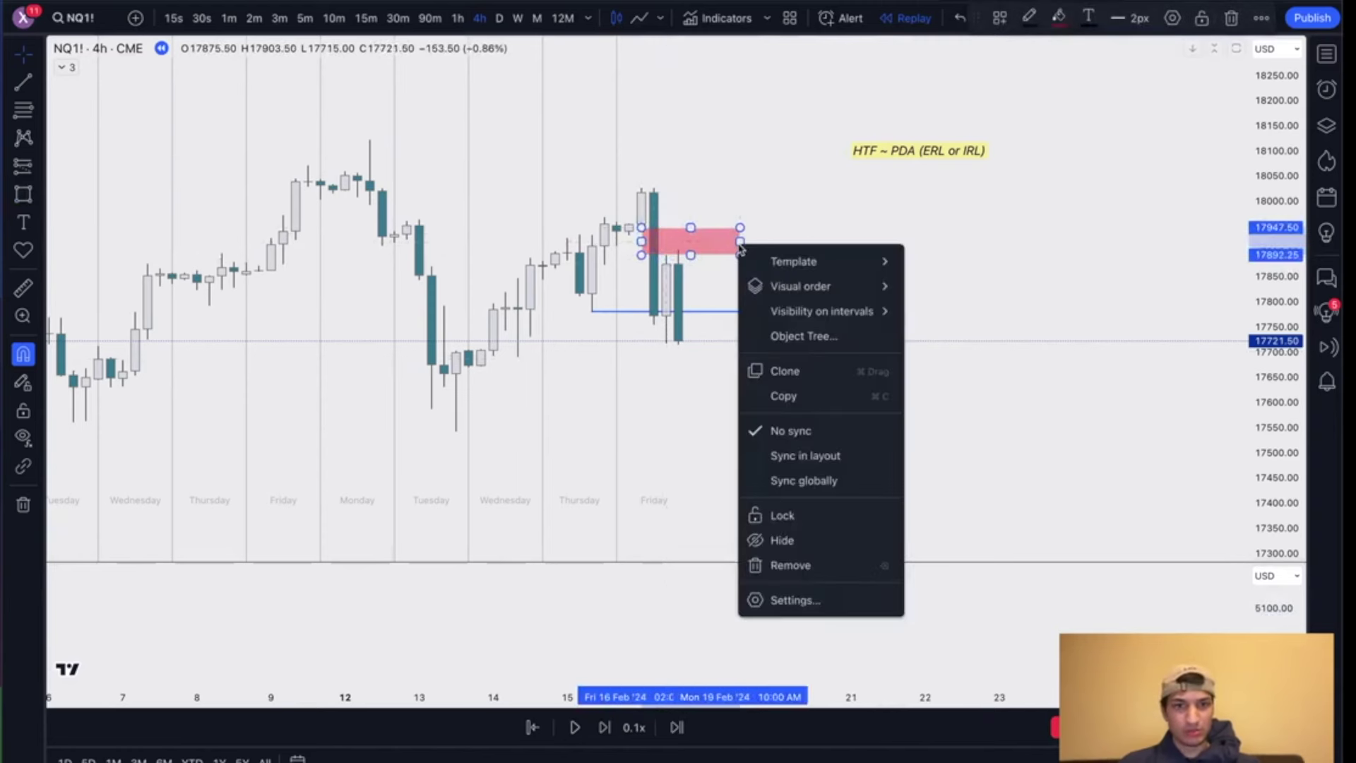
{"action": "mouse_move", "coordinate": [807, 261]}
{"action": "left_click", "coordinate": [940, 328]}
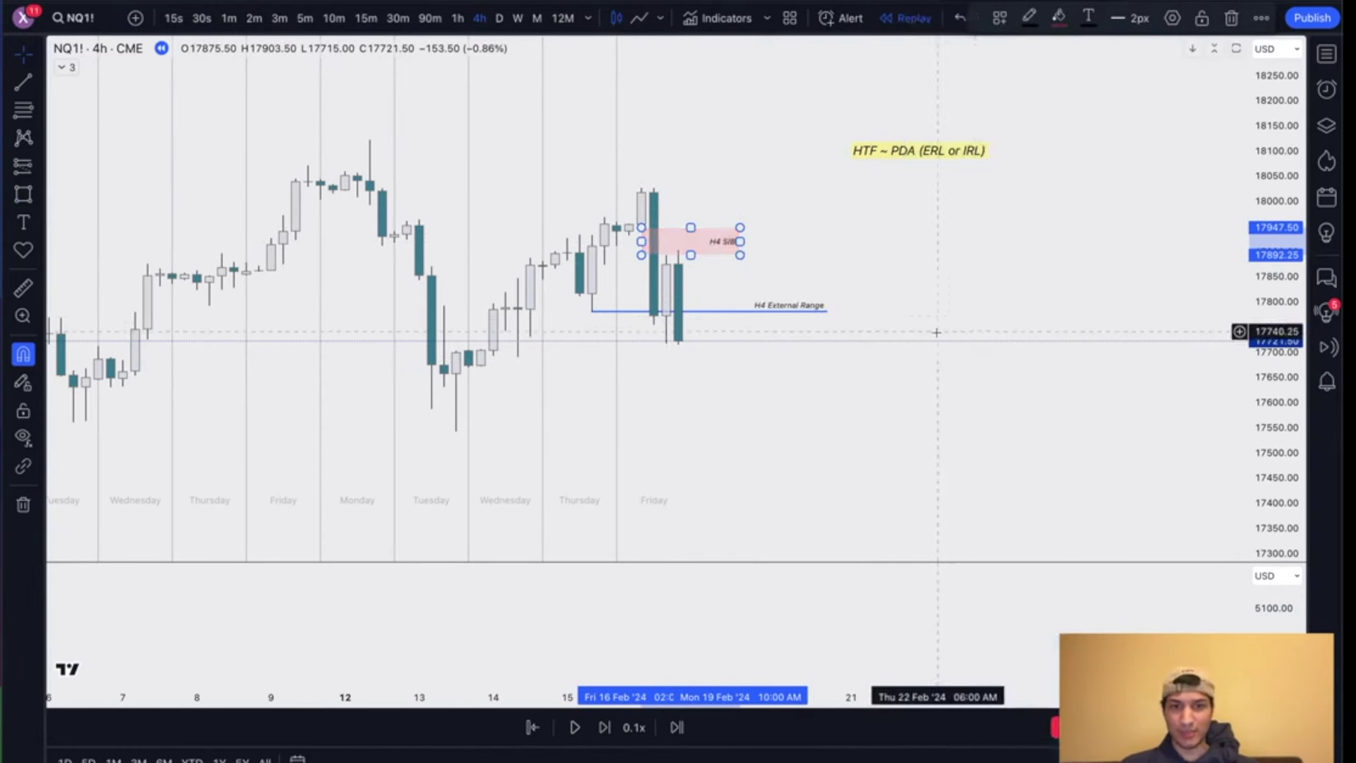
{"action": "left_click_drag", "start_coordinate": [740, 242], "coordinate": [815, 242]}
{"action": "left_click", "coordinate": [1088, 696]}
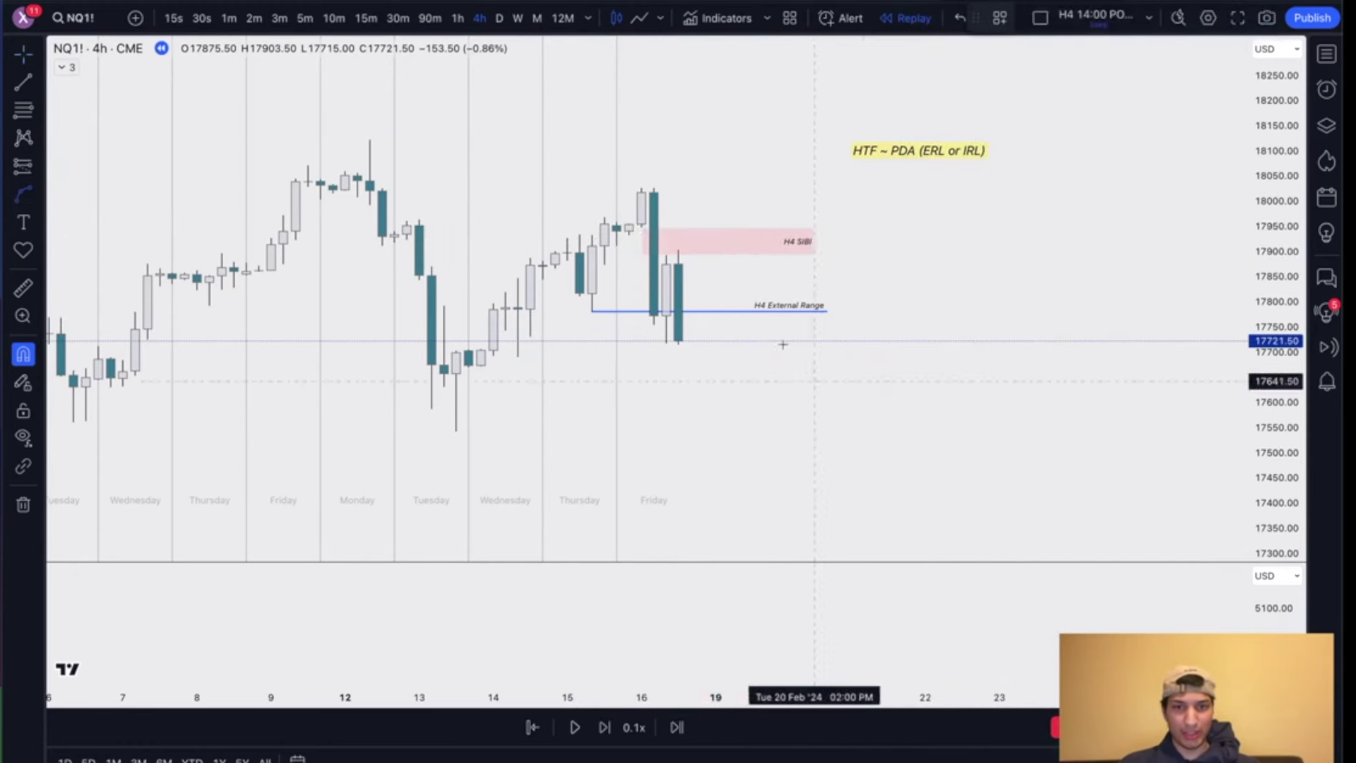
Step: Draw a dashed curve from just below the H4 External Range line up to the H4 SIBI zone, and place it beyond their ends
{"action": "left_click", "coordinate": [749, 327]}
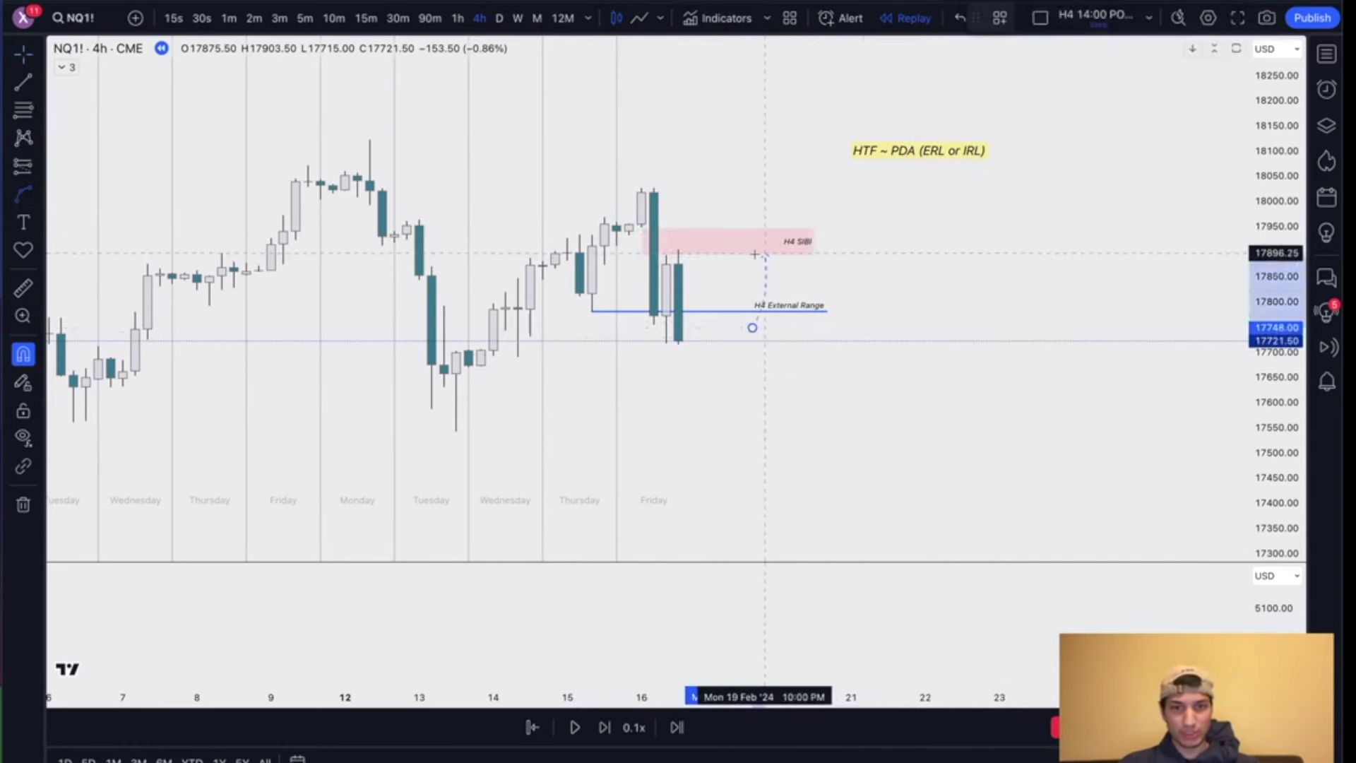
{"action": "left_click", "coordinate": [752, 253]}
{"action": "left_click_drag", "start_coordinate": [768, 283], "coordinate": [867, 280]}
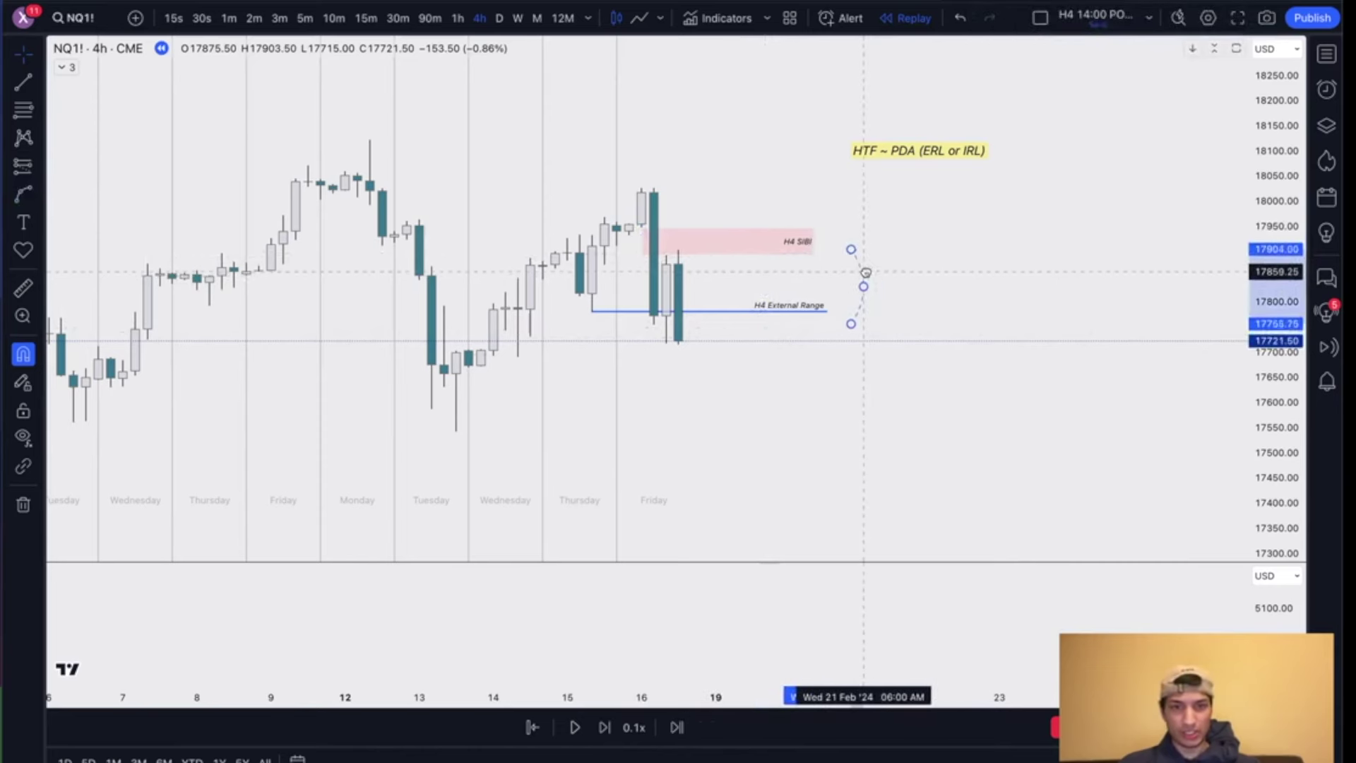
{"action": "left_click", "coordinate": [905, 277]}
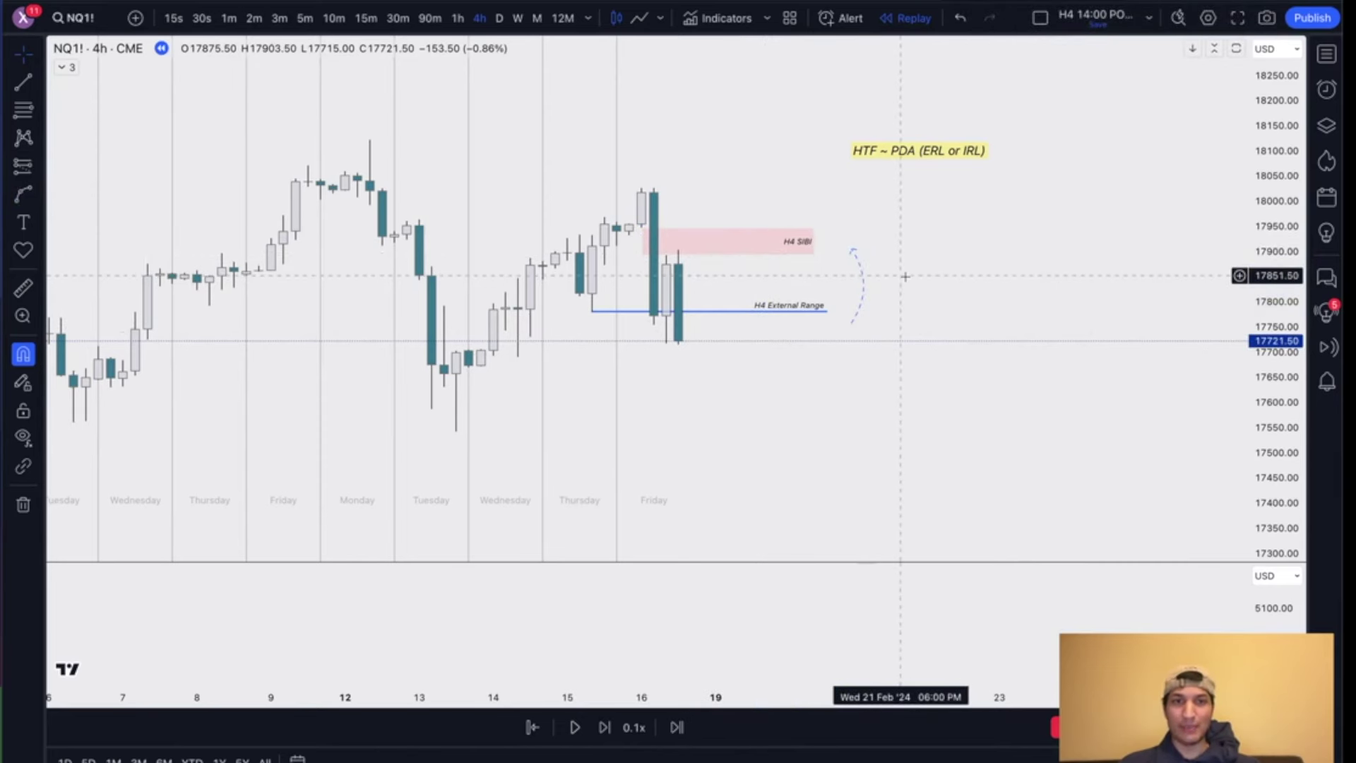
Step: Add the line "ITM ~ Structure / MMXM" to the yellow text note
{"action": "double_click", "coordinate": [920, 152]}
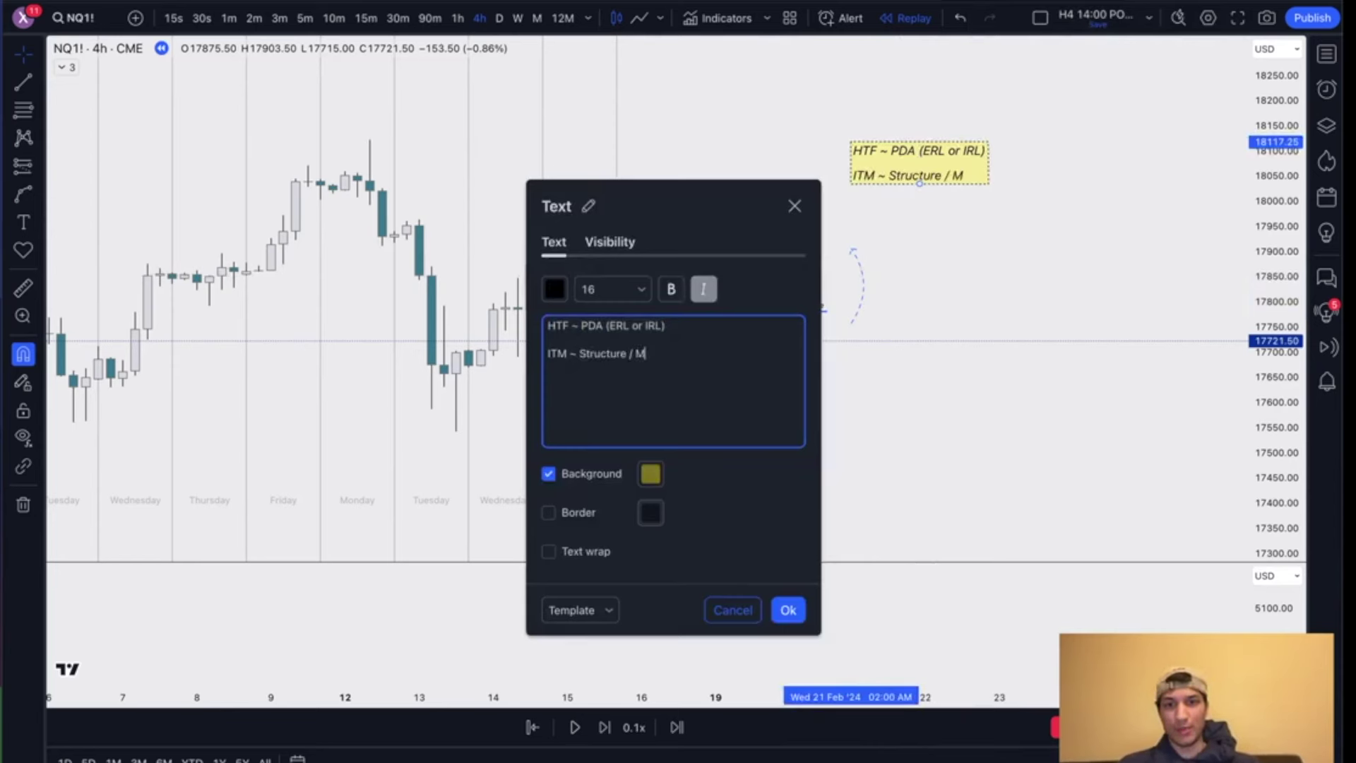
{"action": "left_click", "coordinate": [774, 611]}
Step: Delete the dashed curve beside the H4 SIBI zone and the H4 External Range line
{"action": "left_click", "coordinate": [863, 286]}
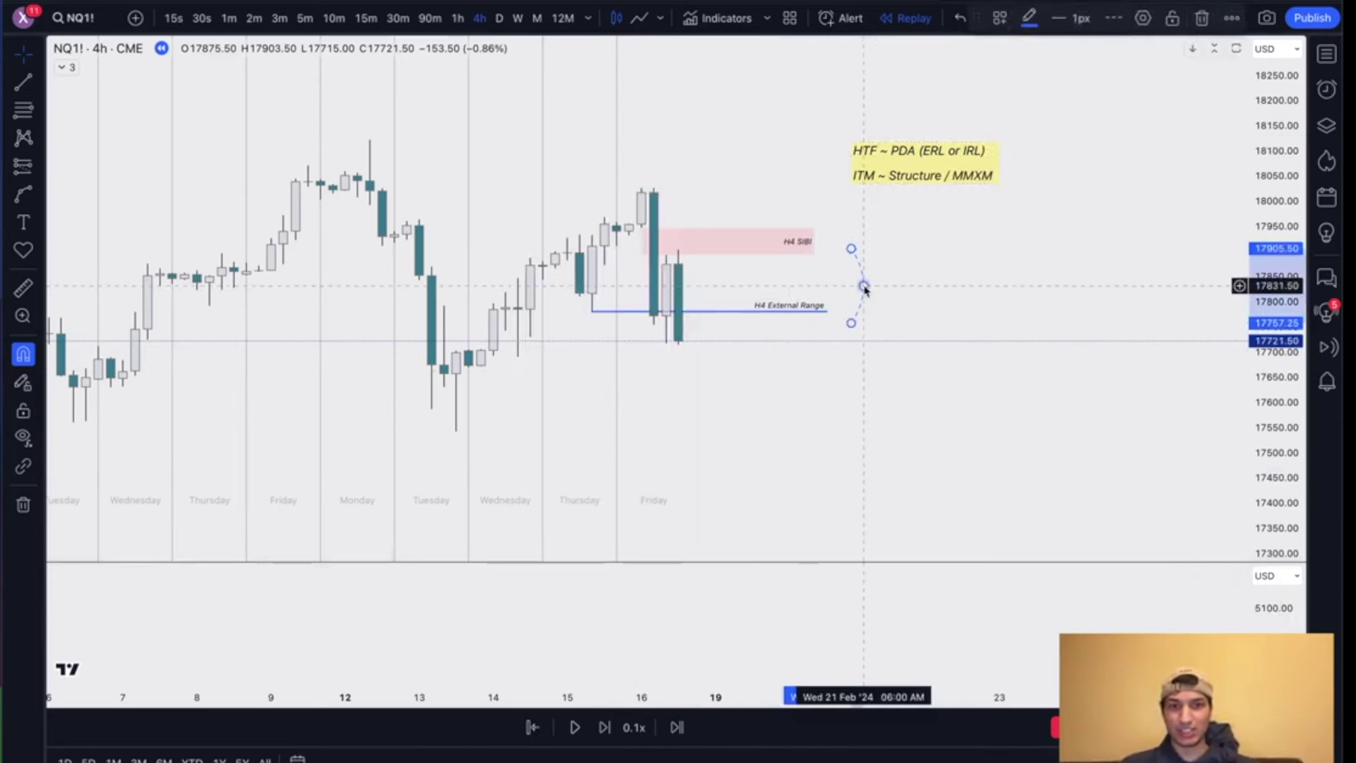
{"action": "key", "text": "Delete"}
{"action": "left_click", "coordinate": [731, 229]}
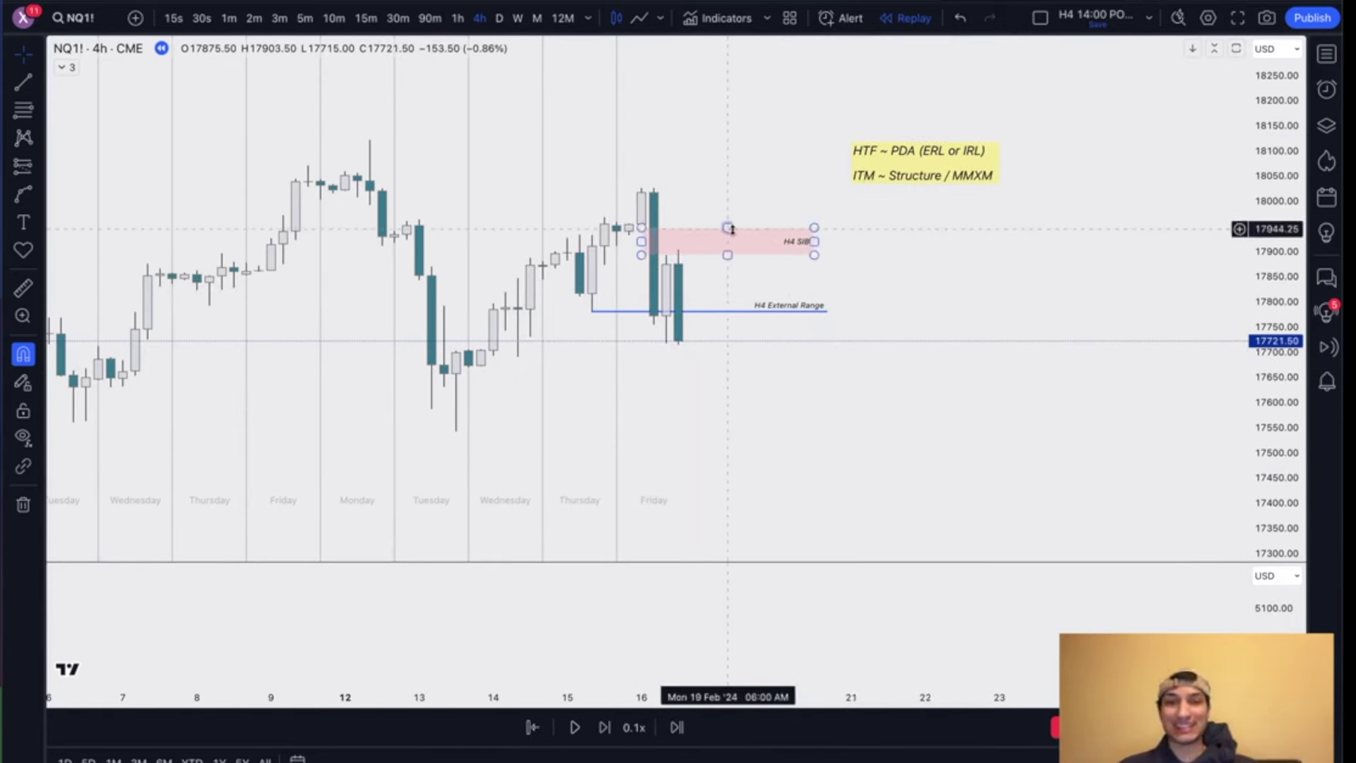
Step: Place a price range measurement on Friday's last candles, from about 17772 up to about 17903.50 inside the H4 SIBI zone
{"action": "left_click", "coordinate": [693, 315]}
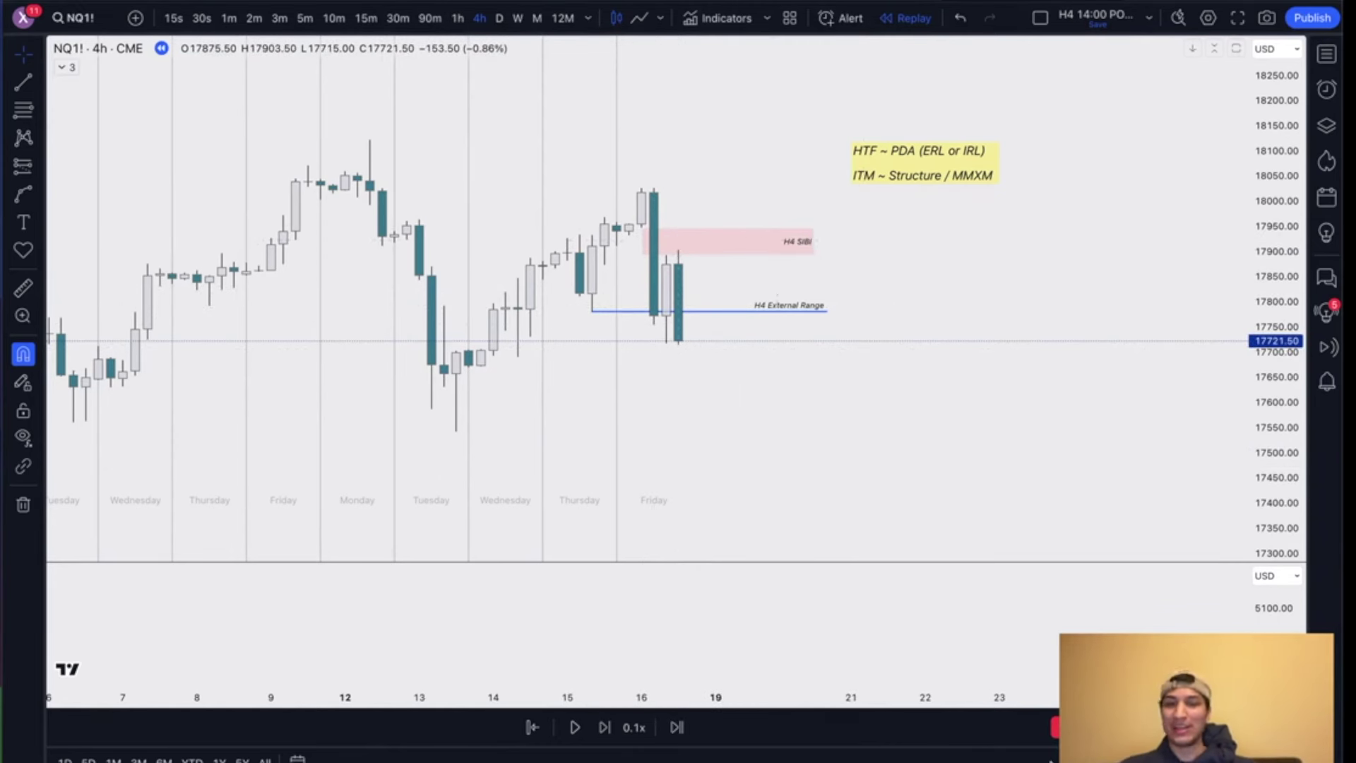
{"action": "left_click", "coordinate": [665, 315]}
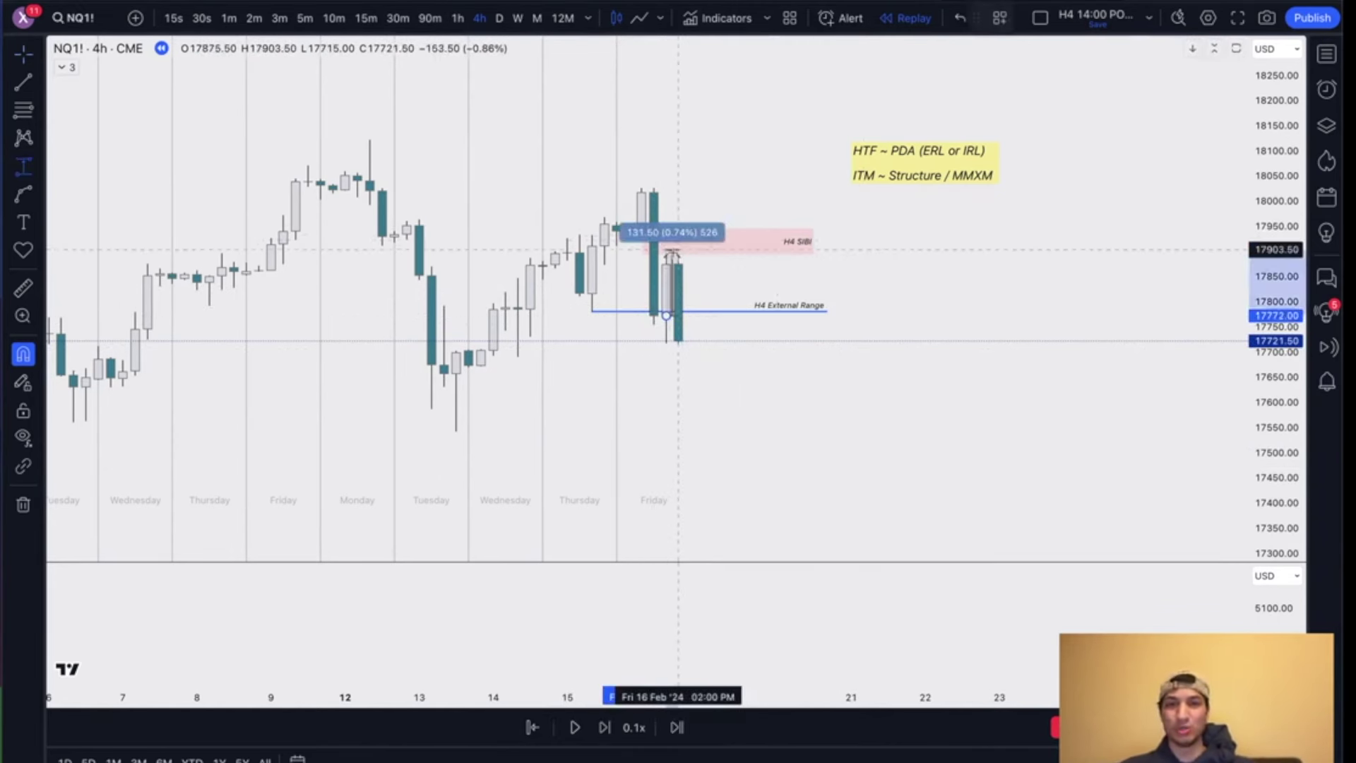
{"action": "left_click", "coordinate": [678, 251]}
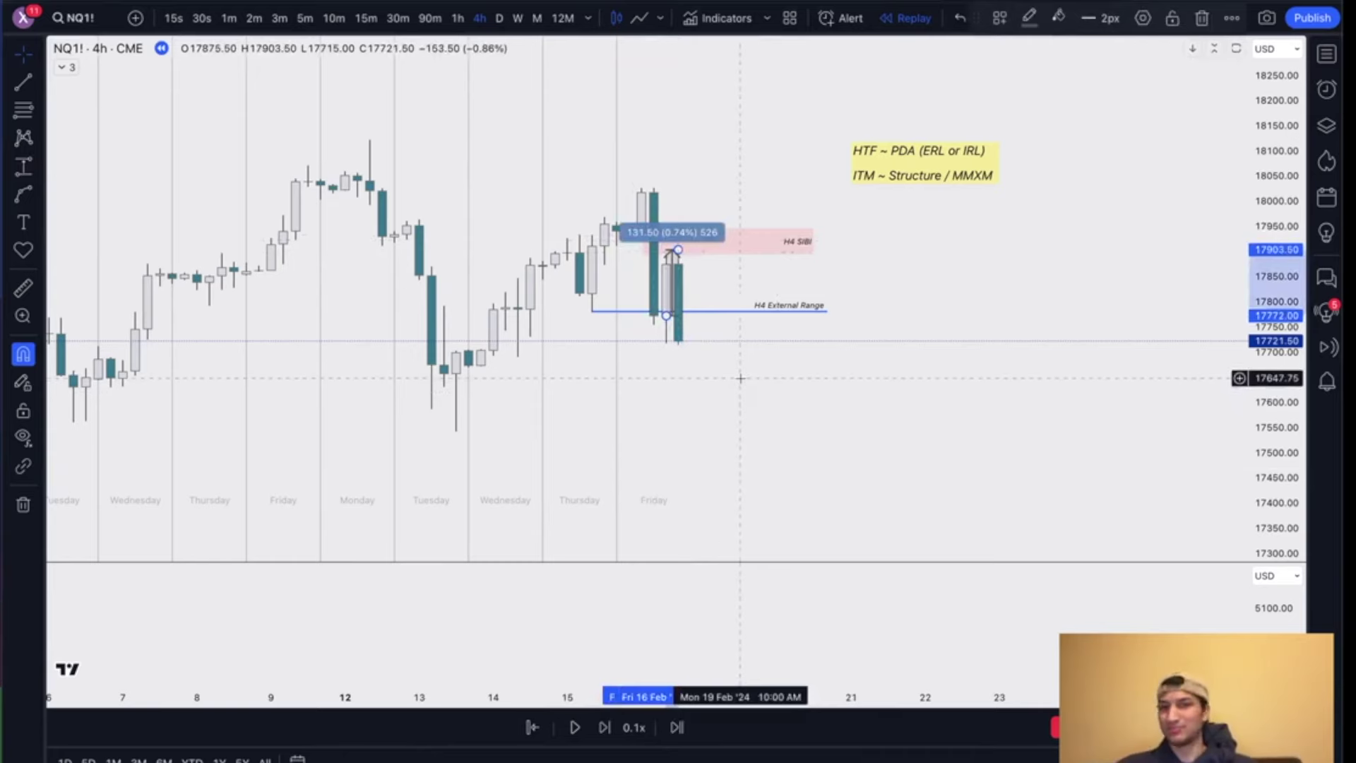
Step: Remove the price range measurement and switch the chart to the 15-minute timeframe, showing Friday's candles
{"action": "left_click", "coordinate": [740, 378]}
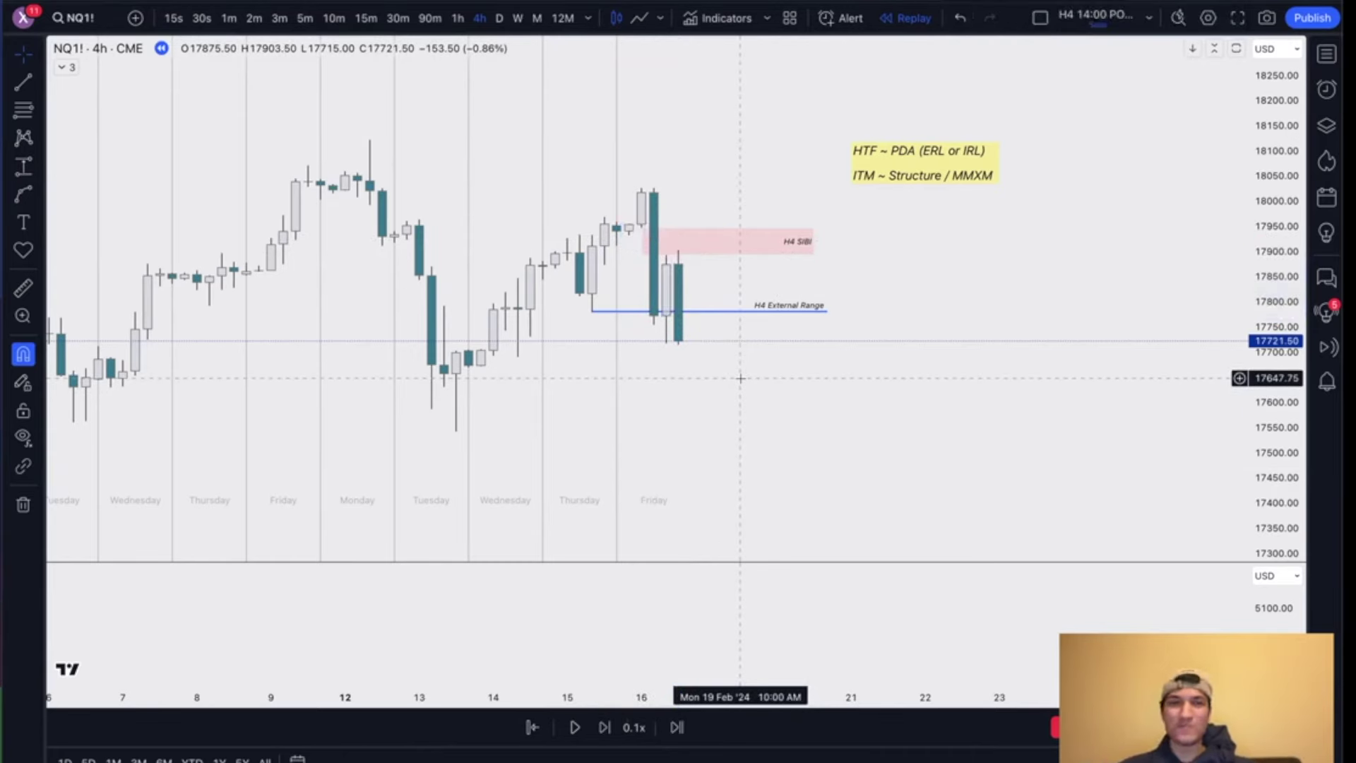
{"action": "left_click", "coordinate": [366, 18]}
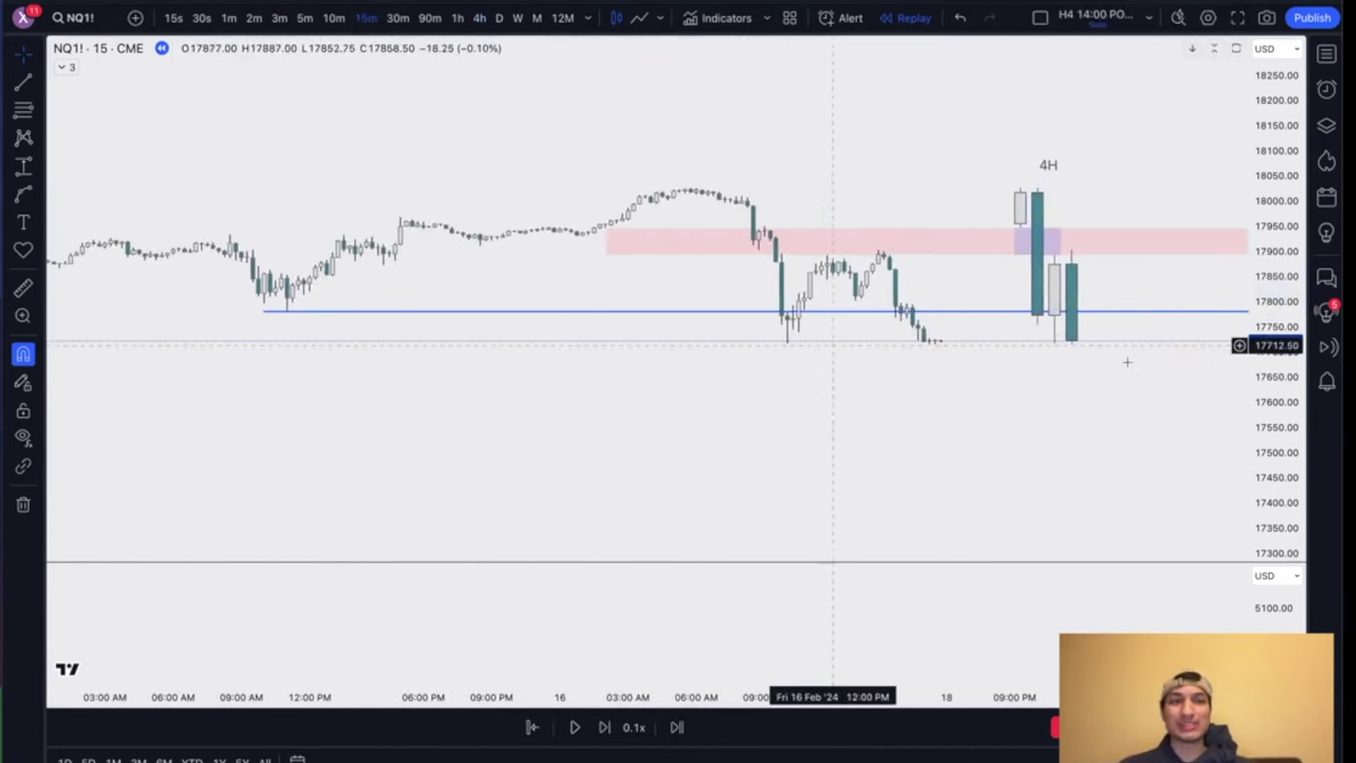
{"action": "scroll", "coordinate": [423, 463], "scroll_direction": "up", "scroll_amount": 5}
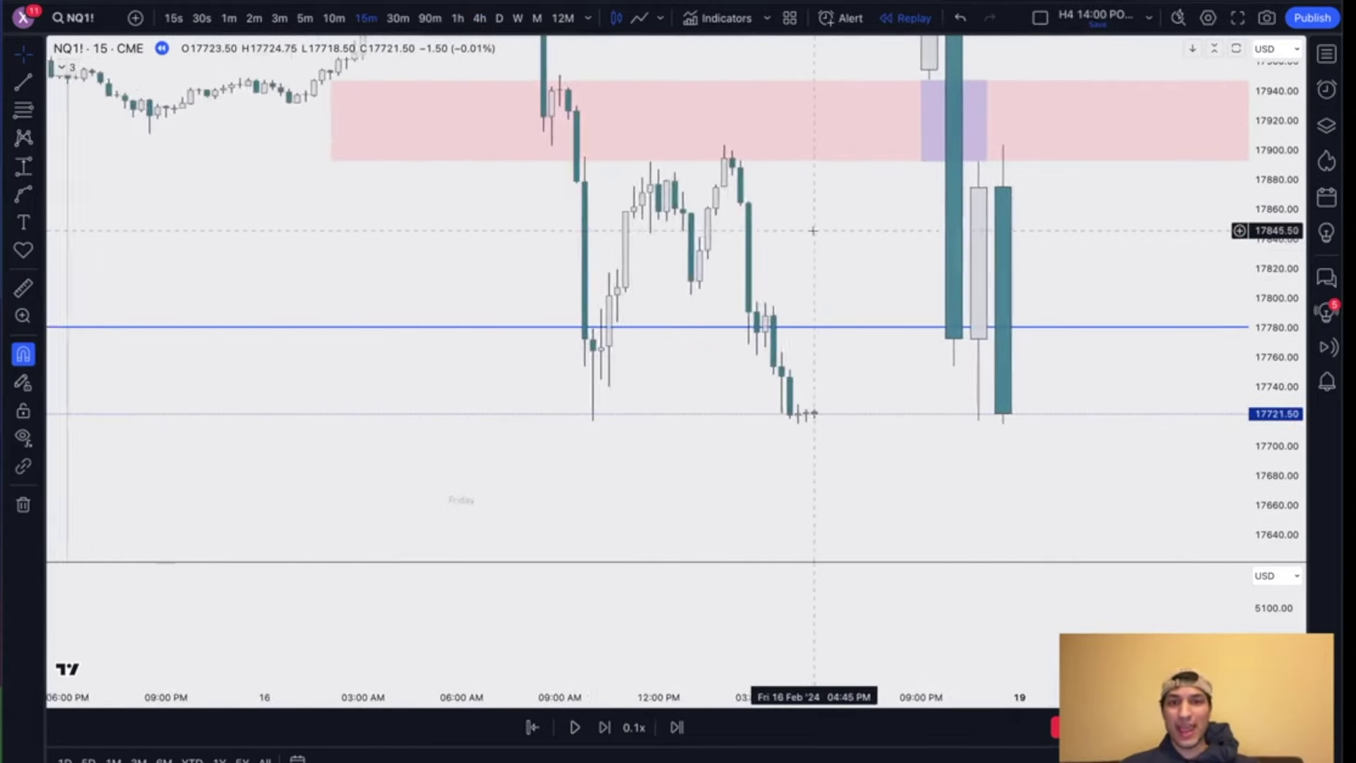
{"action": "scroll", "coordinate": [813, 231], "scroll_direction": "up", "scroll_amount": 1}
{"action": "left_click_drag", "start_coordinate": [1265, 158], "coordinate": [1054, 231]}
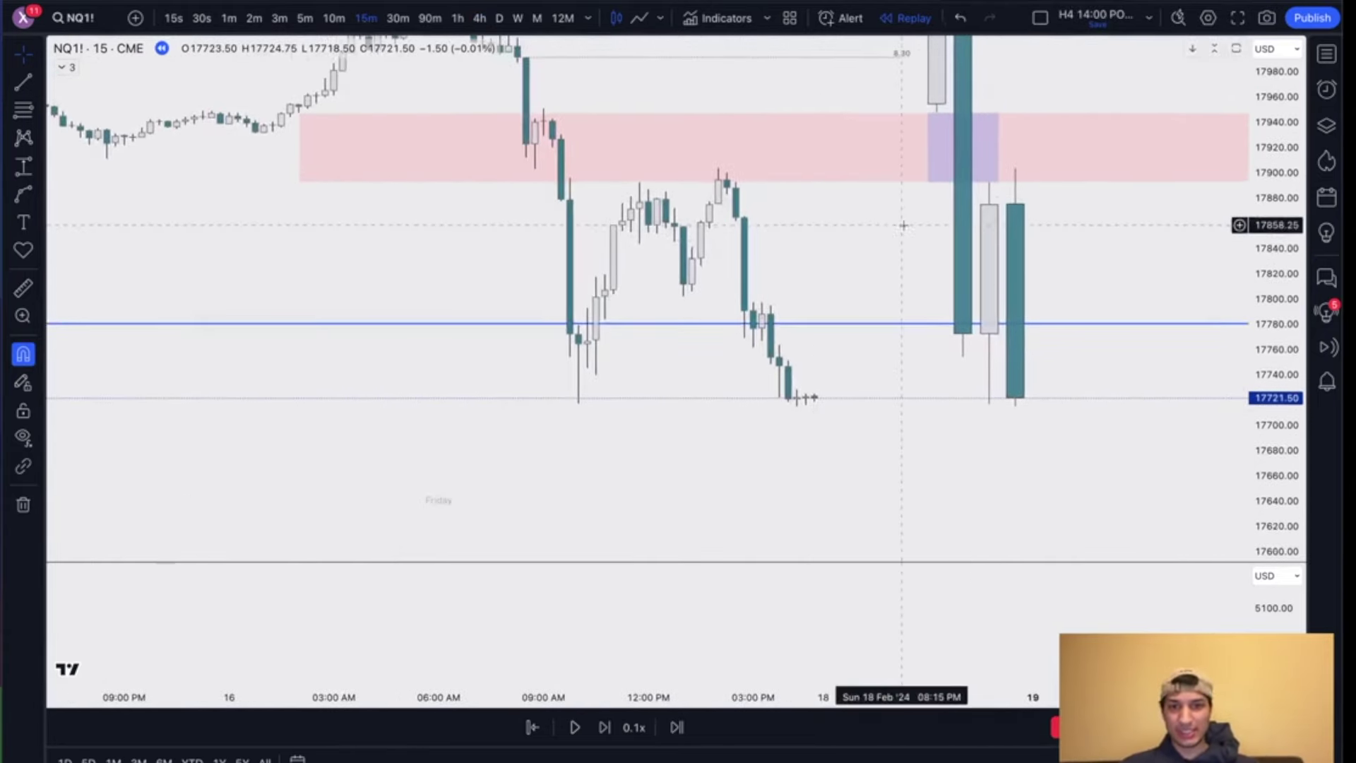
{"action": "left_click_drag", "start_coordinate": [903, 226], "coordinate": [850, 299]}
{"action": "scroll", "coordinate": [851, 300], "scroll_direction": "up", "scroll_amount": 1}
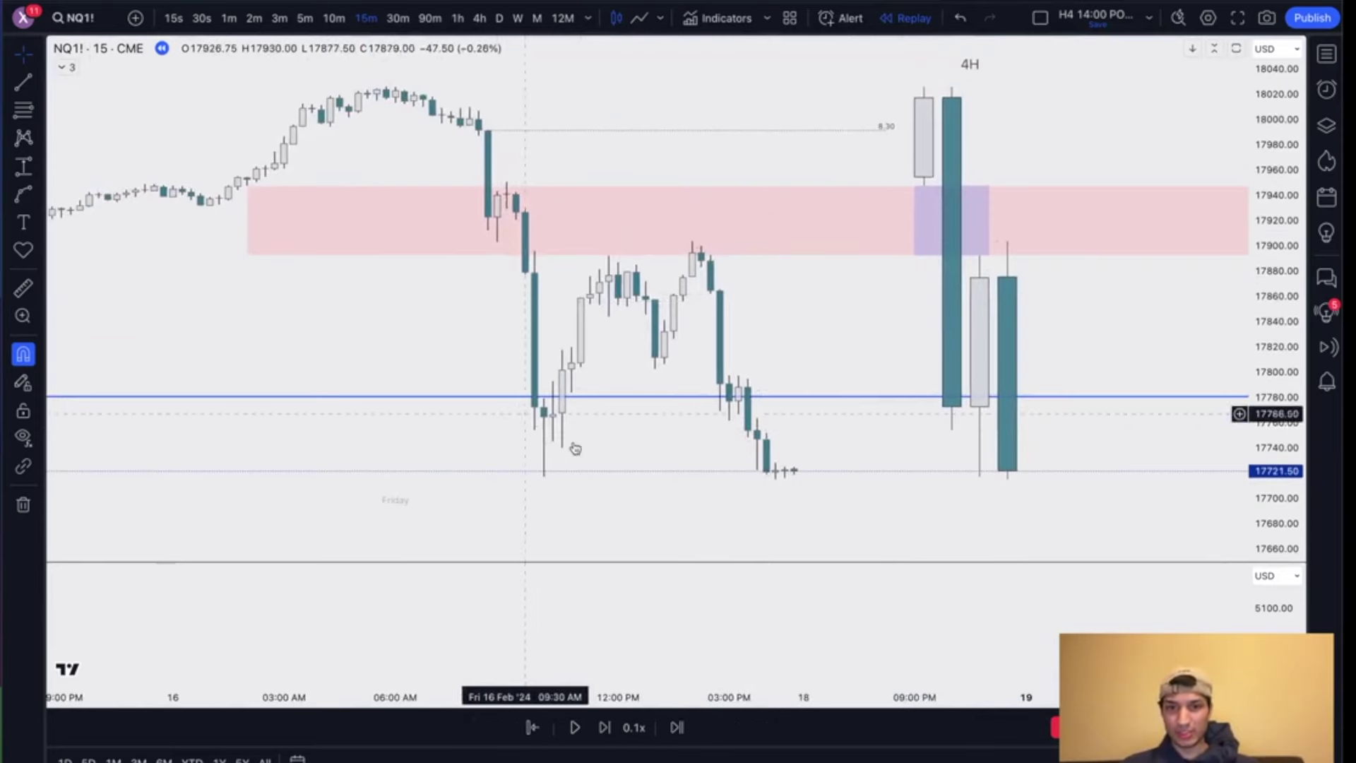
{"action": "left_click_drag", "start_coordinate": [575, 448], "coordinate": [550, 410]}
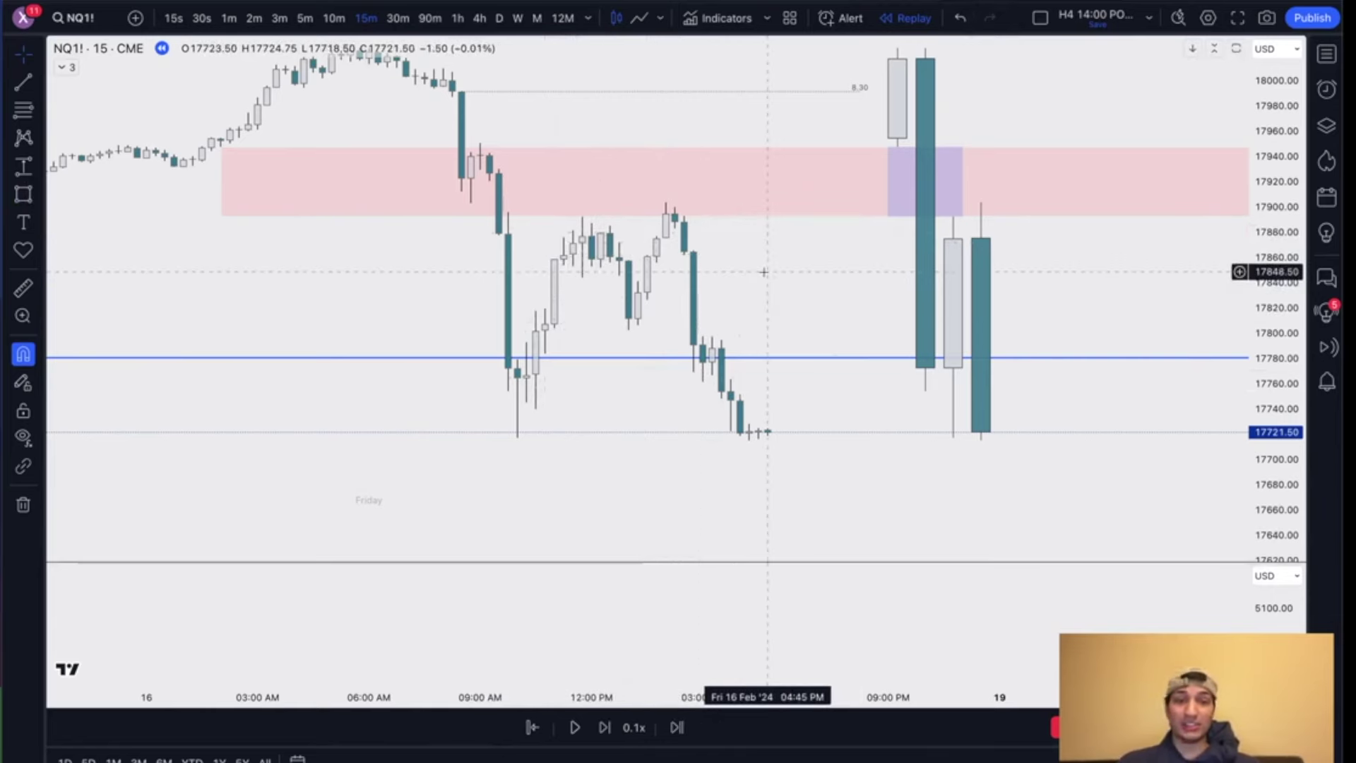
{"action": "scroll", "coordinate": [749, 273], "scroll_direction": "down", "scroll_amount": 1}
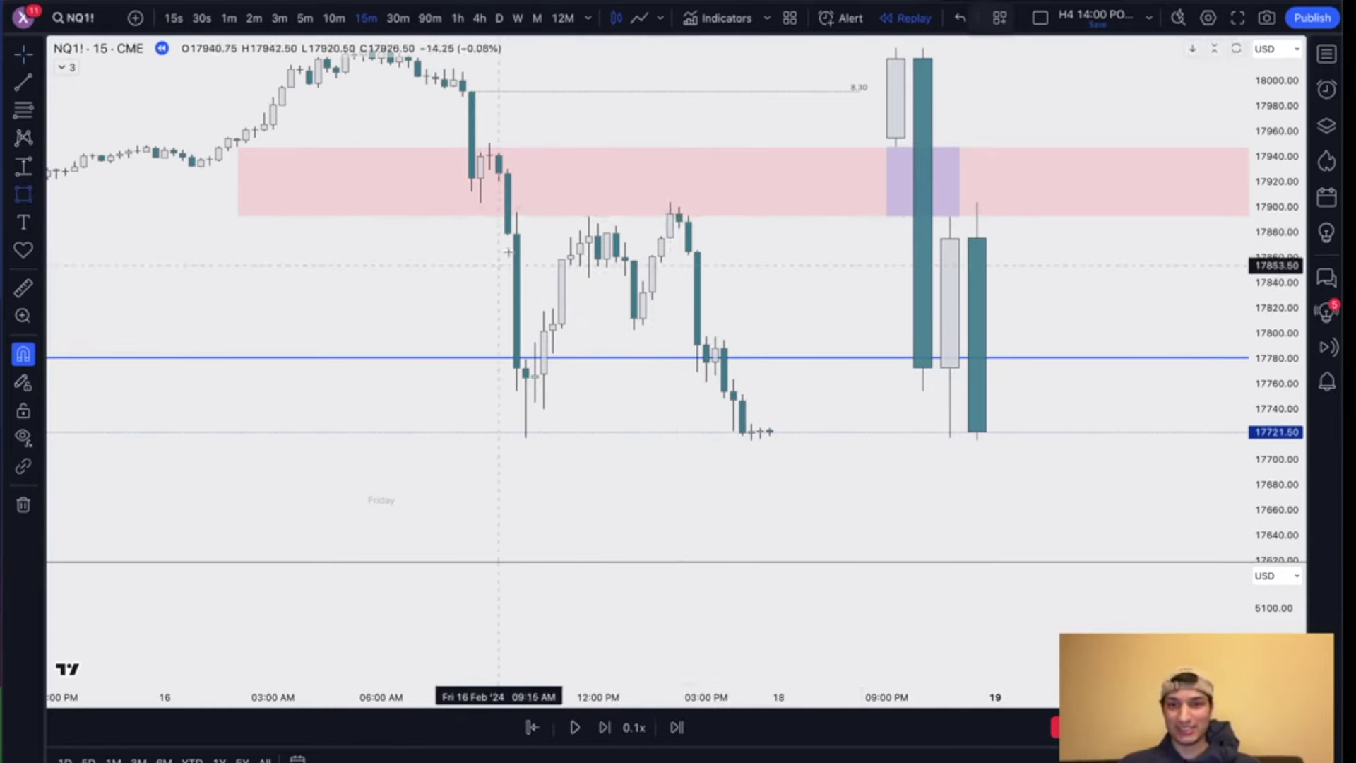
Step: Mark Friday's 9:30 AM decline with a rectangle from 17879.00 to 17779.25, extend it to the 4:45 PM candle, and fill it blue
{"action": "left_click_drag", "start_coordinate": [507, 234], "coordinate": [525, 359]}
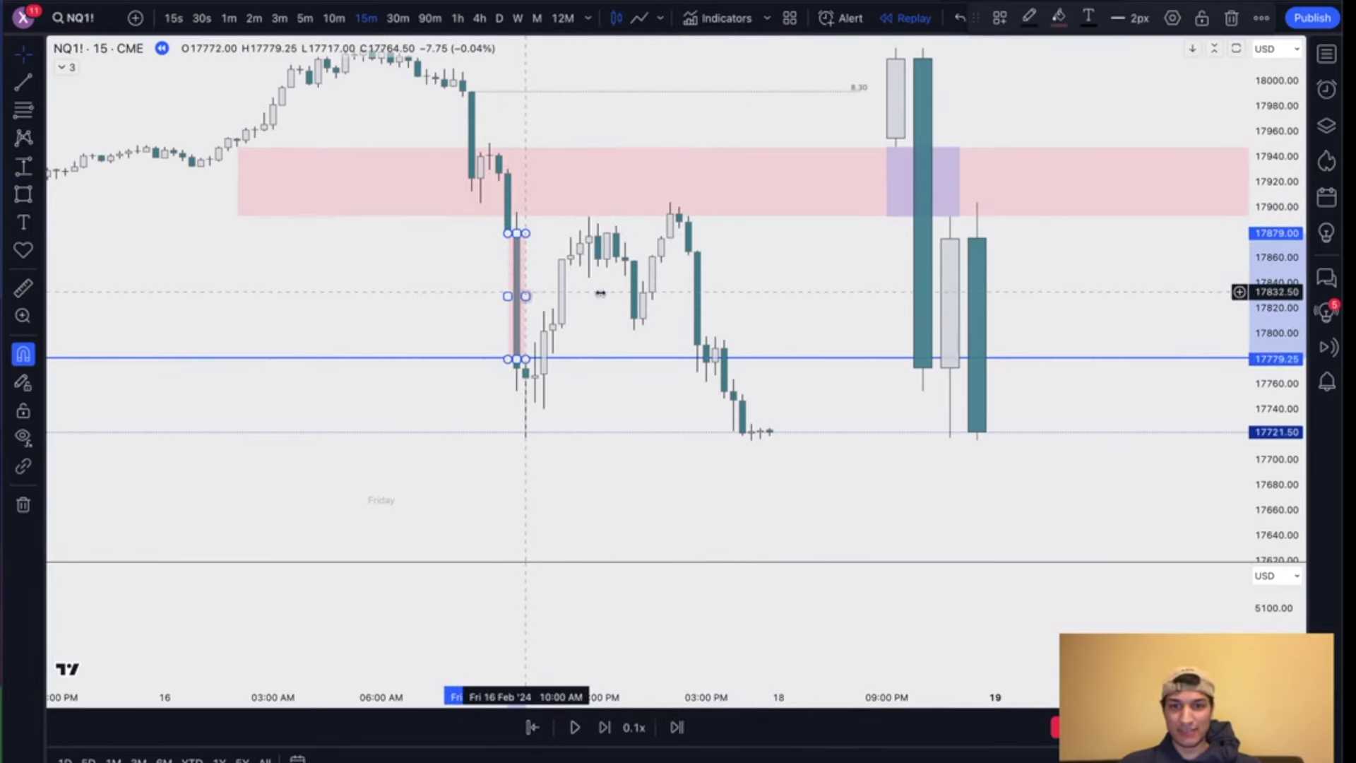
{"action": "left_click_drag", "start_coordinate": [526, 295], "coordinate": [769, 296]}
{"action": "left_click", "coordinate": [1059, 18]}
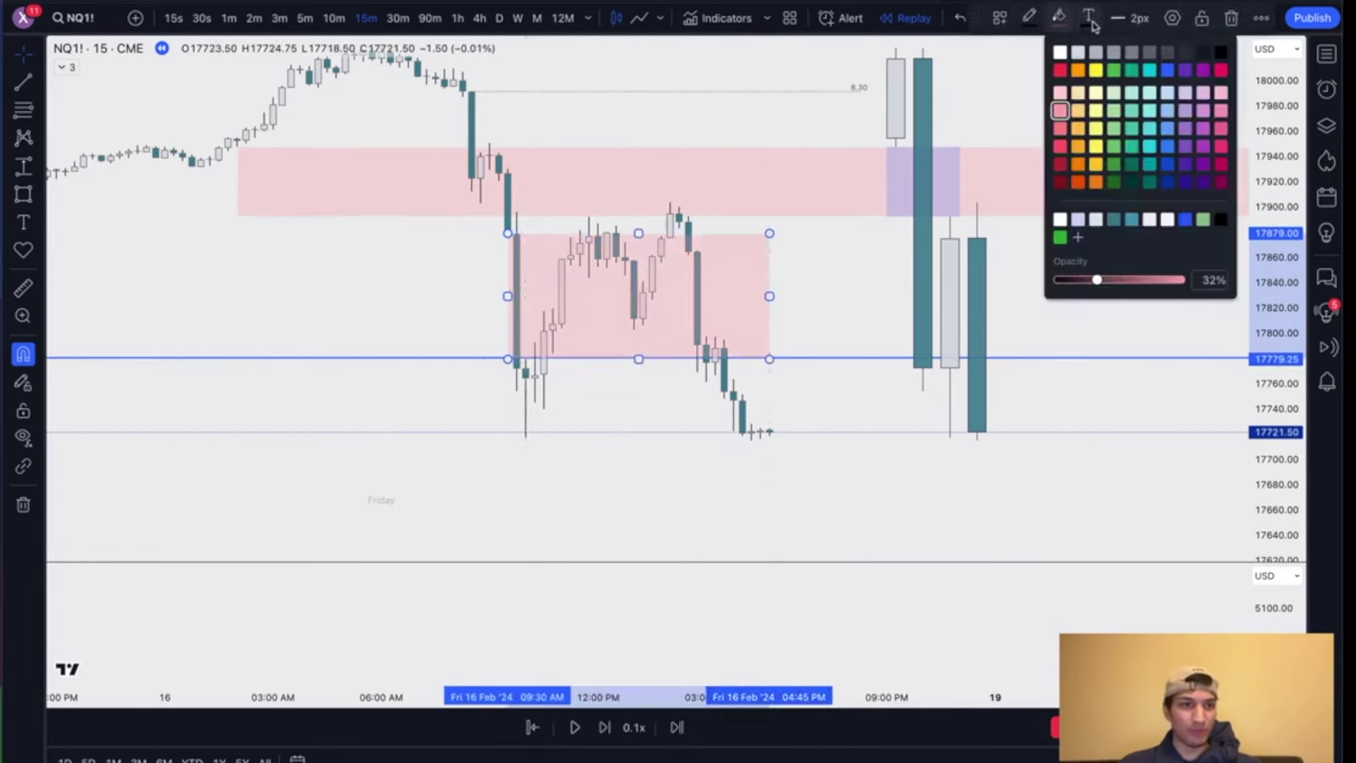
{"action": "left_click", "coordinate": [1166, 71]}
{"action": "left_click", "coordinate": [782, 260]}
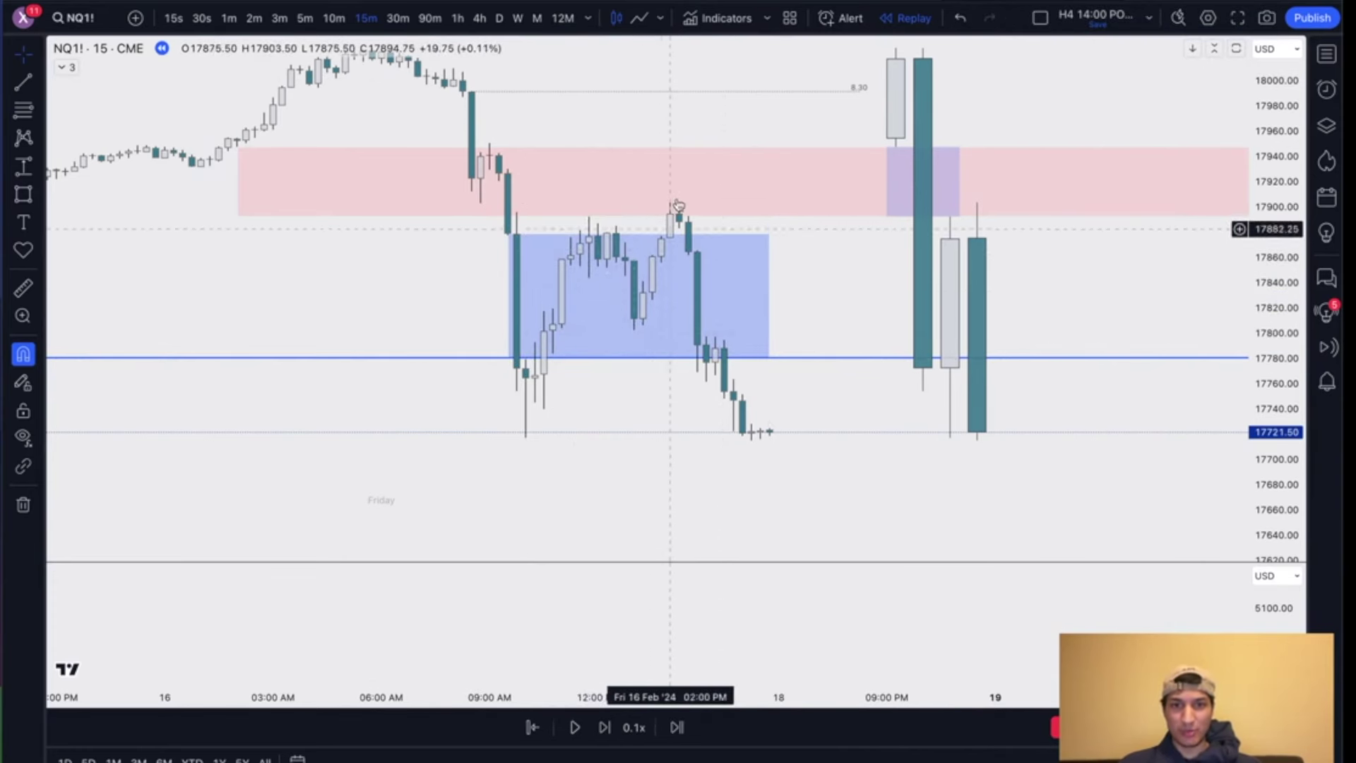
Step: Delete the blue rectangle drawn across Friday's 15-minute candles
{"action": "left_click", "coordinate": [767, 275]}
{"action": "key", "text": "Delete"}
{"action": "scroll", "coordinate": [770, 272], "scroll_direction": "down", "scroll_amount": 1}
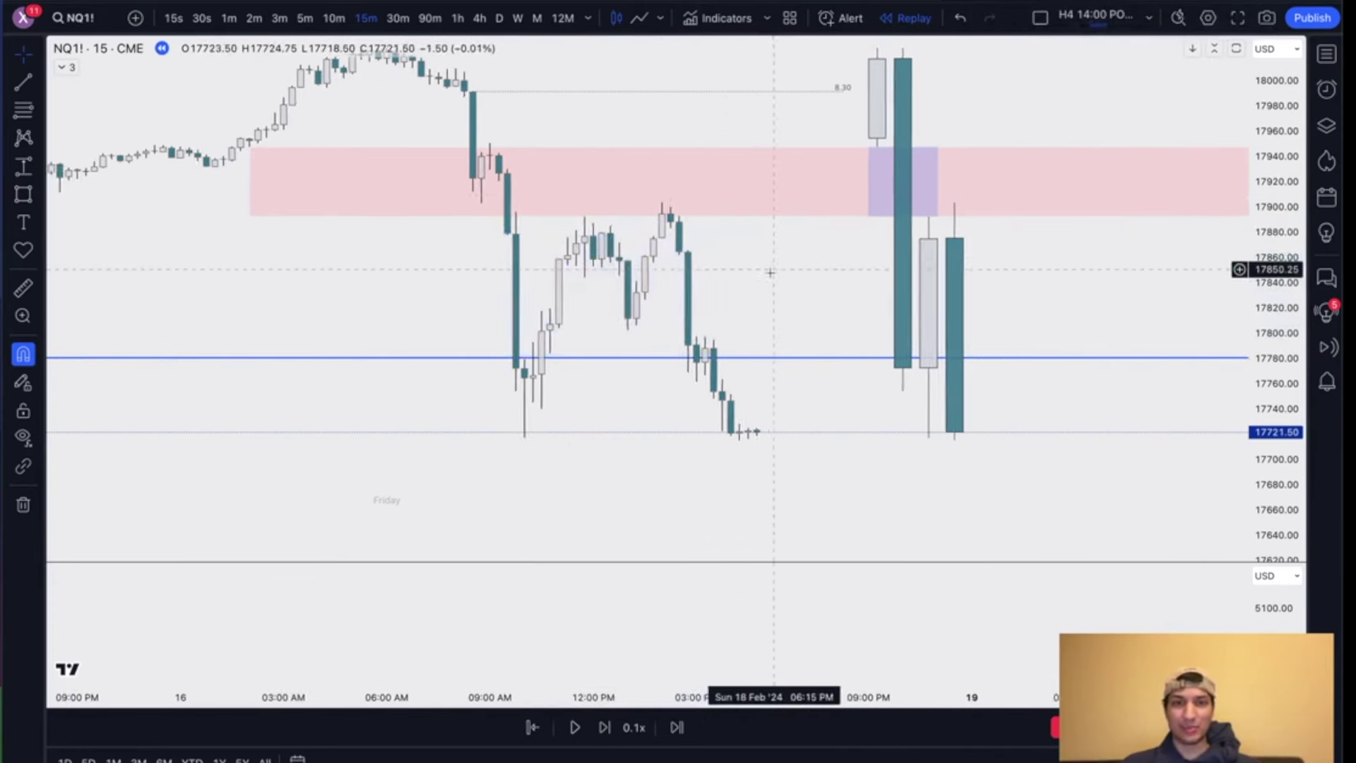
{"action": "scroll", "coordinate": [770, 273], "scroll_direction": "down", "scroll_amount": 1}
{"action": "left_click_drag", "start_coordinate": [770, 237], "coordinate": [711, 203]}
{"action": "scroll", "coordinate": [711, 203], "scroll_direction": "down", "scroll_amount": 1}
{"action": "left_click_drag", "start_coordinate": [730, 251], "coordinate": [676, 162]}
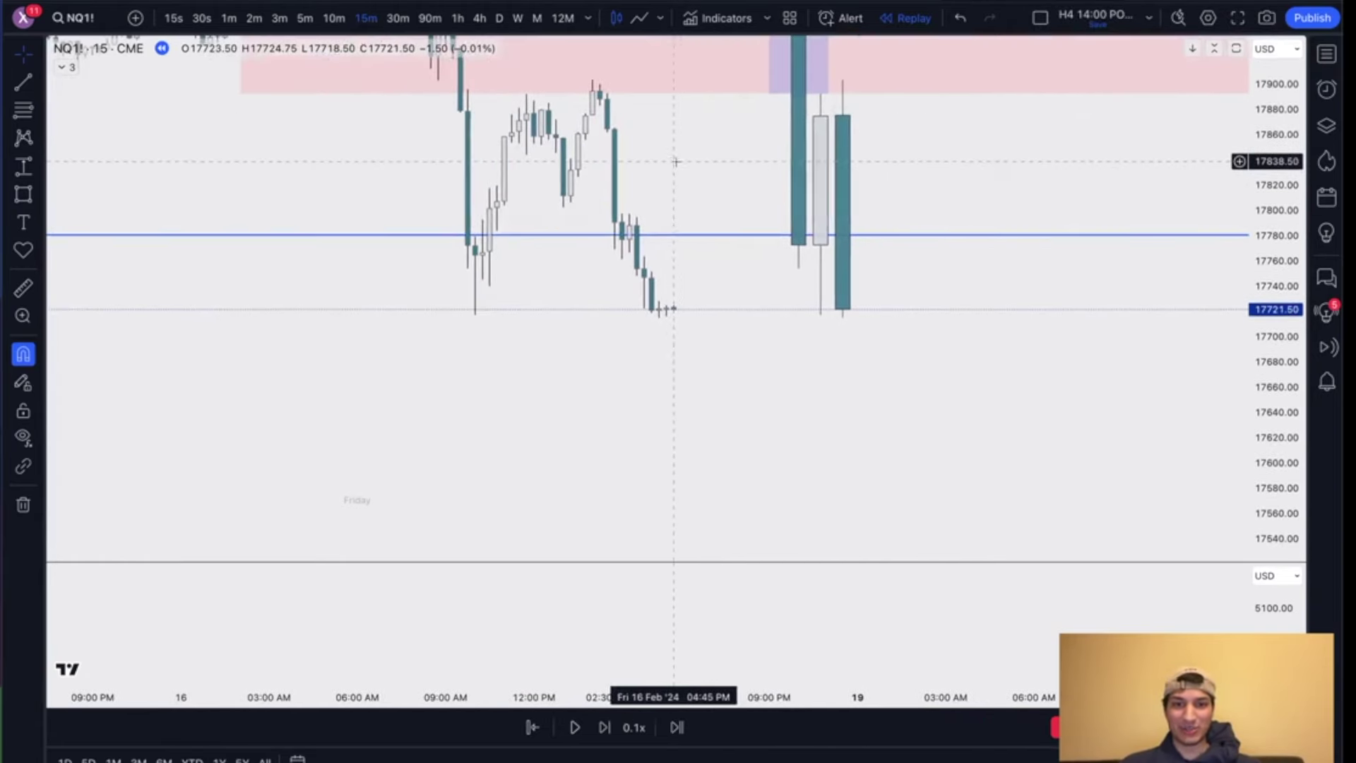
{"action": "left_click_drag", "start_coordinate": [1301, 134], "coordinate": [1291, 214]}
{"action": "left_click_drag", "start_coordinate": [710, 183], "coordinate": [788, 238]}
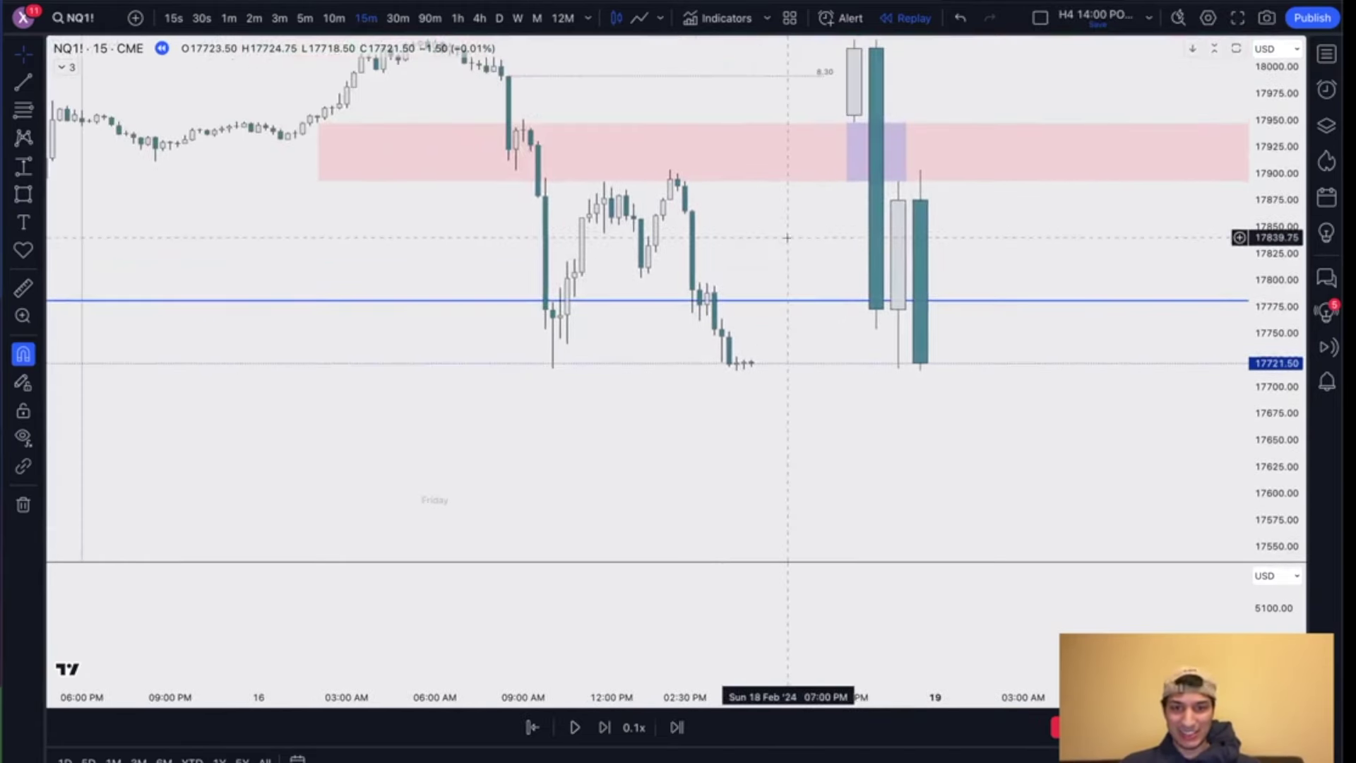
{"action": "scroll", "coordinate": [787, 238], "scroll_direction": "up", "scroll_amount": 1}
{"action": "left_click_drag", "start_coordinate": [320, 79], "coordinate": [836, 414]}
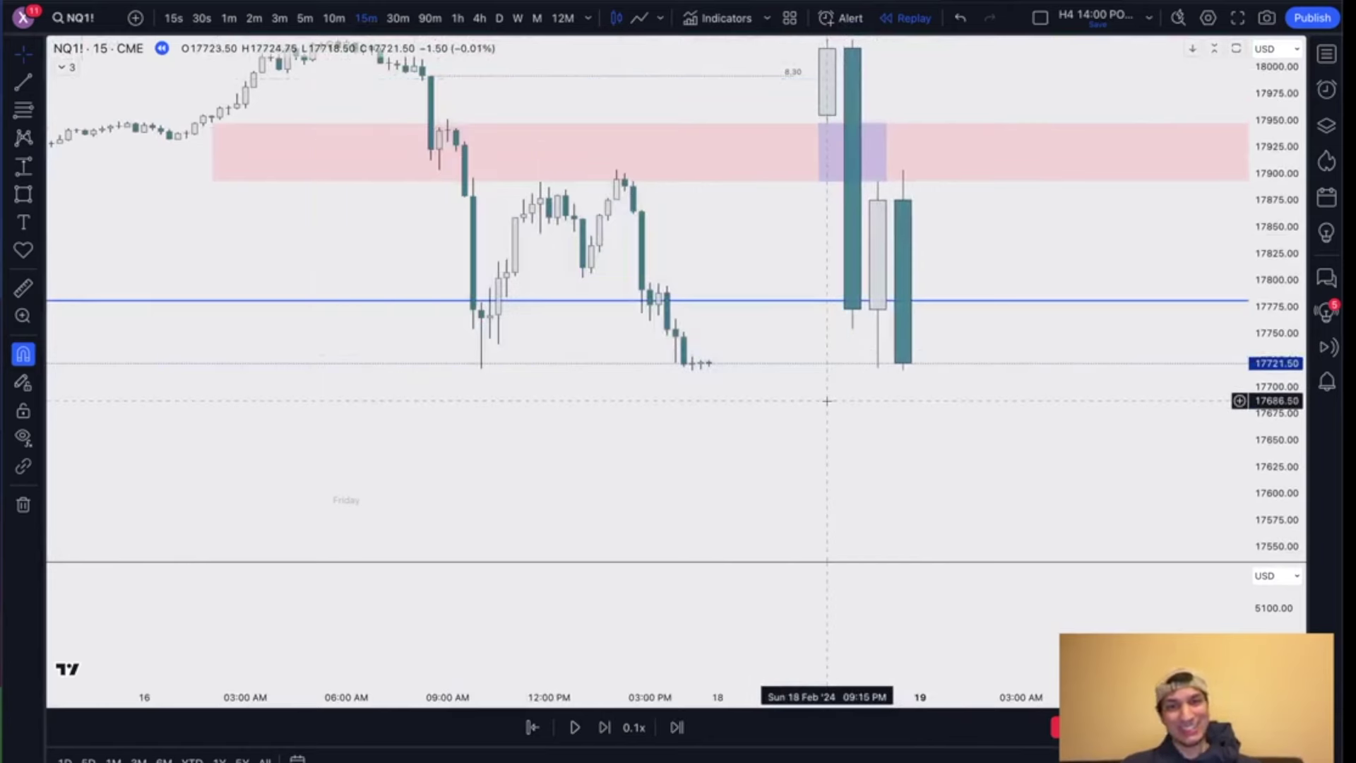
{"action": "left_click_drag", "start_coordinate": [794, 367], "coordinate": [336, 111]}
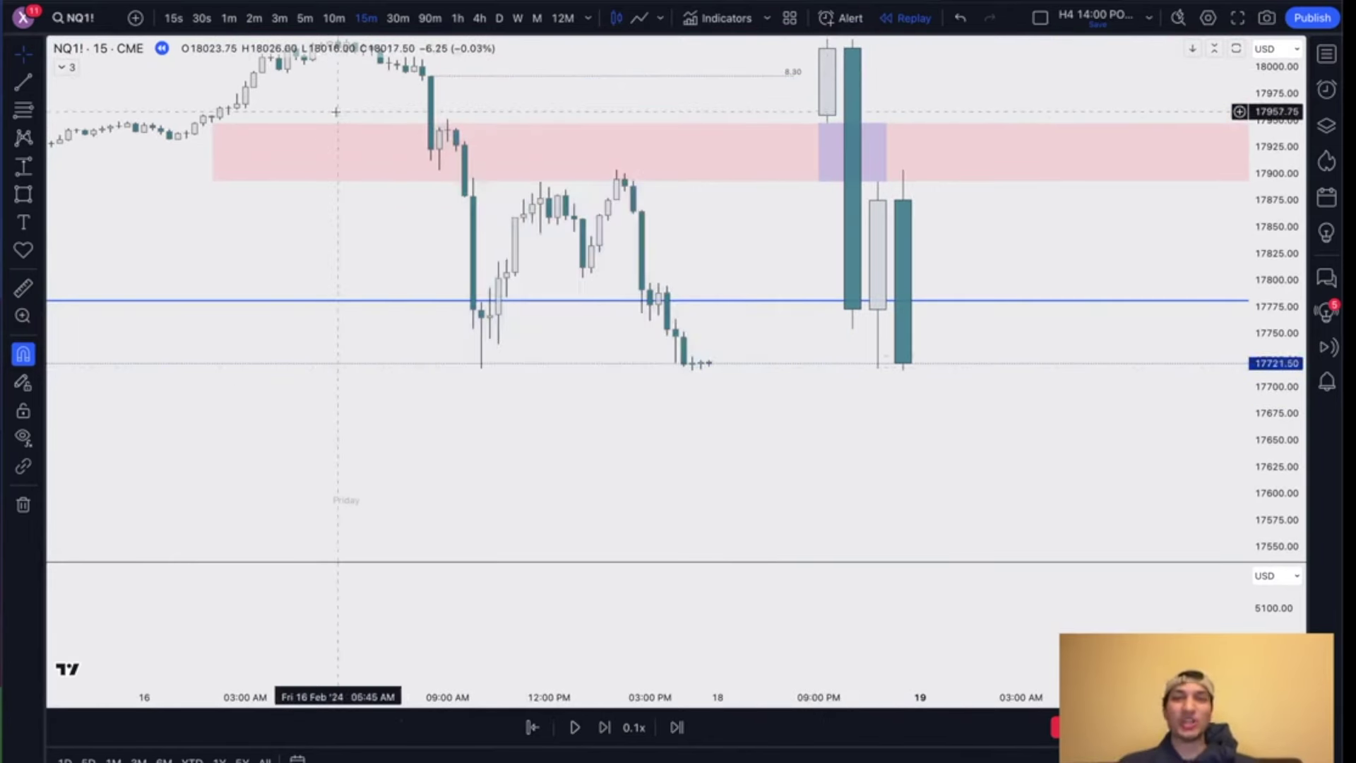
Step: Delete the pink H4 SIBI zone and the blue H4 External Range line from the chart
{"action": "left_click", "coordinate": [373, 125]}
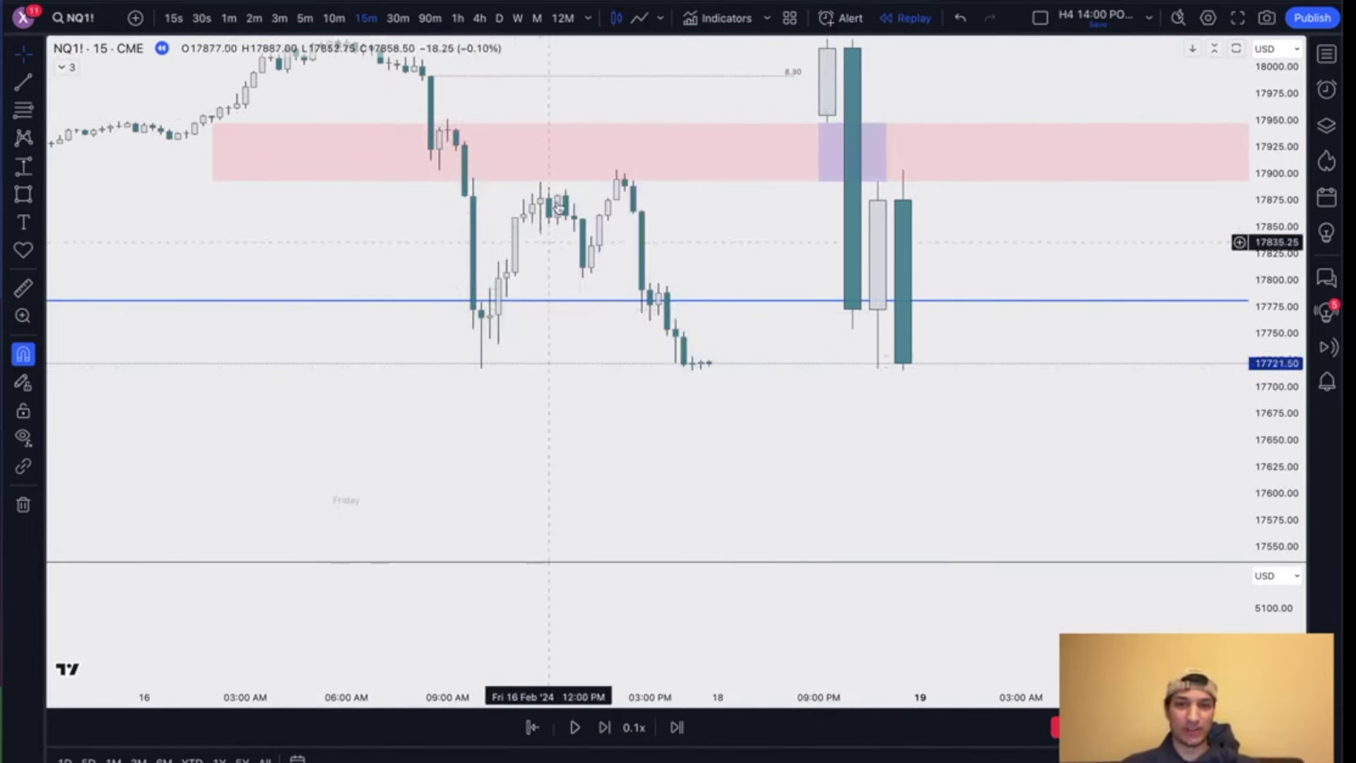
{"action": "key", "text": "Delete"}
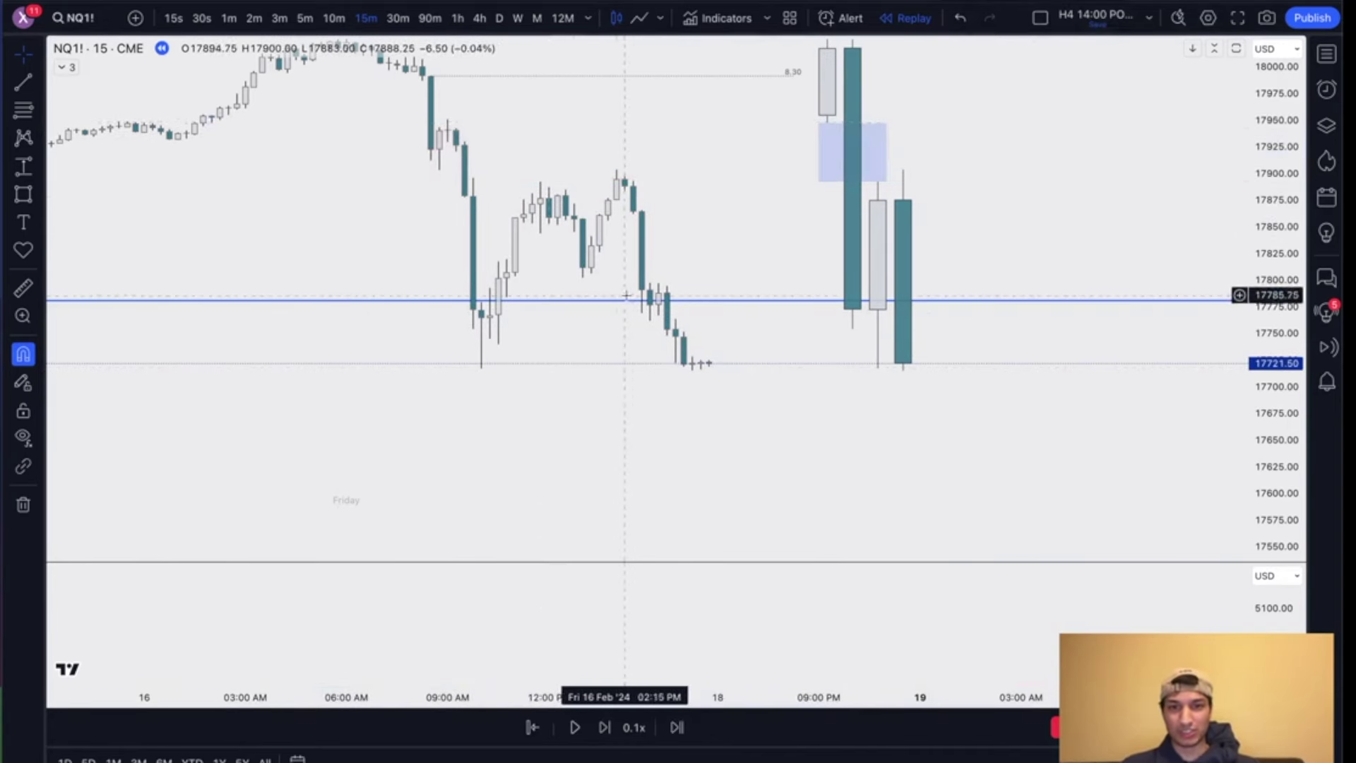
{"action": "left_click", "coordinate": [622, 301]}
{"action": "key", "text": "Delete"}
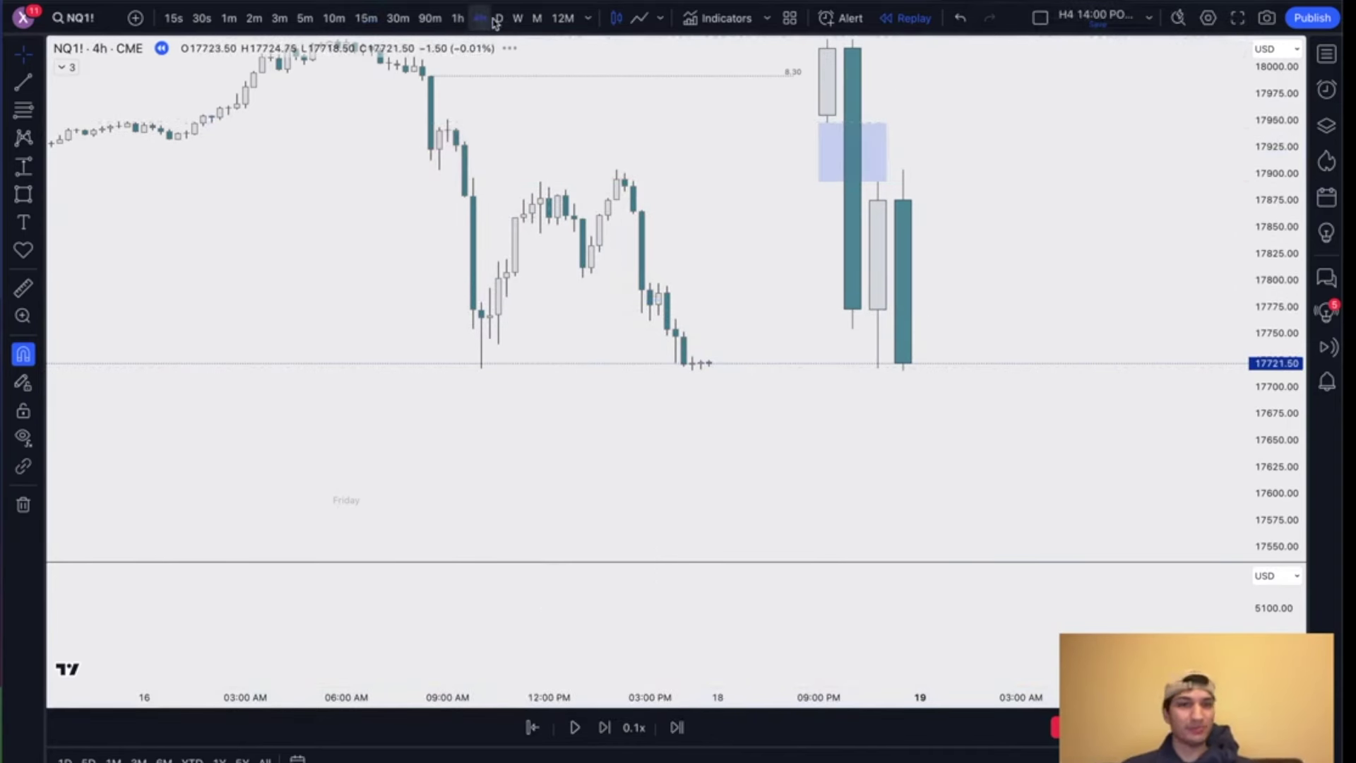
Step: Switch to the 4-hour timeframe and draw a horizontal line at 17560.75 from the Tuesday 6 Feb low to Thursday 15 Feb
{"action": "left_click", "coordinate": [481, 18]}
{"action": "scroll", "coordinate": [987, 375], "scroll_direction": "left", "scroll_amount": 5}
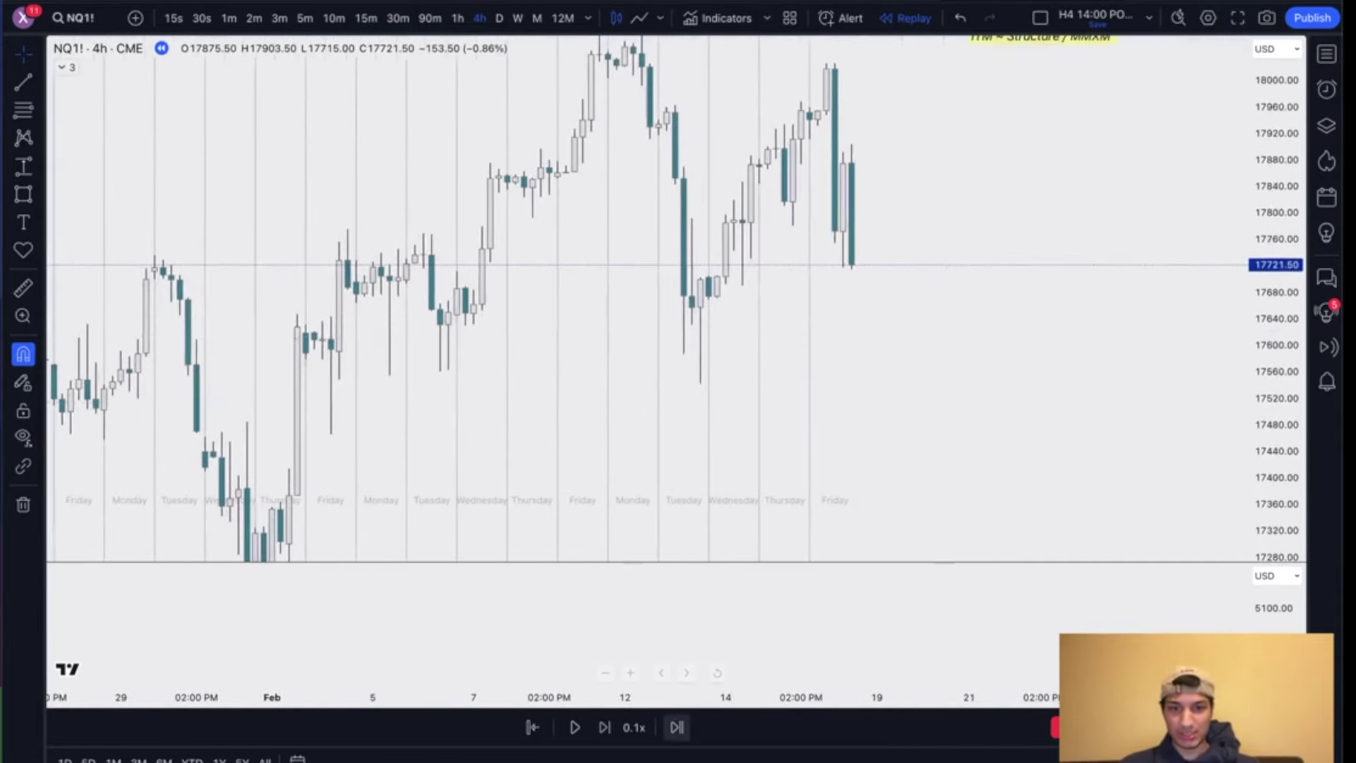
{"action": "left_click", "coordinate": [817, 370]}
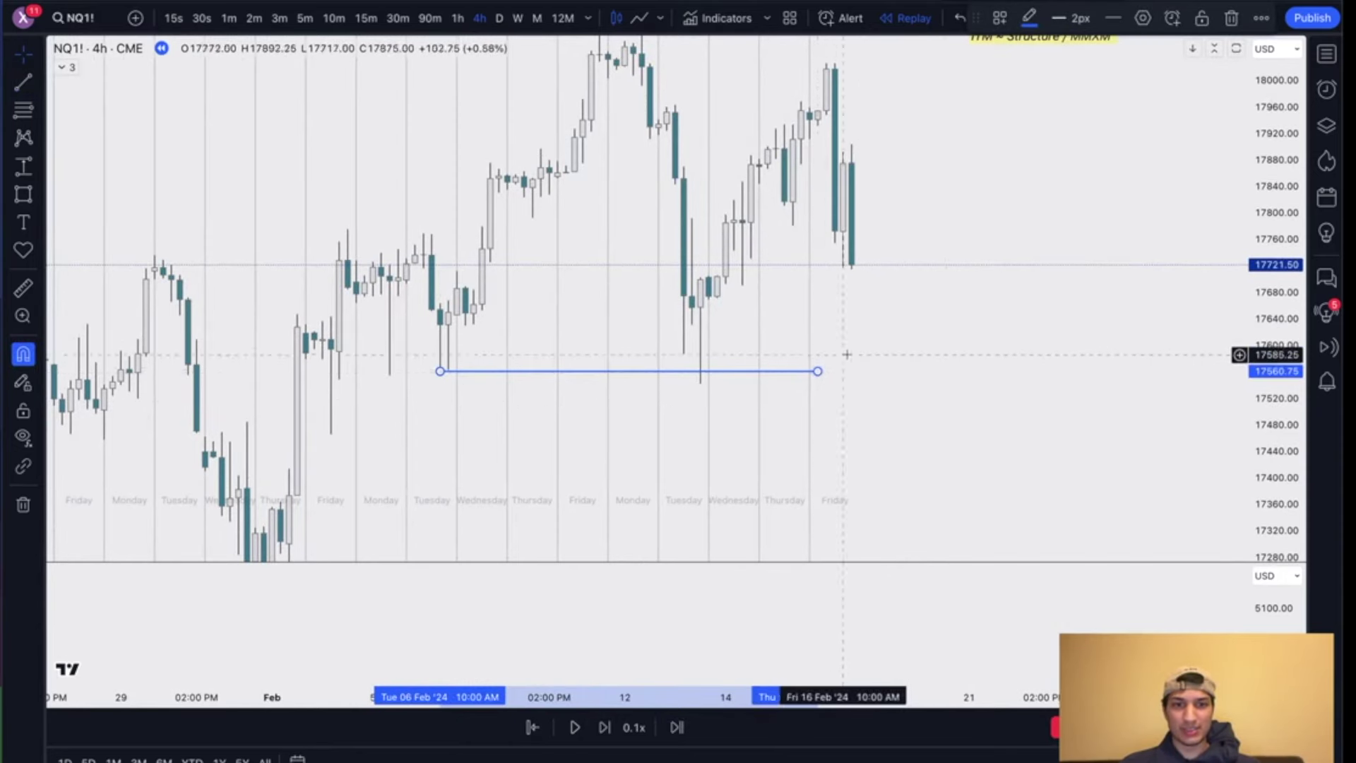
{"action": "scroll", "coordinate": [841, 357], "scroll_direction": "up", "scroll_amount": 1}
{"action": "left_click_drag", "start_coordinate": [741, 329], "coordinate": [718, 372]}
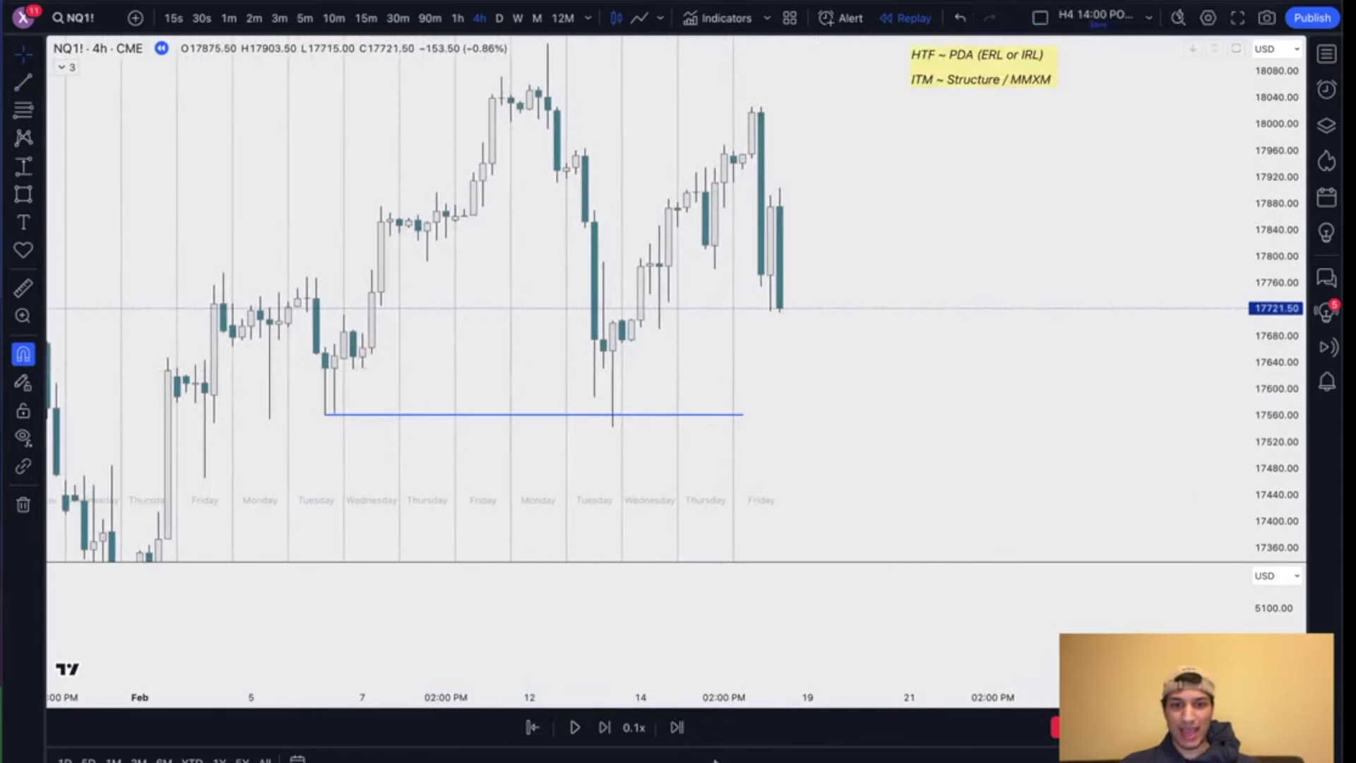
Step: Mark the 13 Feb gap from 17852.25 to 17791.75 with a rectangle, apply the H4 SIBI template, and end it at Wednesday's 10:00 PM candle
{"action": "left_click", "coordinate": [585, 221]}
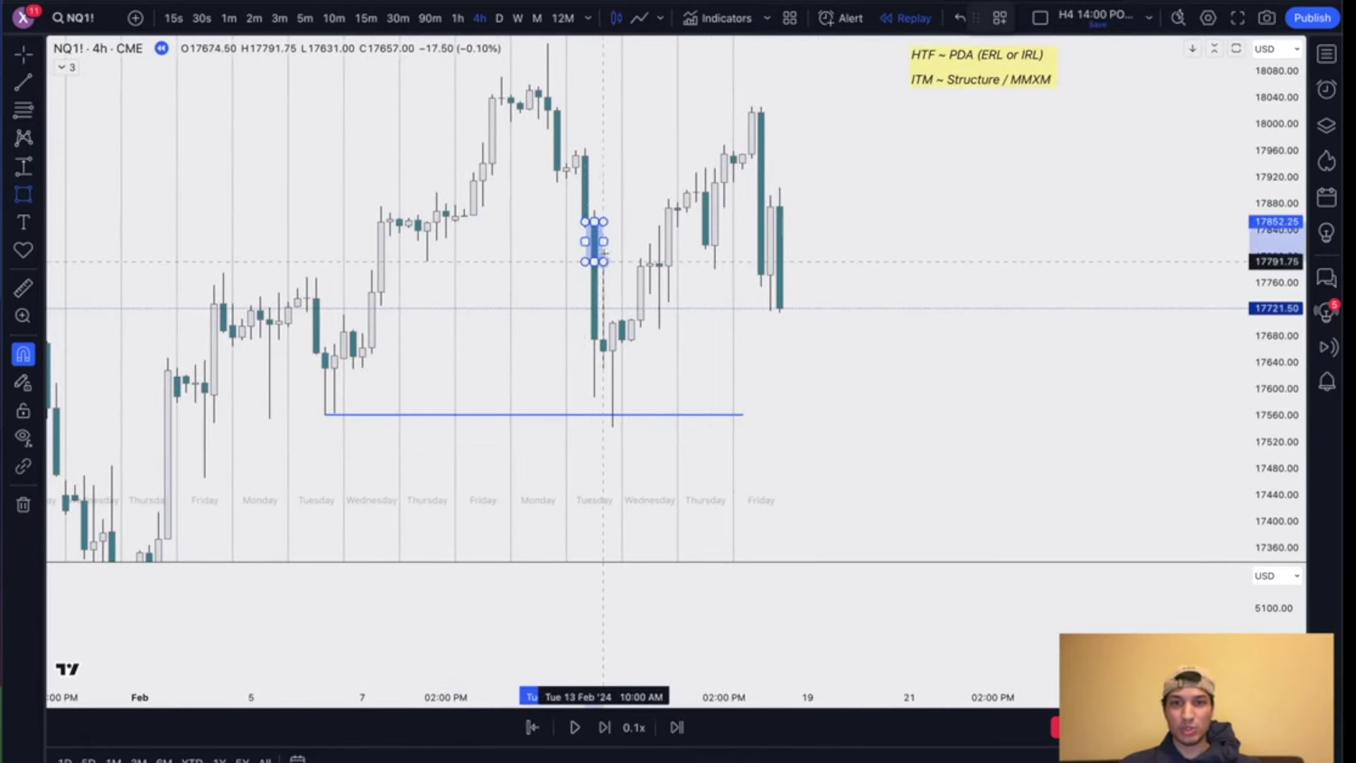
{"action": "left_click", "coordinate": [706, 261]}
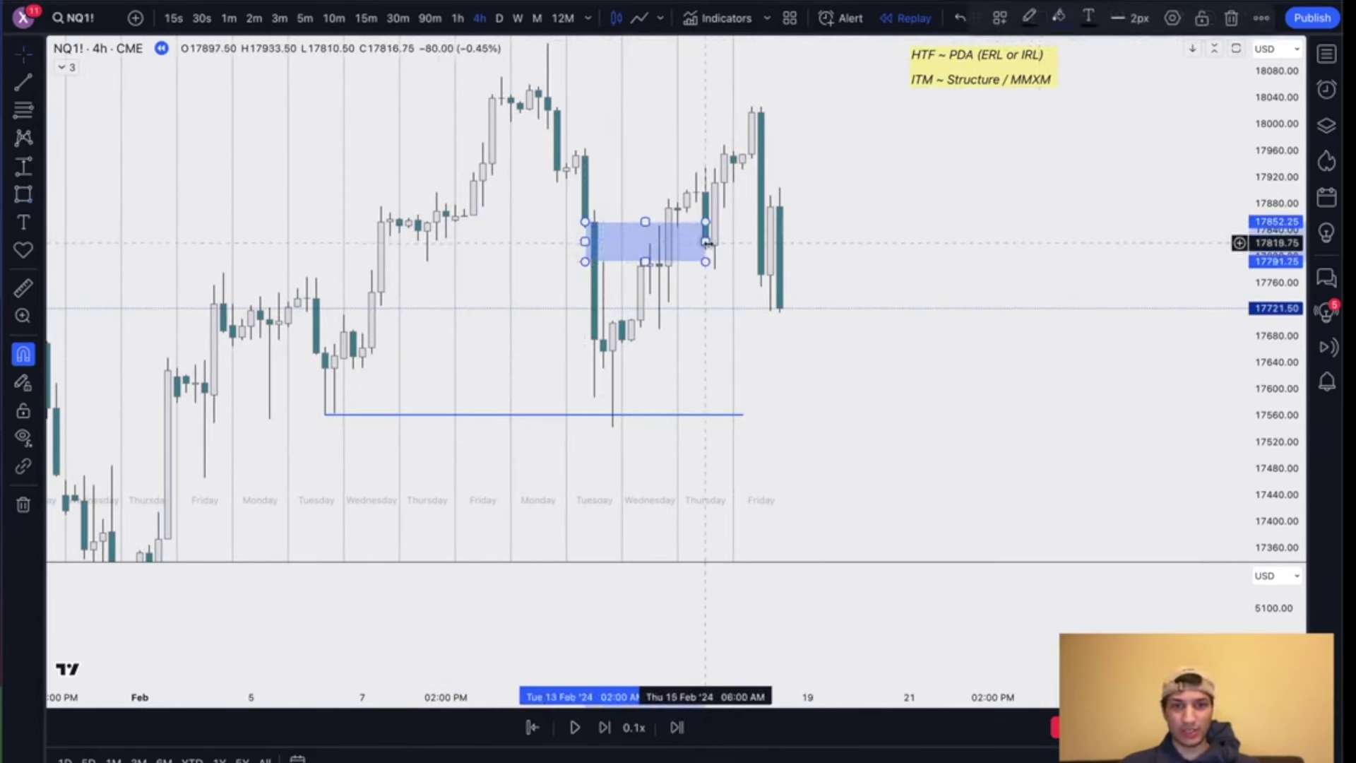
{"action": "right_click", "coordinate": [705, 242]}
{"action": "mouse_move", "coordinate": [778, 267]}
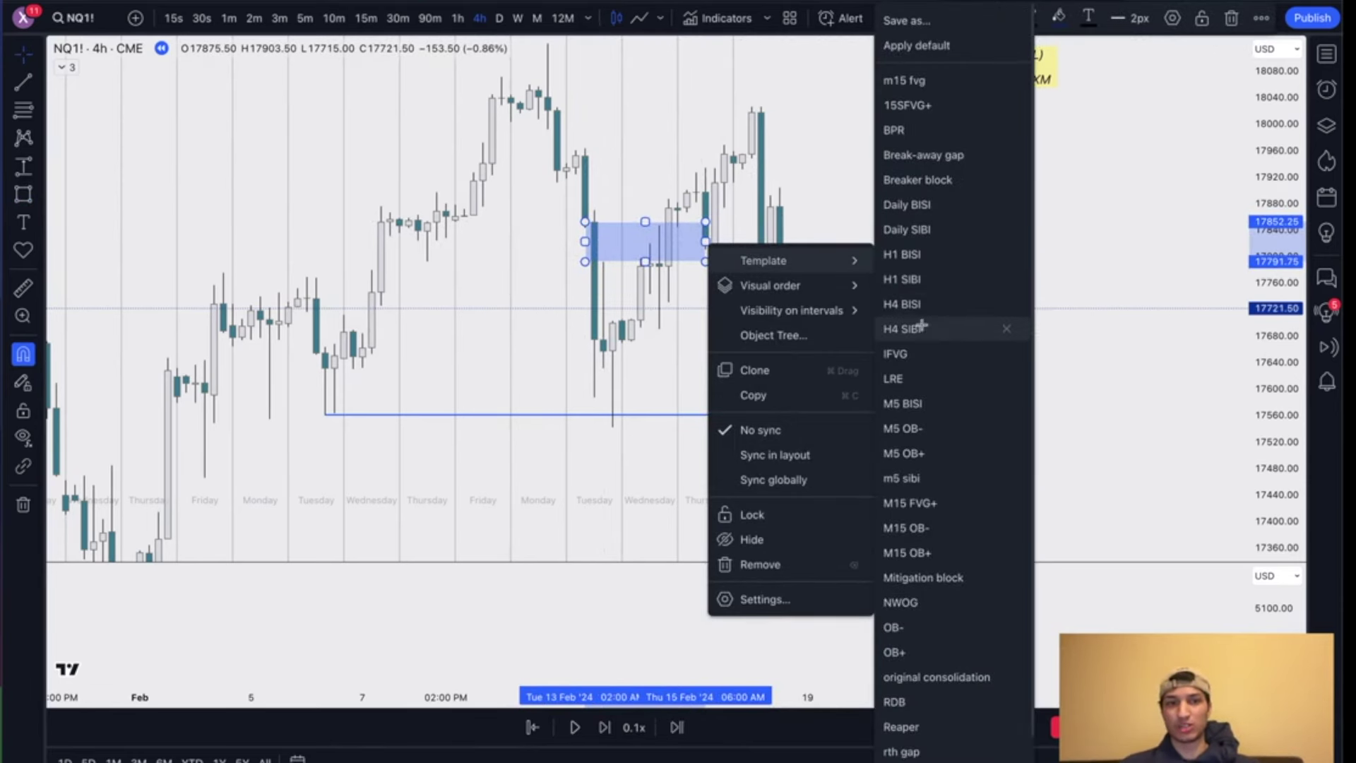
{"action": "left_click", "coordinate": [950, 328]}
{"action": "left_click_drag", "start_coordinate": [713, 245], "coordinate": [695, 242]}
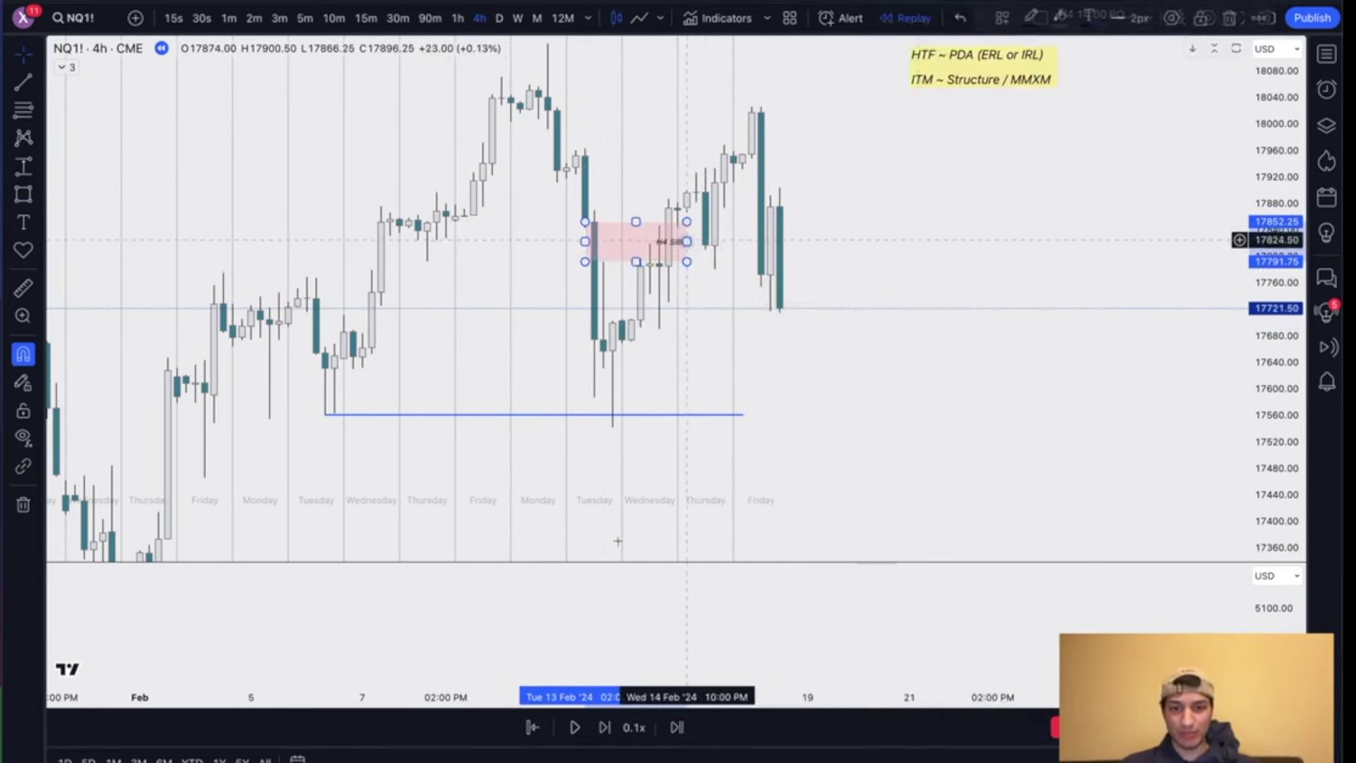
Step: Rewind the replay to the Wednesday 14 Feb 10:00 PM candle and extend the H4 SIBI zone into Thursday 15 Feb
{"action": "left_click", "coordinate": [532, 727]}
{"action": "left_click", "coordinate": [696, 362]}
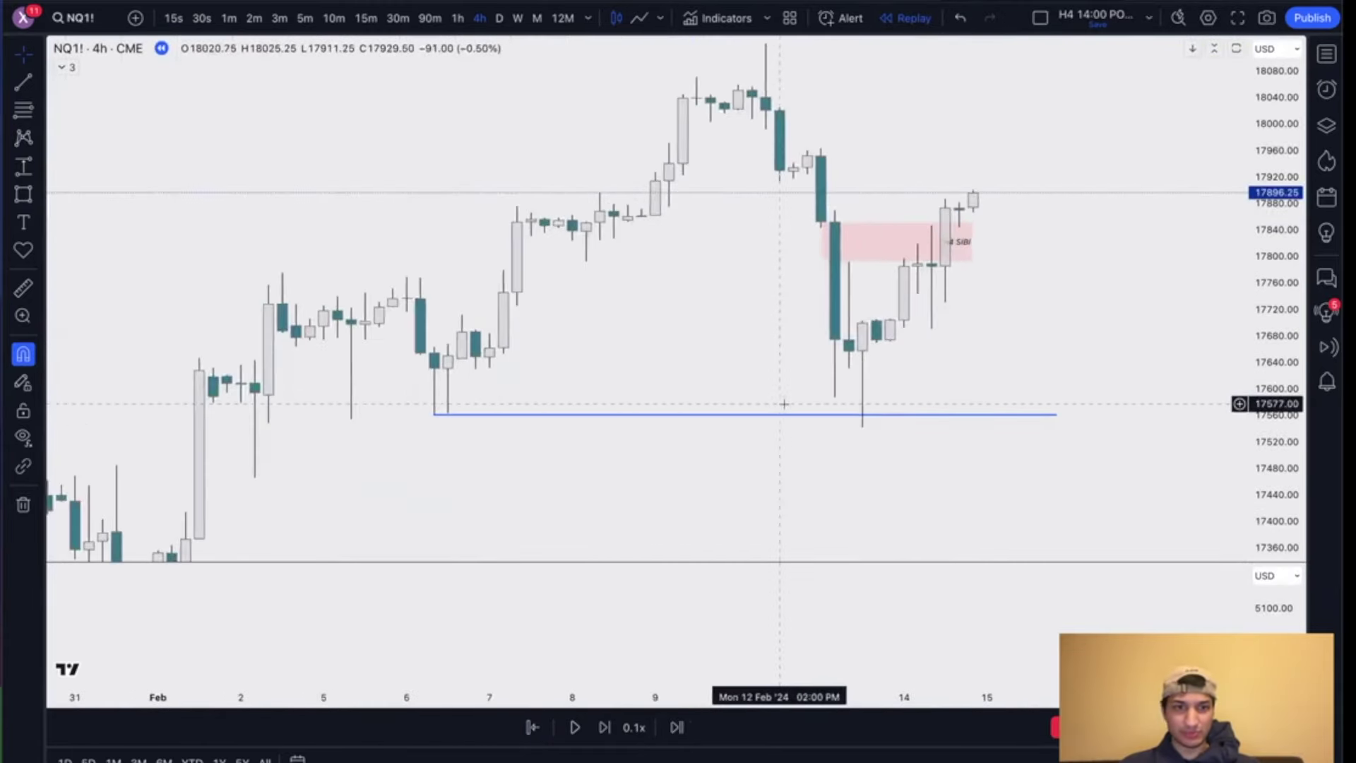
{"action": "left_click_drag", "start_coordinate": [857, 241], "coordinate": [947, 242]}
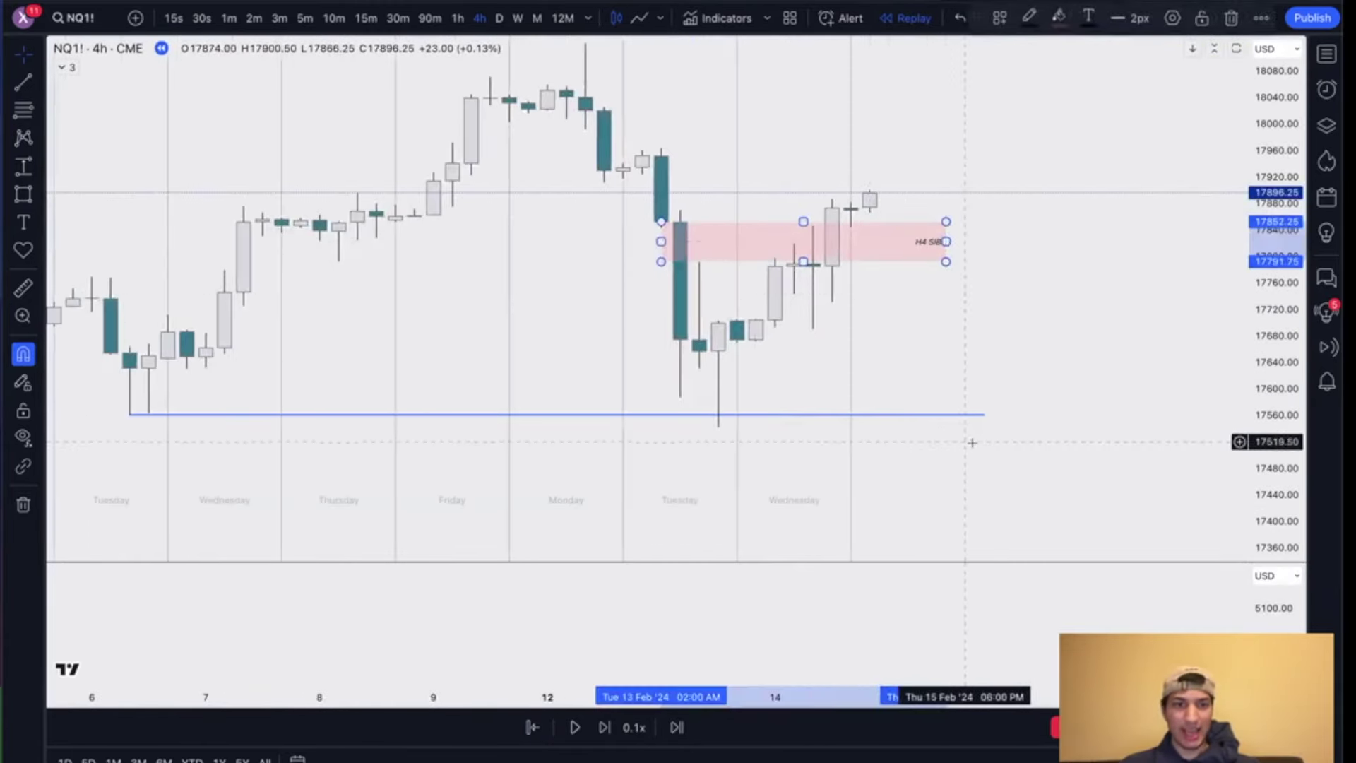
Step: Switch the chart to the 15-minute timeframe and frame the Tuesday and Wednesday price action around the H4 SIBI zone
{"action": "left_click", "coordinate": [366, 17]}
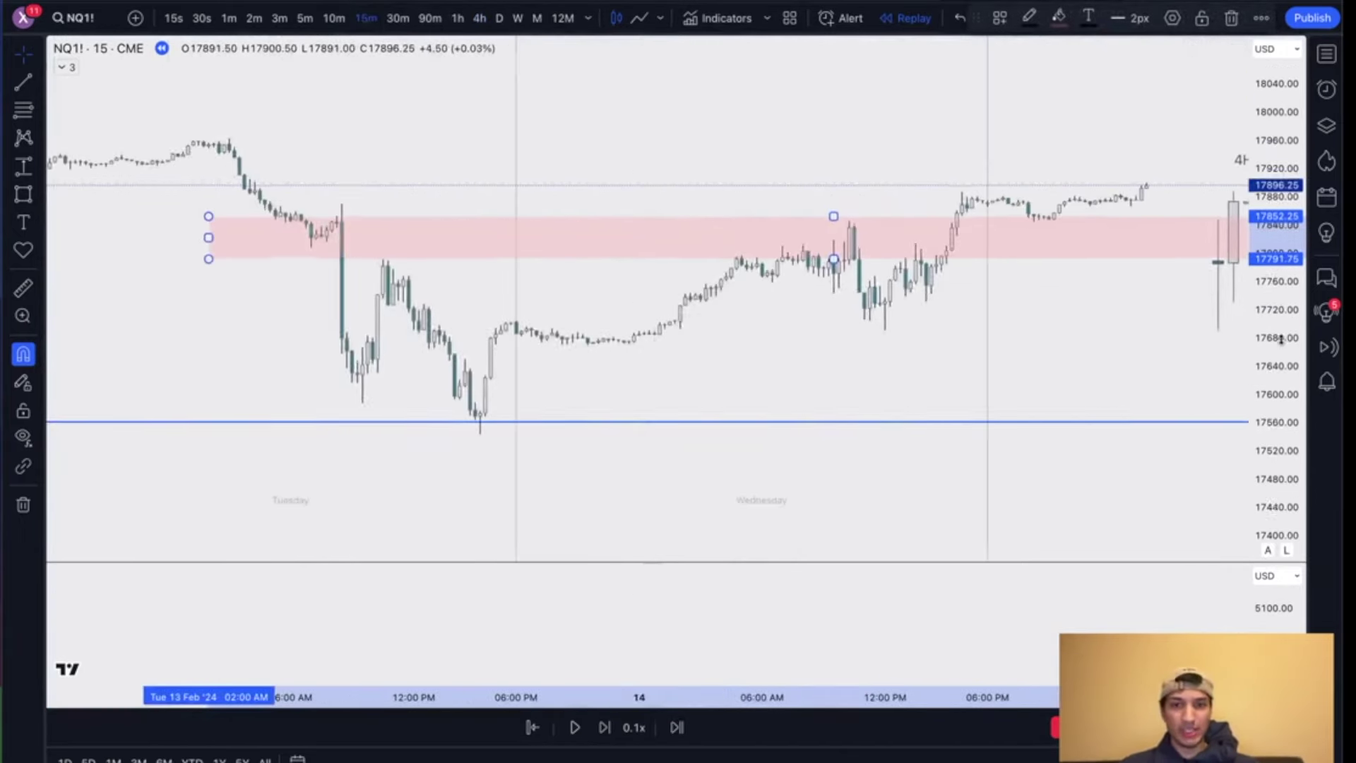
{"action": "scroll", "coordinate": [829, 425], "scroll_direction": "down", "scroll_amount": 1}
{"action": "left_click_drag", "start_coordinate": [828, 424], "coordinate": [771, 384]}
{"action": "scroll", "coordinate": [770, 376], "scroll_direction": "down", "scroll_amount": 1}
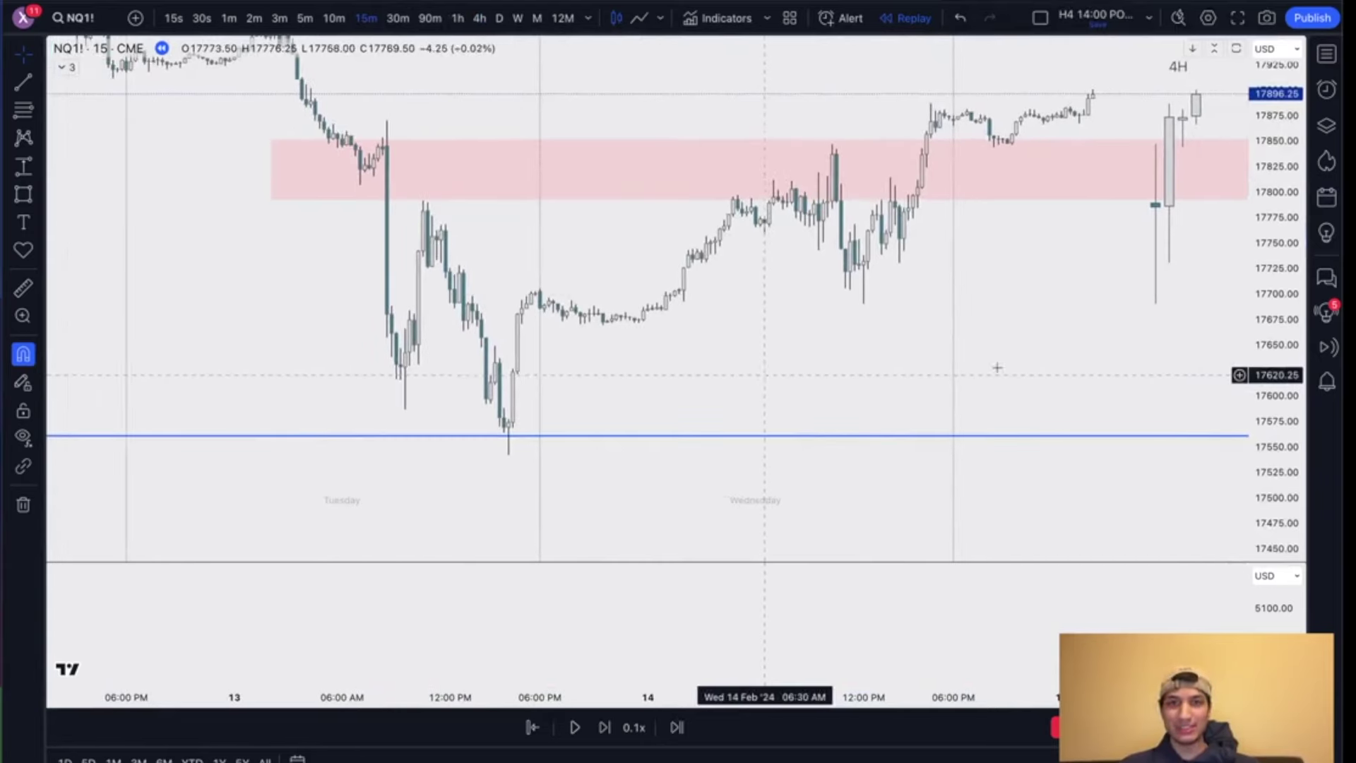
{"action": "left_click_drag", "start_coordinate": [1283, 141], "coordinate": [1256, 227]}
{"action": "scroll", "coordinate": [790, 293], "scroll_direction": "down", "scroll_amount": 2}
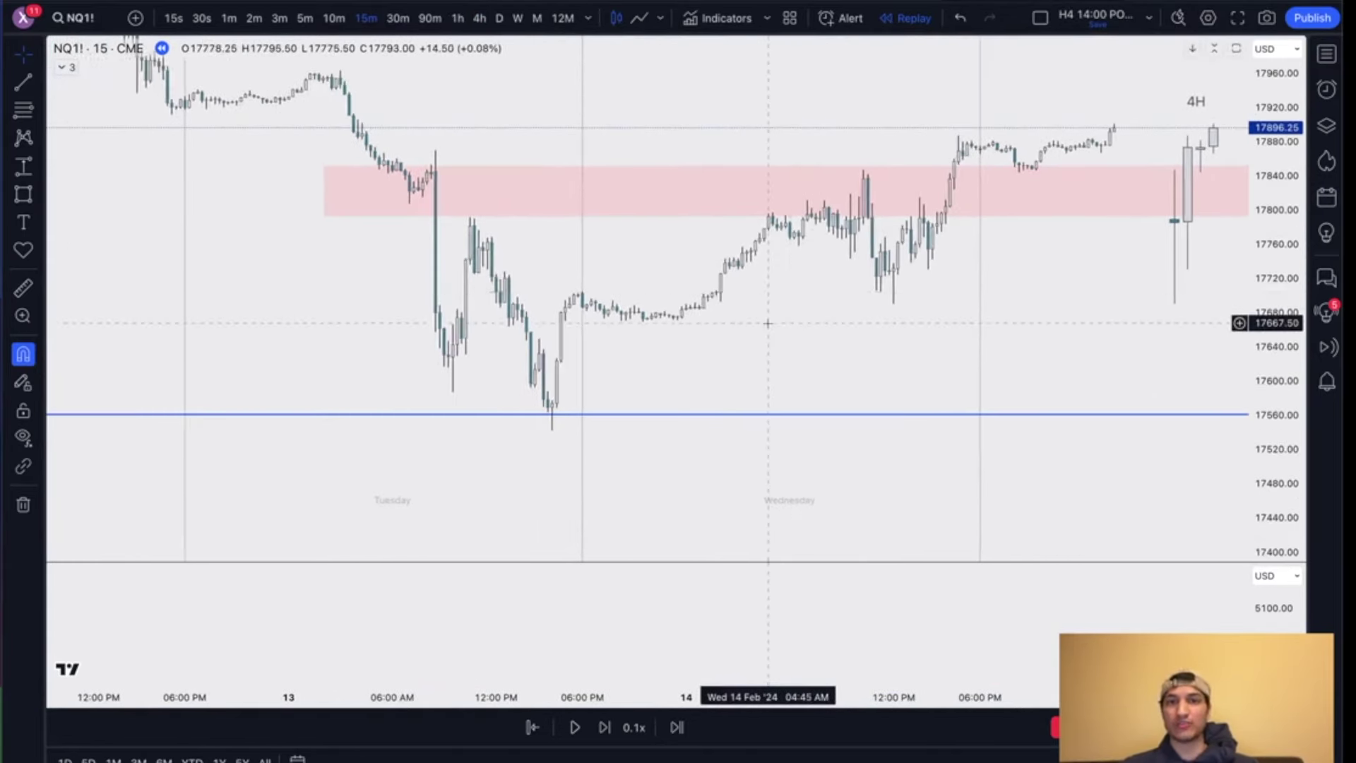
{"action": "left_click_drag", "start_coordinate": [775, 331], "coordinate": [797, 353]}
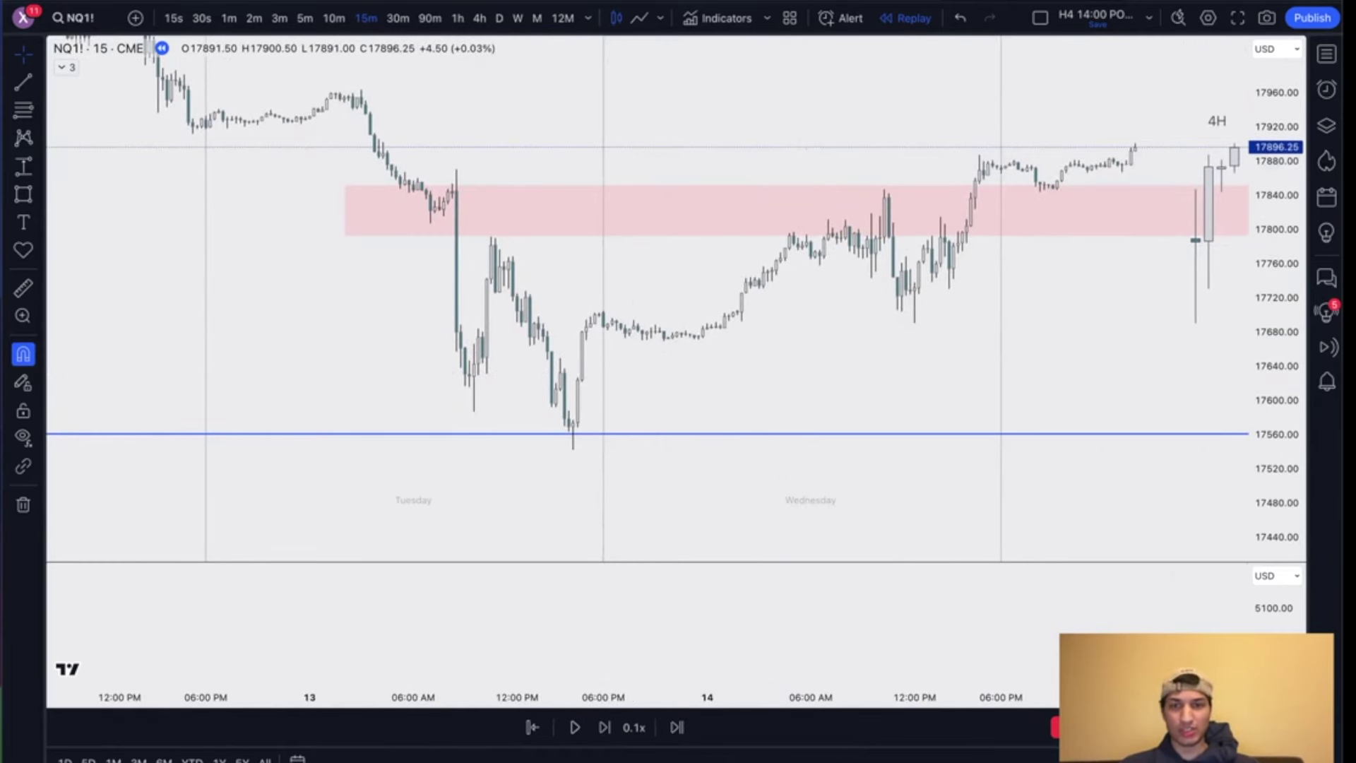
Step: Box Tuesday's early consolidation from 17882.25 to 17808.25 until 9:45 AM and apply the original consolidation template
{"action": "left_click_drag", "start_coordinate": [382, 169], "coordinate": [478, 222]}
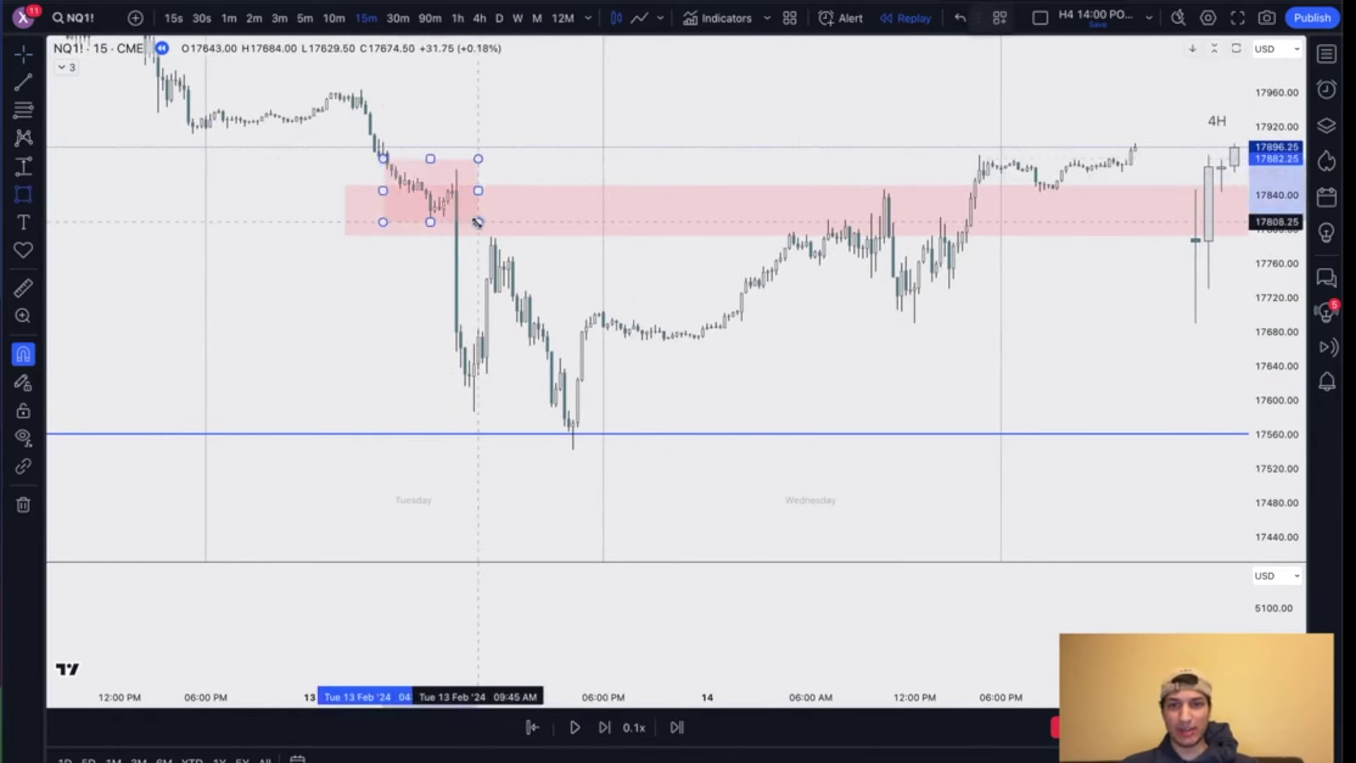
{"action": "right_click", "coordinate": [478, 162]}
{"action": "mouse_move", "coordinate": [555, 181]}
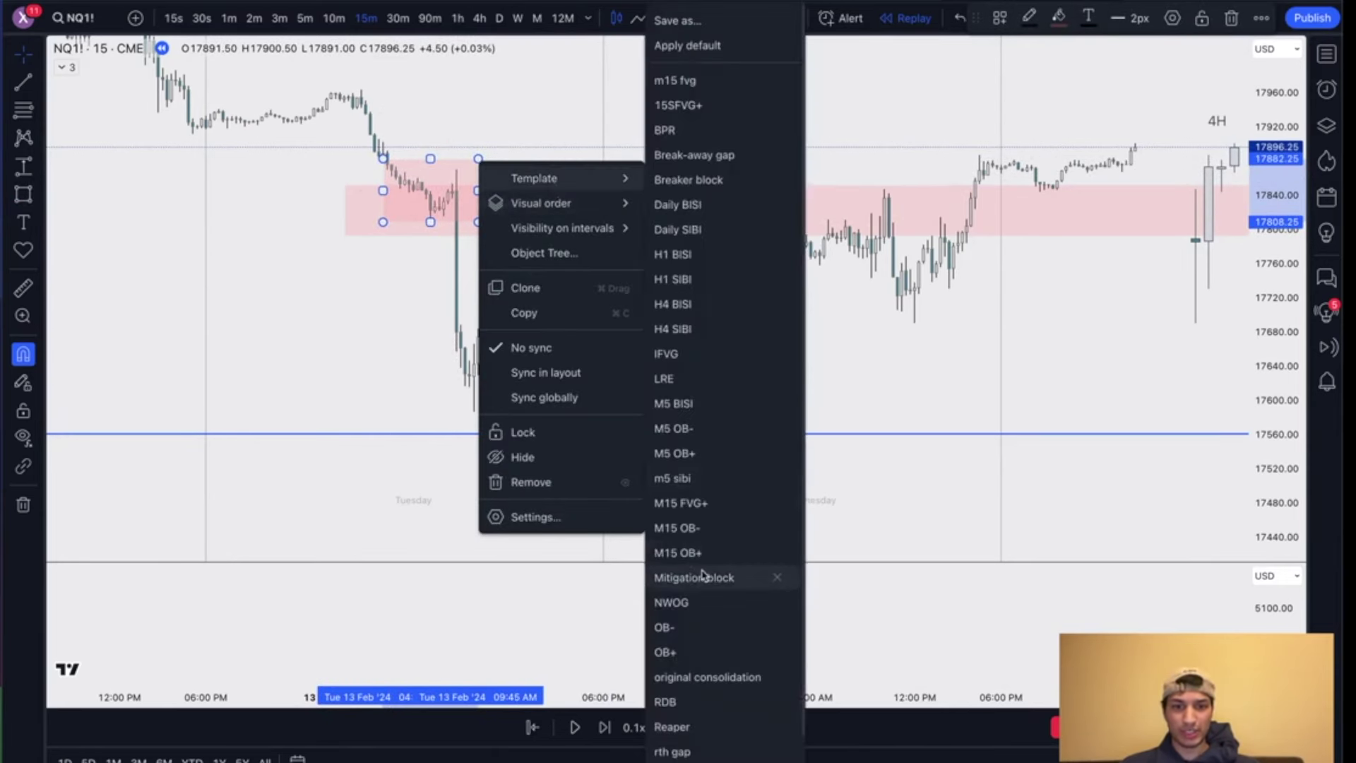
{"action": "left_click", "coordinate": [707, 677]}
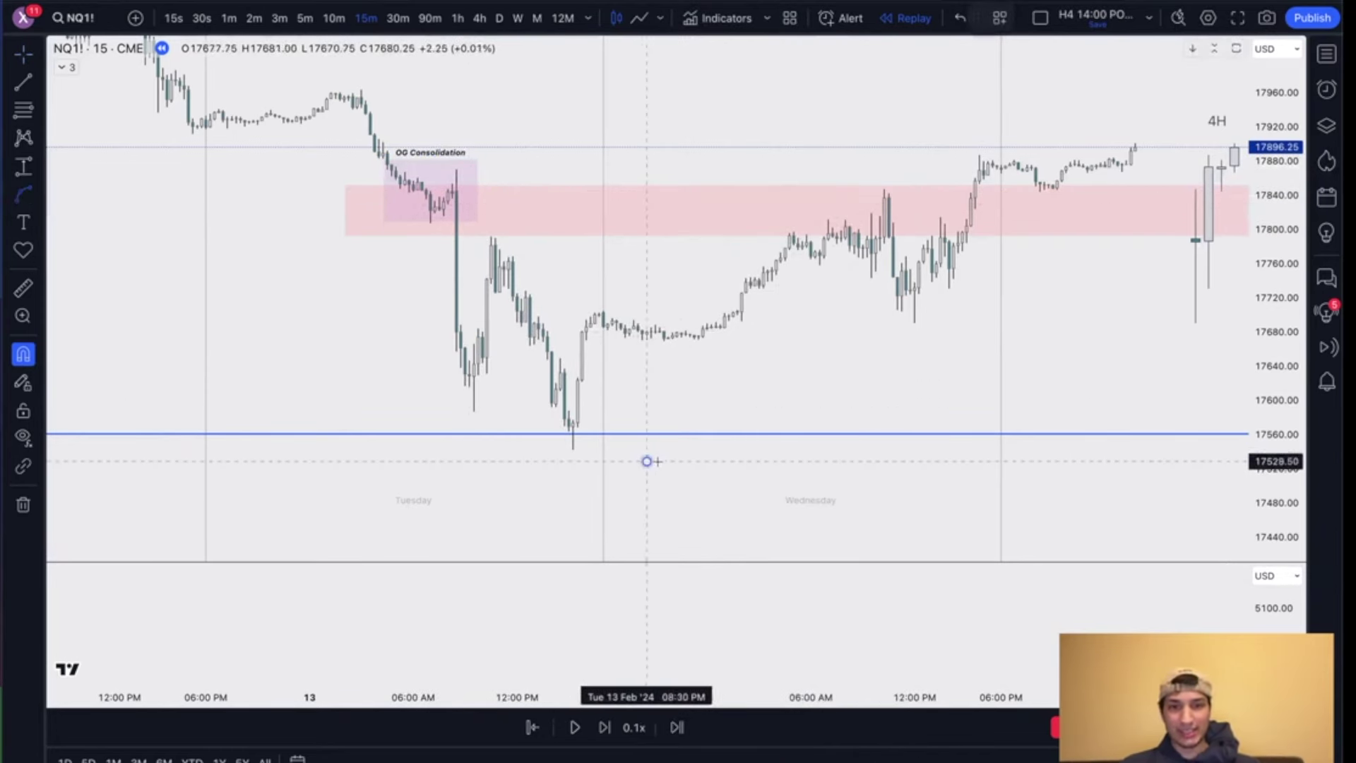
Step: Draw a dashed curved arrow from about 17529.50, below the blue line, up to about 17896 above the pink zone
{"action": "left_click", "coordinate": [464, 189]}
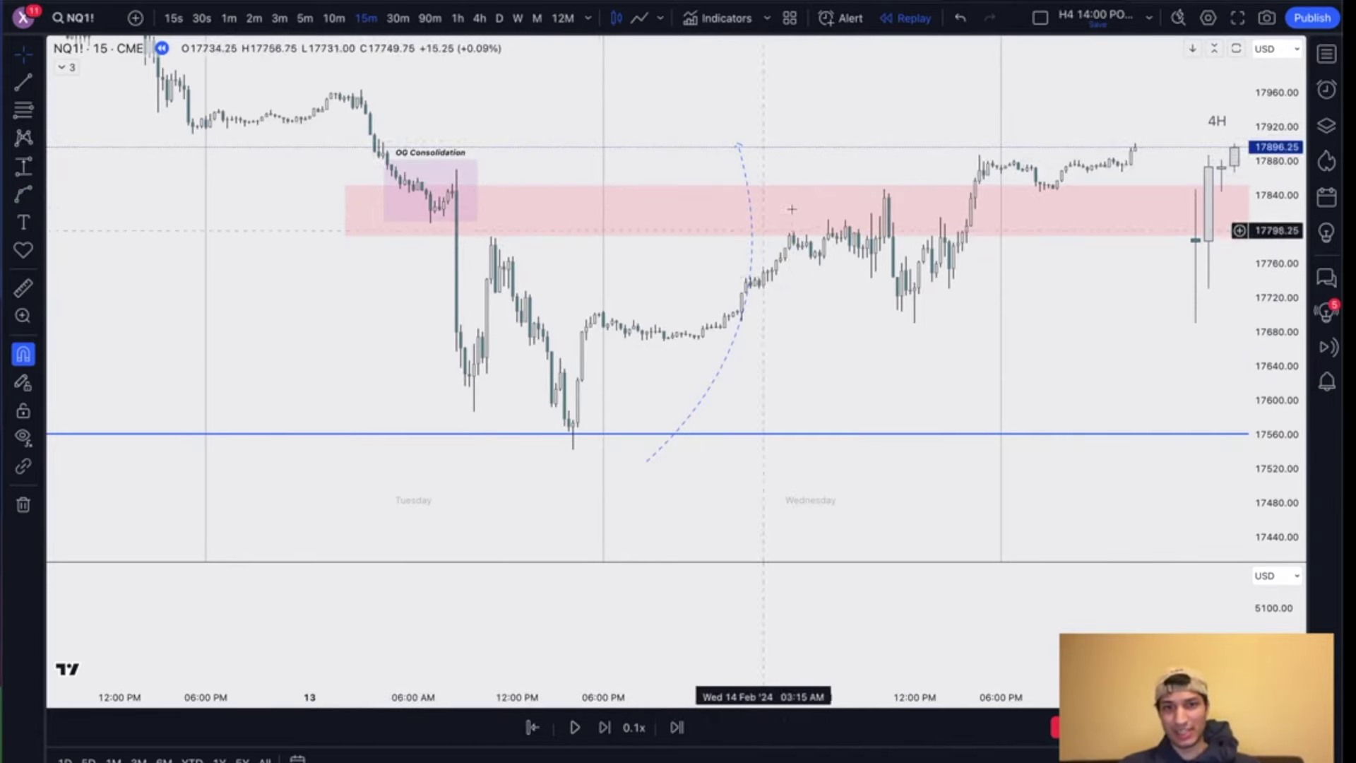
Step: Remove the dashed curved arrow and draw a black trend line at 17649.25 from Tuesday 2:30 PM to 11:45 PM
{"action": "scroll", "coordinate": [662, 374], "scroll_direction": "up", "scroll_amount": 1}
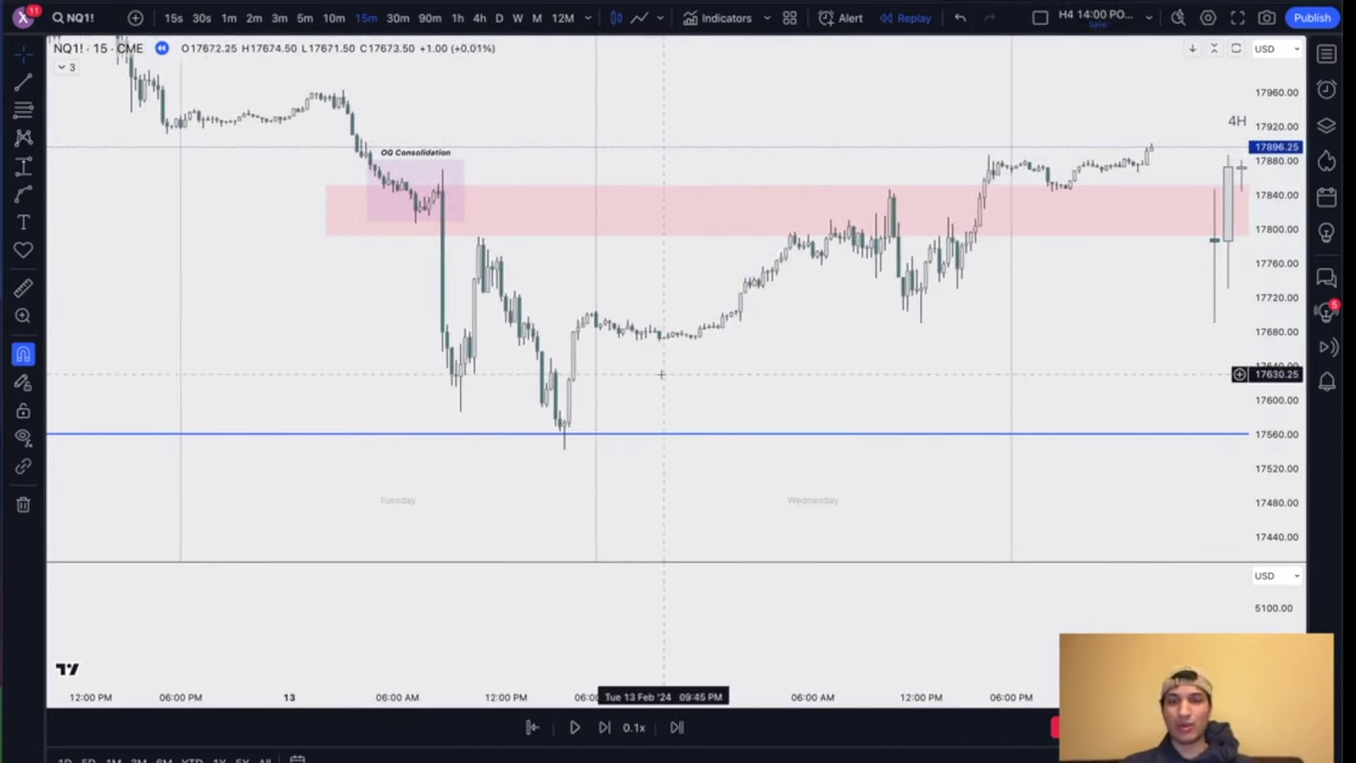
{"action": "scroll", "coordinate": [647, 375], "scroll_direction": "up", "scroll_amount": 1}
{"action": "scroll", "coordinate": [667, 396], "scroll_direction": "up", "scroll_amount": 1}
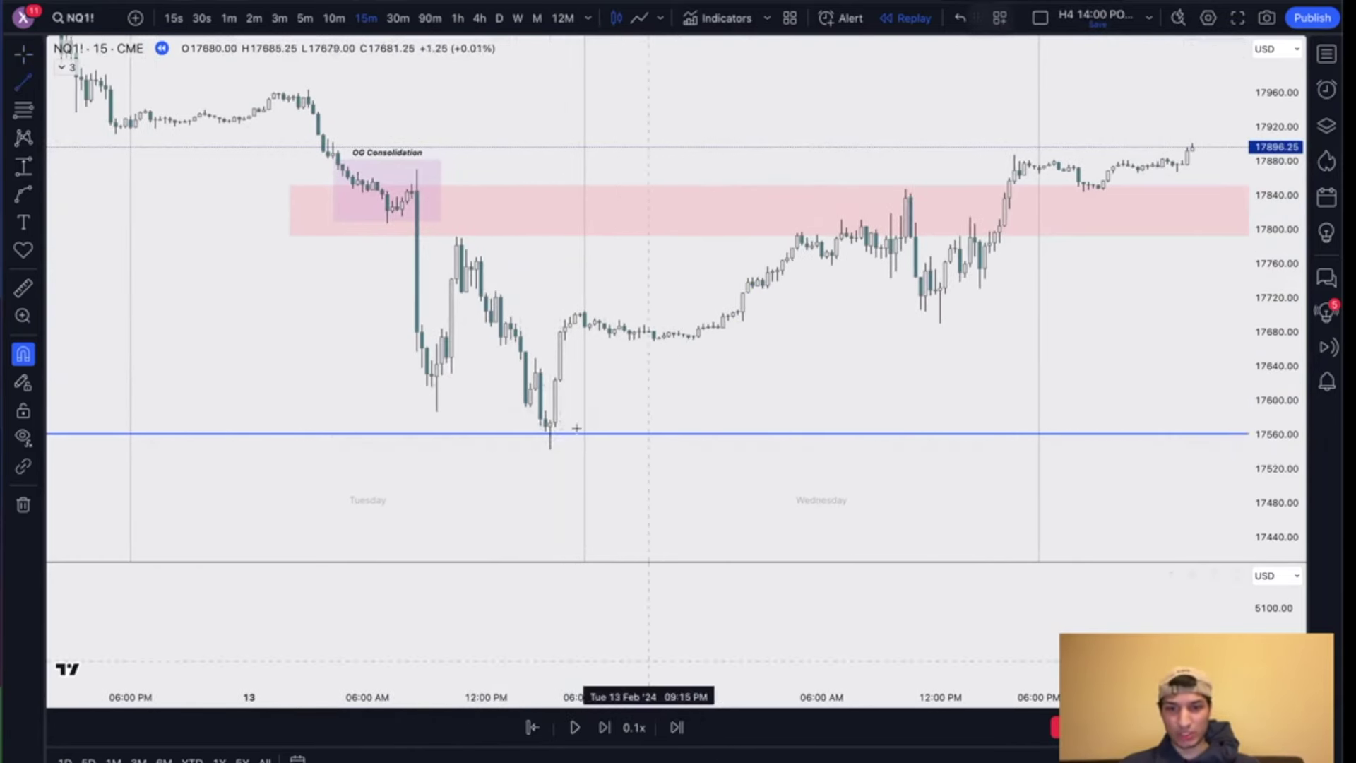
{"action": "mouse_move", "coordinate": [536, 358]}
{"action": "left_mouse_down"}
{"action": "mouse_move", "coordinate": [635, 340]}
{"action": "mouse_move", "coordinate": [698, 358]}
{"action": "left_mouse_up"}
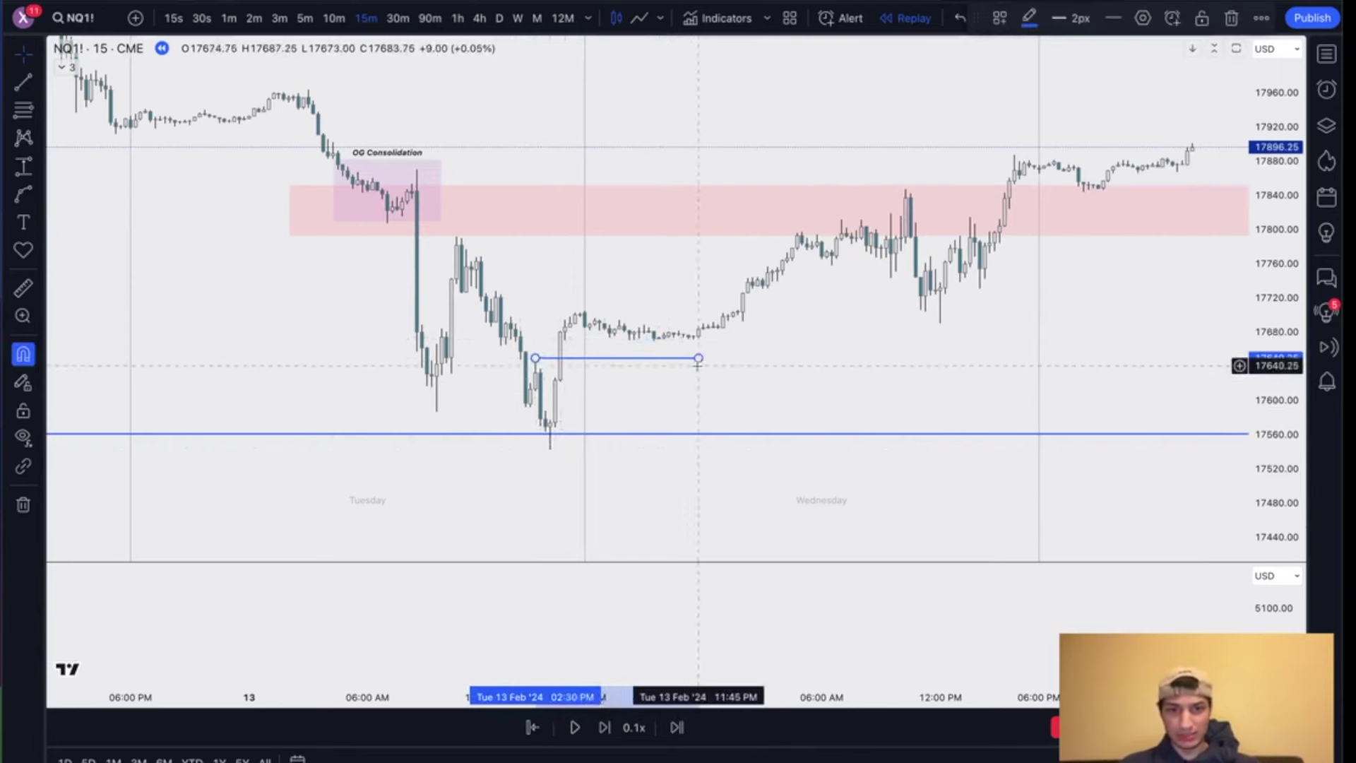
{"action": "left_click", "coordinate": [1029, 18]}
{"action": "left_click", "coordinate": [1176, 53]}
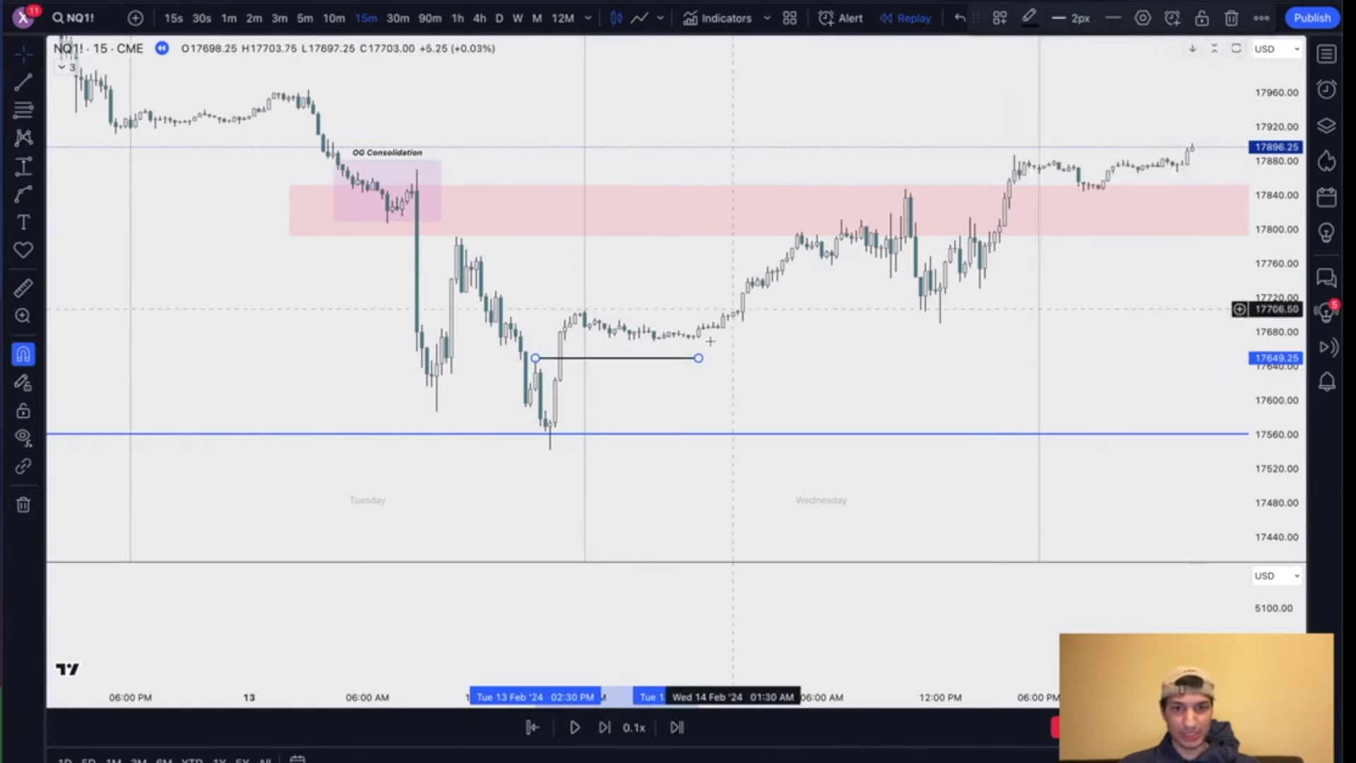
Step: Label the black 17649.25 trend line "MSS M15", keeping the text aligned above its right end
{"action": "double_click", "coordinate": [696, 360]}
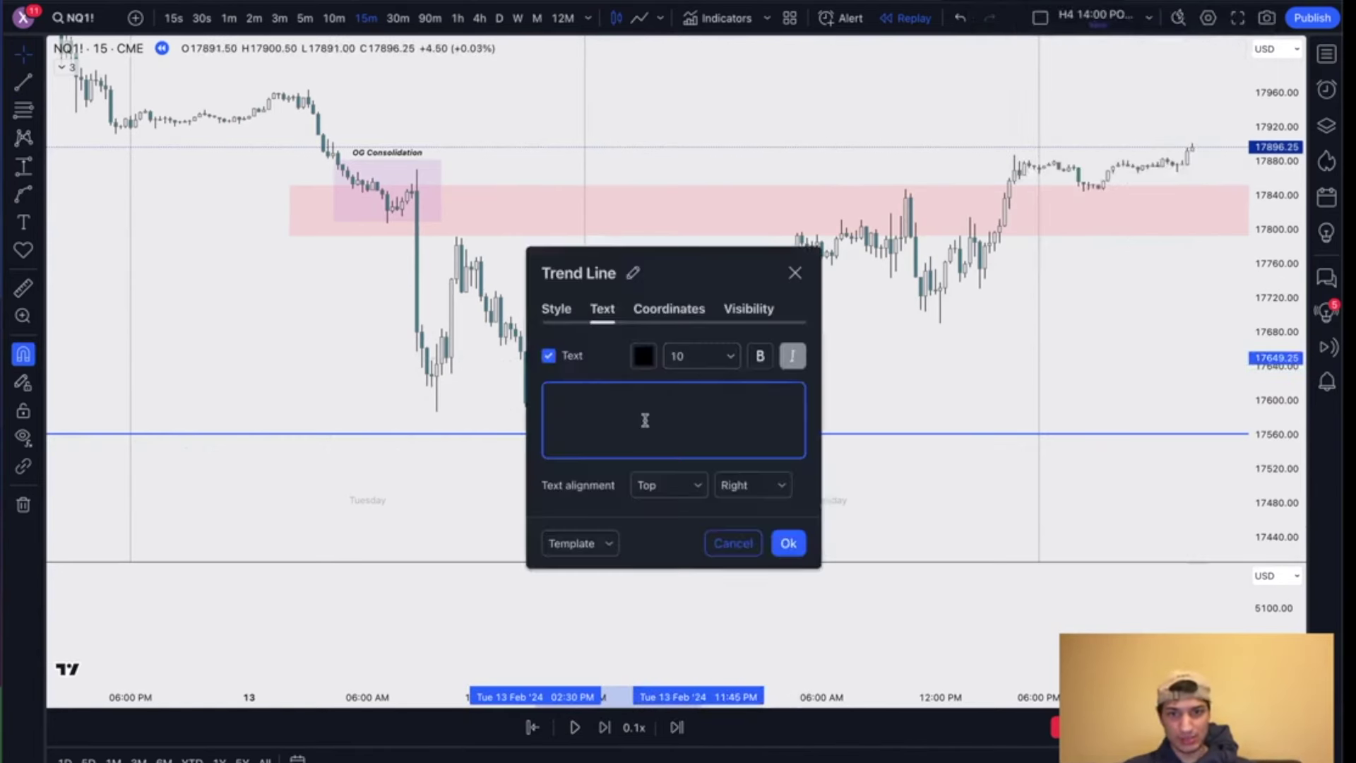
{"action": "left_click", "coordinate": [786, 544]}
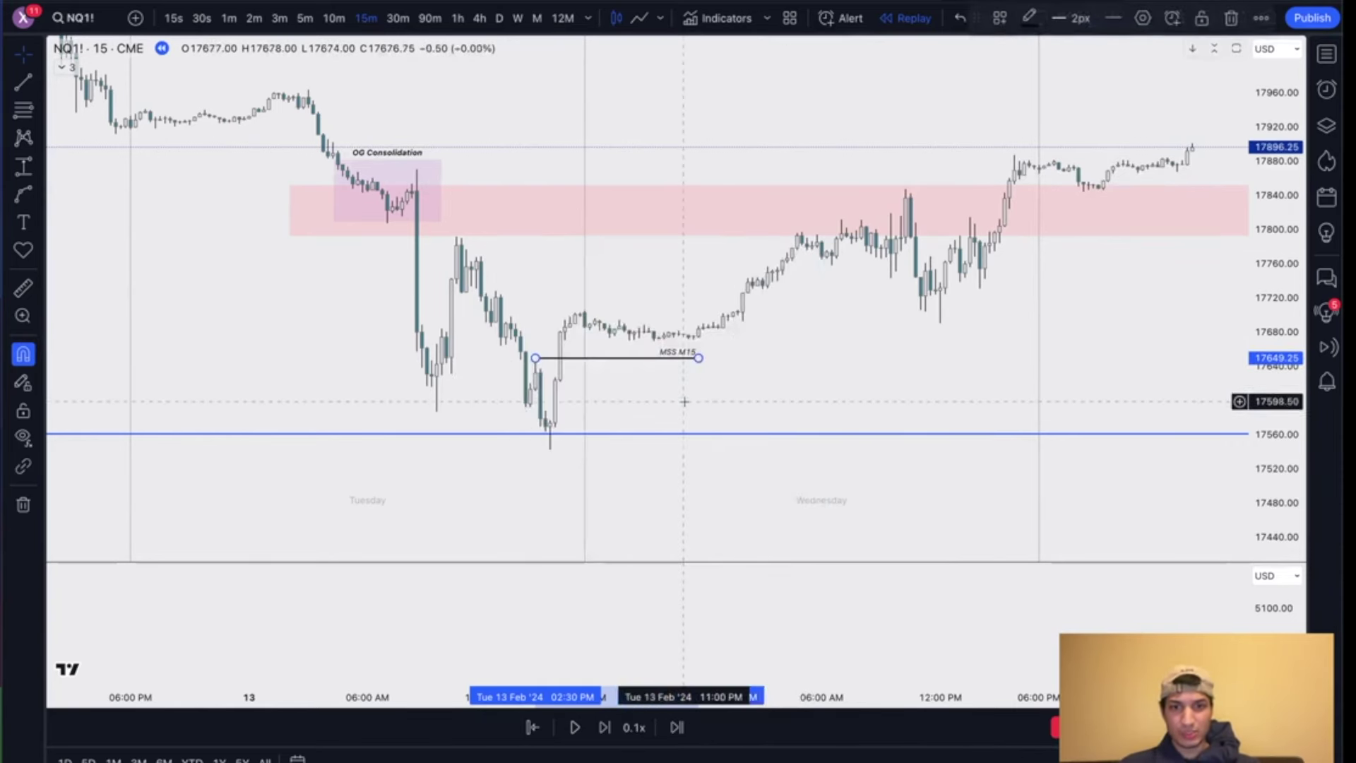
{"action": "left_click", "coordinate": [702, 365], "text": "shift"}
{"action": "left_click_drag", "start_coordinate": [702, 366], "coordinate": [728, 364]}
{"action": "left_click", "coordinate": [778, 371]}
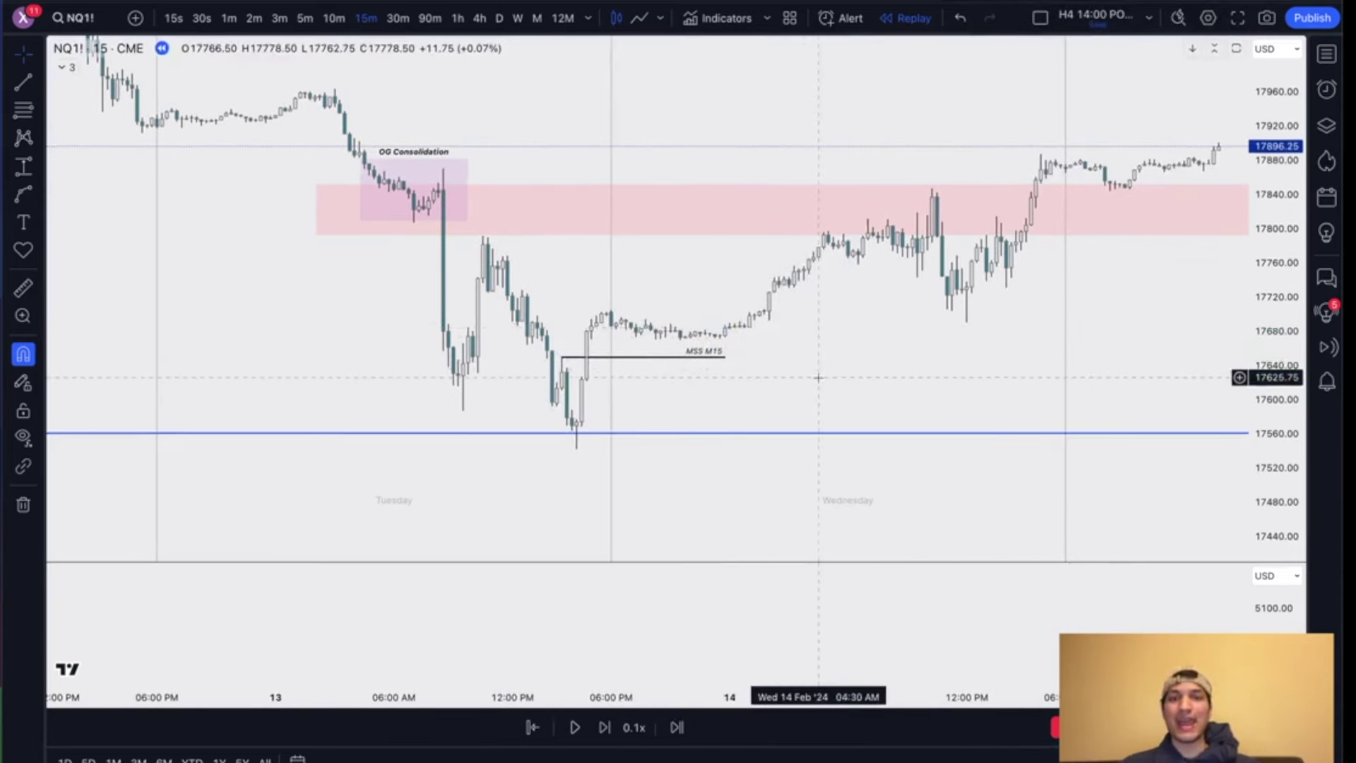
Step: Box Tuesday afternoon's low at the blue line from 17592.00 to 17537.75 and color the box orange
{"action": "left_click", "coordinate": [552, 406]}
{"action": "left_click", "coordinate": [597, 452]}
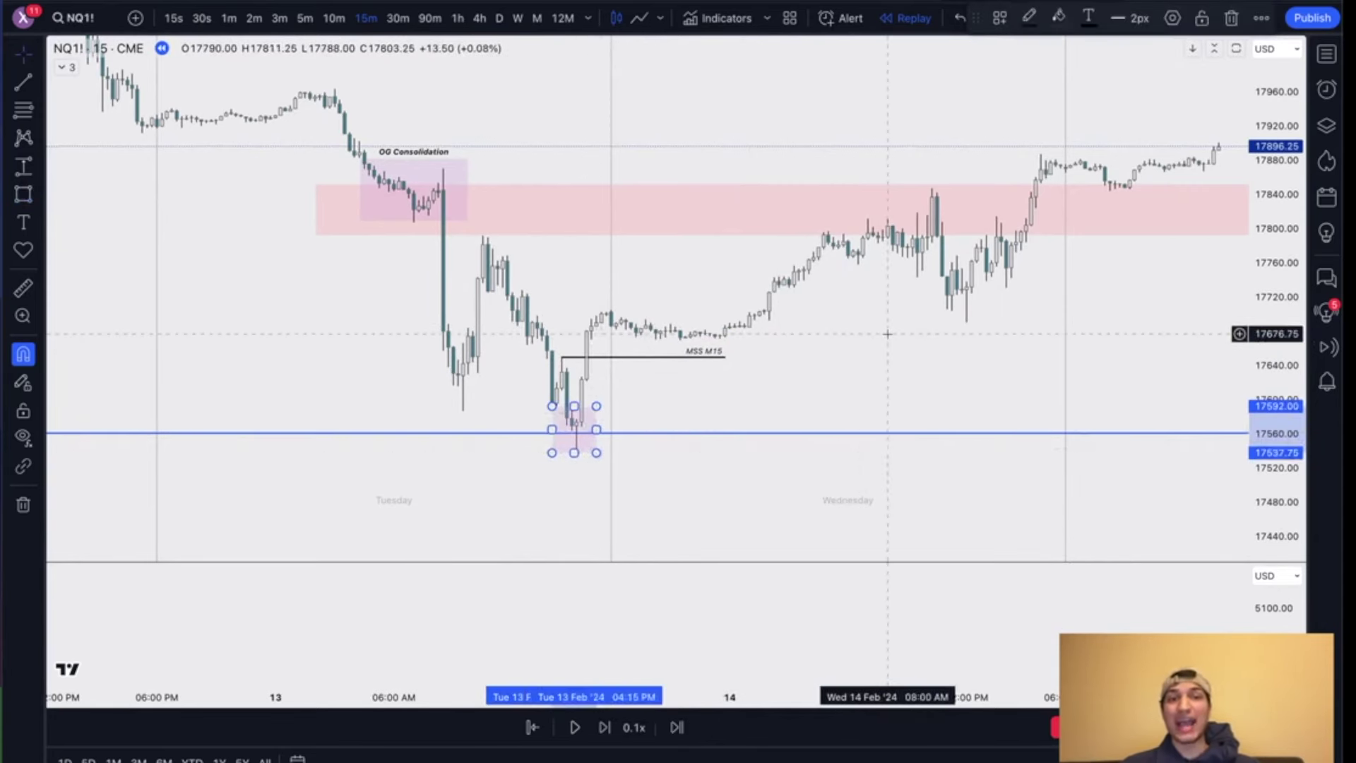
{"action": "left_click", "coordinate": [1062, 21]}
{"action": "left_click", "coordinate": [1079, 77]}
{"action": "left_click", "coordinate": [606, 352]}
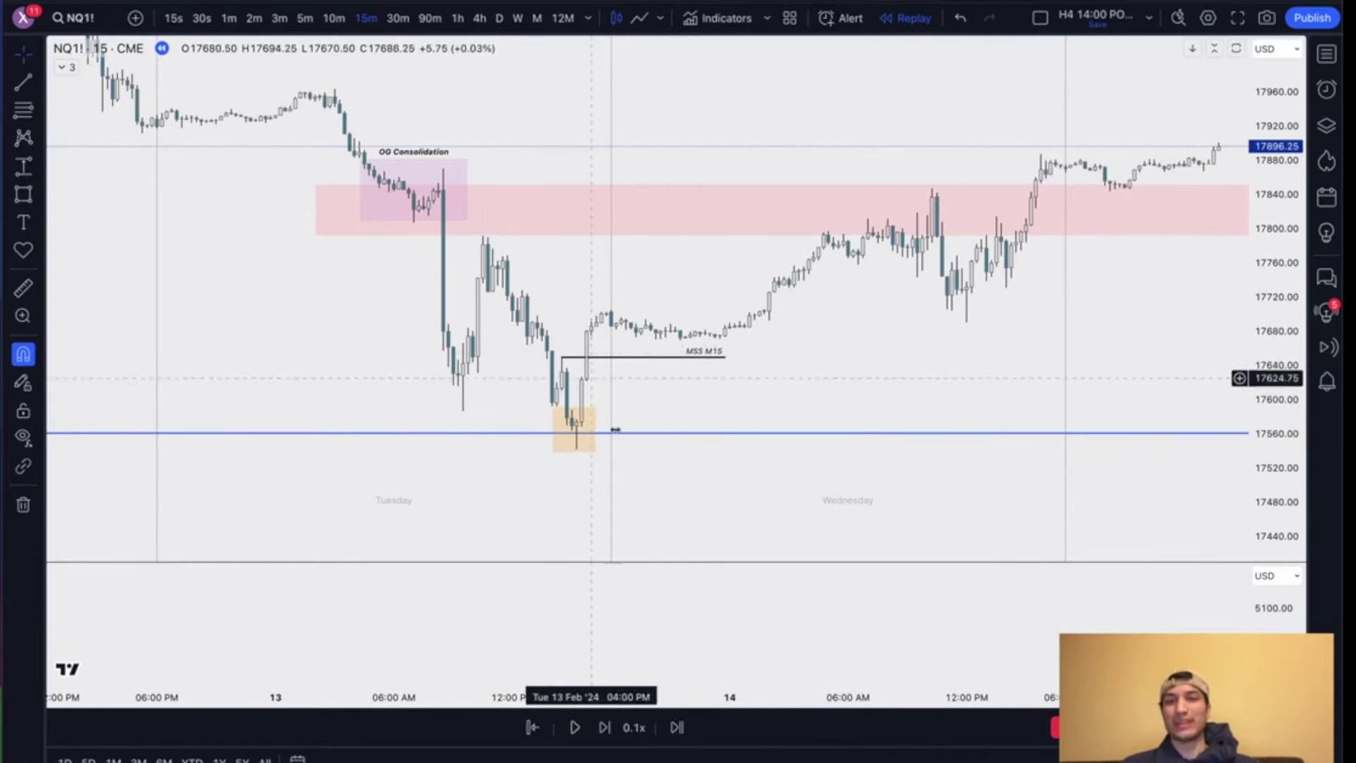
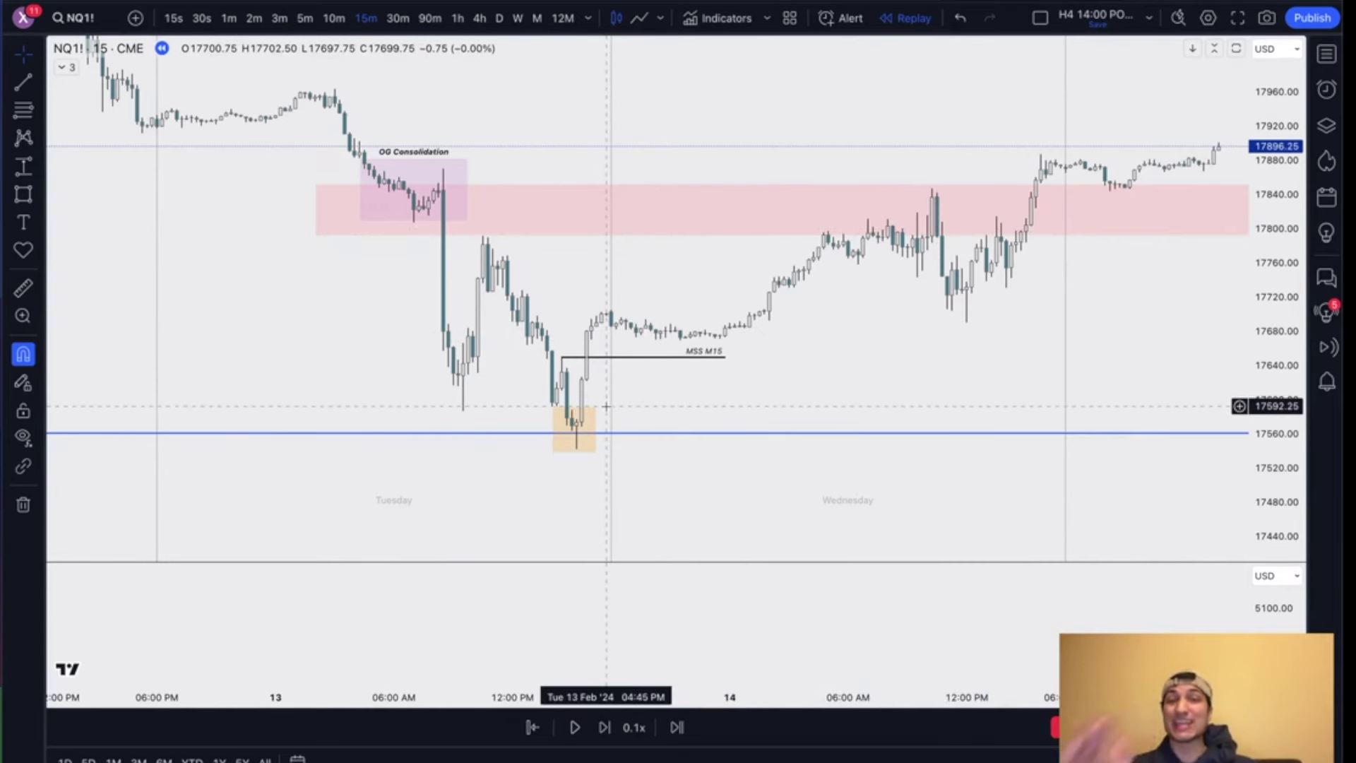
Step: Check the session hours in the MMXM notes layout and show the Tokyo, London and New York session boxes on the NQ1! chart
{"action": "left_click", "coordinate": [580, 443]}
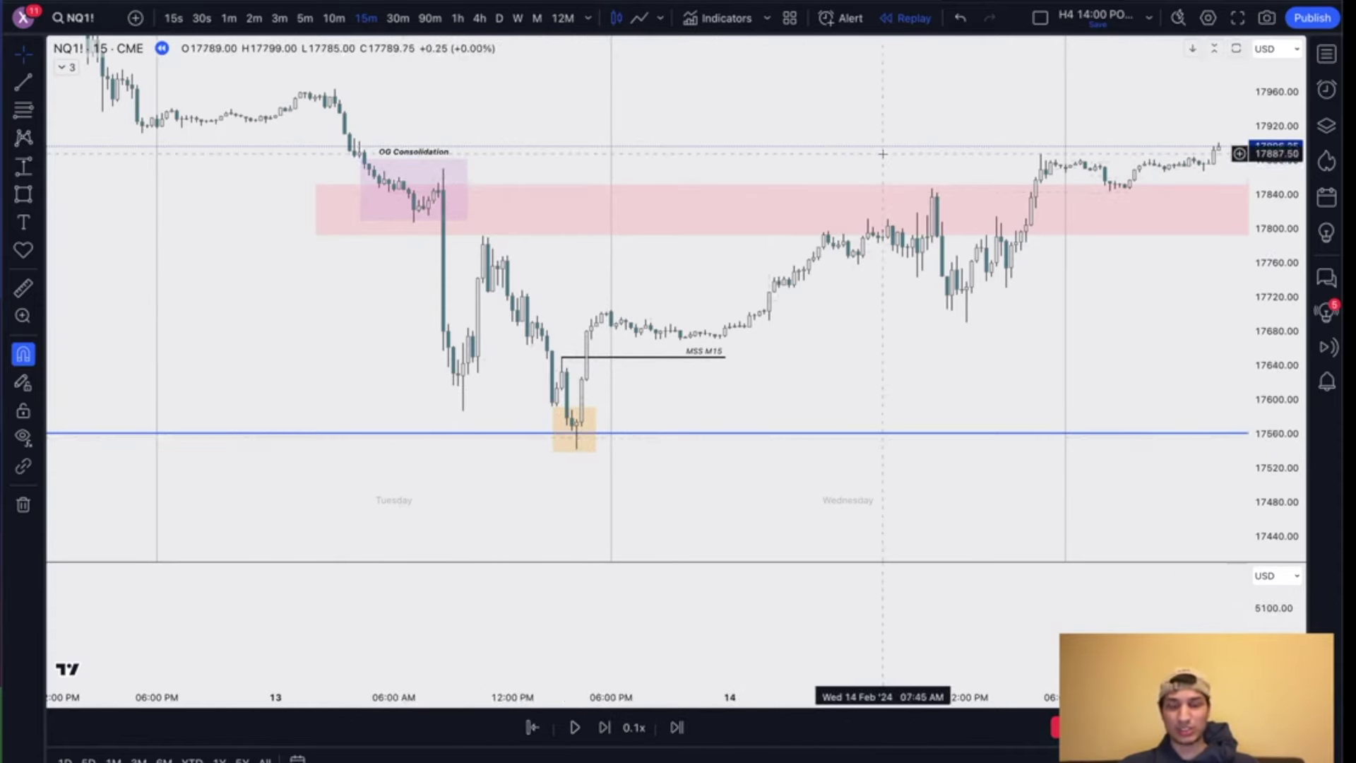
{"action": "scroll", "coordinate": [803, 337], "scroll_direction": "up", "scroll_amount": 1}
{"action": "left_click_drag", "start_coordinate": [1295, 551], "coordinate": [1295, 481]}
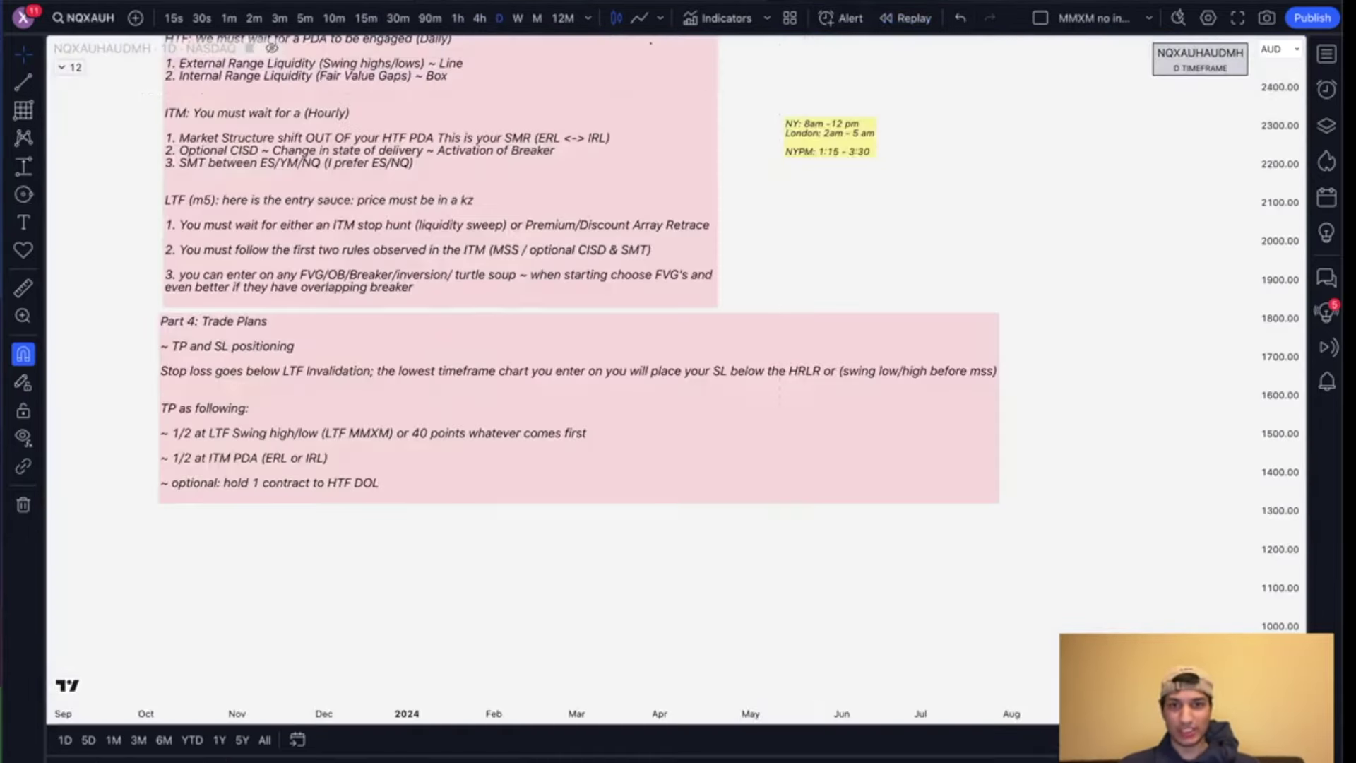
{"action": "scroll", "coordinate": [212, 212], "scroll_direction": "up", "scroll_amount": 2}
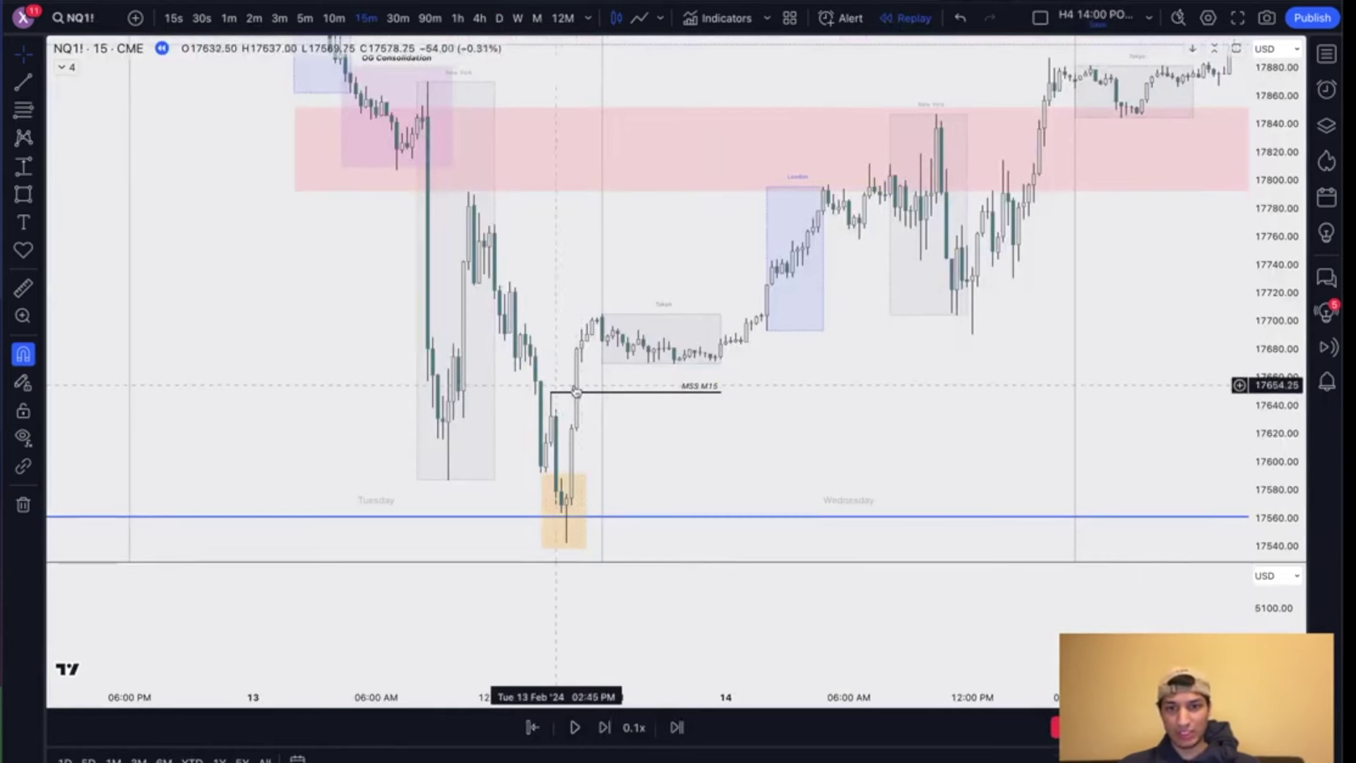
{"action": "key", "text": "alt+t"}
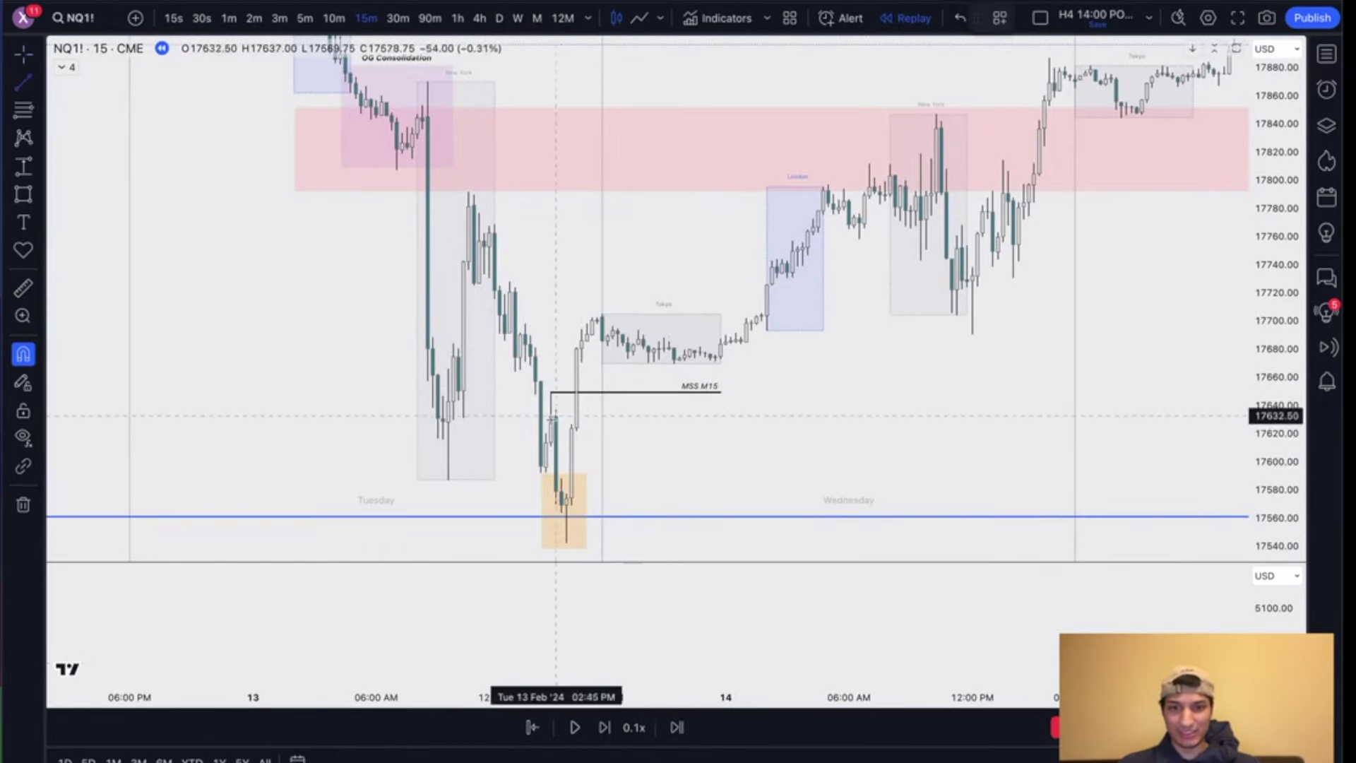
{"action": "left_click", "coordinate": [727, 416]}
{"action": "key", "text": "ctrl+z"}
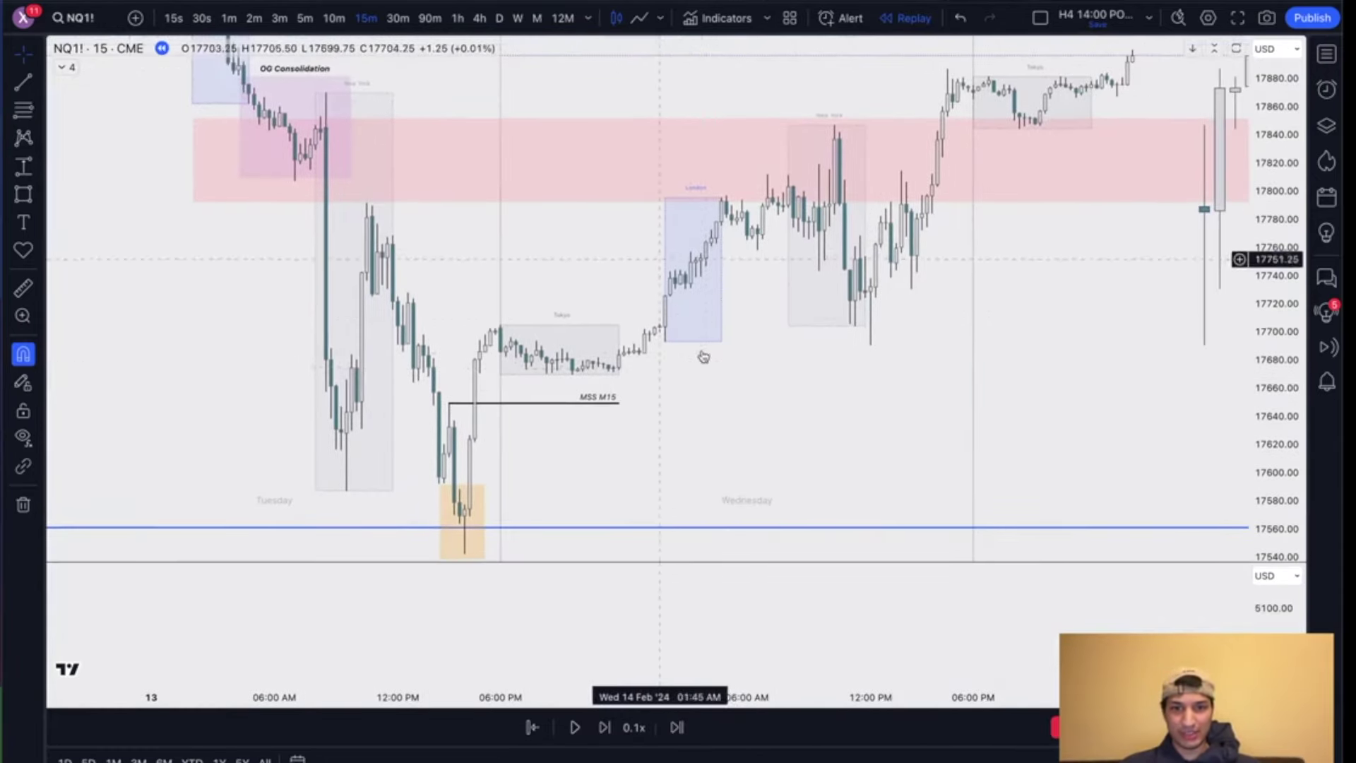
Step: Draw a trend line at 17693.00 from the low just before Wednesday's London session until 4:00 AM
{"action": "scroll", "coordinate": [733, 373], "scroll_direction": "up", "scroll_amount": 2}
{"action": "left_click_drag", "start_coordinate": [1274, 487], "coordinate": [1270, 252]}
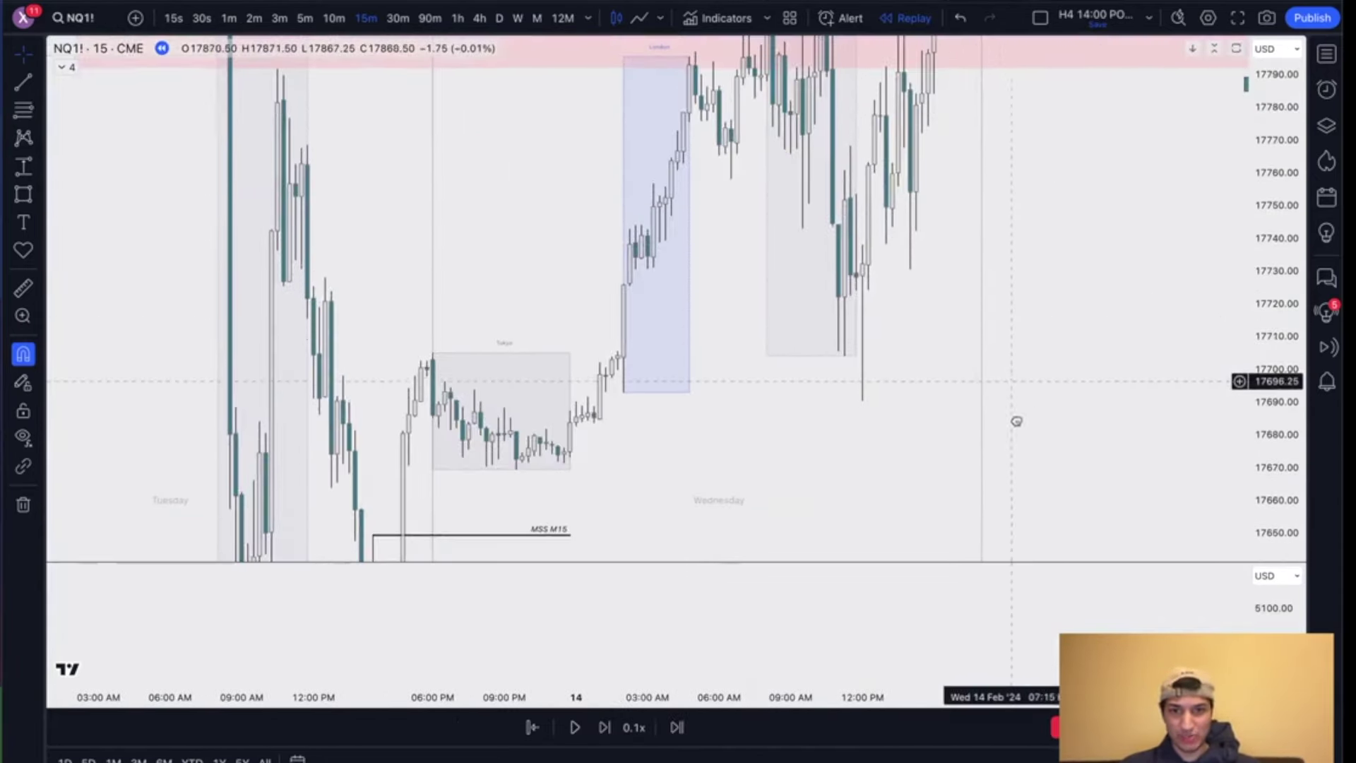
{"action": "scroll", "coordinate": [1013, 421], "scroll_direction": "up", "scroll_amount": 3}
{"action": "scroll", "coordinate": [795, 405], "scroll_direction": "up", "scroll_amount": 3}
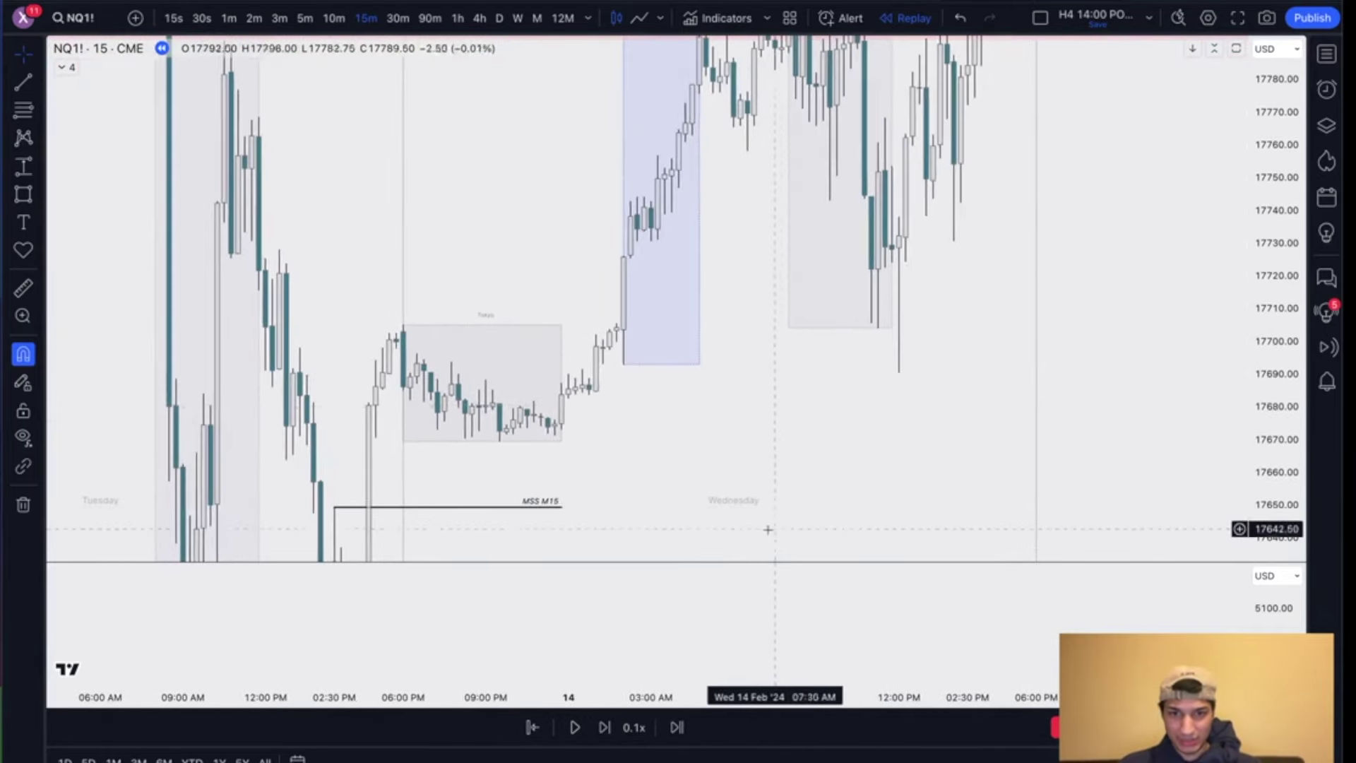
{"action": "left_click_drag", "start_coordinate": [1287, 411], "coordinate": [1285, 335]}
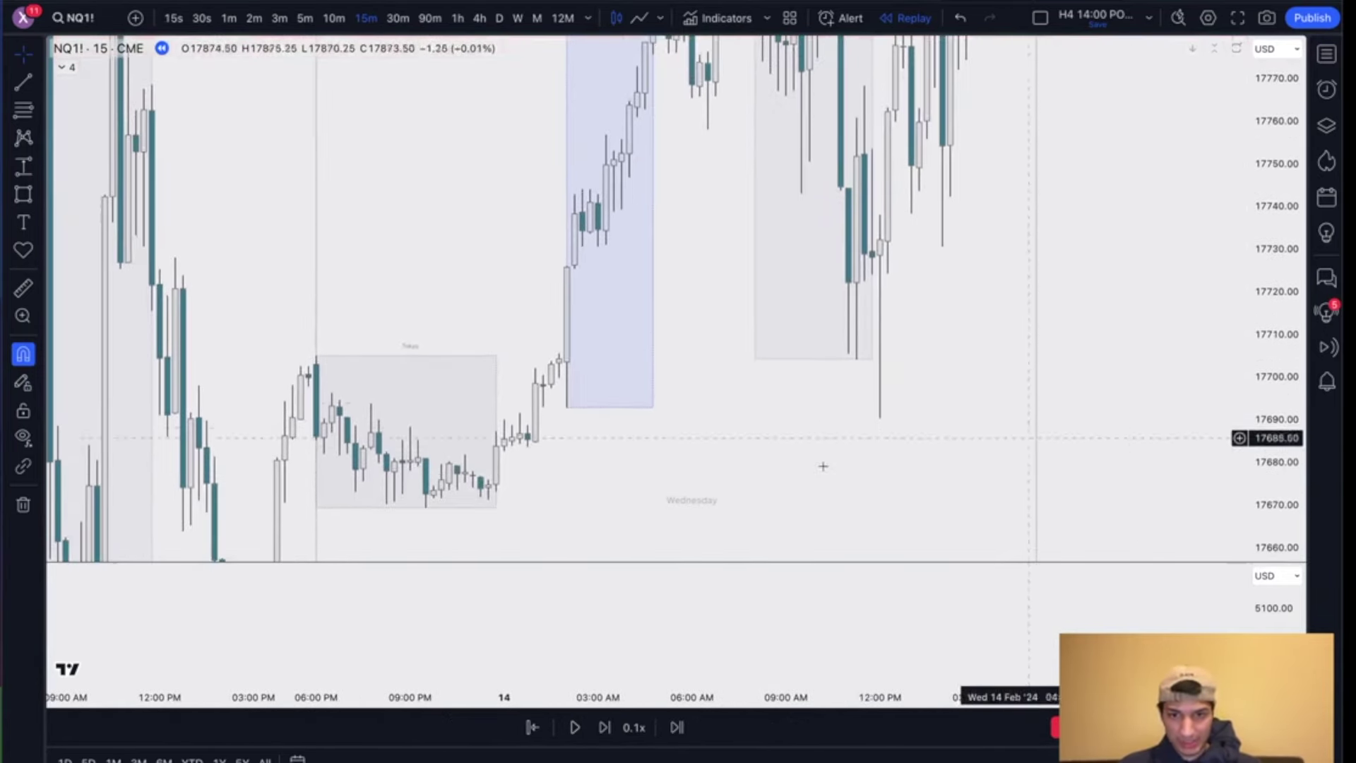
{"action": "left_click_drag", "start_coordinate": [818, 451], "coordinate": [818, 409]}
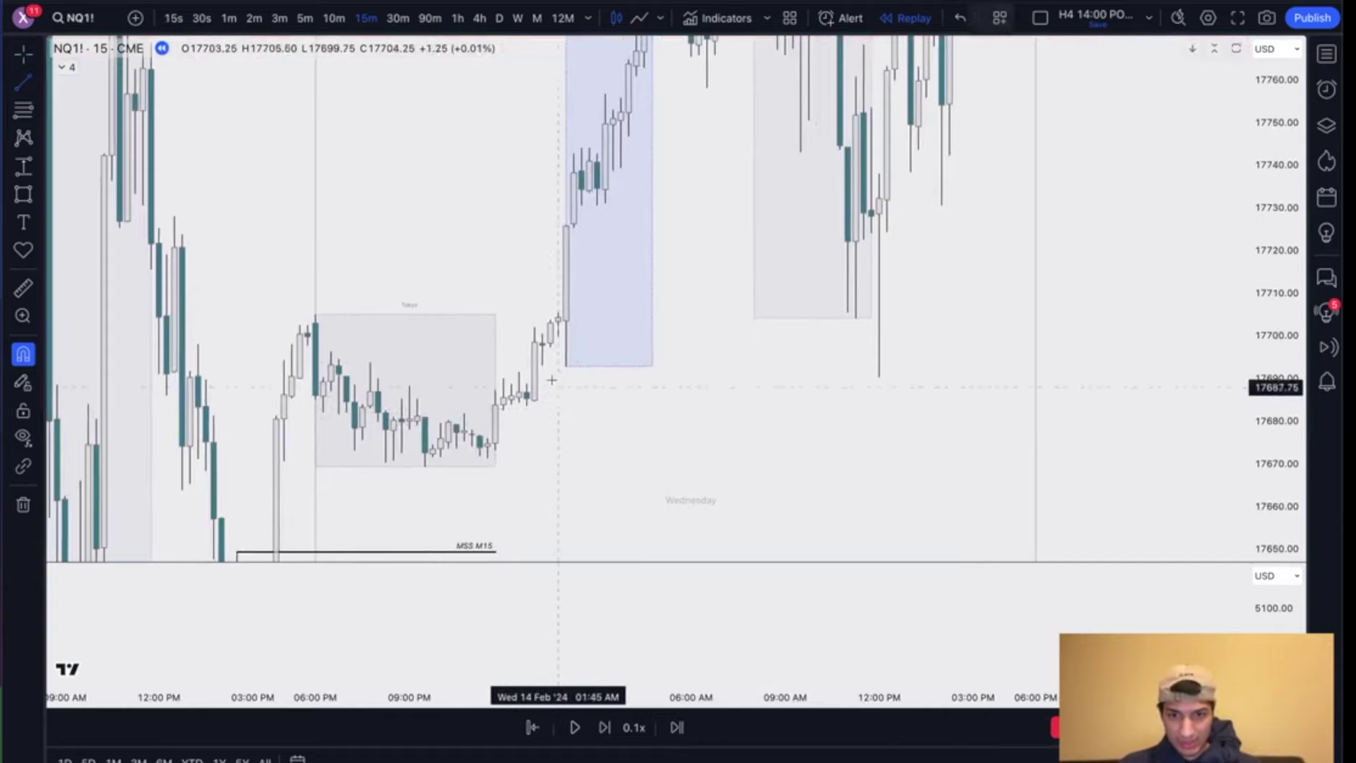
{"action": "left_click_drag", "start_coordinate": [543, 367], "coordinate": [629, 365]}
Step: Apply the "Liquidity Swep (X)" template to the 17693.00 trend line at the bottom of the London session box
{"action": "left_click_drag", "start_coordinate": [1268, 473], "coordinate": [1288, 276]}
{"action": "left_click_drag", "start_coordinate": [934, 382], "coordinate": [971, 242]}
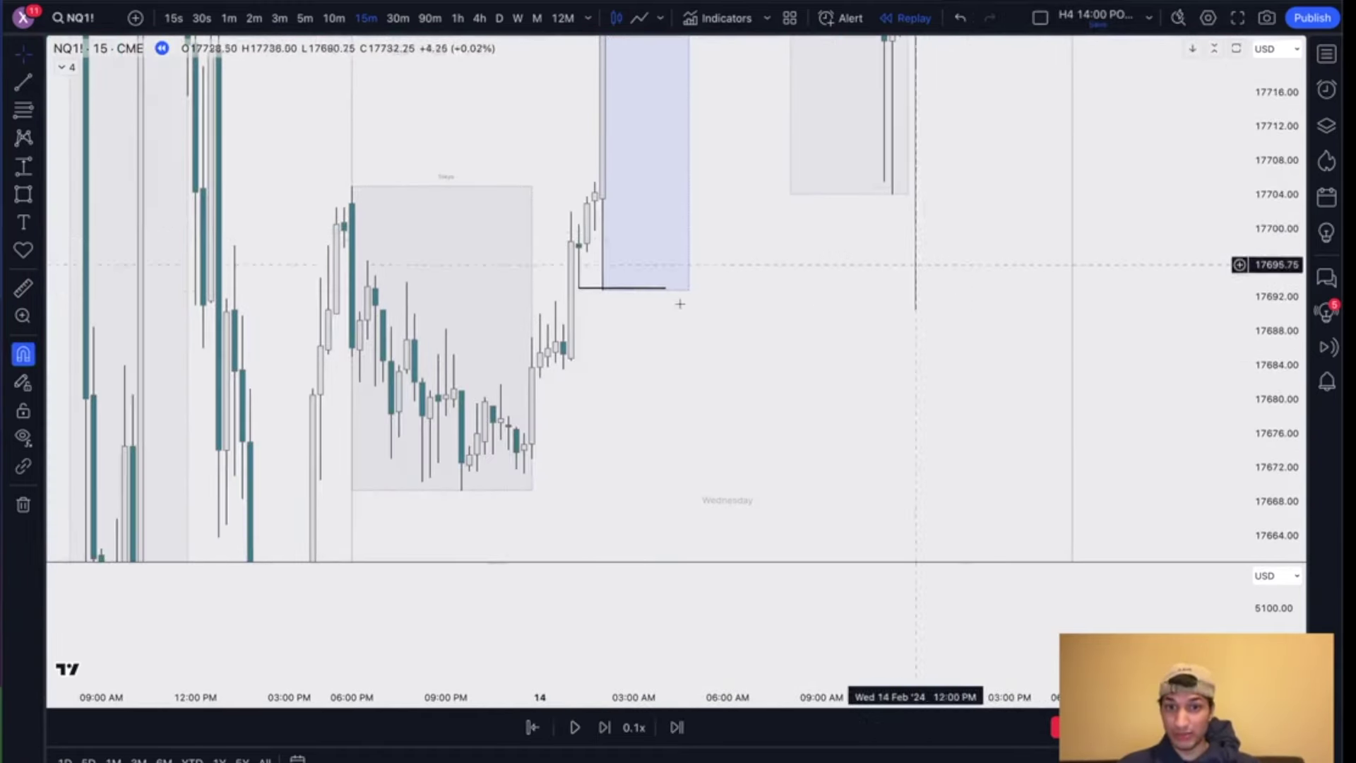
{"action": "right_click", "coordinate": [664, 288]}
{"action": "mouse_move", "coordinate": [738, 309]}
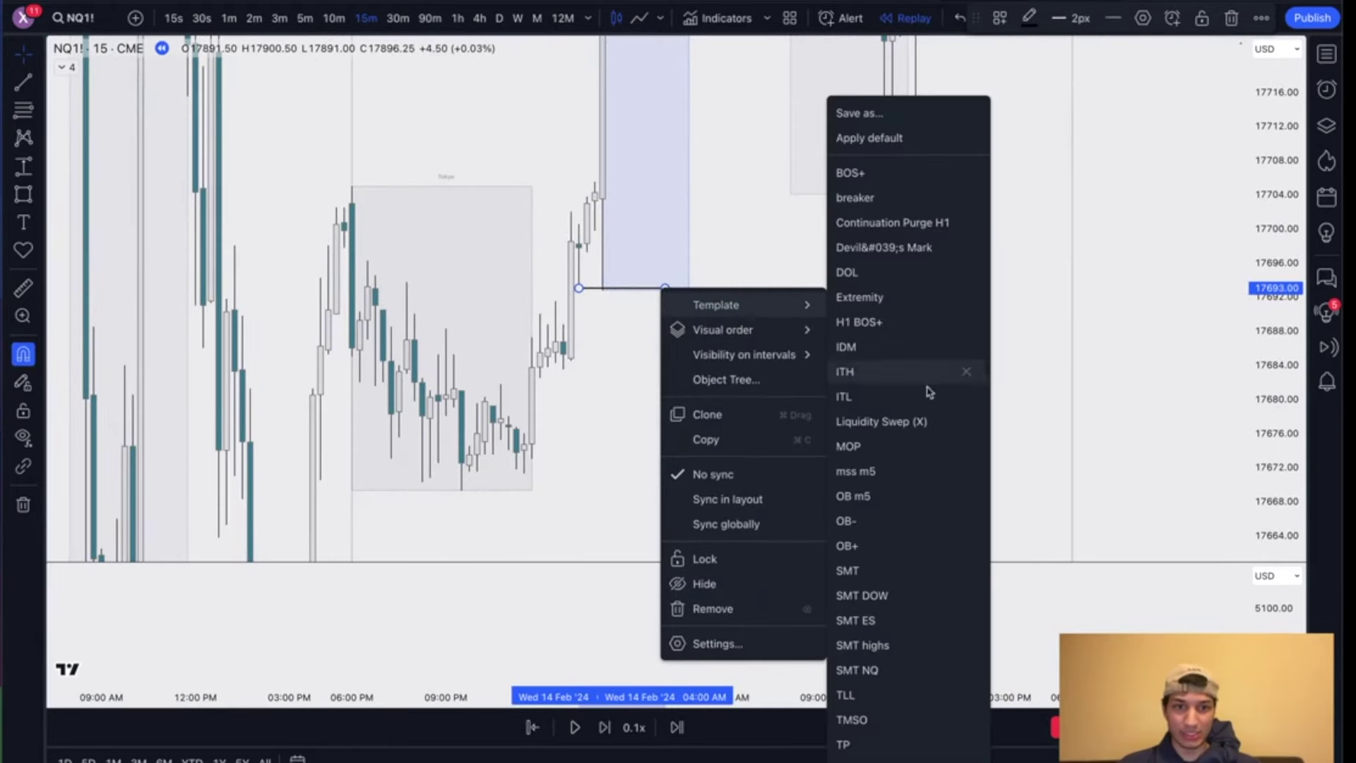
{"action": "left_click", "coordinate": [894, 421]}
{"action": "scroll", "coordinate": [718, 400], "scroll_direction": "up", "scroll_amount": 2}
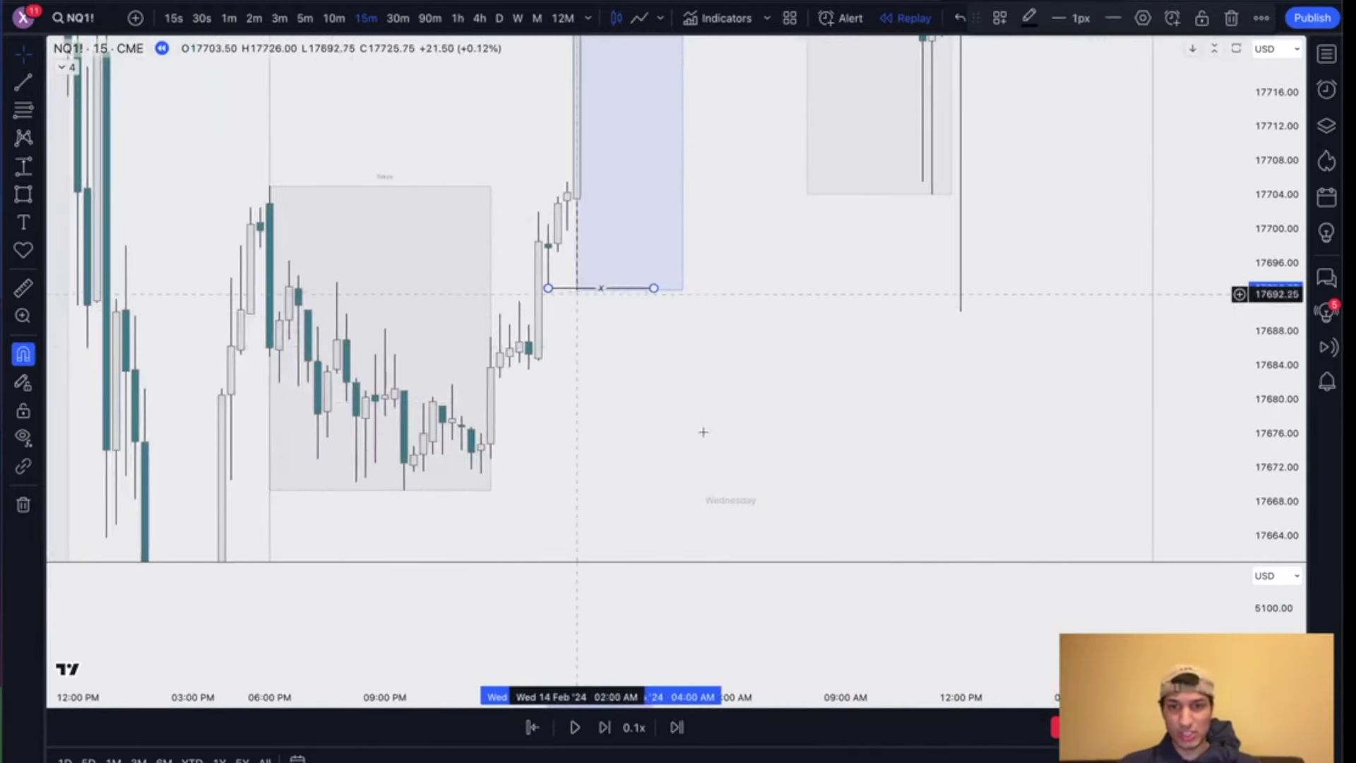
Step: Draw an orange box from about 17693 to 17689 beneath the X line, reaching the end of the London session
{"action": "left_click", "coordinate": [690, 415]}
{"action": "mouse_move", "coordinate": [529, 324]}
{"action": "left_mouse_down"}
{"action": "mouse_move", "coordinate": [549, 284]}
{"action": "mouse_move", "coordinate": [709, 305]}
{"action": "mouse_move", "coordinate": [693, 306]}
{"action": "left_mouse_up"}
{"action": "left_click", "coordinate": [827, 407]}
{"action": "scroll", "coordinate": [823, 407], "scroll_direction": "down", "scroll_amount": 2}
{"action": "left_click_drag", "start_coordinate": [793, 414], "coordinate": [696, 413]}
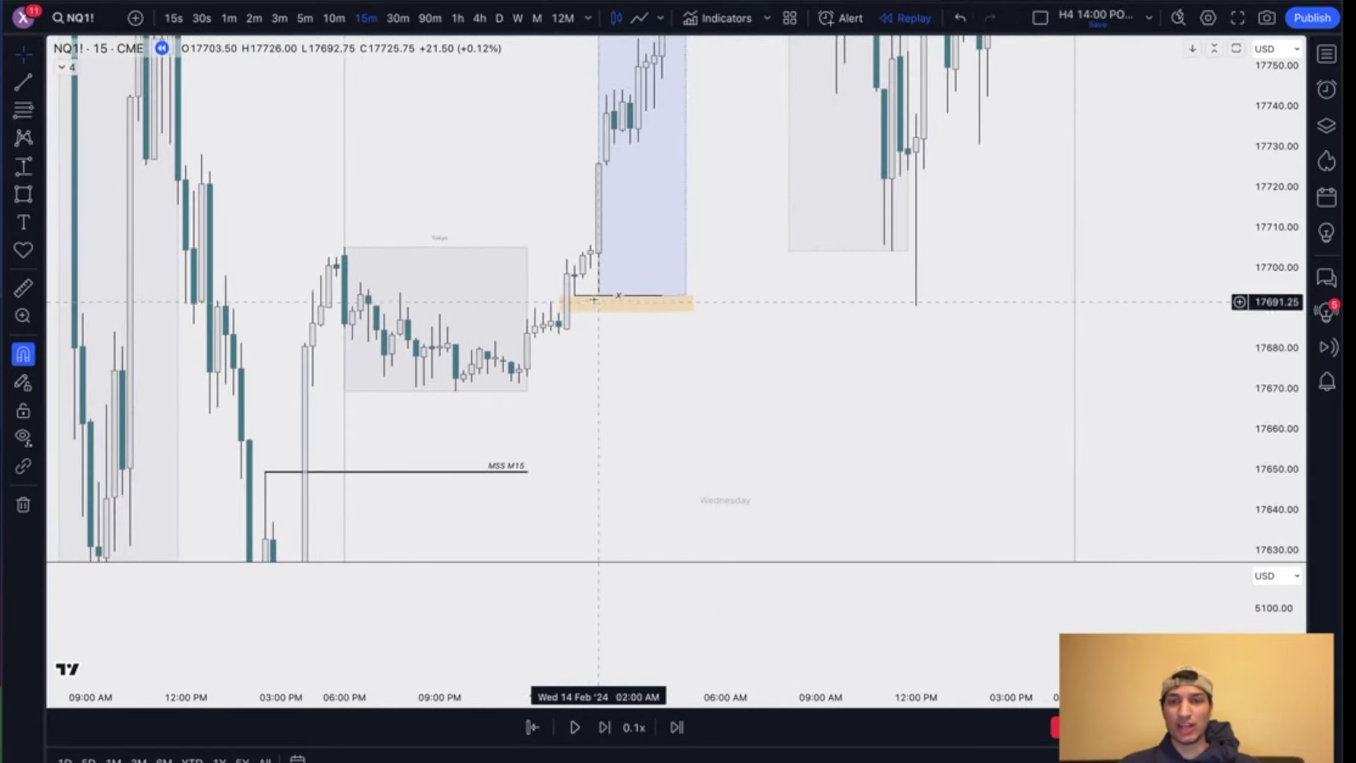
Step: Switch the chart to the 1-minute timeframe and frame Wednesday's London open around the X line and orange box
{"action": "left_click", "coordinate": [229, 18]}
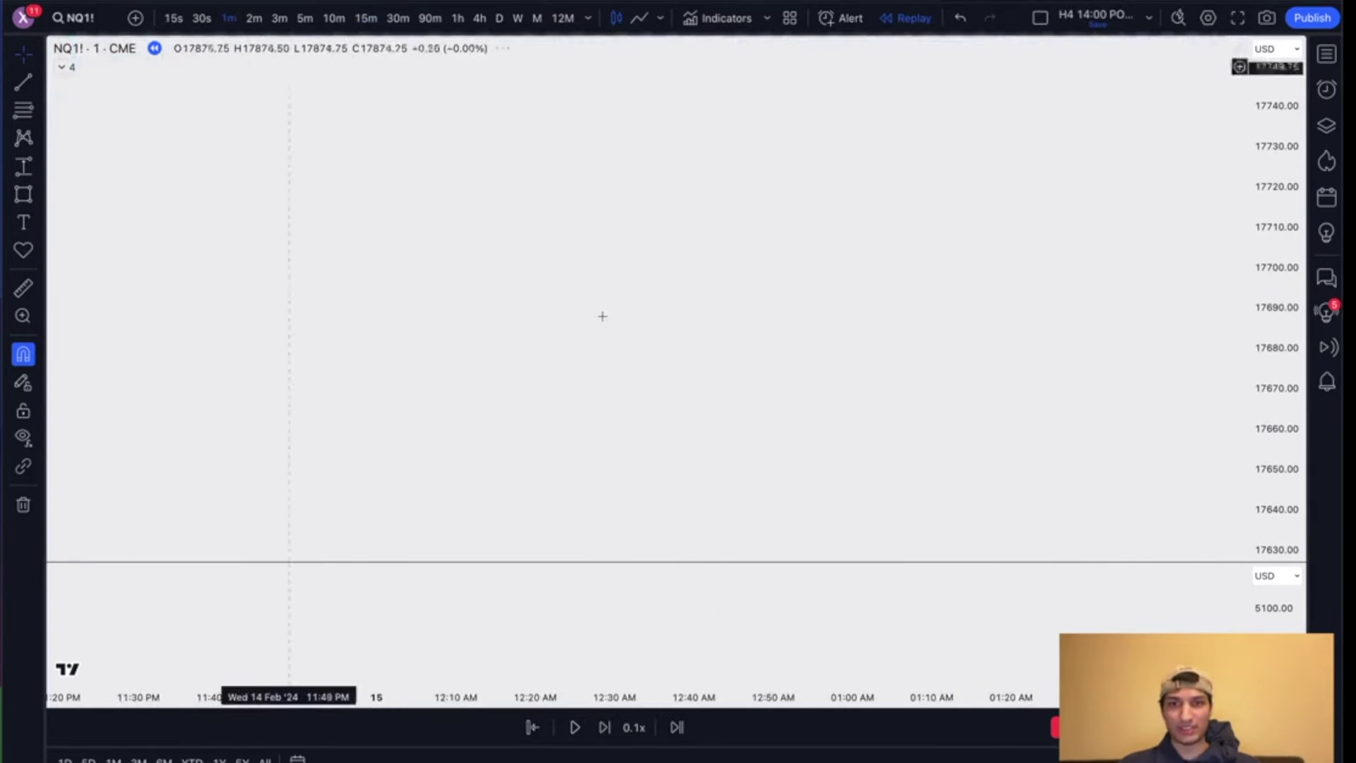
{"action": "scroll", "coordinate": [603, 316], "scroll_direction": "down", "scroll_amount": 5}
{"action": "scroll", "coordinate": [603, 316], "scroll_direction": "down", "scroll_amount": 6}
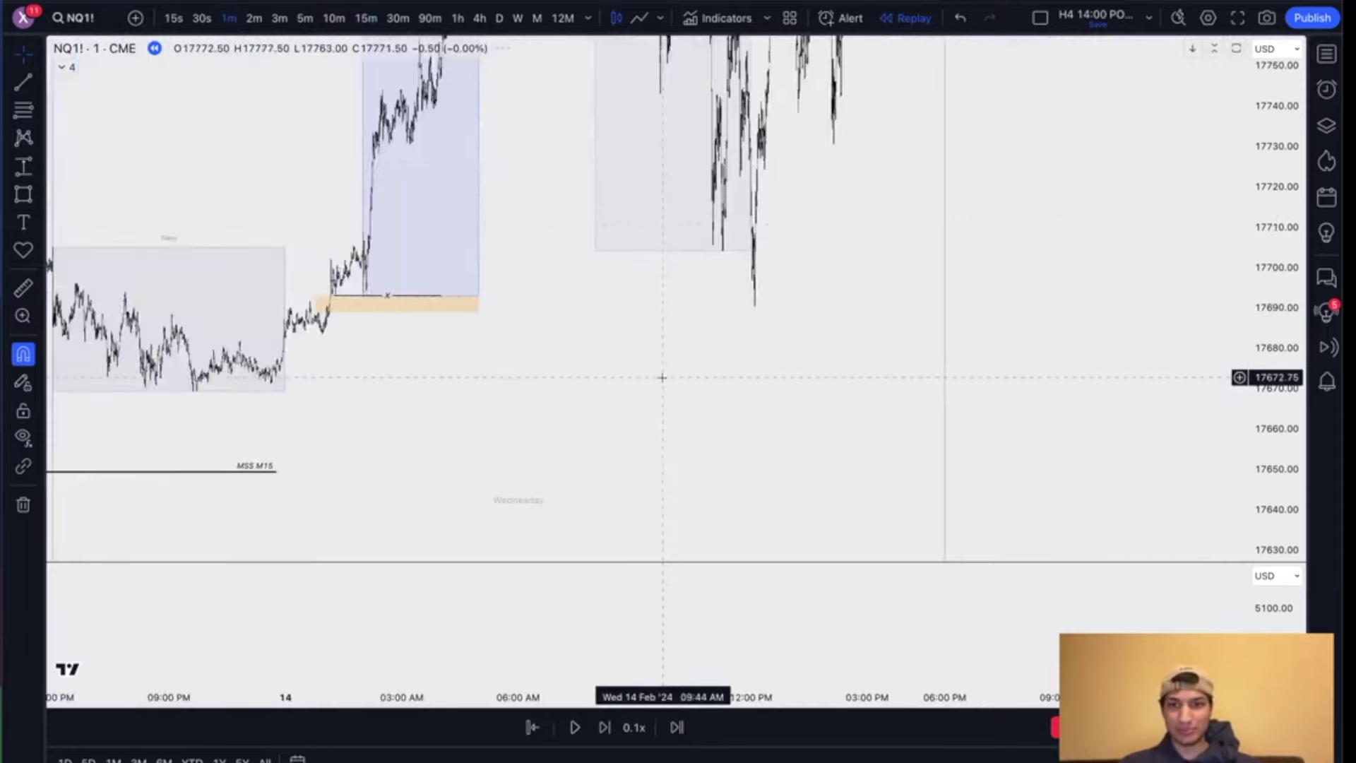
{"action": "scroll", "coordinate": [665, 382], "scroll_direction": "left", "scroll_amount": 8}
{"action": "scroll", "coordinate": [668, 387], "scroll_direction": "up", "scroll_amount": 2}
{"action": "scroll", "coordinate": [669, 390], "scroll_direction": "up", "scroll_amount": 5}
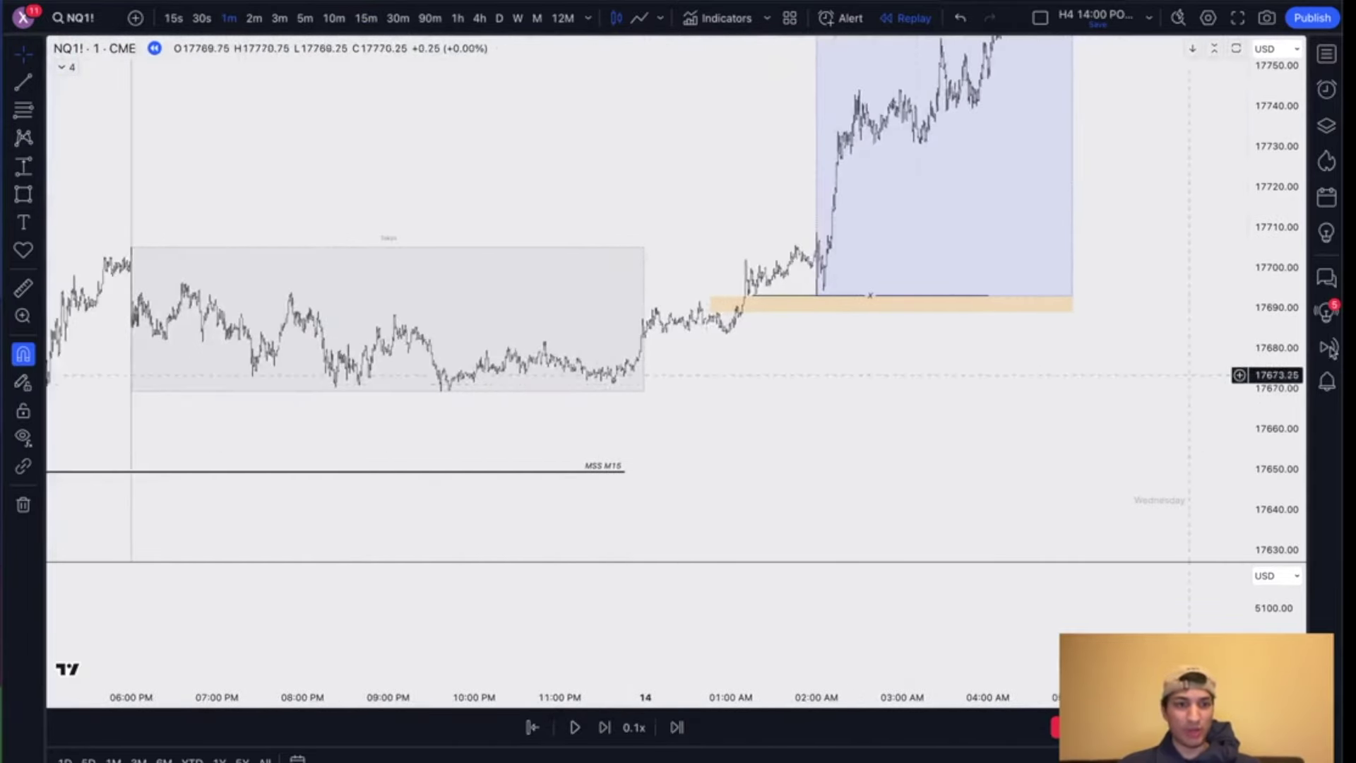
{"action": "scroll", "coordinate": [914, 360], "scroll_direction": "up", "scroll_amount": 6}
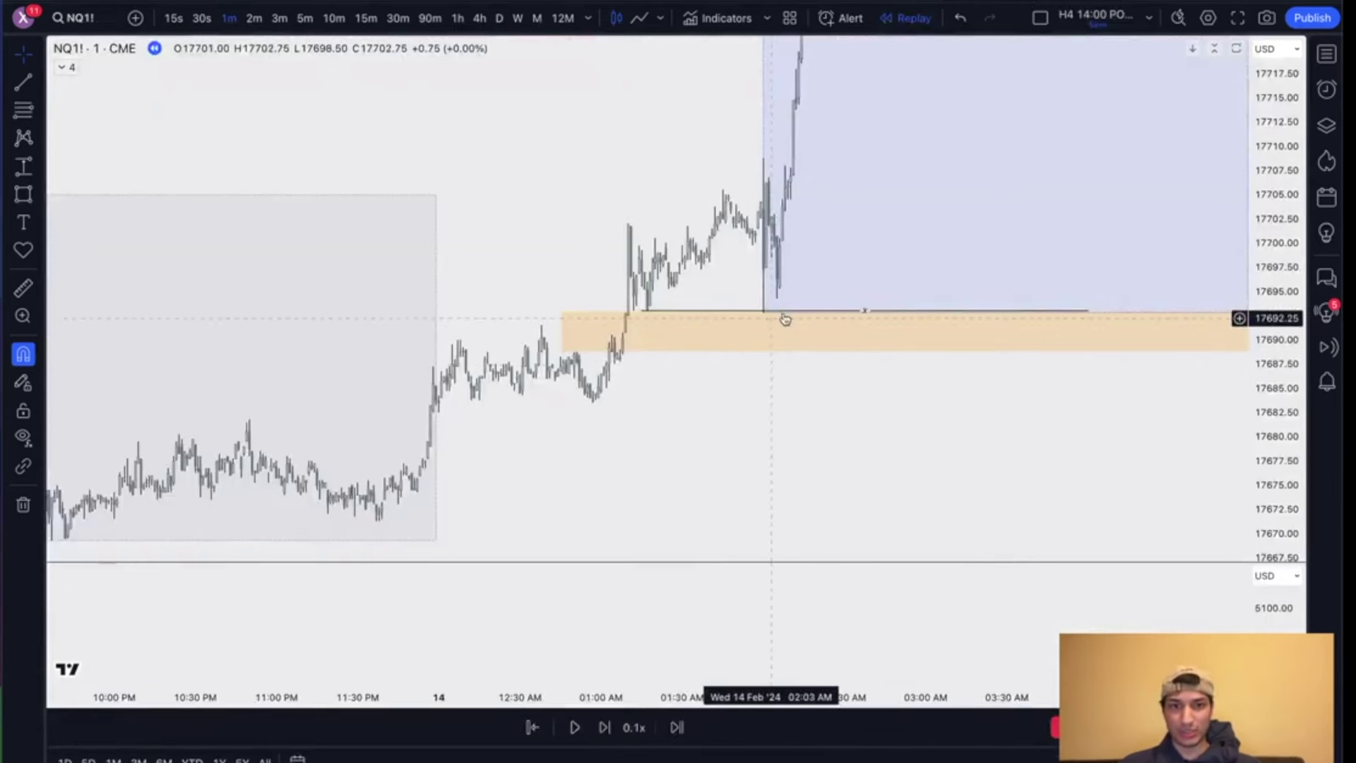
Step: Try a Fibonacci retracement from the 12:57 AM low at 17683.50 to the 2:00 AM high at 17708.75, and delete it
{"action": "left_click", "coordinate": [640, 761]}
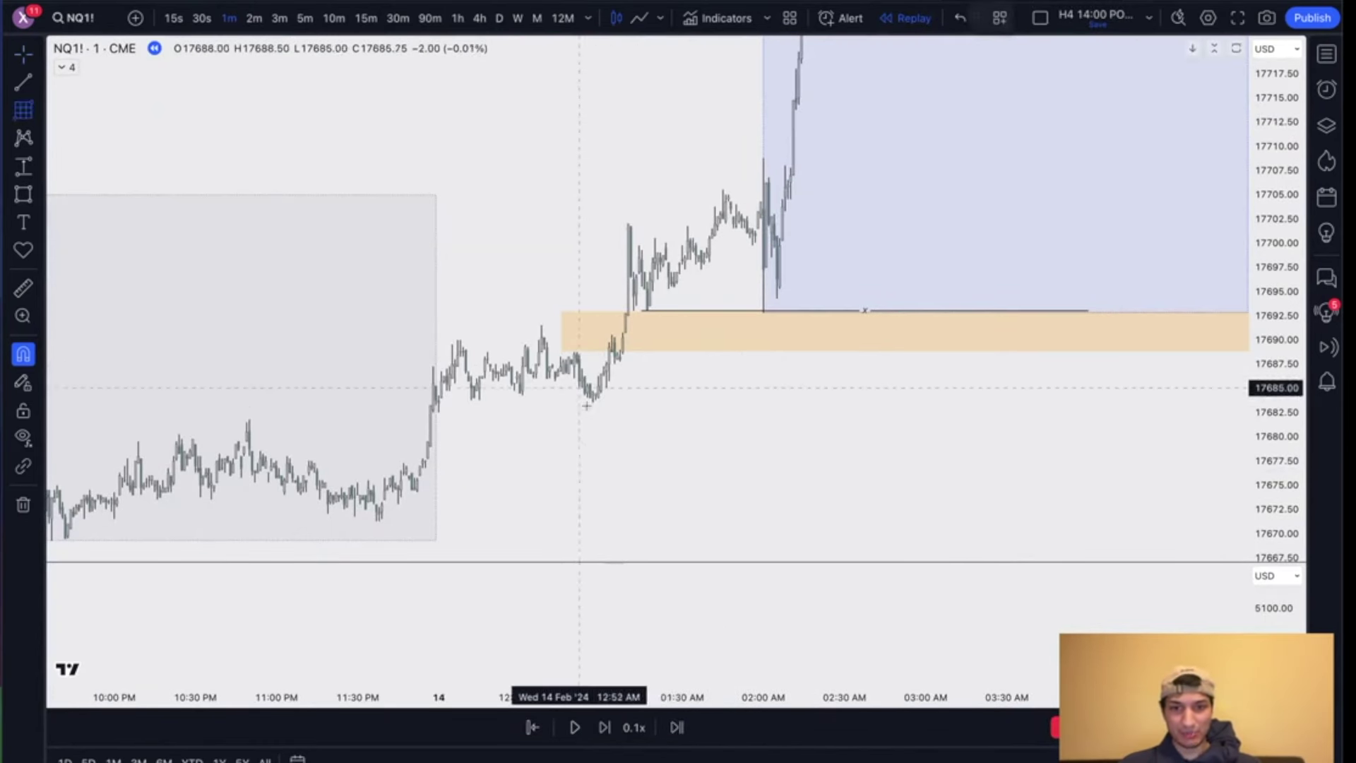
{"action": "left_click", "coordinate": [593, 403]}
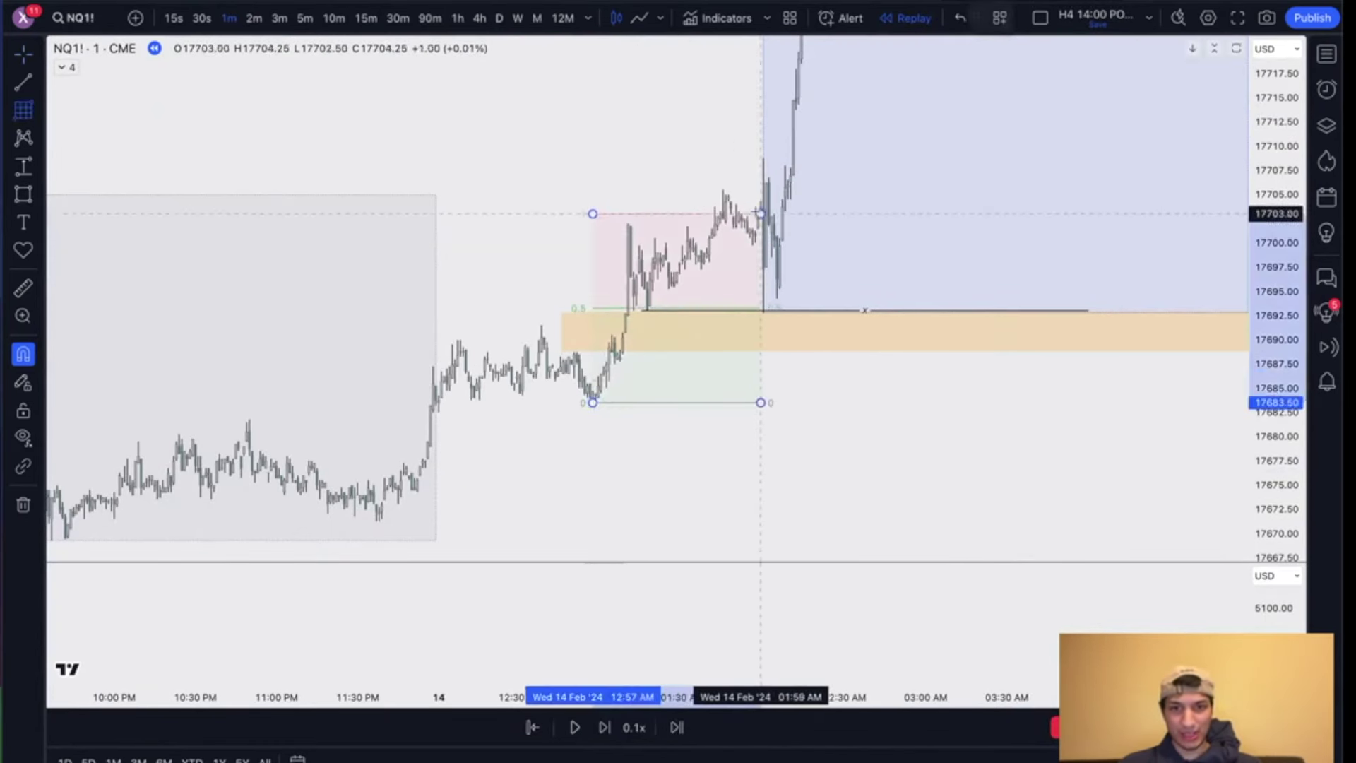
{"action": "left_click", "coordinate": [723, 183]}
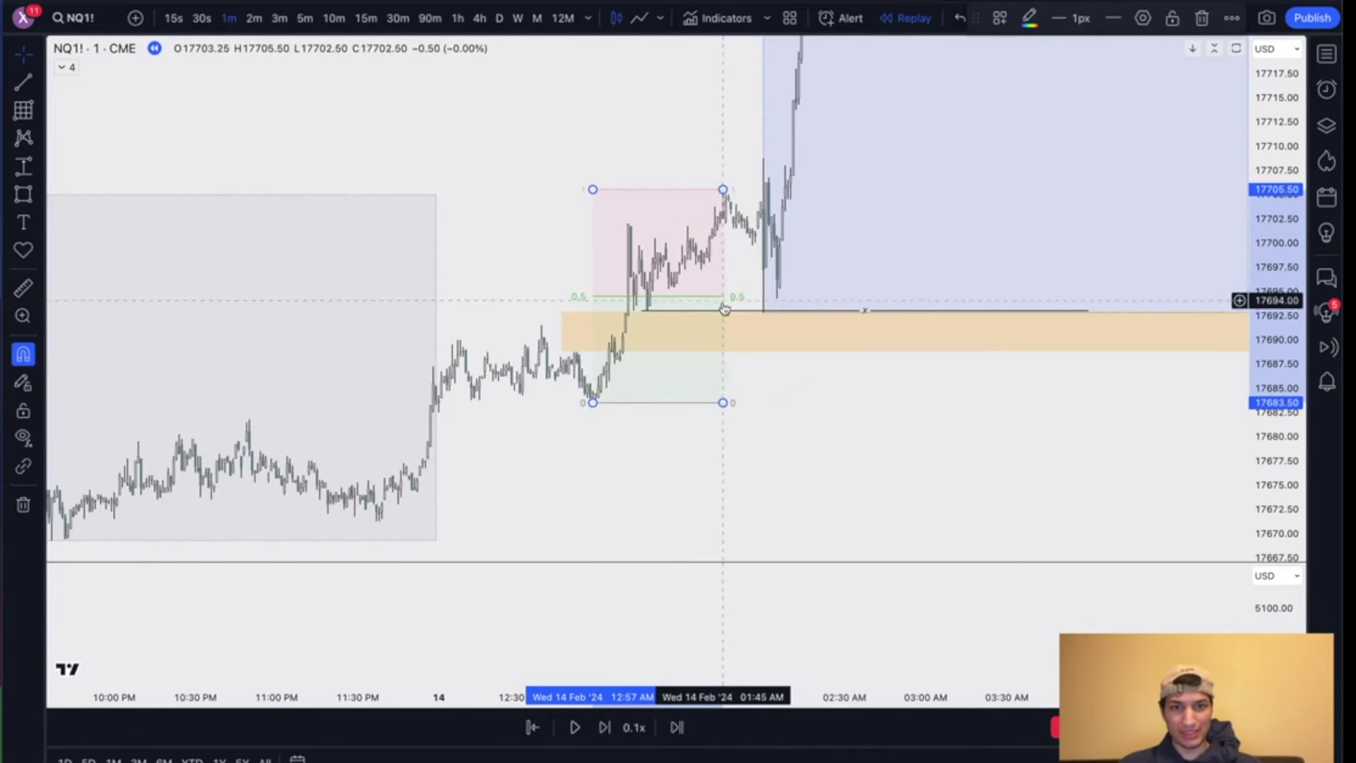
{"action": "mouse_move", "coordinate": [723, 190]}
{"action": "left_mouse_down"}
{"action": "mouse_move", "coordinate": [760, 167]}
{"action": "mouse_move", "coordinate": [762, 195]}
{"action": "mouse_move", "coordinate": [765, 165]}
{"action": "left_mouse_up"}
{"action": "left_click_drag", "start_coordinate": [765, 238], "coordinate": [766, 241]}
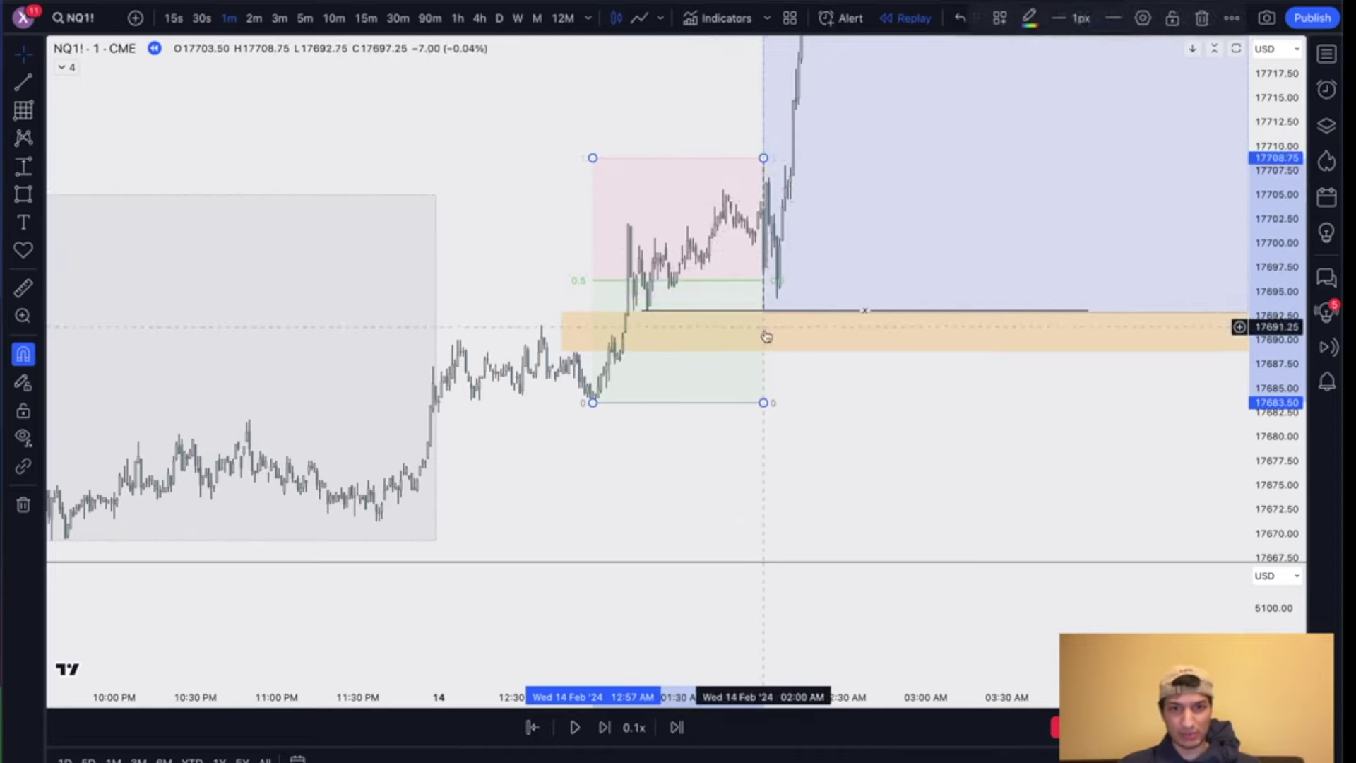
{"action": "key", "text": "Delete"}
Step: Mark the 1-minute structure shift with a 2px trend line at 17703.00 from 2:04 AM to 2:21 AM, labelled MSS
{"action": "scroll", "coordinate": [850, 282], "scroll_direction": "up", "scroll_amount": 5}
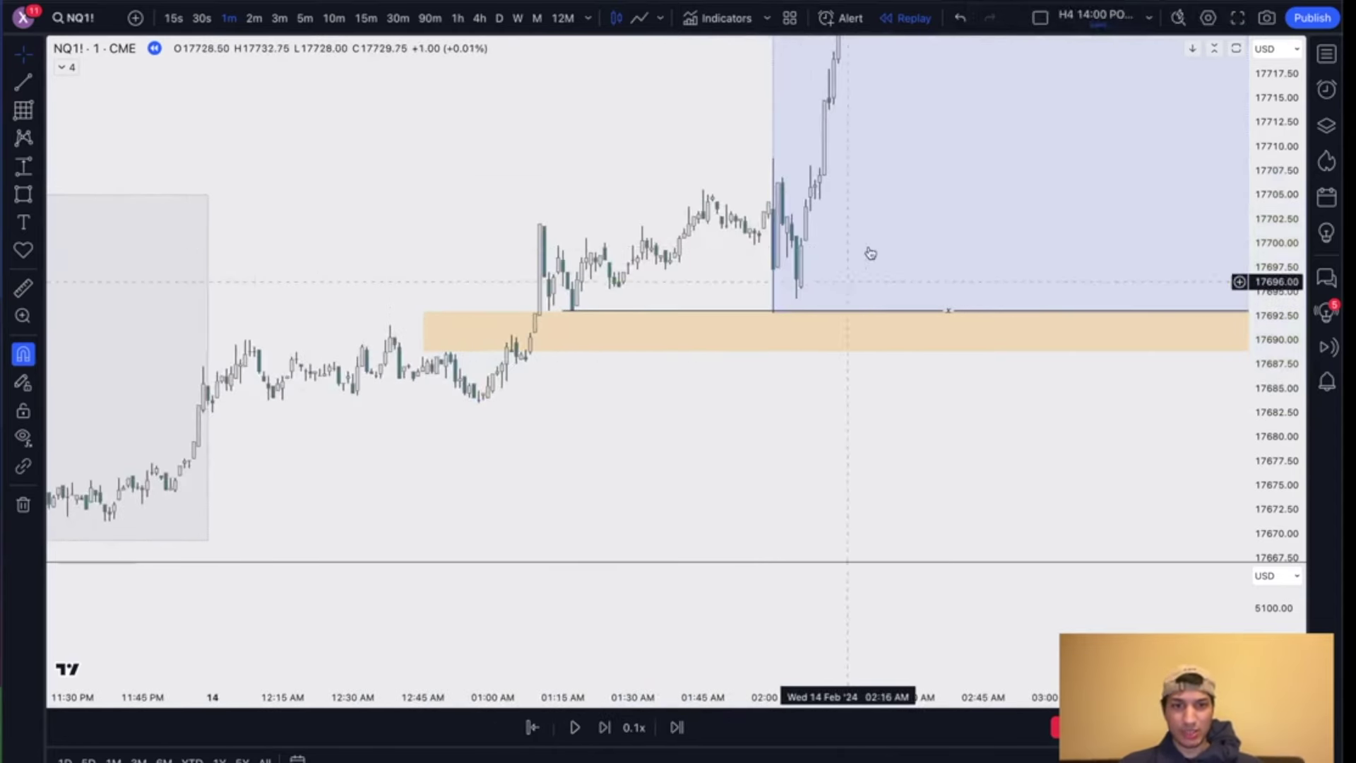
{"action": "scroll", "coordinate": [821, 337], "scroll_direction": "up", "scroll_amount": 2}
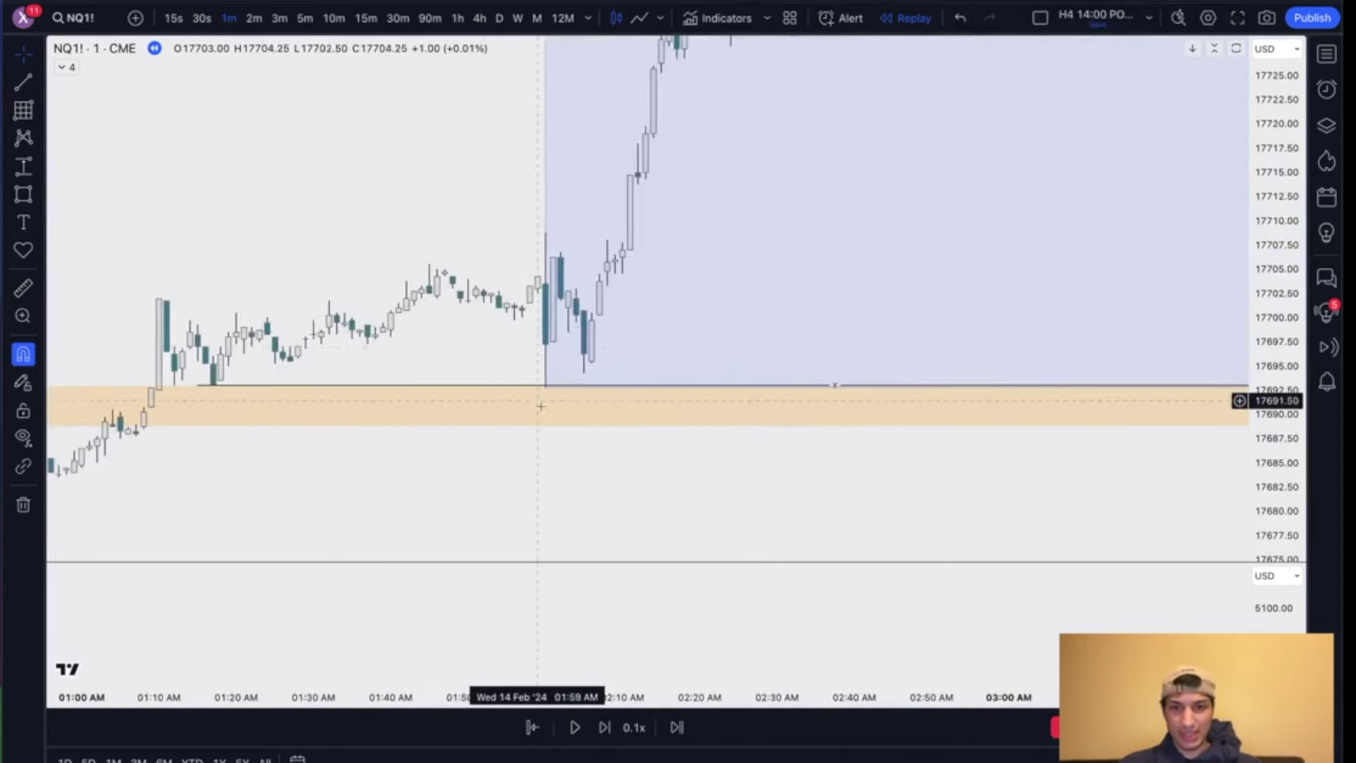
{"action": "left_click_drag", "start_coordinate": [690, 330], "coordinate": [607, 409]}
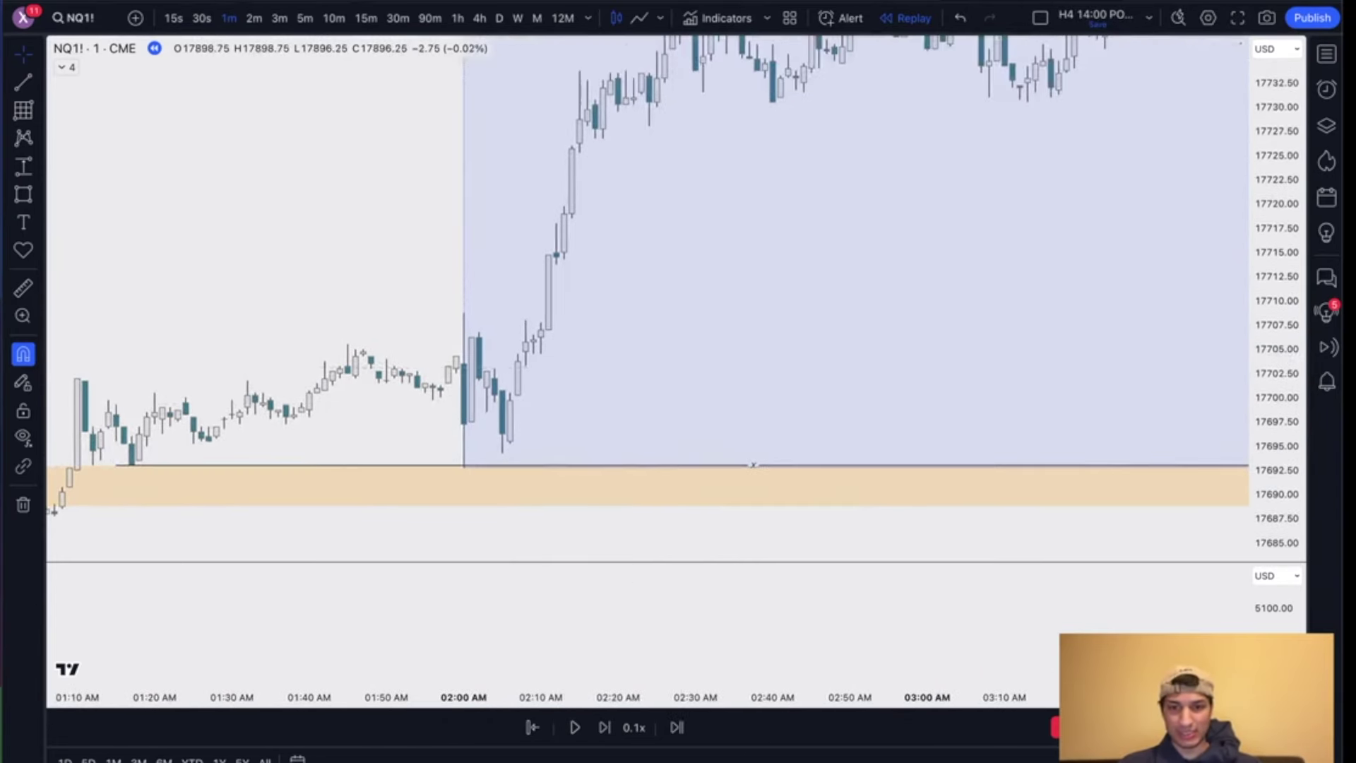
{"action": "key", "text": "alt+t"}
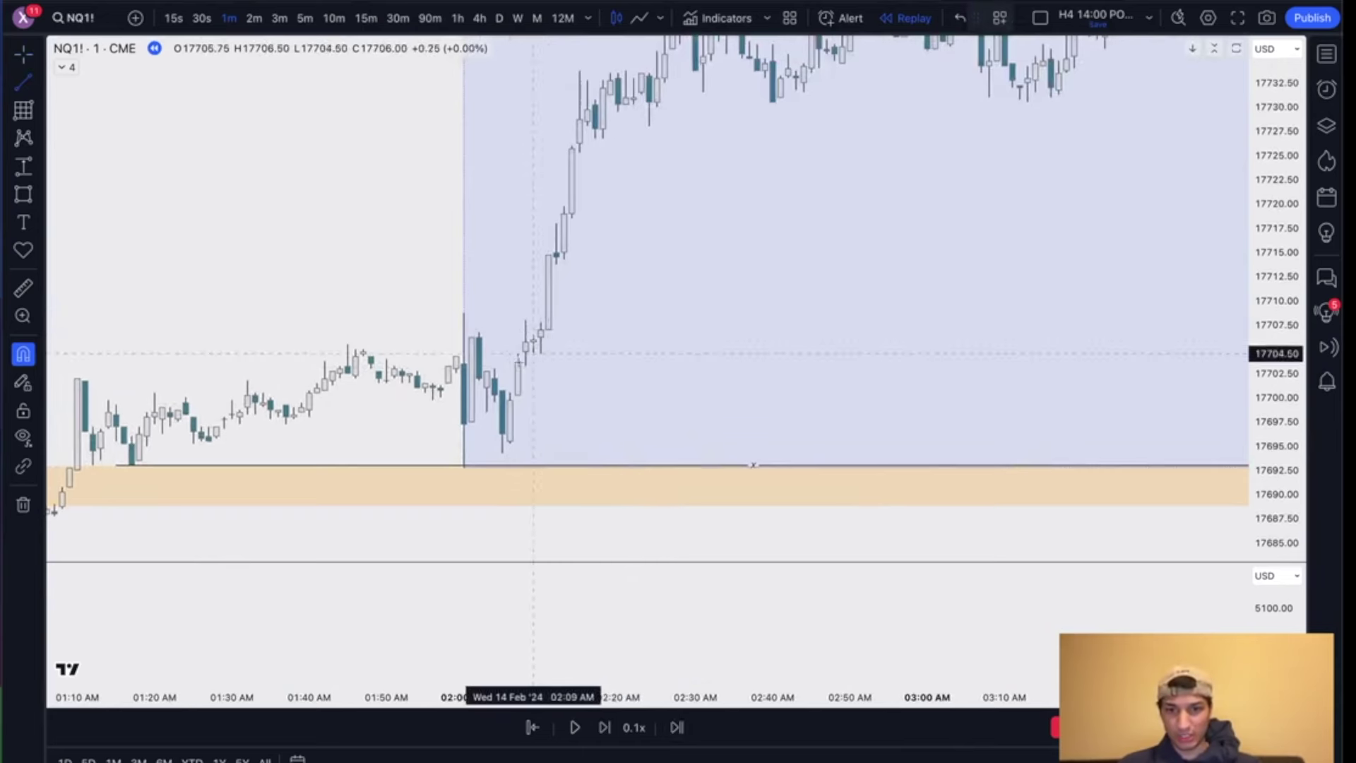
{"action": "left_click", "coordinate": [626, 368]}
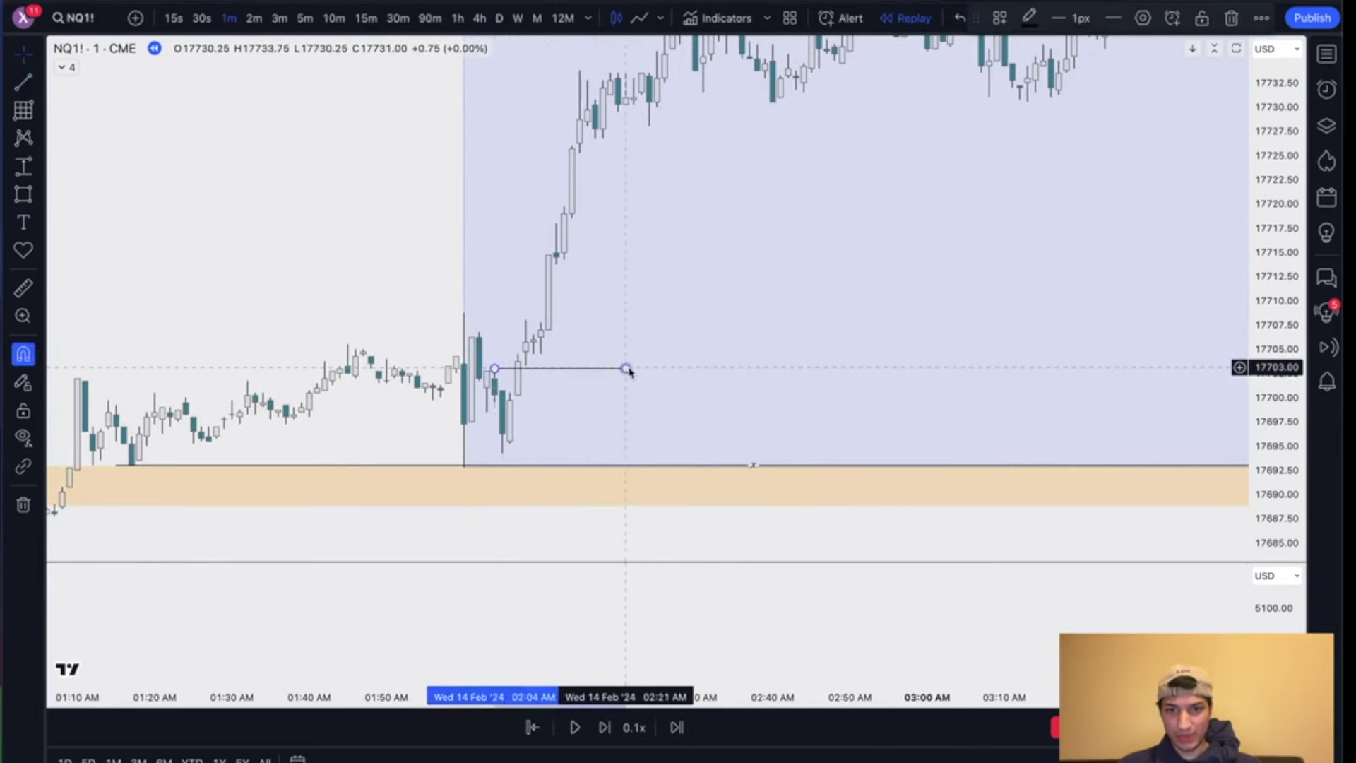
{"action": "double_click", "coordinate": [626, 368]}
{"action": "type", "text": "MSS"}
{"action": "left_click", "coordinate": [787, 545]}
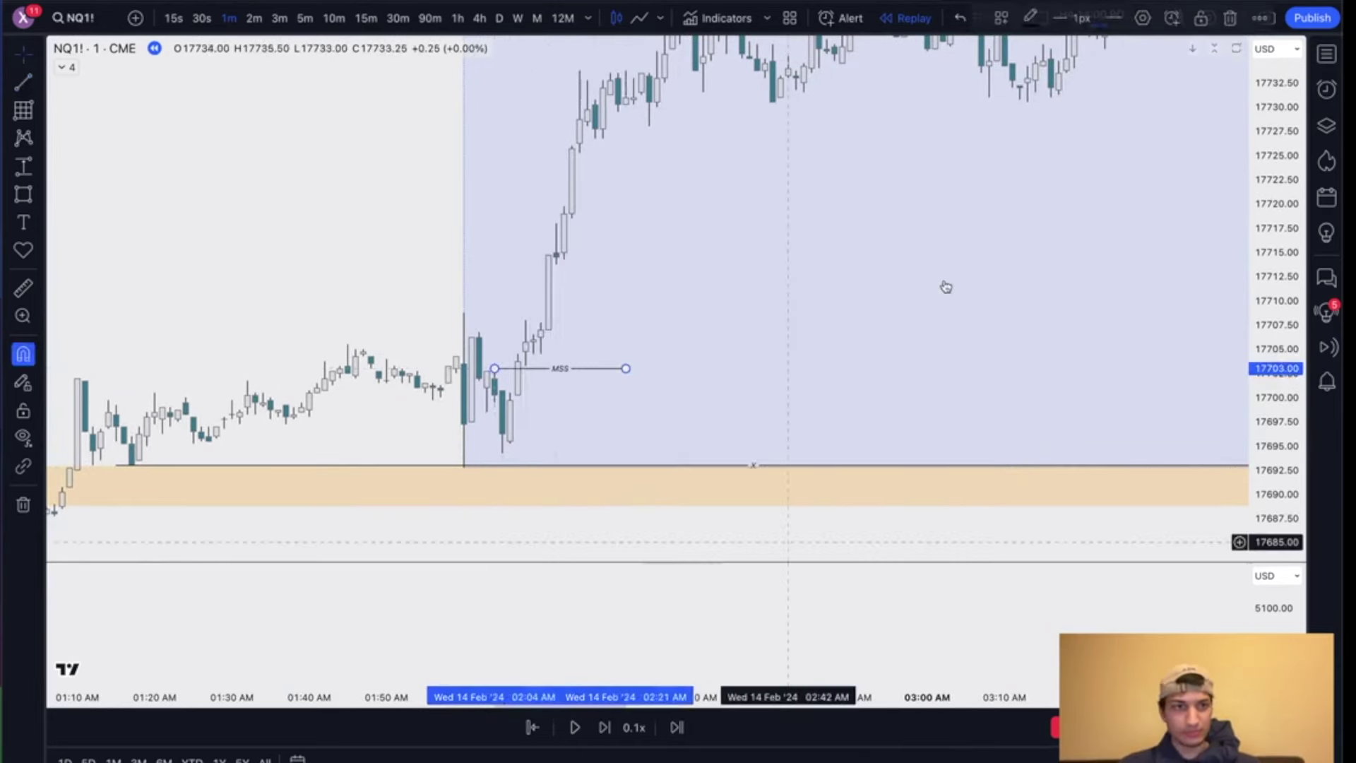
{"action": "left_click", "coordinate": [1070, 17]}
{"action": "left_click", "coordinate": [1072, 74]}
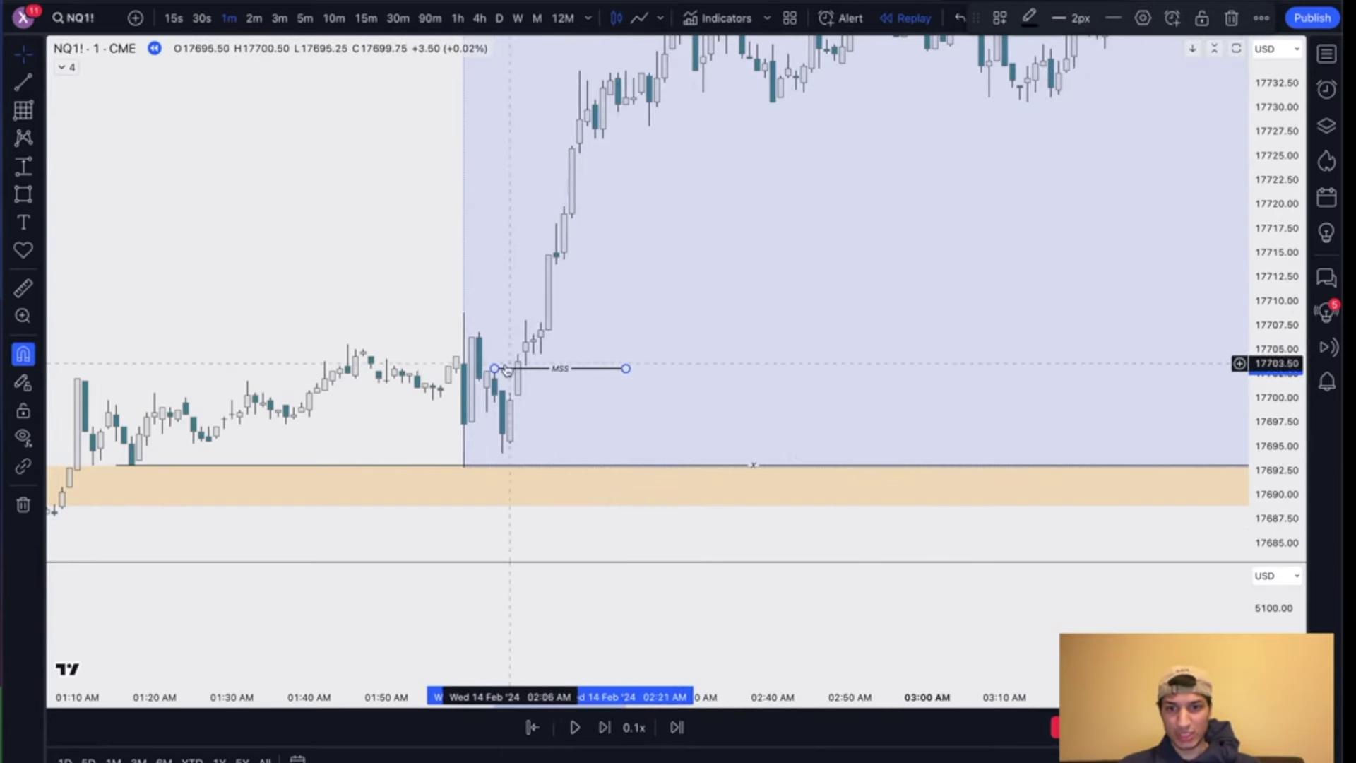
Step: Duplicate the MSS line and set the copy horizontally at 17708.75 from 2:00 AM to 2:21 AM
{"action": "left_click_drag", "start_coordinate": [493, 339], "coordinate": [463, 312]}
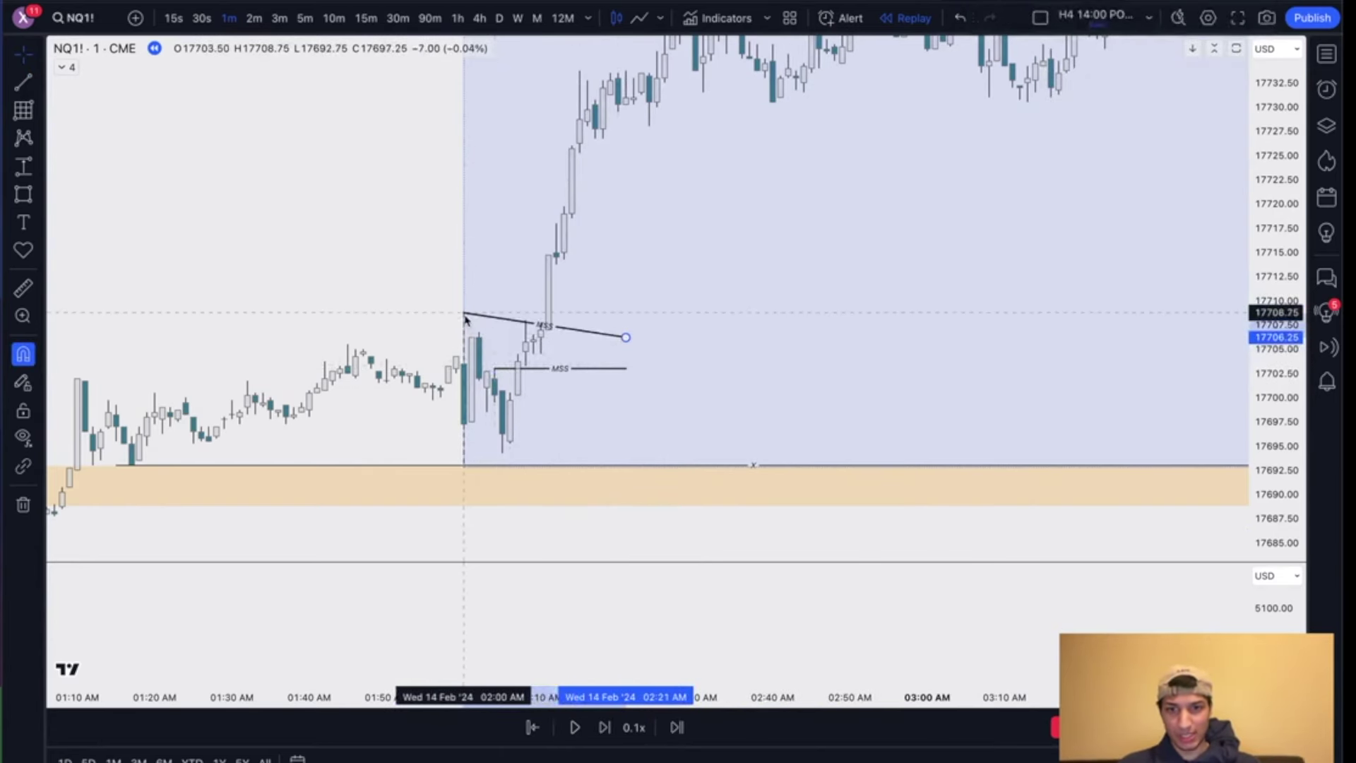
{"action": "left_click_drag", "start_coordinate": [626, 338], "coordinate": [627, 313]}
{"action": "scroll", "coordinate": [756, 345], "scroll_direction": "up", "scroll_amount": 1}
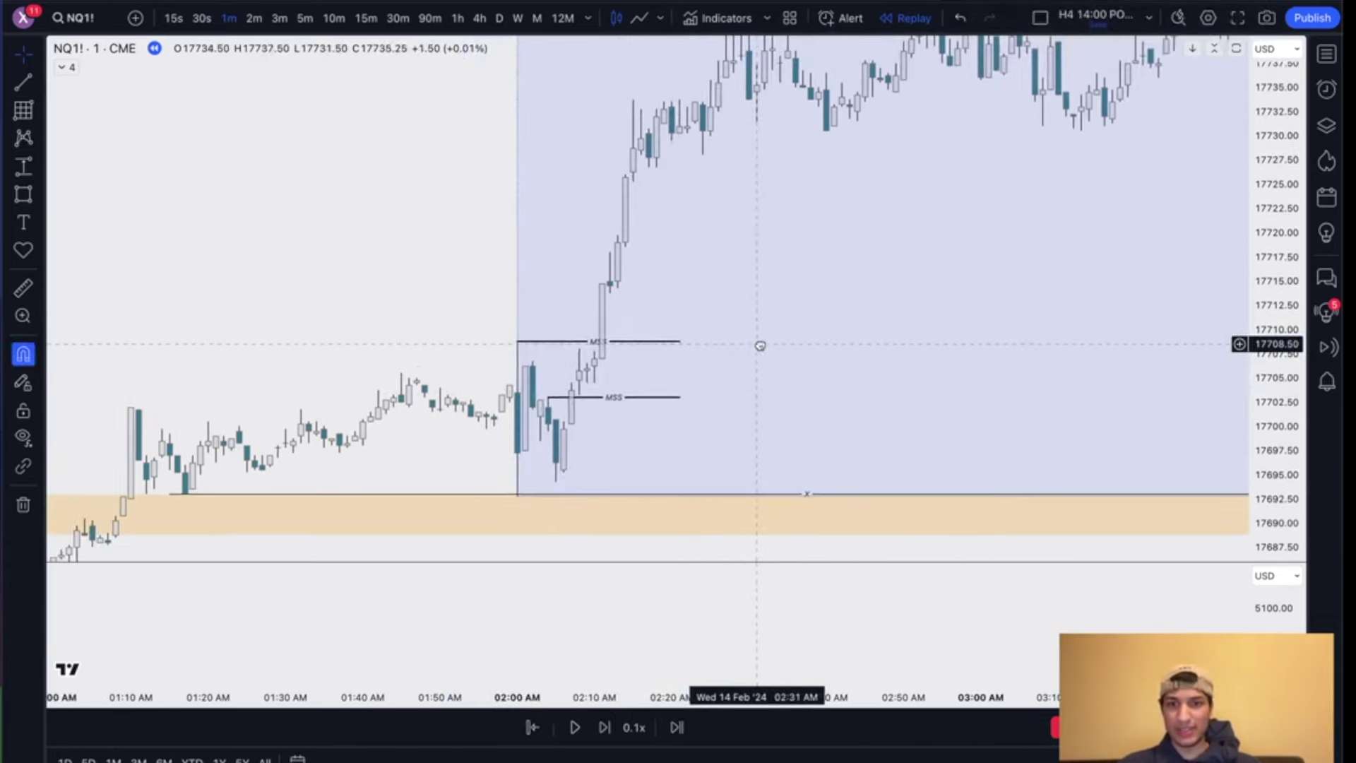
{"action": "left_click", "coordinate": [576, 398]}
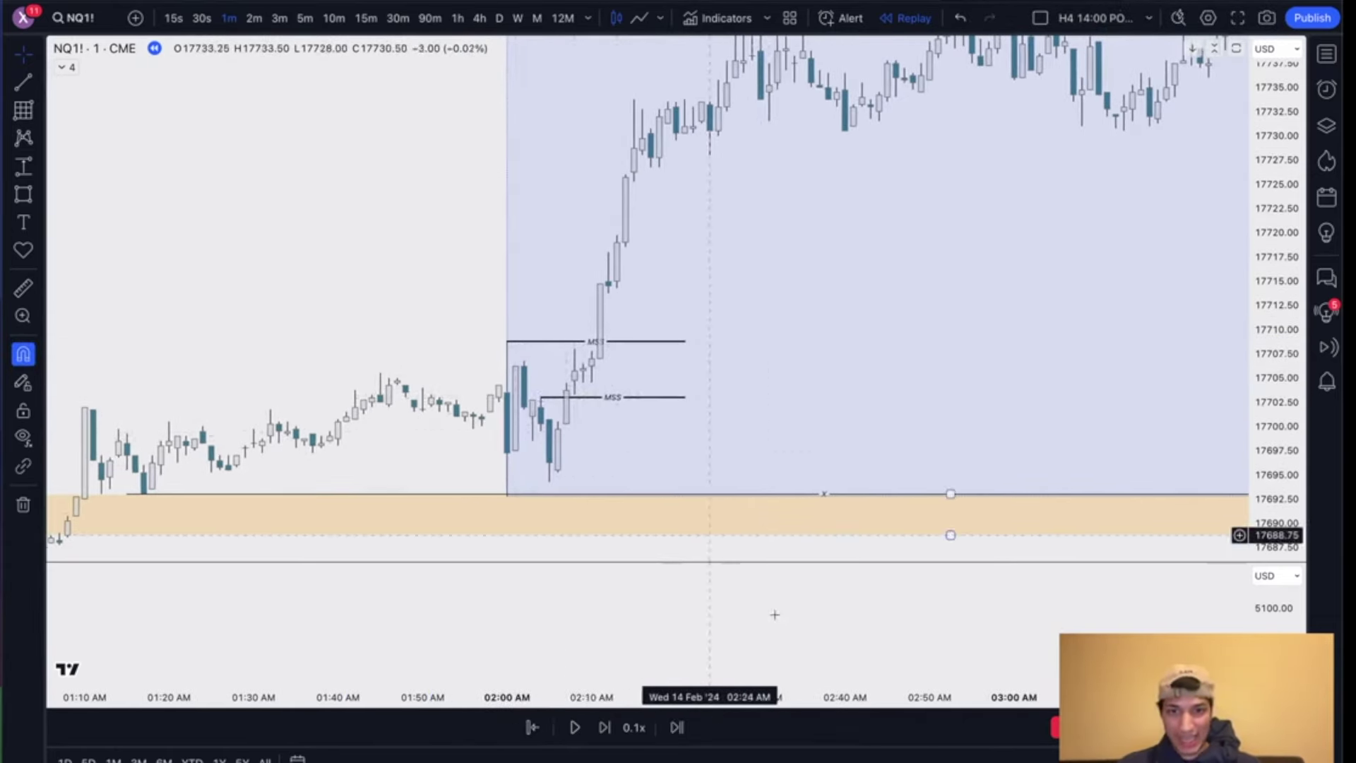
Step: Try the upper MSS line at 17706.25 starting from the 2:01 AM candle, and delete it
{"action": "left_click", "coordinate": [506, 333]}
{"action": "left_click", "coordinate": [507, 341]}
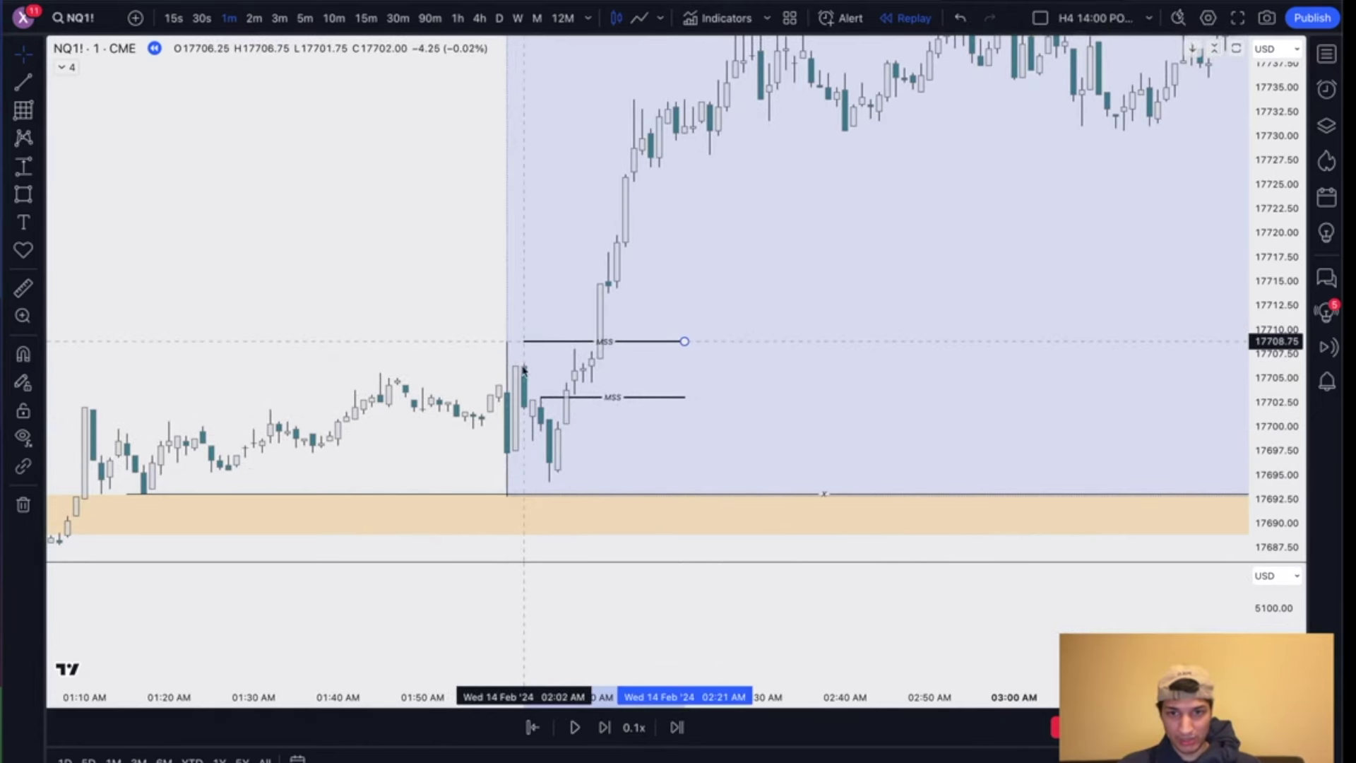
{"action": "left_click_drag", "start_coordinate": [517, 368], "coordinate": [517, 368]}
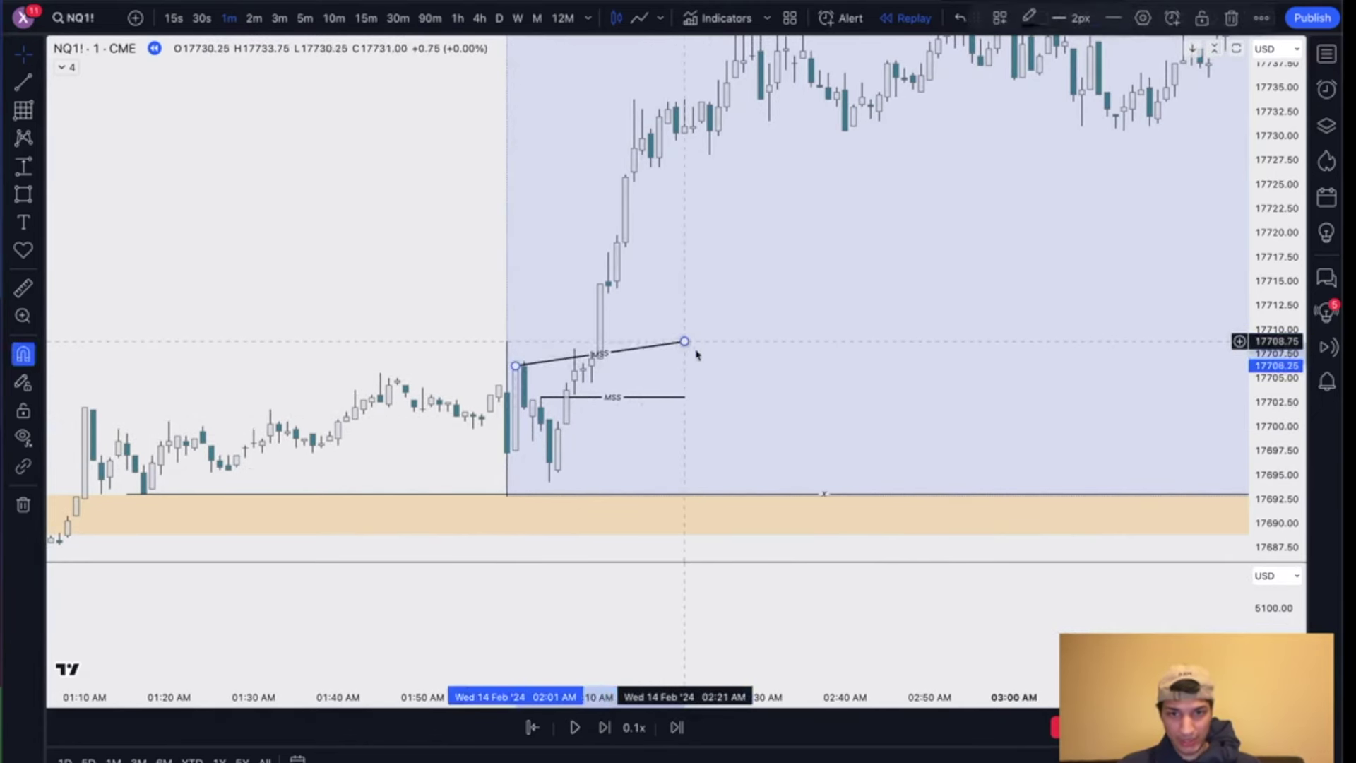
{"action": "left_click_drag", "start_coordinate": [684, 342], "coordinate": [710, 366]}
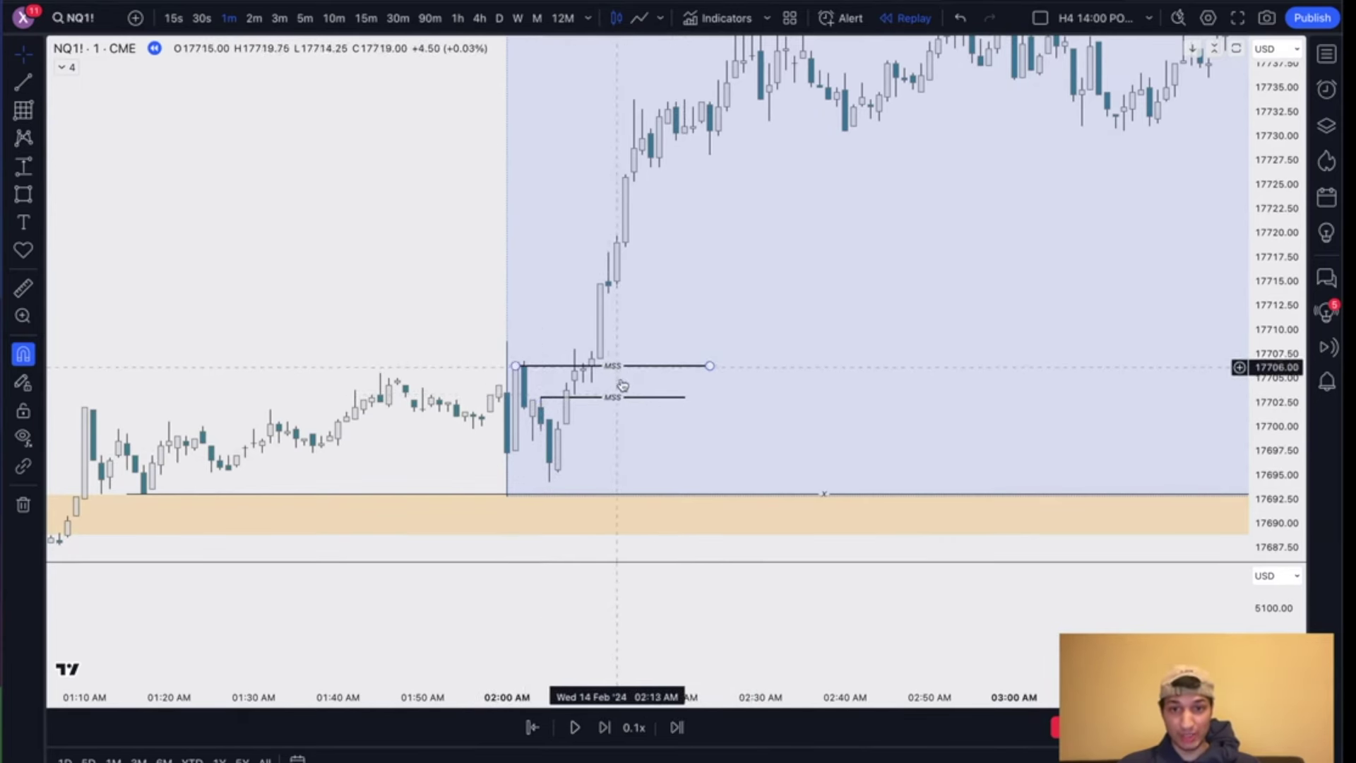
{"action": "key", "text": "Delete"}
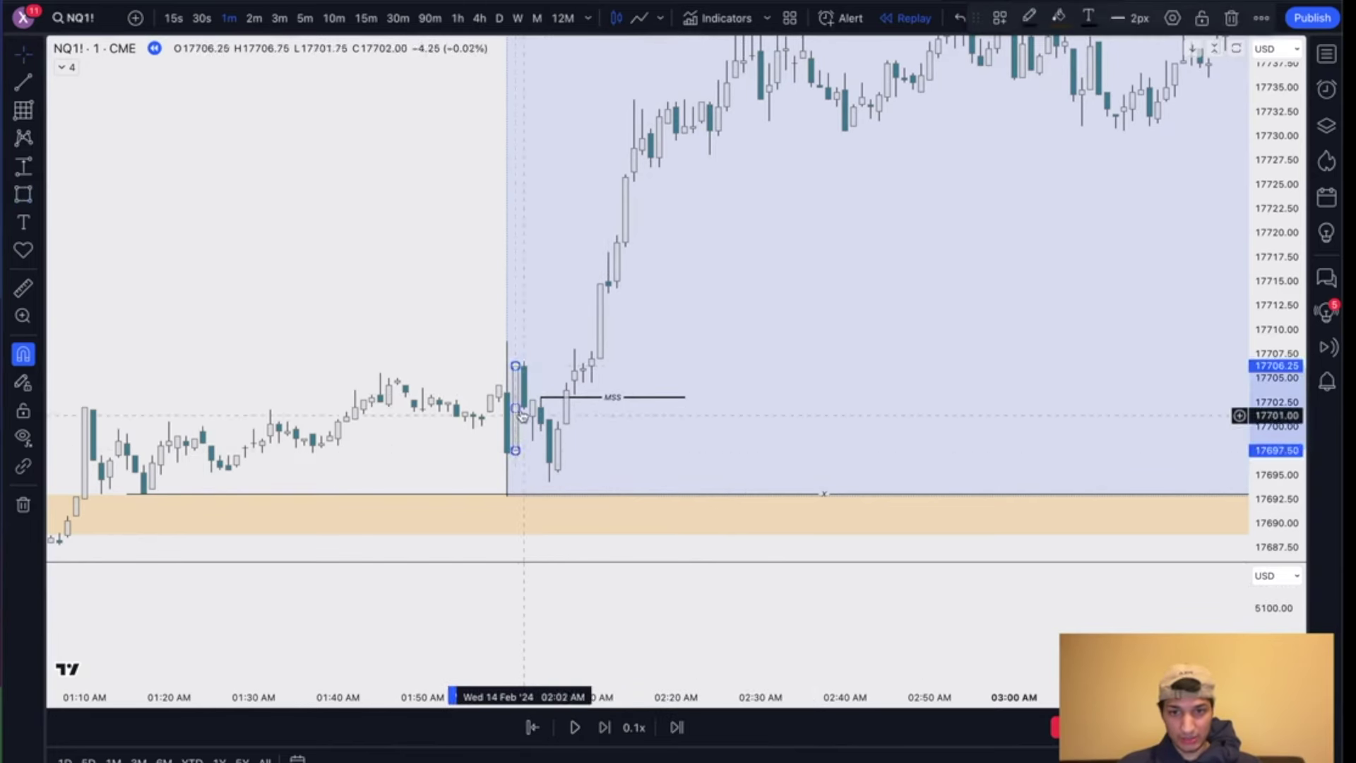
Step: Draw an orange box from 17706.25 to 17697.50 between 2:01 AM and 2:17 AM, and try a short position at 17704.50
{"action": "left_click", "coordinate": [651, 450]}
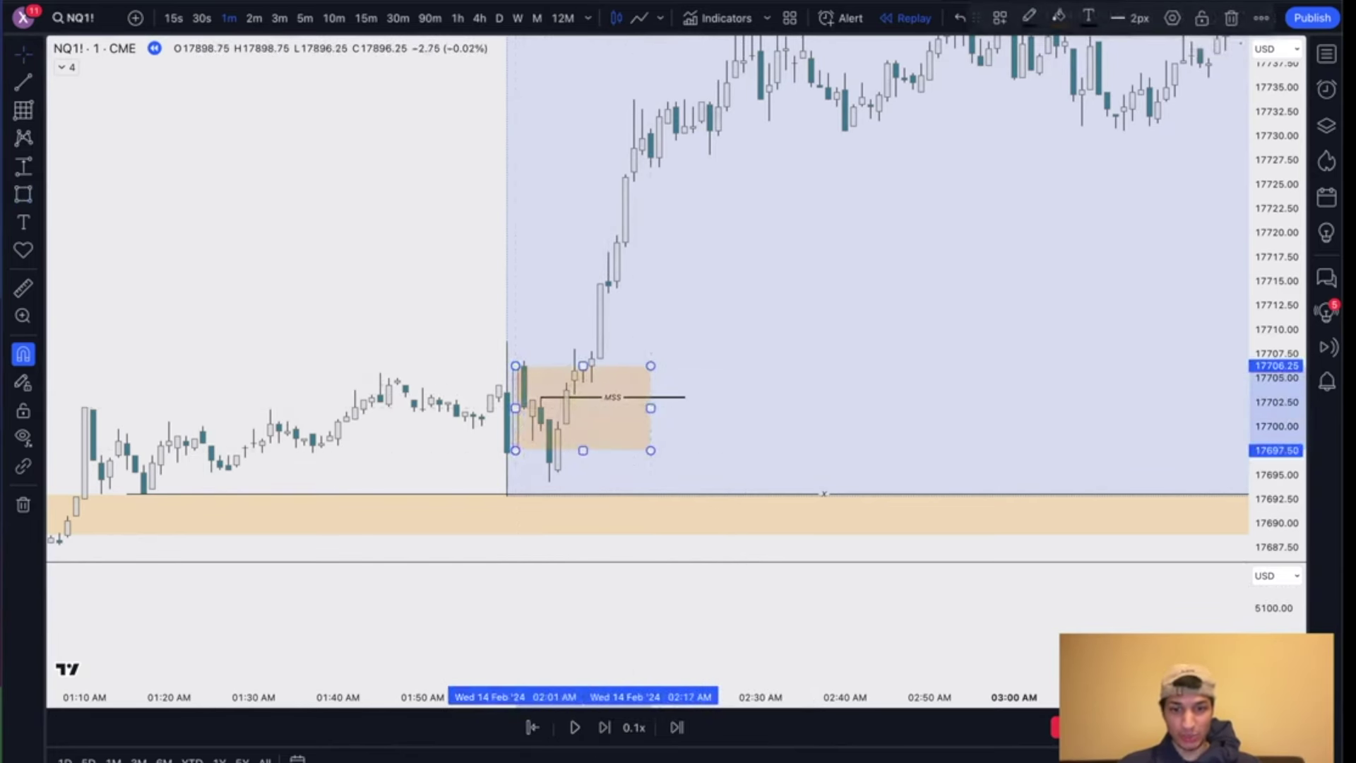
{"action": "left_click", "coordinate": [574, 760]}
{"action": "left_click", "coordinate": [586, 387]}
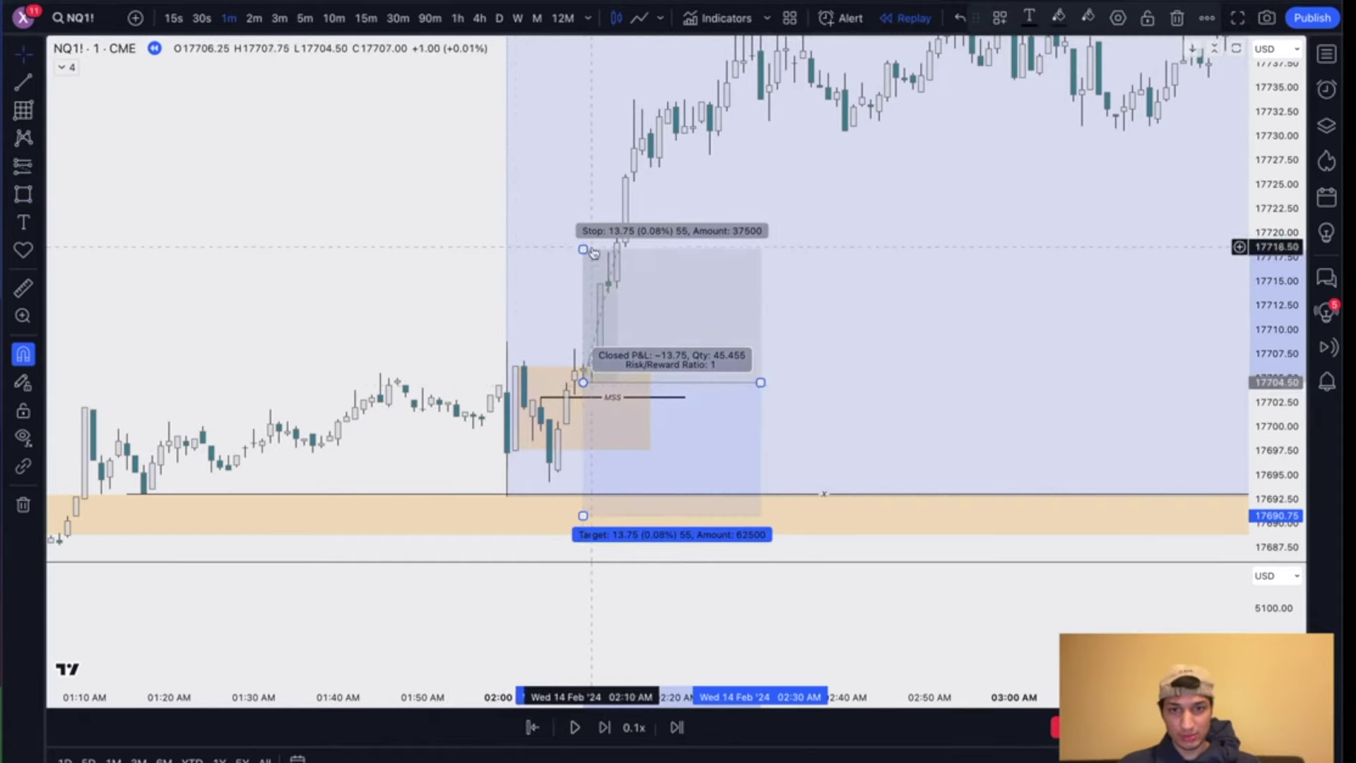
{"action": "scroll", "coordinate": [593, 251], "scroll_direction": "down", "scroll_amount": 4}
{"action": "key", "text": "Delete"}
Step: Try a long position entered at 17704.50 after the London open with an 89.50-point target, and delete it
{"action": "left_click_drag", "start_coordinate": [955, 288], "coordinate": [791, 411]}
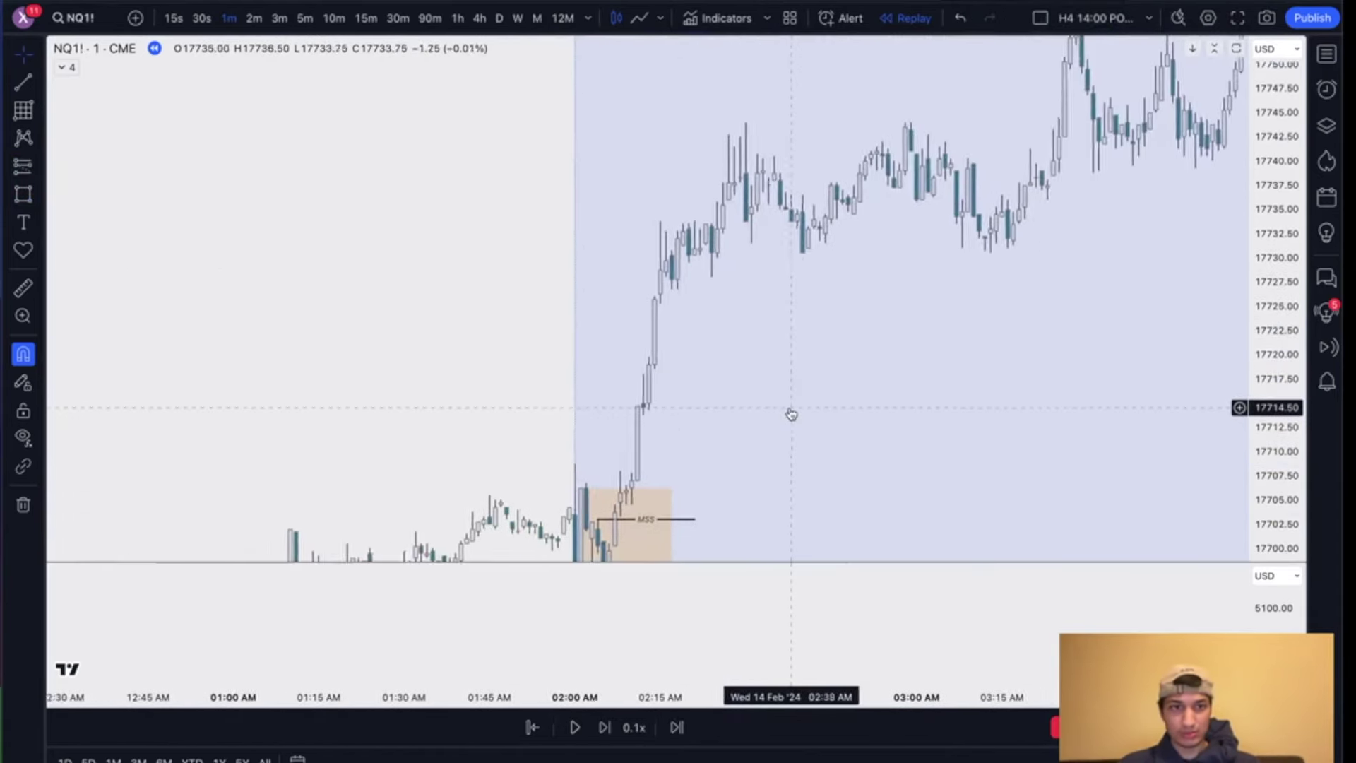
{"action": "scroll", "coordinate": [1096, 400], "scroll_direction": "down", "scroll_amount": 10}
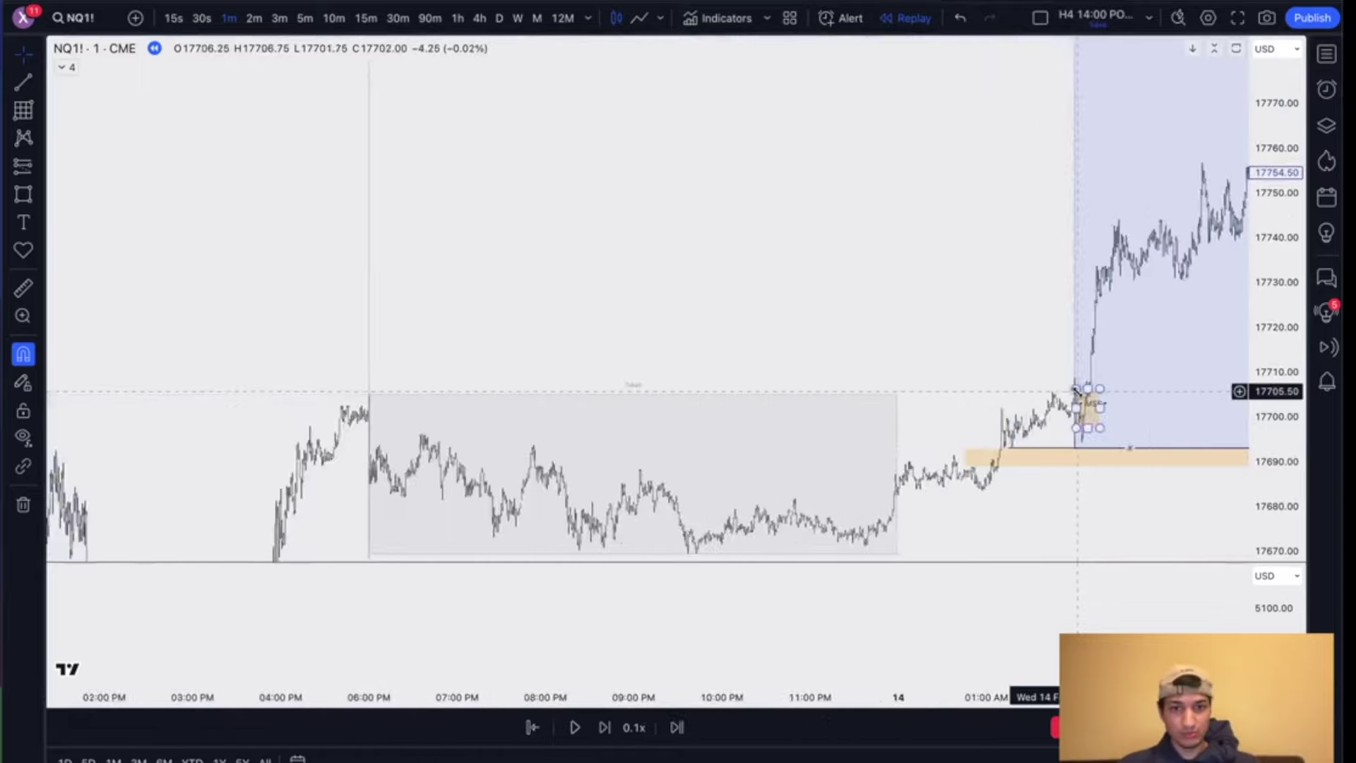
{"action": "scroll", "coordinate": [1076, 388], "scroll_direction": "right", "scroll_amount": 10}
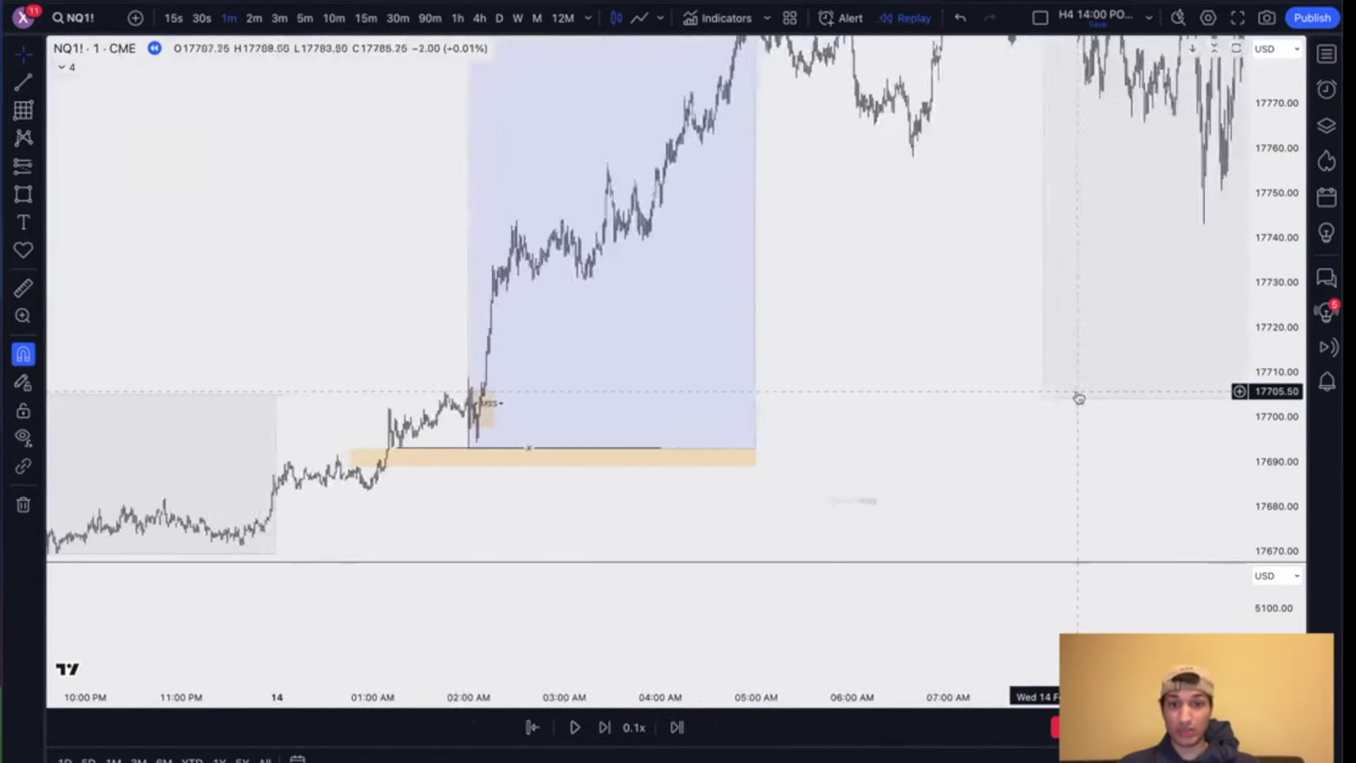
{"action": "scroll", "coordinate": [1079, 398], "scroll_direction": "up", "scroll_amount": 5}
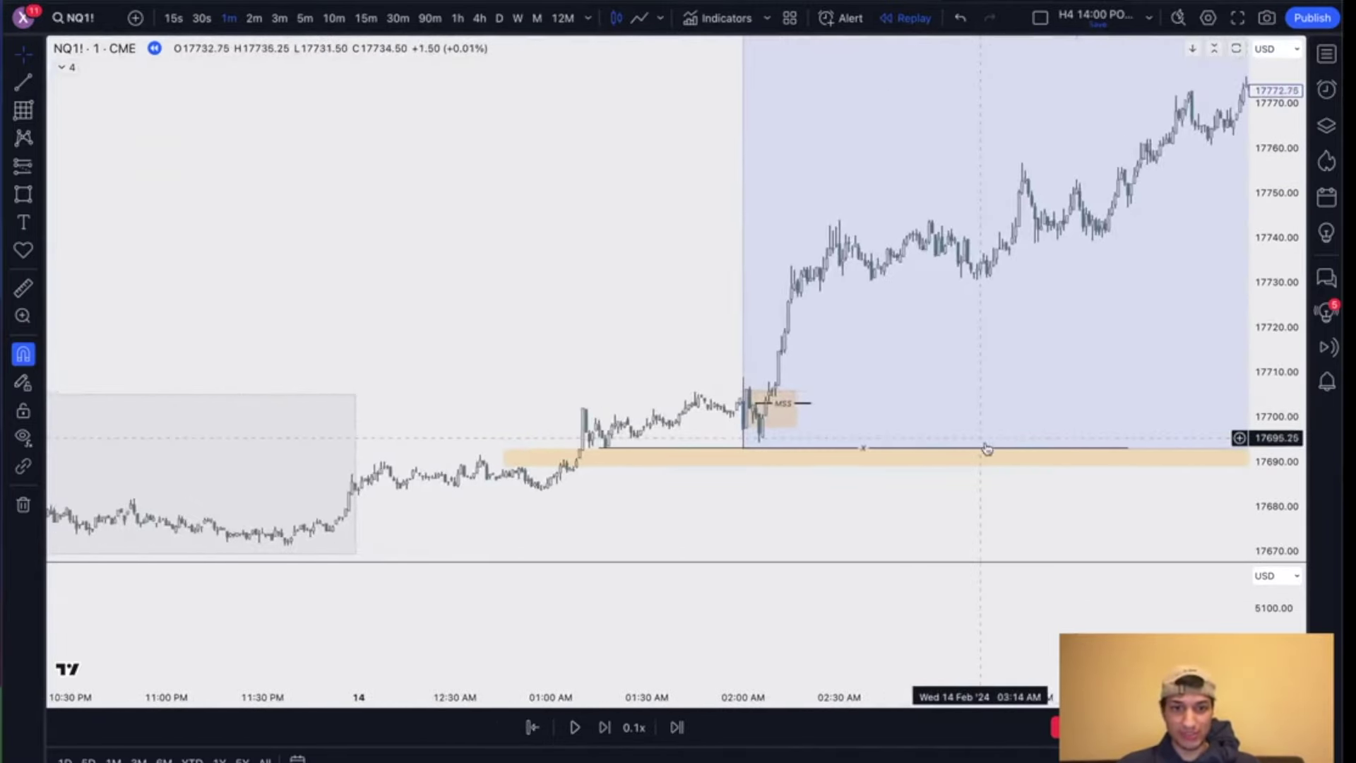
{"action": "scroll", "coordinate": [987, 447], "scroll_direction": "up", "scroll_amount": 1}
{"action": "left_click_drag", "start_coordinate": [1014, 363], "coordinate": [730, 430]}
{"action": "scroll", "coordinate": [770, 430], "scroll_direction": "down", "scroll_amount": 4}
{"action": "left_click_drag", "start_coordinate": [1022, 337], "coordinate": [996, 293]}
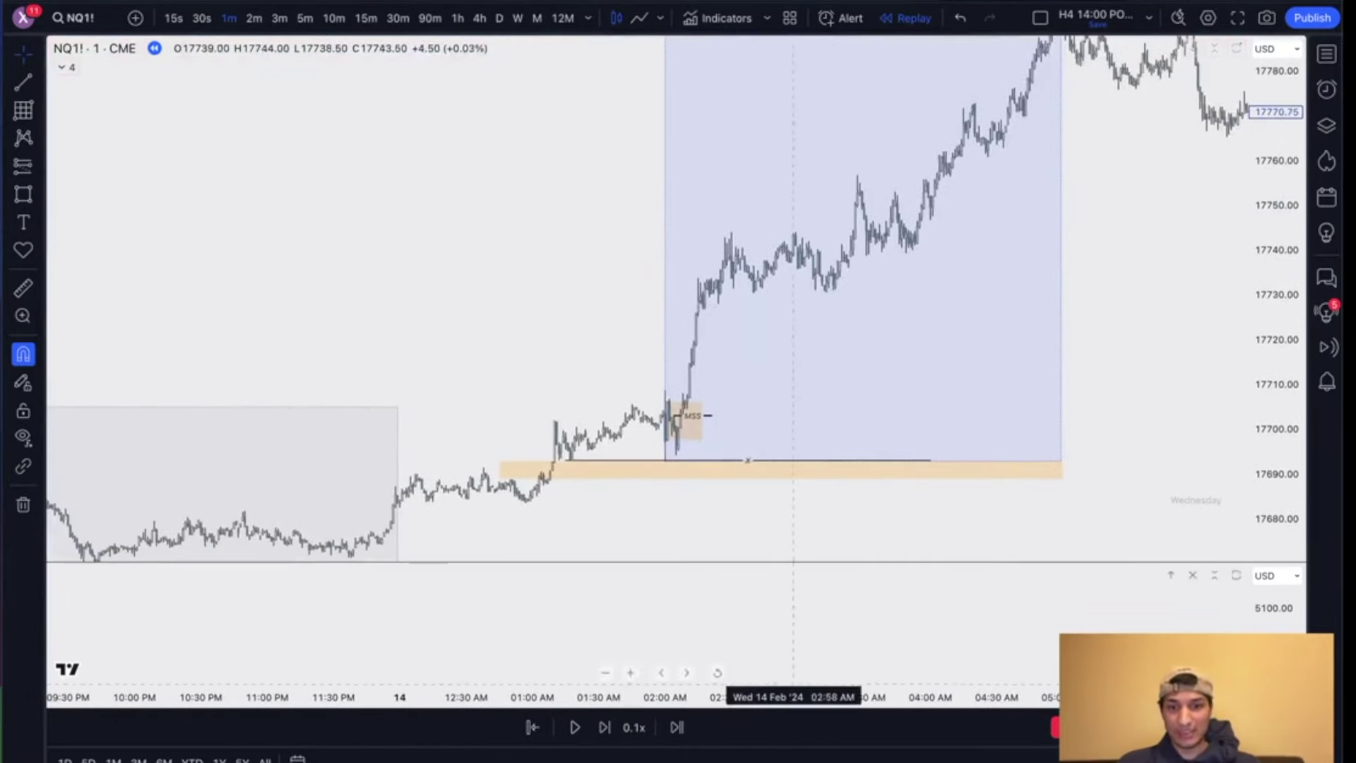
{"action": "left_click", "coordinate": [680, 408]}
{"action": "mouse_move", "coordinate": [681, 295]}
{"action": "left_mouse_down"}
{"action": "mouse_move", "coordinate": [680, 106]}
{"action": "mouse_move", "coordinate": [645, 306]}
{"action": "mouse_move", "coordinate": [627, 299]}
{"action": "mouse_move", "coordinate": [627, 183]}
{"action": "mouse_move", "coordinate": [628, 199]}
{"action": "left_mouse_up"}
{"action": "left_click_drag", "start_coordinate": [836, 281], "coordinate": [871, 47]}
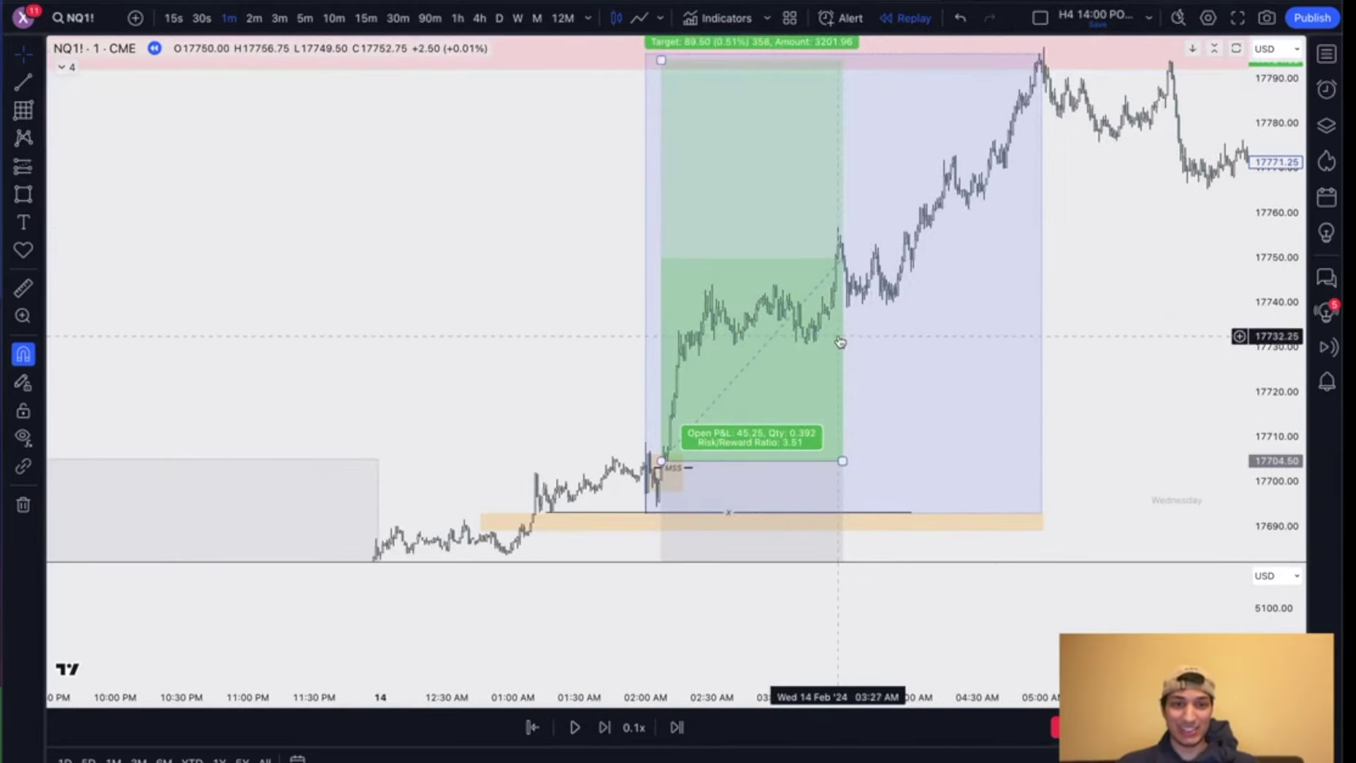
{"action": "left_click", "coordinate": [841, 342]}
{"action": "key", "text": "Delete"}
Step: Delete the small orange box and the MSS line at Wednesday's London open
{"action": "left_click_drag", "start_coordinate": [905, 230], "coordinate": [982, 156]}
{"action": "scroll", "coordinate": [982, 156], "scroll_direction": "up", "scroll_amount": 5}
{"action": "left_click_drag", "start_coordinate": [972, 343], "coordinate": [889, 293]}
{"action": "left_click_drag", "start_coordinate": [1284, 438], "coordinate": [1282, 190]}
{"action": "left_click_drag", "start_coordinate": [1035, 404], "coordinate": [968, 315]}
{"action": "scroll", "coordinate": [969, 315], "scroll_direction": "up", "scroll_amount": 2}
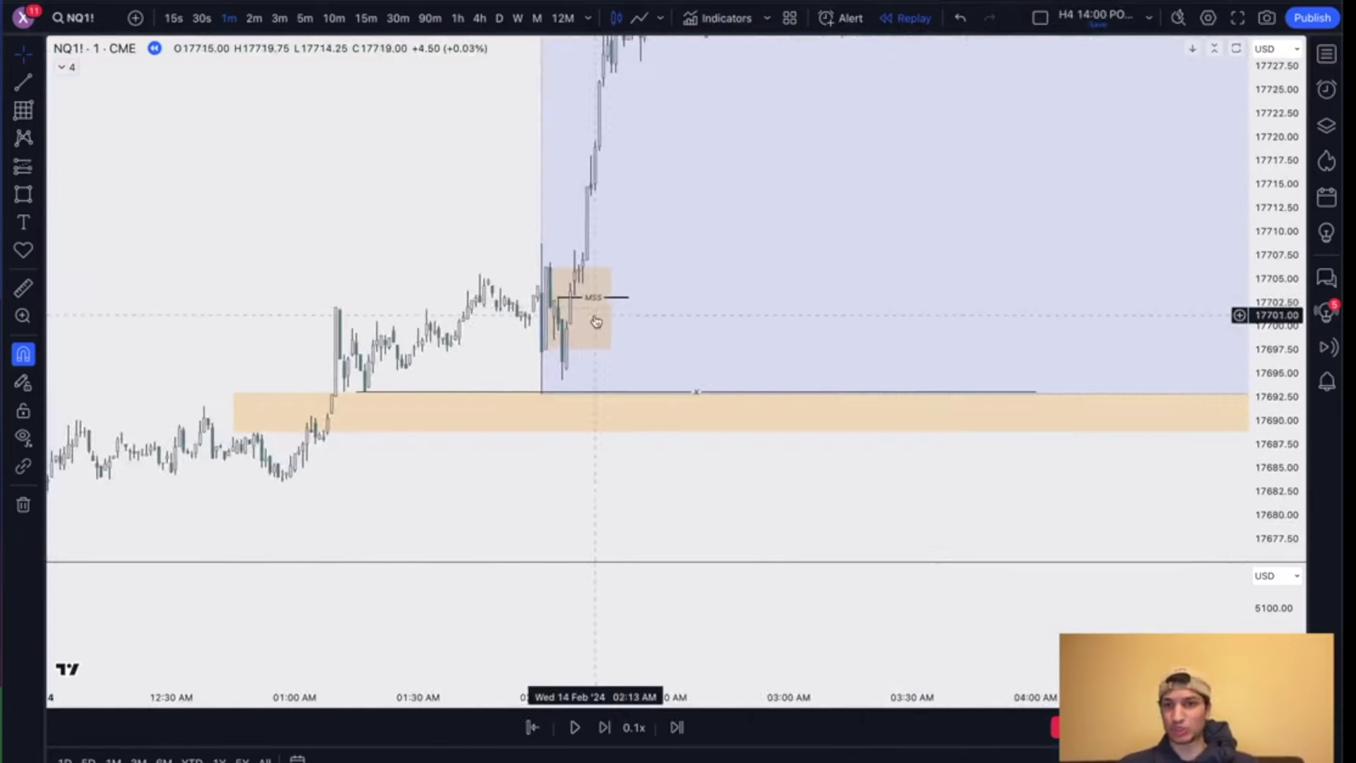
{"action": "key", "text": "Delete"}
{"action": "left_click", "coordinate": [611, 300]}
{"action": "key", "text": "Delete"}
Step: Switch the chart to the 15-minute timeframe and frame Wednesday's London session together with the red zone above it
{"action": "scroll", "coordinate": [681, 396], "scroll_direction": "up", "scroll_amount": 3}
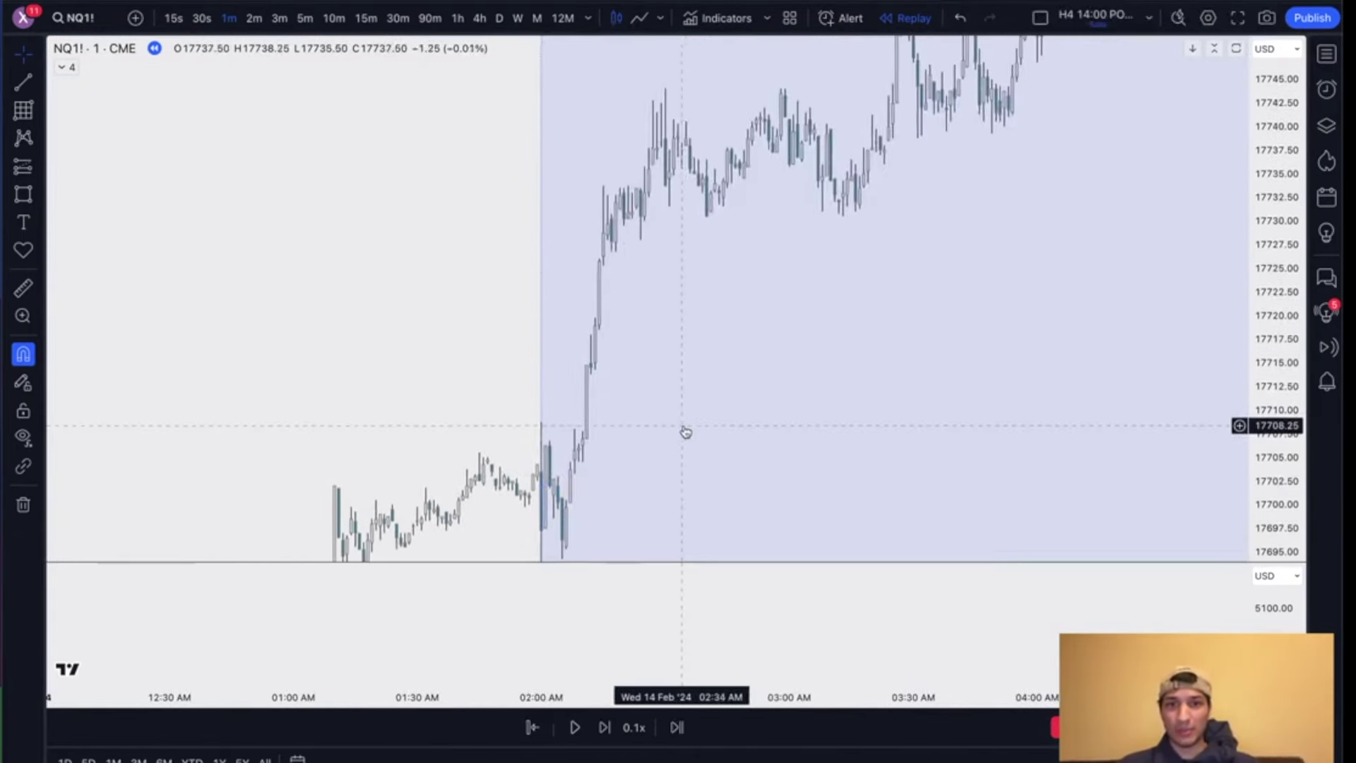
{"action": "left_click_drag", "start_coordinate": [813, 375], "coordinate": [699, 421]}
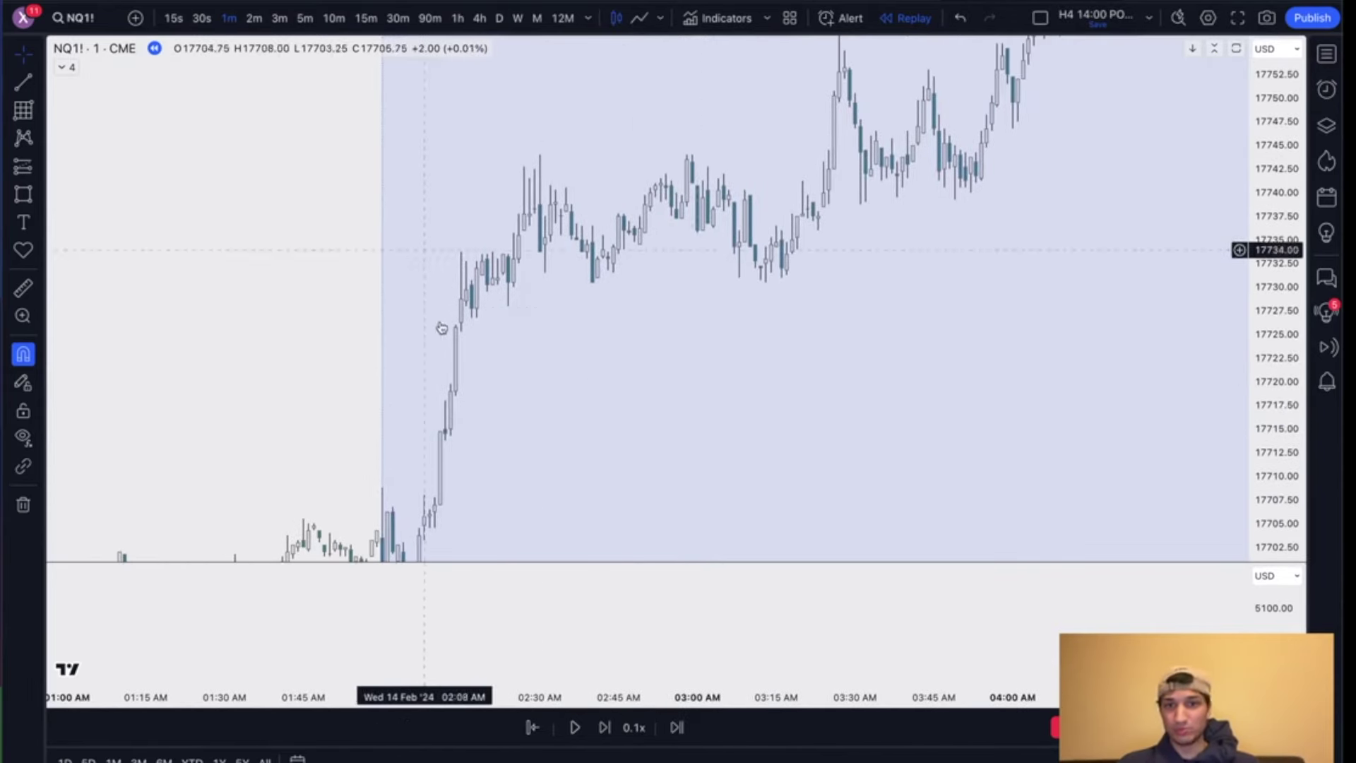
{"action": "left_click_drag", "start_coordinate": [811, 318], "coordinate": [777, 346]}
{"action": "scroll", "coordinate": [778, 346], "scroll_direction": "down", "scroll_amount": 1}
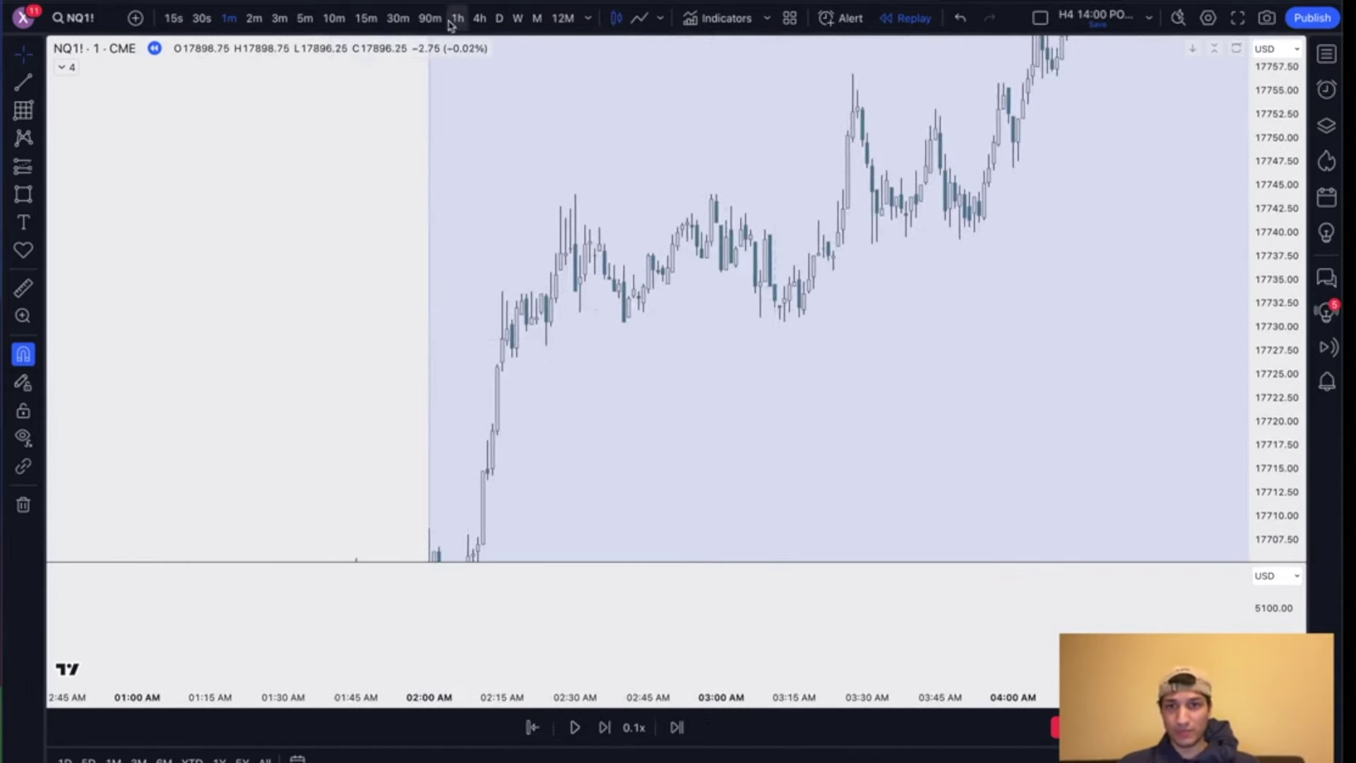
{"action": "left_click", "coordinate": [367, 19]}
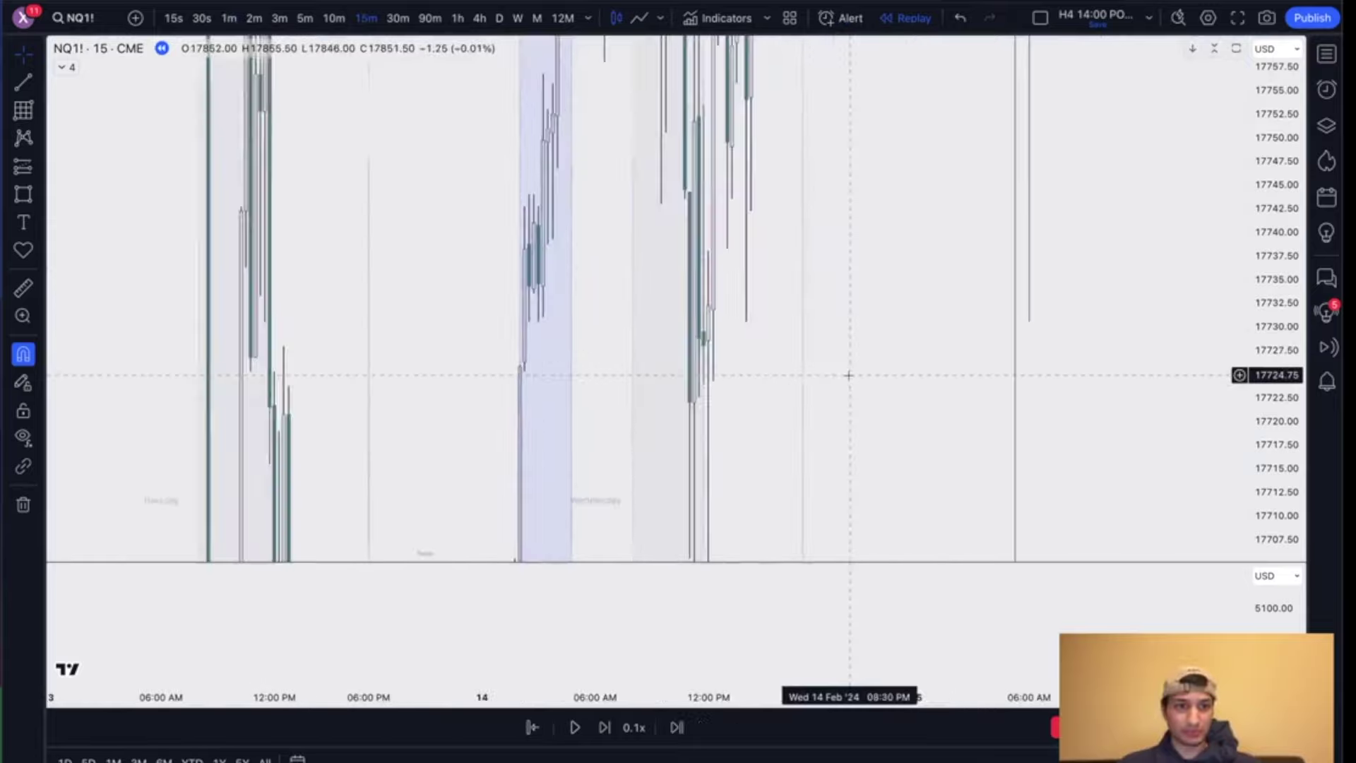
{"action": "left_click_drag", "start_coordinate": [1275, 210], "coordinate": [1254, 549]}
{"action": "left_click_drag", "start_coordinate": [1306, 194], "coordinate": [1284, 585]}
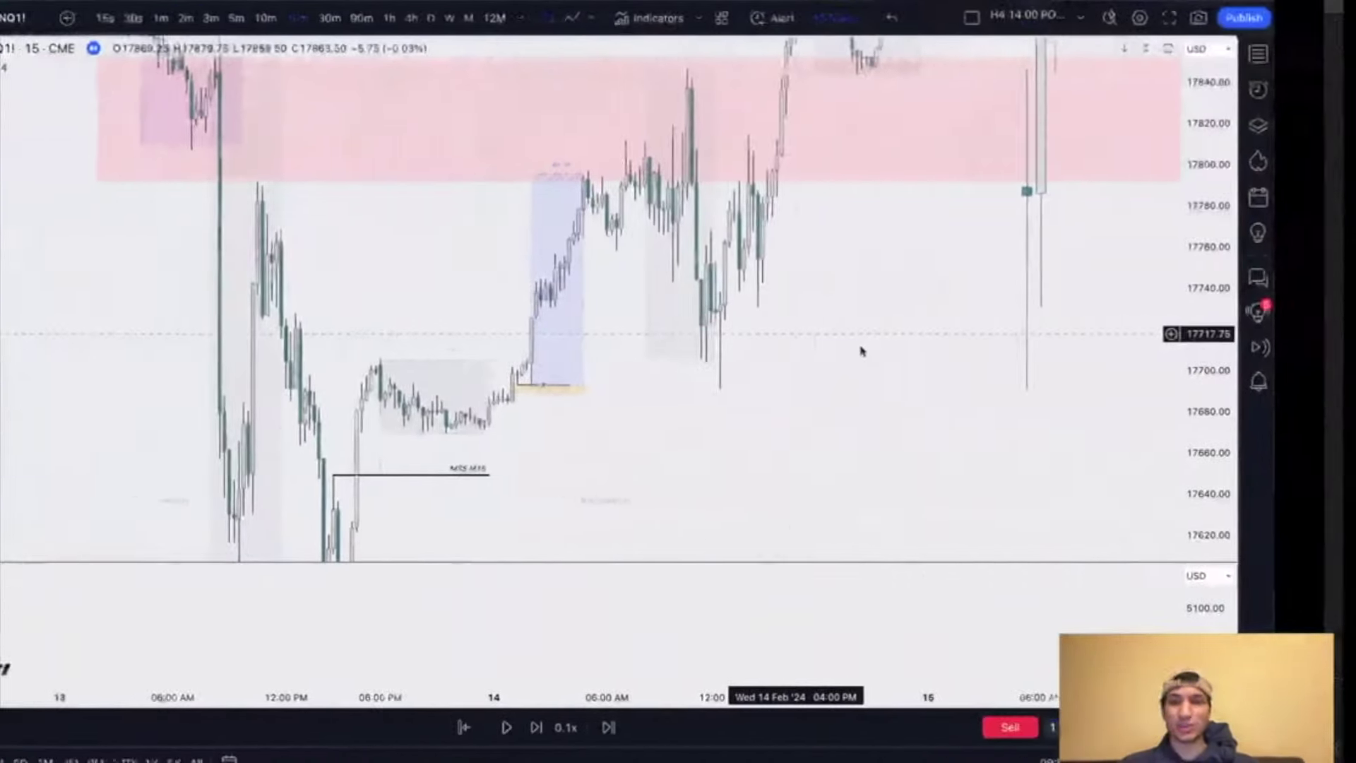
{"action": "left_click_drag", "start_coordinate": [701, 413], "coordinate": [665, 461]}
{"action": "scroll", "coordinate": [697, 430], "scroll_direction": "up", "scroll_amount": 1}
{"action": "scroll", "coordinate": [733, 460], "scroll_direction": "up", "scroll_amount": 1}
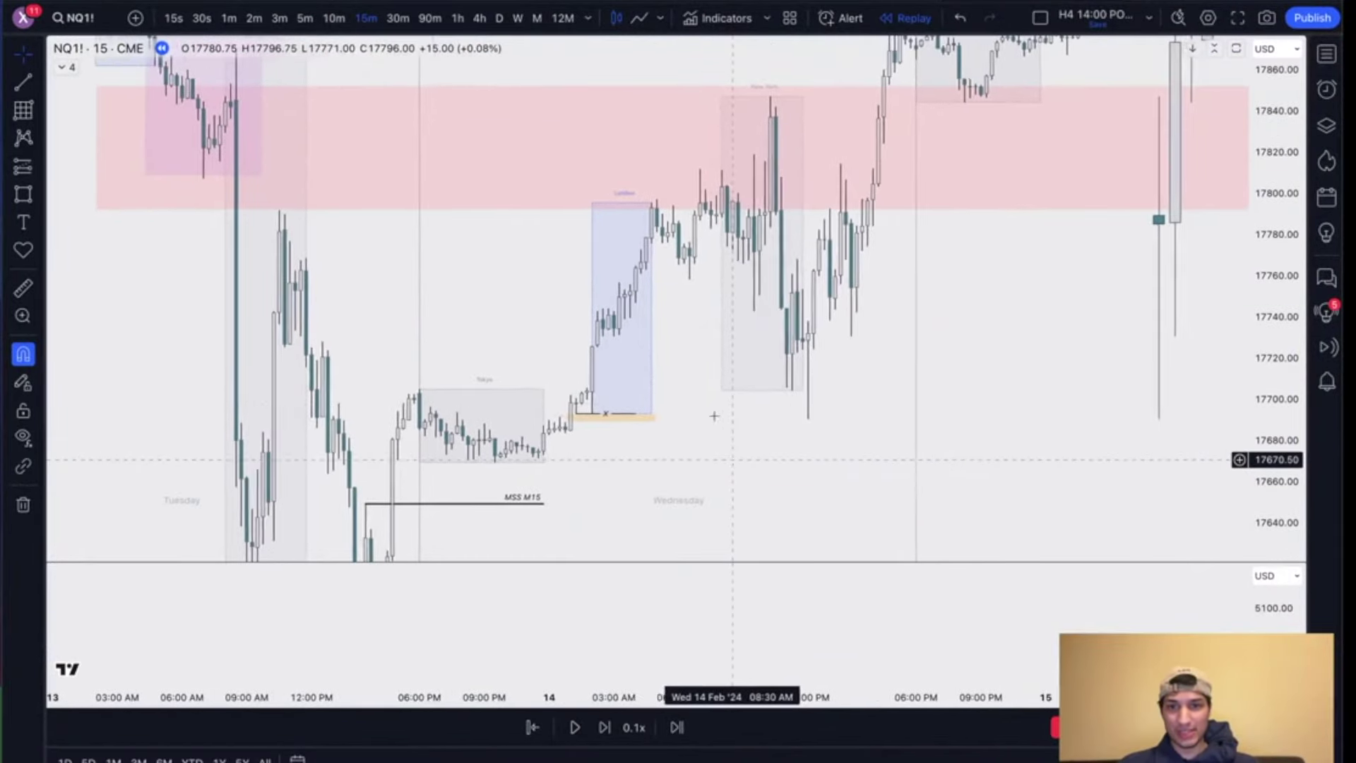
{"action": "left_click_drag", "start_coordinate": [707, 411], "coordinate": [707, 430]}
{"action": "left_click_drag", "start_coordinate": [1273, 194], "coordinate": [1272, 268]}
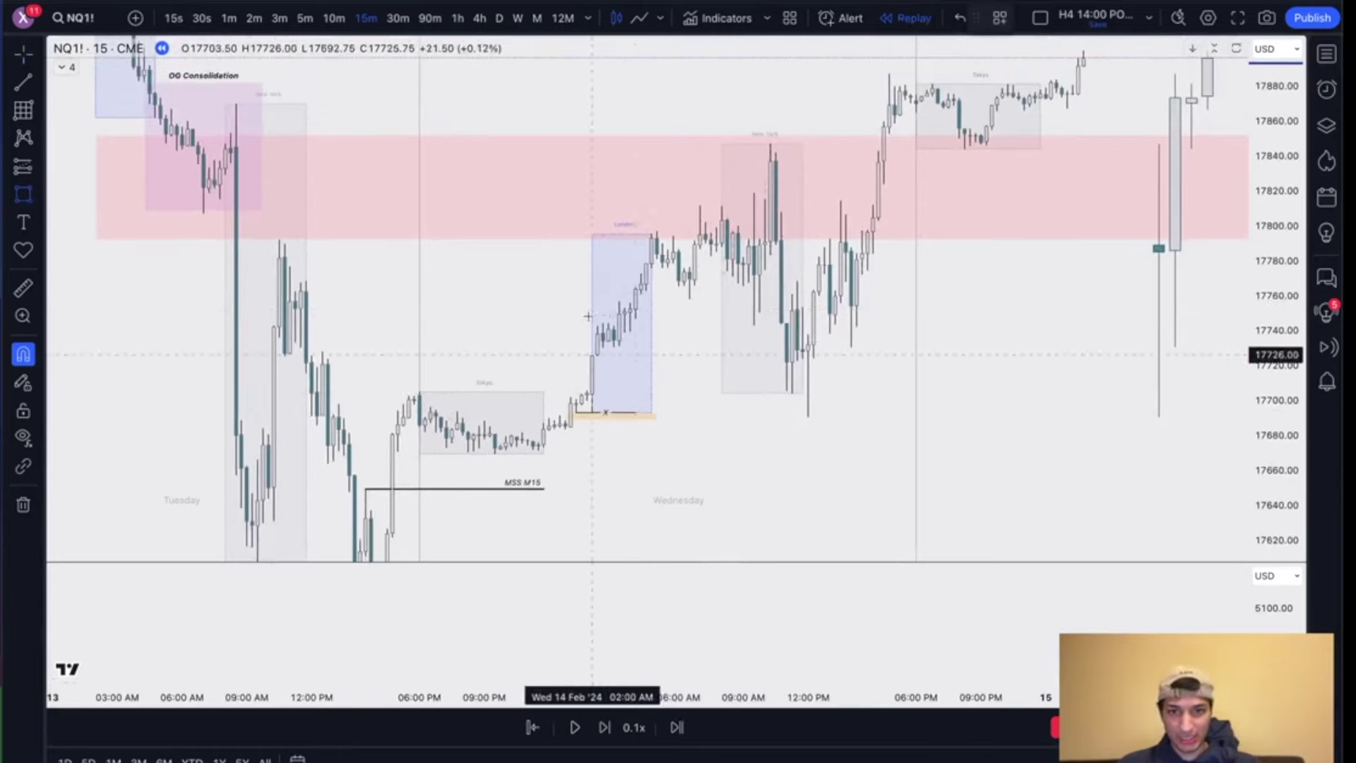
Step: Draw an orange box from 17753.50 to 17723.75 around the mid-session consolidation in Wednesday's London session, ending at 4:30 AM
{"action": "left_click_drag", "start_coordinate": [592, 308], "coordinate": [645, 357]}
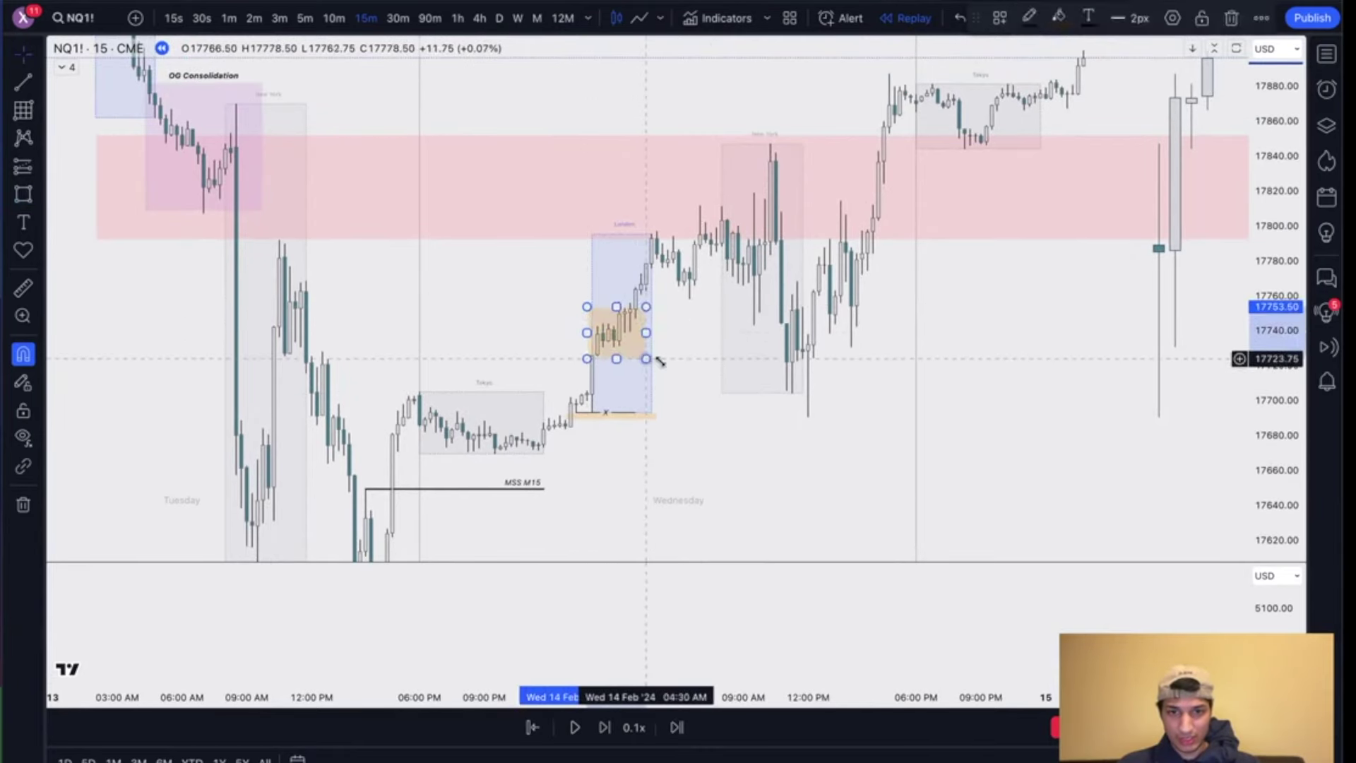
{"action": "left_click_drag", "start_coordinate": [1257, 493], "coordinate": [1257, 375]}
{"action": "scroll", "coordinate": [830, 414], "scroll_direction": "up", "scroll_amount": 2}
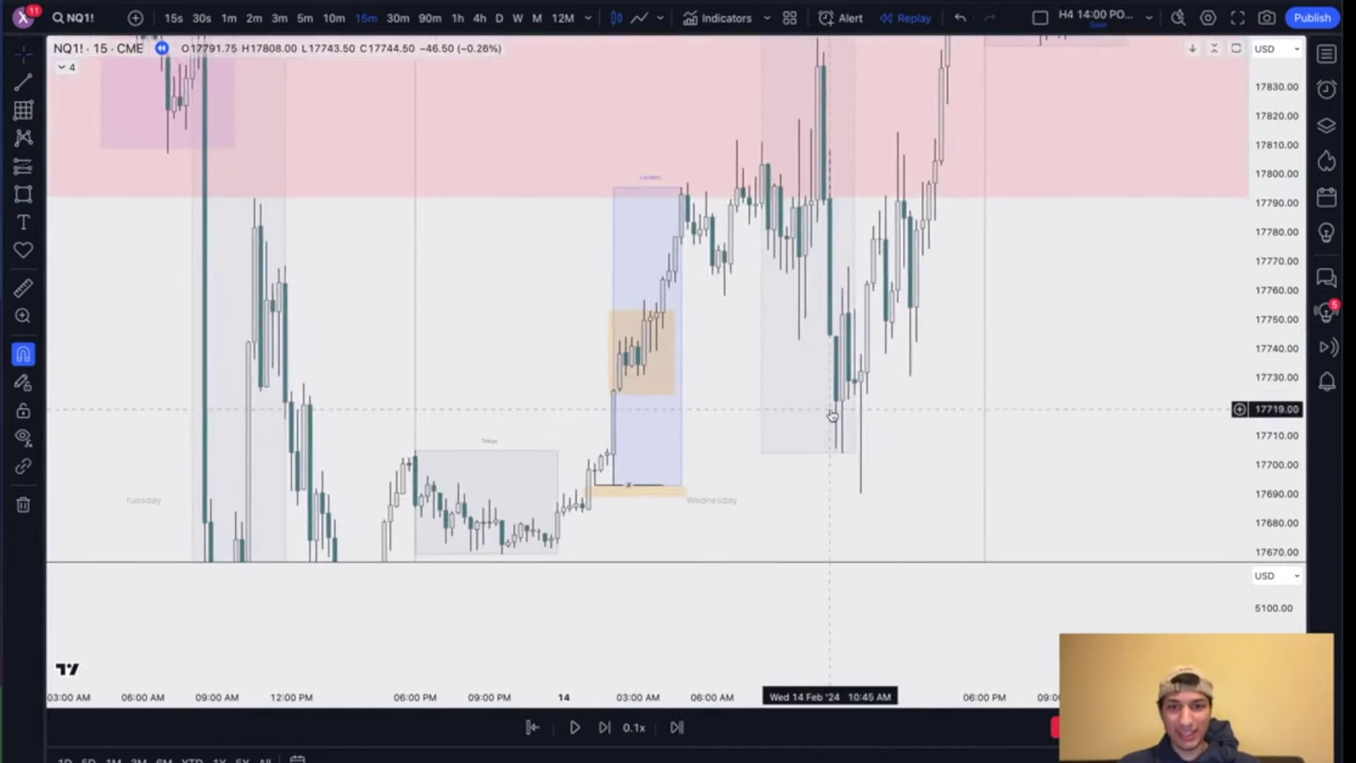
{"action": "left_click_drag", "start_coordinate": [1260, 472], "coordinate": [1255, 269]}
{"action": "left_click_drag", "start_coordinate": [717, 419], "coordinate": [721, 336]}
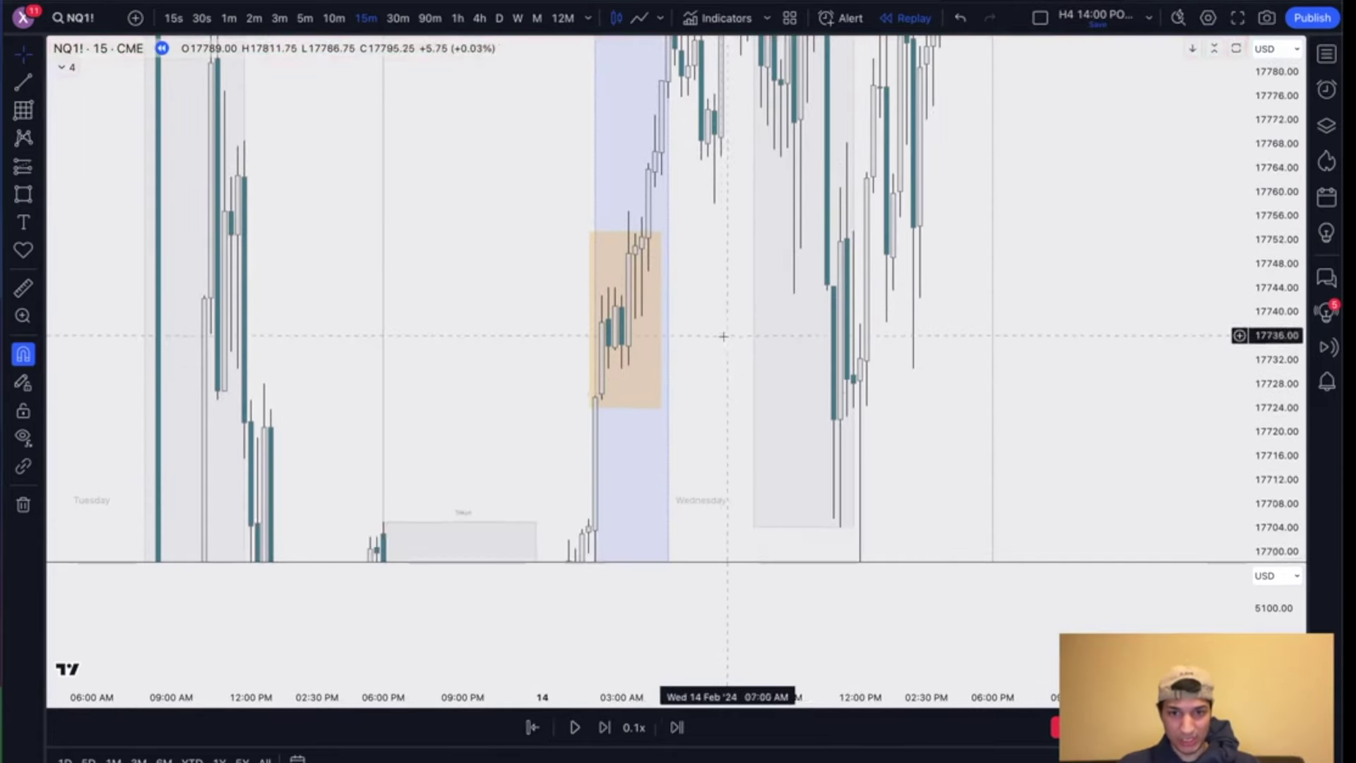
{"action": "scroll", "coordinate": [723, 354], "scroll_direction": "up", "scroll_amount": 2}
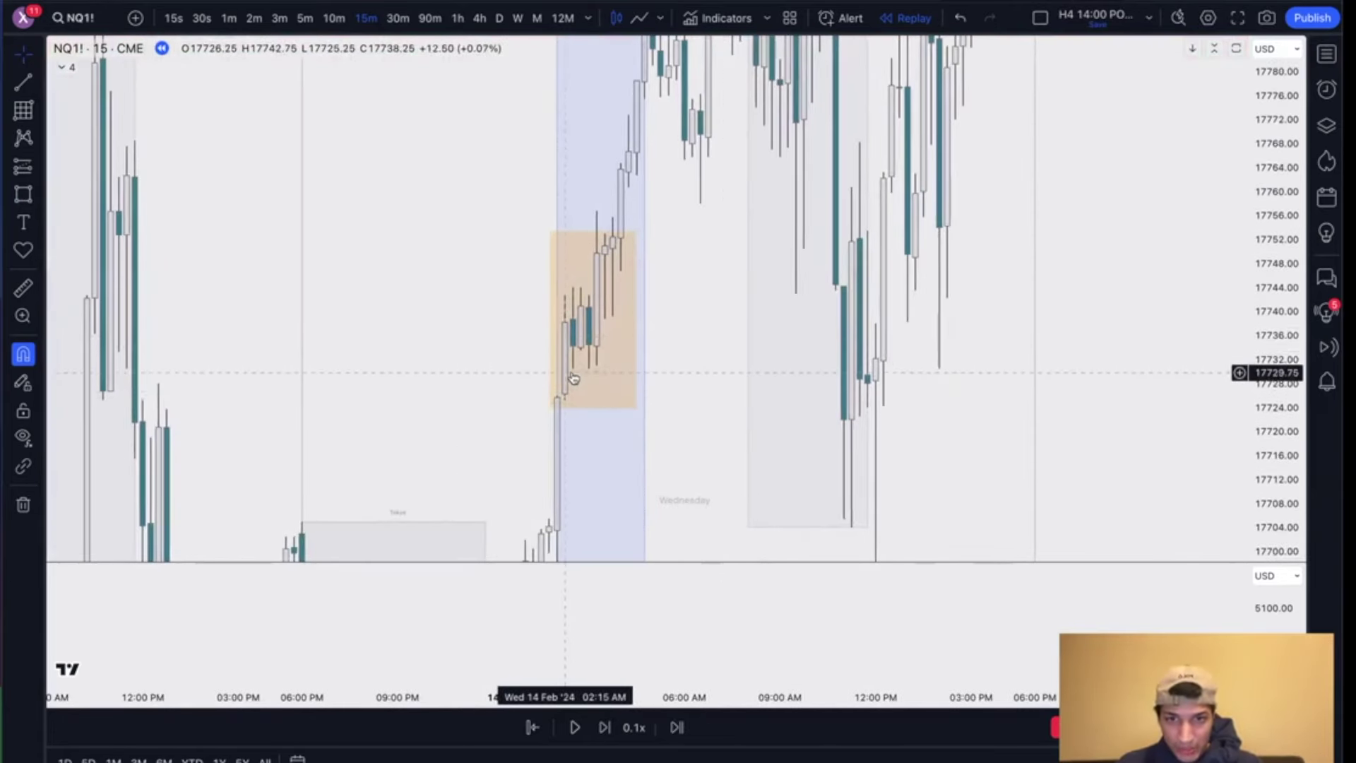
{"action": "left_click_drag", "start_coordinate": [713, 317], "coordinate": [701, 381]}
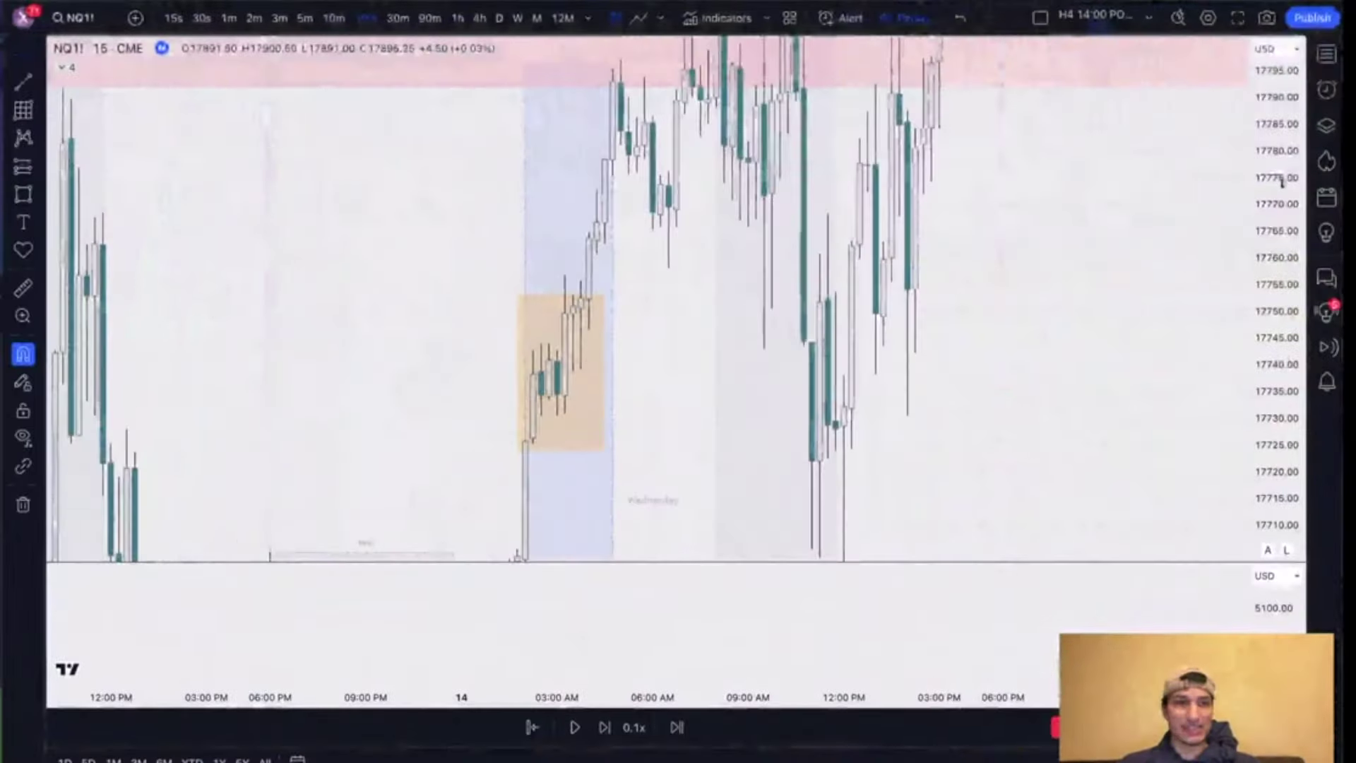
Step: Move the orange box from Wednesday's London session to the New York session's high, spanning 17843.50 to 17813.50
{"action": "left_click_drag", "start_coordinate": [994, 385], "coordinate": [957, 421]}
{"action": "scroll", "coordinate": [956, 421], "scroll_direction": "down", "scroll_amount": 1}
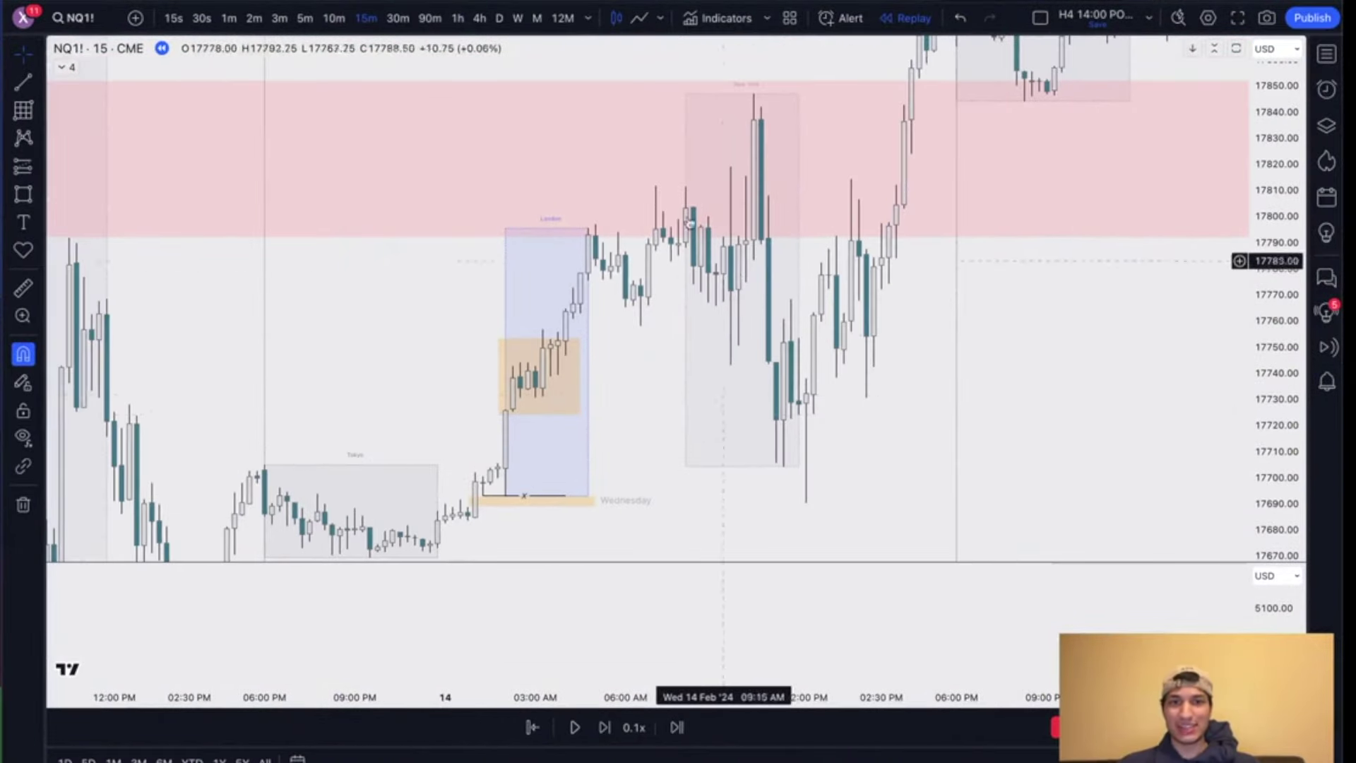
{"action": "left_click", "coordinate": [580, 377]}
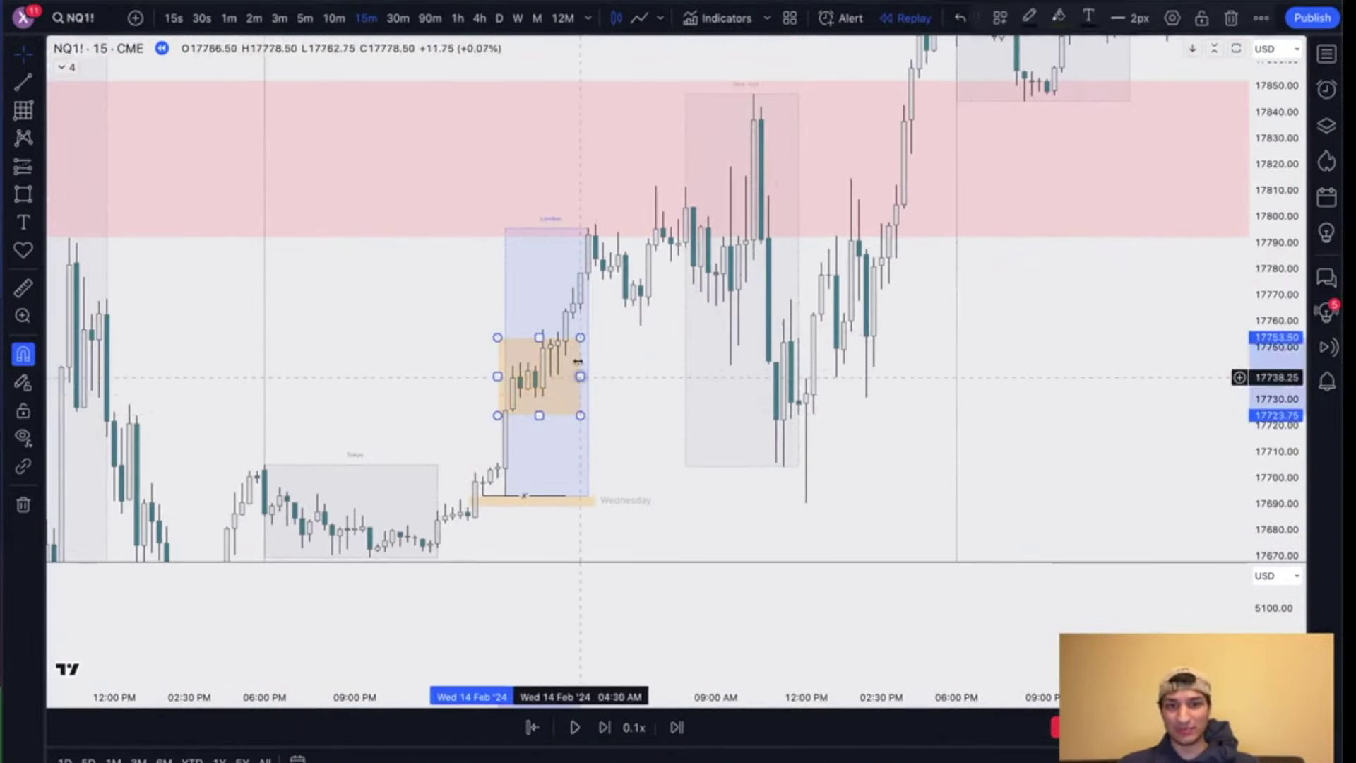
{"action": "left_click_drag", "start_coordinate": [571, 345], "coordinate": [759, 111]}
{"action": "left_click", "coordinate": [926, 354]}
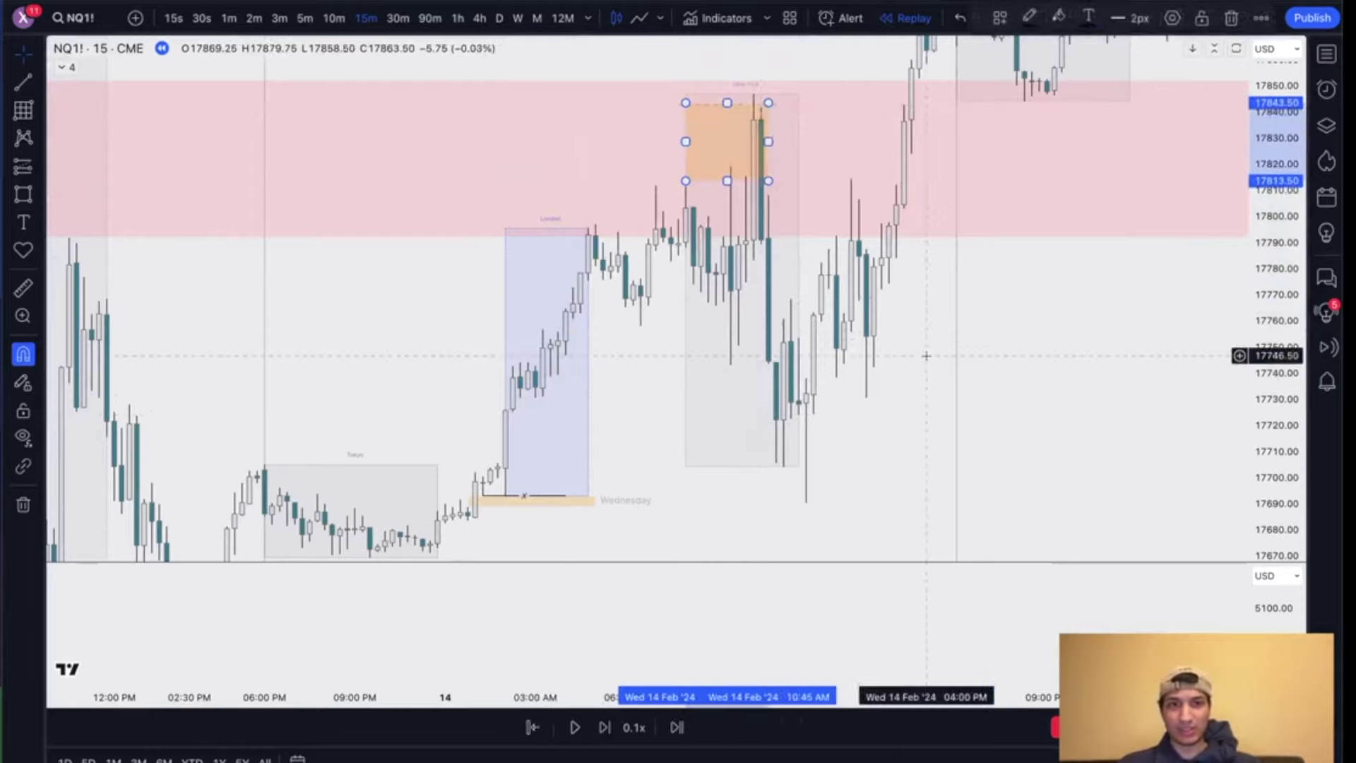
Step: Compare the box with Tuesday's OG Consolidation, and delete the orange box at Wednesday's New York session high
{"action": "left_click_drag", "start_coordinate": [918, 357], "coordinate": [715, 470]}
{"action": "scroll", "coordinate": [821, 189], "scroll_direction": "down", "scroll_amount": 2}
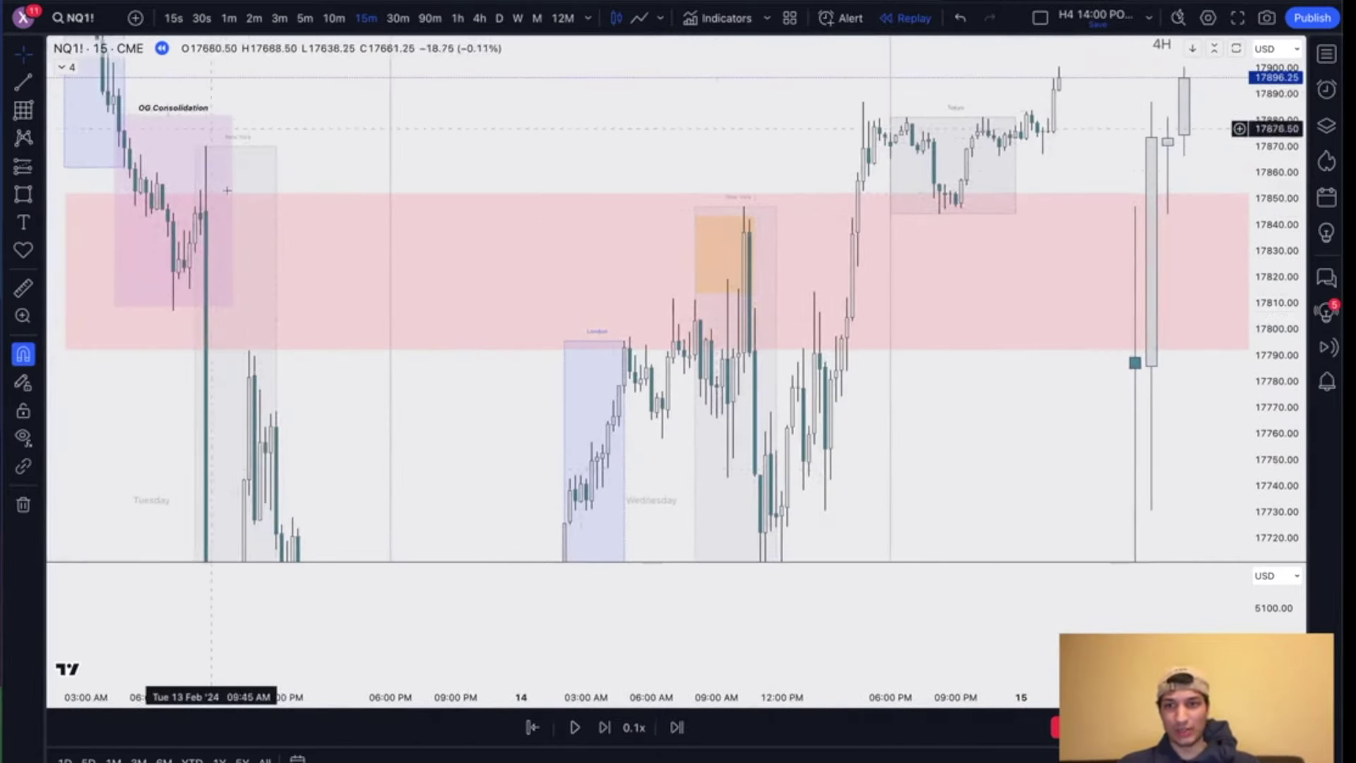
{"action": "scroll", "coordinate": [830, 469], "scroll_direction": "up", "scroll_amount": 3}
{"action": "left_click_drag", "start_coordinate": [861, 519], "coordinate": [869, 428]}
{"action": "left_click_drag", "start_coordinate": [621, 132], "coordinate": [778, 322]}
{"action": "key", "text": "Delete"}
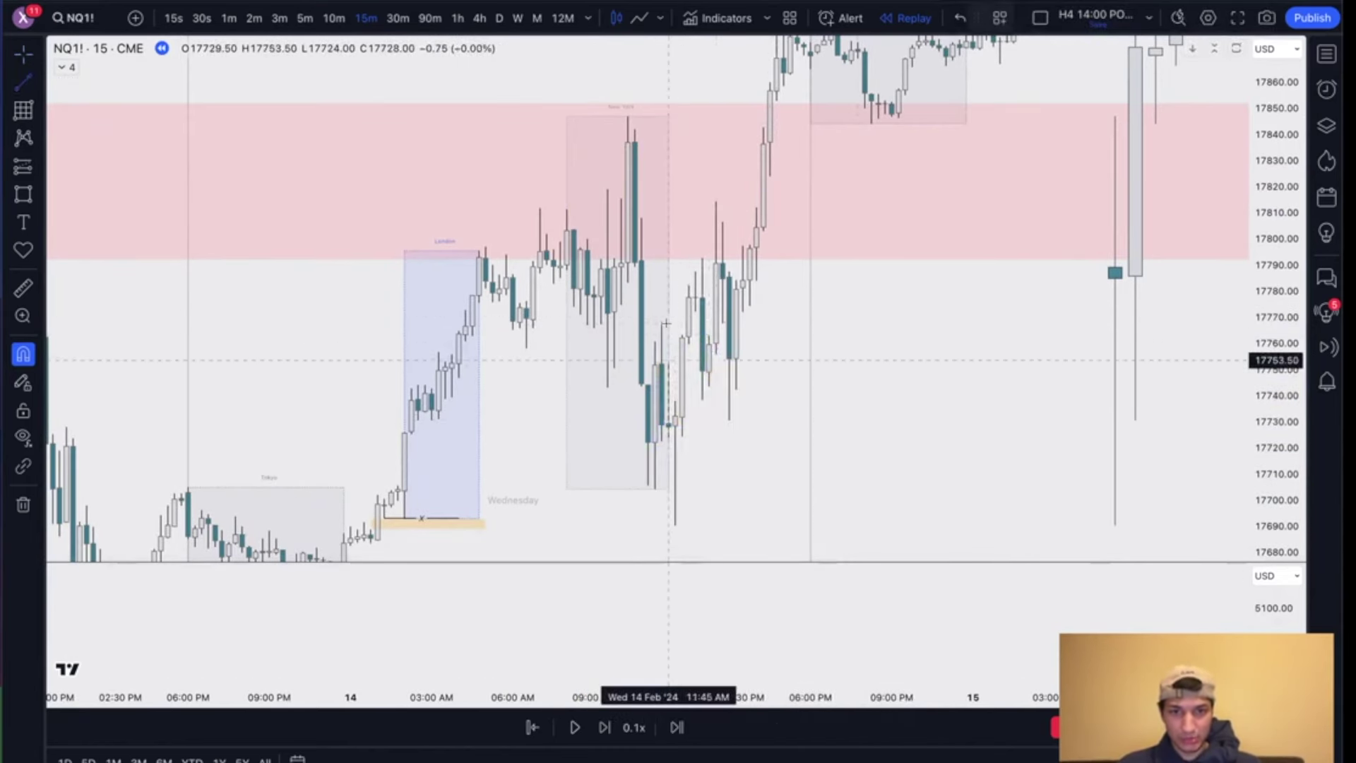
Step: Draw a structure line at 17768.25 from 11:30 AM to 3:30 PM Wednesday, with an orange box from about 17738 to 17760 below it
{"action": "left_click_drag", "start_coordinate": [662, 322], "coordinate": [770, 322]}
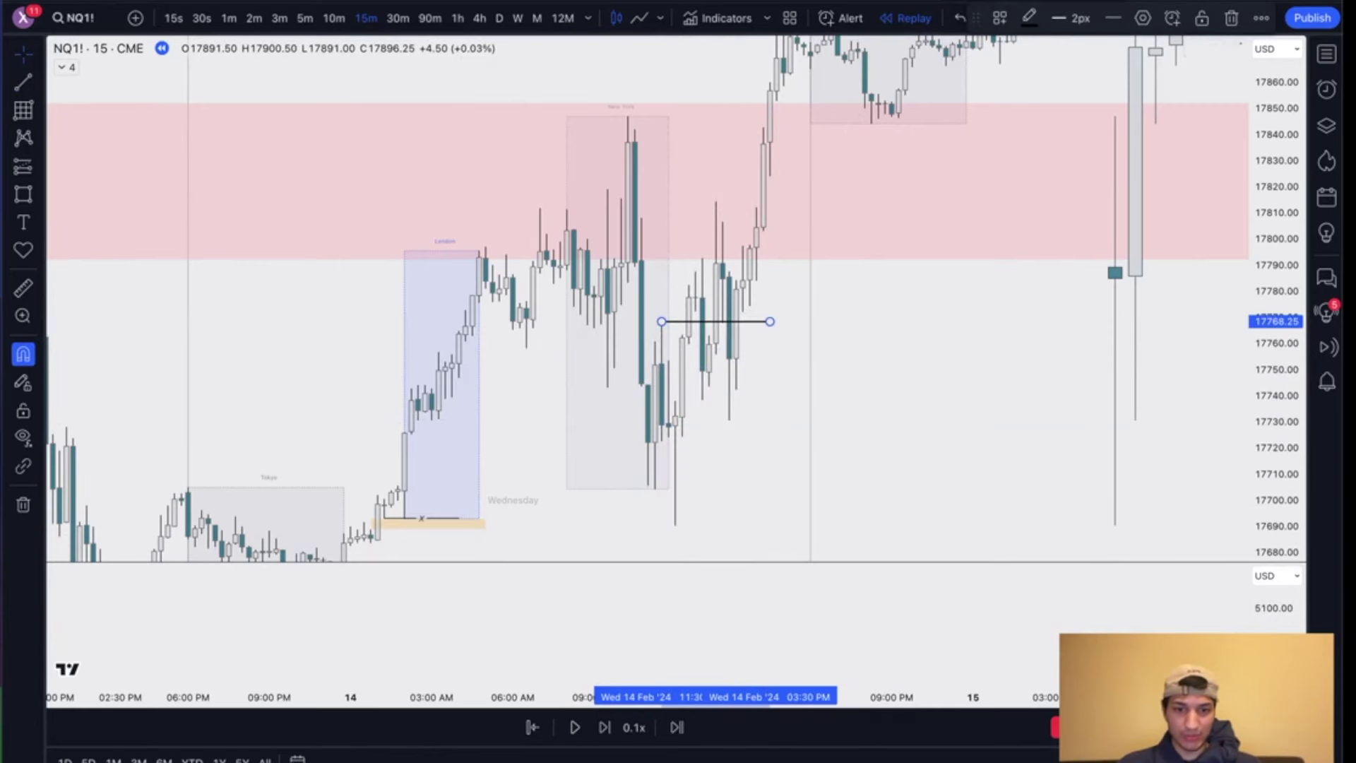
{"action": "key", "text": "alt+shift+r"}
{"action": "left_click_drag", "start_coordinate": [675, 401], "coordinate": [790, 342]}
{"action": "left_click", "coordinate": [578, 587]}
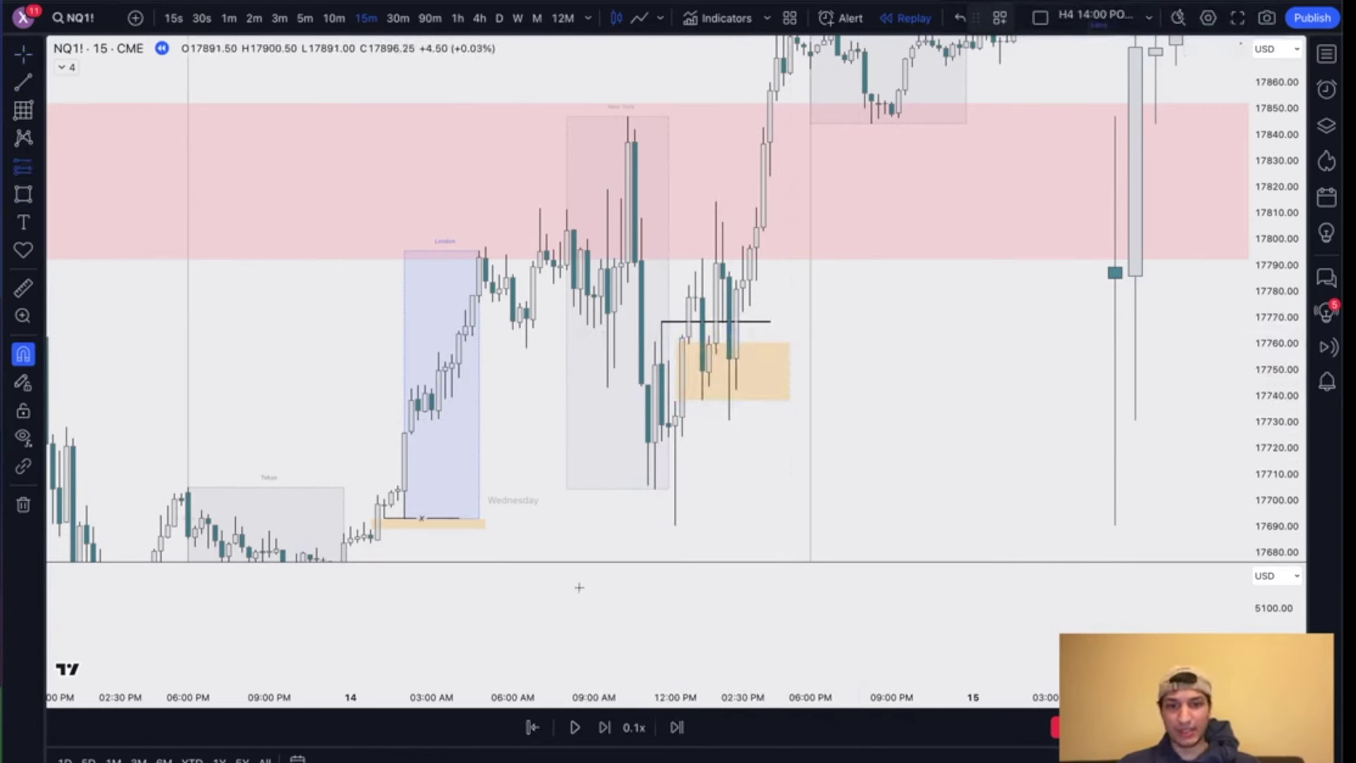
Step: Place a long position at 17743.50 in the afternoon orange box, with a 71.75-point stop and the target at 17869.75, Tuesday's New York high
{"action": "left_click", "coordinate": [710, 386]}
{"action": "left_click_drag", "start_coordinate": [709, 181], "coordinate": [672, 55]}
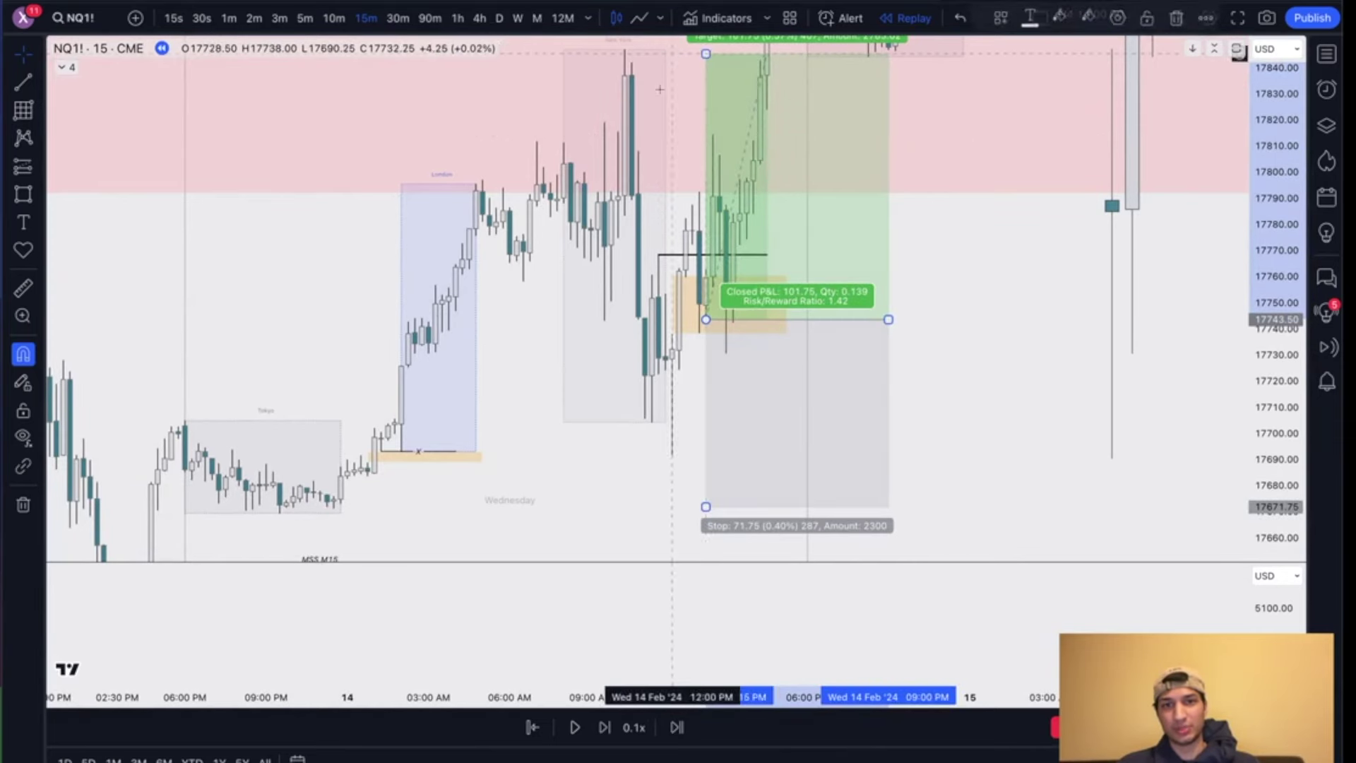
{"action": "left_click_drag", "start_coordinate": [661, 161], "coordinate": [660, 388]}
{"action": "scroll", "coordinate": [660, 388], "scroll_direction": "down", "scroll_amount": 4}
{"action": "left_click_drag", "start_coordinate": [890, 279], "coordinate": [866, 216]}
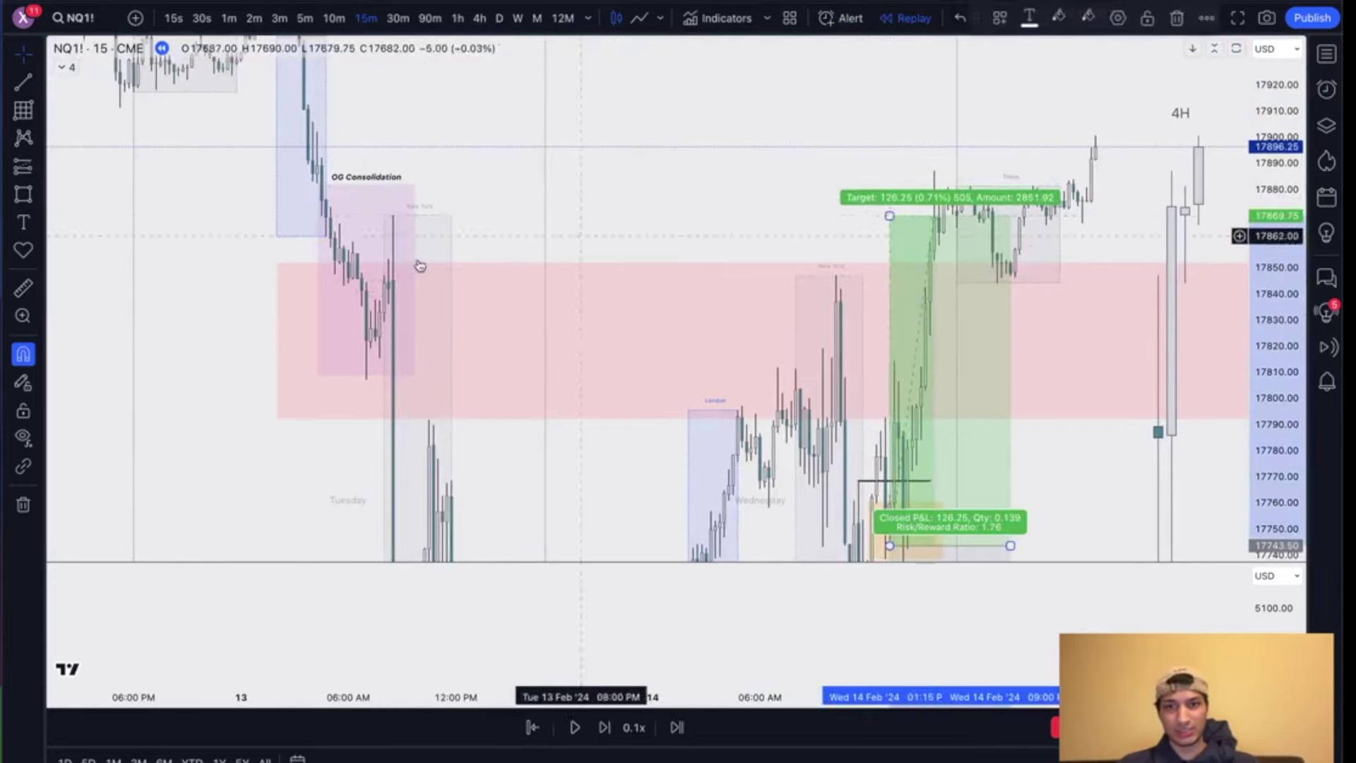
{"action": "left_click", "coordinate": [394, 228]}
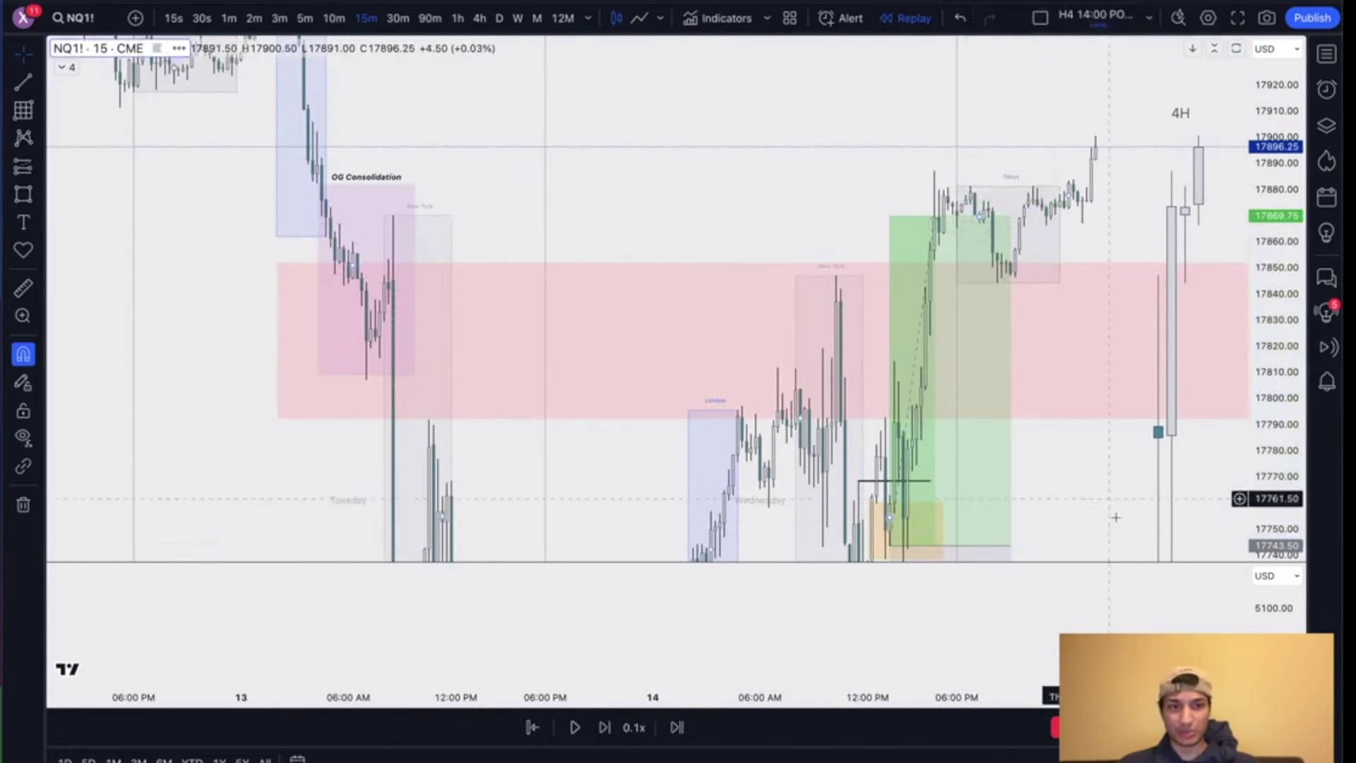
{"action": "left_click_drag", "start_coordinate": [1100, 469], "coordinate": [1018, 350]}
{"action": "left_click_drag", "start_coordinate": [1280, 122], "coordinate": [1261, 308]}
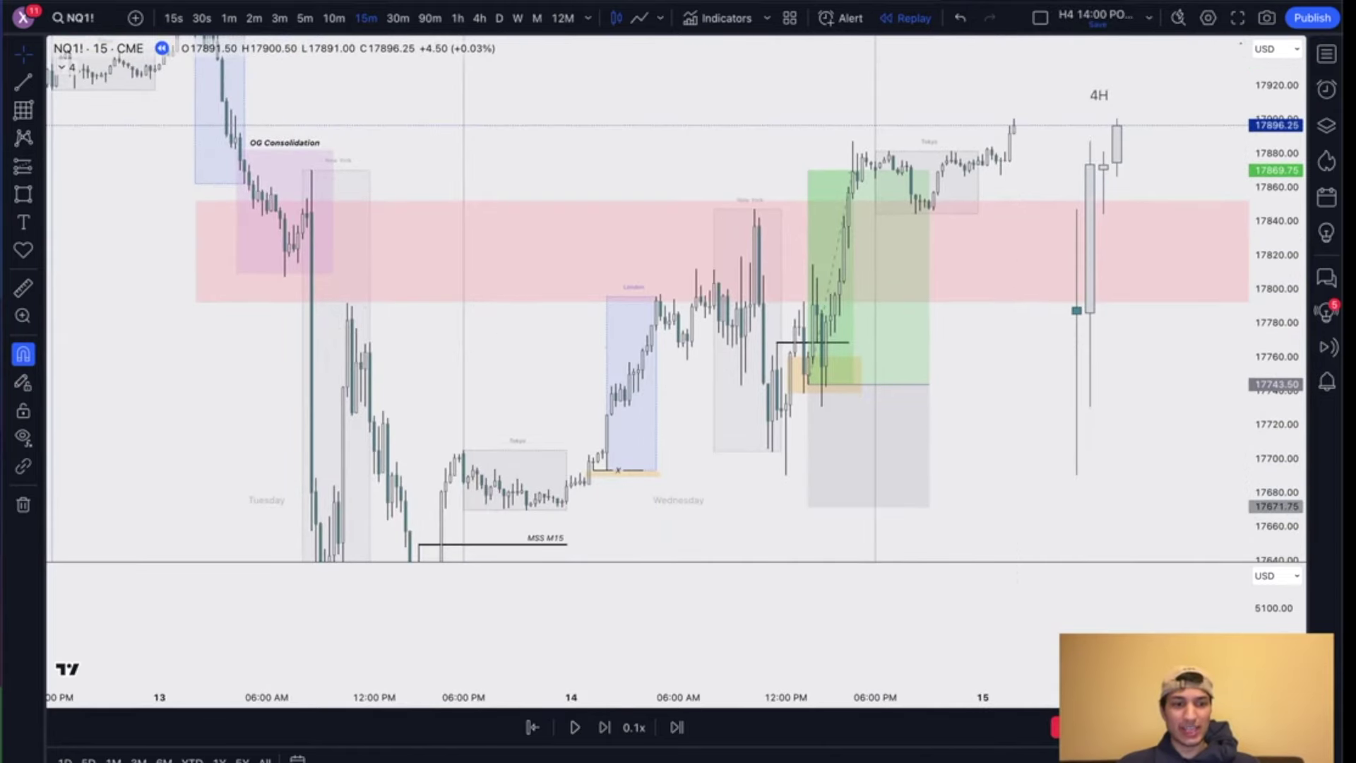
Step: Delete the red zone, long position, orange boxes and structure lines on Wednesday, as well as the MSS M15 line
{"action": "left_click_drag", "start_coordinate": [466, 130], "coordinate": [977, 535]}
{"action": "key", "text": "Delete"}
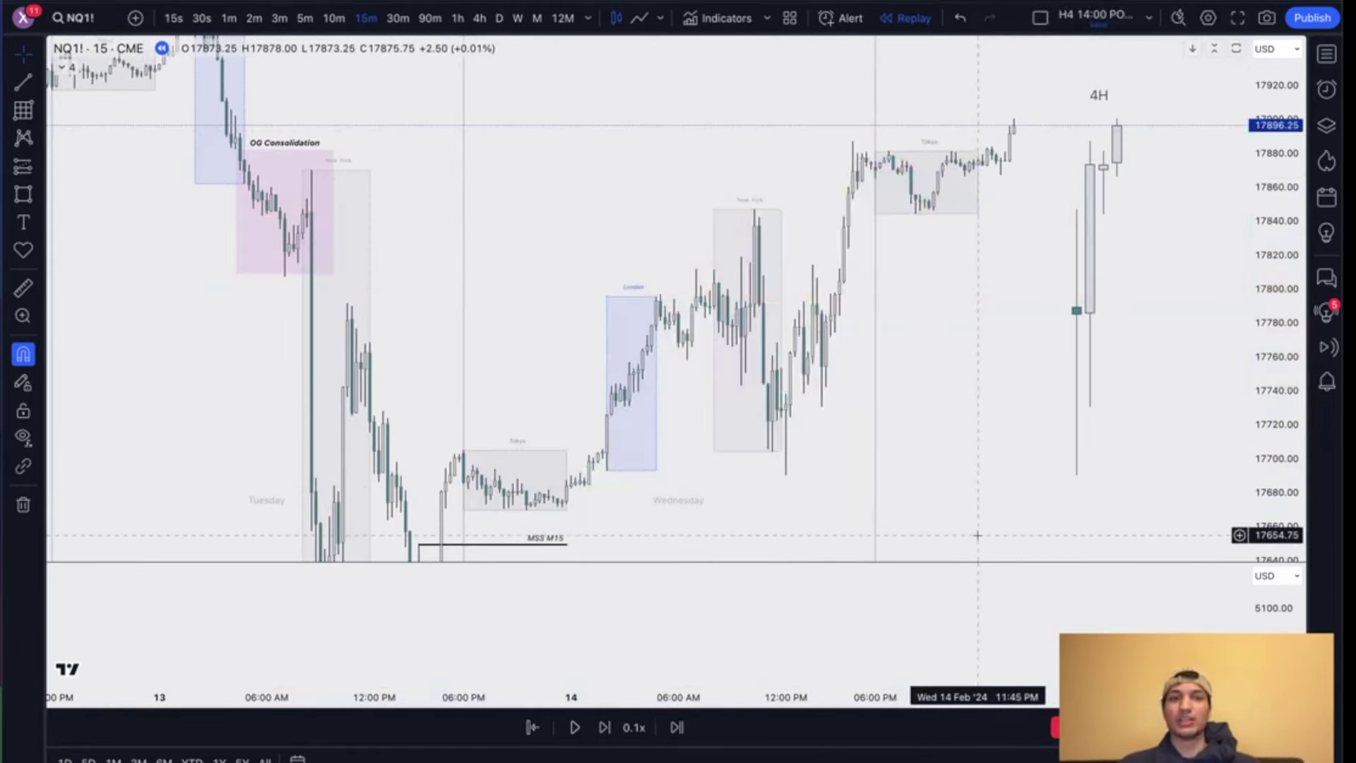
{"action": "left_click_drag", "start_coordinate": [938, 469], "coordinate": [889, 319]}
{"action": "left_click", "coordinate": [529, 421]}
{"action": "key", "text": "Delete"}
{"action": "left_click", "coordinate": [421, 521]}
{"action": "key", "text": "Delete"}
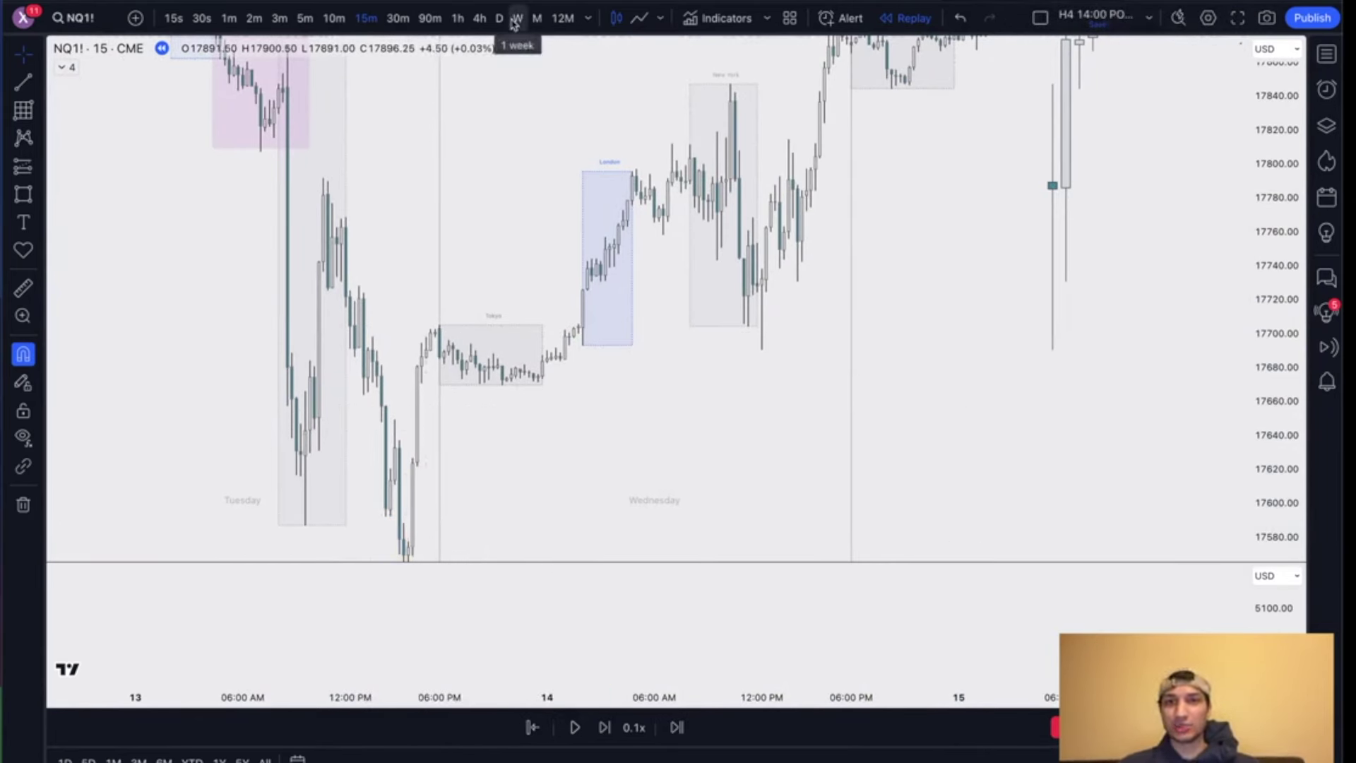
Step: Switch to the monthly timeframe and delete the leftover OG Consolidation and range drawings around late 2023 and early 2024
{"action": "left_click", "coordinate": [538, 18]}
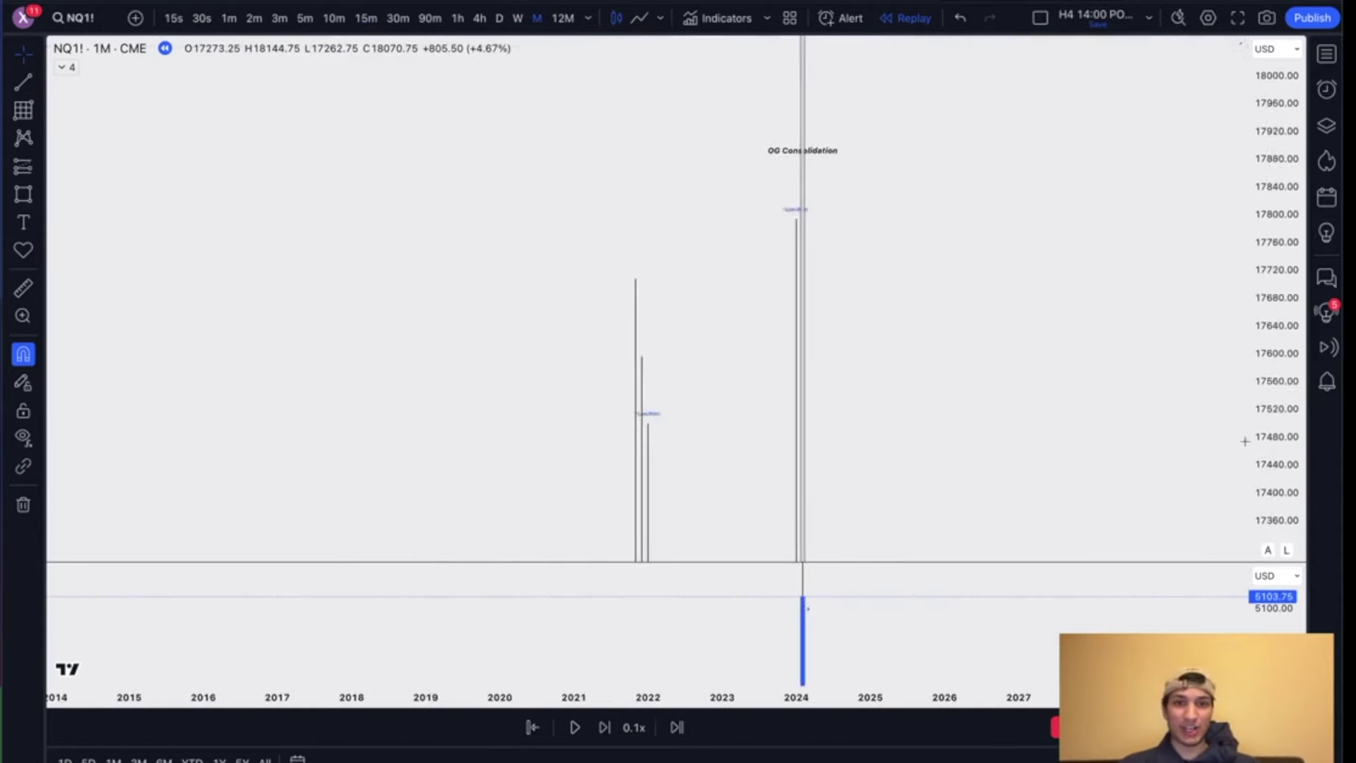
{"action": "left_click_drag", "start_coordinate": [1058, 328], "coordinate": [979, 214]}
{"action": "key", "text": "Delete"}
{"action": "left_click_drag", "start_coordinate": [1278, 198], "coordinate": [1273, 410]}
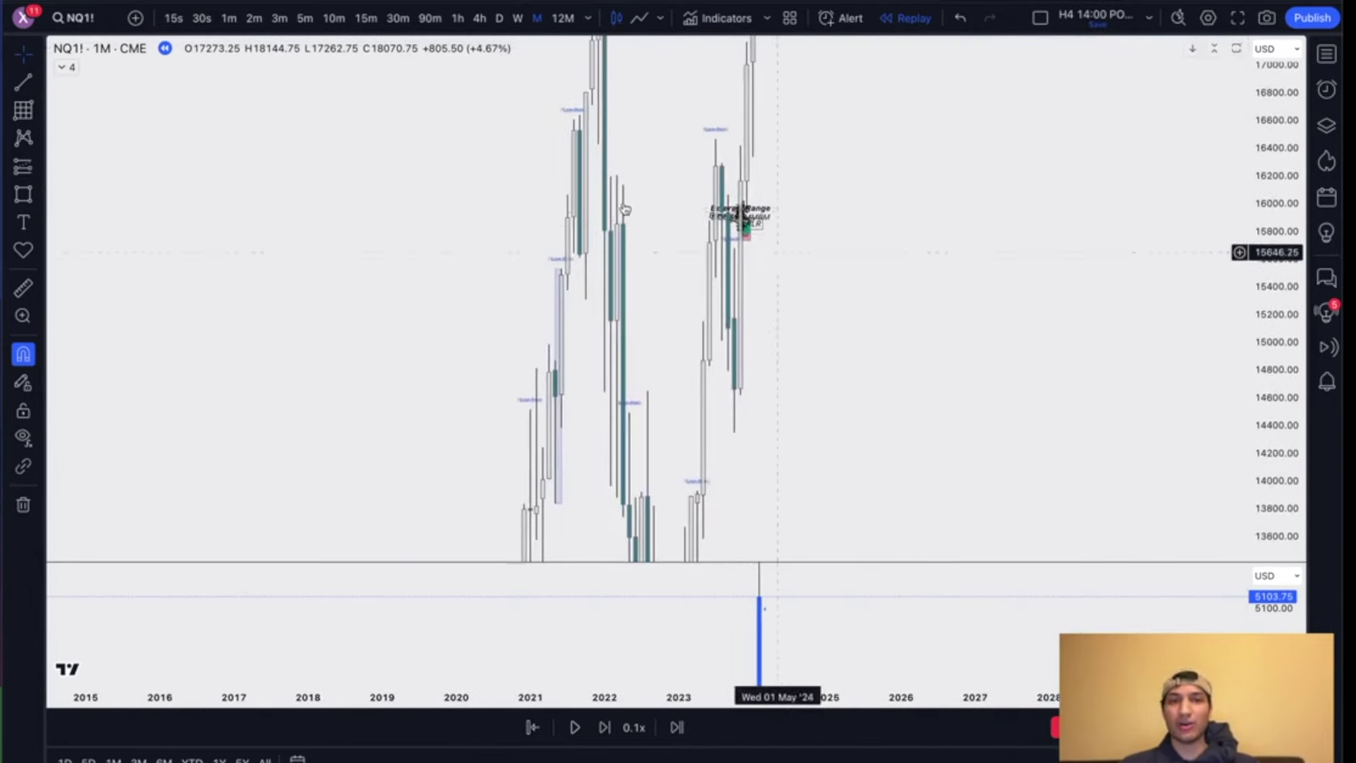
{"action": "left_click_drag", "start_coordinate": [653, 139], "coordinate": [895, 336]}
{"action": "key", "text": "Delete"}
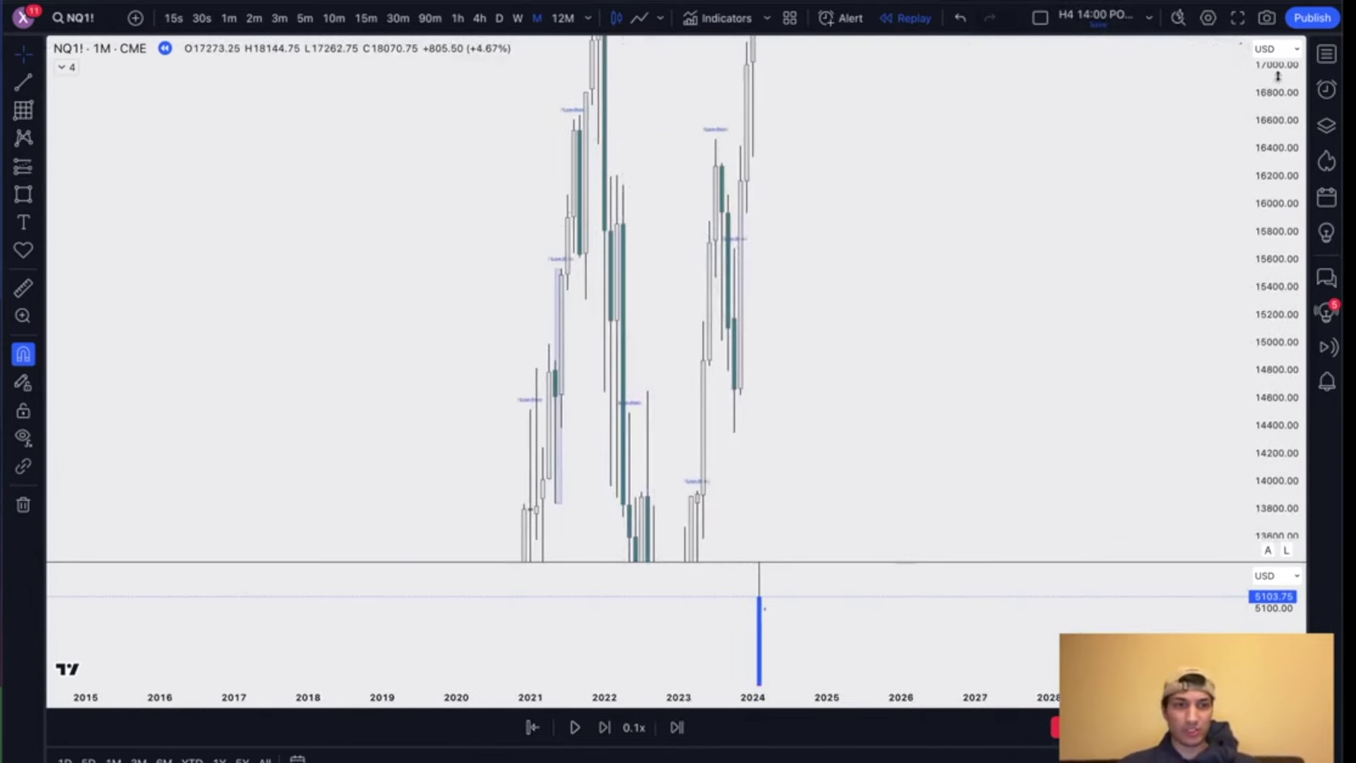
Step: Draw an orange box from about 13950 to 14800 over the mid-2023 monthly candles
{"action": "left_click_drag", "start_coordinate": [1277, 67], "coordinate": [1268, 474]}
{"action": "left_click_drag", "start_coordinate": [893, 425], "coordinate": [893, 415]}
{"action": "scroll", "coordinate": [892, 414], "scroll_direction": "up", "scroll_amount": 3}
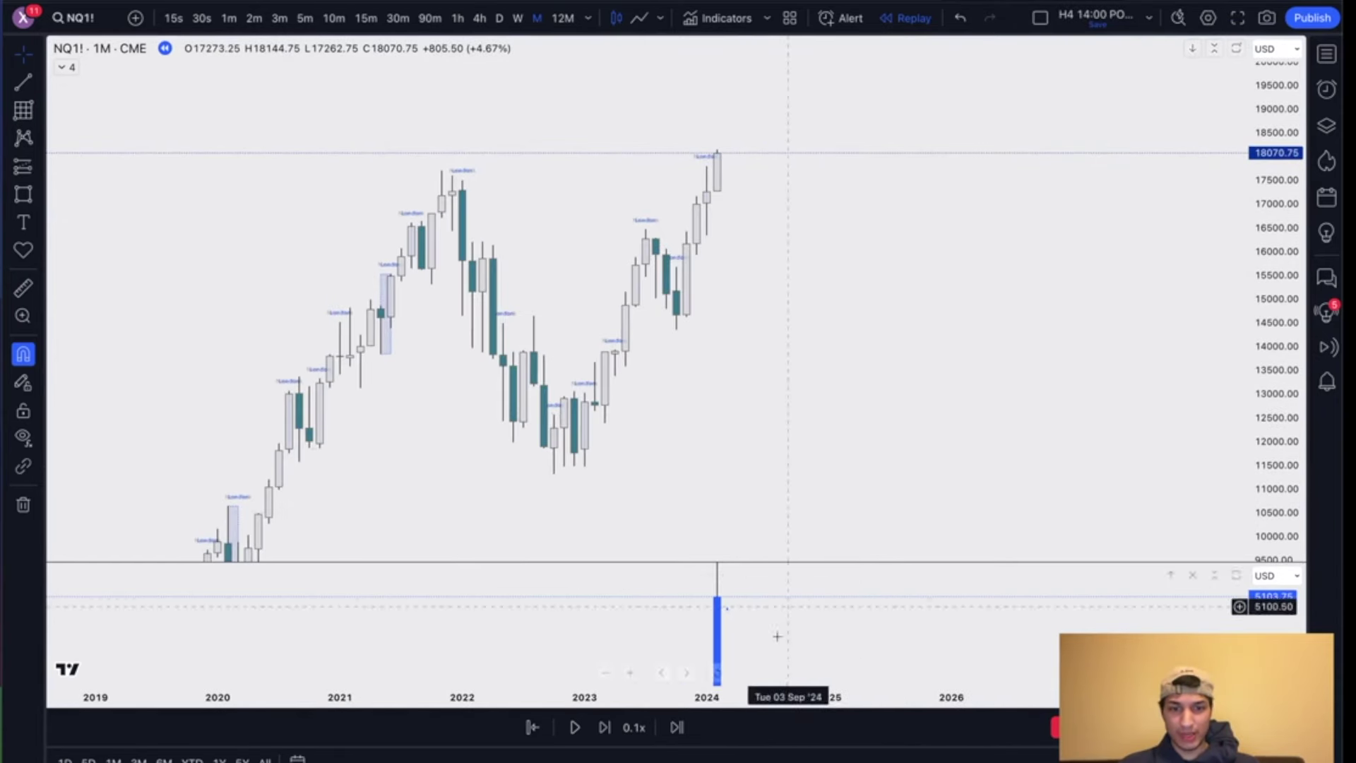
{"action": "mouse_move", "coordinate": [616, 349]}
{"action": "left_mouse_down"}
{"action": "mouse_move", "coordinate": [633, 311]}
{"action": "mouse_move", "coordinate": [639, 329]}
{"action": "mouse_move", "coordinate": [737, 307]}
{"action": "left_mouse_up"}
{"action": "left_click", "coordinate": [770, 467]}
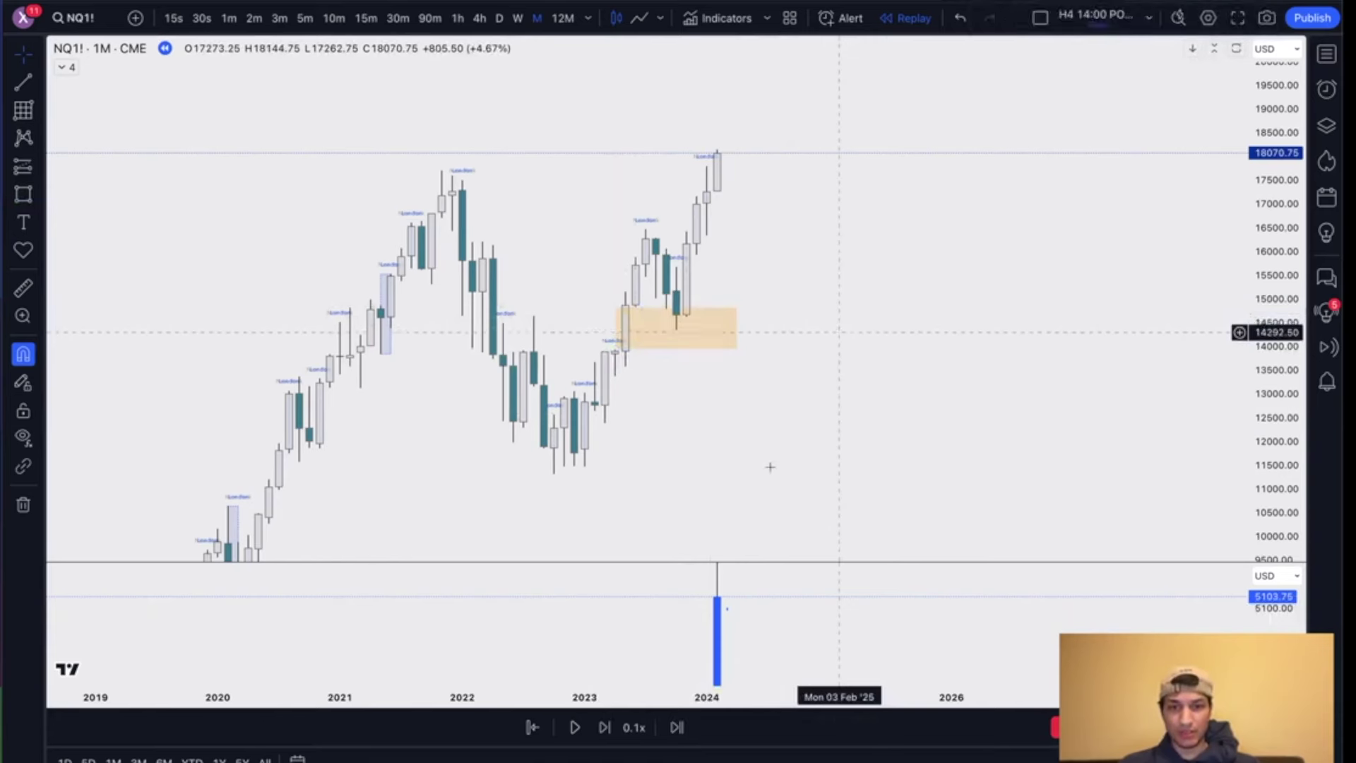
Step: Try a horizontal line at about 16200 from the early-2022 high, remove it, and extend the orange box to July 2024
{"action": "left_click_drag", "start_coordinate": [472, 242], "coordinate": [748, 242]}
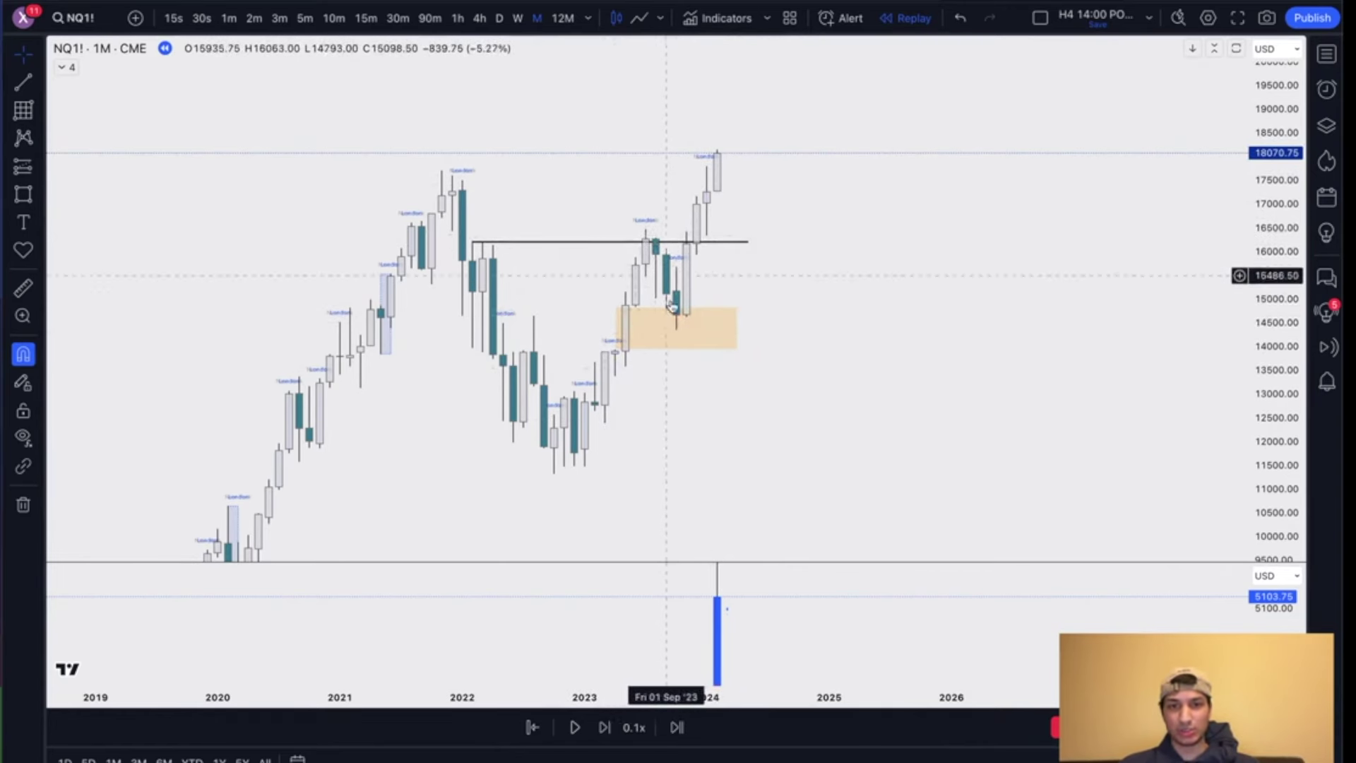
{"action": "scroll", "coordinate": [698, 444], "scroll_direction": "up", "scroll_amount": 3}
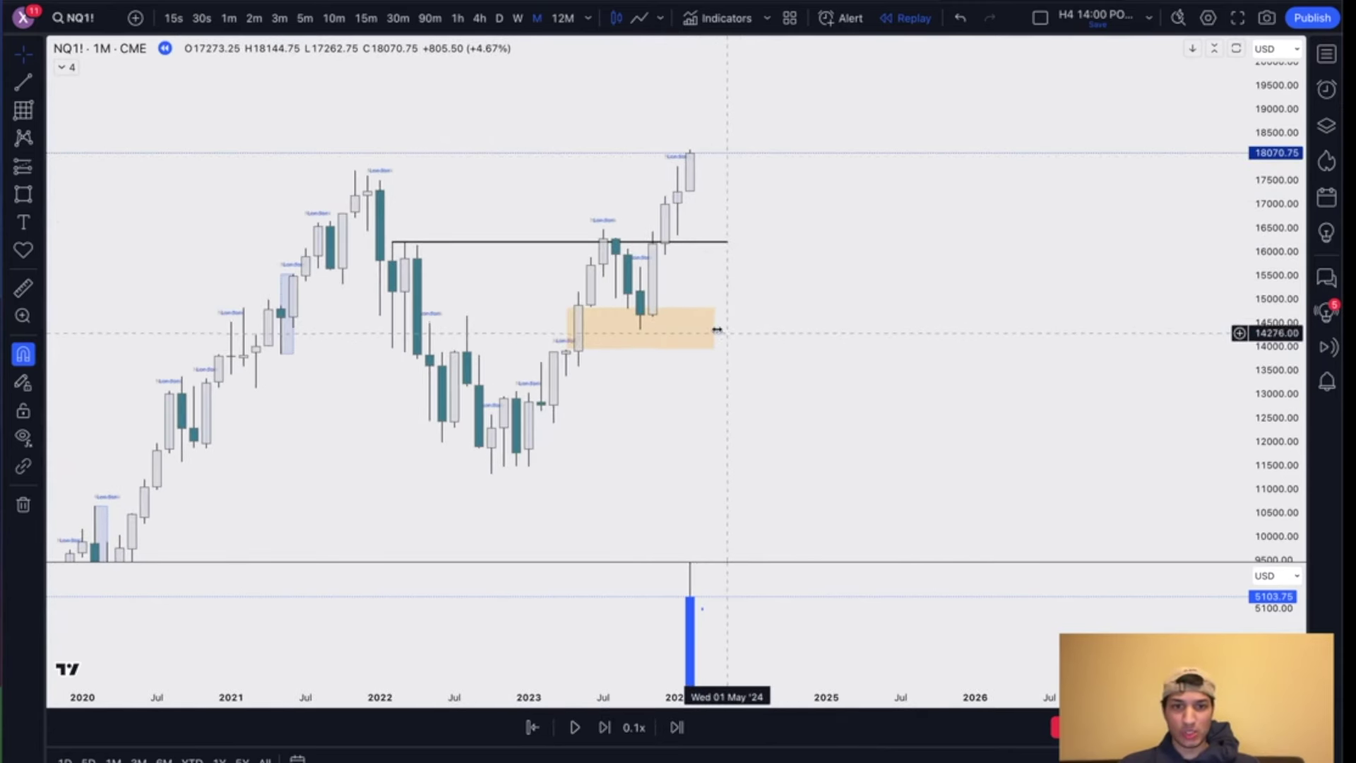
{"action": "left_click", "coordinate": [742, 327]}
{"action": "key", "text": "Escape"}
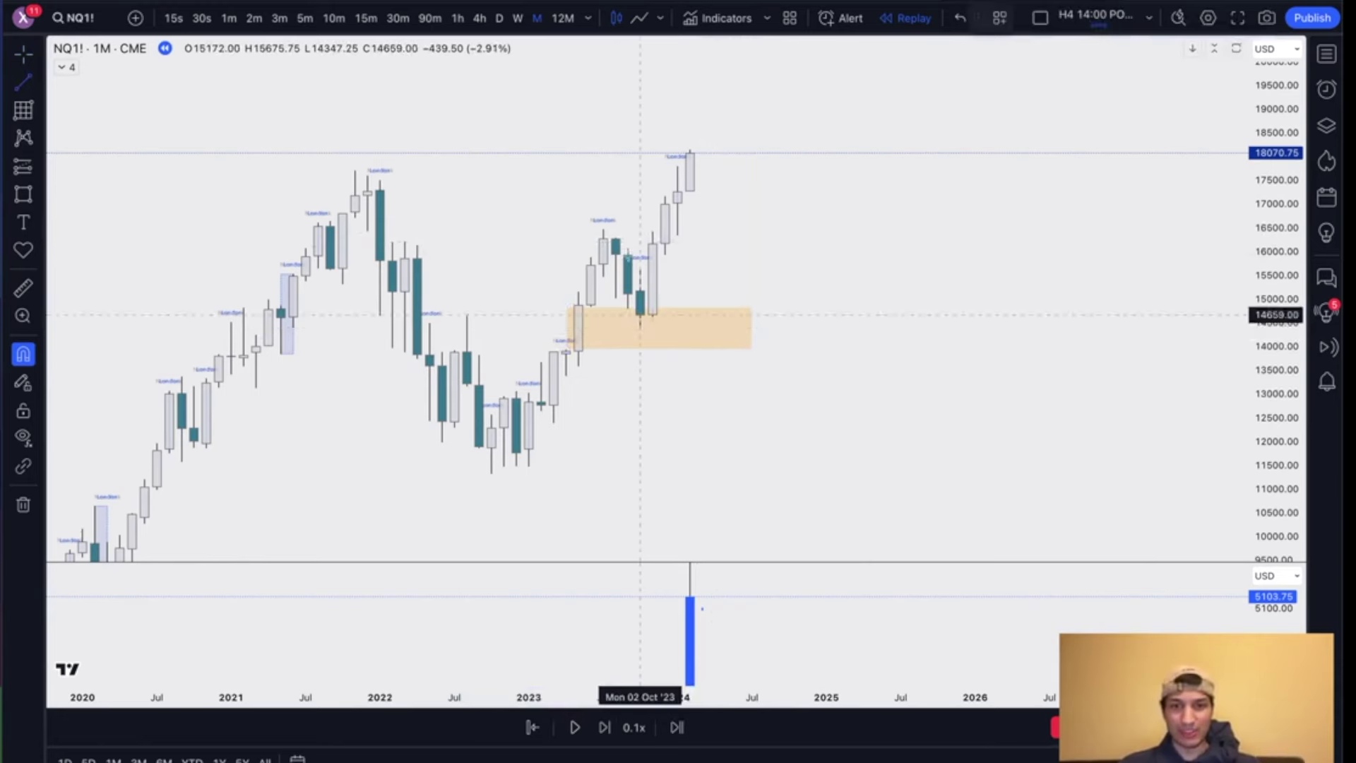
Step: Draw a horizontal line at 16468.00 from the July 2023 high to July 2024 and colour it red
{"action": "left_click", "coordinate": [752, 229]}
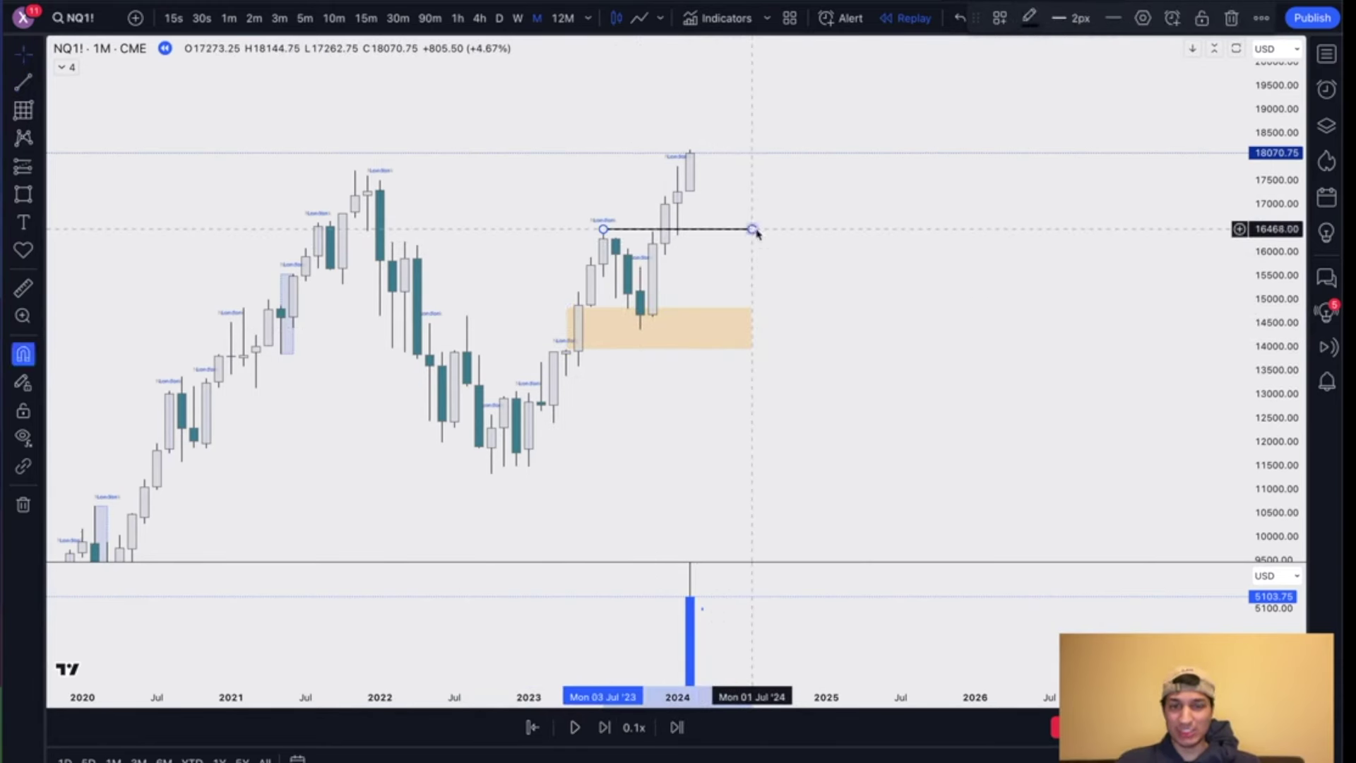
{"action": "left_click", "coordinate": [1028, 22]}
{"action": "left_click", "coordinate": [1031, 68]}
{"action": "left_click", "coordinate": [974, 205]}
{"action": "scroll", "coordinate": [974, 204], "scroll_direction": "up", "scroll_amount": 2}
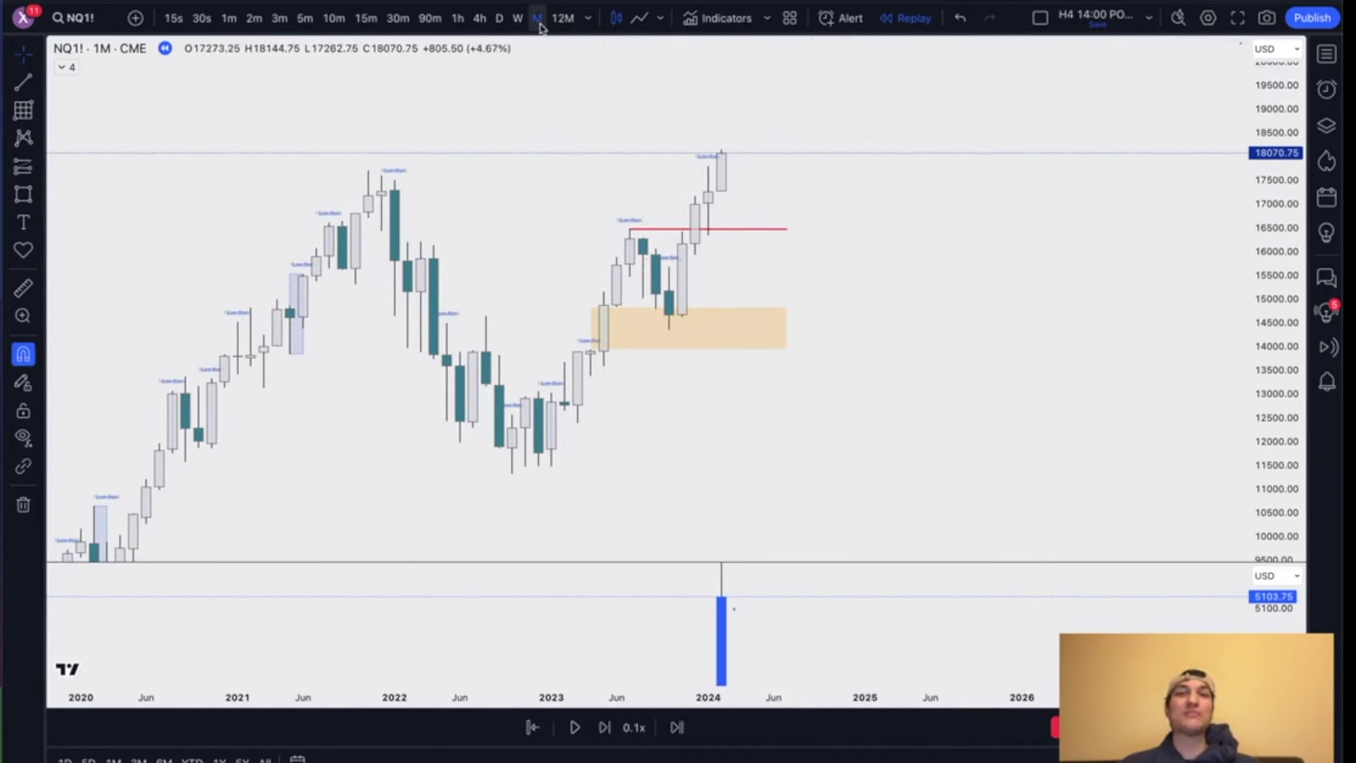
Step: Enlarge the lower comparison pane and rescale it so its monthly candles from 2020 to 2024 line up beneath the NQ1! chart
{"action": "left_click", "coordinate": [499, 21]}
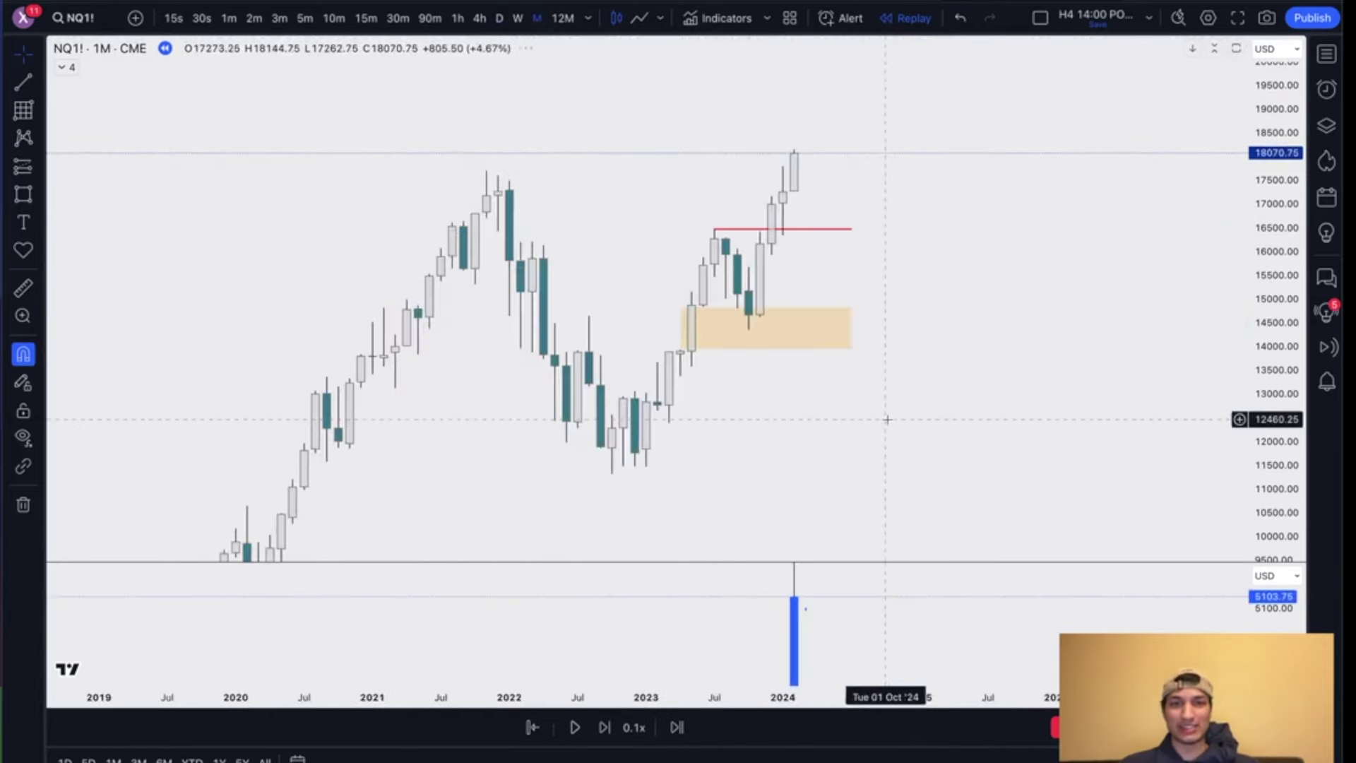
{"action": "scroll", "coordinate": [888, 418], "scroll_direction": "down", "scroll_amount": 5}
{"action": "left_click_drag", "start_coordinate": [1045, 463], "coordinate": [889, 346]}
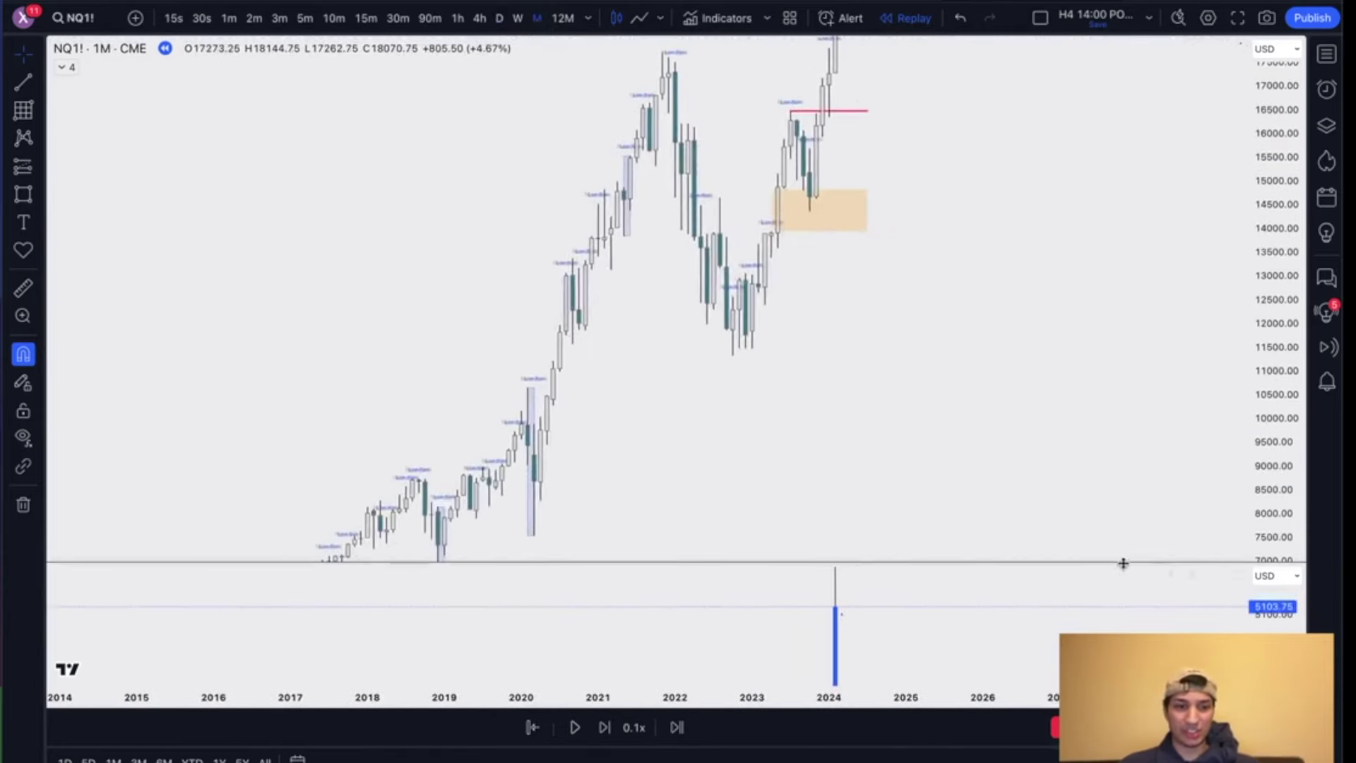
{"action": "left_click_drag", "start_coordinate": [1121, 562], "coordinate": [1109, 405]}
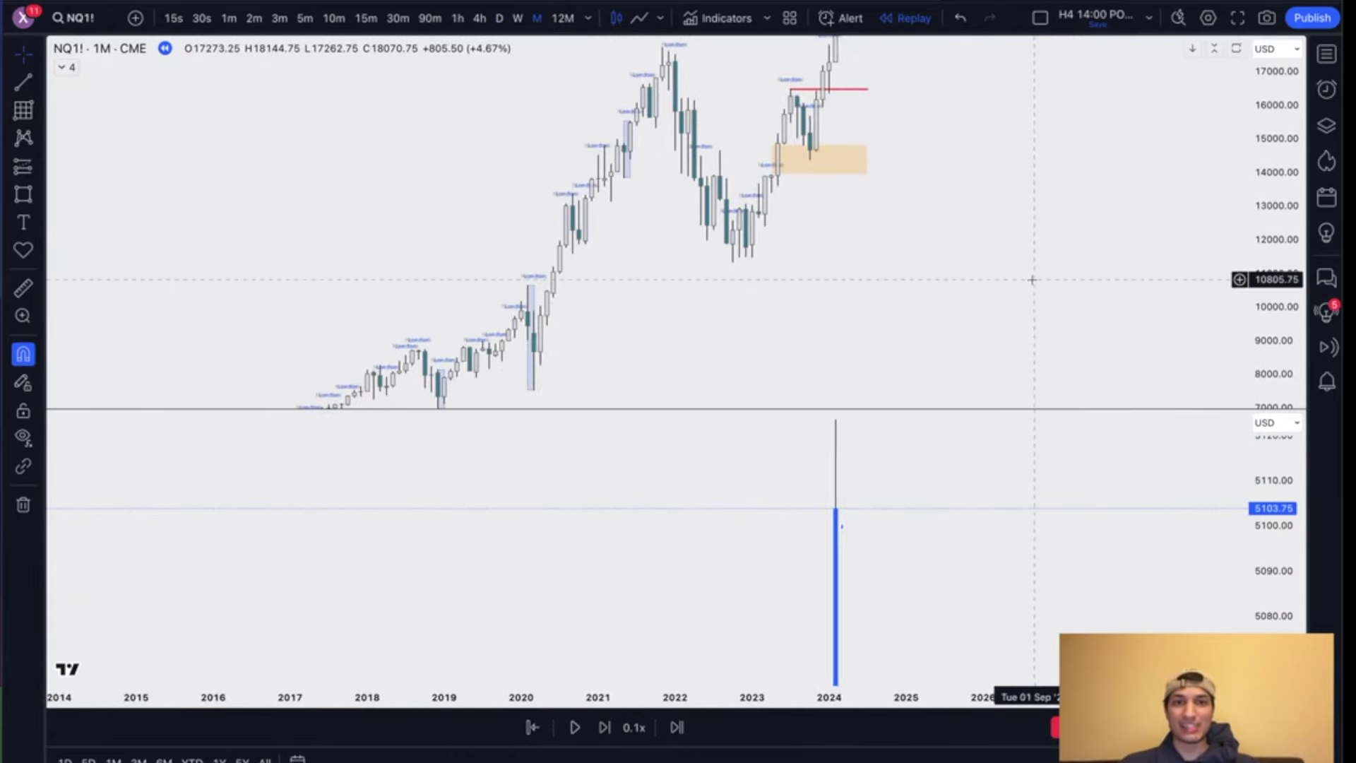
{"action": "scroll", "coordinate": [1038, 291], "scroll_direction": "up", "scroll_amount": 2}
{"action": "left_click_drag", "start_coordinate": [1075, 235], "coordinate": [1038, 291]}
{"action": "left_click_drag", "start_coordinate": [1273, 470], "coordinate": [1268, 628]}
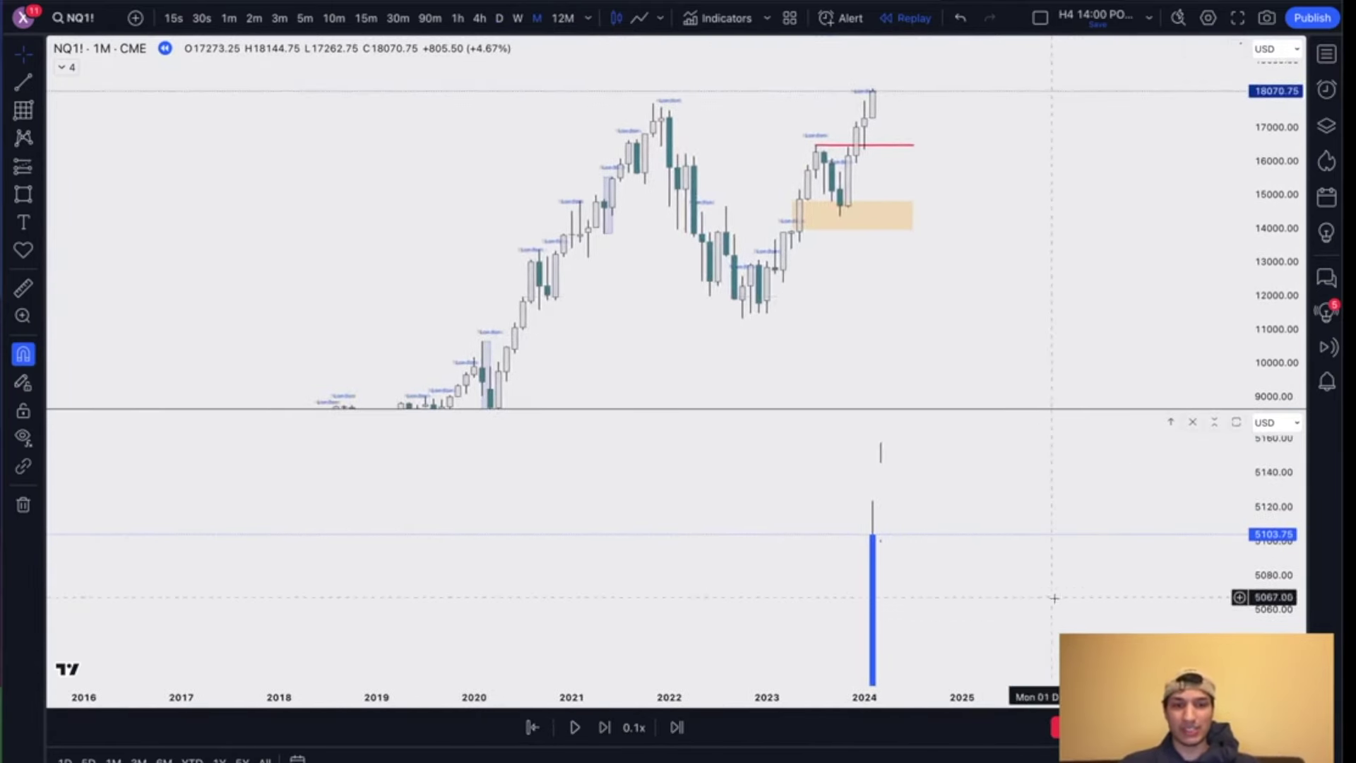
{"action": "left_click_drag", "start_coordinate": [1052, 597], "coordinate": [1001, 503]}
{"action": "left_click_drag", "start_coordinate": [1072, 679], "coordinate": [1068, 530]}
{"action": "left_click_drag", "start_coordinate": [1273, 542], "coordinate": [1272, 628]}
{"action": "left_click_drag", "start_coordinate": [961, 523], "coordinate": [963, 403]}
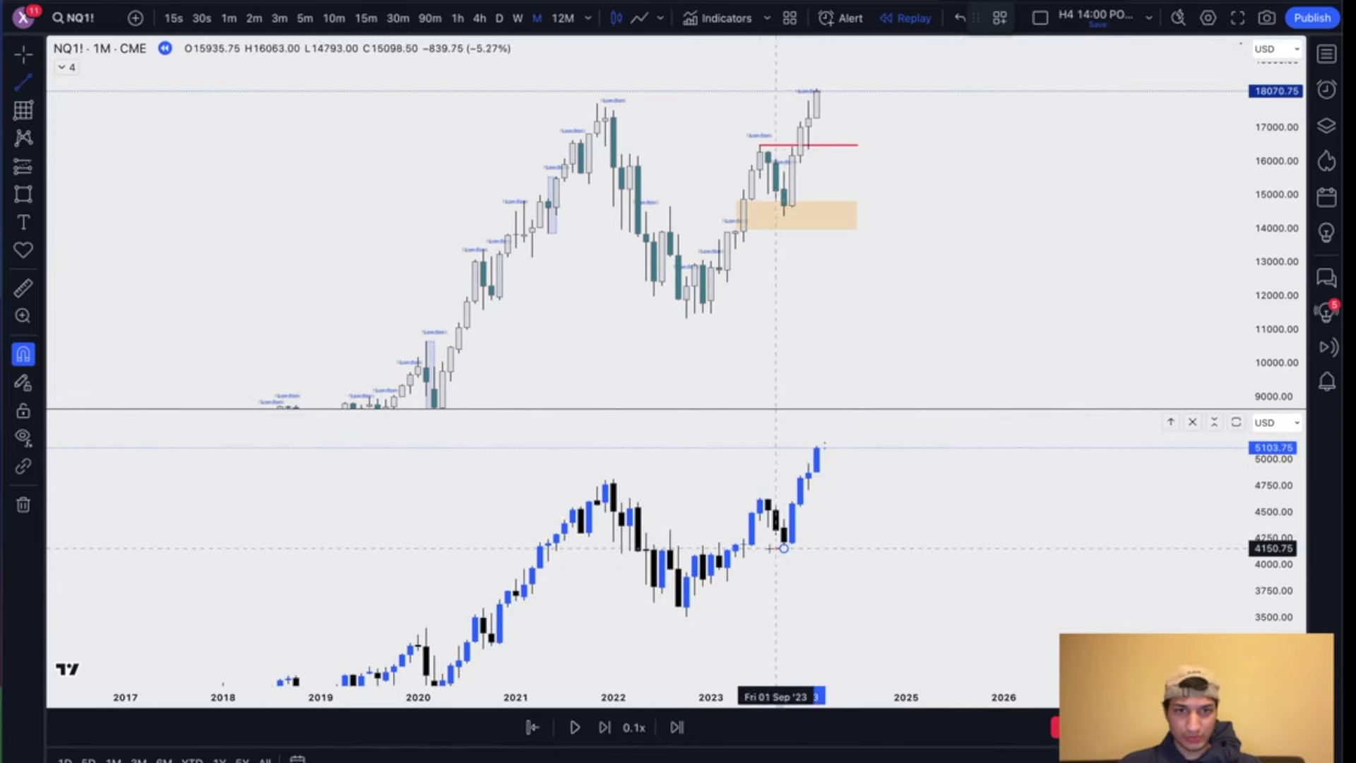
{"action": "scroll", "coordinate": [760, 547], "scroll_direction": "up", "scroll_amount": 5}
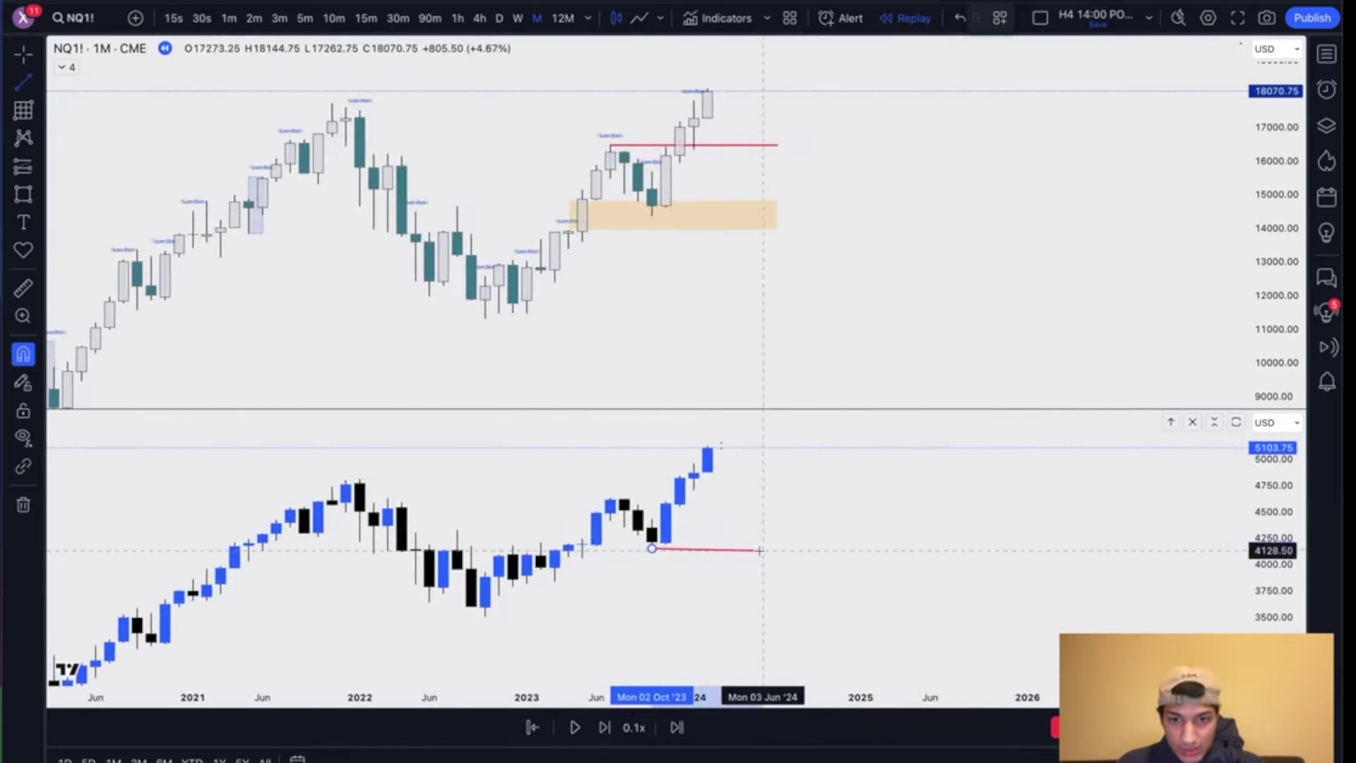
{"action": "scroll", "coordinate": [712, 563], "scroll_direction": "up", "scroll_amount": 2}
{"action": "key", "text": "Escape"}
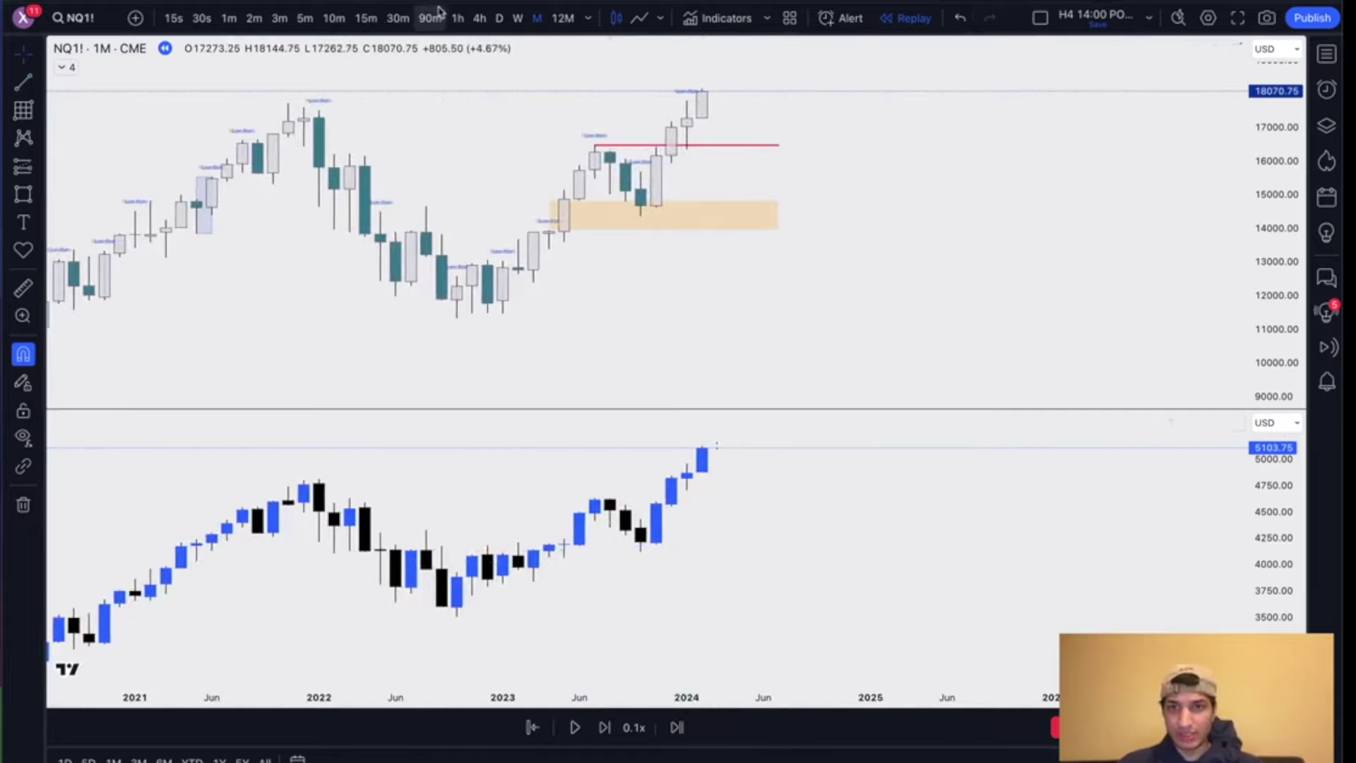
Step: Switch to the daily timeframe and rescale both panes to frame the price action from late 2022 through November 2023
{"action": "left_click", "coordinate": [502, 18]}
{"action": "scroll", "coordinate": [740, 233], "scroll_direction": "down", "scroll_amount": 6}
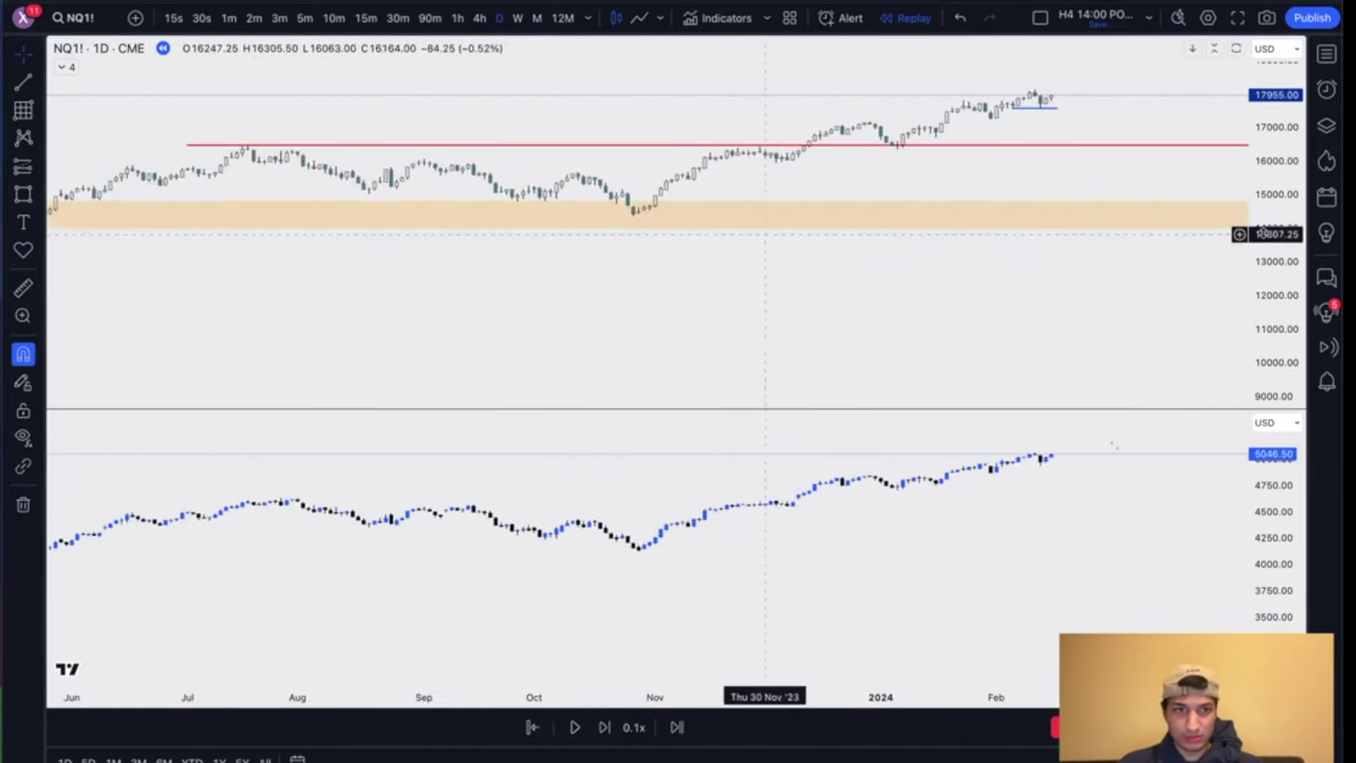
{"action": "left_click_drag", "start_coordinate": [1276, 124], "coordinate": [1276, 50]}
{"action": "scroll", "coordinate": [942, 285], "scroll_direction": "down", "scroll_amount": 8}
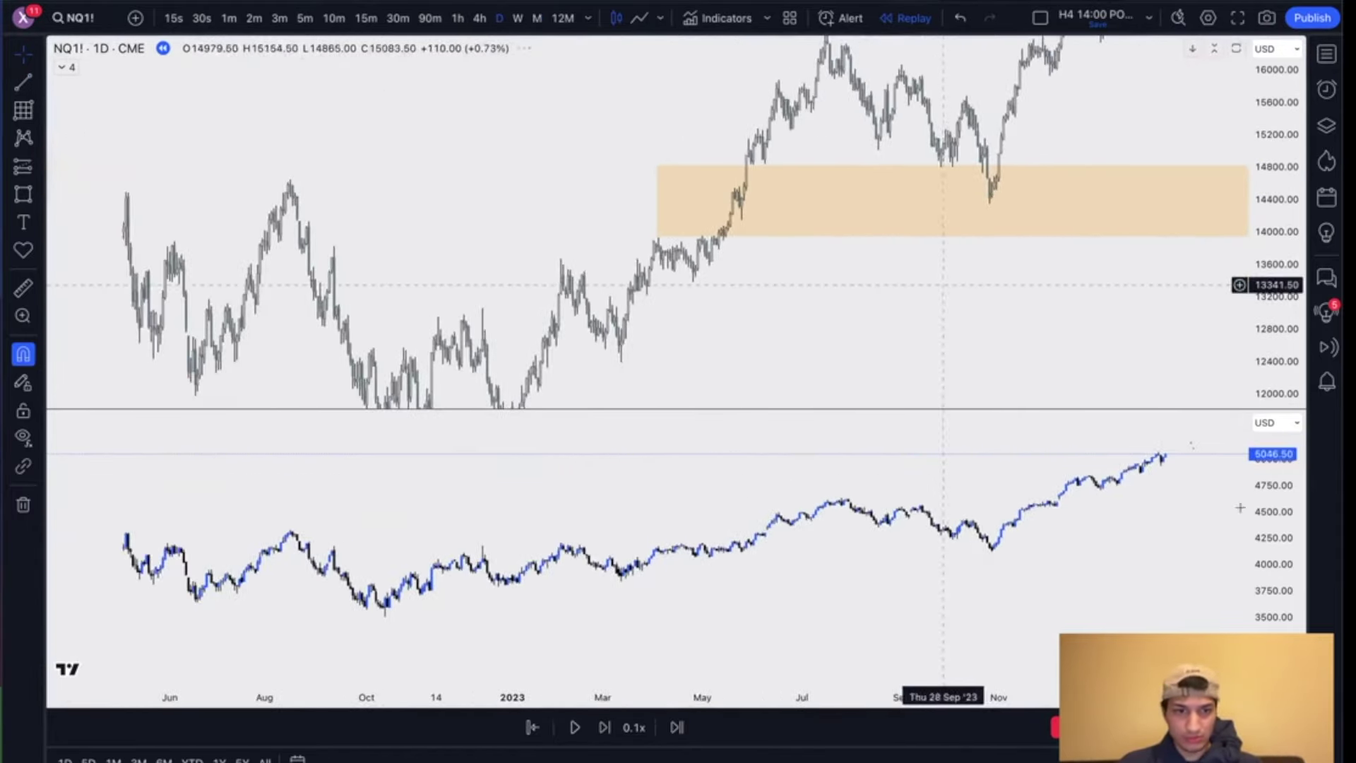
{"action": "left_click_drag", "start_coordinate": [1281, 529], "coordinate": [1282, 474]}
{"action": "scroll", "coordinate": [1093, 214], "scroll_direction": "right", "scroll_amount": 2}
{"action": "scroll", "coordinate": [1092, 215], "scroll_direction": "up", "scroll_amount": 1}
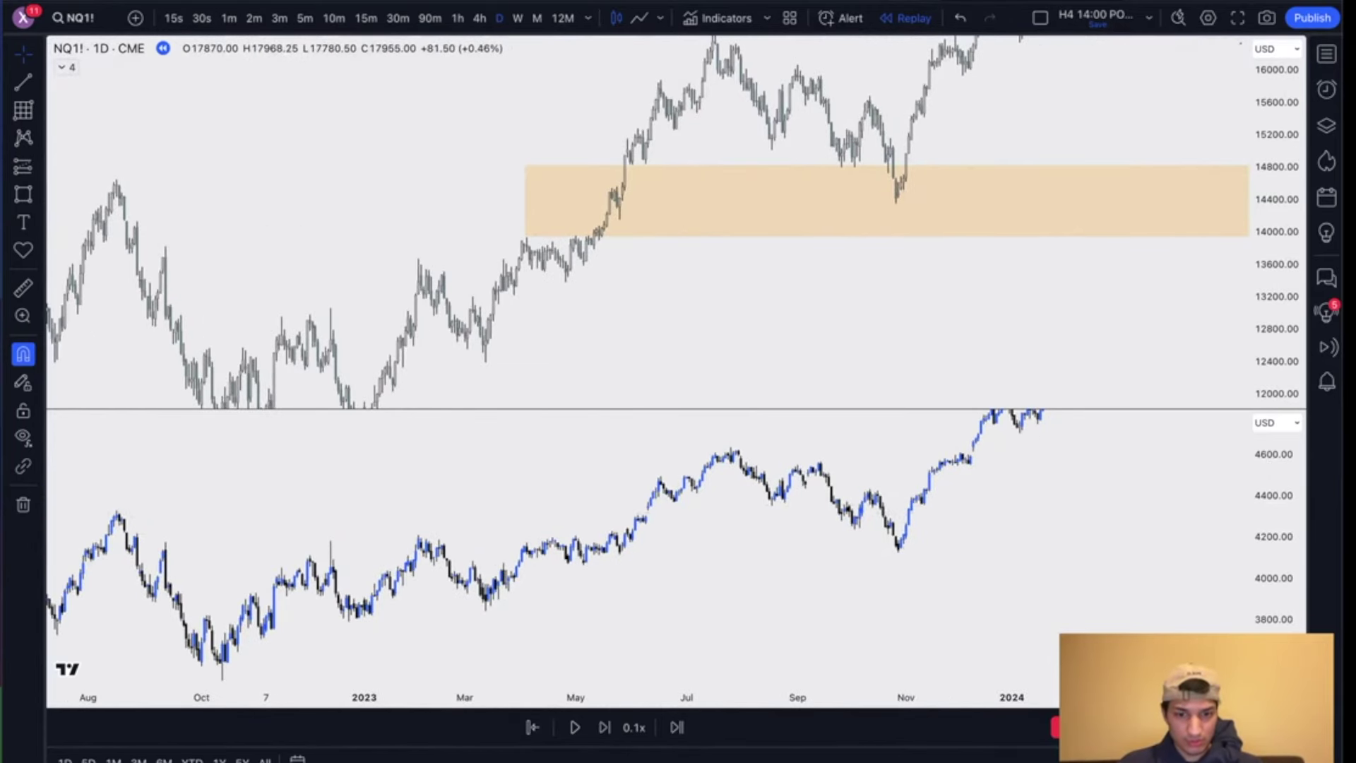
Step: Draw trend lines joining the late-May and late-October 2023 lows in both the NQ1! pane and the comparison pane
{"action": "left_click", "coordinate": [898, 202]}
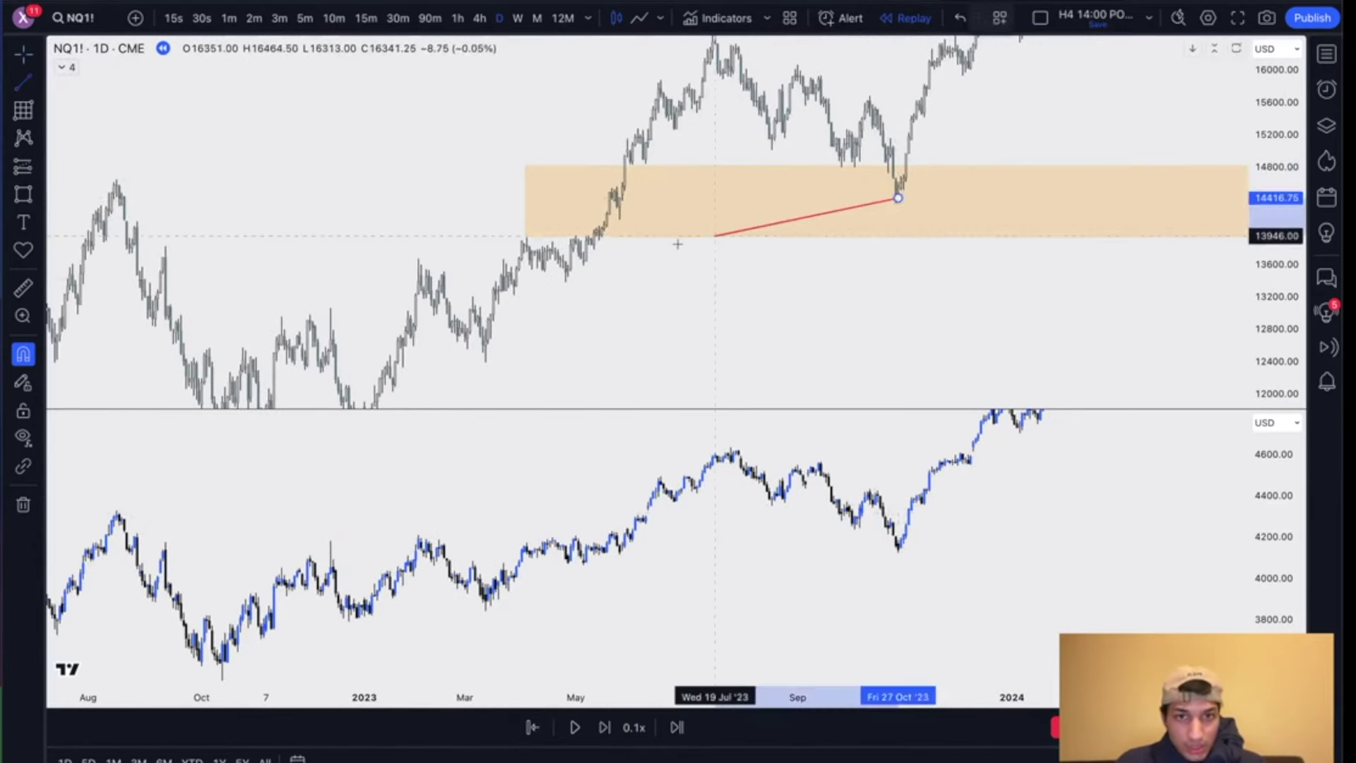
{"action": "left_click", "coordinate": [619, 219]}
{"action": "left_click", "coordinate": [23, 83]}
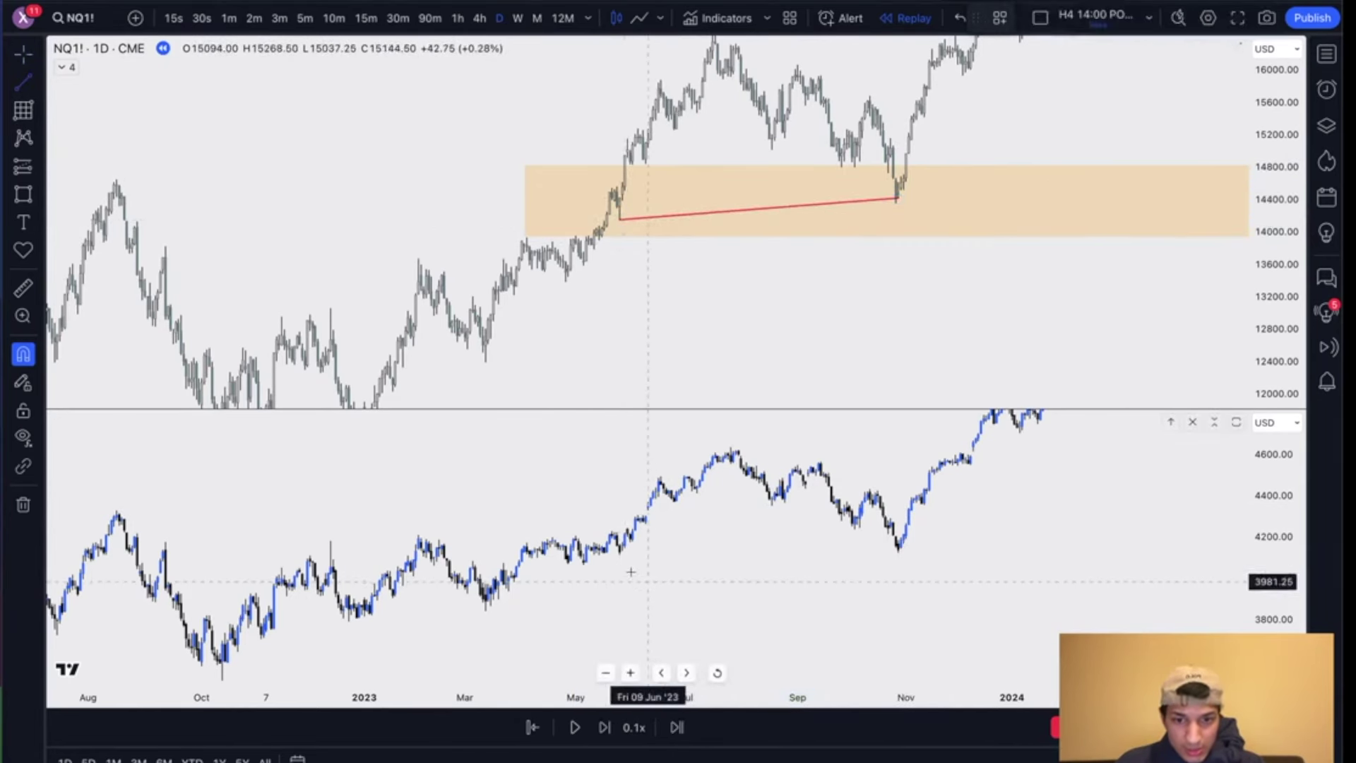
{"action": "left_click", "coordinate": [1016, 556]}
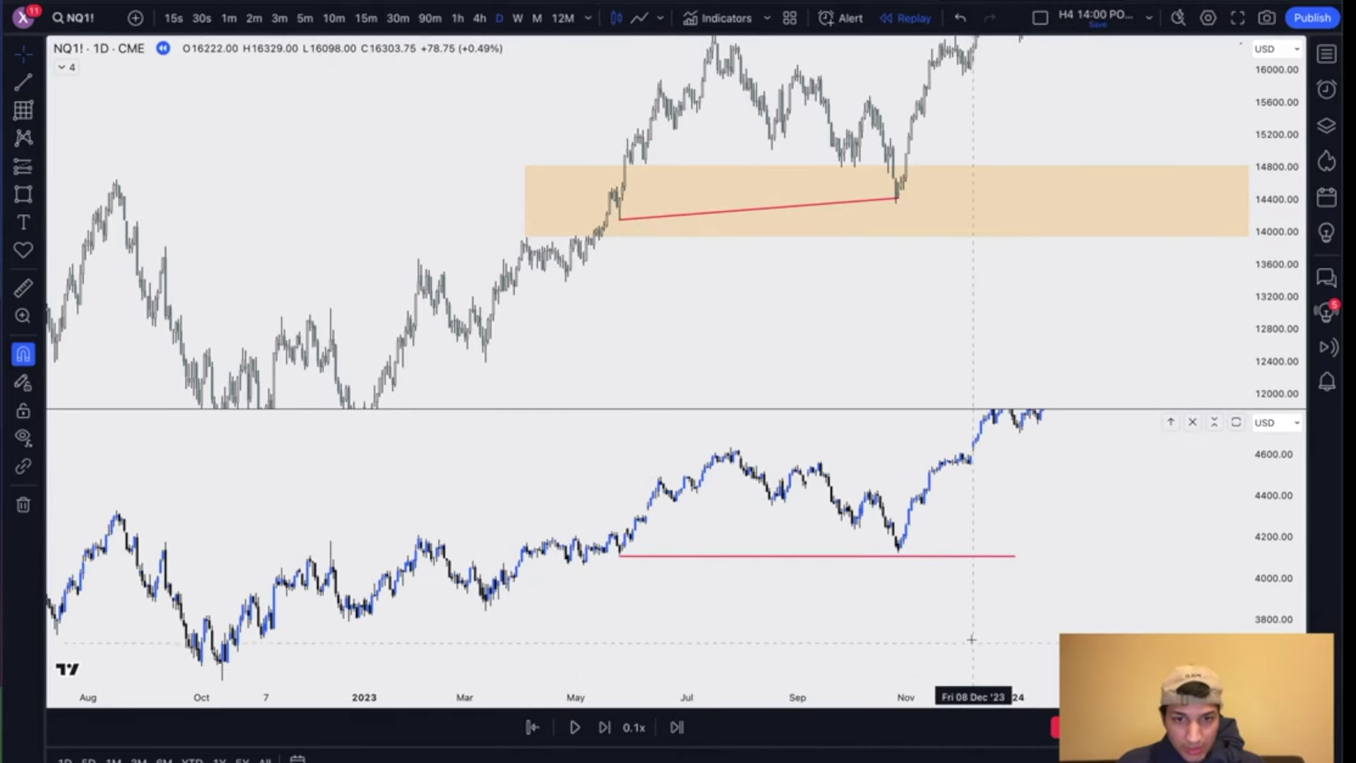
{"action": "left_click_drag", "start_coordinate": [1275, 551], "coordinate": [1276, 304]}
{"action": "scroll", "coordinate": [1117, 467], "scroll_direction": "up", "scroll_amount": 3}
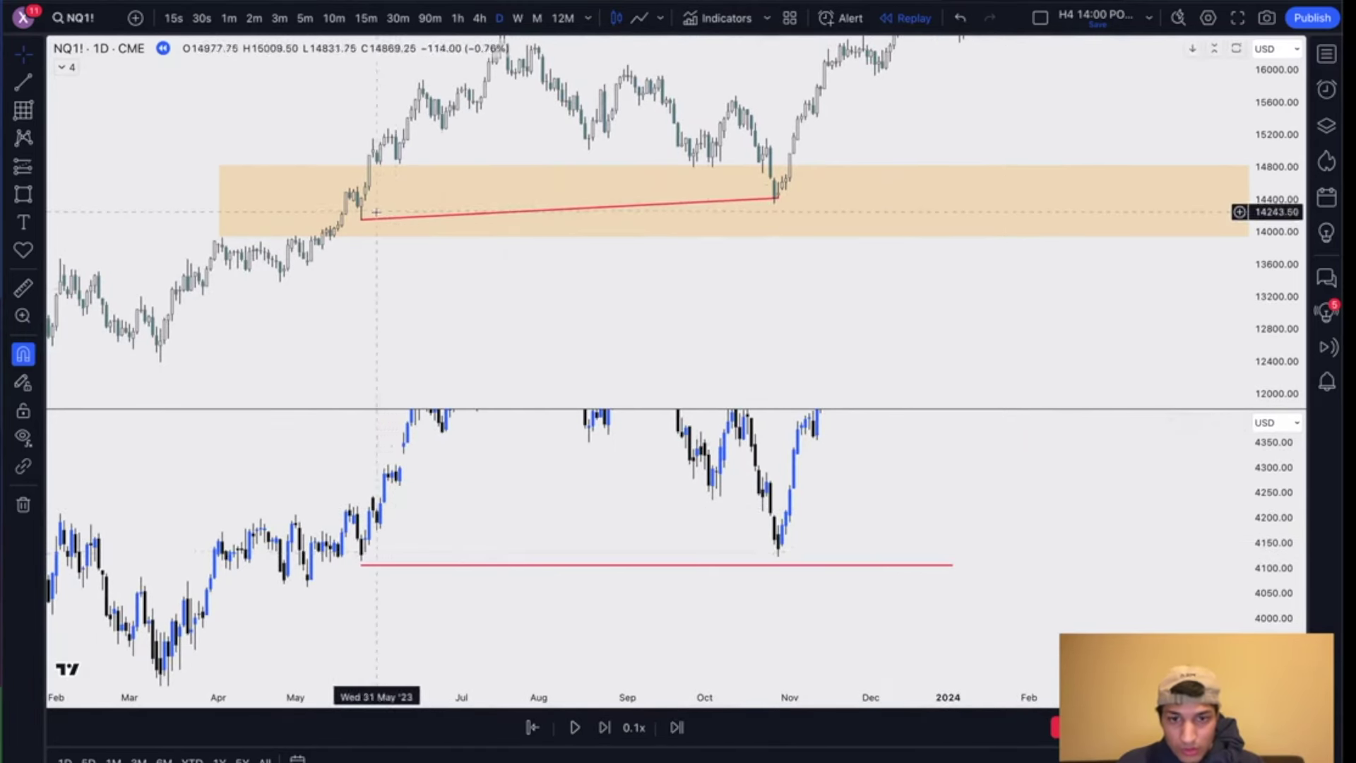
Step: Adjust the NQ1! trend line's ends to the lows at 14147.00 on 24 May and 14347.25 on 26 October 2023
{"action": "mouse_move", "coordinate": [361, 221]}
{"action": "left_mouse_down"}
{"action": "mouse_move", "coordinate": [376, 224]}
{"action": "mouse_move", "coordinate": [361, 223]}
{"action": "left_mouse_up"}
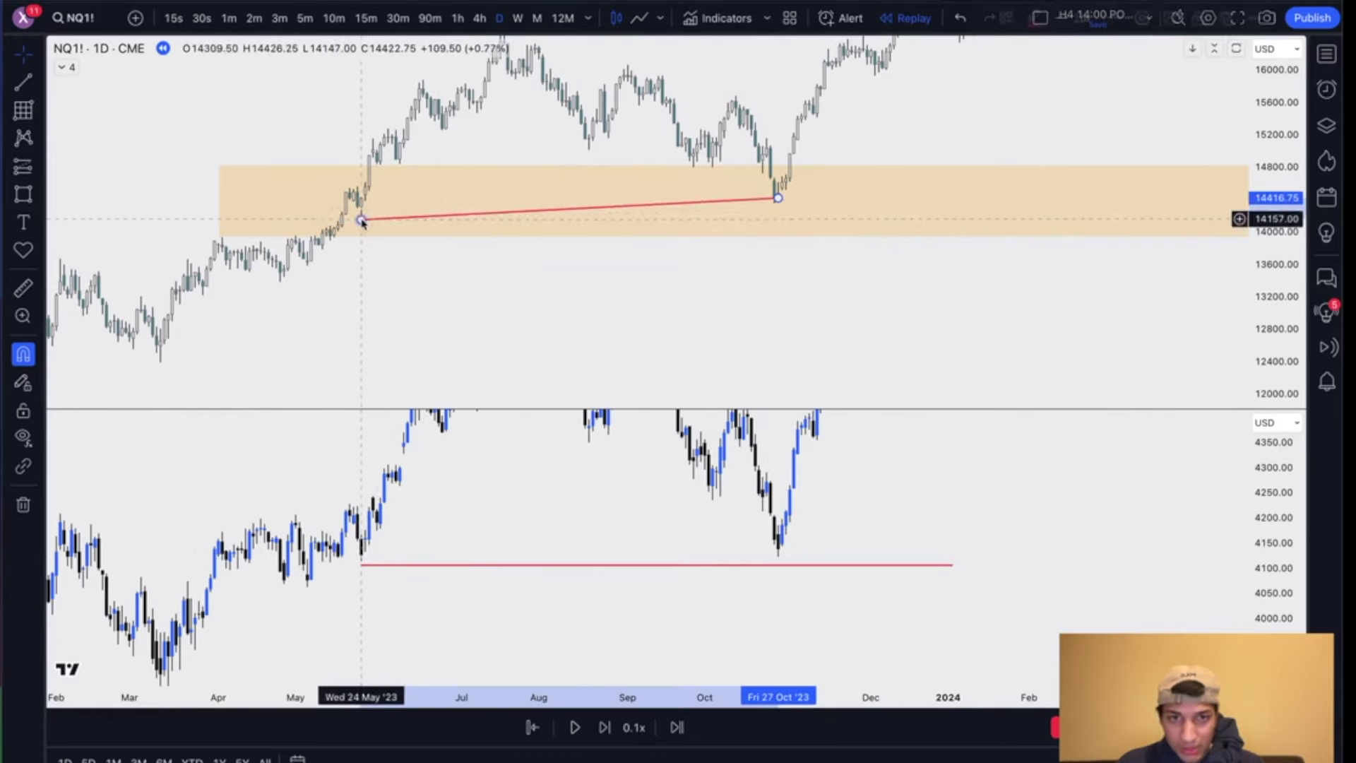
{"action": "left_click", "coordinate": [781, 201]}
{"action": "left_click", "coordinate": [781, 201]}
{"action": "left_click_drag", "start_coordinate": [777, 205], "coordinate": [774, 204]}
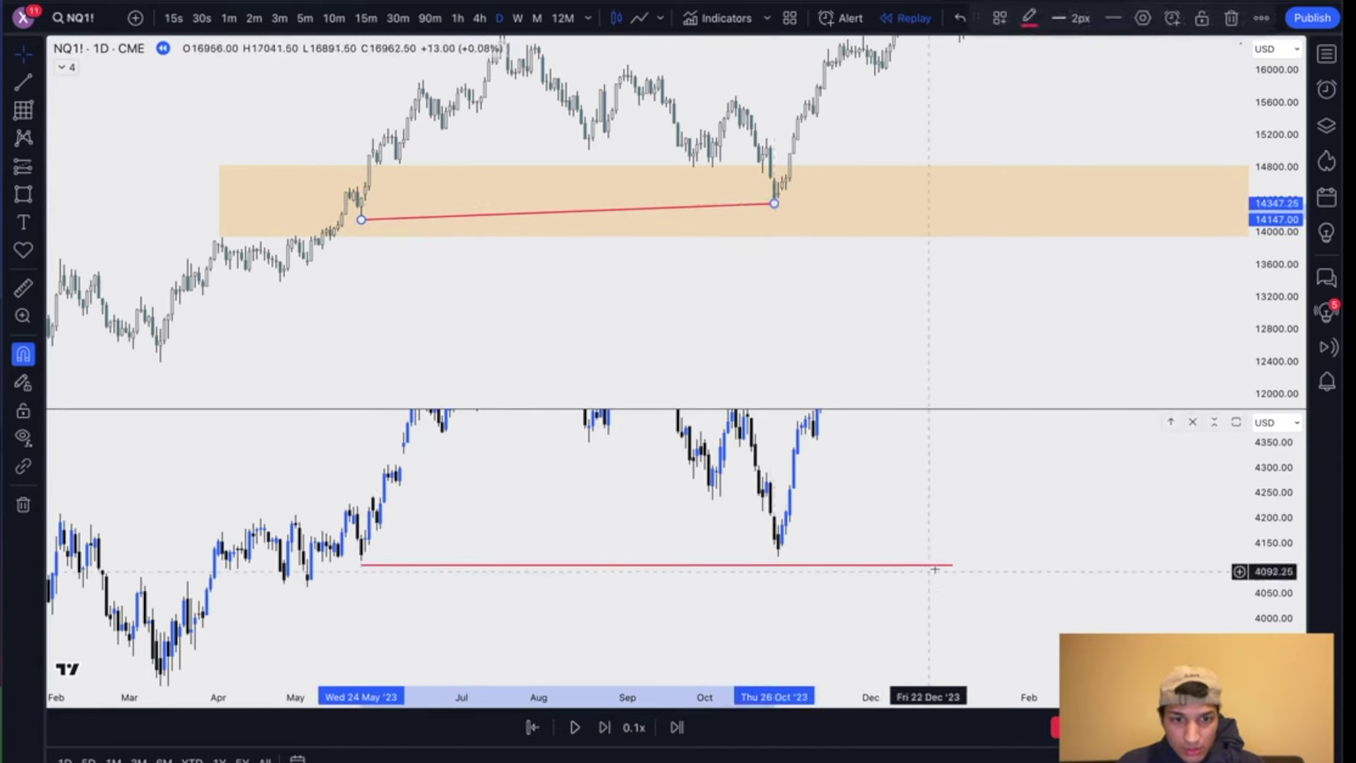
Step: Adjust the comparison pane's trend line to run from the 24 May 2023 low to the 27 October 2023 low
{"action": "left_click_drag", "start_coordinate": [953, 567], "coordinate": [797, 556]}
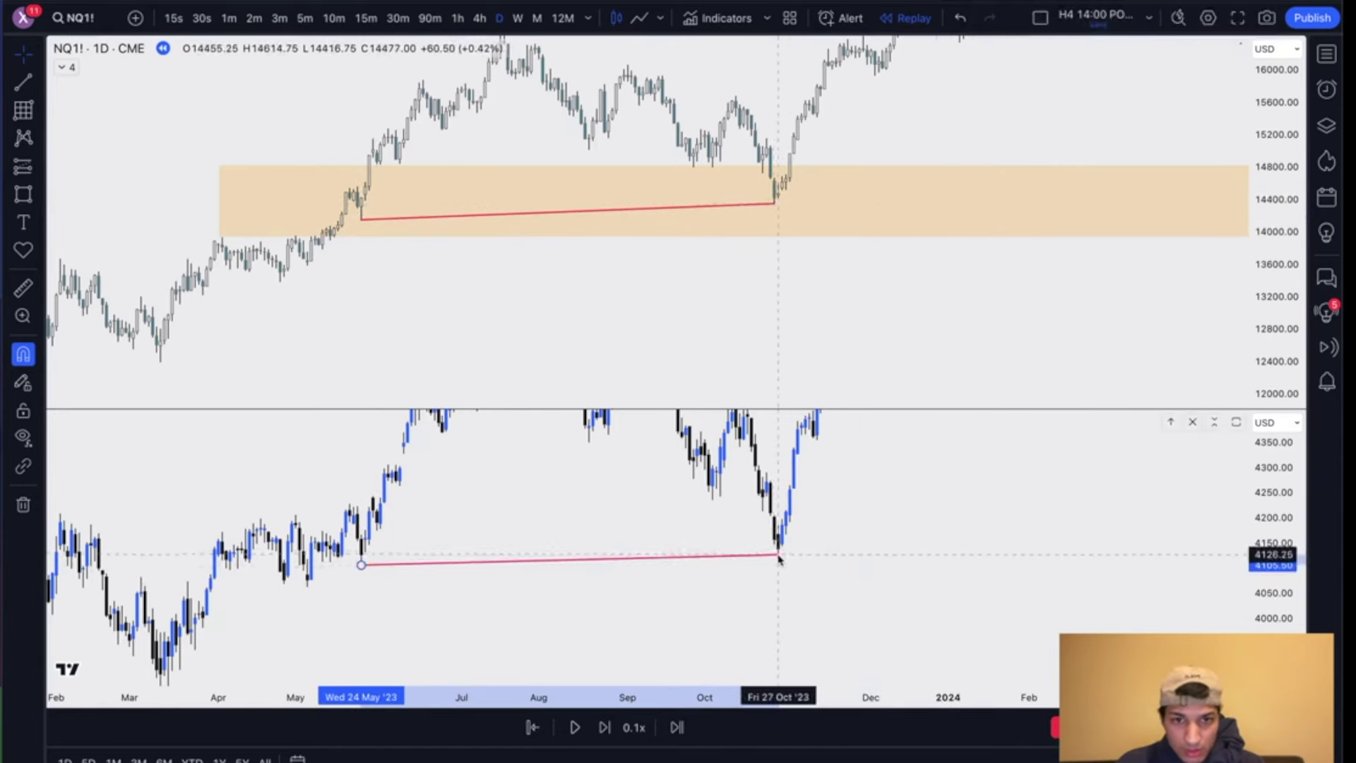
{"action": "mouse_move", "coordinate": [361, 565]}
{"action": "left_mouse_down"}
{"action": "mouse_move", "coordinate": [378, 536]}
{"action": "mouse_move", "coordinate": [364, 560]}
{"action": "left_mouse_up"}
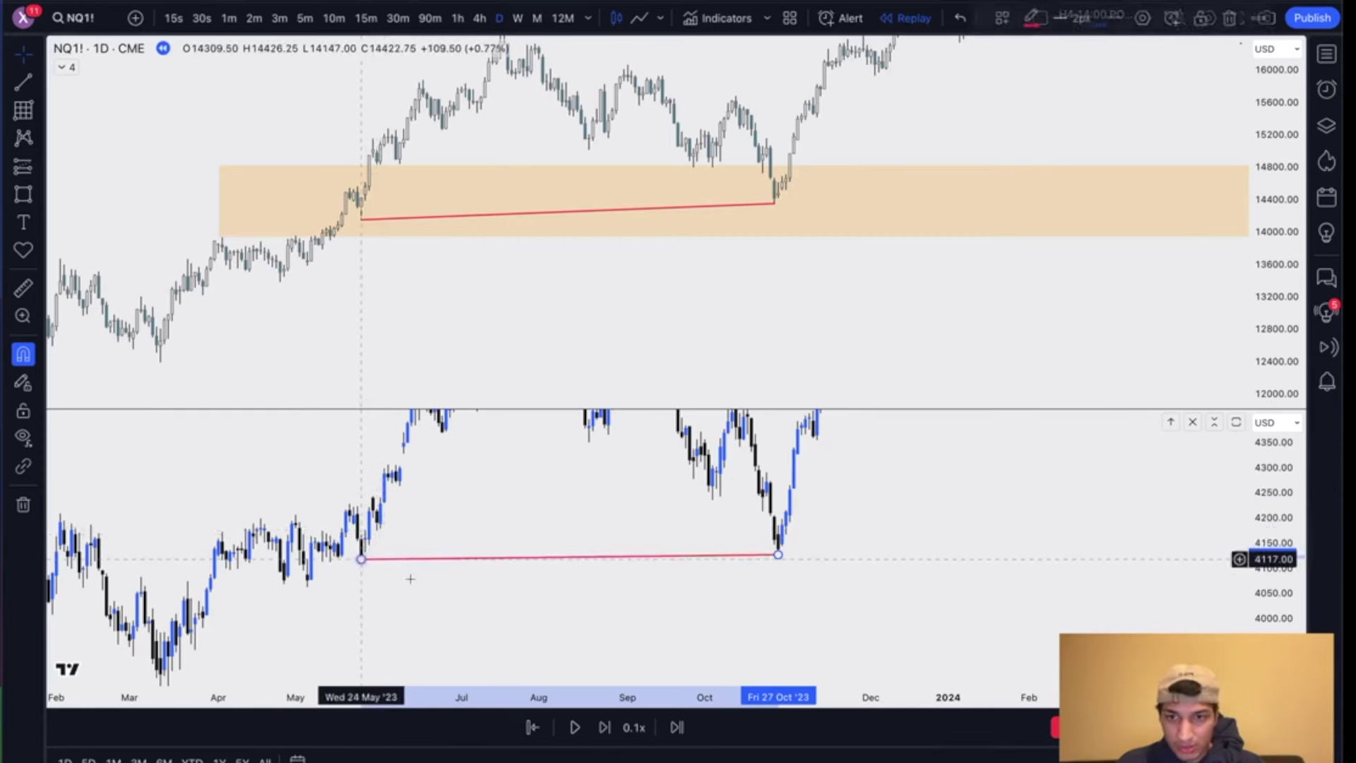
{"action": "left_click", "coordinate": [435, 584]}
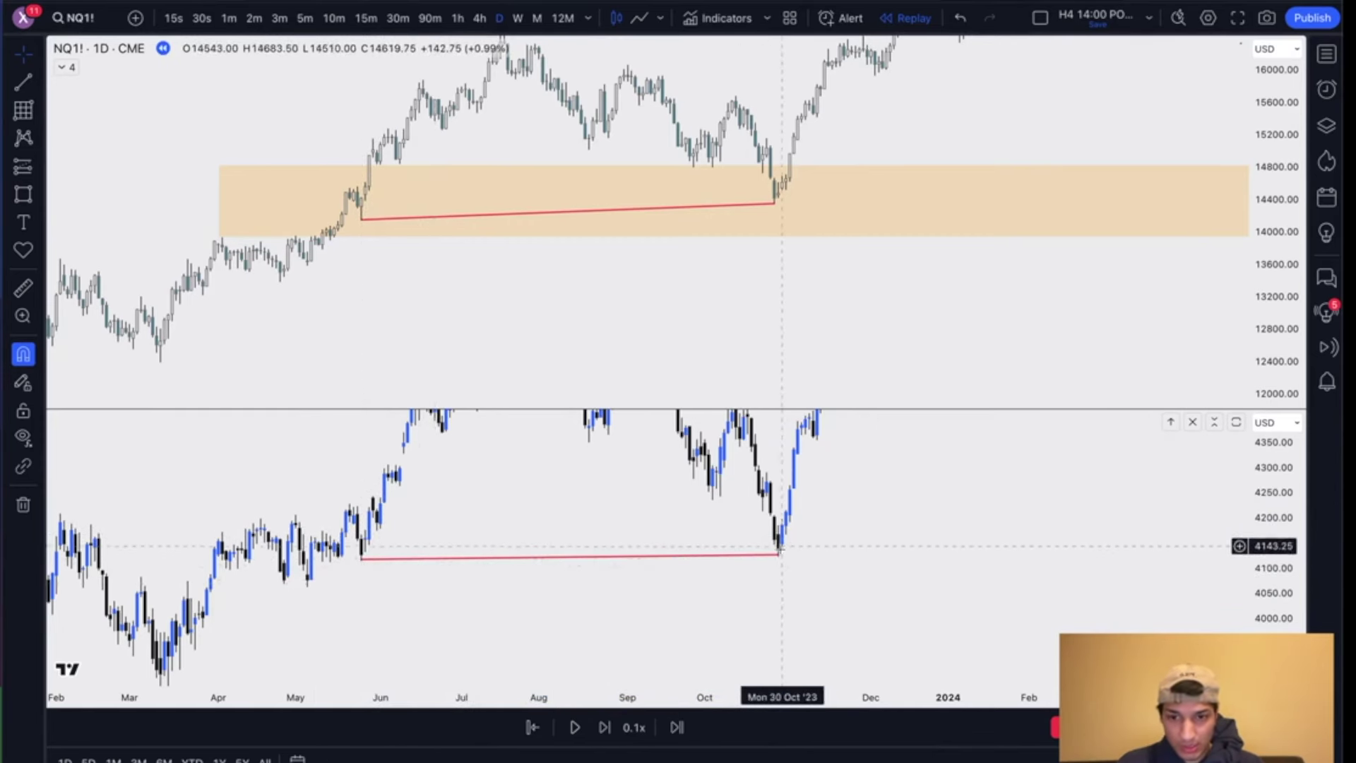
Step: Delete the trend lines joining the May and October lows from the comparison pane and the NQ1! pane
{"action": "left_click", "coordinate": [780, 555], "text": "shift"}
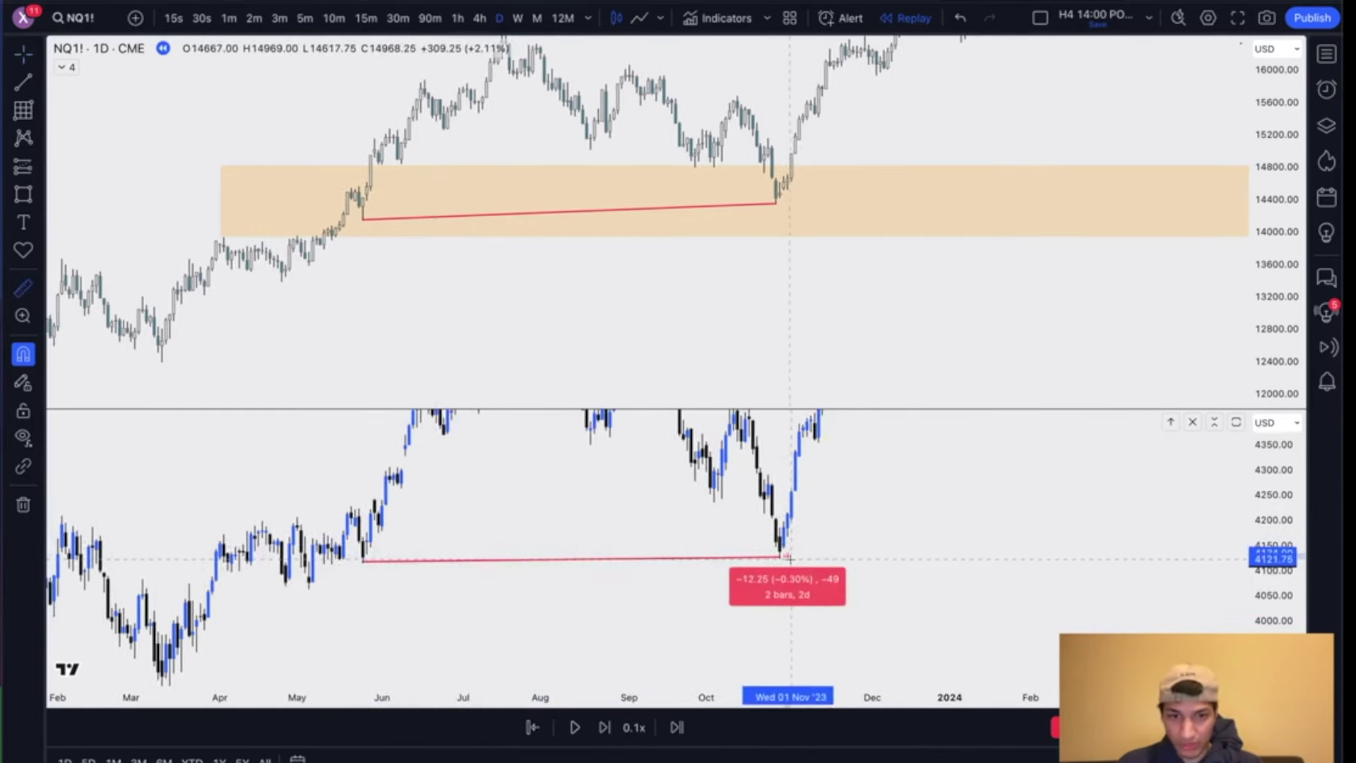
{"action": "left_click", "coordinate": [773, 559]}
{"action": "key", "text": "Delete"}
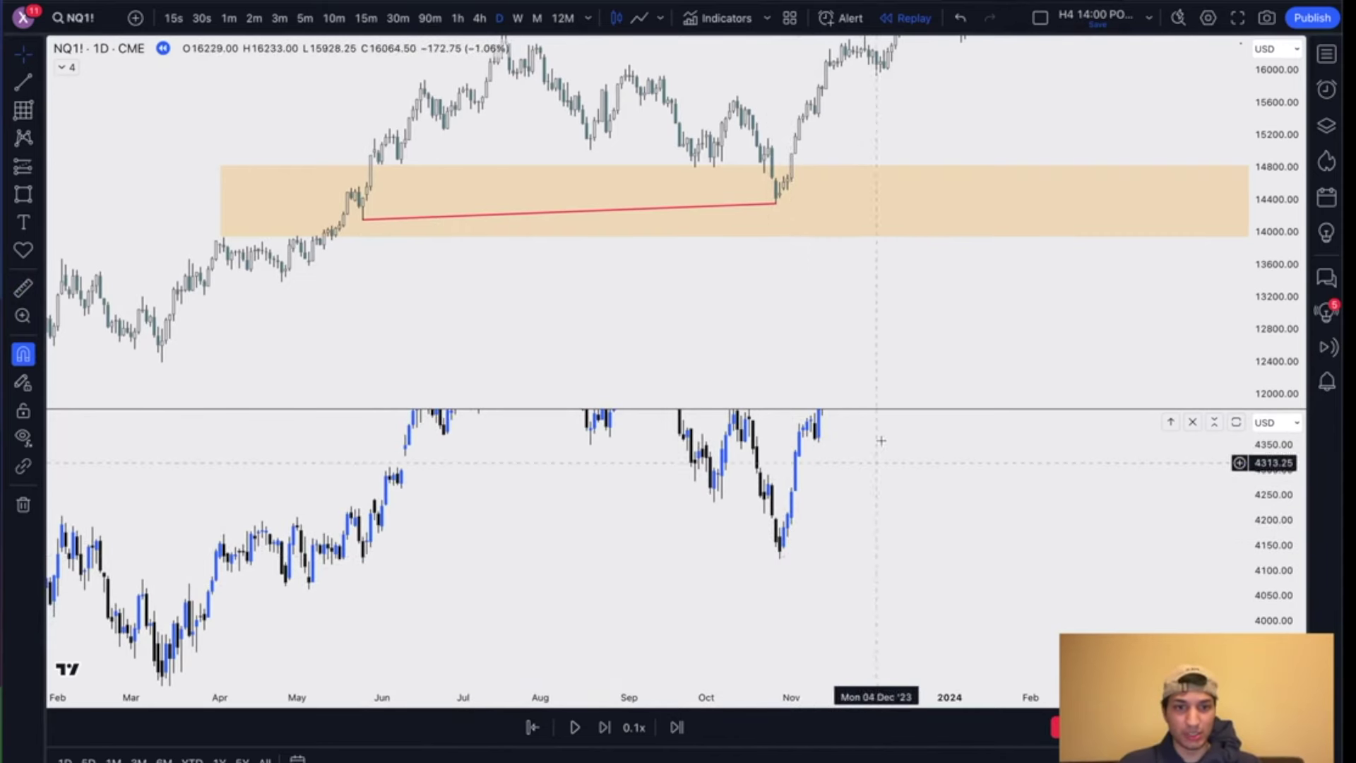
{"action": "left_click_drag", "start_coordinate": [883, 407], "coordinate": [881, 733]}
{"action": "right_click", "coordinate": [830, 276]}
{"action": "left_click", "coordinate": [881, 271]}
{"action": "left_click", "coordinate": [778, 320]}
{"action": "key", "text": "Delete"}
Step: Compare the 2023 swing highs and lows of both panes on the daily and weekly timeframes
{"action": "left_click_drag", "start_coordinate": [859, 282], "coordinate": [836, 356]}
{"action": "left_click_drag", "start_coordinate": [823, 665], "coordinate": [809, 485]}
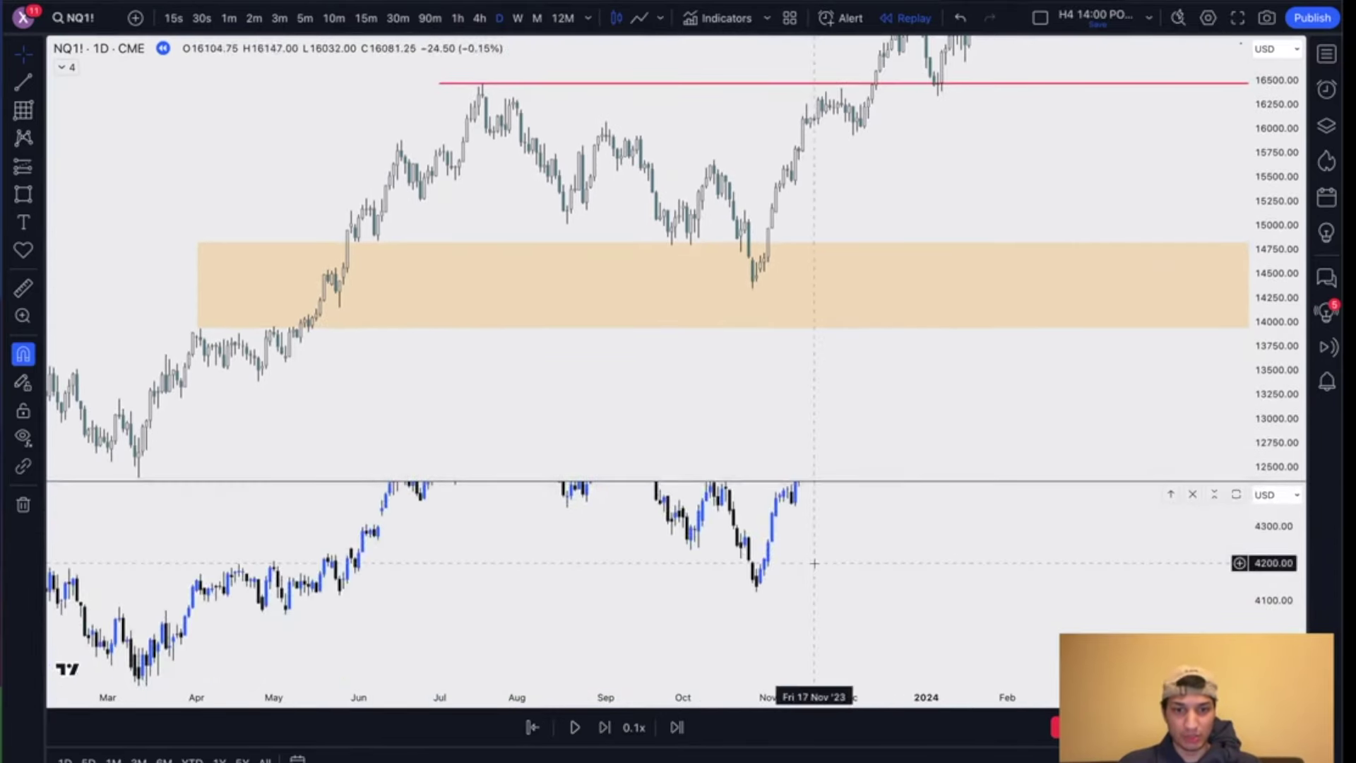
{"action": "scroll", "coordinate": [805, 565], "scroll_direction": "right", "scroll_amount": 5}
{"action": "scroll", "coordinate": [792, 593], "scroll_direction": "up", "scroll_amount": 5}
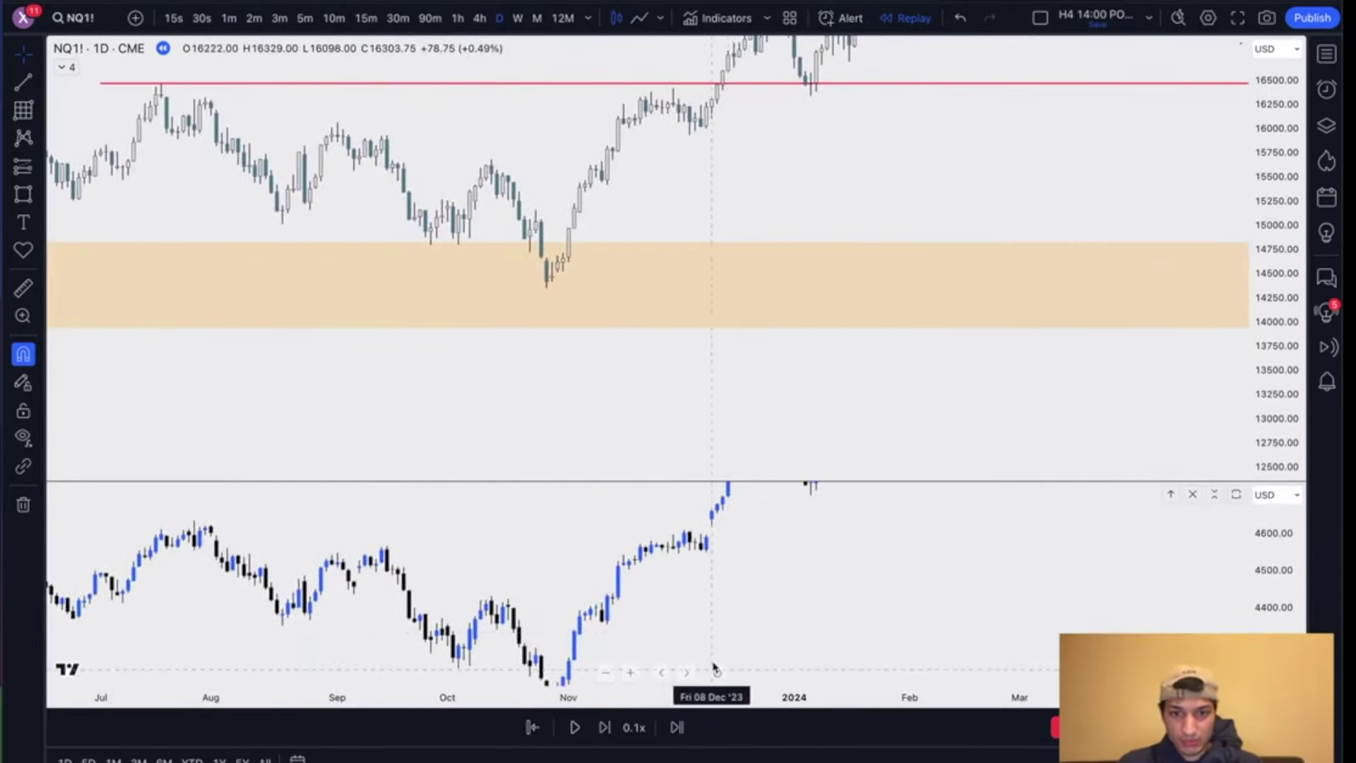
{"action": "scroll", "coordinate": [784, 501], "scroll_direction": "down", "scroll_amount": 3}
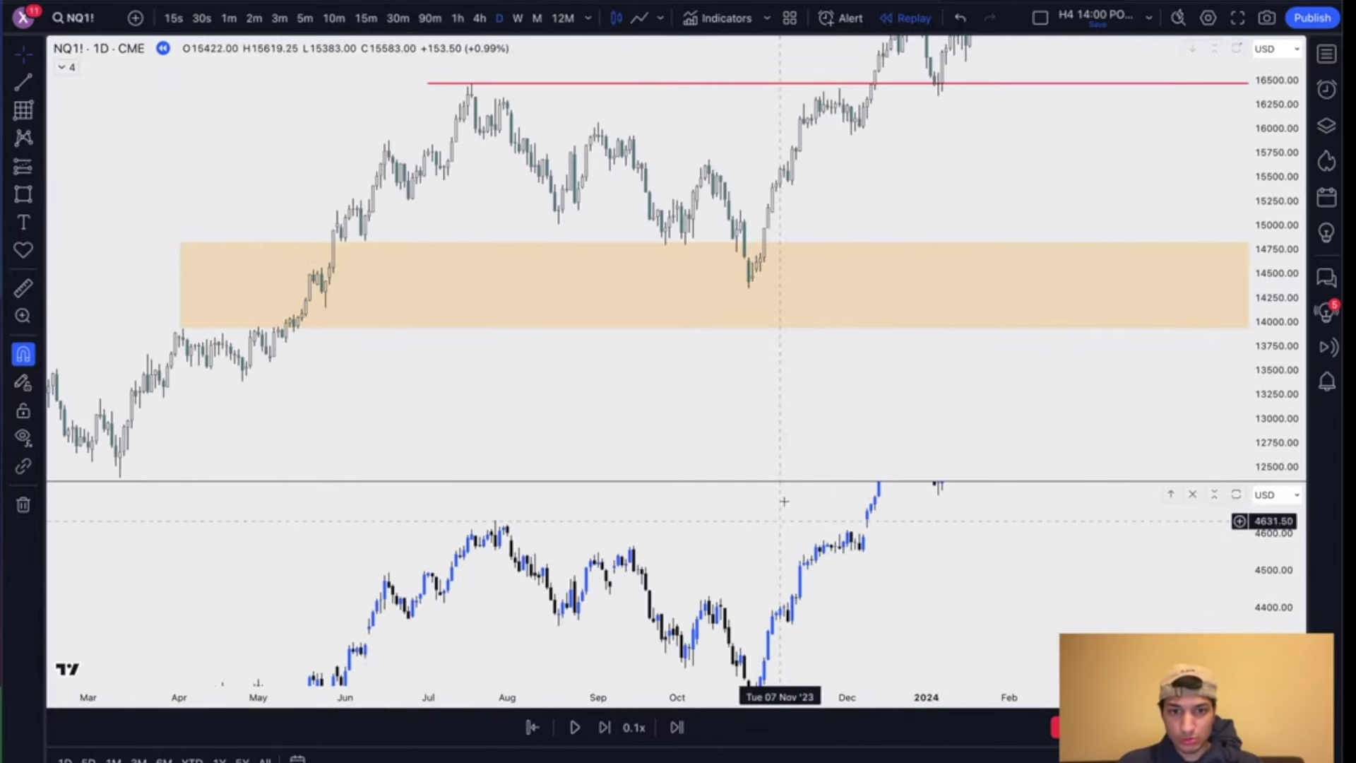
{"action": "left_click", "coordinate": [518, 17]}
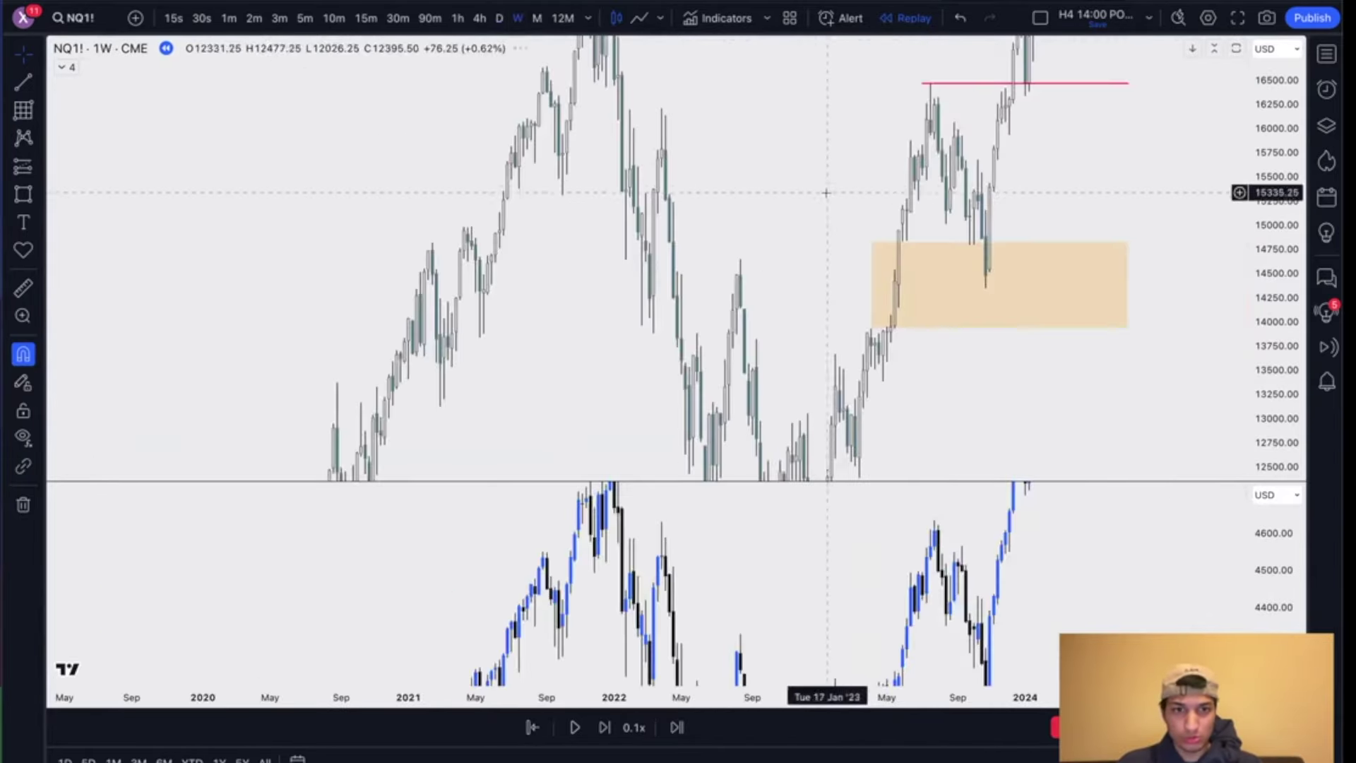
{"action": "scroll", "coordinate": [866, 224], "scroll_direction": "up", "scroll_amount": 3}
{"action": "left_click_drag", "start_coordinate": [1041, 615], "coordinate": [946, 483]}
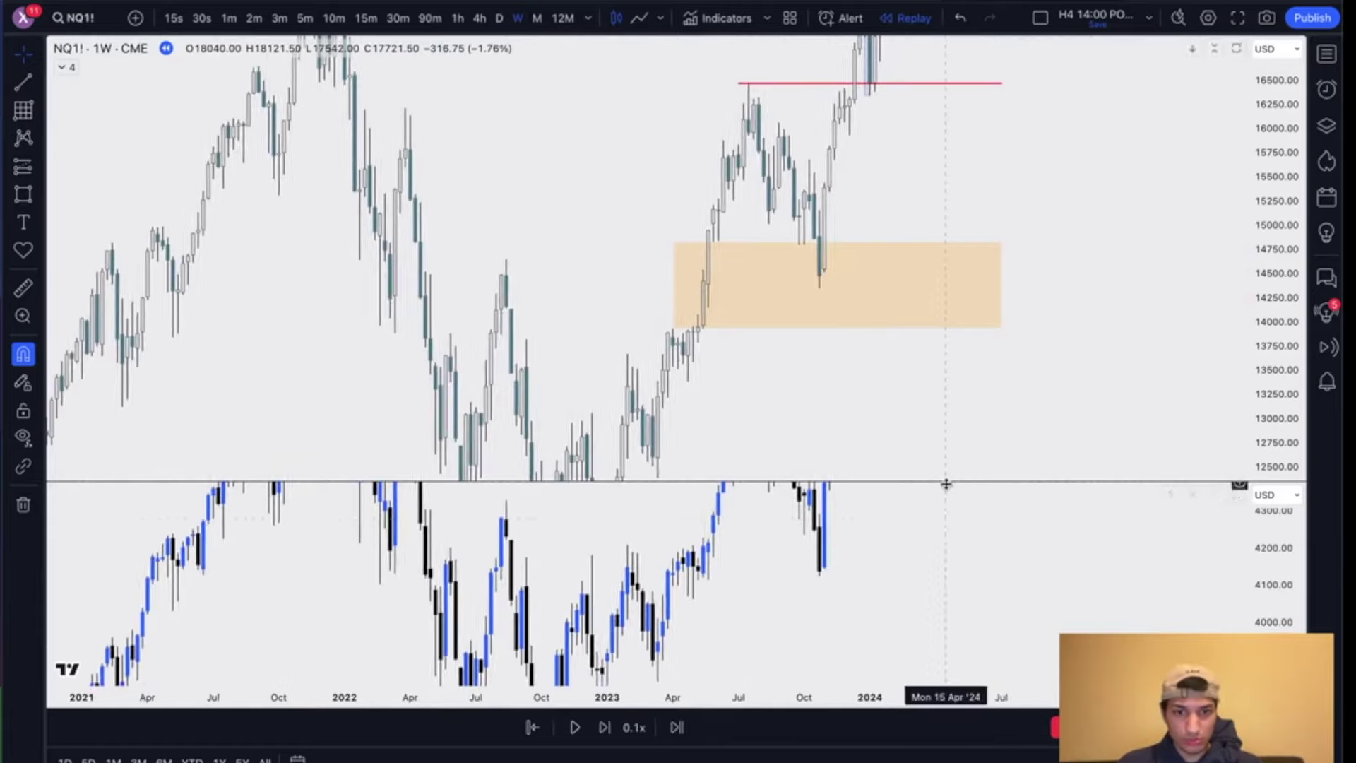
{"action": "scroll", "coordinate": [857, 587], "scroll_direction": "up", "scroll_amount": 3}
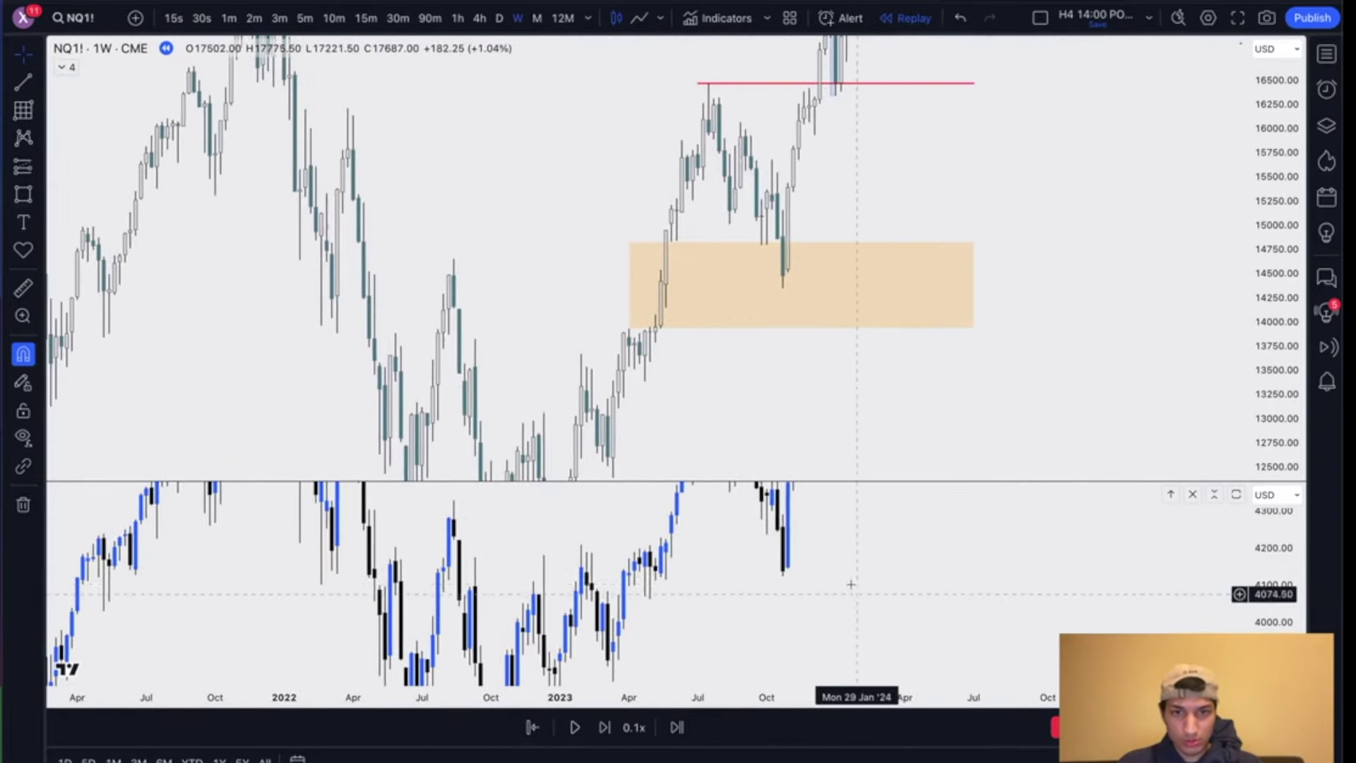
Step: Return to the daily timeframe and examine the enlarged NQ1! chart around the orange zone and the red line
{"action": "left_click", "coordinate": [500, 17]}
{"action": "scroll", "coordinate": [769, 388], "scroll_direction": "down", "scroll_amount": 4}
{"action": "left_click_drag", "start_coordinate": [757, 483], "coordinate": [755, 661]}
{"action": "scroll", "coordinate": [749, 318], "scroll_direction": "up", "scroll_amount": 3}
{"action": "scroll", "coordinate": [753, 378], "scroll_direction": "down", "scroll_amount": 3}
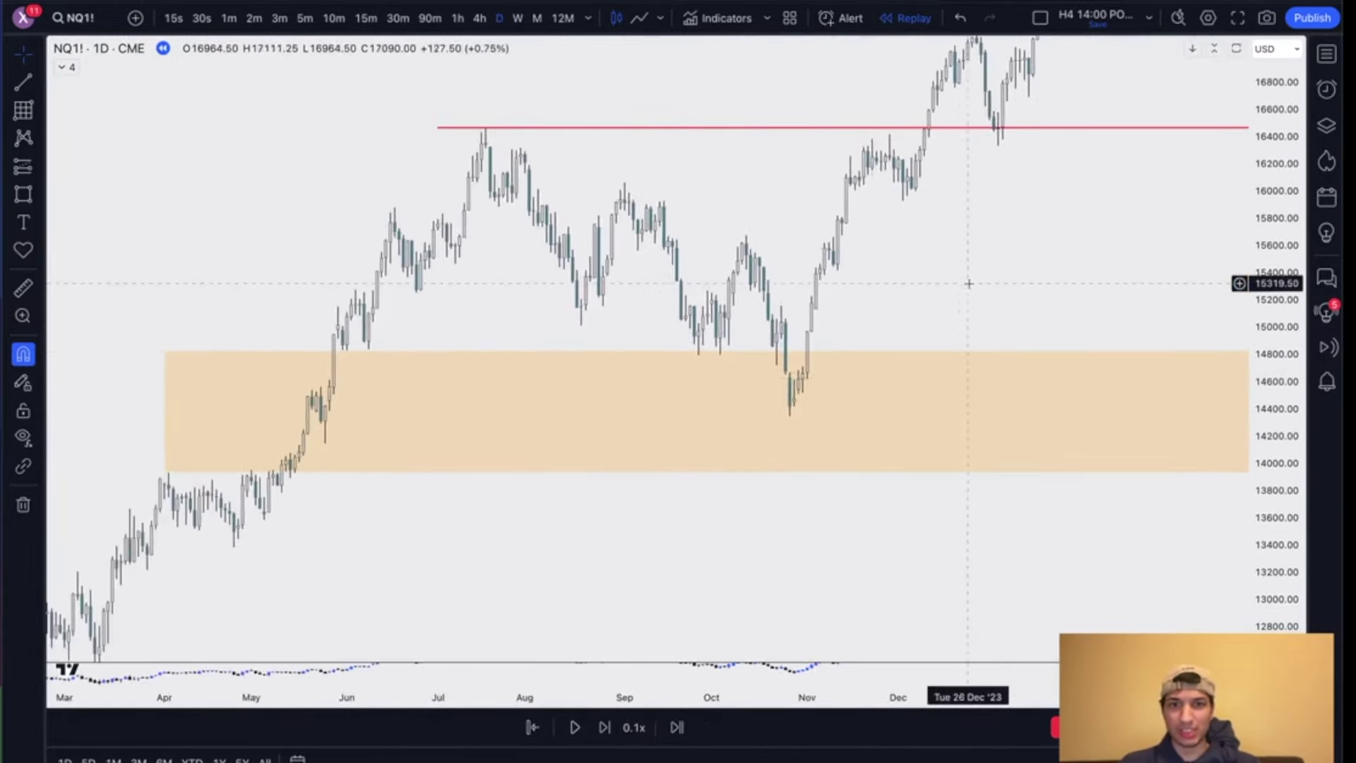
{"action": "left_click_drag", "start_coordinate": [967, 285], "coordinate": [768, 339]}
{"action": "scroll", "coordinate": [777, 452], "scroll_direction": "down", "scroll_amount": 3}
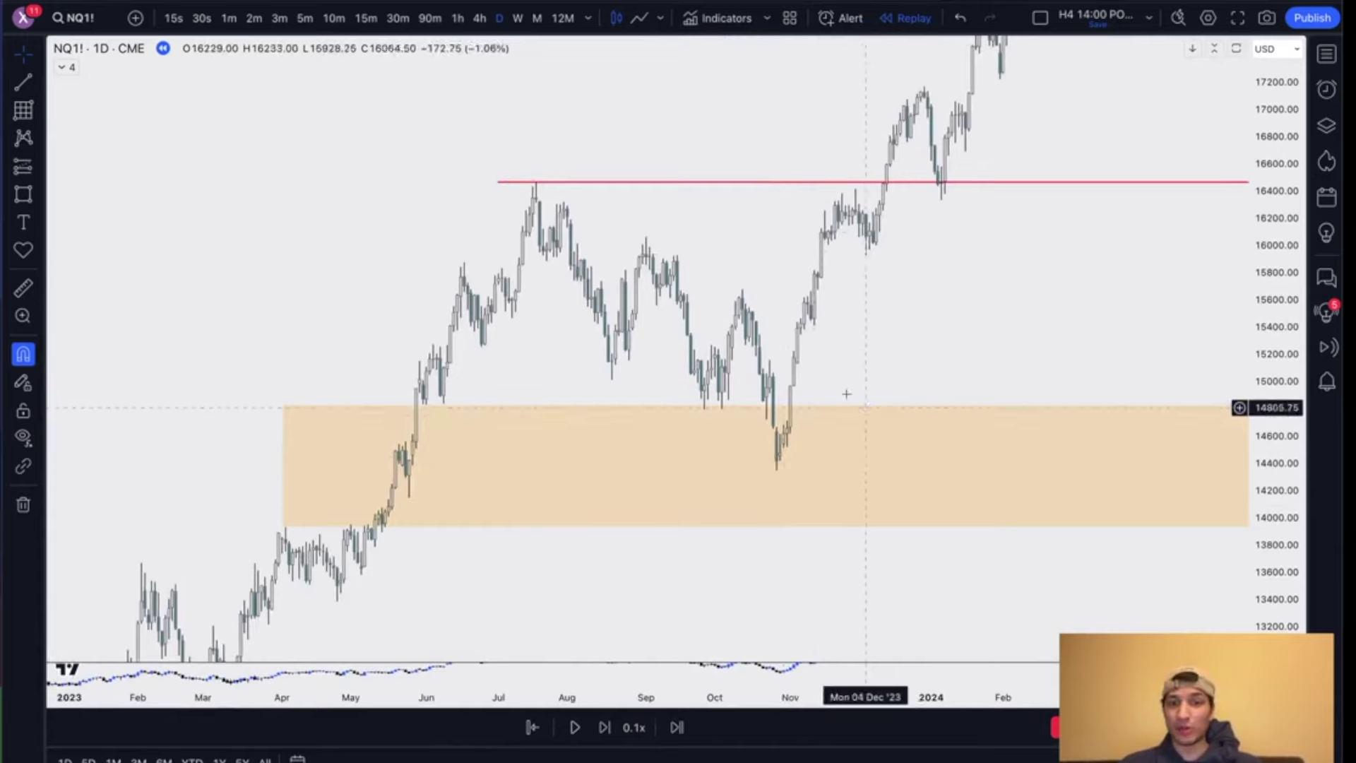
{"action": "left_click_drag", "start_coordinate": [819, 420], "coordinate": [761, 382]}
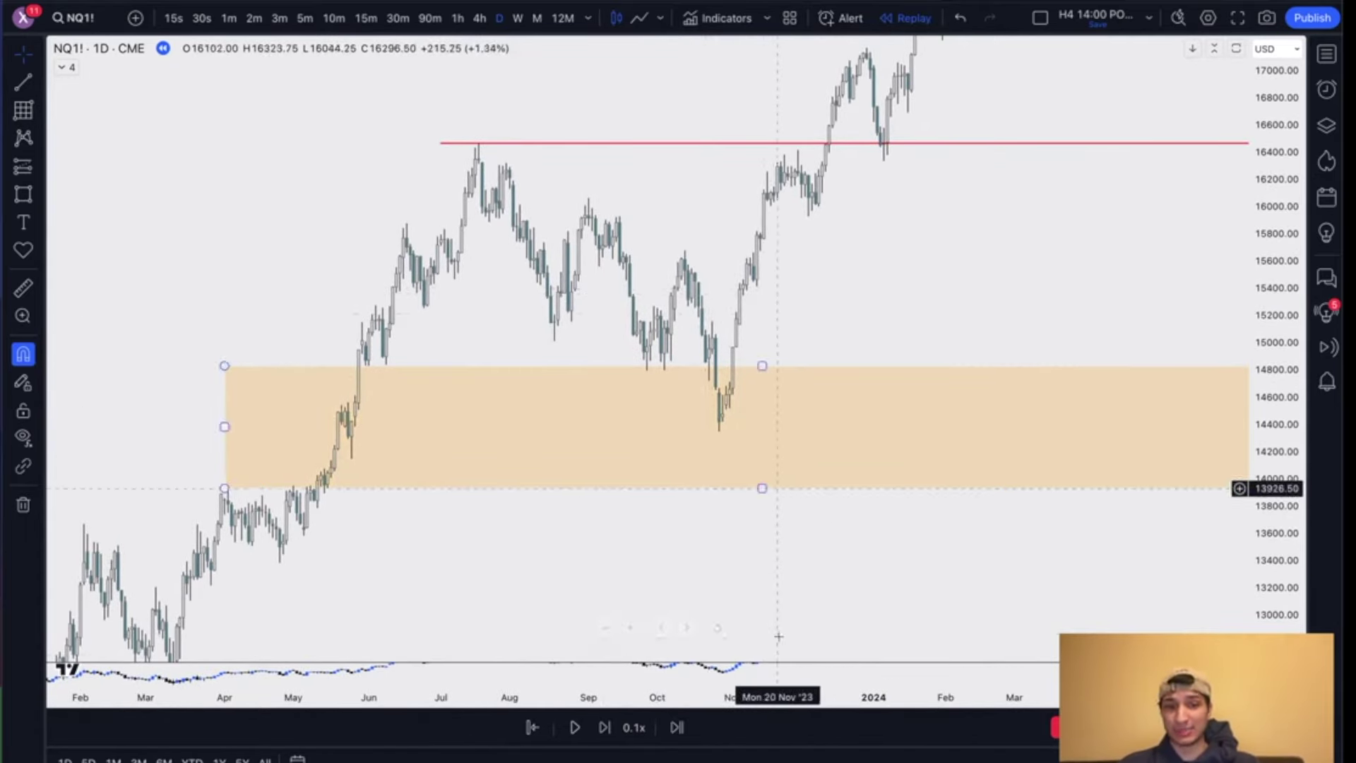
Step: Restore the height of the comparison pane and add YM1! (E-mini Dow futures) as a comparison in a new pane
{"action": "left_click_drag", "start_coordinate": [772, 661], "coordinate": [772, 381]}
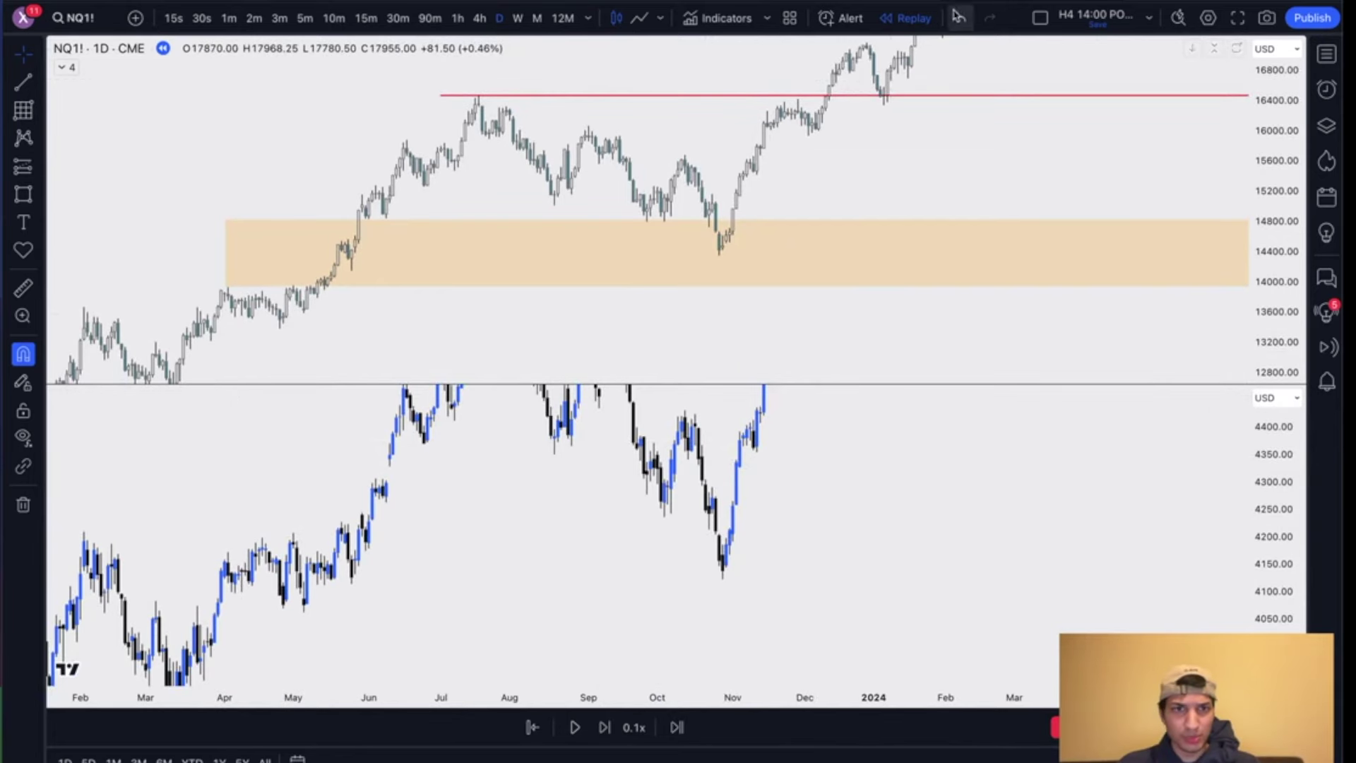
{"action": "left_click", "coordinate": [135, 17]}
{"action": "type", "text": "YM"}
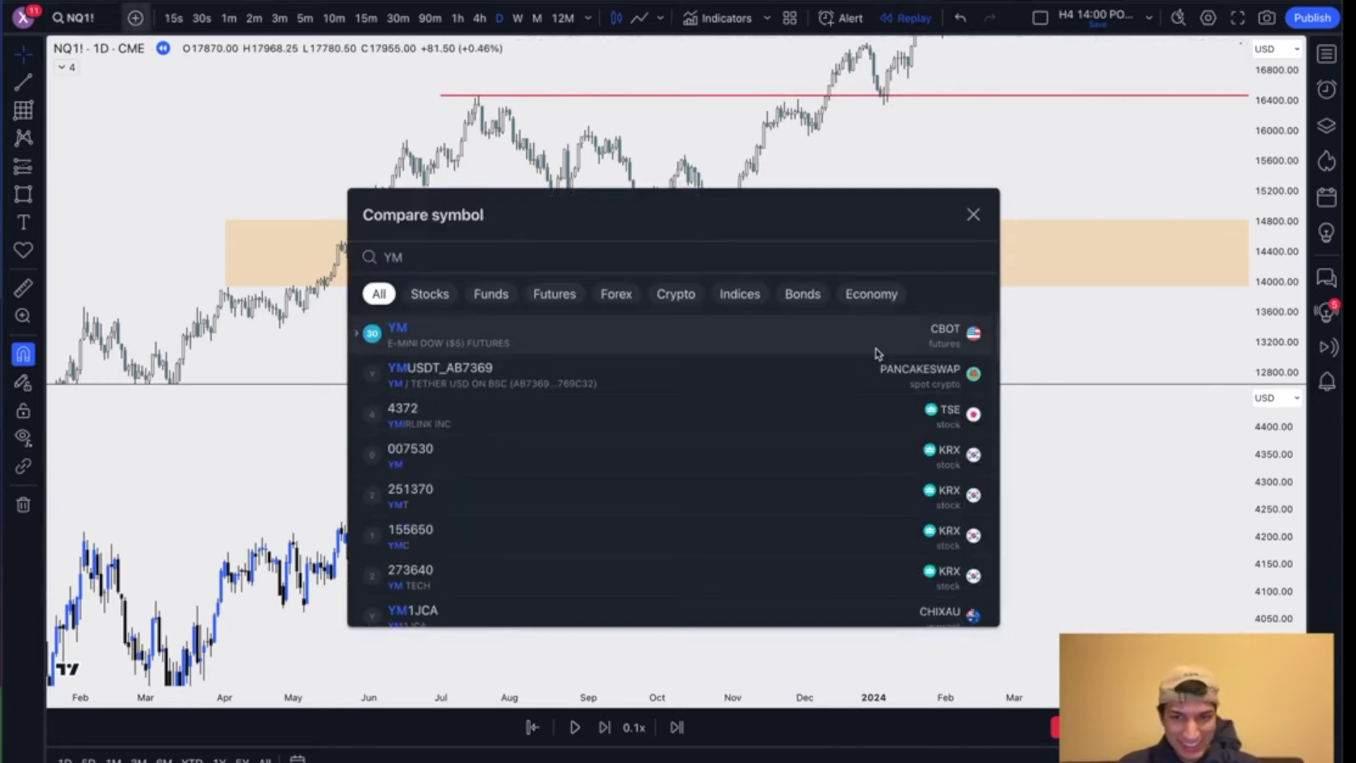
{"action": "left_click", "coordinate": [897, 346]}
{"action": "mouse_move", "coordinate": [921, 366]}
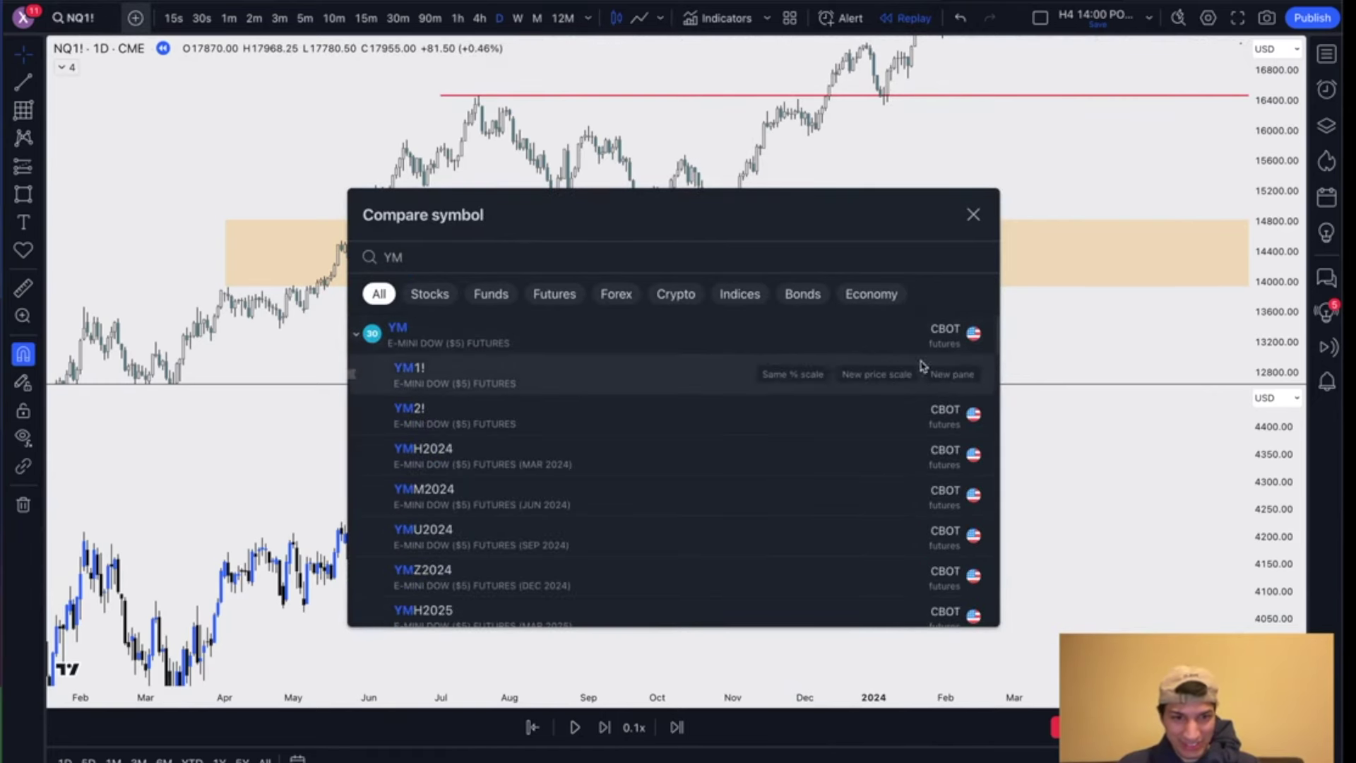
{"action": "left_click", "coordinate": [964, 374]}
{"action": "key", "text": "Escape"}
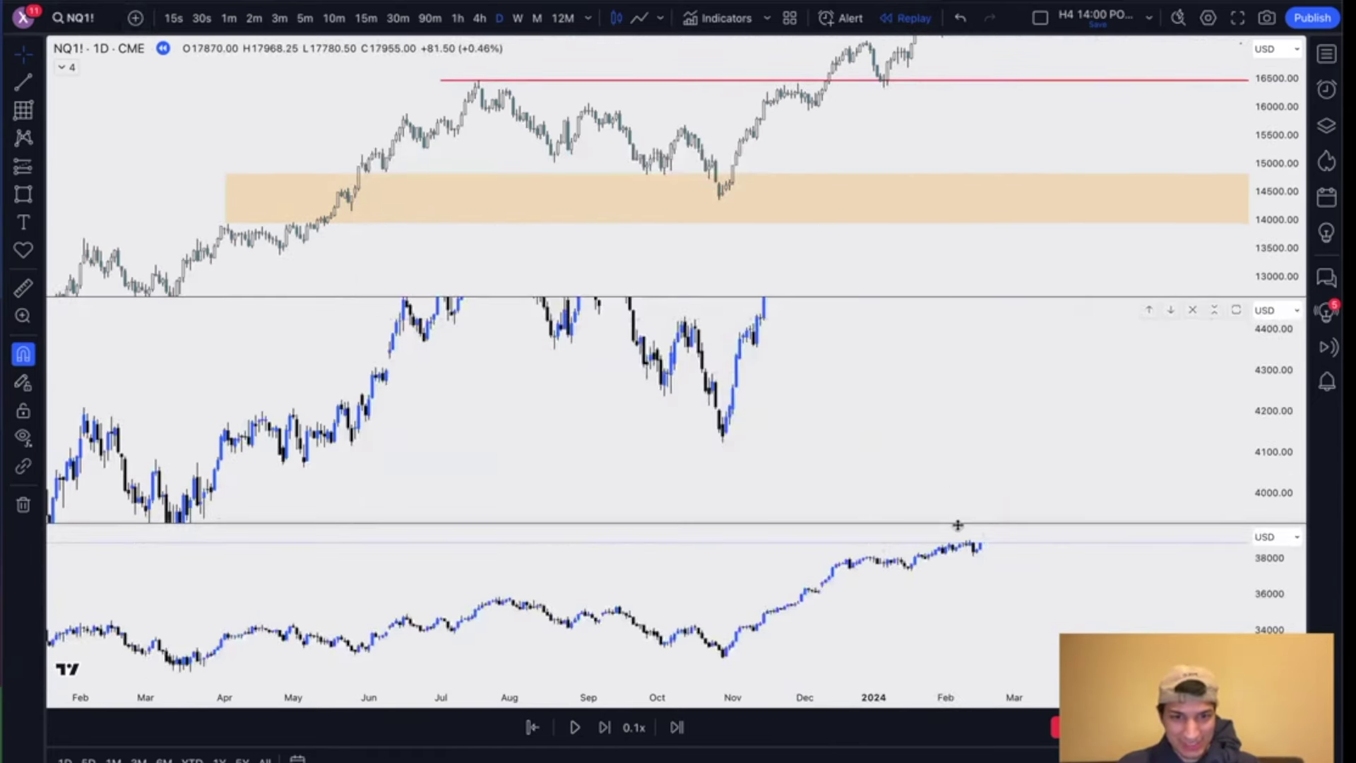
Step: Enlarge the YM1! pane and draw a trend line from its 27 October 2023 low back to the 24 May 2023 low
{"action": "left_click_drag", "start_coordinate": [958, 506], "coordinate": [947, 378]}
{"action": "scroll", "coordinate": [887, 548], "scroll_direction": "down", "scroll_amount": 3}
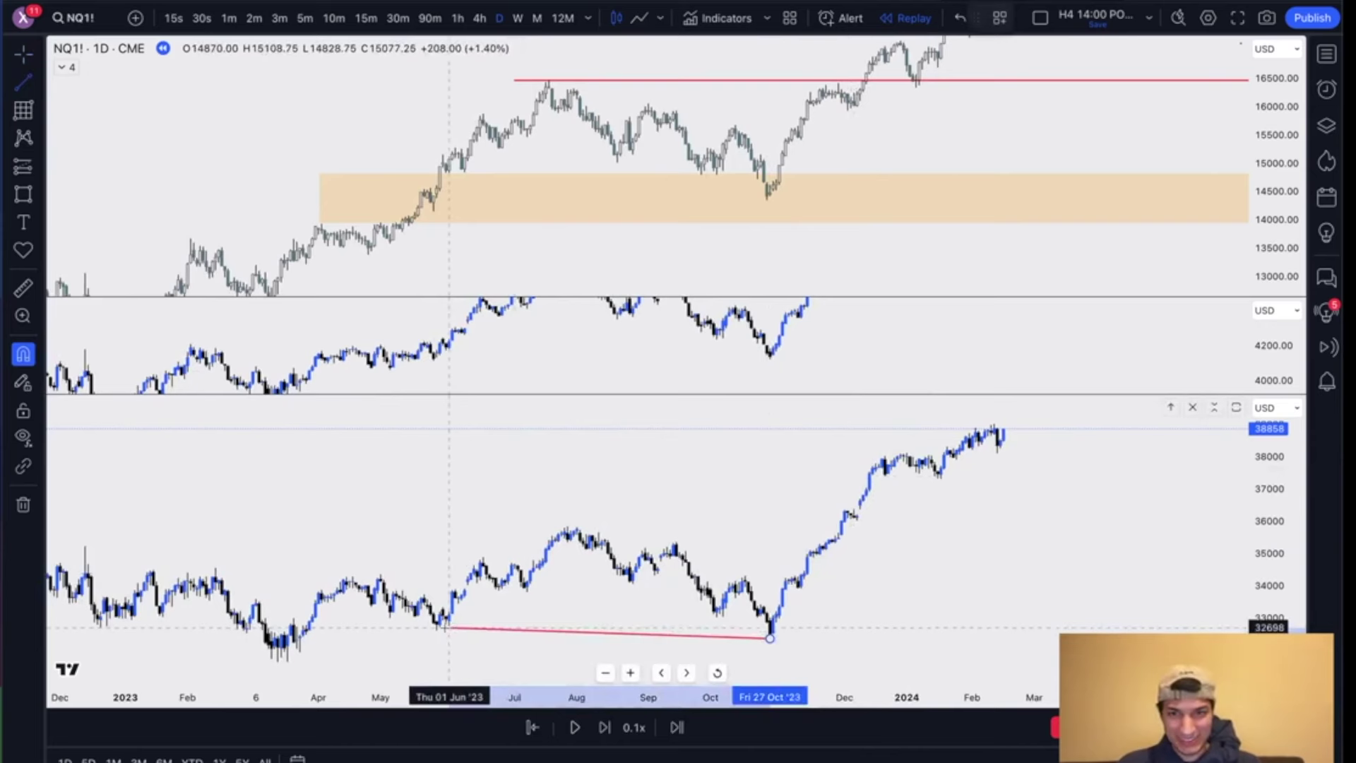
{"action": "left_click", "coordinate": [434, 630]}
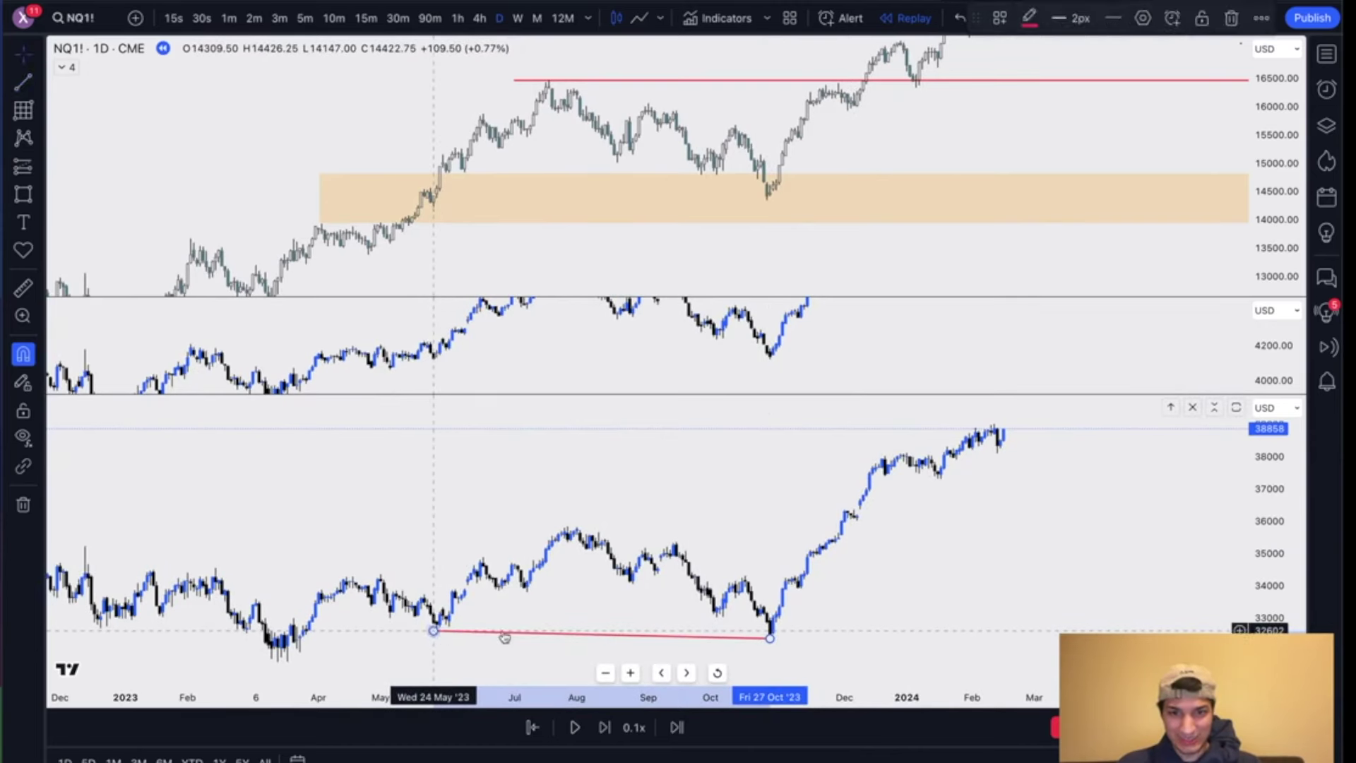
Step: Draw a trend line on NQ1! from 14147.00 on 24 May to 14347.25 on 26 October 2023 and apply the SMT template
{"action": "left_click", "coordinate": [480, 115]}
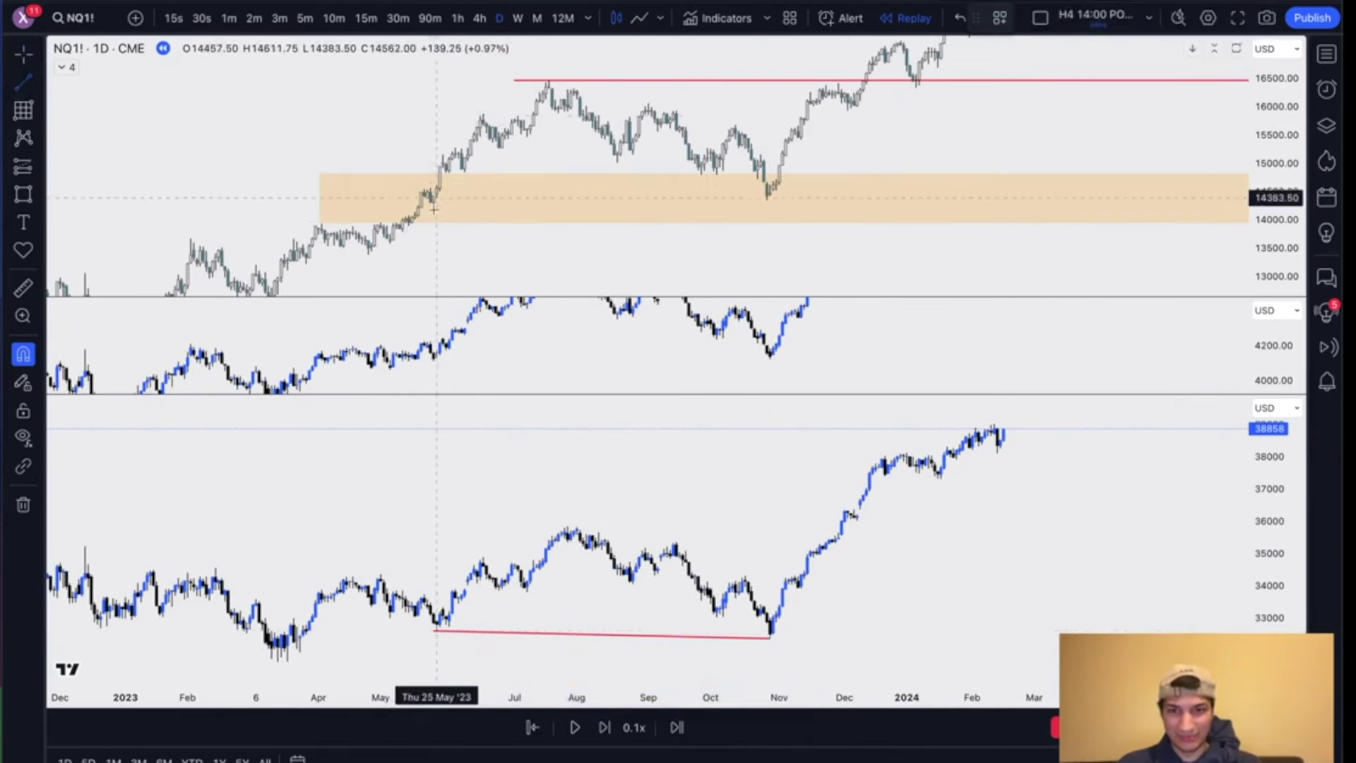
{"action": "left_click", "coordinate": [766, 200]}
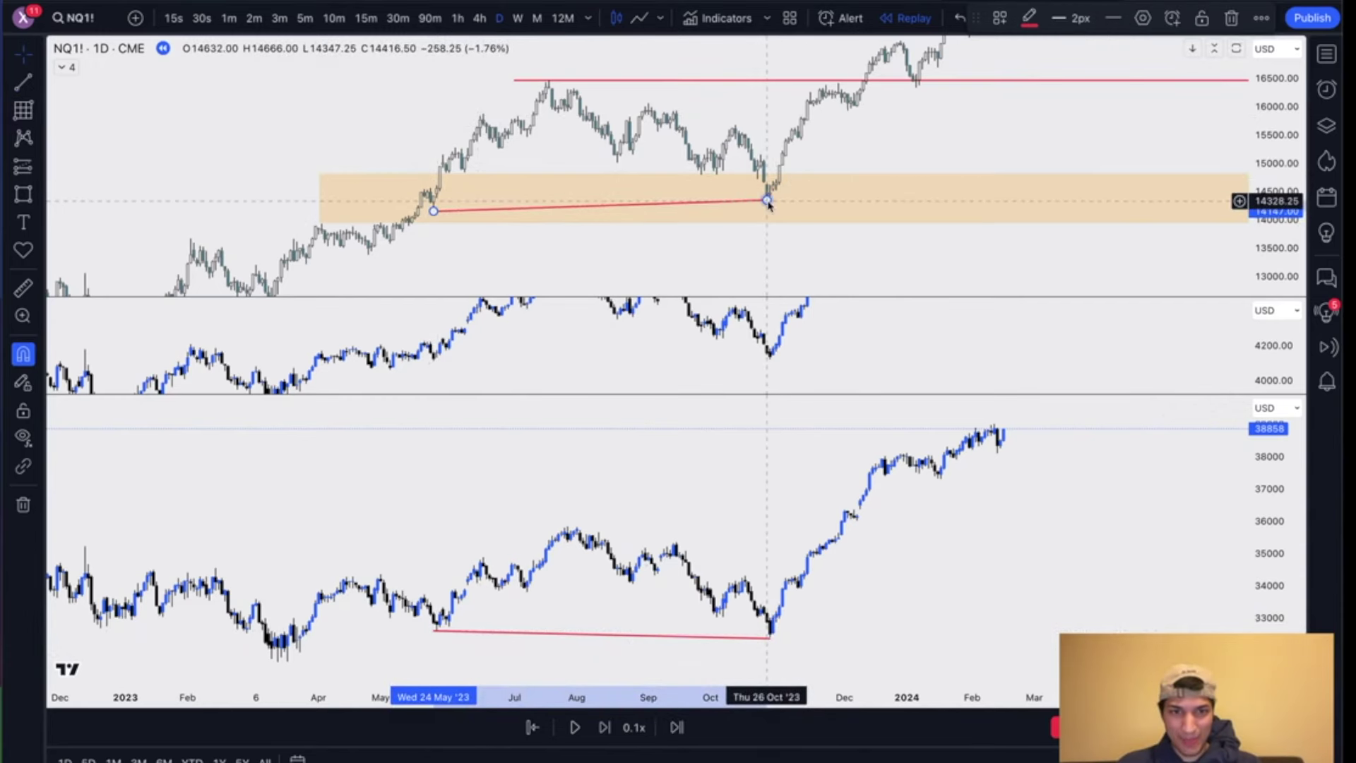
{"action": "right_click", "coordinate": [767, 200]}
{"action": "mouse_move", "coordinate": [823, 219]}
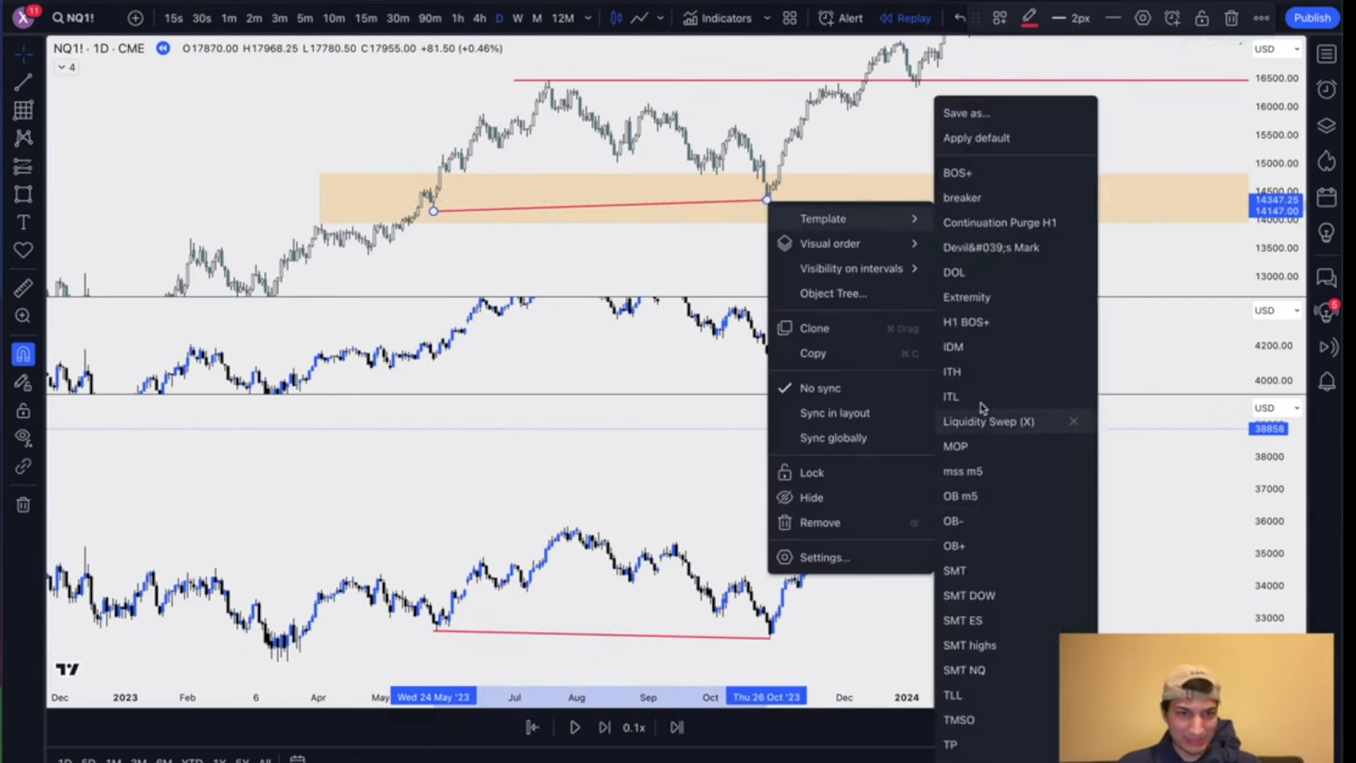
{"action": "left_click", "coordinate": [955, 571]}
Step: Shrink both comparison panes to enlarge the NQ1! chart and frame its daily candles from June 2023 to early 2024
{"action": "left_click_drag", "start_coordinate": [832, 394], "coordinate": [834, 735]}
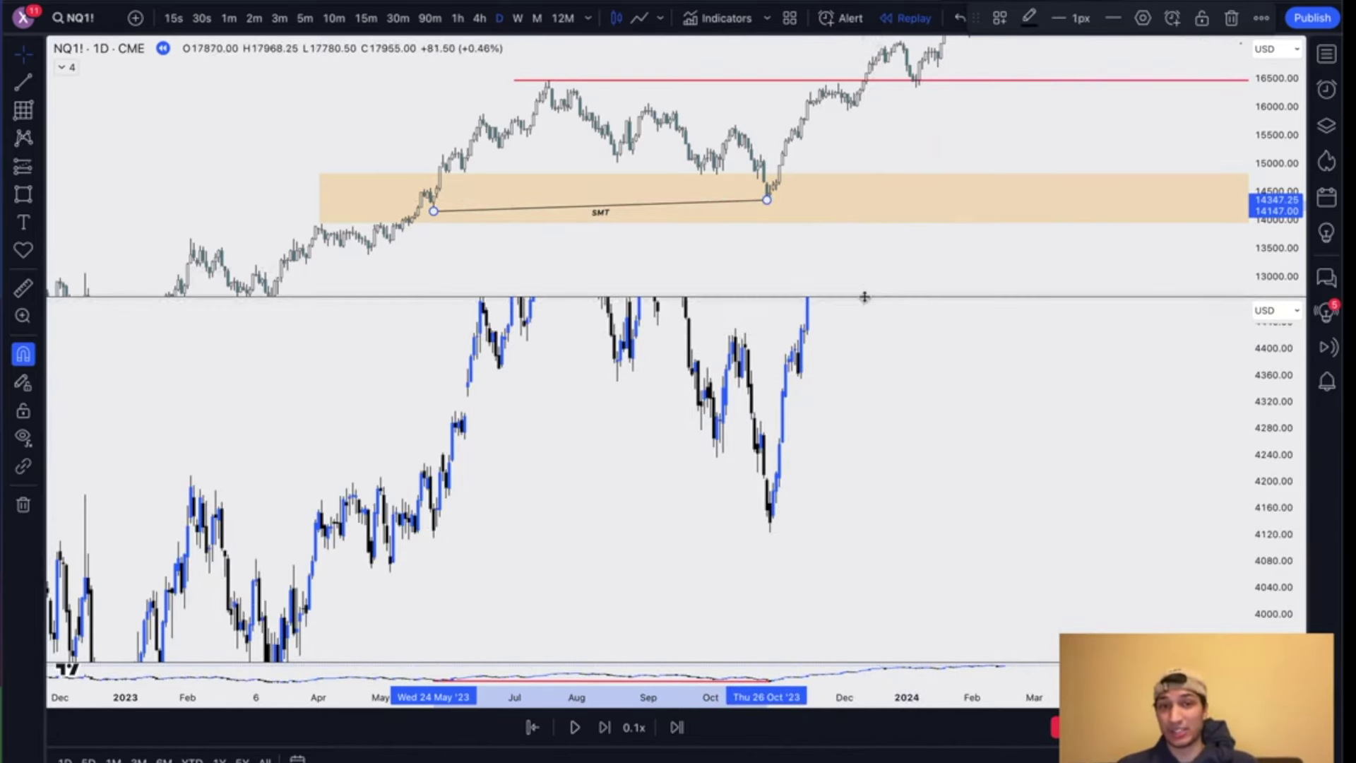
{"action": "left_click_drag", "start_coordinate": [865, 297], "coordinate": [837, 594]}
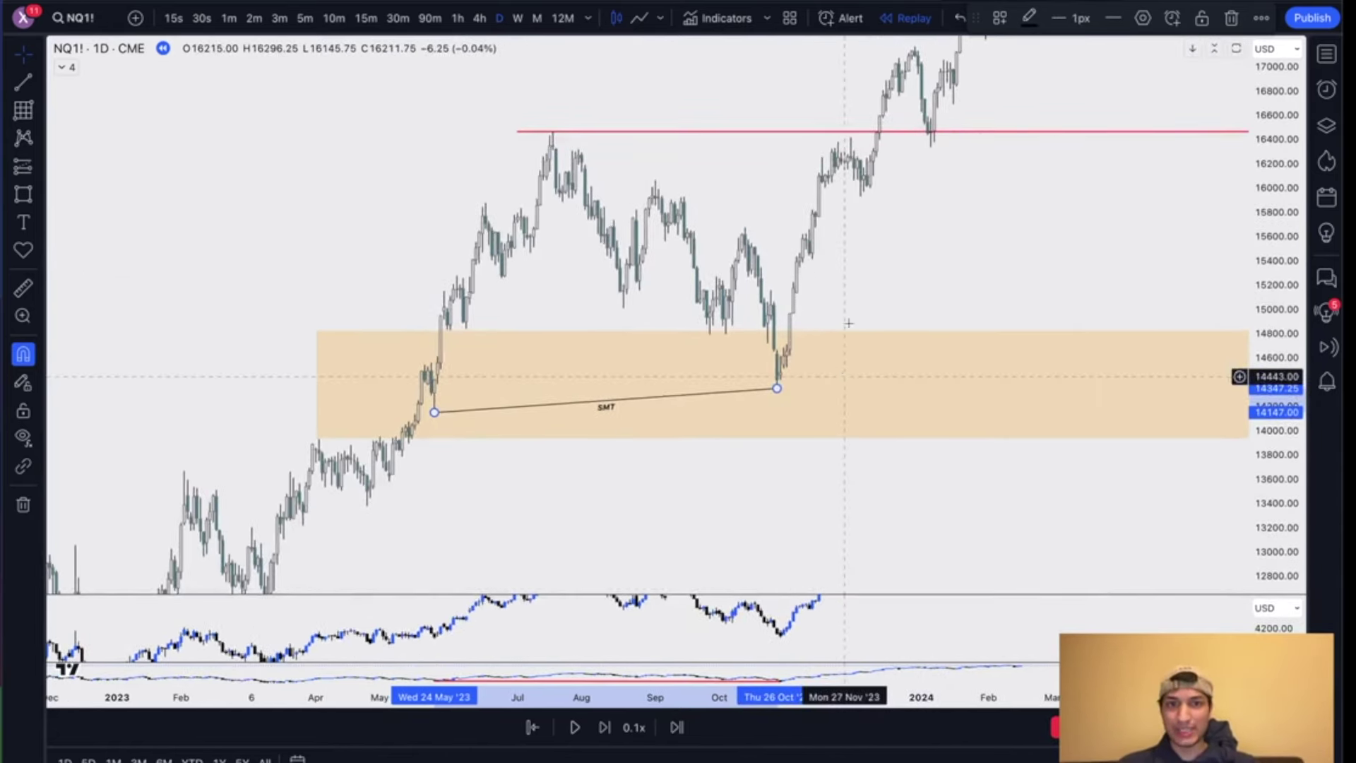
{"action": "scroll", "coordinate": [790, 339], "scroll_direction": "up", "scroll_amount": 3}
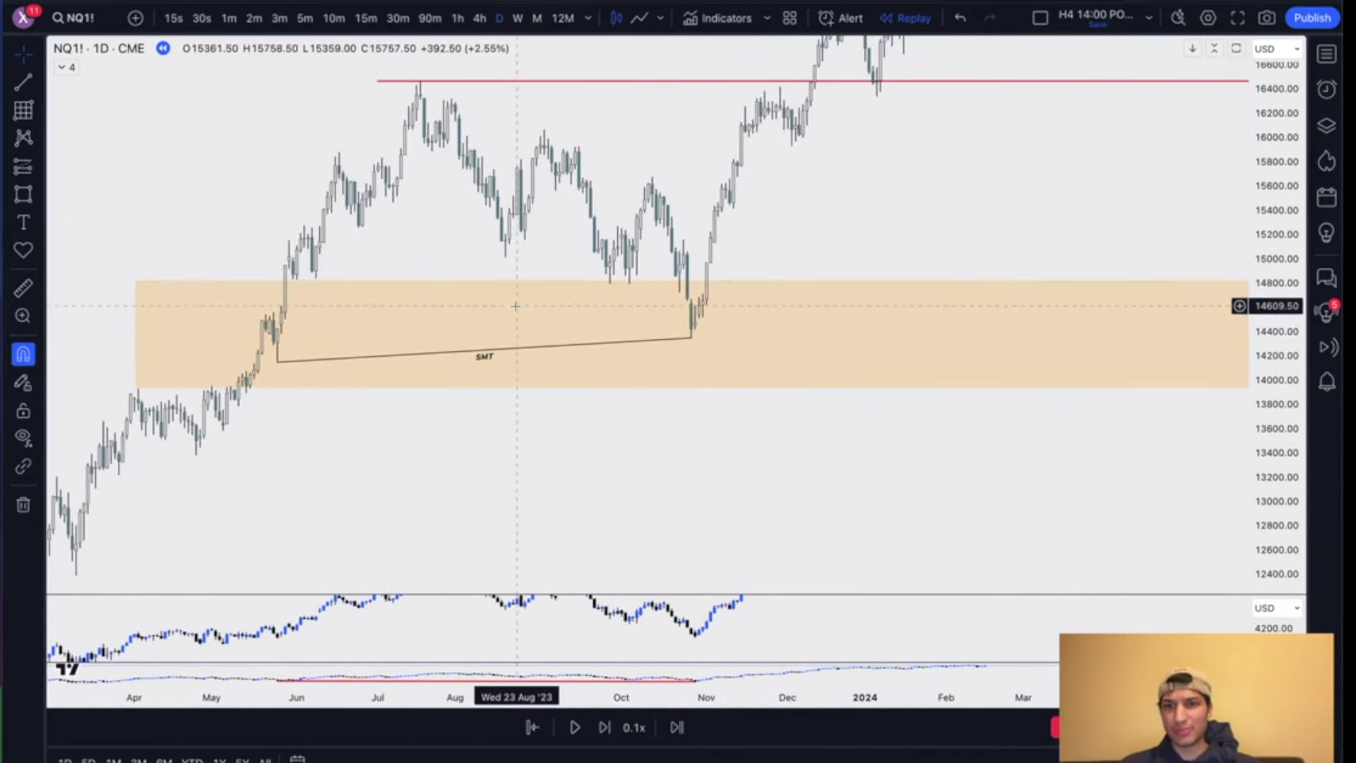
{"action": "left_click_drag", "start_coordinate": [810, 196], "coordinate": [812, 243]}
{"action": "scroll", "coordinate": [819, 261], "scroll_direction": "up", "scroll_amount": 1}
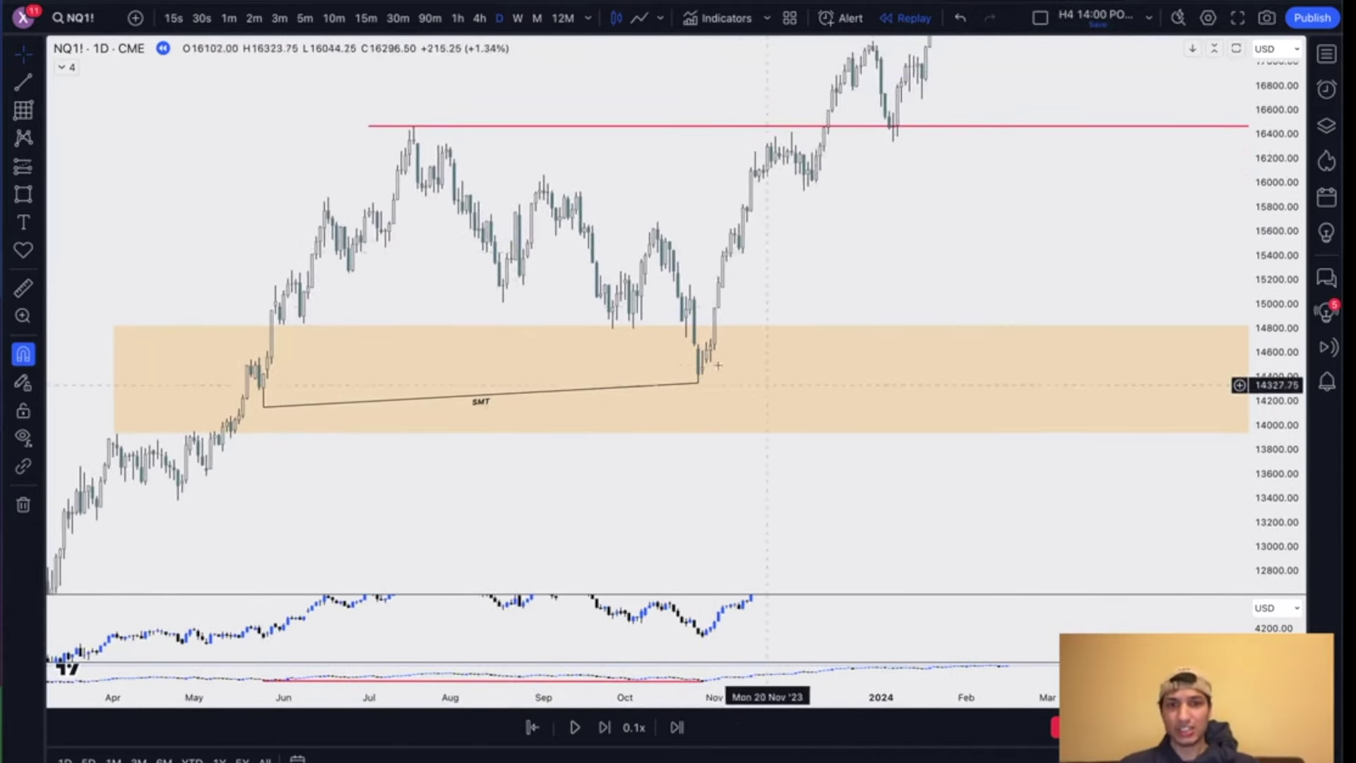
{"action": "left_click_drag", "start_coordinate": [793, 272], "coordinate": [809, 301]}
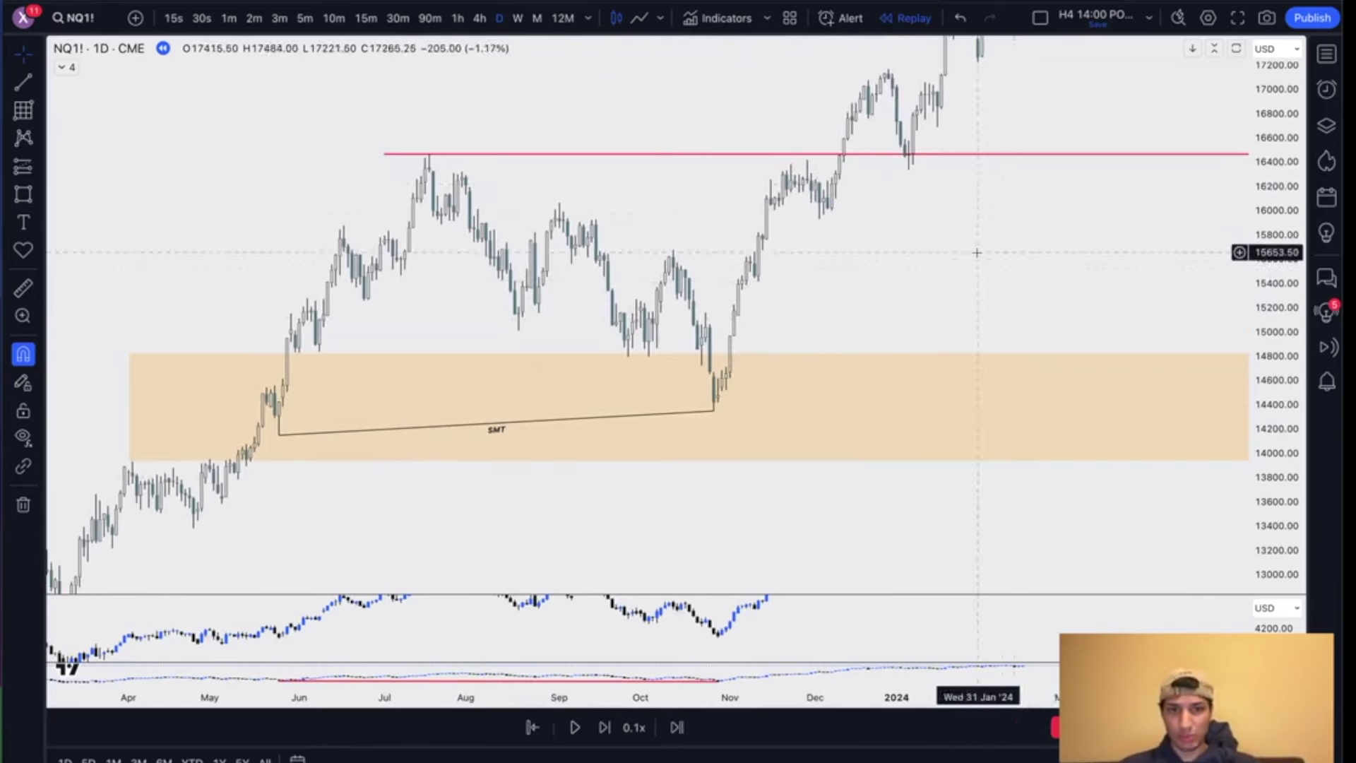
{"action": "scroll", "coordinate": [780, 309], "scroll_direction": "up", "scroll_amount": 1}
{"action": "scroll", "coordinate": [779, 309], "scroll_direction": "up", "scroll_amount": 2}
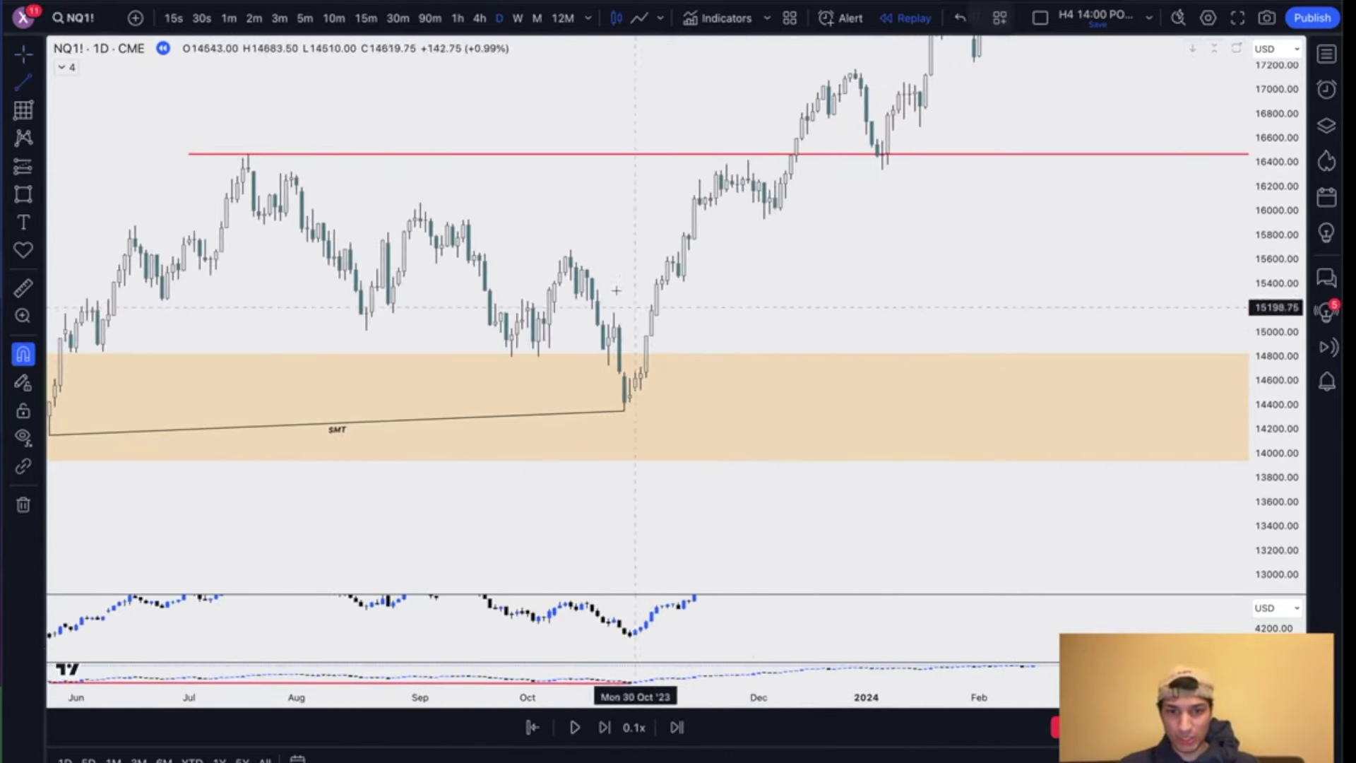
Step: Draw a horizontal trend line from the 24 October 2023 high across to 5 December 2023
{"action": "left_click_drag", "start_coordinate": [619, 324], "coordinate": [769, 325]}
{"action": "left_click_drag", "start_coordinate": [619, 325], "coordinate": [613, 313]}
{"action": "left_click_drag", "start_coordinate": [770, 325], "coordinate": [770, 312]}
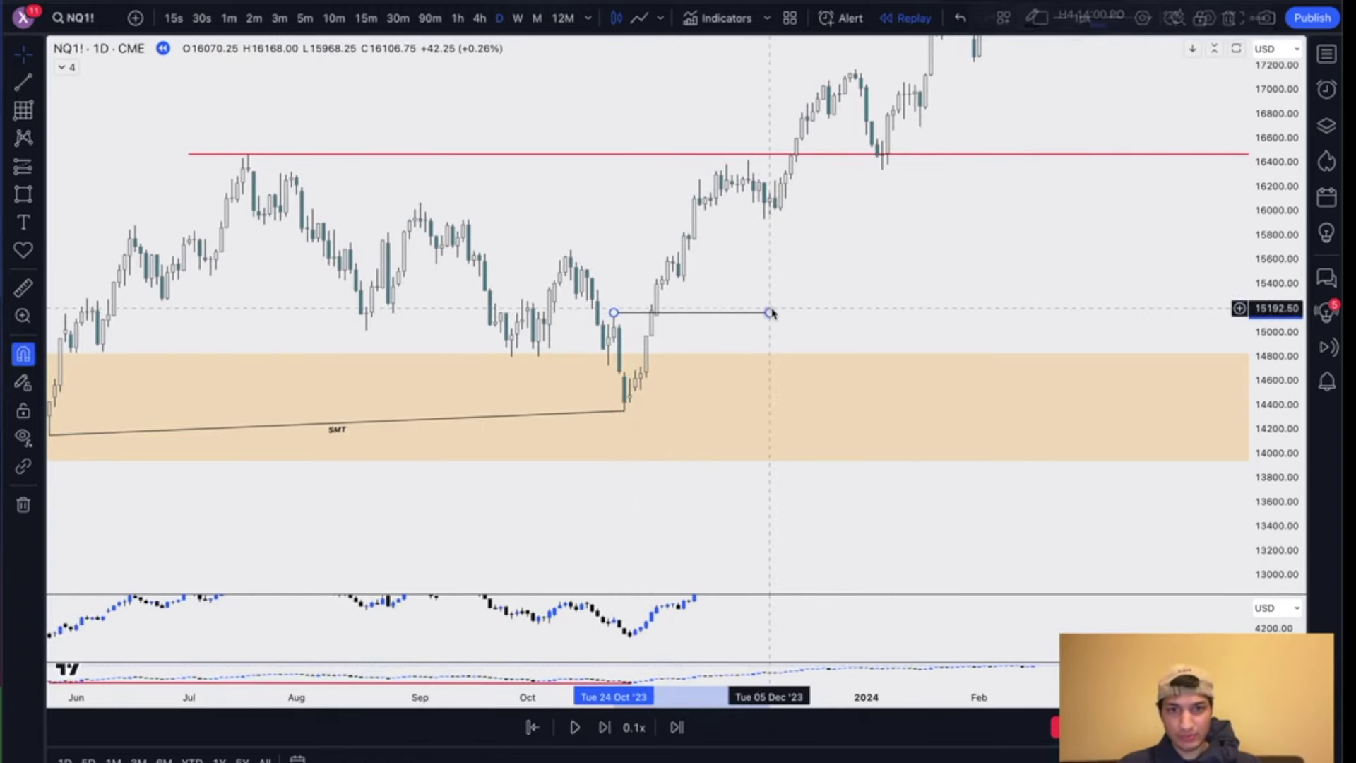
Step: Draw a horizontal trend line at the 12 October 2023 high of 15675.75, reaching to 15 November 2023
{"action": "left_click", "coordinate": [587, 277]}
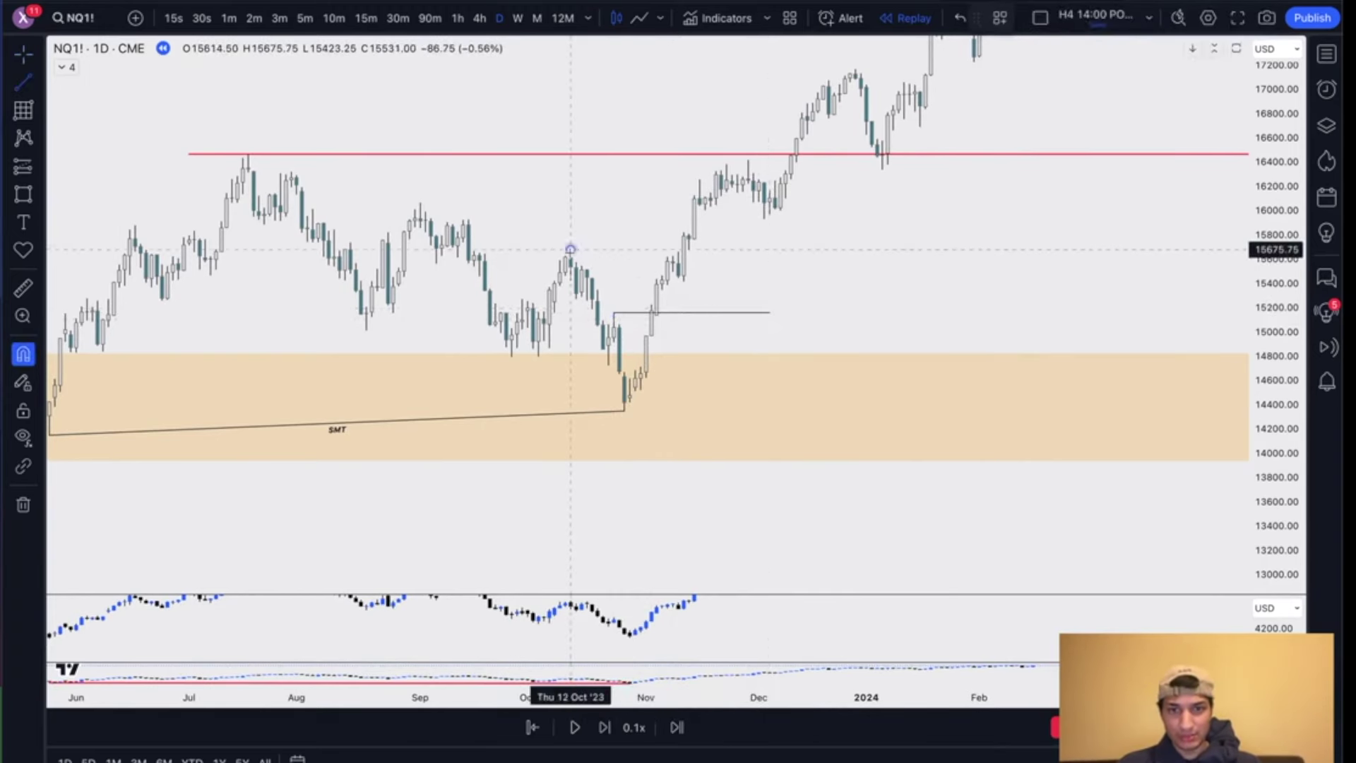
{"action": "left_click", "coordinate": [699, 252]}
{"action": "scroll", "coordinate": [776, 272], "scroll_direction": "up", "scroll_amount": 2}
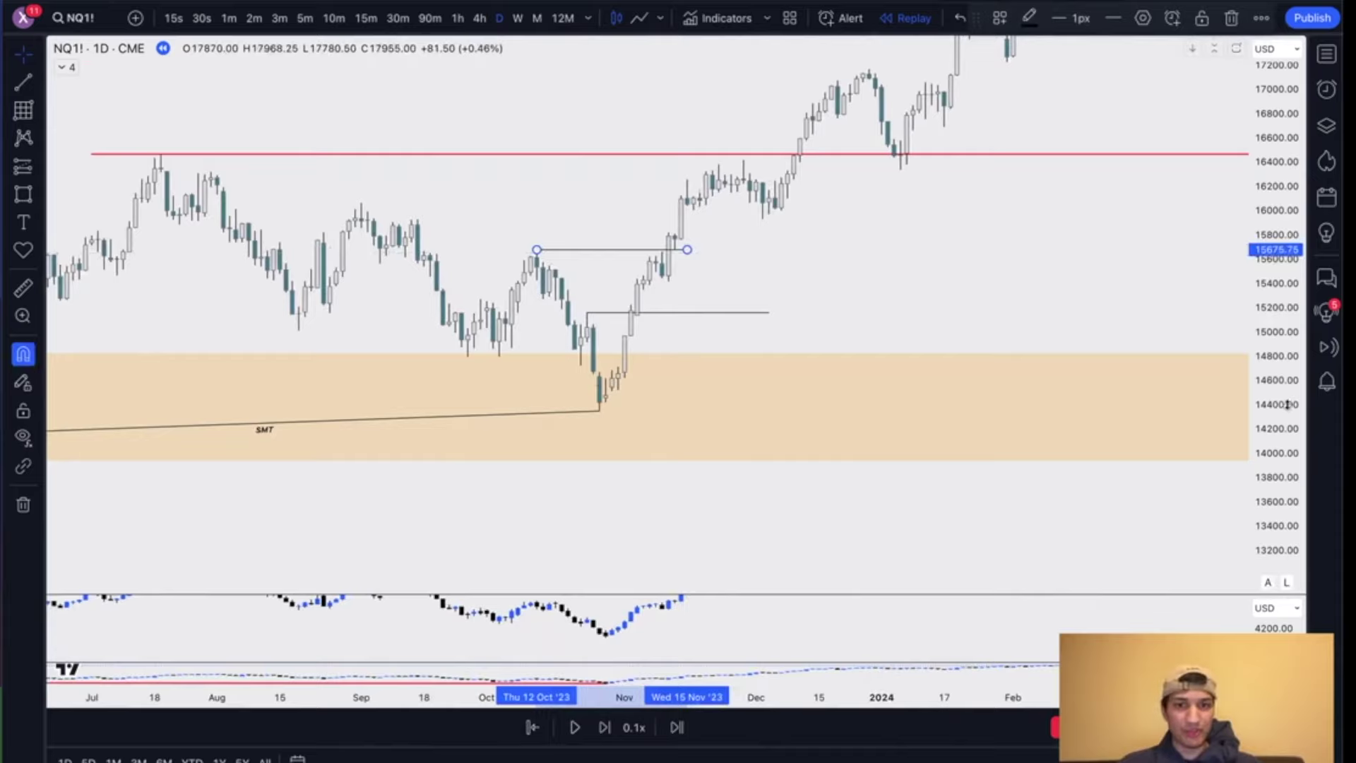
Step: Draw a thin rectangle from 6 to 29 November 2023 with its upper edge at 15494.25 and fill it teal green
{"action": "left_click_drag", "start_coordinate": [1287, 404], "coordinate": [1263, 103]}
{"action": "left_click_drag", "start_coordinate": [809, 260], "coordinate": [844, 318]}
{"action": "scroll", "coordinate": [770, 328], "scroll_direction": "up", "scroll_amount": 2}
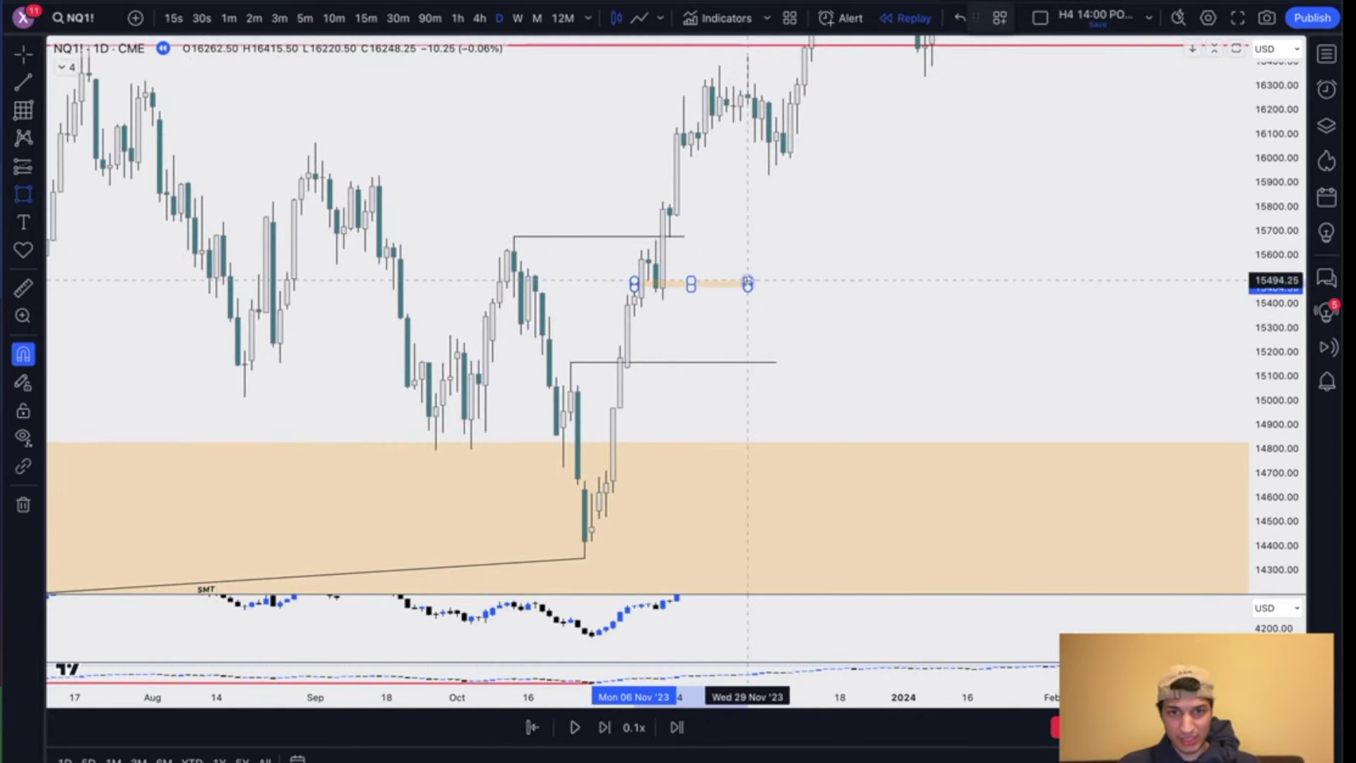
{"action": "left_click", "coordinate": [748, 284]}
{"action": "left_click", "coordinate": [1060, 17]}
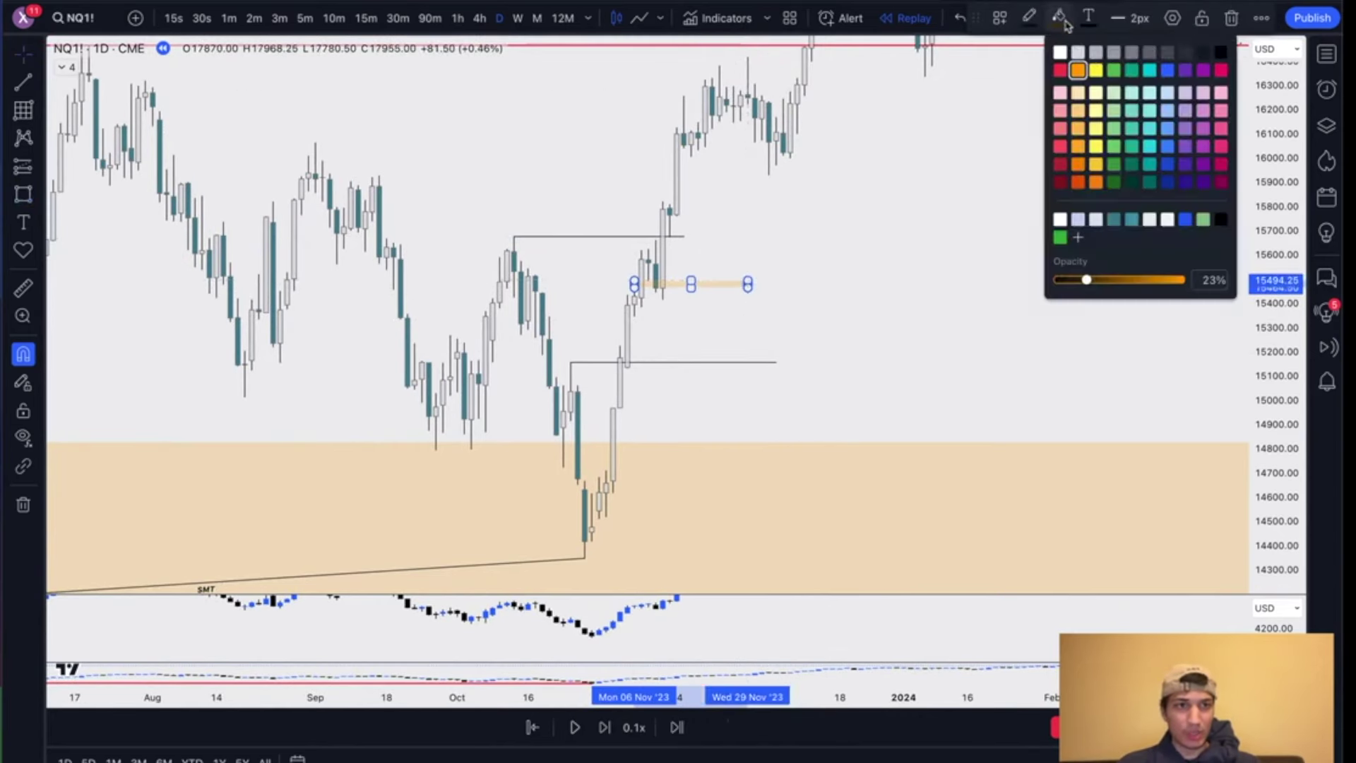
{"action": "left_click", "coordinate": [1132, 70]}
Step: Delete the horizontal trend line at the 12 October high
{"action": "left_click", "coordinate": [683, 238]}
{"action": "key", "text": "Delete"}
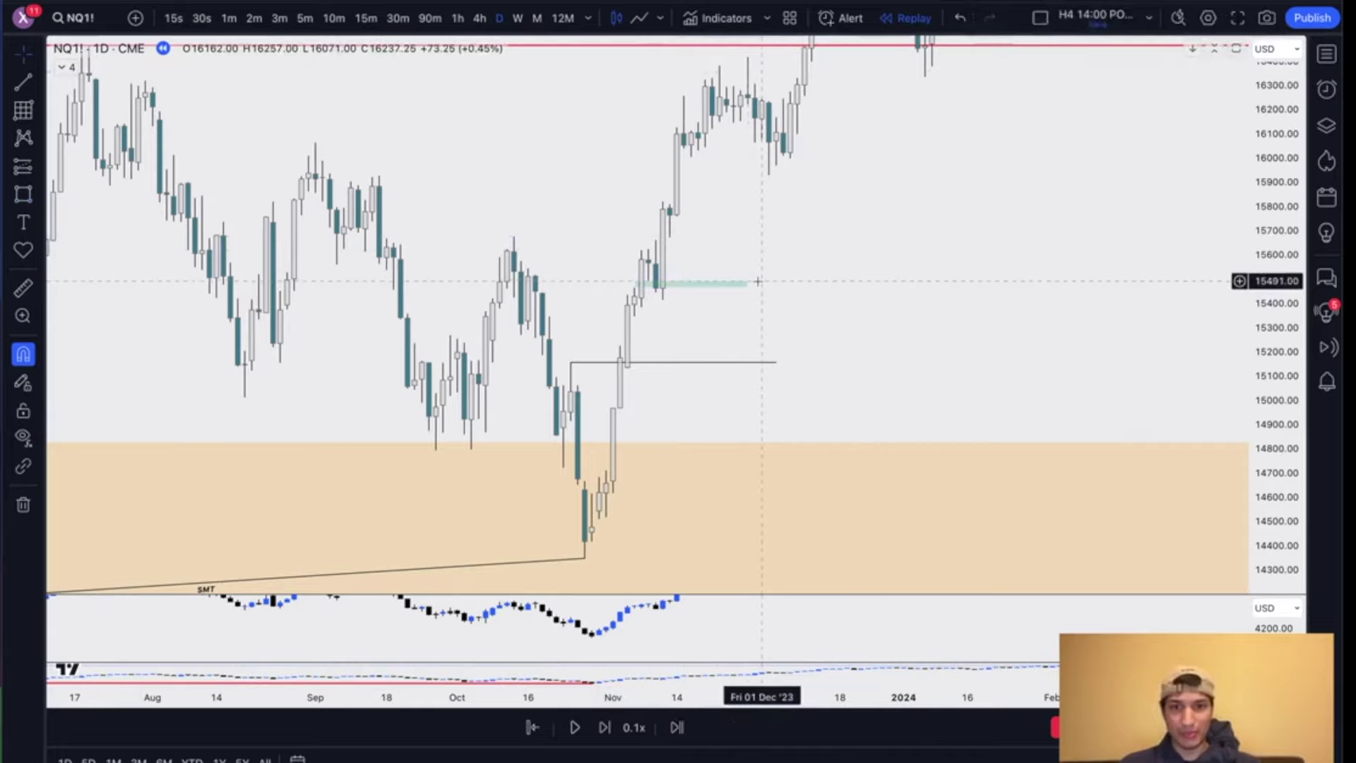
Step: Switch the chart to the 1-hour timeframe and frame the 6 to 14 November 2023 candles around the green zone
{"action": "scroll", "coordinate": [760, 281], "scroll_direction": "up", "scroll_amount": 1}
{"action": "left_click", "coordinate": [456, 20]}
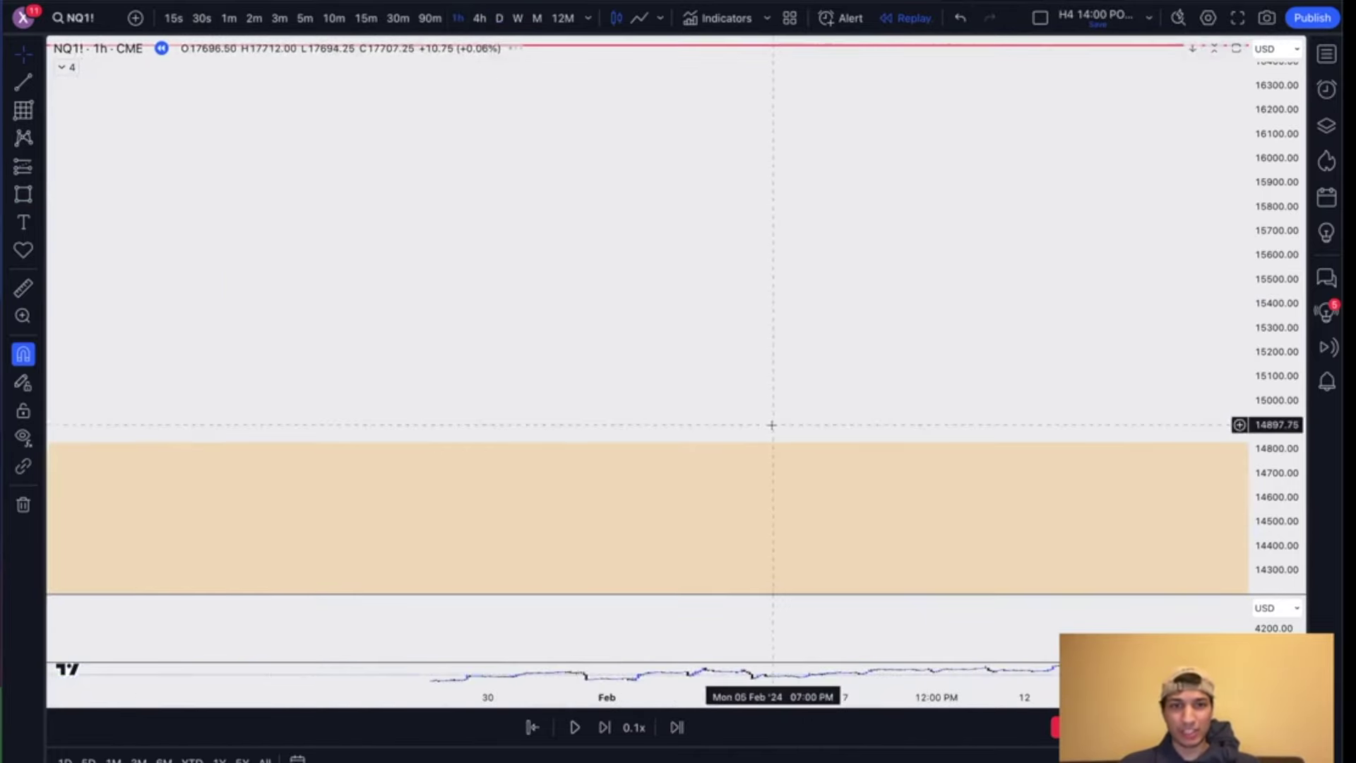
{"action": "scroll", "coordinate": [772, 426], "scroll_direction": "left", "scroll_amount": 15}
{"action": "scroll", "coordinate": [772, 425], "scroll_direction": "up", "scroll_amount": 8}
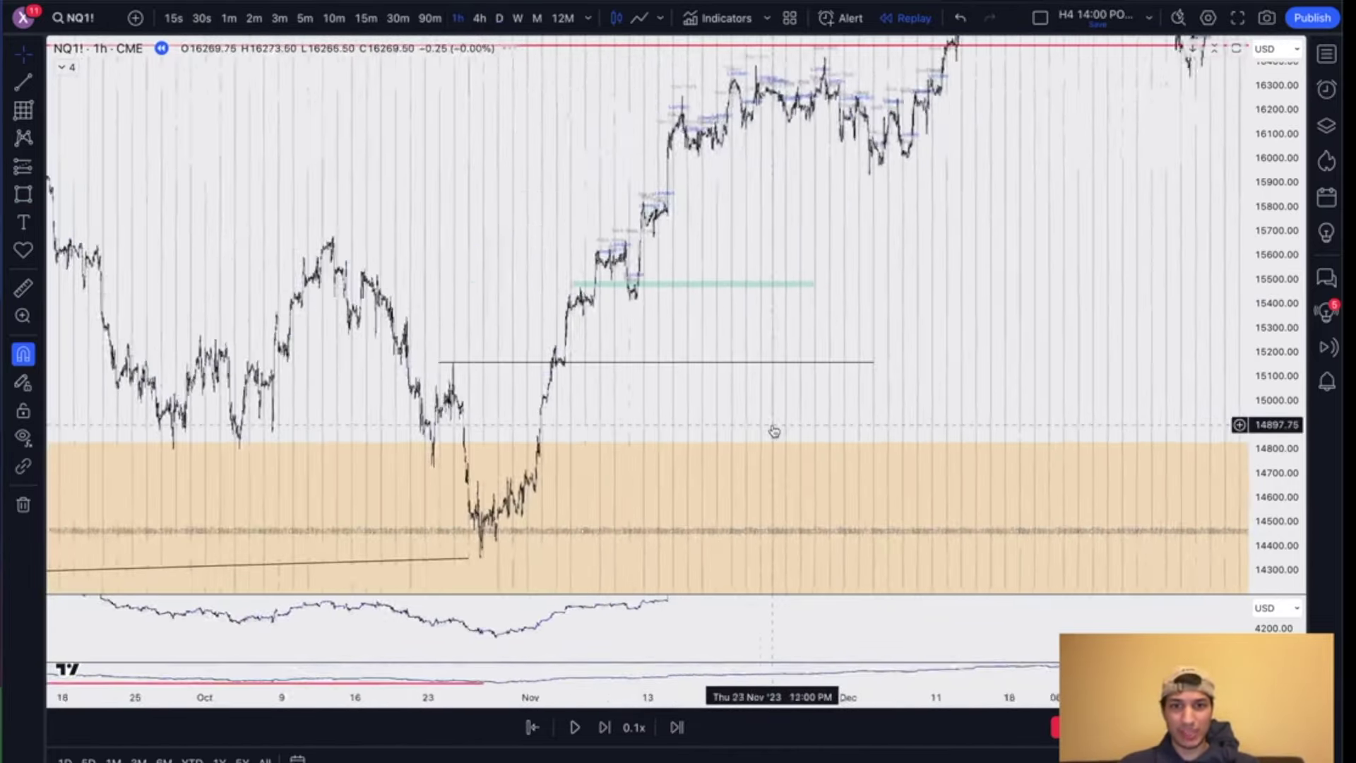
{"action": "scroll", "coordinate": [995, 386], "scroll_direction": "right", "scroll_amount": 3}
{"action": "scroll", "coordinate": [994, 387], "scroll_direction": "up", "scroll_amount": 3}
{"action": "left_click_drag", "start_coordinate": [1275, 451], "coordinate": [1245, 69]}
{"action": "scroll", "coordinate": [767, 345], "scroll_direction": "up", "scroll_amount": 3}
{"action": "scroll", "coordinate": [924, 465], "scroll_direction": "up", "scroll_amount": 10}
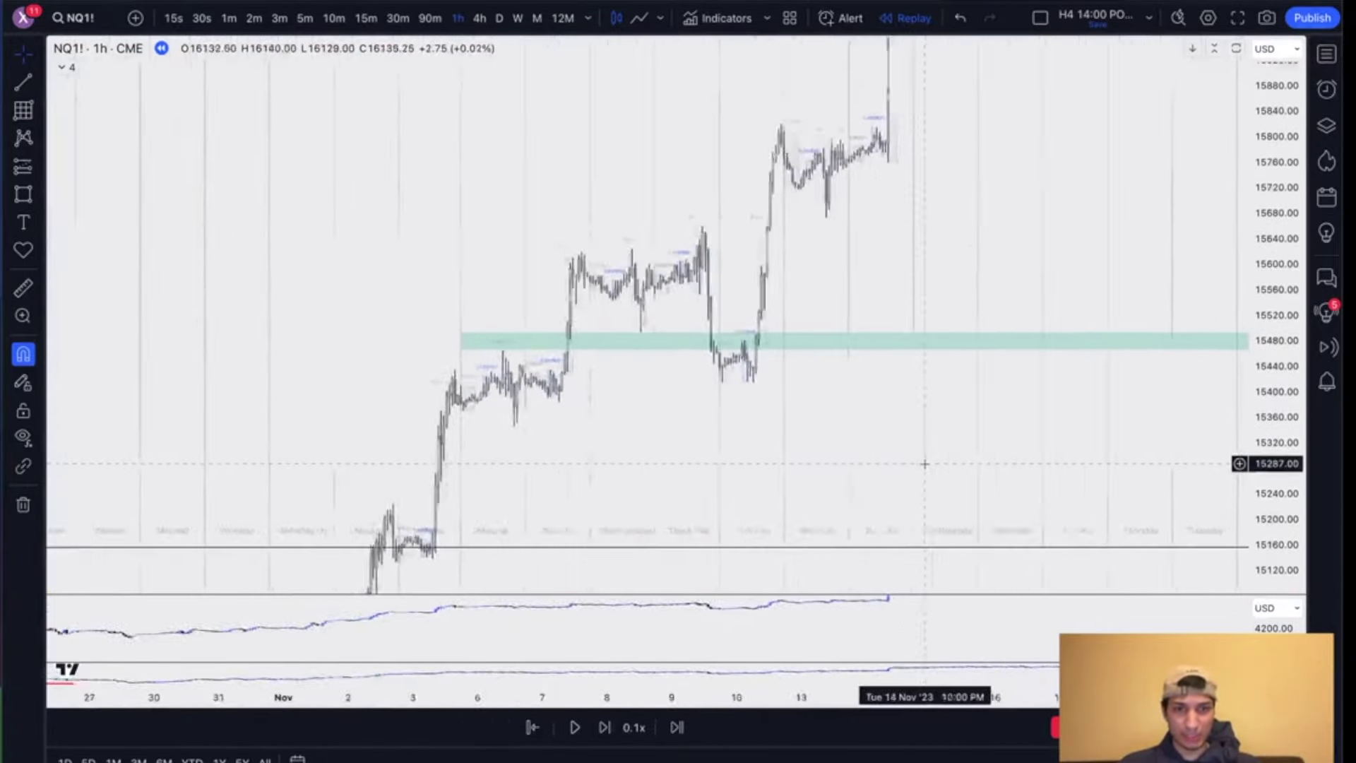
{"action": "scroll", "coordinate": [820, 433], "scroll_direction": "up", "scroll_amount": 2}
{"action": "scroll", "coordinate": [820, 433], "scroll_direction": "left", "scroll_amount": 1}
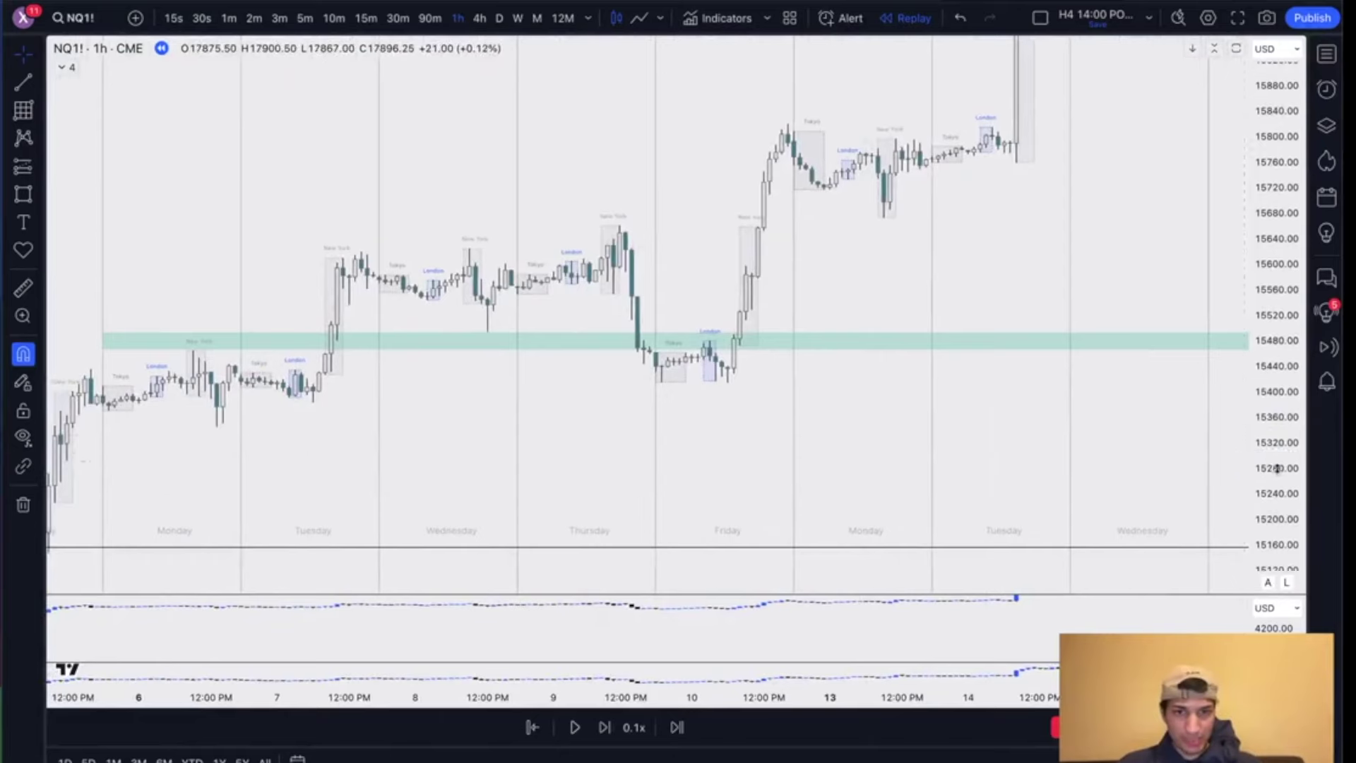
Step: Draw a green rectangle between 15659.00 and 15709.00 from Friday 10 November to Tuesday 14 November 2023
{"action": "left_click_drag", "start_coordinate": [1277, 469], "coordinate": [1270, 246]}
{"action": "left_click_drag", "start_coordinate": [778, 269], "coordinate": [669, 404]}
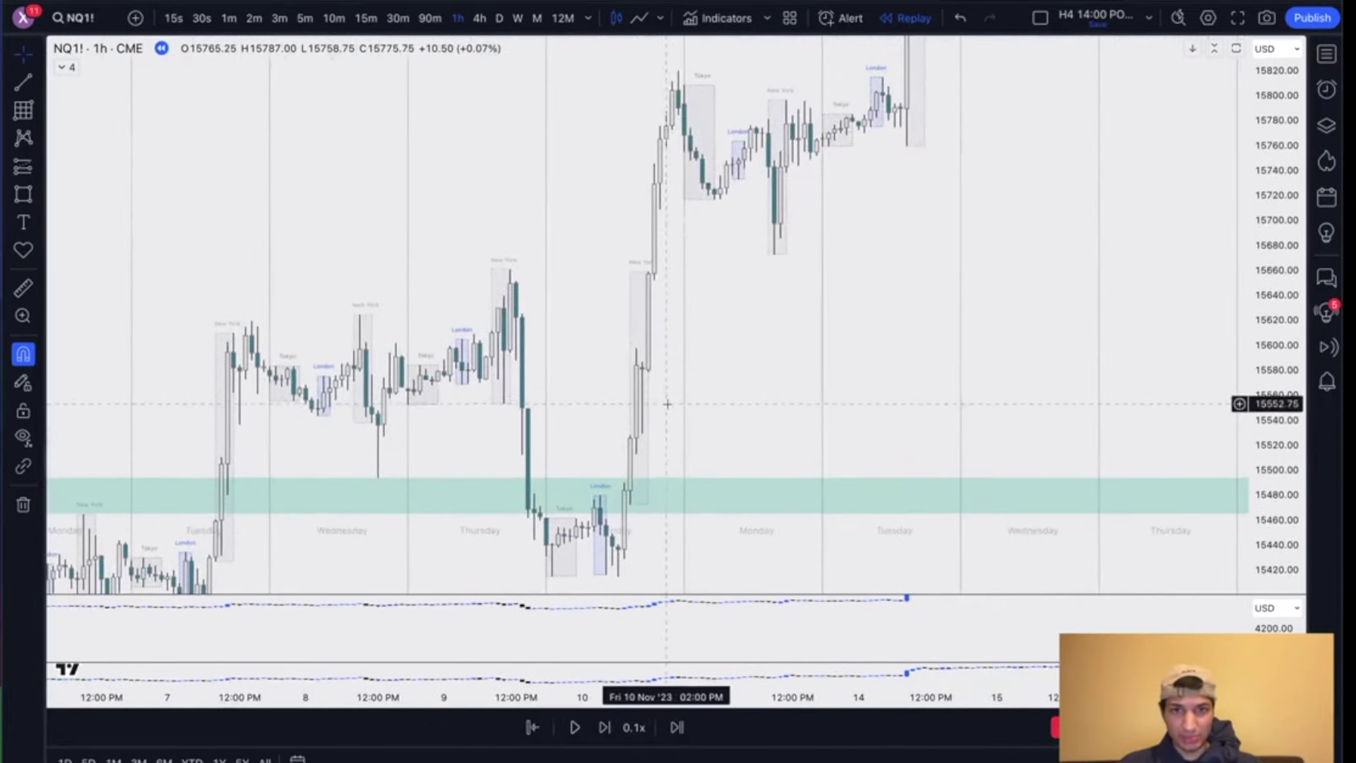
{"action": "left_click_drag", "start_coordinate": [877, 400], "coordinate": [726, 596]}
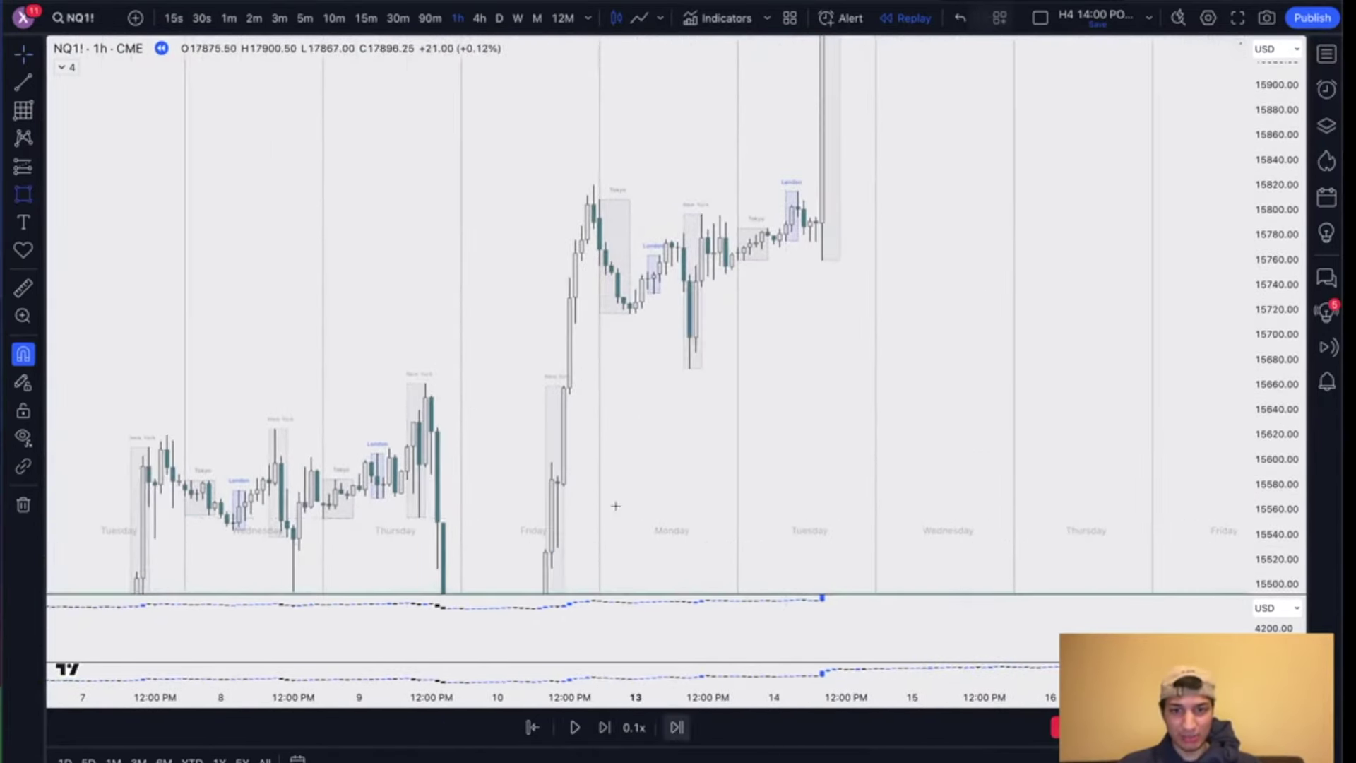
{"action": "mouse_move", "coordinate": [569, 385]}
{"action": "left_mouse_down"}
{"action": "mouse_move", "coordinate": [650, 349]}
{"action": "mouse_move", "coordinate": [791, 325]}
{"action": "left_mouse_up"}
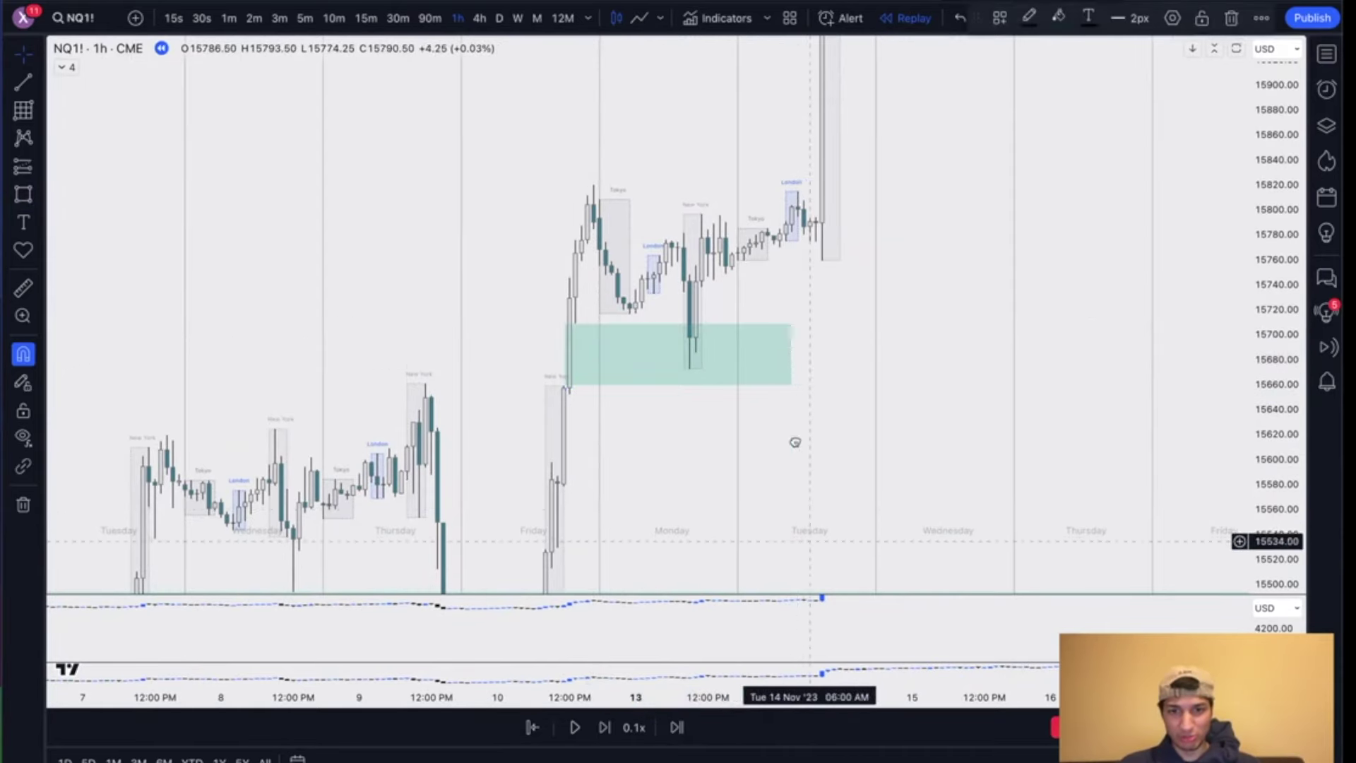
{"action": "left_click_drag", "start_coordinate": [796, 442], "coordinate": [794, 354]}
{"action": "left_click_drag", "start_coordinate": [713, 332], "coordinate": [693, 424]}
{"action": "left_click_drag", "start_coordinate": [839, 250], "coordinate": [784, 351]}
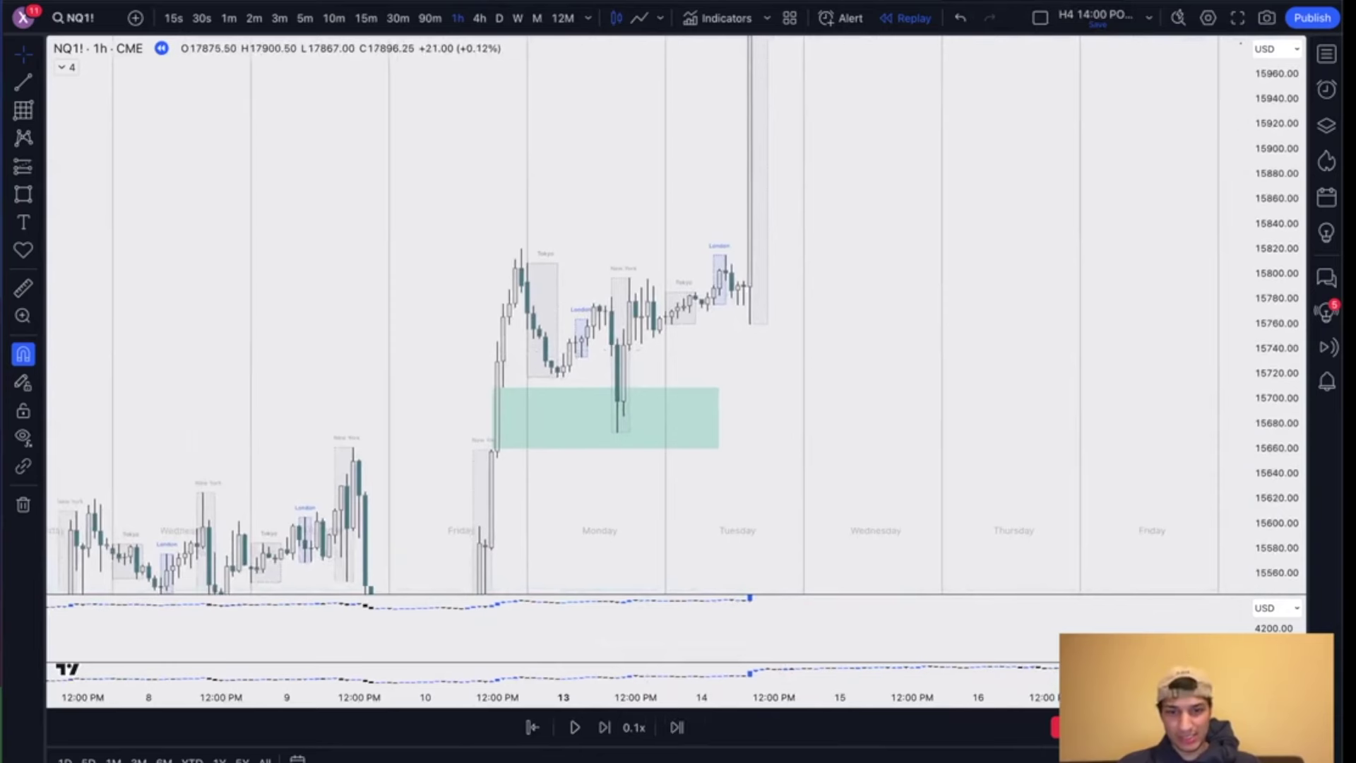
Step: Place a long position at the 13 November low of 15672.25 with its stop at 15579.50
{"action": "left_click", "coordinate": [616, 431]}
{"action": "left_click_drag", "start_coordinate": [619, 217], "coordinate": [605, 247]}
{"action": "left_click_drag", "start_coordinate": [876, 419], "coordinate": [876, 256]}
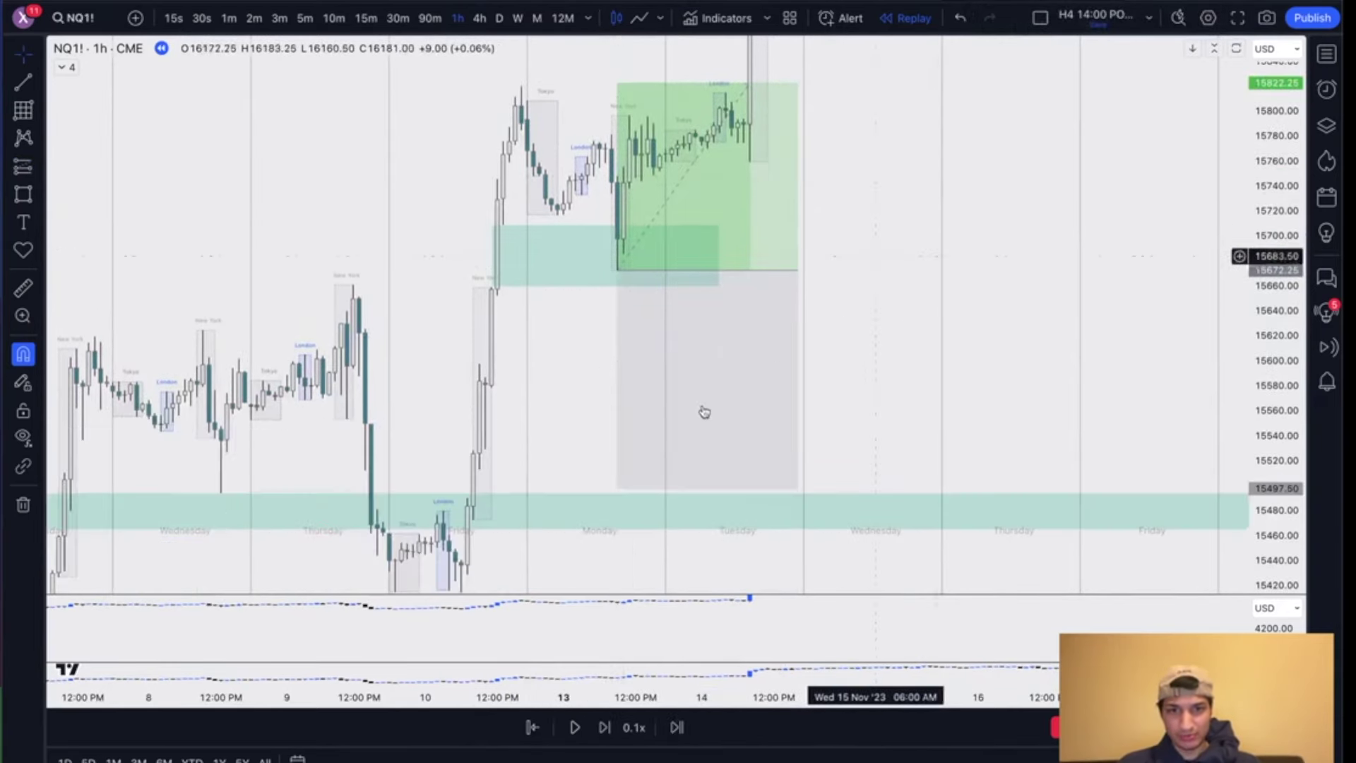
{"action": "left_click", "coordinate": [704, 412]}
{"action": "mouse_move", "coordinate": [619, 488]}
{"action": "left_mouse_down"}
{"action": "mouse_move", "coordinate": [628, 301]}
{"action": "mouse_move", "coordinate": [627, 386]}
{"action": "left_mouse_up"}
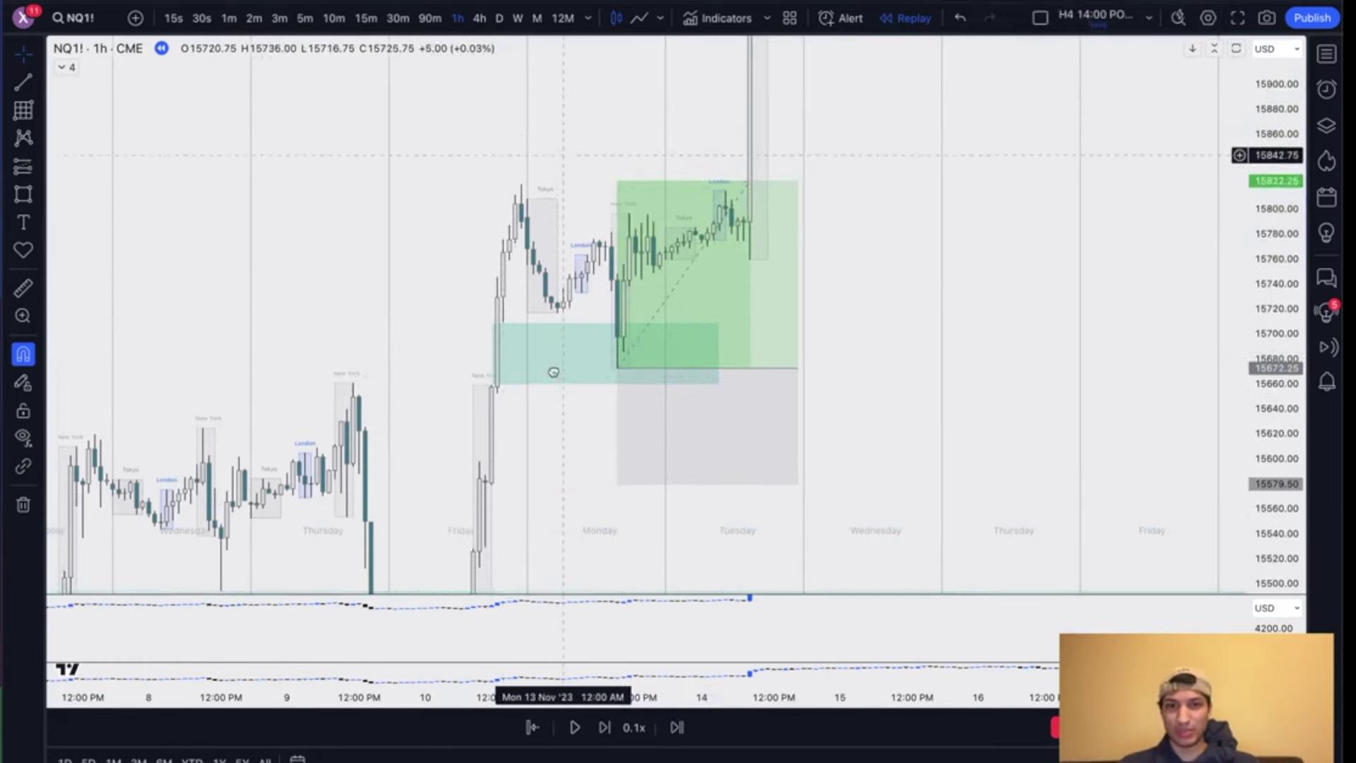
Step: Raise the long position's target to the red horizontal line at 16466.75
{"action": "left_click_drag", "start_coordinate": [1288, 133], "coordinate": [1286, 480]}
{"action": "scroll", "coordinate": [1077, 436], "scroll_direction": "down", "scroll_amount": 2}
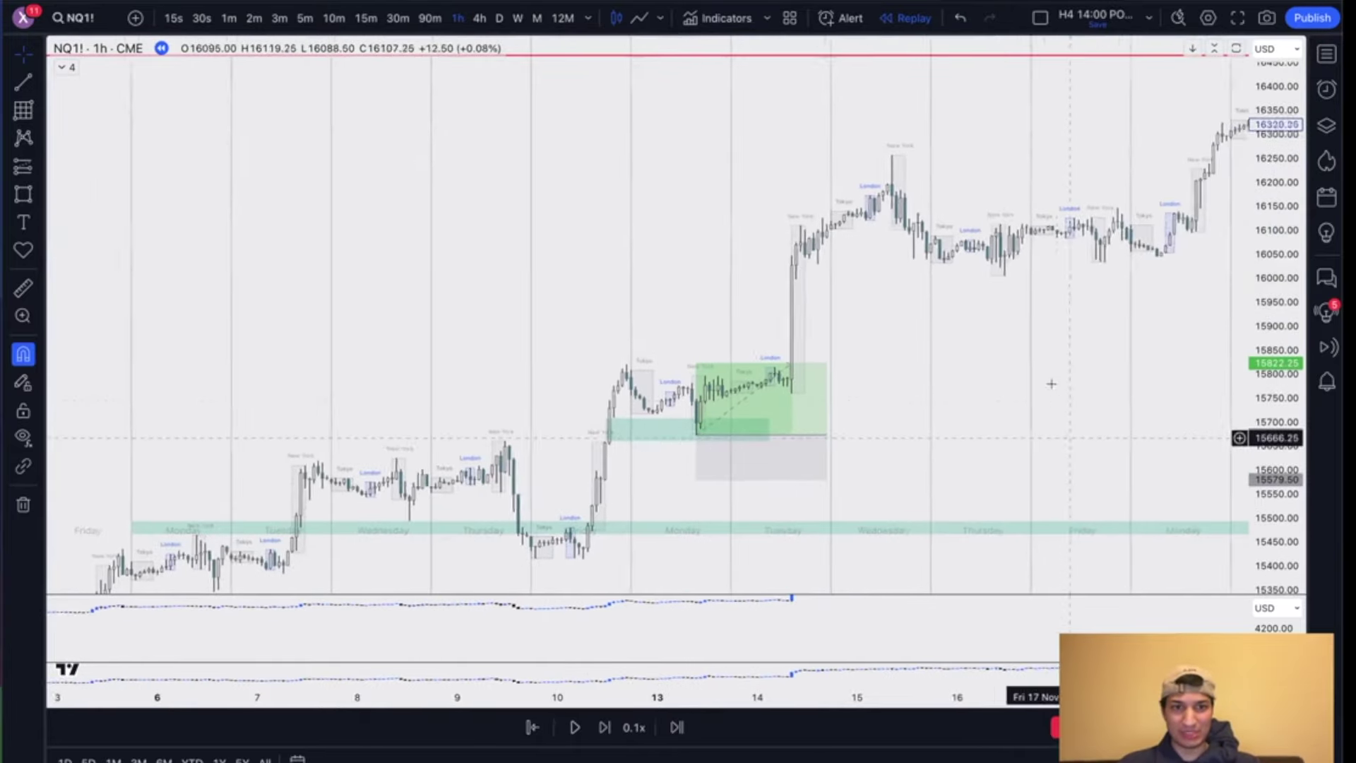
{"action": "left_click_drag", "start_coordinate": [926, 460], "coordinate": [850, 517]}
{"action": "left_click_drag", "start_coordinate": [619, 417], "coordinate": [618, 112]}
{"action": "scroll", "coordinate": [741, 213], "scroll_direction": "down", "scroll_amount": 3}
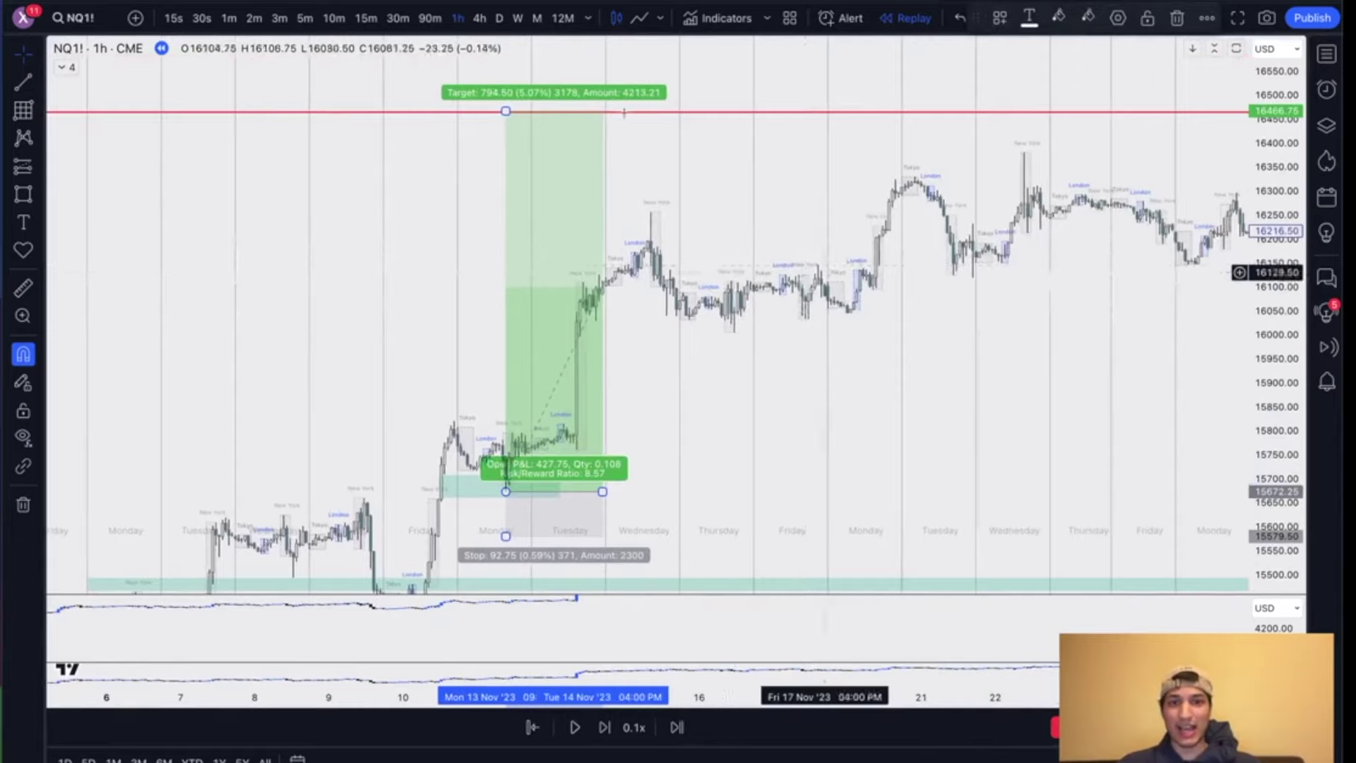
Step: Return to the daily timeframe and draw a green rectangle from 15808.25 to 16039.25, extending from 13 November to mid-December 2023
{"action": "left_click", "coordinate": [501, 20]}
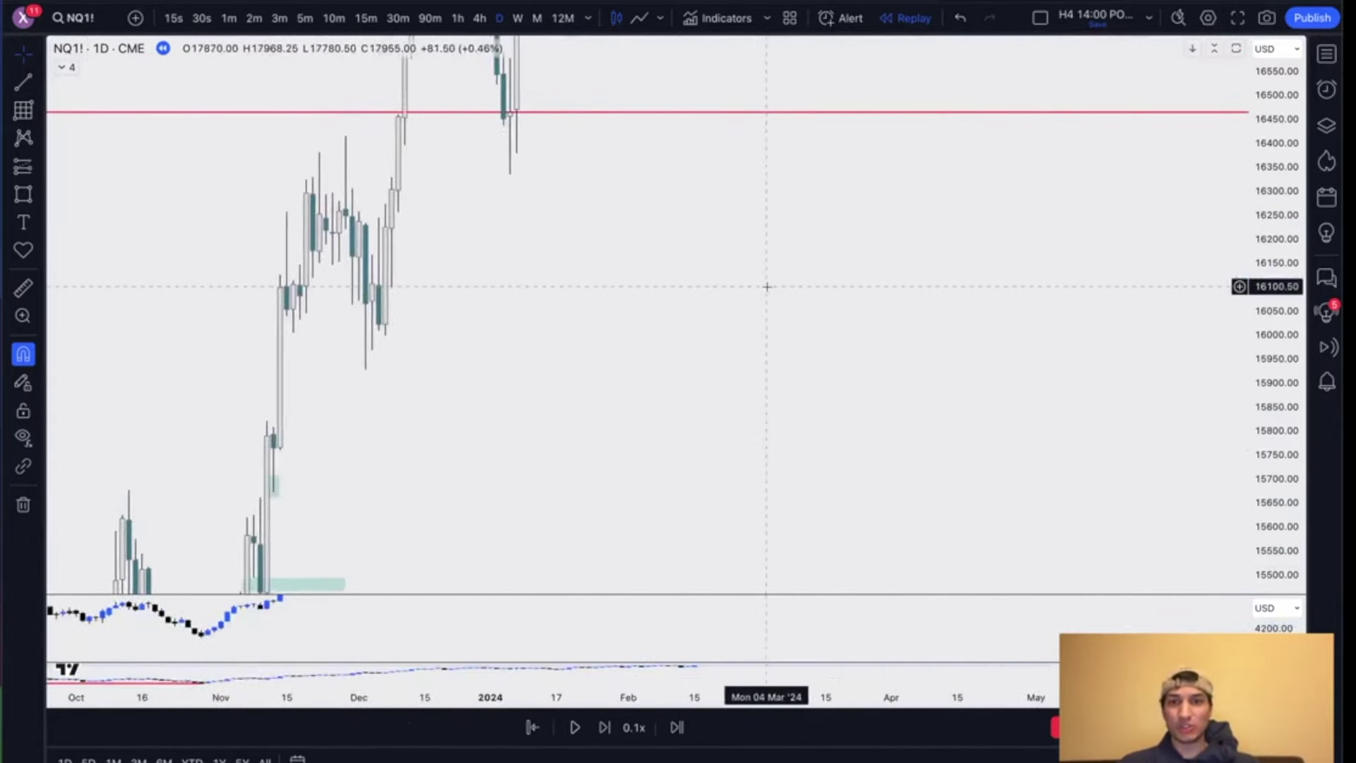
{"action": "scroll", "coordinate": [767, 286], "scroll_direction": "left", "scroll_amount": 7}
{"action": "left_click_drag", "start_coordinate": [784, 382], "coordinate": [757, 276]}
{"action": "scroll", "coordinate": [757, 276], "scroll_direction": "up", "scroll_amount": 2}
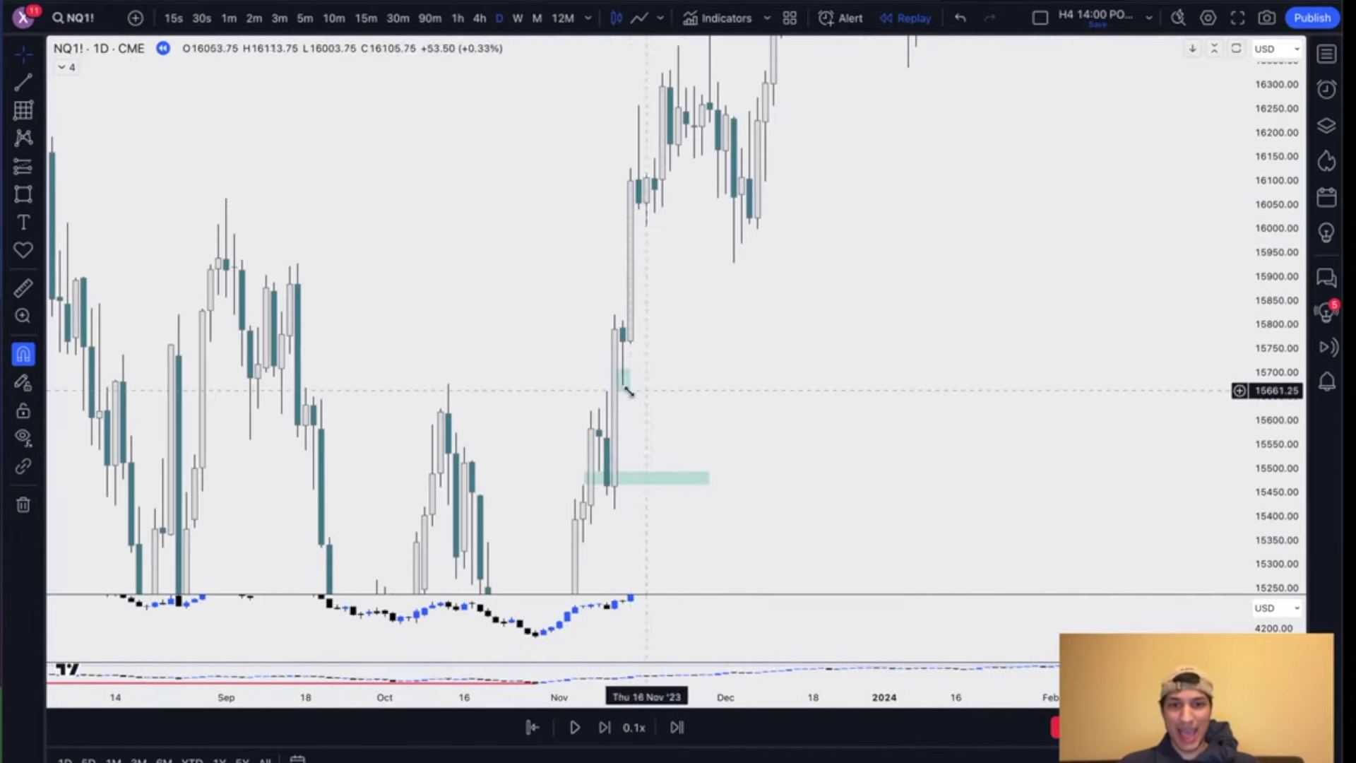
{"action": "left_click_drag", "start_coordinate": [684, 326], "coordinate": [667, 425]}
{"action": "scroll", "coordinate": [714, 401], "scroll_direction": "up", "scroll_amount": 1}
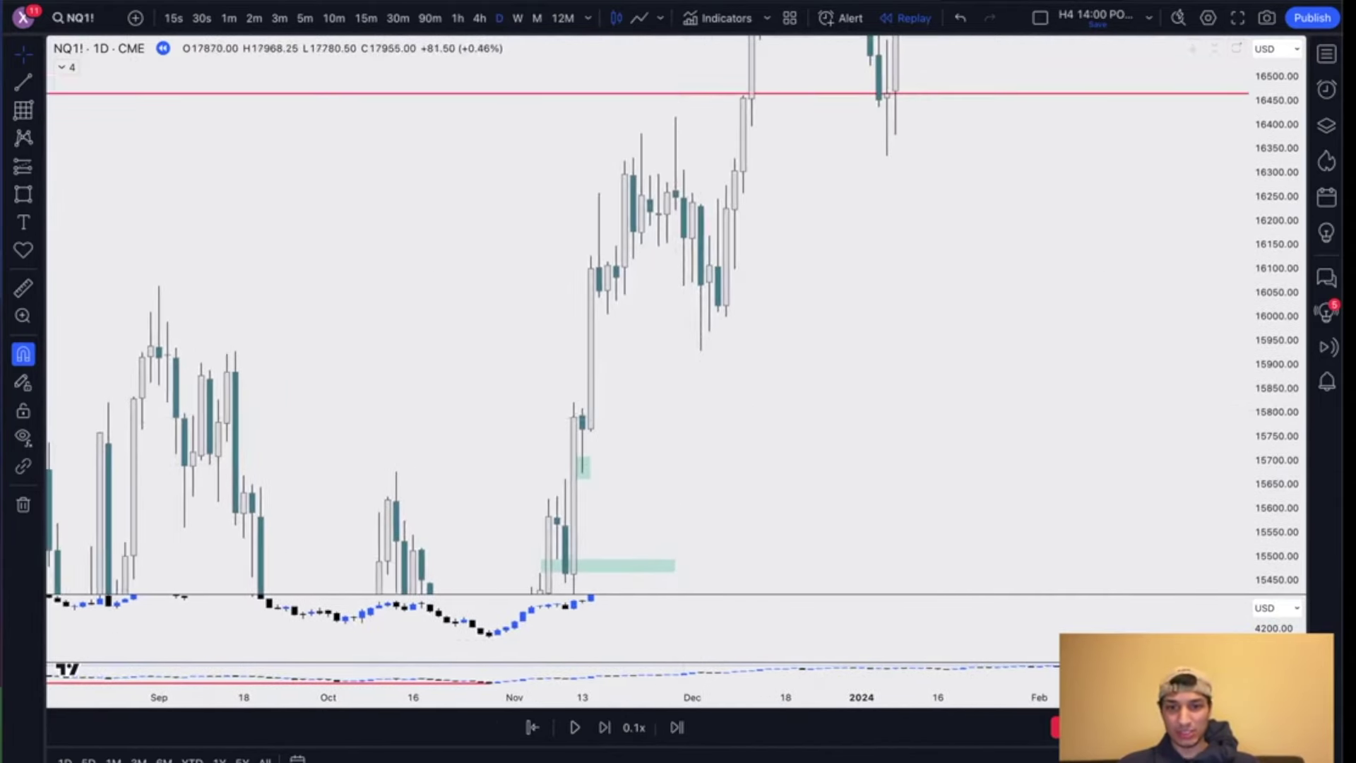
{"action": "left_click_drag", "start_coordinate": [582, 408], "coordinate": [599, 305]}
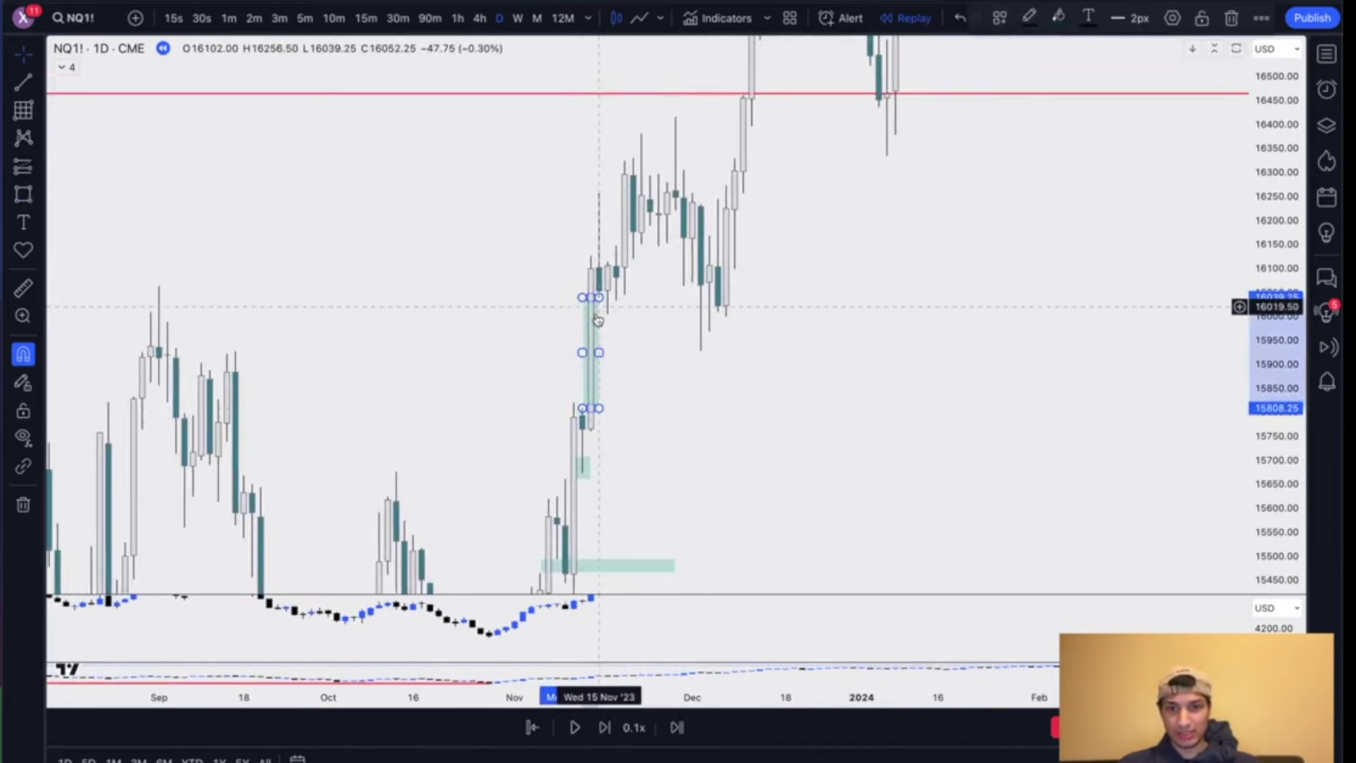
{"action": "left_click_drag", "start_coordinate": [599, 351], "coordinate": [779, 351]}
Step: Check the 0.5 level between the 13 November low of 15672.25 and the late-November high of 16415.50 using a Fib retracement, and remove it
{"action": "left_click_drag", "start_coordinate": [1274, 241], "coordinate": [1274, 362]}
{"action": "left_click_drag", "start_coordinate": [1015, 332], "coordinate": [962, 337]}
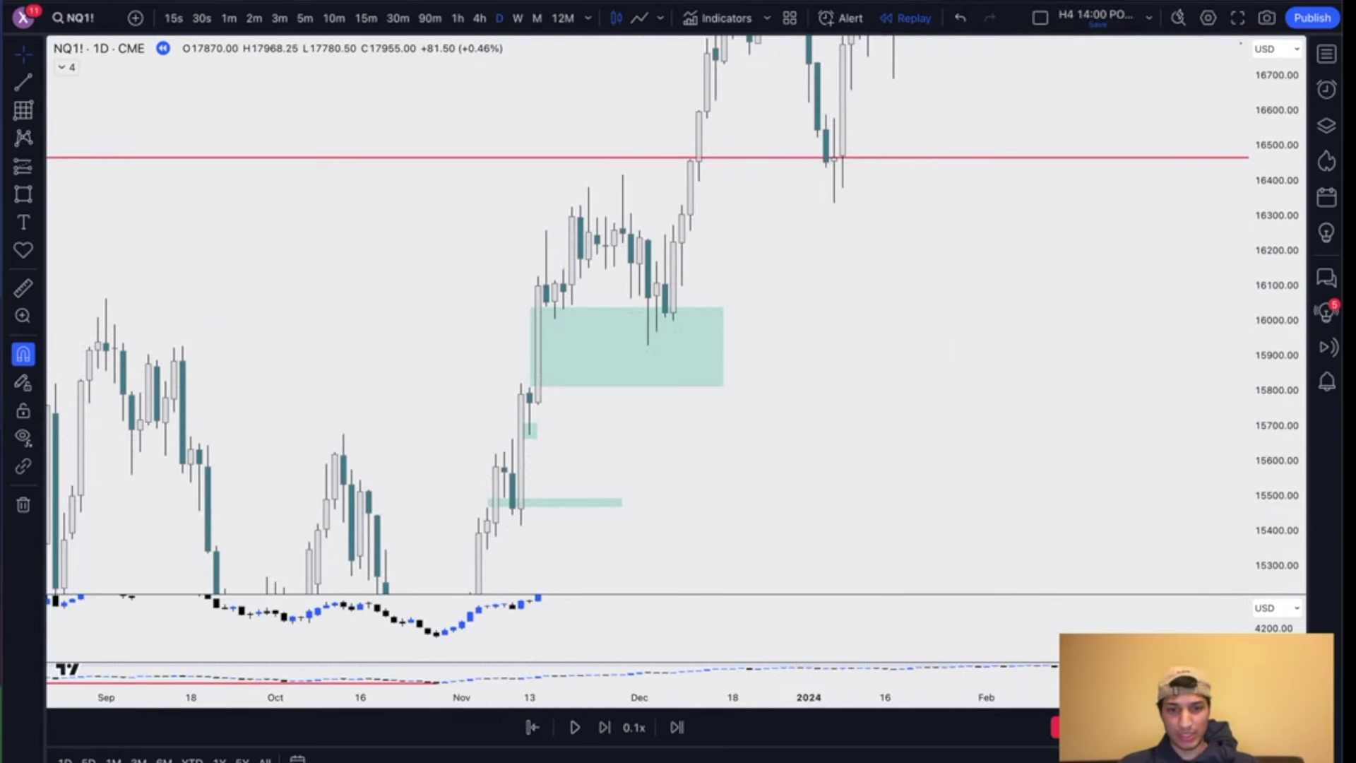
{"action": "left_click", "coordinate": [529, 435]}
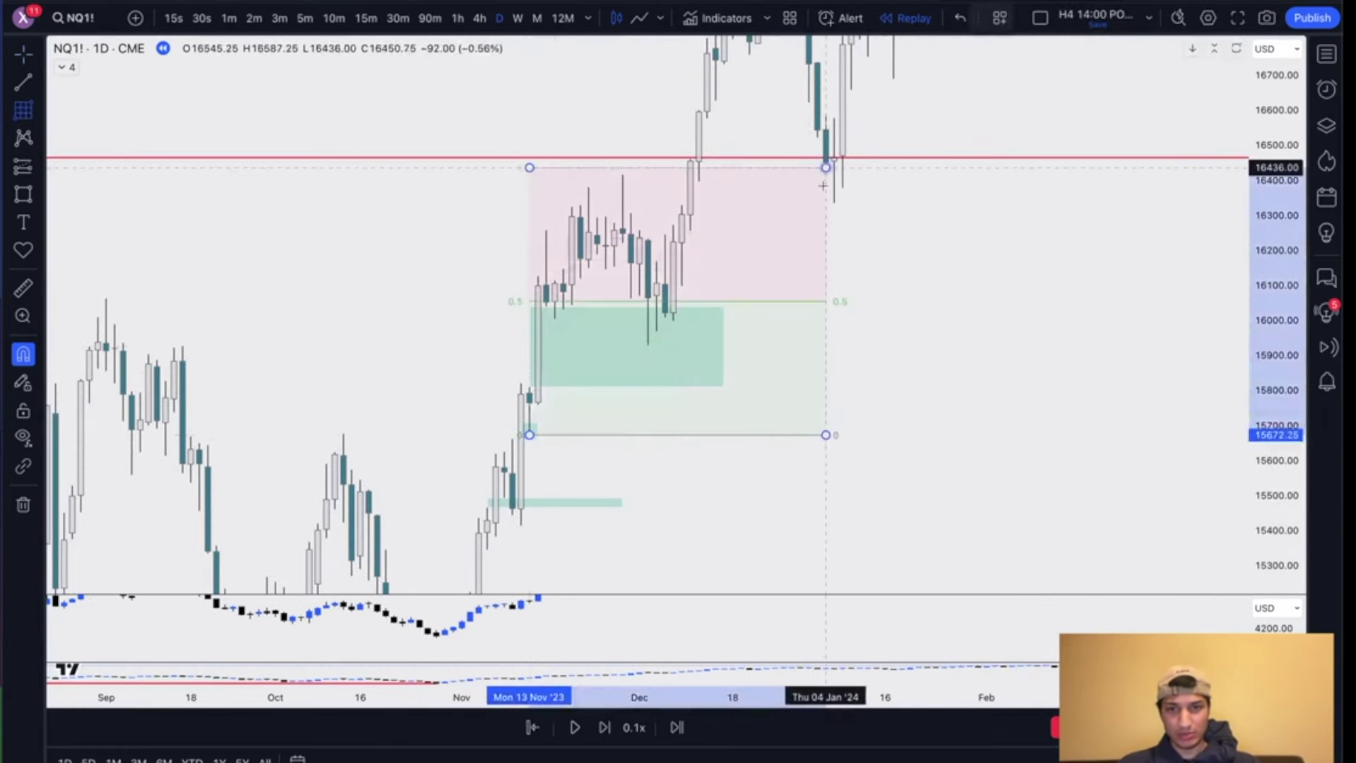
{"action": "left_click", "coordinate": [622, 174]}
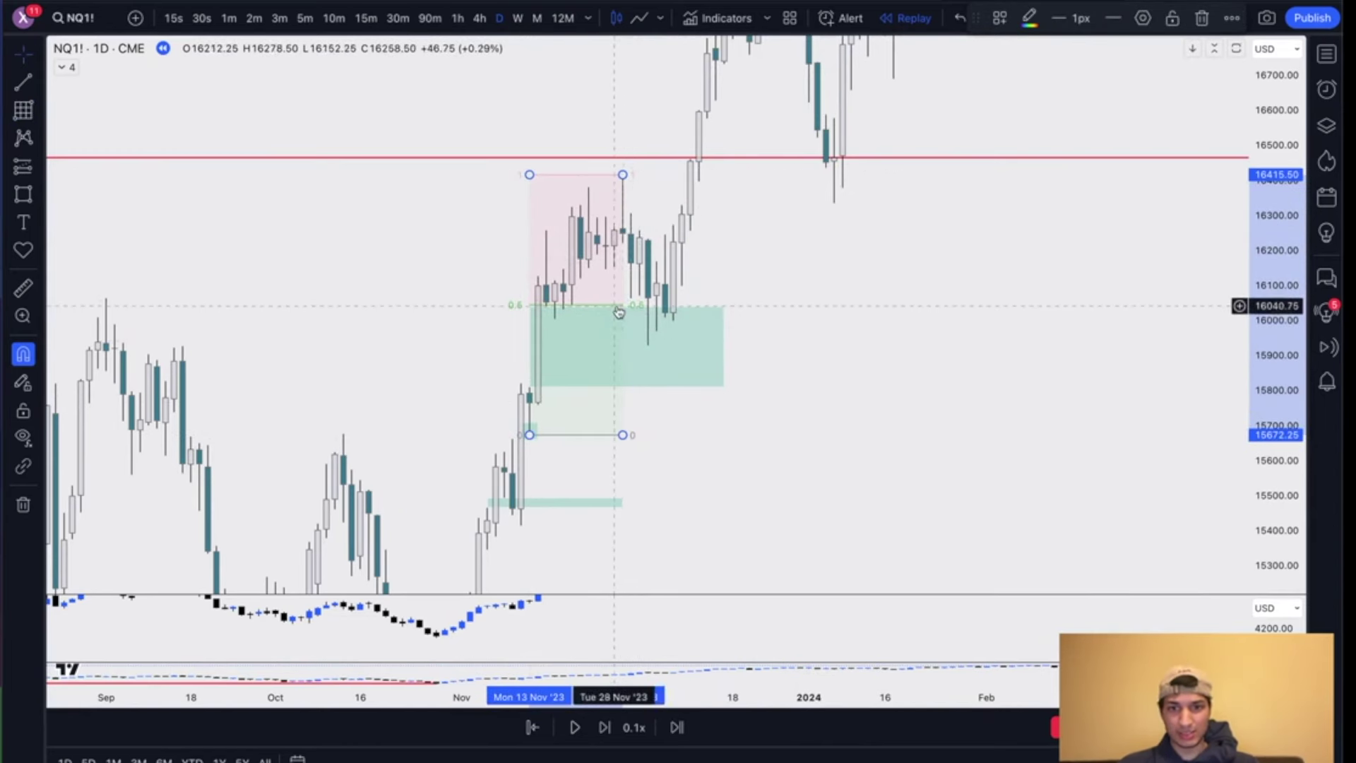
{"action": "key", "text": "Delete"}
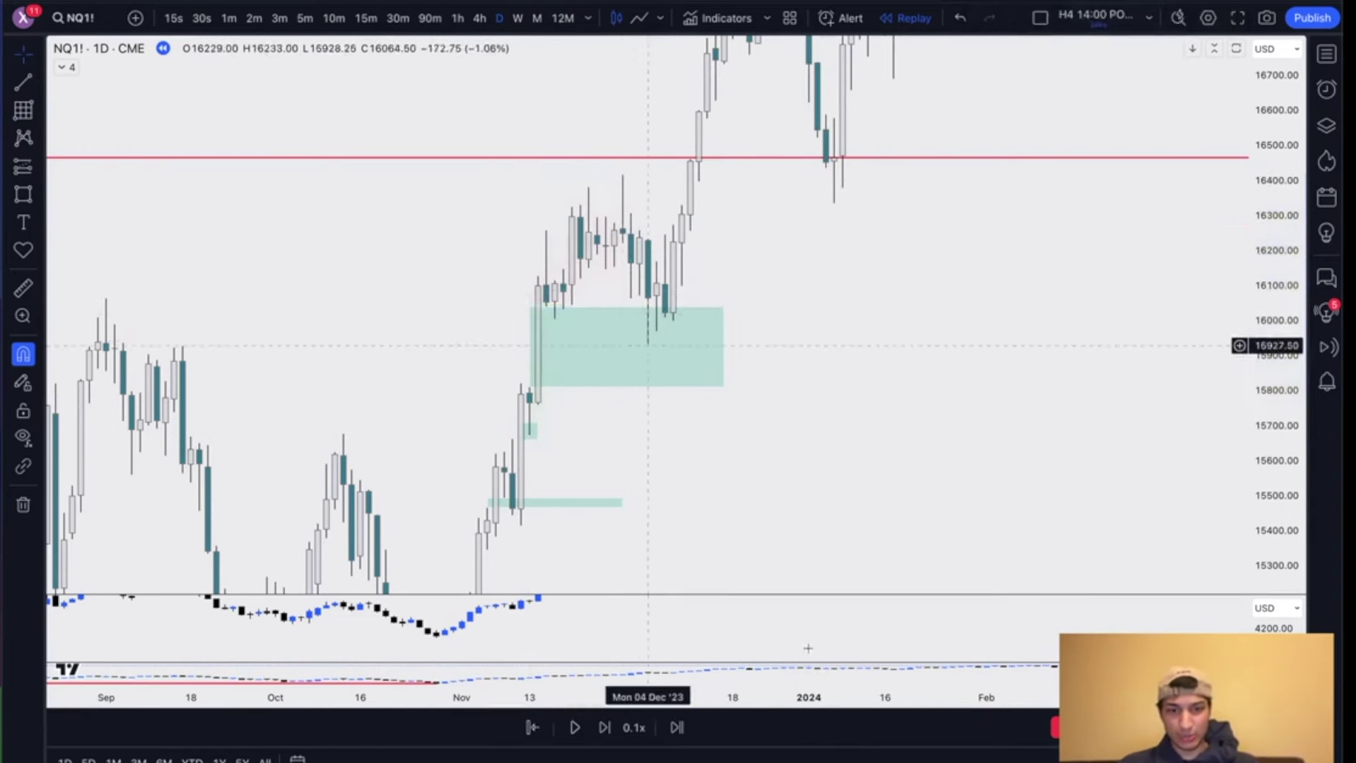
Step: Draw a horizontal trend line from the 16 November low at 16003.75 to 20 December 2023 and apply the Liquidity Swep (X) template
{"action": "left_click", "coordinate": [749, 319]}
{"action": "right_click", "coordinate": [750, 321]}
{"action": "mouse_move", "coordinate": [812, 338]}
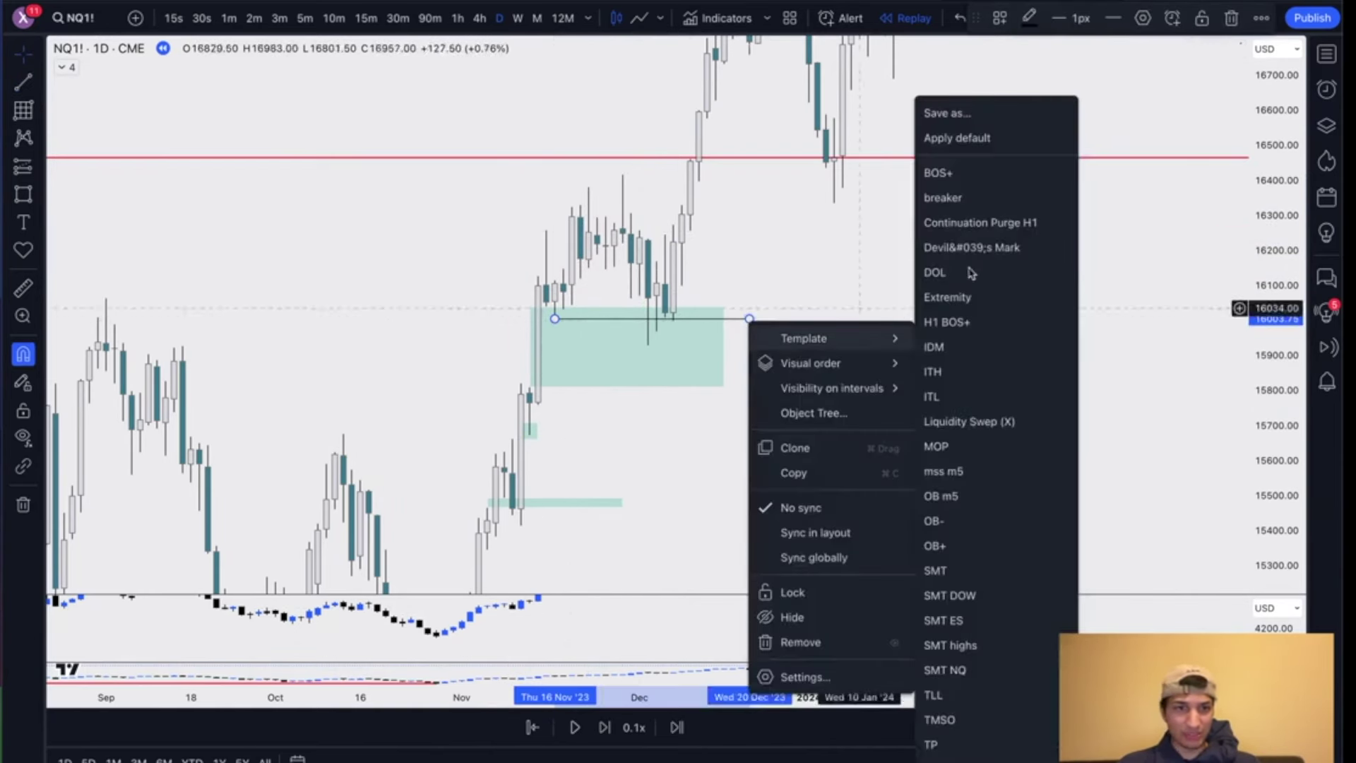
{"action": "left_click", "coordinate": [973, 421]}
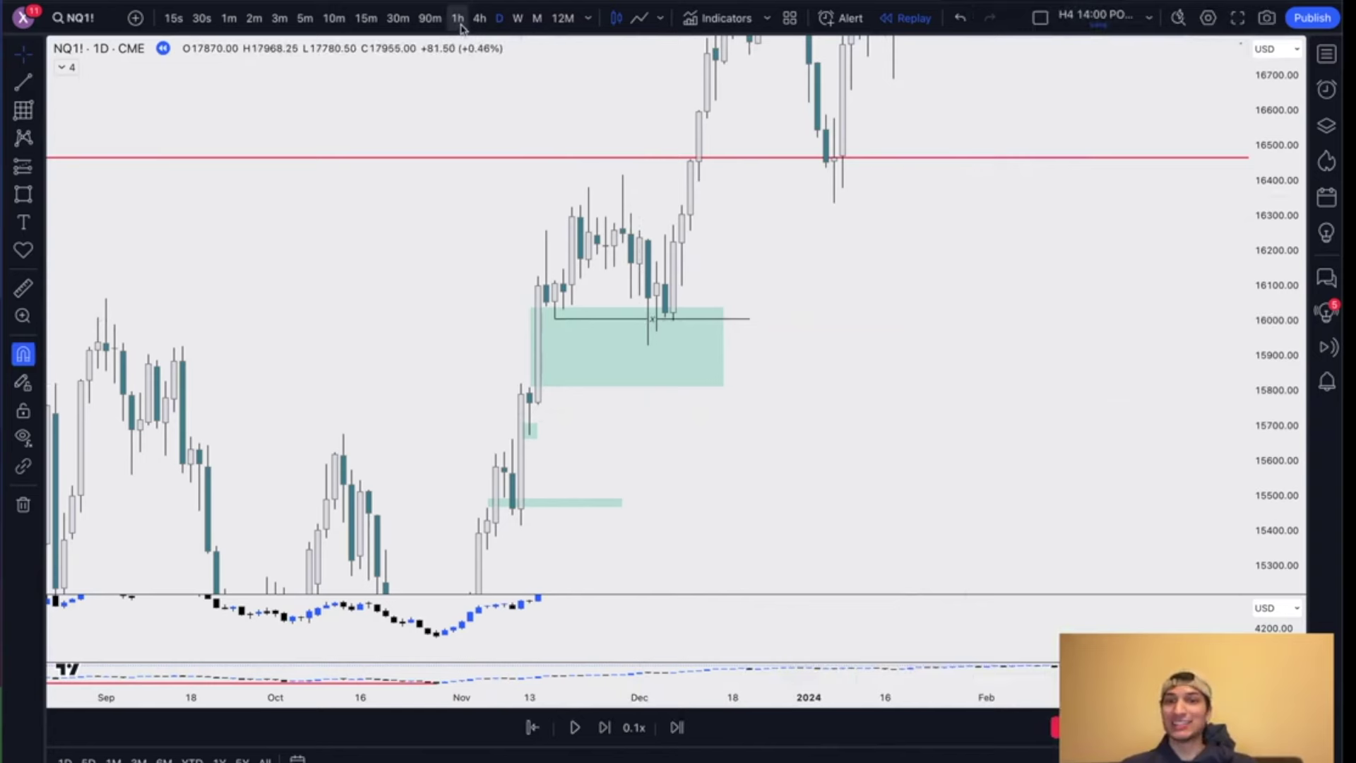
Step: Recolor the small rectangle between 15659.00 and 15709.00 purple and extend it to 30 November 2023
{"action": "left_click_drag", "start_coordinate": [835, 484], "coordinate": [835, 413]}
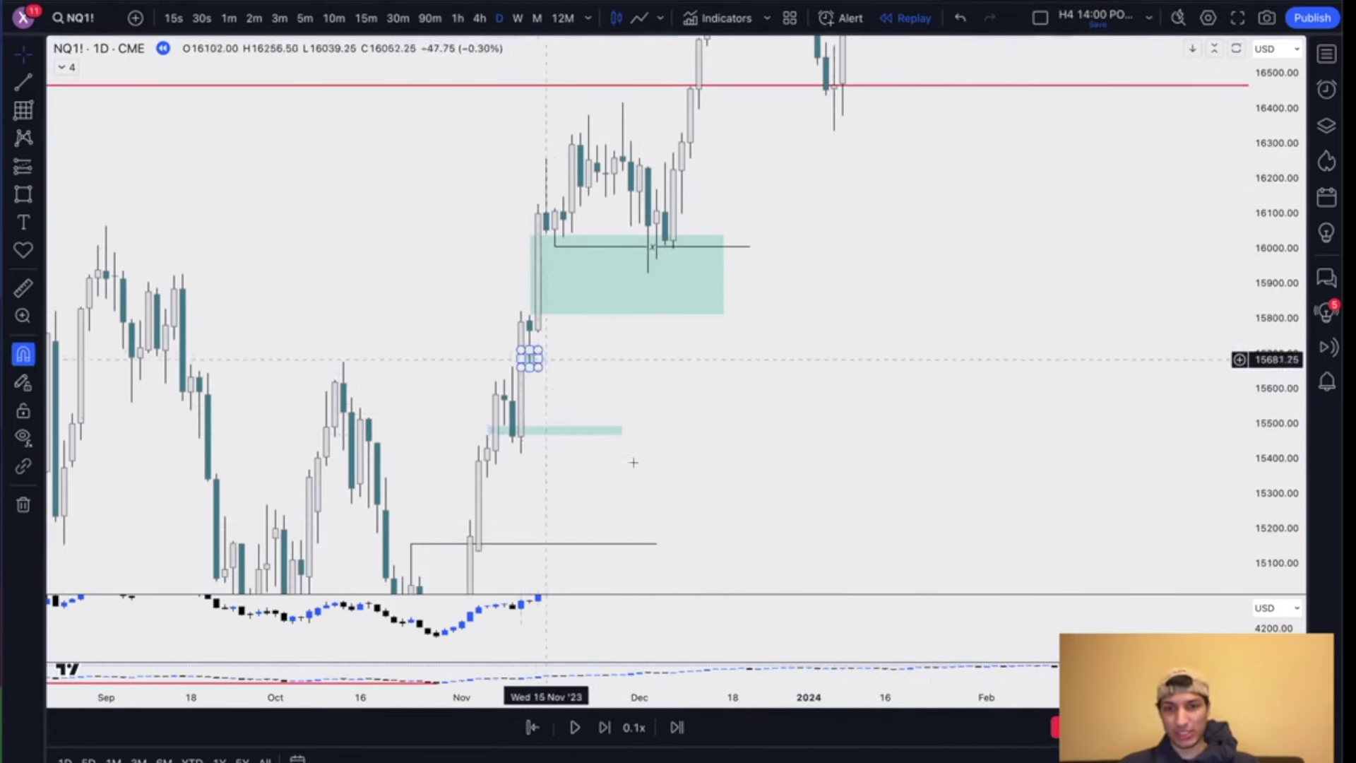
{"action": "left_click", "coordinate": [530, 358]}
{"action": "left_click", "coordinate": [1058, 20]}
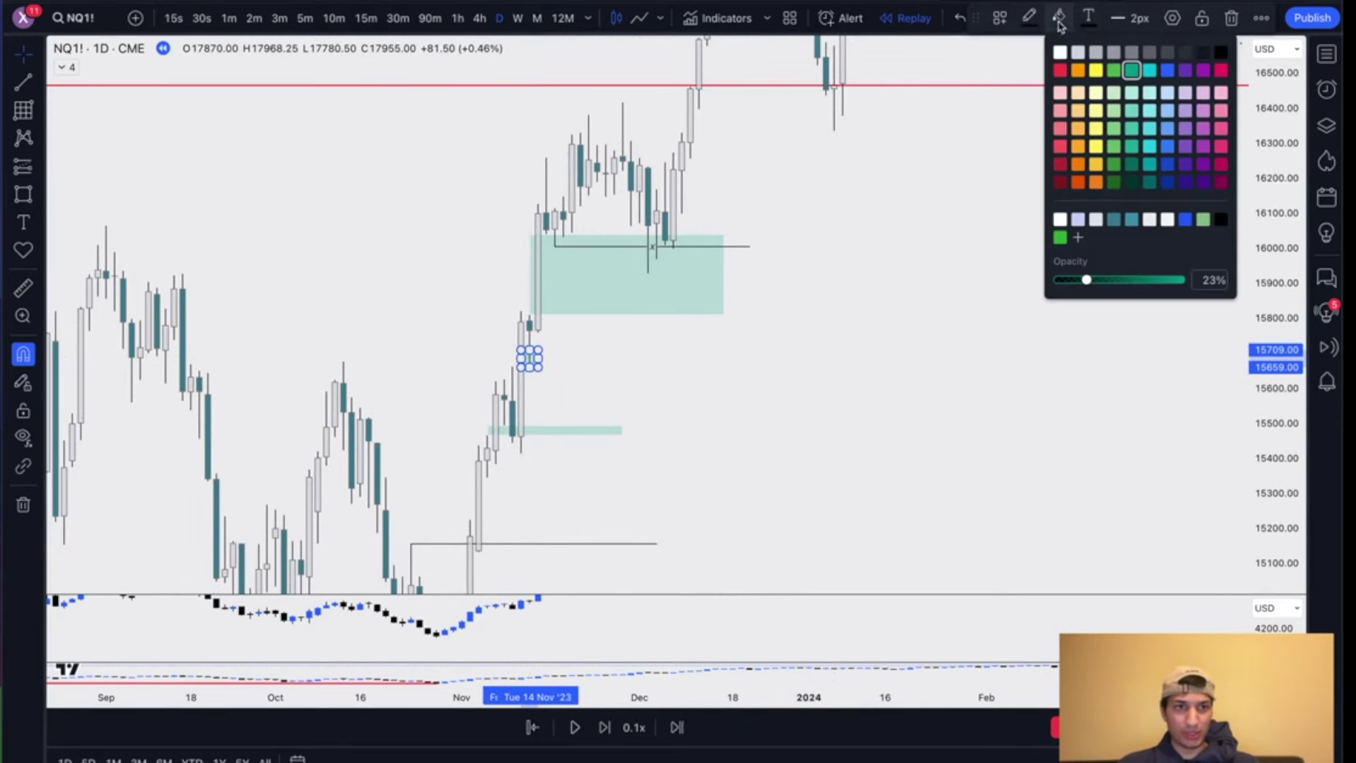
{"action": "left_click", "coordinate": [1220, 72]}
{"action": "left_click_drag", "start_coordinate": [541, 361], "coordinate": [630, 359]}
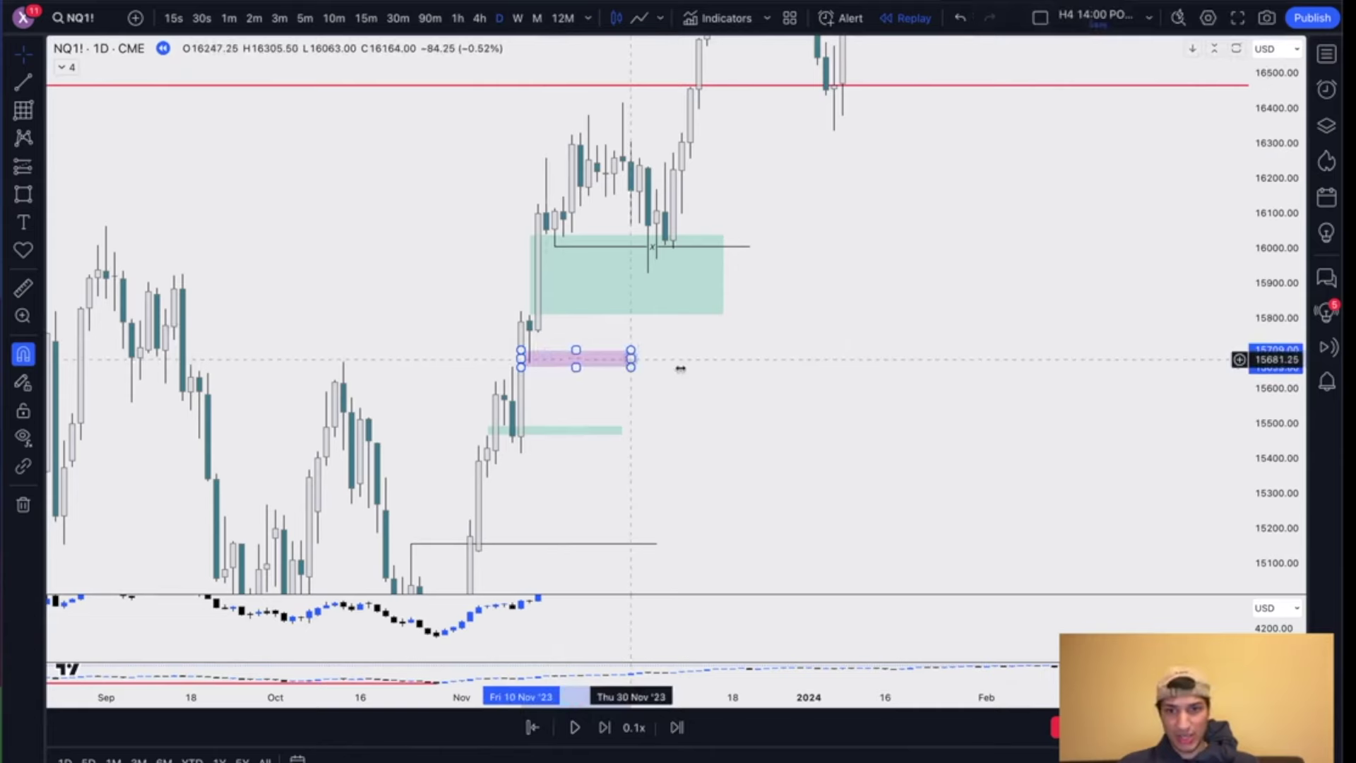
Step: Draw a circle centered on the 13 November 2023 low at 15672.25, with its radius set at 15759.00
{"action": "left_click", "coordinate": [511, 378]}
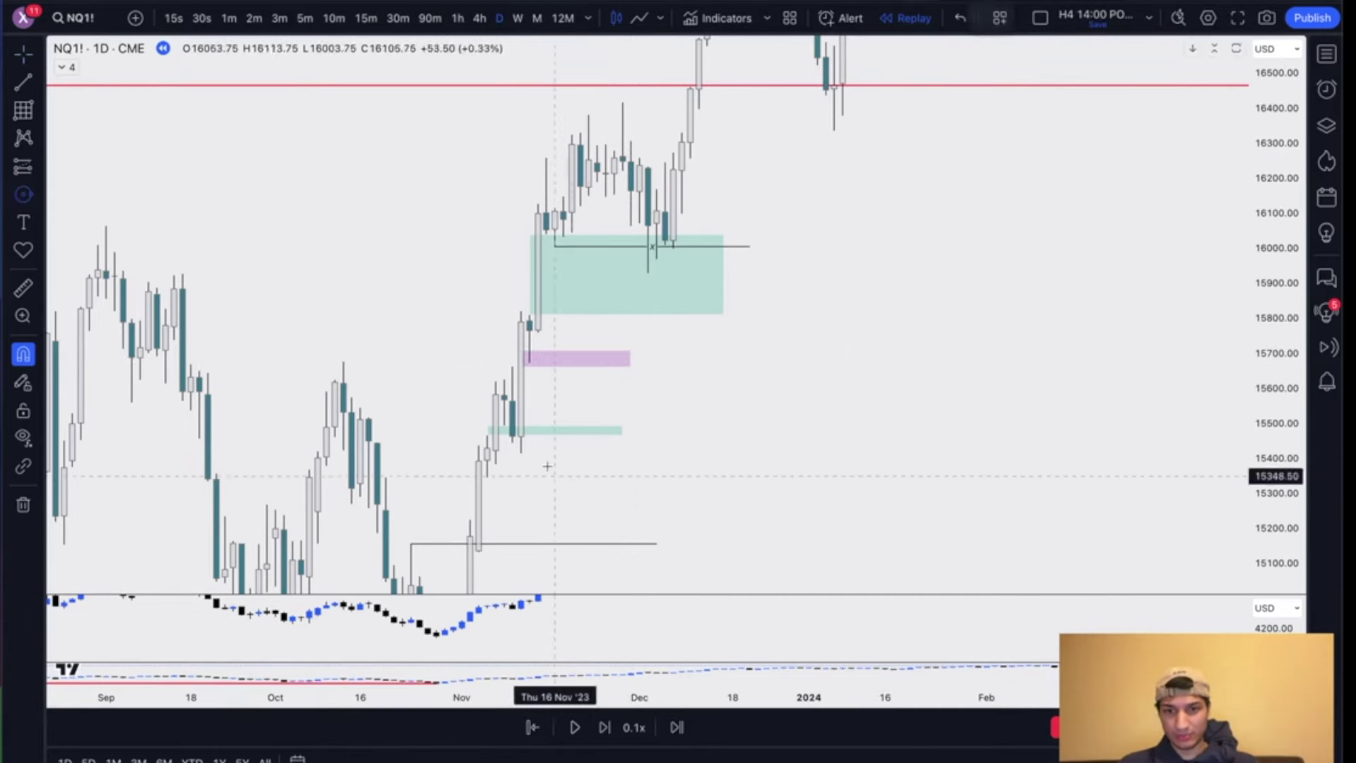
{"action": "left_click", "coordinate": [526, 359]}
{"action": "left_click", "coordinate": [539, 333]}
{"action": "scroll", "coordinate": [676, 409], "scroll_direction": "down", "scroll_amount": 2}
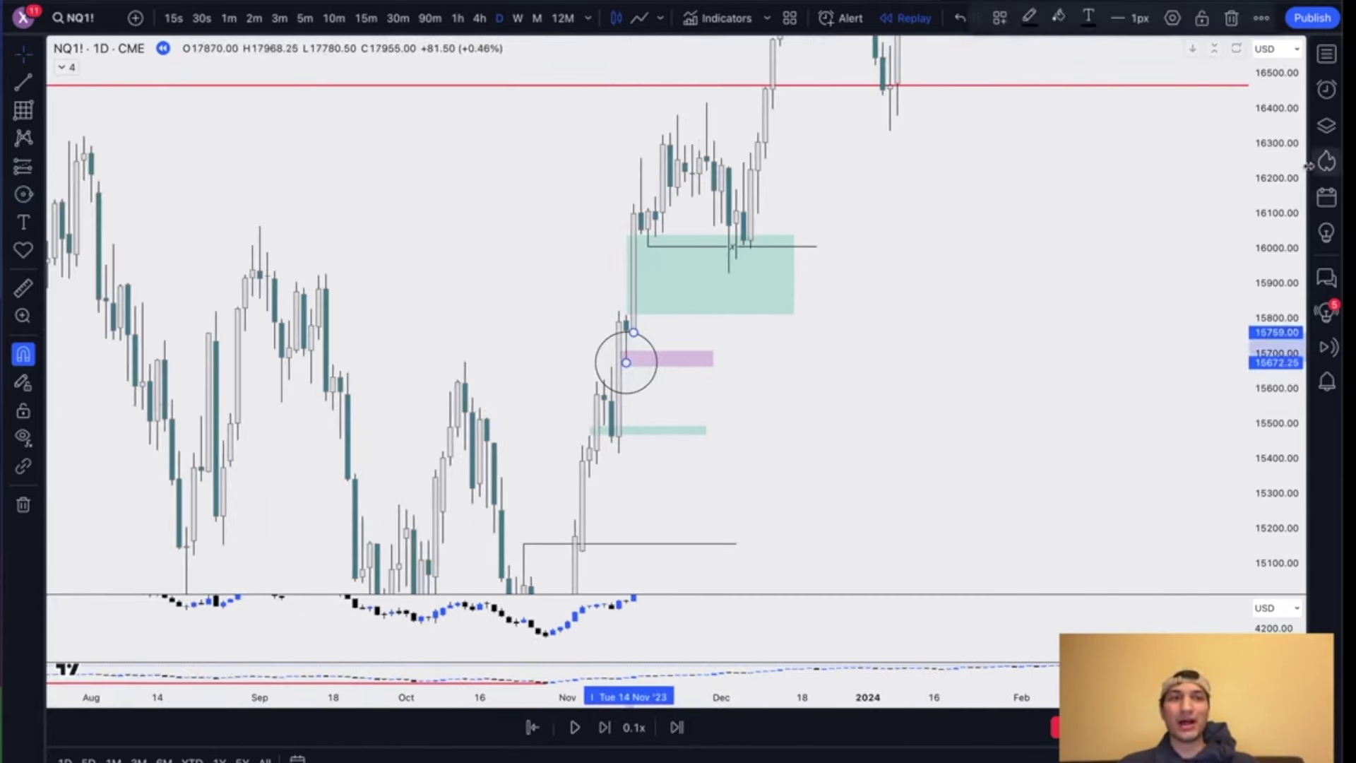
Step: Review the daily move from the orange zone through the marked entry areas up to the red line
{"action": "left_click_drag", "start_coordinate": [1272, 155], "coordinate": [1244, 340]}
{"action": "left_click_drag", "start_coordinate": [1107, 407], "coordinate": [999, 215]}
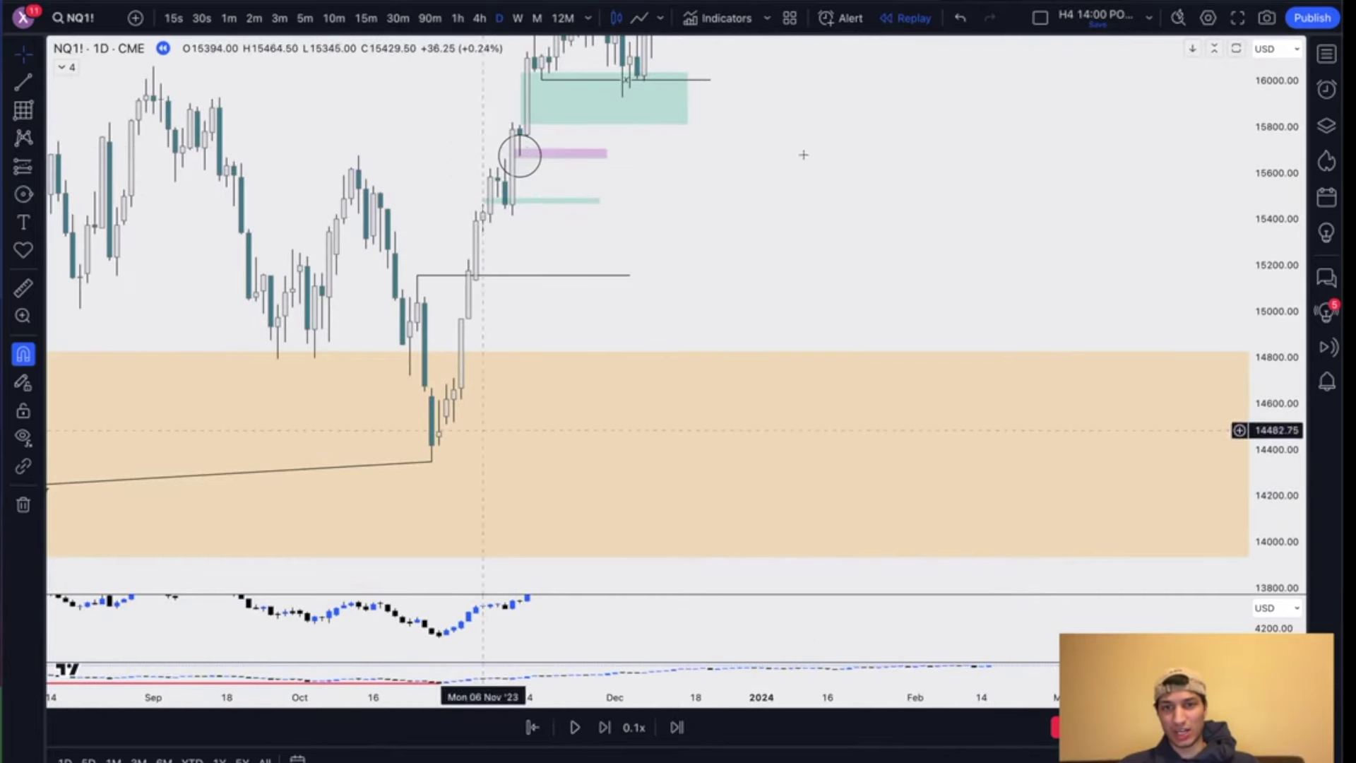
{"action": "left_click_drag", "start_coordinate": [803, 154], "coordinate": [777, 443]}
{"action": "left_click", "coordinate": [634, 375]}
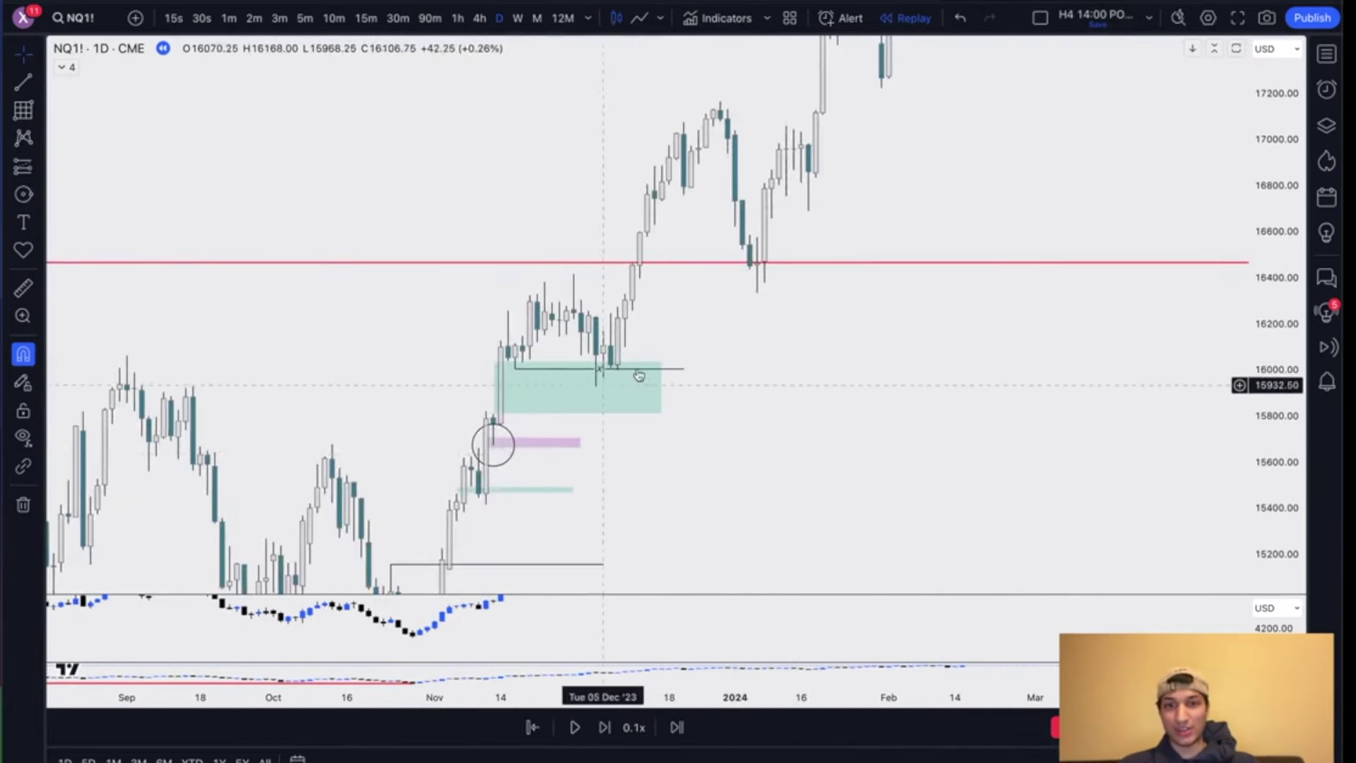
Step: Switch to the 1-hour timeframe and examine early December price action around the liquidity sweep line and the green zone
{"action": "left_click", "coordinate": [459, 17]}
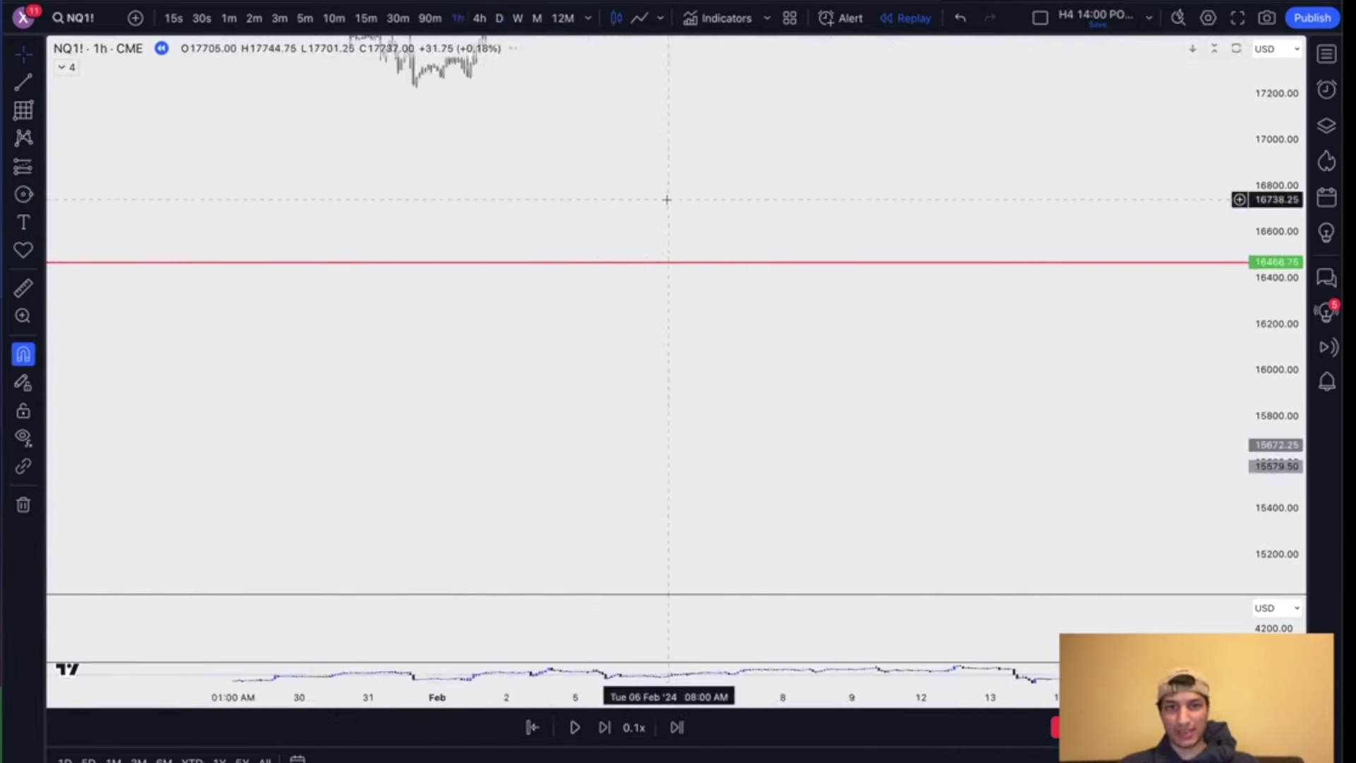
{"action": "scroll", "coordinate": [667, 200], "scroll_direction": "left", "scroll_amount": 3}
{"action": "scroll", "coordinate": [1033, 313], "scroll_direction": "up", "scroll_amount": 3}
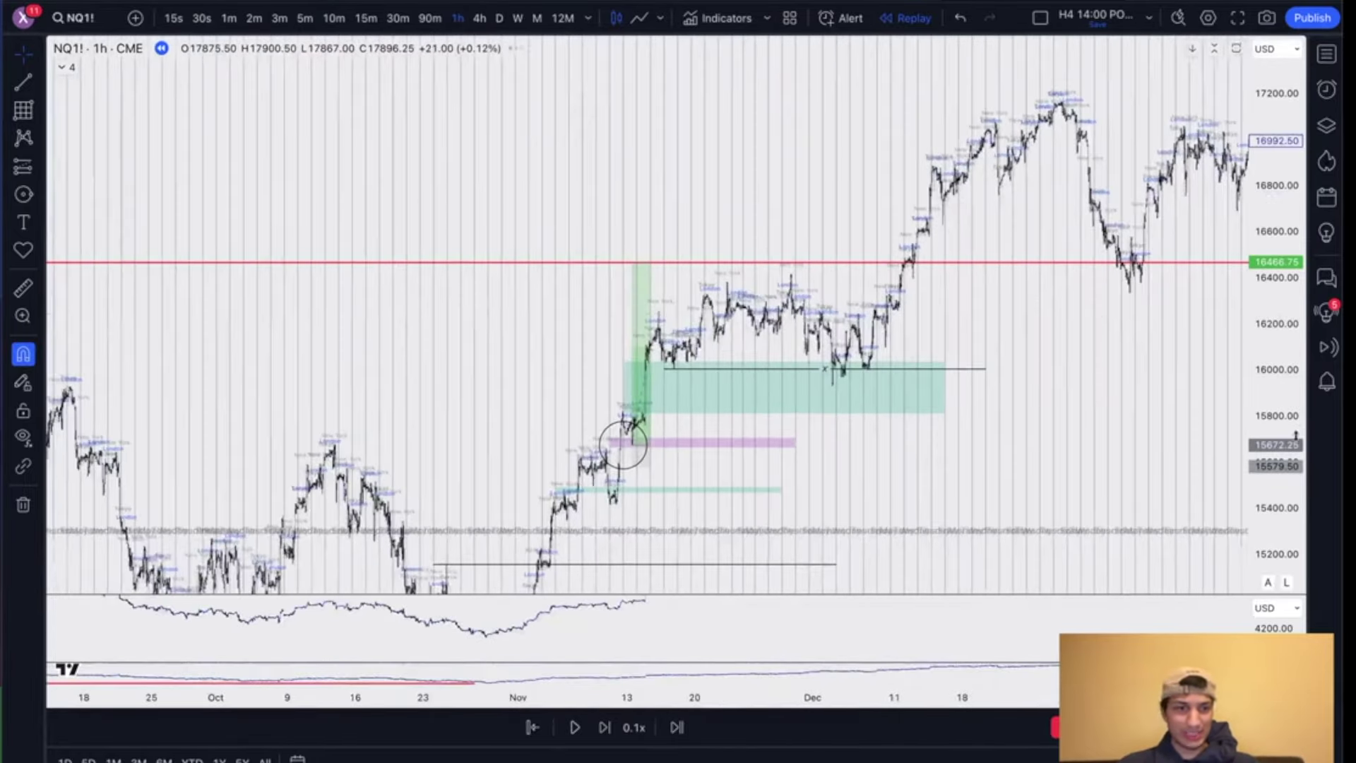
{"action": "left_click_drag", "start_coordinate": [1277, 455], "coordinate": [1275, 201]}
{"action": "scroll", "coordinate": [927, 360], "scroll_direction": "up", "scroll_amount": 2}
{"action": "scroll", "coordinate": [919, 362], "scroll_direction": "up", "scroll_amount": 1}
{"action": "right_click", "coordinate": [921, 359]}
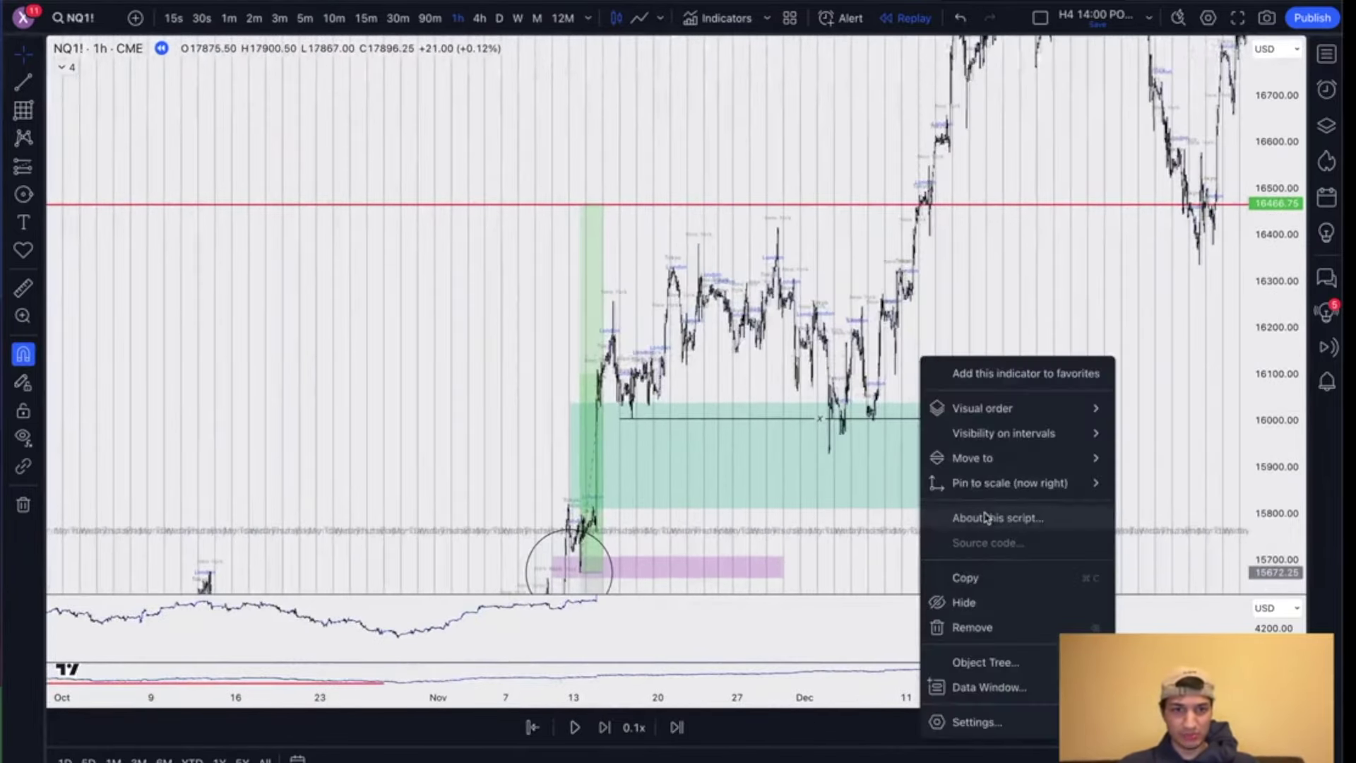
{"action": "left_click", "coordinate": [981, 343]}
{"action": "scroll", "coordinate": [981, 342], "scroll_direction": "up", "scroll_amount": 2}
{"action": "scroll", "coordinate": [981, 342], "scroll_direction": "up", "scroll_amount": 3}
{"action": "left_click_drag", "start_coordinate": [1057, 357], "coordinate": [997, 308]}
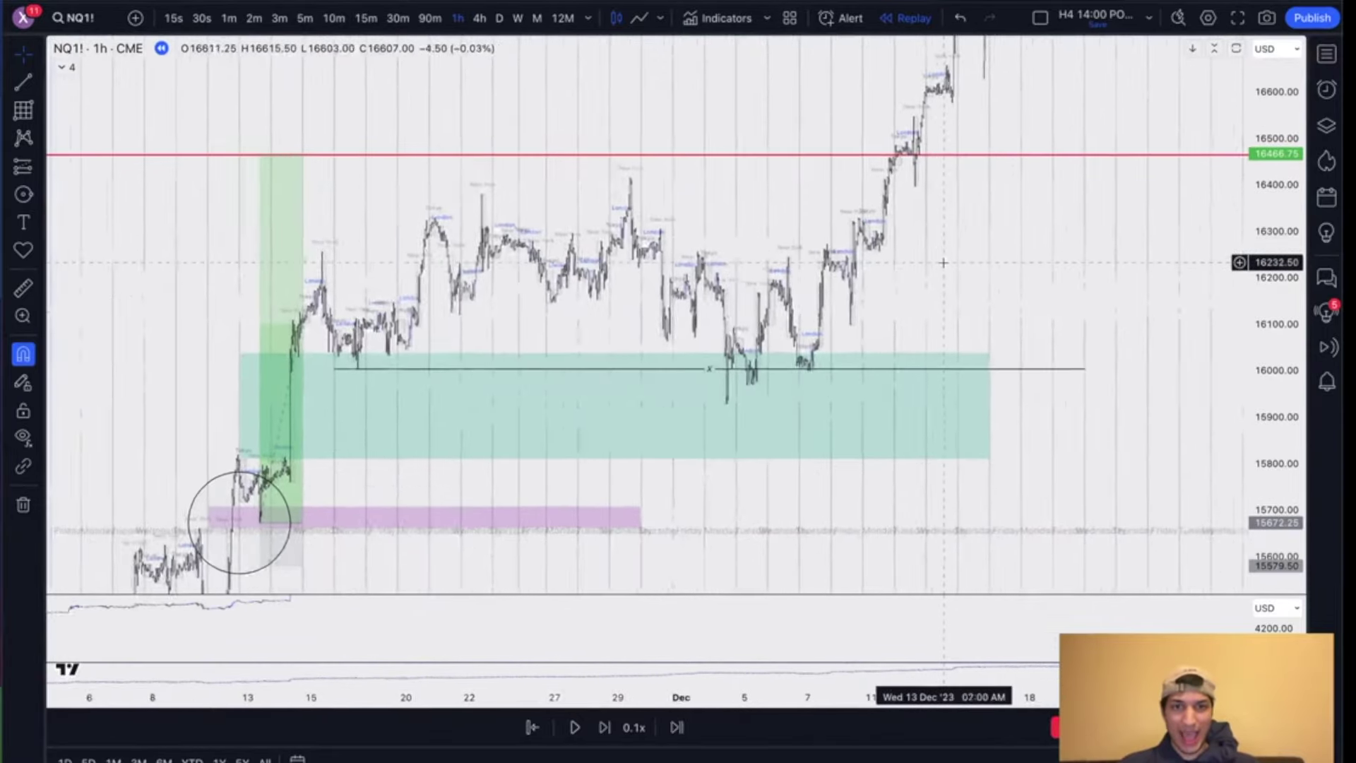
{"action": "scroll", "coordinate": [942, 264], "scroll_direction": "up", "scroll_amount": 2}
{"action": "left_click_drag", "start_coordinate": [1261, 438], "coordinate": [1260, 317]}
{"action": "scroll", "coordinate": [1071, 353], "scroll_direction": "up", "scroll_amount": 6}
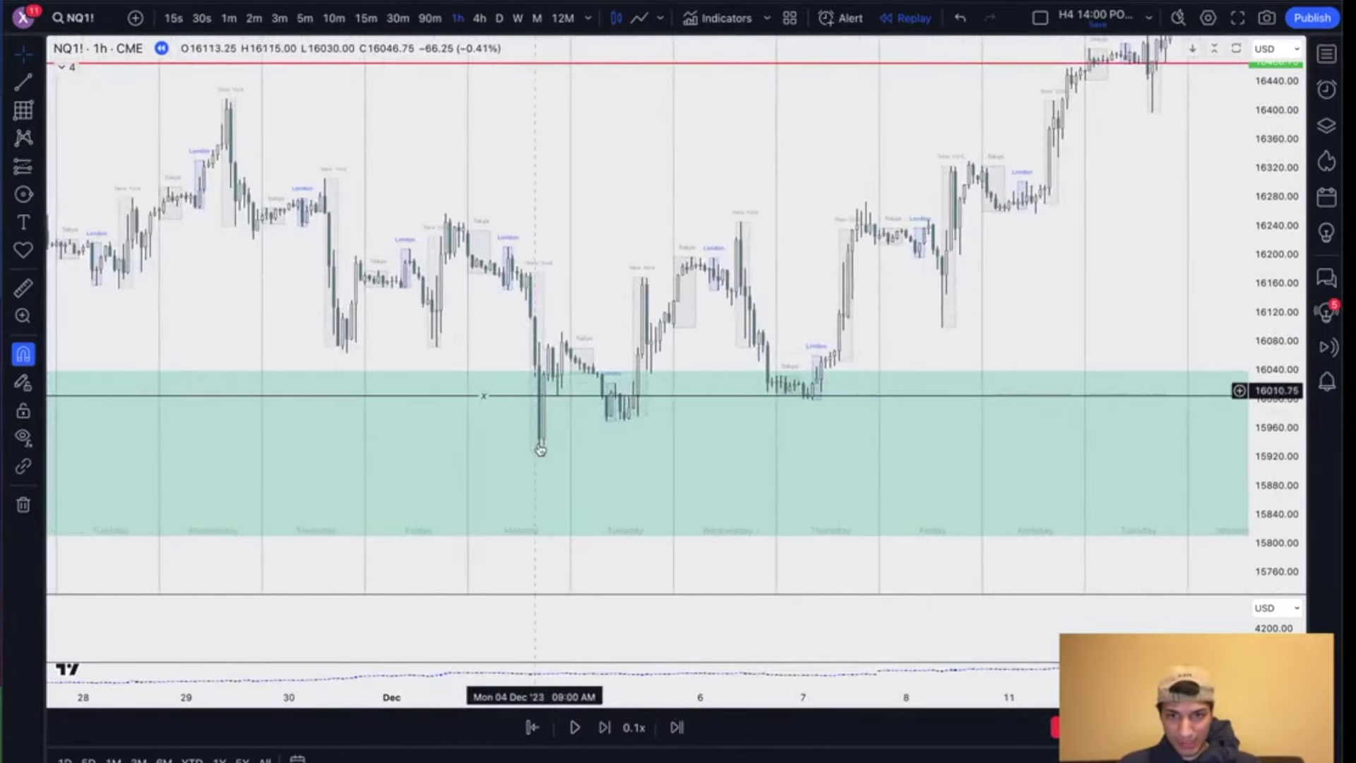
{"action": "scroll", "coordinate": [542, 402], "scroll_direction": "up", "scroll_amount": 2}
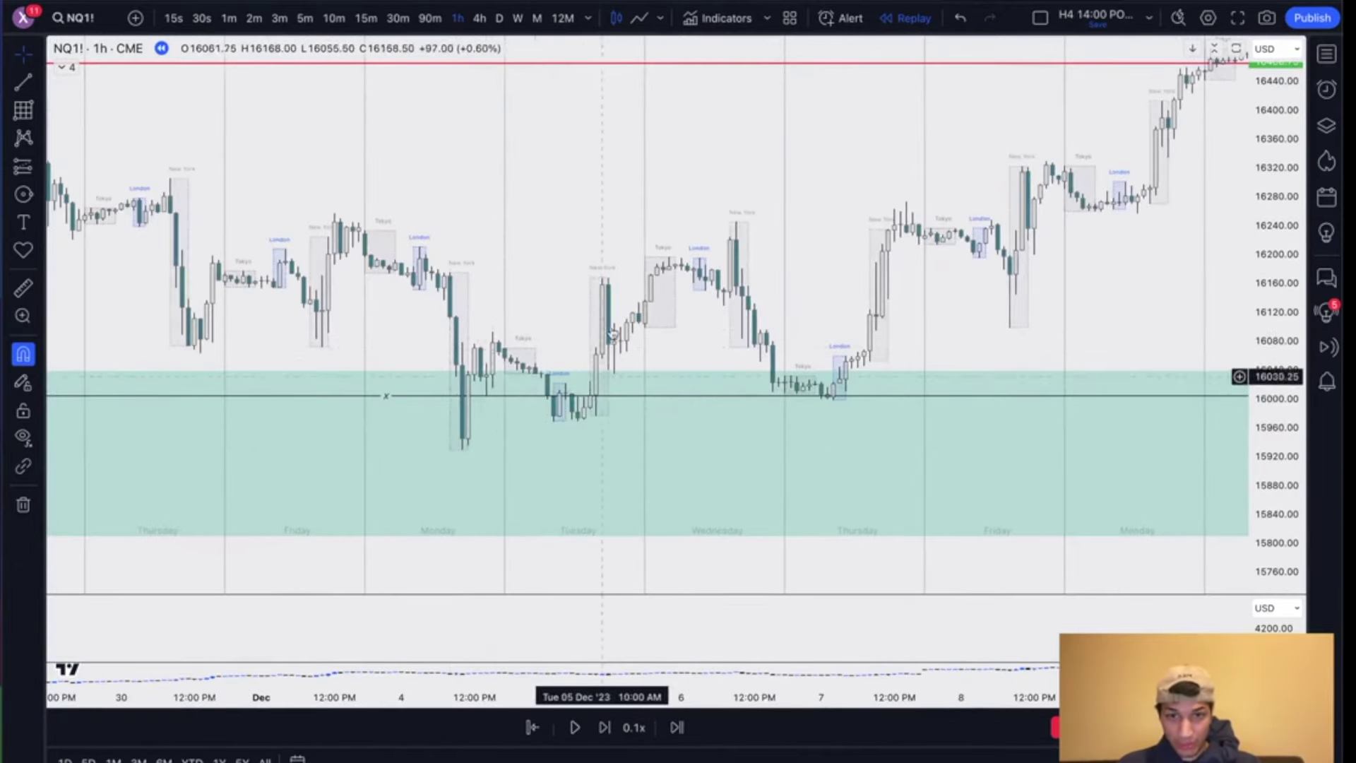
{"action": "scroll", "coordinate": [738, 436], "scroll_direction": "up", "scroll_amount": 2}
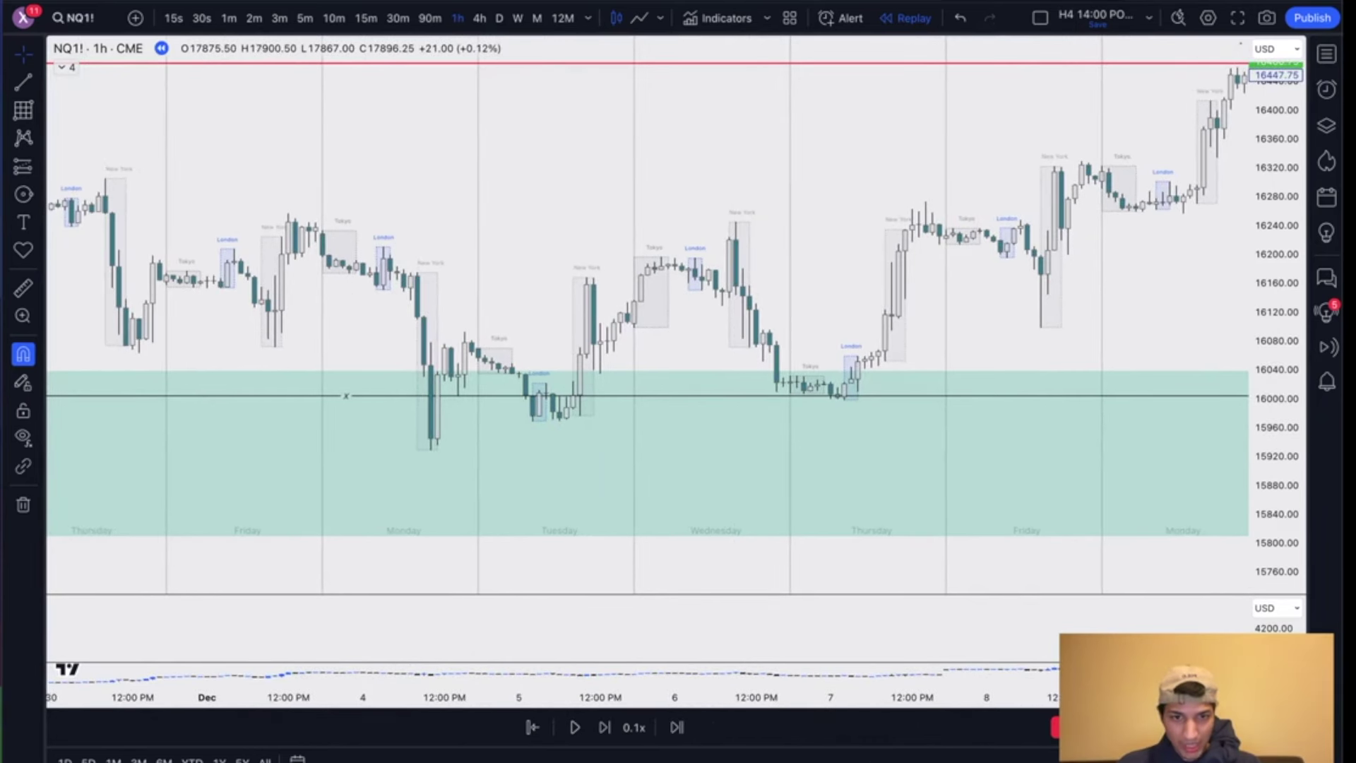
Step: Draw a purple rectangle over the 5 December London session candles, with its lower edge at 15968.75, extending to 7 December 11:00
{"action": "left_click", "coordinate": [546, 383]}
{"action": "left_click", "coordinate": [905, 421]}
{"action": "left_click_drag", "start_coordinate": [546, 383], "coordinate": [586, 358]}
{"action": "mouse_move", "coordinate": [587, 422]}
{"action": "left_mouse_down"}
{"action": "mouse_move", "coordinate": [573, 381]}
{"action": "mouse_move", "coordinate": [559, 421]}
{"action": "left_mouse_up"}
{"action": "left_click_drag", "start_coordinate": [559, 358], "coordinate": [547, 385]}
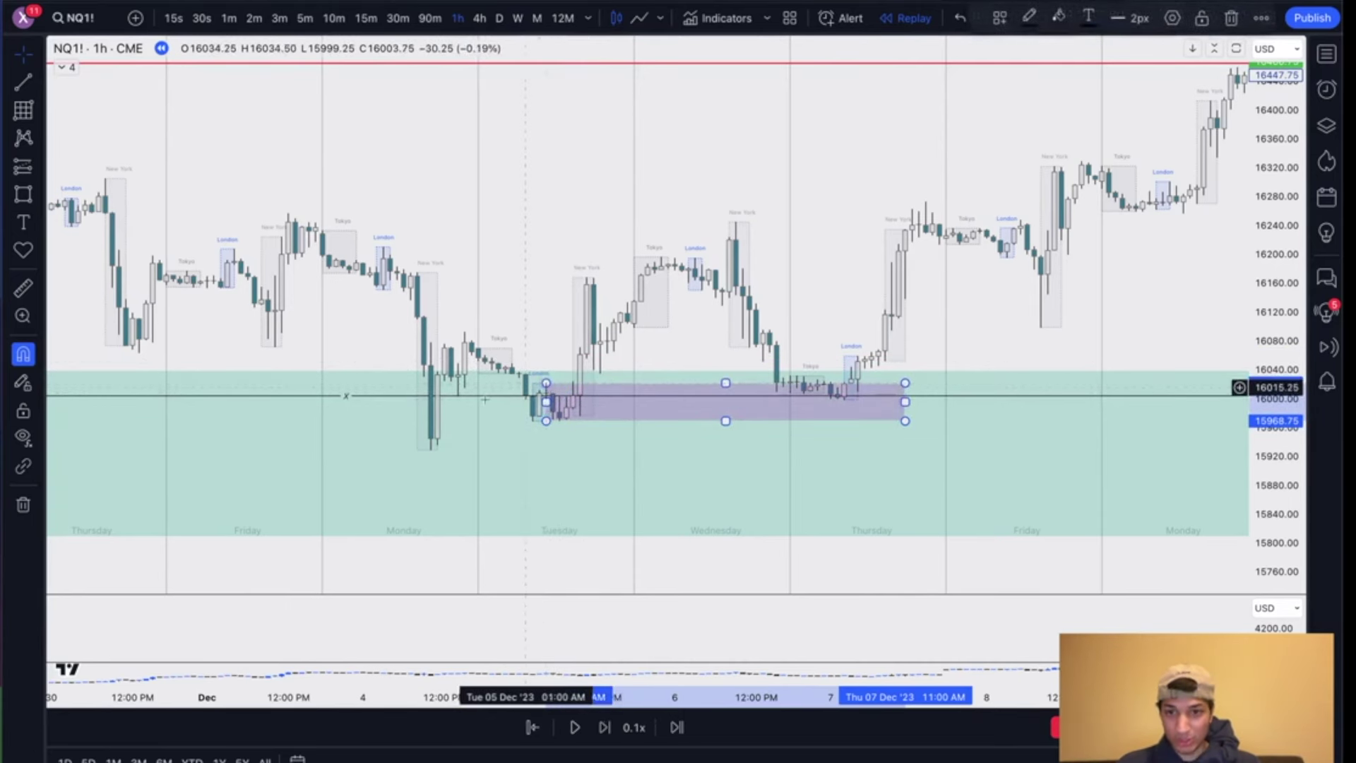
Step: Place a Fibonacci retracement on the 4 December 10:00 candle from 16046.50 to 15944.50 and apply the template showing only the 50% level
{"action": "left_click", "coordinate": [603, 762]}
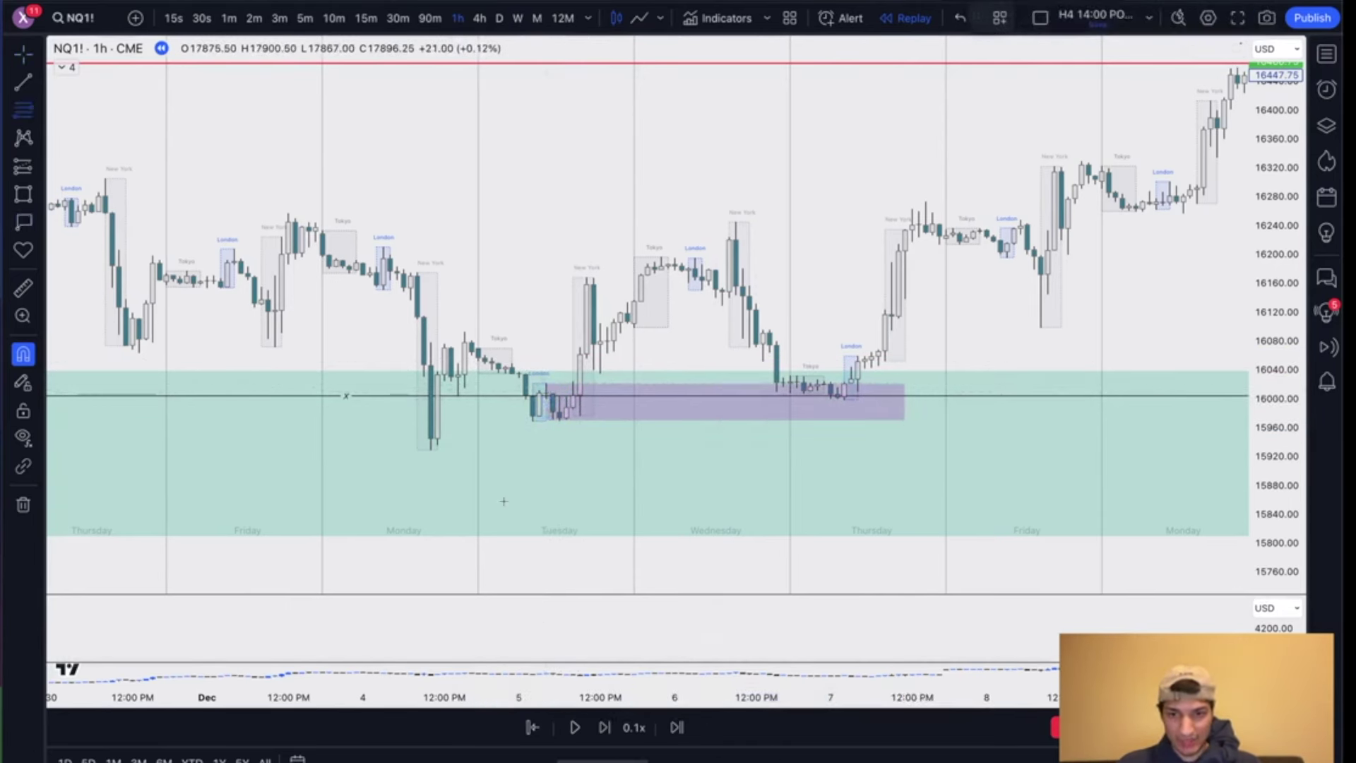
{"action": "left_click", "coordinate": [431, 365]}
{"action": "right_click", "coordinate": [431, 437]}
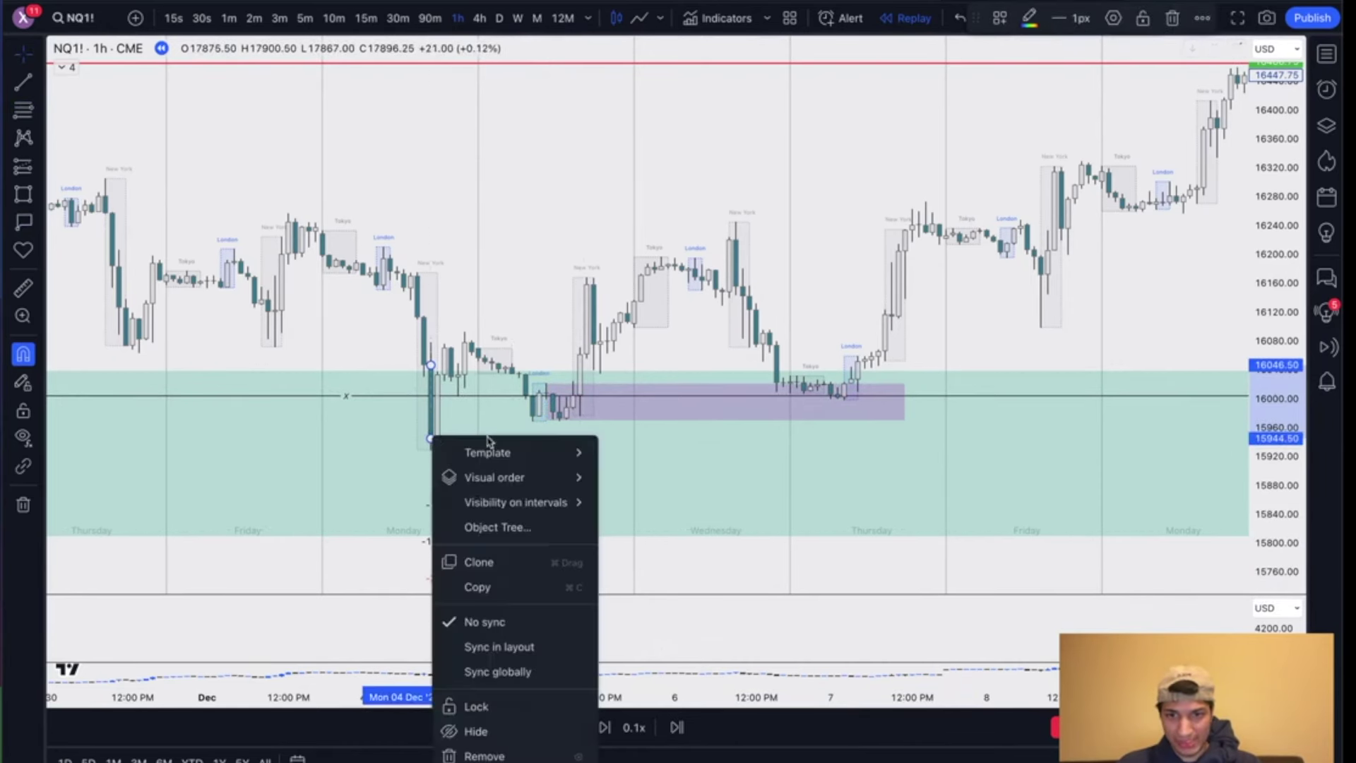
{"action": "mouse_move", "coordinate": [508, 453]}
{"action": "left_click", "coordinate": [654, 551]}
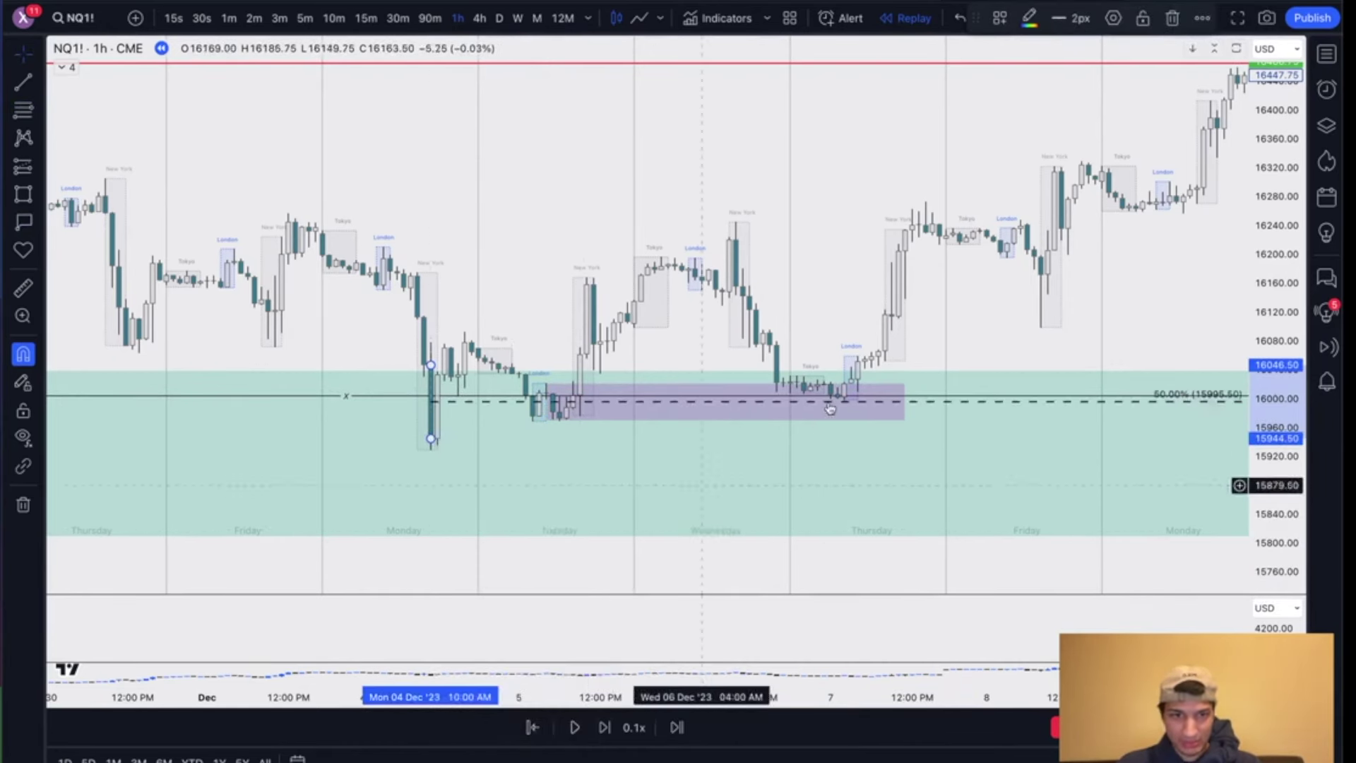
Step: Delete the purple rectangle over the 5 to 7 December candles
{"action": "left_click", "coordinate": [905, 411]}
{"action": "key", "text": "Delete"}
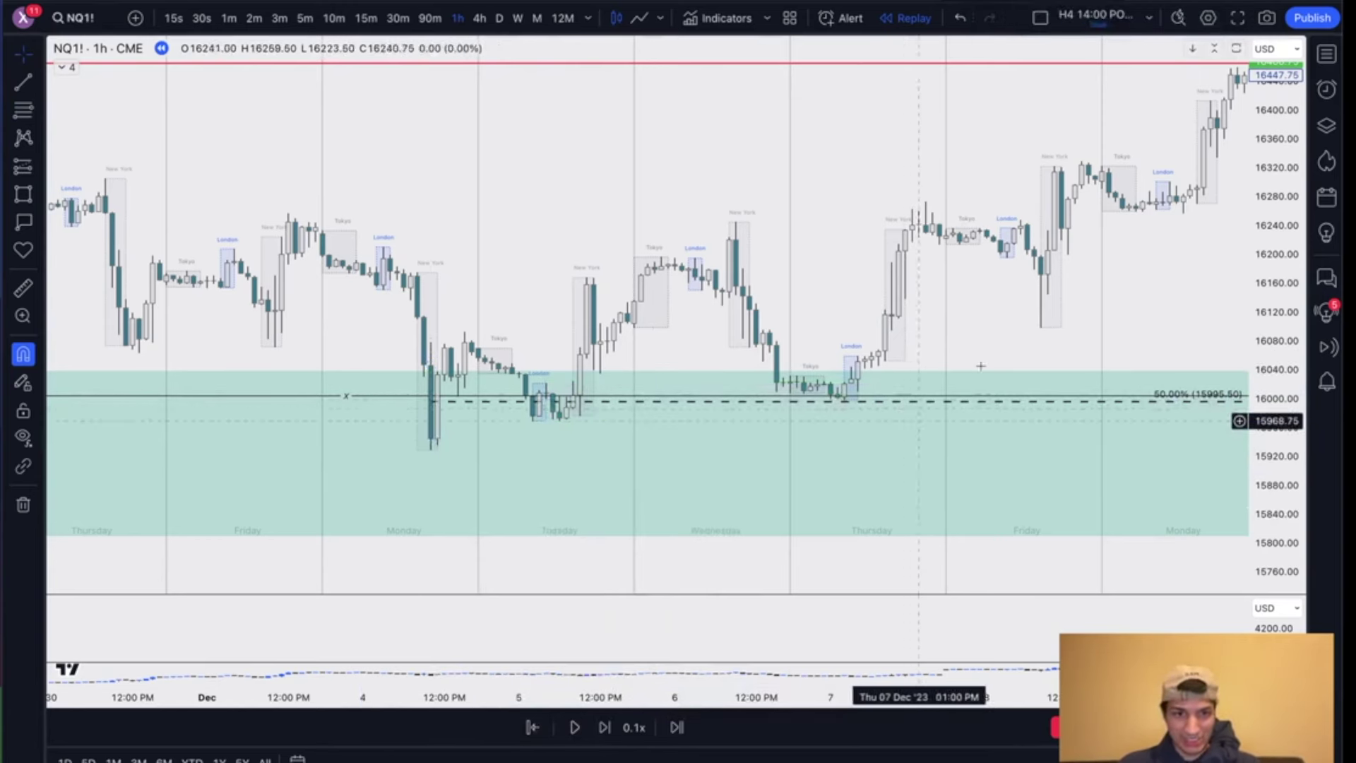
Step: Place a long position at 15998.00 on the 7 December 02:00 candle, with its target at 16465.25 and stop at 15924.75
{"action": "left_click_drag", "start_coordinate": [953, 356], "coordinate": [890, 353]}
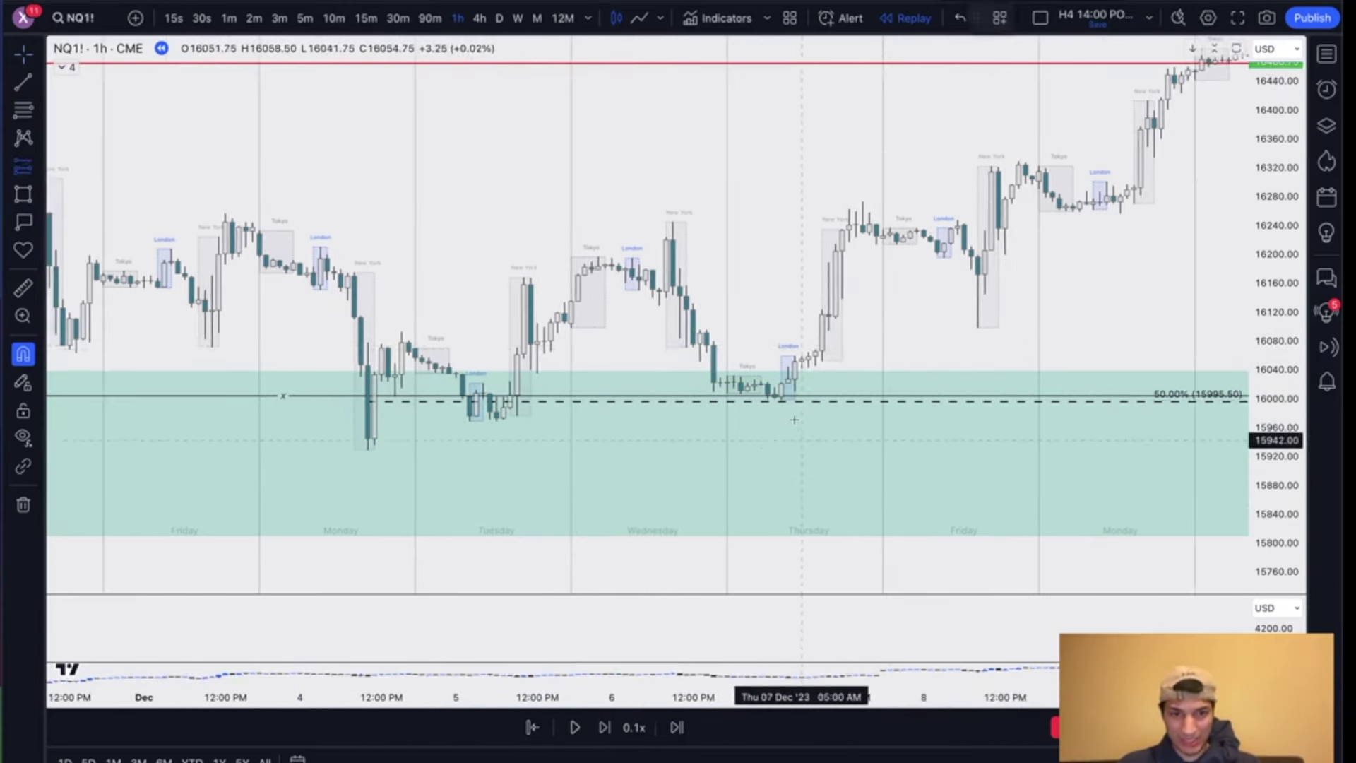
{"action": "left_click", "coordinate": [781, 399]}
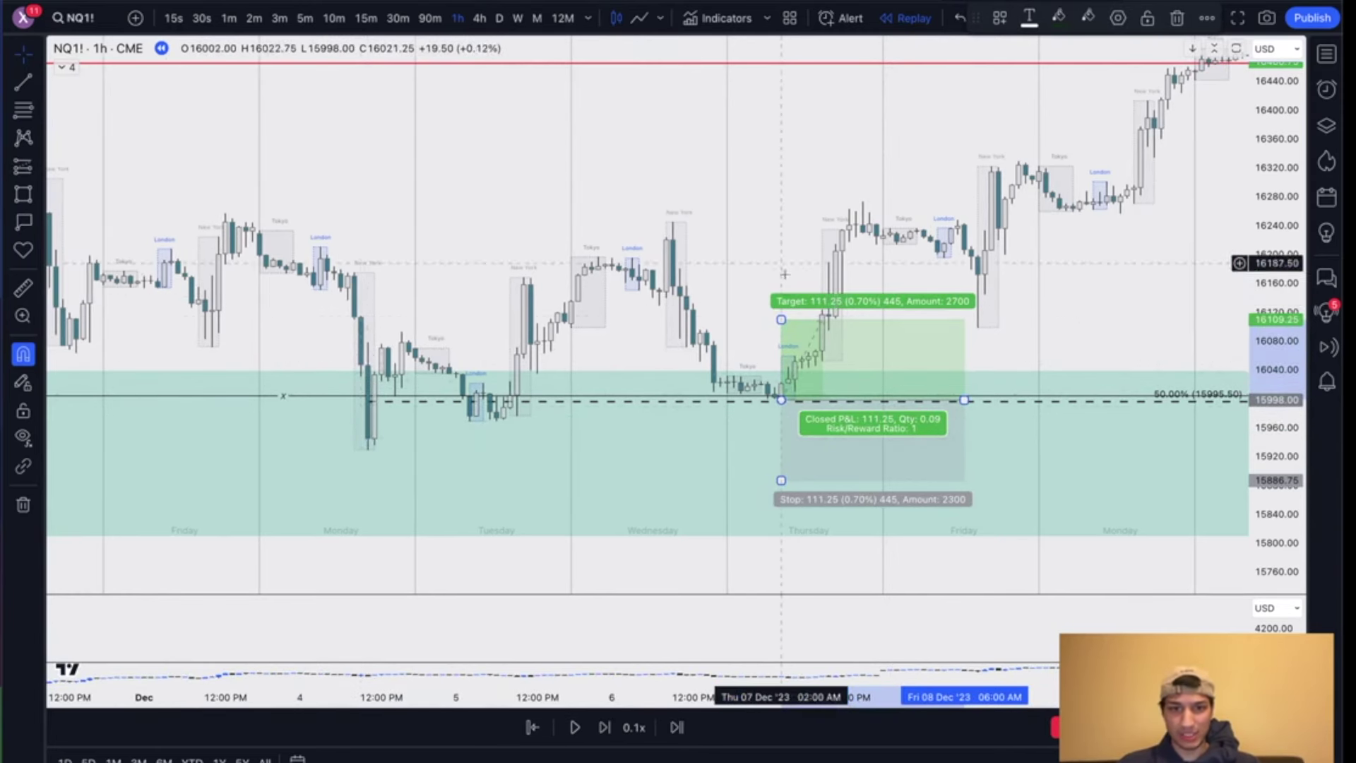
{"action": "left_click_drag", "start_coordinate": [781, 318], "coordinate": [781, 63]}
{"action": "left_click_drag", "start_coordinate": [781, 480], "coordinate": [781, 454]}
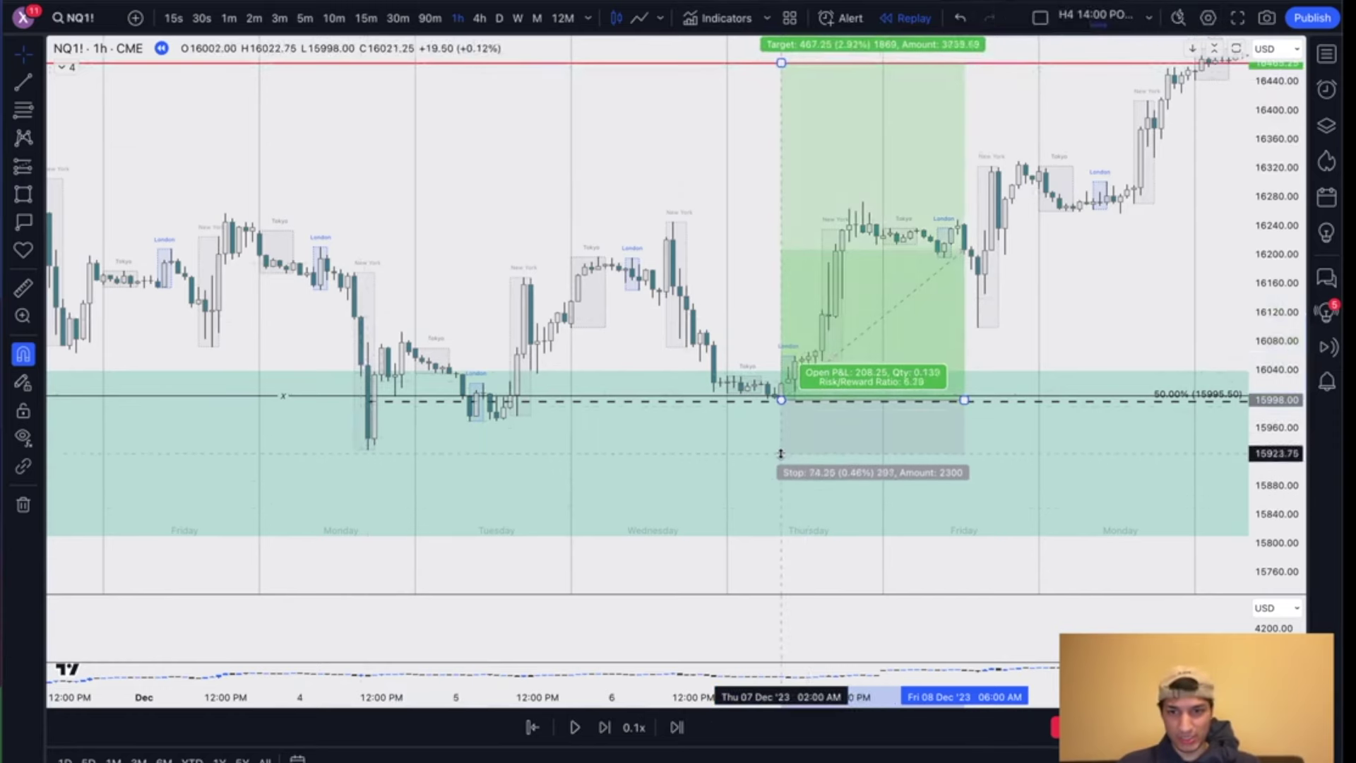
Step: Draw a circle centered on the 4 December low at 15944.50, with its radius set at 15936.50, and give it a background fill
{"action": "scroll", "coordinate": [704, 496], "scroll_direction": "down", "scroll_amount": 3}
{"action": "left_click", "coordinate": [652, 760]}
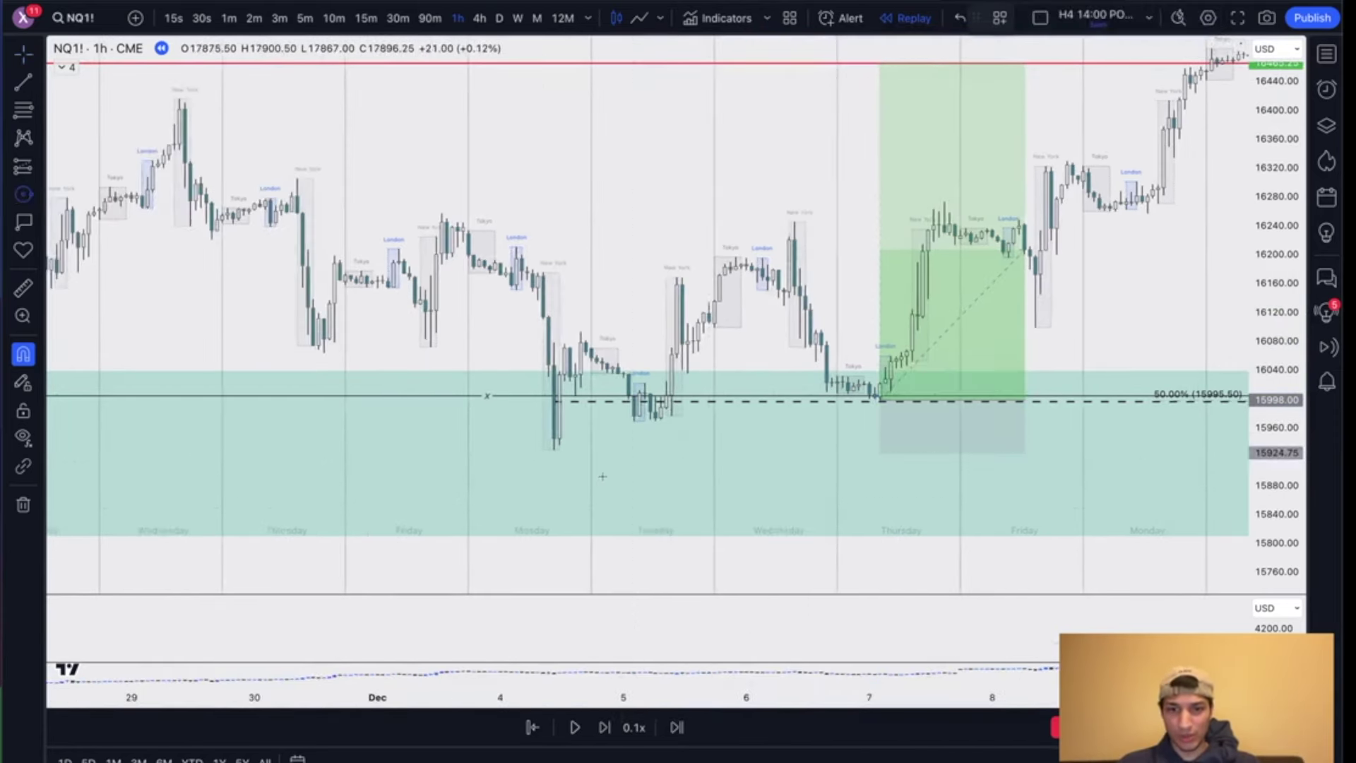
{"action": "left_click", "coordinate": [581, 444]}
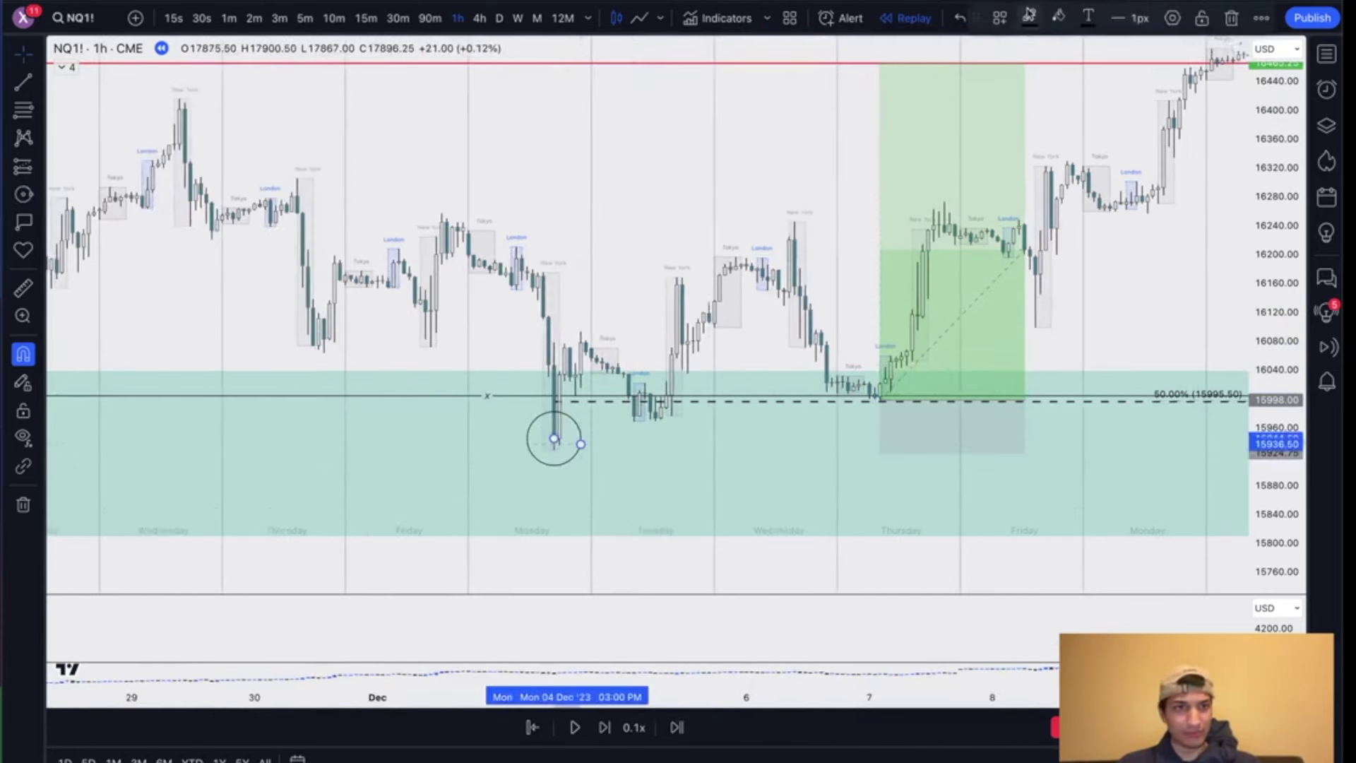
{"action": "left_click", "coordinate": [1058, 16]}
Step: Switch back to the daily timeframe and enlarge the ES comparison pane to compare its lows with the NQ1! lows near the green zone
{"action": "scroll", "coordinate": [878, 495], "scroll_direction": "down", "scroll_amount": 3}
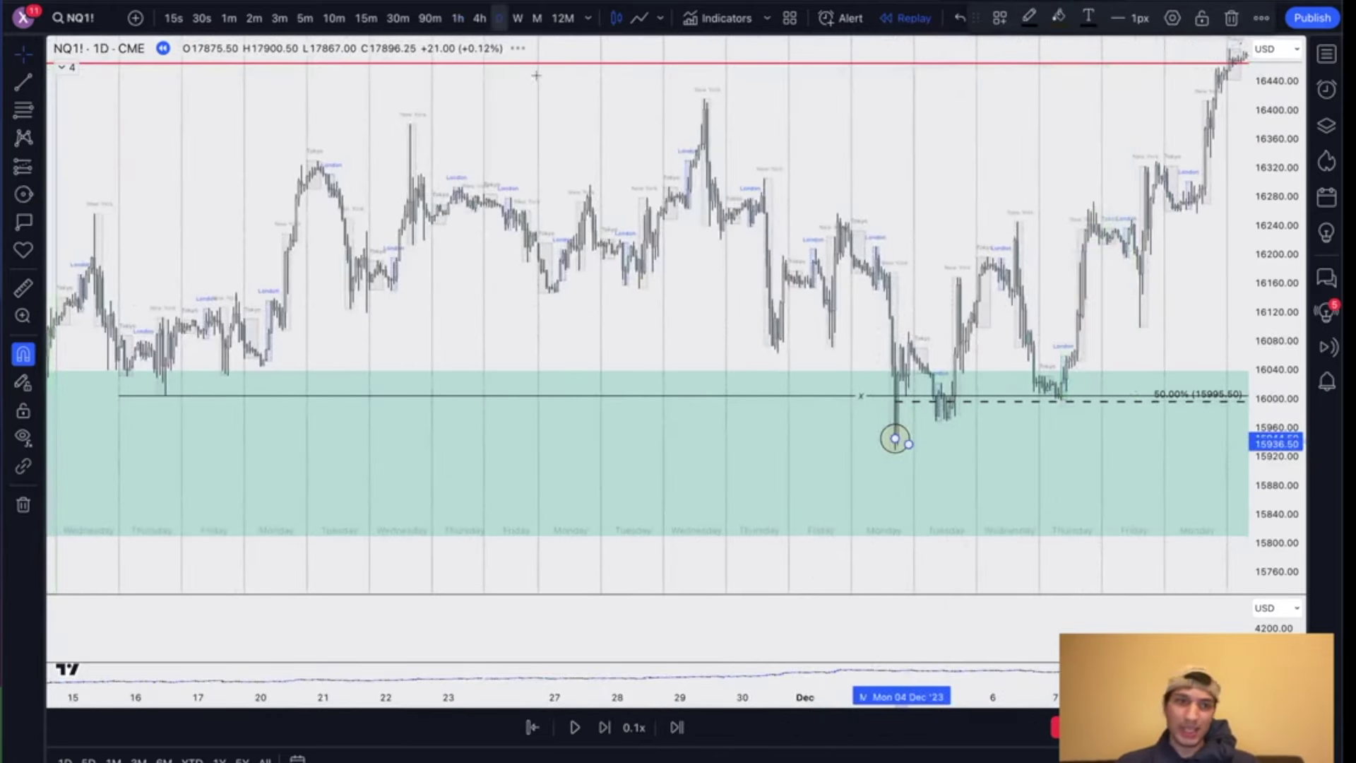
{"action": "left_click", "coordinate": [499, 18]}
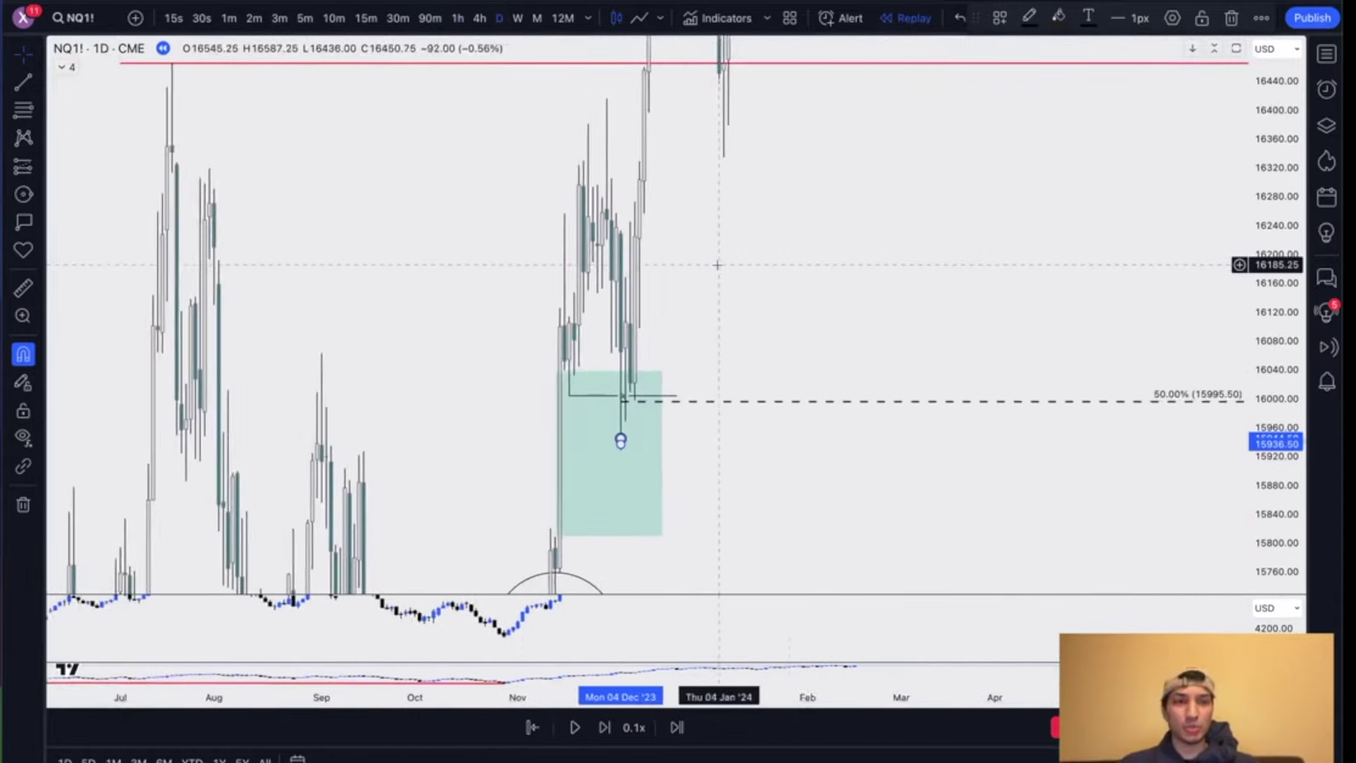
{"action": "left_click_drag", "start_coordinate": [1269, 144], "coordinate": [1267, 439]}
{"action": "mouse_move", "coordinate": [692, 442]}
{"action": "left_mouse_down"}
{"action": "mouse_move", "coordinate": [736, 442]}
{"action": "mouse_move", "coordinate": [828, 260]}
{"action": "left_mouse_up"}
{"action": "left_click_drag", "start_coordinate": [744, 453], "coordinate": [752, 481]}
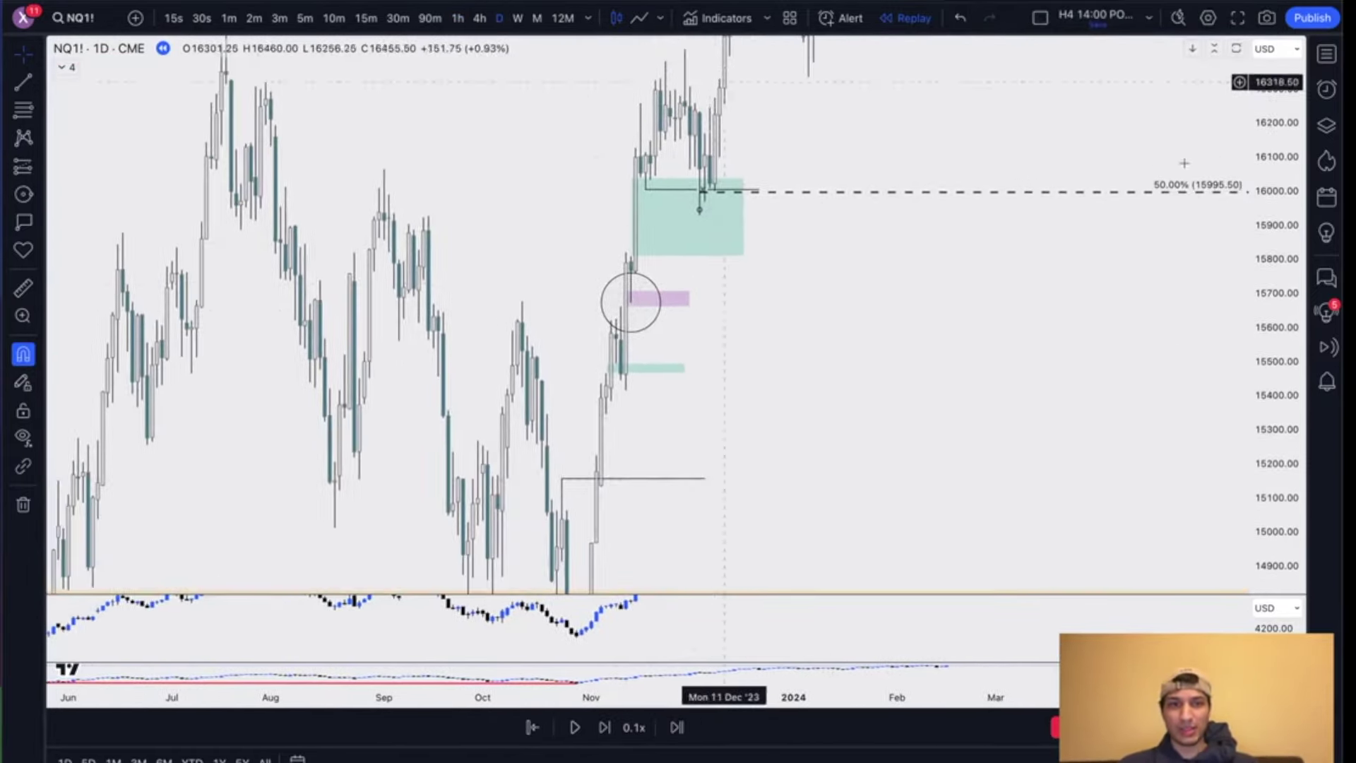
{"action": "left_click_drag", "start_coordinate": [1287, 141], "coordinate": [1282, 221]}
{"action": "scroll", "coordinate": [683, 190], "scroll_direction": "up", "scroll_amount": 1}
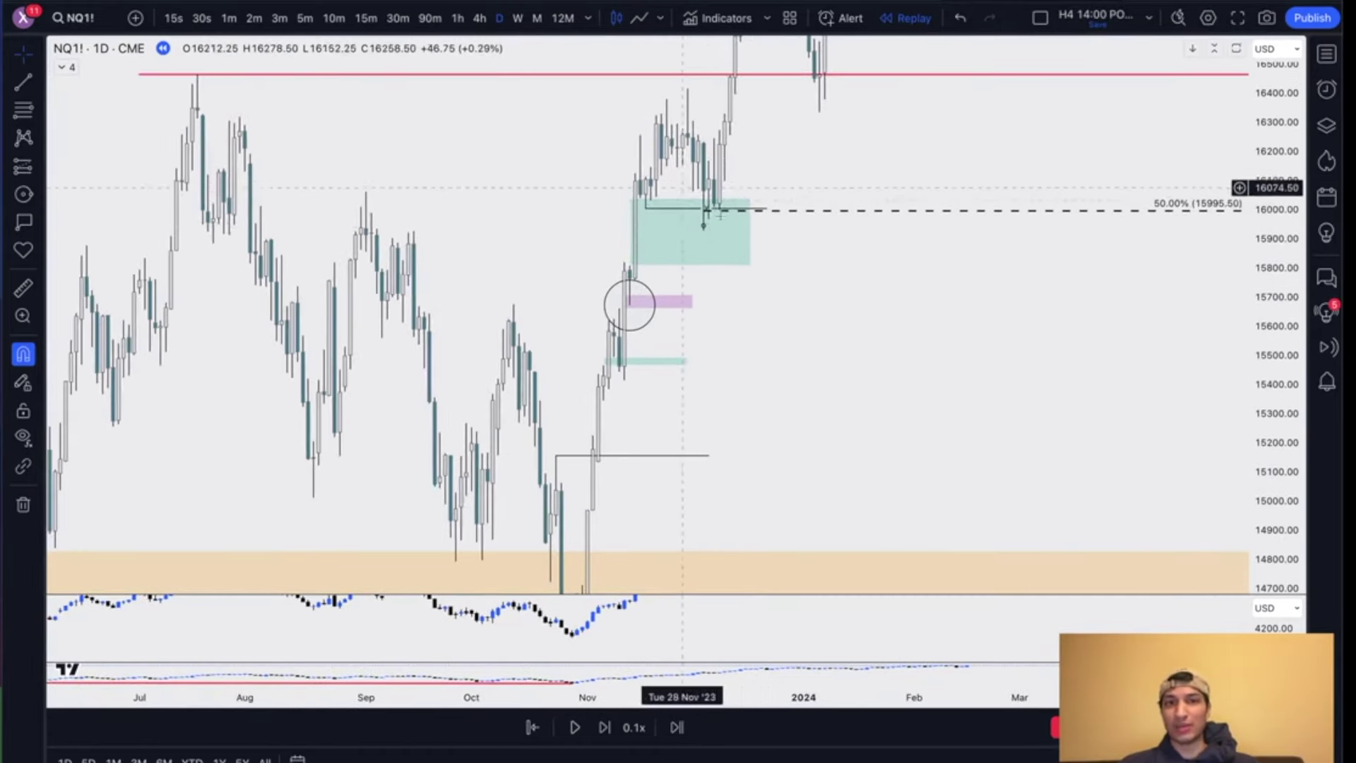
{"action": "left_click_drag", "start_coordinate": [805, 591], "coordinate": [797, 403]}
{"action": "scroll", "coordinate": [778, 537], "scroll_direction": "up", "scroll_amount": 5}
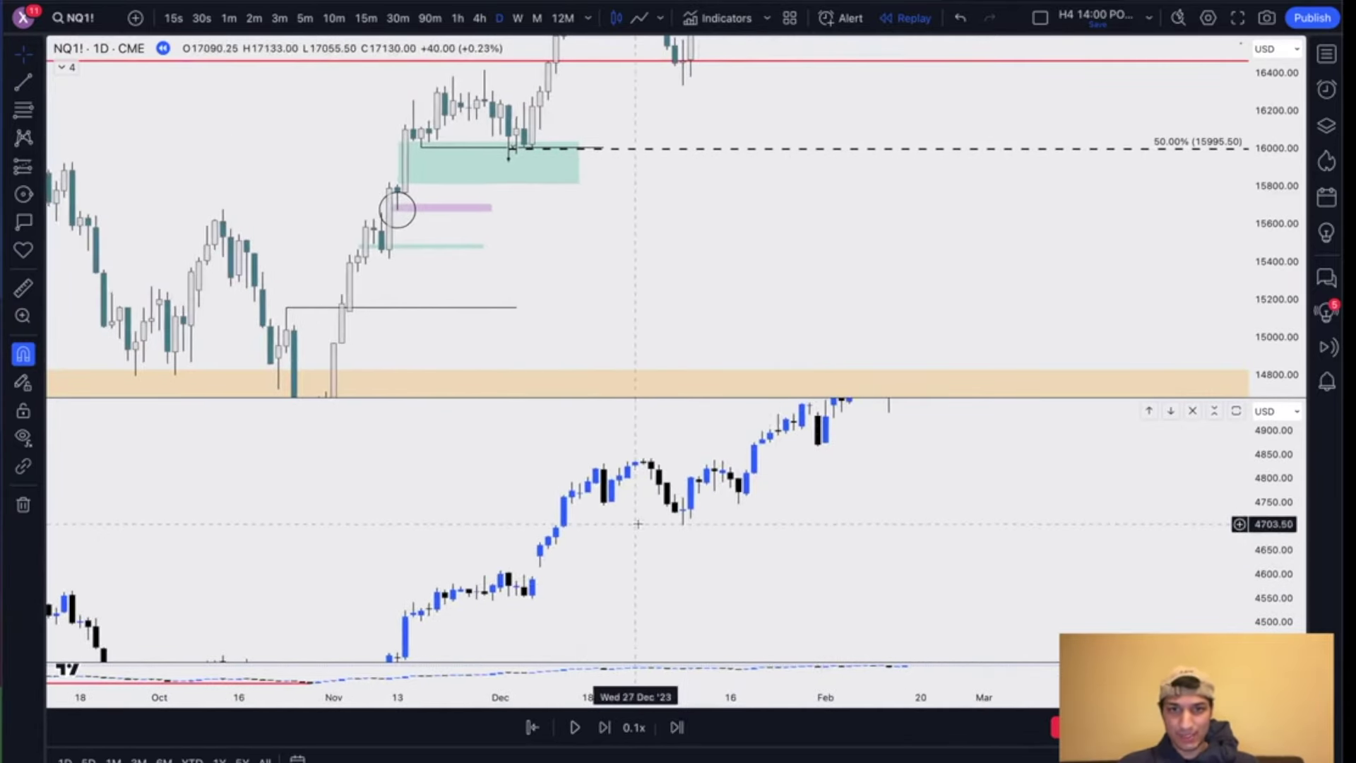
{"action": "left_click_drag", "start_coordinate": [770, 224], "coordinate": [770, 227]}
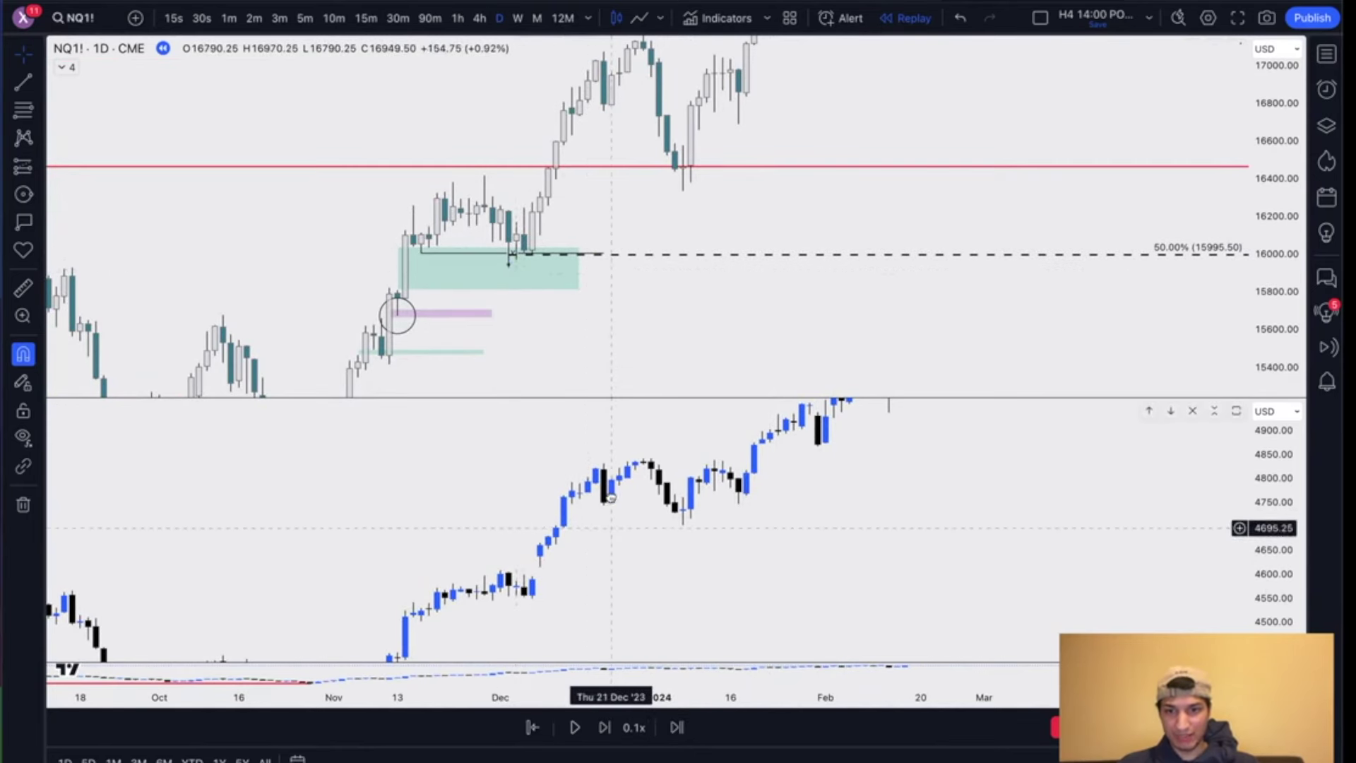
{"action": "left_click_drag", "start_coordinate": [612, 527], "coordinate": [614, 477]}
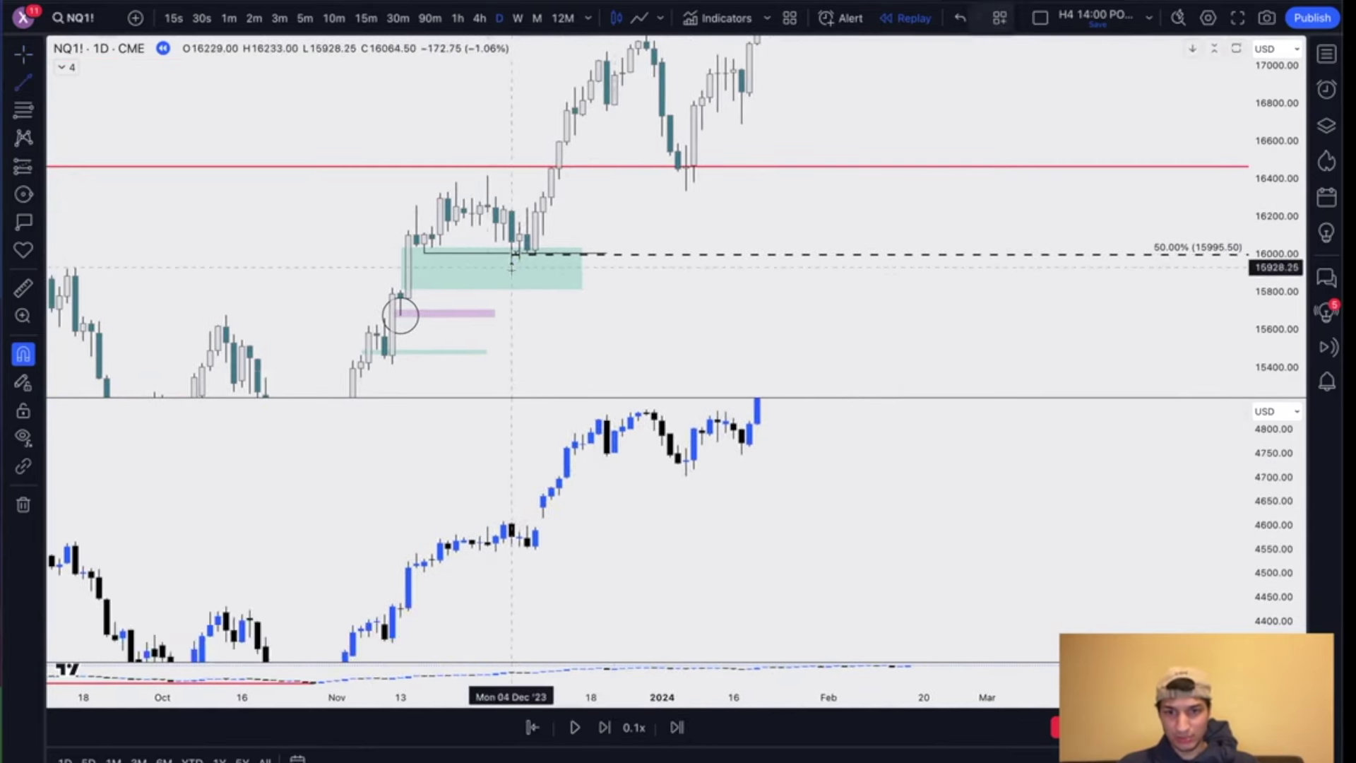
Step: Draw a trend line between the 4 December low at 15928.25 and the 16 November low at 16003.75, and apply the SMT ES template
{"action": "left_click", "coordinate": [512, 267]}
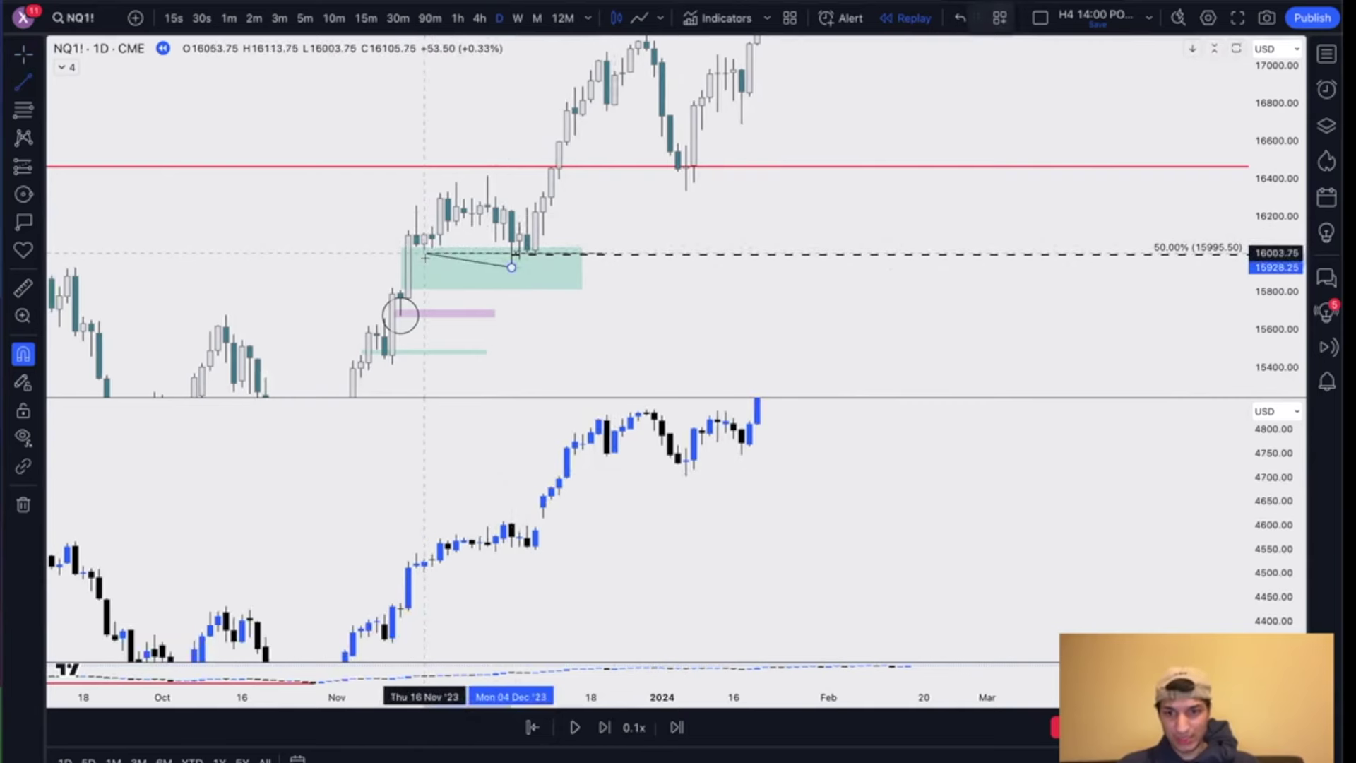
{"action": "left_click", "coordinate": [424, 254]}
{"action": "right_click", "coordinate": [424, 259]}
{"action": "mouse_move", "coordinate": [480, 269]}
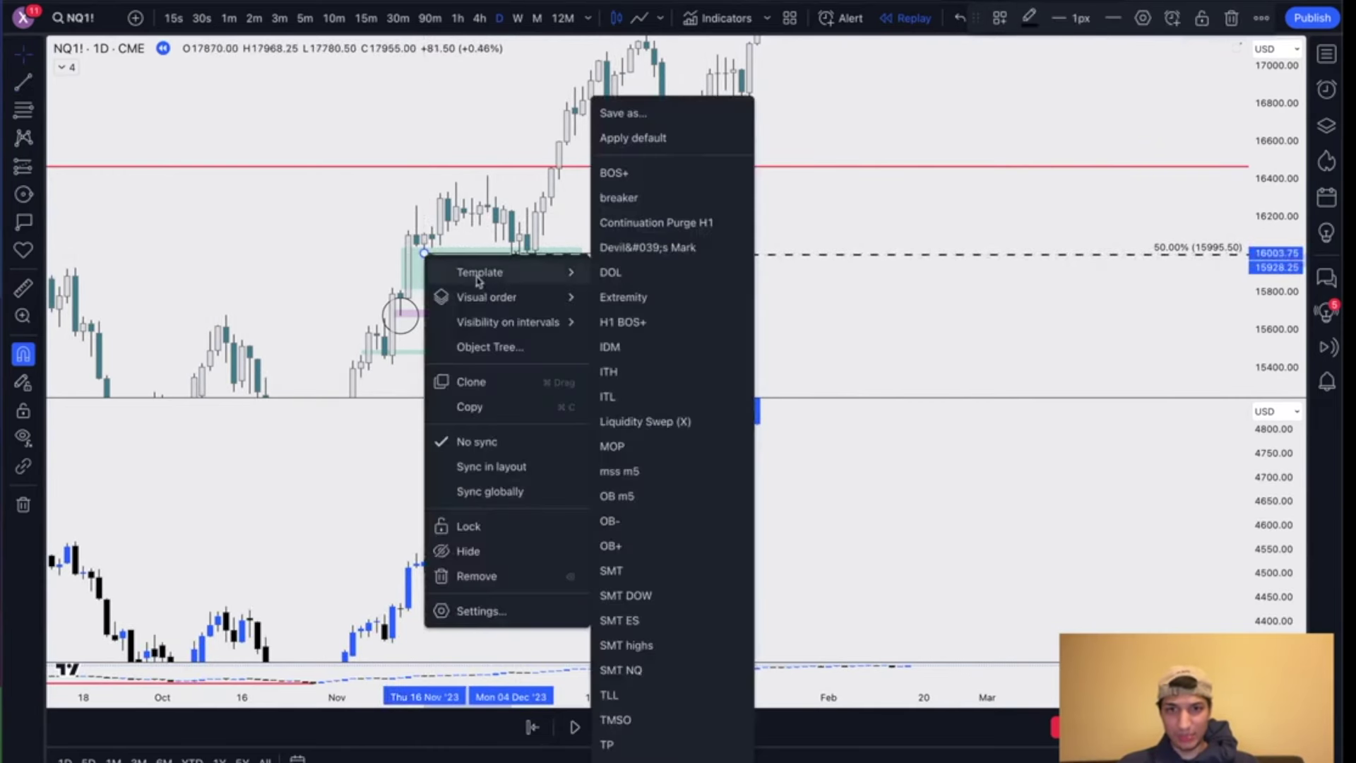
{"action": "left_click", "coordinate": [679, 621]}
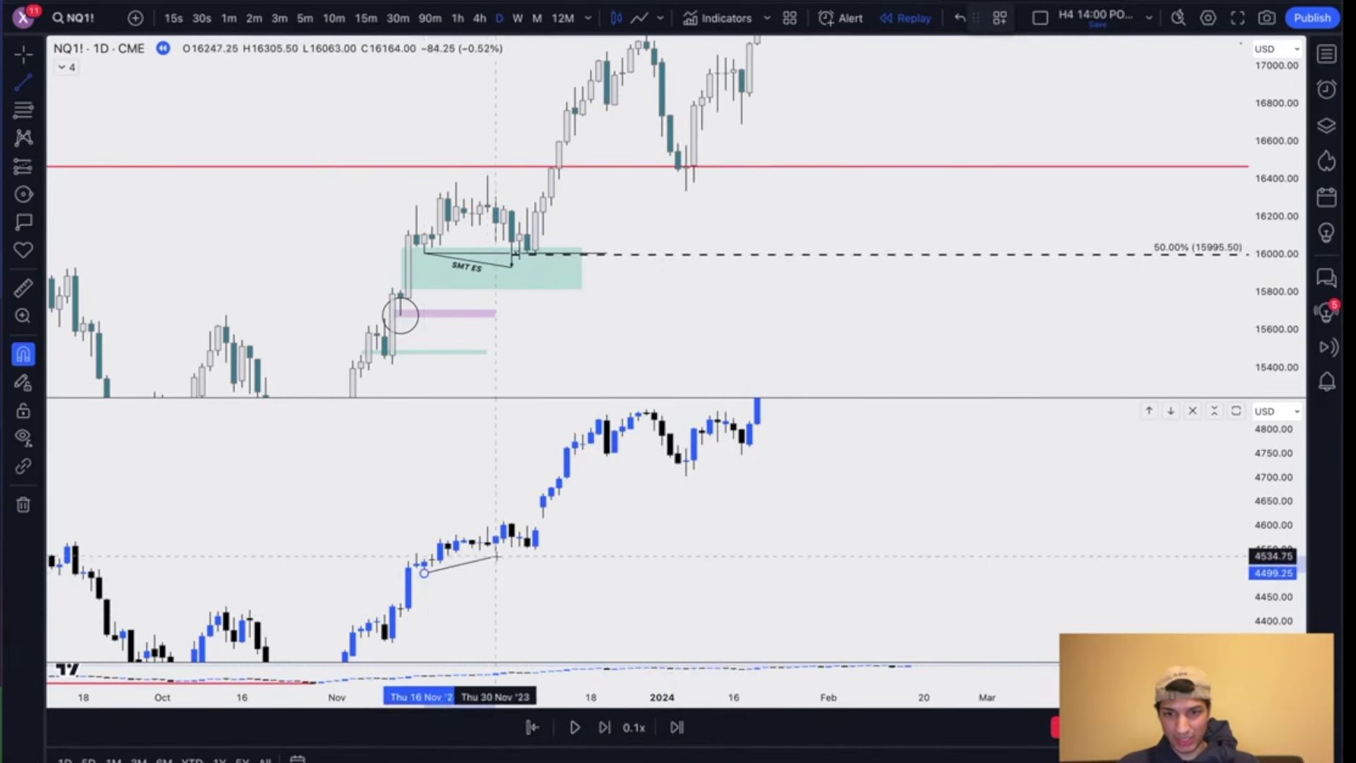
Step: Finish the matching ES trend line from the 16 November low at 4499.25 to the early December low at 4547.75, and shrink the comparison pane
{"action": "left_click", "coordinate": [528, 552]}
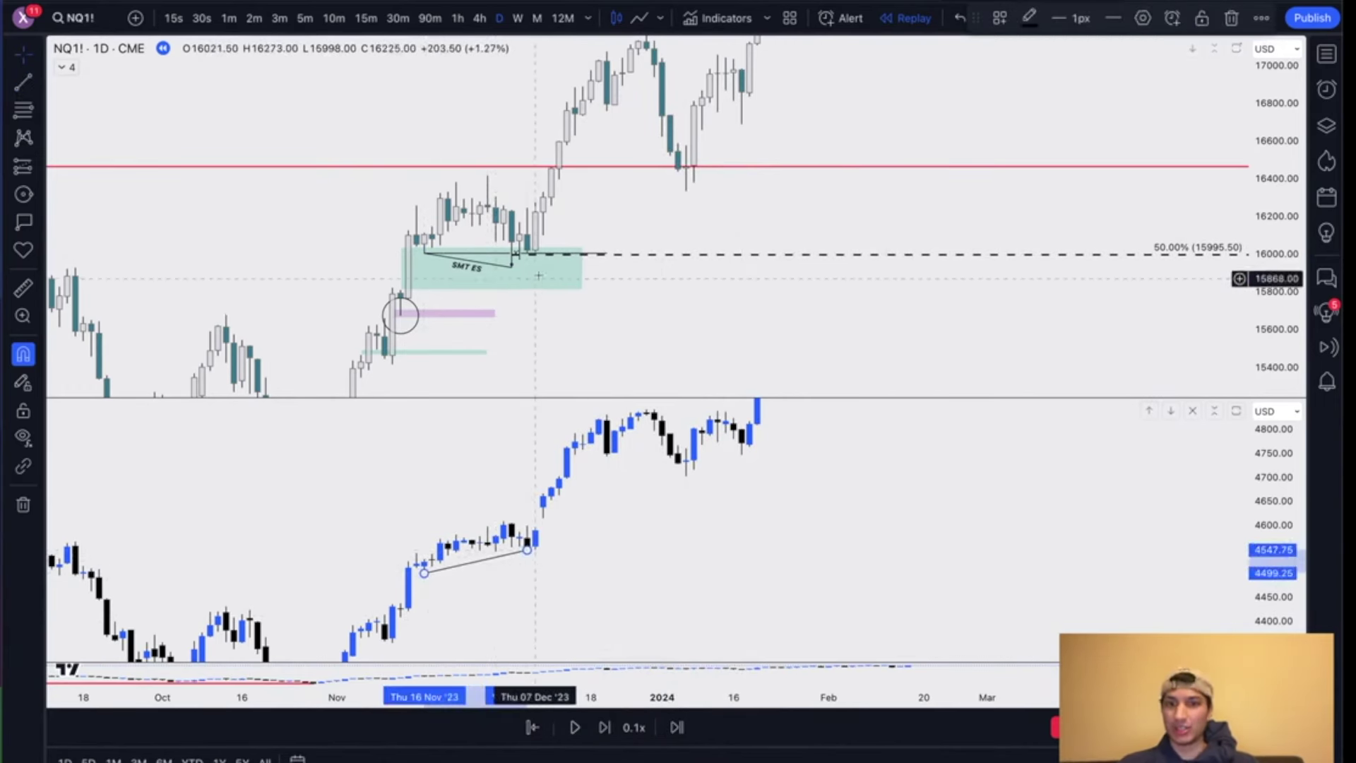
{"action": "left_click_drag", "start_coordinate": [687, 403], "coordinate": [687, 664]}
{"action": "right_click", "coordinate": [751, 486]}
{"action": "left_click", "coordinate": [709, 409]}
Step: Review the full daily structure from the SMT lows in the orange zone up to the red target line
{"action": "scroll", "coordinate": [695, 447], "scroll_direction": "down", "scroll_amount": 4}
{"action": "left_click_drag", "start_coordinate": [839, 370], "coordinate": [838, 213]}
{"action": "left_click_drag", "start_coordinate": [1267, 286], "coordinate": [1266, 465]}
{"action": "scroll", "coordinate": [957, 374], "scroll_direction": "down", "scroll_amount": 5}
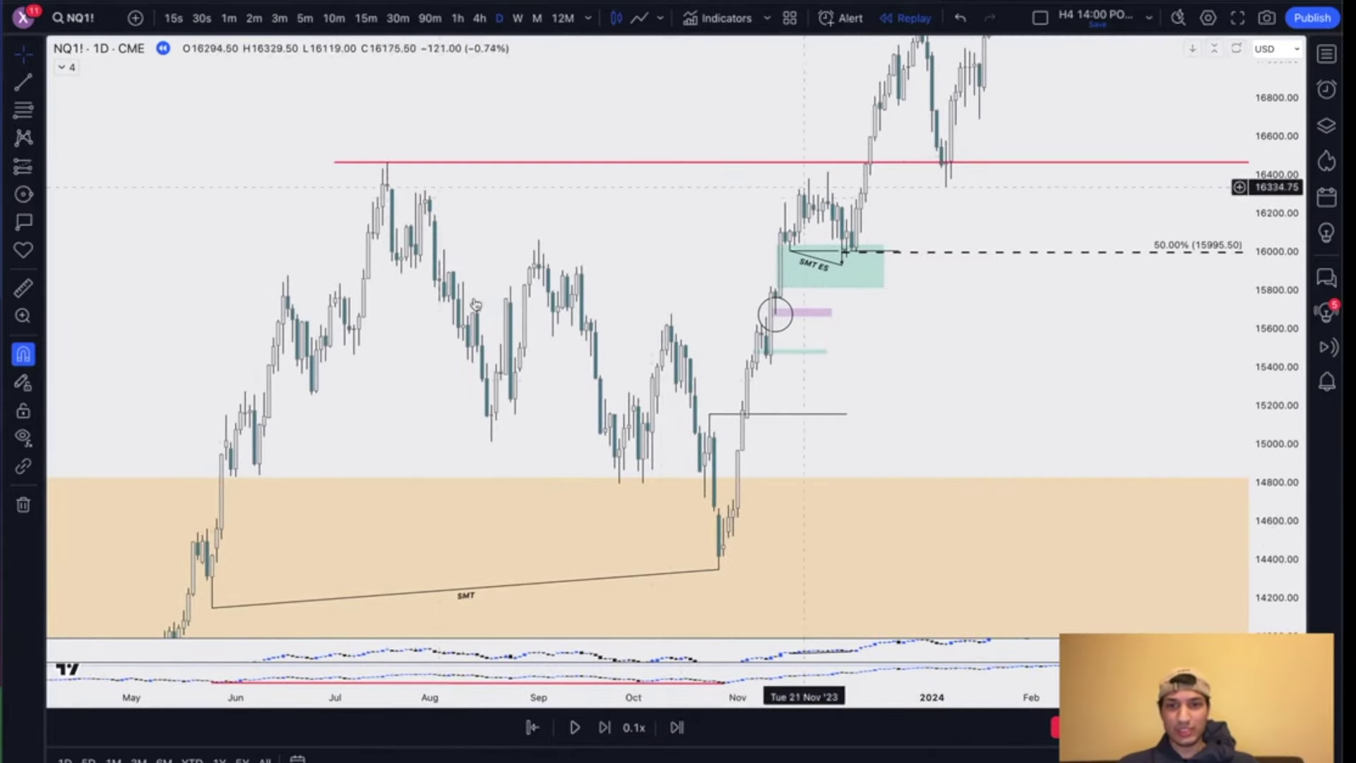
{"action": "left_click_drag", "start_coordinate": [988, 452], "coordinate": [988, 316]}
{"action": "scroll", "coordinate": [989, 316], "scroll_direction": "down", "scroll_amount": 4}
{"action": "left_click_drag", "start_coordinate": [1299, 133], "coordinate": [1256, 284]}
{"action": "scroll", "coordinate": [1138, 276], "scroll_direction": "up", "scroll_amount": 3}
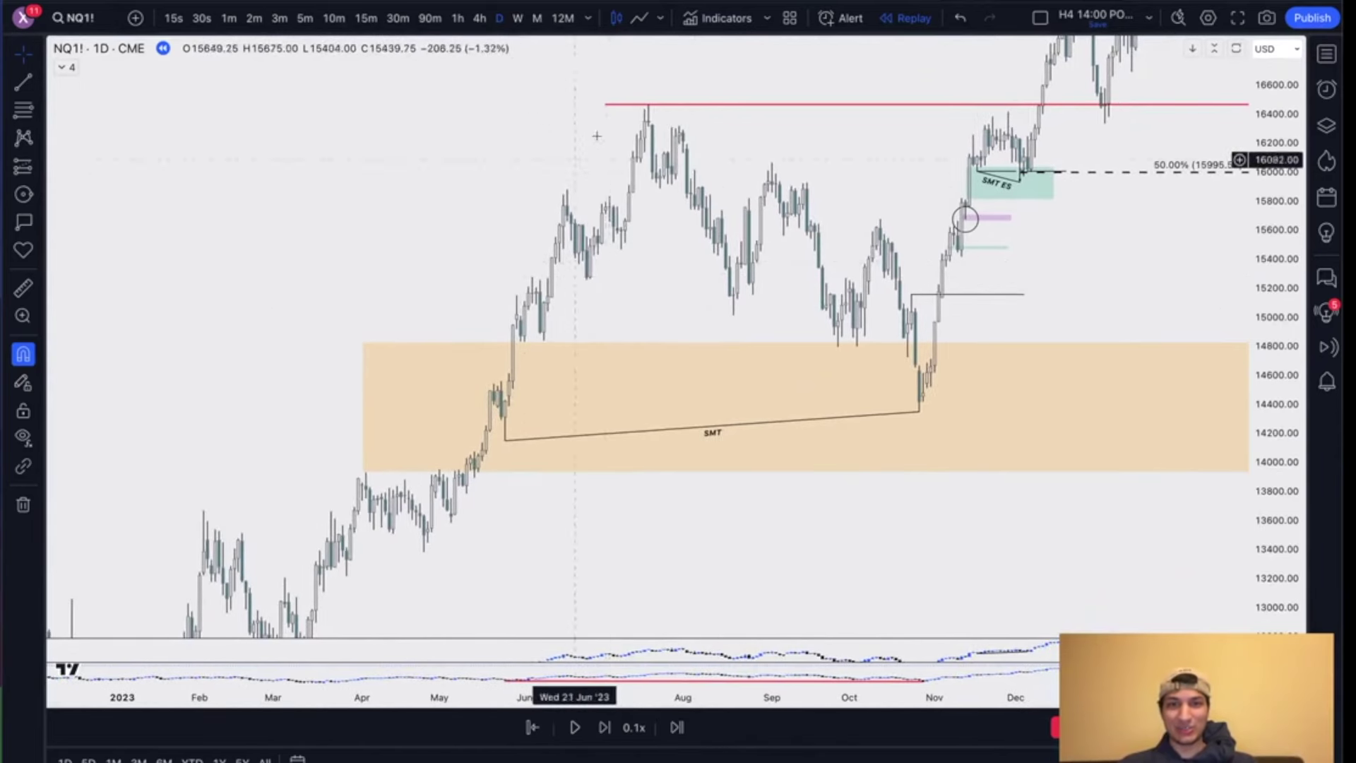
{"action": "scroll", "coordinate": [928, 502], "scroll_direction": "up", "scroll_amount": 2}
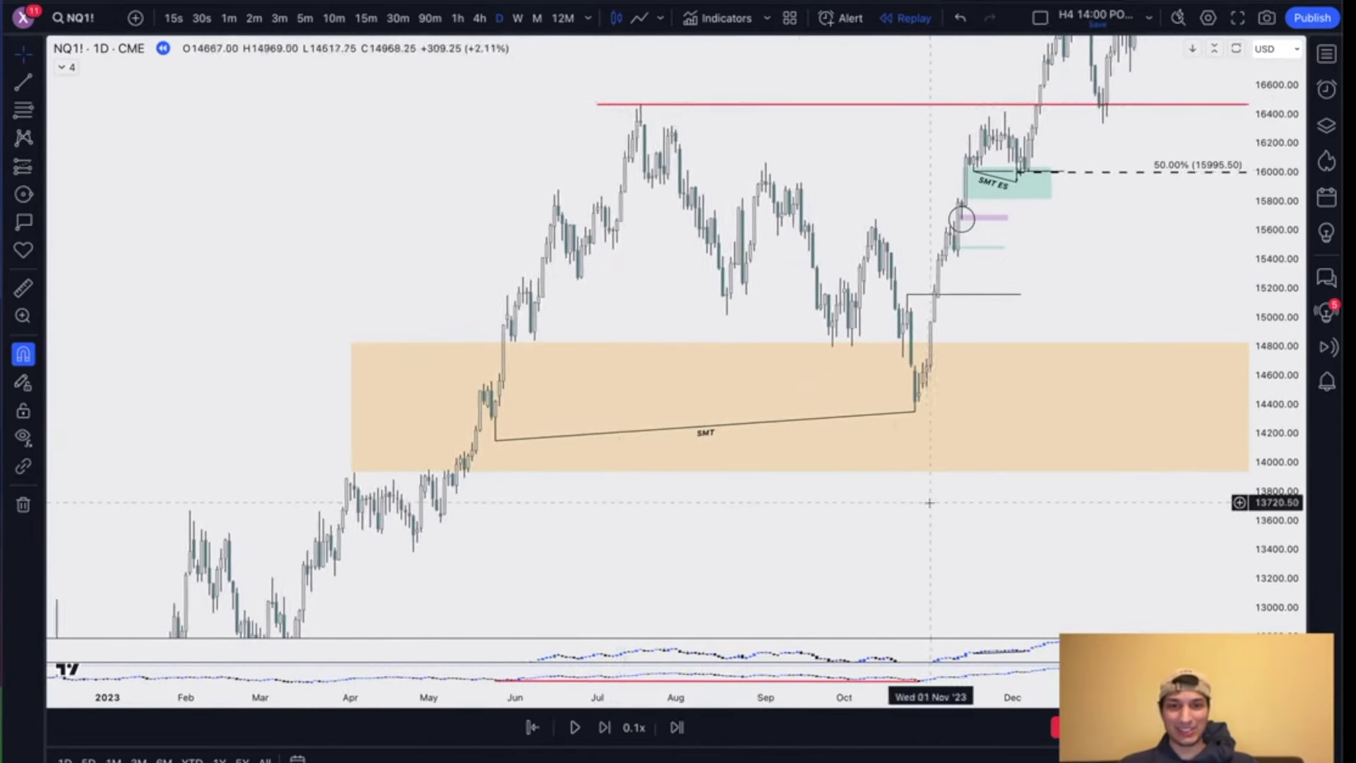
Step: Draw purple rectangles around the May–June consolidation, 14839.75 to 15311.00, and the July–August high, 15899.50 to 16499.50
{"action": "left_click_drag", "start_coordinate": [404, 272], "coordinate": [493, 340]}
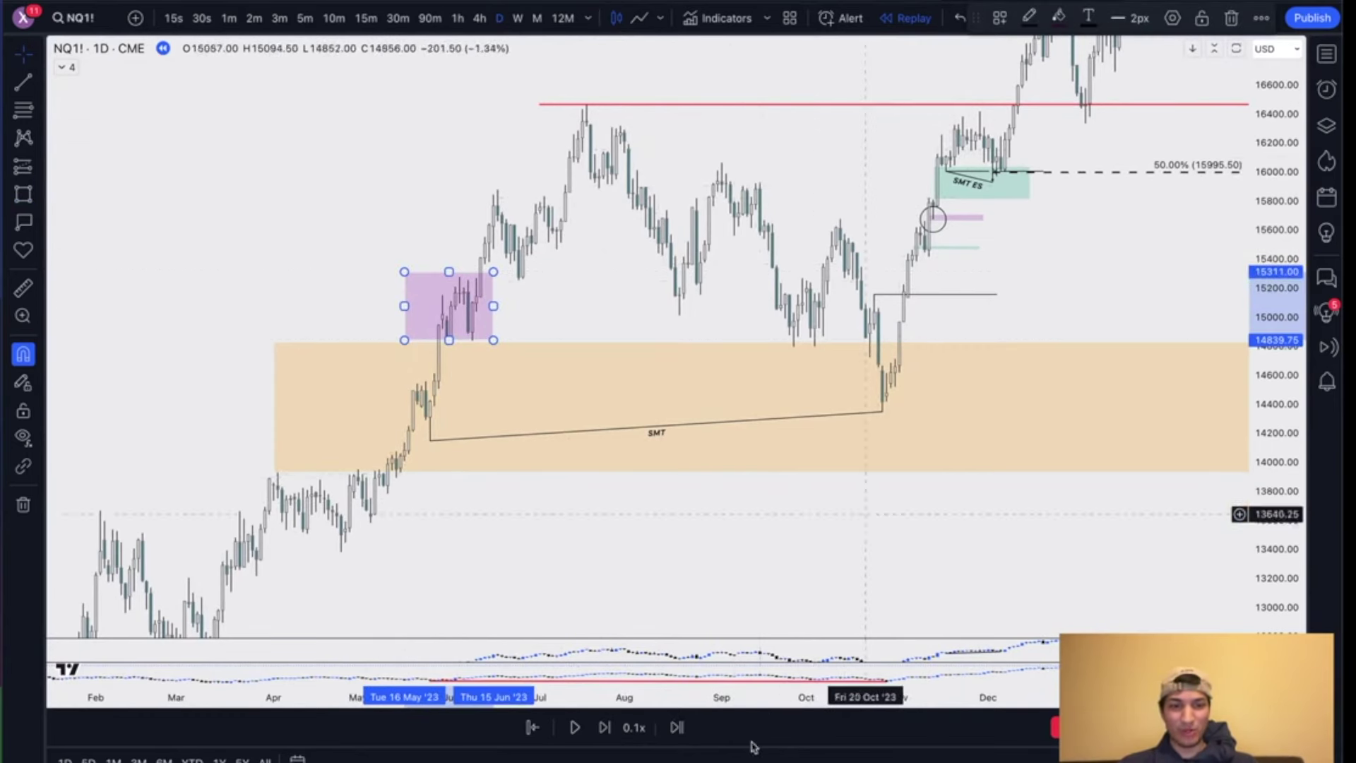
{"action": "key", "text": "alt+shift+r"}
{"action": "mouse_move", "coordinate": [552, 99]}
{"action": "left_mouse_down"}
{"action": "mouse_move", "coordinate": [664, 221]}
{"action": "mouse_move", "coordinate": [641, 187]}
{"action": "left_mouse_up"}
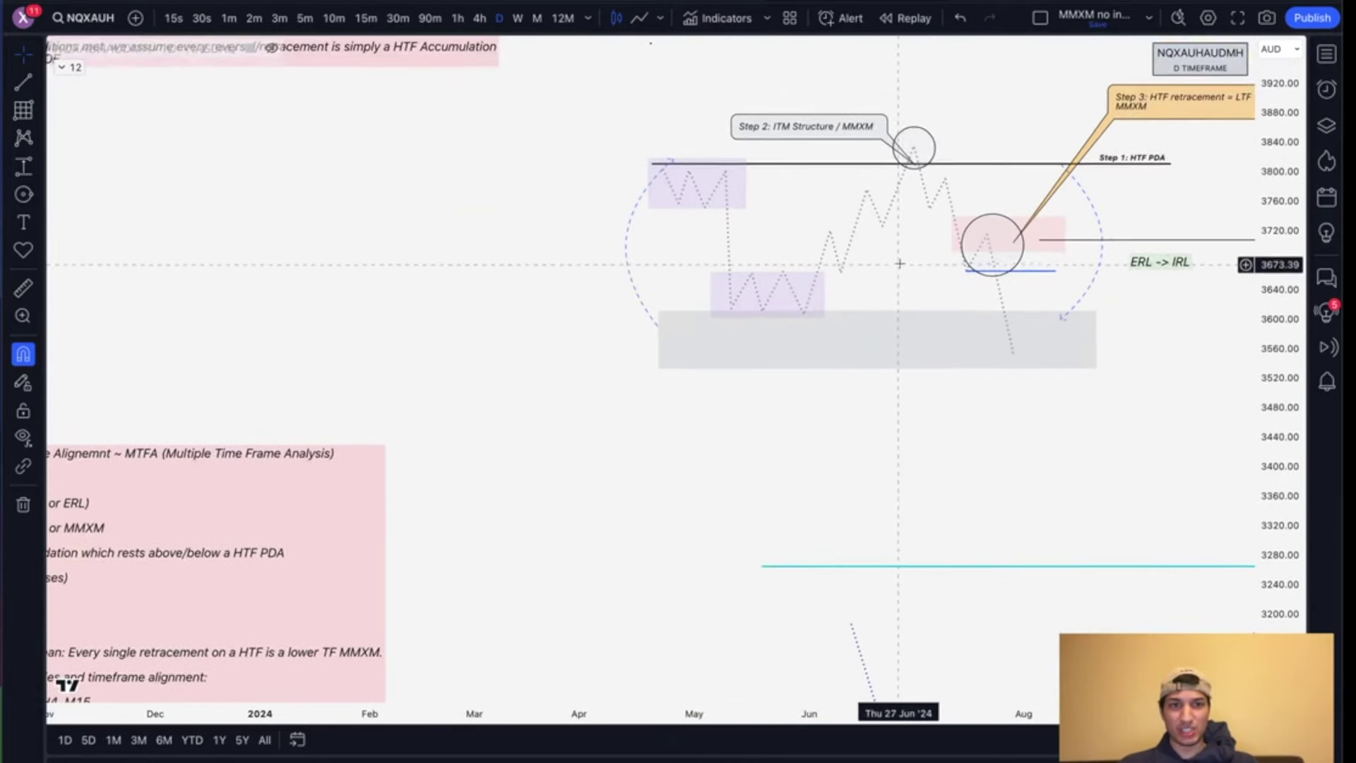
Step: Draw a red horizontal trend line from the 29 March 2022 high at 16205.00 across to the September 2023 price action
{"action": "left_click", "coordinate": [762, 288]}
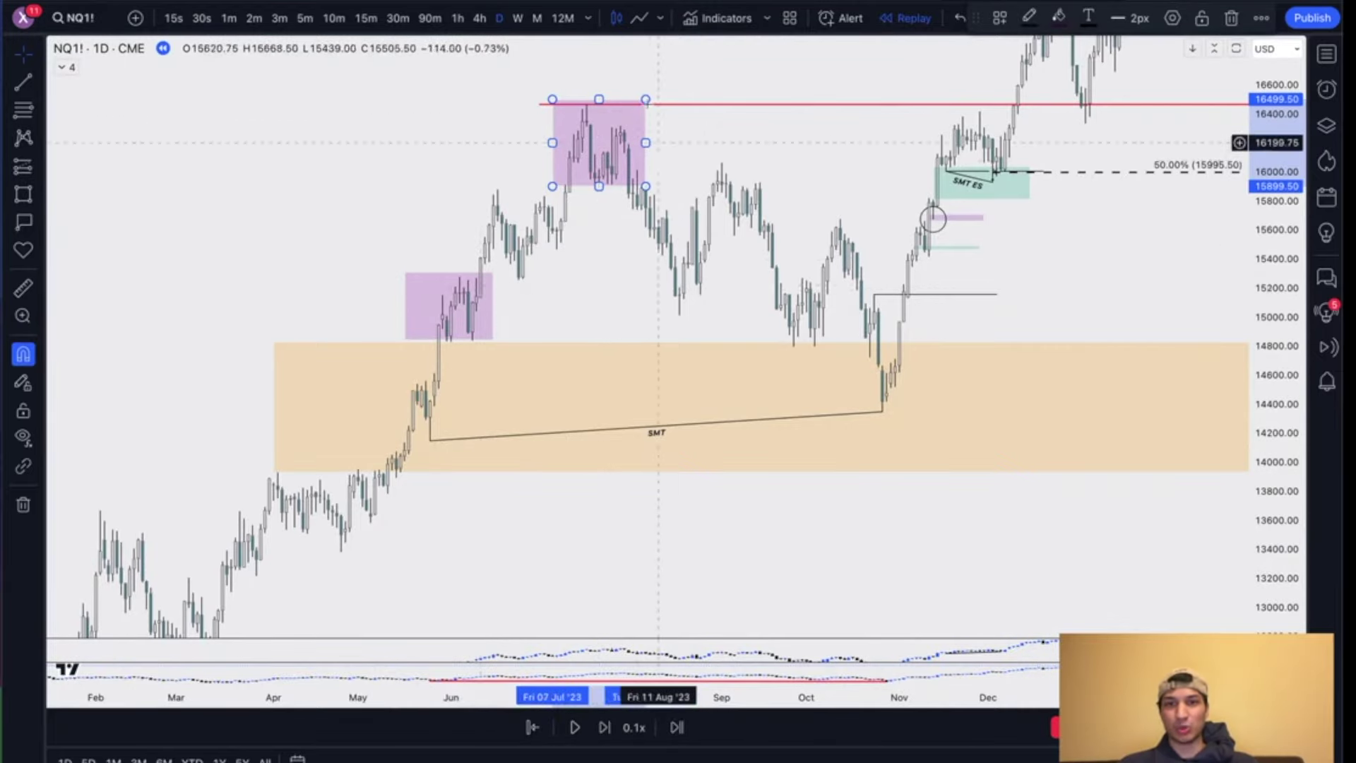
{"action": "scroll", "coordinate": [582, 166], "scroll_direction": "down", "scroll_amount": 5}
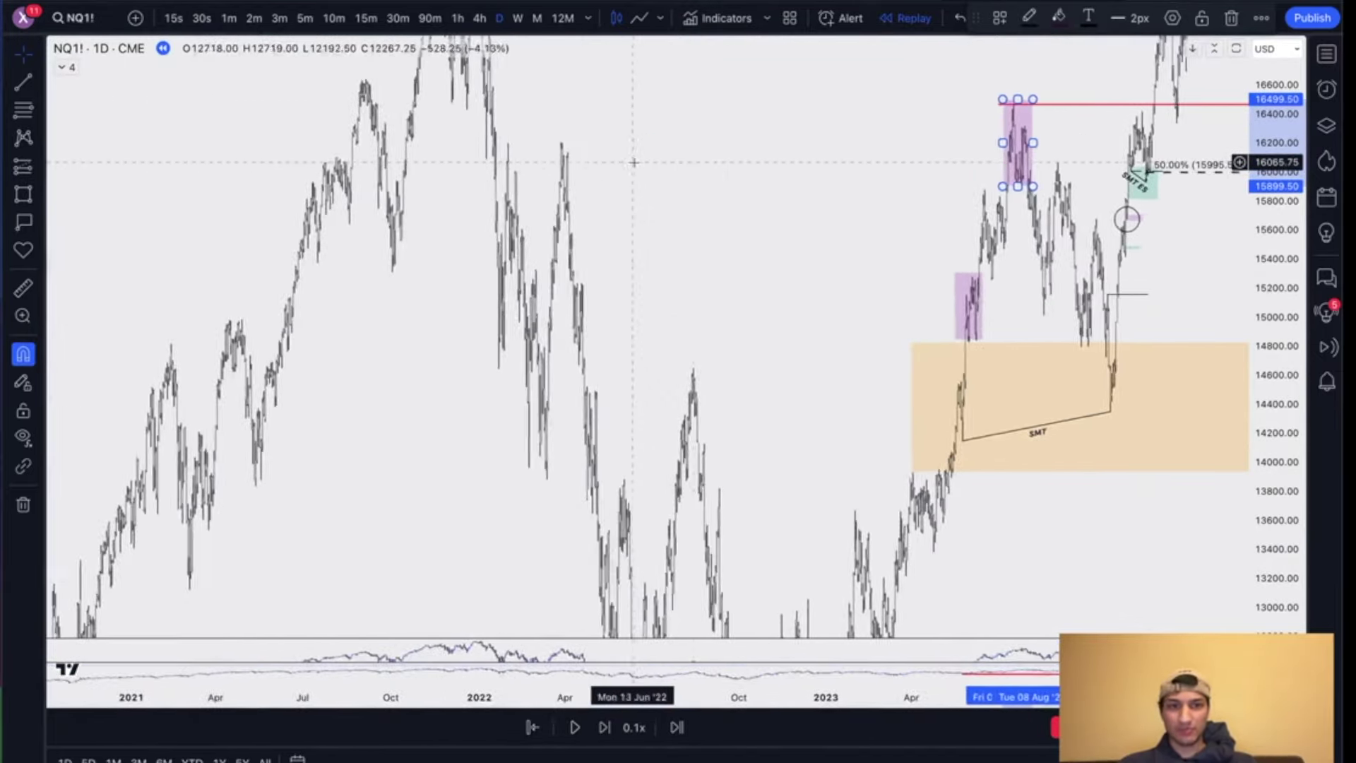
{"action": "scroll", "coordinate": [793, 309], "scroll_direction": "up", "scroll_amount": 3}
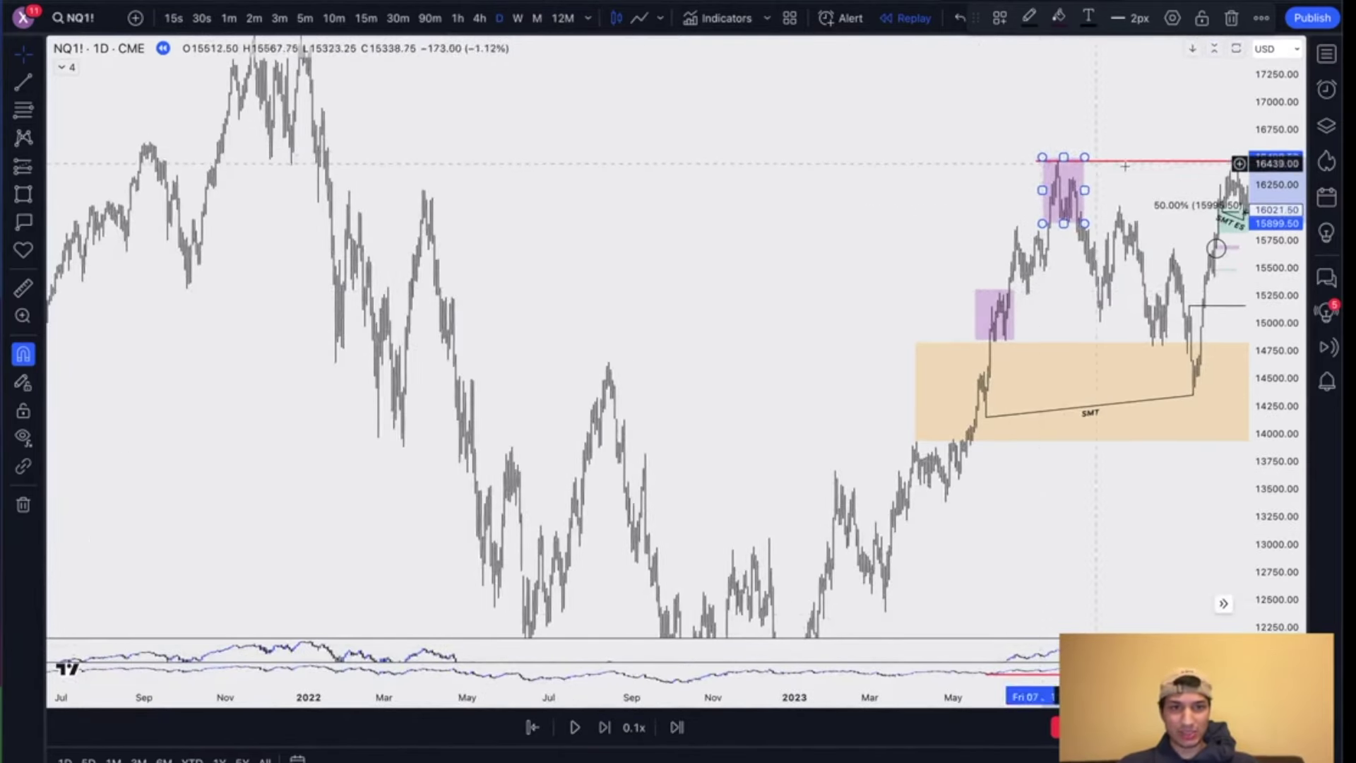
{"action": "left_click", "coordinate": [24, 83]}
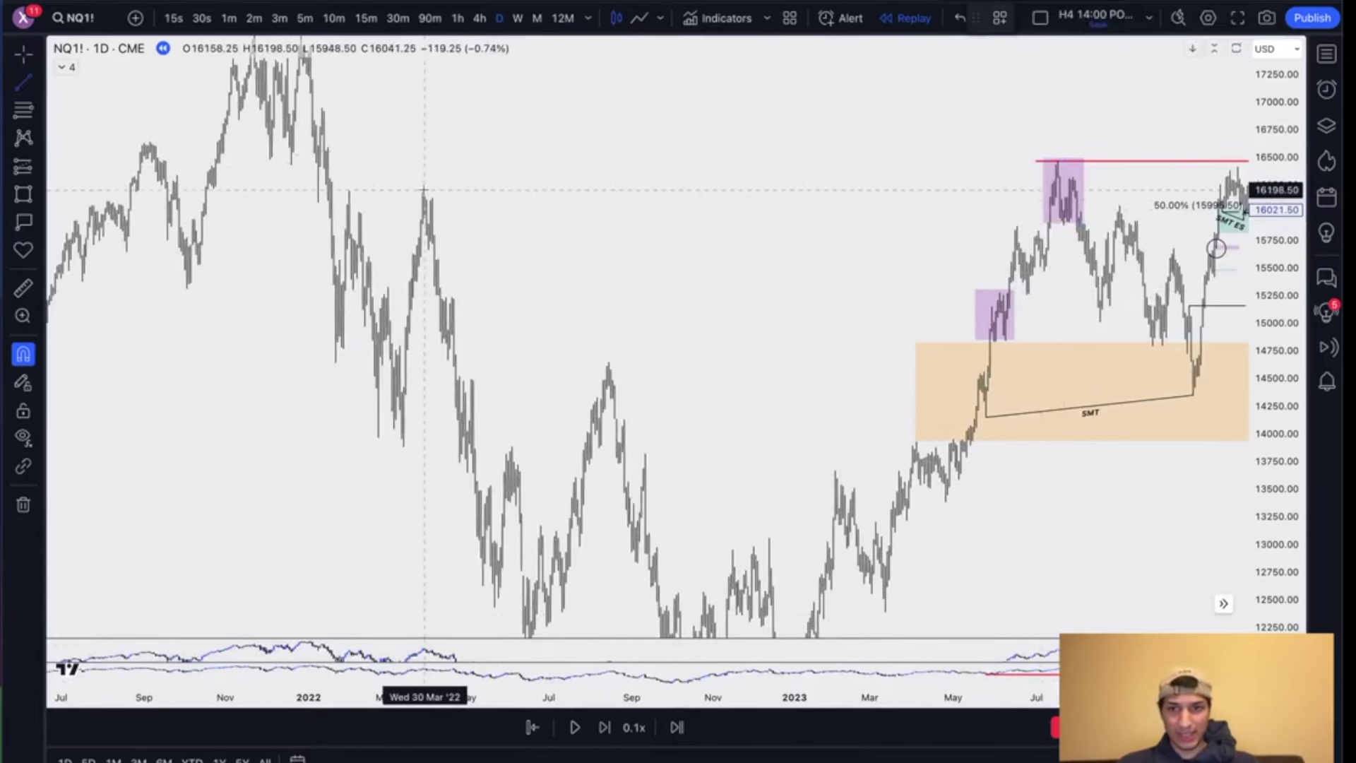
{"action": "mouse_move", "coordinate": [423, 189]}
{"action": "left_mouse_down"}
{"action": "mouse_move", "coordinate": [1163, 181]}
{"action": "mouse_move", "coordinate": [1155, 170]}
{"action": "left_mouse_up"}
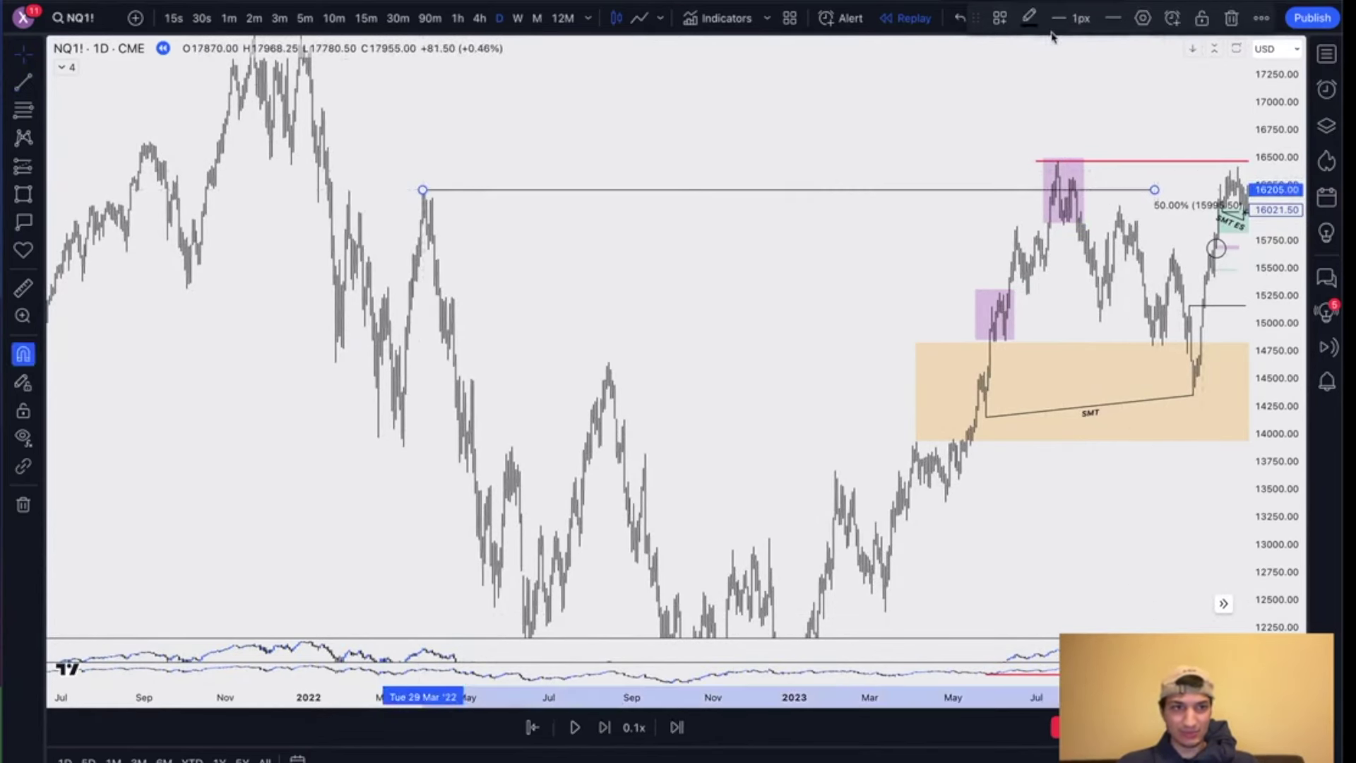
{"action": "left_click", "coordinate": [1034, 19]}
{"action": "left_click", "coordinate": [1033, 65]}
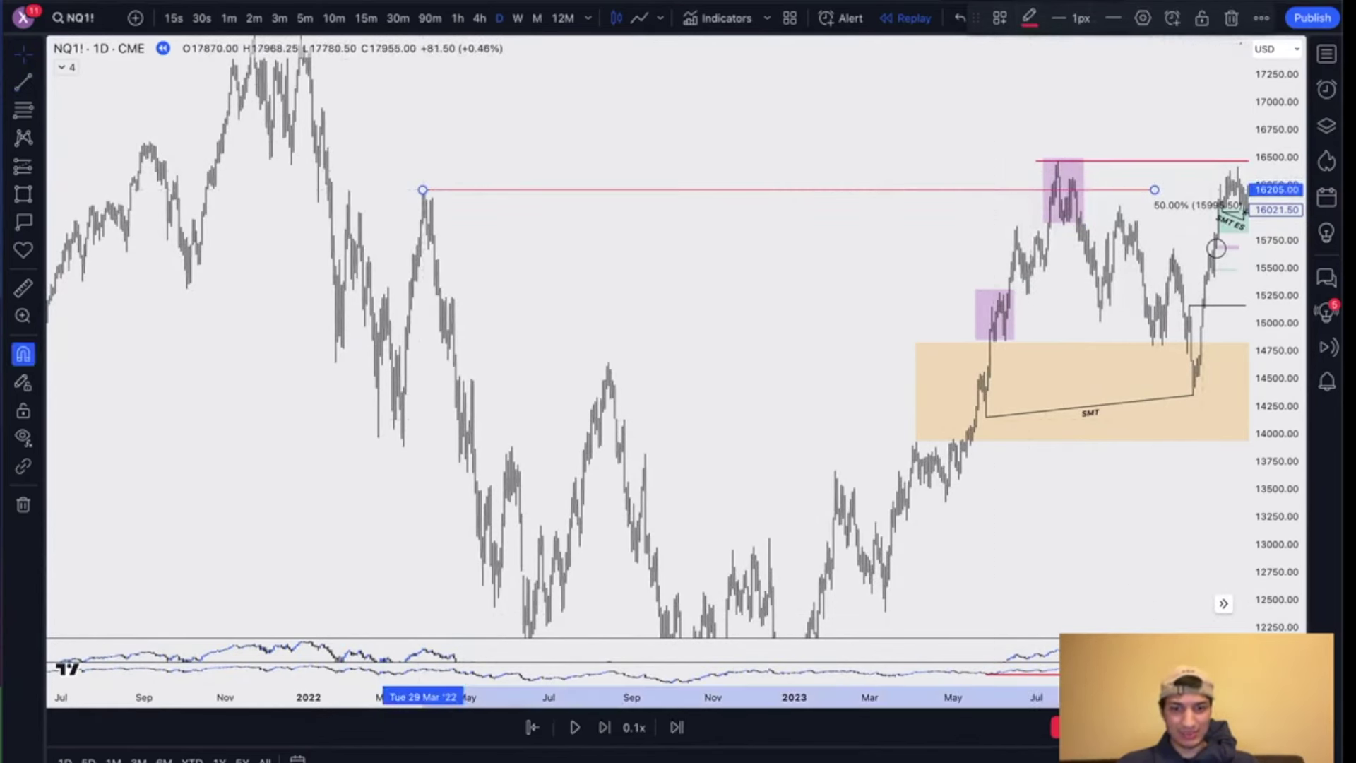
Step: Draw a purple rectangle around the March–April 2022 high, from 16319.50 down to 15743.50
{"action": "left_click", "coordinate": [23, 194]}
{"action": "scroll", "coordinate": [434, 254], "scroll_direction": "up", "scroll_amount": 3}
{"action": "left_click_drag", "start_coordinate": [463, 177], "coordinate": [530, 240]}
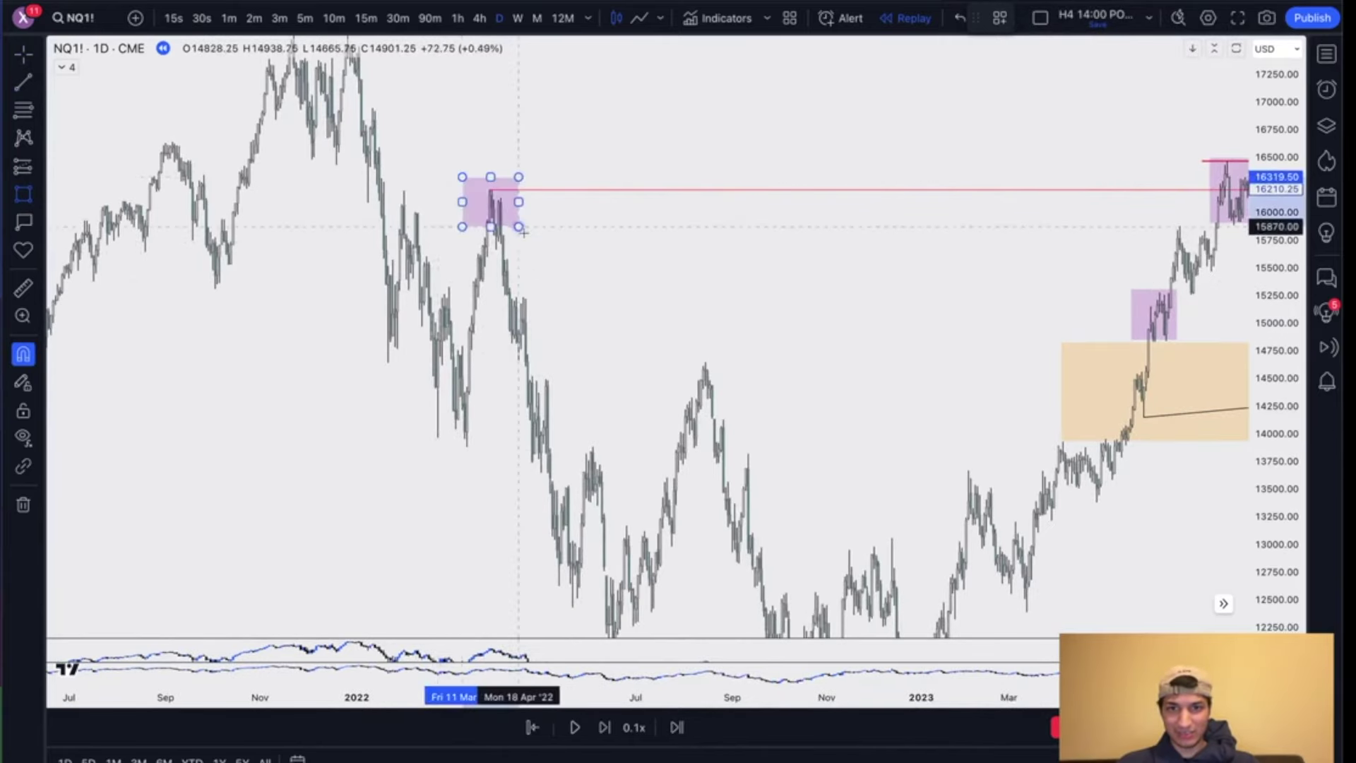
{"action": "scroll", "coordinate": [313, 199], "scroll_direction": "right", "scroll_amount": 5}
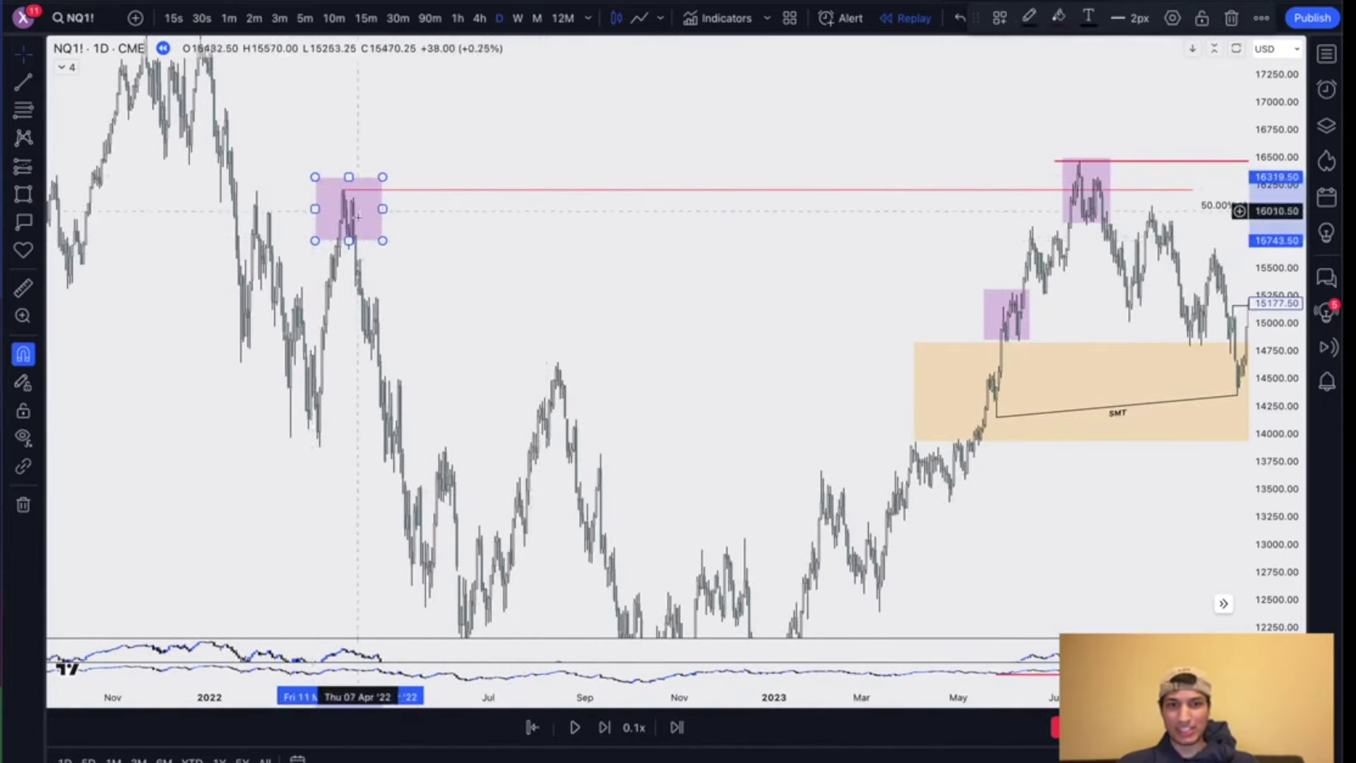
Step: Label the red trend line at 16205.00 with the text HTF PDA
{"action": "left_click", "coordinate": [1045, 188]}
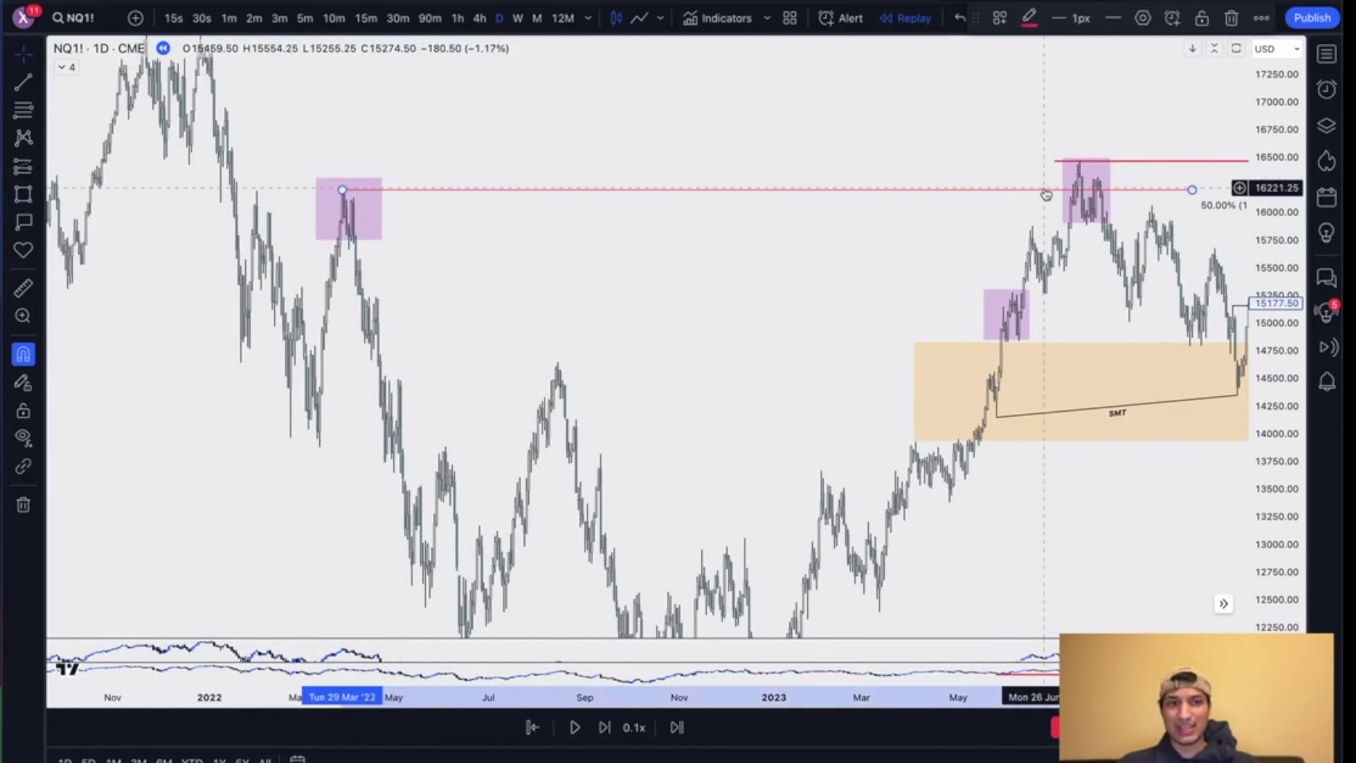
{"action": "scroll", "coordinate": [1046, 194], "scroll_direction": "right", "scroll_amount": 3}
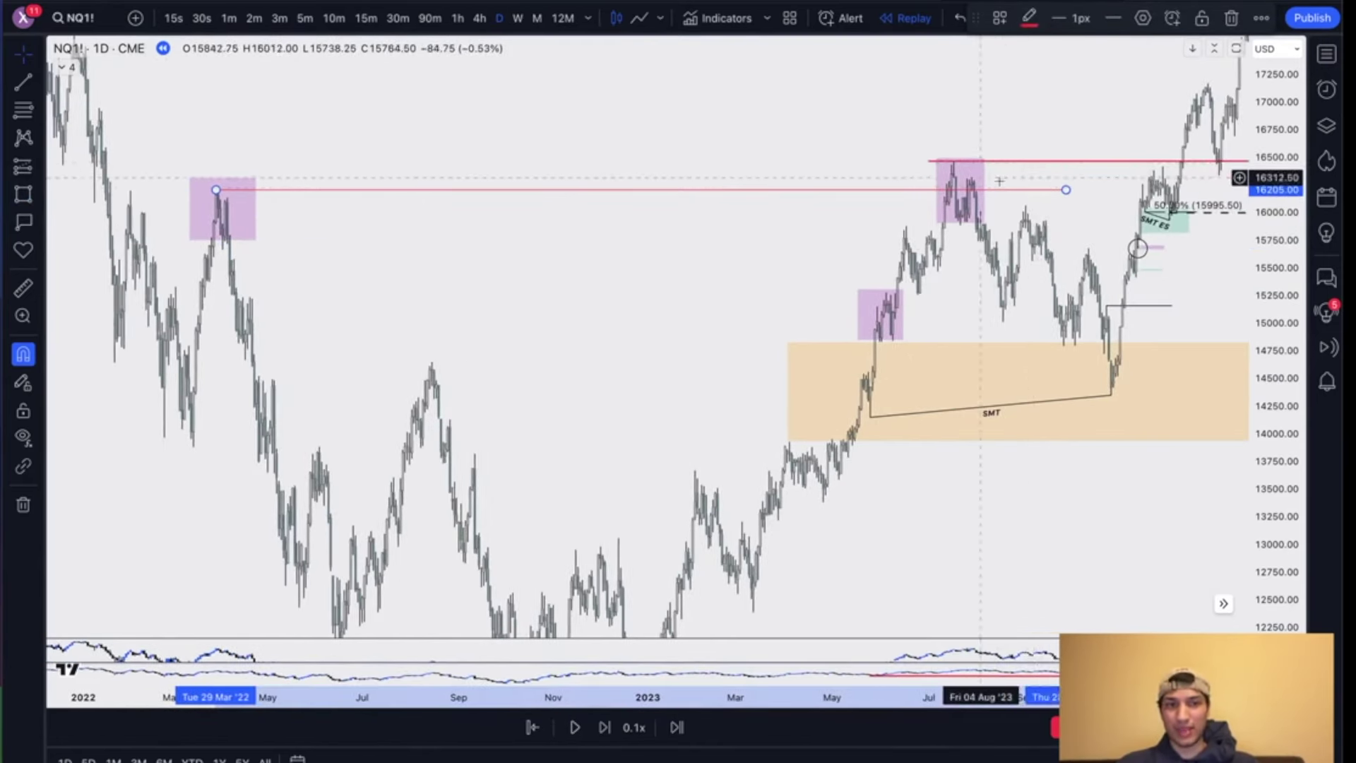
{"action": "double_click", "coordinate": [1044, 195]}
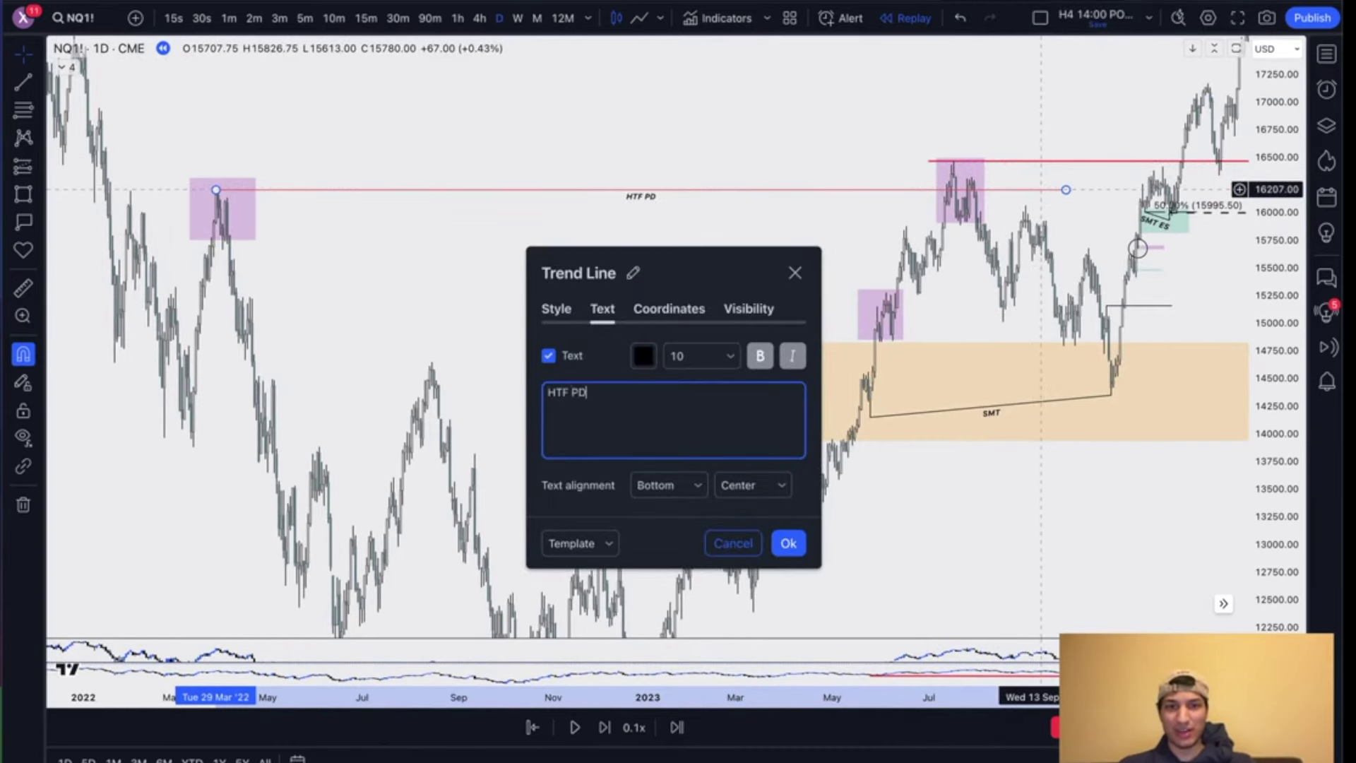
{"action": "type", "text": "A"}
{"action": "left_click", "coordinate": [788, 543]}
Step: Change the fill of the large orange zone between 13929.25 and 14828.75 to light green
{"action": "scroll", "coordinate": [901, 200], "scroll_direction": "up", "scroll_amount": 3}
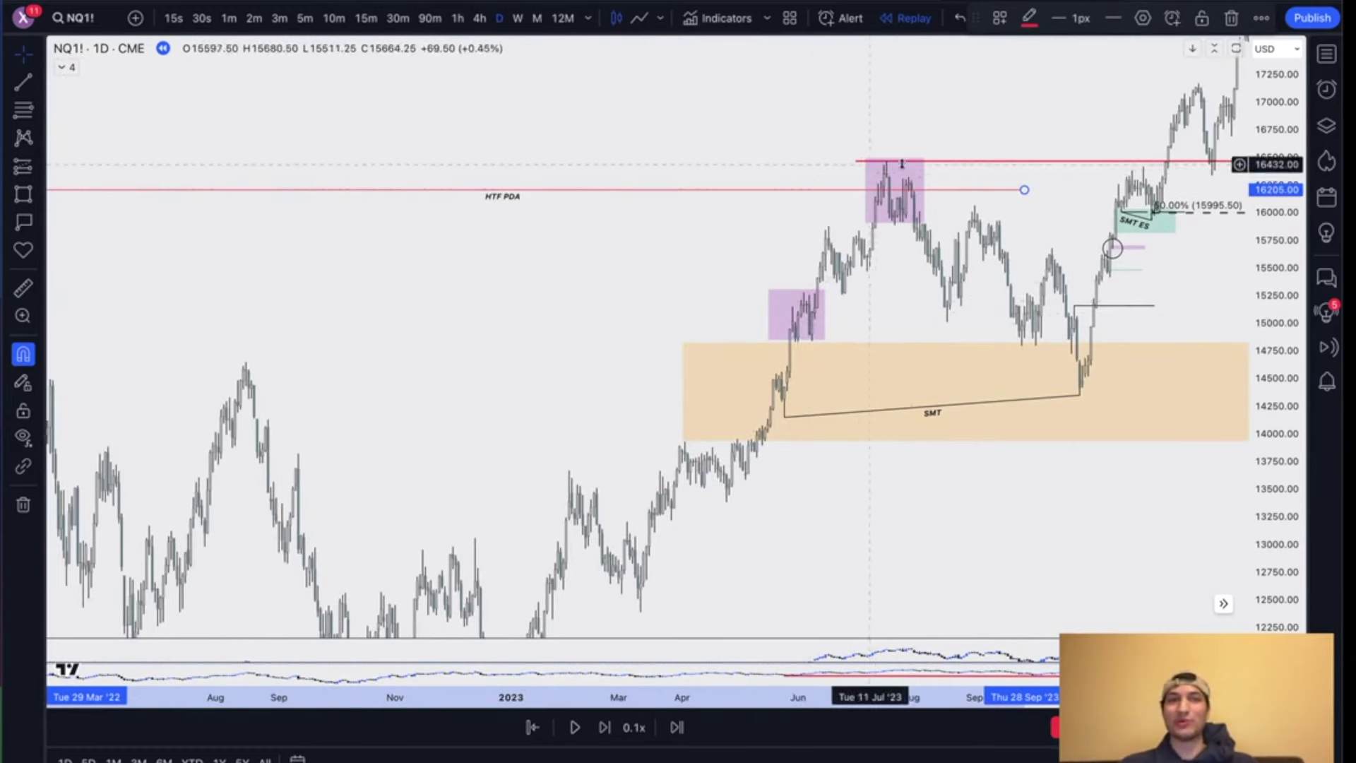
{"action": "scroll", "coordinate": [814, 326], "scroll_direction": "right", "scroll_amount": 3}
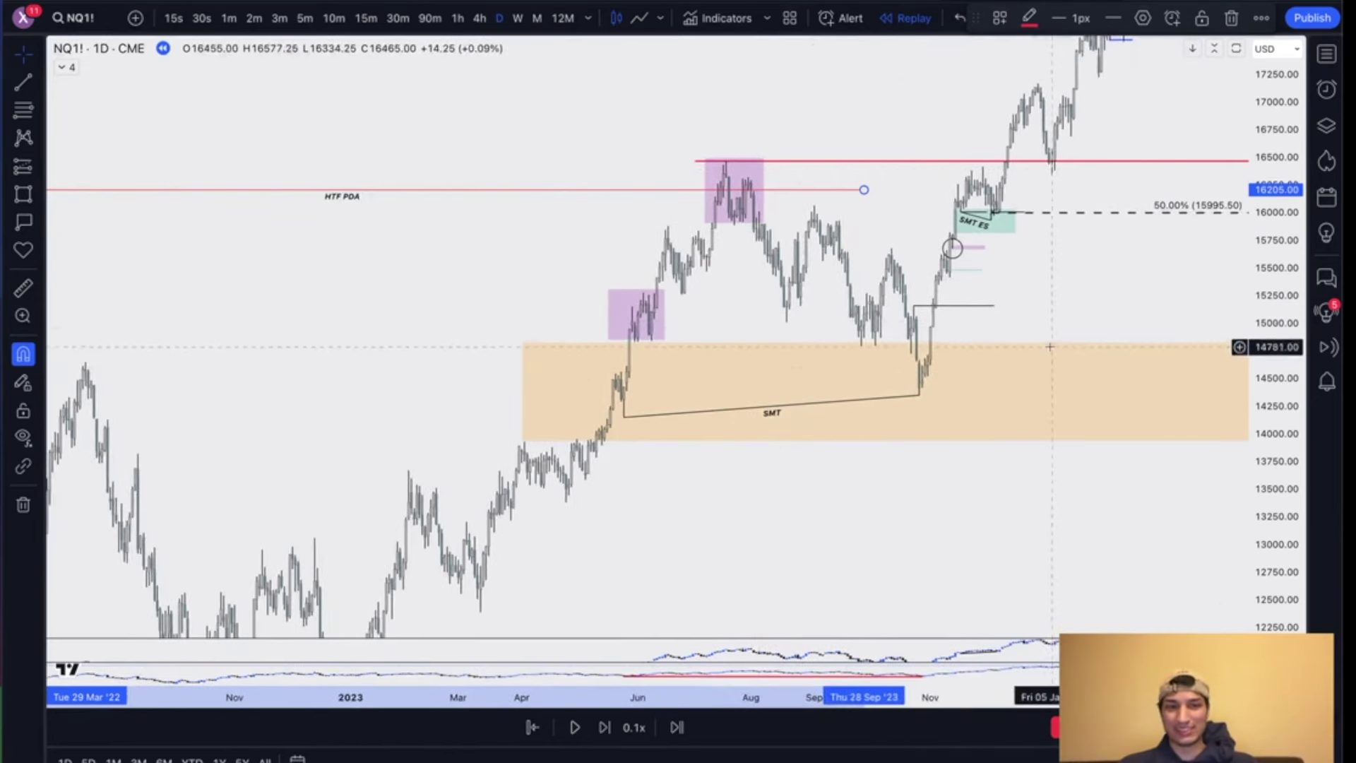
{"action": "left_click", "coordinate": [1053, 349]}
{"action": "left_click", "coordinate": [1059, 17]}
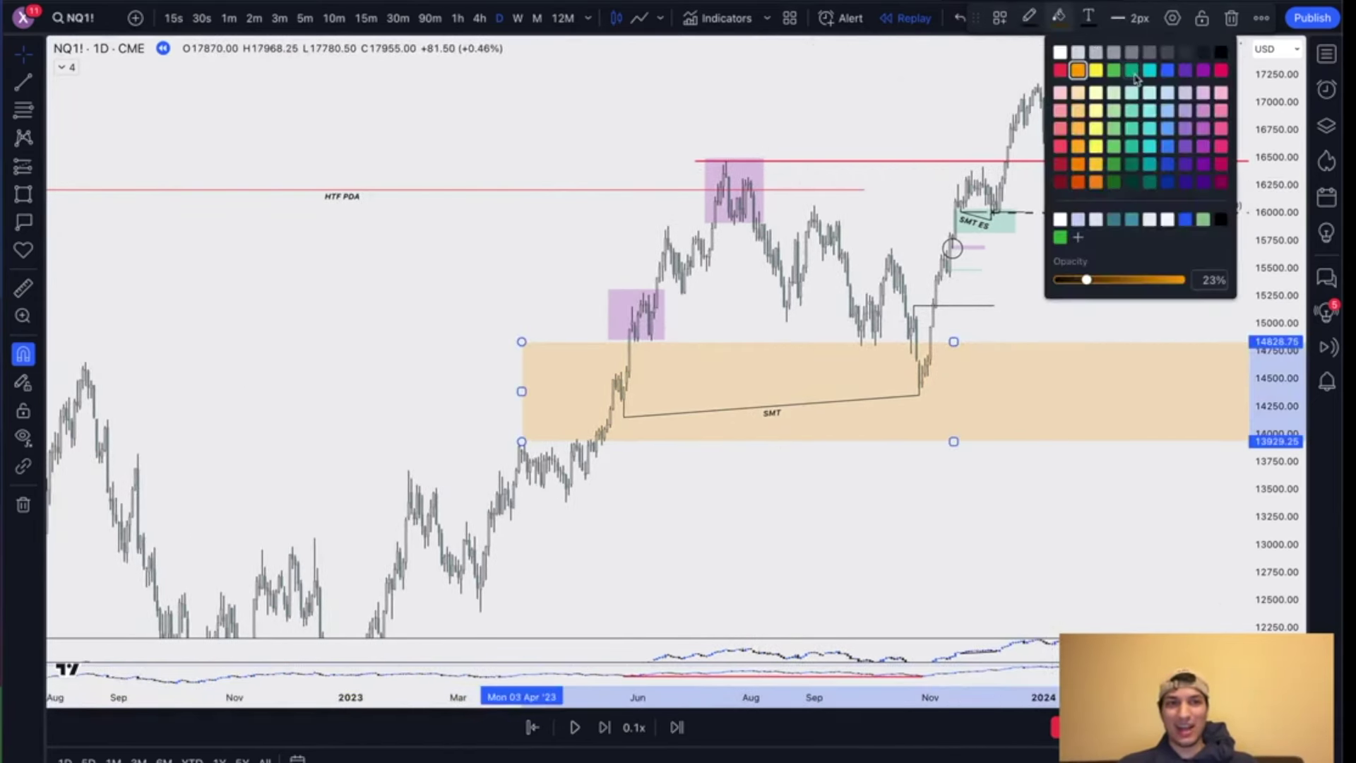
{"action": "left_click", "coordinate": [1115, 120]}
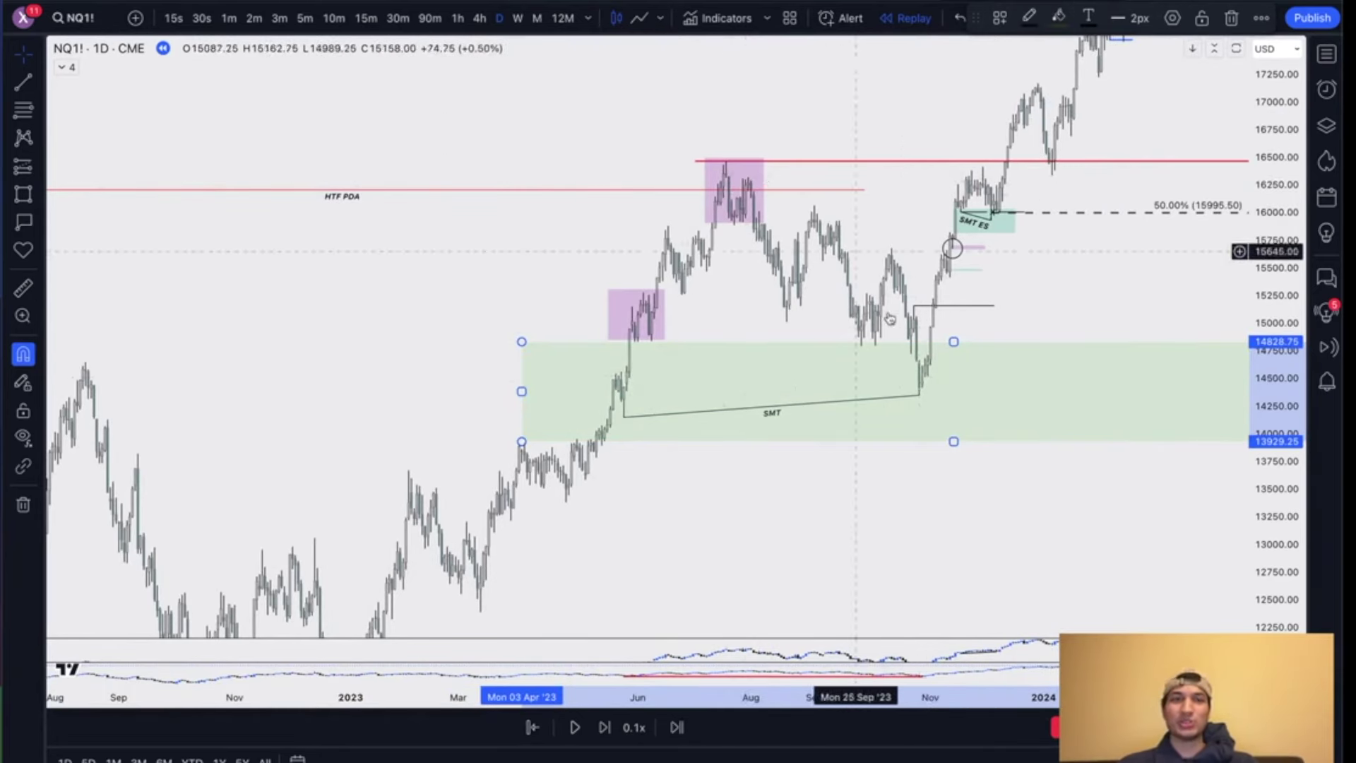
{"action": "scroll", "coordinate": [924, 386], "scroll_direction": "up", "scroll_amount": 2}
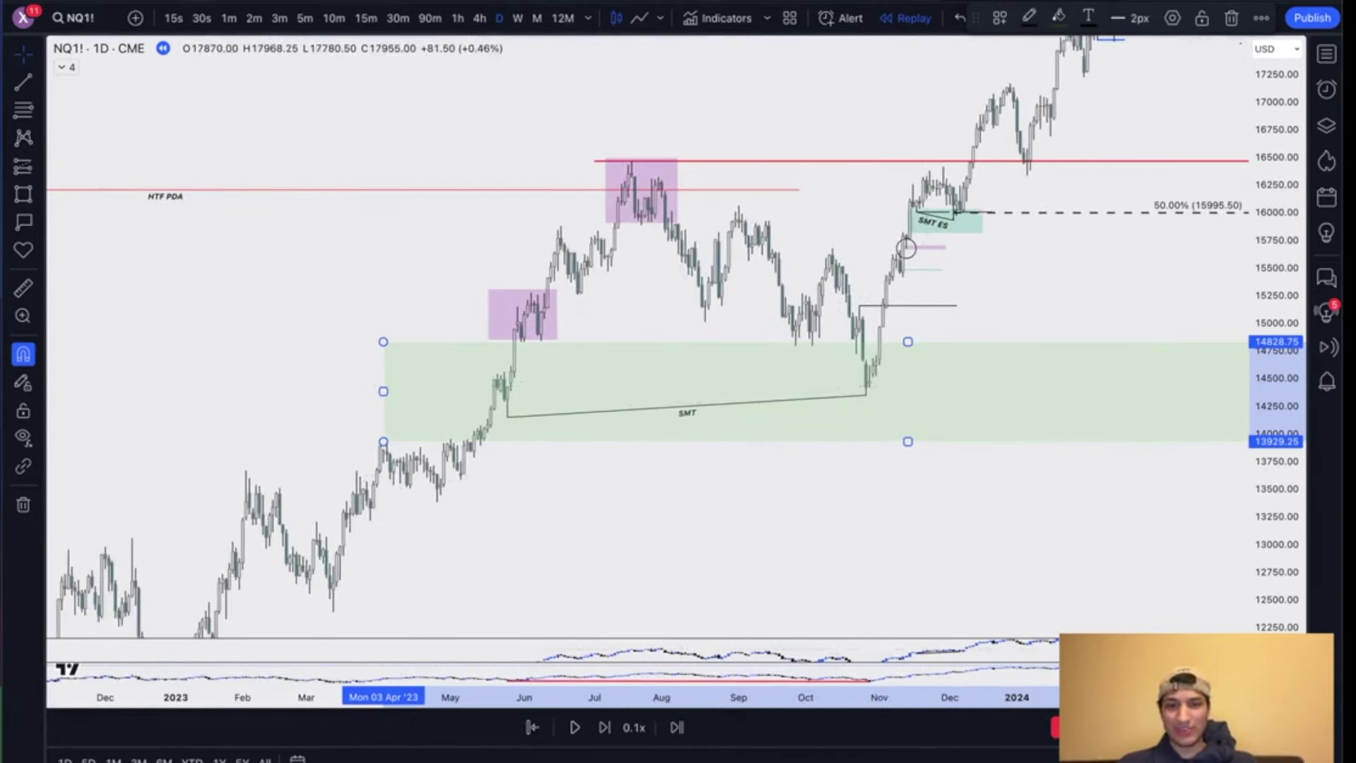
Step: Draw a blue line at 14828.75 from 1 June to 4 December 2023, and shorten the HTF PDA line to 11 May 2023
{"action": "left_click", "coordinate": [24, 82]}
{"action": "left_click", "coordinate": [954, 342]}
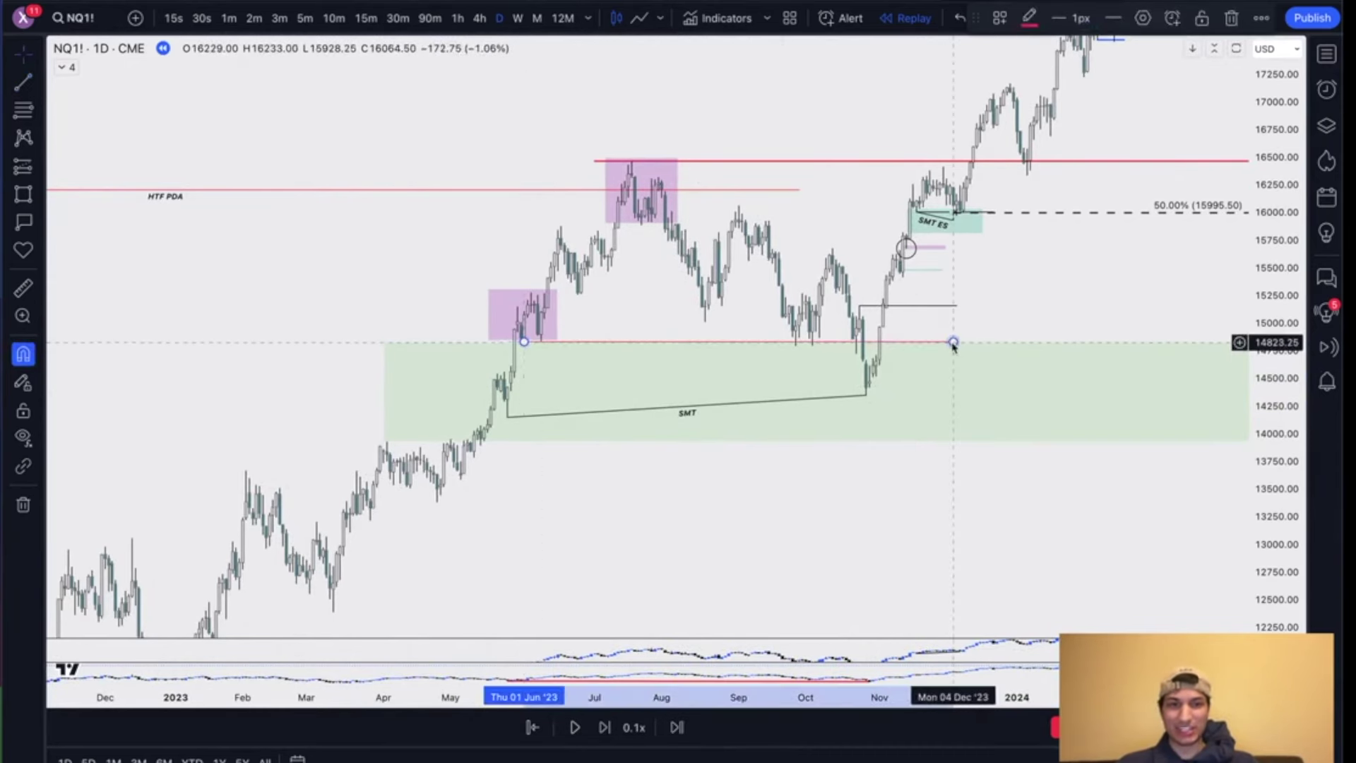
{"action": "left_click", "coordinate": [1030, 17]}
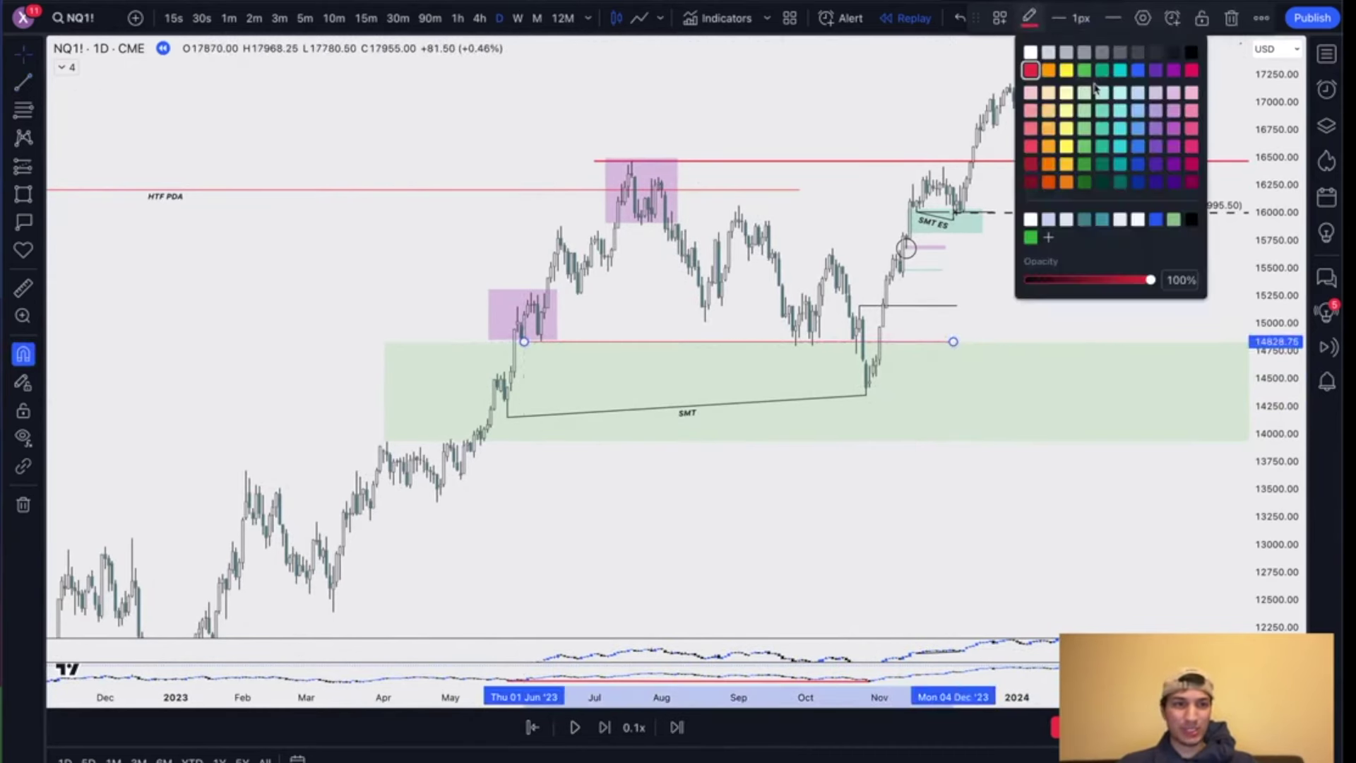
{"action": "left_click", "coordinate": [1138, 70]}
{"action": "scroll", "coordinate": [1059, 484], "scroll_direction": "up", "scroll_amount": 1}
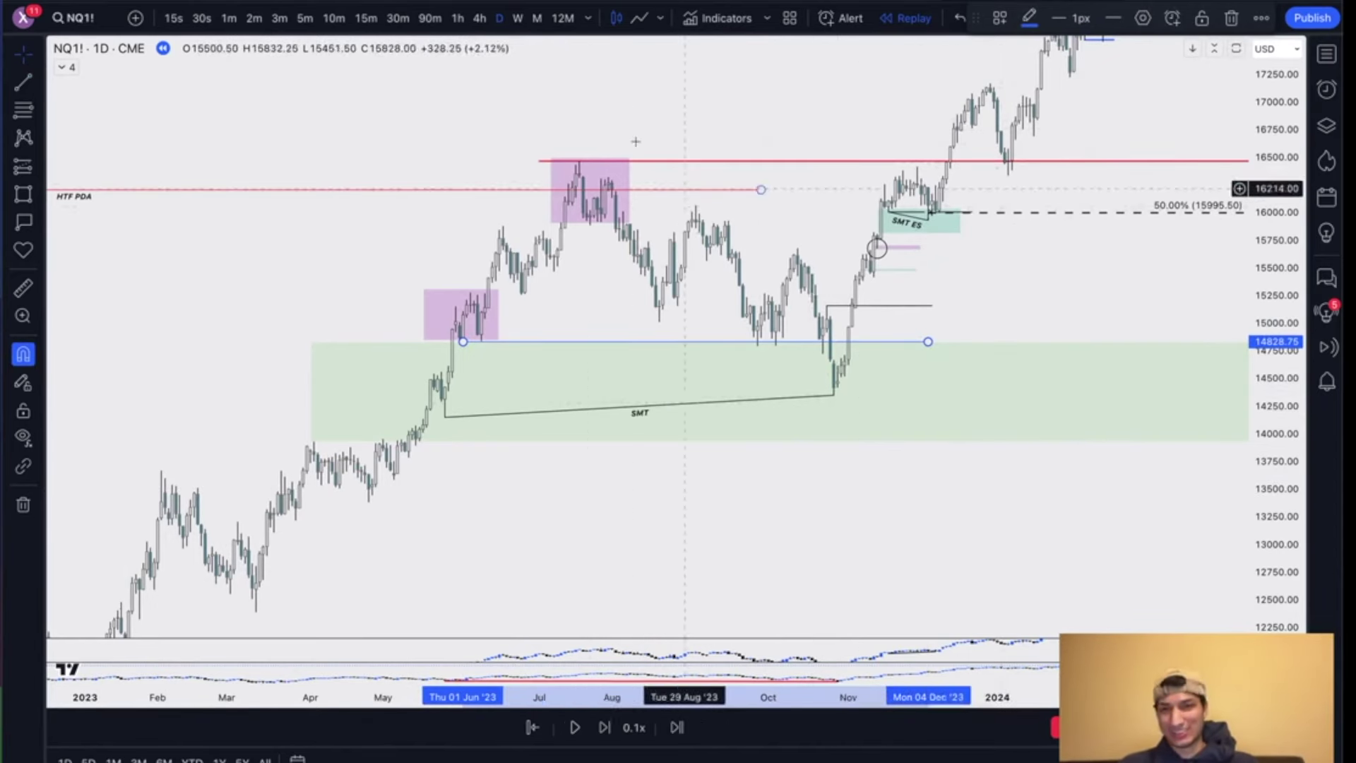
{"action": "left_click_drag", "start_coordinate": [761, 190], "coordinate": [412, 189]}
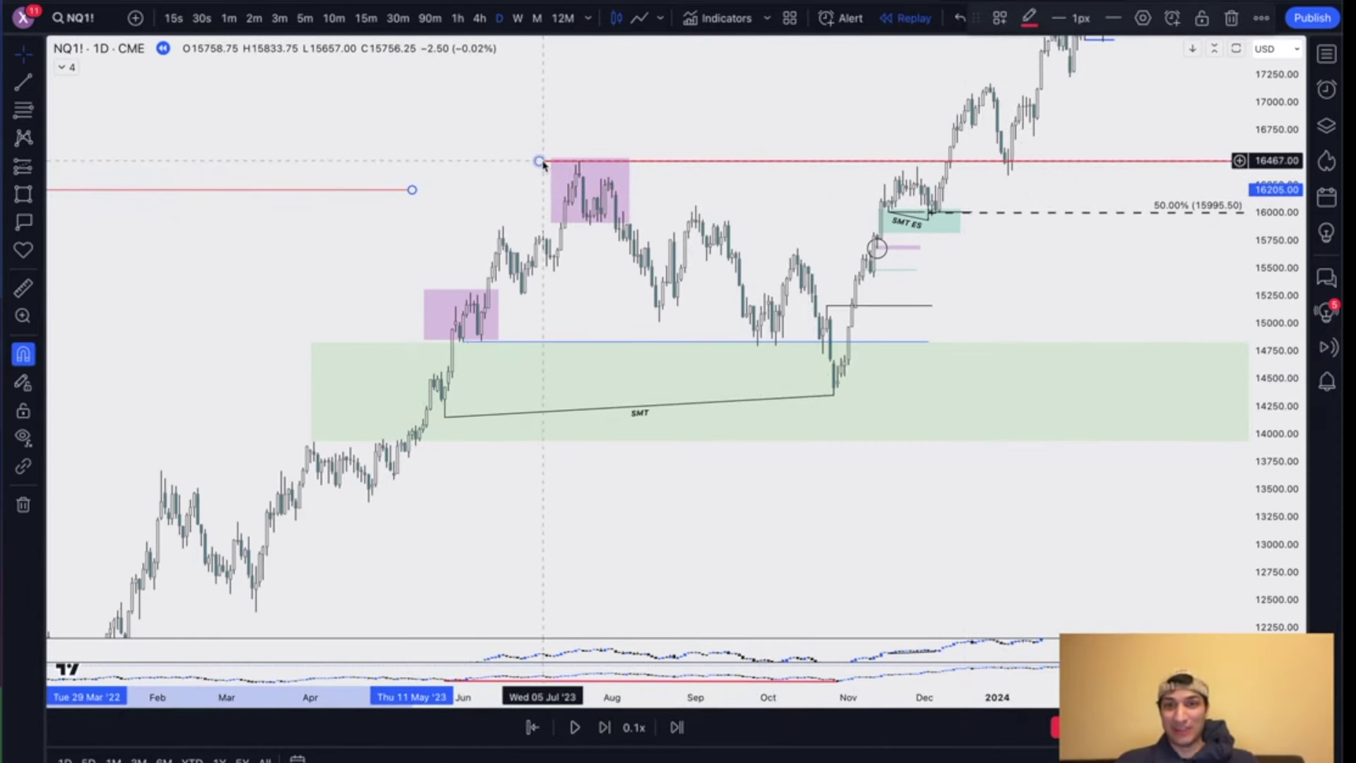
Step: Check the HTF PDA line and the green zone on the monthly timeframe, and return to the daily chart
{"action": "left_click", "coordinate": [517, 17]}
{"action": "left_click", "coordinate": [537, 17]}
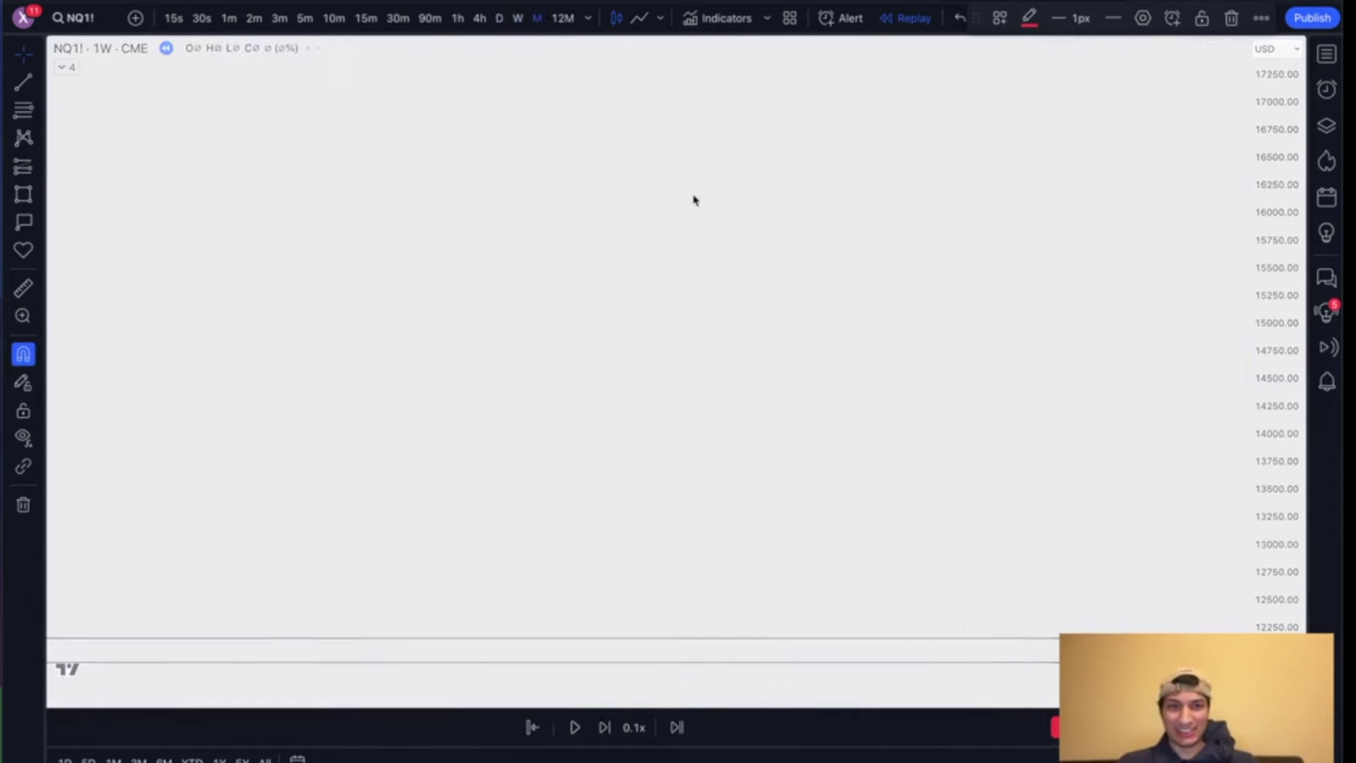
{"action": "scroll", "coordinate": [694, 195], "scroll_direction": "up", "scroll_amount": 8}
{"action": "scroll", "coordinate": [182, 204], "scroll_direction": "left", "scroll_amount": 5}
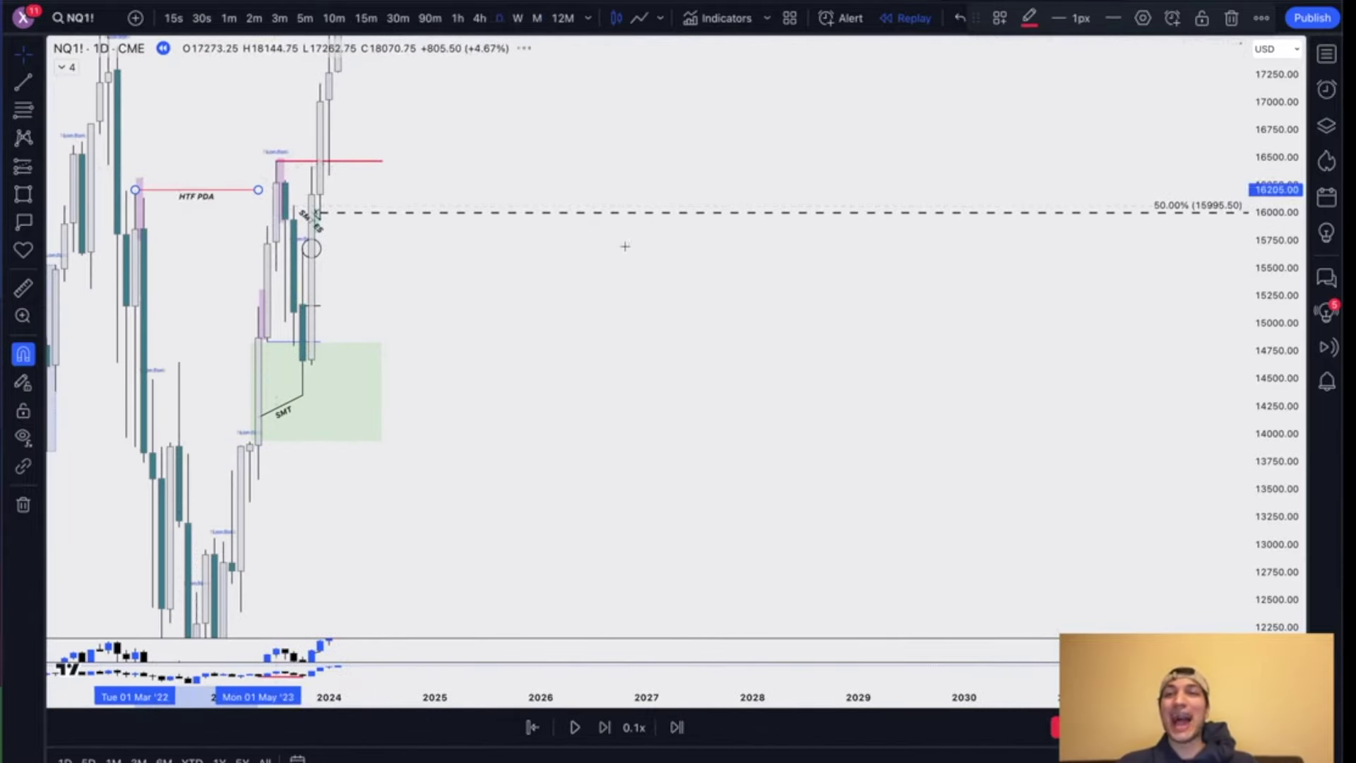
{"action": "left_click", "coordinate": [499, 18]}
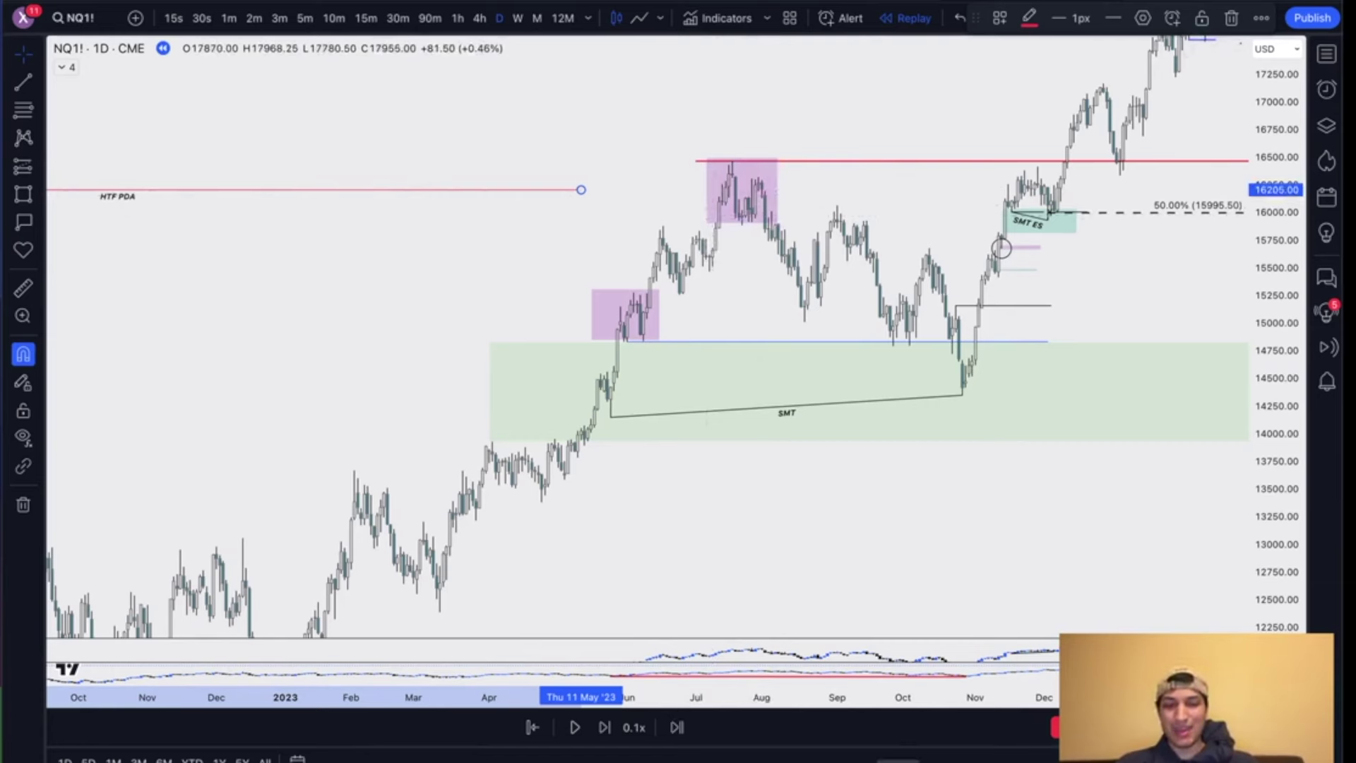
Step: Sketch a dotted zigzag consolidation above the HTF PDA line that ends with a drop through it
{"action": "left_click", "coordinate": [933, 760]}
{"action": "left_click", "coordinate": [394, 101]}
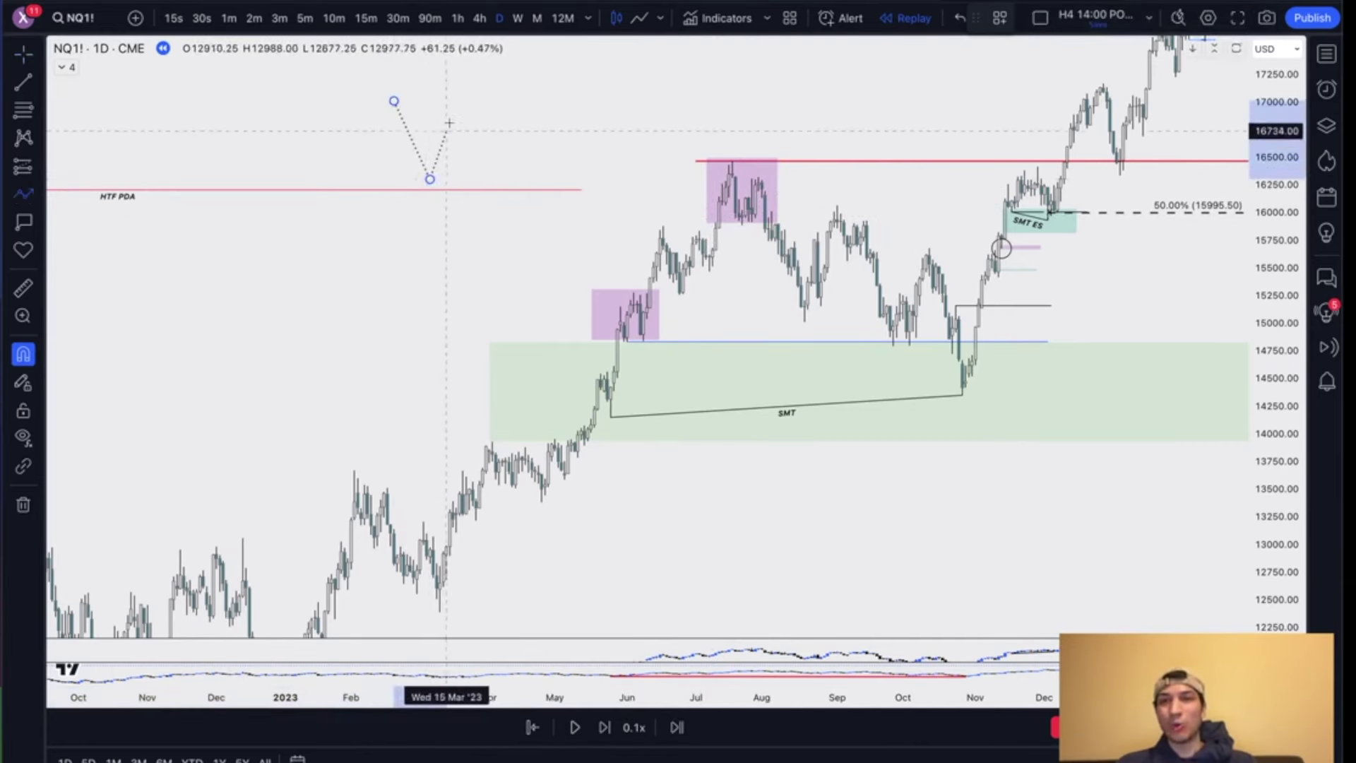
{"action": "left_click", "coordinate": [518, 173]}
{"action": "left_click", "coordinate": [549, 134]}
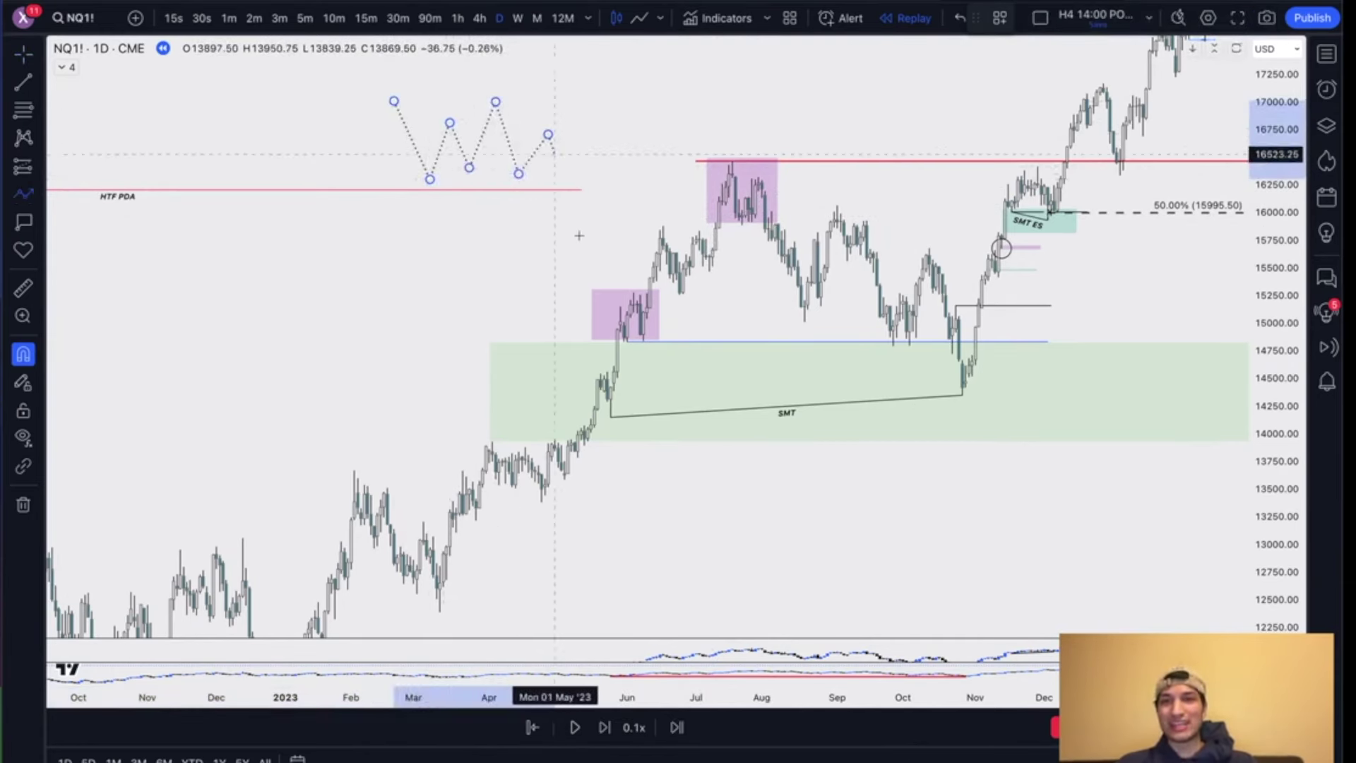
{"action": "left_click", "coordinate": [585, 250]}
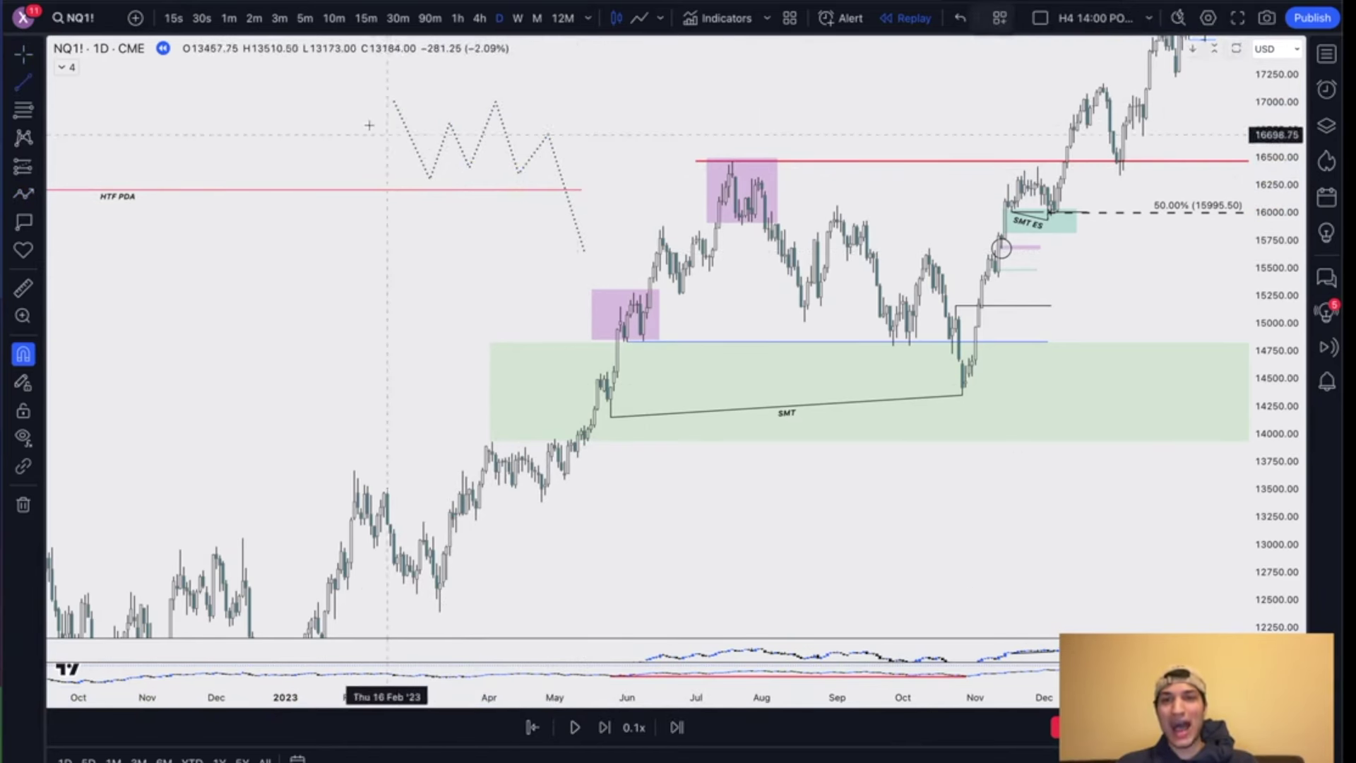
Step: Mark the top of the zigzag with a blue line at 17071.25 and brush strokes, and undo the whole sketch
{"action": "left_click_drag", "start_coordinate": [392, 94], "coordinate": [677, 94]}
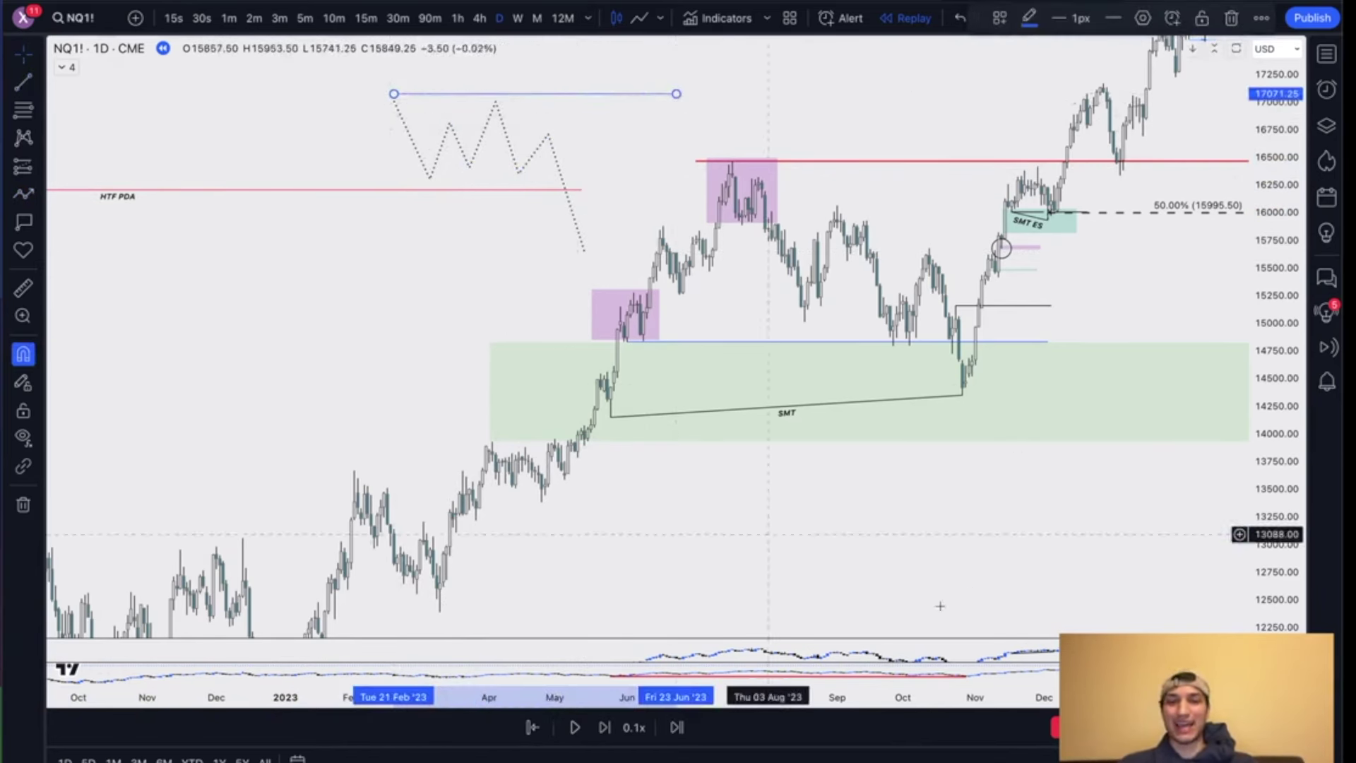
{"action": "mouse_move", "coordinate": [339, 124]}
{"action": "left_mouse_down"}
{"action": "mouse_move", "coordinate": [598, 123]}
{"action": "mouse_move", "coordinate": [595, 147]}
{"action": "left_mouse_up"}
{"action": "mouse_move", "coordinate": [419, 116]}
{"action": "left_mouse_down"}
{"action": "mouse_move", "coordinate": [439, 141]}
{"action": "mouse_move", "coordinate": [495, 123]}
{"action": "mouse_move", "coordinate": [566, 139]}
{"action": "left_mouse_up"}
{"action": "key", "text": "ctrl+z"}
{"action": "key", "text": "ctrl+z"}
{"action": "key", "text": "ctrl+z"}
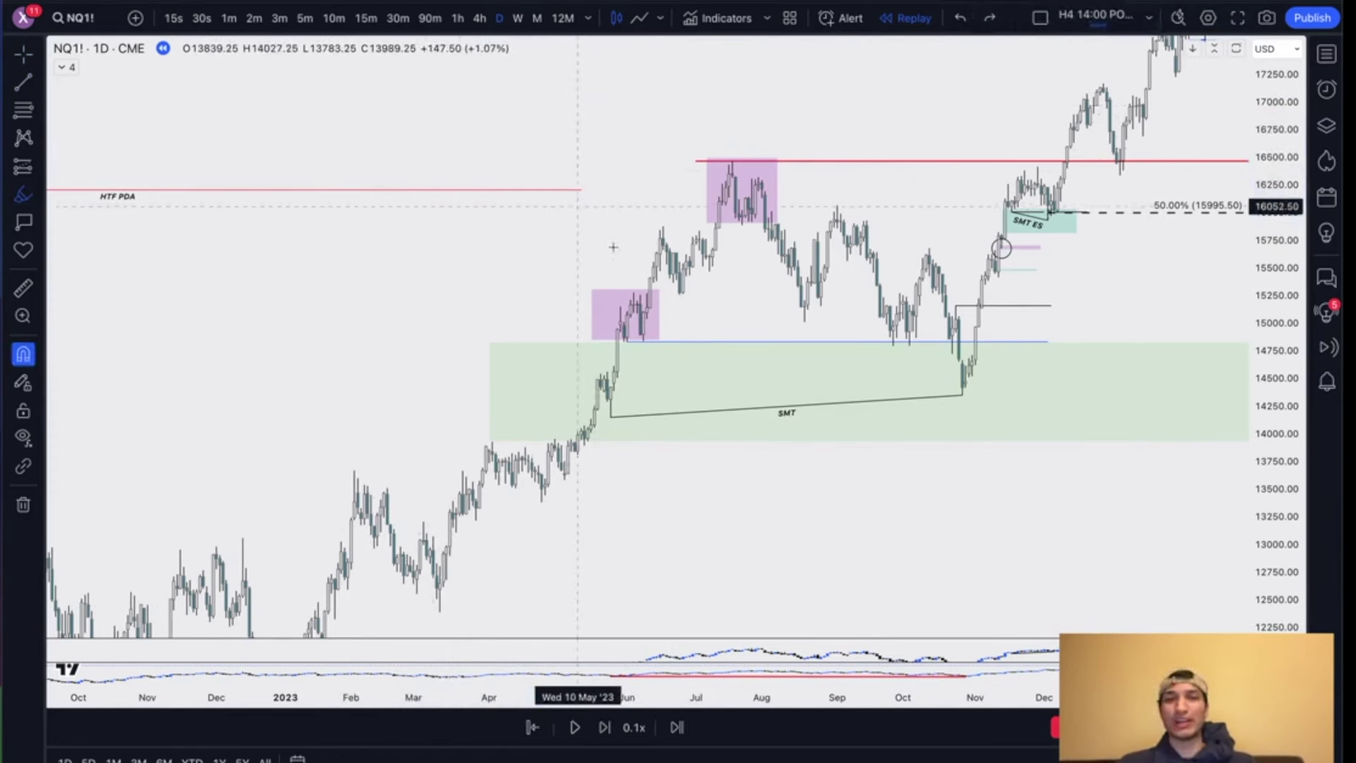
Step: Delete all the drawings marking the 2022–2024 structure on the daily chart
{"action": "scroll", "coordinate": [601, 619], "scroll_direction": "down", "scroll_amount": 10}
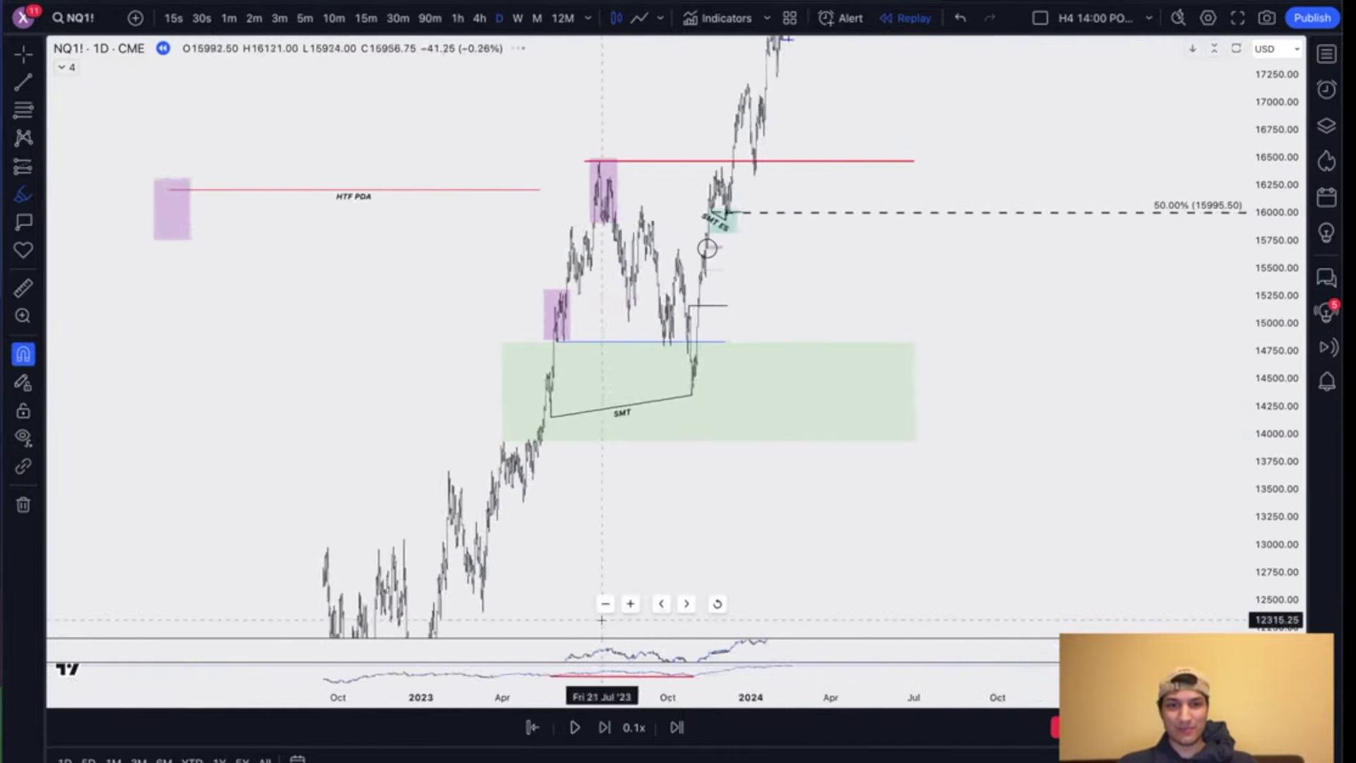
{"action": "scroll", "coordinate": [601, 619], "scroll_direction": "up", "scroll_amount": 10}
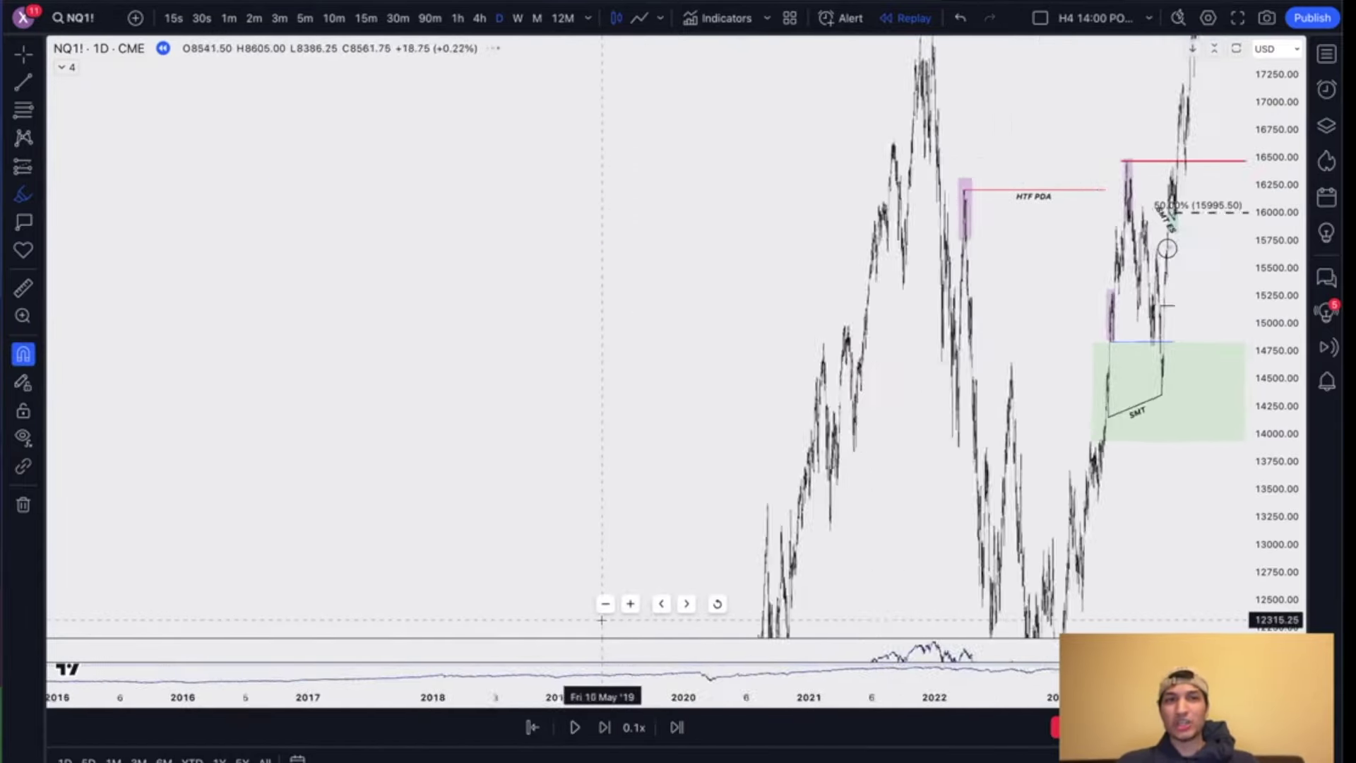
{"action": "scroll", "coordinate": [601, 620], "scroll_direction": "right", "scroll_amount": 10}
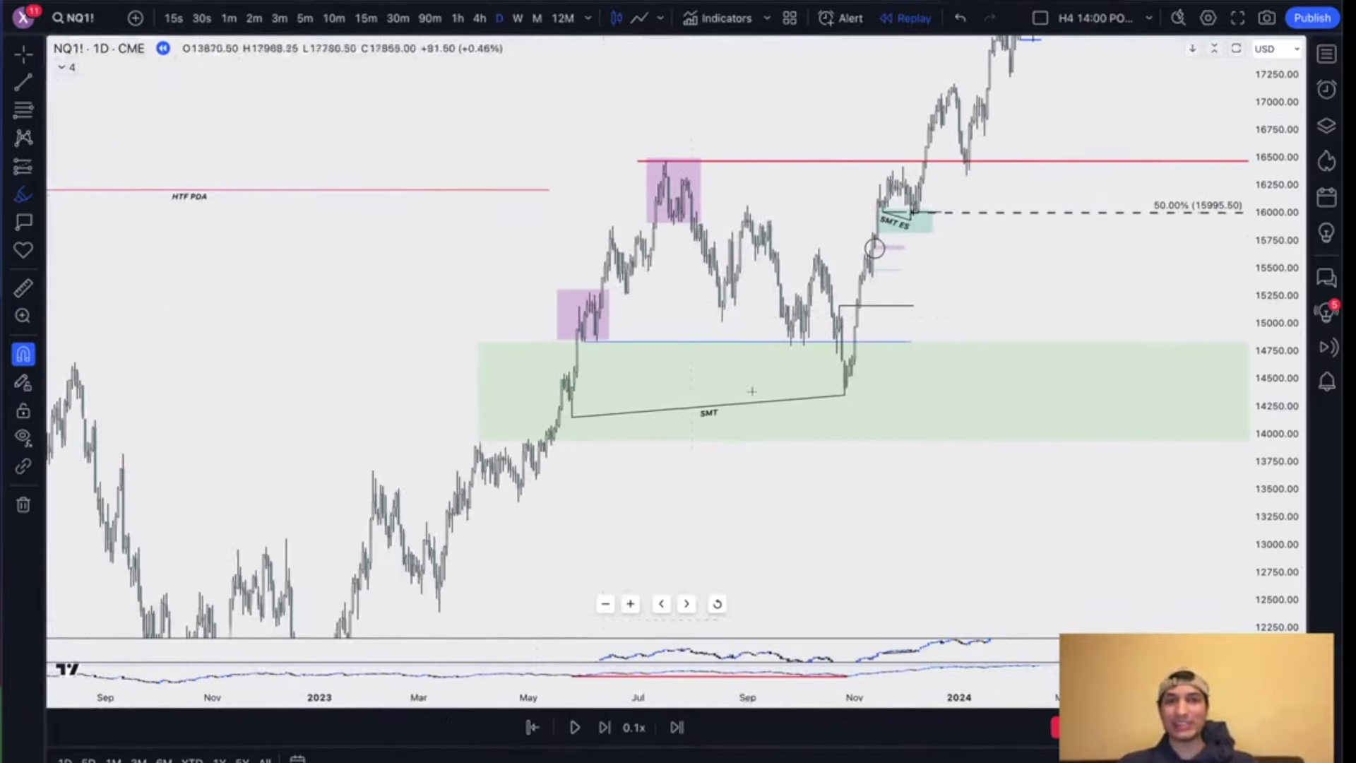
{"action": "scroll", "coordinate": [699, 181], "scroll_direction": "up", "scroll_amount": 3}
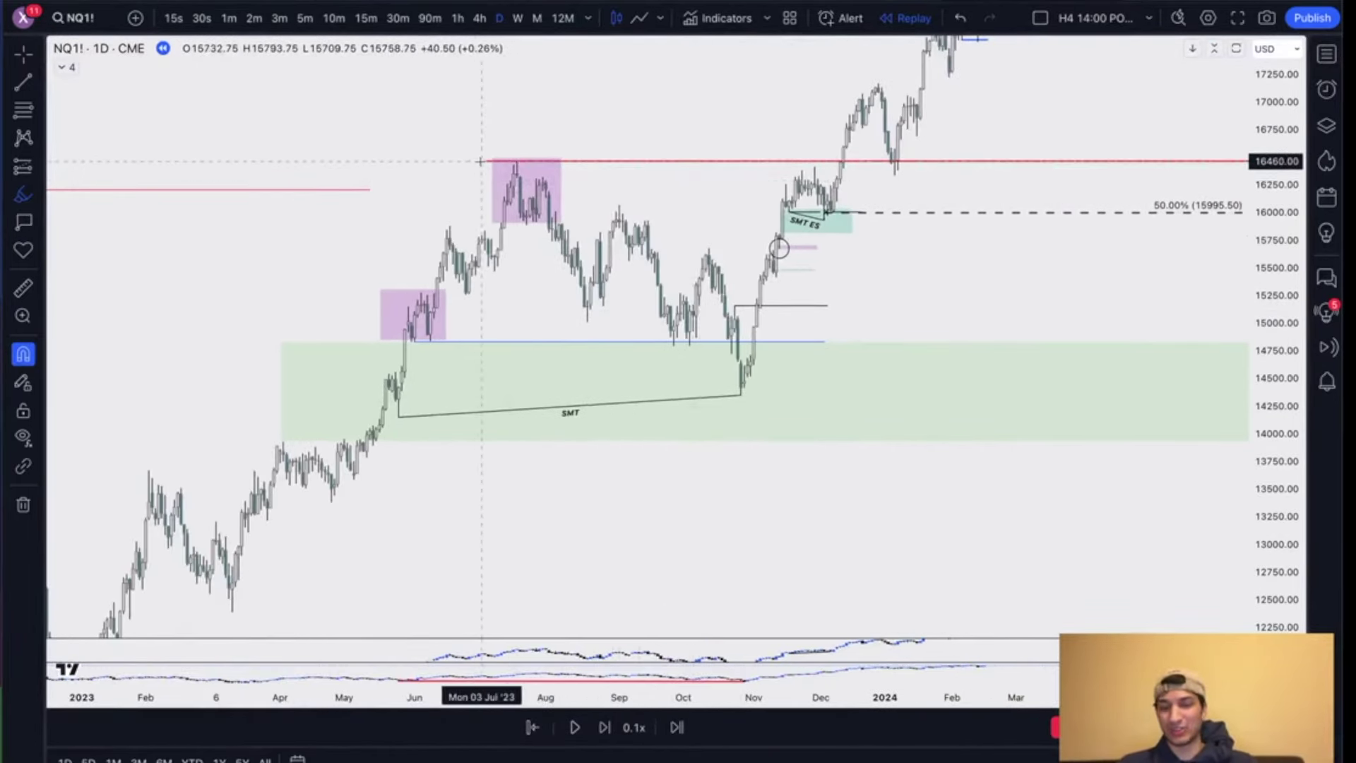
{"action": "left_click_drag", "start_coordinate": [960, 104], "coordinate": [697, 276]}
{"action": "scroll", "coordinate": [696, 276], "scroll_direction": "left", "scroll_amount": 5}
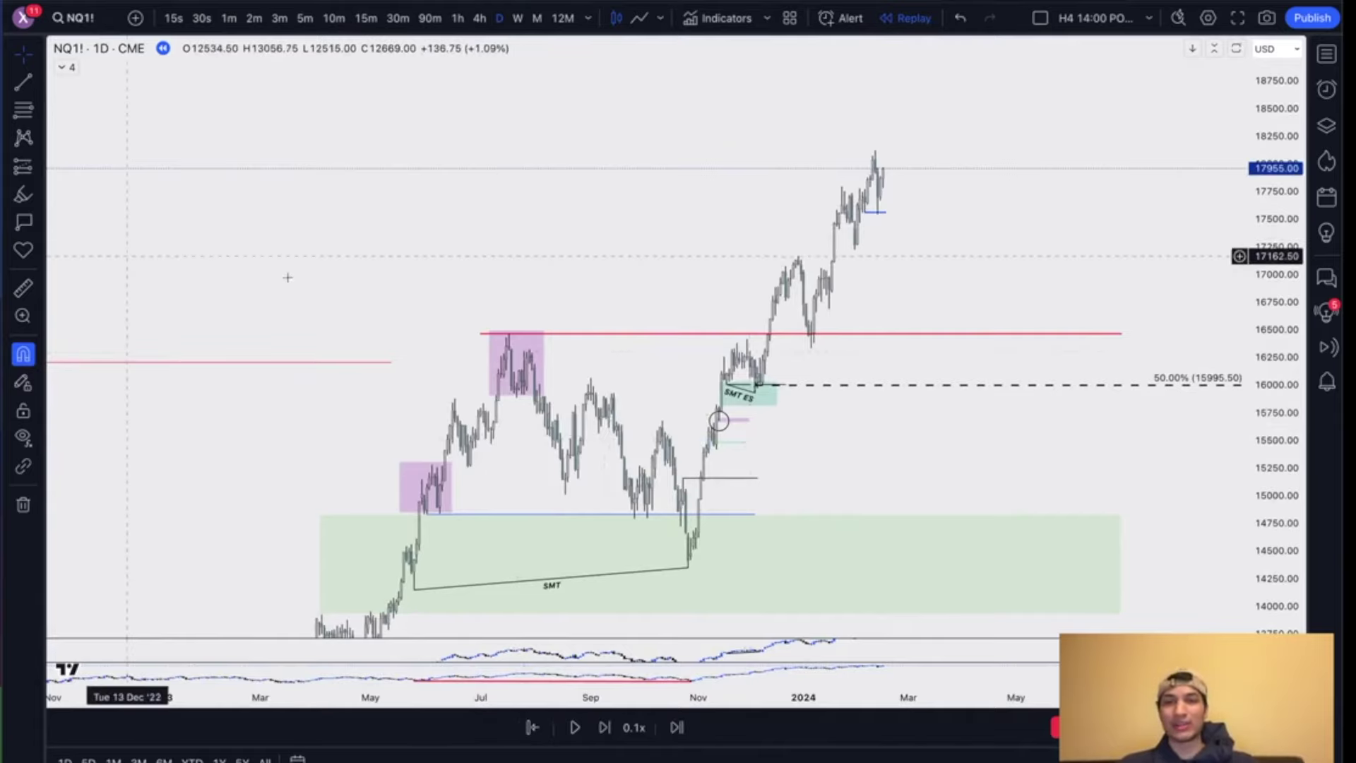
{"action": "left_click_drag", "start_coordinate": [128, 255], "coordinate": [1034, 635]}
{"action": "key", "text": "Delete"}
{"action": "scroll", "coordinate": [870, 477], "scroll_direction": "left", "scroll_amount": 10}
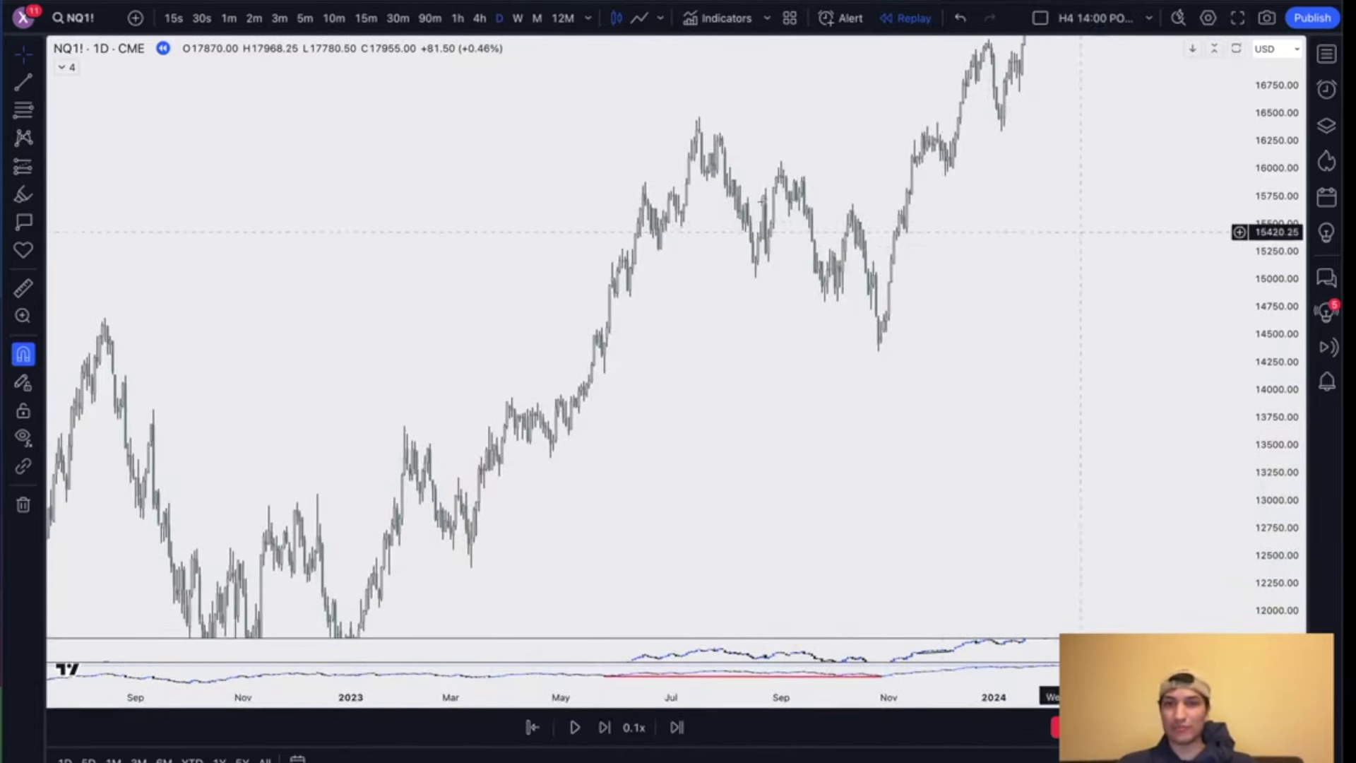
Step: Switch to the 1-hour chart and delete the blue horizontal line under the 6 and 13 February lows
{"action": "left_click", "coordinate": [456, 19]}
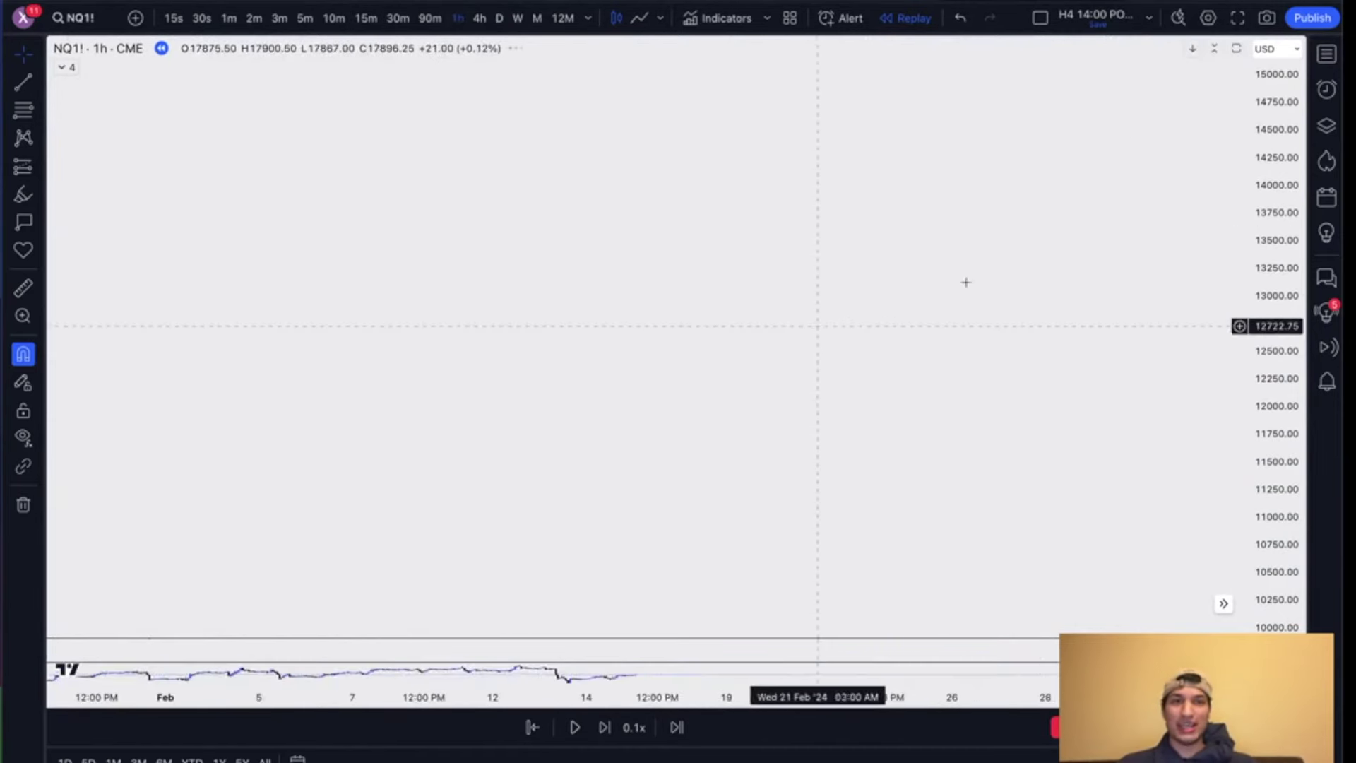
{"action": "scroll", "coordinate": [939, 382], "scroll_direction": "up", "scroll_amount": 4}
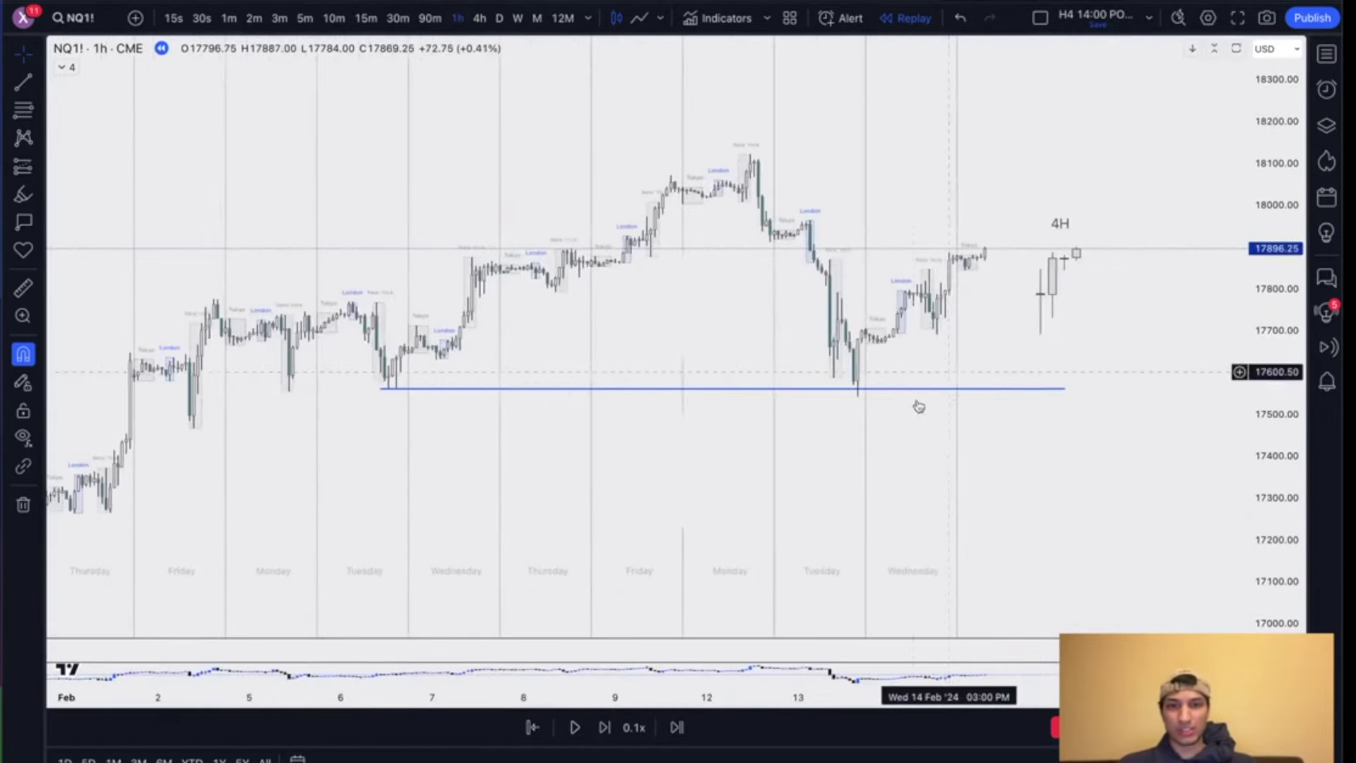
{"action": "left_click", "coordinate": [941, 390]}
{"action": "key", "text": "Delete"}
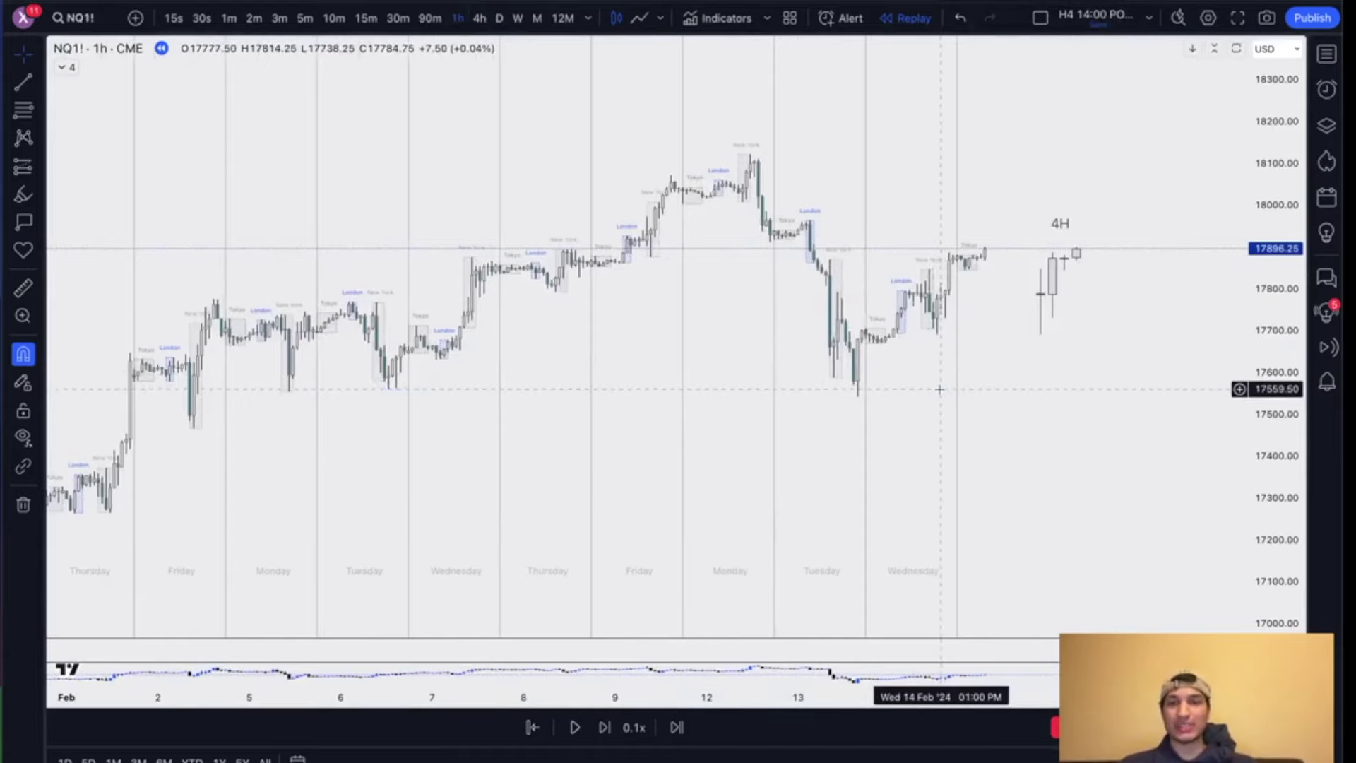
Step: Switch to the 5-minute chart and examine the 13–14 February price action around the Tokyo and London sessions
{"action": "scroll", "coordinate": [941, 389], "scroll_direction": "down", "scroll_amount": 2}
{"action": "left_click_drag", "start_coordinate": [1278, 359], "coordinate": [1263, 75]}
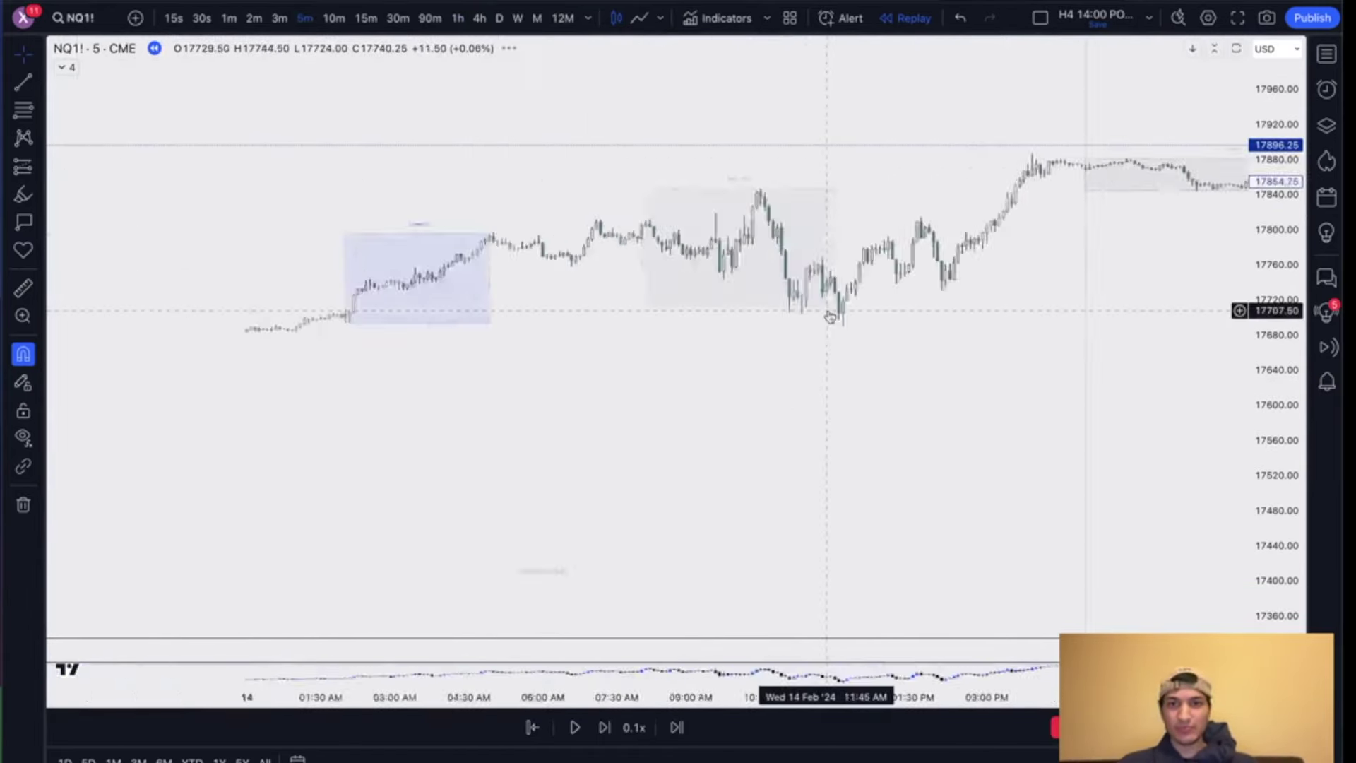
{"action": "scroll", "coordinate": [895, 382], "scroll_direction": "up", "scroll_amount": 2}
{"action": "left_click_drag", "start_coordinate": [1295, 494], "coordinate": [1289, 223]}
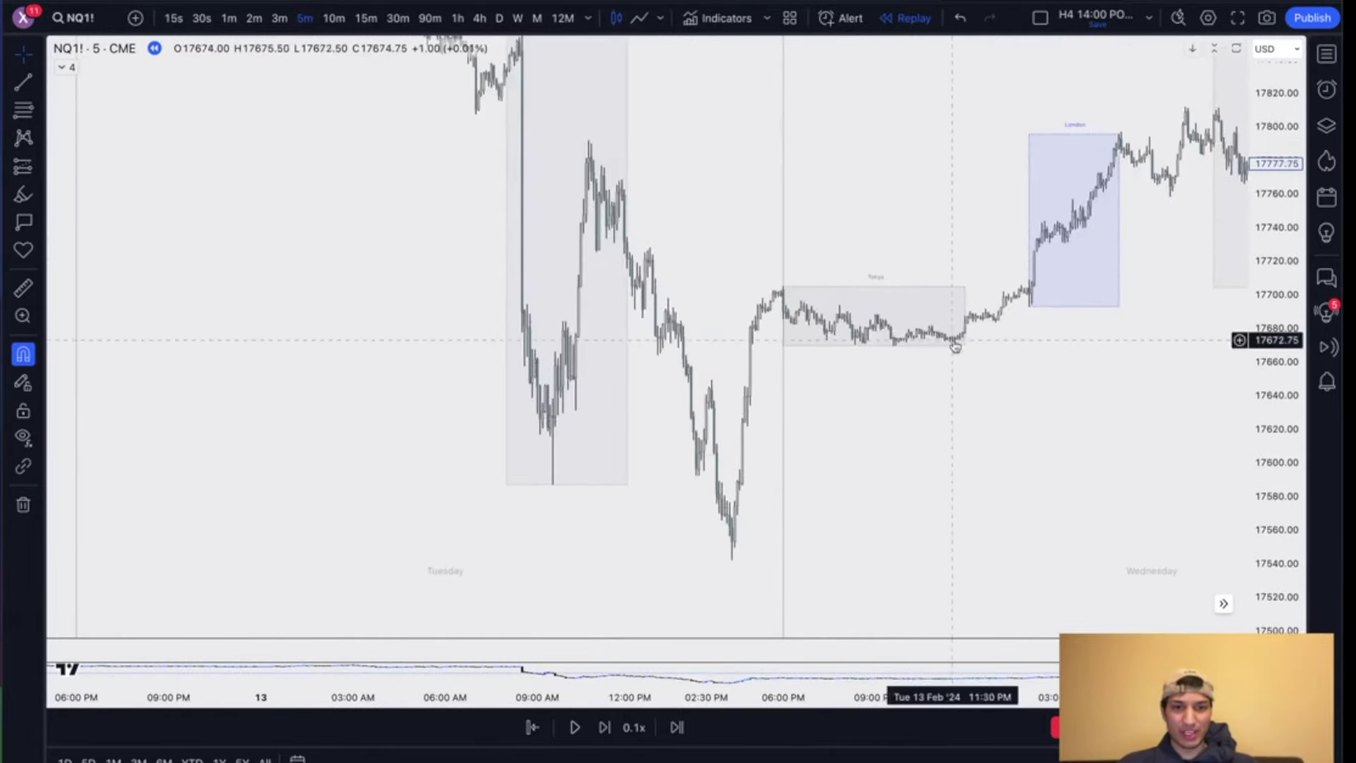
Step: Draw a green rectangle over the February 13 Tokyo session, from 06:10 PM to 12:05 AM, between 17705.50 and 17666.00
{"action": "scroll", "coordinate": [978, 382], "scroll_direction": "up", "scroll_amount": 2}
{"action": "left_click_drag", "start_coordinate": [929, 396], "coordinate": [838, 409]}
{"action": "left_click_drag", "start_coordinate": [1281, 415], "coordinate": [1280, 180]}
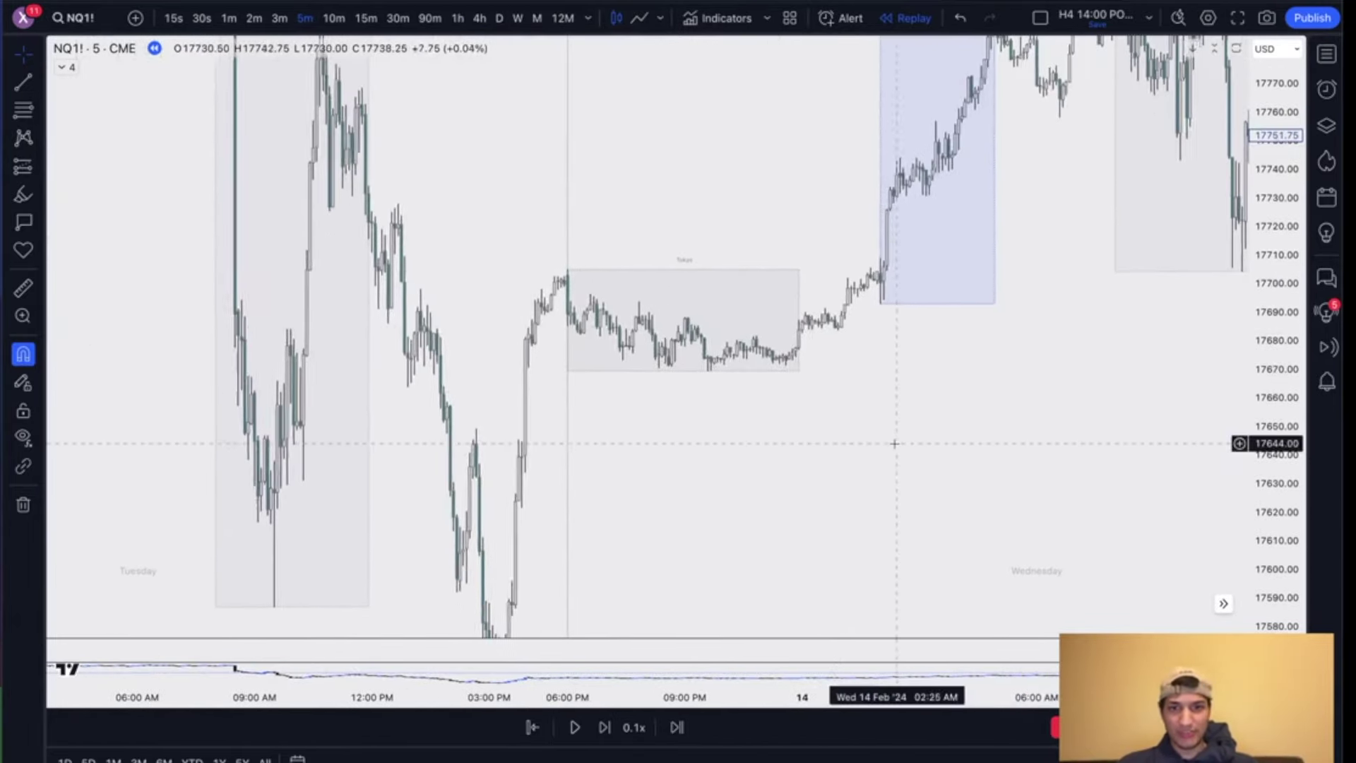
{"action": "scroll", "coordinate": [894, 450], "scroll_direction": "up", "scroll_amount": 1}
{"action": "mouse_move", "coordinate": [557, 307]}
{"action": "left_mouse_down"}
{"action": "mouse_move", "coordinate": [787, 388]}
{"action": "mouse_move", "coordinate": [787, 268]}
{"action": "mouse_move", "coordinate": [794, 381]}
{"action": "left_mouse_up"}
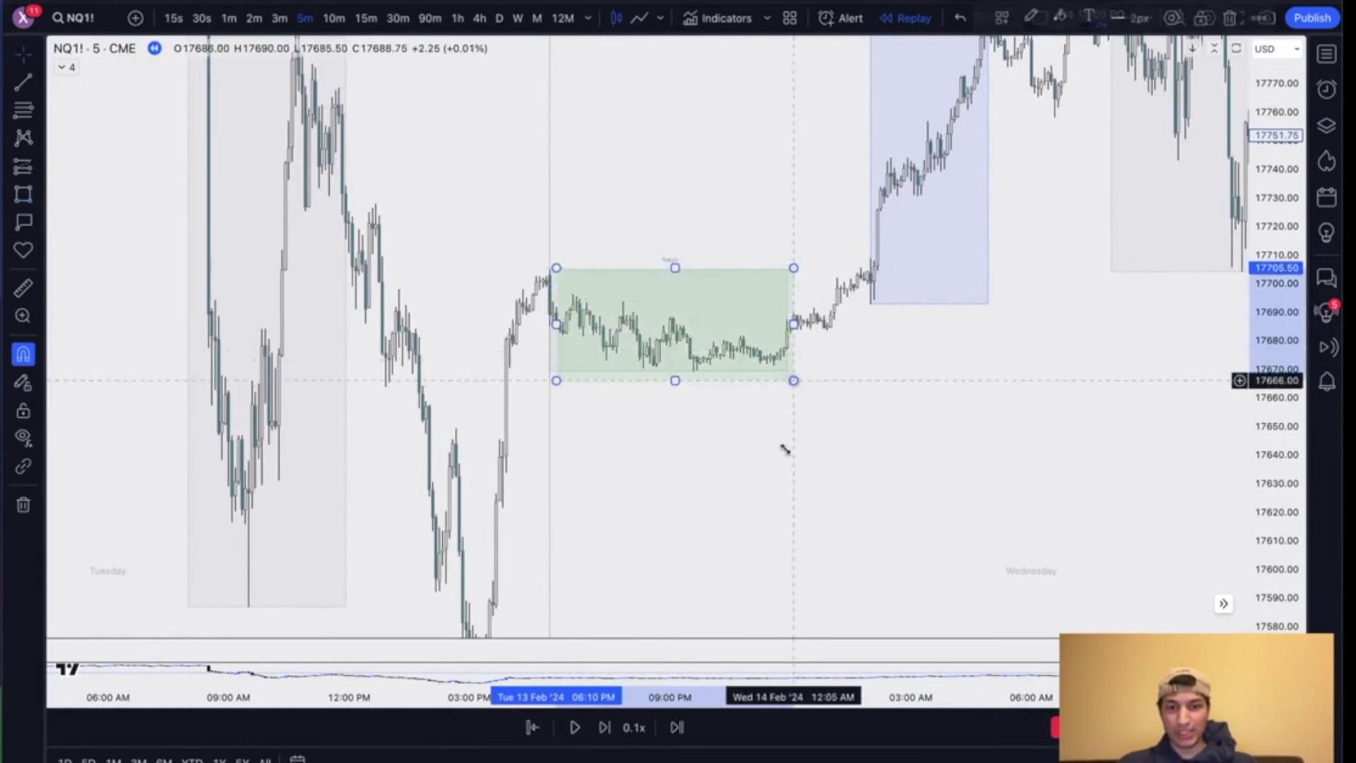
{"action": "left_click", "coordinate": [656, 733]}
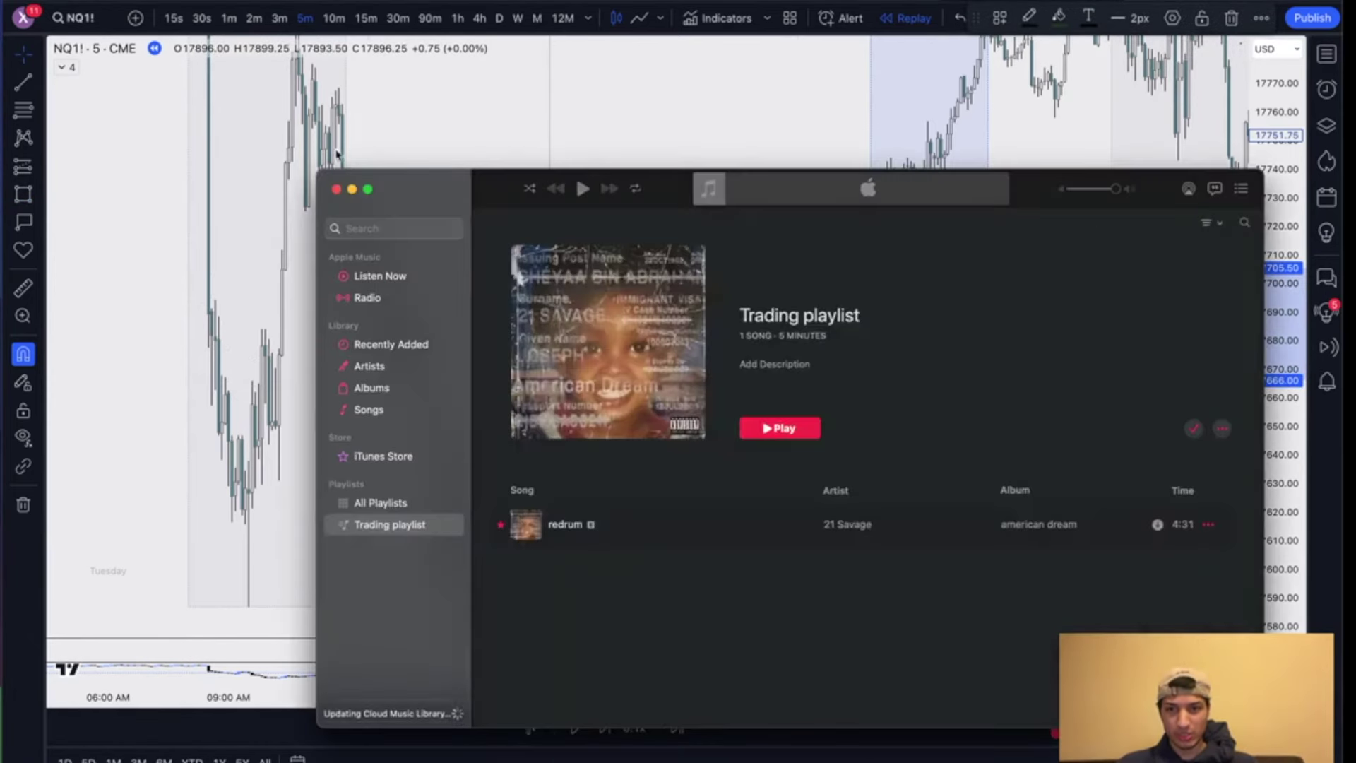
{"action": "left_click", "coordinate": [337, 189]}
Step: Draw a 3px horizontal trend line at 17652.75 beneath the green Tokyo rectangle, from 04:35 PM to 01:45 AM
{"action": "left_click", "coordinate": [553, 431]}
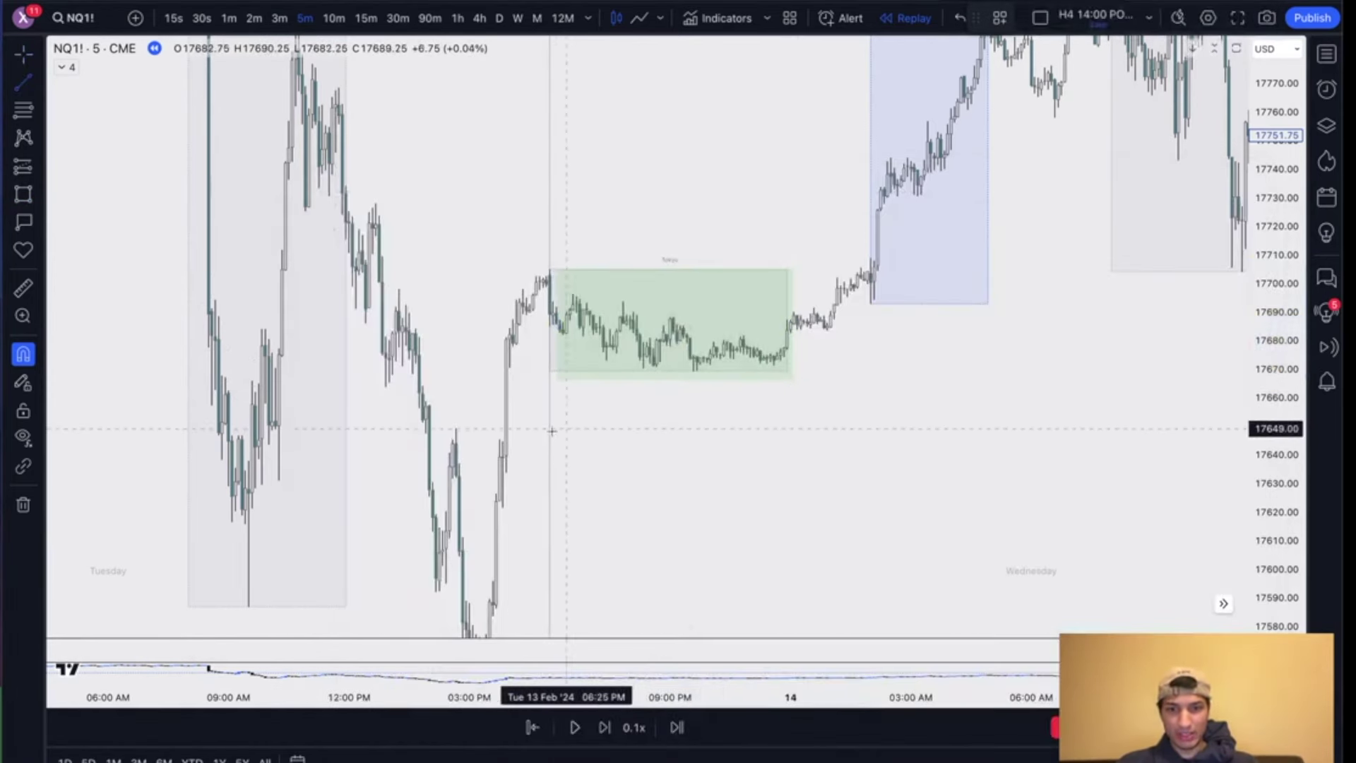
{"action": "left_click", "coordinate": [860, 439], "text": "shift"}
{"action": "left_click", "coordinate": [1071, 19]}
{"action": "left_click", "coordinate": [1074, 104]}
Step: Label the trend line "Hourly FVG or Swing Low" and move it up to 17663.25, just under the green rectangle
{"action": "double_click", "coordinate": [861, 419]}
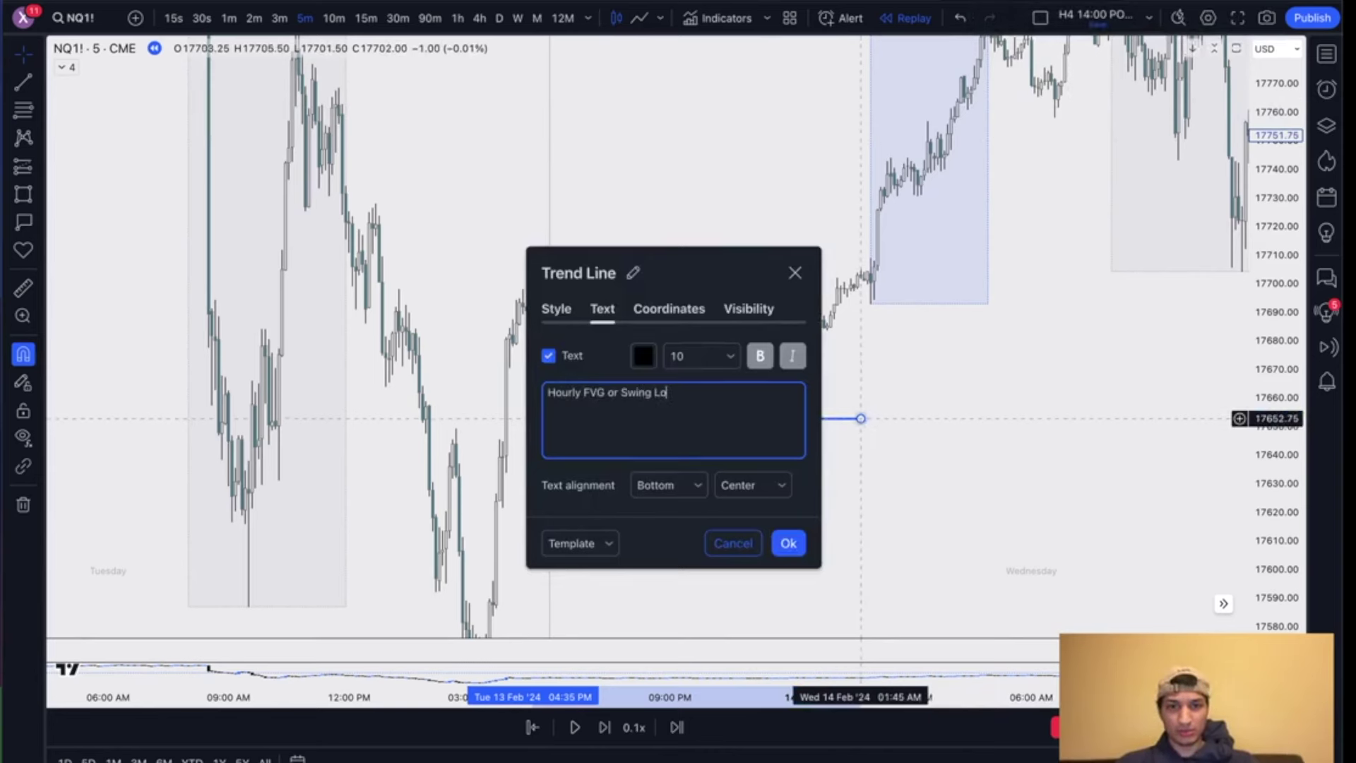
{"action": "type", "text": "w"}
{"action": "left_click", "coordinate": [782, 560]}
{"action": "left_click", "coordinate": [789, 543]}
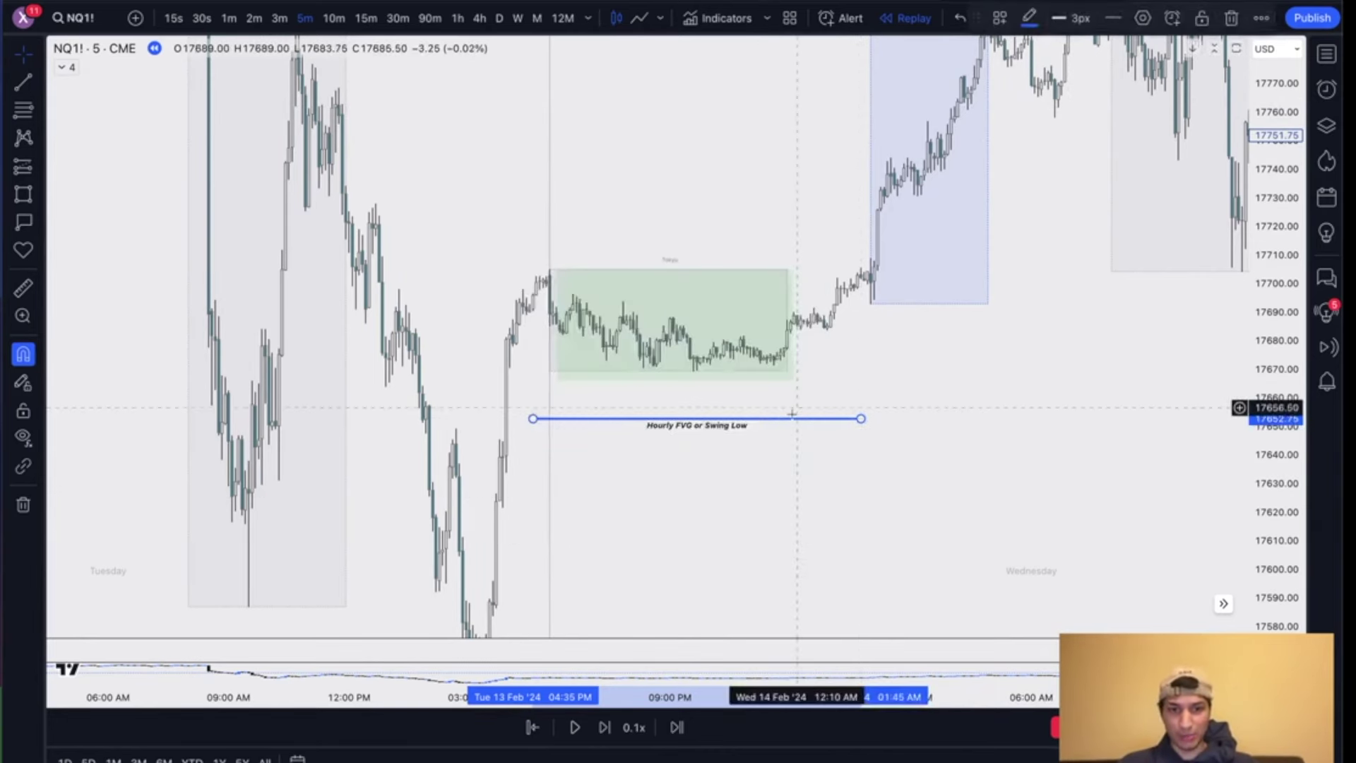
{"action": "left_click_drag", "start_coordinate": [785, 393], "coordinate": [784, 389]}
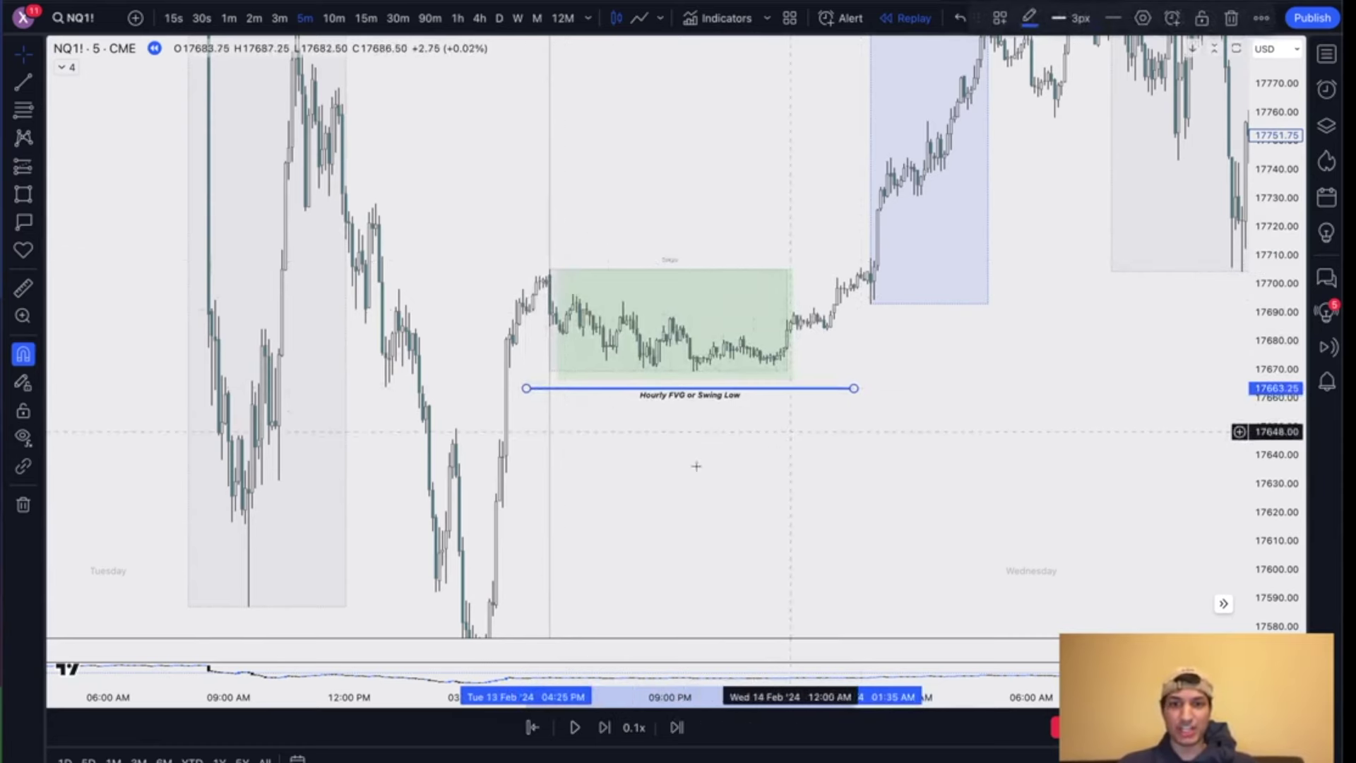
Step: Show the 1-hour chart and draw a green rectangle over the fair value gap beneath the Tokyo session, extending into Wednesday
{"action": "left_click_drag", "start_coordinate": [625, 450], "coordinate": [624, 350]}
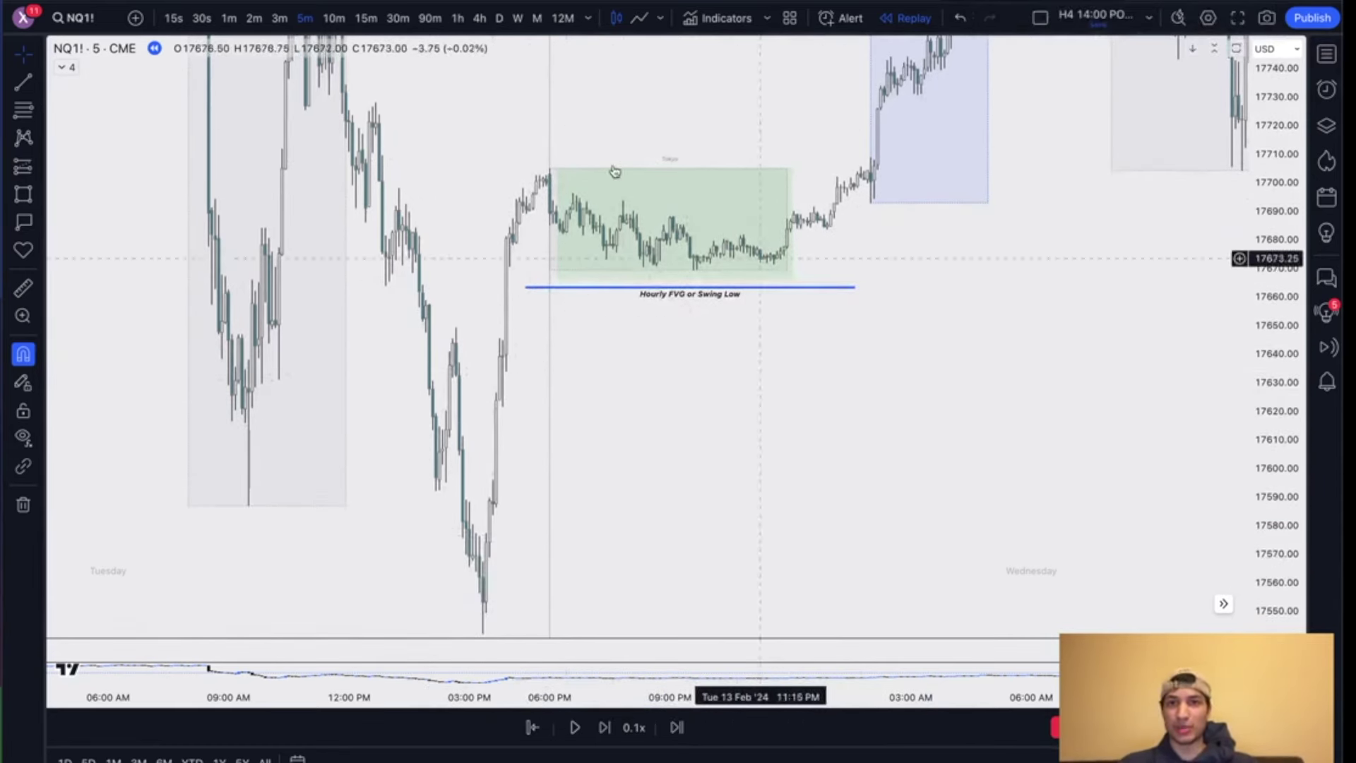
{"action": "scroll", "coordinate": [872, 400], "scroll_direction": "right", "scroll_amount": 10}
{"action": "scroll", "coordinate": [872, 400], "scroll_direction": "up", "scroll_amount": 10}
{"action": "scroll", "coordinate": [872, 401], "scroll_direction": "left", "scroll_amount": 5}
{"action": "left_click_drag", "start_coordinate": [979, 419], "coordinate": [772, 469]}
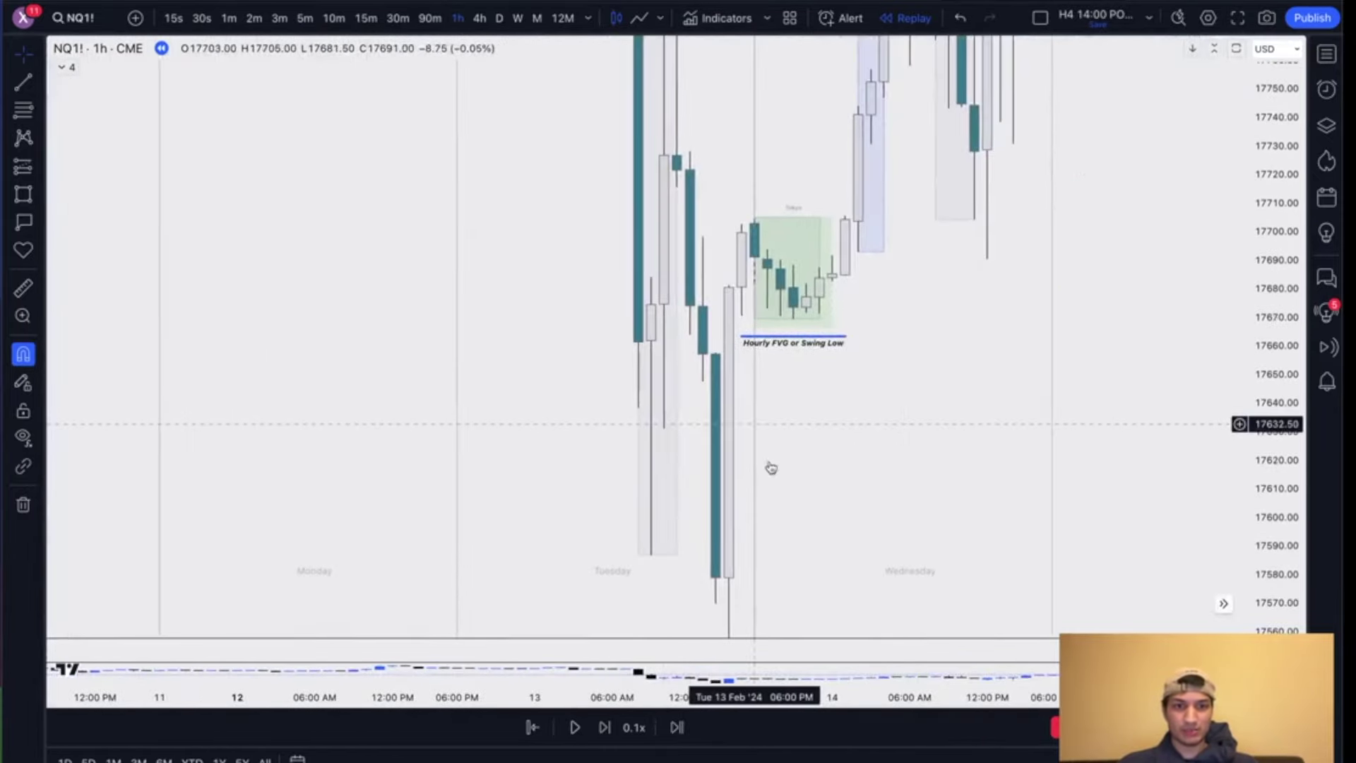
{"action": "left_click", "coordinate": [741, 322]}
{"action": "left_click_drag", "start_coordinate": [742, 335], "coordinate": [1012, 335]}
{"action": "left_click", "coordinate": [1001, 405]}
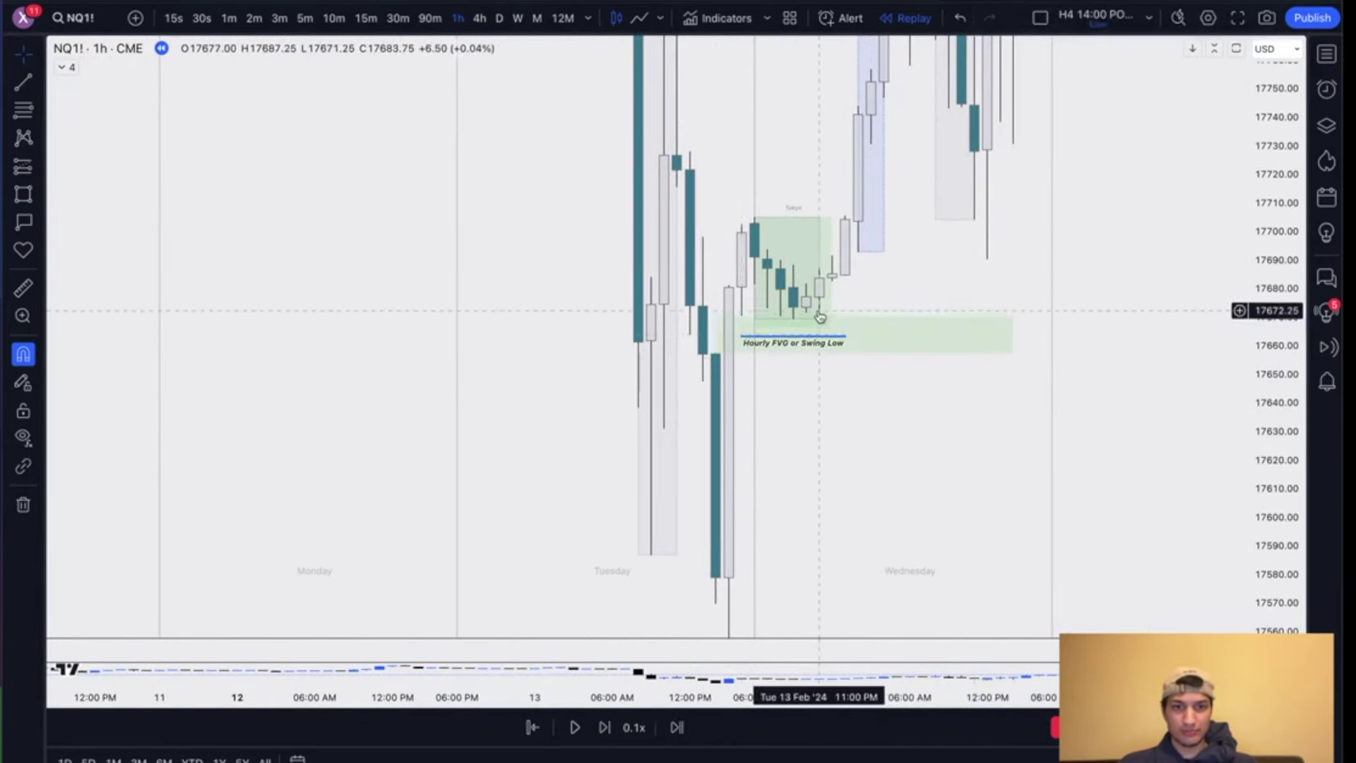
Step: Delete the labelled trend line, the fair value gap rectangle and the green Tokyo rectangle, and return to the 5-minute chart
{"action": "left_click", "coordinate": [787, 324]}
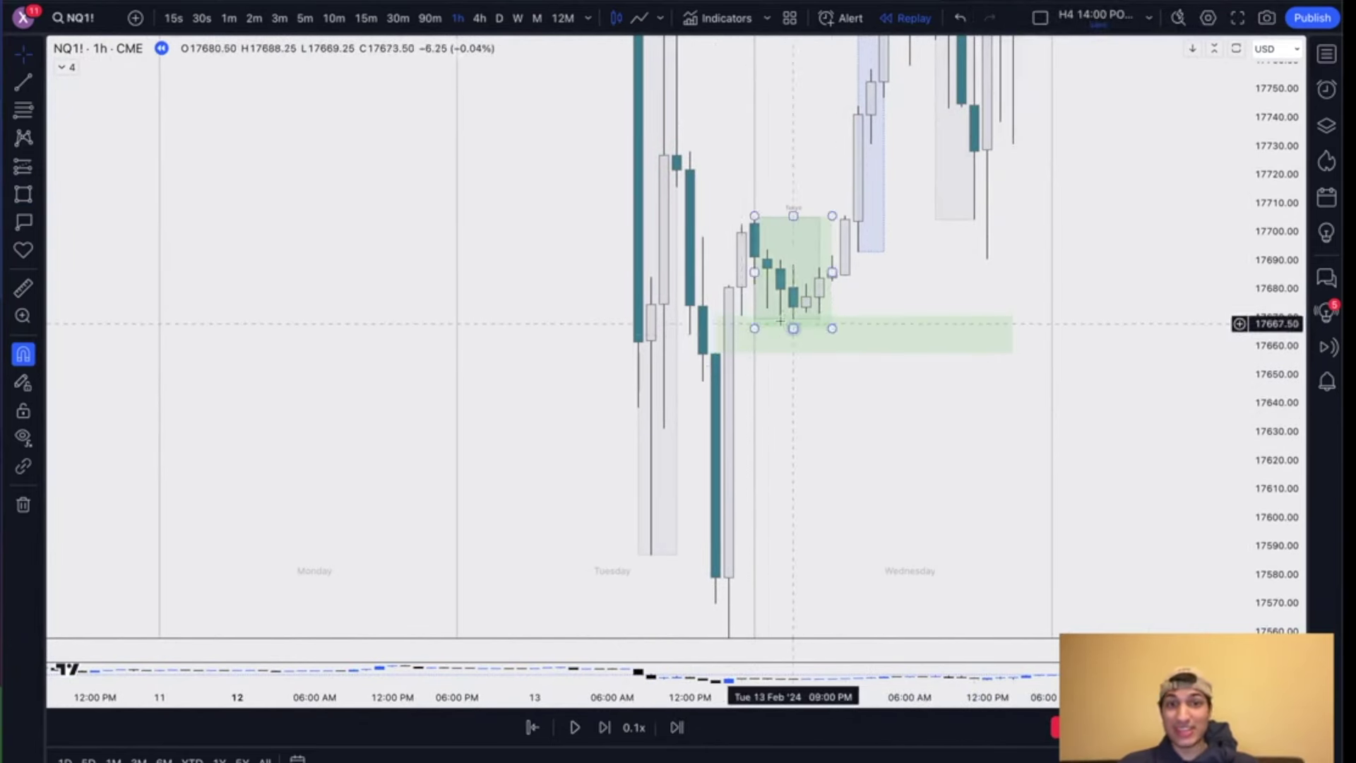
{"action": "key", "text": "Delete"}
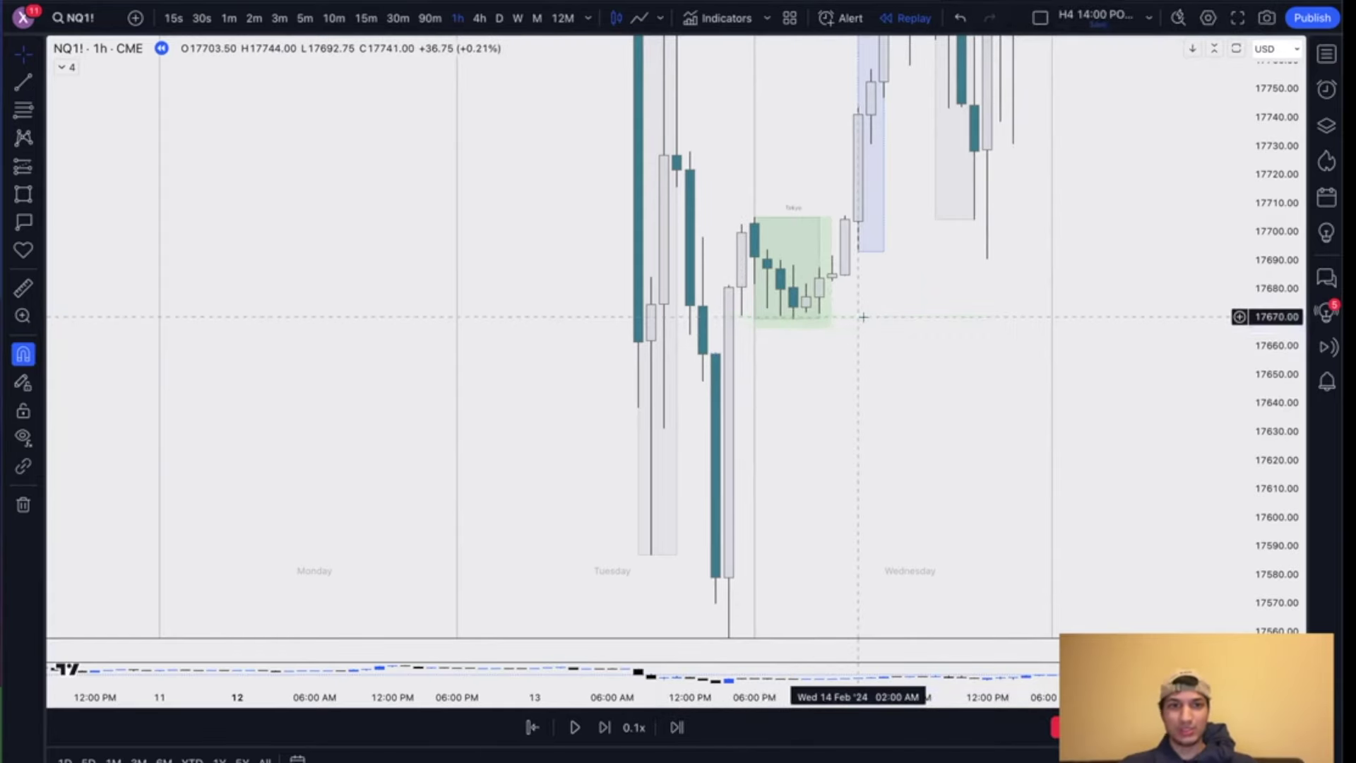
{"action": "left_click_drag", "start_coordinate": [860, 315], "coordinate": [779, 457]}
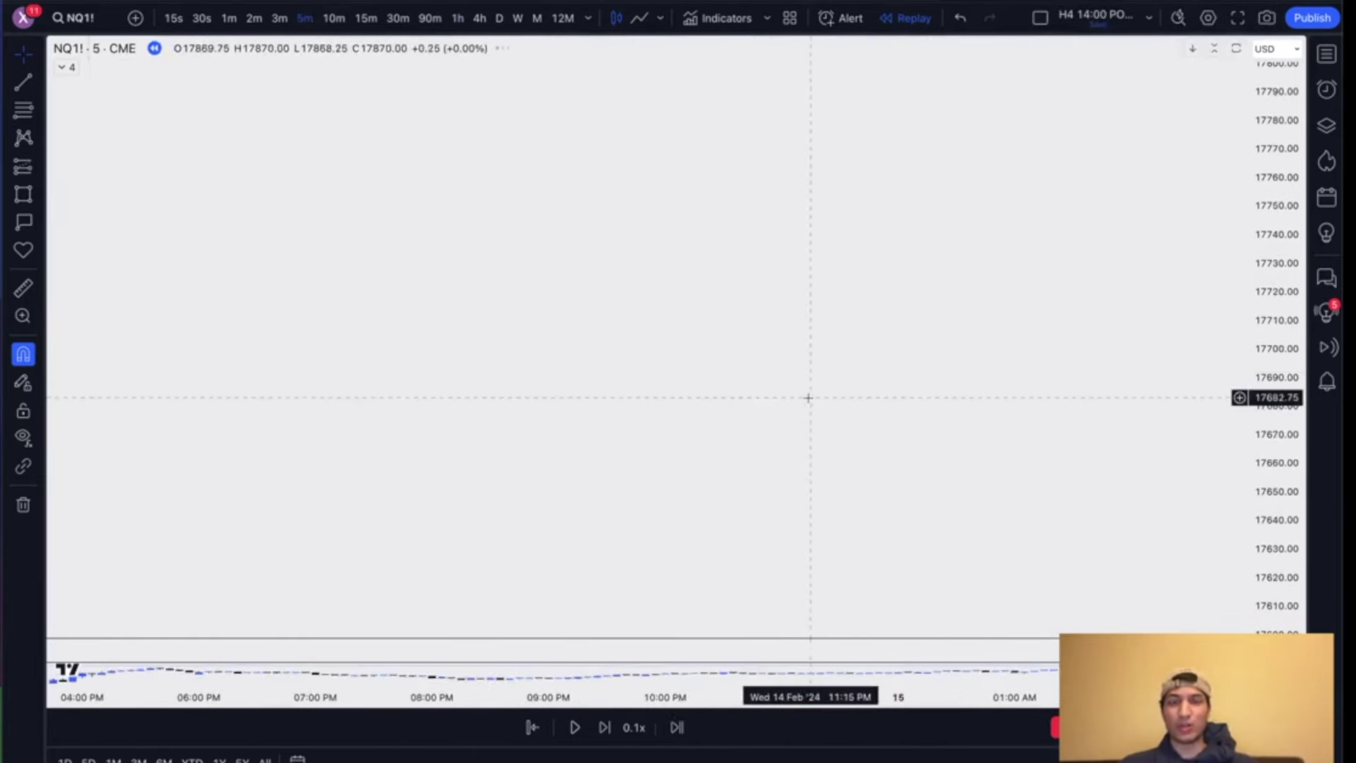
{"action": "scroll", "coordinate": [934, 403], "scroll_direction": "down", "scroll_amount": 3}
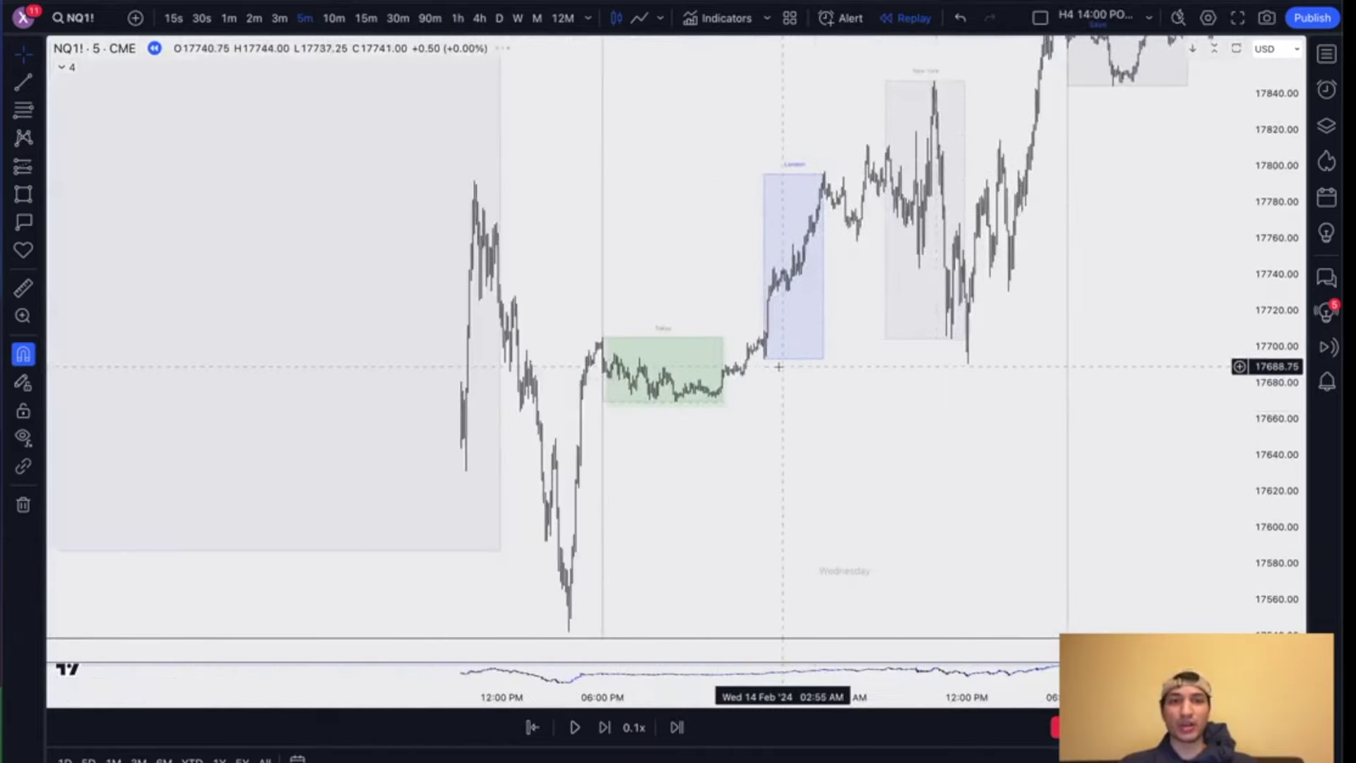
{"action": "left_click", "coordinate": [853, 386]}
{"action": "left_click_drag", "start_coordinate": [854, 386], "coordinate": [712, 525]}
Step: Draw a rectangle around the February 6 London session, from 02:05 AM to 05:25 AM, between 17788.75 and 17718.50
{"action": "left_click_drag", "start_coordinate": [1259, 297], "coordinate": [1259, 437]}
{"action": "scroll", "coordinate": [1037, 375], "scroll_direction": "down", "scroll_amount": 2}
{"action": "scroll", "coordinate": [1036, 375], "scroll_direction": "left", "scroll_amount": 10}
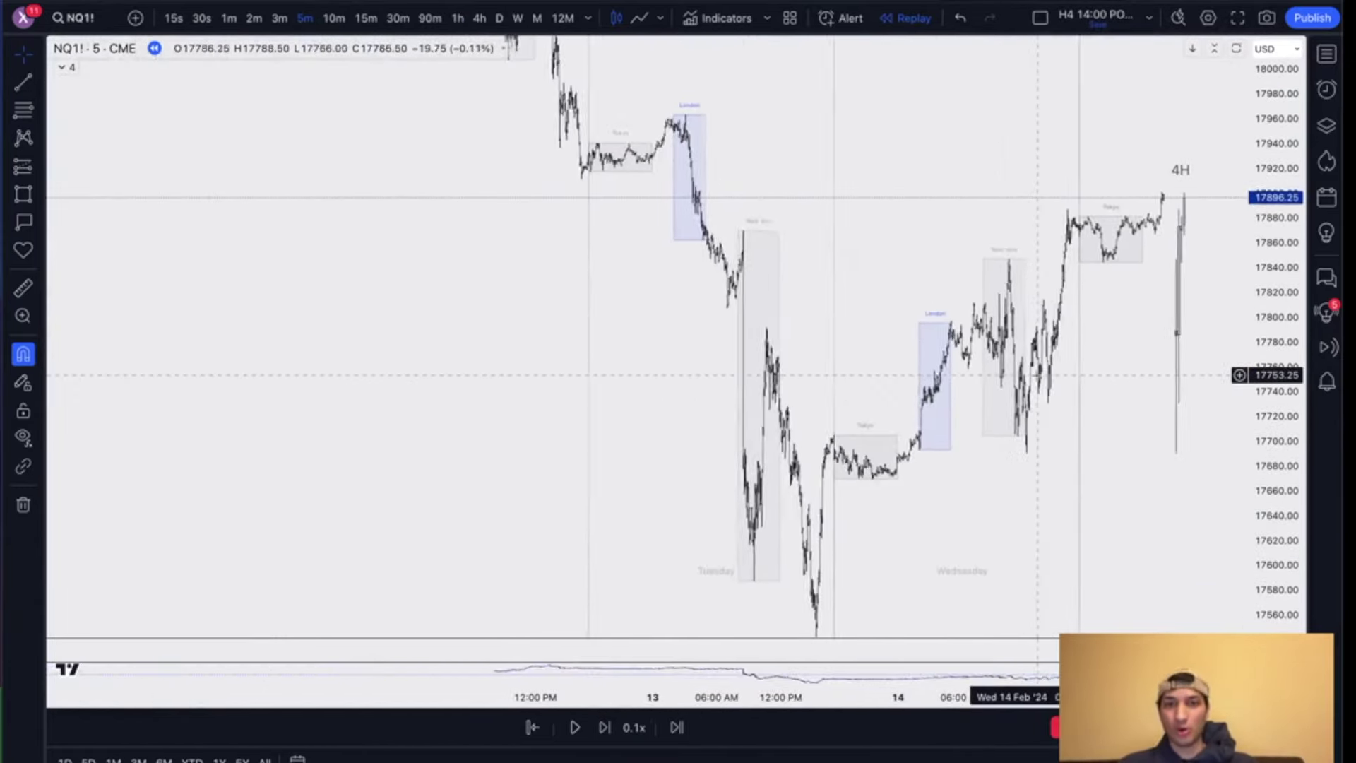
{"action": "scroll", "coordinate": [624, 265], "scroll_direction": "left", "scroll_amount": 10}
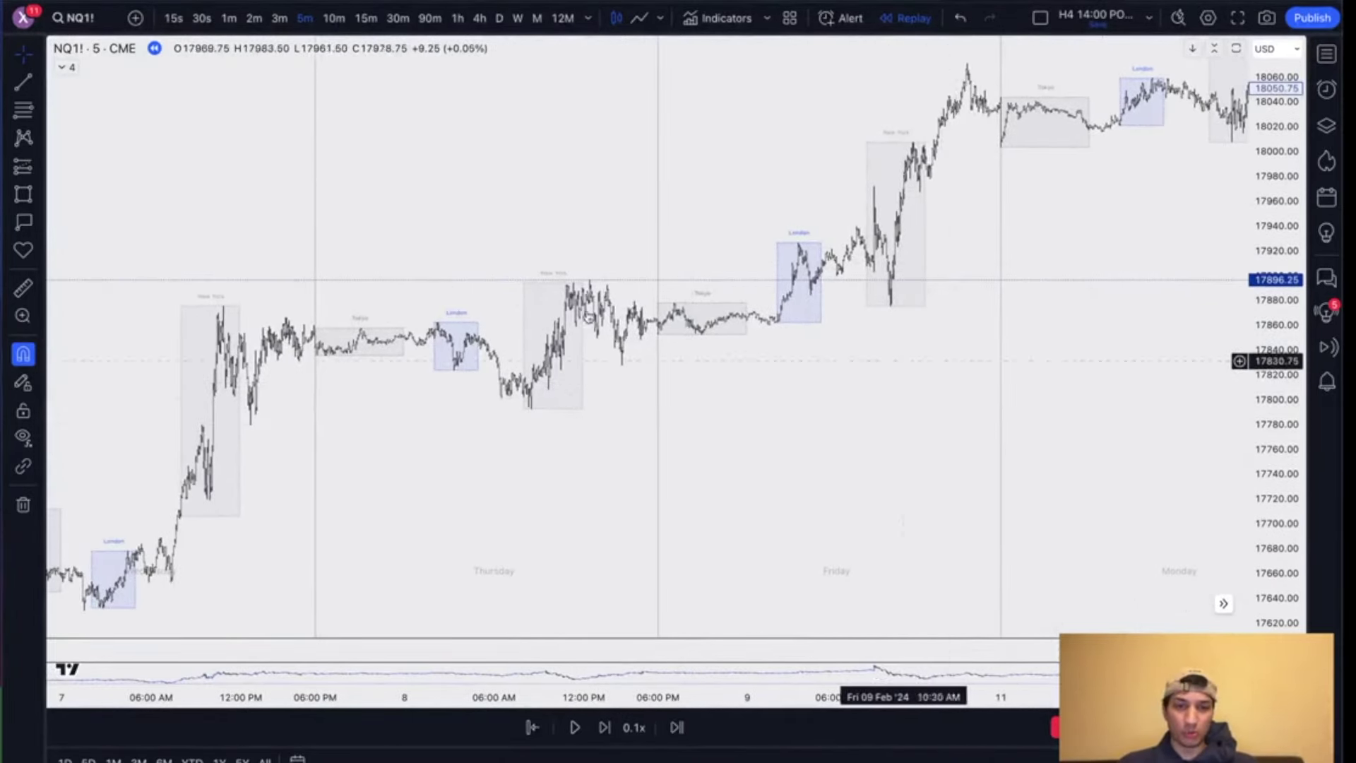
{"action": "scroll", "coordinate": [799, 296], "scroll_direction": "left", "scroll_amount": 10}
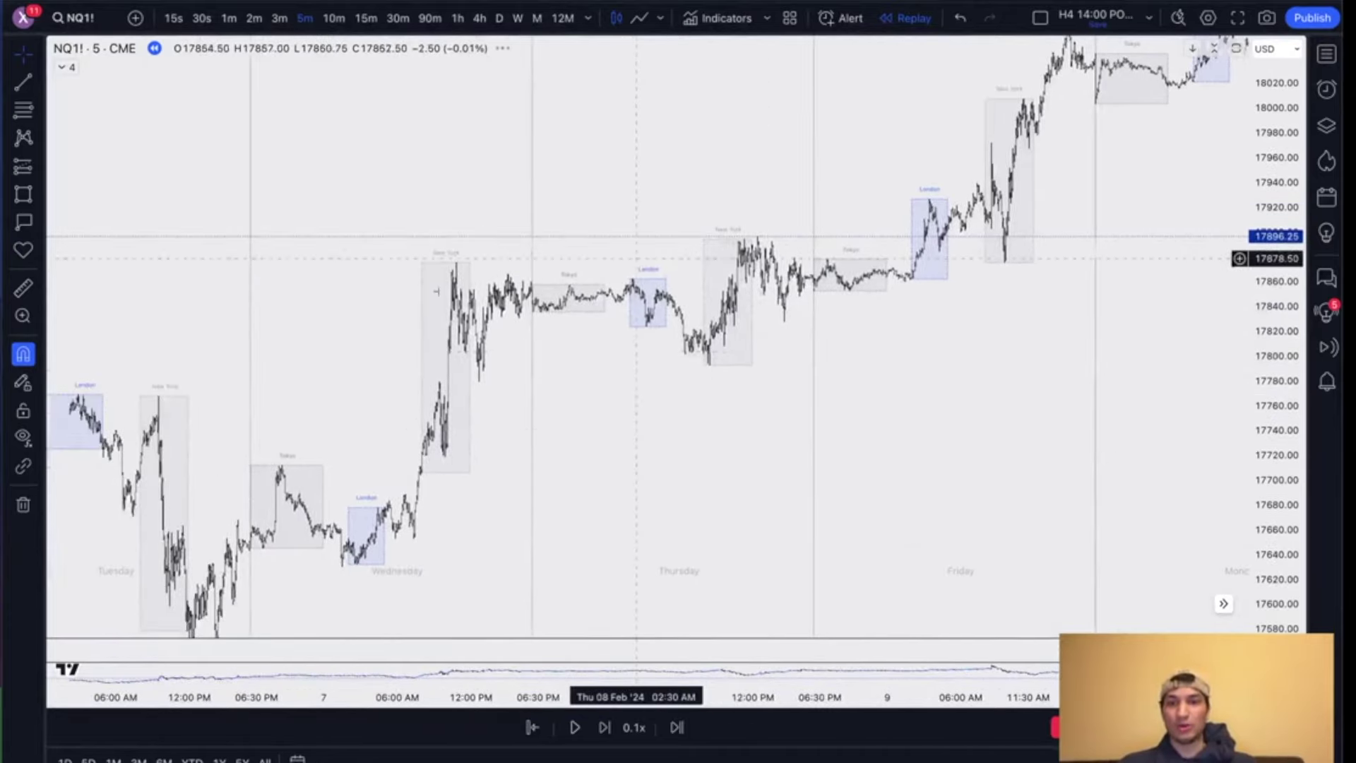
{"action": "scroll", "coordinate": [667, 336], "scroll_direction": "left", "scroll_amount": 10}
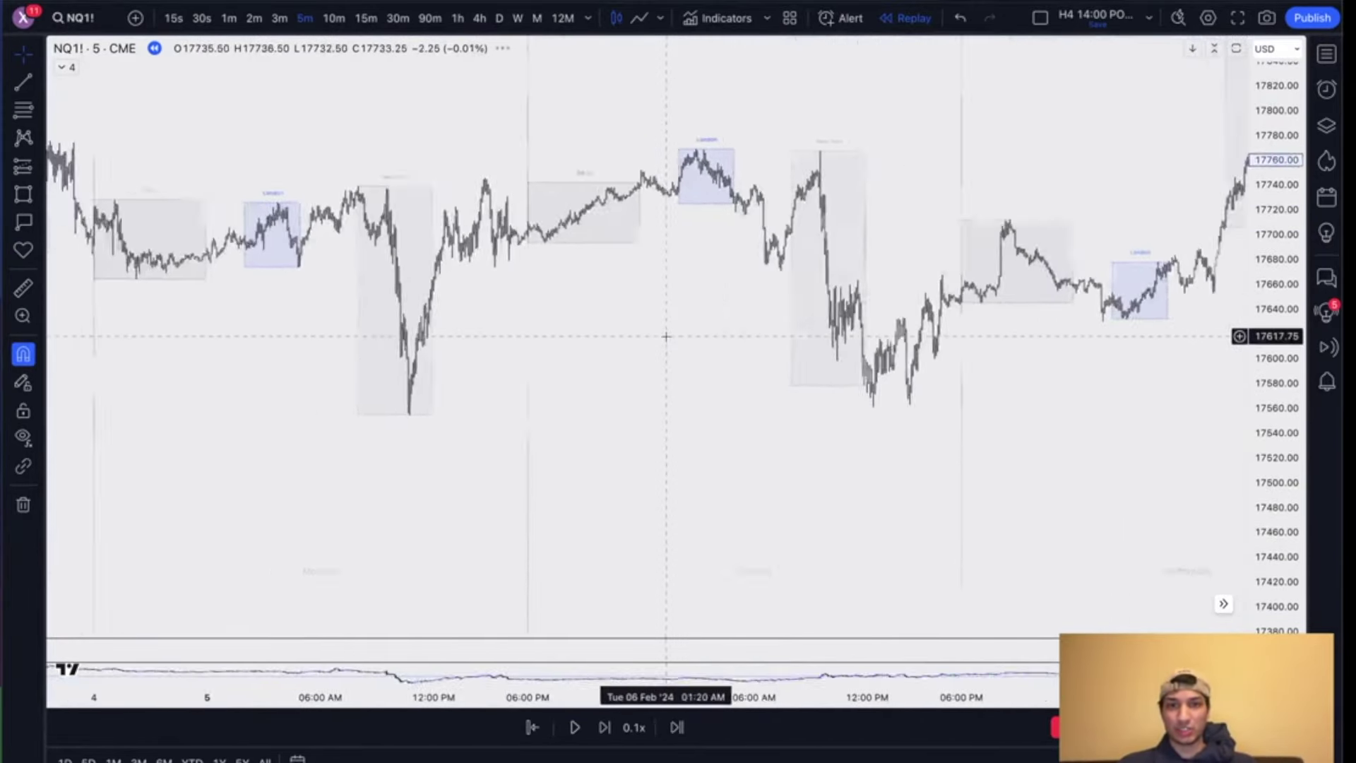
{"action": "left_click_drag", "start_coordinate": [666, 336], "coordinate": [652, 422]}
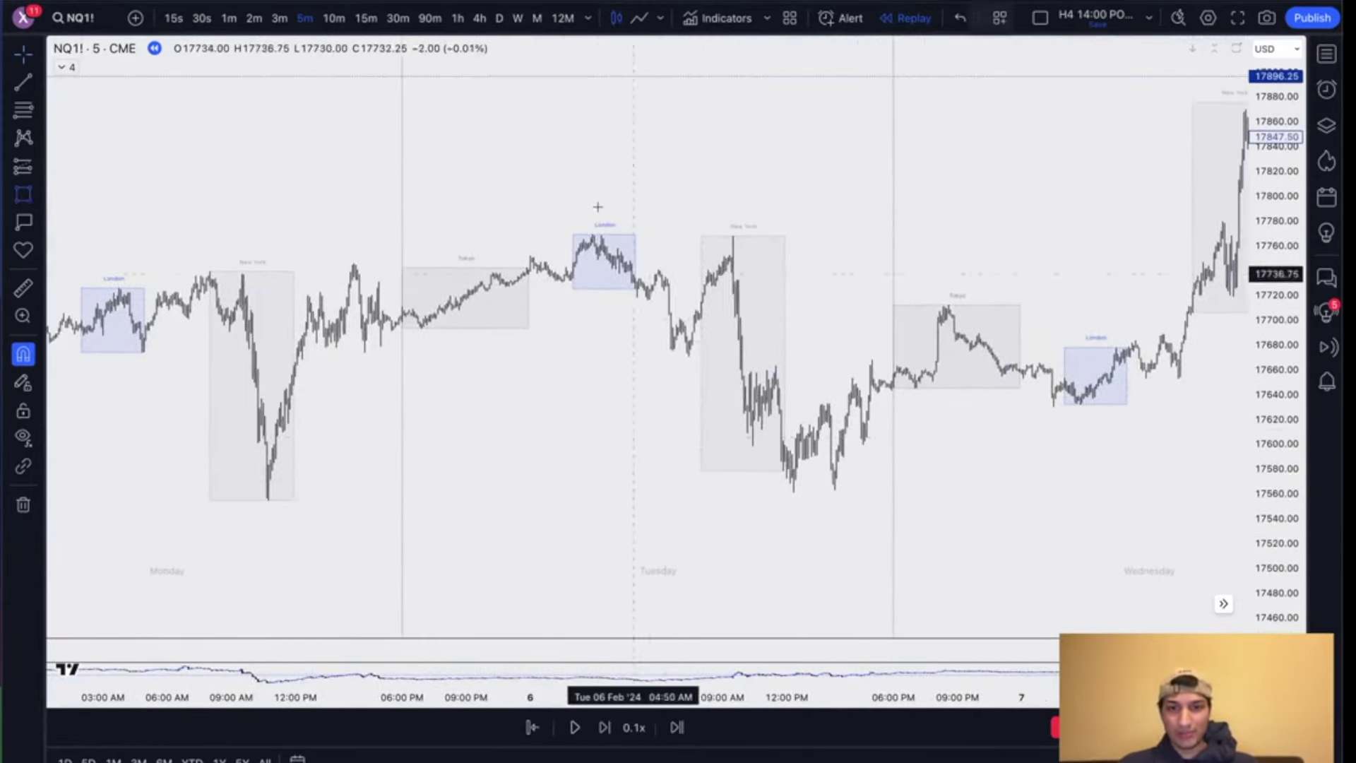
{"action": "left_click", "coordinate": [576, 209]}
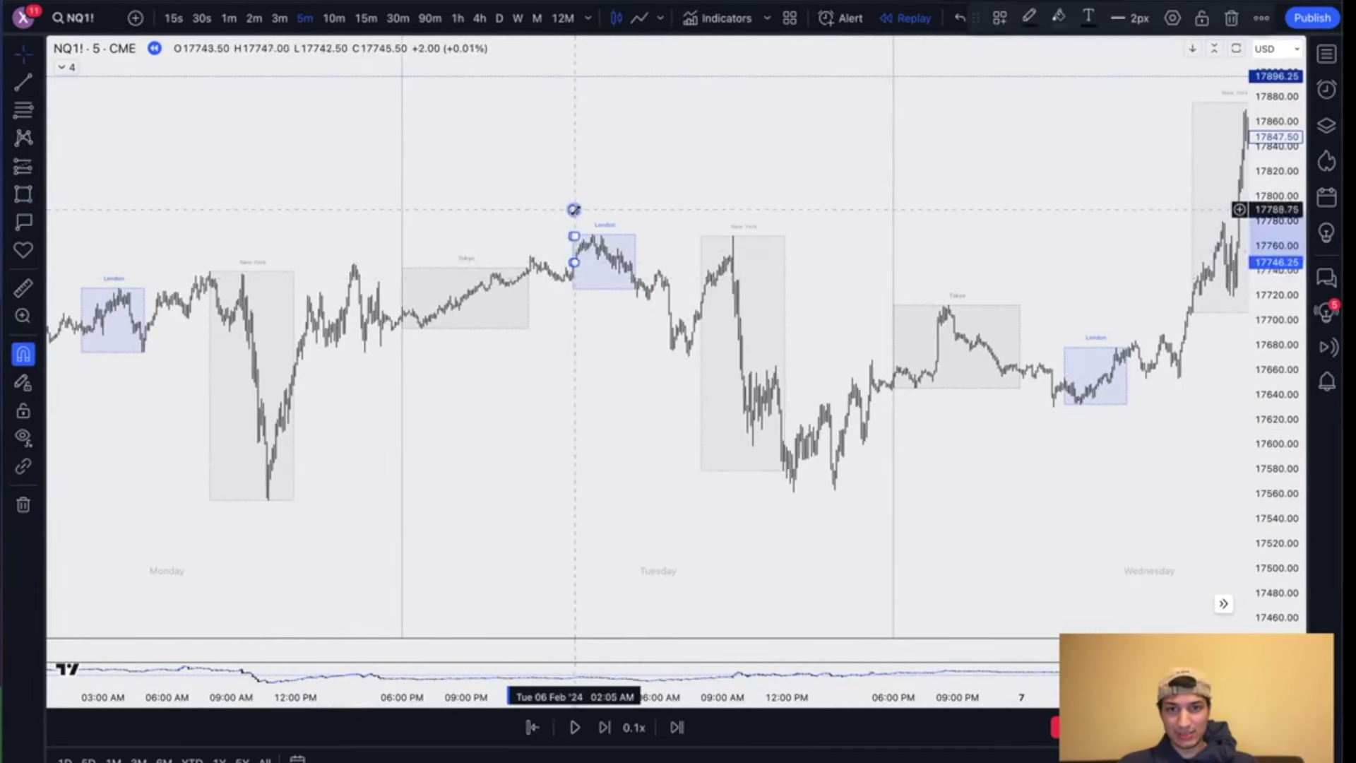
{"action": "left_click_drag", "start_coordinate": [575, 261], "coordinate": [646, 298]}
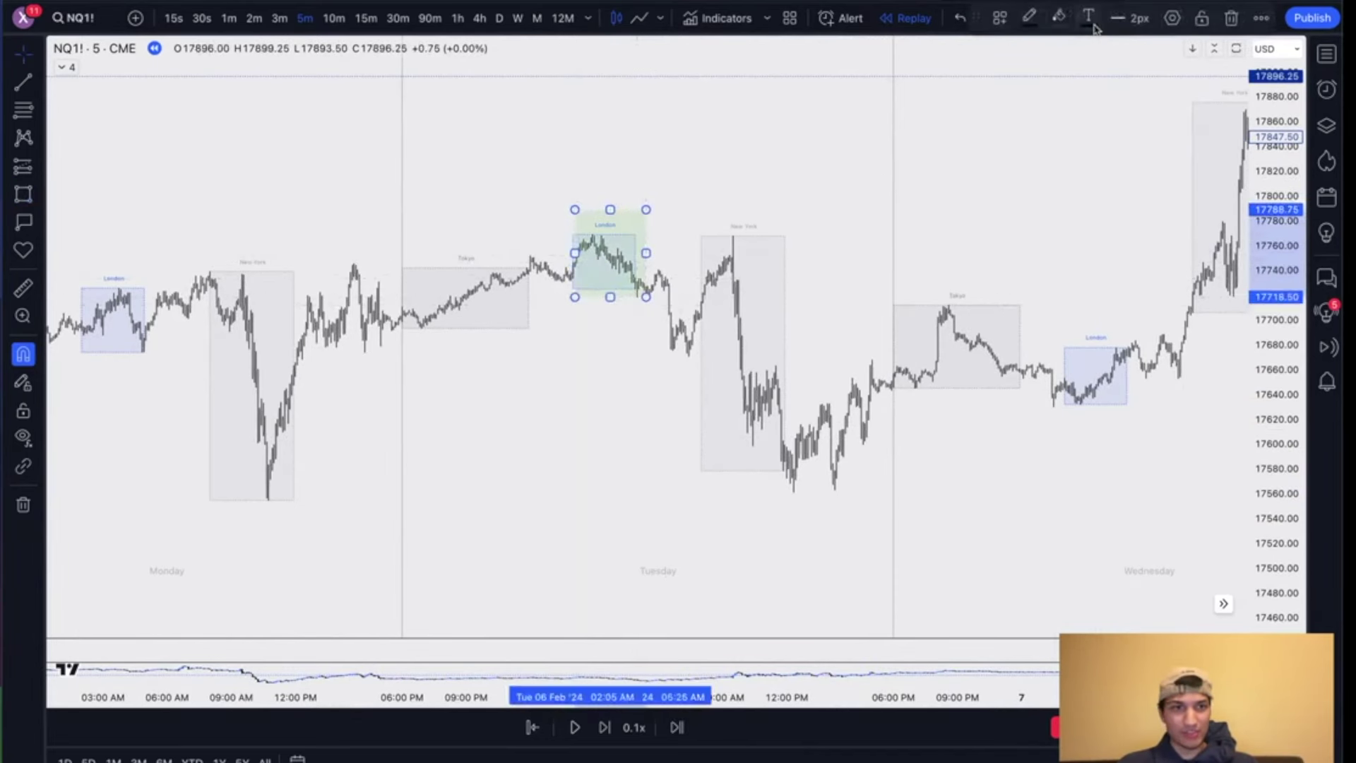
Step: Fill the London session rectangle with purple and lower its upper edge to 17773.75
{"action": "left_click", "coordinate": [1061, 18]}
{"action": "left_click", "coordinate": [1184, 71]}
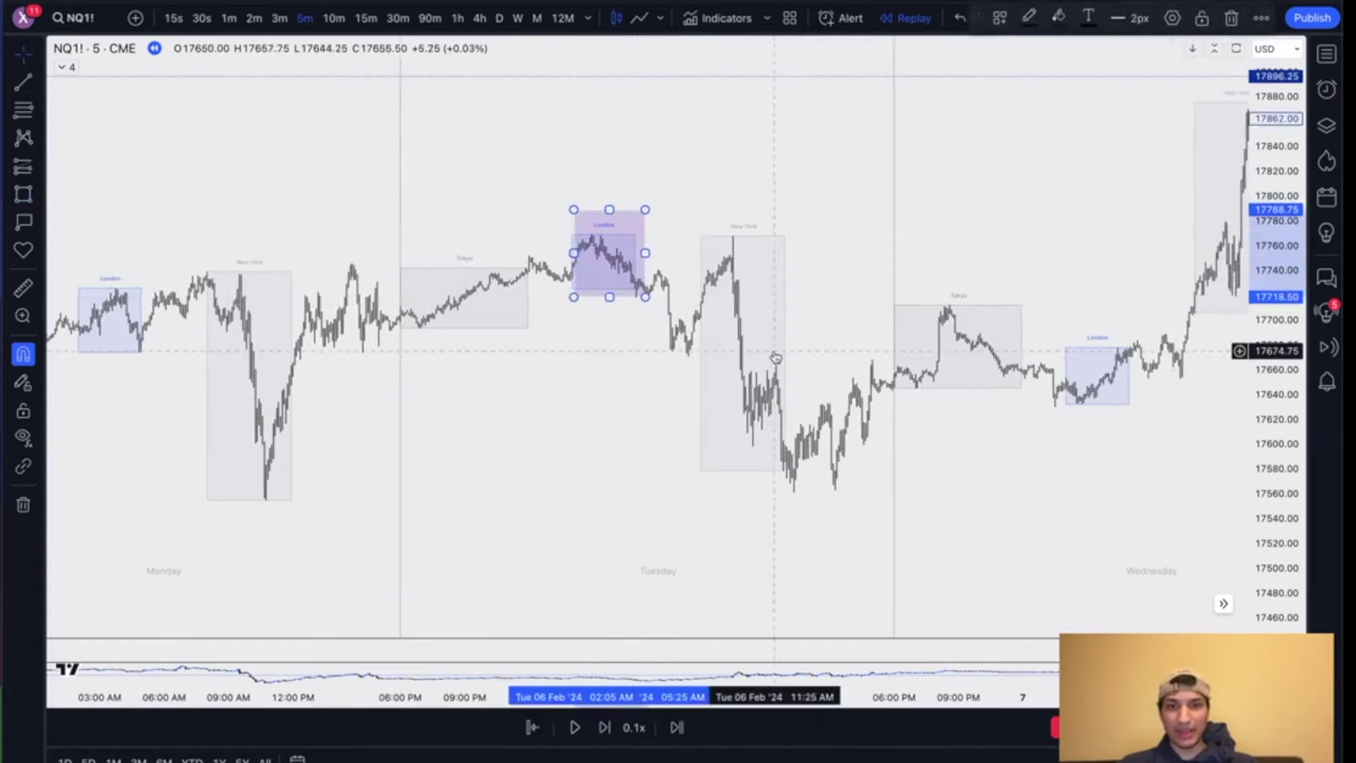
{"action": "scroll", "coordinate": [546, 181], "scroll_direction": "up", "scroll_amount": 2}
{"action": "left_click_drag", "start_coordinate": [588, 210], "coordinate": [577, 228]}
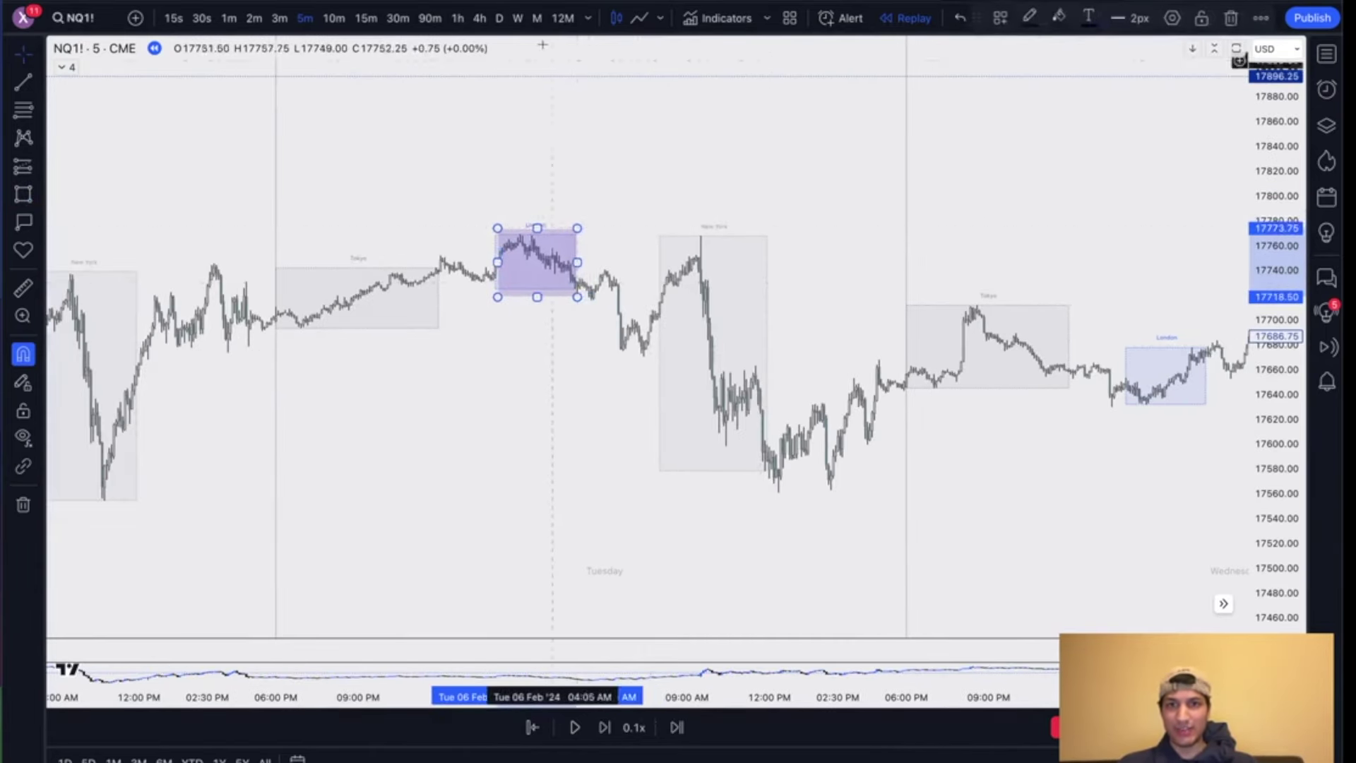
Step: Switch to the 1-hour chart and place a horizontal ray at 17774.50, starting from the February 2 swing high at 02:00 PM
{"action": "left_click", "coordinate": [456, 19]}
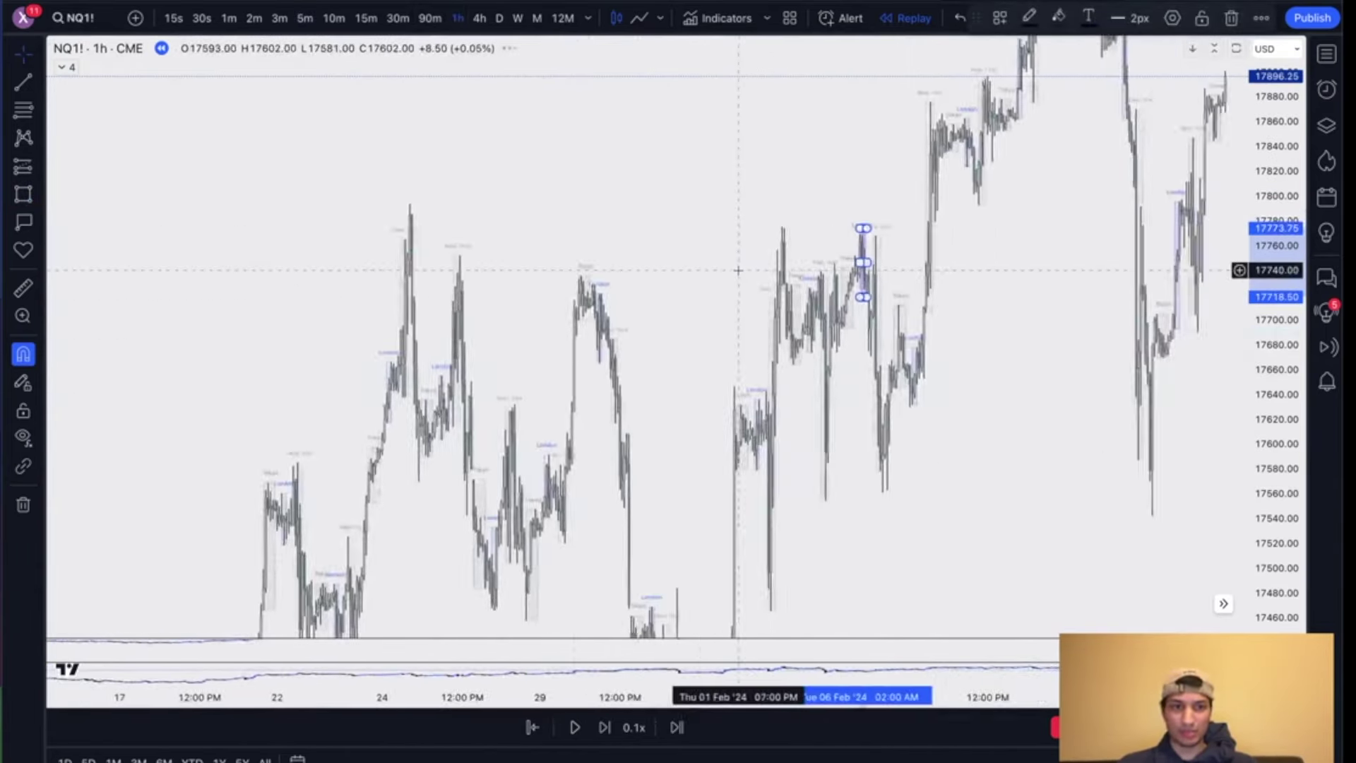
{"action": "scroll", "coordinate": [806, 355], "scroll_direction": "up", "scroll_amount": 1}
{"action": "left_click", "coordinate": [835, 406]}
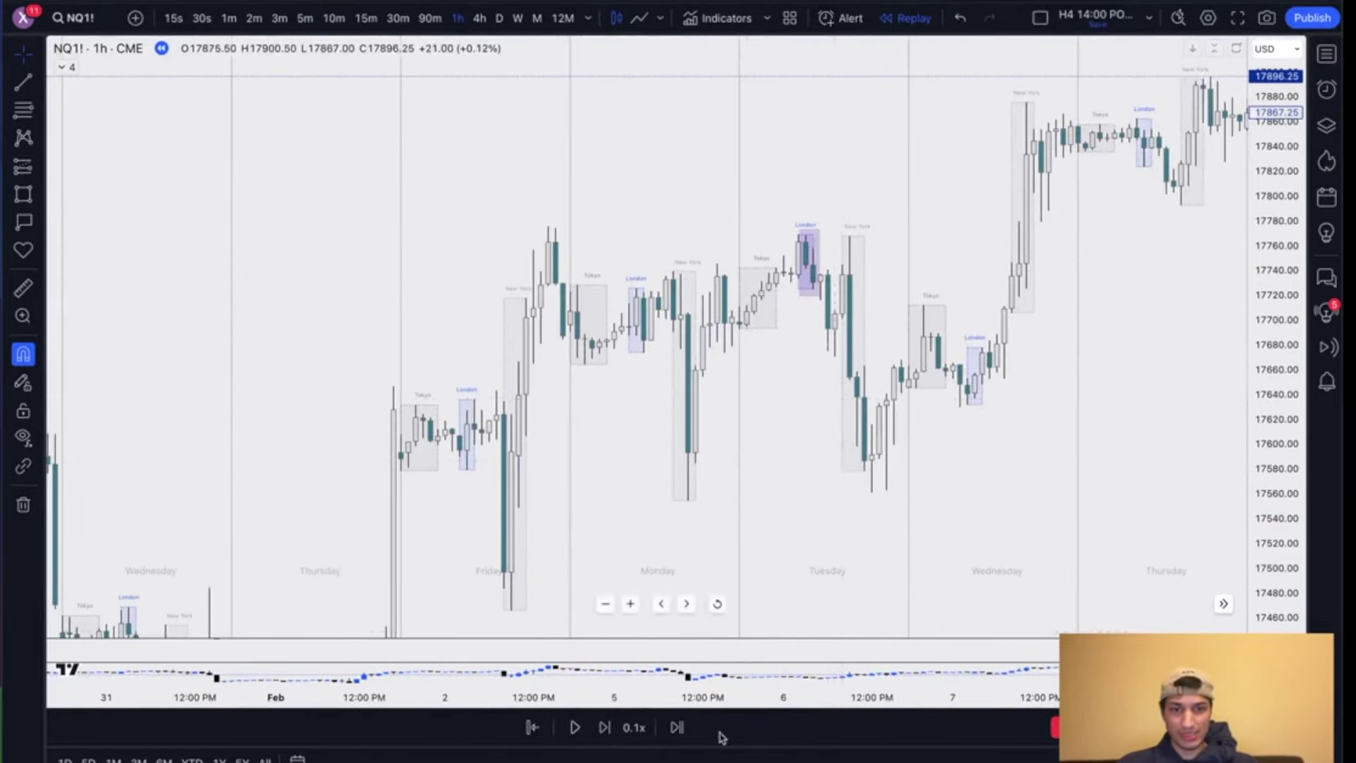
{"action": "left_click", "coordinate": [549, 226]}
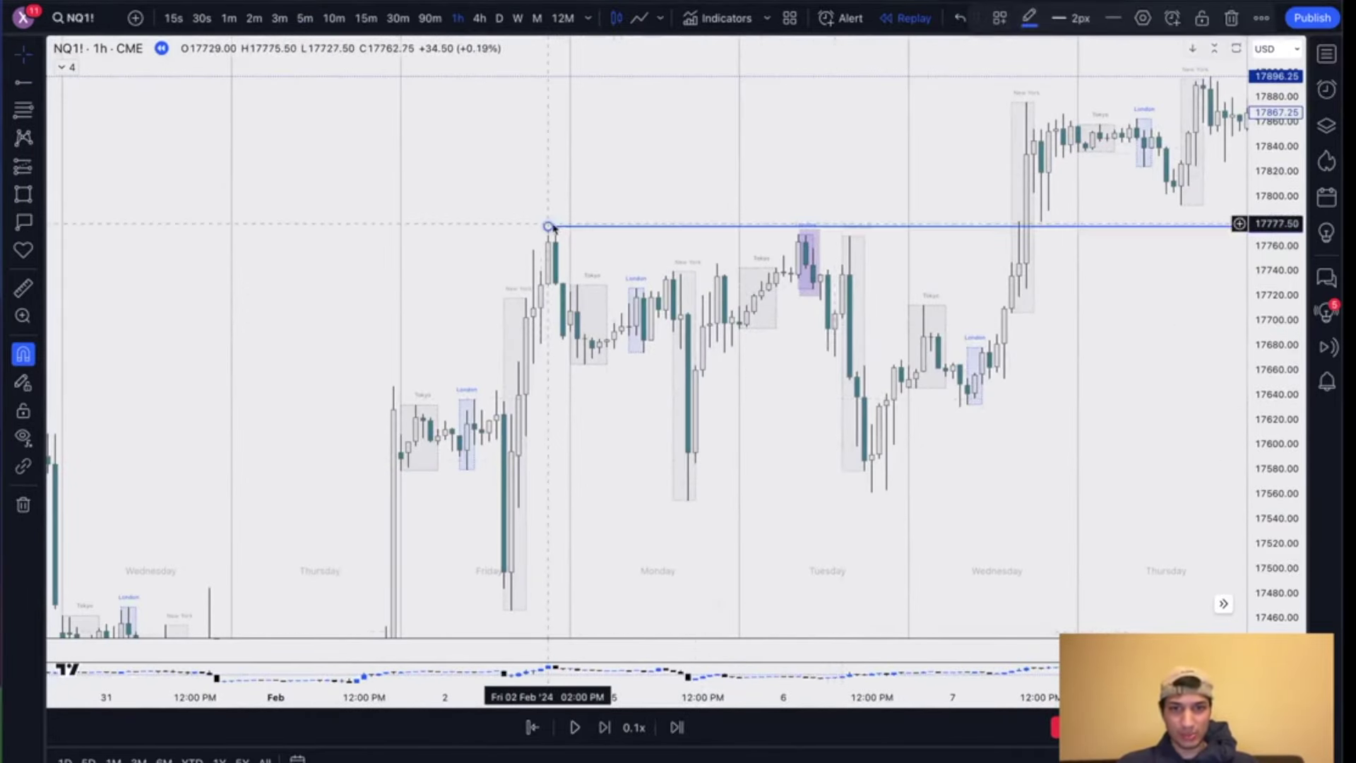
{"action": "left_click_drag", "start_coordinate": [841, 227], "coordinate": [841, 227]}
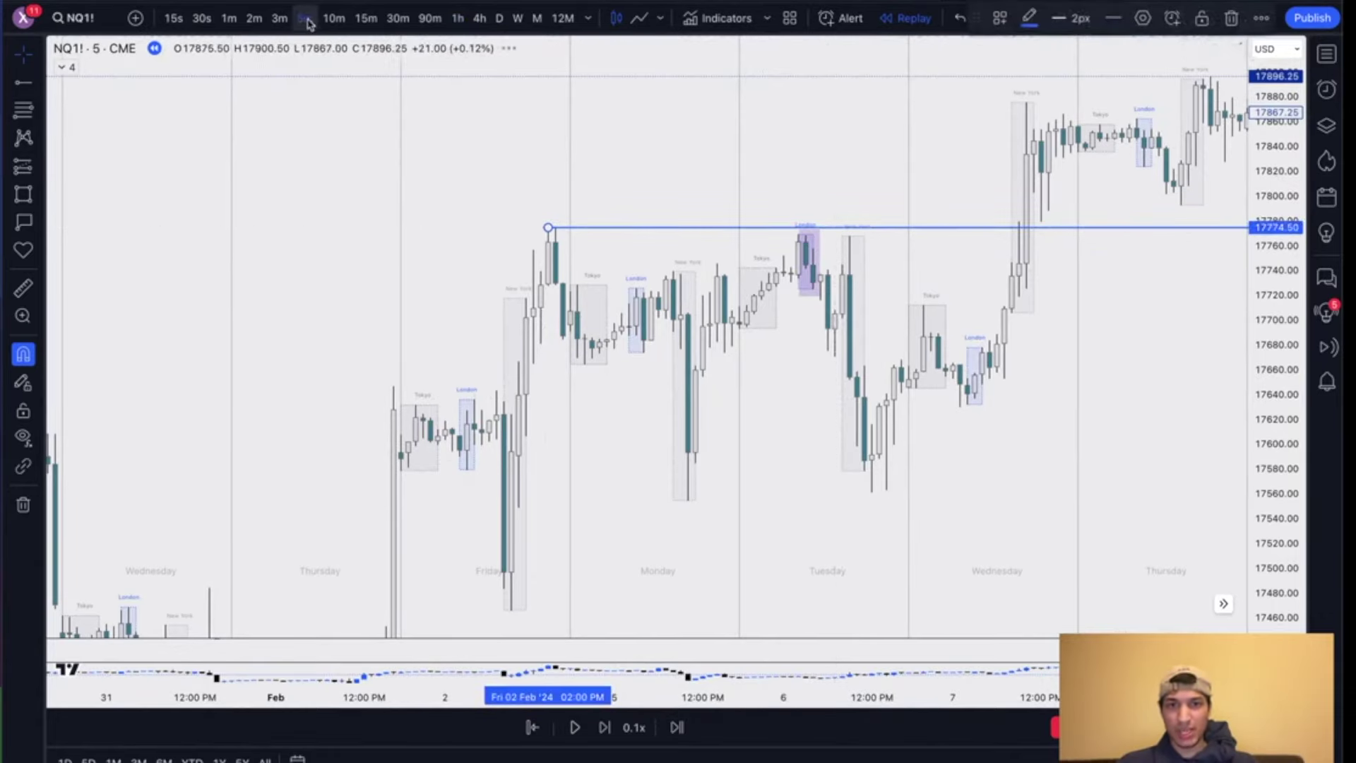
Step: Return to the 5-minute chart and examine the highlighted February 6 London session against the horizontal ray
{"action": "left_click", "coordinate": [306, 18]}
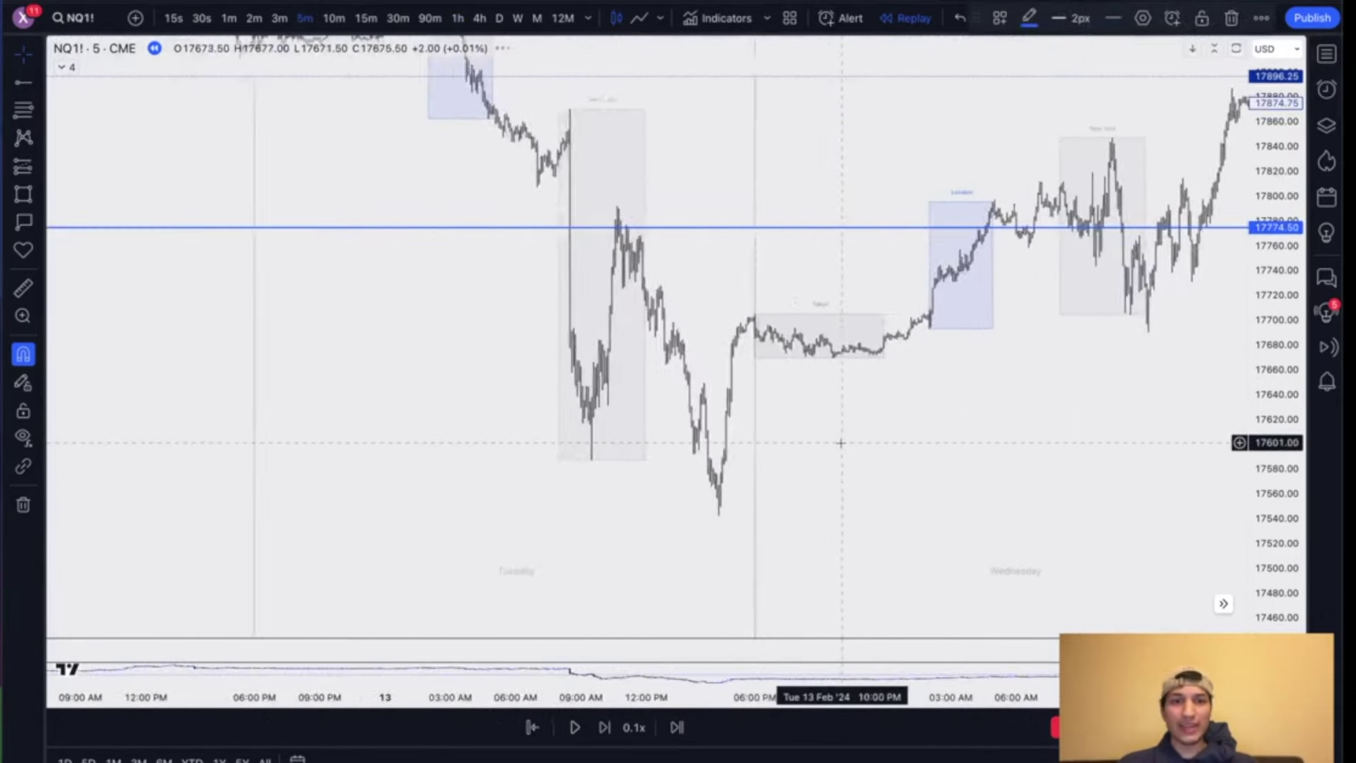
{"action": "scroll", "coordinate": [841, 443], "scroll_direction": "up", "scroll_amount": 3}
{"action": "scroll", "coordinate": [948, 433], "scroll_direction": "left", "scroll_amount": 5}
{"action": "left_click_drag", "start_coordinate": [889, 173], "coordinate": [449, 204]}
{"action": "scroll", "coordinate": [448, 204], "scroll_direction": "right", "scroll_amount": 5}
{"action": "scroll", "coordinate": [448, 203], "scroll_direction": "down", "scroll_amount": 10}
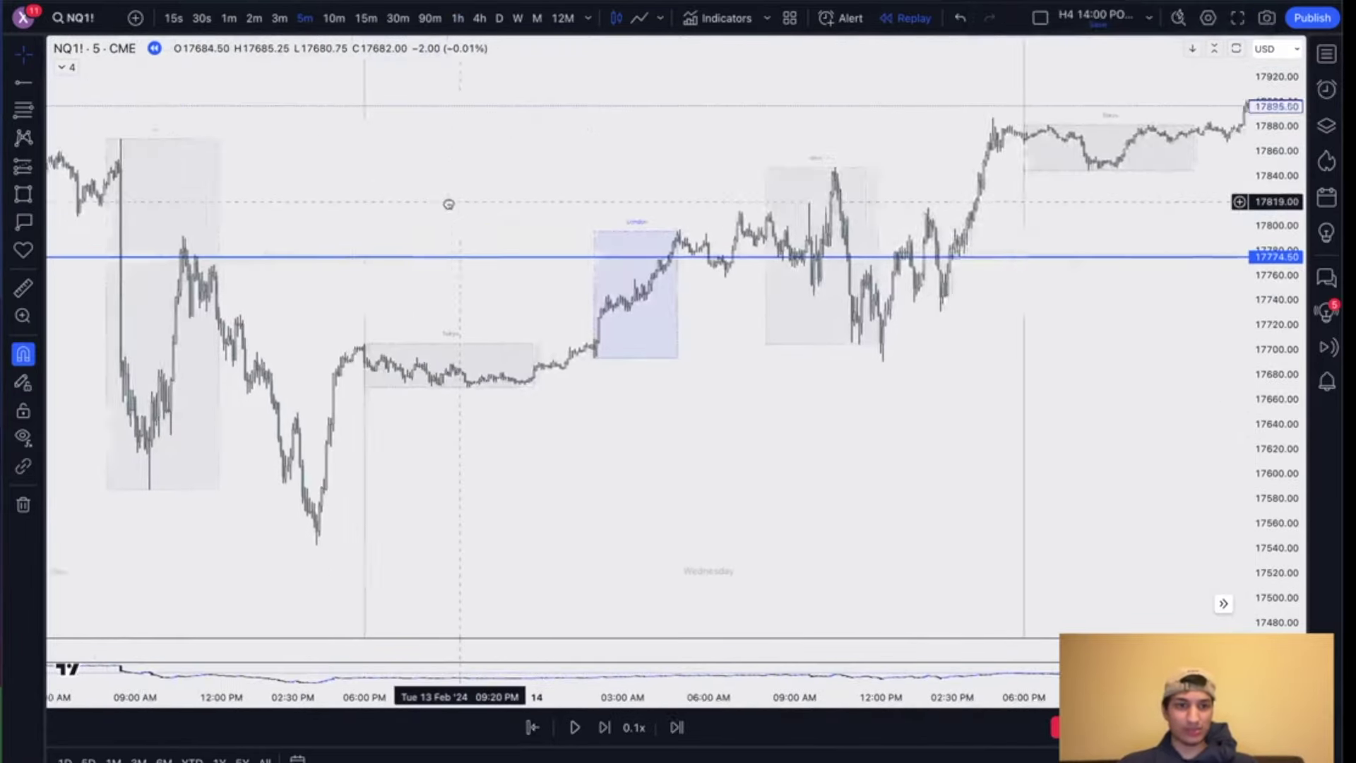
{"action": "left_click_drag", "start_coordinate": [375, 171], "coordinate": [999, 316]}
{"action": "scroll", "coordinate": [764, 311], "scroll_direction": "left", "scroll_amount": 10}
{"action": "left_click_drag", "start_coordinate": [802, 369], "coordinate": [484, 184]}
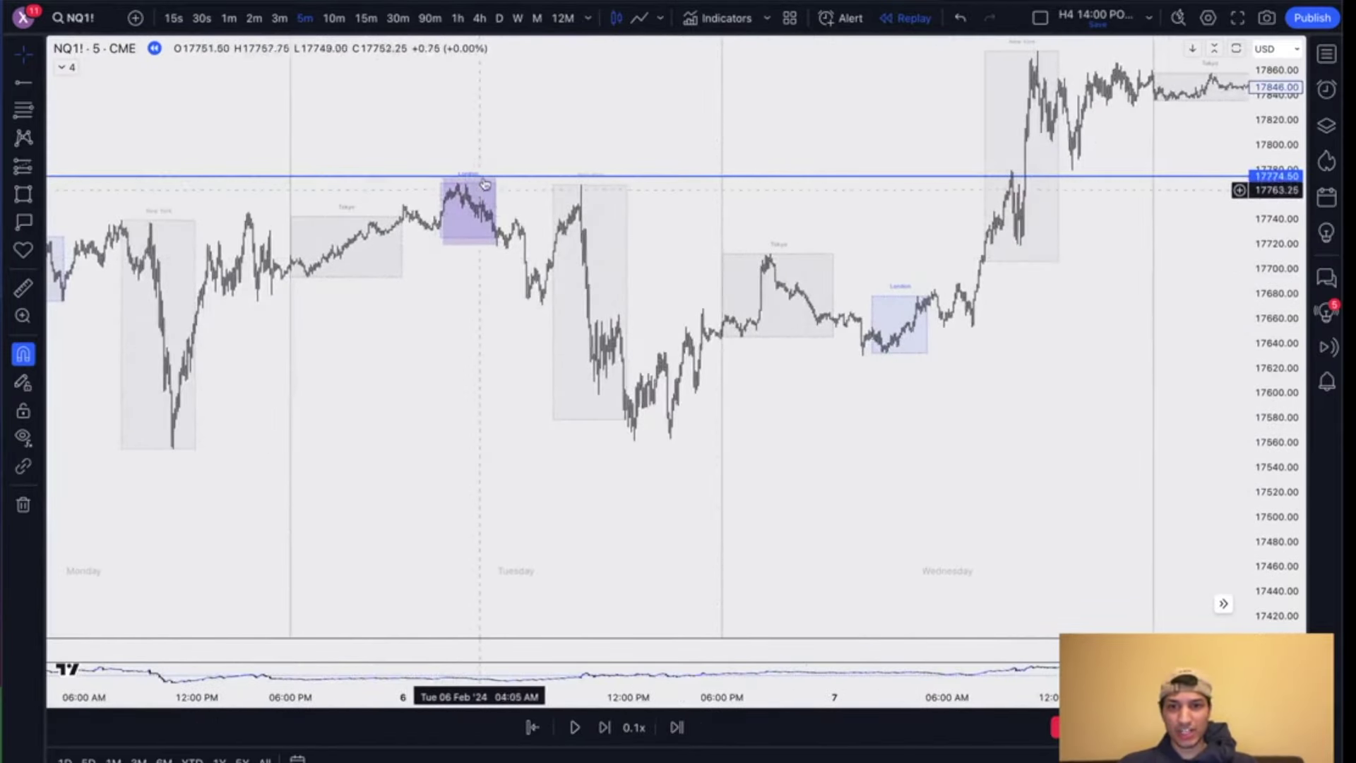
{"action": "scroll", "coordinate": [467, 379], "scroll_direction": "up", "scroll_amount": 4}
{"action": "scroll", "coordinate": [466, 379], "scroll_direction": "down", "scroll_amount": 3}
{"action": "scroll", "coordinate": [466, 378], "scroll_direction": "left", "scroll_amount": 2}
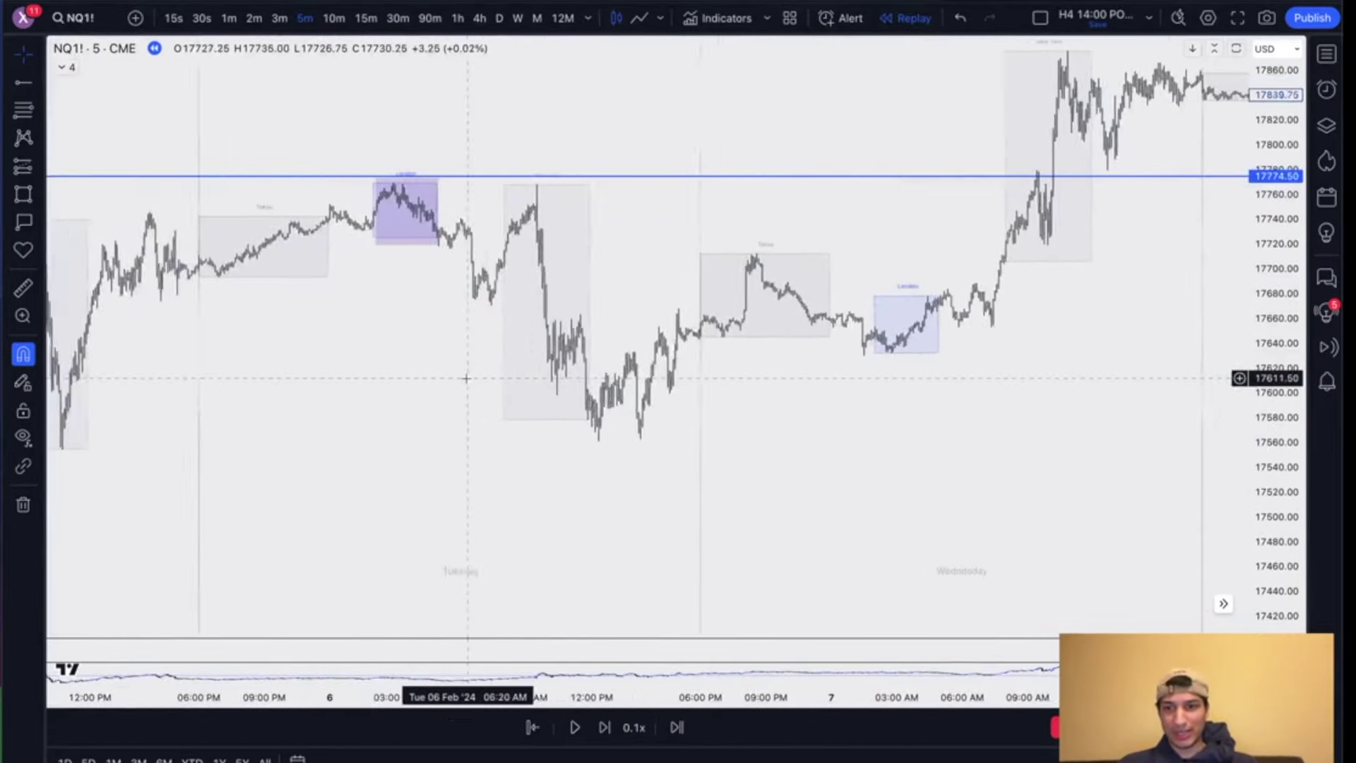
Step: Draw a horizontal trend line at 17556.00 from Monday's New York session low at 10:40 AM to Tuesday 11:05 PM
{"action": "key", "text": "alt+t"}
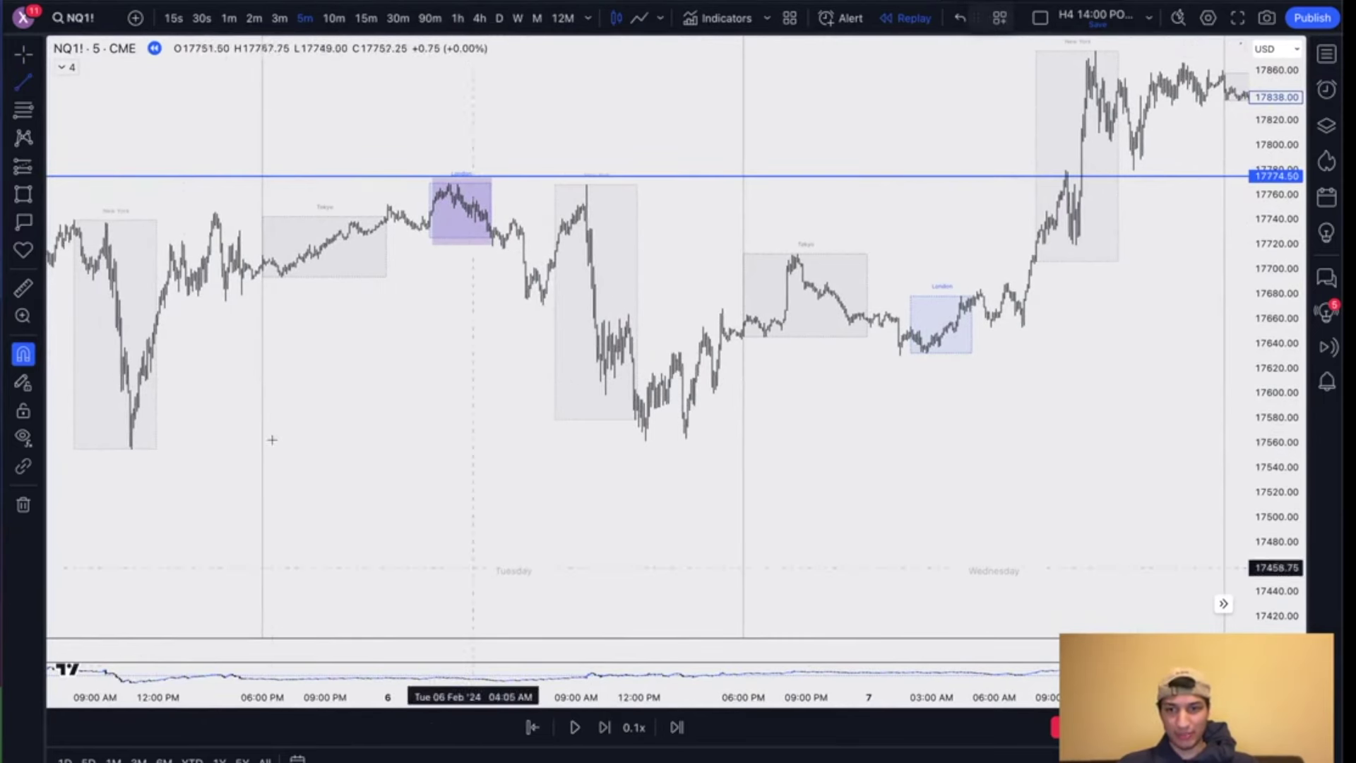
{"action": "left_click", "coordinate": [130, 446]}
{"action": "left_click", "coordinate": [849, 446]}
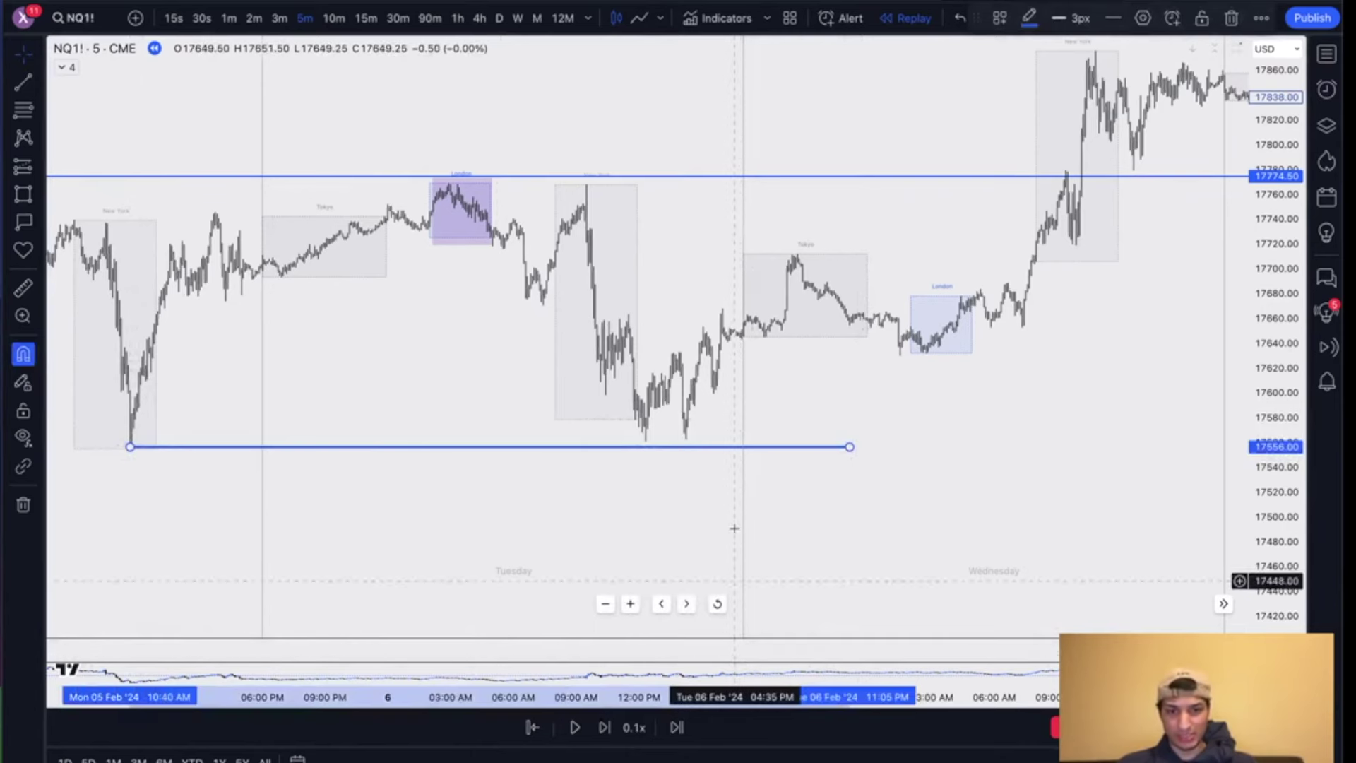
Step: Enlarge the lower comparison pane to about two fifths of the chart and bring Monday's and Tuesday's lows into view in both panes
{"action": "left_click_drag", "start_coordinate": [838, 639], "coordinate": [852, 539]}
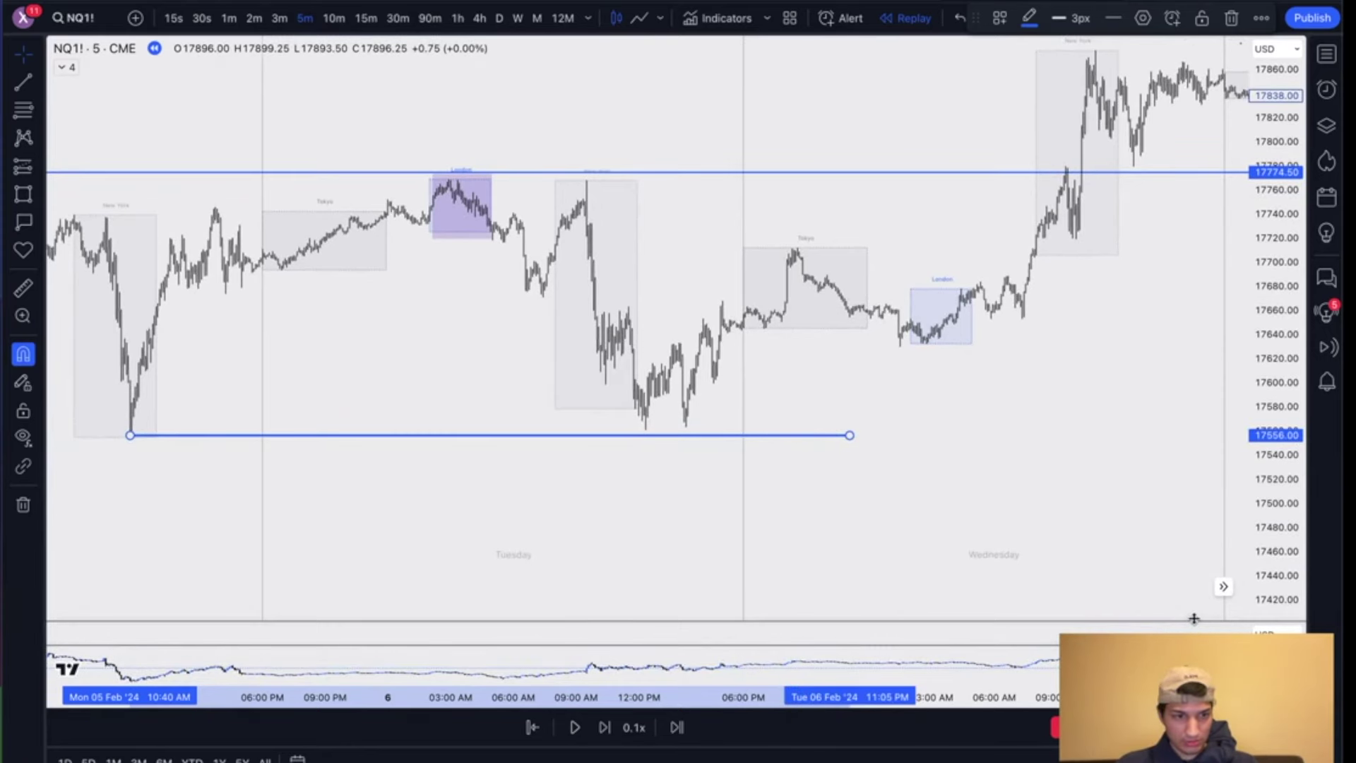
{"action": "left_click_drag", "start_coordinate": [1194, 619], "coordinate": [1154, 448]}
{"action": "left_click", "coordinate": [1194, 594]}
{"action": "scroll", "coordinate": [919, 286], "scroll_direction": "down", "scroll_amount": 5}
{"action": "left_click_drag", "start_coordinate": [914, 332], "coordinate": [888, 230]}
{"action": "left_click_drag", "start_coordinate": [1280, 311], "coordinate": [1284, 29]}
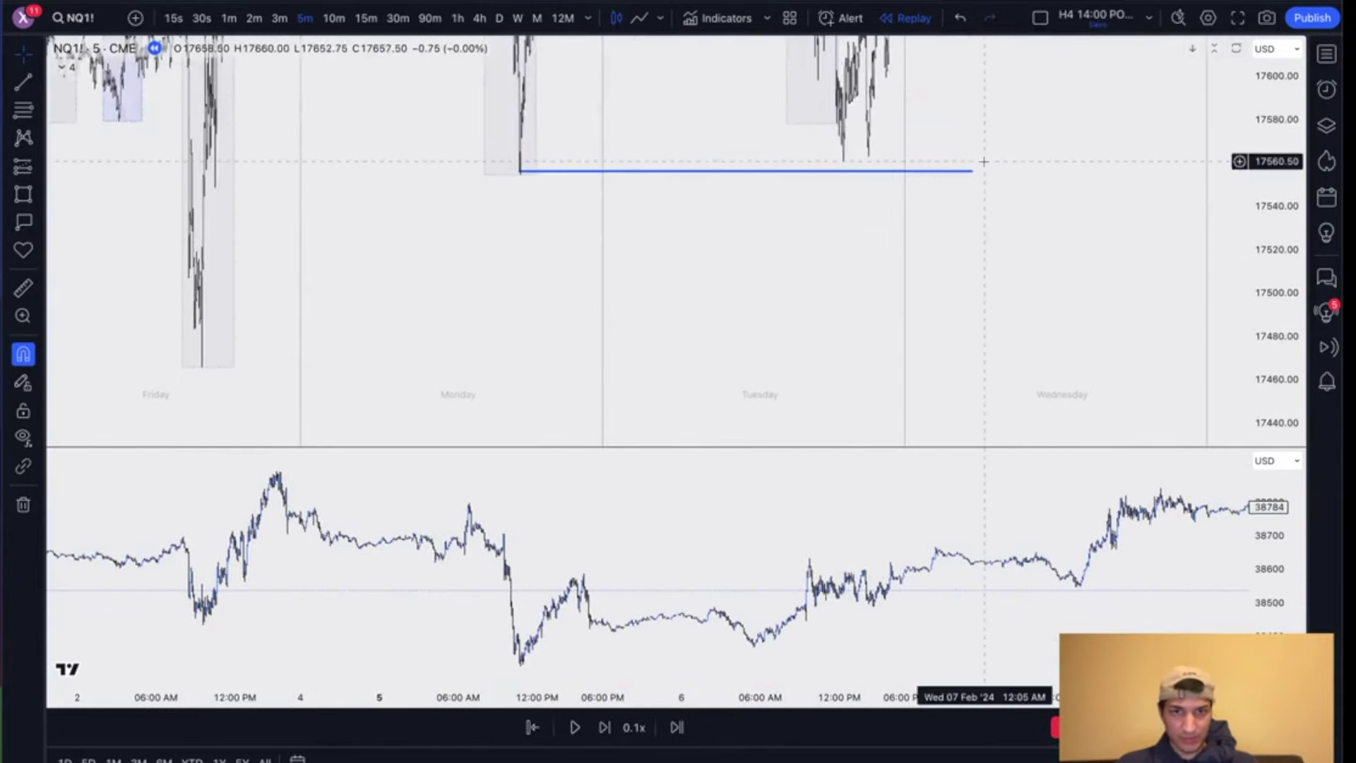
Step: Compare Tuesday's lows with Monday's low across the NQ1! pane and the lower comparison pane
{"action": "scroll", "coordinate": [979, 164], "scroll_direction": "up", "scroll_amount": 3}
{"action": "left_click_drag", "start_coordinate": [1267, 590], "coordinate": [1268, 332]}
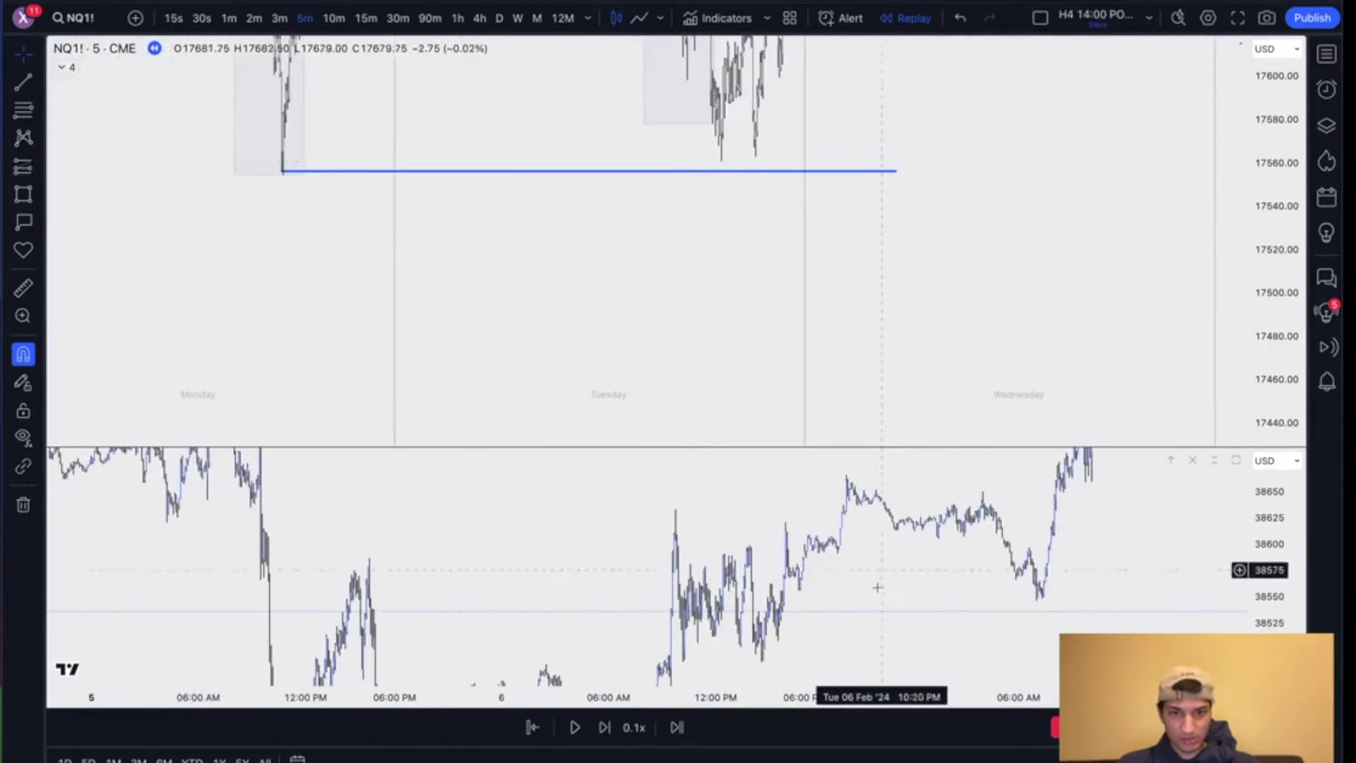
{"action": "left_click_drag", "start_coordinate": [880, 582], "coordinate": [924, 437]}
{"action": "scroll", "coordinate": [881, 536], "scroll_direction": "up", "scroll_amount": 4}
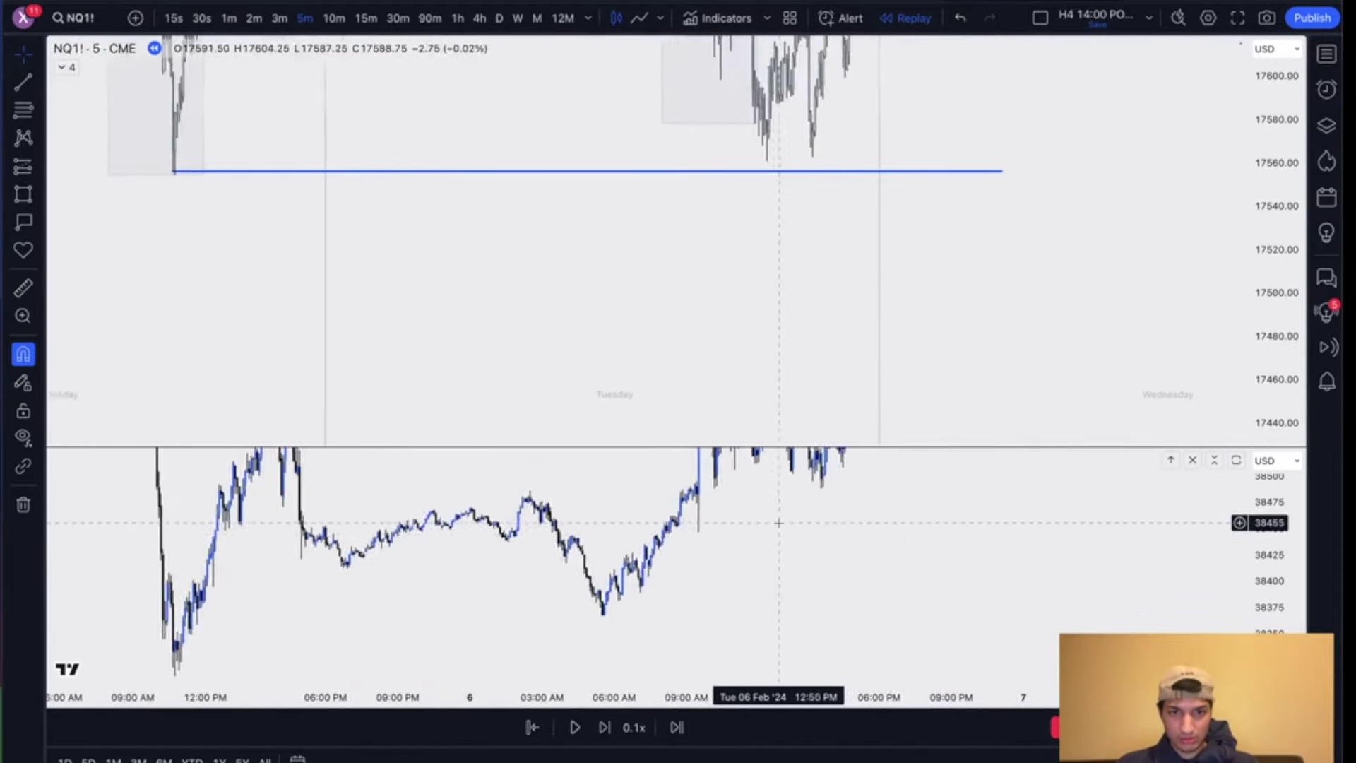
{"action": "left_click_drag", "start_coordinate": [723, 218], "coordinate": [846, 368]}
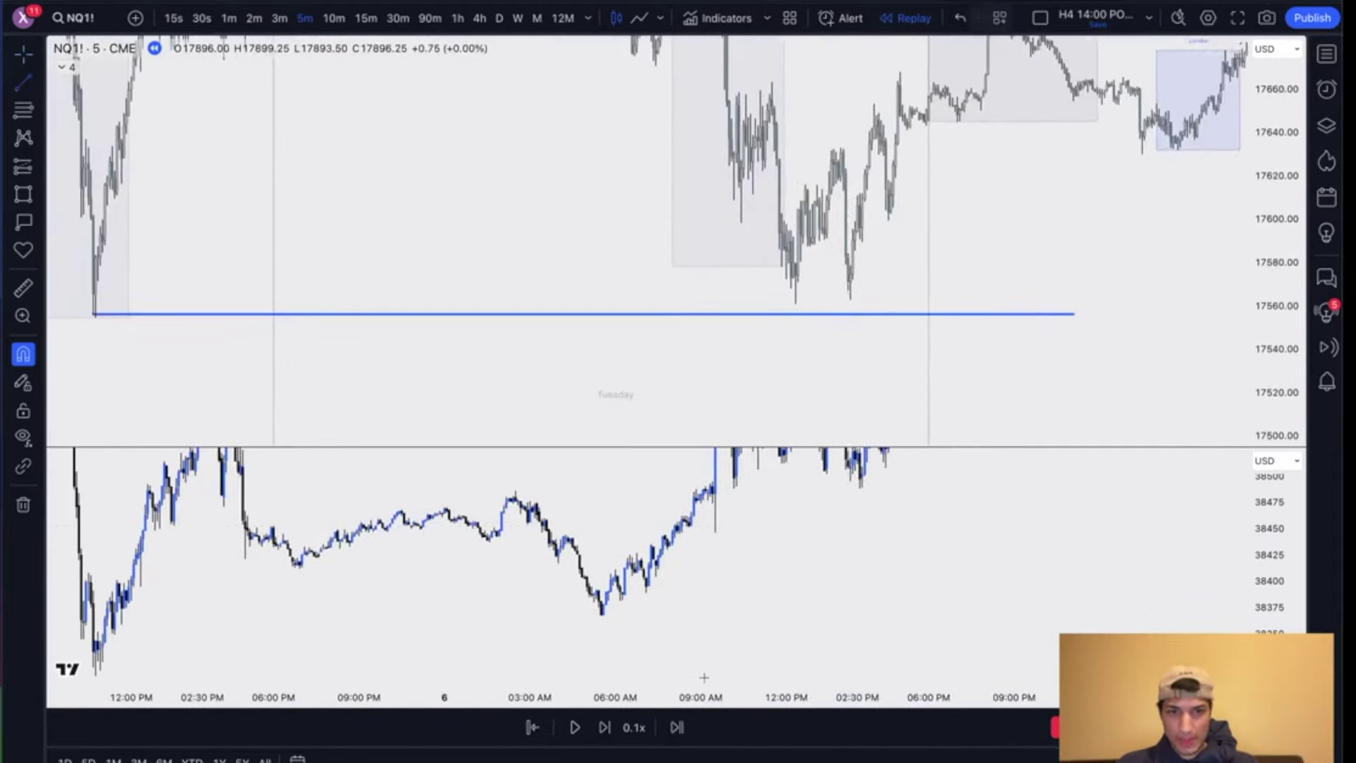
{"action": "scroll", "coordinate": [814, 398], "scroll_direction": "up", "scroll_amount": 3}
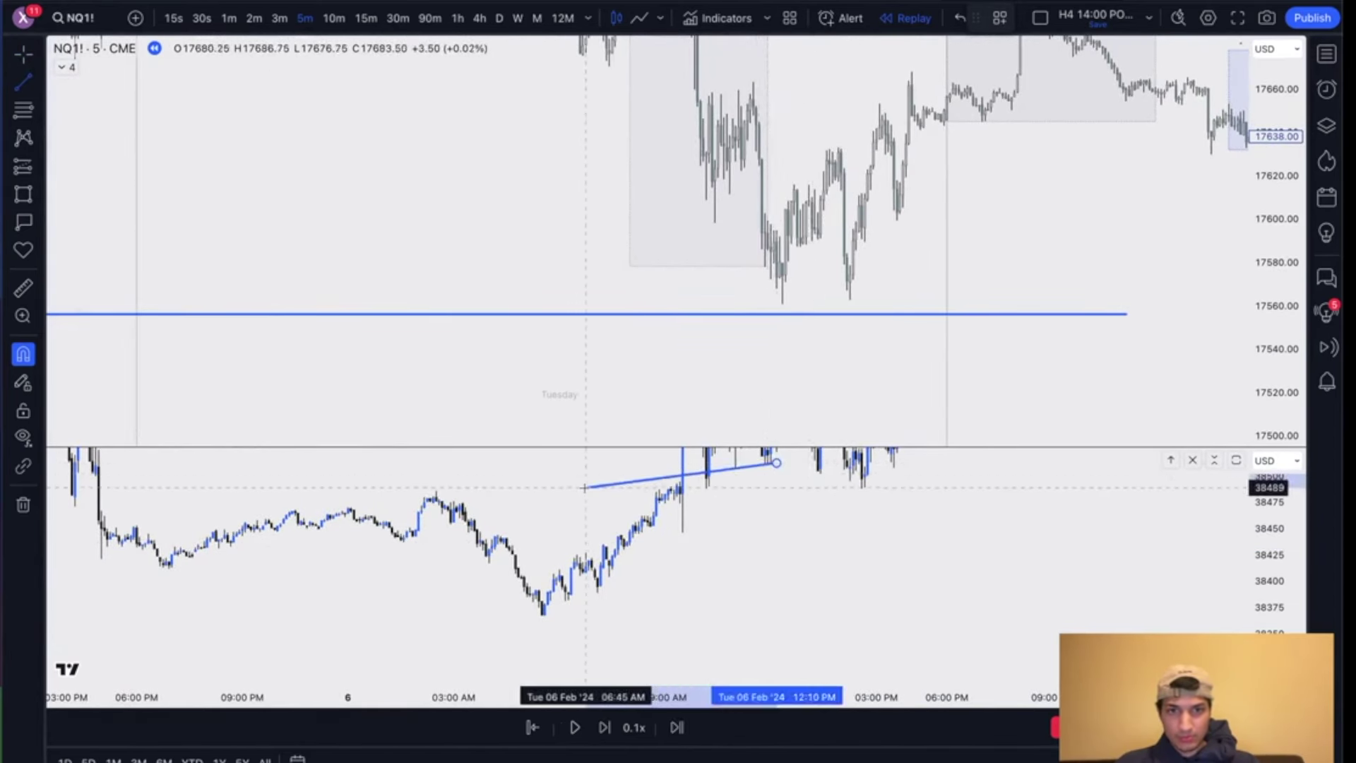
{"action": "scroll", "coordinate": [585, 487], "scroll_direction": "down", "scroll_amount": 4}
{"action": "key", "text": "Escape"}
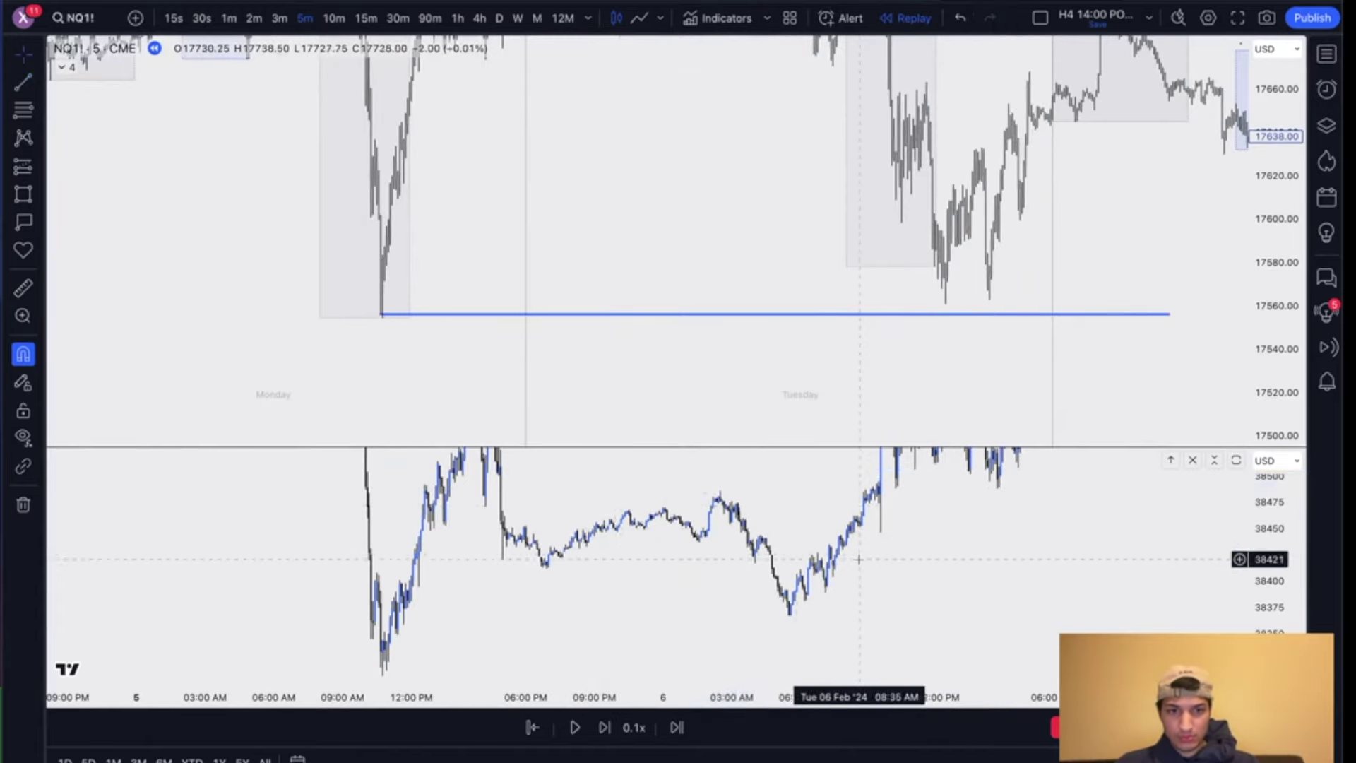
{"action": "scroll", "coordinate": [891, 534], "scroll_direction": "right", "scroll_amount": 5}
{"action": "scroll", "coordinate": [891, 535], "scroll_direction": "up", "scroll_amount": 3}
{"action": "left_click_drag", "start_coordinate": [909, 534], "coordinate": [1072, 620]}
{"action": "scroll", "coordinate": [1017, 233], "scroll_direction": "down", "scroll_amount": 2}
{"action": "scroll", "coordinate": [1017, 233], "scroll_direction": "left", "scroll_amount": 3}
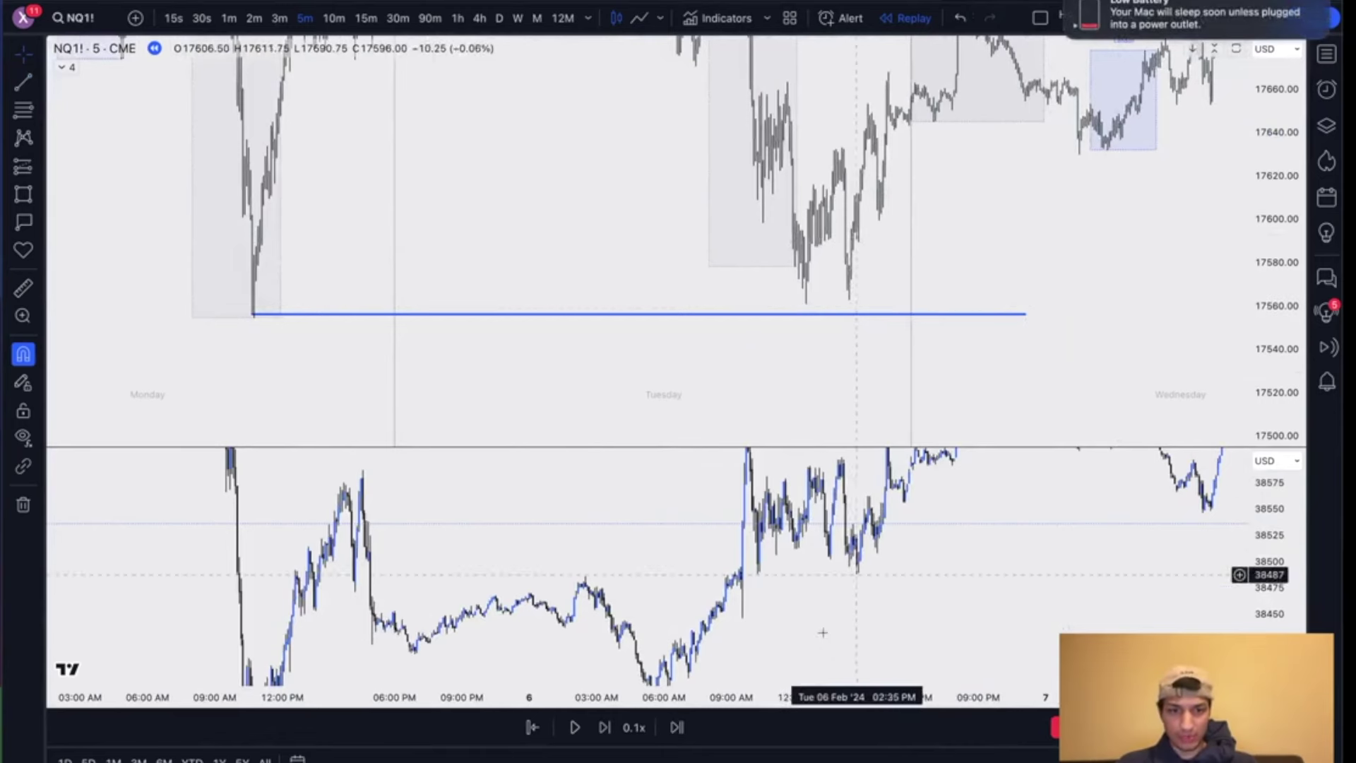
Step: Connect Tuesday's two afternoon lows in the NQ1! pane with a trend line ending at 17562.25 and apply the SMT ES template
{"action": "left_click", "coordinate": [806, 304]}
{"action": "left_click", "coordinate": [852, 300]}
{"action": "right_click", "coordinate": [853, 300]}
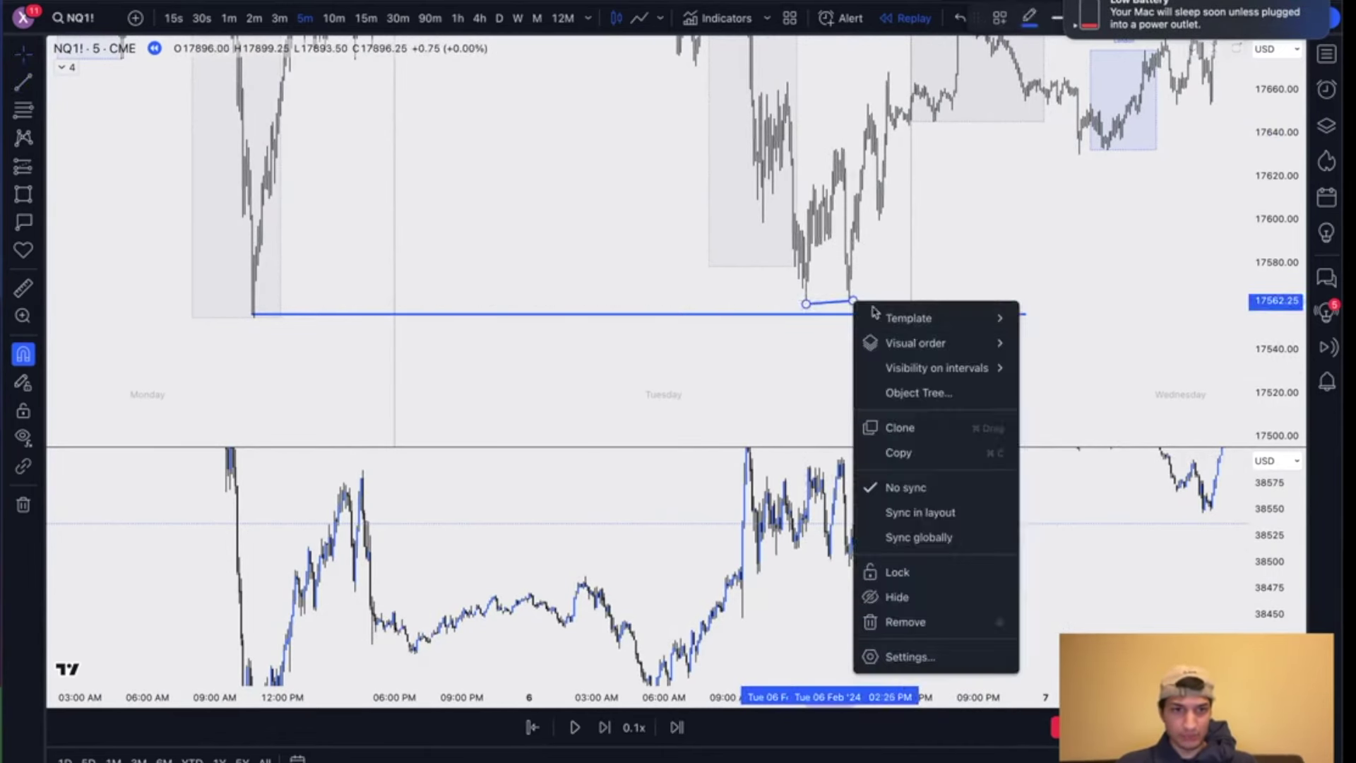
{"action": "mouse_move", "coordinate": [911, 315]}
{"action": "left_click", "coordinate": [1080, 624]}
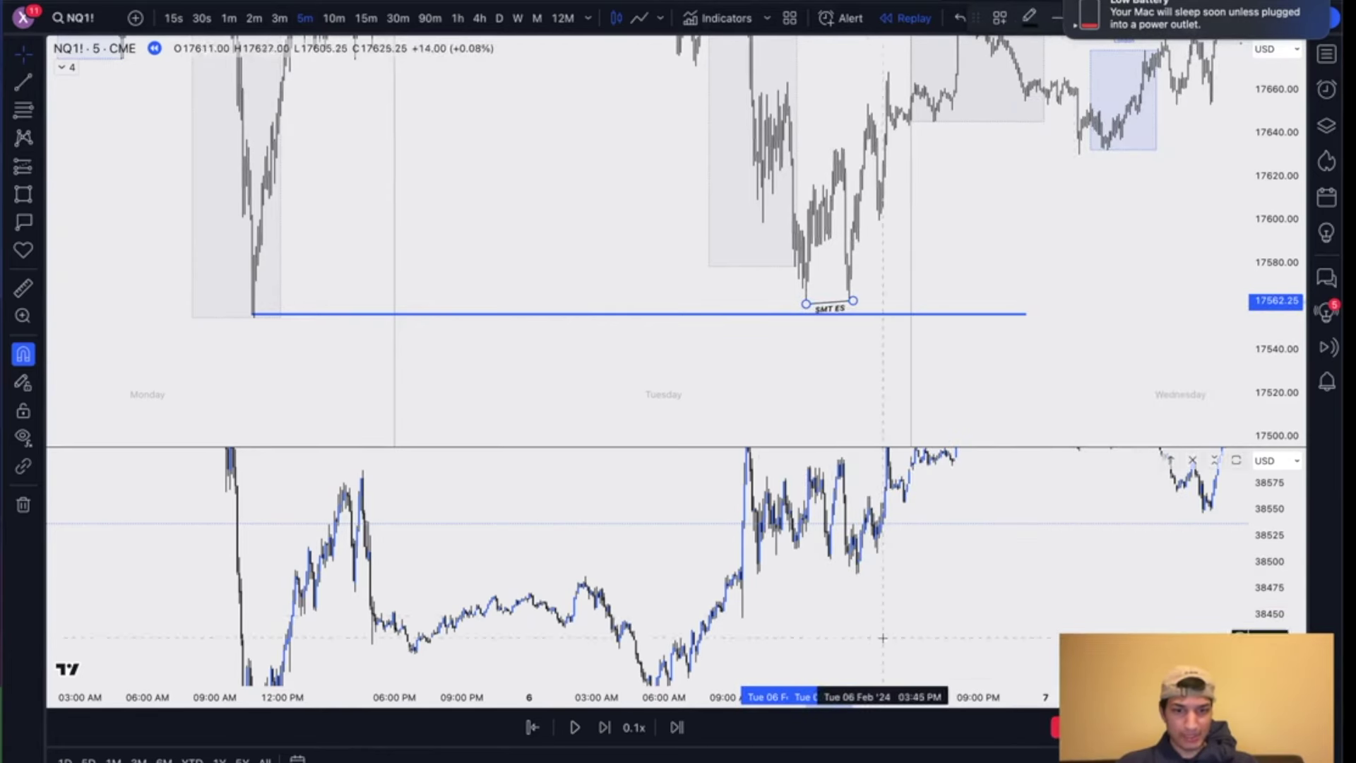
{"action": "left_click", "coordinate": [763, 675]}
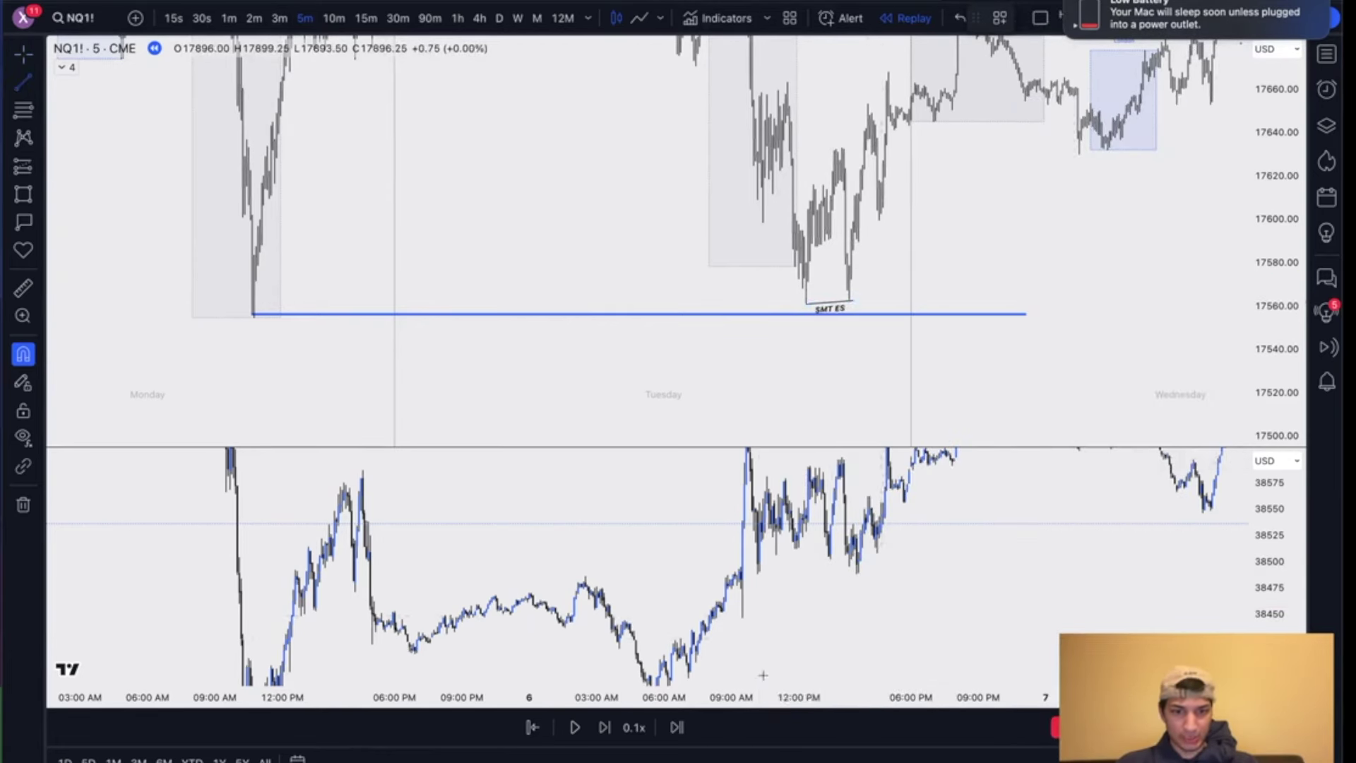
Step: Draw a trend line in the lower pane from 38511 to Tuesday's 02:40 PM low at 38486 and apply the SMT ES template
{"action": "left_click", "coordinate": [795, 550]}
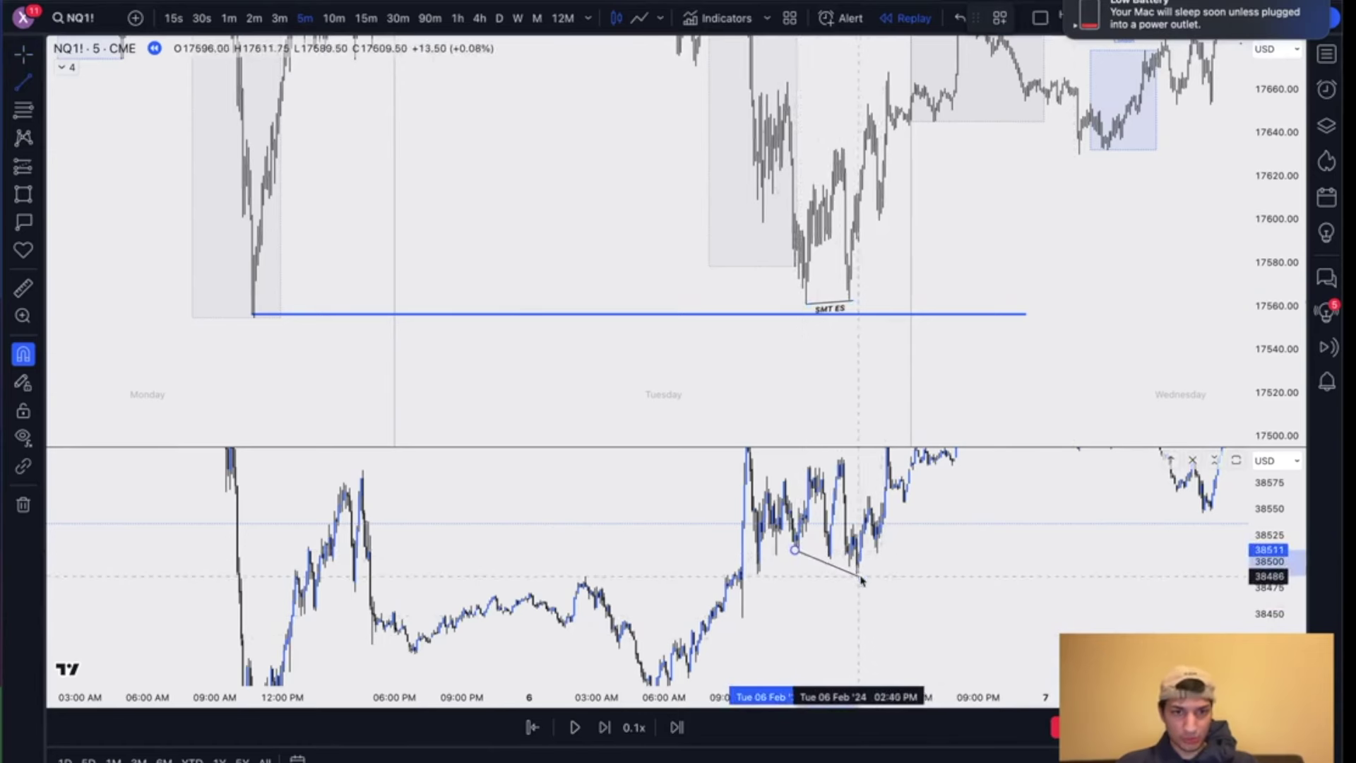
{"action": "left_click", "coordinate": [860, 576]}
{"action": "right_click", "coordinate": [860, 576]}
{"action": "mouse_move", "coordinate": [923, 541]}
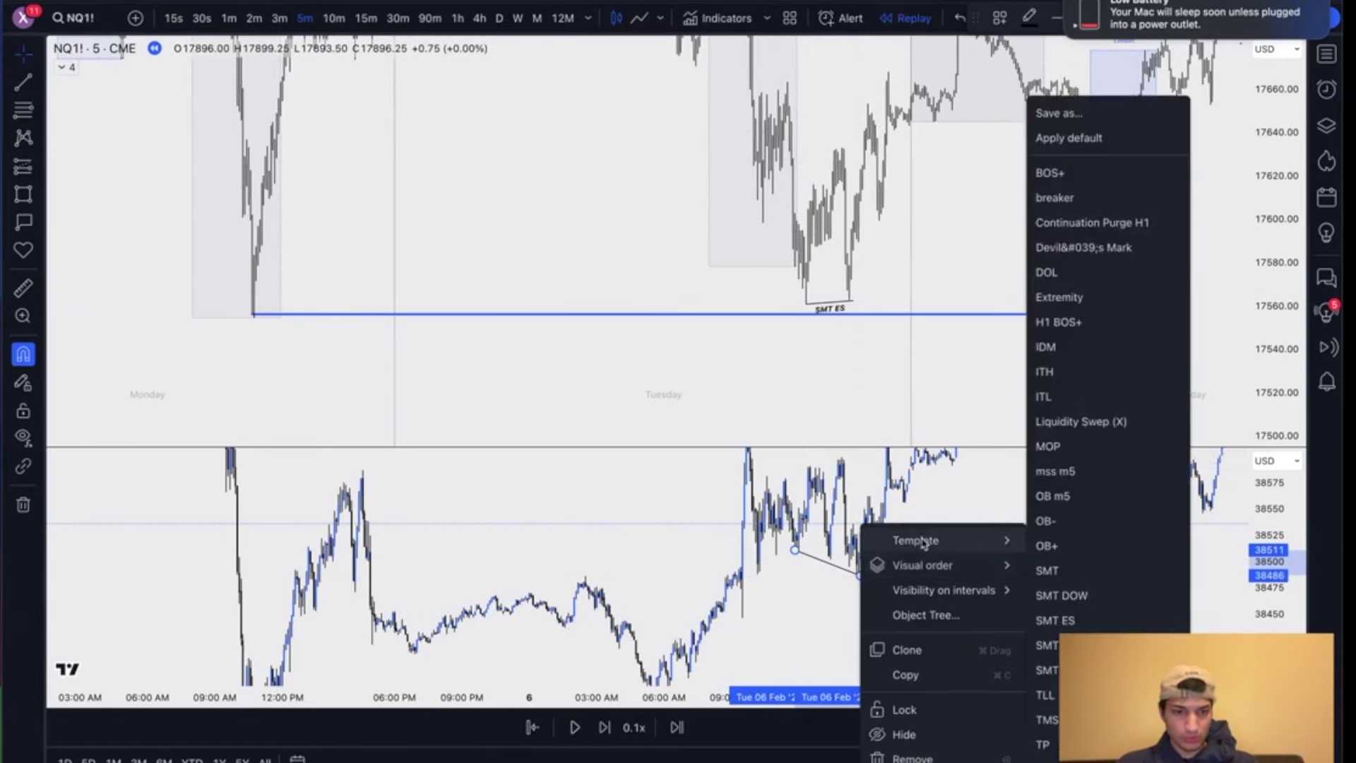
{"action": "left_click", "coordinate": [1095, 622]}
Step: Shrink the lower comparison pane to a thin strip and switch the NQ1! chart to the 1-hour timeframe
{"action": "left_click_drag", "start_coordinate": [1013, 443], "coordinate": [1012, 660]}
{"action": "right_click", "coordinate": [955, 286]}
{"action": "left_click", "coordinate": [893, 356]}
{"action": "scroll", "coordinate": [893, 355], "scroll_direction": "up", "scroll_amount": 5}
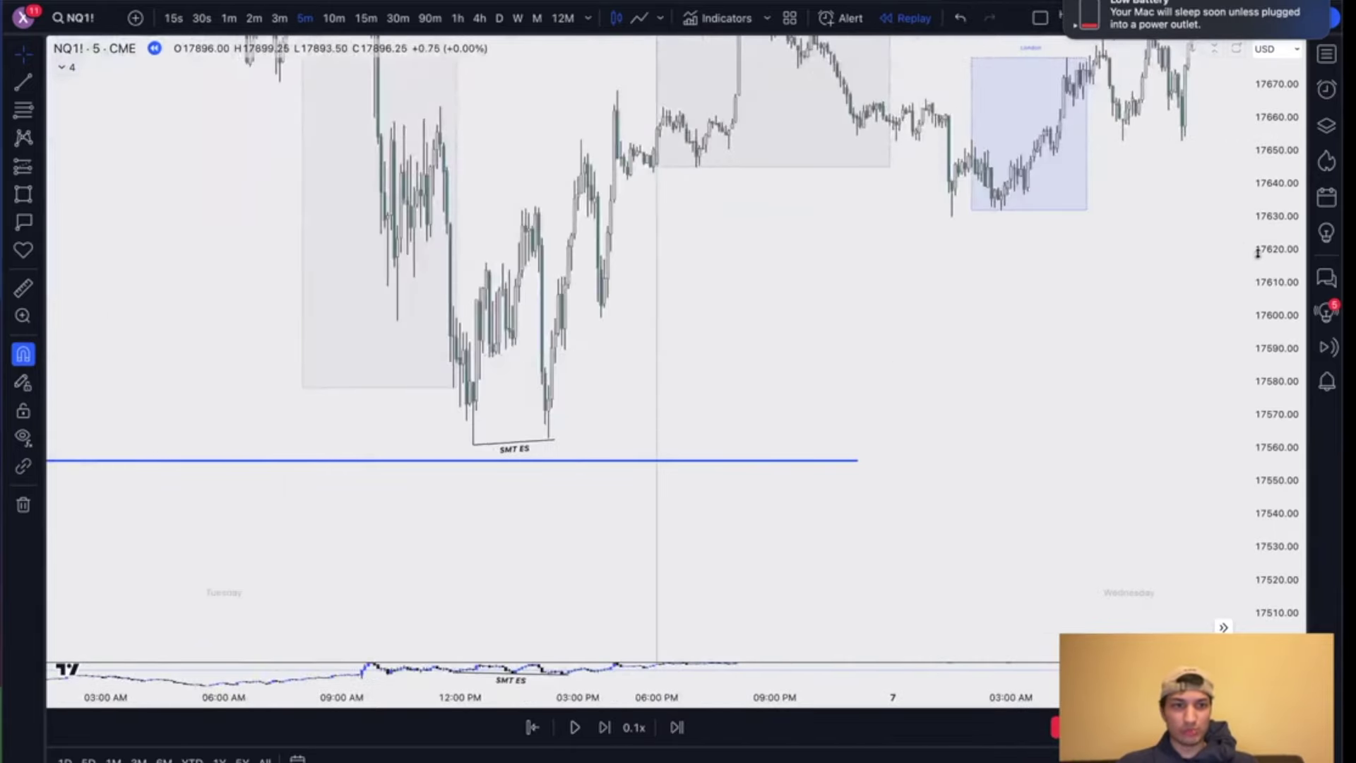
{"action": "left_click_drag", "start_coordinate": [1270, 238], "coordinate": [1269, 463]}
{"action": "left_click_drag", "start_coordinate": [658, 481], "coordinate": [681, 557]}
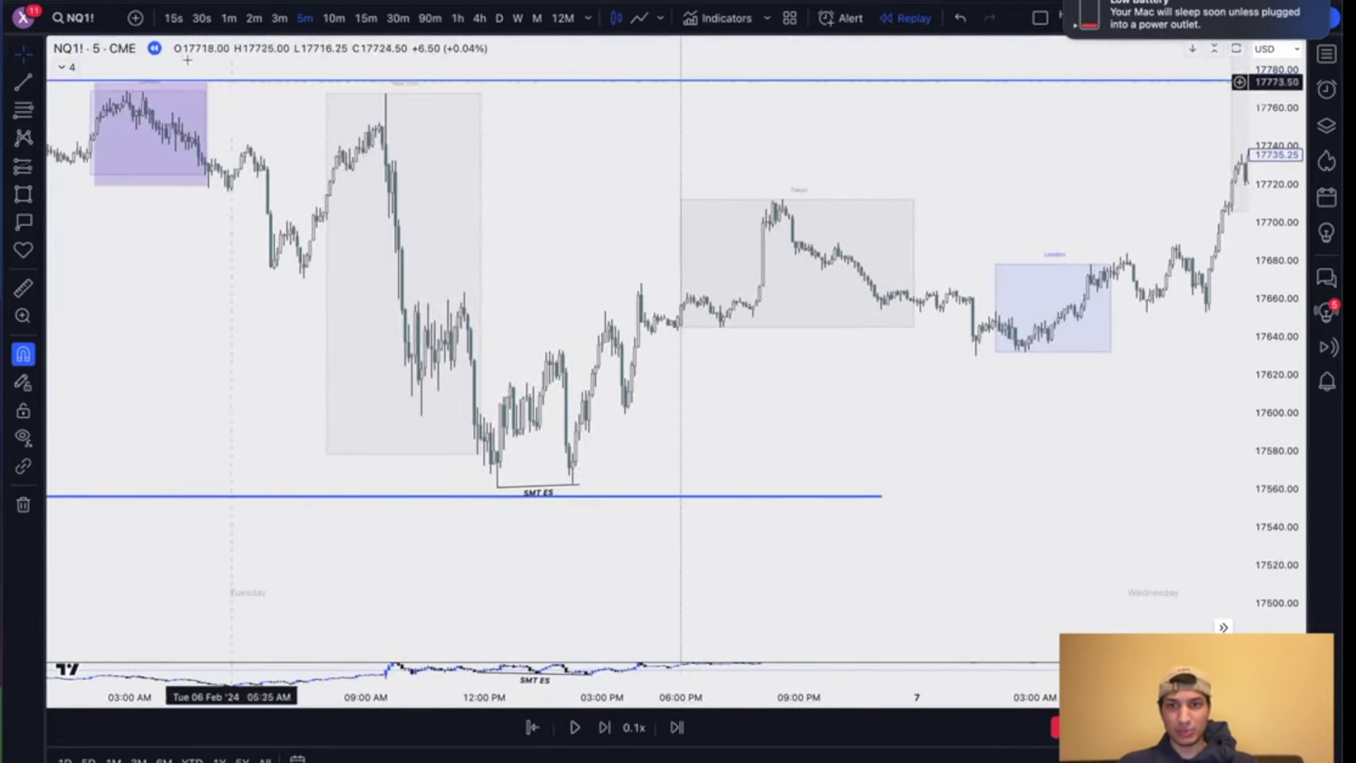
{"action": "scroll", "coordinate": [904, 397], "scroll_direction": "down", "scroll_amount": 2}
{"action": "left_click_drag", "start_coordinate": [903, 396], "coordinate": [737, 480]}
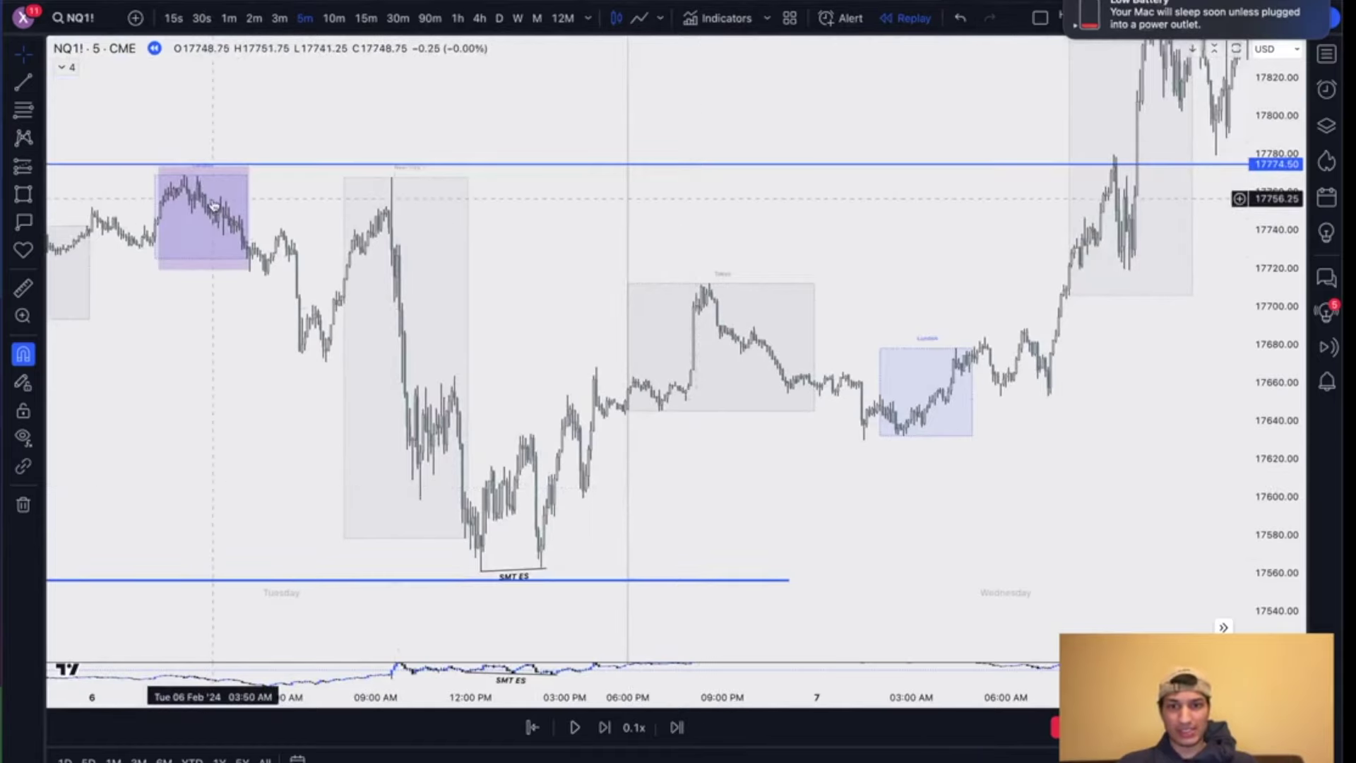
{"action": "left_click", "coordinate": [458, 20]}
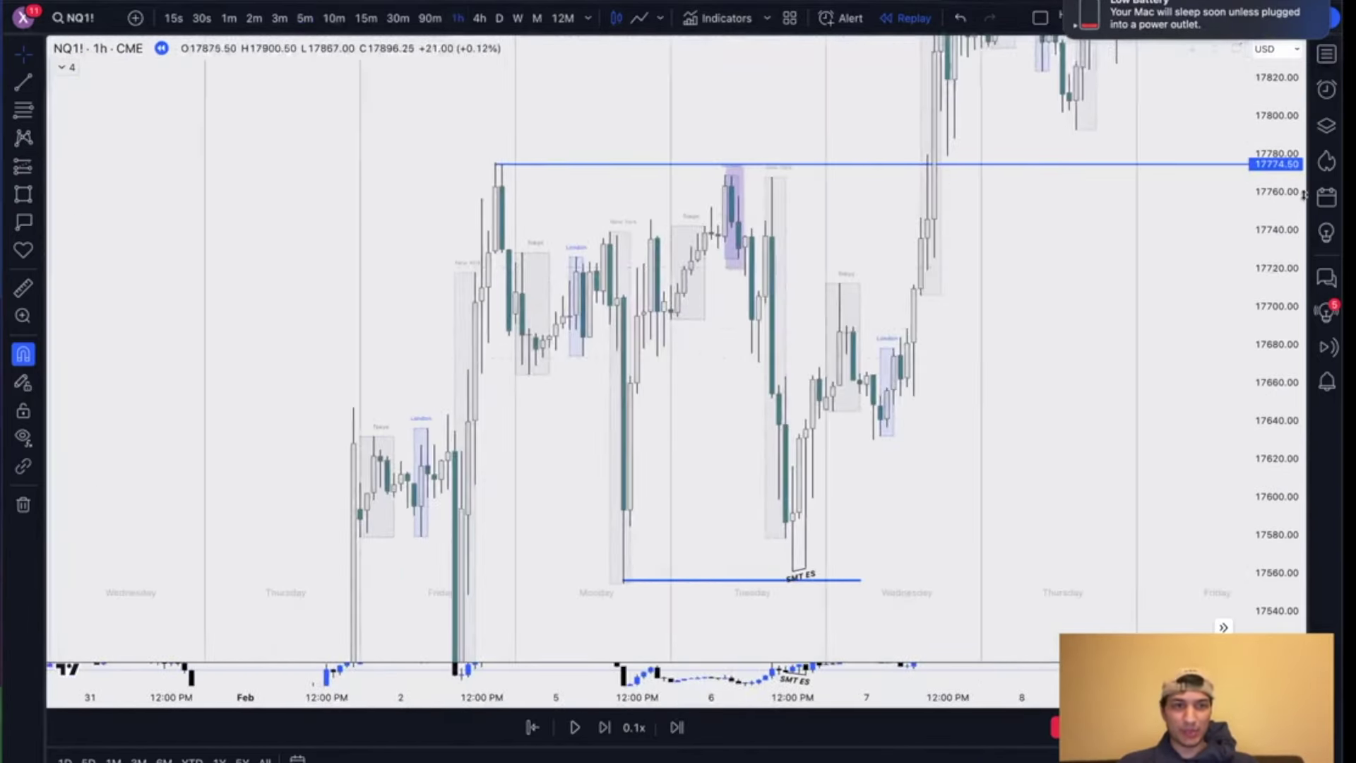
{"action": "left_click_drag", "start_coordinate": [1291, 169], "coordinate": [1266, 384]}
{"action": "scroll", "coordinate": [1135, 379], "scroll_direction": "up", "scroll_amount": 3}
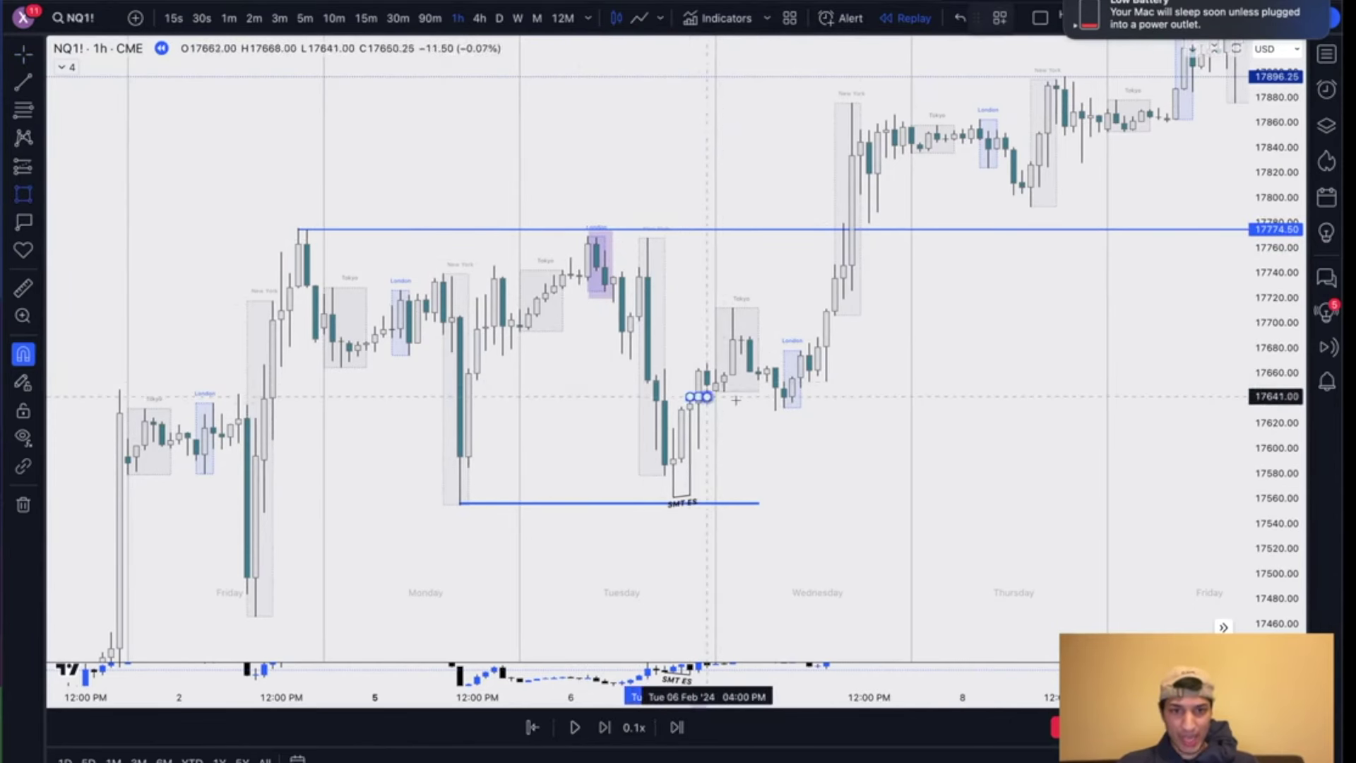
{"action": "left_click_drag", "start_coordinate": [707, 396], "coordinate": [835, 401]}
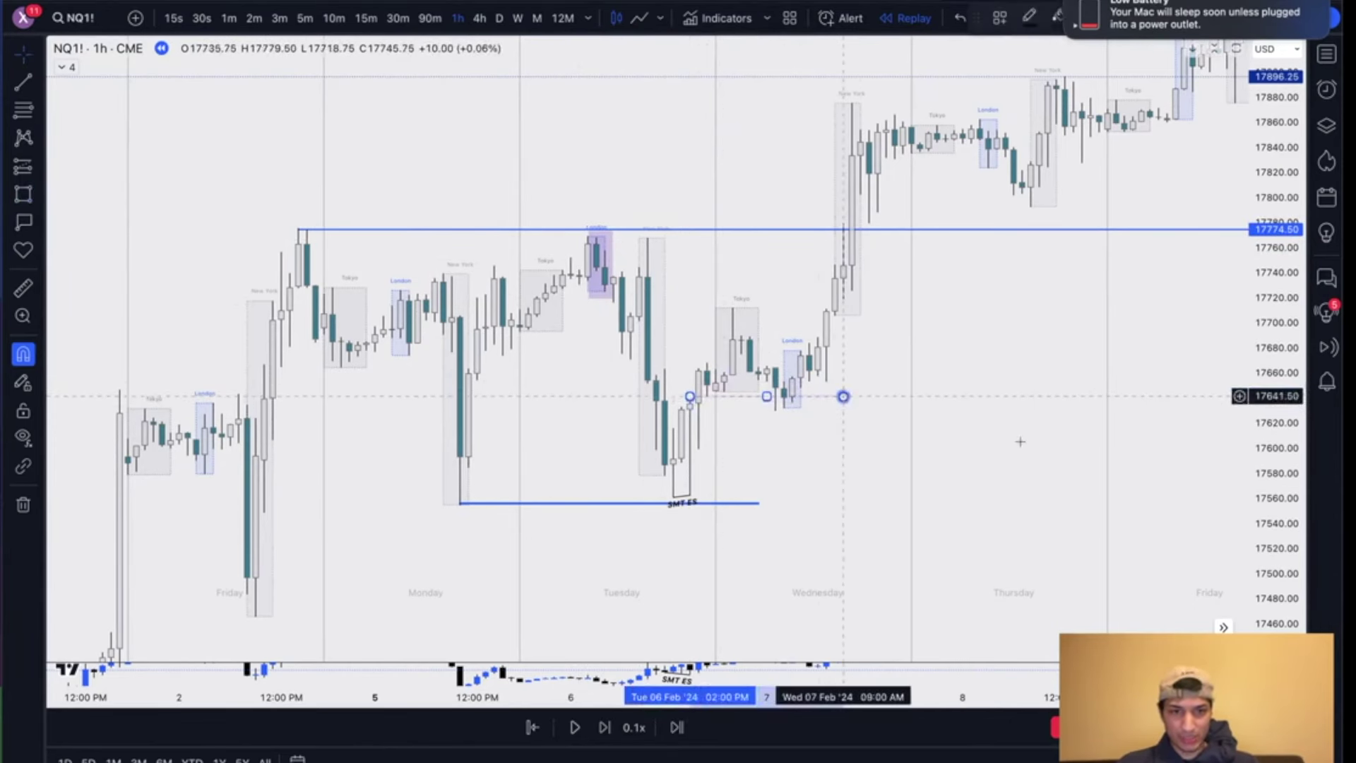
{"action": "left_click_drag", "start_coordinate": [1276, 495], "coordinate": [1274, 128]}
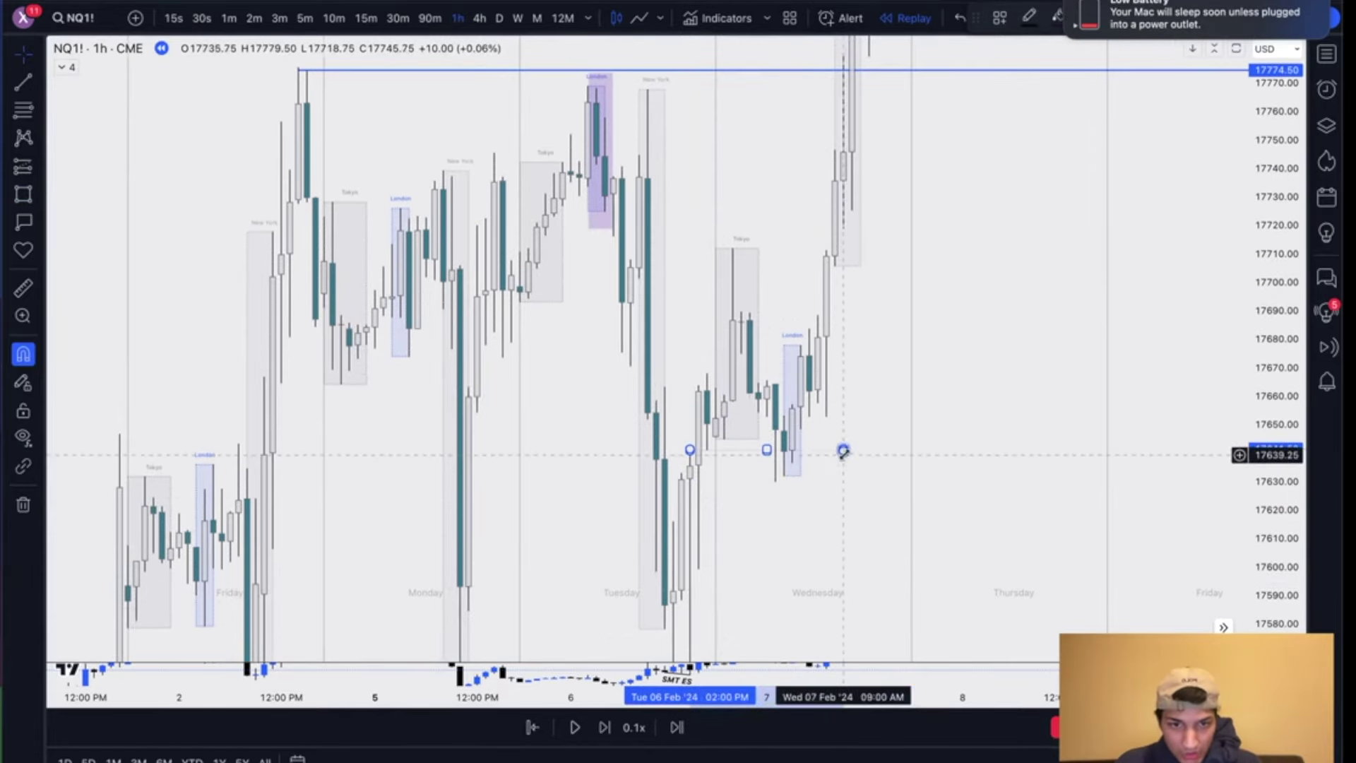
{"action": "key", "text": "Delete"}
Step: Draw a rectangle between 17664.25 and 17640.50 from Wednesday's 01:00 AM candle and extend it to the end of Wednesday's trading day
{"action": "mouse_move", "coordinate": [842, 450]}
{"action": "left_mouse_down"}
{"action": "mouse_move", "coordinate": [829, 427]}
{"action": "mouse_move", "coordinate": [826, 440]}
{"action": "left_mouse_up"}
{"action": "scroll", "coordinate": [829, 426], "scroll_direction": "up", "scroll_amount": 1}
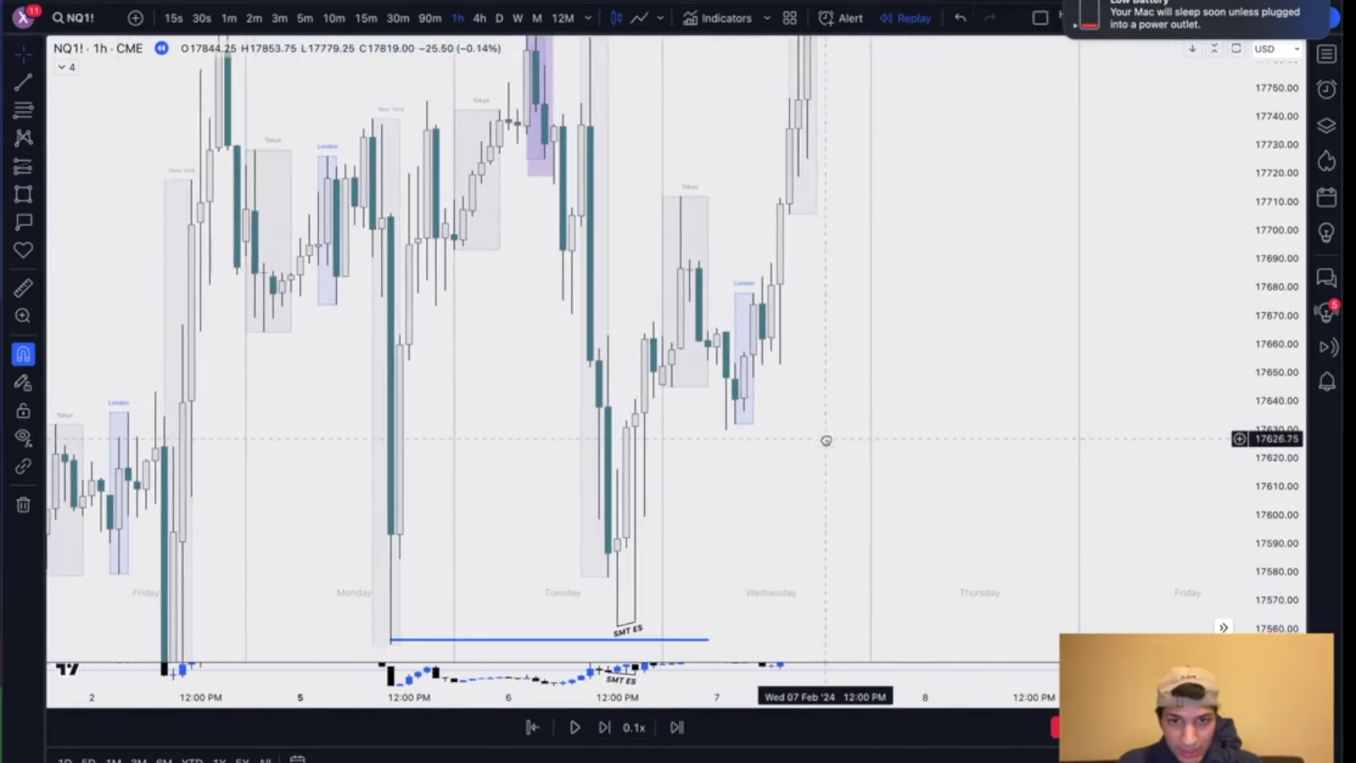
{"action": "scroll", "coordinate": [813, 494], "scroll_direction": "right", "scroll_amount": 2}
{"action": "left_click_drag", "start_coordinate": [816, 568], "coordinate": [799, 573]}
{"action": "left_click_drag", "start_coordinate": [870, 503], "coordinate": [823, 586]}
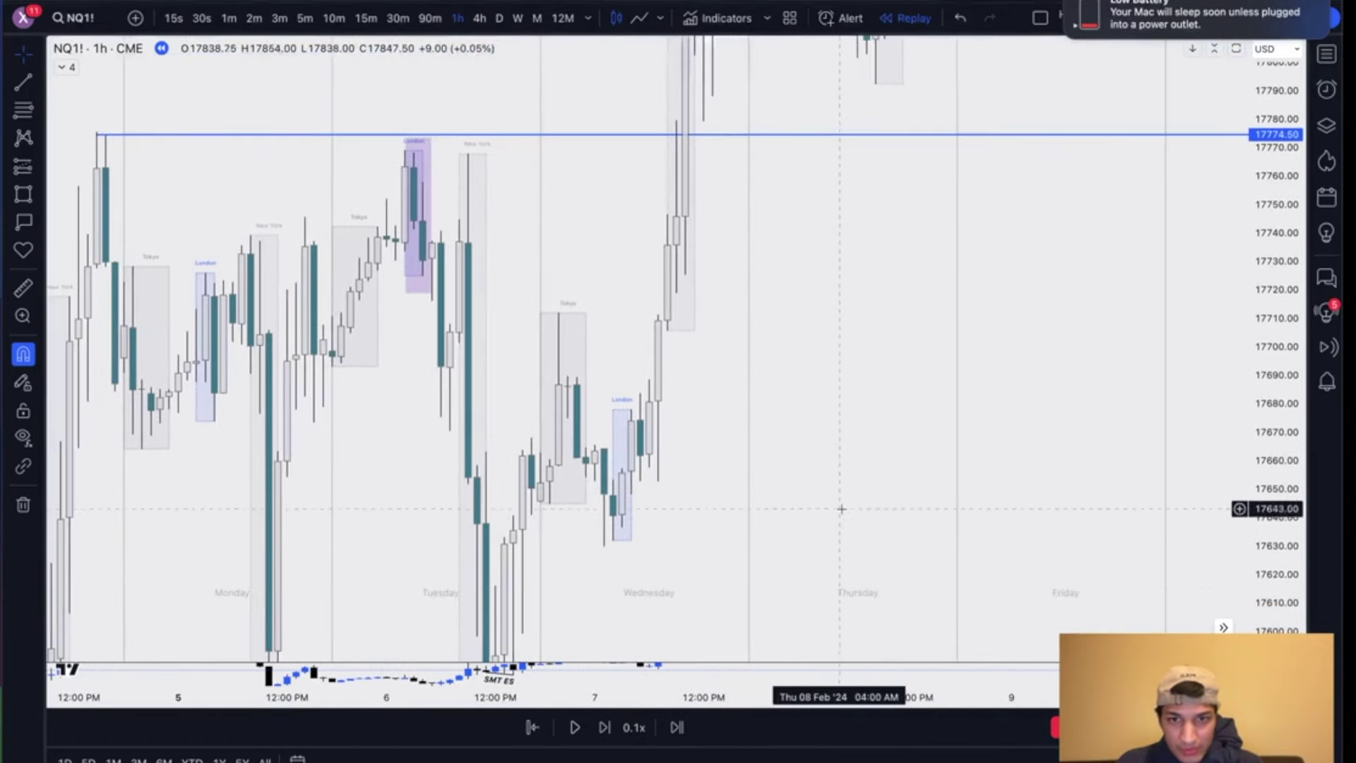
{"action": "left_click", "coordinate": [604, 448]}
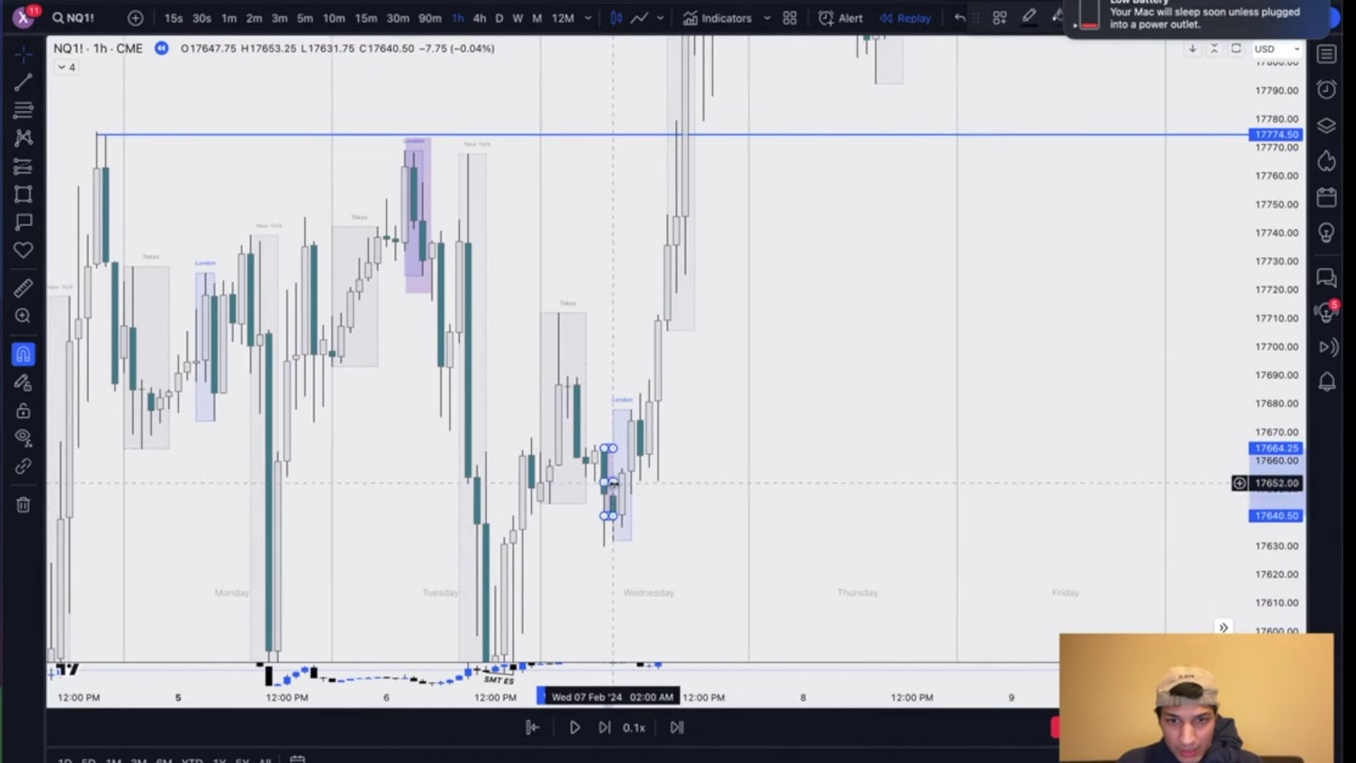
{"action": "left_click_drag", "start_coordinate": [613, 484], "coordinate": [749, 483]}
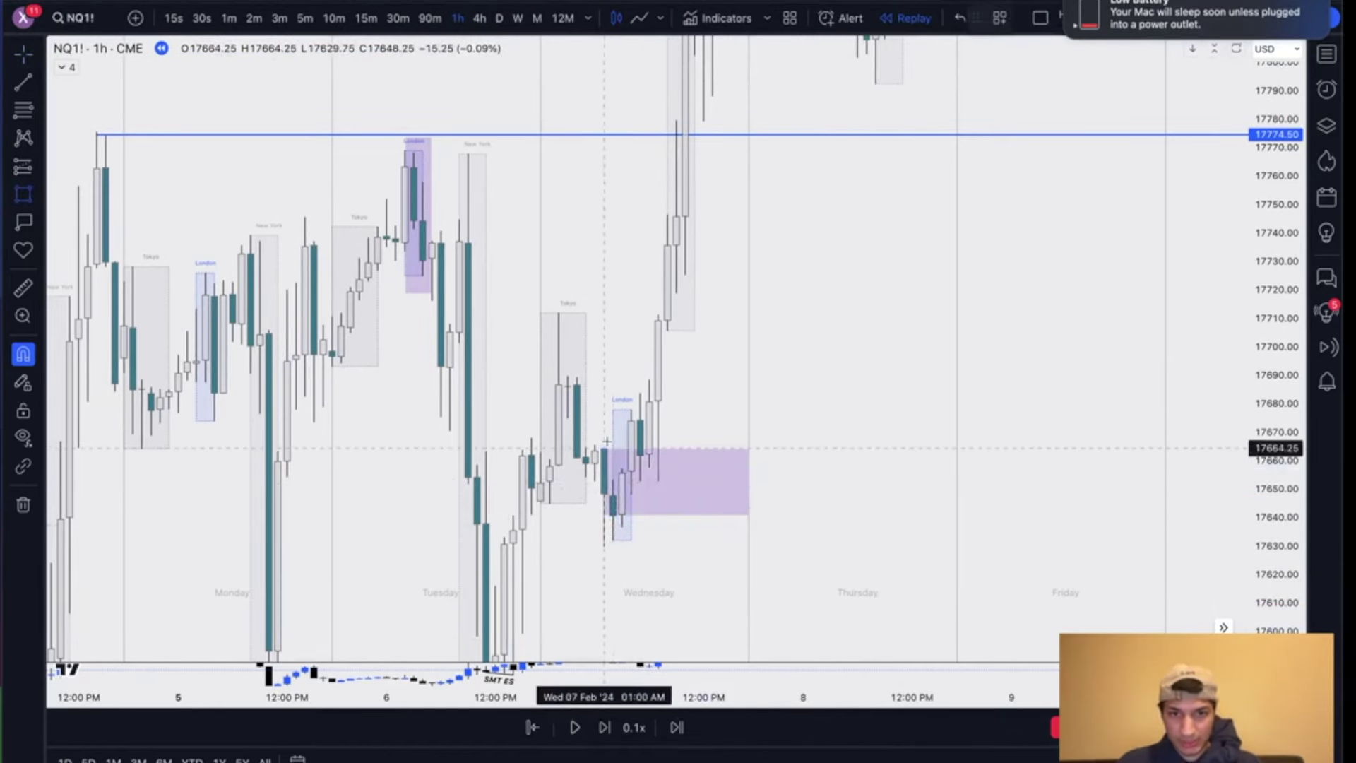
{"action": "key", "text": "alt+shift+r"}
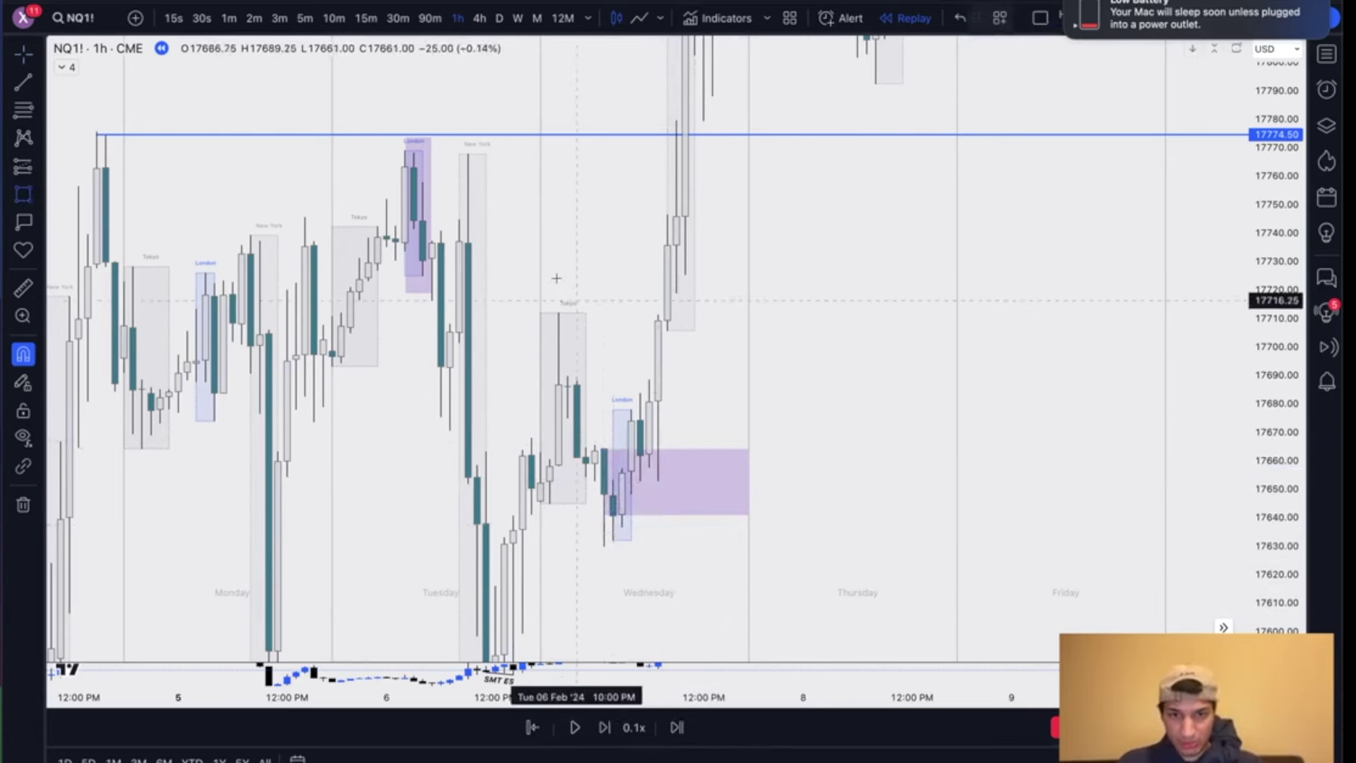
{"action": "mouse_move", "coordinate": [561, 315]}
{"action": "left_mouse_down"}
{"action": "mouse_move", "coordinate": [558, 384]}
{"action": "mouse_move", "coordinate": [674, 348]}
{"action": "mouse_move", "coordinate": [784, 348]}
{"action": "left_mouse_up"}
{"action": "key", "text": "Delete"}
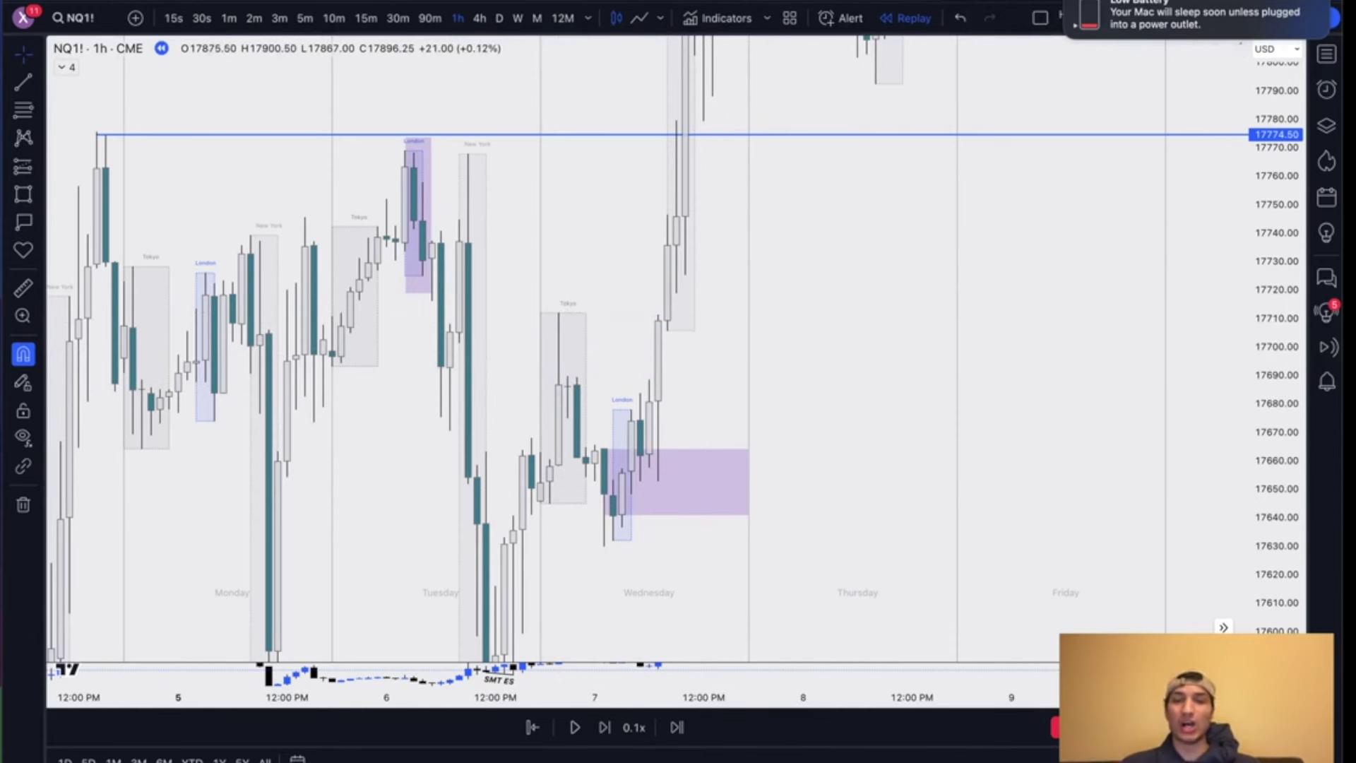
Step: Draw a rectangle between 17674.75 and 17664.75 from February 6, 09:00 PM to February 7, 06:00 PM and apply the IFVG template
{"action": "left_click_drag", "start_coordinate": [567, 419], "coordinate": [595, 450]}
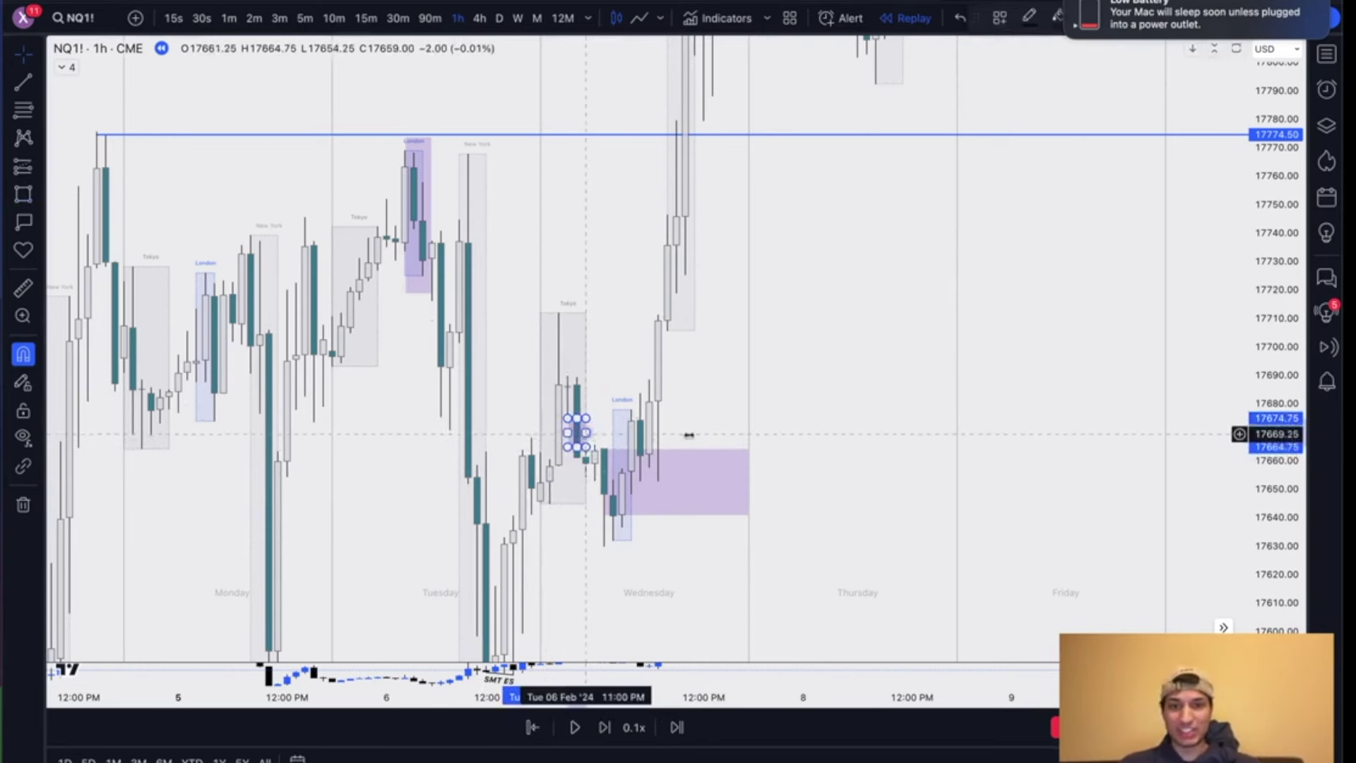
{"action": "left_click_drag", "start_coordinate": [689, 435], "coordinate": [748, 435]}
{"action": "right_click", "coordinate": [747, 436]}
{"action": "mouse_move", "coordinate": [805, 448]}
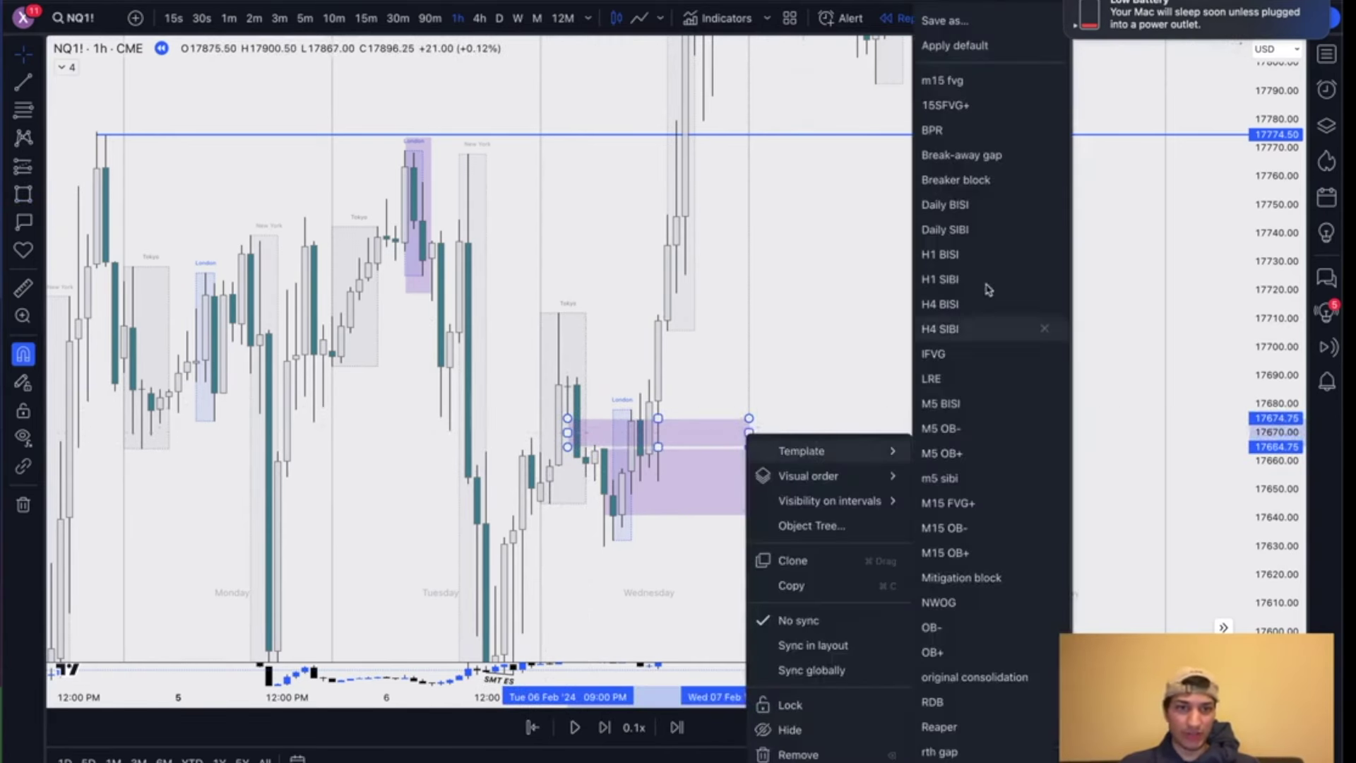
{"action": "left_click", "coordinate": [962, 354]}
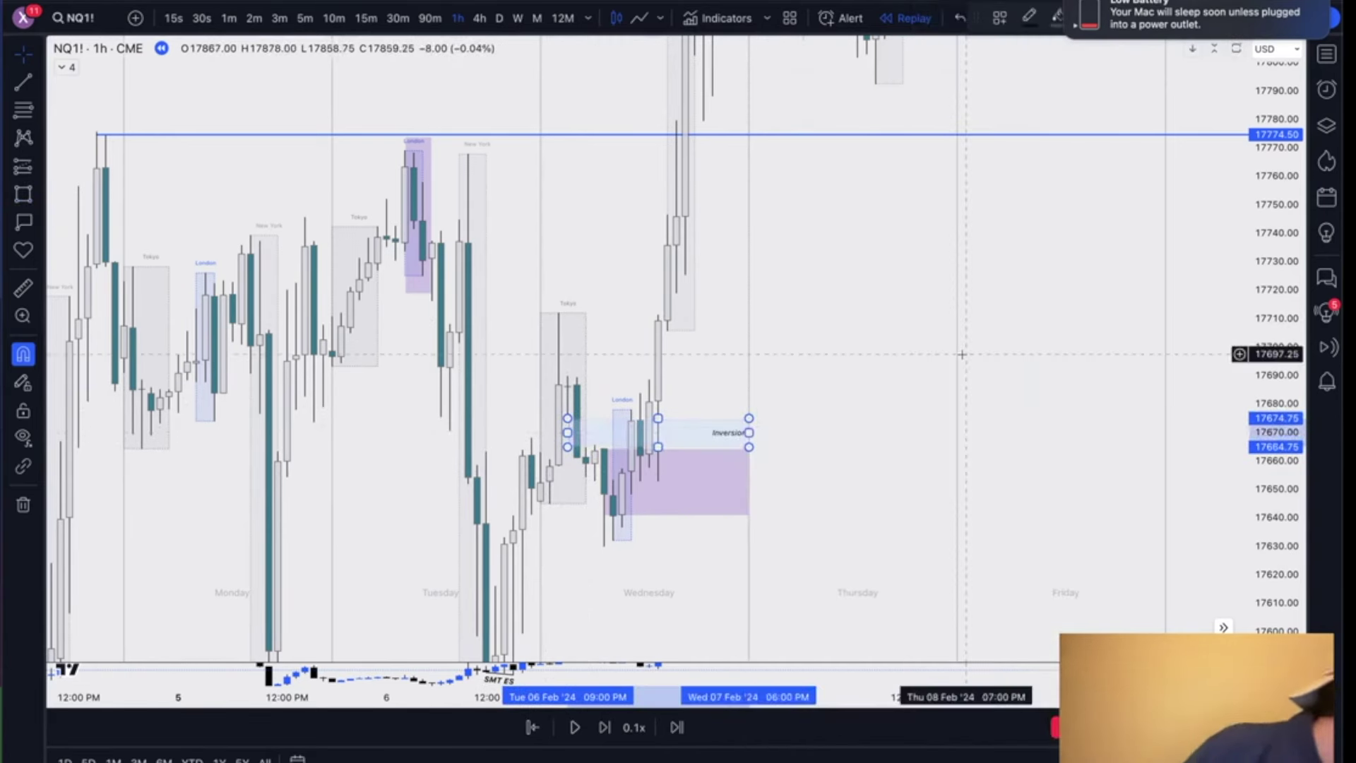
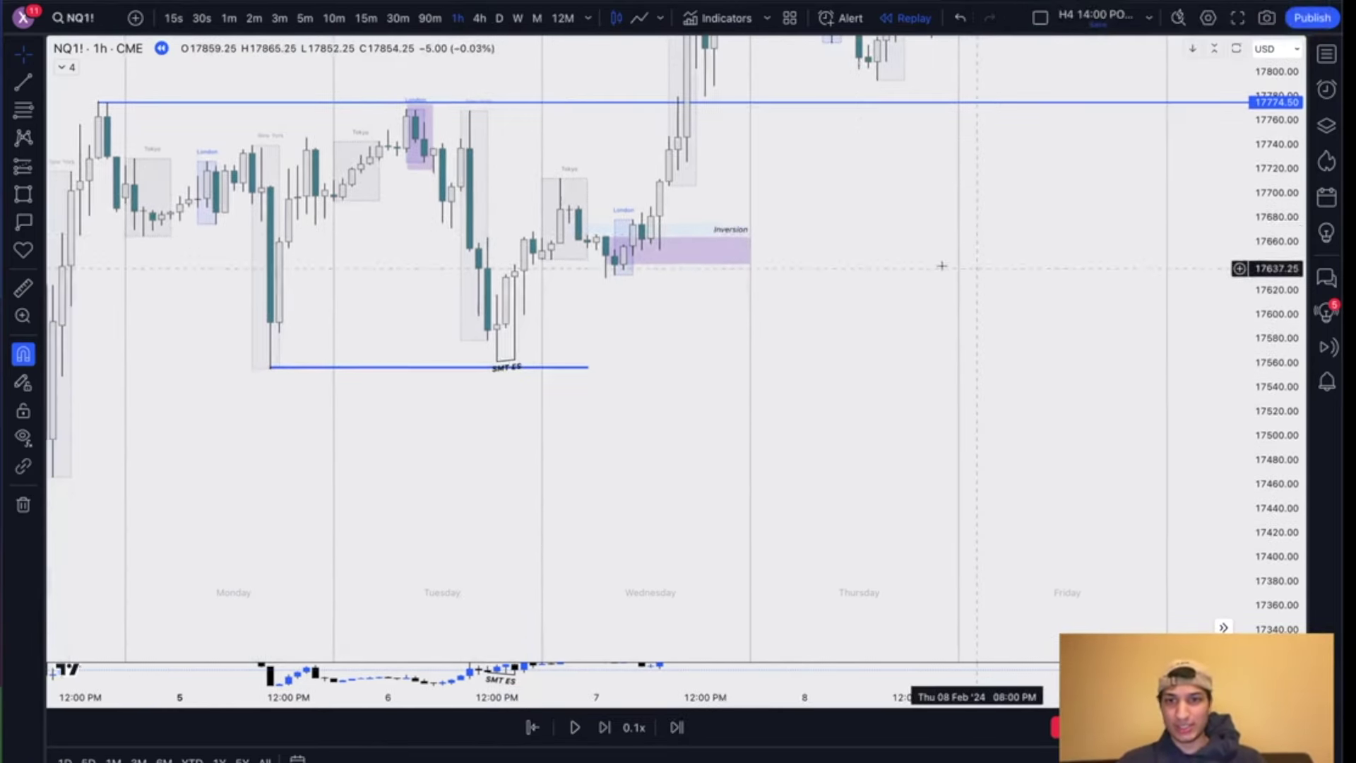
Step: Try projecting deviation levels from Tuesday's 12:00 PM low at 17560.75 with the upper anchor raised to 17631.00, and delete the projection
{"action": "left_click_drag", "start_coordinate": [775, 461], "coordinate": [775, 530]}
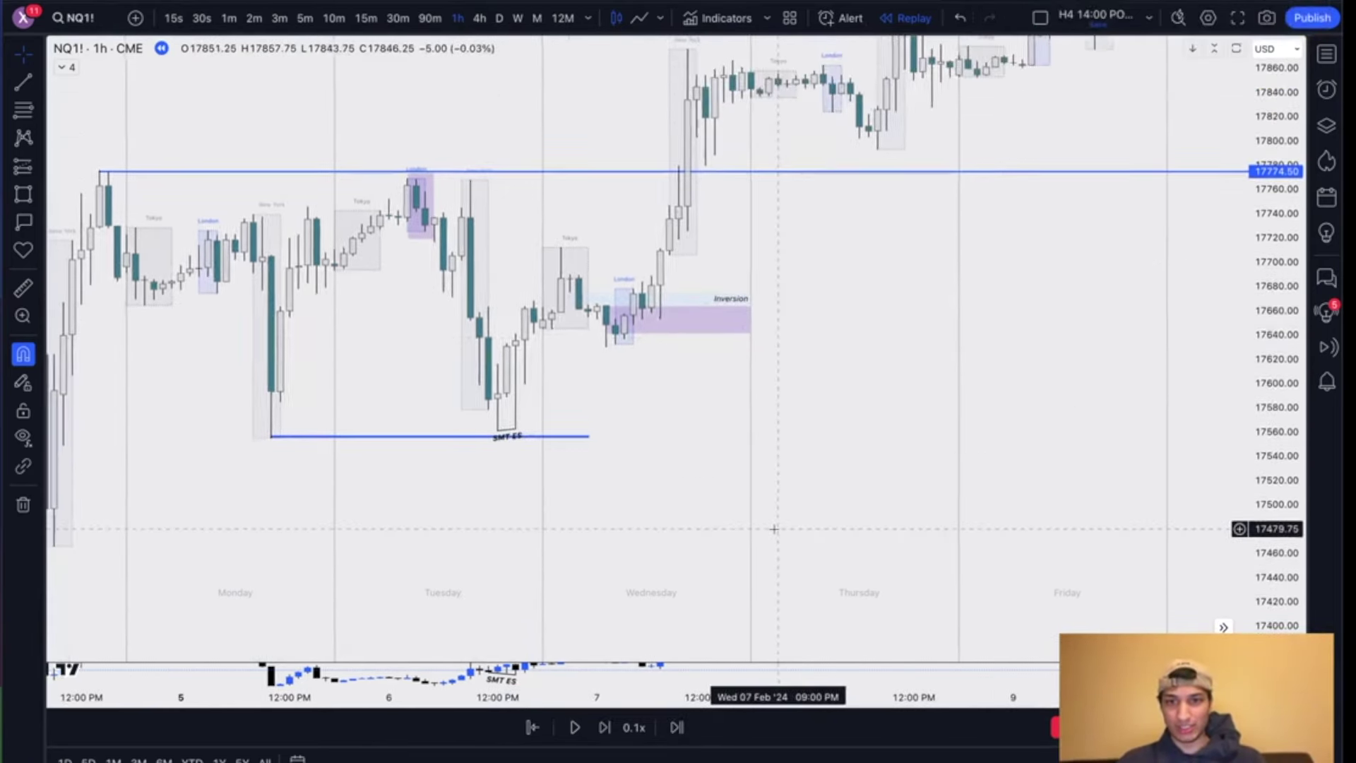
{"action": "scroll", "coordinate": [775, 530], "scroll_direction": "down", "scroll_amount": 2}
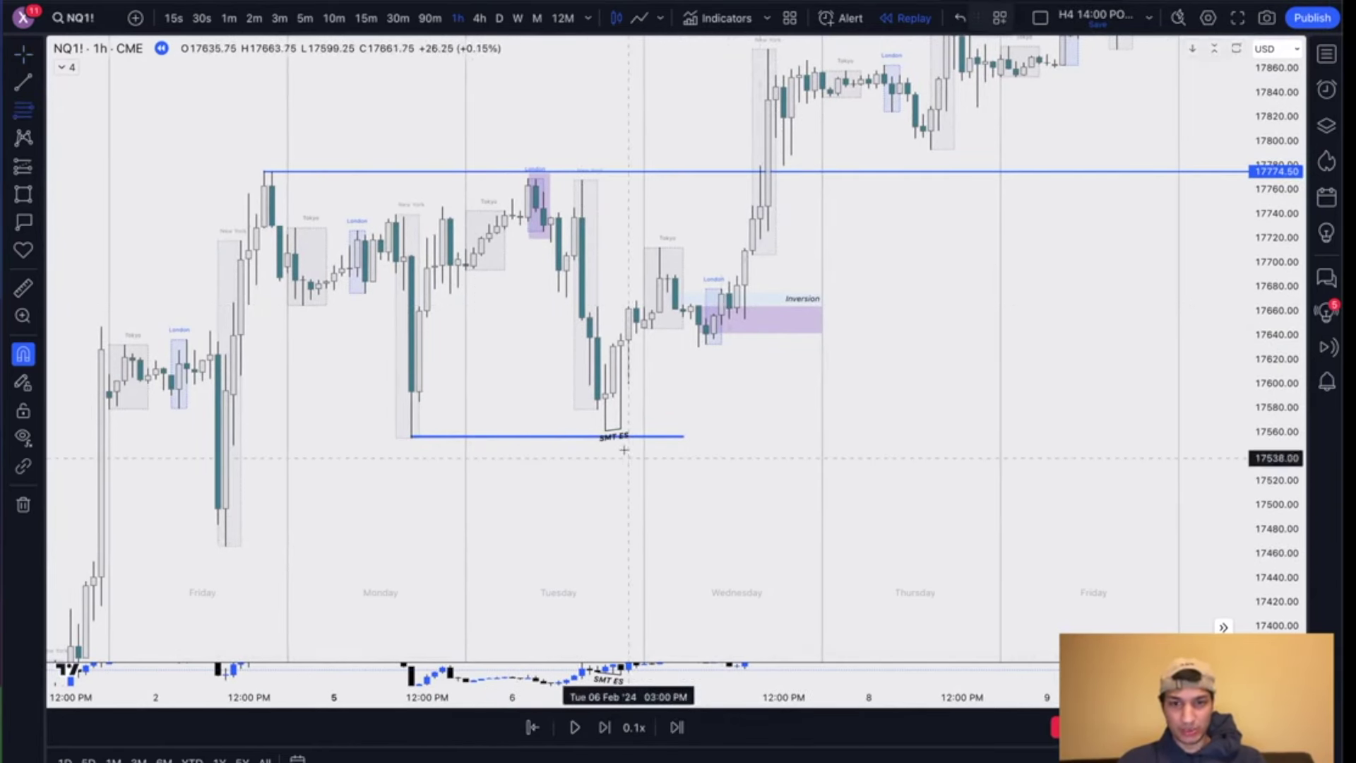
{"action": "left_click_drag", "start_coordinate": [606, 430], "coordinate": [605, 393]}
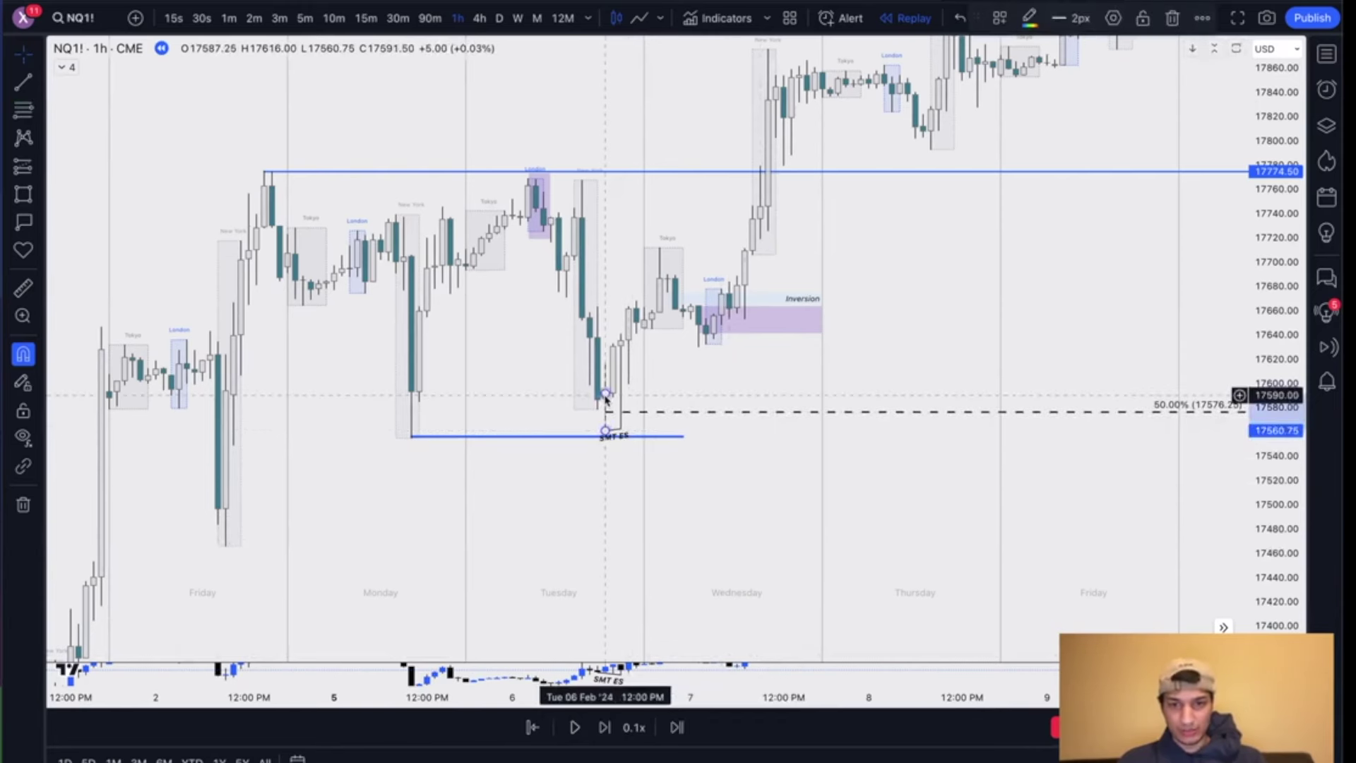
{"action": "right_click", "coordinate": [606, 393]}
{"action": "mouse_move", "coordinate": [635, 409]}
{"action": "left_click", "coordinate": [837, 601]}
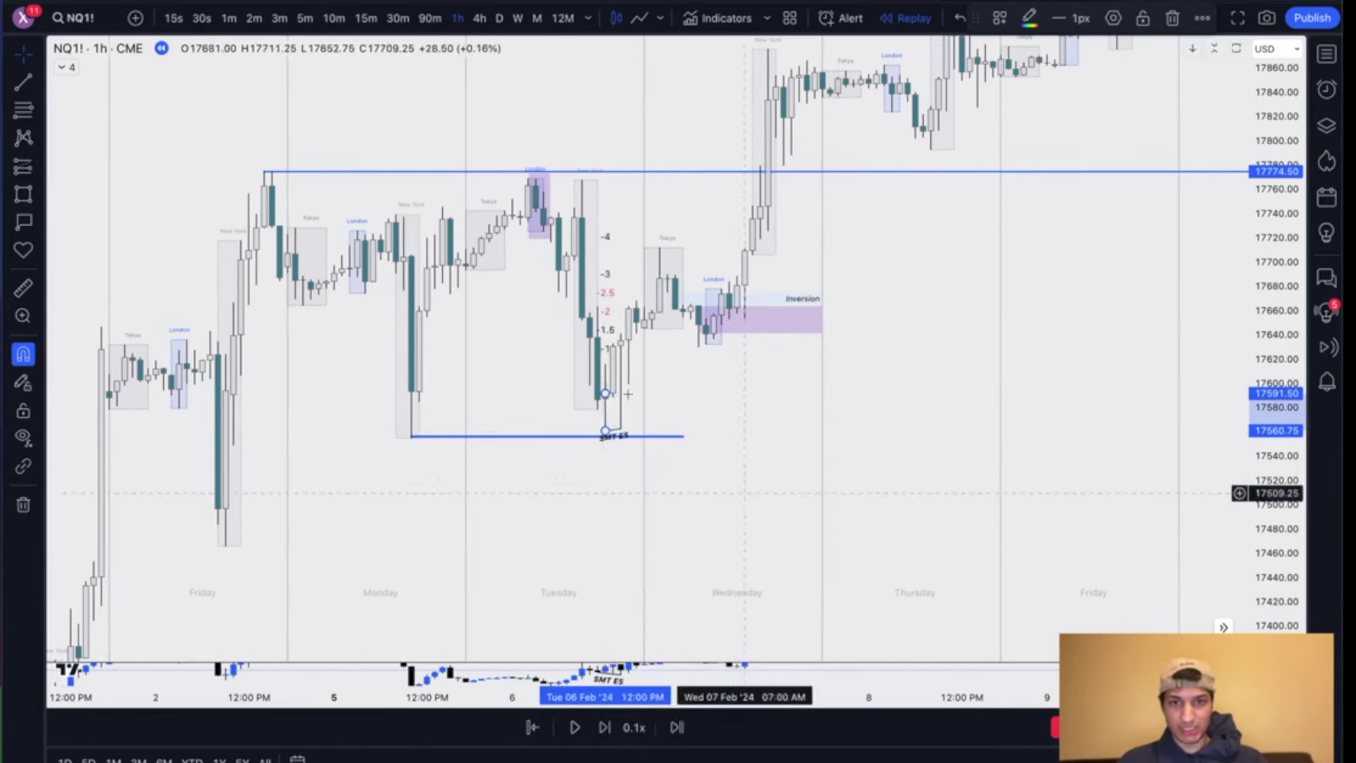
{"action": "left_click_drag", "start_coordinate": [606, 395], "coordinate": [619, 346]}
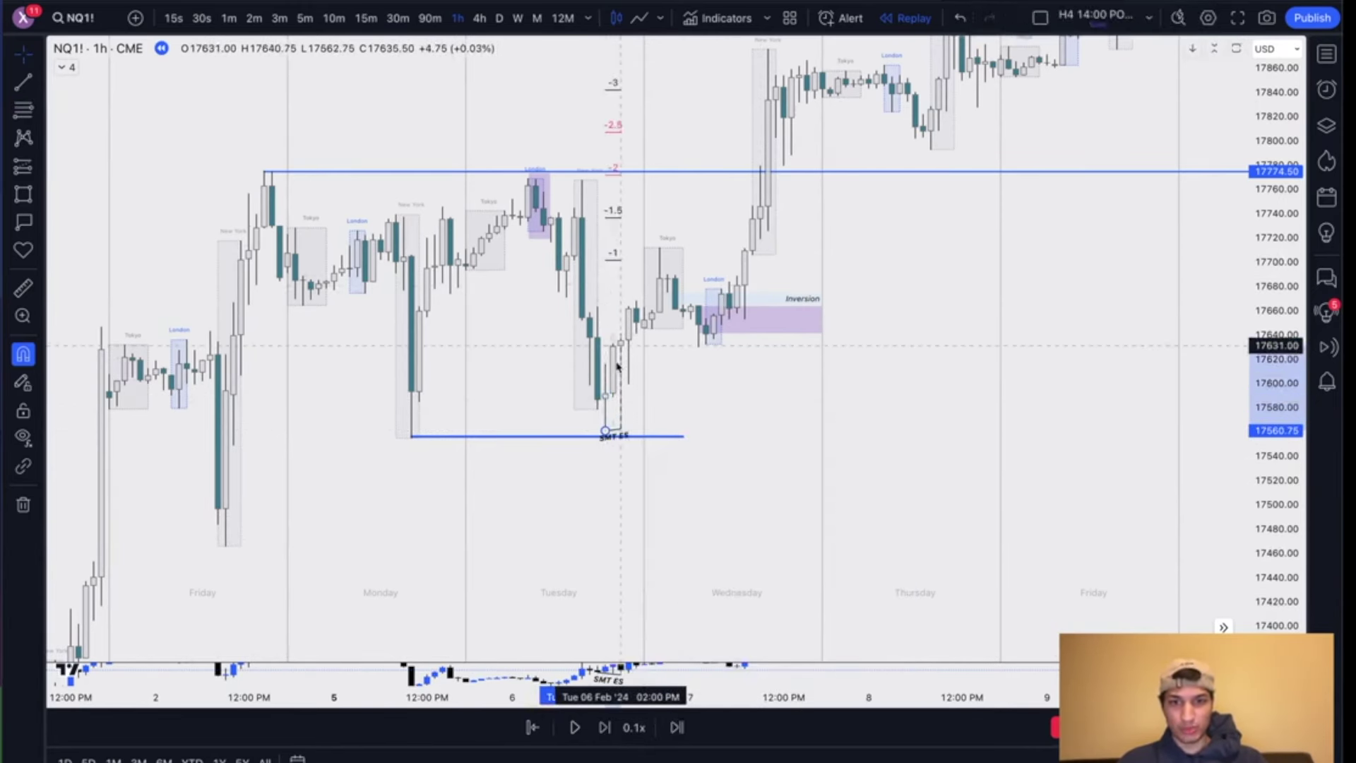
{"action": "key", "text": "Delete"}
Step: Remove all the drawings around the Monday-to-Wednesday sessions from the NQ1! pane and switch to the YouTube Studio live stream page
{"action": "mouse_move", "coordinate": [256, 124]}
{"action": "left_mouse_down"}
{"action": "mouse_move", "coordinate": [855, 479]}
{"action": "mouse_move", "coordinate": [954, 564]}
{"action": "left_mouse_up"}
{"action": "key", "text": "Delete"}
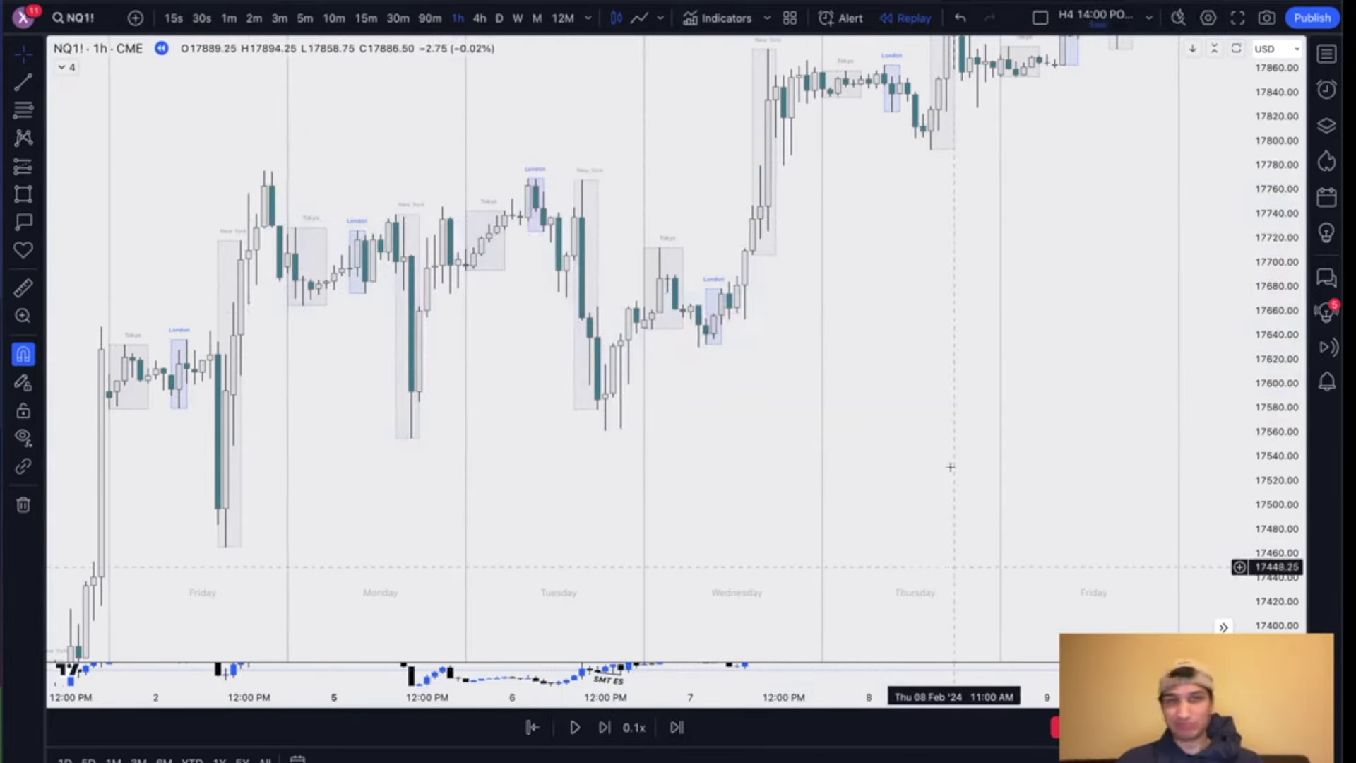
{"action": "key", "text": "ctrl+Right"}
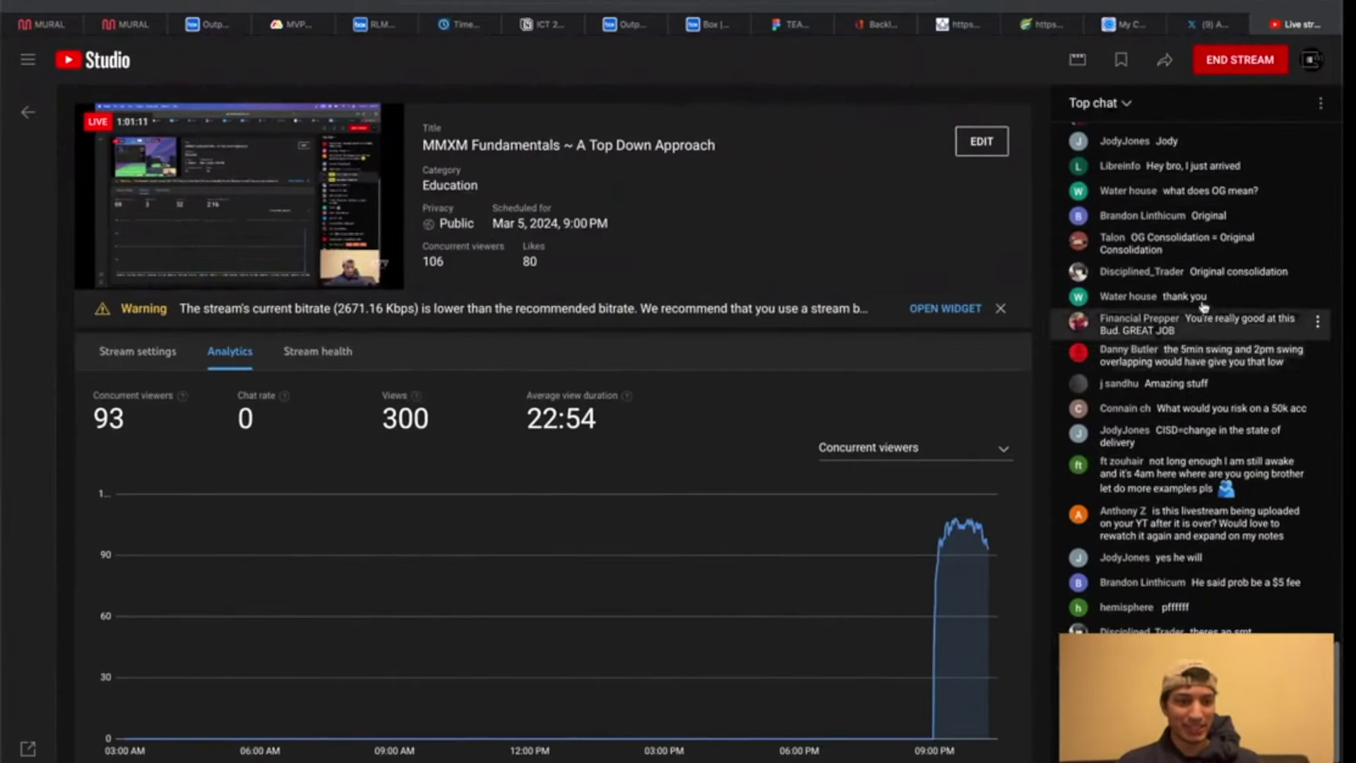
Step: Browse the NQ execution and weekly profiling posts on the Afyz profile on X
{"action": "left_click", "coordinate": [1216, 19]}
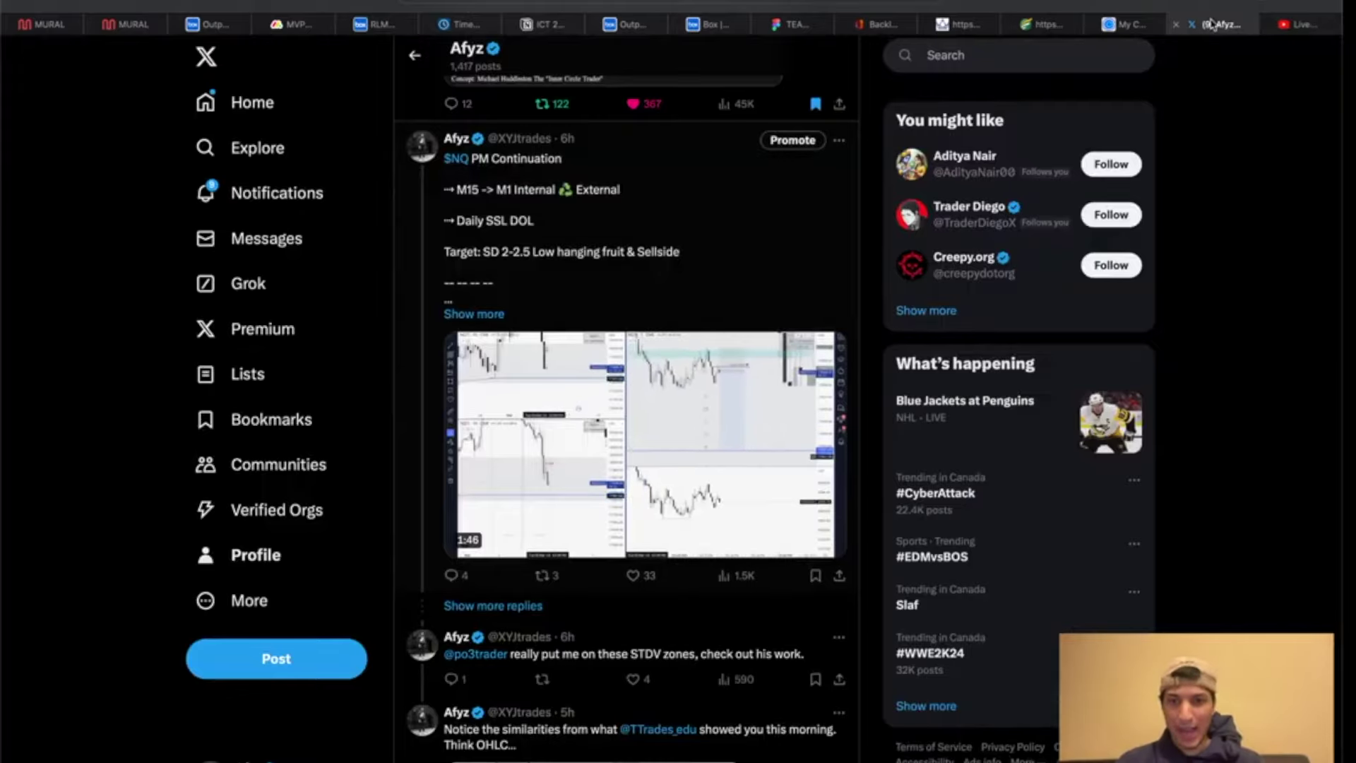
{"action": "scroll", "coordinate": [727, 455], "scroll_direction": "down", "scroll_amount": 20}
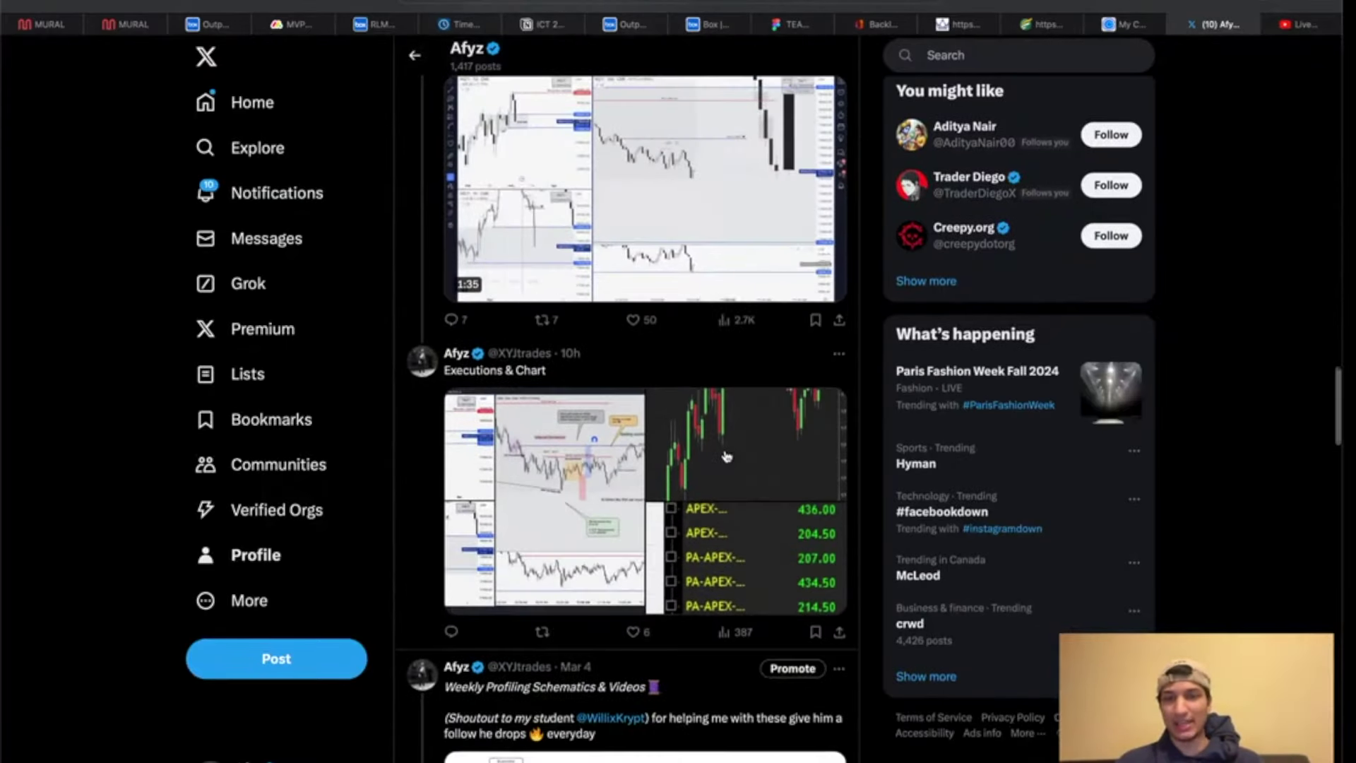
{"action": "scroll", "coordinate": [726, 455], "scroll_direction": "down", "scroll_amount": 20}
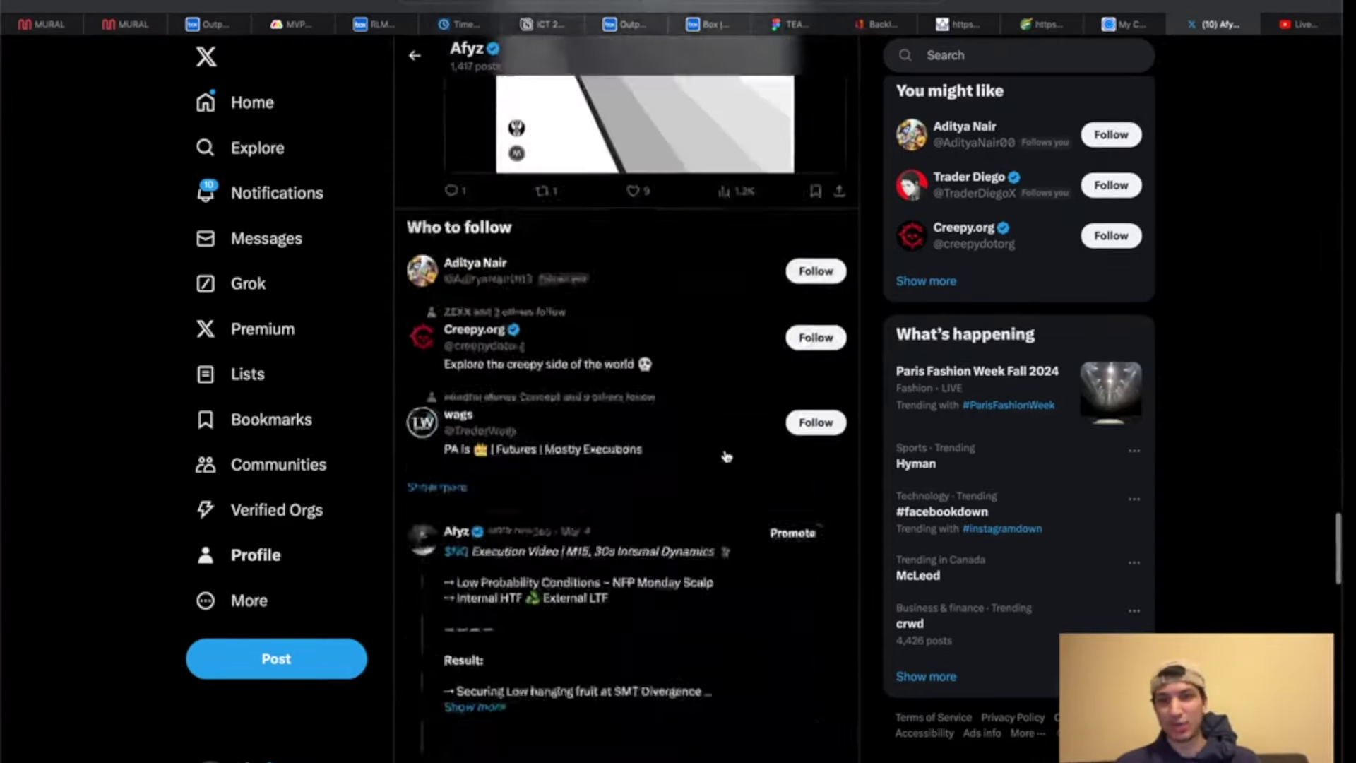
{"action": "scroll", "coordinate": [726, 456], "scroll_direction": "down", "scroll_amount": 15}
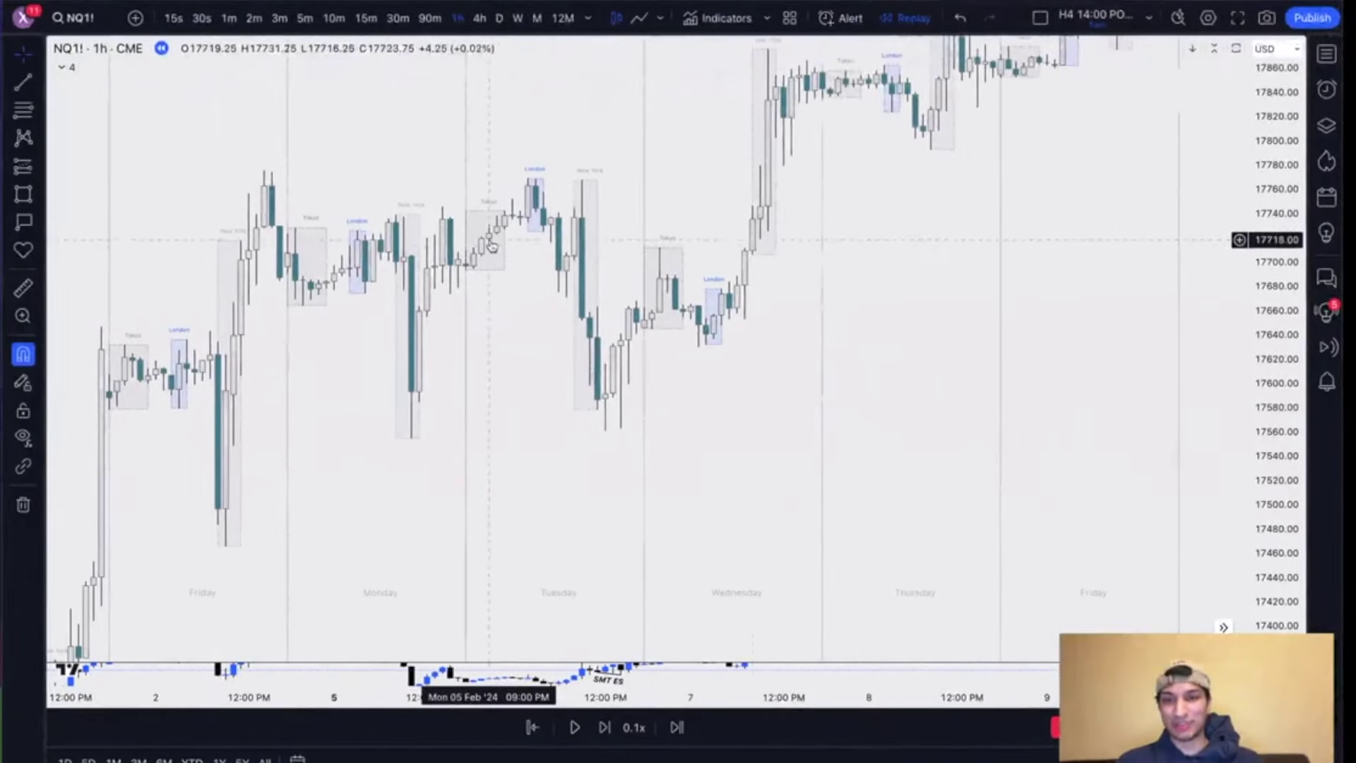
Step: Try marking the 17774.50 high from February 2 to February 6 and boxing the Monday and Tuesday lows, and delete both drawings
{"action": "key", "text": "alt+t"}
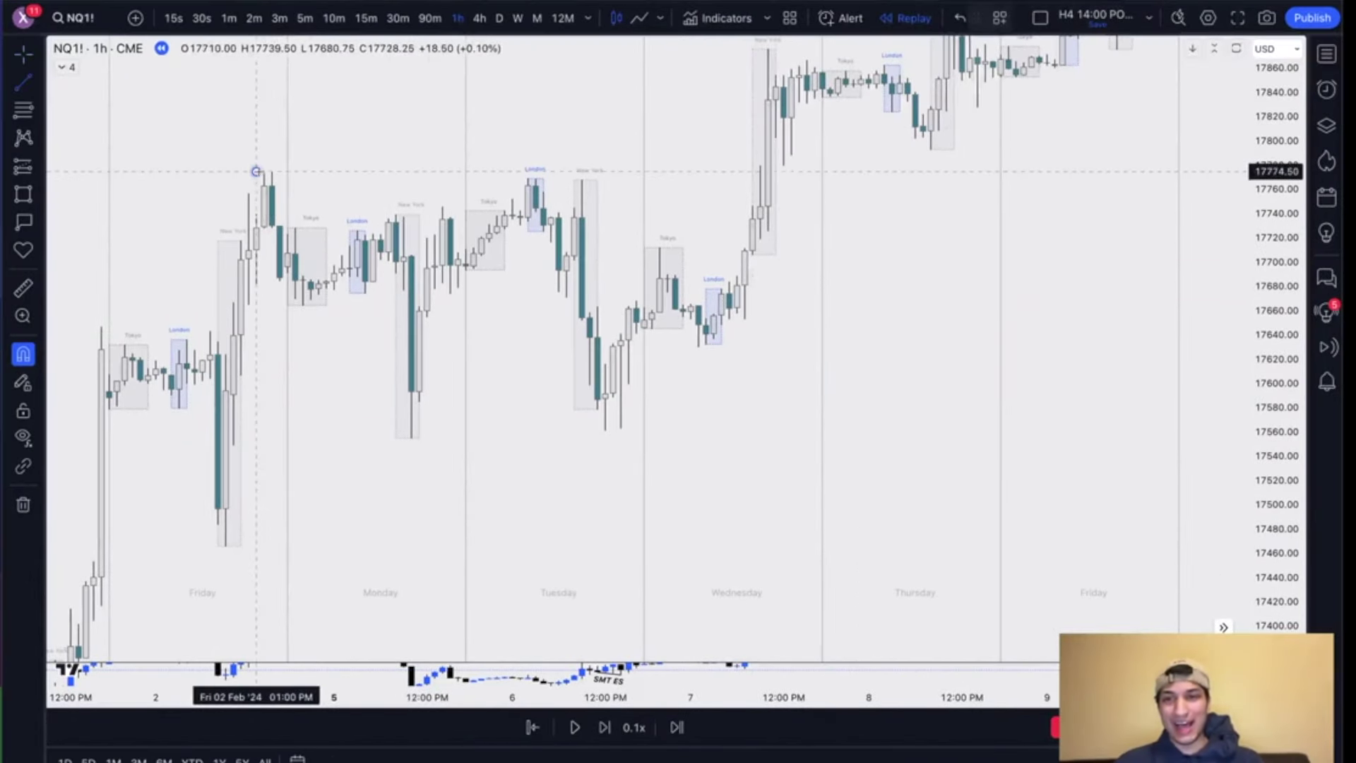
{"action": "left_click_drag", "start_coordinate": [257, 171], "coordinate": [659, 172]}
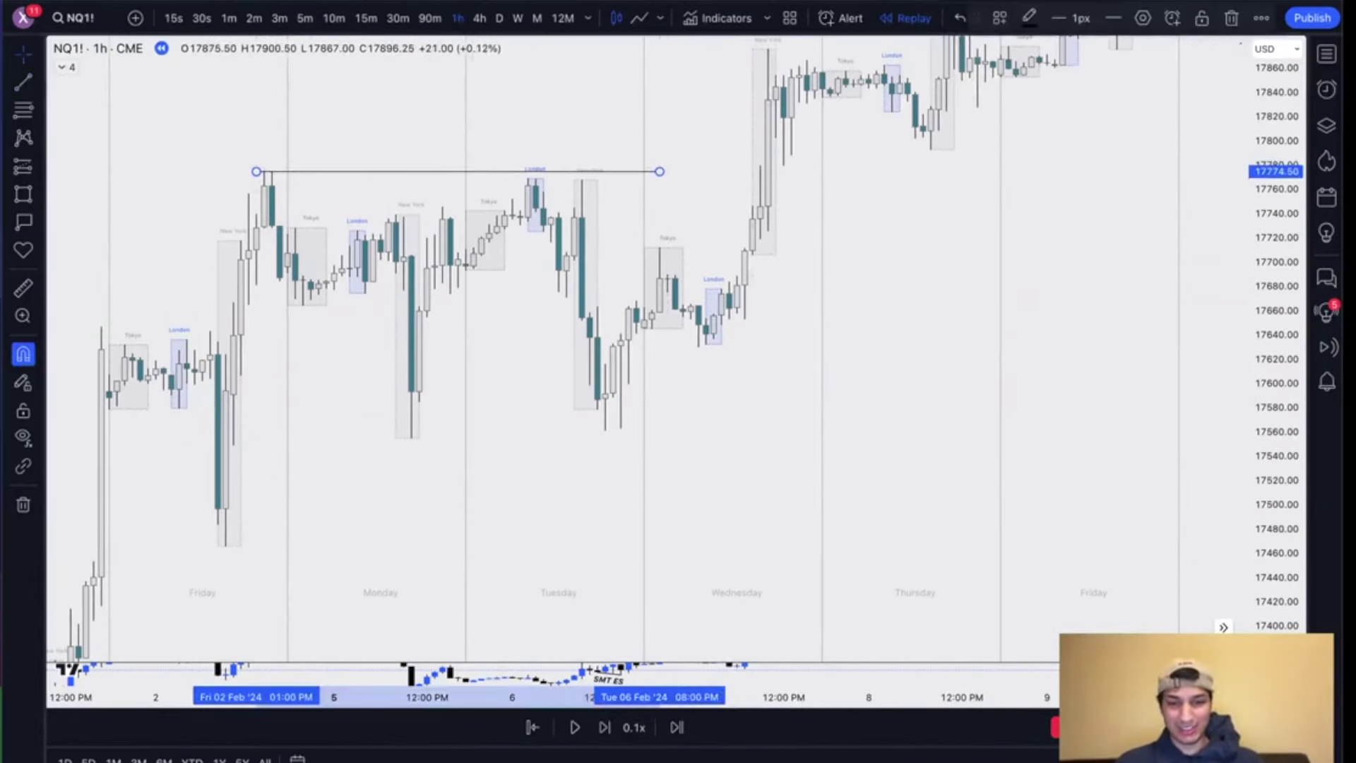
{"action": "key", "text": "alt+shift+r"}
{"action": "left_click_drag", "start_coordinate": [692, 460], "coordinate": [698, 462]}
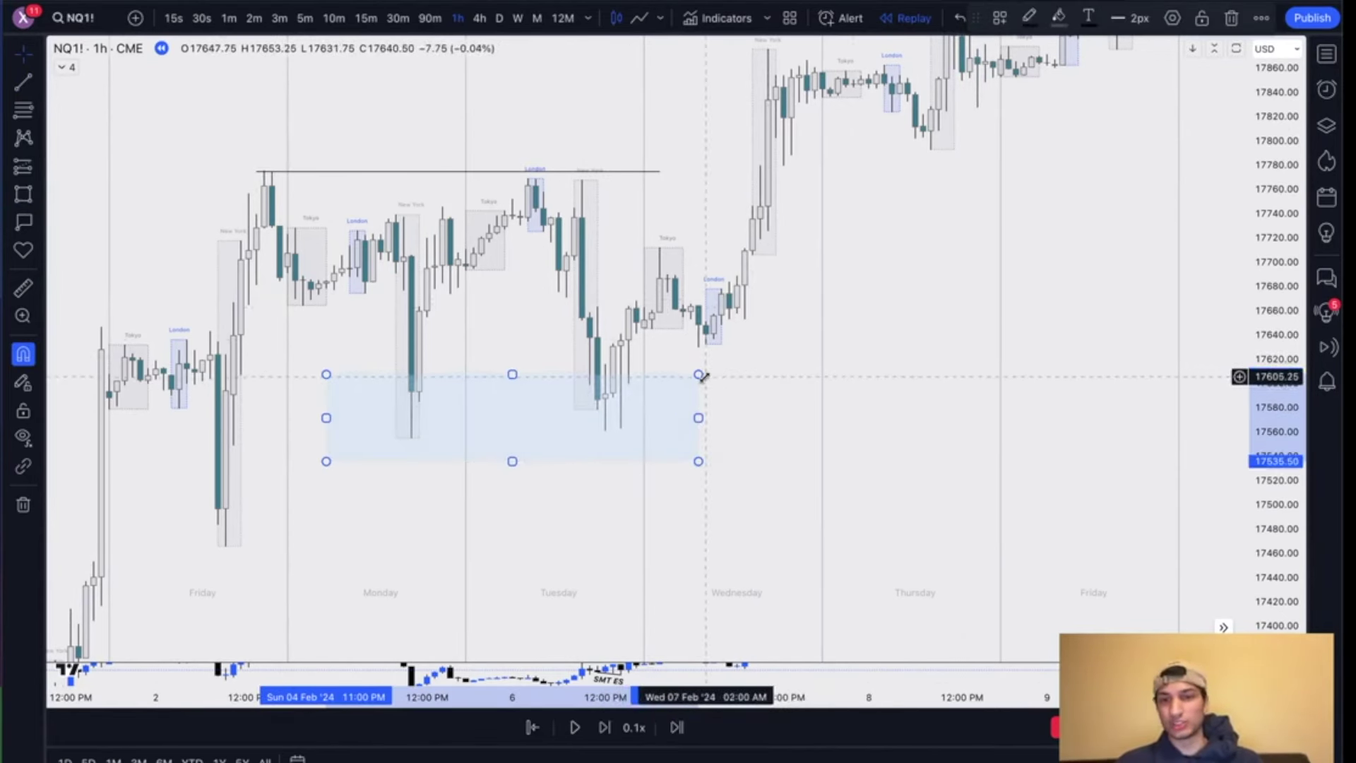
{"action": "key", "text": "Delete"}
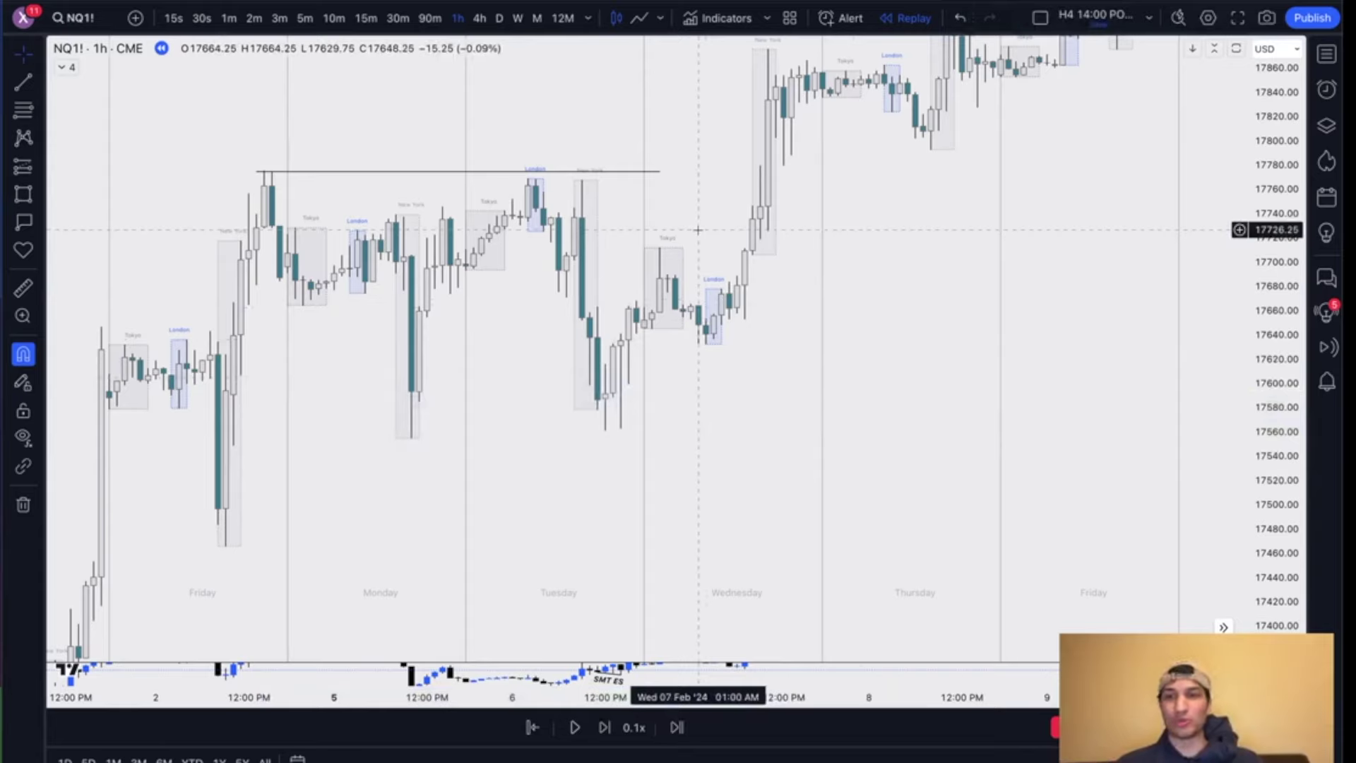
{"action": "left_click", "coordinate": [659, 172]}
{"action": "key", "text": "Delete"}
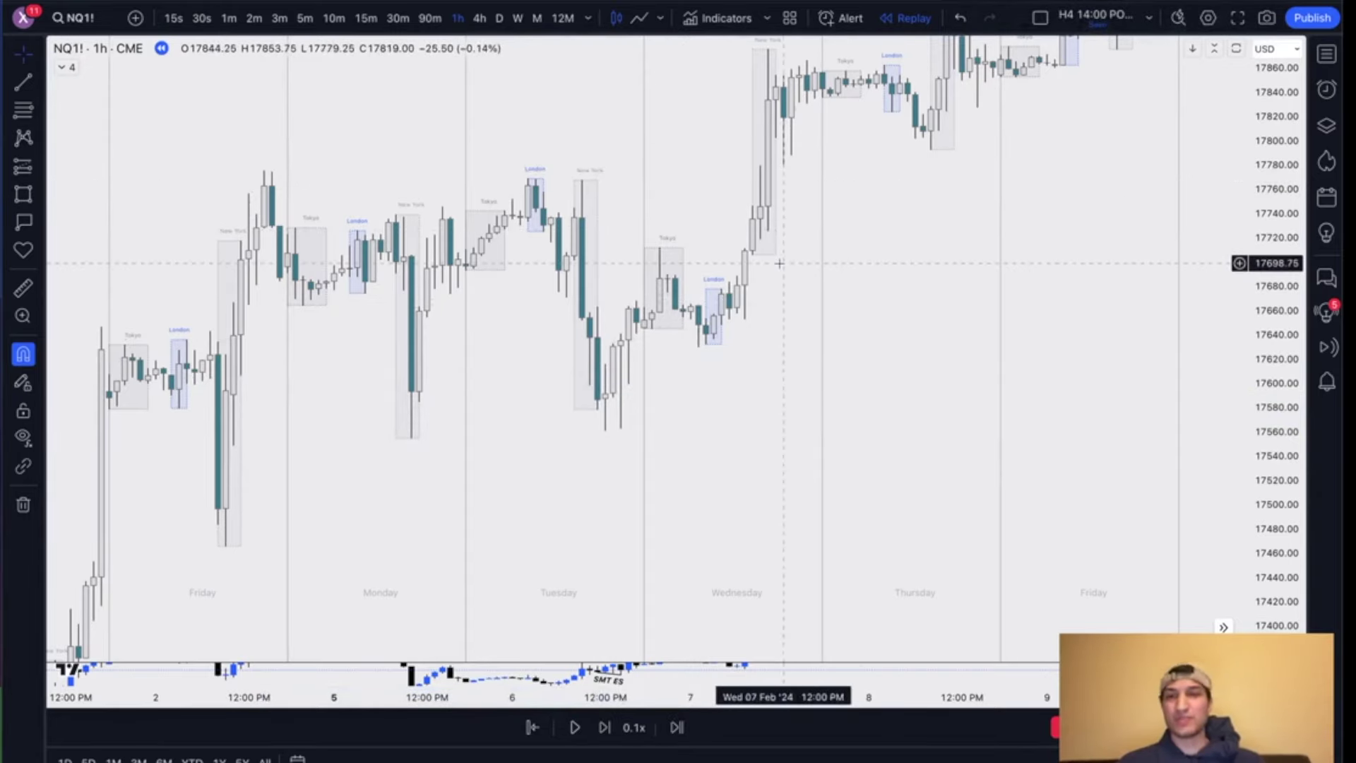
Step: Exit Bar Replay mode on the NQ1! hourly chart
{"action": "scroll", "coordinate": [570, 532], "scroll_direction": "right", "scroll_amount": 15}
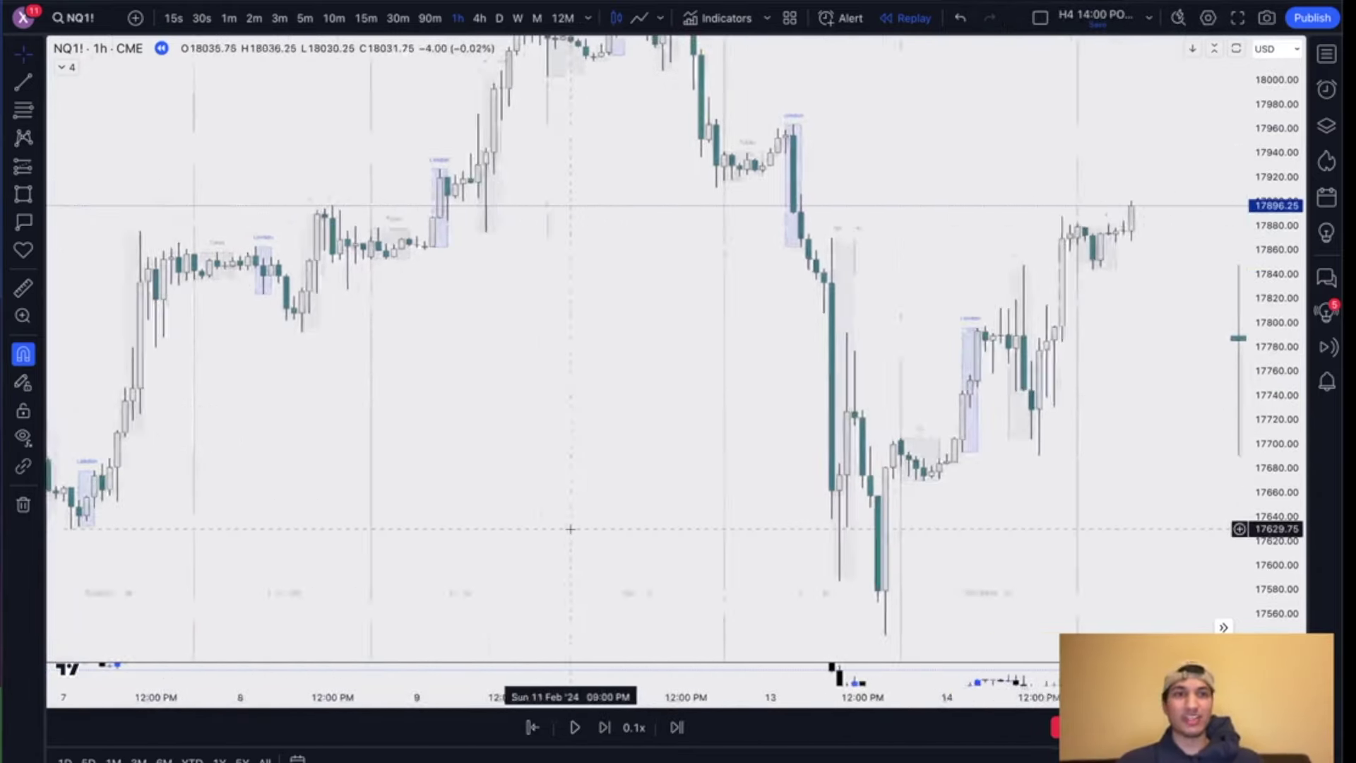
{"action": "left_click_drag", "start_coordinate": [1286, 210], "coordinate": [1280, 343]}
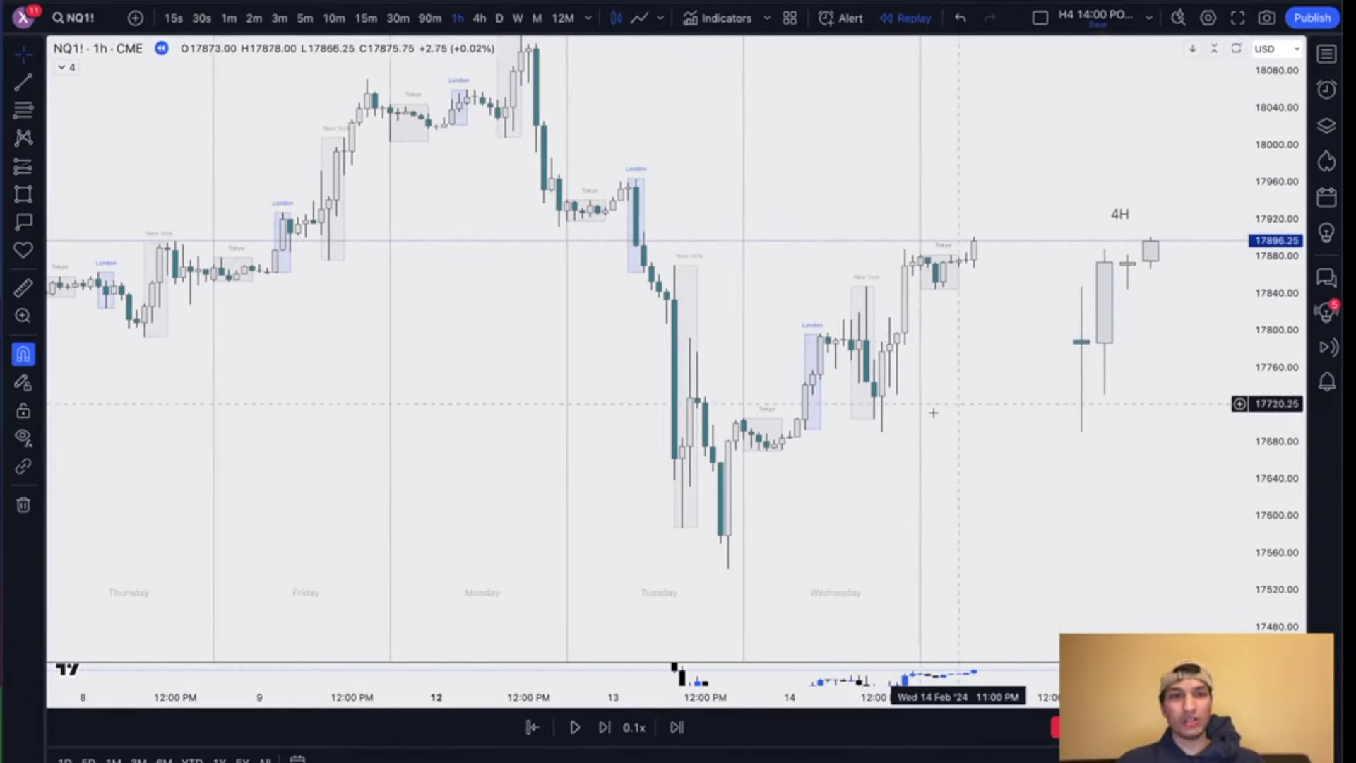
{"action": "left_click_drag", "start_coordinate": [896, 427], "coordinate": [780, 474]}
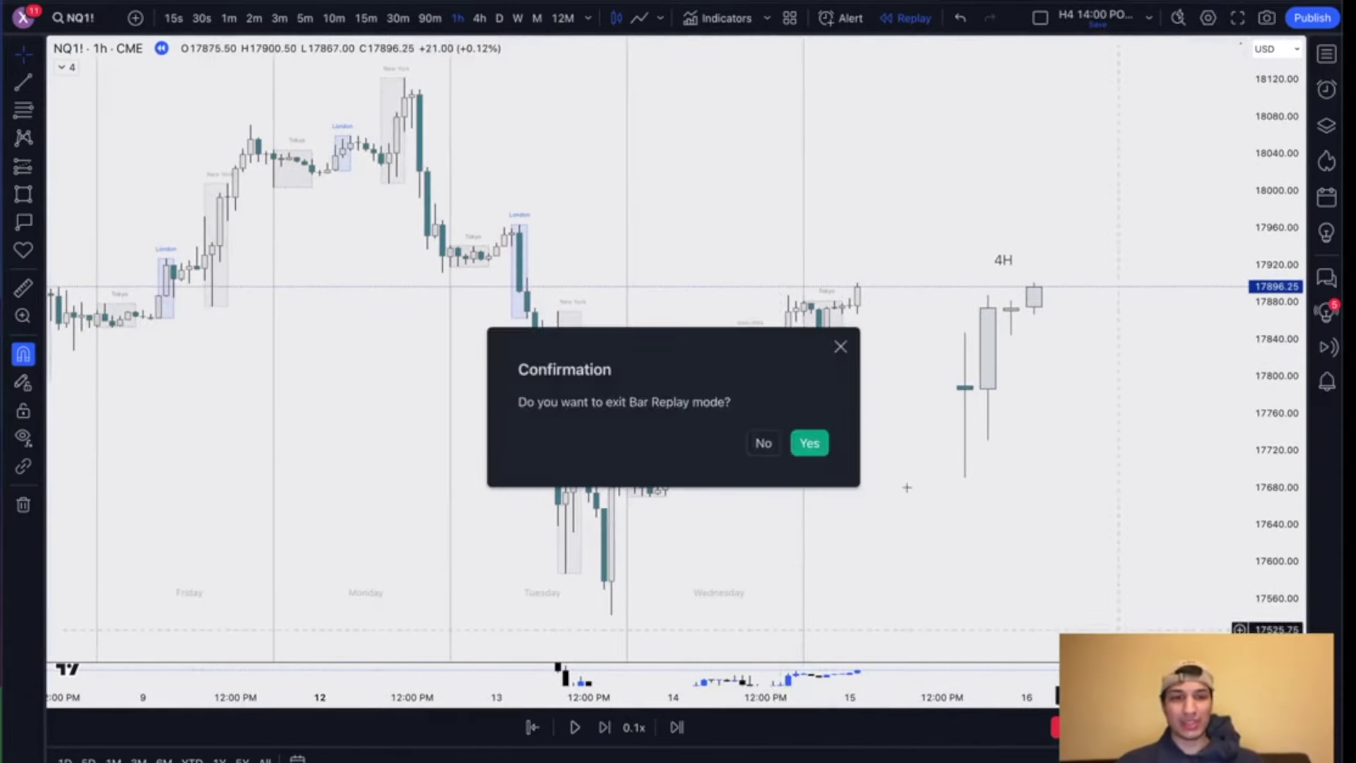
{"action": "left_click", "coordinate": [809, 442]}
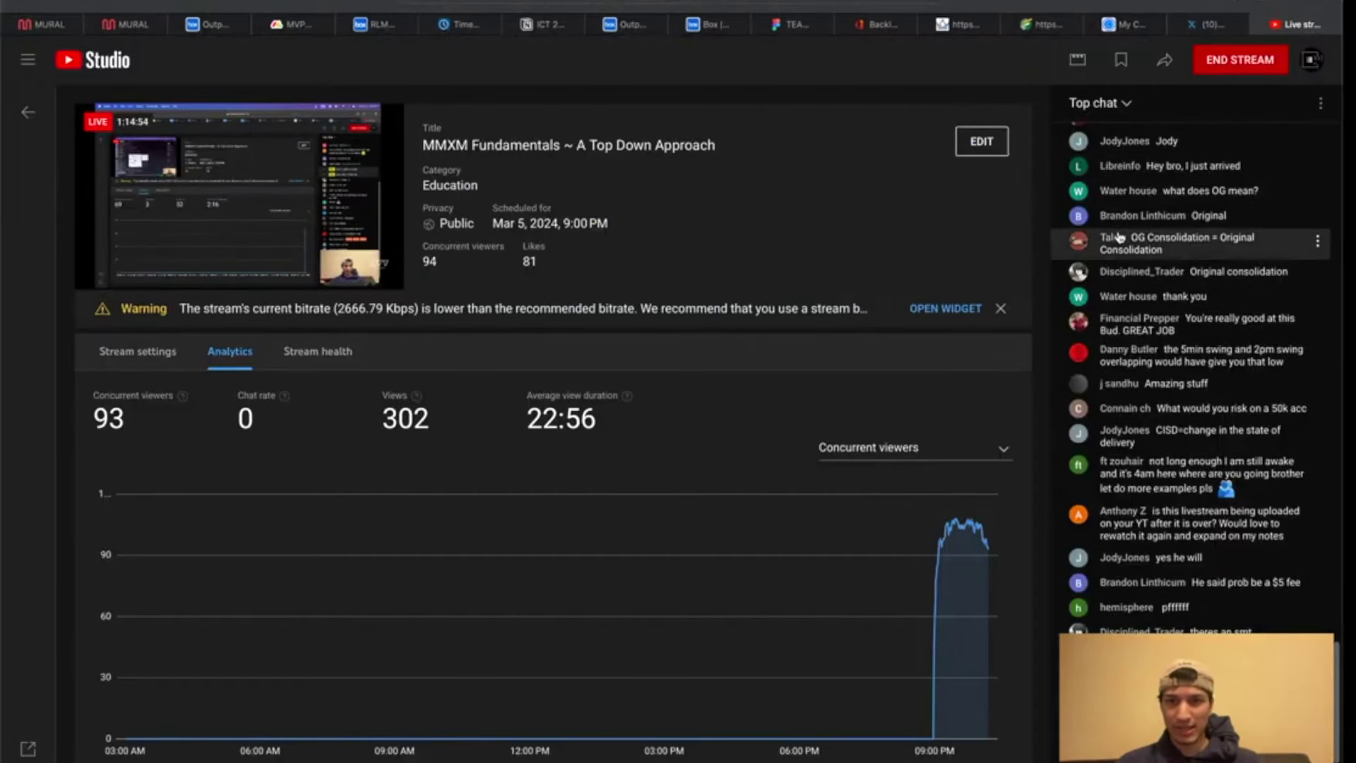
Step: Read the newest live chat messages on the YouTube Studio stream page and return to the NQ1! chart
{"action": "scroll", "coordinate": [1189, 304], "scroll_direction": "up", "scroll_amount": 1}
{"action": "scroll", "coordinate": [1199, 311], "scroll_direction": "down", "scroll_amount": 1}
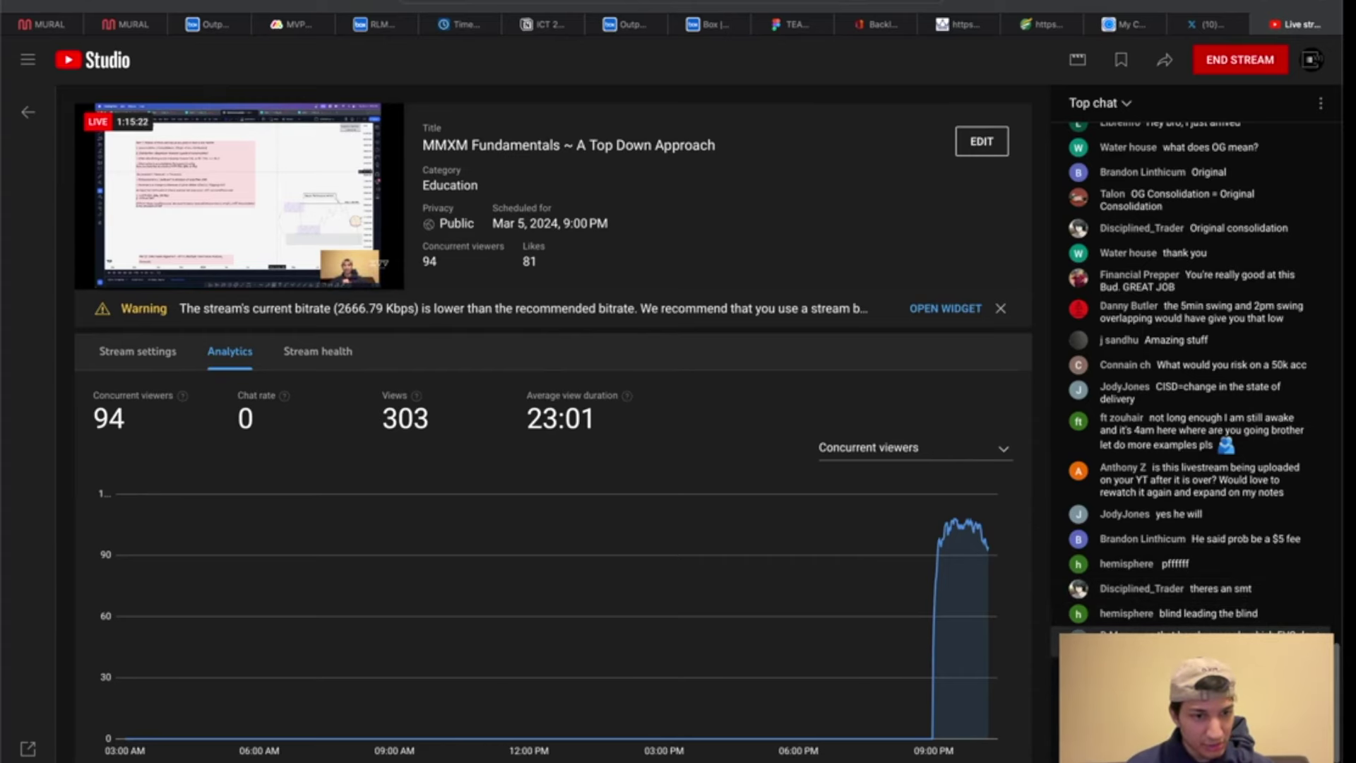
{"action": "key", "text": "ctrl+Left"}
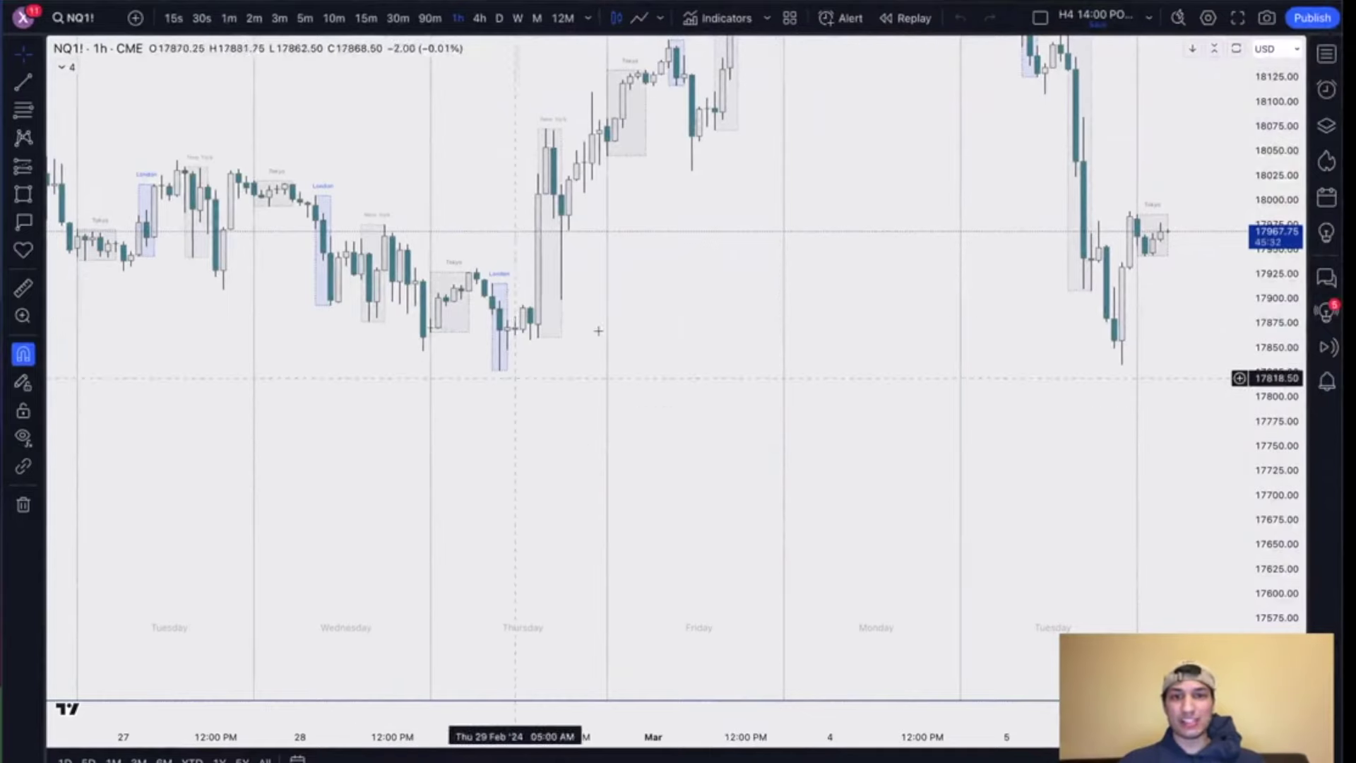
Step: Draw rectangles over Friday's New York gaps at 18188.25–18144.50 and 18221.75–18200.75, both extended to March 6, 04:00 AM
{"action": "left_click_drag", "start_coordinate": [669, 323], "coordinate": [640, 438]}
{"action": "scroll", "coordinate": [641, 438], "scroll_direction": "down", "scroll_amount": 2}
{"action": "left_click_drag", "start_coordinate": [726, 381], "coordinate": [664, 543]}
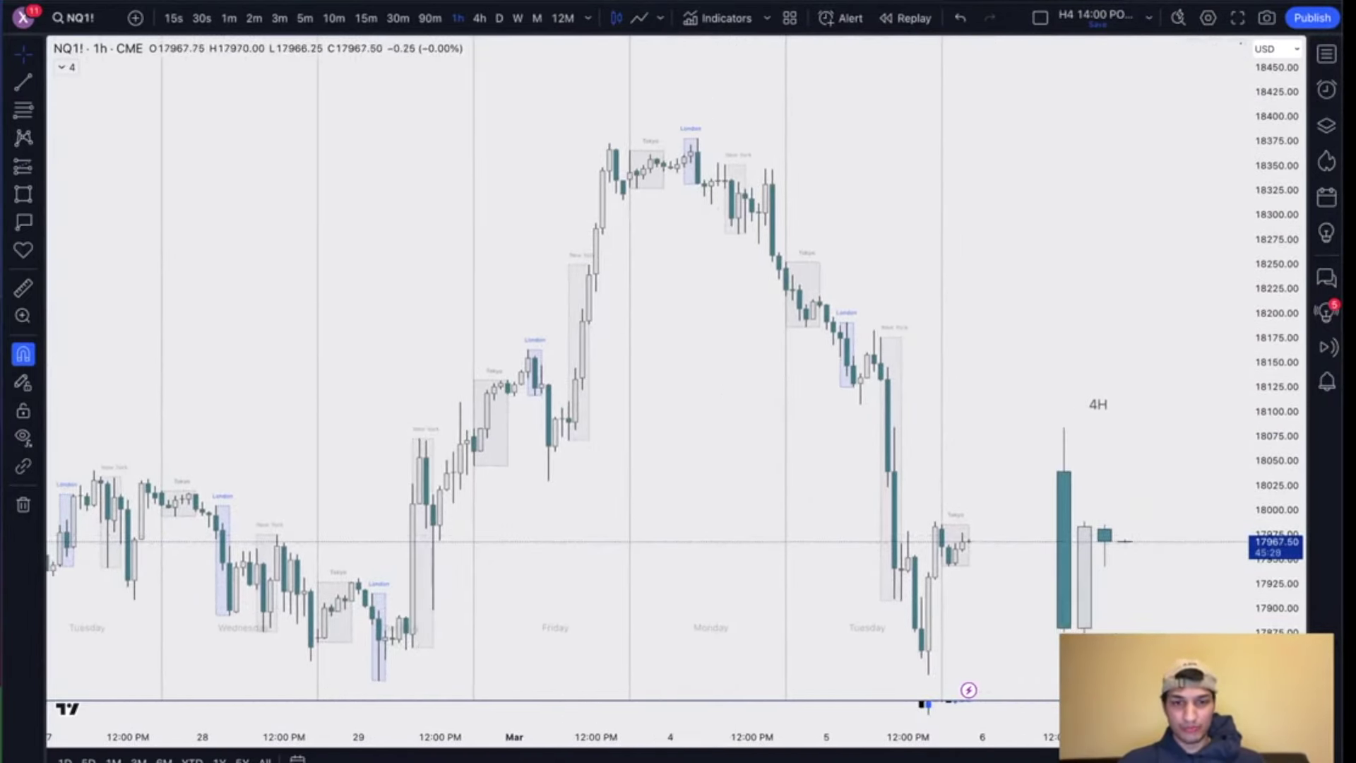
{"action": "left_click_drag", "start_coordinate": [575, 368], "coordinate": [591, 324]}
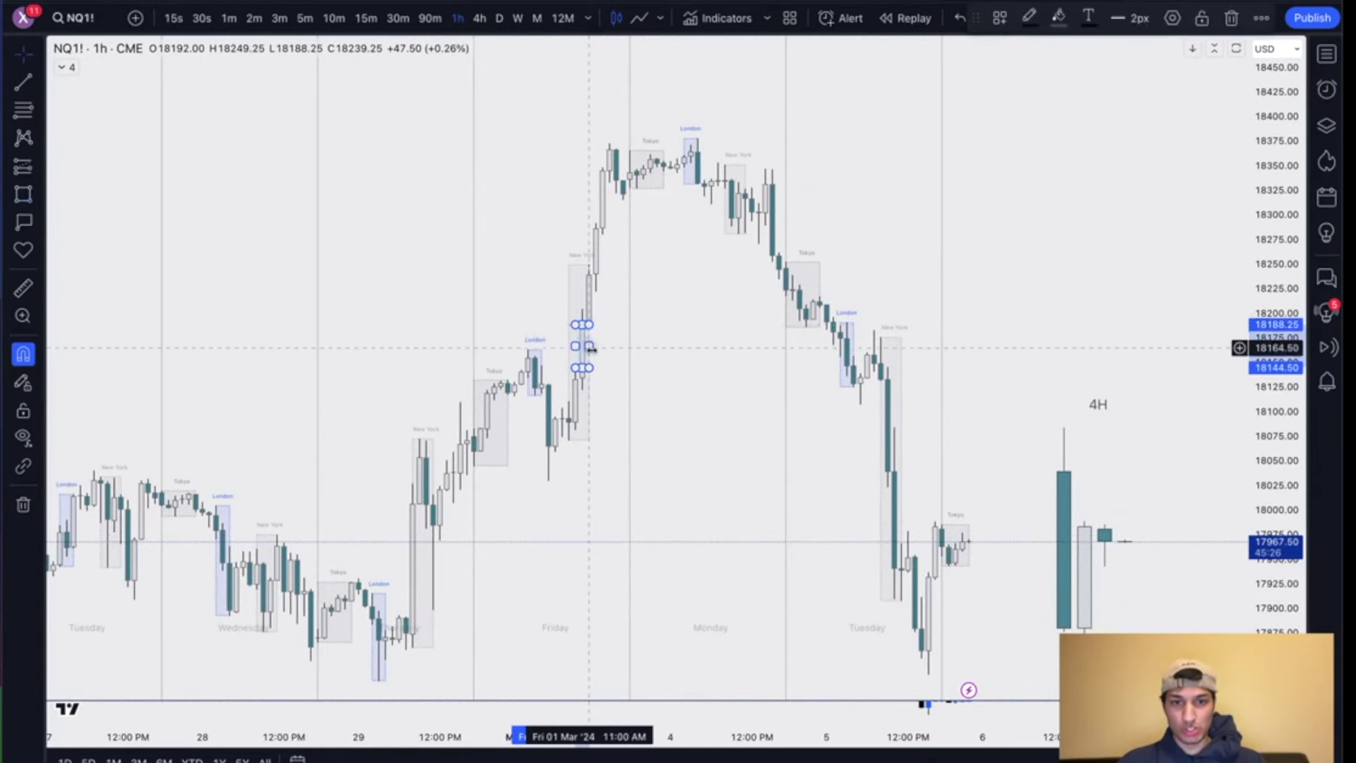
{"action": "left_click_drag", "start_coordinate": [907, 370], "coordinate": [1010, 346]}
{"action": "left_click", "coordinate": [23, 194]}
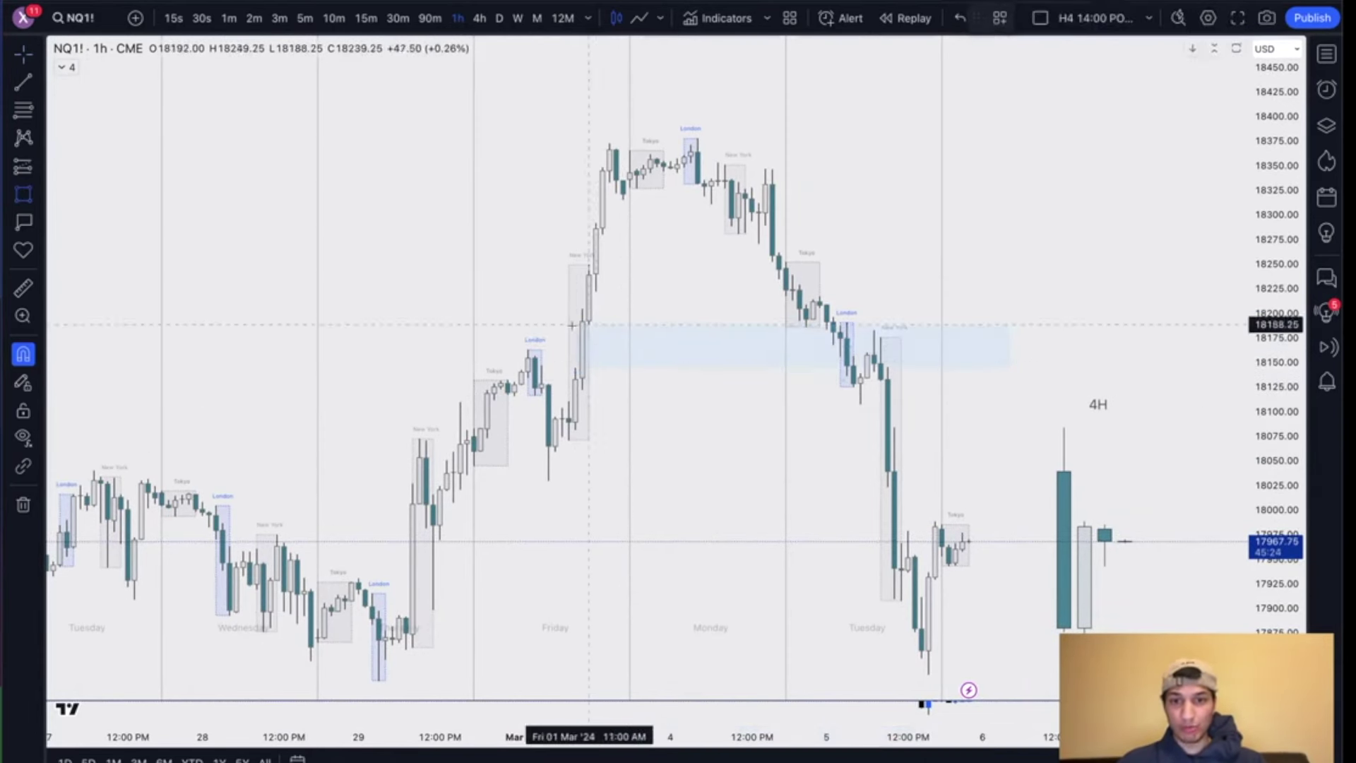
{"action": "mouse_move", "coordinate": [576, 312]}
{"action": "left_mouse_down"}
{"action": "mouse_move", "coordinate": [597, 290]}
{"action": "mouse_move", "coordinate": [1010, 301]}
{"action": "left_mouse_up"}
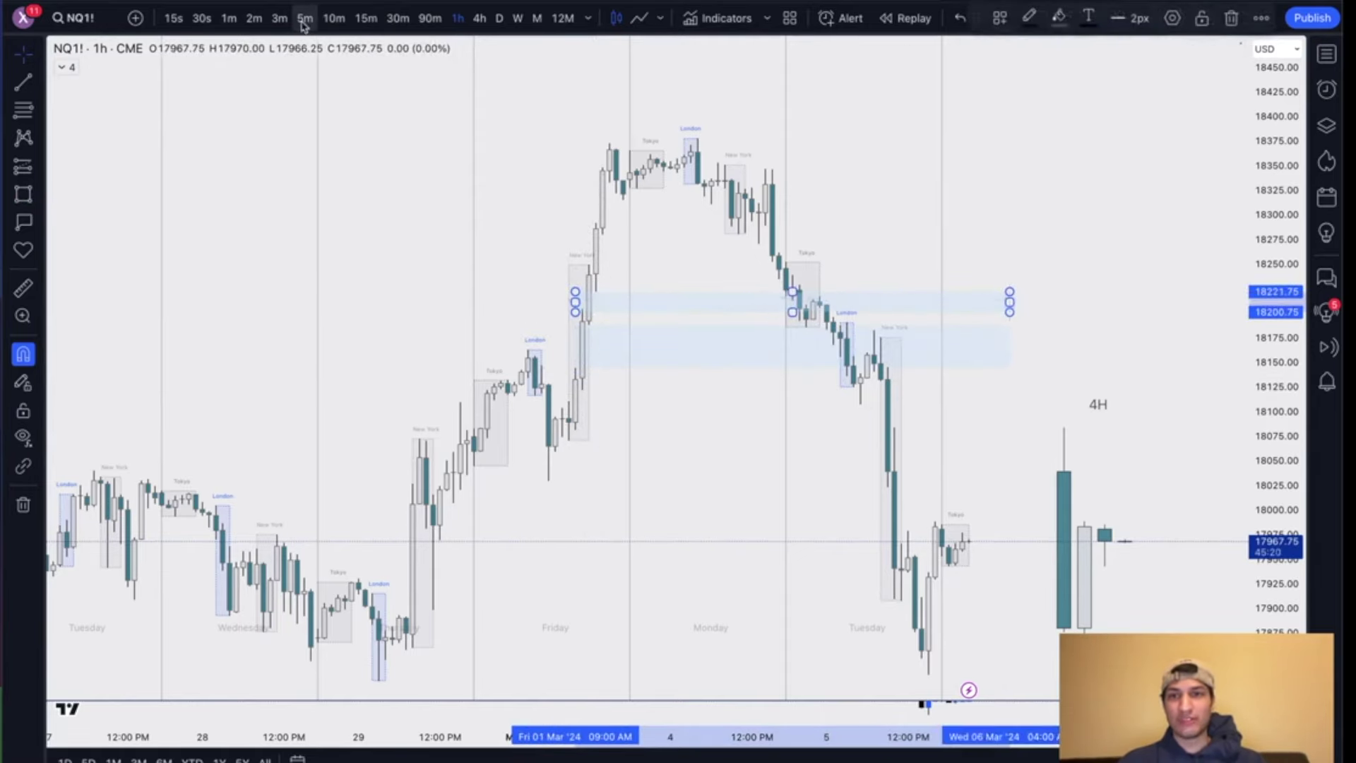
Step: Switch NQ1! to the 5-minute timeframe and draw a circle centred at 18226.50 above the Tokyo session's 11:00 PM high on March 4
{"action": "left_click", "coordinate": [304, 19]}
{"action": "scroll", "coordinate": [751, 314], "scroll_direction": "down", "scroll_amount": 5}
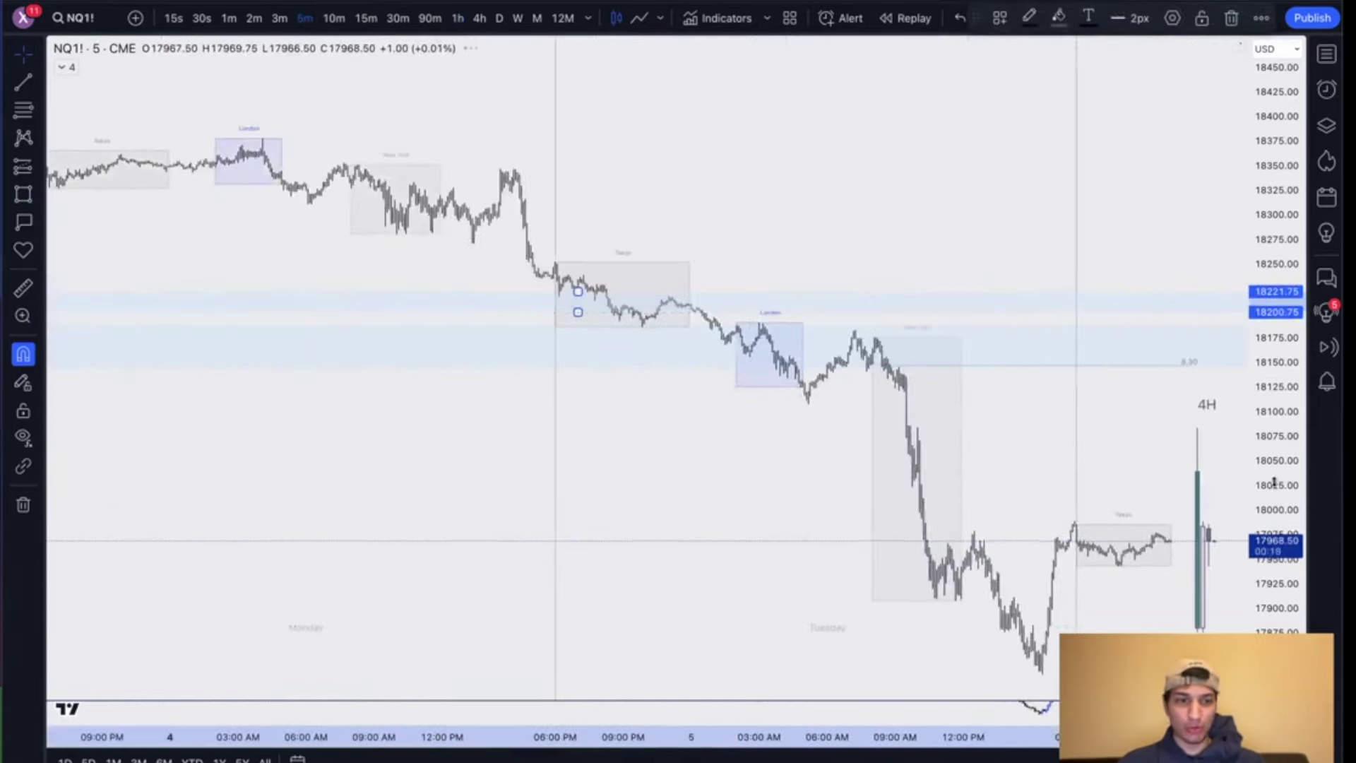
{"action": "left_click_drag", "start_coordinate": [1274, 483], "coordinate": [1257, 115]}
{"action": "scroll", "coordinate": [851, 243], "scroll_direction": "up", "scroll_amount": 5}
{"action": "left_click_drag", "start_coordinate": [872, 486], "coordinate": [529, 486]}
{"action": "scroll", "coordinate": [558, 485], "scroll_direction": "up", "scroll_amount": 3}
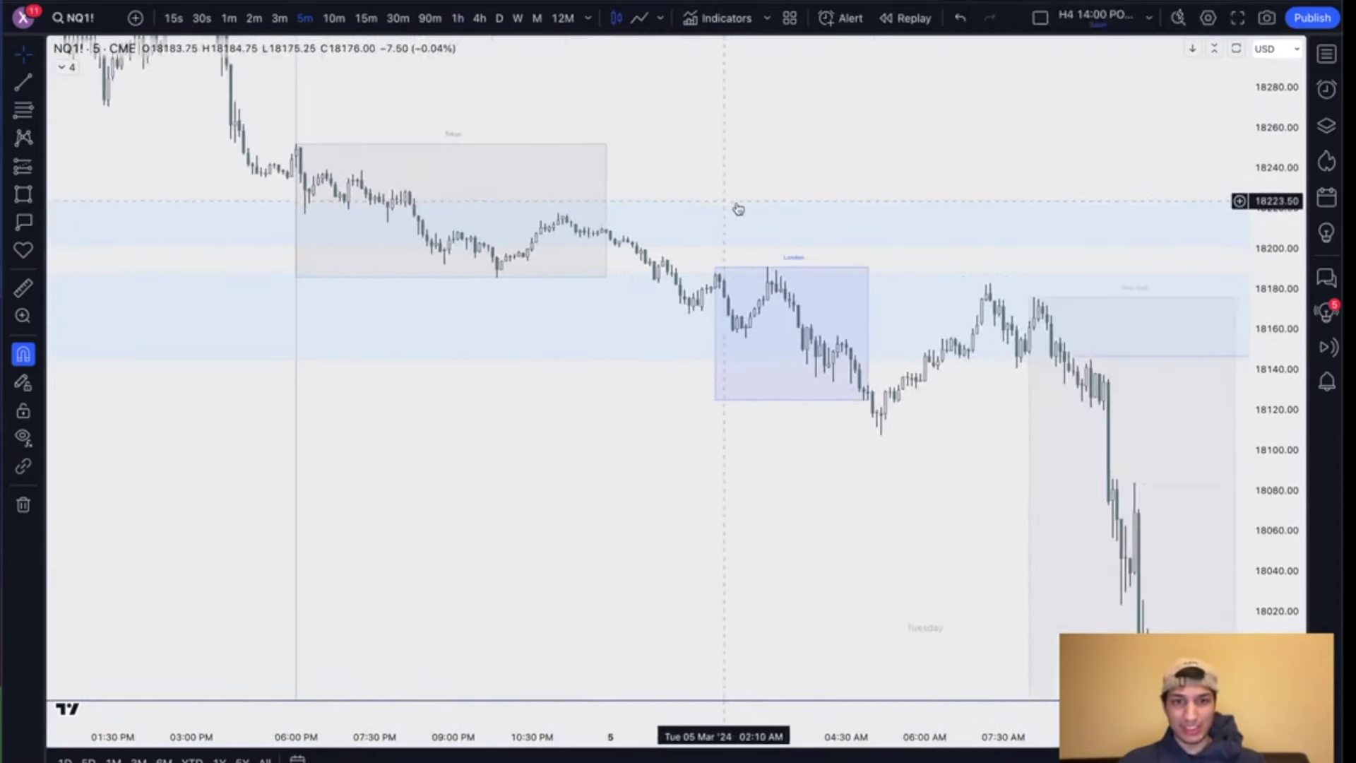
{"action": "left_click_drag", "start_coordinate": [1266, 511], "coordinate": [1262, 213]}
{"action": "left_click_drag", "start_coordinate": [817, 178], "coordinate": [948, 378]}
{"action": "scroll", "coordinate": [533, 260], "scroll_direction": "up", "scroll_amount": 3}
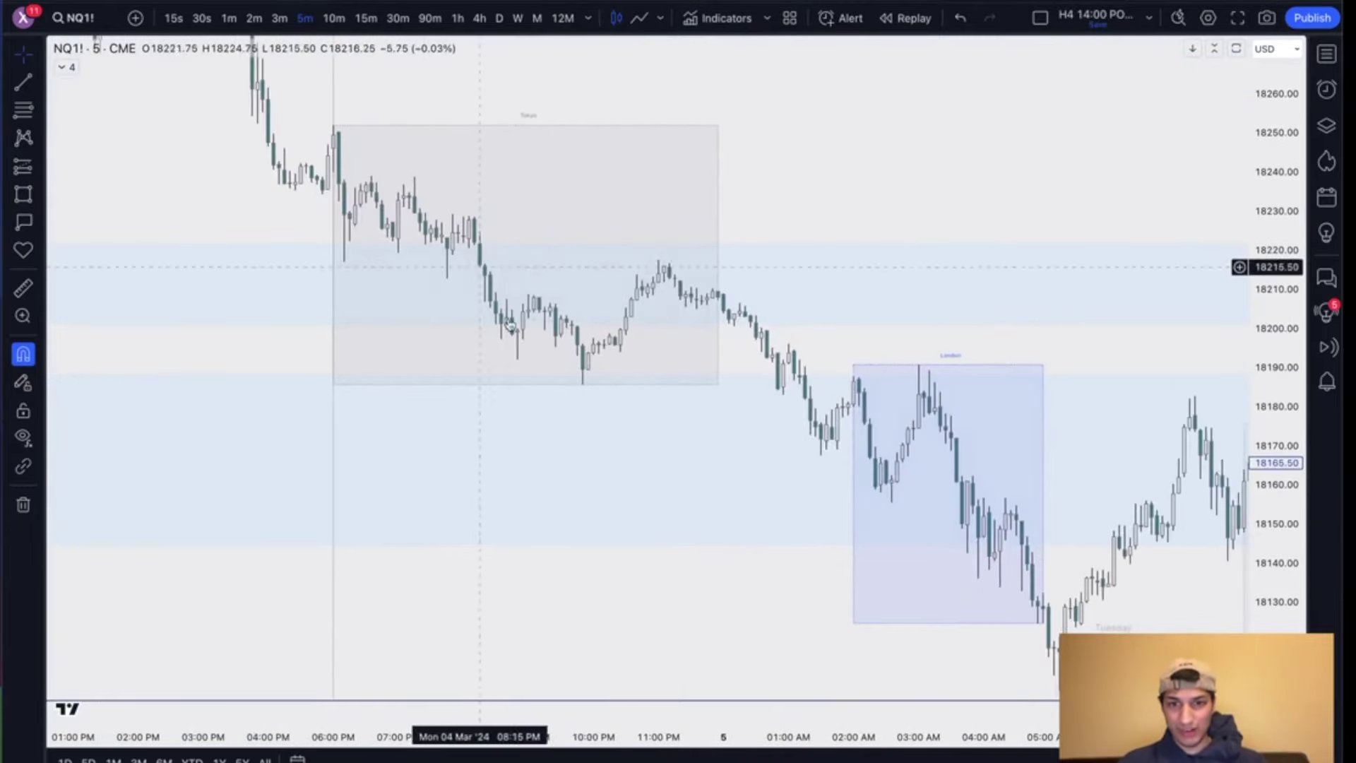
{"action": "scroll", "coordinate": [671, 371], "scroll_direction": "up", "scroll_amount": 3}
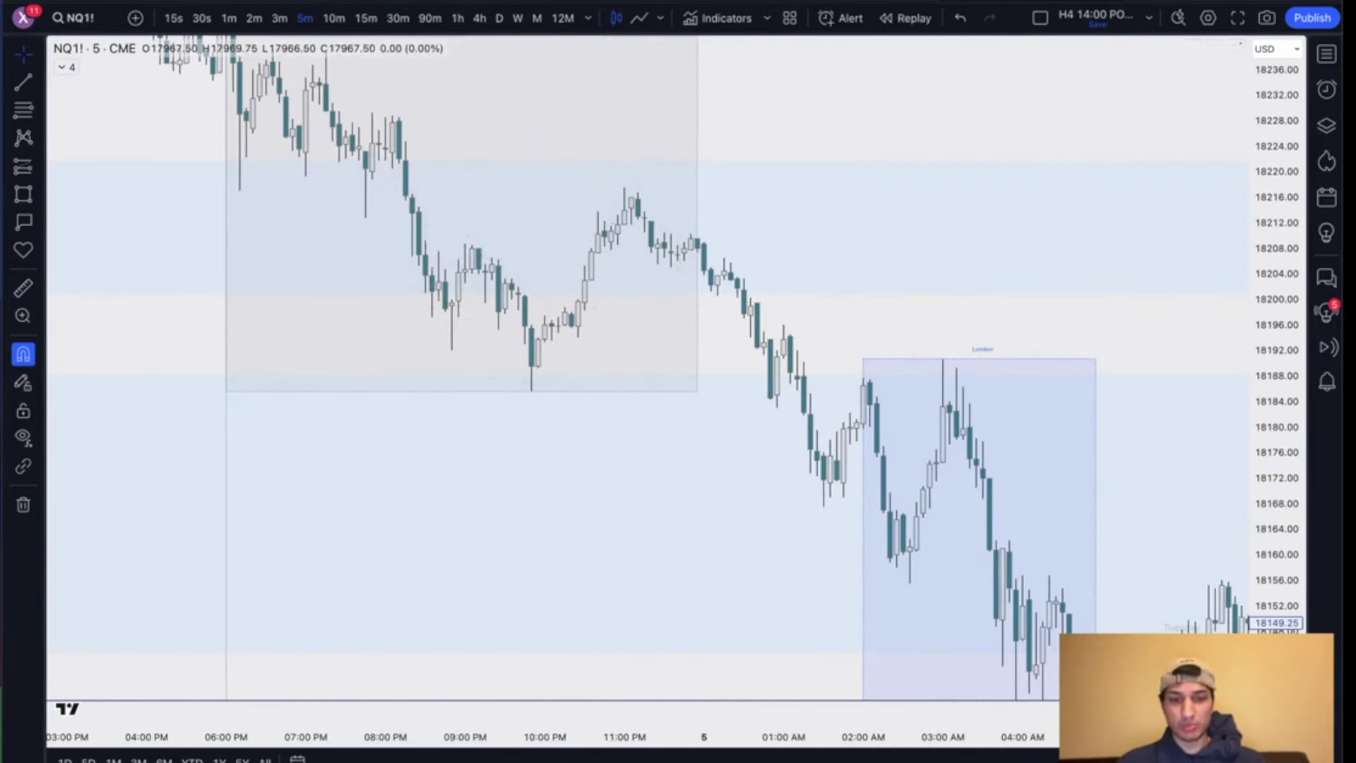
{"action": "mouse_move", "coordinate": [625, 157]}
{"action": "left_mouse_down"}
{"action": "mouse_move", "coordinate": [678, 157]}
{"action": "mouse_move", "coordinate": [630, 116]}
{"action": "mouse_move", "coordinate": [630, 127]}
{"action": "left_mouse_up"}
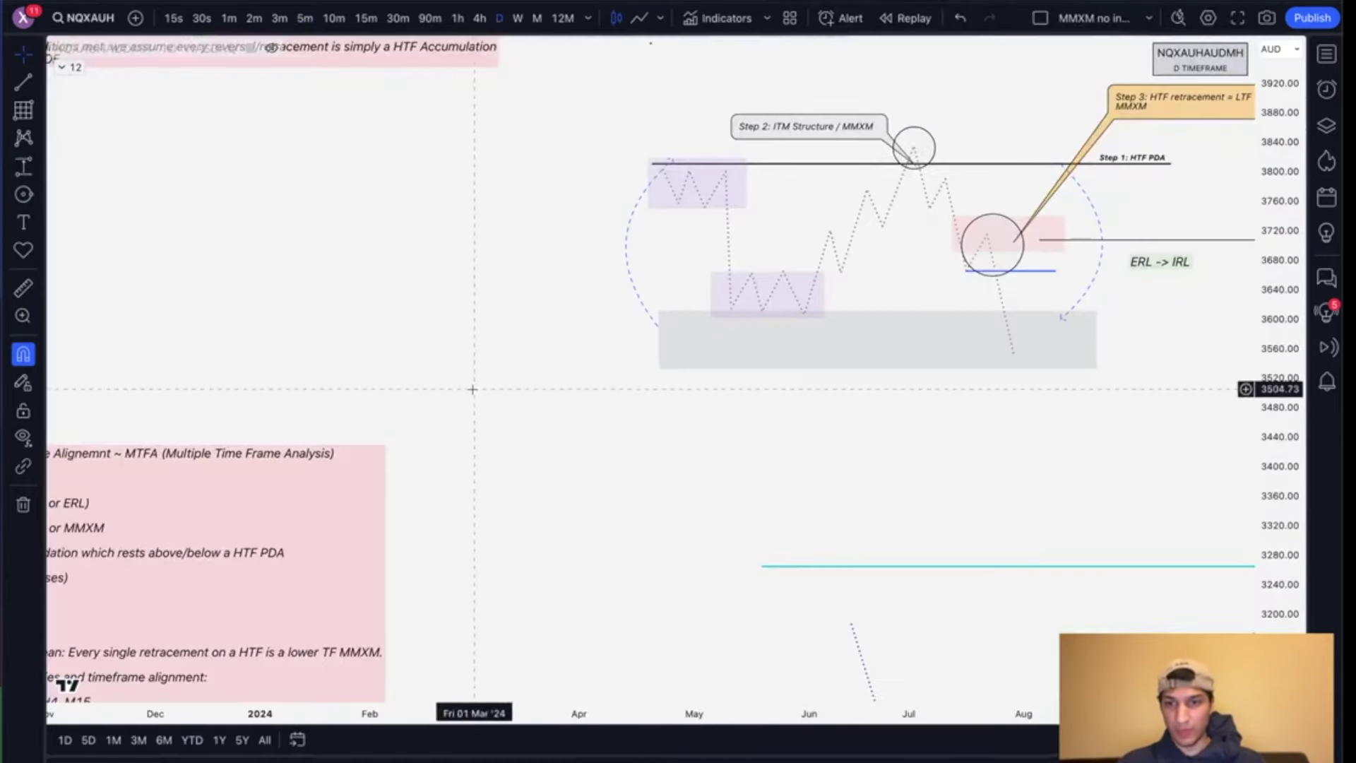
Step: Review the reversal conditions, timeframe alignment and Part 3 entry criteria notes on the NQXAUH daily chart
{"action": "scroll", "coordinate": [488, 381], "scroll_direction": "down", "scroll_amount": 3}
{"action": "left_click_drag", "start_coordinate": [519, 357], "coordinate": [524, 41]}
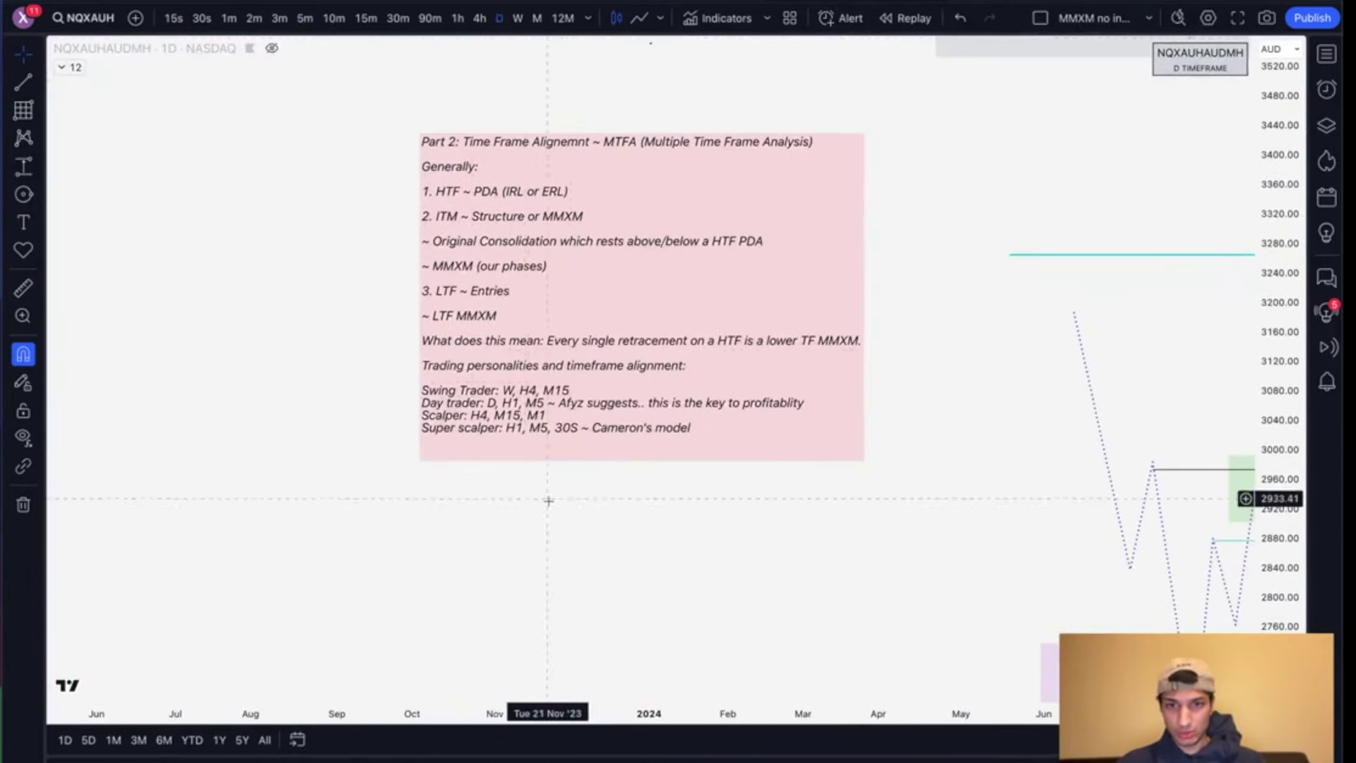
{"action": "left_click_drag", "start_coordinate": [542, 538], "coordinate": [497, 721]}
{"action": "scroll", "coordinate": [582, 243], "scroll_direction": "down", "scroll_amount": 2}
{"action": "left_click_drag", "start_coordinate": [583, 266], "coordinate": [462, 658]}
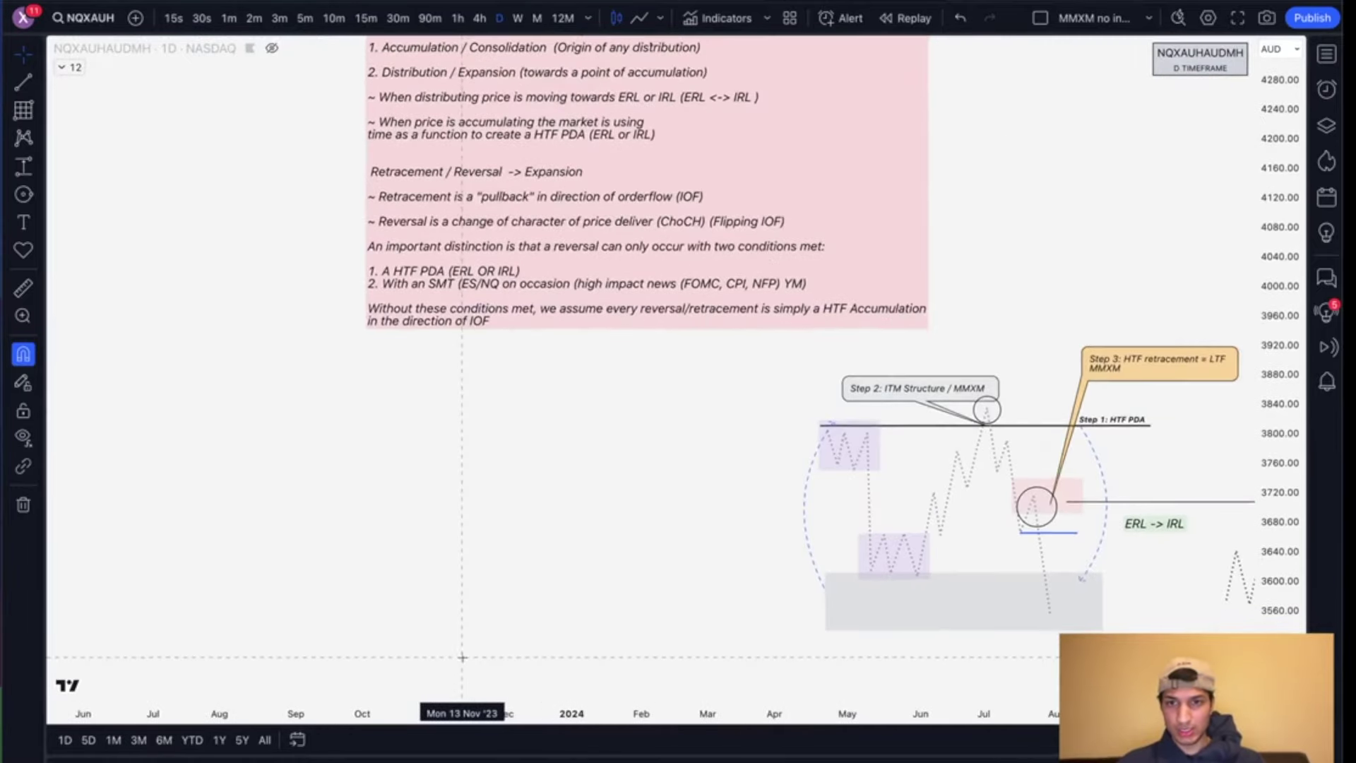
{"action": "scroll", "coordinate": [462, 657], "scroll_direction": "down", "scroll_amount": 10}
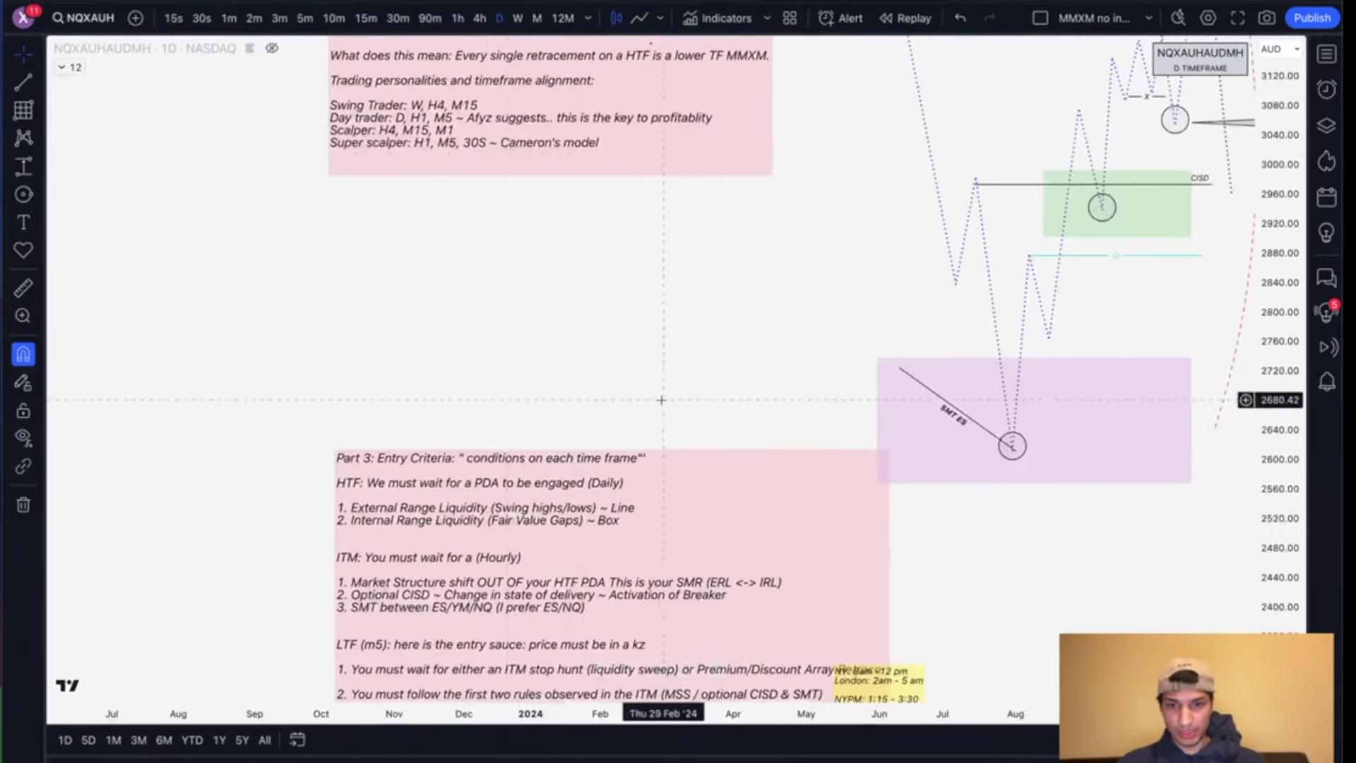
{"action": "scroll", "coordinate": [661, 400], "scroll_direction": "down", "scroll_amount": 10}
{"action": "scroll", "coordinate": [550, 484], "scroll_direction": "down", "scroll_amount": 3}
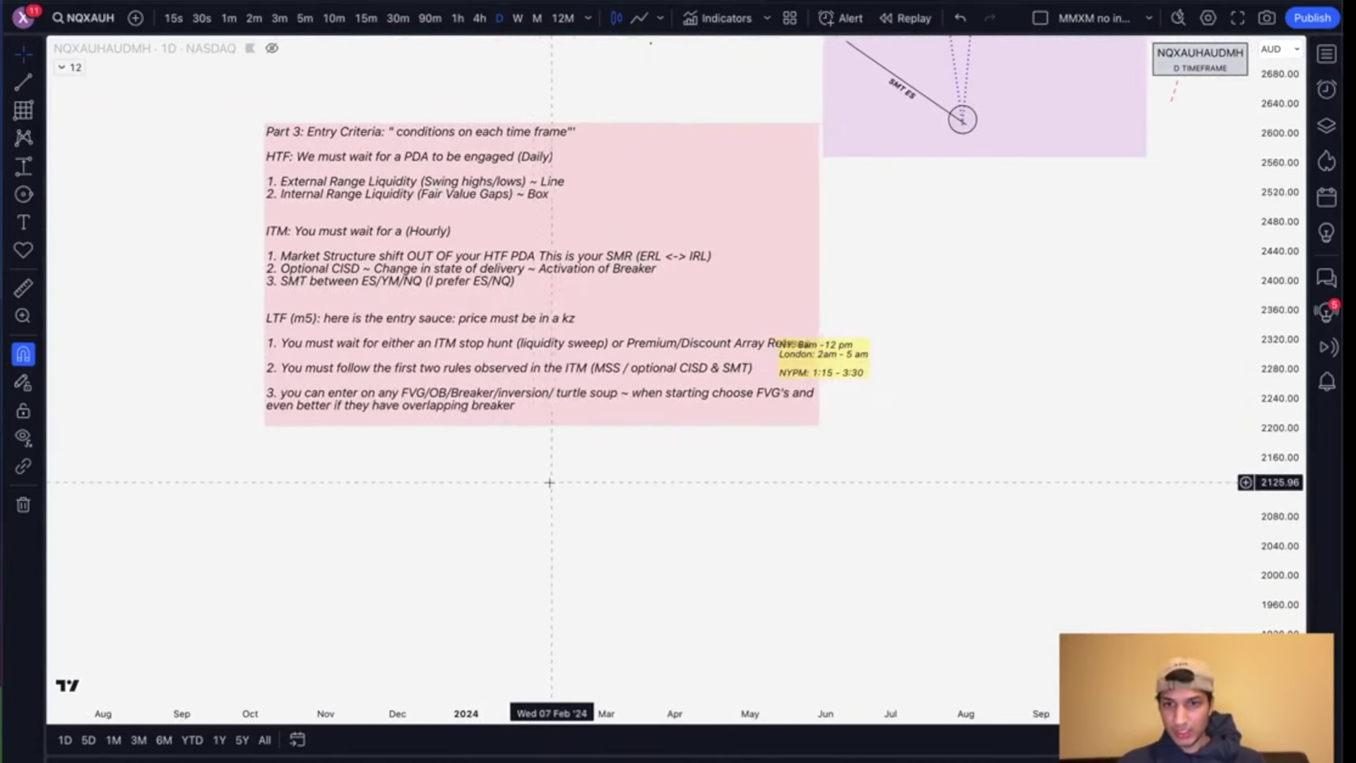
{"action": "scroll", "coordinate": [364, 395], "scroll_direction": "up", "scroll_amount": 2}
{"action": "scroll", "coordinate": [294, 374], "scroll_direction": "up", "scroll_amount": 1}
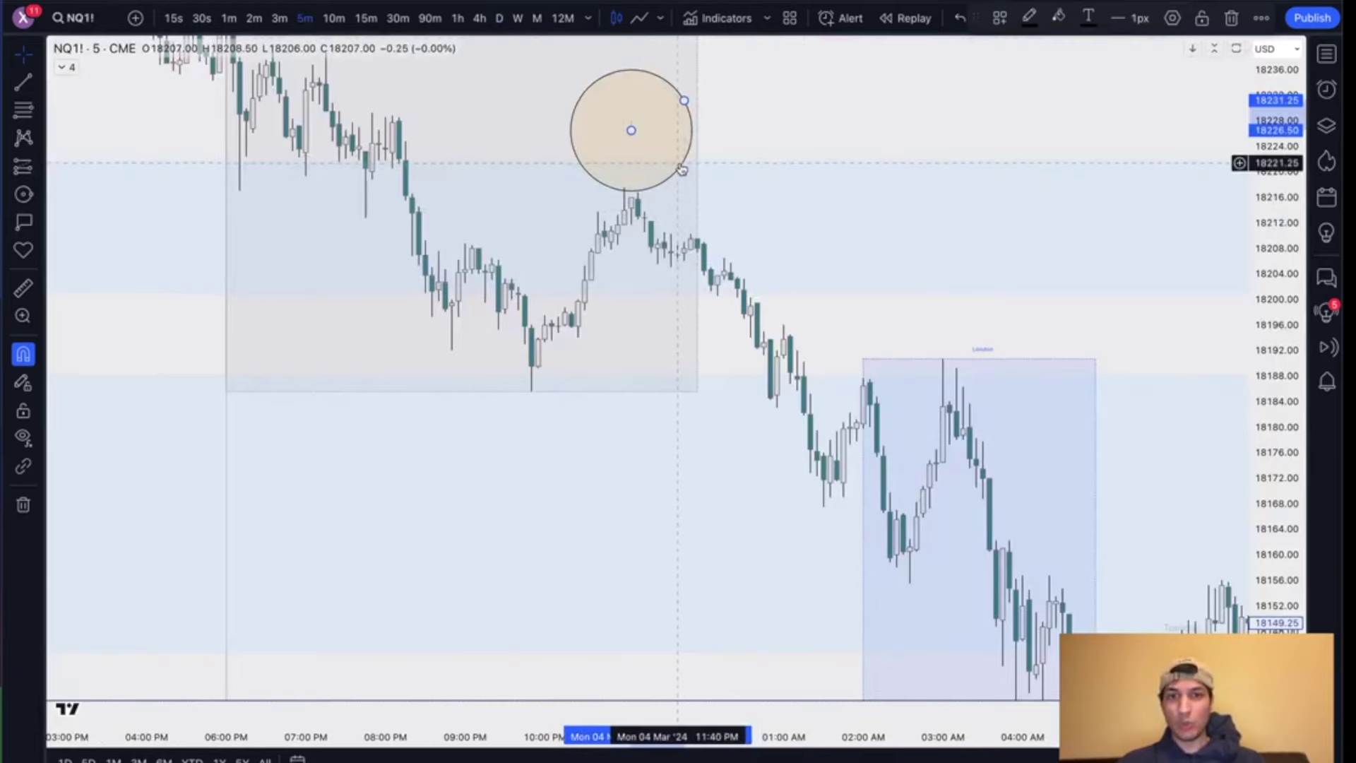
Step: Try sketching a rising swing path with two horizontal levels over the circled Tokyo high using the Brush, and undo the strokes
{"action": "left_click", "coordinate": [742, 759]}
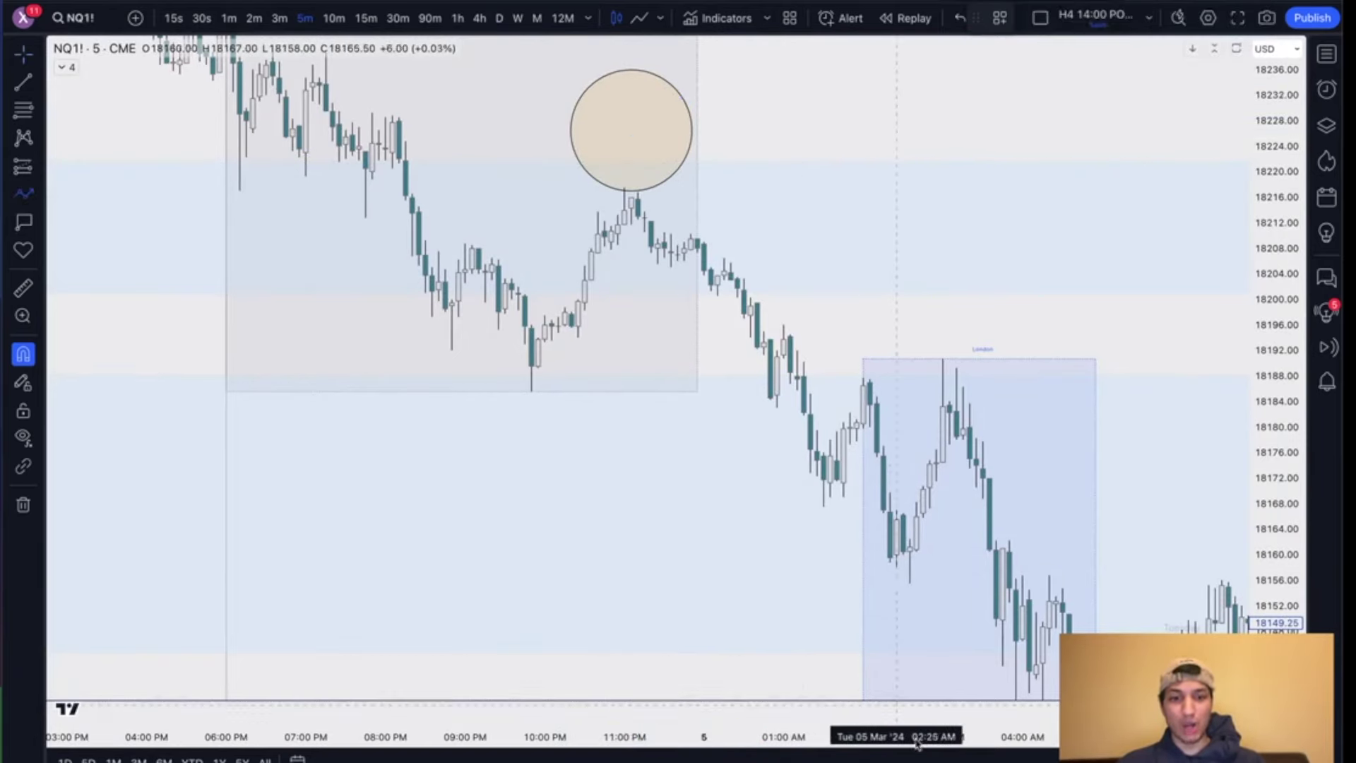
{"action": "mouse_move", "coordinate": [585, 300]}
{"action": "left_mouse_down"}
{"action": "mouse_move", "coordinate": [621, 158]}
{"action": "mouse_move", "coordinate": [745, 75]}
{"action": "left_mouse_up"}
{"action": "left_click_drag", "start_coordinate": [595, 149], "coordinate": [817, 148]}
{"action": "left_click_drag", "start_coordinate": [612, 208], "coordinate": [745, 208]}
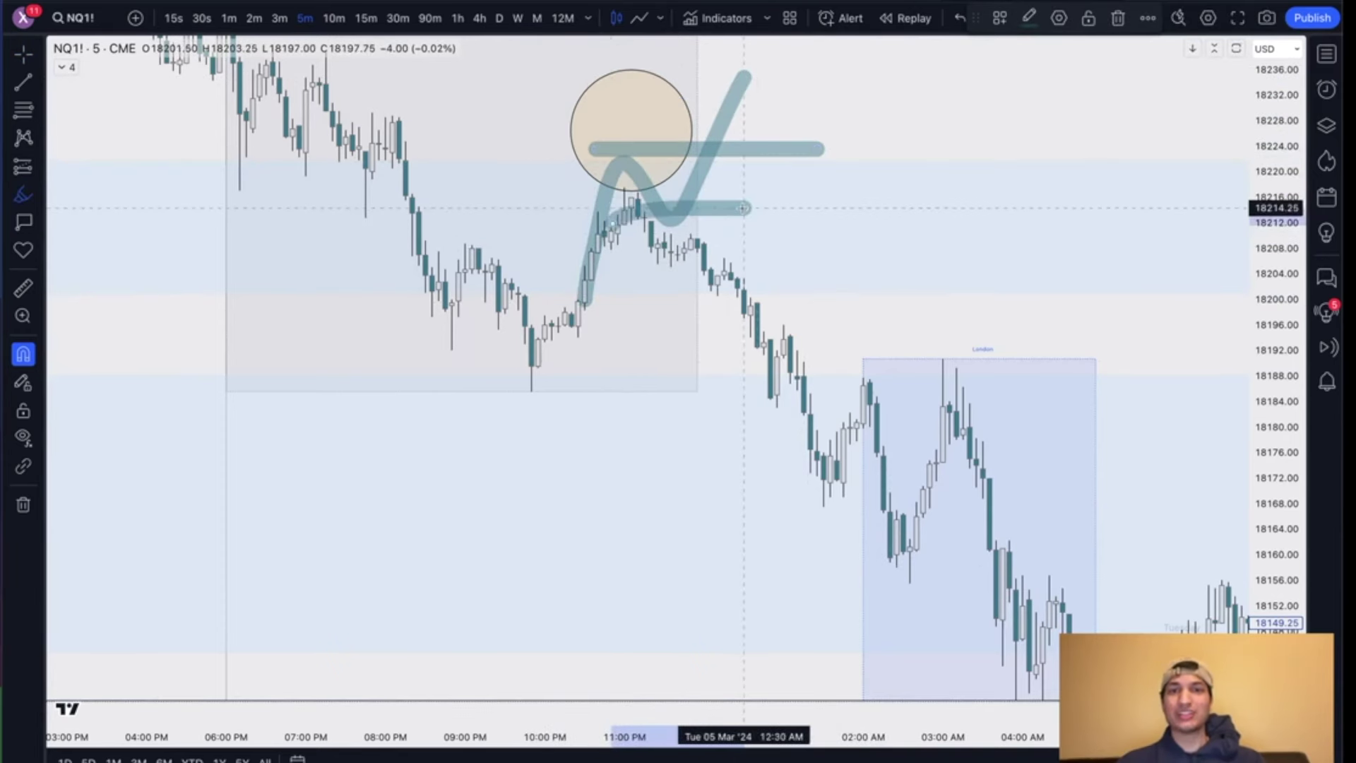
{"action": "key", "text": "ctrl+z"}
{"action": "key", "text": "ctrl+z"}
{"action": "key", "text": "ctrl+z"}
Step: Try brushing a large candle body with a long lower wick between the Tokyo and London sessions, and undo the sketch
{"action": "left_click_drag", "start_coordinate": [789, 155], "coordinate": [863, 302]}
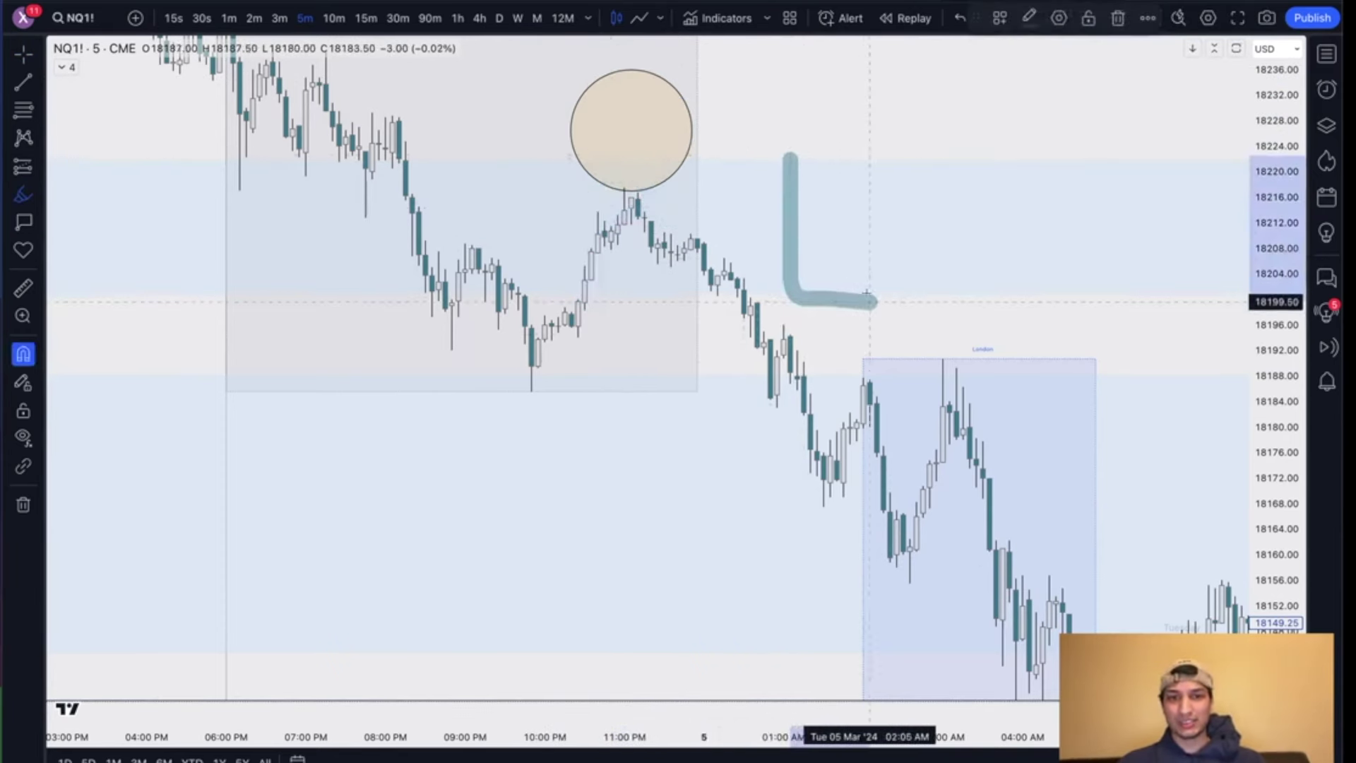
{"action": "mouse_move", "coordinate": [781, 148]}
{"action": "left_mouse_down"}
{"action": "mouse_move", "coordinate": [836, 304]}
{"action": "mouse_move", "coordinate": [836, 494]}
{"action": "left_mouse_up"}
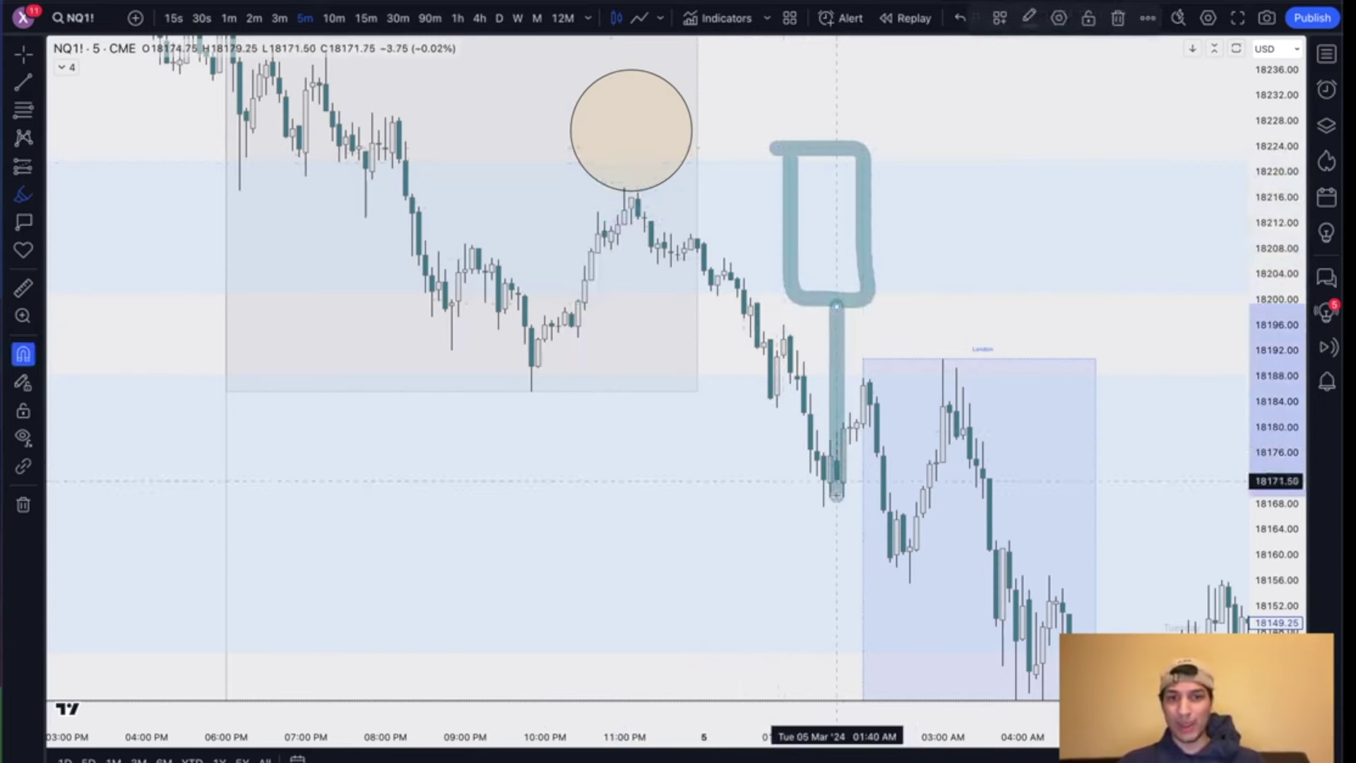
{"action": "left_click_drag", "start_coordinate": [853, 180], "coordinate": [1031, 57]}
{"action": "key", "text": "ctrl+z"}
{"action": "key", "text": "ctrl+z"}
{"action": "key", "text": "ctrl+z"}
{"action": "key", "text": "ctrl+z"}
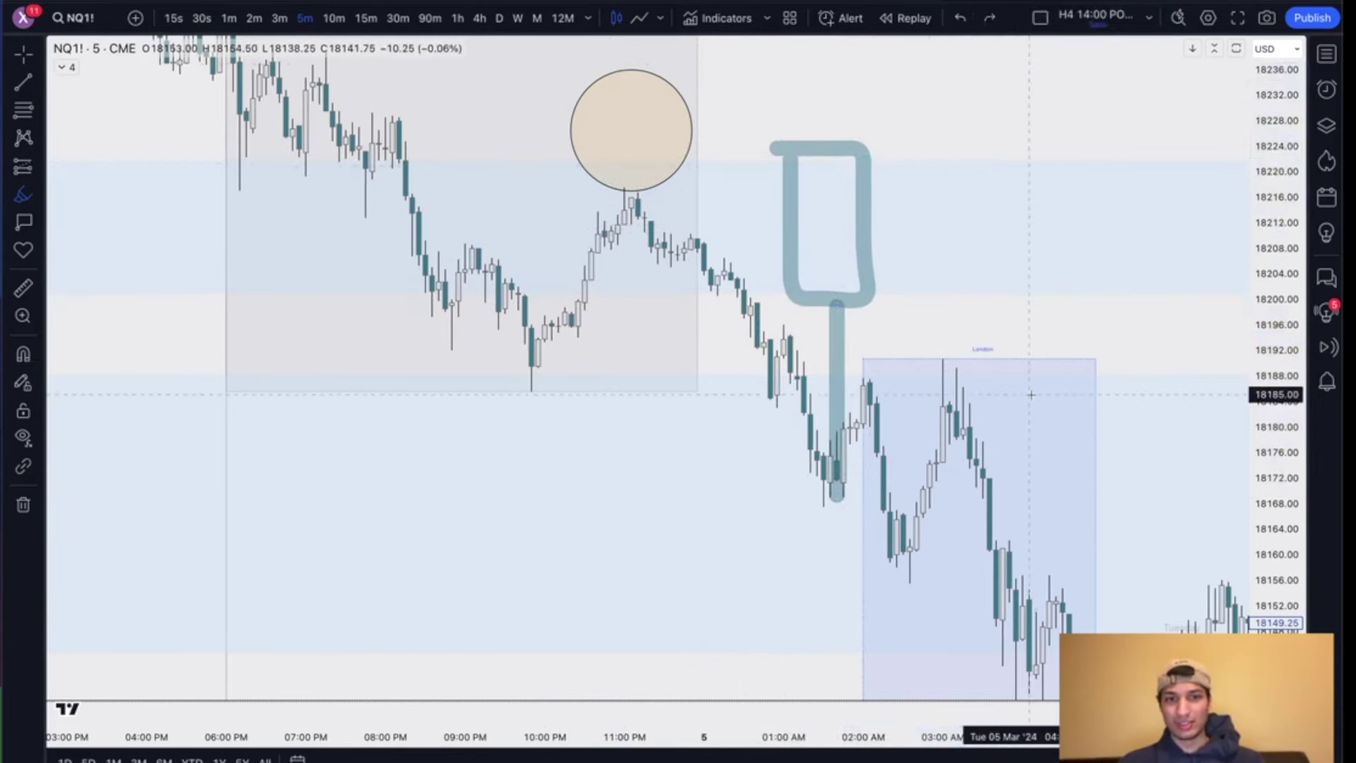
Step: Centre the circle on the Tokyo session's 11:00 PM swing high and clear the remaining brush strokes
{"action": "mouse_move", "coordinate": [655, 94]}
{"action": "left_mouse_down"}
{"action": "mouse_move", "coordinate": [597, 100]}
{"action": "mouse_move", "coordinate": [734, 191]}
{"action": "mouse_move", "coordinate": [631, 113]}
{"action": "left_mouse_up"}
{"action": "key", "text": "ctrl+z"}
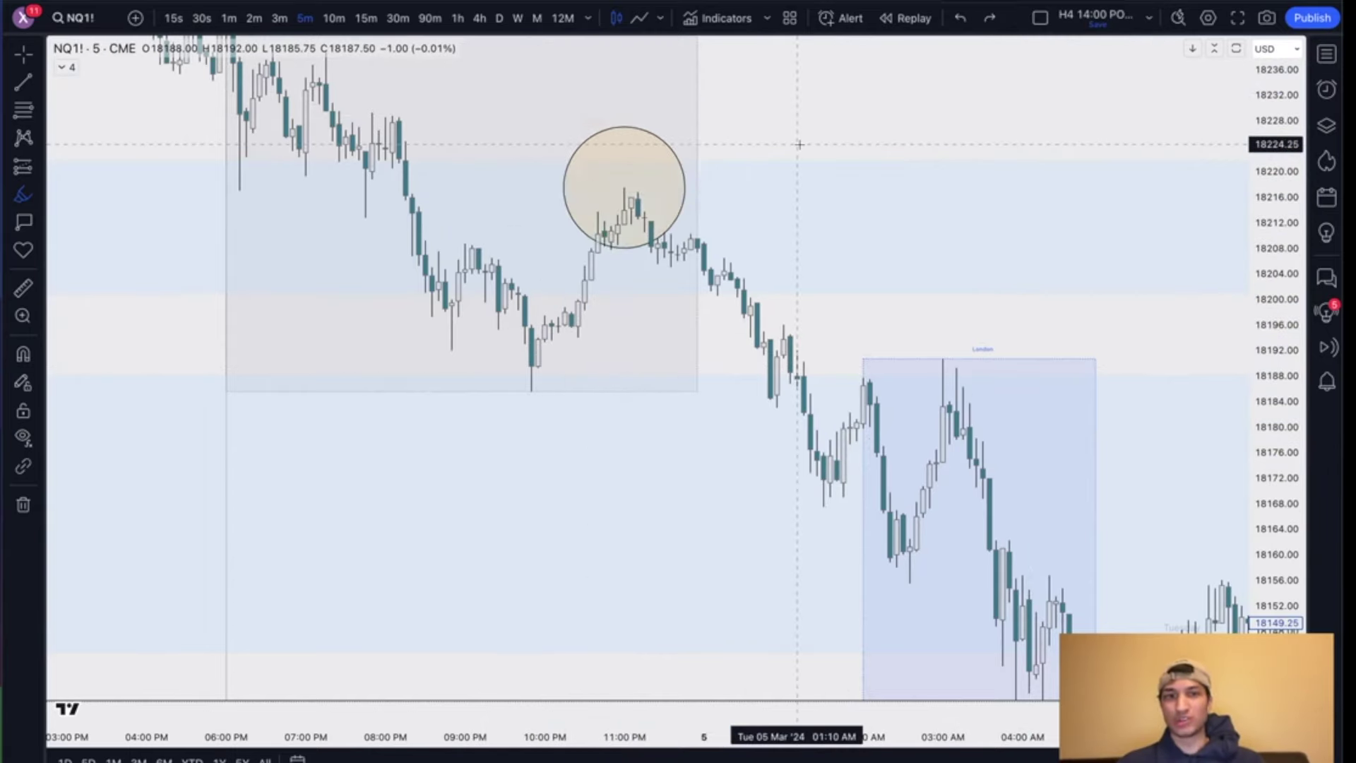
Step: Delete the upper gap zone spanning about 18,201 to 18,221 on the 5-minute chart
{"action": "scroll", "coordinate": [800, 144], "scroll_direction": "down", "scroll_amount": 4}
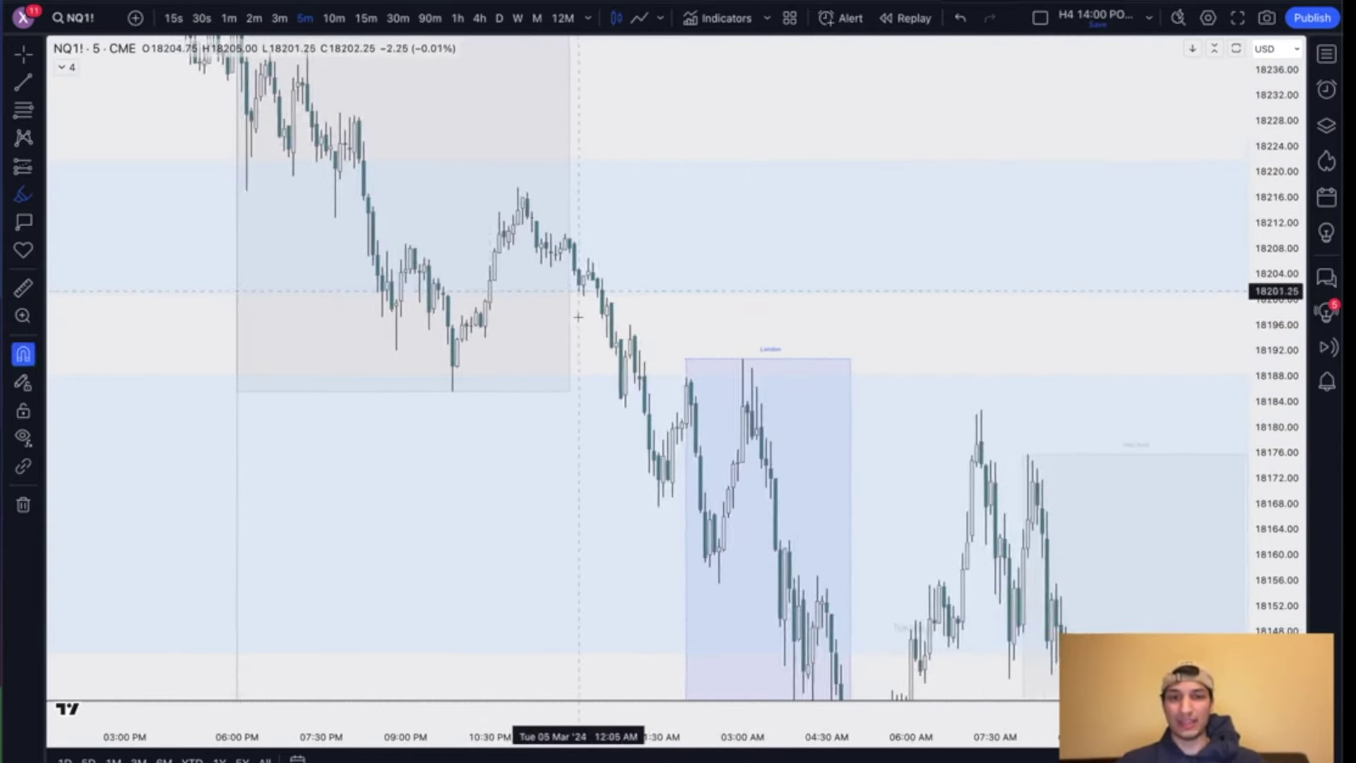
{"action": "scroll", "coordinate": [577, 311], "scroll_direction": "down", "scroll_amount": 3}
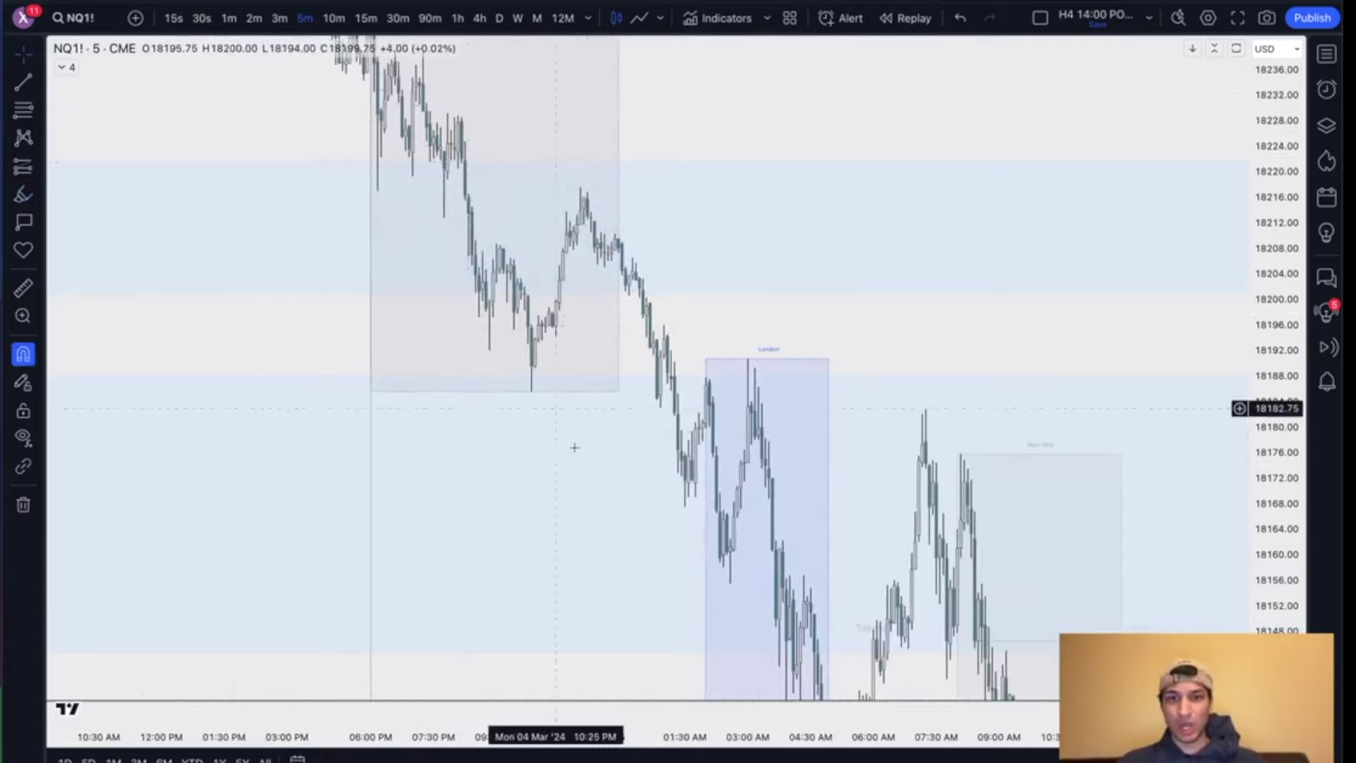
{"action": "left_click_drag", "start_coordinate": [481, 296], "coordinate": [410, 167]}
{"action": "left_click_drag", "start_coordinate": [1272, 332], "coordinate": [1275, 445]}
{"action": "scroll", "coordinate": [954, 384], "scroll_direction": "up", "scroll_amount": 3}
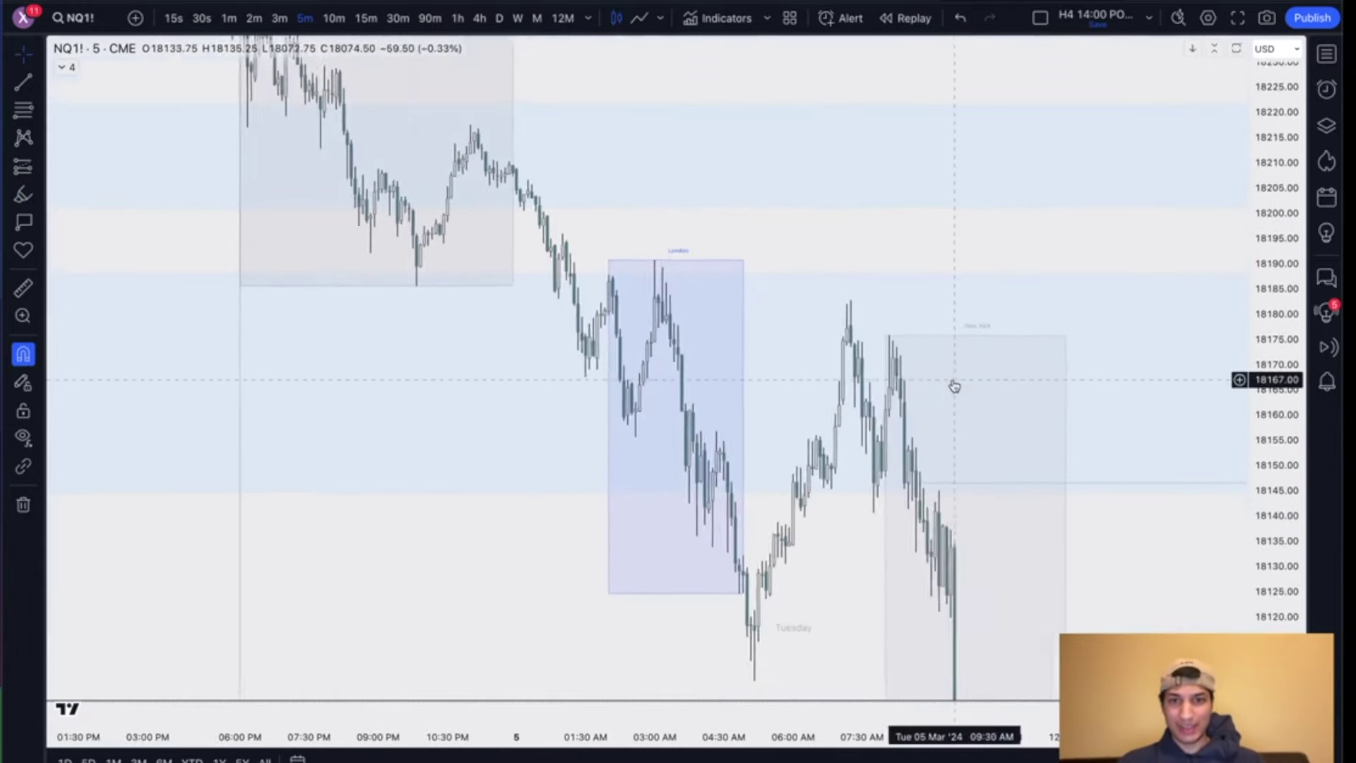
{"action": "left_click", "coordinate": [814, 211]}
{"action": "key", "text": "Delete"}
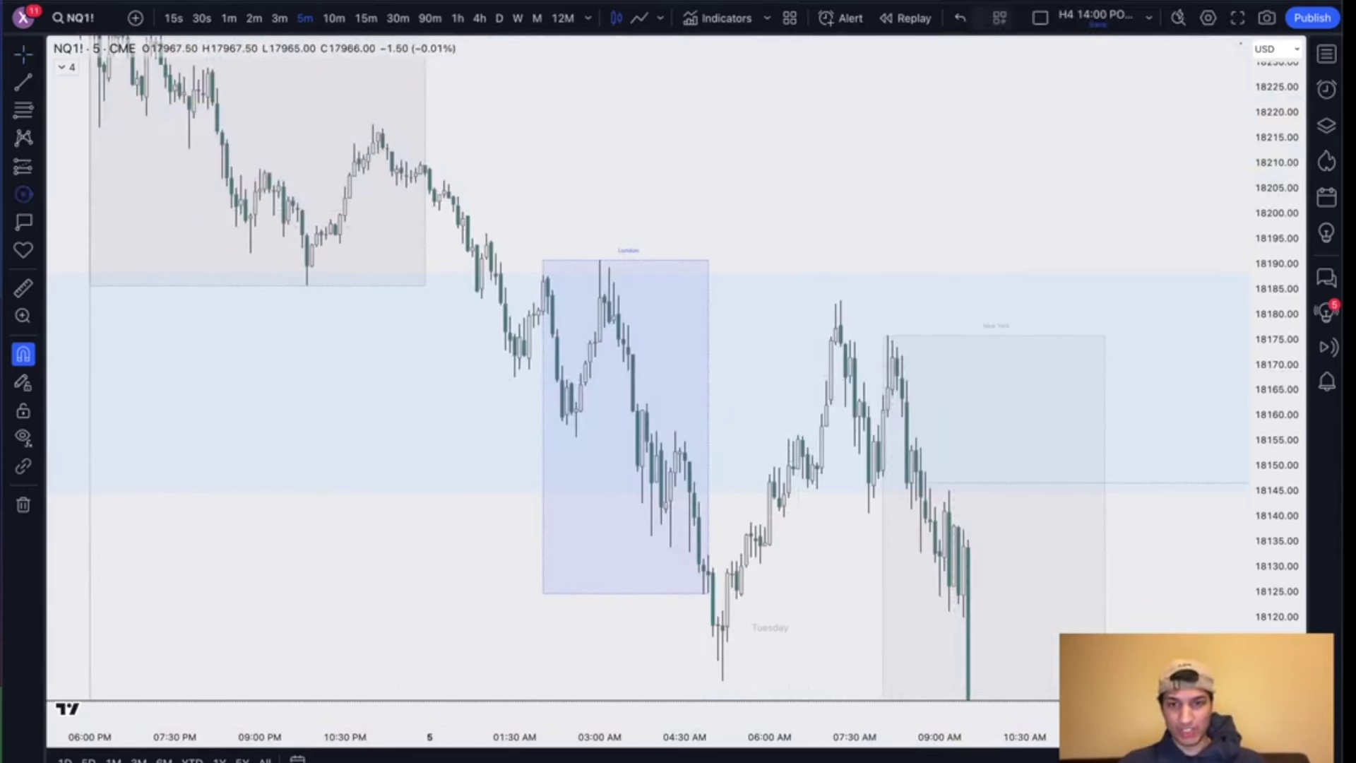
Step: Circle the swing high just before the New York session on 5 March, shrinking the circle and placing it above the high
{"action": "mouse_move", "coordinate": [599, 258]}
{"action": "left_mouse_down"}
{"action": "mouse_move", "coordinate": [652, 254]}
{"action": "mouse_move", "coordinate": [606, 231]}
{"action": "mouse_move", "coordinate": [720, 276]}
{"action": "mouse_move", "coordinate": [869, 254]}
{"action": "mouse_move", "coordinate": [712, 552]}
{"action": "mouse_move", "coordinate": [847, 301]}
{"action": "left_mouse_up"}
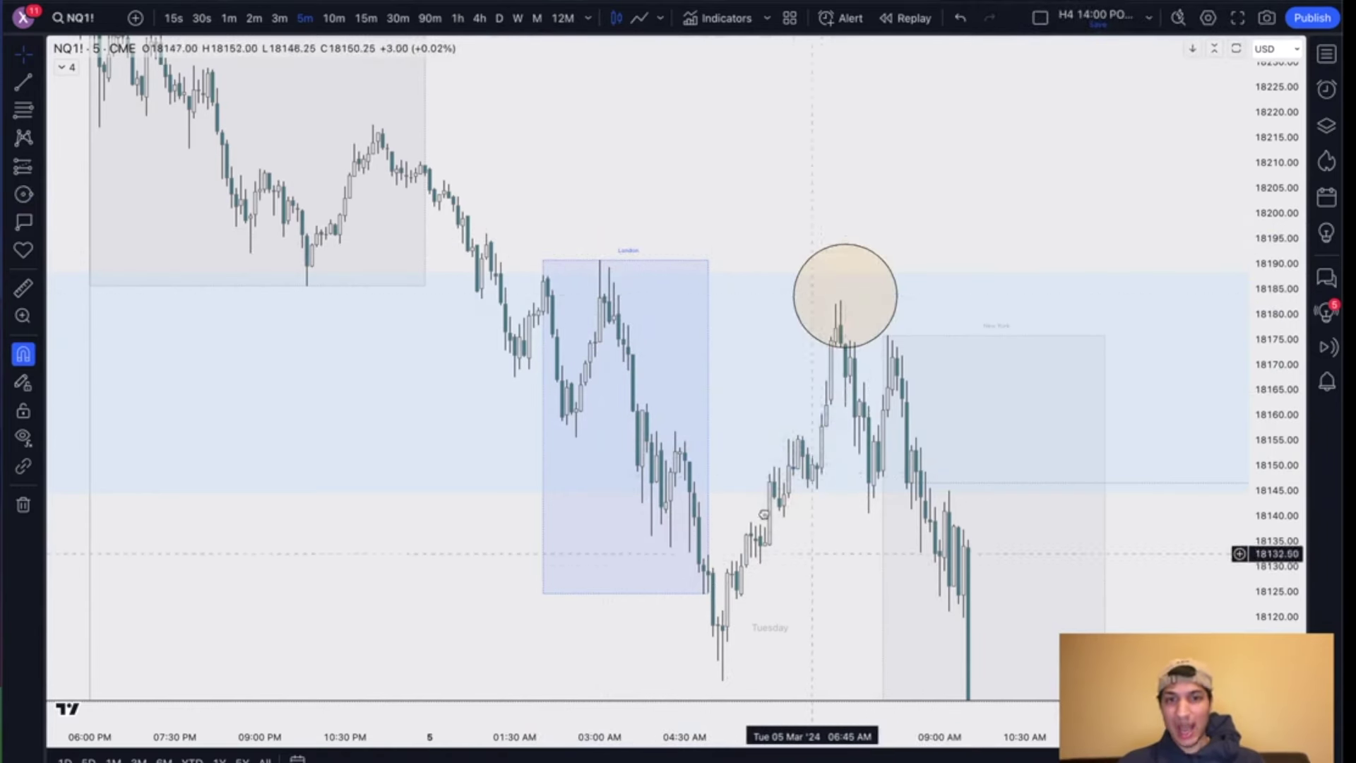
{"action": "left_click_drag", "start_coordinate": [844, 353], "coordinate": [771, 310]}
{"action": "mouse_move", "coordinate": [824, 246]}
{"action": "left_mouse_down"}
{"action": "mouse_move", "coordinate": [800, 245]}
{"action": "mouse_move", "coordinate": [787, 177]}
{"action": "left_mouse_up"}
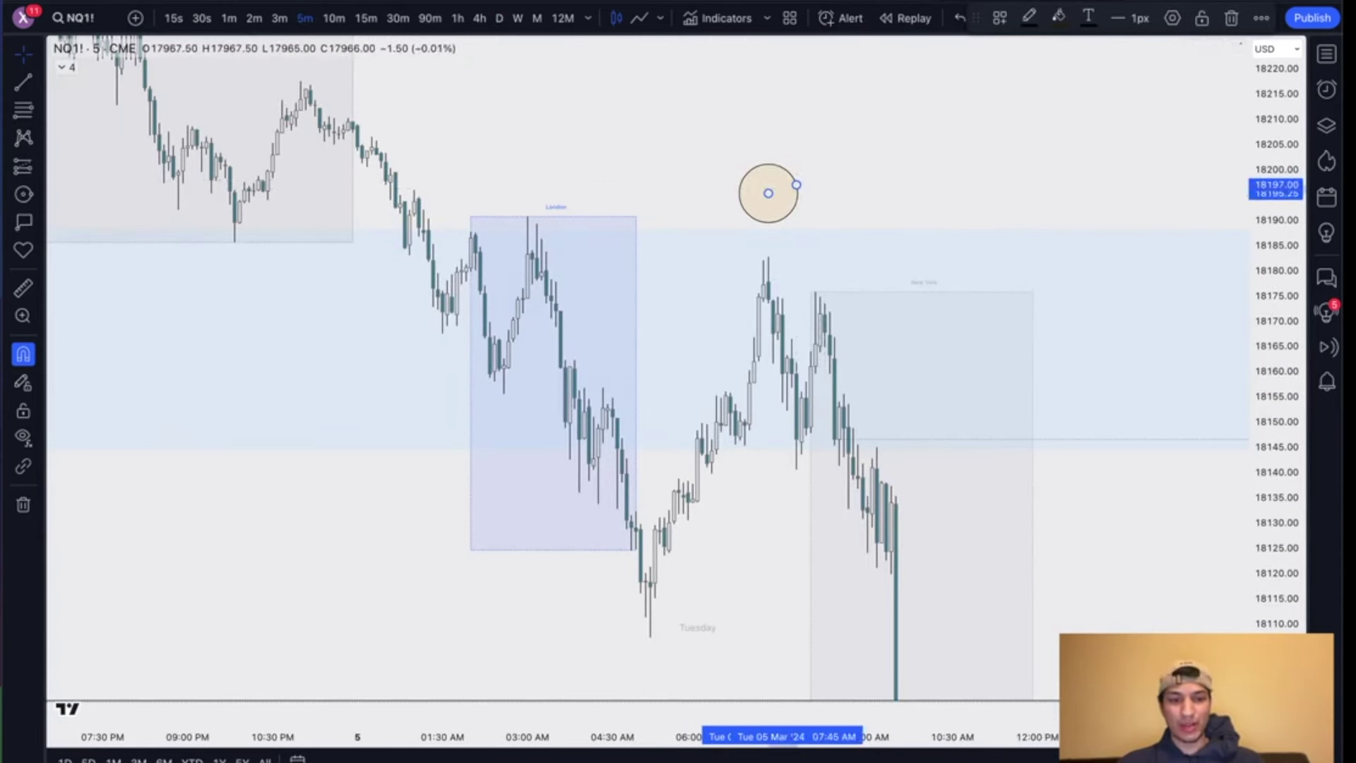
Step: Sketch a candle above the New York session with a body from 18208.50 to 18196.75, a lower wick to 18175.50 and an upper wick
{"action": "key", "text": "alt+shift+r"}
{"action": "left_click_drag", "start_coordinate": [924, 127], "coordinate": [948, 185]}
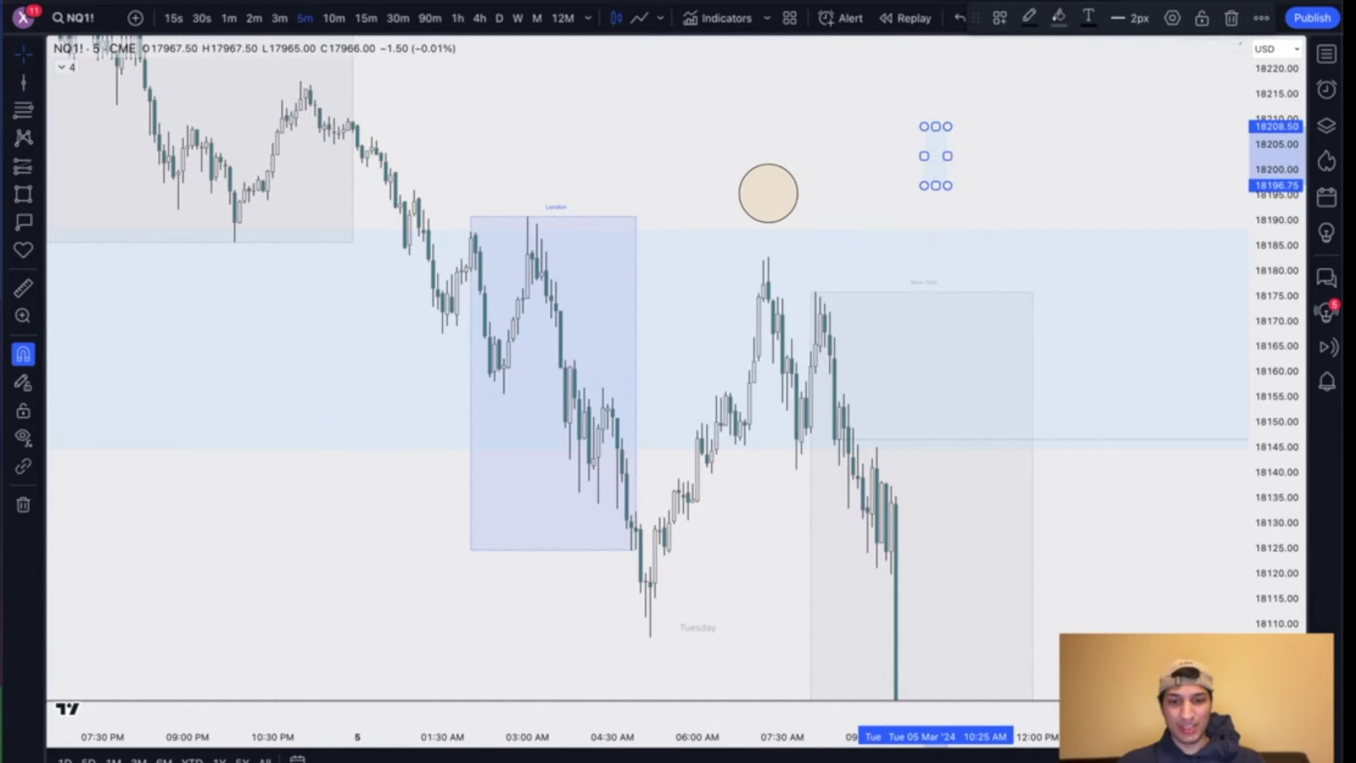
{"action": "key", "text": "alt+t"}
{"action": "left_click_drag", "start_coordinate": [937, 185], "coordinate": [938, 294]}
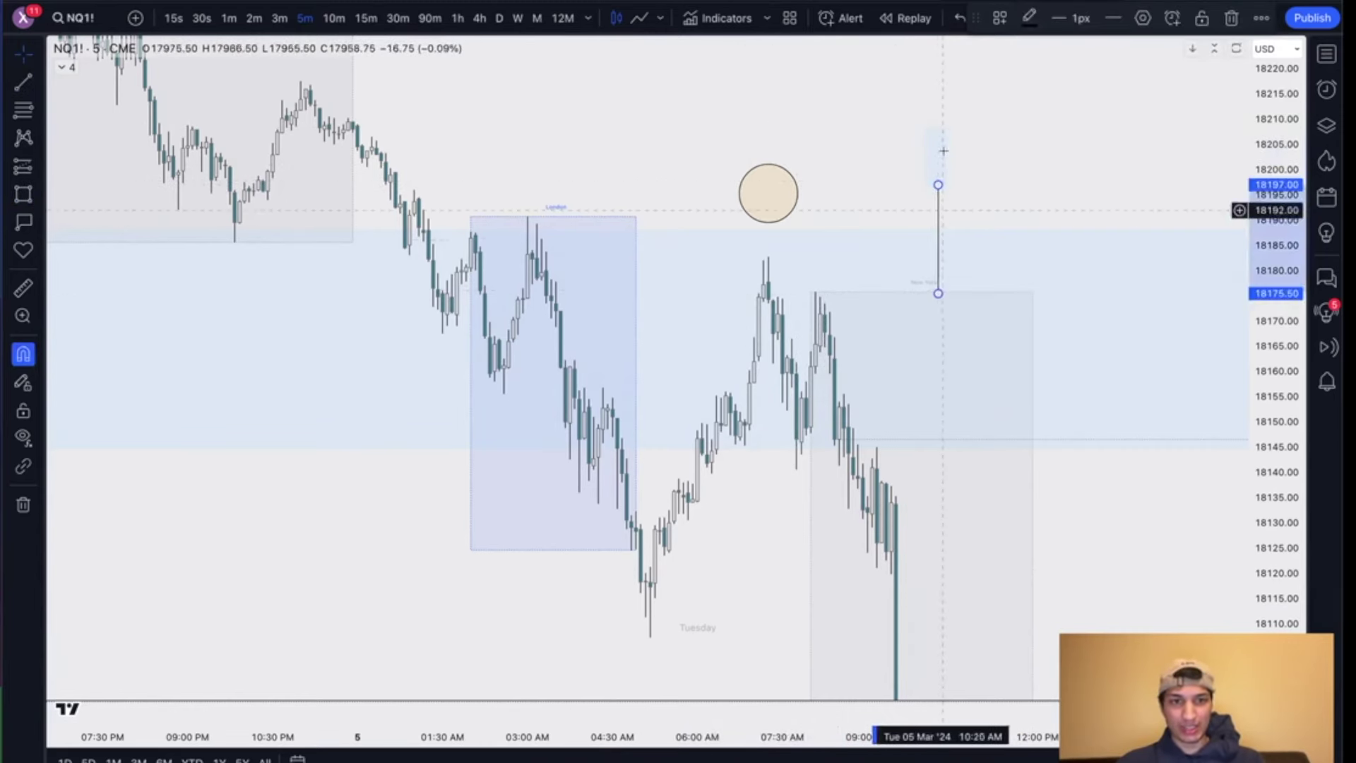
{"action": "key", "text": "alt+t"}
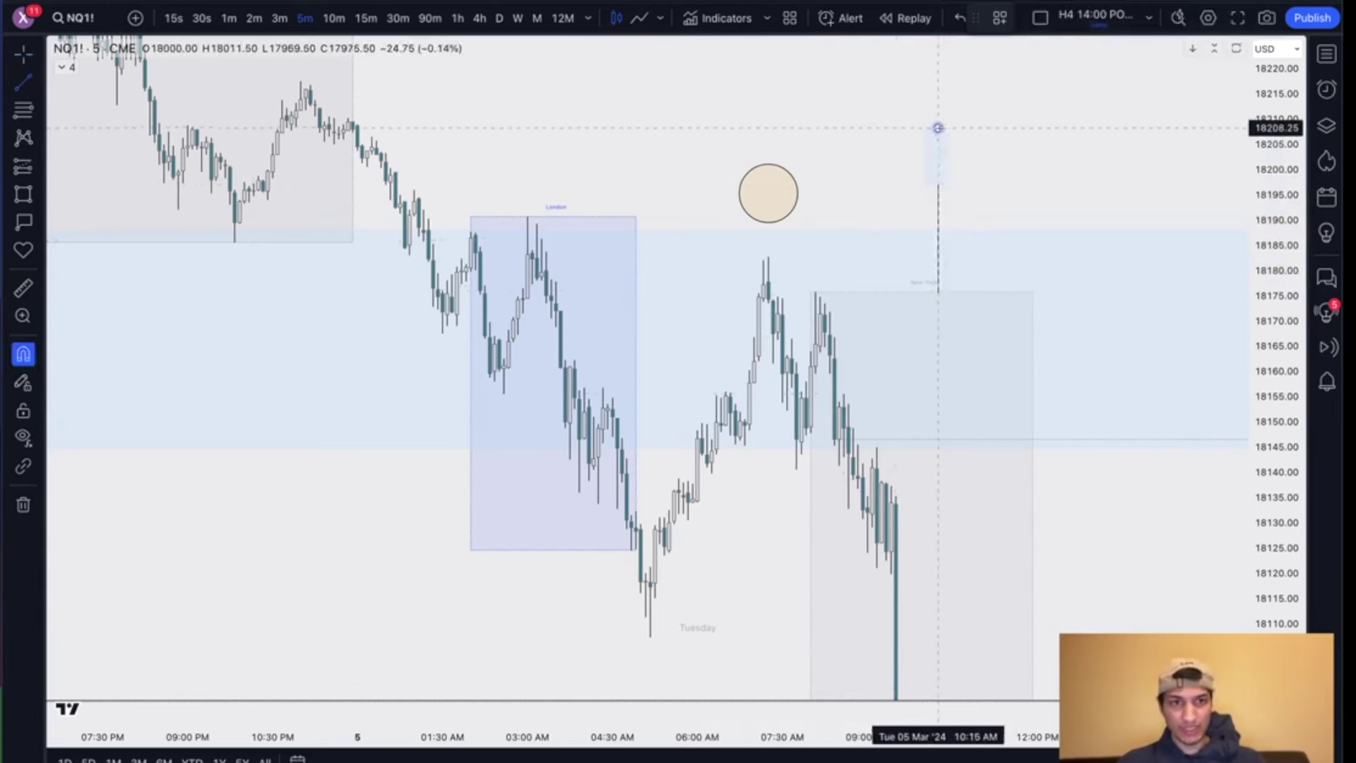
{"action": "left_click_drag", "start_coordinate": [938, 128], "coordinate": [939, 89]}
Step: Fill the sketched candle's body with green
{"action": "left_click", "coordinate": [944, 145]}
{"action": "left_click", "coordinate": [1059, 17]}
{"action": "left_click", "coordinate": [1112, 74]}
{"action": "left_click", "coordinate": [1075, 121]}
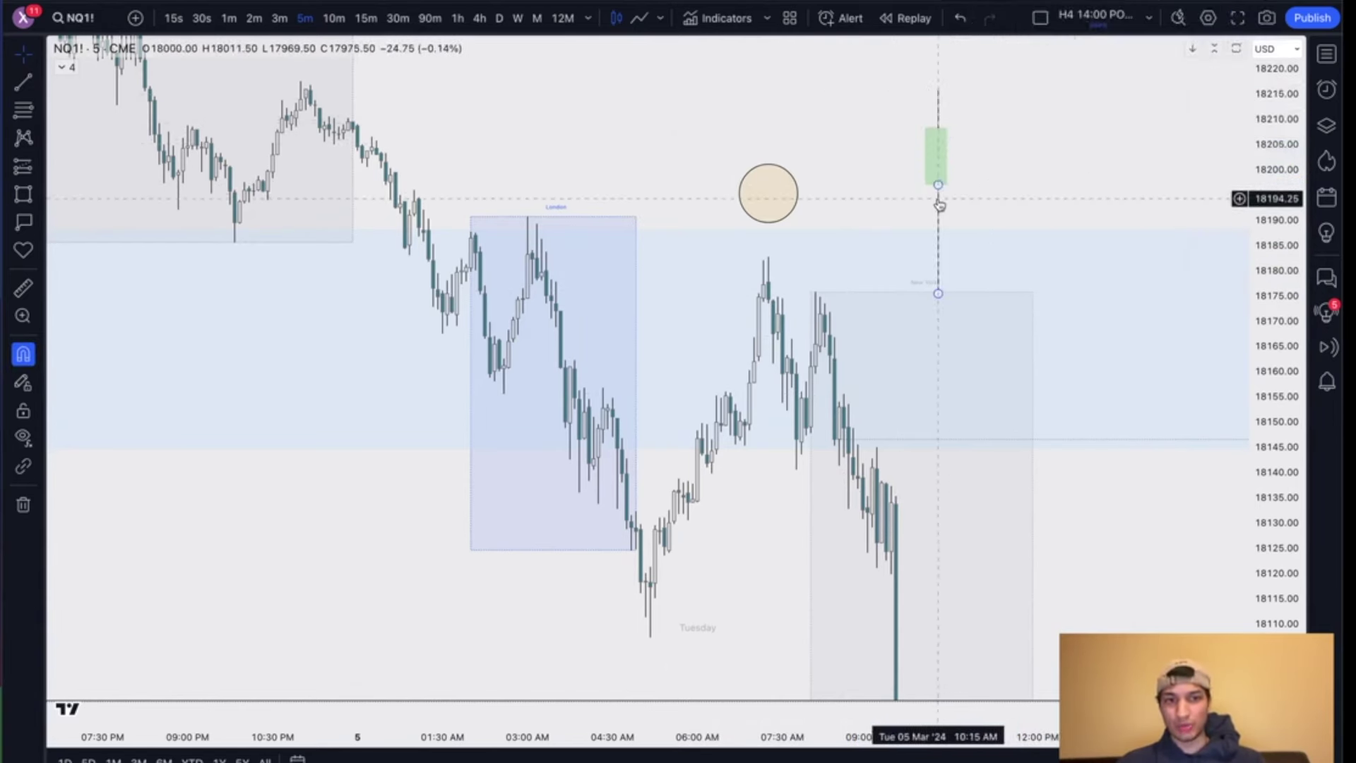
Step: Delete the circle, the sketched candle and the remaining blue gap zone
{"action": "left_click", "coordinate": [939, 205]}
{"action": "left_click_drag", "start_coordinate": [799, 203], "coordinate": [1057, 157]}
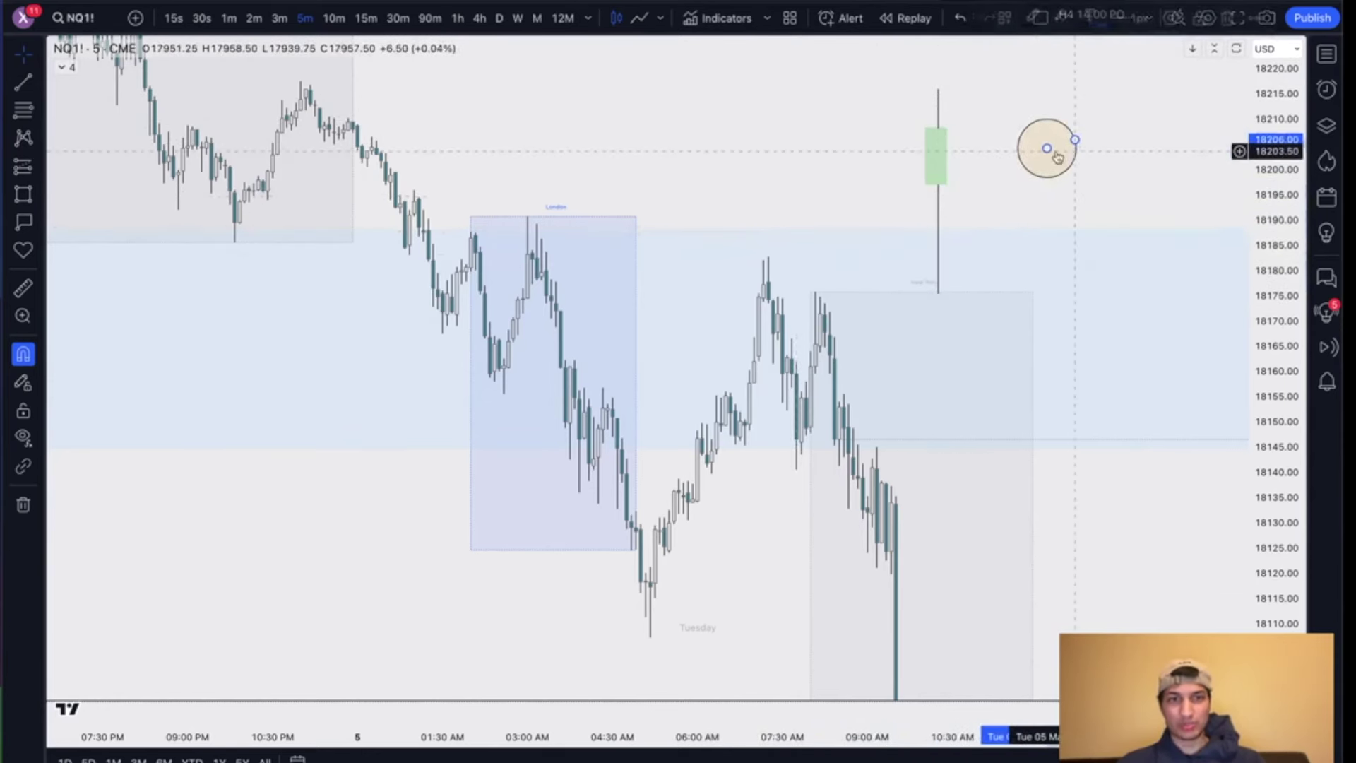
{"action": "left_click_drag", "start_coordinate": [884, 79], "coordinate": [1097, 271]}
{"action": "key", "text": "Delete"}
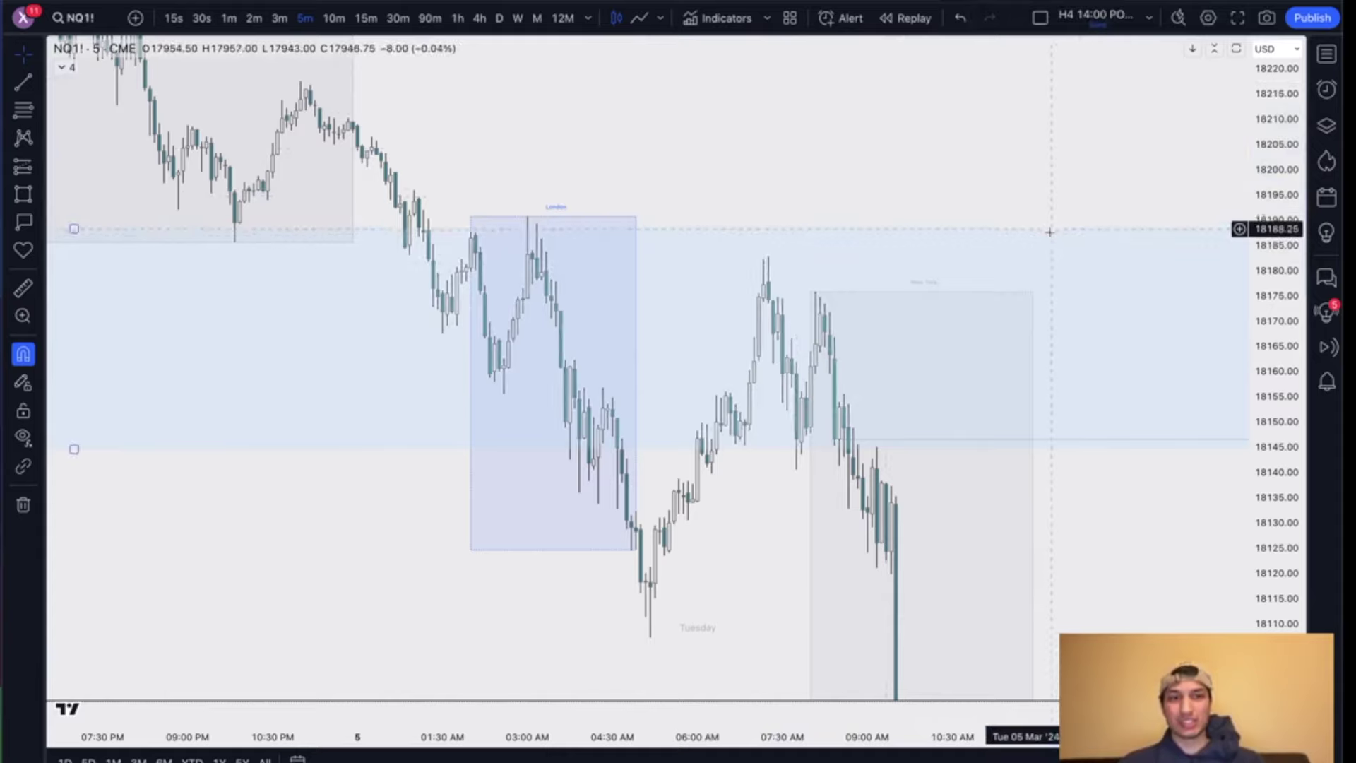
{"action": "key", "text": "Delete"}
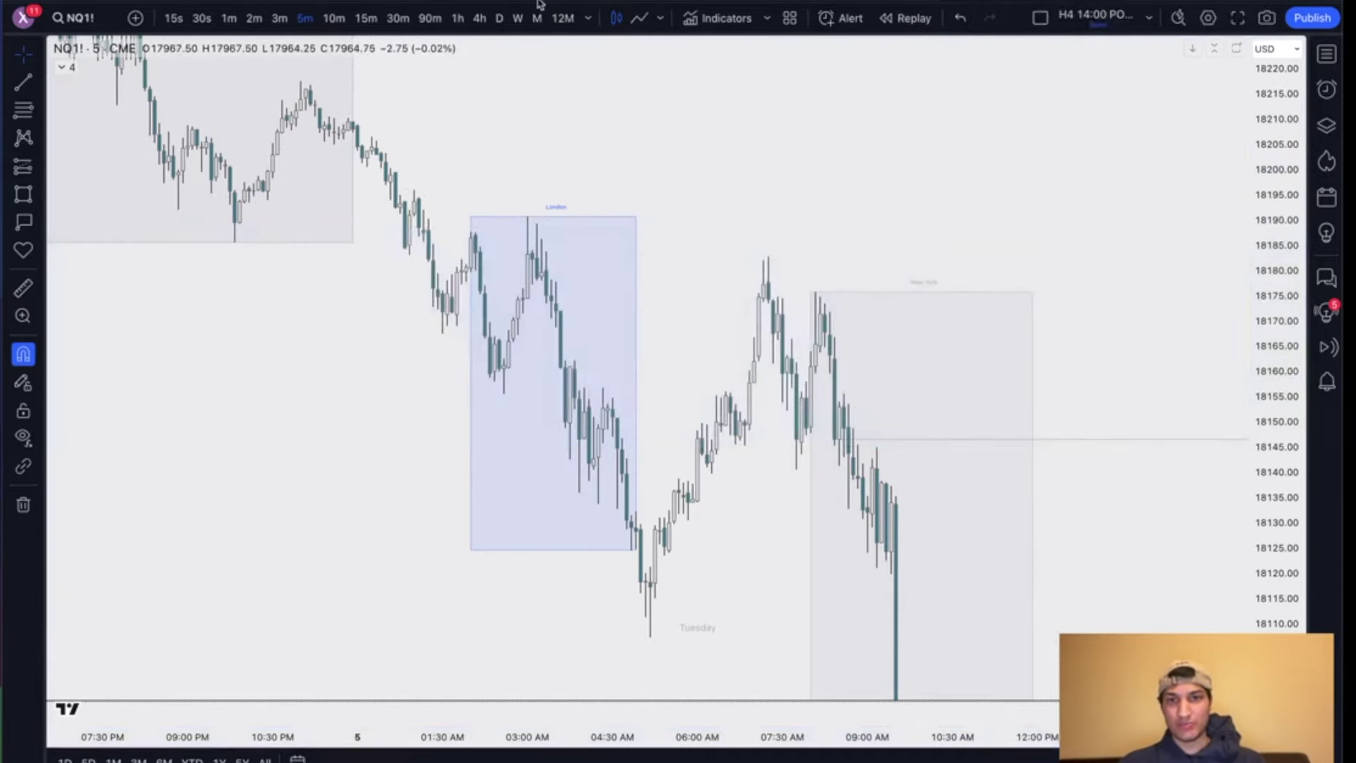
Step: Switch the chart to the 4-hour timeframe and bring the February price action into view
{"action": "left_click", "coordinate": [479, 17]}
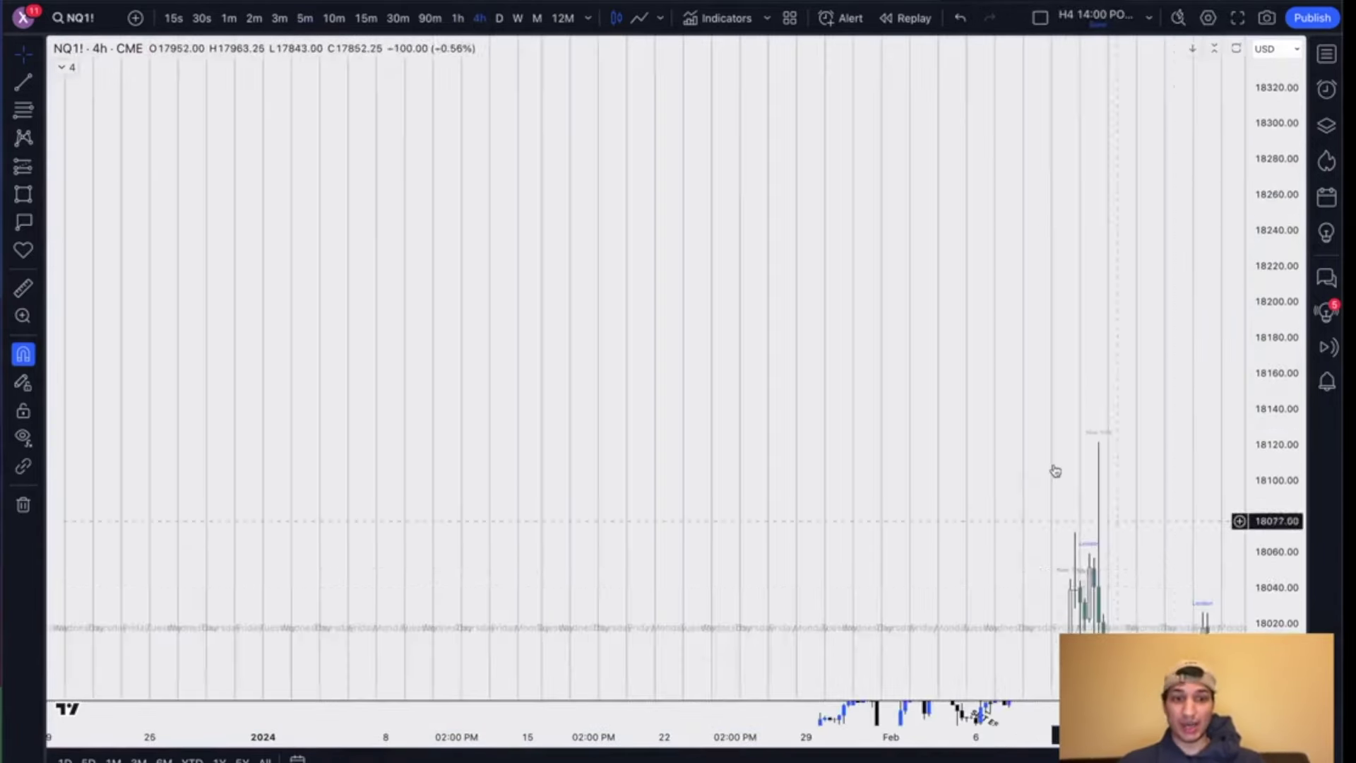
{"action": "scroll", "coordinate": [880, 349], "scroll_direction": "up", "scroll_amount": 8}
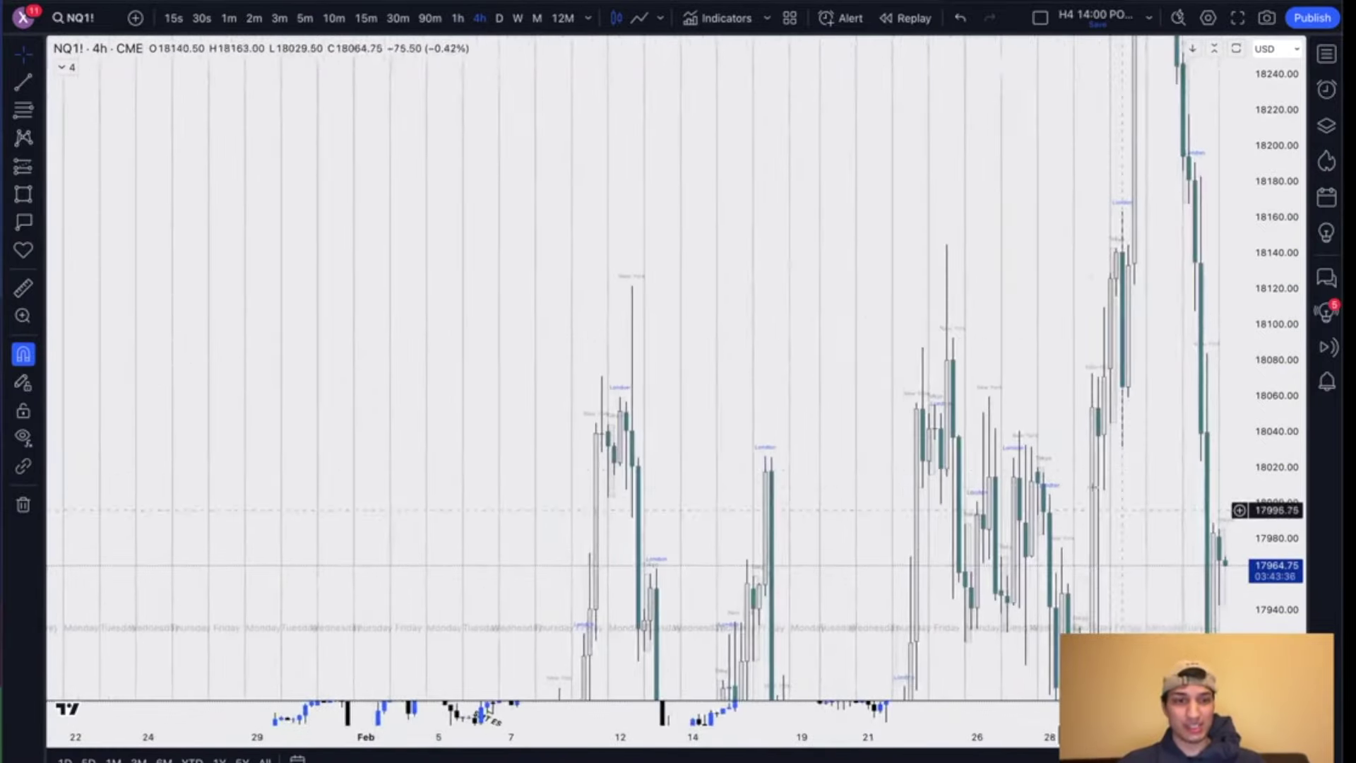
{"action": "left_click_drag", "start_coordinate": [1272, 132], "coordinate": [1212, 402]}
{"action": "scroll", "coordinate": [1017, 387], "scroll_direction": "up", "scroll_amount": 5}
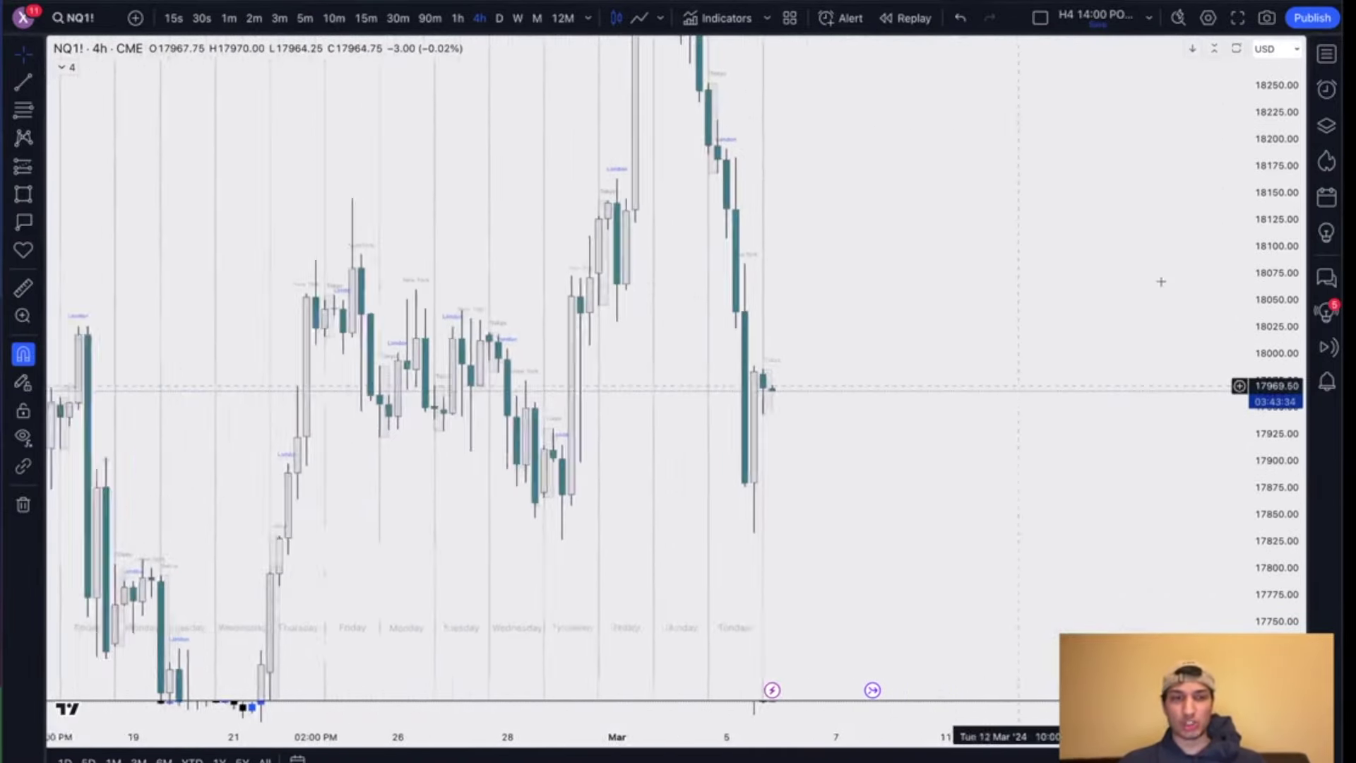
{"action": "left_click_drag", "start_coordinate": [1272, 122], "coordinate": [1270, 302]}
{"action": "left_click_drag", "start_coordinate": [922, 422], "coordinate": [1018, 315]}
{"action": "left_click_drag", "start_coordinate": [811, 453], "coordinate": [953, 342]}
{"action": "scroll", "coordinate": [716, 398], "scroll_direction": "left", "scroll_amount": 8}
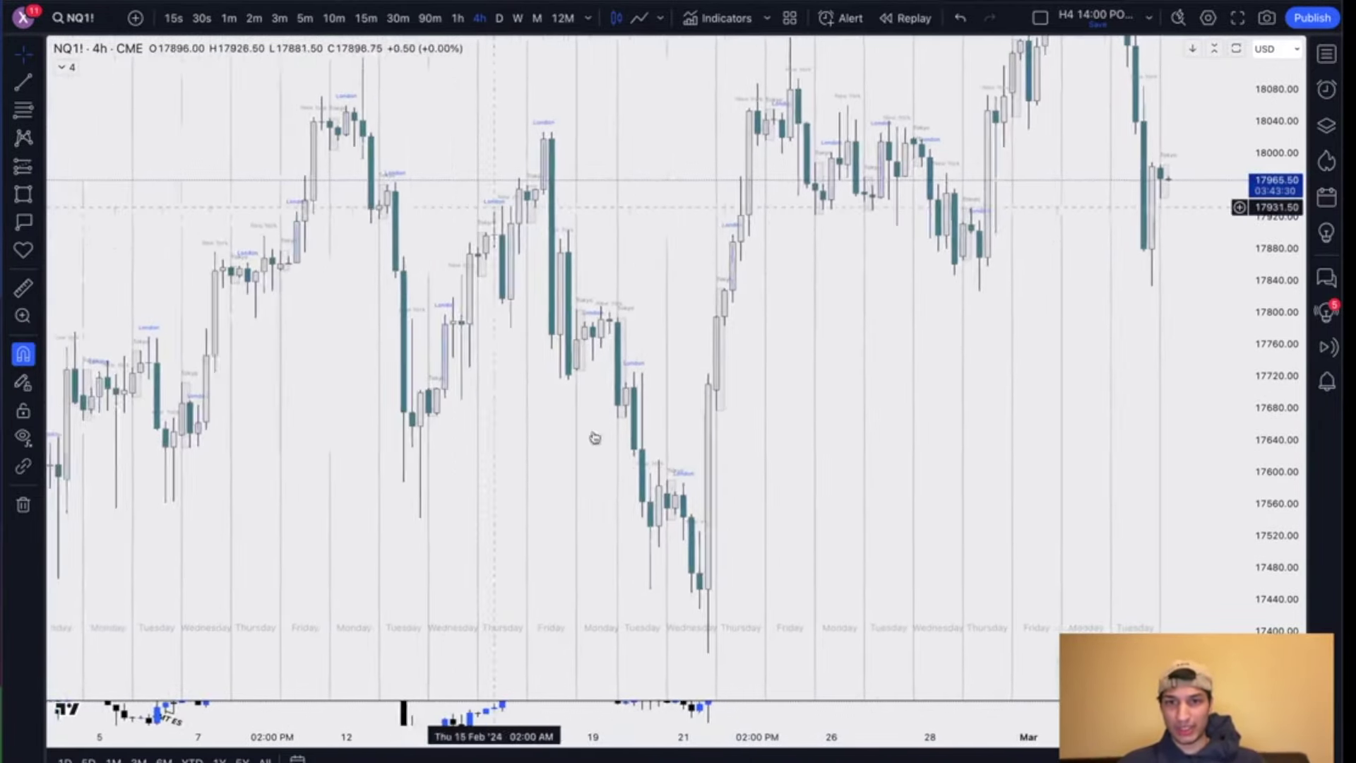
{"action": "scroll", "coordinate": [493, 375], "scroll_direction": "left", "scroll_amount": 2}
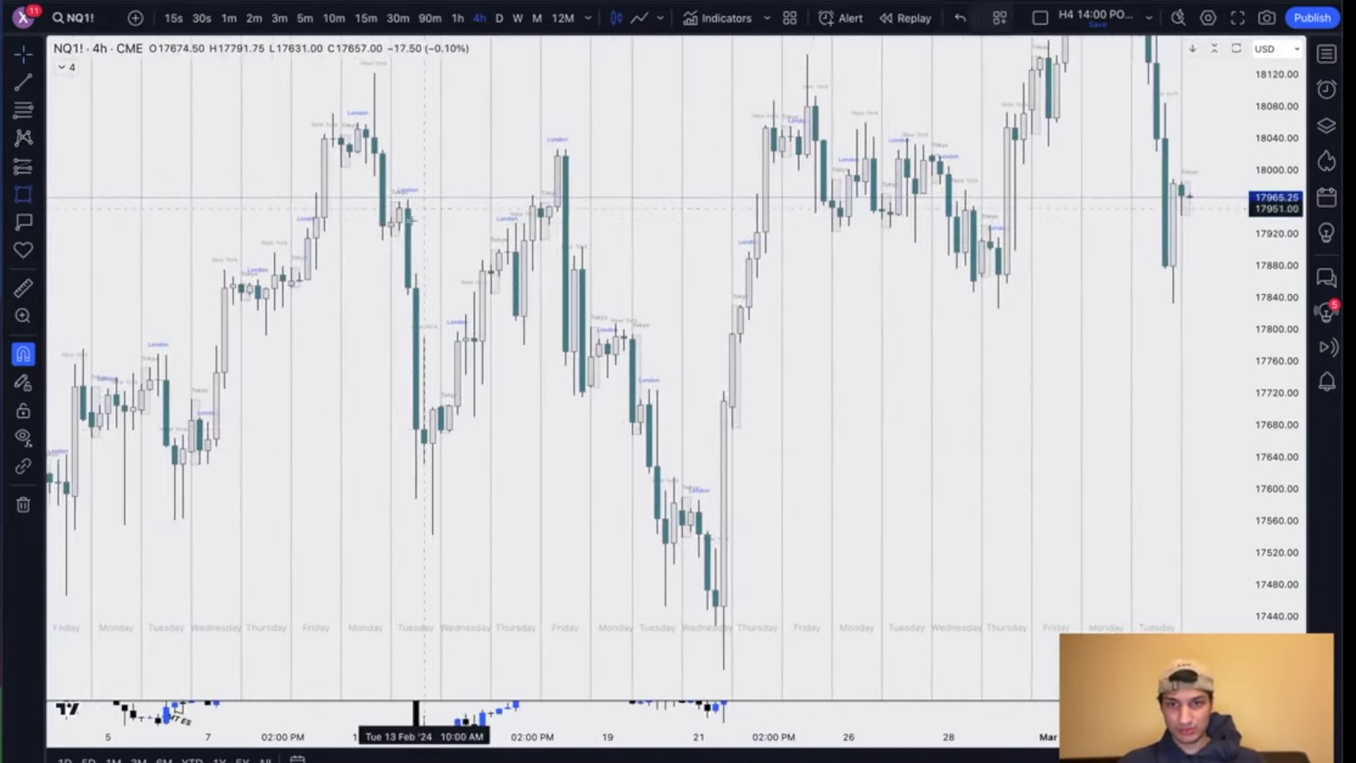
Step: Mark the 4-hour gap at 17849.50 to 17791.75 with a red rectangle running from 13 to 19 February
{"action": "left_click_drag", "start_coordinate": [400, 222], "coordinate": [624, 269]}
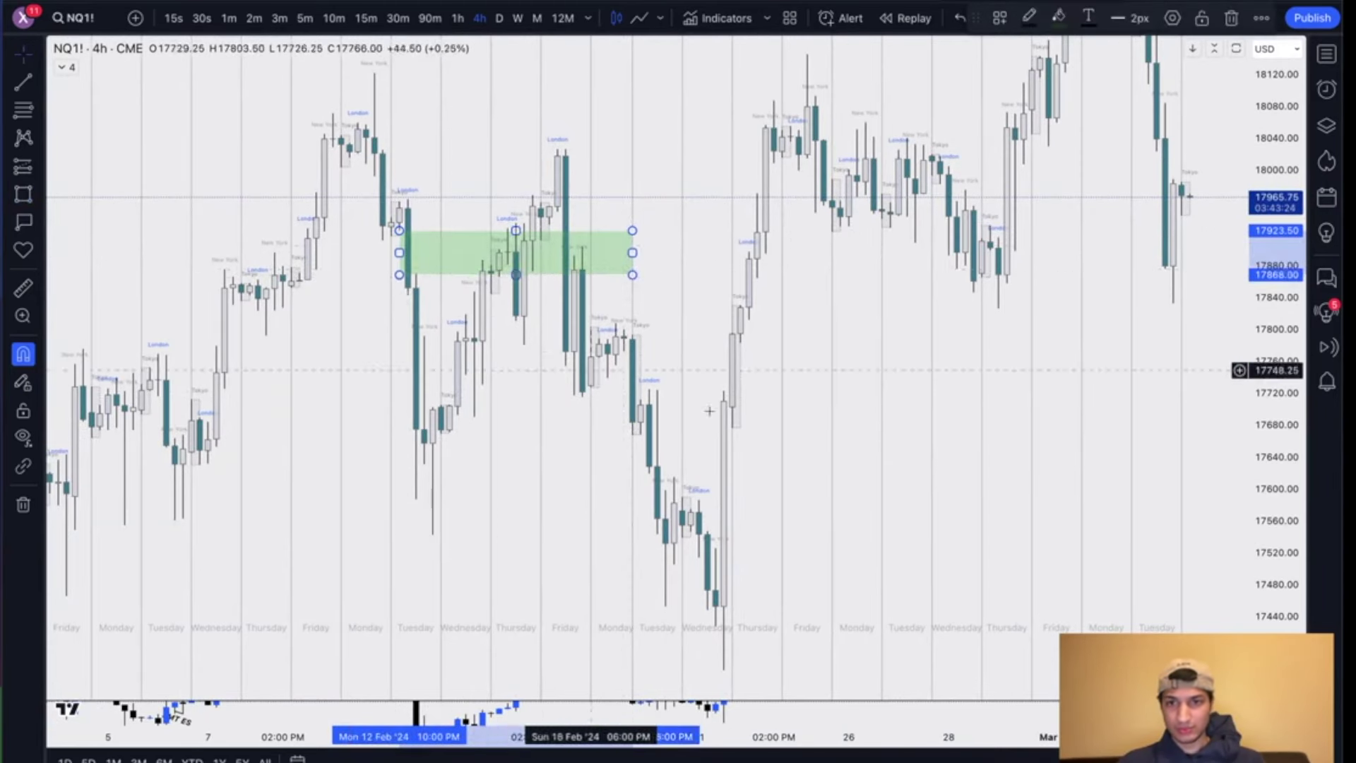
{"action": "left_click_drag", "start_coordinate": [400, 276], "coordinate": [424, 336]}
{"action": "left_click_drag", "start_coordinate": [424, 231], "coordinate": [407, 288]}
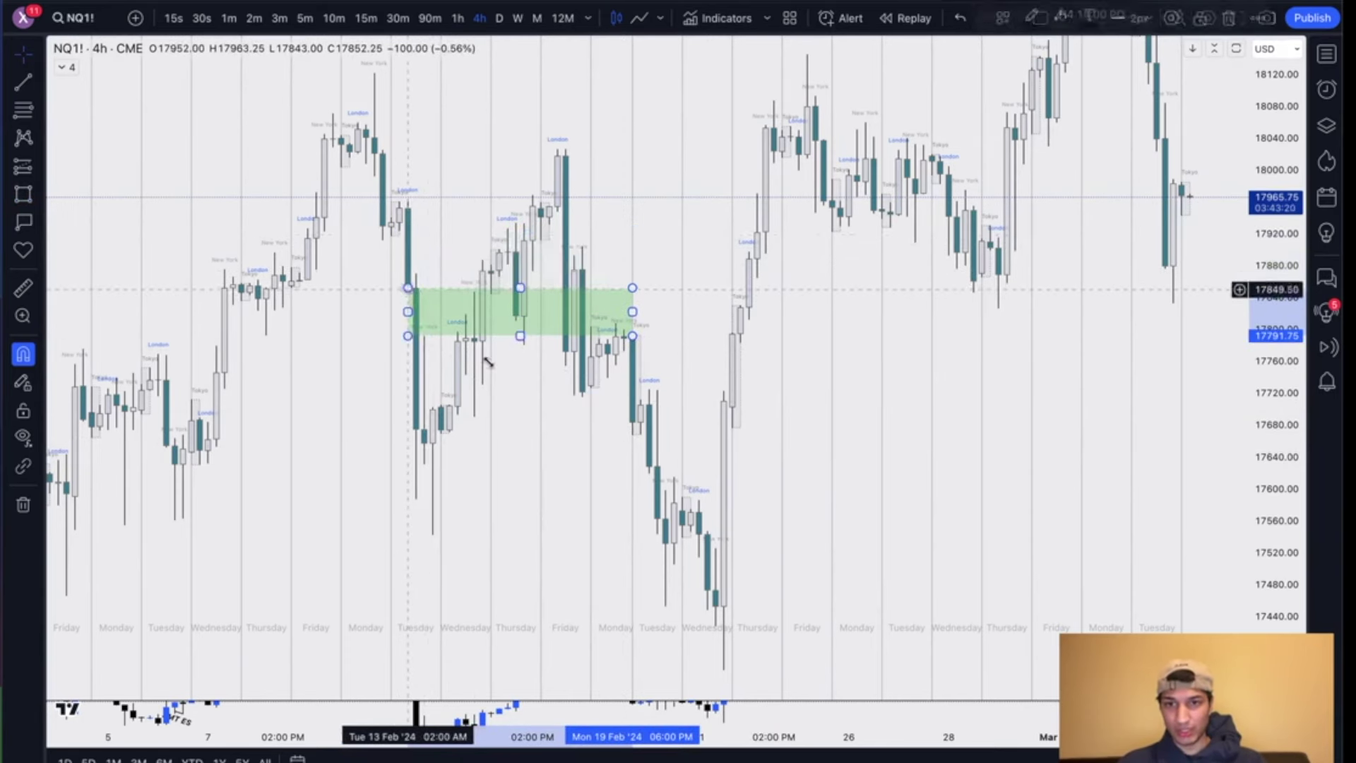
{"action": "left_click", "coordinate": [1072, 16]}
{"action": "left_click", "coordinate": [1065, 71]}
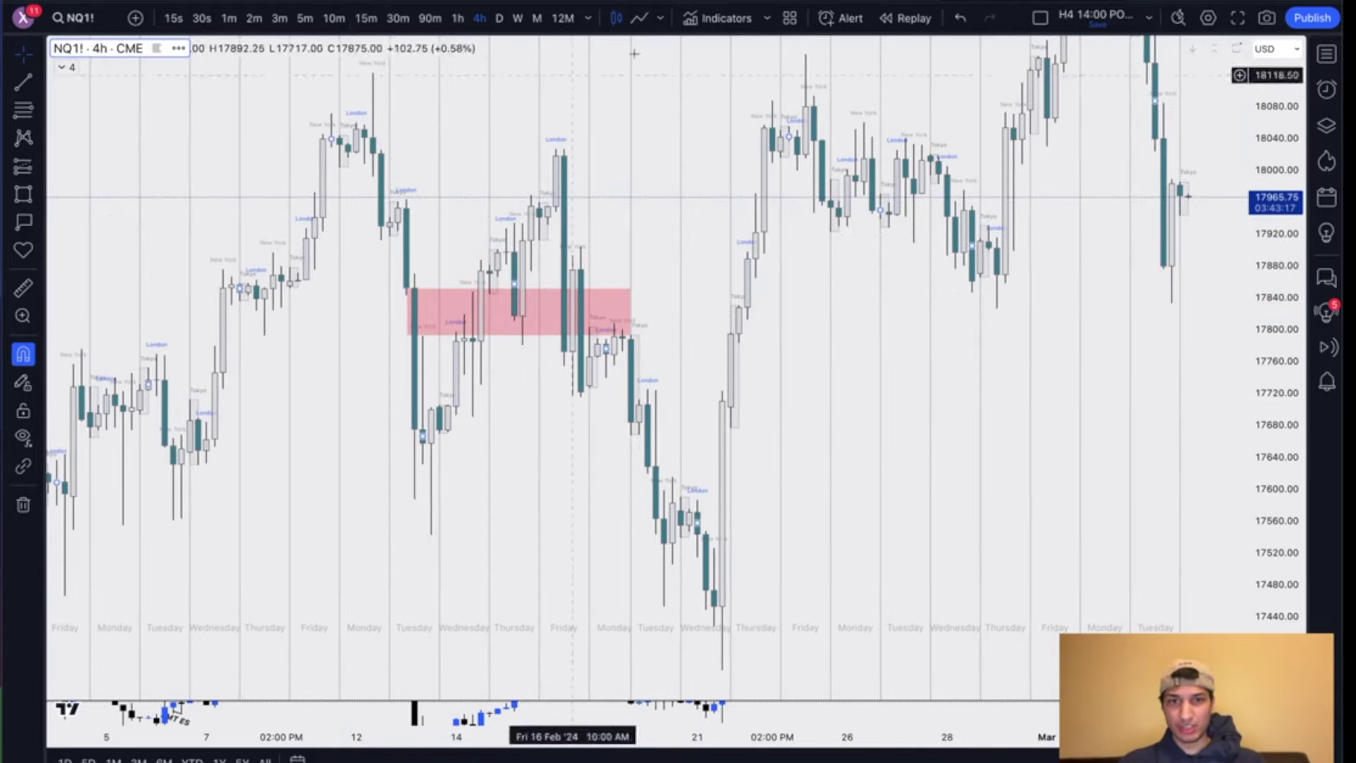
Step: Start bar replay from 19 February at the end of the red zone and switch to the 15-minute timeframe
{"action": "left_click", "coordinate": [893, 23]}
{"action": "left_click", "coordinate": [636, 229]}
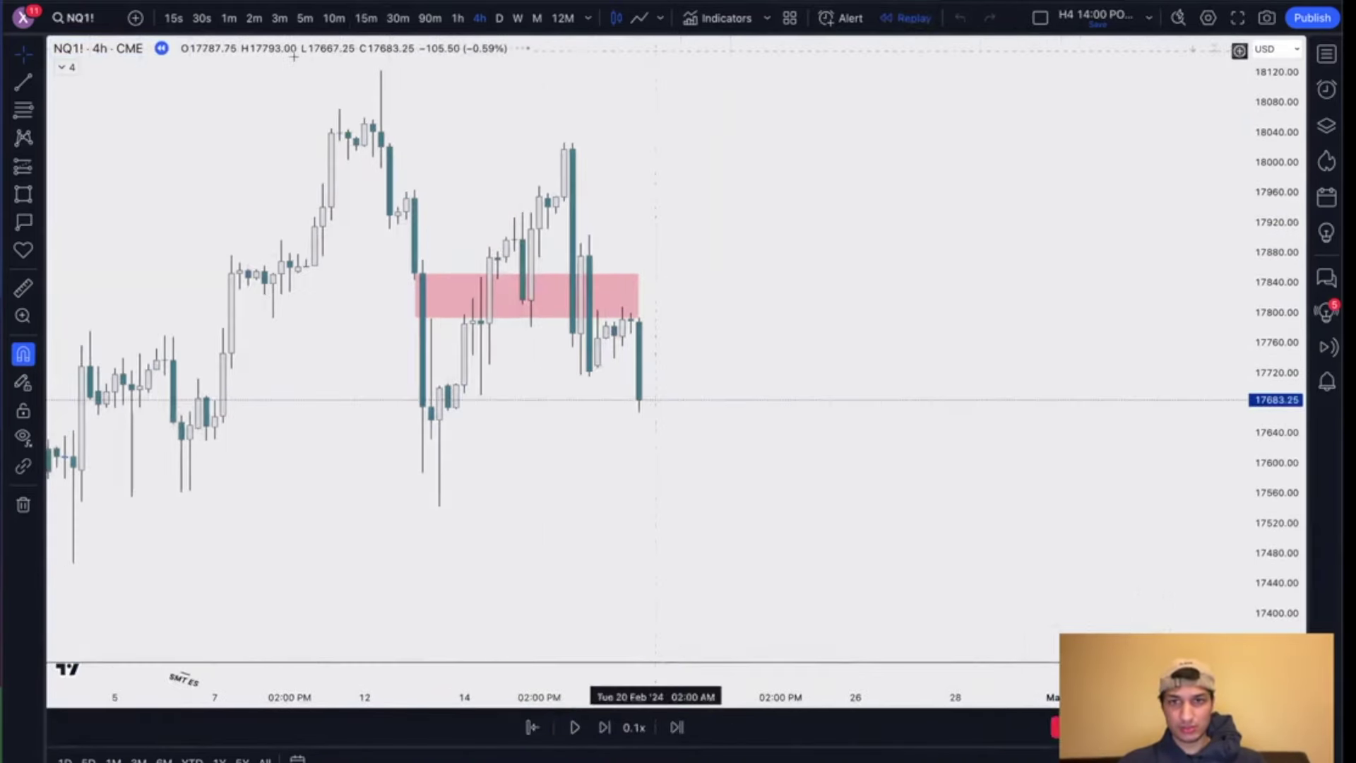
{"action": "left_click", "coordinate": [371, 20]}
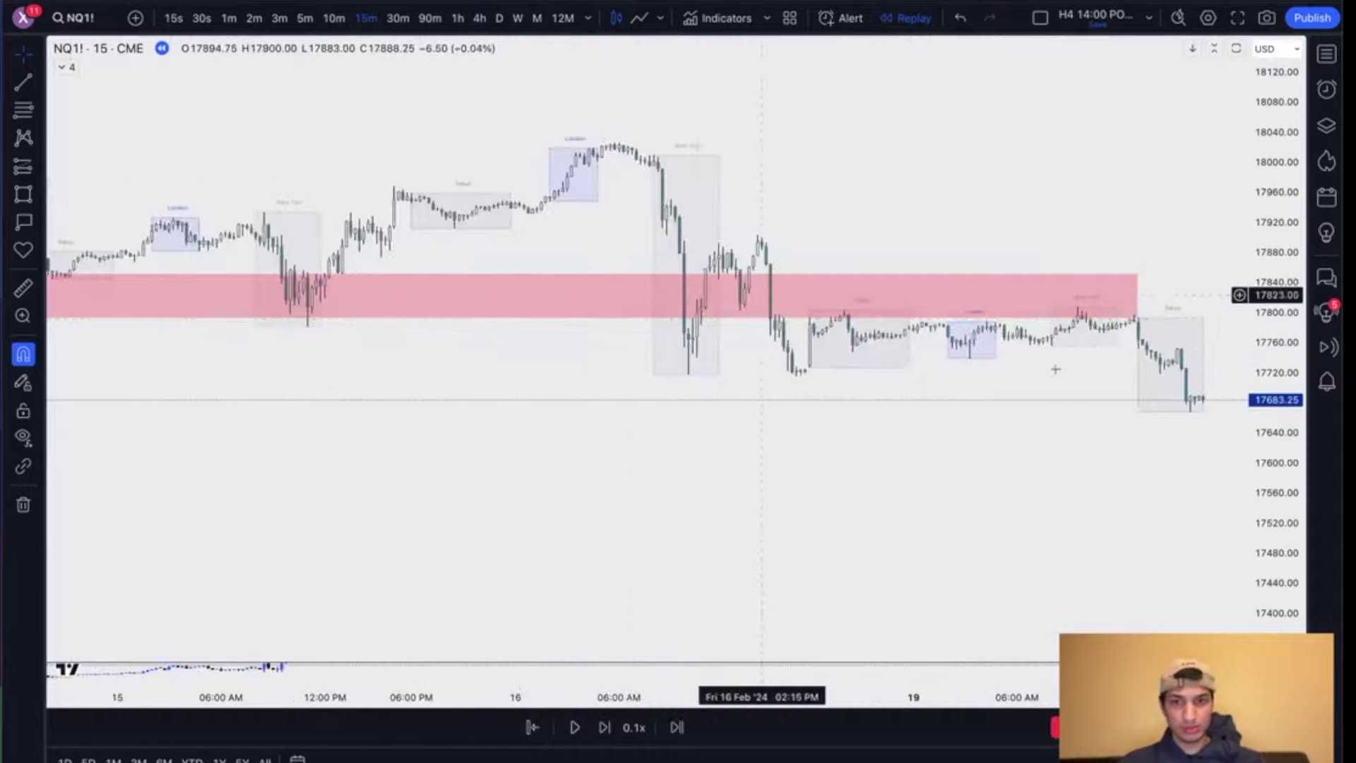
Step: Draw a short horizontal line at about 17743 from the swing low inside the 14 February New York session
{"action": "left_click_drag", "start_coordinate": [1264, 473], "coordinate": [1262, 259]}
{"action": "scroll", "coordinate": [990, 360], "scroll_direction": "down", "scroll_amount": 10}
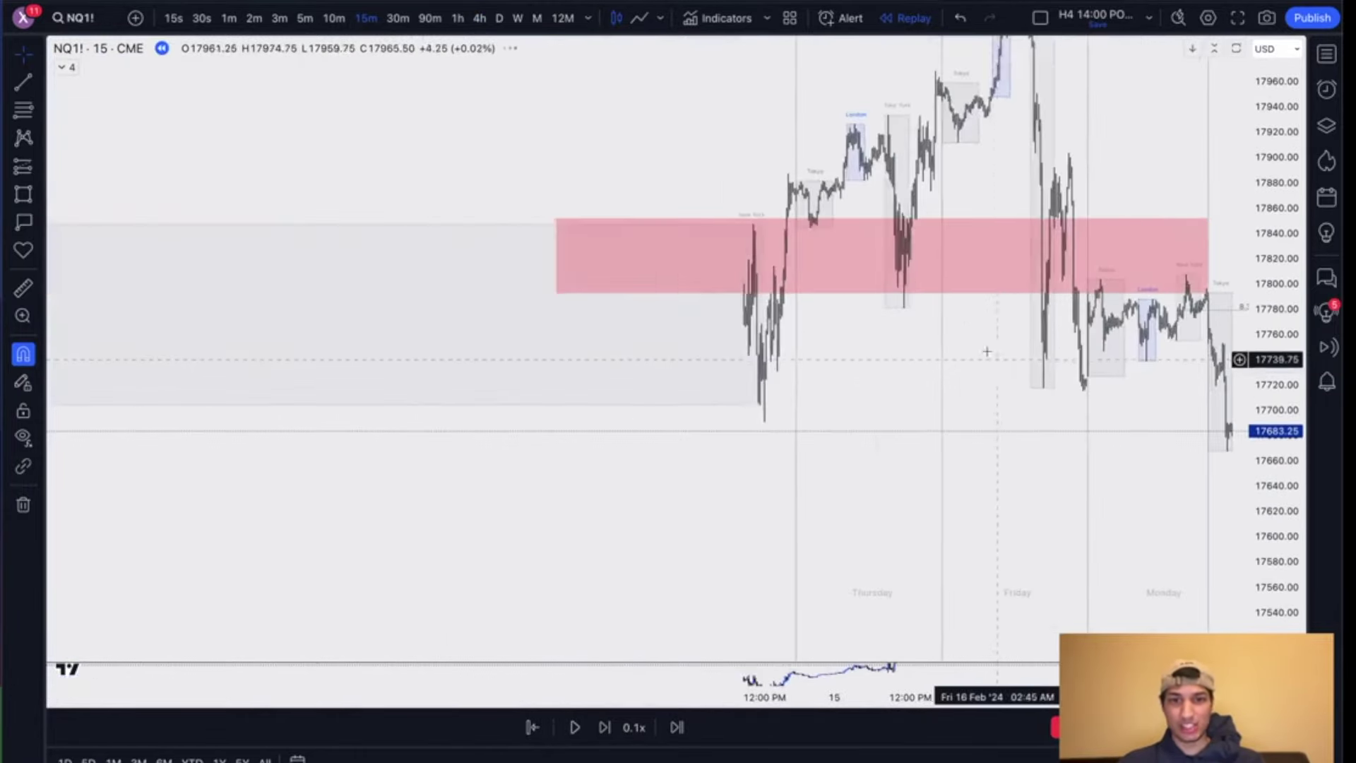
{"action": "scroll", "coordinate": [968, 348], "scroll_direction": "left", "scroll_amount": 5}
{"action": "scroll", "coordinate": [966, 349], "scroll_direction": "up", "scroll_amount": 5}
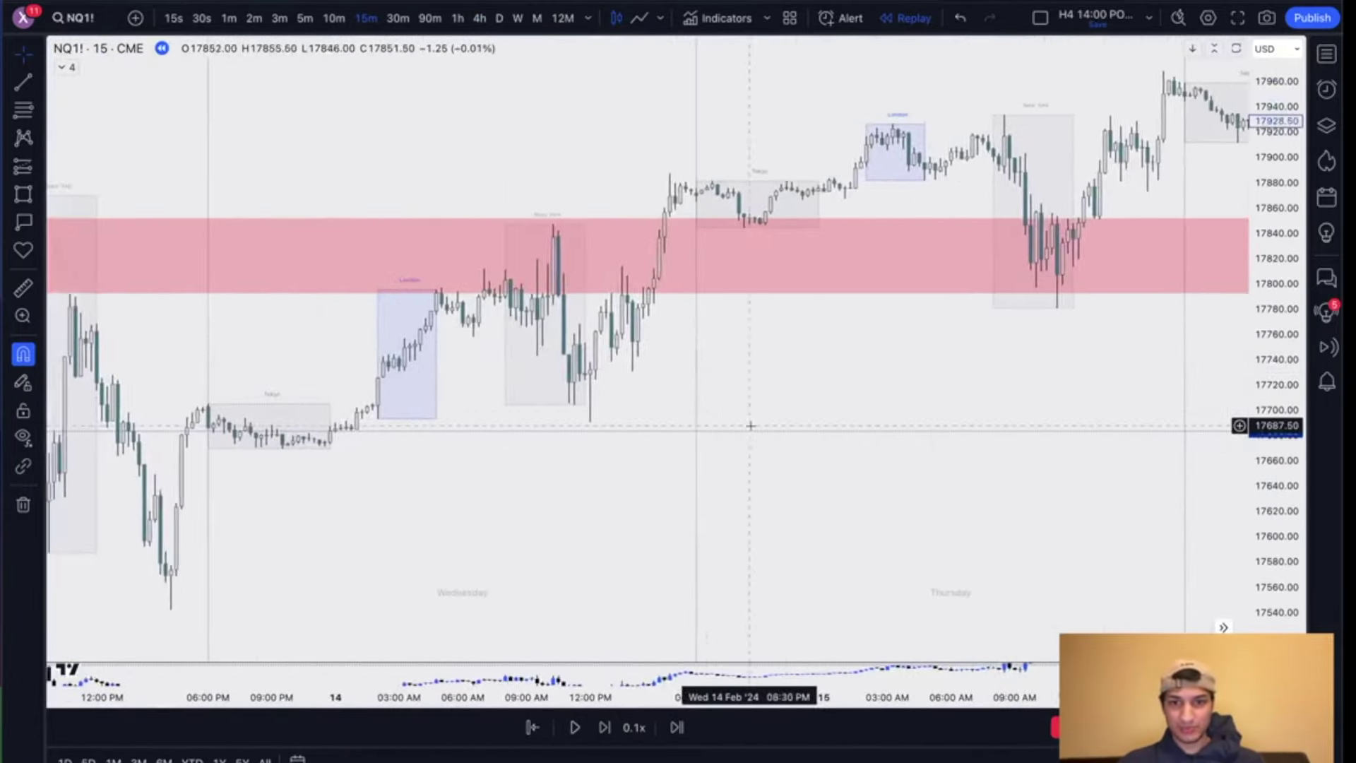
{"action": "scroll", "coordinate": [752, 426], "scroll_direction": "left", "scroll_amount": 3}
{"action": "scroll", "coordinate": [753, 426], "scroll_direction": "left", "scroll_amount": 2}
{"action": "left_click_drag", "start_coordinate": [1279, 450], "coordinate": [1277, 377]}
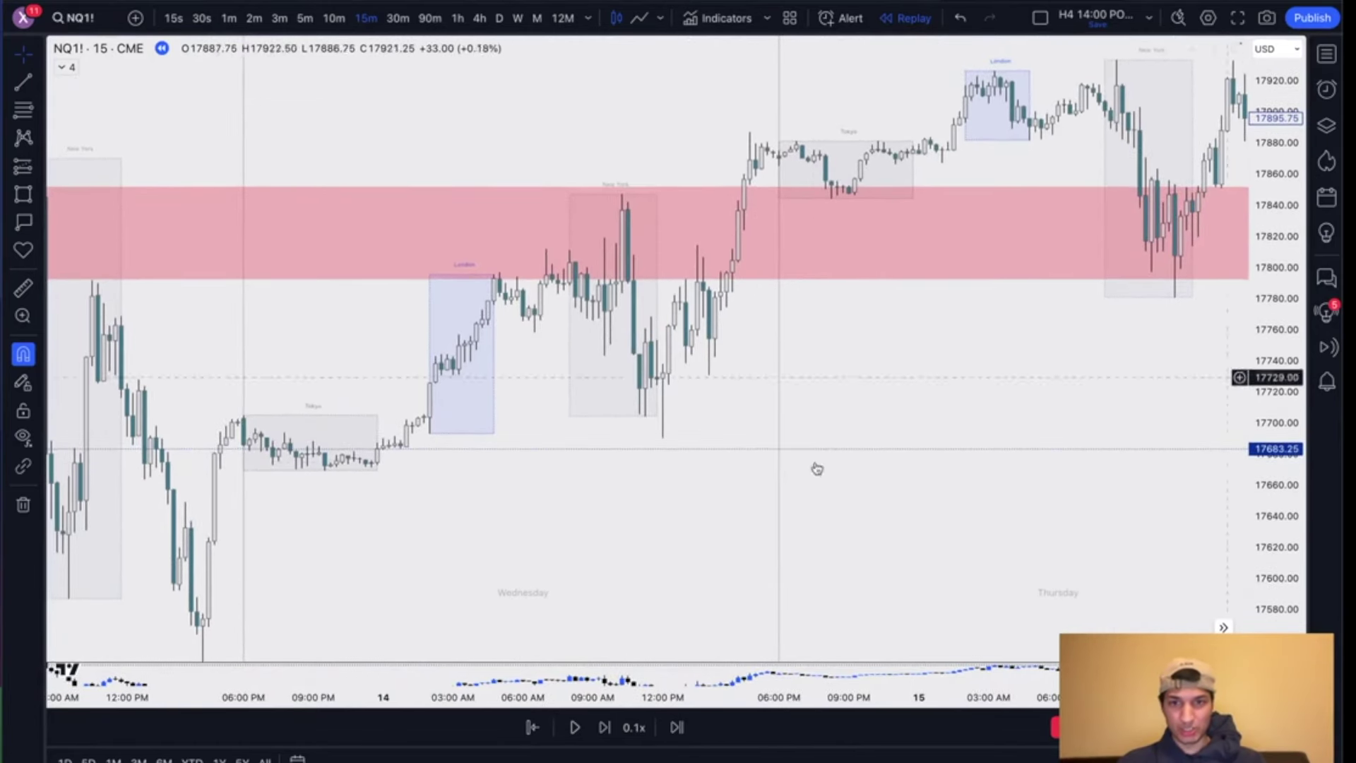
{"action": "scroll", "coordinate": [814, 463], "scroll_direction": "down", "scroll_amount": 1}
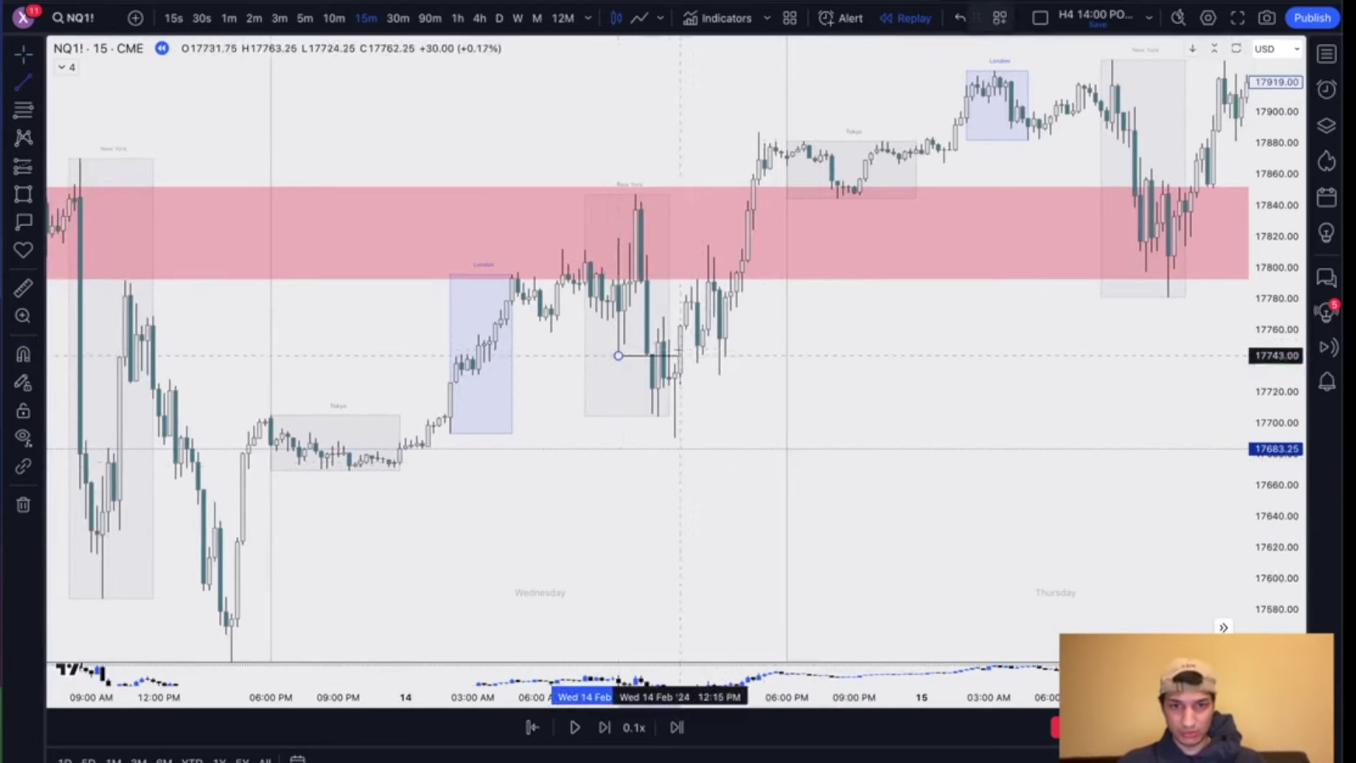
{"action": "left_click", "coordinate": [707, 356]}
{"action": "scroll", "coordinate": [666, 469], "scroll_direction": "up", "scroll_amount": 1}
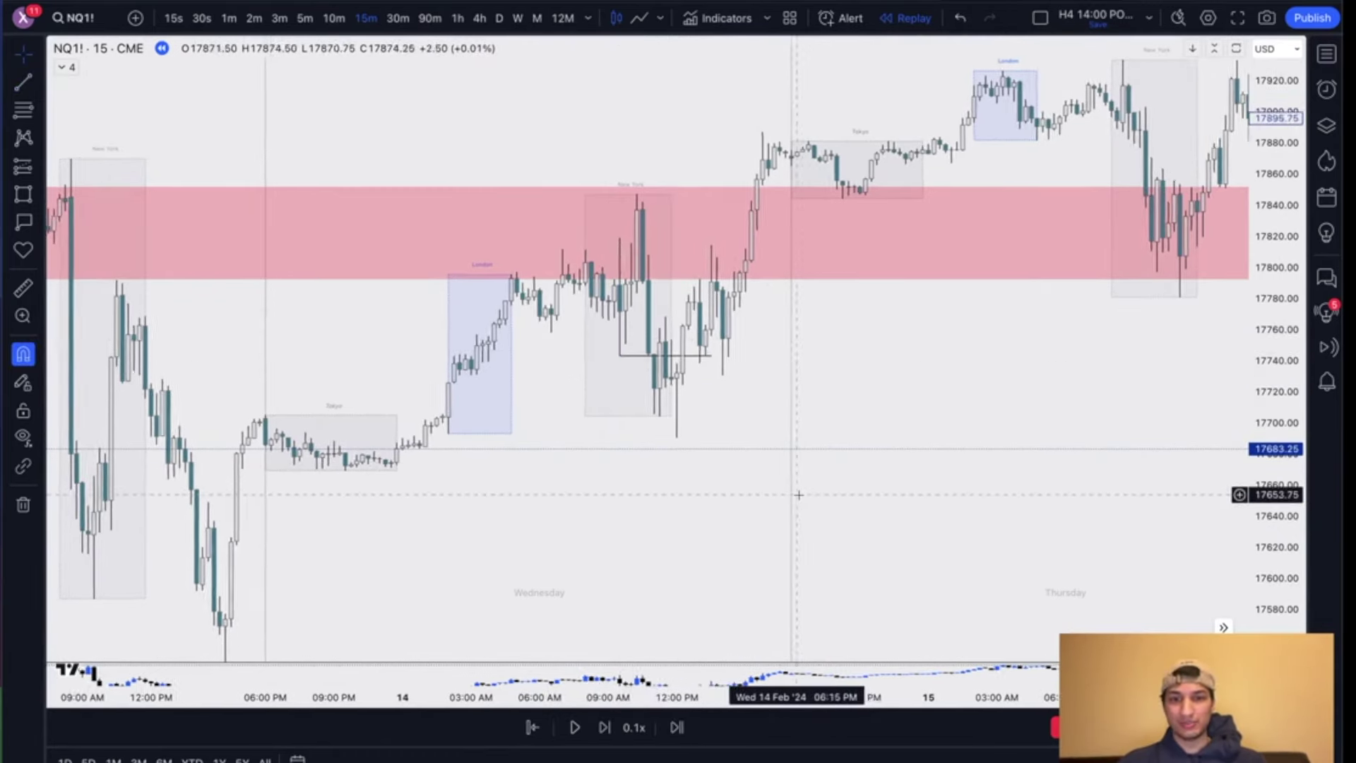
Step: Try a price range over the drop in the 14 February New York session, and delete it together with the horizontal line
{"action": "scroll", "coordinate": [717, 360], "scroll_direction": "up", "scroll_amount": 2}
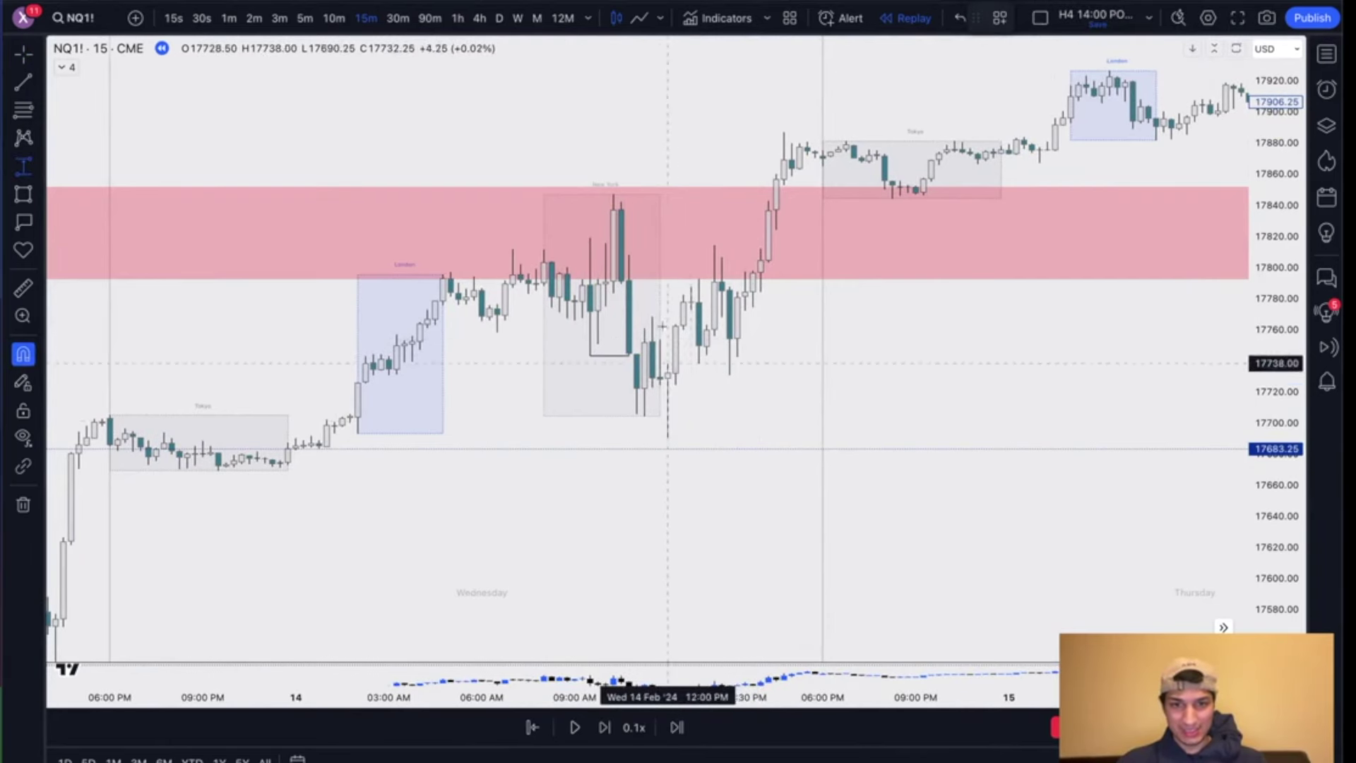
{"action": "mouse_move", "coordinate": [652, 316]}
{"action": "left_mouse_down"}
{"action": "mouse_move", "coordinate": [664, 433]}
{"action": "mouse_move", "coordinate": [691, 418]}
{"action": "left_mouse_up"}
{"action": "left_click_drag", "start_coordinate": [691, 366], "coordinate": [845, 192]}
{"action": "key", "text": "Delete"}
{"action": "left_click", "coordinate": [630, 356]}
{"action": "key", "text": "Delete"}
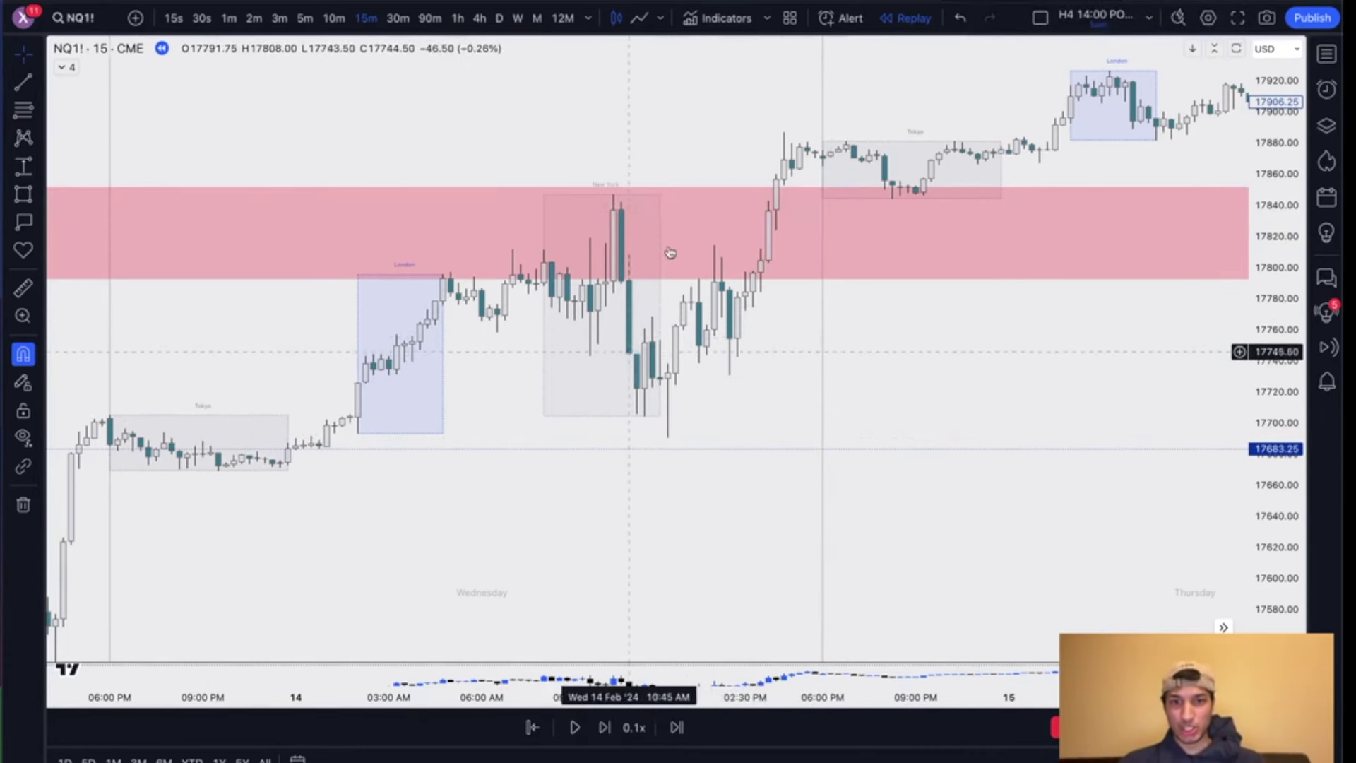
Step: Mark the 4-hour gap at 17923.50 to 17873.50 with a red rectangle from 12 to 15 February, and return to the 15-minute timeframe
{"action": "left_click", "coordinate": [480, 19]}
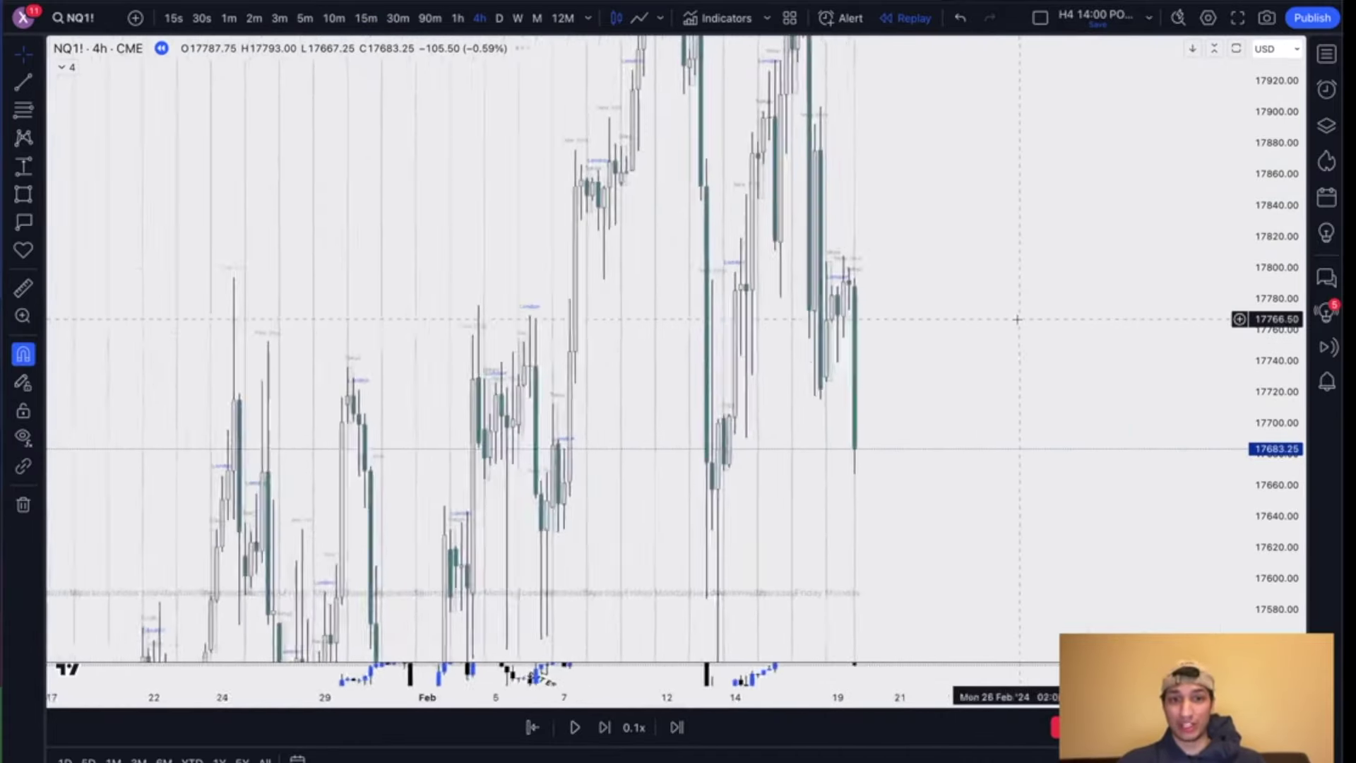
{"action": "scroll", "coordinate": [1018, 319], "scroll_direction": "up", "scroll_amount": 5}
{"action": "left_click_drag", "start_coordinate": [1269, 304], "coordinate": [1269, 474]}
{"action": "scroll", "coordinate": [978, 378], "scroll_direction": "up", "scroll_amount": 1}
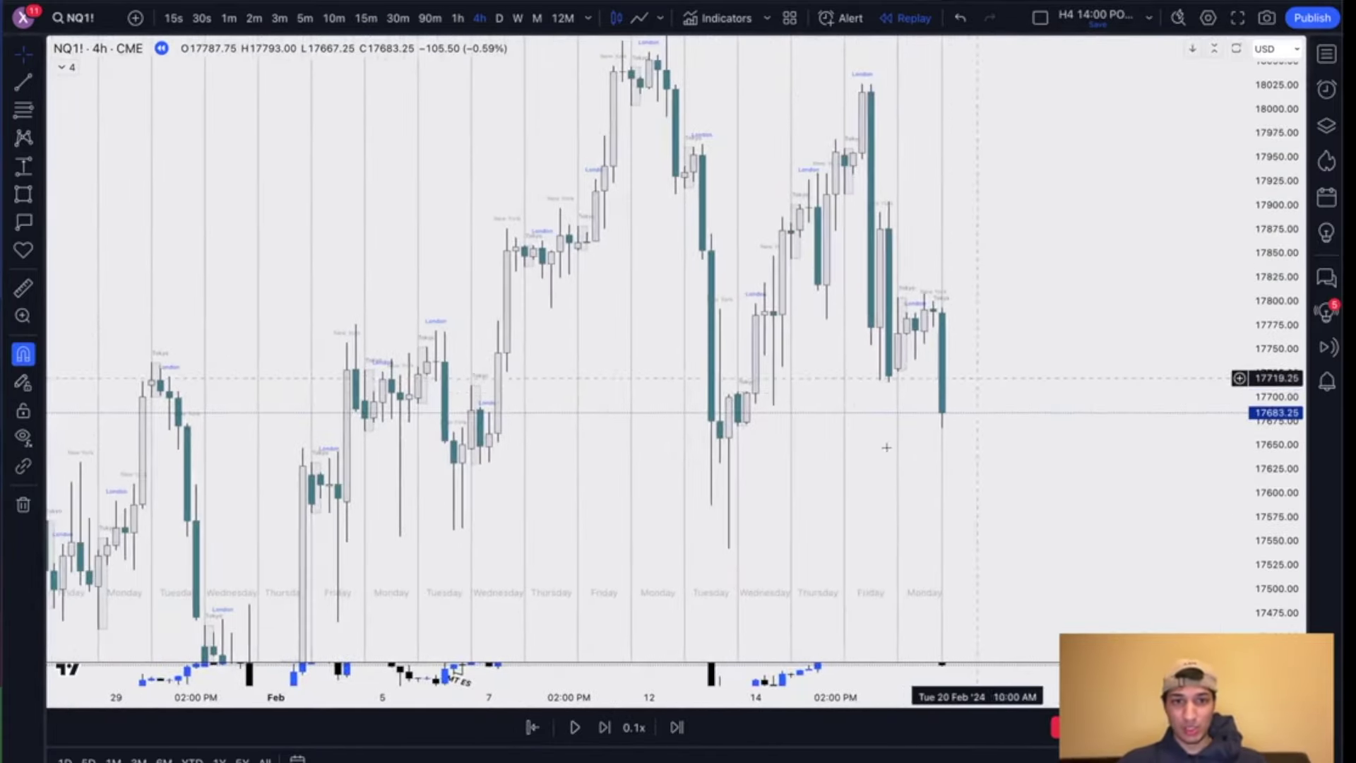
{"action": "left_click_drag", "start_coordinate": [977, 378], "coordinate": [872, 451]}
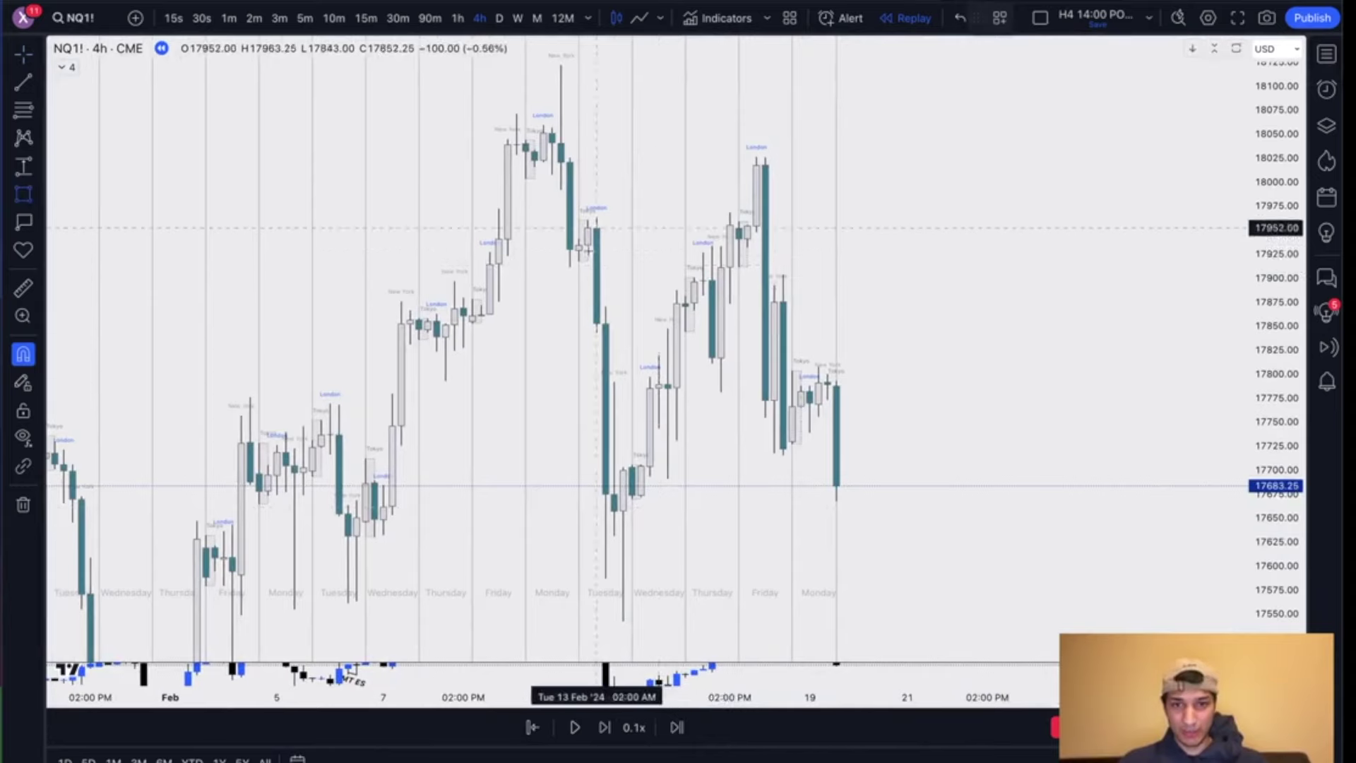
{"action": "mouse_move", "coordinate": [588, 255]}
{"action": "left_mouse_down"}
{"action": "mouse_move", "coordinate": [804, 294]}
{"action": "mouse_move", "coordinate": [730, 304]}
{"action": "left_mouse_up"}
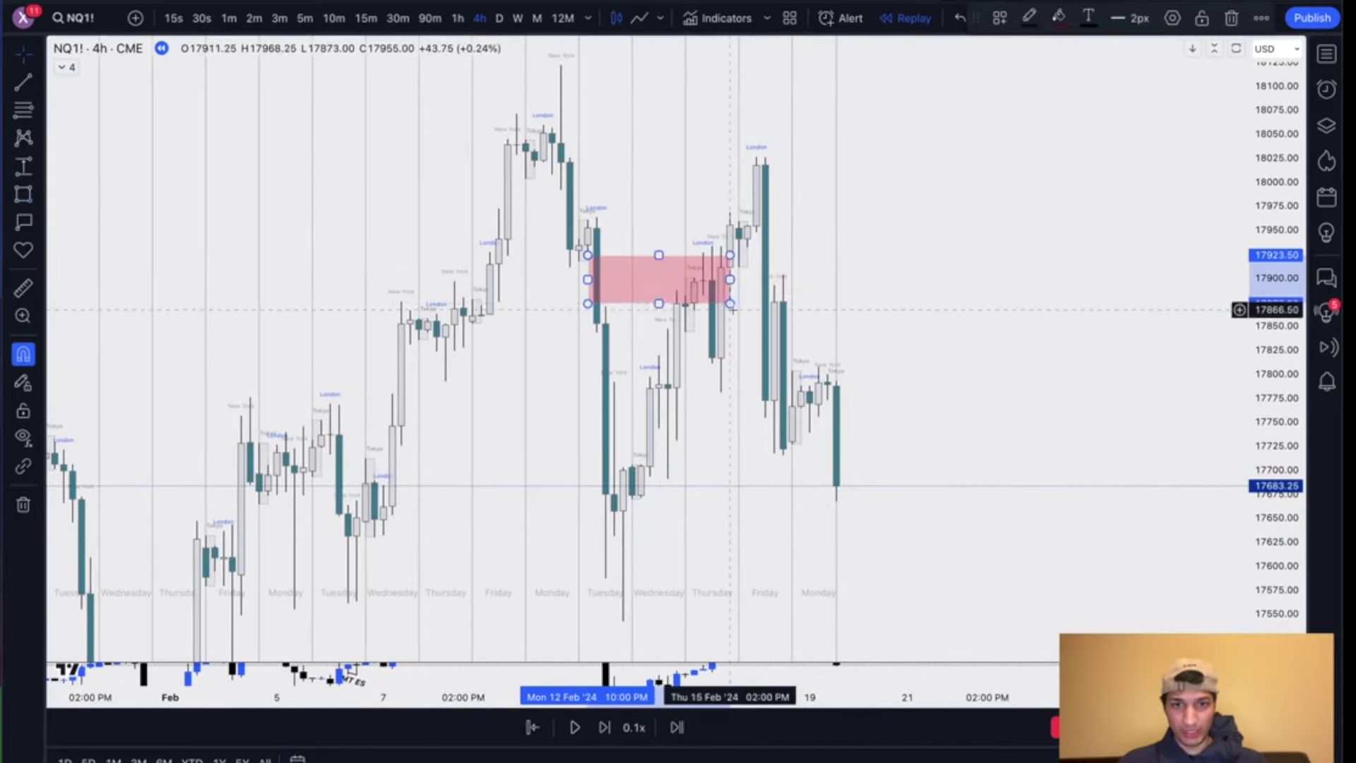
{"action": "scroll", "coordinate": [836, 493], "scroll_direction": "down", "scroll_amount": 10}
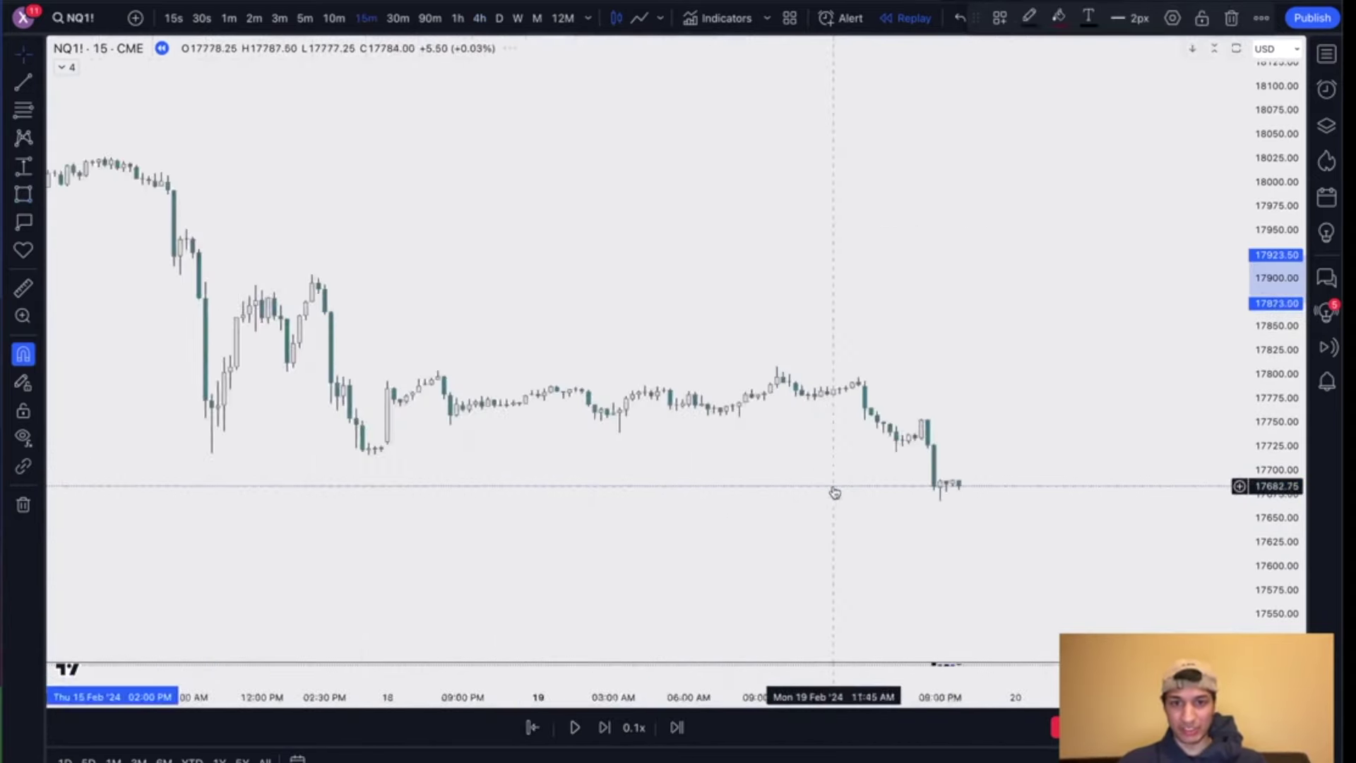
Step: Mark the 15-minute gap at 17876.75 to 17870.75 with a red rectangle from 9:15 AM to 4:45 PM on 15 February
{"action": "scroll", "coordinate": [836, 493], "scroll_direction": "left", "scroll_amount": 5}
{"action": "scroll", "coordinate": [836, 493], "scroll_direction": "up", "scroll_amount": 5}
{"action": "scroll", "coordinate": [836, 493], "scroll_direction": "up", "scroll_amount": 2}
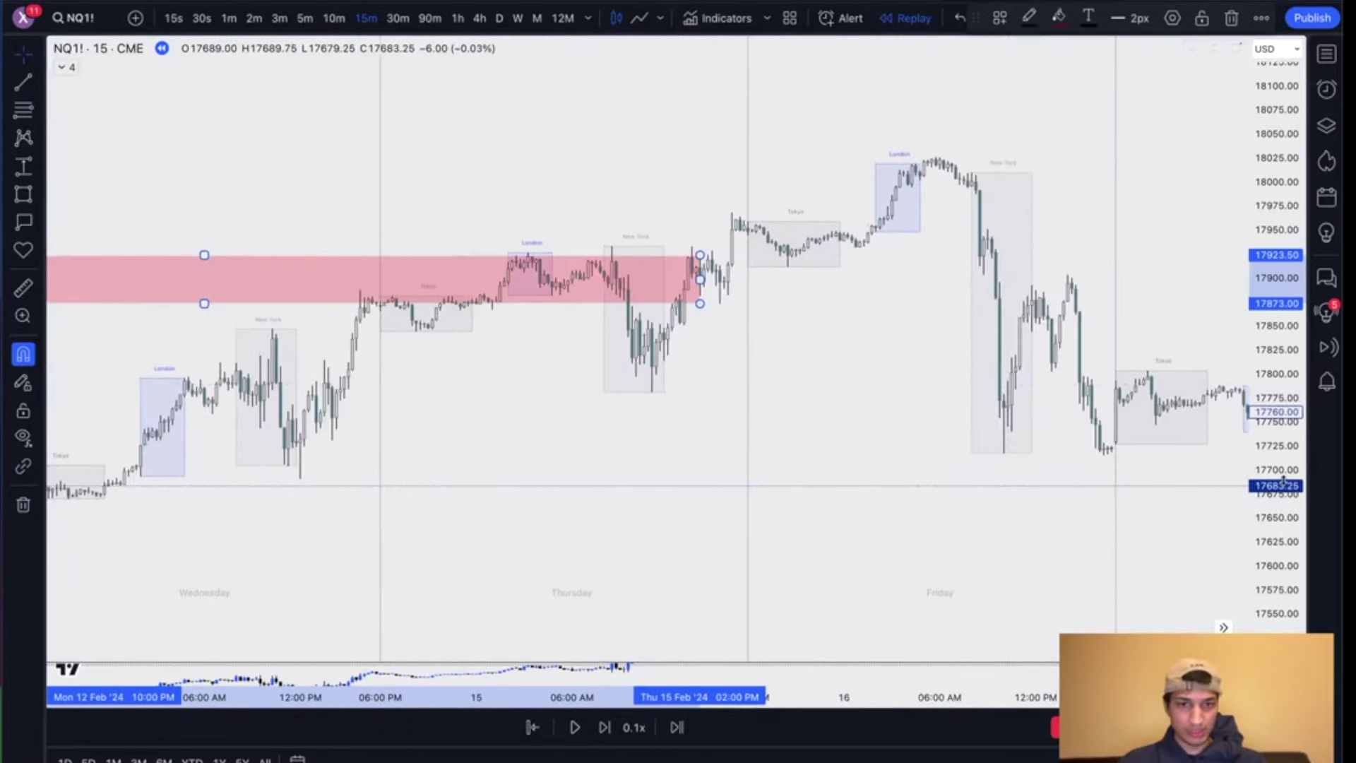
{"action": "left_click_drag", "start_coordinate": [1277, 360], "coordinate": [1277, 162]}
{"action": "scroll", "coordinate": [869, 301], "scroll_direction": "up", "scroll_amount": 3}
{"action": "scroll", "coordinate": [859, 307], "scroll_direction": "left", "scroll_amount": 3}
{"action": "left_click", "coordinate": [854, 308]}
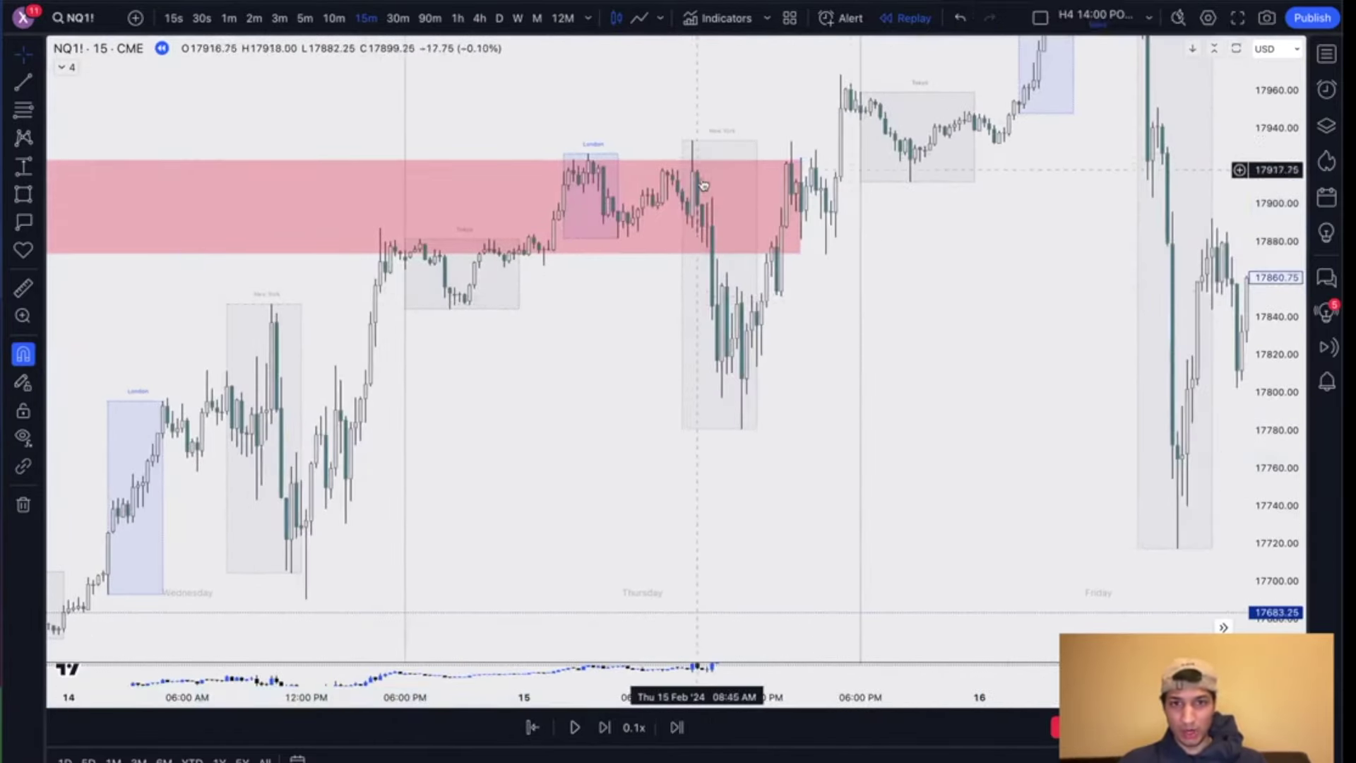
{"action": "scroll", "coordinate": [827, 425], "scroll_direction": "up", "scroll_amount": 3}
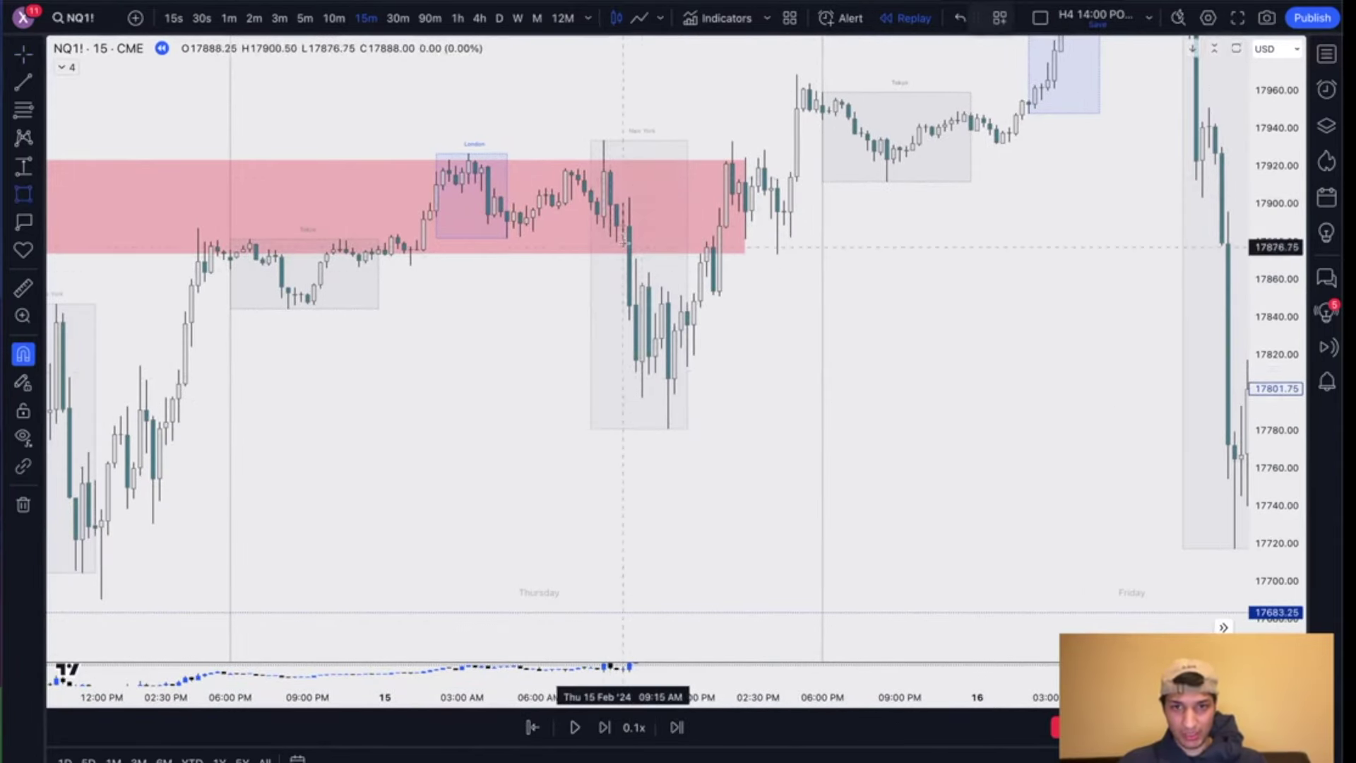
{"action": "left_click_drag", "start_coordinate": [622, 247], "coordinate": [816, 254]}
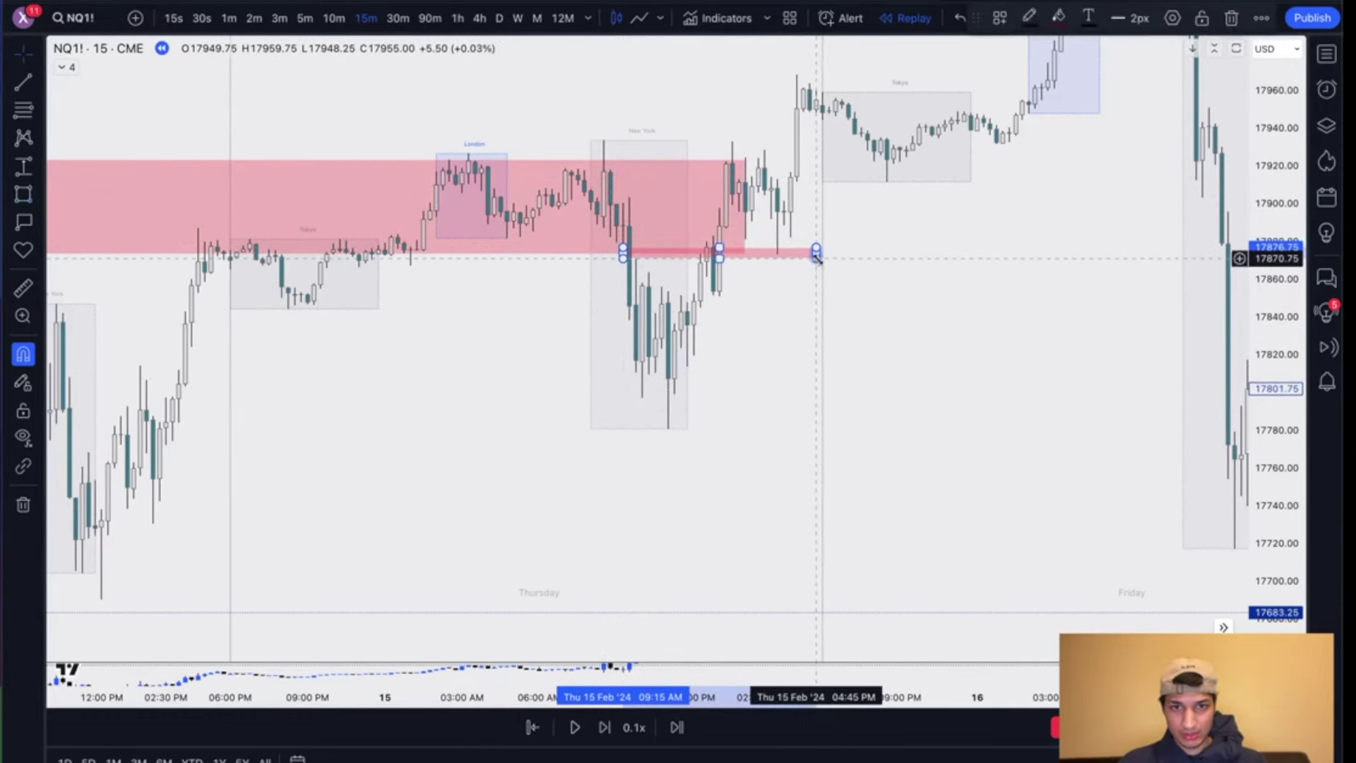
Step: Switch to the 1-minute timeframe and delete the large 4-hour gap rectangle over the 15 February New York session
{"action": "scroll", "coordinate": [795, 424], "scroll_direction": "up", "scroll_amount": 2}
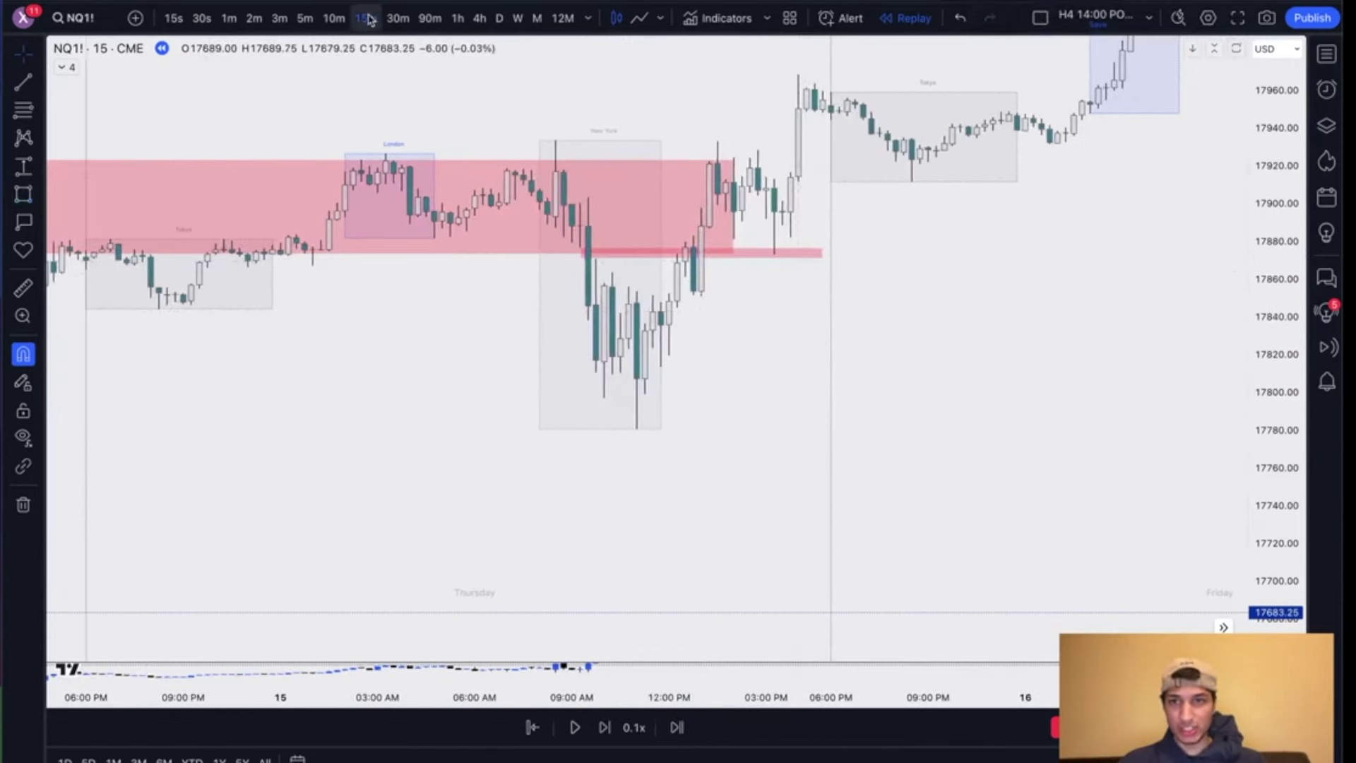
{"action": "left_click", "coordinate": [229, 19]}
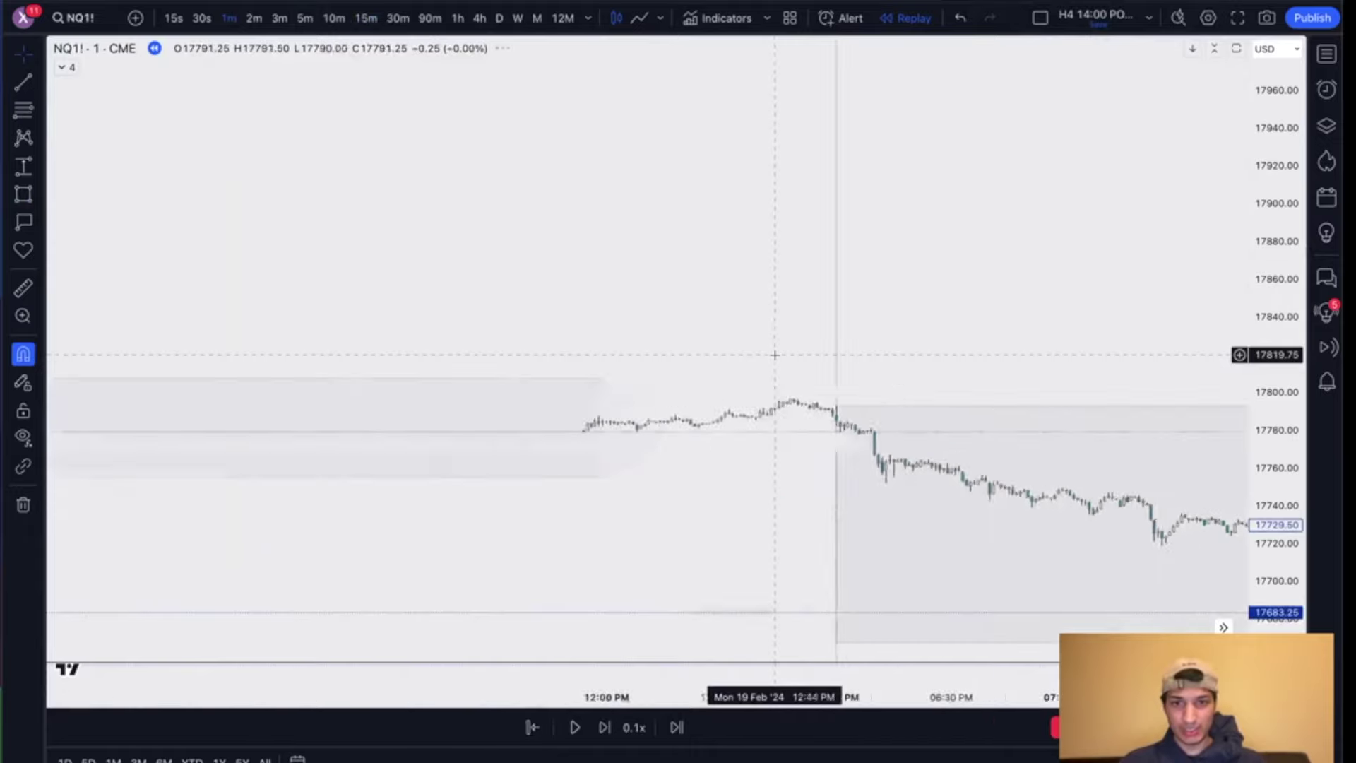
{"action": "scroll", "coordinate": [775, 354], "scroll_direction": "up", "scroll_amount": 3}
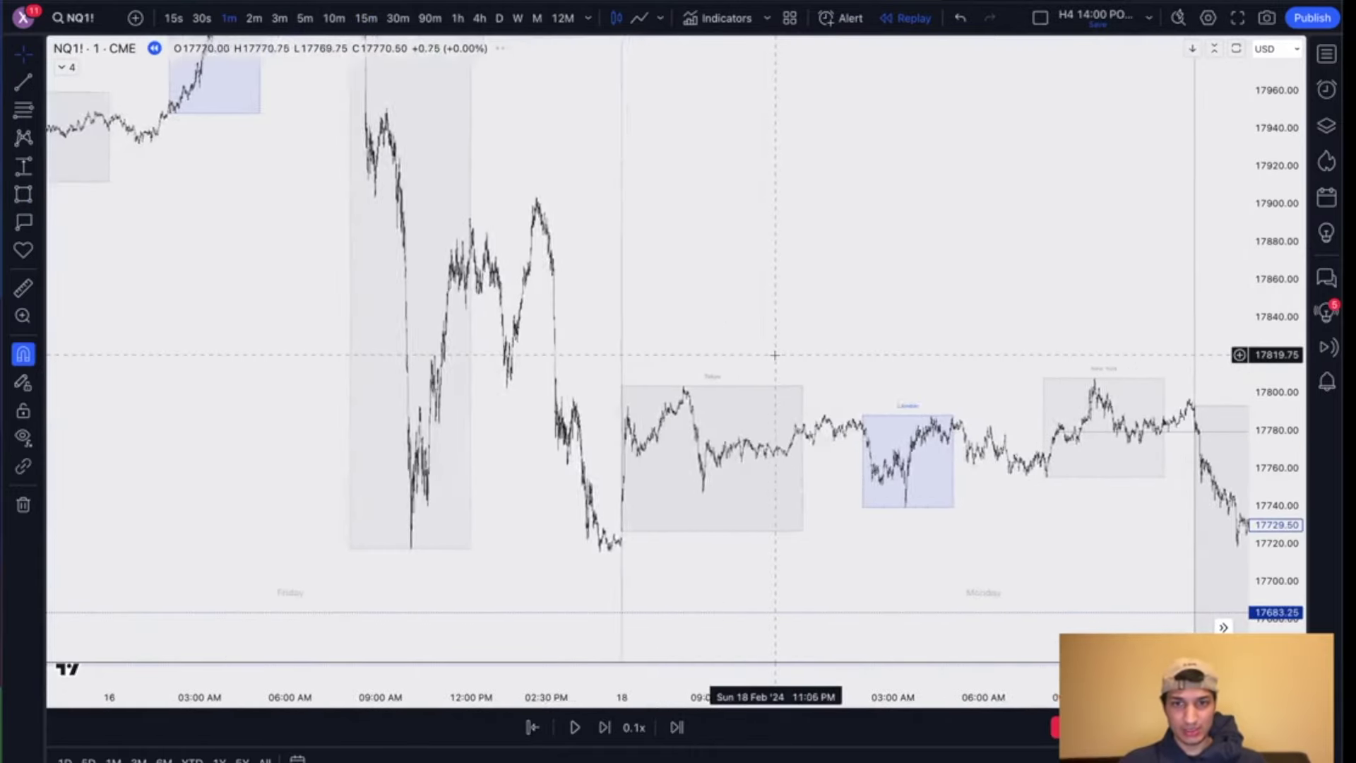
{"action": "scroll", "coordinate": [871, 195], "scroll_direction": "left", "scroll_amount": 2}
{"action": "scroll", "coordinate": [870, 195], "scroll_direction": "up", "scroll_amount": 3}
{"action": "scroll", "coordinate": [870, 195], "scroll_direction": "left", "scroll_amount": 15}
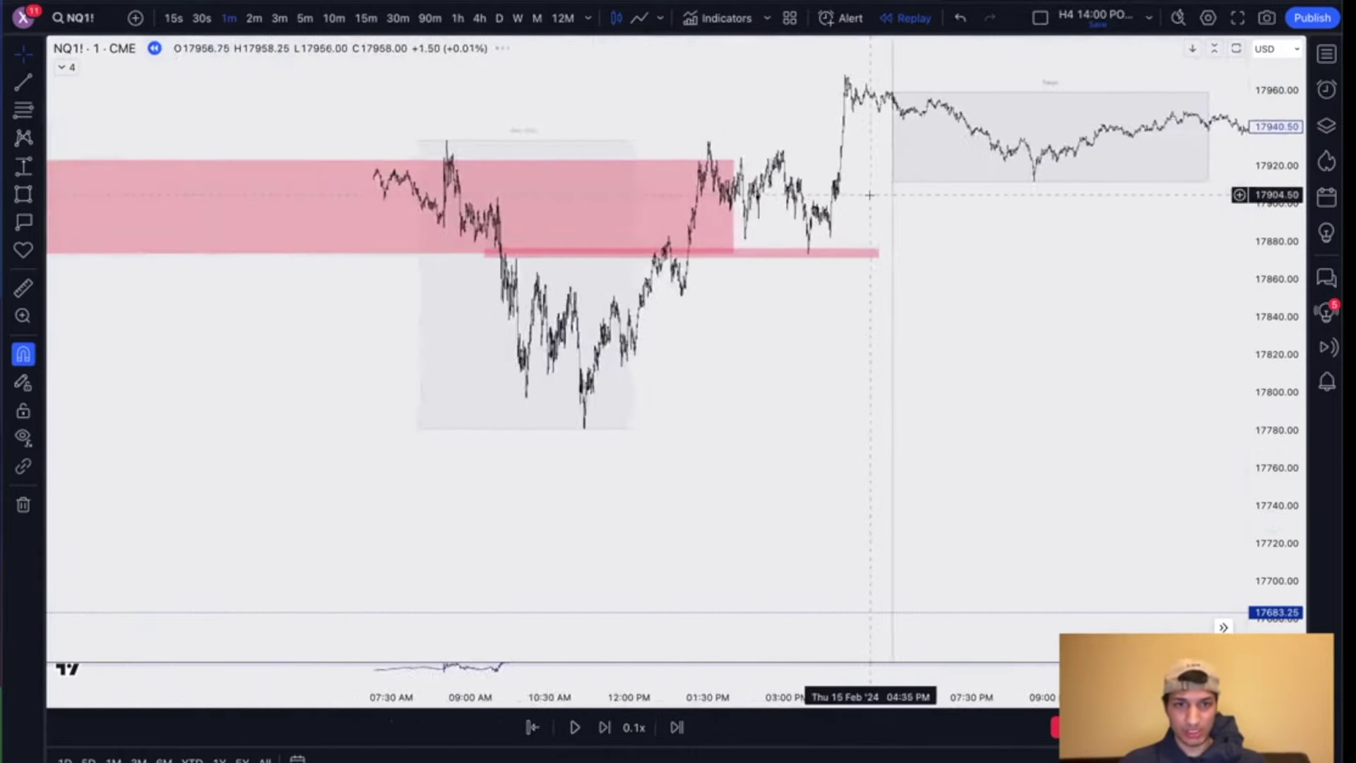
{"action": "scroll", "coordinate": [871, 195], "scroll_direction": "left", "scroll_amount": 3}
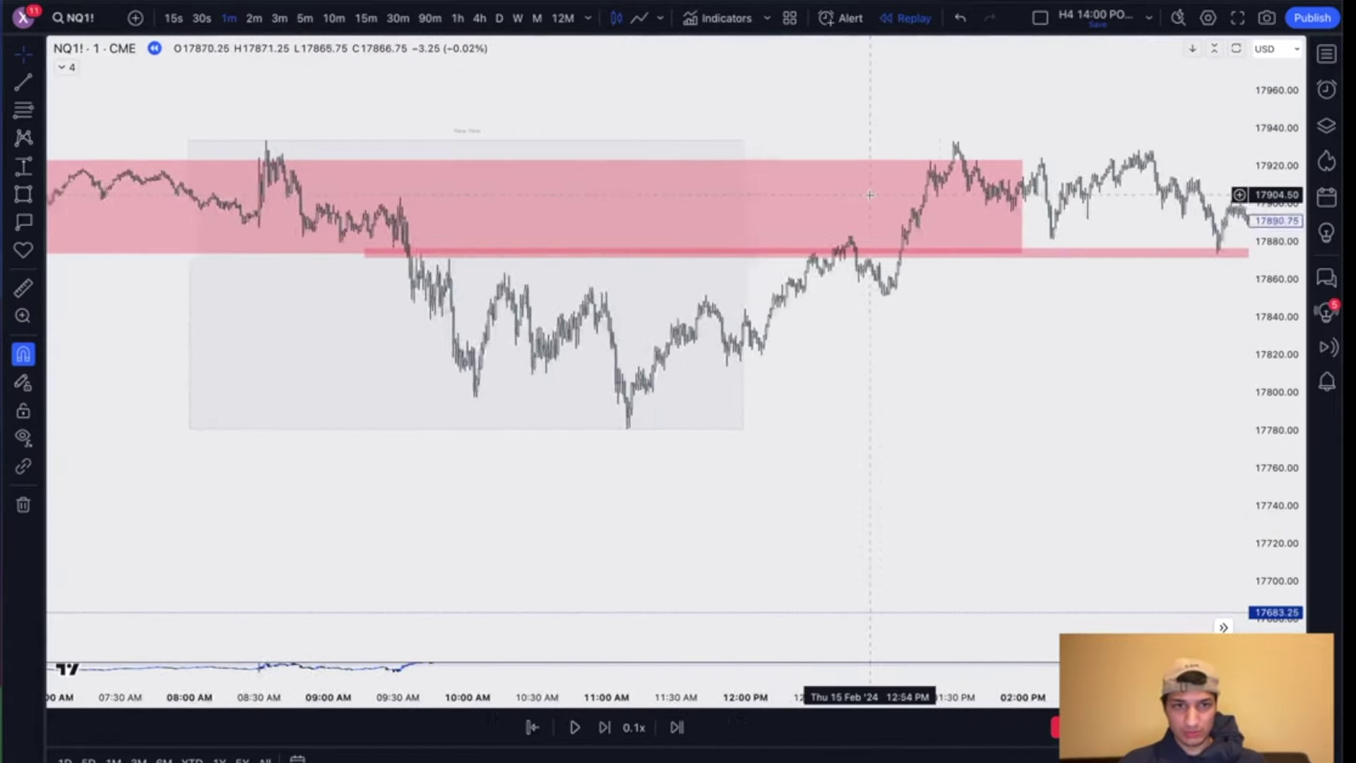
{"action": "scroll", "coordinate": [870, 195], "scroll_direction": "up", "scroll_amount": 2}
{"action": "left_click_drag", "start_coordinate": [1286, 460], "coordinate": [1274, 31]}
{"action": "left_click_drag", "start_coordinate": [968, 236], "coordinate": [1096, 499]}
{"action": "scroll", "coordinate": [1095, 500], "scroll_direction": "up", "scroll_amount": 3}
{"action": "left_click_drag", "start_coordinate": [1293, 475], "coordinate": [1275, 229]}
{"action": "left_click", "coordinate": [1024, 269]}
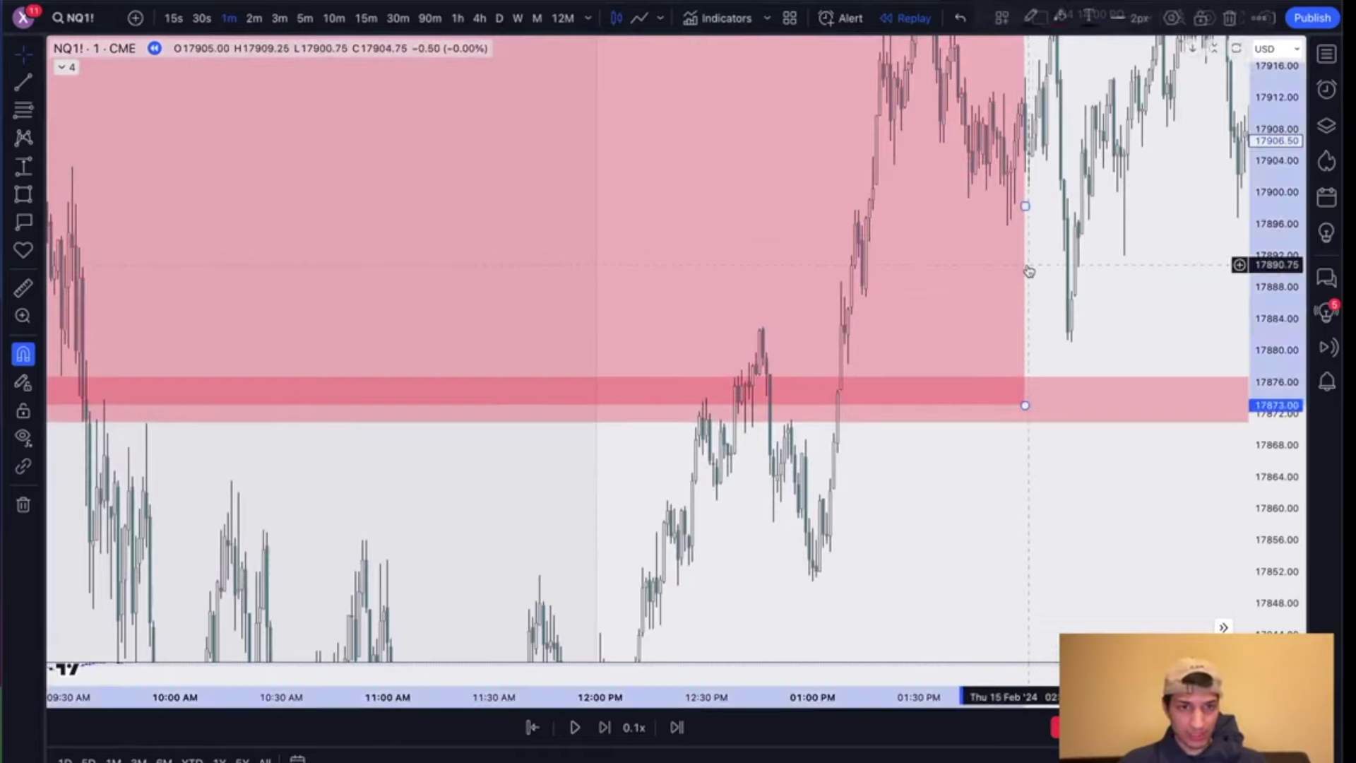
{"action": "key", "text": "Delete"}
Step: Draw a red rectangle at 17862.00 to 17848.25 around the consolidation below the gap, ending at 12:29 PM on 15 February
{"action": "scroll", "coordinate": [966, 366], "scroll_direction": "right", "scroll_amount": 4}
{"action": "scroll", "coordinate": [967, 366], "scroll_direction": "up", "scroll_amount": 1}
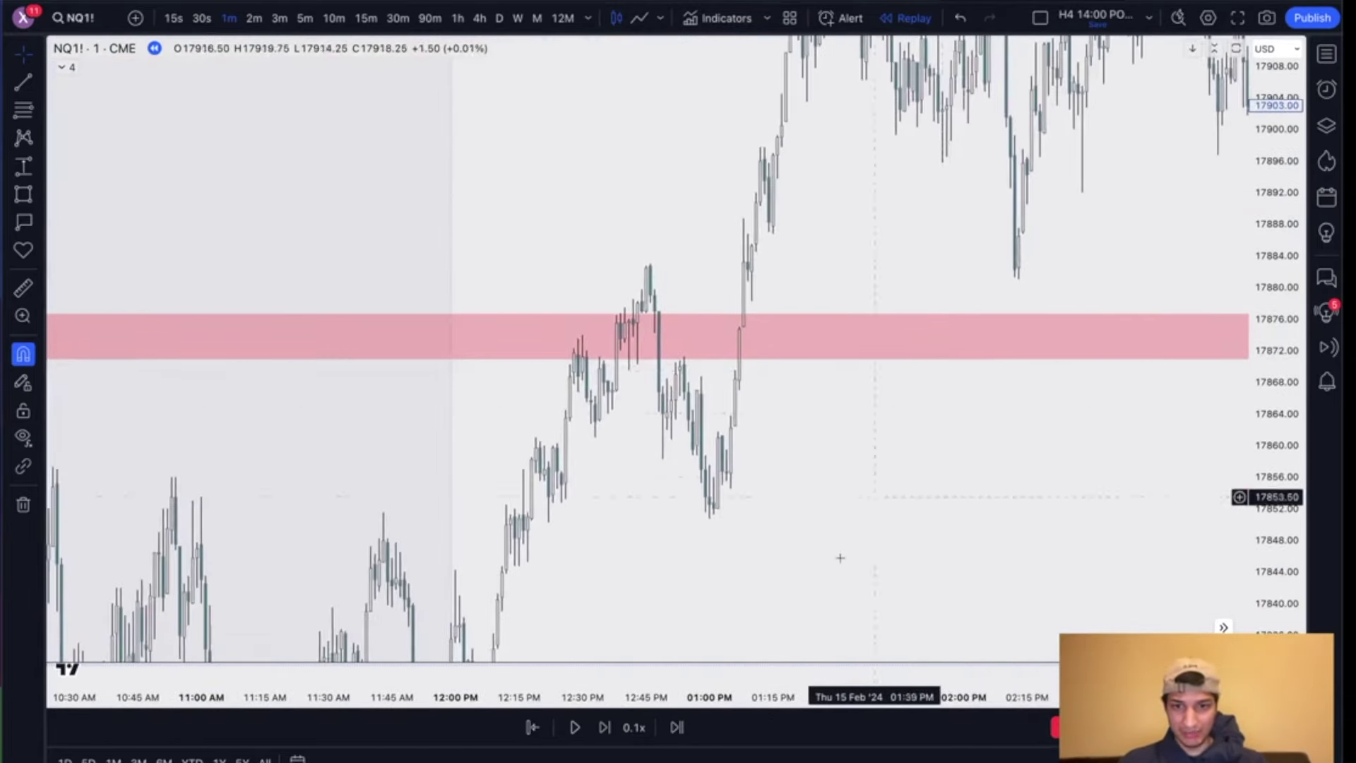
{"action": "left_click_drag", "start_coordinate": [501, 430], "coordinate": [578, 539]}
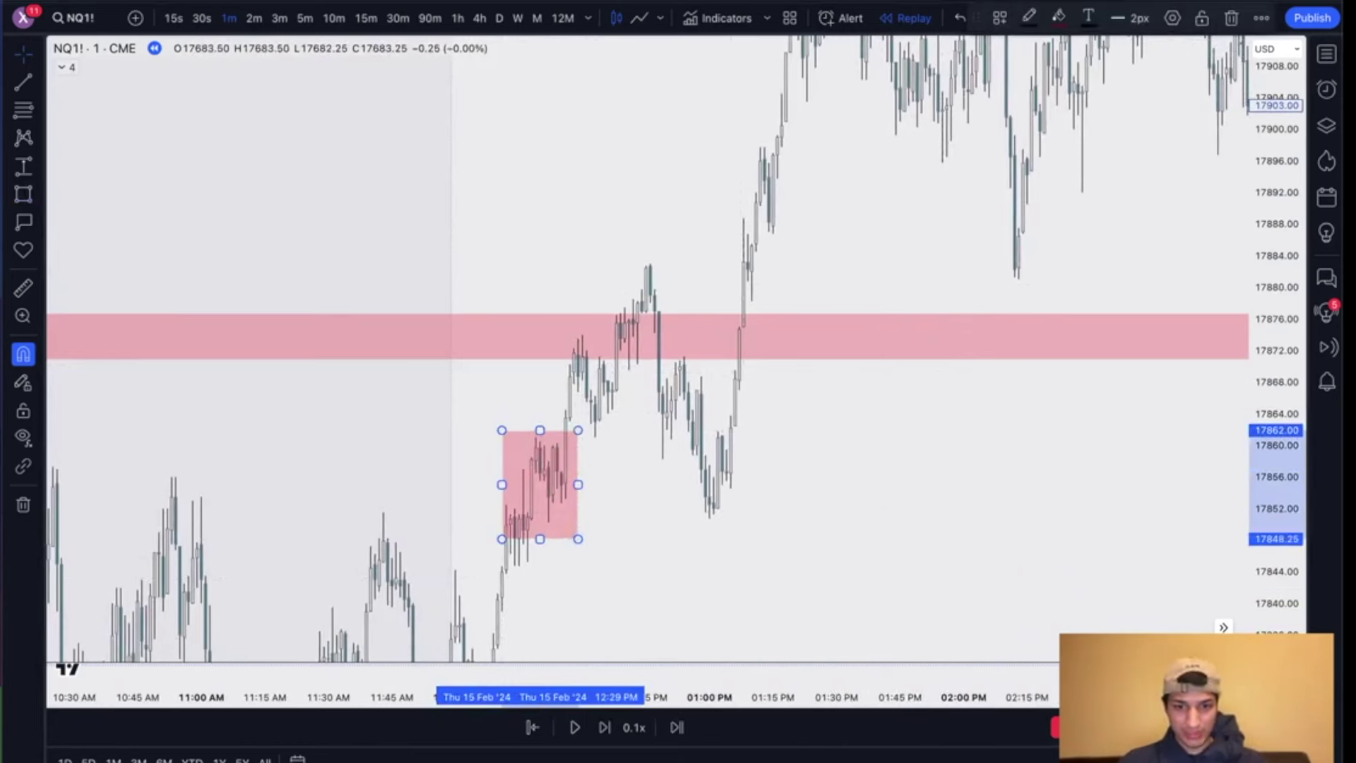
Step: Place a short position at 17871.25 on the gap's lower edge, with the stop at 17883.00 and the target at 17850.25
{"action": "left_click", "coordinate": [684, 358]}
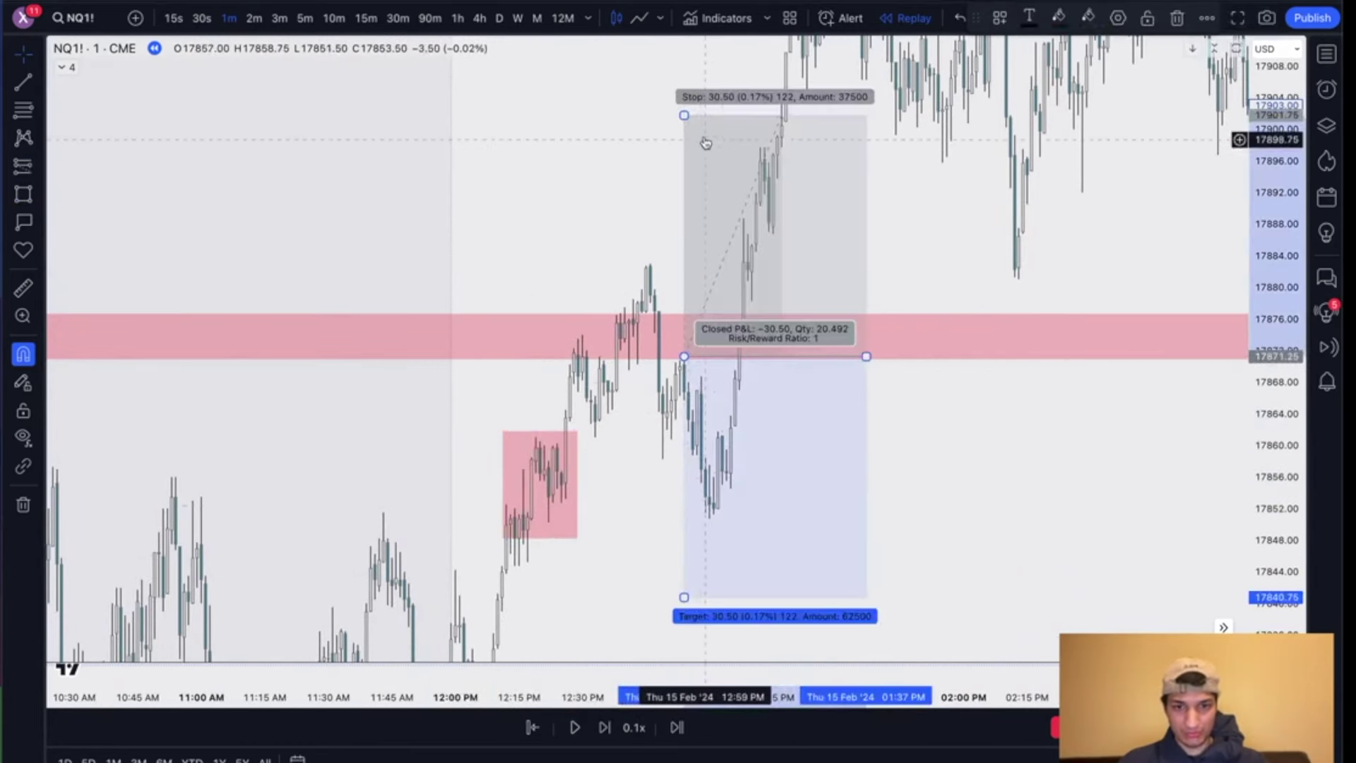
{"action": "left_click_drag", "start_coordinate": [685, 116], "coordinate": [684, 264]}
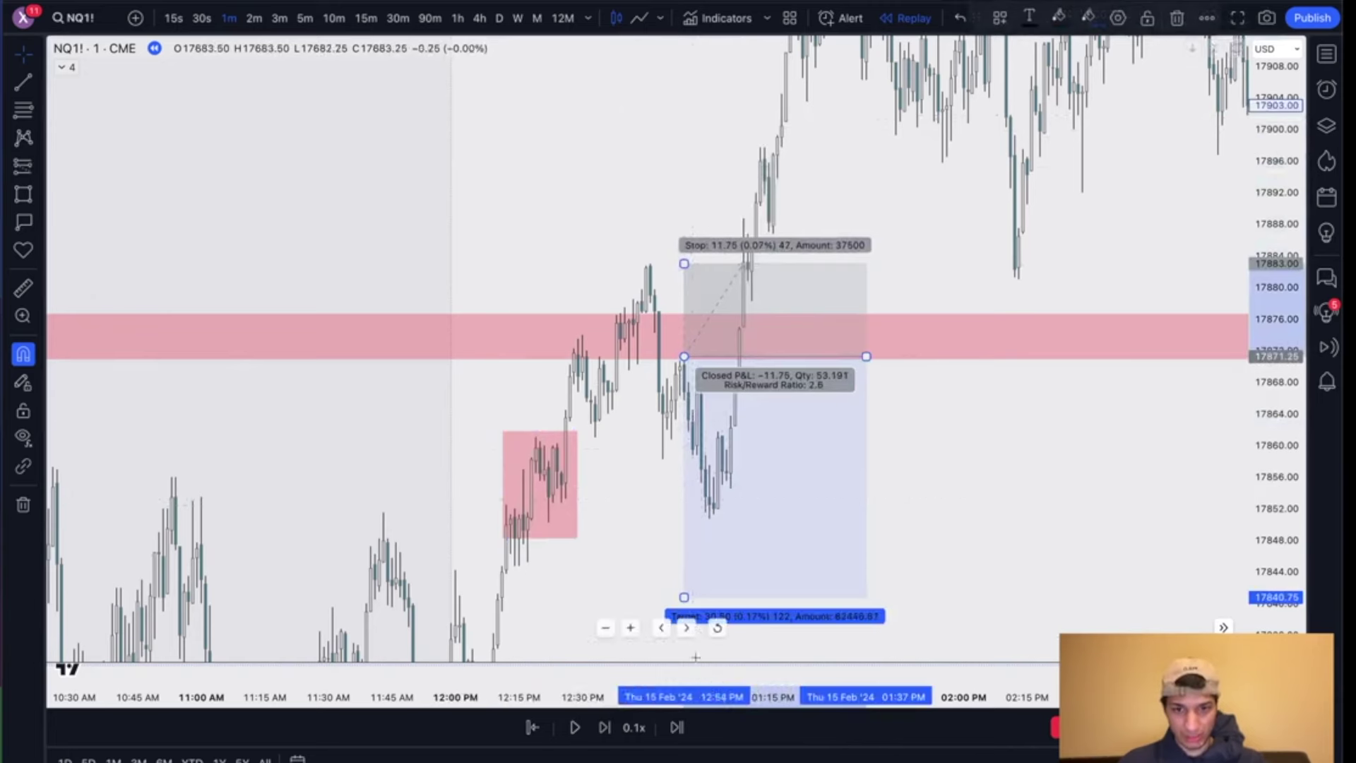
{"action": "left_click_drag", "start_coordinate": [684, 598], "coordinate": [684, 522]}
{"action": "left_click_drag", "start_coordinate": [896, 420], "coordinate": [857, 329]}
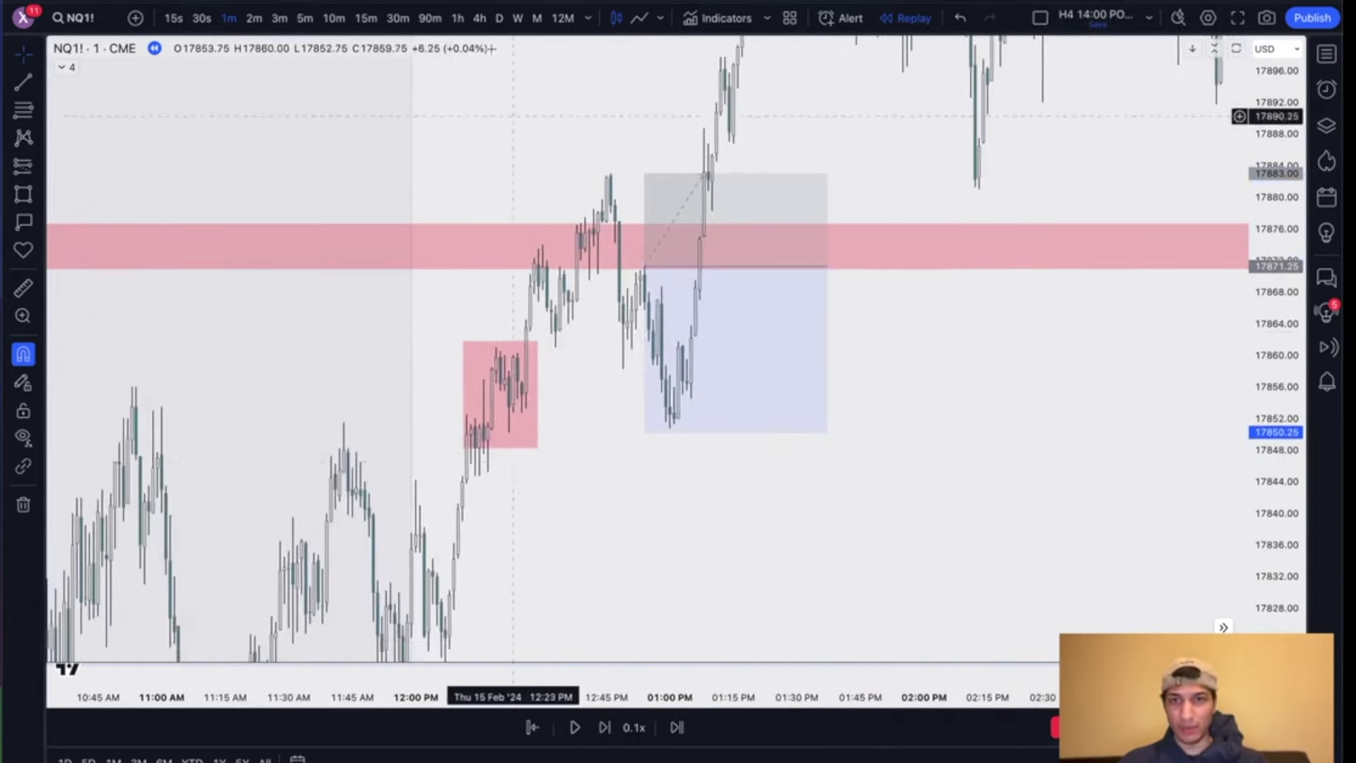
Step: Return to the 15-minute timeframe and delete the small red rectangle below the gap
{"action": "left_click", "coordinate": [367, 18]}
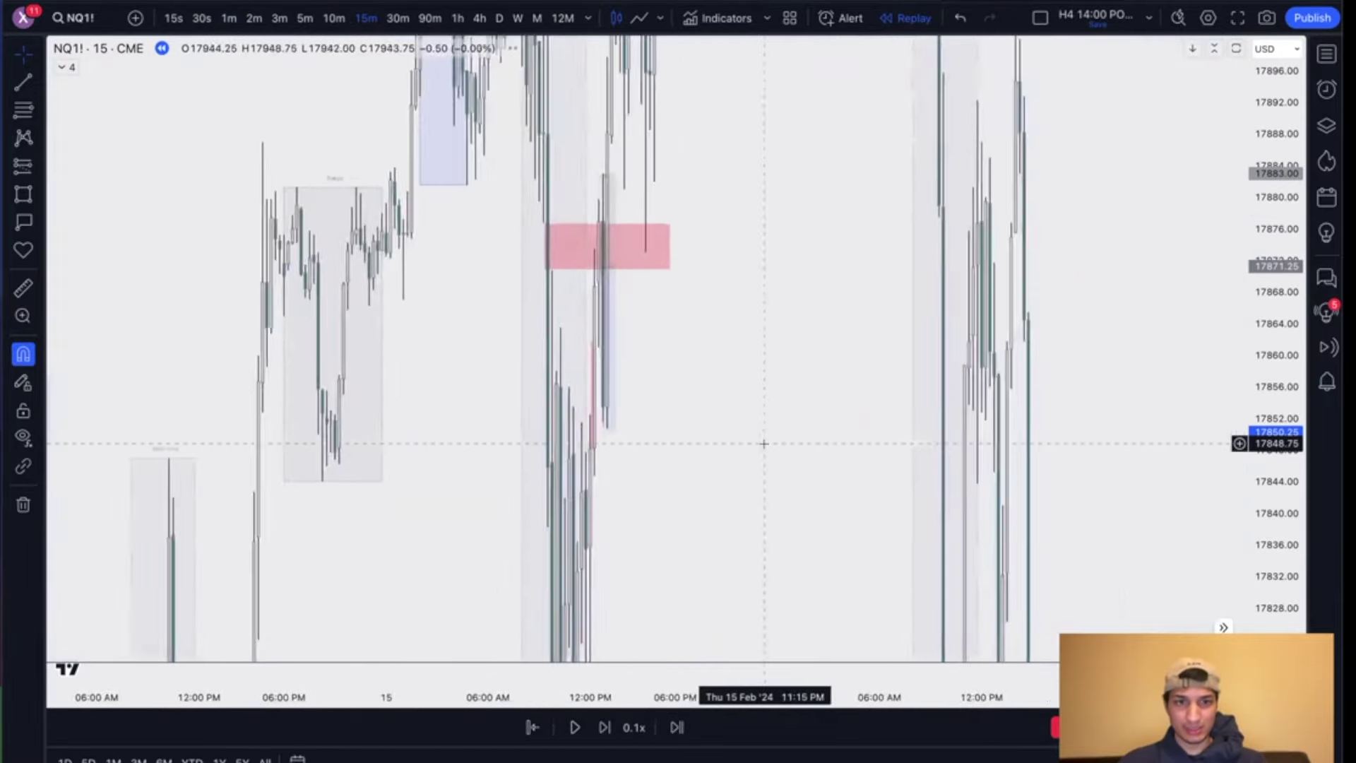
{"action": "scroll", "coordinate": [763, 444], "scroll_direction": "up", "scroll_amount": 4}
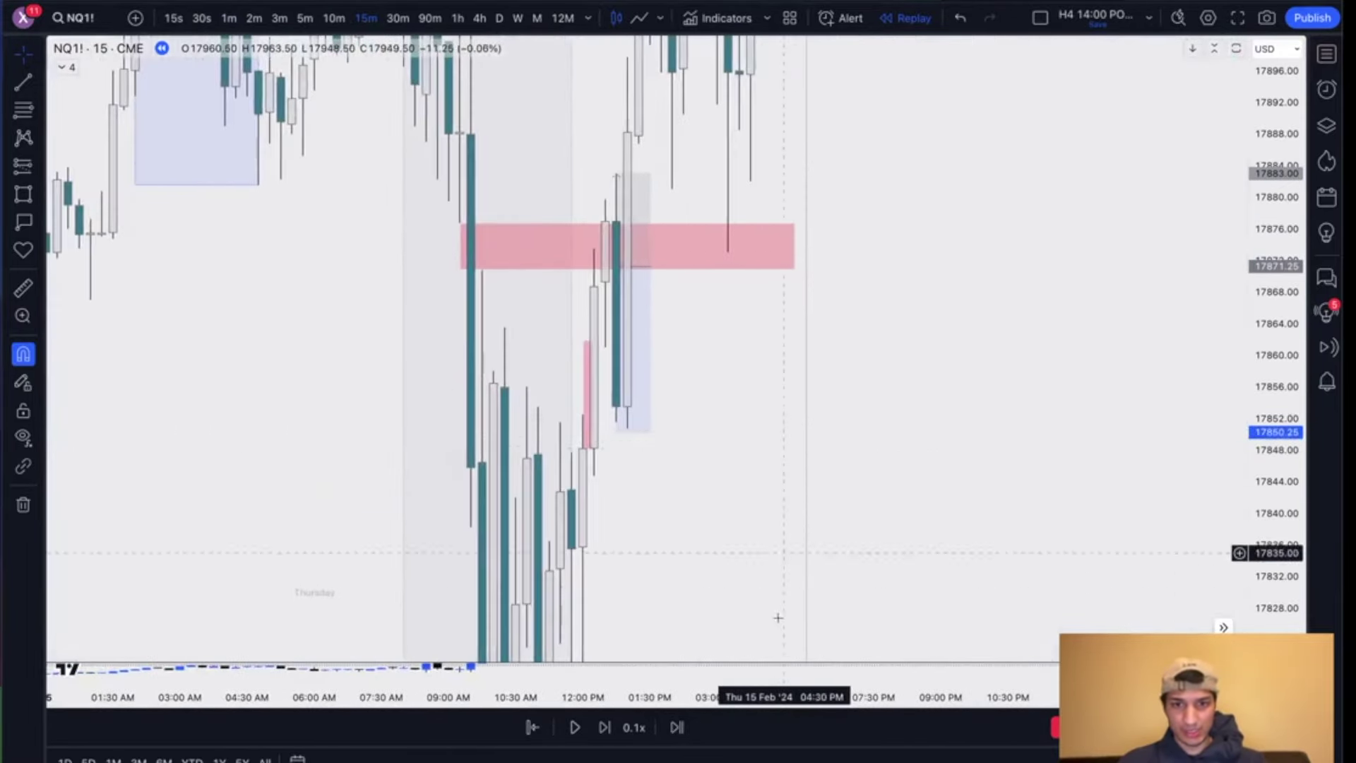
{"action": "left_click", "coordinate": [597, 384]}
{"action": "key", "text": "Delete"}
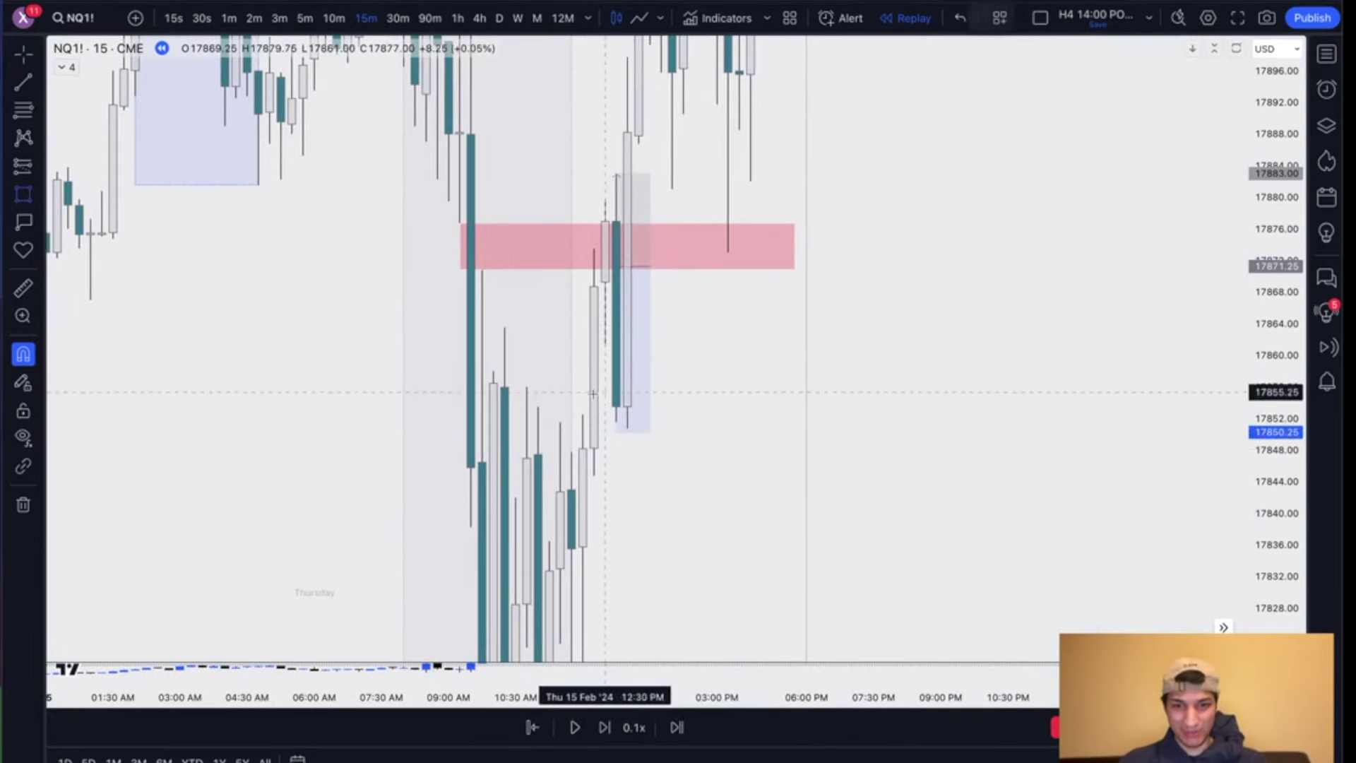
Step: Mark the zone at 17861.50 to 17852.50 with a green rectangle from 12:00 PM to 3:15 PM on 15 February
{"action": "left_click_drag", "start_coordinate": [583, 406], "coordinate": [728, 344]}
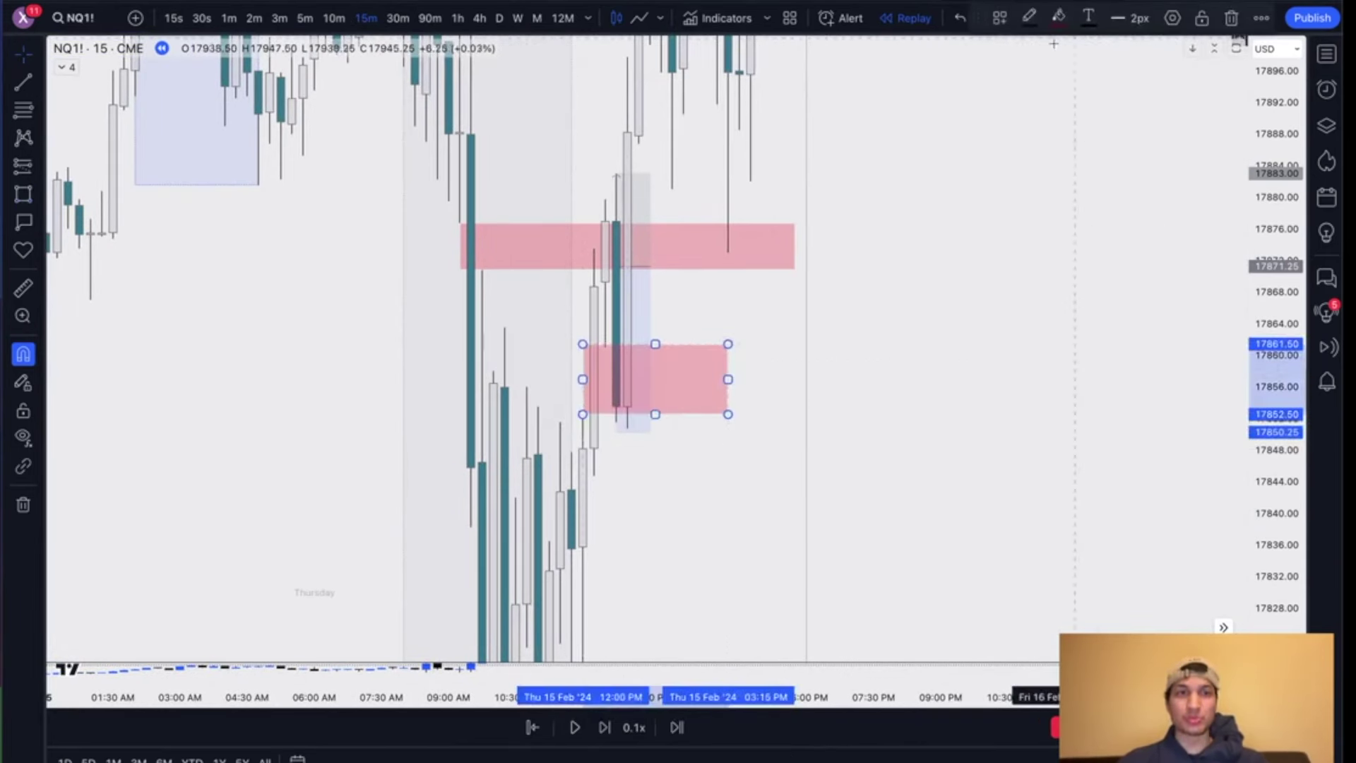
{"action": "left_click", "coordinate": [1059, 16]}
{"action": "left_click", "coordinate": [1115, 70]}
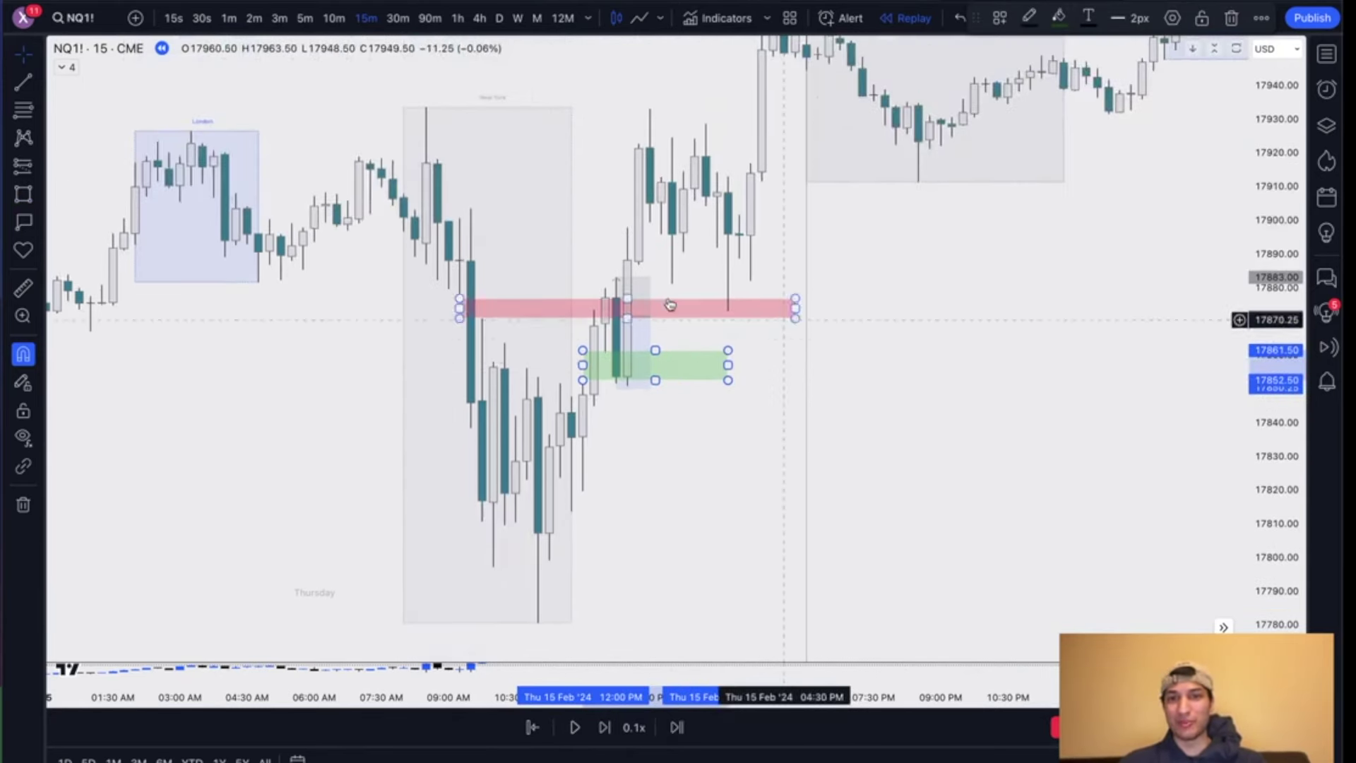
Step: Delete the red and green rectangles together with the short position around the 15 February New York session
{"action": "left_click_drag", "start_coordinate": [581, 279], "coordinate": [738, 424]}
{"action": "key", "text": "Delete"}
{"action": "scroll", "coordinate": [737, 424], "scroll_direction": "down", "scroll_amount": 5}
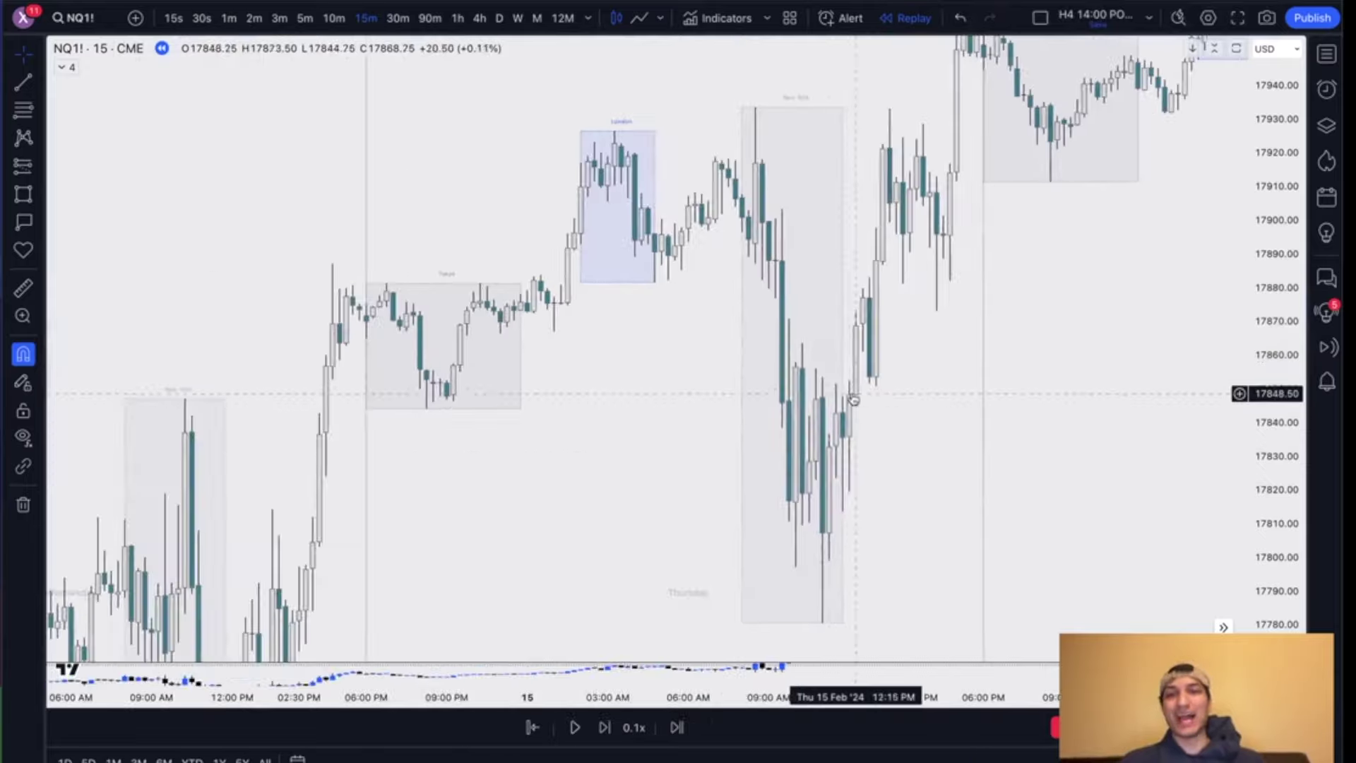
Step: Mark the gap at 17836.00 to 17692.50 with a red rectangle from 8:15 AM to 3:00 PM on 13 February
{"action": "scroll", "coordinate": [715, 446], "scroll_direction": "left", "scroll_amount": 5}
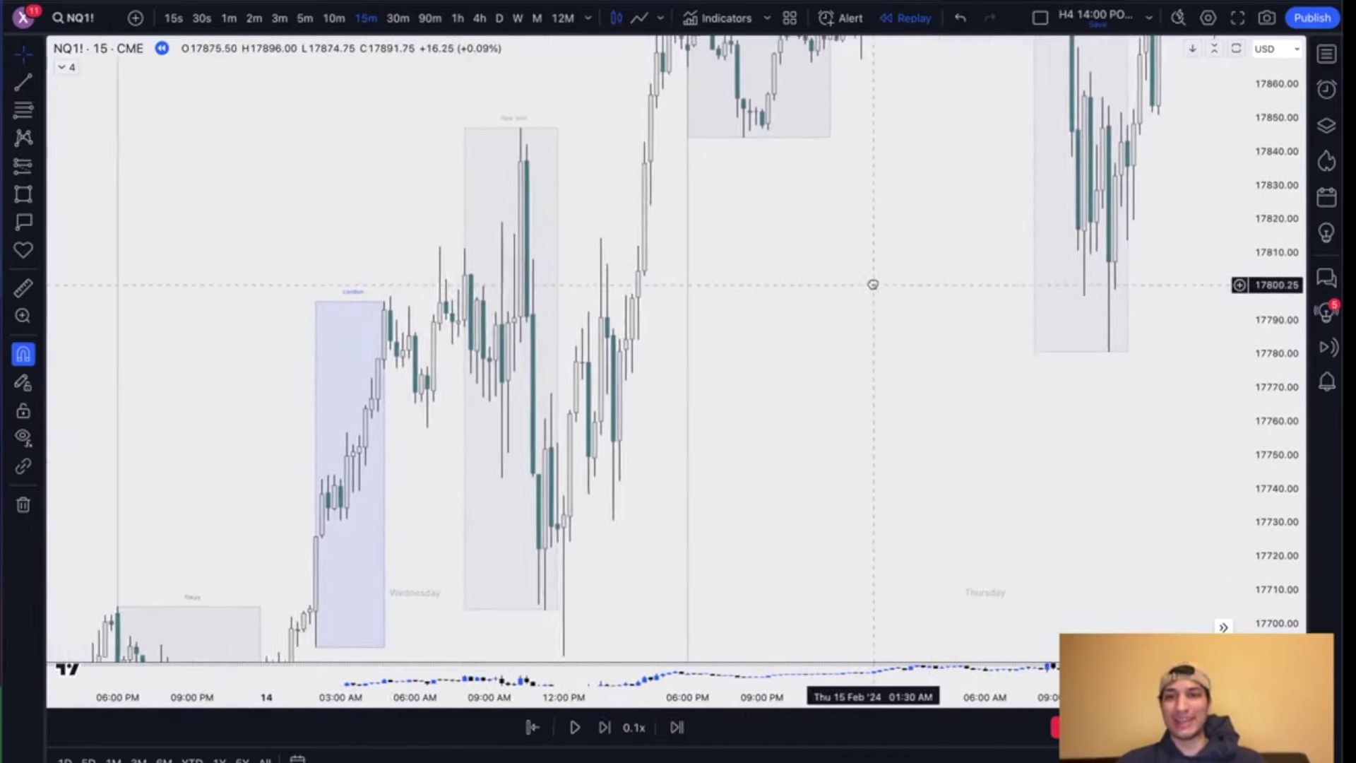
{"action": "scroll", "coordinate": [740, 477], "scroll_direction": "left", "scroll_amount": 5}
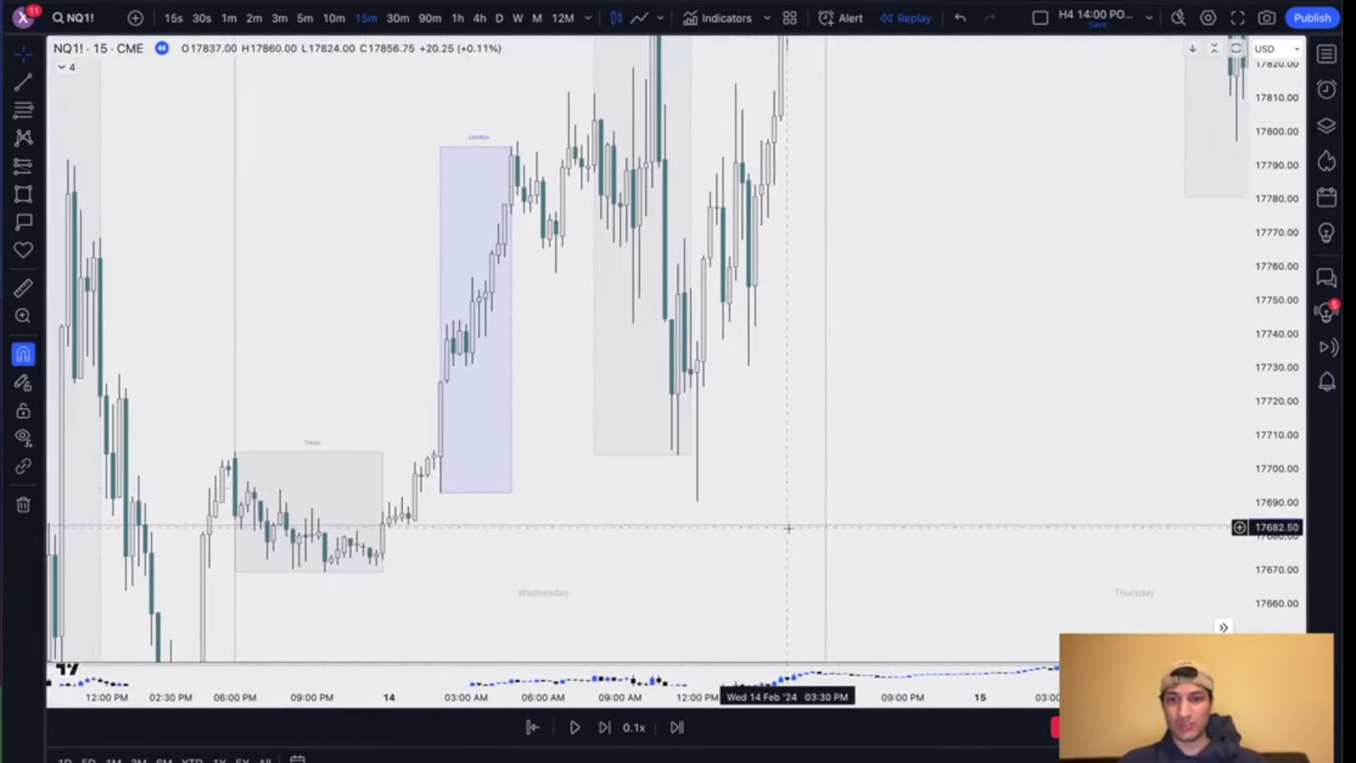
{"action": "left_click_drag", "start_coordinate": [808, 486], "coordinate": [1221, 268]}
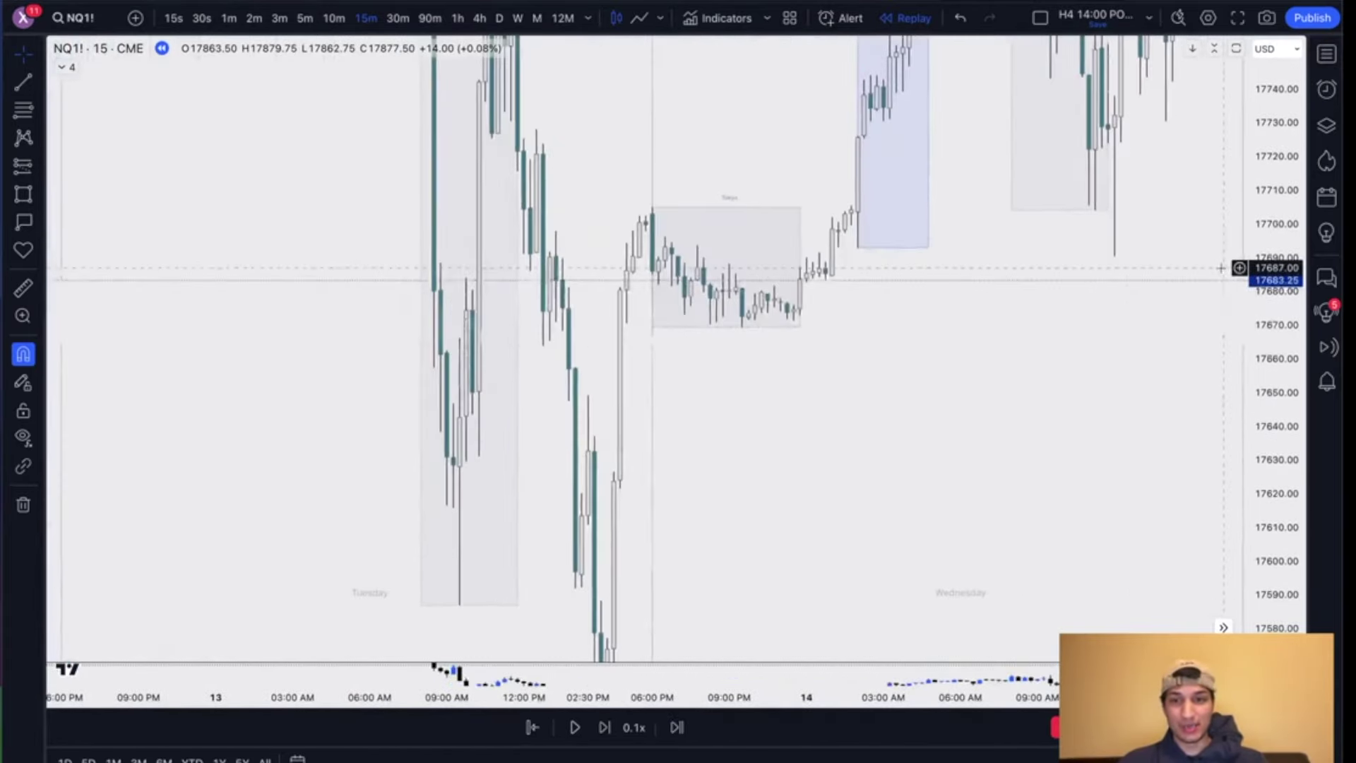
{"action": "left_click_drag", "start_coordinate": [934, 464], "coordinate": [899, 632]}
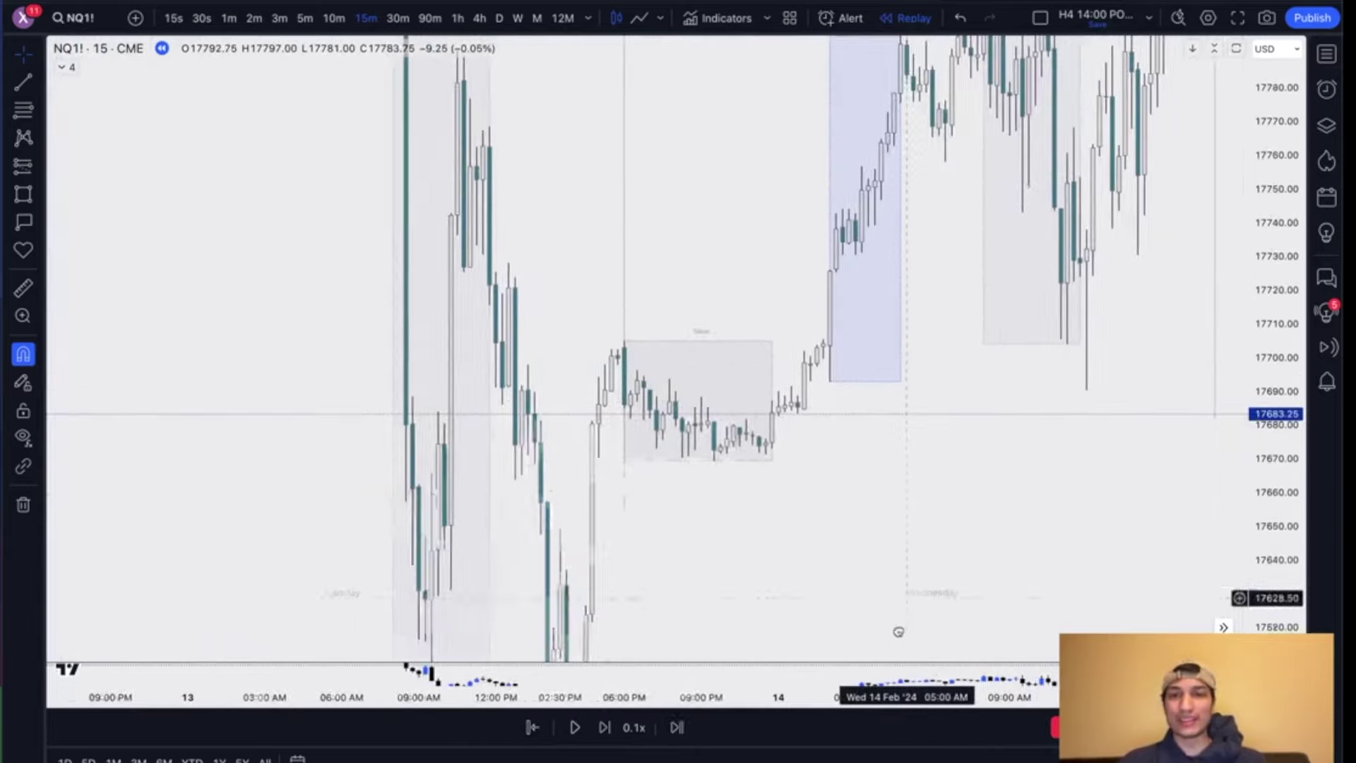
{"action": "left_click_drag", "start_coordinate": [591, 165], "coordinate": [616, 186]}
{"action": "left_click_drag", "start_coordinate": [1282, 184], "coordinate": [1275, 438]}
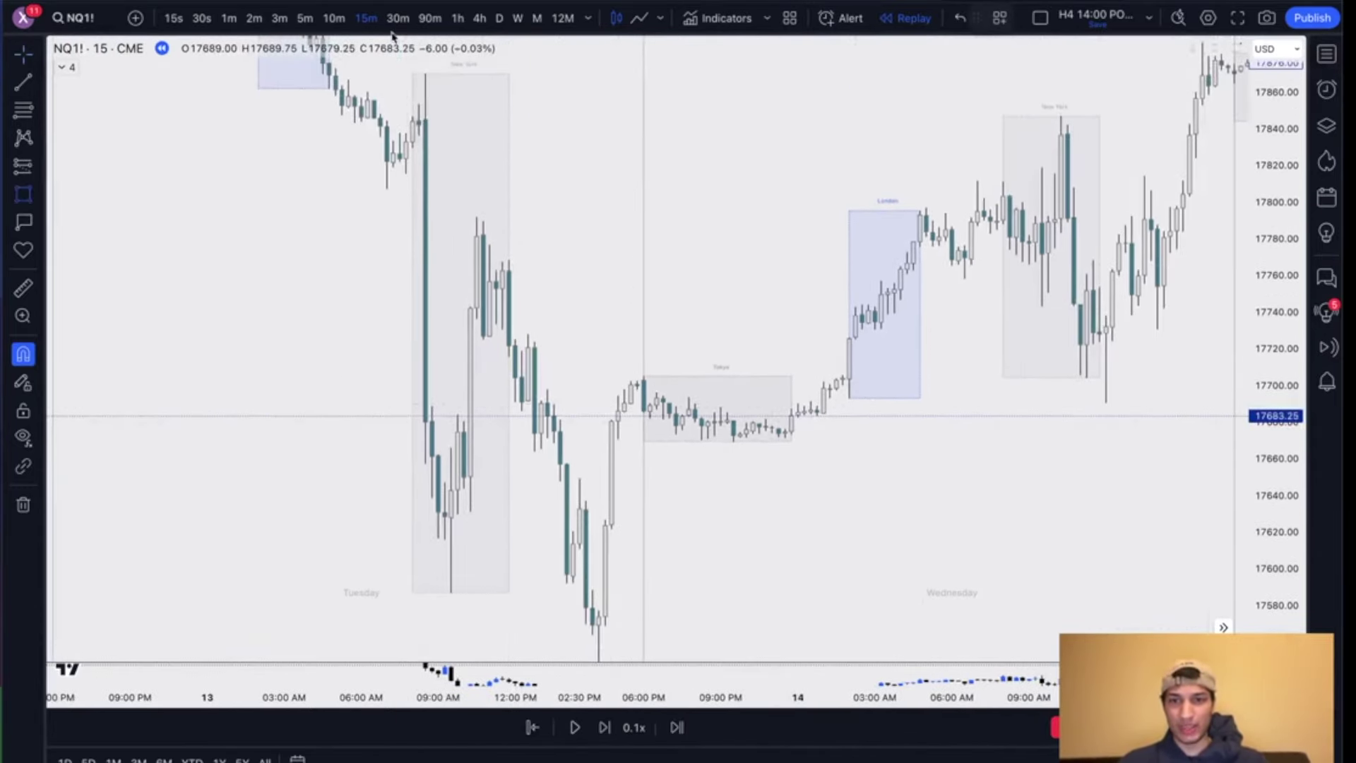
{"action": "left_click_drag", "start_coordinate": [419, 135], "coordinate": [593, 399]}
{"action": "left_click", "coordinate": [1057, 14]}
{"action": "left_click", "coordinate": [1051, 78]}
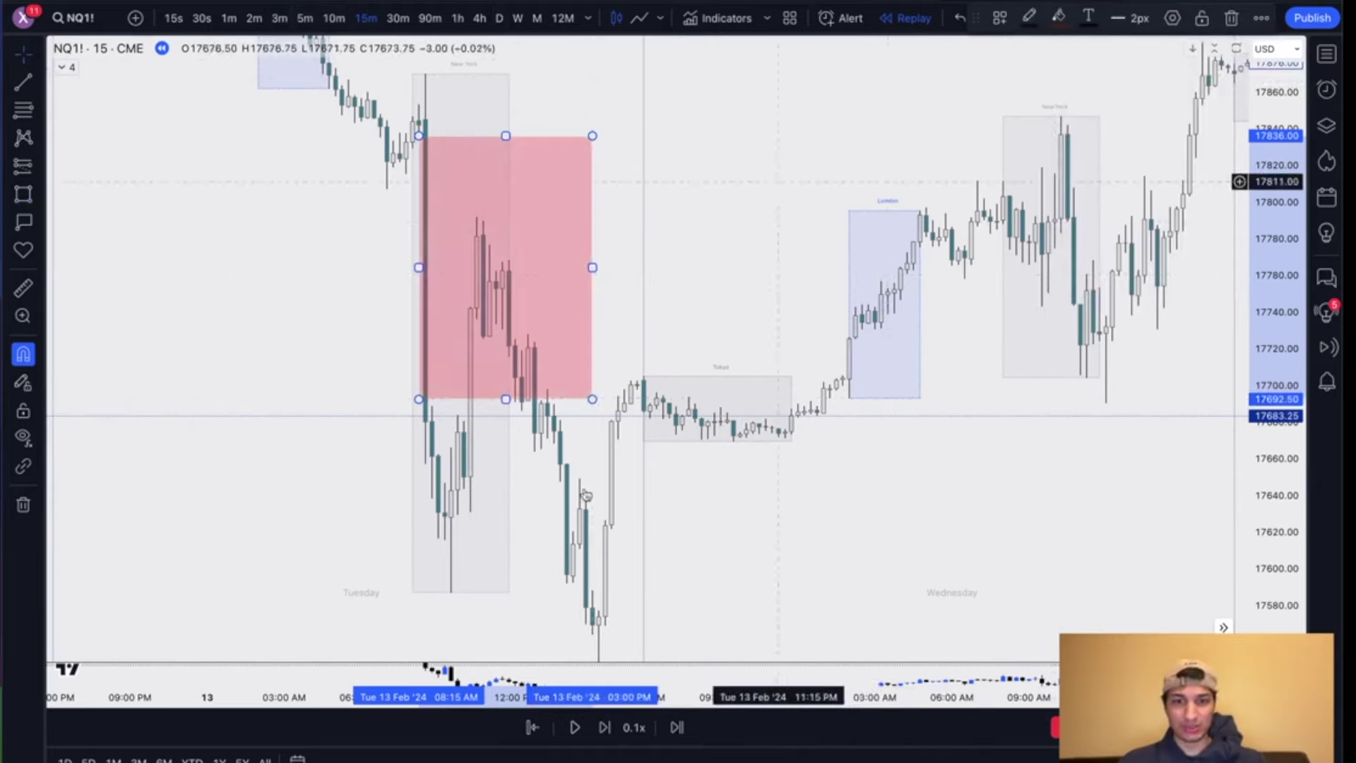
Step: Restart the bar replay from 13 February at 6:00 PM and switch to the 1-minute timeframe
{"action": "left_click", "coordinate": [532, 727]}
{"action": "left_click", "coordinate": [644, 452]}
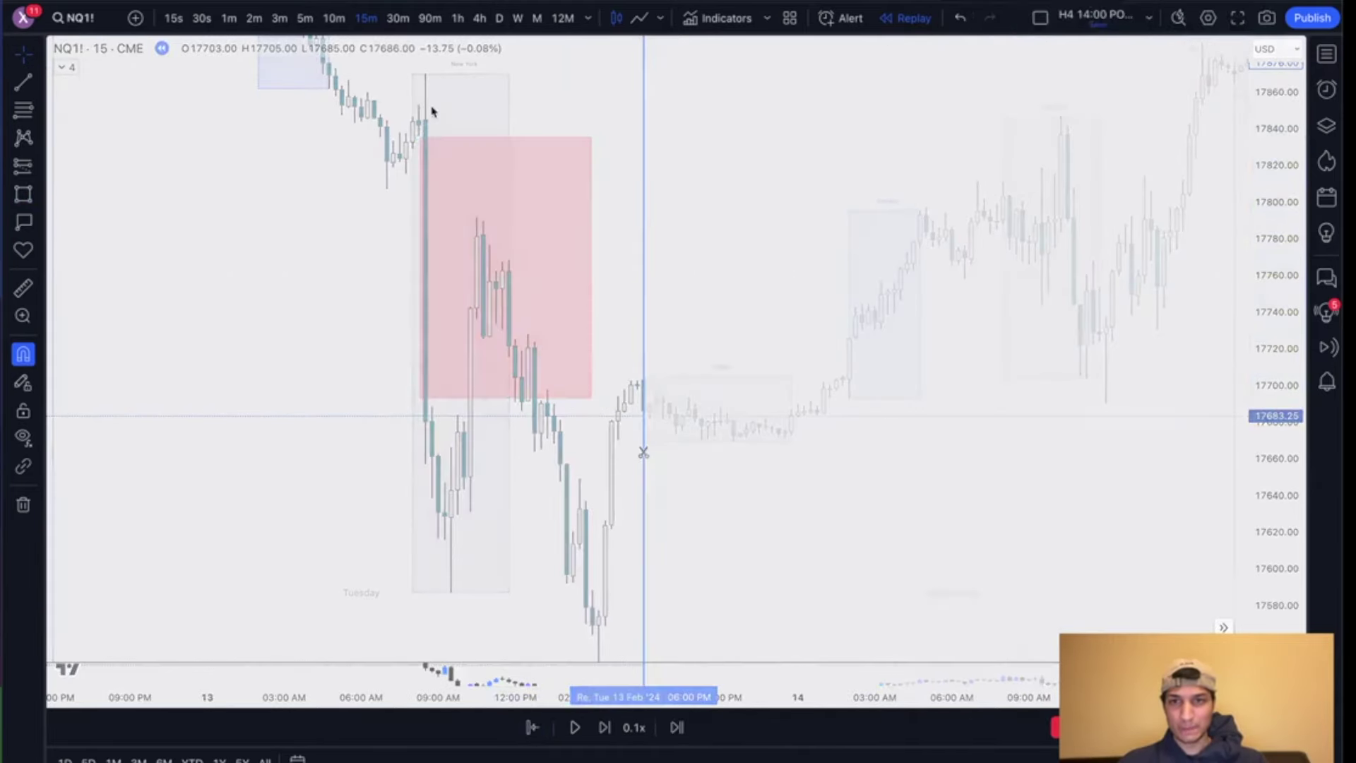
{"action": "left_click", "coordinate": [228, 18]}
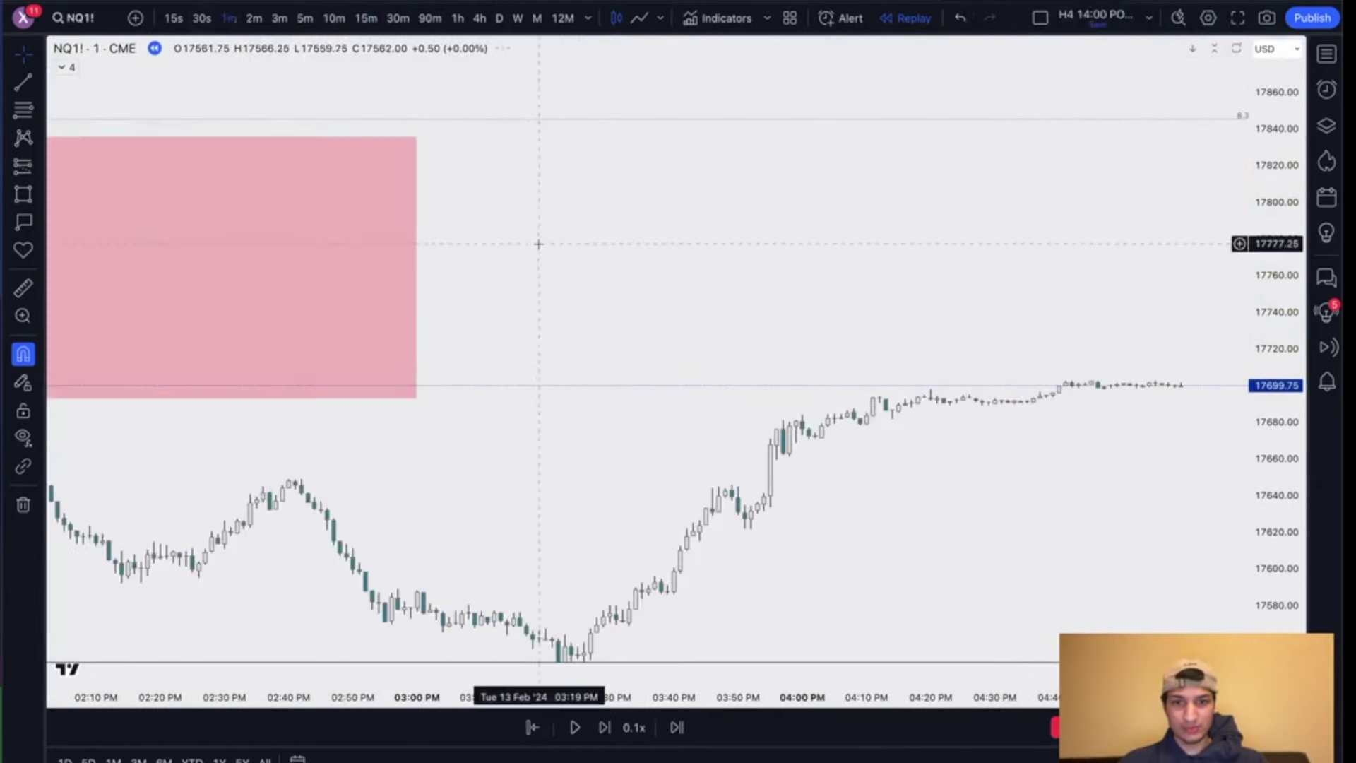
Step: Examine the 1-minute price action inside the red gap zone during the 13 February New York session
{"action": "scroll", "coordinate": [537, 243], "scroll_direction": "up", "scroll_amount": 3}
{"action": "scroll", "coordinate": [538, 244], "scroll_direction": "up", "scroll_amount": 3}
{"action": "scroll", "coordinate": [539, 244], "scroll_direction": "left", "scroll_amount": 10}
{"action": "scroll", "coordinate": [596, 283], "scroll_direction": "up", "scroll_amount": 2}
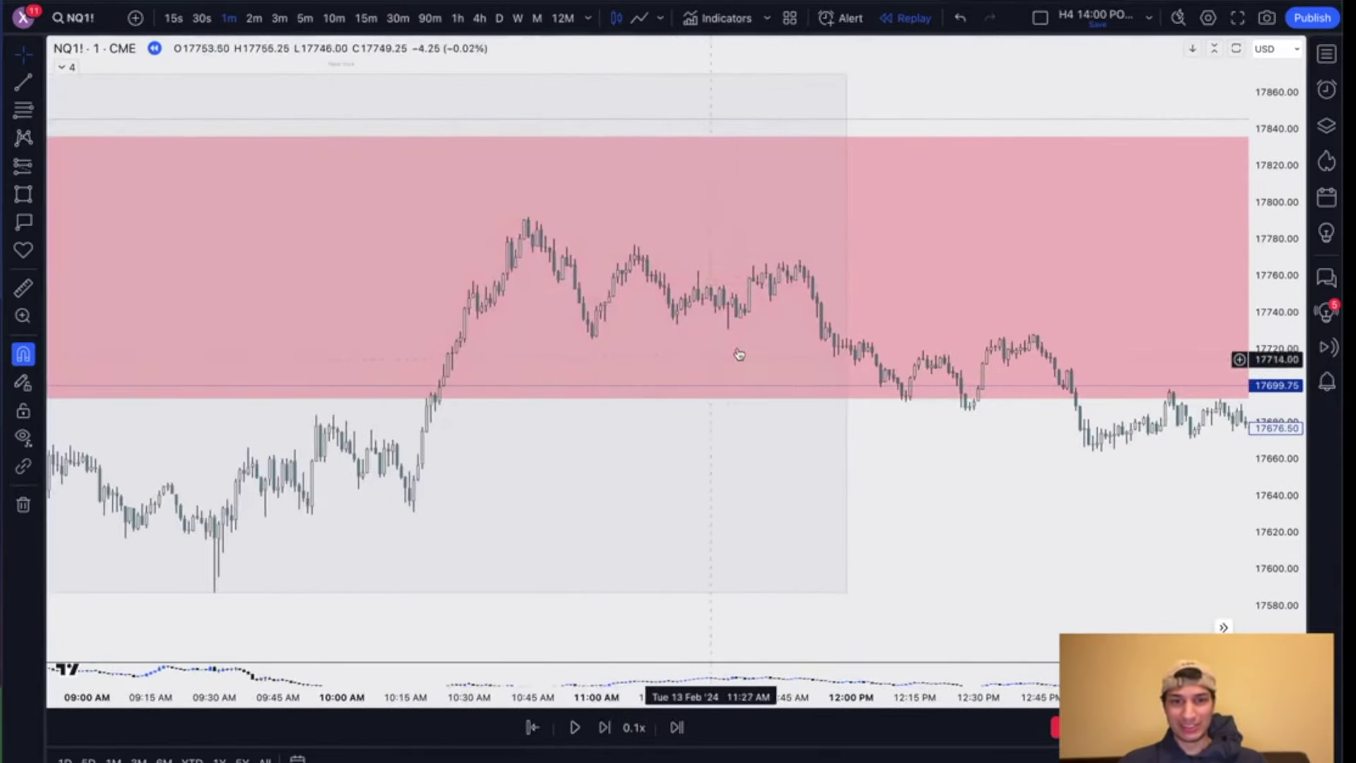
{"action": "scroll", "coordinate": [752, 262], "scroll_direction": "right", "scroll_amount": 6}
{"action": "scroll", "coordinate": [752, 262], "scroll_direction": "down", "scroll_amount": 3}
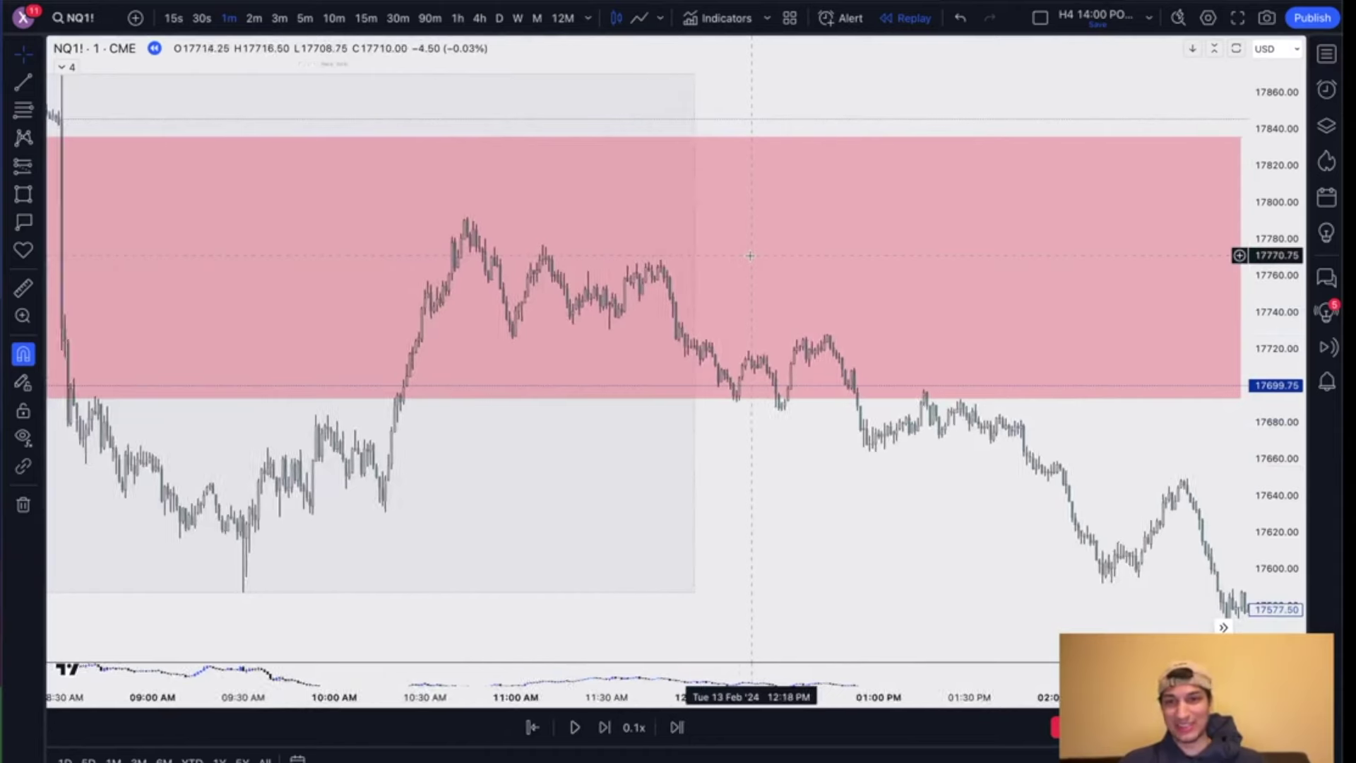
{"action": "scroll", "coordinate": [752, 262], "scroll_direction": "left", "scroll_amount": 3}
{"action": "scroll", "coordinate": [752, 262], "scroll_direction": "left", "scroll_amount": 2}
{"action": "scroll", "coordinate": [753, 262], "scroll_direction": "up", "scroll_amount": 1}
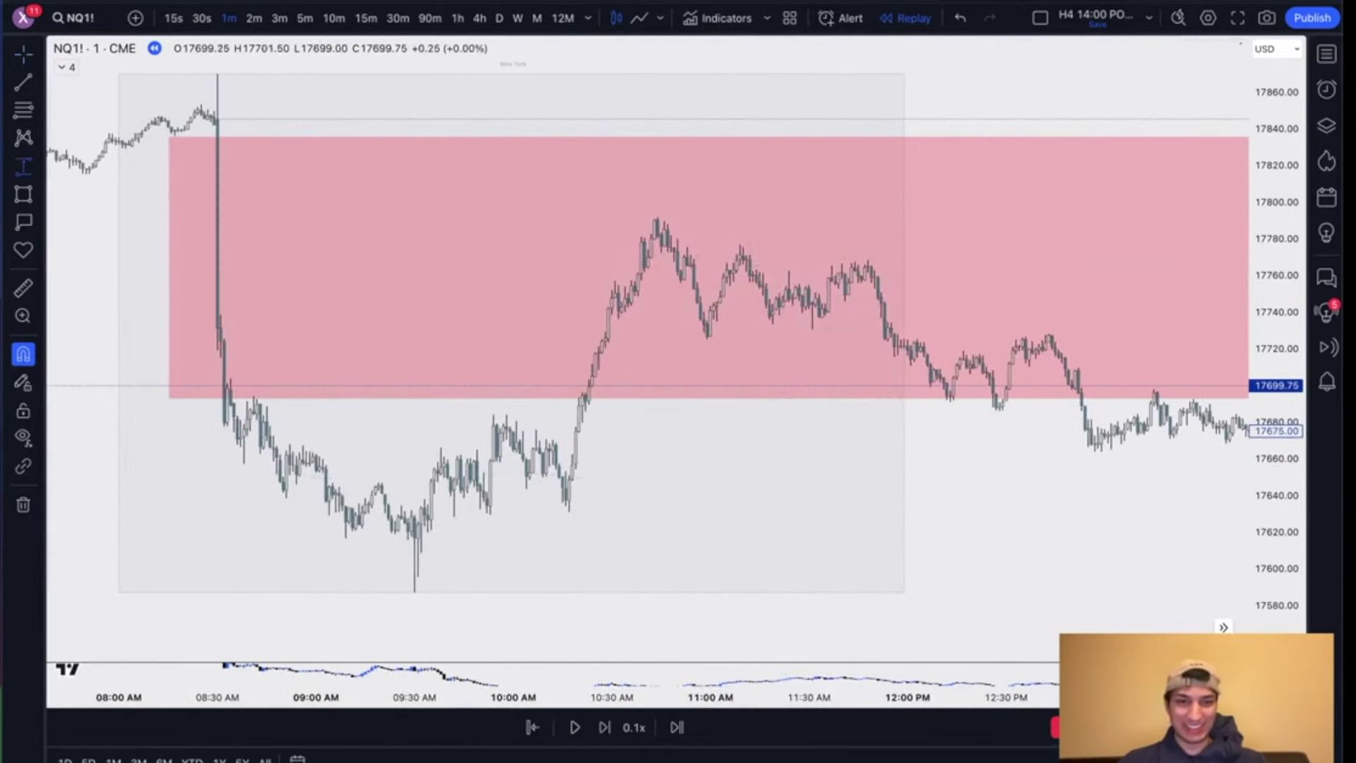
Step: Measure the drop from about 17785 at 10:46 AM inside the red zone with a price range, and remove it
{"action": "left_click", "coordinate": [664, 229], "text": "shift"}
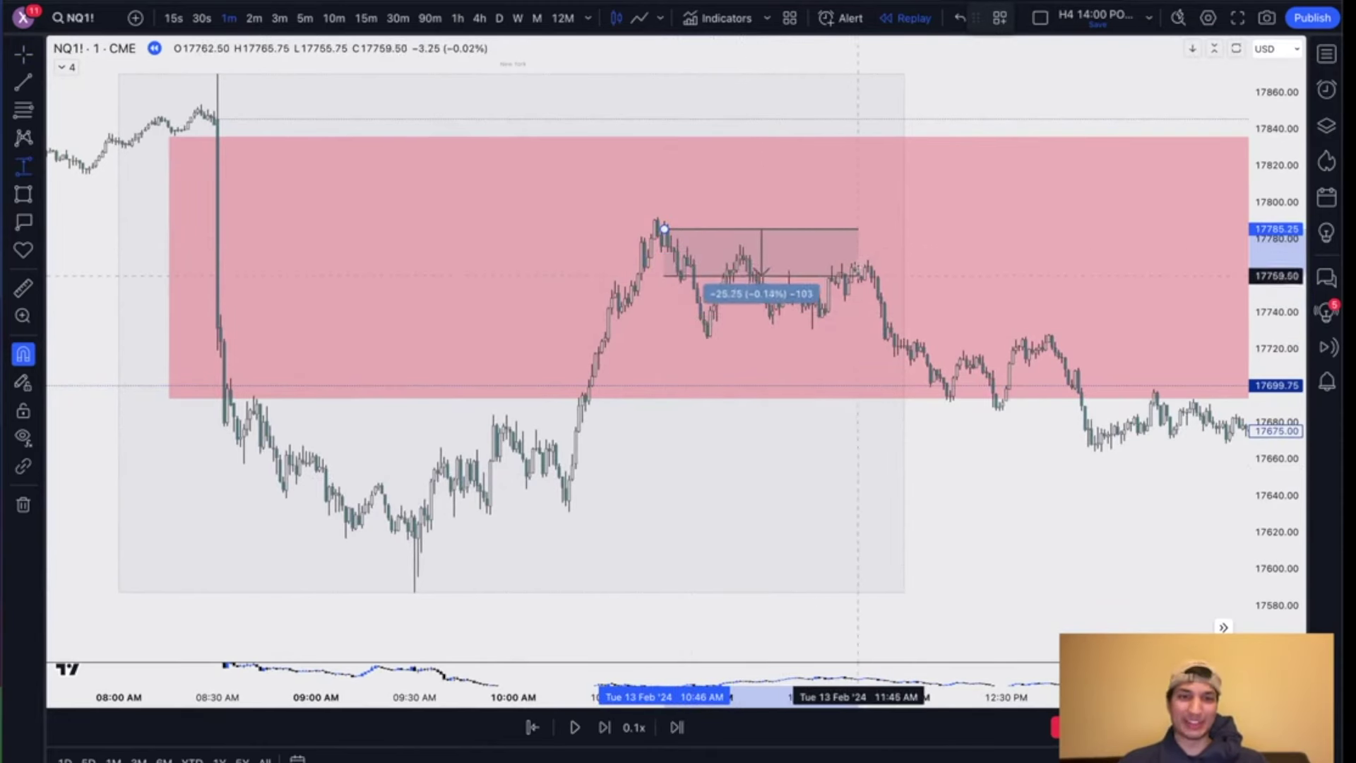
{"action": "left_click", "coordinate": [1045, 353]}
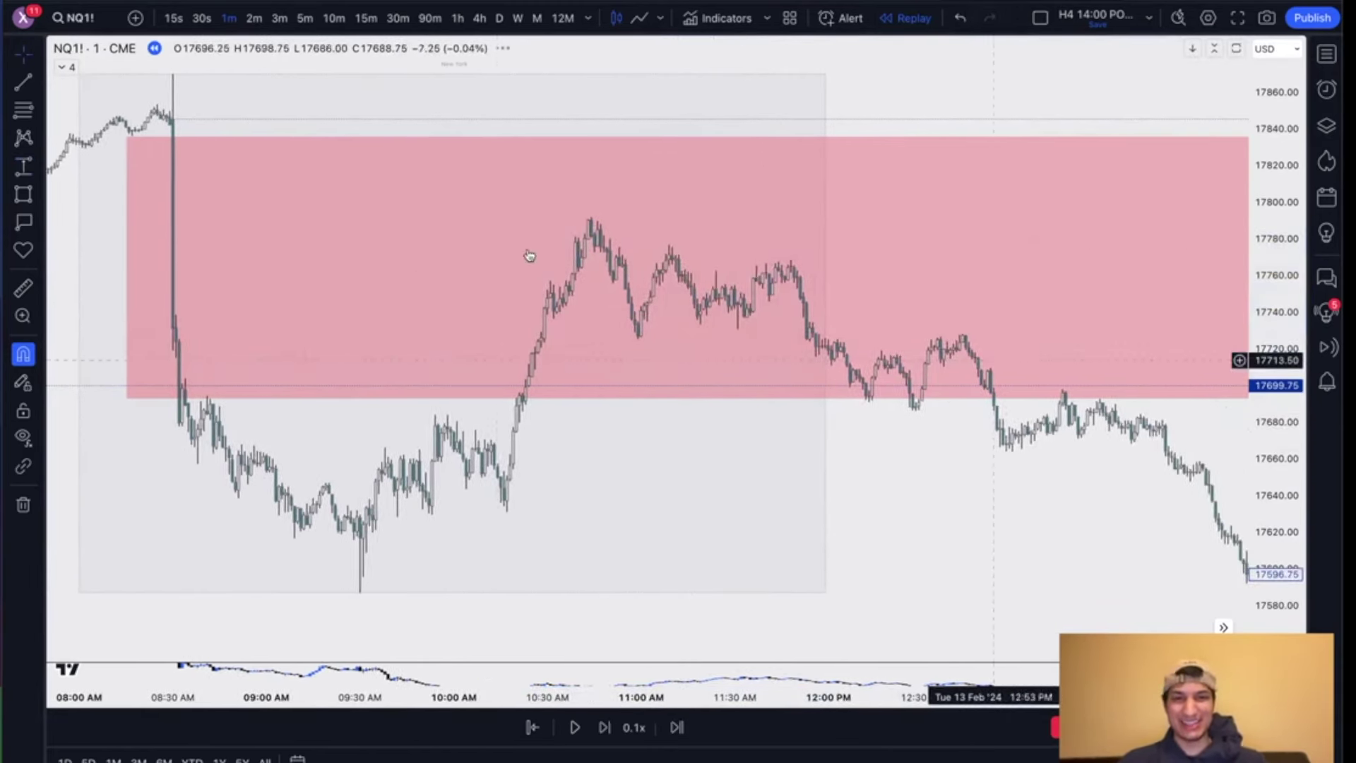
{"action": "scroll", "coordinate": [854, 460], "scroll_direction": "down", "scroll_amount": 2}
{"action": "scroll", "coordinate": [860, 495], "scroll_direction": "right", "scroll_amount": 3}
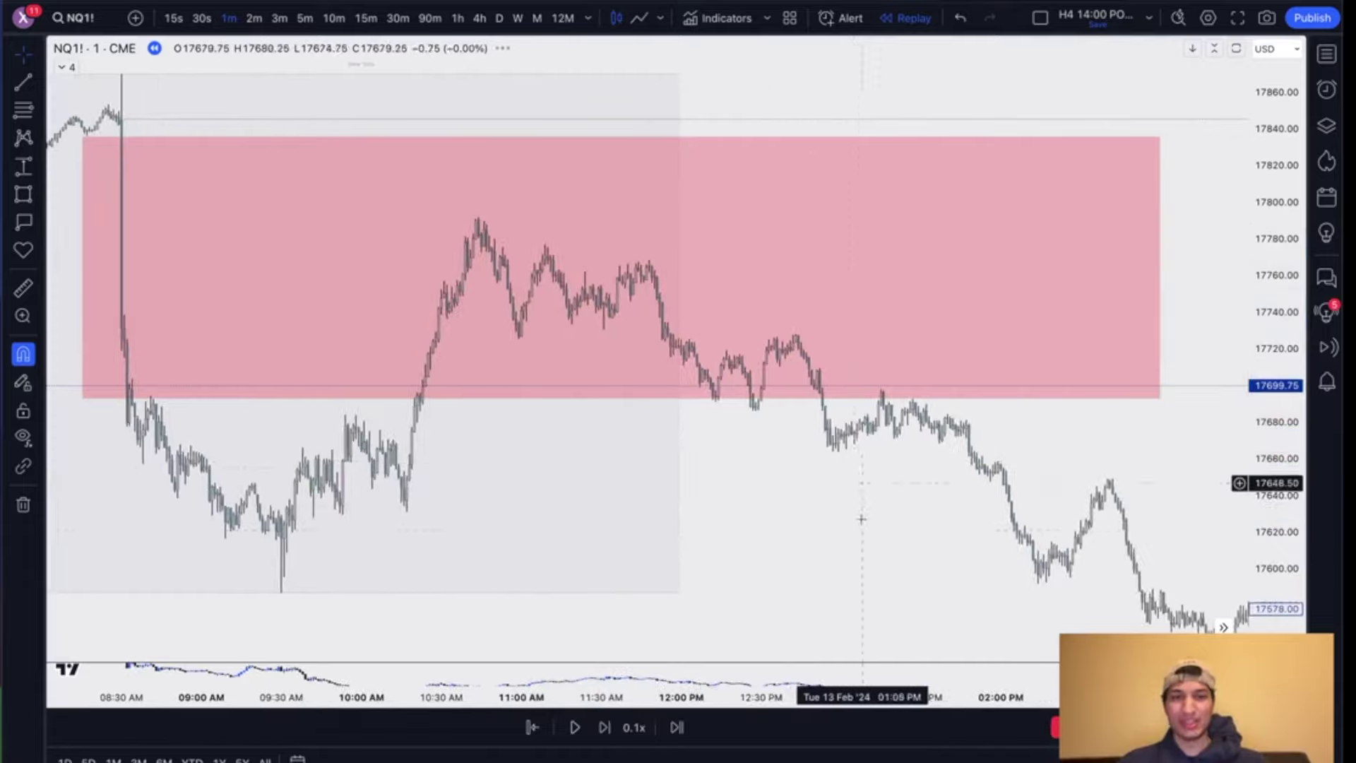
Step: Examine the 1-minute price action around the red zone's lower edge between 9:30 AM and 2:30 PM on 13 February
{"action": "left_click_drag", "start_coordinate": [817, 512], "coordinate": [739, 415]}
{"action": "left_click_drag", "start_coordinate": [1274, 410], "coordinate": [1274, 233]}
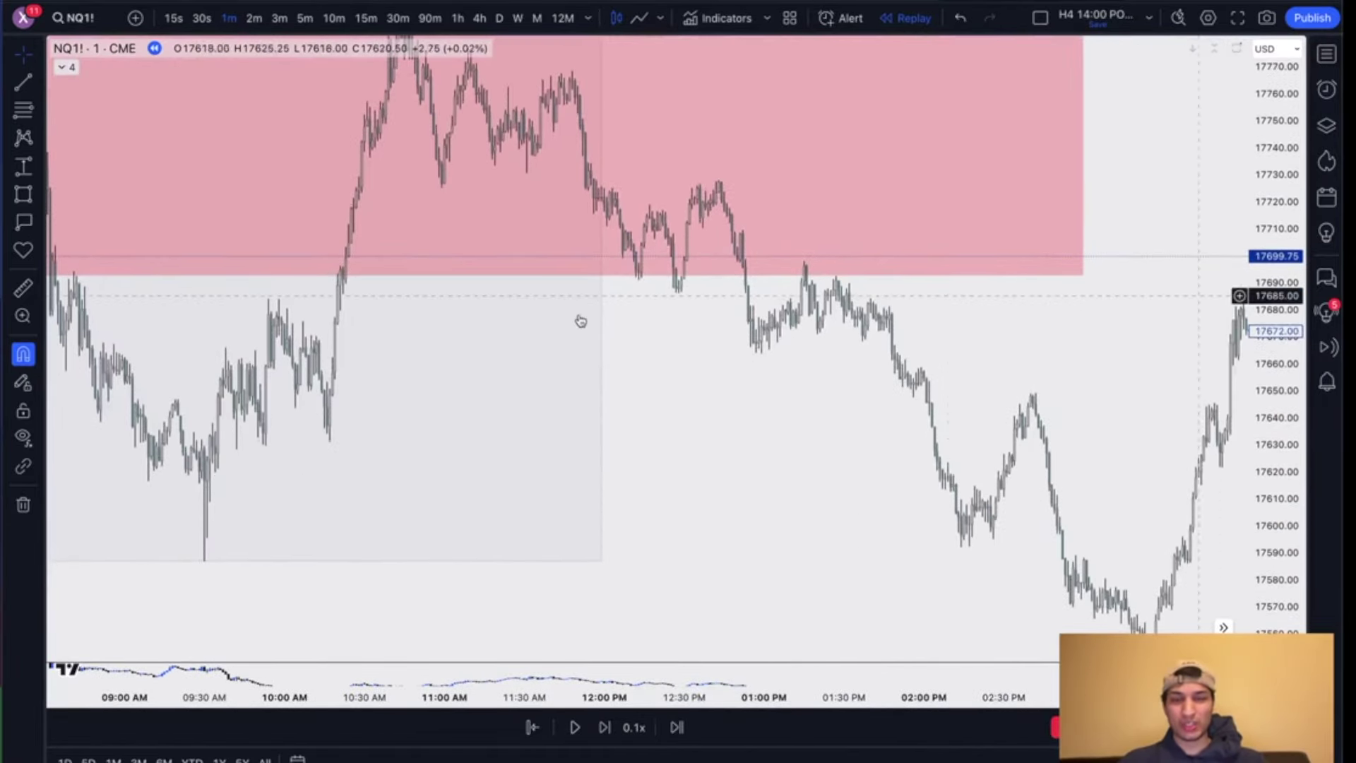
{"action": "scroll", "coordinate": [563, 322], "scroll_direction": "up", "scroll_amount": 2}
{"action": "left_click_drag", "start_coordinate": [561, 336], "coordinate": [497, 490]}
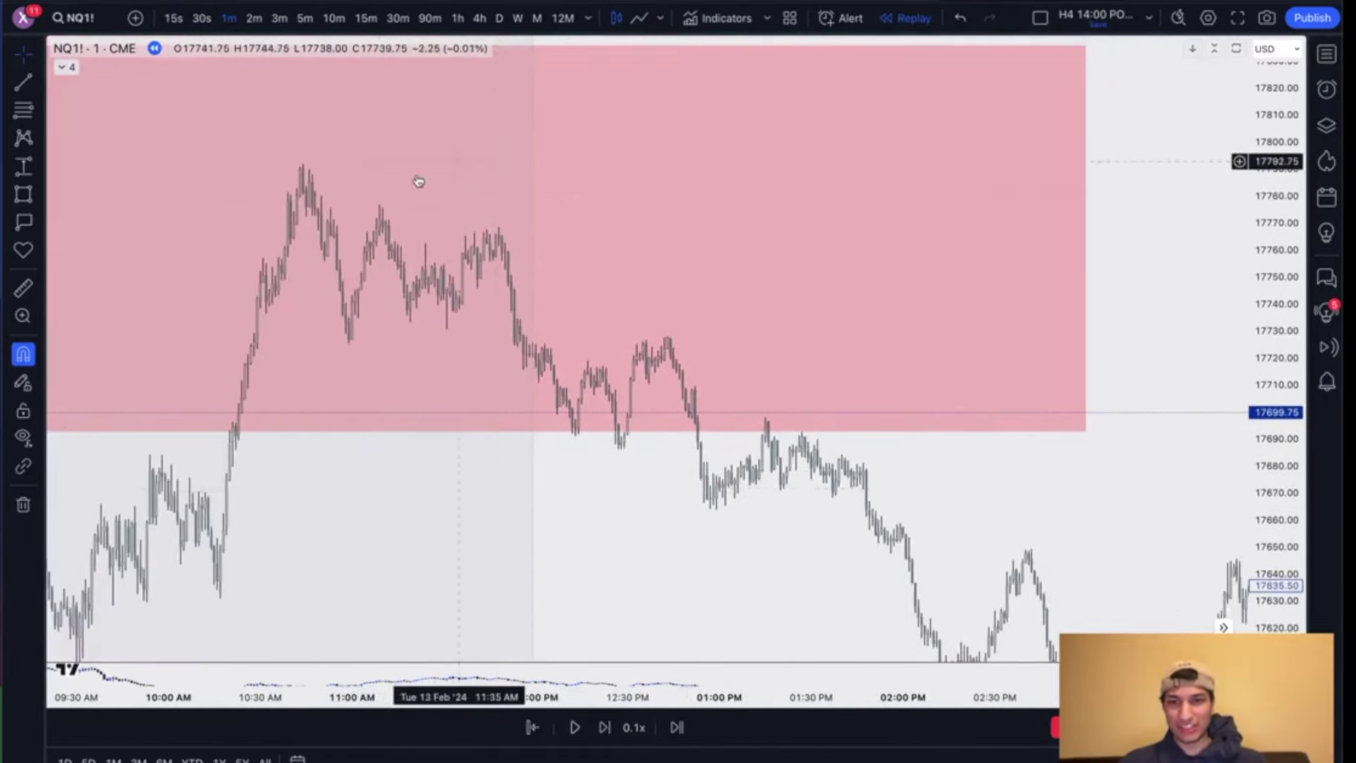
{"action": "scroll", "coordinate": [590, 257], "scroll_direction": "left", "scroll_amount": 3}
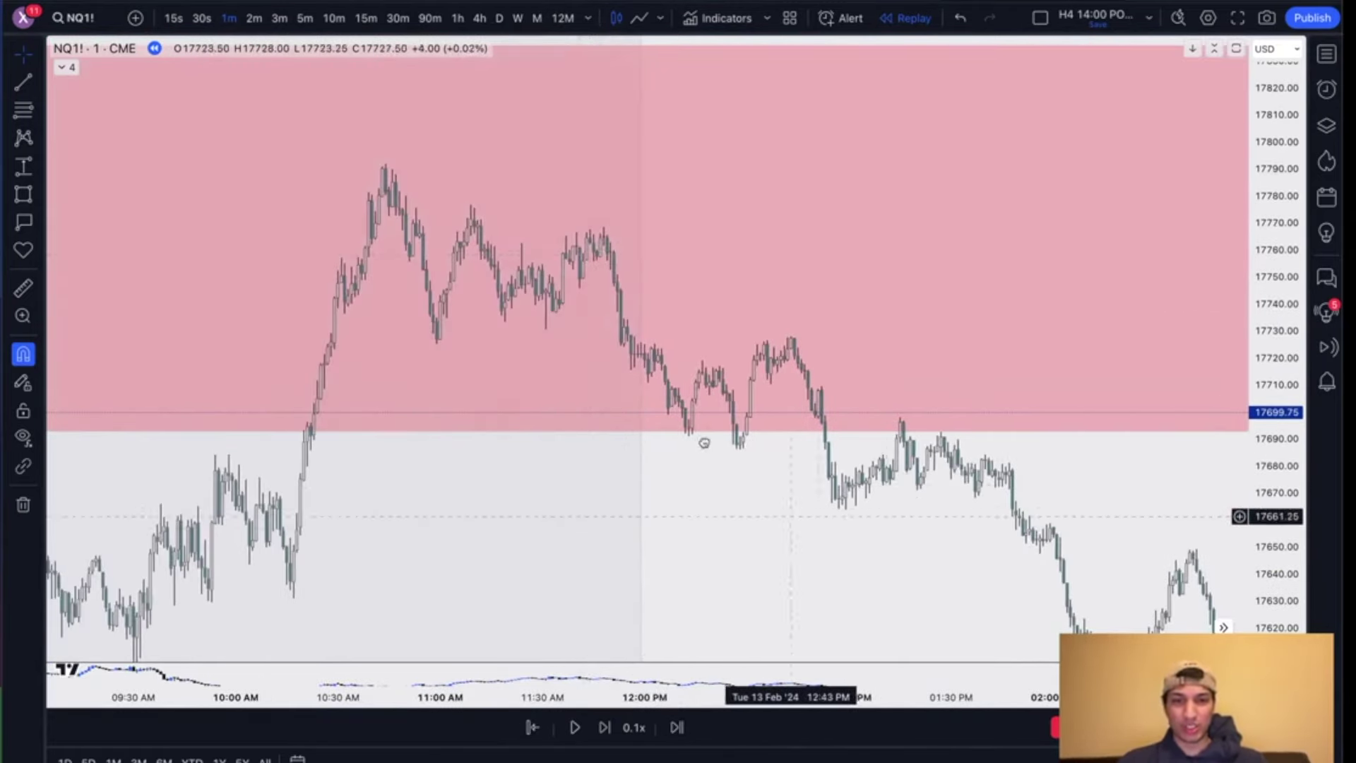
{"action": "left_click_drag", "start_coordinate": [781, 508], "coordinate": [671, 414]}
{"action": "scroll", "coordinate": [672, 413], "scroll_direction": "right", "scroll_amount": 2}
{"action": "left_click_drag", "start_coordinate": [746, 499], "coordinate": [728, 493]}
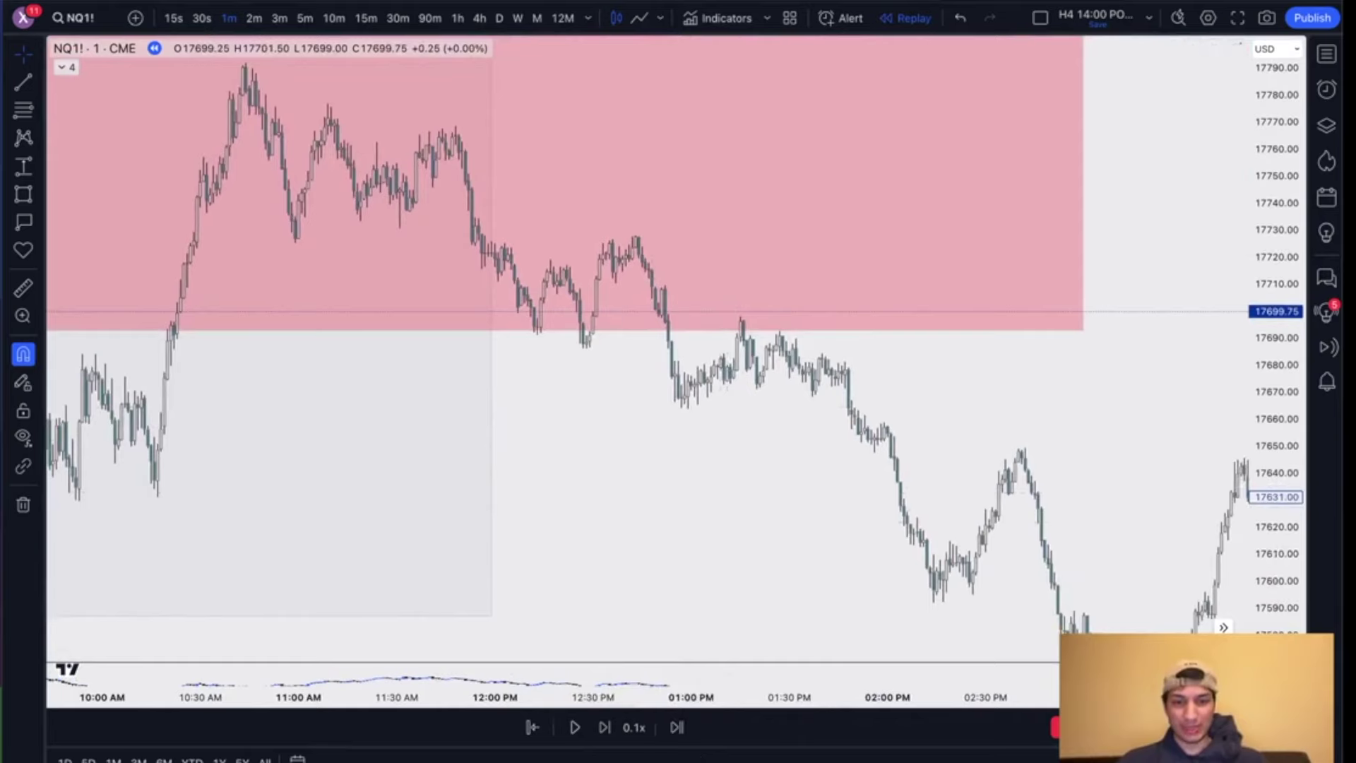
Step: Try a short position from 17696.75 at 1:16 PM on 13 February with its target extended to 17584.00, and remove it
{"action": "left_click", "coordinate": [747, 311]}
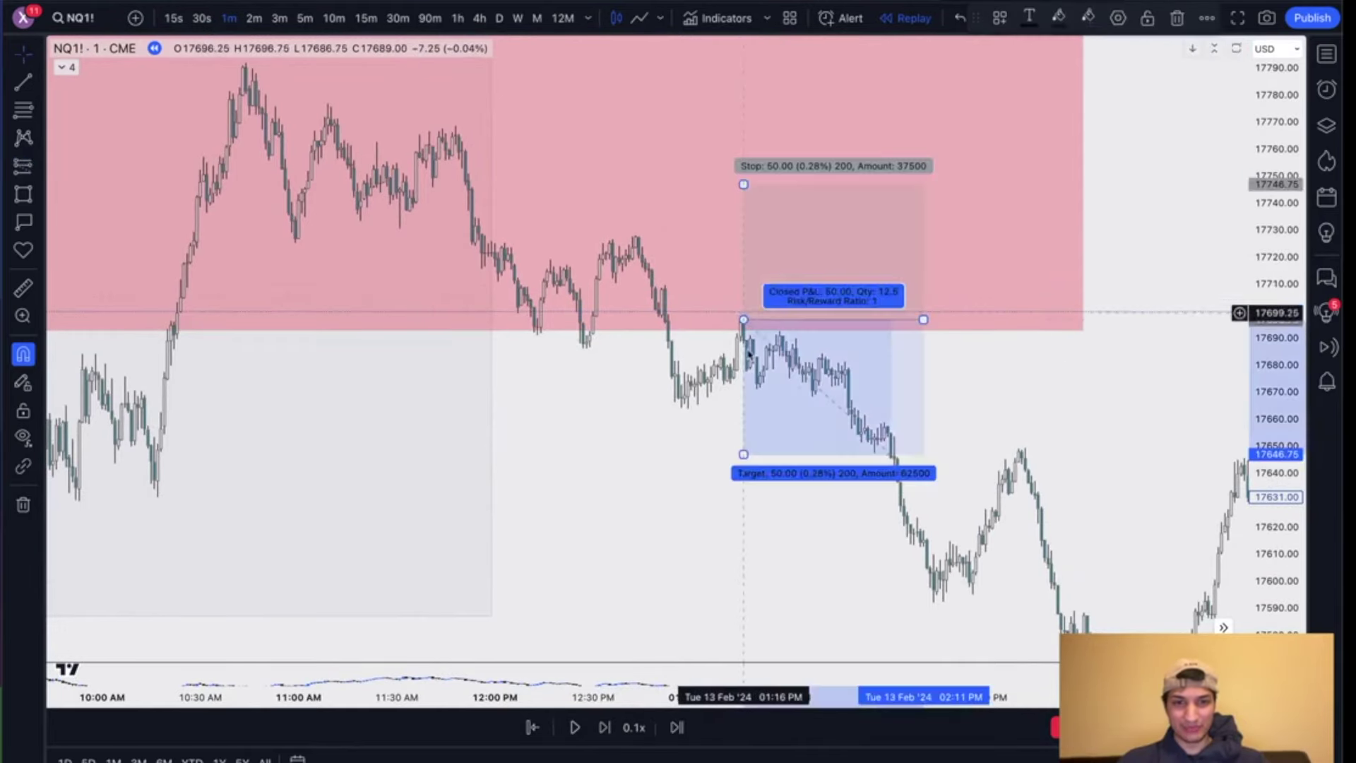
{"action": "left_click_drag", "start_coordinate": [744, 452], "coordinate": [742, 584]}
{"action": "scroll", "coordinate": [743, 584], "scroll_direction": "down", "scroll_amount": 5}
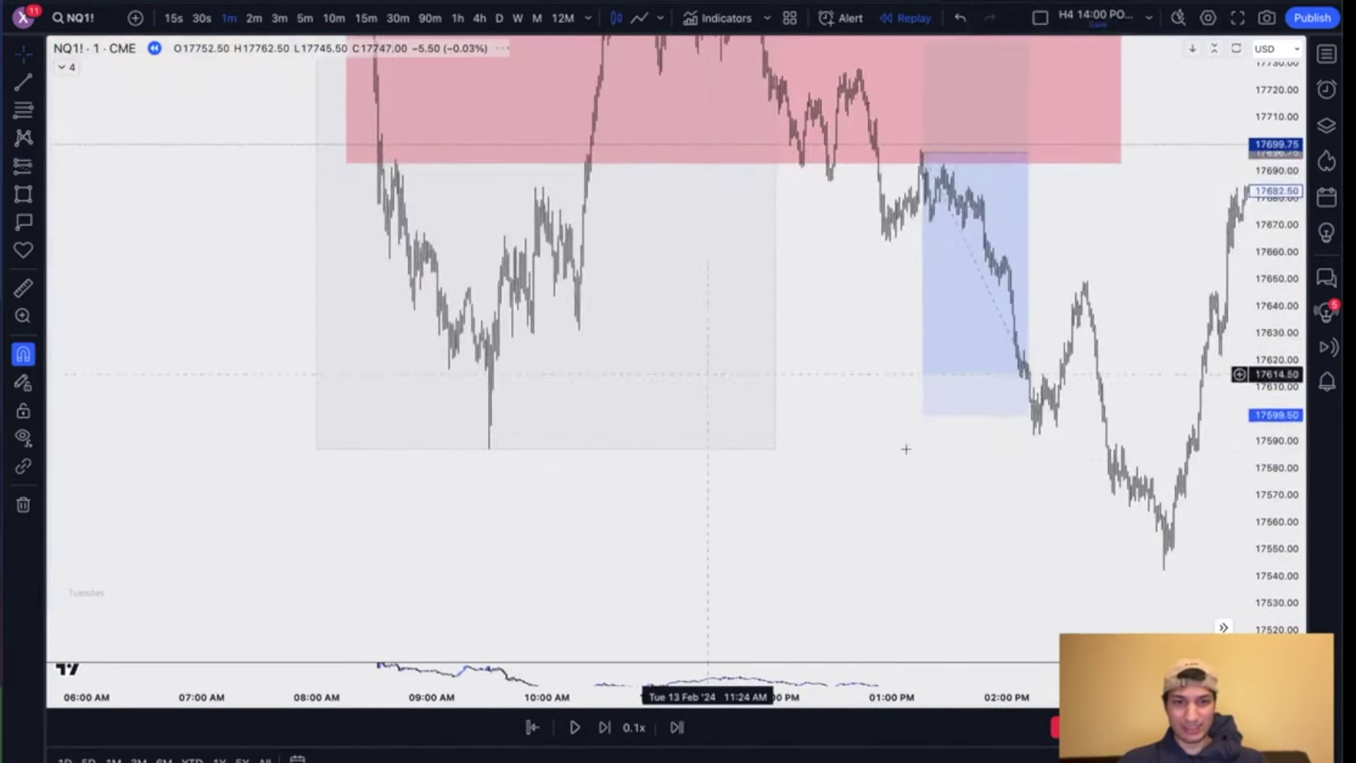
{"action": "left_click_drag", "start_coordinate": [924, 417], "coordinate": [924, 456]}
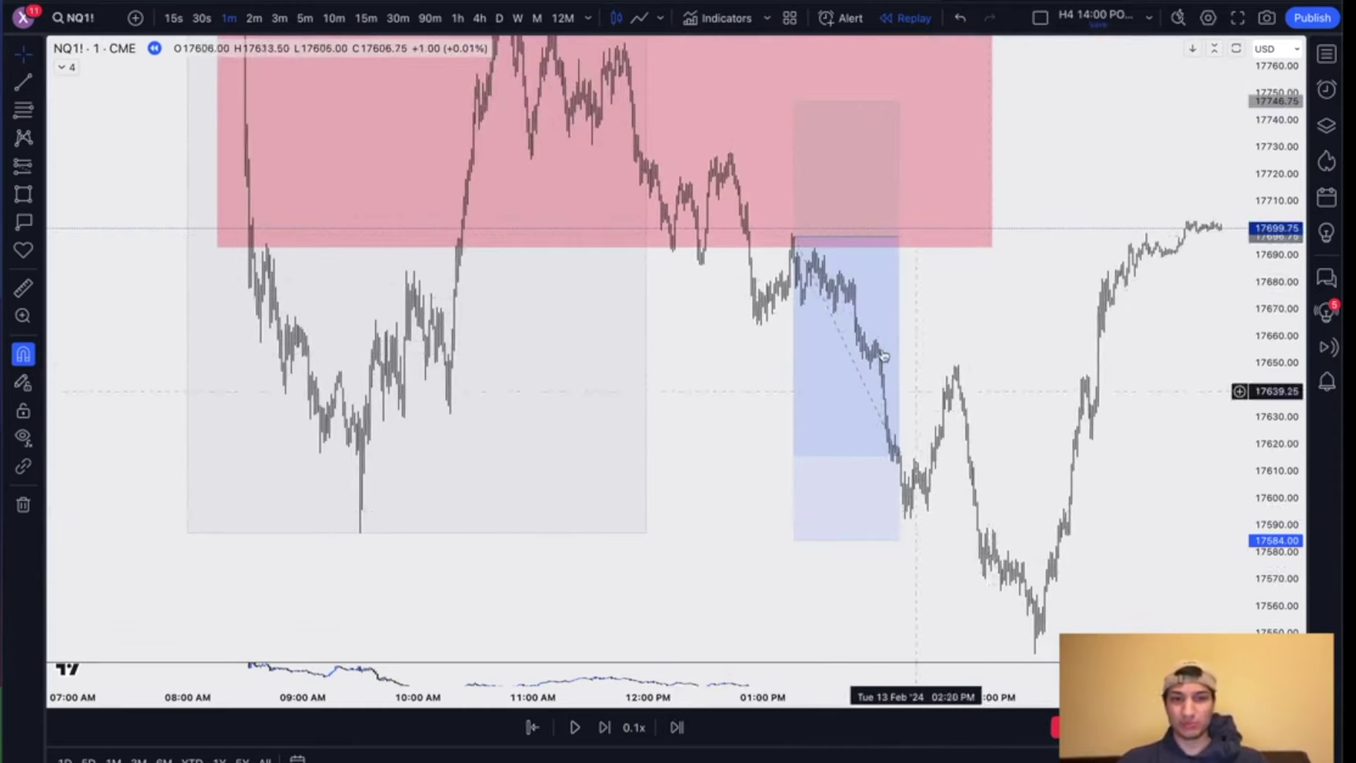
{"action": "left_click", "coordinate": [899, 264]}
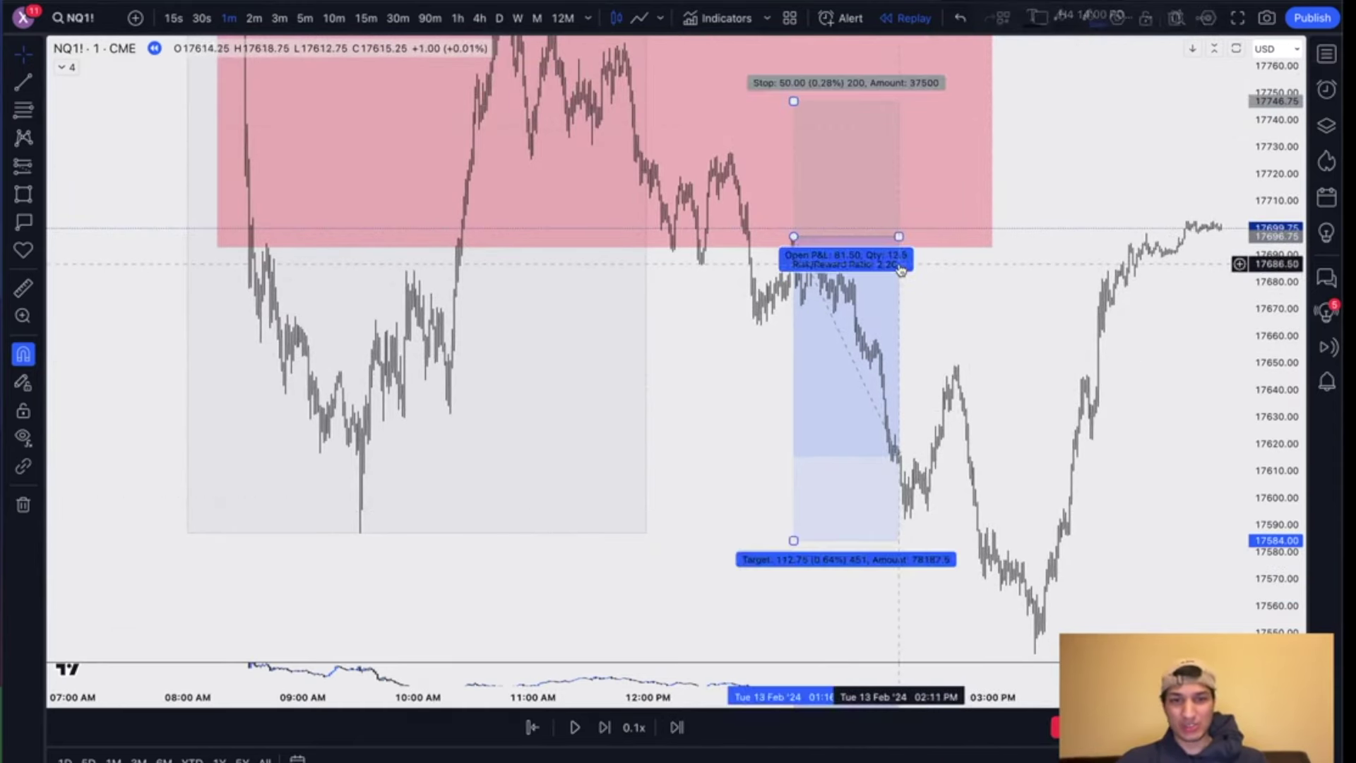
{"action": "key", "text": "Delete"}
Step: Delete the red gap rectangle and set the chart to the 5-minute timeframe
{"action": "left_click_drag", "start_coordinate": [898, 278], "coordinate": [898, 517]}
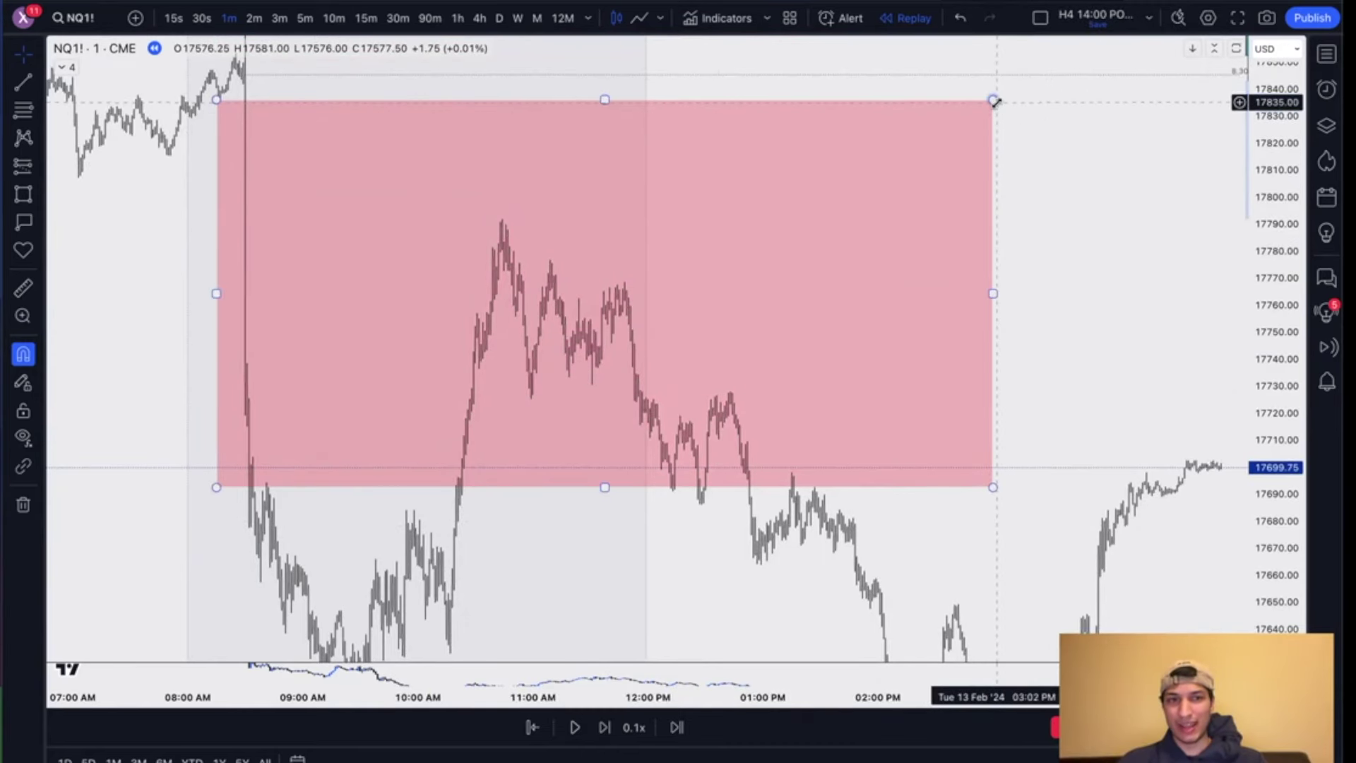
{"action": "key", "text": "Delete"}
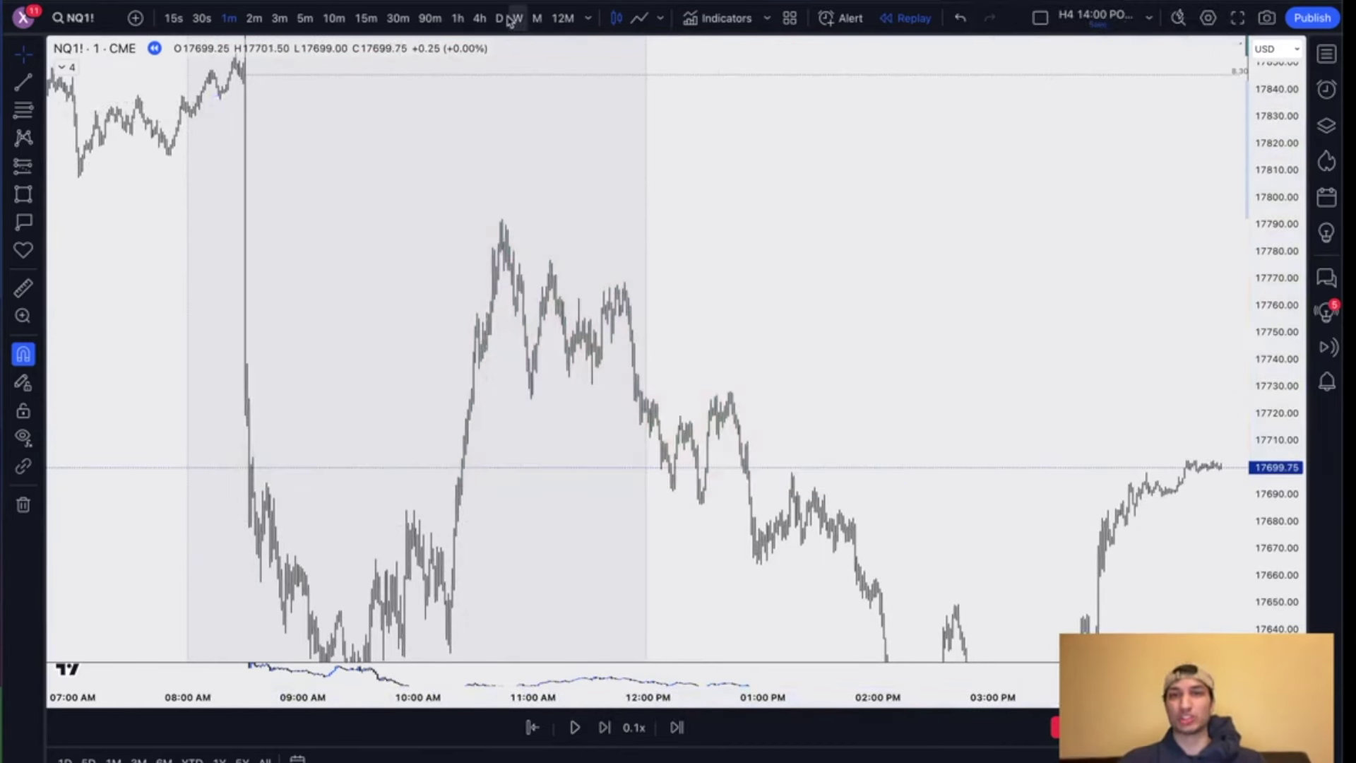
{"action": "left_click", "coordinate": [305, 17]}
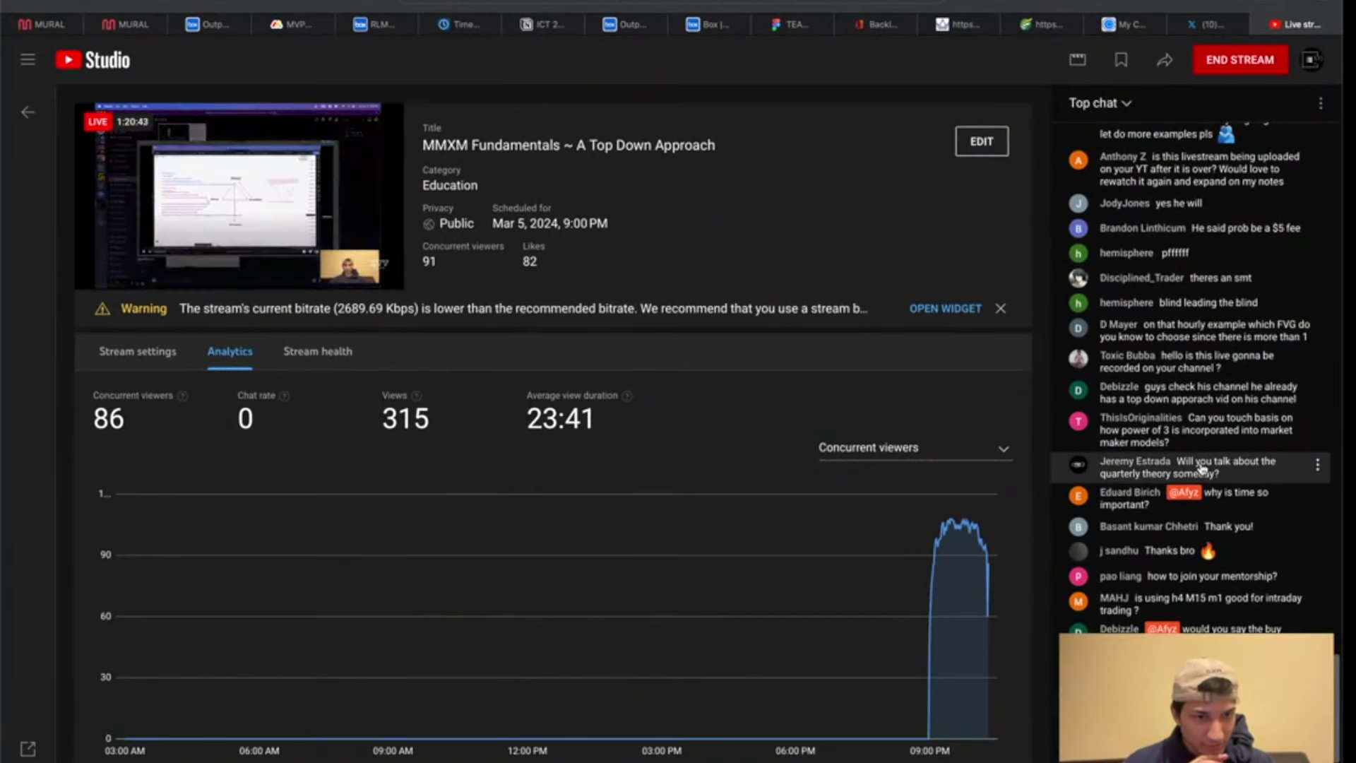
Step: Read the viewers' questions in the YouTube Studio live chat and switch back to TradingView's daily NQ1! chart
{"action": "left_click", "coordinate": [1229, 399]}
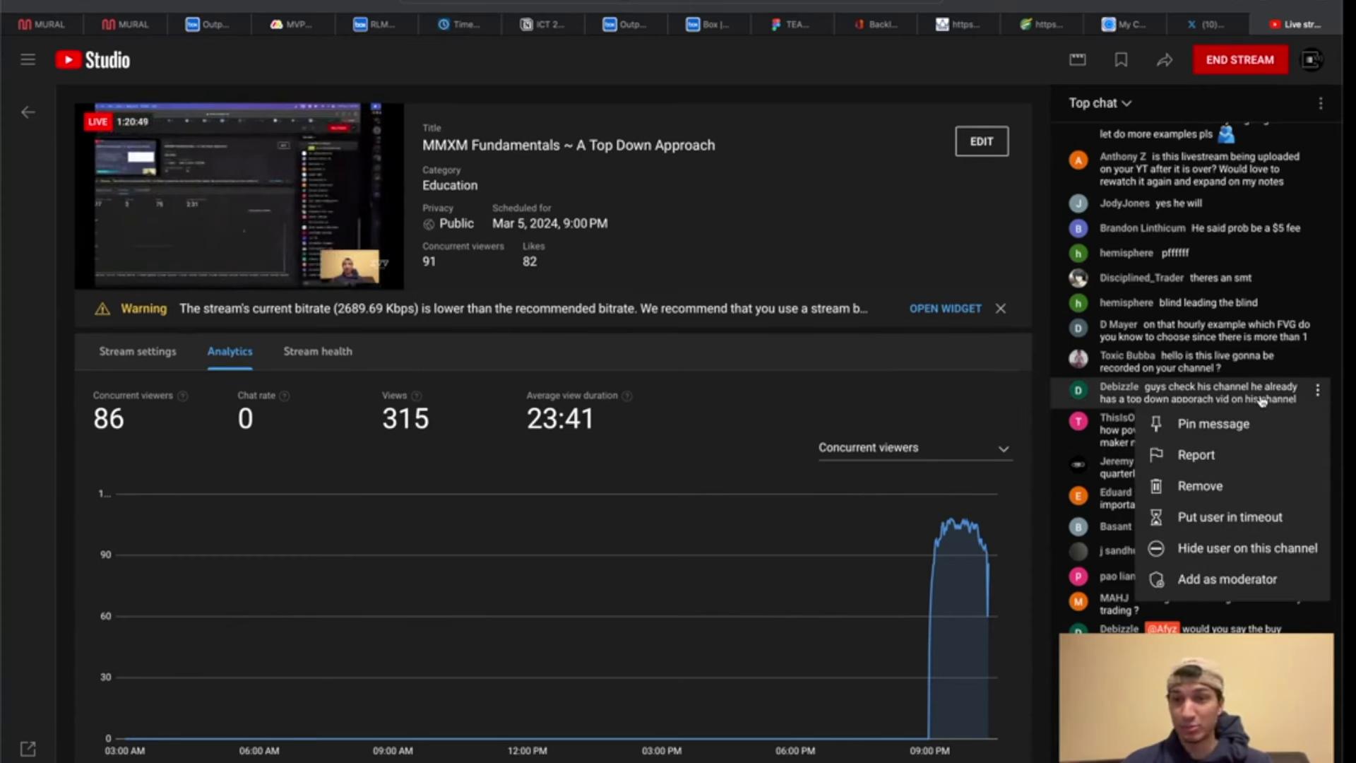
{"action": "left_click", "coordinate": [1262, 400]}
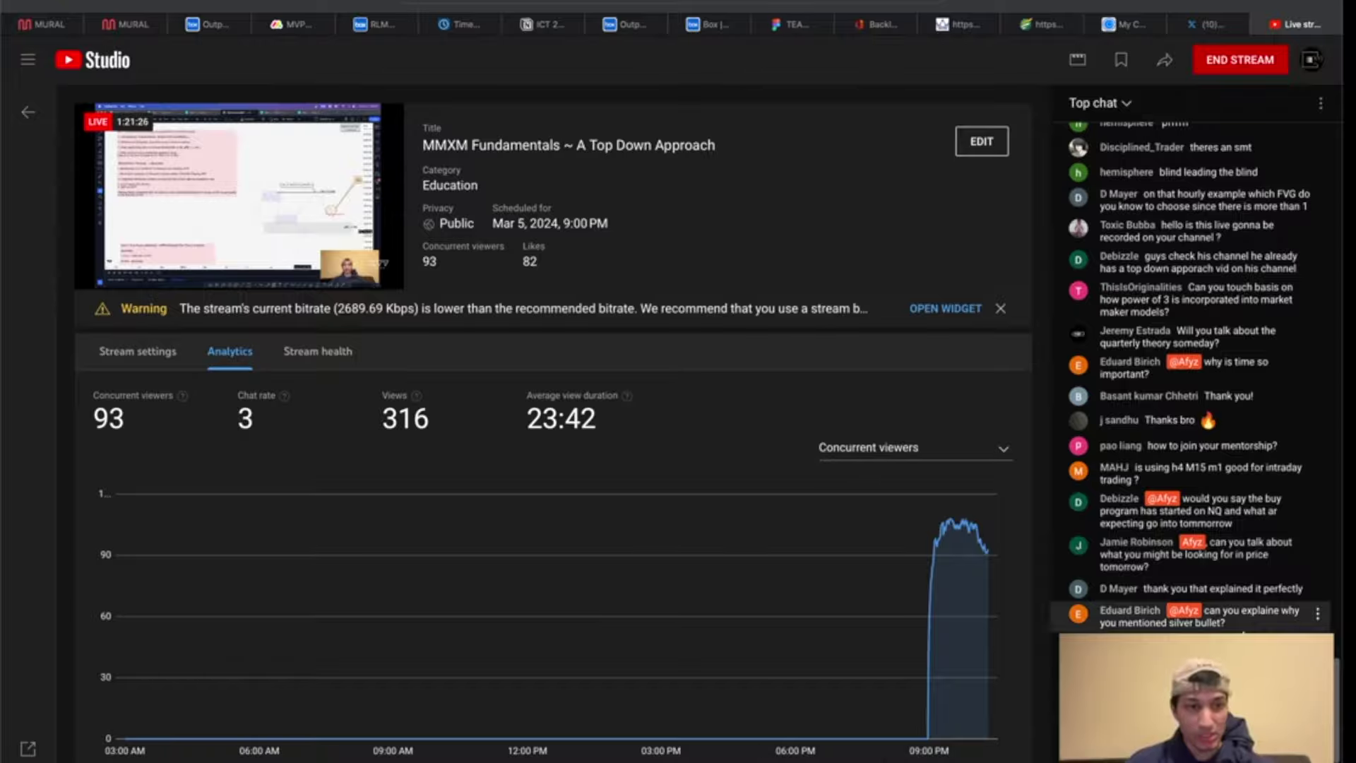
{"action": "key", "text": "ctrl+Right"}
{"action": "key", "text": "ctrl+Left"}
{"action": "key", "text": "ctrl+Left"}
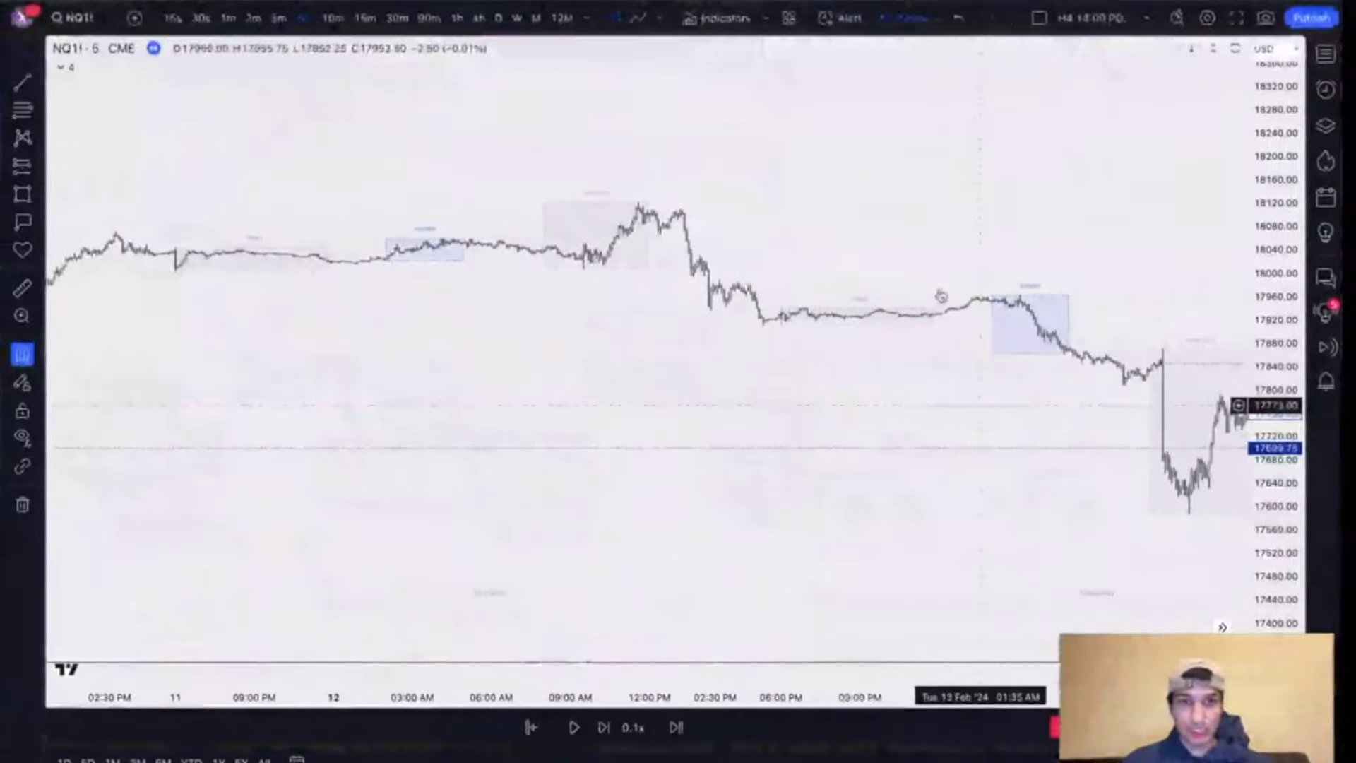
{"action": "left_click", "coordinate": [749, 2]}
{"action": "left_click", "coordinate": [706, 2]}
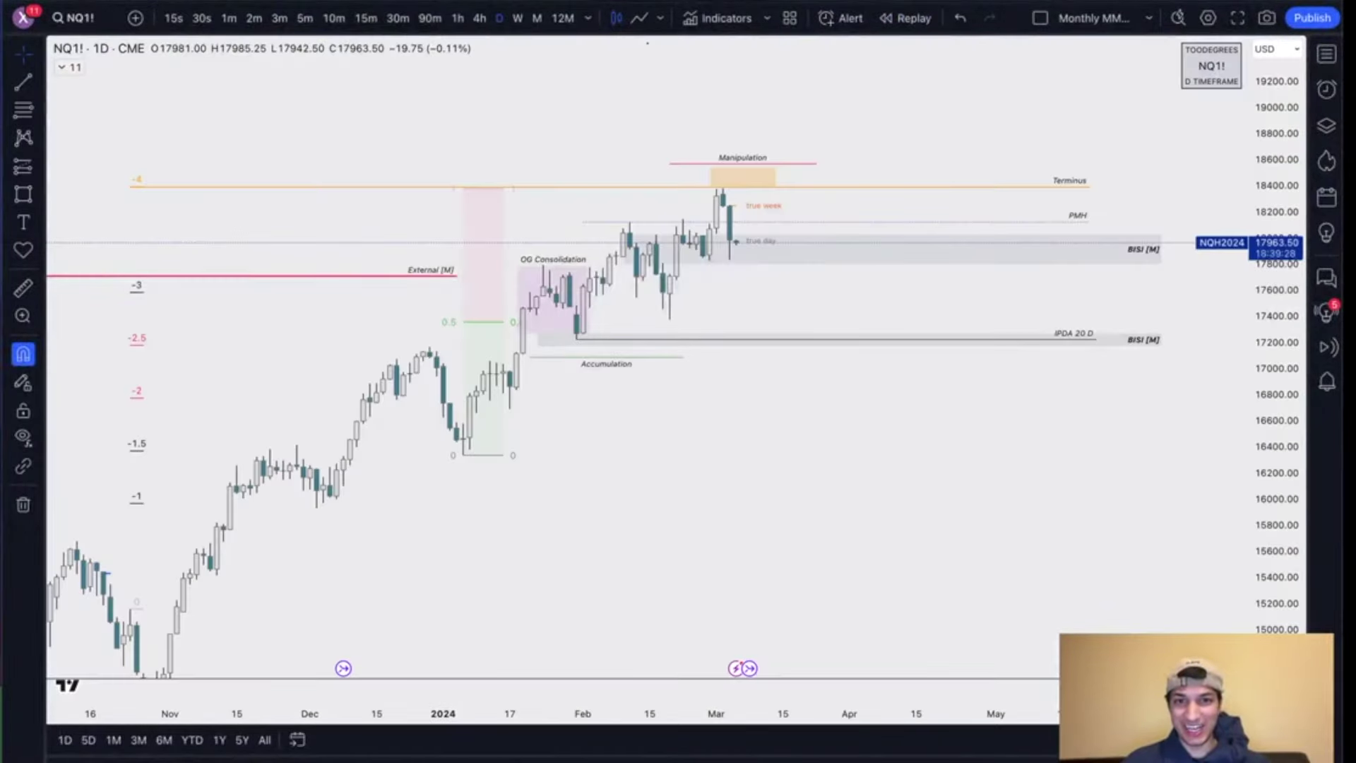
Step: Draw a blue 2px horizontal trend line at the 29 February low of 17826.00, extending to 4 April
{"action": "scroll", "coordinate": [811, 318], "scroll_direction": "up", "scroll_amount": 2}
{"action": "left_click_drag", "start_coordinate": [1285, 309], "coordinate": [1284, 155]}
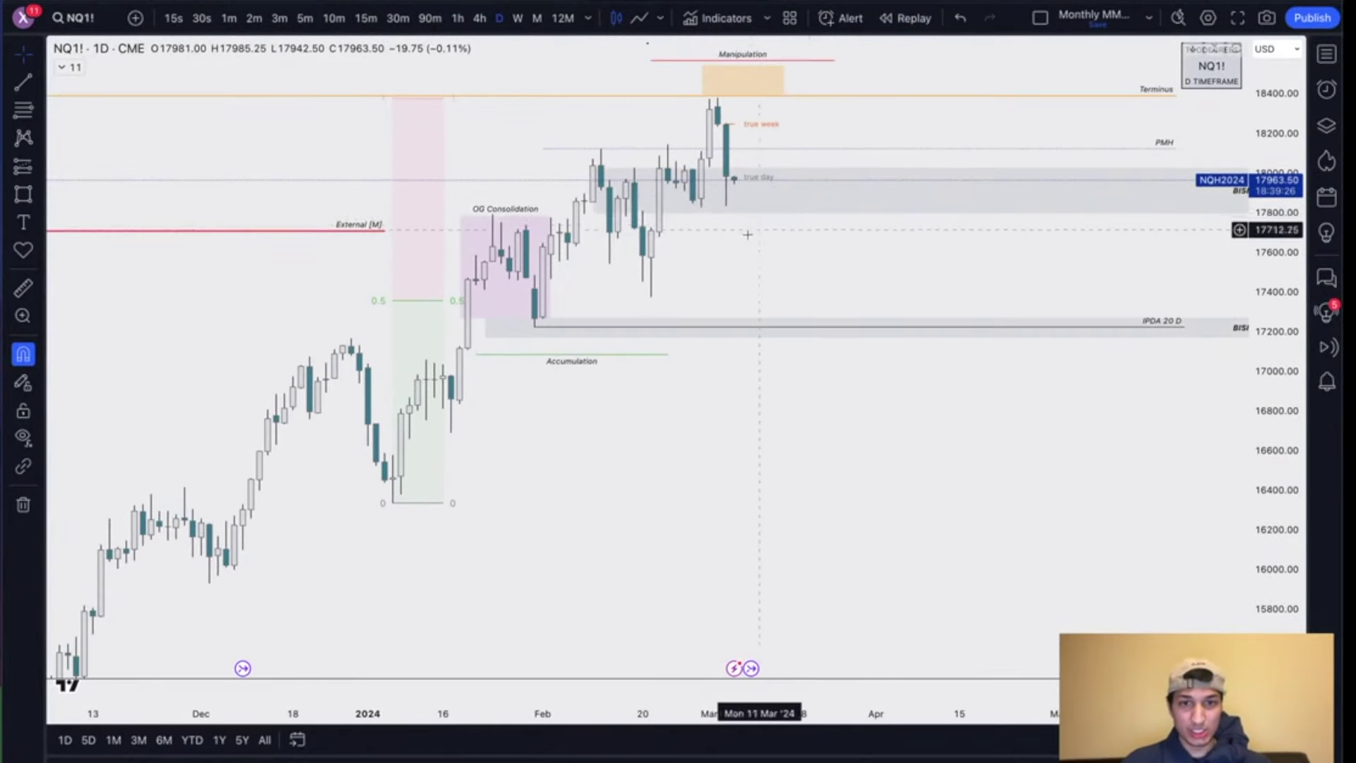
{"action": "left_click_drag", "start_coordinate": [747, 283], "coordinate": [748, 333]}
{"action": "left_click", "coordinate": [688, 760]}
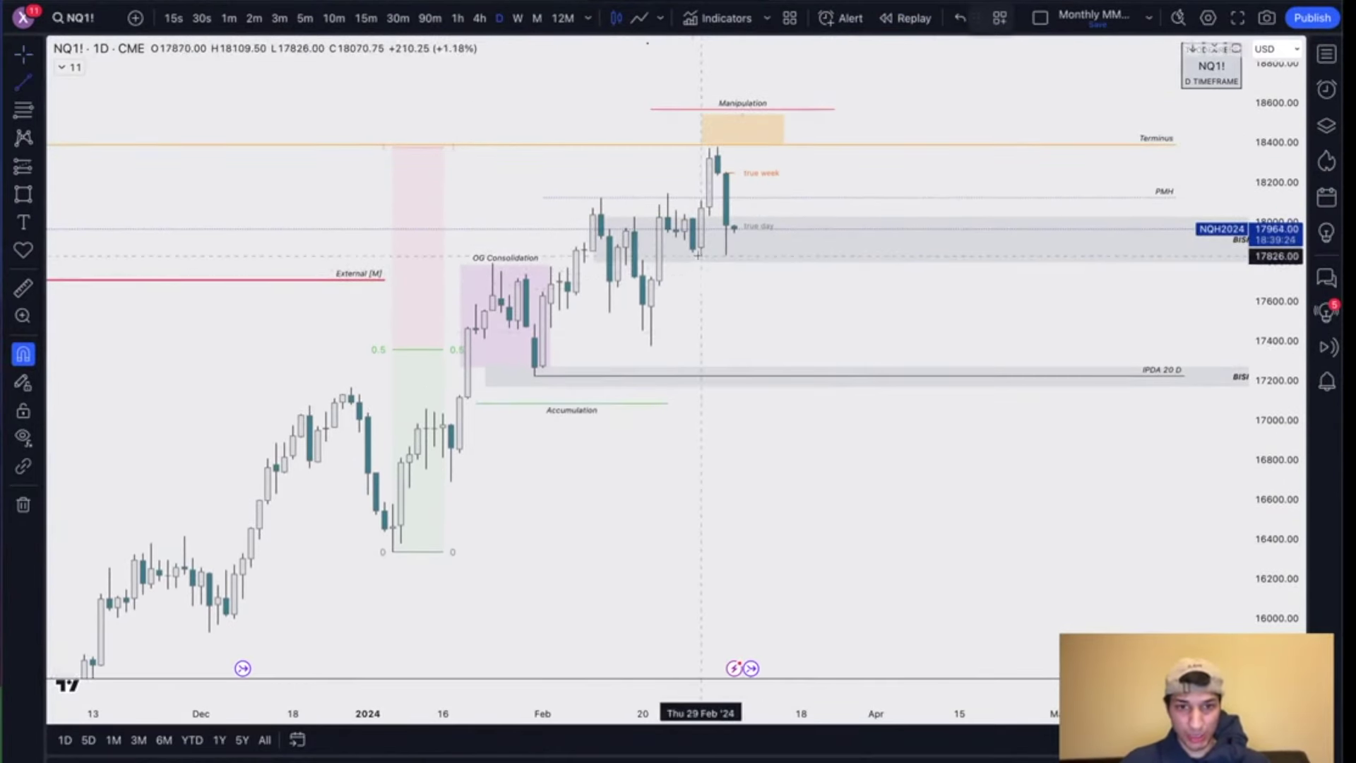
{"action": "left_click_drag", "start_coordinate": [701, 256], "coordinate": [901, 256]}
{"action": "left_click", "coordinate": [1028, 21]}
{"action": "left_click", "coordinate": [1143, 71]}
{"action": "left_click", "coordinate": [1077, 18]}
{"action": "left_click", "coordinate": [1087, 77]}
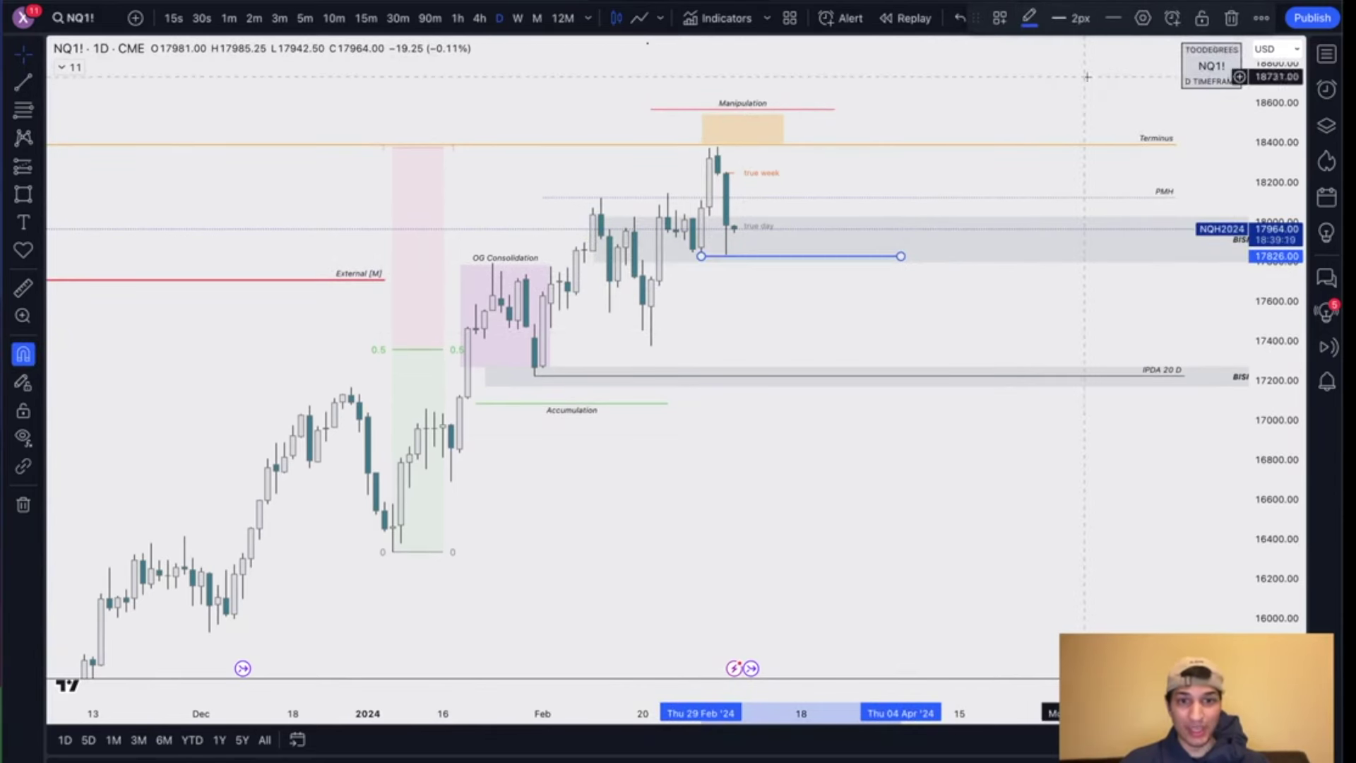
{"action": "left_click", "coordinate": [924, 289]}
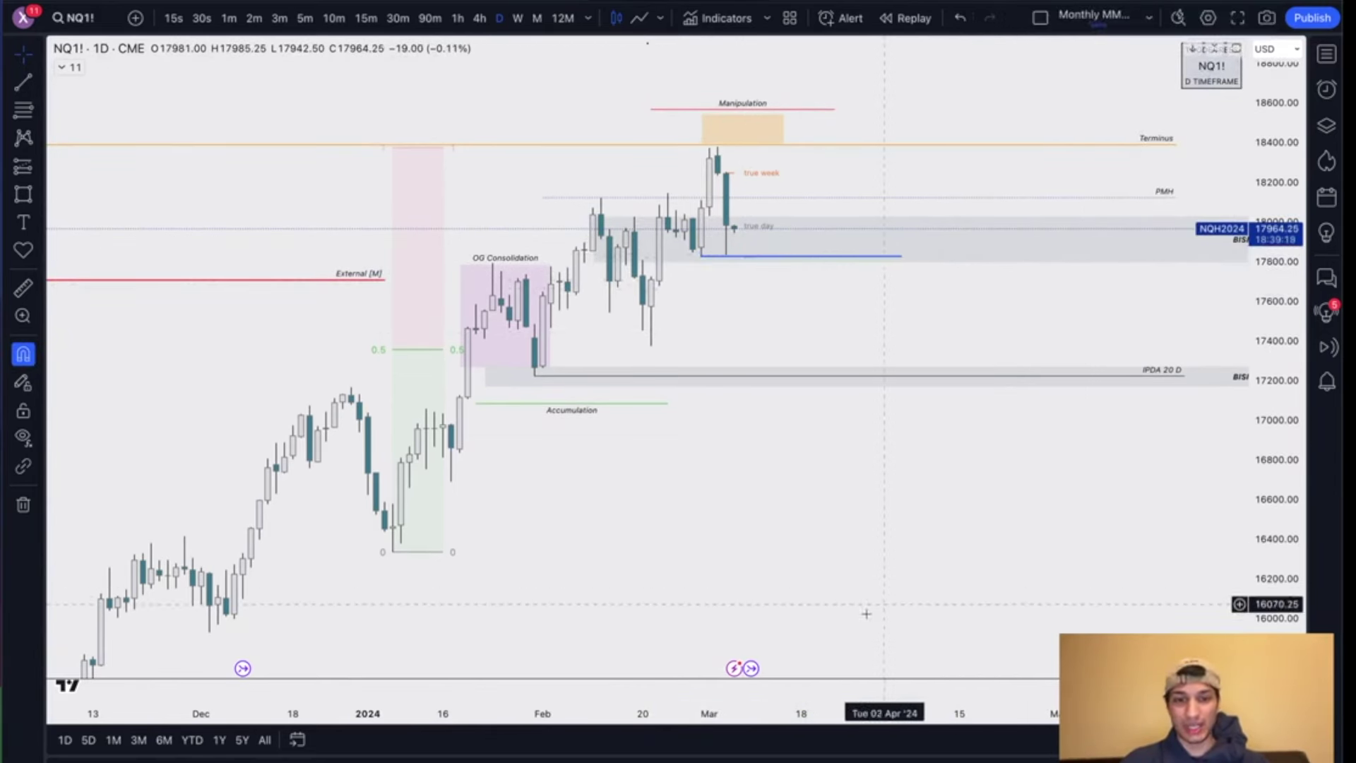
Step: Enlarge the lower ES pane and reload the chart with the layout changes saved
{"action": "left_click_drag", "start_coordinate": [820, 682], "coordinate": [1024, 439]}
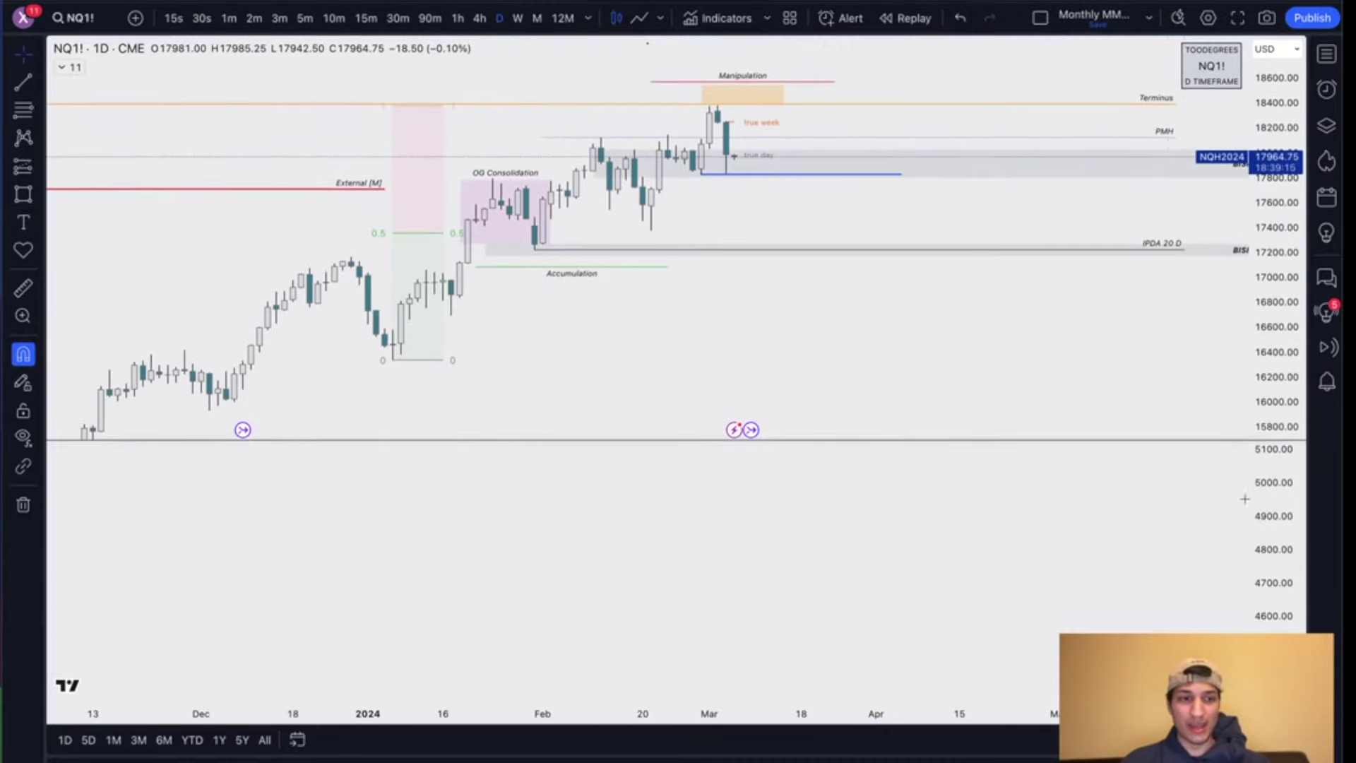
{"action": "key", "text": "ctrl+r"}
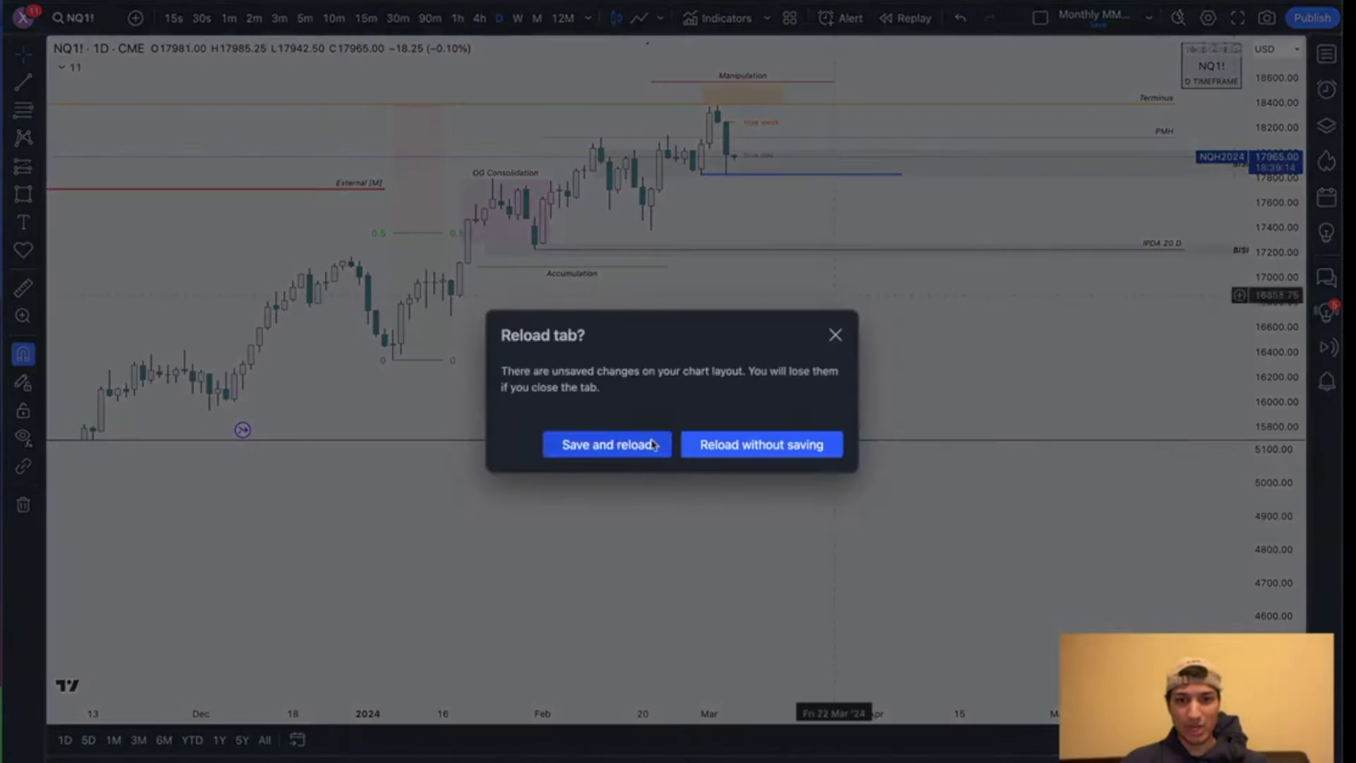
{"action": "left_click", "coordinate": [653, 445]}
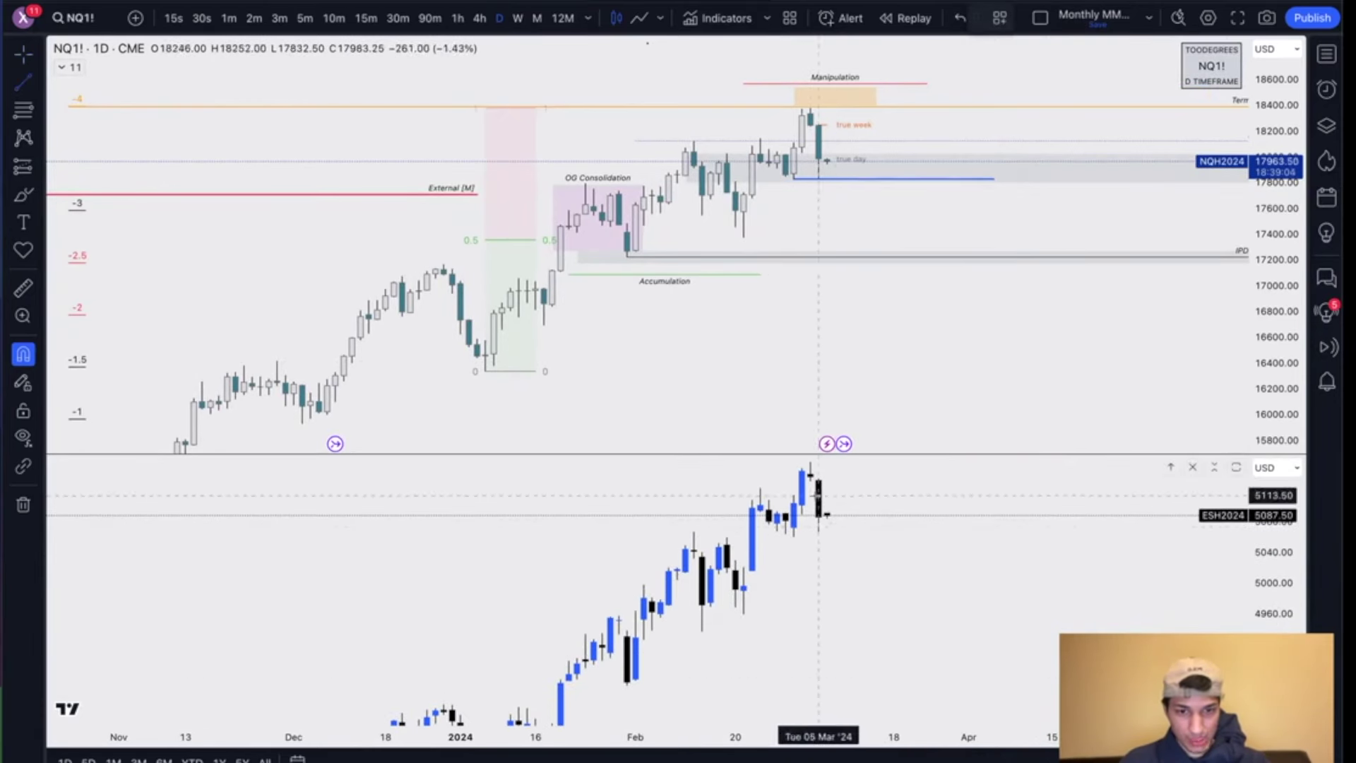
Step: Draw a blue horizontal line in the ES pane from the 29 February low to mid-March
{"action": "left_click", "coordinate": [895, 539]}
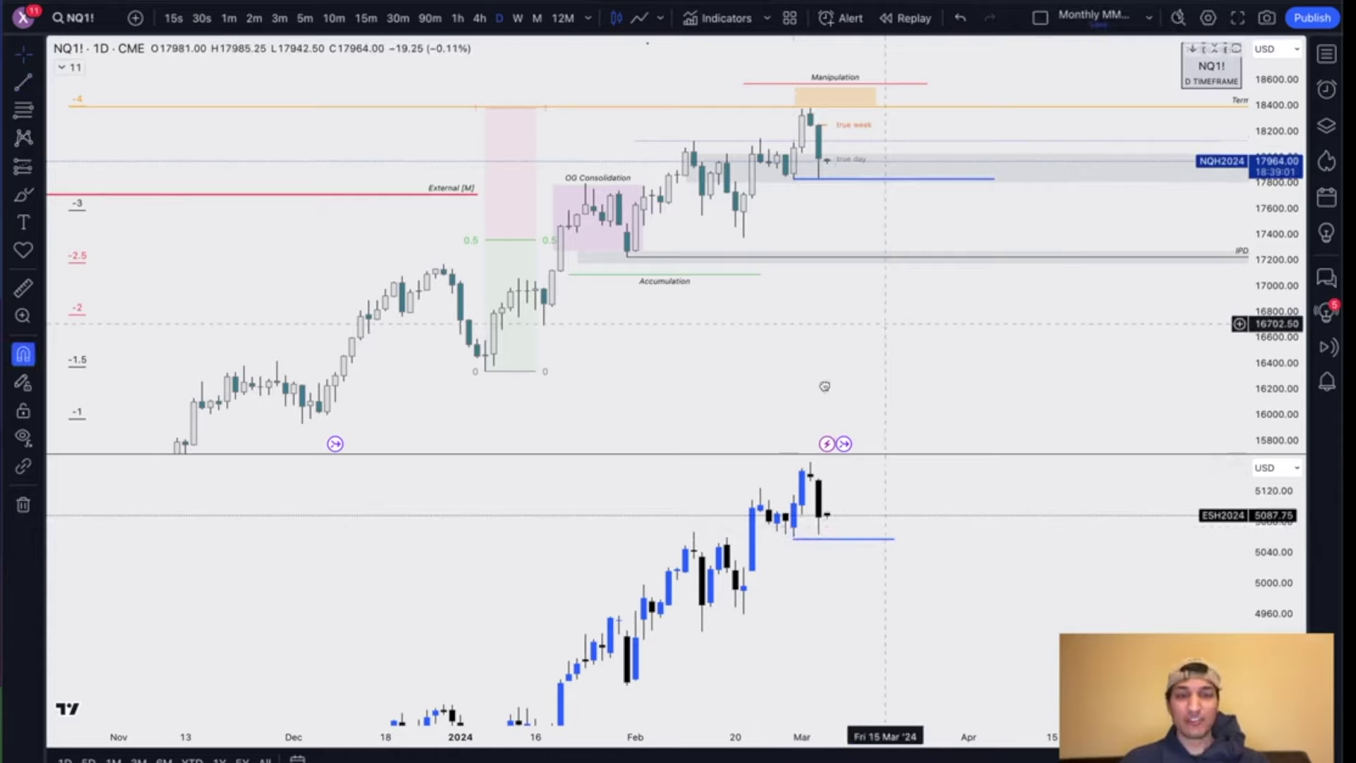
{"action": "left_click_drag", "start_coordinate": [862, 345], "coordinate": [808, 391]}
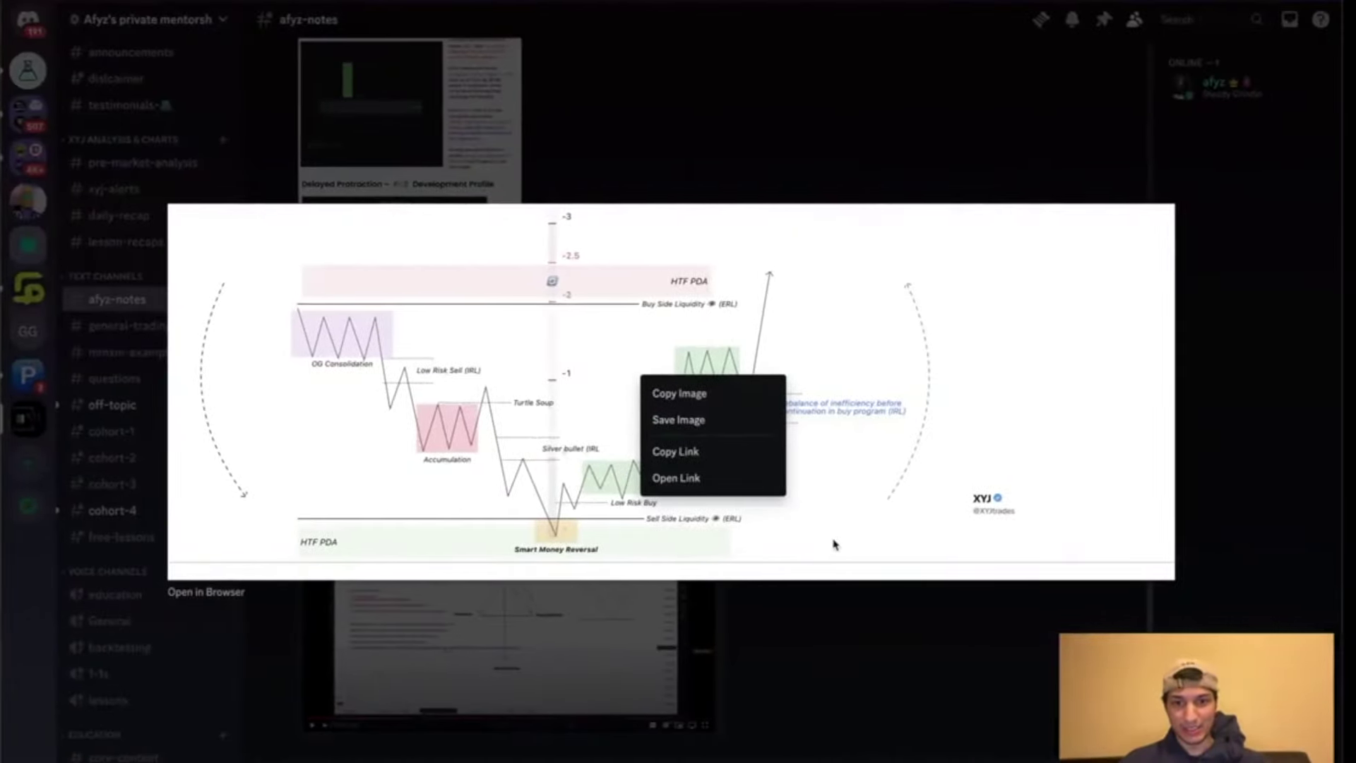
Step: Check the market maker model diagram in Discord and switch the NQ1! chart in TradingView to the 1-hour timeframe
{"action": "left_click", "coordinate": [836, 546]}
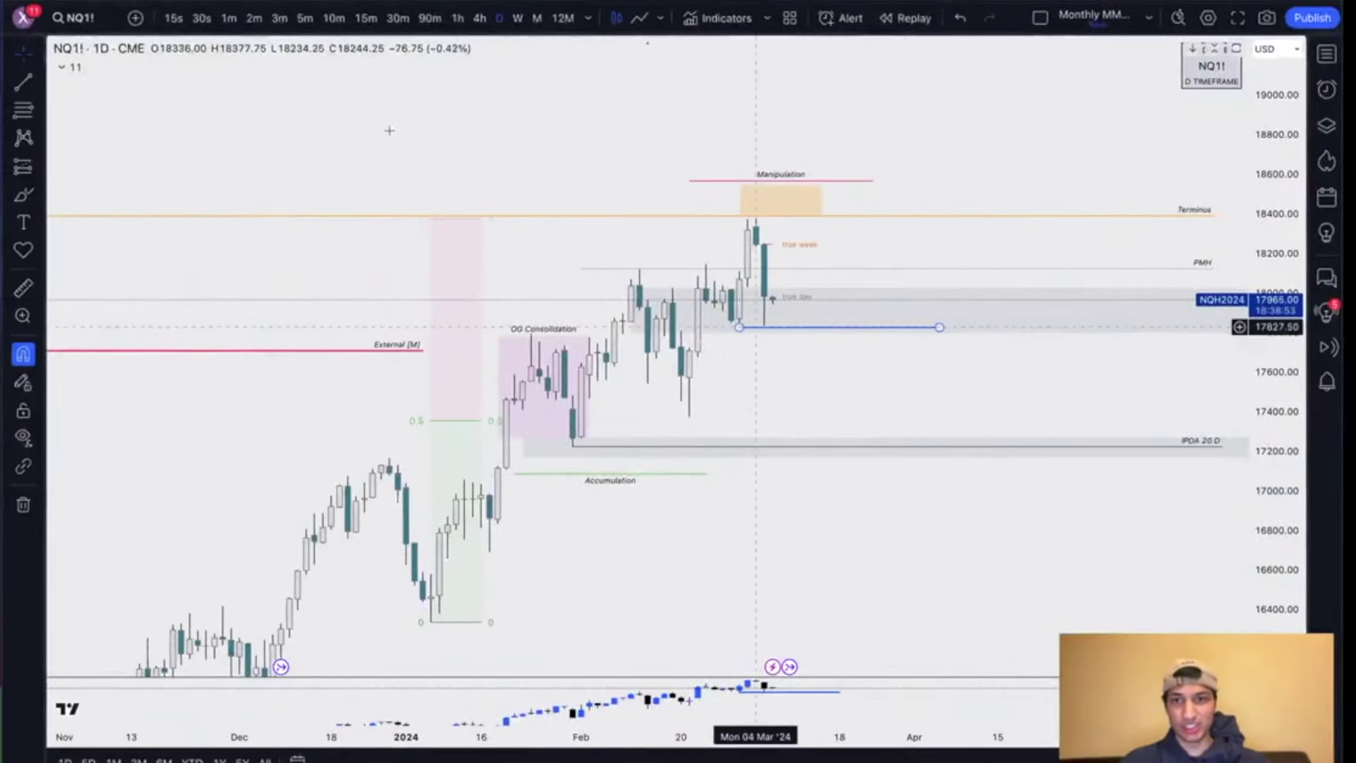
{"action": "left_click", "coordinate": [457, 19]}
{"action": "scroll", "coordinate": [786, 257], "scroll_direction": "down", "scroll_amount": 5}
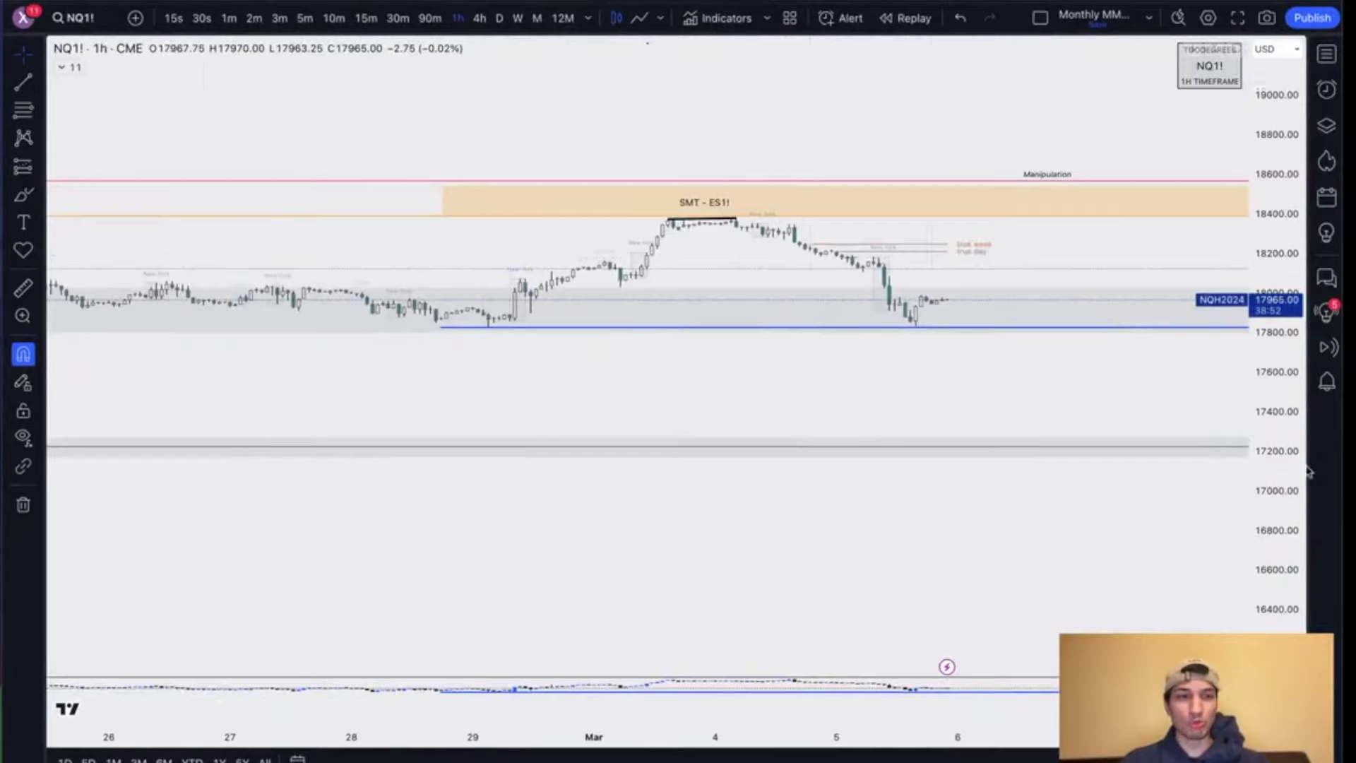
{"action": "left_click_drag", "start_coordinate": [973, 397], "coordinate": [896, 445]}
{"action": "scroll", "coordinate": [895, 445], "scroll_direction": "down", "scroll_amount": 3}
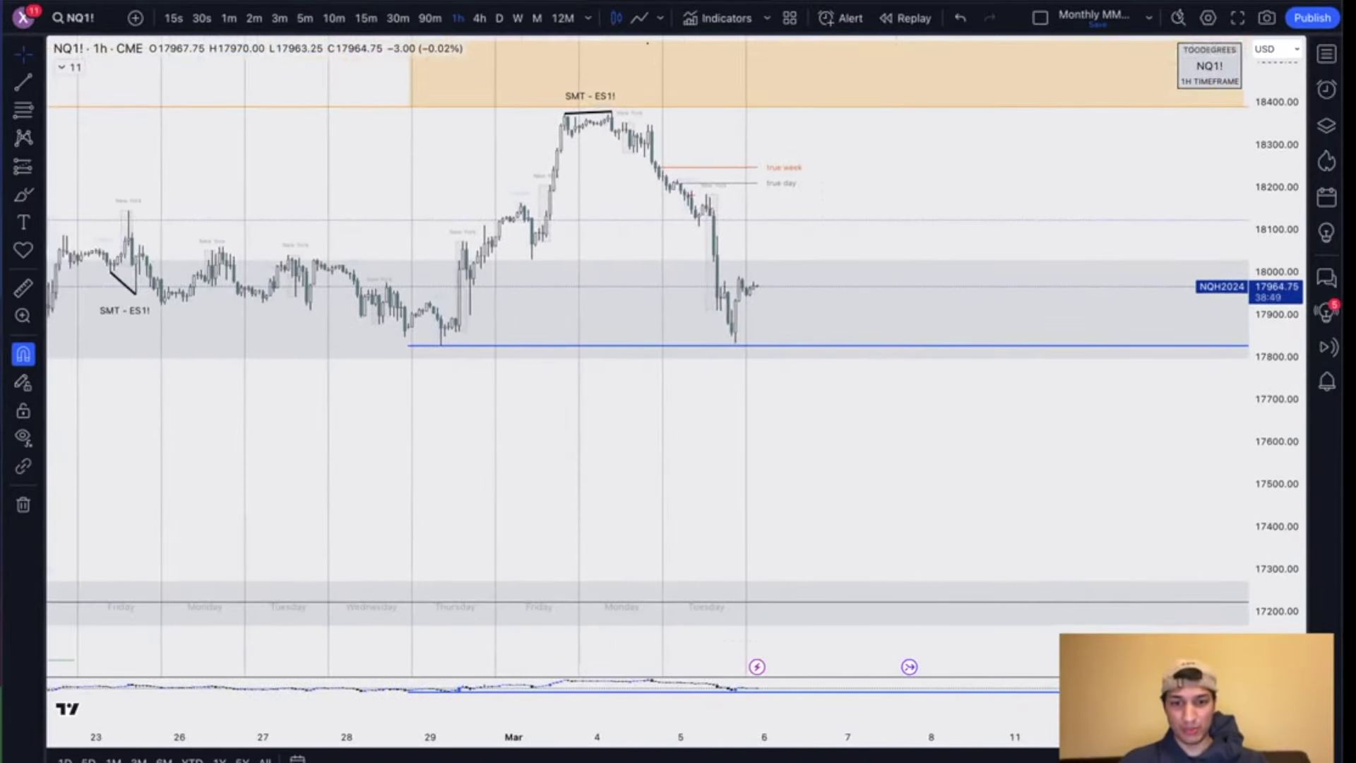
{"action": "left_click", "coordinate": [357, 278]}
{"action": "left_click", "coordinate": [471, 315]}
{"action": "left_click", "coordinate": [439, 376]}
{"action": "key", "text": "Delete"}
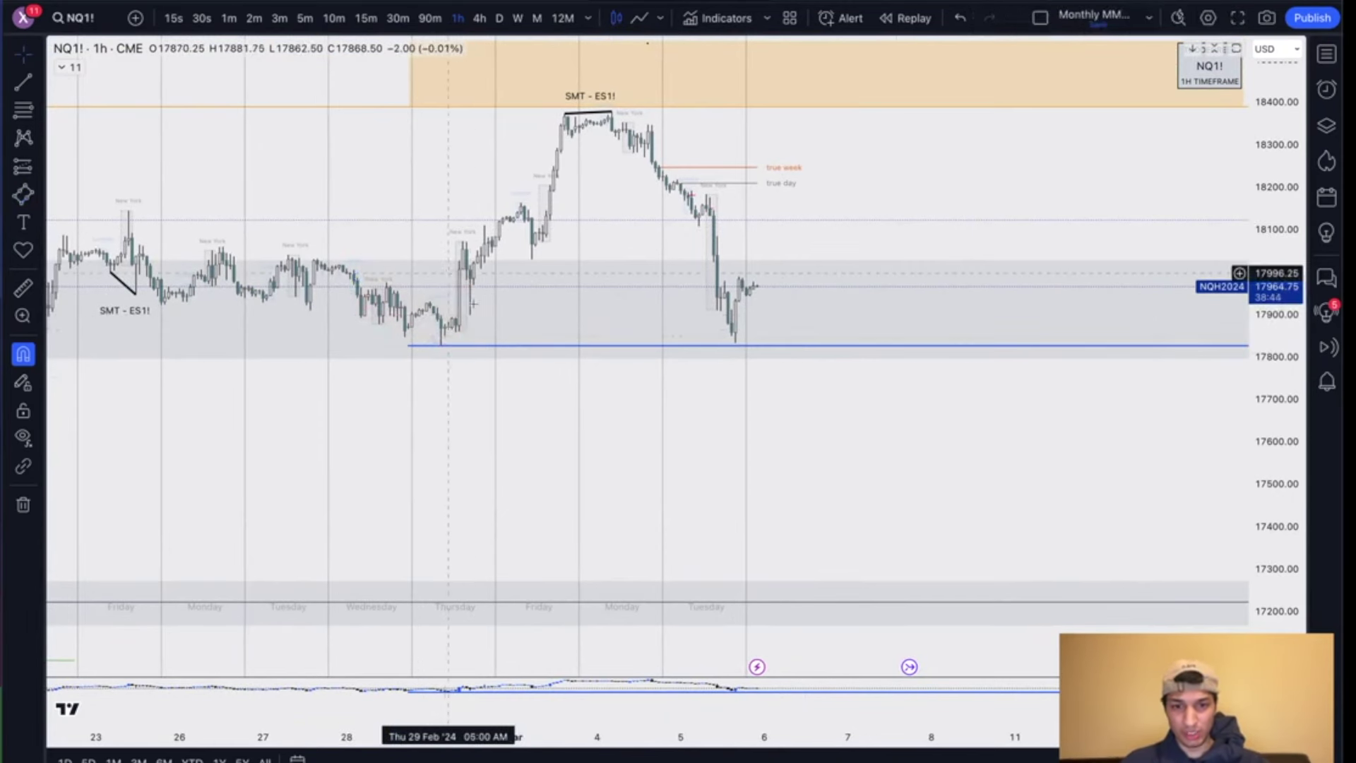
Step: Mark the consolidation from 28 February 12:00 AM to 29 February 2:00 PM with a purple rectangle between 17994.00 and 17785.50
{"action": "key", "text": "alt+shift+r"}
{"action": "left_click", "coordinate": [346, 274]}
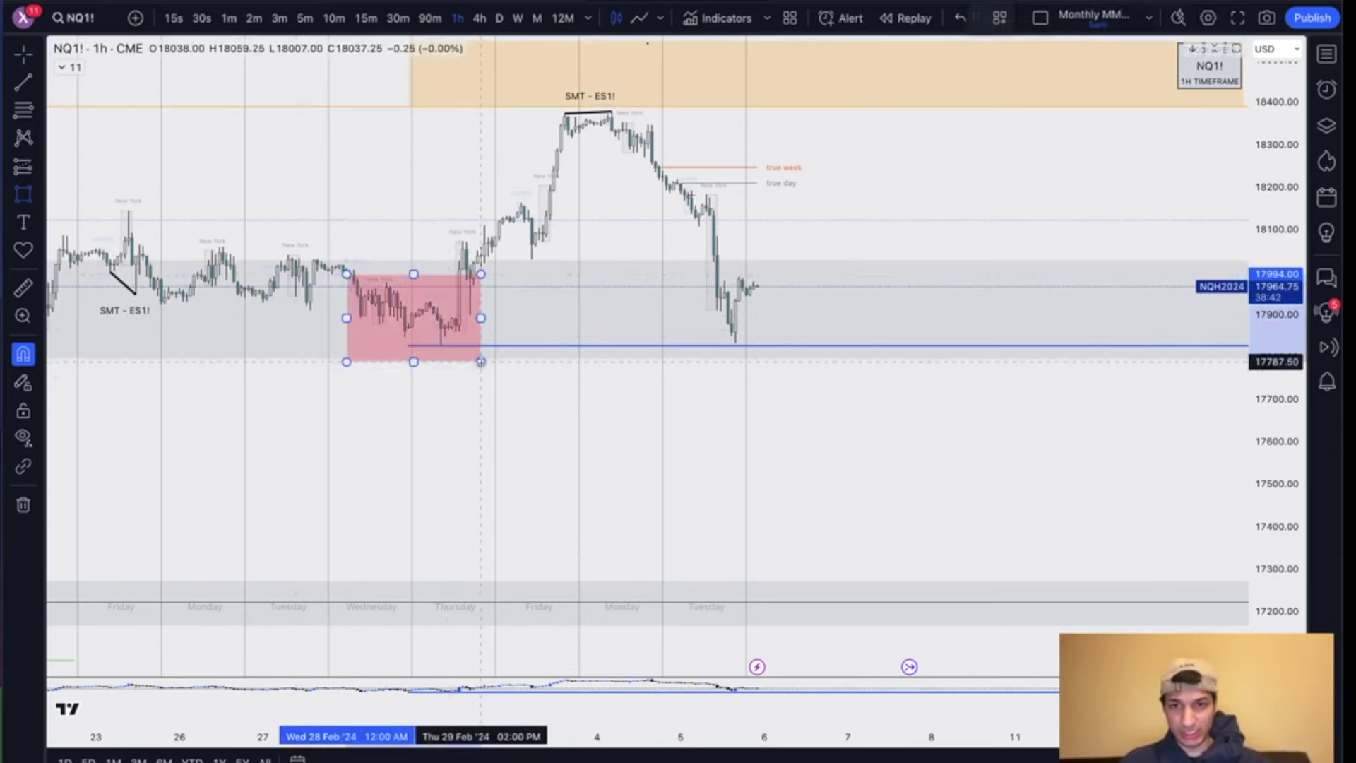
{"action": "left_click", "coordinate": [481, 362]}
{"action": "left_click", "coordinate": [1056, 19]}
{"action": "left_click", "coordinate": [1186, 70]}
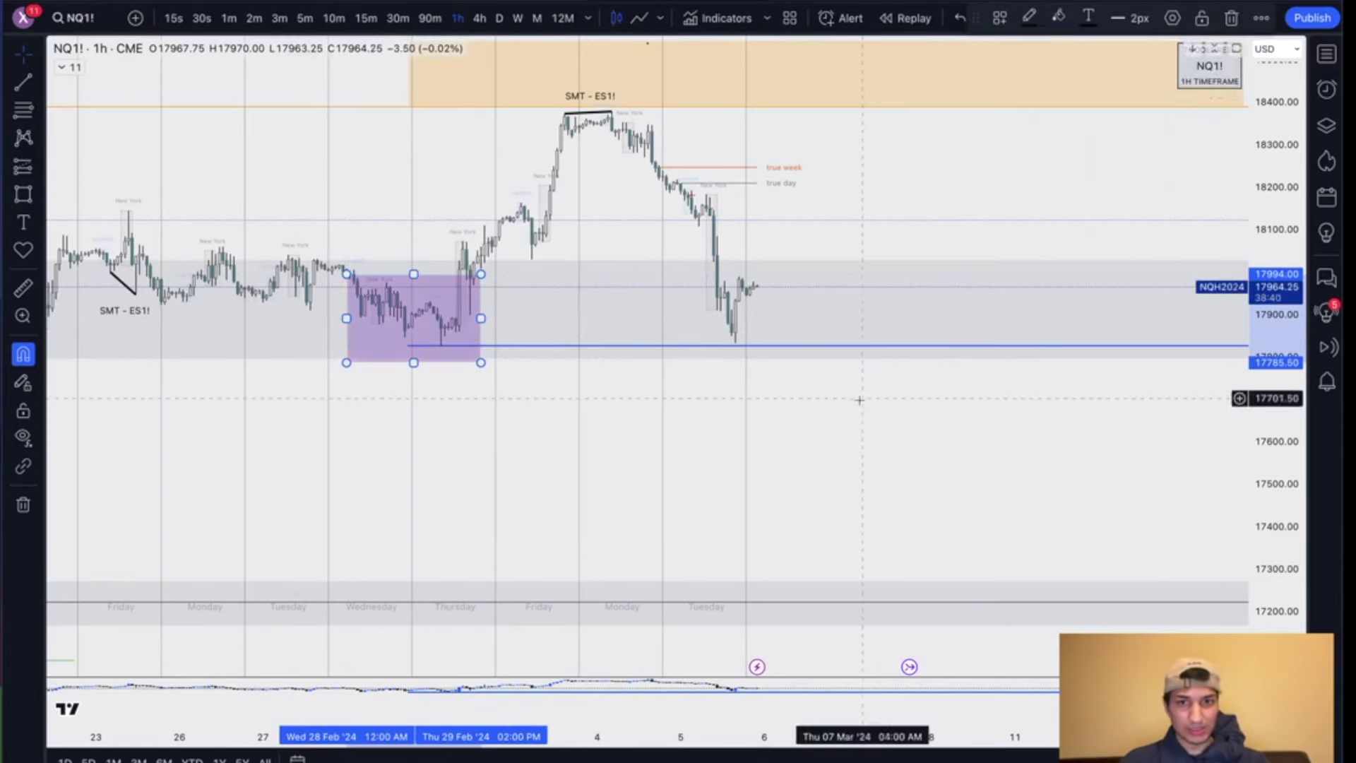
{"action": "left_click", "coordinate": [781, 269]}
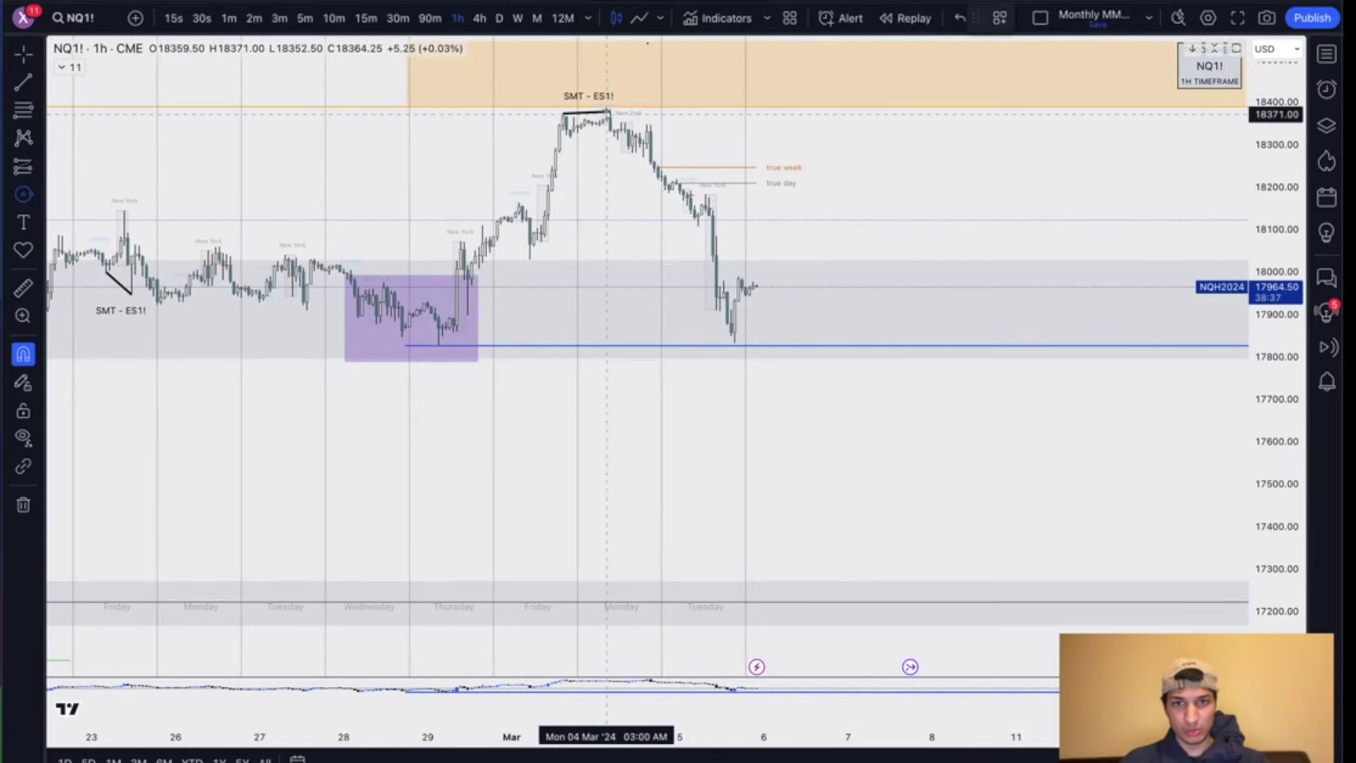
{"action": "left_click", "coordinate": [607, 115]}
{"action": "left_click", "coordinate": [655, 112]}
{"action": "key", "text": "Delete"}
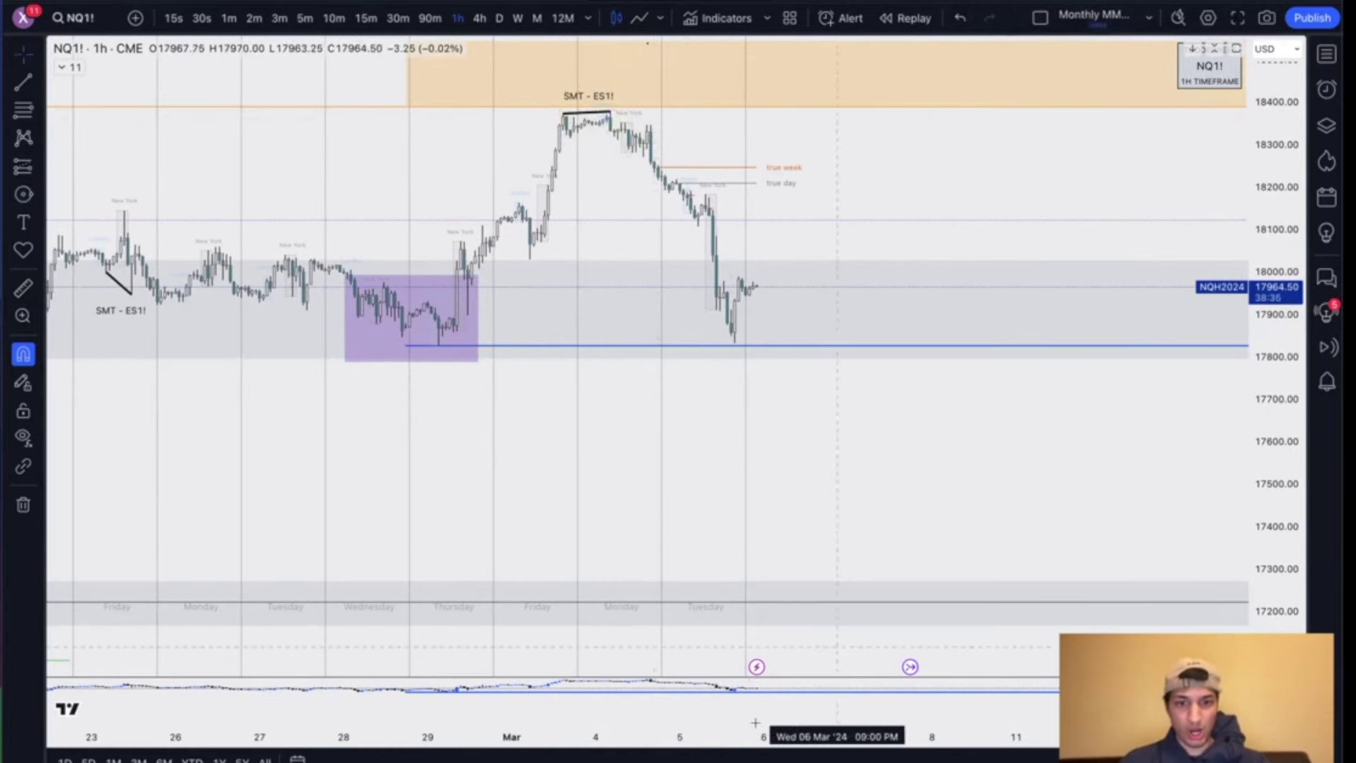
Step: Place a vertical line at 10:00 PM on Monday 4 March
{"action": "key", "text": "alt+v"}
{"action": "scroll", "coordinate": [734, 282], "scroll_direction": "up", "scroll_amount": 2}
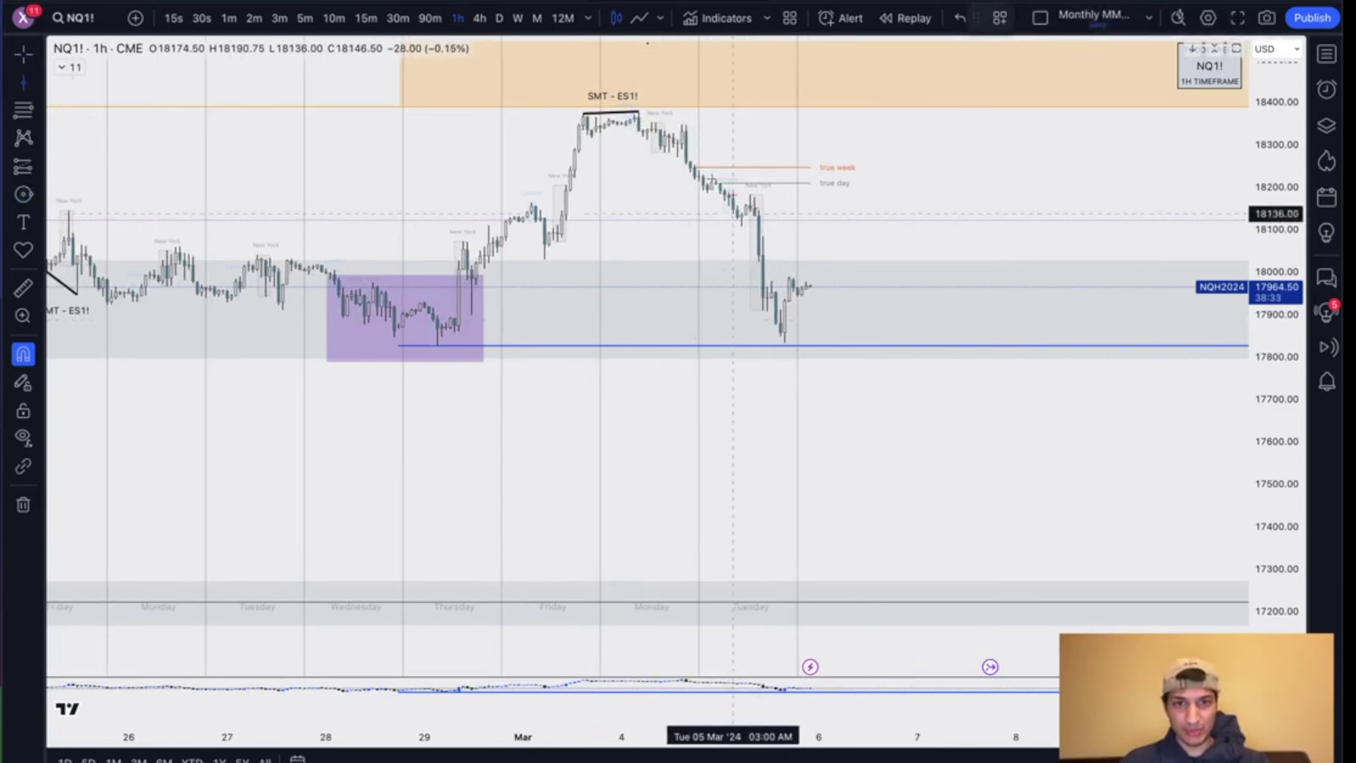
{"action": "left_click", "coordinate": [712, 179]}
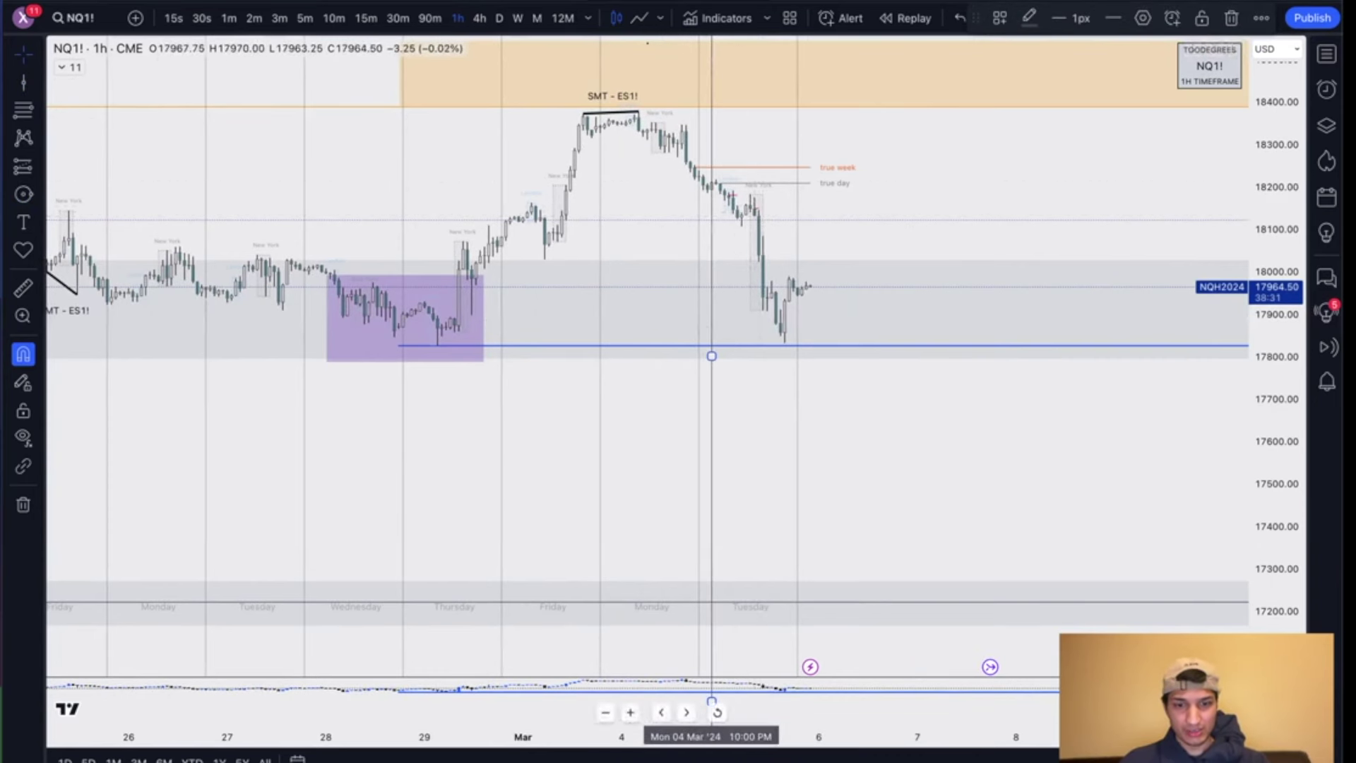
Step: Mark the 5 March consolidation with a purple rectangle between 18196.00 and 18129.75 and place a copy on 6 March between 18067.75 and 18001.75
{"action": "left_click", "coordinate": [740, 760]}
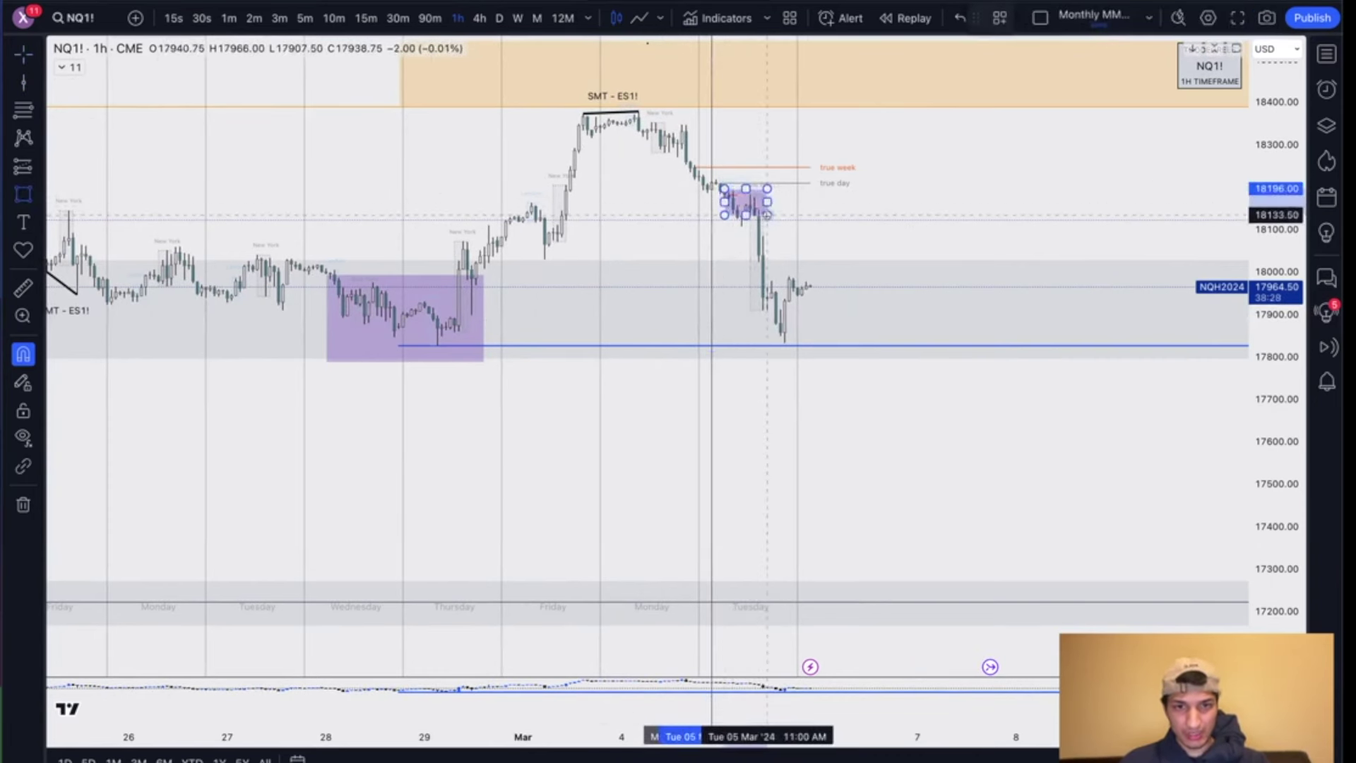
{"action": "left_click", "coordinate": [767, 216]}
{"action": "key", "text": "ctrl+c"}
{"action": "key", "text": "ctrl+v"}
{"action": "left_click_drag", "start_coordinate": [759, 163], "coordinate": [877, 242]}
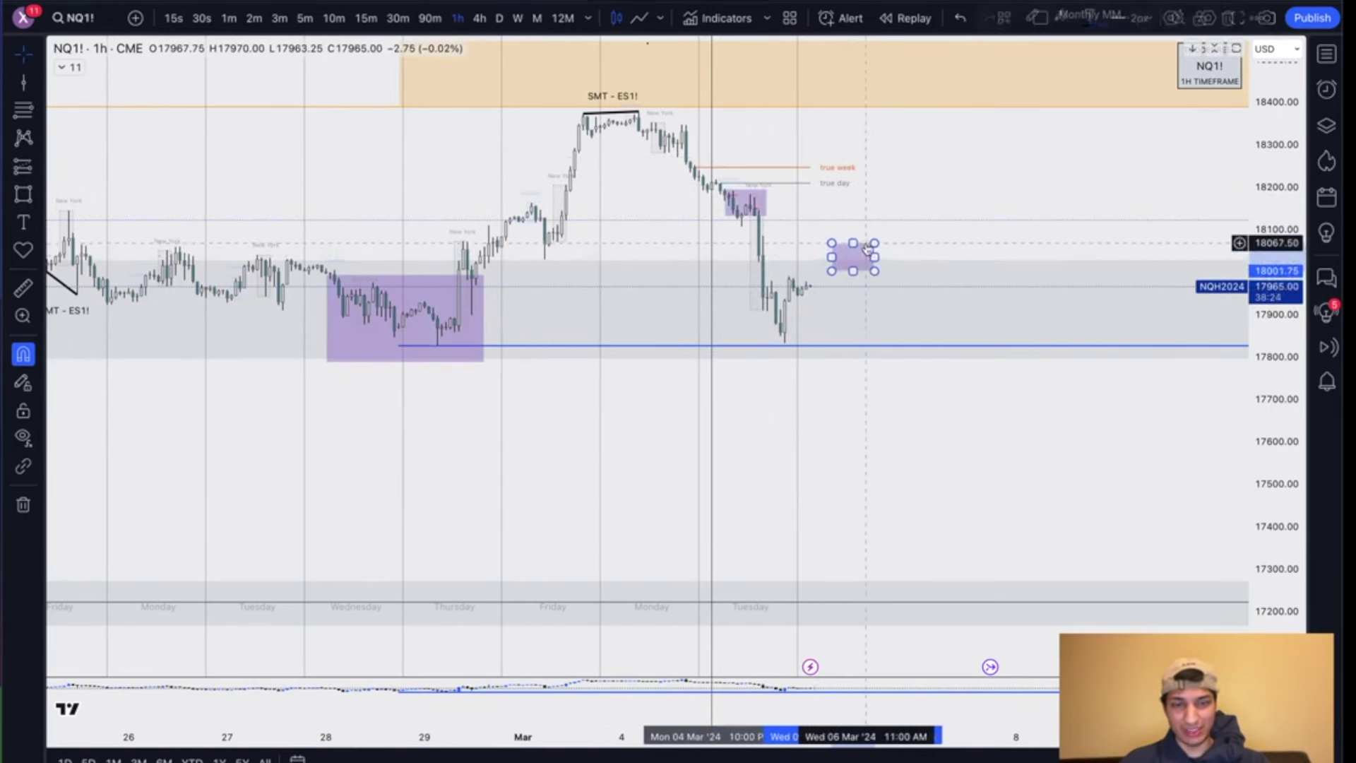
{"action": "scroll", "coordinate": [881, 390], "scroll_direction": "right", "scroll_amount": 1}
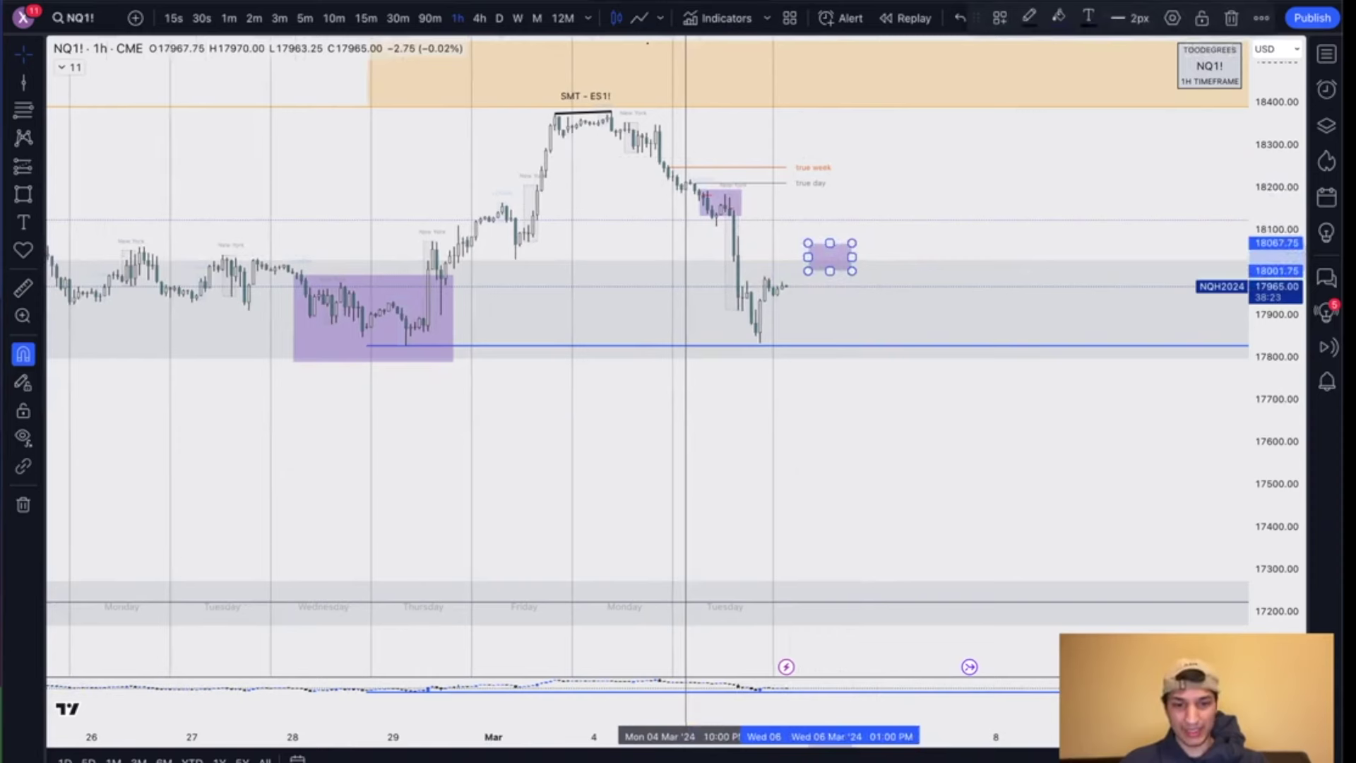
Step: Draw a range with a 0.5 level from the top of the 5 March purple rectangle down to the blue line, and delete it
{"action": "left_click", "coordinate": [720, 758]}
{"action": "left_click_drag", "start_coordinate": [707, 191], "coordinate": [734, 354]}
{"action": "left_click", "coordinate": [734, 346]}
{"action": "left_click", "coordinate": [793, 418]}
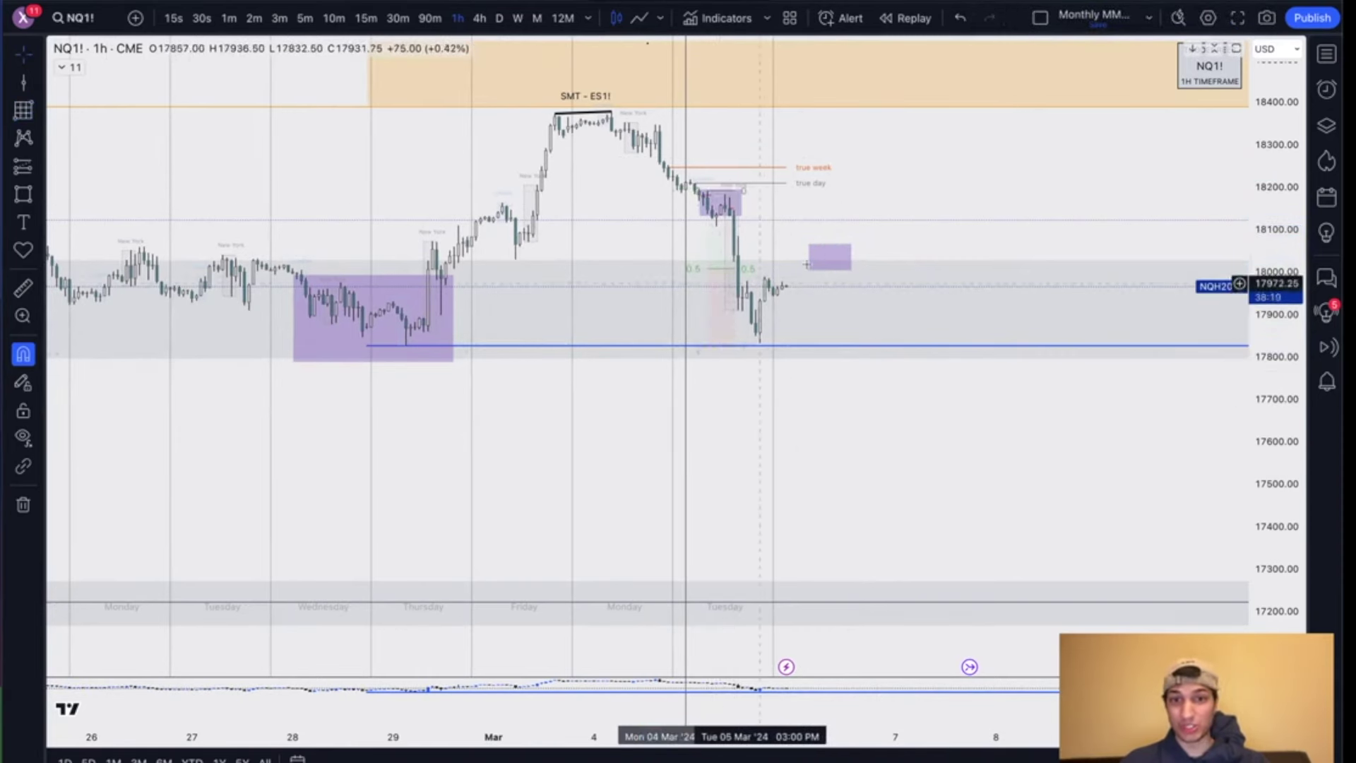
{"action": "left_click", "coordinate": [729, 281]}
{"action": "key", "text": "Delete"}
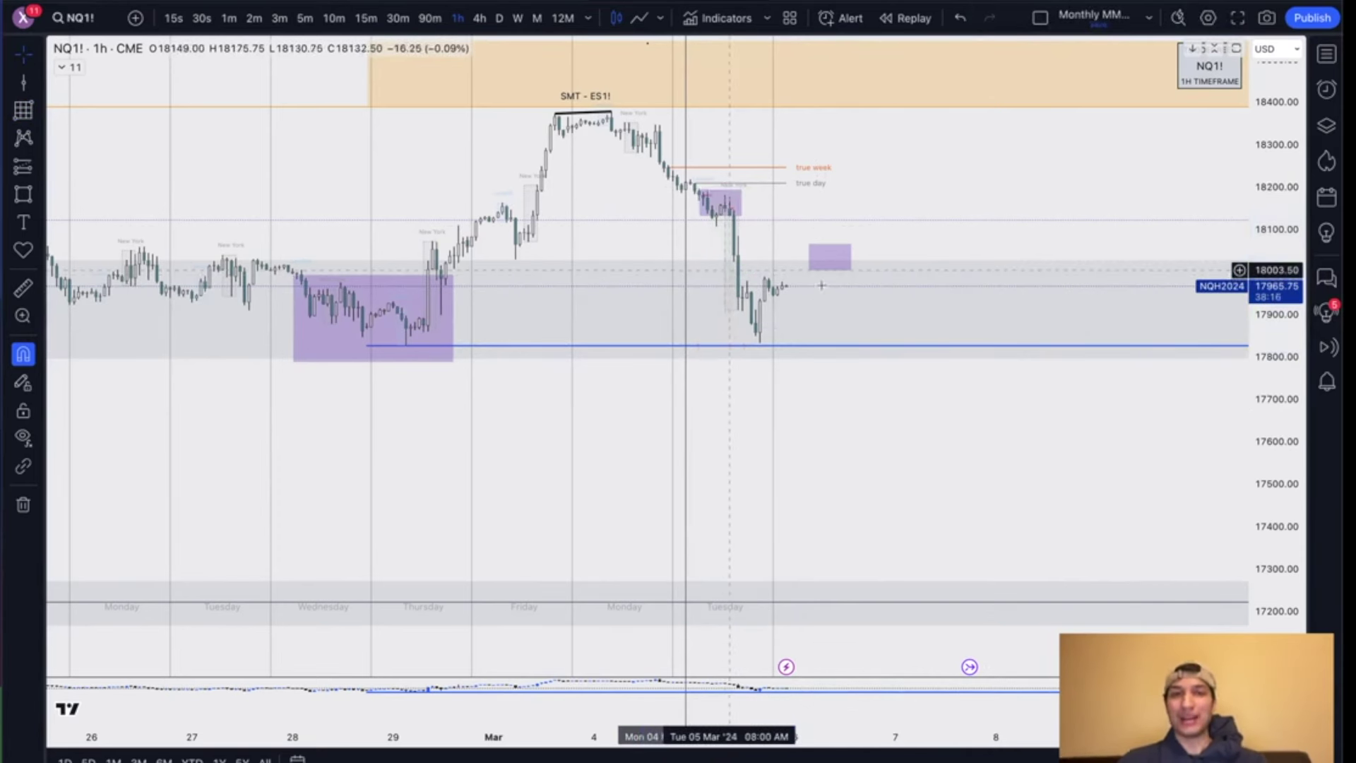
Step: Delete the two small purple rectangles on 5 and 6 March and the large purple one over the 28–29 February consolidation
{"action": "left_click", "coordinate": [852, 263]}
{"action": "key", "text": "Delete"}
{"action": "left_click", "coordinate": [739, 201]}
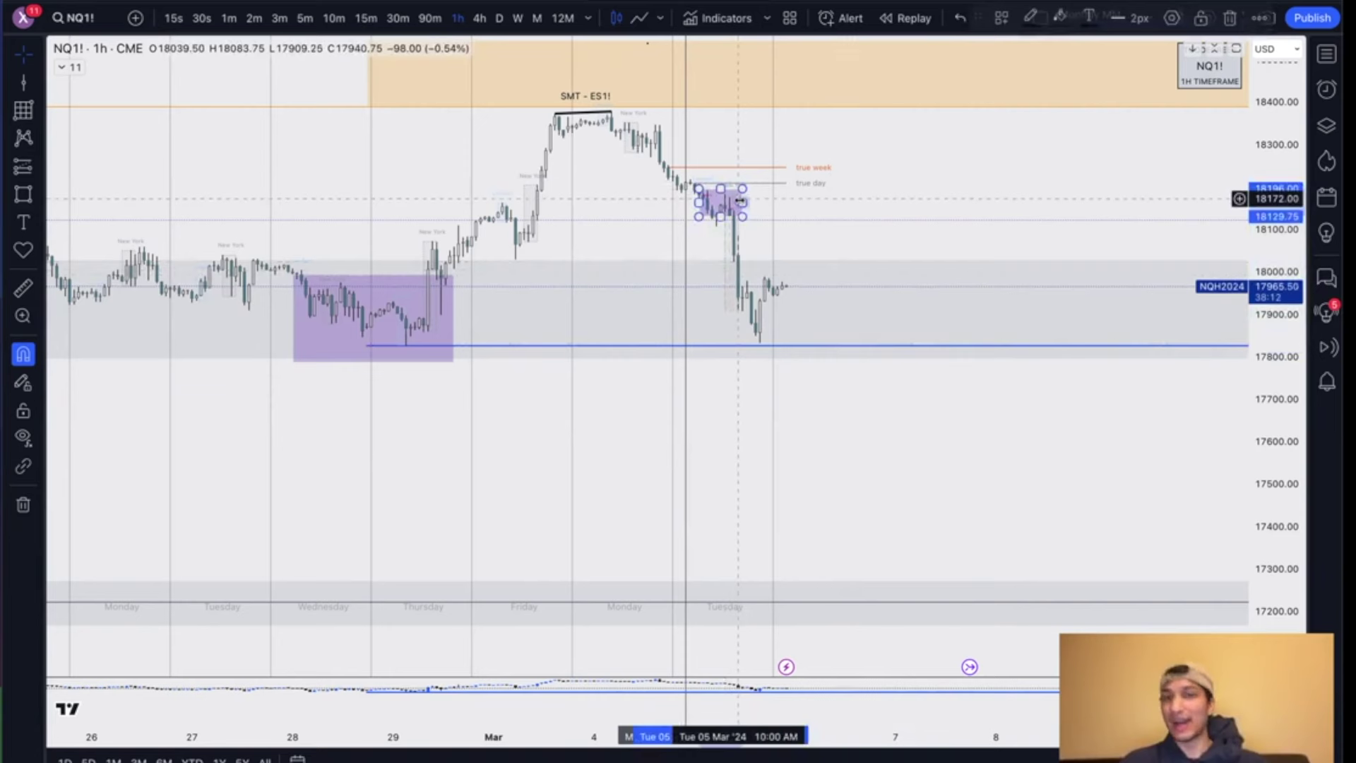
{"action": "key", "text": "Delete"}
{"action": "left_click", "coordinate": [451, 359]}
{"action": "key", "text": "Delete"}
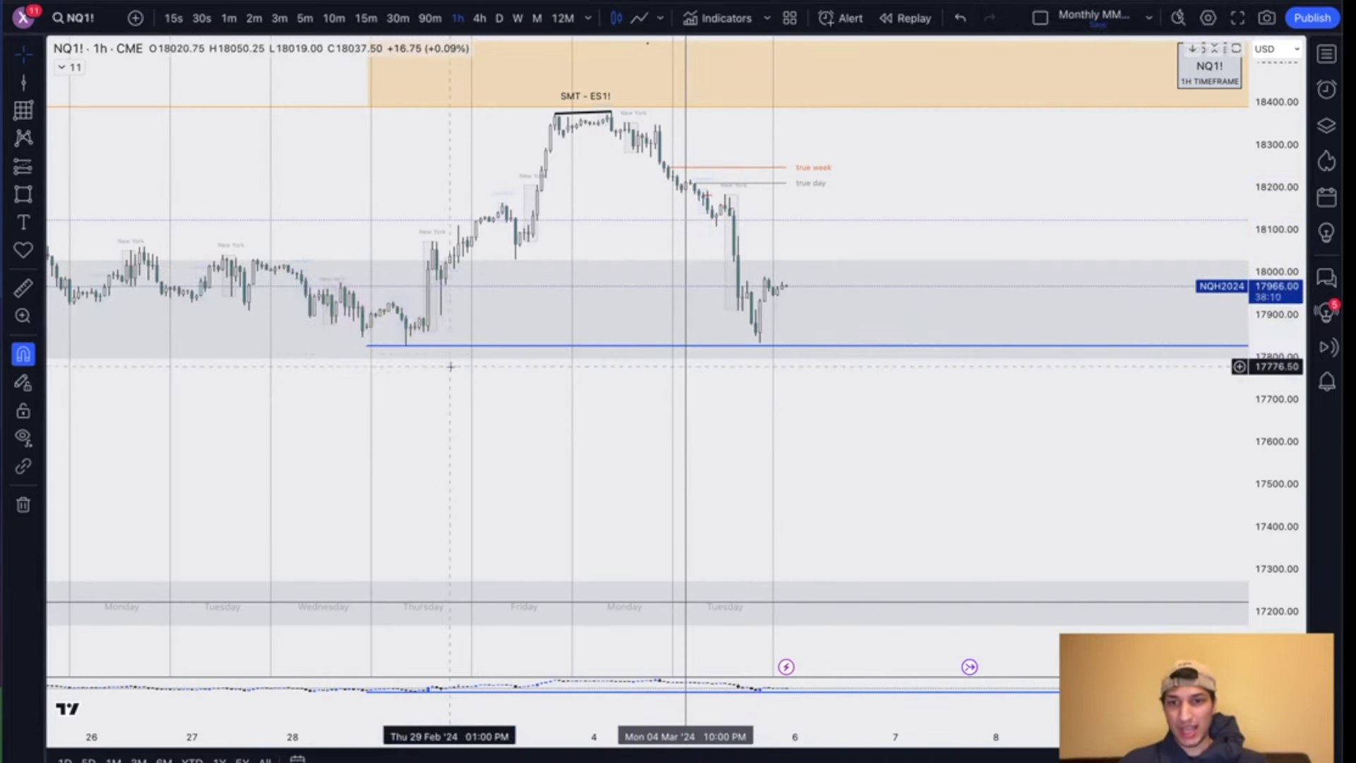
Step: Delete the blue horizontal line below the 29 February low and the grey zone around 17800 to 18030
{"action": "left_click", "coordinate": [502, 346]}
{"action": "key", "text": "Delete"}
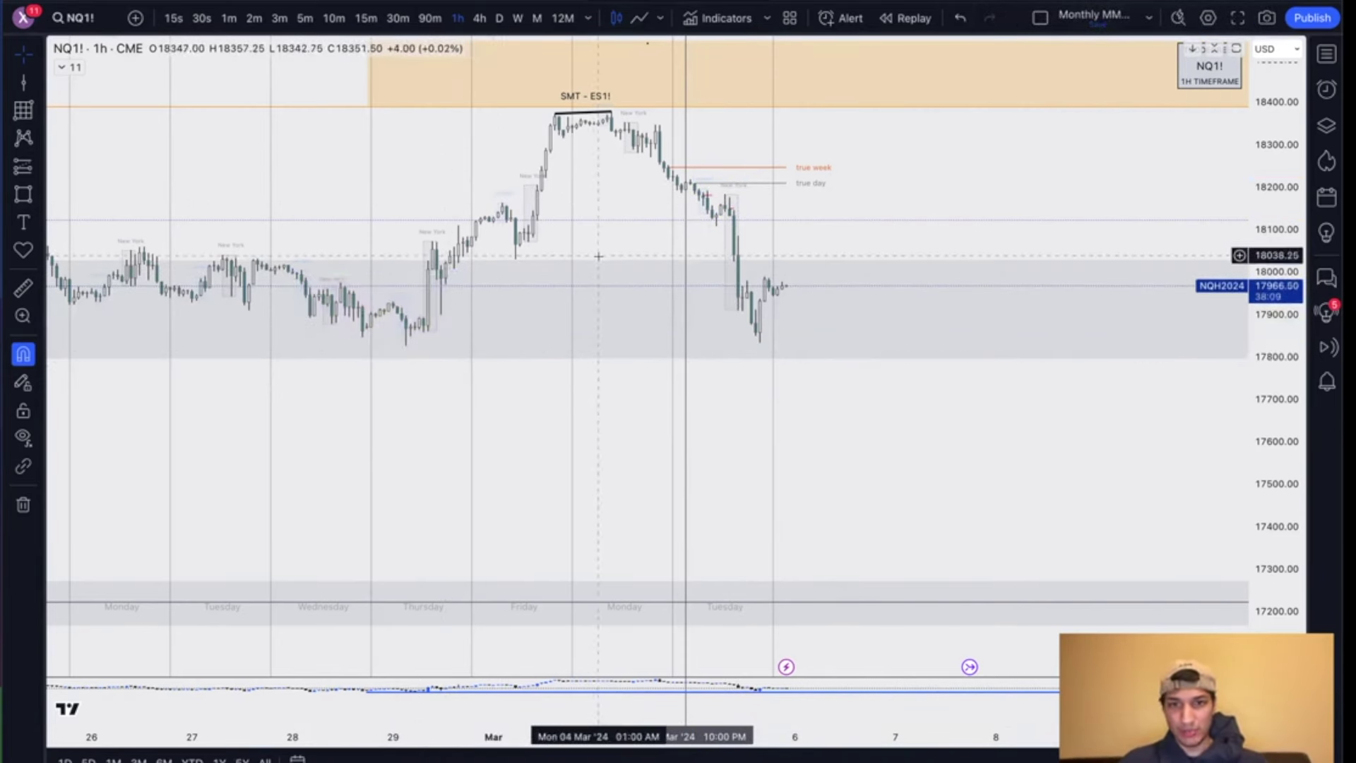
{"action": "left_click", "coordinate": [604, 264]}
{"action": "key", "text": "Delete"}
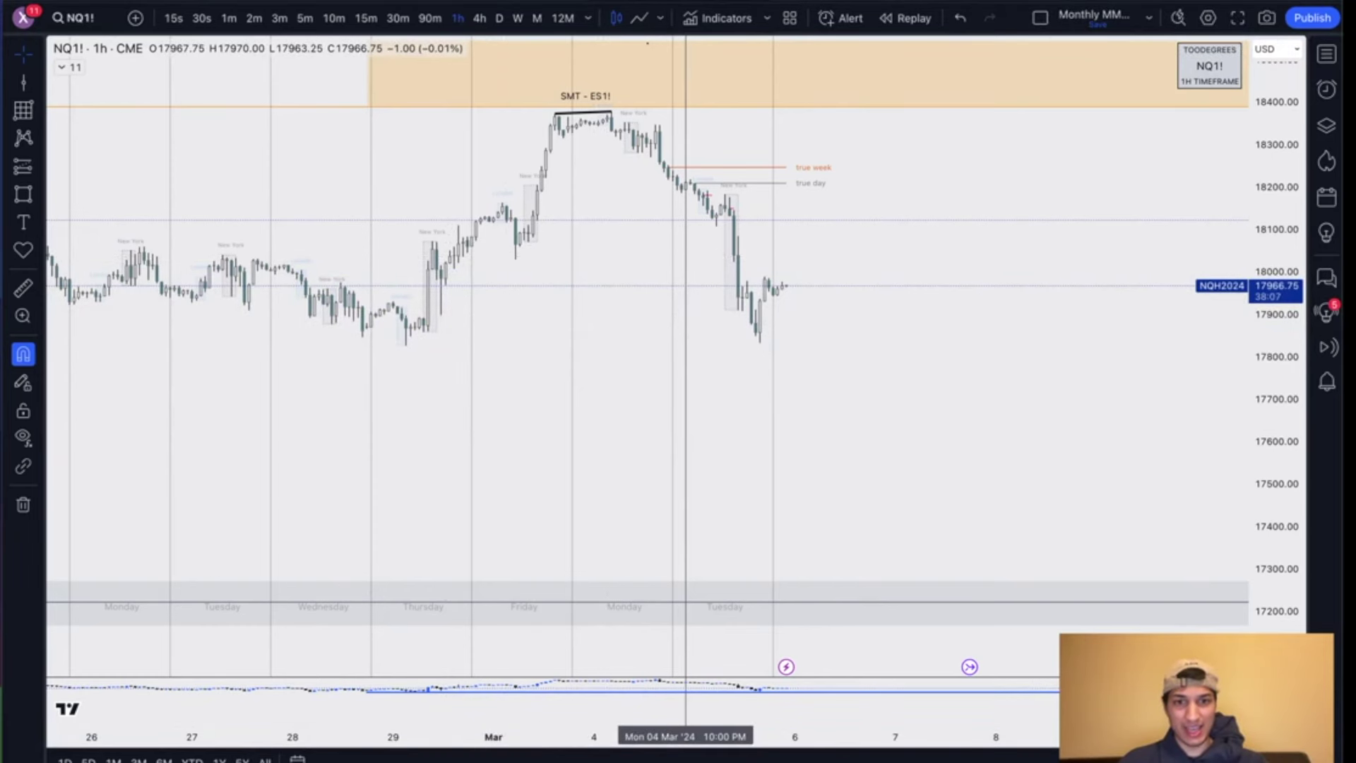
{"action": "key", "text": "ctrl+z"}
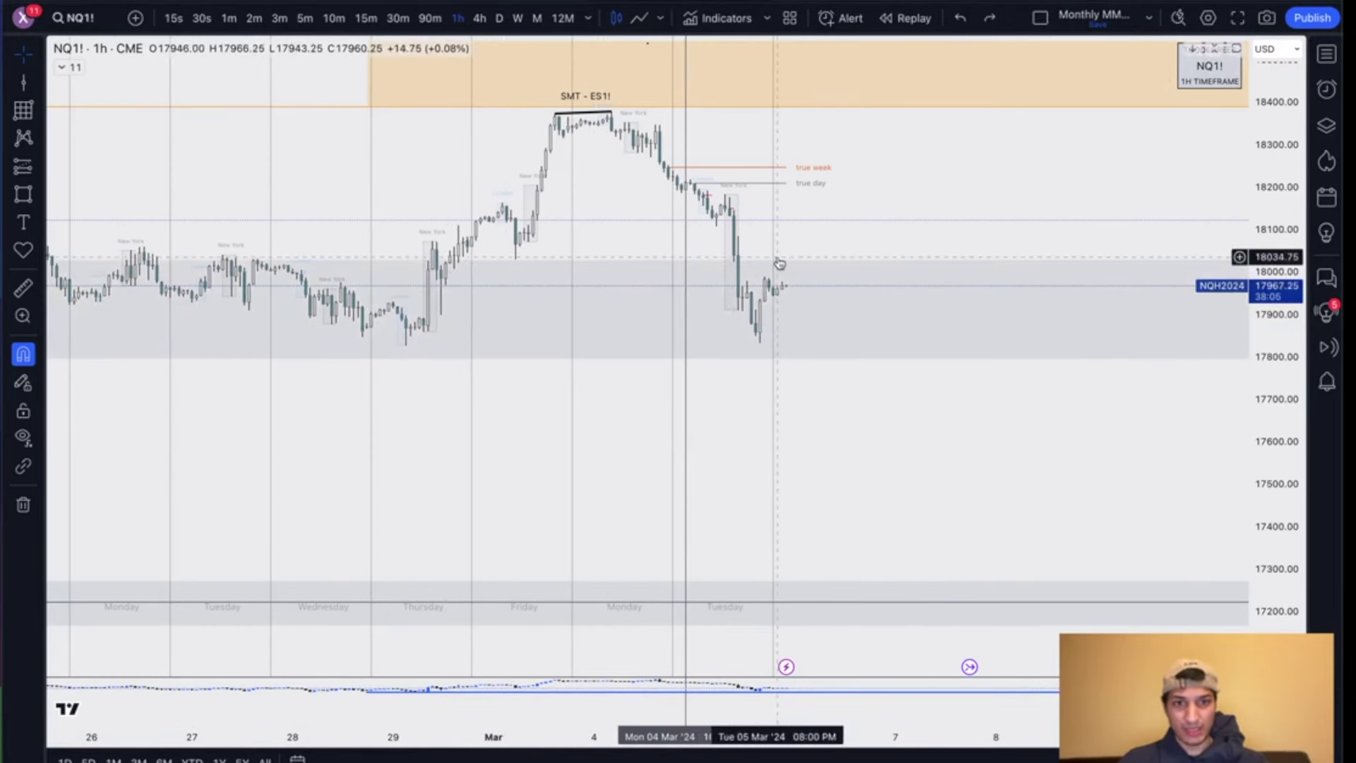
{"action": "key", "text": "ctrl+y"}
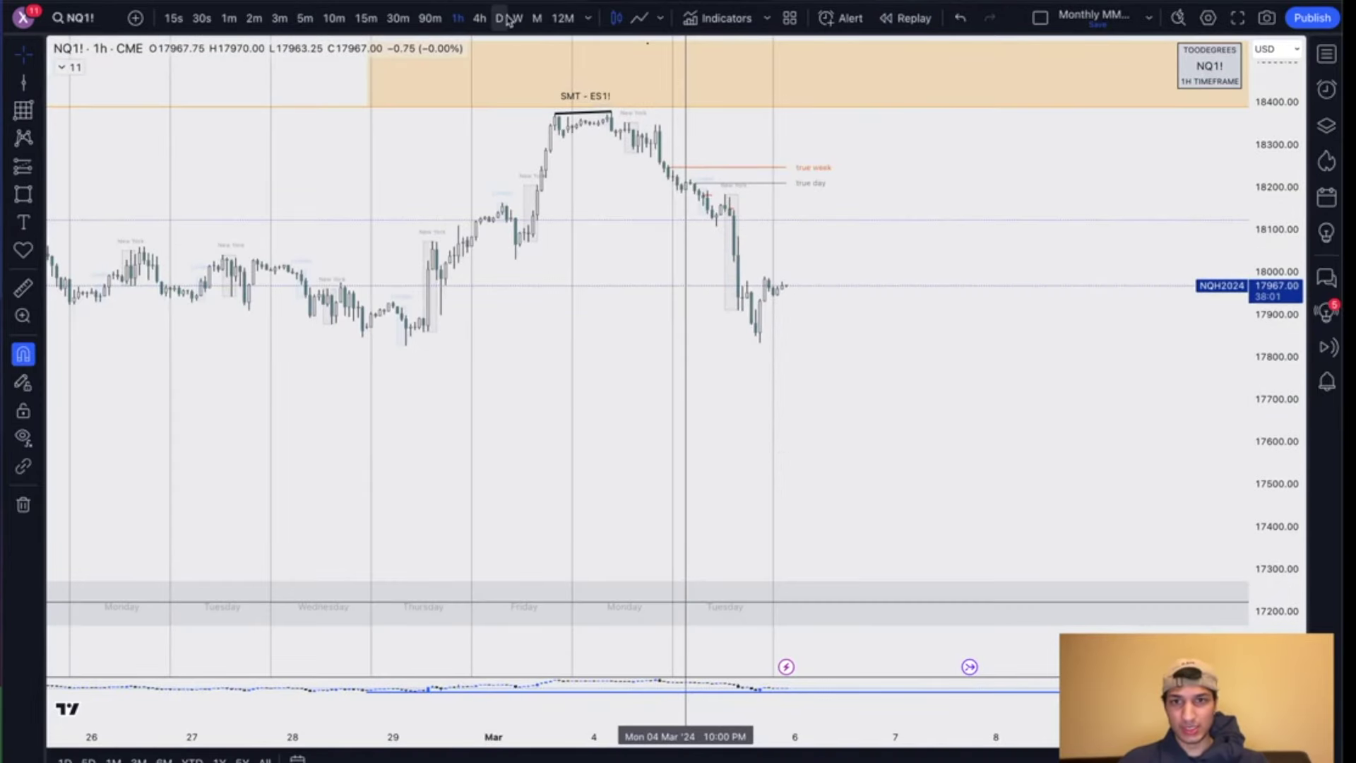
Step: Switch the NQ1! chart to the daily timeframe and examine the OG Consolidation, Terminus, Manipulation and BISI [M] markings
{"action": "left_click", "coordinate": [505, 18]}
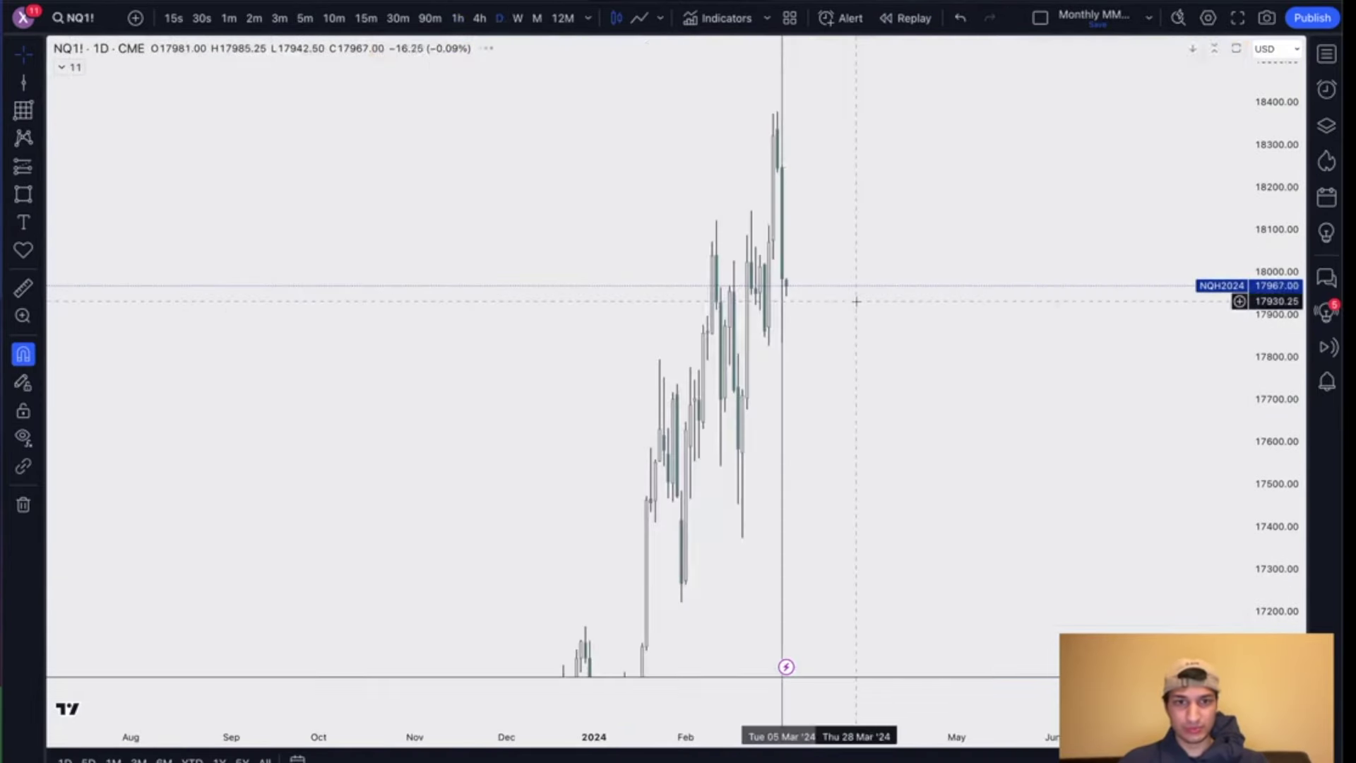
{"action": "scroll", "coordinate": [854, 397], "scroll_direction": "up", "scroll_amount": 2}
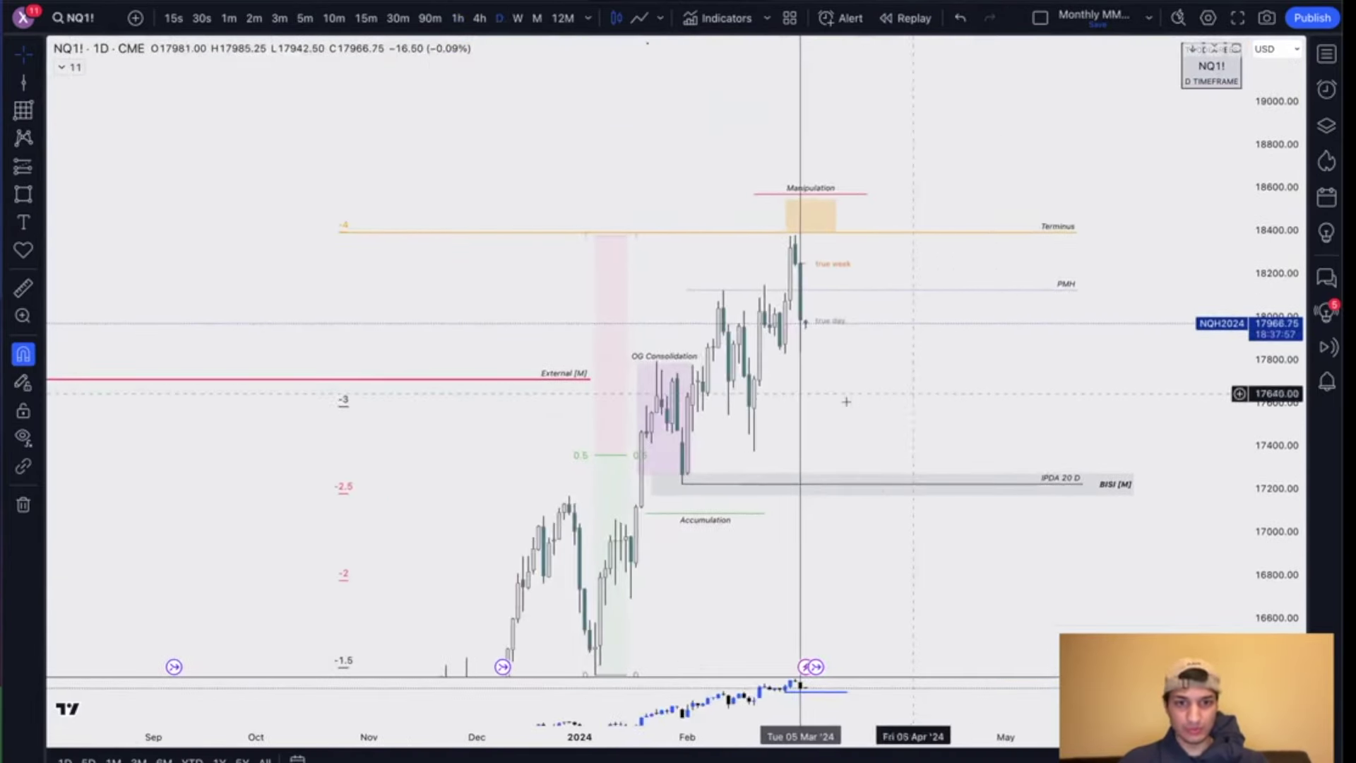
{"action": "scroll", "coordinate": [801, 393], "scroll_direction": "up", "scroll_amount": 3}
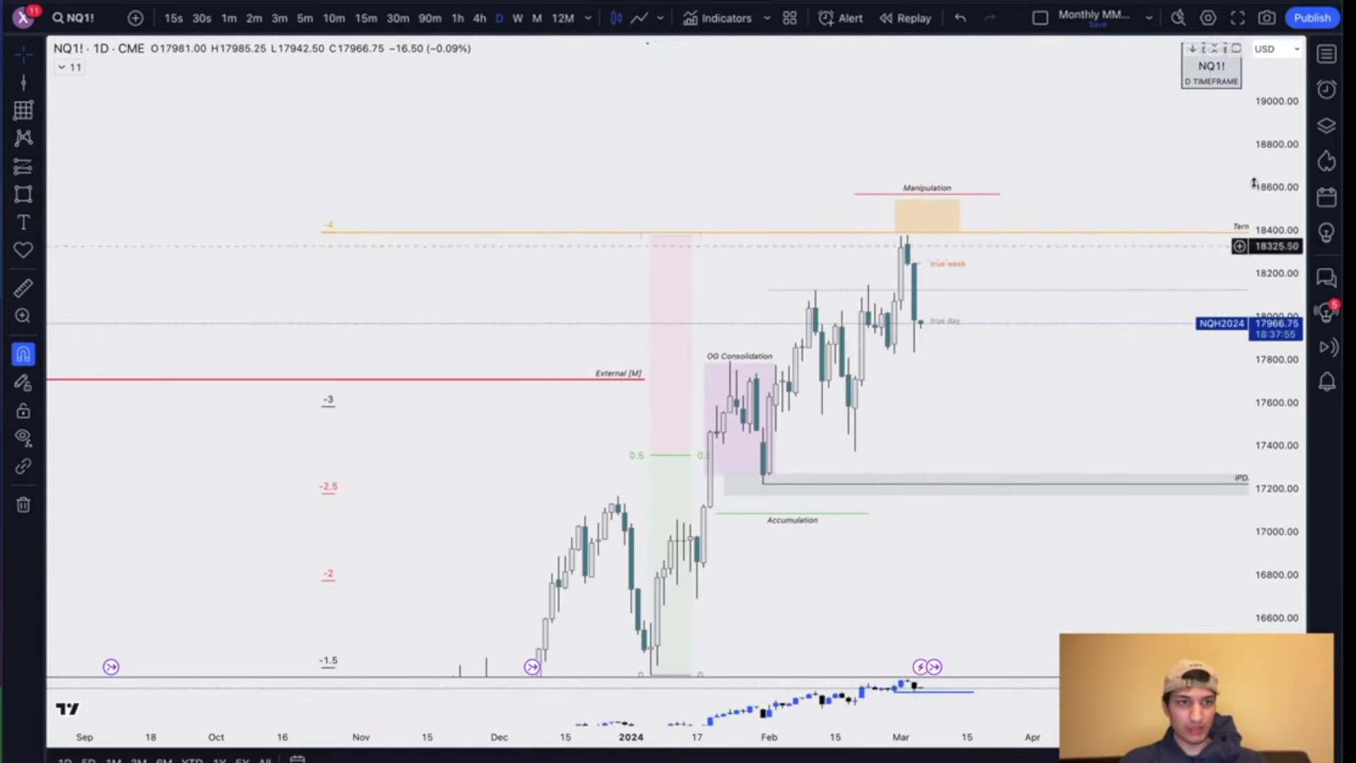
{"action": "left_click_drag", "start_coordinate": [865, 265], "coordinate": [732, 227]}
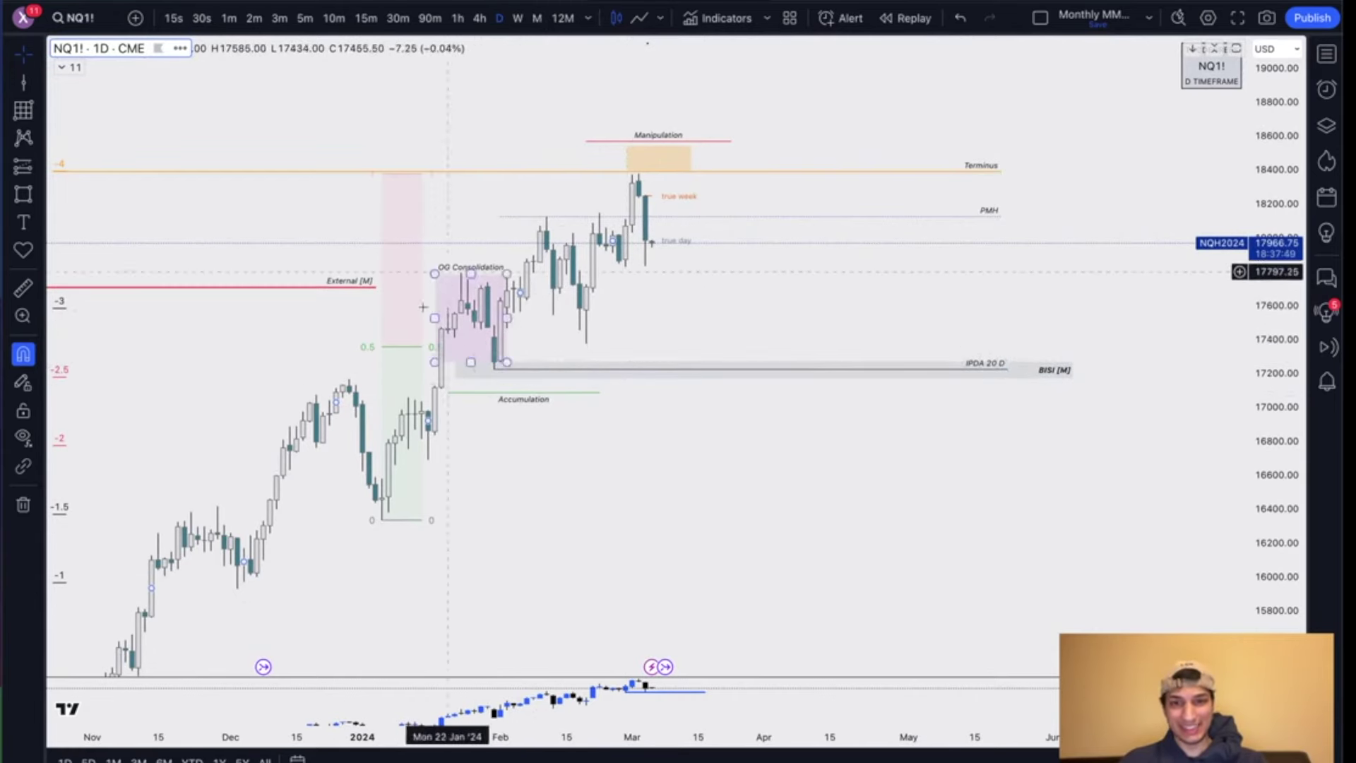
{"action": "scroll", "coordinate": [459, 303], "scroll_direction": "left", "scroll_amount": 2}
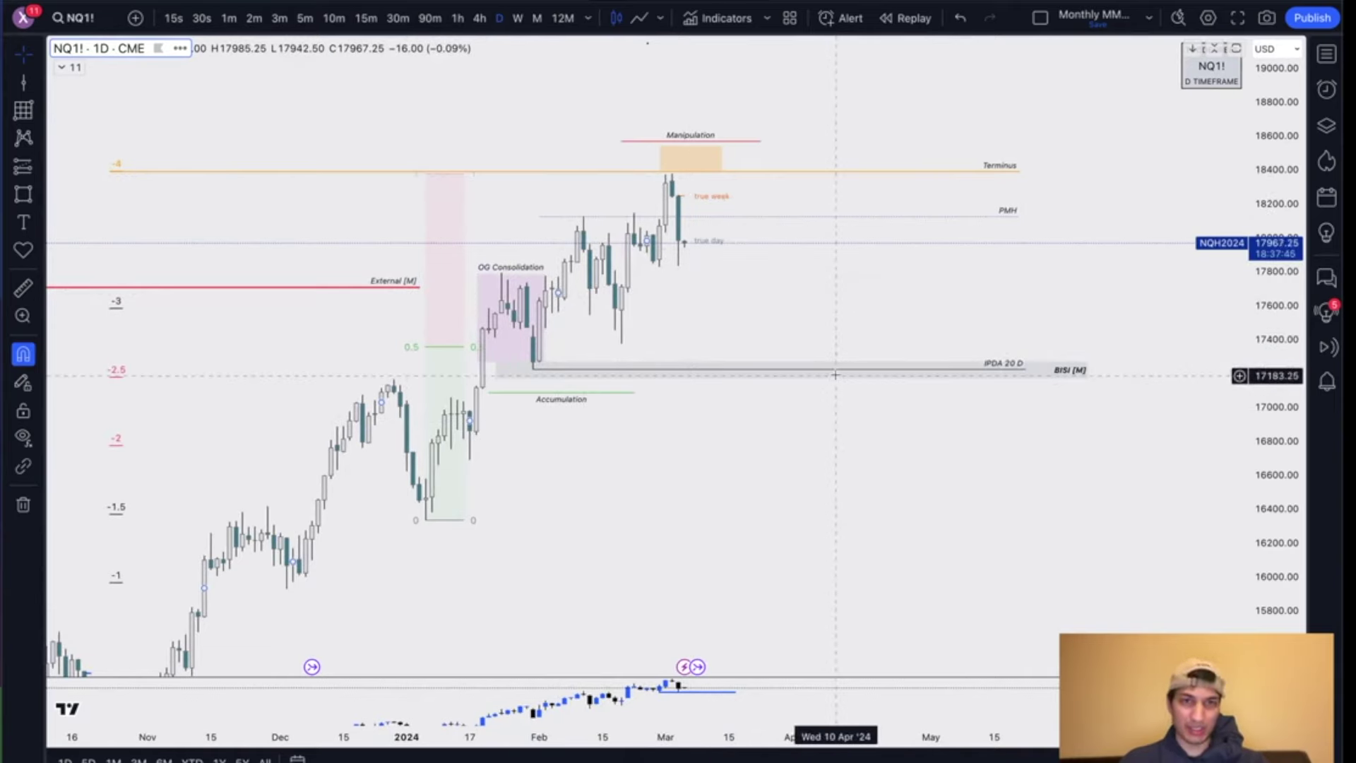
{"action": "scroll", "coordinate": [924, 111], "scroll_direction": "right", "scroll_amount": 3}
{"action": "scroll", "coordinate": [923, 112], "scroll_direction": "left", "scroll_amount": 3}
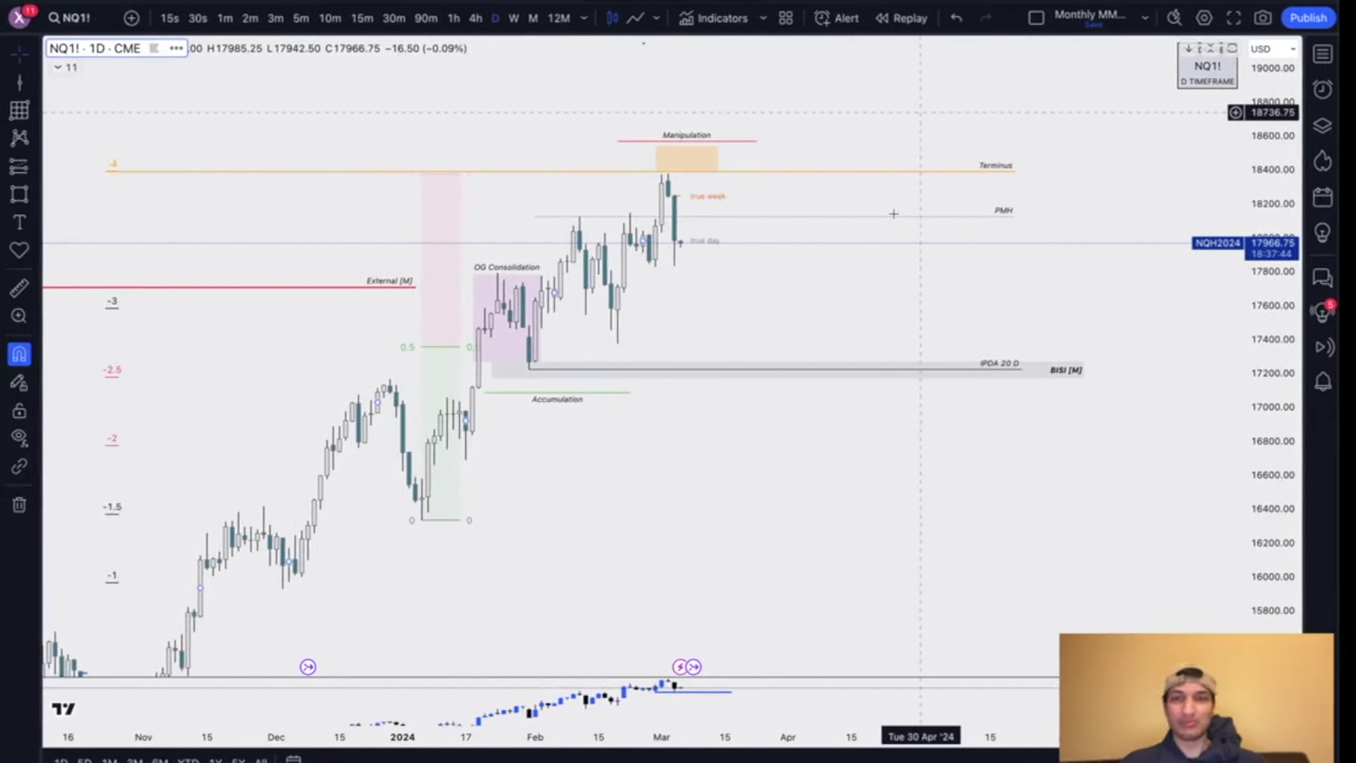
Step: Open the Top down chart layout and compare the 29 February lows on NQ1! and ES on the 1-hour timeframe
{"action": "key", "text": "ctrl+Tab"}
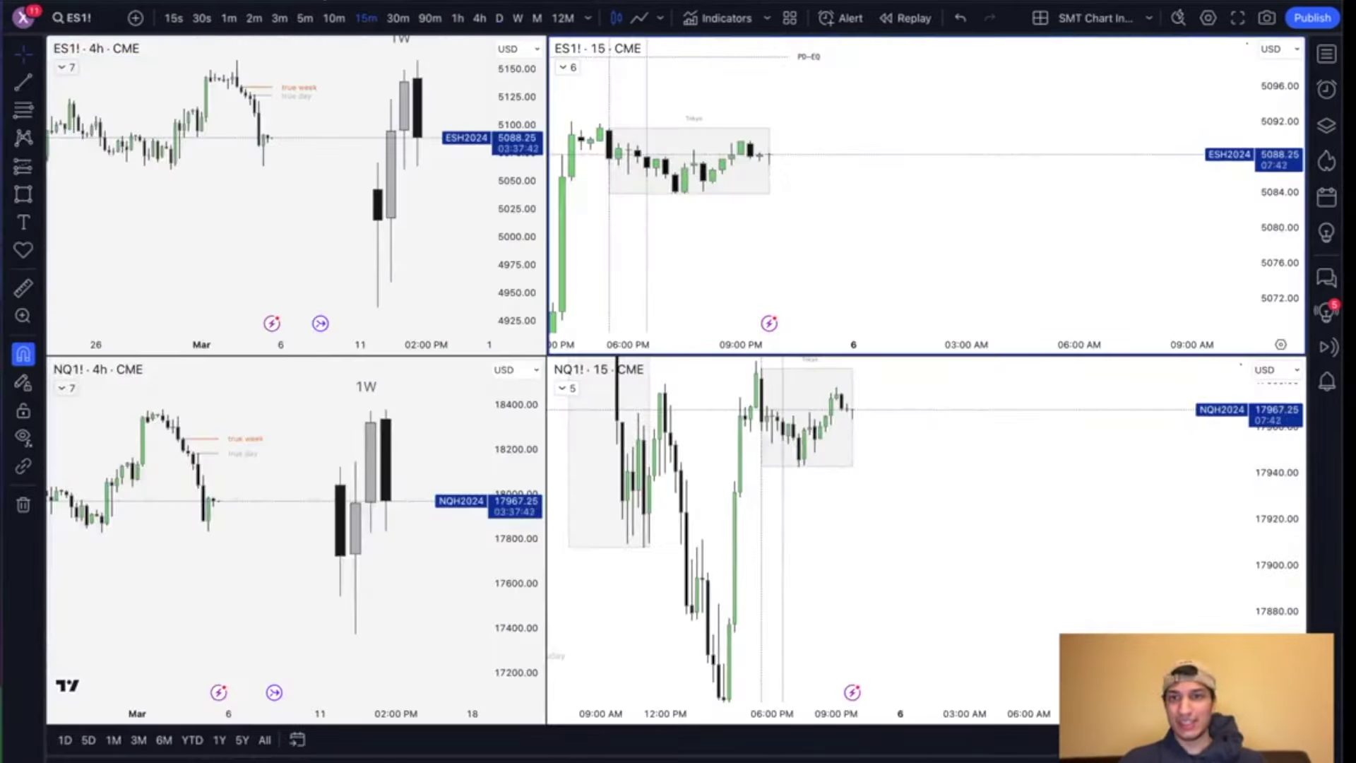
{"action": "key", "text": "ctrl+Tab"}
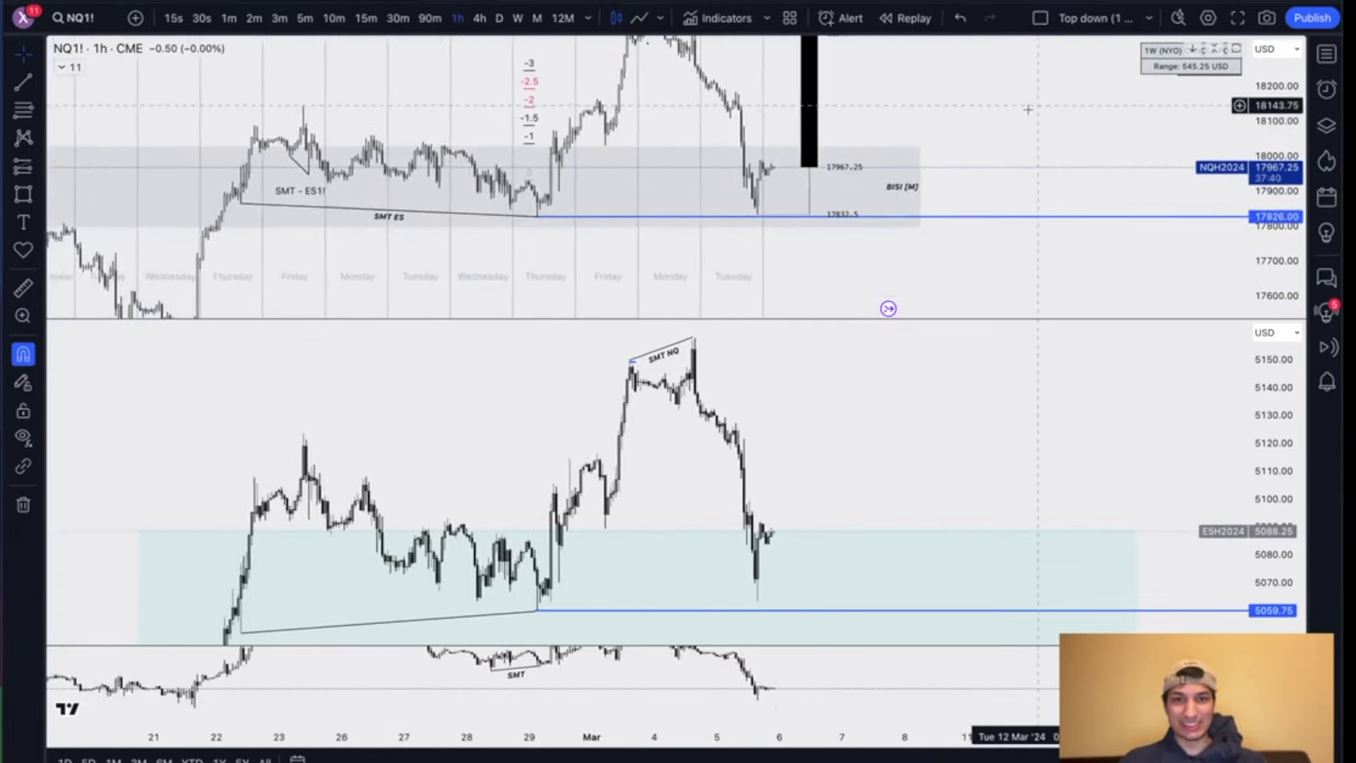
{"action": "scroll", "coordinate": [1029, 110], "scroll_direction": "down", "scroll_amount": 1}
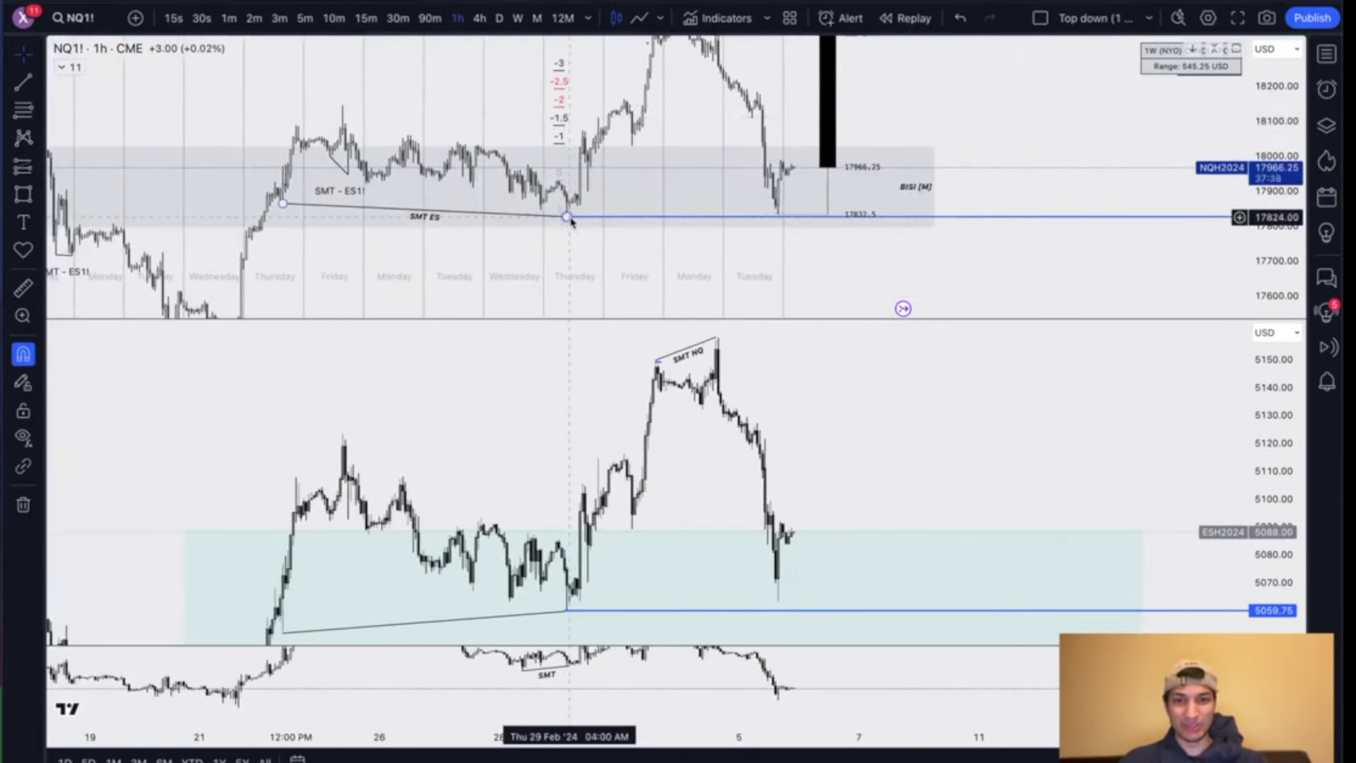
{"action": "left_click_drag", "start_coordinate": [945, 497], "coordinate": [939, 460]}
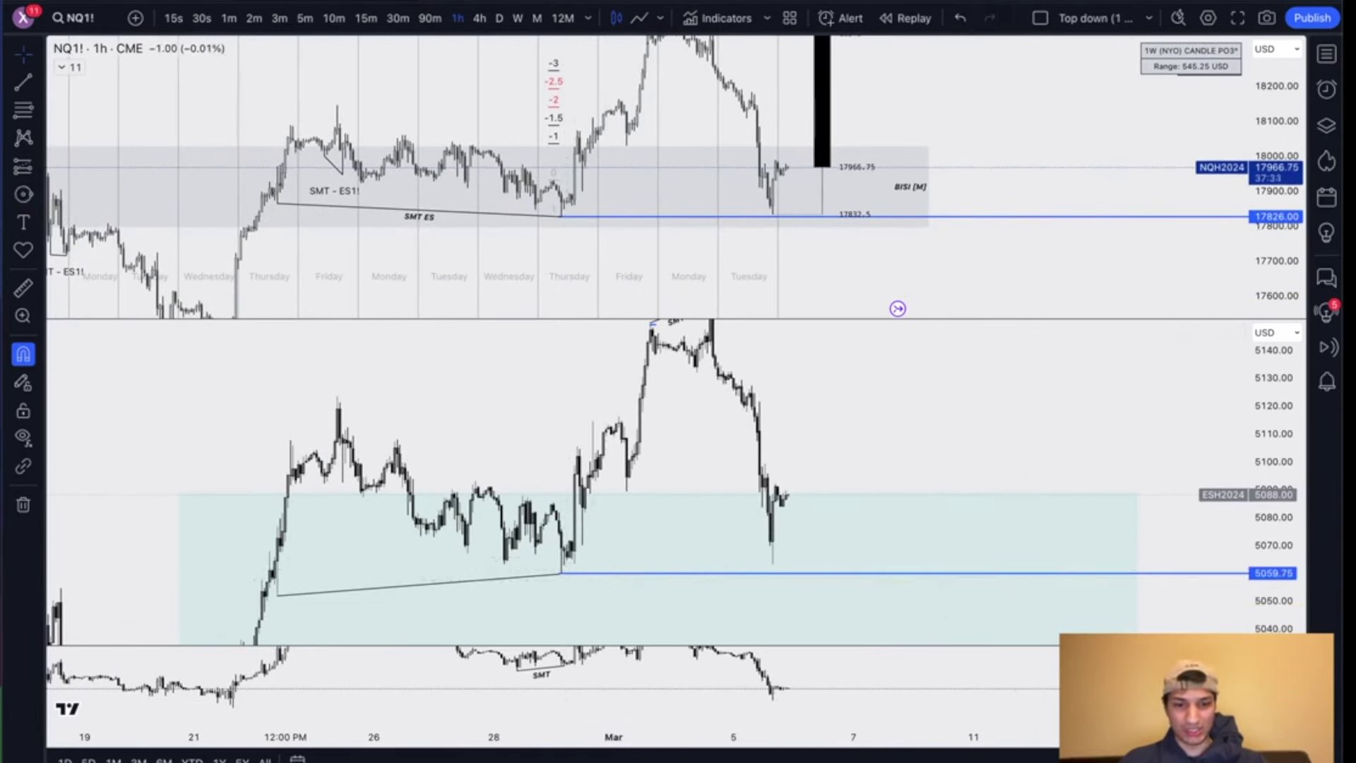
Step: Draw a curve in the ES pane from the 29 February low to 7 March at about 5092.75, and delete it
{"action": "left_click", "coordinate": [558, 581]}
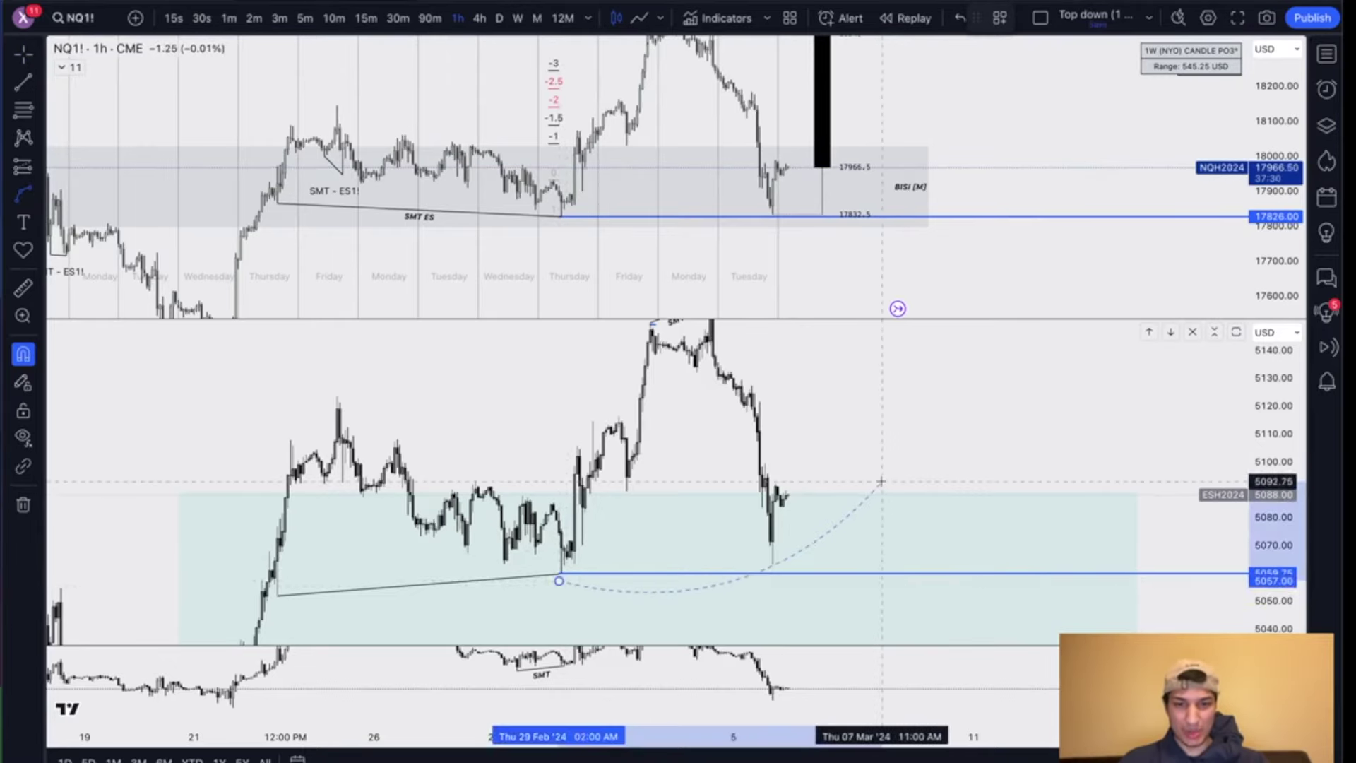
{"action": "left_click", "coordinate": [882, 482]}
{"action": "key", "text": "Delete"}
Step: Check the viewers' questions in the YouTube Studio live chat and consult the market maker model diagram in Discord
{"action": "key", "text": "ctrl+Right"}
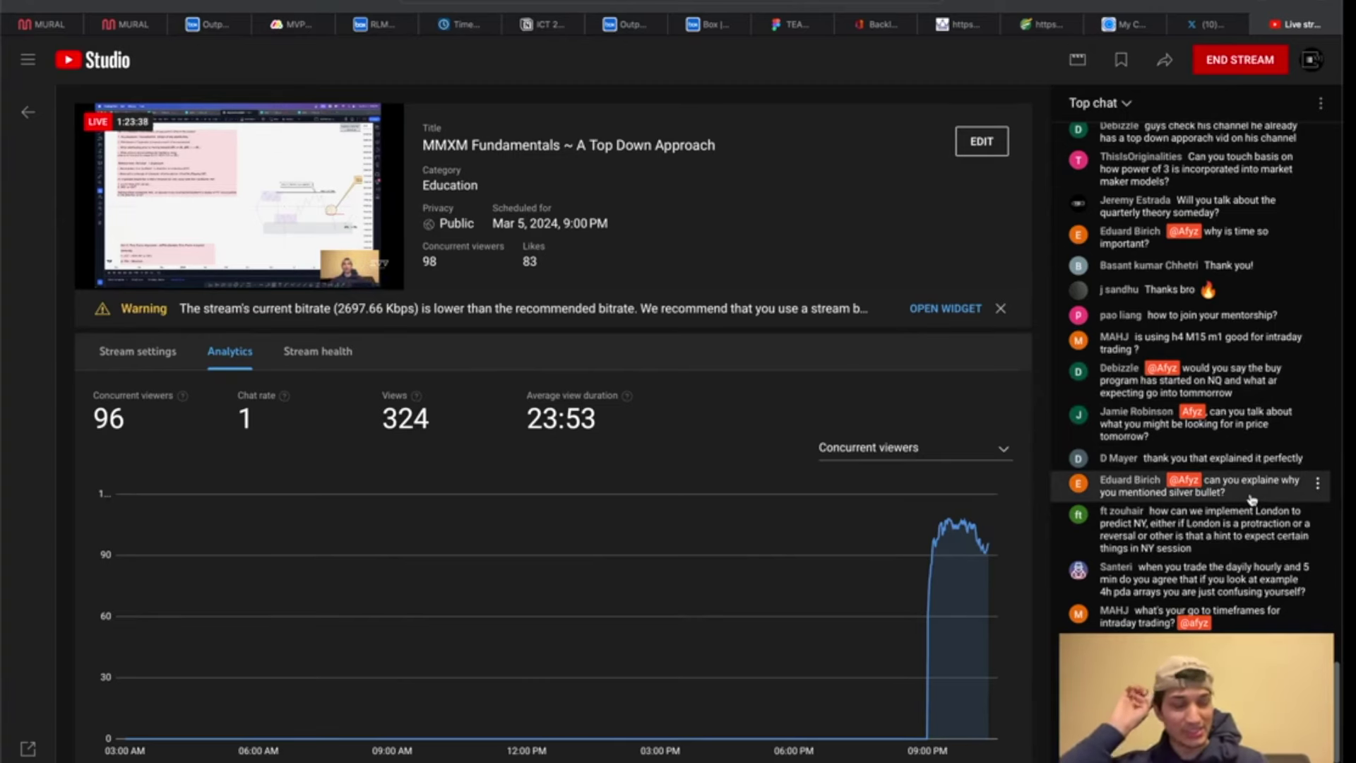
{"action": "key", "text": "ctrl+Right"}
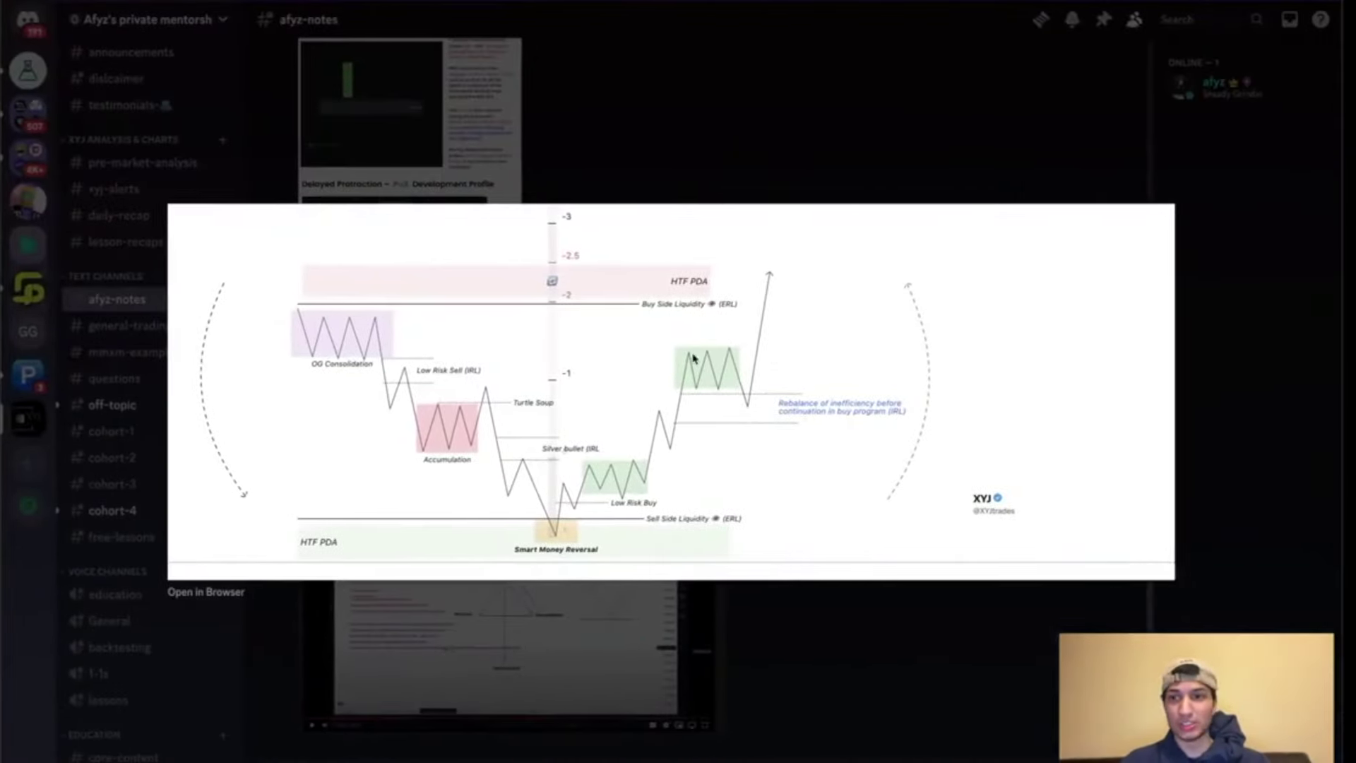
{"action": "key", "text": "ctrl+Left"}
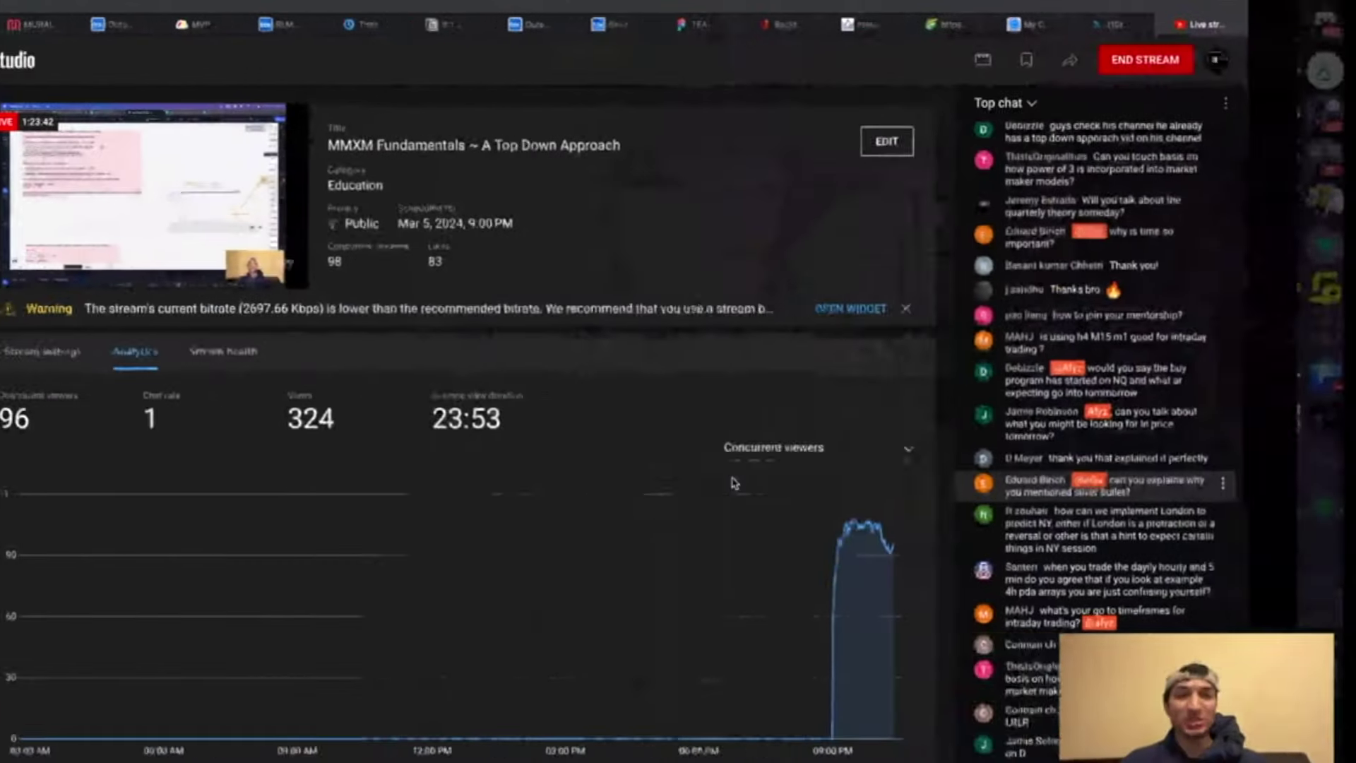
{"action": "key", "text": "ctrl+Left"}
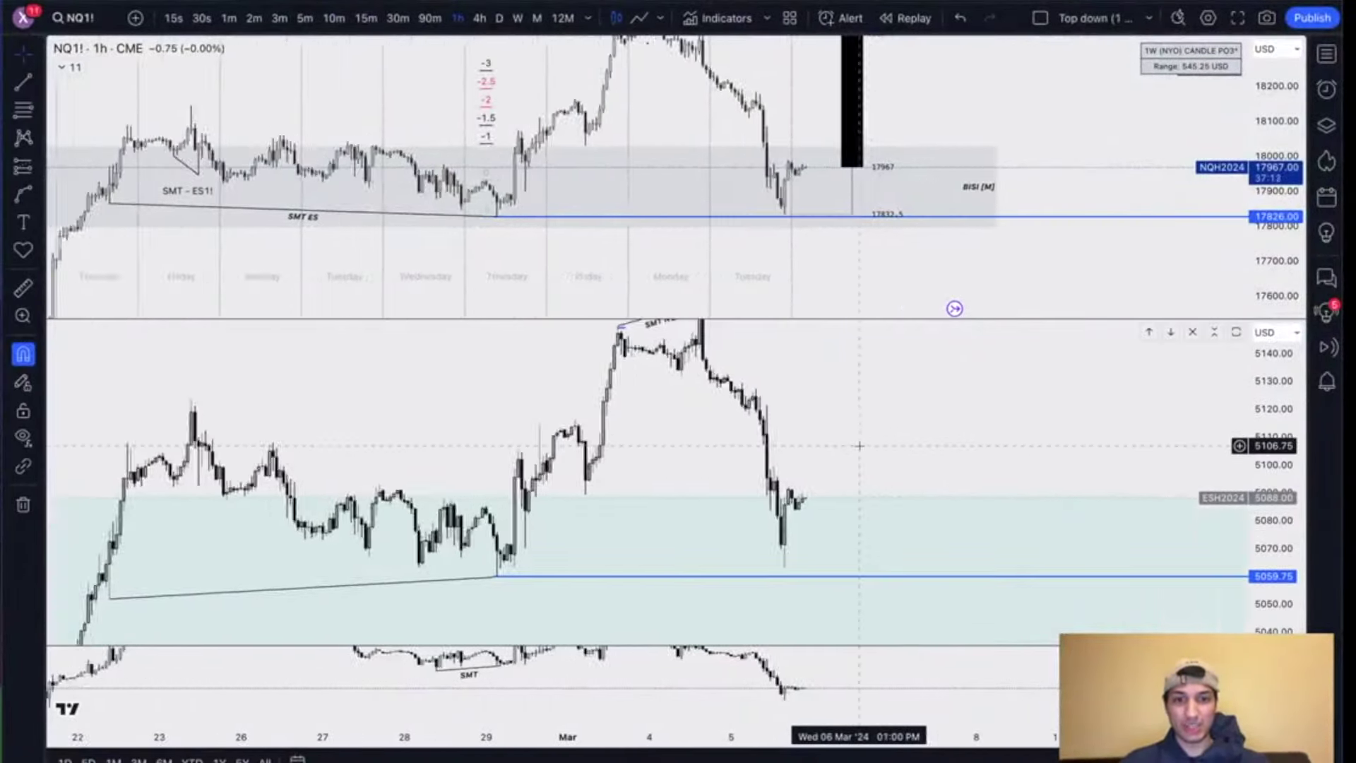
{"action": "key", "text": "super+Tab"}
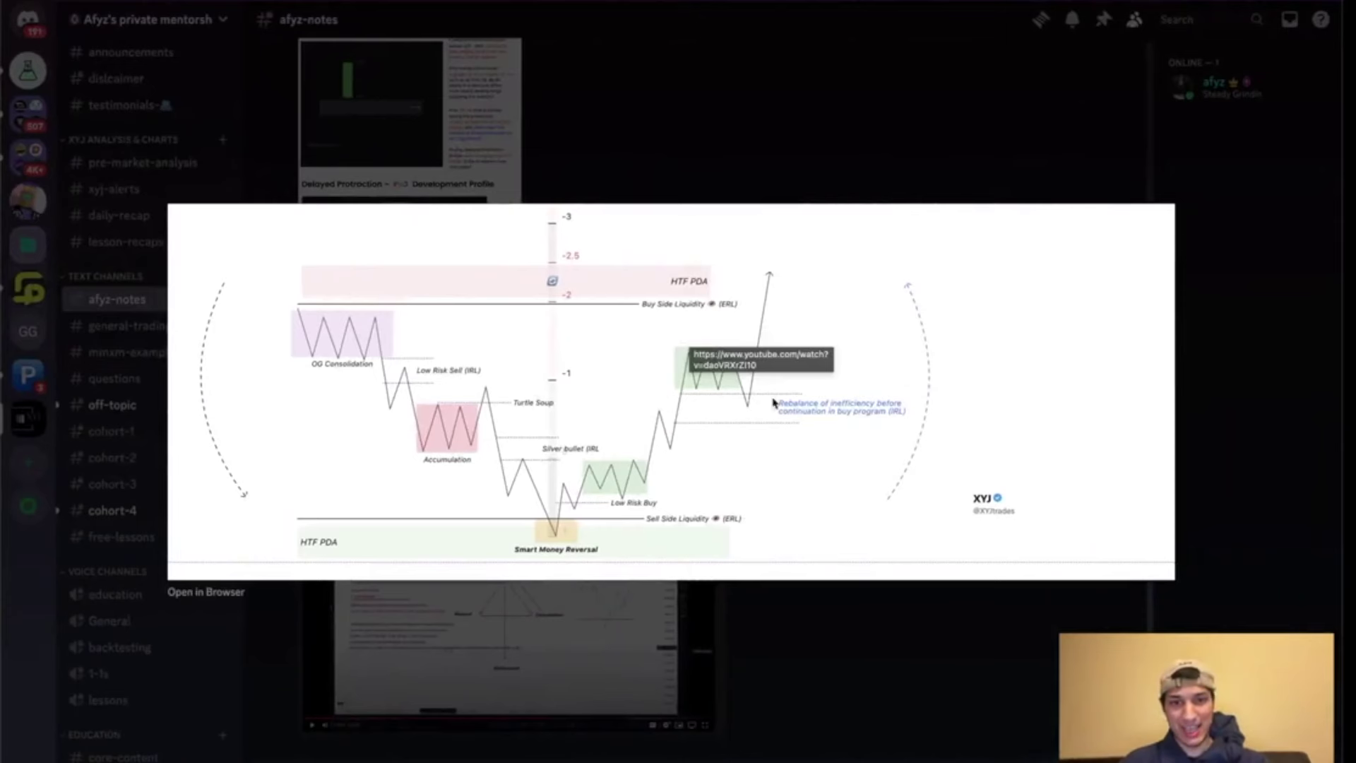
Step: Return to the YouTube Studio live chat and highlight the question about using London to predict the NY session
{"action": "key", "text": "ctrl+Left"}
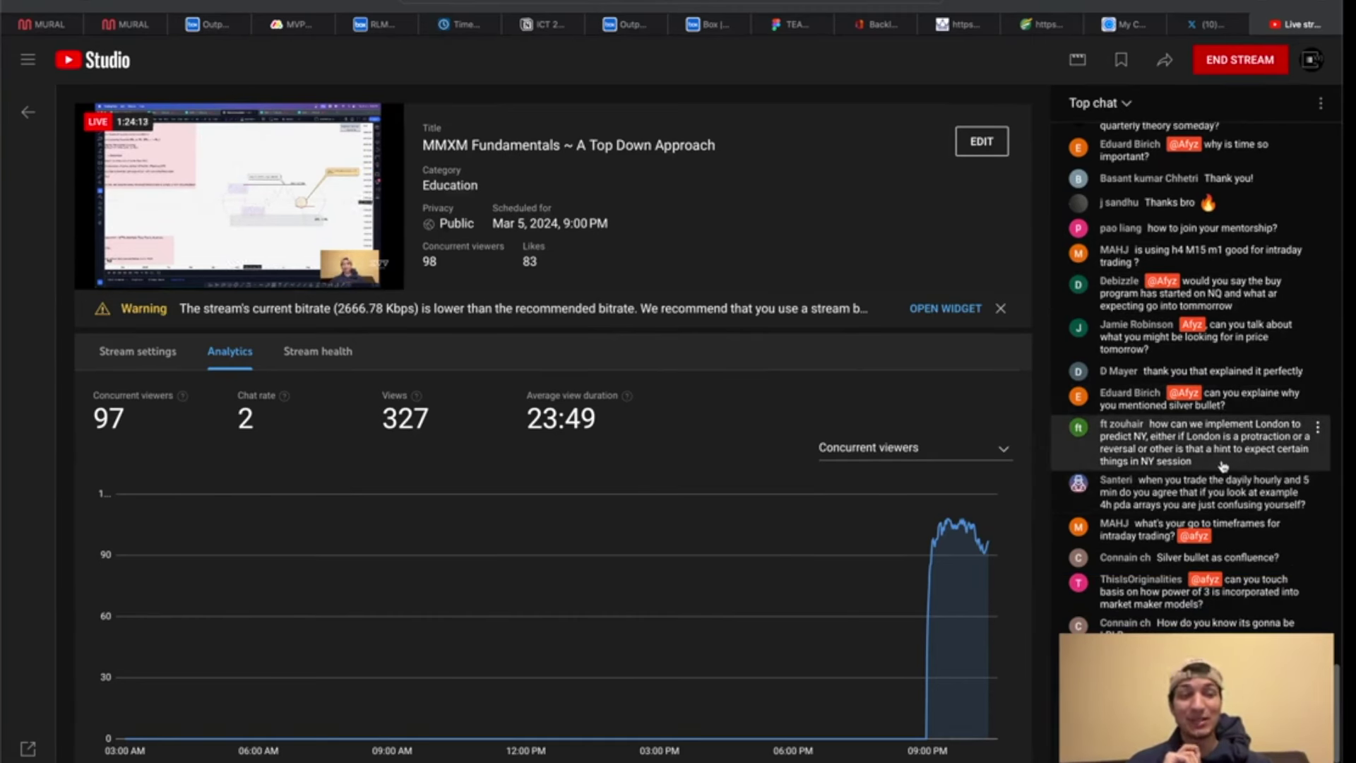
{"action": "left_click_drag", "start_coordinate": [1223, 466], "coordinate": [1148, 427]}
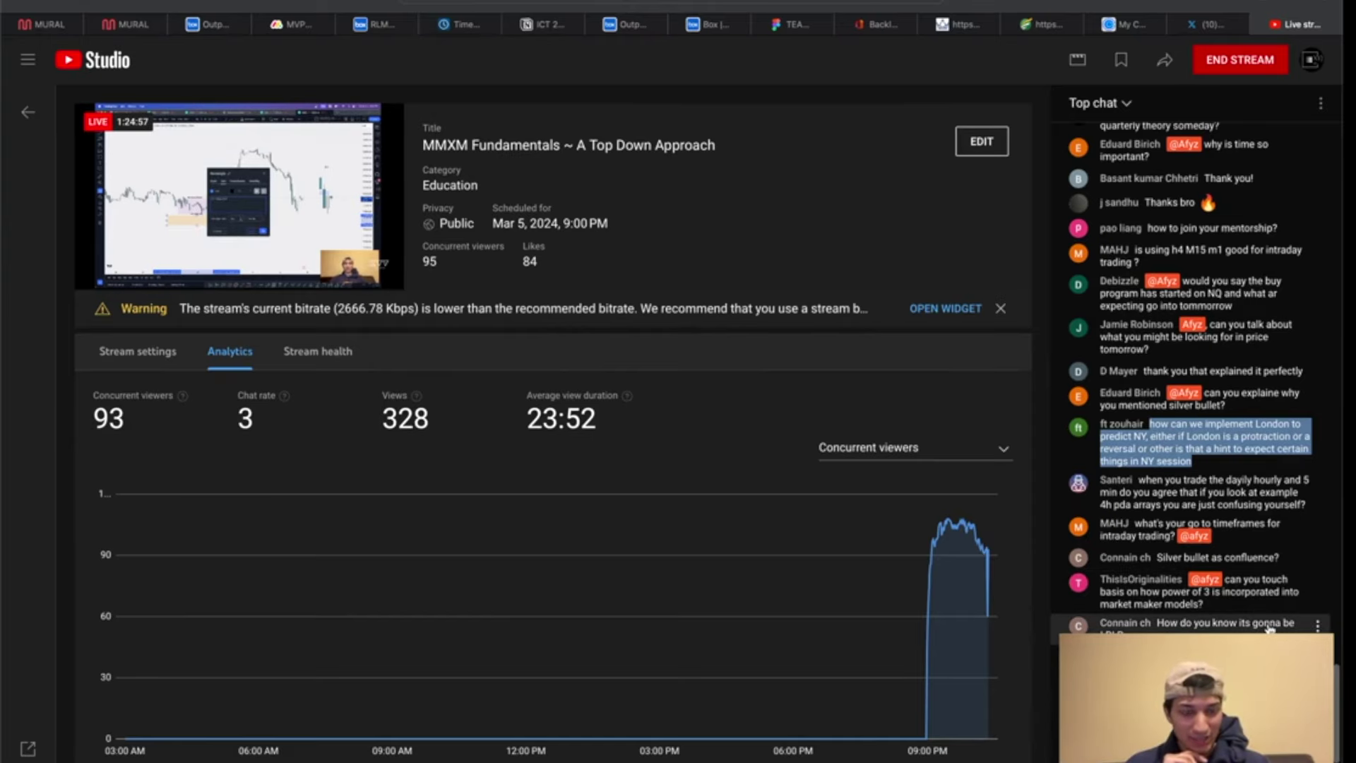
Step: Return to the 1-hour chart in TradingView and delete the grey BISI [M] zone from the NQ1! pane
{"action": "key", "text": "ctrl+Left"}
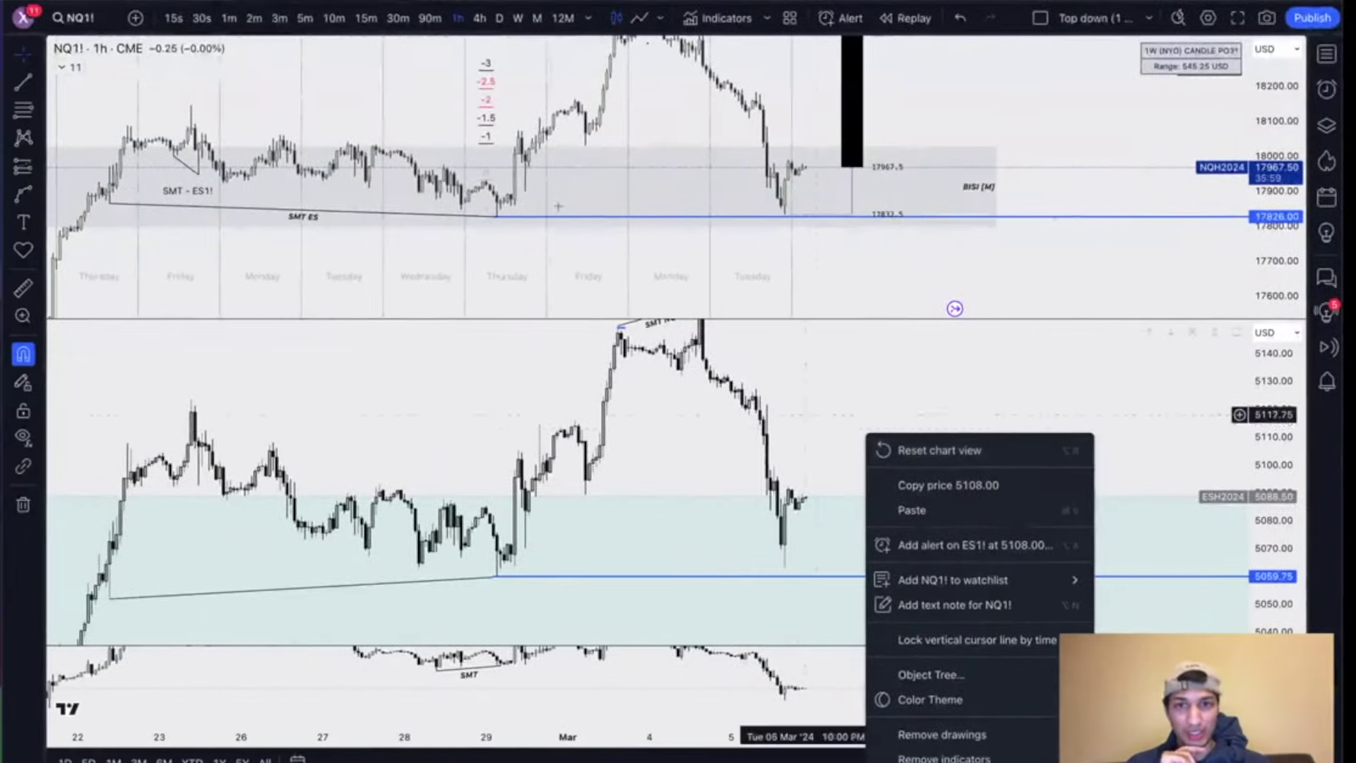
{"action": "left_click", "coordinate": [753, 263]}
{"action": "right_click", "coordinate": [743, 260]}
{"action": "left_click", "coordinate": [571, 234]}
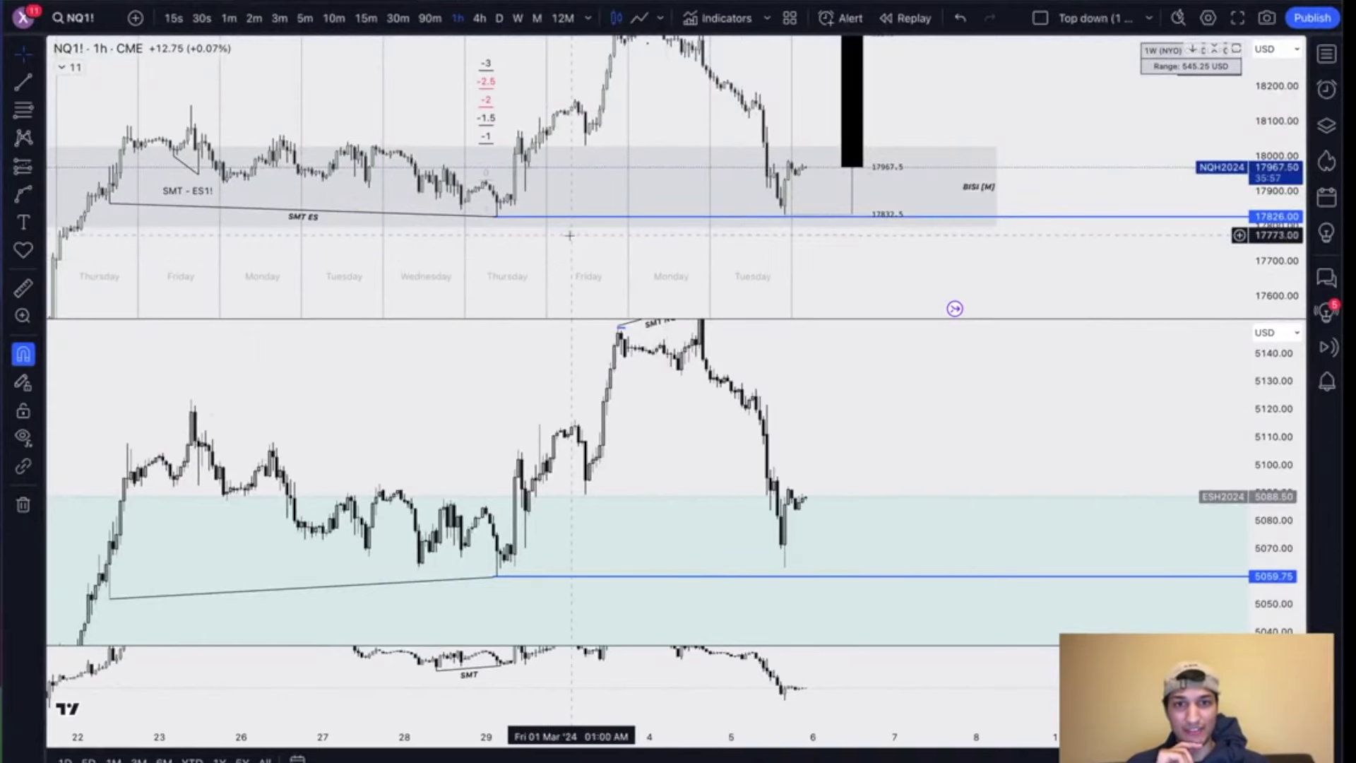
{"action": "scroll", "coordinate": [572, 236], "scroll_direction": "up", "scroll_amount": 1}
{"action": "scroll", "coordinate": [572, 237], "scroll_direction": "up", "scroll_amount": 1}
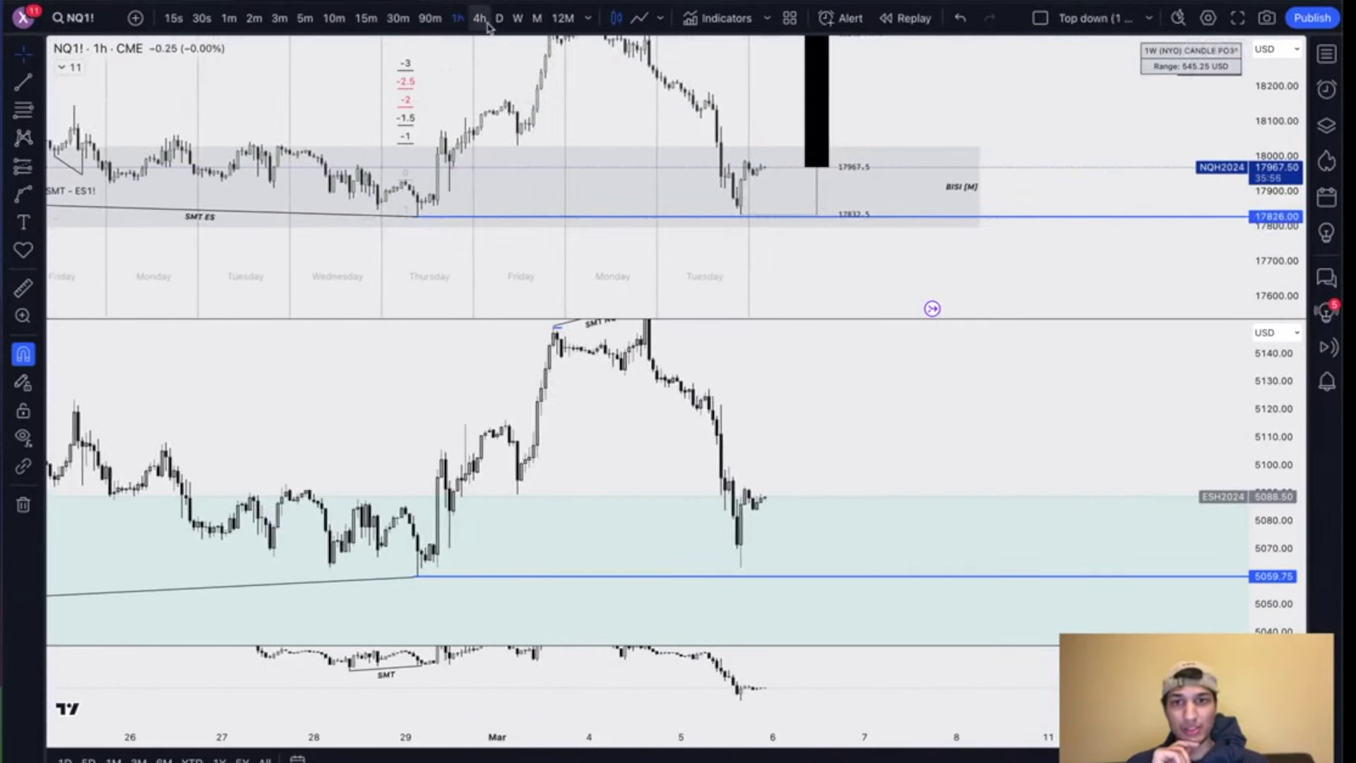
{"action": "left_click", "coordinate": [980, 148]}
{"action": "key", "text": "Delete"}
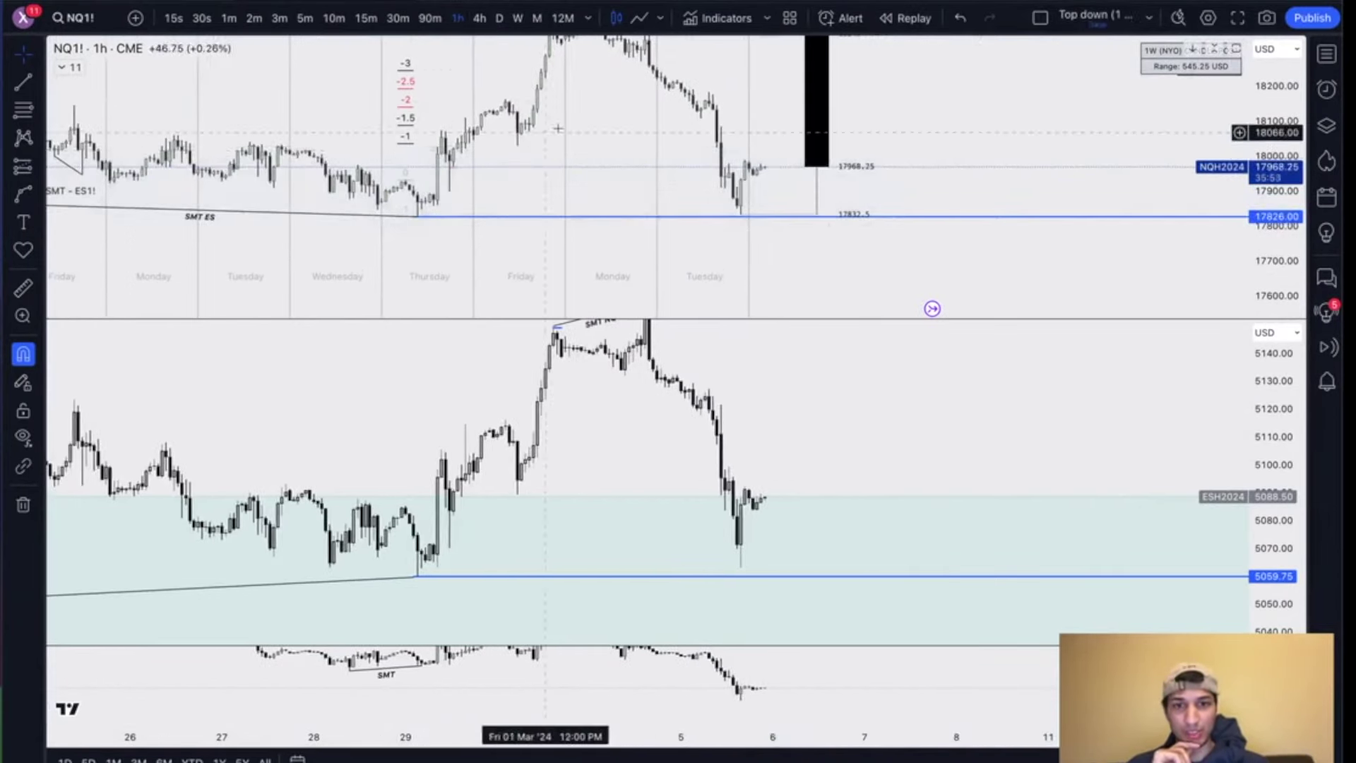
Step: Switch the Top down layout to the daily timeframe and bring the March candles into closer view
{"action": "left_click", "coordinate": [499, 17]}
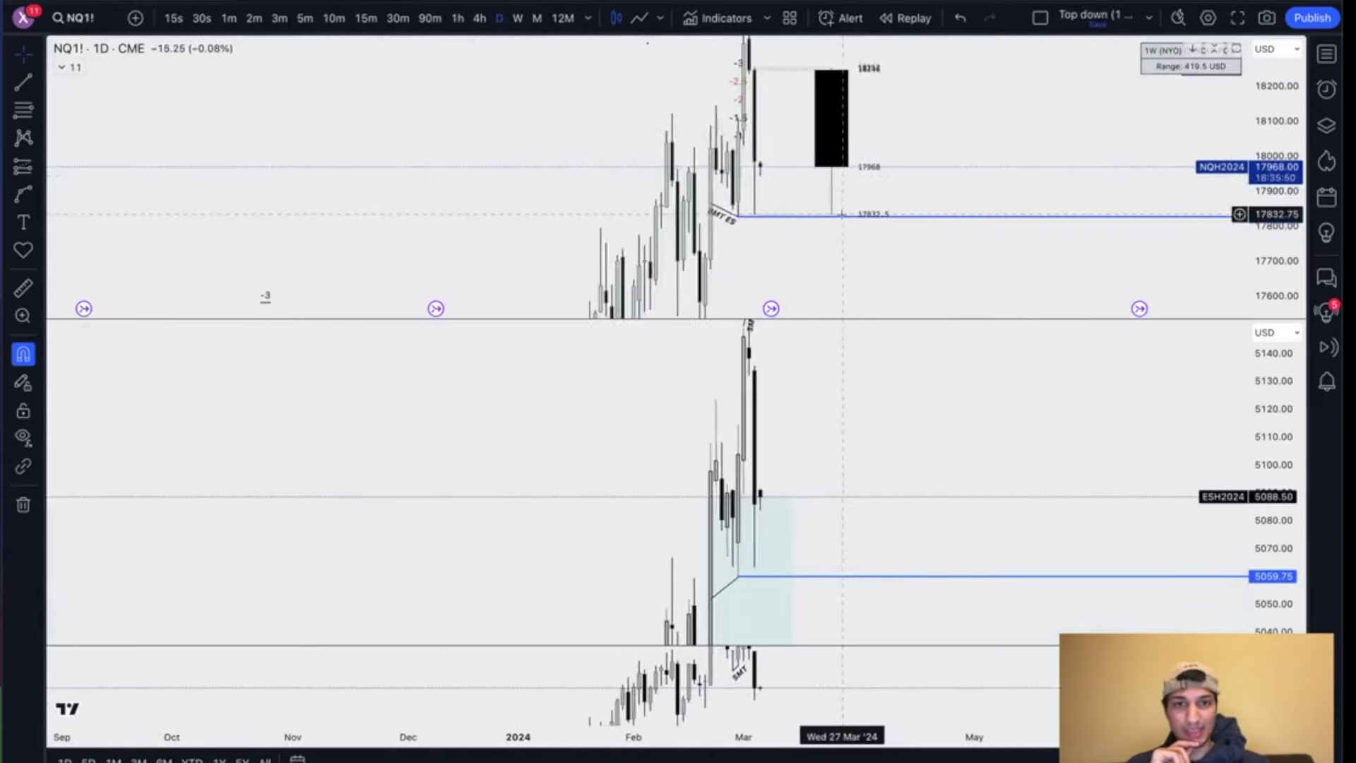
{"action": "scroll", "coordinate": [842, 214], "scroll_direction": "up", "scroll_amount": 3}
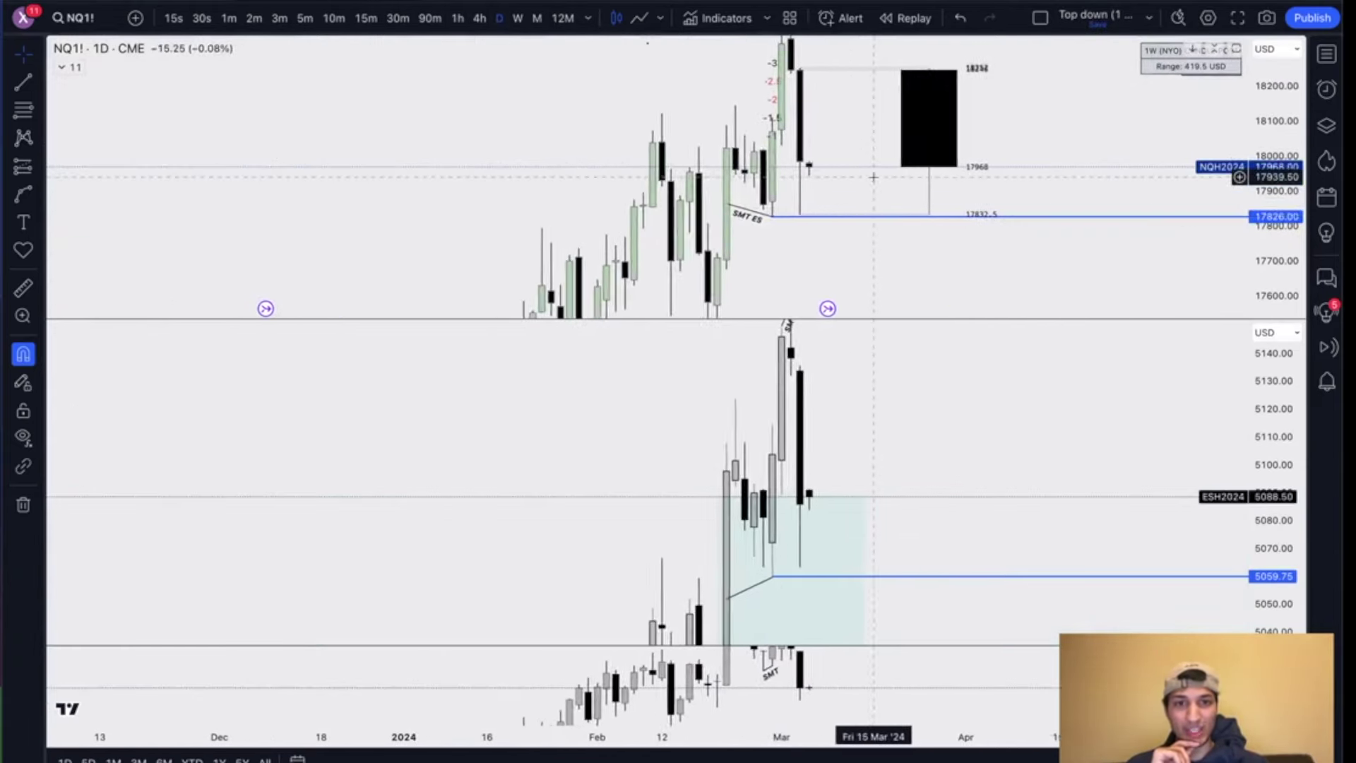
Step: Draw a thin rectangle from 28 February to 13 March between 18019.75 and 18034.75 on the NQ1! daily chart and apply the LRE template
{"action": "scroll", "coordinate": [874, 177], "scroll_direction": "up", "scroll_amount": 1}
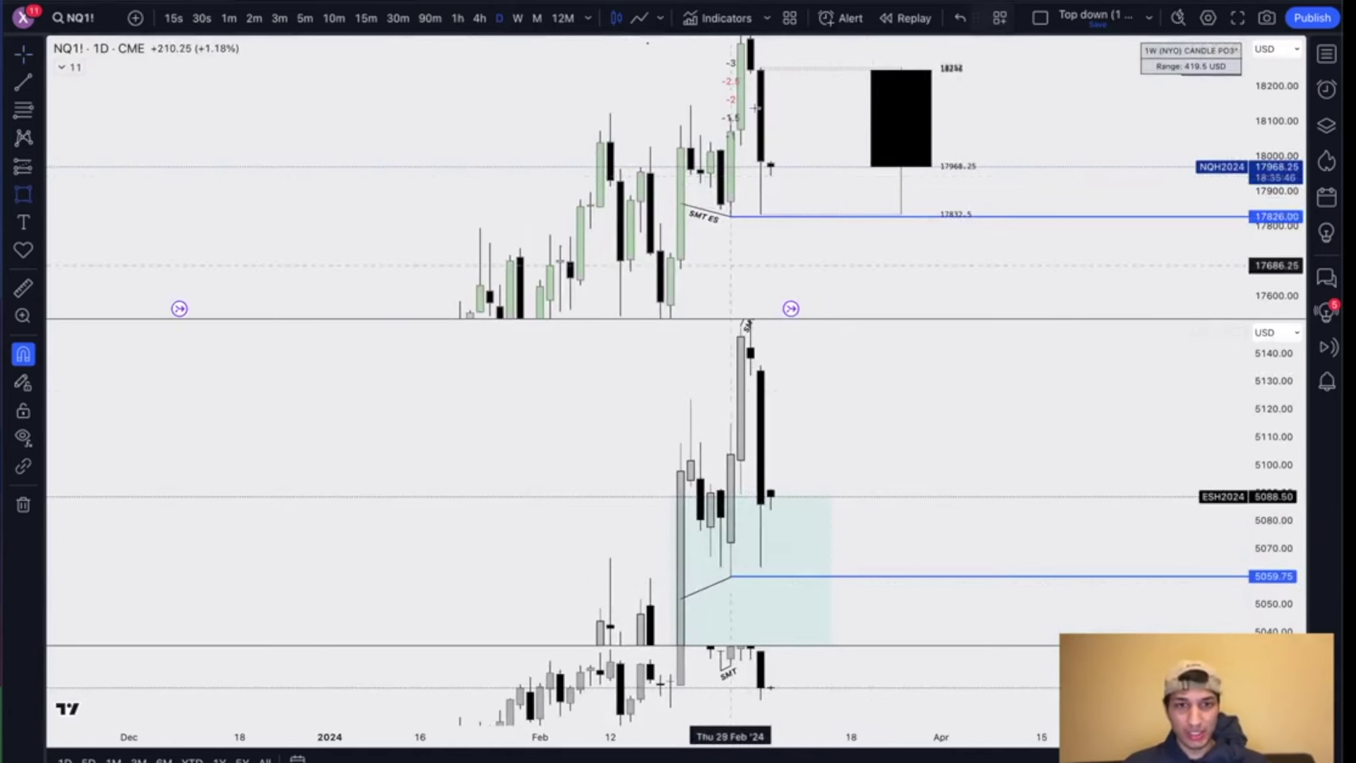
{"action": "left_click_drag", "start_coordinate": [721, 149], "coordinate": [821, 143]}
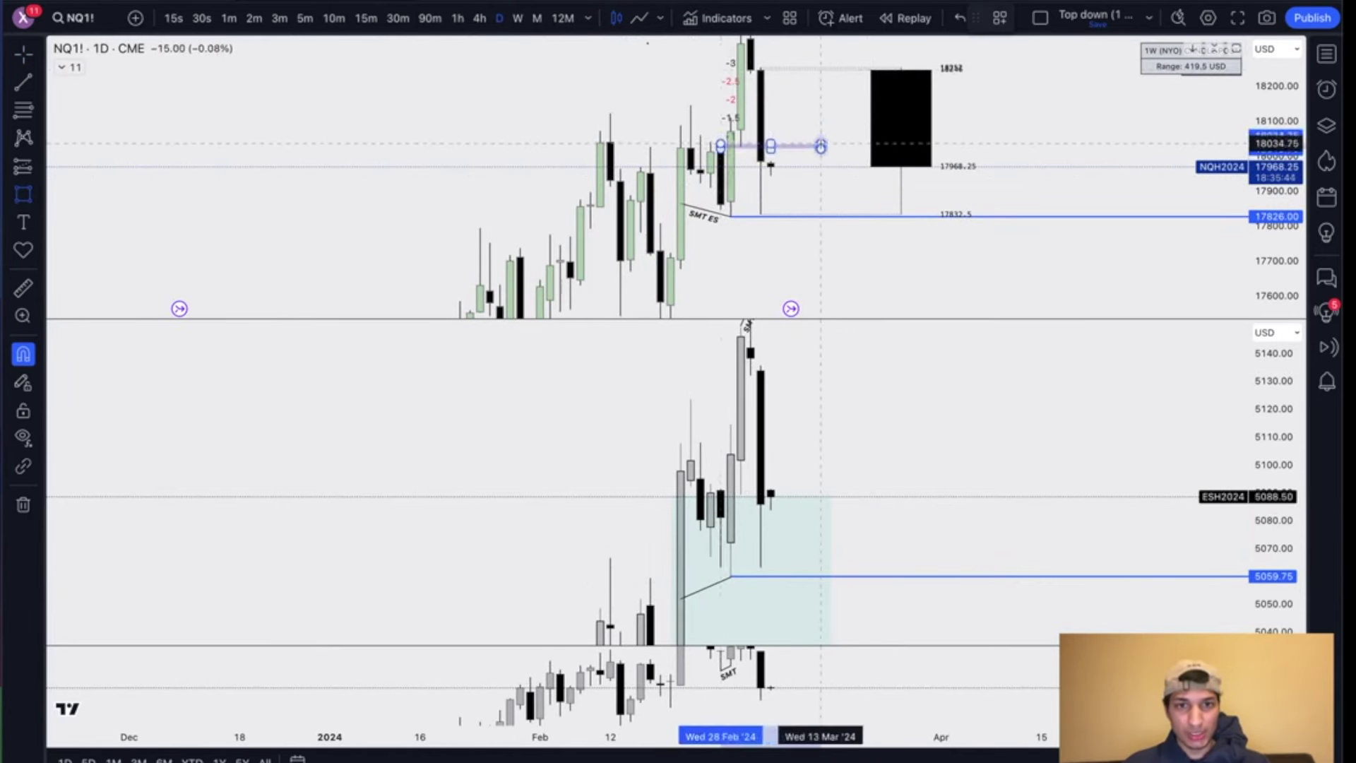
{"action": "left_click", "coordinate": [832, 169]}
{"action": "left_click_drag", "start_coordinate": [721, 148], "coordinate": [735, 155]}
{"action": "left_click", "coordinate": [809, 183]}
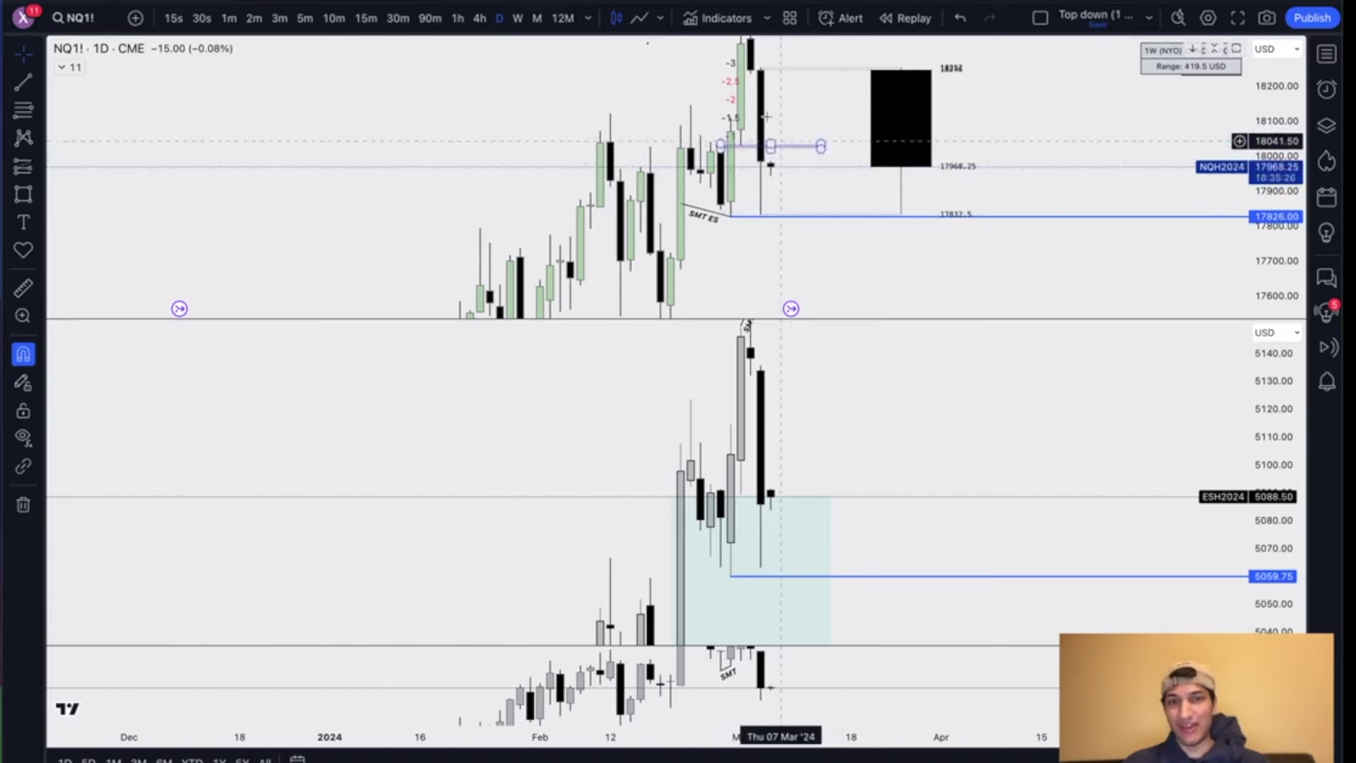
{"action": "right_click", "coordinate": [819, 146]}
{"action": "mouse_move", "coordinate": [911, 163]}
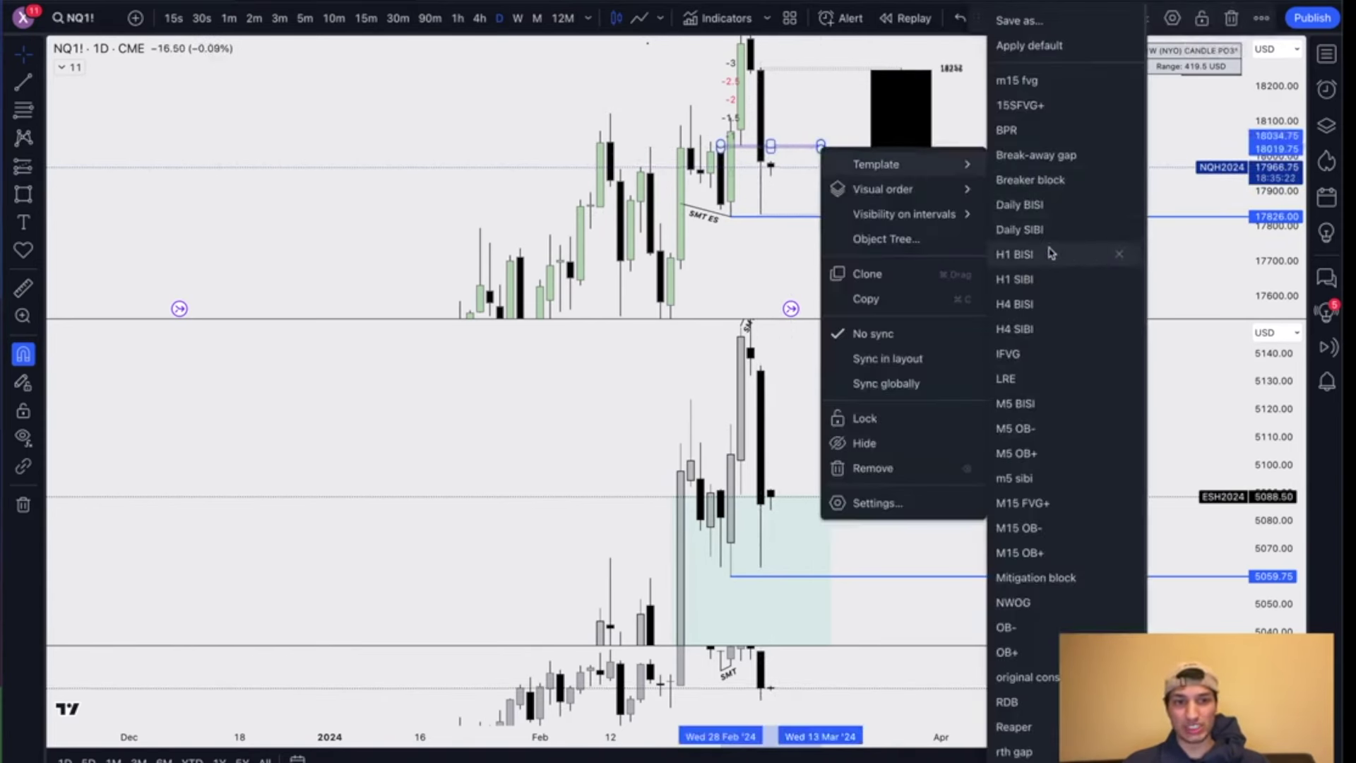
{"action": "left_click", "coordinate": [1044, 382]}
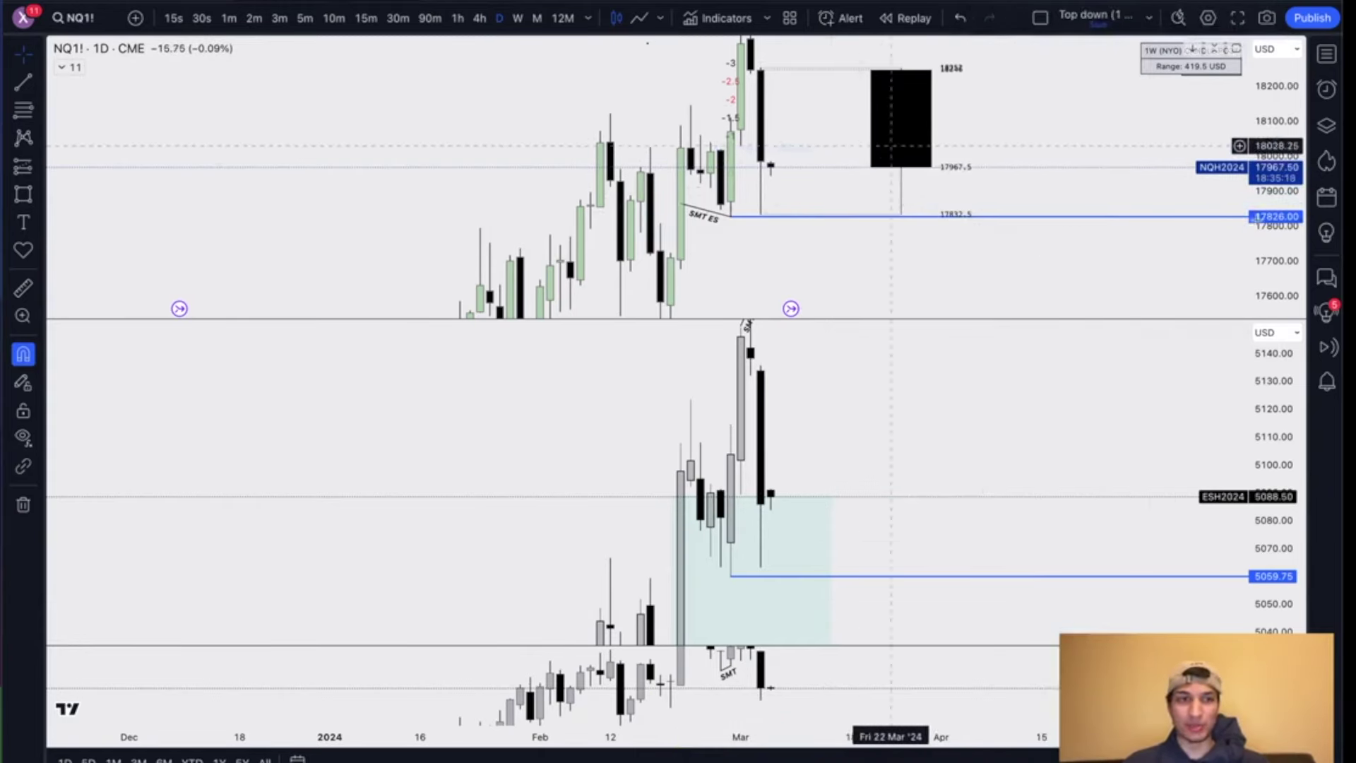
Step: Look through the H4 14:00, Monthly and SMT chart layouts and return to the multi-pane MMXM layout
{"action": "key", "text": "ctrl+Right"}
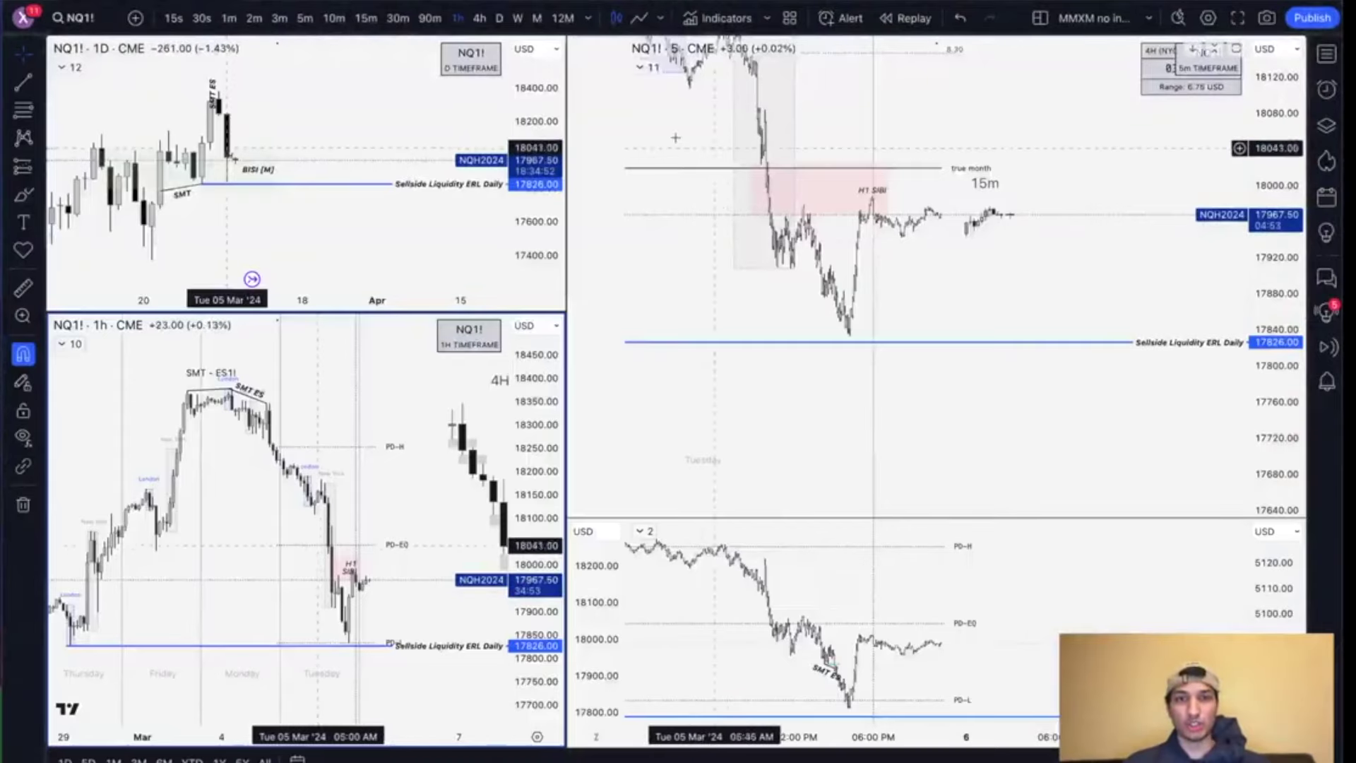
{"action": "left_click_drag", "start_coordinate": [676, 159], "coordinate": [729, 242]}
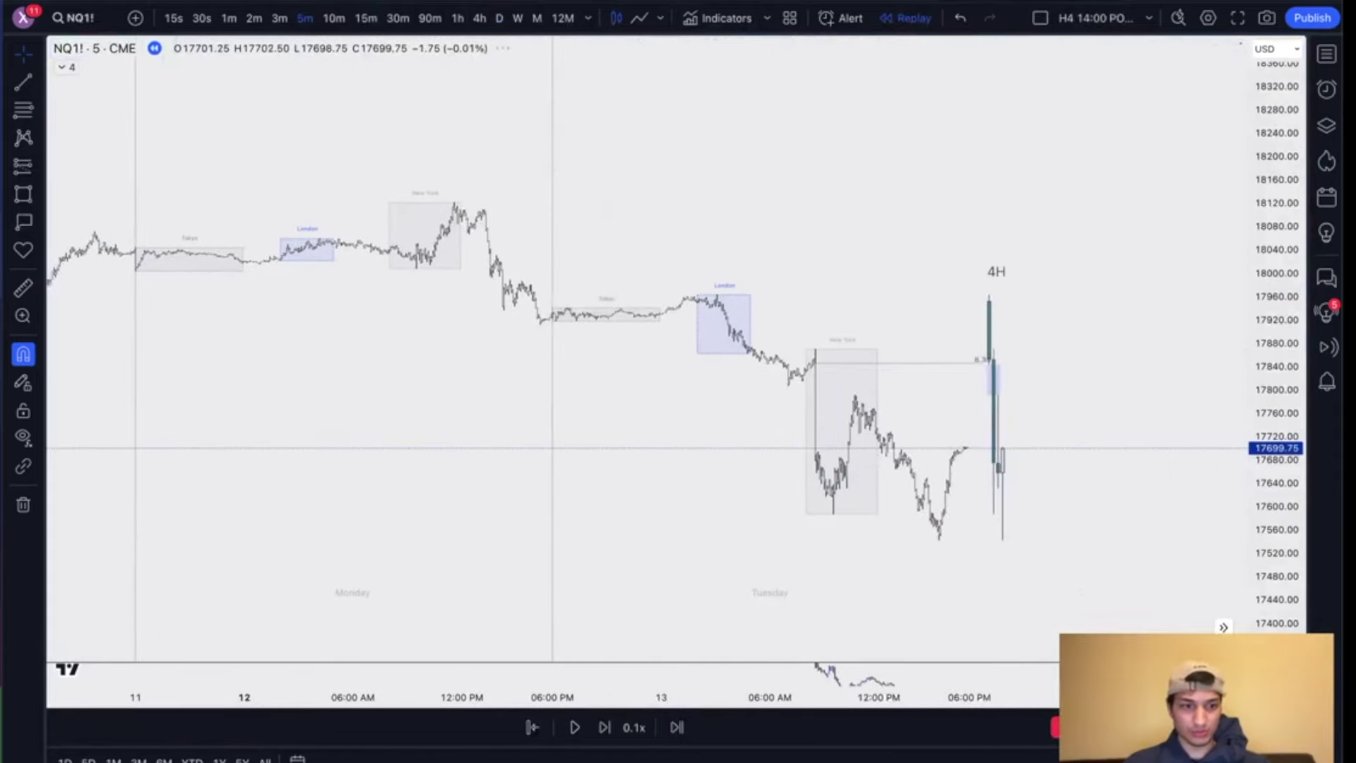
{"action": "left_click", "coordinate": [812, 444]}
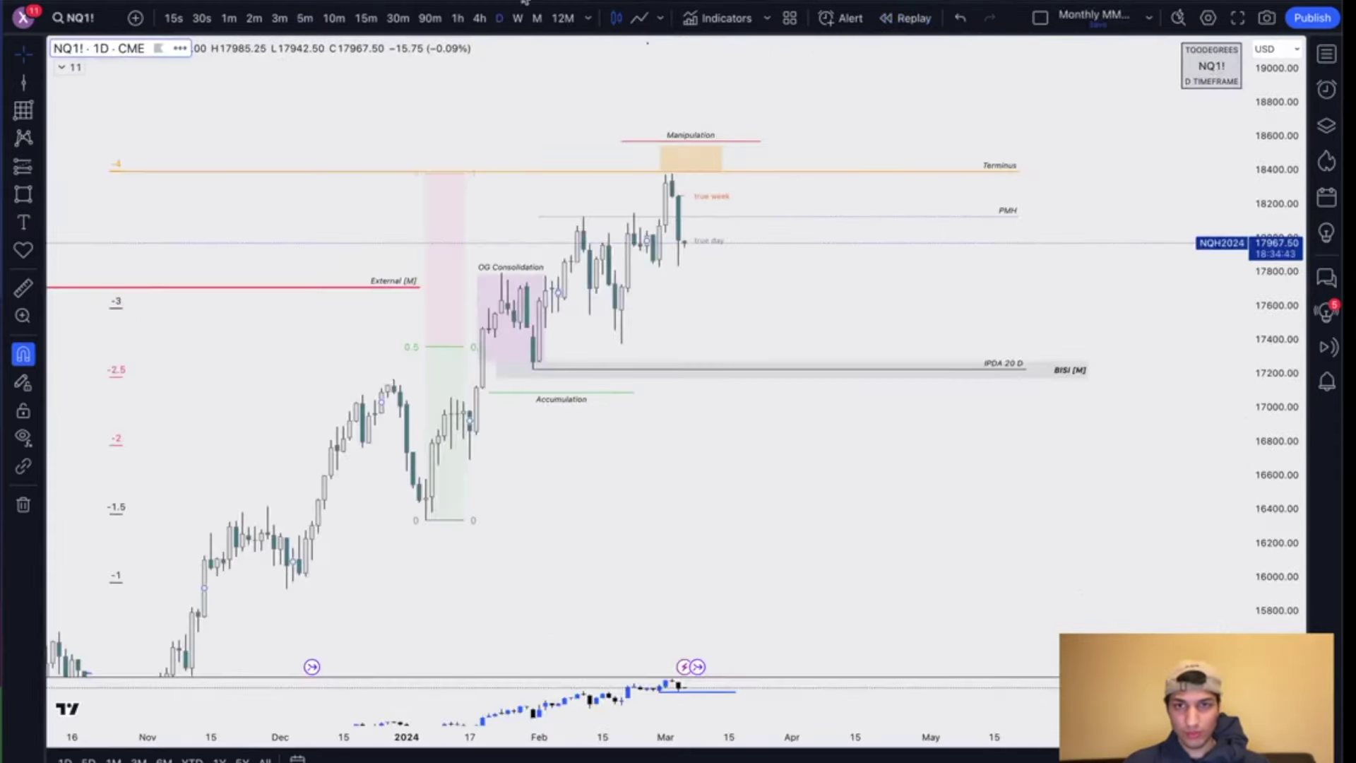
{"action": "left_click", "coordinate": [477, 1]}
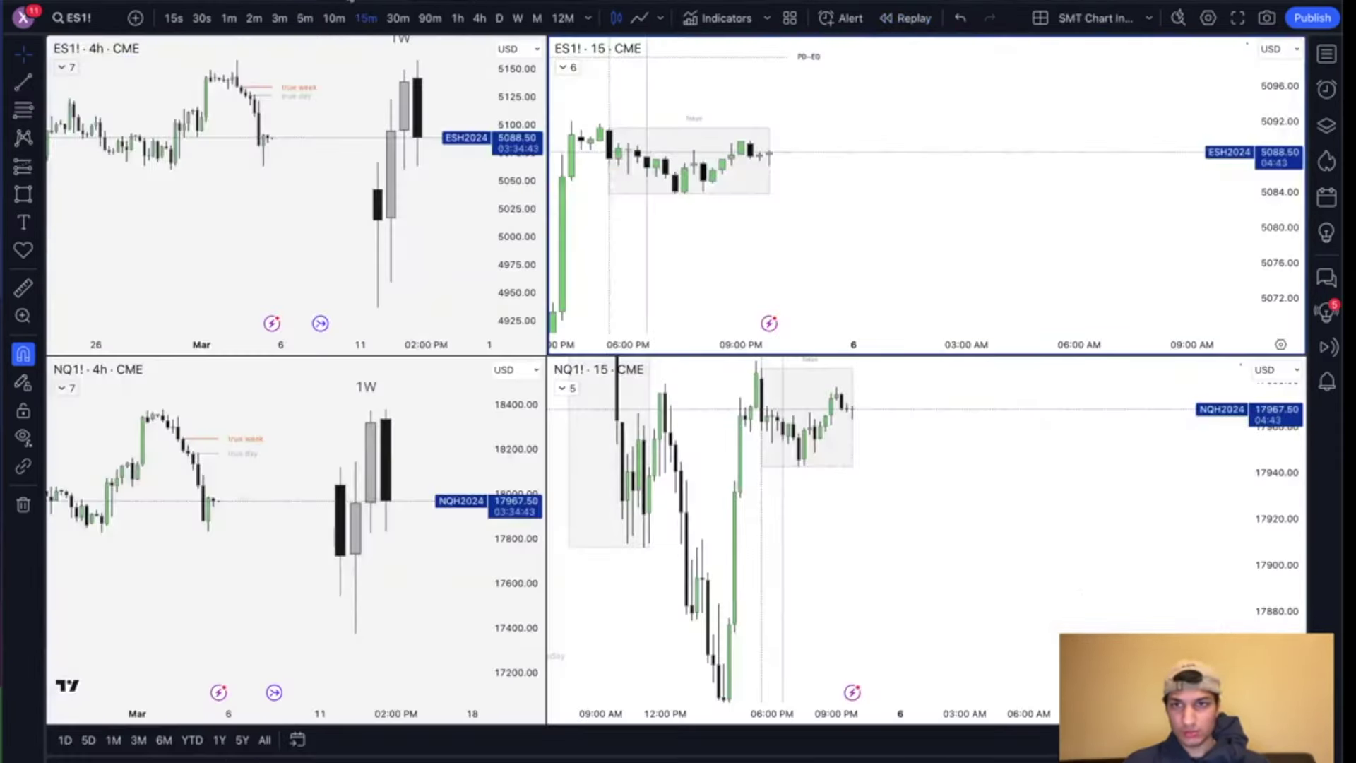
{"action": "left_click", "coordinate": [350, 2]}
{"action": "left_click", "coordinate": [191, 1]}
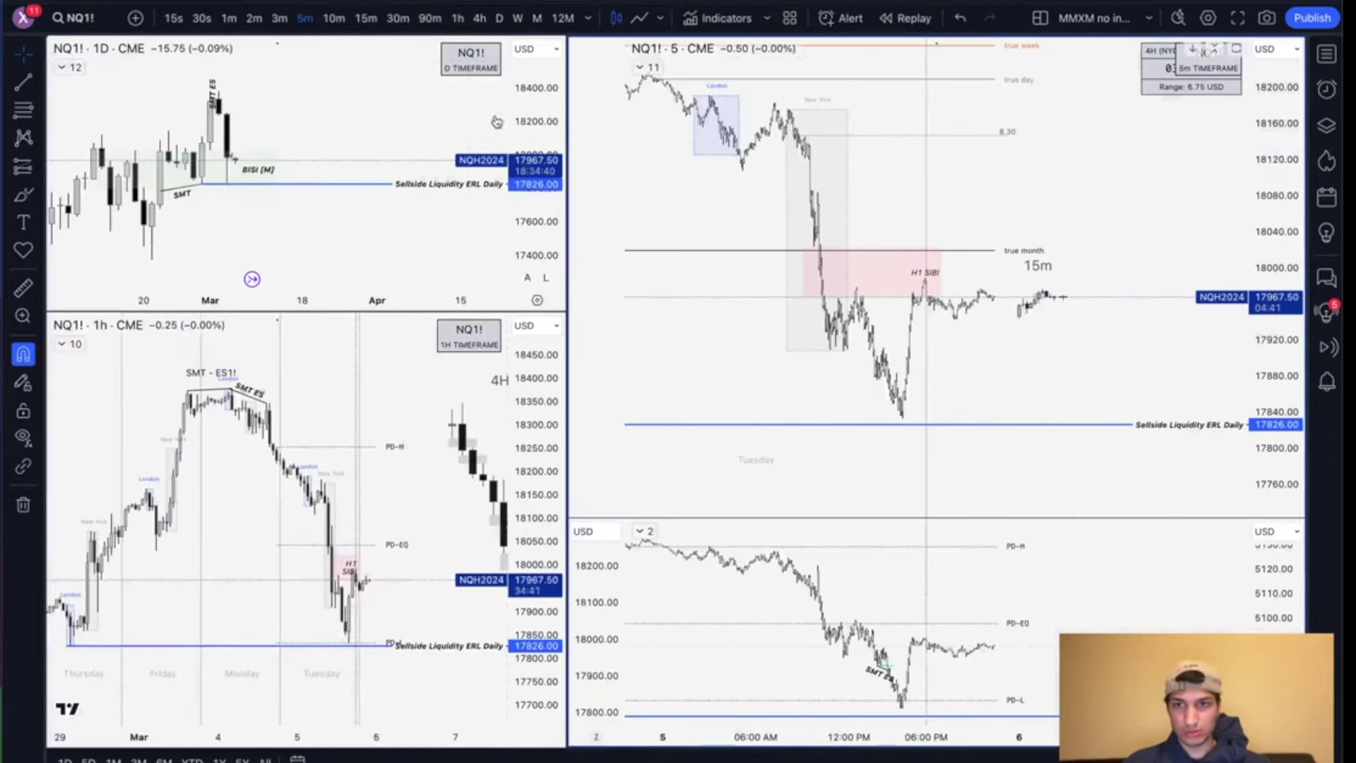
Step: Try to mark the 4 March high on the 1-hour NQ1! chart with a level trend line extending to 5 March 03:00 AM
{"action": "left_click_drag", "start_coordinate": [322, 521], "coordinate": [385, 528]}
{"action": "left_click_drag", "start_coordinate": [423, 455], "coordinate": [427, 522]}
{"action": "scroll", "coordinate": [422, 341], "scroll_direction": "up", "scroll_amount": 3}
{"action": "left_click_drag", "start_coordinate": [533, 551], "coordinate": [533, 395]}
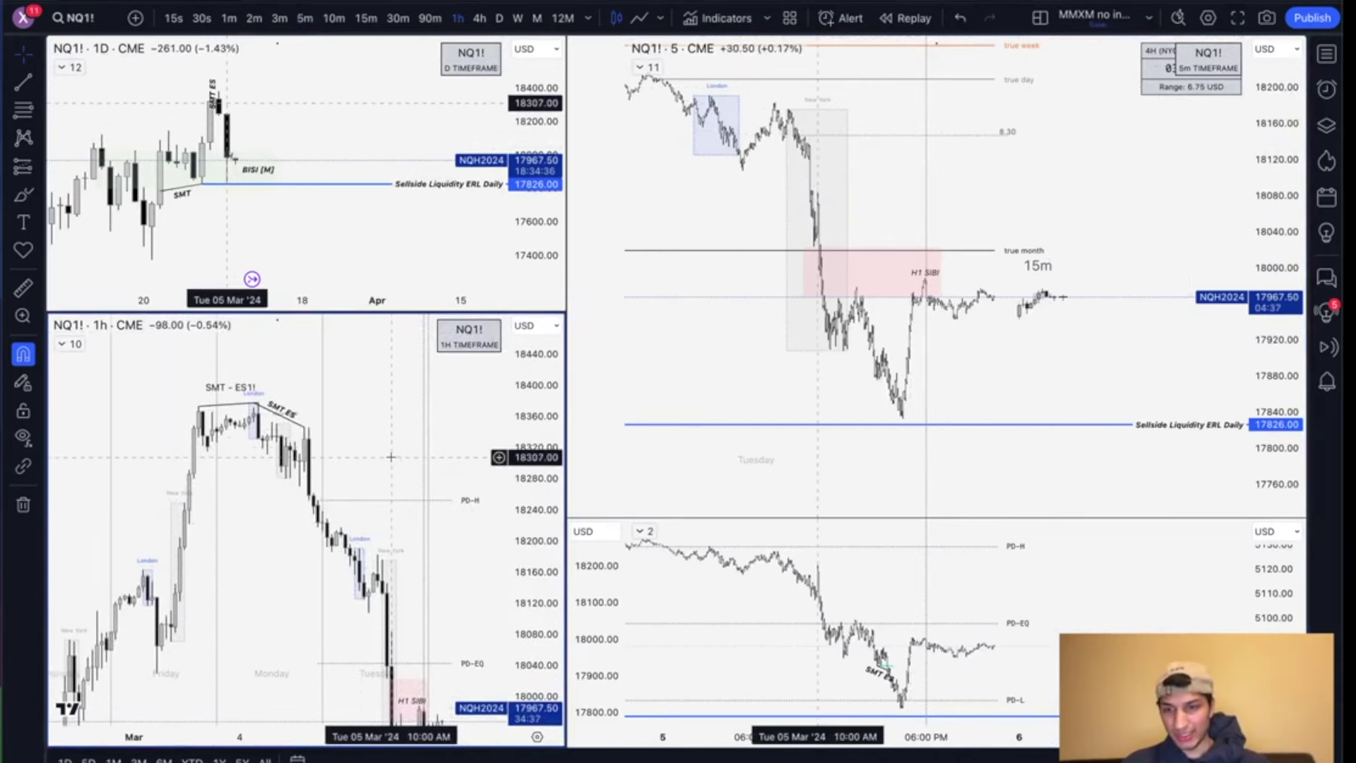
{"action": "scroll", "coordinate": [391, 455], "scroll_direction": "down", "scroll_amount": 2}
{"action": "left_click_drag", "start_coordinate": [390, 456], "coordinate": [389, 435]}
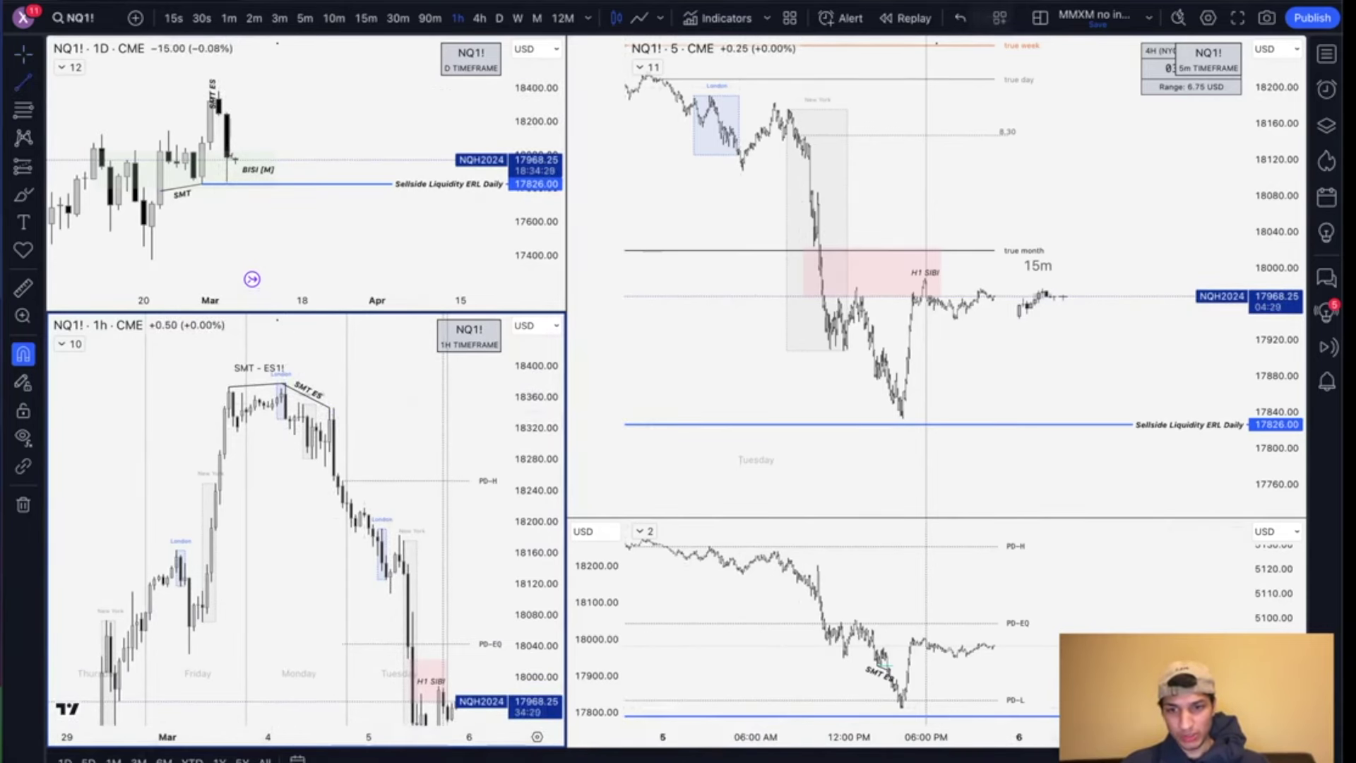
{"action": "left_click", "coordinate": [369, 402]}
{"action": "left_click_drag", "start_coordinate": [300, 404], "coordinate": [286, 383]}
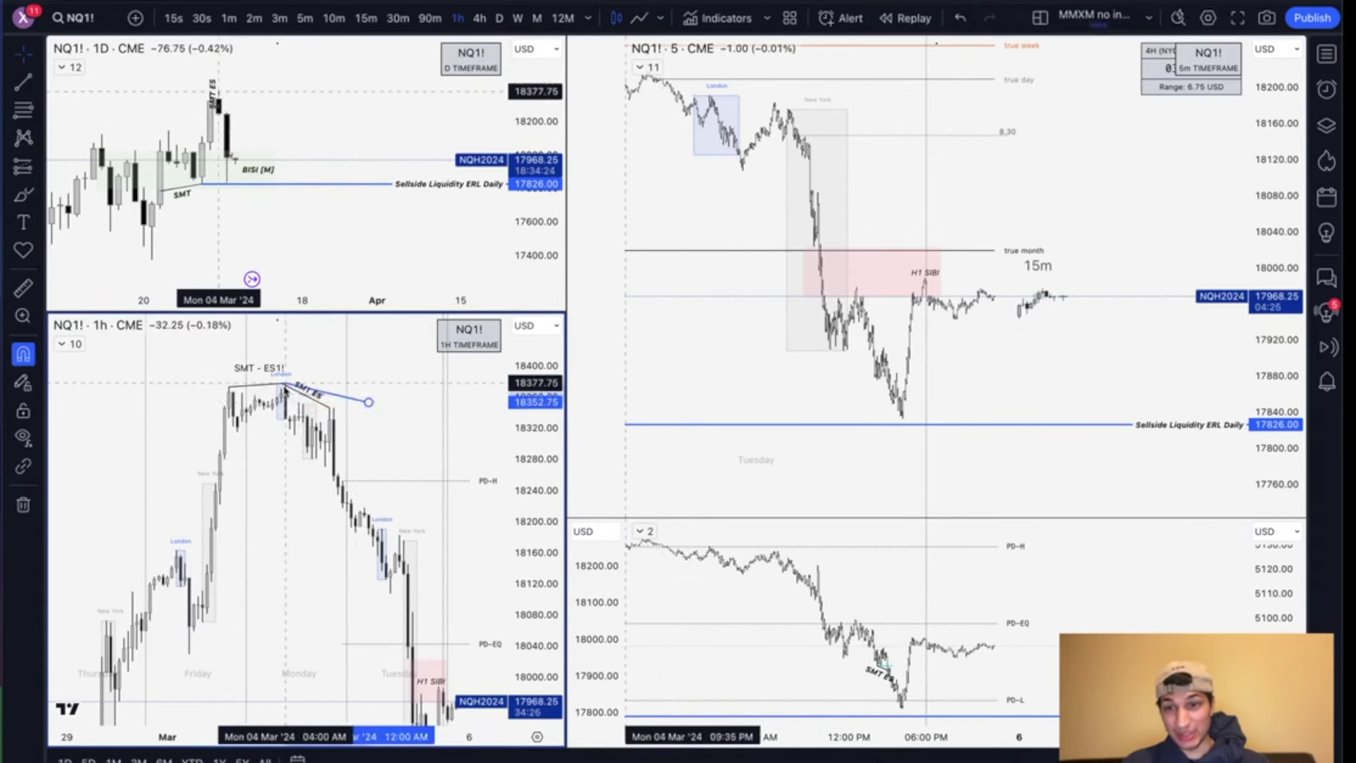
{"action": "left_click_drag", "start_coordinate": [369, 402], "coordinate": [385, 377]}
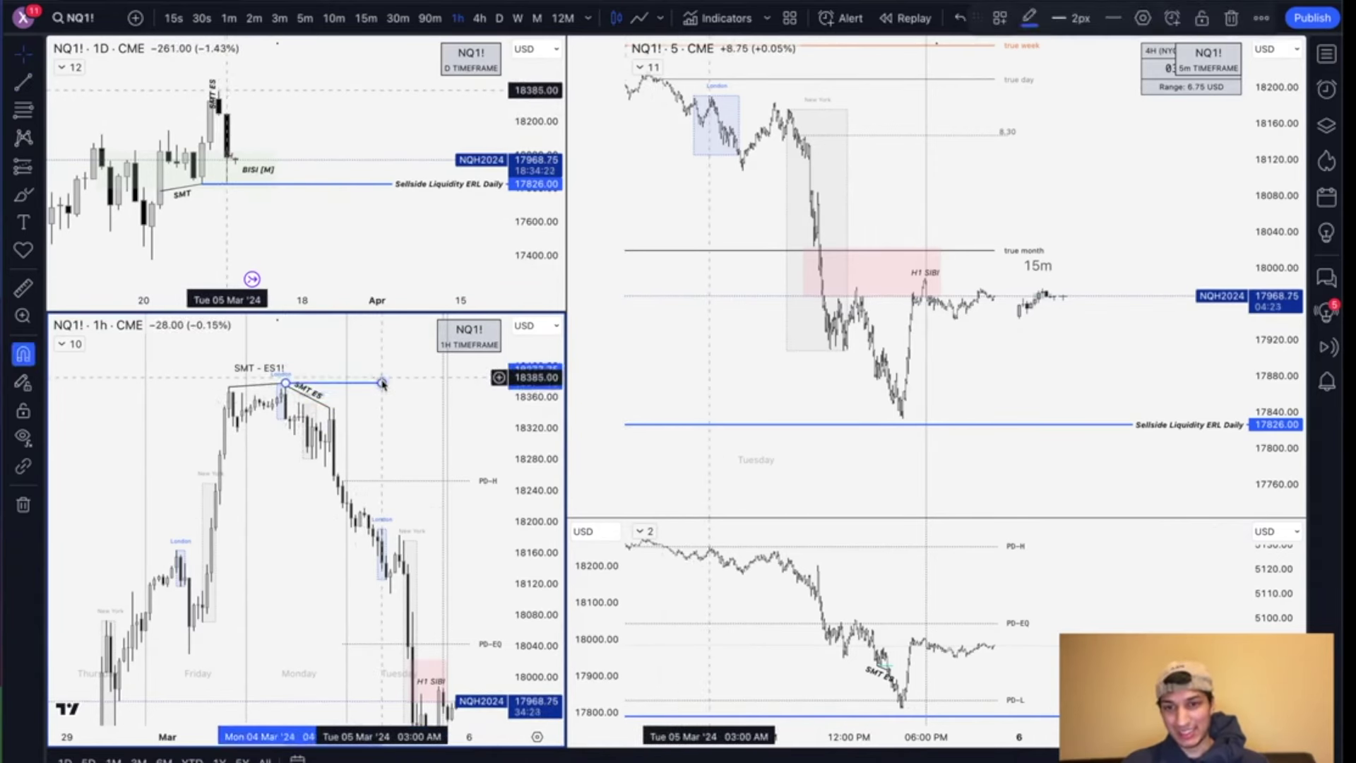
{"action": "double_click", "coordinate": [382, 383]}
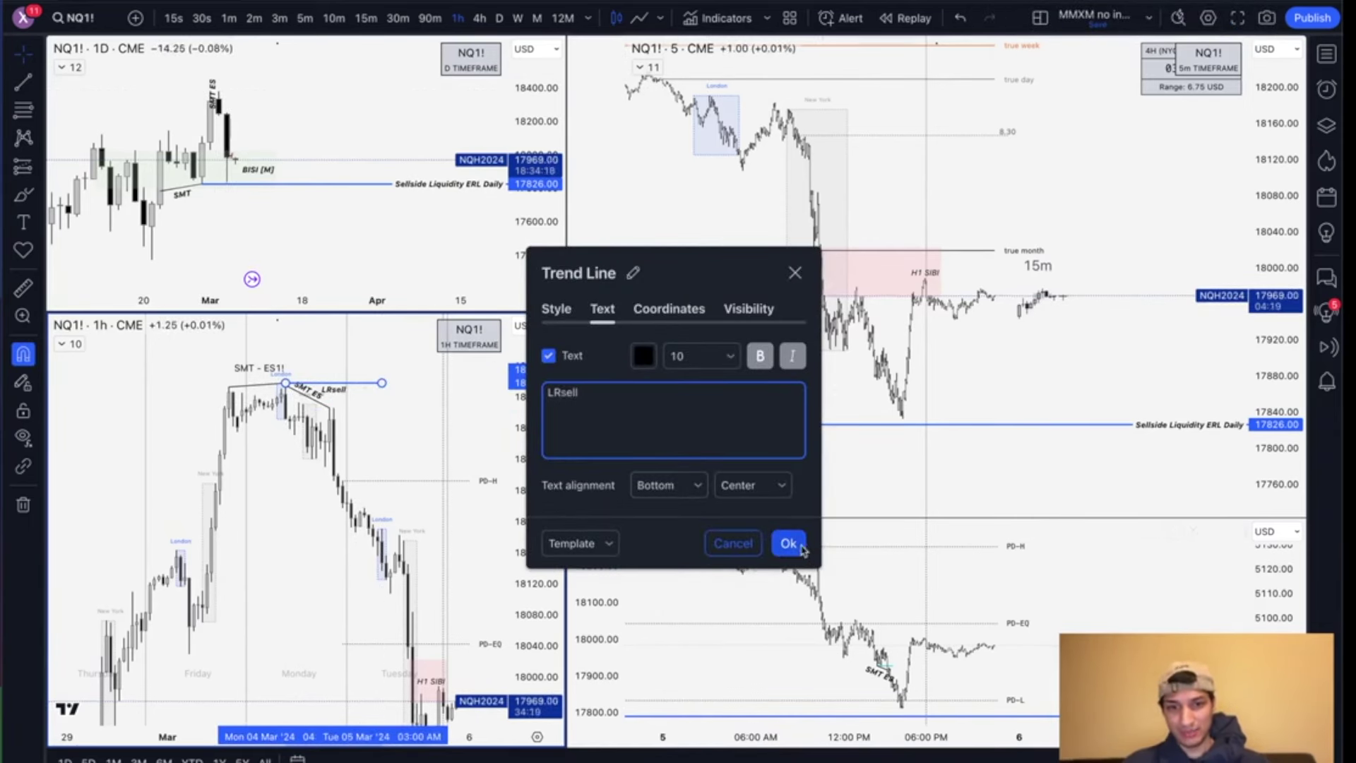
{"action": "left_click", "coordinate": [733, 544]}
Step: Try a red-filled rectangle between 18144.50 and 18188.25 from 1 March to 5 March on the 1-hour chart and delete it
{"action": "left_click_drag", "start_coordinate": [401, 434], "coordinate": [361, 438]}
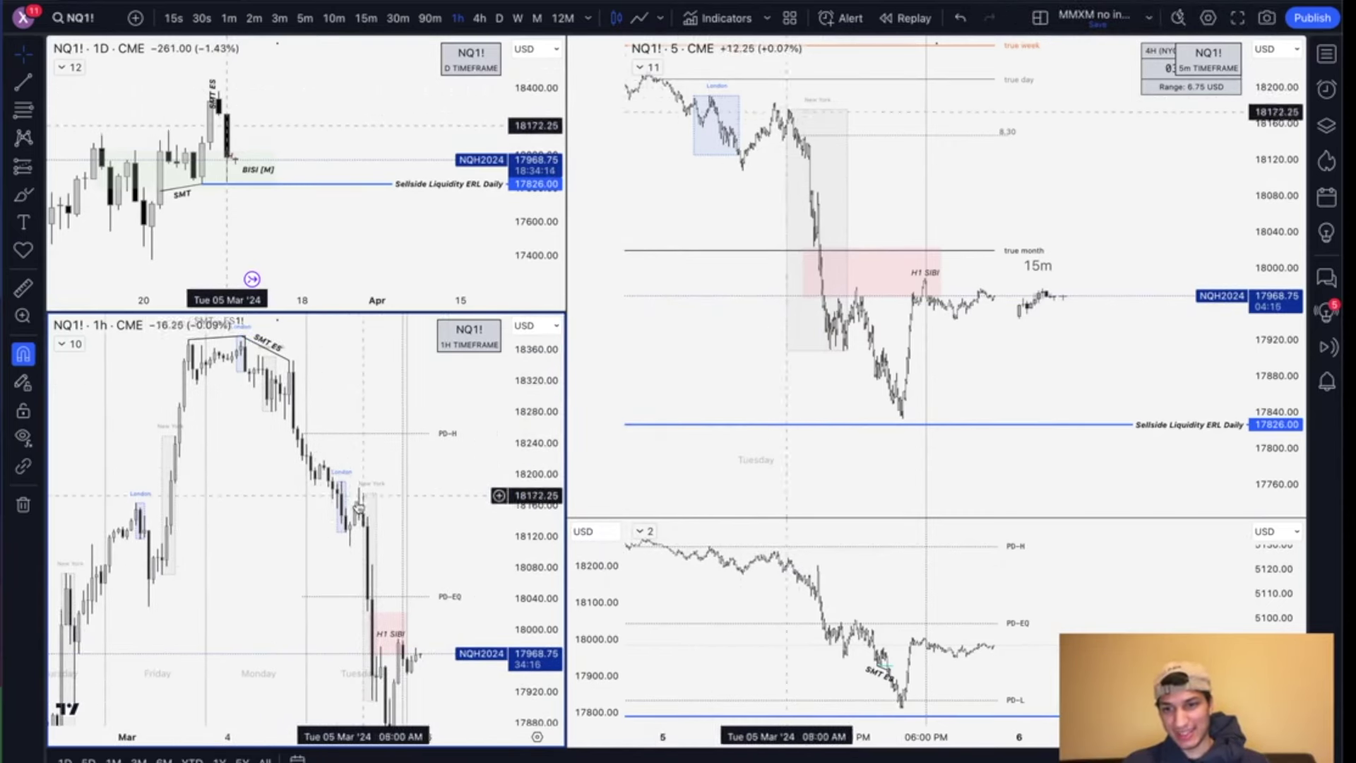
{"action": "left_click_drag", "start_coordinate": [387, 500], "coordinate": [387, 454]}
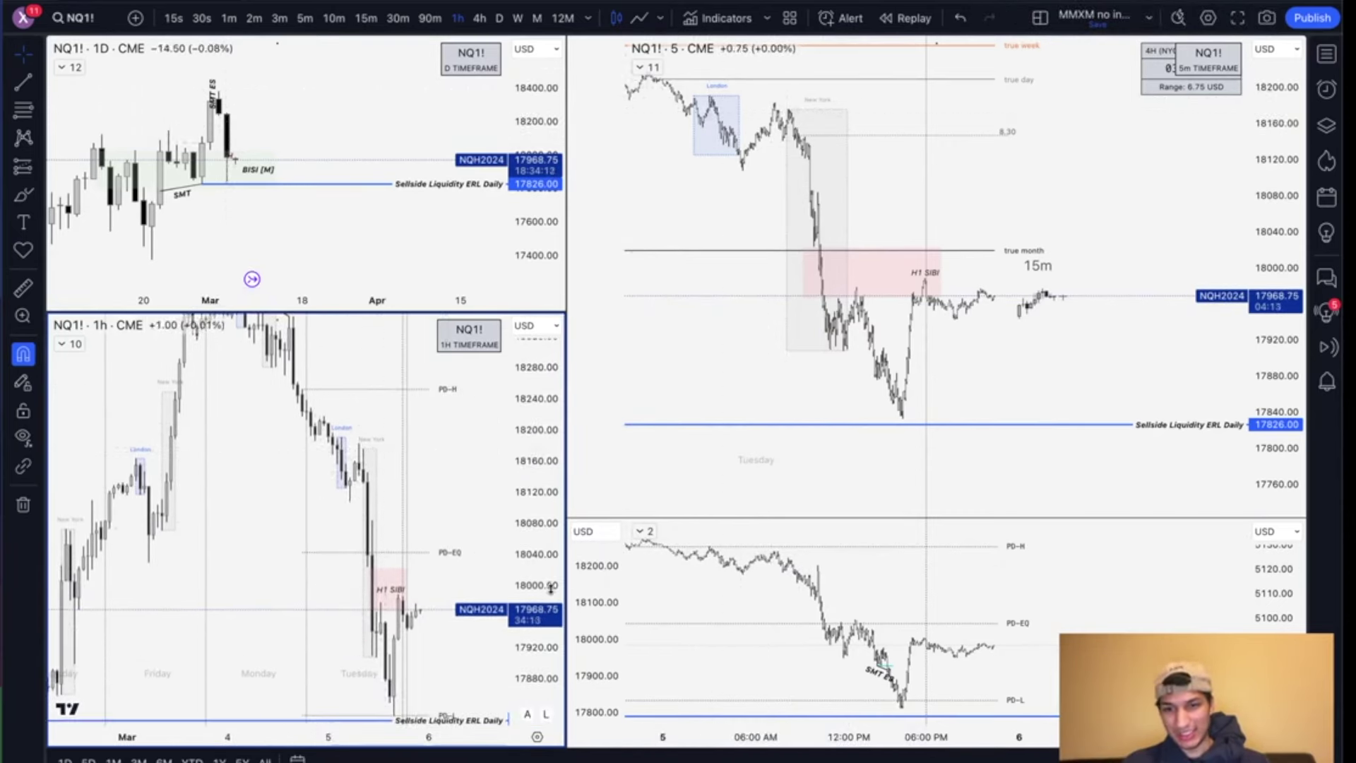
{"action": "left_click_drag", "start_coordinate": [551, 587], "coordinate": [550, 418]}
{"action": "scroll", "coordinate": [430, 443], "scroll_direction": "up", "scroll_amount": 3}
{"action": "left_click_drag", "start_coordinate": [430, 422], "coordinate": [399, 446]}
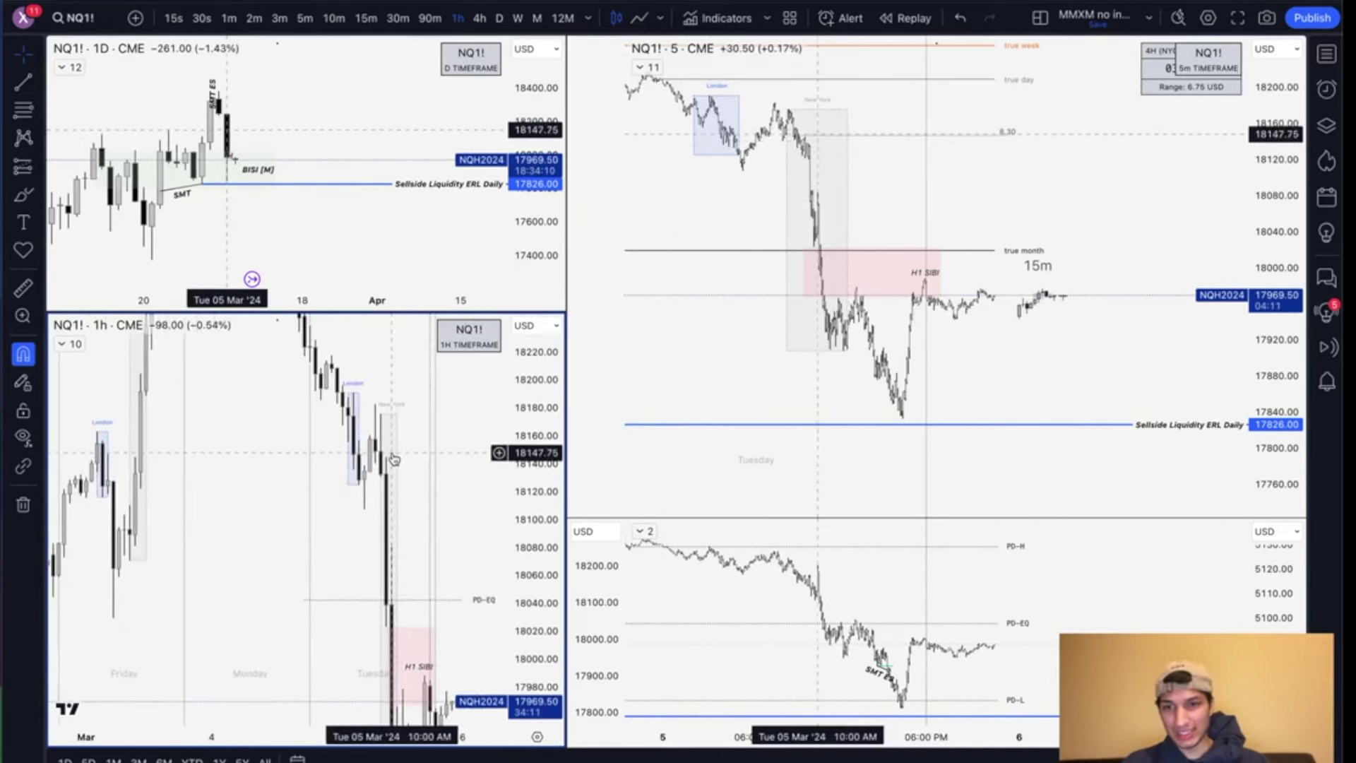
{"action": "scroll", "coordinate": [388, 452], "scroll_direction": "down", "scroll_amount": 1}
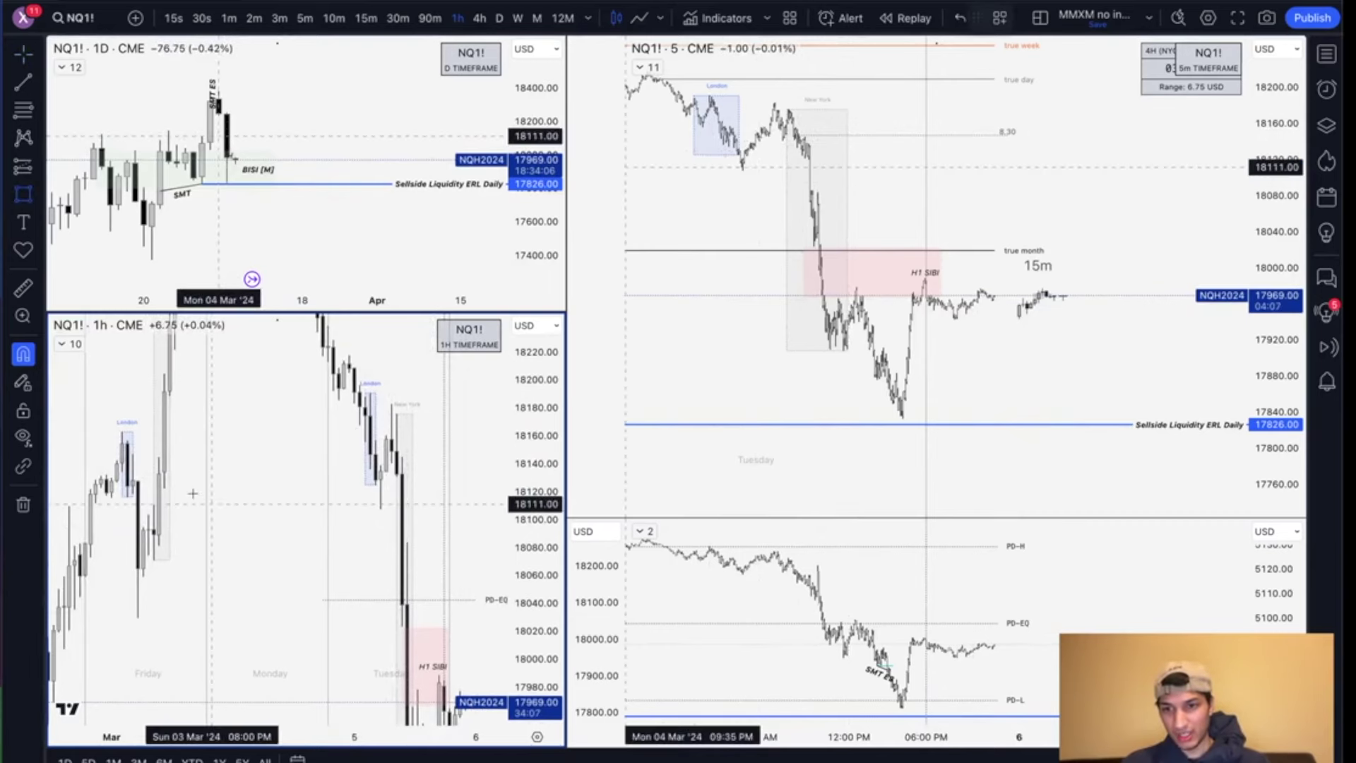
{"action": "left_click", "coordinate": [159, 456]}
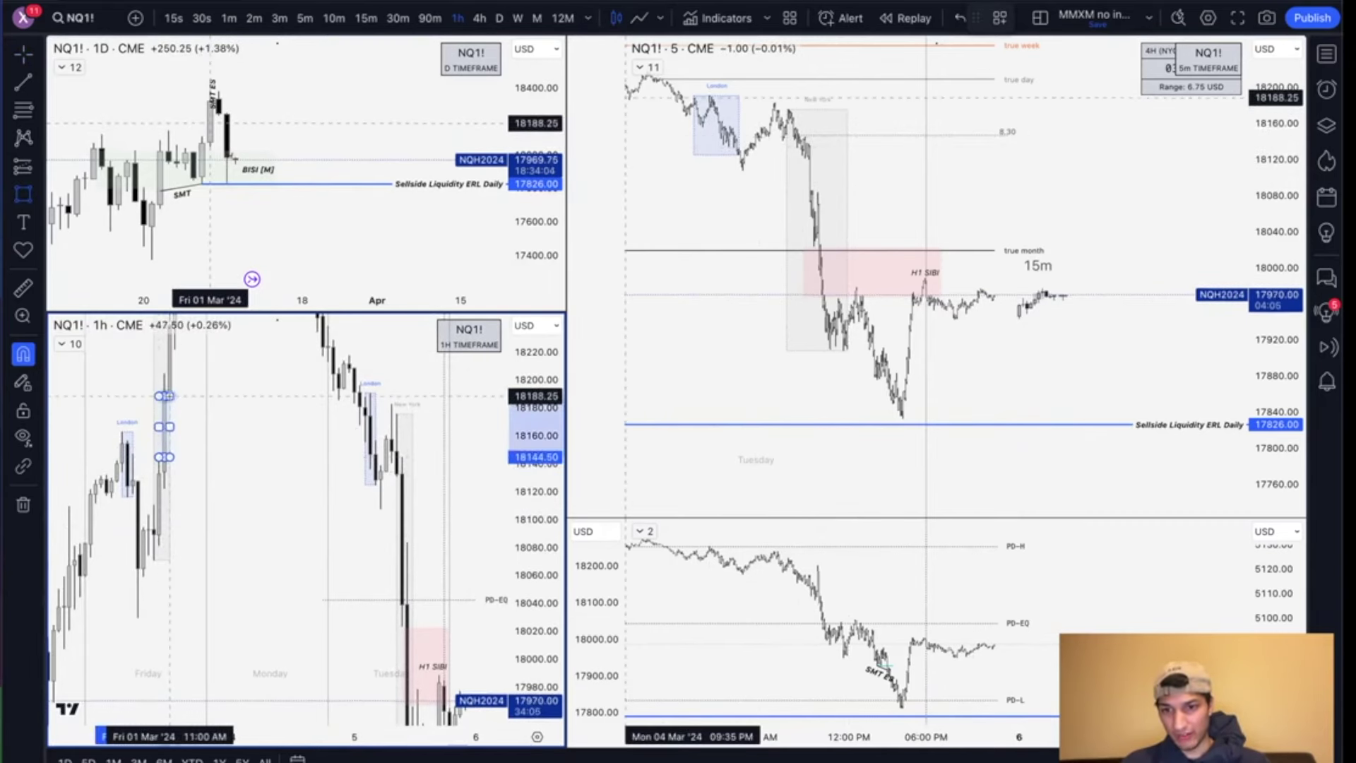
{"action": "left_click", "coordinate": [170, 397]}
{"action": "left_click_drag", "start_coordinate": [389, 429], "coordinate": [460, 426]}
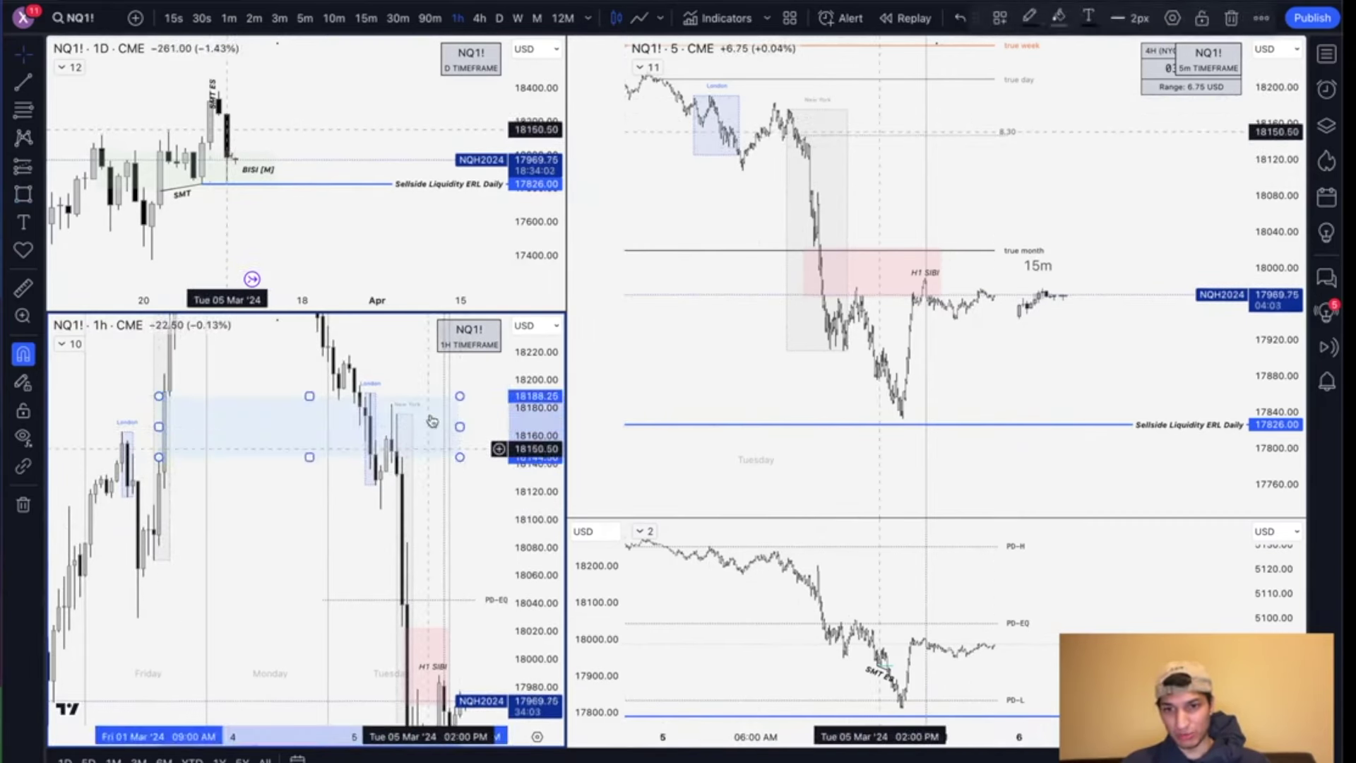
{"action": "left_click", "coordinate": [1058, 18]}
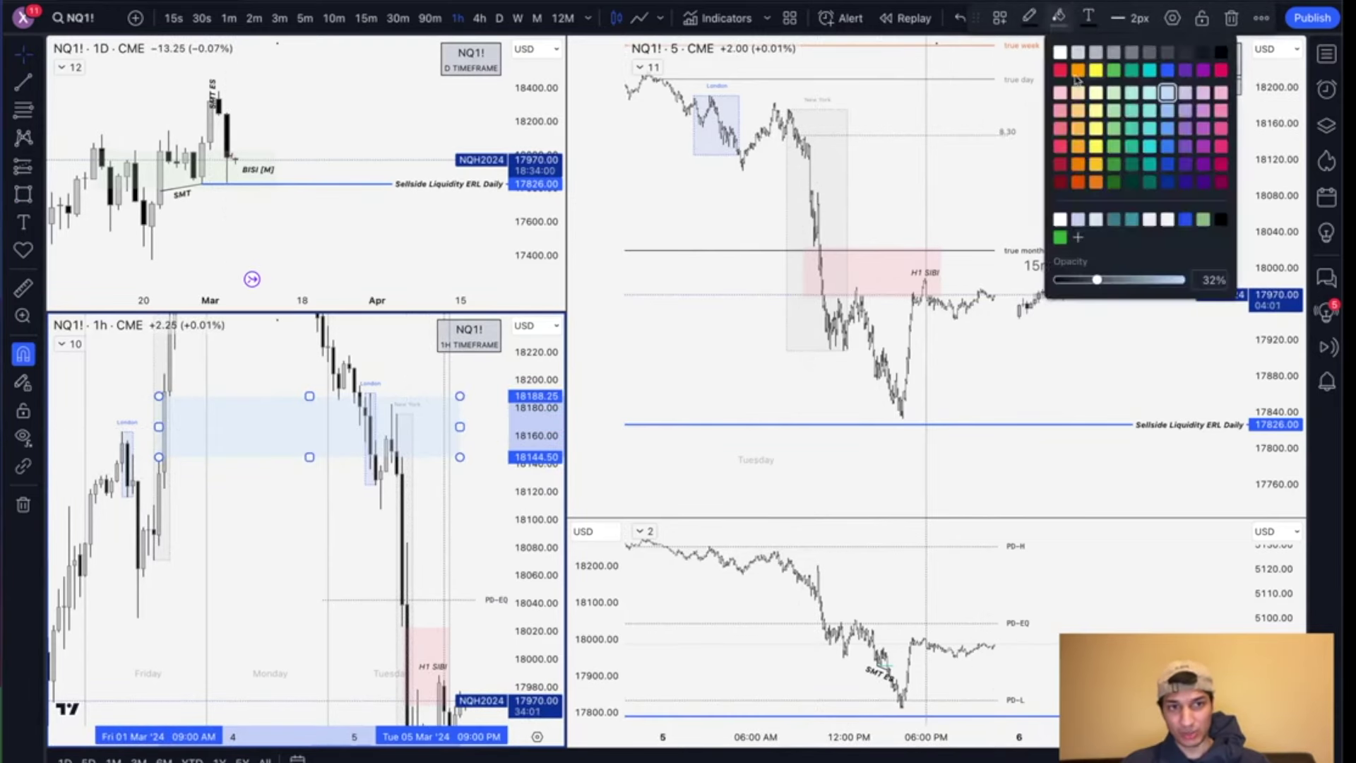
{"action": "left_click", "coordinate": [1061, 70]}
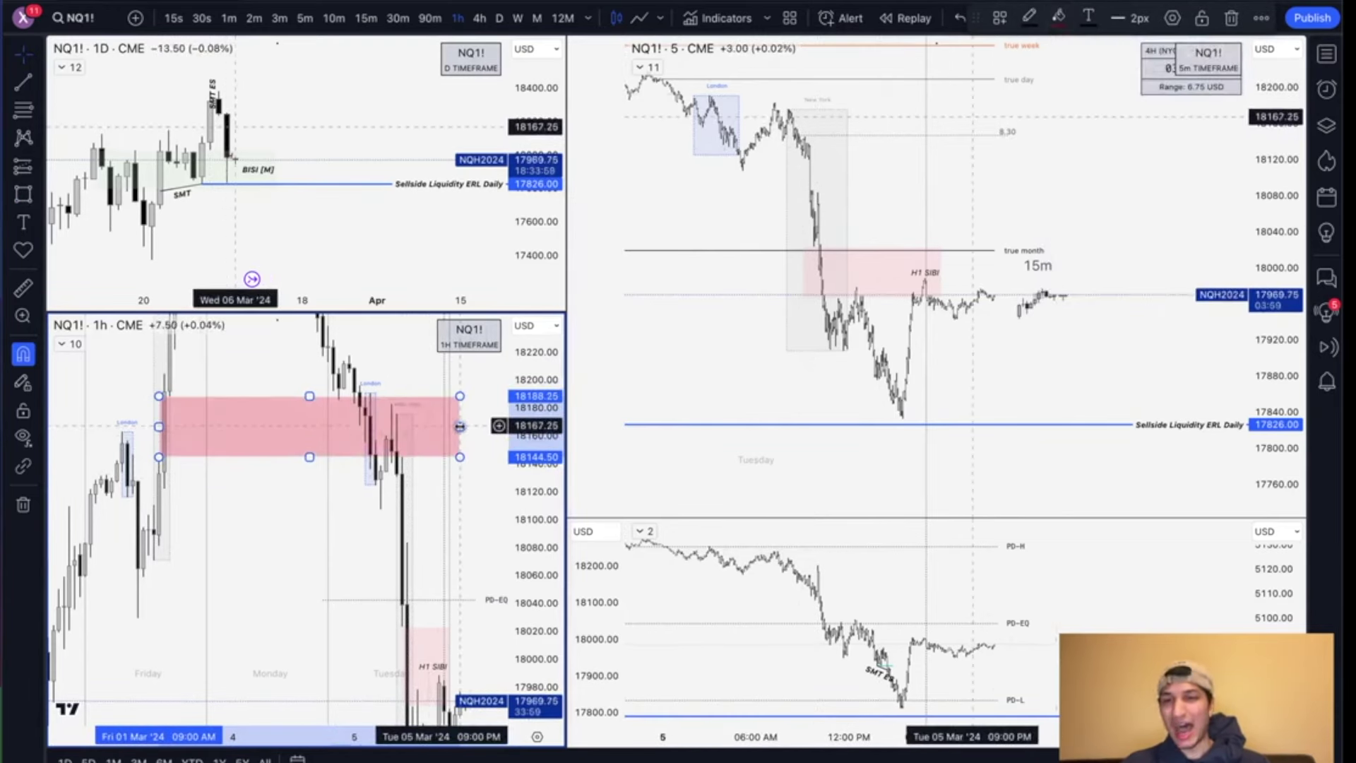
{"action": "key", "text": "Delete"}
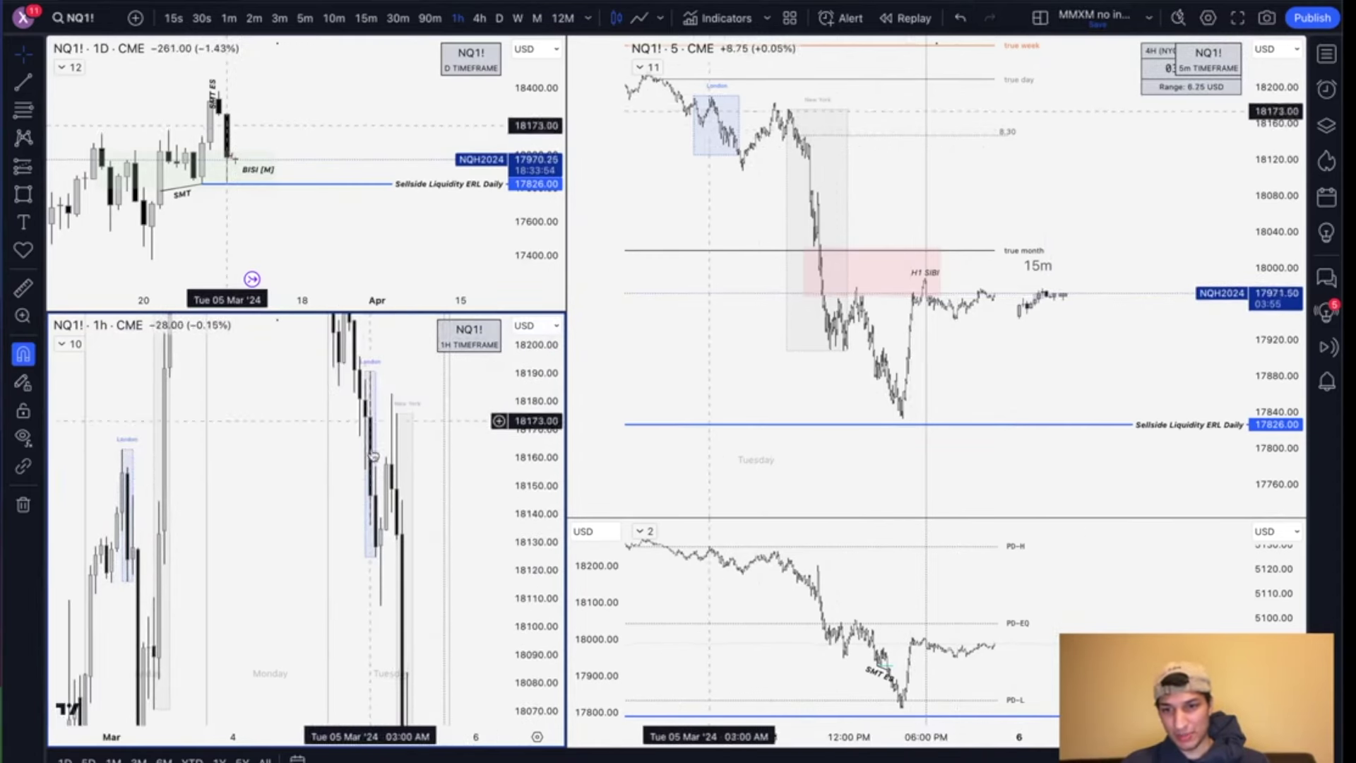
Step: Examine Tuesday's 1-hour NQ1! move from the London session through the H1 SIBI to the daily sellside liquidity level
{"action": "left_click_drag", "start_coordinate": [544, 397], "coordinate": [532, 637]}
{"action": "left_click_drag", "start_coordinate": [458, 533], "coordinate": [415, 422]}
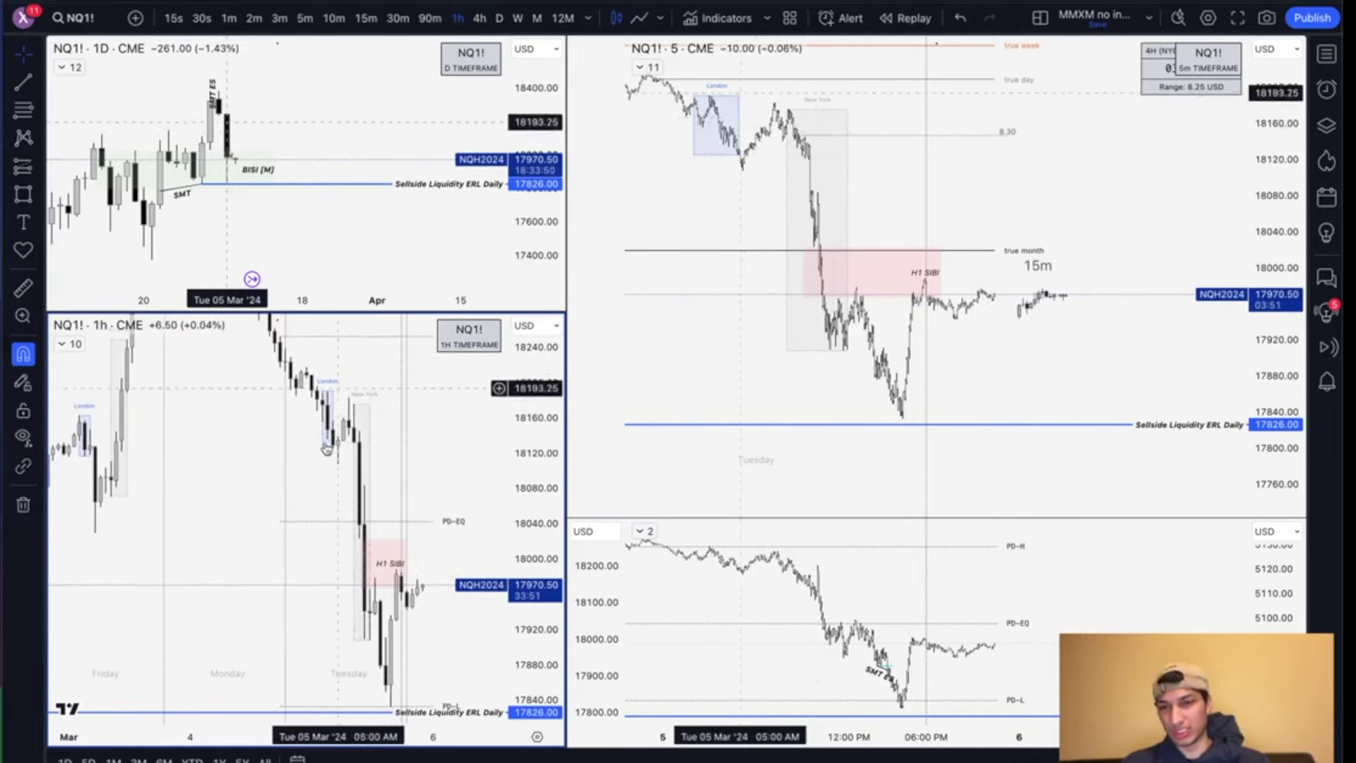
{"action": "left_click_drag", "start_coordinate": [388, 433], "coordinate": [345, 348]}
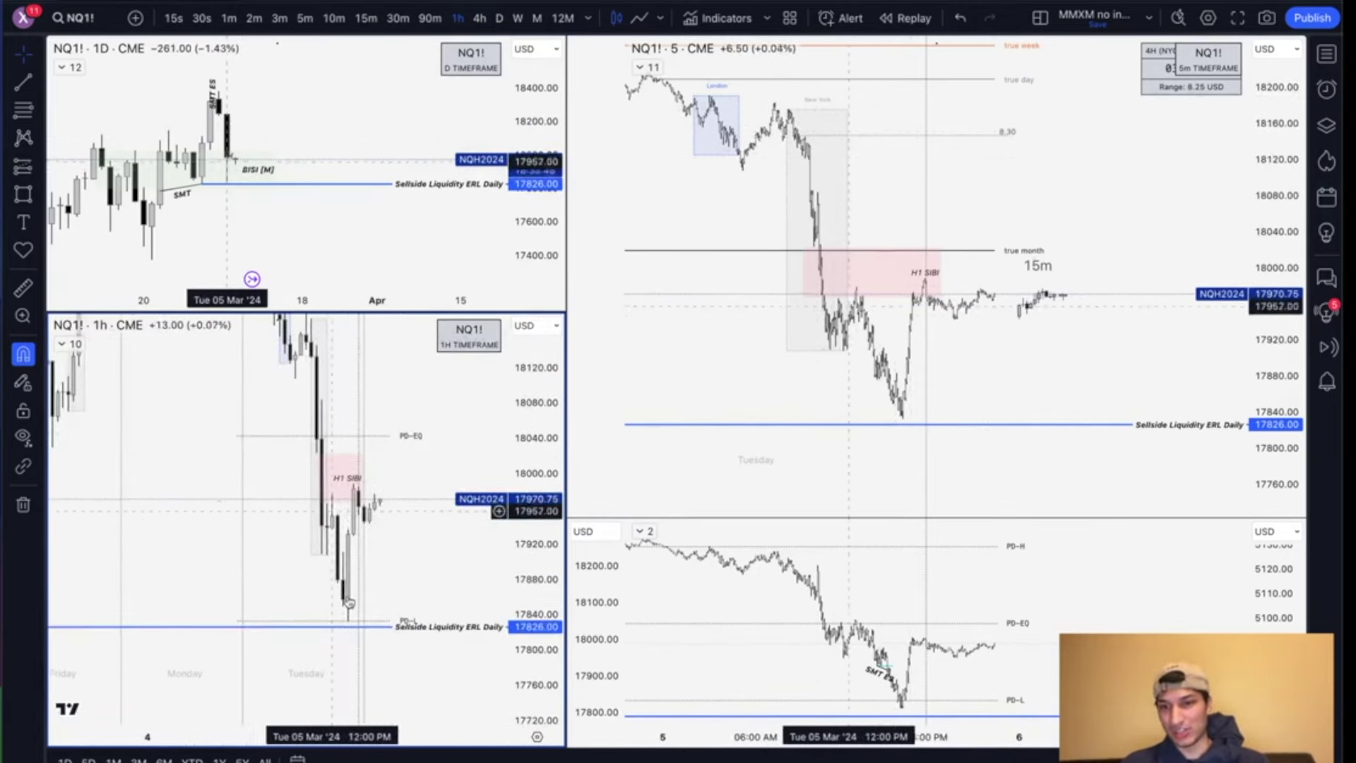
{"action": "scroll", "coordinate": [382, 586], "scroll_direction": "down", "scroll_amount": 5}
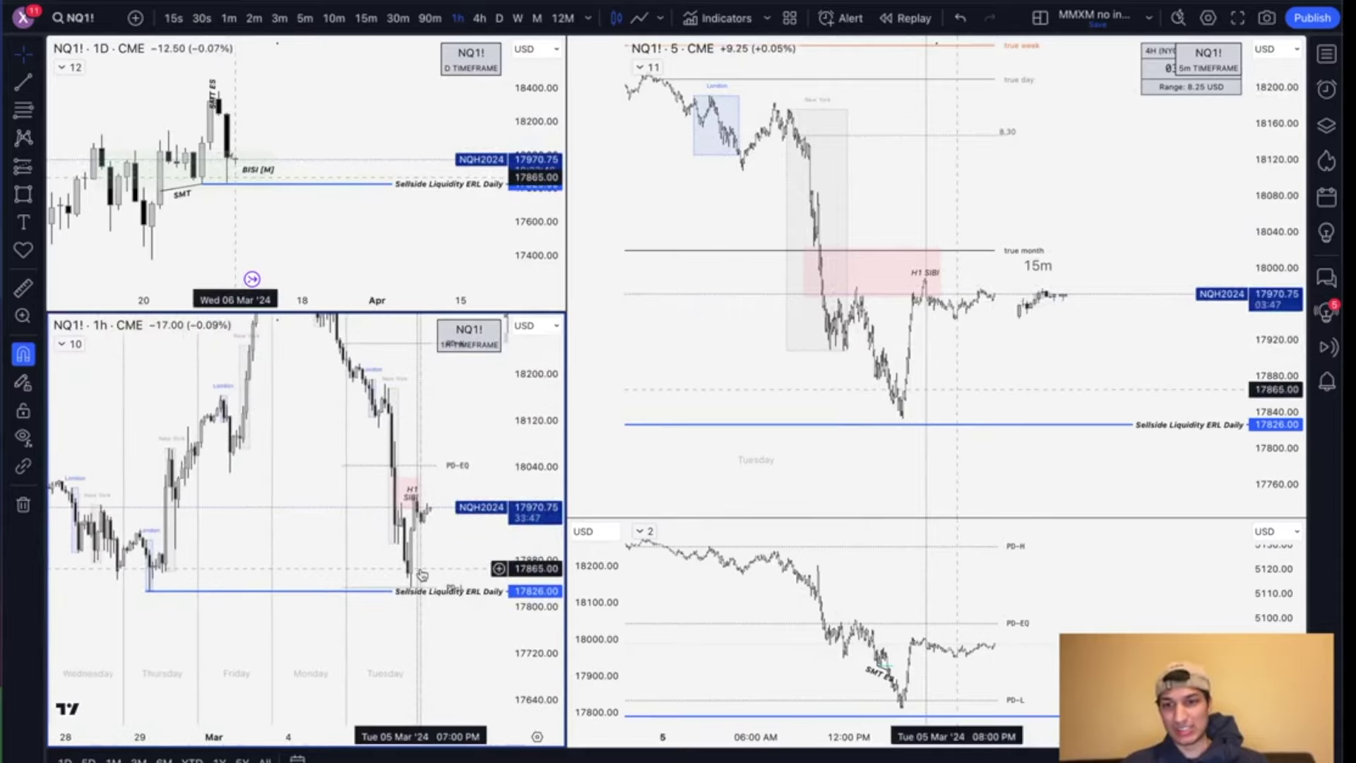
{"action": "scroll", "coordinate": [422, 574], "scroll_direction": "down", "scroll_amount": 2}
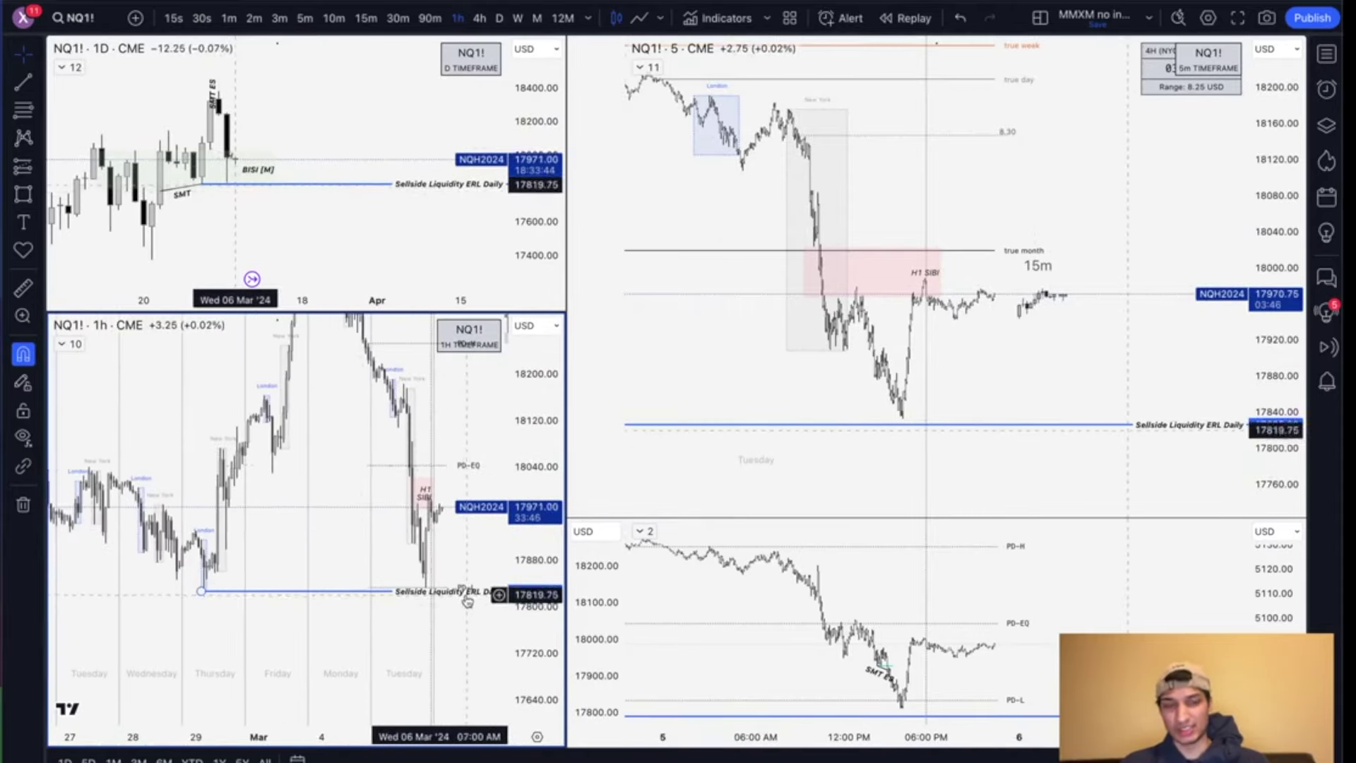
Step: Check the latest YouTube live chat questions and compare the daily NQ1! pane's weekly, daily and 4-hour views, ending on daily
{"action": "key", "text": "ctrl+Right"}
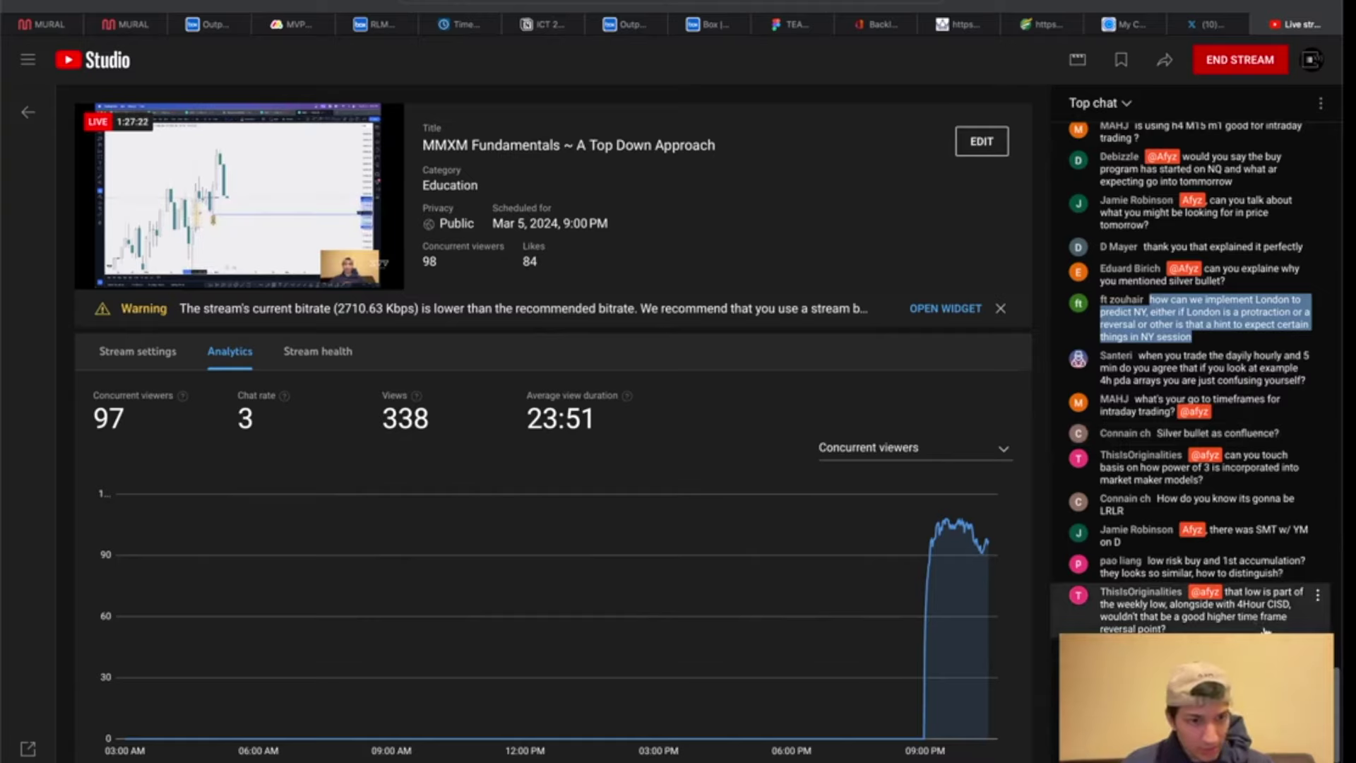
{"action": "key", "text": "ctrl+Left"}
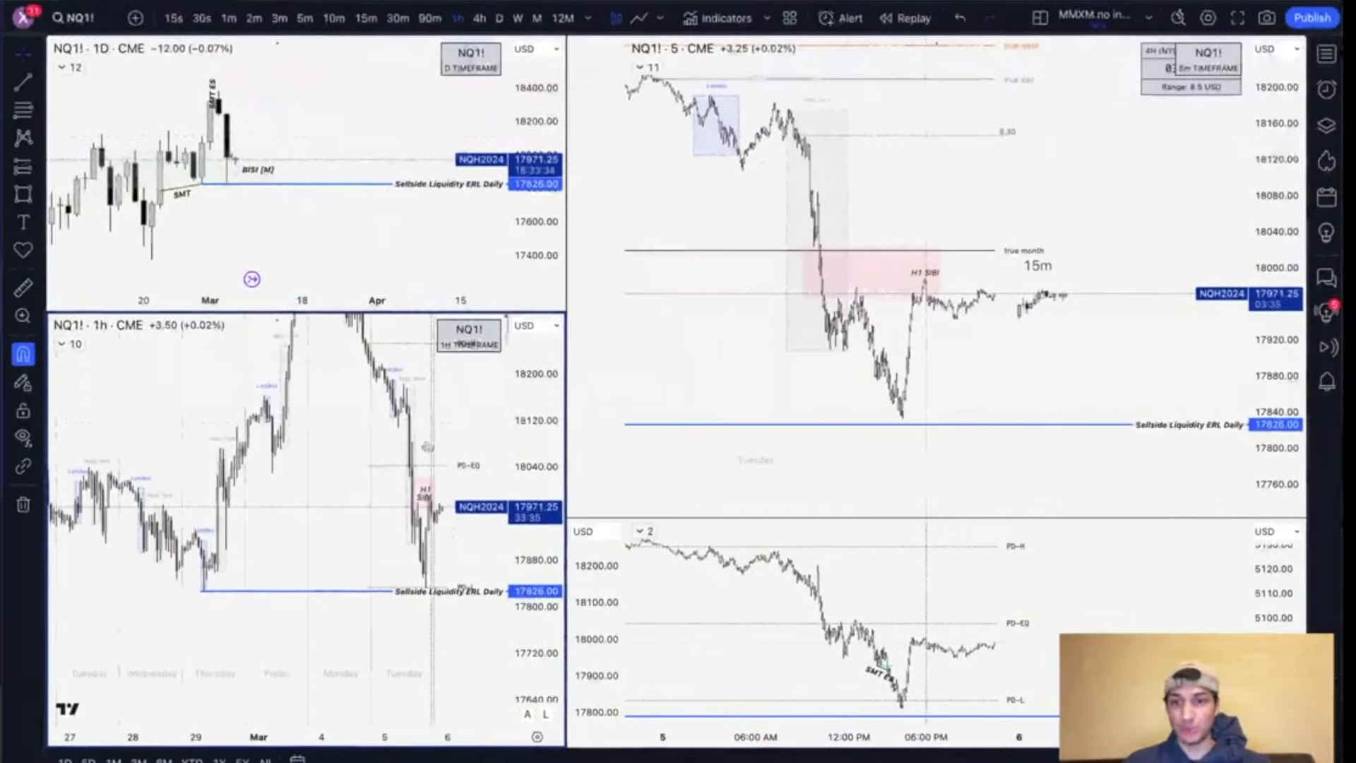
{"action": "left_click", "coordinate": [303, 50]}
{"action": "left_click", "coordinate": [518, 18]}
{"action": "scroll", "coordinate": [364, 205], "scroll_direction": "up", "scroll_amount": 5}
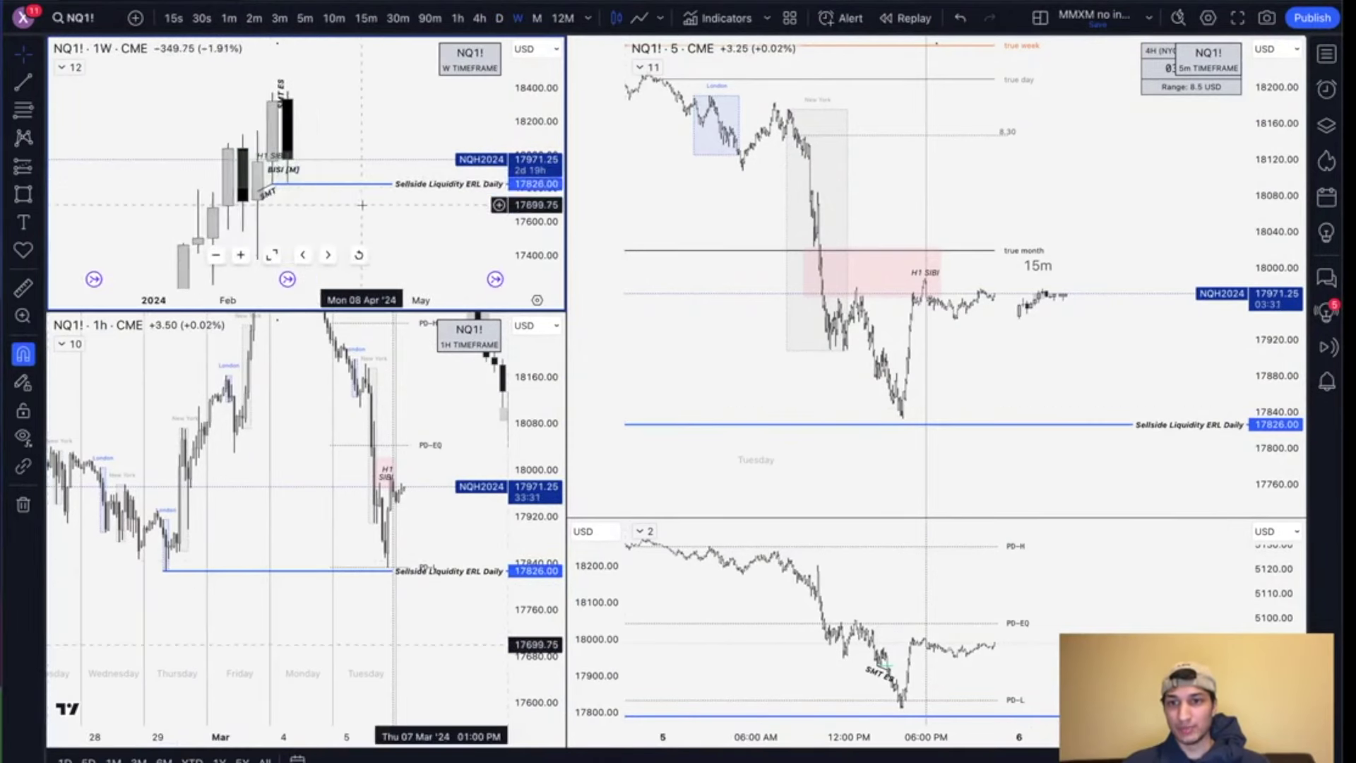
{"action": "left_click_drag", "start_coordinate": [358, 152], "coordinate": [357, 121]}
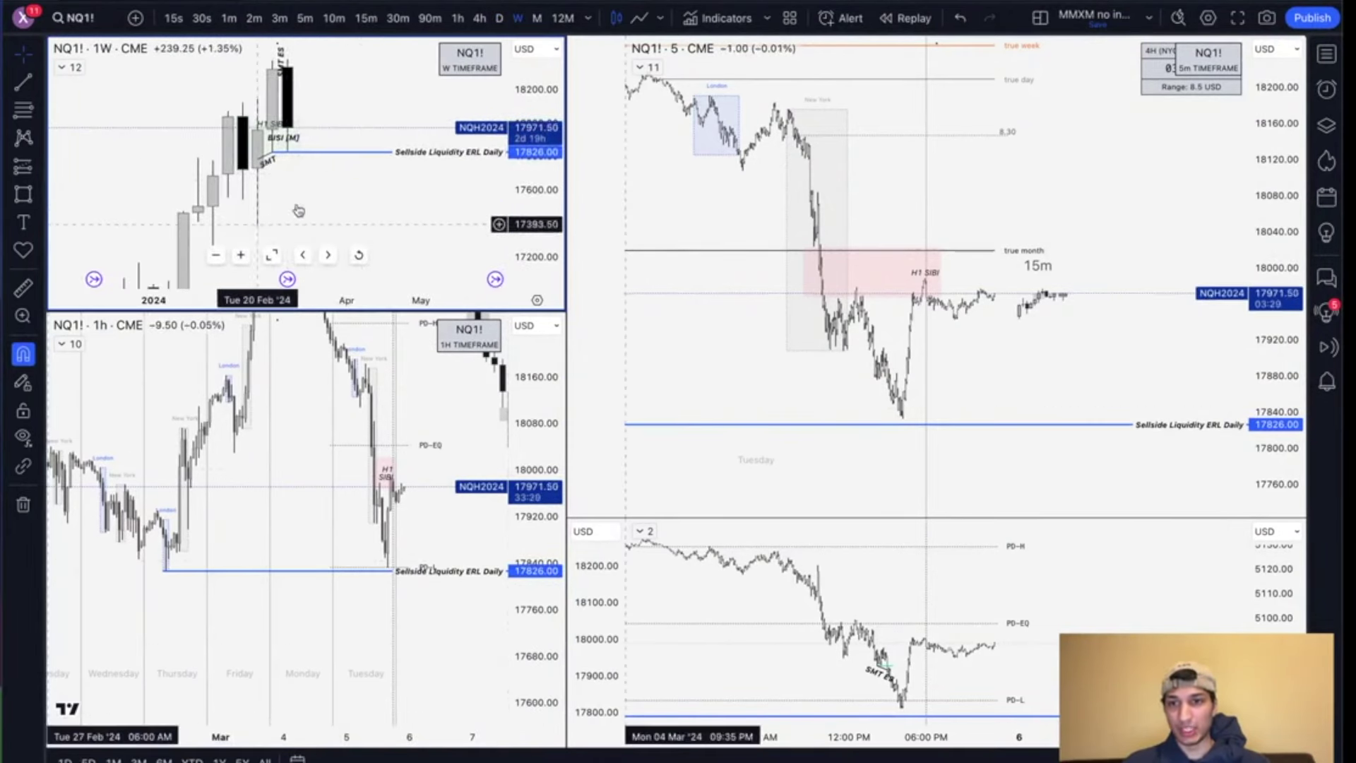
{"action": "left_click", "coordinate": [500, 19]}
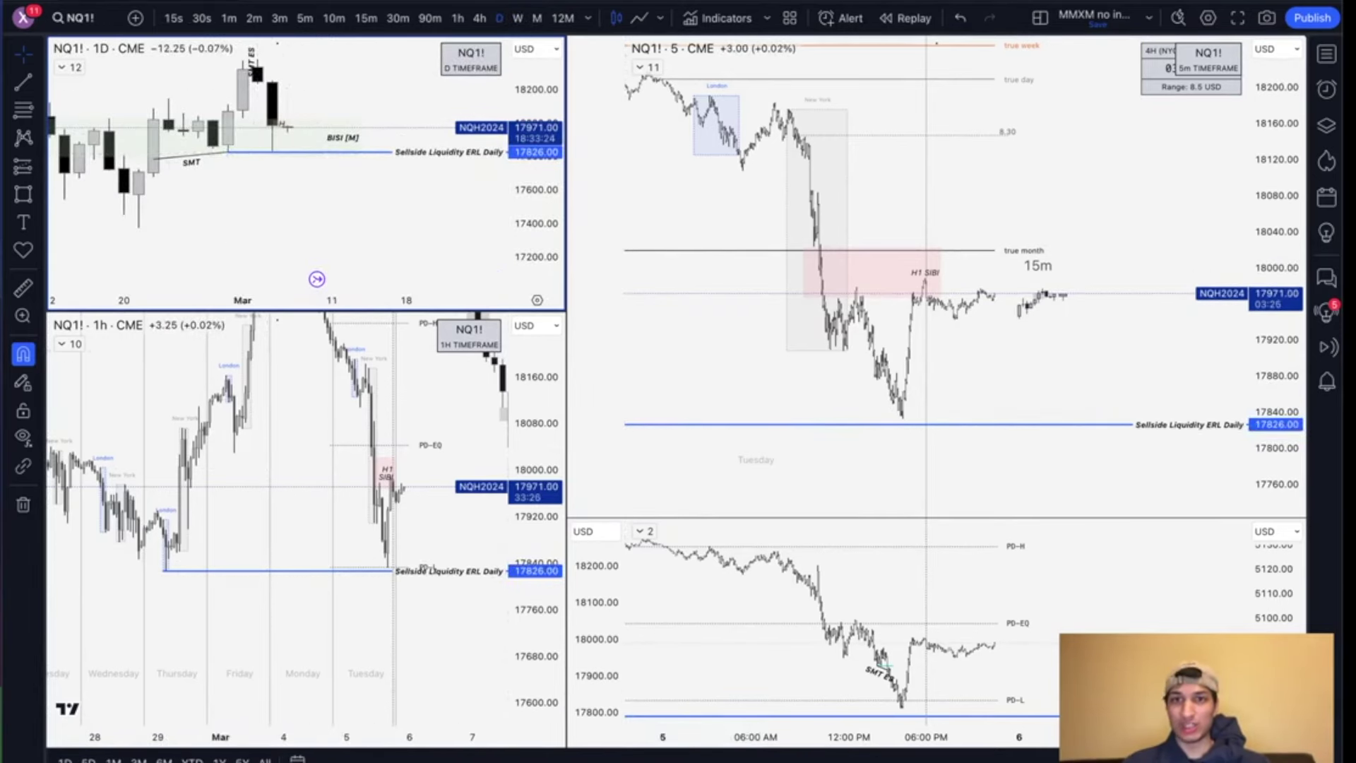
{"action": "left_click", "coordinate": [480, 19]}
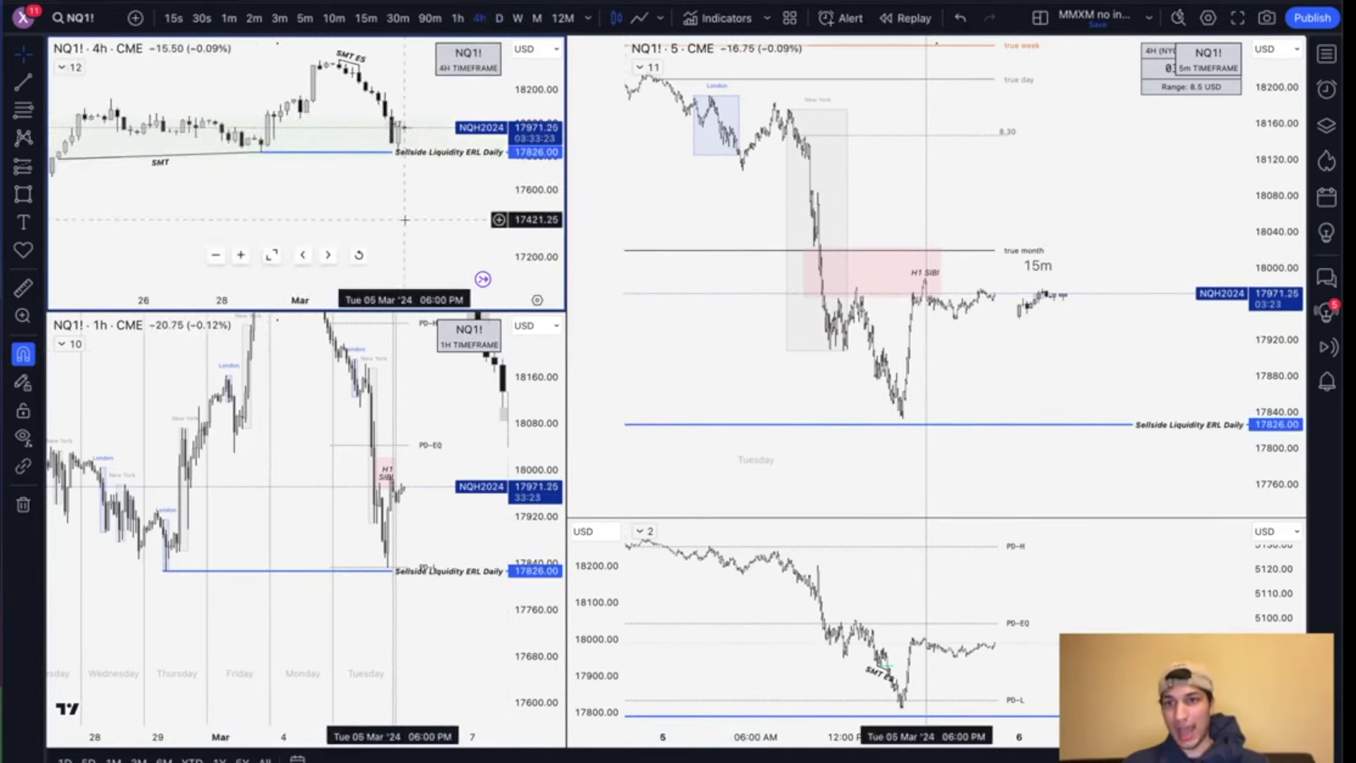
{"action": "left_click", "coordinate": [500, 19]}
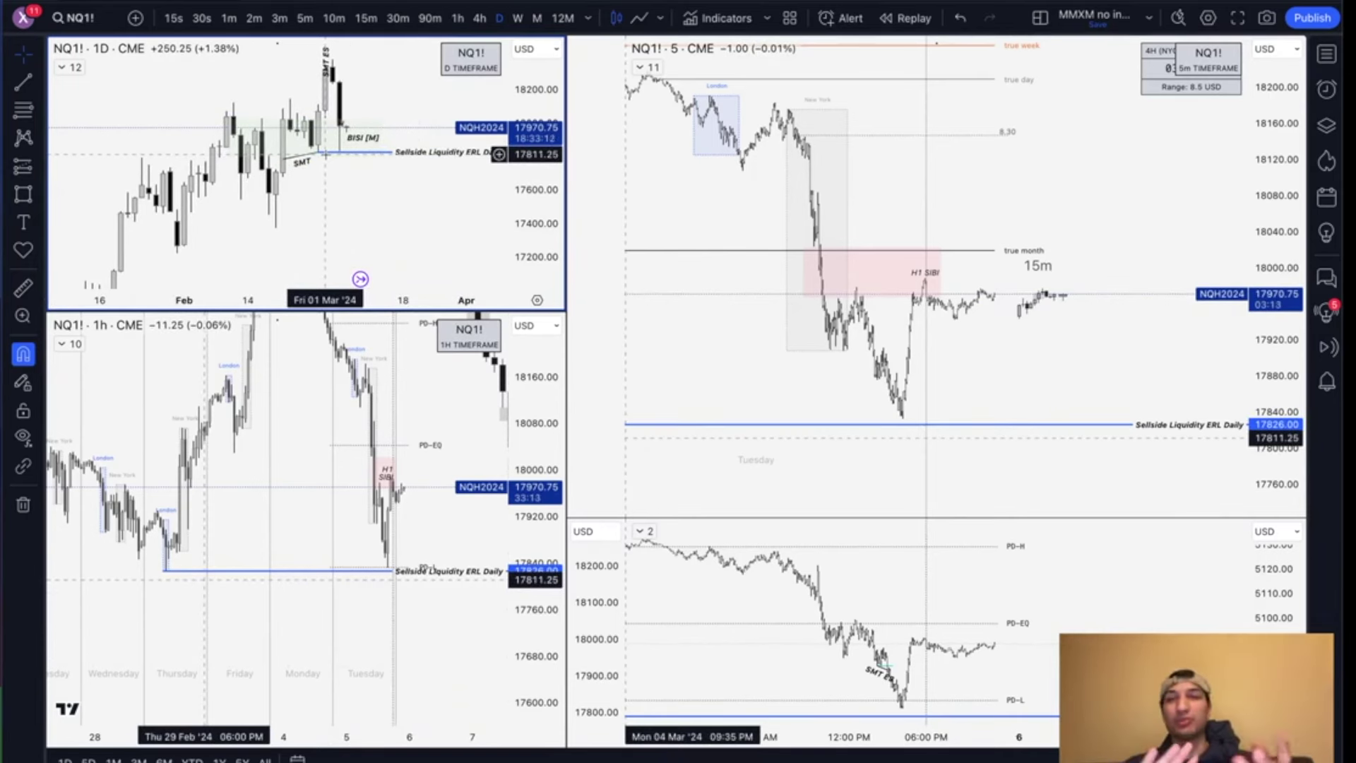
Step: Check the latest YouTube live chat questions and switch the daily NQ1! pane in TradingView to the weekly timeframe
{"action": "key", "text": "ctrl+Right"}
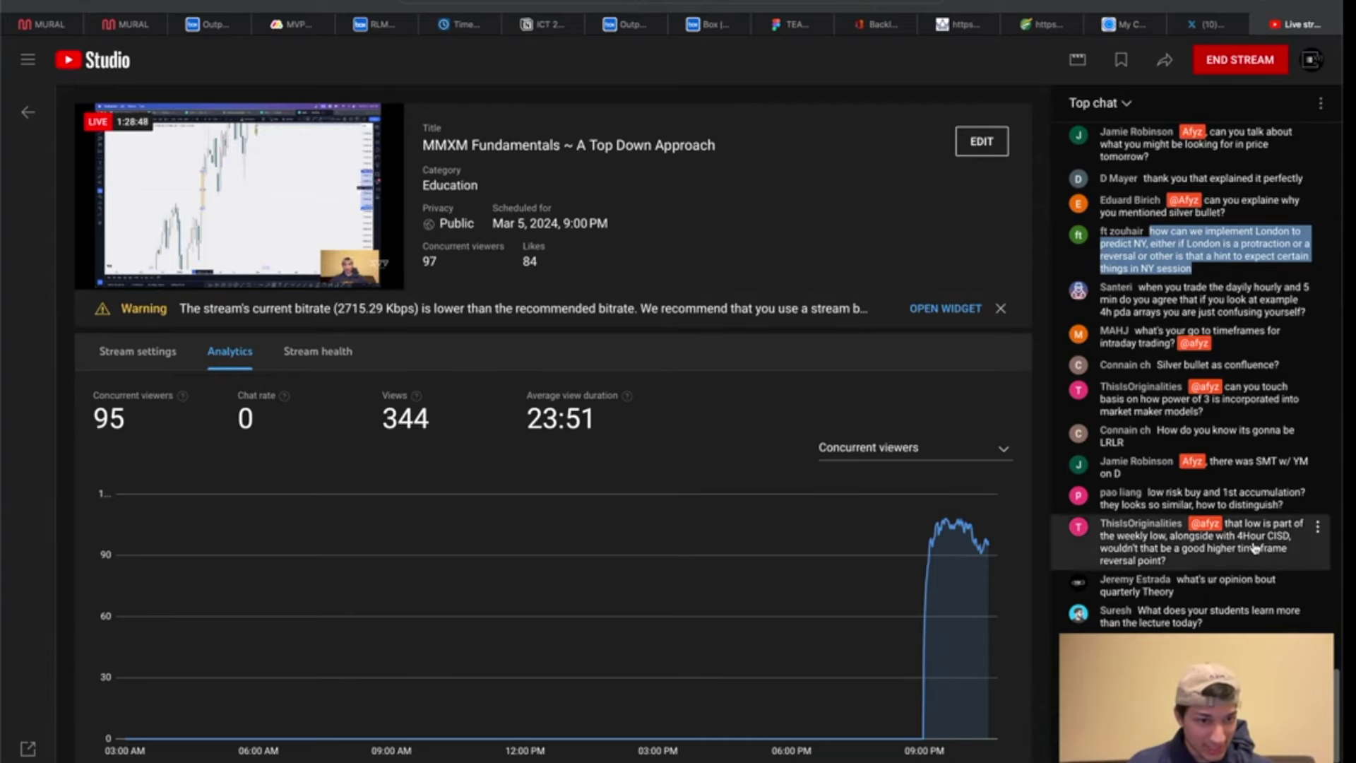
{"action": "key", "text": "ctrl+Left"}
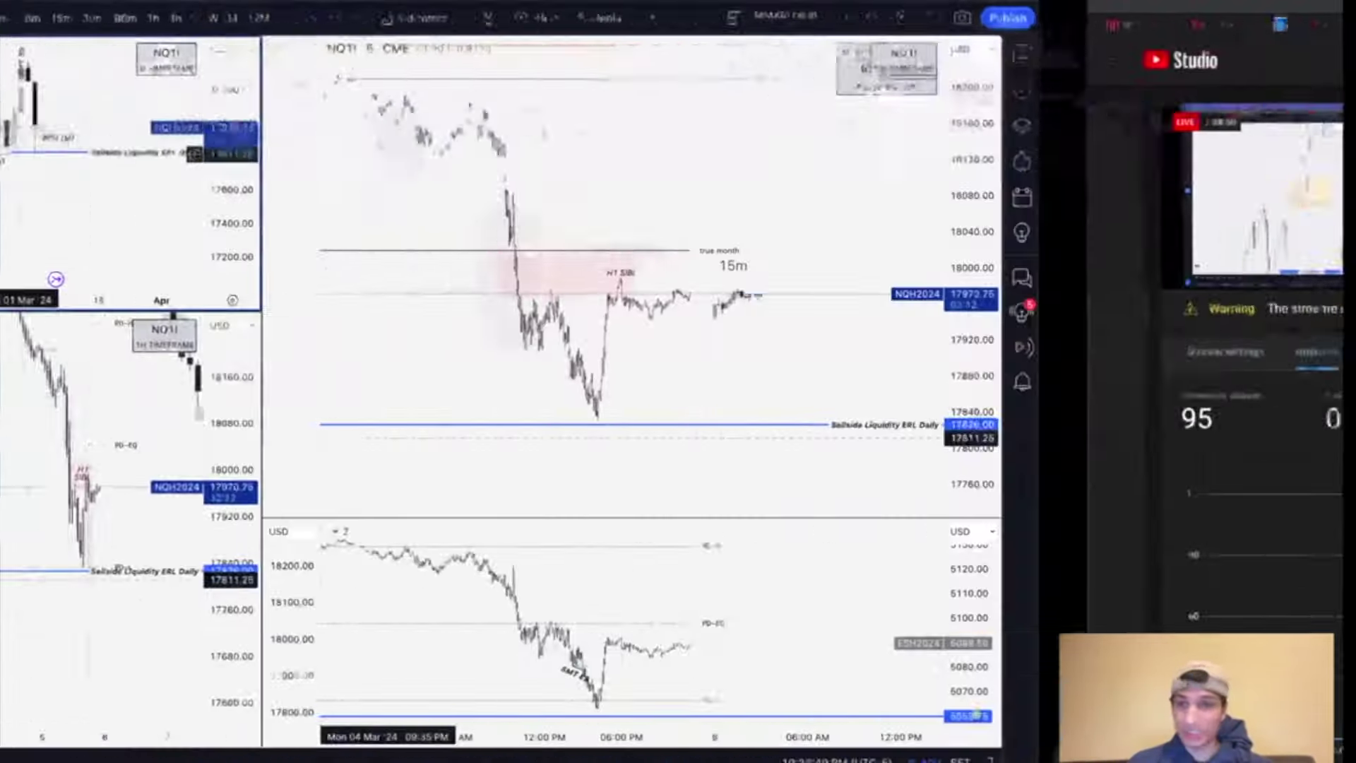
{"action": "left_click", "coordinate": [518, 18]}
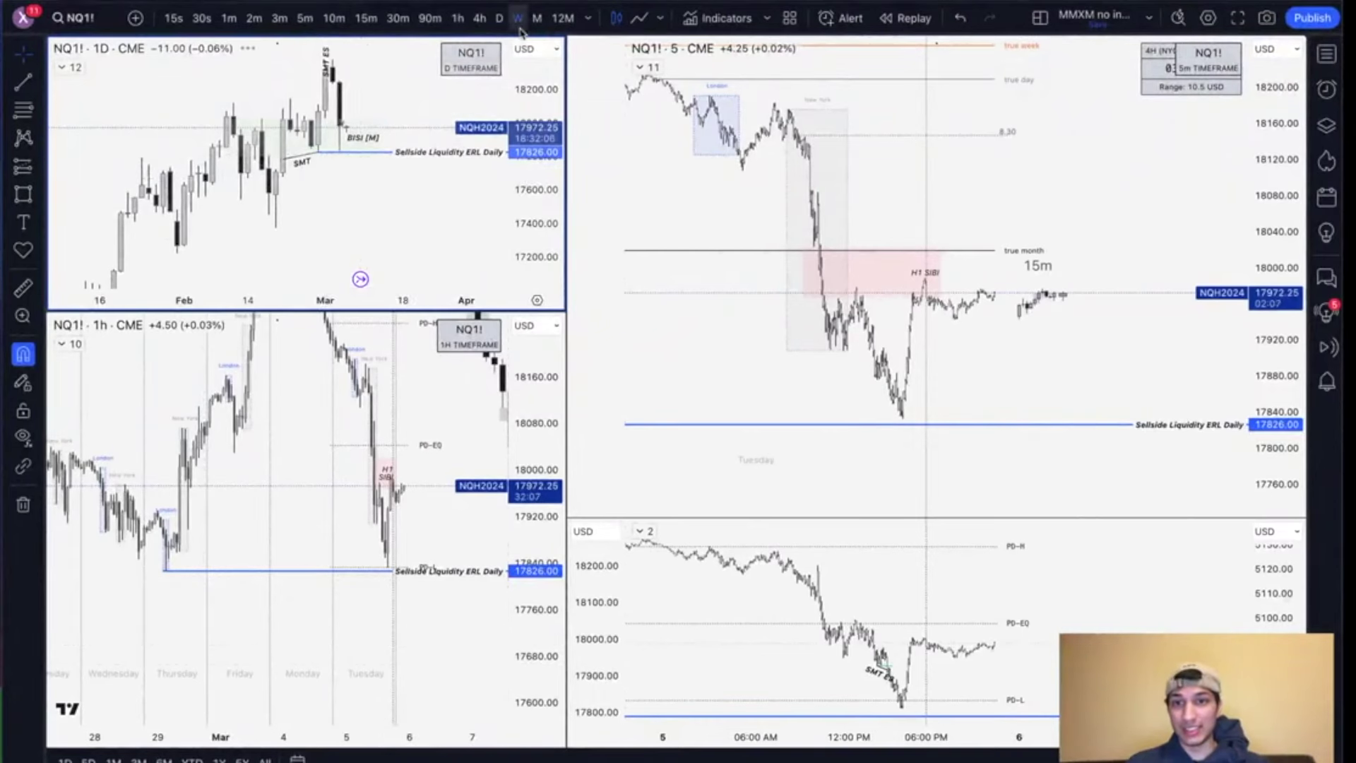
{"action": "scroll", "coordinate": [379, 241], "scroll_direction": "up", "scroll_amount": 4}
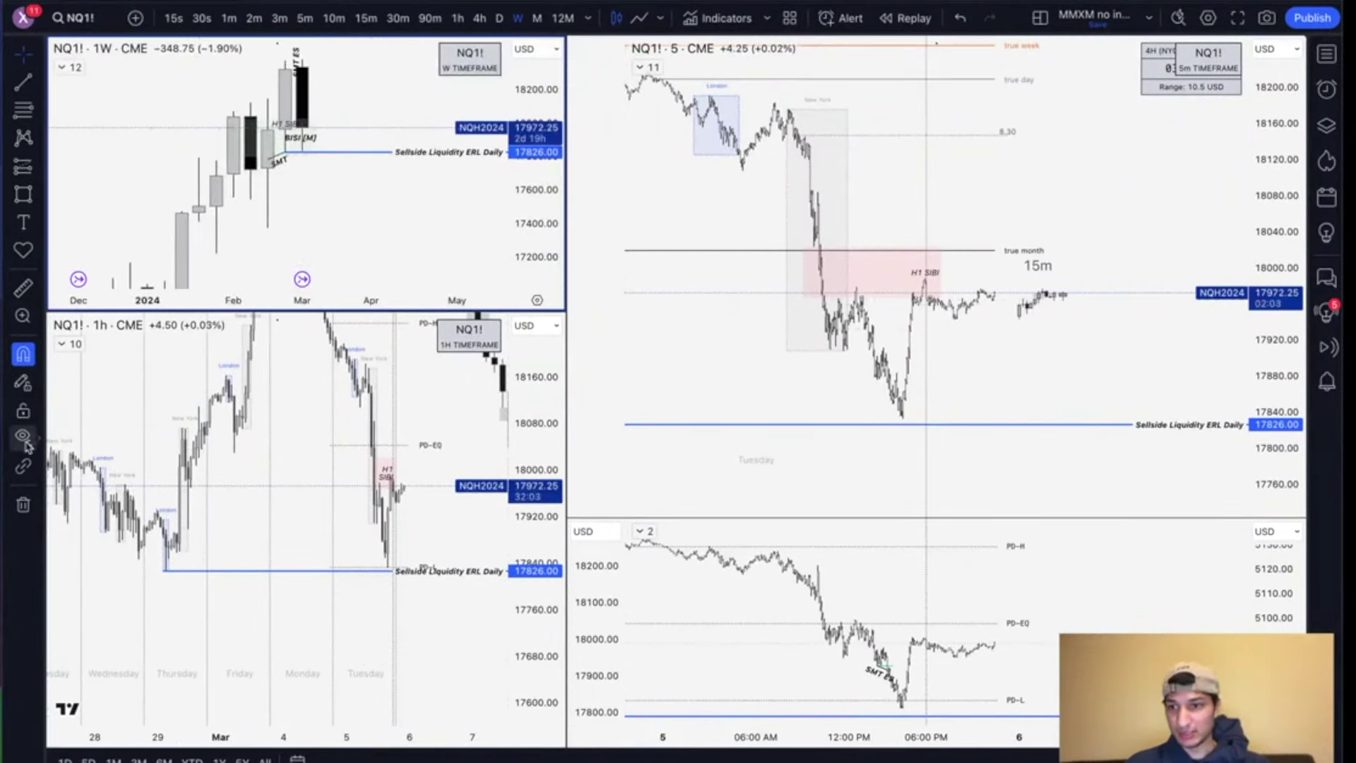
Step: Hide all drawings and indicators on the charts and compress the weekly NQ1! price scale to show more candles
{"action": "left_click", "coordinate": [24, 438]}
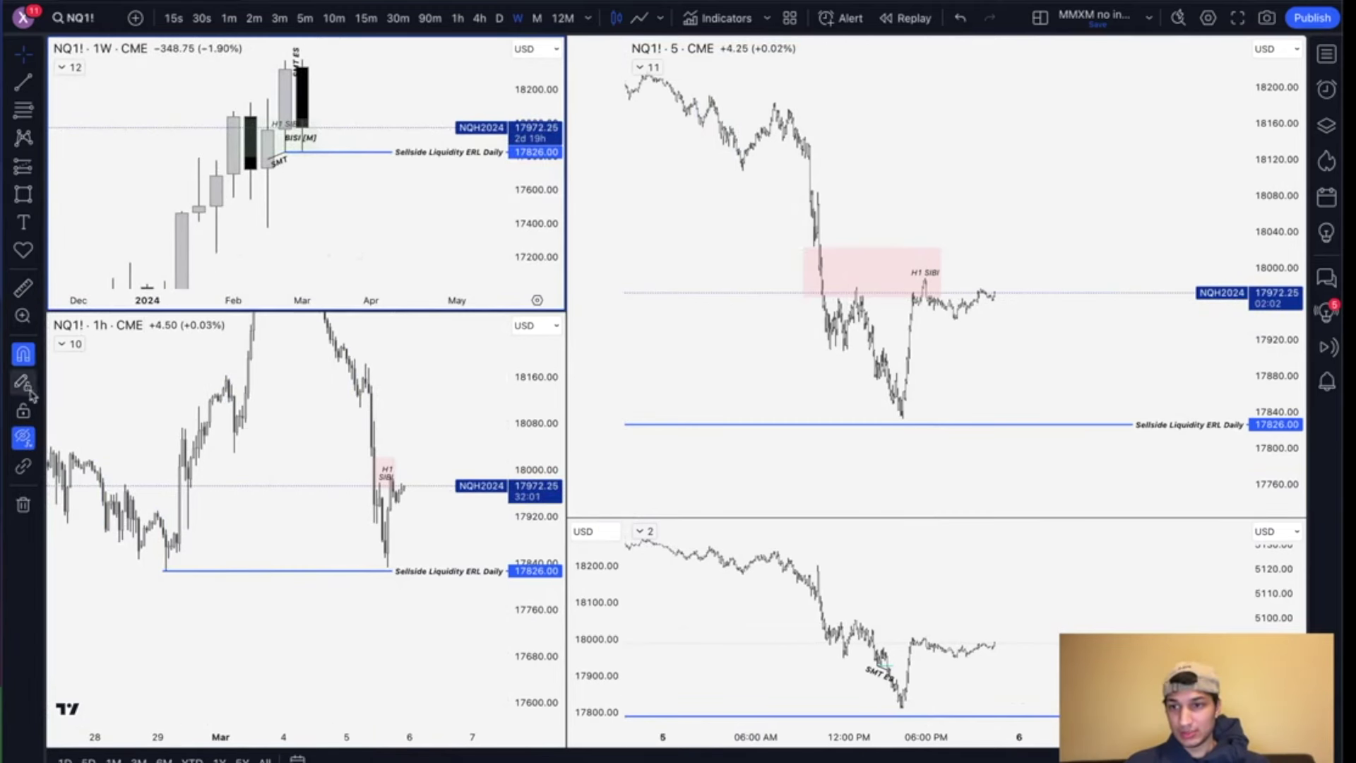
{"action": "left_click", "coordinate": [24, 437]}
{"action": "left_click", "coordinate": [35, 441]}
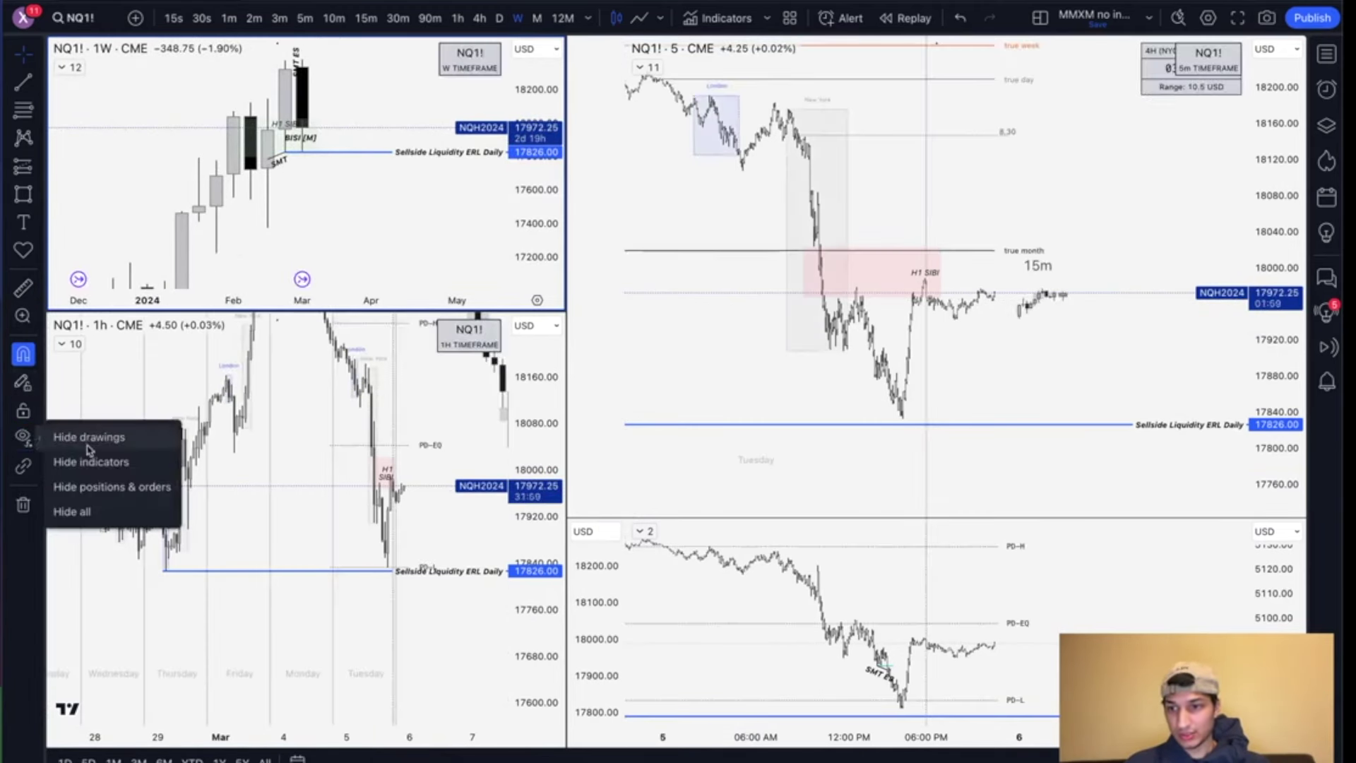
{"action": "left_click", "coordinate": [78, 514]}
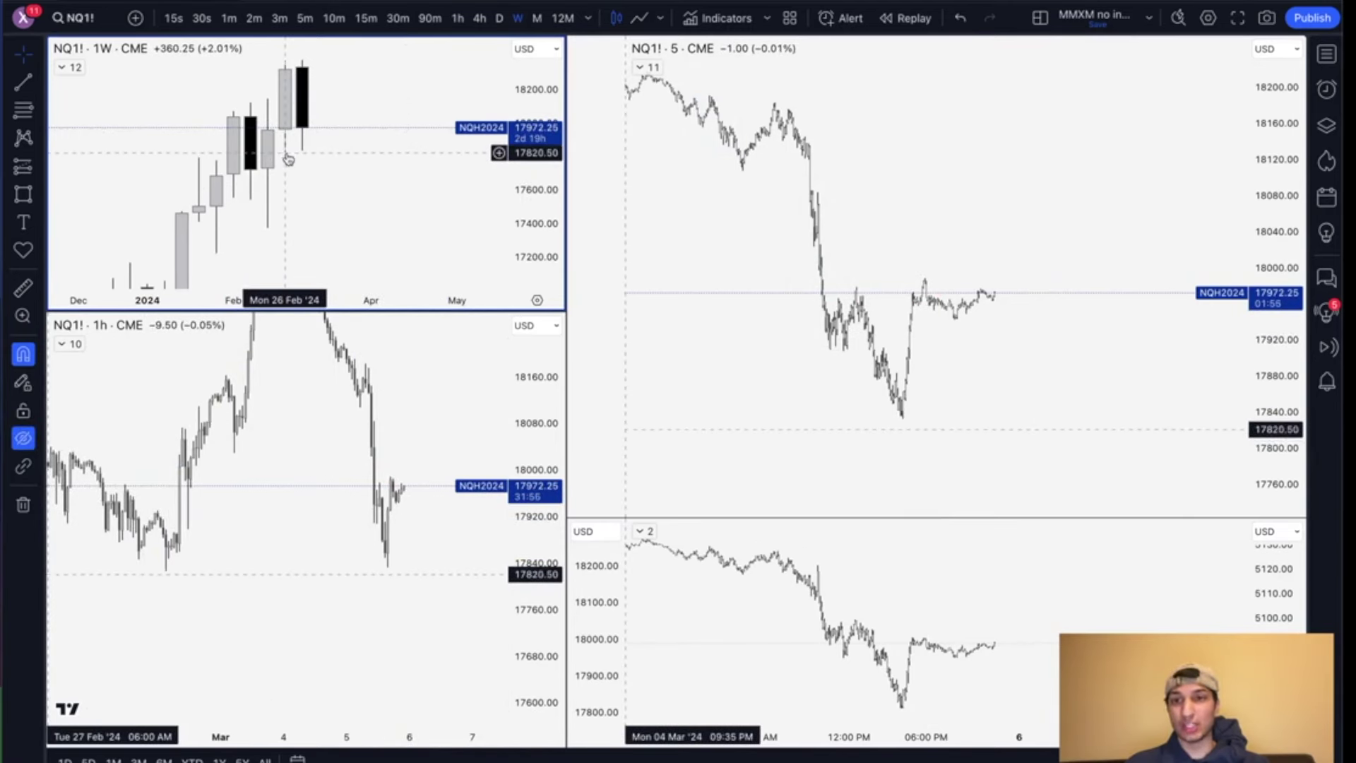
{"action": "left_click_drag", "start_coordinate": [535, 154], "coordinate": [535, 190]}
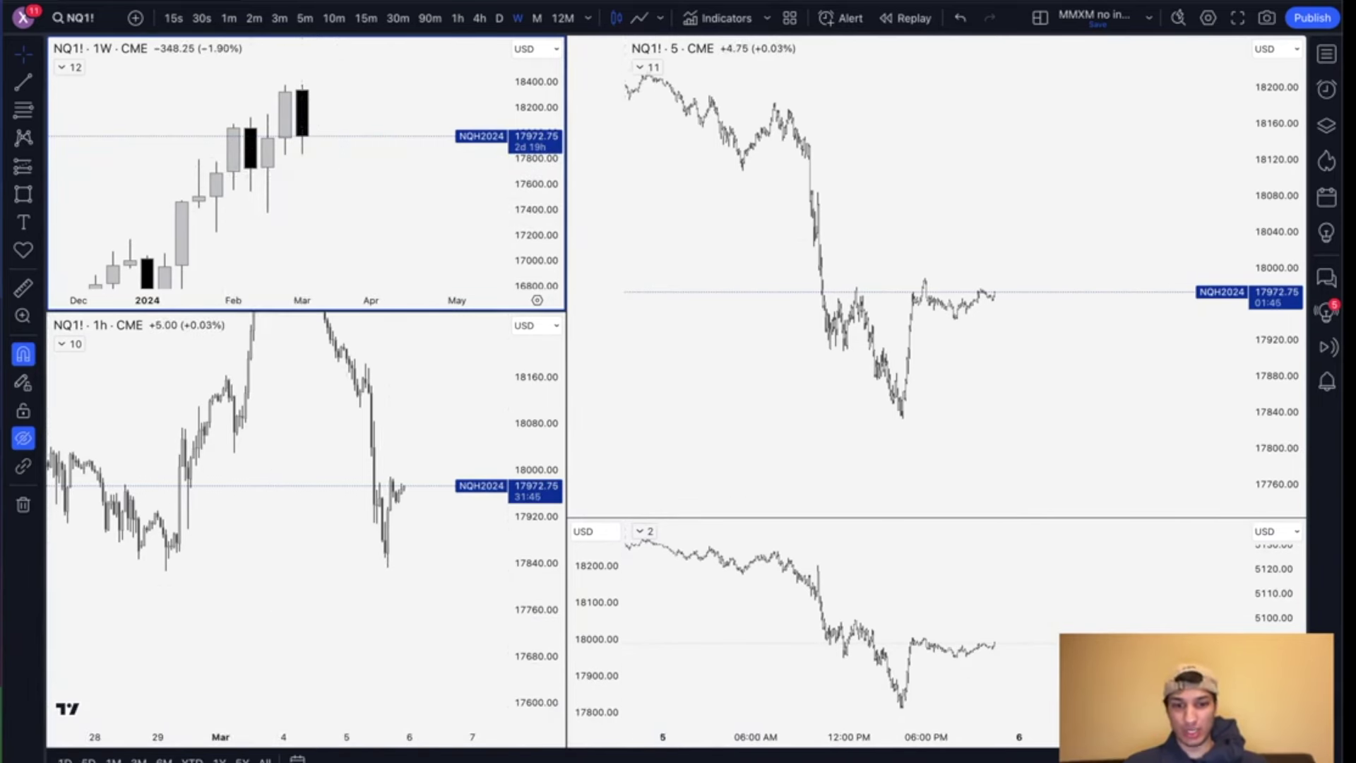
Step: Try a horizontal ray labelled "Weekly ERL" from the 20 February low at 17367.50 on the weekly NQ1! chart and delete it
{"action": "key", "text": "alt+j"}
{"action": "left_click", "coordinate": [267, 213]}
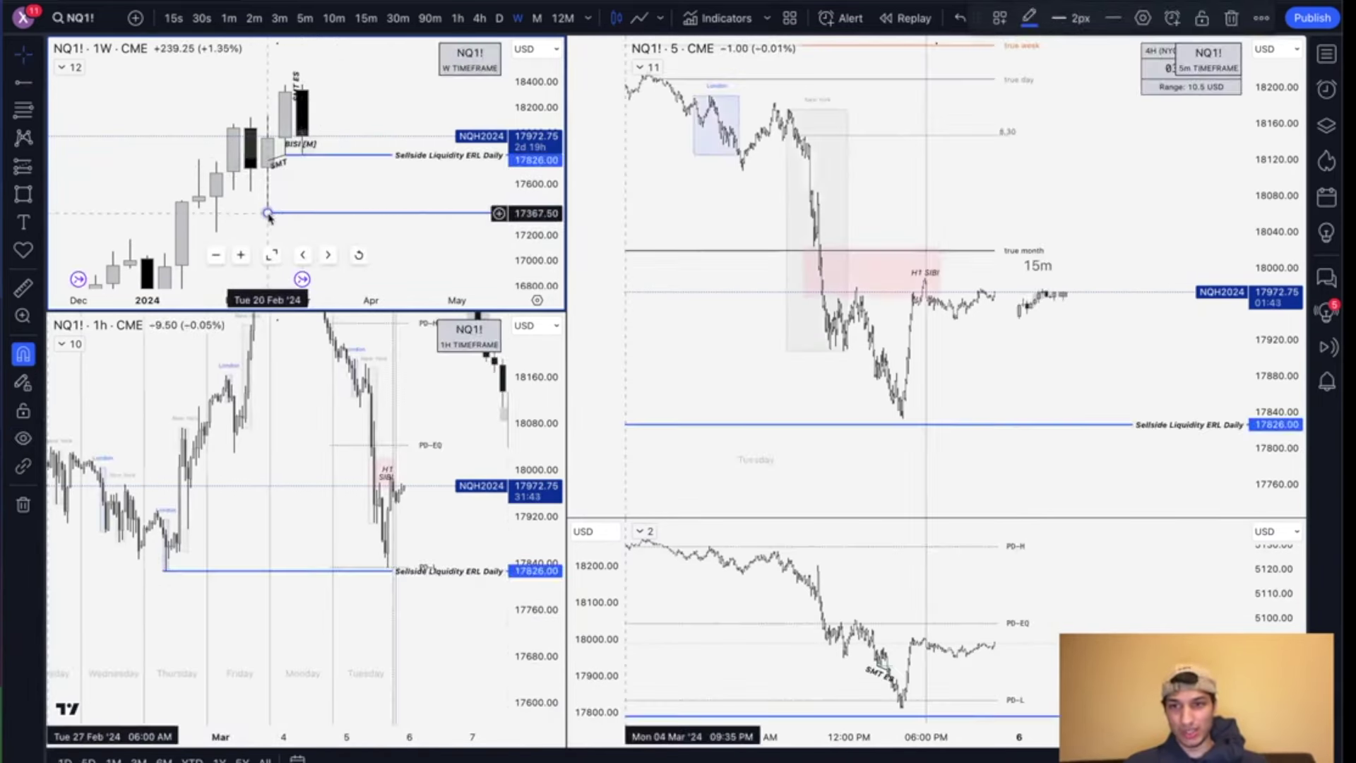
{"action": "double_click", "coordinate": [306, 214]}
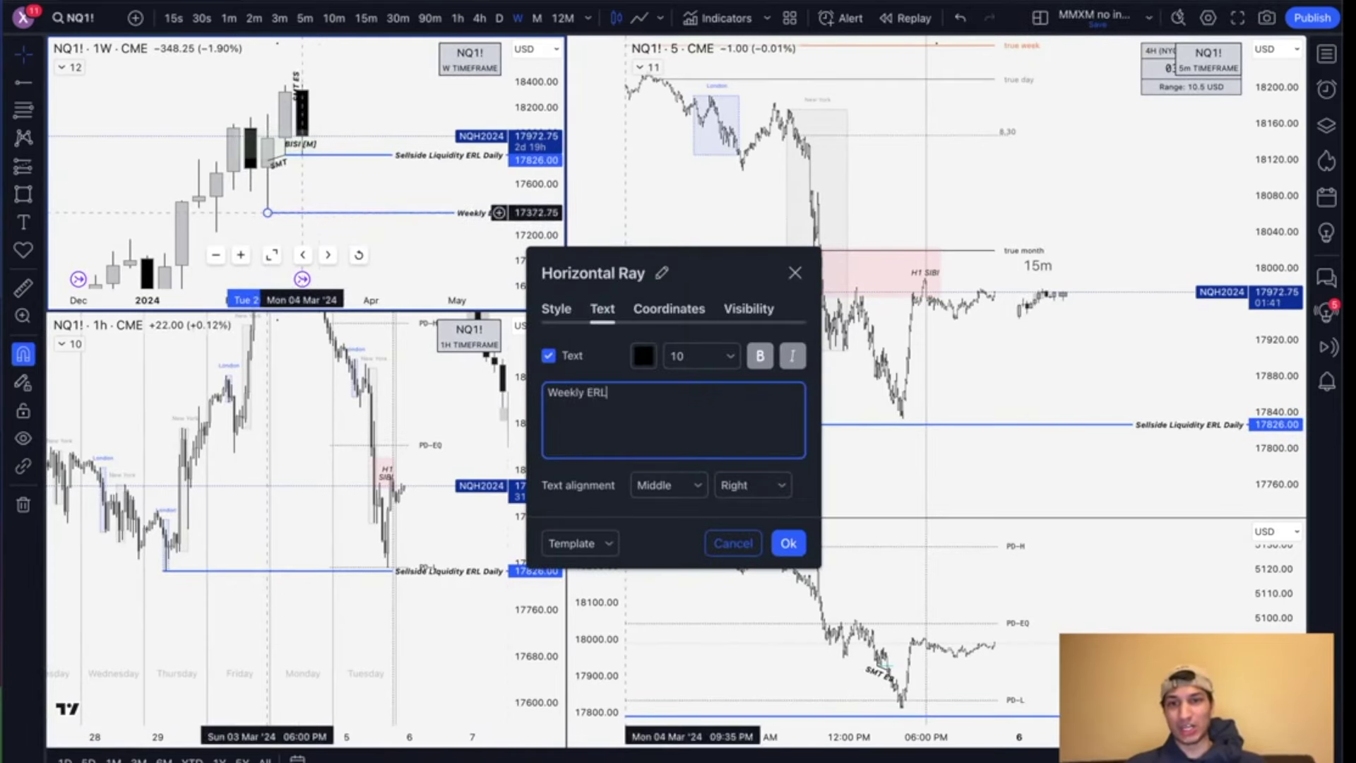
{"action": "type", "text": "Weekly ERL"}
{"action": "left_click", "coordinate": [789, 543]}
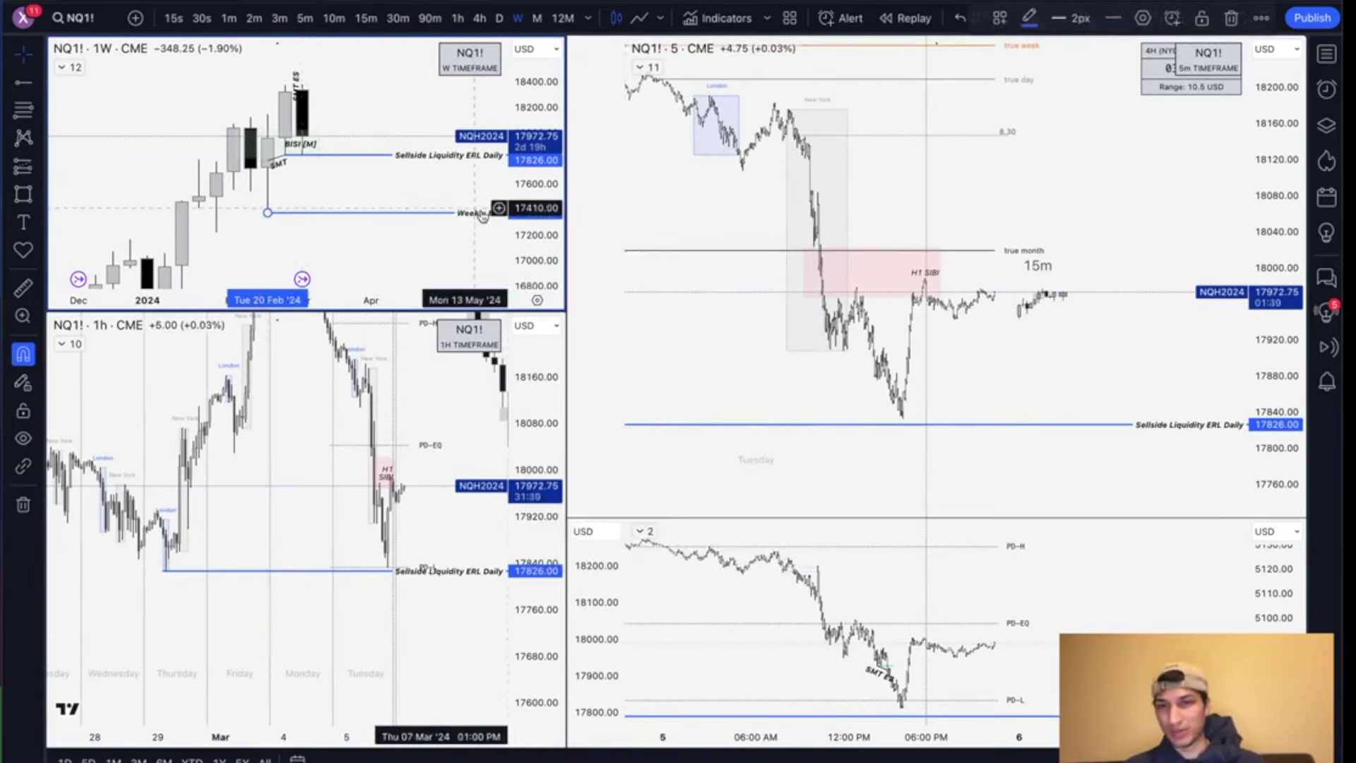
{"action": "key", "text": "Delete"}
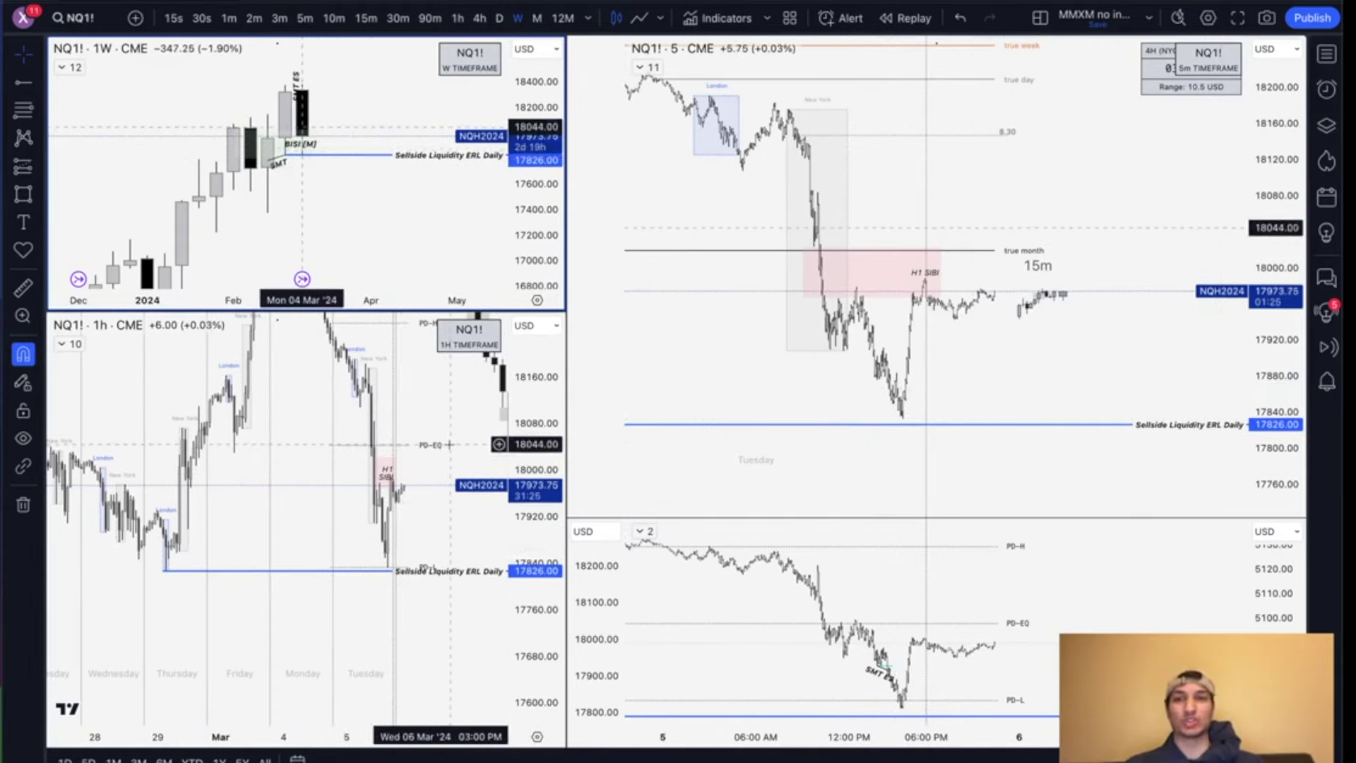
Step: Check the newest live chat questions and browse the MMXM study material in Discord's links-pdfs-primers channel
{"action": "key", "text": "ctrl+Right"}
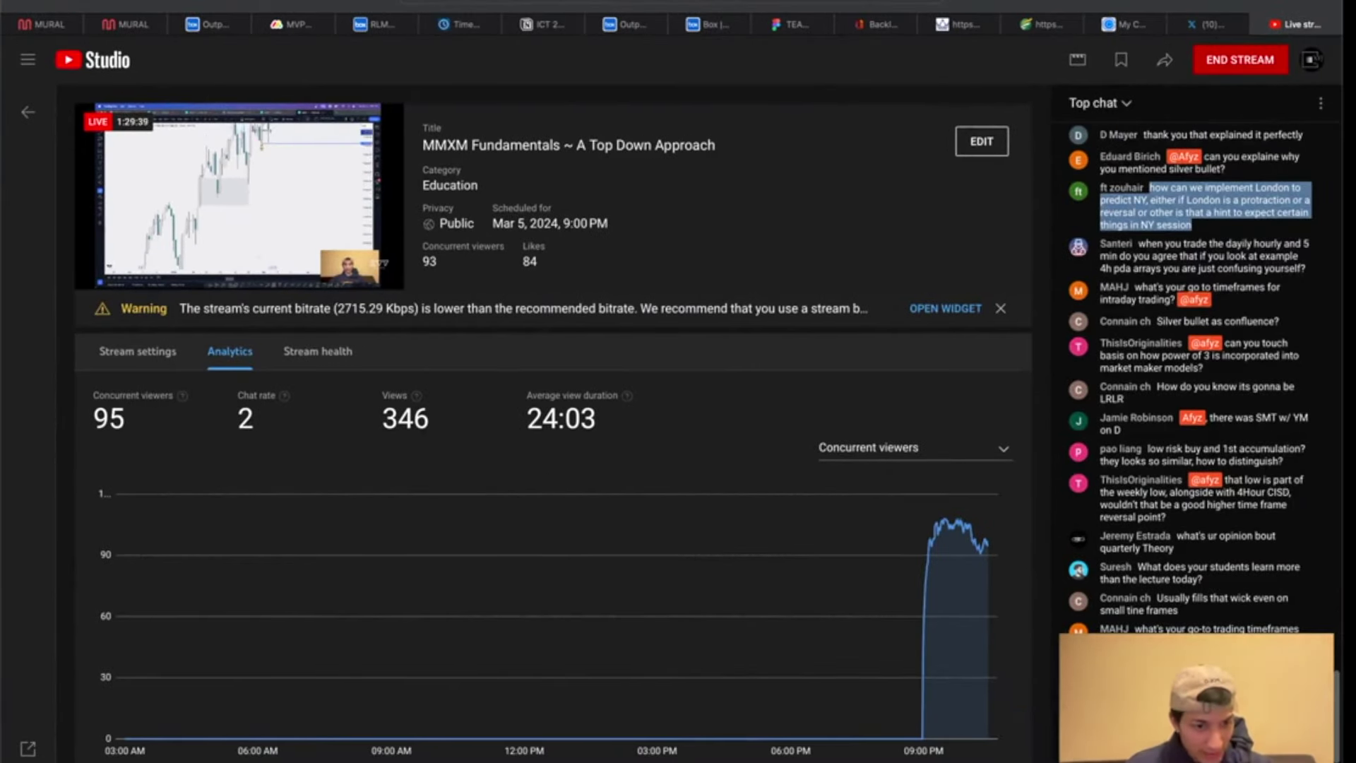
{"action": "key", "text": "ctrl+Right"}
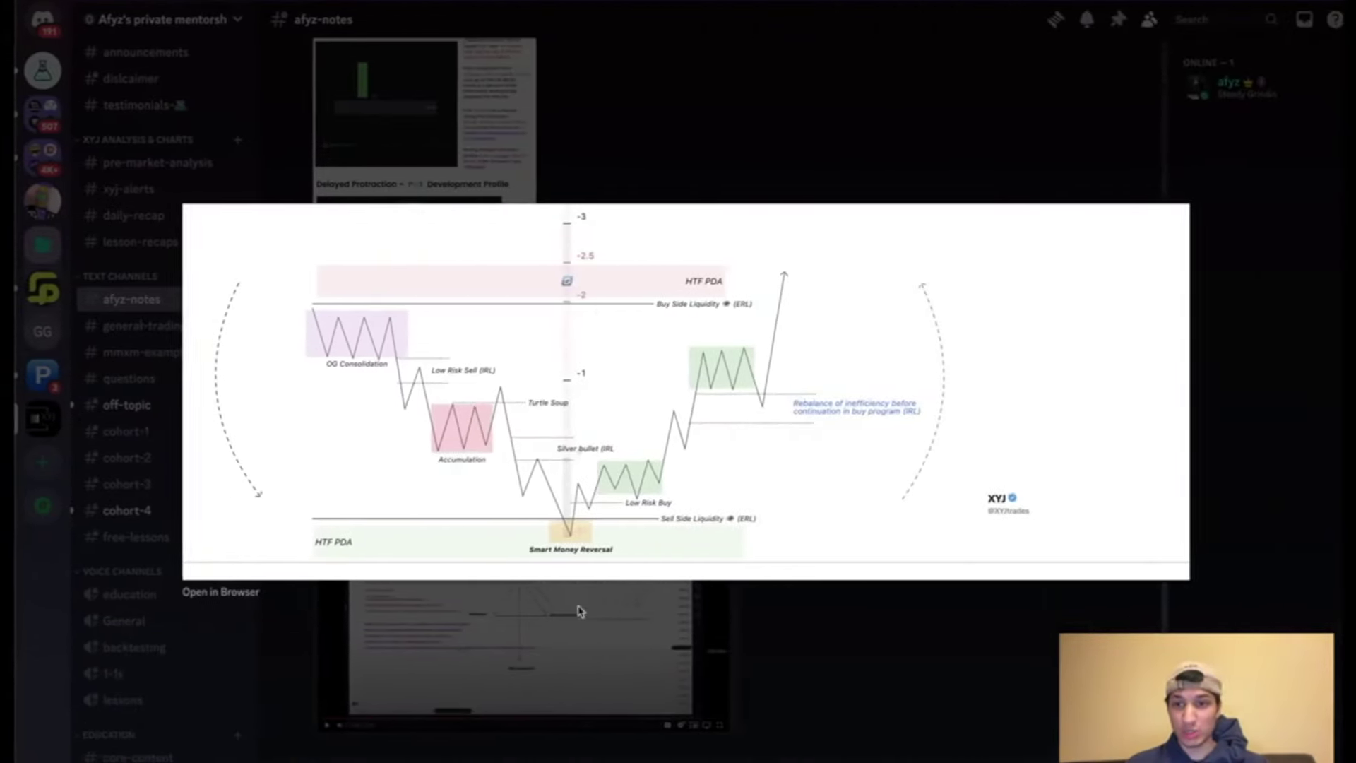
{"action": "left_click", "coordinate": [181, 661]}
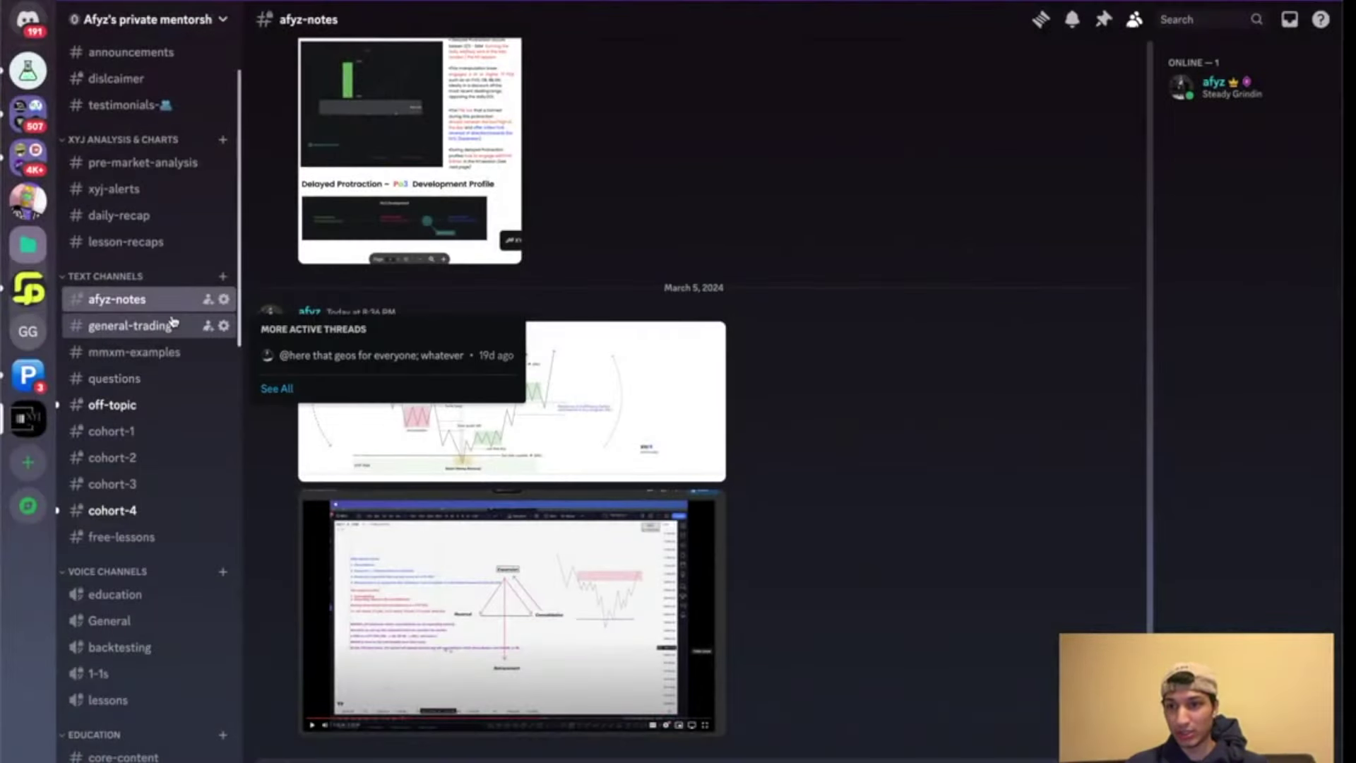
{"action": "scroll", "coordinate": [169, 311], "scroll_direction": "up", "scroll_amount": 2}
{"action": "scroll", "coordinate": [152, 424], "scroll_direction": "down", "scroll_amount": 5}
{"action": "scroll", "coordinate": [151, 455], "scroll_direction": "down", "scroll_amount": 3}
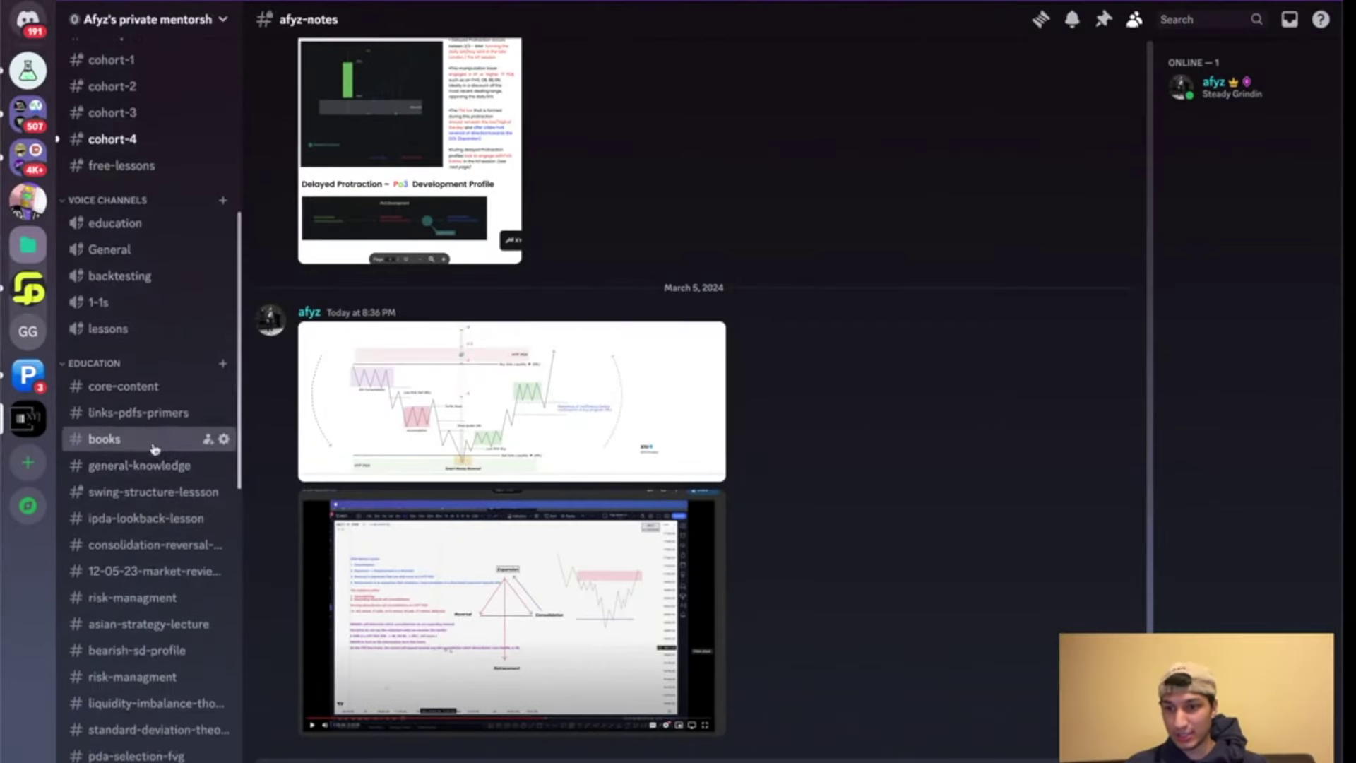
{"action": "left_click", "coordinate": [157, 413]}
{"action": "scroll", "coordinate": [619, 557], "scroll_direction": "up", "scroll_amount": 10}
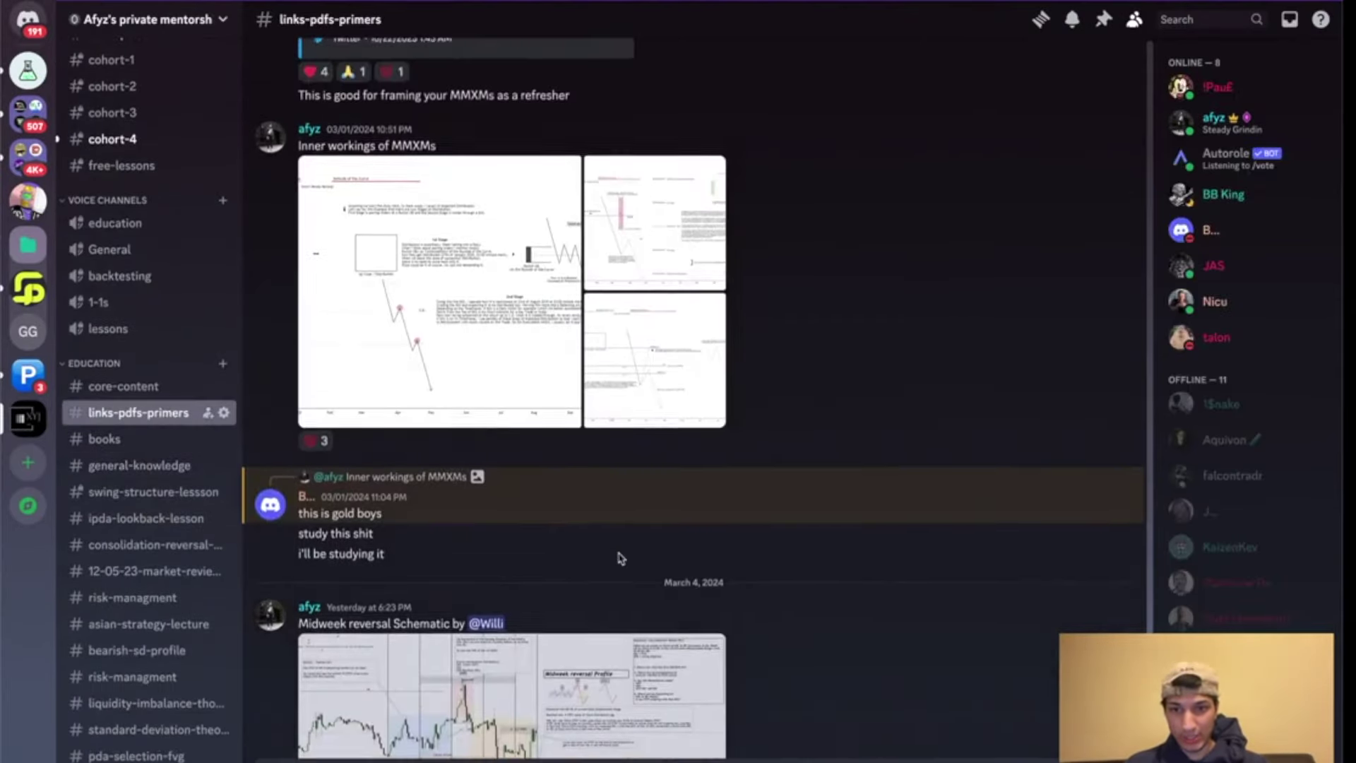
{"action": "scroll", "coordinate": [619, 557], "scroll_direction": "up", "scroll_amount": 5}
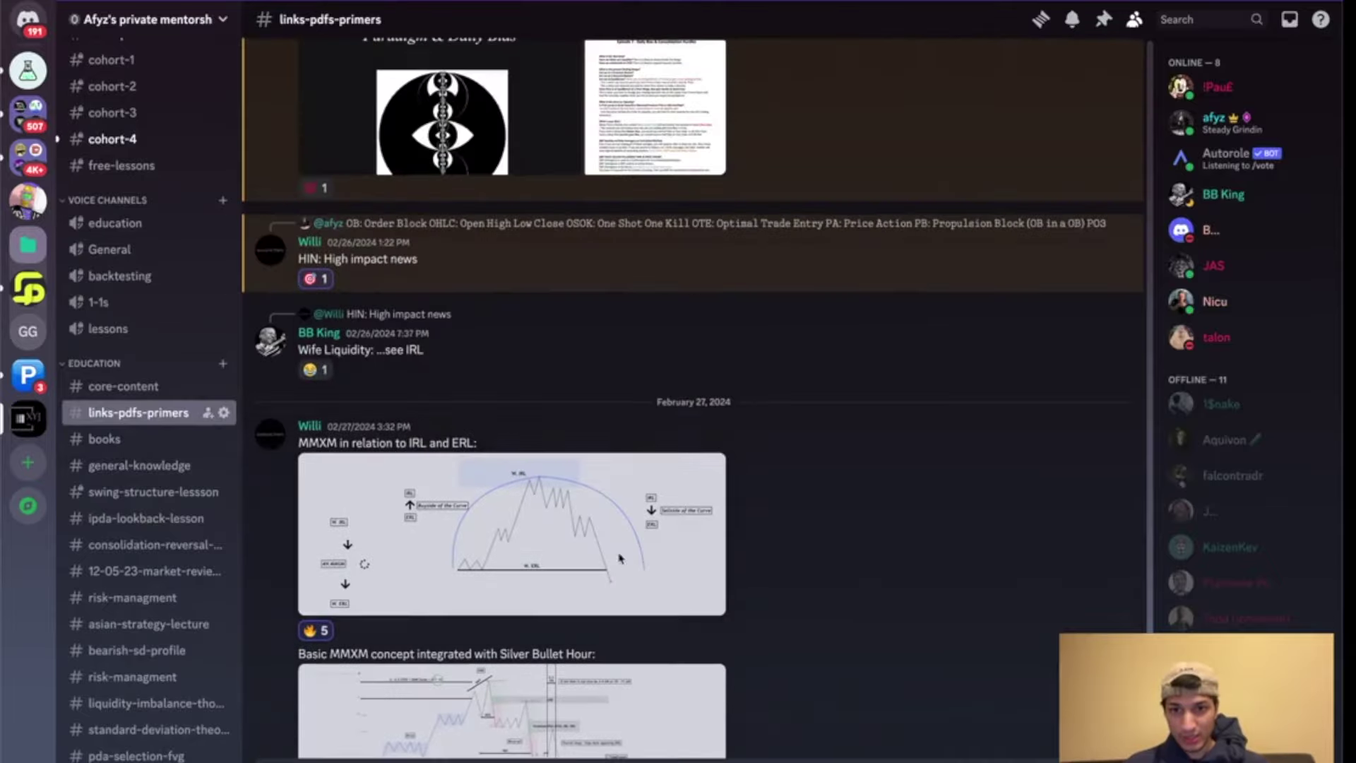
Step: Switch to the Weekly Profiling Schematics & Videos thread on X and view both Classic Expansion images
{"action": "key", "text": "ctrl+Left"}
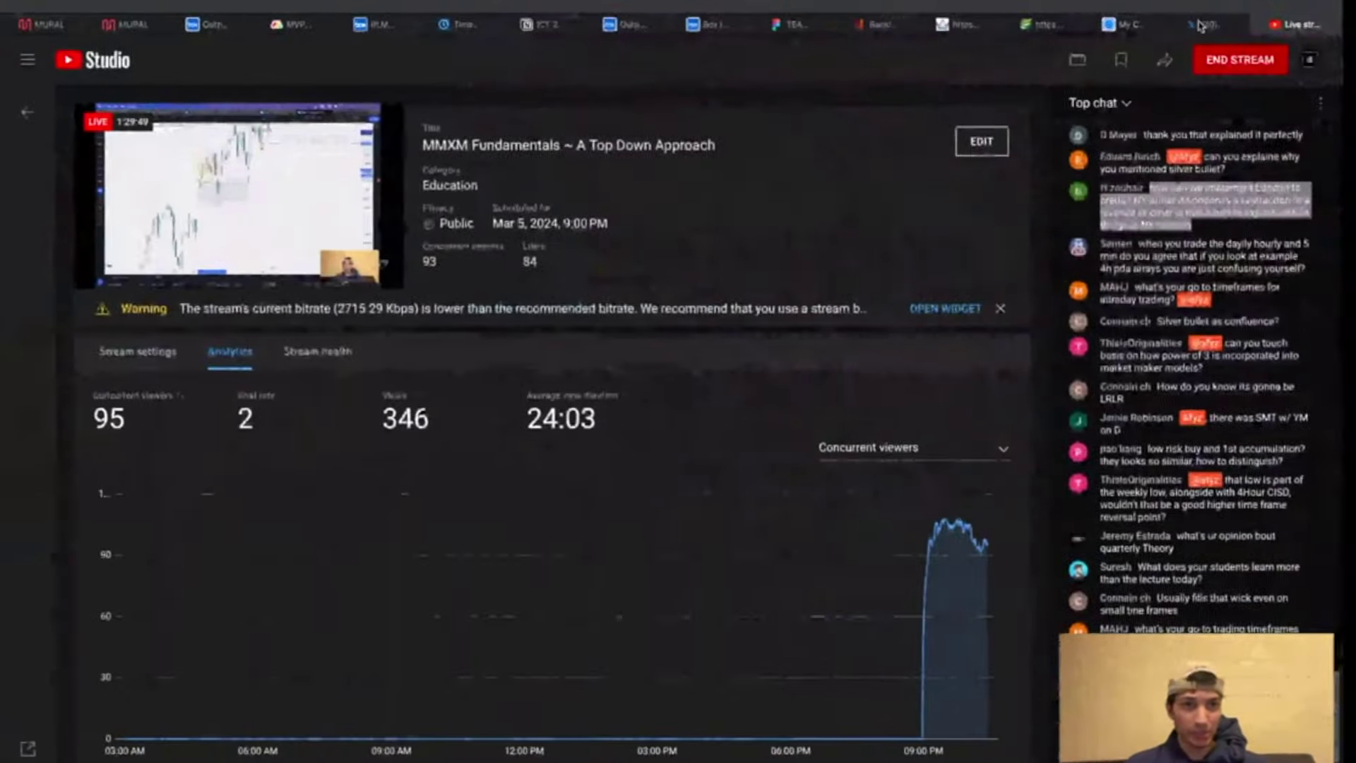
{"action": "left_click", "coordinate": [1202, 25]}
{"action": "left_click", "coordinate": [738, 291]}
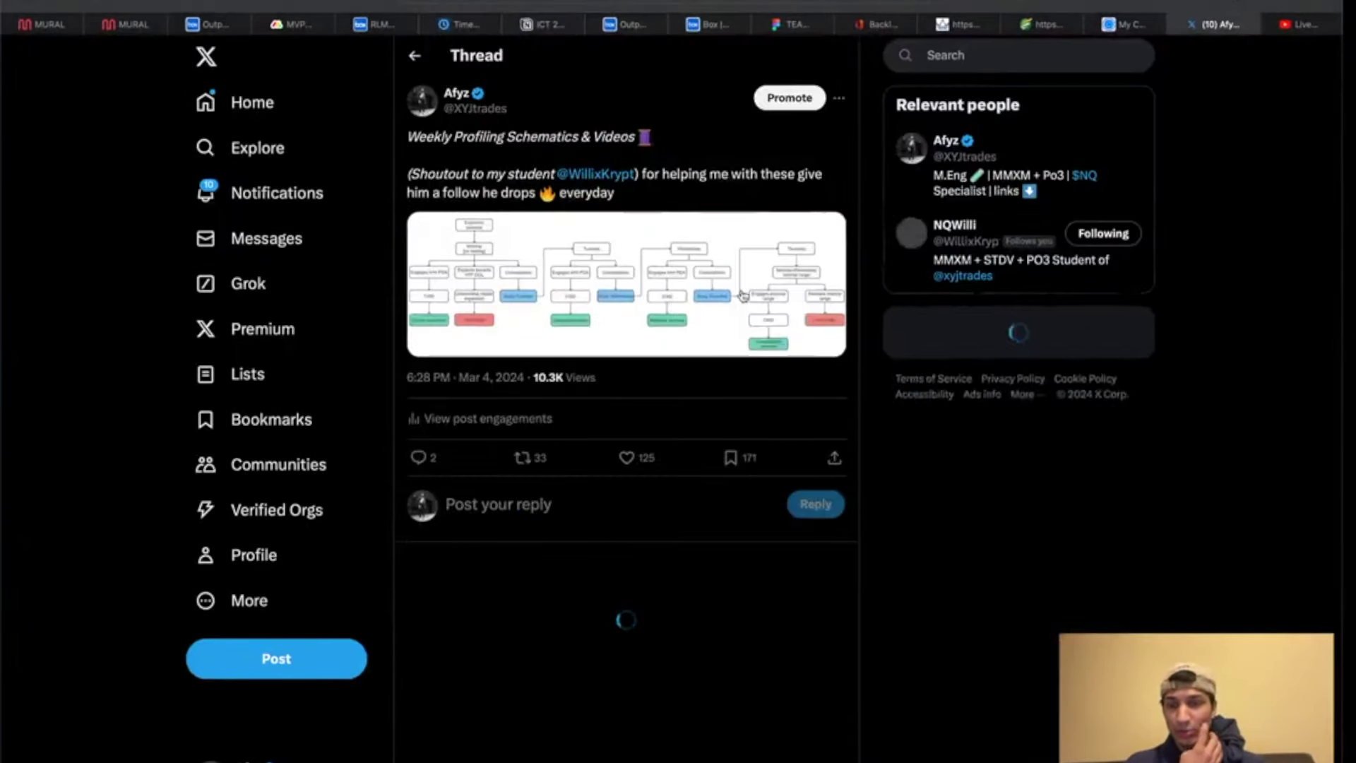
{"action": "scroll", "coordinate": [707, 309], "scroll_direction": "down", "scroll_amount": 4}
{"action": "scroll", "coordinate": [706, 309], "scroll_direction": "up", "scroll_amount": 3}
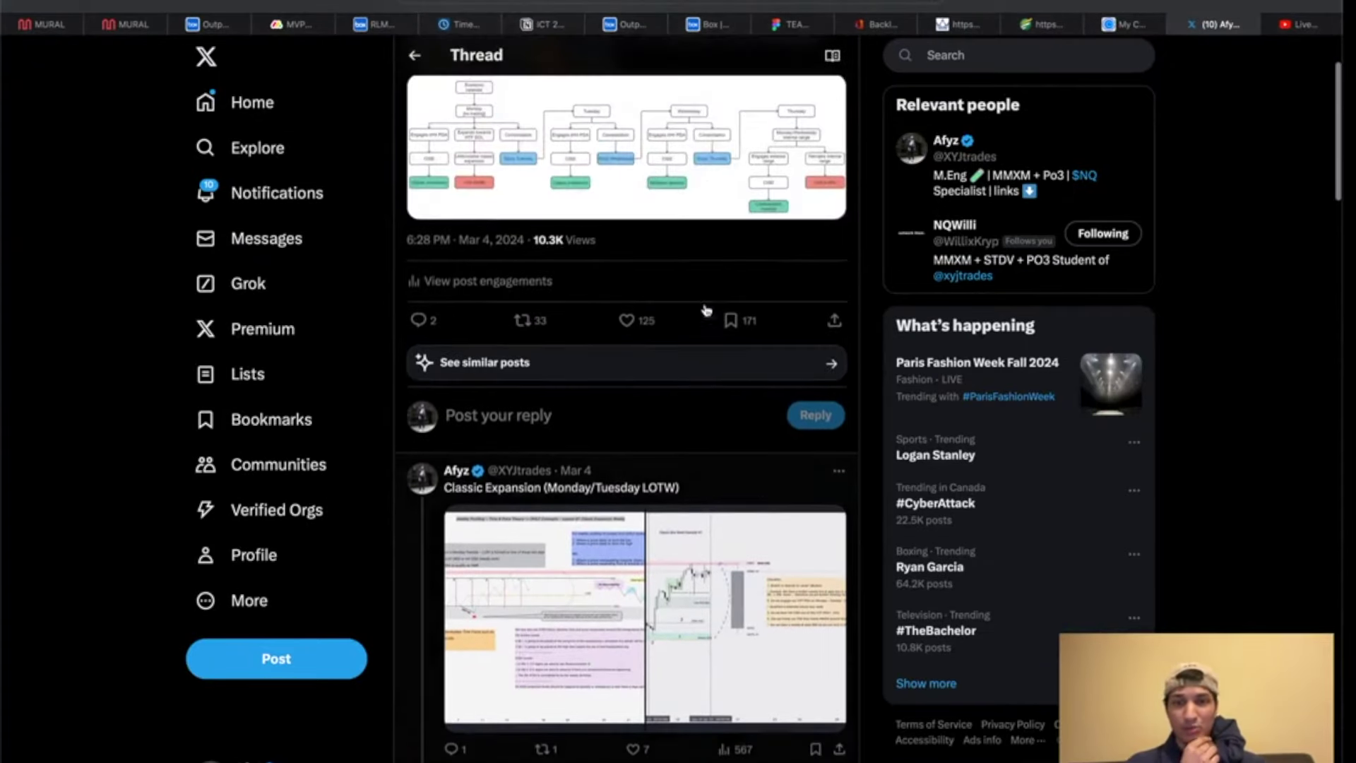
{"action": "scroll", "coordinate": [608, 572], "scroll_direction": "down", "scroll_amount": 1}
{"action": "left_click", "coordinate": [597, 551]}
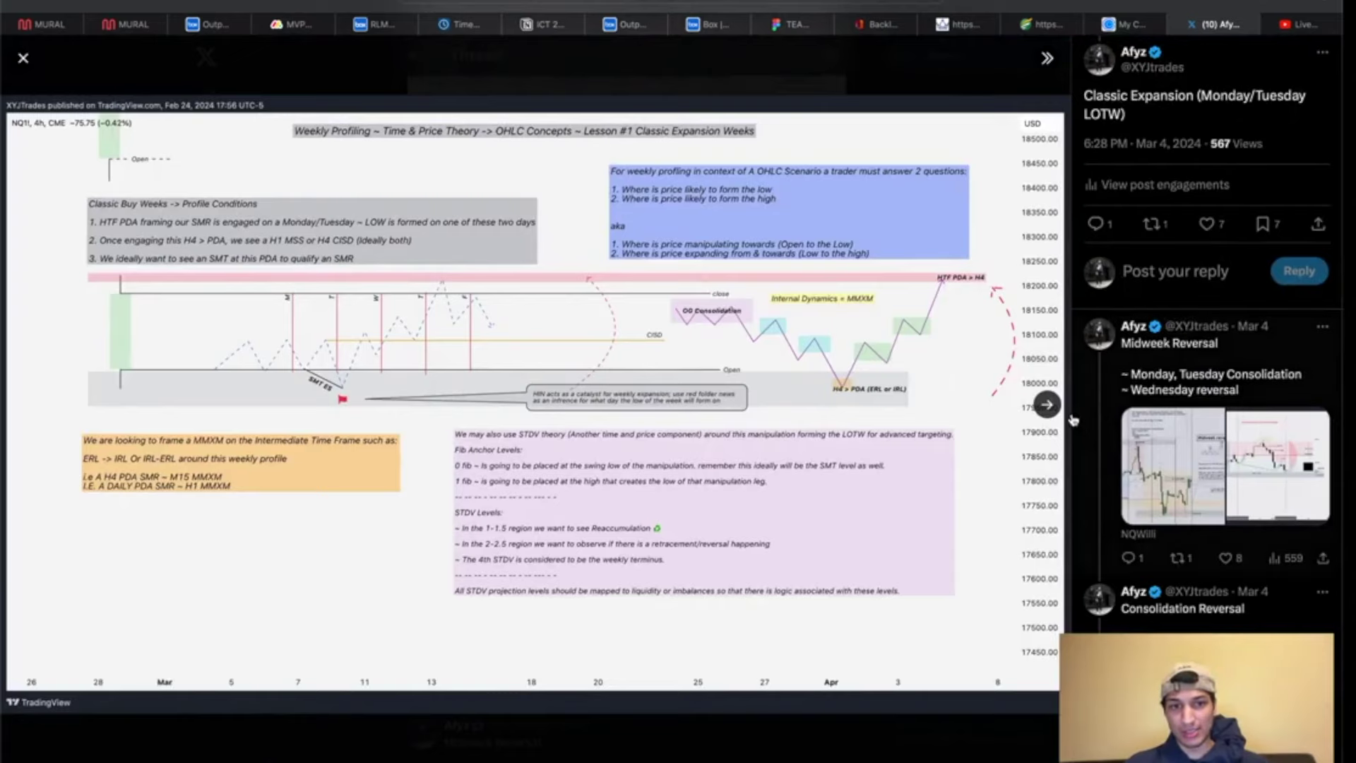
{"action": "left_click", "coordinate": [1047, 404]}
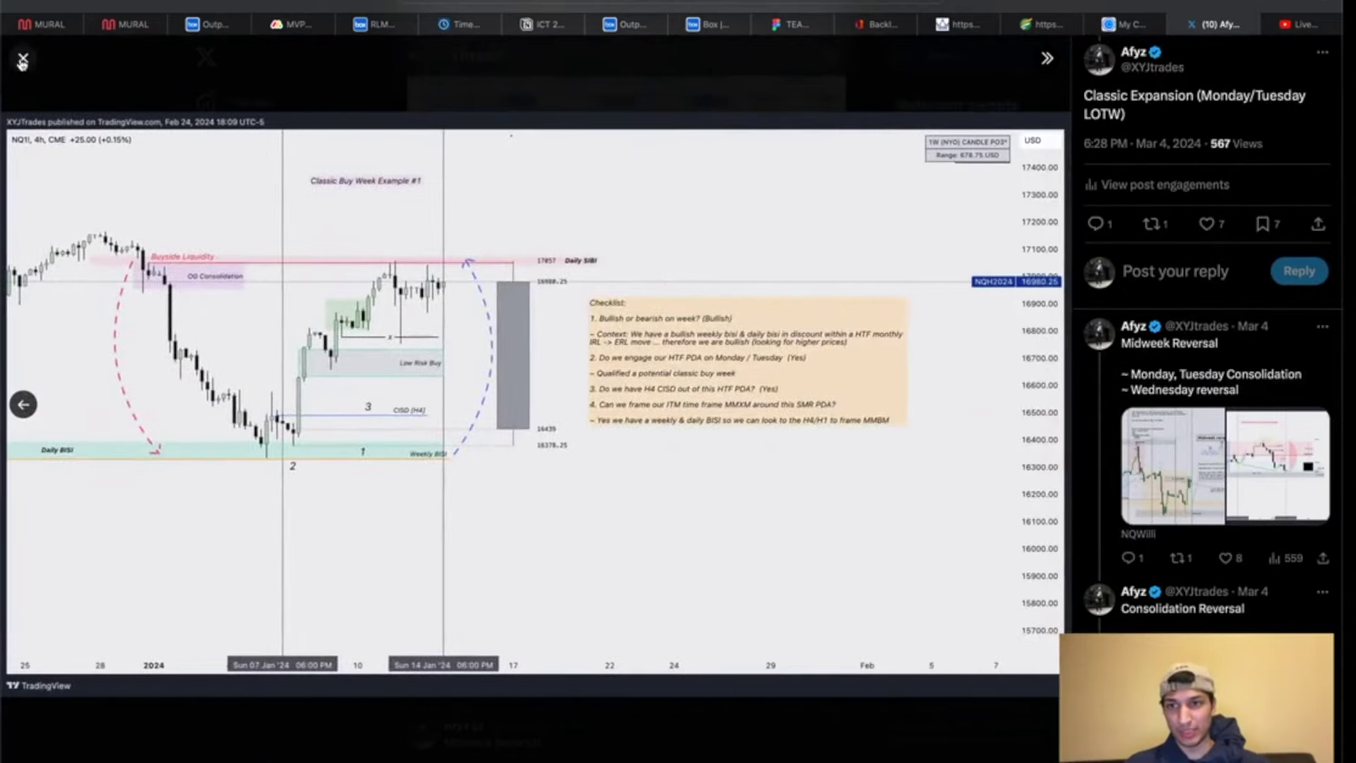
{"action": "left_click", "coordinate": [23, 59]}
Step: View the Midweek Reversal images and the Consolidation Reversal post in the thread, ending at its opening flowchart
{"action": "scroll", "coordinate": [657, 544], "scroll_direction": "down", "scroll_amount": 5}
{"action": "left_click", "coordinate": [657, 544]}
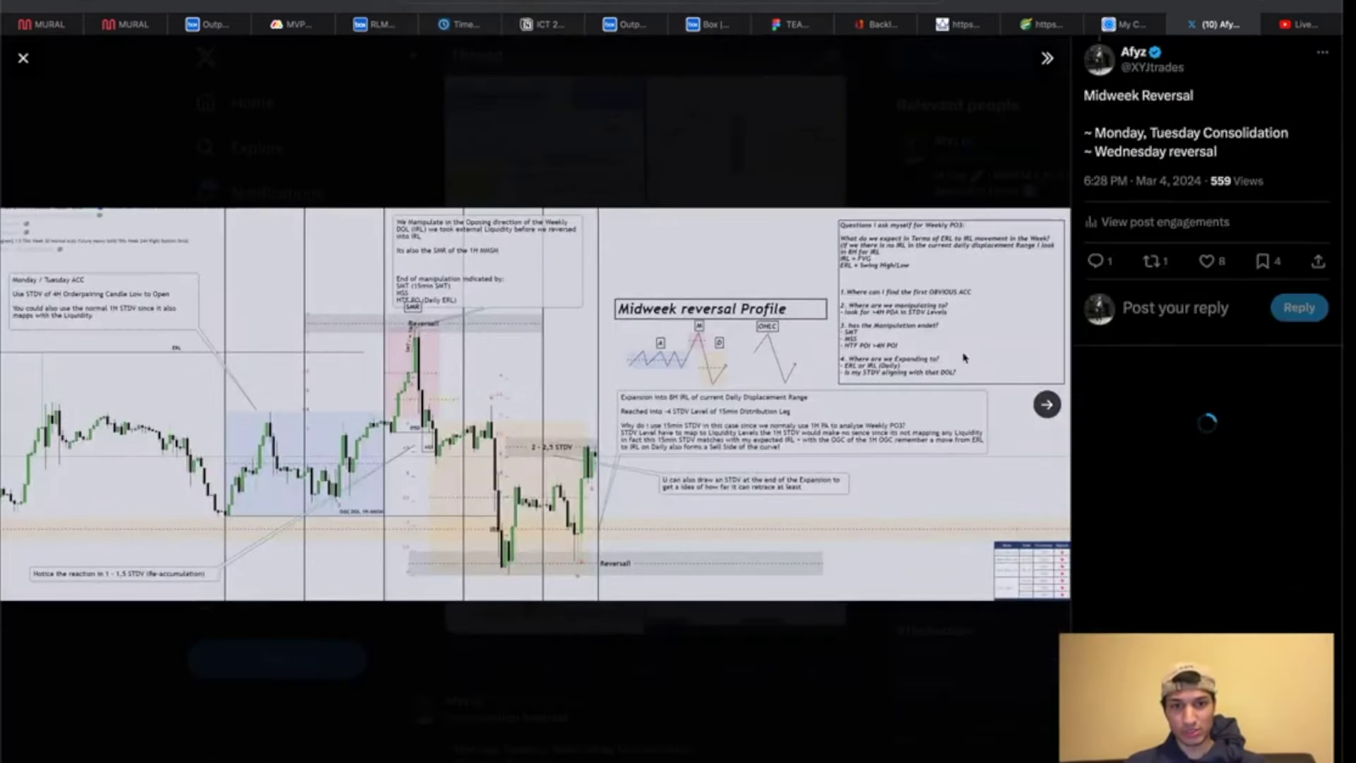
{"action": "left_click", "coordinate": [1047, 404]}
{"action": "key", "text": "Escape"}
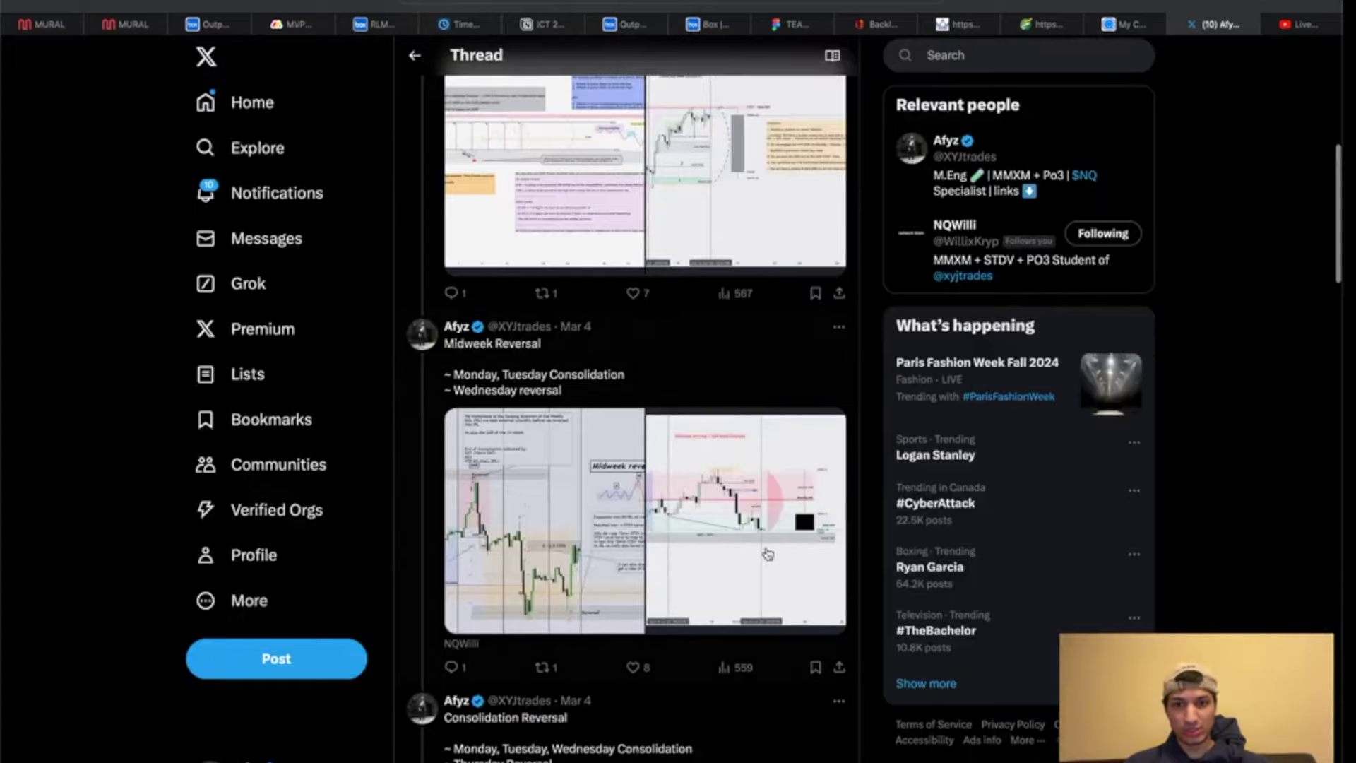
{"action": "scroll", "coordinate": [768, 554], "scroll_direction": "down", "scroll_amount": 5}
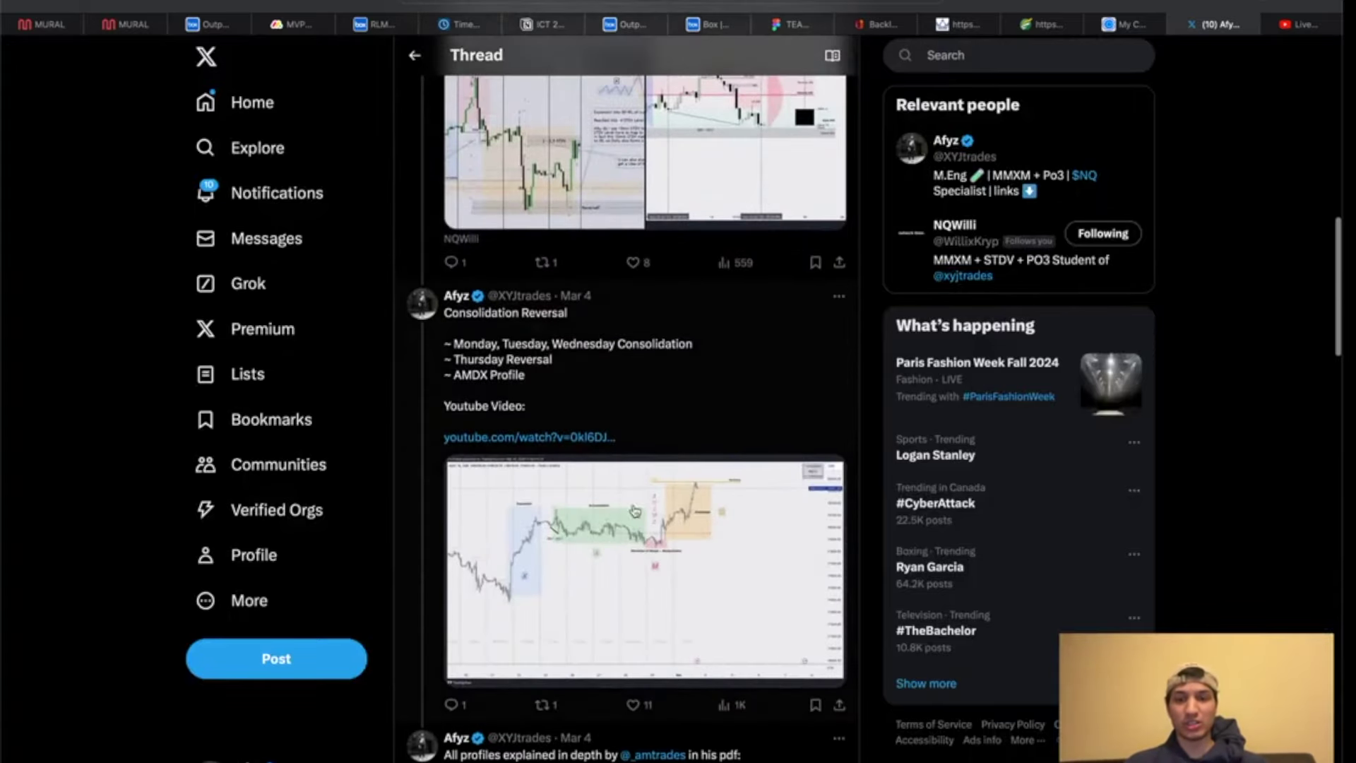
{"action": "scroll", "coordinate": [635, 511], "scroll_direction": "down", "scroll_amount": 1}
{"action": "scroll", "coordinate": [625, 534], "scroll_direction": "up", "scroll_amount": 10}
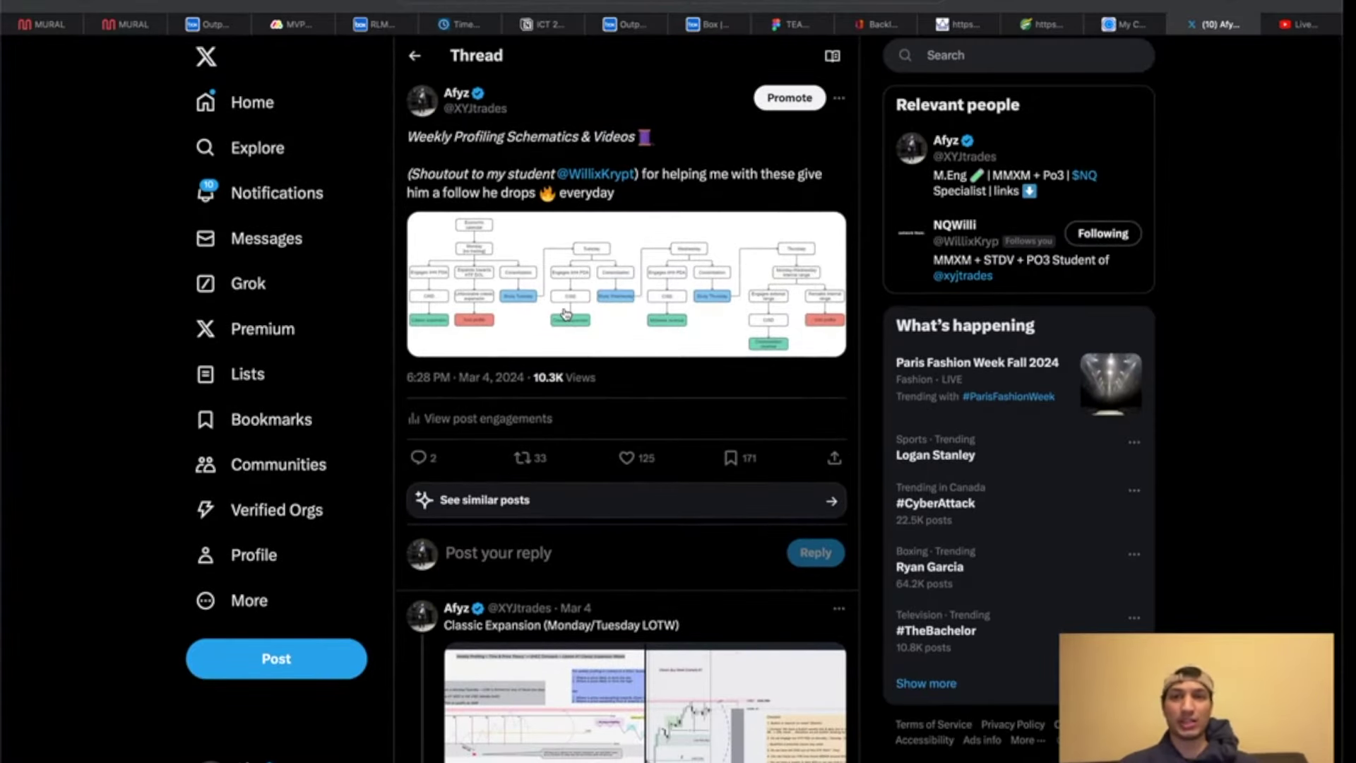
Step: Return to the TradingView layout and stretch the price scale of the 5-minute NQ1! chart
{"action": "key", "text": "ctrl+Left"}
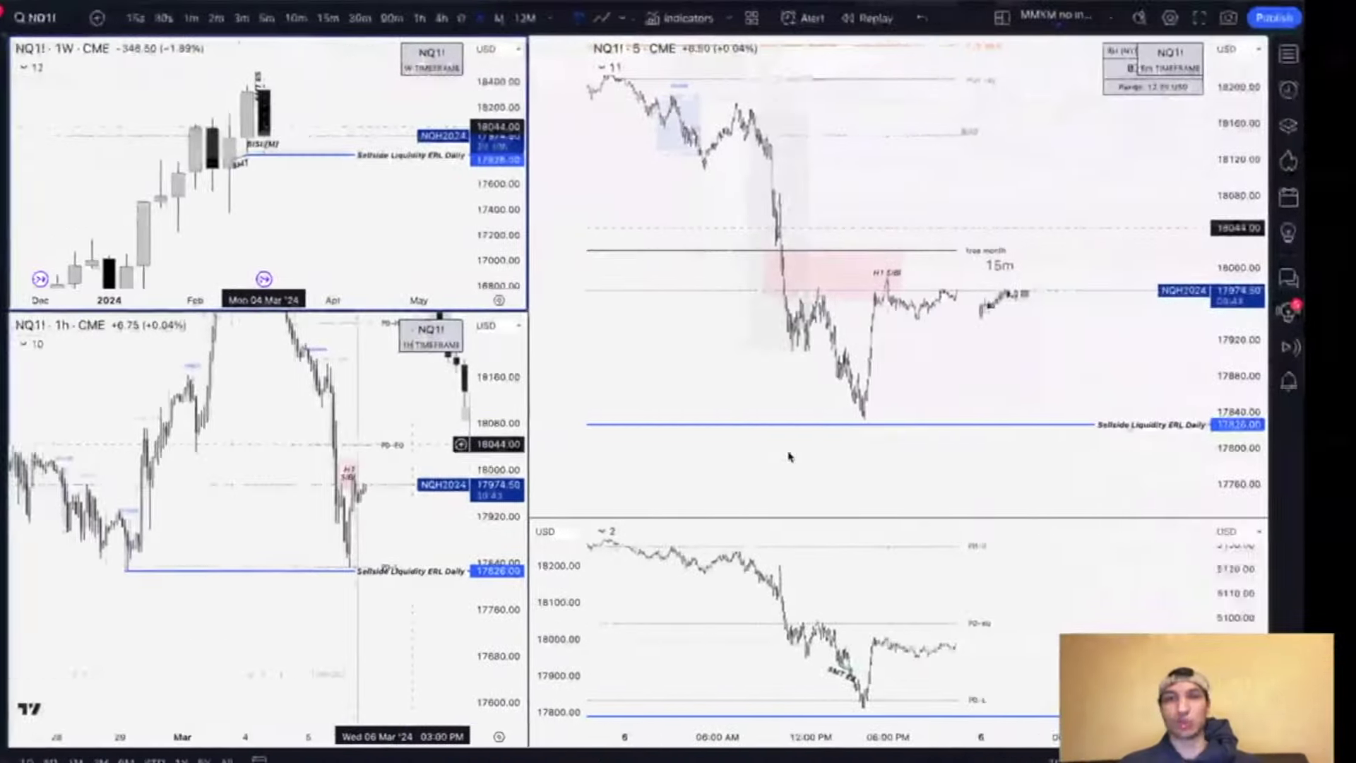
{"action": "left_click_drag", "start_coordinate": [1268, 325], "coordinate": [1266, 205]}
{"action": "key", "text": "ctrl+Left"}
{"action": "key", "text": "ctrl+Right"}
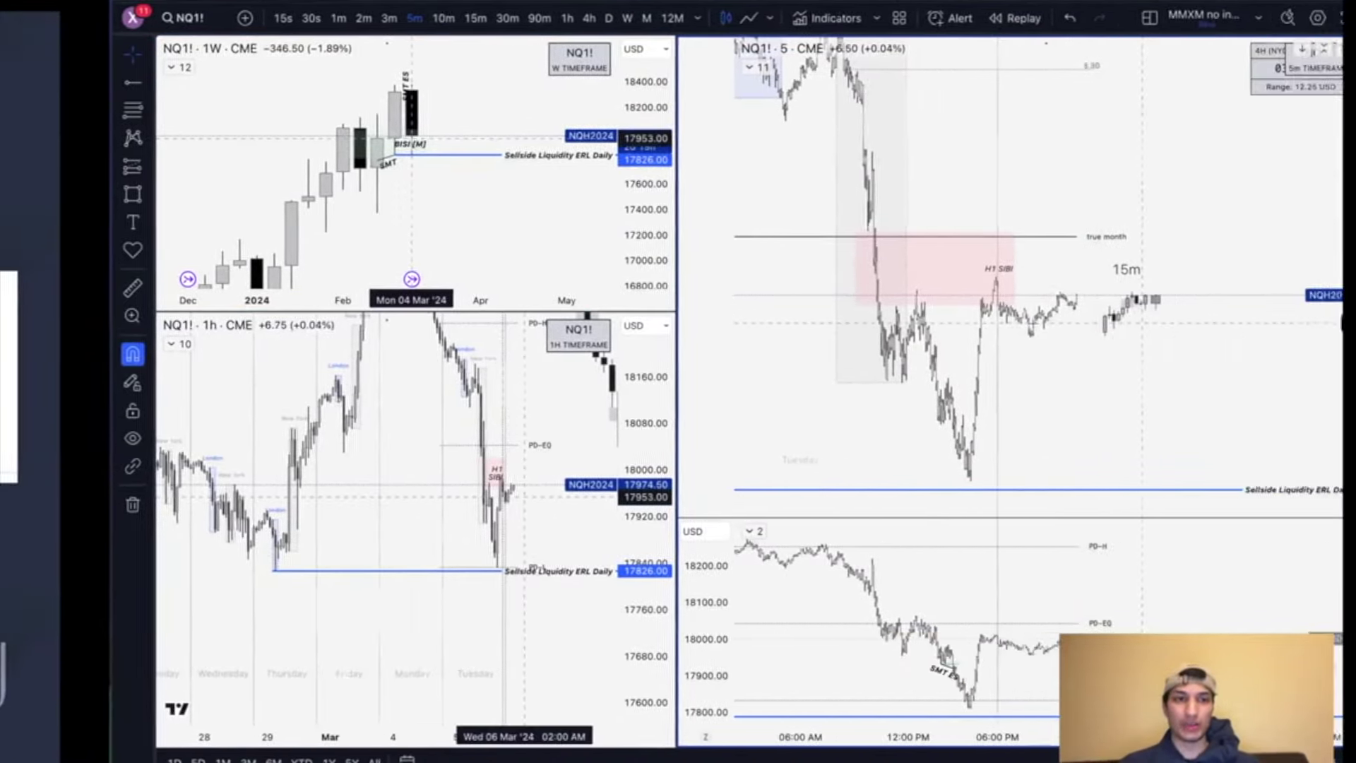
{"action": "key", "text": "ctrl+Right"}
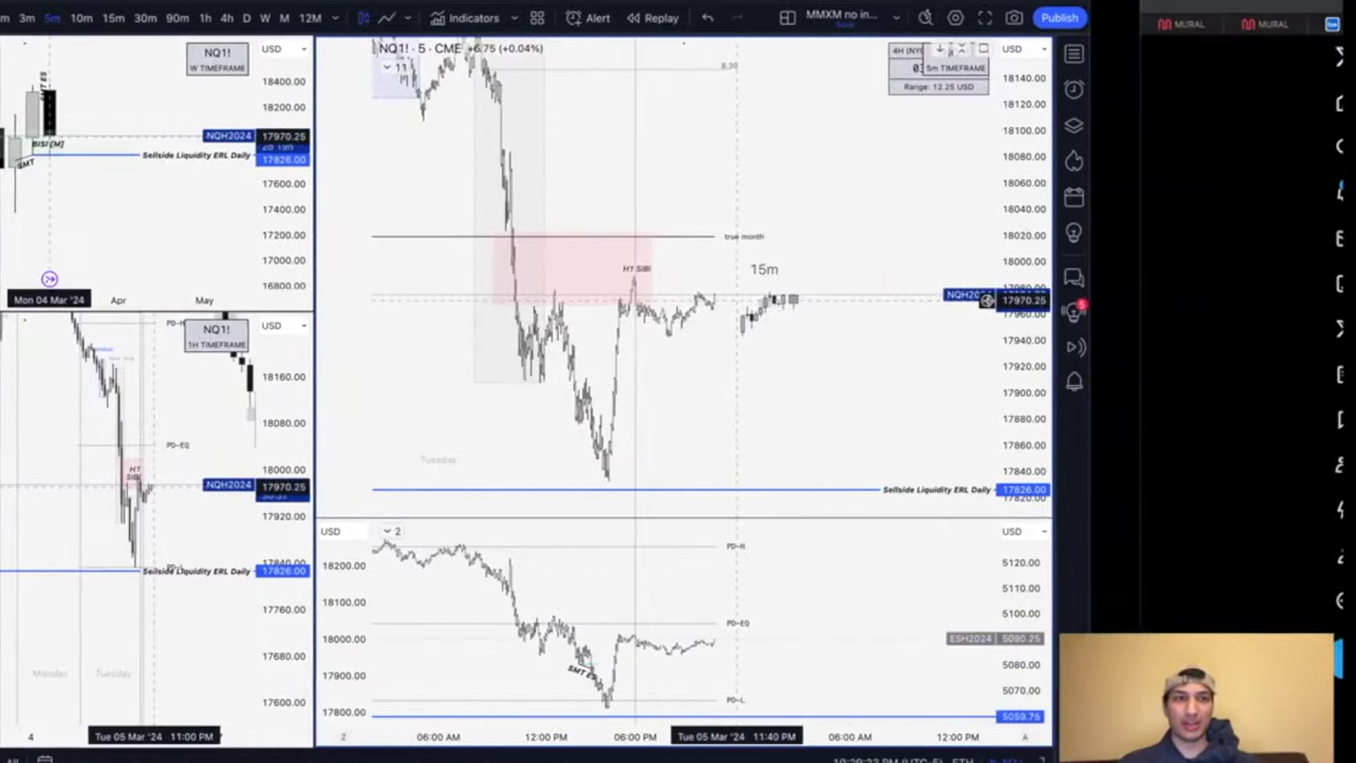
Step: Check the YouTube Studio live chat for new questions and inspect the peak of the concurrent viewers graph
{"action": "key", "text": "ctrl+Tab"}
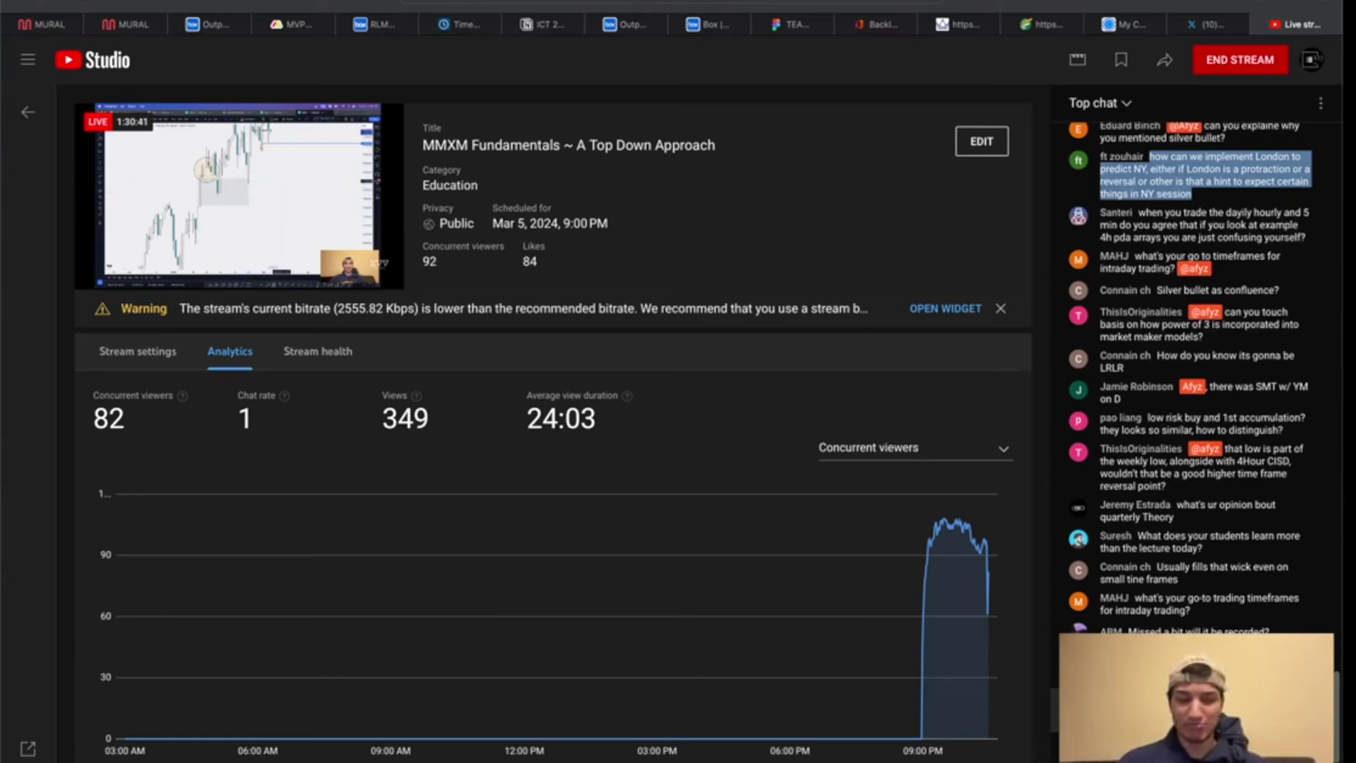
{"action": "key", "text": "F2"}
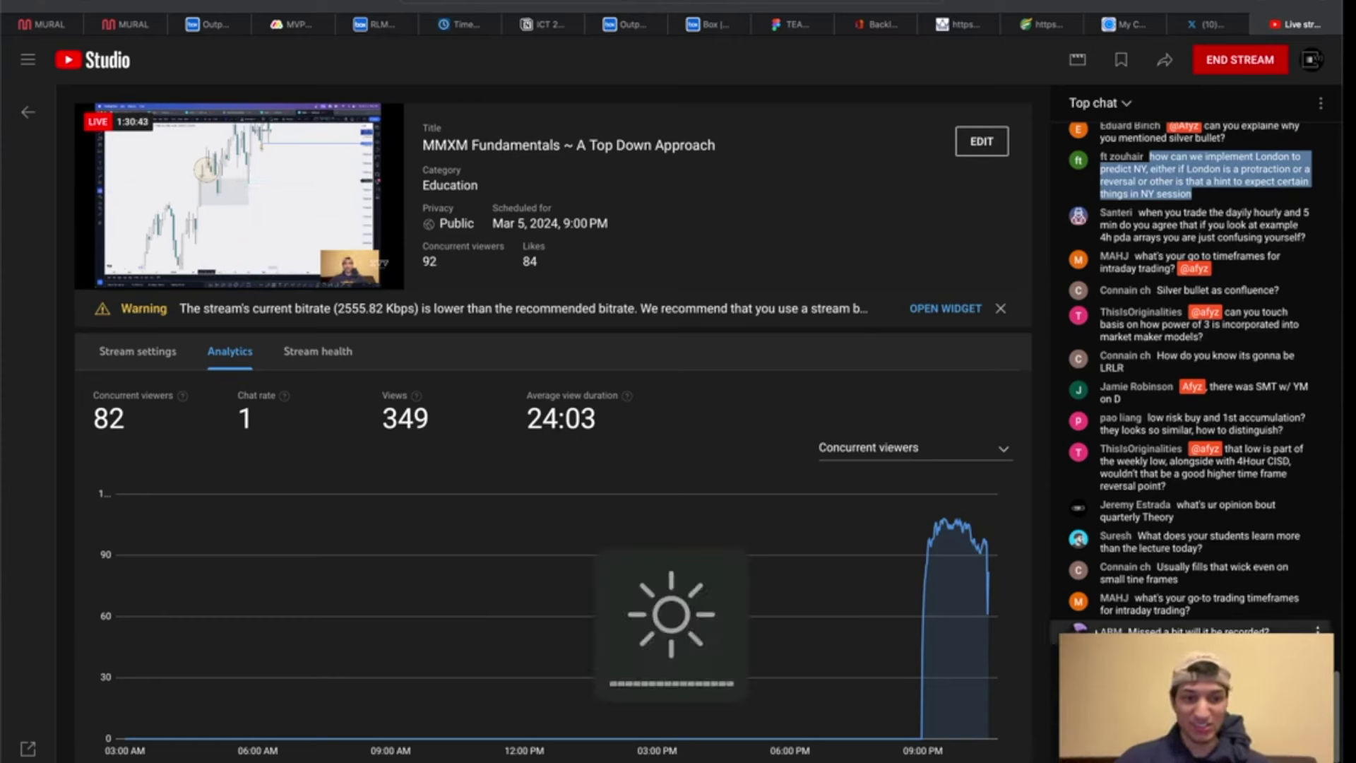
{"action": "mouse_move", "coordinate": [938, 513]}
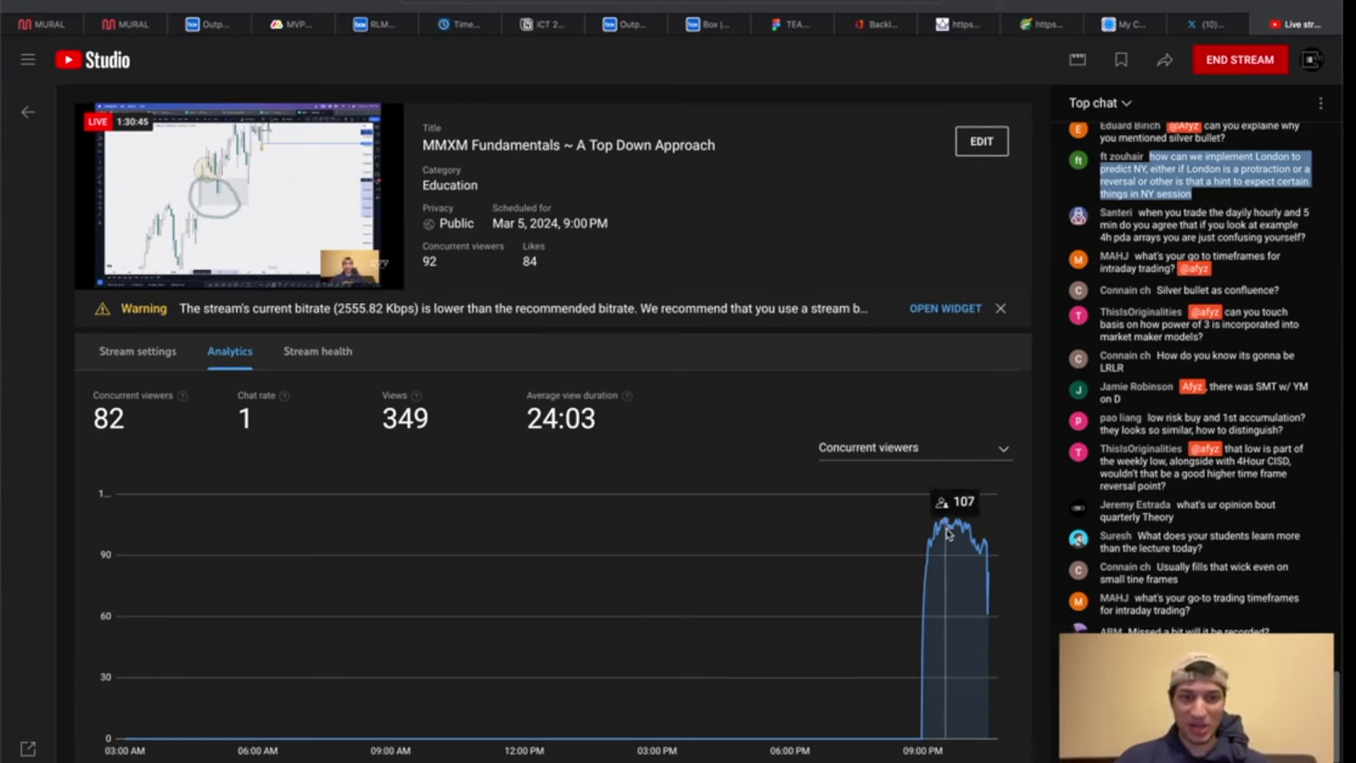